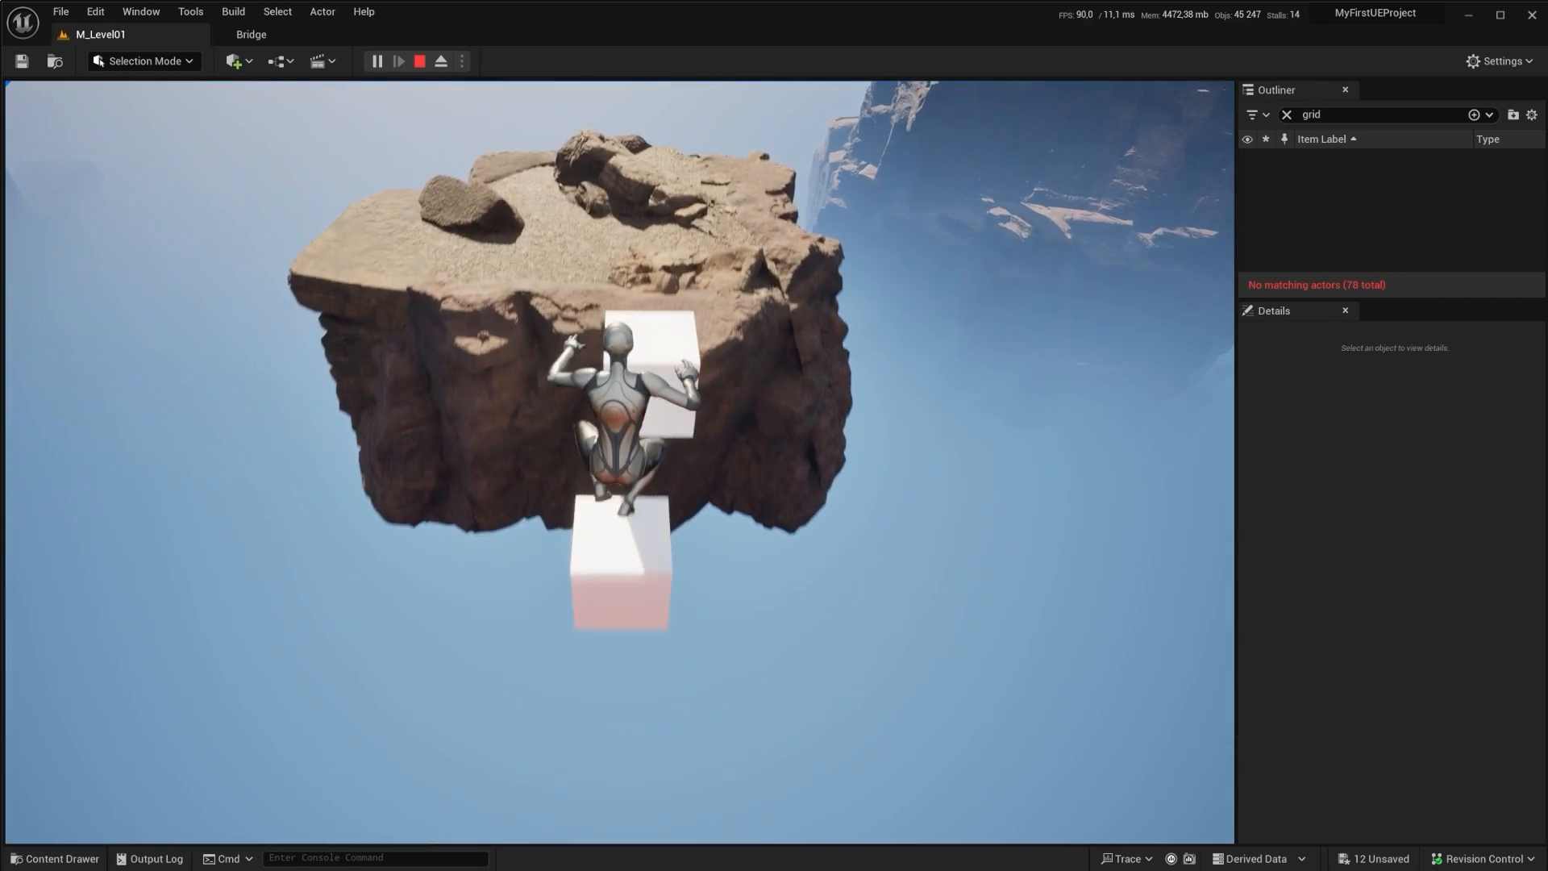
# Step: Stop the play session, open the PA_Mountain3 level instance for editing, and frame its large quarry cliff mesh
pyautogui.press('Escape')
pyautogui.rightClick(393, 401)
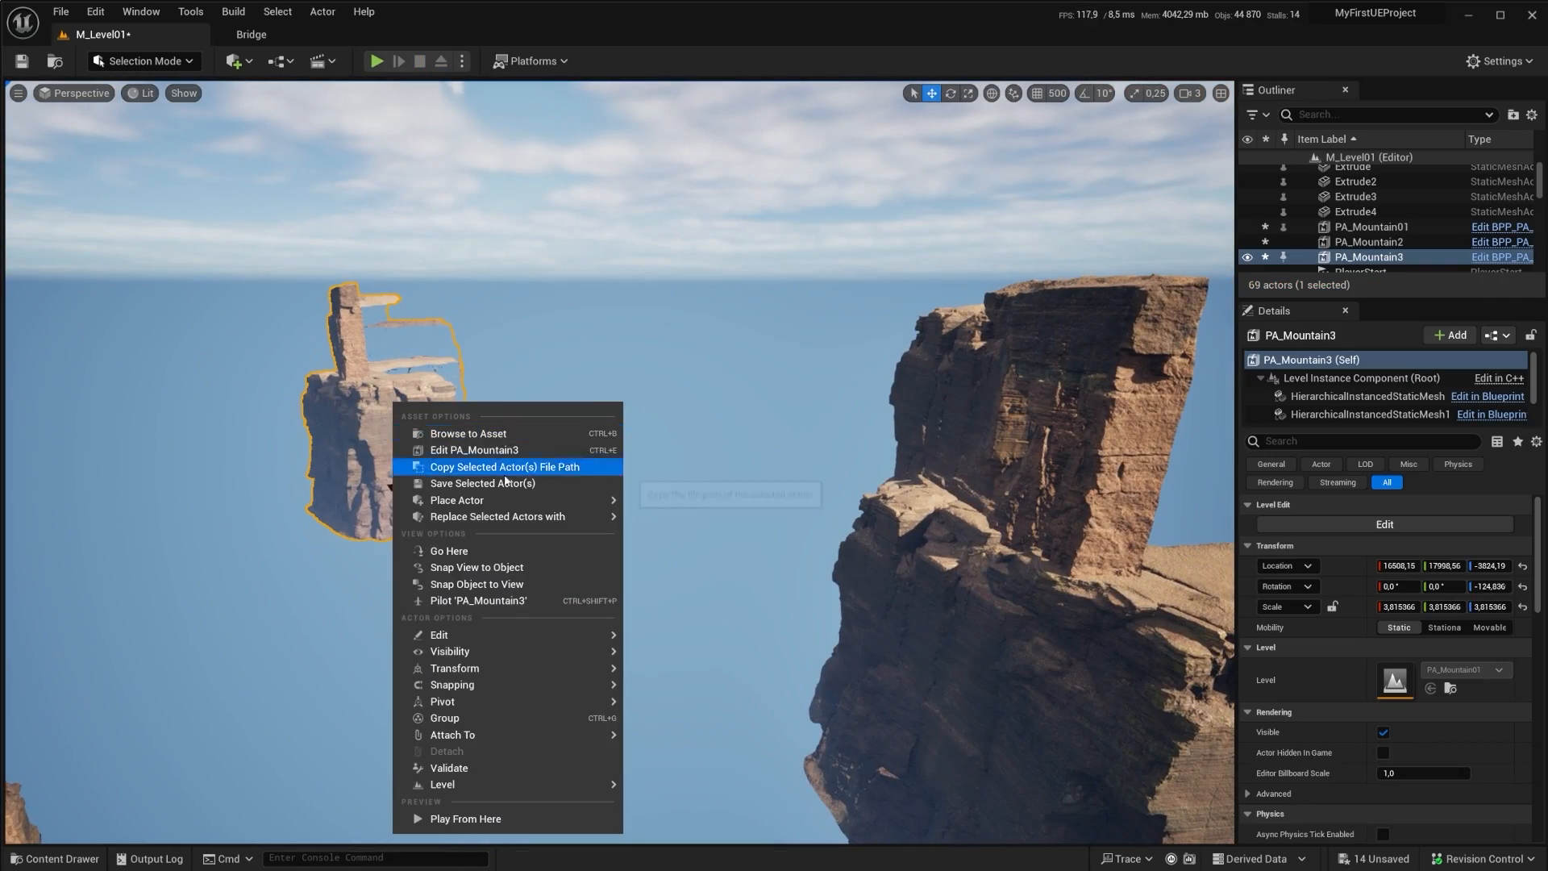
pyautogui.click(439, 441)
pyautogui.click(379, 516)
pyautogui.press('f')
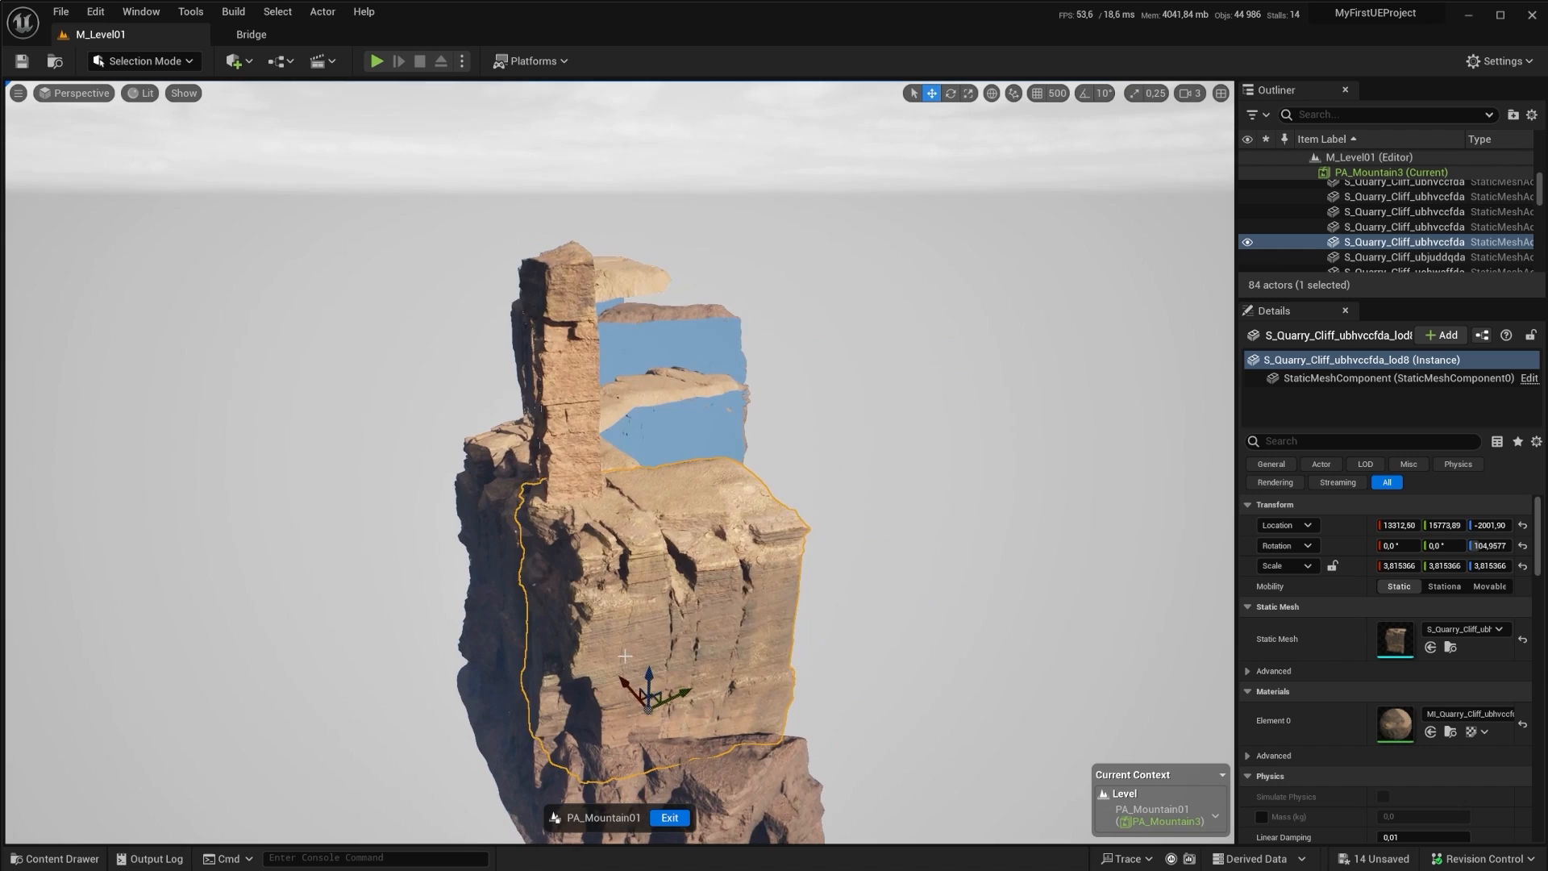
pyautogui.keyDown('alt'); pyautogui.moveTo(625, 656); pyautogui.dragTo(847, 470); pyautogui.keyUp('alt')
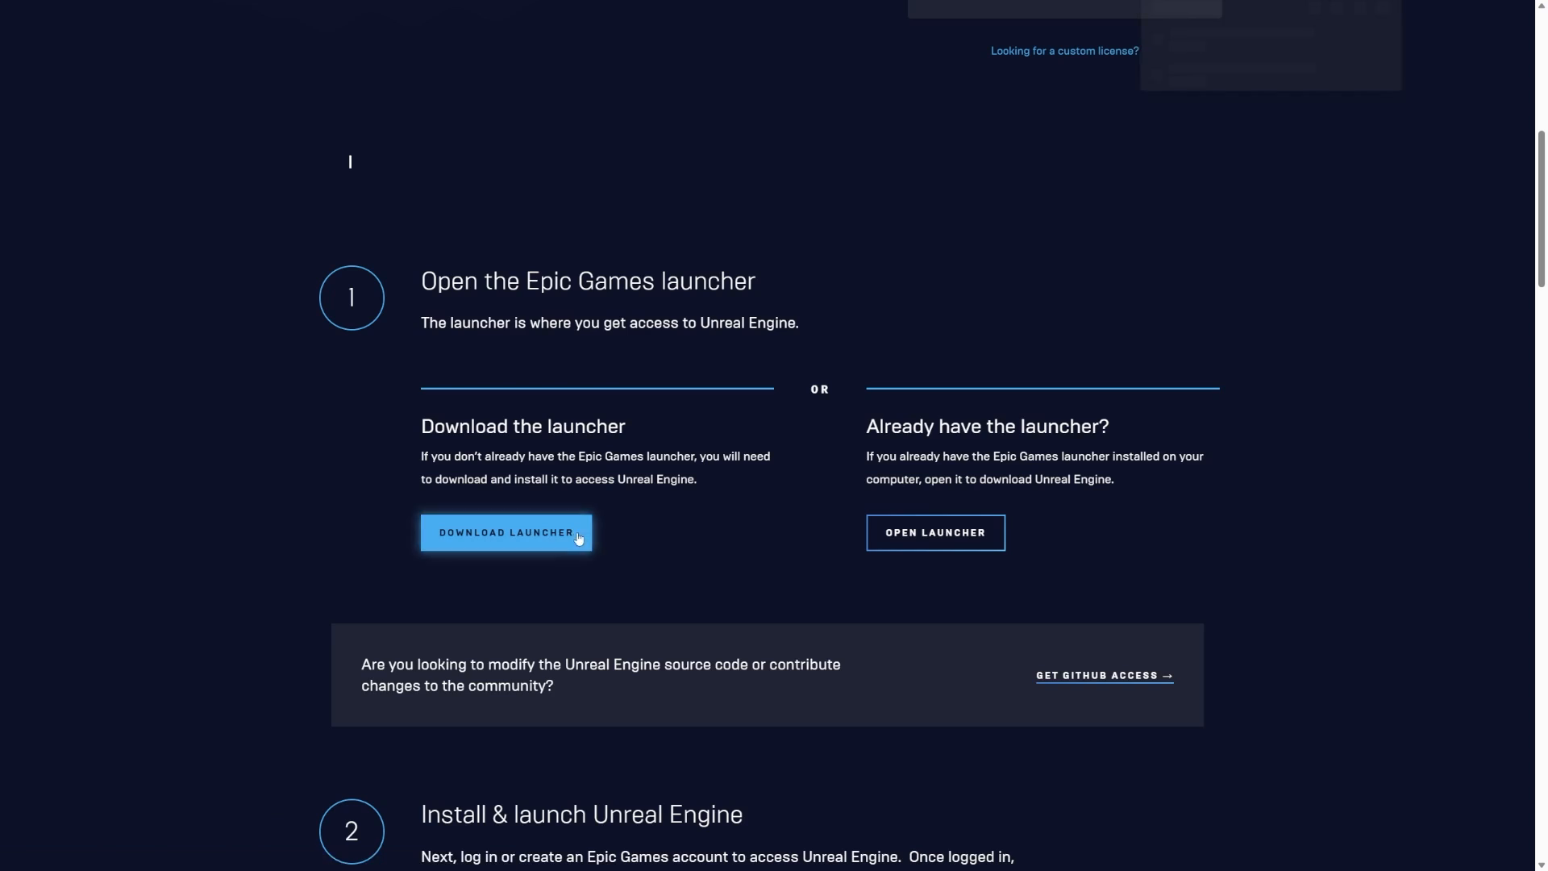
# Step: Browse the sample projects in the Epic Games launcher and the marketplace's Free For The Month collection
pyautogui.click(520, 544)
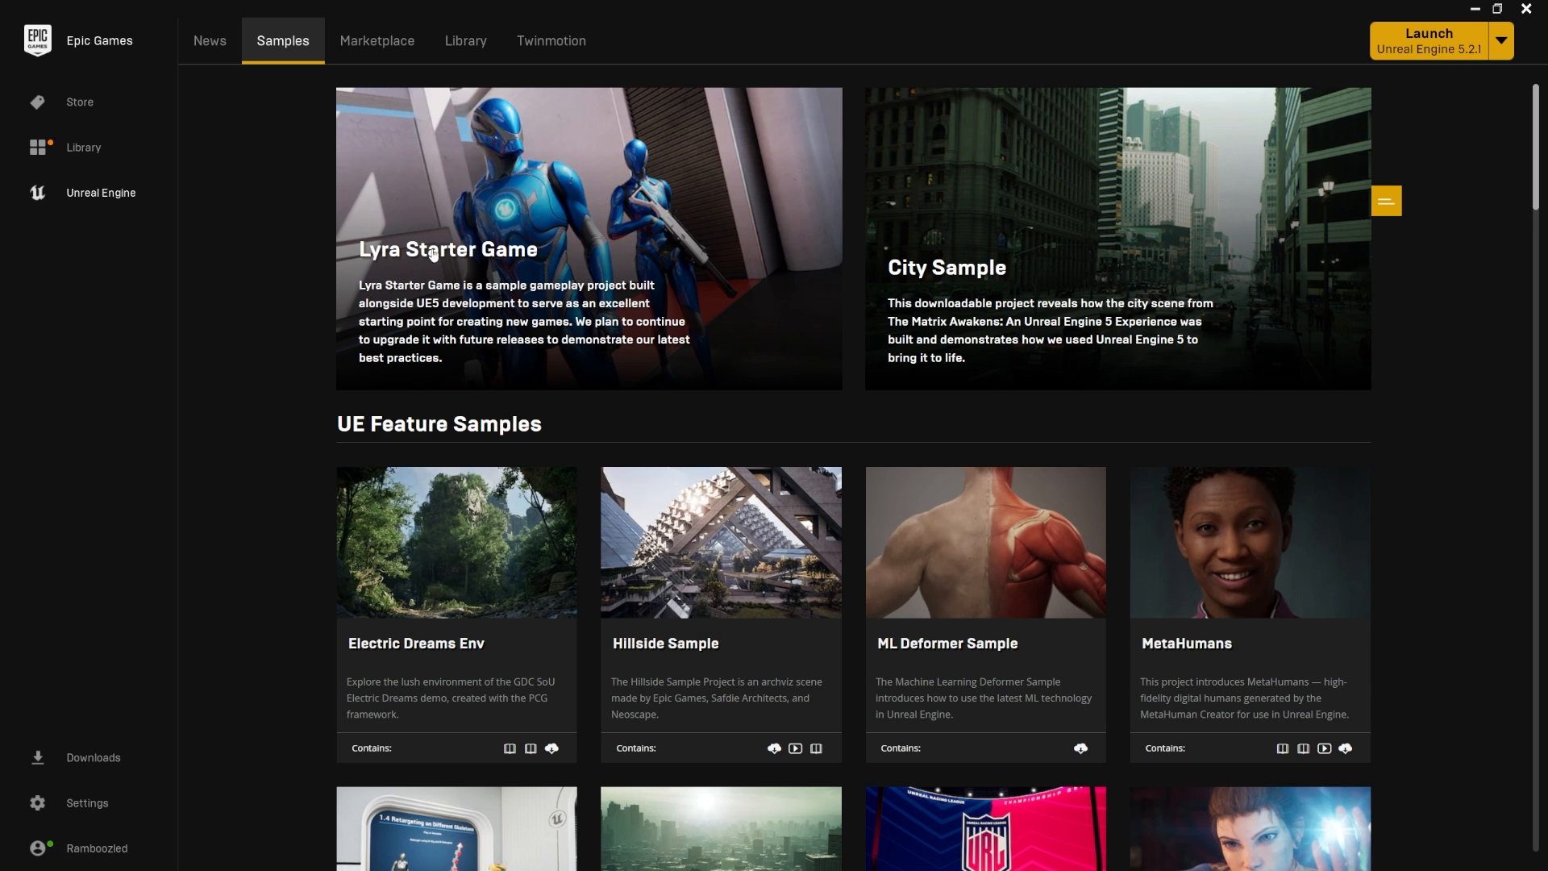
pyautogui.scroll(-10, 330, 368)
pyautogui.scroll(-8, 326, 404)
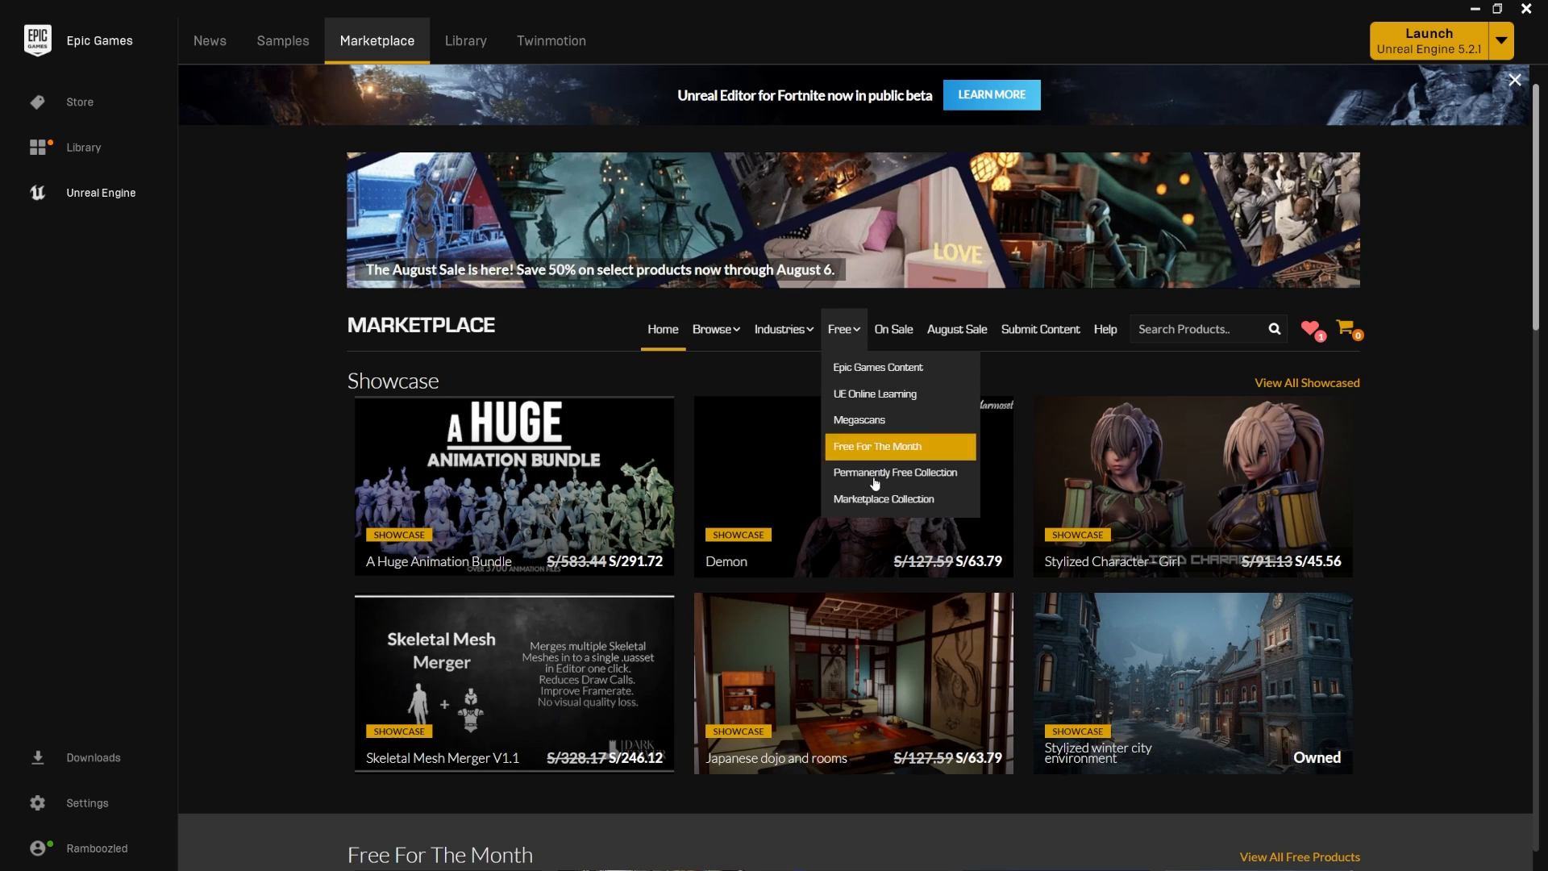
pyautogui.click(882, 448)
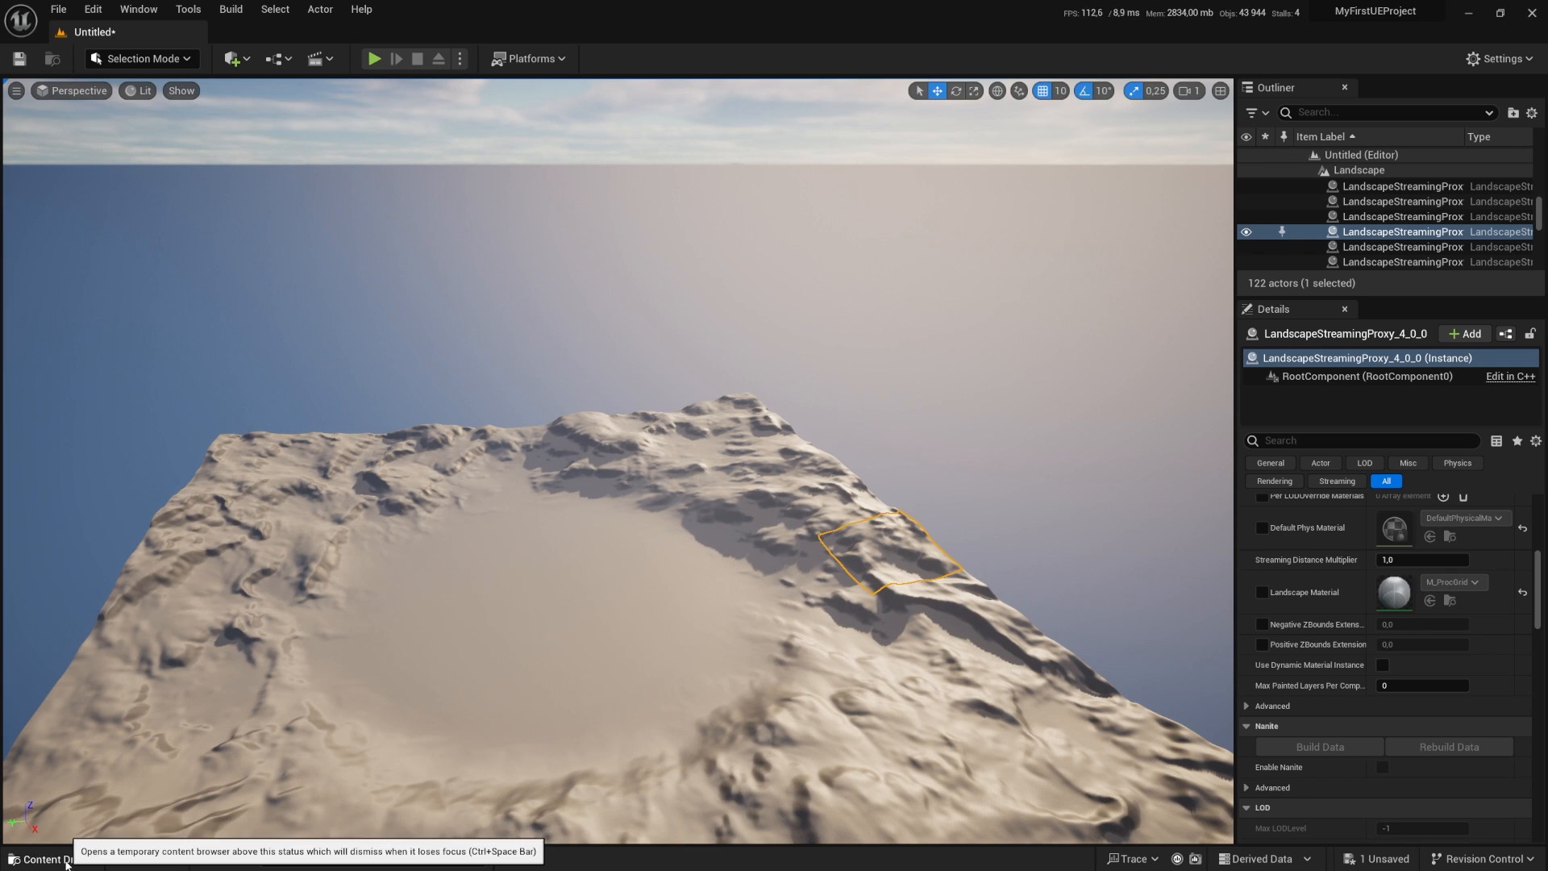
# Step: Create a sky light with the Env. Light Mixer and test-walk the character on the platform
pyautogui.click(52, 857)
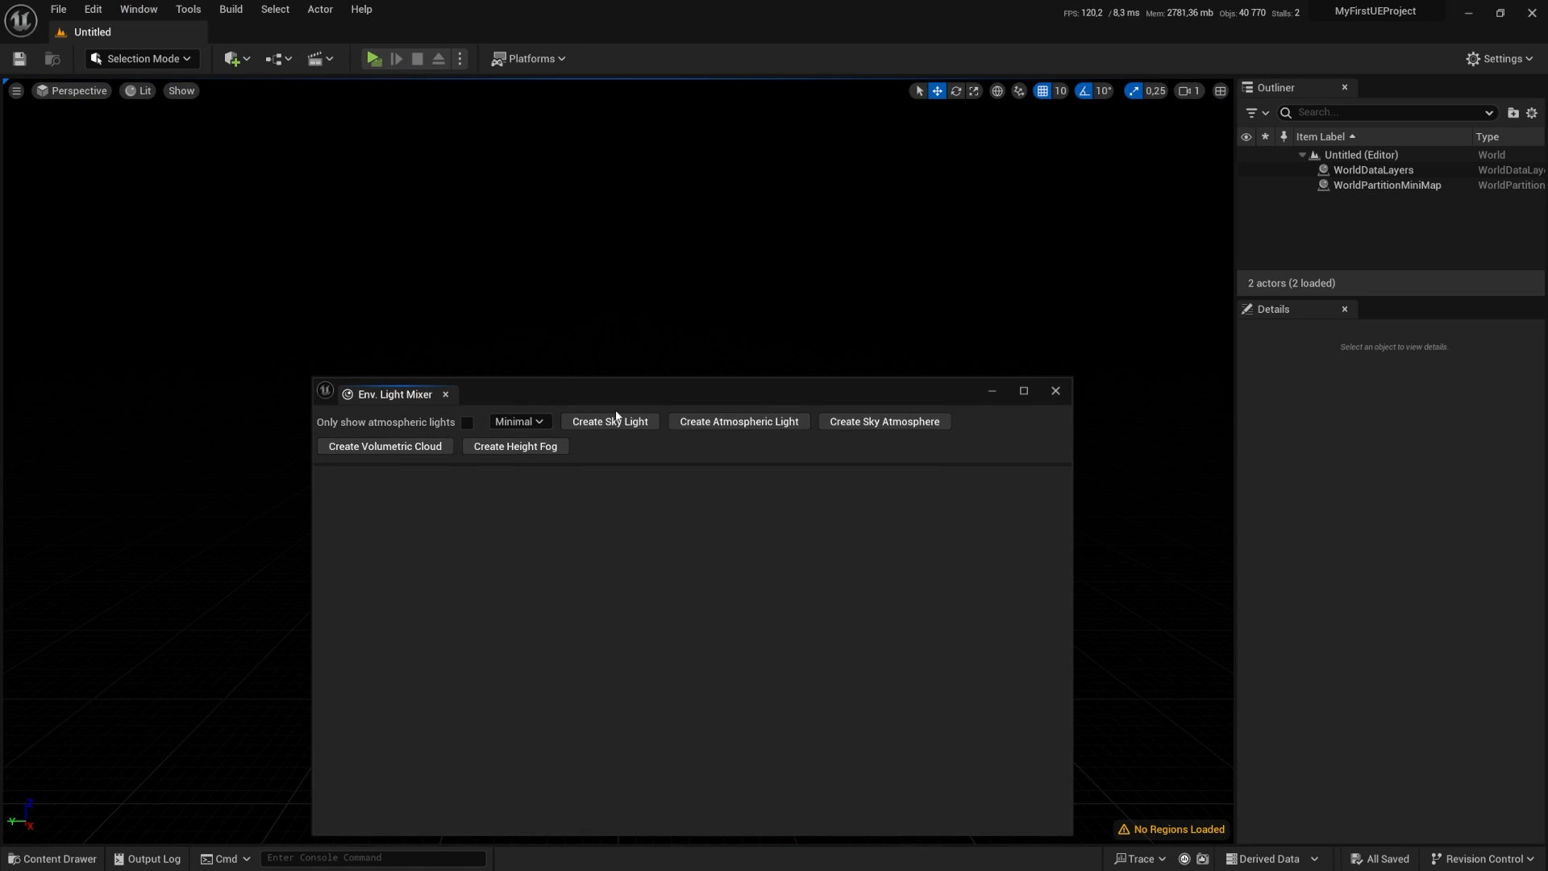
pyautogui.click(611, 422)
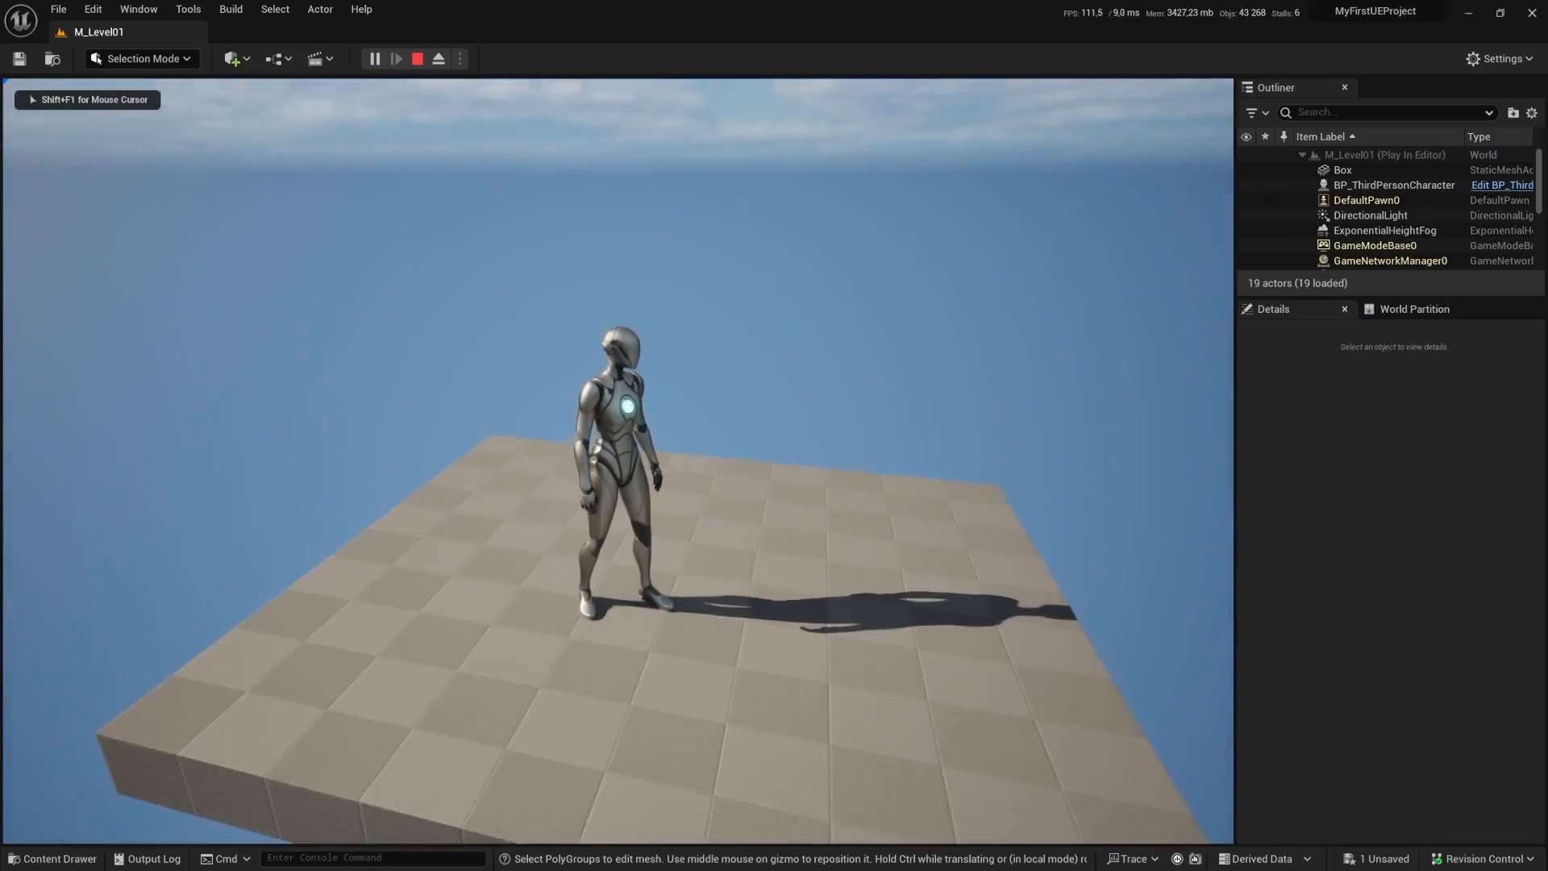
pyautogui.press('w')
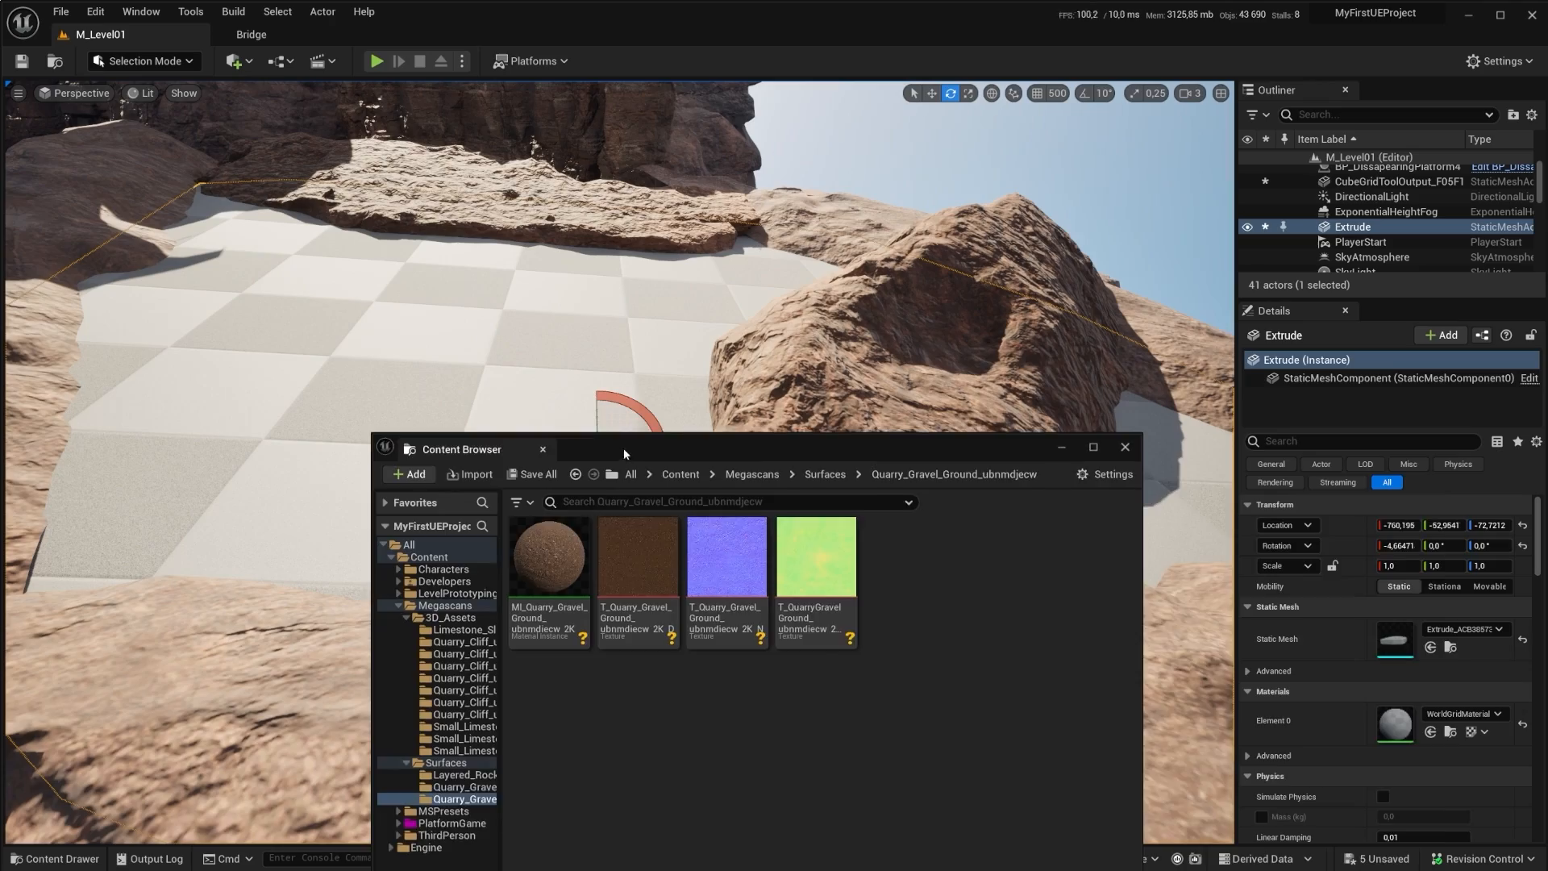
# Step: Apply the Quarry Gravel Ground material instance to the checkered Extrude floor
pyautogui.moveTo(466, 467); pyautogui.dragTo(766, 467)
pyautogui.moveTo(854, 576); pyautogui.dragTo(450, 369)
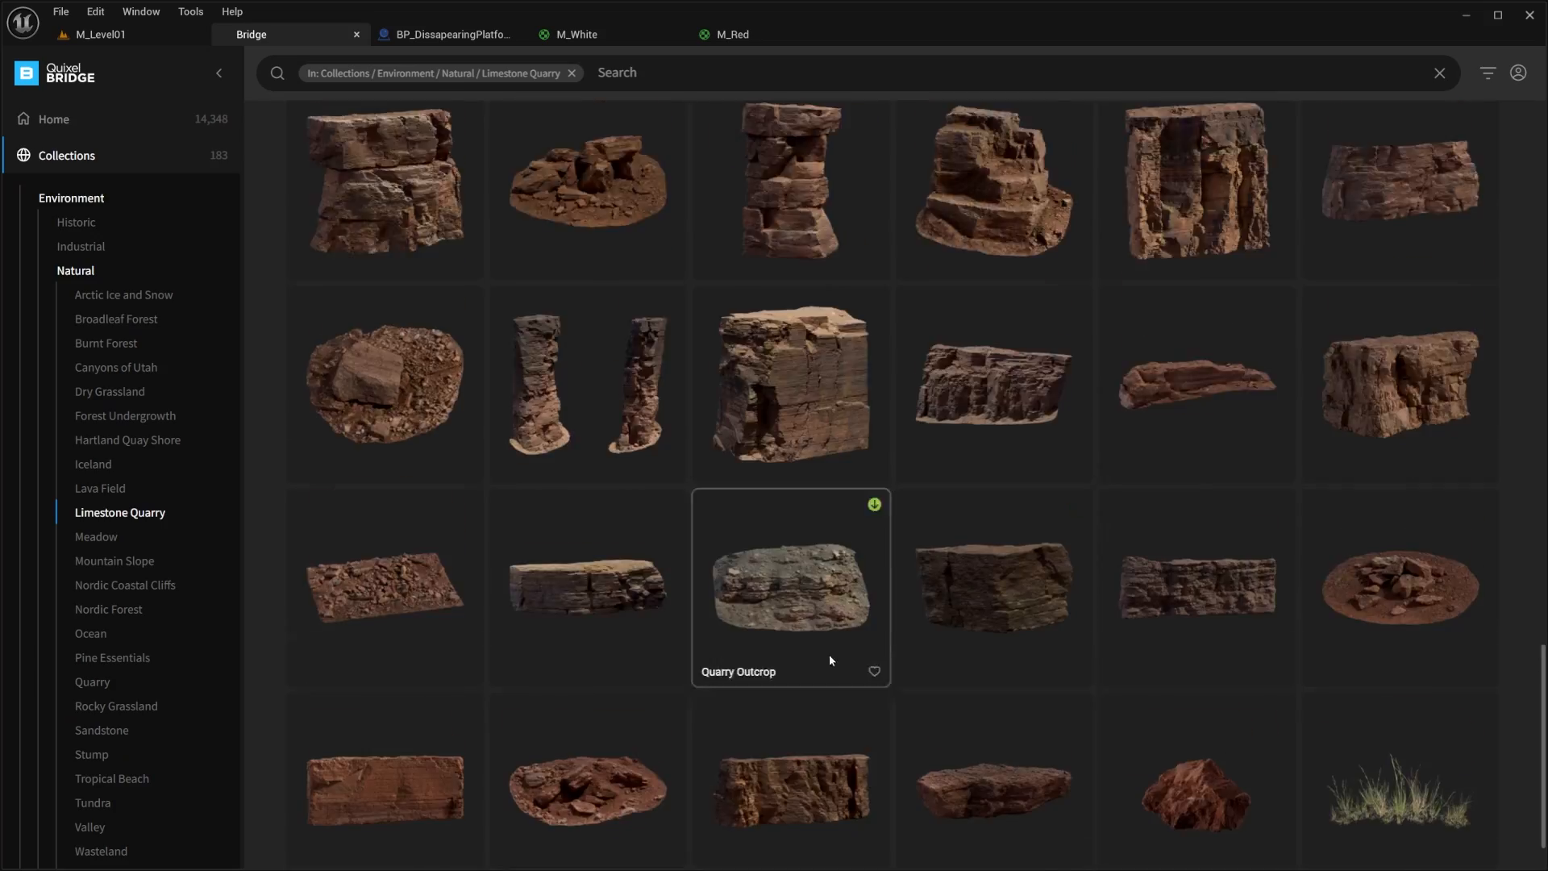
# Step: Look through the rock and surface assets of the Limestone Quarry collection in Quixel Bridge
pyautogui.scroll(10, 830, 645)
pyautogui.scroll(-4, 834, 635)
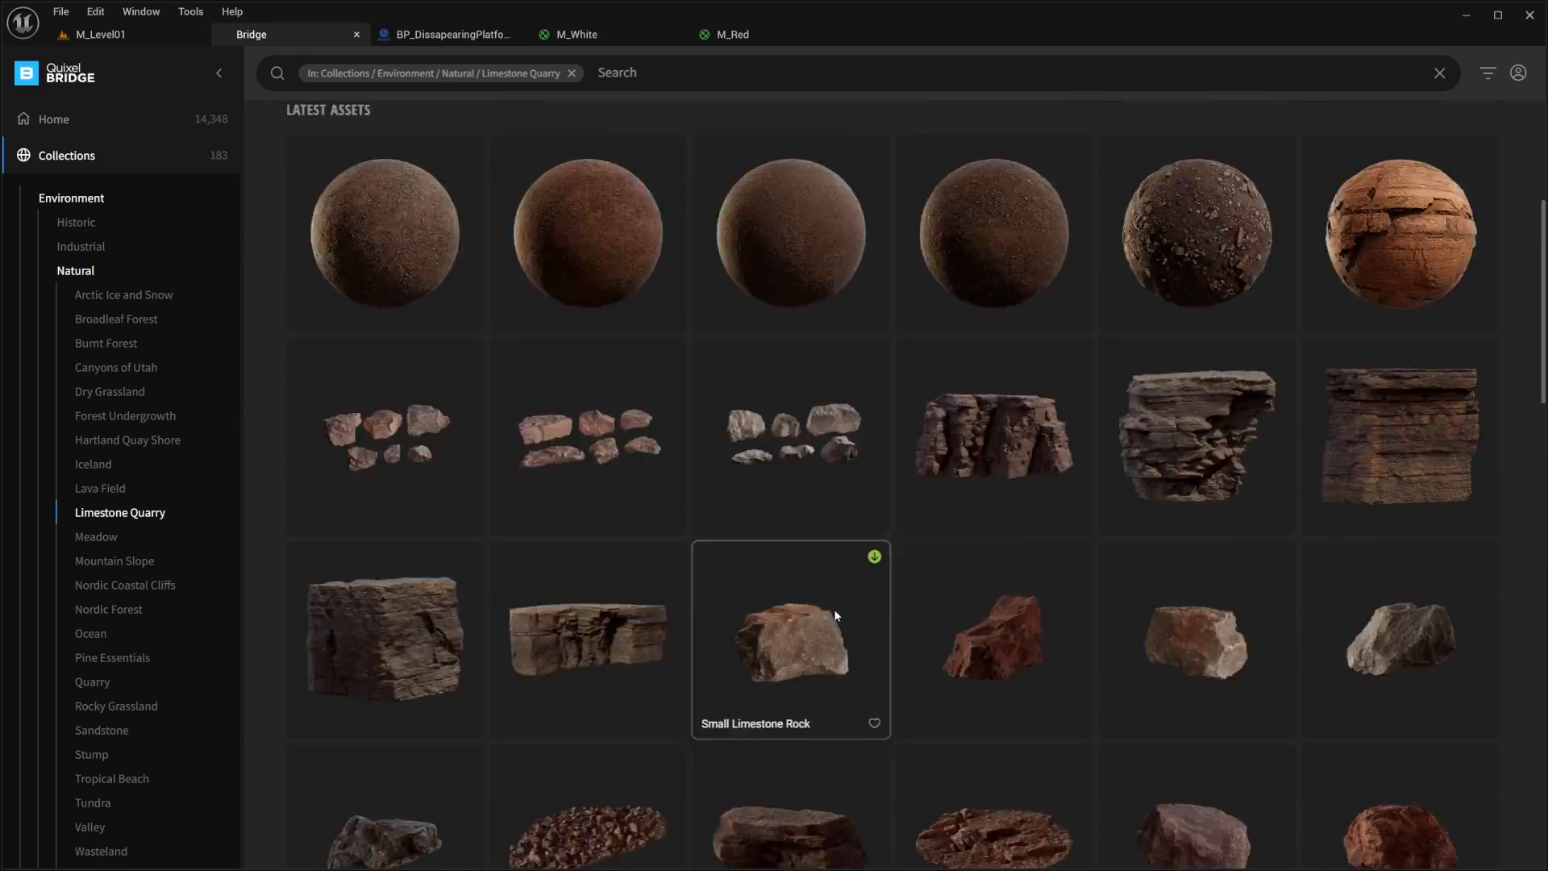
pyautogui.scroll(2, 840, 609)
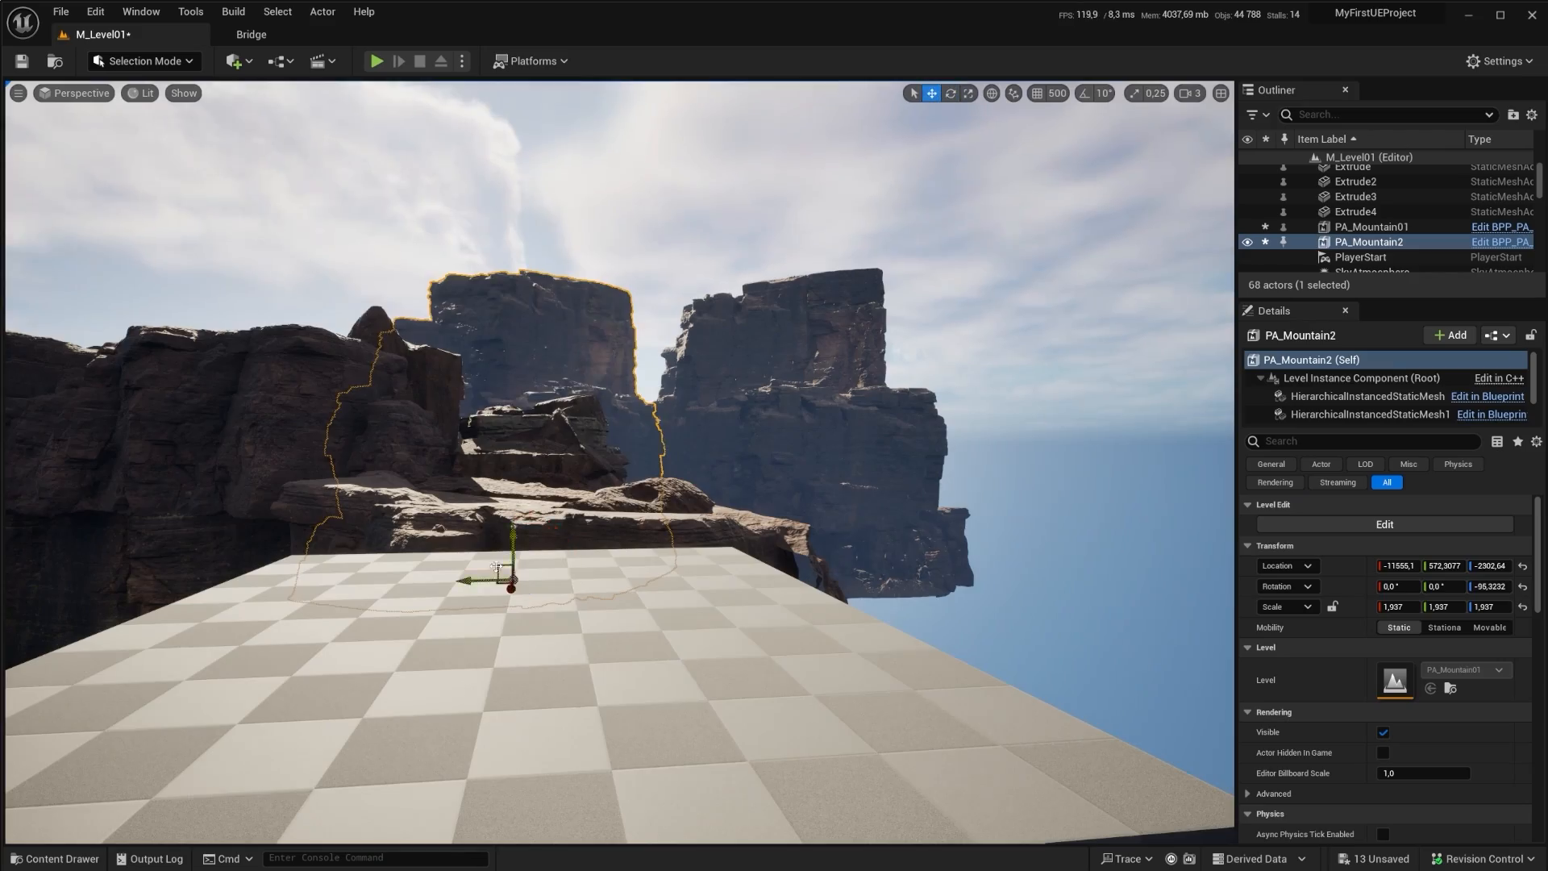
# Step: Undo the last change and shift the selected mountain slightly with the Move tool
pyautogui.moveTo(200, 498); pyautogui.dragTo(200, 497, button='right')
pyautogui.hotkey('ctrl', 'z')
pyautogui.press('w')
pyautogui.moveTo(205, 523)
pyautogui.mouseDown()
pyautogui.moveTo(205, 459)
pyautogui.moveTo(207, 530)
pyautogui.mouseUp()
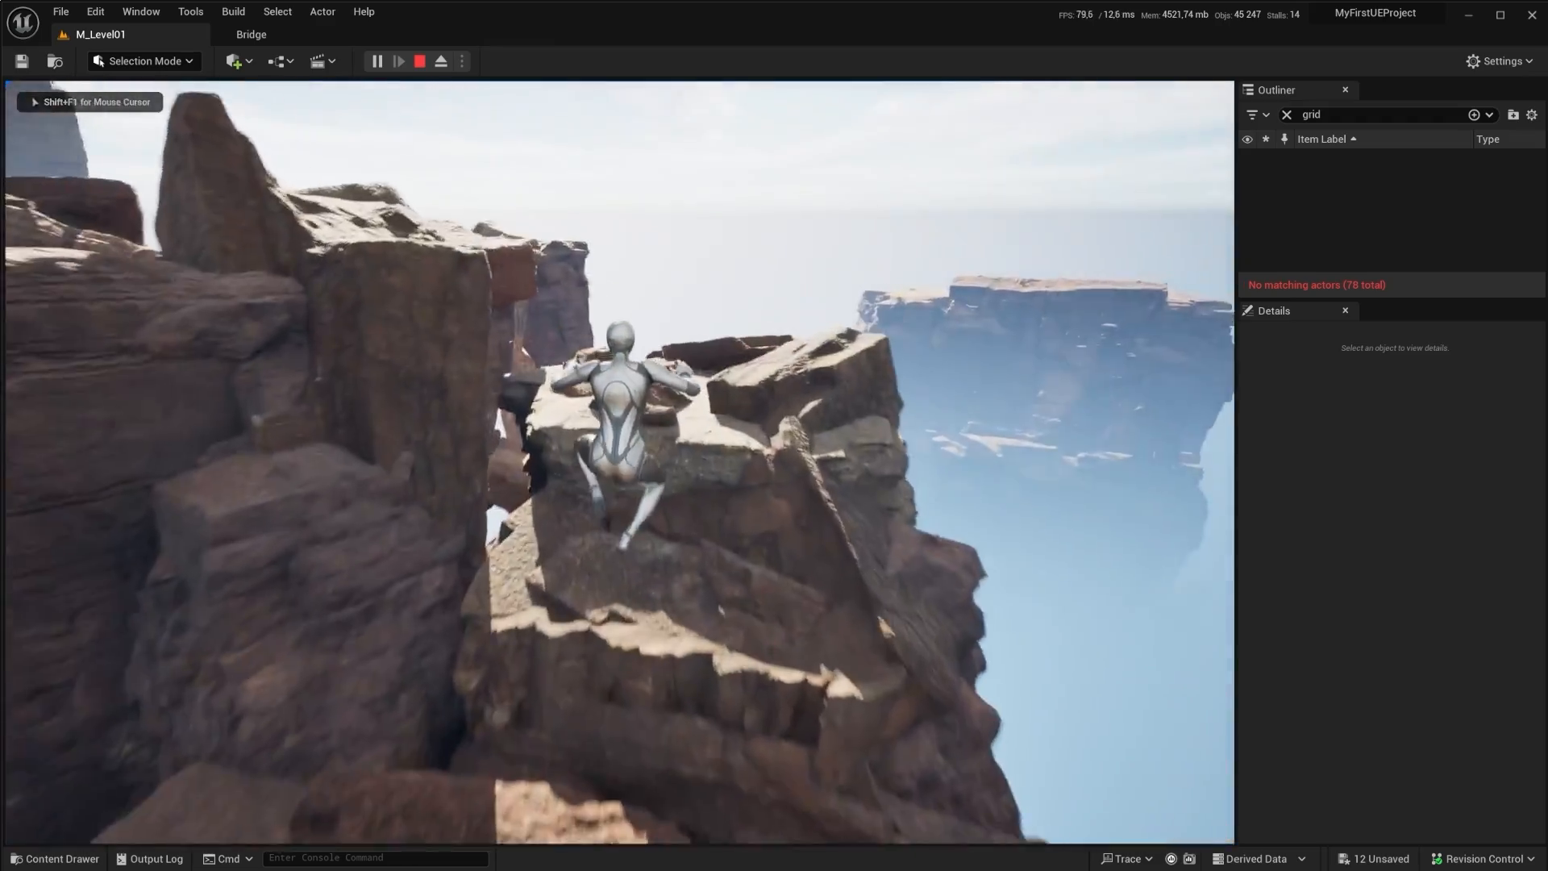
# Step: Playtest the level by running and jumping the character across the cliffs
pyautogui.press('w')
pyautogui.press('space')
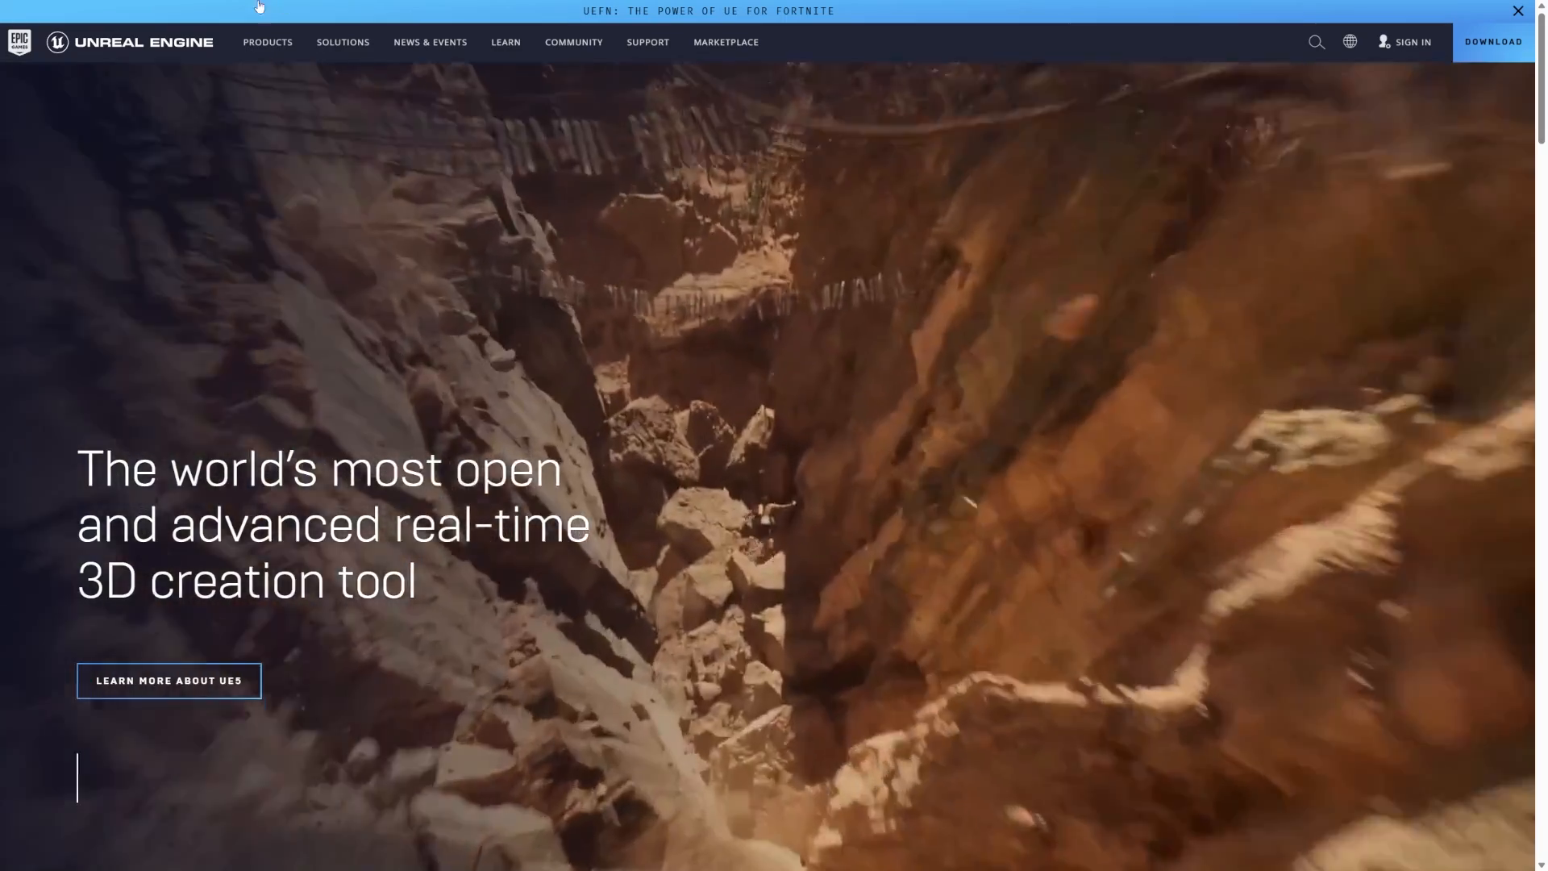
# Step: Download the Epic Games launcher from the Unreal Engine website's download page
pyautogui.moveTo(259, 6)
pyautogui.click(230, 39)
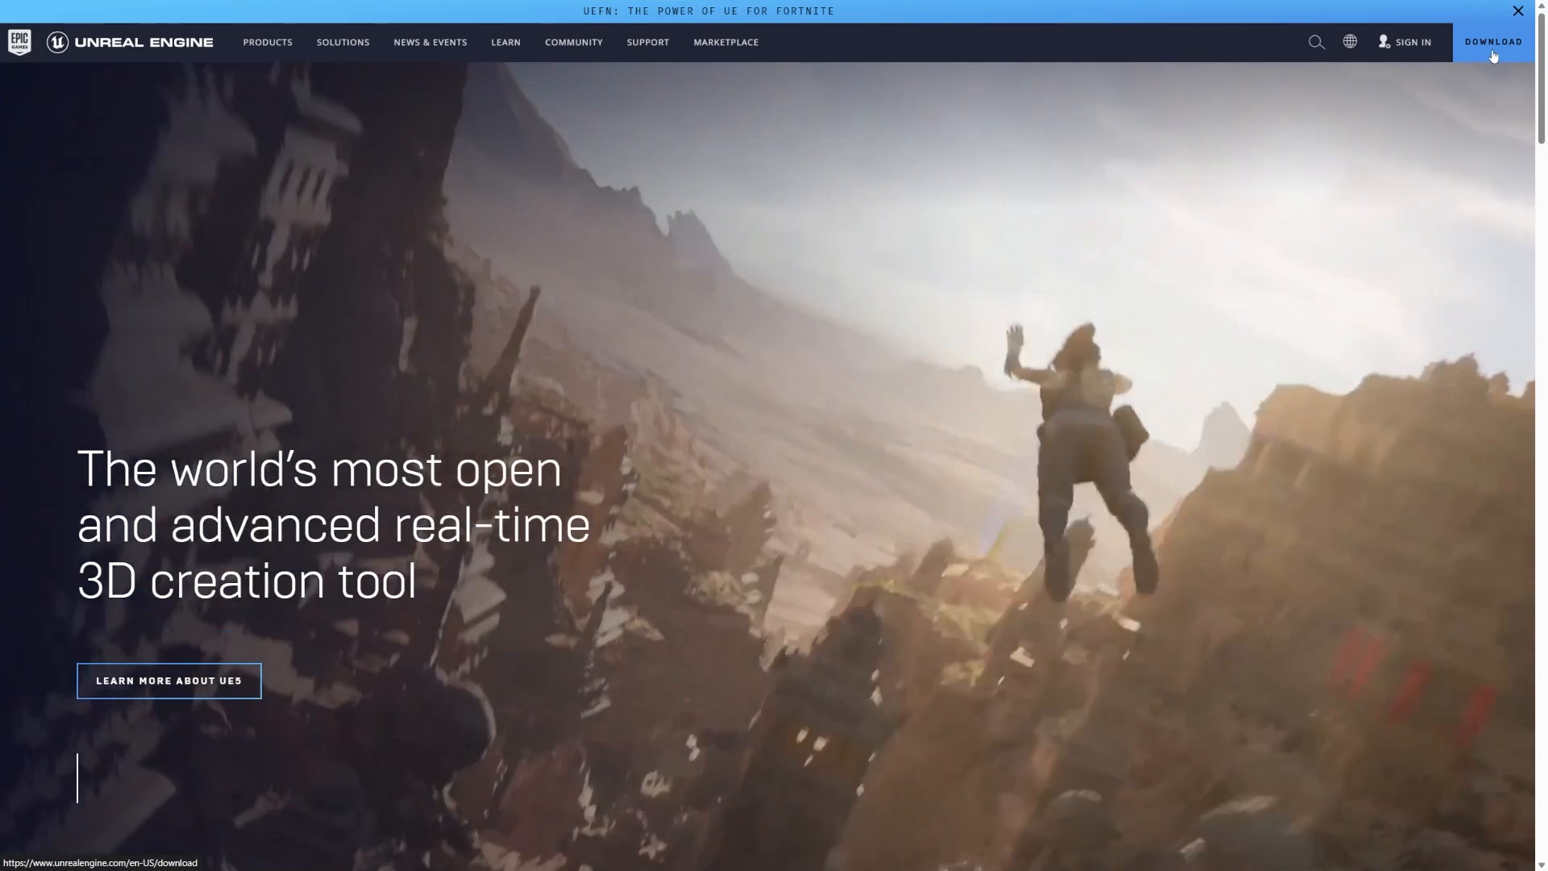
pyautogui.click(1492, 50)
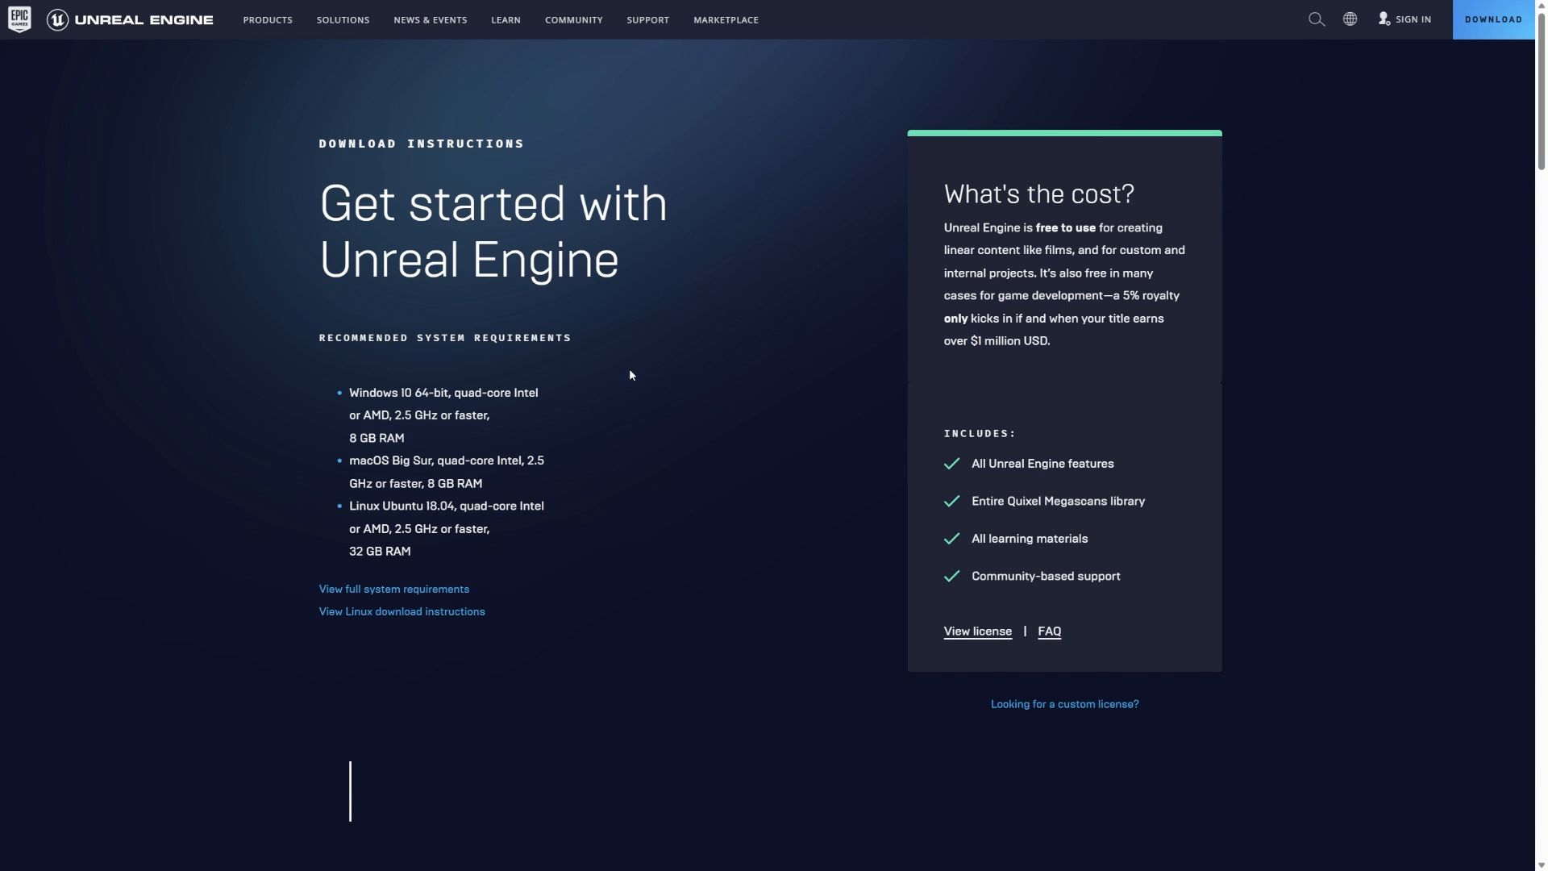
pyautogui.scroll(-5, 736, 359)
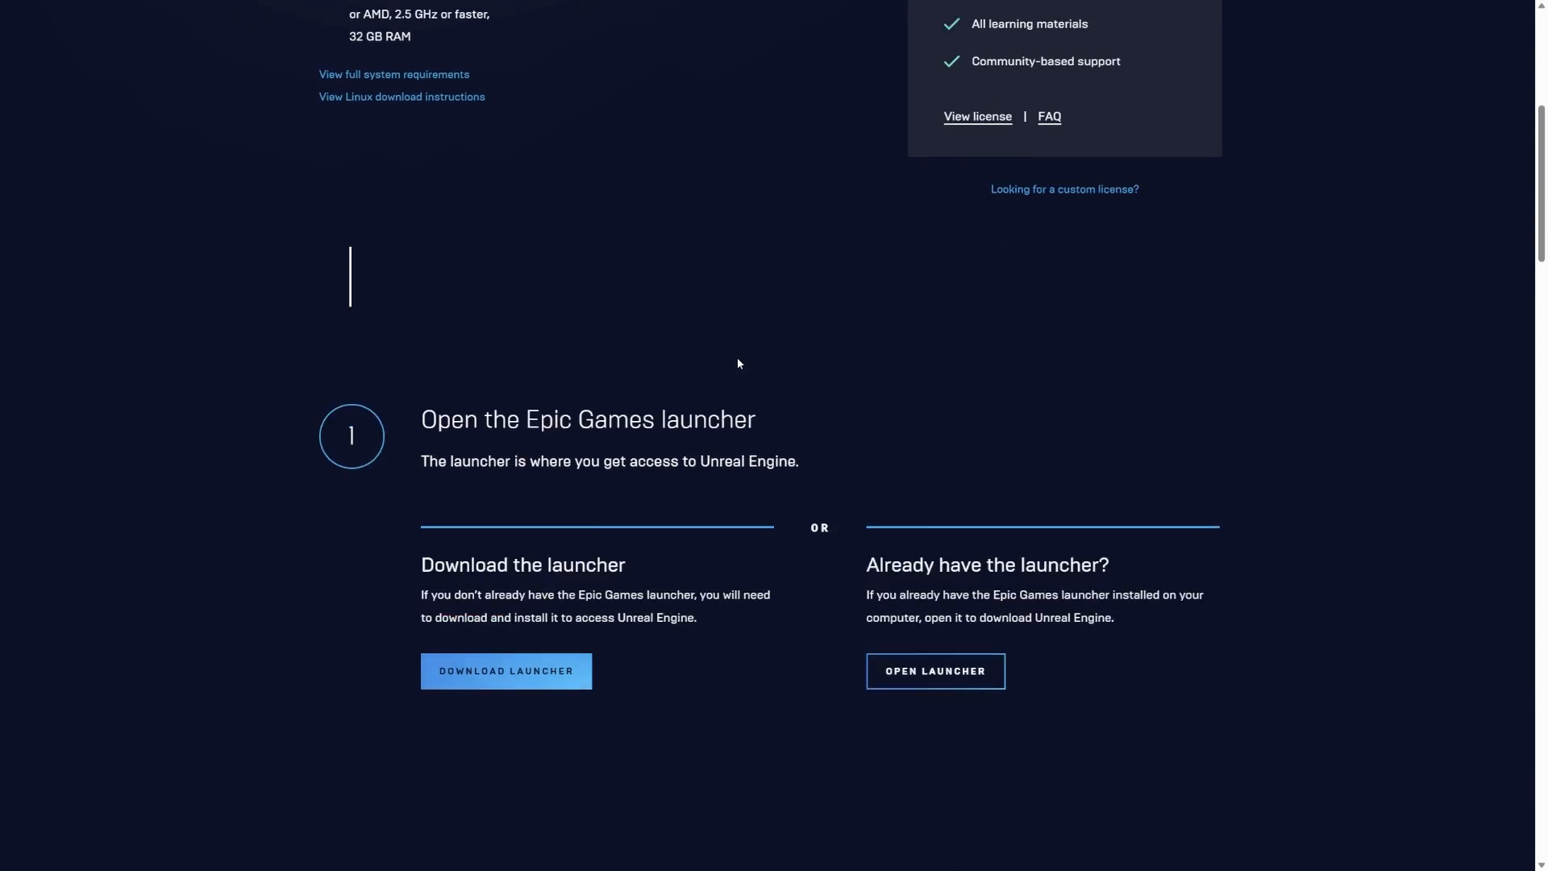
pyautogui.scroll(-2, 737, 359)
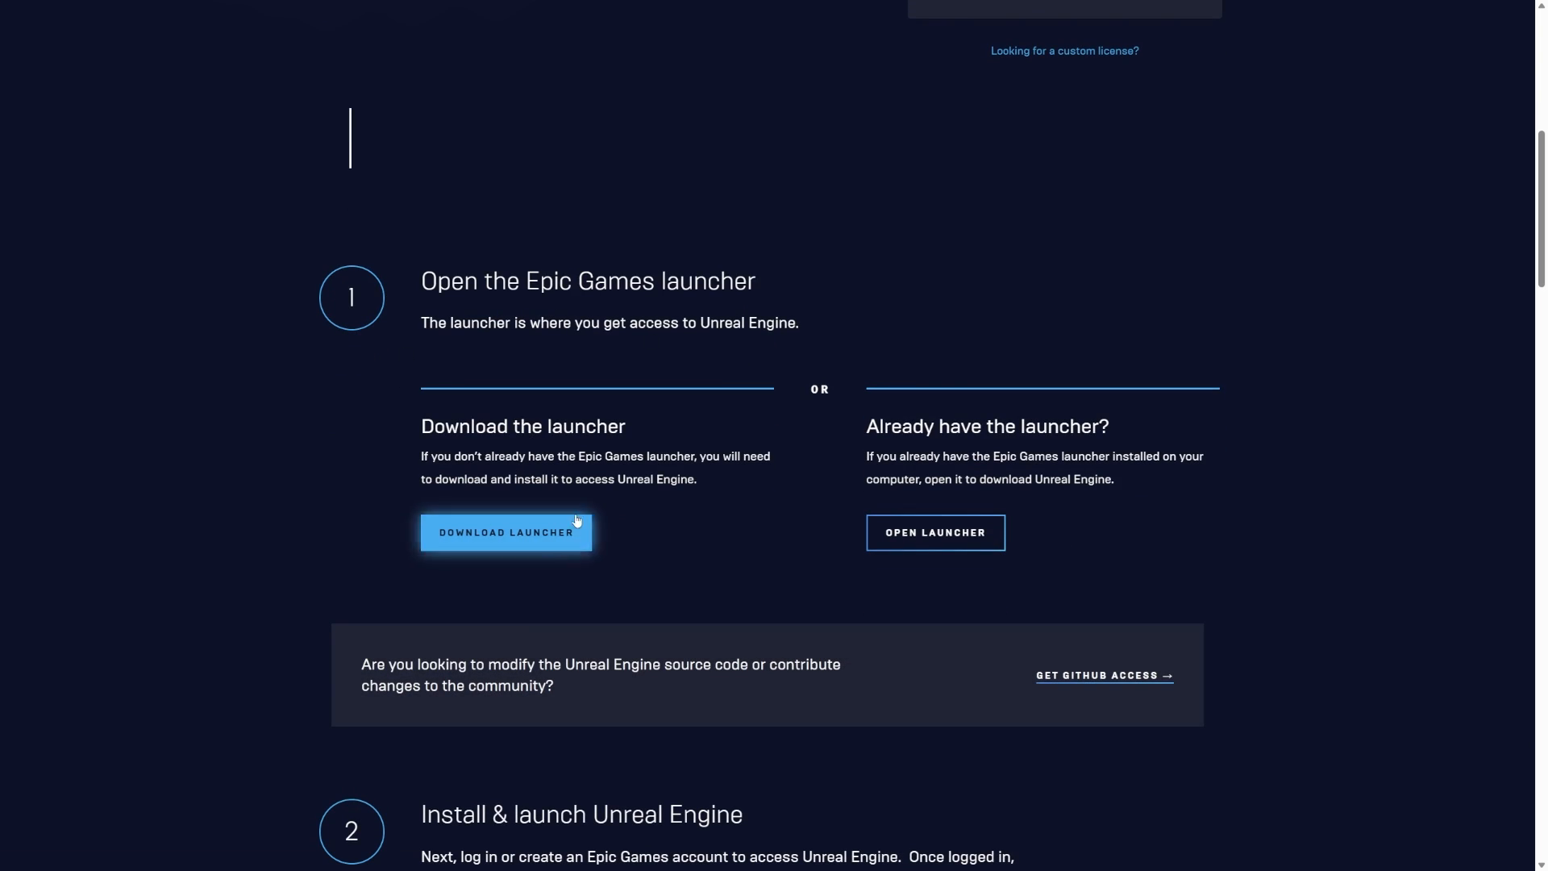
pyautogui.click(516, 523)
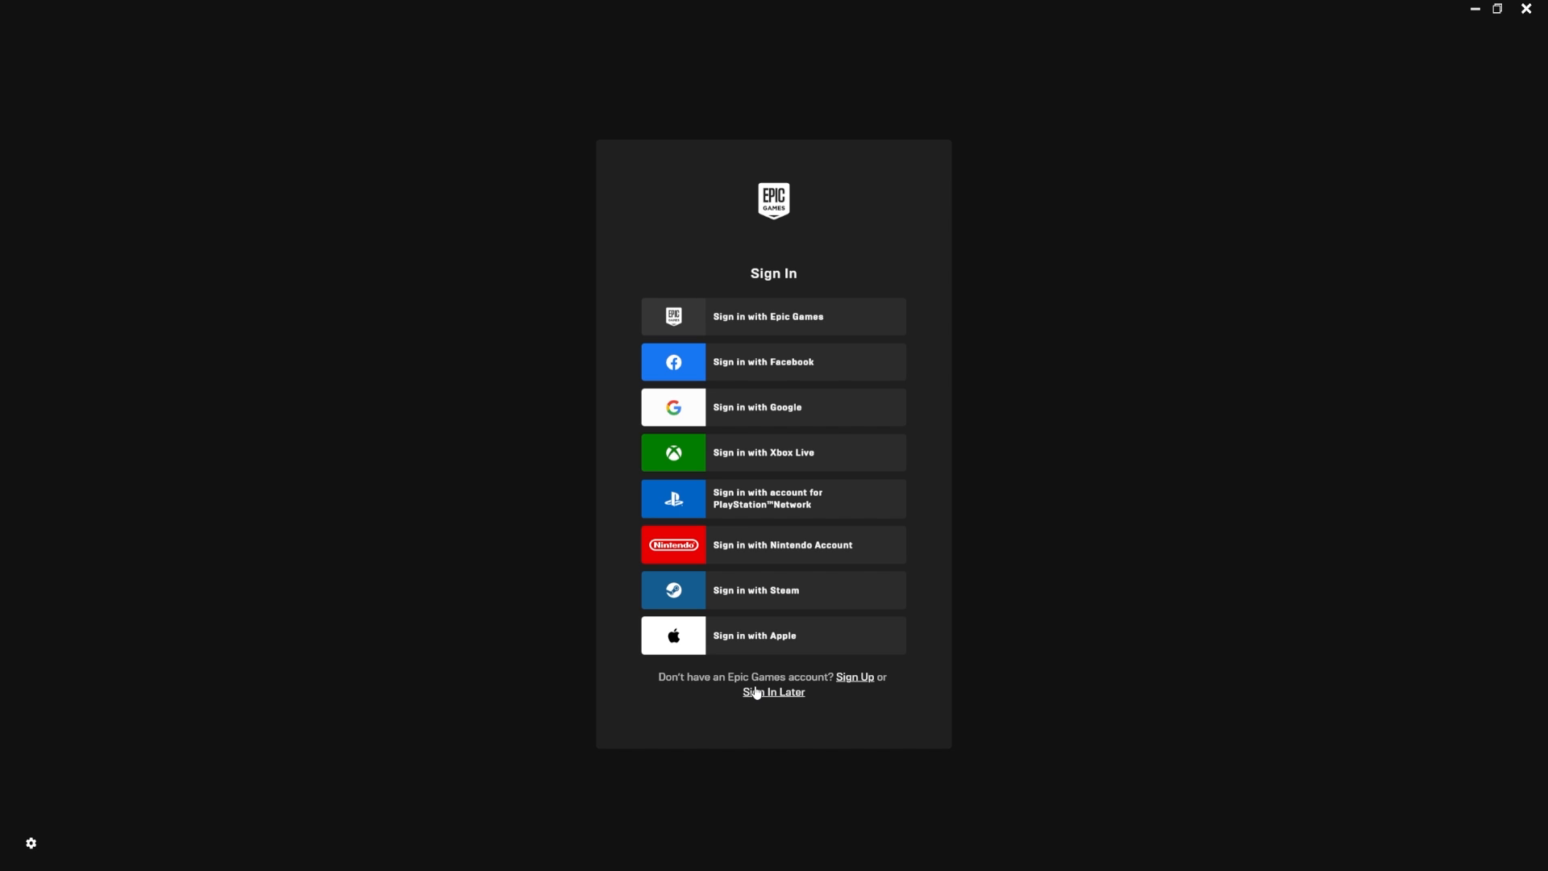
# Step: Start signing up for a new Epic Games account with the email method
pyautogui.click(854, 679)
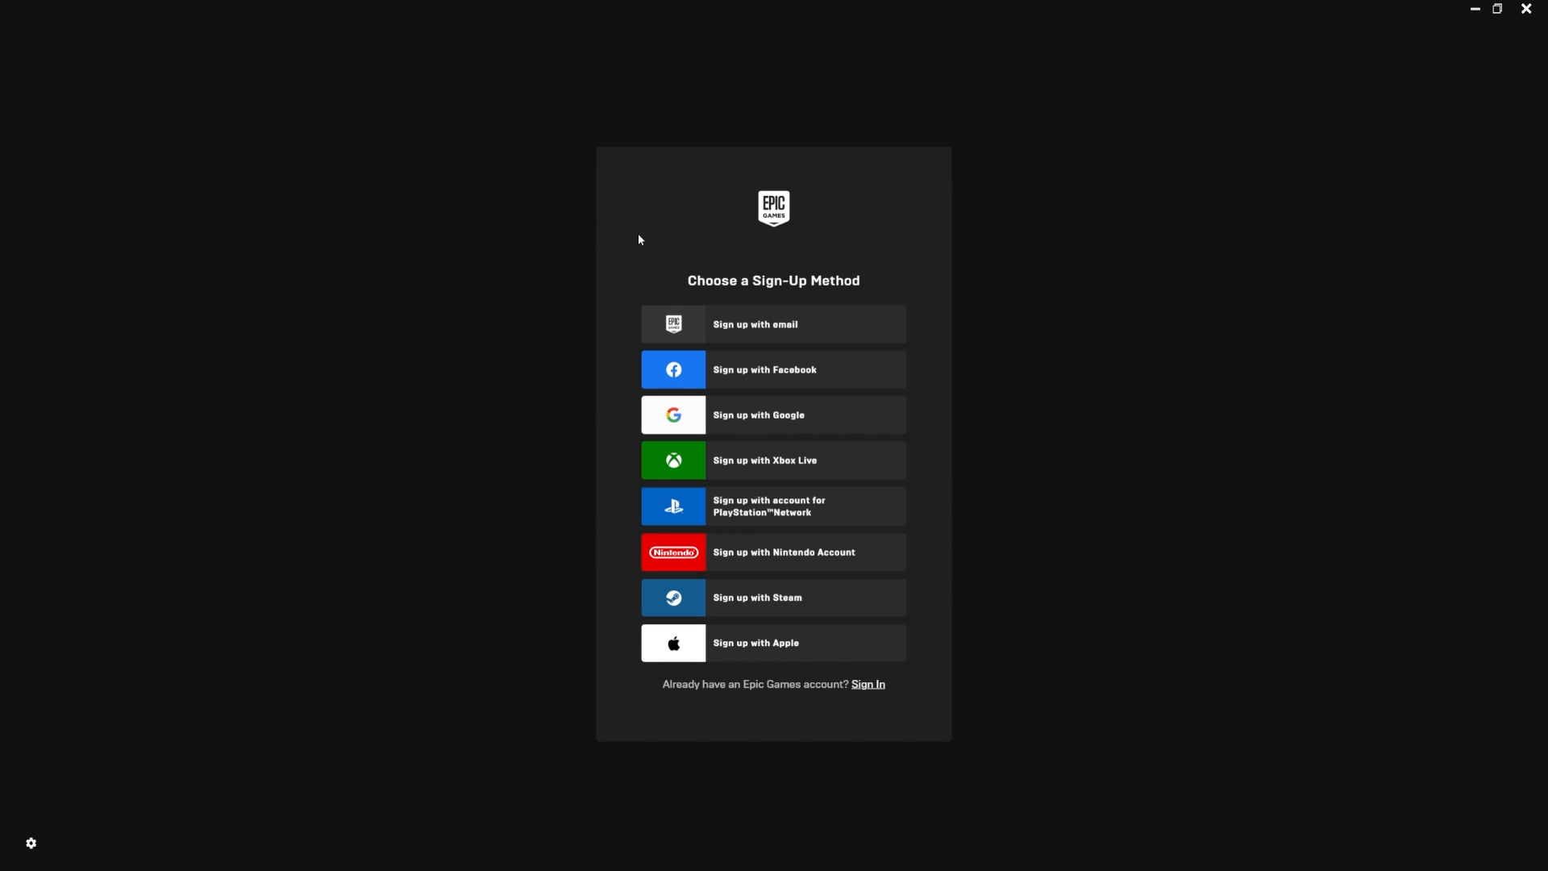
pyautogui.click(715, 331)
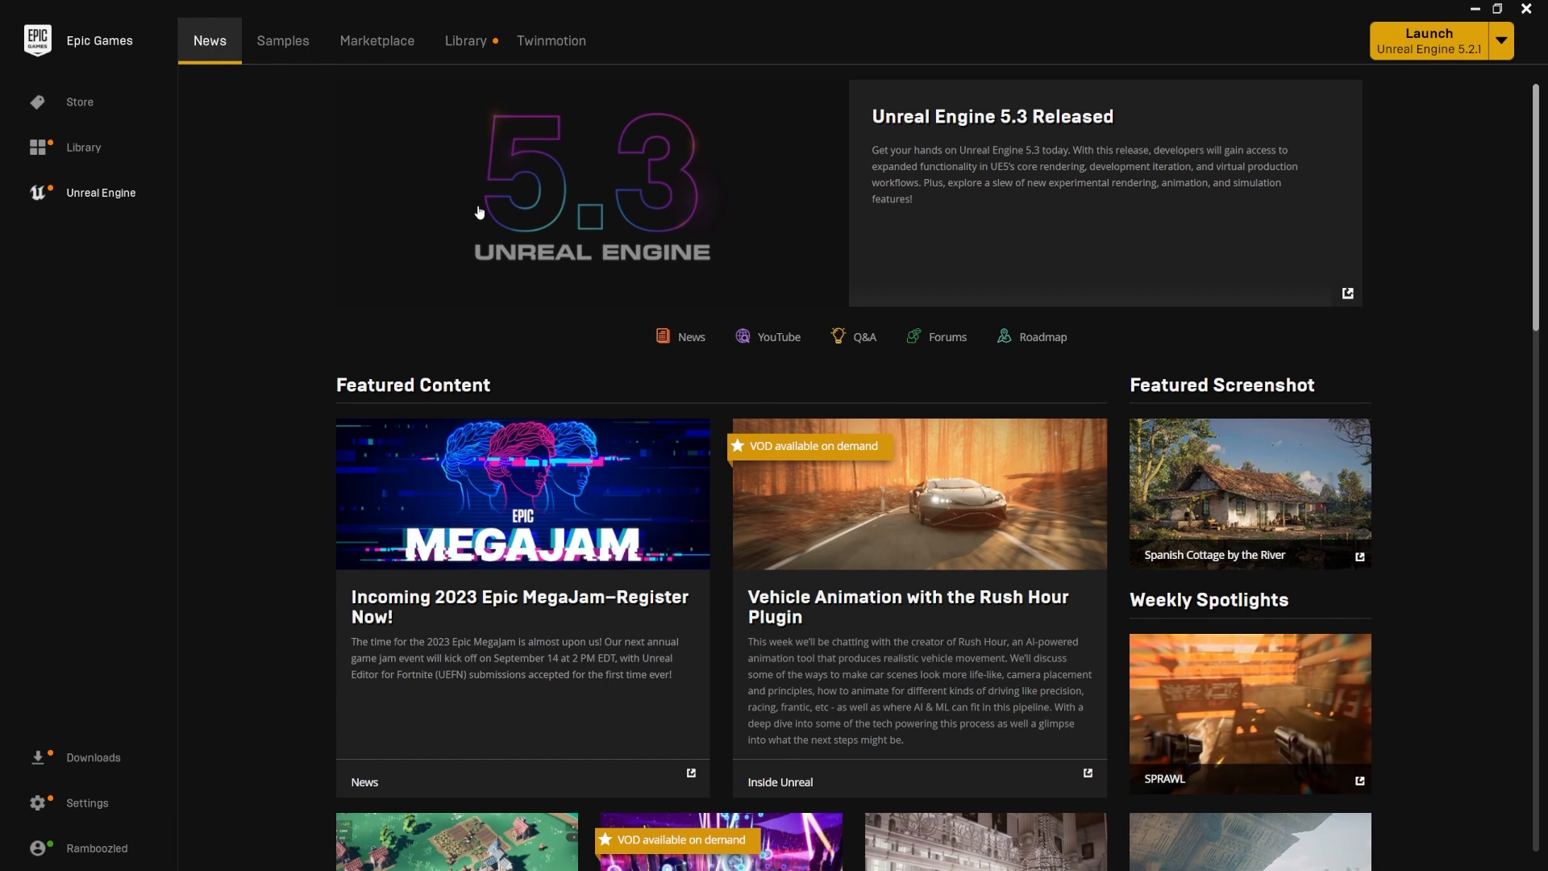
# Step: Open the Unreal Engine library with the installed engine versions and projects
pyautogui.click(463, 44)
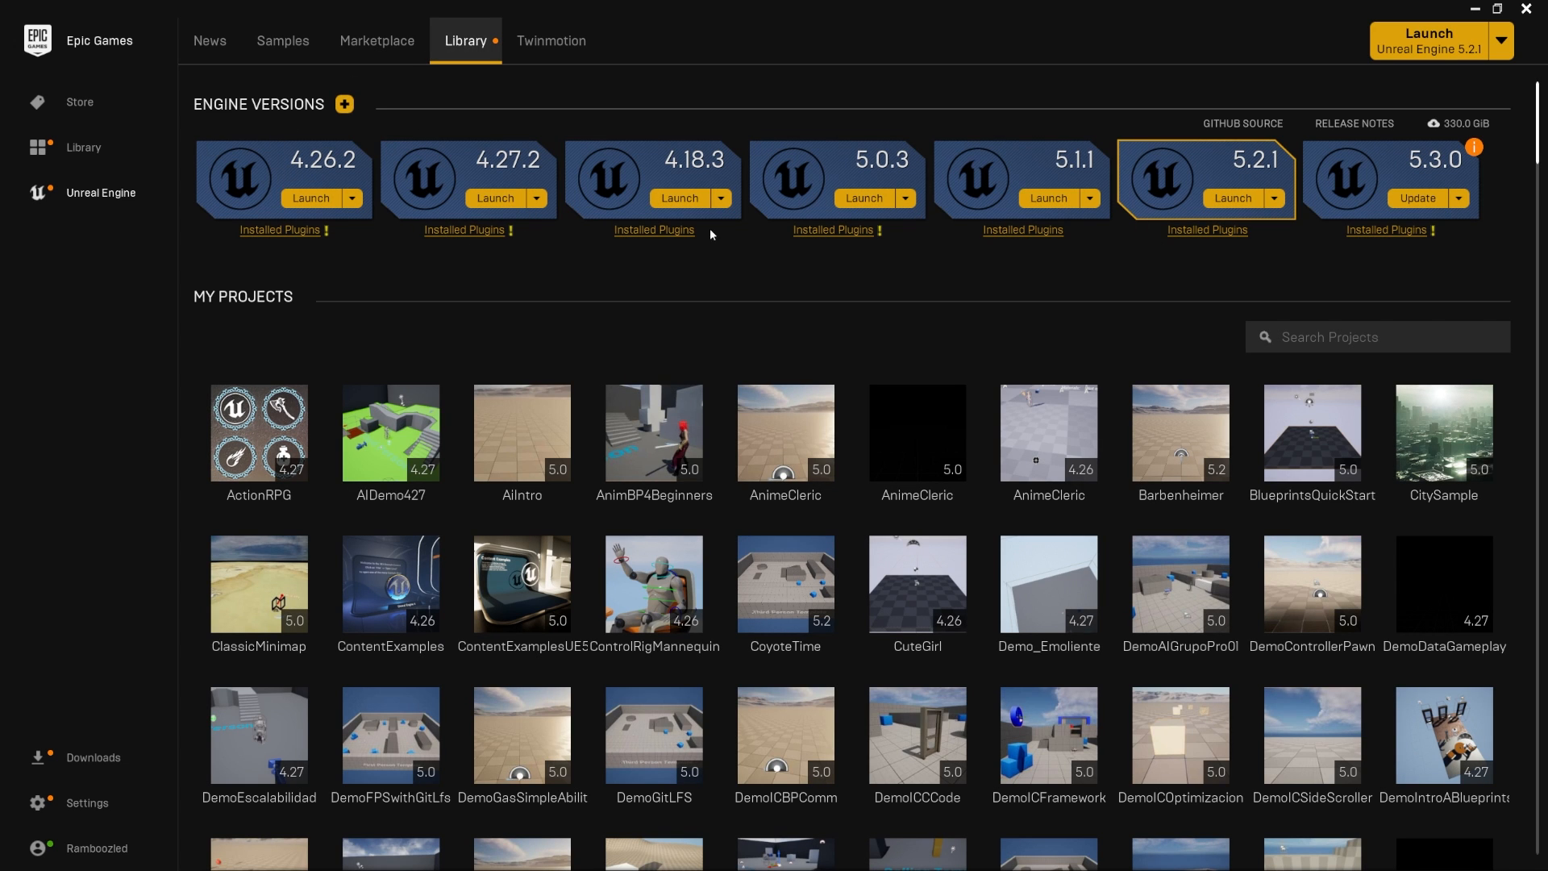
pyautogui.click(345, 104)
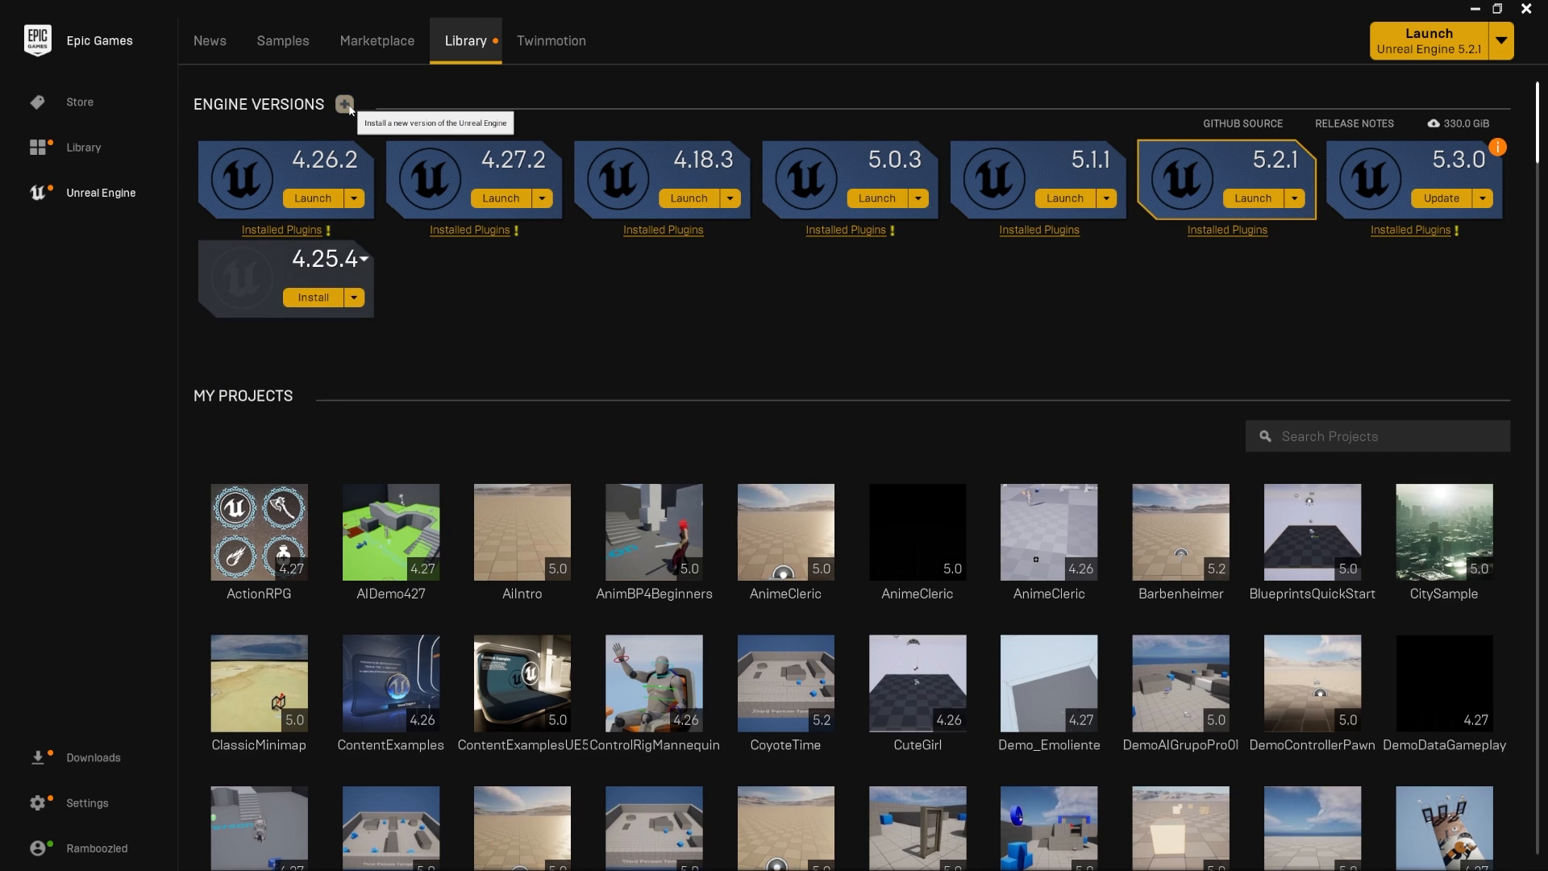
pyautogui.click(361, 260)
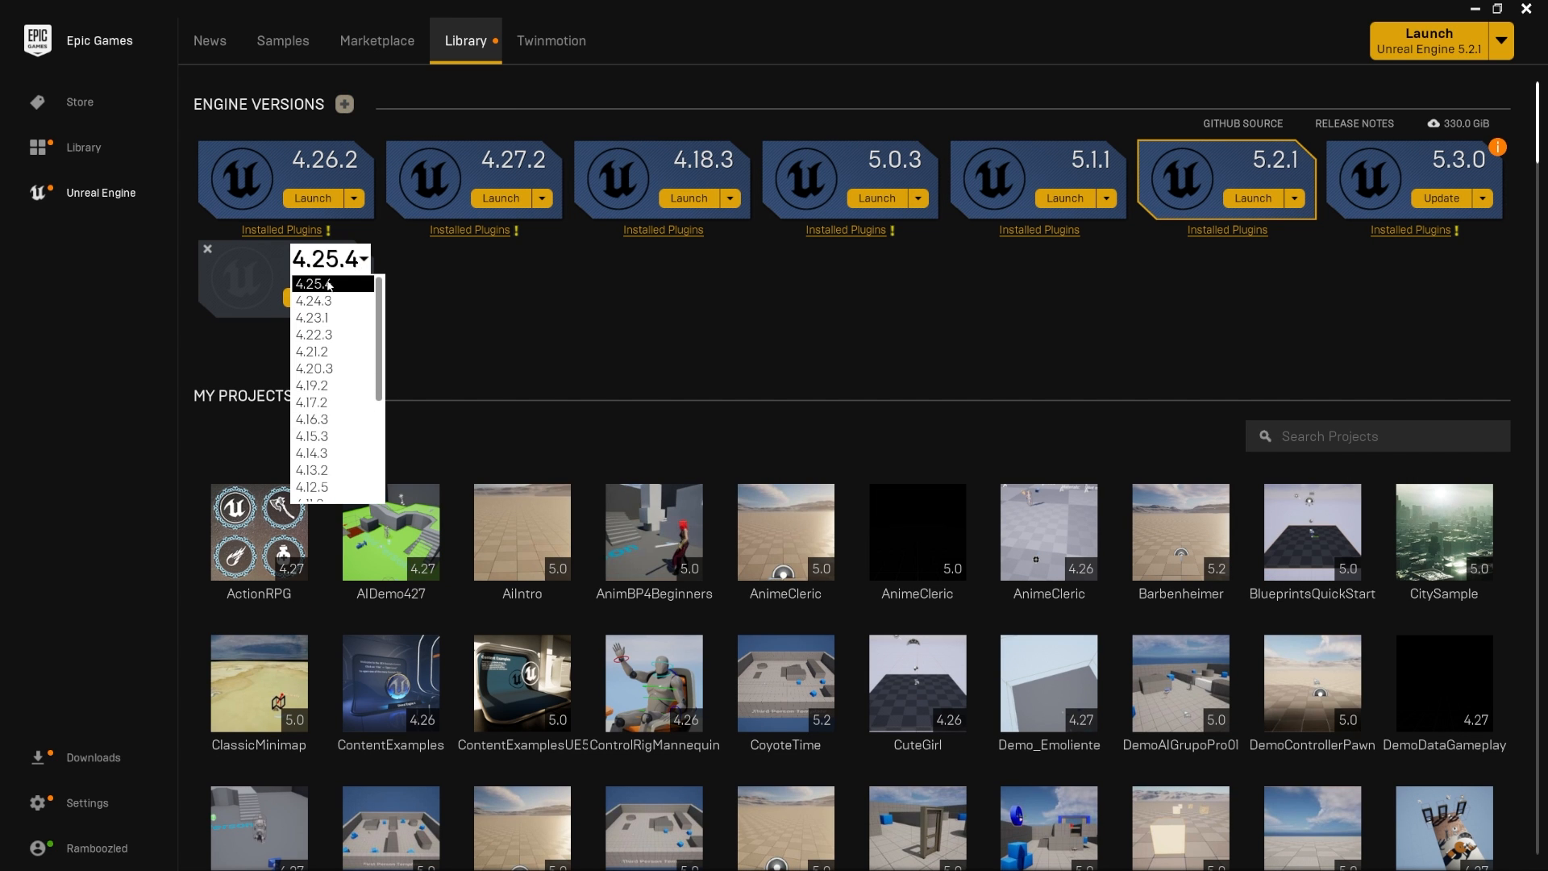
pyautogui.click(298, 282)
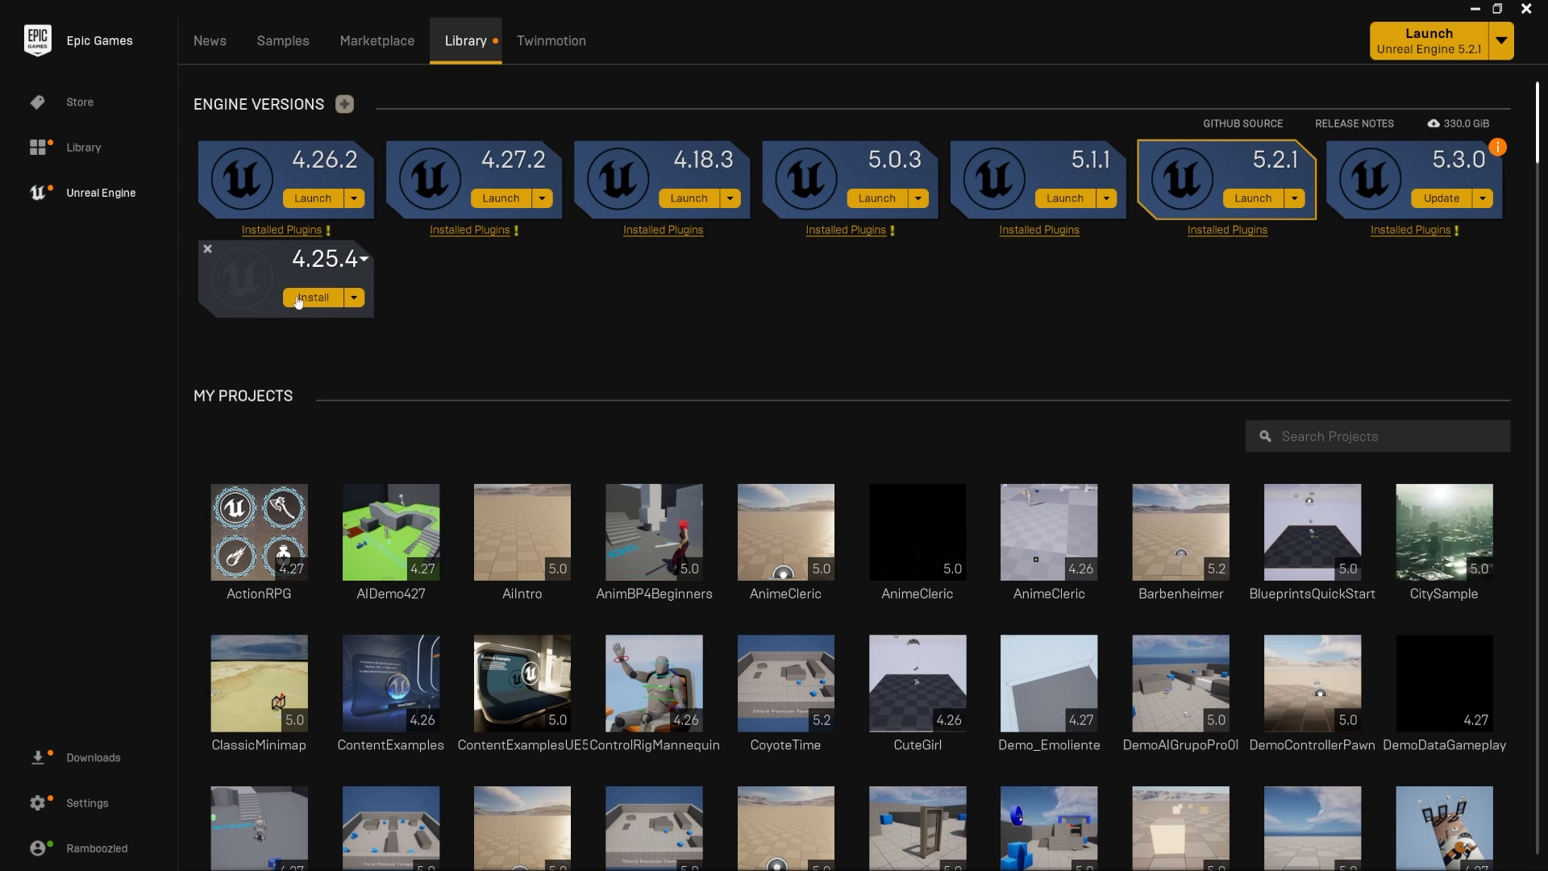
pyautogui.click(208, 249)
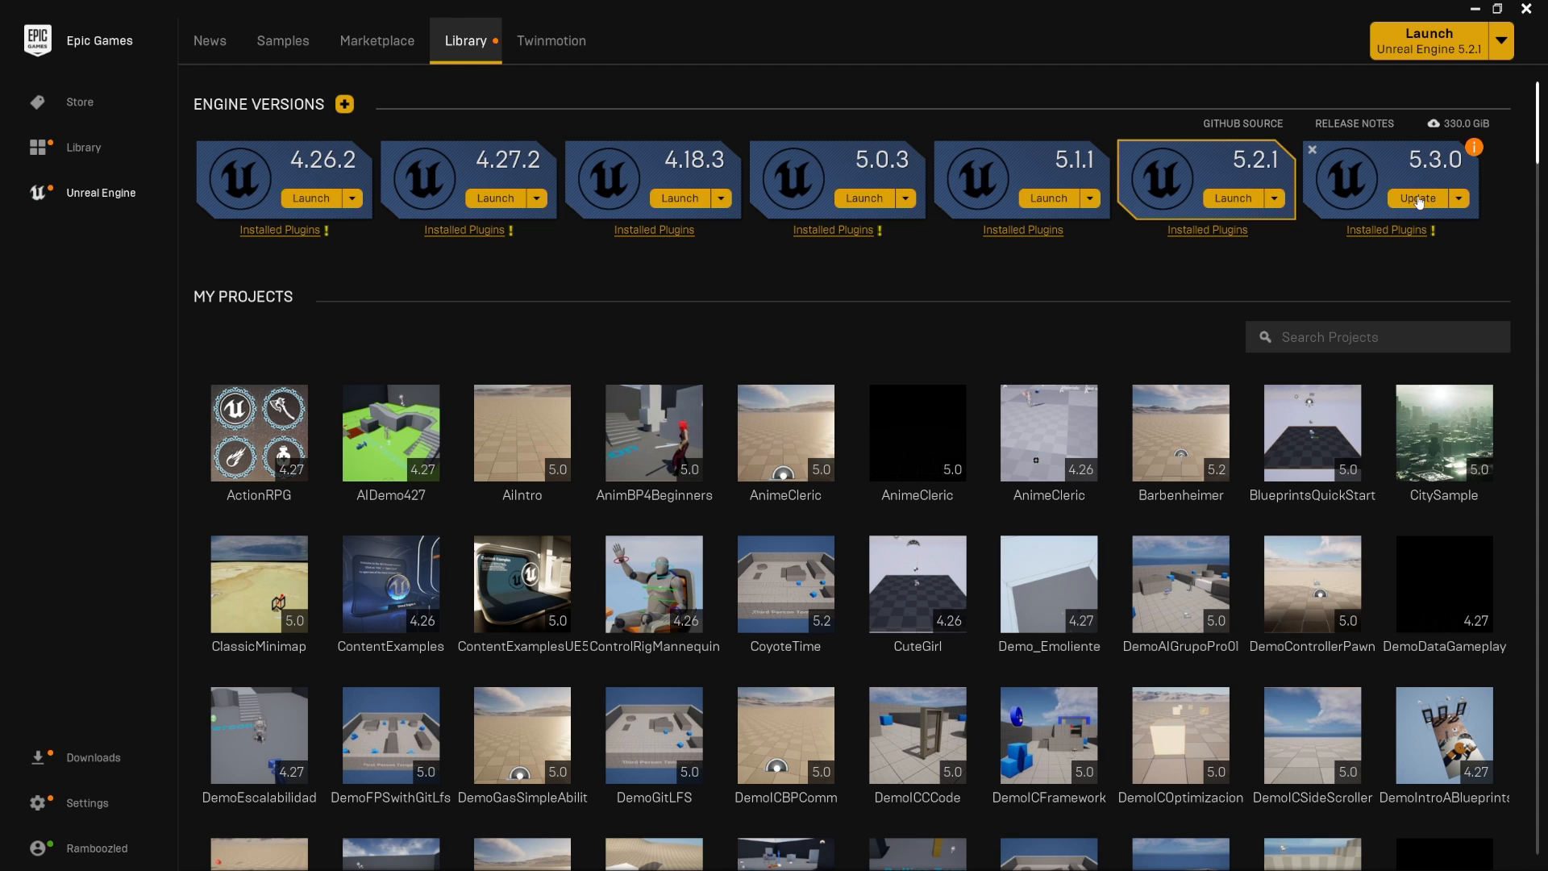
# Step: Start the update of engine version 5.3.0 and check its place in the download queue
pyautogui.click(1419, 199)
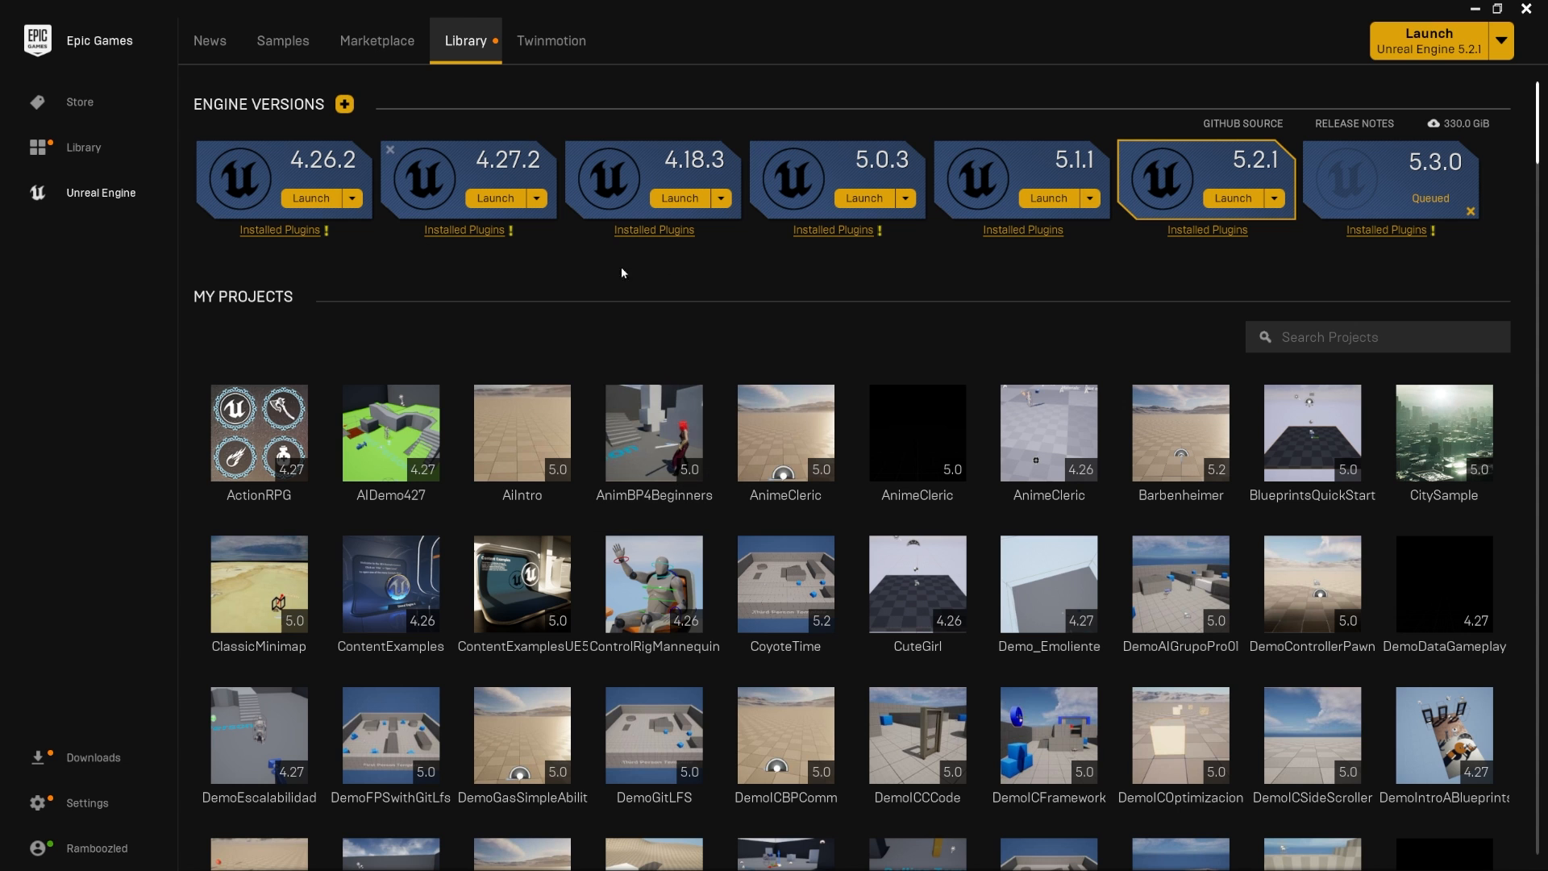
pyautogui.click(84, 758)
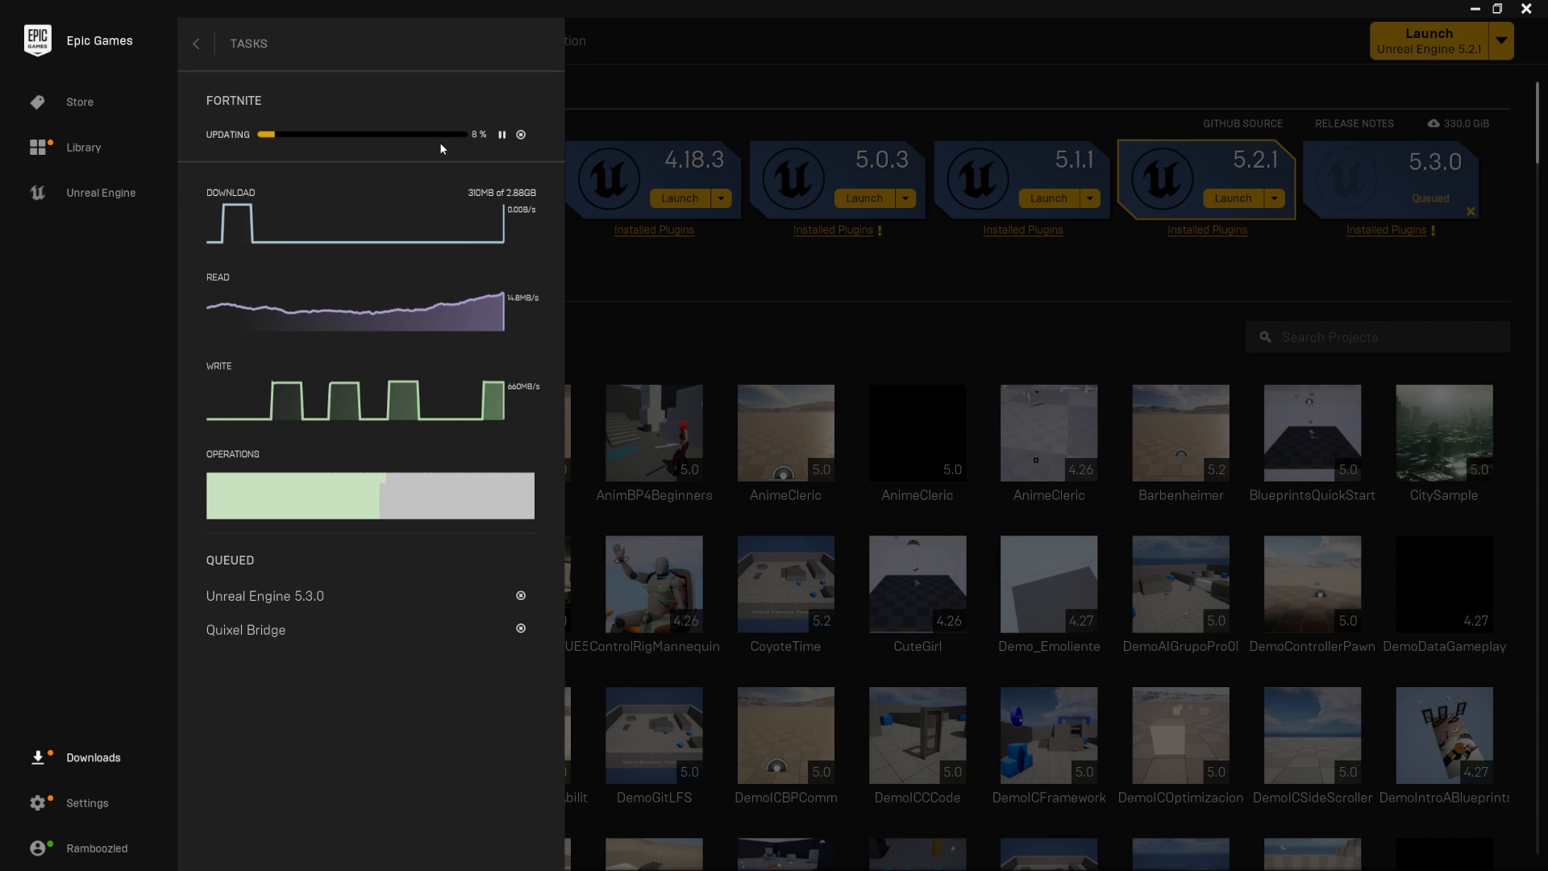
pyautogui.click(710, 305)
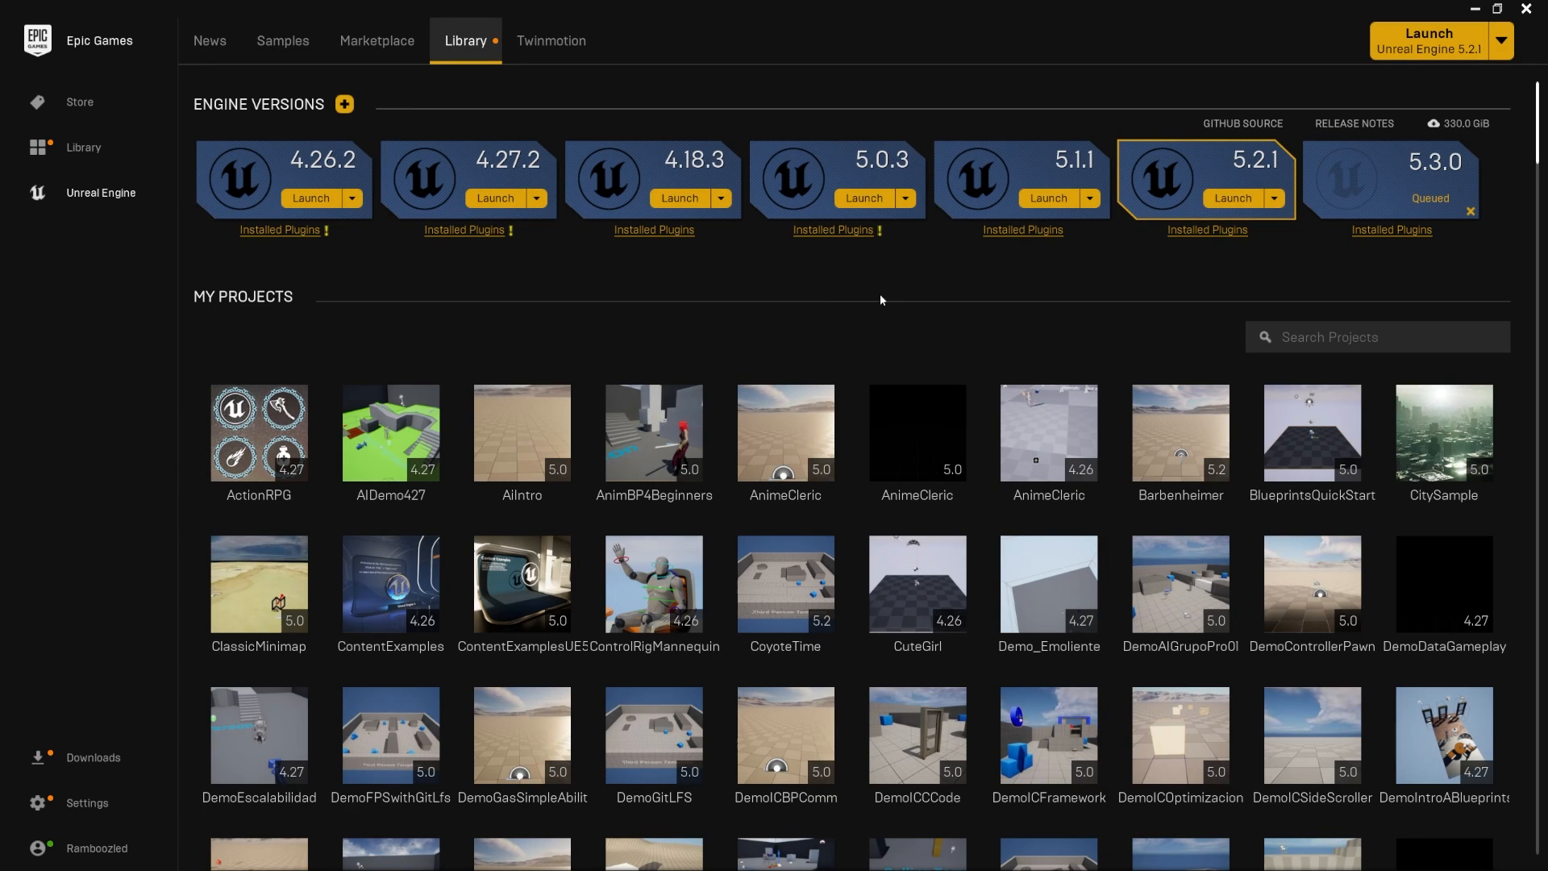
# Step: Add an engine slot for version 4.25.4 and review its install location options without starting the installation
pyautogui.click(345, 105)
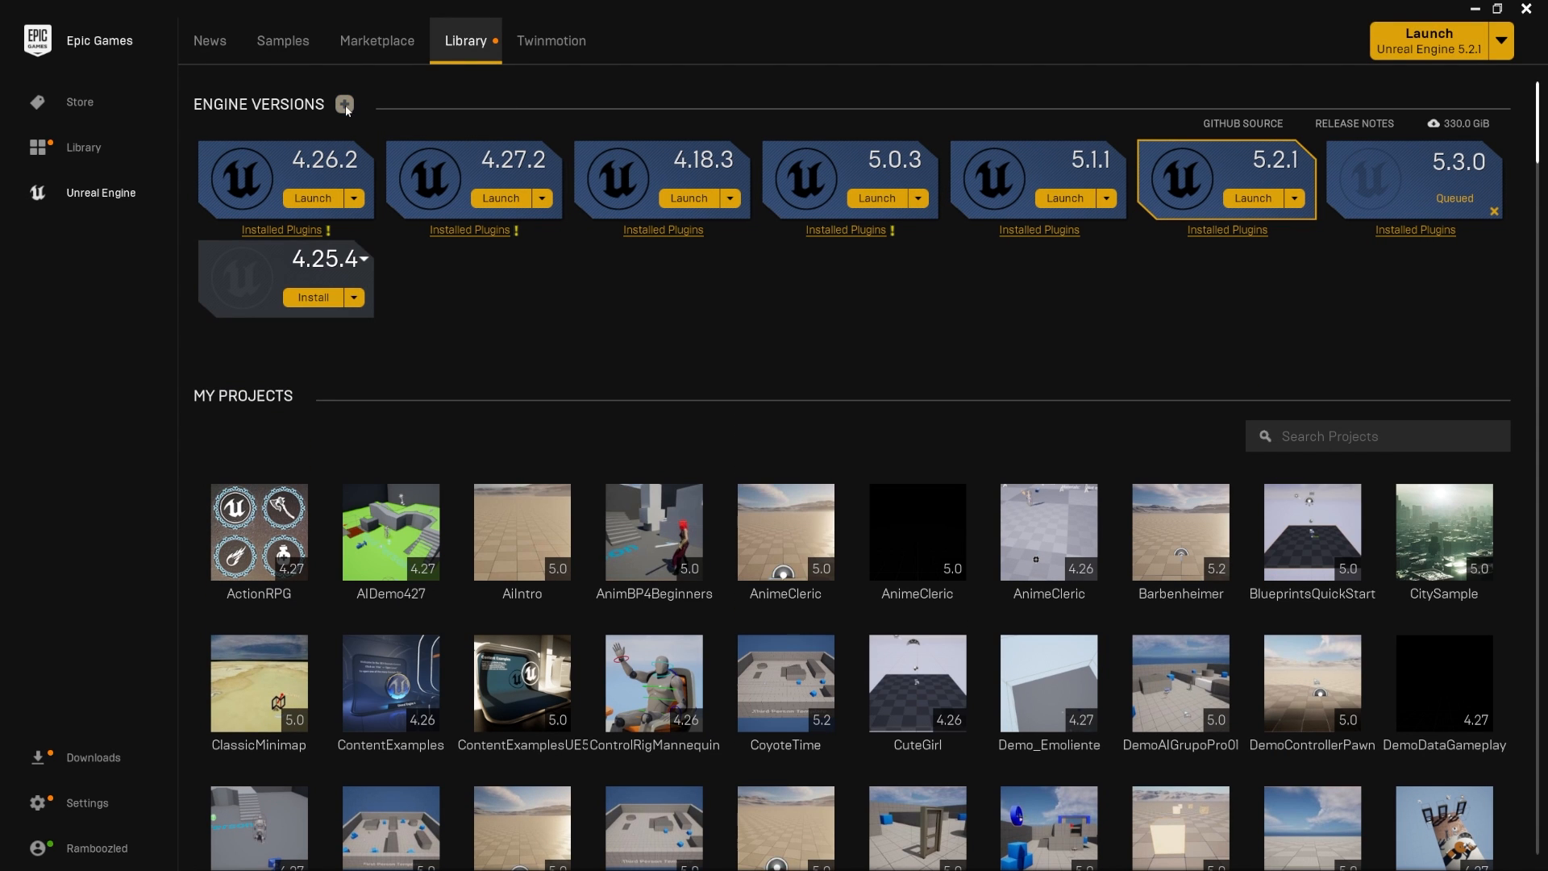
pyautogui.click(300, 301)
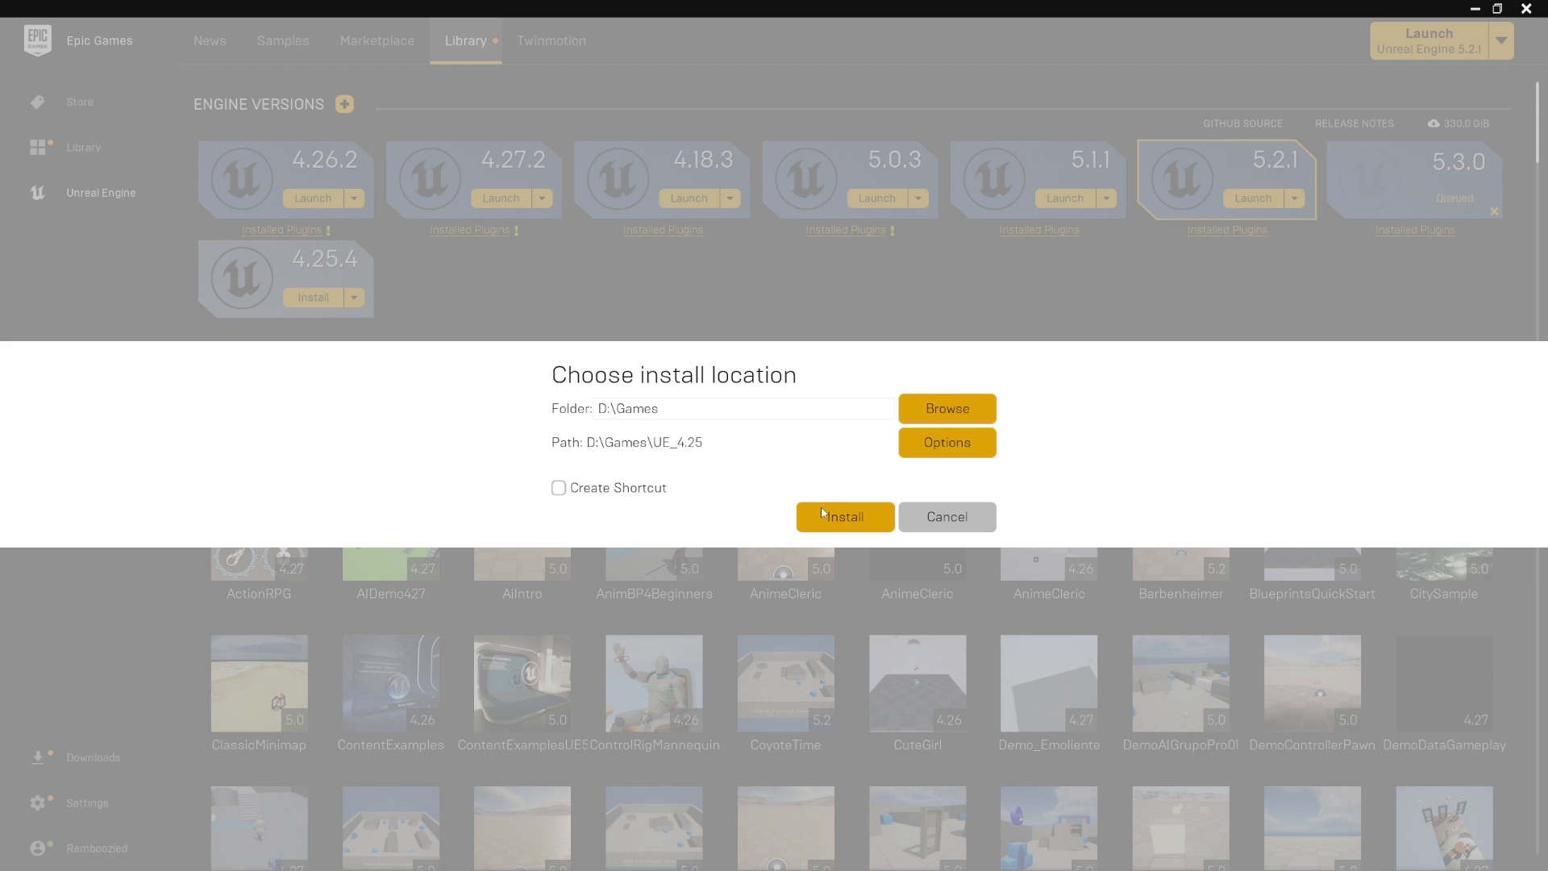
pyautogui.click(938, 507)
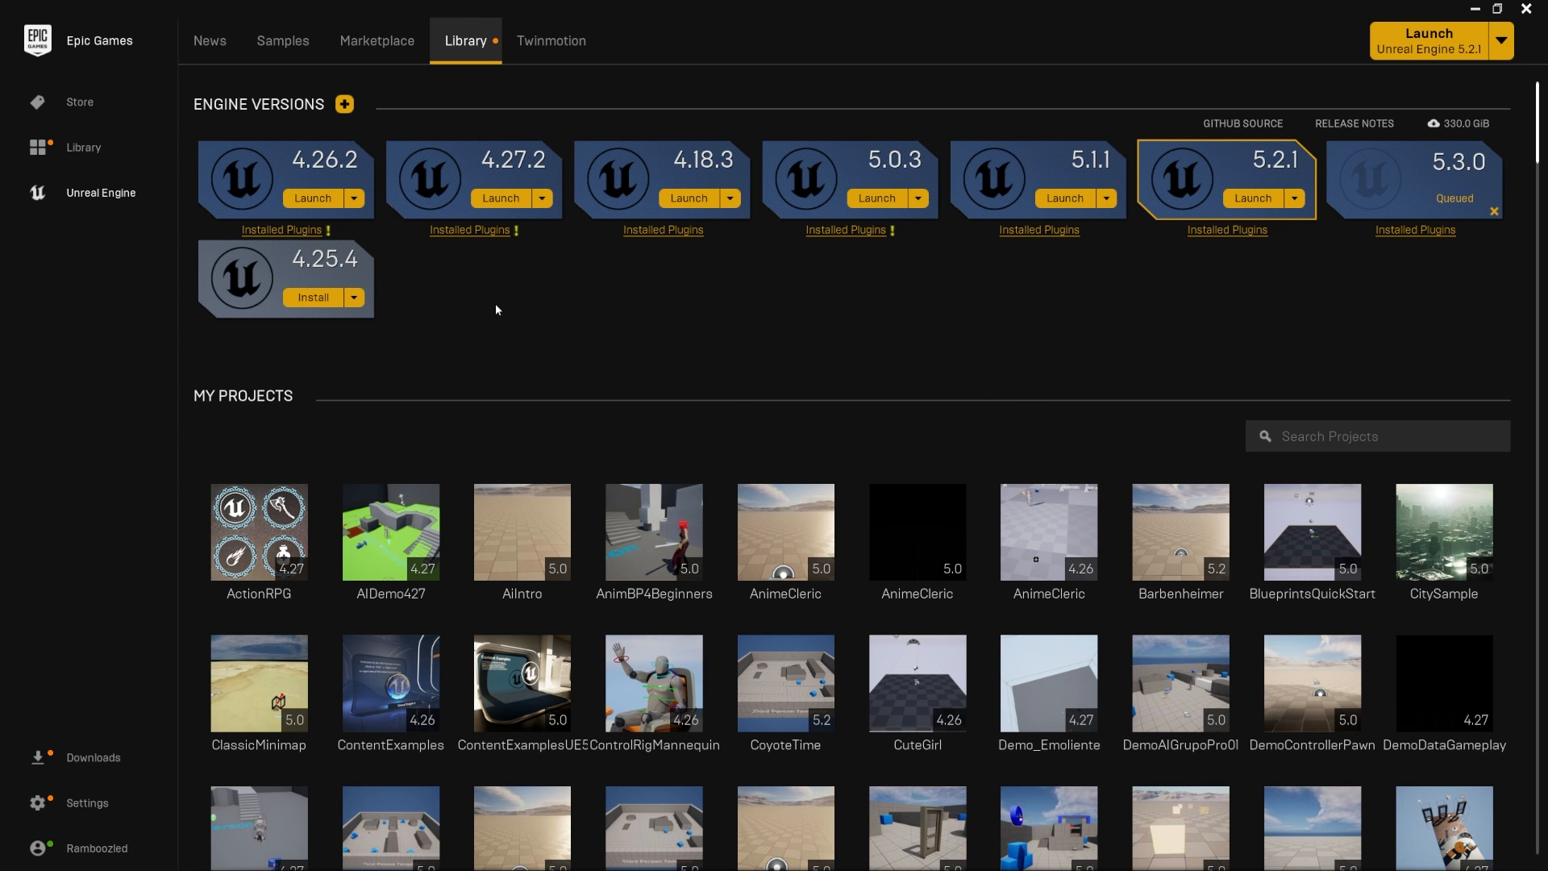
# Step: Look through the Unreal Engine news page, from the featured content down to the blog and community resources
pyautogui.click(211, 45)
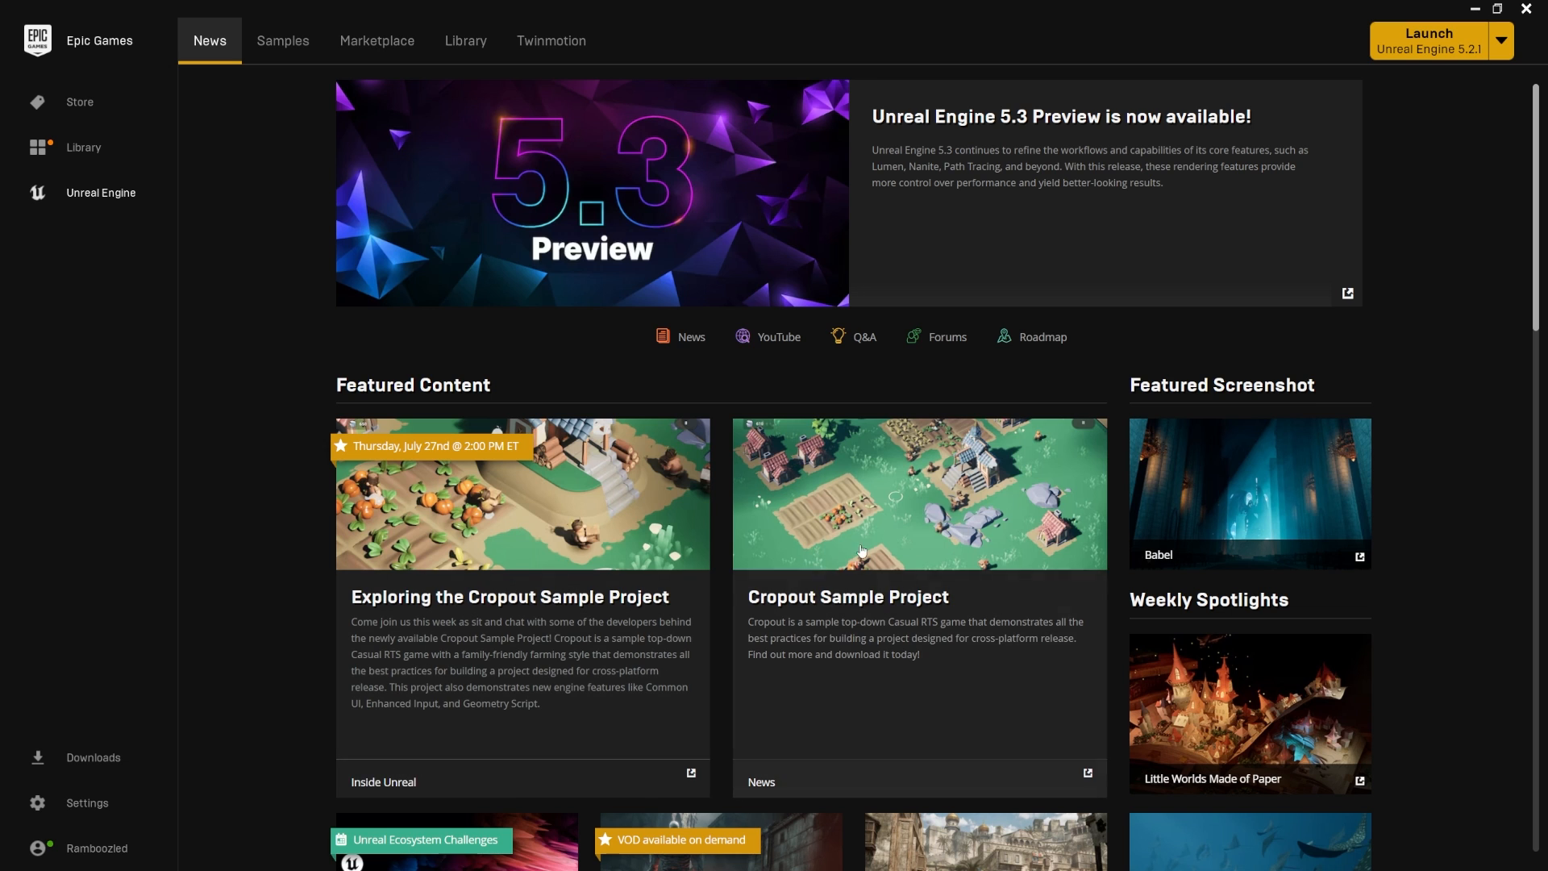
pyautogui.scroll(-3, 935, 532)
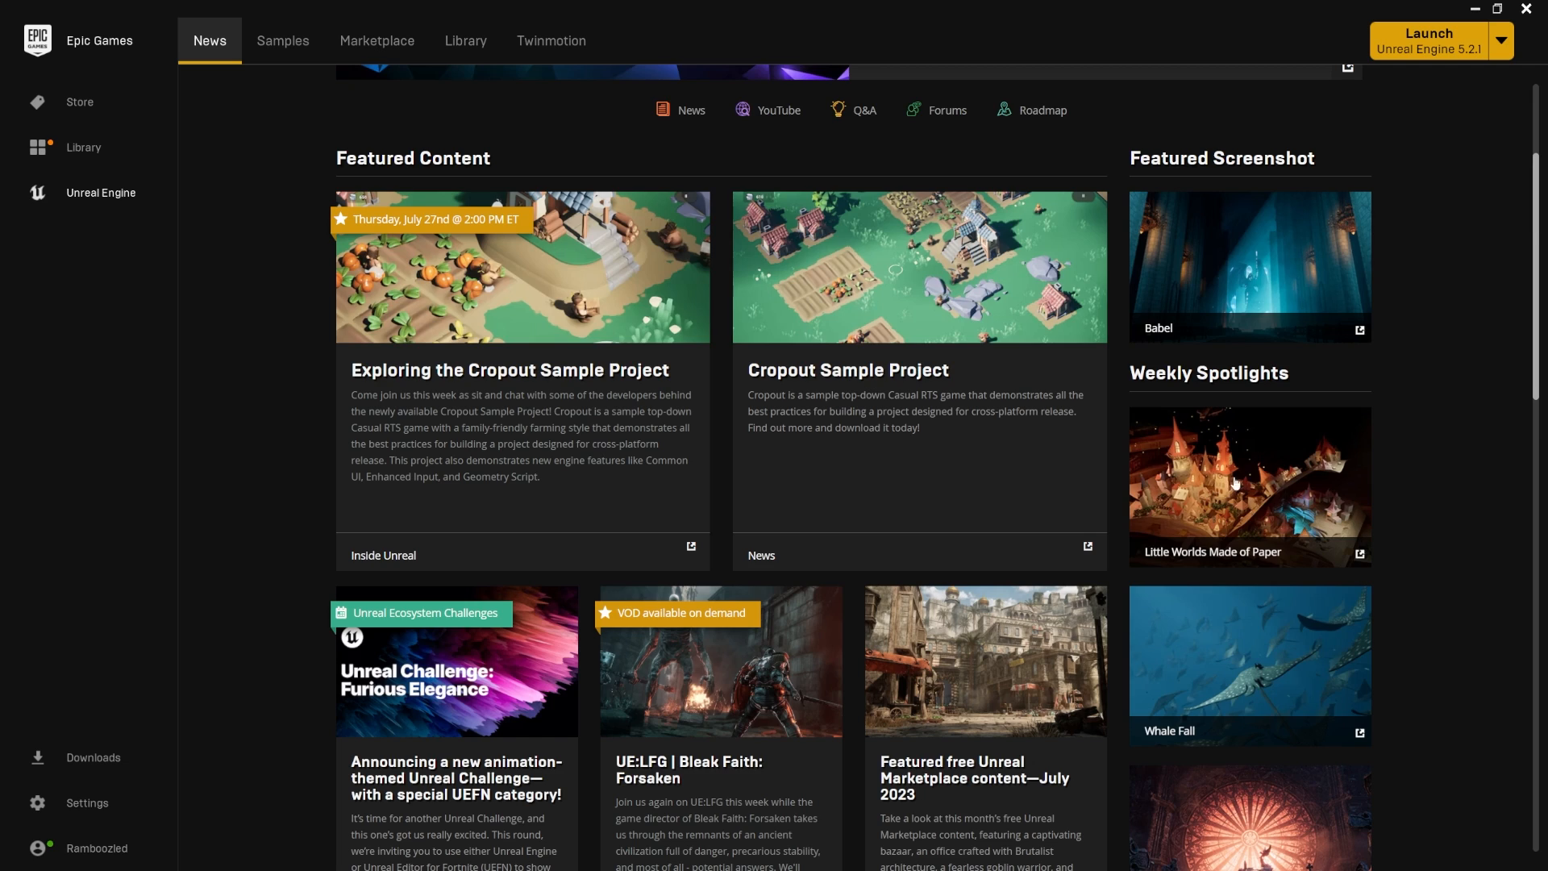
pyautogui.scroll(-5, 1236, 484)
pyautogui.scroll(-10, 609, 439)
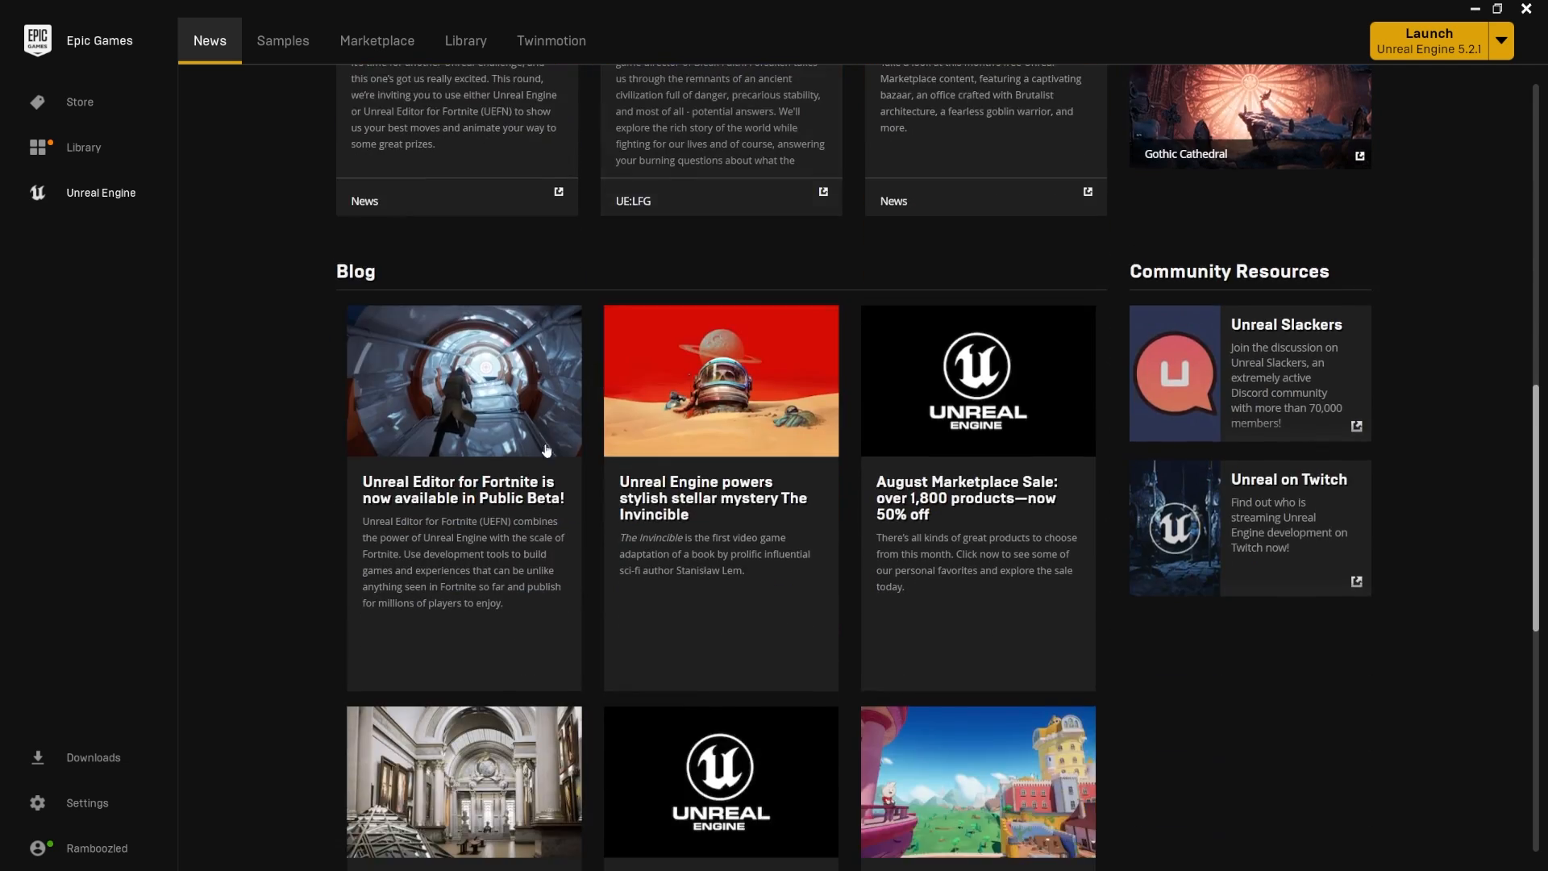
# Step: Browse the Unreal Engine samples and open the detail page of the Content Examples project
pyautogui.scroll(15, 490, 464)
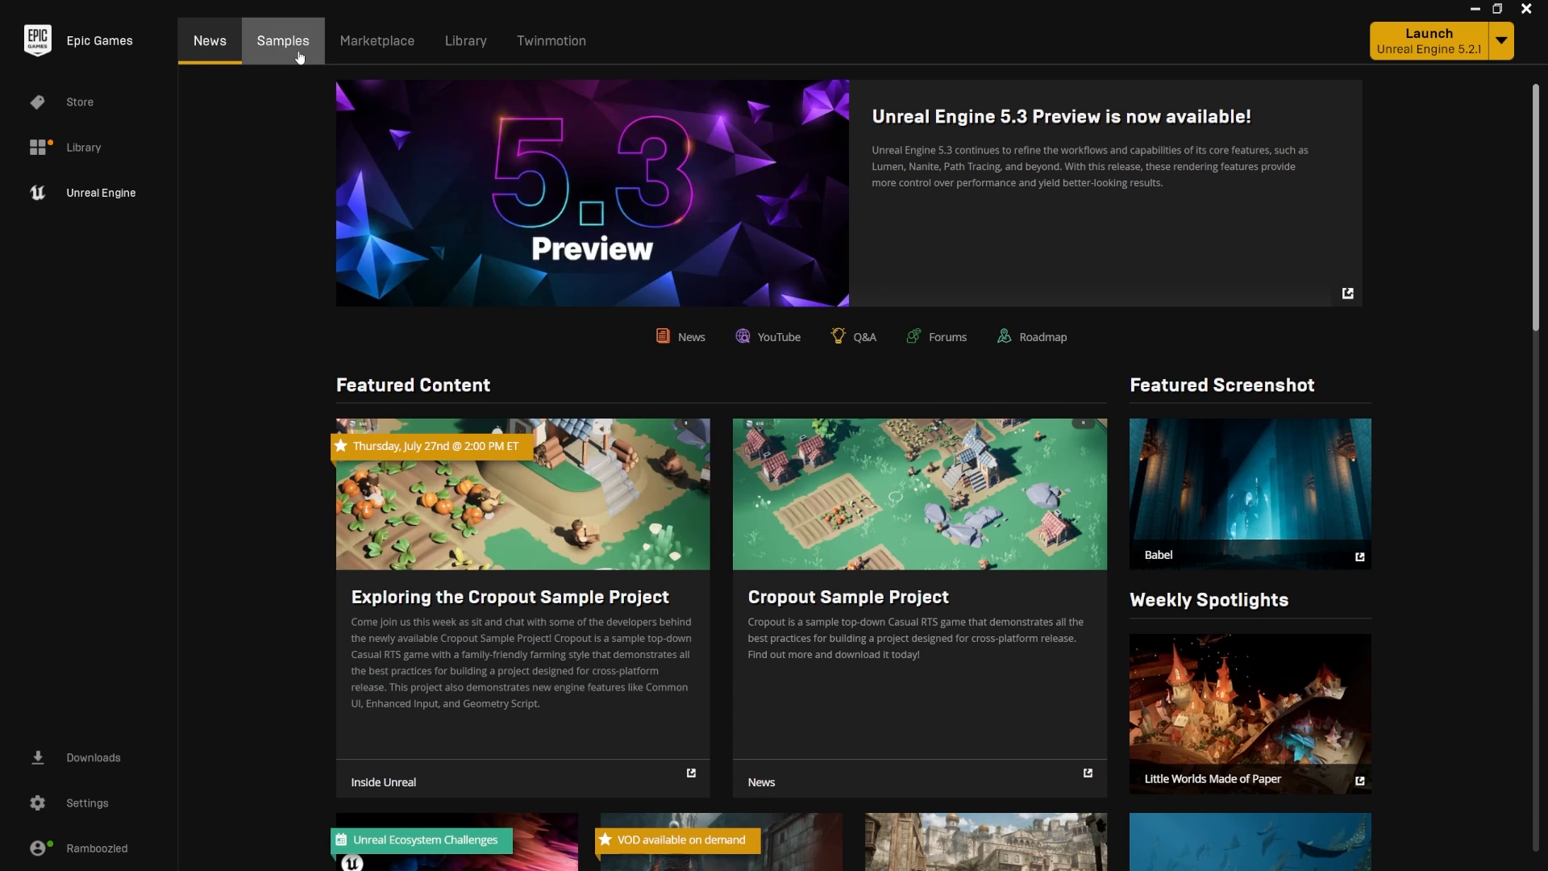
pyautogui.click(299, 56)
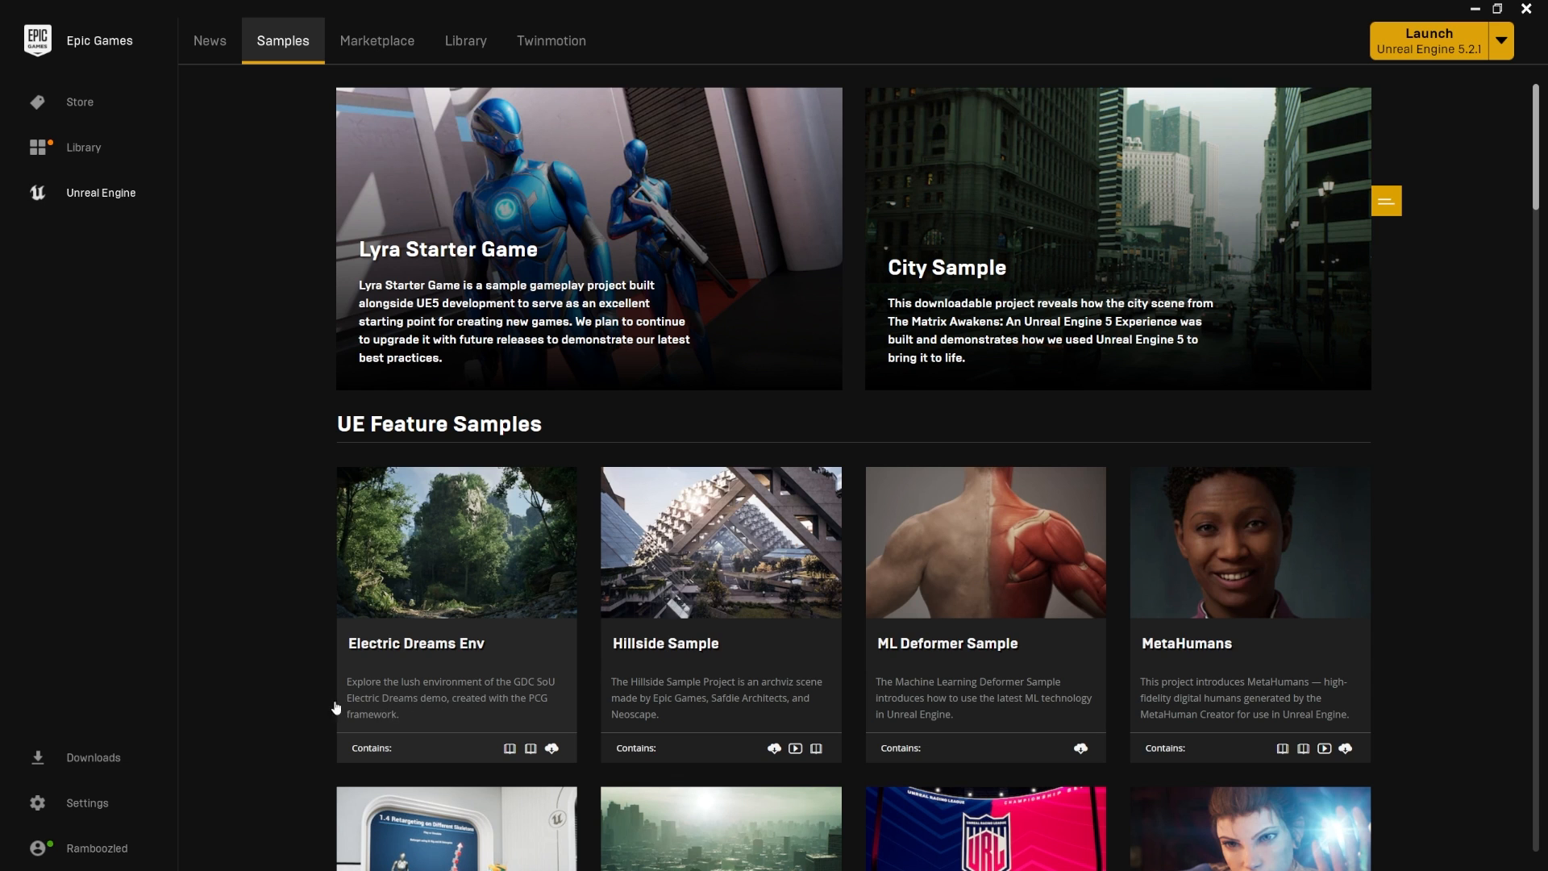
pyautogui.scroll(-3, 494, 521)
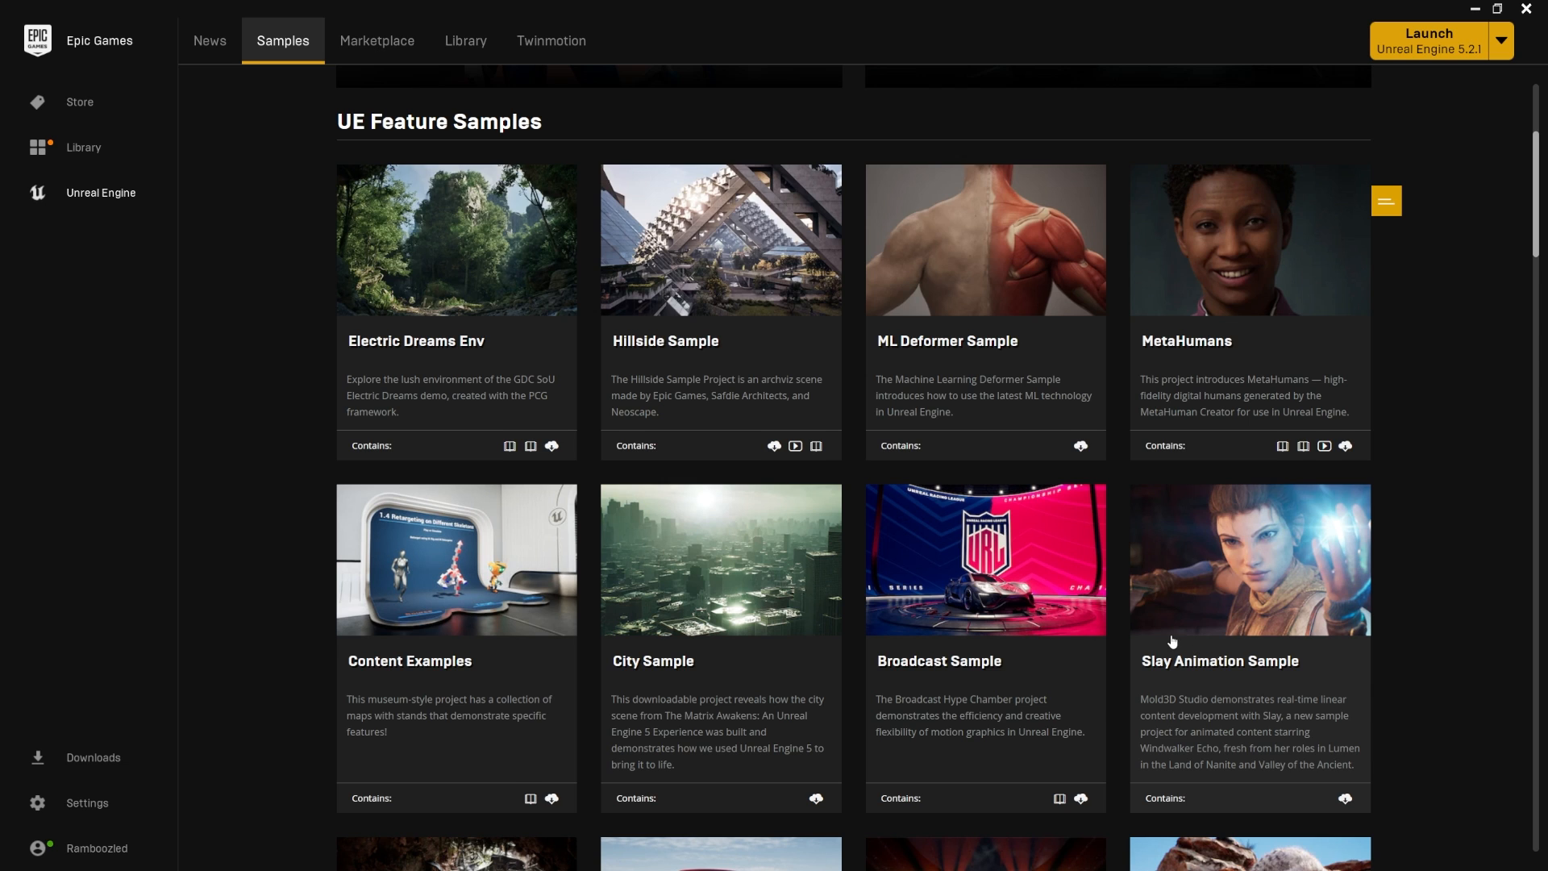
pyautogui.scroll(-2, 1171, 642)
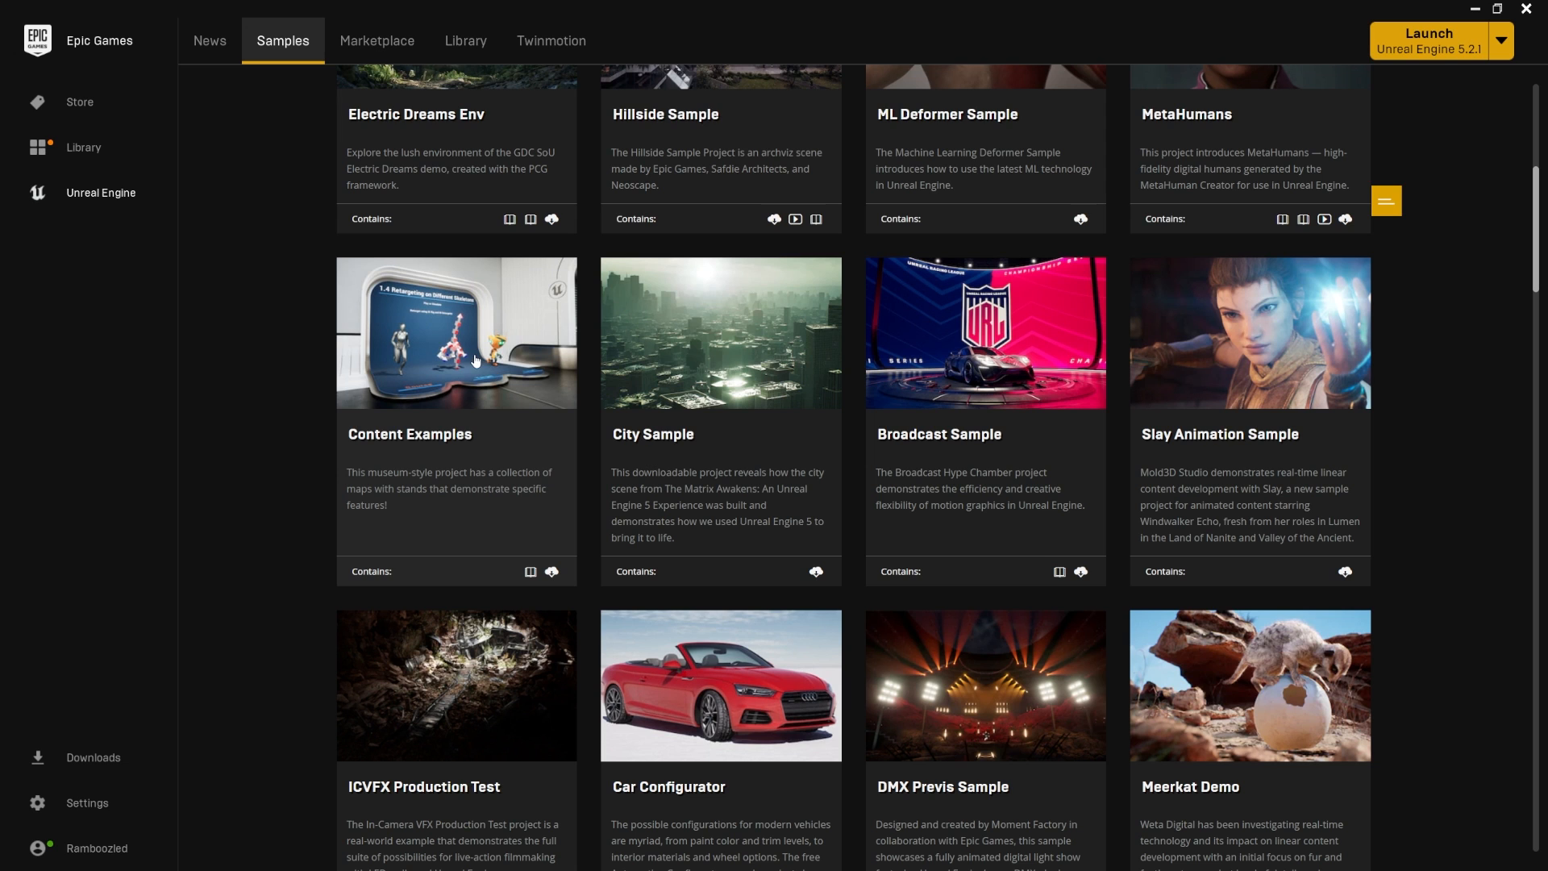
pyautogui.click(445, 378)
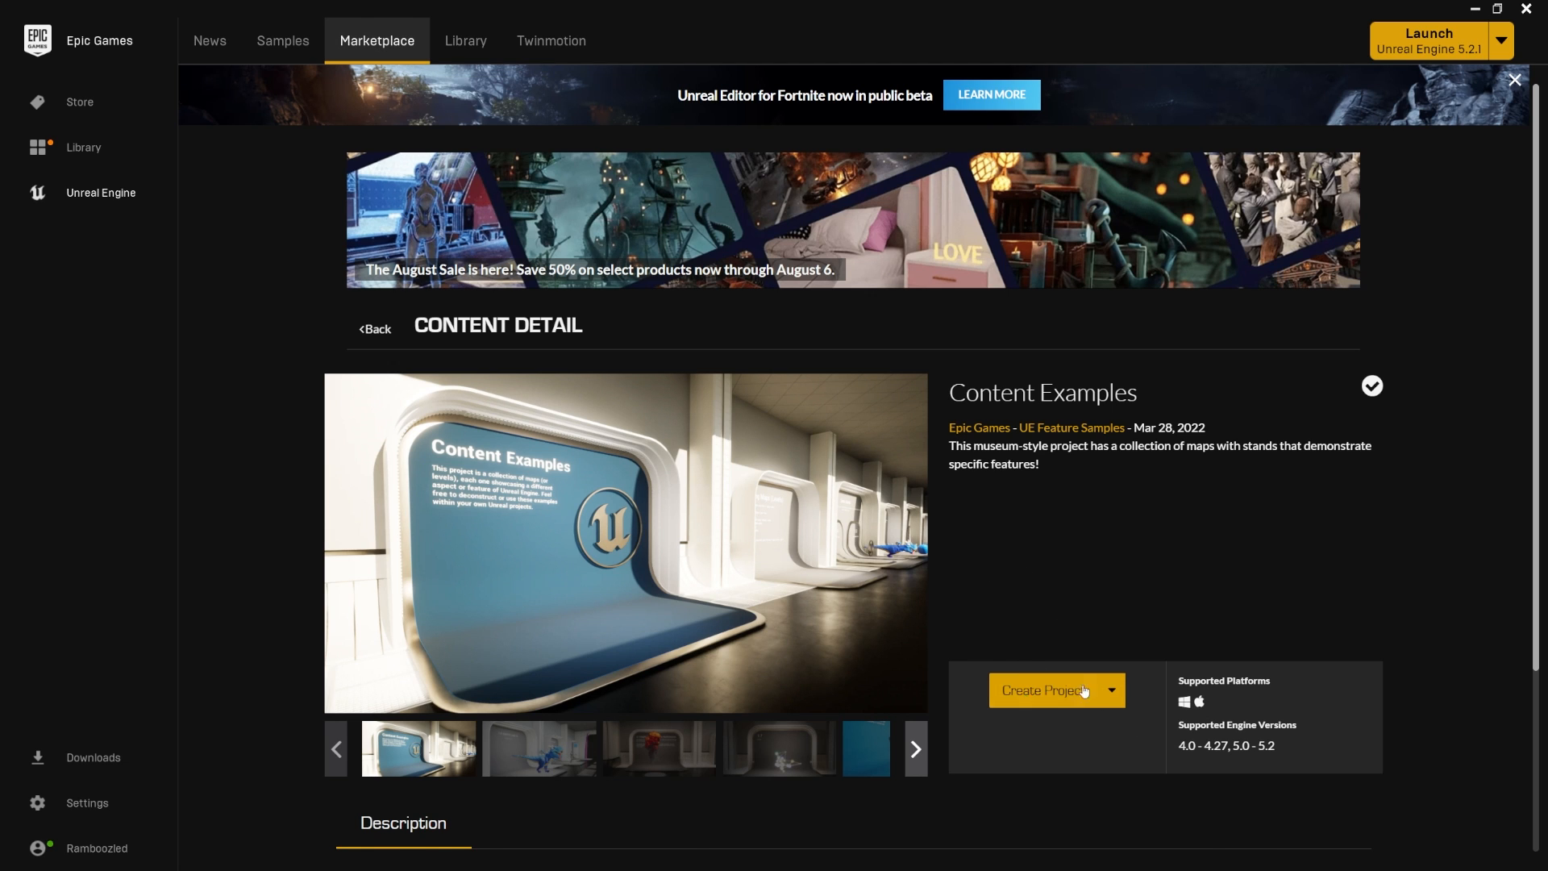
pyautogui.scroll(-1, 1083, 691)
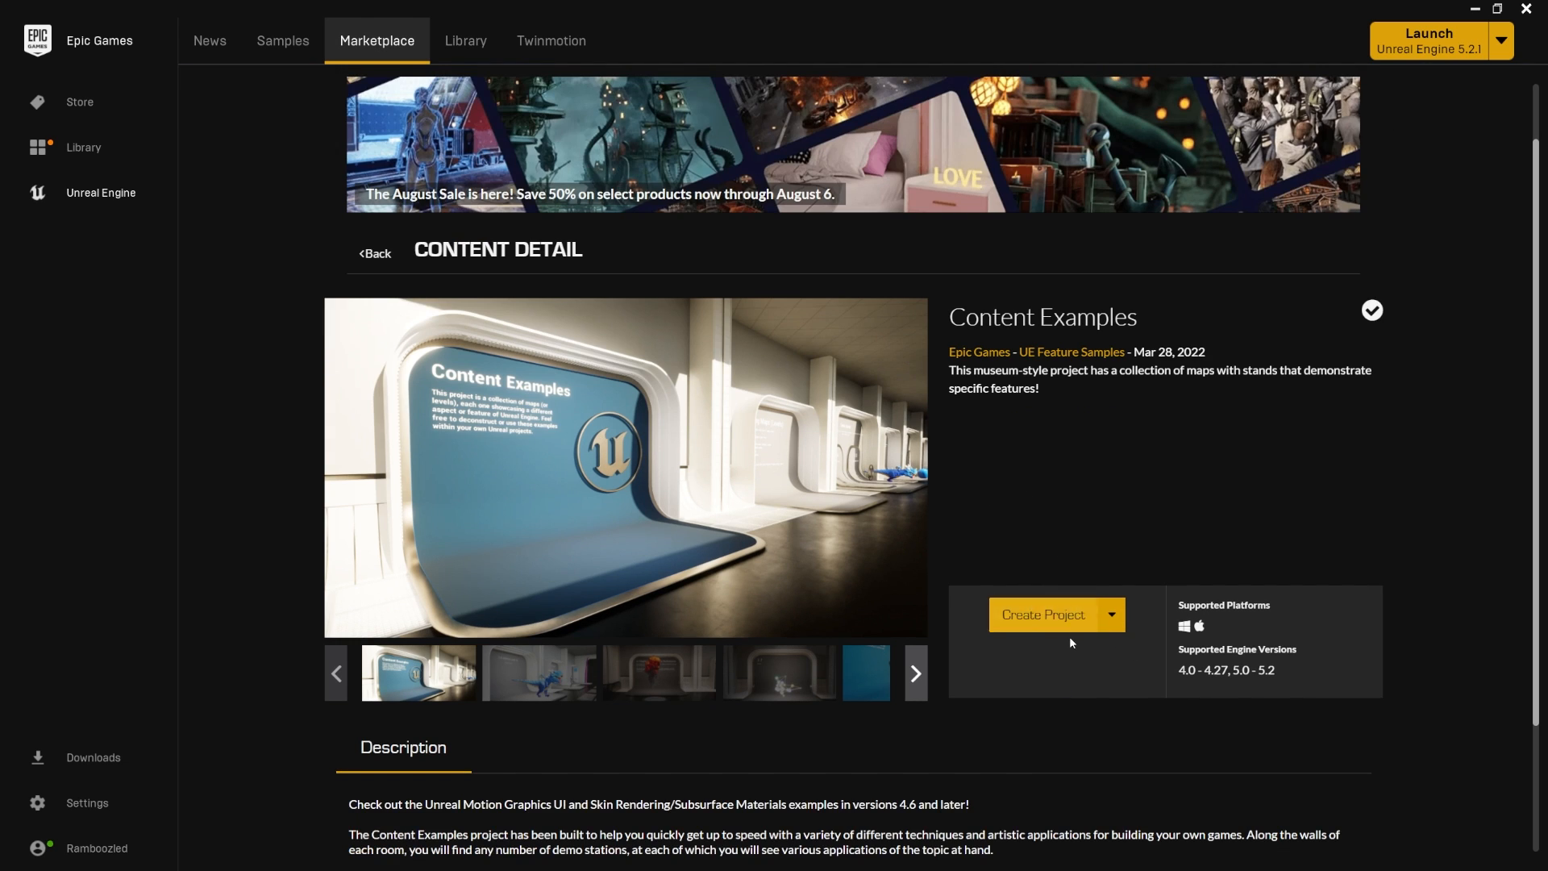
# Step: Review the name, folder and engine version options for a new Content Examples project without creating it
pyautogui.click(1023, 632)
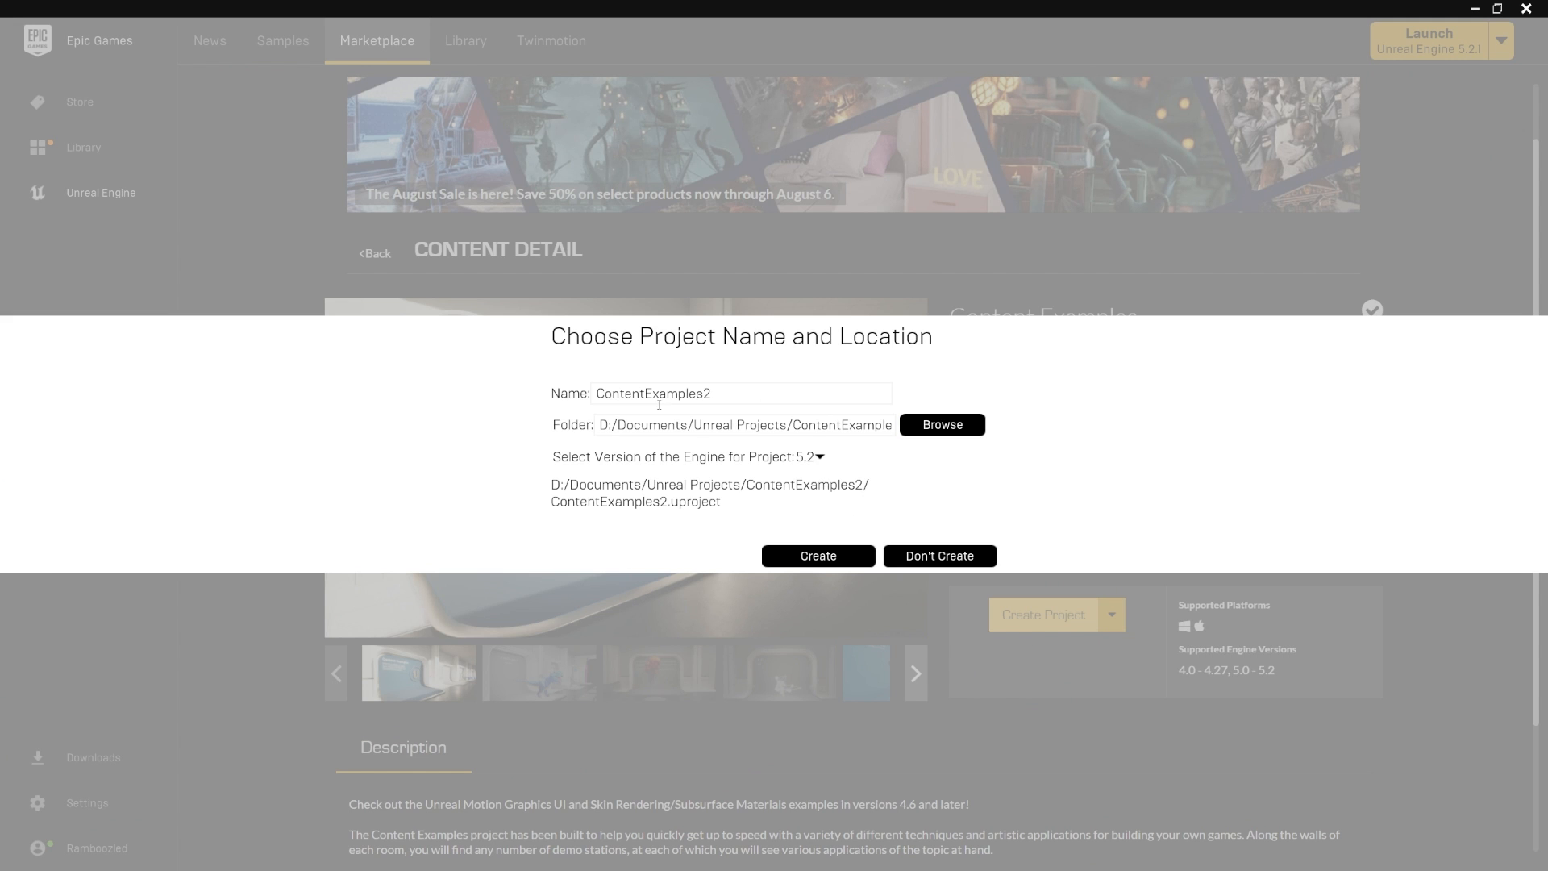
pyautogui.click(821, 457)
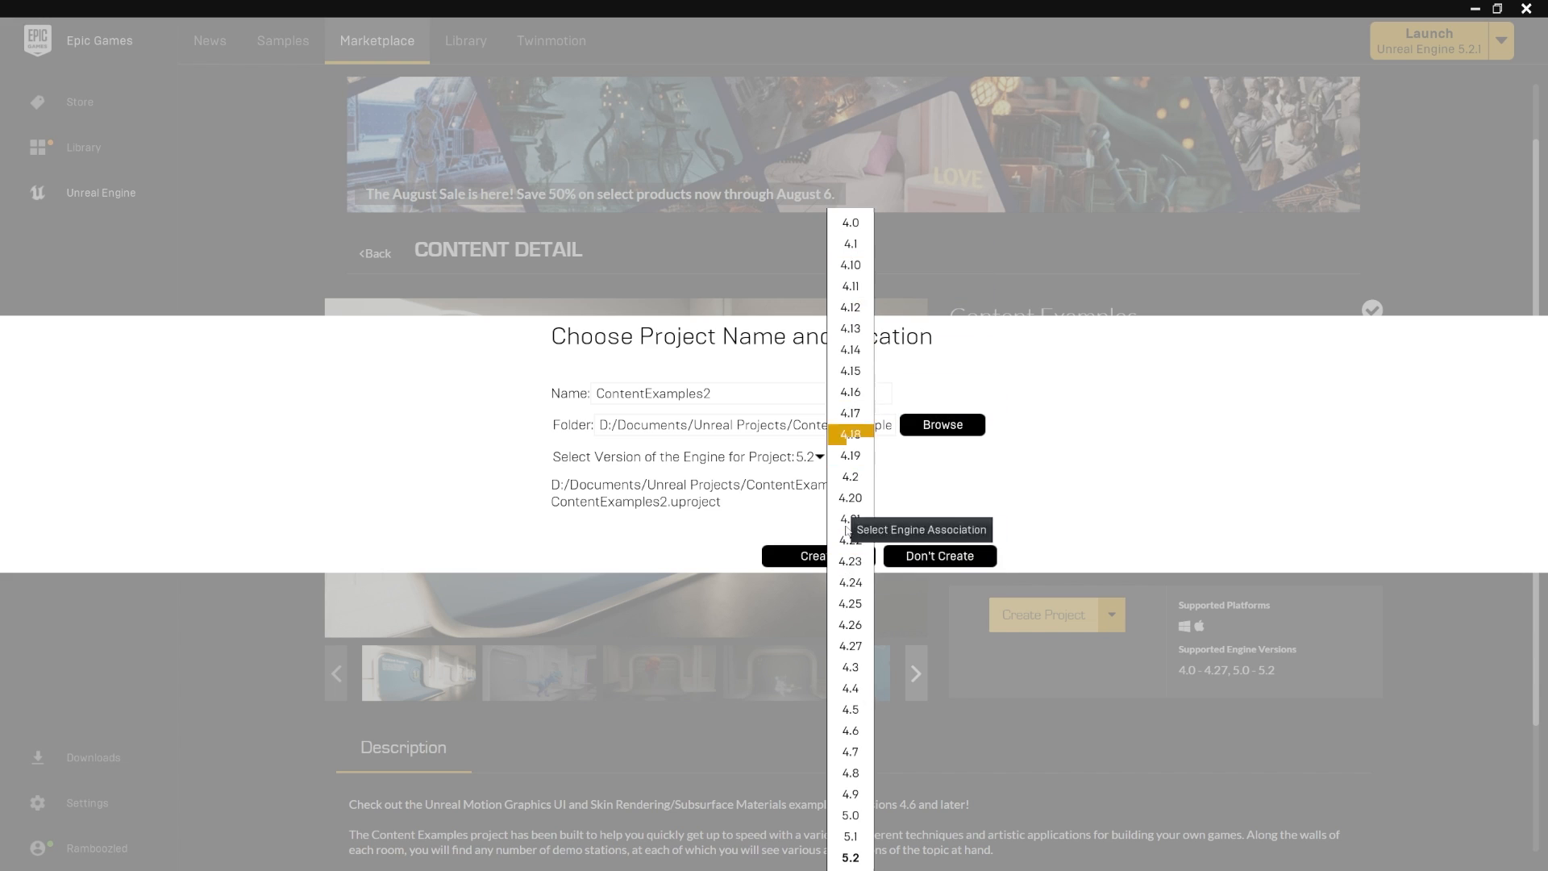
pyautogui.click(968, 490)
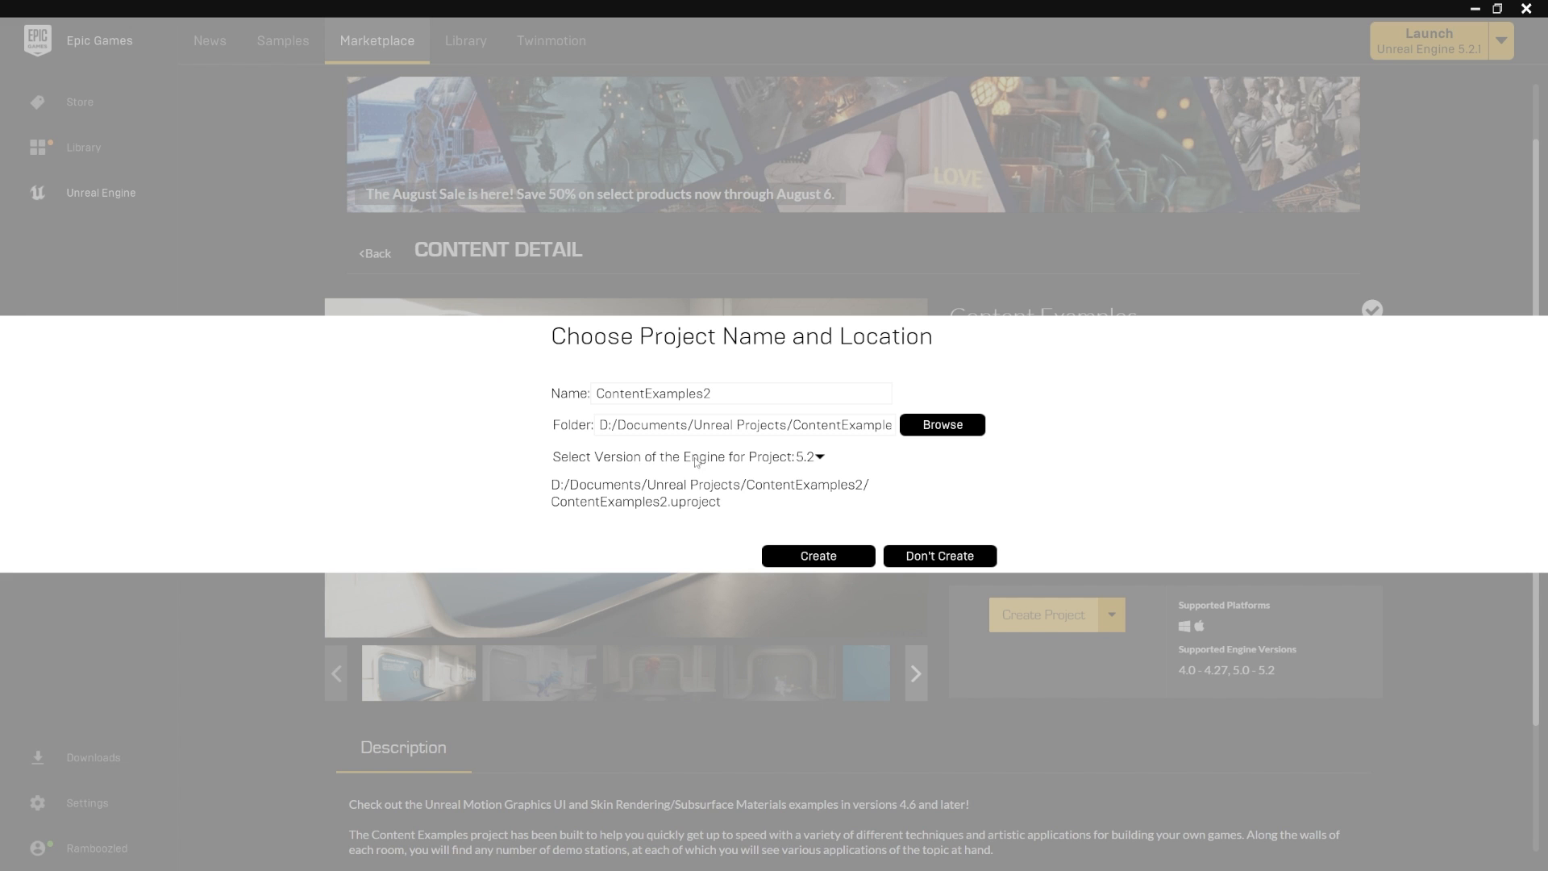
pyautogui.click(940, 555)
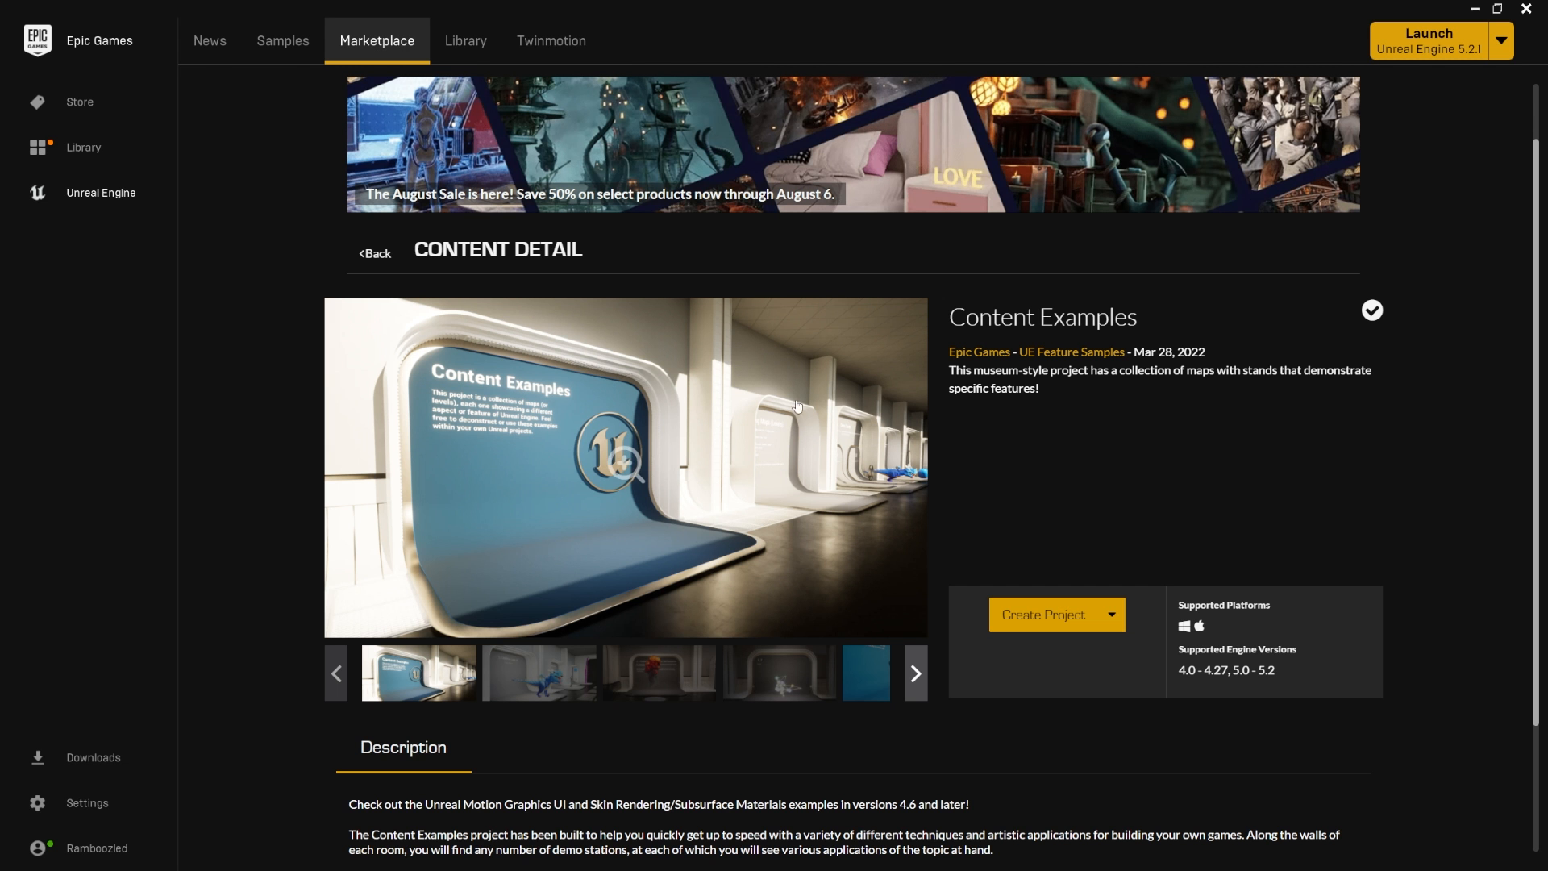
# Step: Revisit the samples page, then open the Marketplace's Free For The Month product collection
pyautogui.click(291, 63)
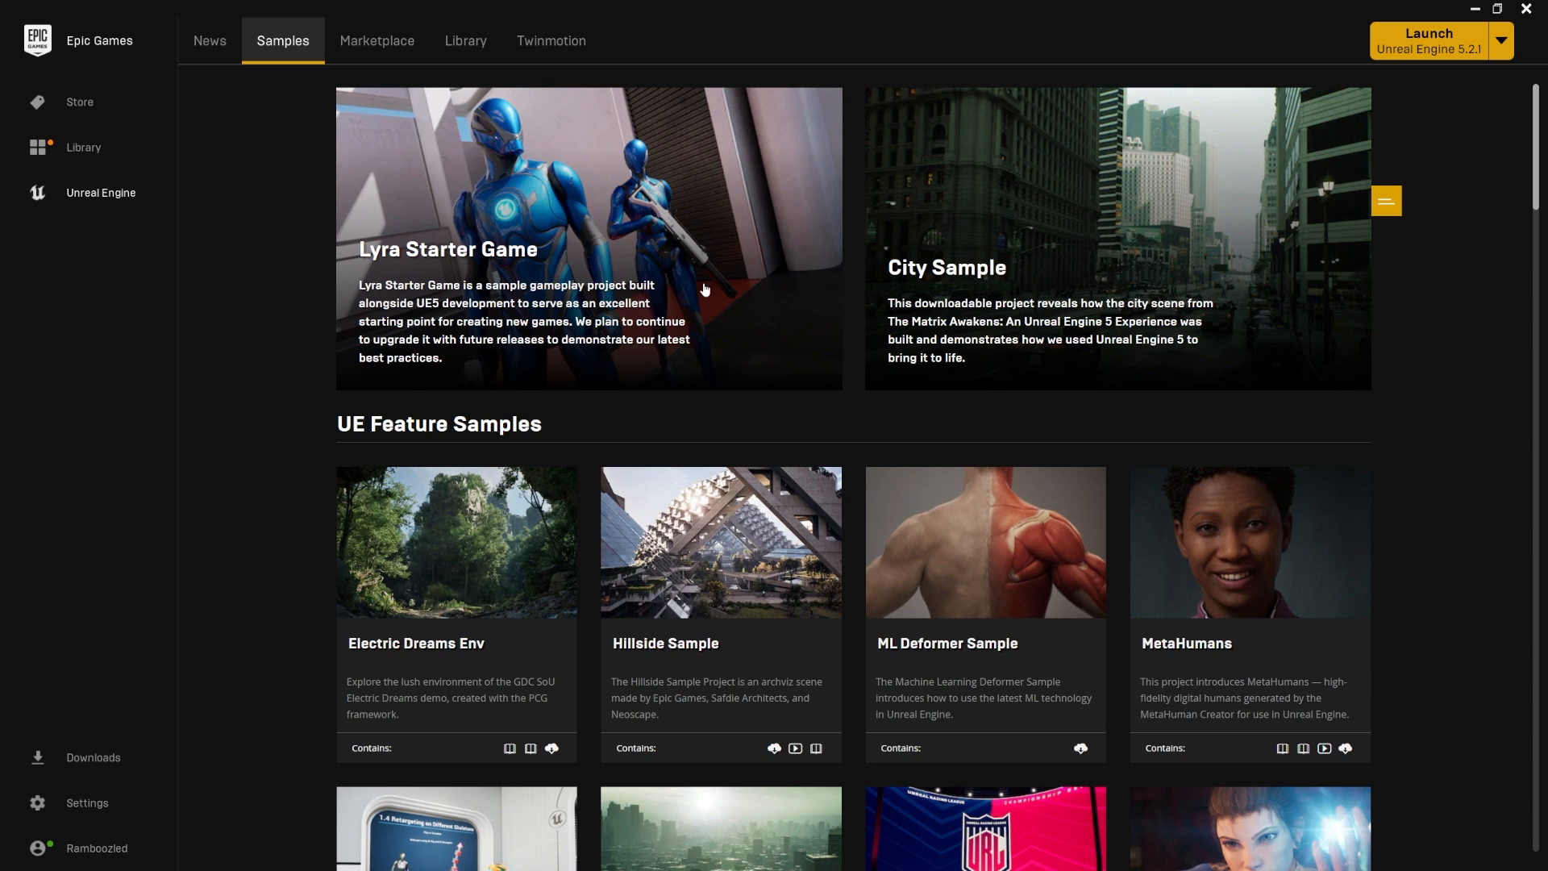
pyautogui.click(396, 50)
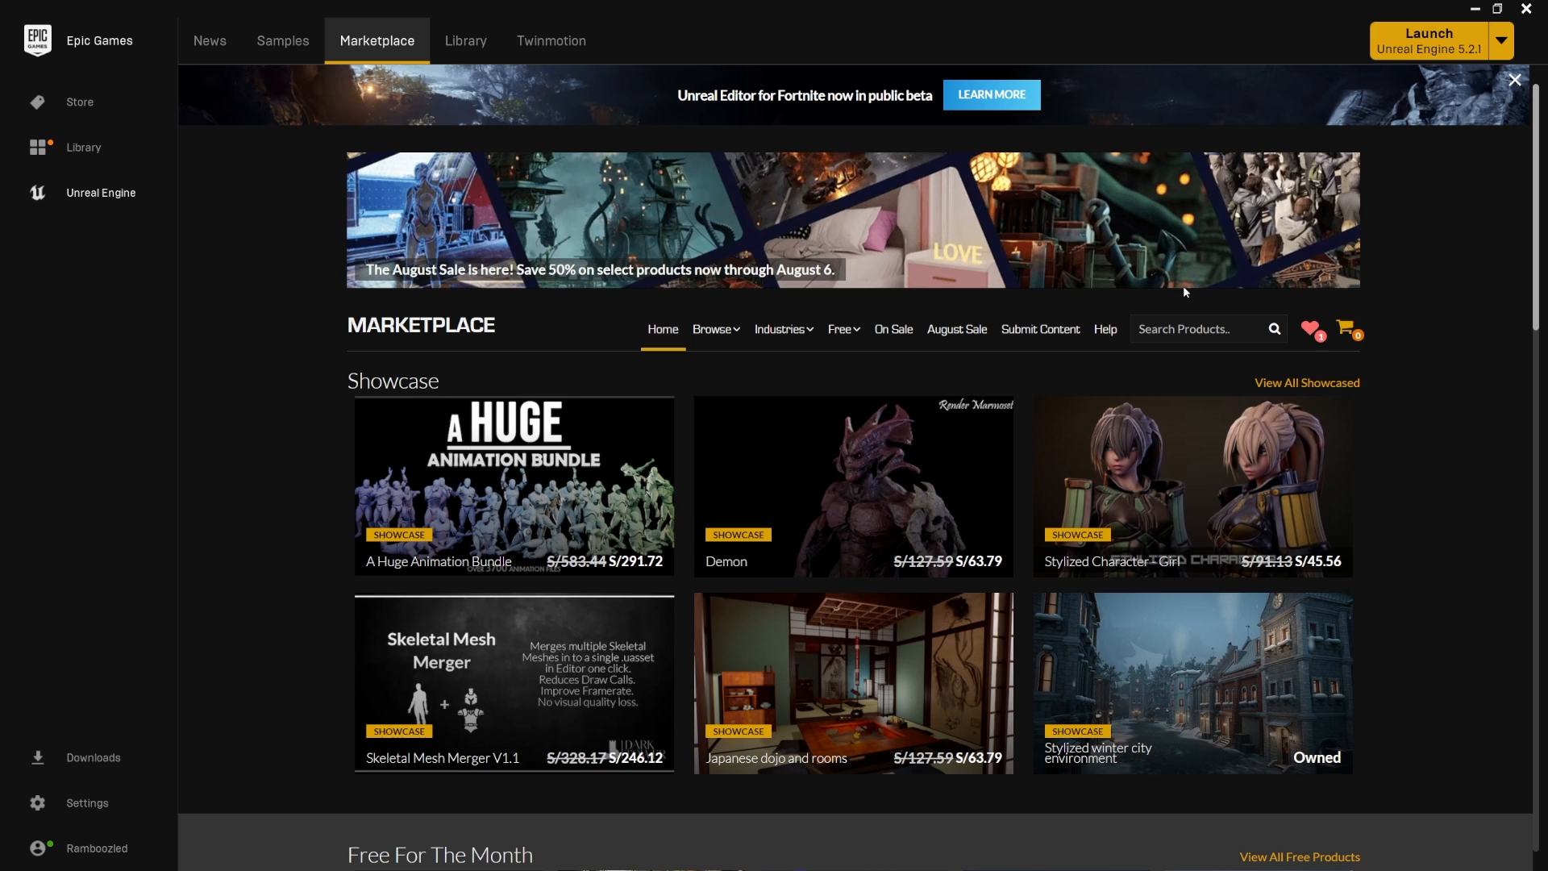
pyautogui.moveTo(842, 342)
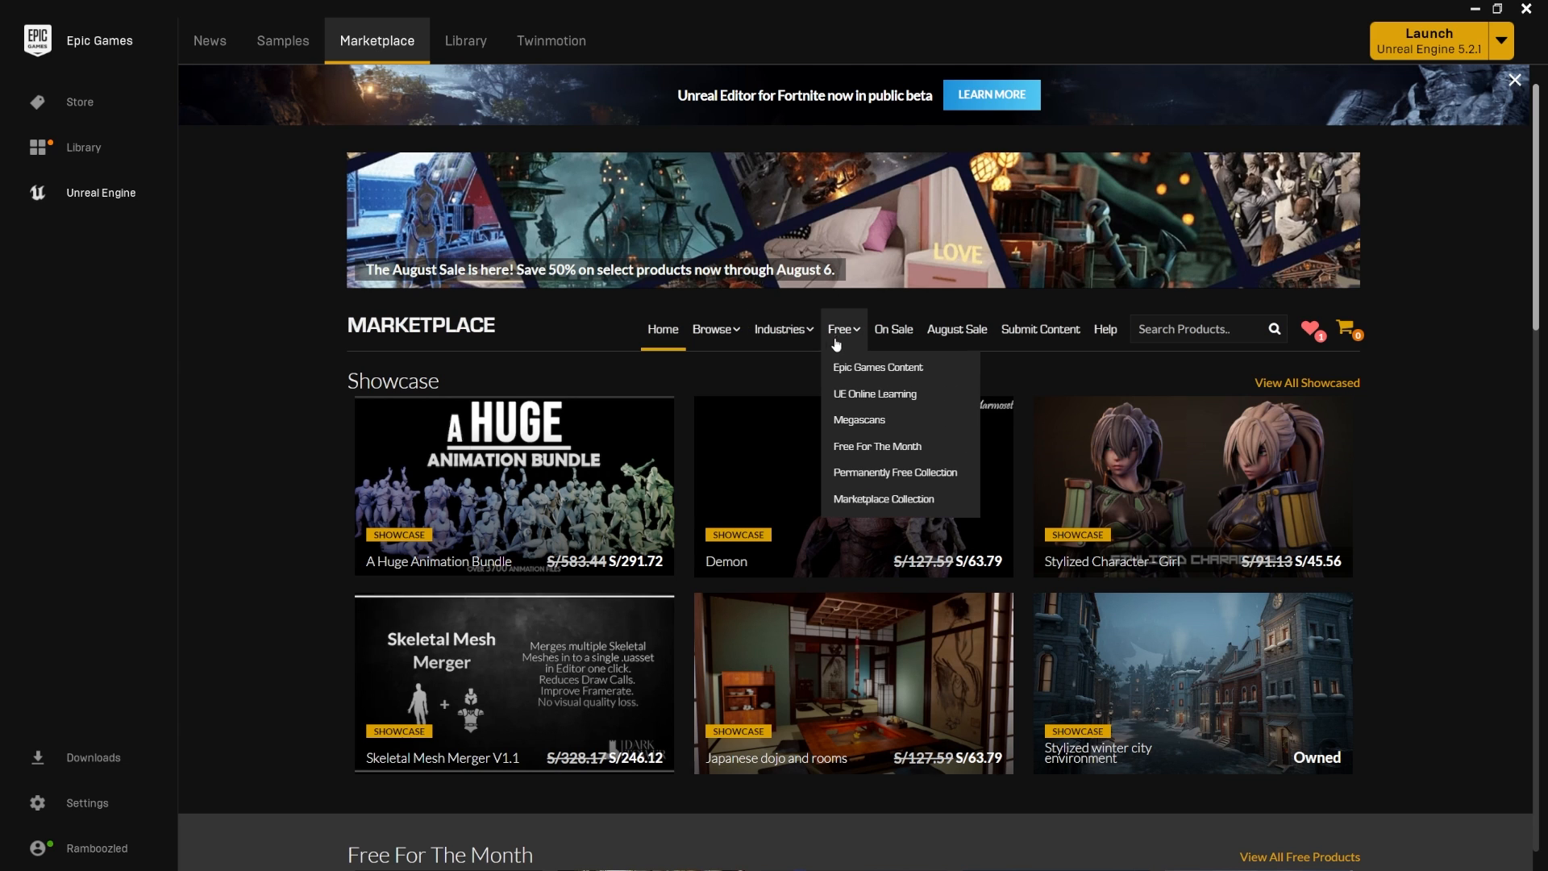
pyautogui.click(882, 448)
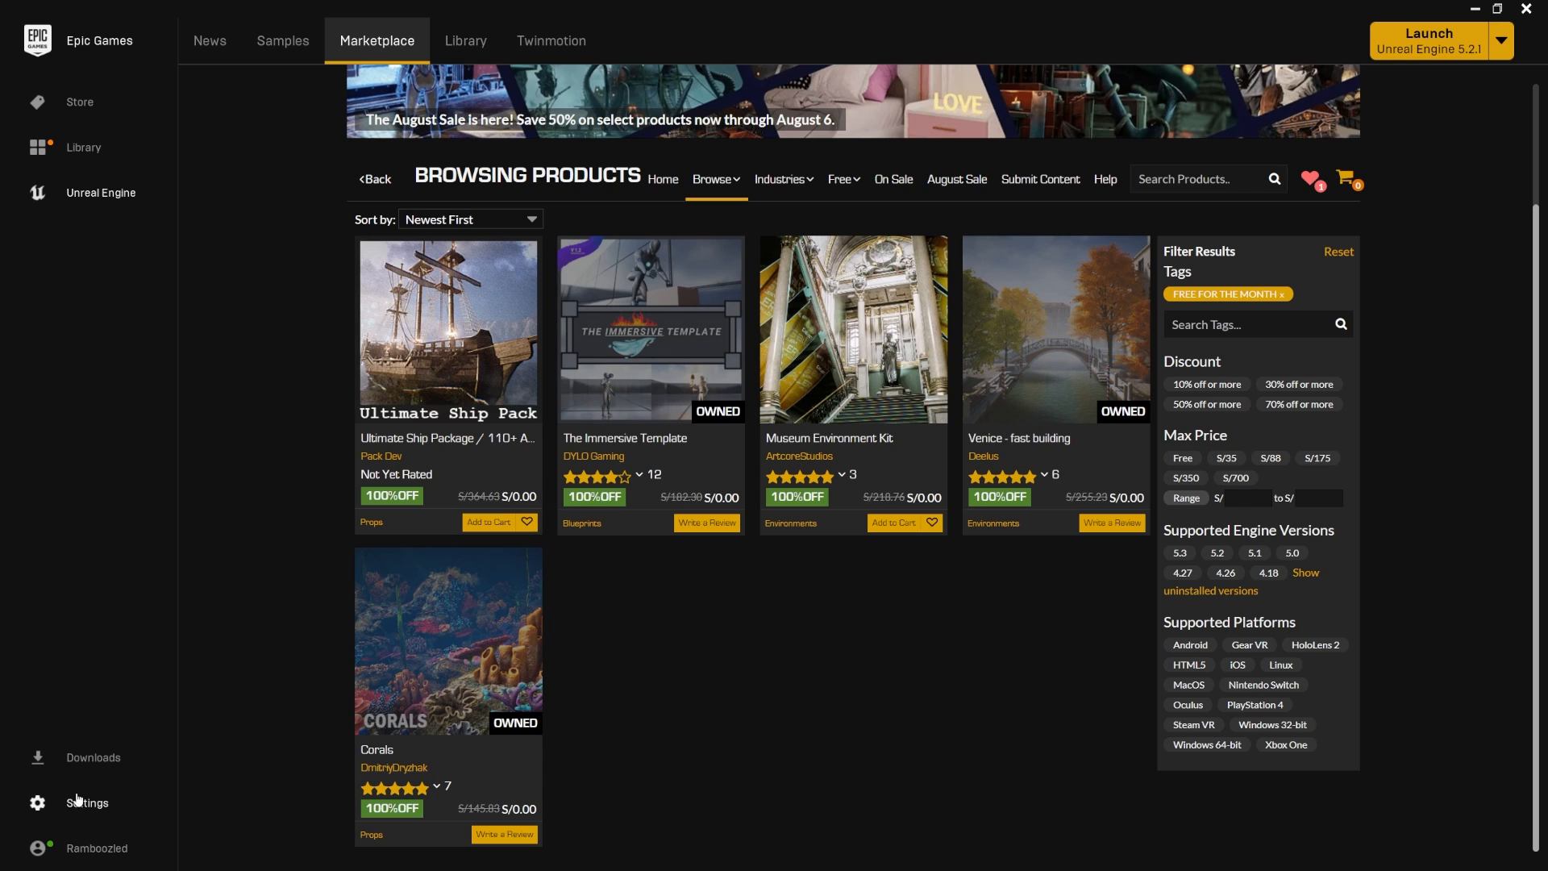
# Step: Check the Vault Cache Location in the launcher settings without changing it and return to the Marketplace
pyautogui.click(78, 800)
pyautogui.scroll(-3, 306, 677)
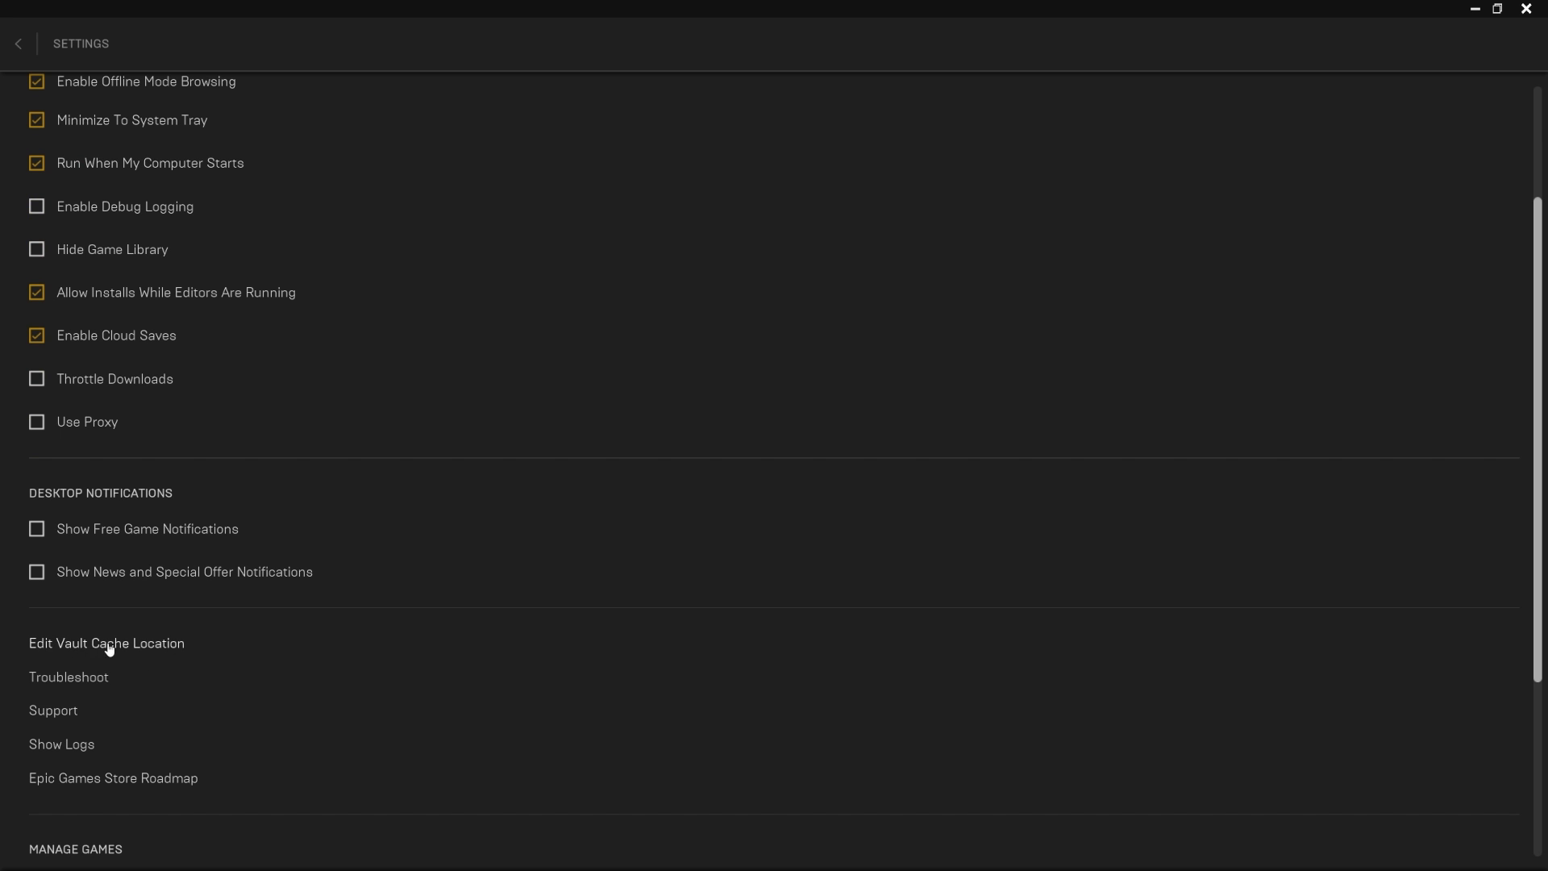
pyautogui.click(108, 644)
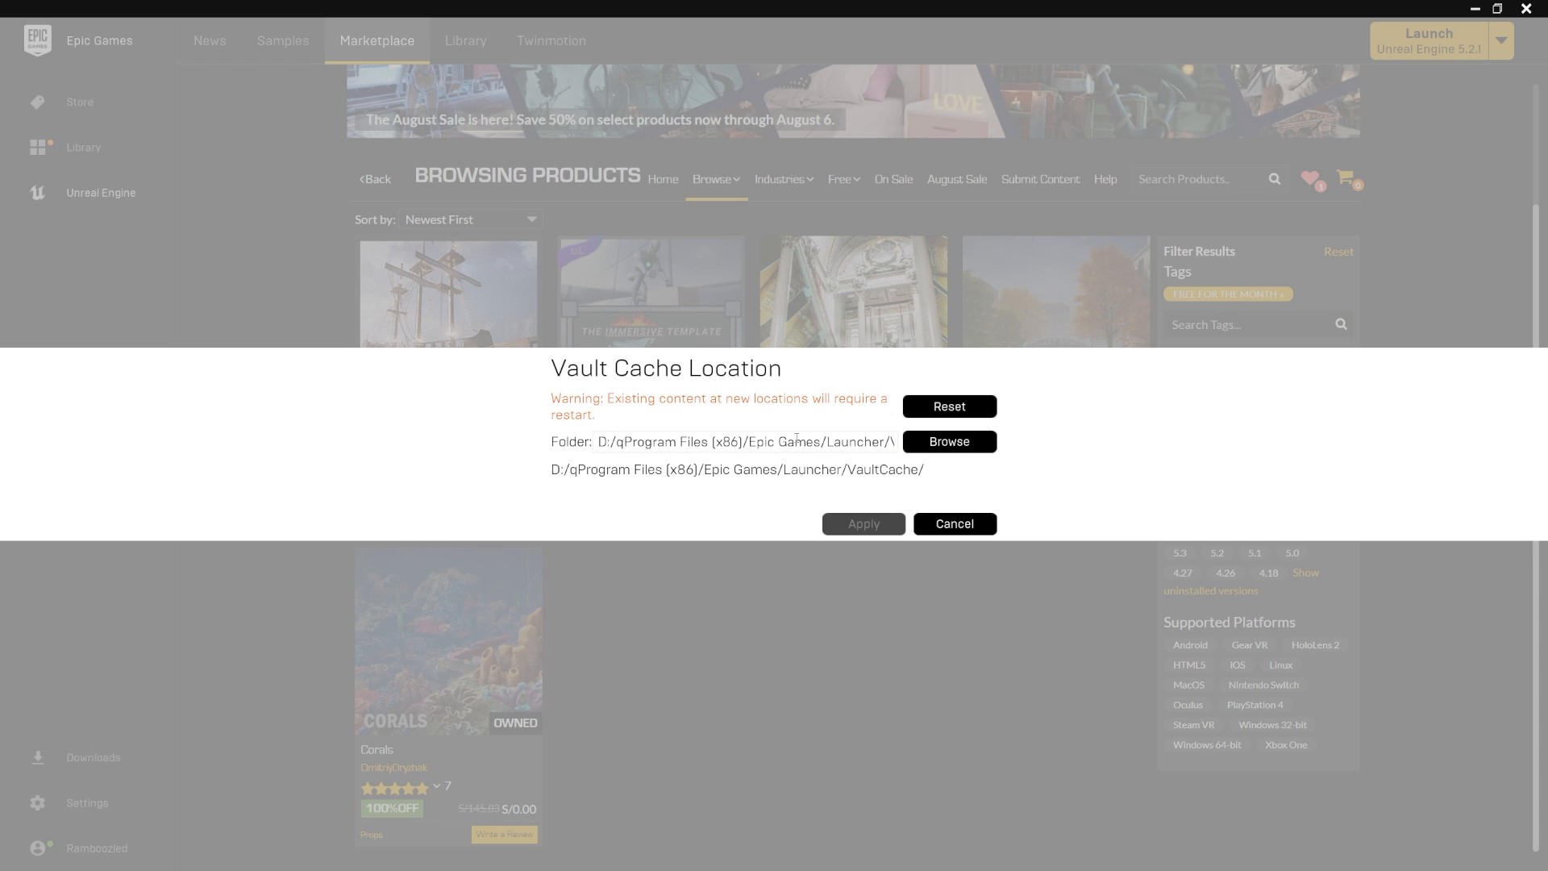
pyautogui.click(955, 524)
pyautogui.click(18, 44)
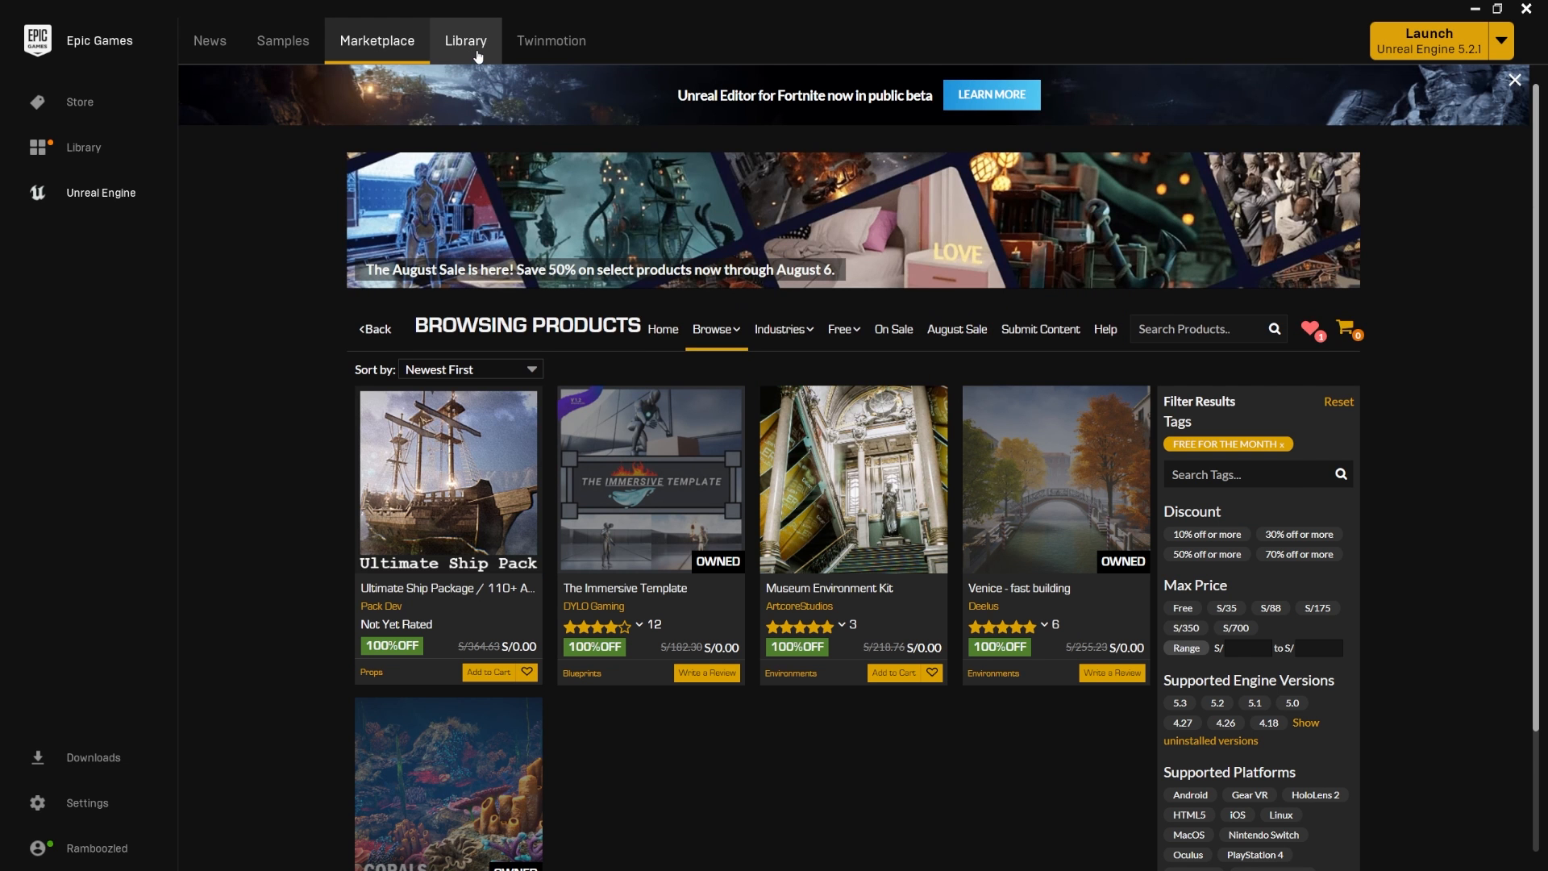
# Step: Open the Unreal Engine library and look through My Projects down to the Vault section
pyautogui.click(478, 56)
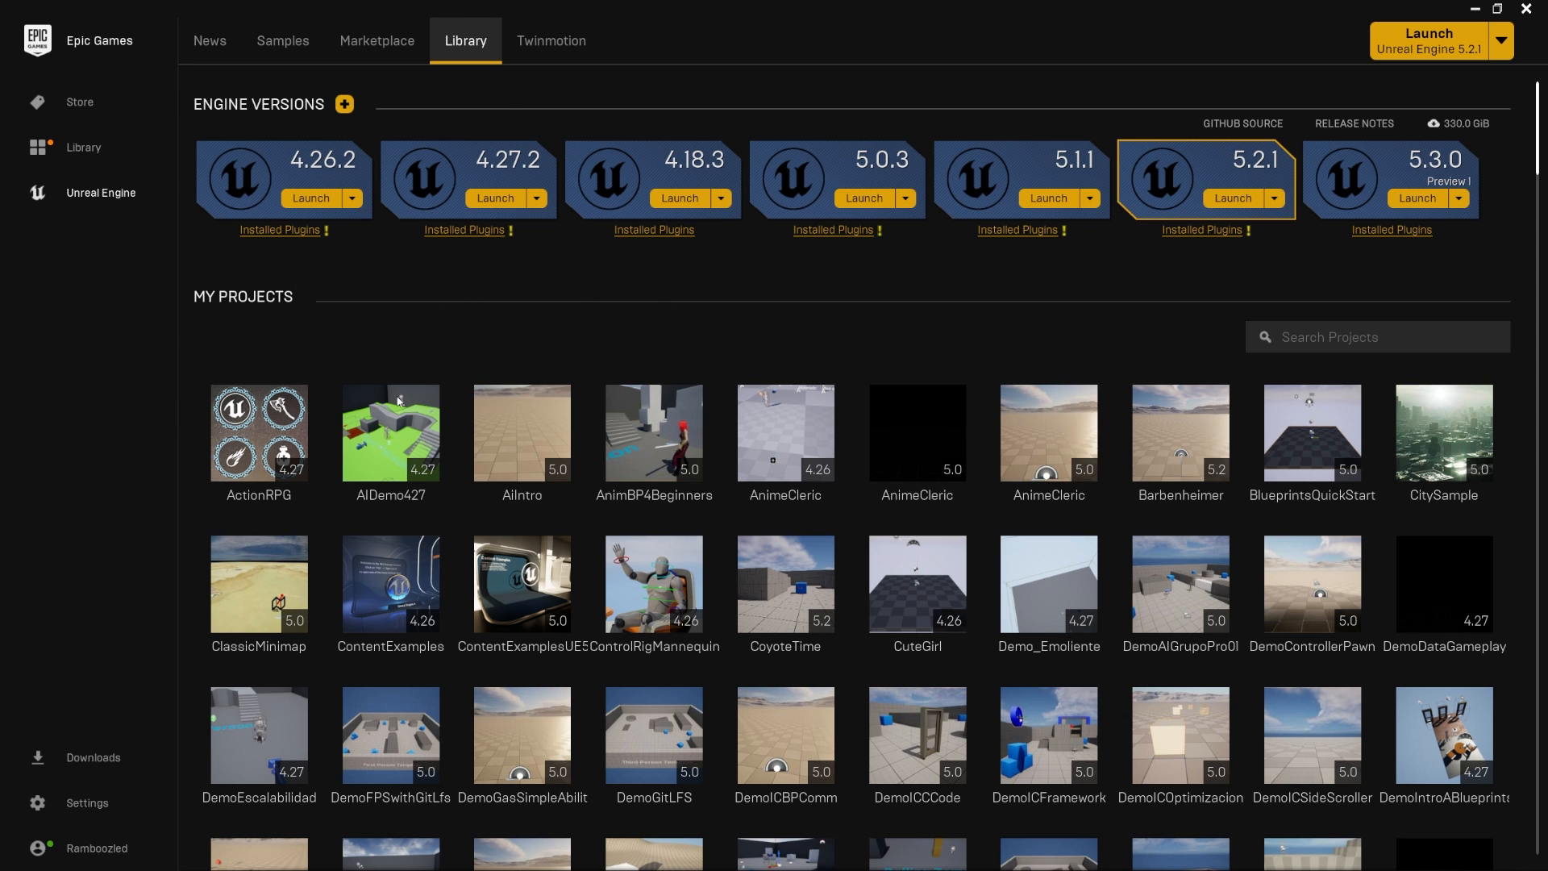
pyautogui.scroll(-3, 445, 452)
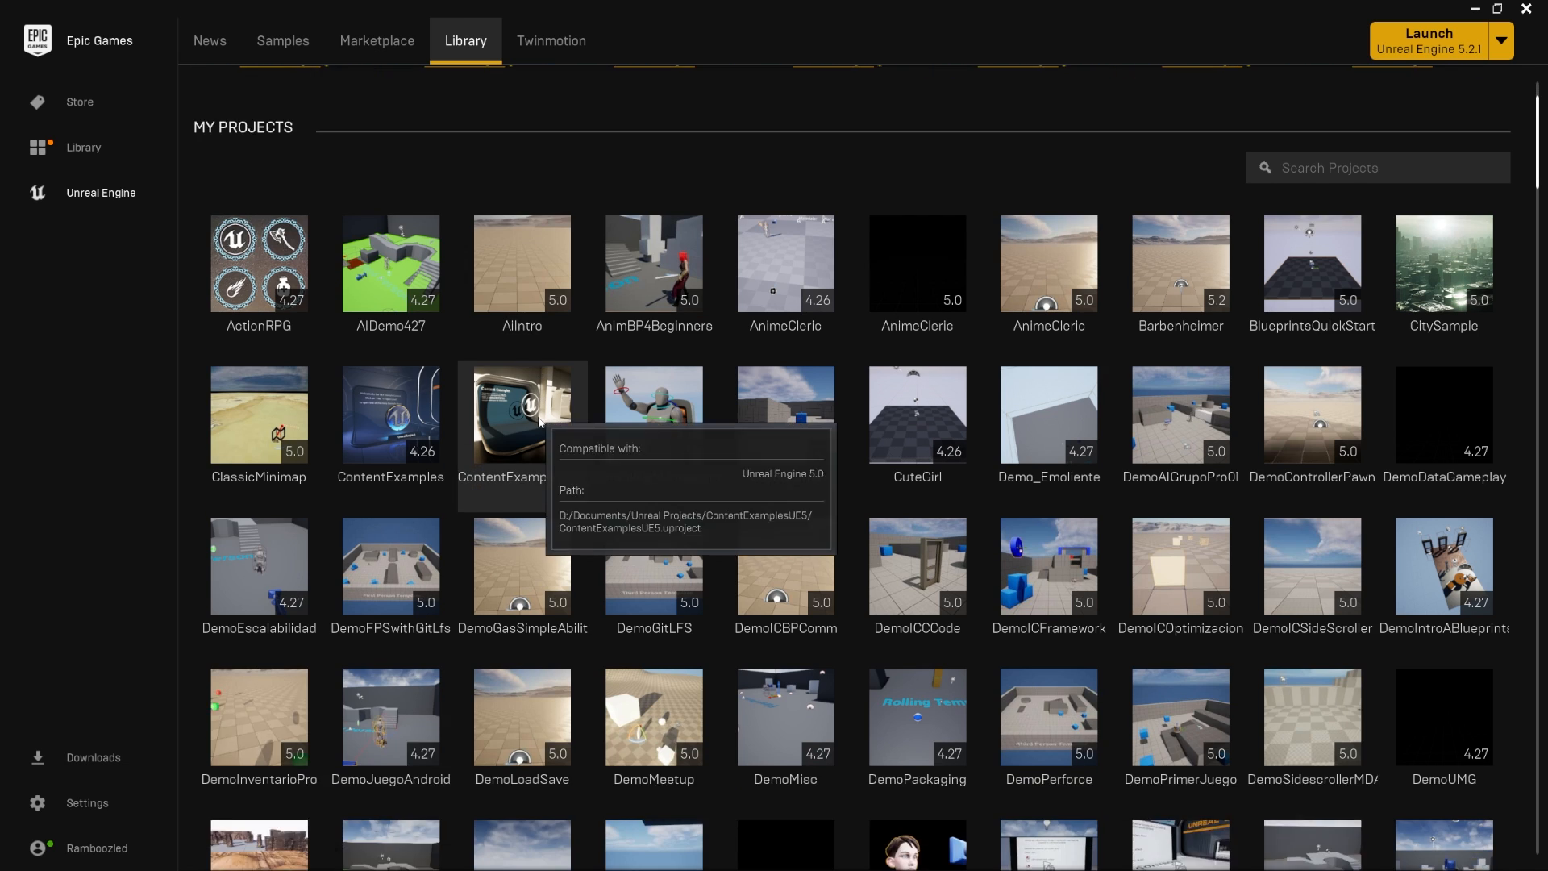
pyautogui.scroll(-10, 538, 423)
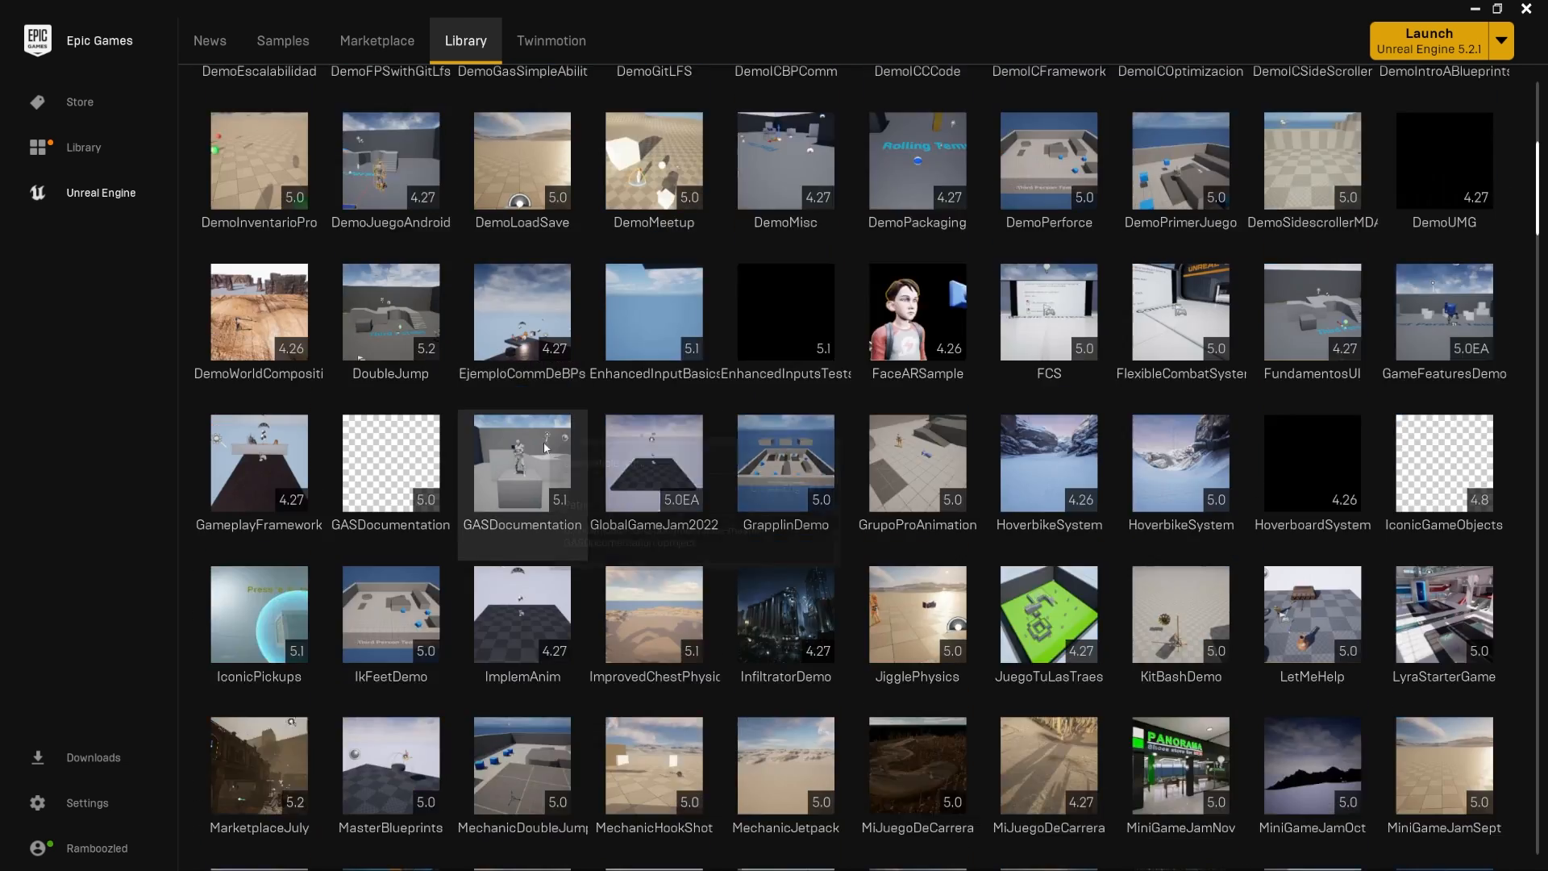
pyautogui.scroll(-15, 545, 448)
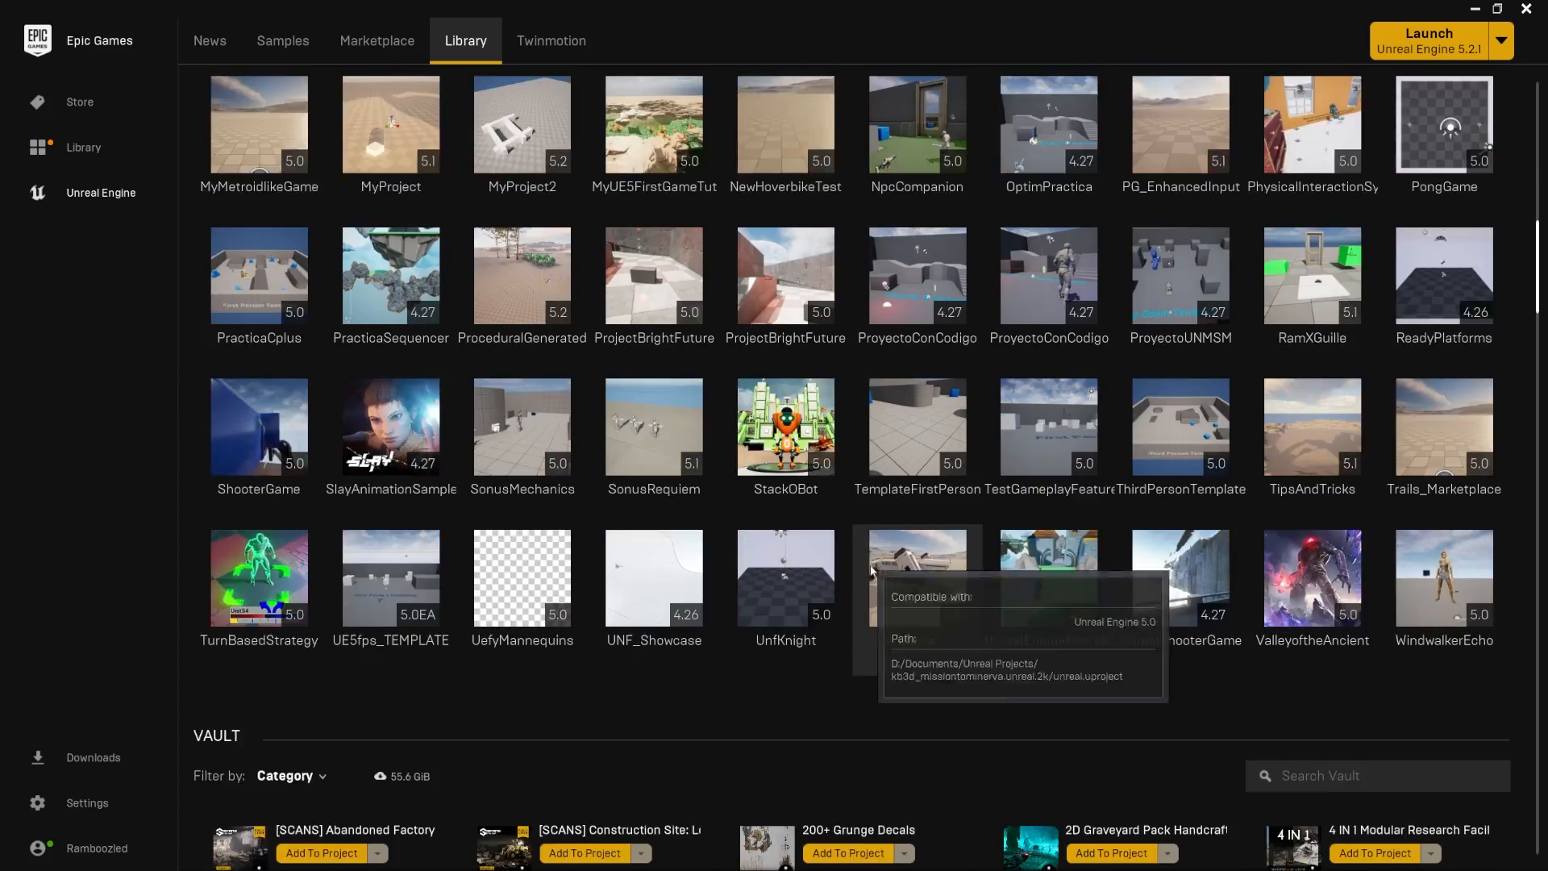
pyautogui.scroll(-6, 820, 529)
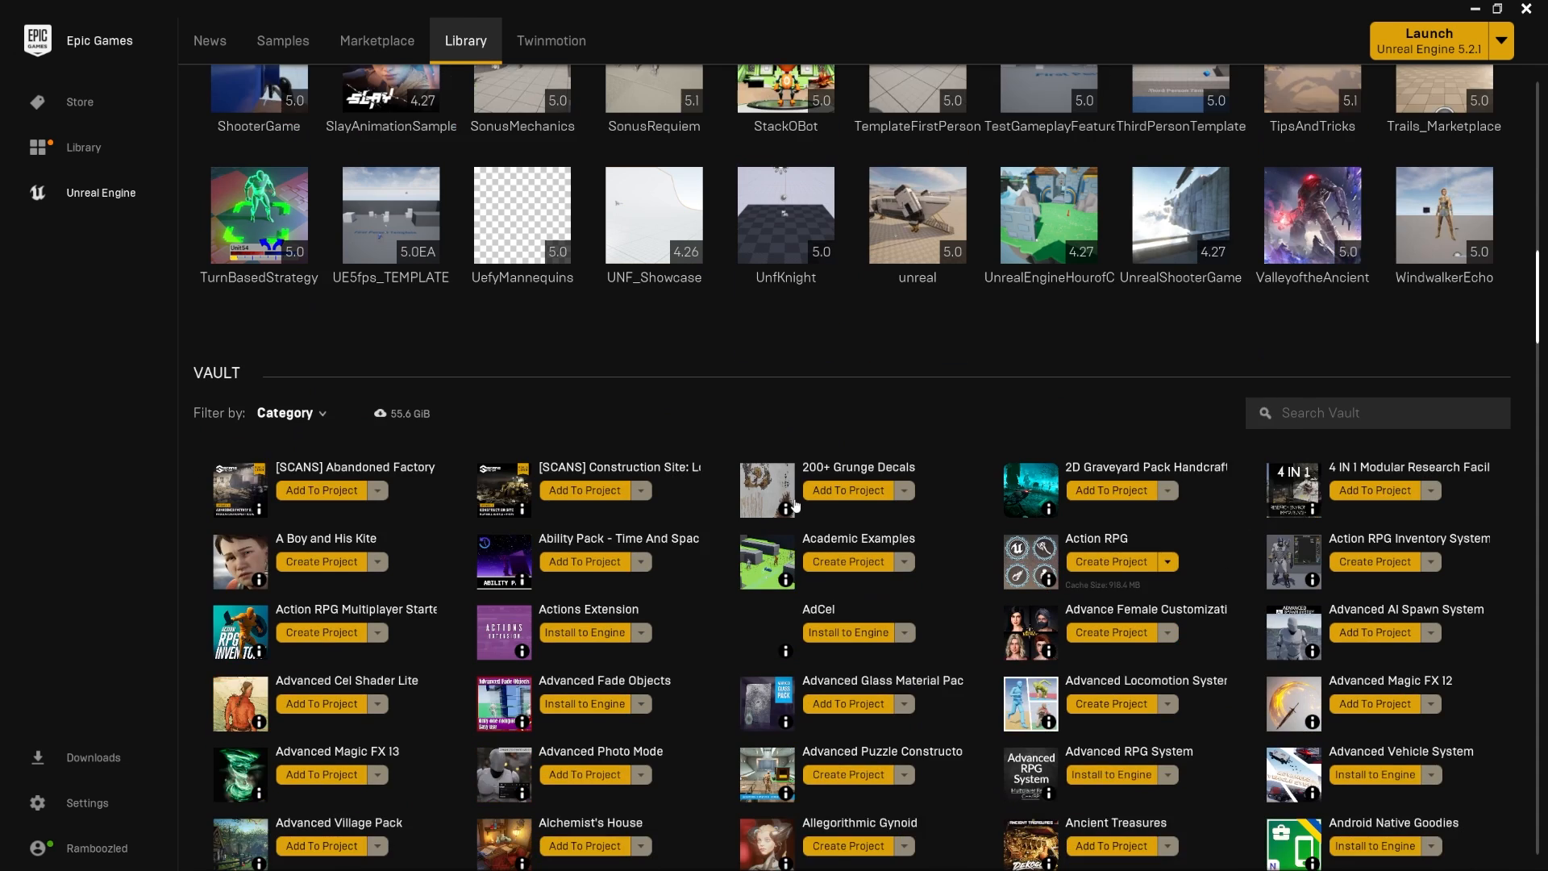
# Step: Examine the Vault's assets, noting their actions and the cache sizes of downloaded content
pyautogui.scroll(-3, 795, 506)
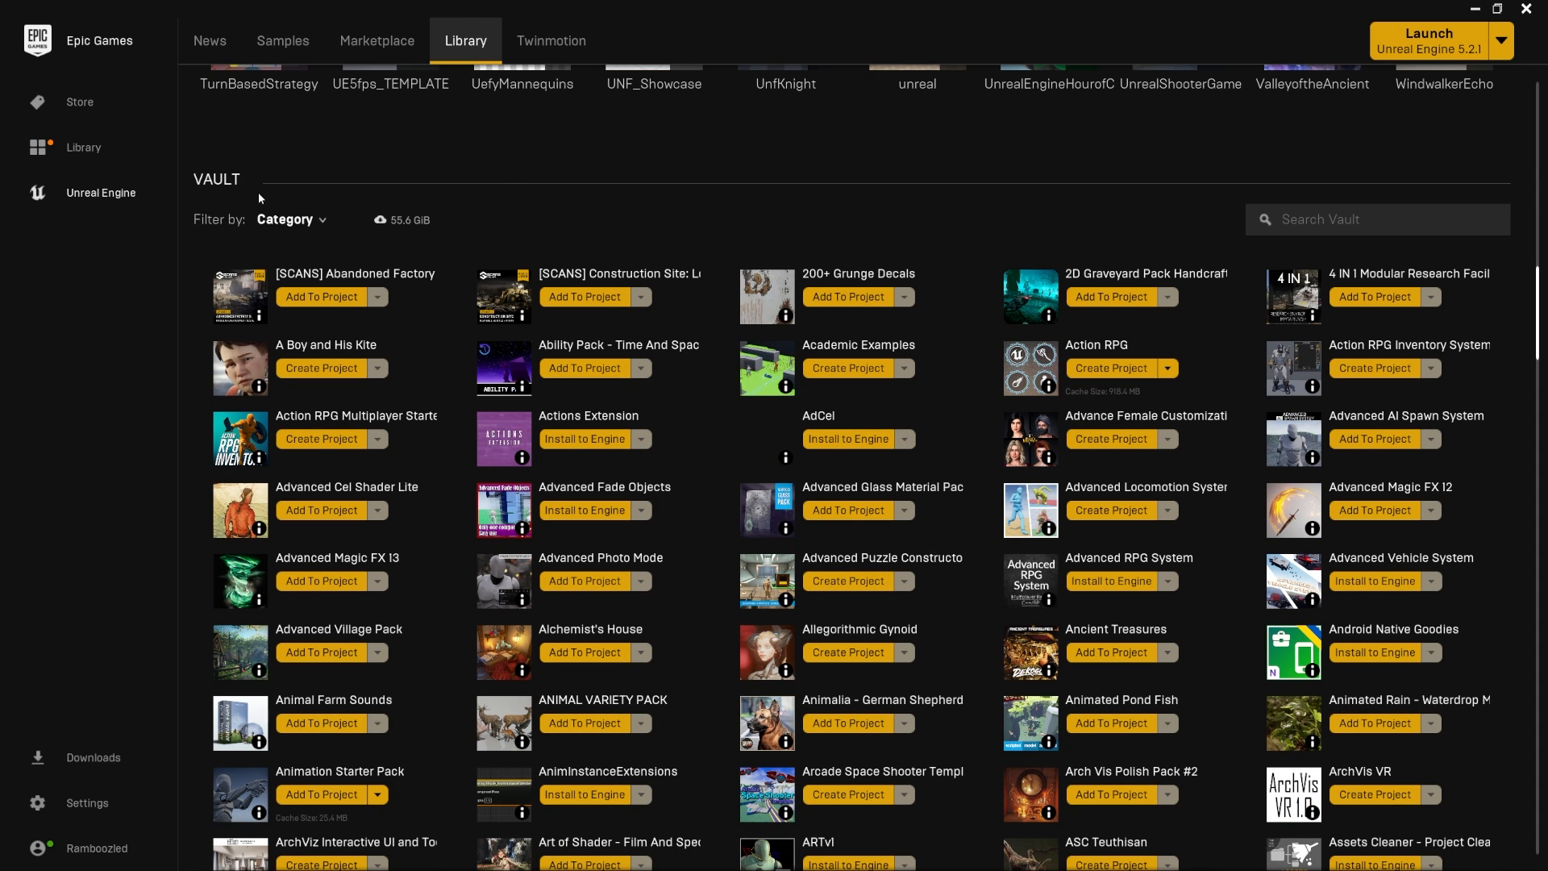
pyautogui.scroll(-1, 367, 347)
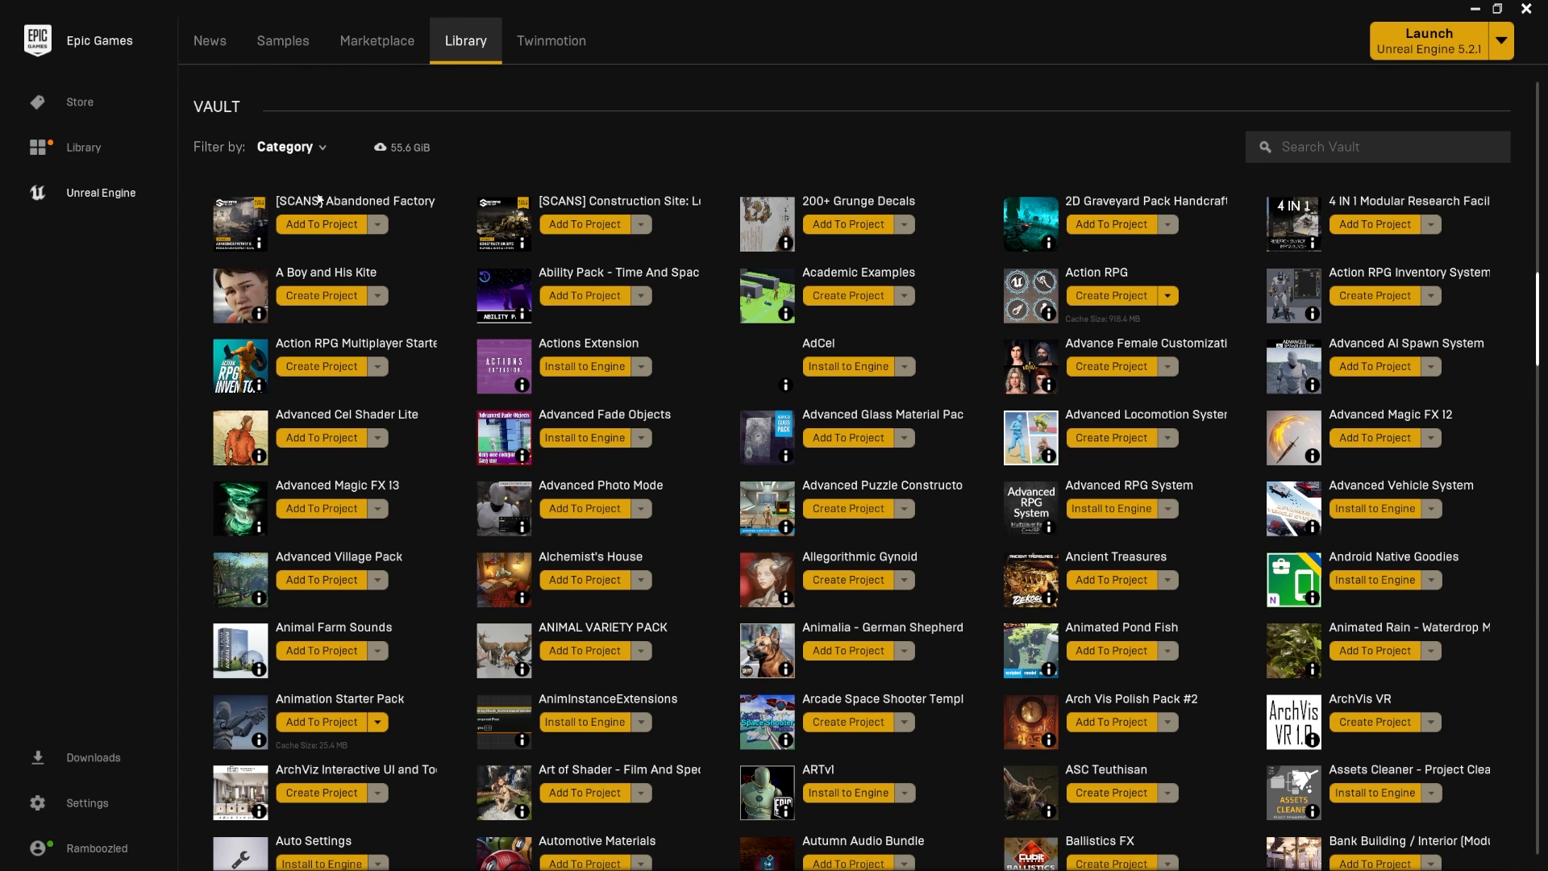
pyautogui.moveTo(398, 156)
pyautogui.scroll(-1, 524, 125)
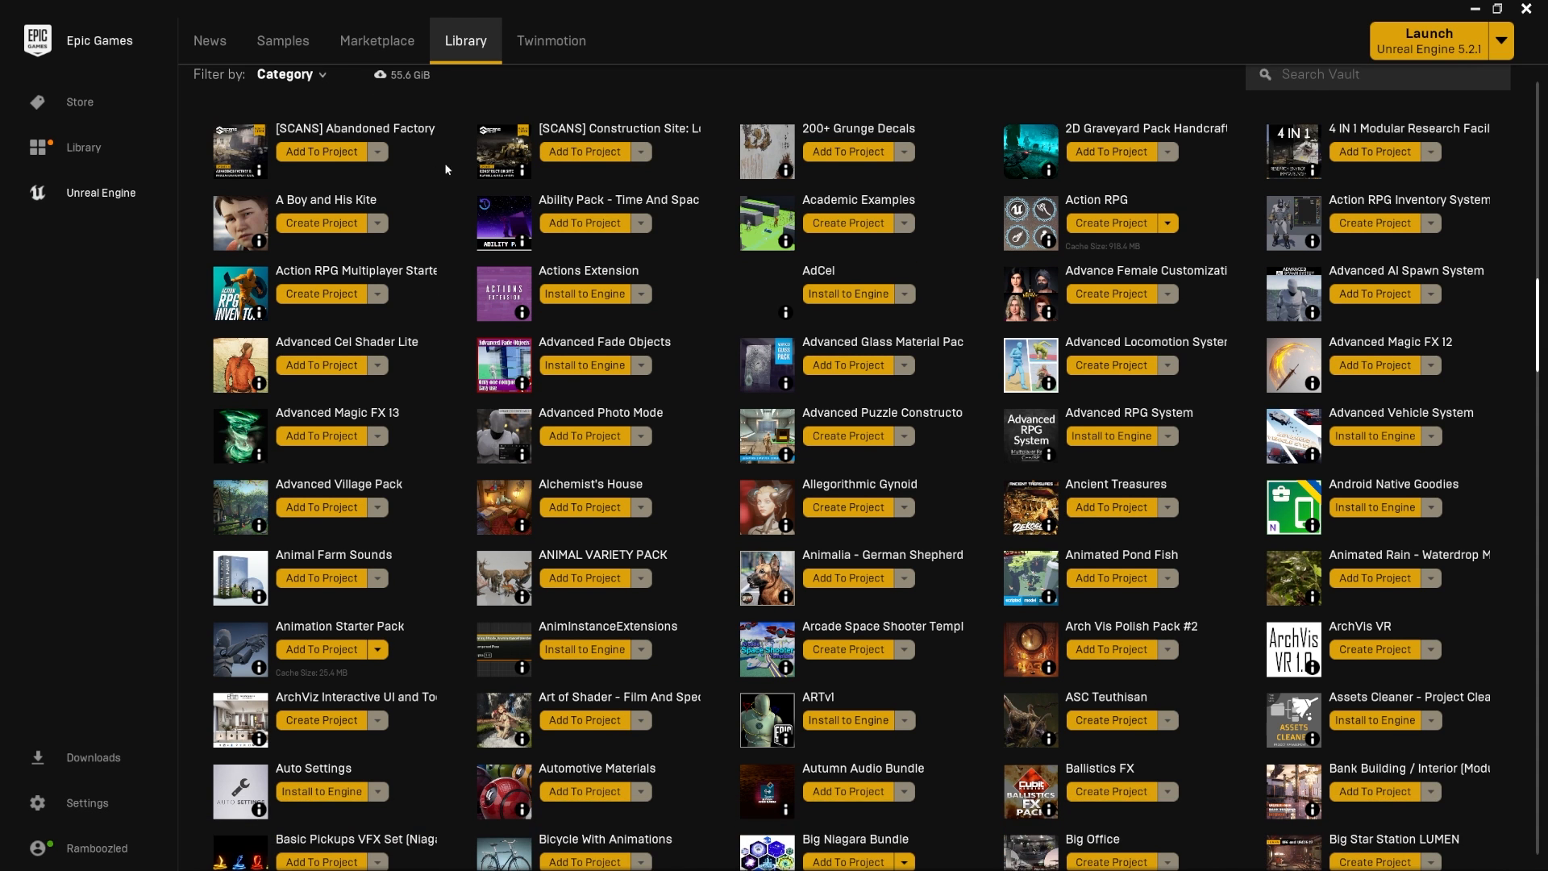
pyautogui.scroll(-2, 587, 343)
pyautogui.scroll(-3, 659, 310)
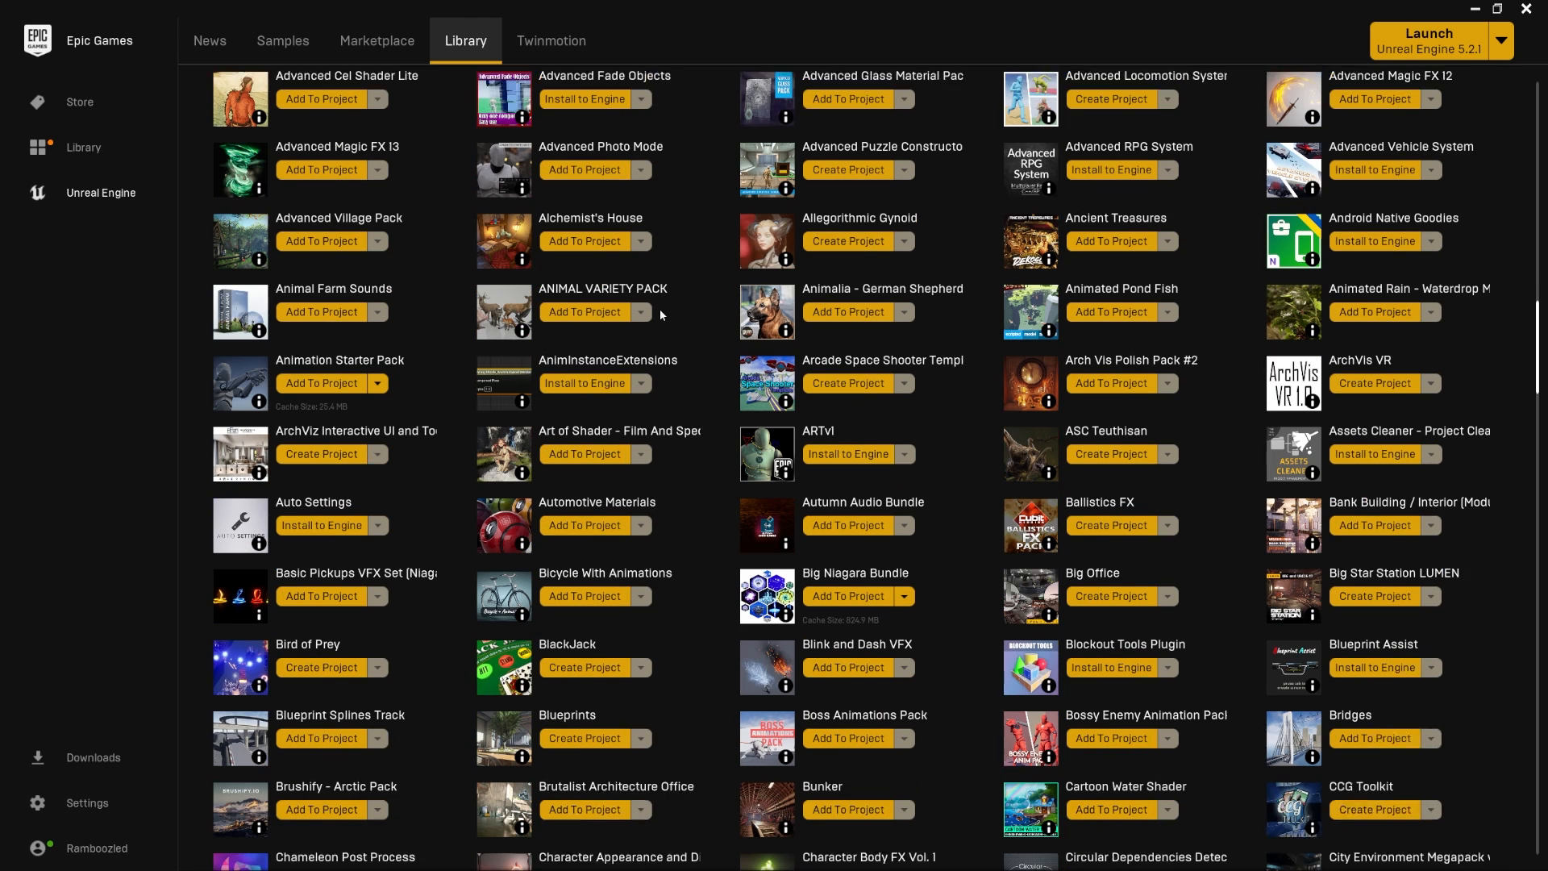
pyautogui.scroll(-1, 660, 314)
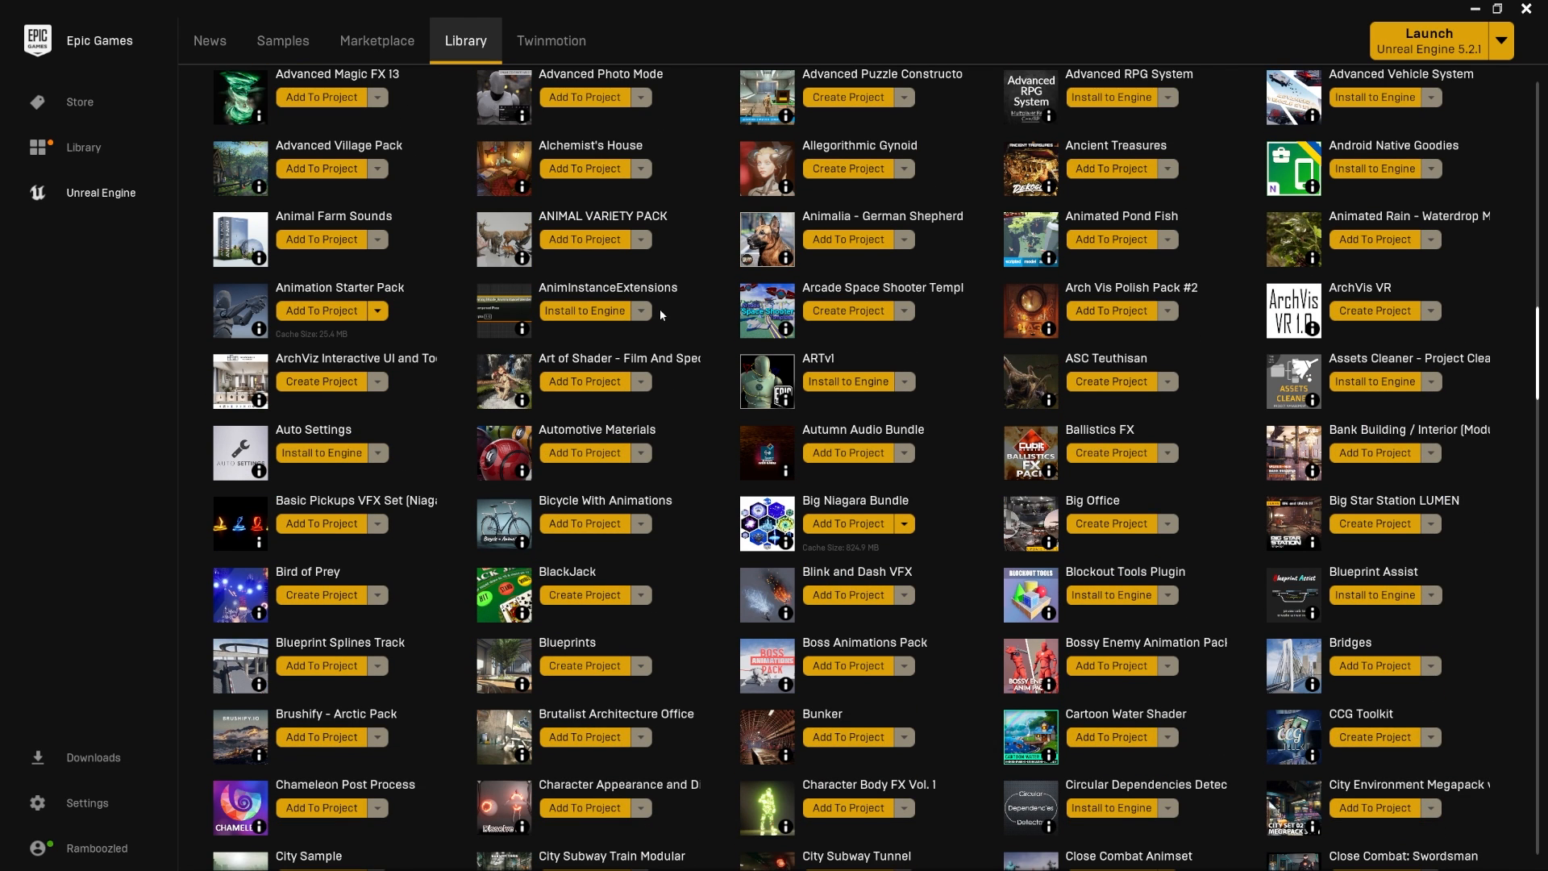
pyautogui.scroll(-1, 660, 314)
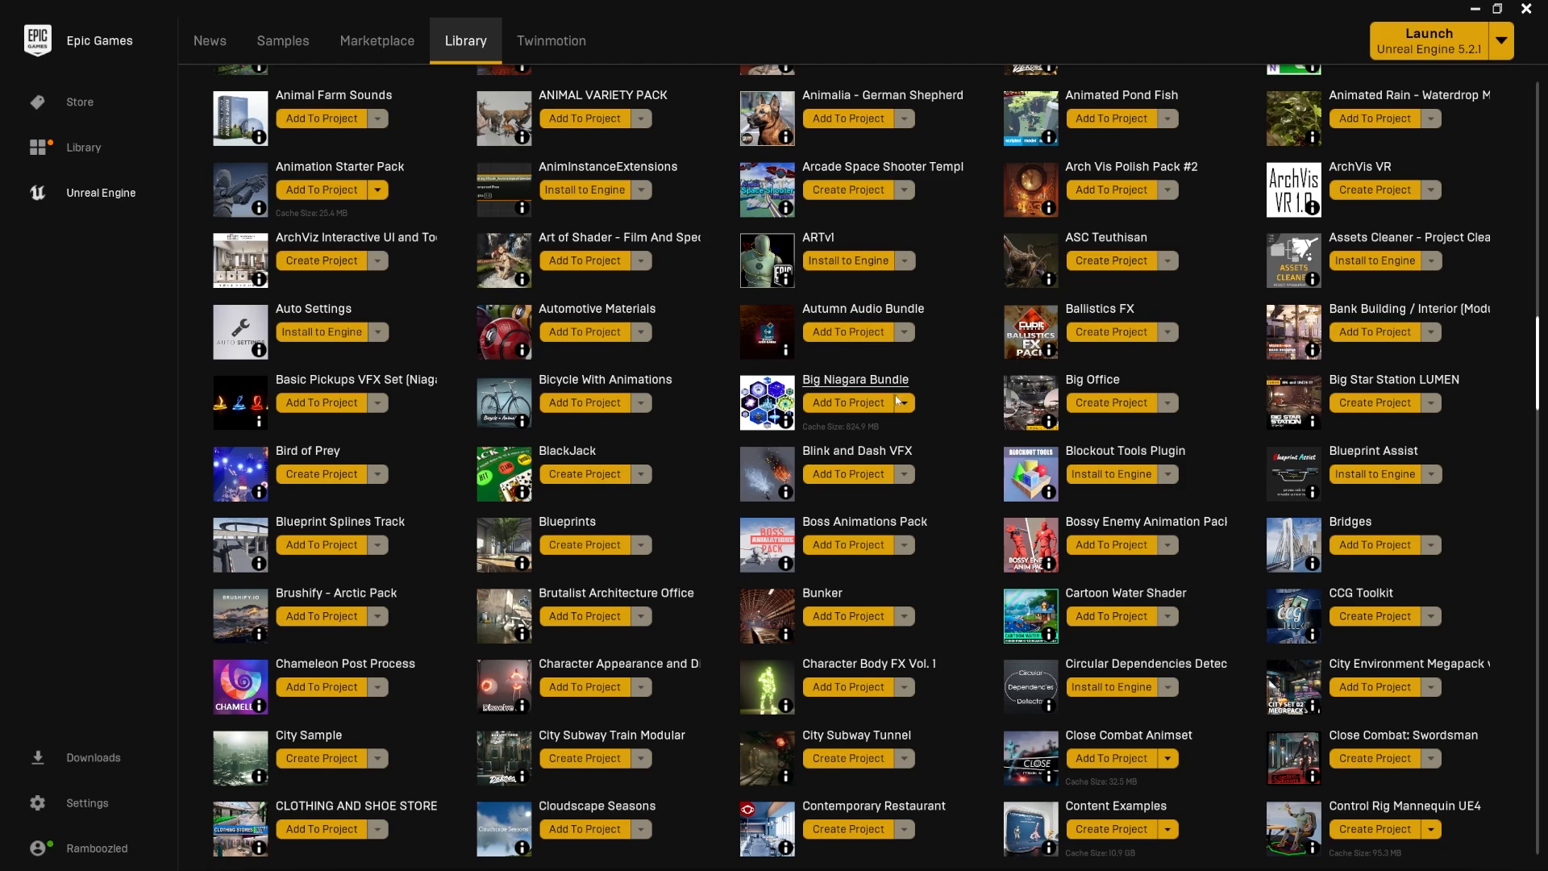
# Step: Inspect the Remove Local Content option of the Big Niagara Bundle in the Vault
pyautogui.click(909, 408)
pyautogui.click(907, 409)
pyautogui.click(906, 408)
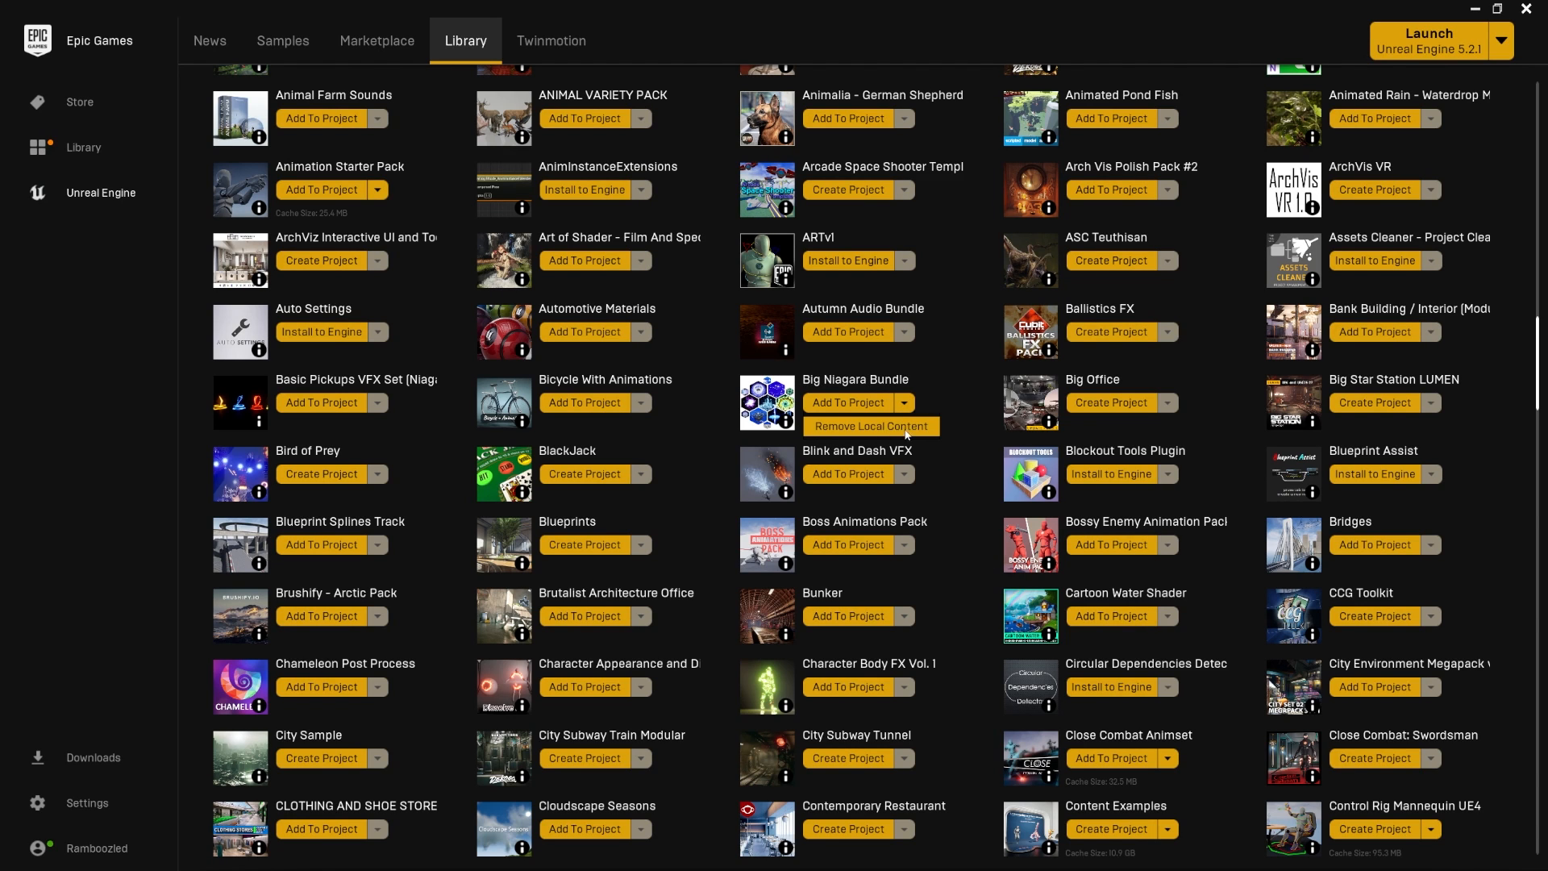
pyautogui.click(873, 426)
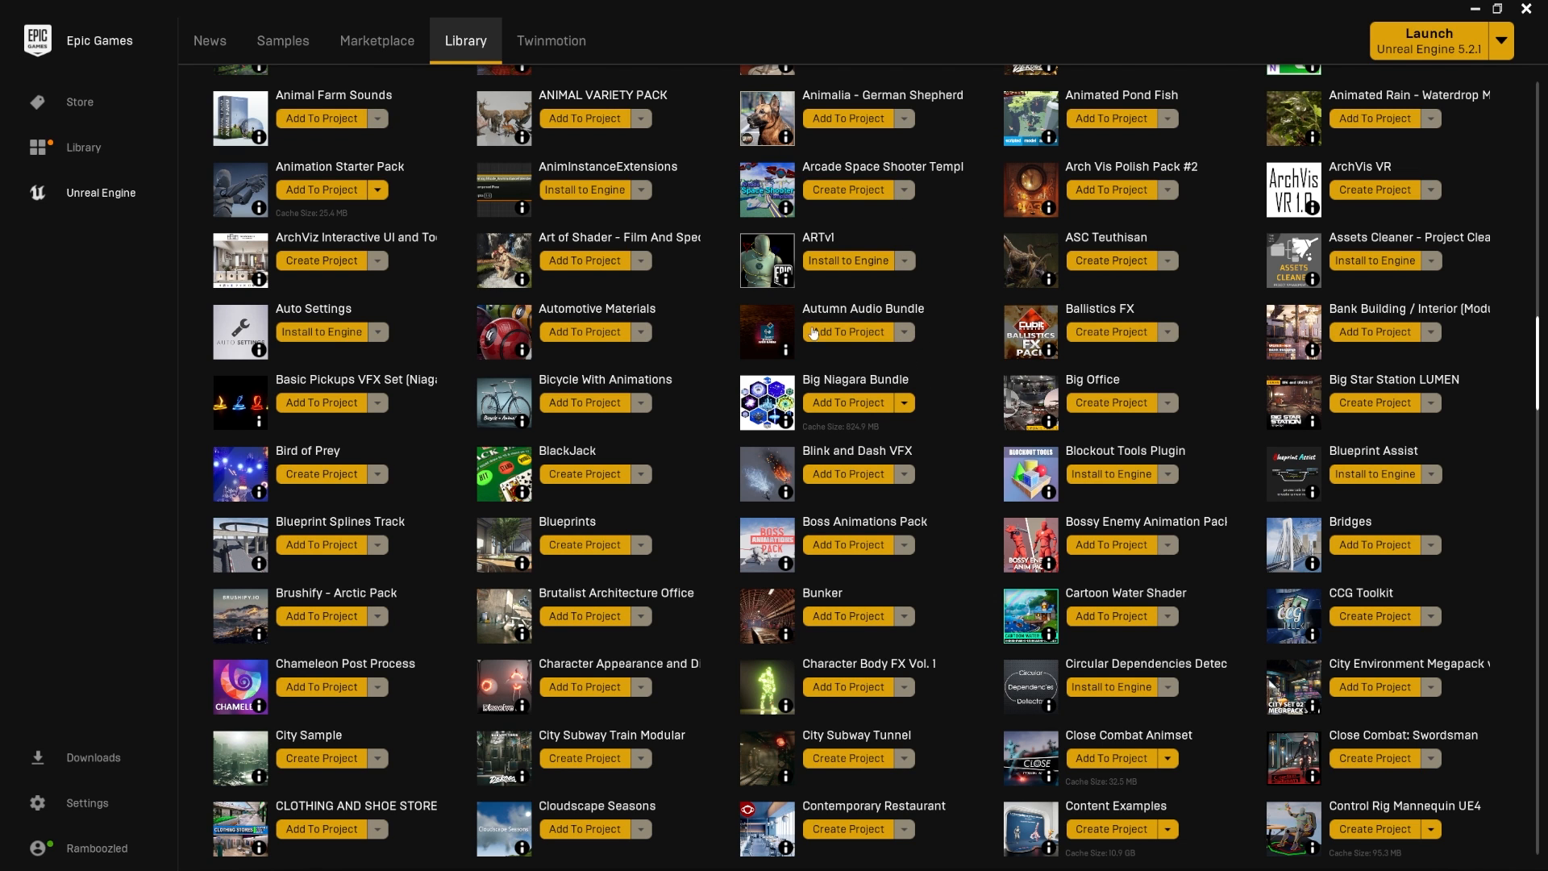
# Step: Review the projects the Autumn Audio Bundle can be added to, without adding it
pyautogui.click(856, 333)
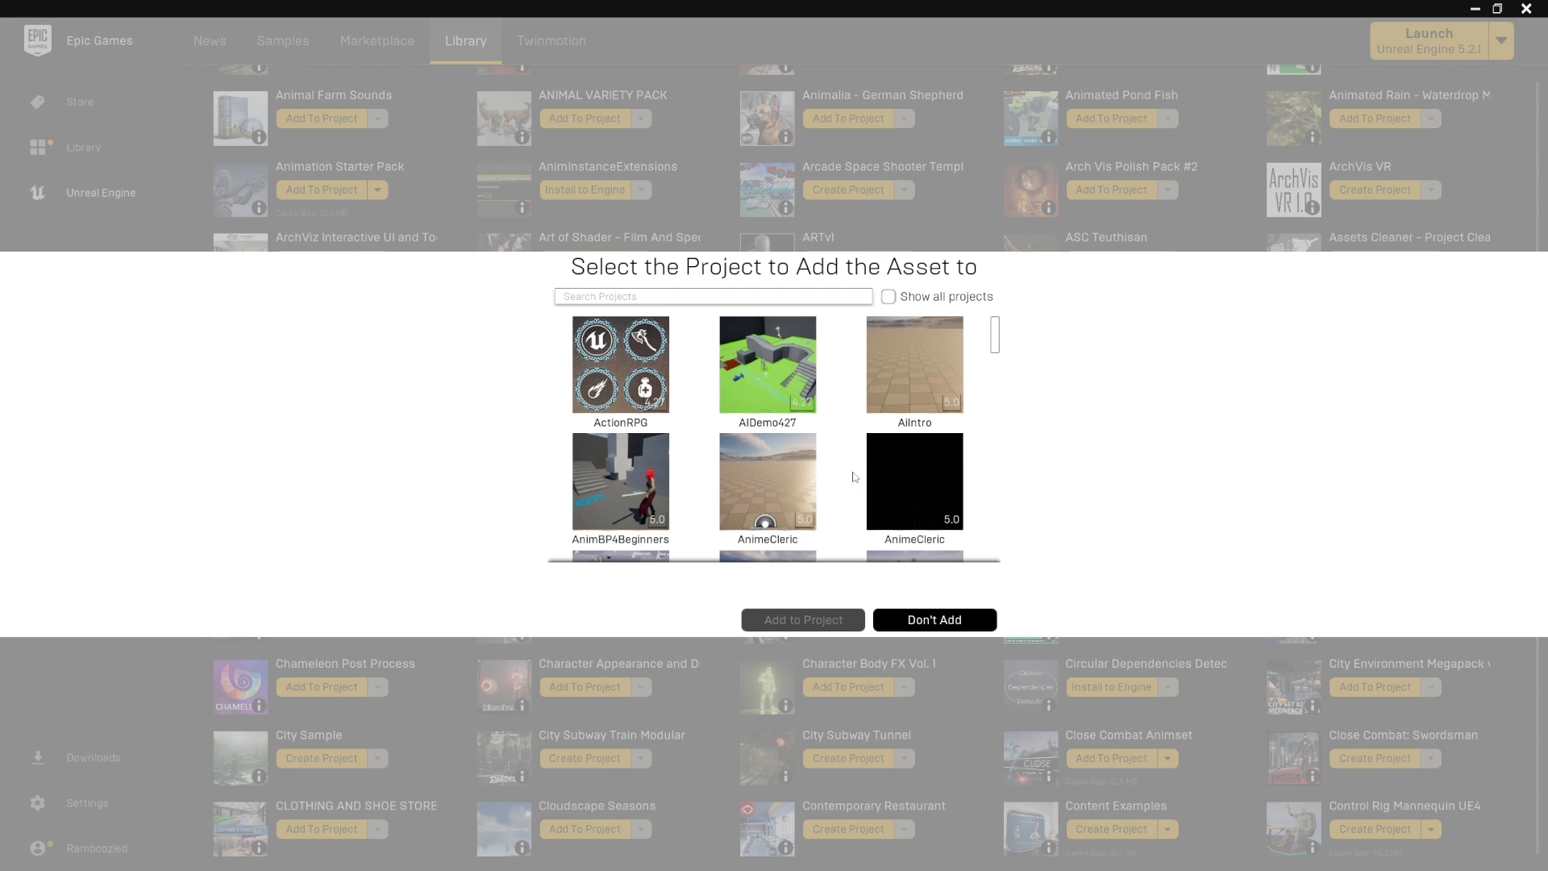
pyautogui.click(931, 621)
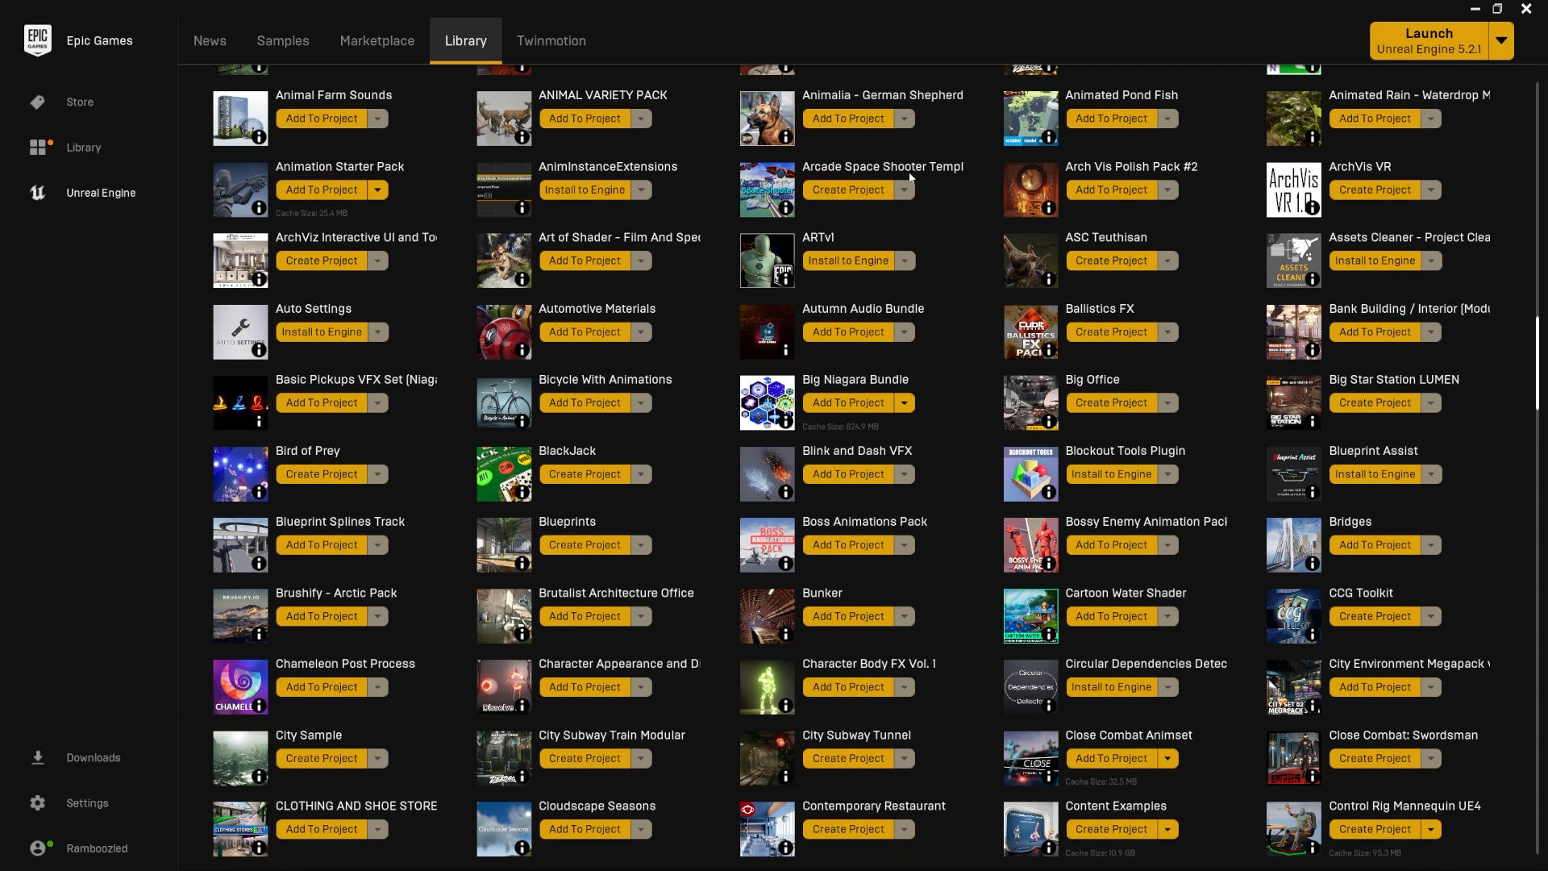
# Step: Return to the engine versions in the library and open the Twinmotion page
pyautogui.scroll(-1, 798, 420)
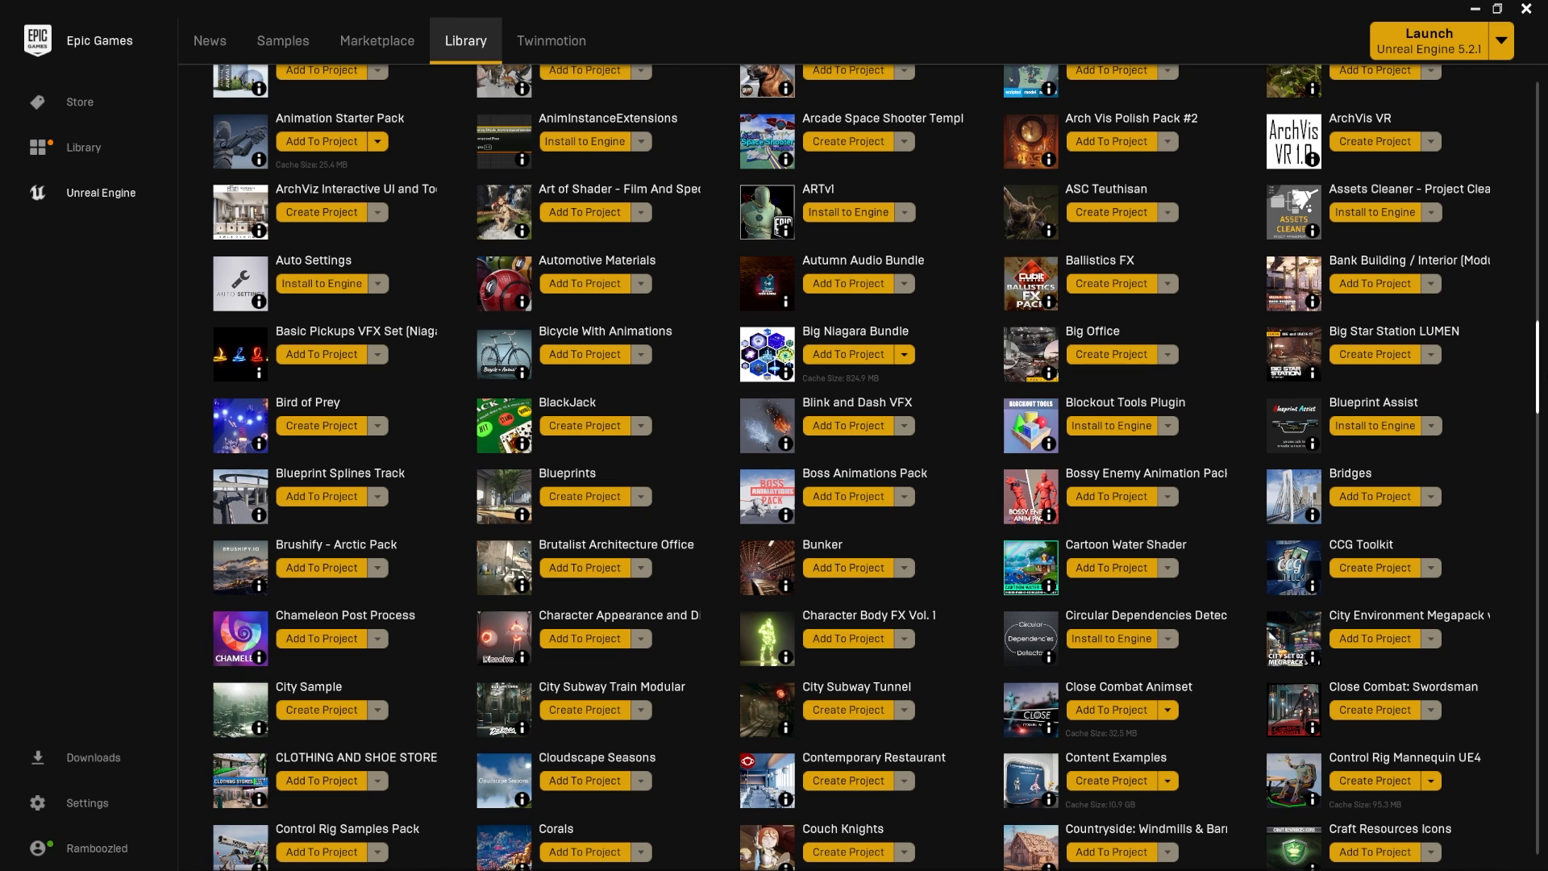
pyautogui.moveTo(1538, 376); pyautogui.dragTo(1533, 63)
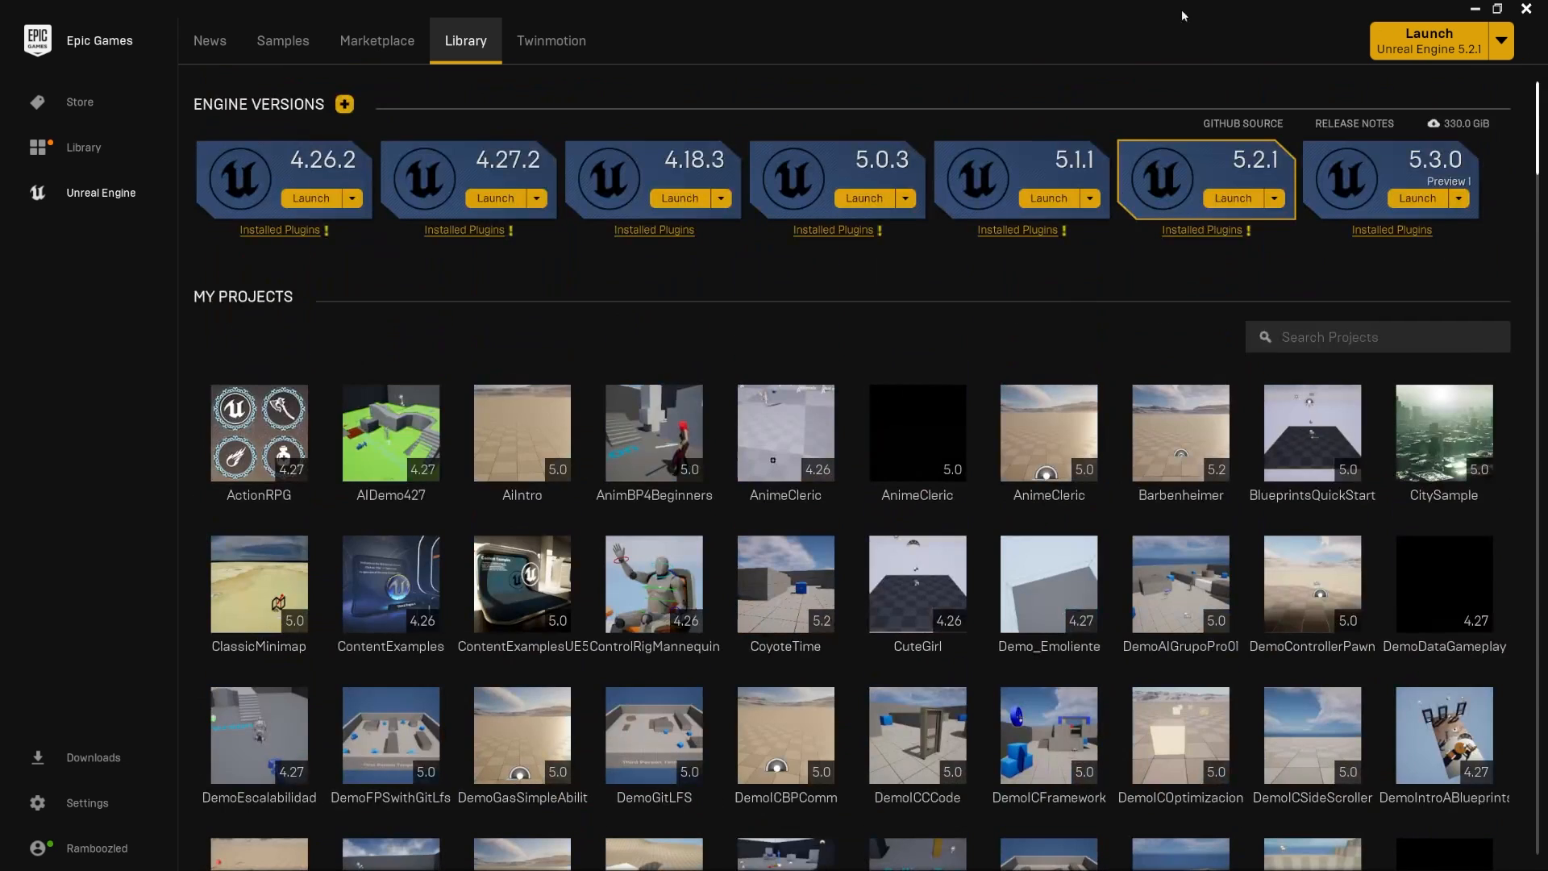
pyautogui.click(562, 38)
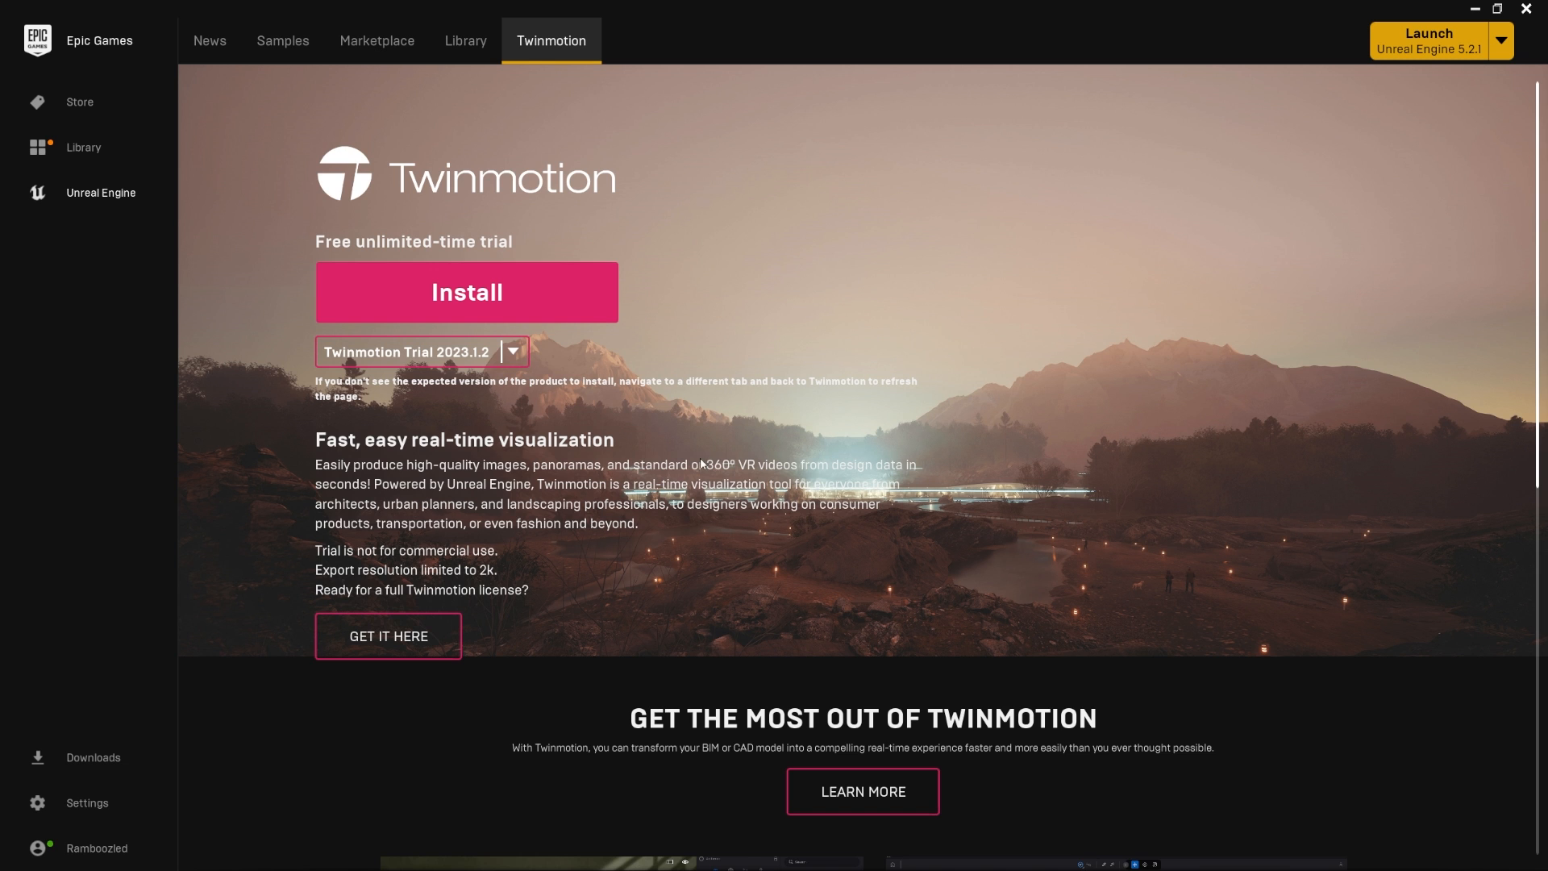
# Step: Launch Unreal Engine 5.3.0 from the library's engine versions and allow its trace server through the firewall on private networks
pyautogui.scroll(-1, 702, 452)
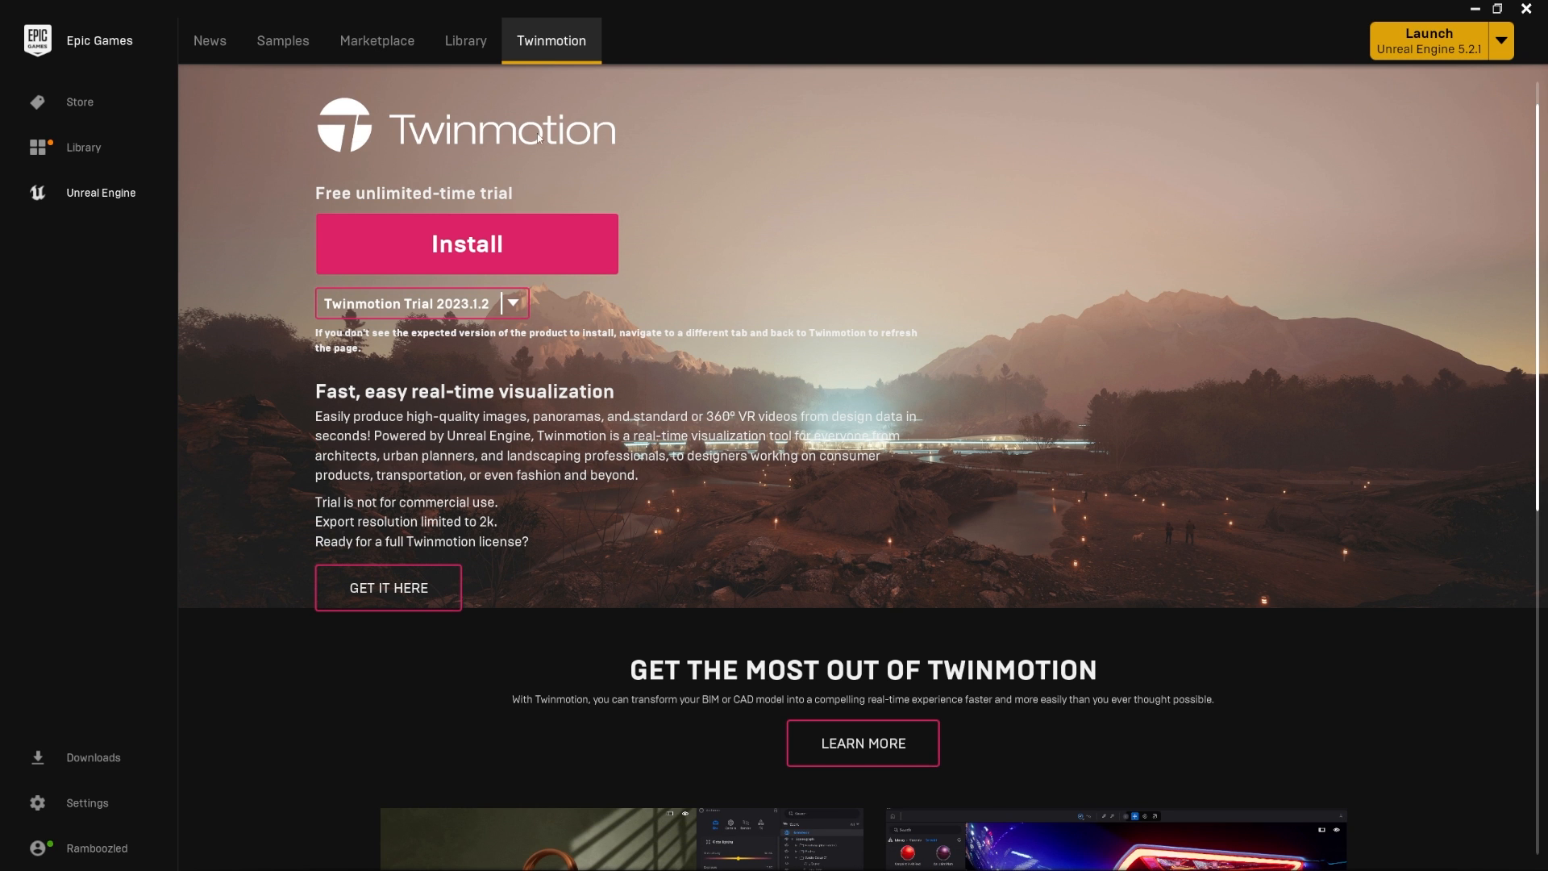
pyautogui.click(472, 44)
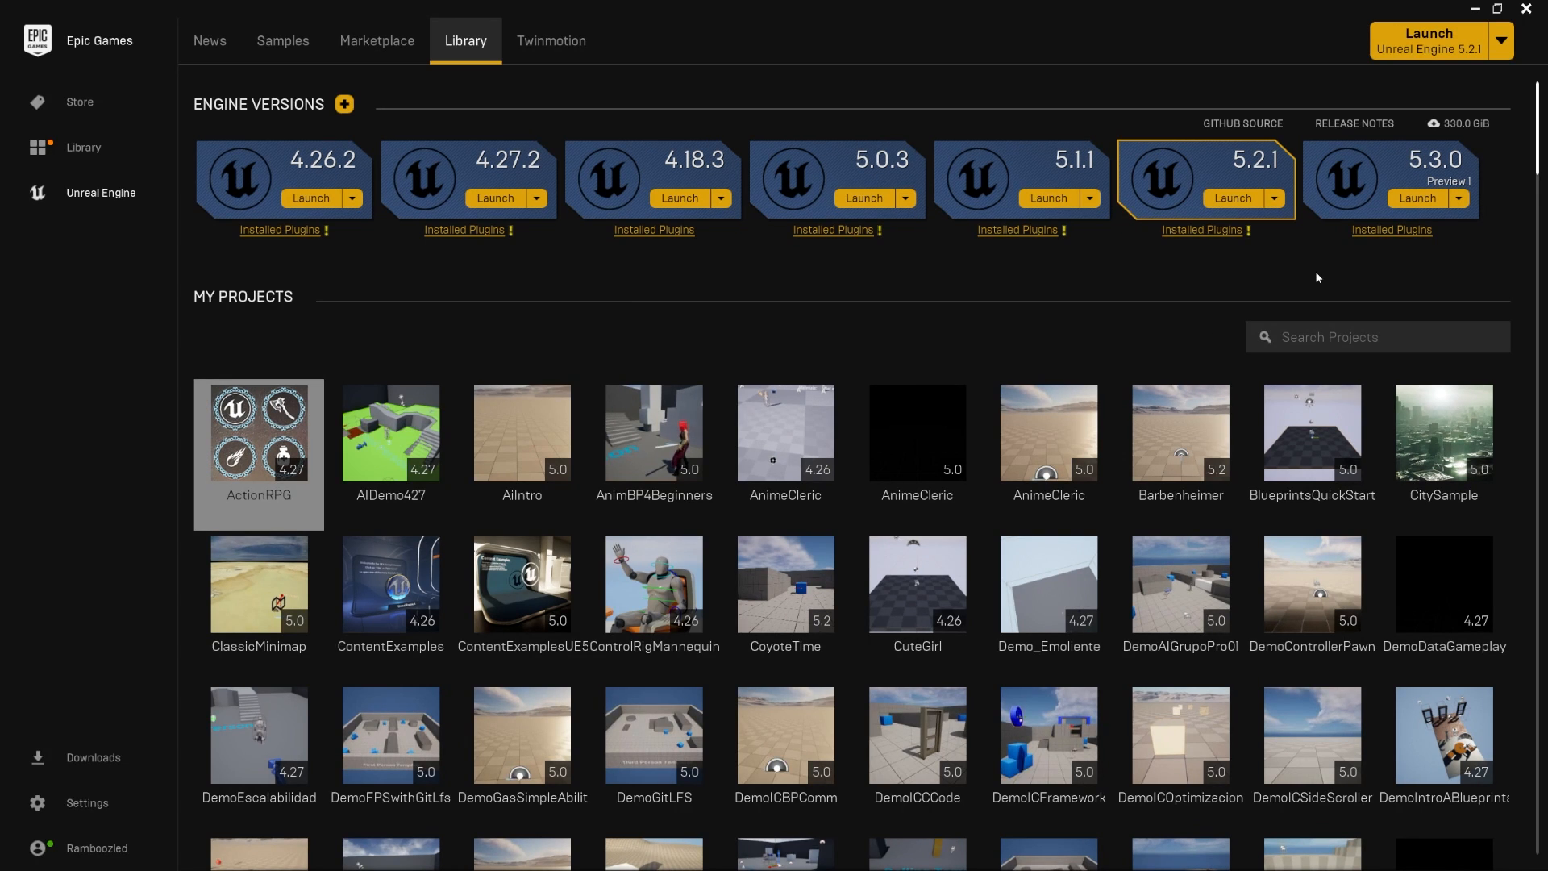
pyautogui.click(1412, 198)
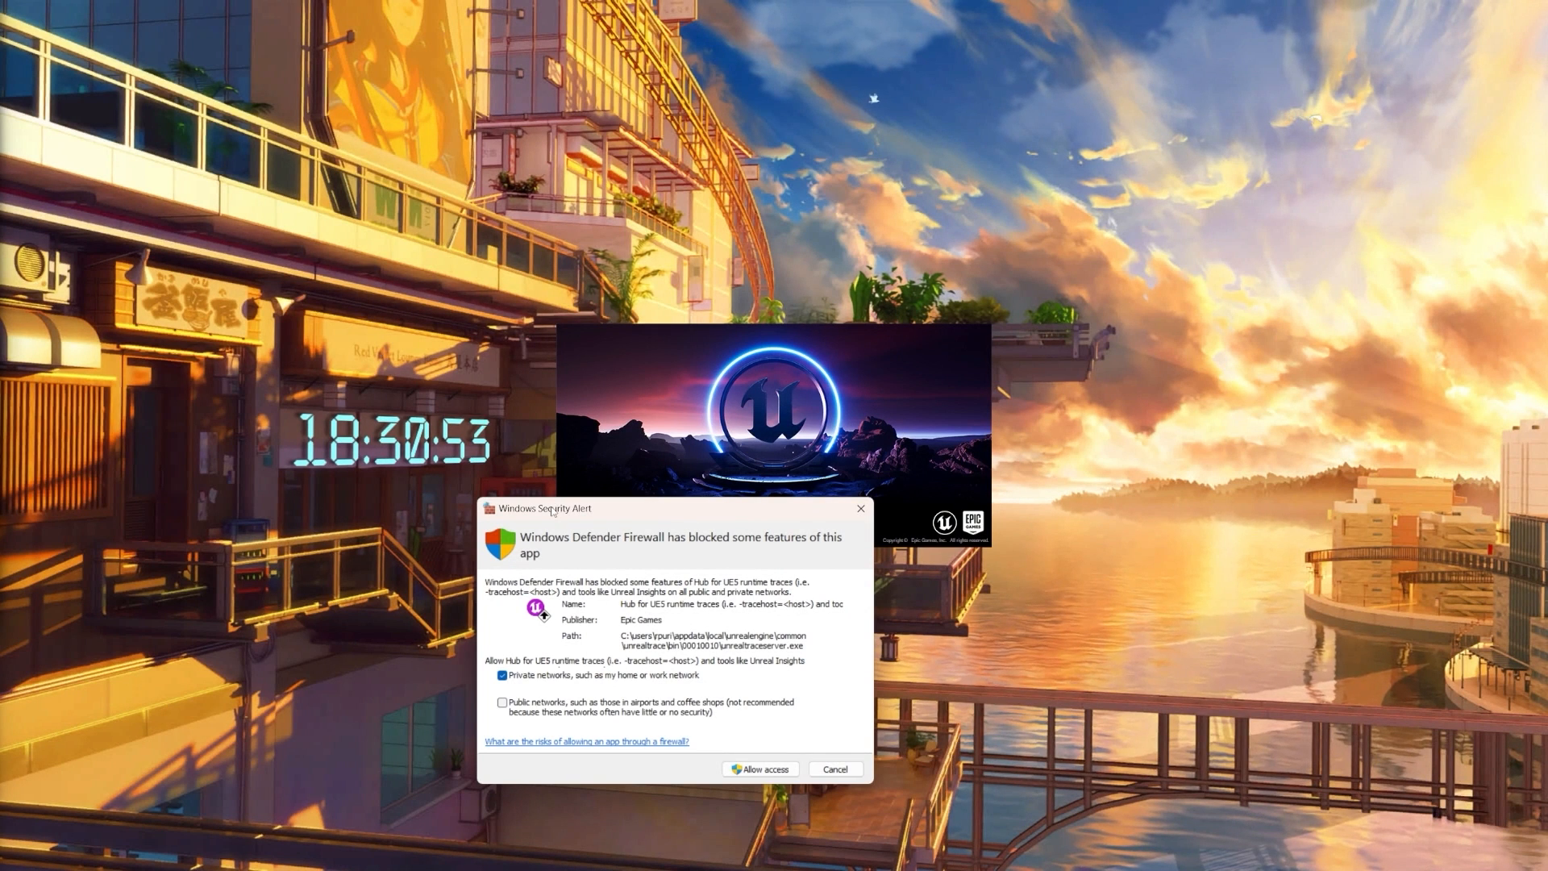
pyautogui.moveTo(652, 513)
pyautogui.mouseDown()
pyautogui.moveTo(676, 498)
pyautogui.moveTo(628, 455)
pyautogui.moveTo(635, 518)
pyautogui.mouseUp()
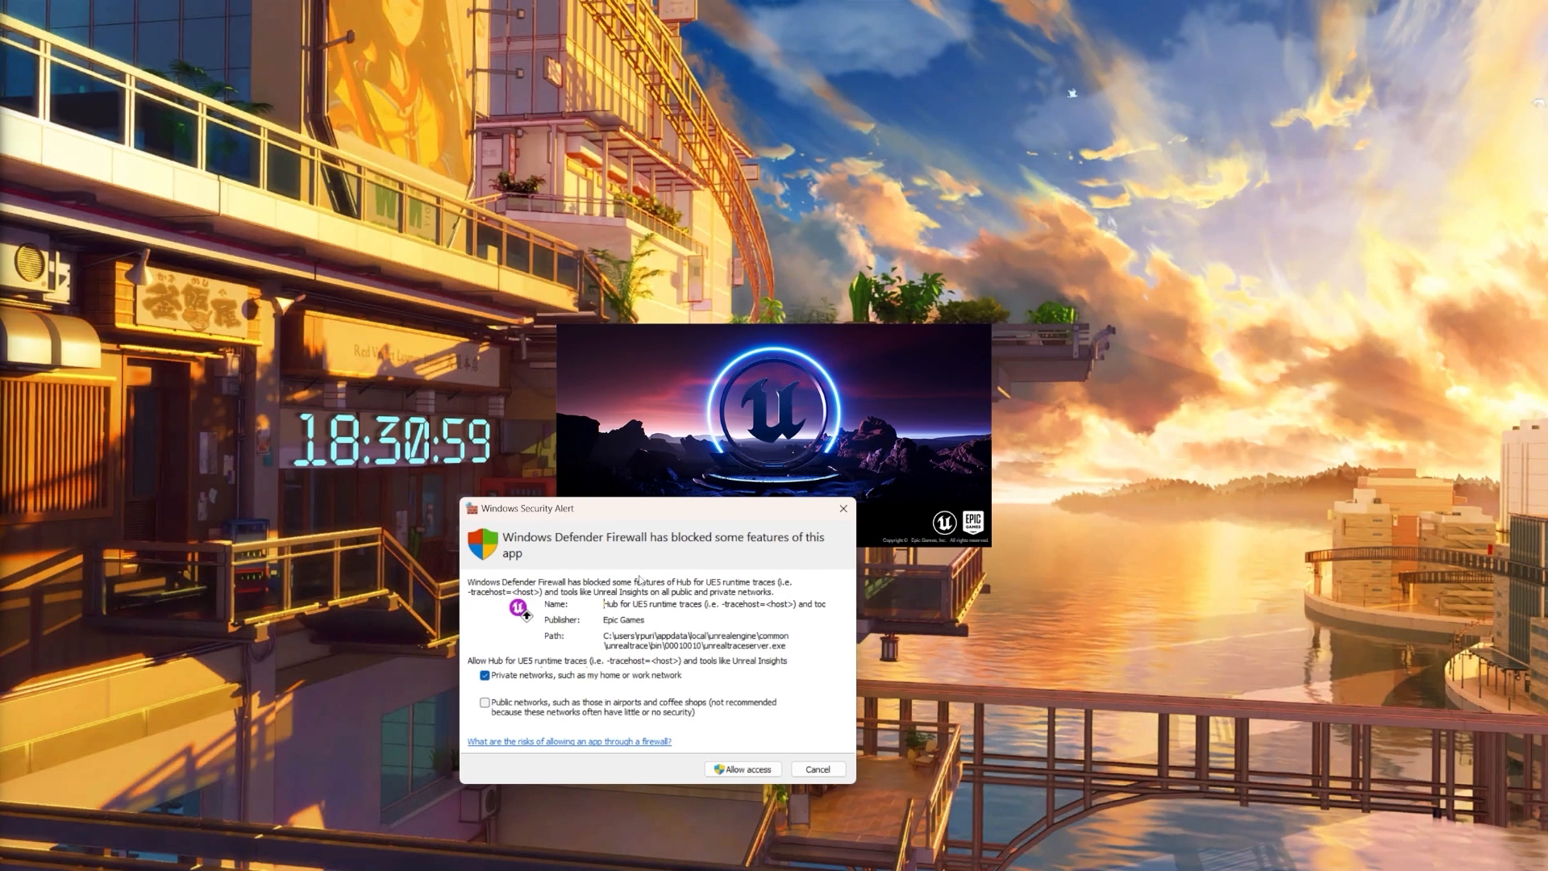
pyautogui.moveTo(705, 523); pyautogui.dragTo(684, 574)
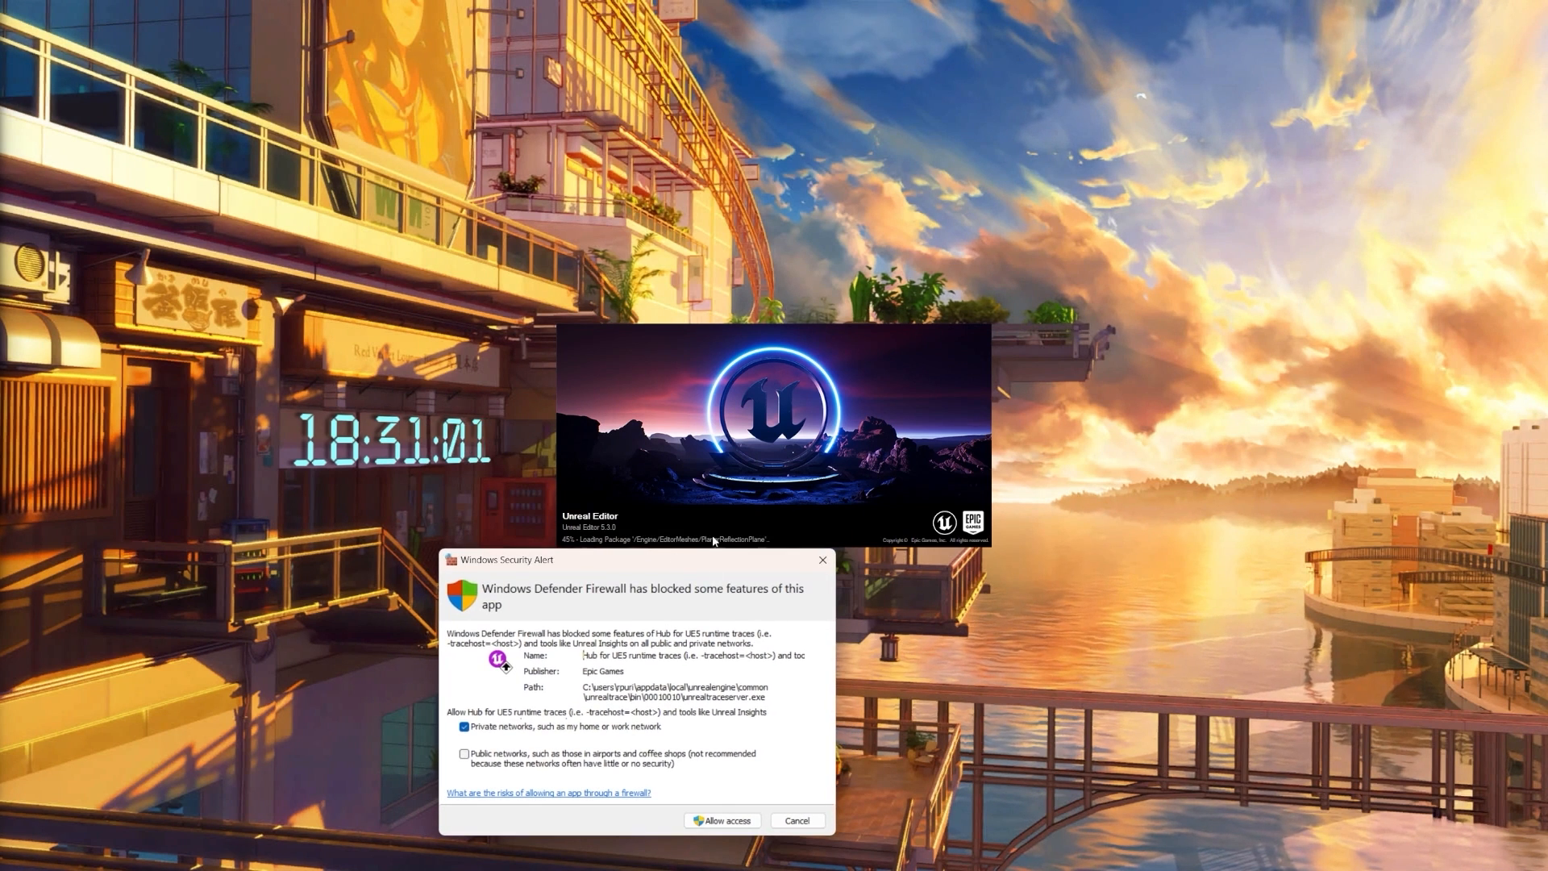
pyautogui.click(720, 820)
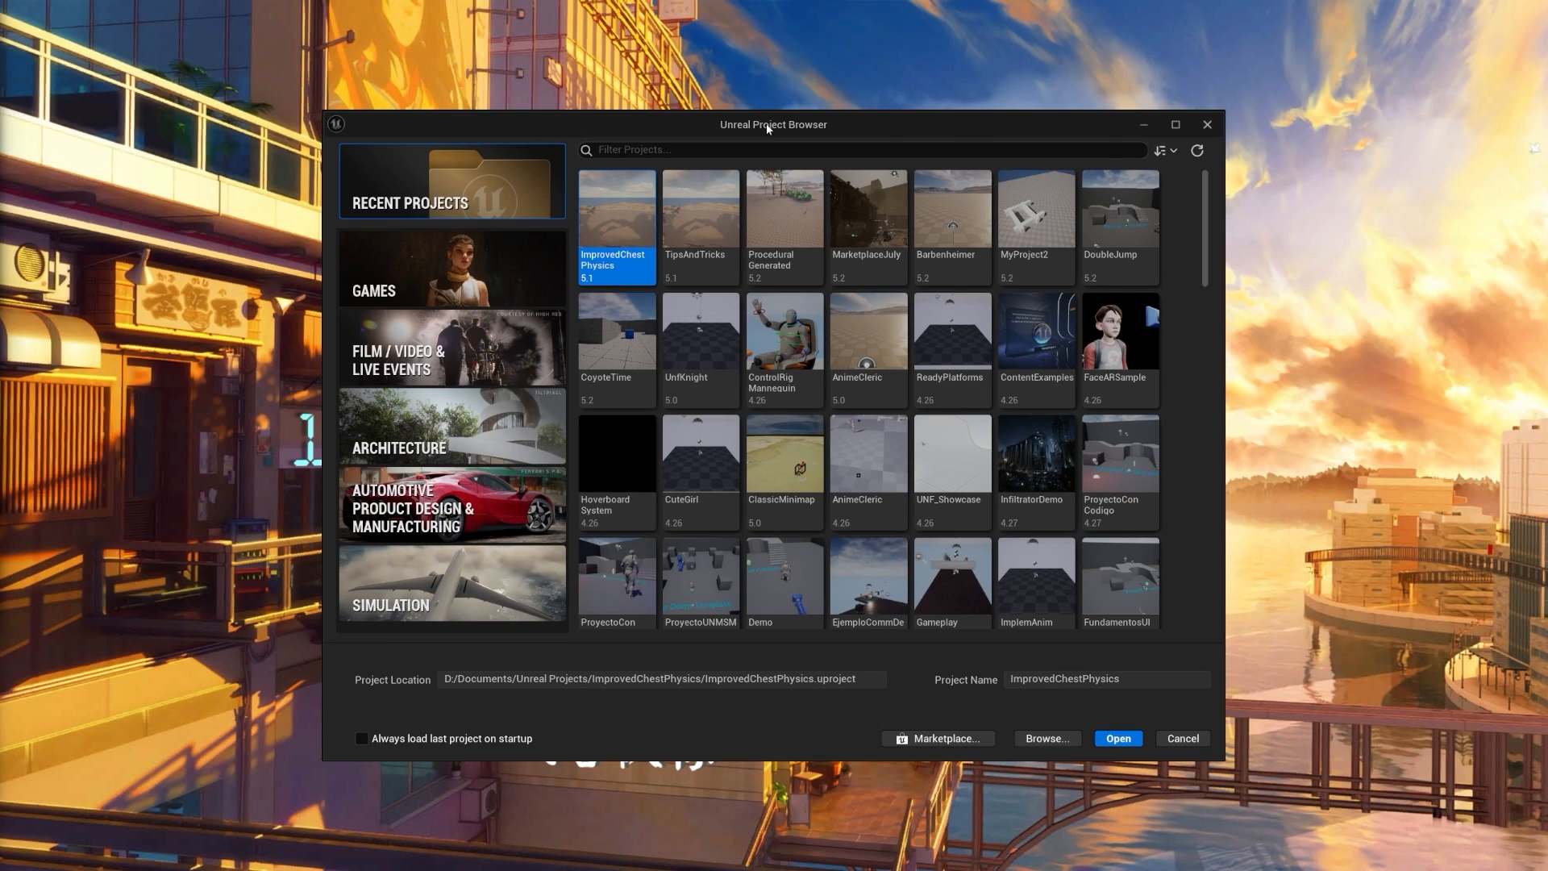
# Step: Maximize the Unreal Project Browser and look through the recent projects
pyautogui.click(1176, 125)
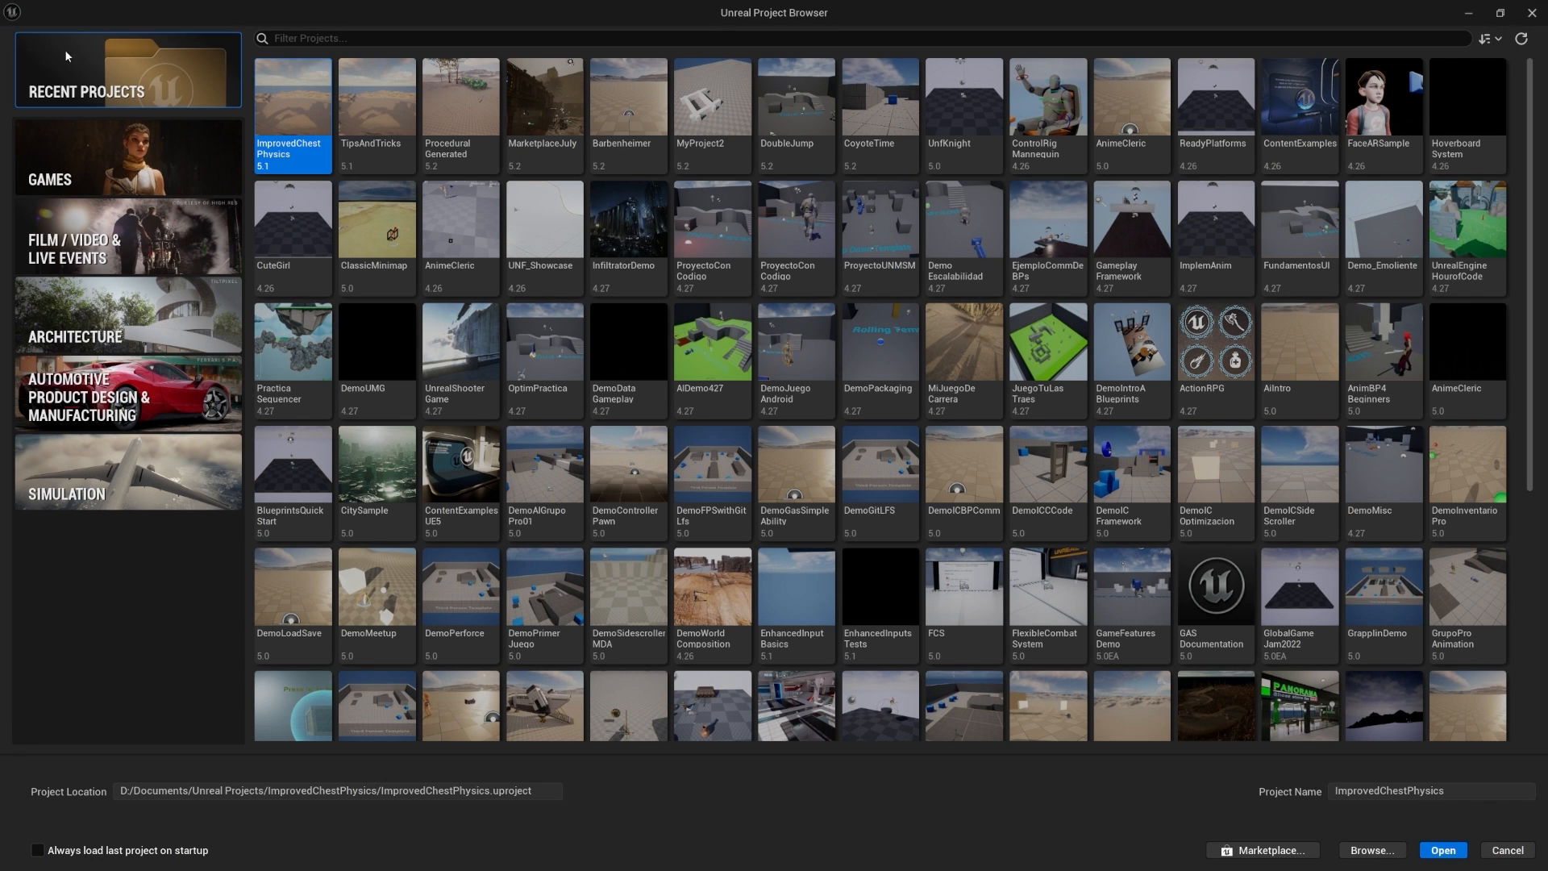
pyautogui.scroll(-3, 954, 327)
pyautogui.scroll(2, 955, 328)
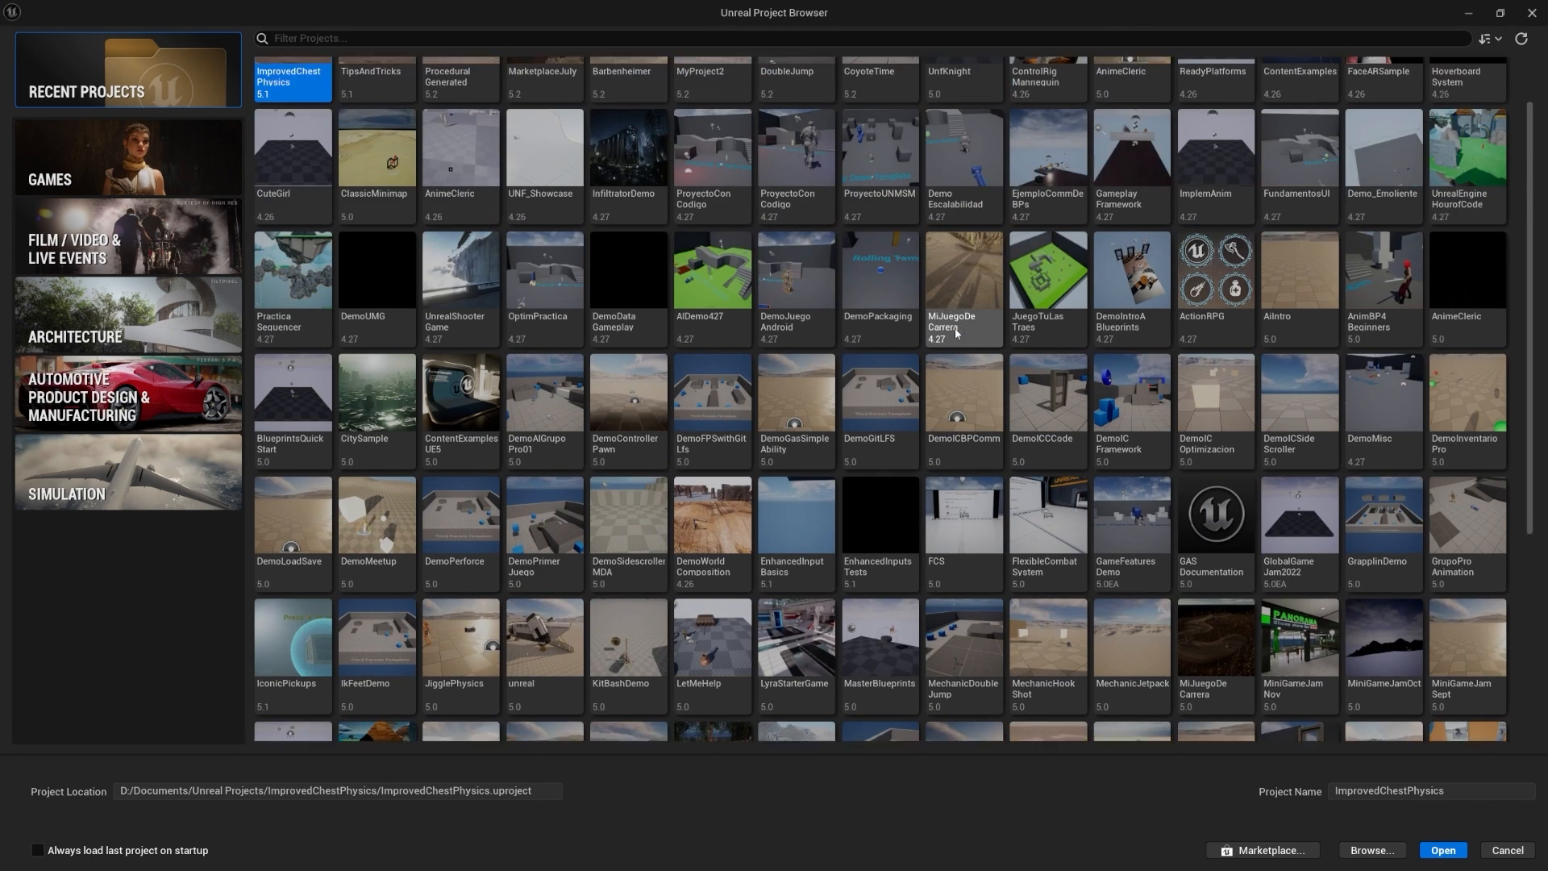
pyautogui.scroll(1, 954, 328)
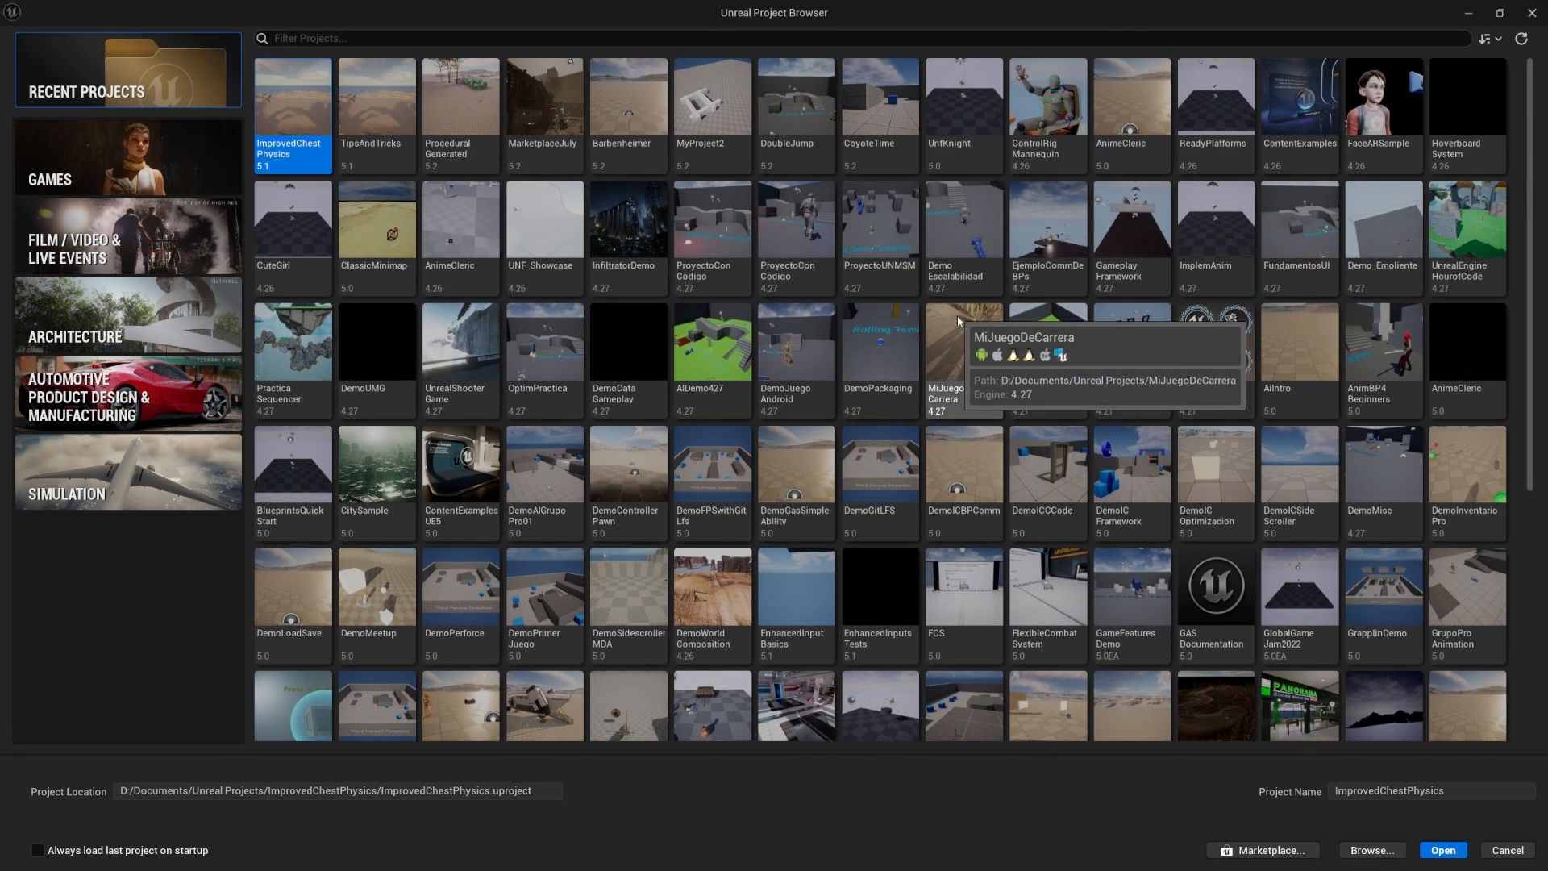
# Step: Start a new Games project from the Blank template and name it MyFirstUEProject
pyautogui.click(142, 159)
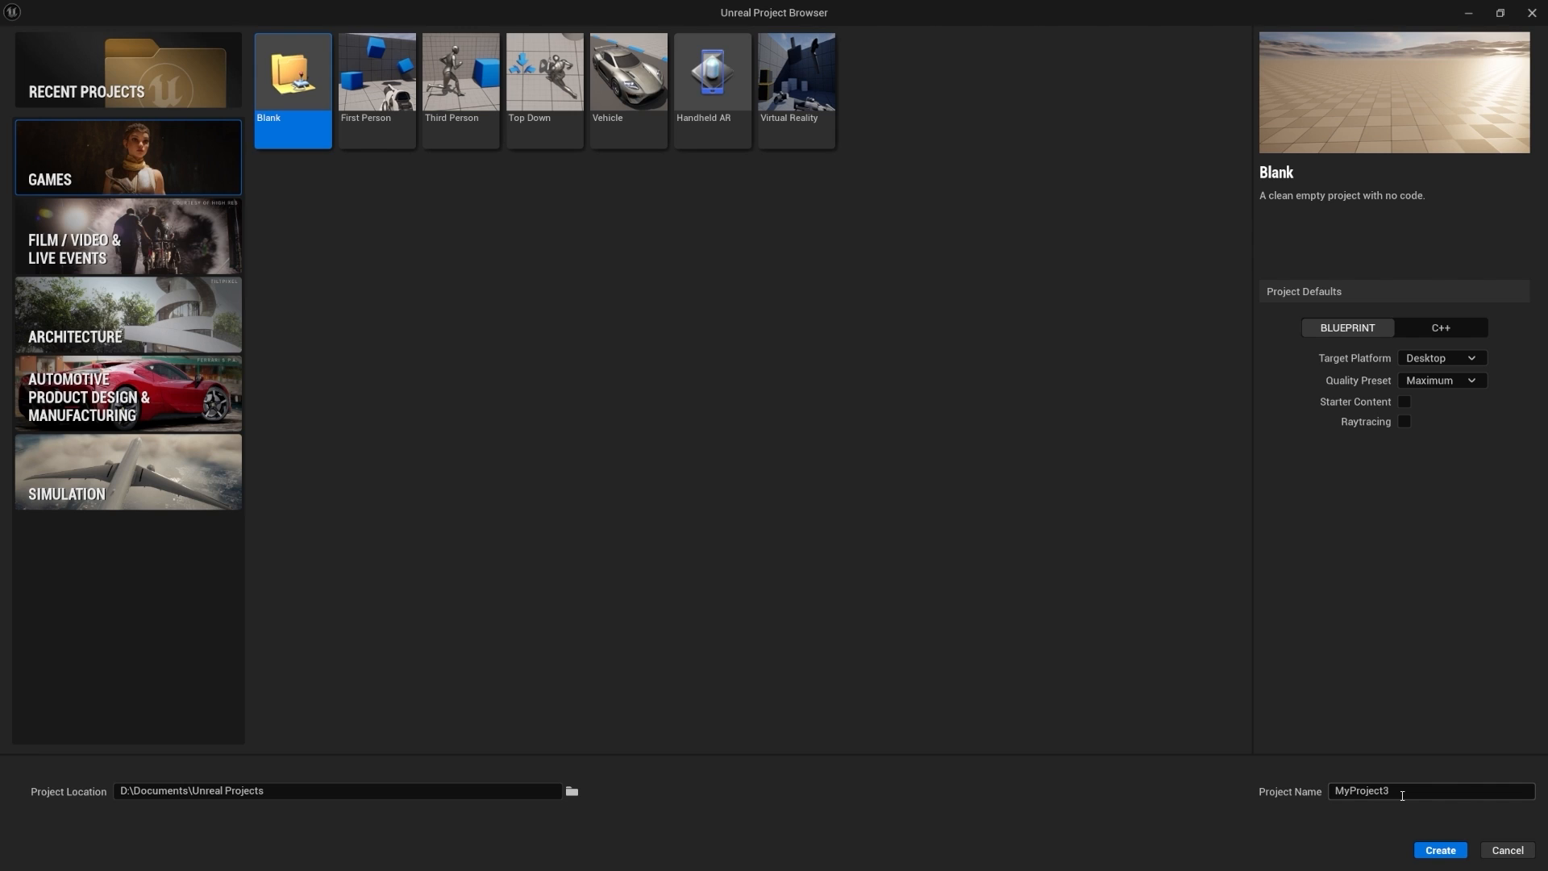
pyautogui.click(1402, 795)
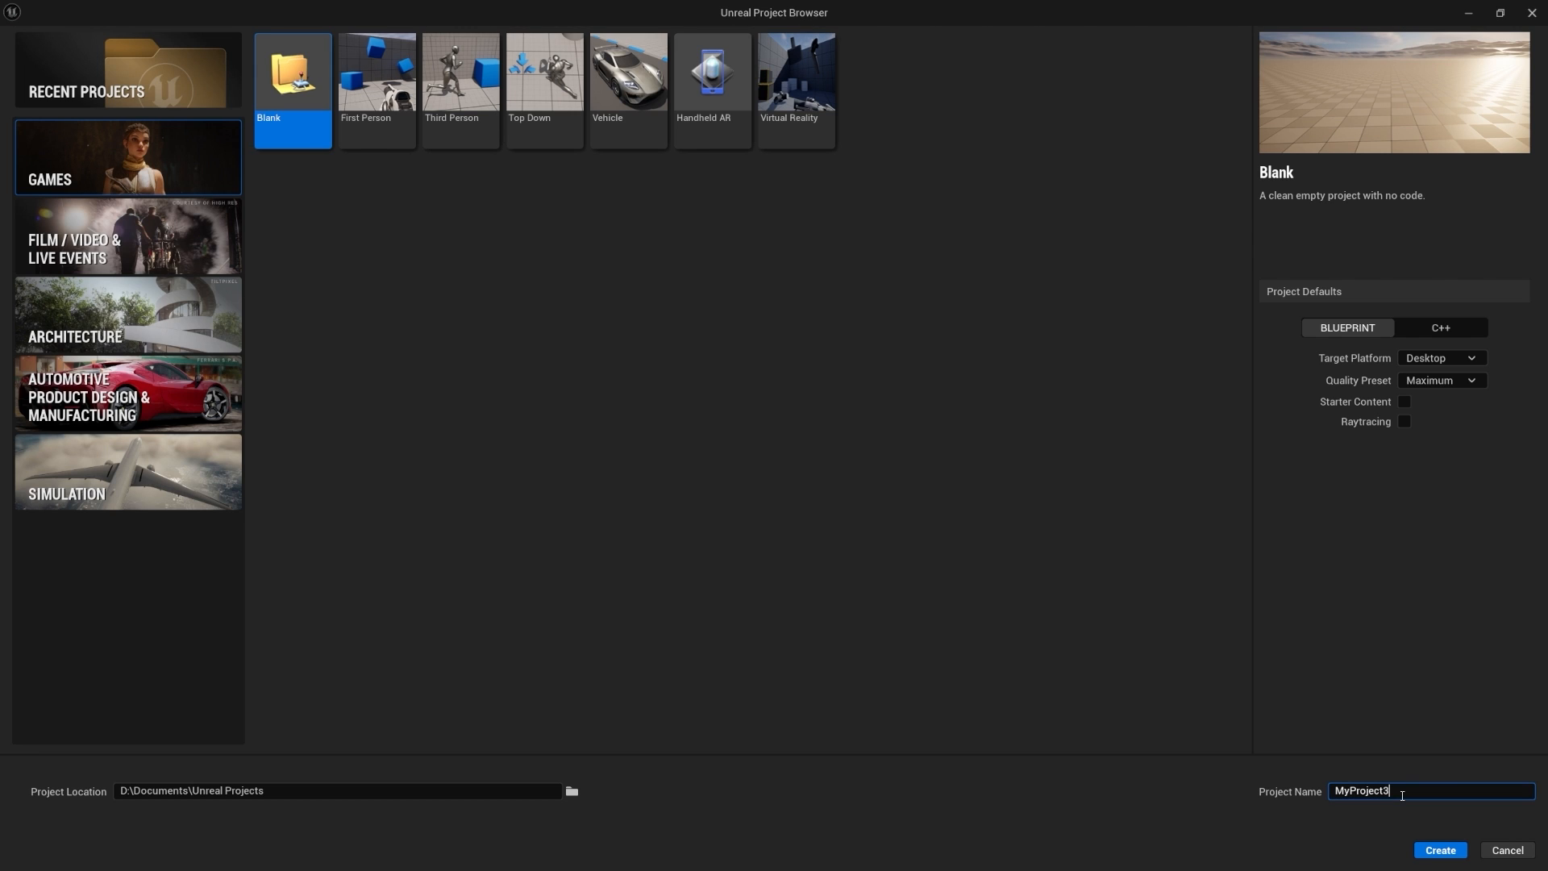
pyautogui.hotkey('ctrl', 'a')
pyautogui.write('MyFirstUEProject')
pyautogui.hotkey('ctrl', 'a')
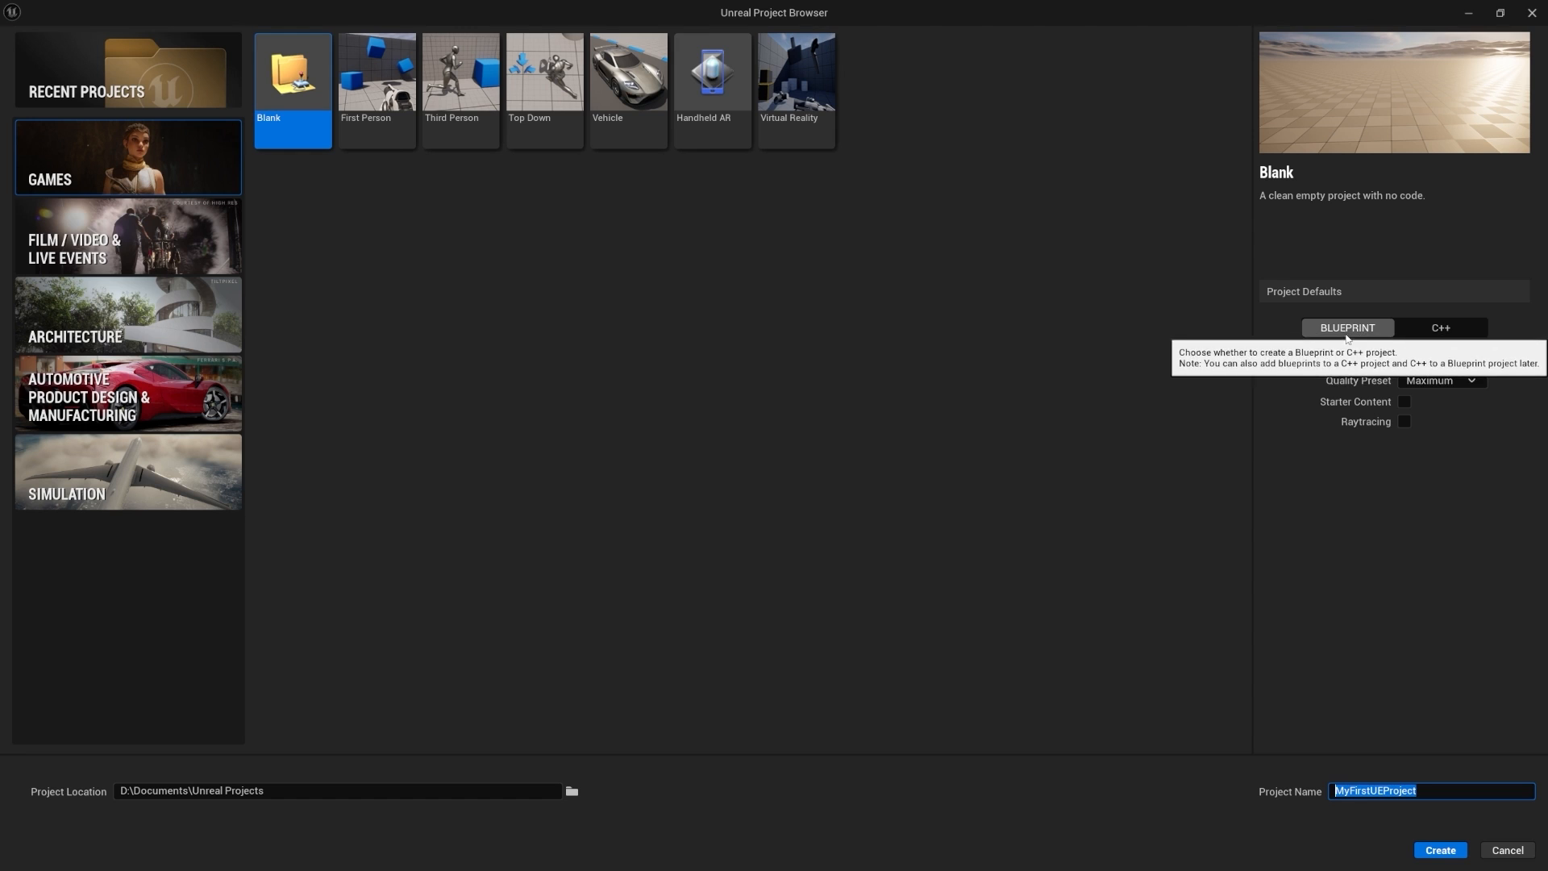
# Step: Create the project as Blueprint with Desktop as target platform and the Maximum quality preset, without starter content or raytracing
pyautogui.click(1431, 329)
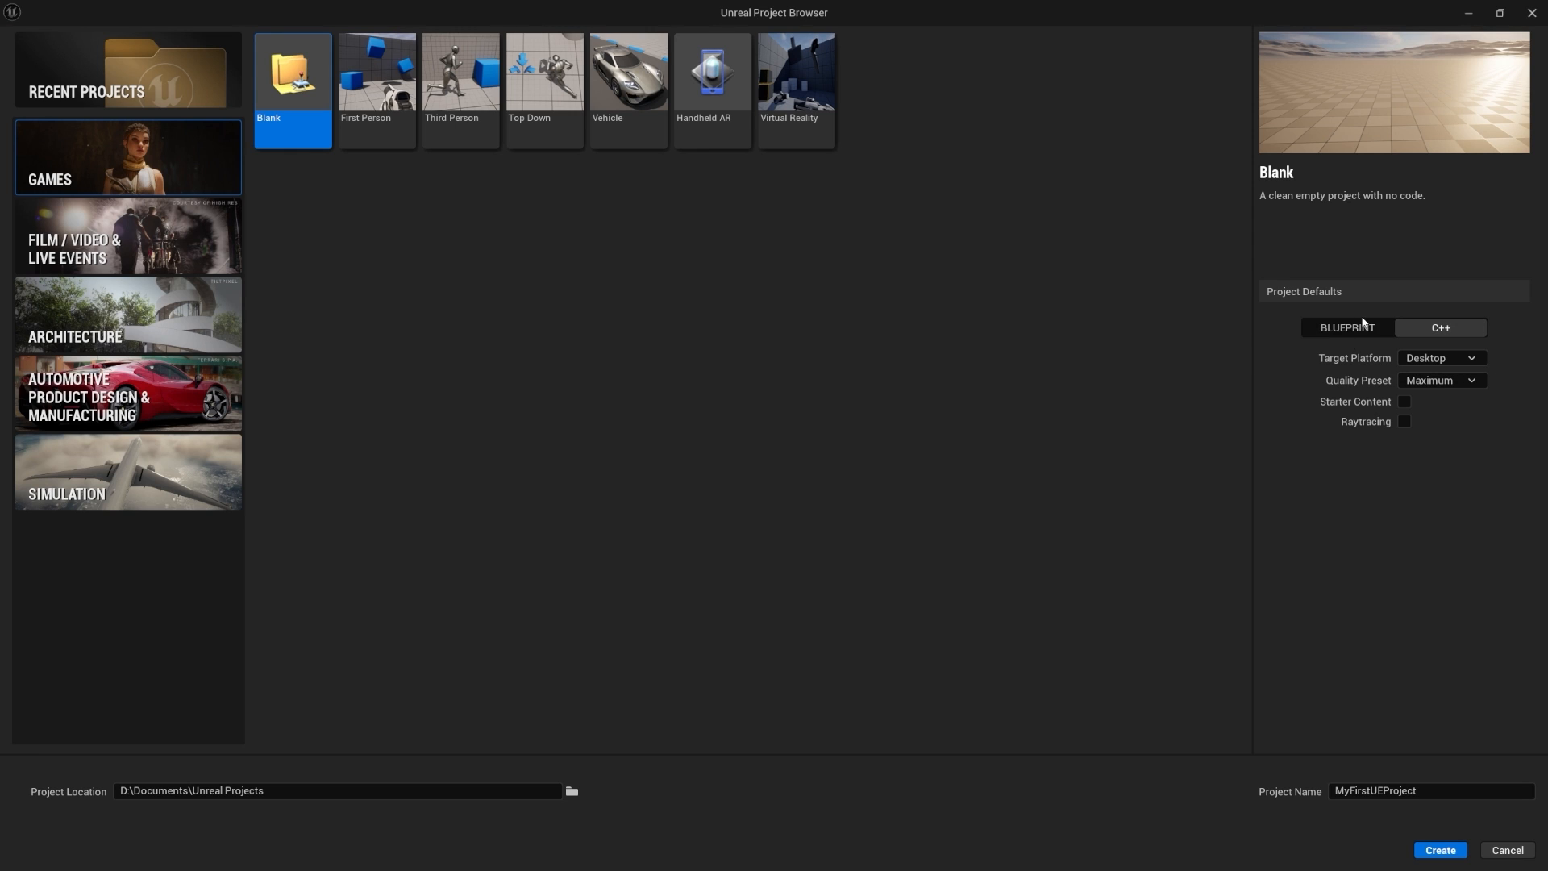
pyautogui.click(1340, 329)
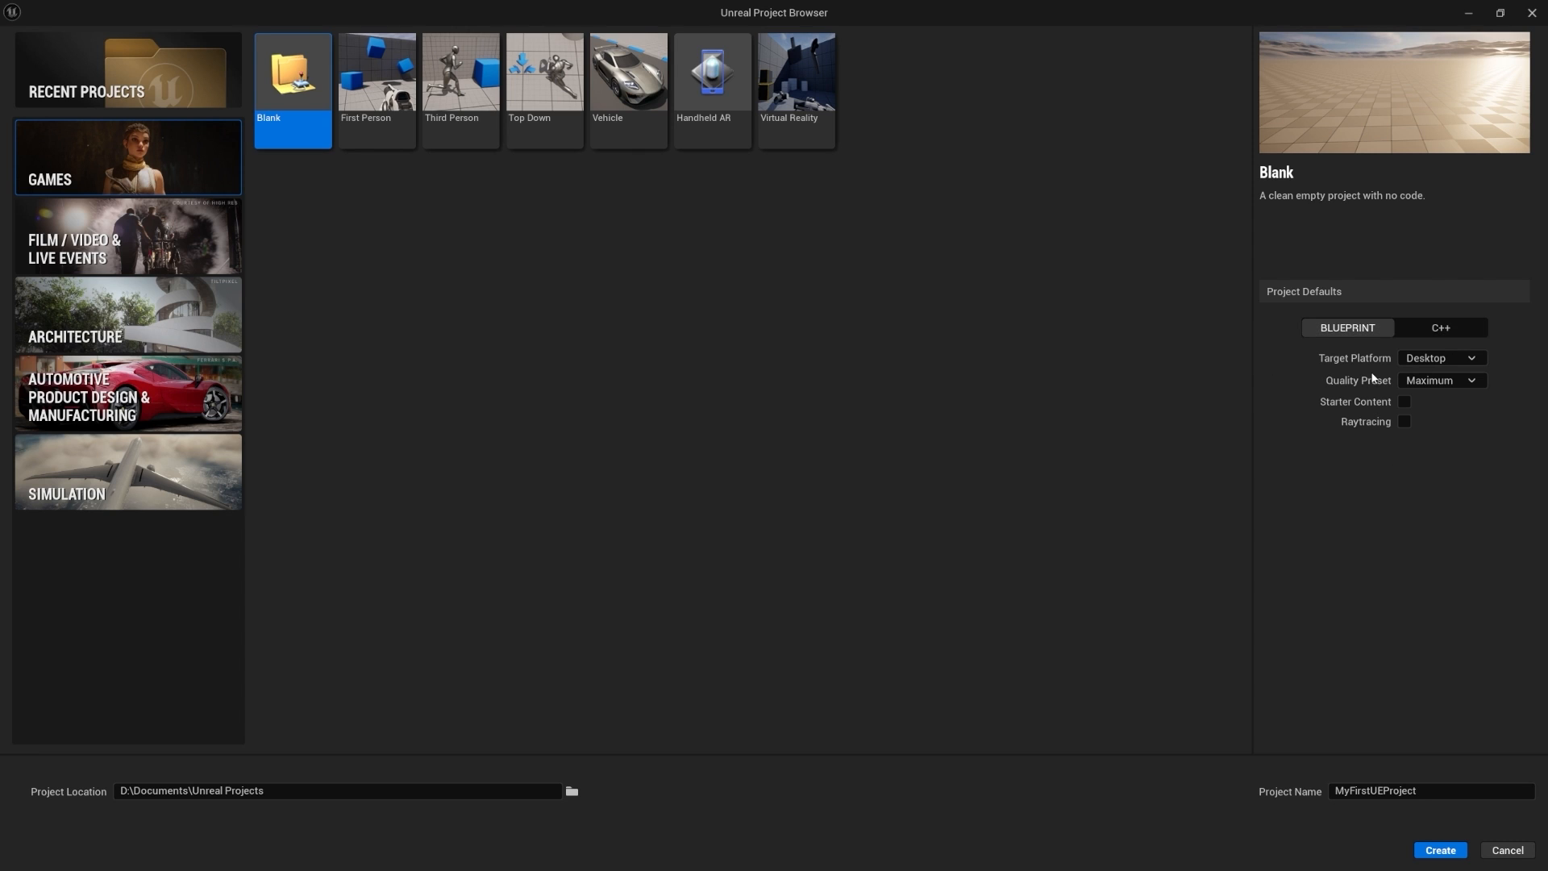
pyautogui.click(1473, 364)
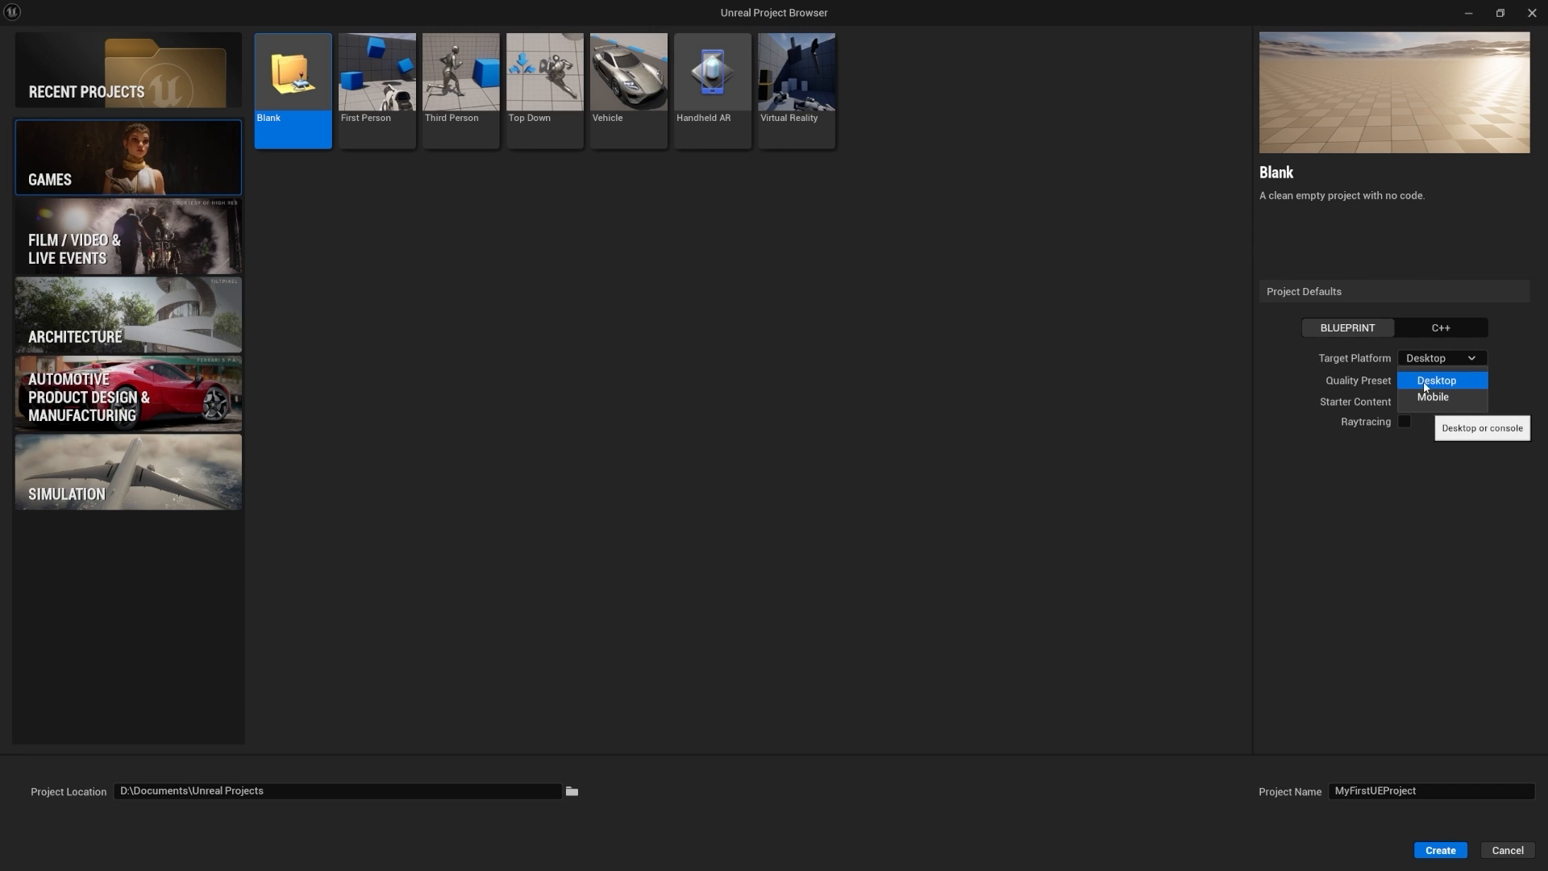
pyautogui.click(1443, 380)
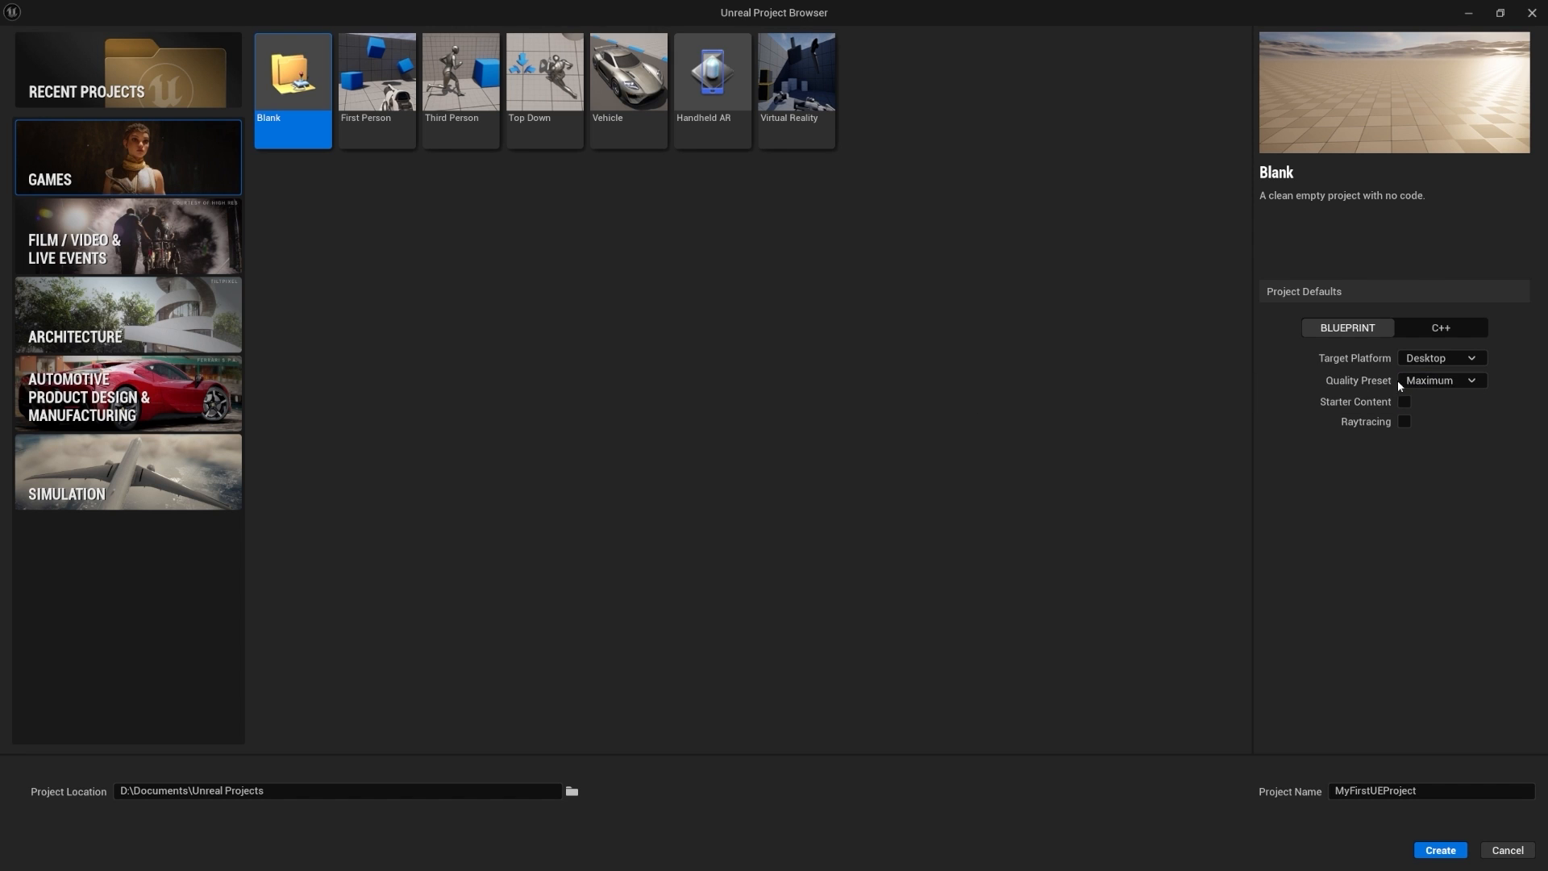
pyautogui.click(1439, 381)
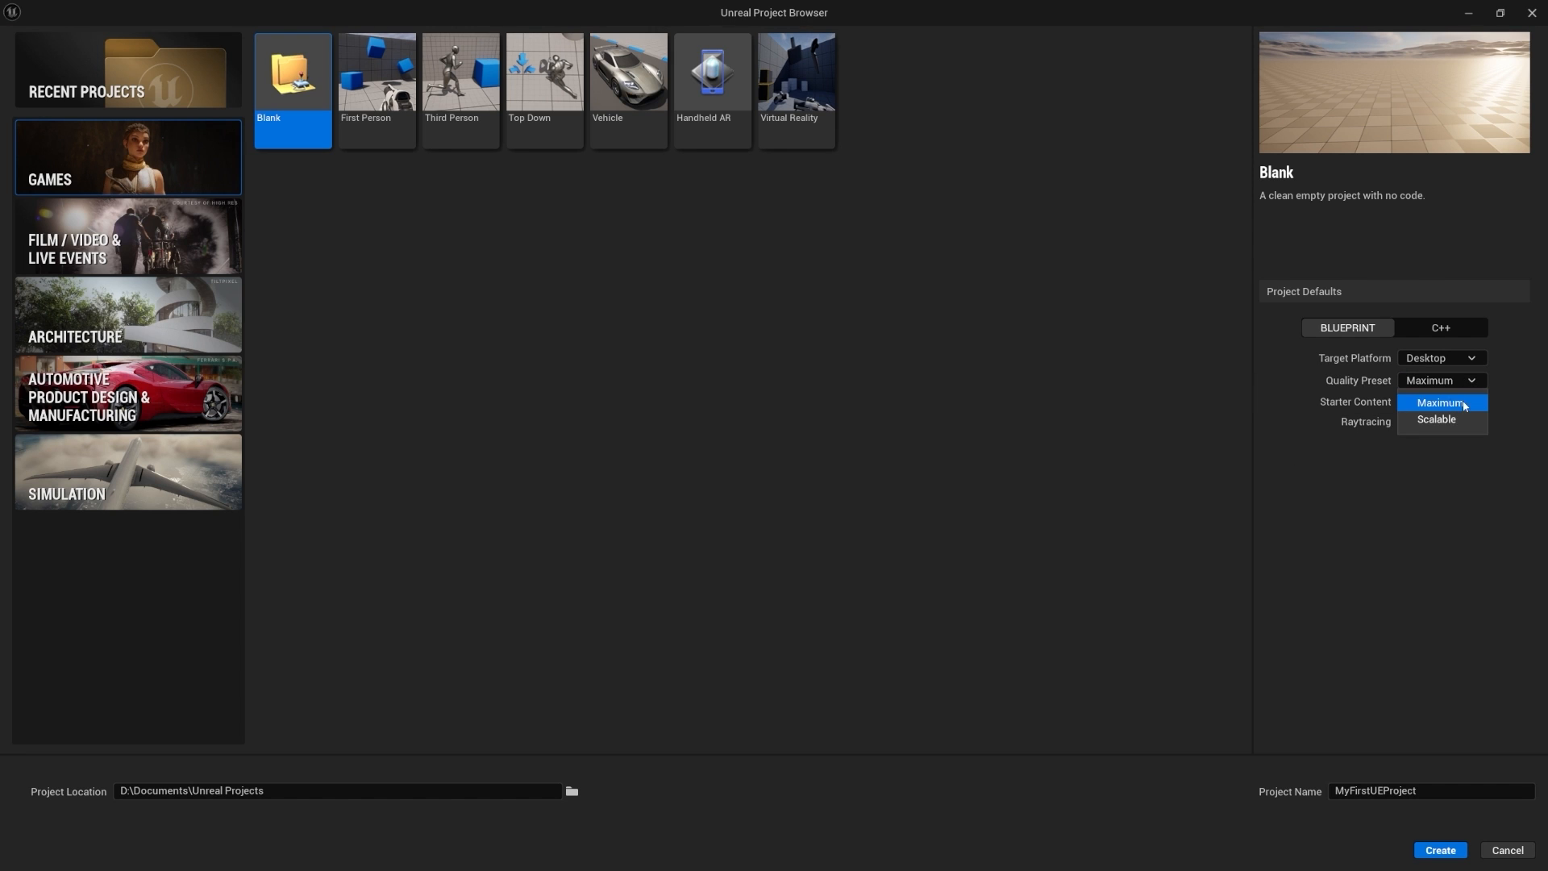
pyautogui.click(1410, 404)
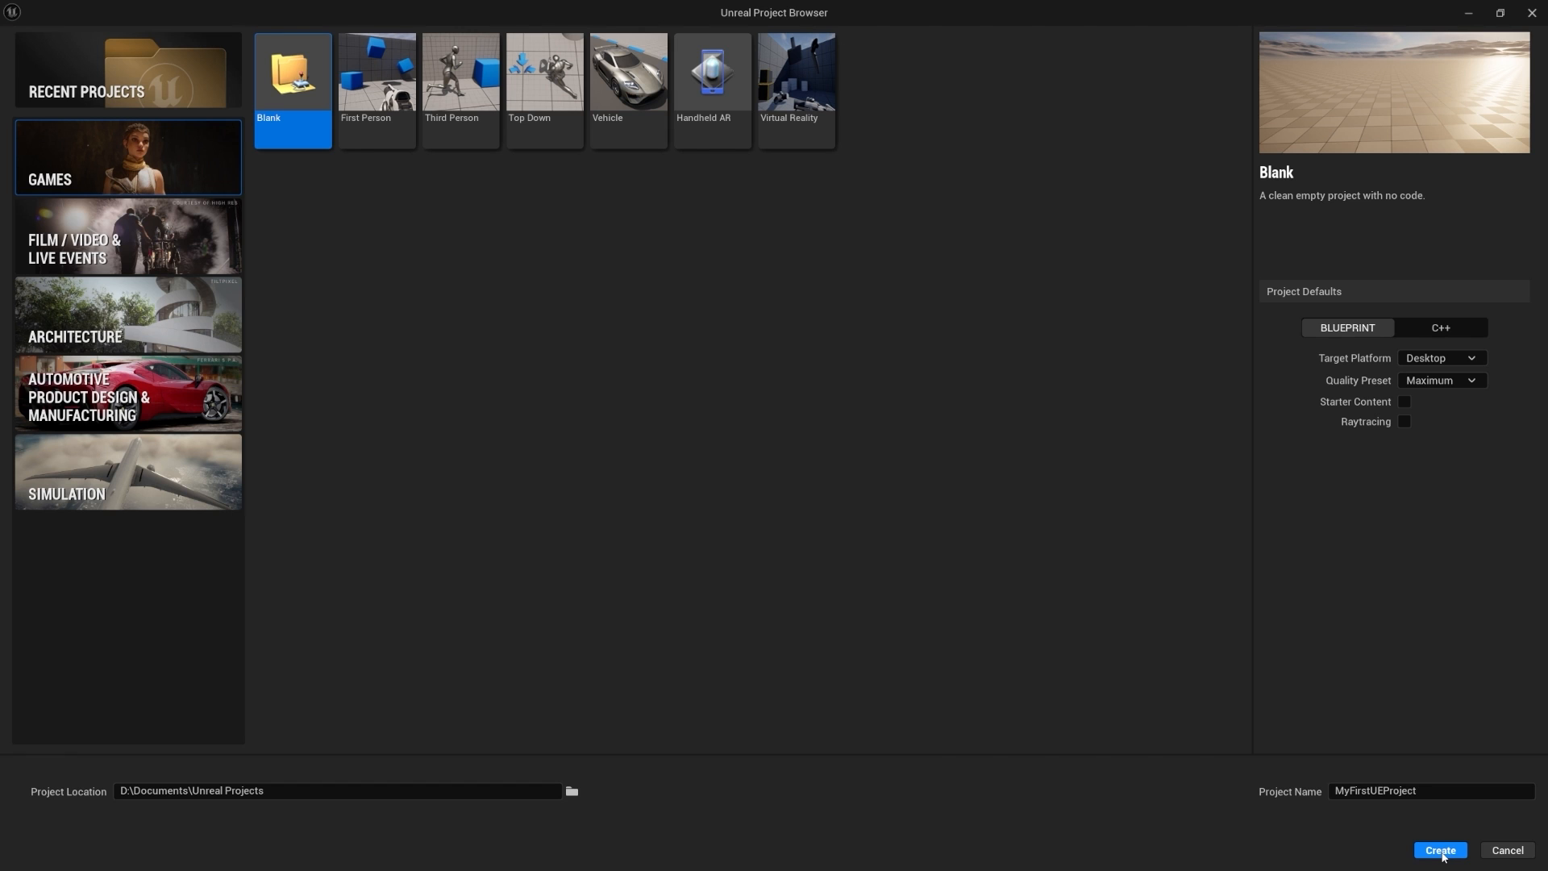
pyautogui.click(1441, 850)
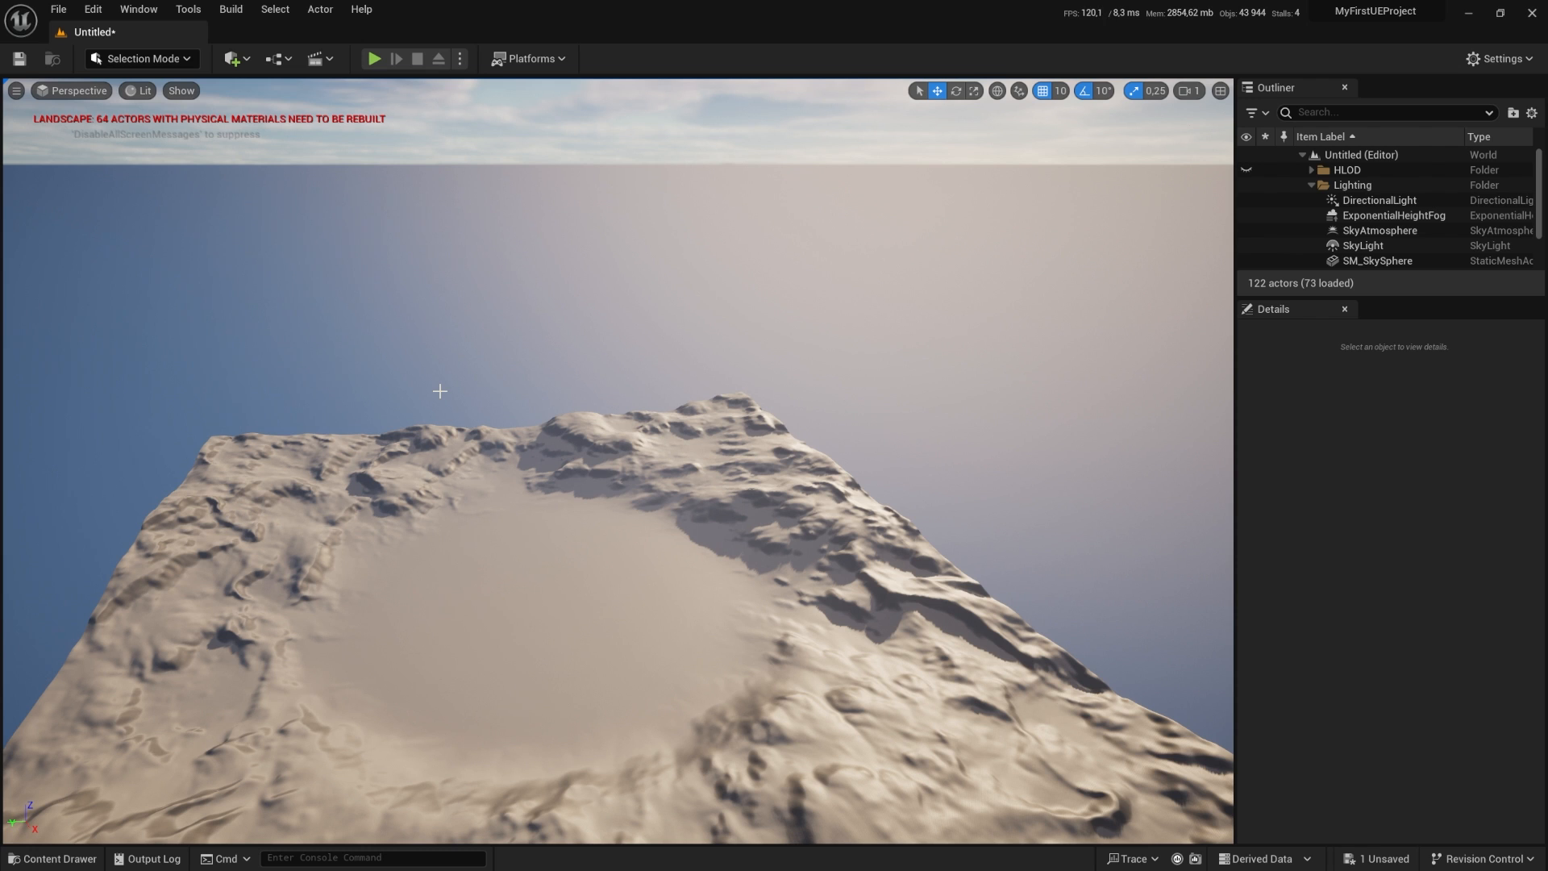
# Step: Examine the level's actors in the Outliner and select SM_SkySphere to view its details
pyautogui.moveTo(1374, 18)
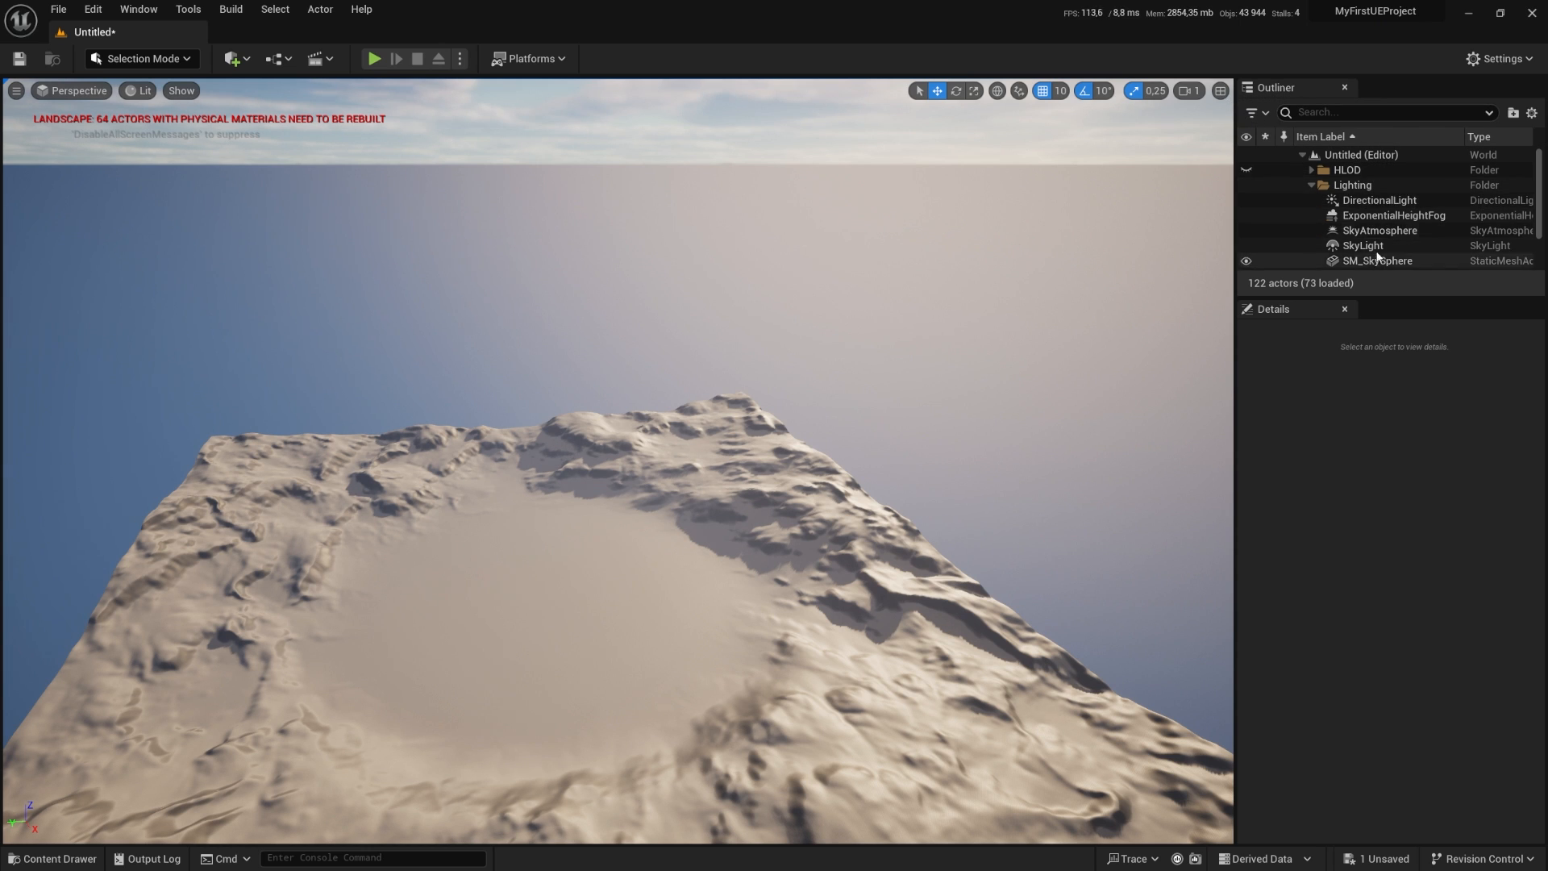
pyautogui.scroll(-3, 1374, 217)
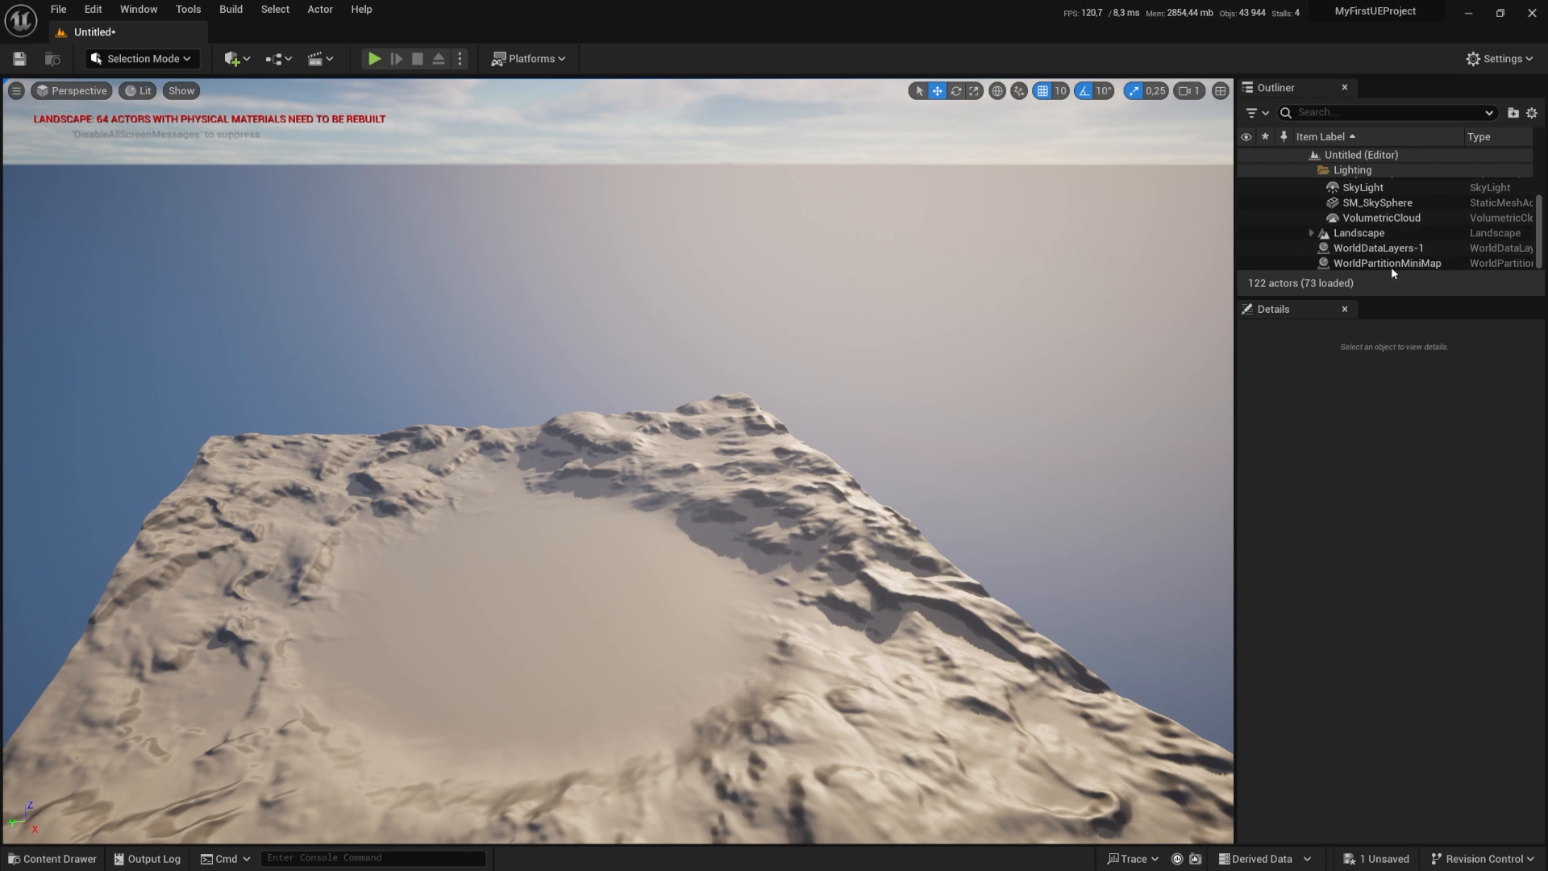
pyautogui.click(1351, 200)
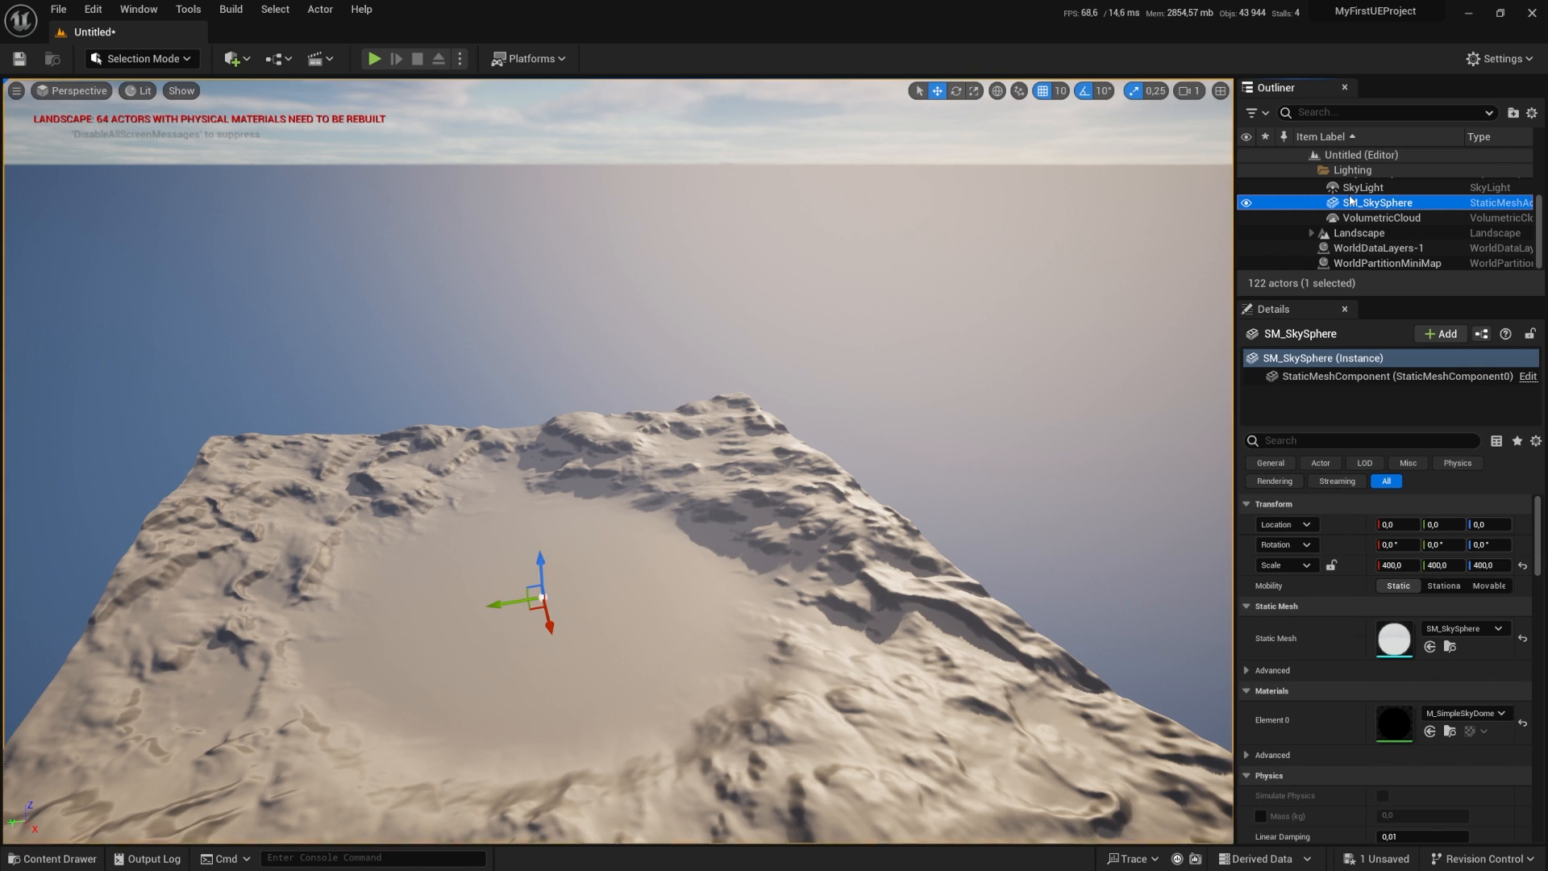
# Step: Select several landscape tiles in the viewport and review their details, including the landscape material and Nanite settings
pyautogui.click(524, 534)
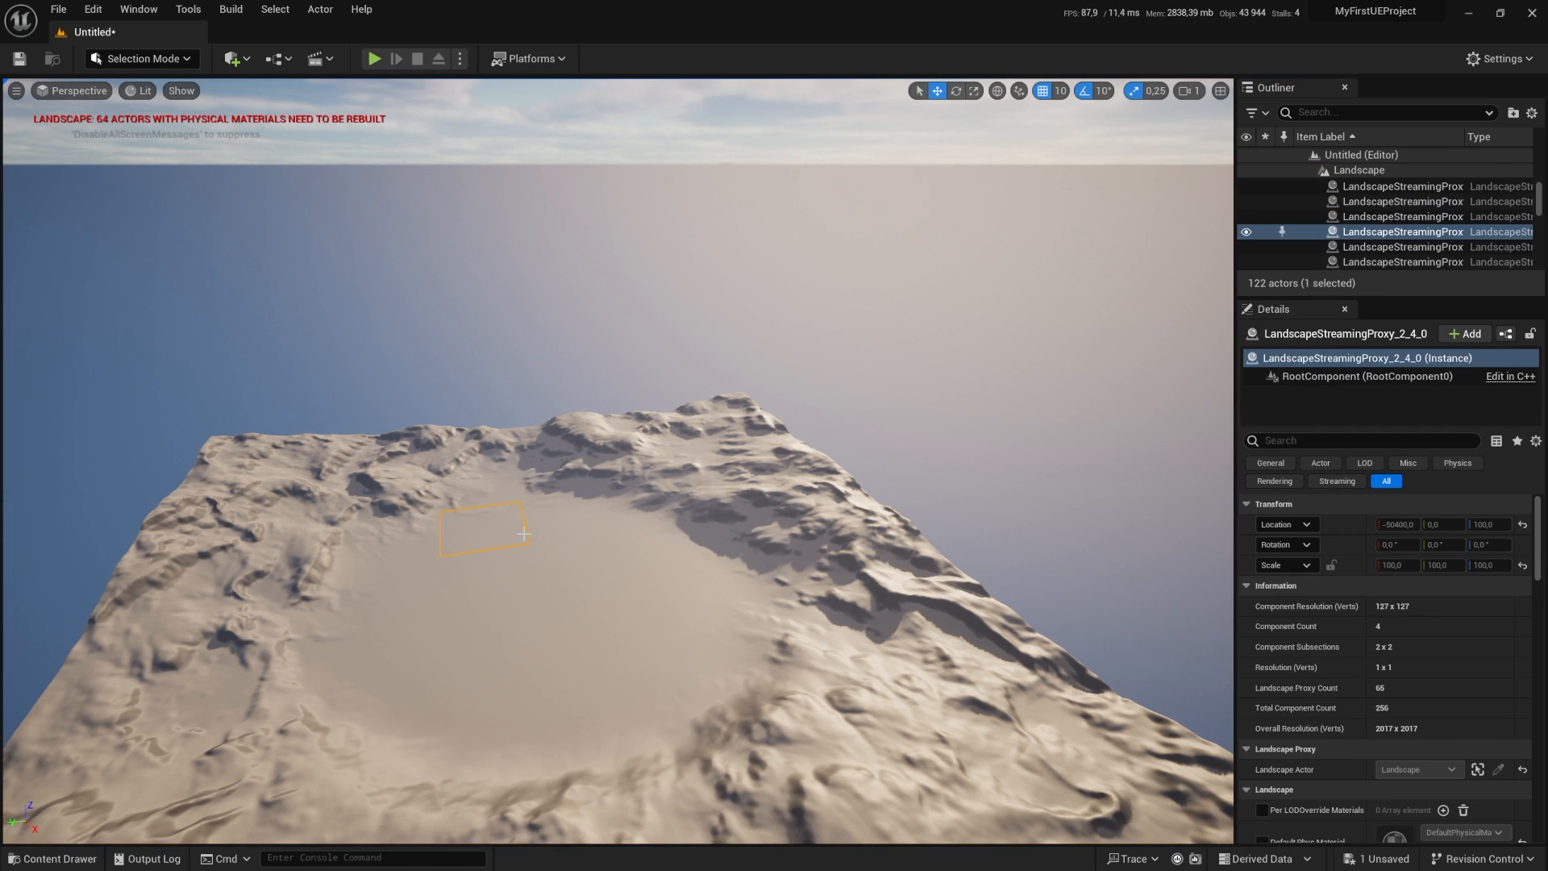
pyautogui.click(401, 597)
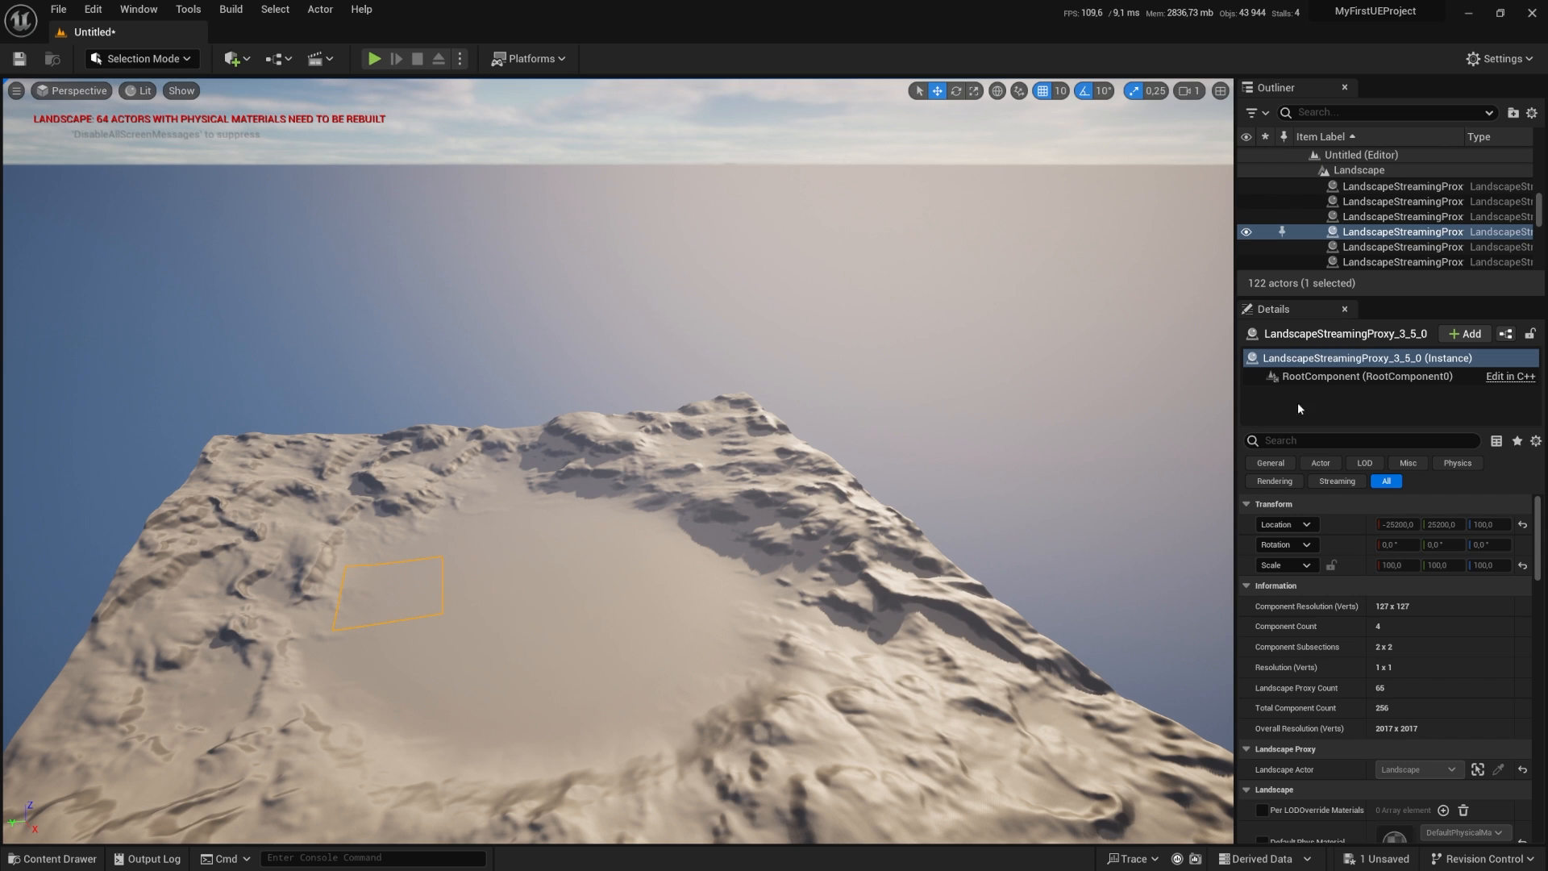
pyautogui.scroll(-3, 1323, 686)
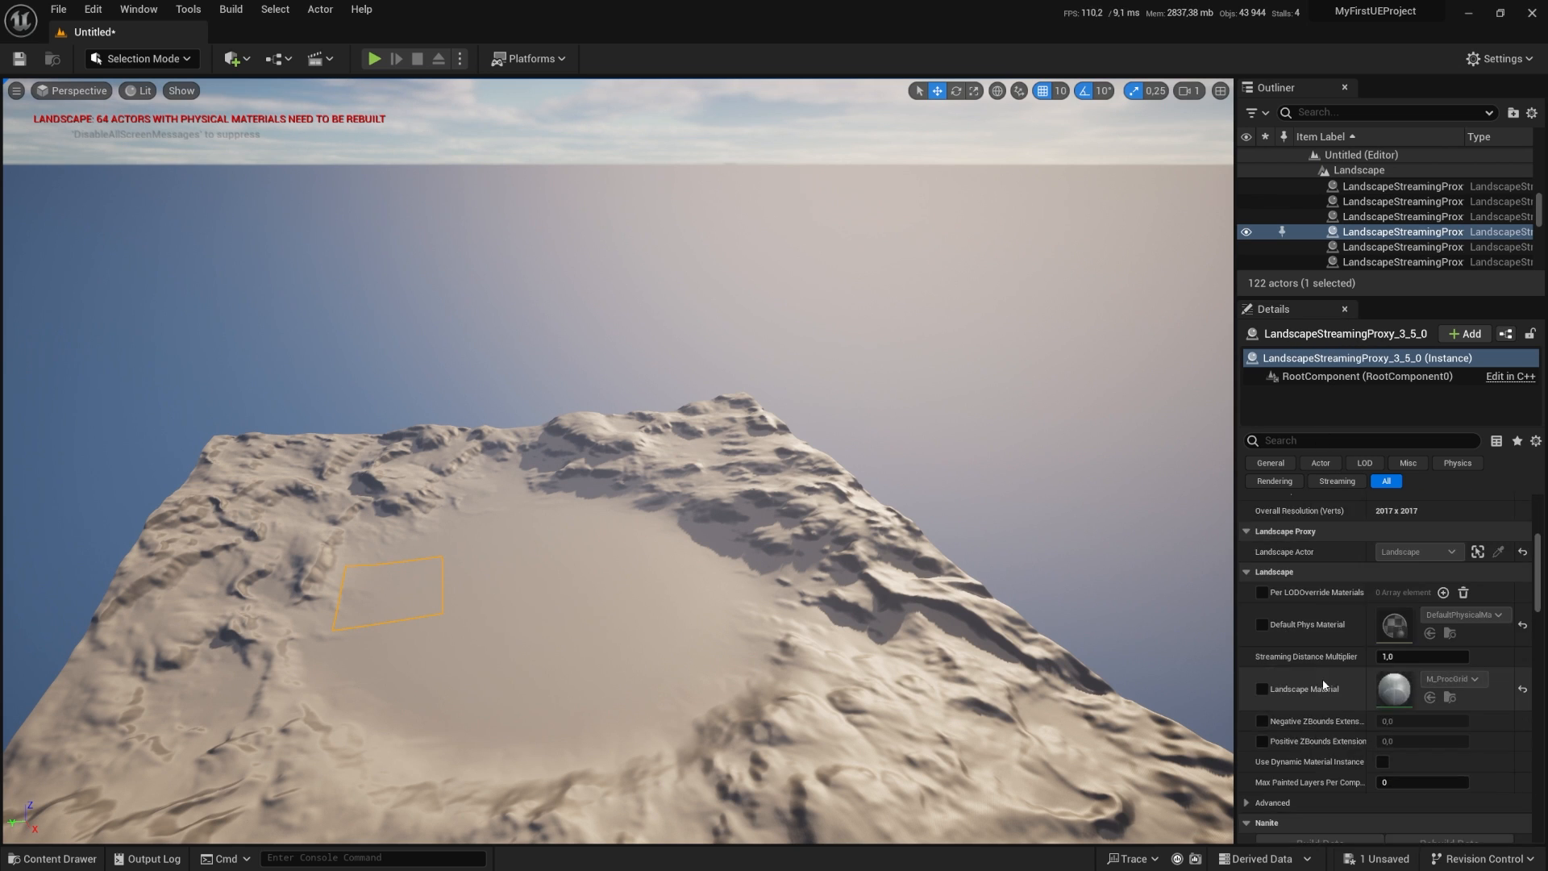
pyautogui.scroll(-2, 1323, 686)
pyautogui.click(750, 713)
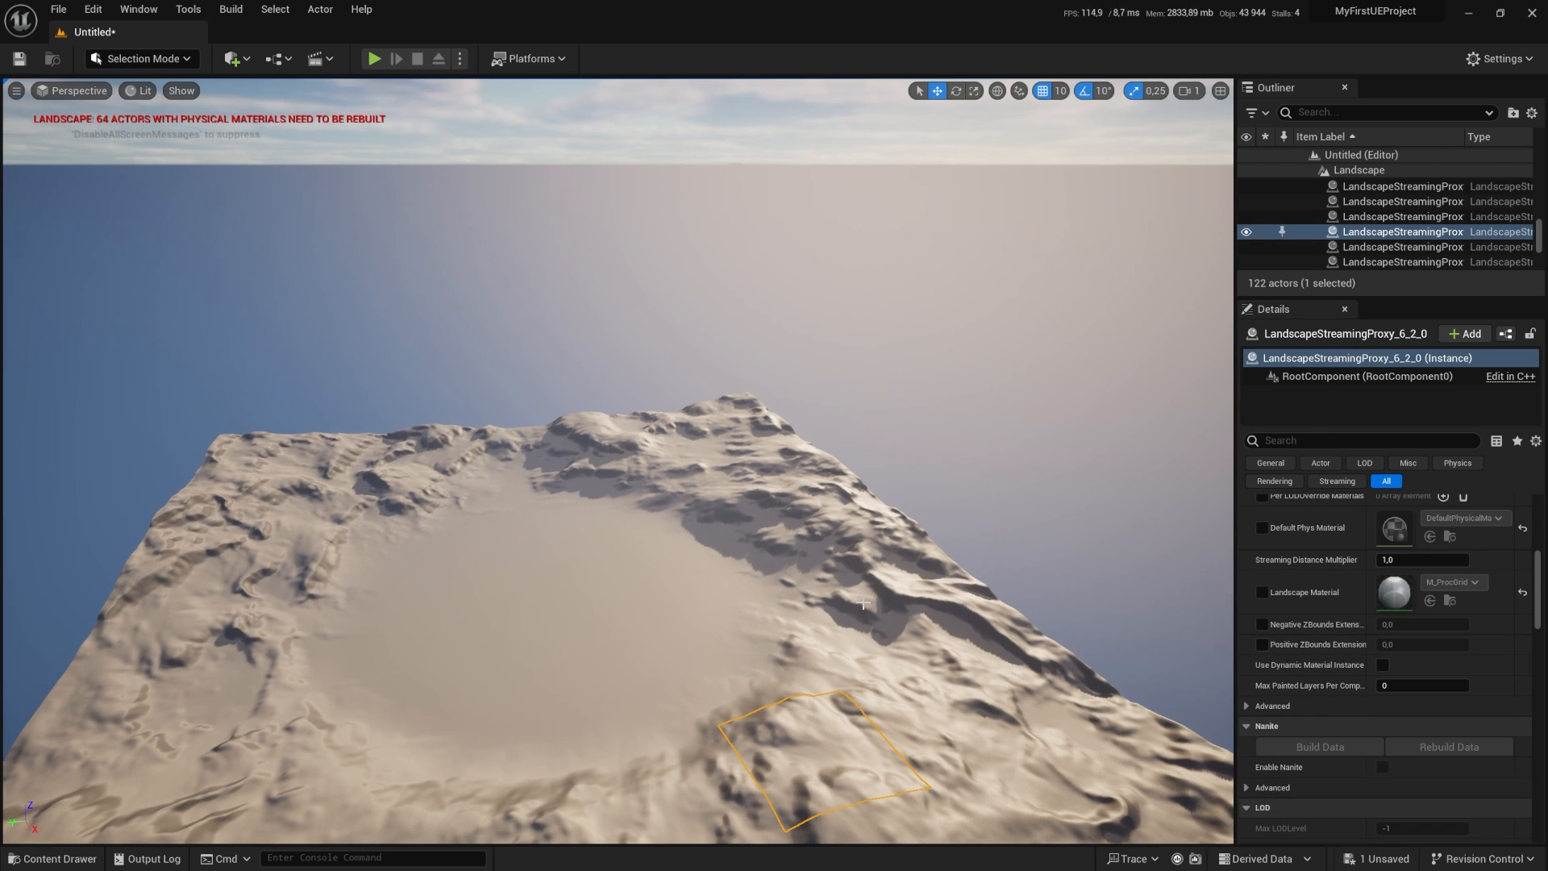
pyautogui.click(885, 558)
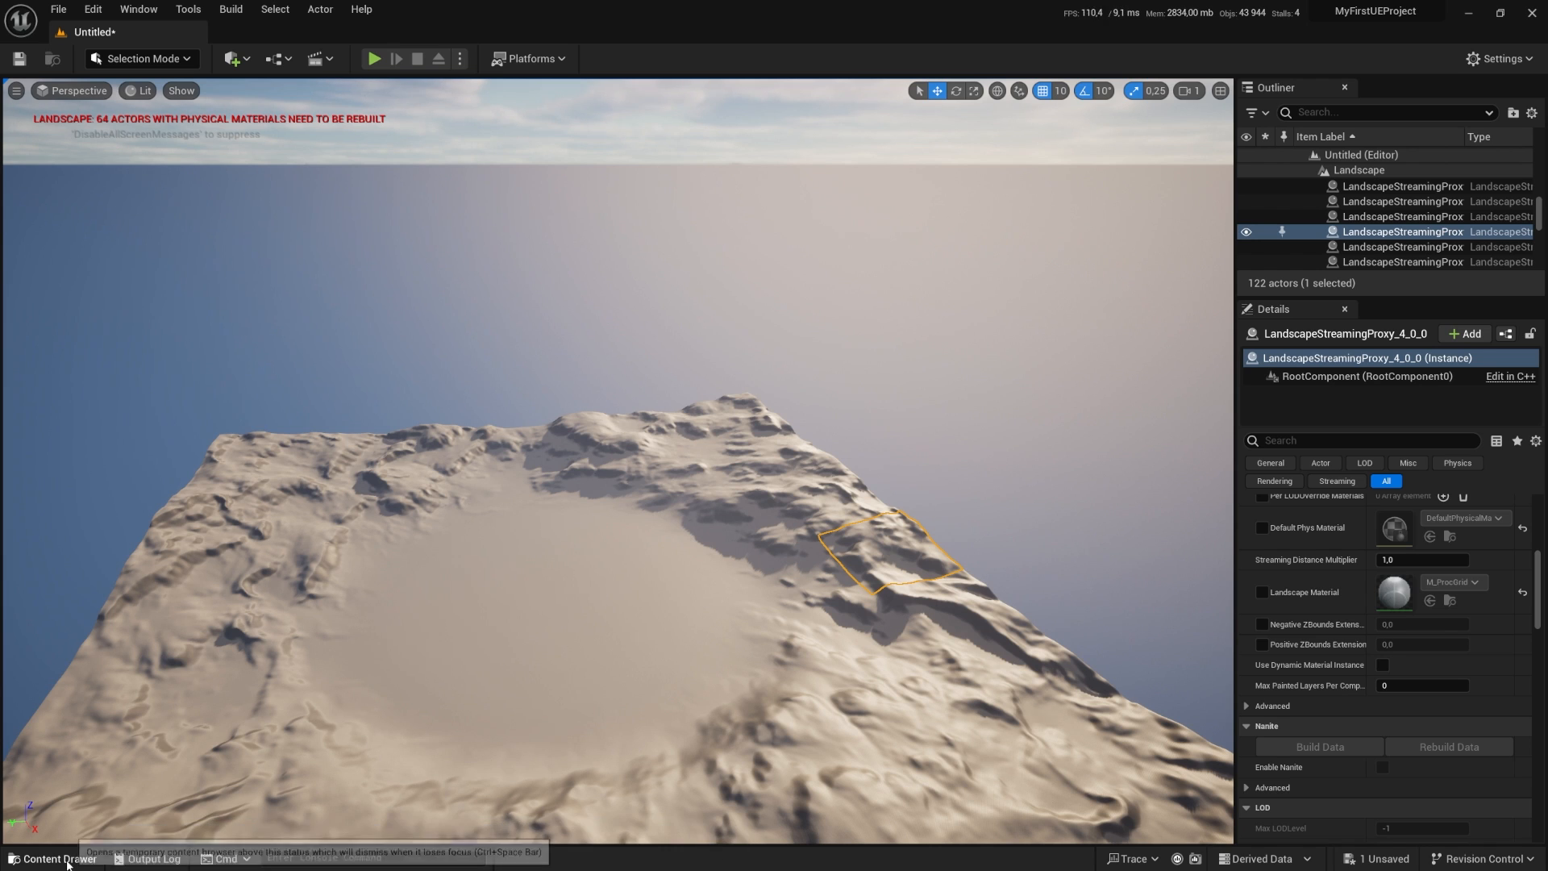
# Step: Look over the project's content folders, the Output Log entries and the console command field, and close the log
pyautogui.click(66, 861)
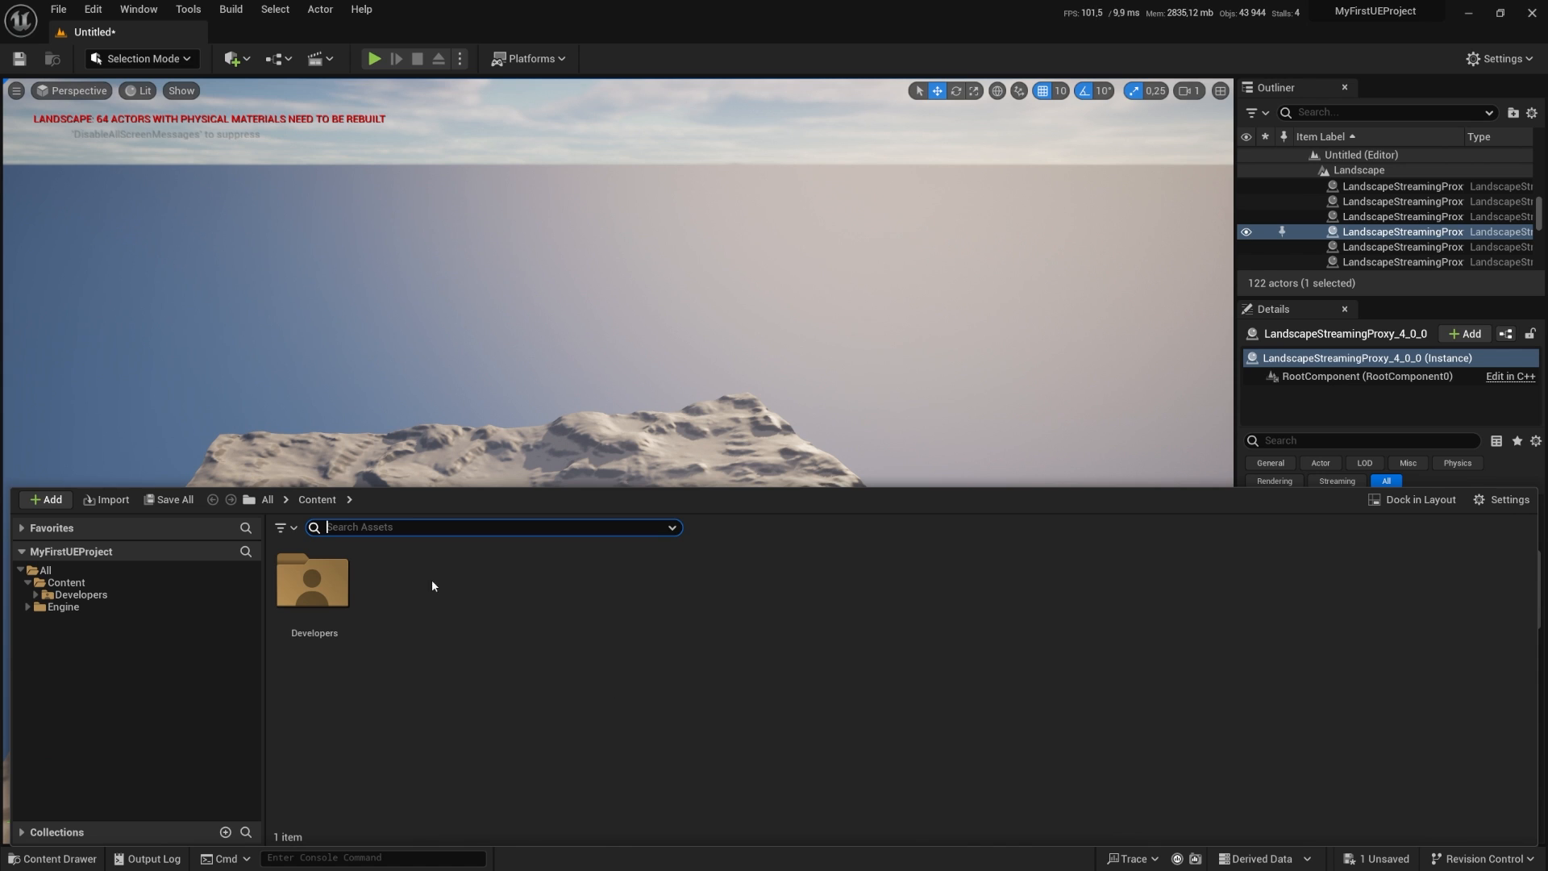
pyautogui.click(147, 859)
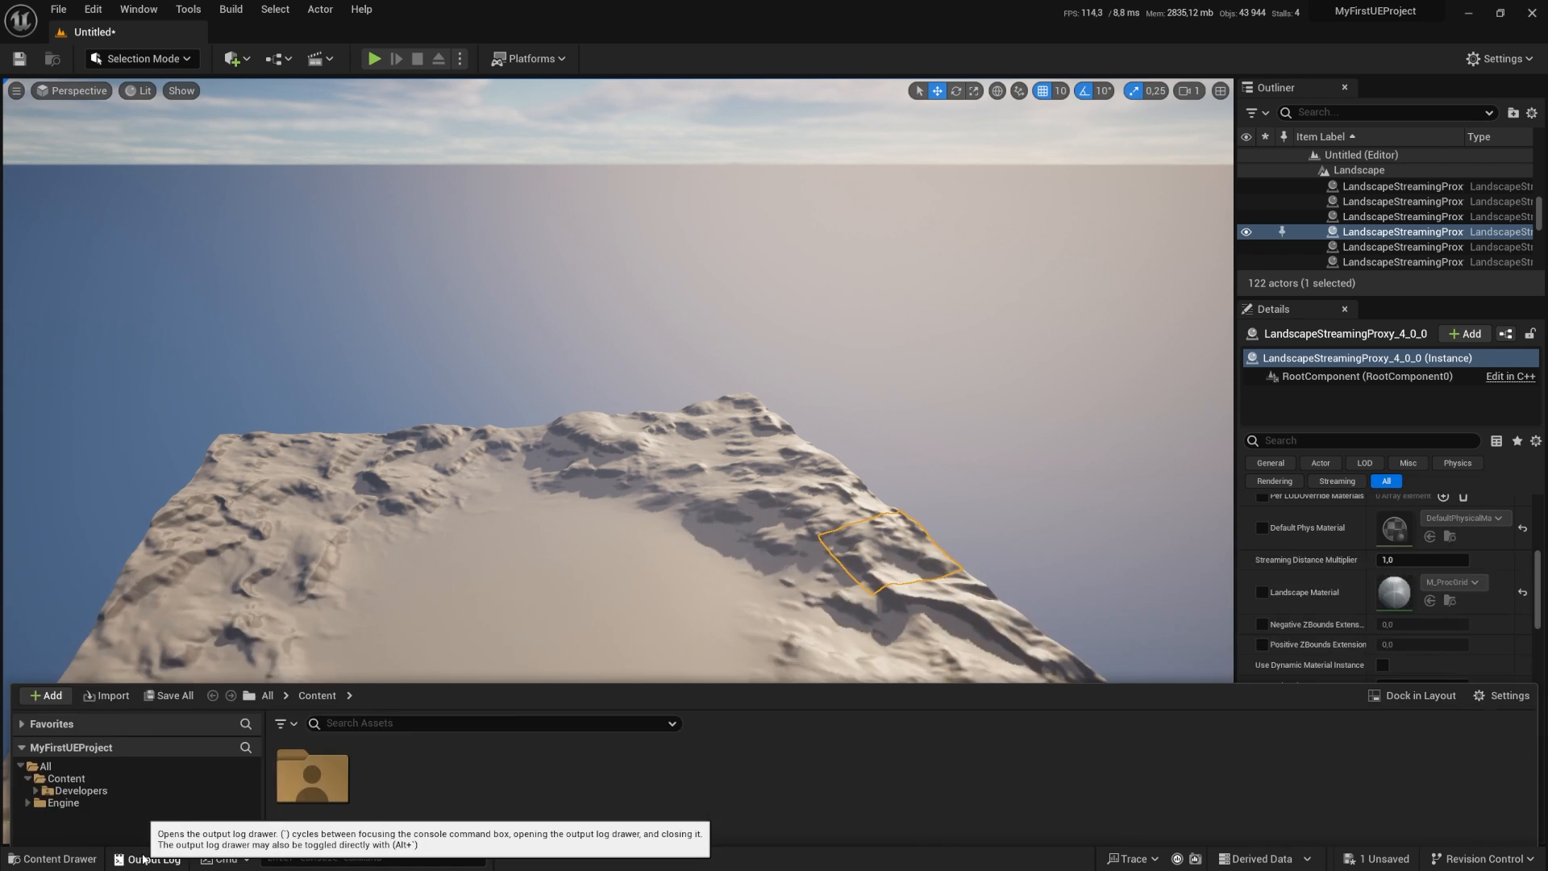
pyautogui.scroll(5, 513, 766)
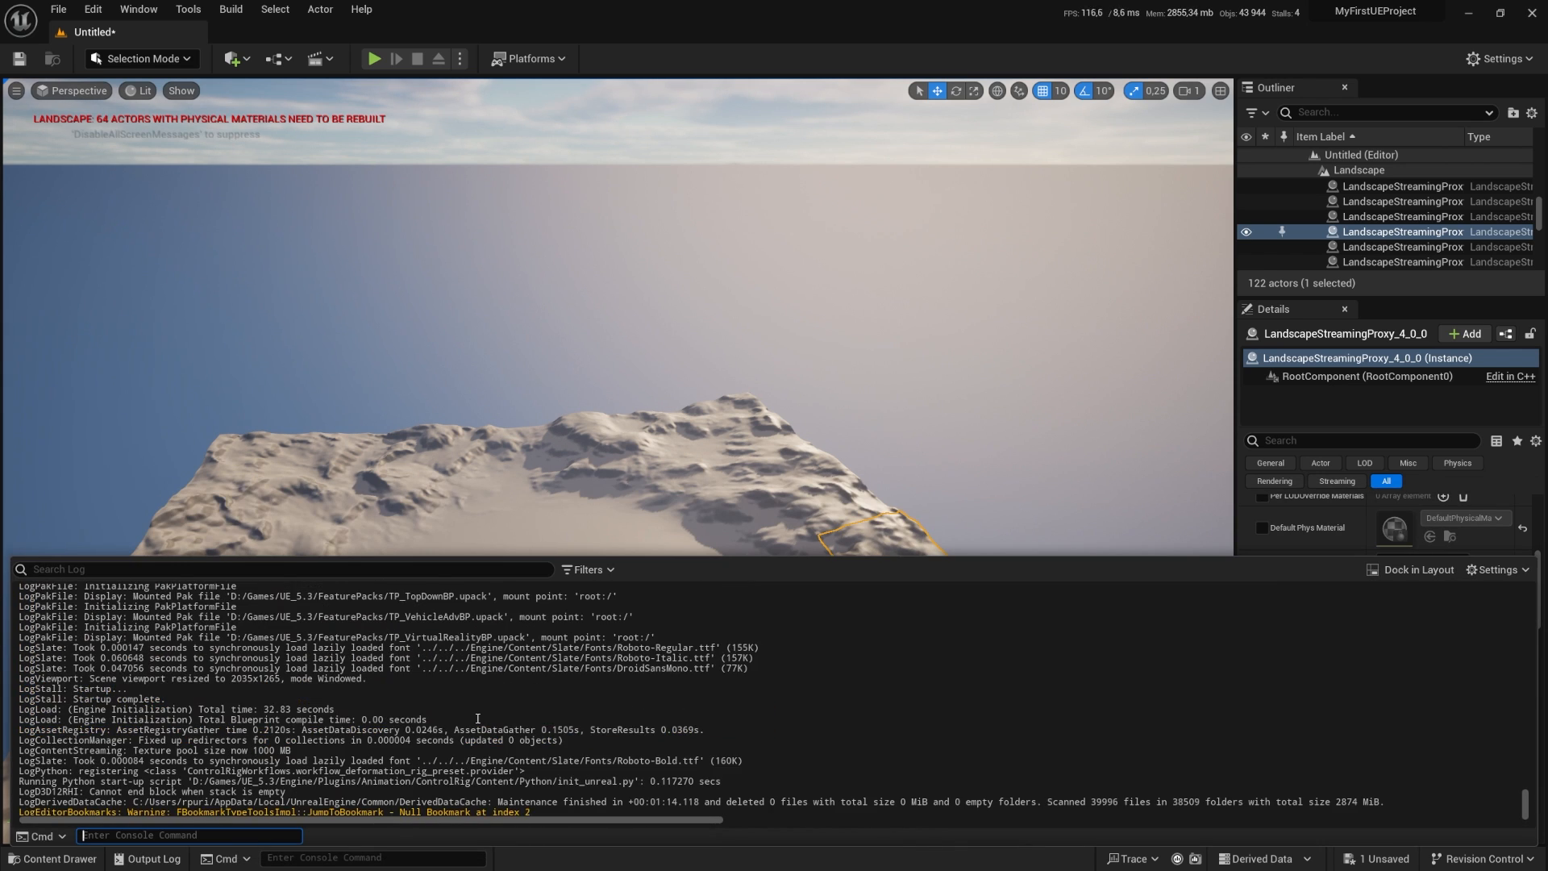
pyautogui.scroll(-5, 476, 729)
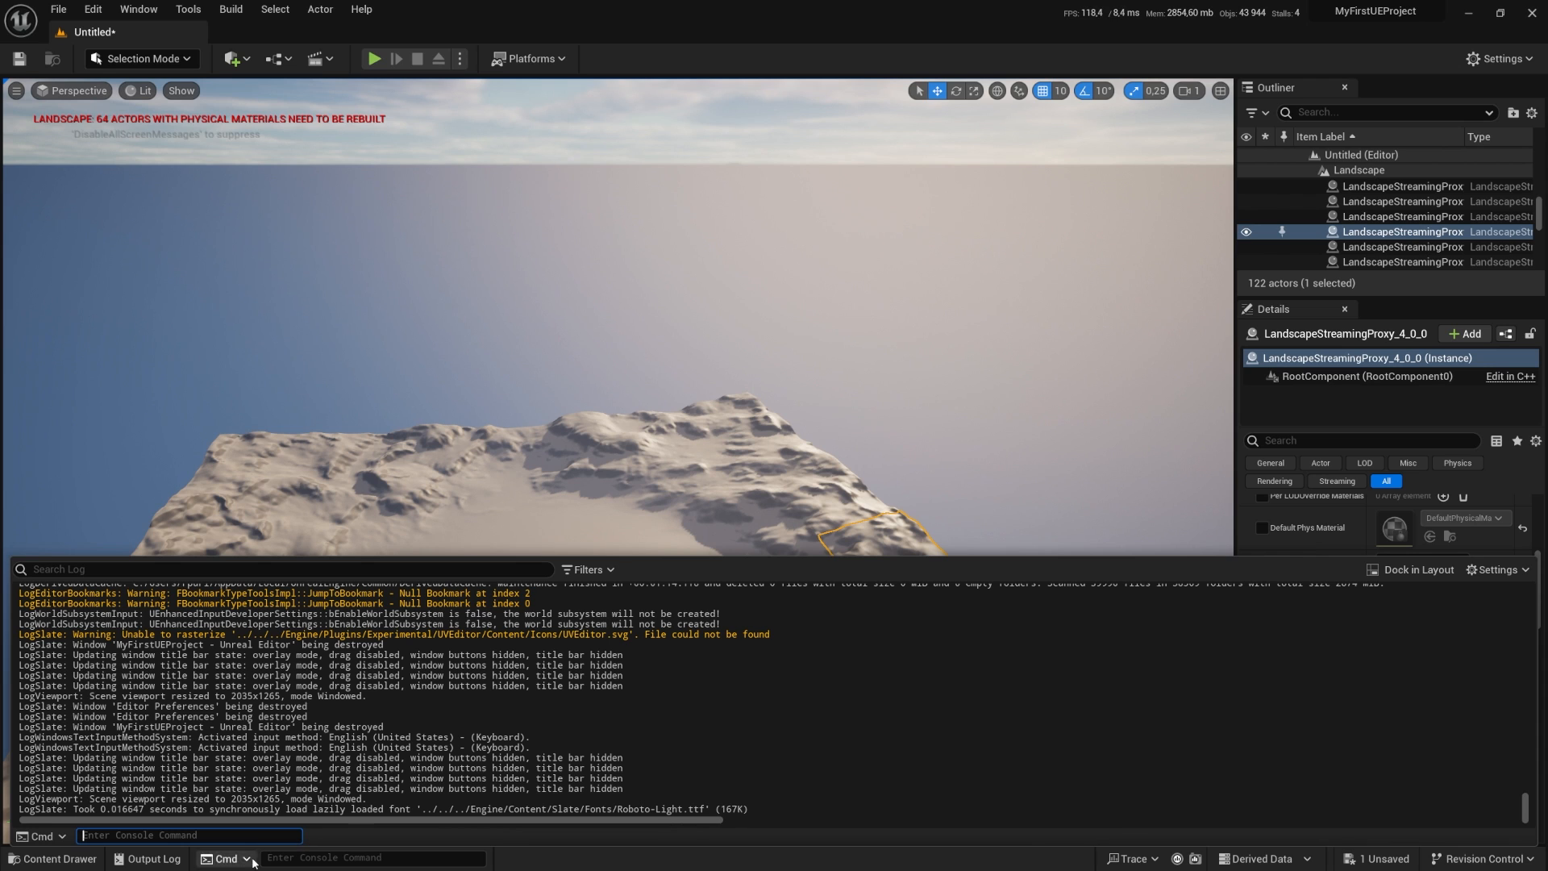
pyautogui.click(298, 859)
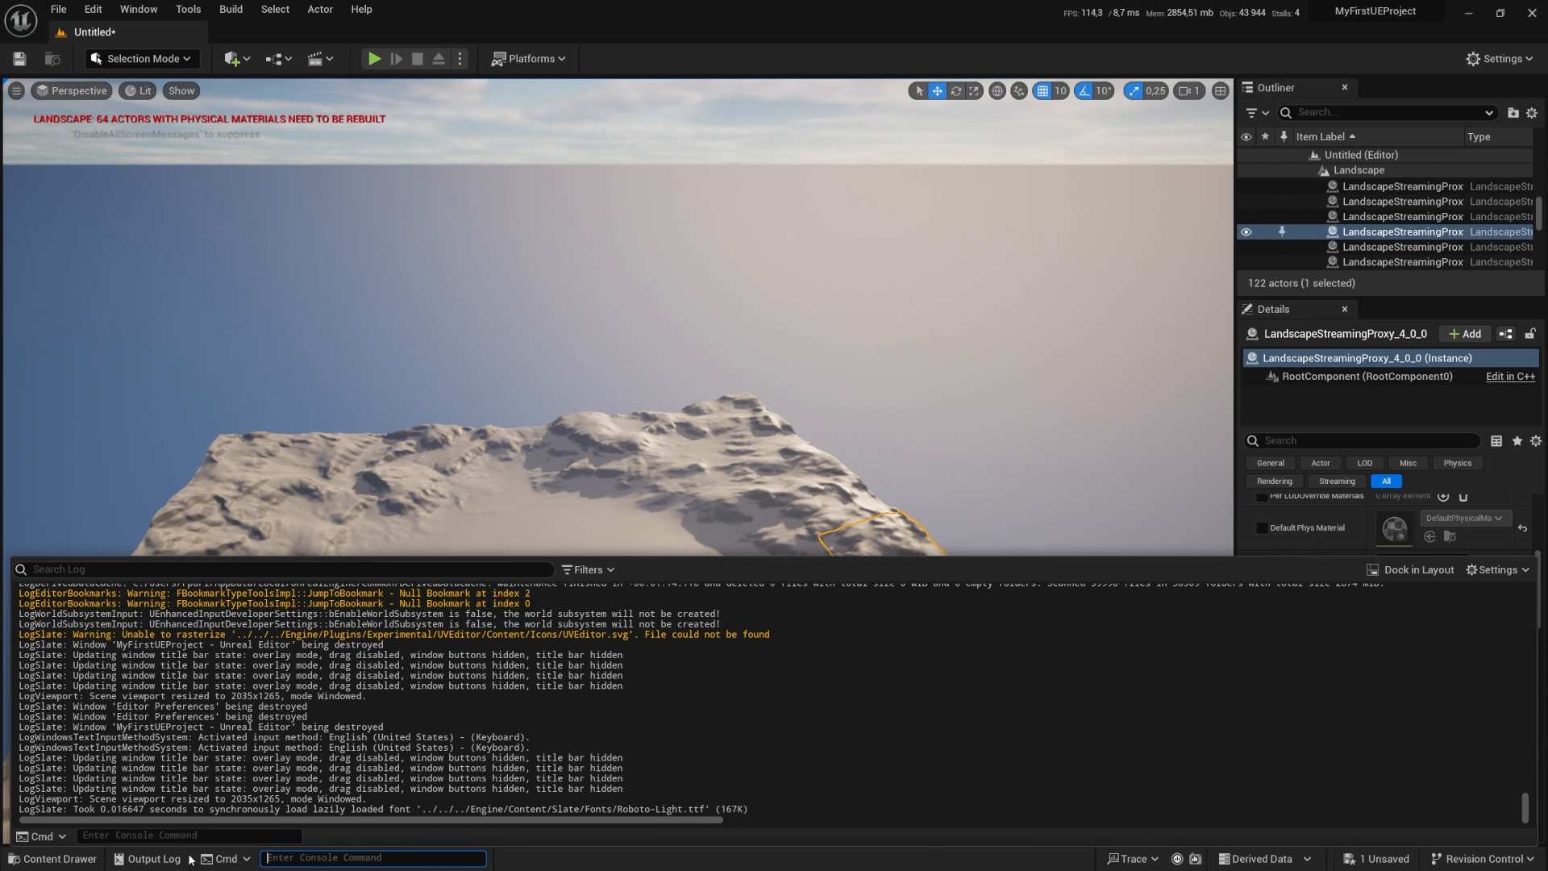
pyautogui.click(148, 859)
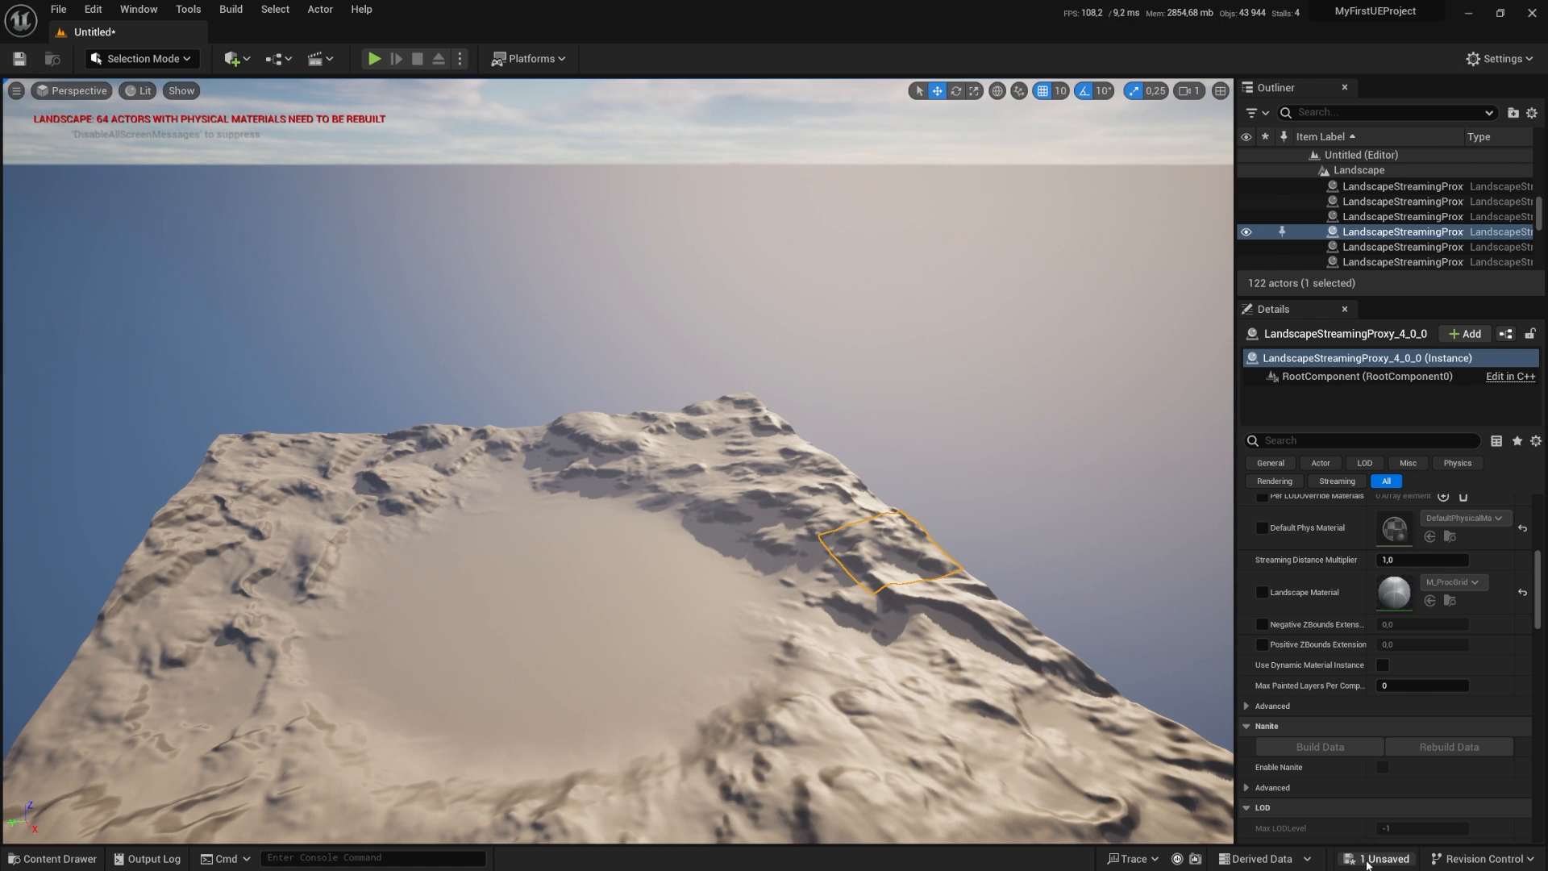
# Step: Review the list of unsaved content and close it without saving
pyautogui.click(1376, 861)
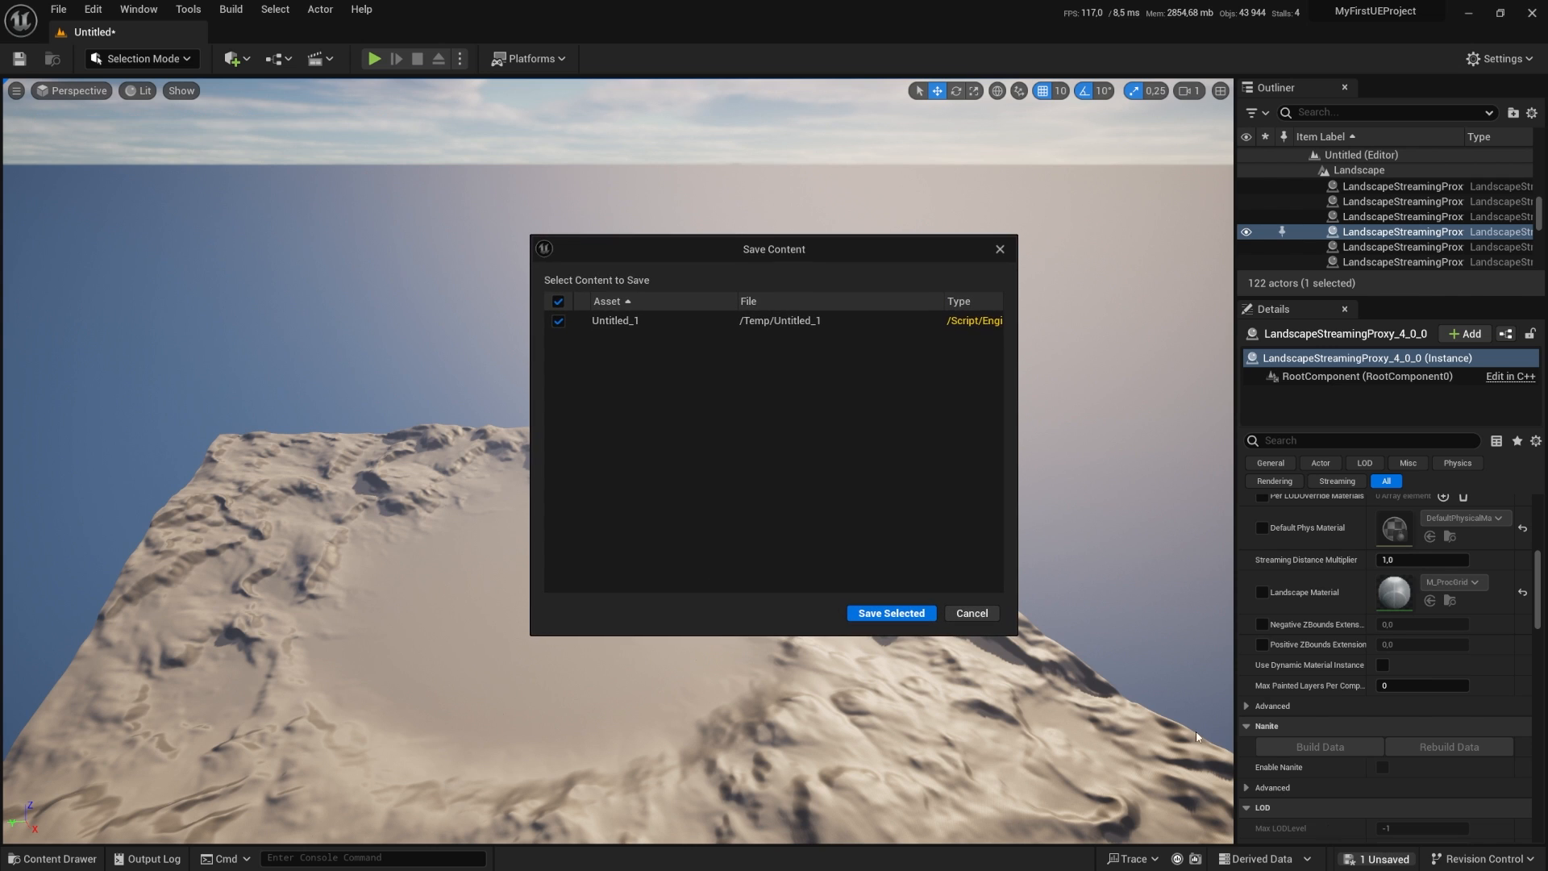
pyautogui.click(996, 250)
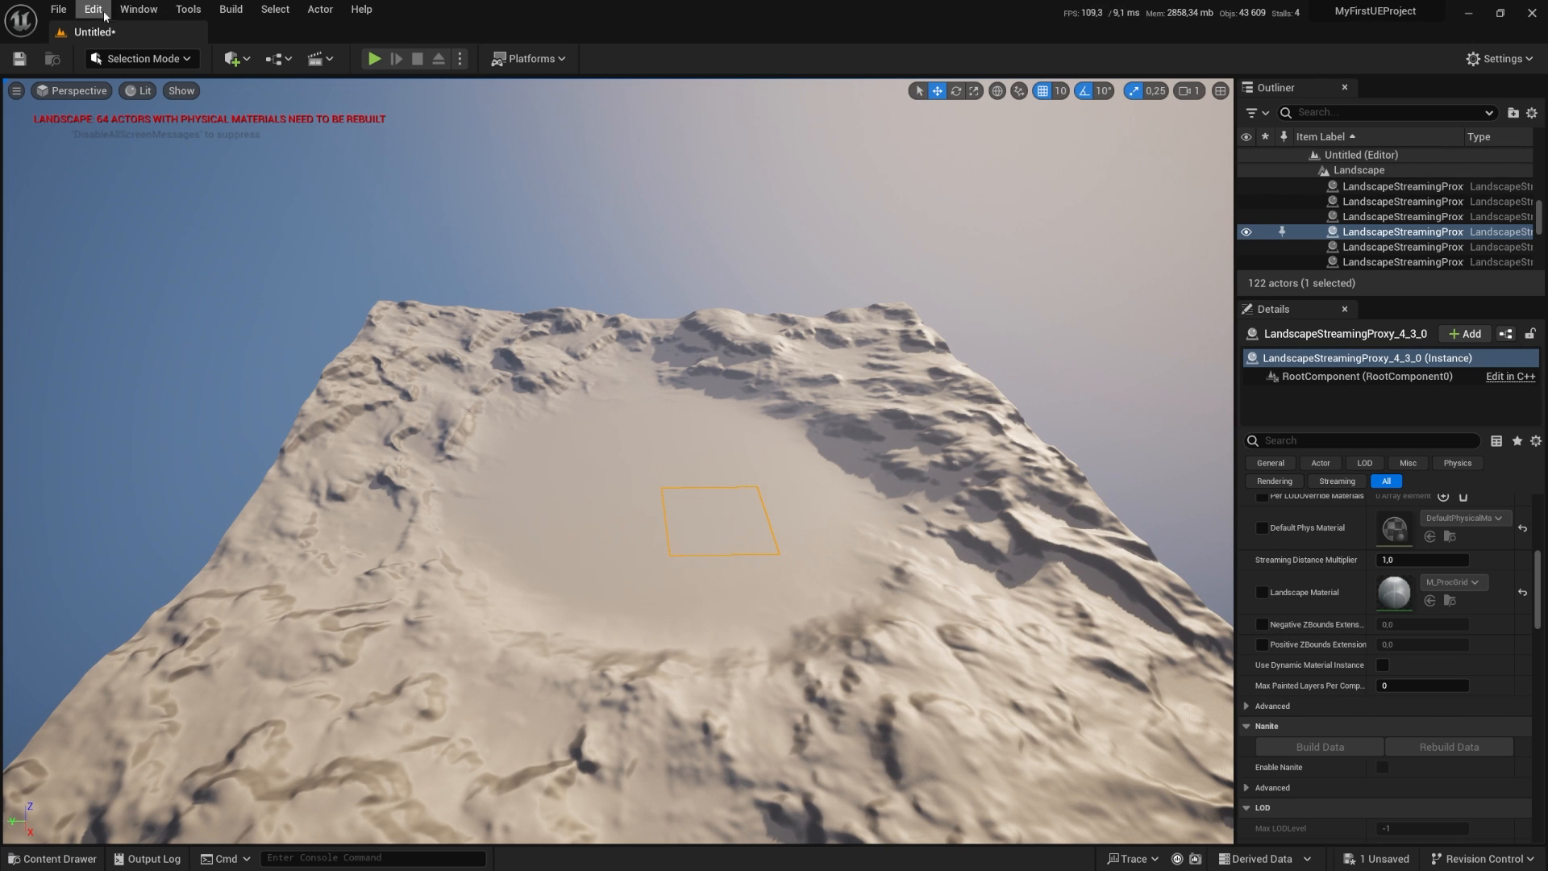
# Step: Create a new level from the Basic template without saving the current untitled level
pyautogui.click(58, 8)
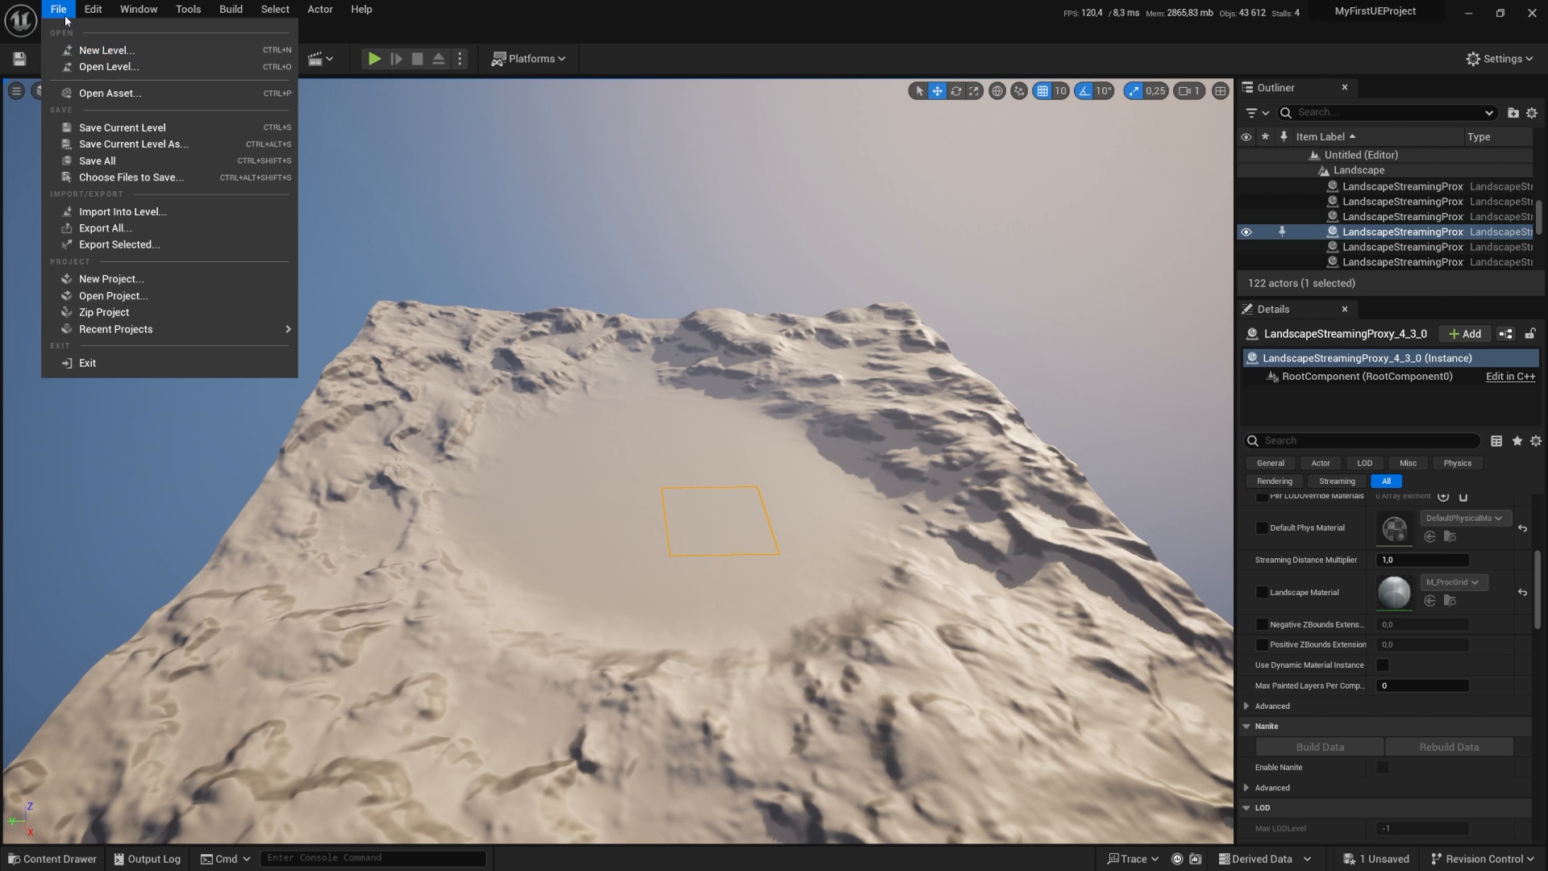
pyautogui.click(89, 50)
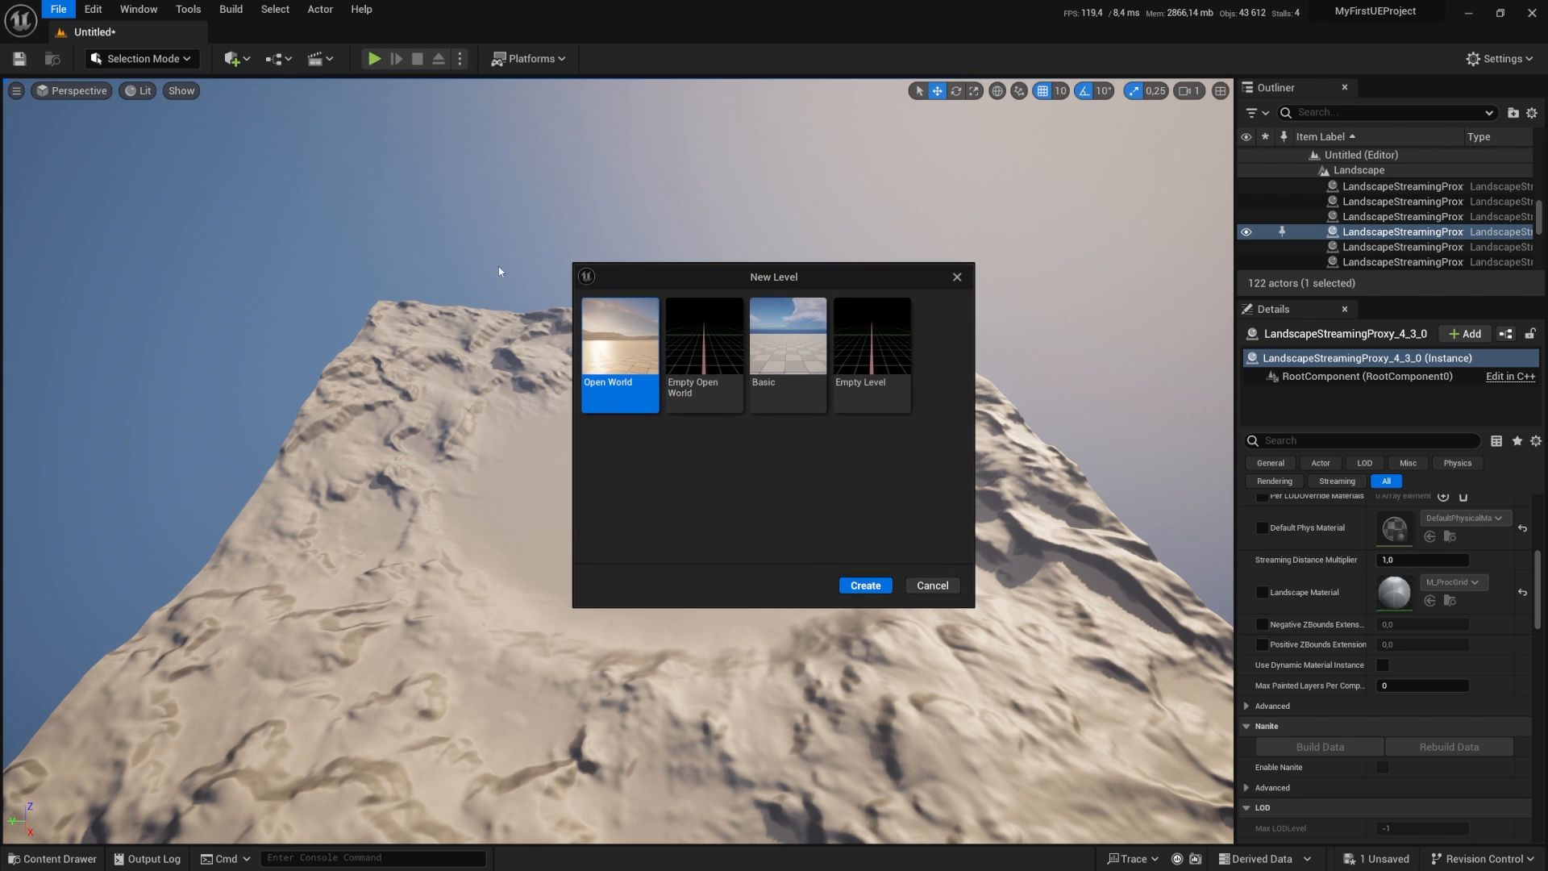
pyautogui.click(781, 356)
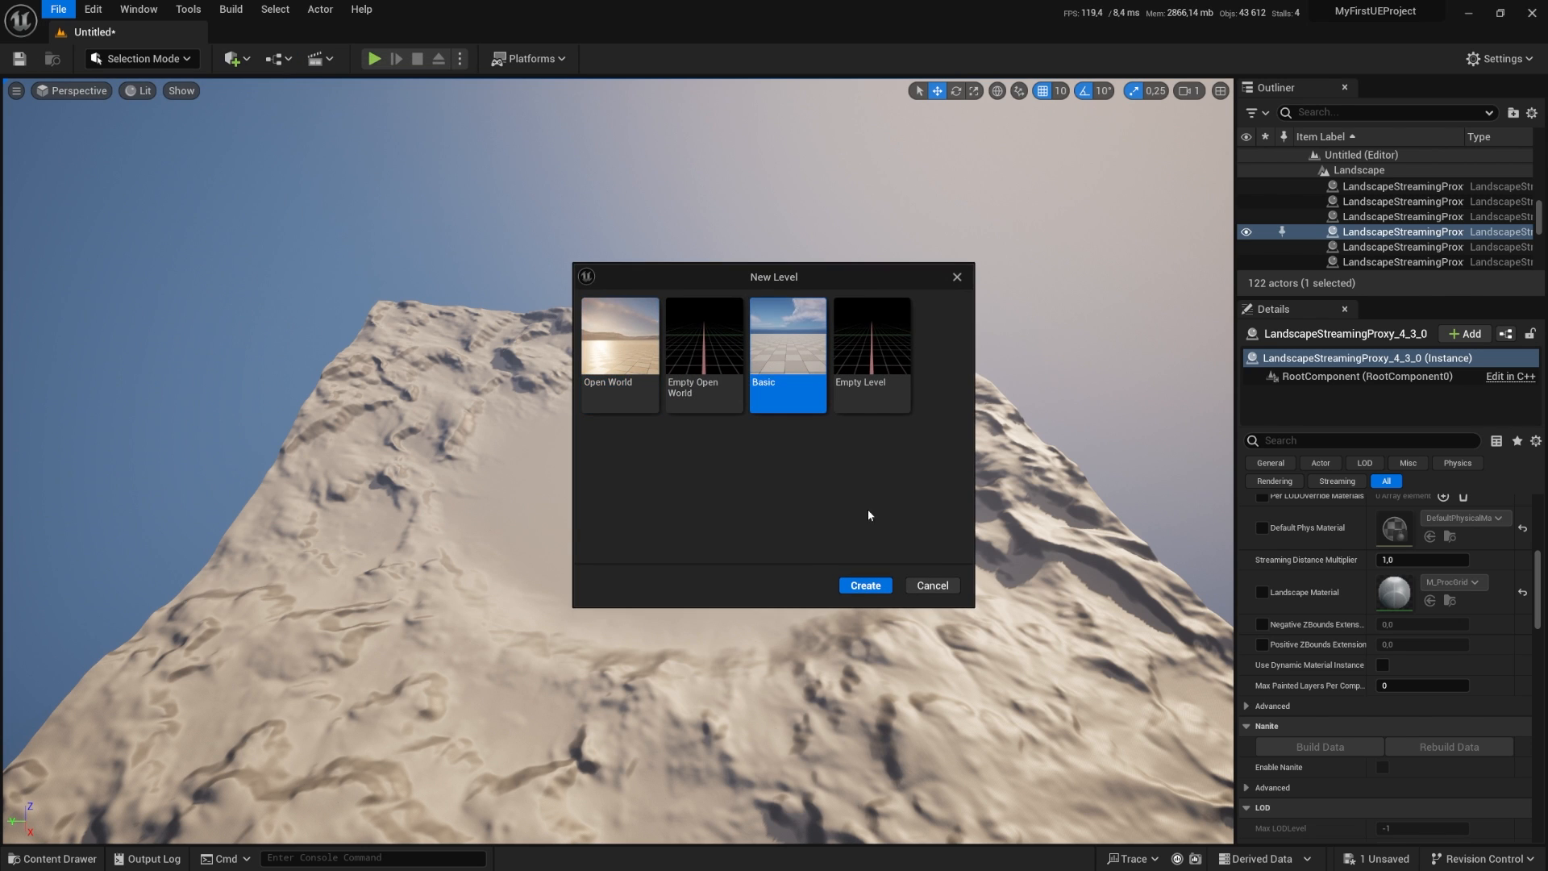
pyautogui.click(864, 586)
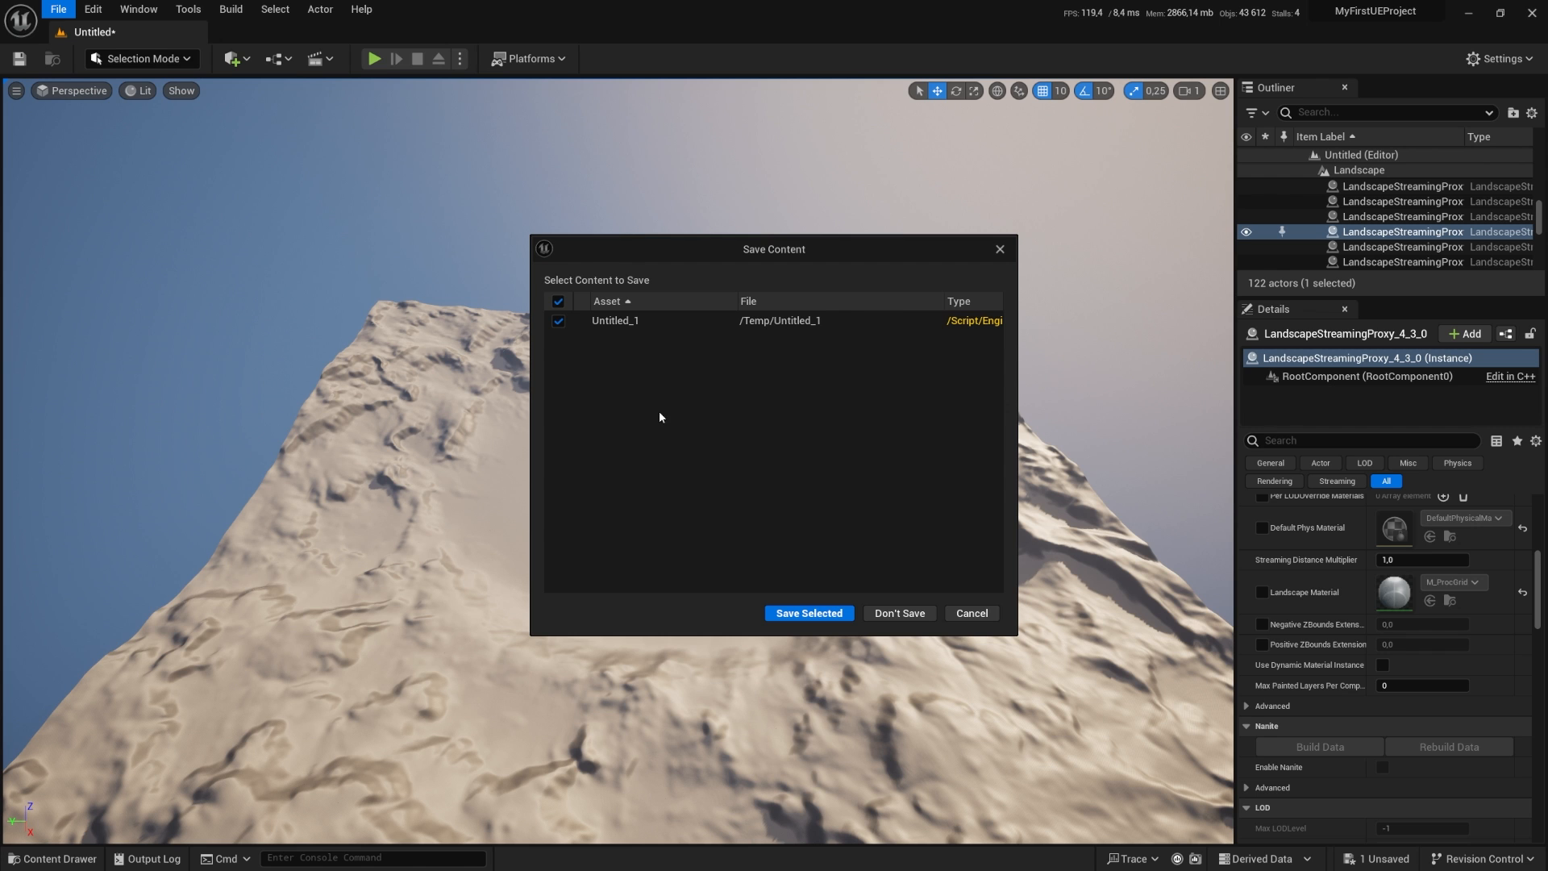
pyautogui.click(900, 613)
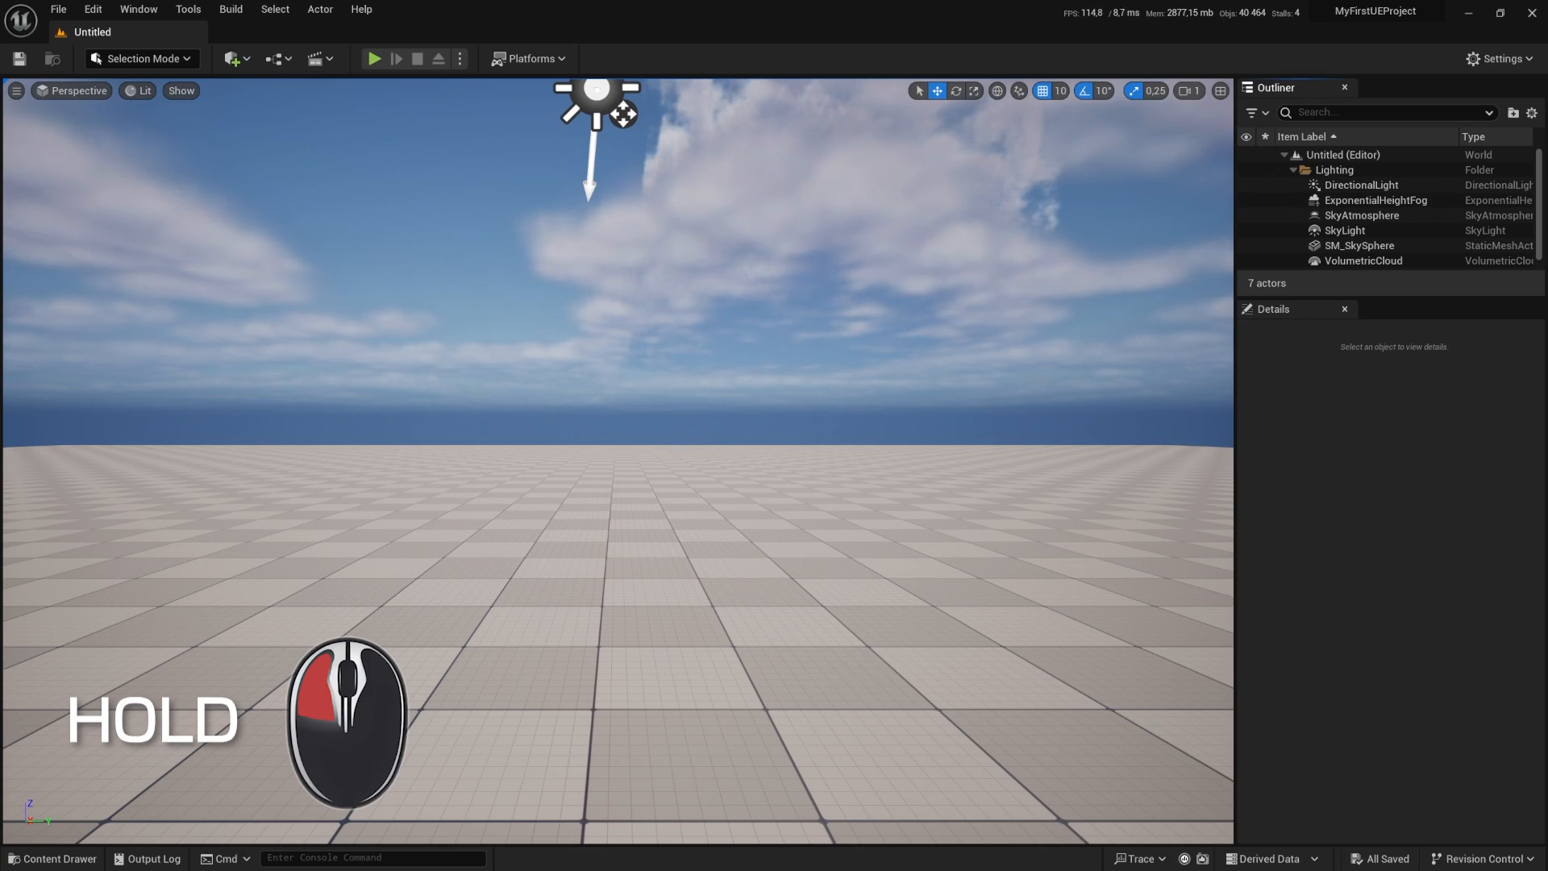
# Step: Look around the new level and move the viewport camera forward, backward and sideways over the floor
pyautogui.moveTo(619, 460); pyautogui.dragTo(846, 459)
pyautogui.moveTo(618, 461); pyautogui.dragTo(586, 461, button='right')
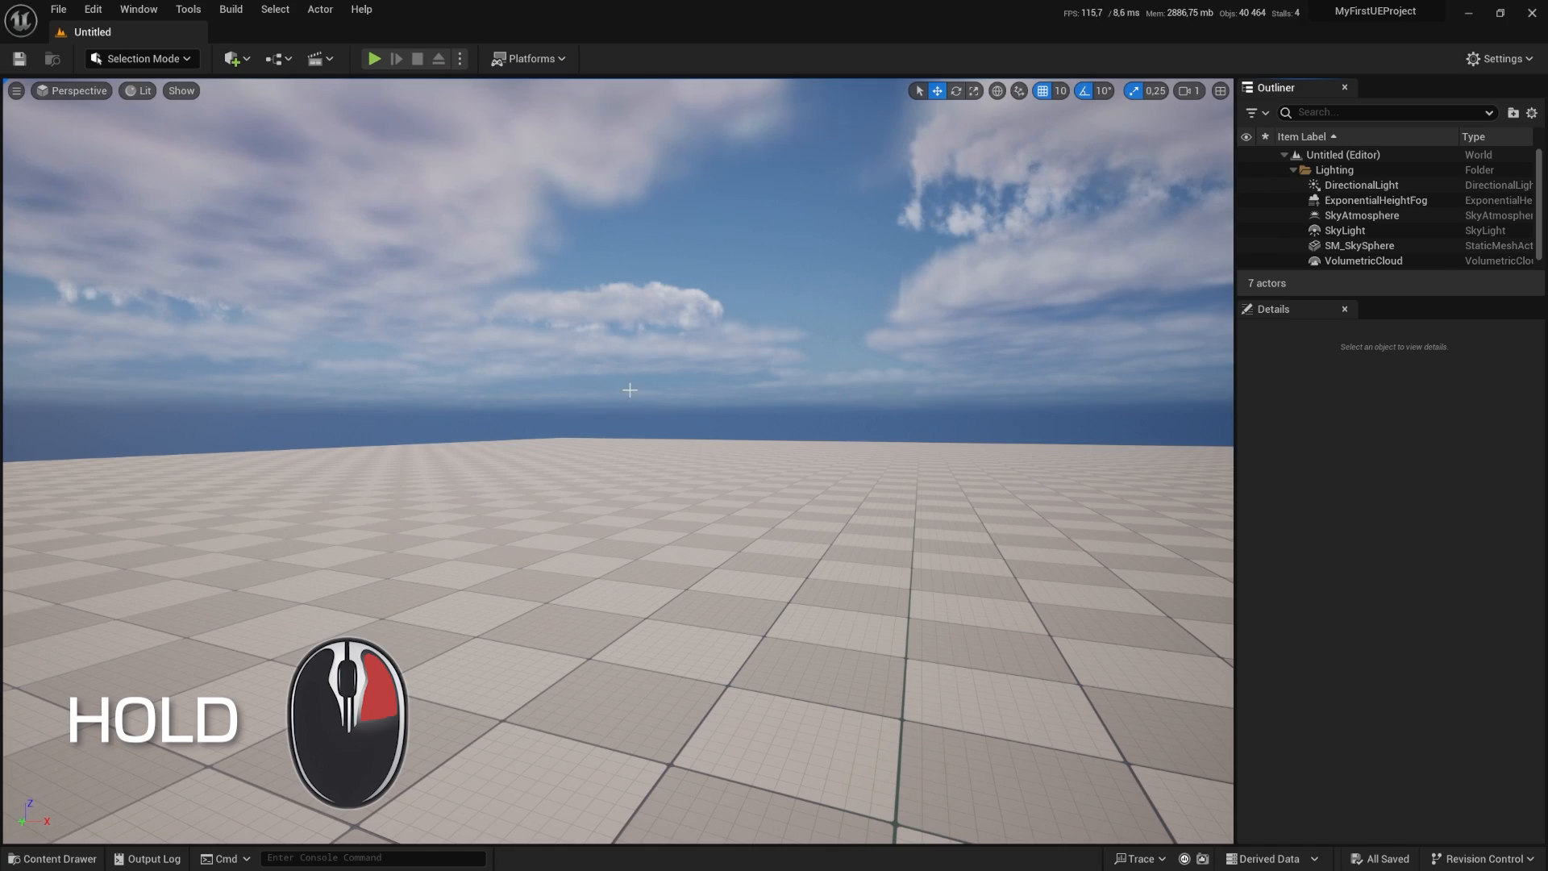
pyautogui.moveTo(1177, 420); pyautogui.dragTo(720, 377, button='right')
pyautogui.press('w')
pyautogui.press('s')
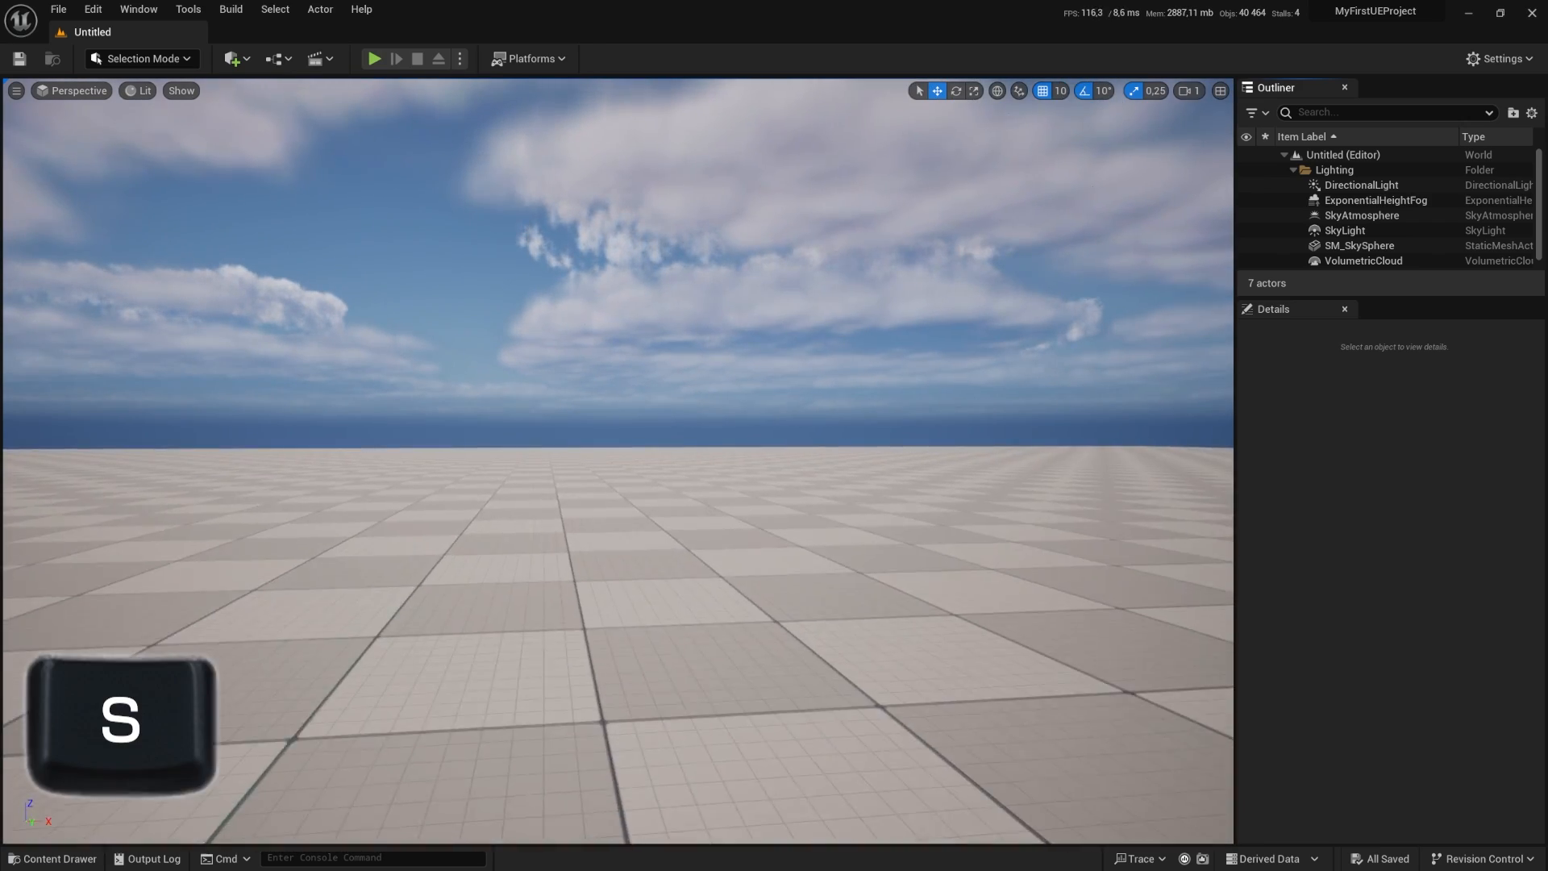
pyautogui.press('a')
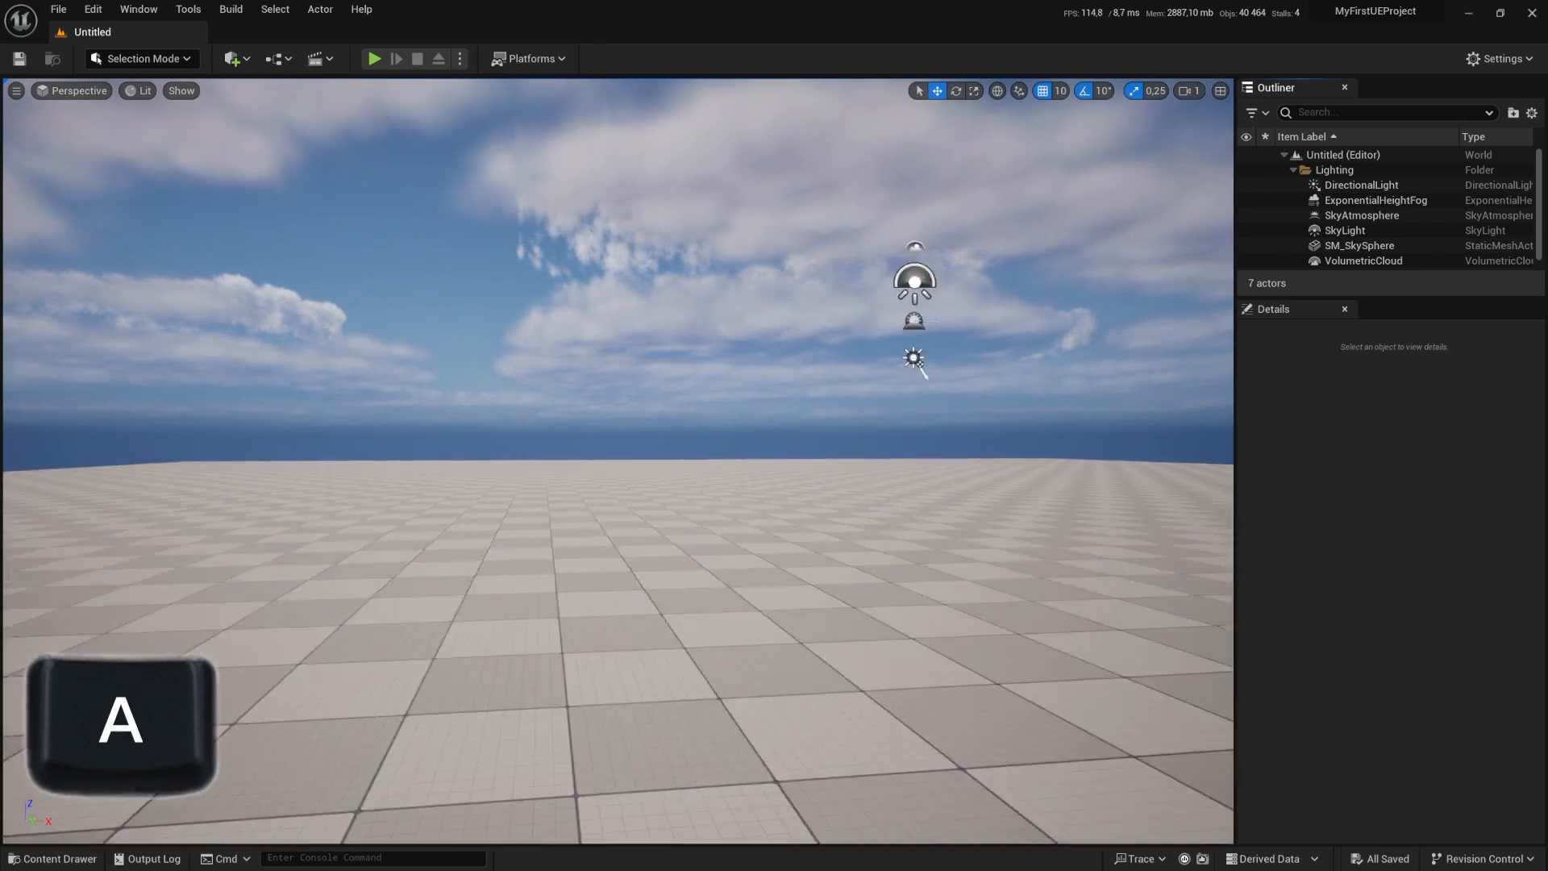
pyautogui.press('d')
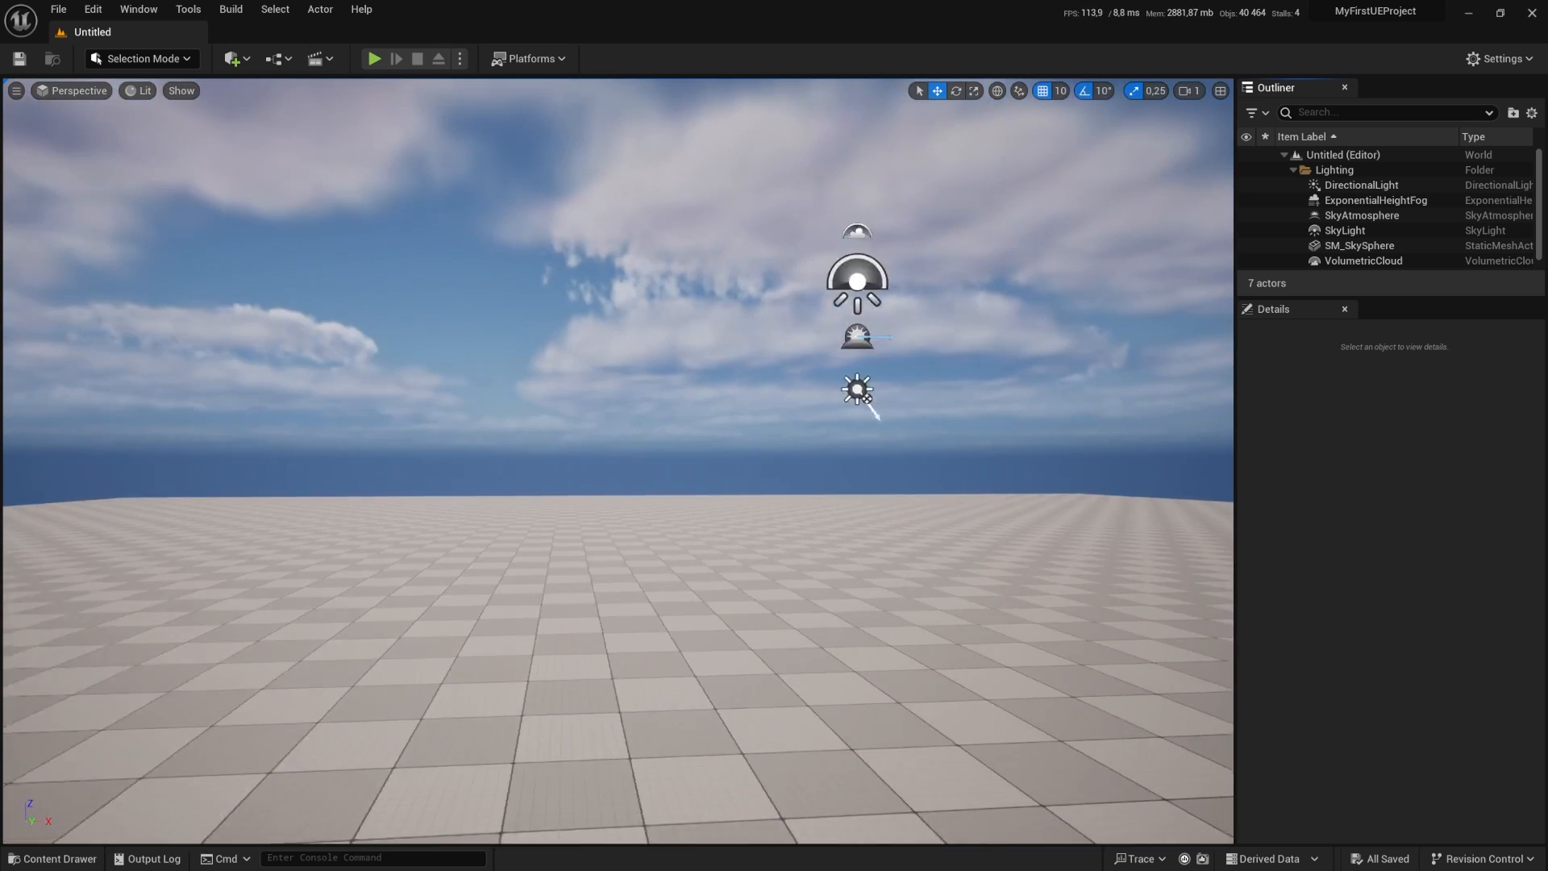
# Step: Fly the viewport camera up and down above the floor, with short sideways moves, to view it from different heights
pyautogui.press('q')
pyautogui.press('e')
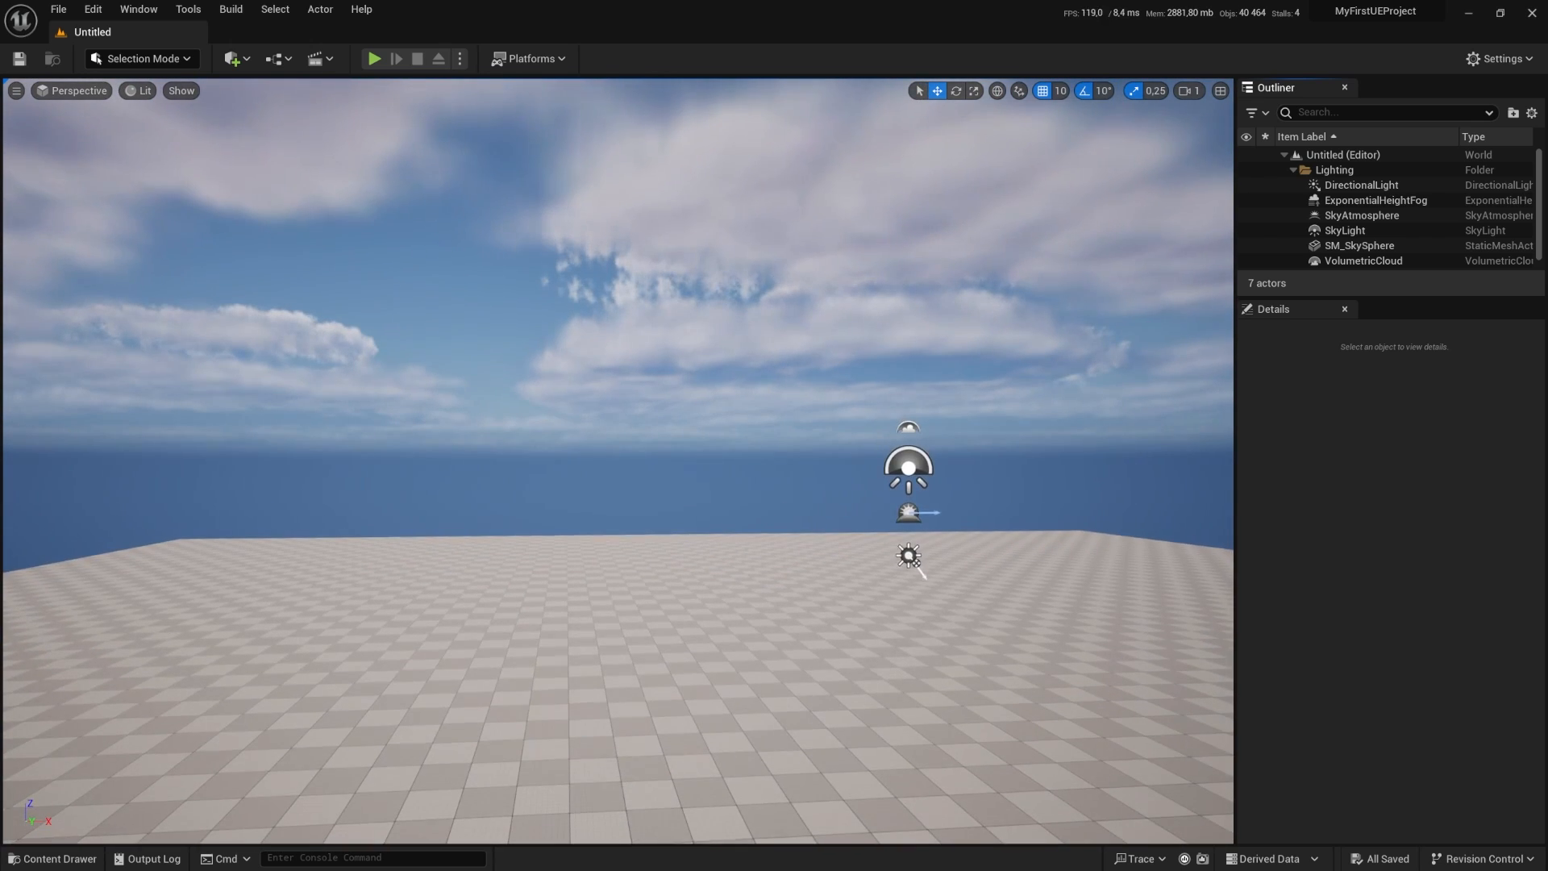
pyautogui.press('e')
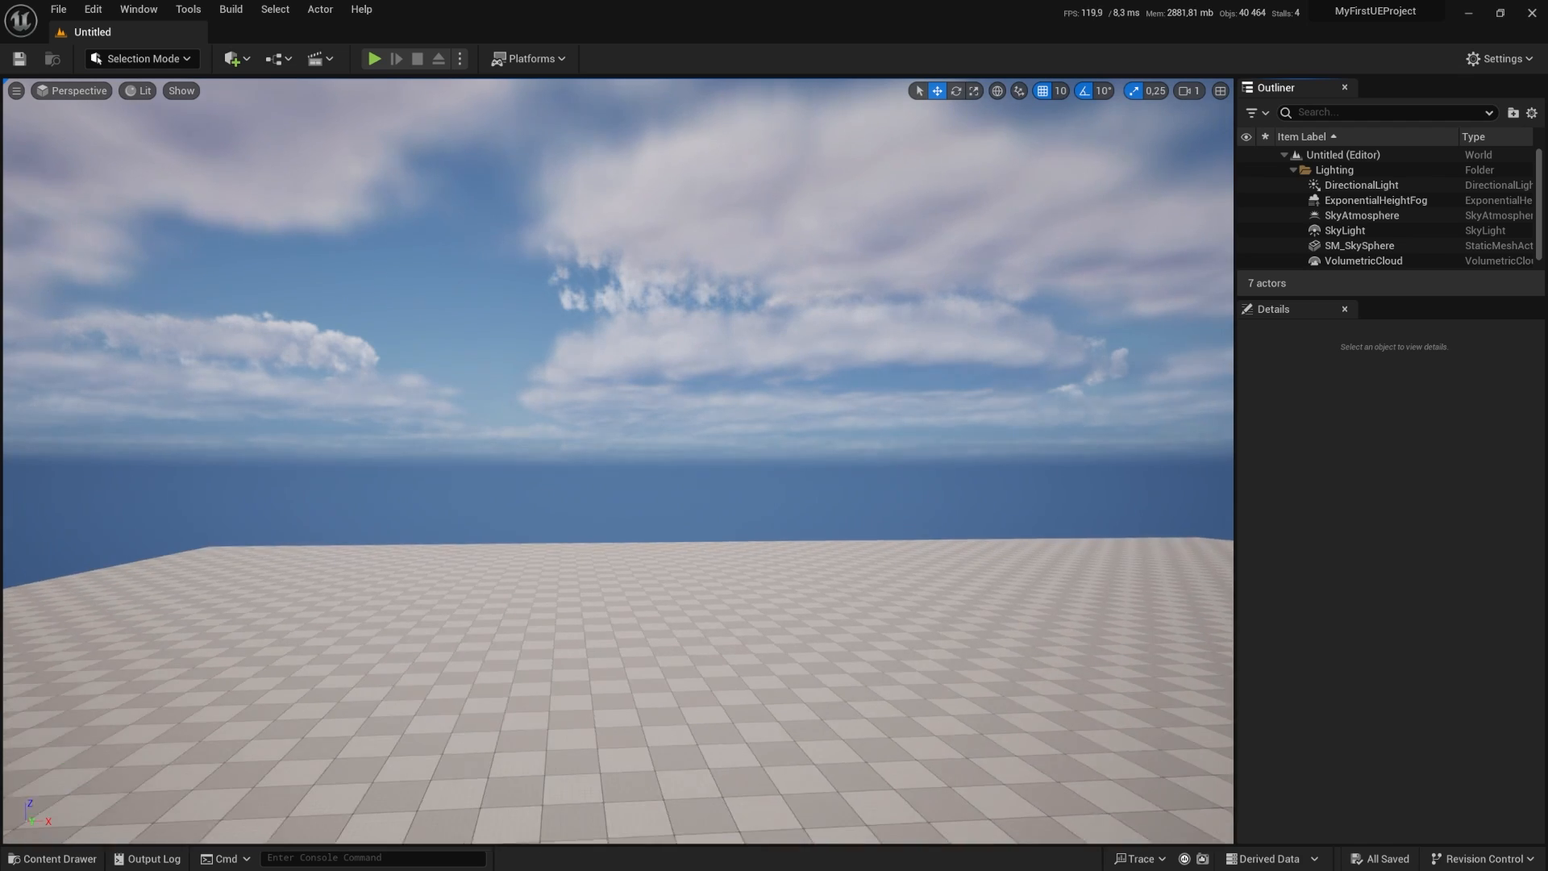
pyautogui.press('d')
pyautogui.press('q')
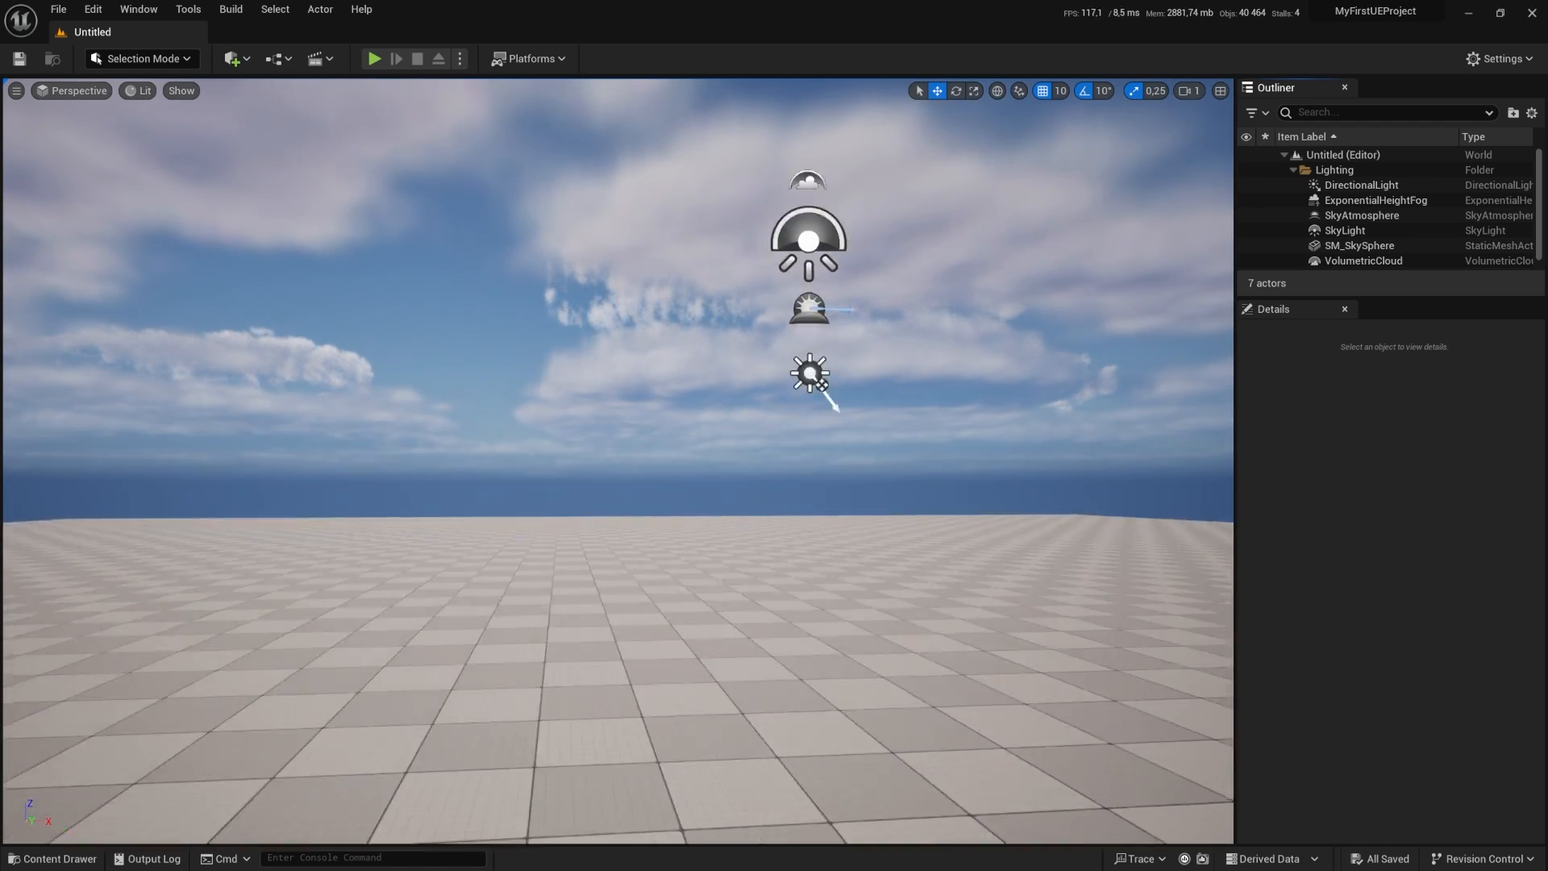
pyautogui.press('e')
pyautogui.press('q')
pyautogui.press('e')
pyautogui.press('q')
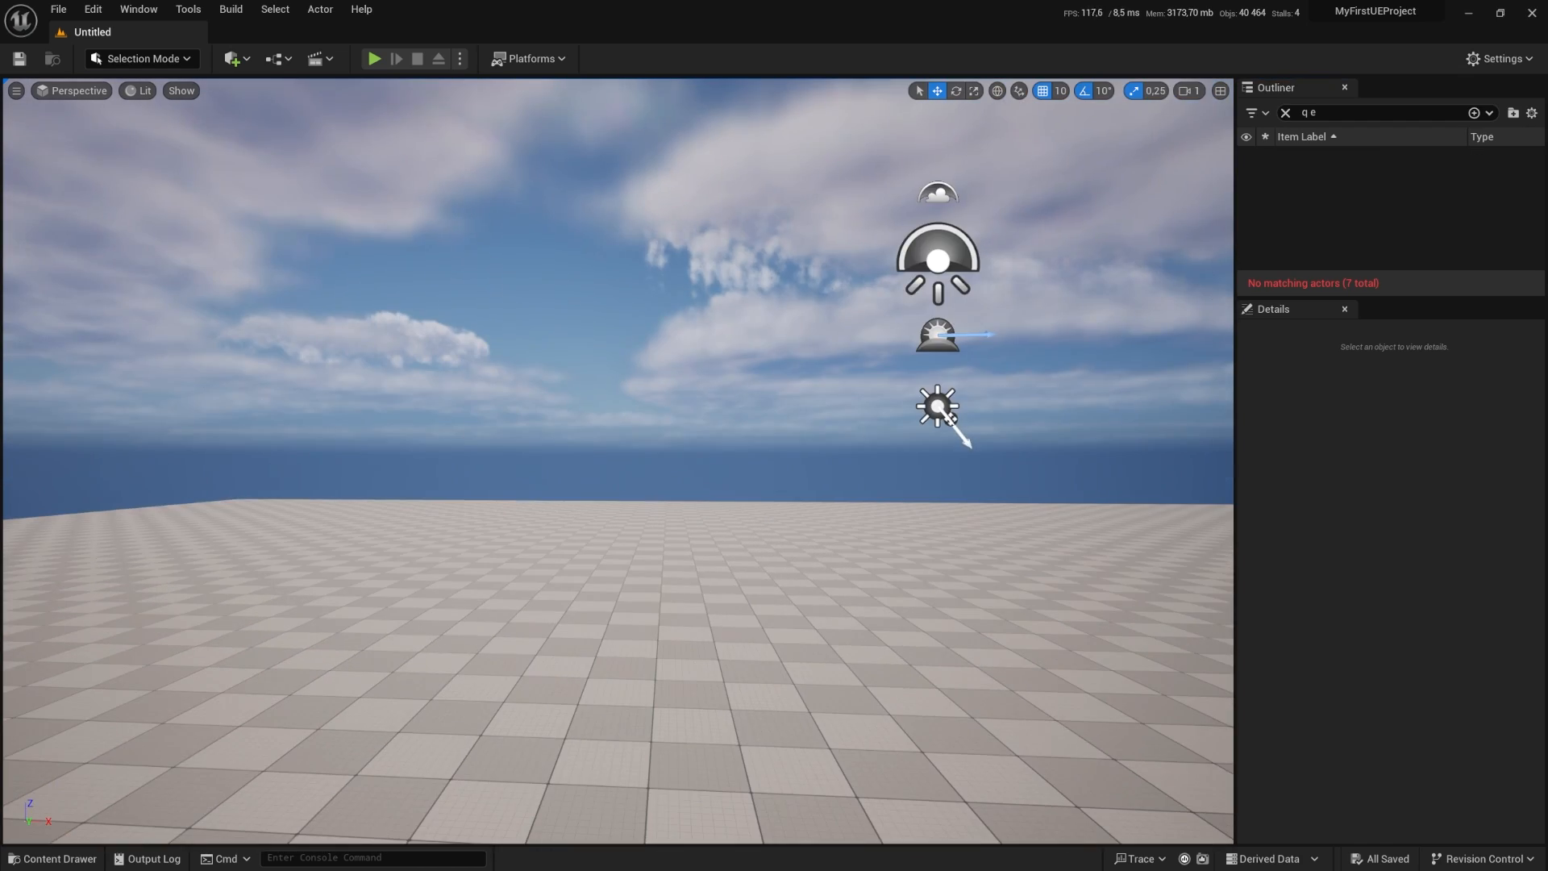
pyautogui.press('q')
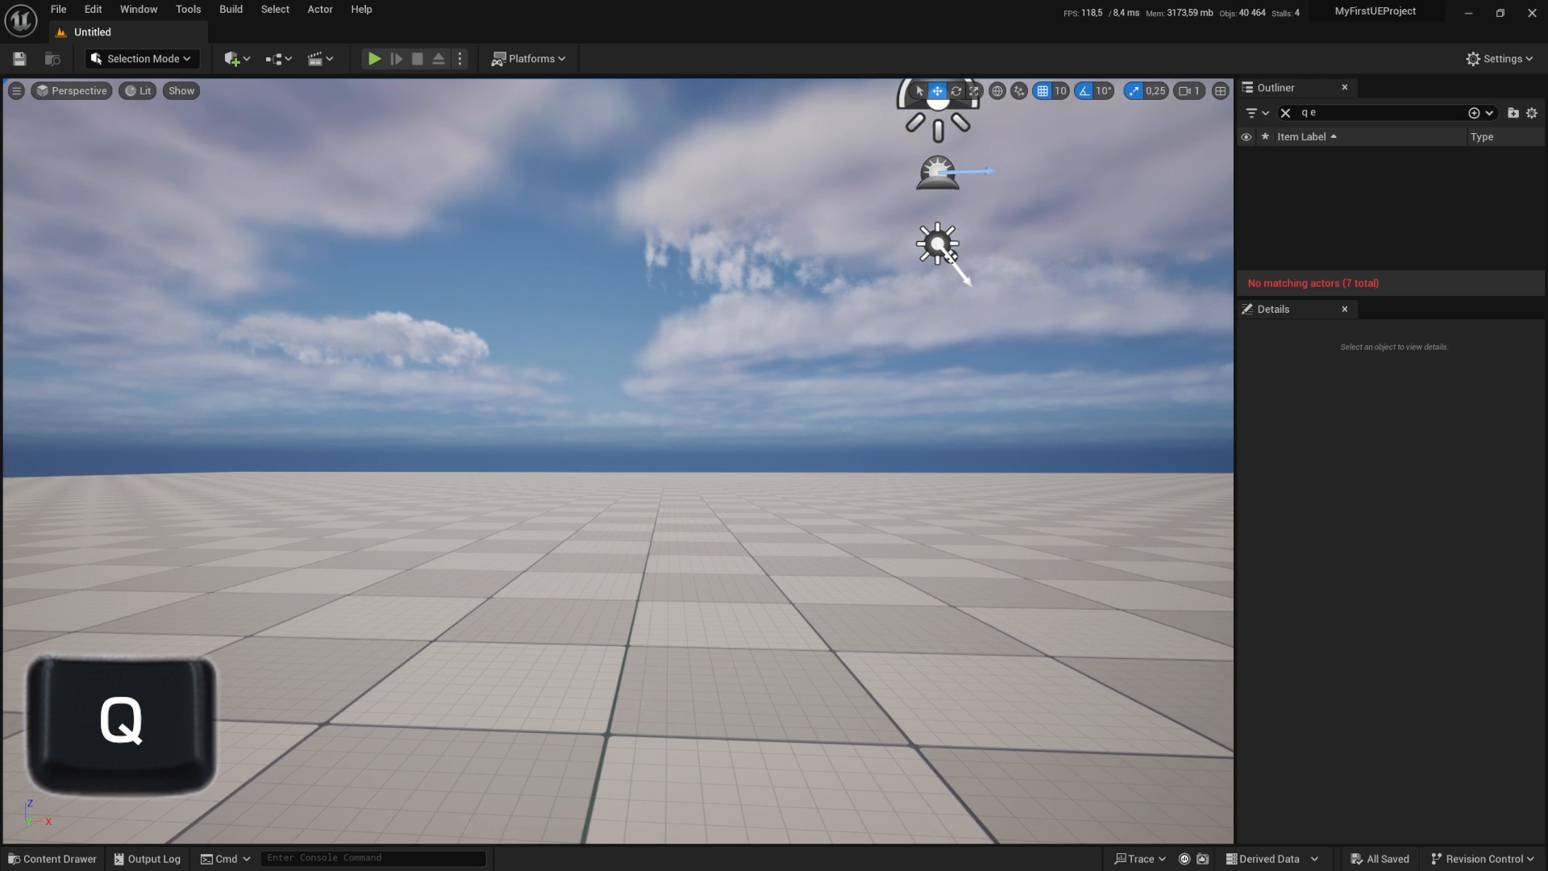
pyautogui.press('q')
pyautogui.press('e')
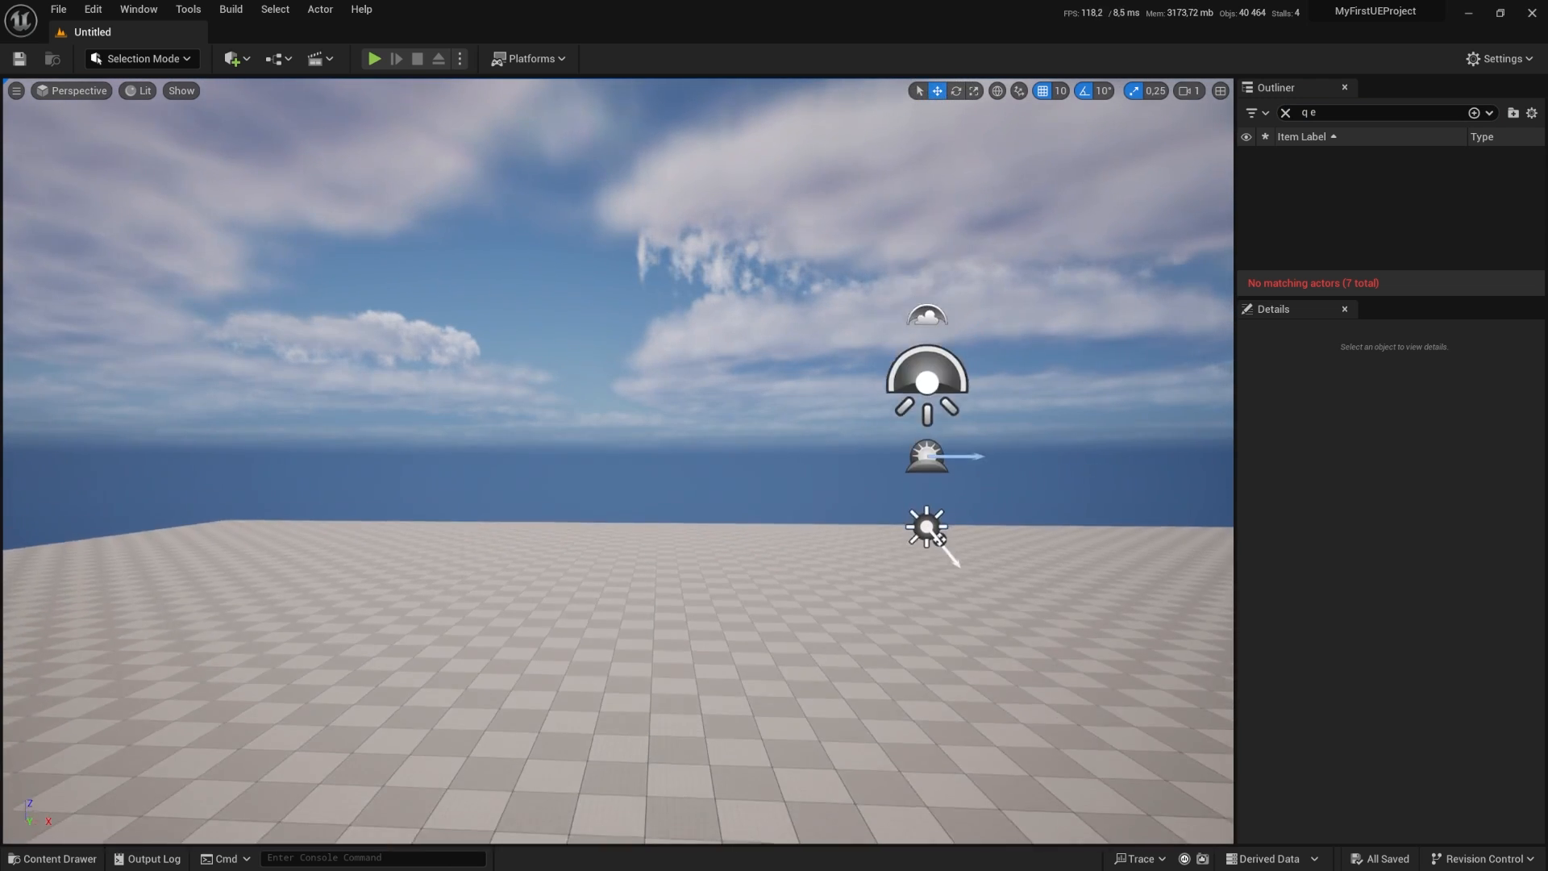
pyautogui.press('e')
pyautogui.press('a')
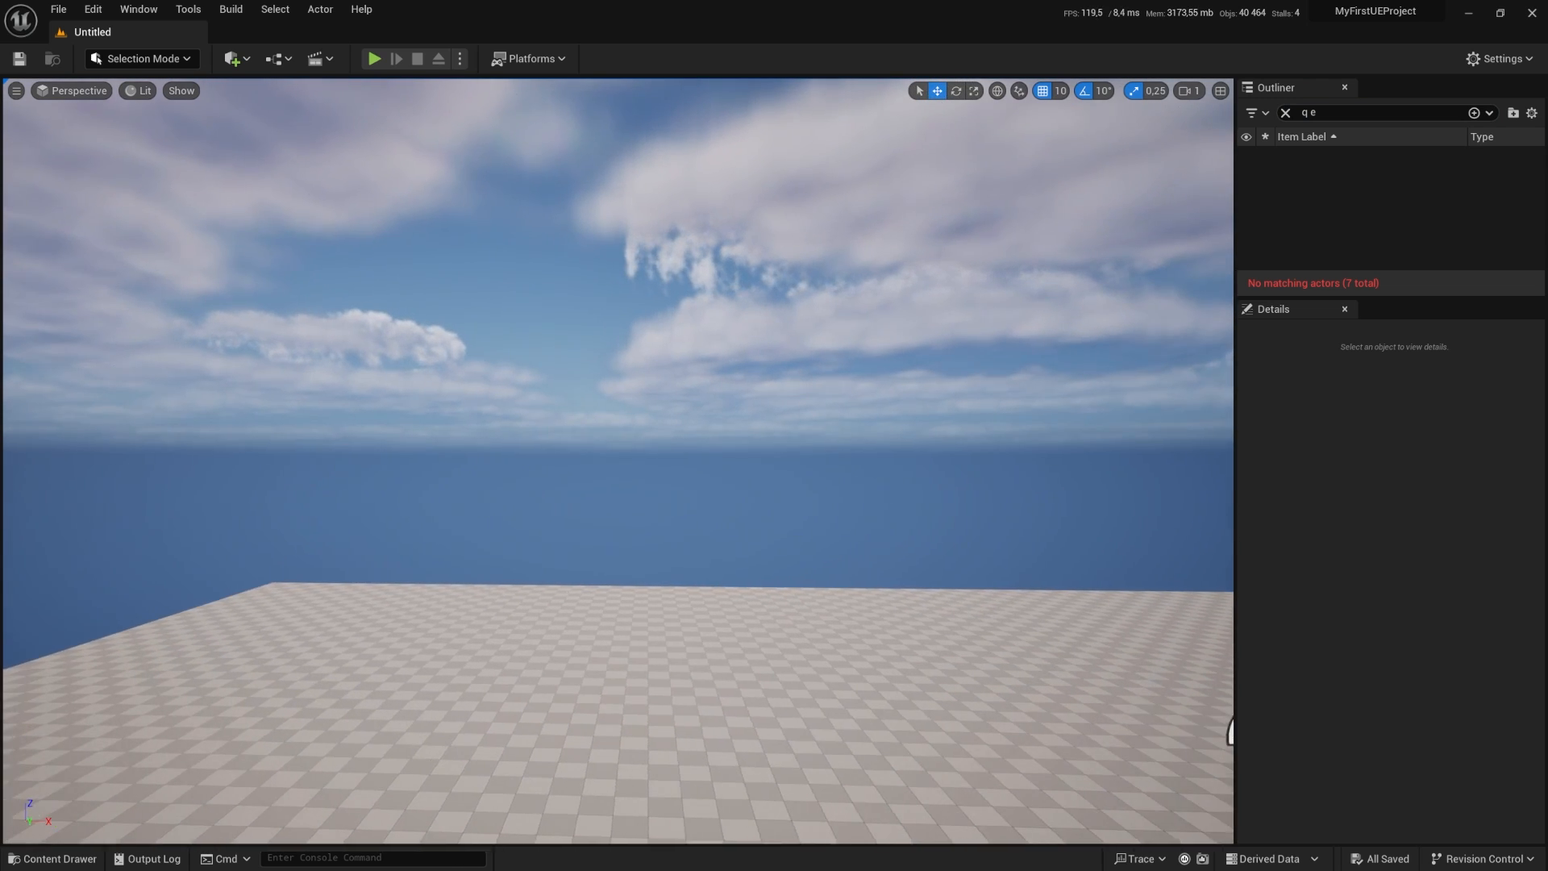
pyautogui.press('d')
pyautogui.press('q')
pyautogui.press('a')
# Step: Turn the camera towards the light actors, change its height, and pan the view across the level
pyautogui.moveTo(625, 349); pyautogui.dragTo(766, 375, button='right')
pyautogui.moveTo(480, 432); pyautogui.dragTo(629, 444, button='right')
pyautogui.press('q')
pyautogui.press('e')
pyautogui.press('q')
pyautogui.press('e')
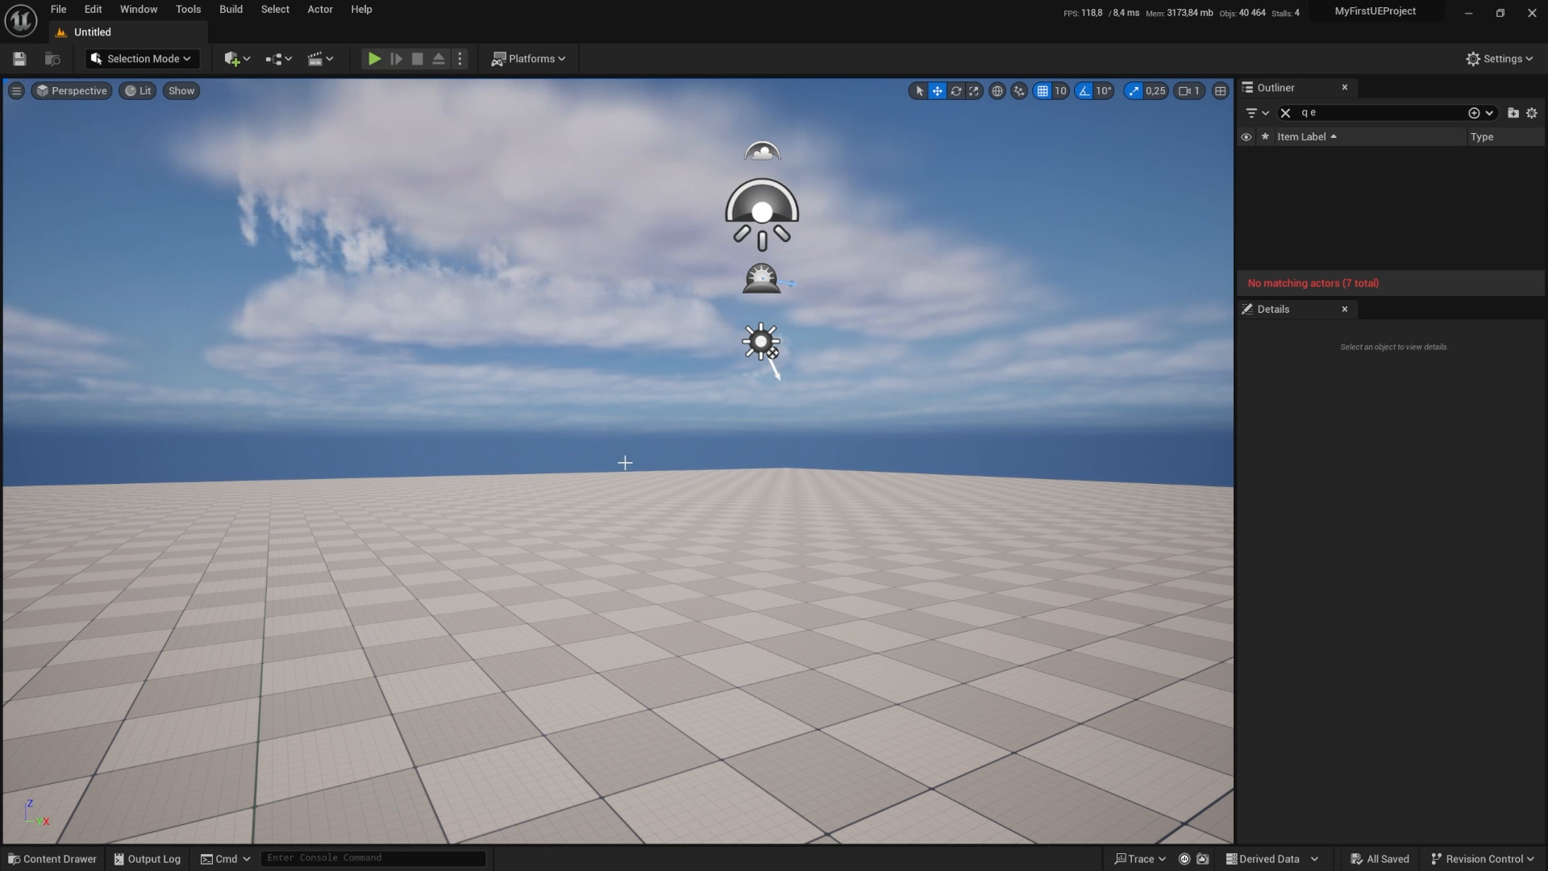
pyautogui.moveTo(625, 462); pyautogui.dragTo(468, 461, button='right')
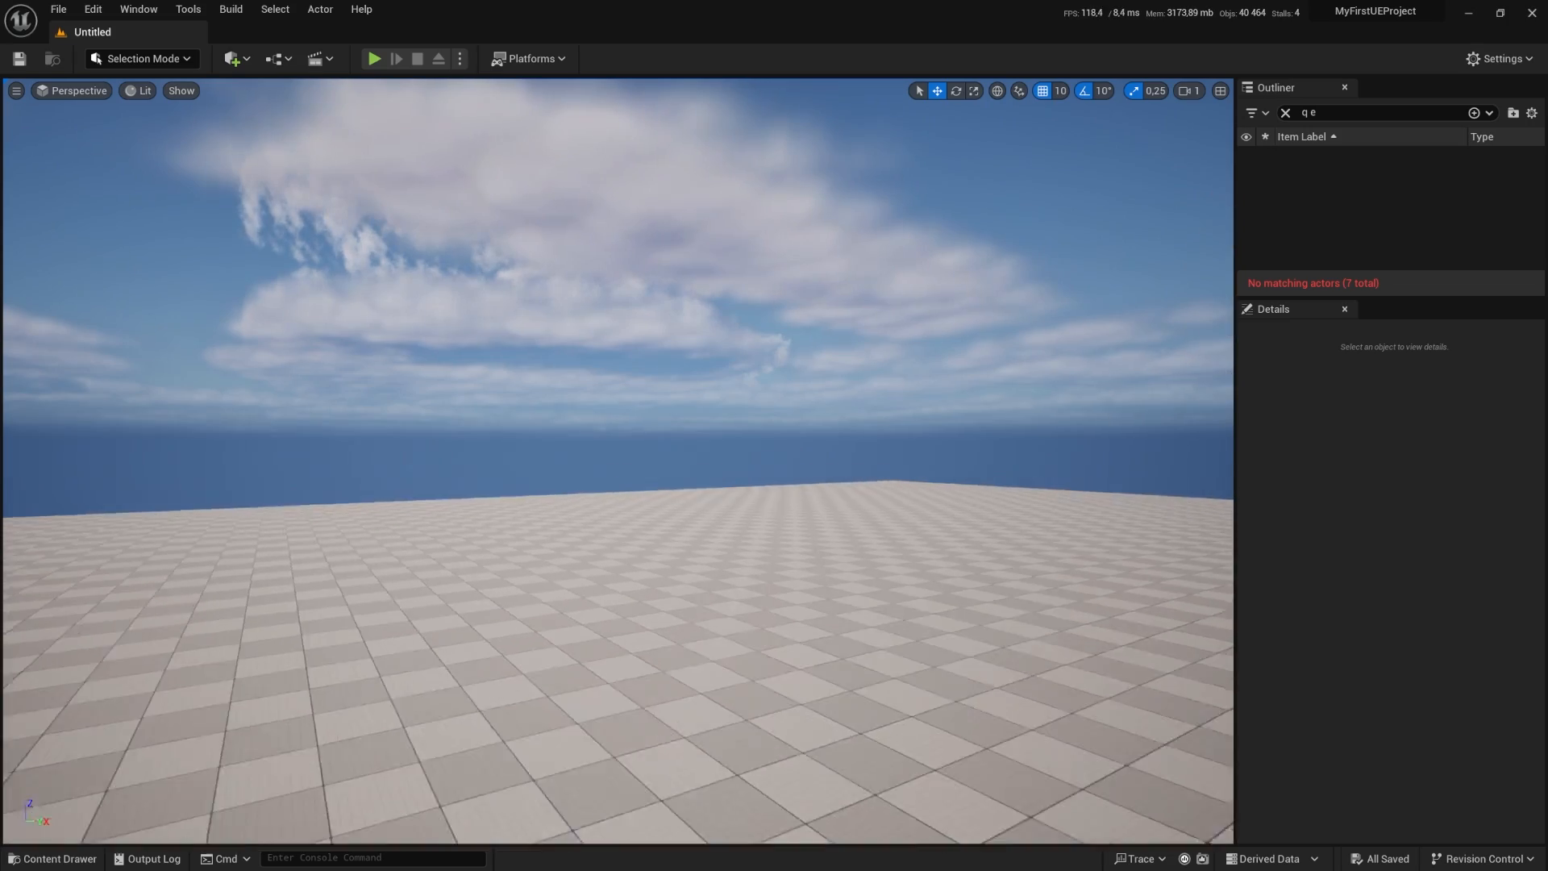
pyautogui.moveTo(467, 461); pyautogui.dragTo(814, 500, button='middle')
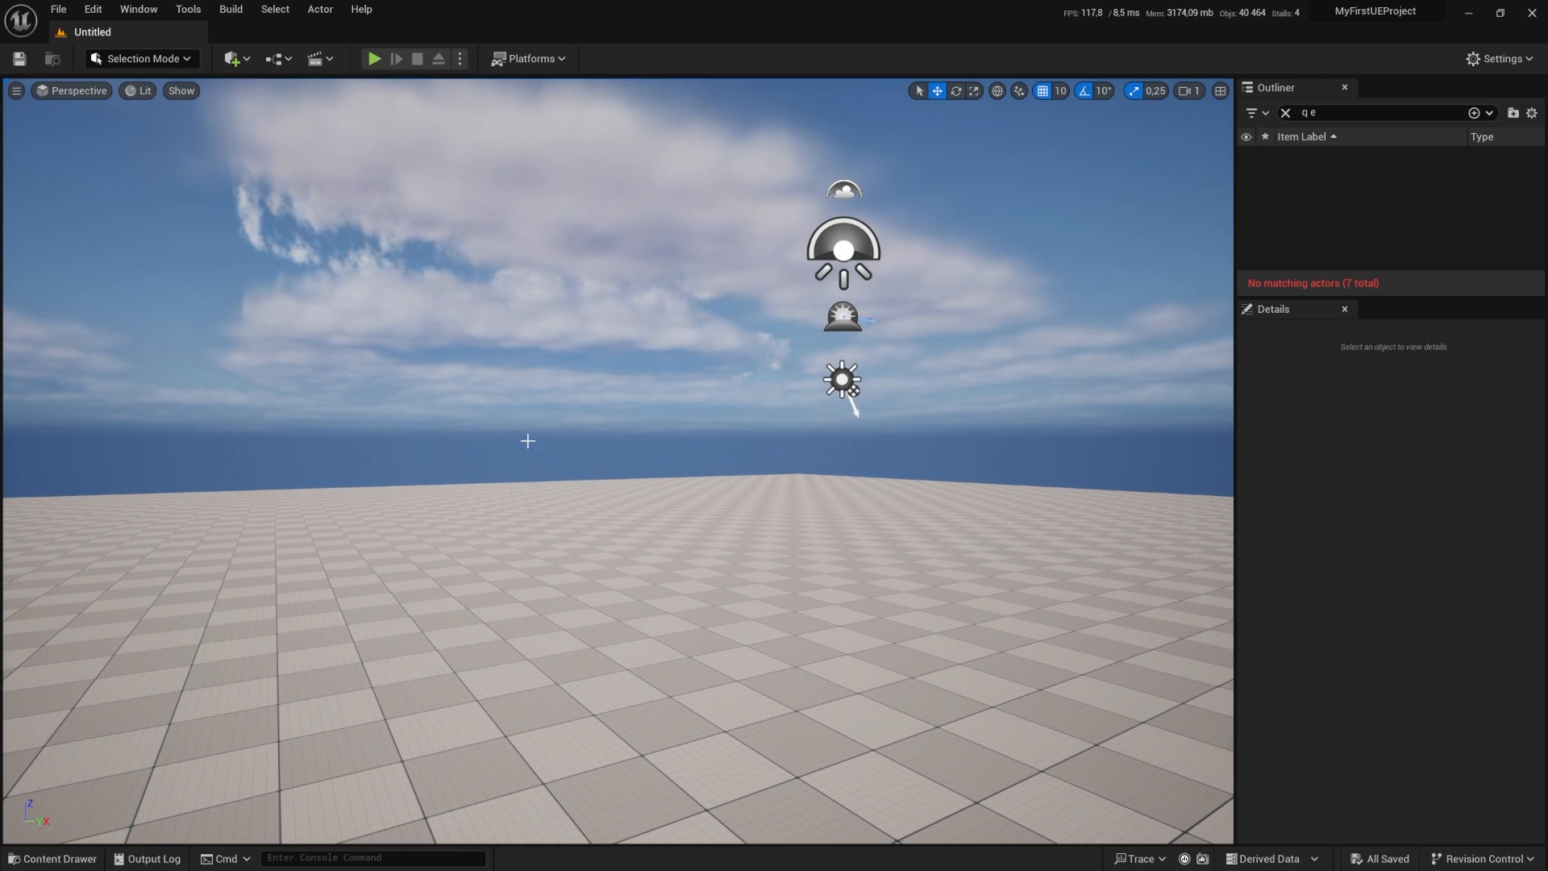
# Step: Narrow and widen the viewport's field of view temporarily while looking around the light actors
pyautogui.moveTo(597, 451); pyautogui.dragTo(678, 393, button='right')
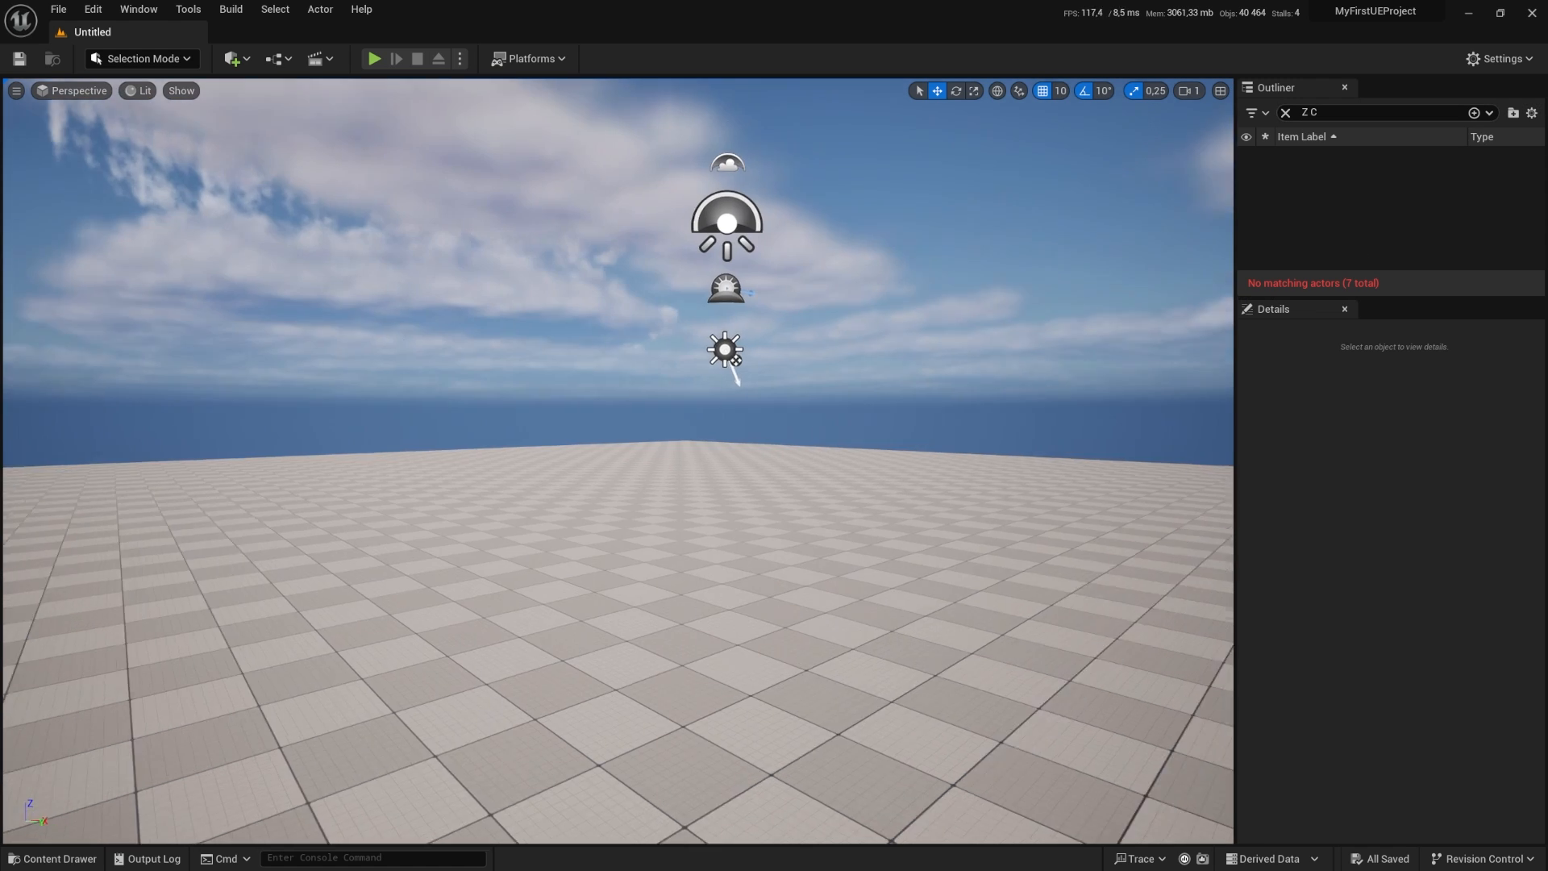
pyautogui.moveTo(619, 451); pyautogui.dragTo(612, 445, button='right')
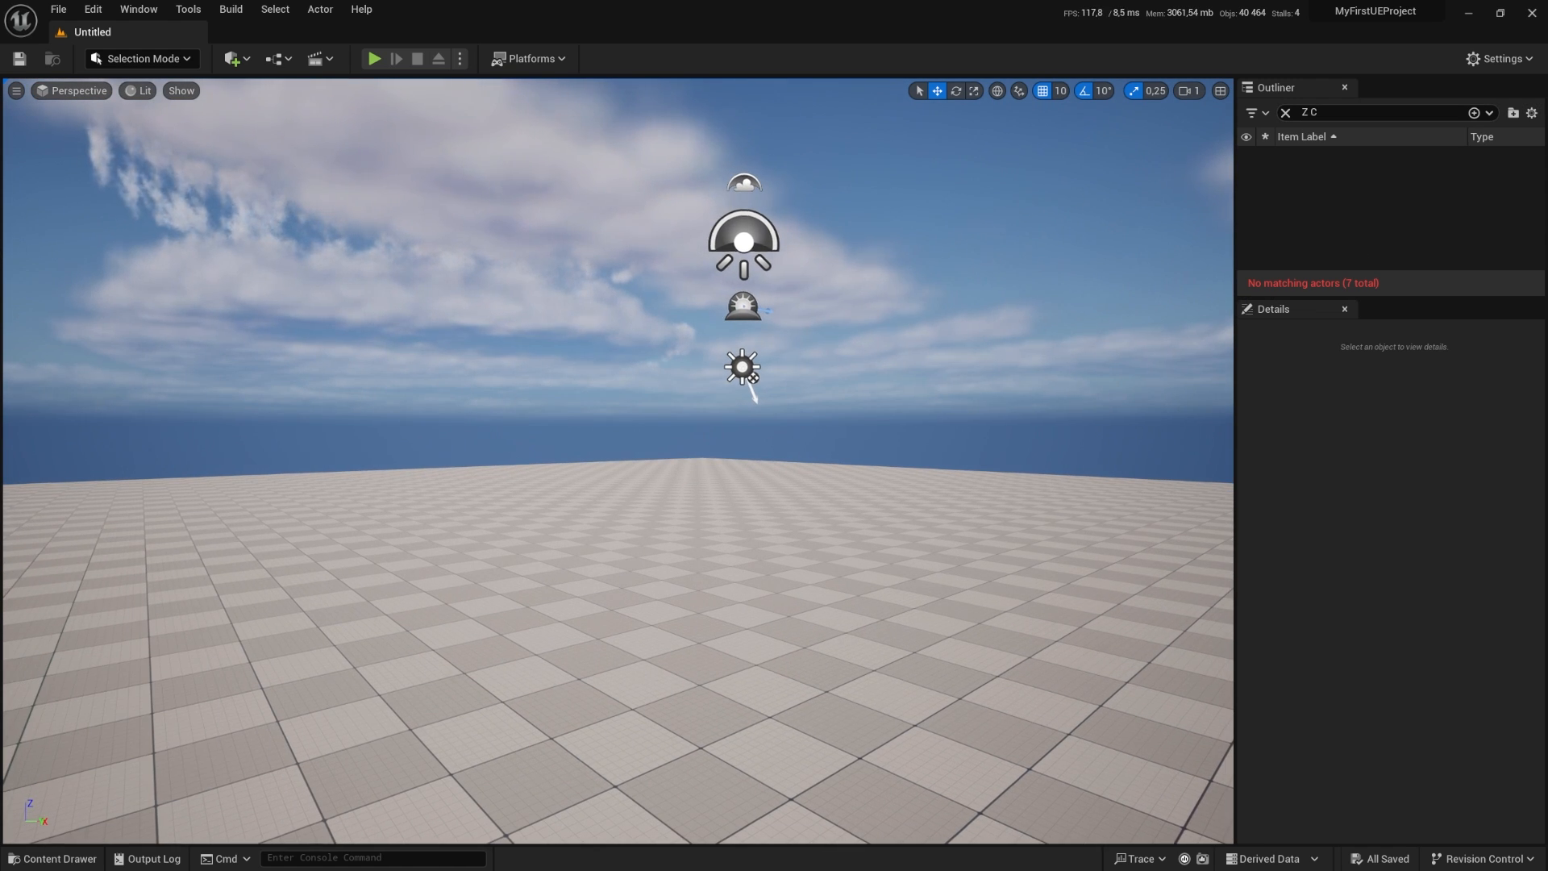
pyautogui.press('z')
pyautogui.moveTo(618, 451); pyautogui.dragTo(663, 468, button='right')
pyautogui.press('c')
pyautogui.press('c')
pyautogui.scroll(-5, 738, 422)
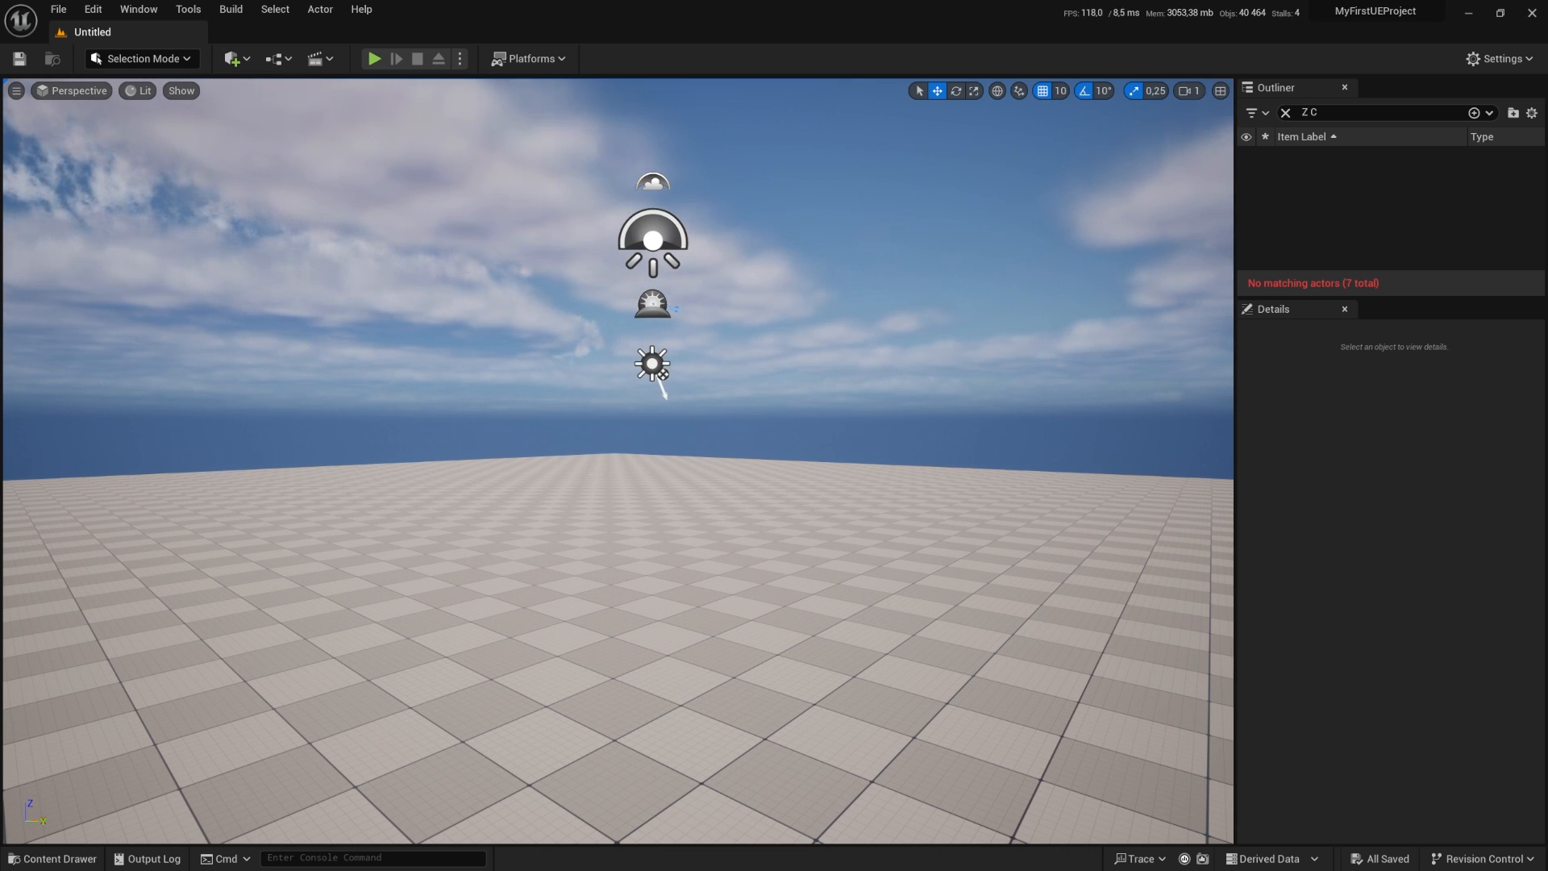
pyautogui.moveTo(623, 385)
pyautogui.mouseDown(button='right')
pyautogui.moveTo(490, 404)
pyautogui.moveTo(794, 398)
pyautogui.moveTo(651, 364)
pyautogui.moveTo(623, 385)
pyautogui.mouseUp(button='right')
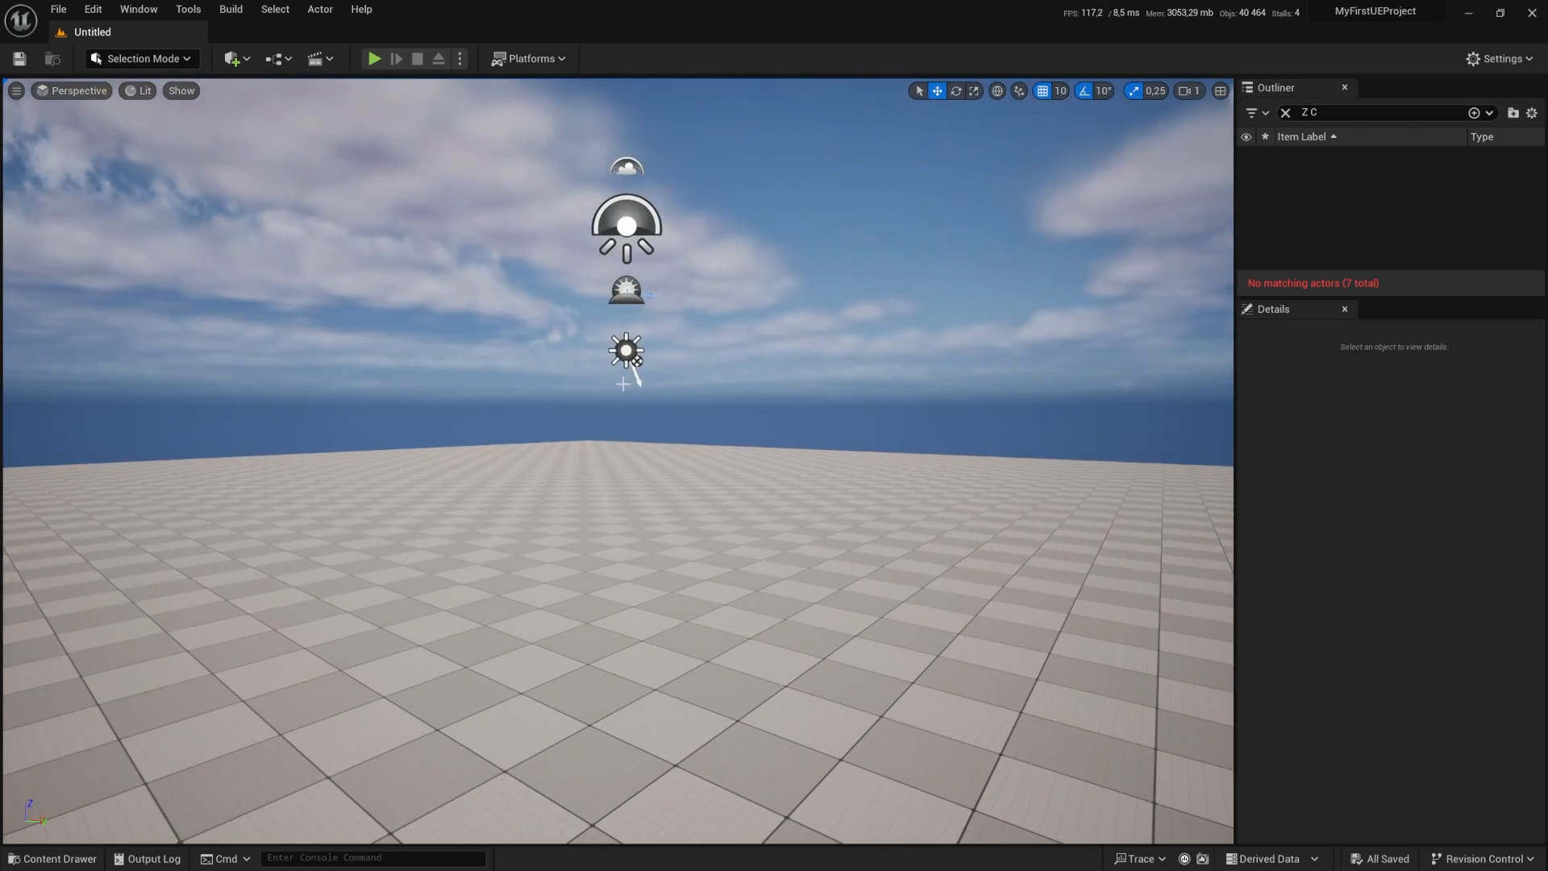
# Step: Select the SkyLight, filter the Outliner by "F", and focus the viewport on the SkyLight from a distant view
pyautogui.click(628, 211)
pyautogui.moveTo(506, 461); pyautogui.dragTo(387, 487, button='right')
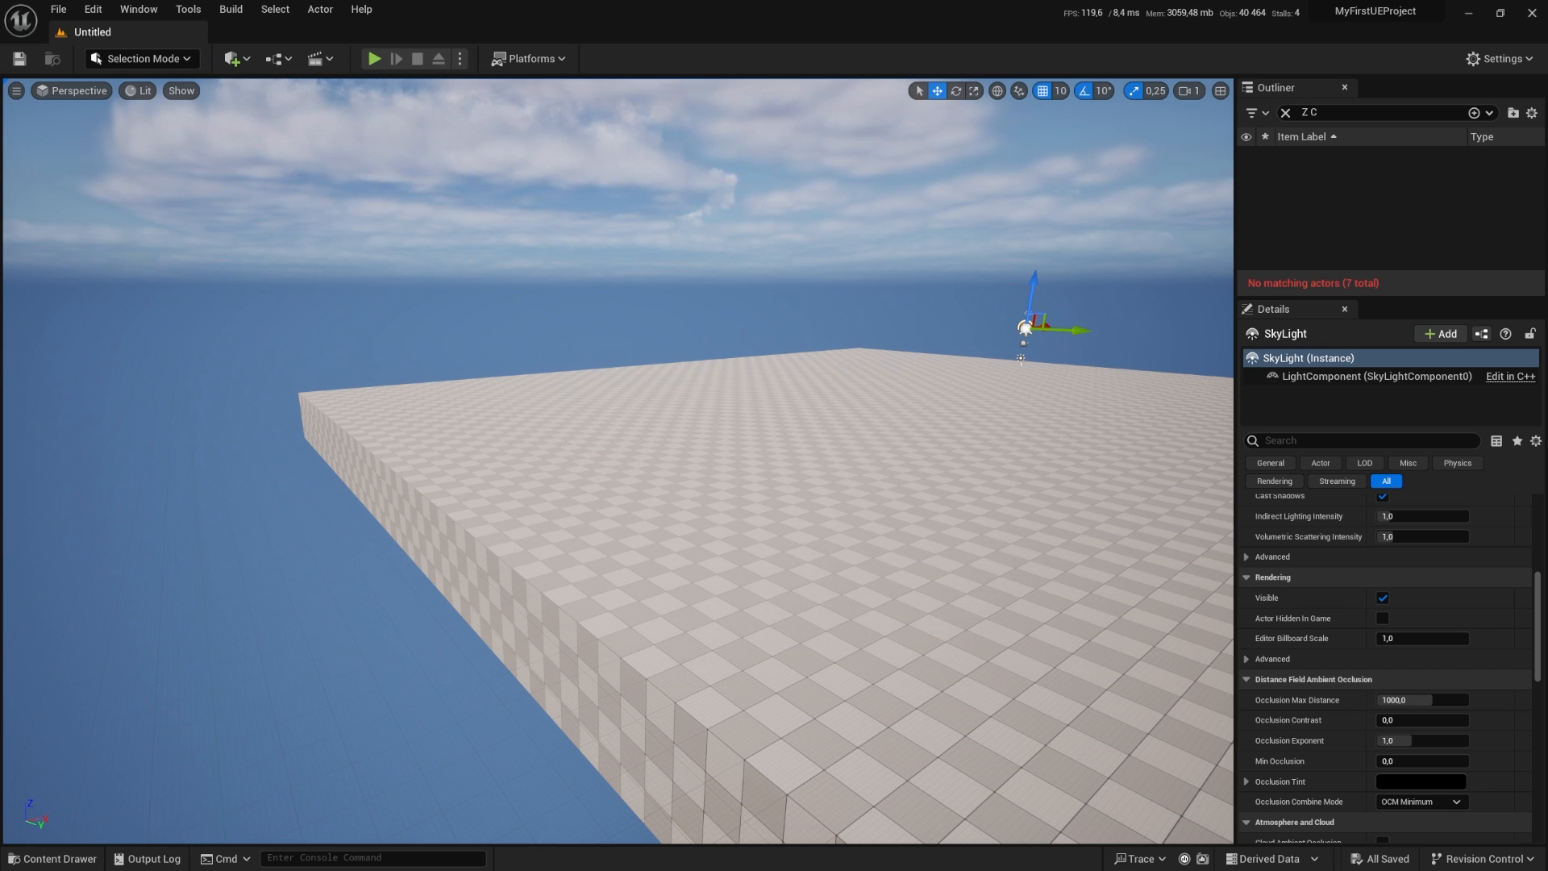
pyautogui.click(1322, 113)
pyautogui.write('F')
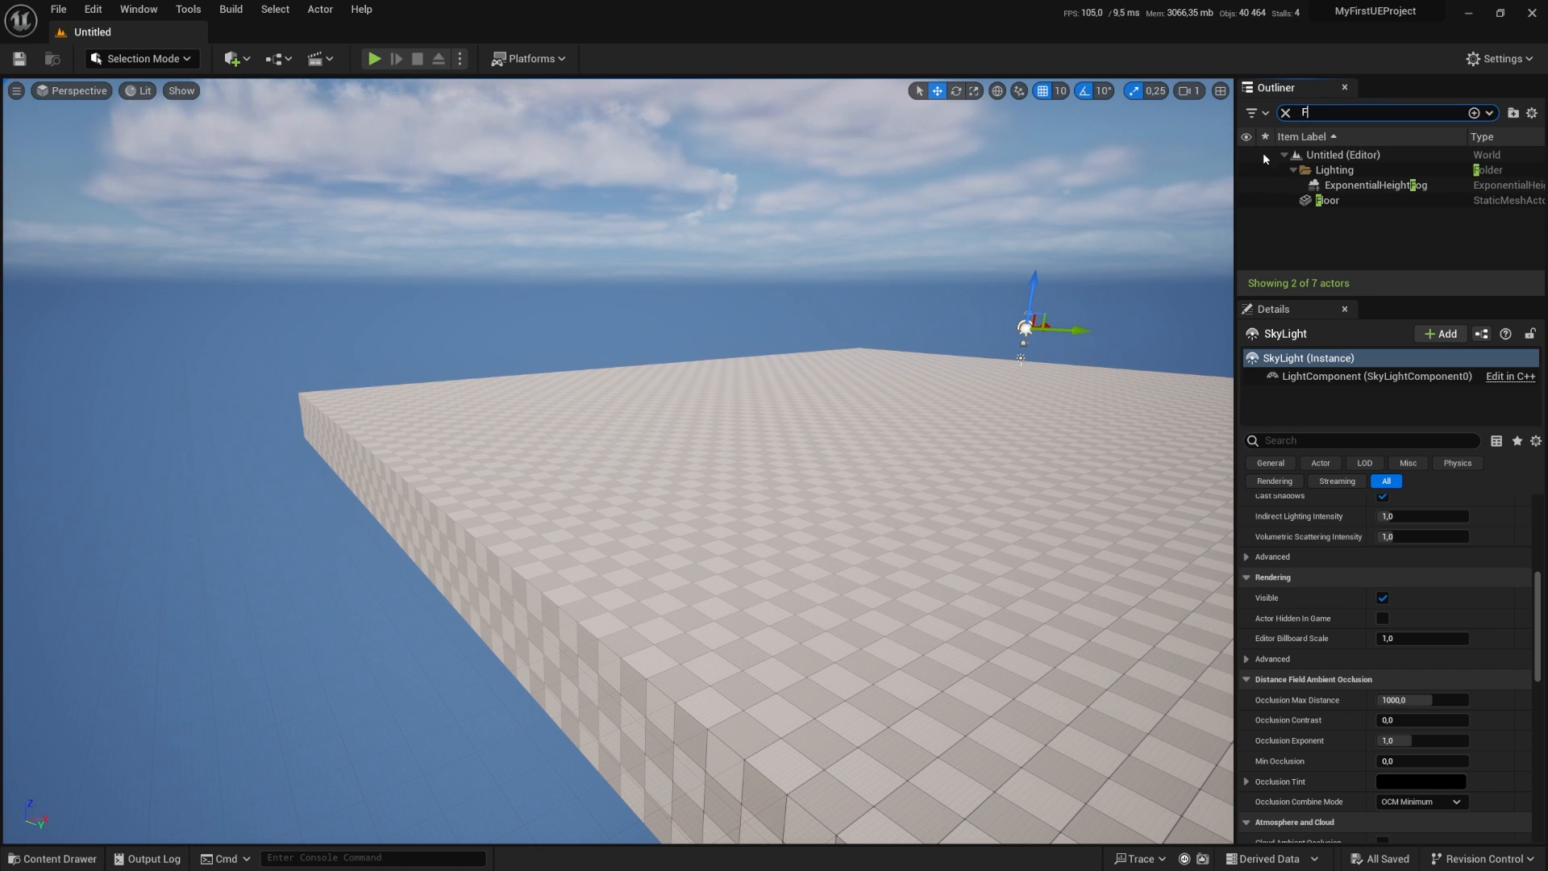
pyautogui.moveTo(1000, 322); pyautogui.dragTo(1033, 319, button='right')
pyautogui.moveTo(939, 377); pyautogui.dragTo(952, 371, button='right')
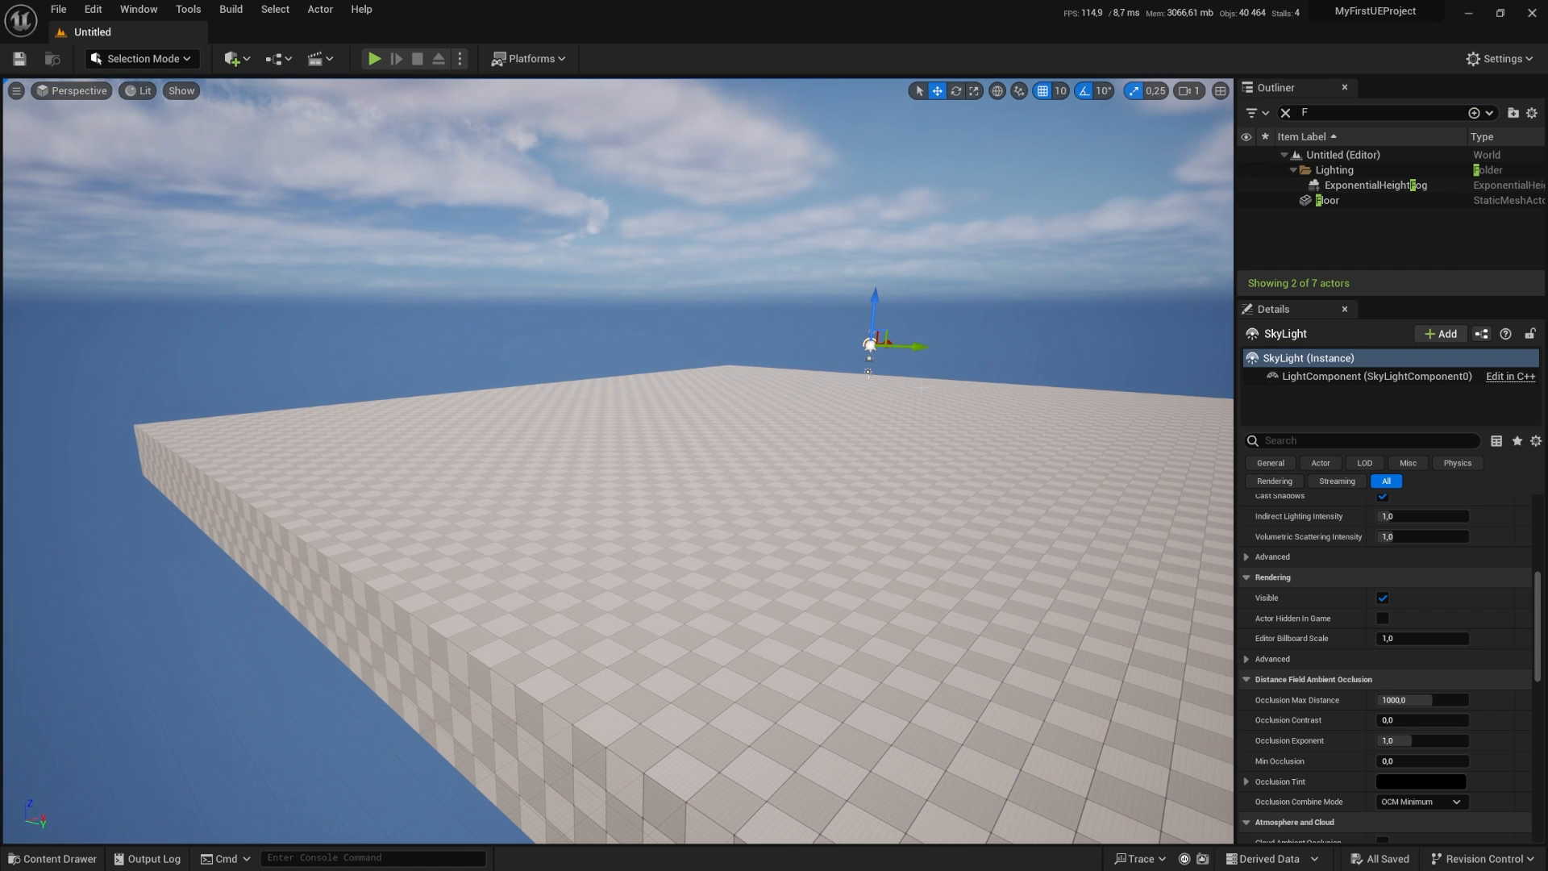
pyautogui.press('f')
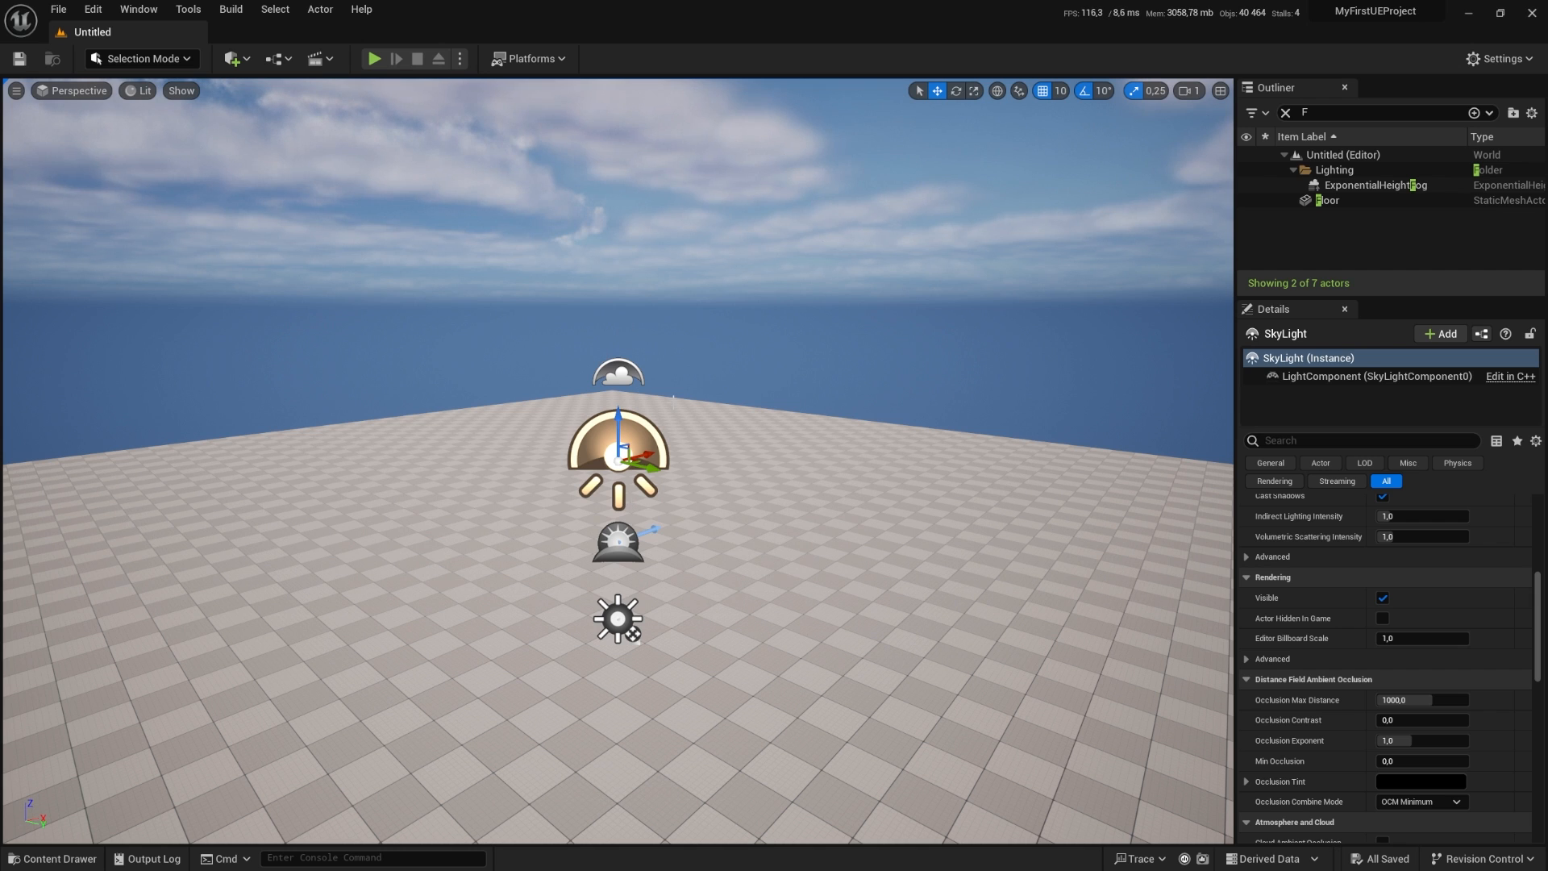
# Step: Replace the Outliner filter with "alt", then orbit around the SkyLight and view it from nearer and farther
pyautogui.press('BackSpace')
pyautogui.write('alt')
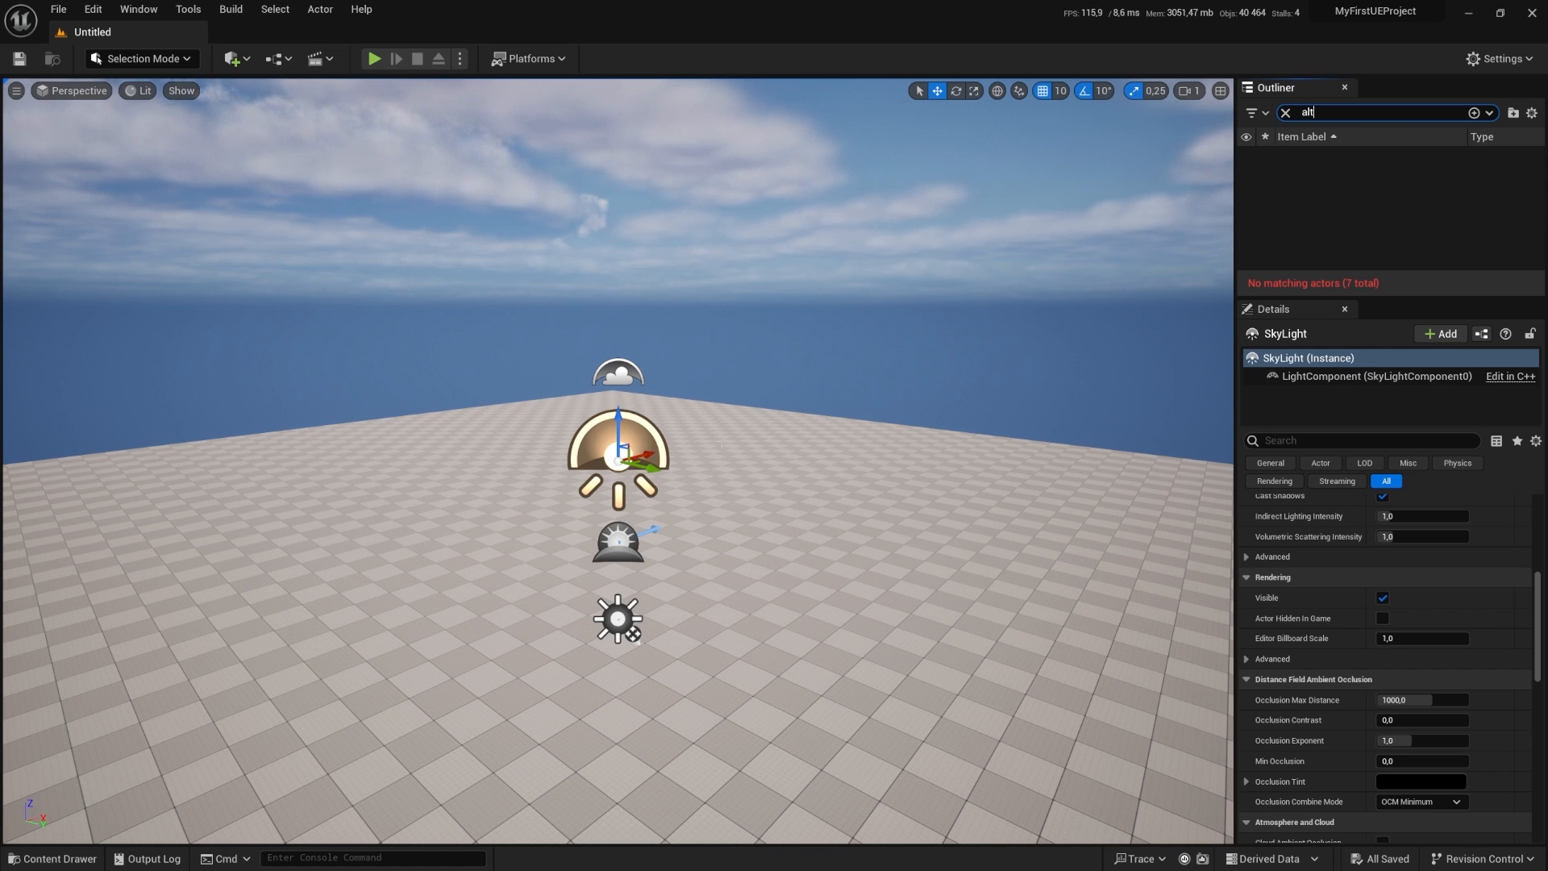
pyautogui.keyDown('alt'); pyautogui.moveTo(516, 347); pyautogui.dragTo(992, 351); pyautogui.keyUp('alt')
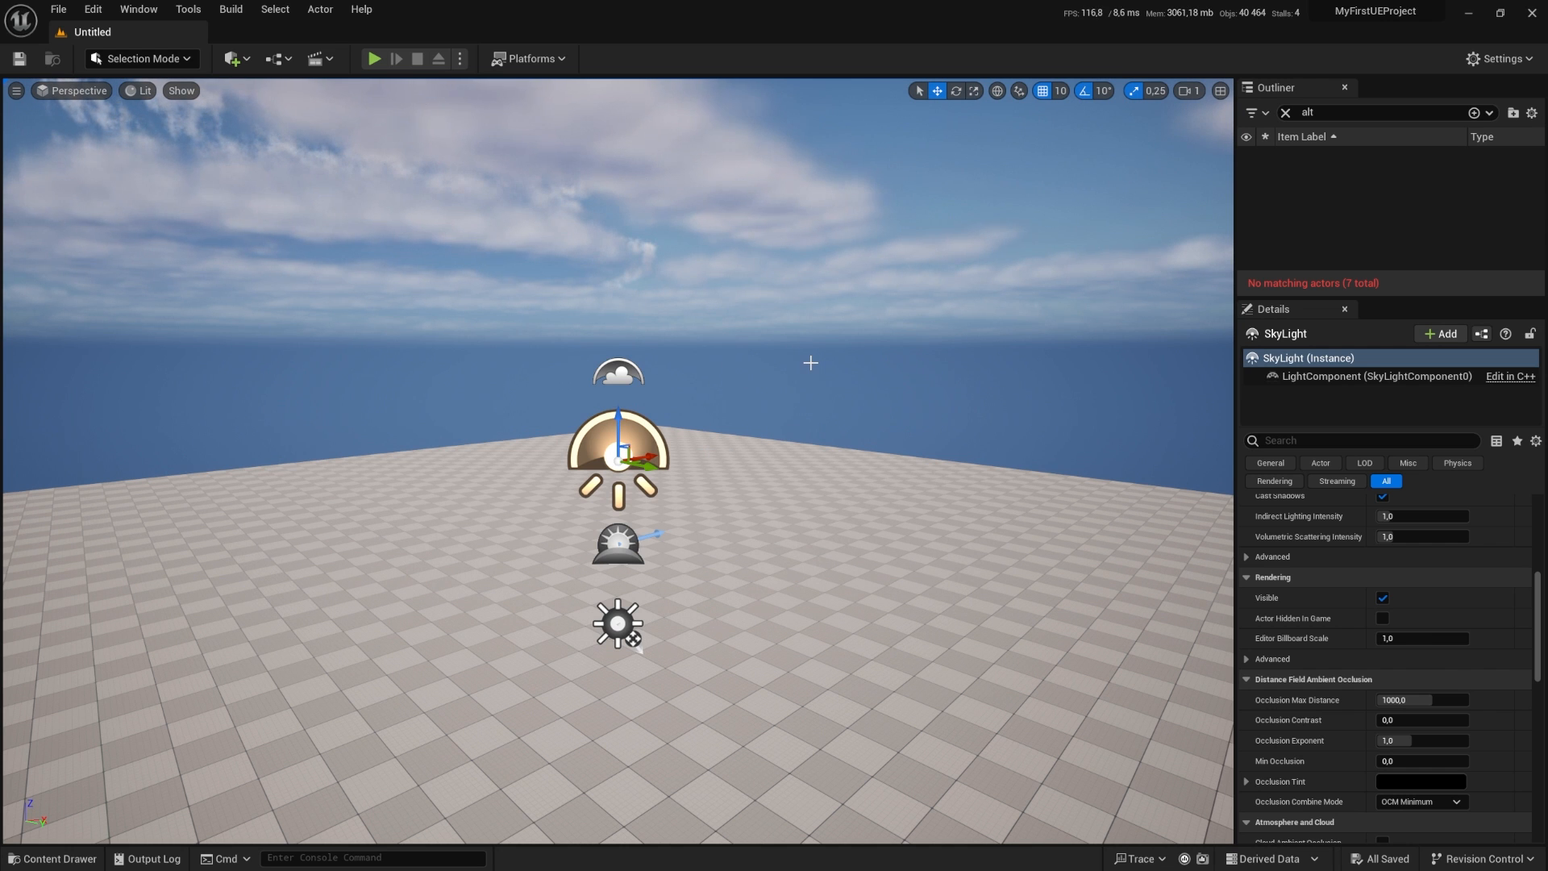
pyautogui.scroll(-2, 618, 459)
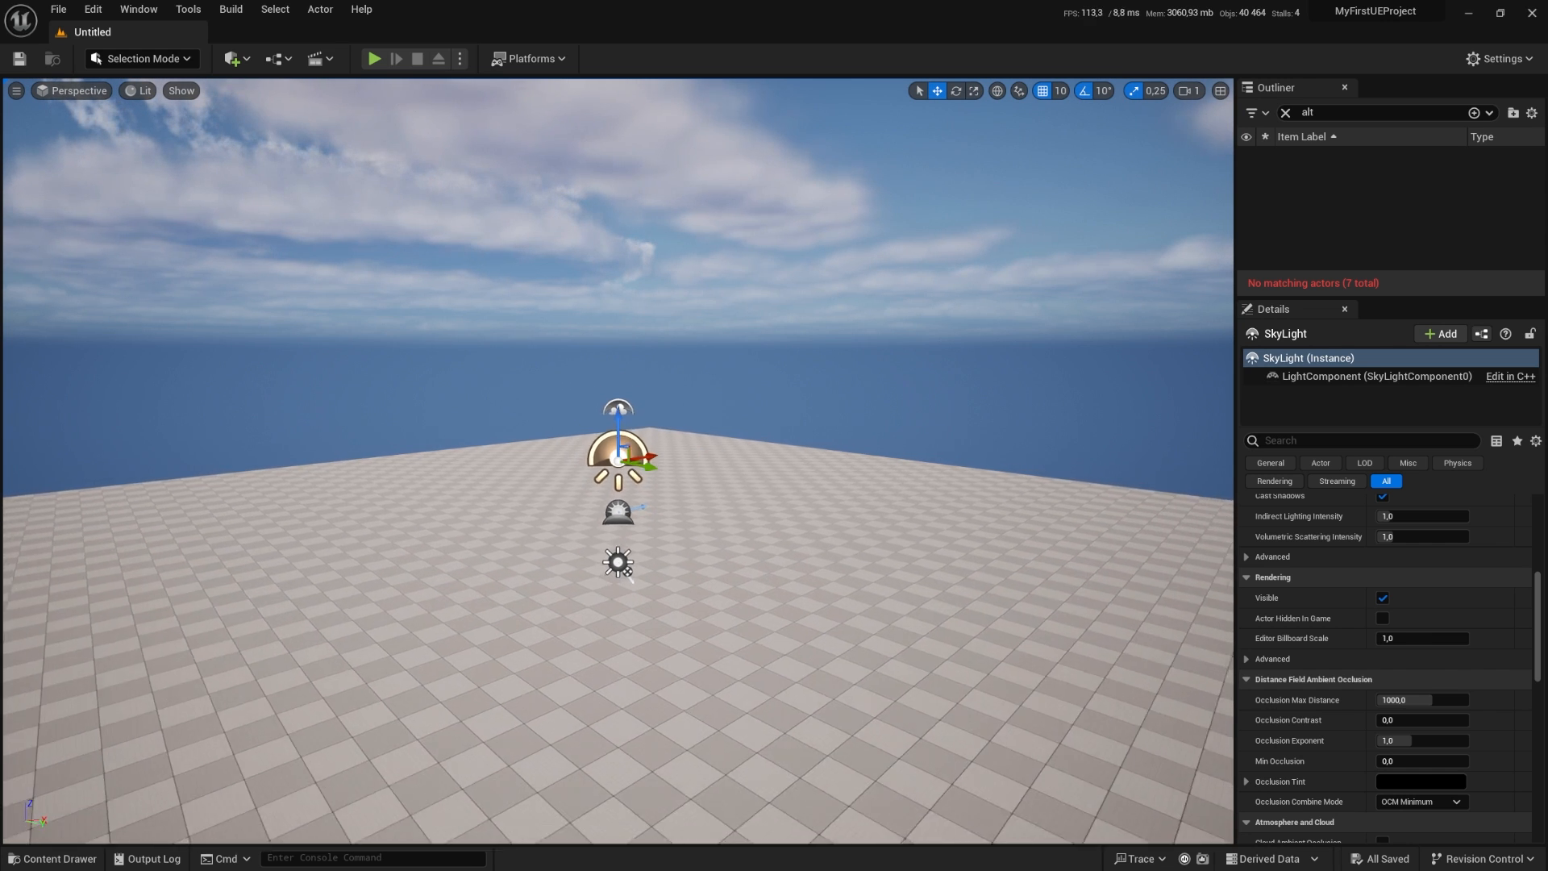
pyautogui.scroll(3, 618, 459)
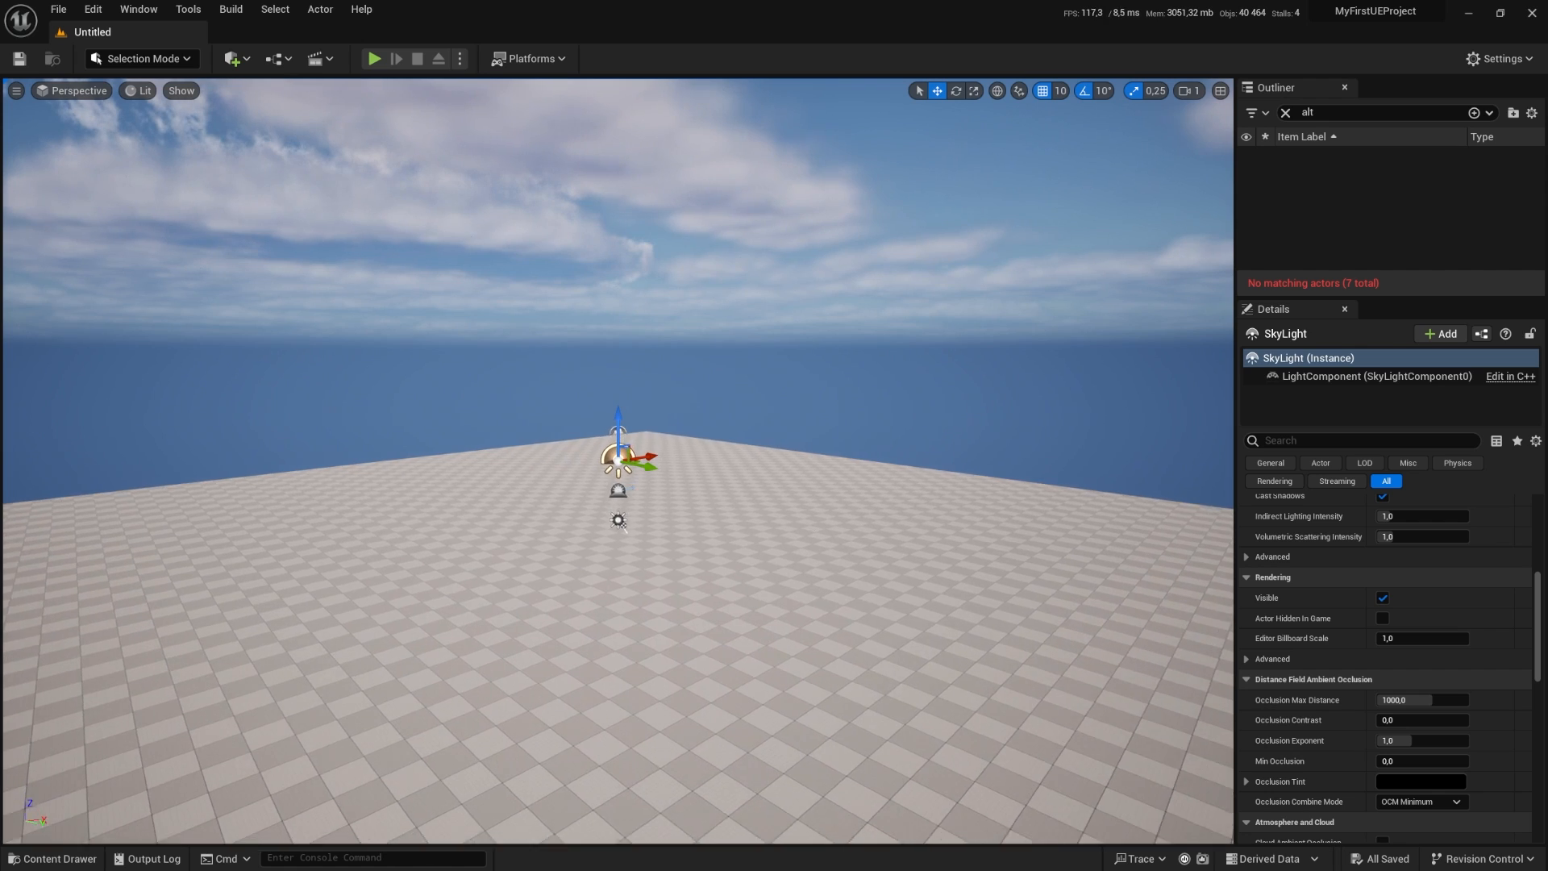
pyautogui.scroll(2, 619, 460)
pyautogui.scroll(-5, 618, 460)
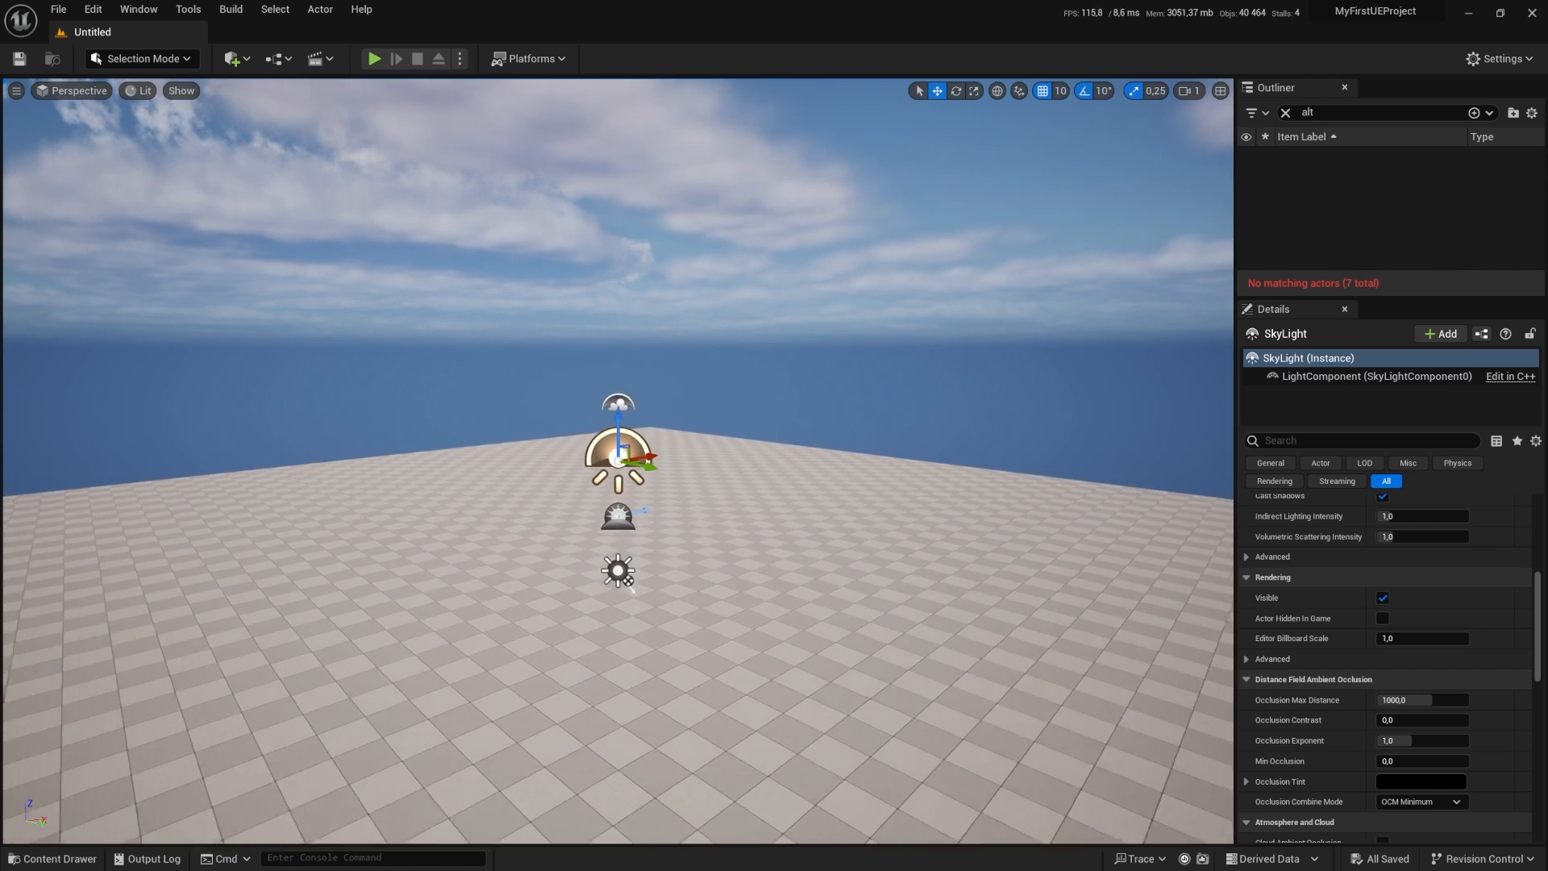
pyautogui.scroll(-2, 618, 460)
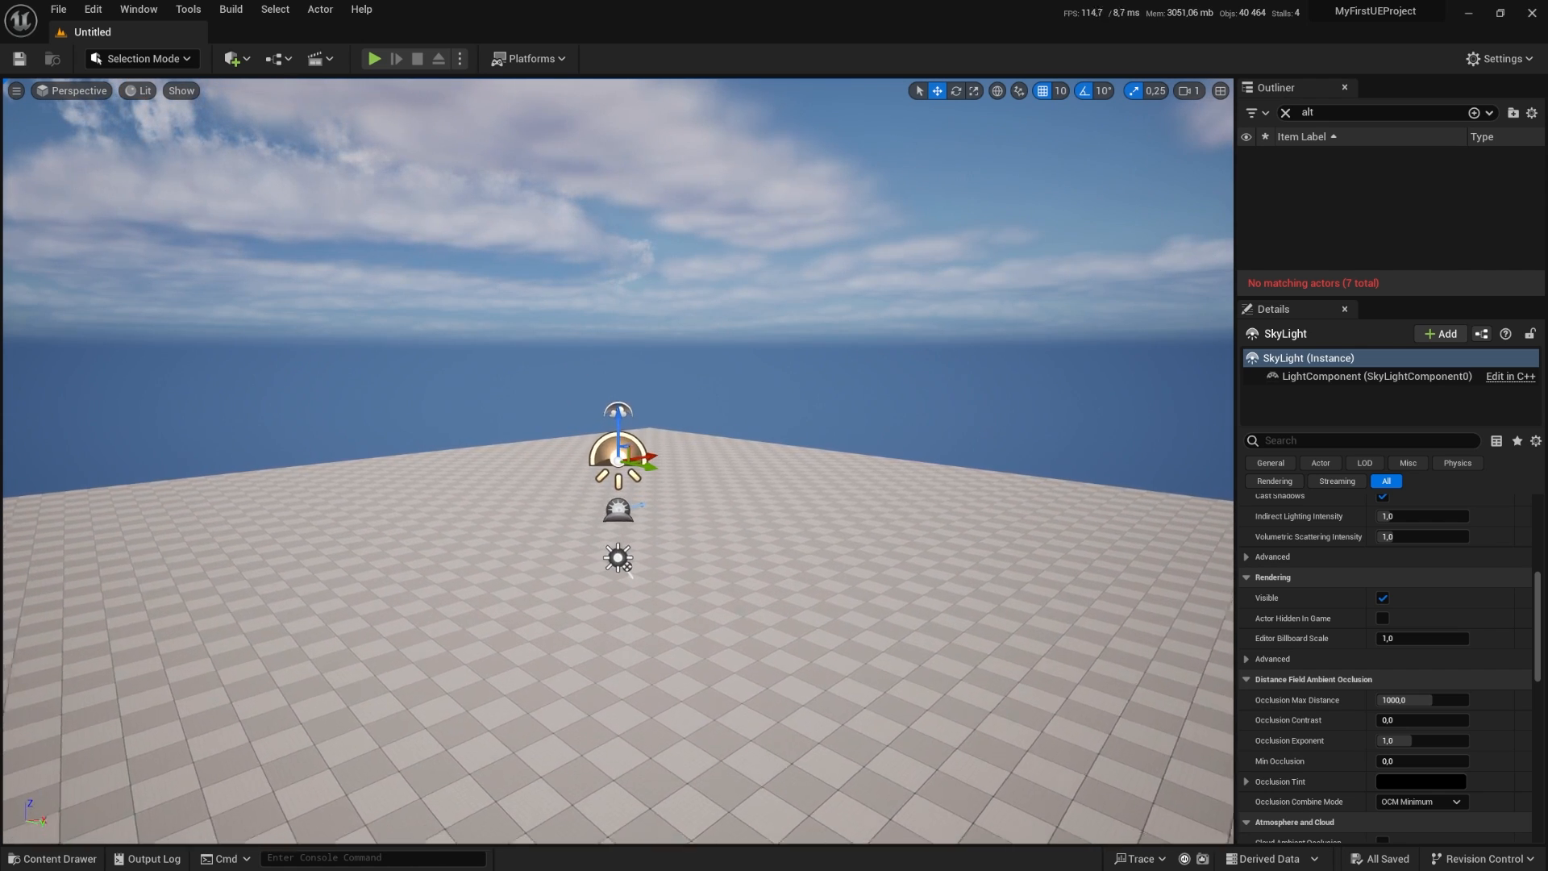
pyautogui.scroll(5, 619, 460)
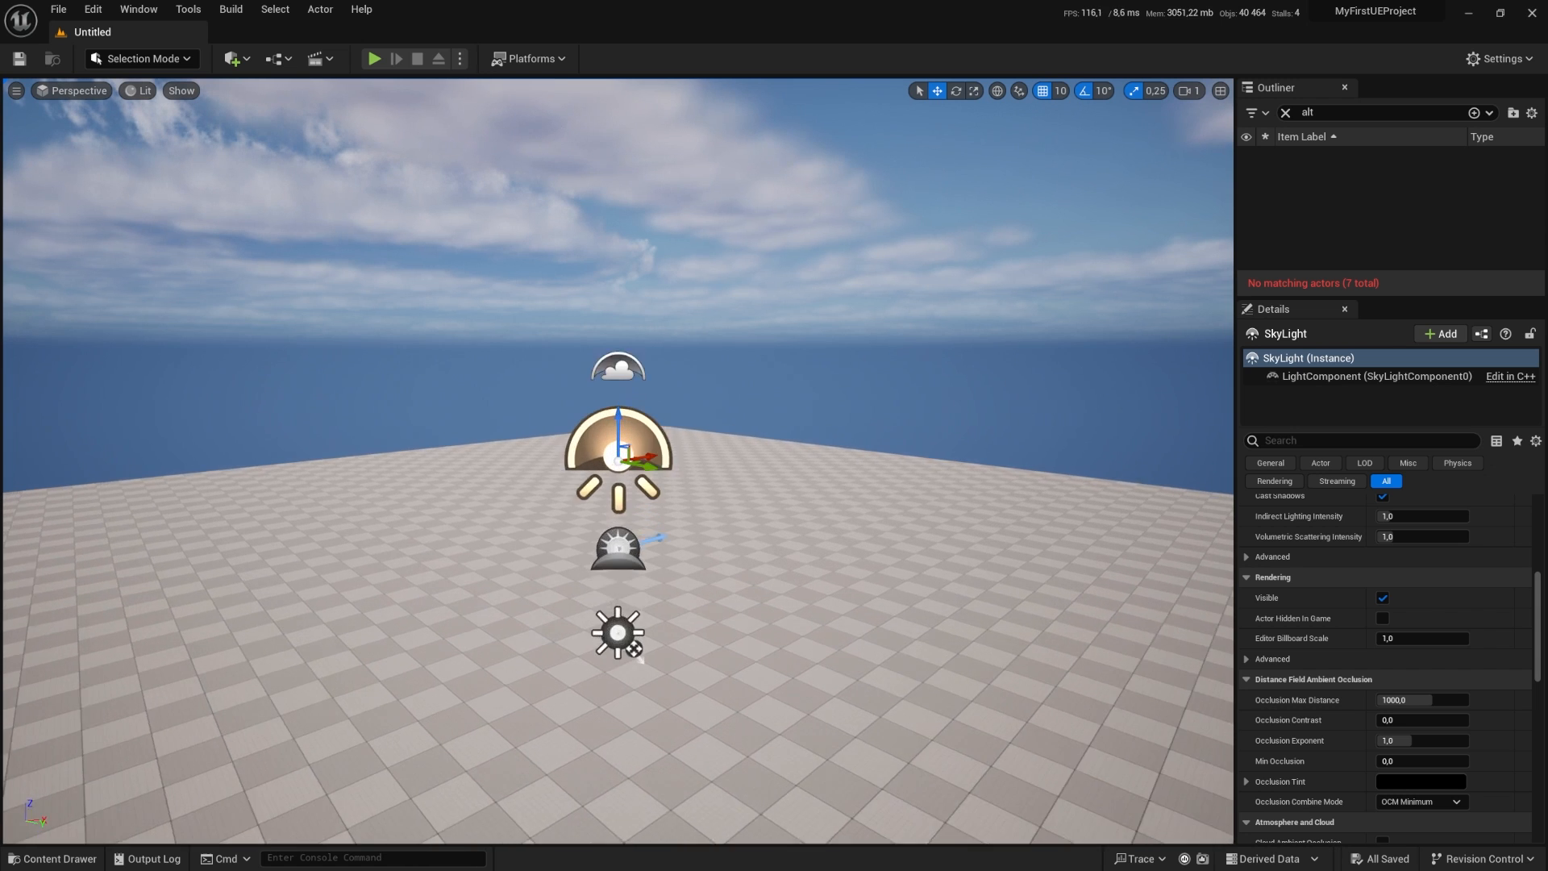
pyautogui.scroll(-4, 634, 637)
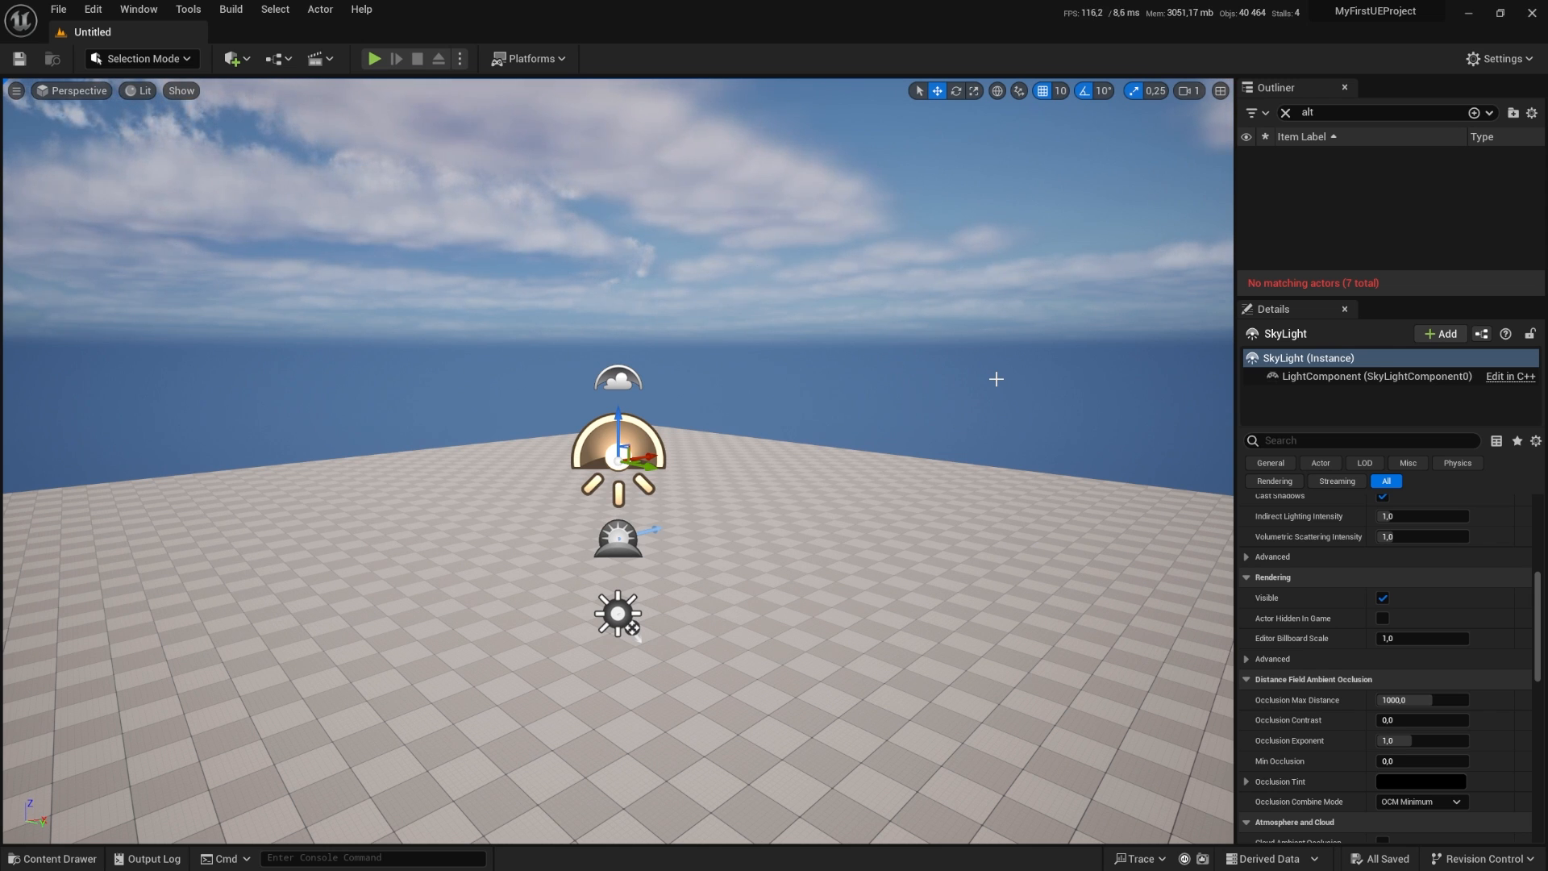
# Step: Open the Place Actors panel to view the Basic actor classes, and close the panel
pyautogui.click(248, 63)
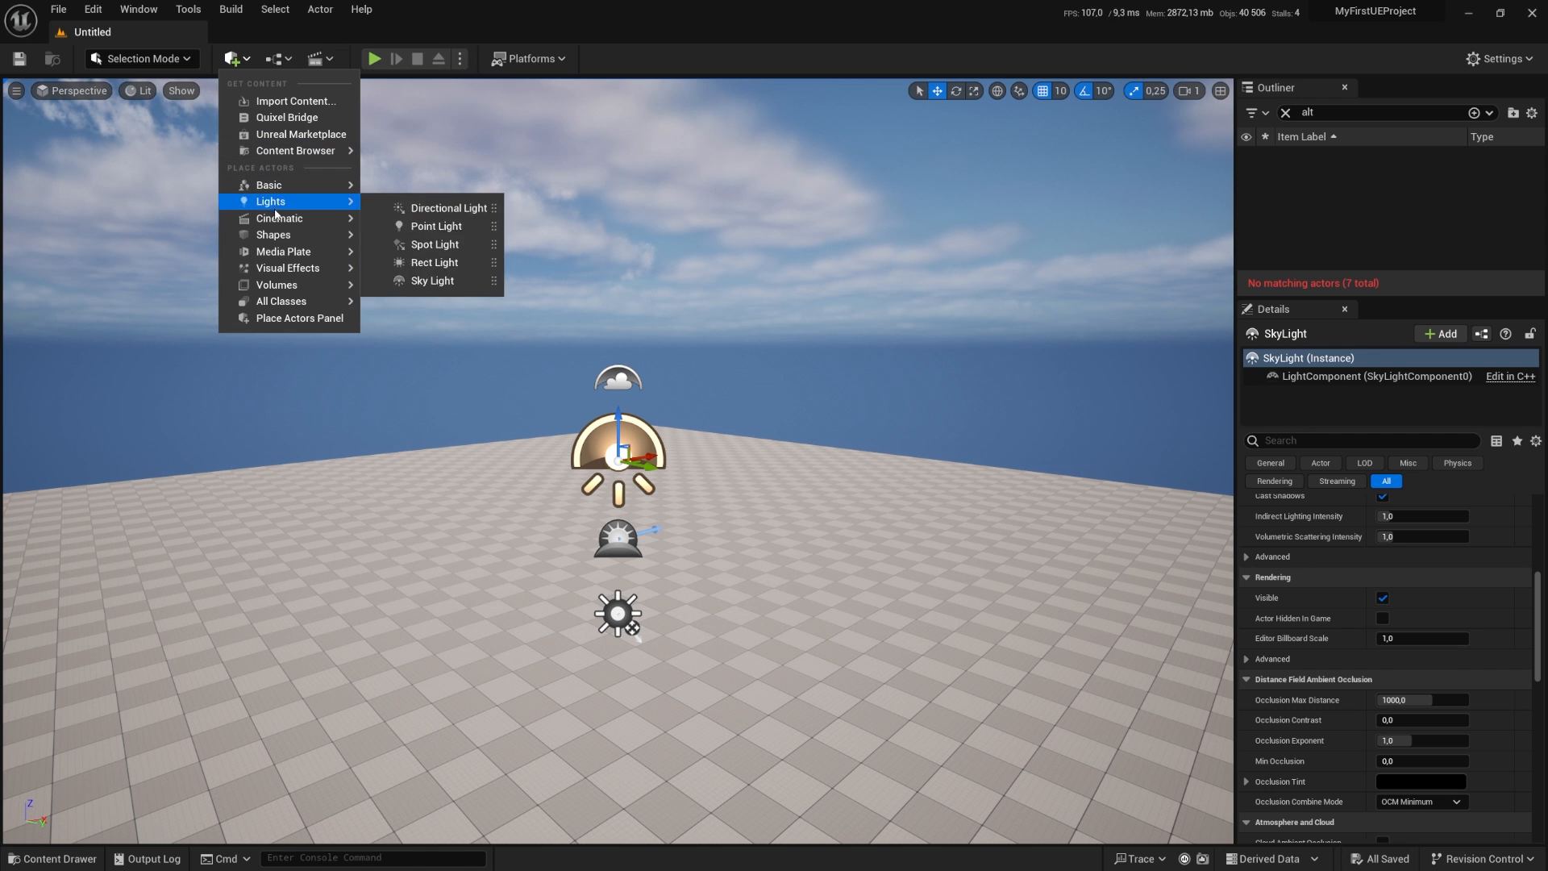
pyautogui.click(288, 320)
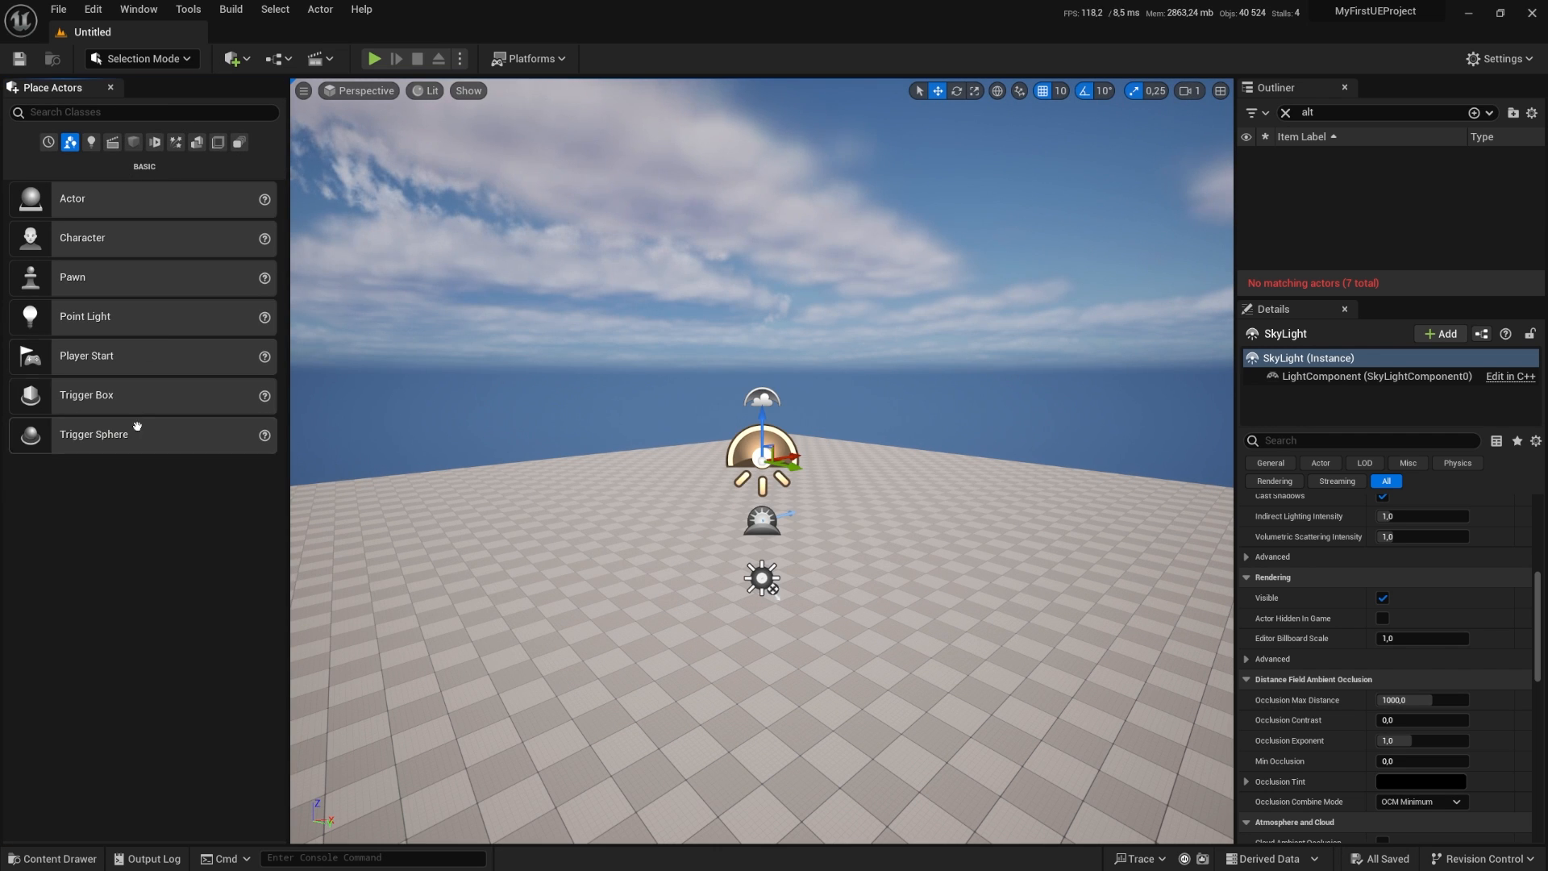
pyautogui.click(111, 88)
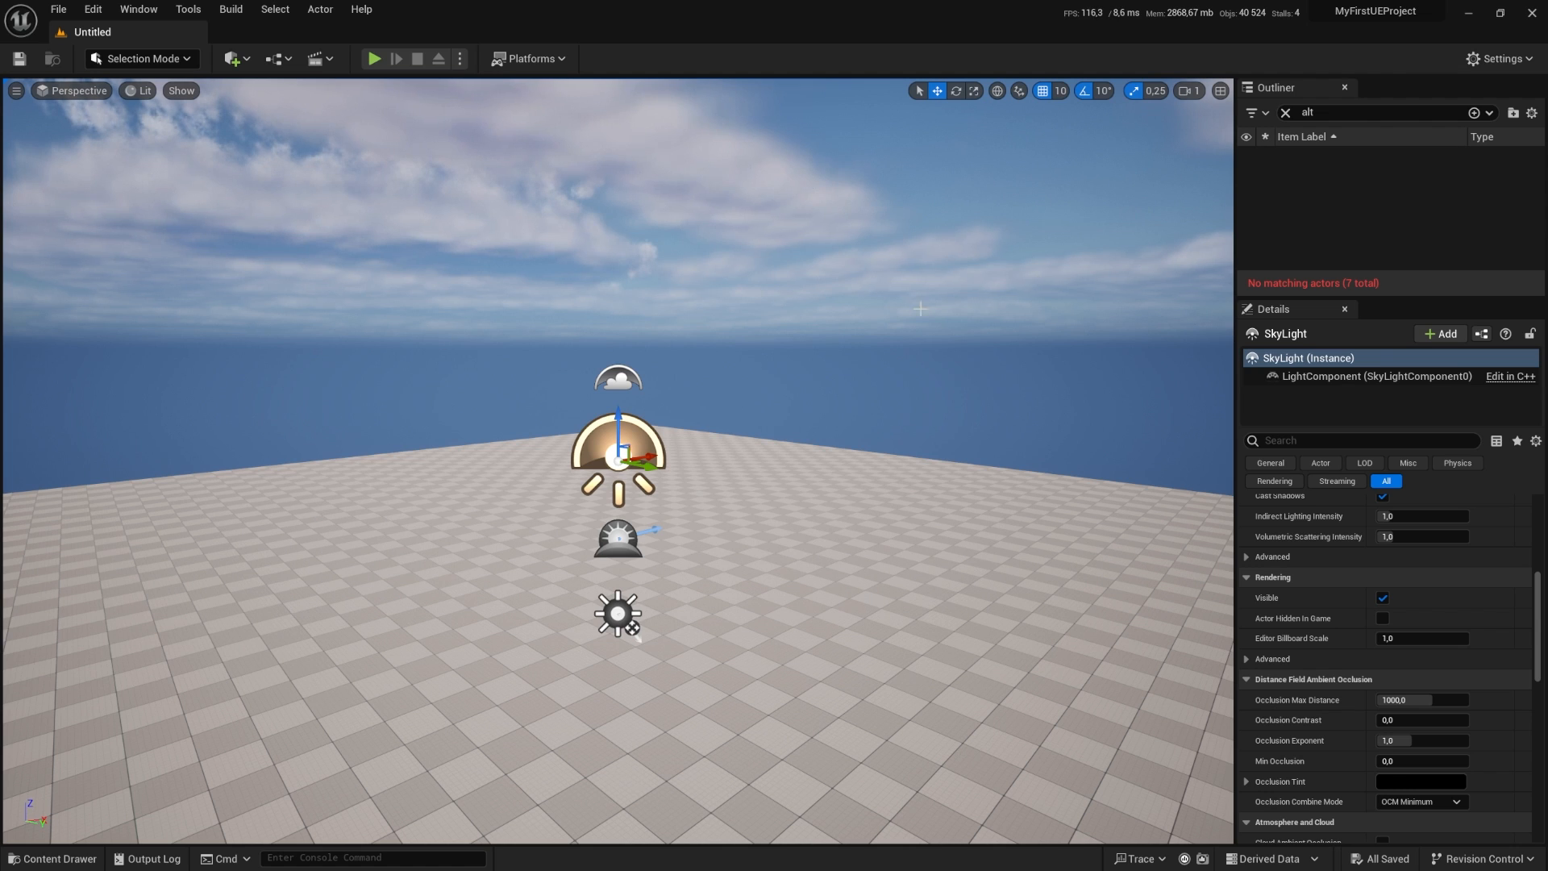
# Step: Place a Cube shape in the level, above the floor and to the left of the light actors
pyautogui.click(237, 59)
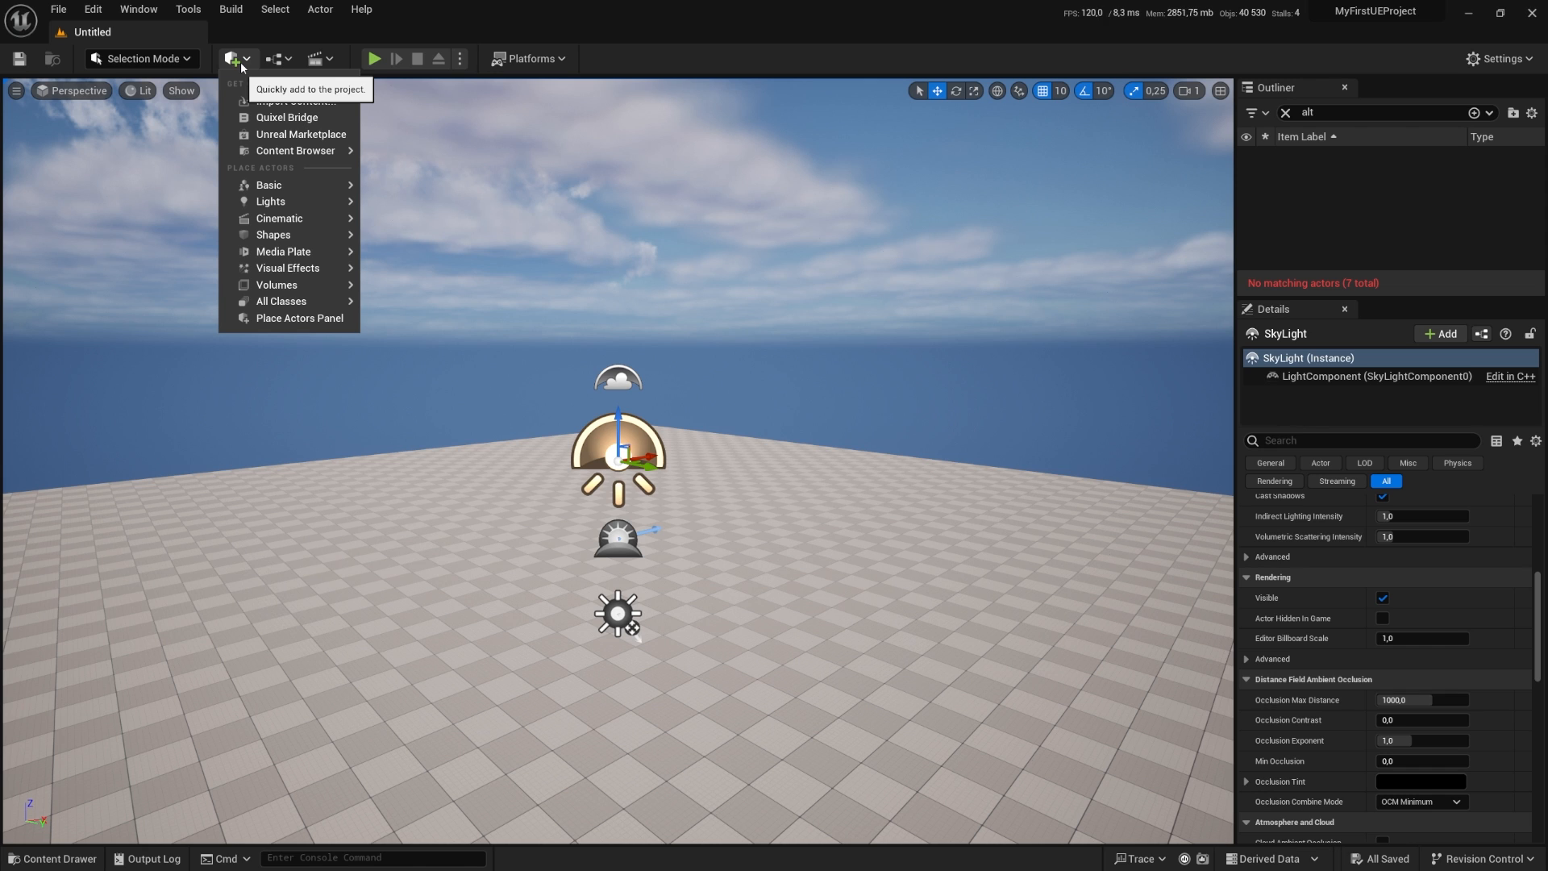
pyautogui.moveTo(284, 187)
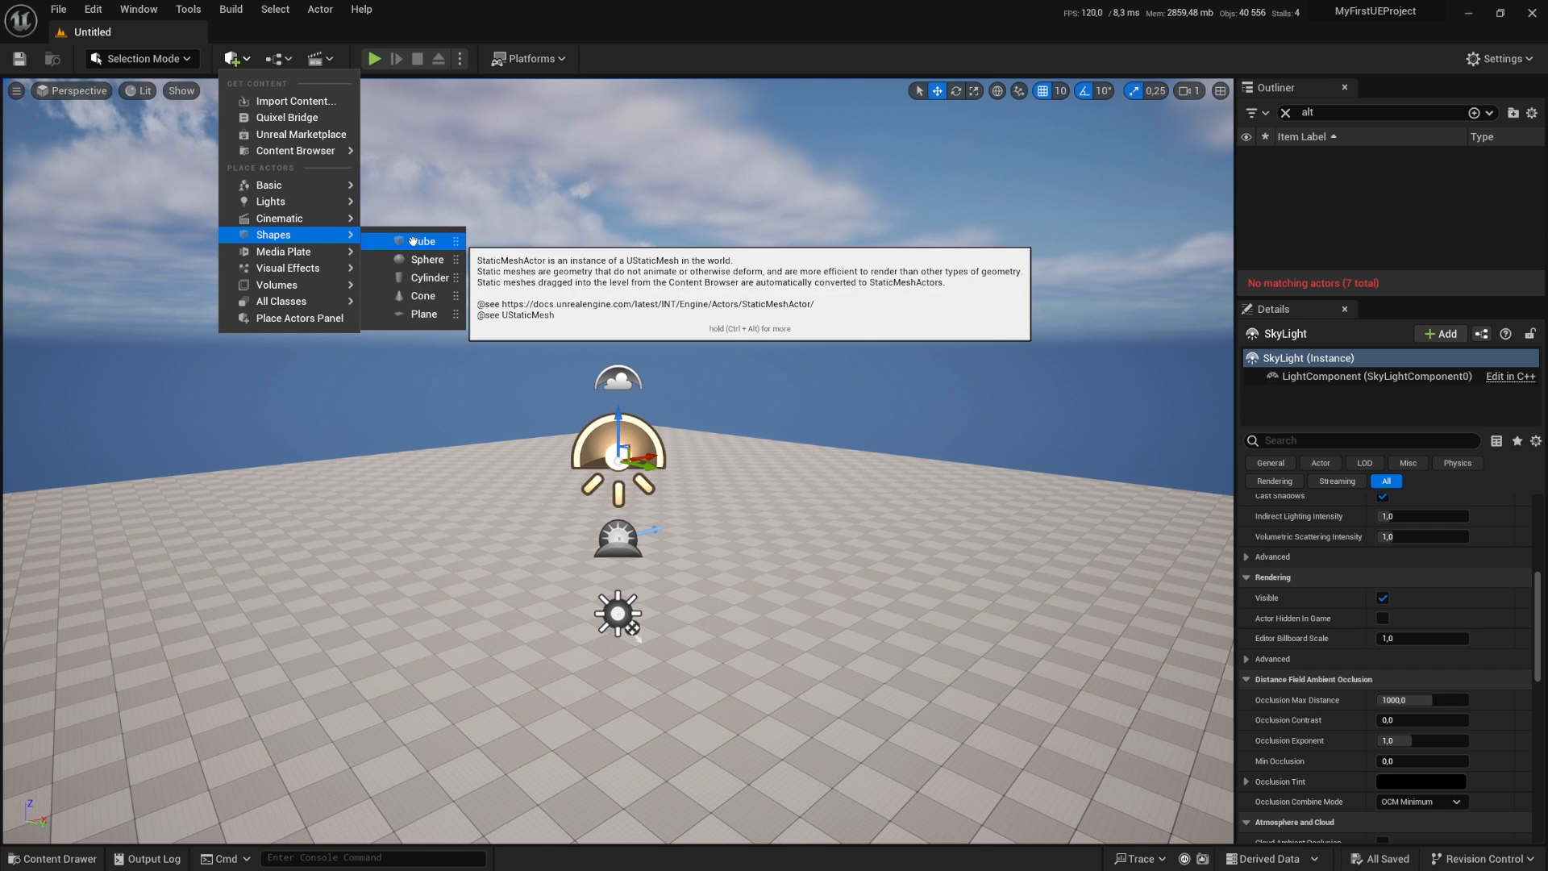
pyautogui.moveTo(405, 238); pyautogui.dragTo(343, 315)
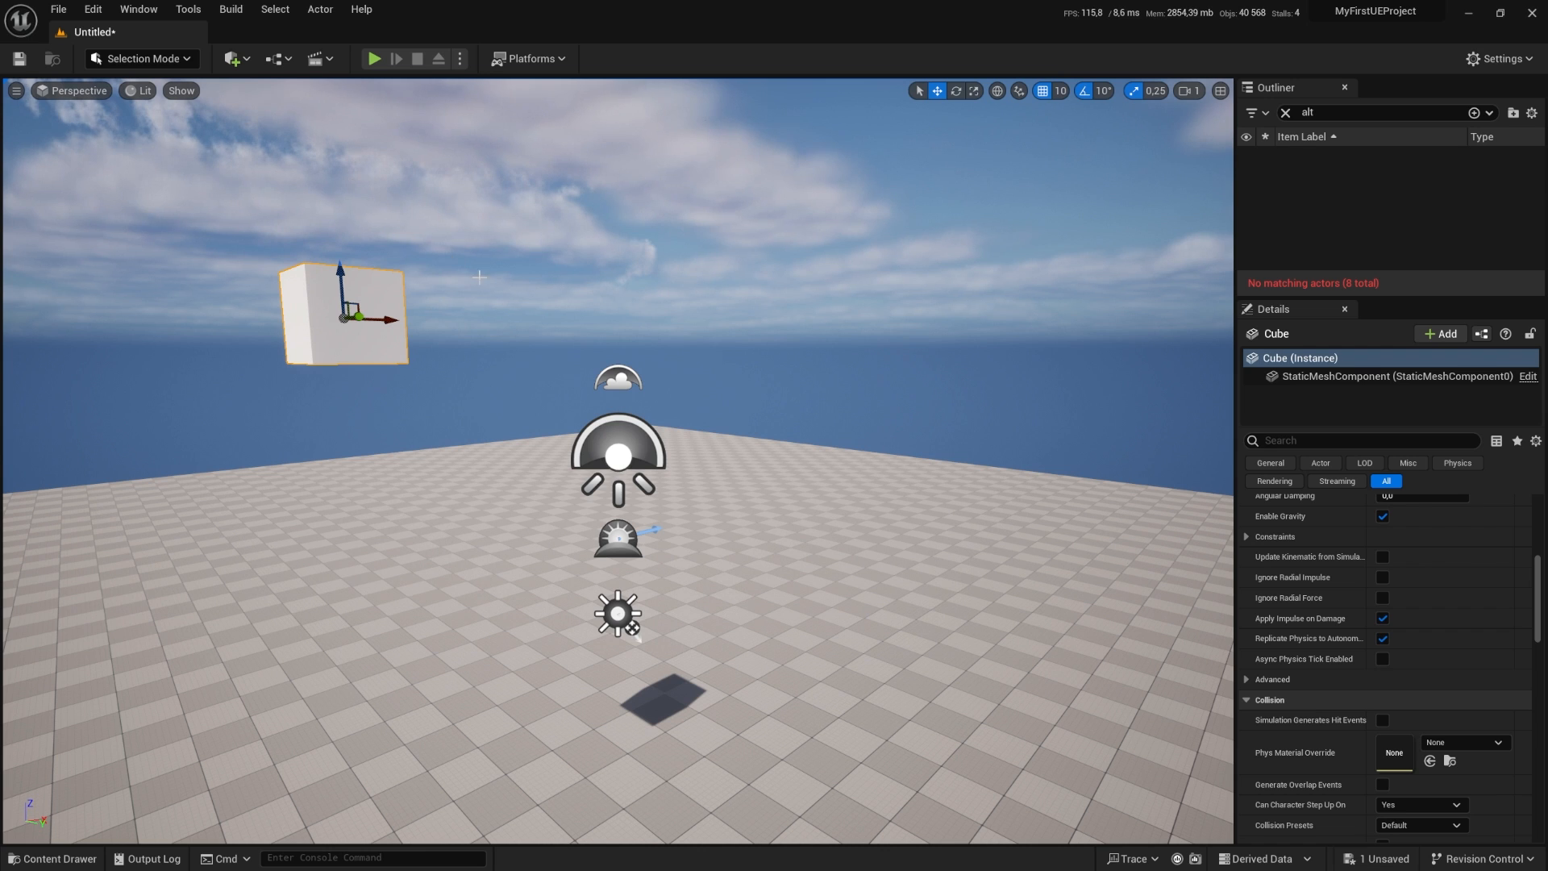
# Step: Replace the Outliner filter with "f" and focus the viewport on the selected cube
pyautogui.click(1322, 112)
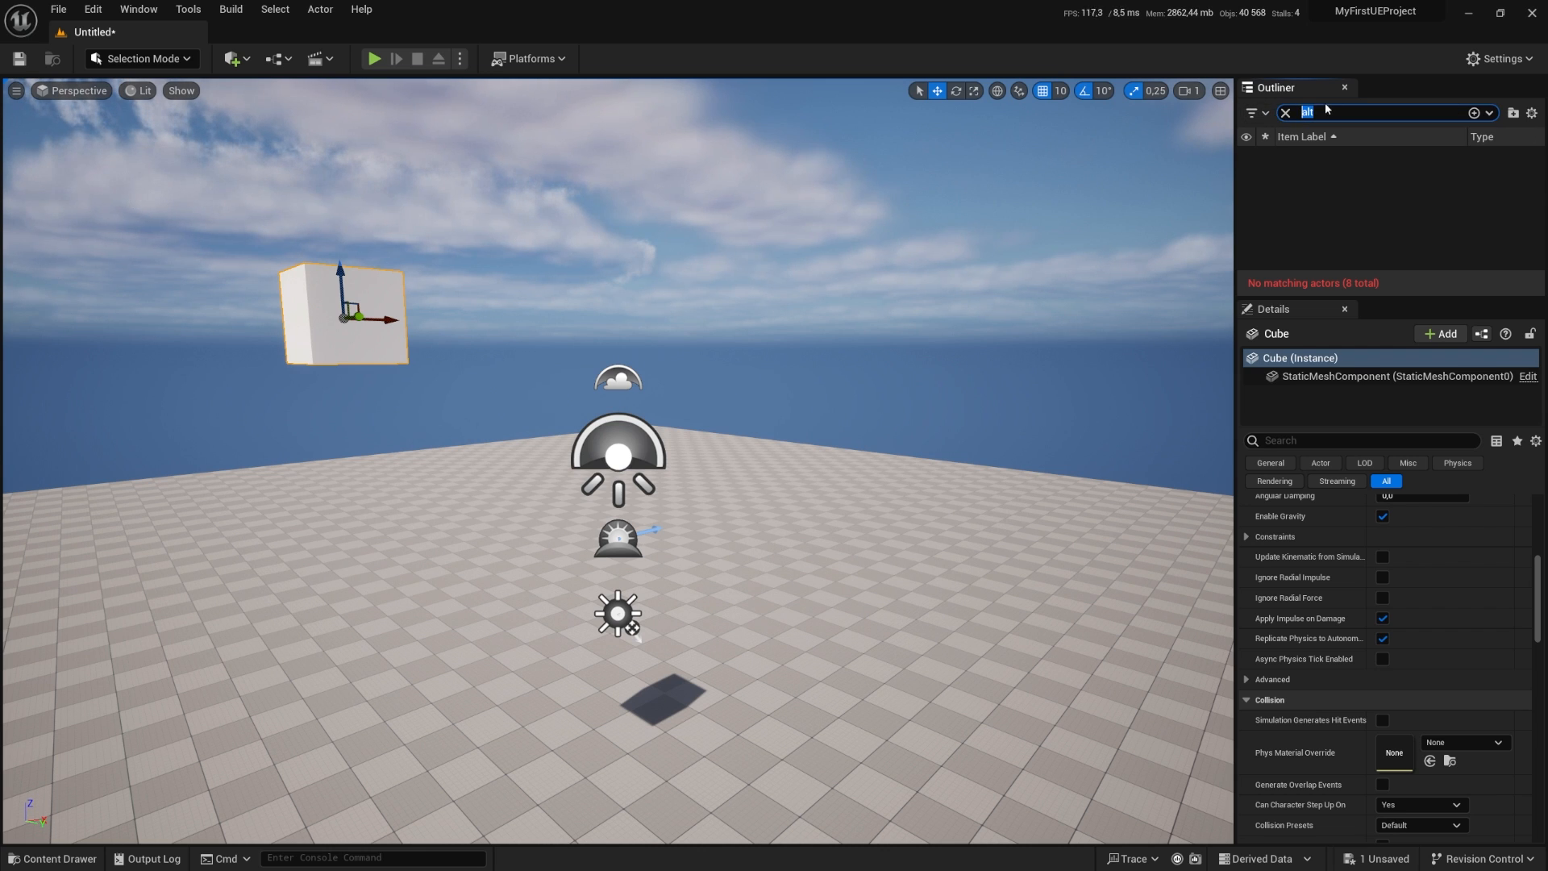
pyautogui.write('f')
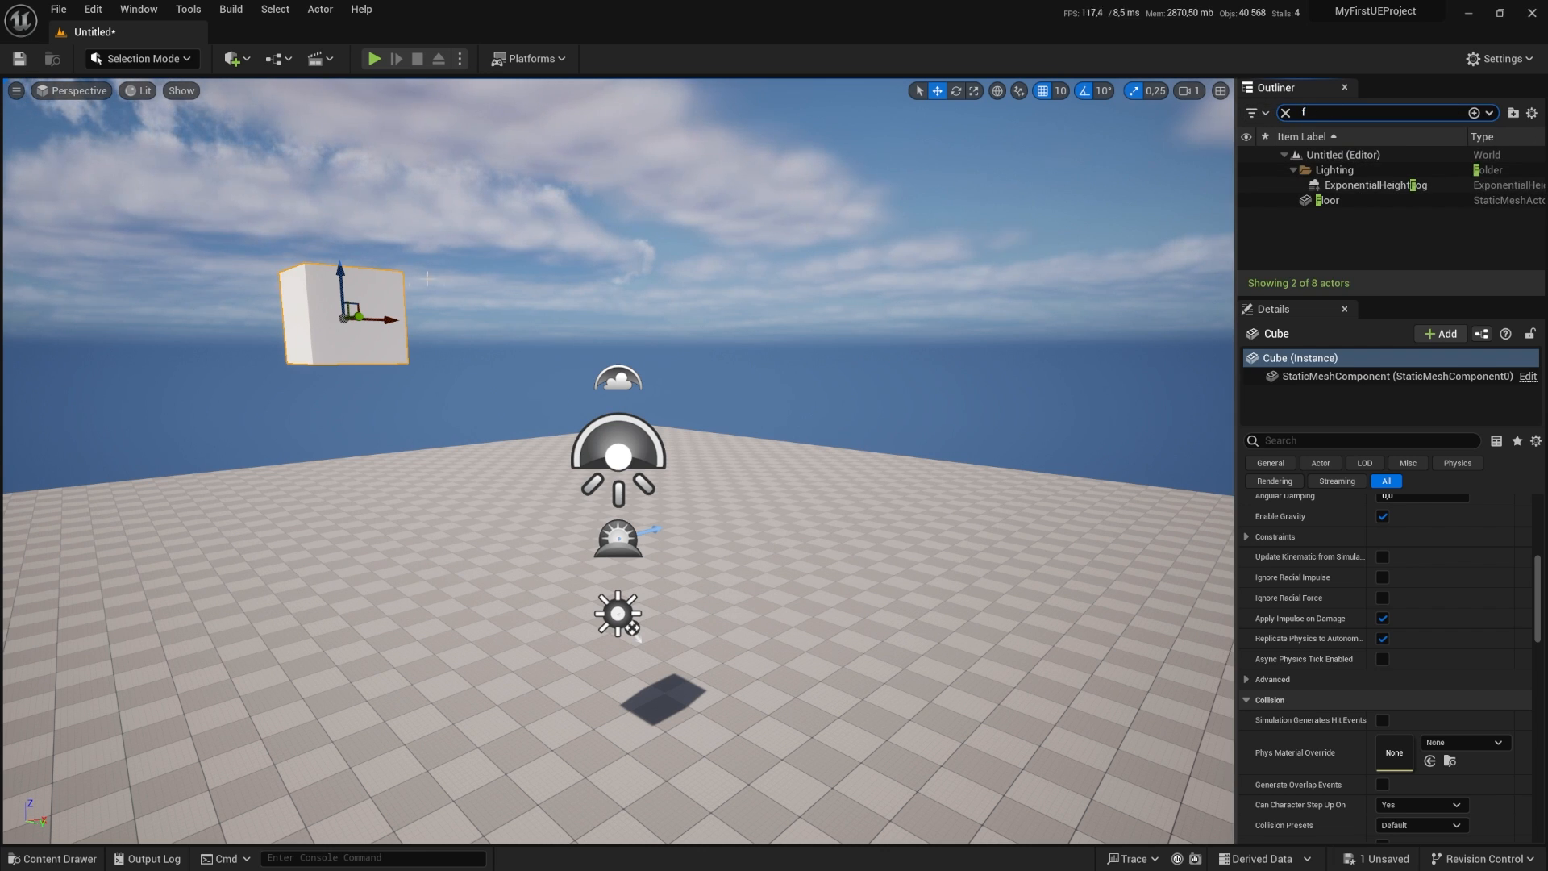
pyautogui.rightClick(1183, 134)
pyautogui.press('f')
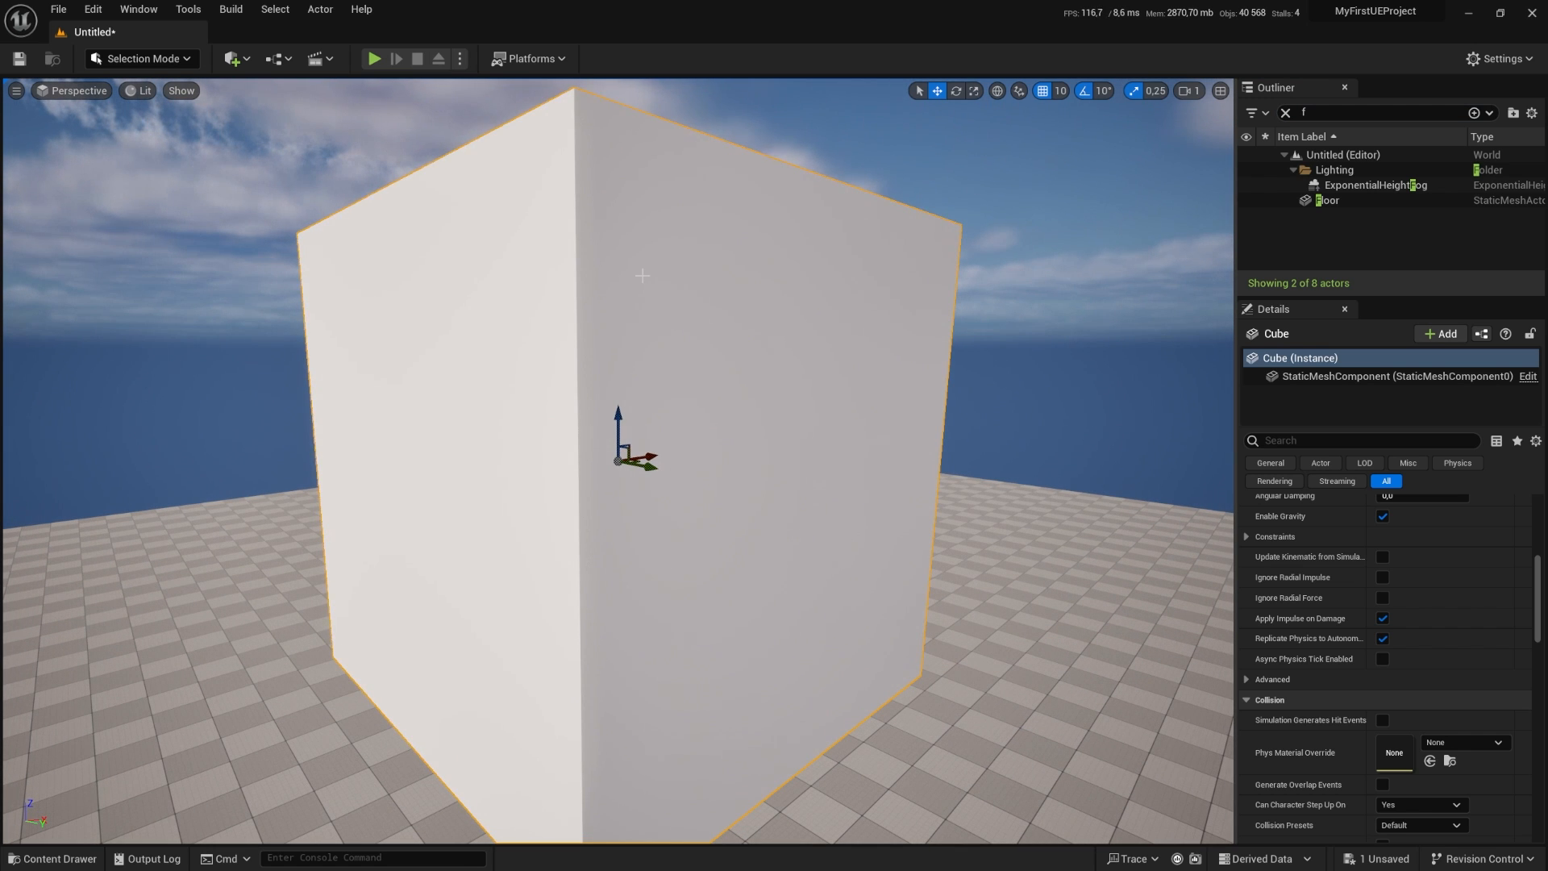
pyautogui.scroll(-5, 631, 297)
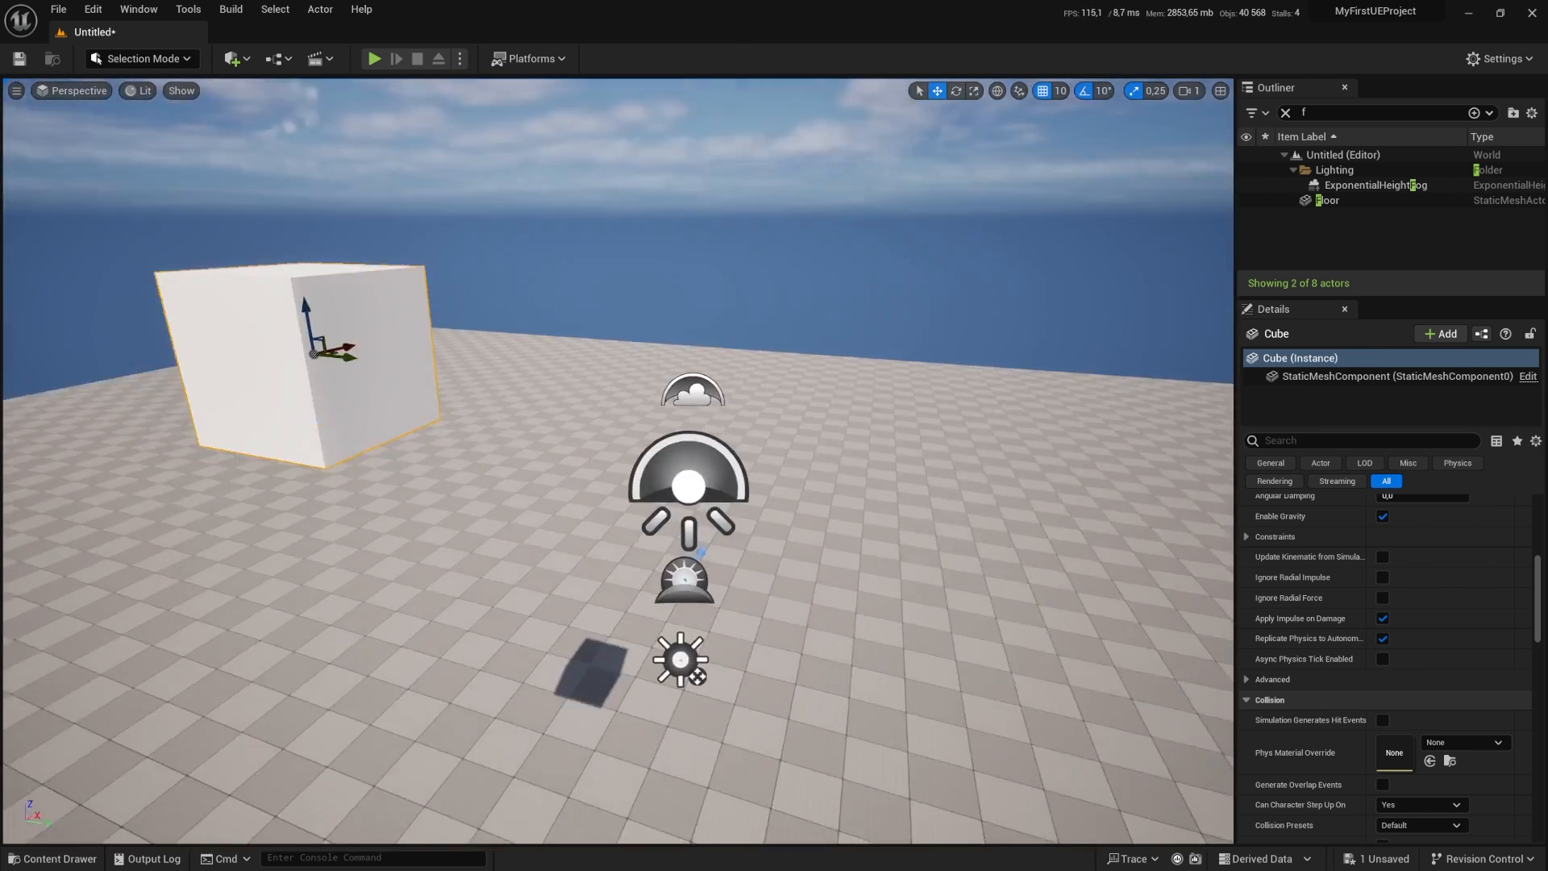
# Step: Refocus the viewport on the cube and orbit around it from a farther distance
pyautogui.moveTo(817, 528); pyautogui.dragTo(697, 503, button='right')
pyautogui.press('f')
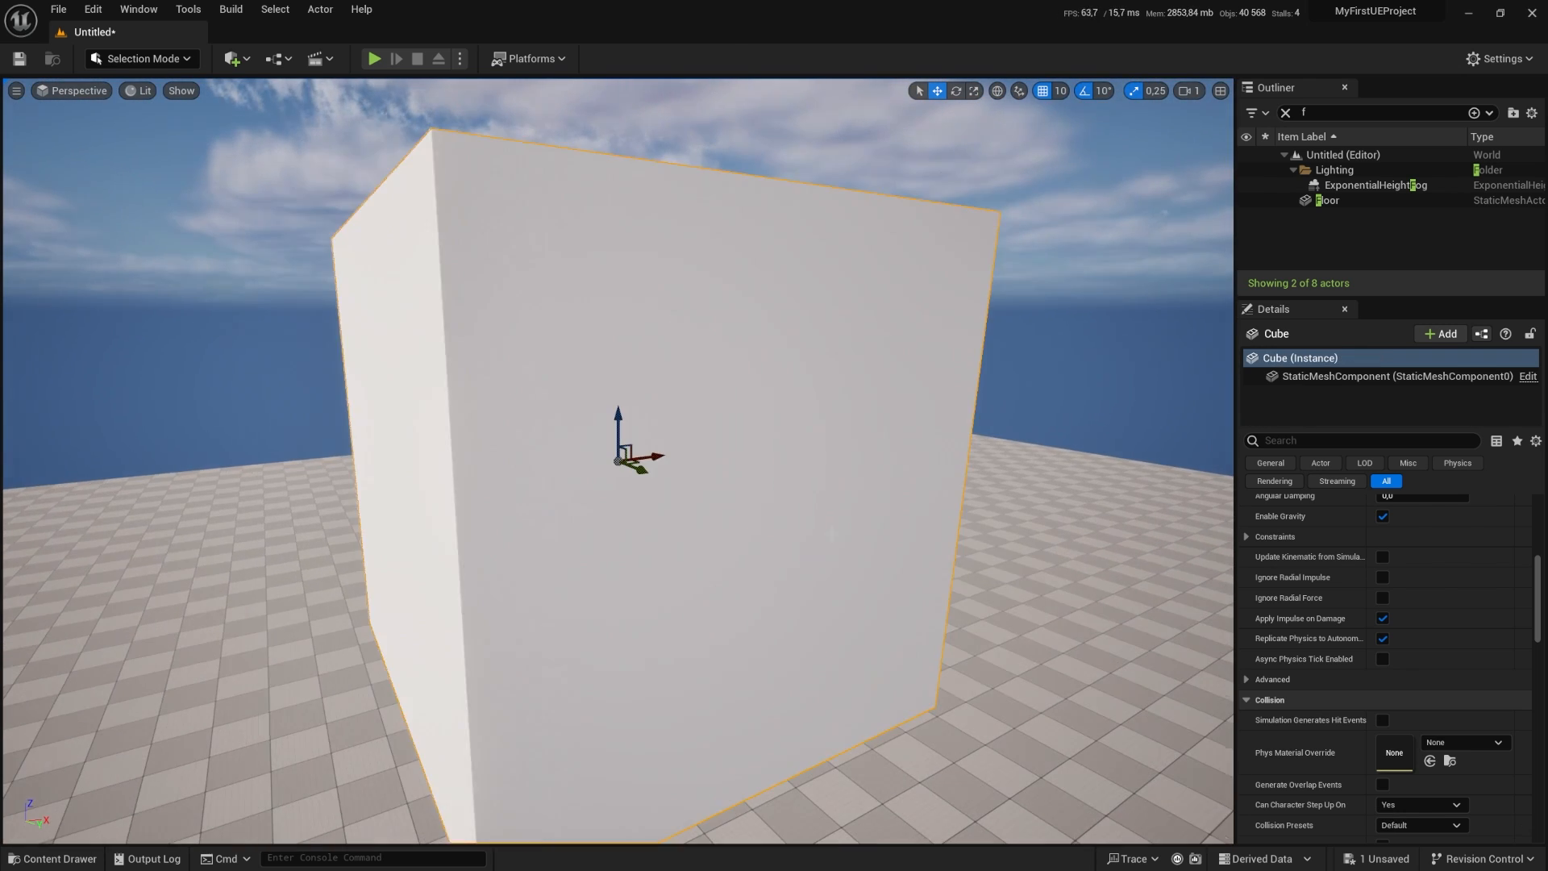
pyautogui.scroll(-5, 728, 486)
pyautogui.keyDown('alt'); pyautogui.moveTo(728, 486); pyautogui.dragTo(890, 486); pyautogui.keyUp('alt')
pyautogui.keyDown('alt'); pyautogui.moveTo(727, 532); pyautogui.dragTo(647, 565); pyautogui.keyUp('alt')
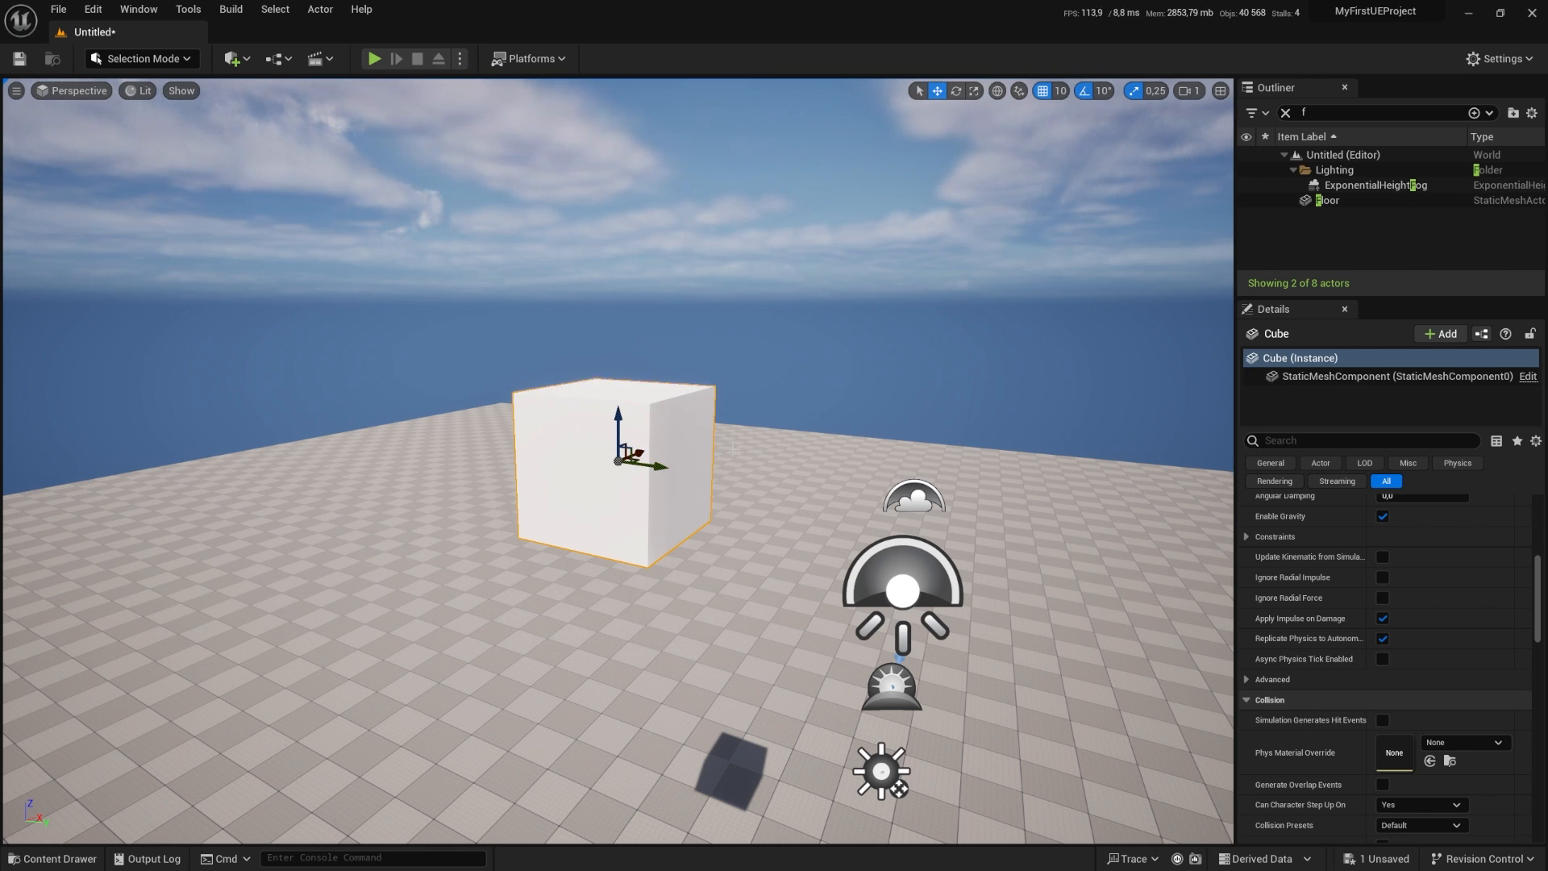
pyautogui.keyDown('alt'); pyautogui.moveTo(755, 421); pyautogui.dragTo(705, 399); pyautogui.keyUp('alt')
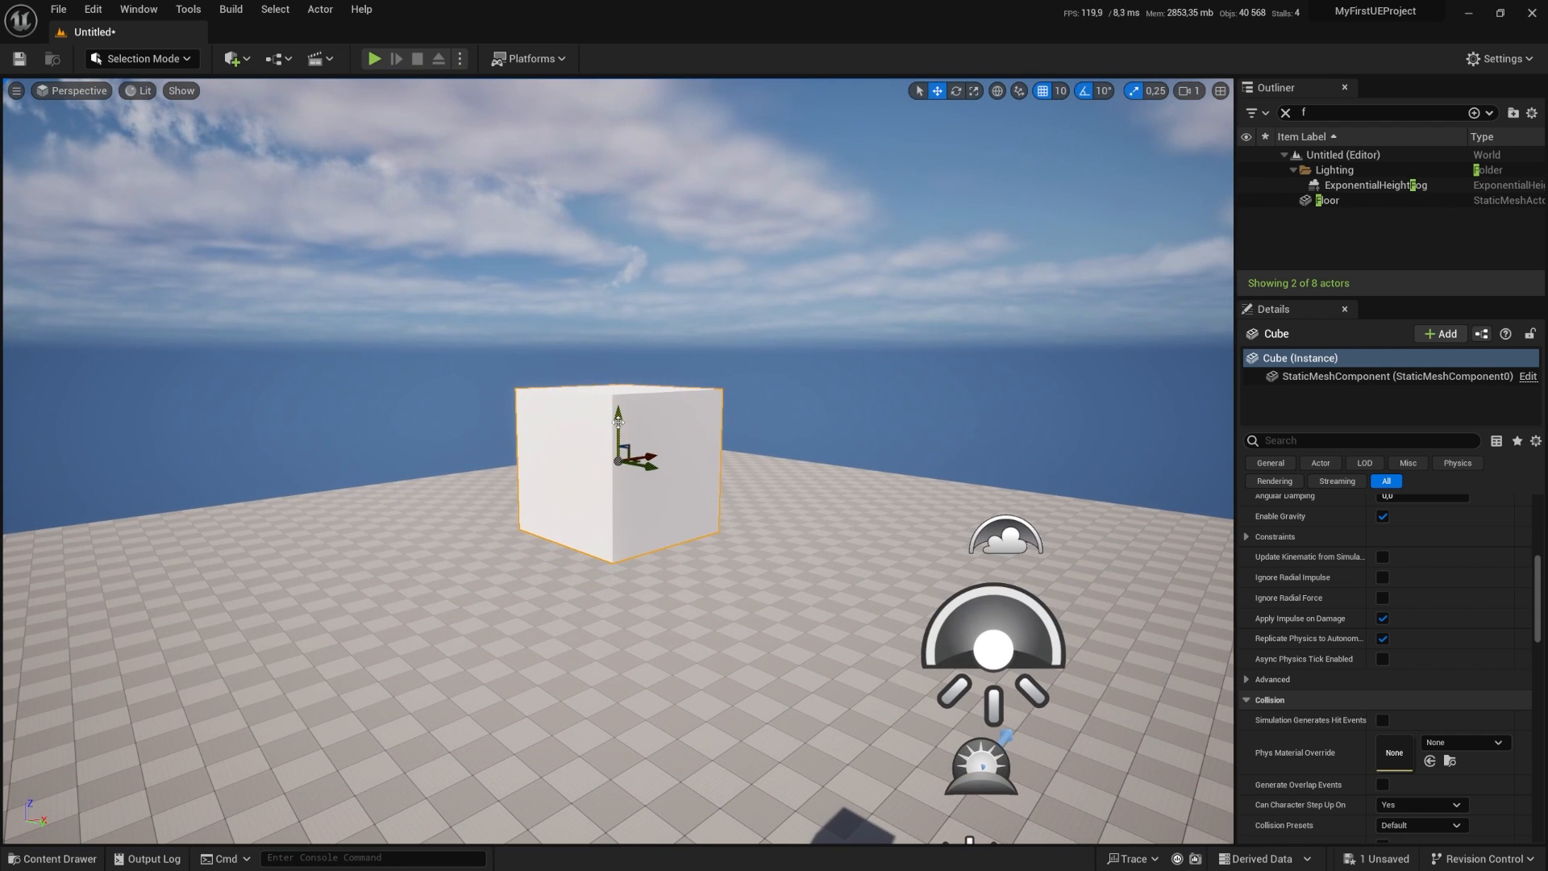
# Step: Move the cube lower over the floor and shift it sideways along its axes
pyautogui.moveTo(617, 420); pyautogui.dragTo(538, 492)
pyautogui.moveTo(645, 509); pyautogui.dragTo(682, 504)
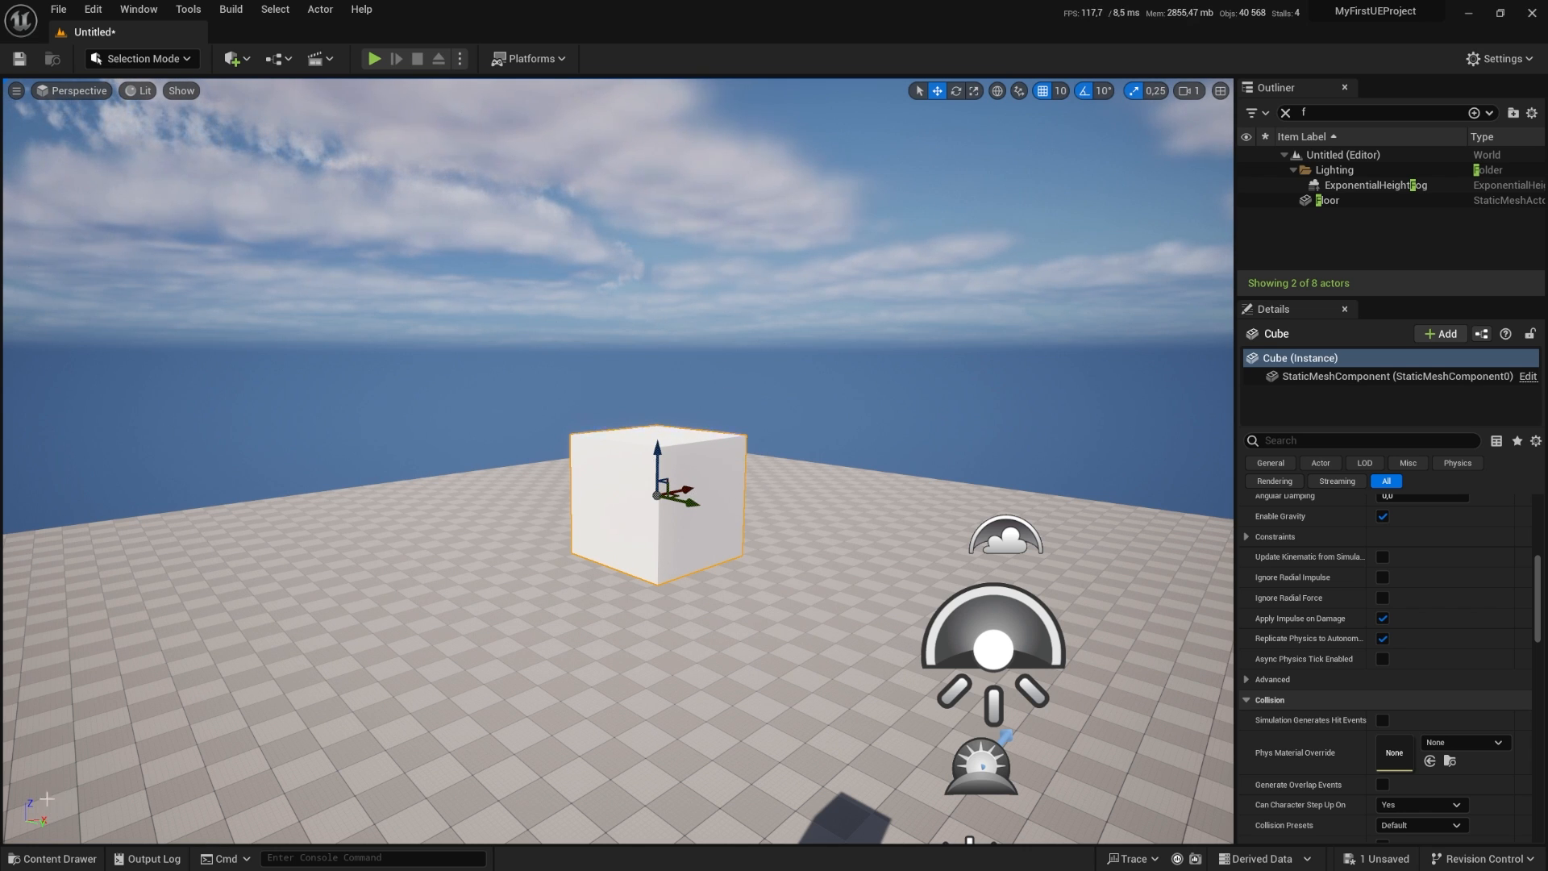
pyautogui.moveTo(349, 633); pyautogui.dragTo(352, 838, button='right')
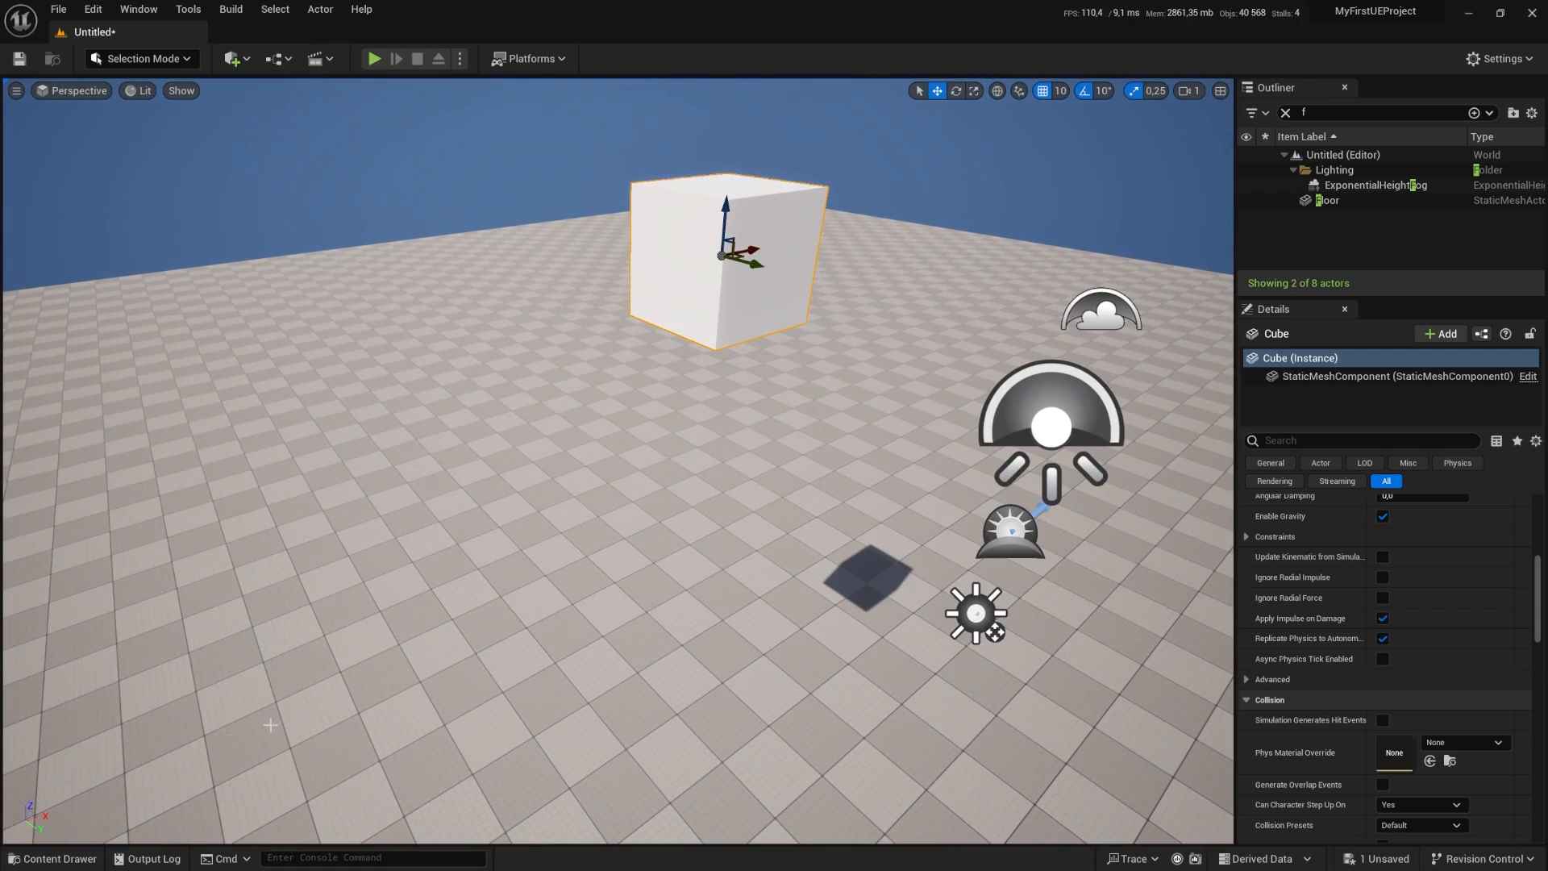
pyautogui.moveTo(270, 725); pyautogui.dragTo(229, 729, button='right')
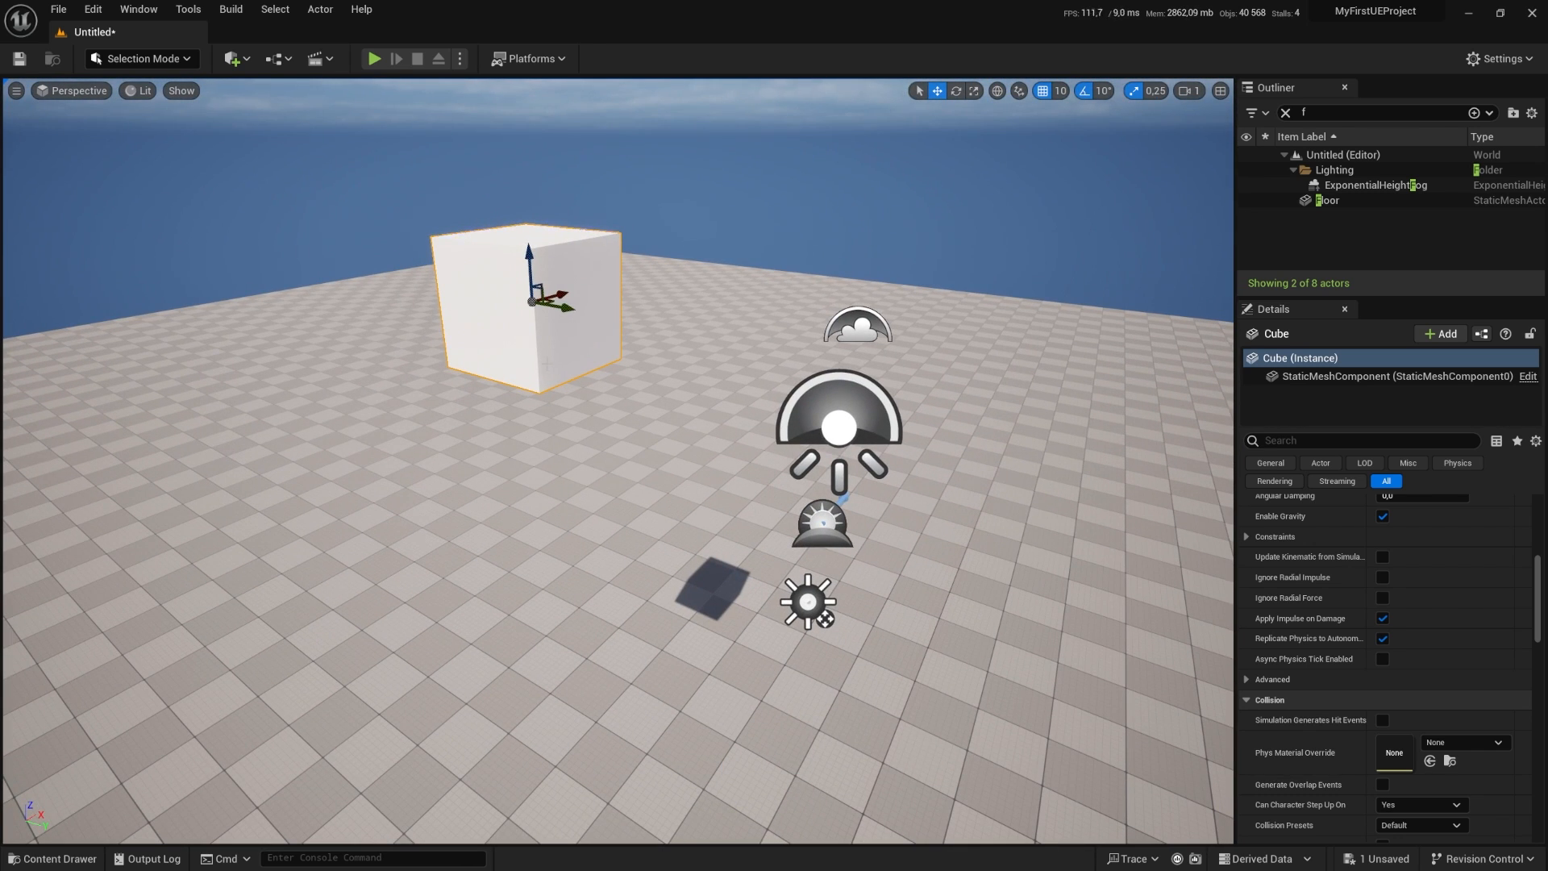
pyautogui.moveTo(640, 459); pyautogui.dragTo(611, 412, button='right')
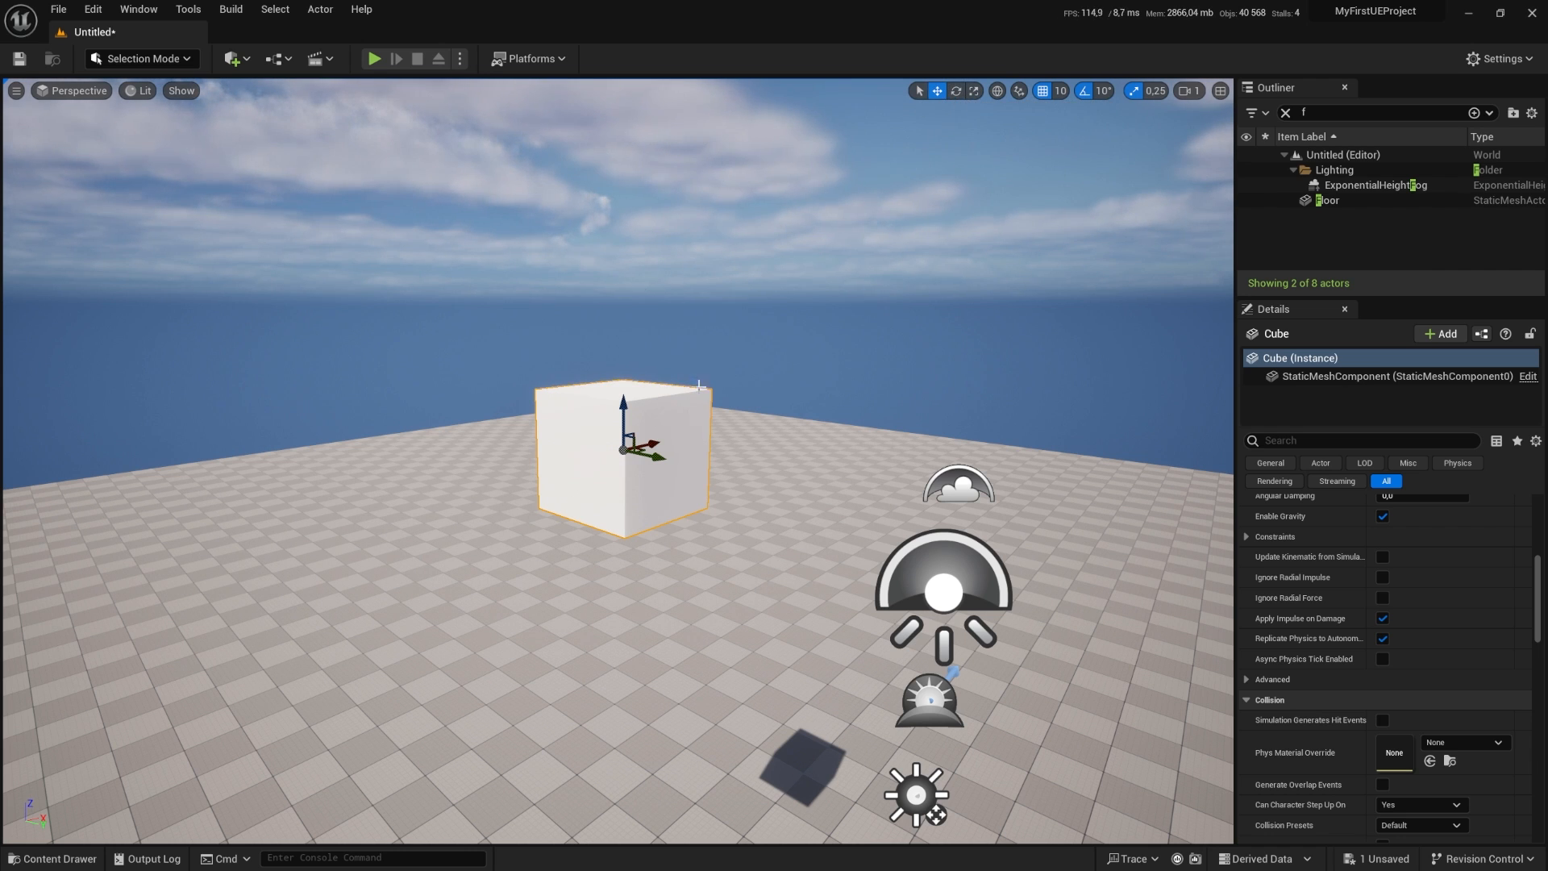
# Step: Switch to the Select tool, select the floor, and reselect the cube
pyautogui.click(919, 90)
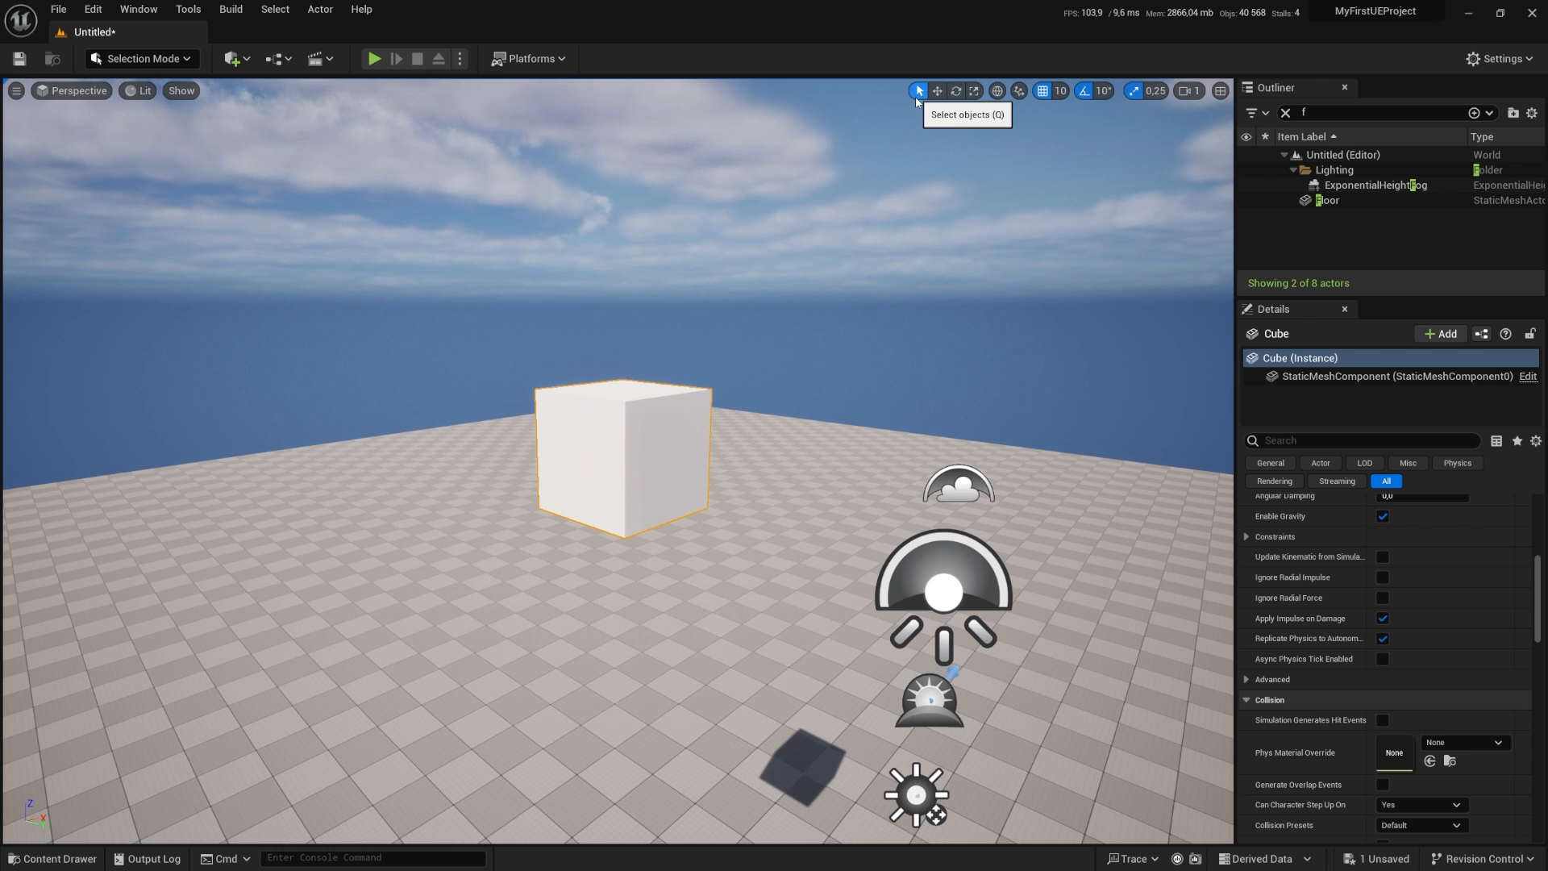
pyautogui.click(713, 509)
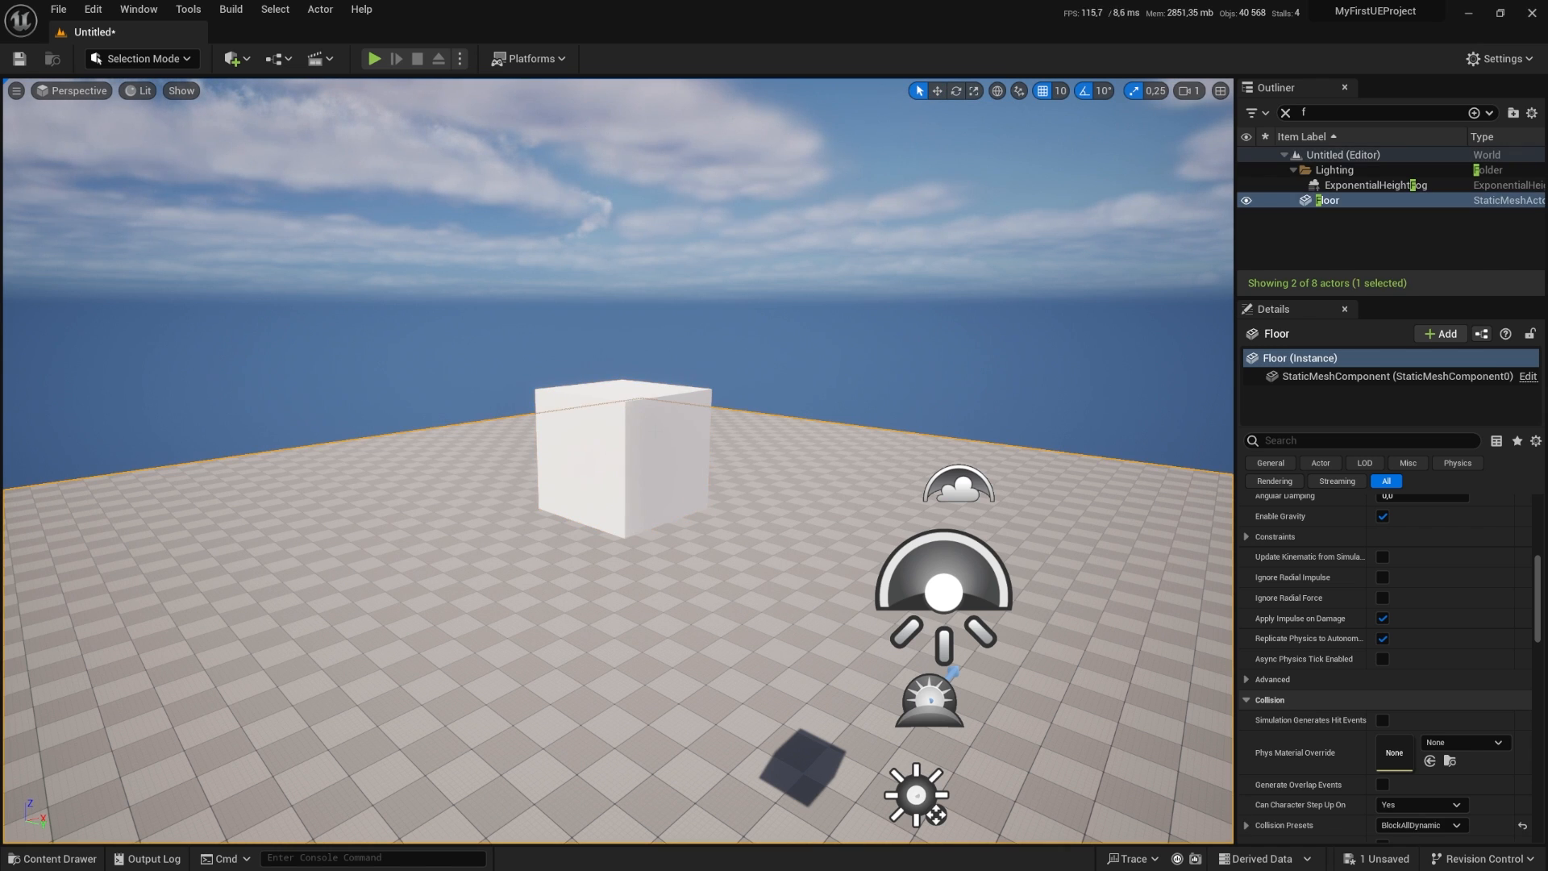
pyautogui.click(621, 459)
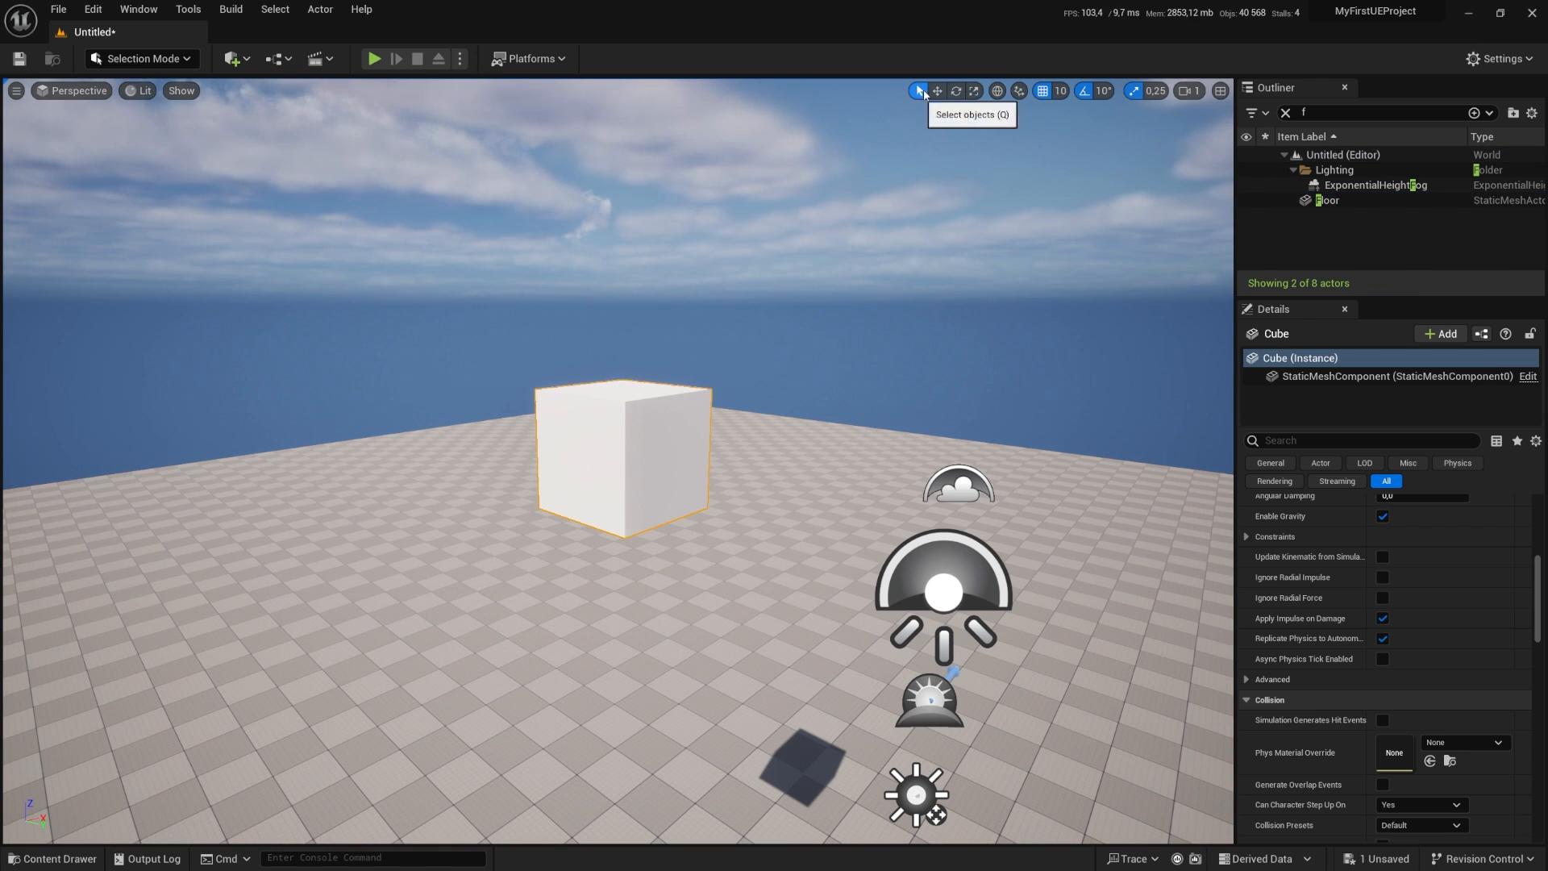
# Step: Activate the Translate tool briefly, and tilt the cube using the Rotate tool
pyautogui.click(936, 91)
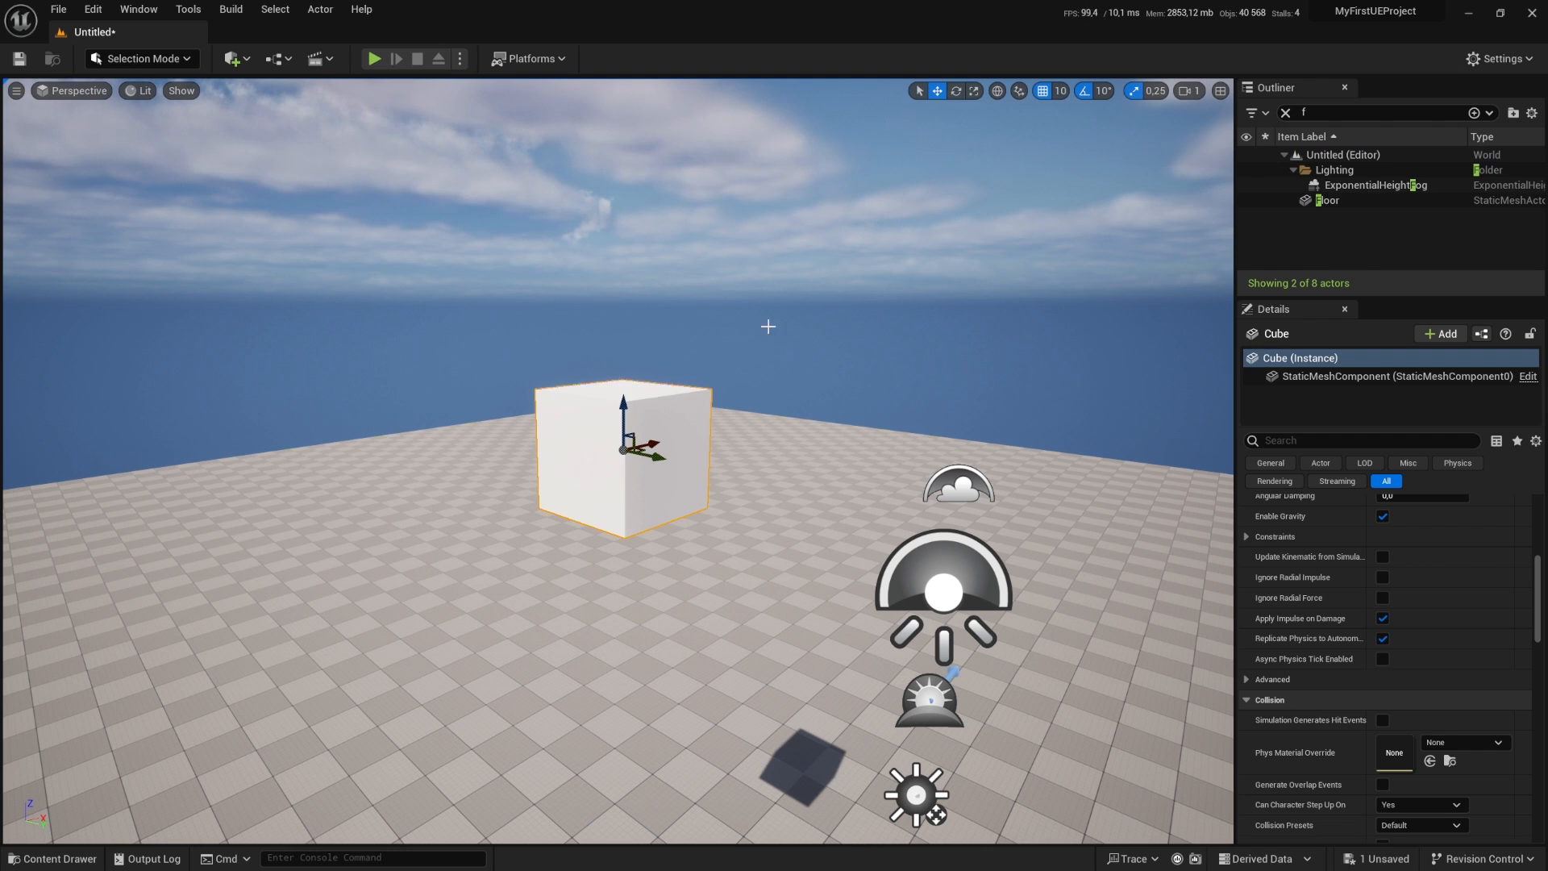
pyautogui.click(955, 92)
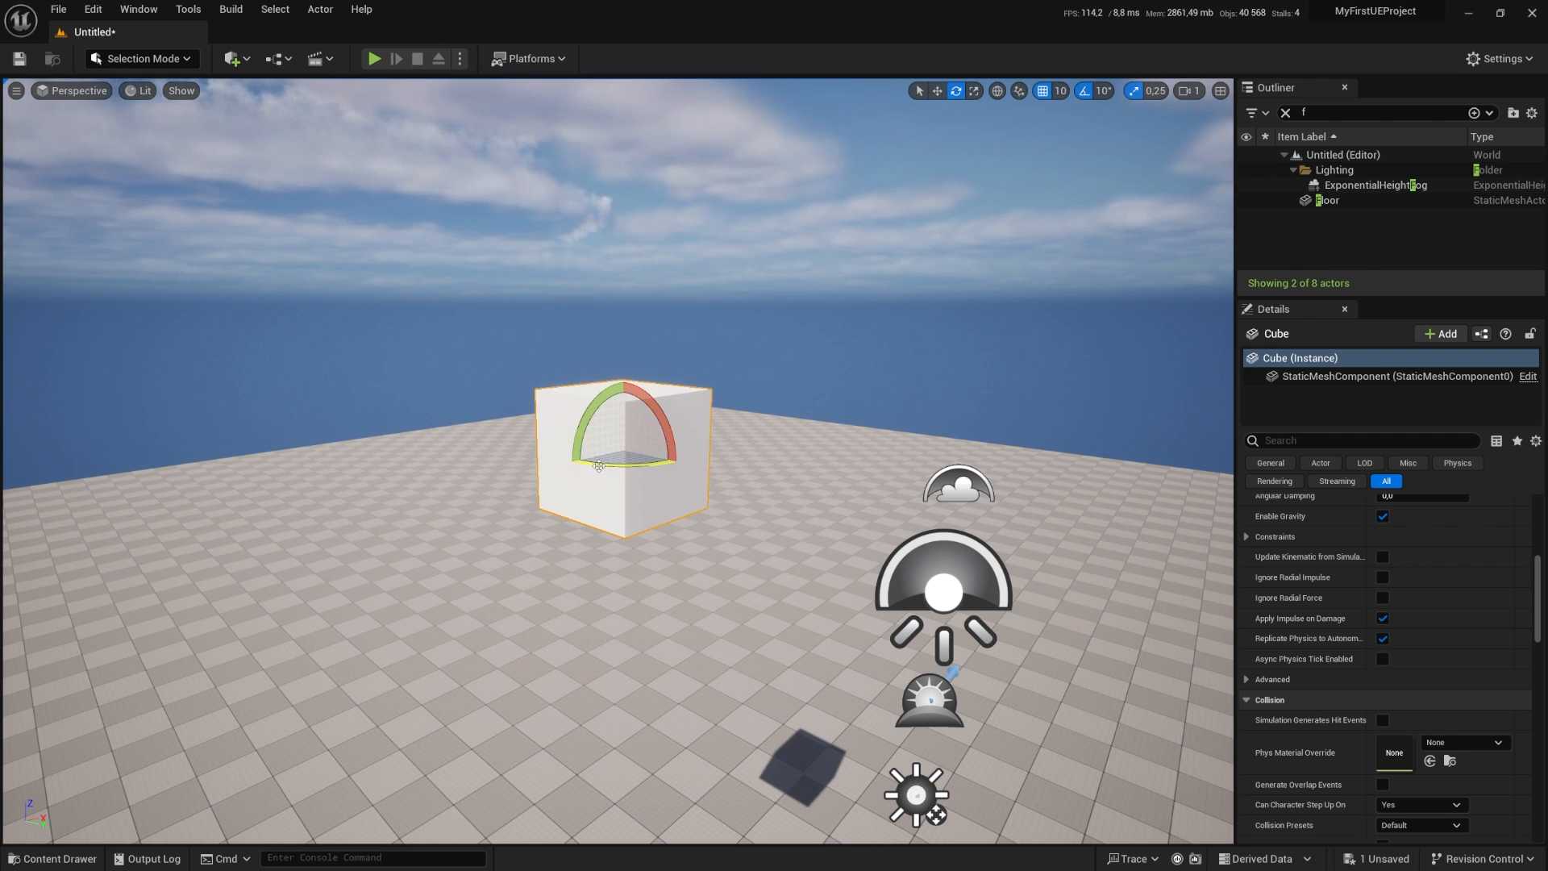
pyautogui.moveTo(659, 406); pyautogui.dragTo(693, 452)
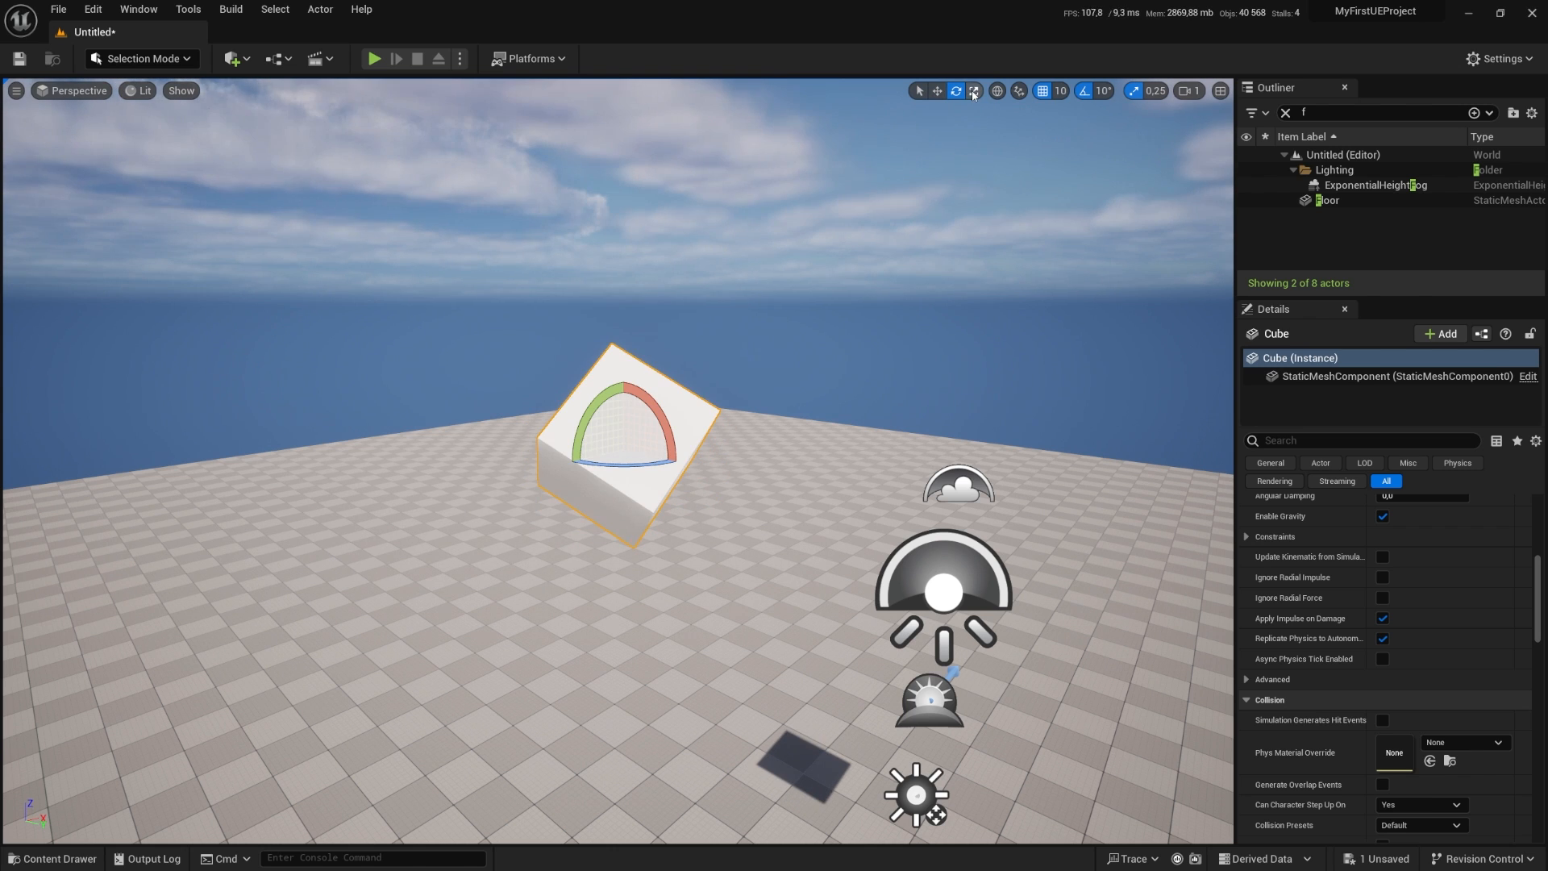
# Step: Scale the cube larger along its green, red and blue axes, checking its shape from several sides
pyautogui.click(974, 91)
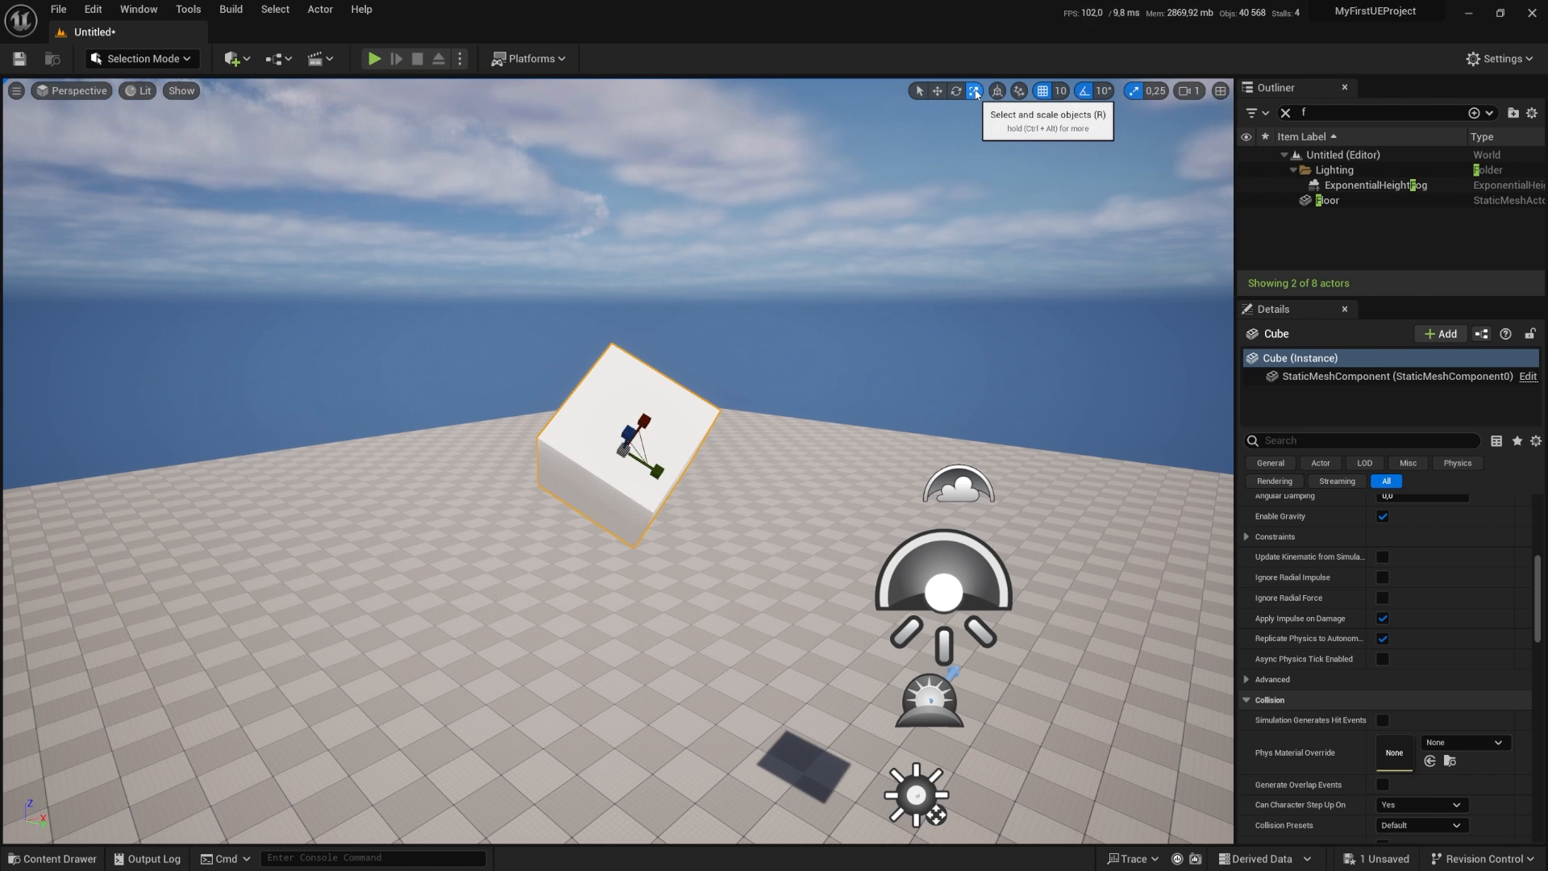
pyautogui.moveTo(661, 473)
pyautogui.mouseDown()
pyautogui.moveTo(729, 512)
pyautogui.moveTo(686, 487)
pyautogui.mouseUp()
pyautogui.moveTo(644, 420); pyautogui.dragTo(675, 377)
pyautogui.moveTo(626, 432)
pyautogui.mouseDown()
pyautogui.moveTo(636, 373)
pyautogui.moveTo(628, 424)
pyautogui.moveTo(631, 407)
pyautogui.mouseUp()
pyautogui.keyDown('alt'); pyautogui.moveTo(838, 522); pyautogui.dragTo(662, 426); pyautogui.keyUp('alt')
pyautogui.moveTo(751, 452); pyautogui.dragTo(798, 409)
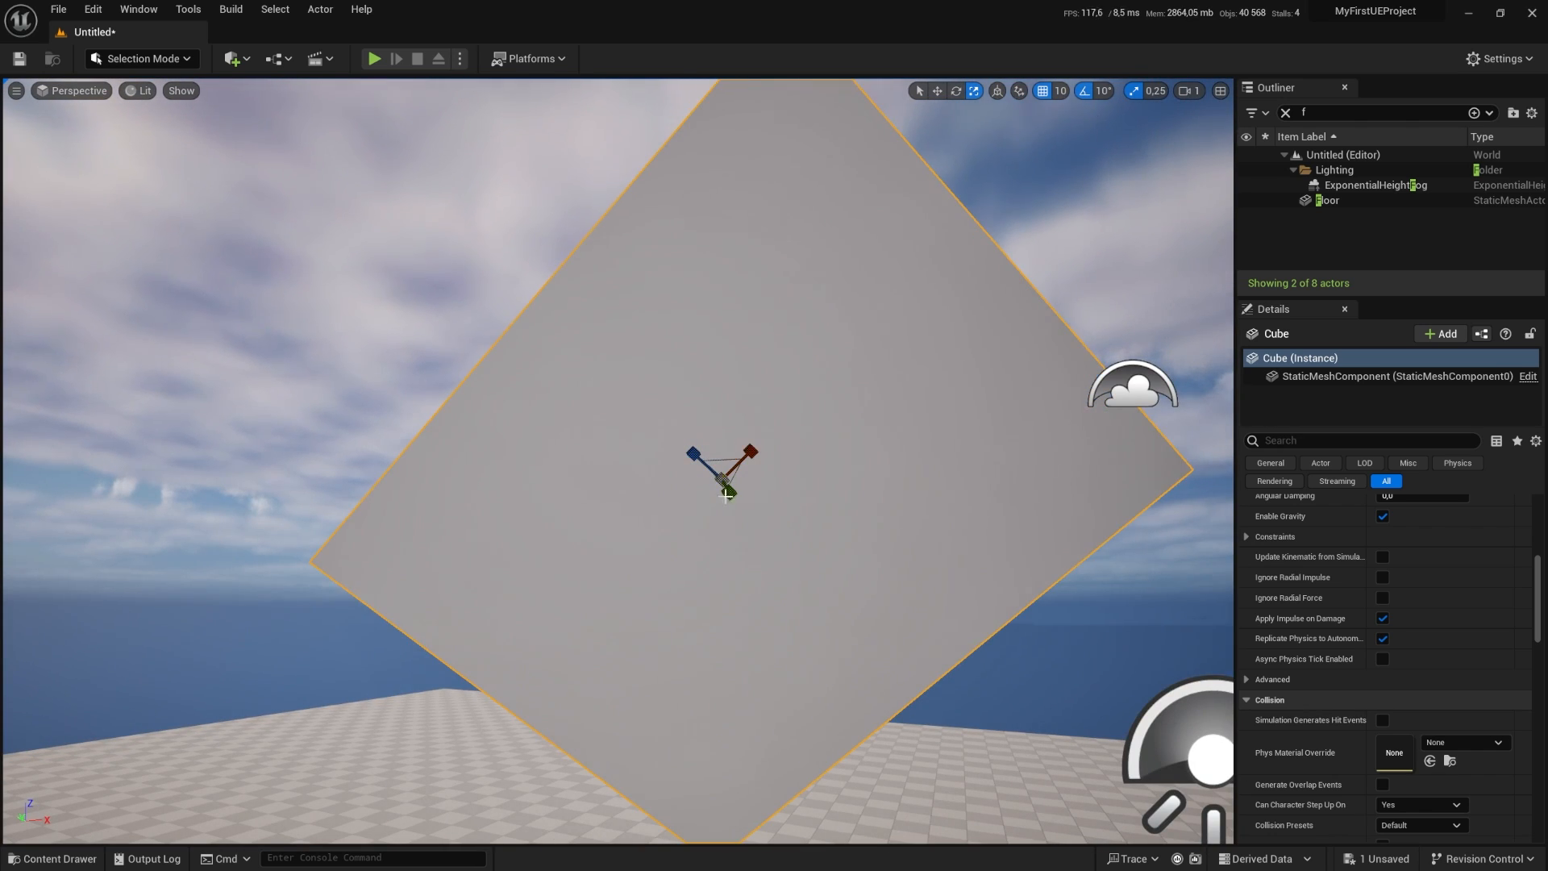
pyautogui.keyDown('alt'); pyautogui.moveTo(717, 499); pyautogui.dragTo(766, 560); pyautogui.keyUp('alt')
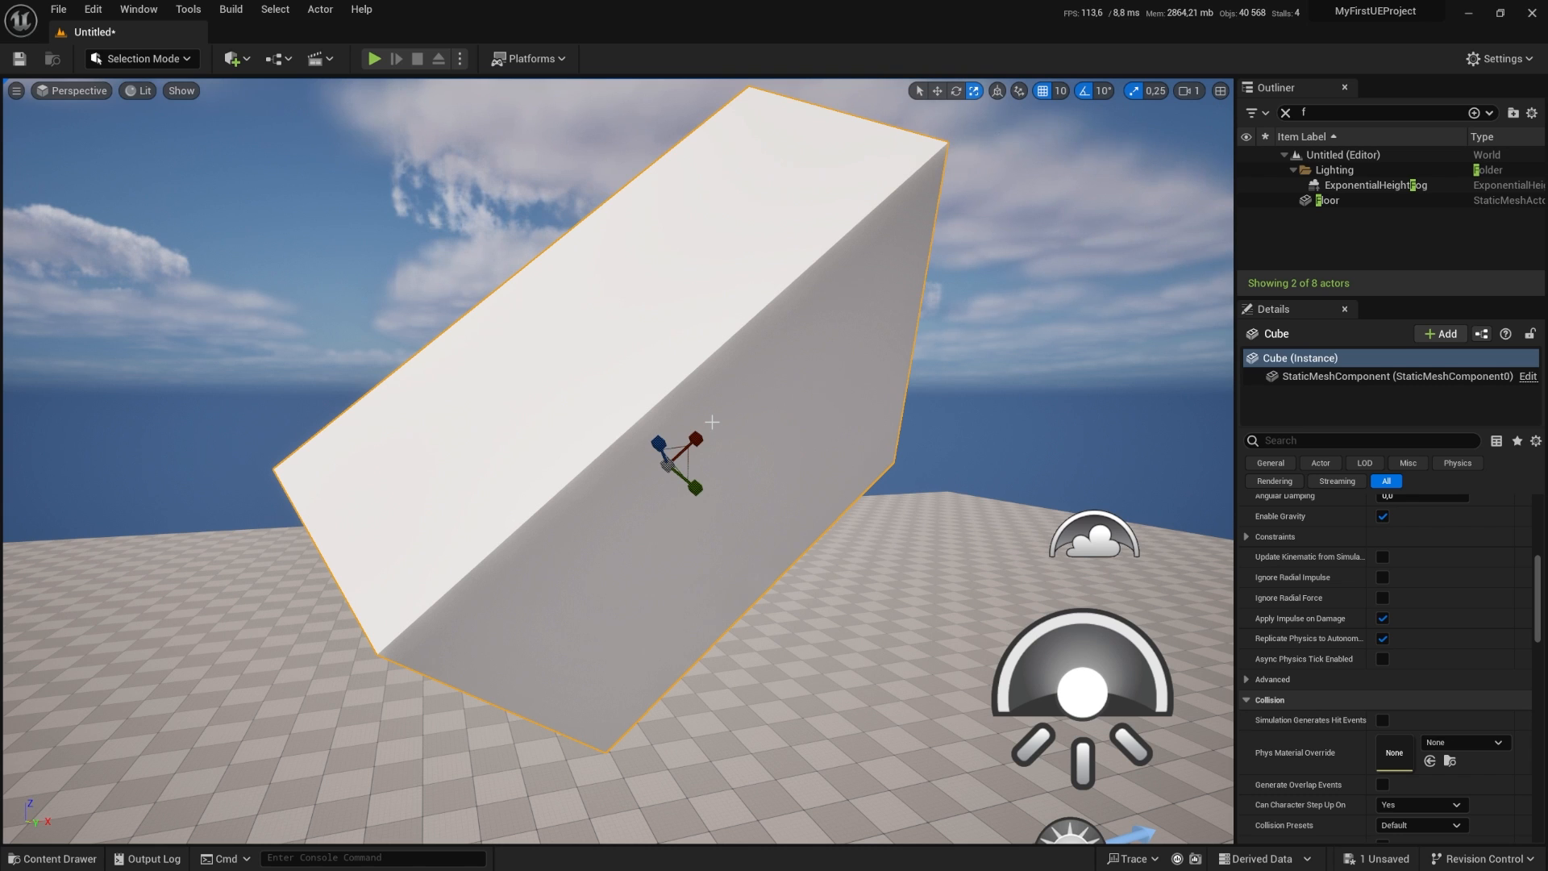
# Step: Cycle through the Select, Translate, Rotate and Scale tools, moving the cube along its red axis and rotating it in between
pyautogui.click(955, 91)
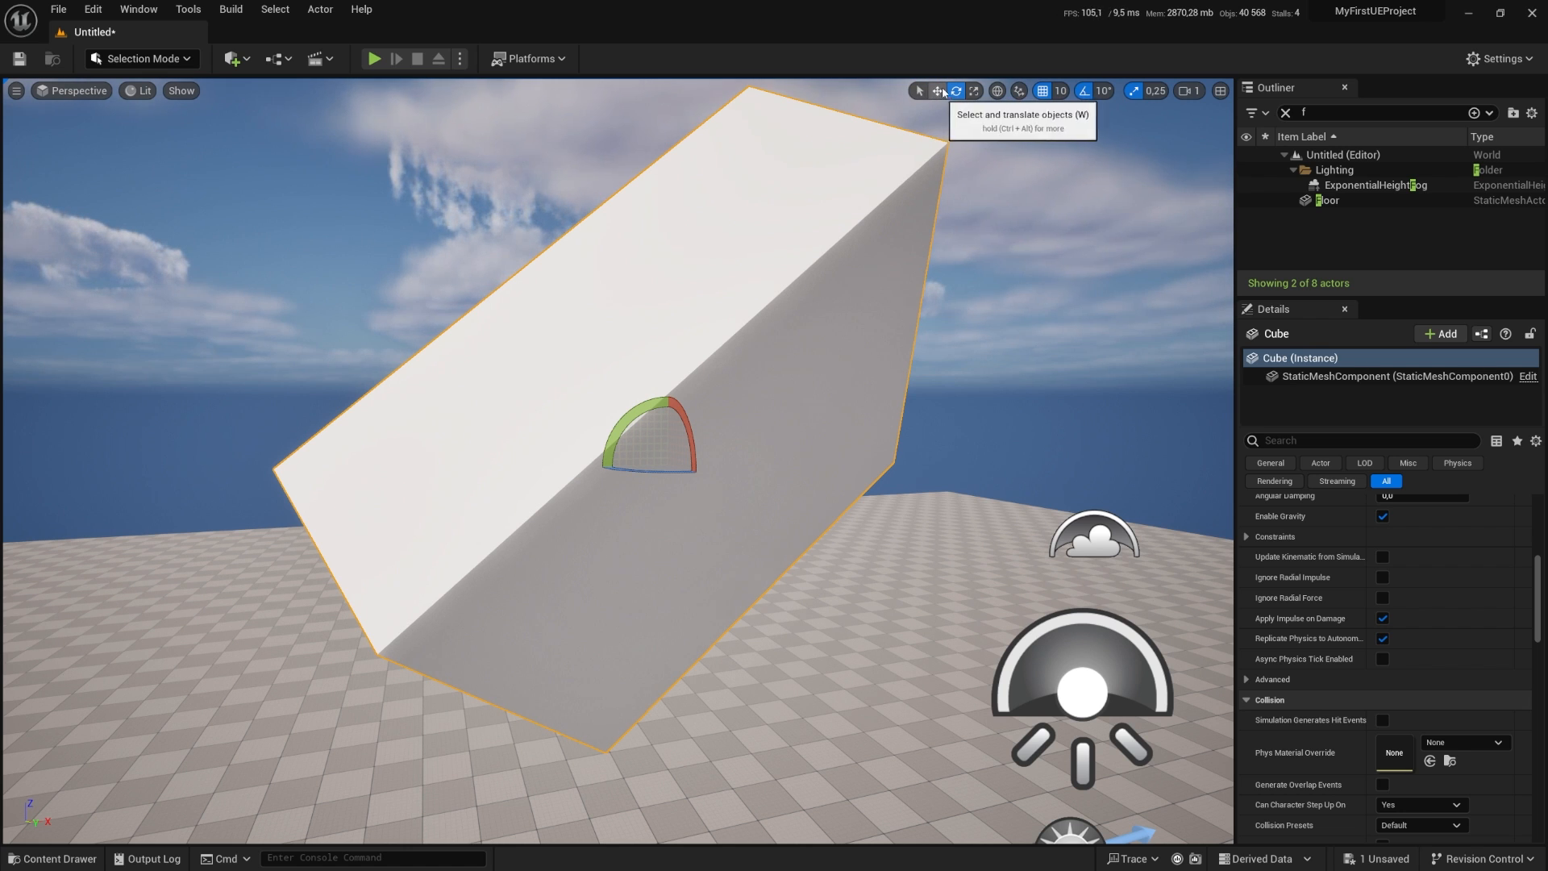
pyautogui.press('q')
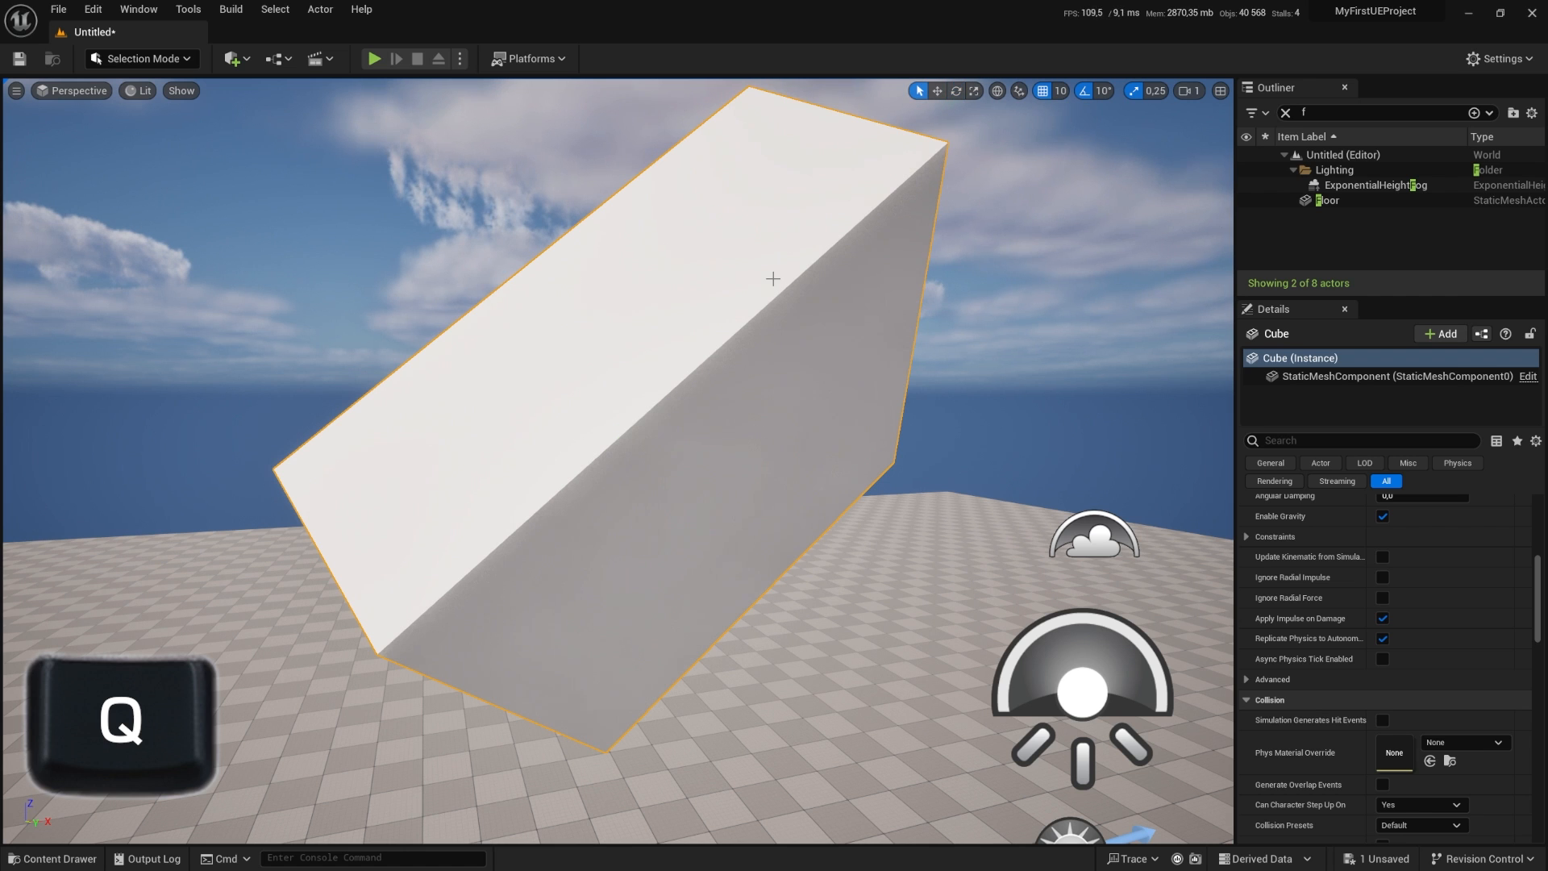
pyautogui.press('w')
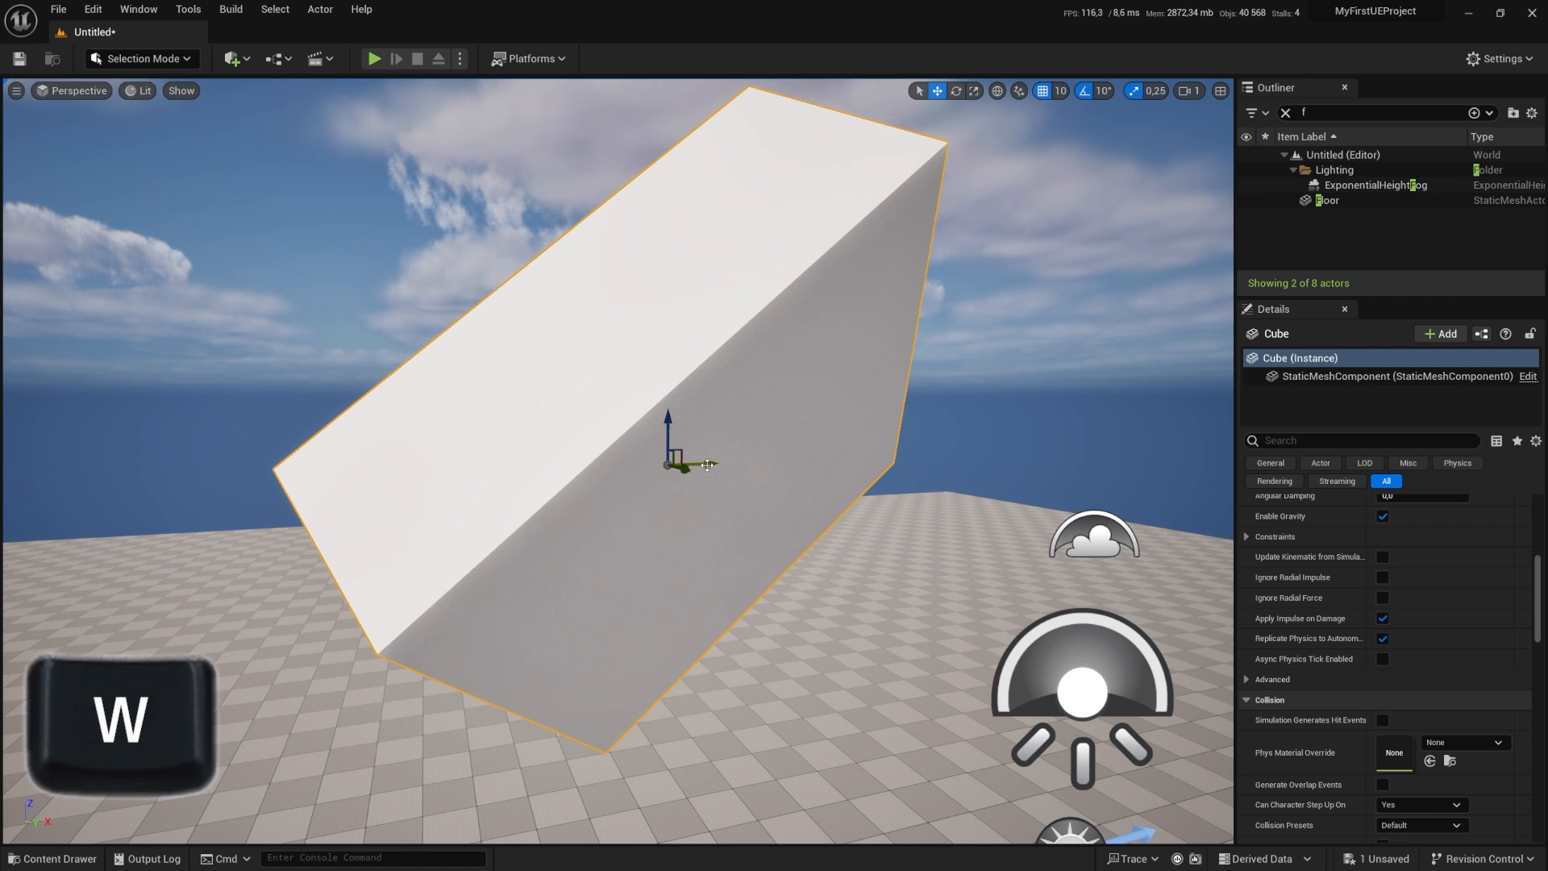
pyautogui.moveTo(703, 463); pyautogui.dragTo(621, 483)
pyautogui.press('e')
pyautogui.moveTo(701, 465); pyautogui.dragTo(702, 407)
pyautogui.press('r')
# Step: Return to the Translate tool and examine its world-aligned gizmo on the cube from different sides
pyautogui.moveTo(706, 402); pyautogui.dragTo(444, 415, button='right')
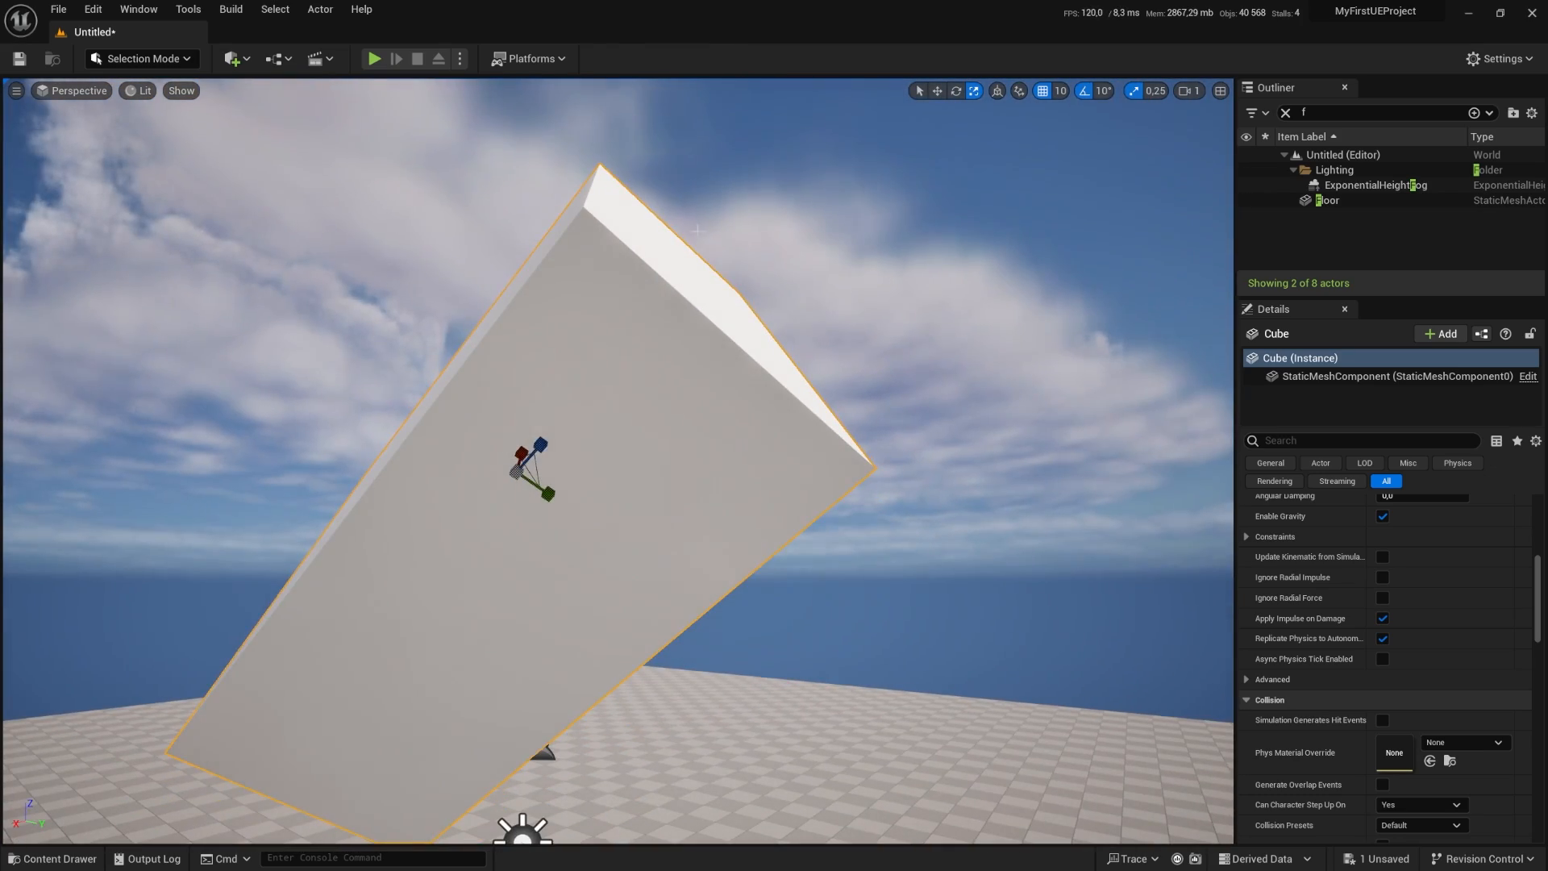
pyautogui.keyDown('alt'); pyautogui.moveTo(609, 349); pyautogui.dragTo(363, 348); pyautogui.keyUp('alt')
pyautogui.press('w')
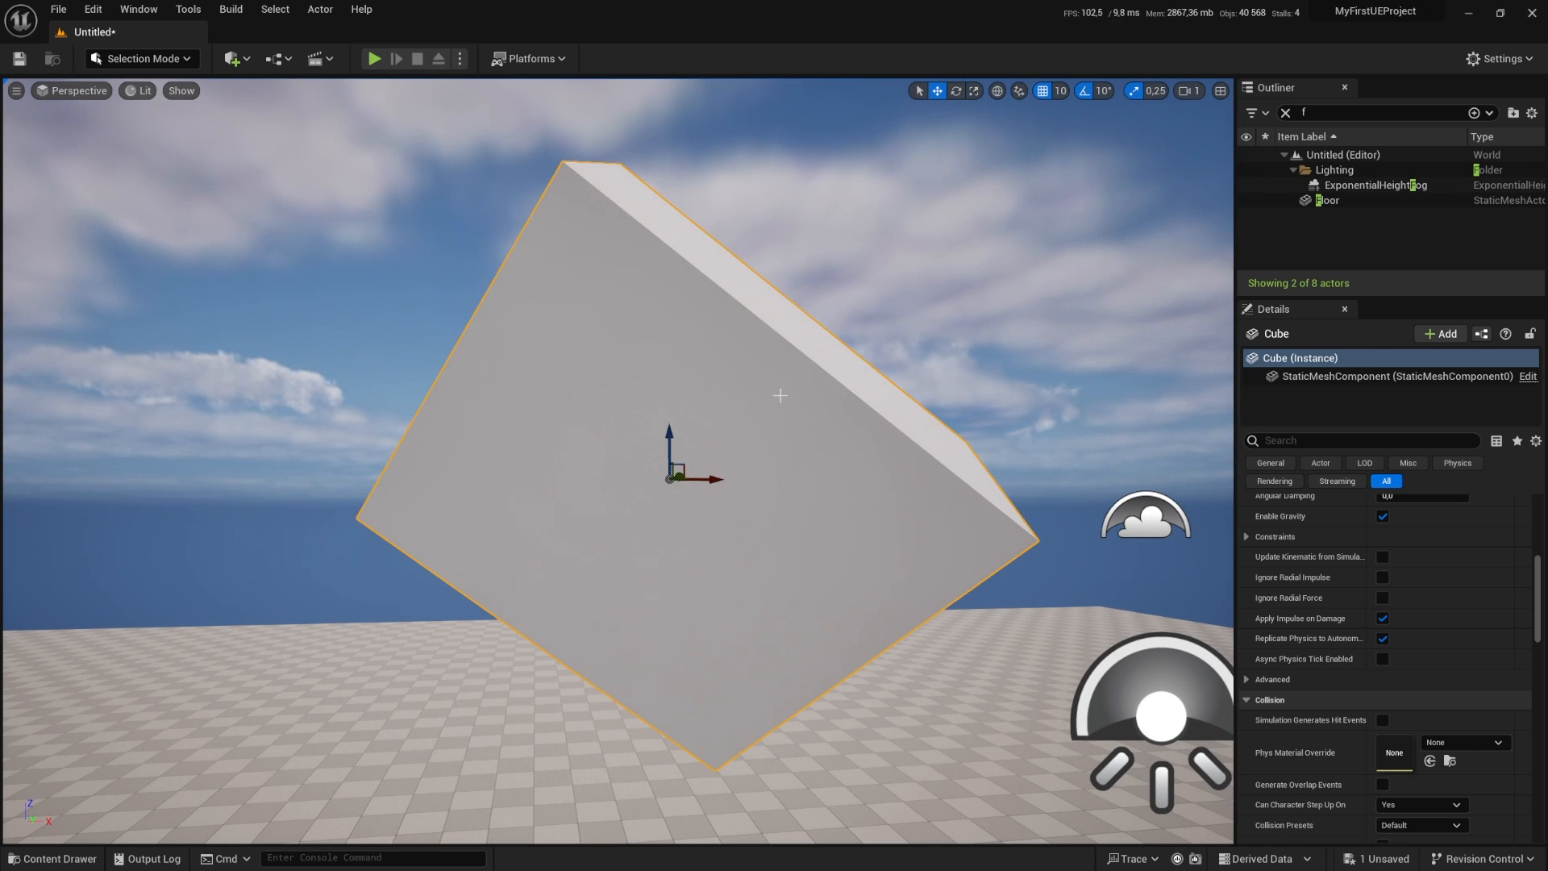
pyautogui.keyDown('alt'); pyautogui.moveTo(561, 316); pyautogui.dragTo(467, 395); pyautogui.keyUp('alt')
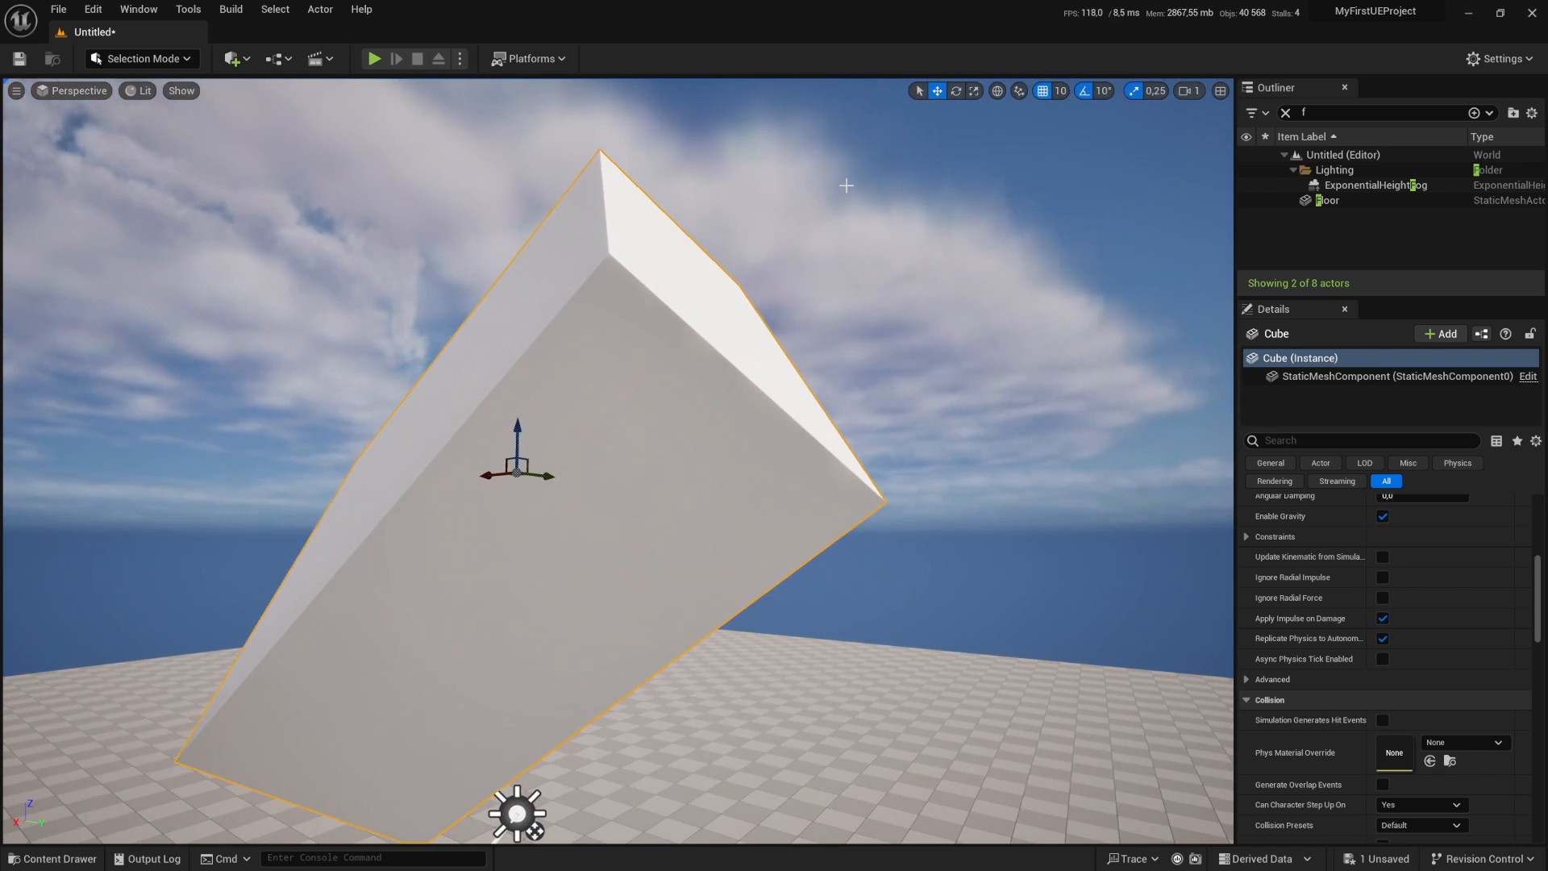
# Step: Switch the transform gizmo to local space and examine its axes from around the tilted cube
pyautogui.click(996, 91)
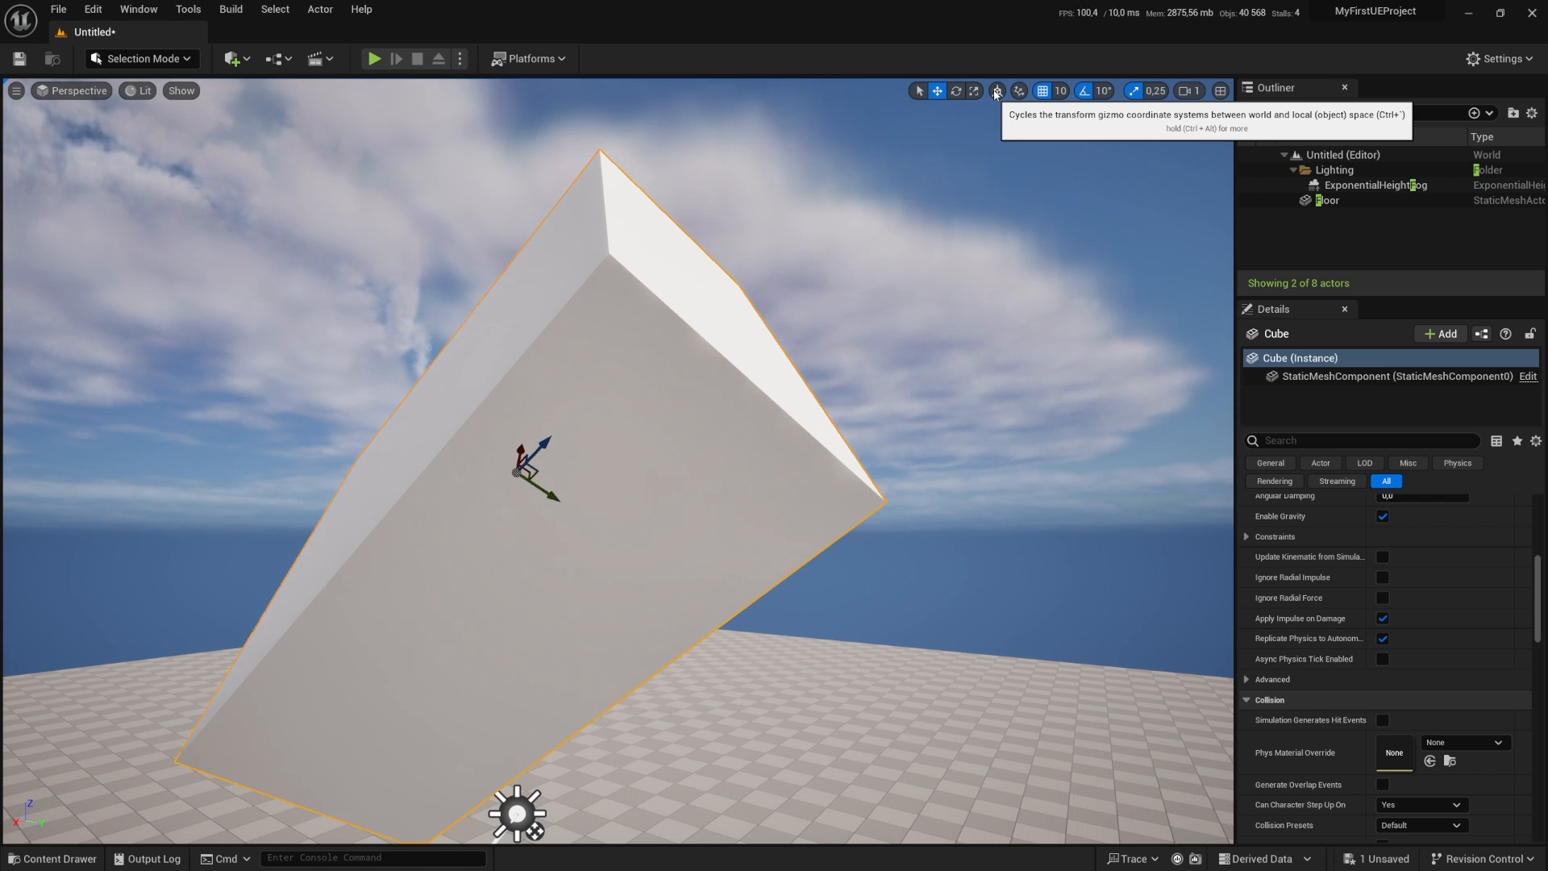
pyautogui.moveTo(669, 337)
pyautogui.mouseDown(button='right')
pyautogui.moveTo(612, 347)
pyautogui.moveTo(644, 346)
pyautogui.mouseUp(button='right')
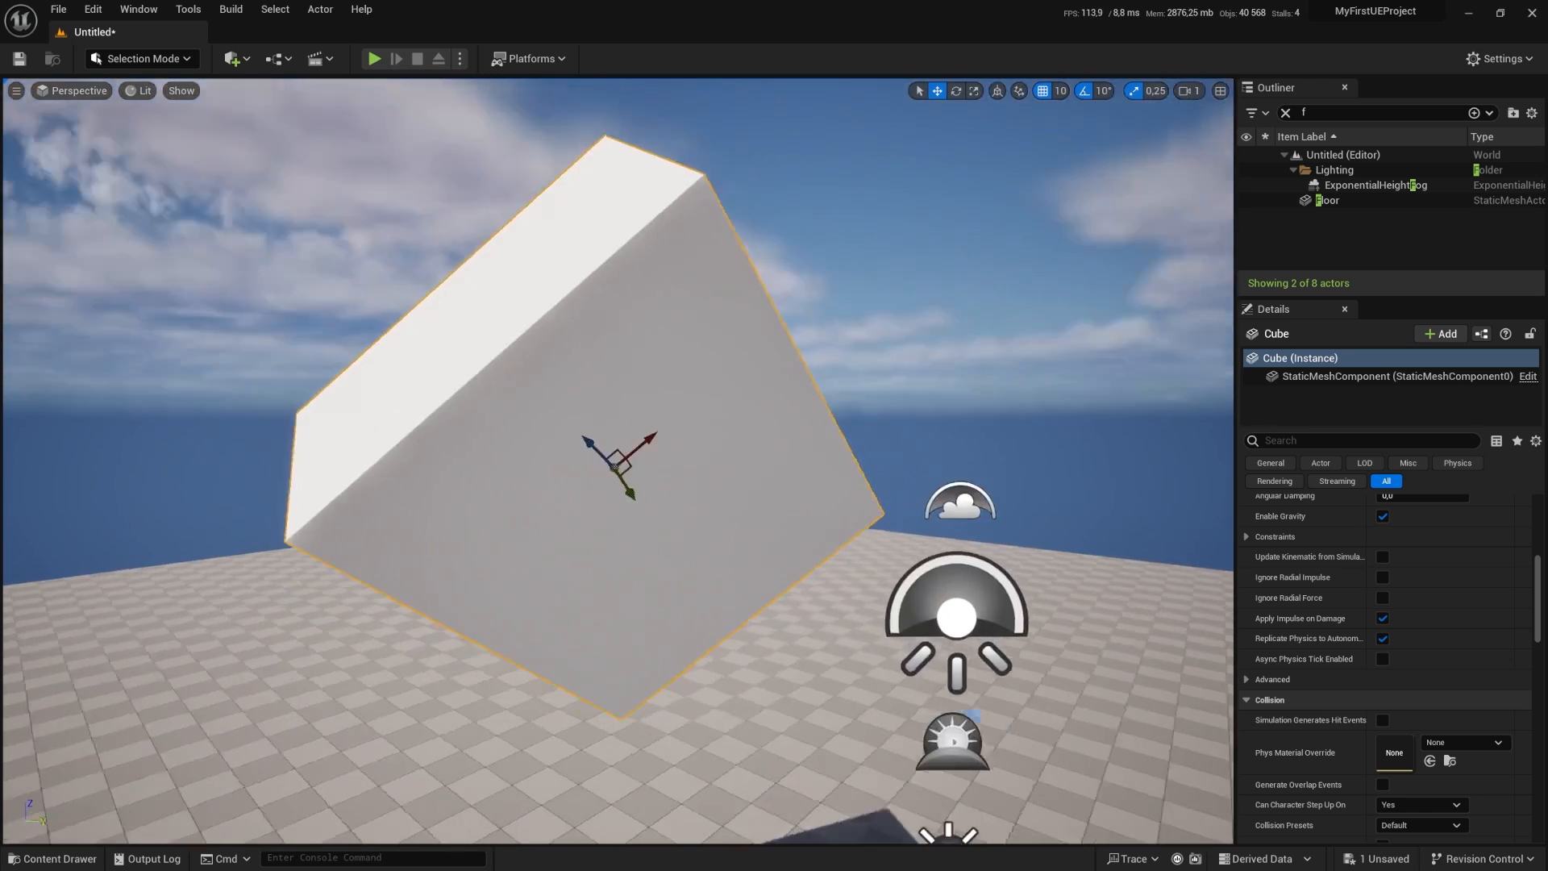
pyautogui.moveTo(1137, 137)
pyautogui.keyDown('alt'); pyautogui.mouseDown()
pyautogui.moveTo(984, 174)
pyautogui.moveTo(1136, 137)
pyautogui.mouseUp(); pyautogui.keyUp('alt')
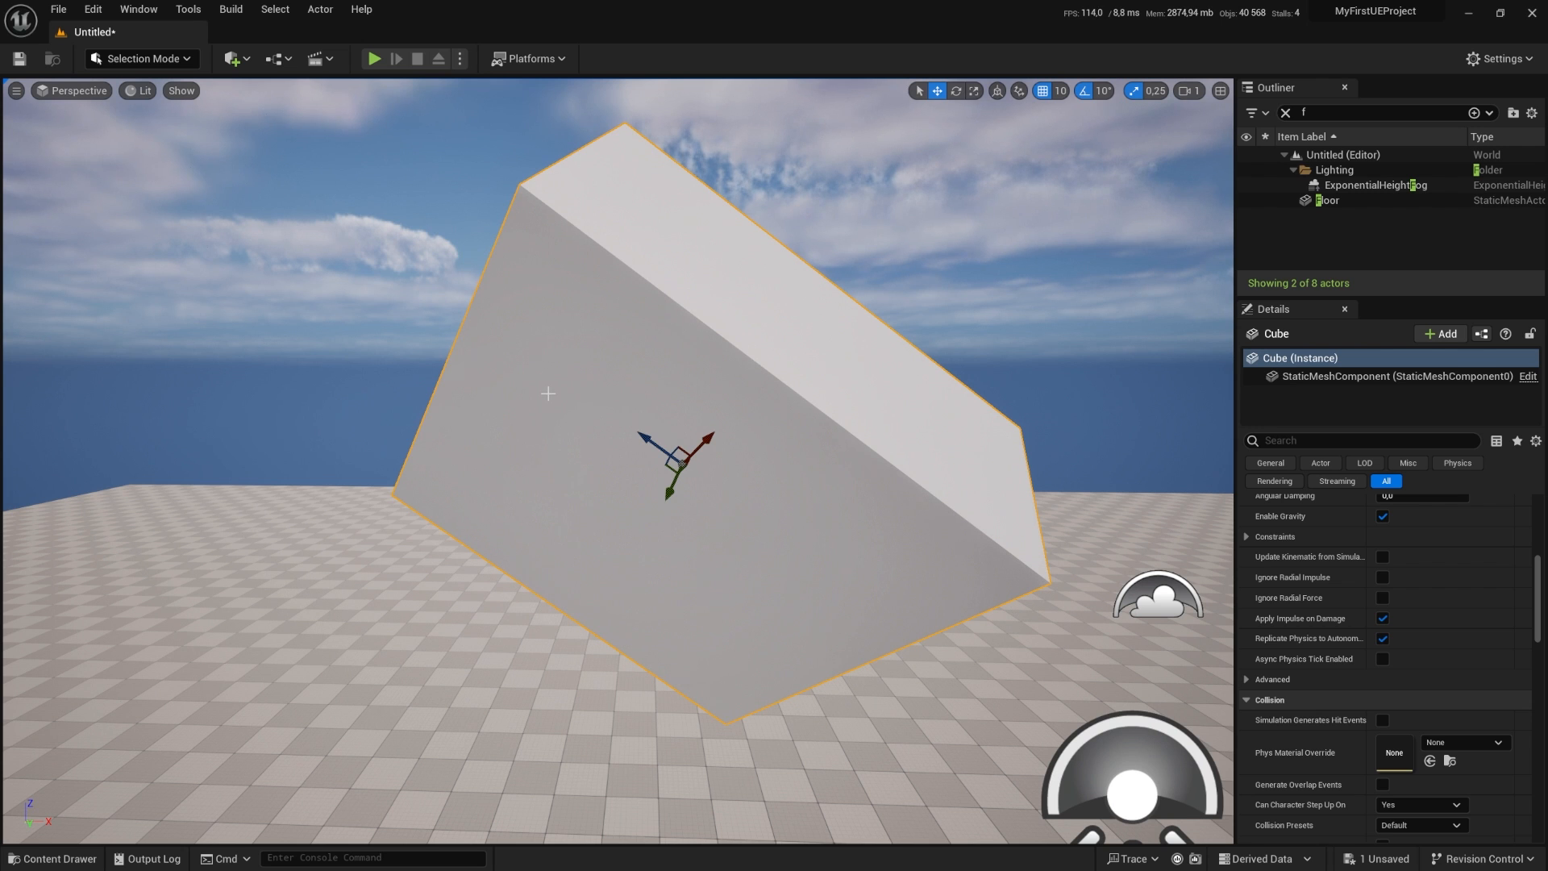
# Step: Move the cube along its local blue axis and return the transform gizmo to world space
pyautogui.keyDown('alt'); pyautogui.moveTo(610, 328); pyautogui.dragTo(631, 253); pyautogui.keyUp('alt')
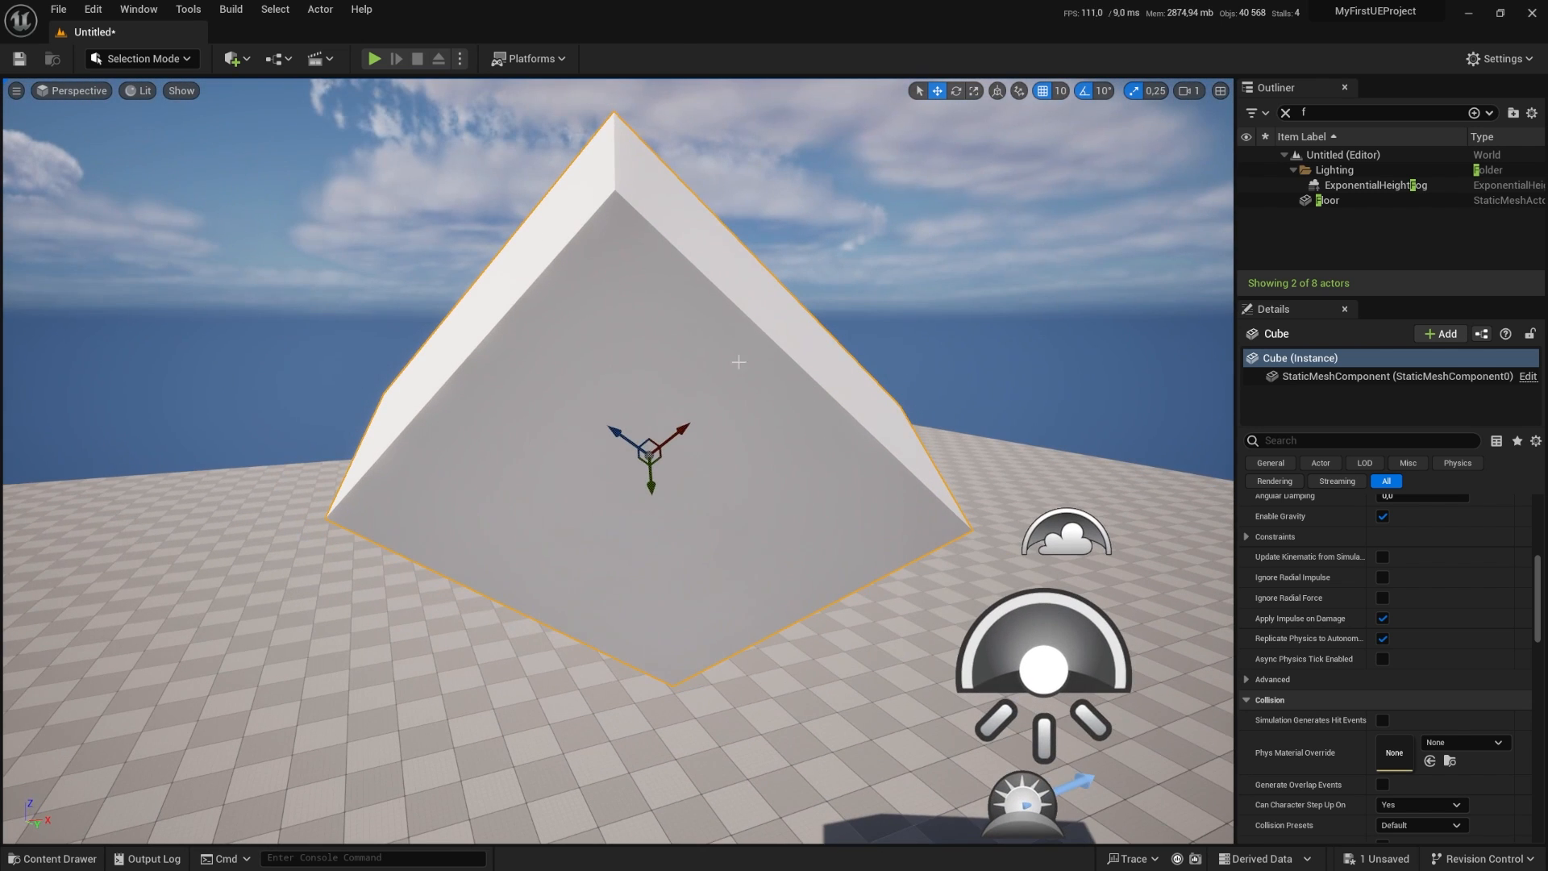
pyautogui.moveTo(615, 433); pyautogui.dragTo(573, 449)
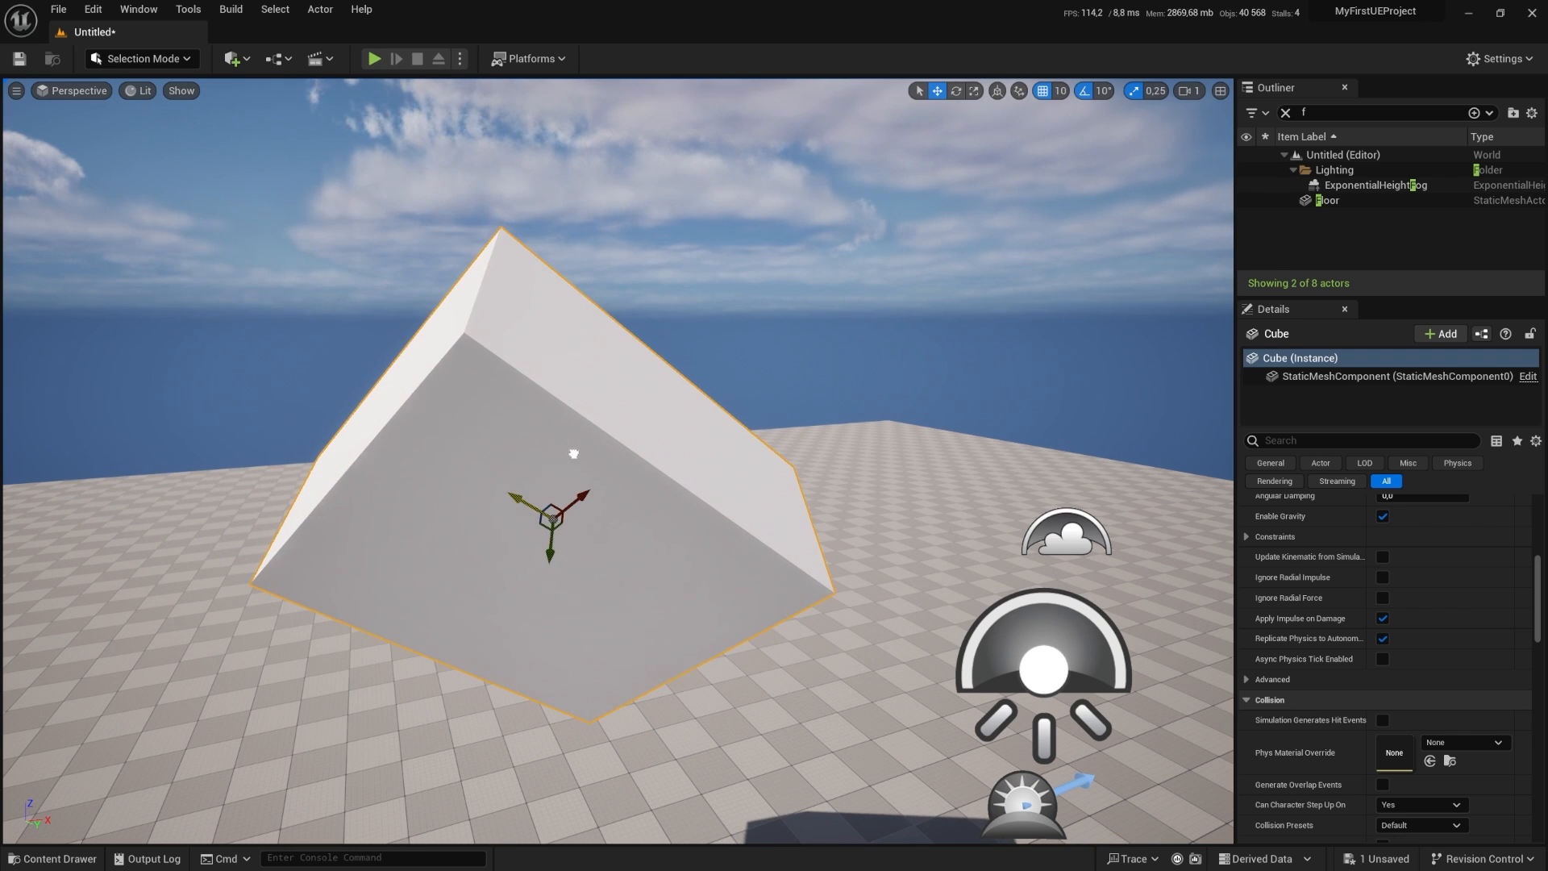
pyautogui.click(996, 94)
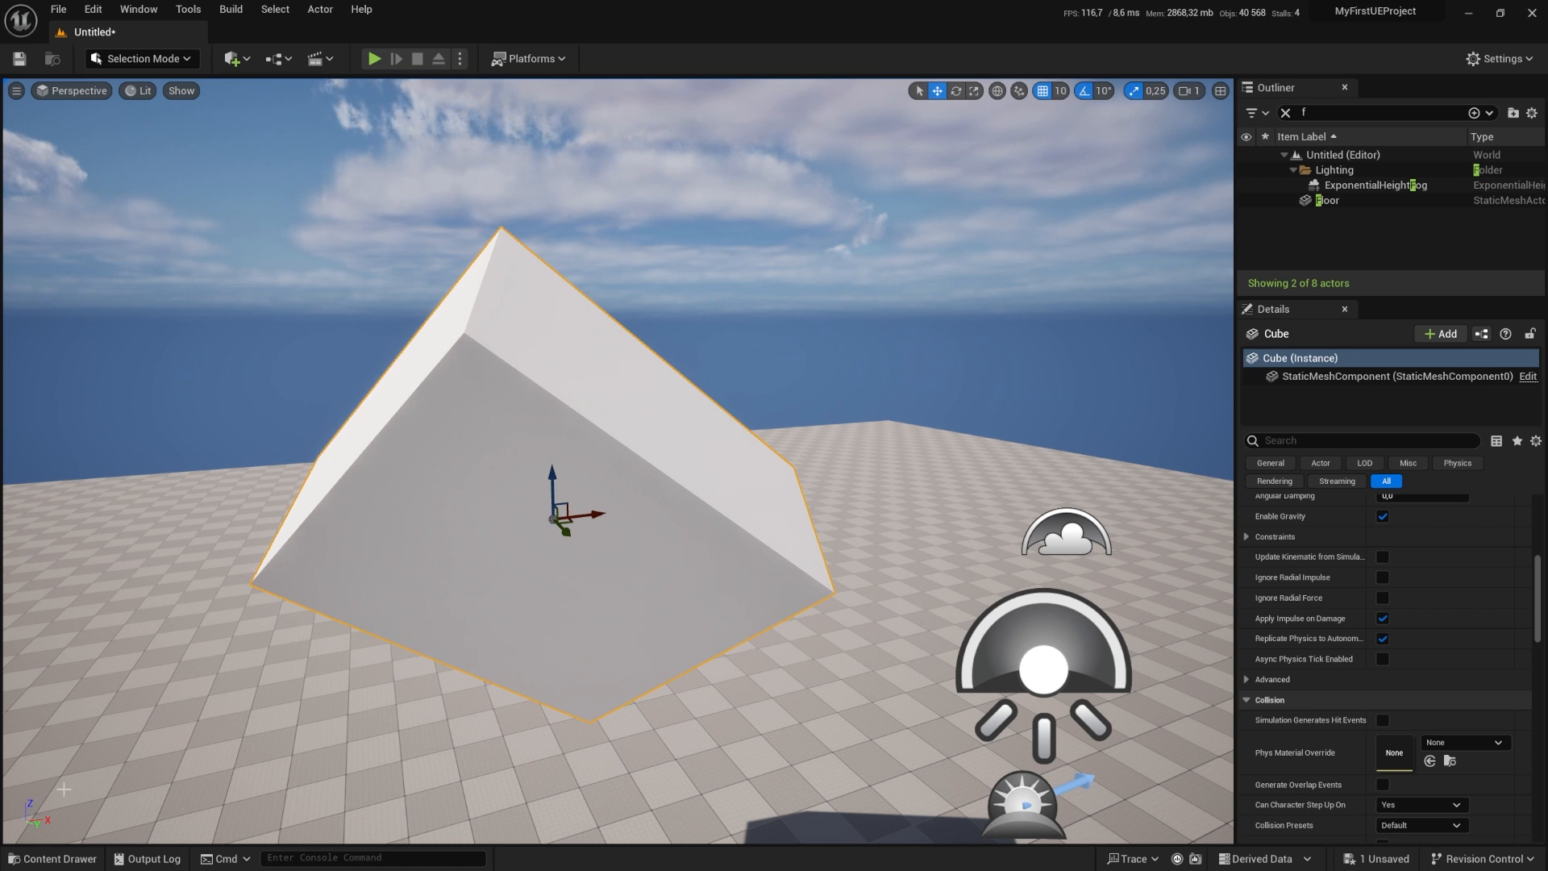
# Step: Move the cube along the world axes with the Translate gizmo, checking its position from different sides
pyautogui.moveTo(651, 561)
pyautogui.mouseDown(button='right')
pyautogui.moveTo(596, 508)
pyautogui.moveTo(641, 544)
pyautogui.mouseUp(button='right')
pyautogui.moveTo(633, 413); pyautogui.dragTo(650, 579)
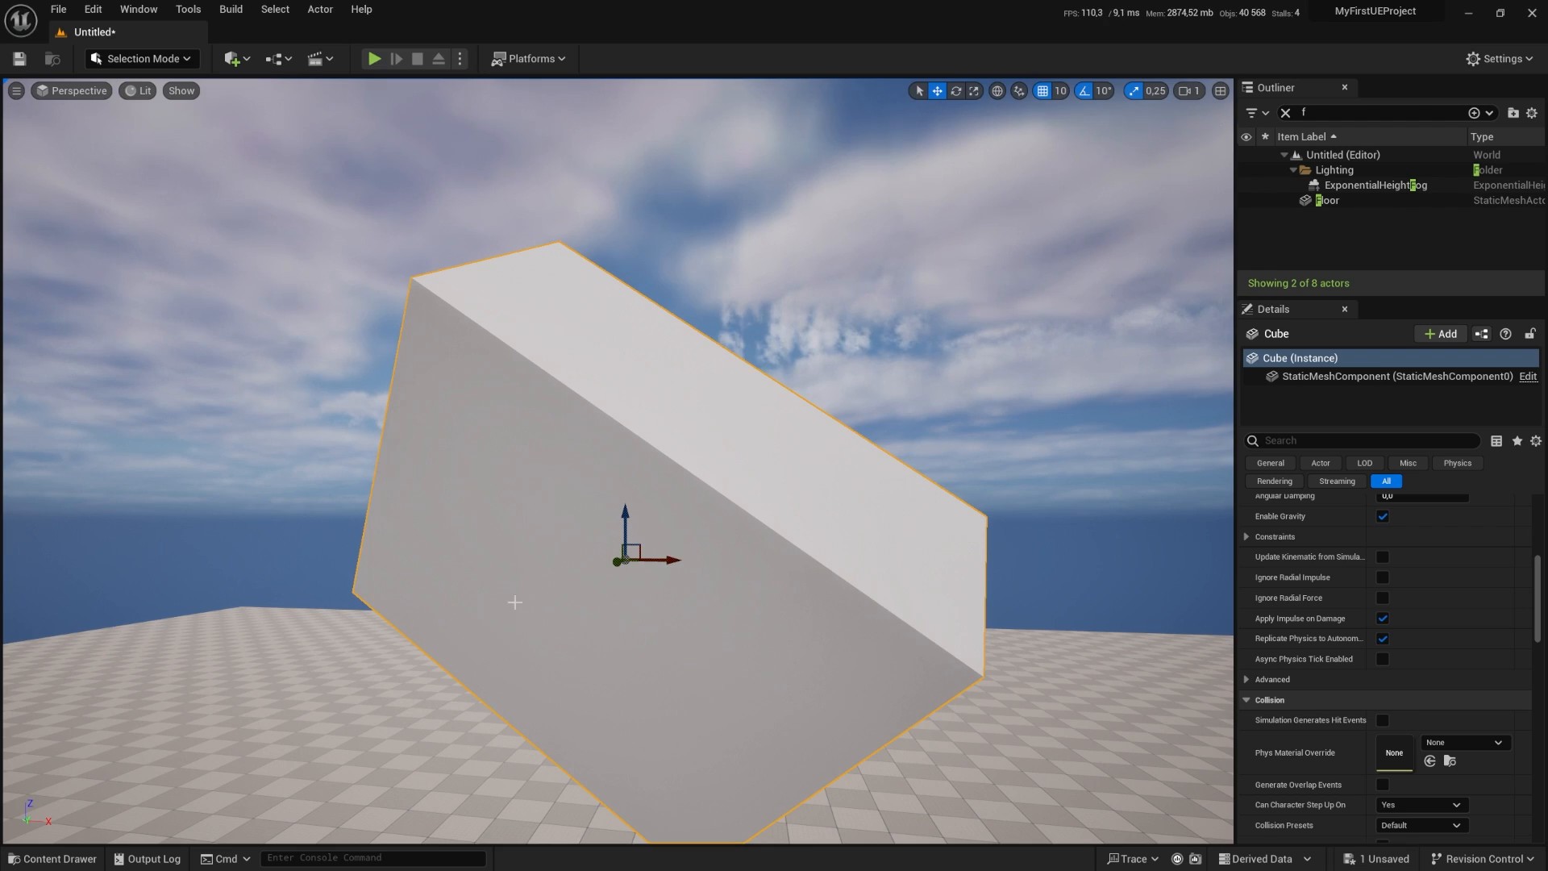
pyautogui.moveTo(514, 602); pyautogui.dragTo(545, 583, button='right')
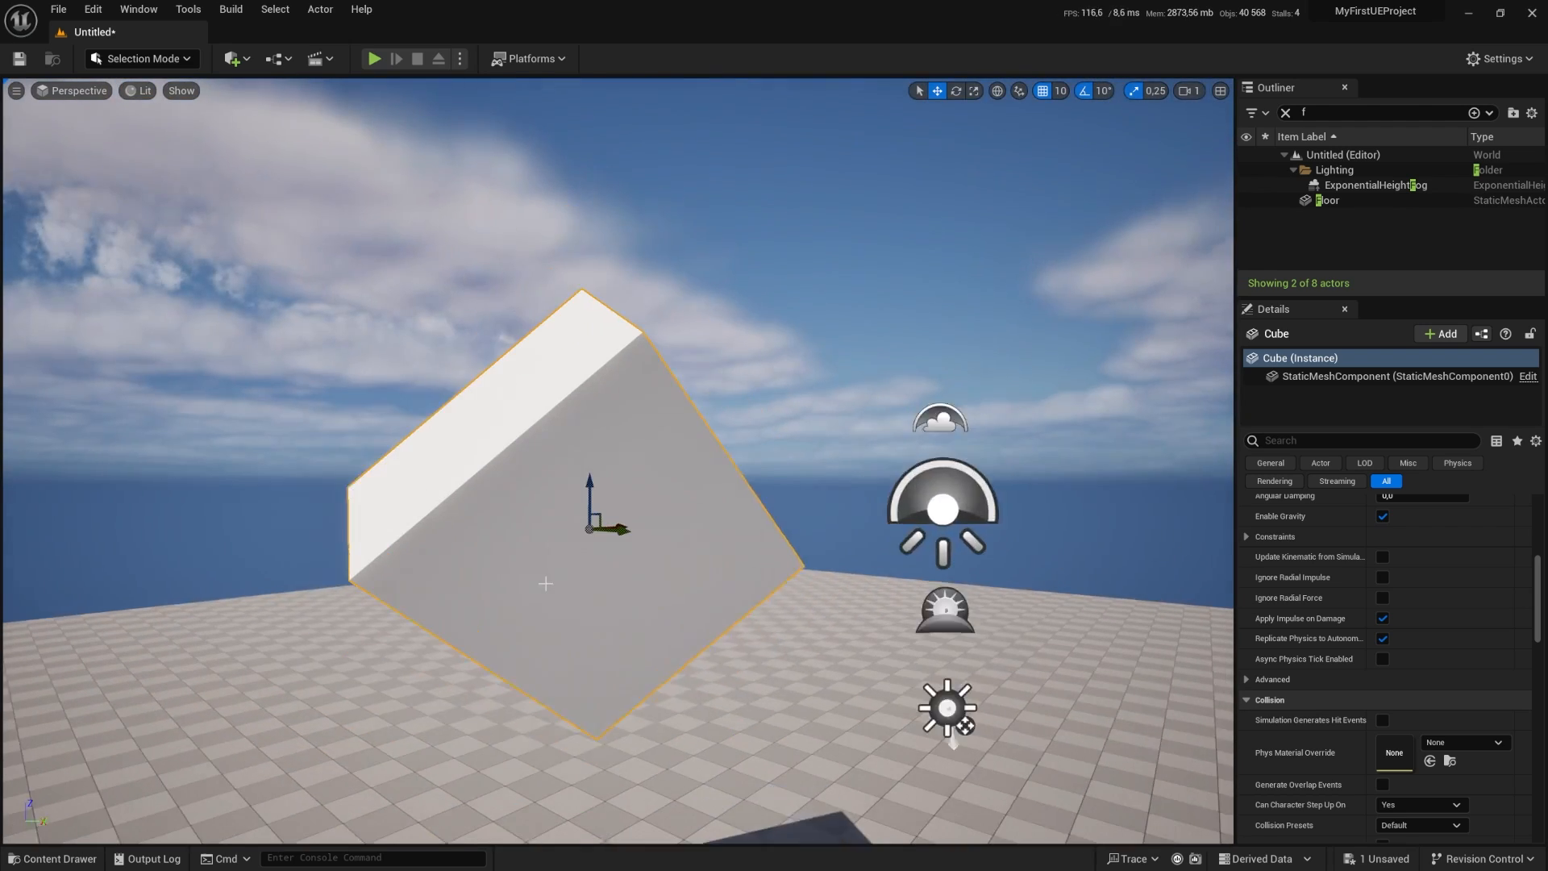
pyautogui.scroll(2, 546, 582)
pyautogui.moveTo(619, 545)
pyautogui.mouseDown()
pyautogui.moveTo(741, 582)
pyautogui.moveTo(633, 559)
pyautogui.mouseUp()
pyautogui.moveTo(657, 593); pyautogui.dragTo(662, 597, button='right')
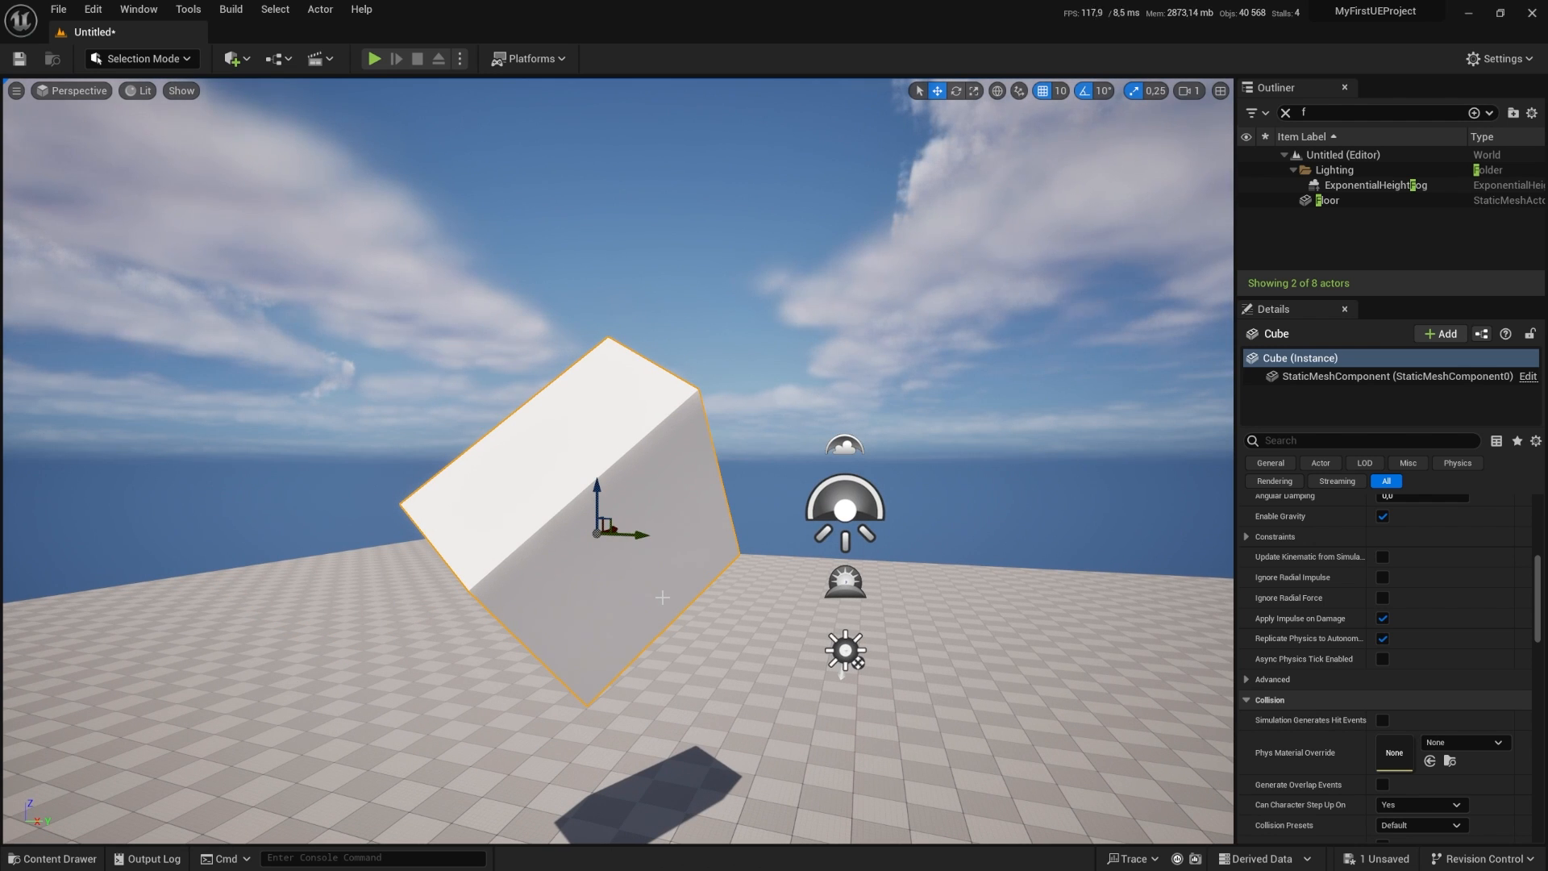
# Step: Select the floor beneath the cube and delete it from the level
pyautogui.moveTo(423, 582); pyautogui.dragTo(322, 677, button='right')
pyautogui.moveTo(425, 339); pyautogui.dragTo(501, 333, button='right')
pyautogui.click(424, 339)
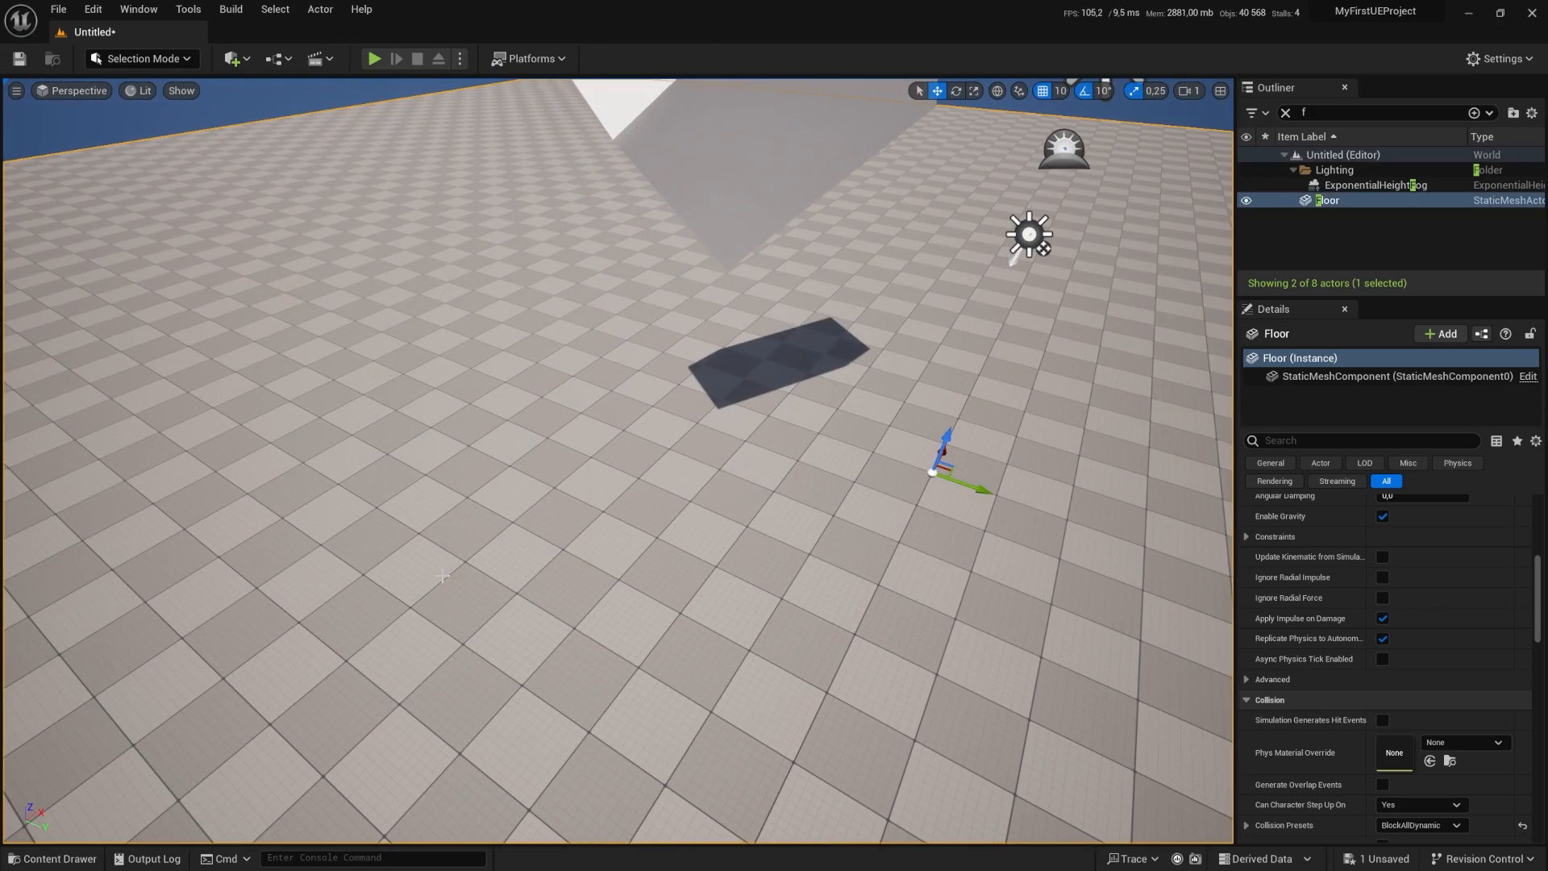
pyautogui.moveTo(739, 561); pyautogui.dragTo(802, 537, button='right')
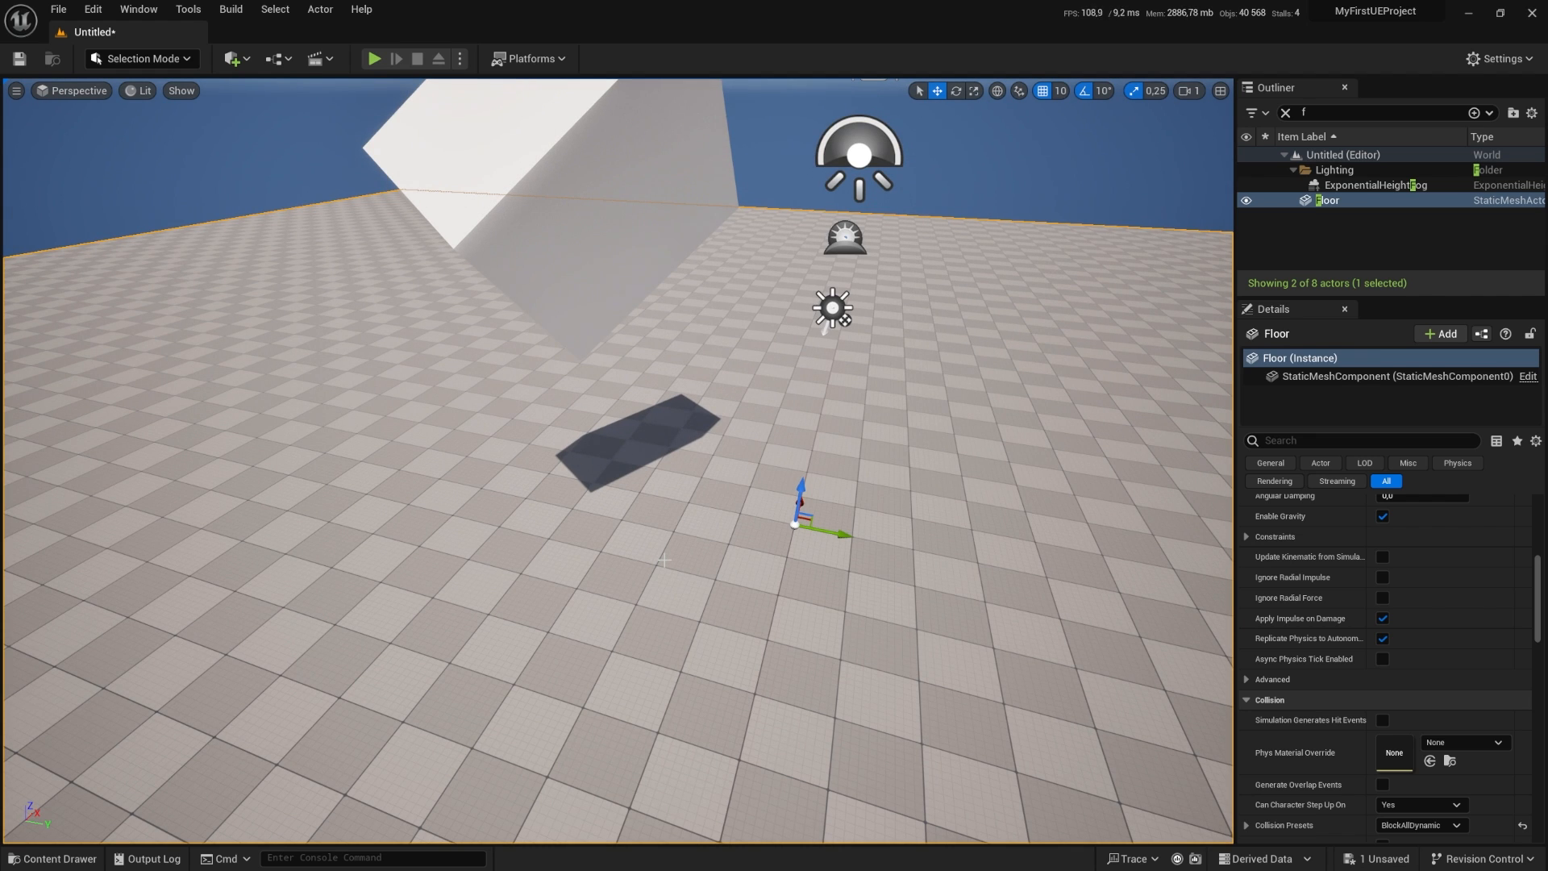
pyautogui.press('Delete')
pyautogui.rightClick(790, 539)
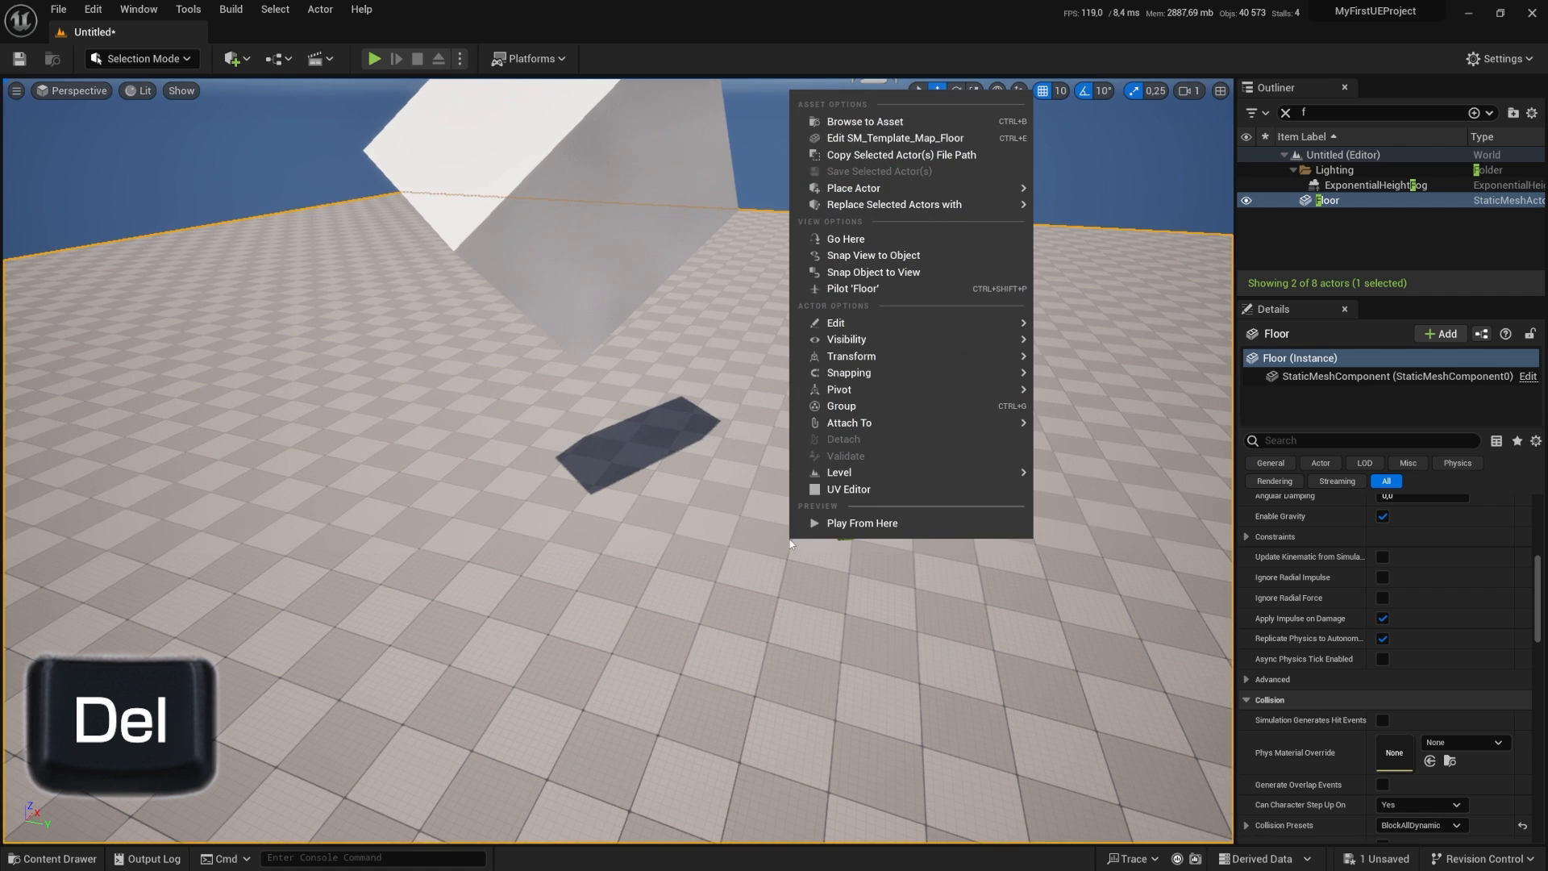
pyautogui.moveTo(895, 322)
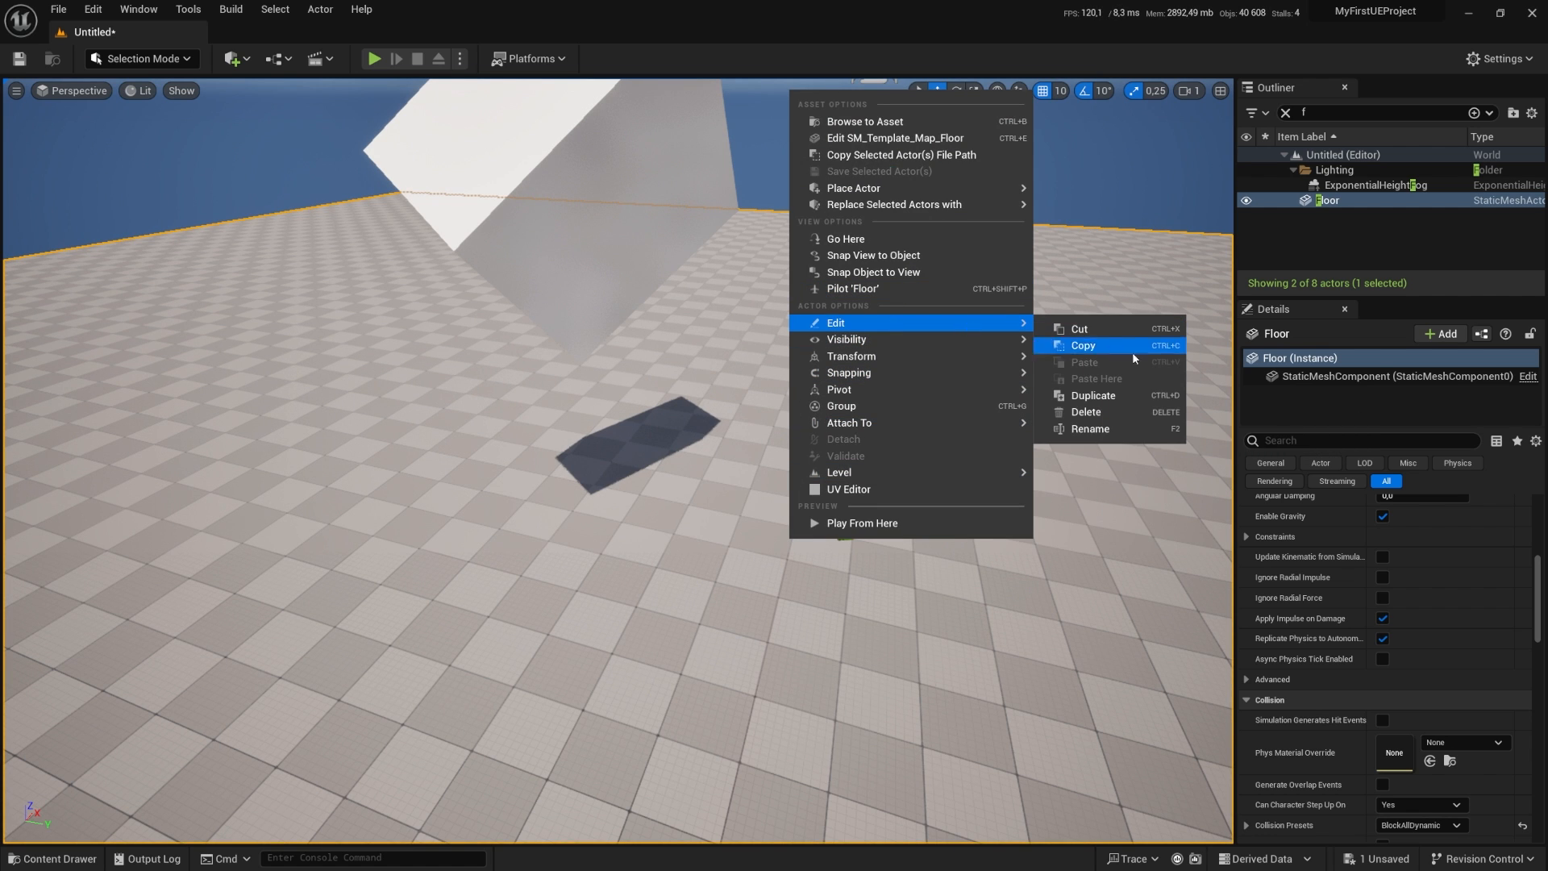
pyautogui.click(1128, 412)
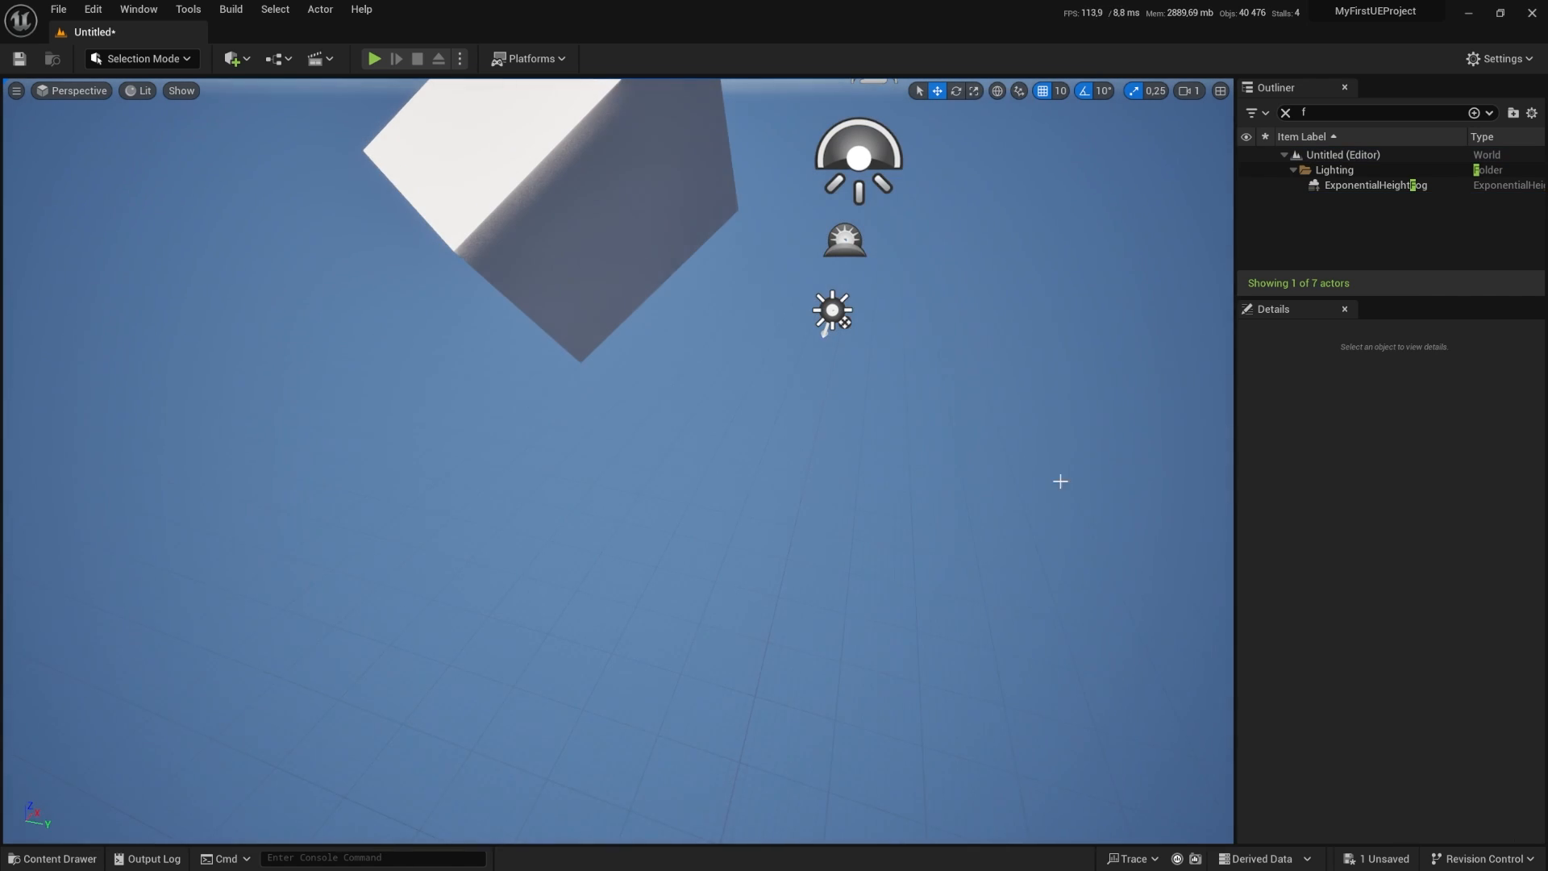
# Step: Set the position grid snap size to 1000 and afterward to 100, comparing the grid spacing below the cube
pyautogui.moveTo(811, 590); pyautogui.dragTo(784, 659, button='right')
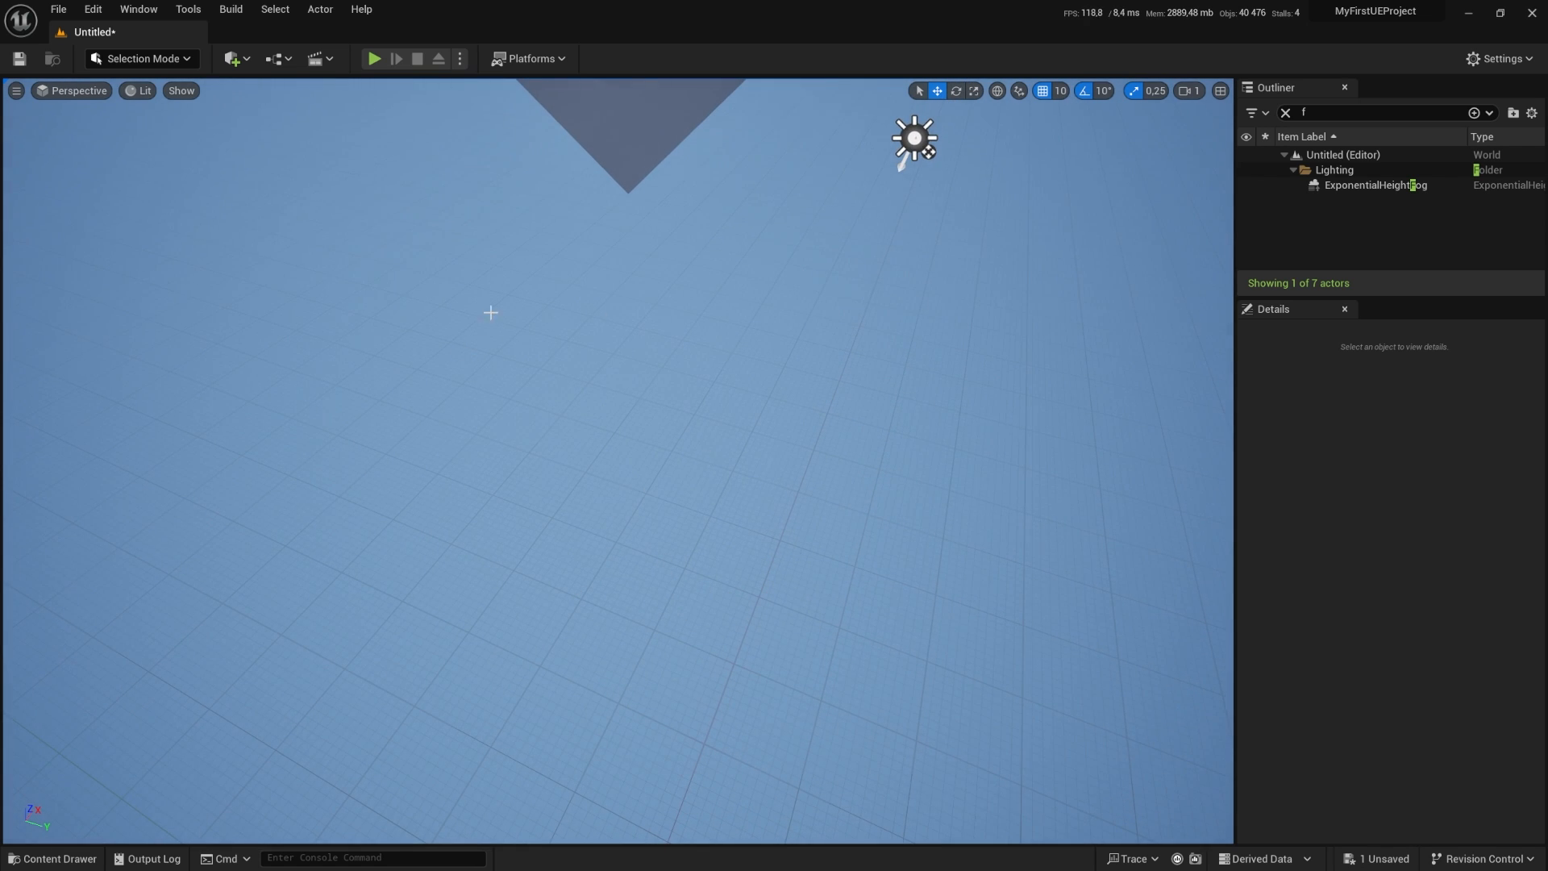
pyautogui.click(1056, 95)
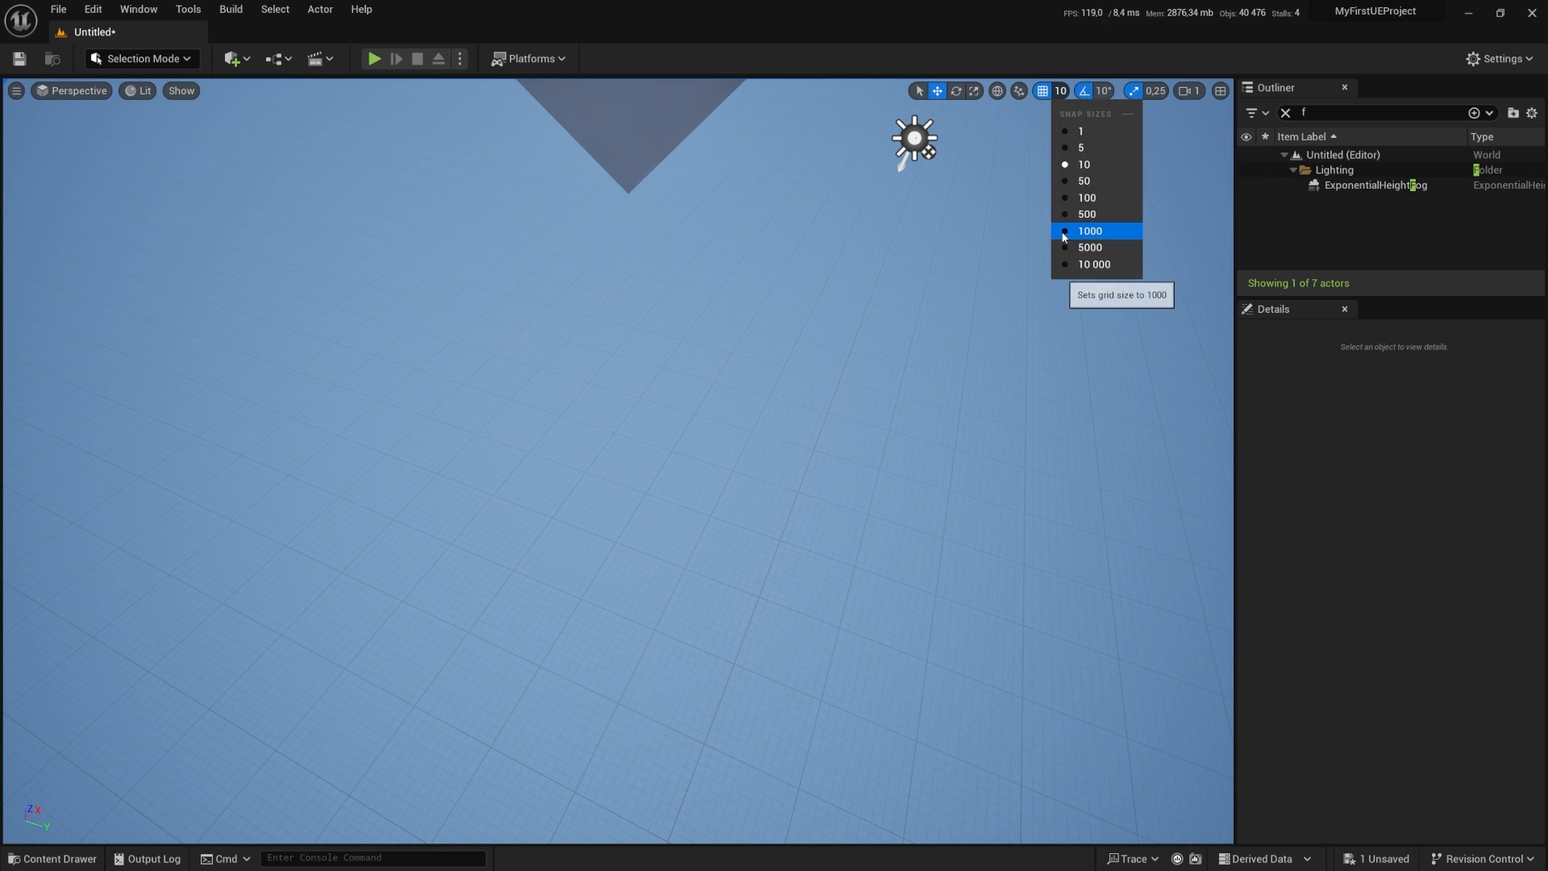
pyautogui.click(1064, 234)
pyautogui.moveTo(793, 284); pyautogui.dragTo(774, 232, button='right')
pyautogui.click(1049, 95)
pyautogui.click(1079, 213)
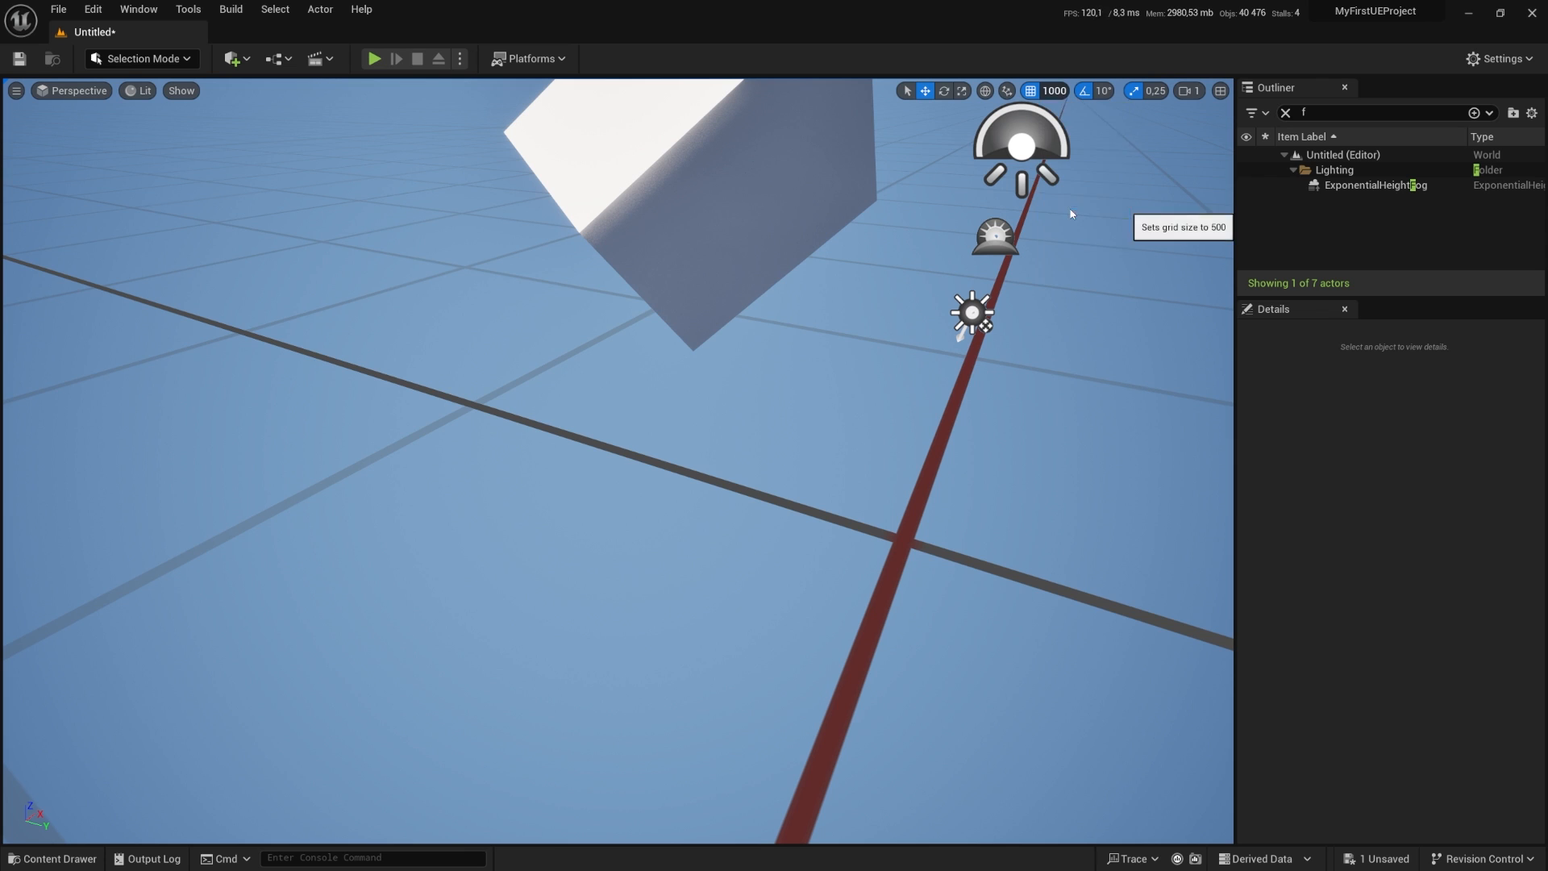
pyautogui.click(1052, 95)
pyautogui.click(1072, 198)
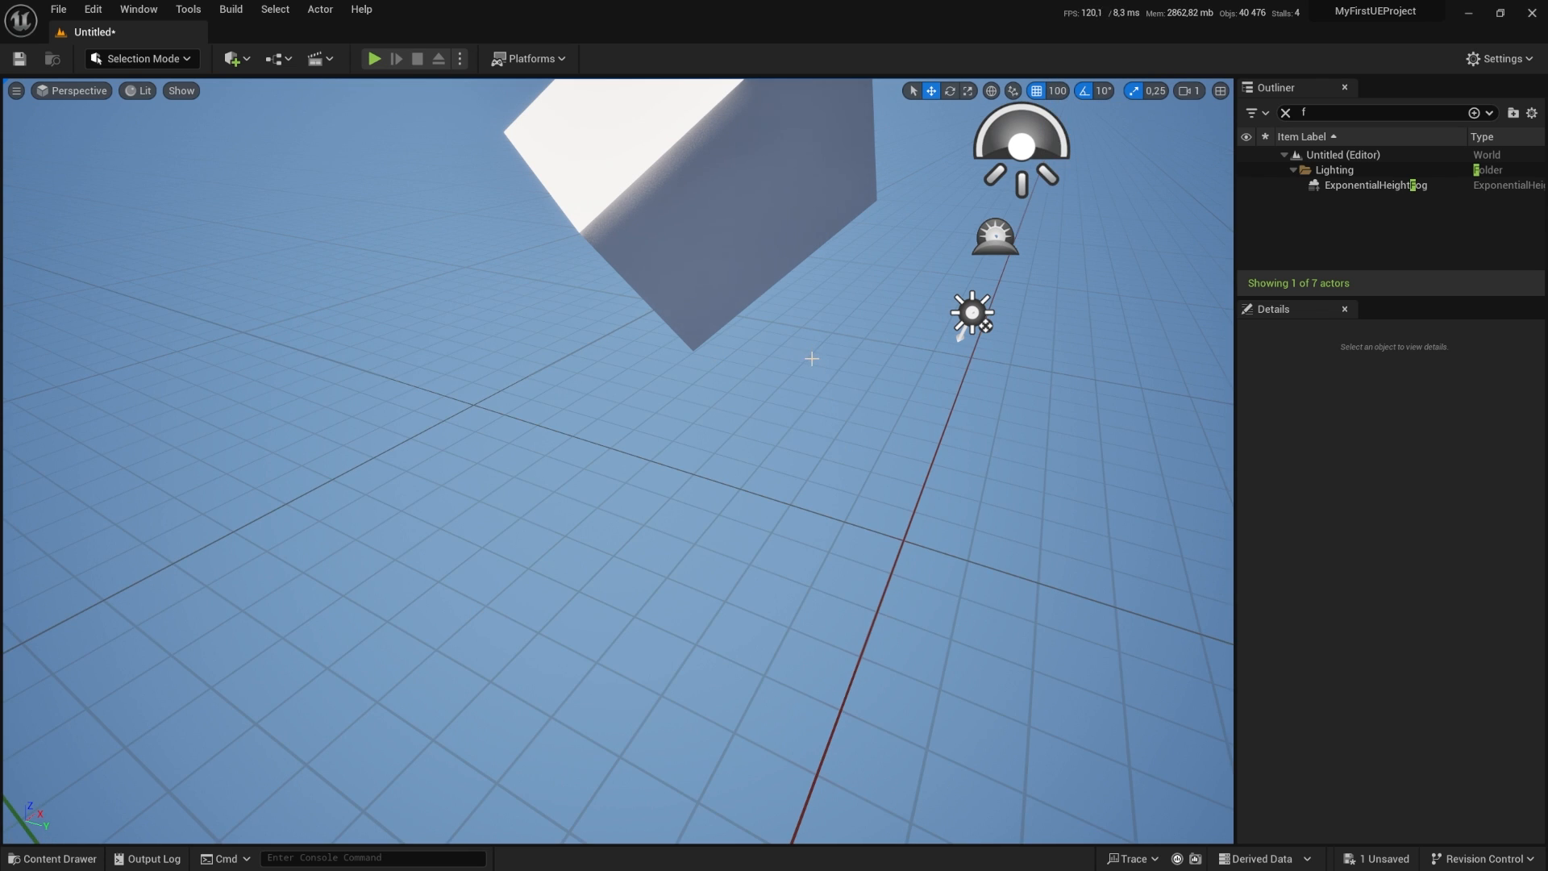
# Step: Undo the deletion of the floor and view the cube above it
pyautogui.click(93, 9)
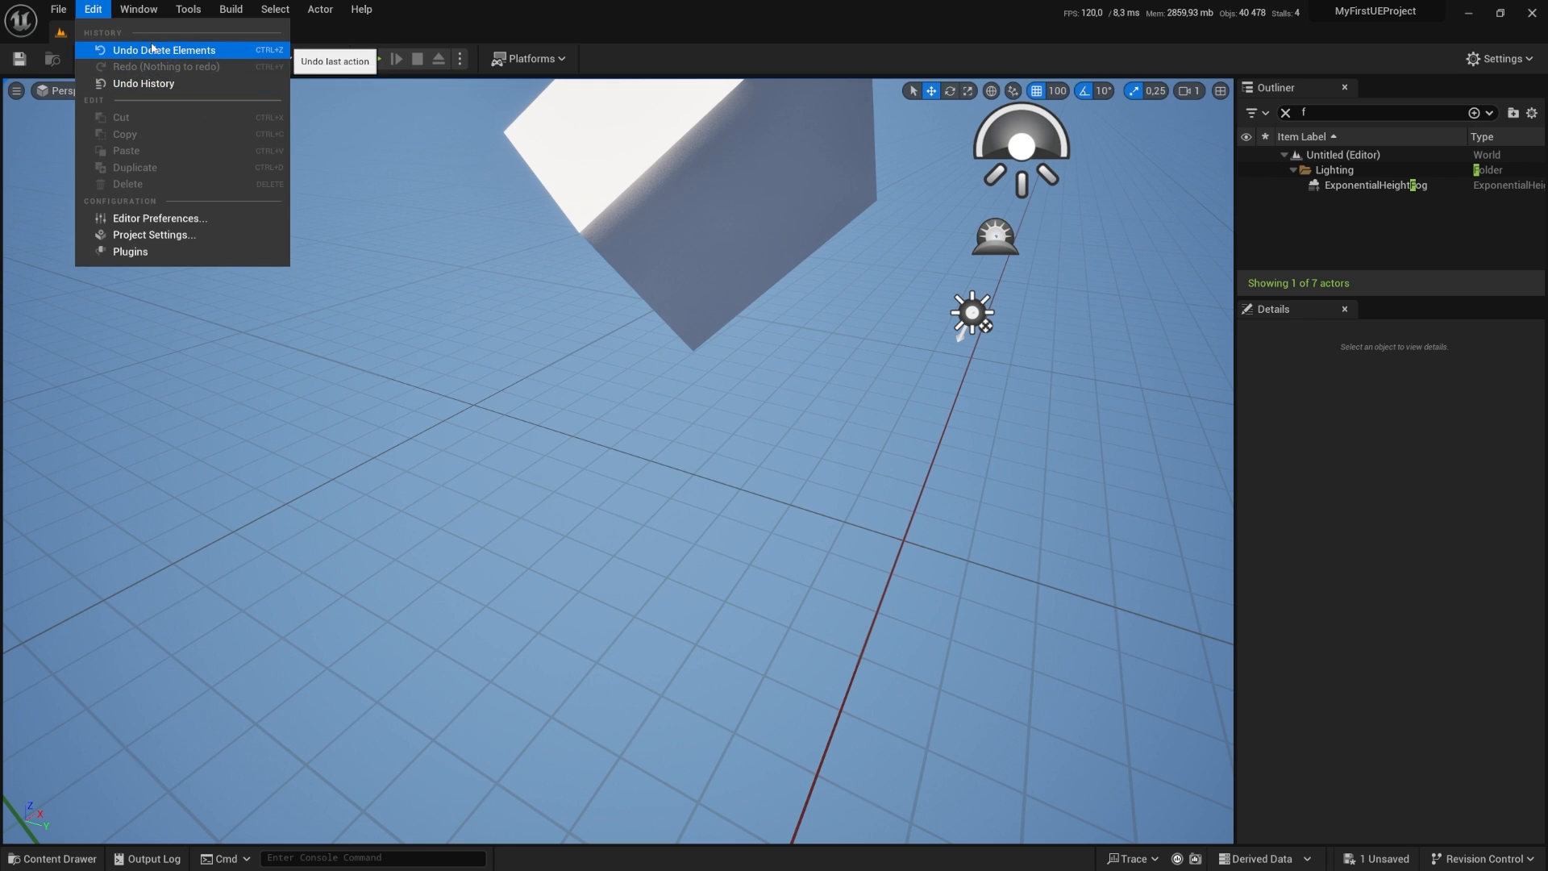
pyautogui.click(183, 51)
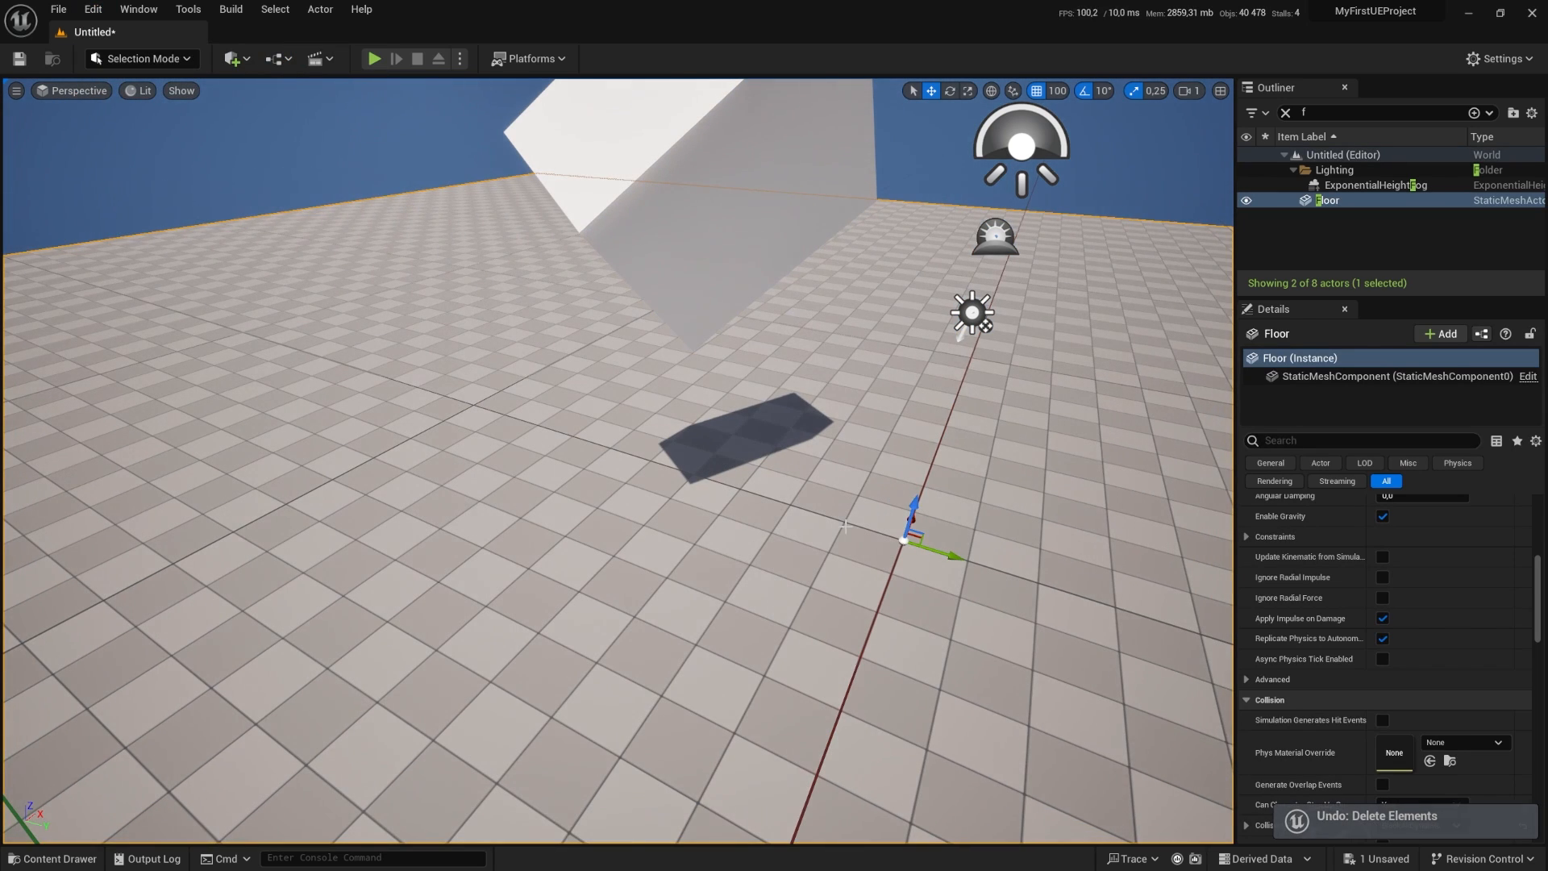
pyautogui.moveTo(751, 450); pyautogui.dragTo(1086, 319, button='right')
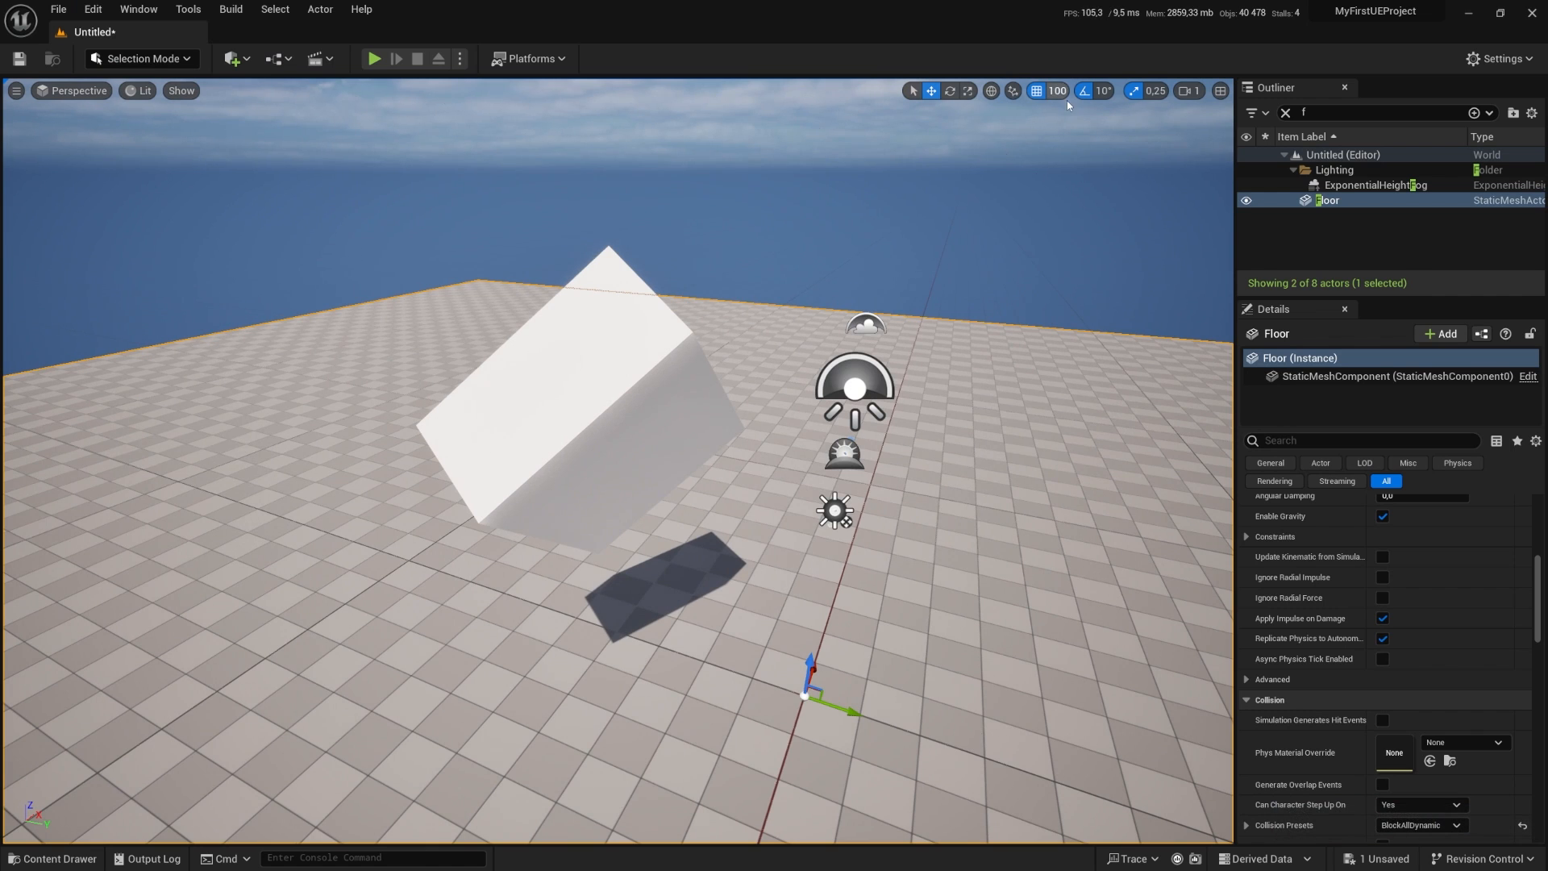
pyautogui.moveTo(847, 390); pyautogui.dragTo(778, 304)
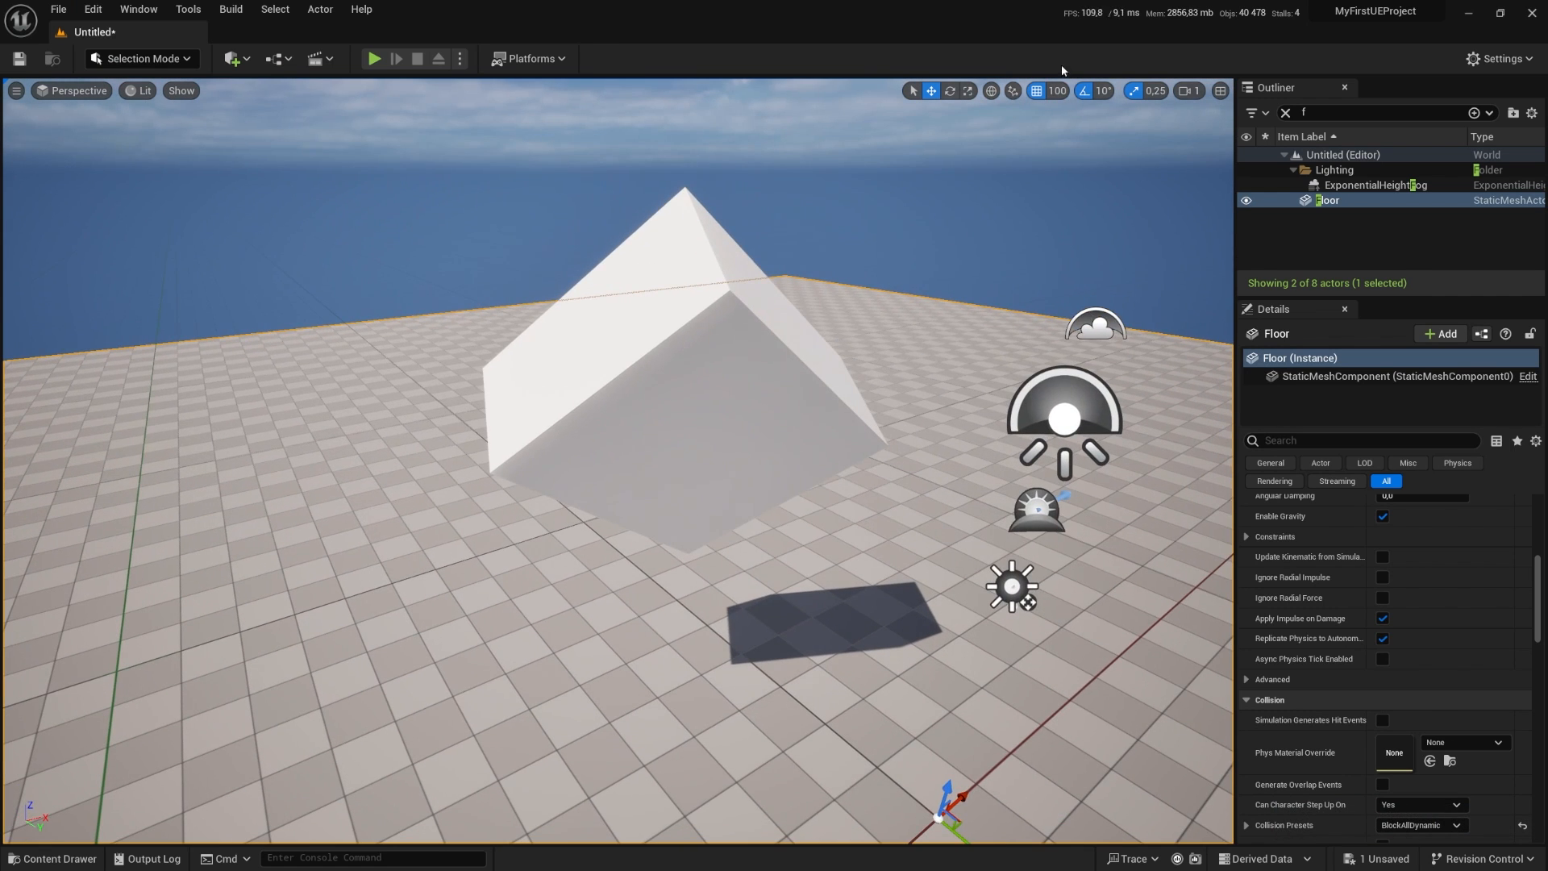
# Step: Set the position grid snap size to 10 and move the cube a short distance with the Translate gizmo
pyautogui.click(1057, 91)
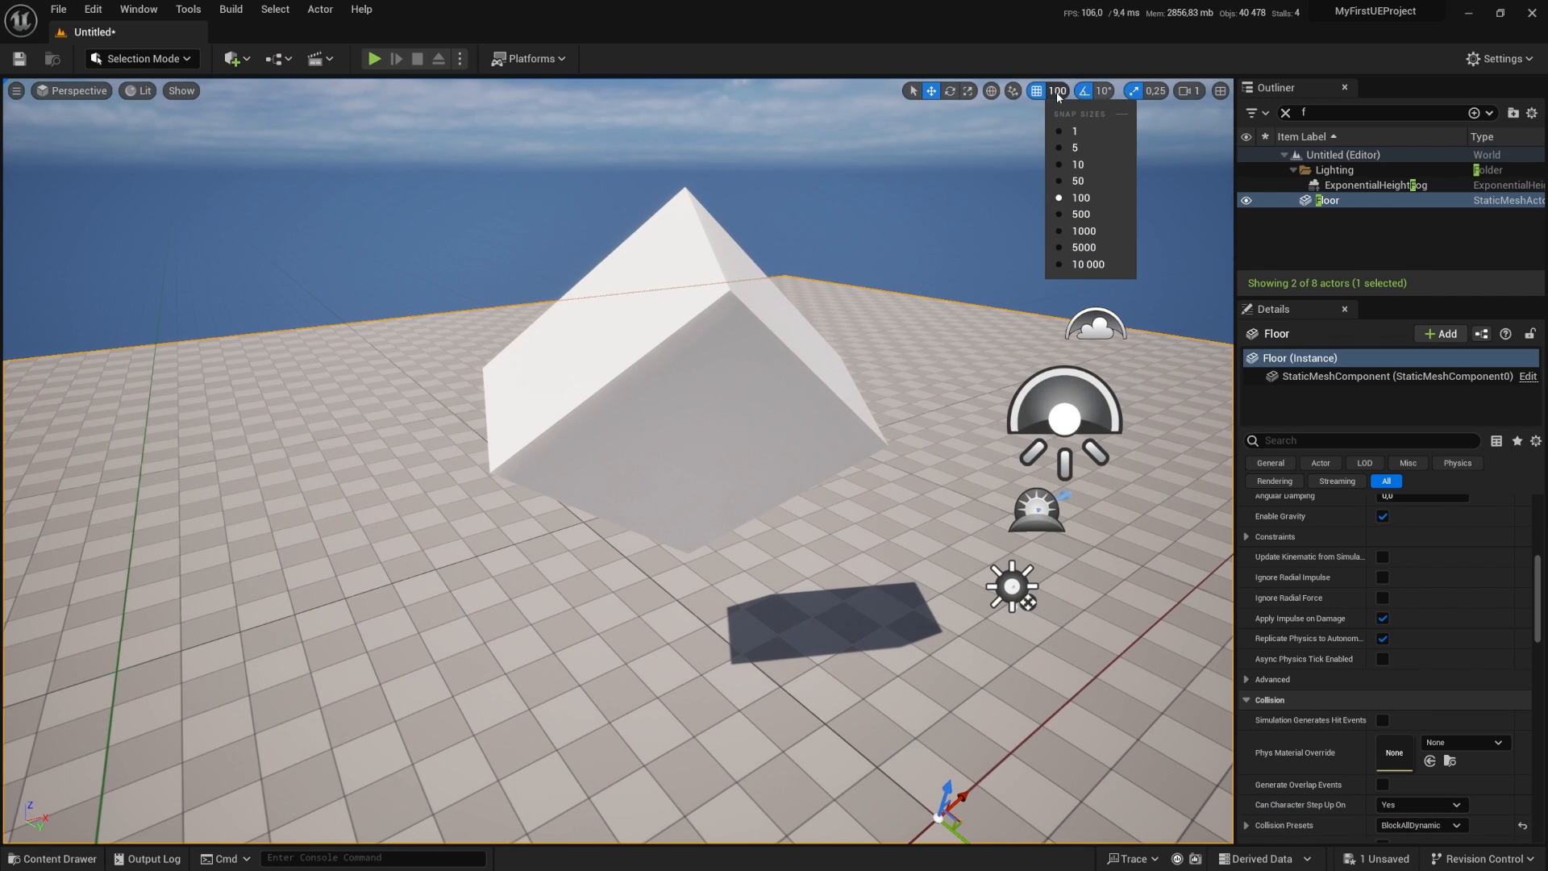
pyautogui.click(1067, 165)
pyautogui.click(731, 393)
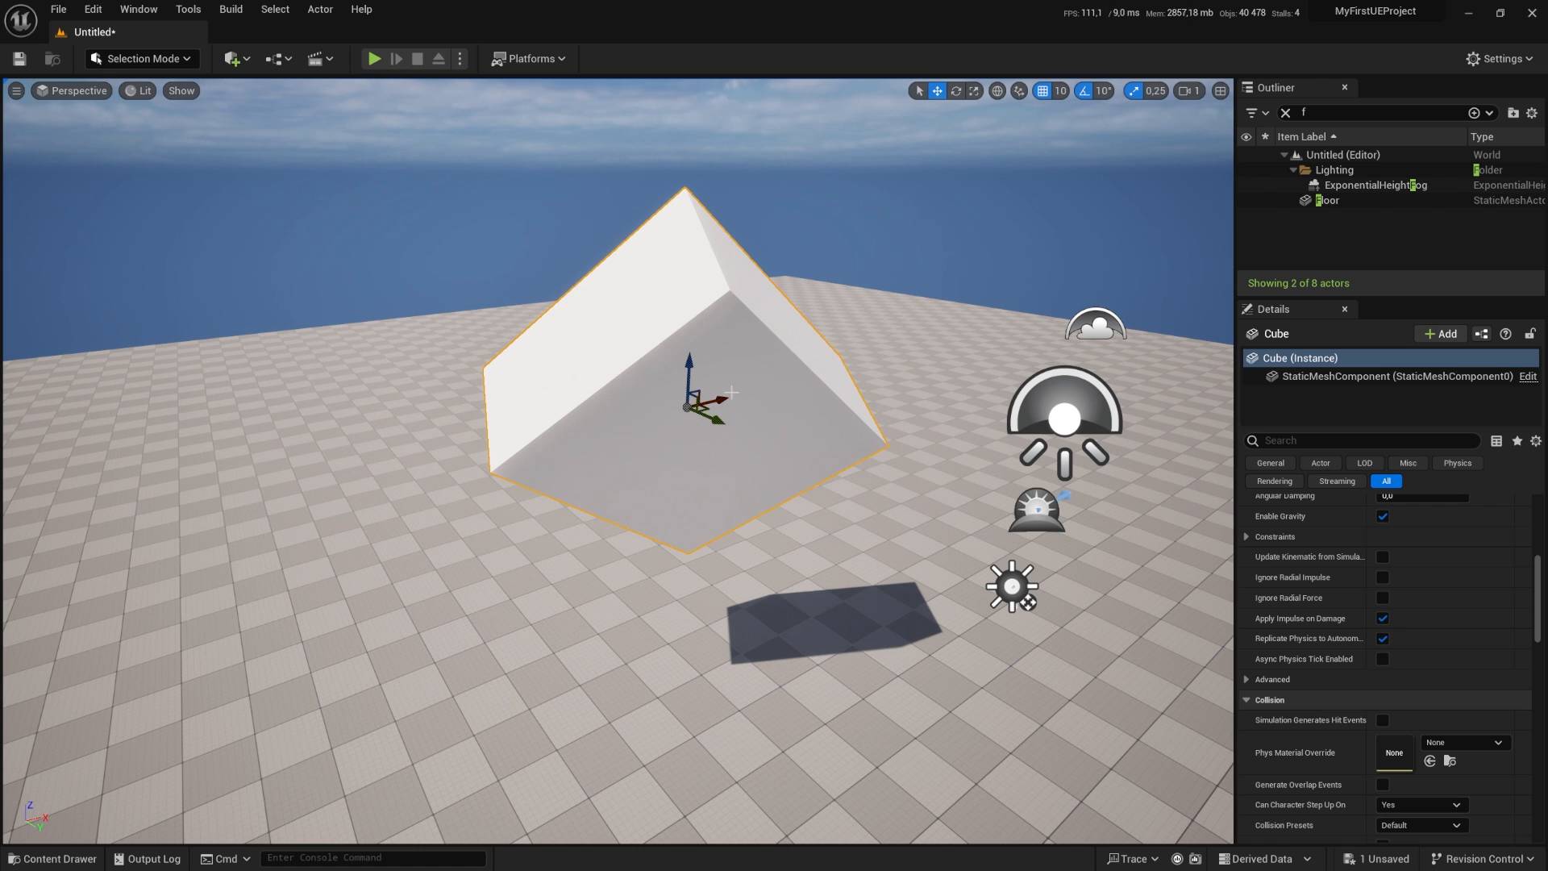
pyautogui.moveTo(731, 392)
pyautogui.mouseDown()
pyautogui.moveTo(604, 411)
pyautogui.moveTo(831, 389)
pyautogui.moveTo(511, 453)
pyautogui.moveTo(732, 410)
pyautogui.mouseUp()
# Step: Set the position grid snap size to 500 and try moving the cube in those increments
pyautogui.click(1061, 94)
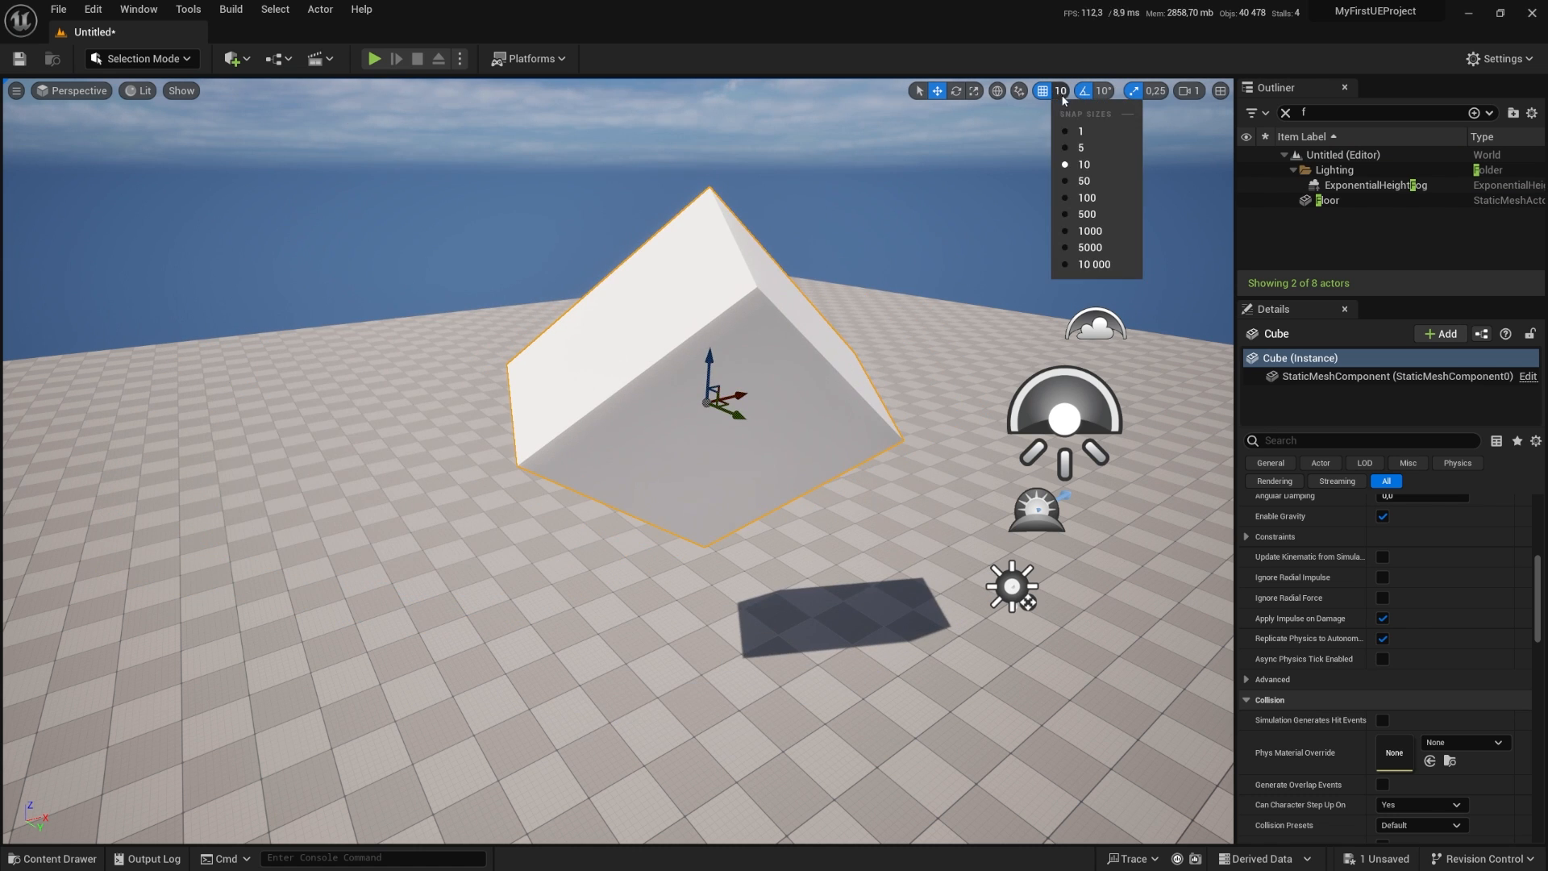
pyautogui.click(1086, 214)
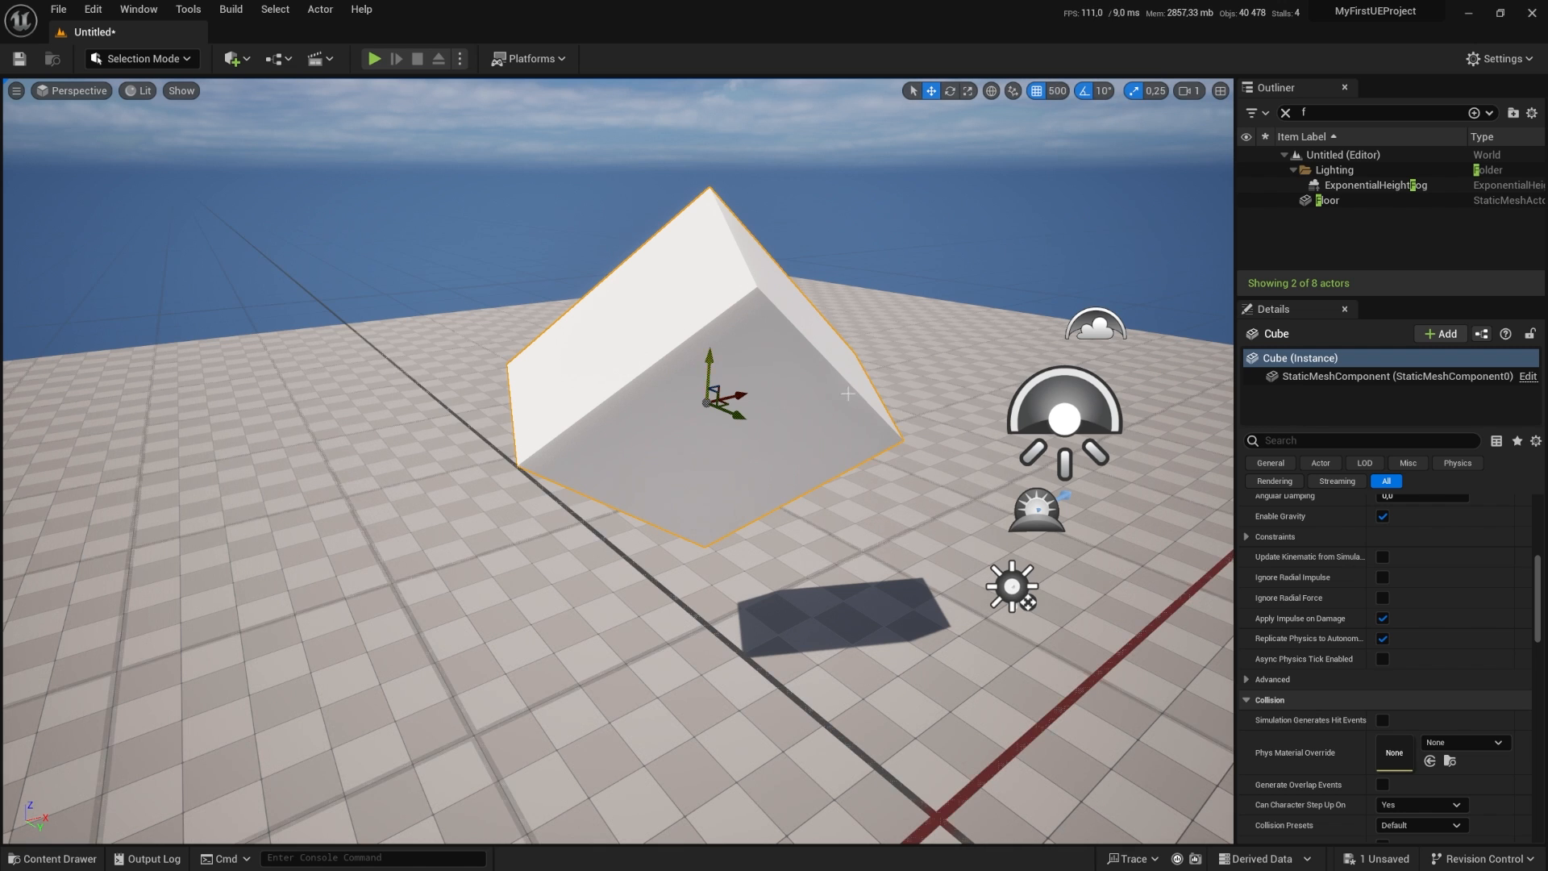
pyautogui.scroll(-5, 847, 394)
pyautogui.moveTo(709, 411); pyautogui.dragTo(686, 490)
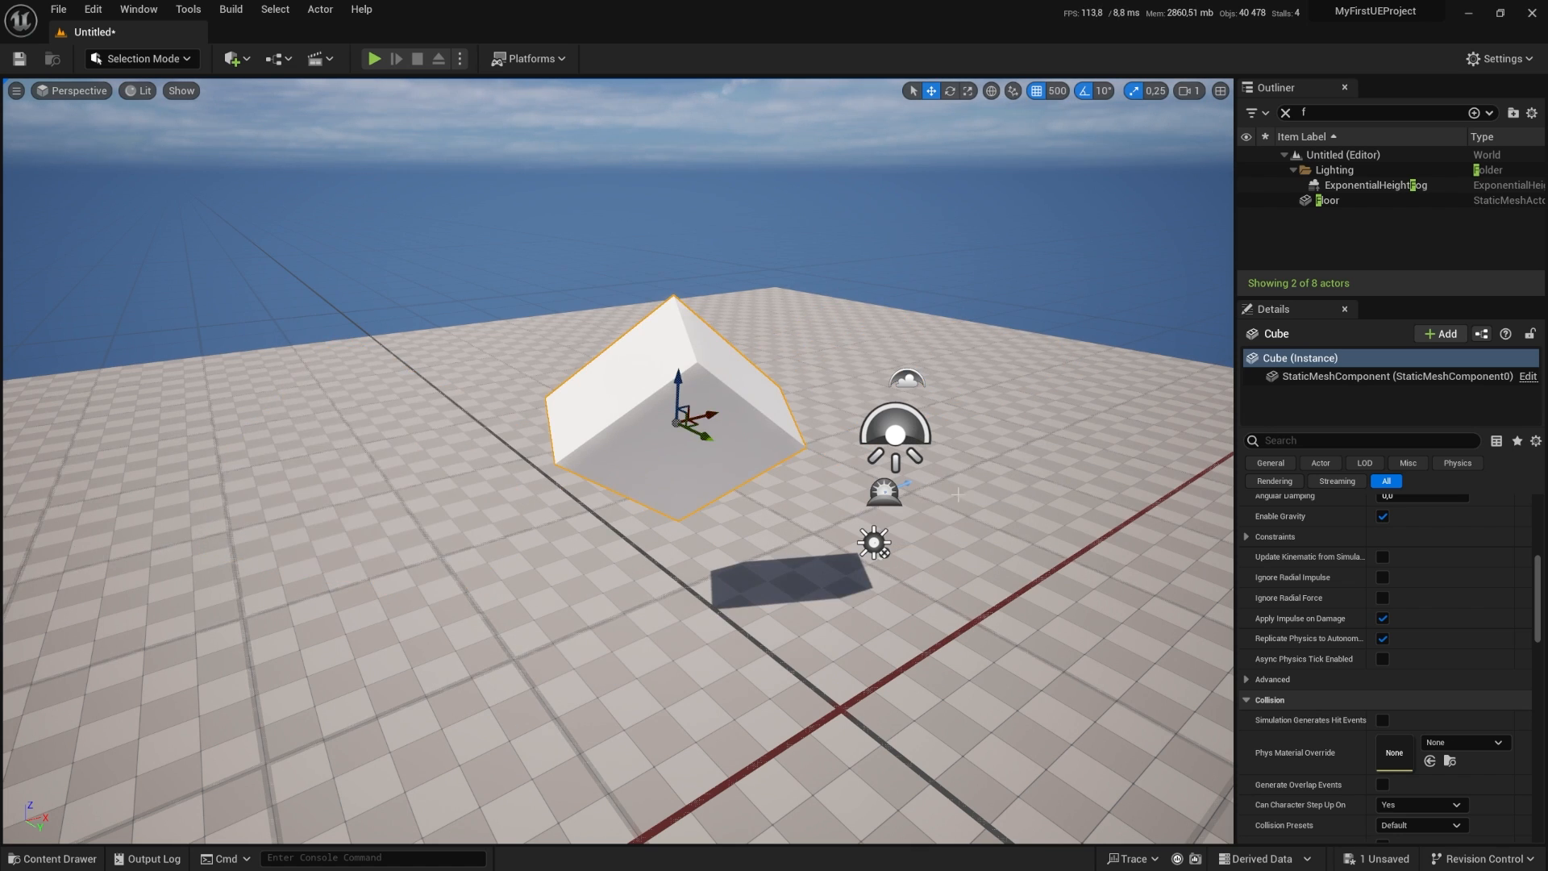
pyautogui.press('d')
pyautogui.moveTo(610, 499); pyautogui.dragTo(502, 474, button='right')
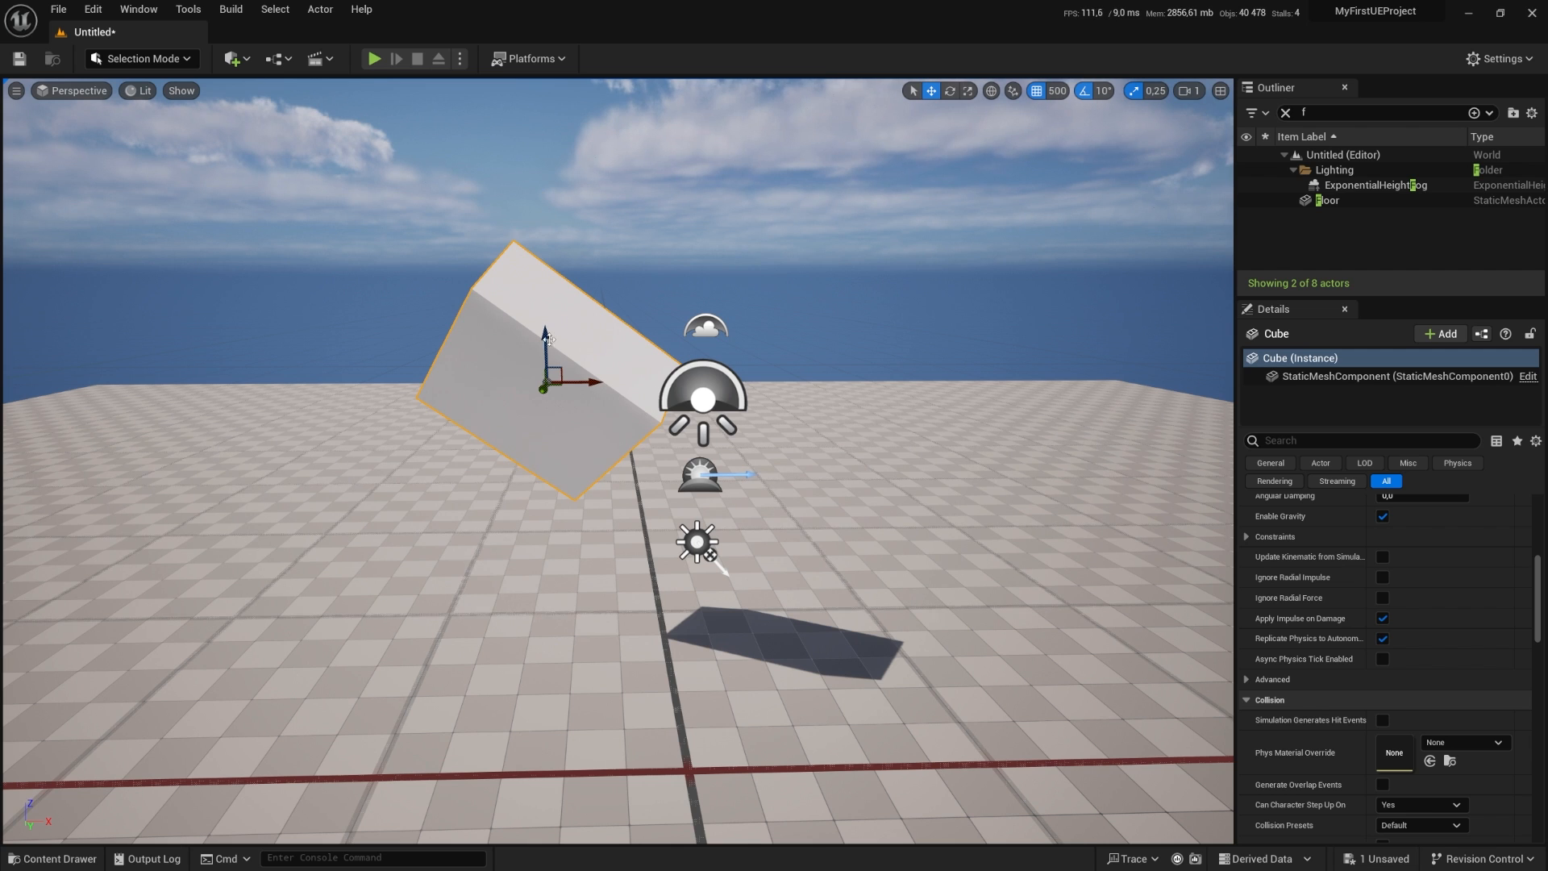
# Step: Move the cube back and forth along the red axis in 500-unit snaps, checking it against the grid lines
pyautogui.moveTo(578, 385); pyautogui.dragTo(537, 445)
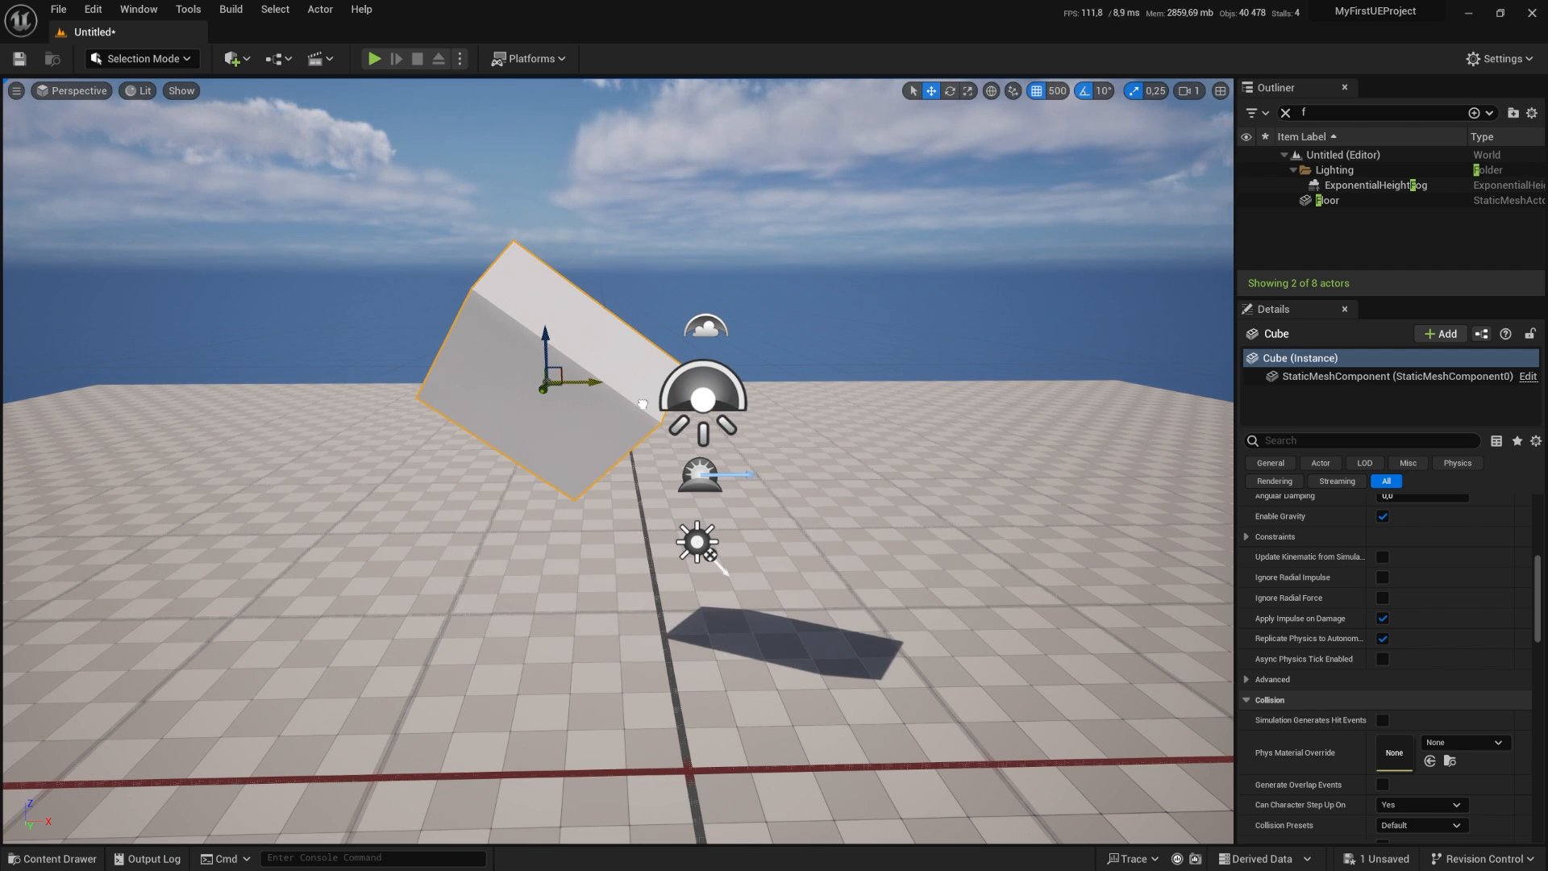
pyautogui.moveTo(598, 393); pyautogui.dragTo(612, 437)
pyautogui.moveTo(612, 437)
pyautogui.mouseDown(button='right')
pyautogui.moveTo(709, 442)
pyautogui.moveTo(596, 439)
pyautogui.moveTo(611, 431)
pyautogui.mouseUp(button='right')
pyautogui.press('w')
pyautogui.moveTo(685, 556); pyautogui.dragTo(715, 586, button='right')
pyautogui.press('s')
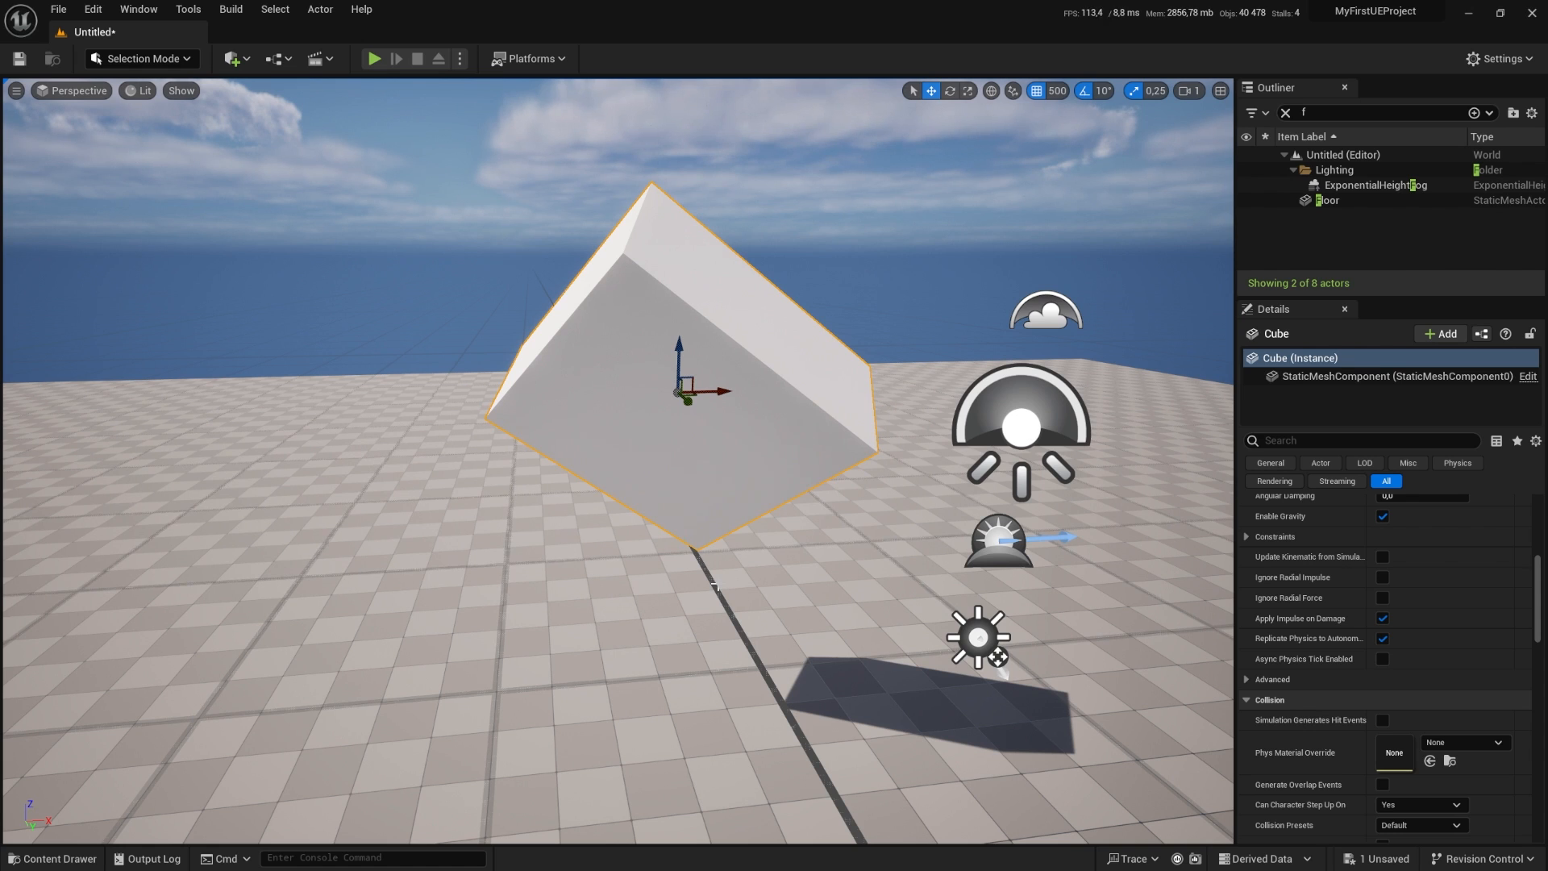
# Step: Turn off position grid snapping, move the cube freely, and restore snapping with a grid size of 10
pyautogui.click(1036, 93)
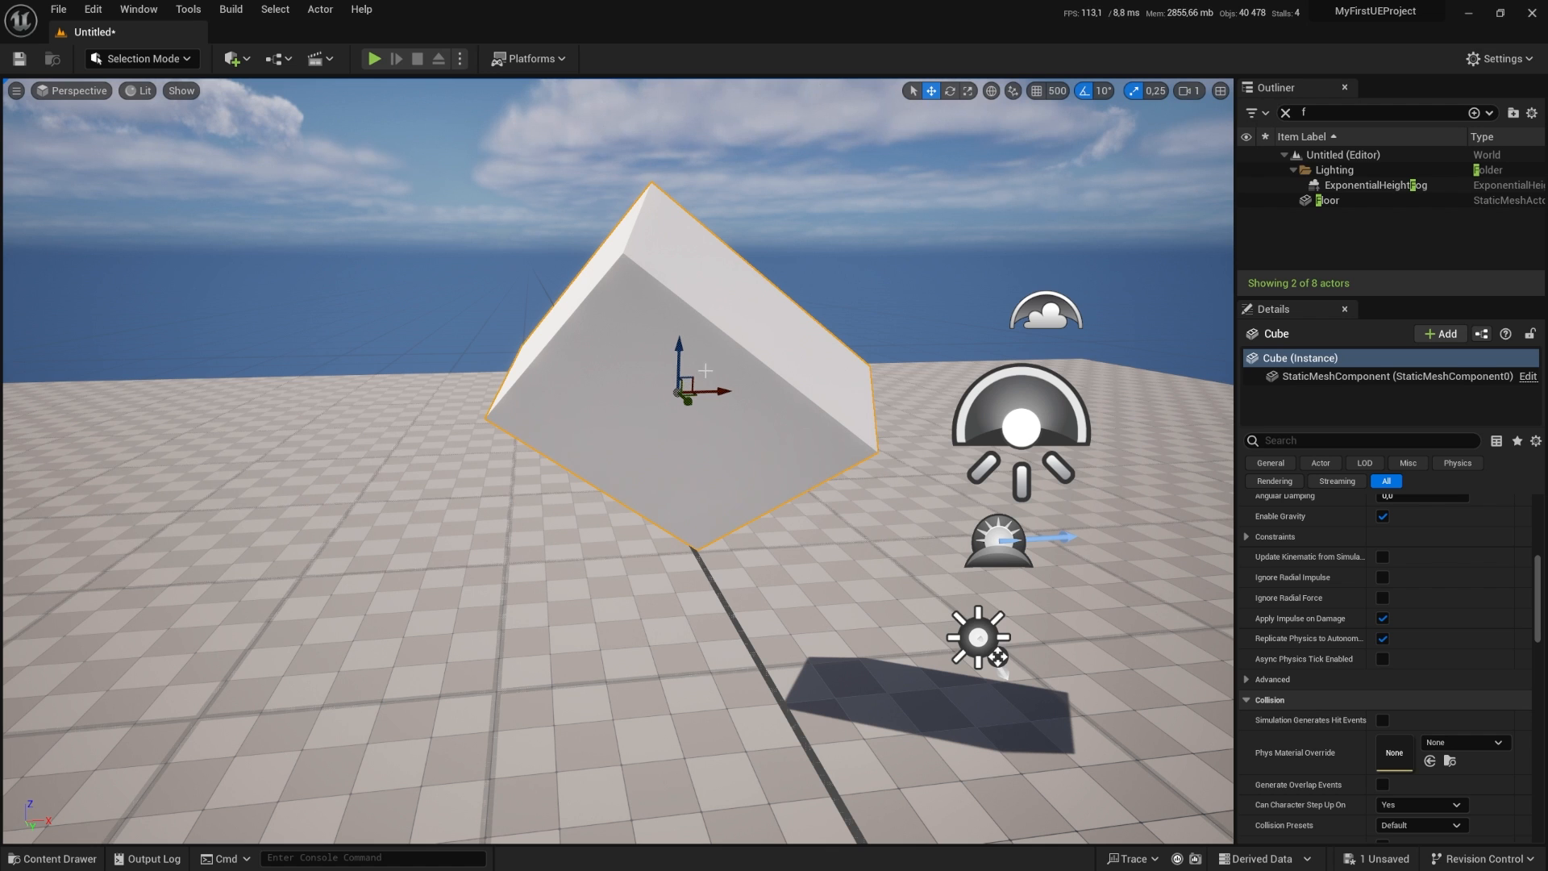
pyautogui.moveTo(686, 382); pyautogui.dragTo(776, 349)
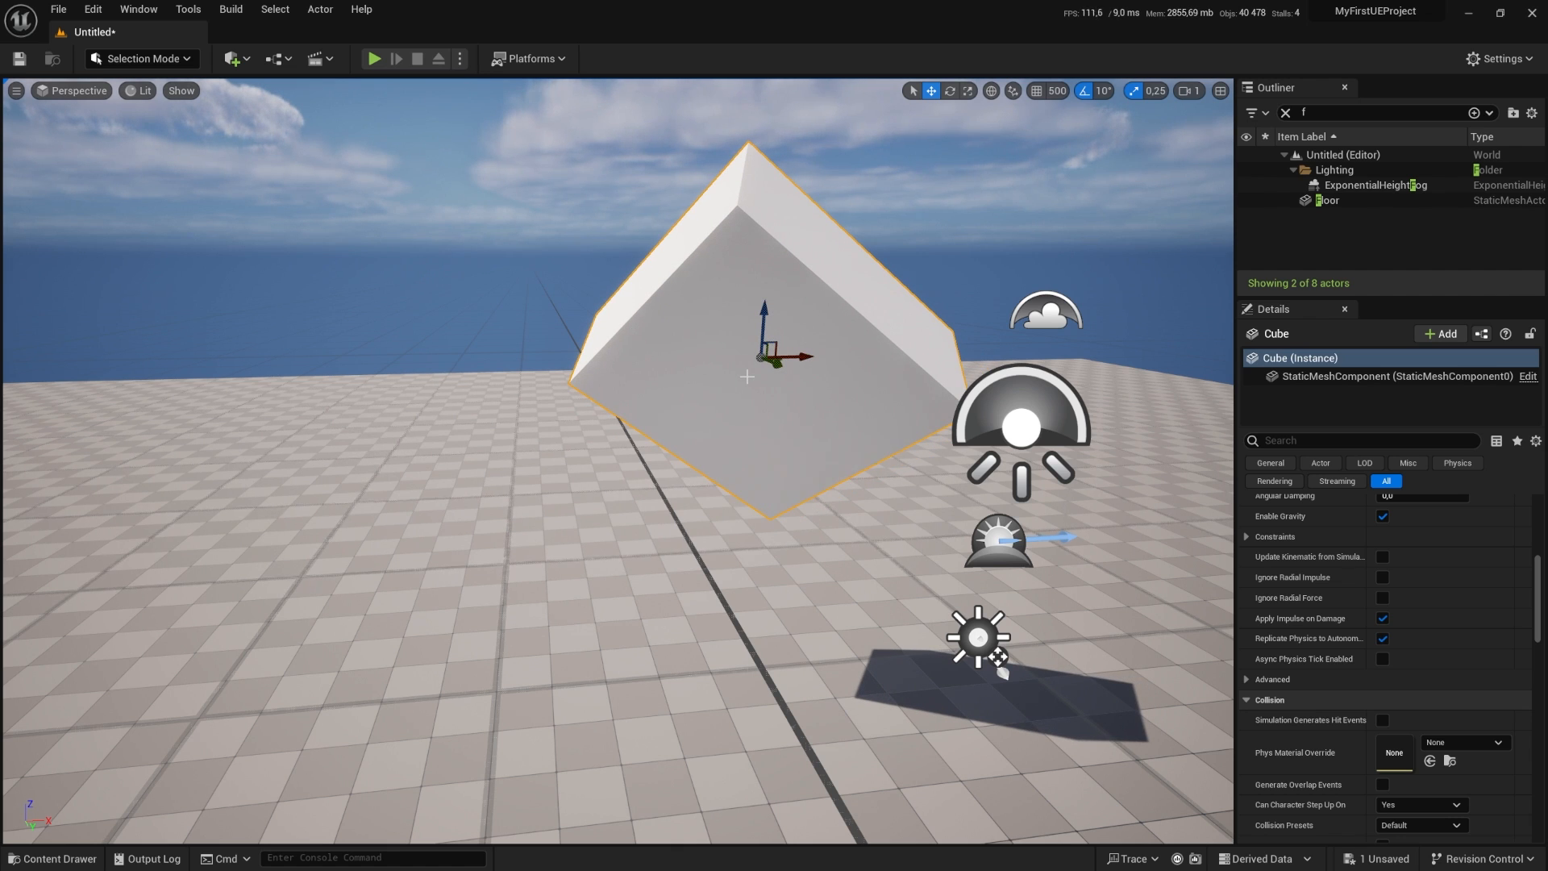
pyautogui.click(1057, 90)
pyautogui.click(1075, 165)
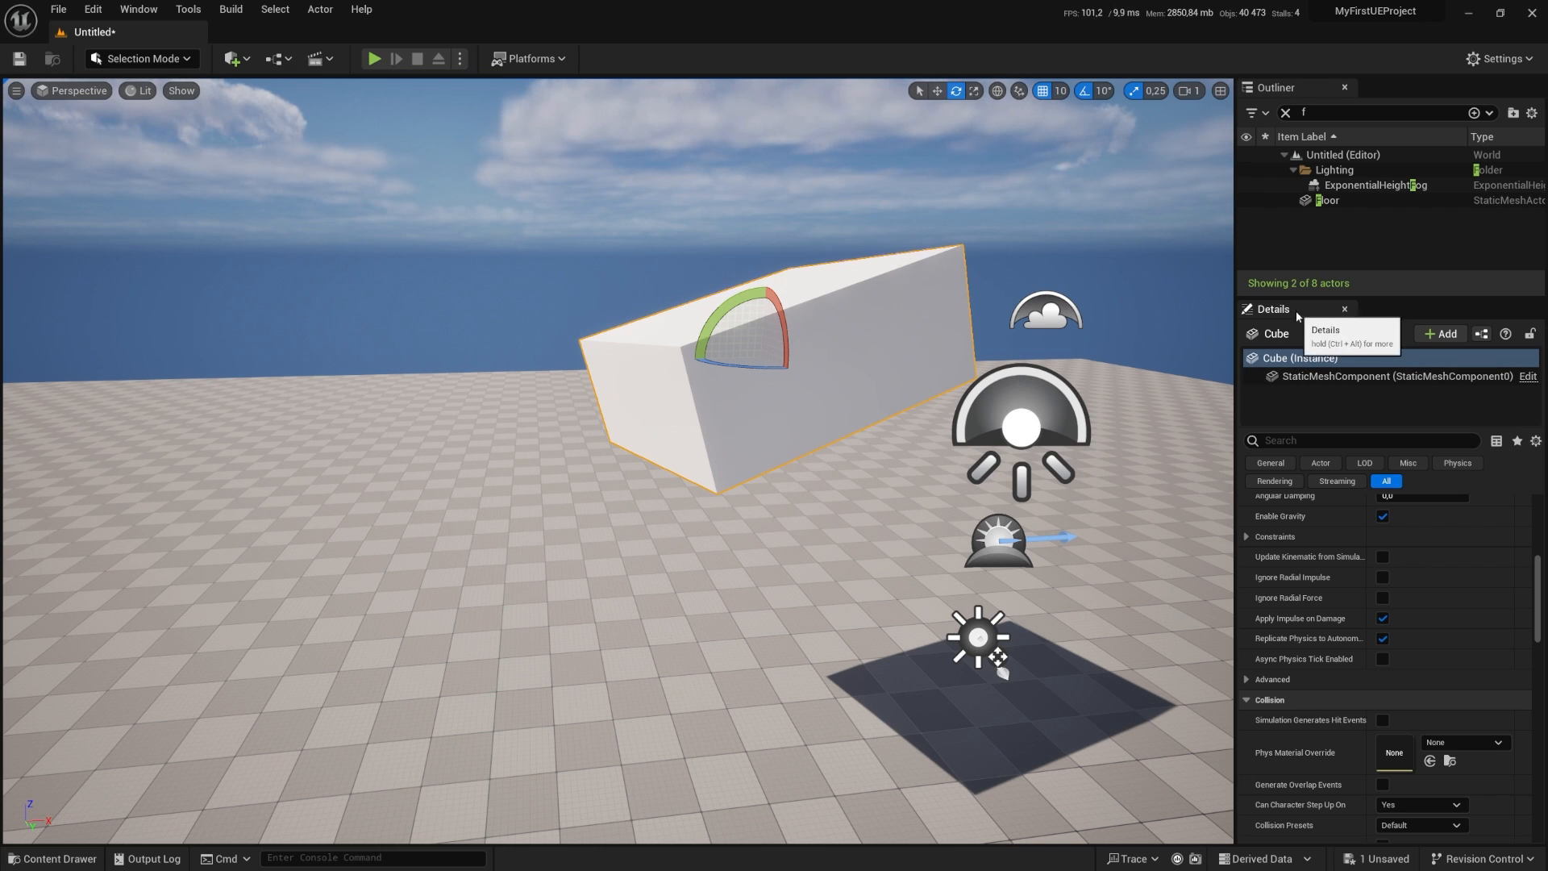
# Step: Examine the cube's Transform properties and the available Details panels, and switch back to the Translate tool
pyautogui.scroll(10, 1425, 597)
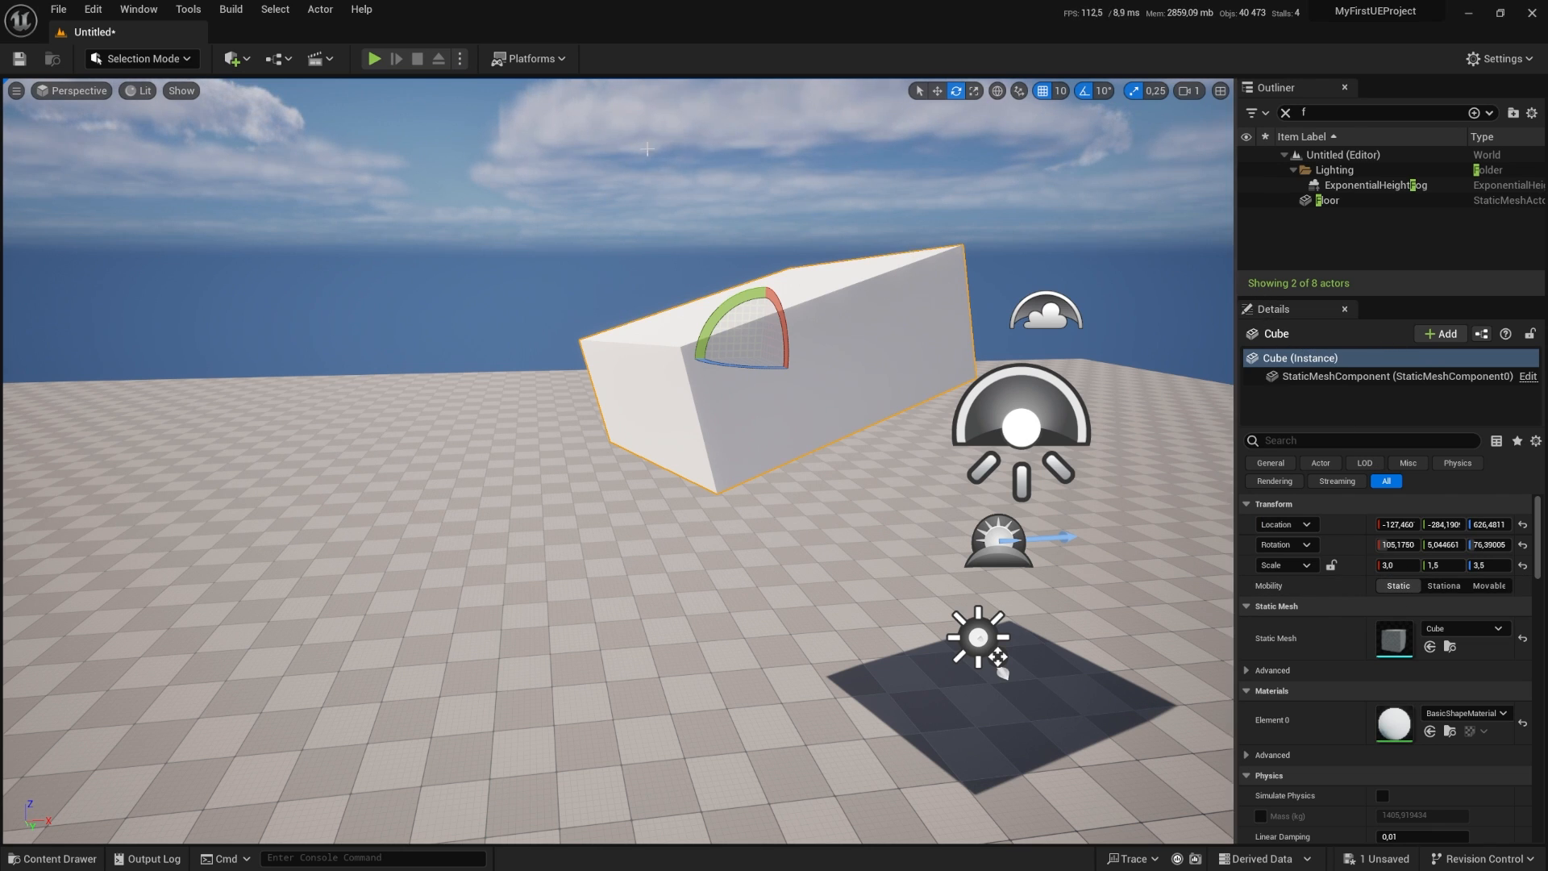
pyautogui.click(130, 17)
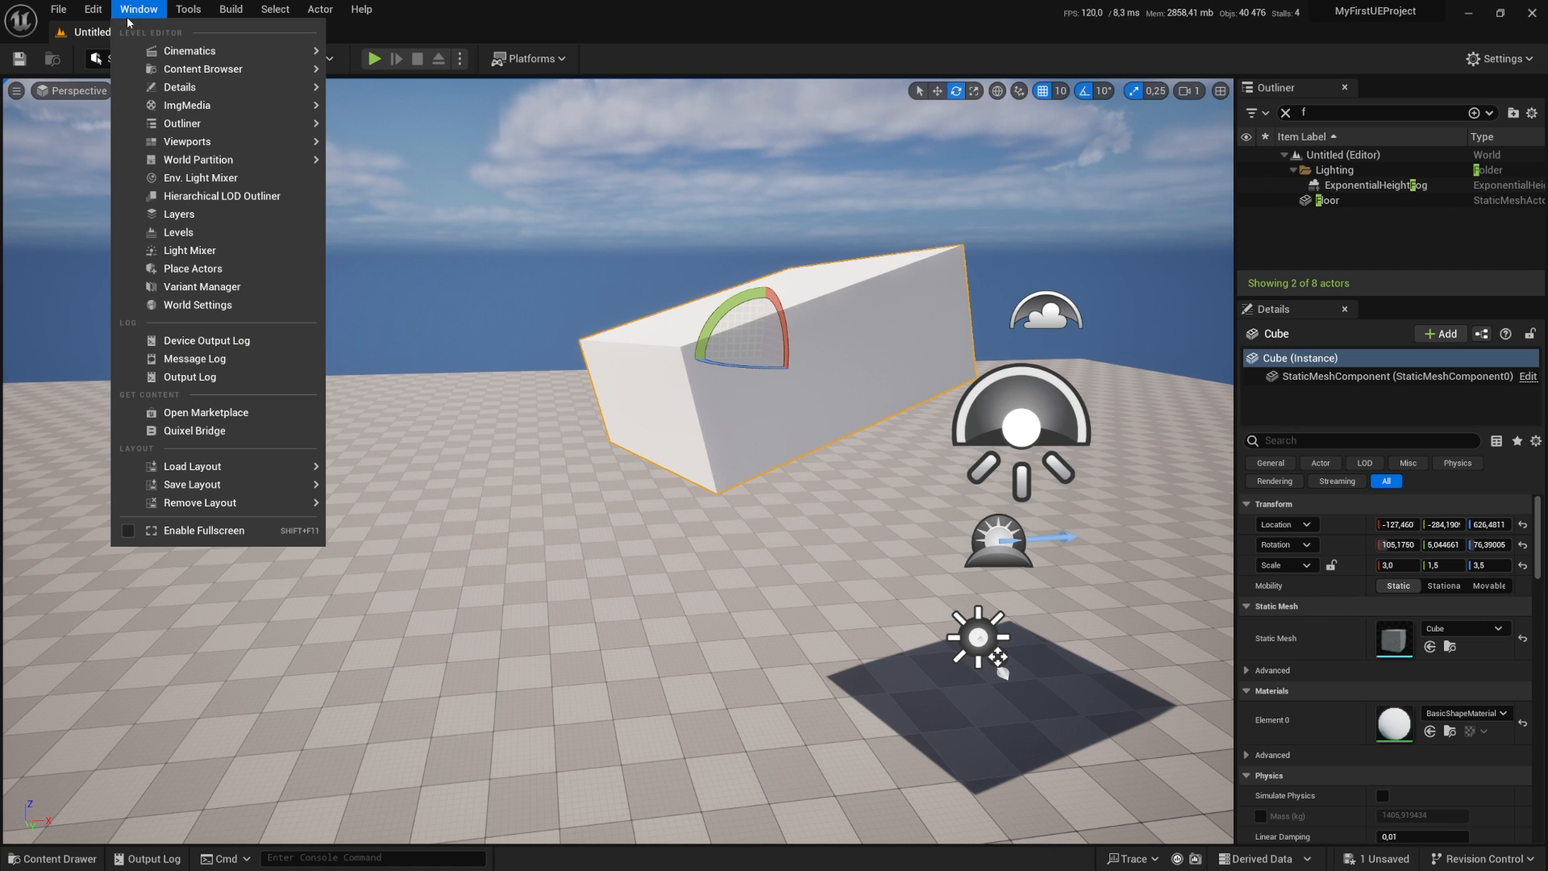
pyautogui.moveTo(186, 88)
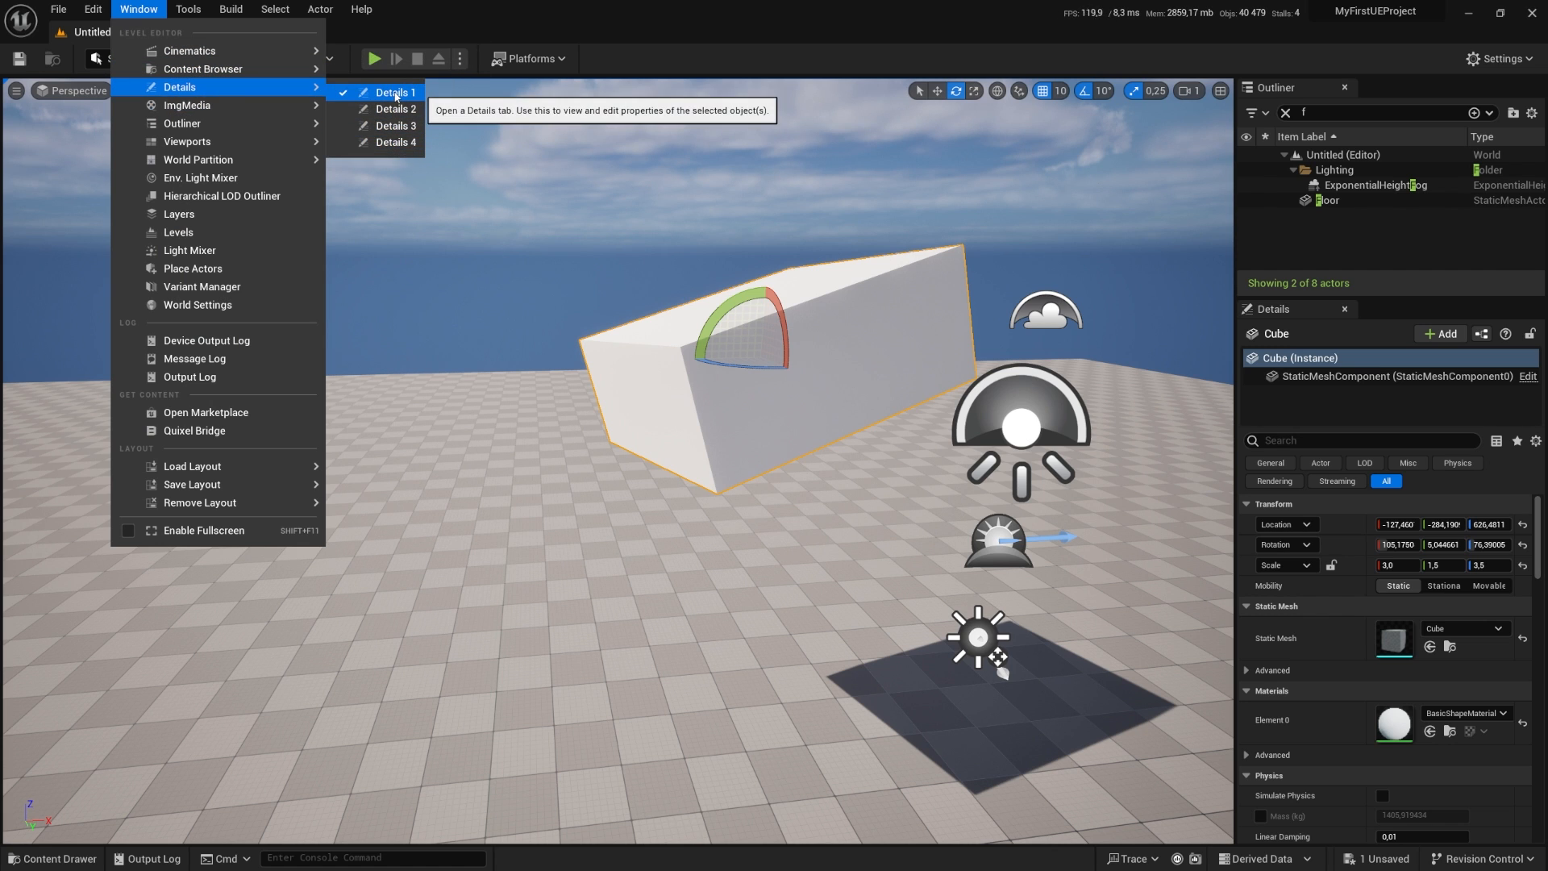
pyautogui.click(818, 345)
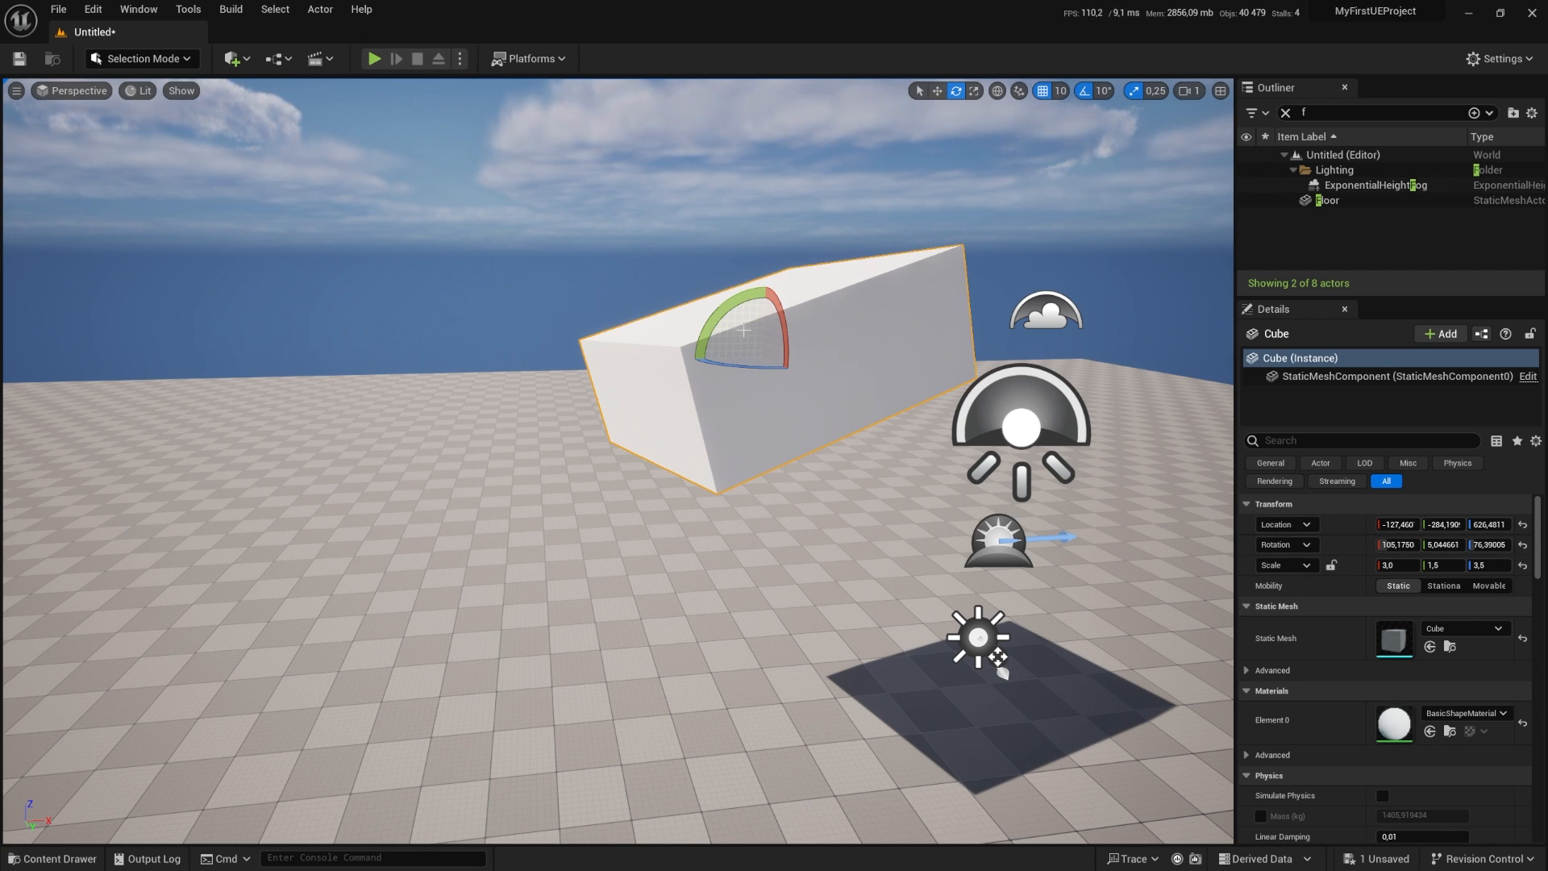
pyautogui.press('w')
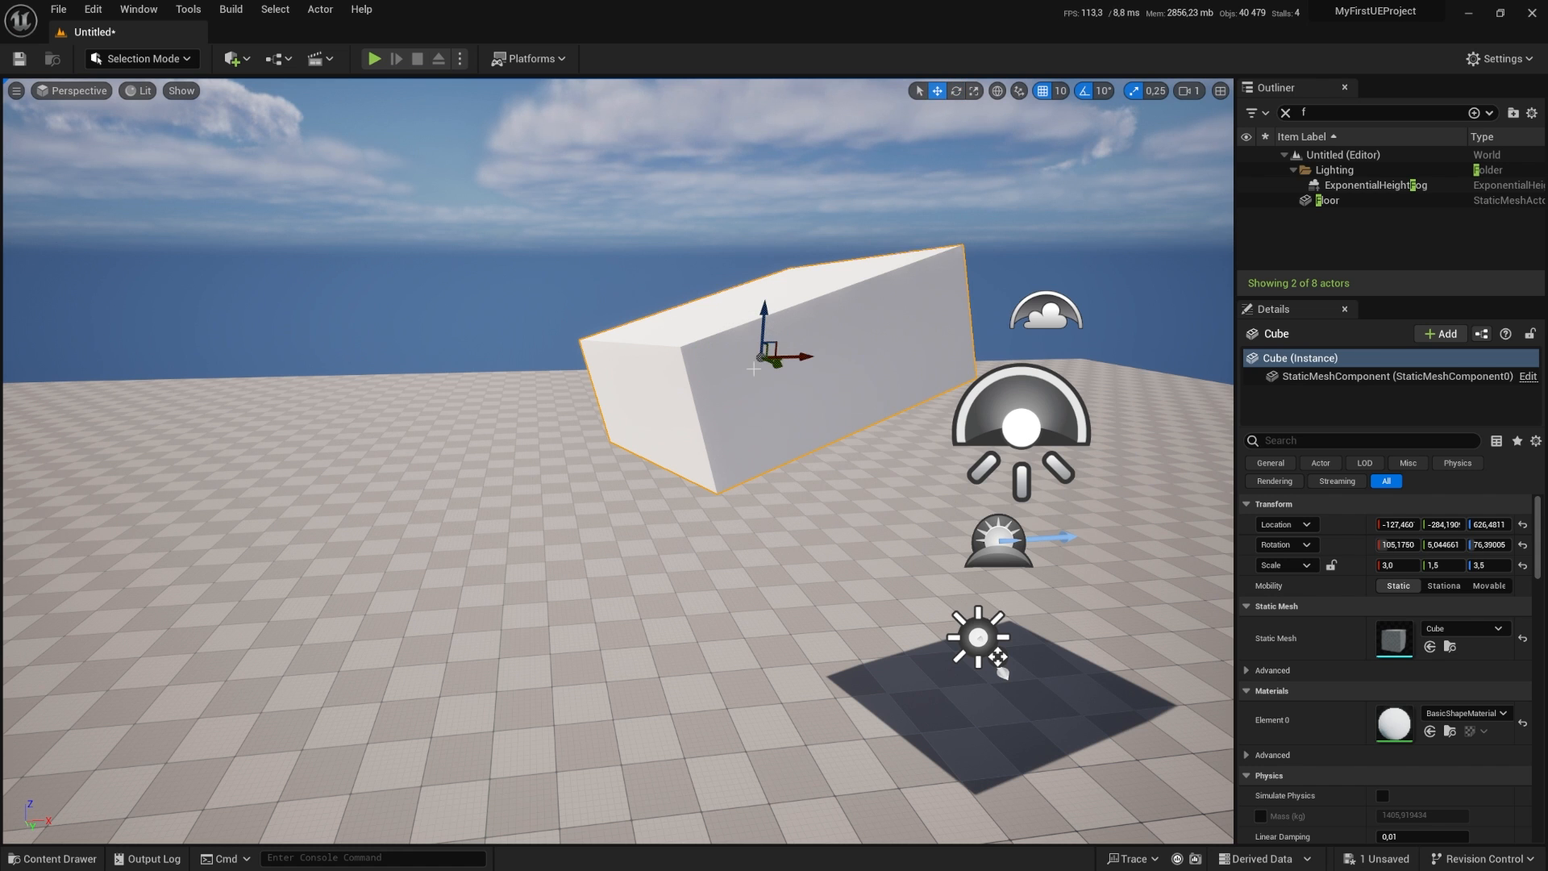
# Step: Move the cube along the red axis, set its X location to -288, and change its X rotation to about 205°
pyautogui.moveTo(790, 357); pyautogui.dragTo(703, 357)
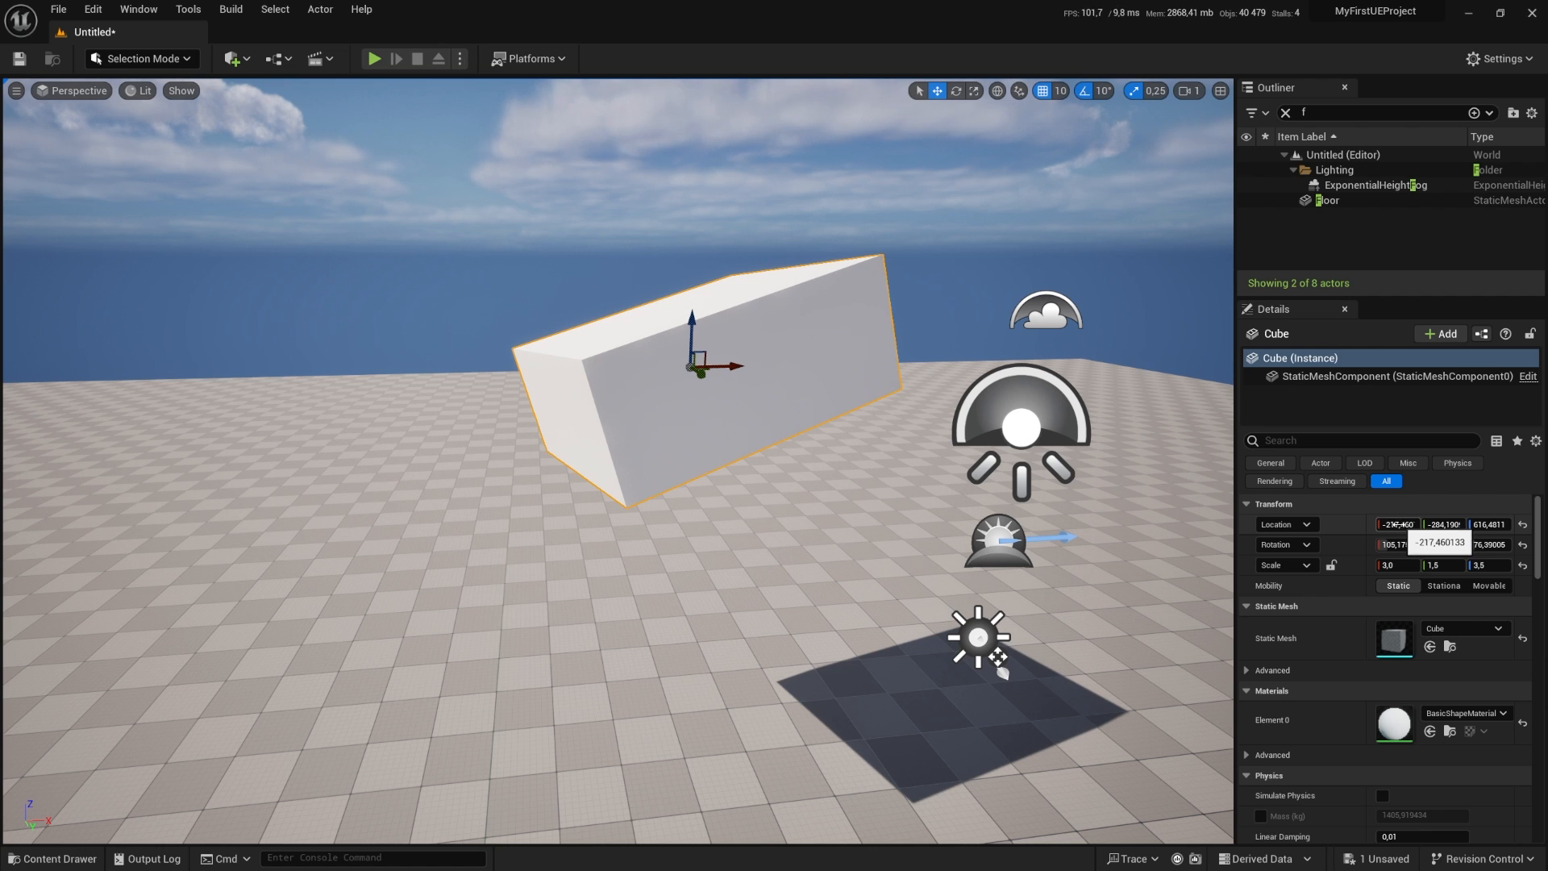
pyautogui.moveTo(1397, 524)
pyautogui.mouseDown()
pyautogui.moveTo(1326, 524)
pyautogui.moveTo(1441, 524)
pyautogui.moveTo(1322, 524)
pyautogui.moveTo(1386, 524)
pyautogui.moveTo(1419, 545)
pyautogui.moveTo(1397, 547)
pyautogui.mouseUp()
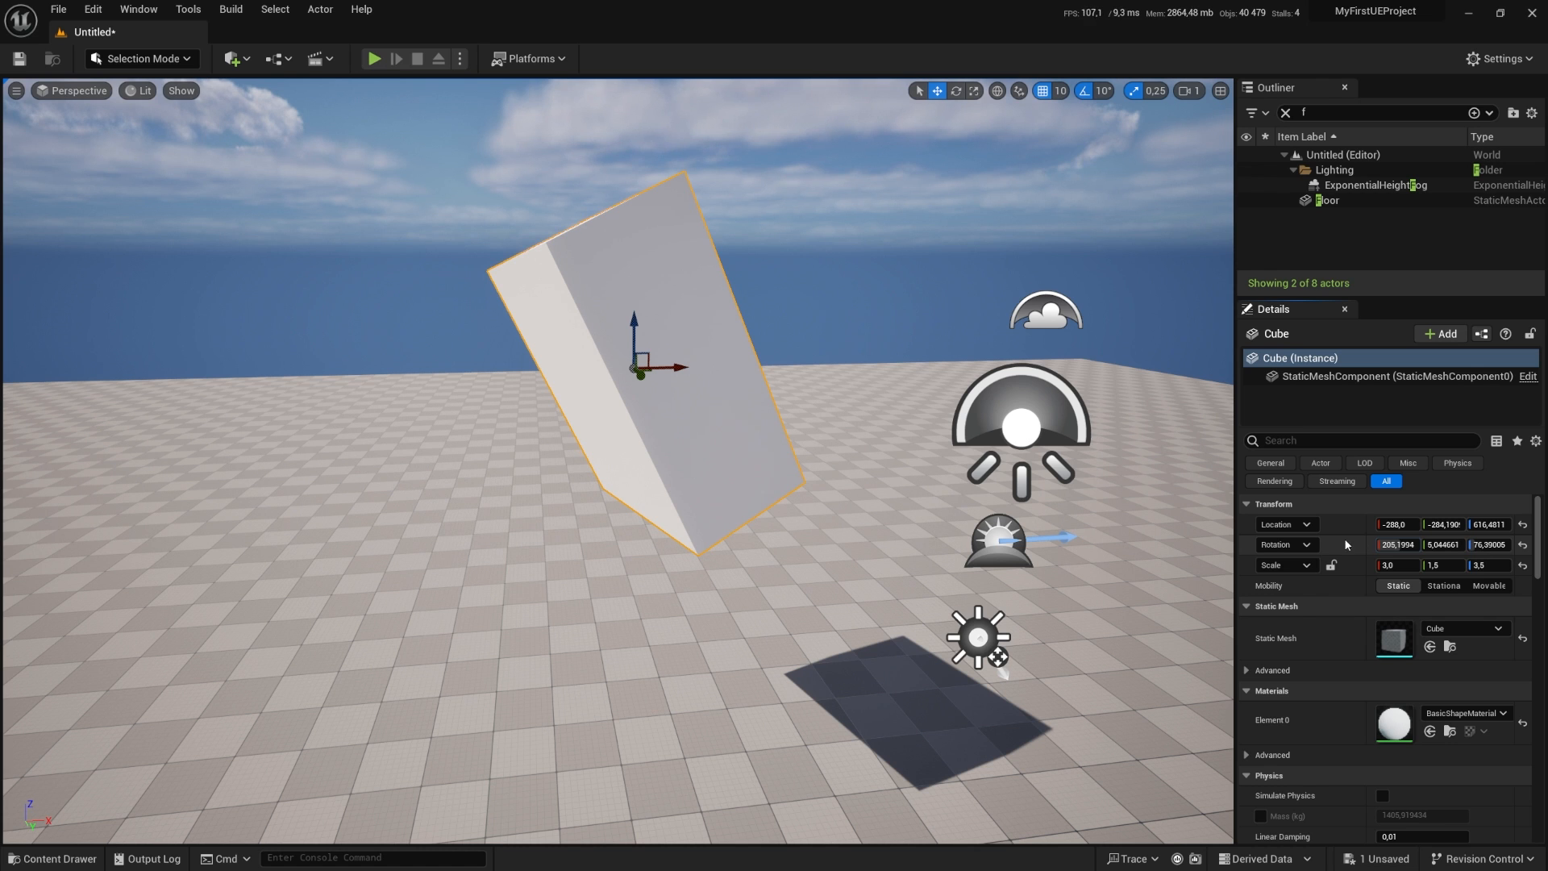
# Step: Reset the cube's rotation, scale and location to their default values
pyautogui.click(1523, 548)
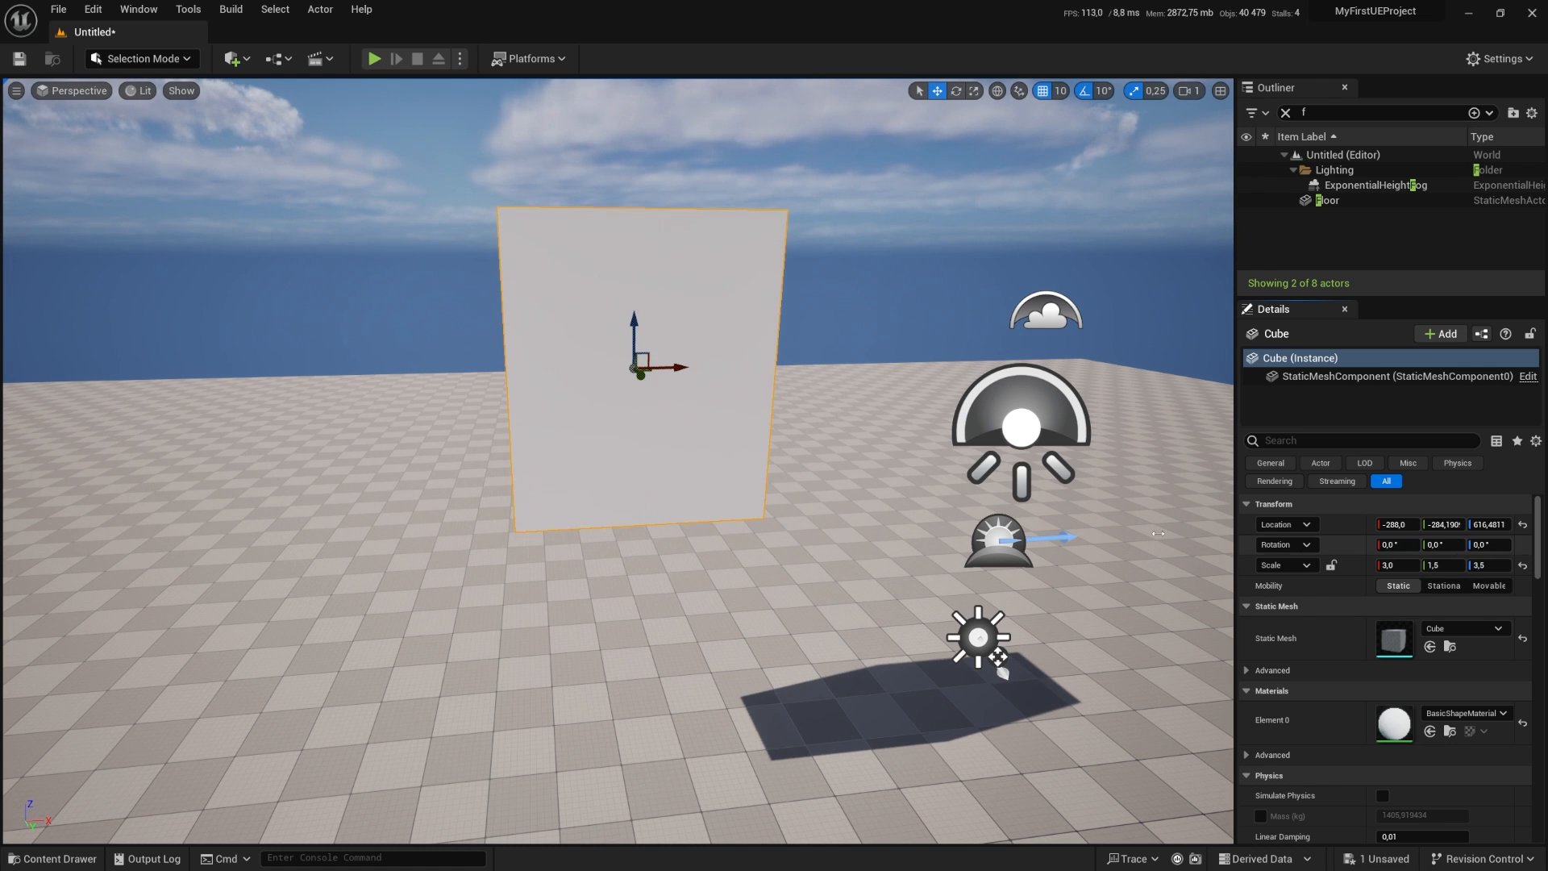
pyautogui.moveTo(903, 508); pyautogui.dragTo(968, 516, button='right')
pyautogui.moveTo(507, 516); pyautogui.dragTo(628, 516, button='right')
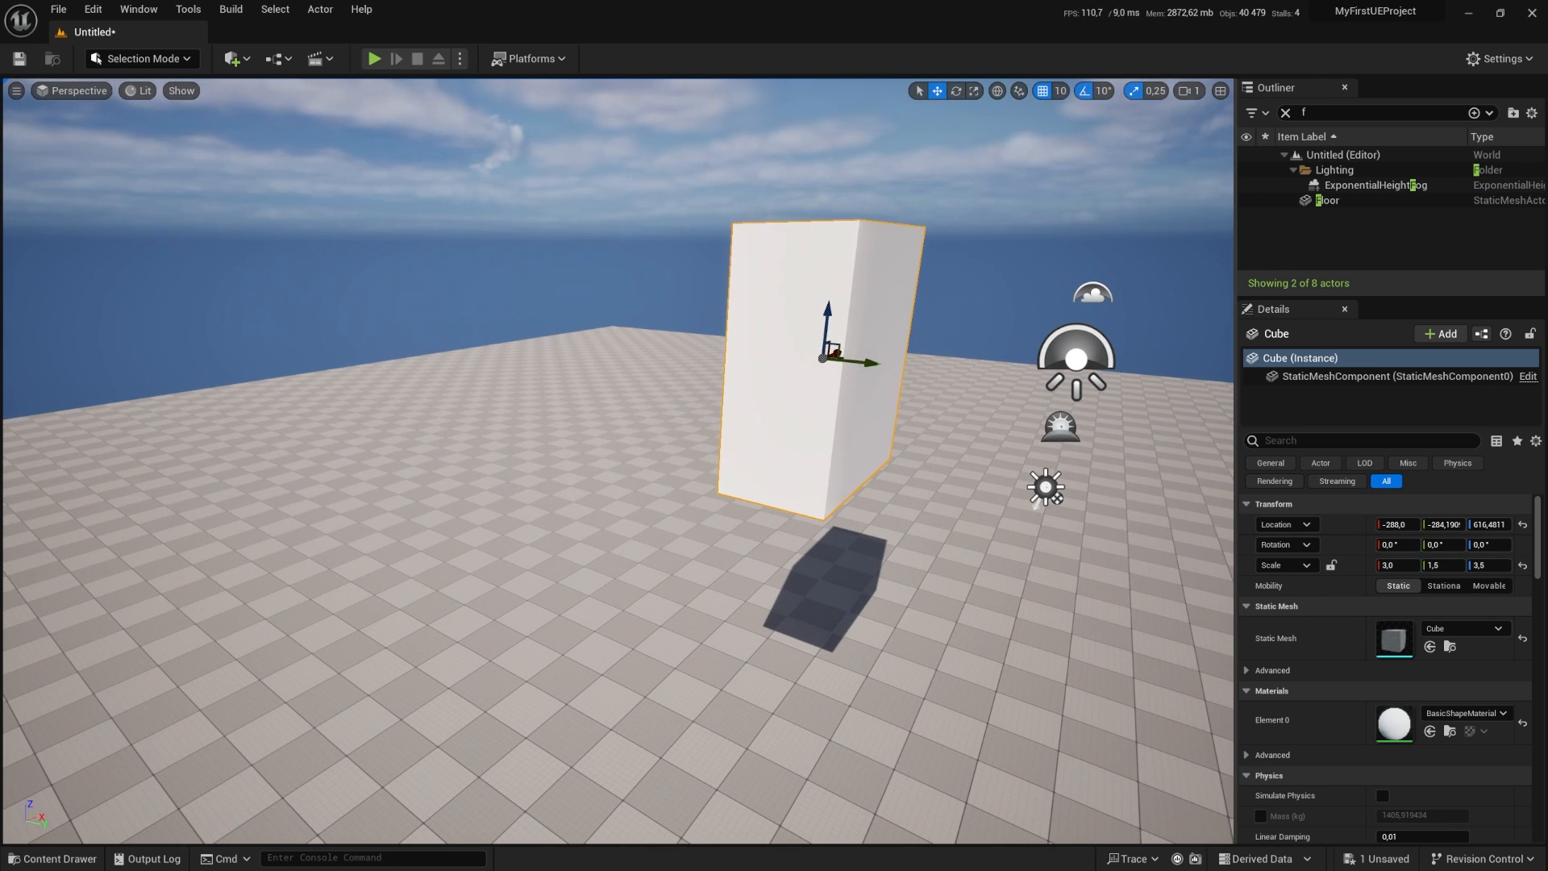
pyautogui.moveTo(782, 359); pyautogui.dragTo(851, 359, button='right')
pyautogui.press('d')
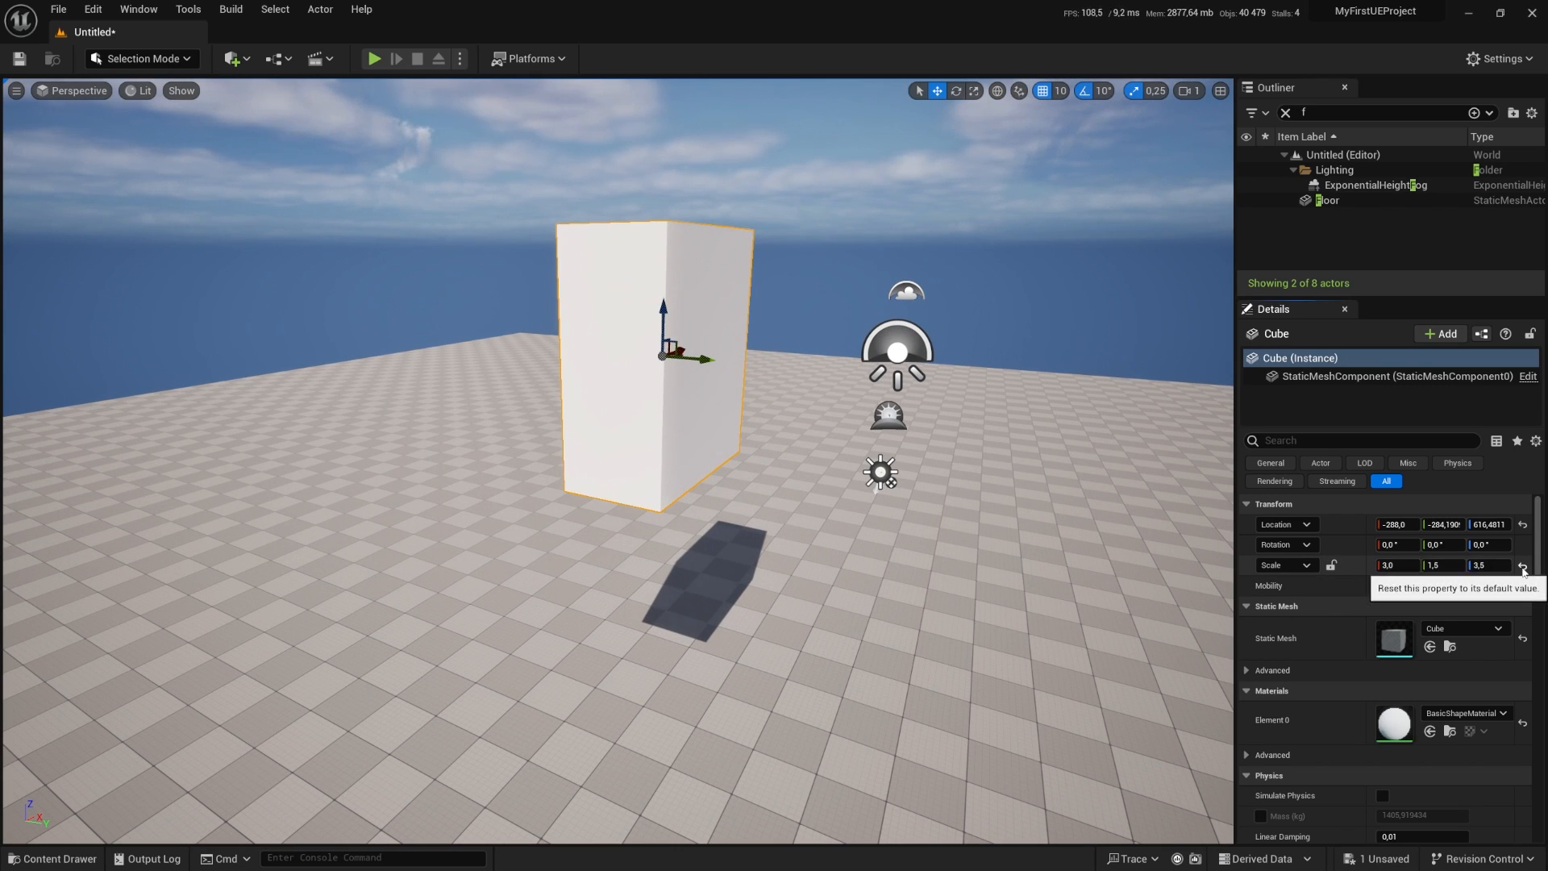
pyautogui.click(1523, 568)
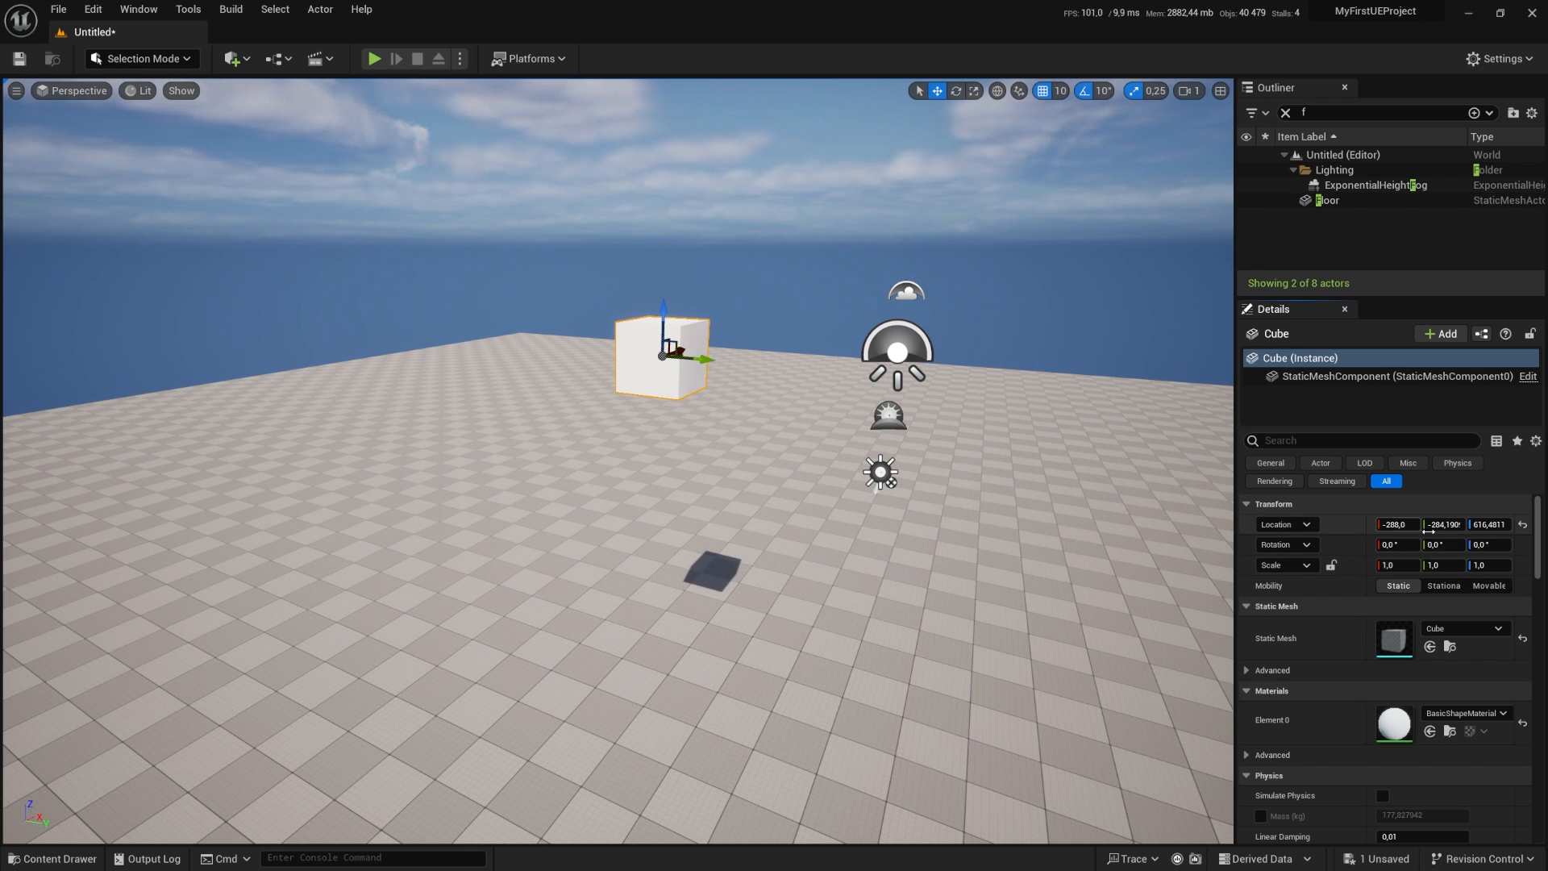
pyautogui.click(1523, 525)
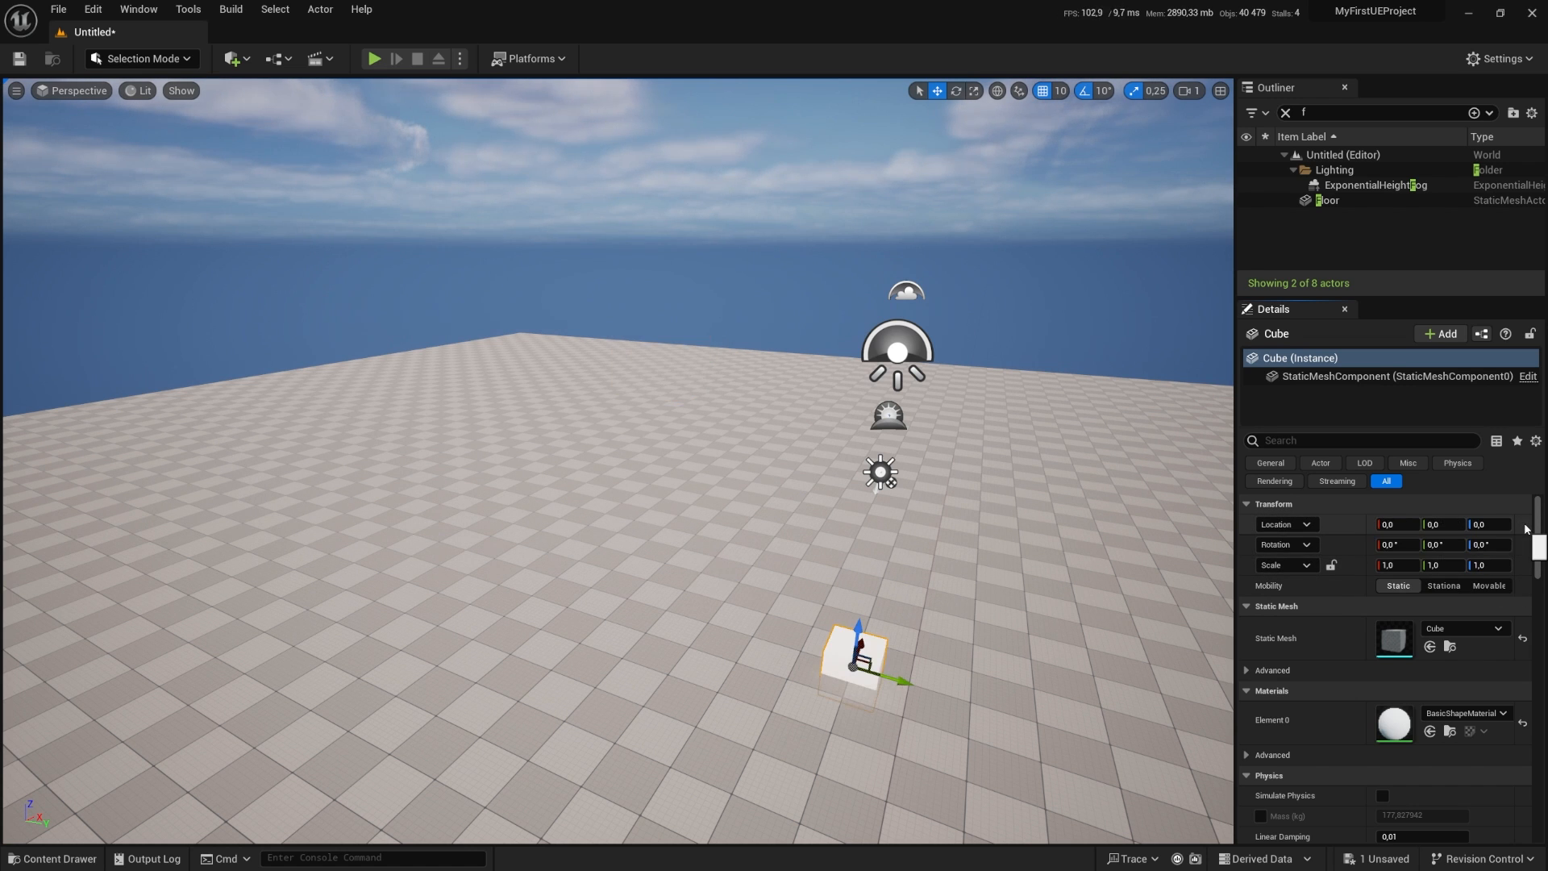
# Step: Raise the cube along the blue axis to a Z location of 200
pyautogui.moveTo(911, 451); pyautogui.dragTo(1014, 493, button='right')
pyautogui.press('w')
pyautogui.moveTo(656, 383); pyautogui.dragTo(632, 101)
pyautogui.moveTo(794, 354); pyautogui.dragTo(854, 266, button='right')
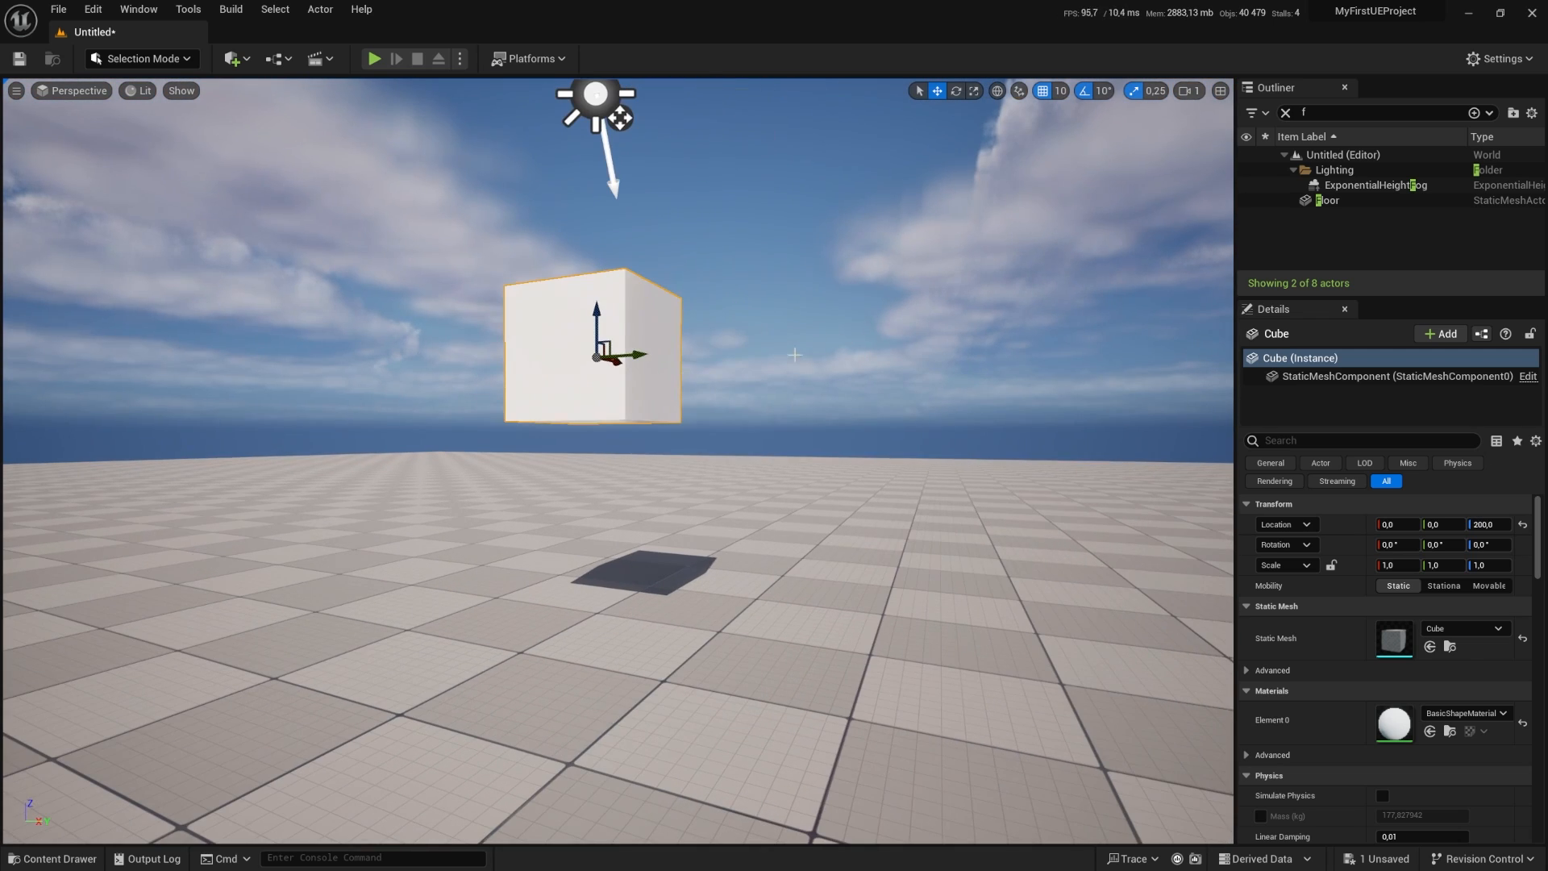
# Step: Move the cube along two axes at once, first to Y -30 and Z 220, and in the XZ plane to X -140 and Z 250
pyautogui.moveTo(611, 347); pyautogui.dragTo(581, 325)
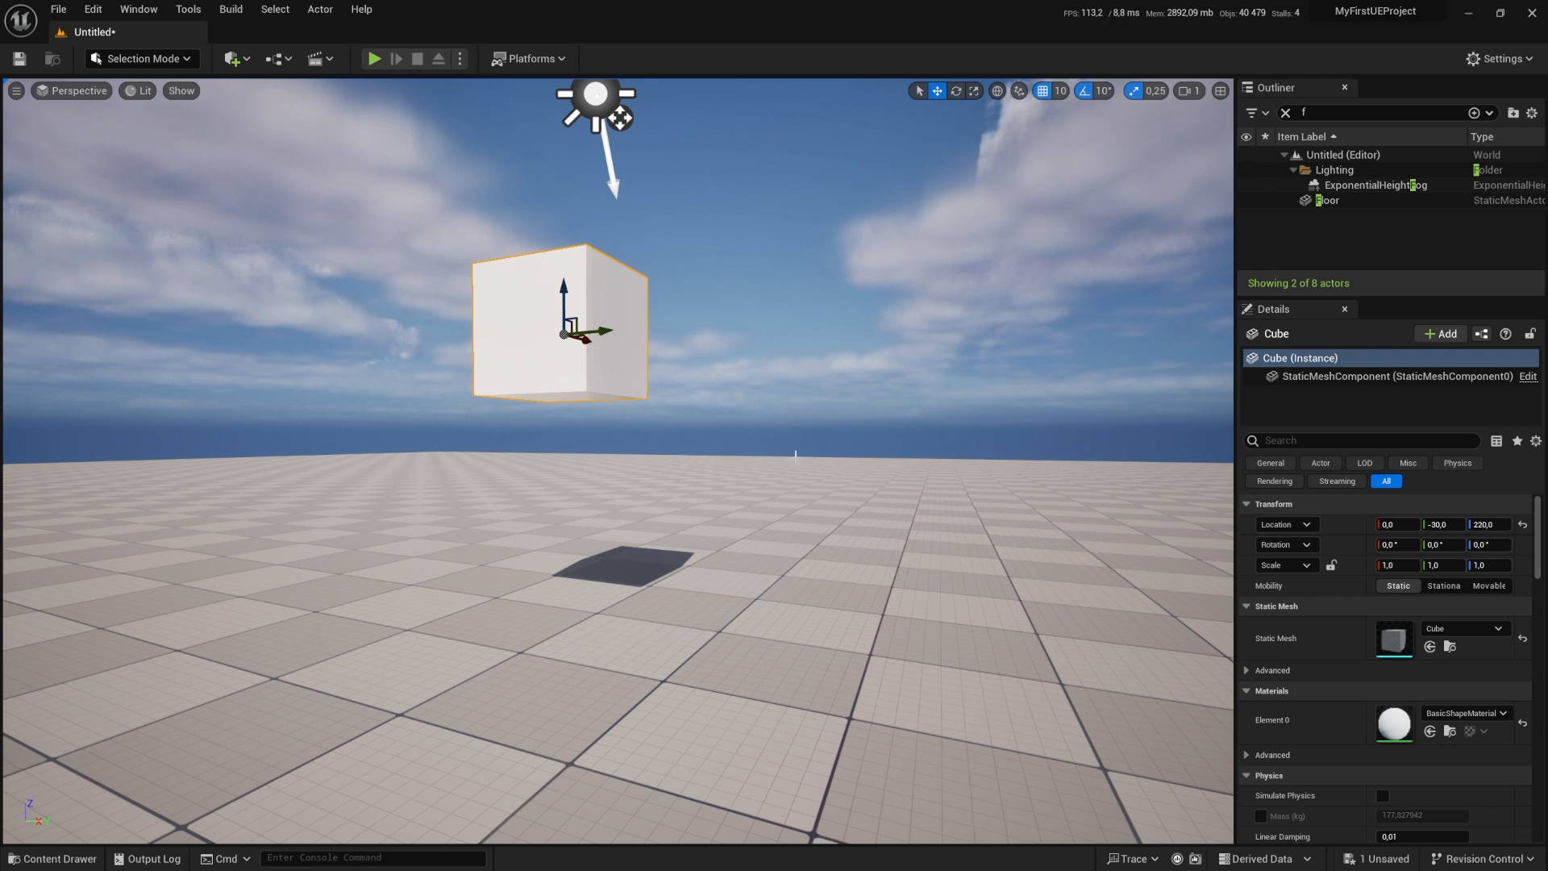
pyautogui.moveTo(748, 419); pyautogui.dragTo(580, 387, button='right')
pyautogui.press('d')
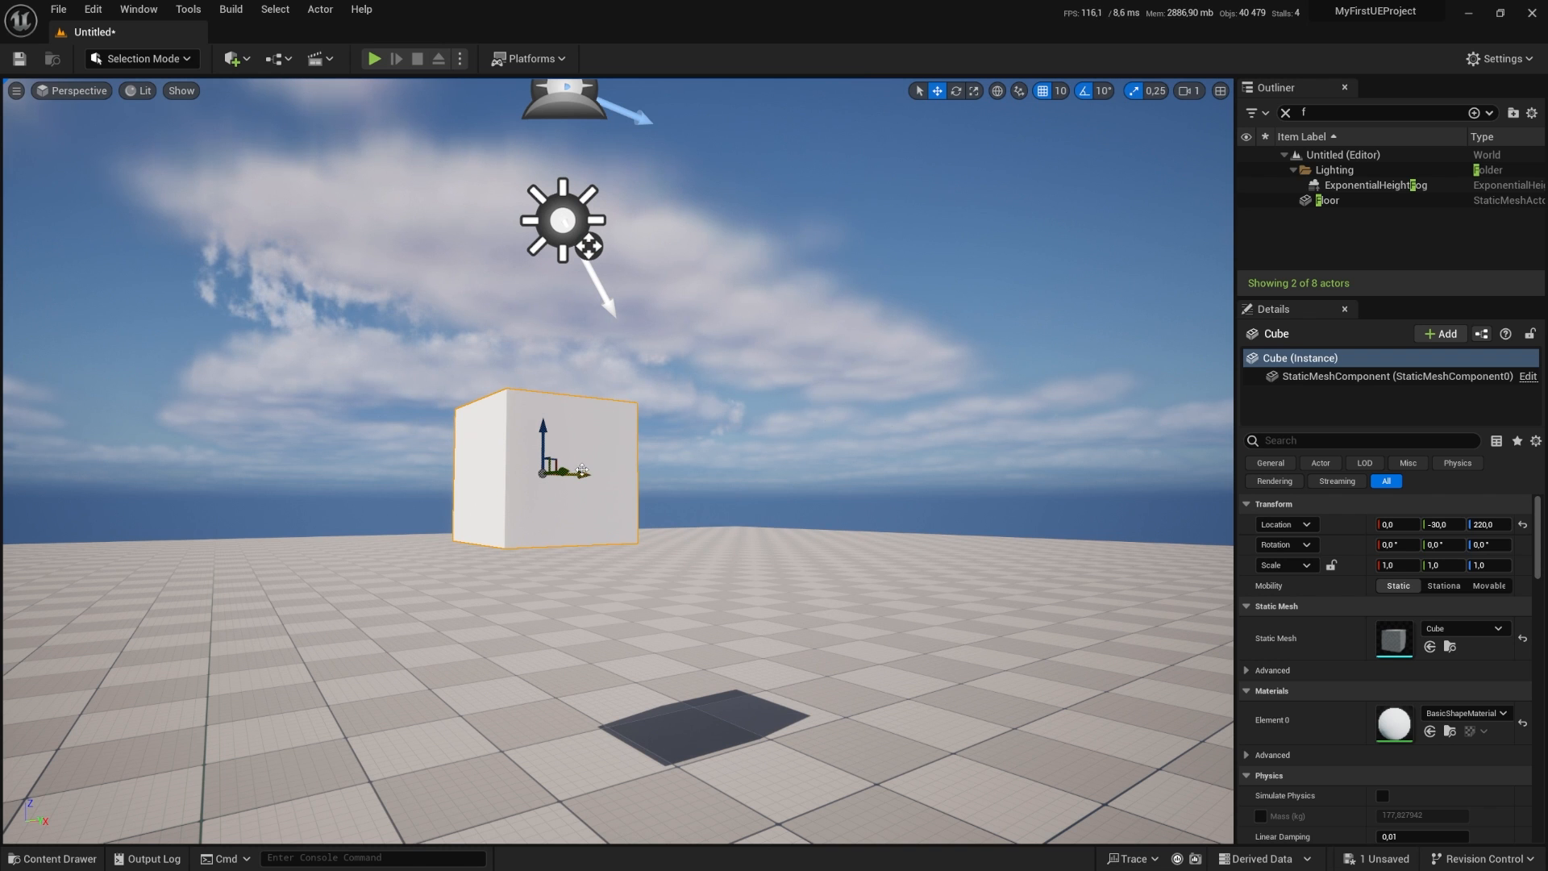
pyautogui.moveTo(582, 468); pyautogui.dragTo(536, 487, button='right')
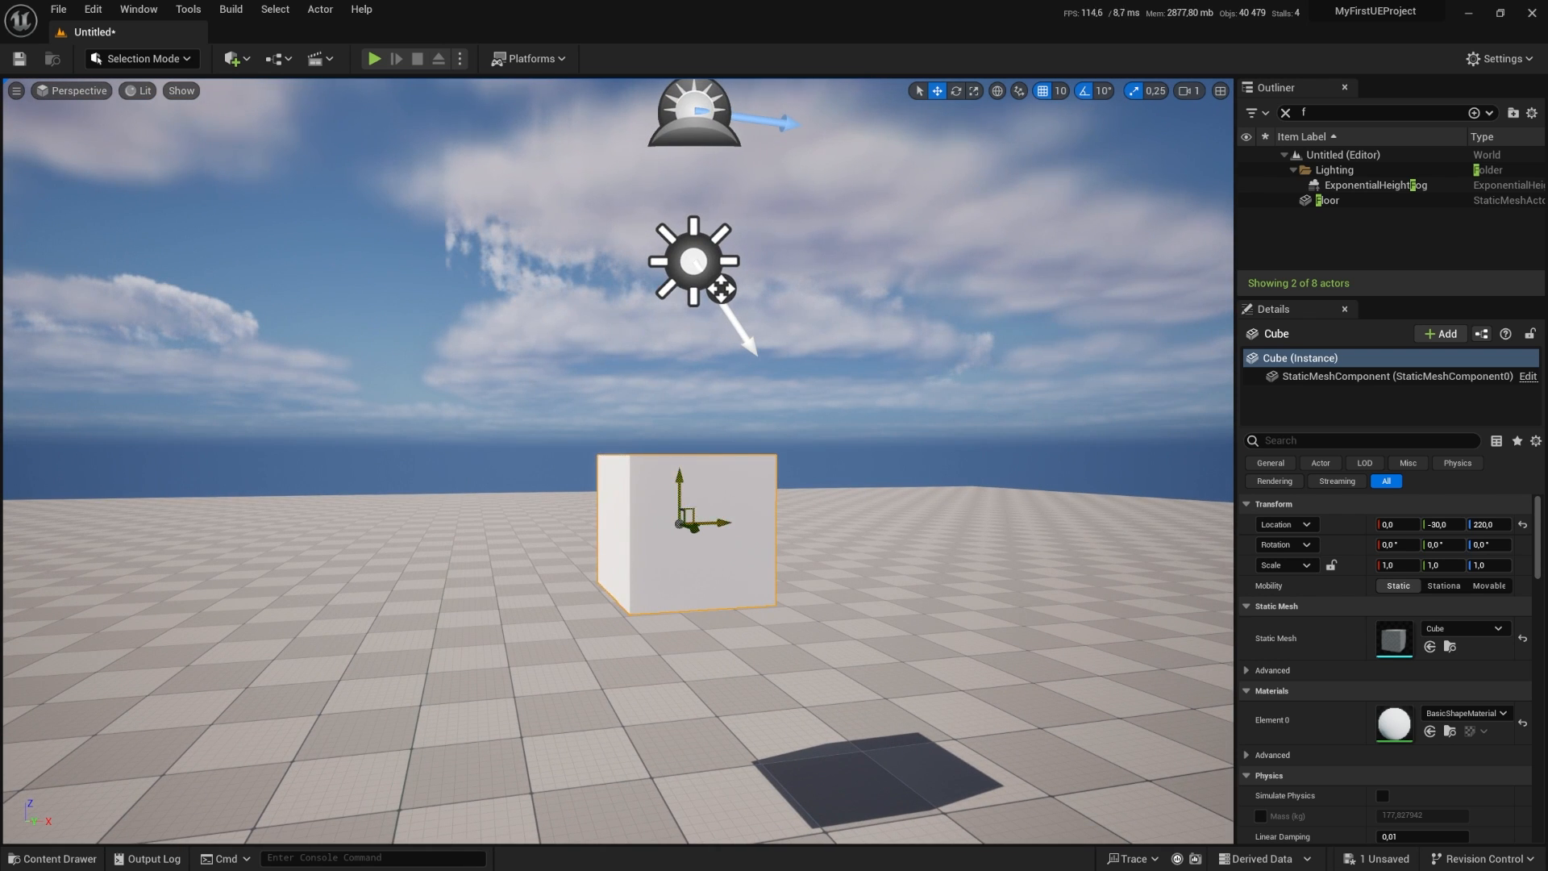
pyautogui.moveTo(689, 510); pyautogui.dragTo(411, 356)
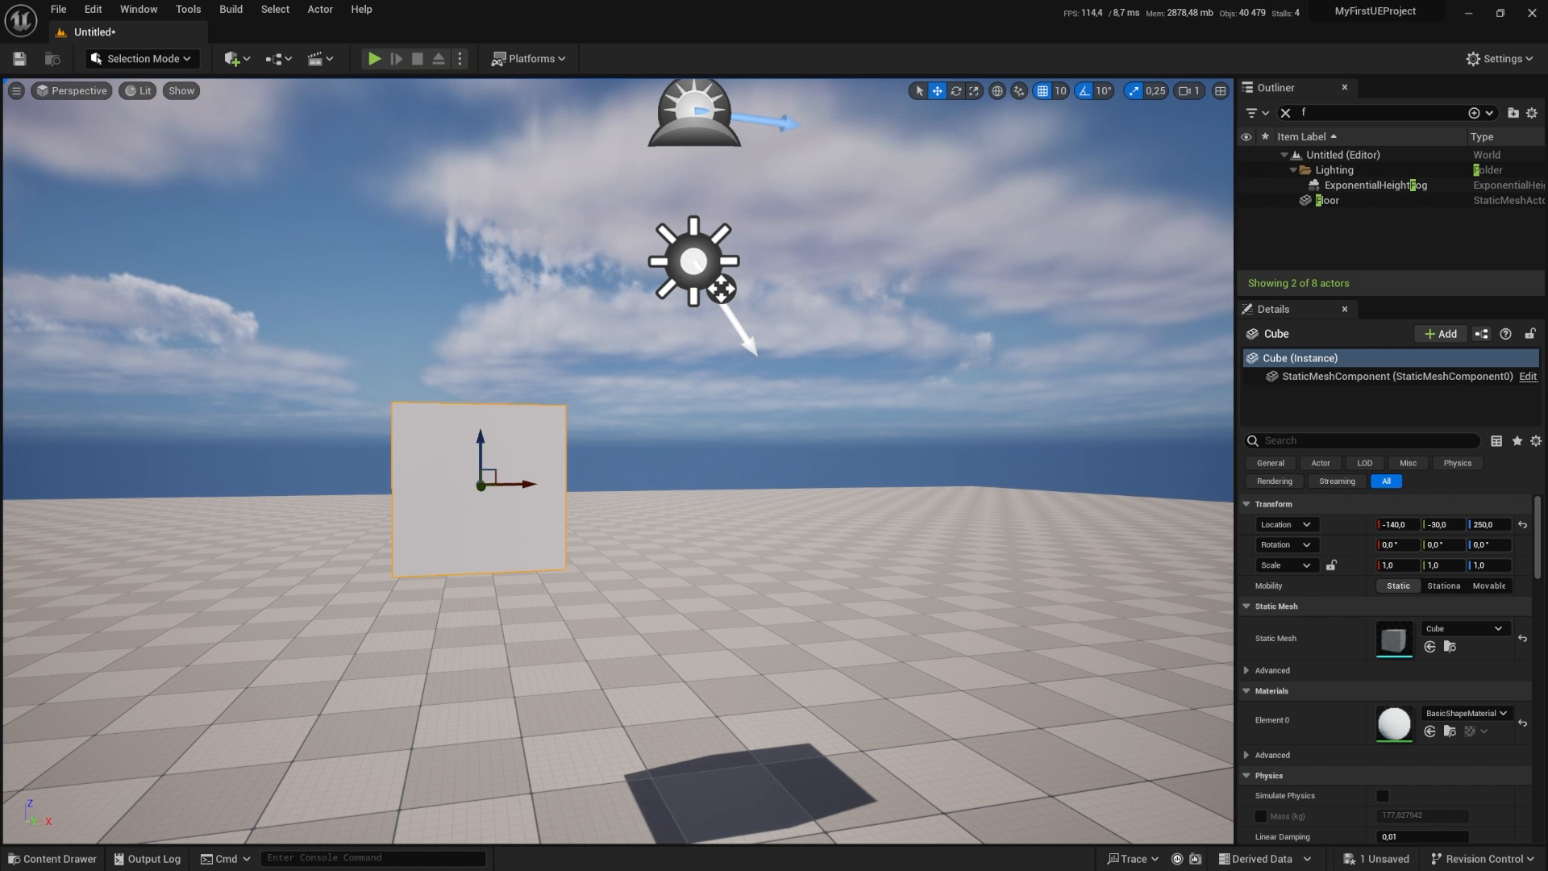
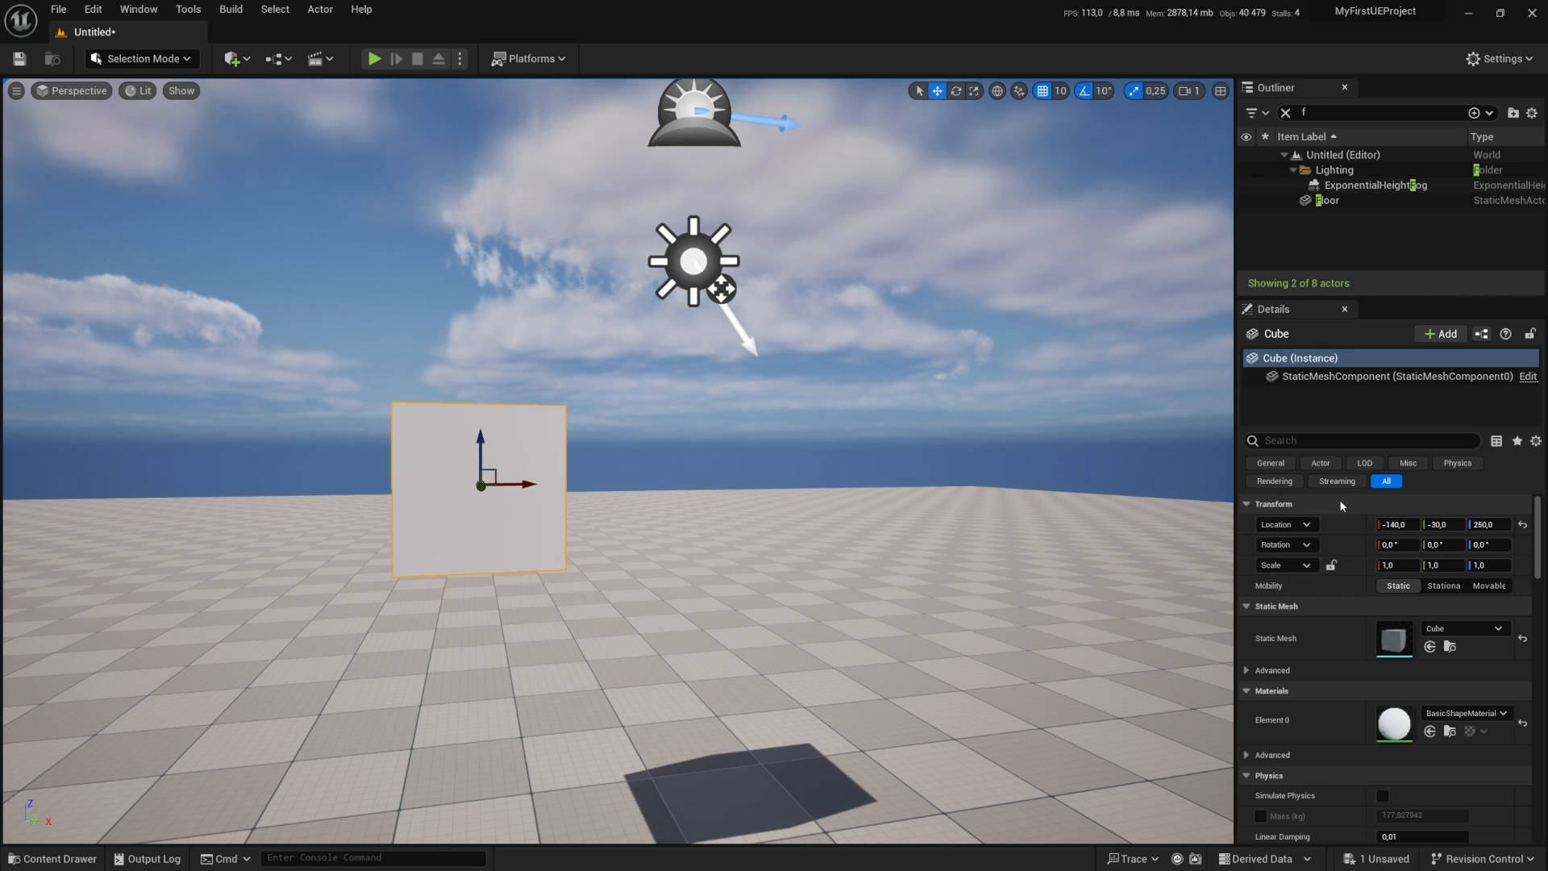
# Step: Set the Outliner search to "End" and drop the selected floating cube straight down onto the floor
pyautogui.moveTo(885, 530)
pyautogui.mouseDown(button='right')
pyautogui.moveTo(959, 535)
pyautogui.moveTo(885, 529)
pyautogui.mouseUp(button='right')
pyautogui.press('a')
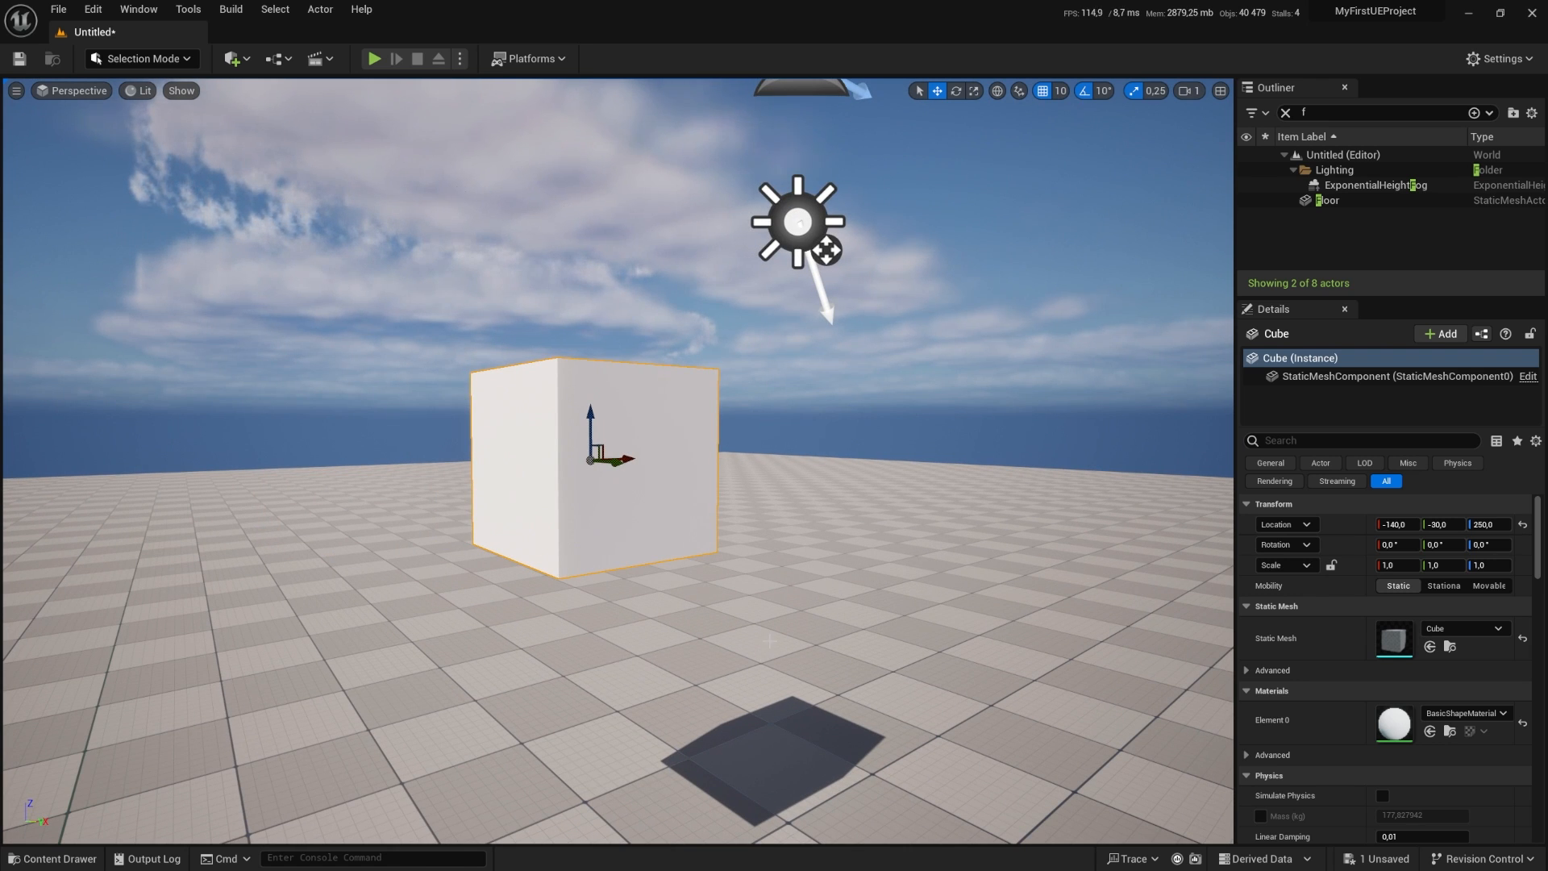
pyautogui.moveTo(770, 641); pyautogui.dragTo(818, 631, button='right')
pyautogui.press('a')
pyautogui.scroll(-5, 718, 554)
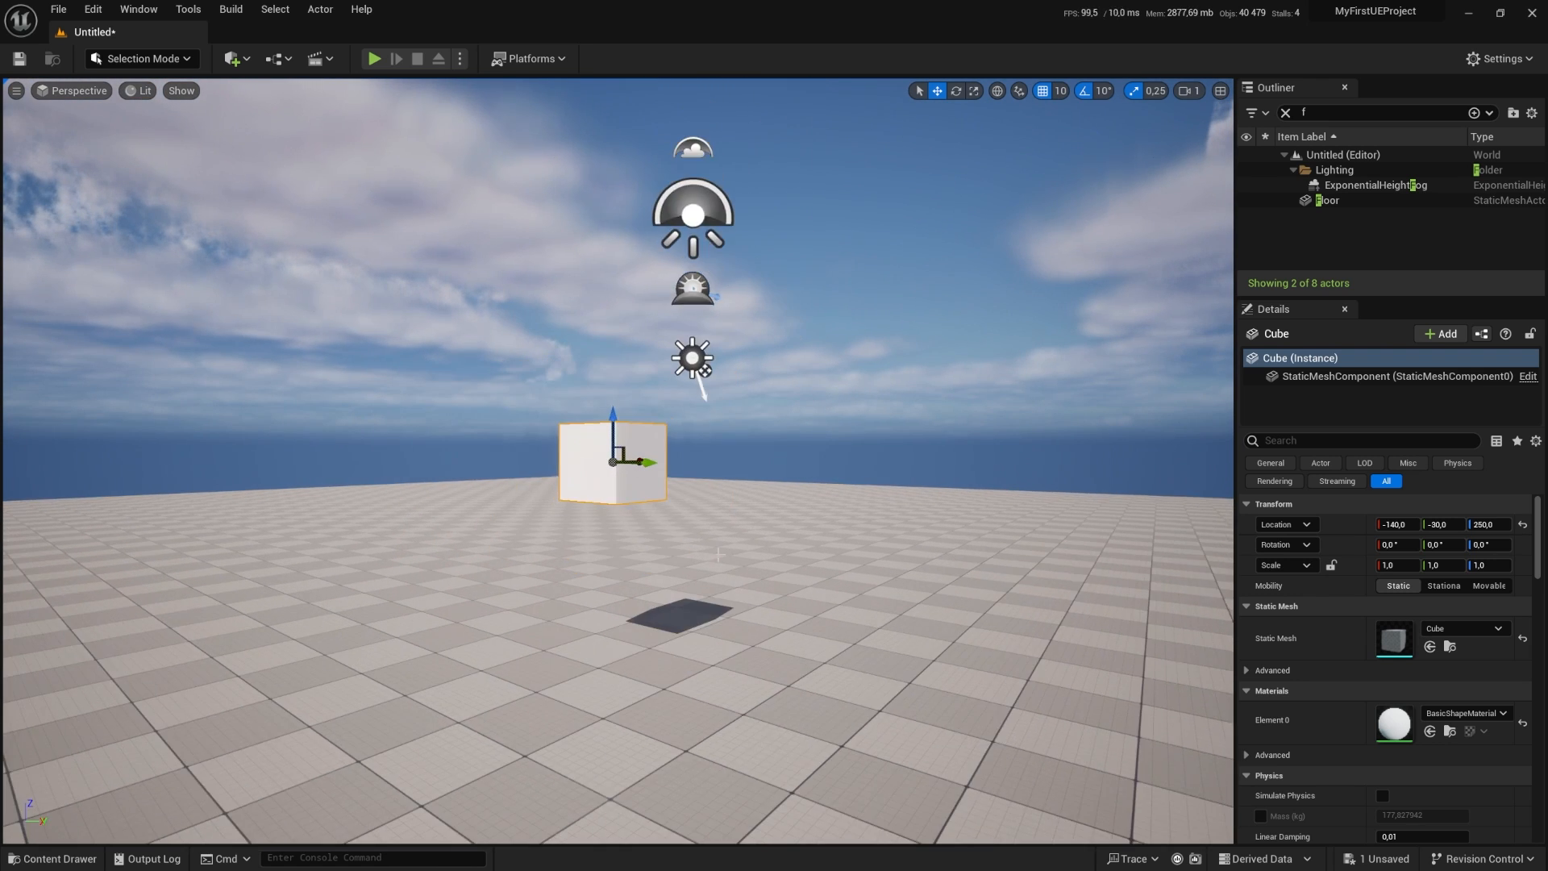
pyautogui.scroll(3, 718, 553)
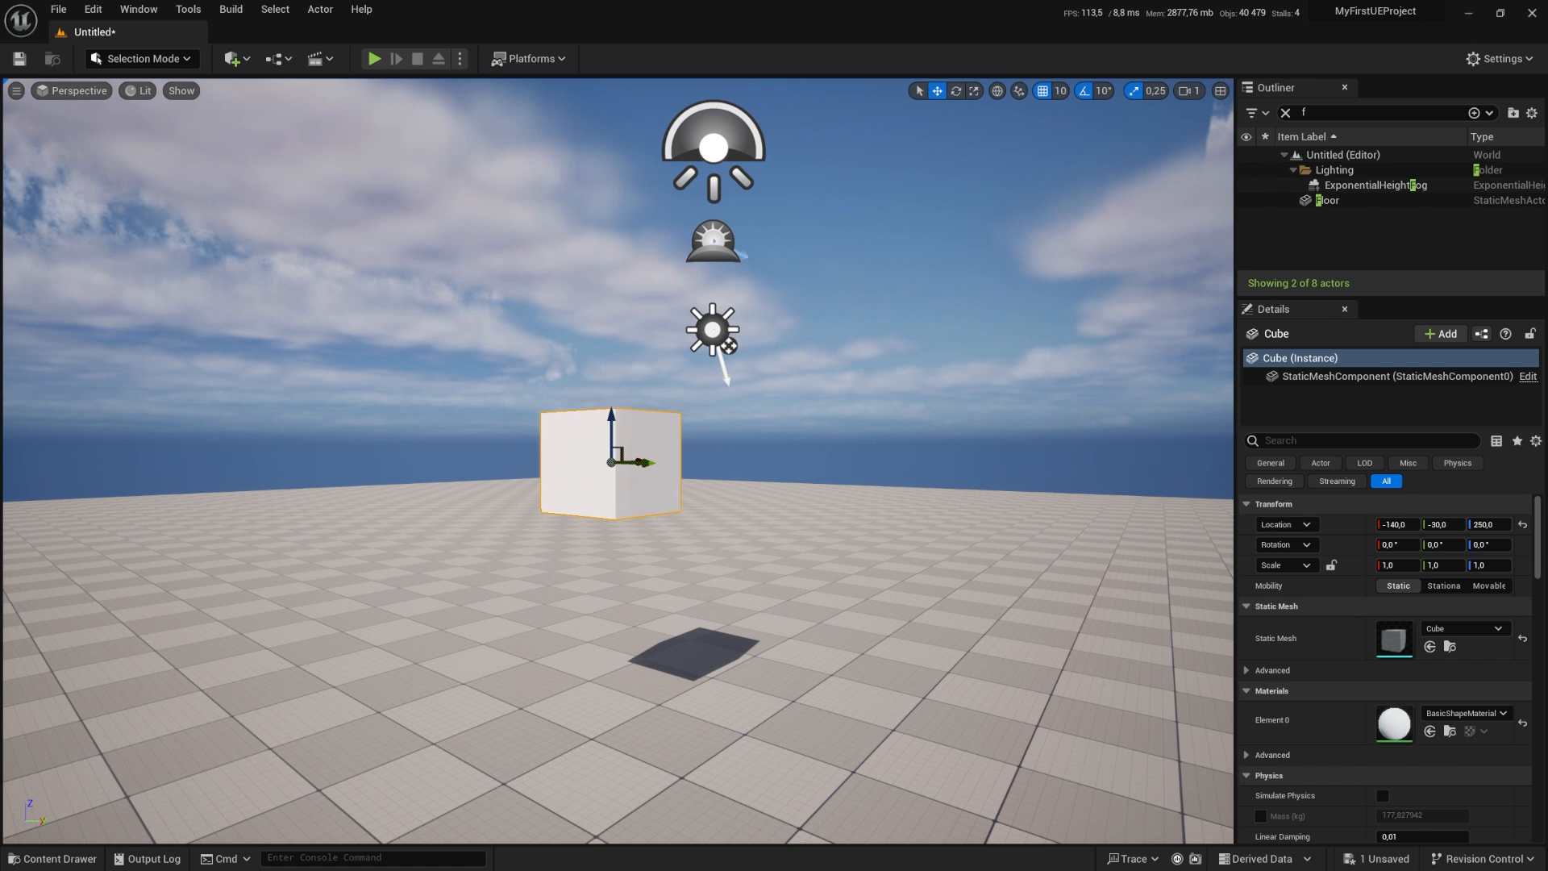
pyautogui.click(500, 577)
pyautogui.click(623, 437)
pyautogui.press('End')
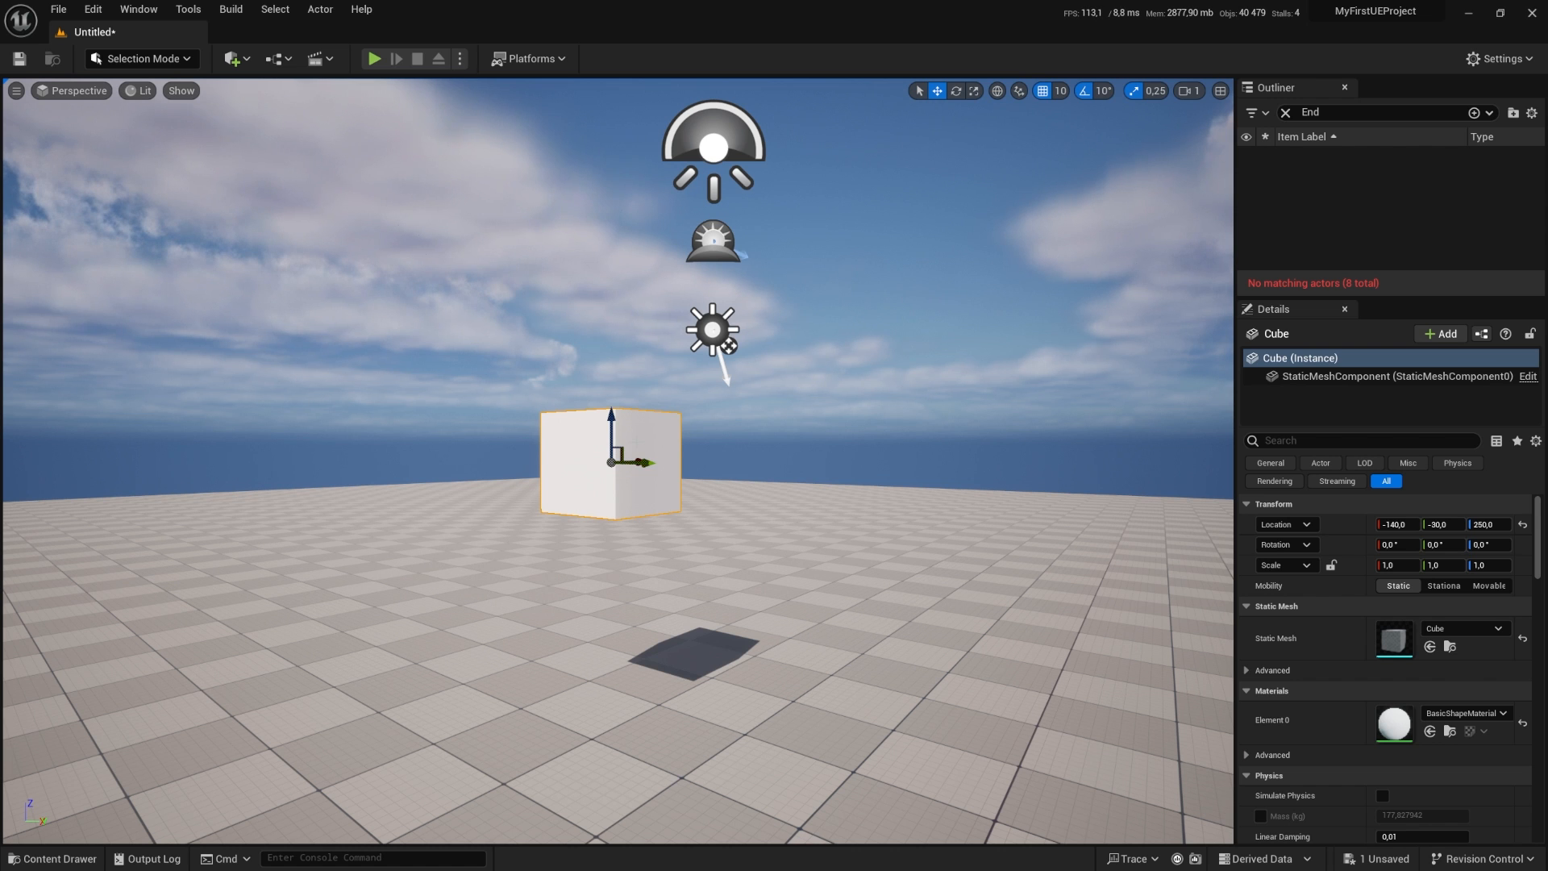
pyautogui.press('End')
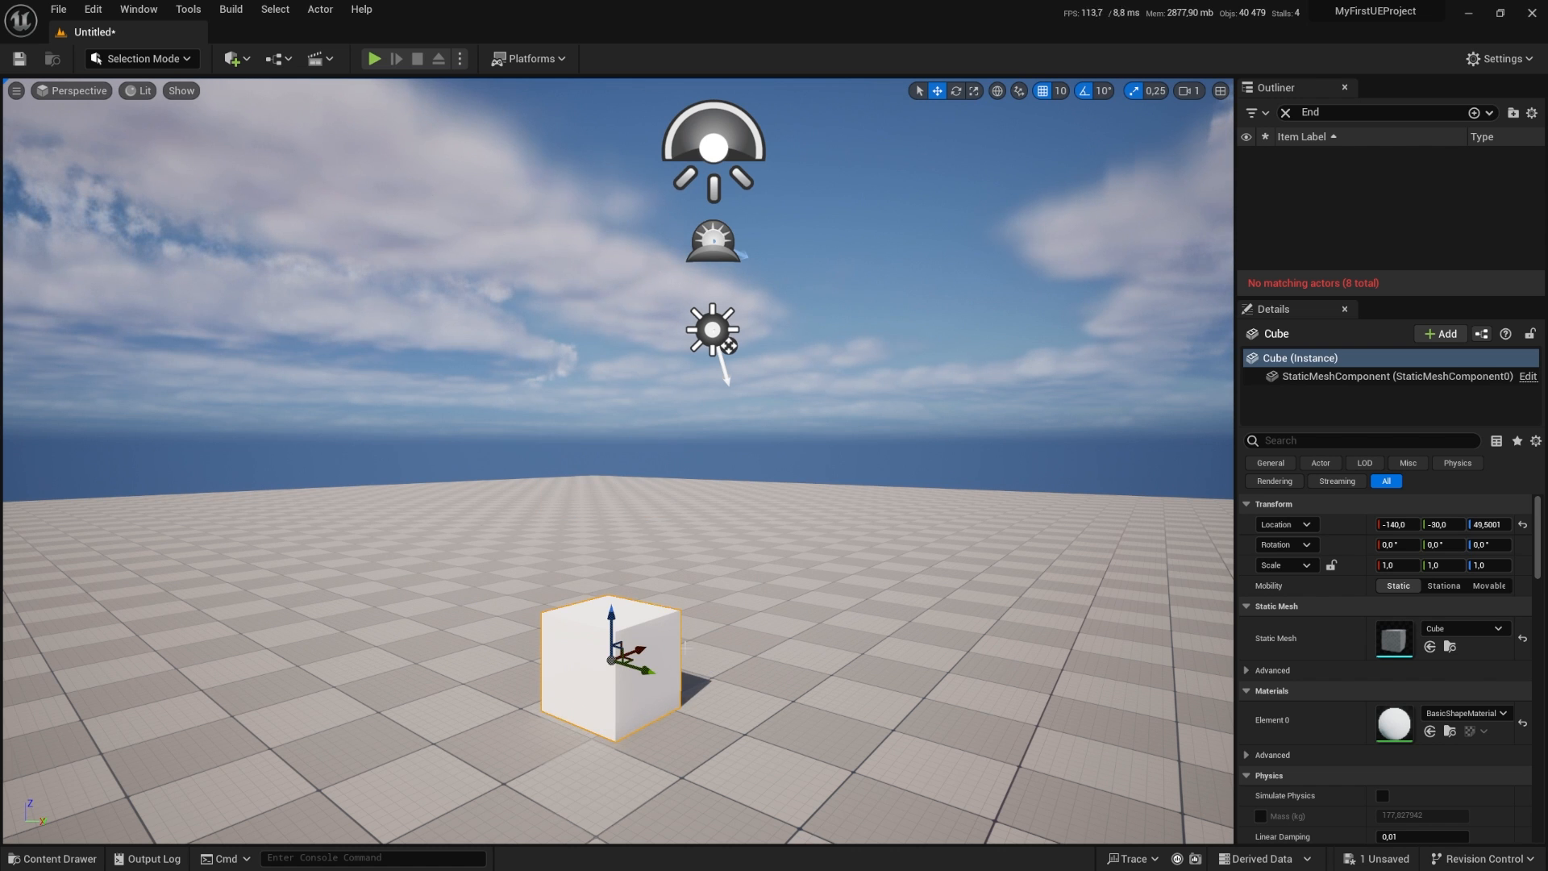
# Step: Examine from close up and from above how the cube rests on the floor
pyautogui.press('q')
pyautogui.moveTo(685, 647)
pyautogui.mouseDown(button='right')
pyautogui.moveTo(636, 647)
pyautogui.moveTo(677, 647)
pyautogui.mouseUp(button='right')
pyautogui.press('w')
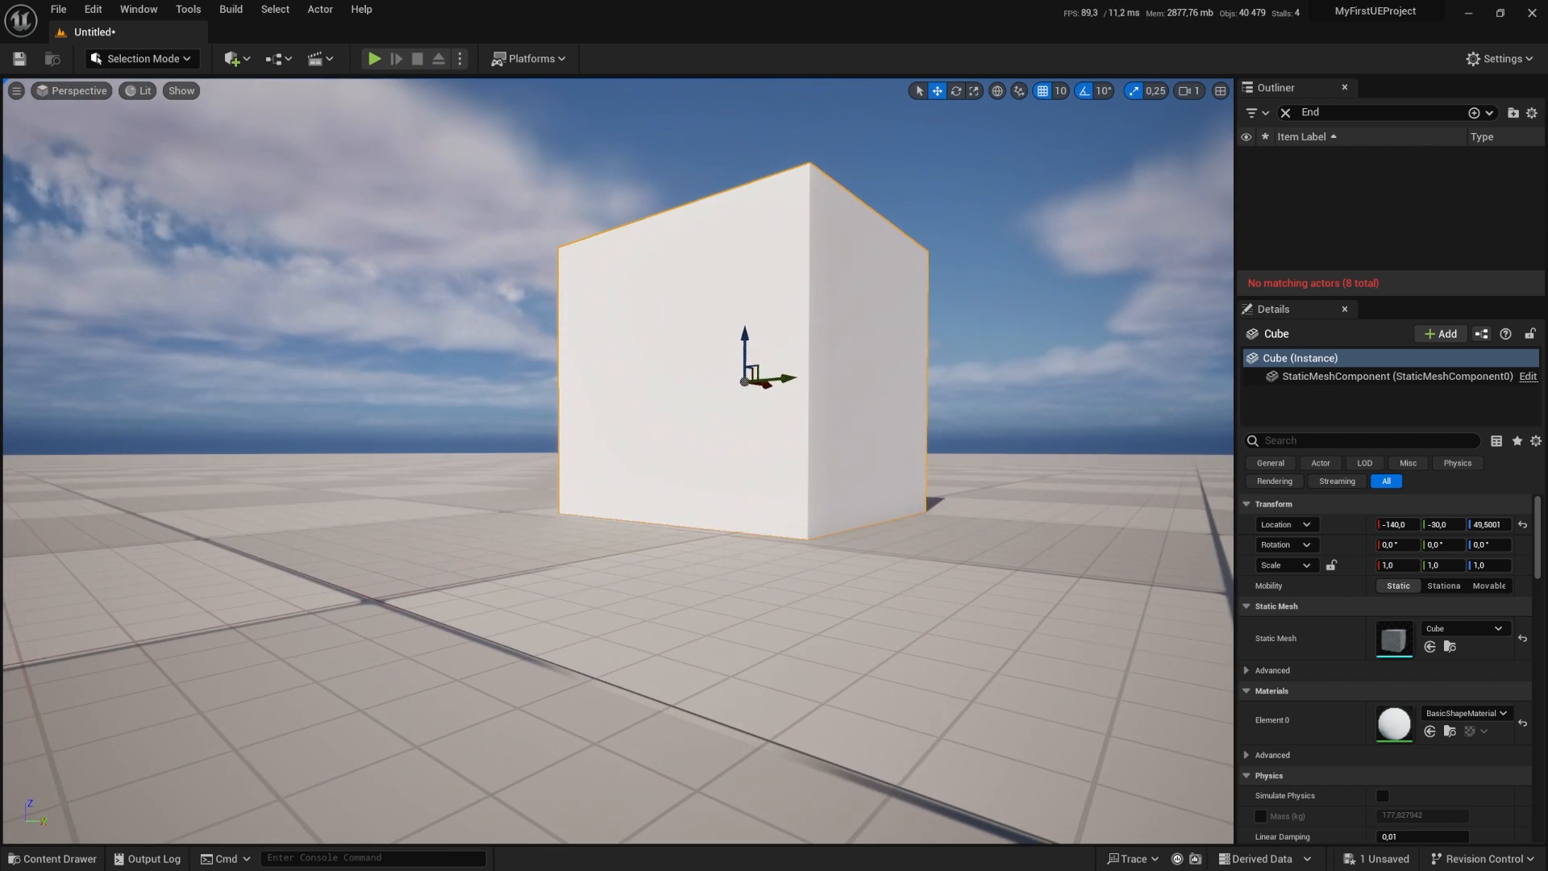
pyautogui.press('d')
pyautogui.moveTo(1008, 484); pyautogui.dragTo(1040, 483, button='right')
pyautogui.press('a')
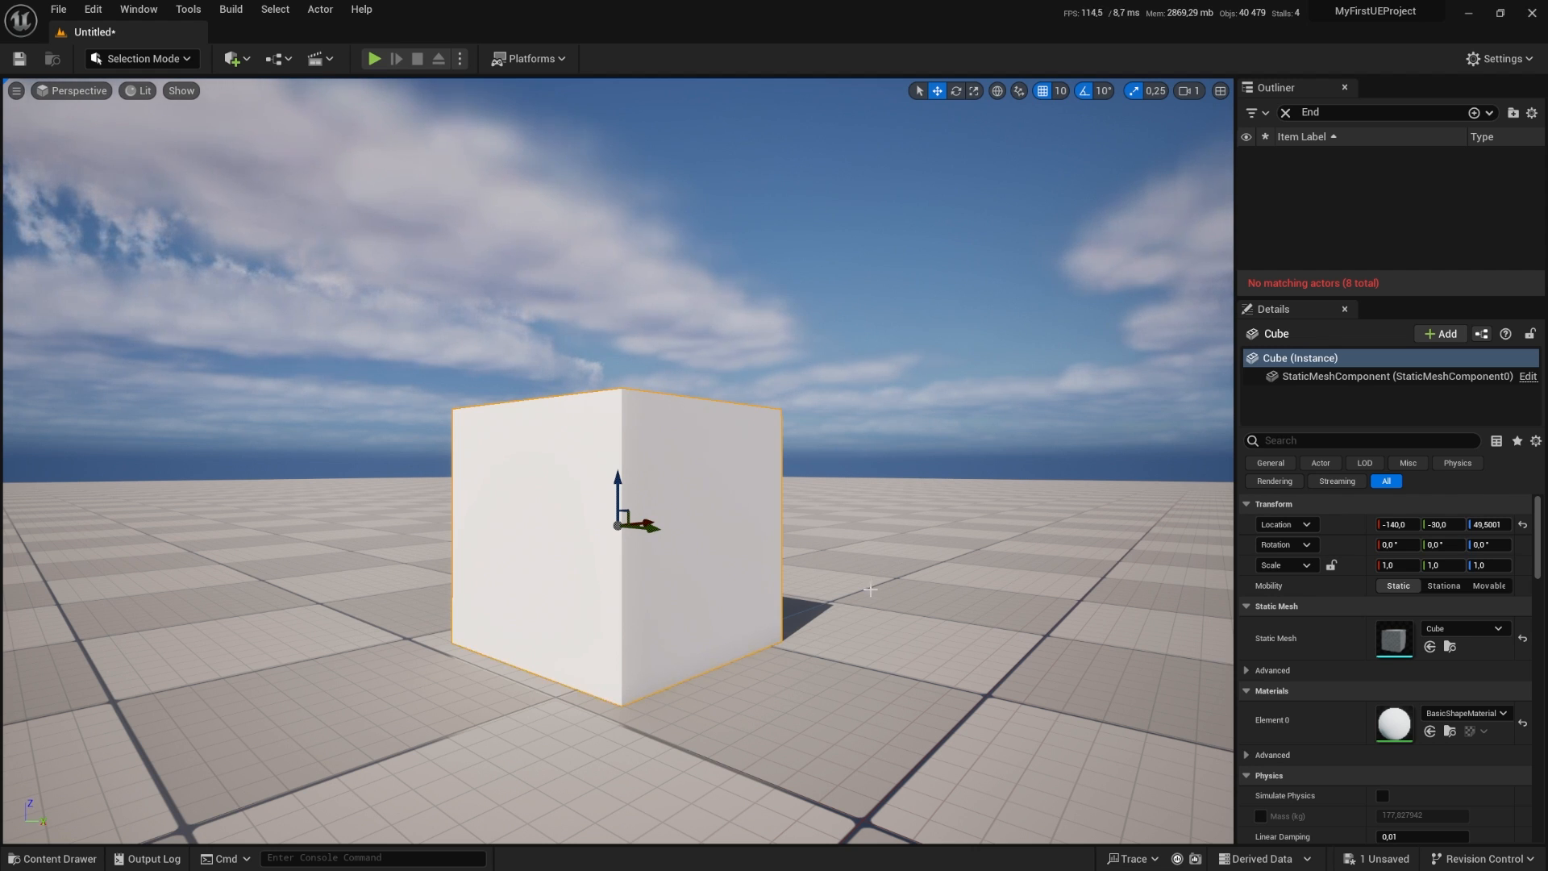
pyautogui.press('s')
pyautogui.moveTo(885, 561); pyautogui.dragTo(880, 605, button='right')
pyautogui.press('w')
pyautogui.moveTo(721, 408); pyautogui.dragTo(721, 410, button='right')
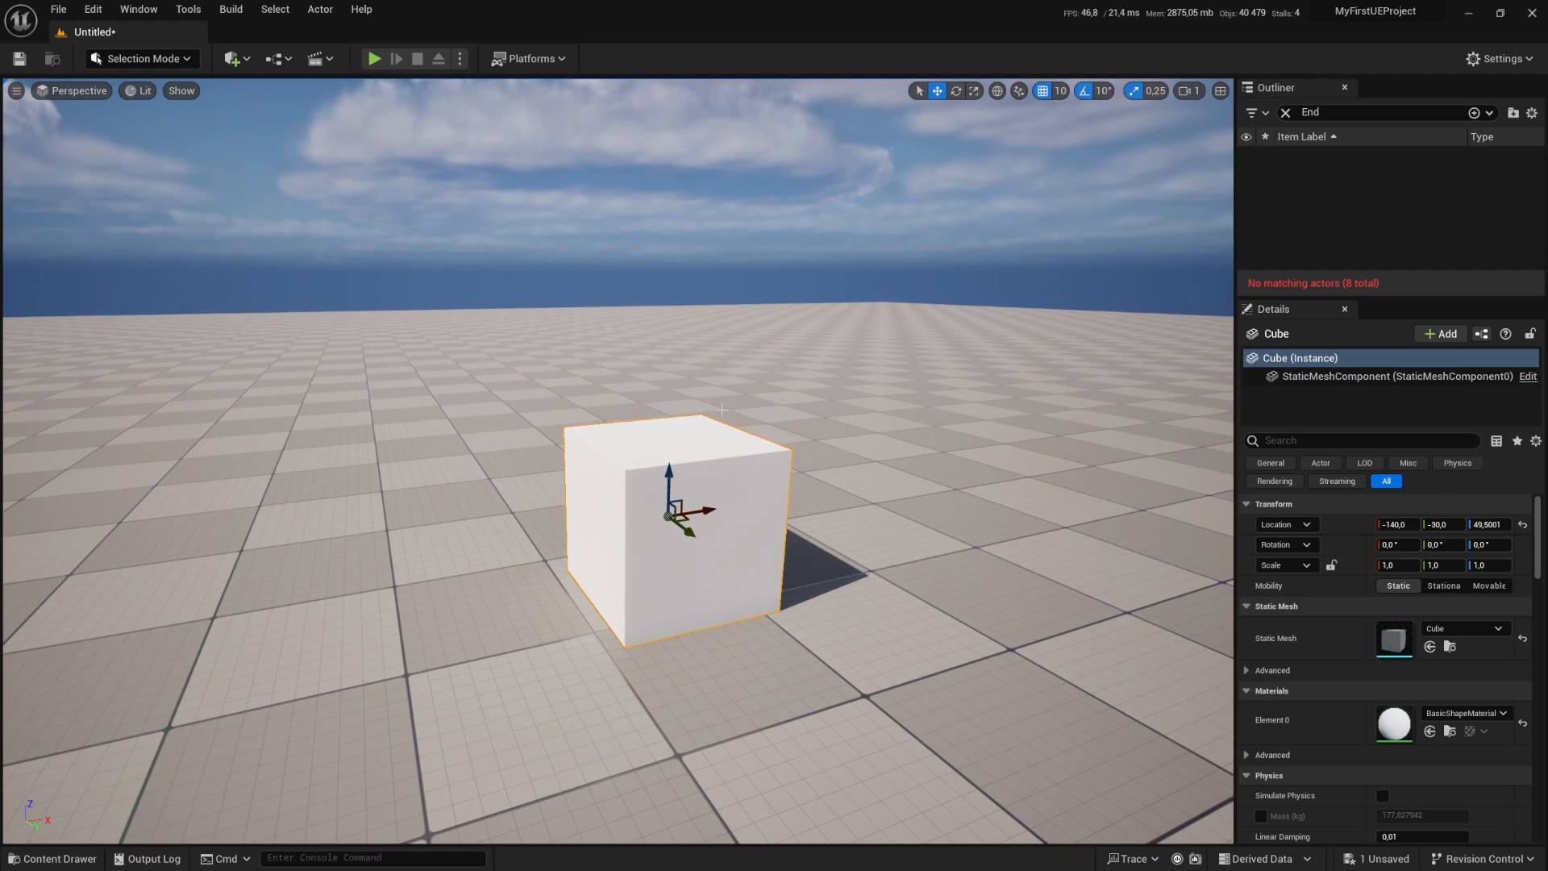
# Step: Look through the cube's Edit options and duplicate the cube
pyautogui.moveTo(801, 475); pyautogui.dragTo(766, 501, button='right')
pyautogui.press('d')
pyautogui.rightClick(515, 490)
pyautogui.moveTo(597, 275)
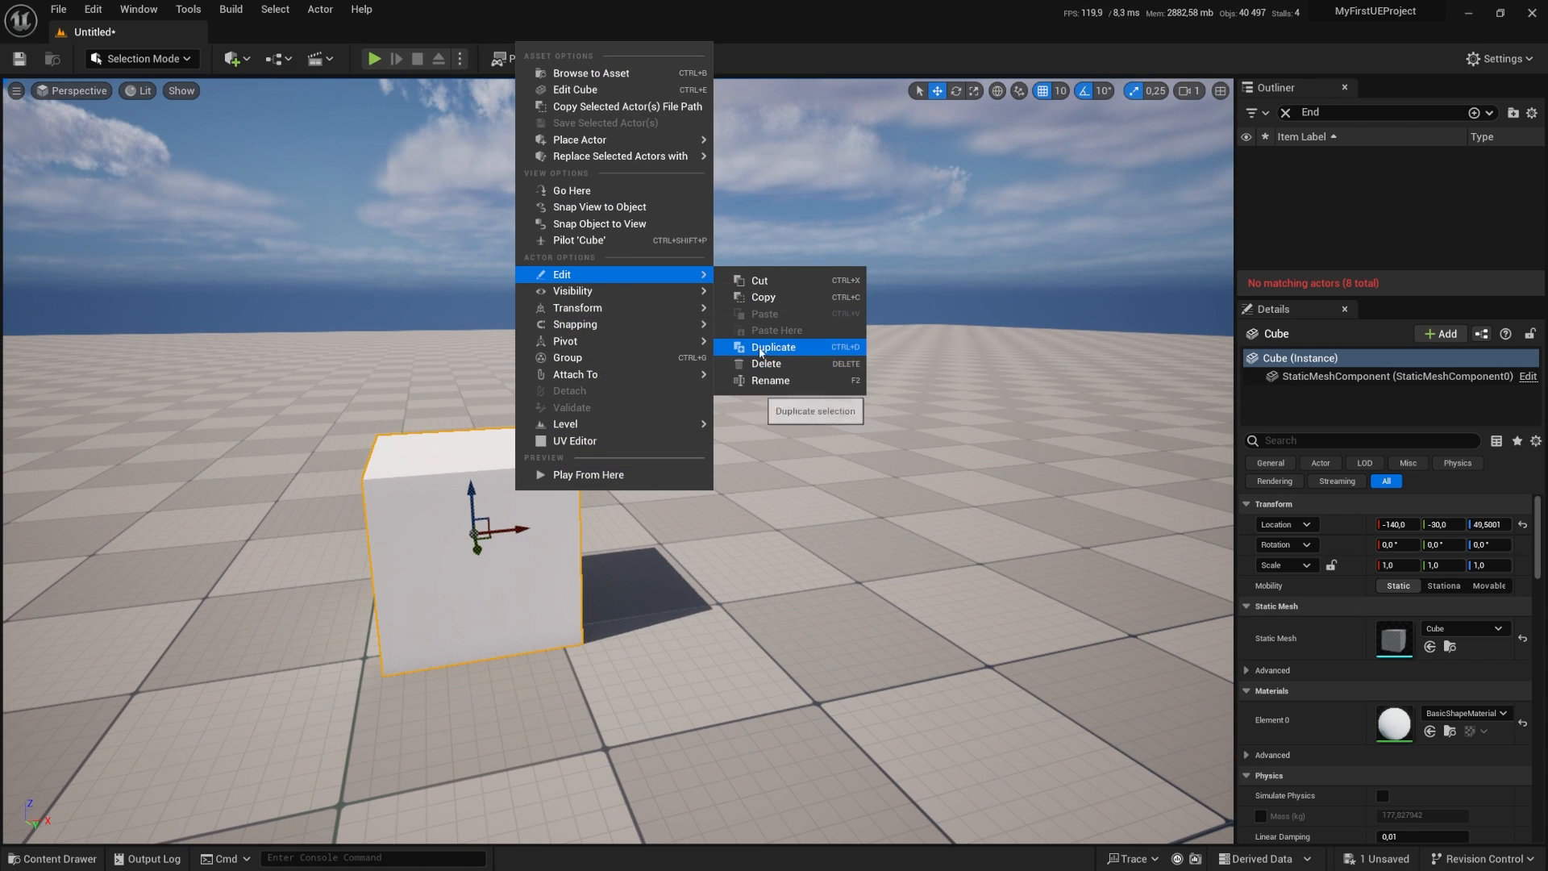
pyautogui.click(506, 456)
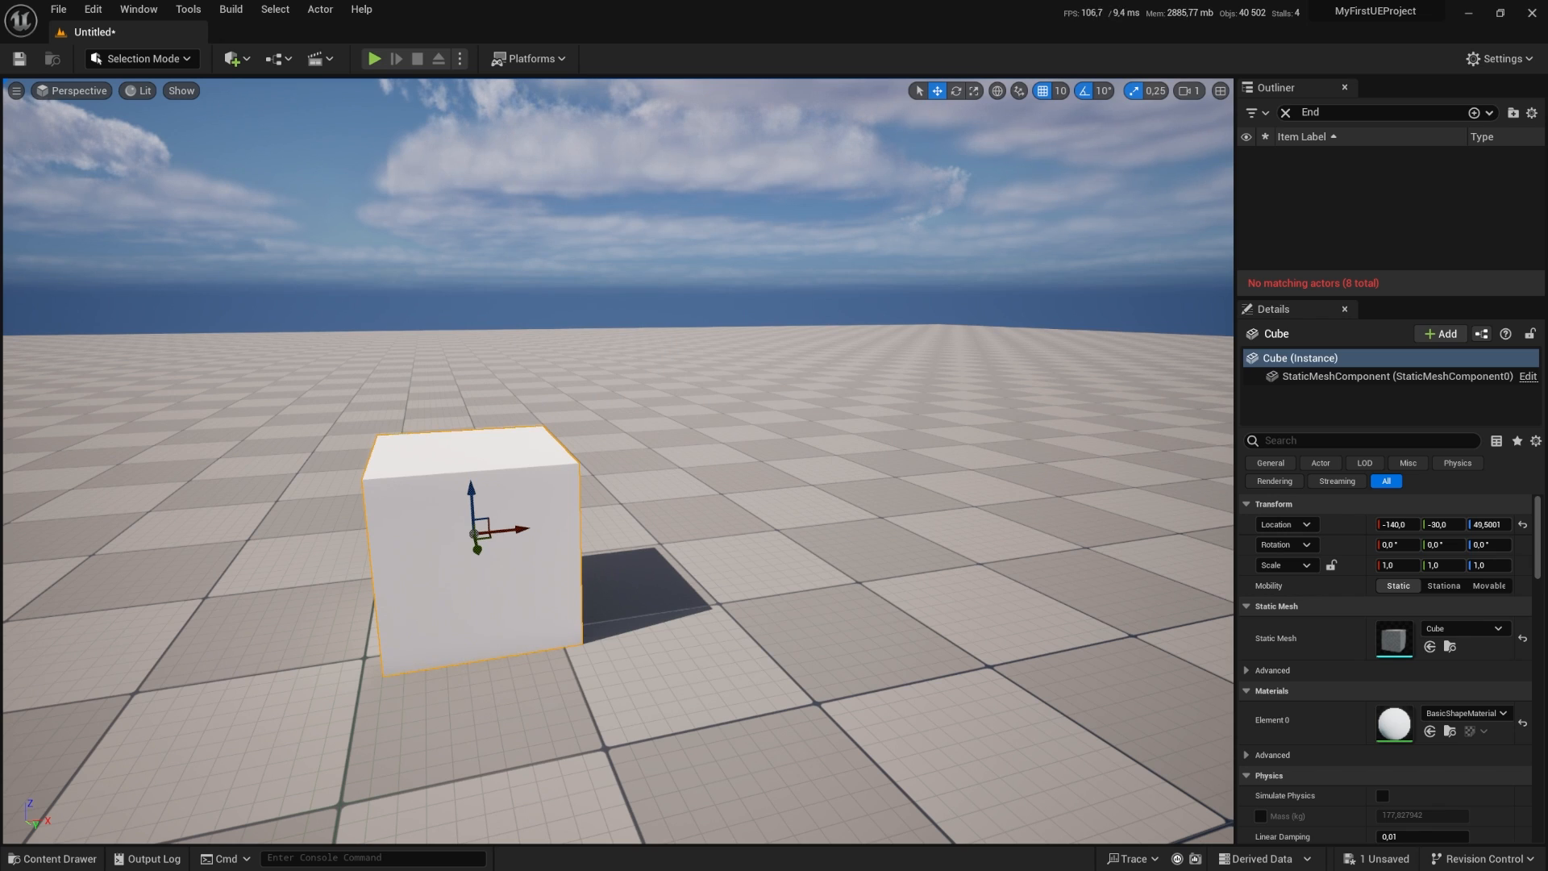
pyautogui.hotkey('ctrl', 'd')
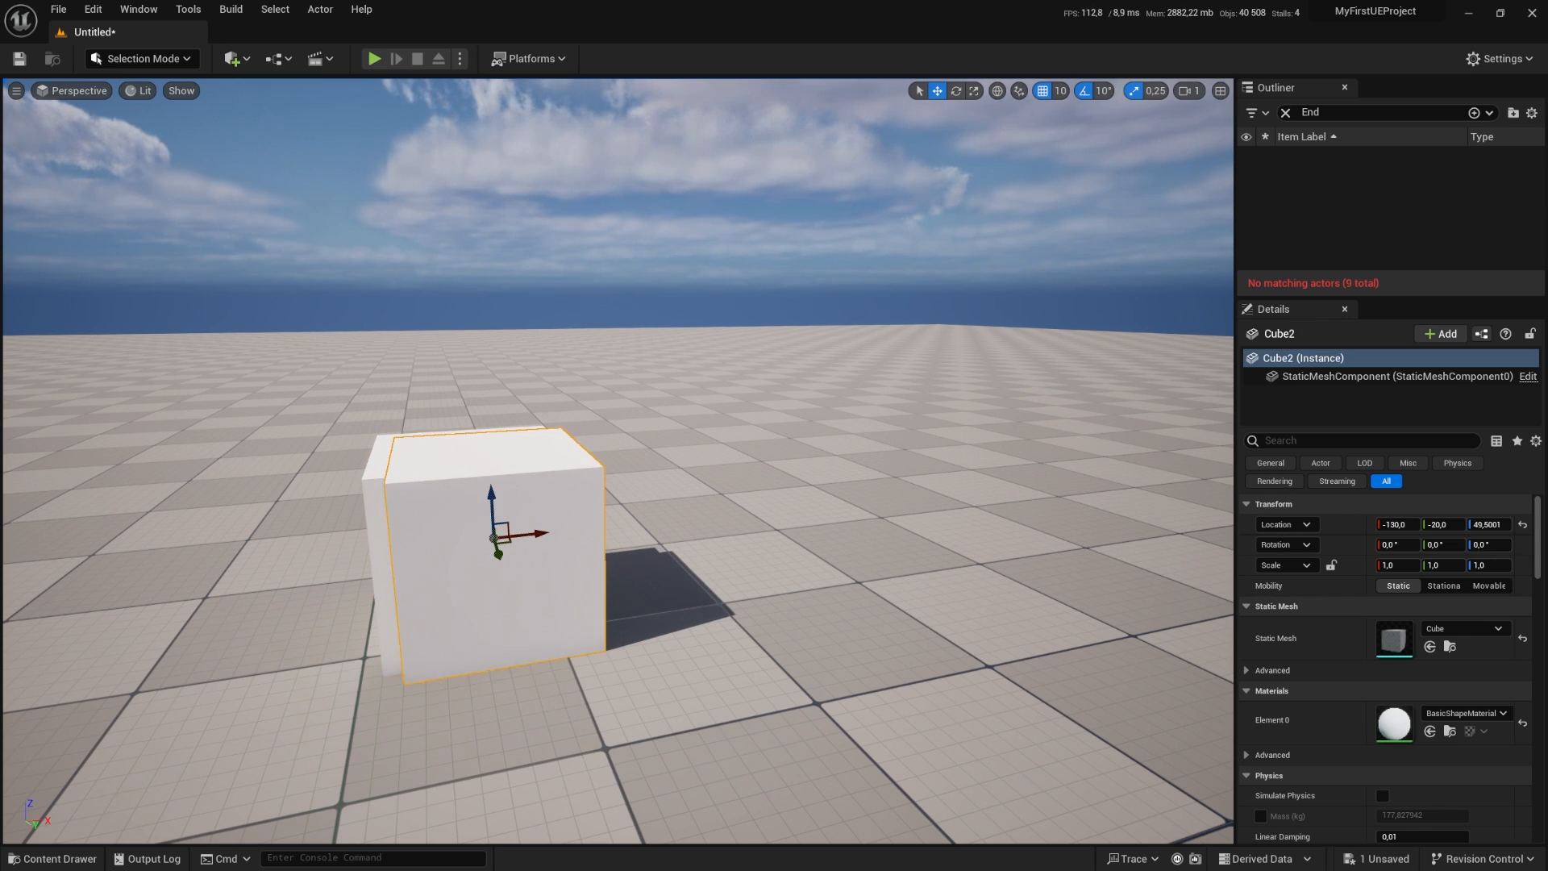
# Step: Inspect how the duplicate overlaps the original cube and delete the duplicate
pyautogui.press('a')
pyautogui.press('q')
pyautogui.moveTo(616, 461); pyautogui.dragTo(822, 423, button='right')
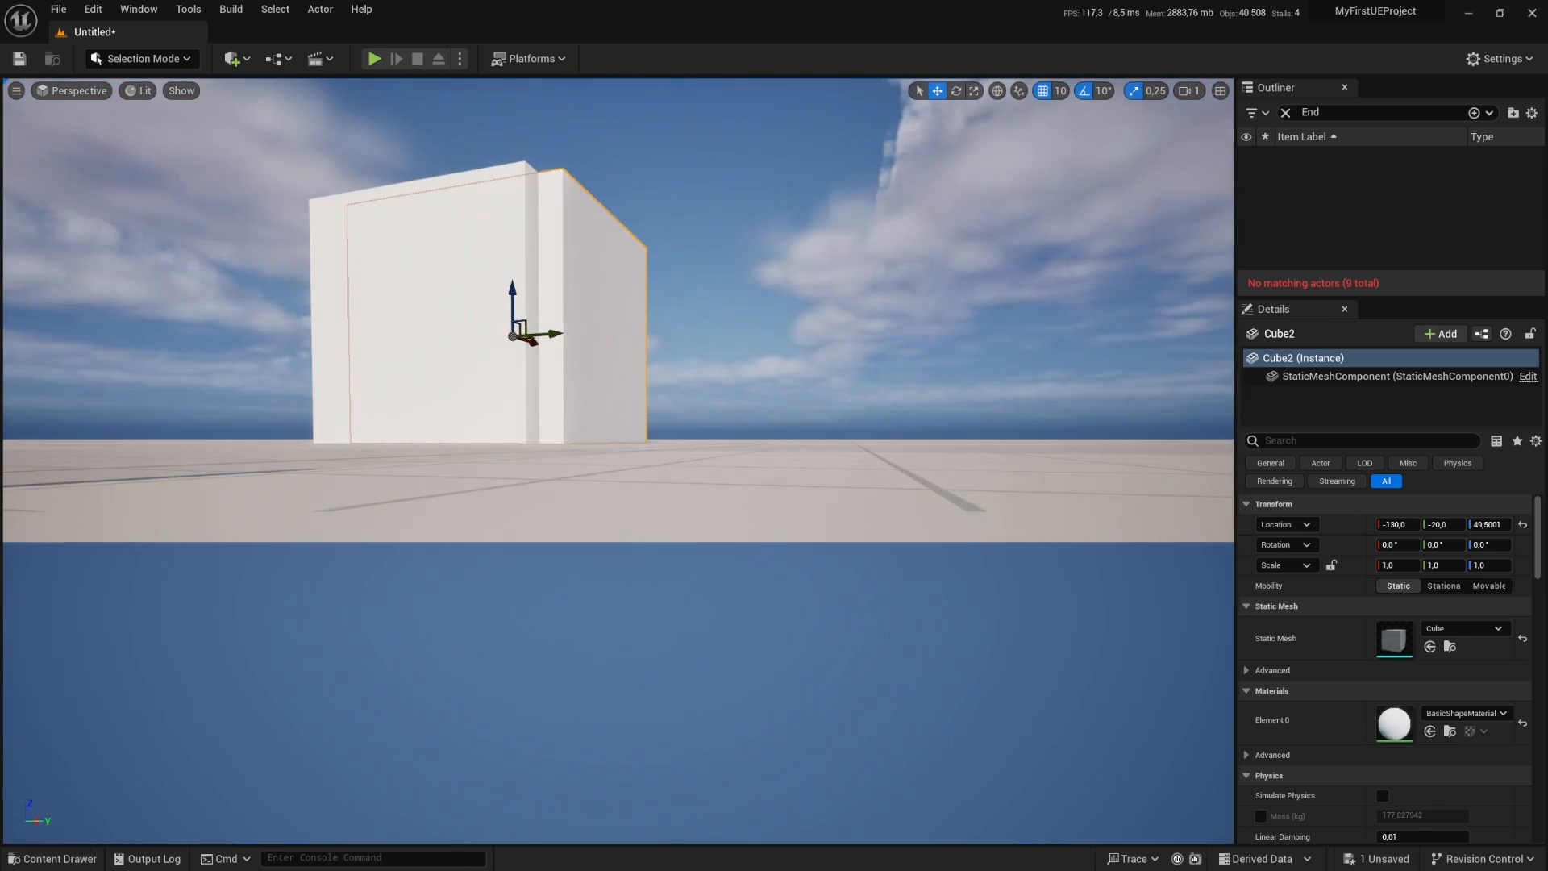
pyautogui.moveTo(470, 374); pyautogui.dragTo(280, 440, button='right')
pyautogui.press('e')
pyautogui.press('d')
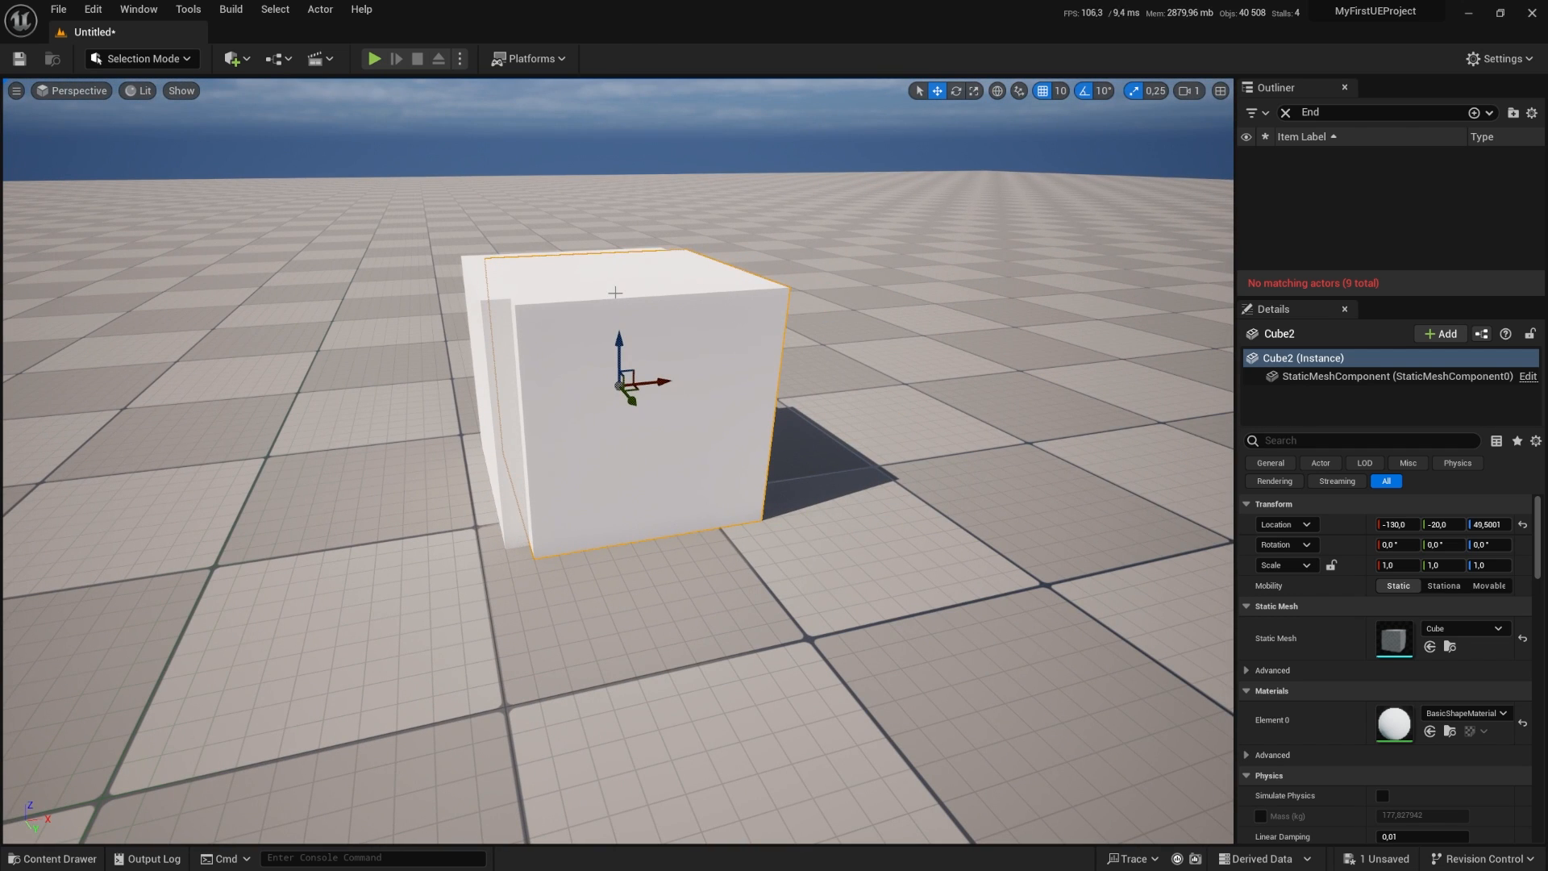
pyautogui.press('Delete')
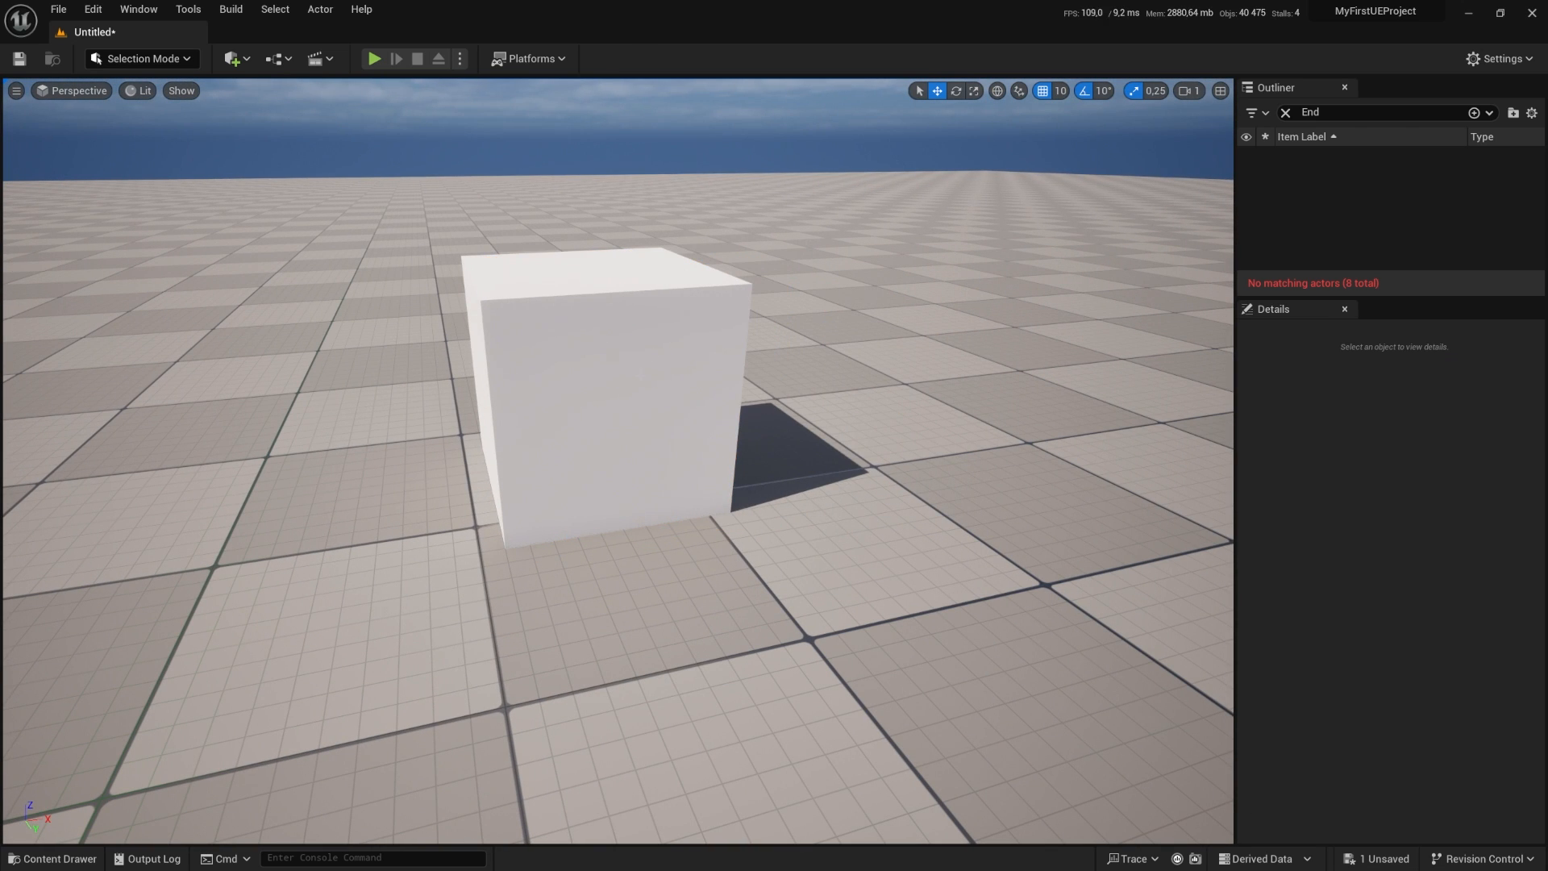
# Step: Move the remaining cube to X -200 and copy it along the red axis to X 120, 470 and 770
pyautogui.click(622, 264)
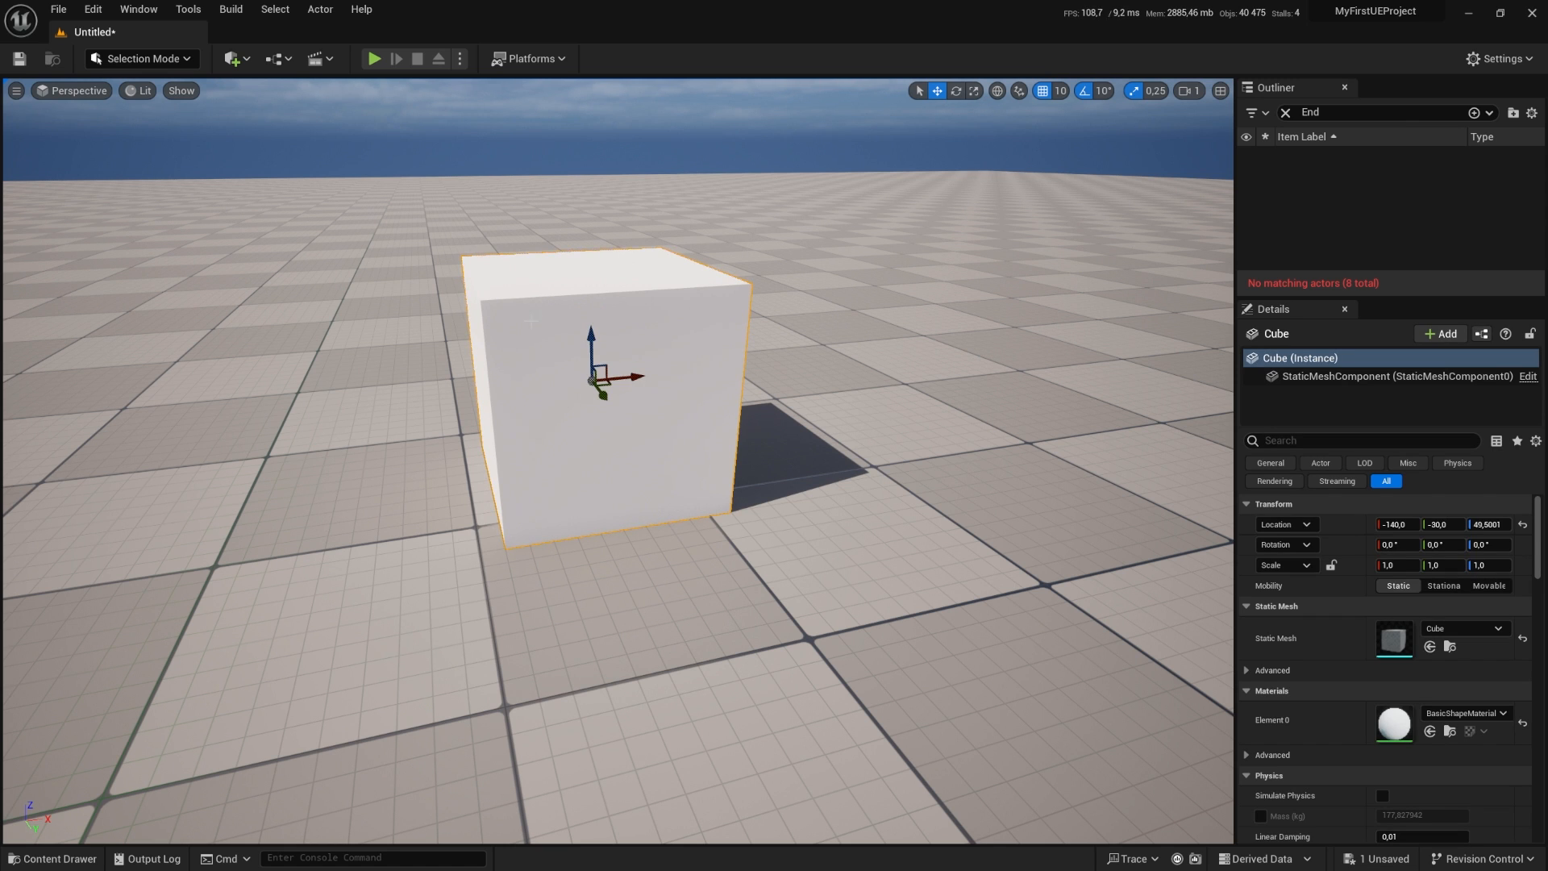
pyautogui.moveTo(644, 379); pyautogui.dragTo(493, 392)
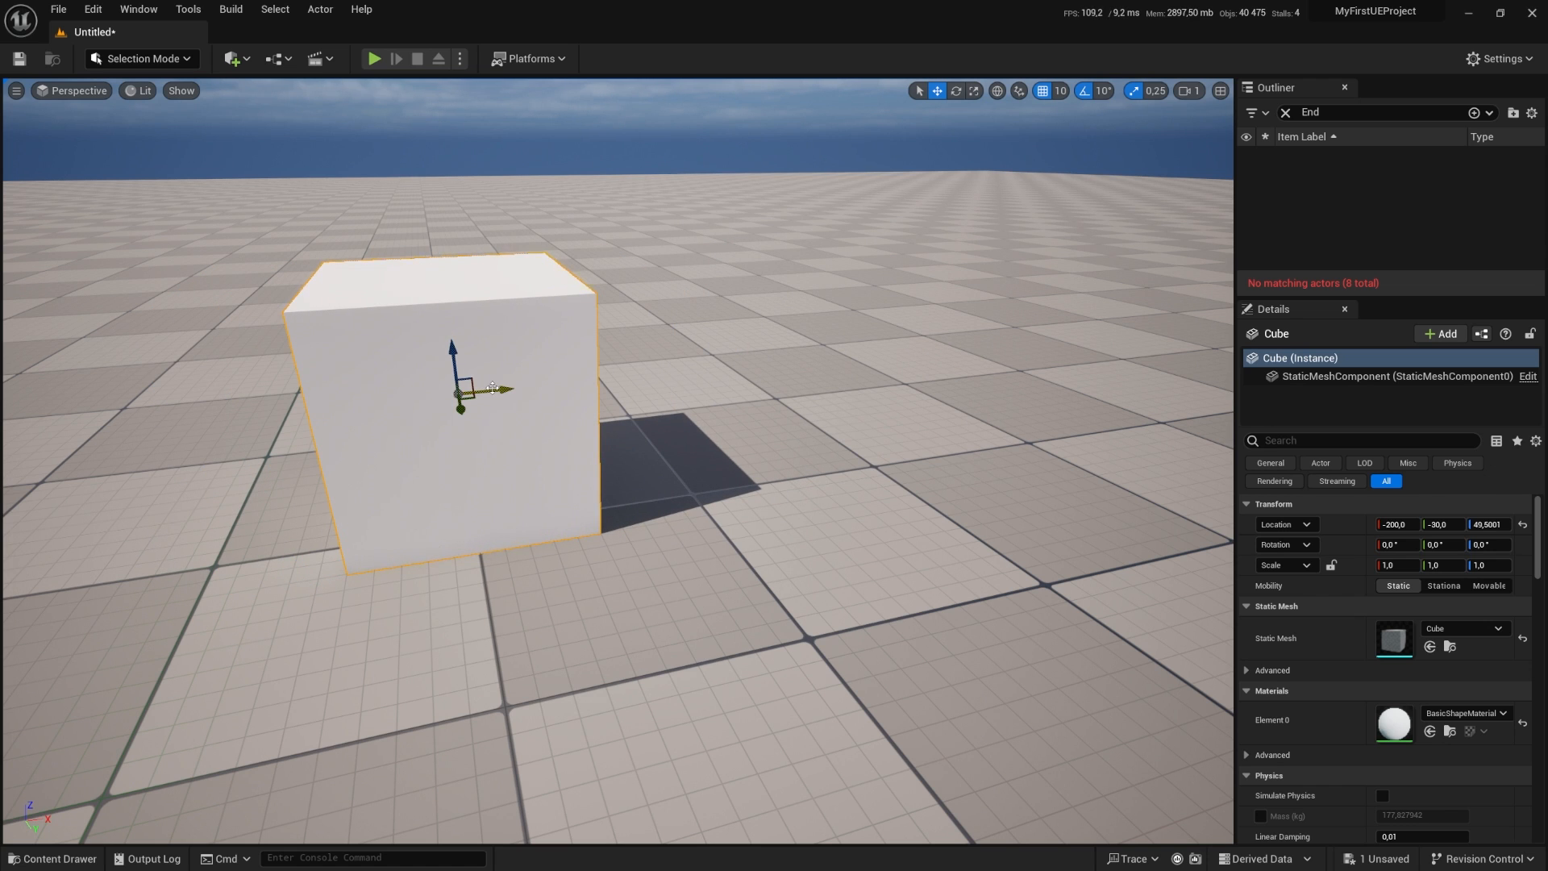
pyautogui.keyDown('alt'); pyautogui.moveTo(482, 392); pyautogui.dragTo(927, 387); pyautogui.keyUp('alt')
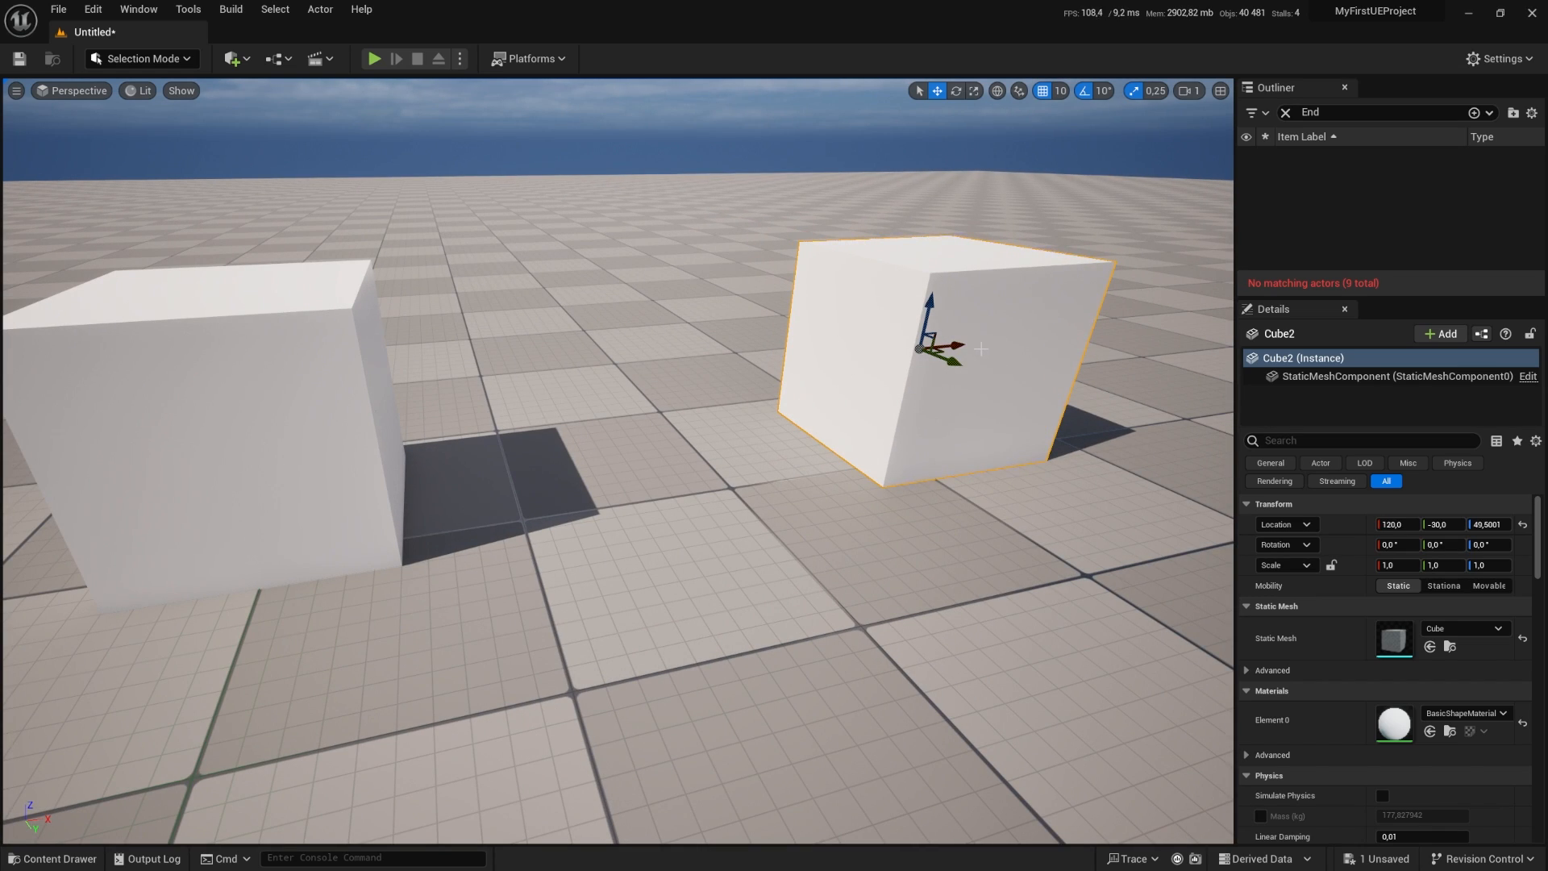
pyautogui.keyDown('alt'); pyautogui.keyDown('shift'); pyautogui.moveTo(950, 345); pyautogui.dragTo(962, 348); pyautogui.keyUp('shift'); pyautogui.keyUp('alt')
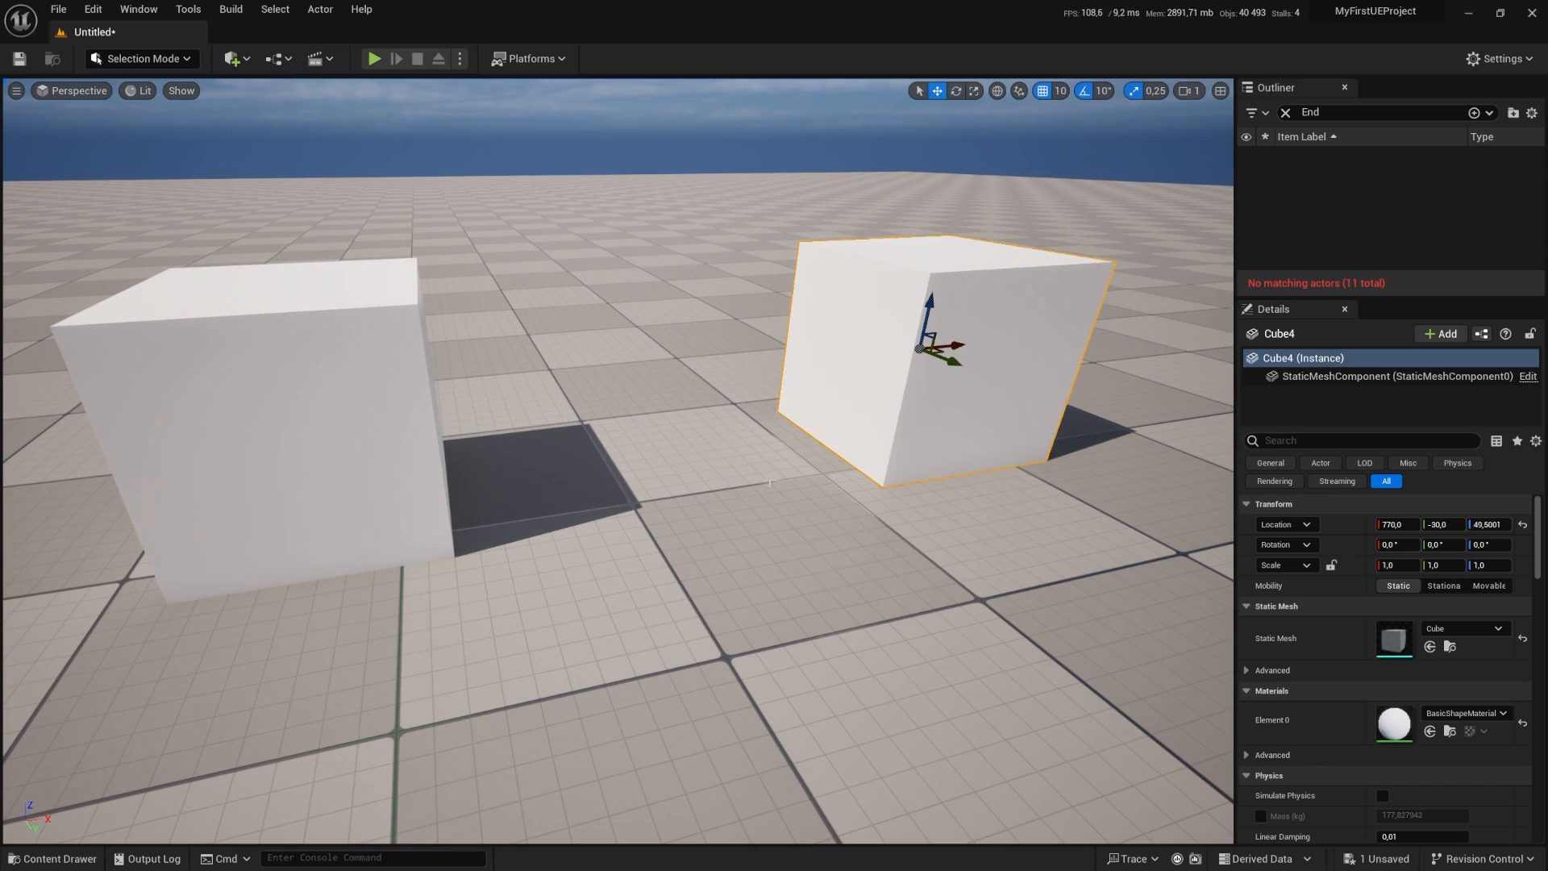
# Step: Rotate the second cube in the row to -50° around the vertical axis
pyautogui.moveTo(770, 483); pyautogui.dragTo(749, 613, button='right')
pyautogui.click(701, 363)
pyautogui.press('e')
pyautogui.moveTo(685, 373); pyautogui.dragTo(500, 672)
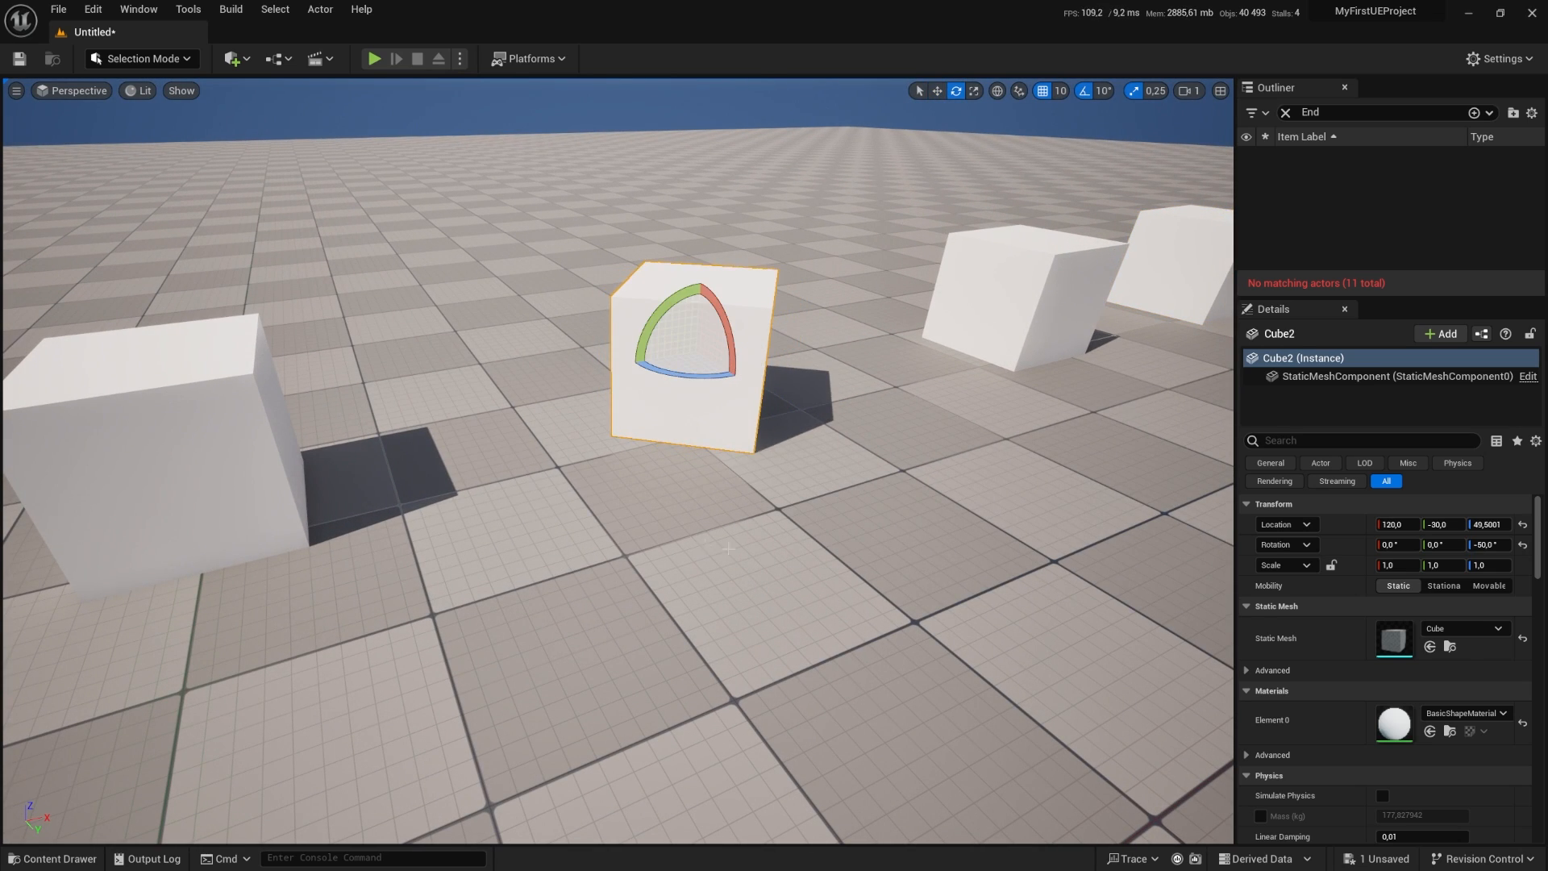
# Step: Copy the rotation values of the second cube in the row
pyautogui.moveTo(728, 548); pyautogui.dragTo(468, 379, button='right')
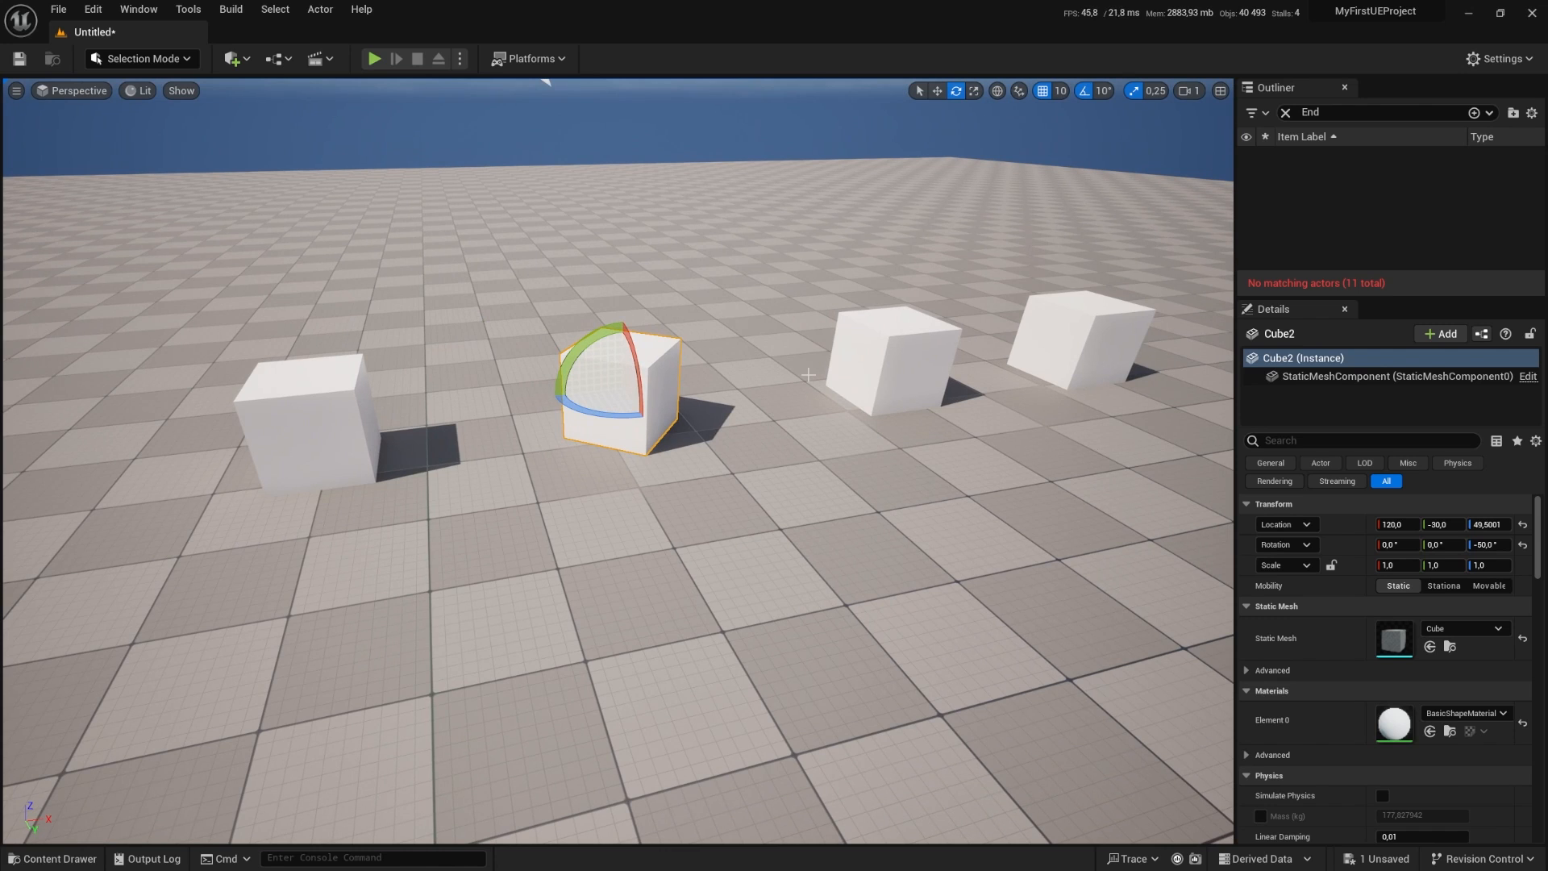
pyautogui.click(921, 356)
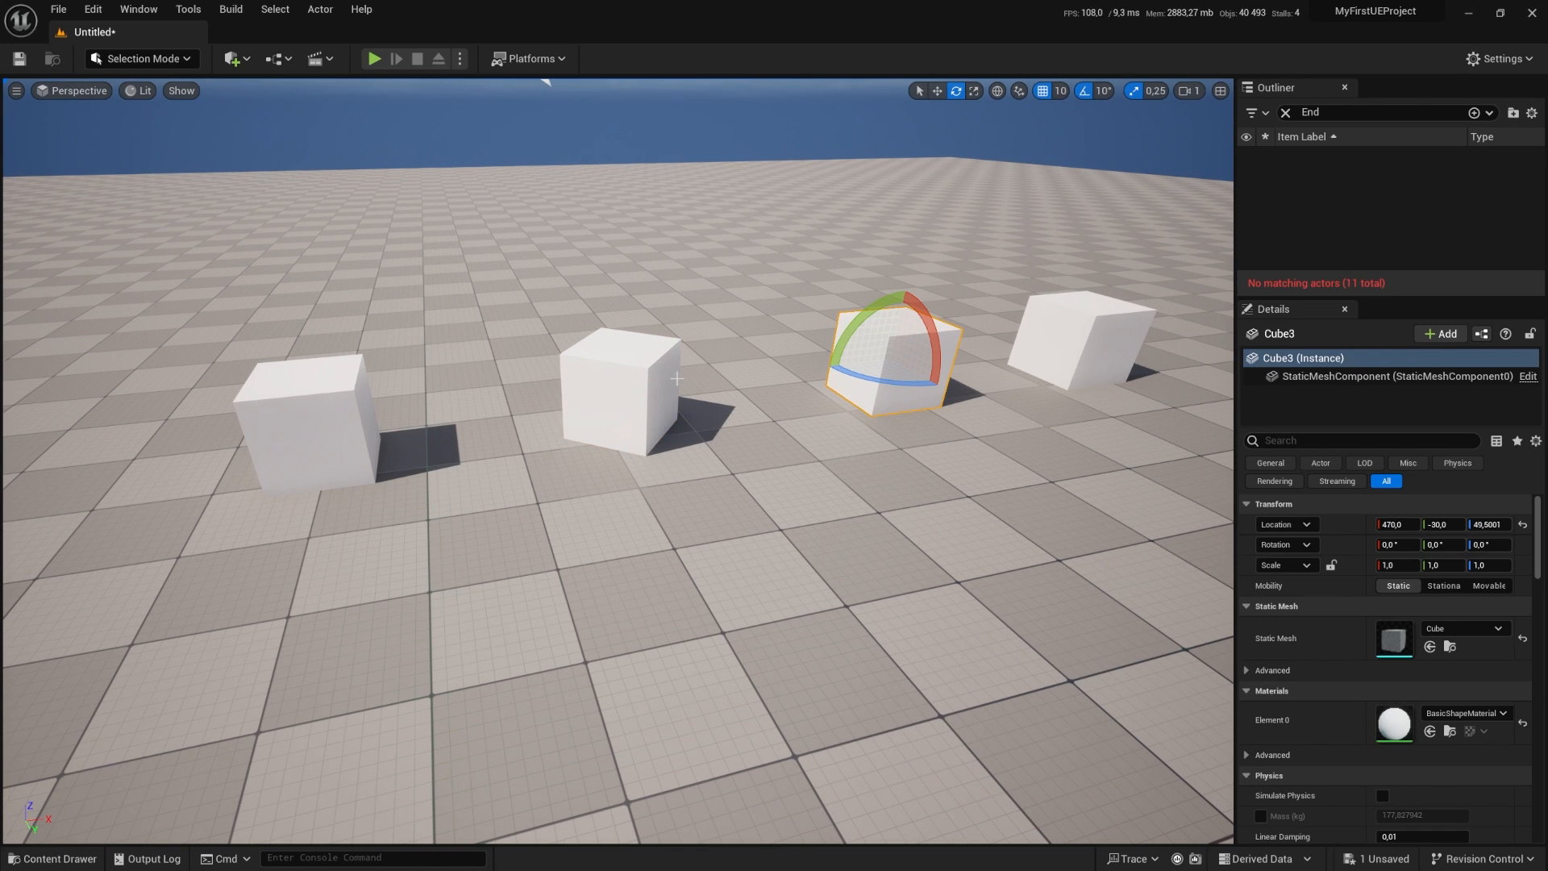
pyautogui.press('w')
pyautogui.press('d')
pyautogui.moveTo(790, 395); pyautogui.dragTo(621, 355, button='right')
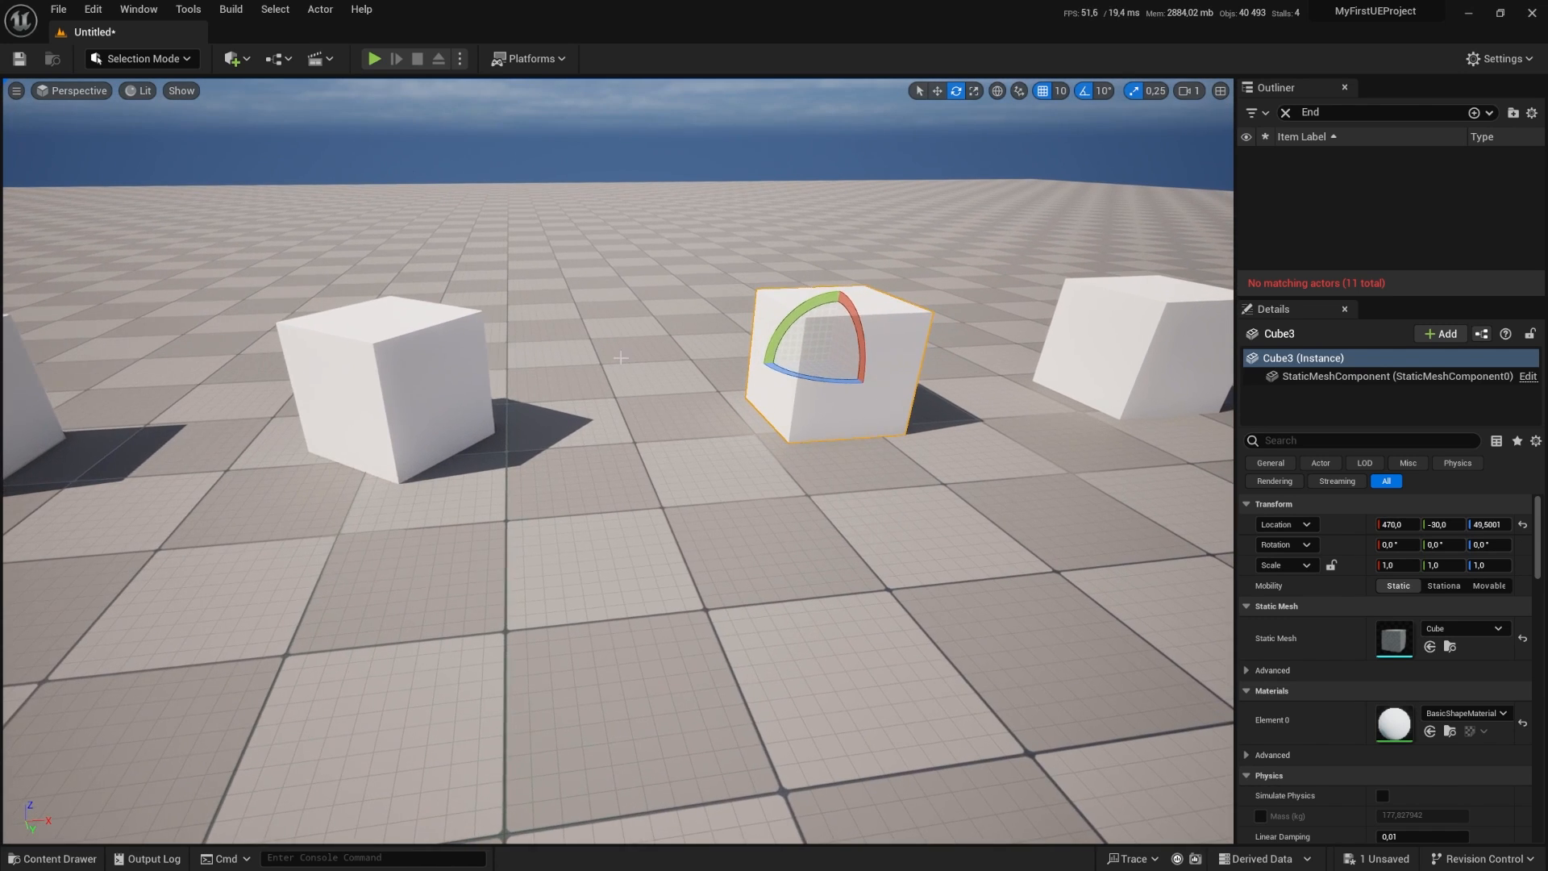
pyautogui.click(449, 373)
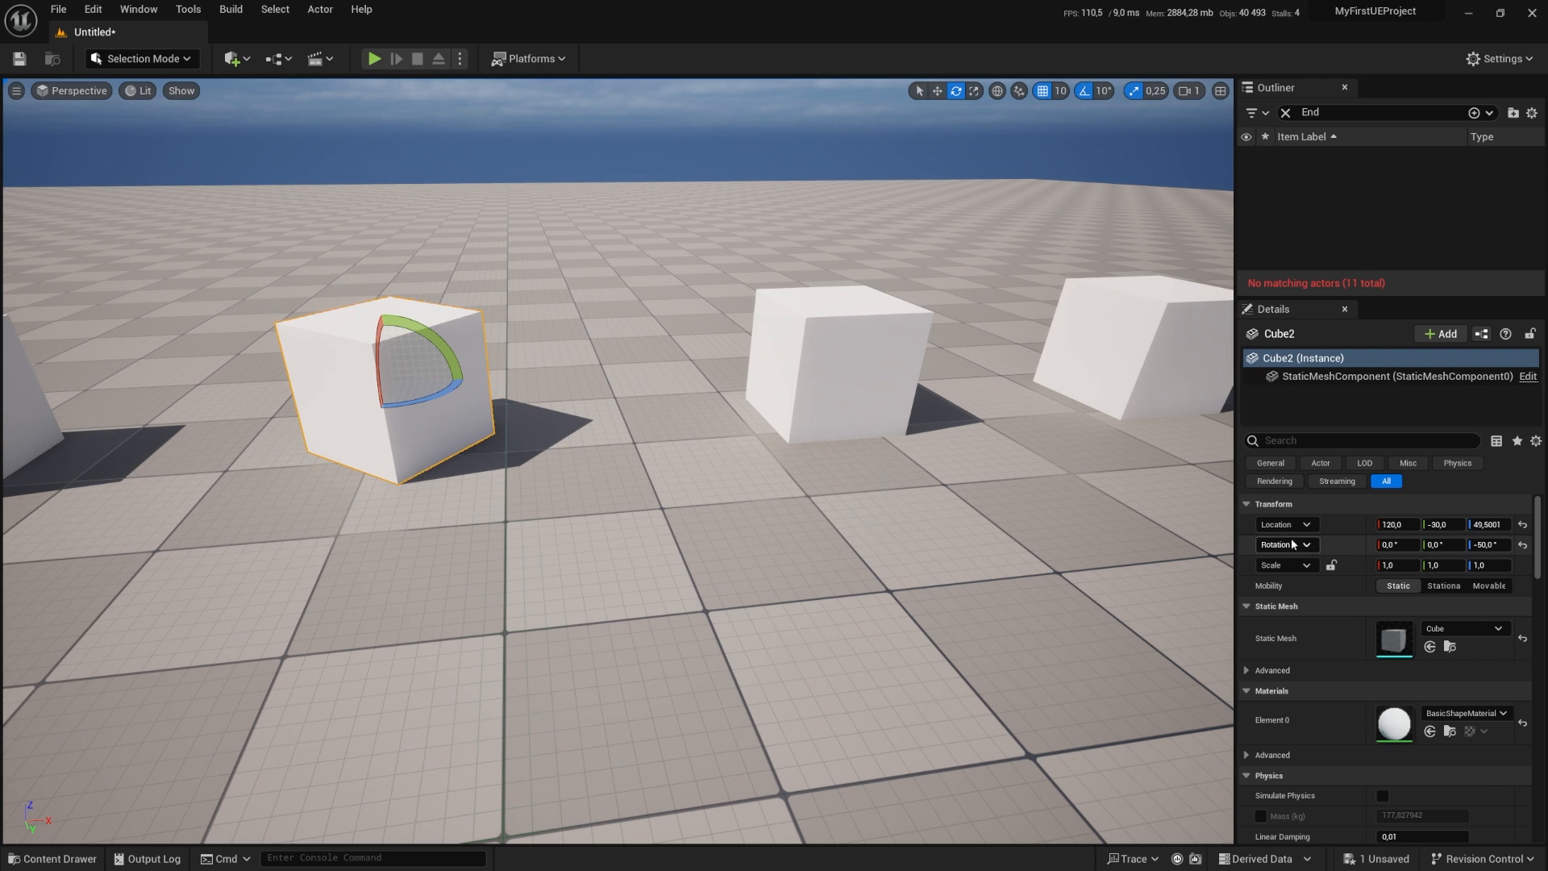
pyautogui.rightClick(1348, 545)
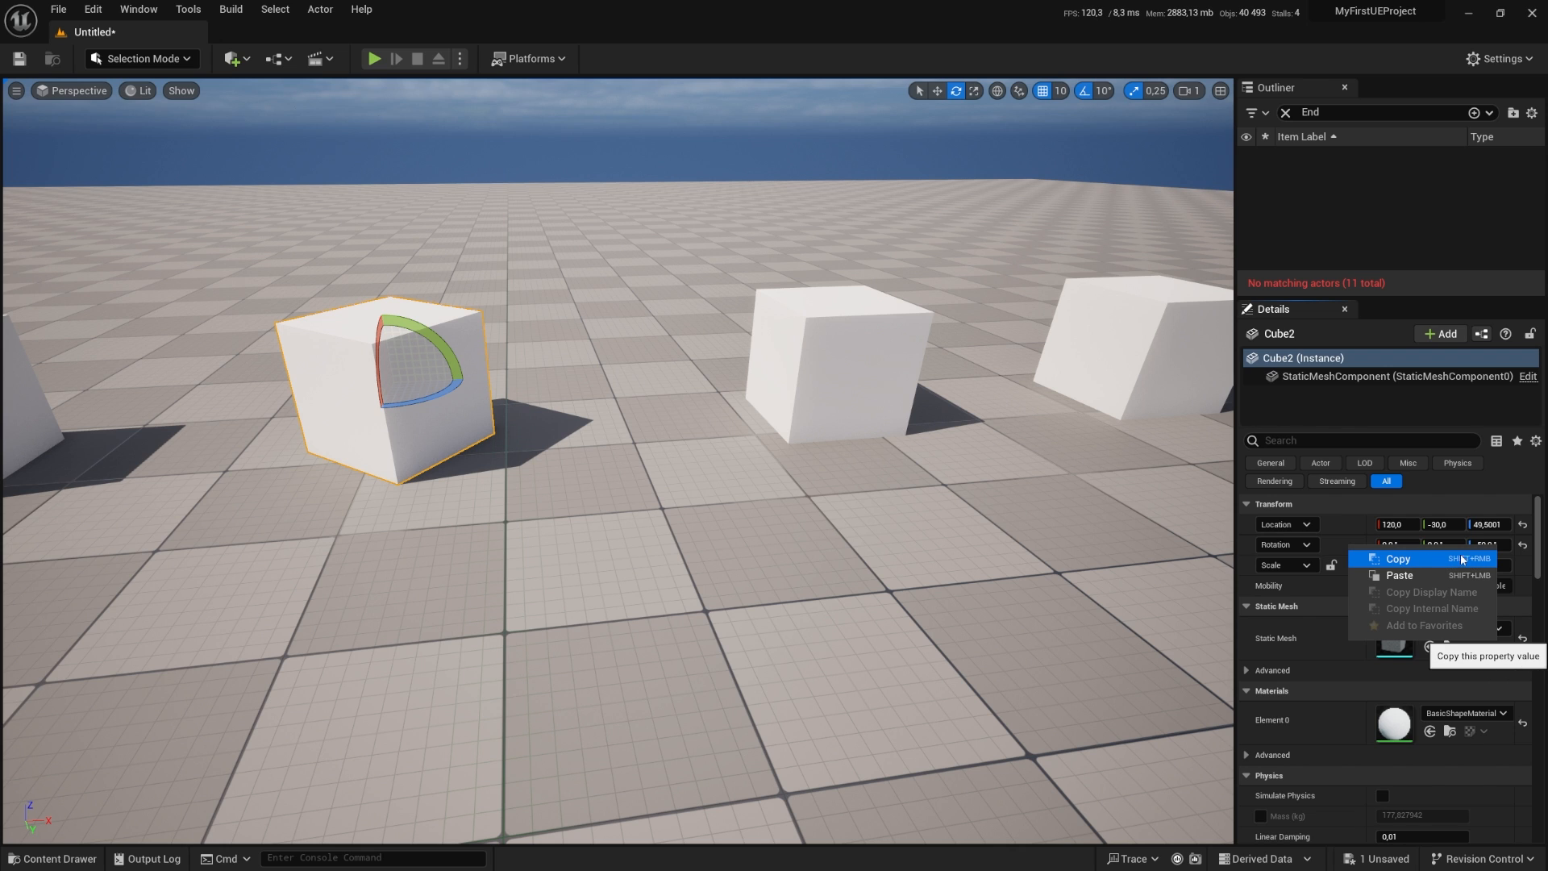
pyautogui.click(1413, 559)
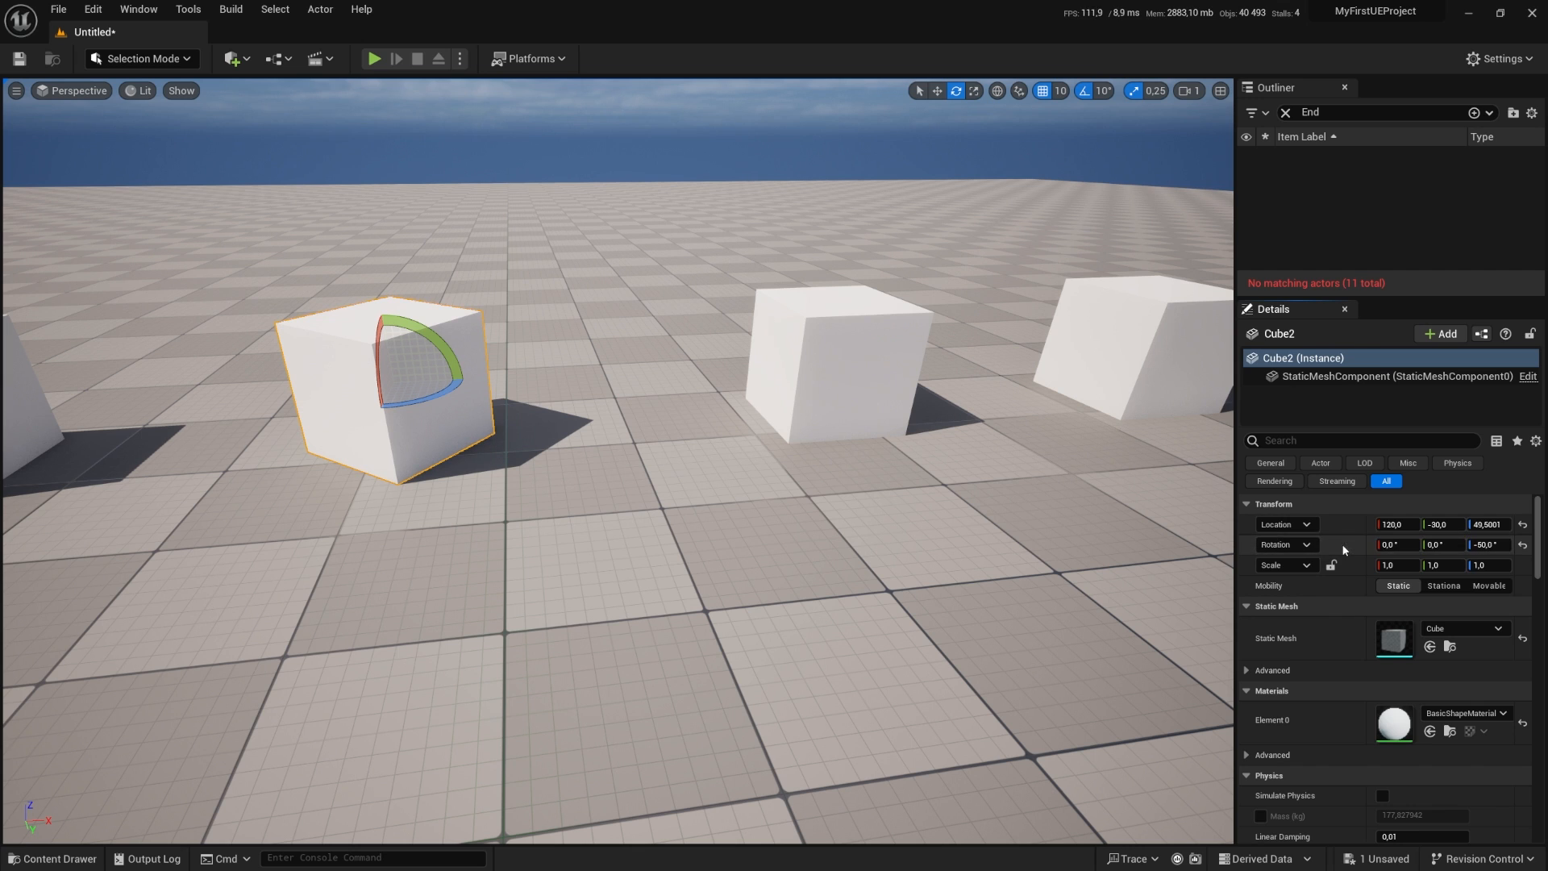
# Step: Paste the copied -50° rotation onto the third and fourth cubes in the row
pyautogui.click(846, 311)
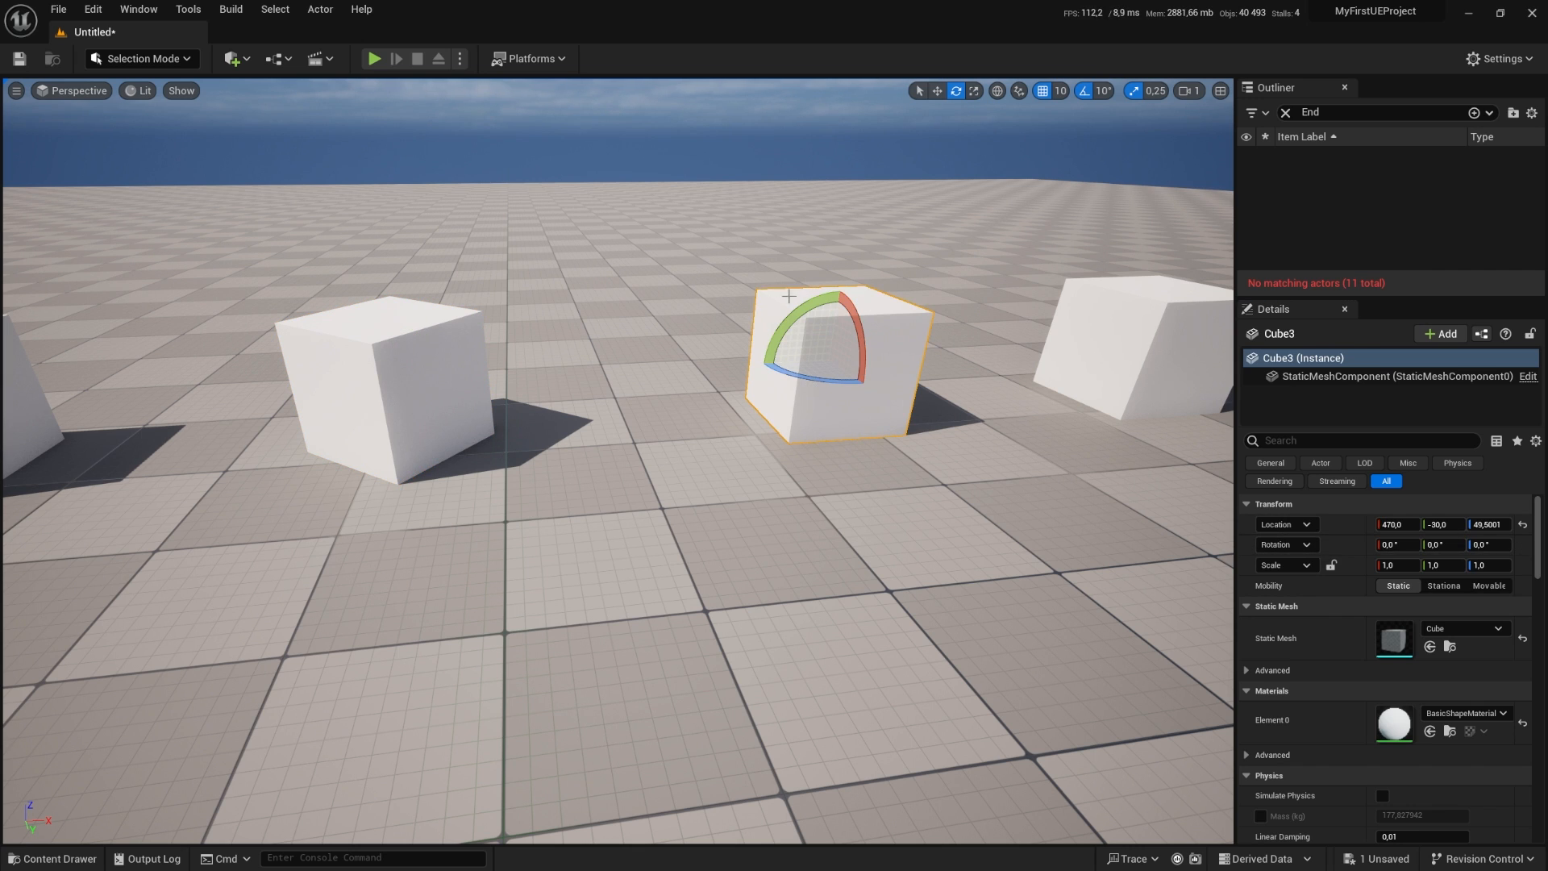
pyautogui.rightClick(1347, 550)
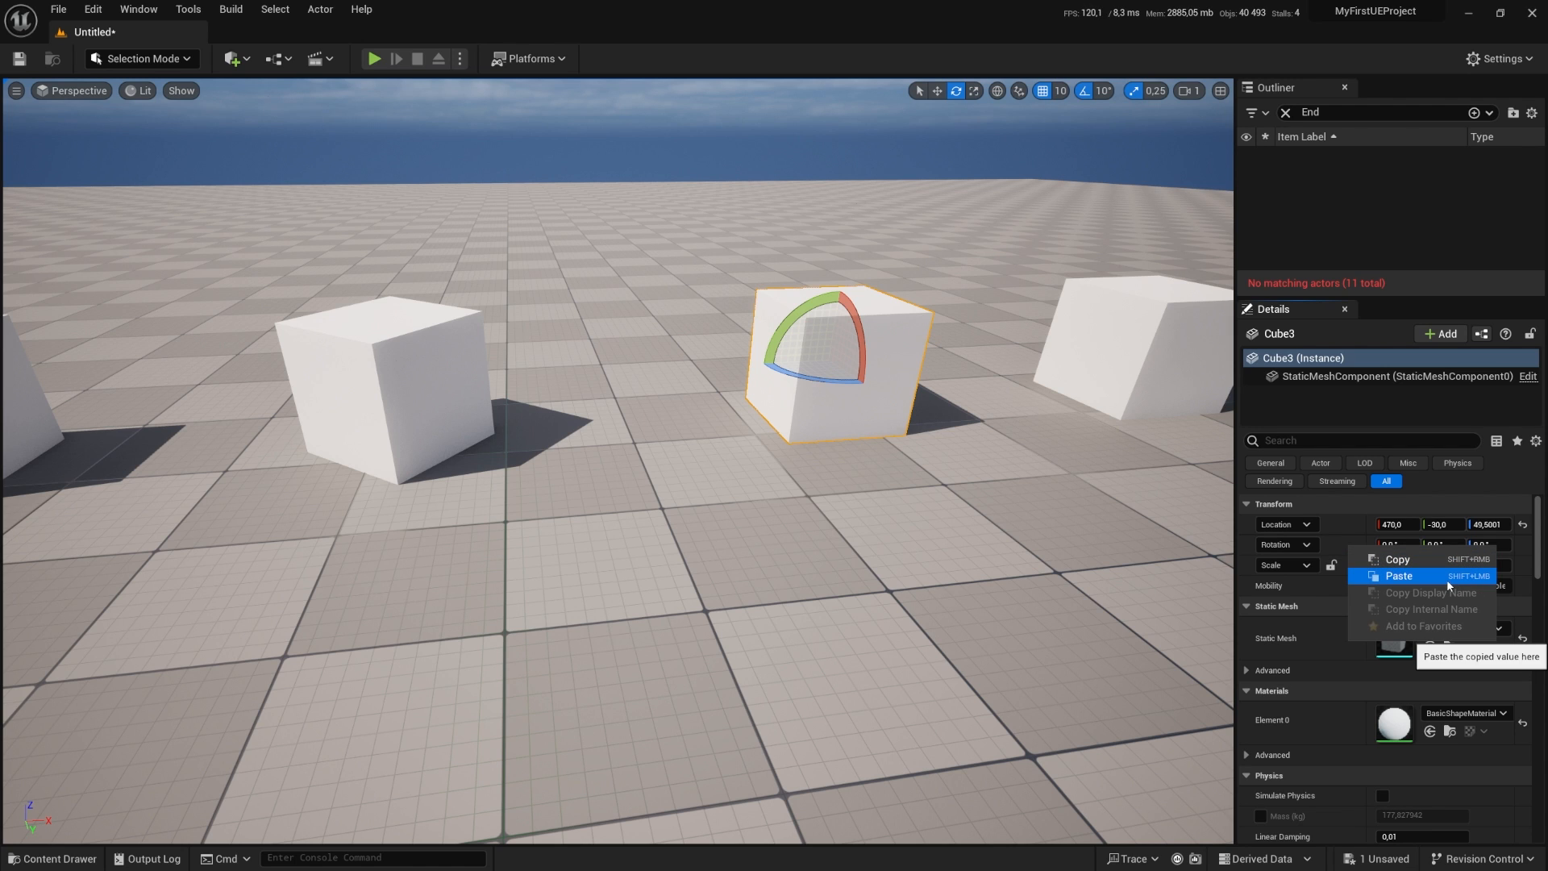
pyautogui.click(1326, 547)
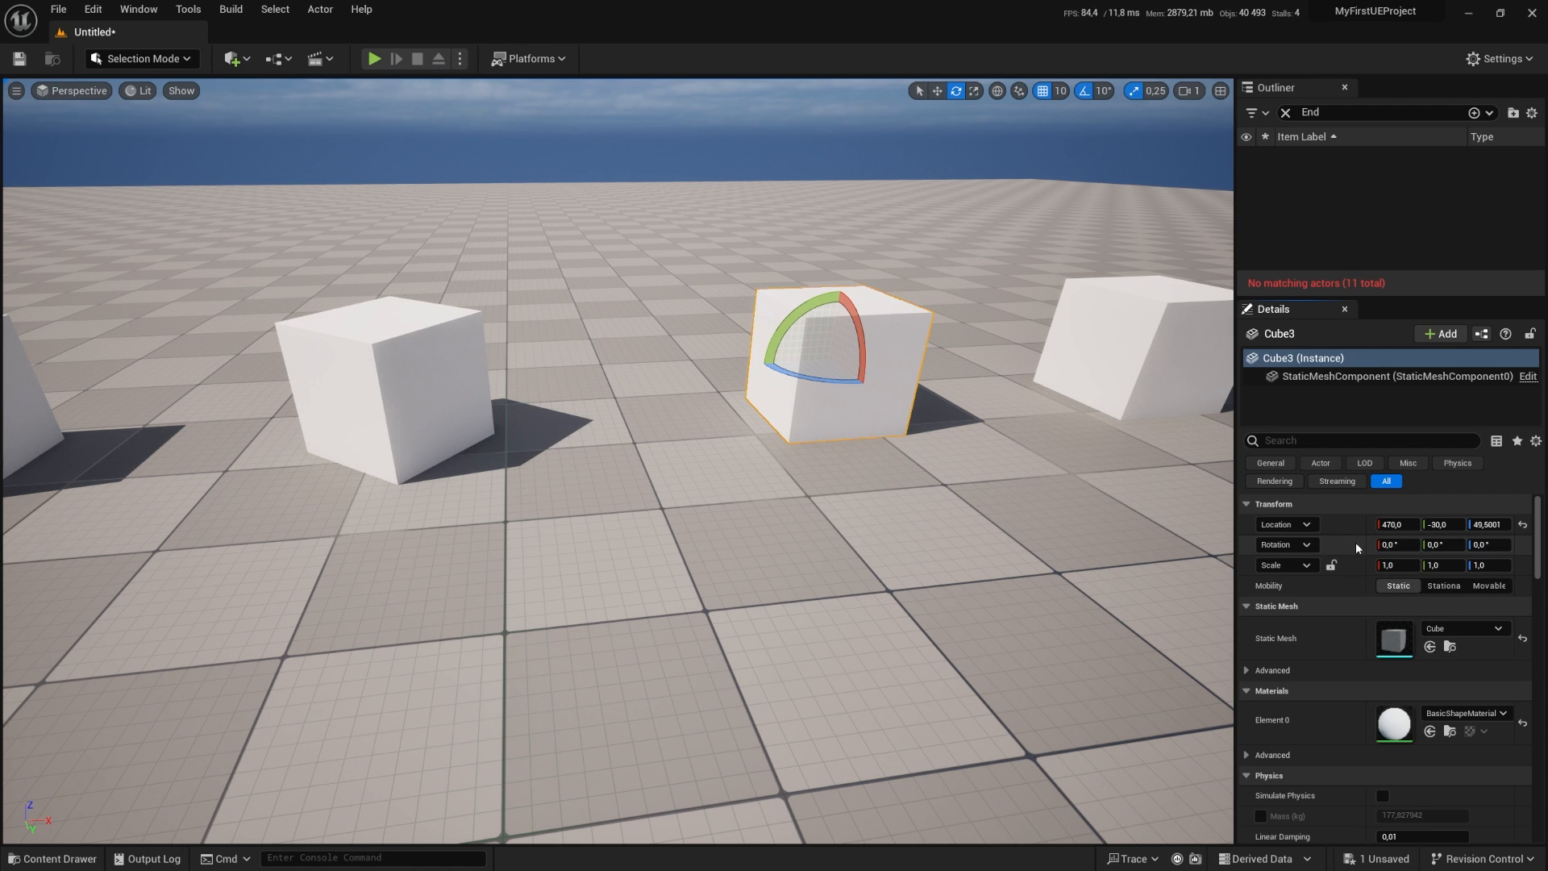
pyautogui.keyDown('shift'); pyautogui.click(1339, 548); pyautogui.keyUp('shift')
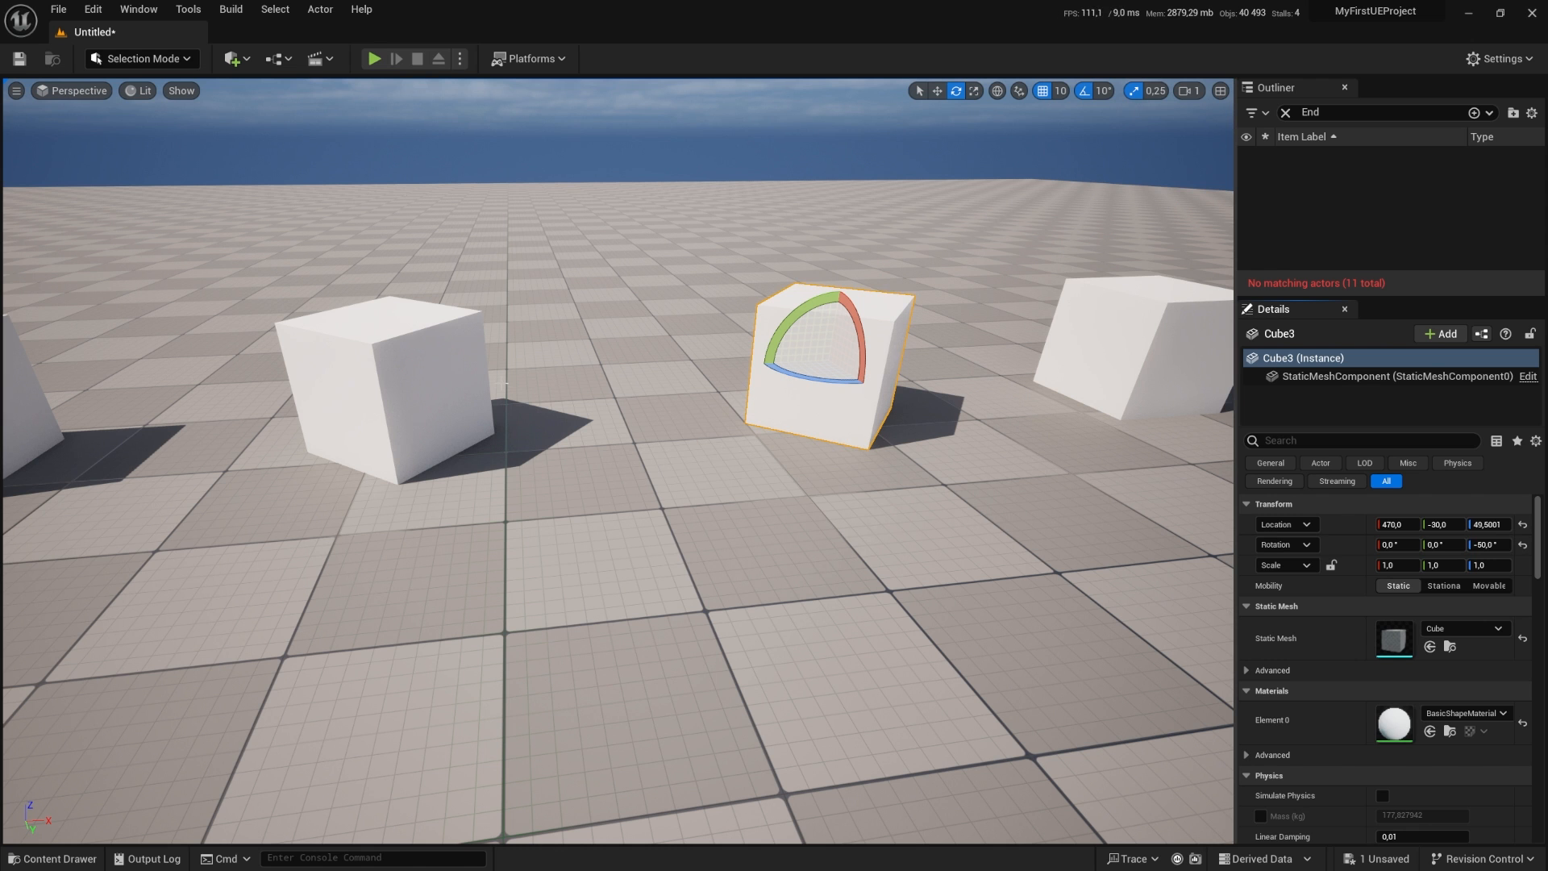
pyautogui.click(1104, 382)
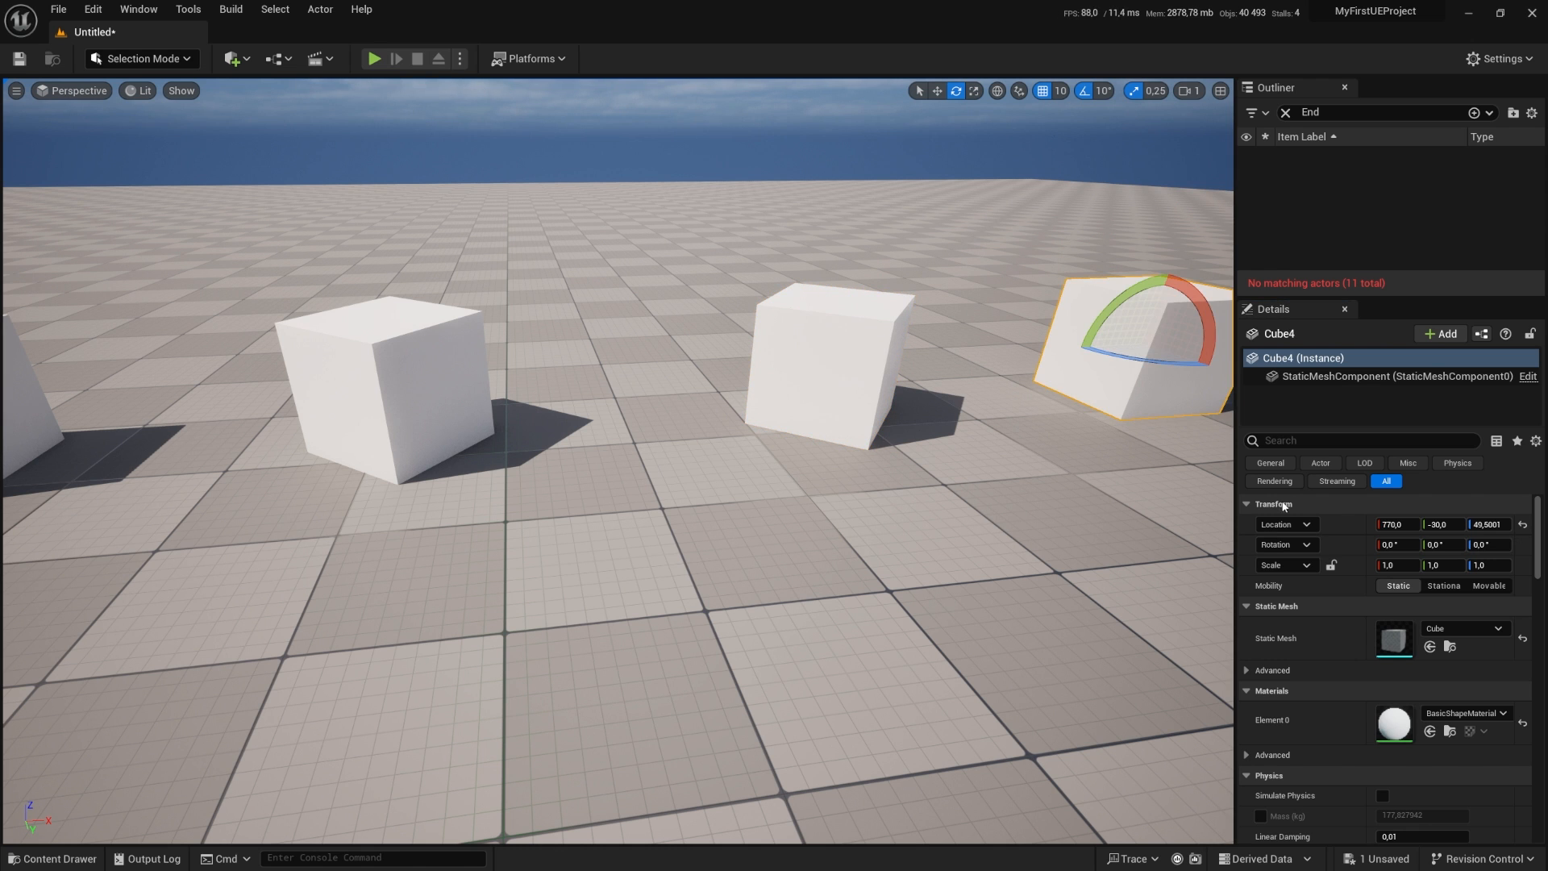
pyautogui.keyDown('shift'); pyautogui.click(1345, 542); pyautogui.keyUp('shift')
# Step: Paste the copied -50° rotation onto the first cube in the row
pyautogui.press('s')
pyautogui.press('a')
pyautogui.moveTo(633, 412); pyautogui.dragTo(726, 420, button='right')
pyautogui.click(632, 411)
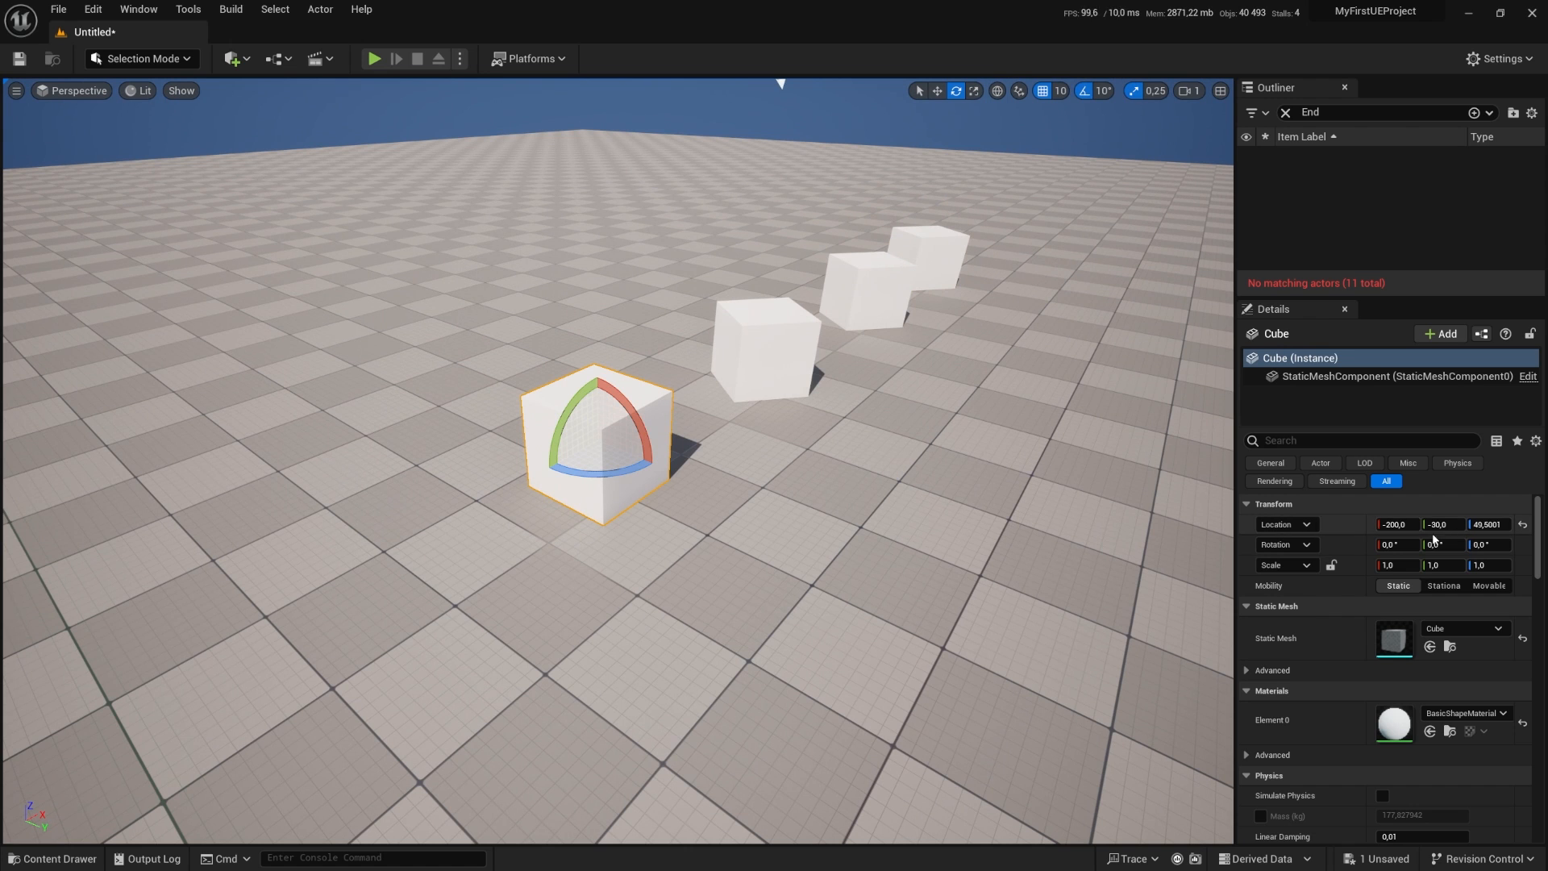
pyautogui.keyDown('shift'); pyautogui.click(1345, 544); pyautogui.keyUp('shift')
pyautogui.moveTo(941, 459)
pyautogui.mouseDown(button='right')
pyautogui.moveTo(895, 453)
pyautogui.moveTo(941, 460)
pyautogui.mouseUp(button='right')
pyautogui.press('w')
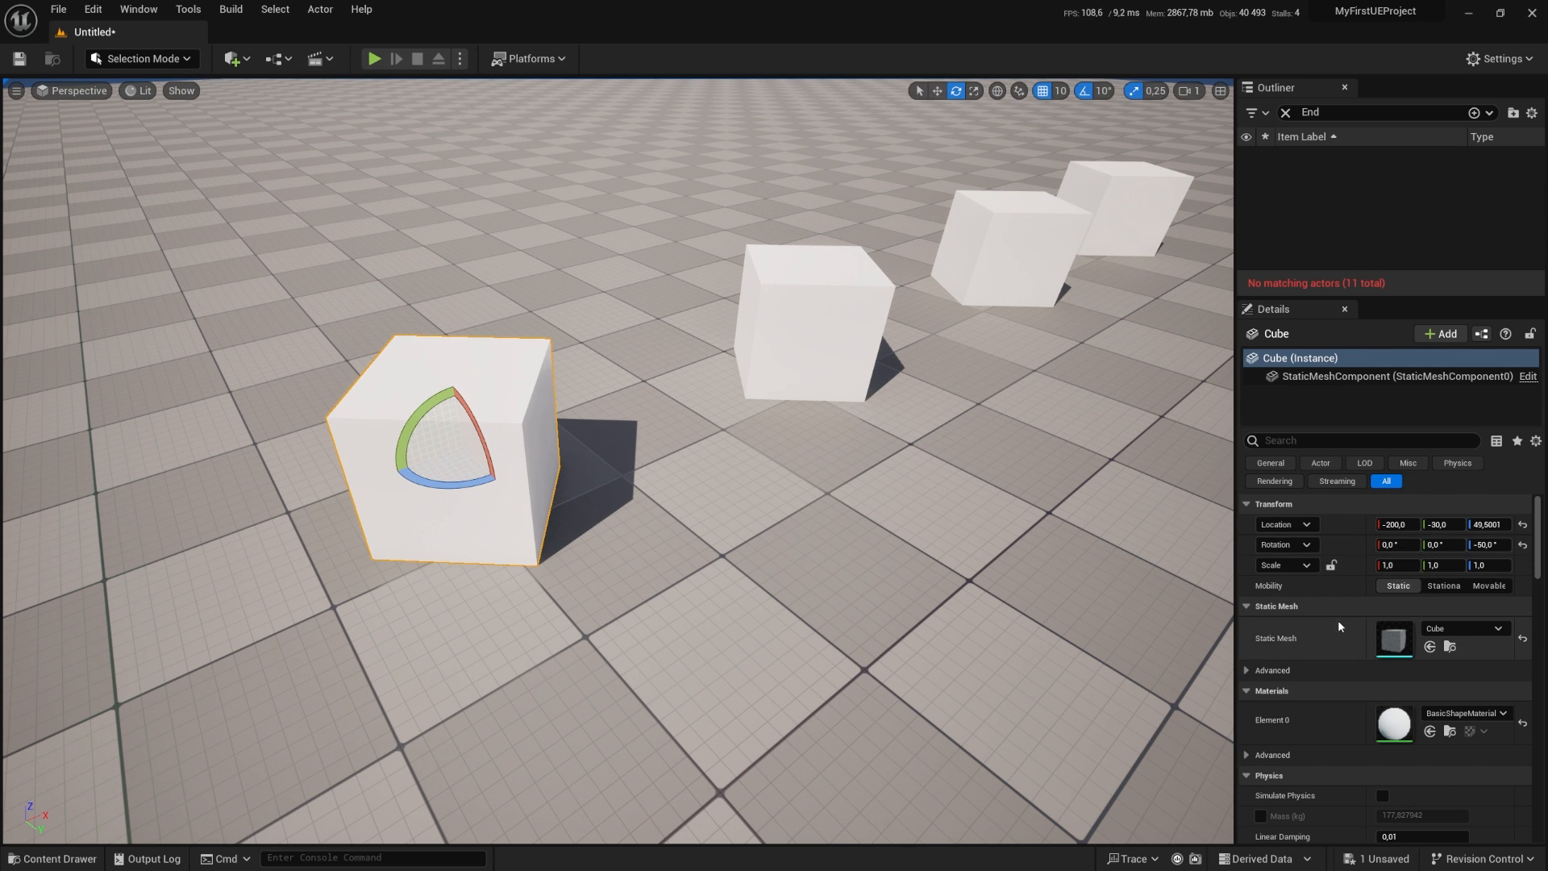
# Step: Examine the row of cubes and compare the rotation values of the second, third and fourth cubes
pyautogui.moveTo(785, 522); pyautogui.dragTo(726, 445, button='right')
pyautogui.press('s')
pyautogui.press('q')
pyautogui.press('w')
pyautogui.press('d')
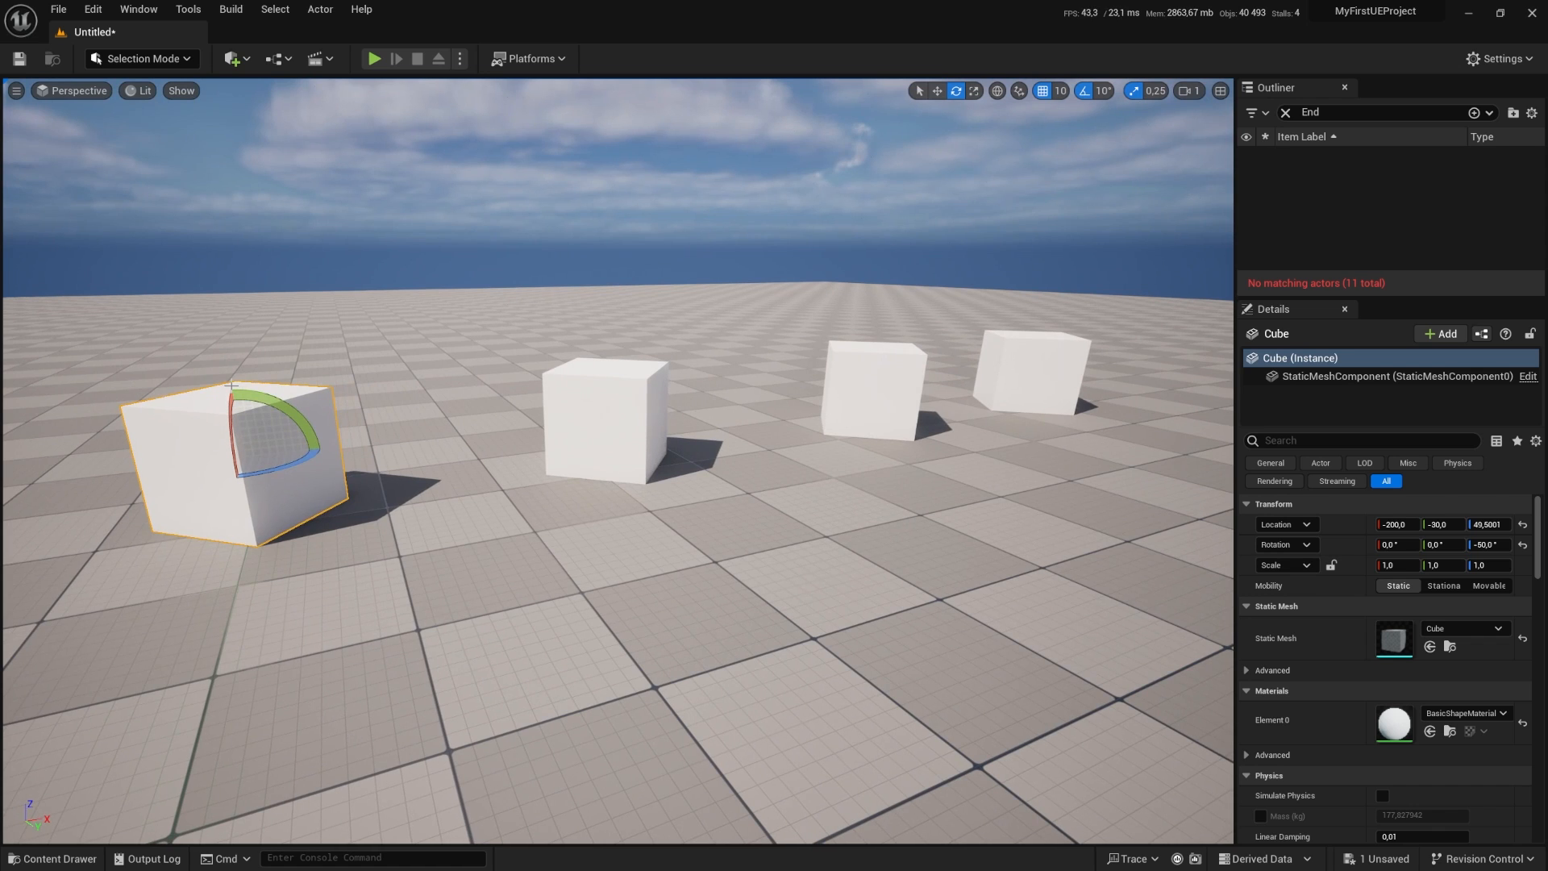
pyautogui.moveTo(587, 399); pyautogui.dragTo(583, 399, button='right')
pyautogui.click(597, 403)
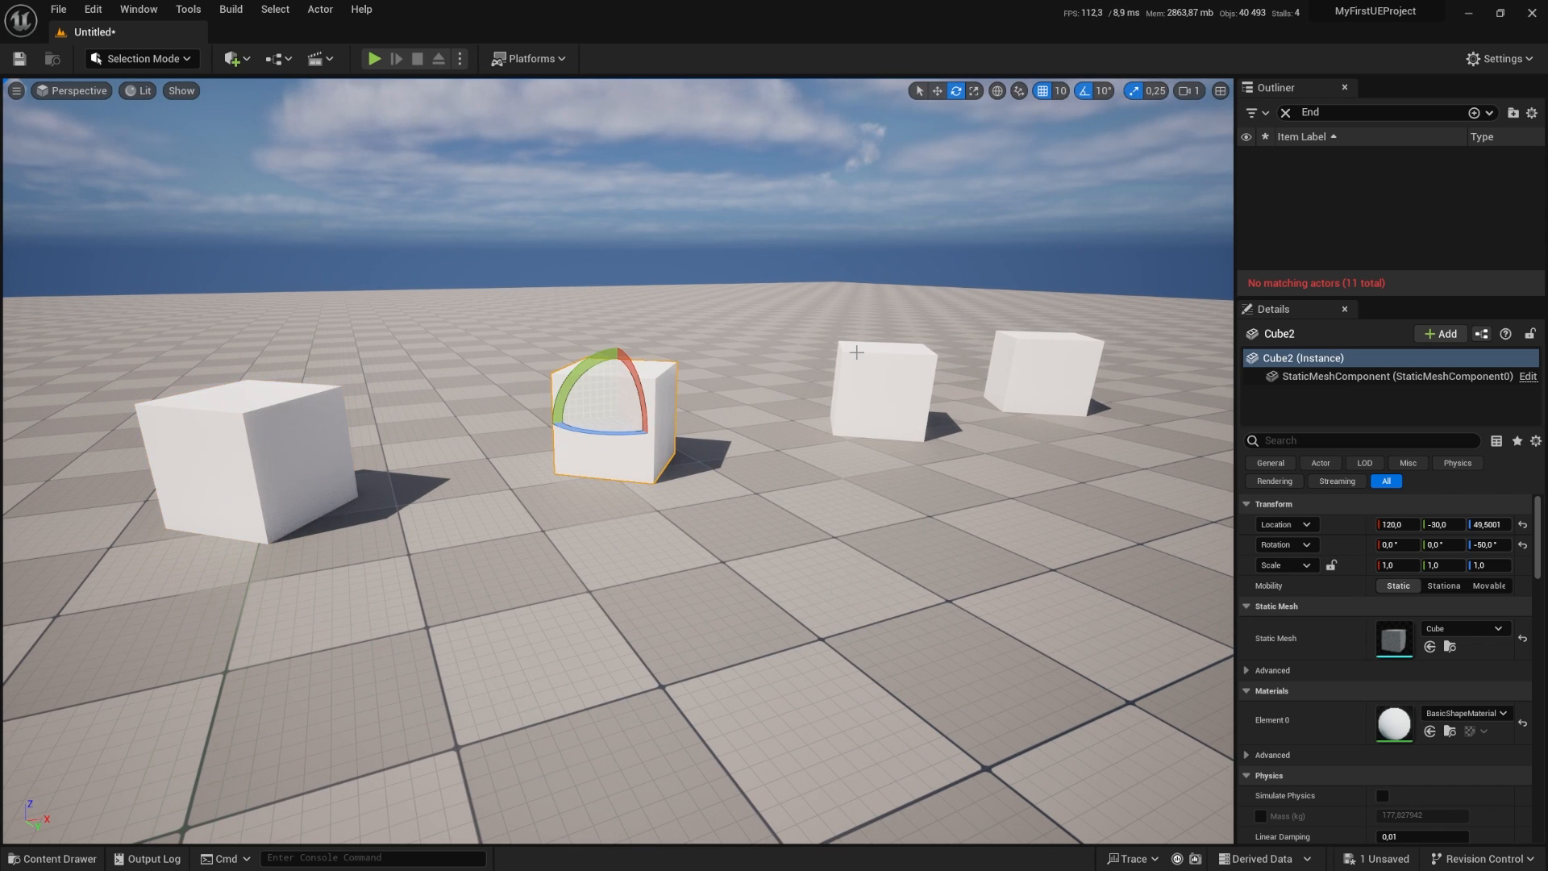
pyautogui.click(857, 352)
pyautogui.click(1051, 344)
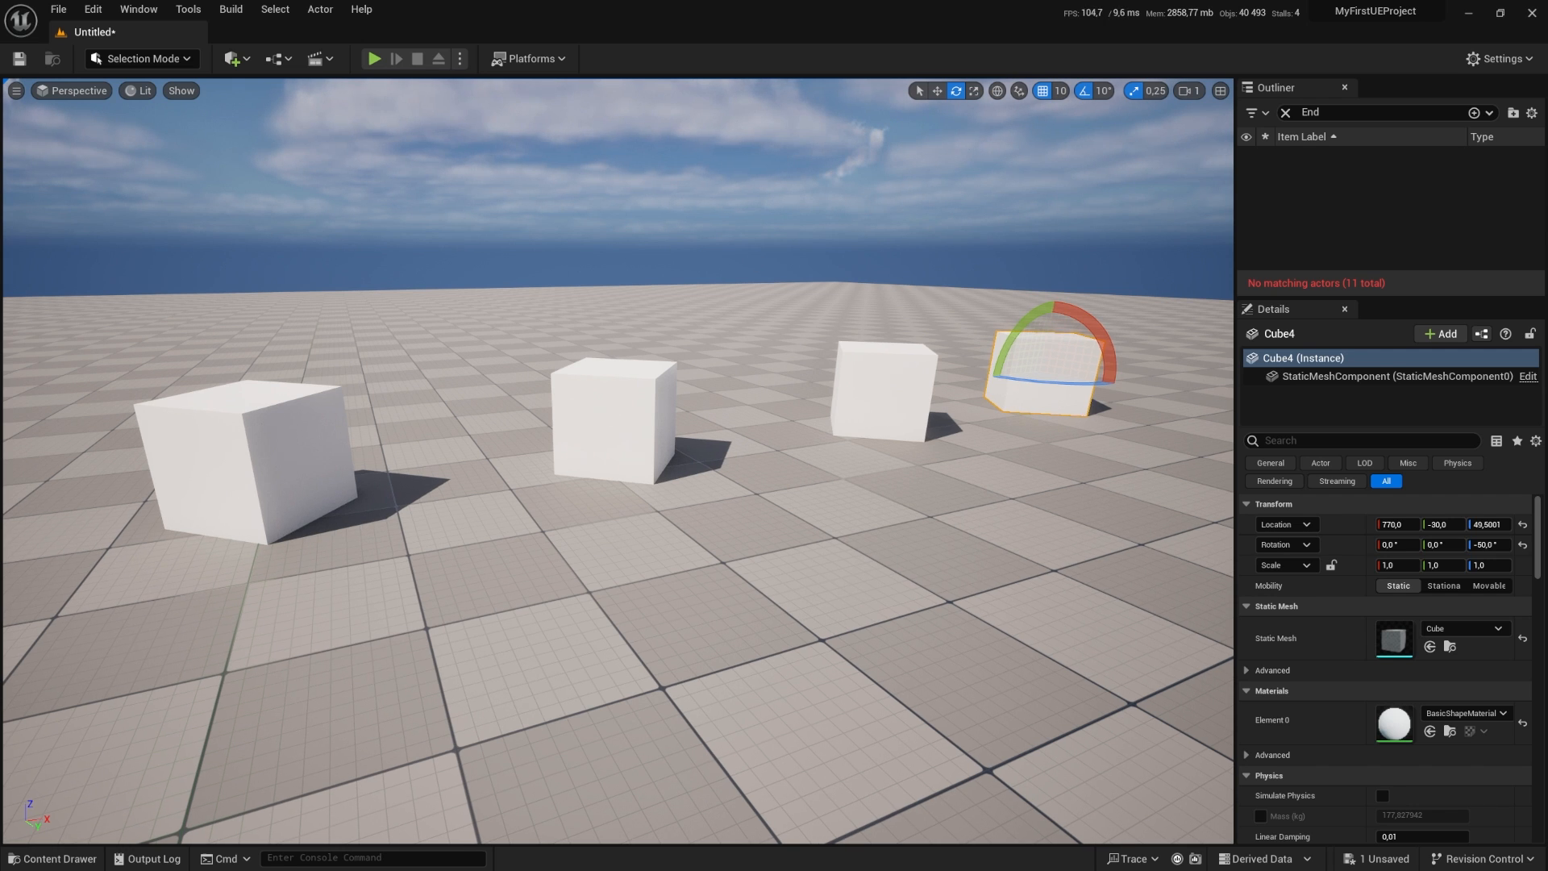
# Step: Scale the second cube to 6.75 along its vertical axis to form a tall pillar
pyautogui.click(619, 403)
pyautogui.press('r')
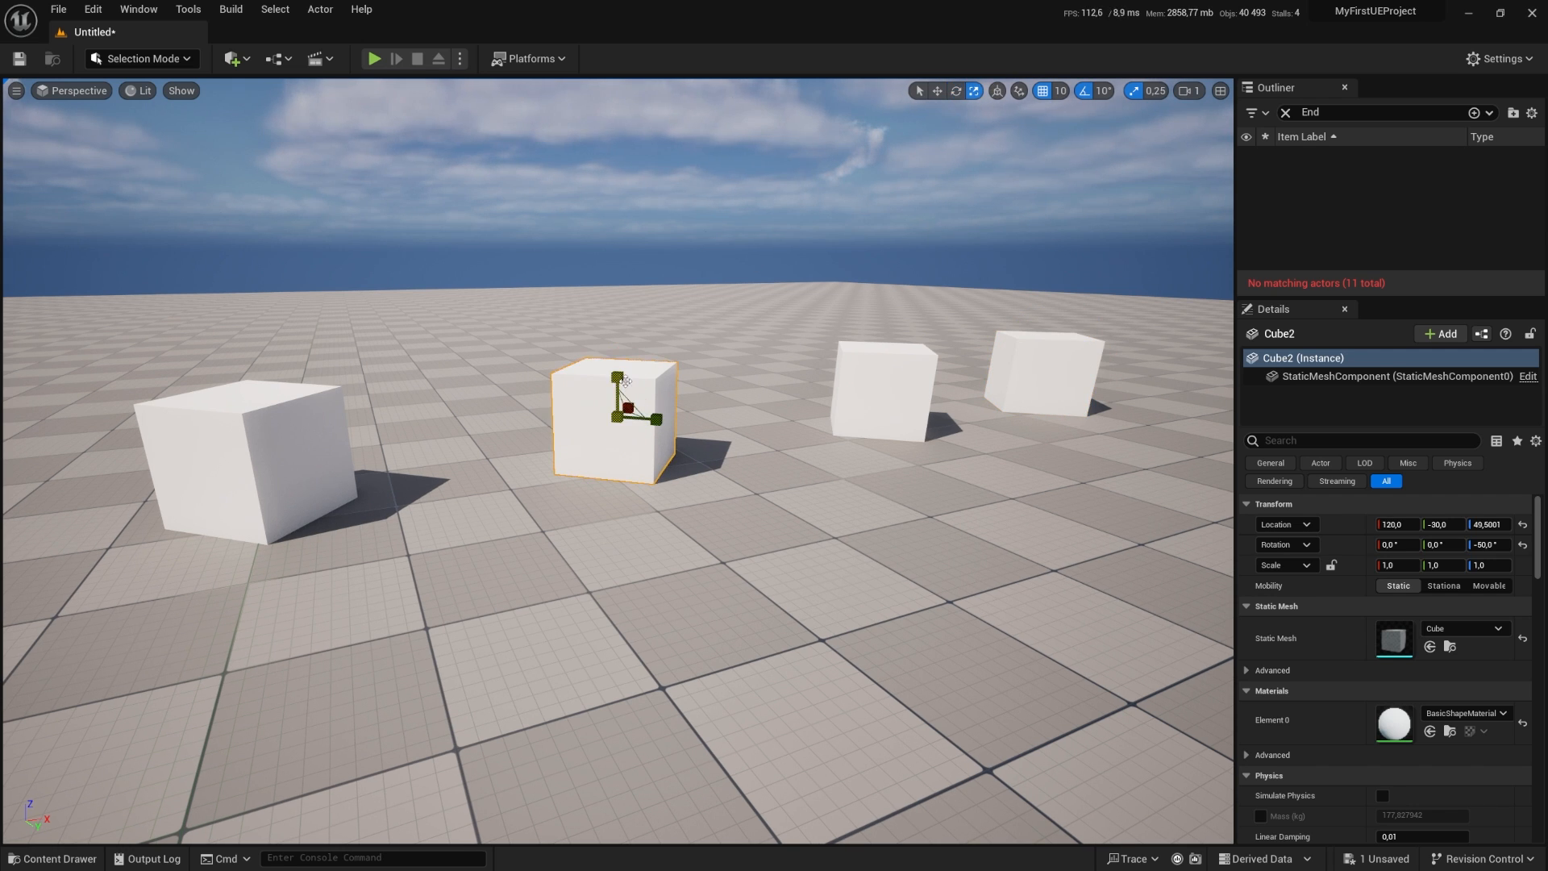
pyautogui.moveTo(618, 379); pyautogui.dragTo(619, 249)
pyautogui.scroll(-5, 705, 468)
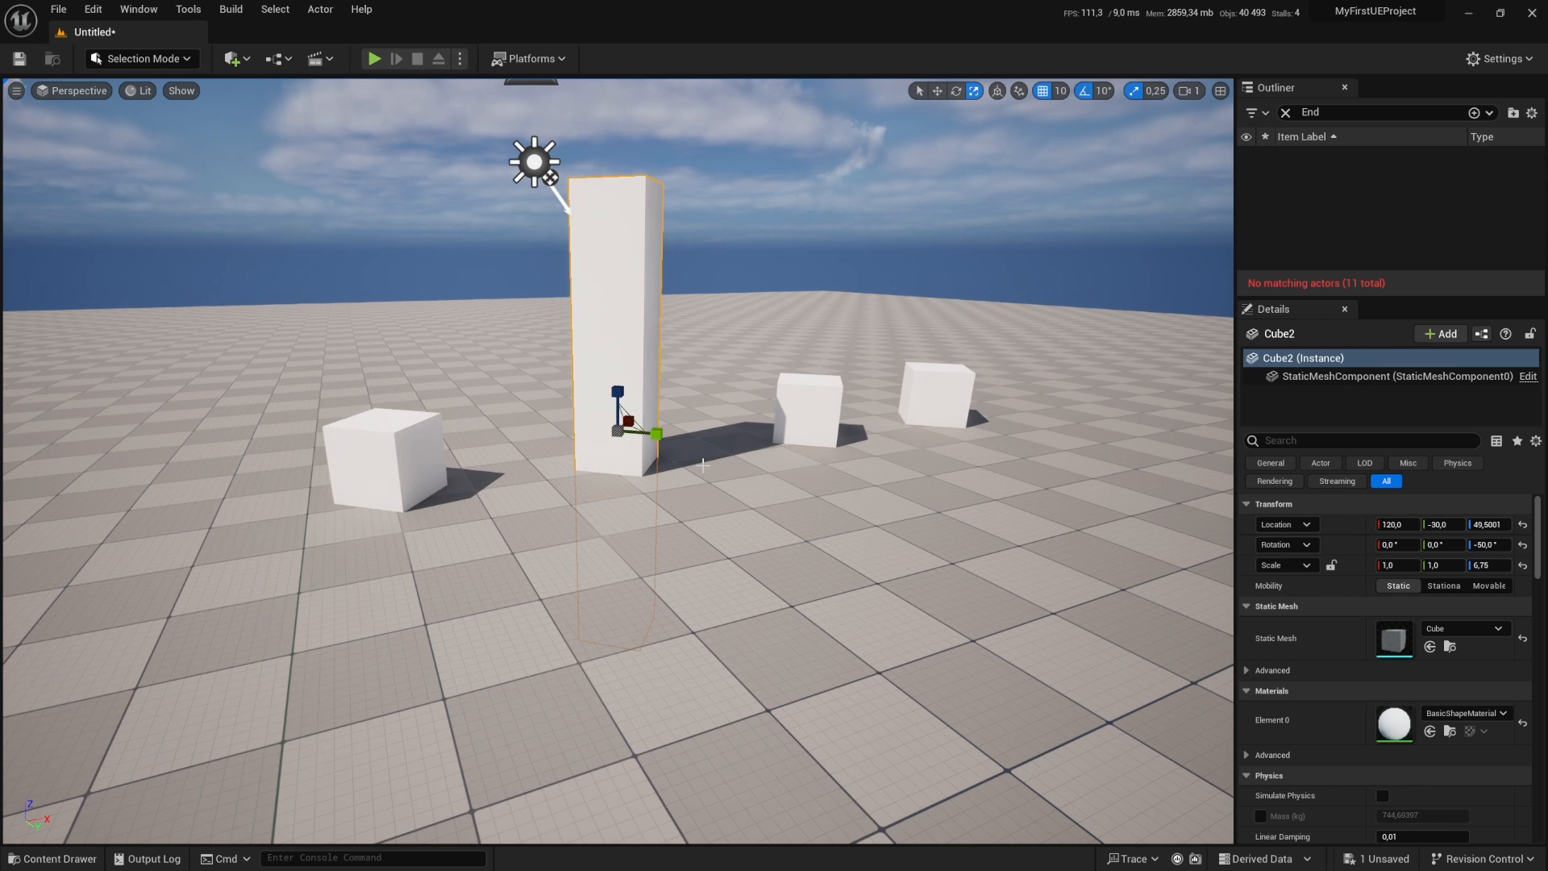
# Step: Raise the second cube's pillar above the ground and snap it down onto the floor
pyautogui.press('w')
pyautogui.moveTo(618, 403); pyautogui.dragTo(576, 111)
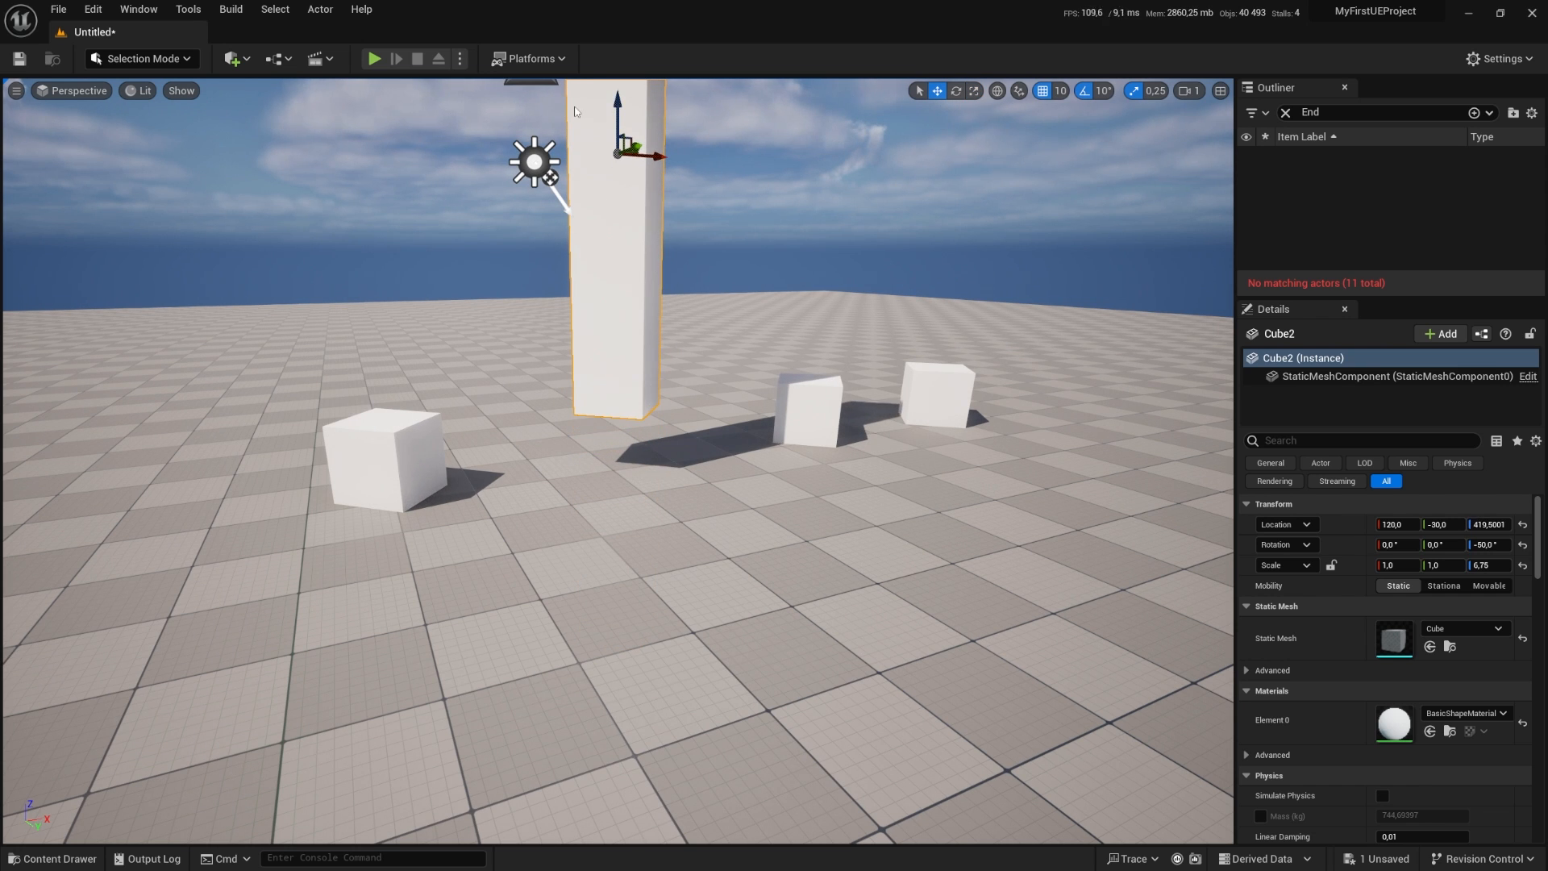
pyautogui.press('End')
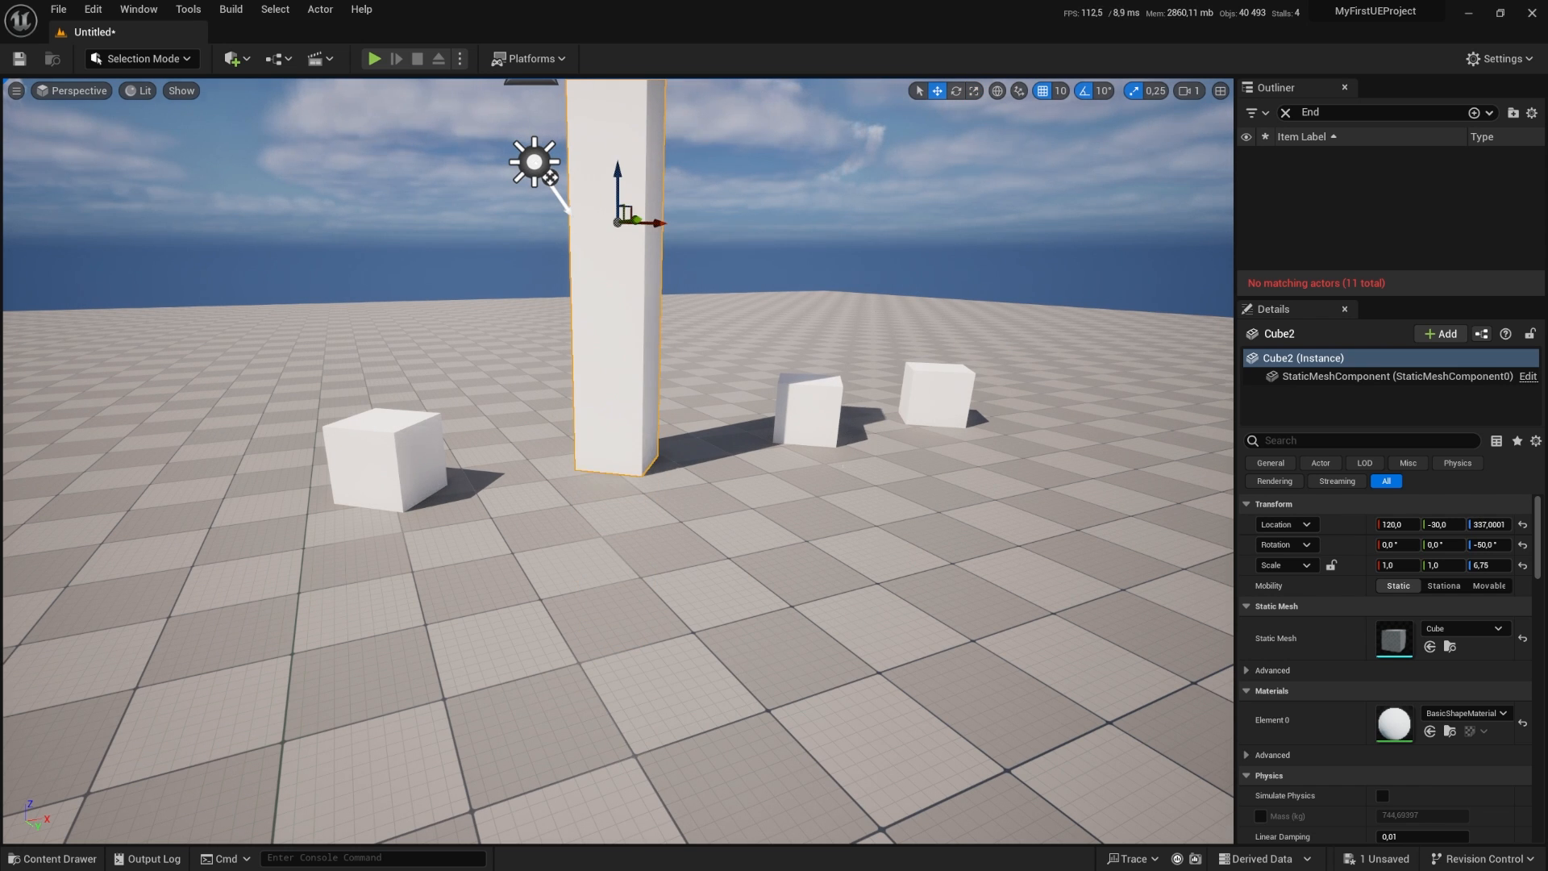
# Step: Turn the third cube into a matching tall pillar on the floor and place the second cube's pillar at X 110
pyautogui.moveTo(617, 468); pyautogui.dragTo(620, 435, button='right')
pyautogui.moveTo(818, 446); pyautogui.dragTo(879, 347, button='right')
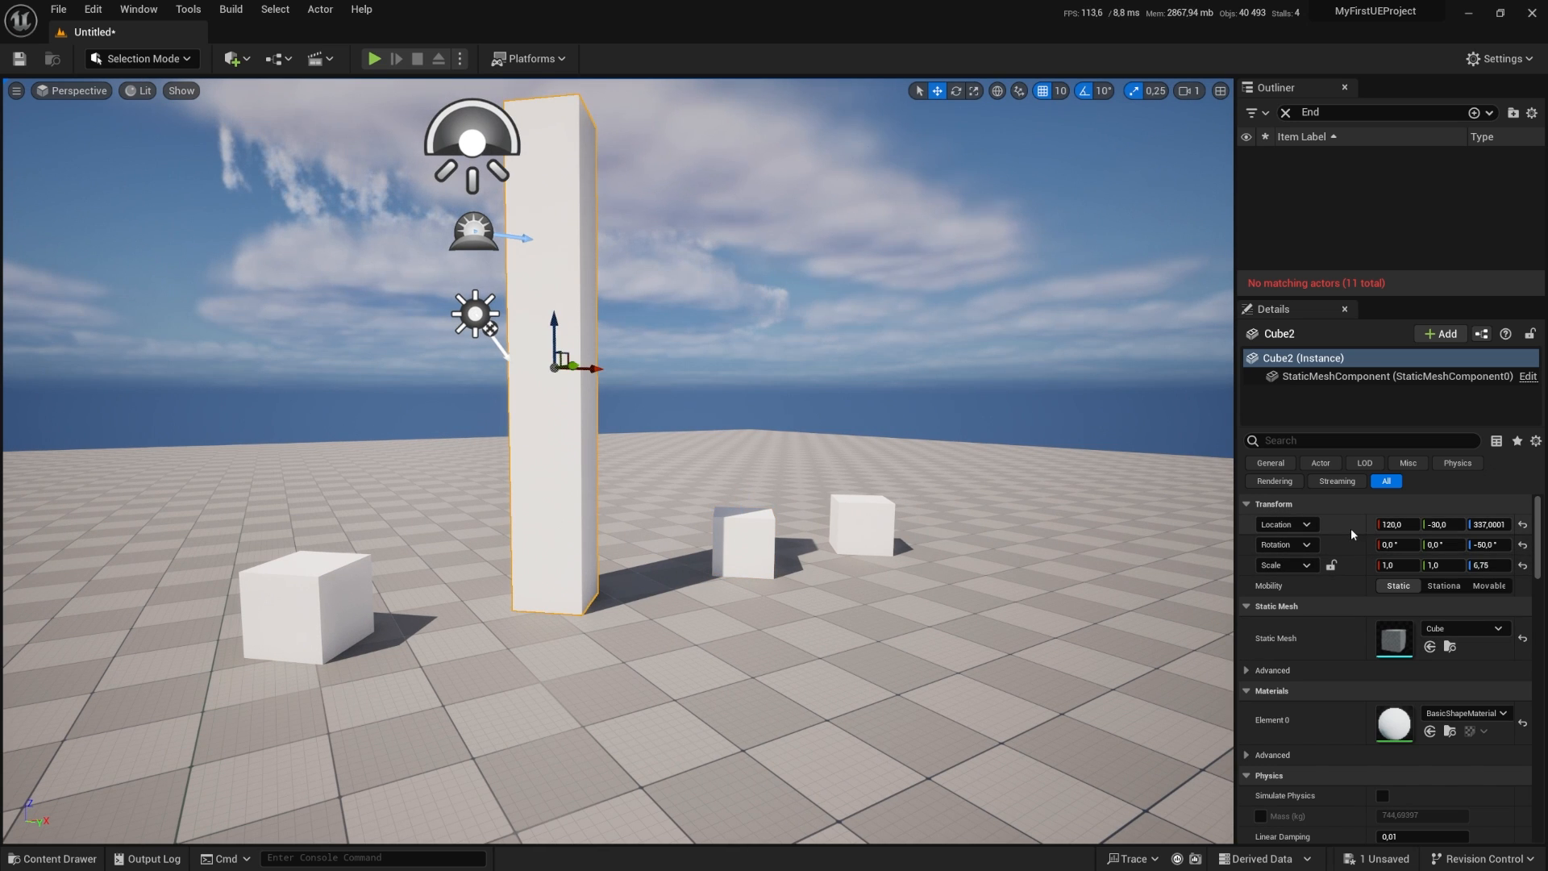
pyautogui.keyDown('alt'); pyautogui.moveTo(597, 369); pyautogui.dragTo(717, 374); pyautogui.keyUp('alt')
pyautogui.click(516, 389)
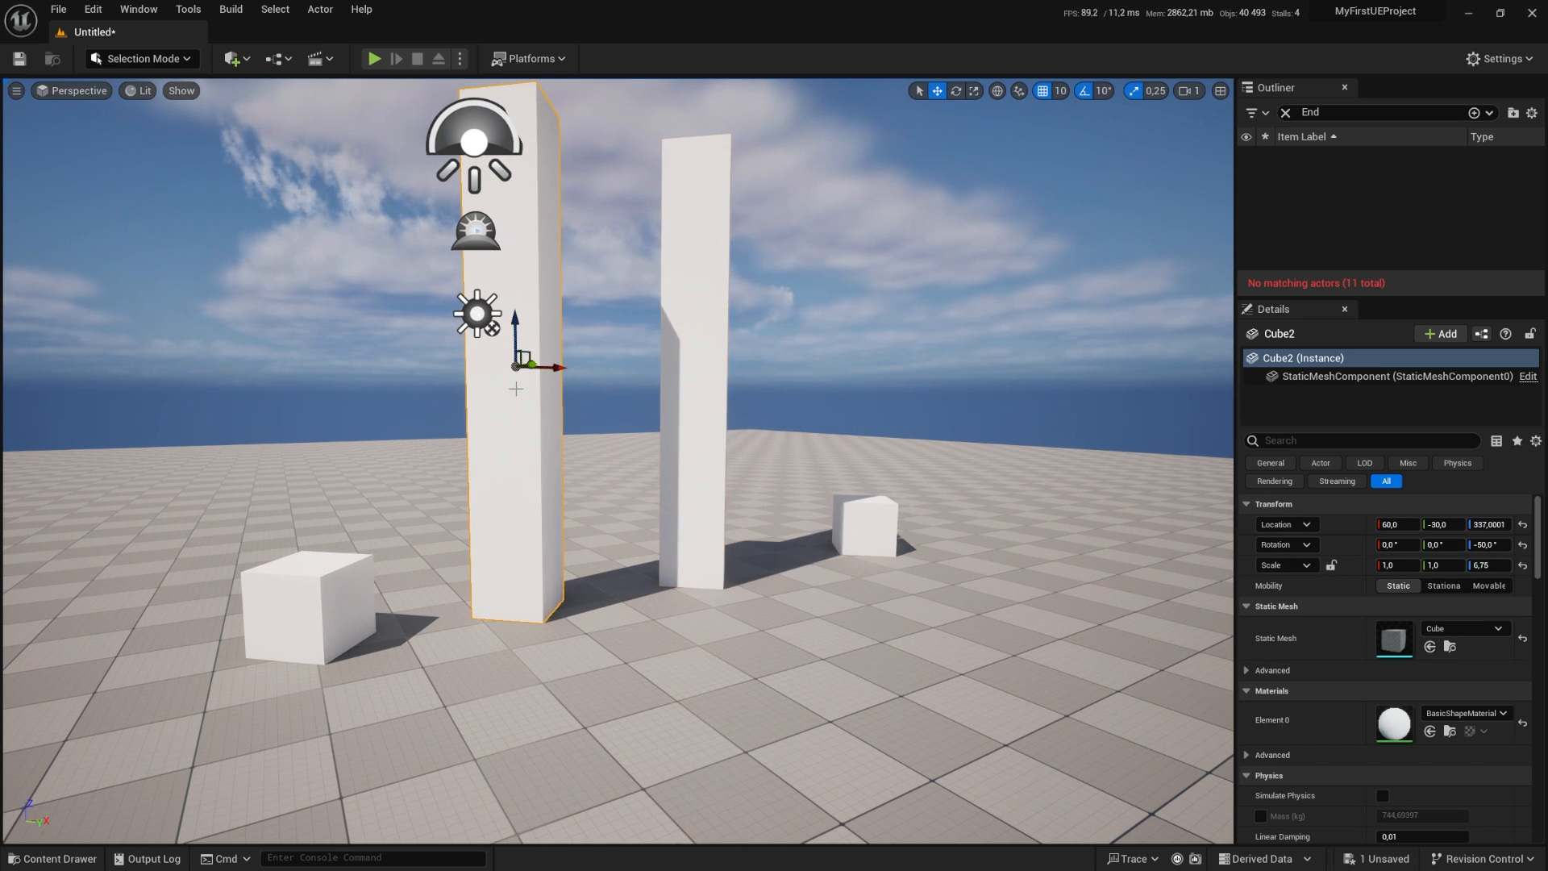
pyautogui.moveTo(558, 368); pyautogui.dragTo(593, 369)
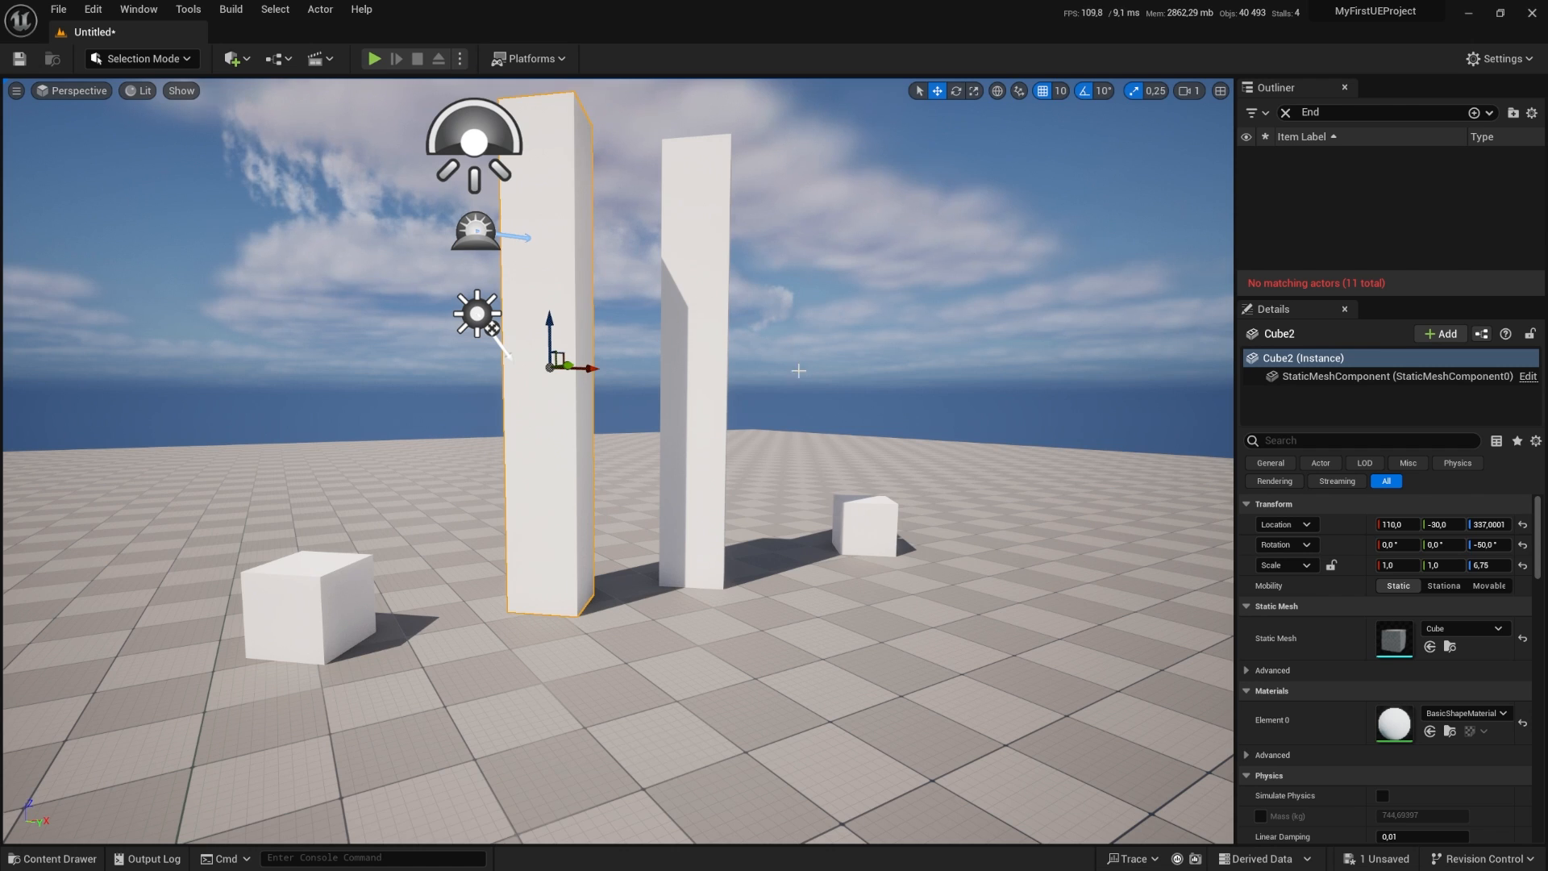
# Step: Play the level in the active viewport and take control of the game camera
pyautogui.moveTo(798, 371); pyautogui.dragTo(790, 376, button='right')
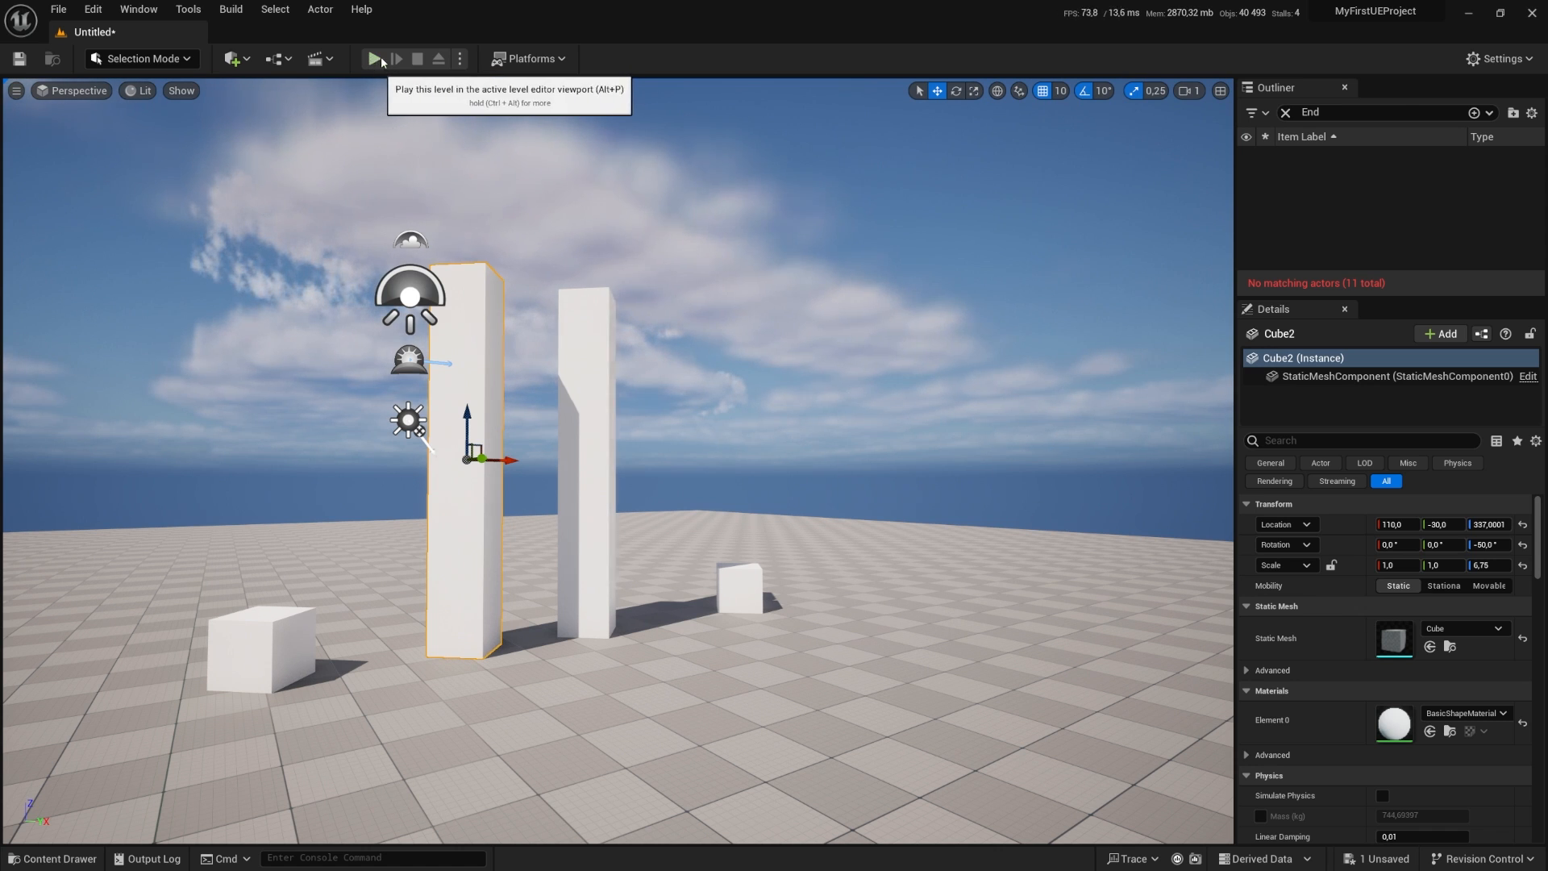
pyautogui.hotkey('alt', 'p')
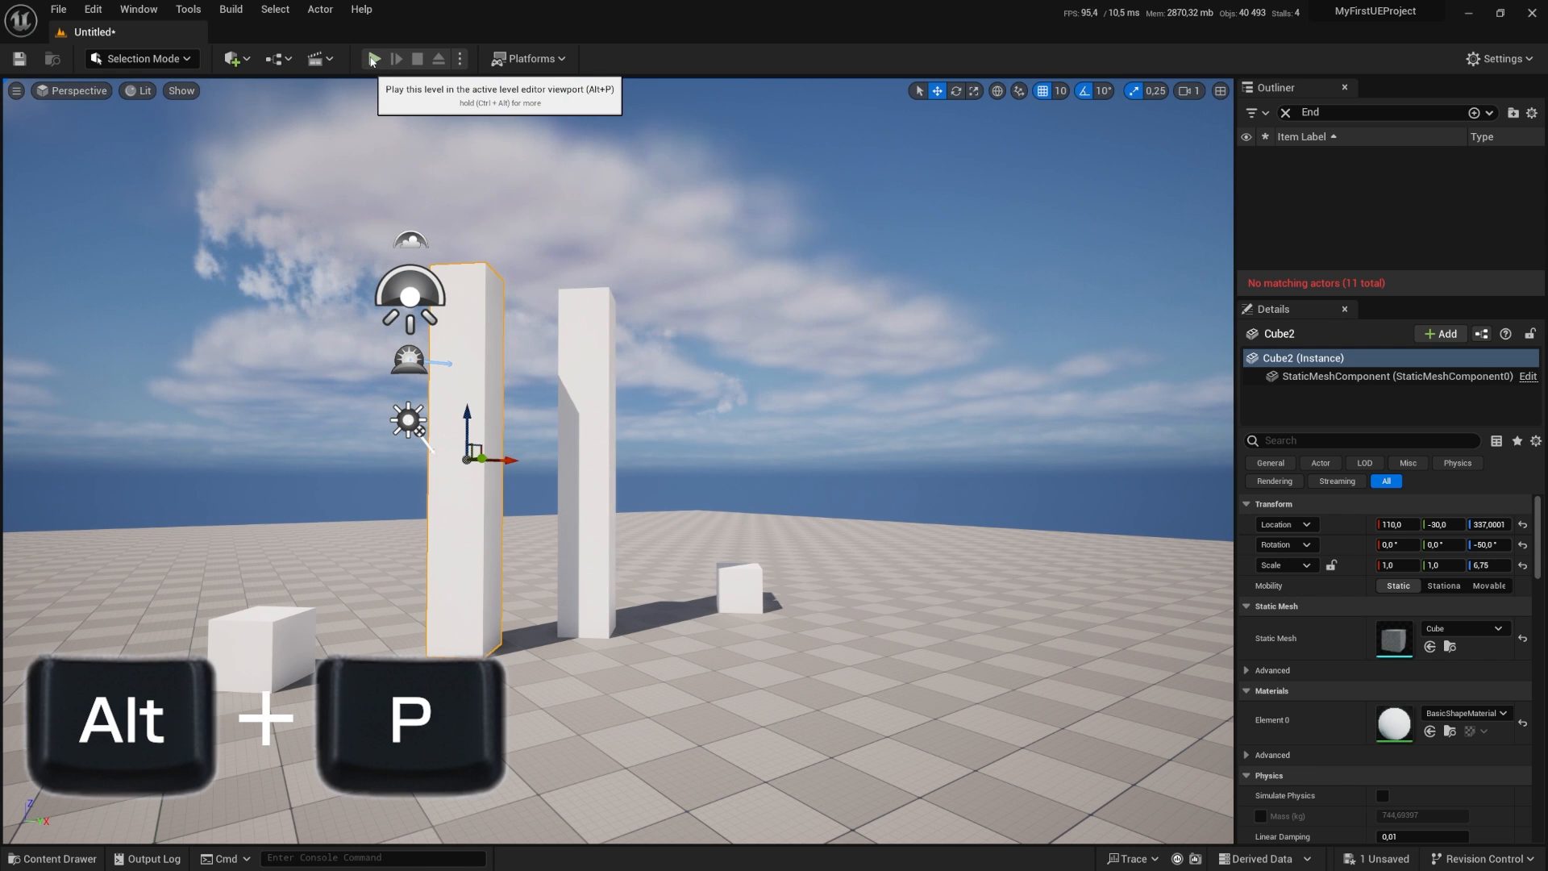
pyautogui.click(373, 59)
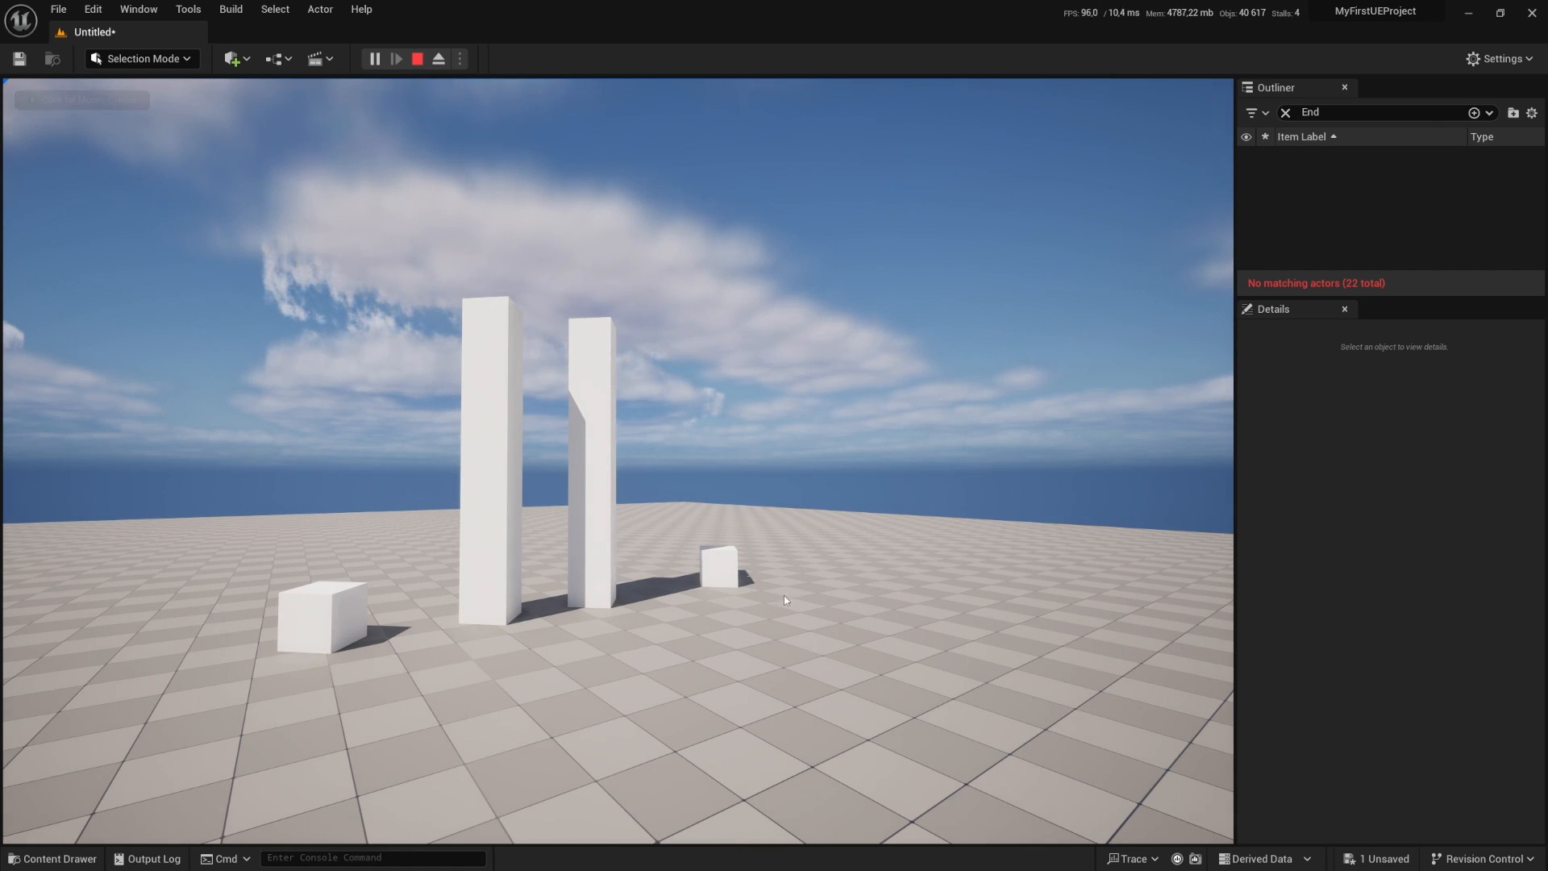
pyautogui.click(618, 461)
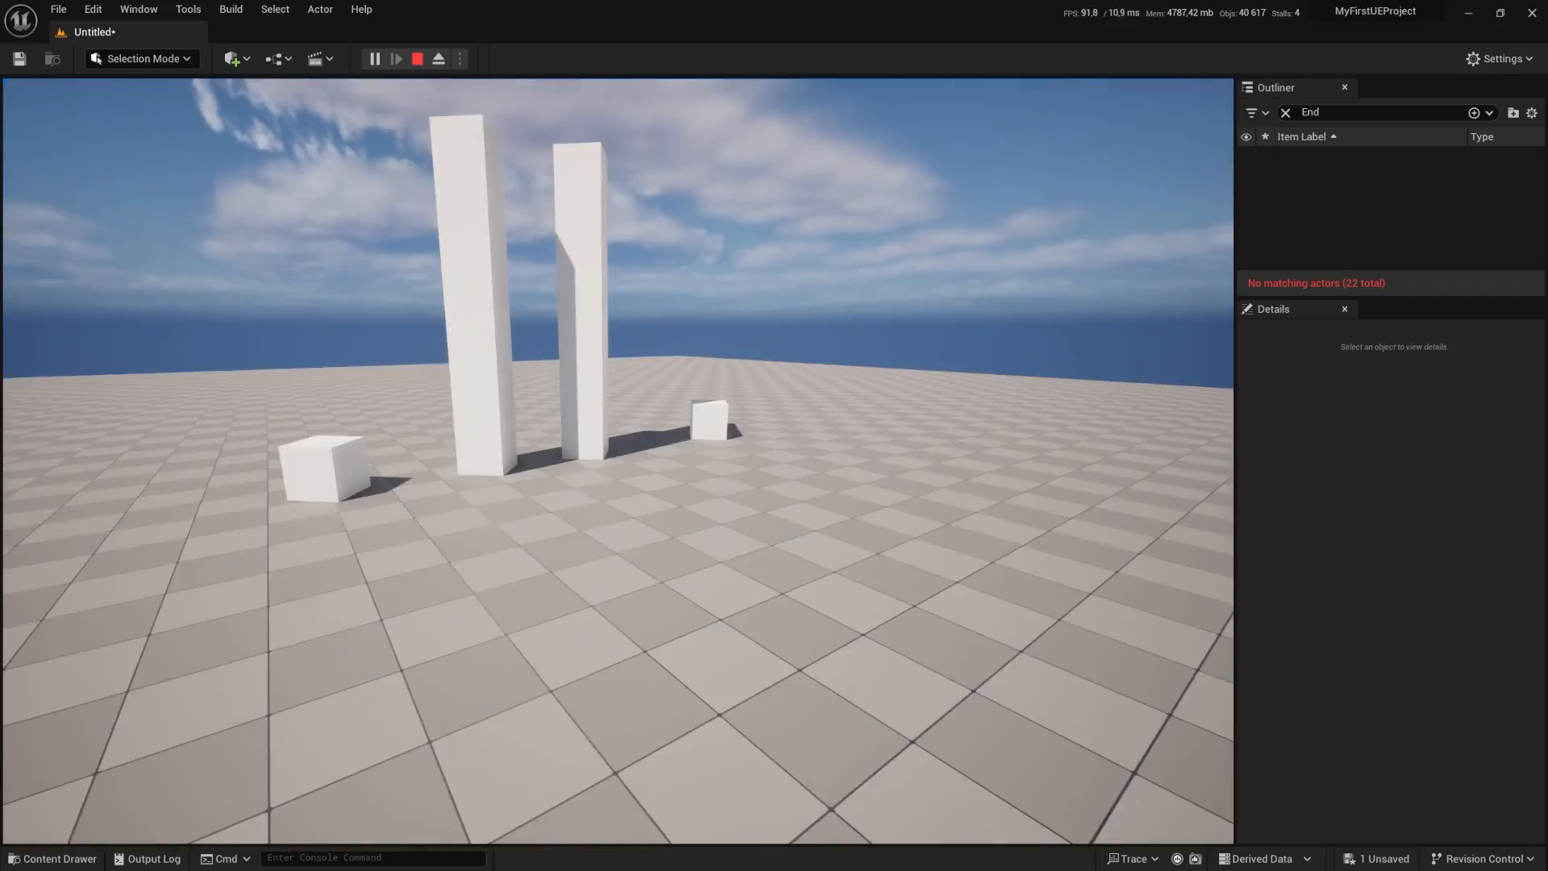
# Step: Fly around the pillars and cubes in the running level, and end the play session
pyautogui.press('s')
pyautogui.press('w')
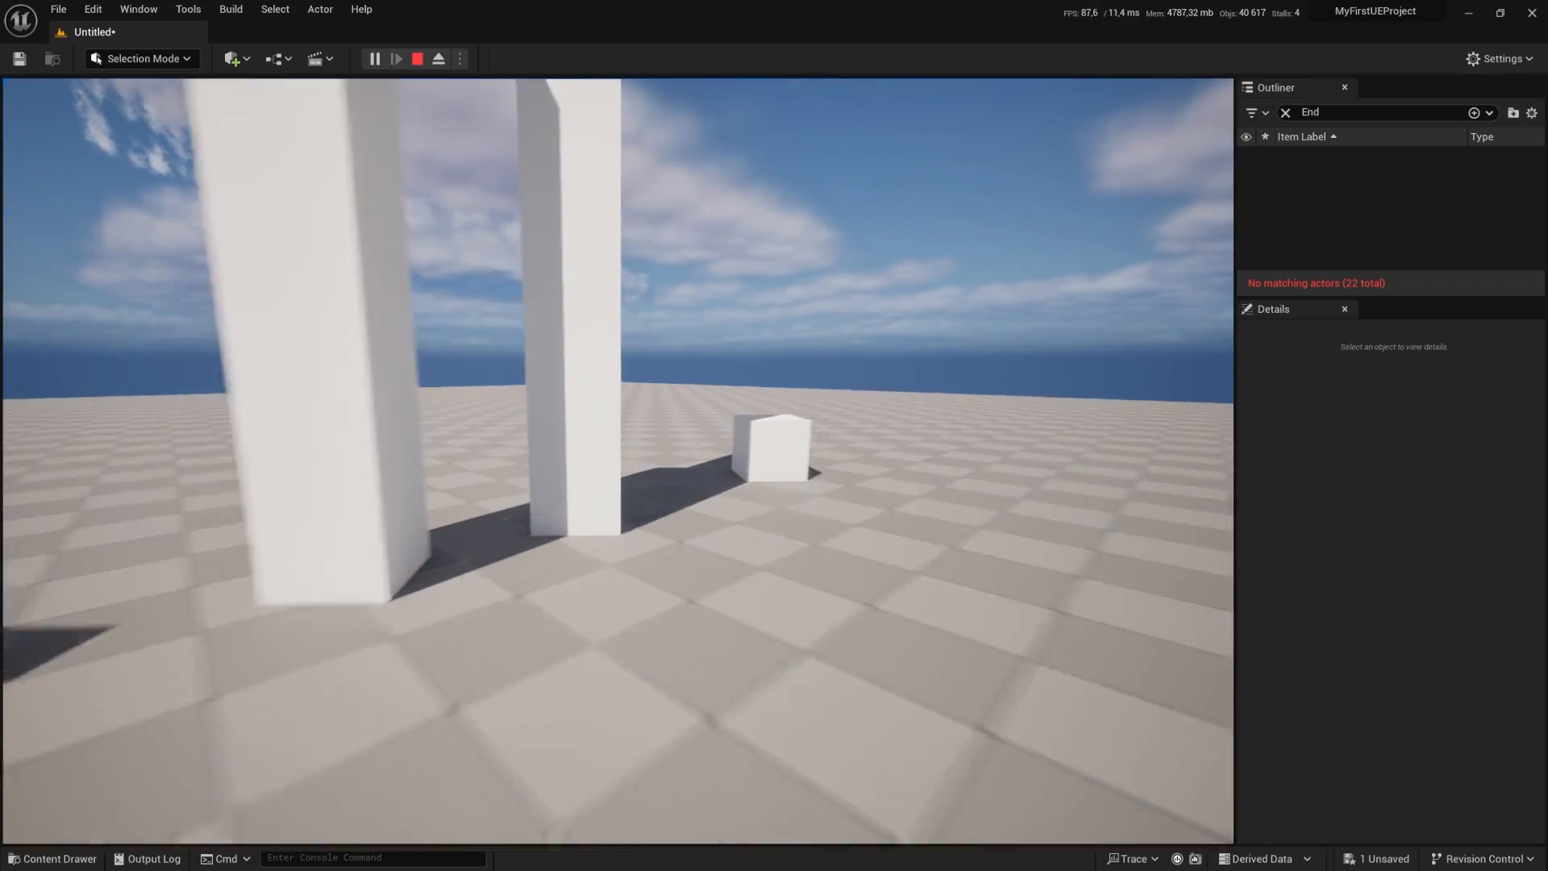
pyautogui.press('s')
pyautogui.press('w')
pyautogui.press('d')
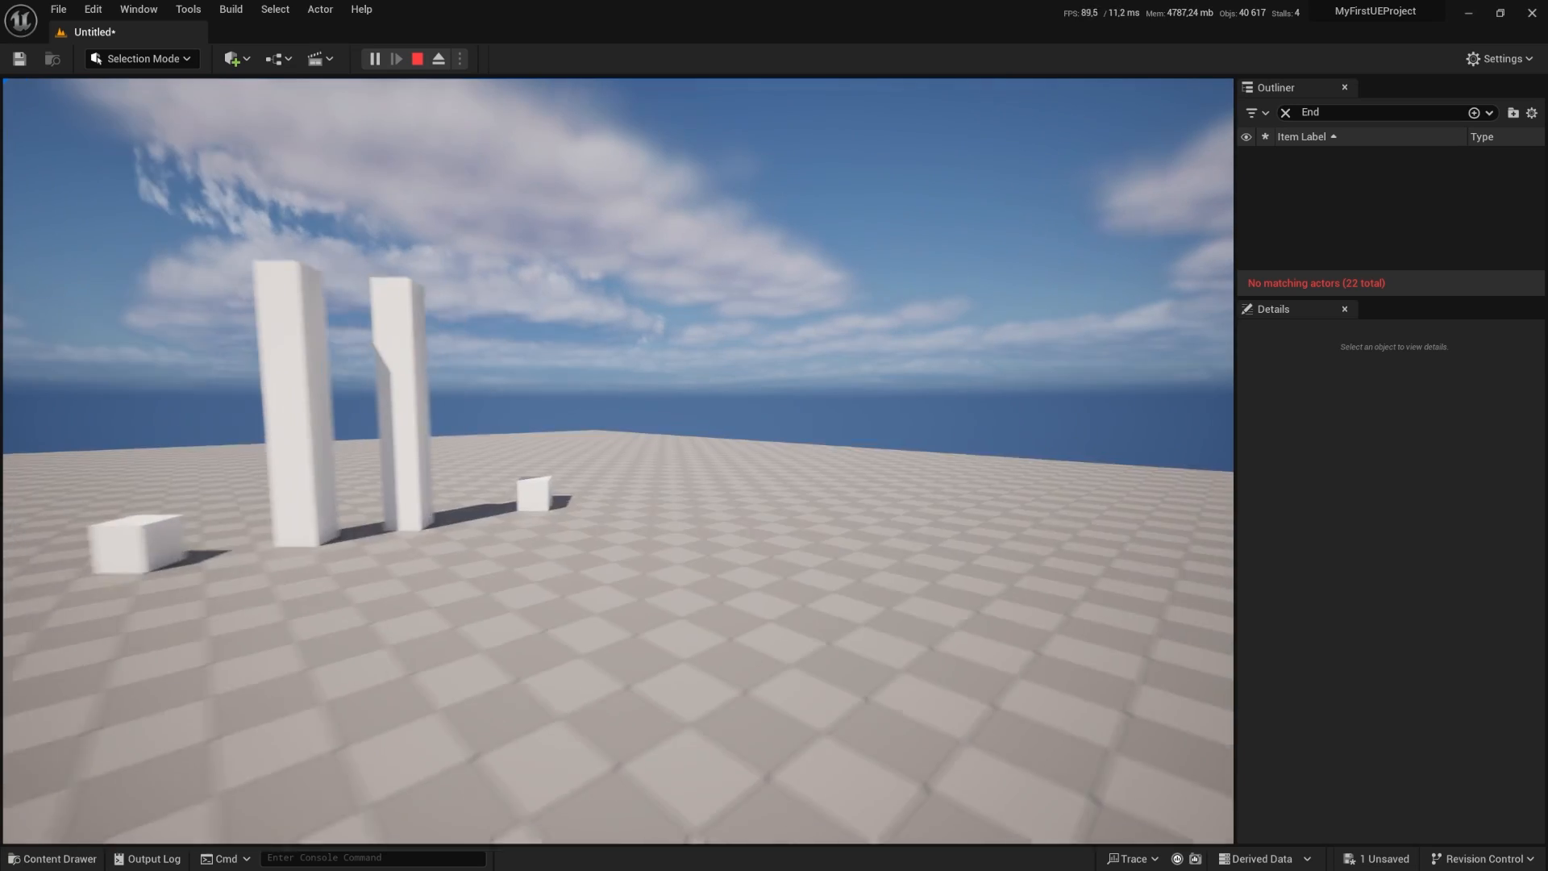
pyautogui.press('a')
pyautogui.press('s')
pyautogui.press('w')
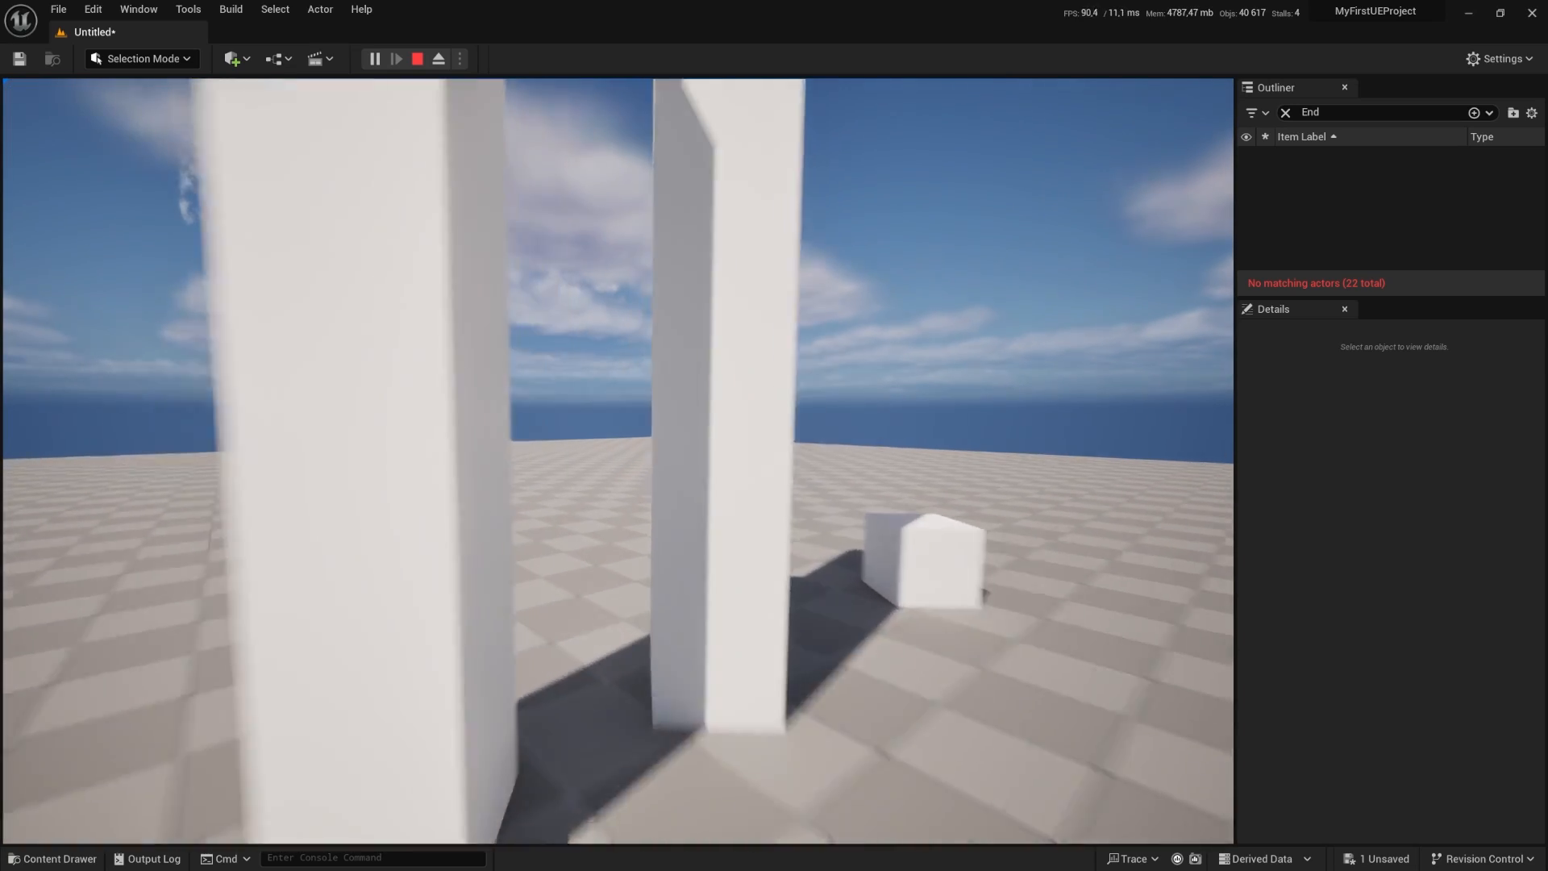
pyautogui.press('s')
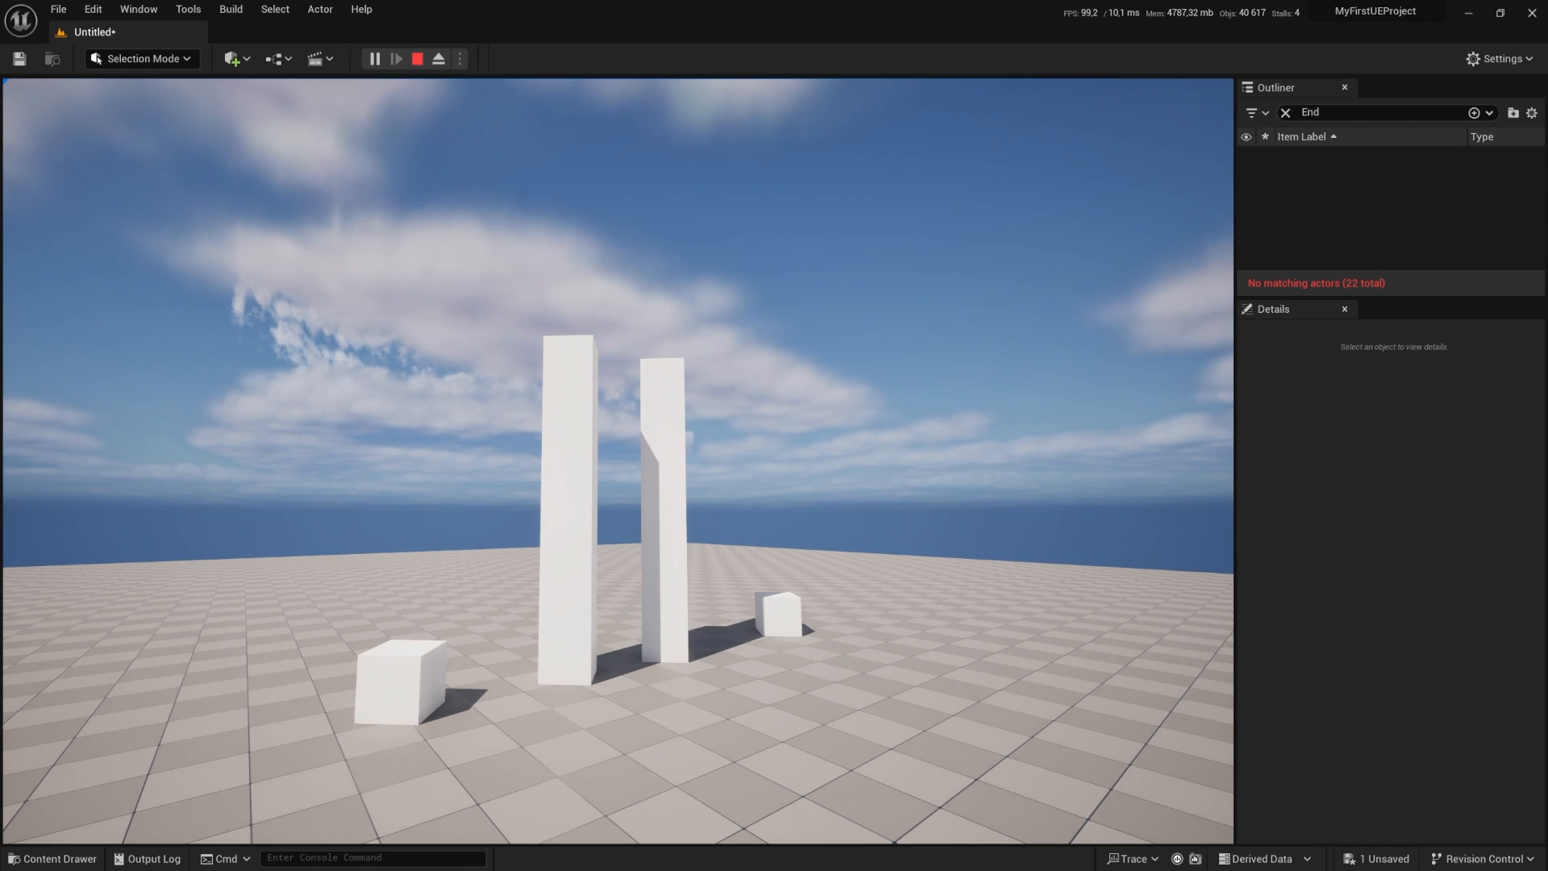
pyautogui.press('w')
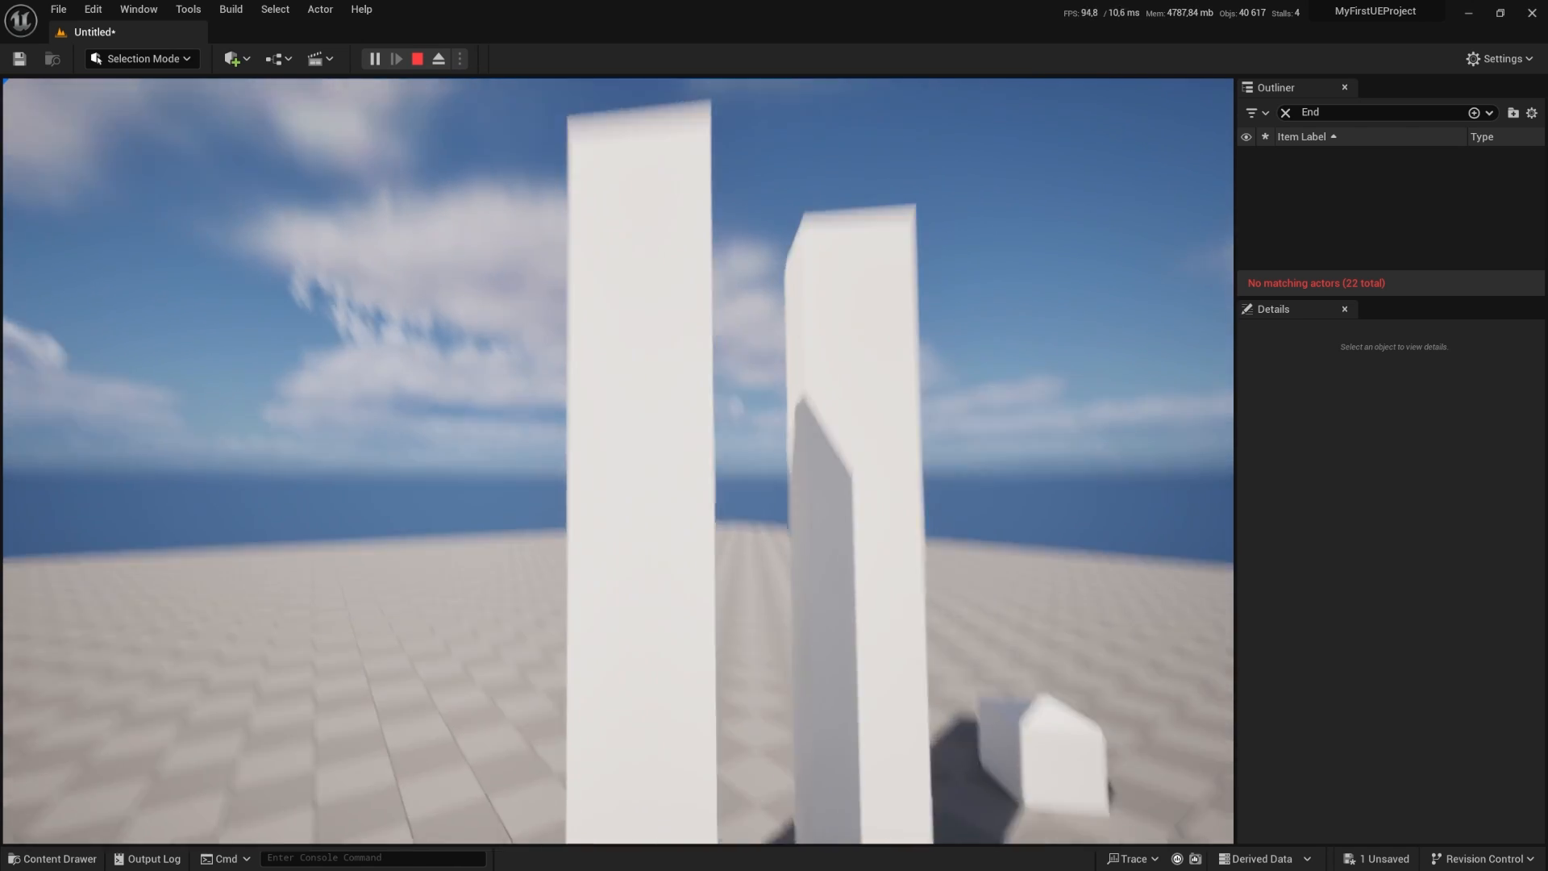
pyautogui.press('s')
pyautogui.press('w')
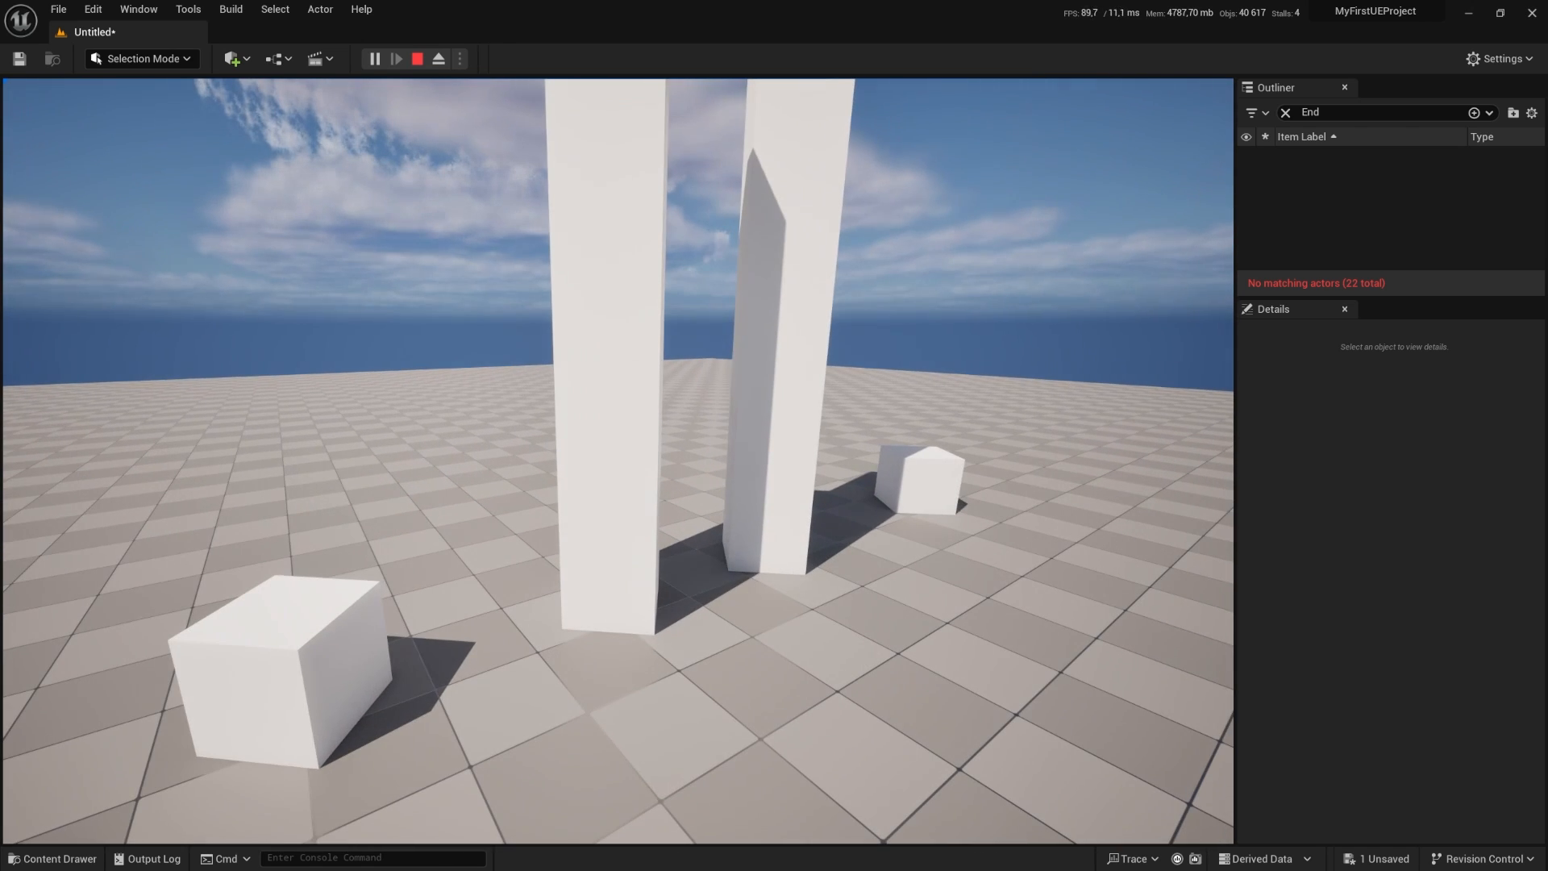
pyautogui.press('s')
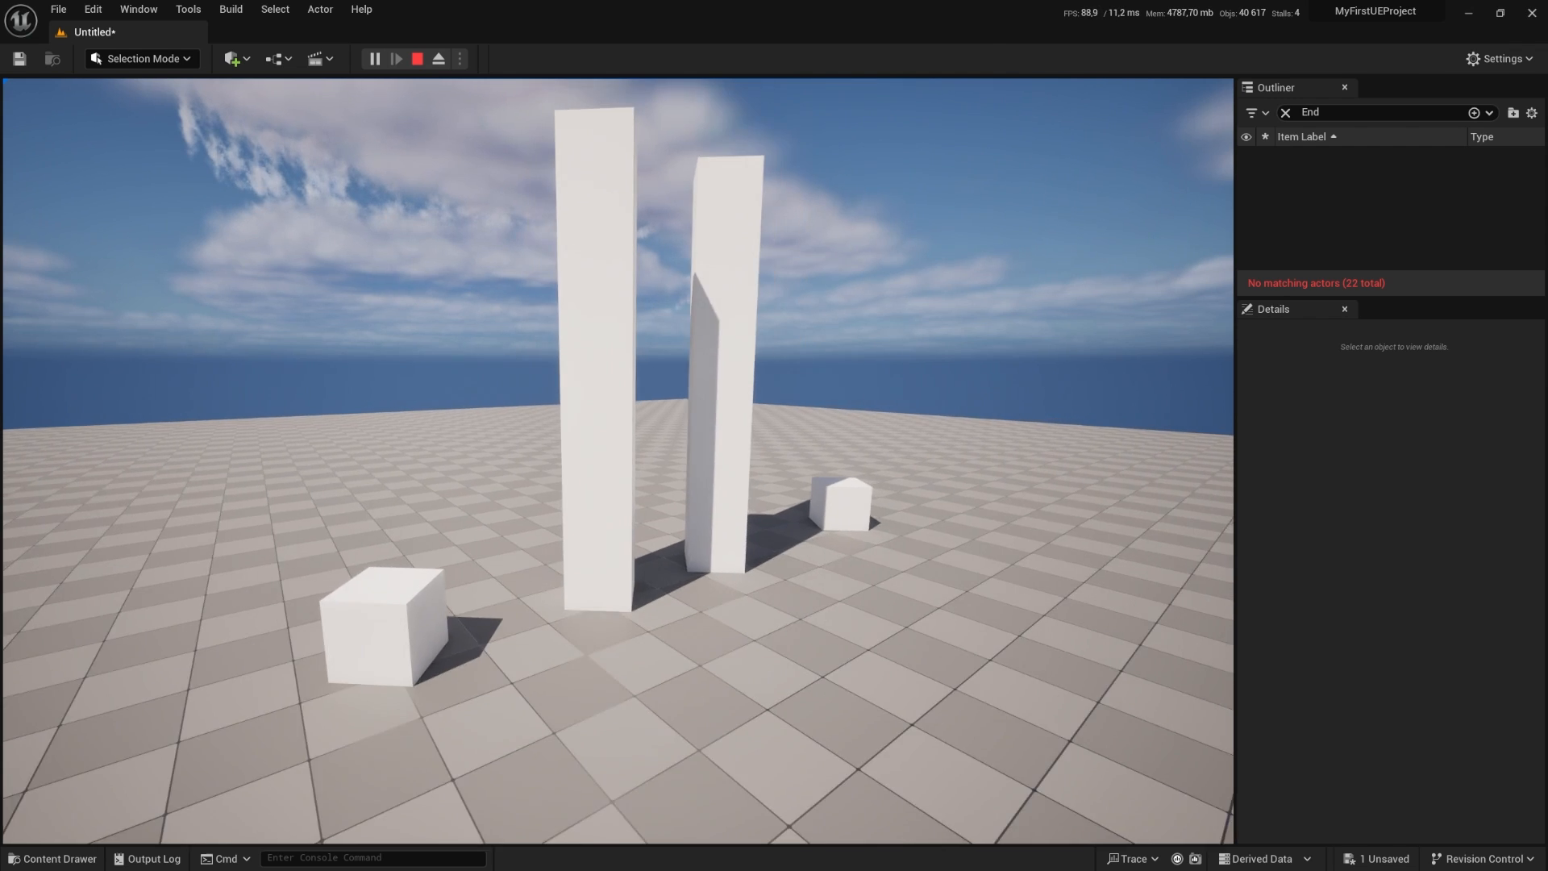
pyautogui.press('Escape')
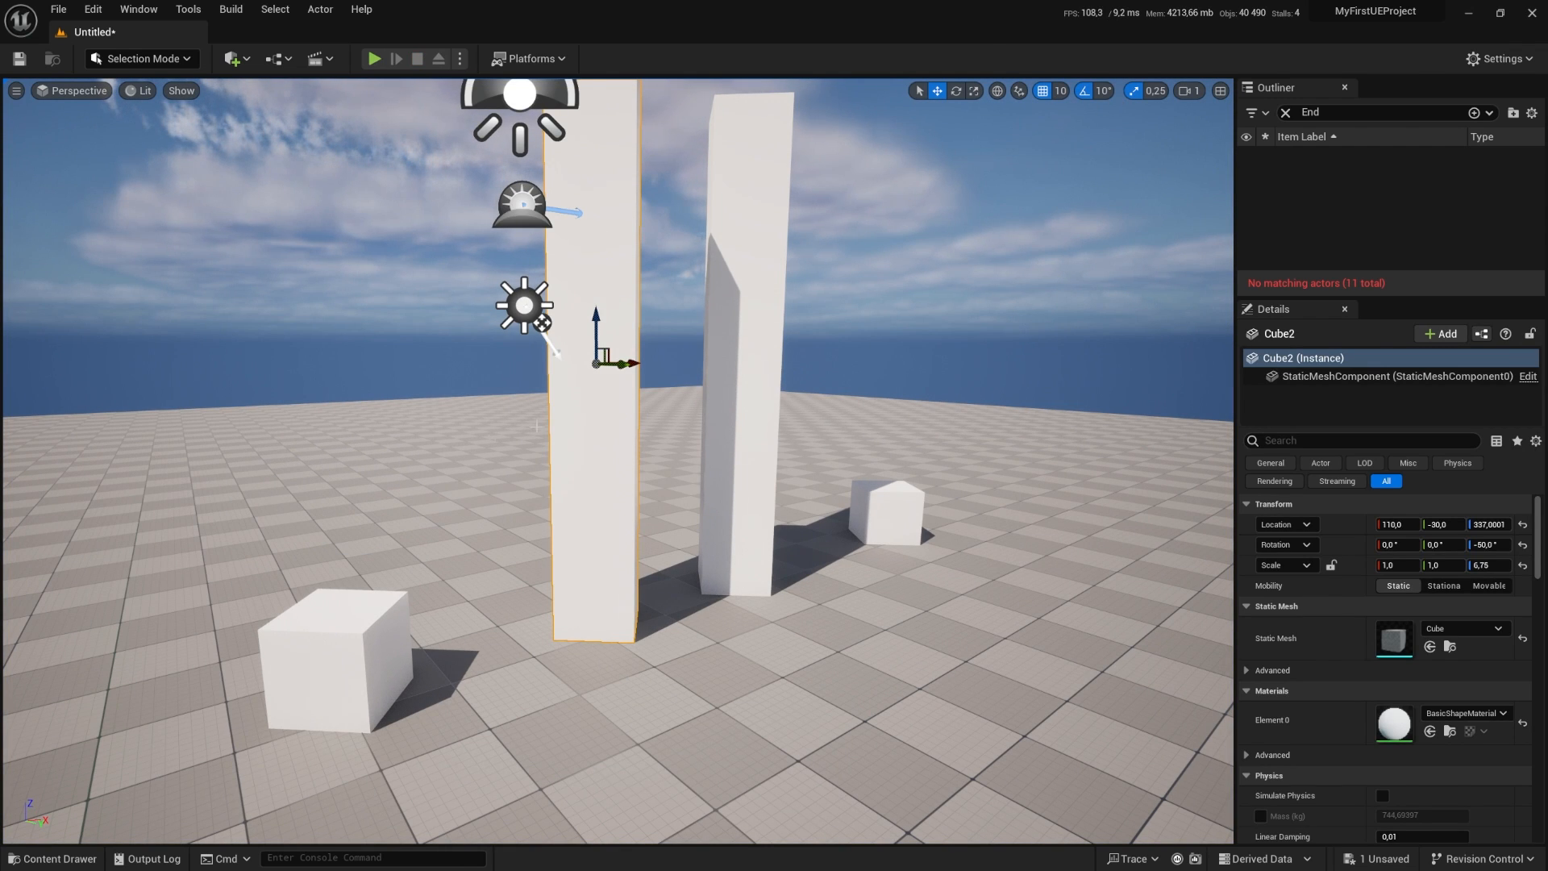
# Step: Play the level from a chosen spot on the floor in front of the pillars, and end the play session
pyautogui.rightClick(391, 436)
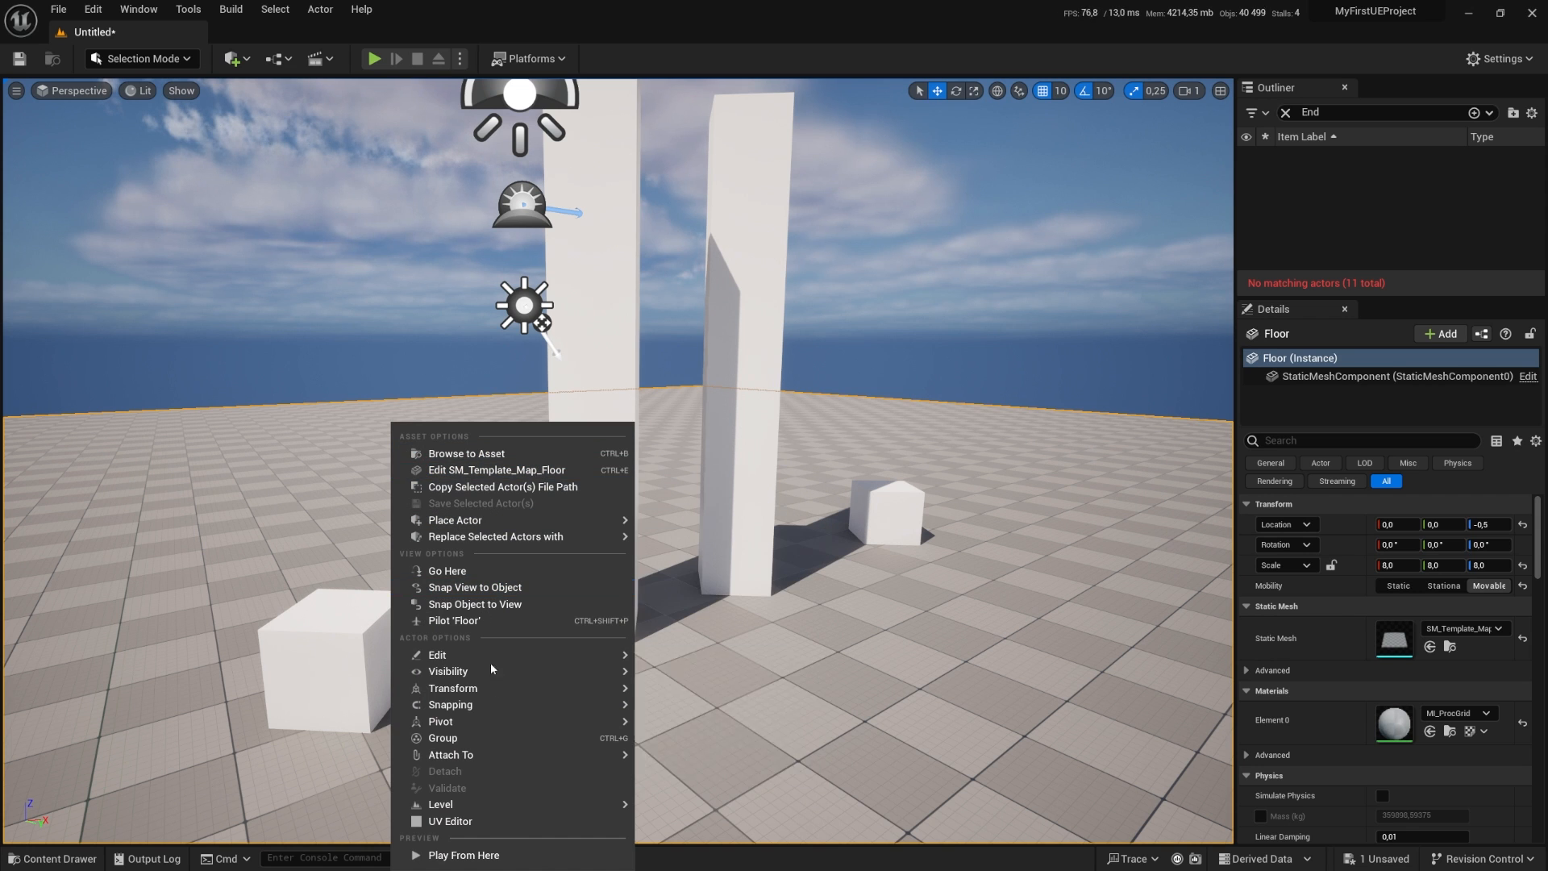
pyautogui.click(465, 856)
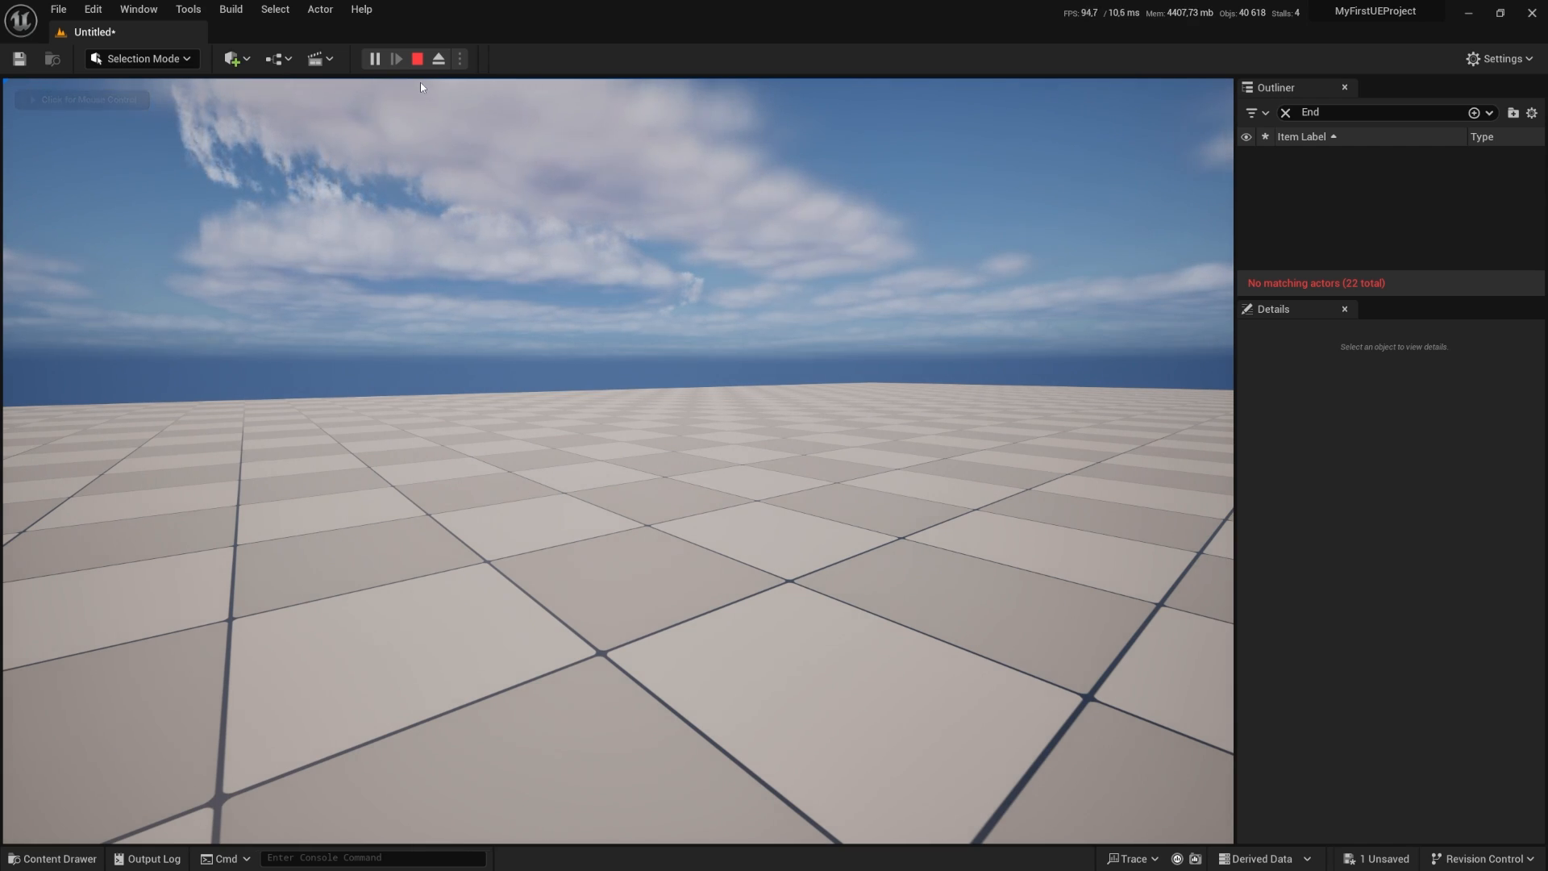
pyautogui.press('Escape')
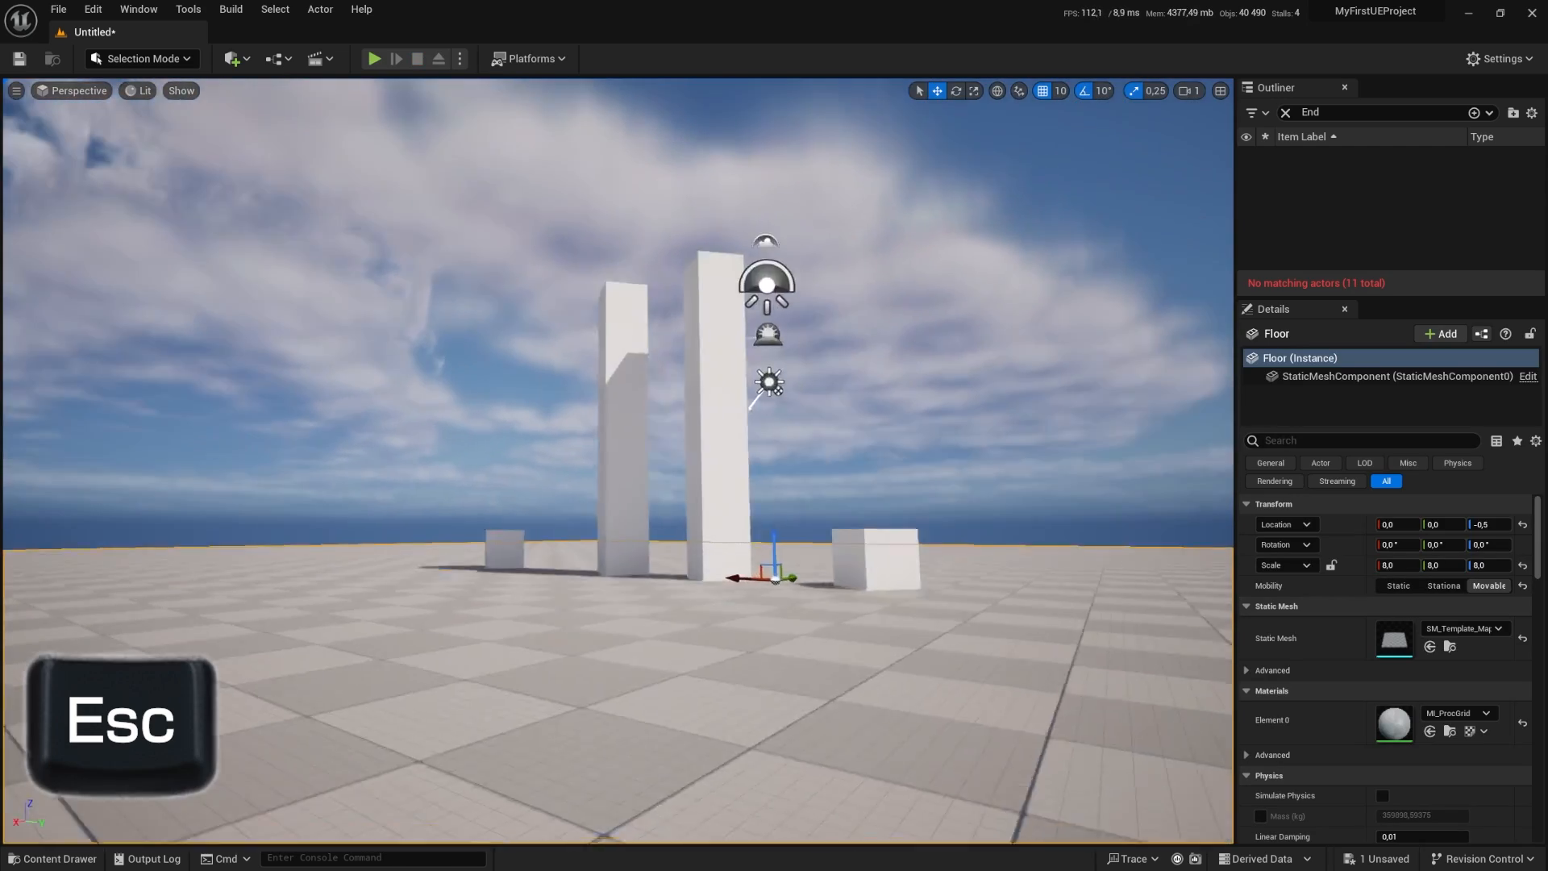
# Step: Play the level in a new editor window and reposition the preview window over the viewport
pyautogui.moveTo(480, 331)
pyautogui.mouseDown(button='right')
pyautogui.moveTo(436, 342)
pyautogui.moveTo(481, 332)
pyautogui.mouseUp(button='right')
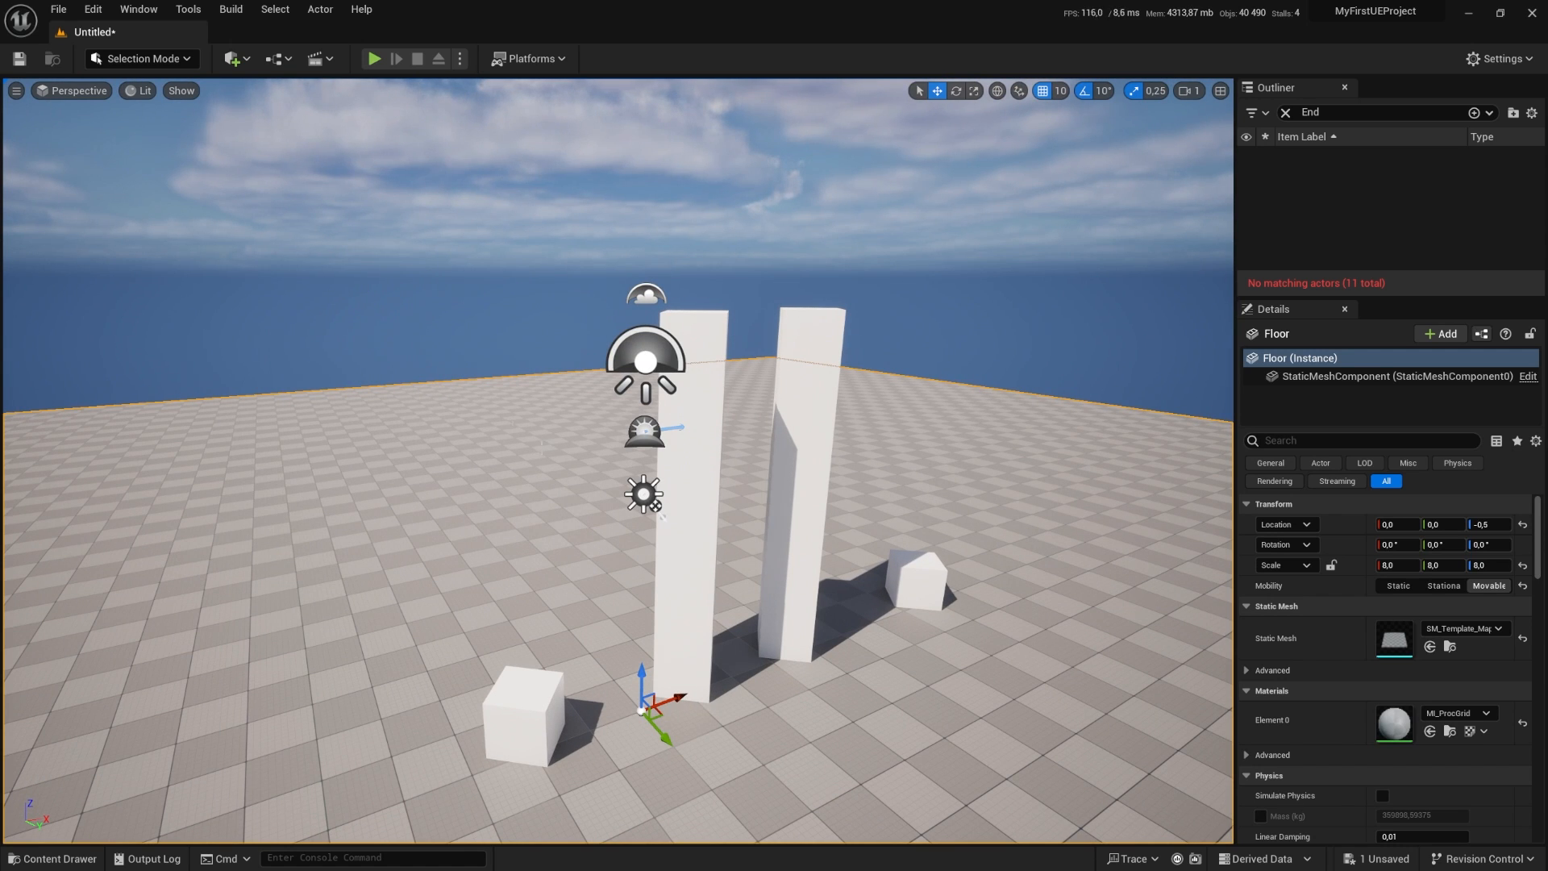
pyautogui.moveTo(548, 426); pyautogui.dragTo(566, 426, button='right')
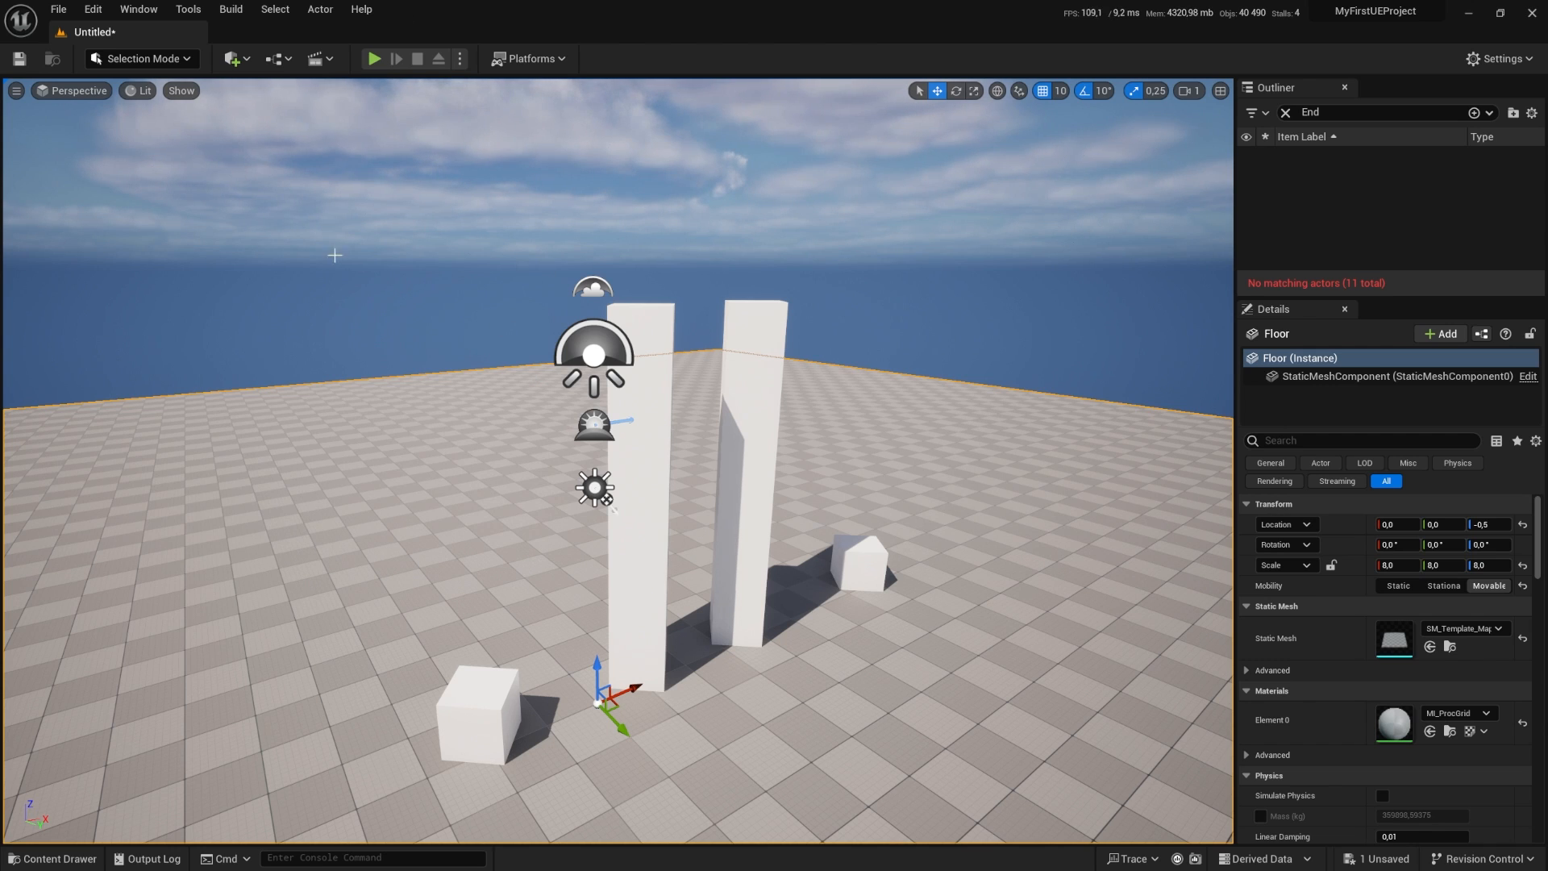
pyautogui.click(459, 60)
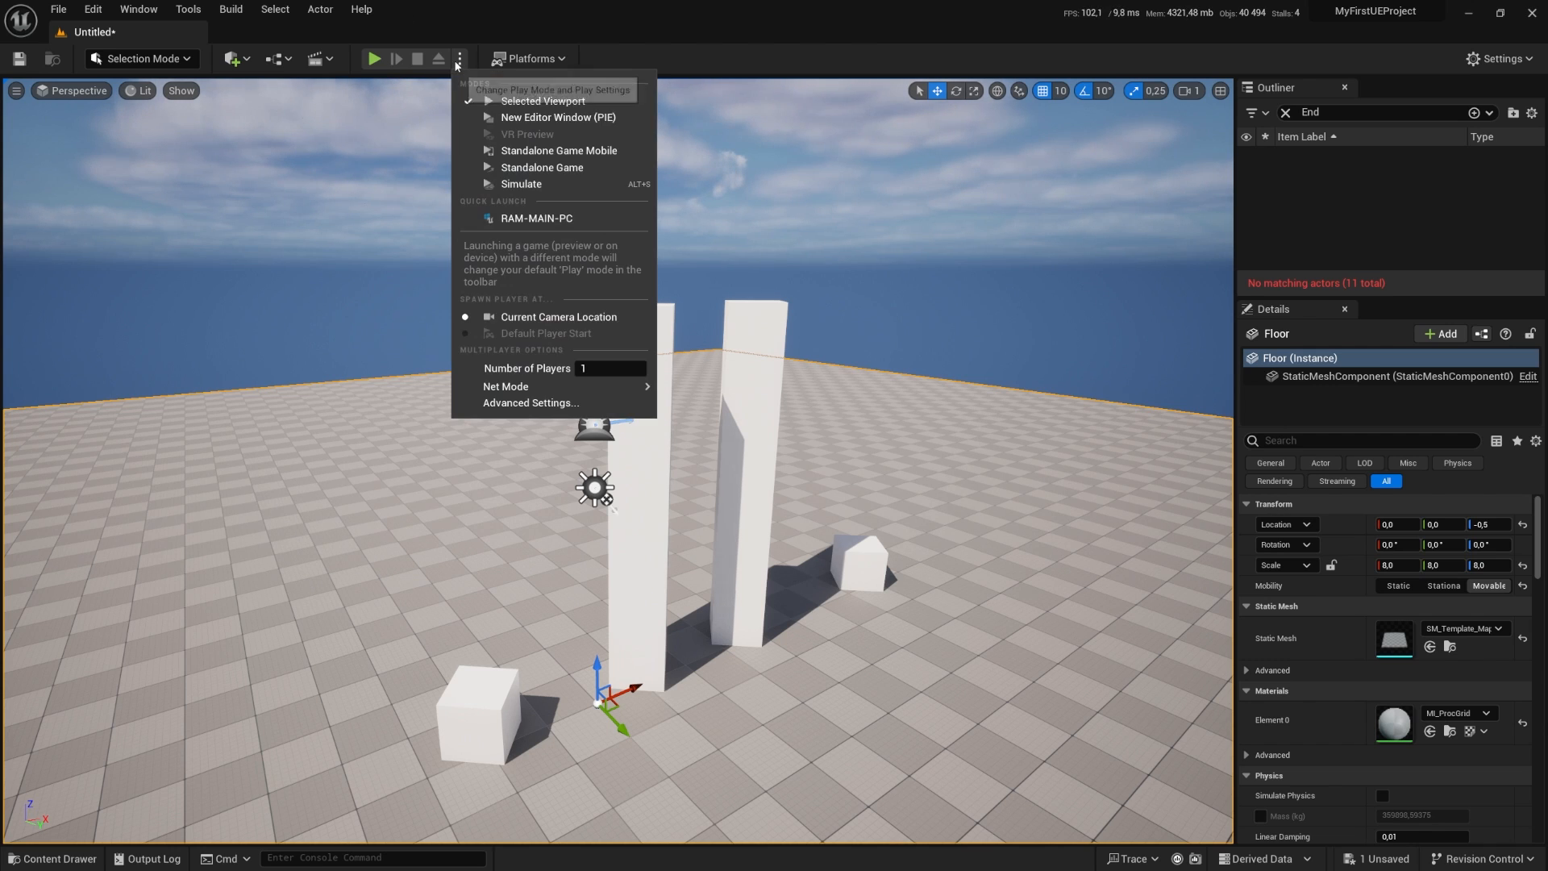
pyautogui.click(518, 118)
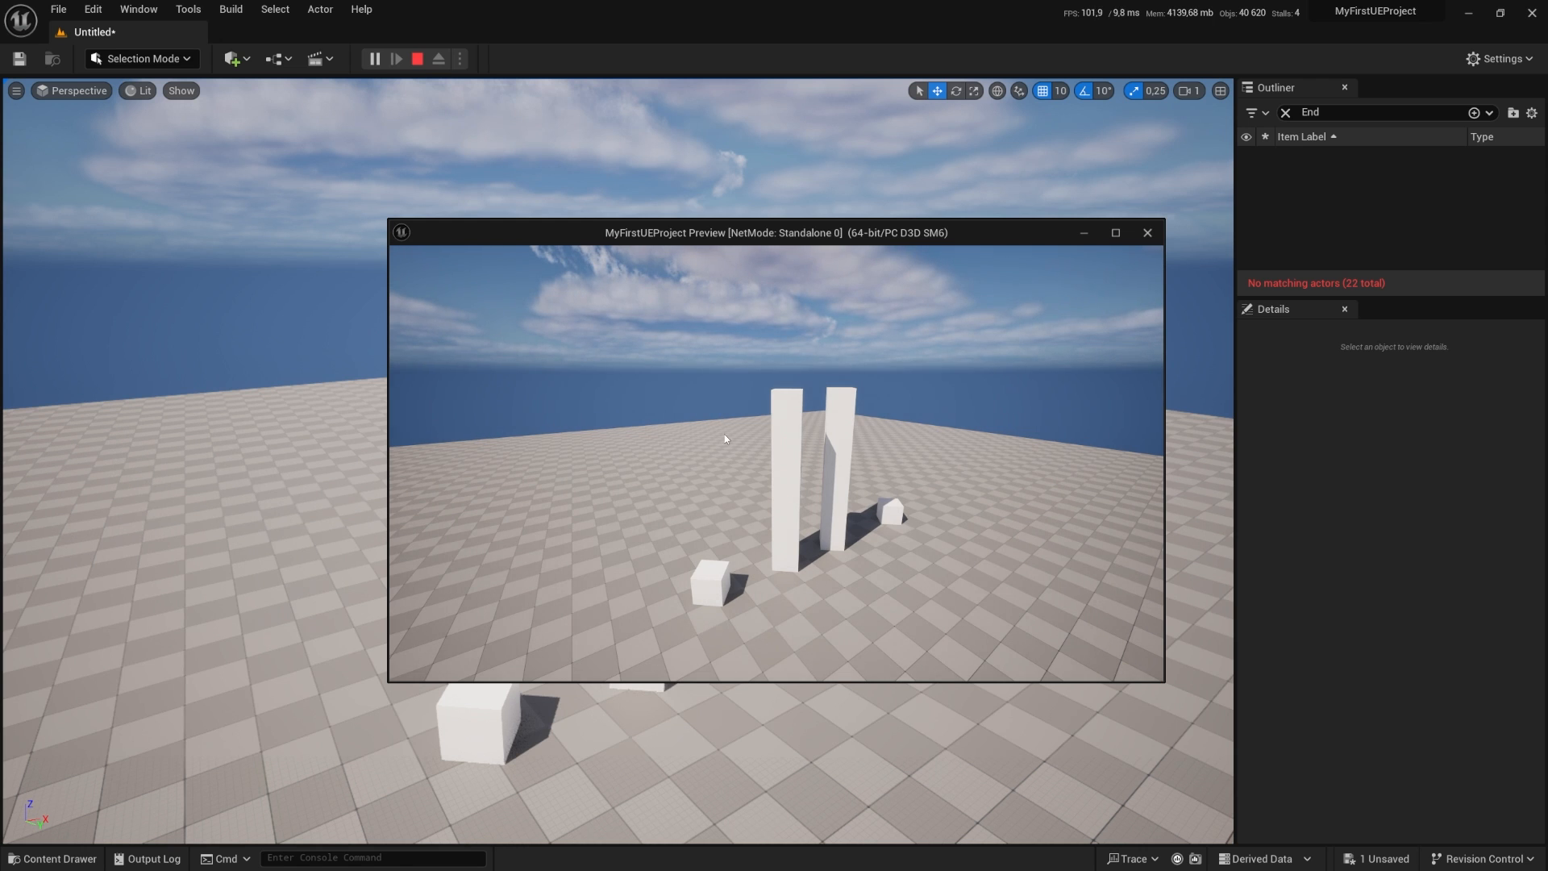
pyautogui.moveTo(753, 233); pyautogui.dragTo(113, 170)
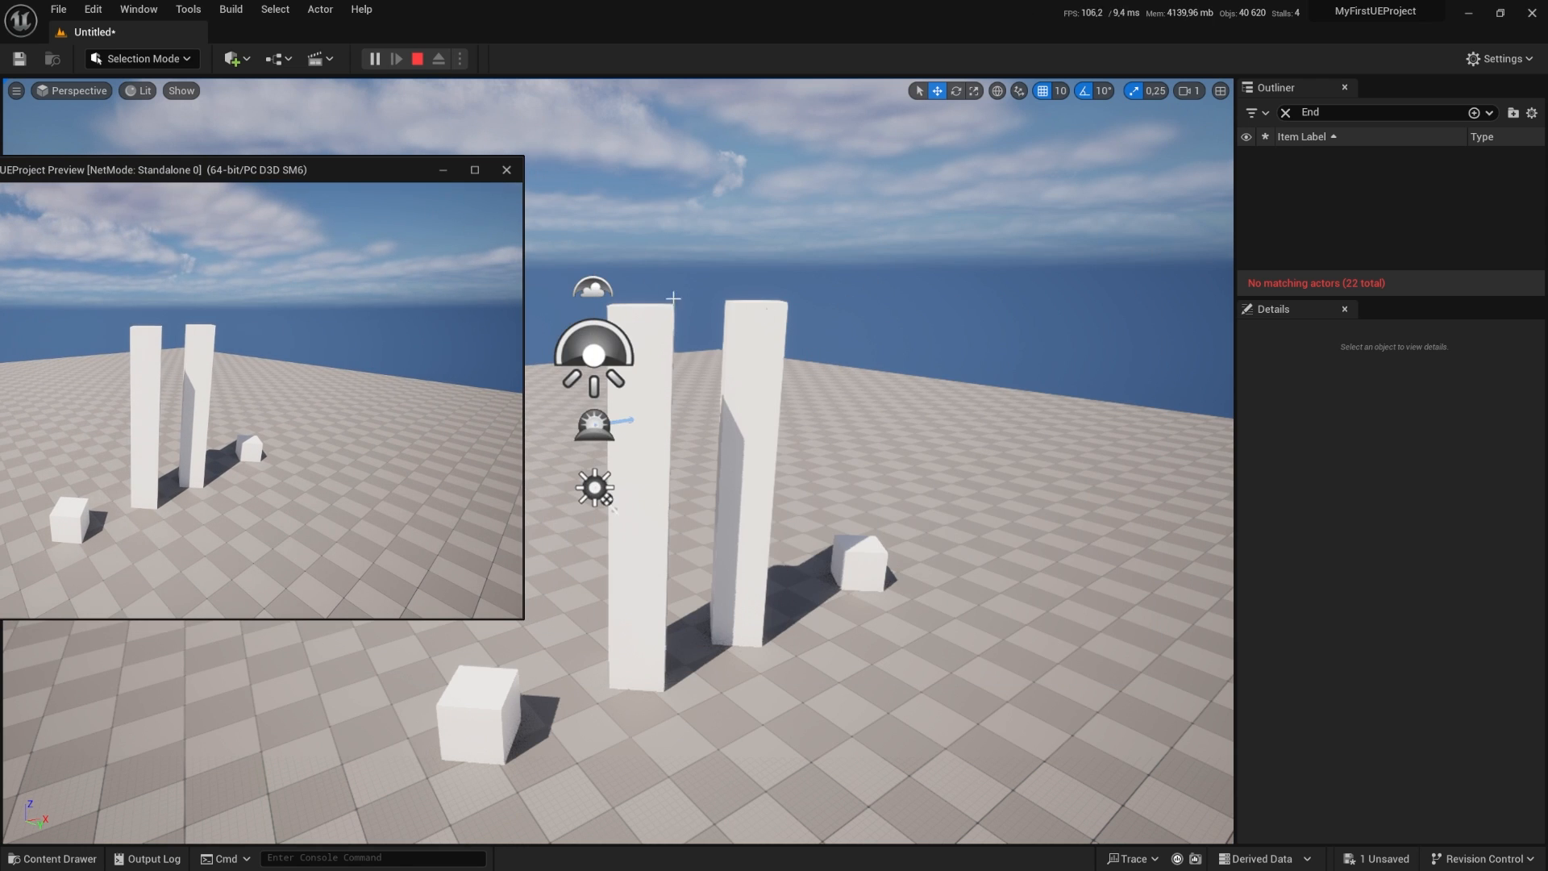
pyautogui.moveTo(387, 168); pyautogui.dragTo(903, 165)
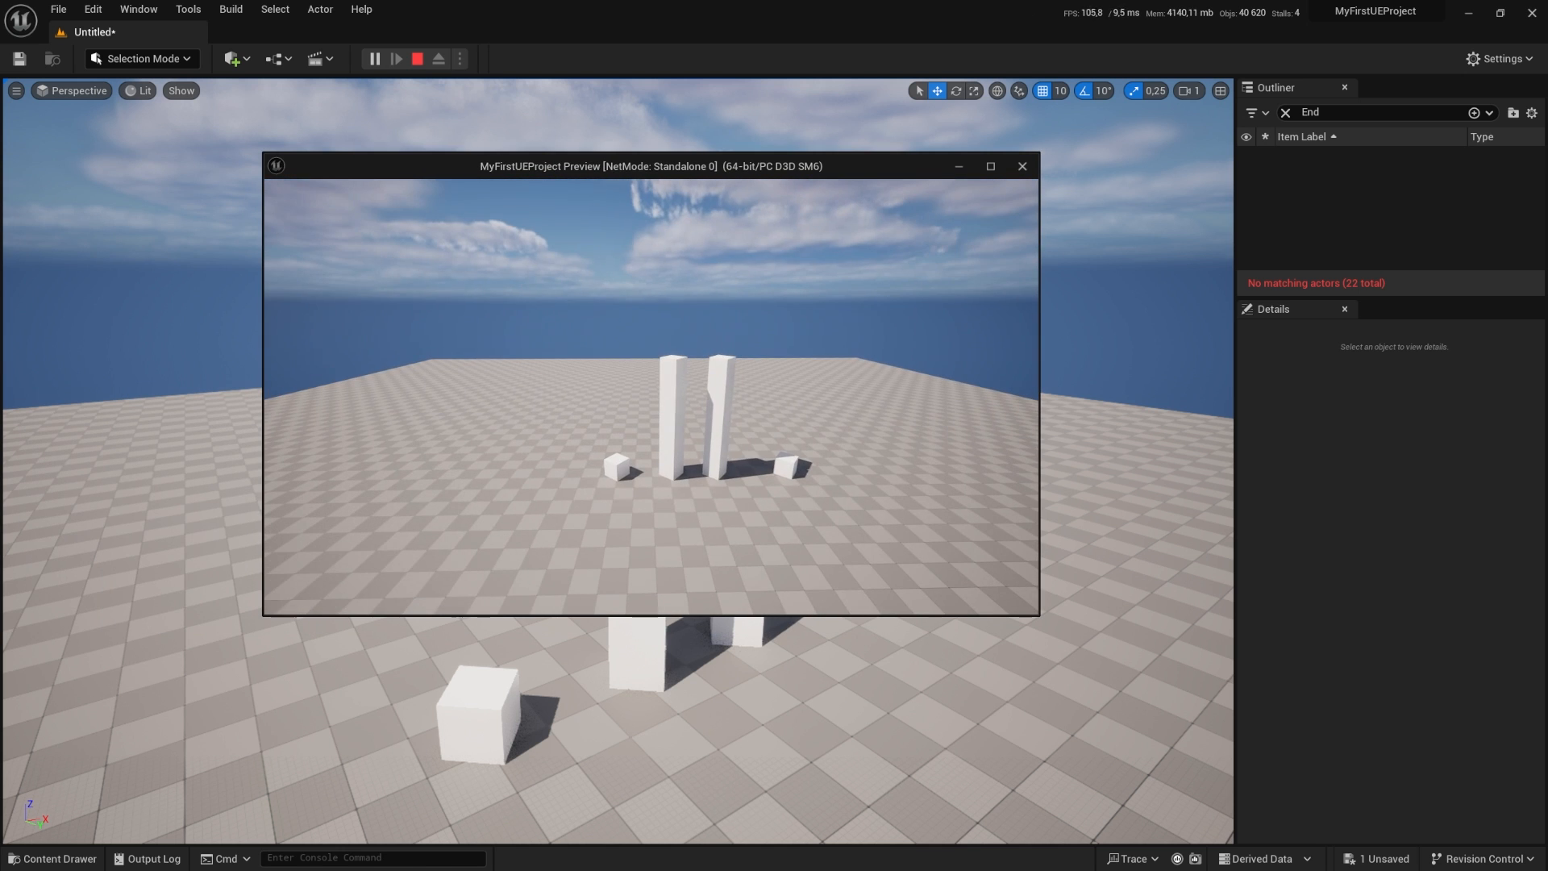
# Step: Move the second cube's pillar to about X -1040, Y -2030 in the editor during play, compare it with the preview, and end the session
pyautogui.moveTo(816, 172); pyautogui.dragTo(257, 160)
pyautogui.click(663, 598)
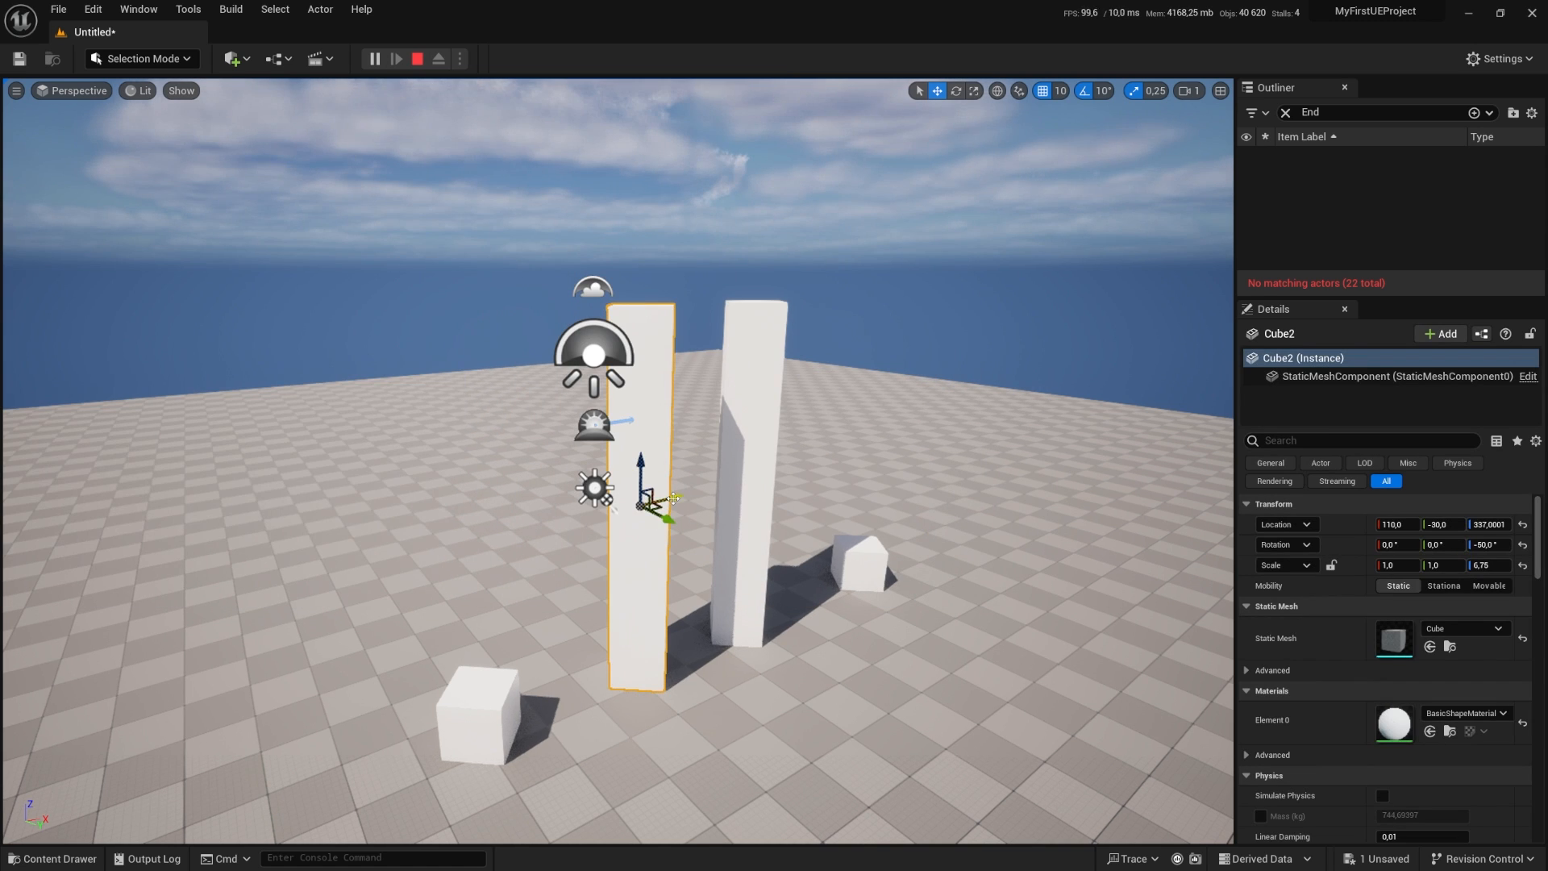
pyautogui.moveTo(667, 513); pyautogui.dragTo(10, 393)
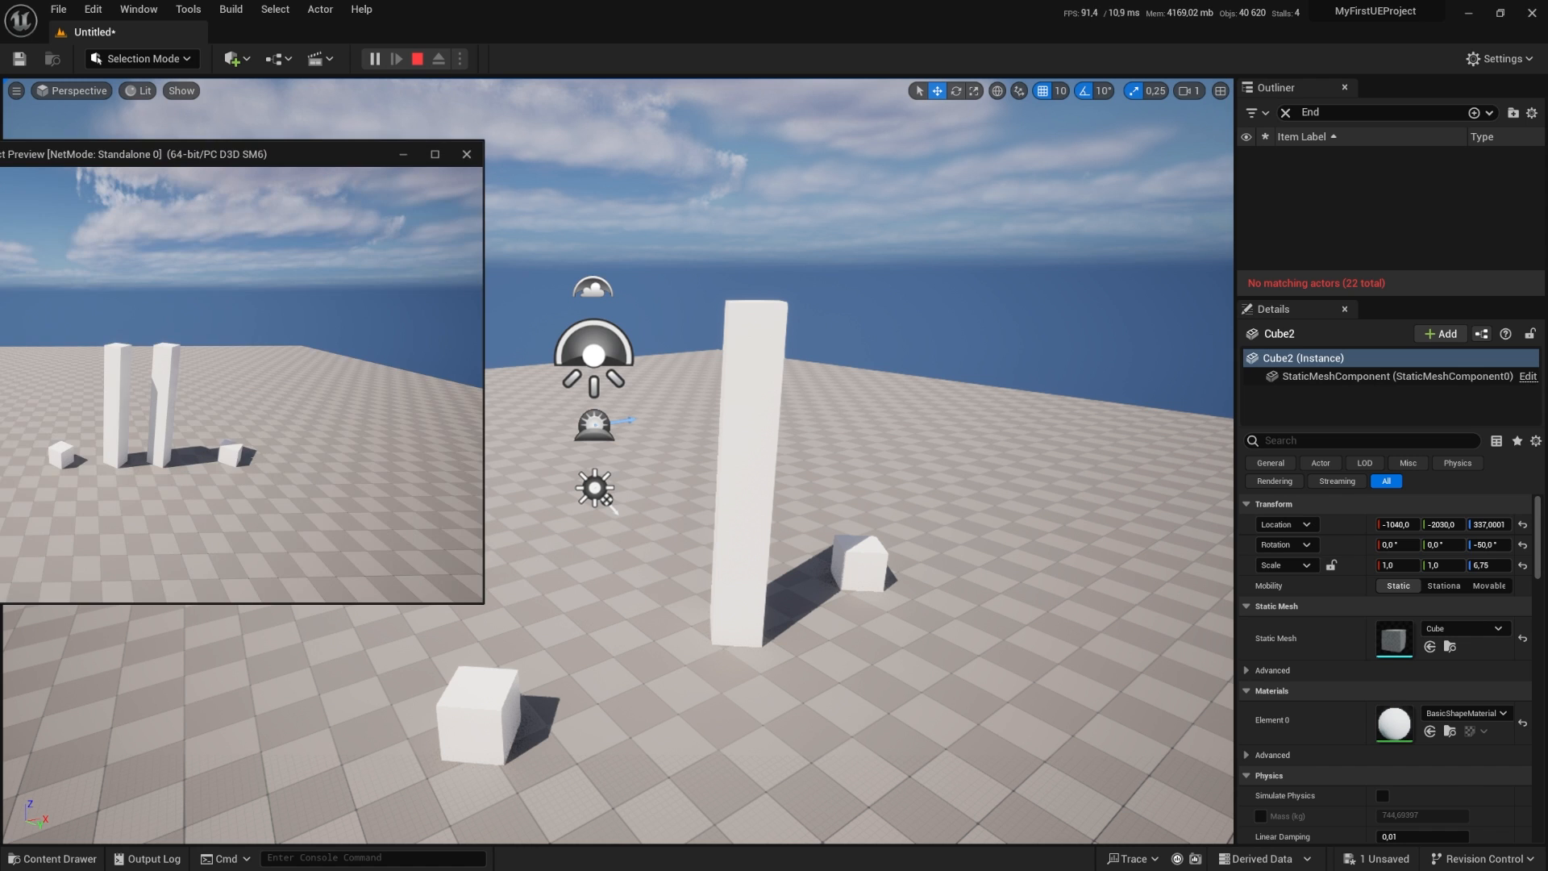
pyautogui.moveTo(205, 164); pyautogui.dragTo(868, 217)
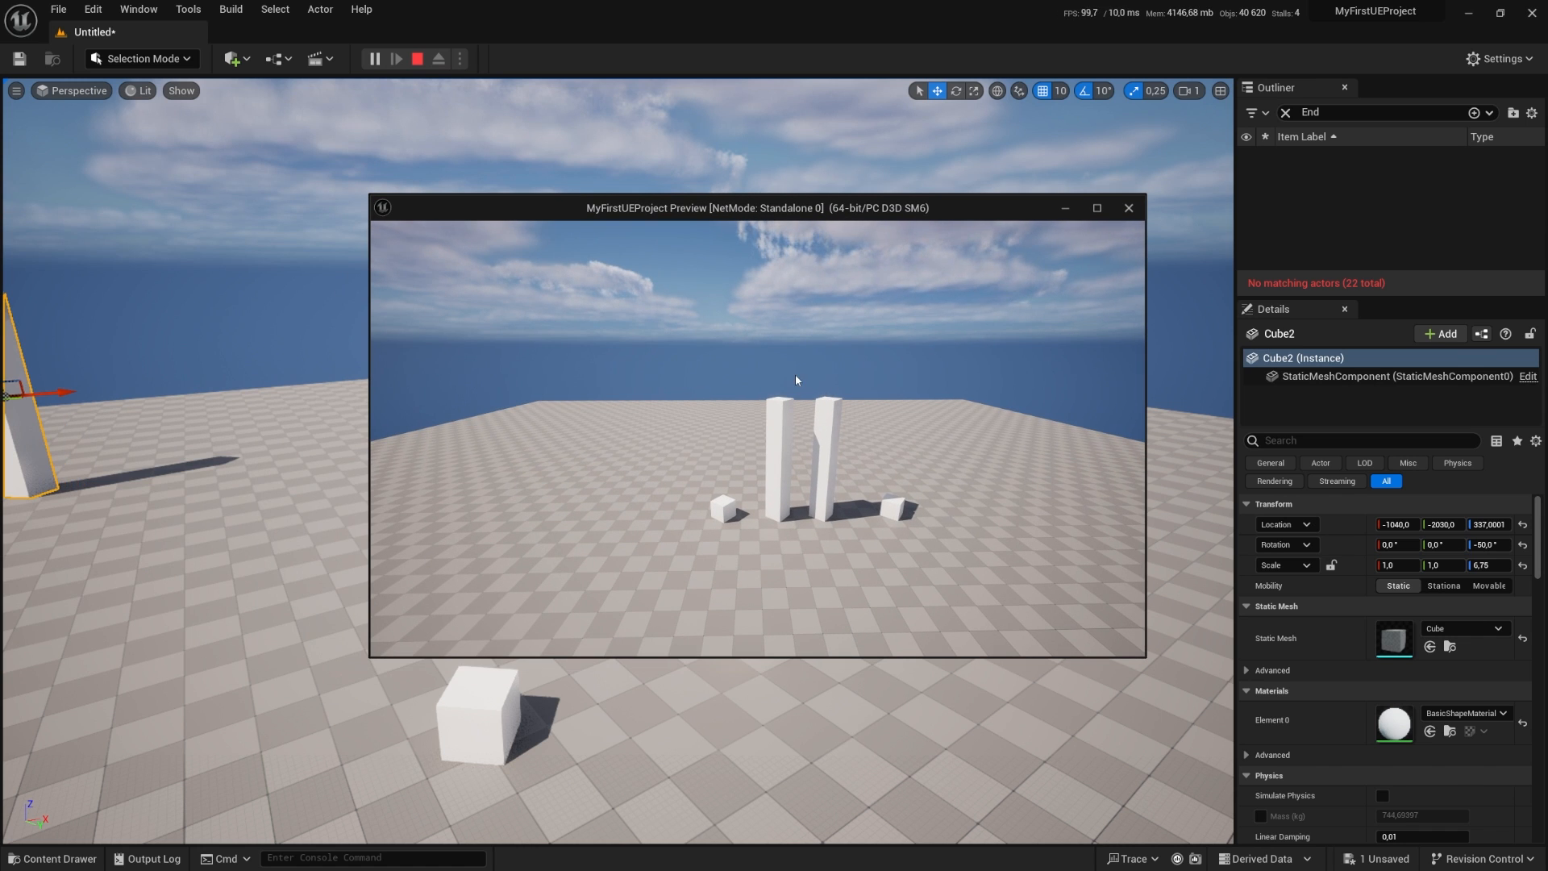
pyautogui.press('Escape')
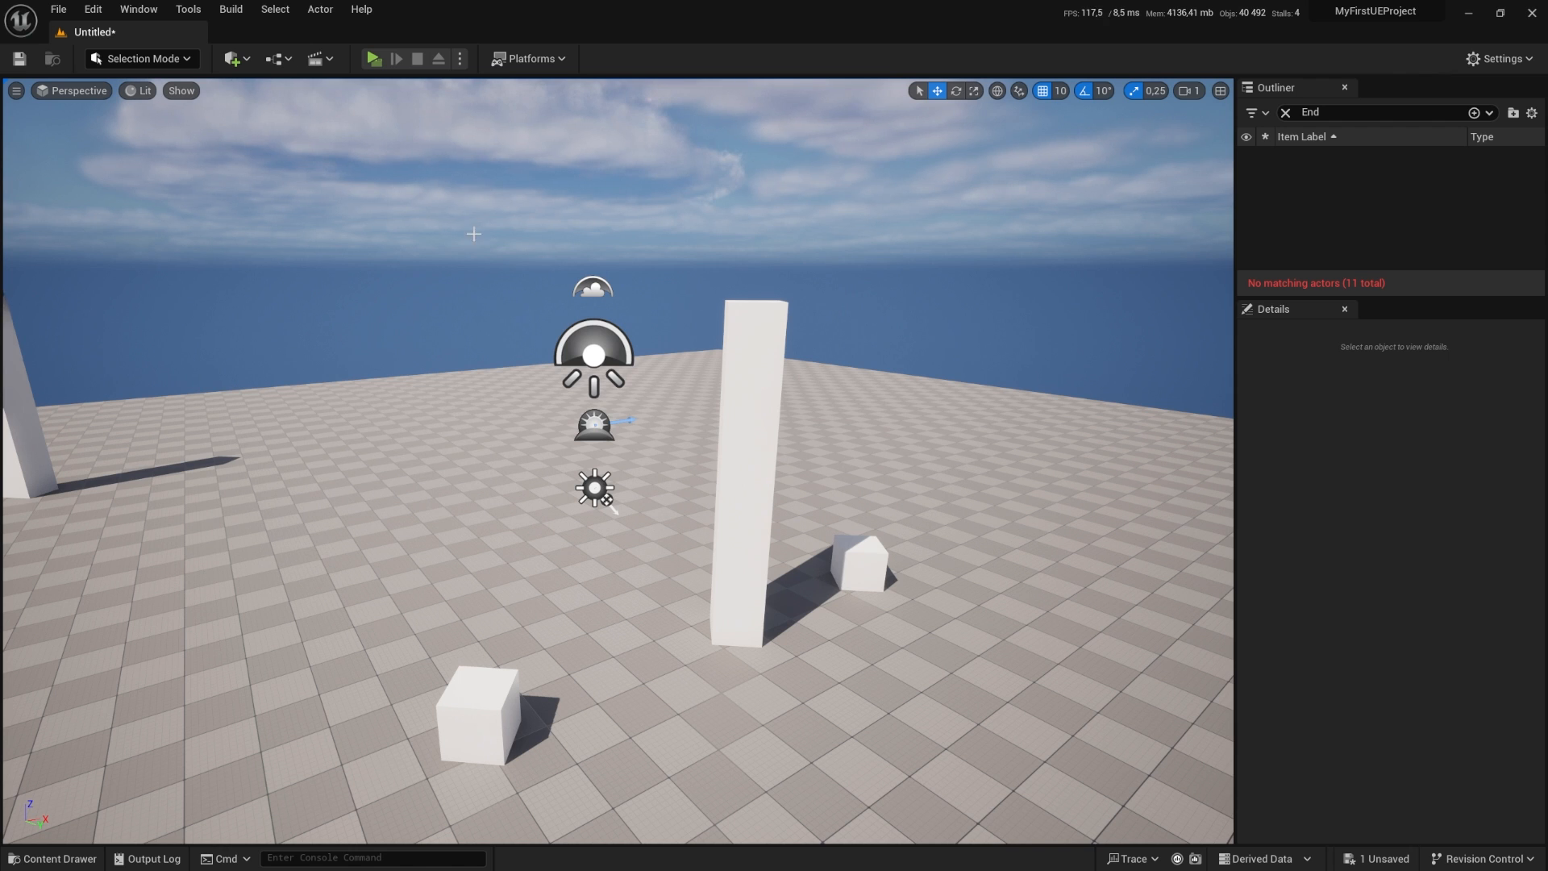
pyautogui.moveTo(473, 234); pyautogui.dragTo(280, 227, button='right')
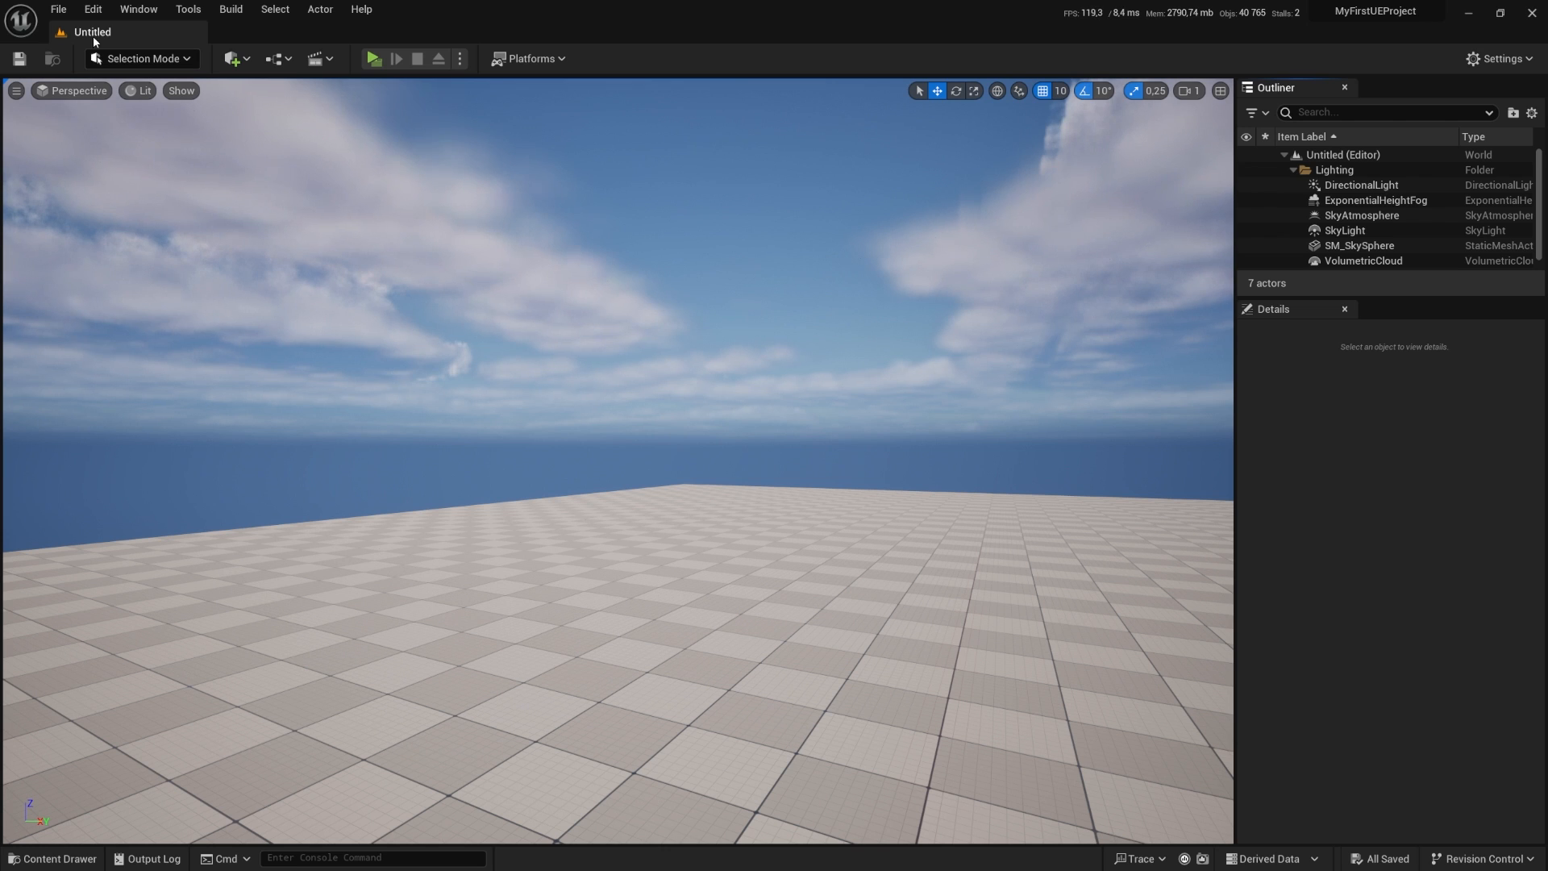
# Step: Create a new level from the Empty Open World template
pyautogui.click(63, 12)
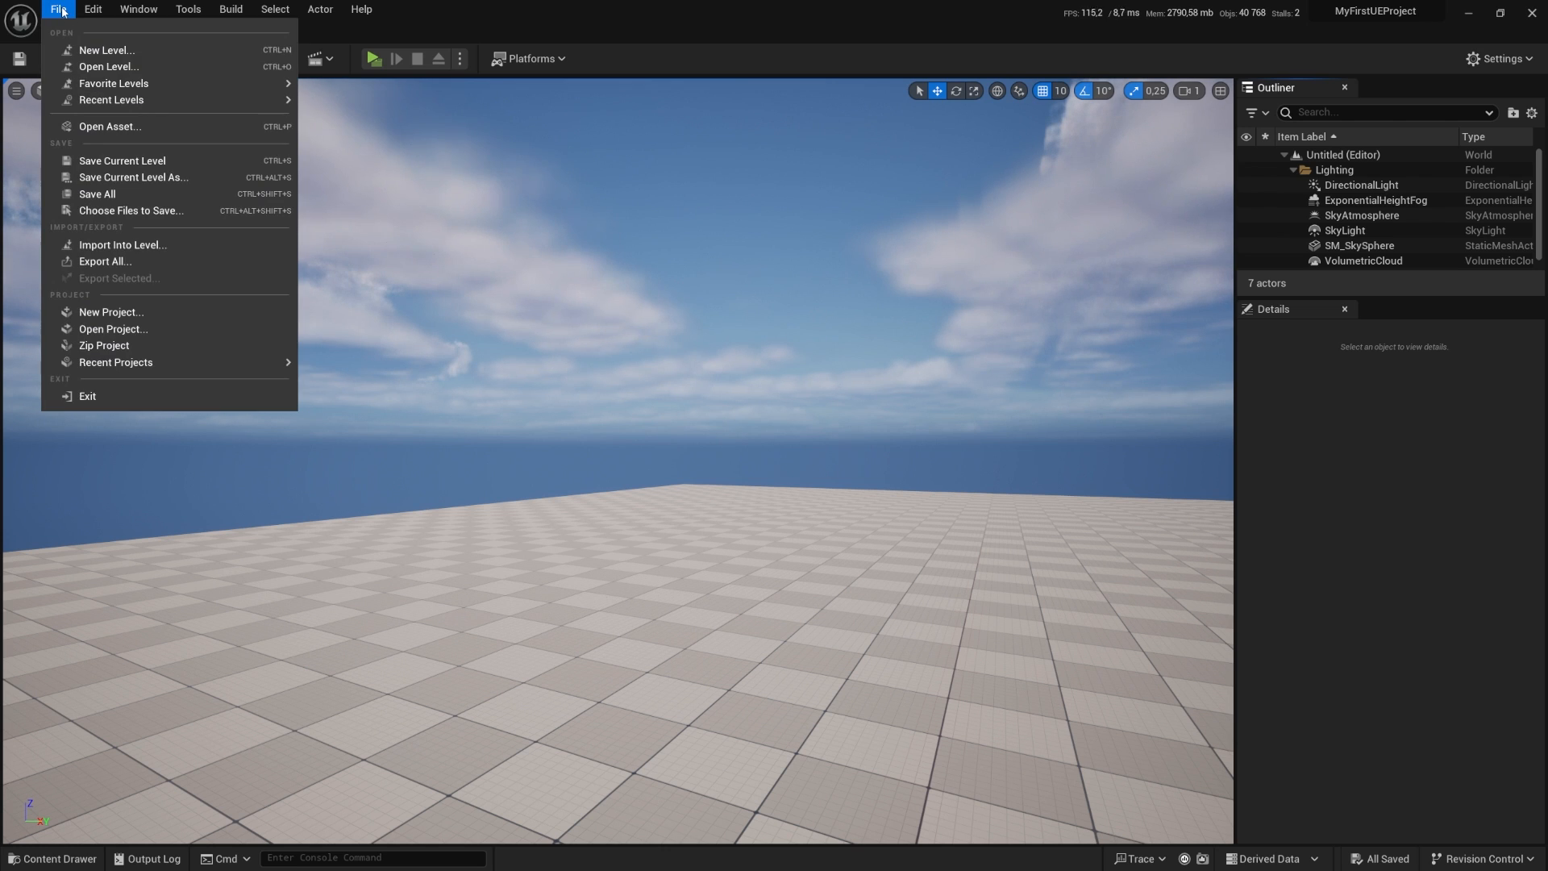
pyautogui.click(104, 53)
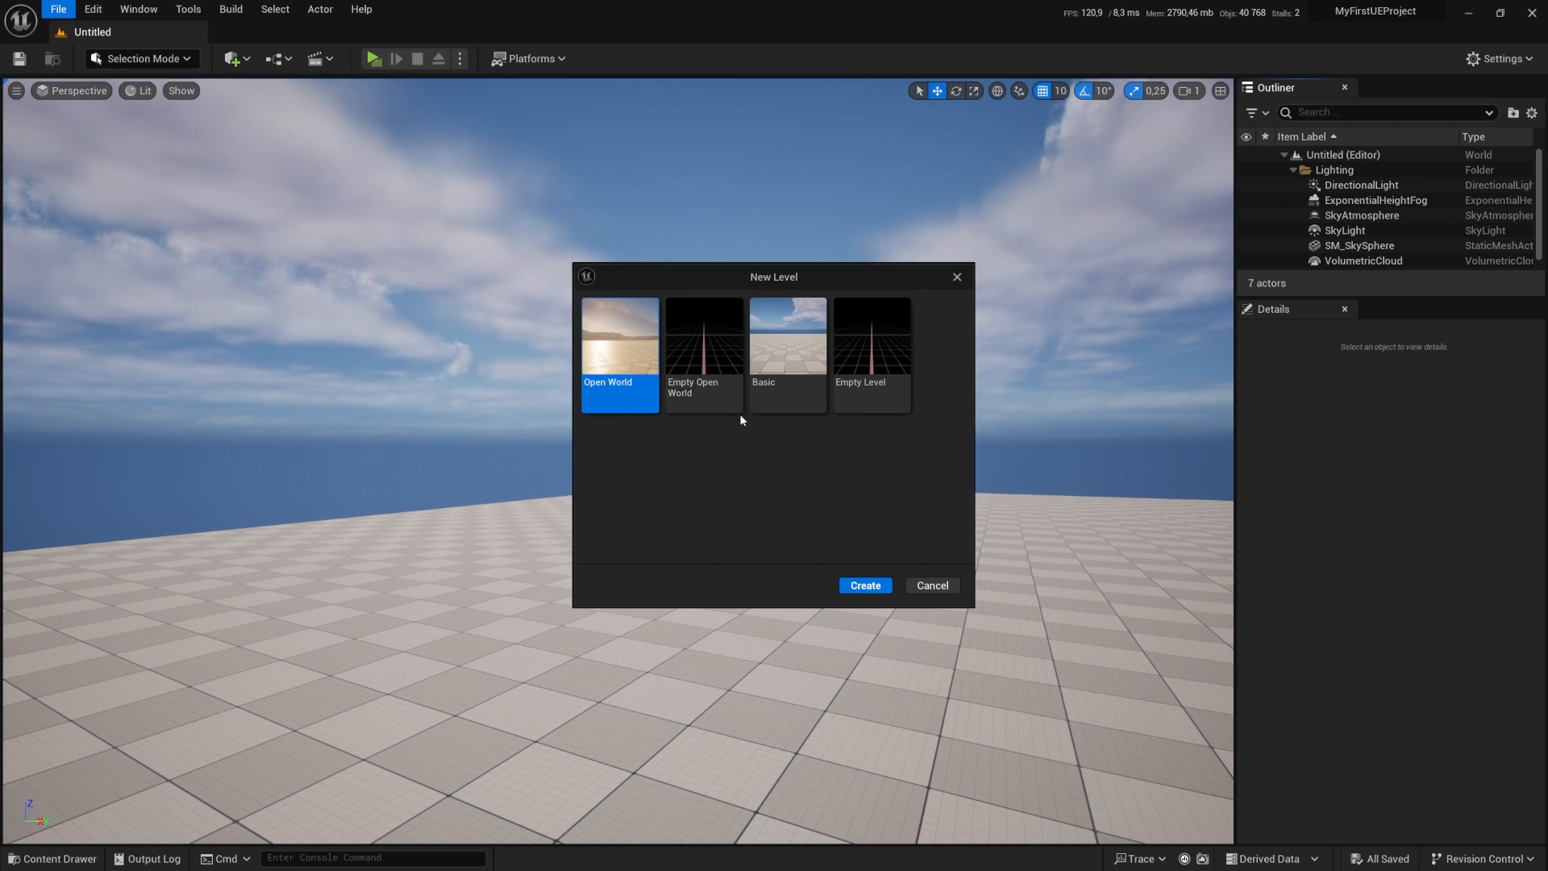
pyautogui.click(725, 354)
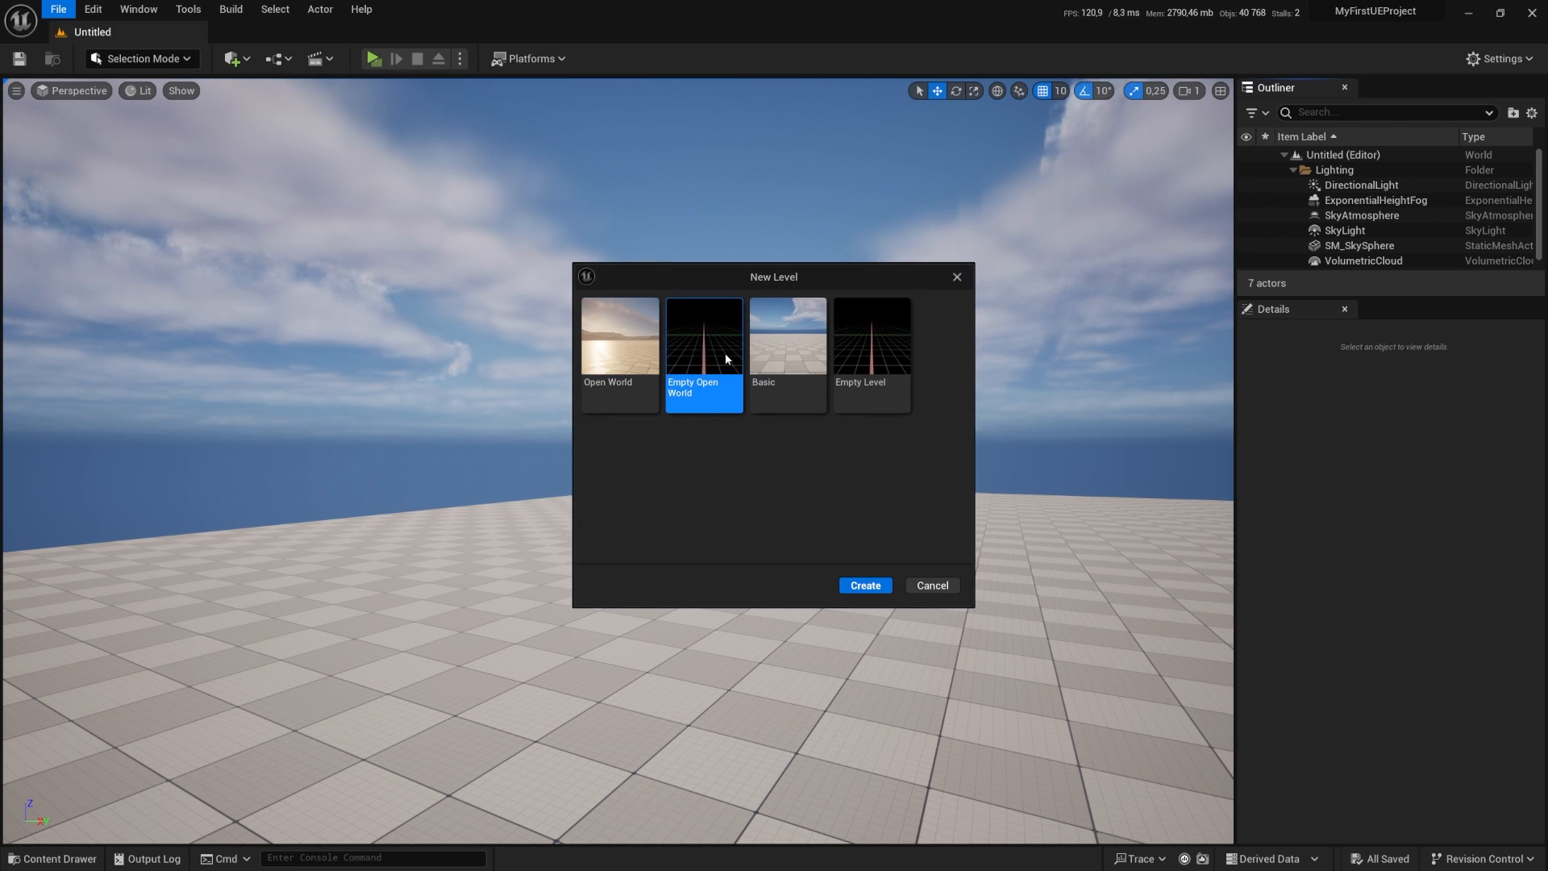
pyautogui.click(869, 320)
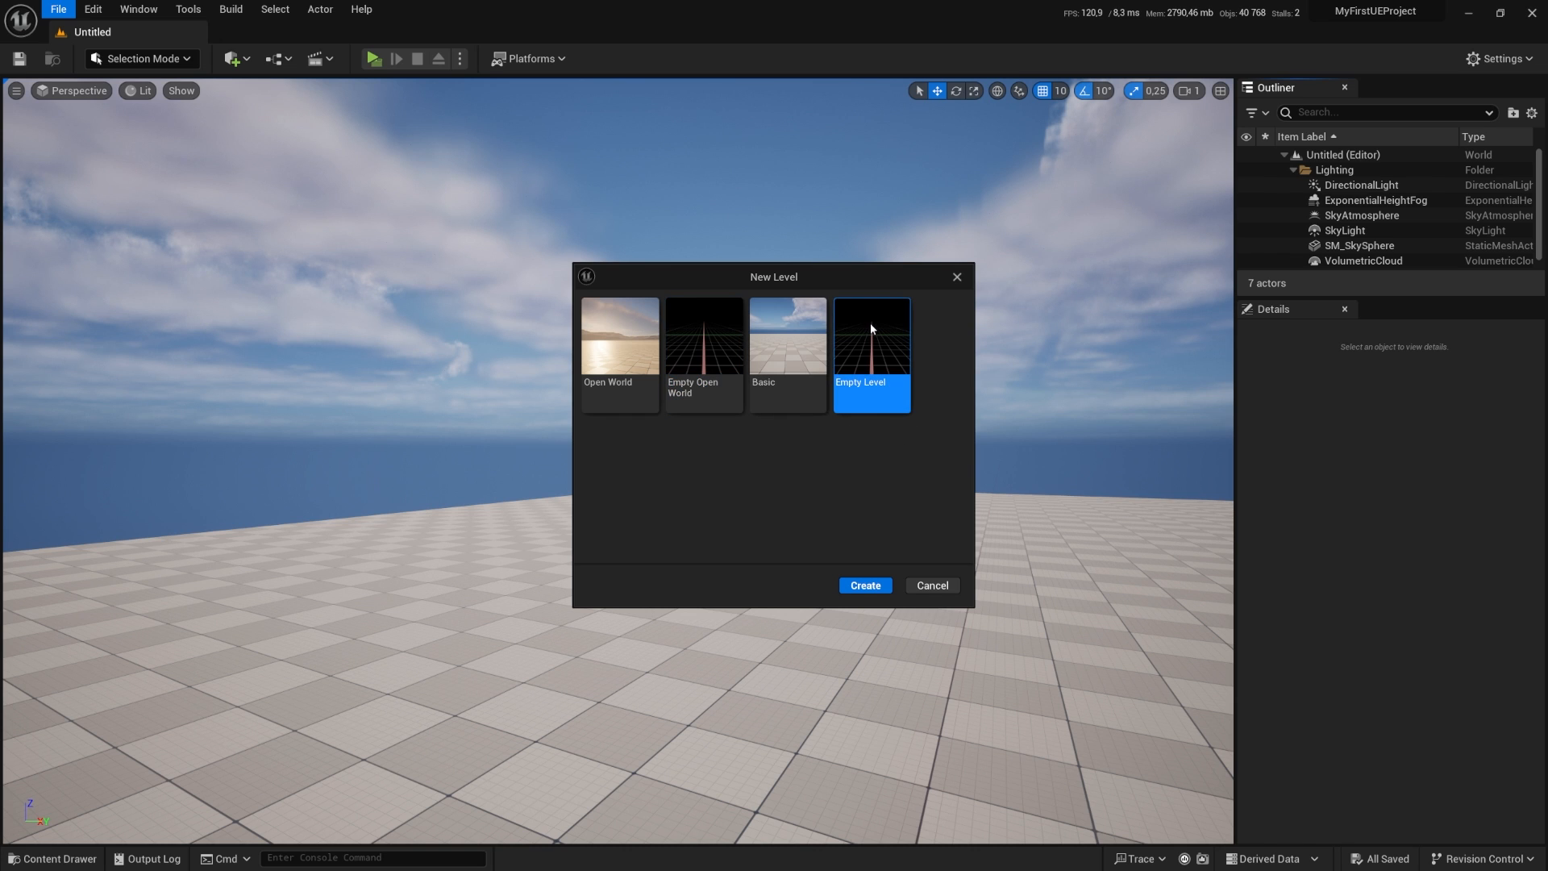
pyautogui.click(676, 322)
pyautogui.click(861, 586)
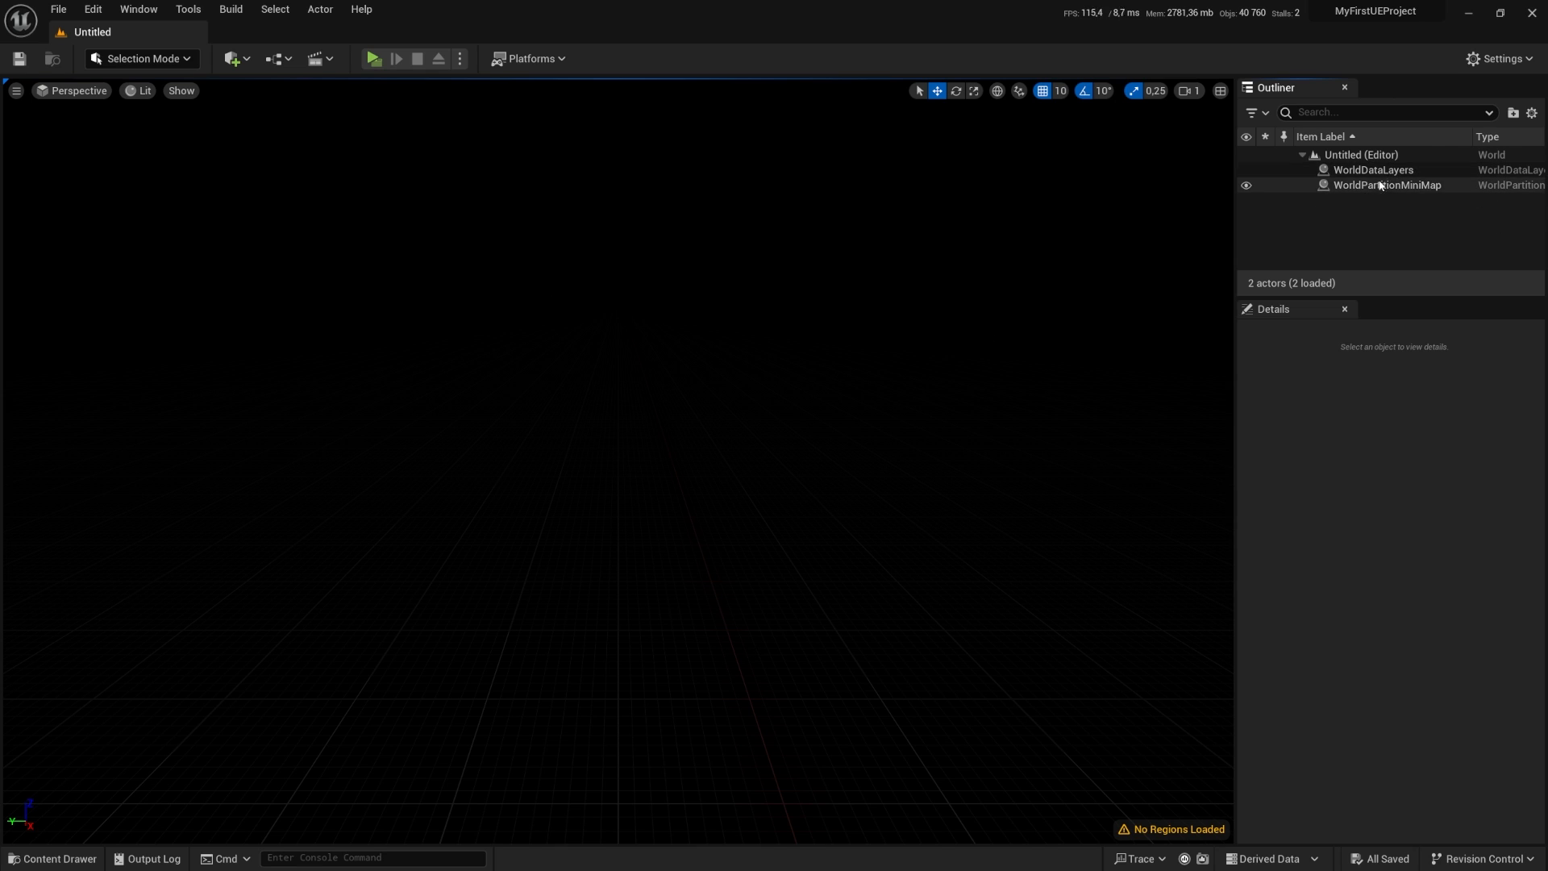
# Step: Examine the details of the WorldDataLayers and WorldPartitionMiniMap actors in the new level, and clear the selection
pyautogui.click(1408, 171)
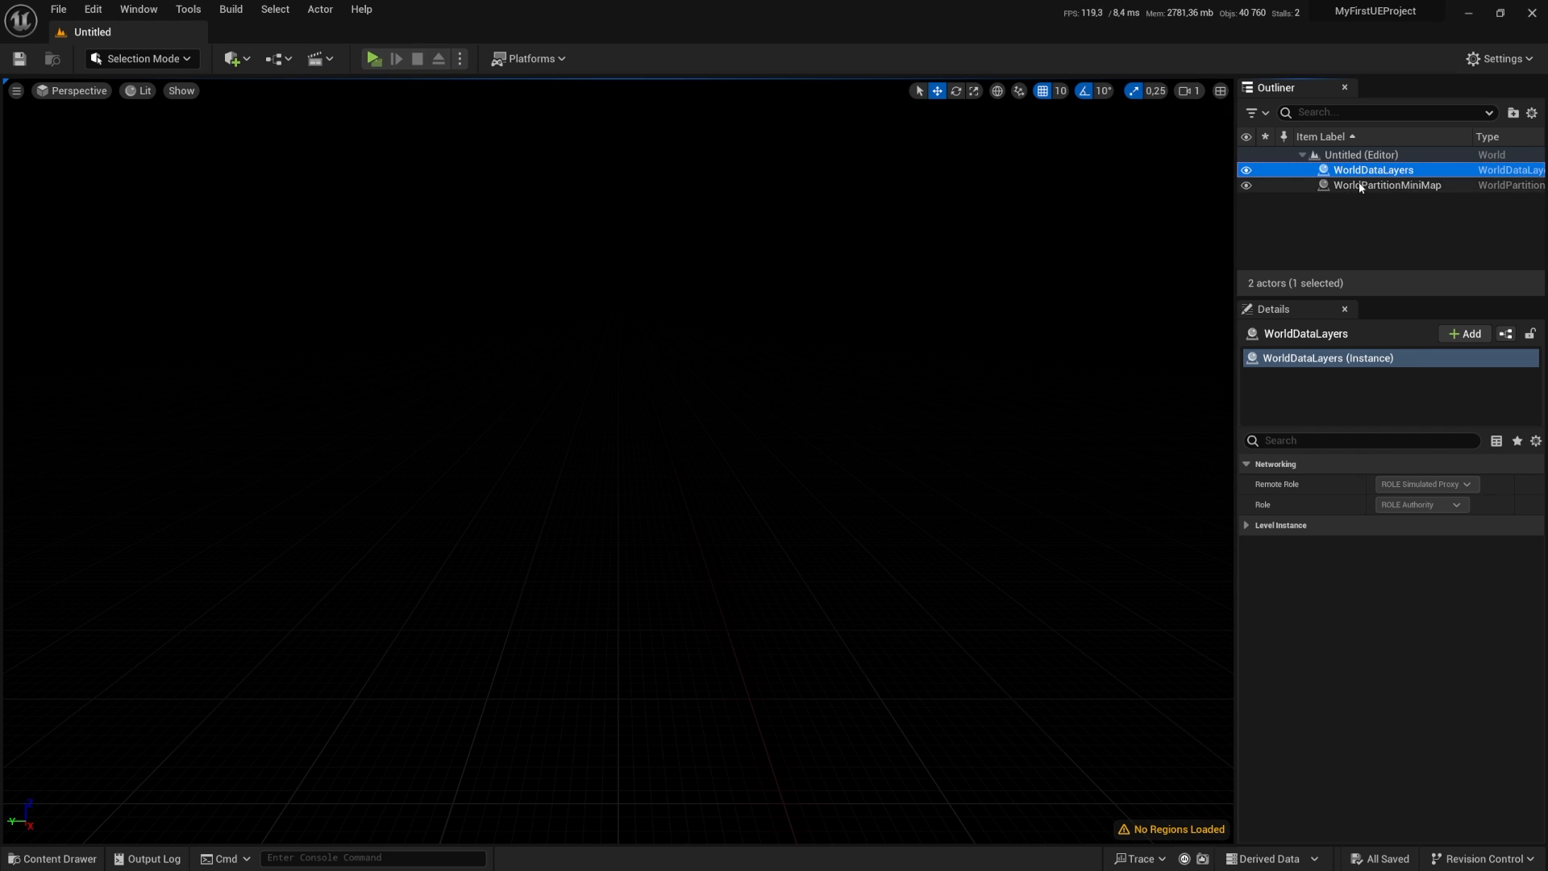
pyautogui.click(1397, 187)
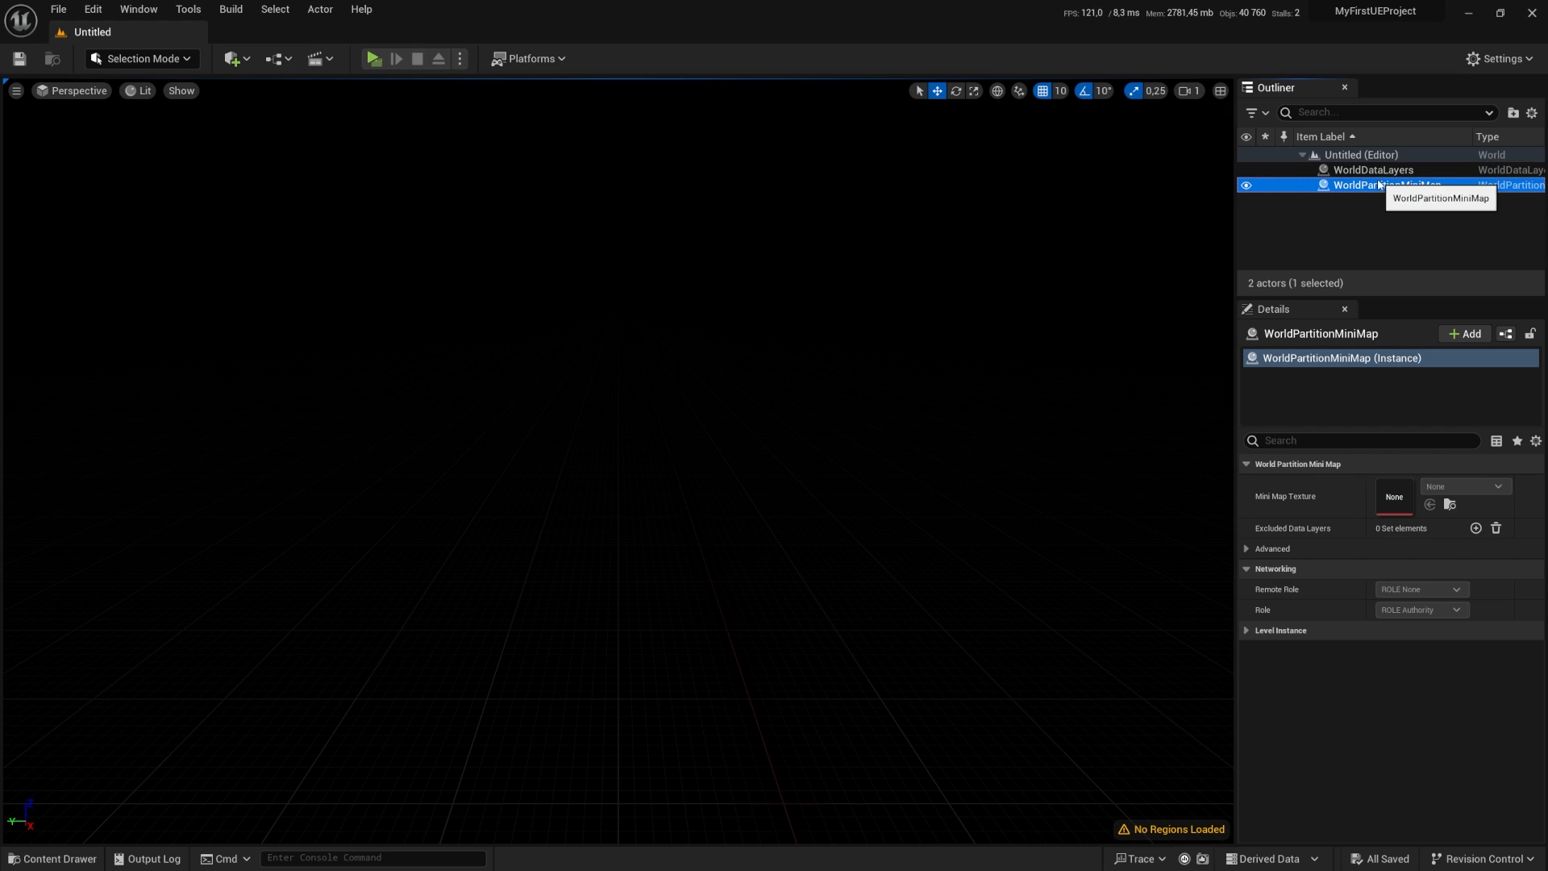
pyautogui.click(1379, 171)
pyautogui.click(1380, 186)
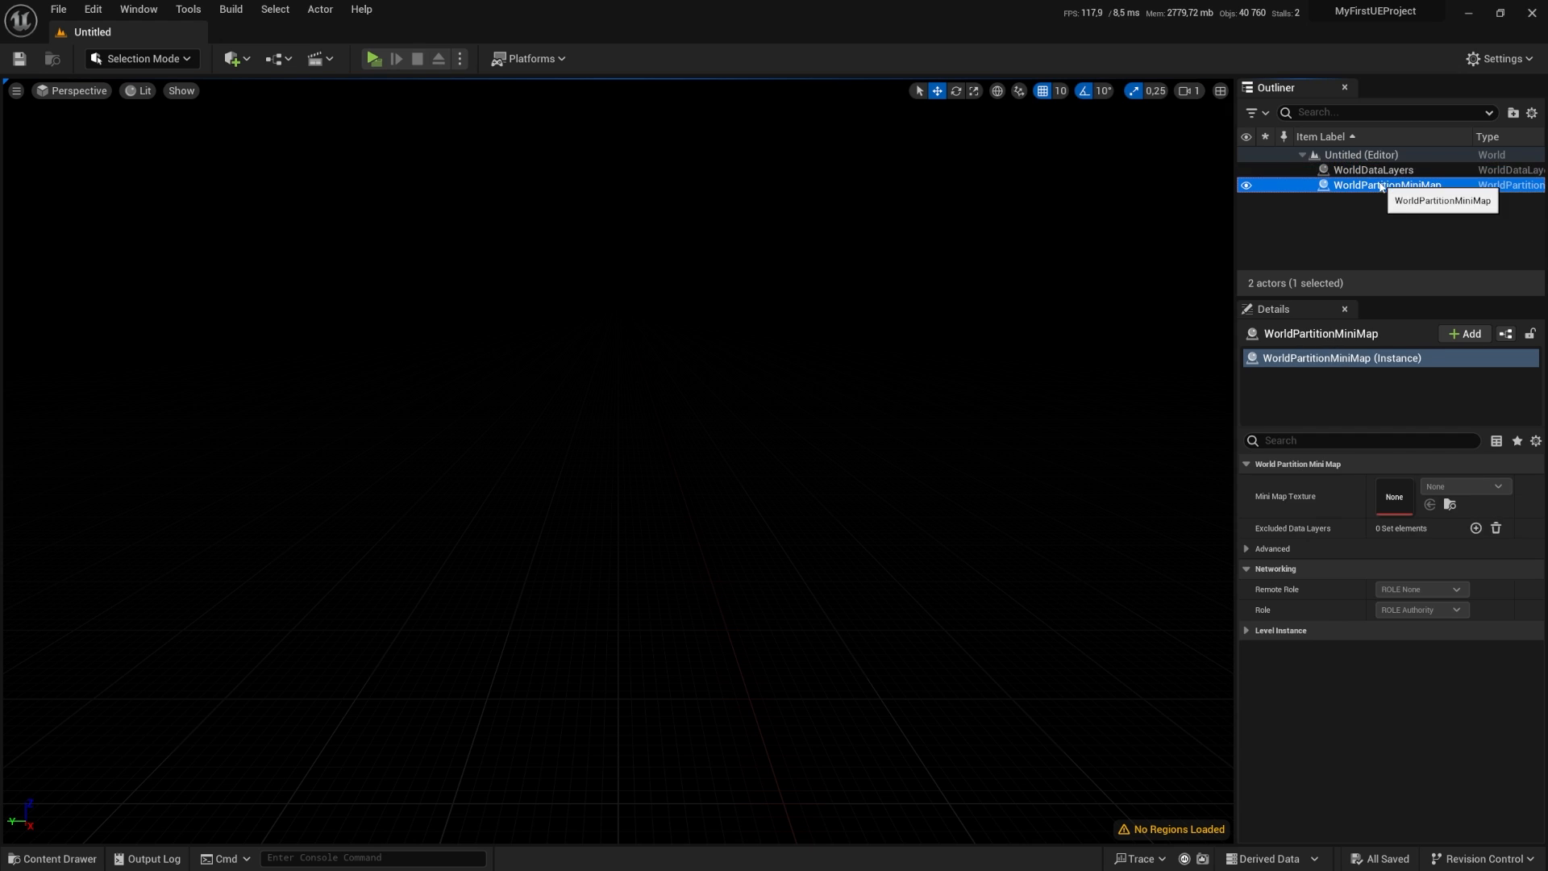
pyautogui.click(1379, 171)
pyautogui.click(851, 416)
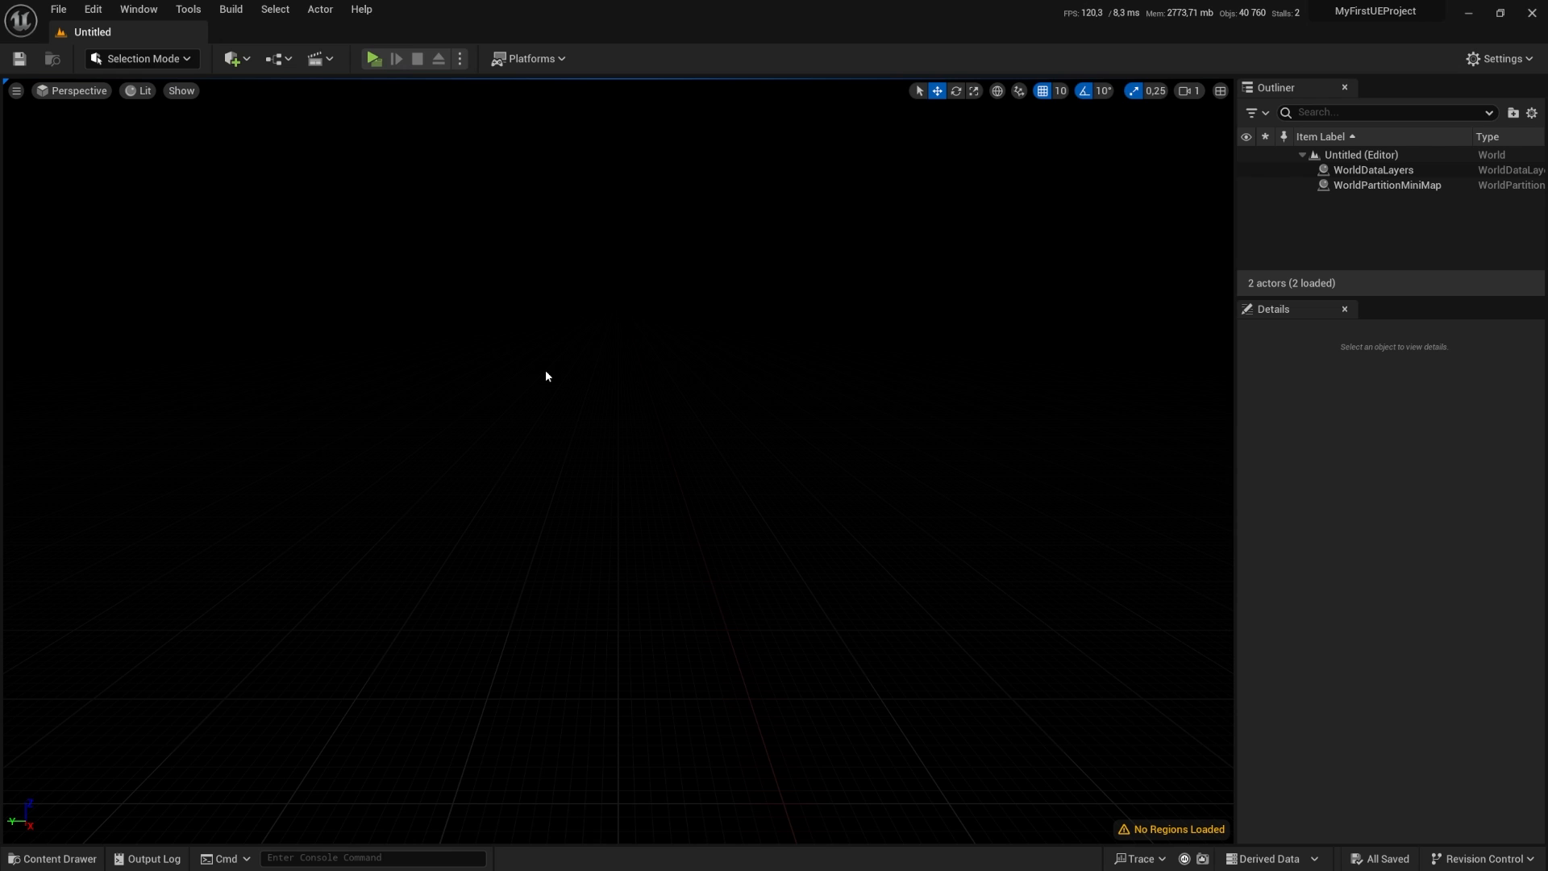
# Step: Open the Env. Light Mixer and create a sky light, an atmospheric light and a sky atmosphere
pyautogui.click(141, 10)
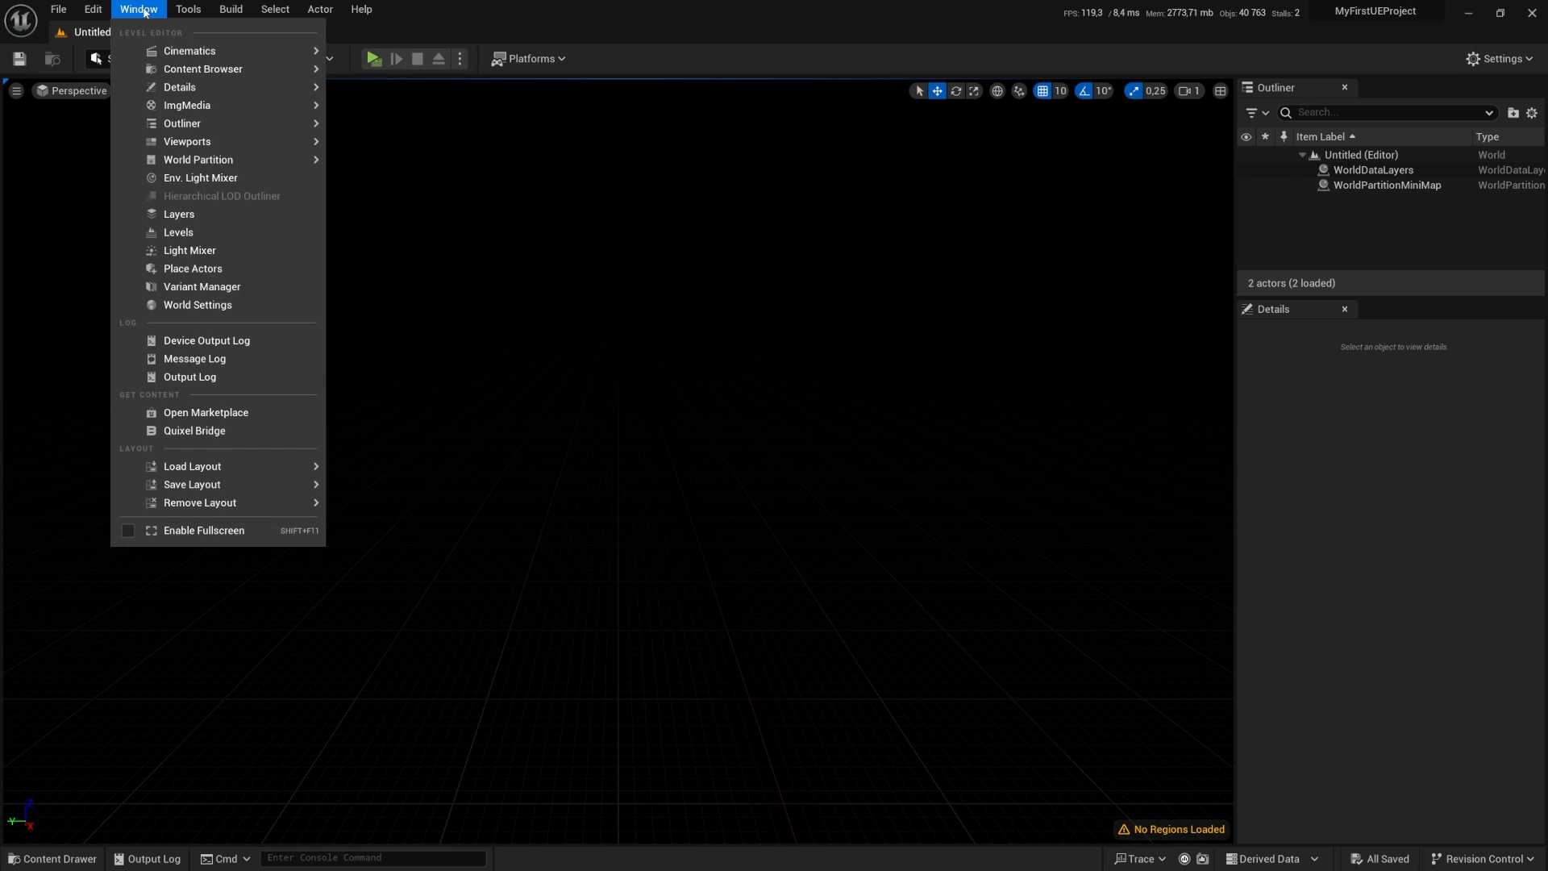
pyautogui.click(179, 178)
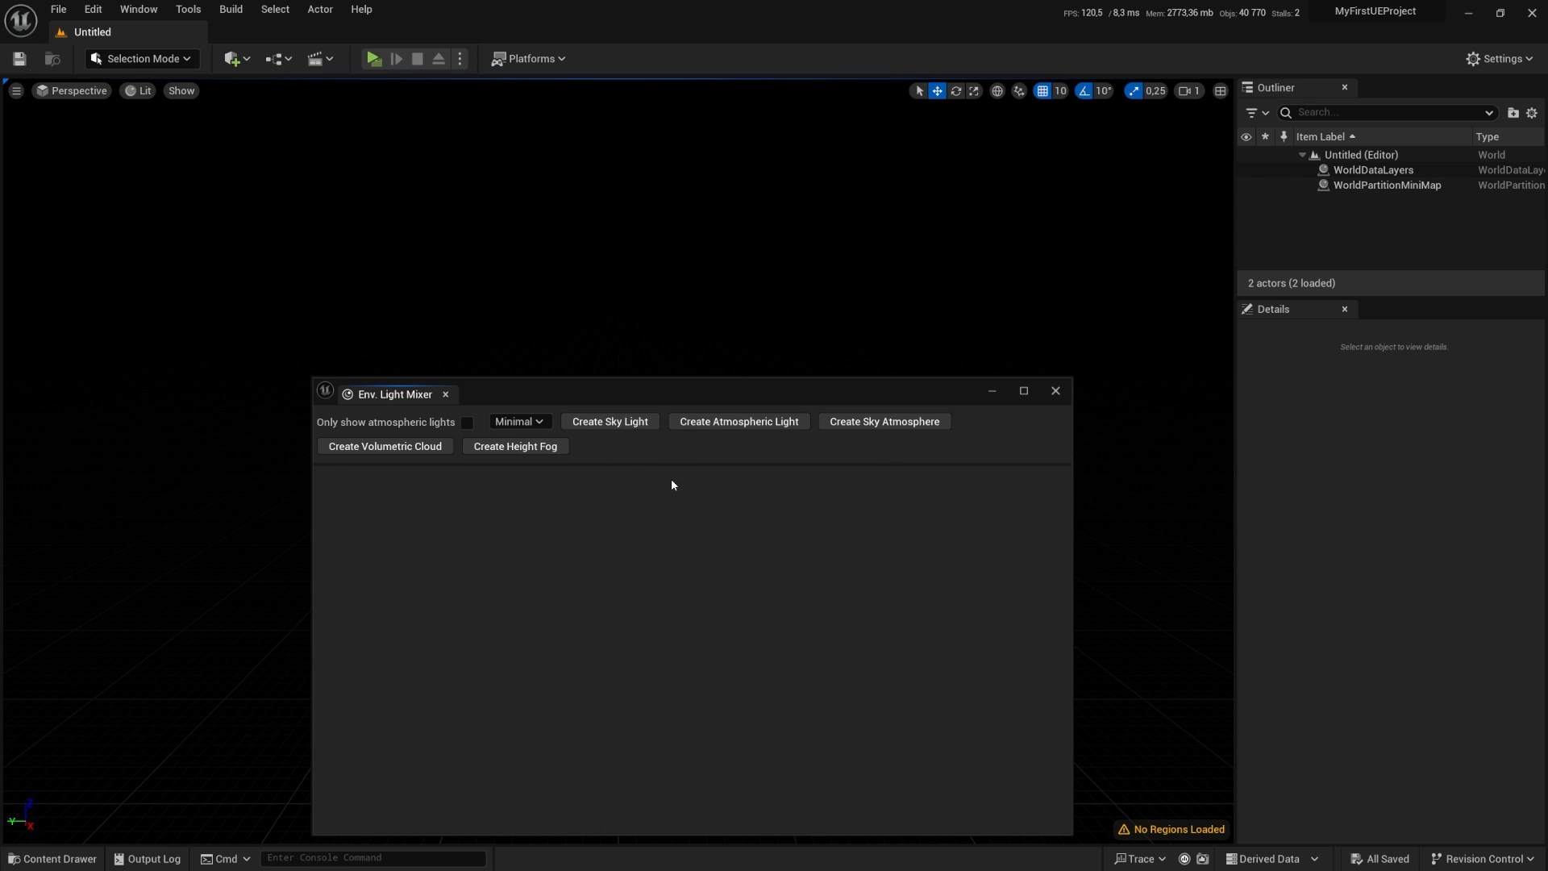
pyautogui.click(628, 425)
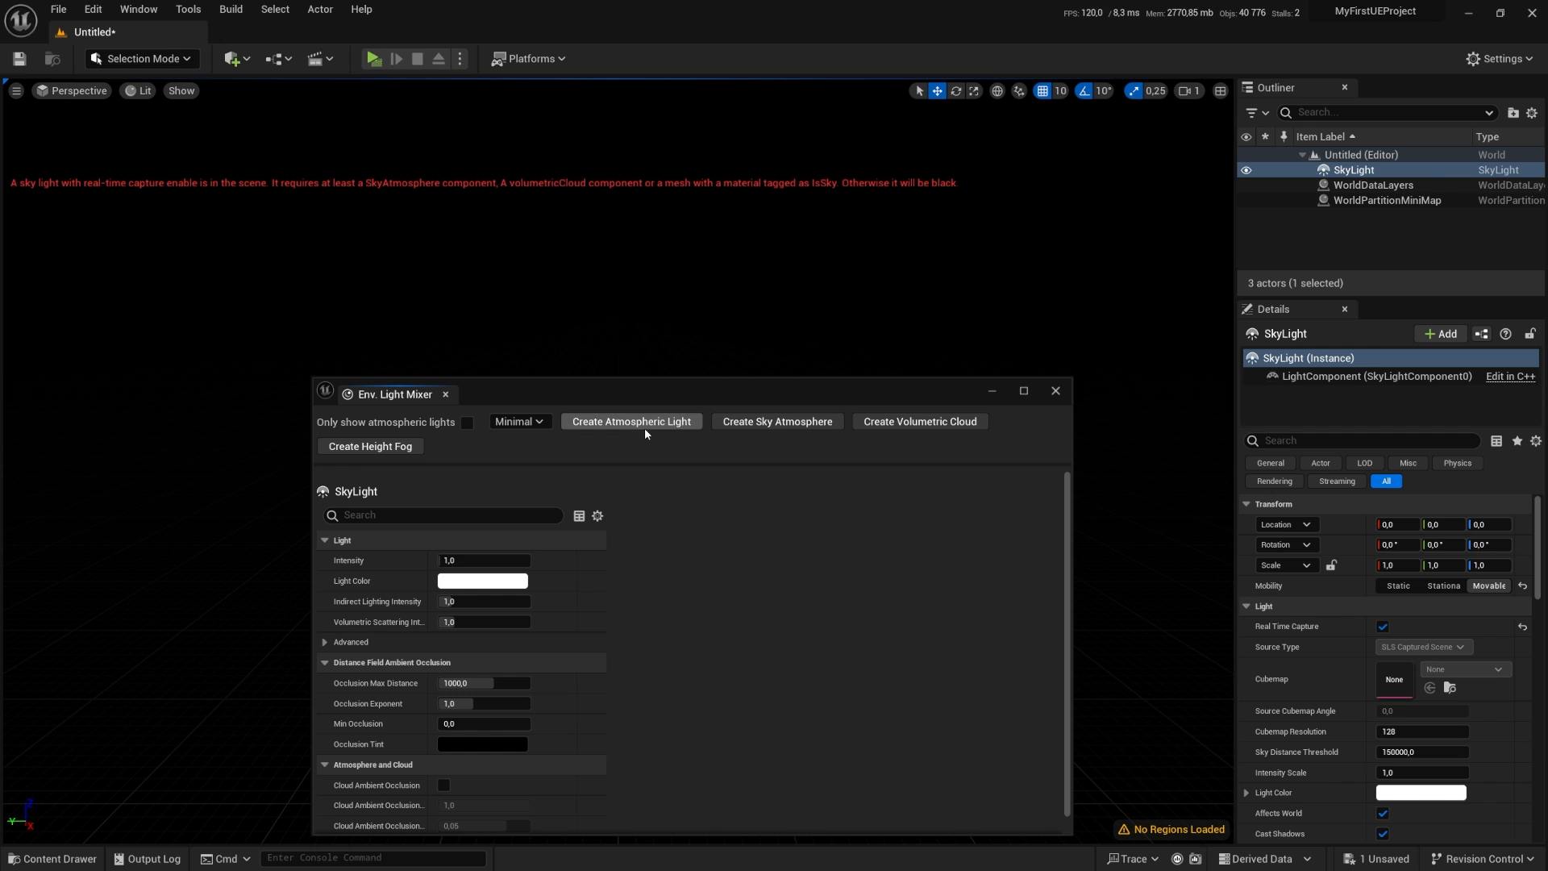
pyautogui.click(645, 428)
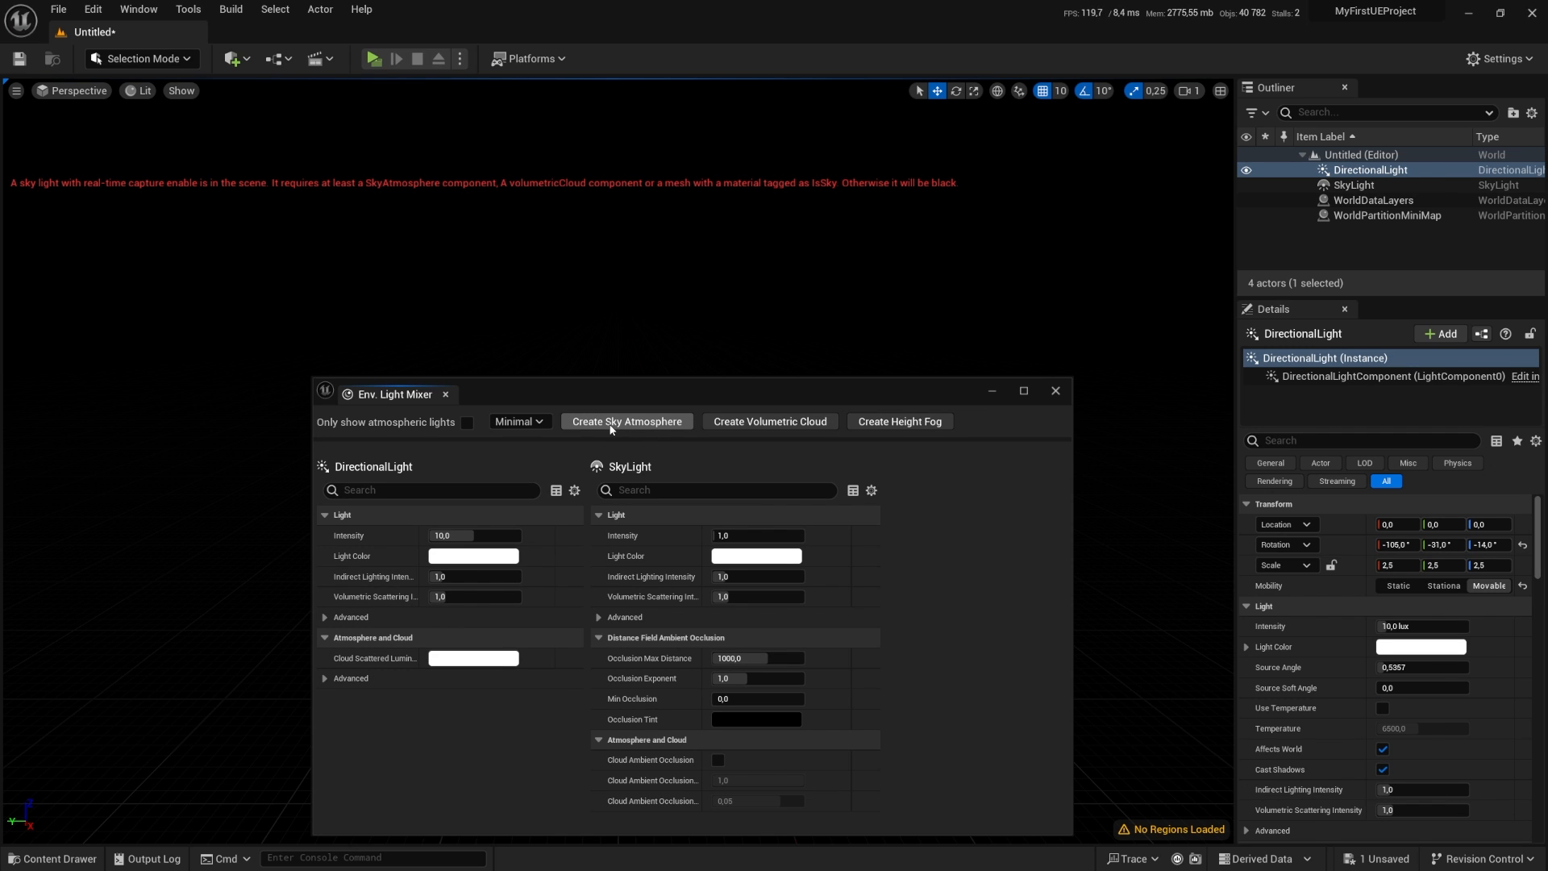
pyautogui.click(610, 425)
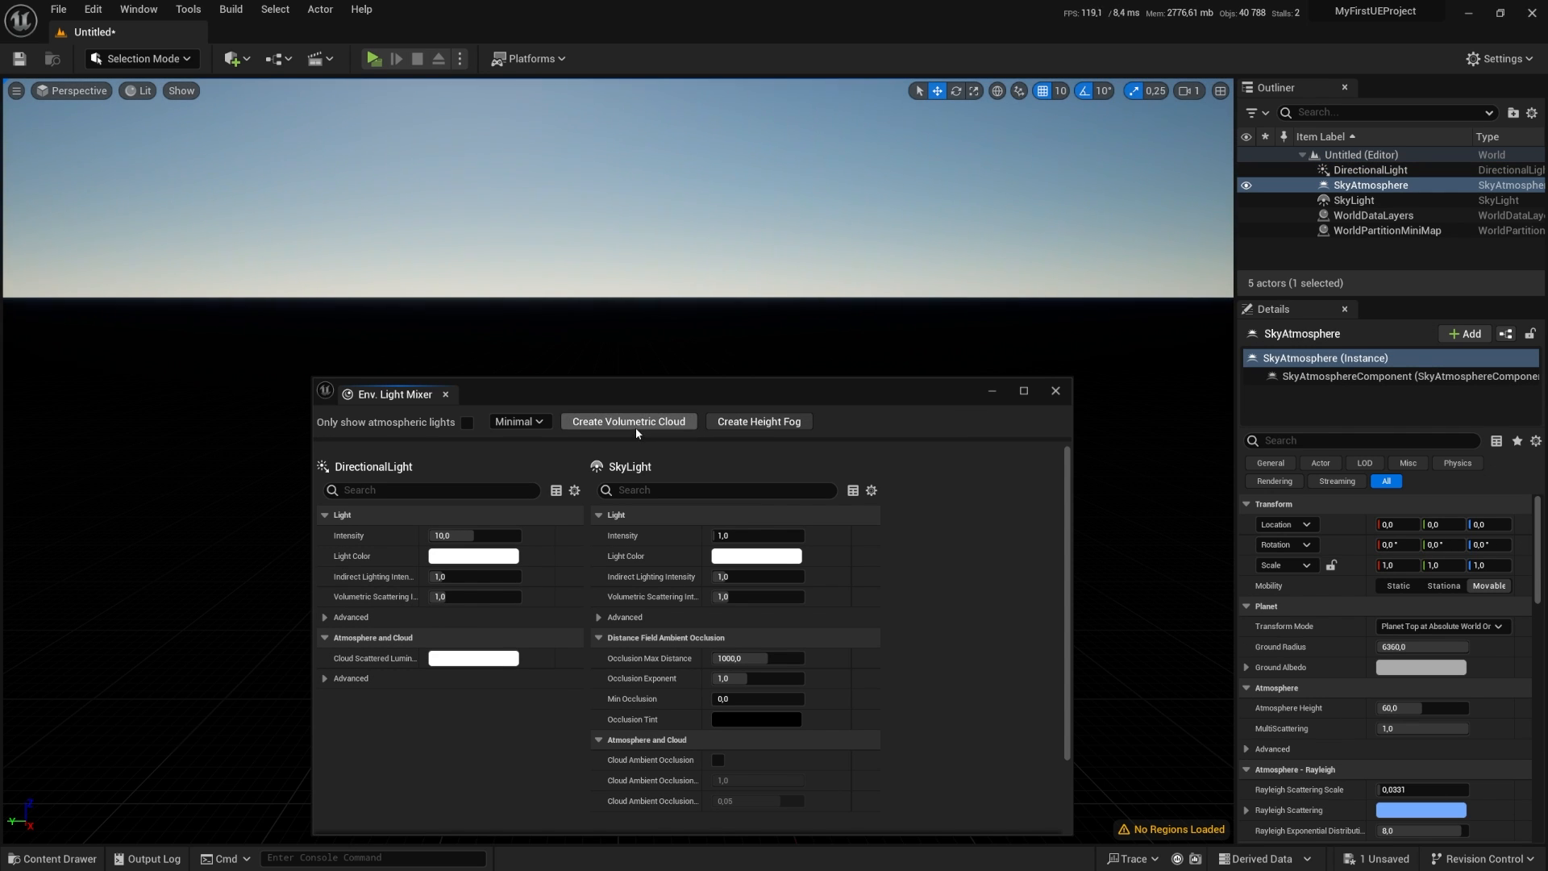
# Step: Add a volumetric cloud and height fog to the level with the Env. Light Mixer
pyautogui.moveTo(511, 181); pyautogui.dragTo(579, 169, button='right')
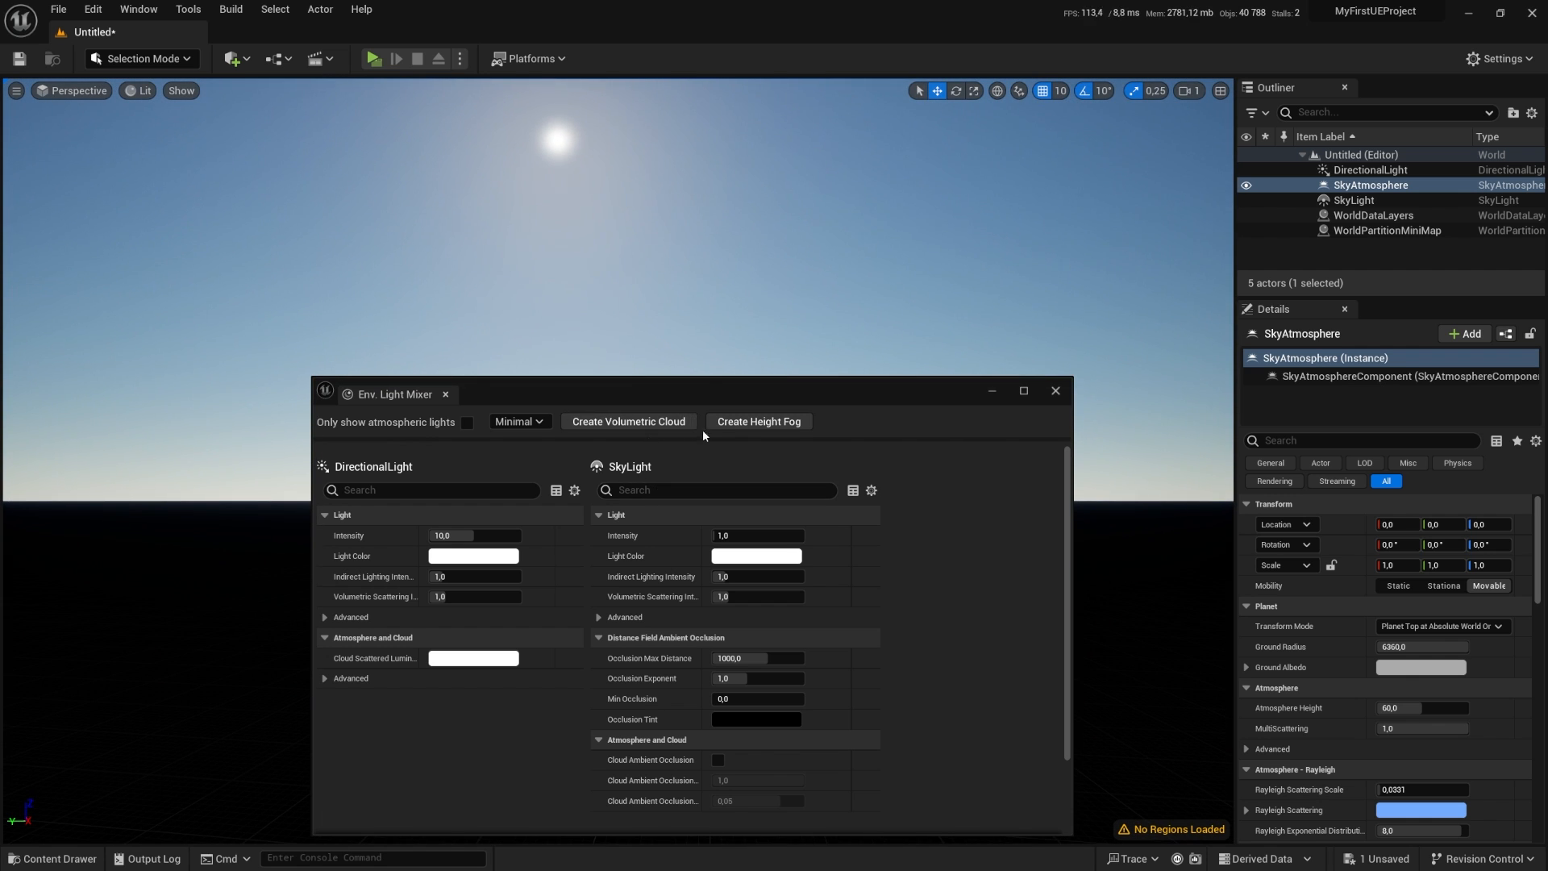
pyautogui.click(631, 426)
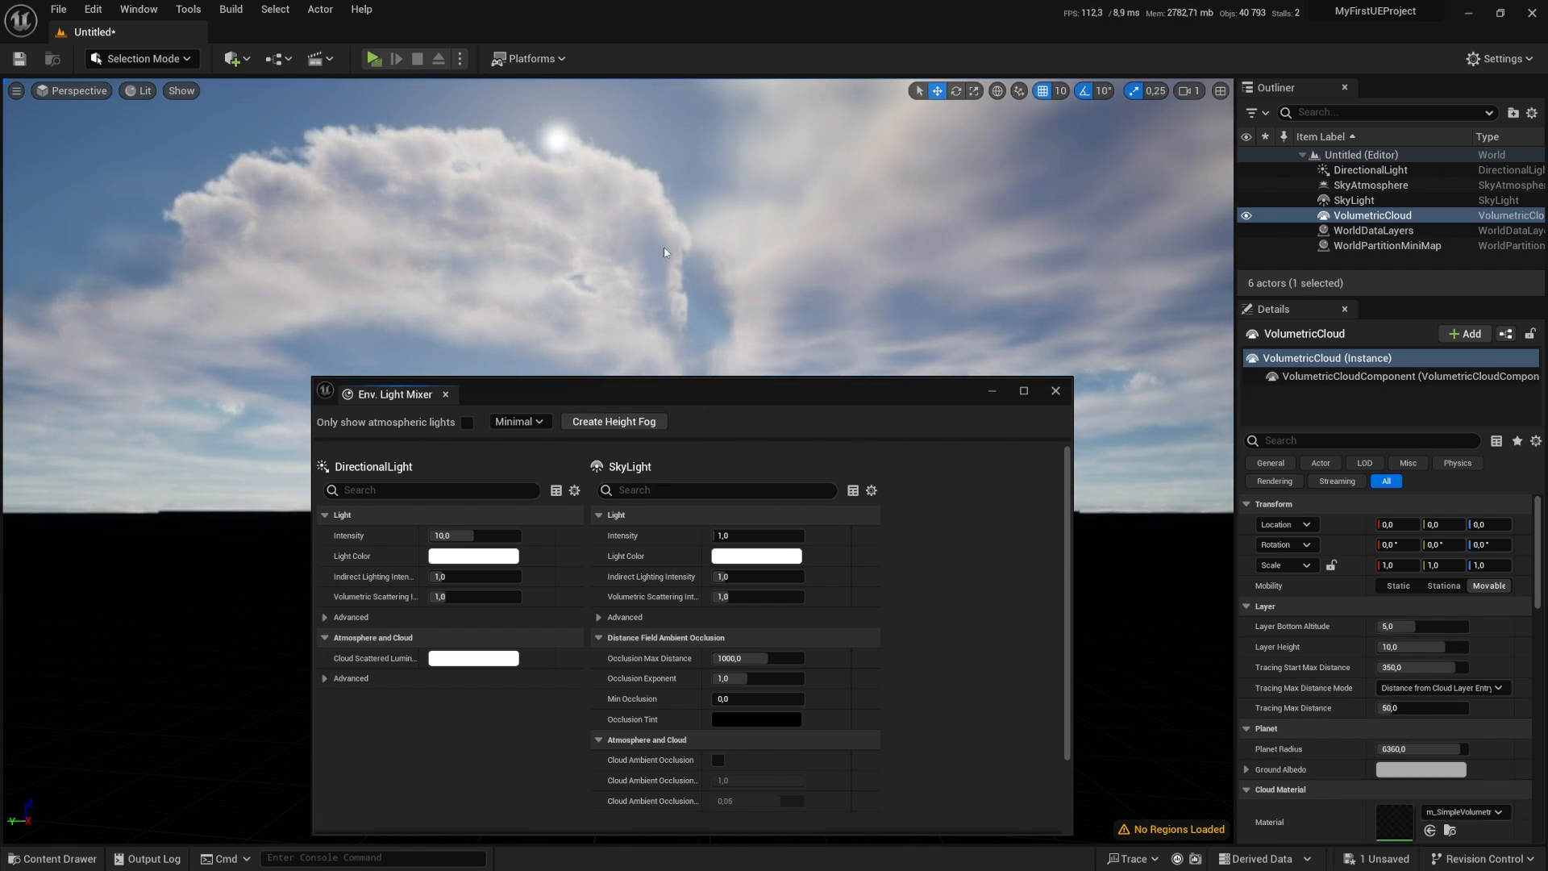
pyautogui.click(642, 425)
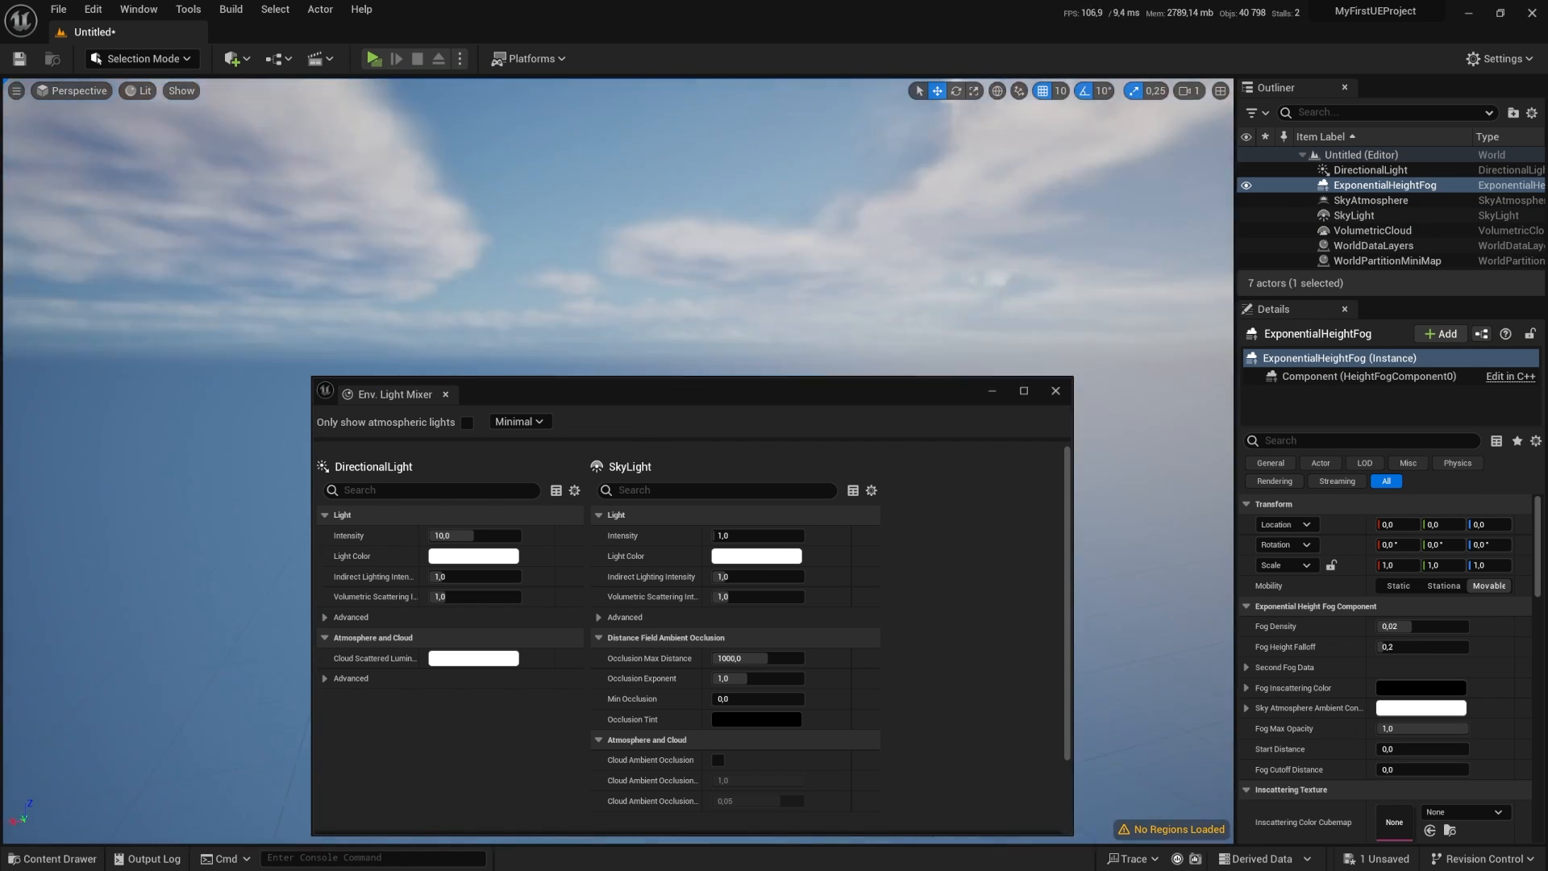
# Step: Focus the view on the height fog actor and select the volumetric cloud among the stacked light icons
pyautogui.press('f')
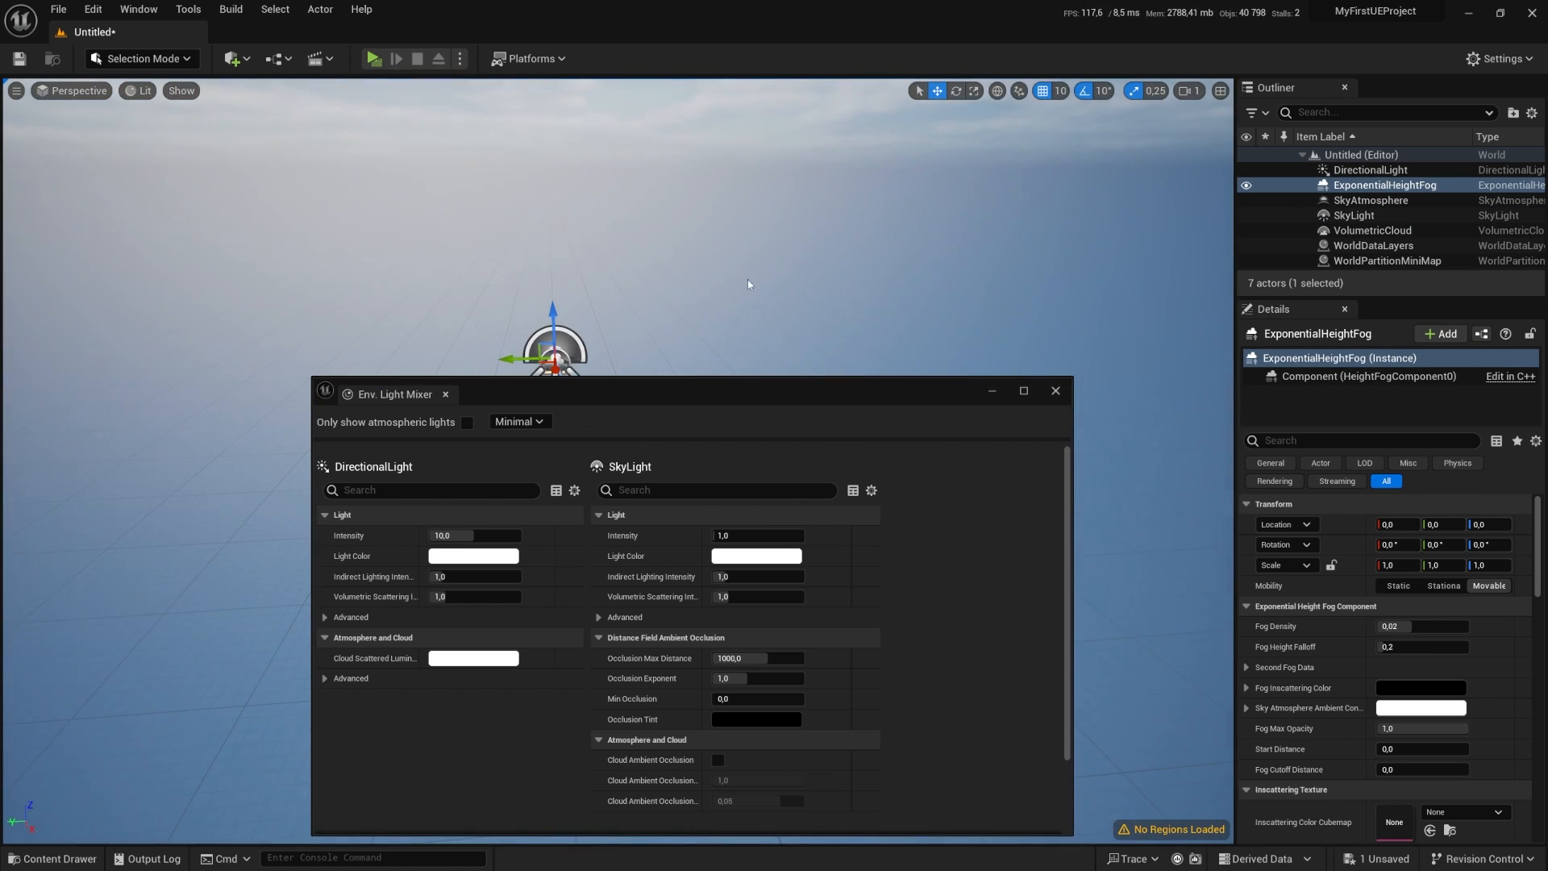
pyautogui.moveTo(625, 283); pyautogui.dragTo(592, 303, button='right')
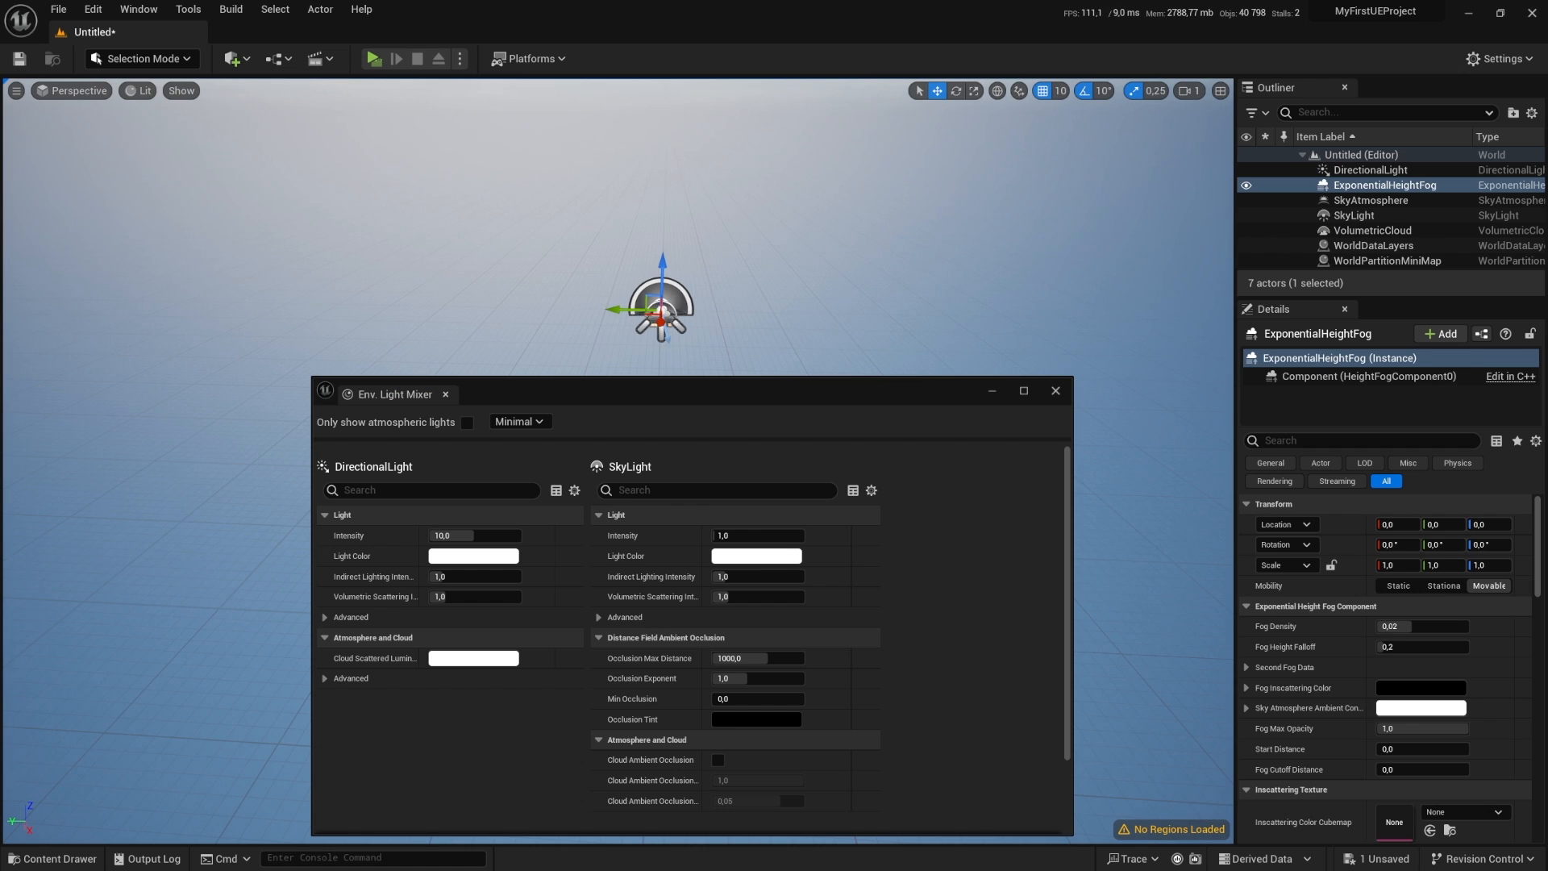
pyautogui.click(679, 294)
pyautogui.click(676, 322)
# Step: Review the sky atmosphere, volumetric cloud and height fog settings in the Env. Light Mixer
pyautogui.moveTo(664, 394); pyautogui.dragTo(618, 236)
pyautogui.scroll(-8, 640, 413)
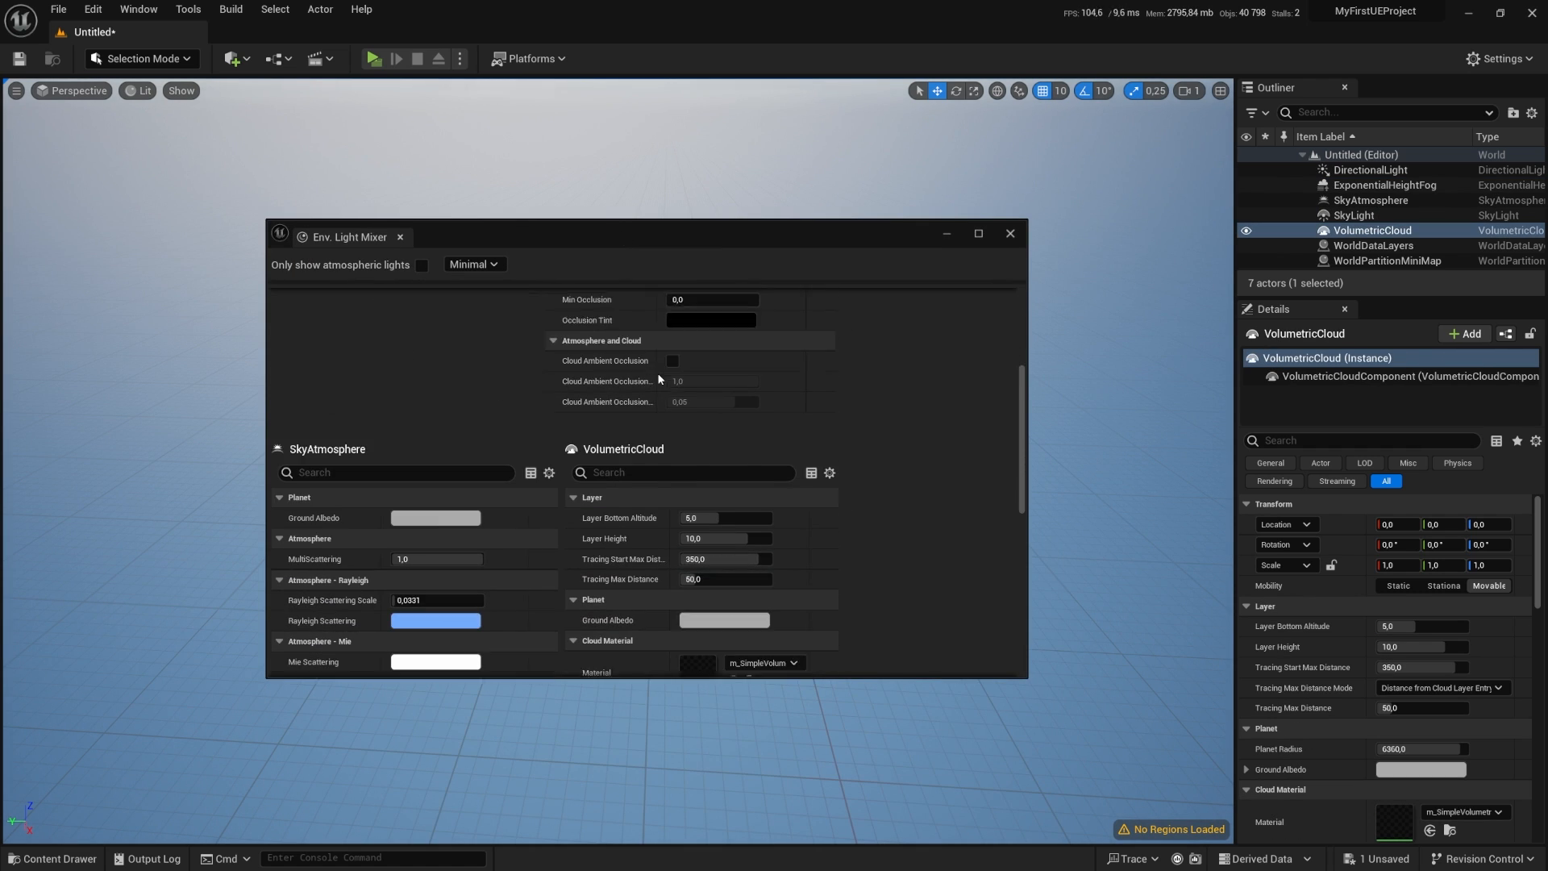
pyautogui.scroll(-10, 498, 428)
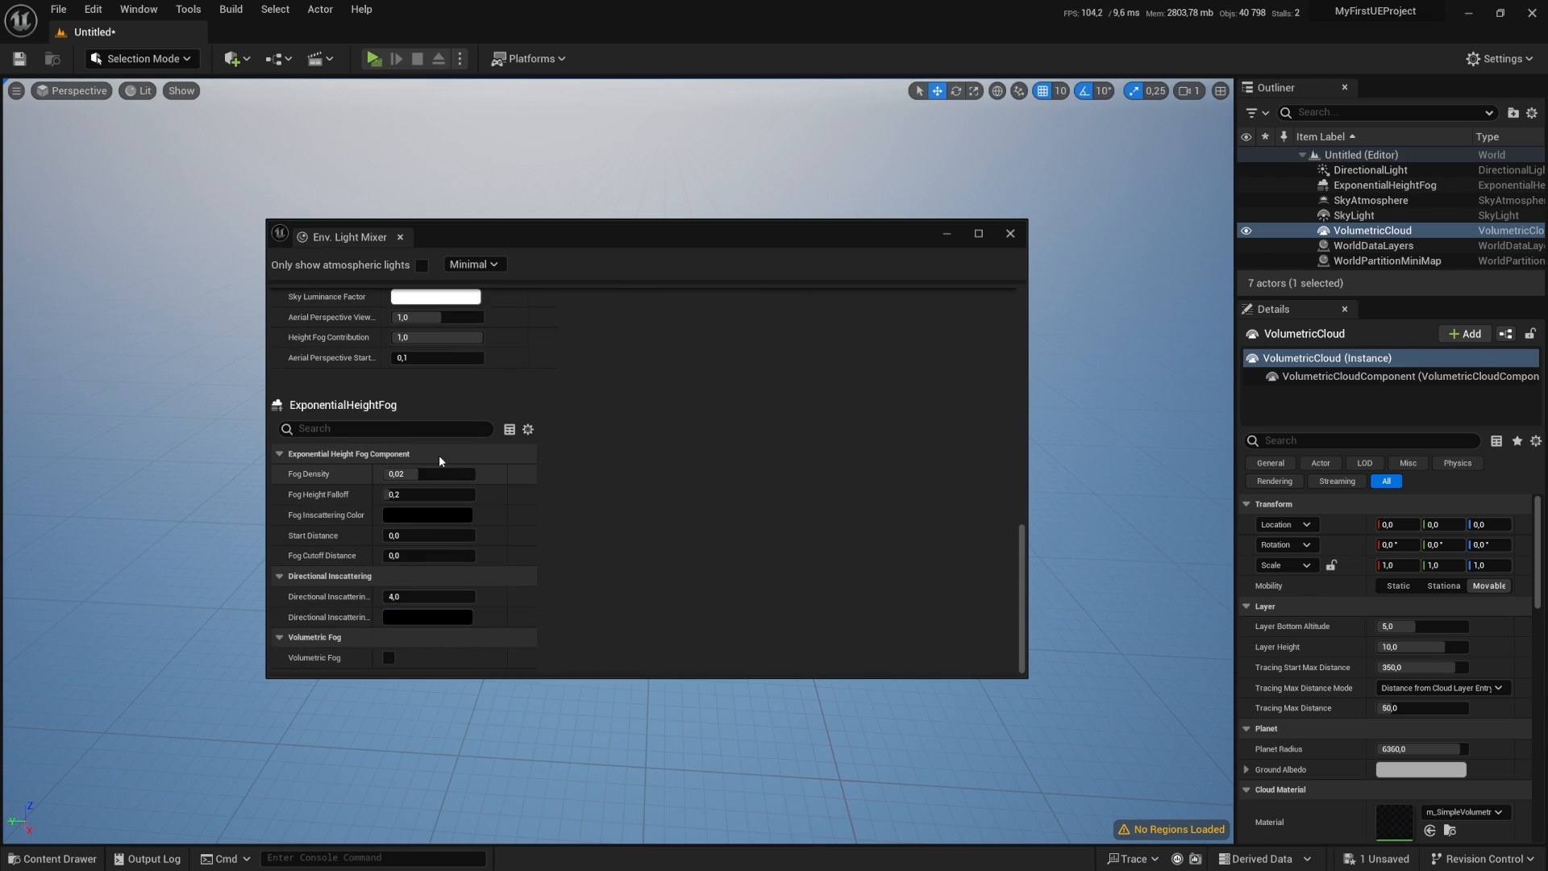
# Step: Close the Env. Light Mixer and tilt the level view up to show the cloudy sky
pyautogui.scroll(8, 447, 495)
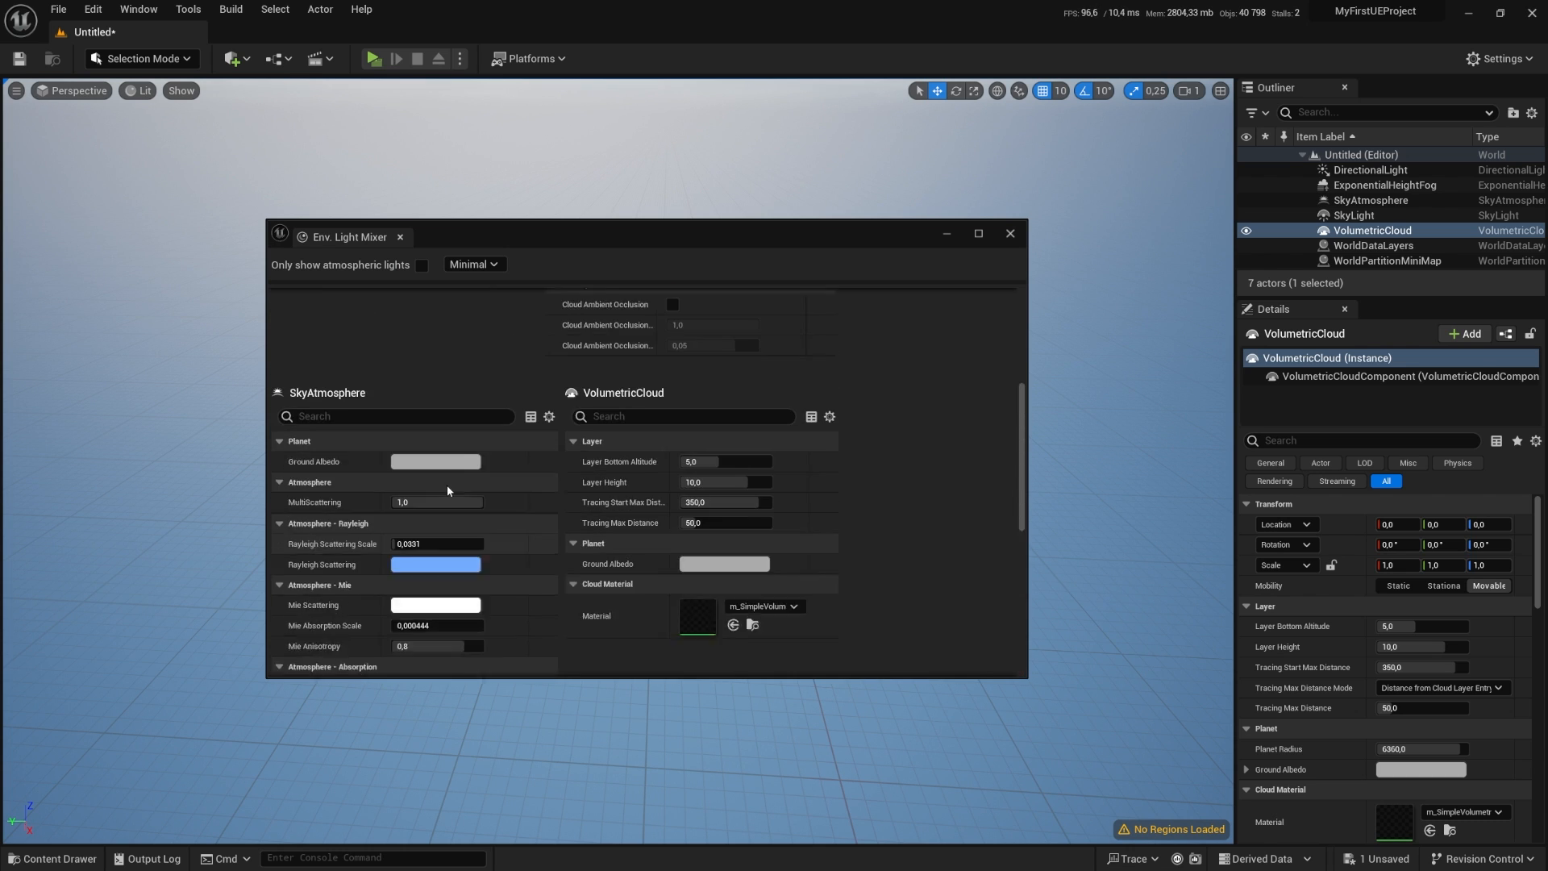
pyautogui.scroll(3, 456, 488)
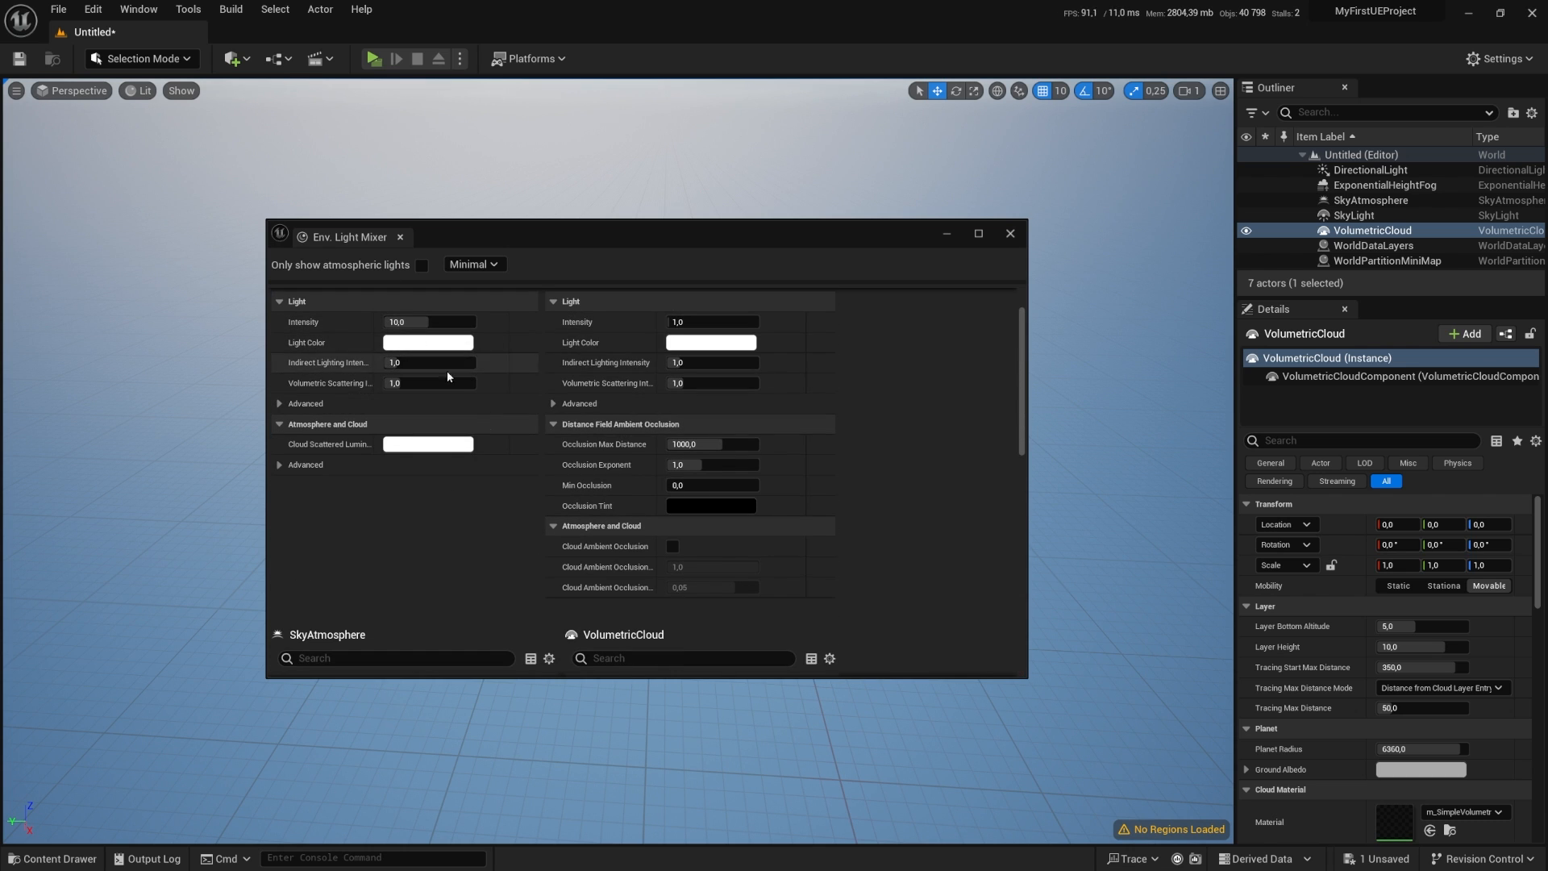
pyautogui.click(1010, 233)
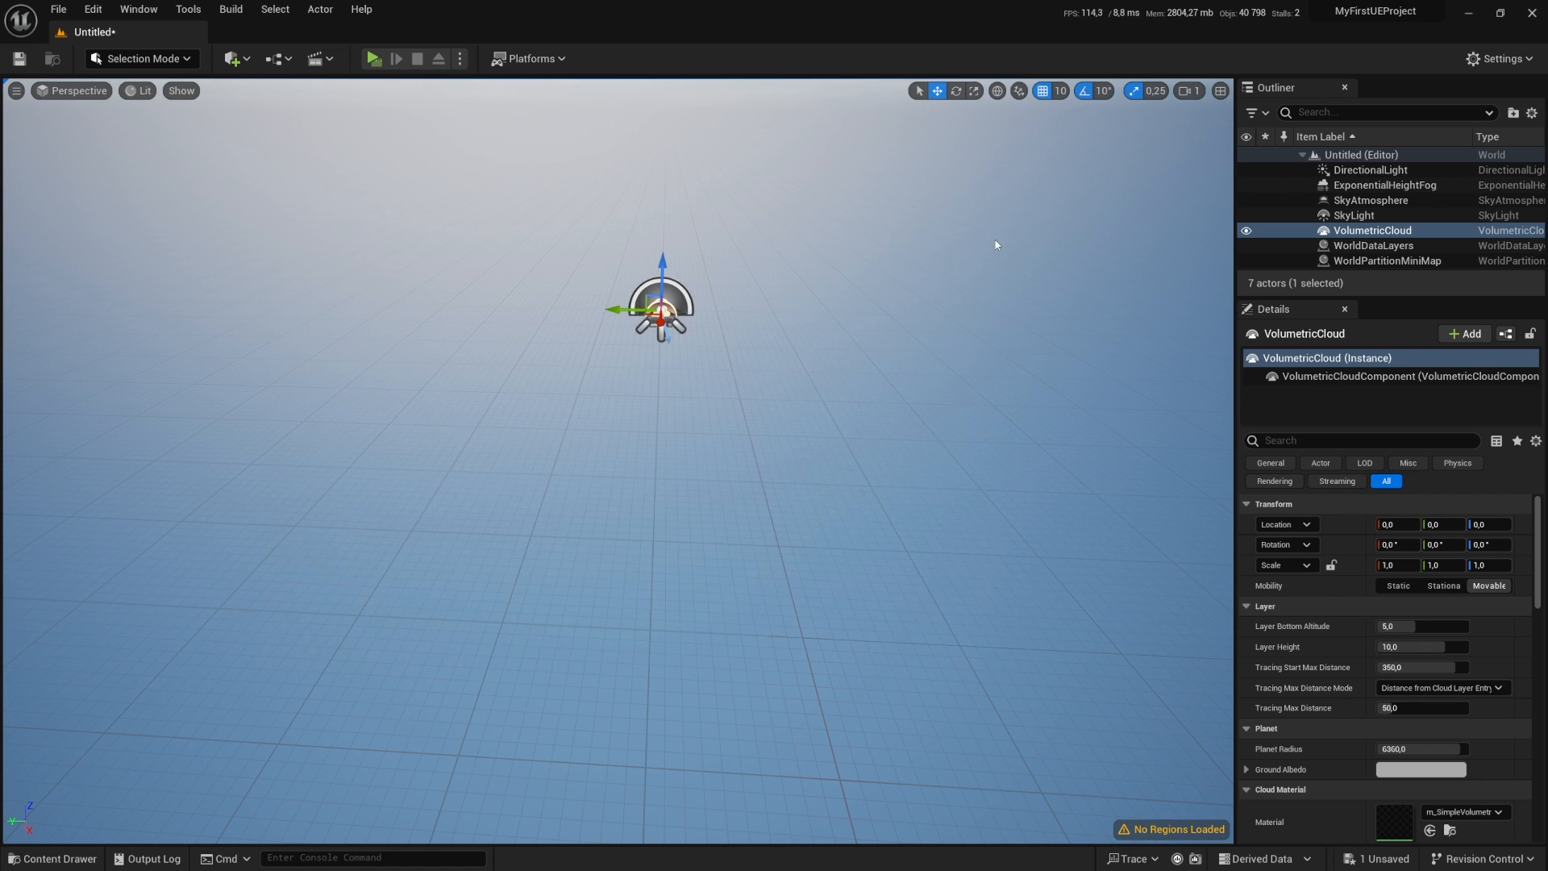
pyautogui.moveTo(887, 345); pyautogui.dragTo(1091, 384, button='right')
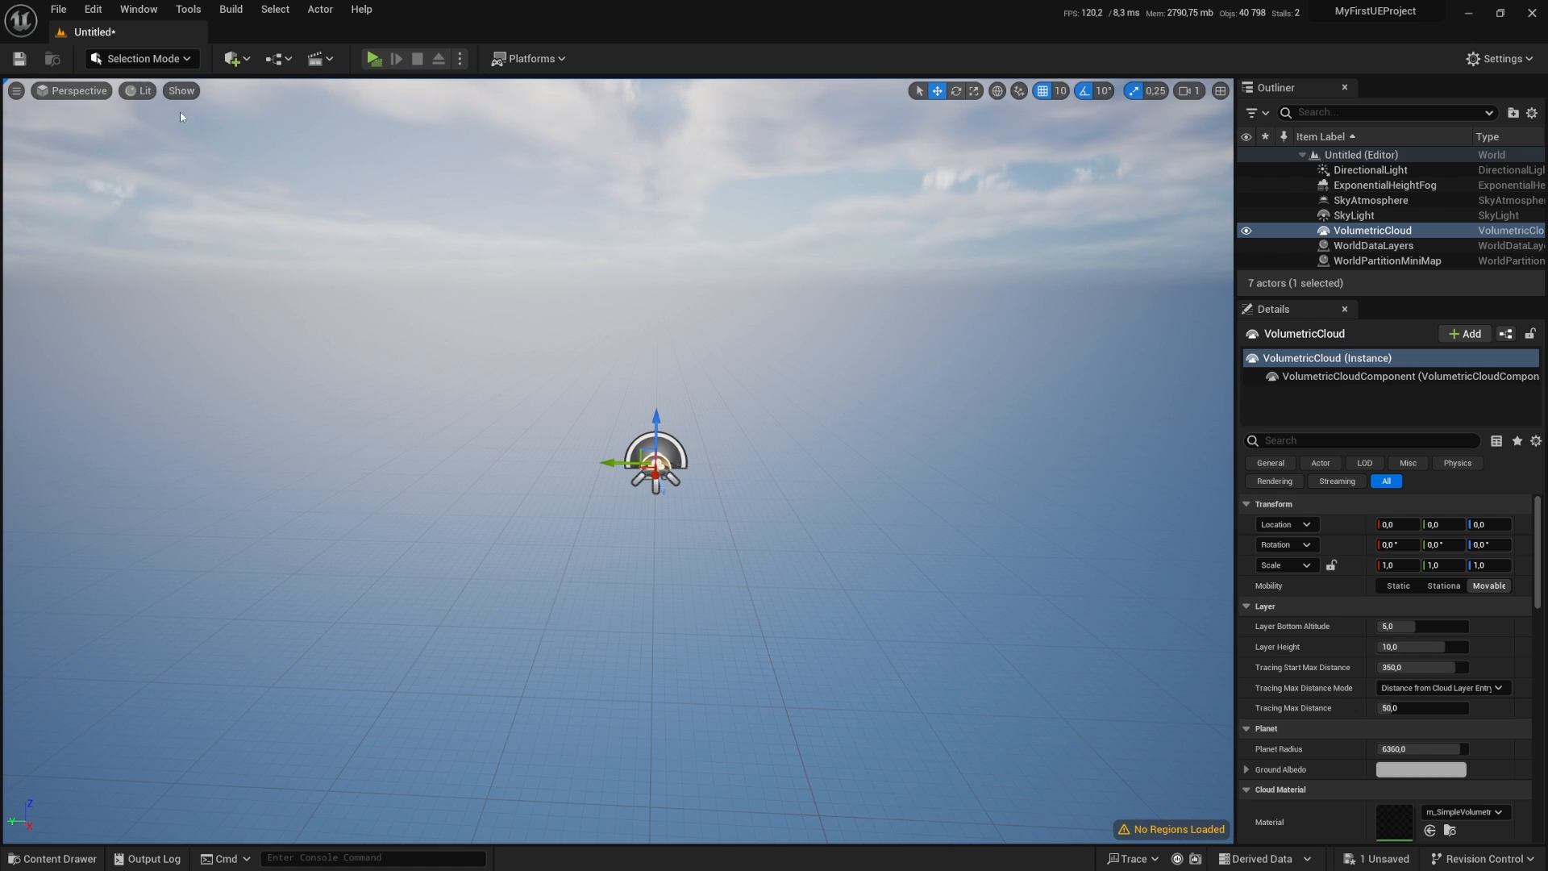
# Step: Start saving the current level under a new name and create a PlatformGame folder inside Content
pyautogui.click(60, 11)
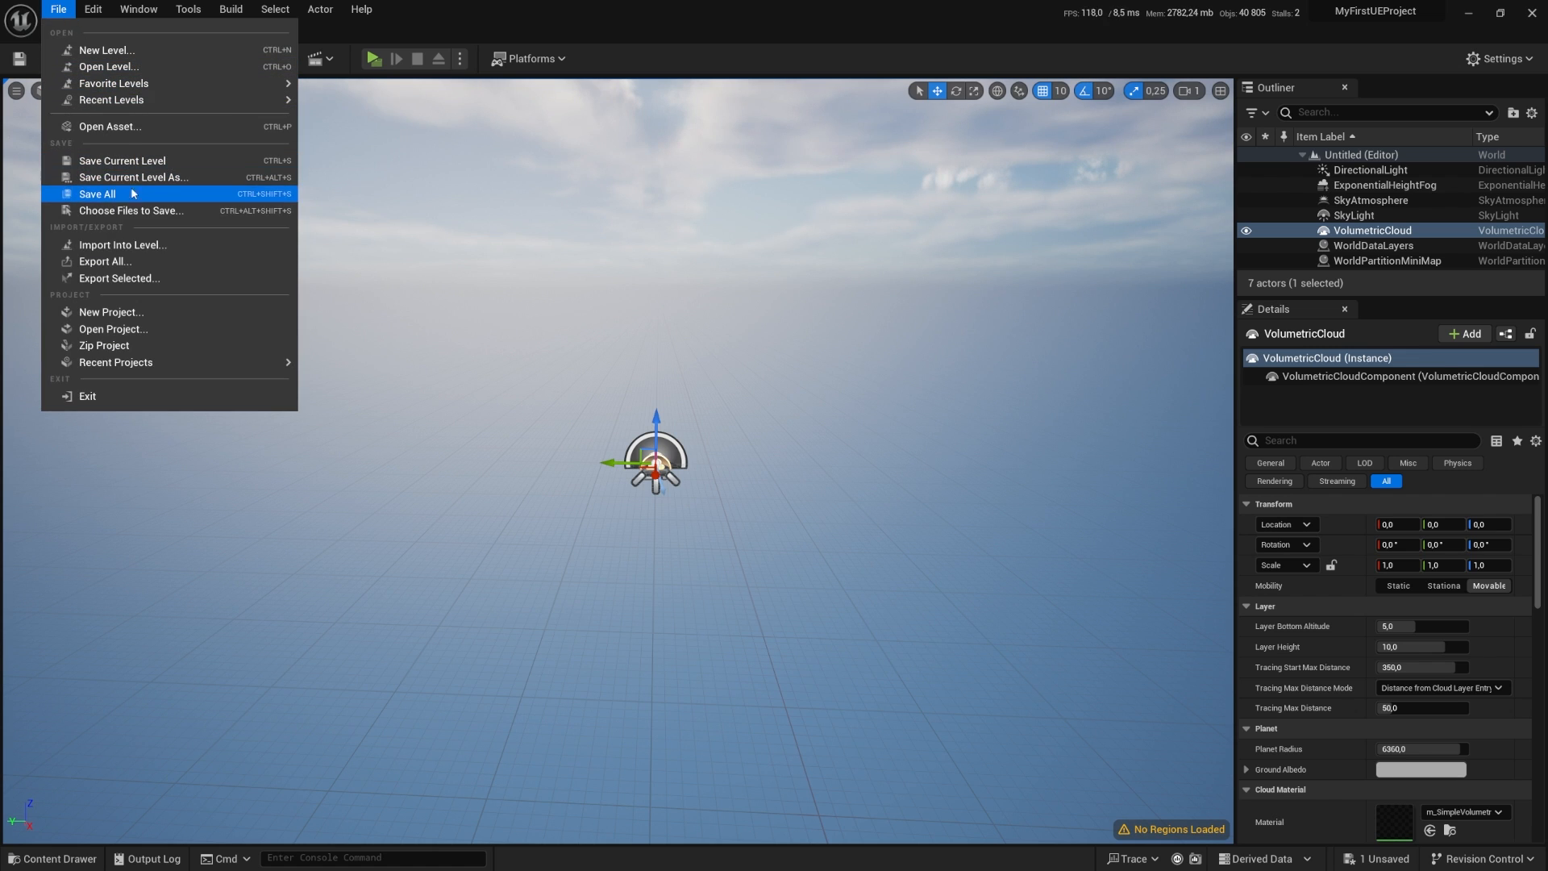
pyautogui.click(170, 178)
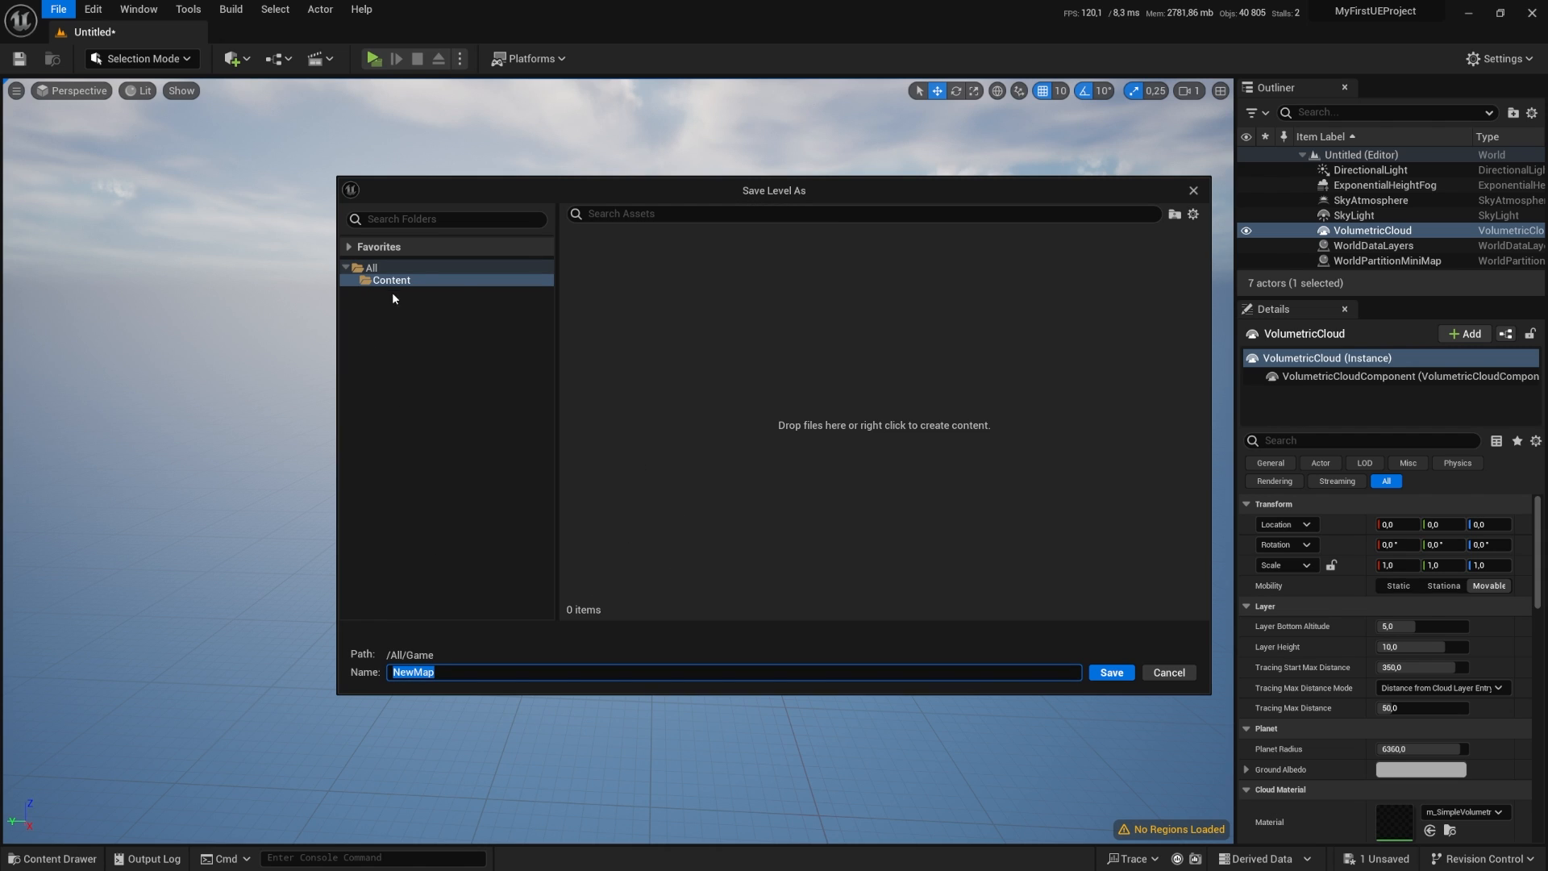
pyautogui.click(343, 280)
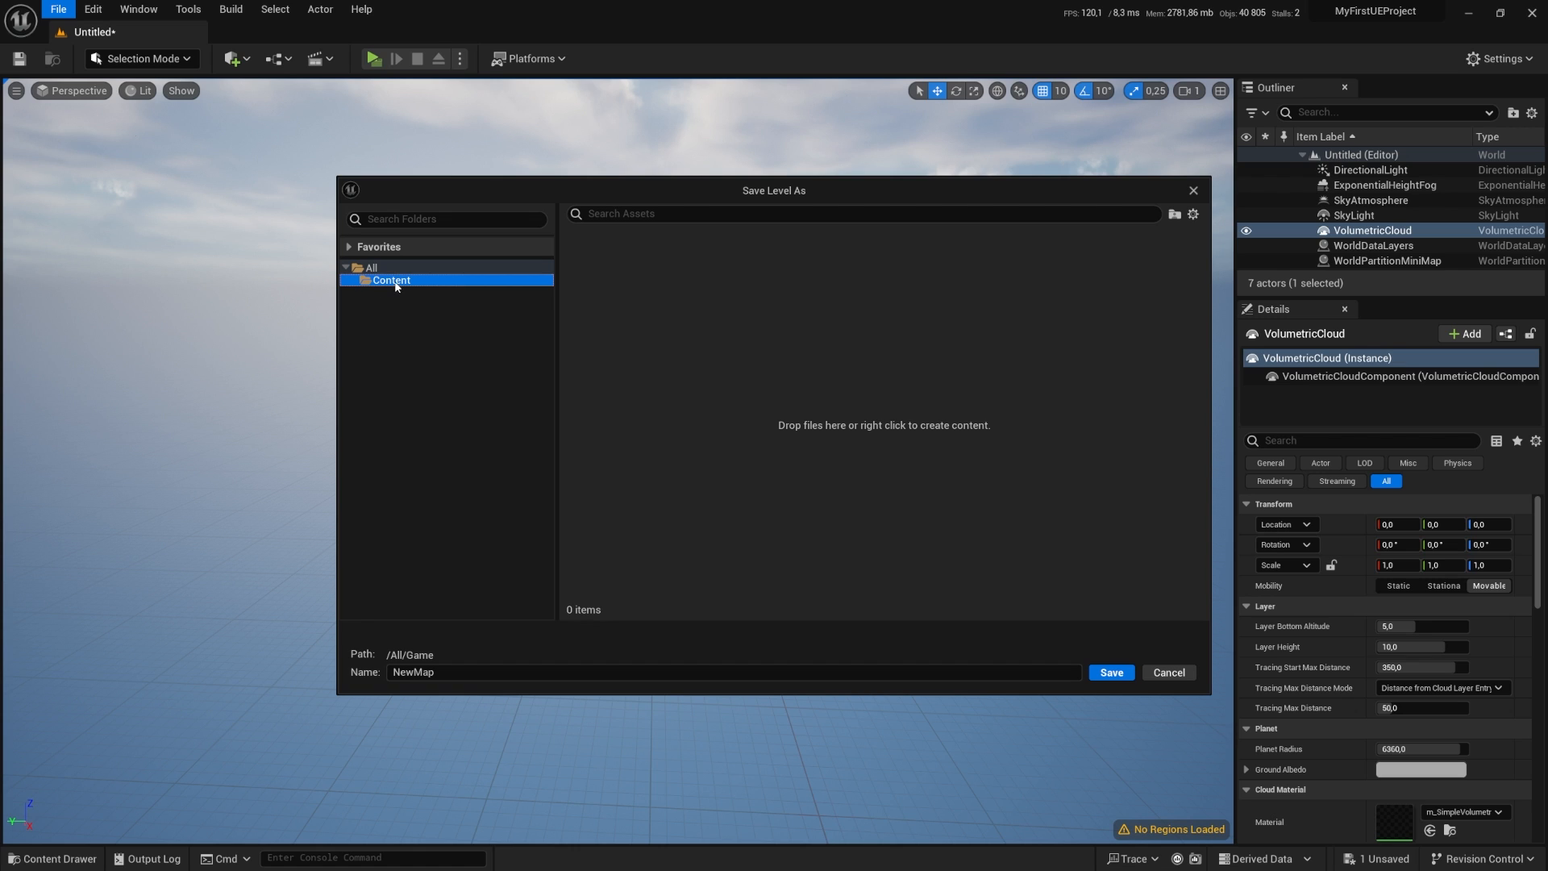
pyautogui.rightClick(664, 316)
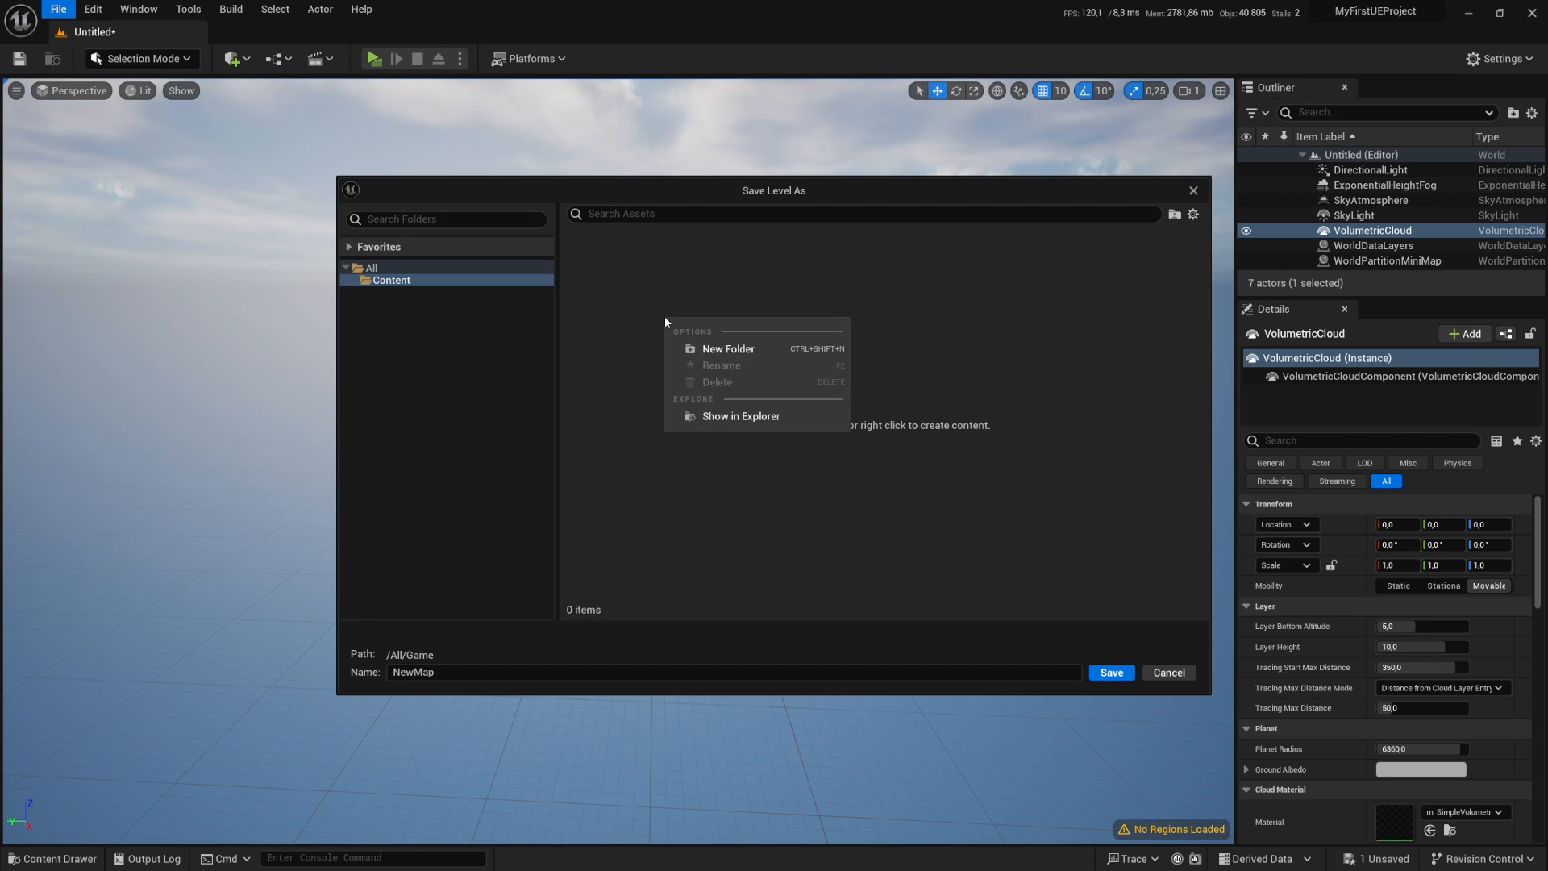
pyautogui.click(746, 347)
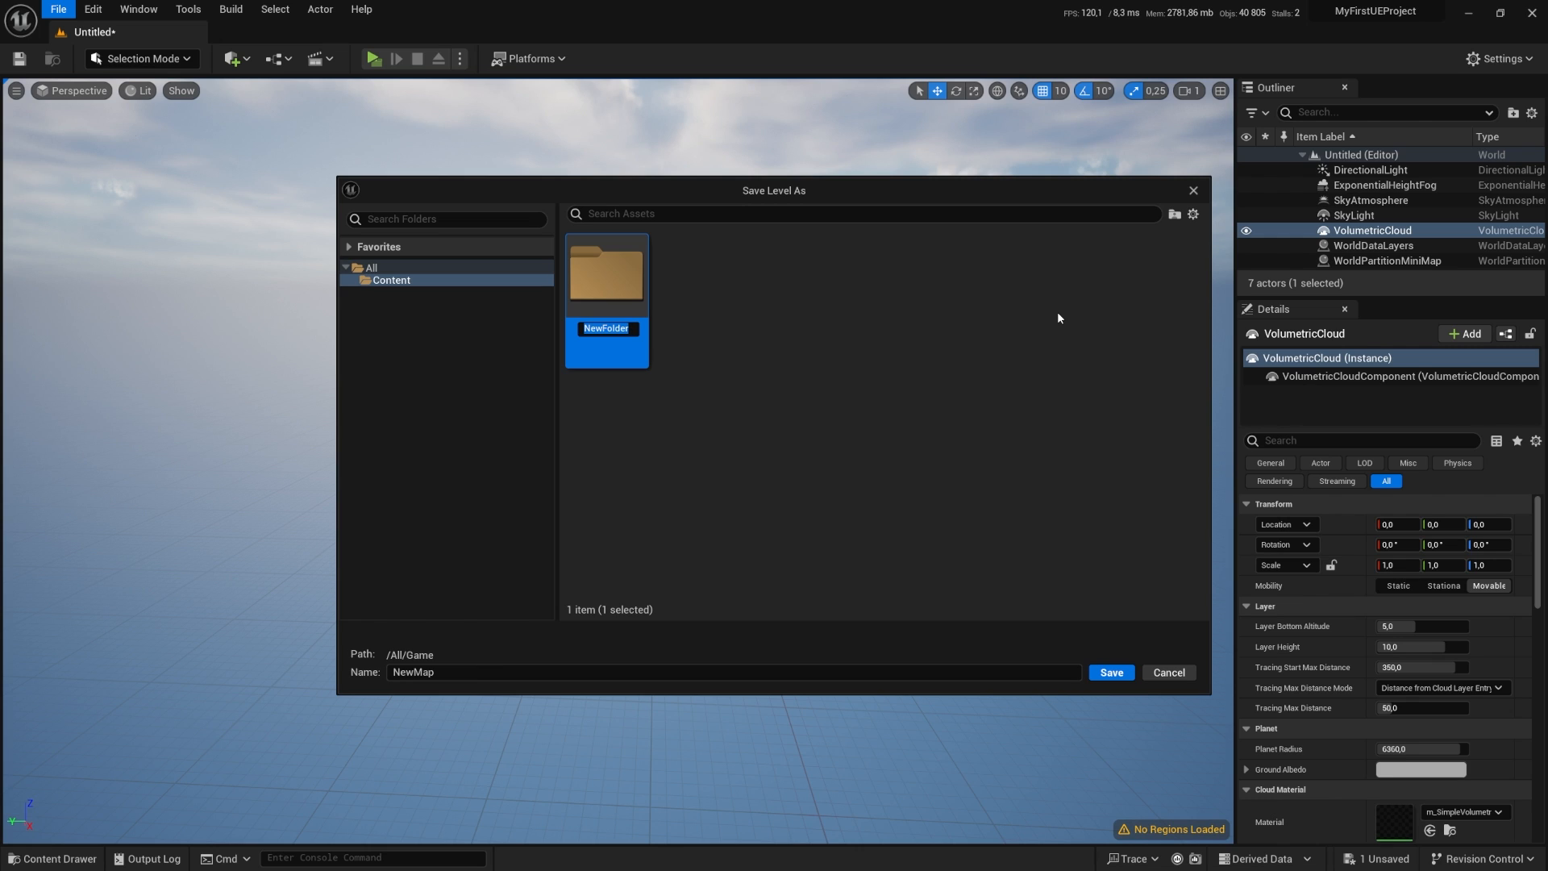
pyautogui.write('PlatformGame')
pyautogui.press('Return')
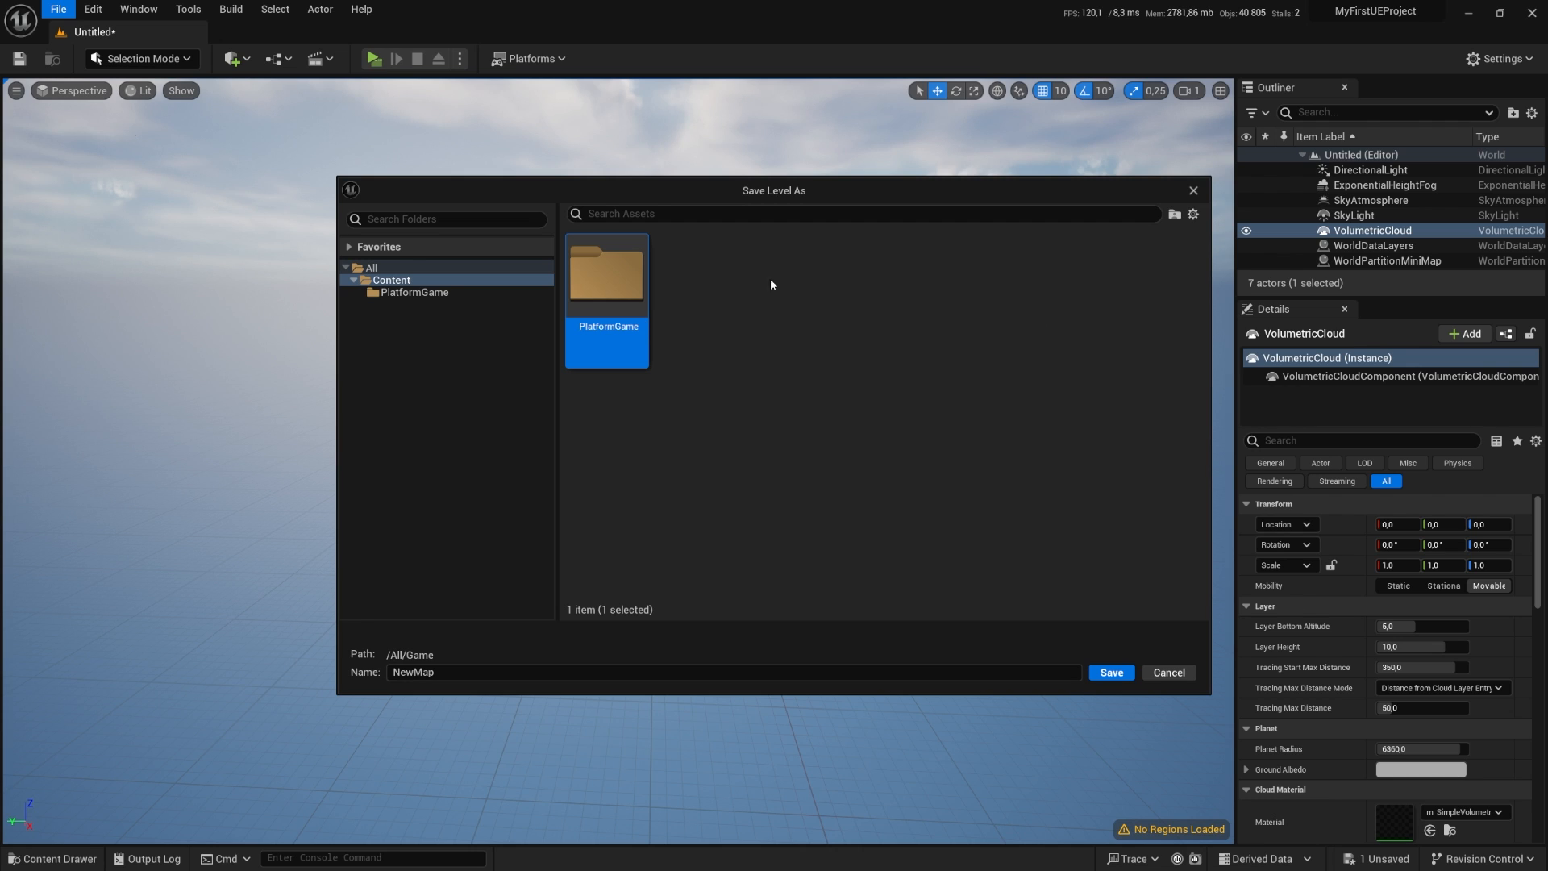
# Step: Create a Maps folder inside the PlatformGame folder
pyautogui.doubleClick(630, 289)
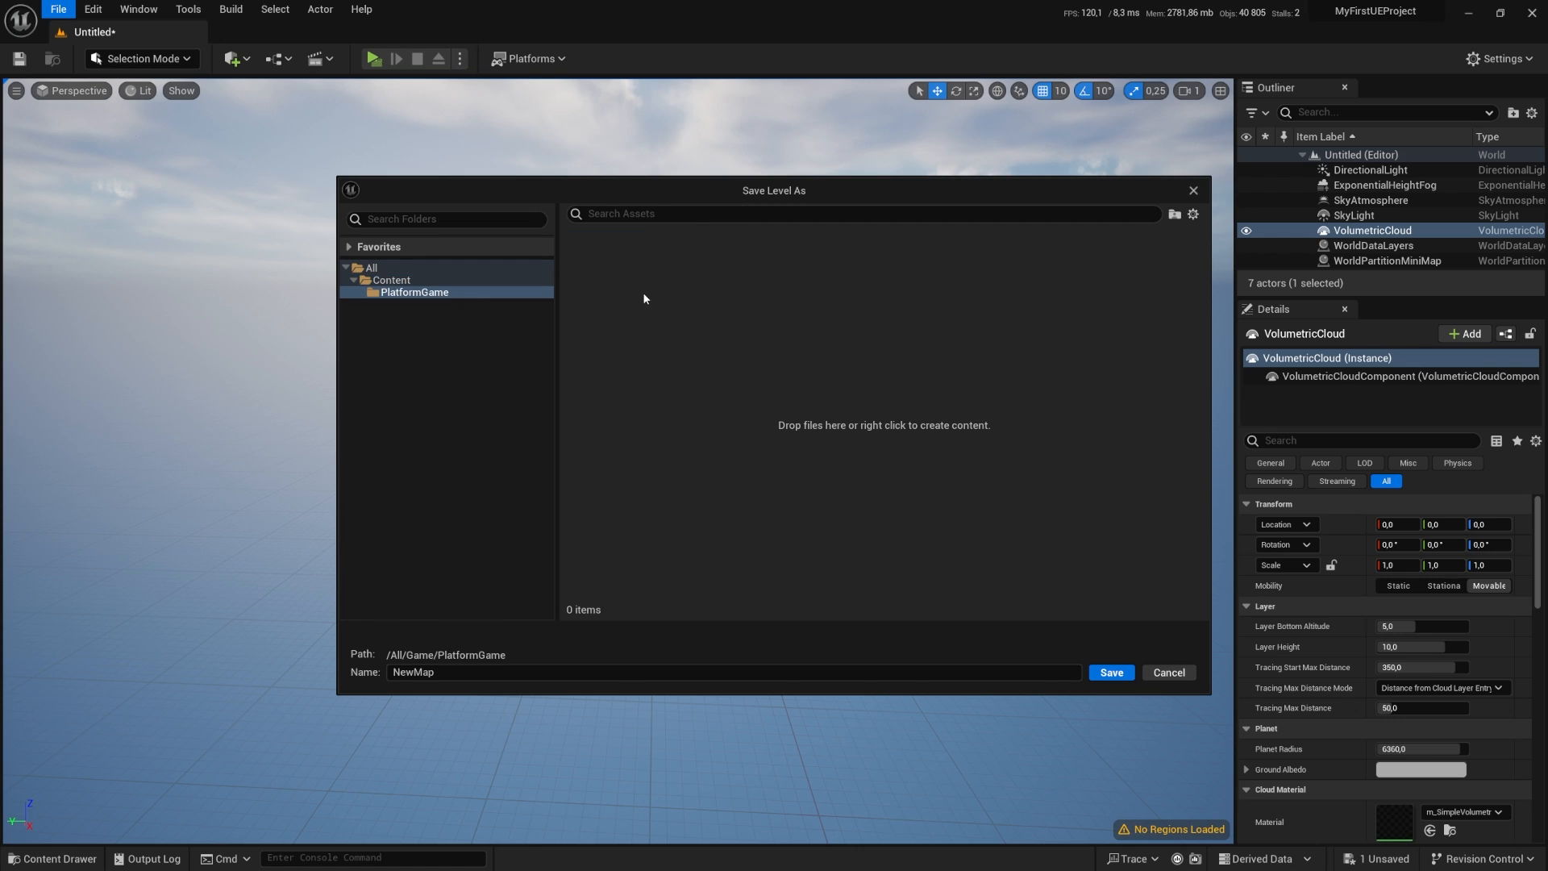
pyautogui.rightClick(611, 322)
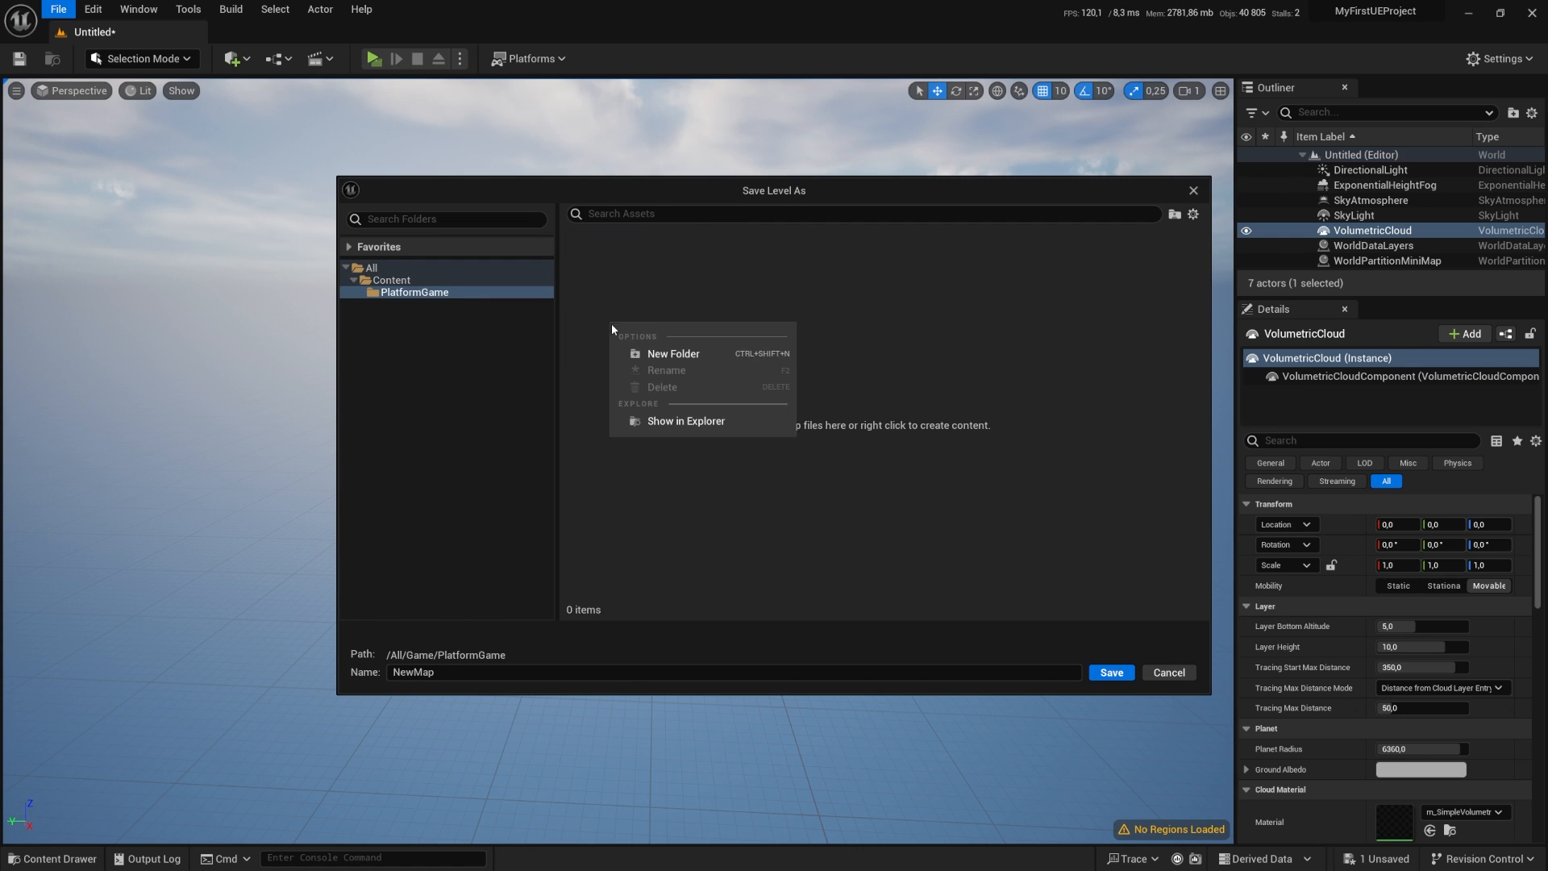
pyautogui.click(646, 352)
pyautogui.write('Maps')
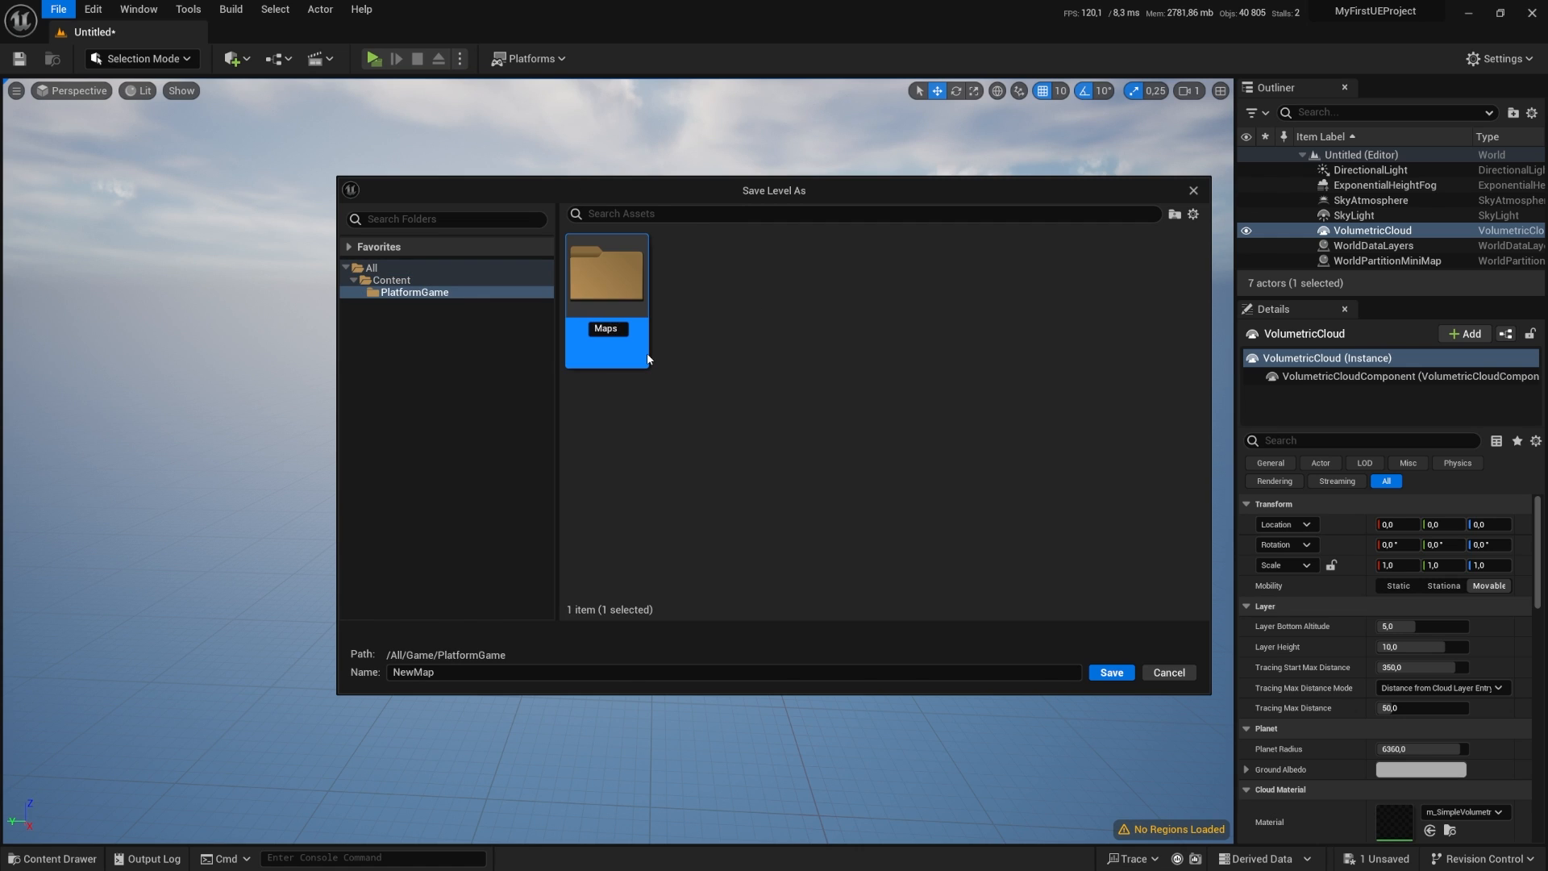
pyautogui.press('Return')
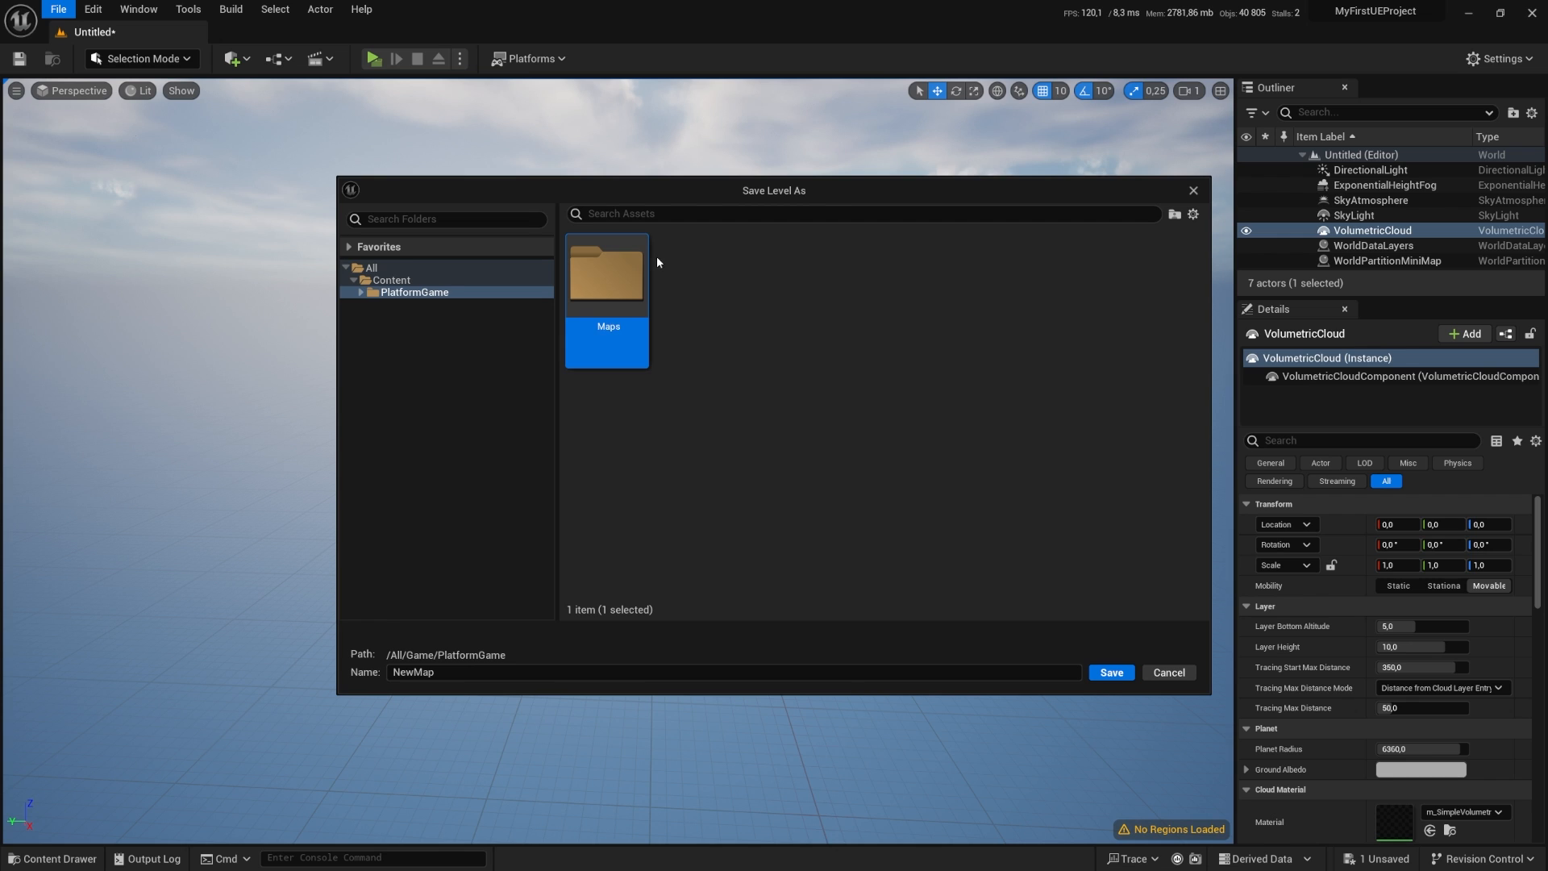
# Step: Save the level as M_Level01 in the PlatformGame/Maps folder
pyautogui.doubleClick(622, 296)
pyautogui.moveTo(446, 670); pyautogui.dragTo(385, 667)
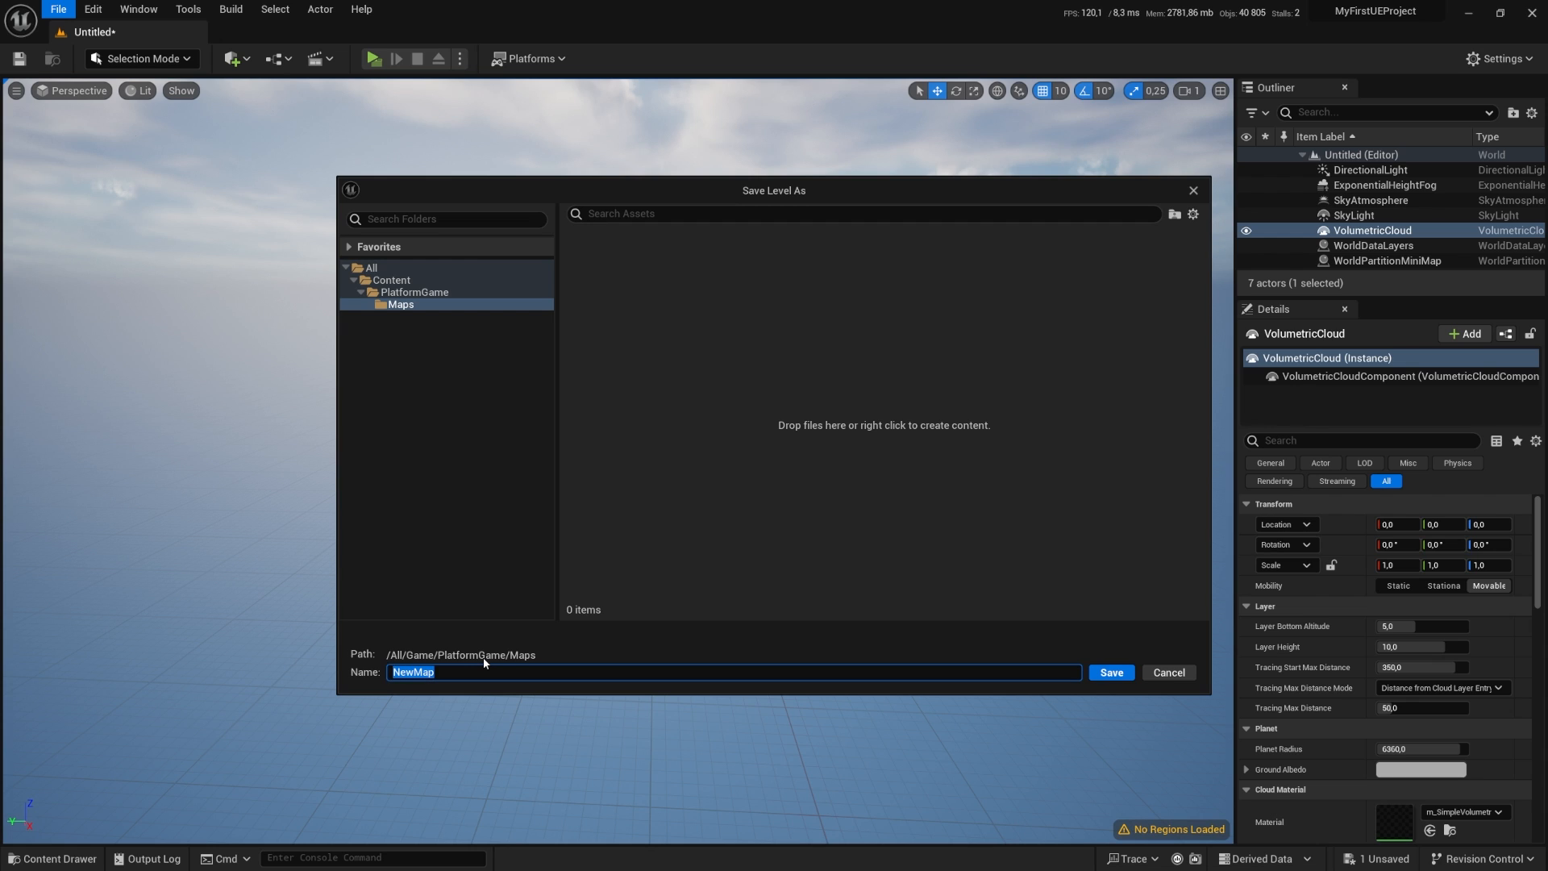
pyautogui.write('M_Level01')
pyautogui.click(1110, 669)
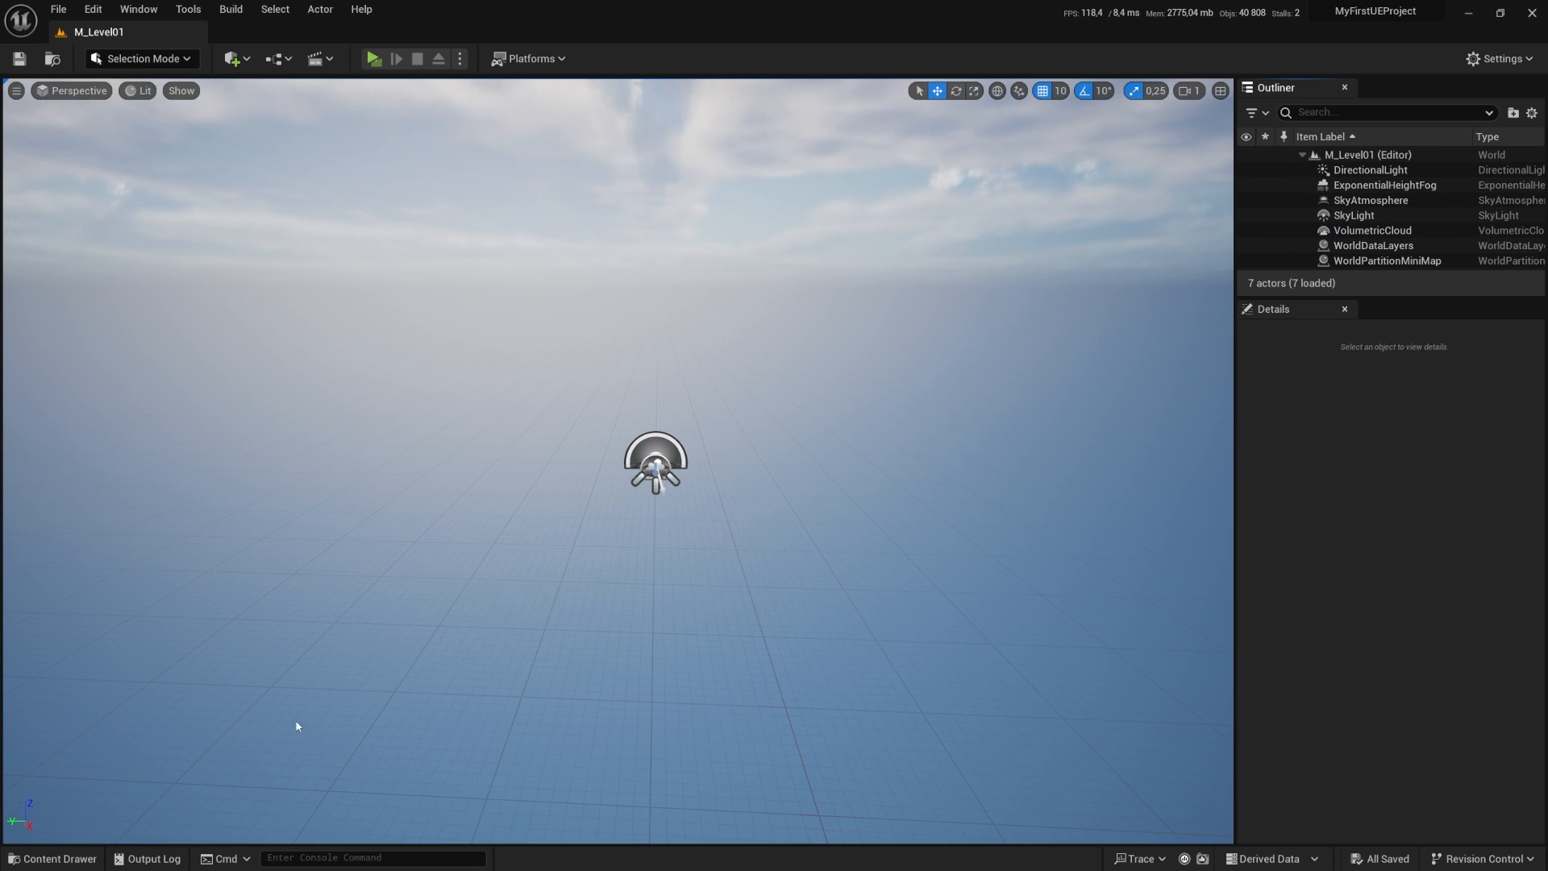
# Step: Examine the level and HLOD layer assets stored in the project's PlatformGame/Maps folder
pyautogui.click(53, 858)
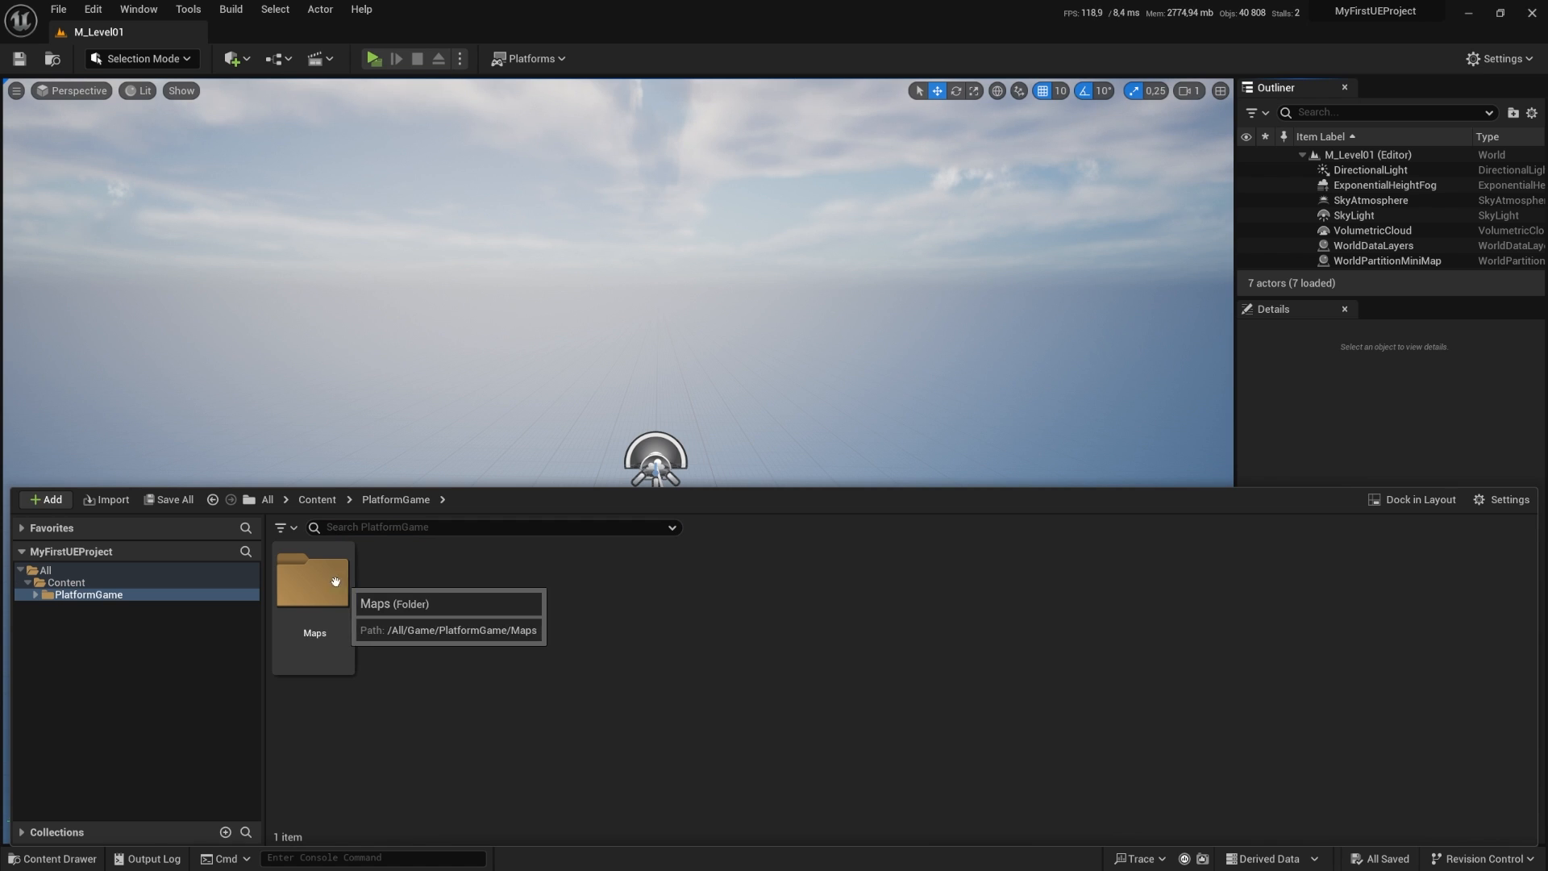
pyautogui.click(345, 581)
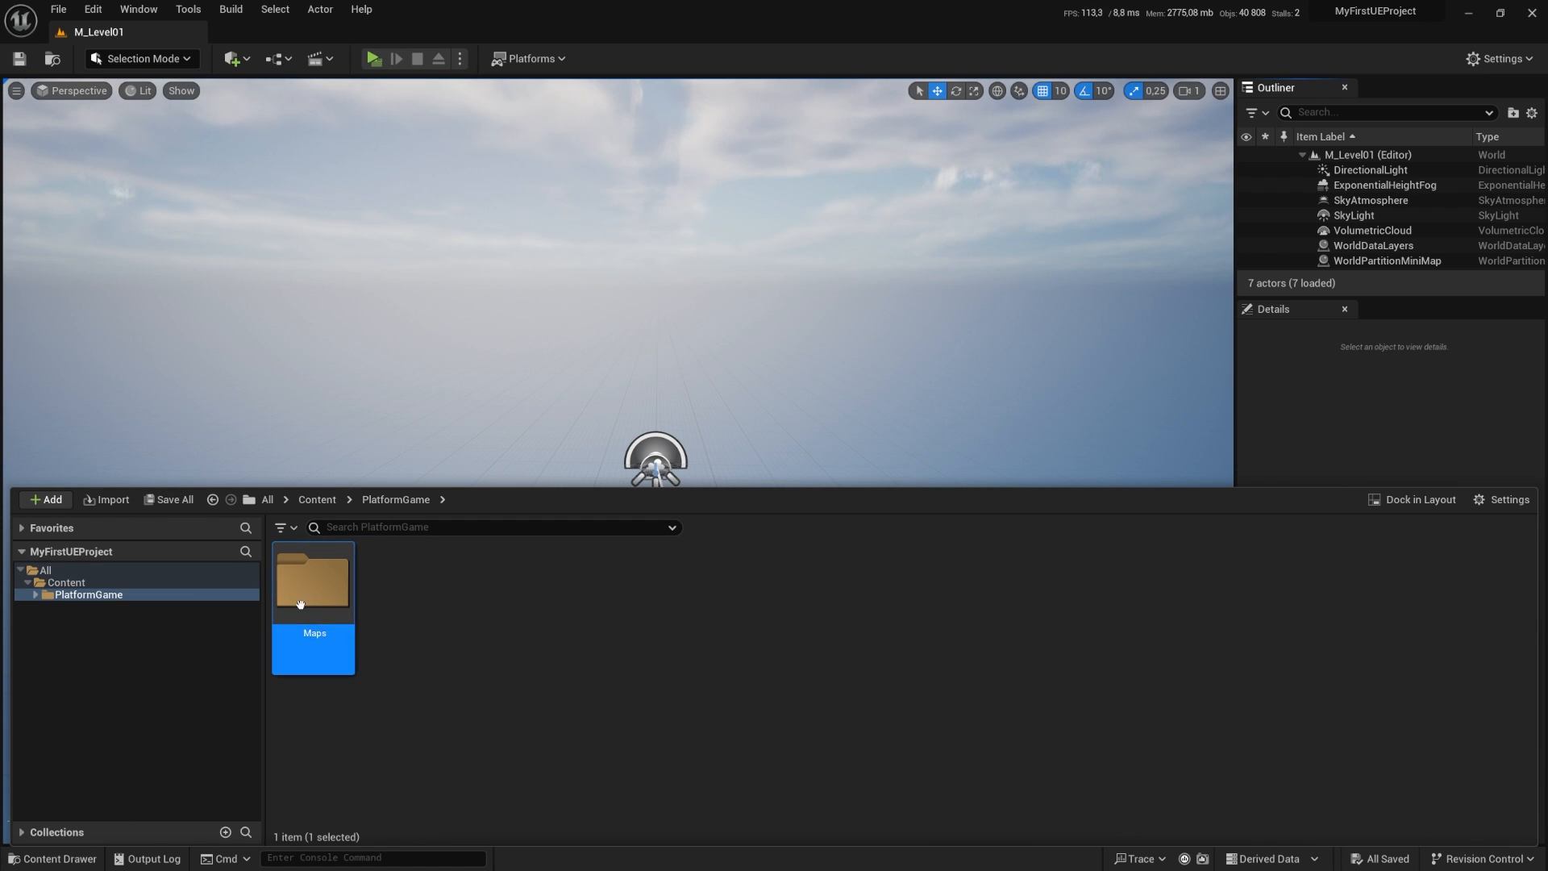
pyautogui.doubleClick(327, 645)
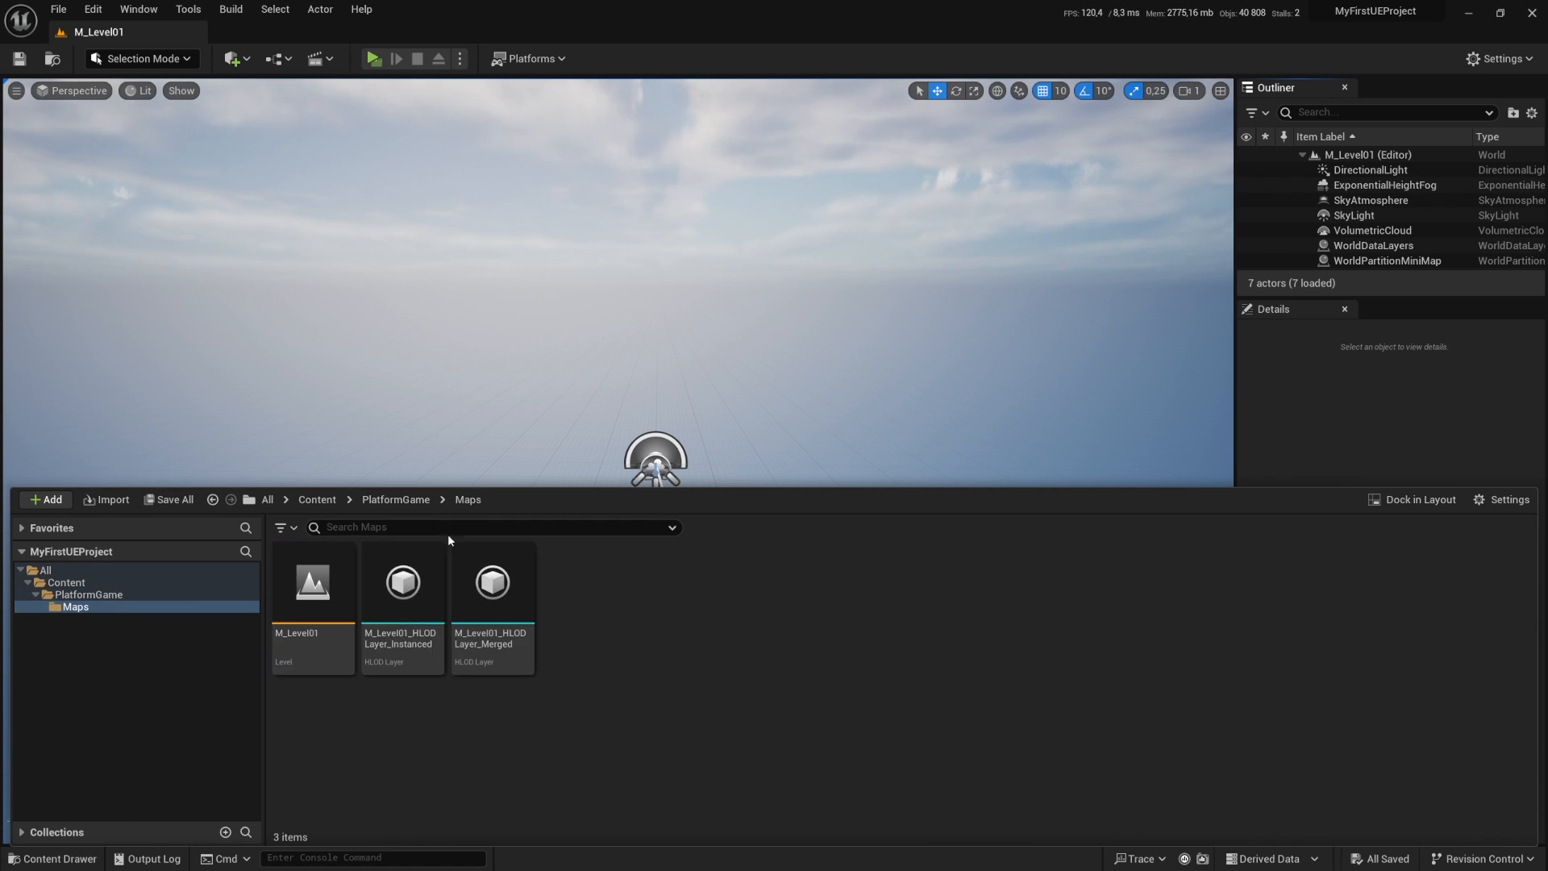
pyautogui.click(318, 632)
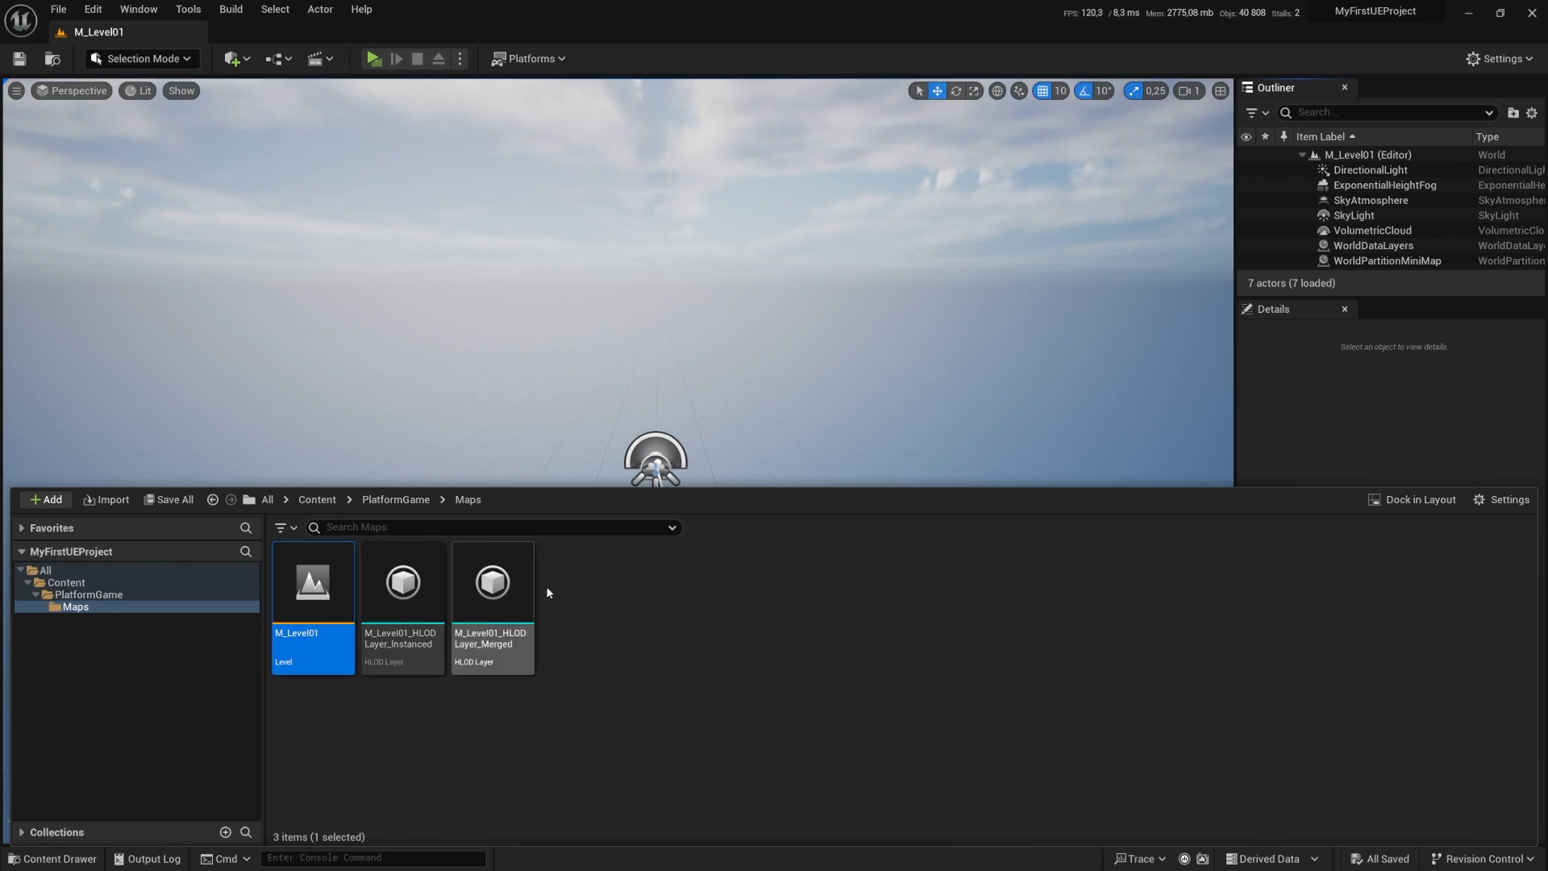
pyautogui.click(403, 584)
pyautogui.click(504, 575)
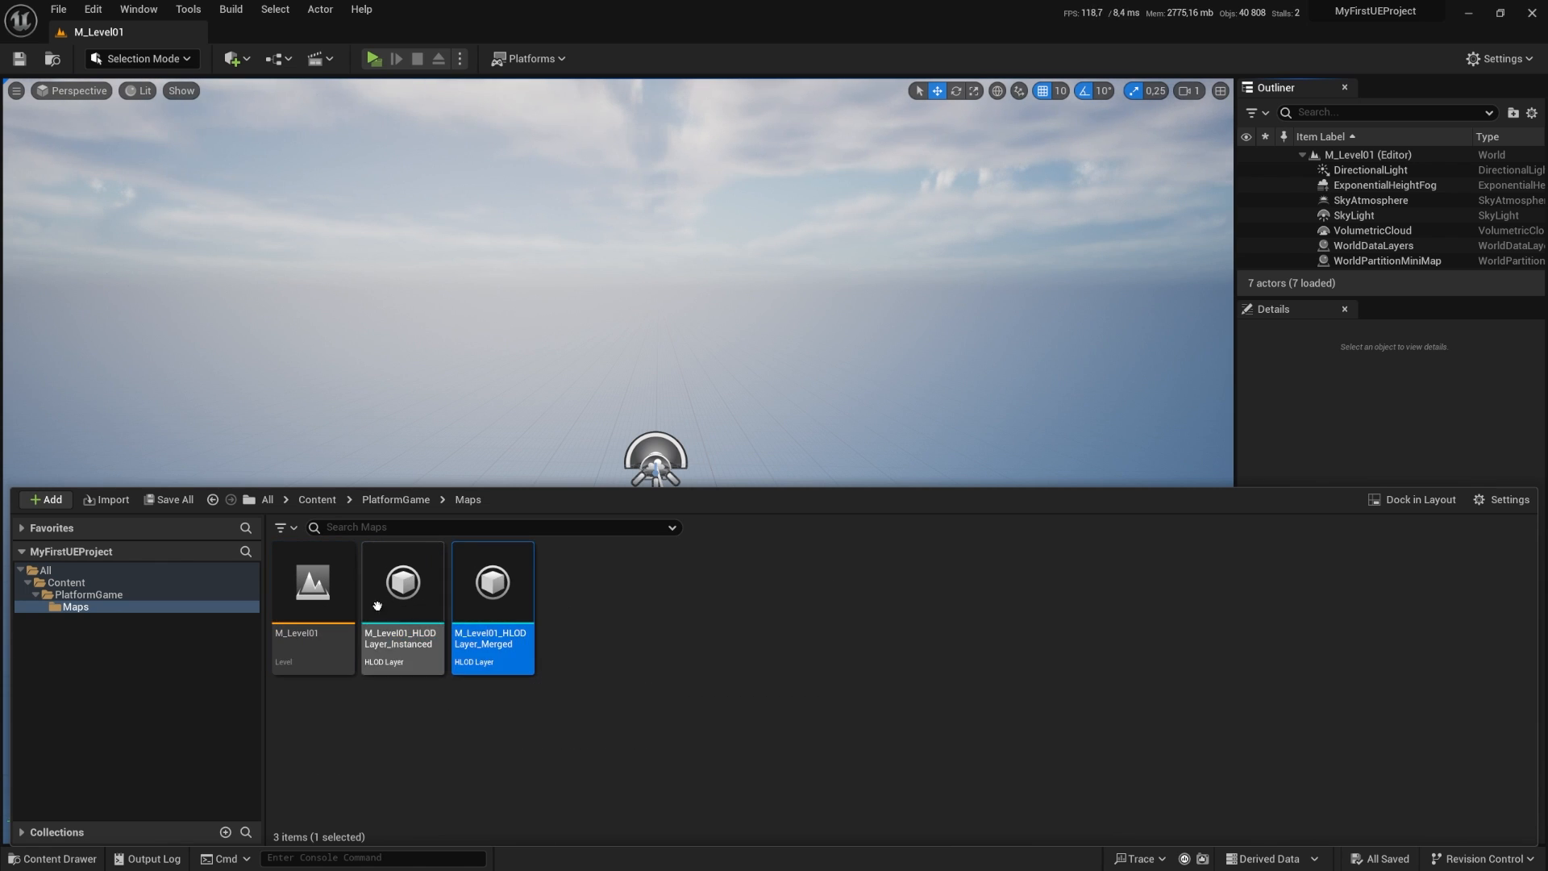
pyautogui.click(333, 600)
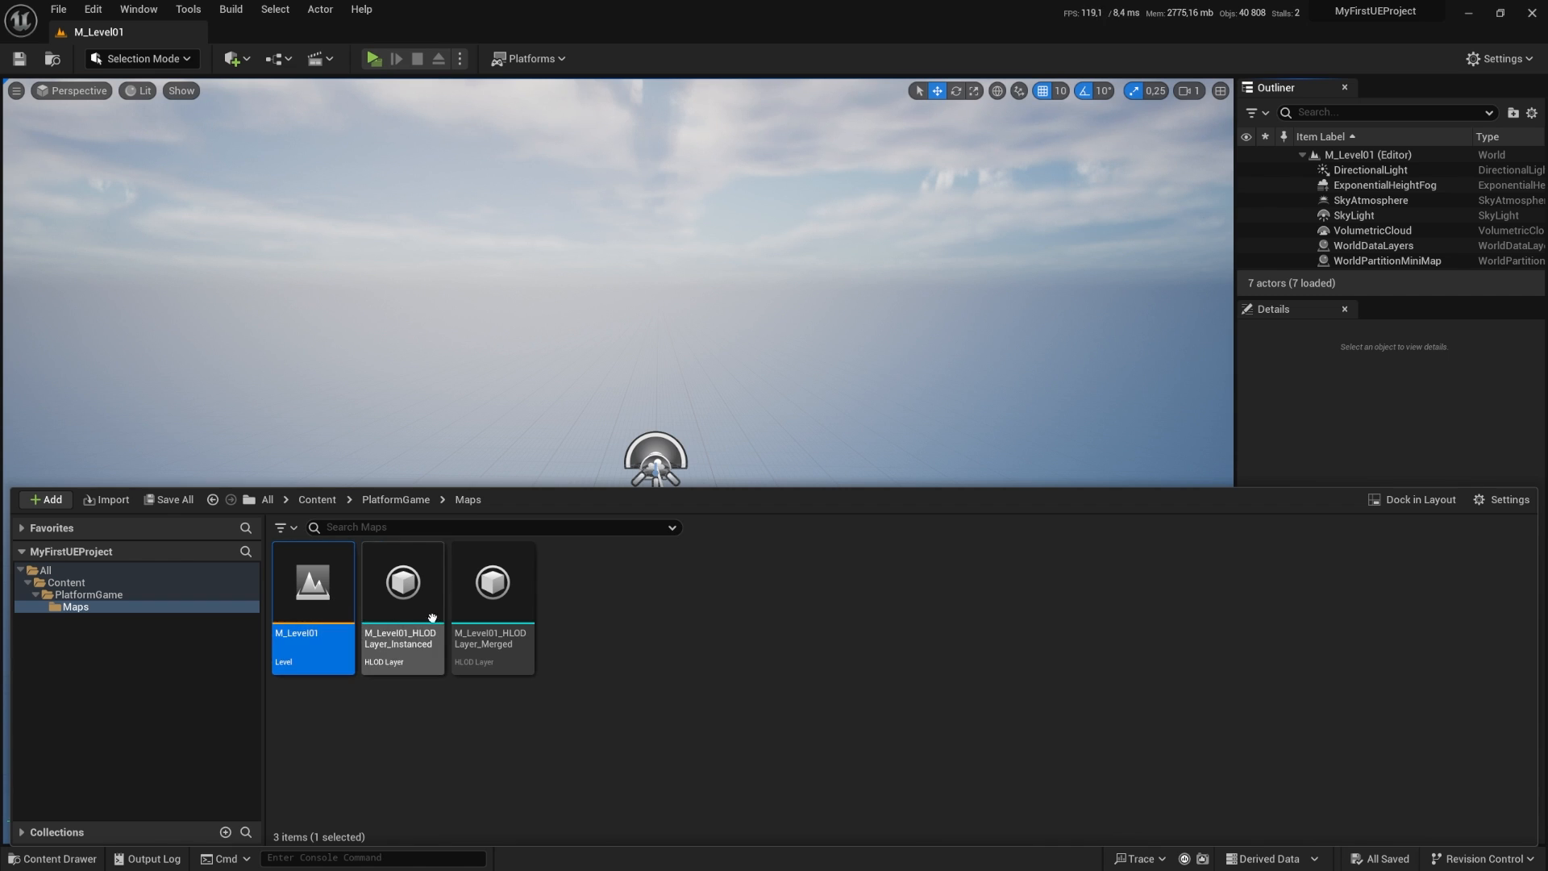
pyautogui.moveTo(322, 606)
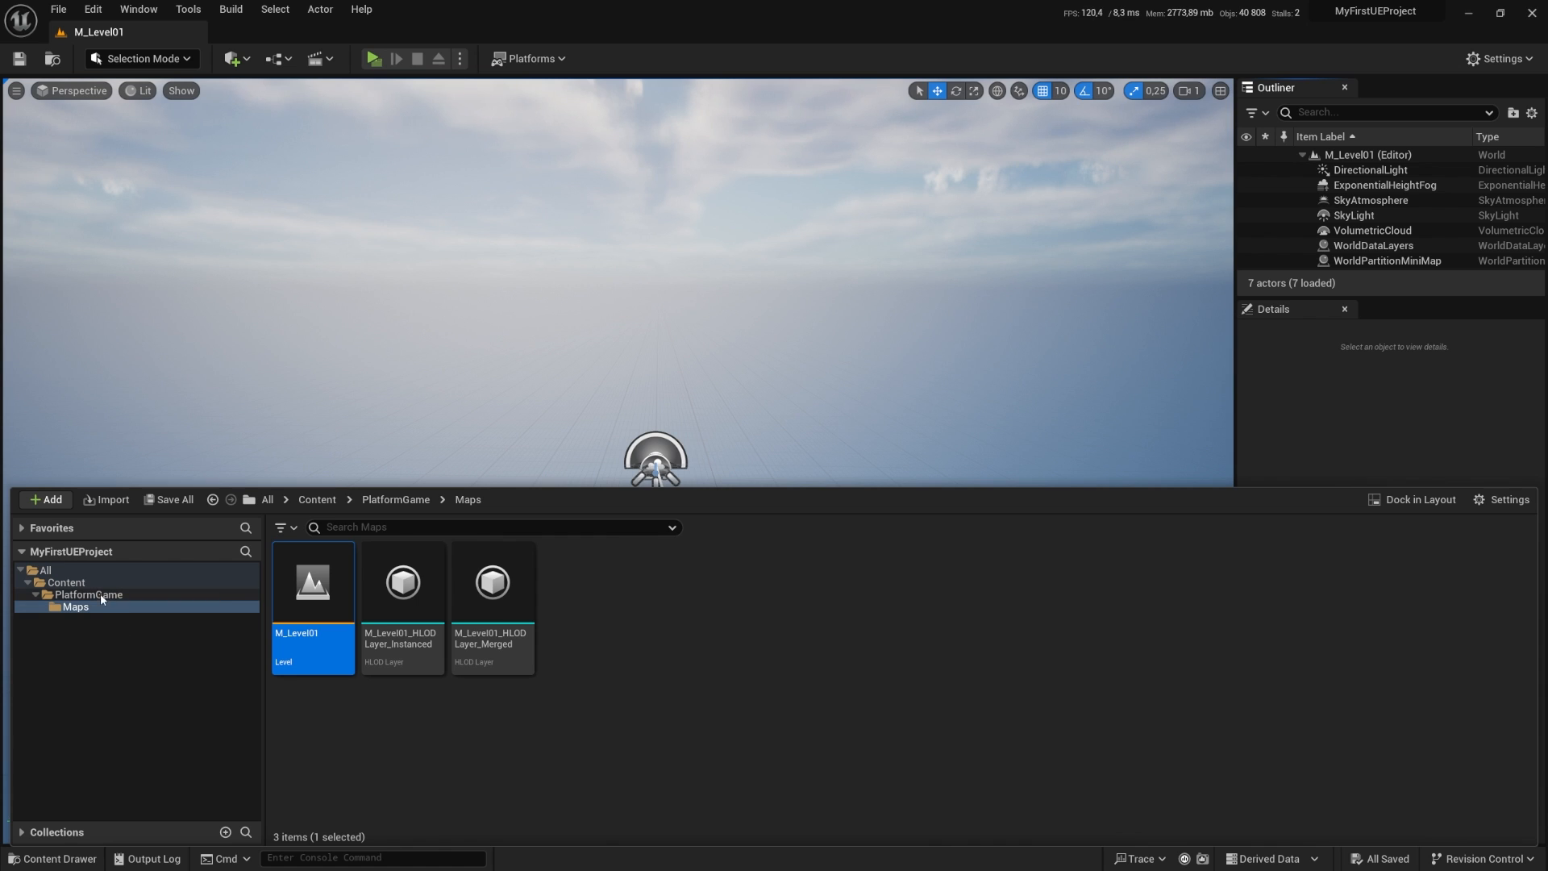
# Step: Set the PlatformGame folder color to magenta (Hex sRGB B600A4FF) and check it in the content folder tree
pyautogui.rightClick(52, 597)
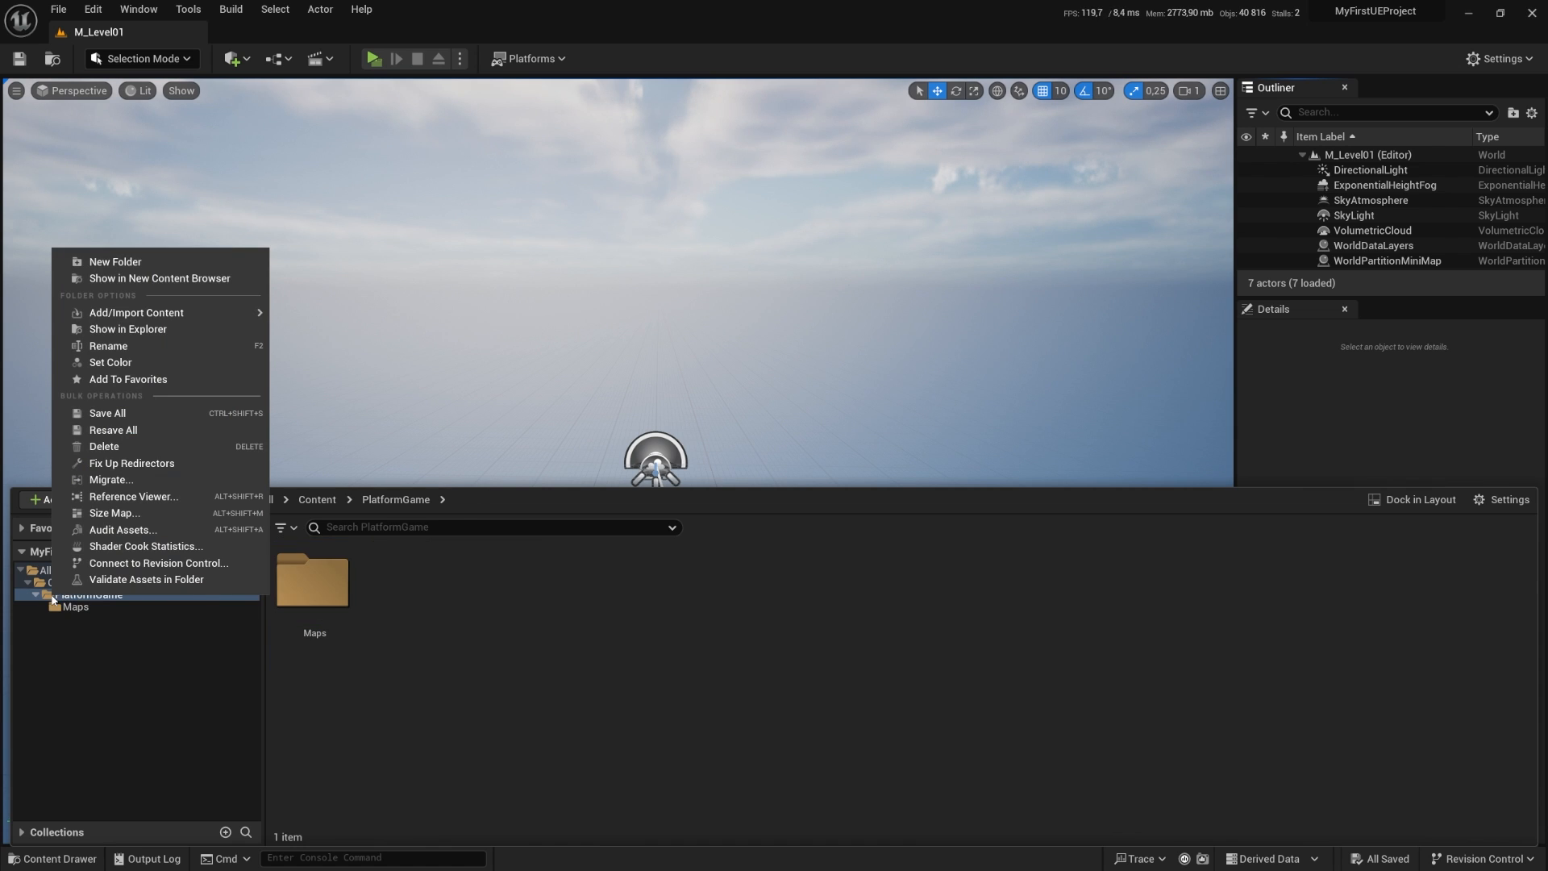
pyautogui.click(192, 363)
pyautogui.moveTo(298, 530); pyautogui.dragTo(335, 441)
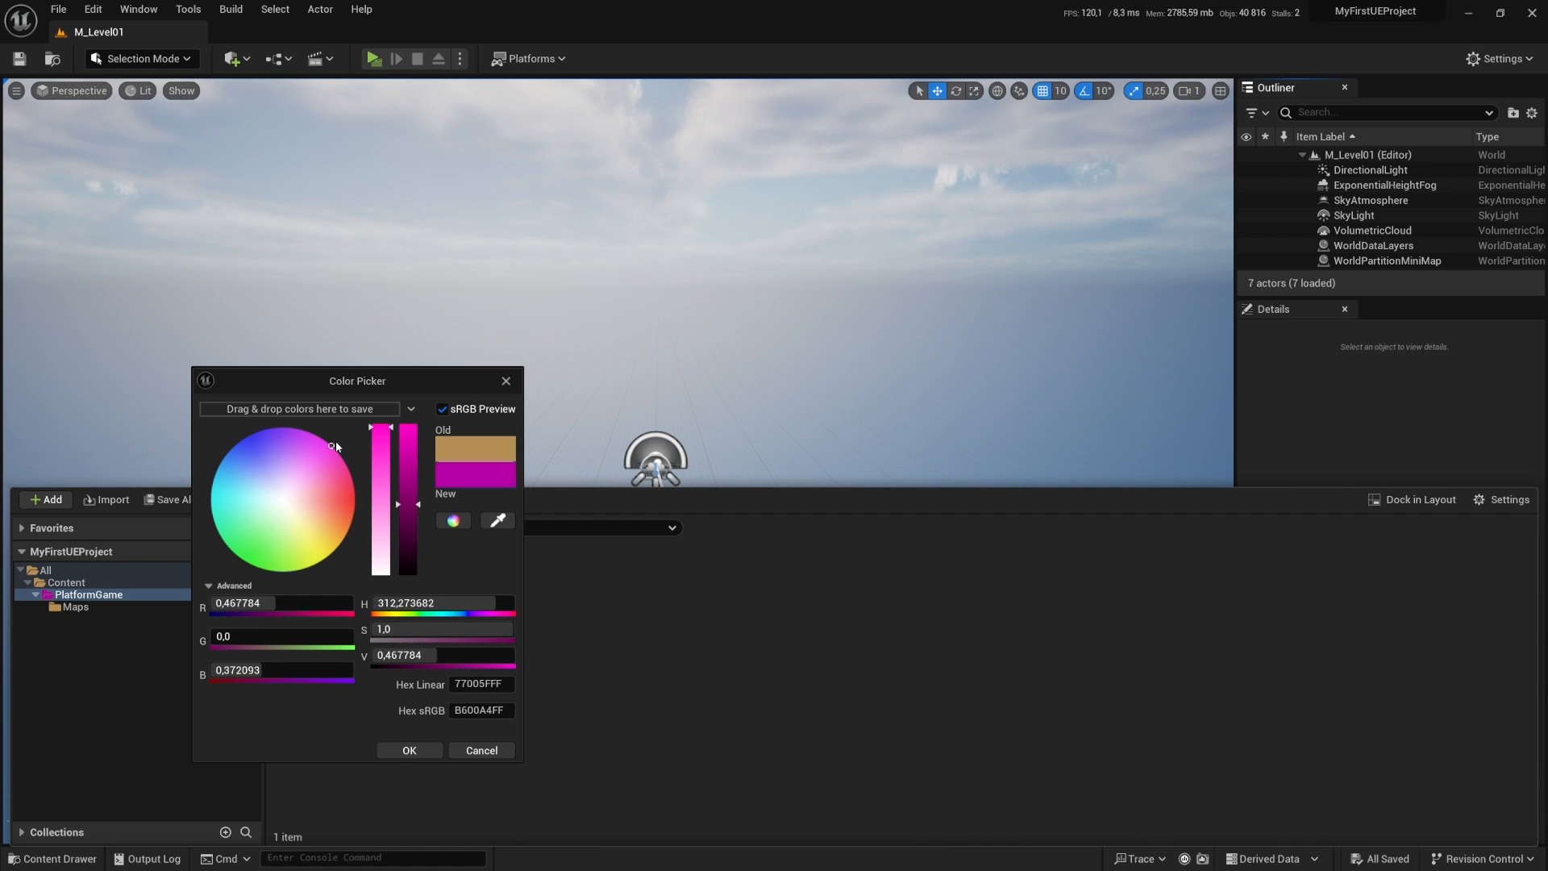
pyautogui.click(418, 755)
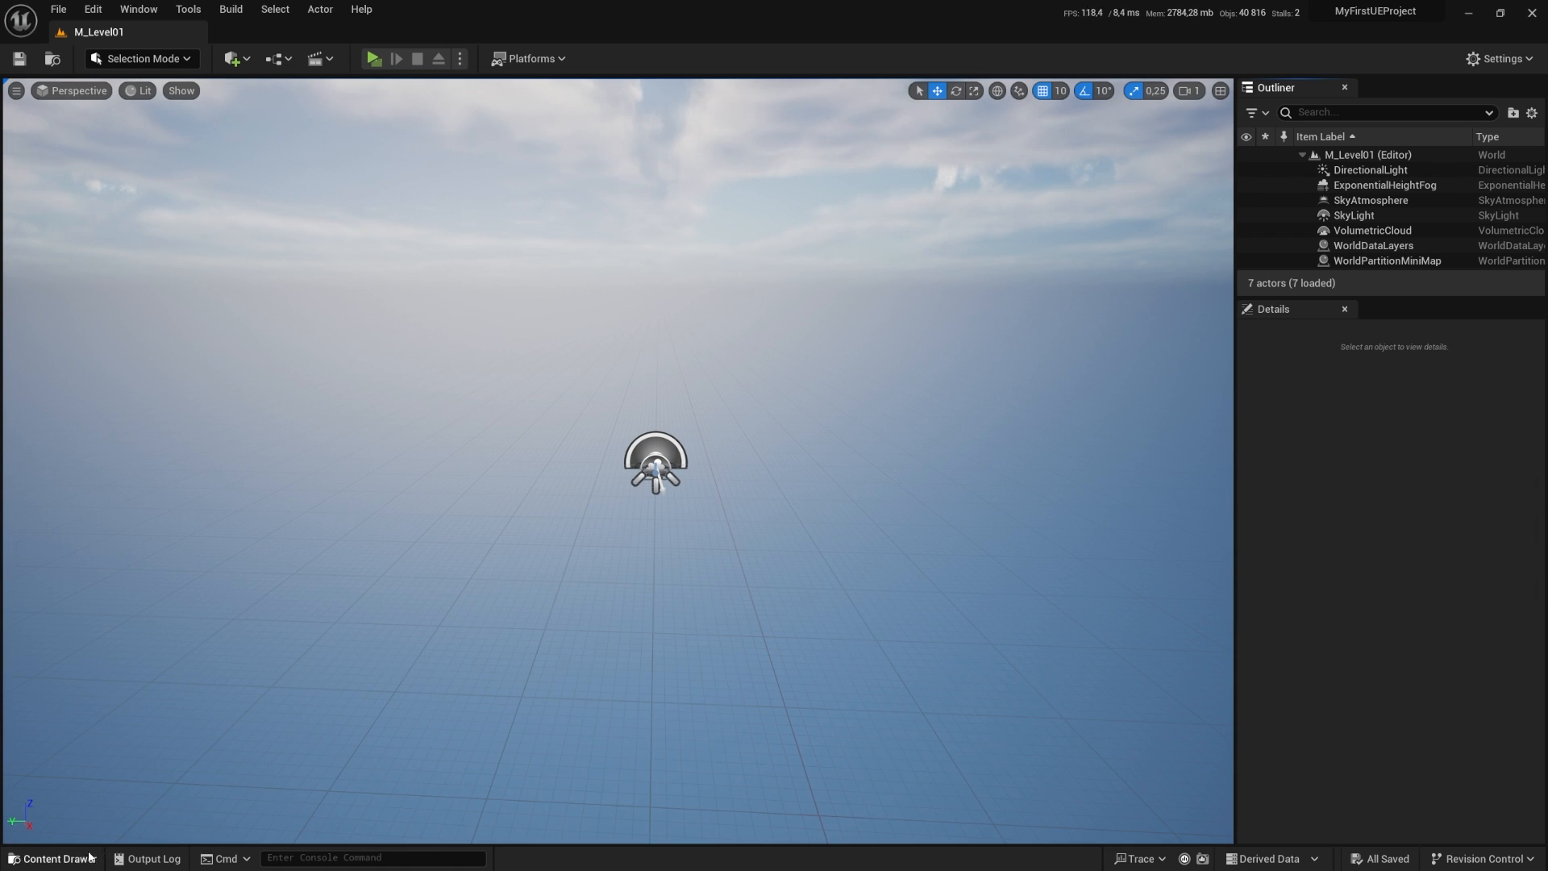
pyautogui.click(52, 858)
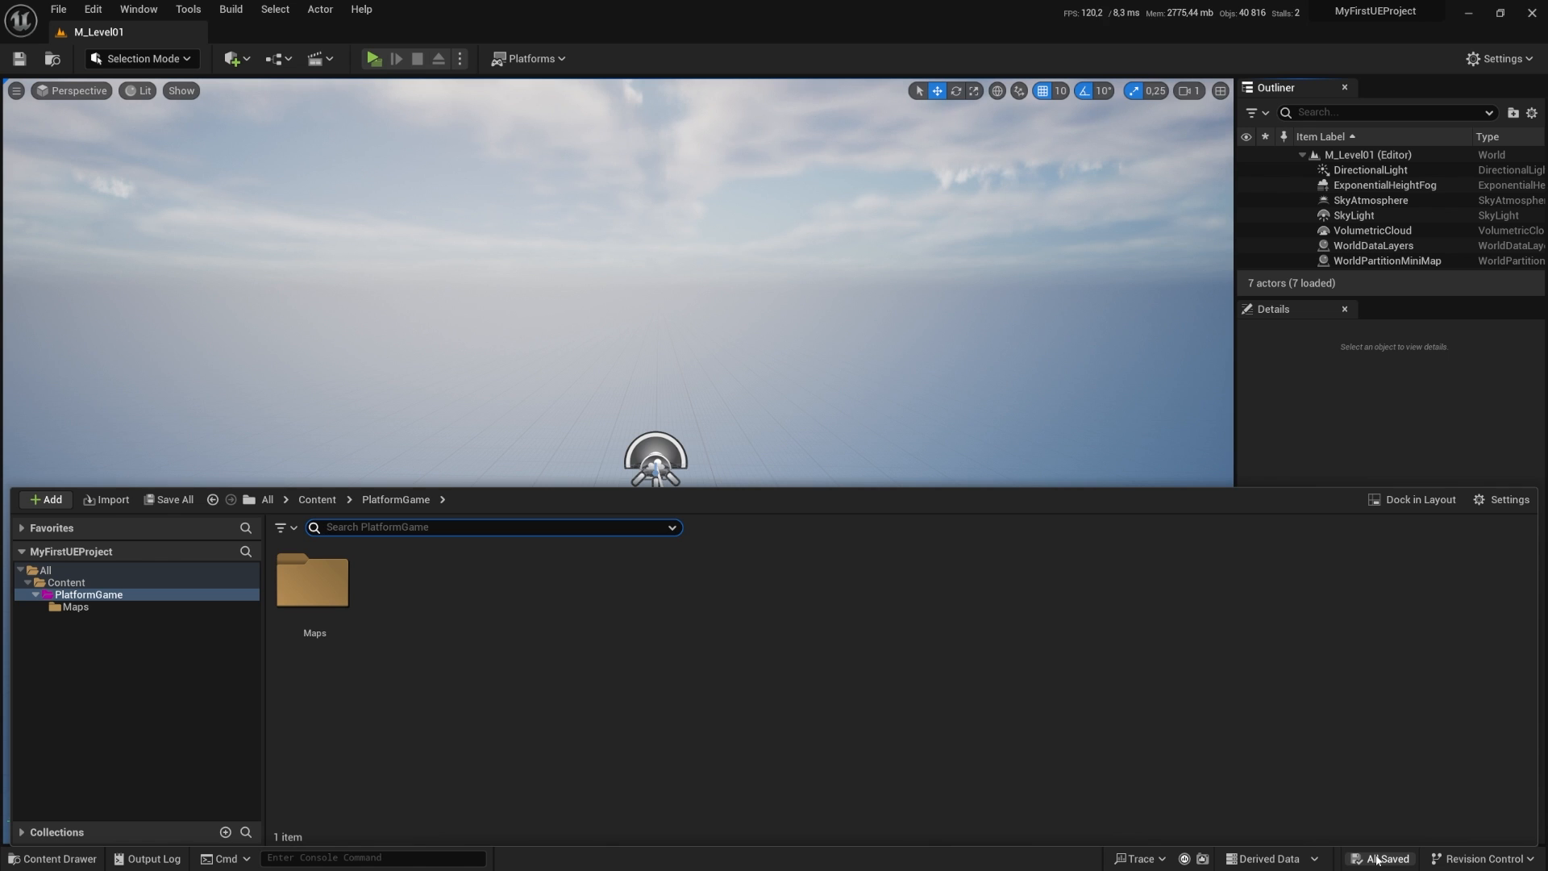
pyautogui.click(1283, 373)
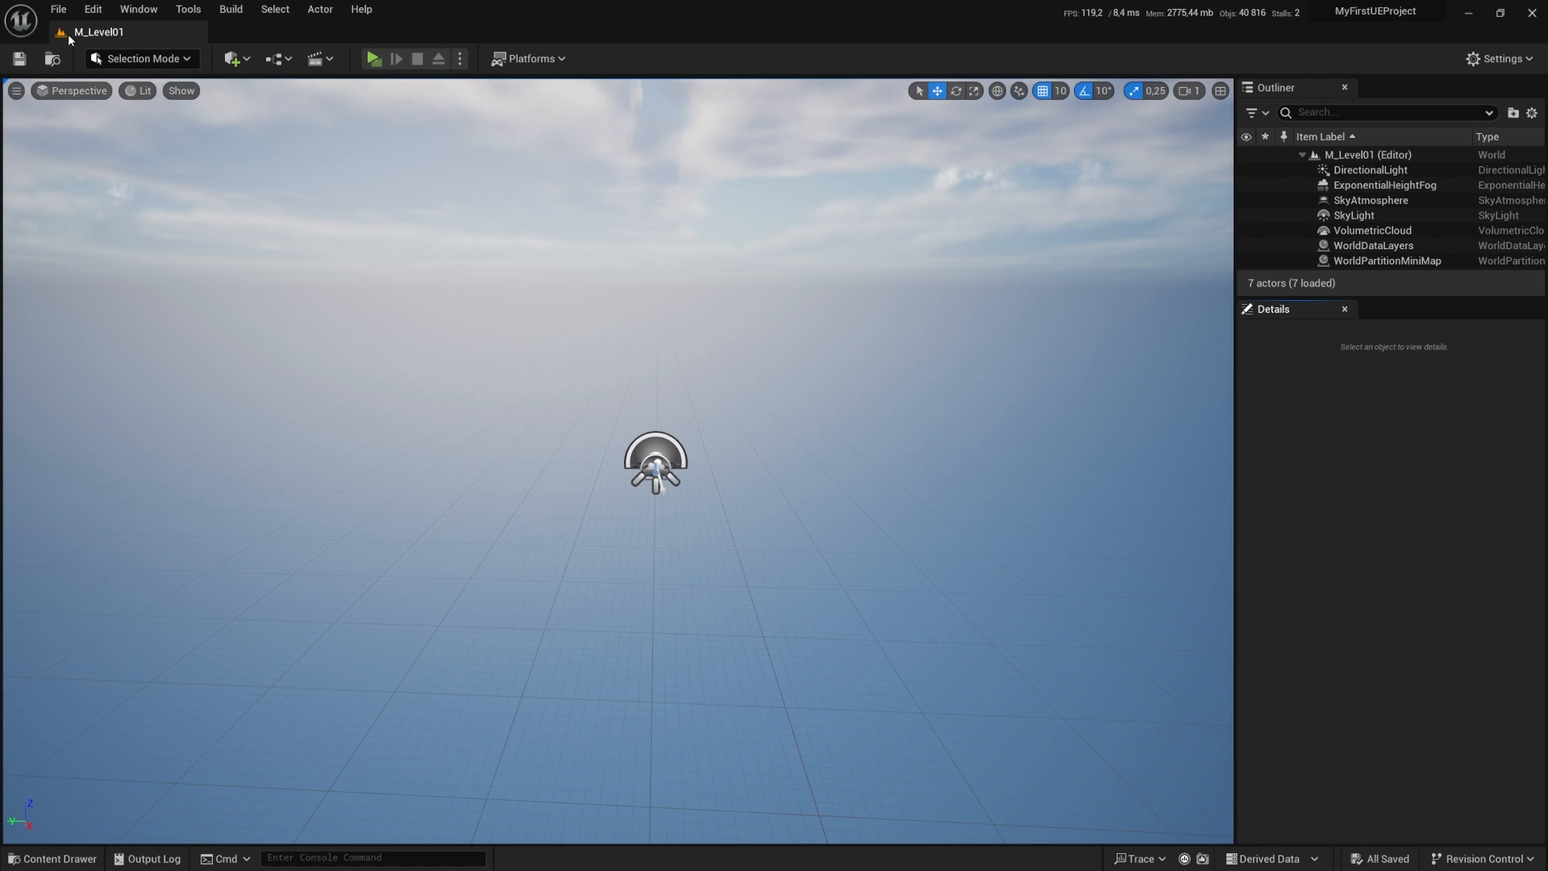
# Step: Create a new level from the Open World template and look over its landscape
pyautogui.click(58, 9)
pyautogui.click(89, 67)
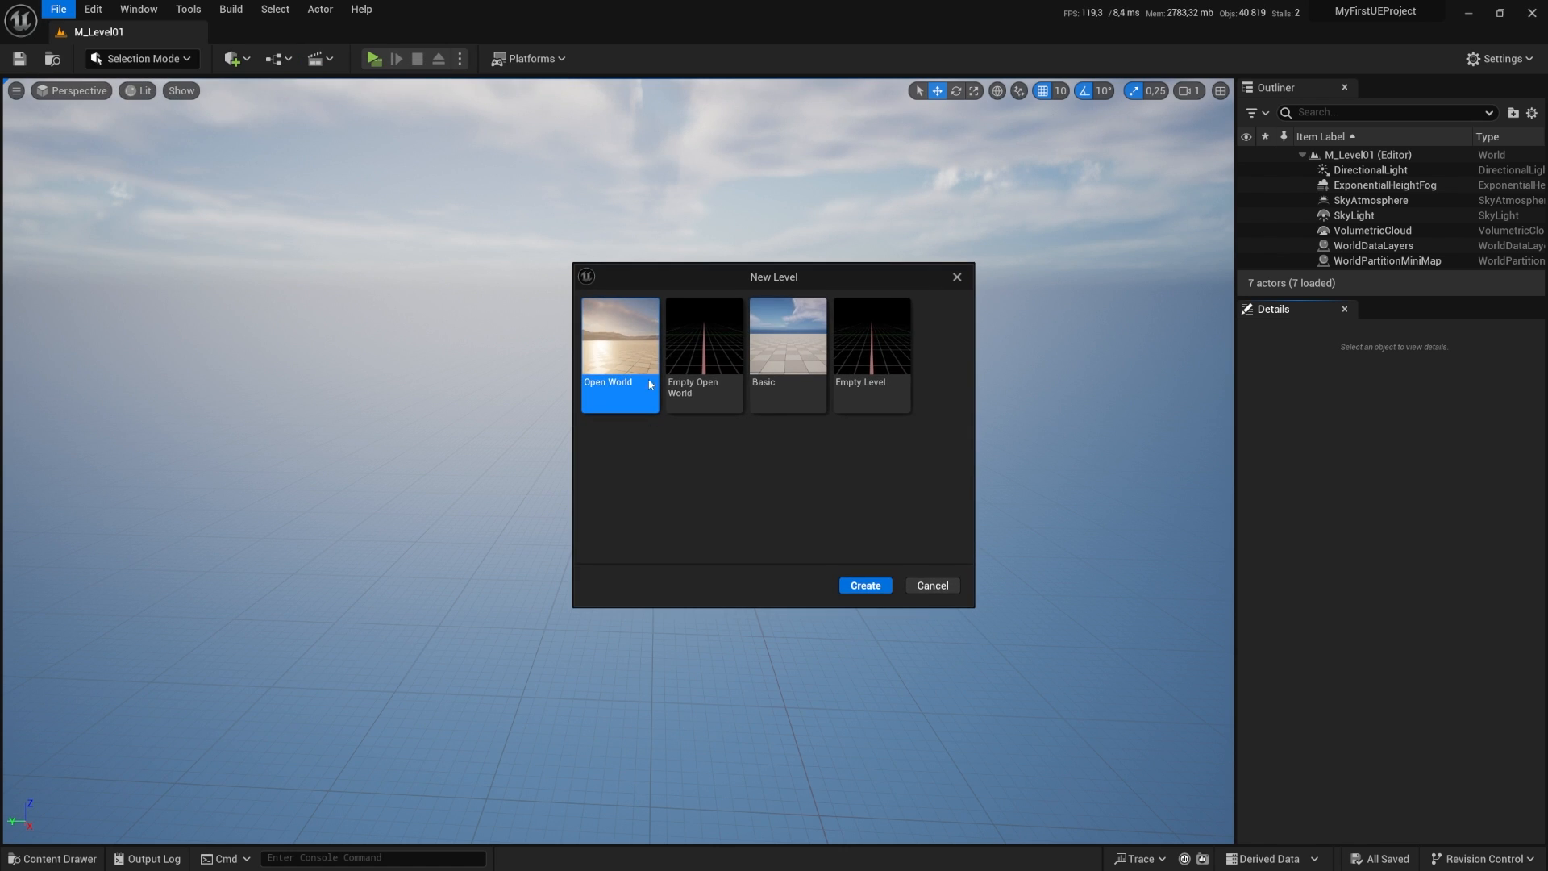
pyautogui.click(865, 585)
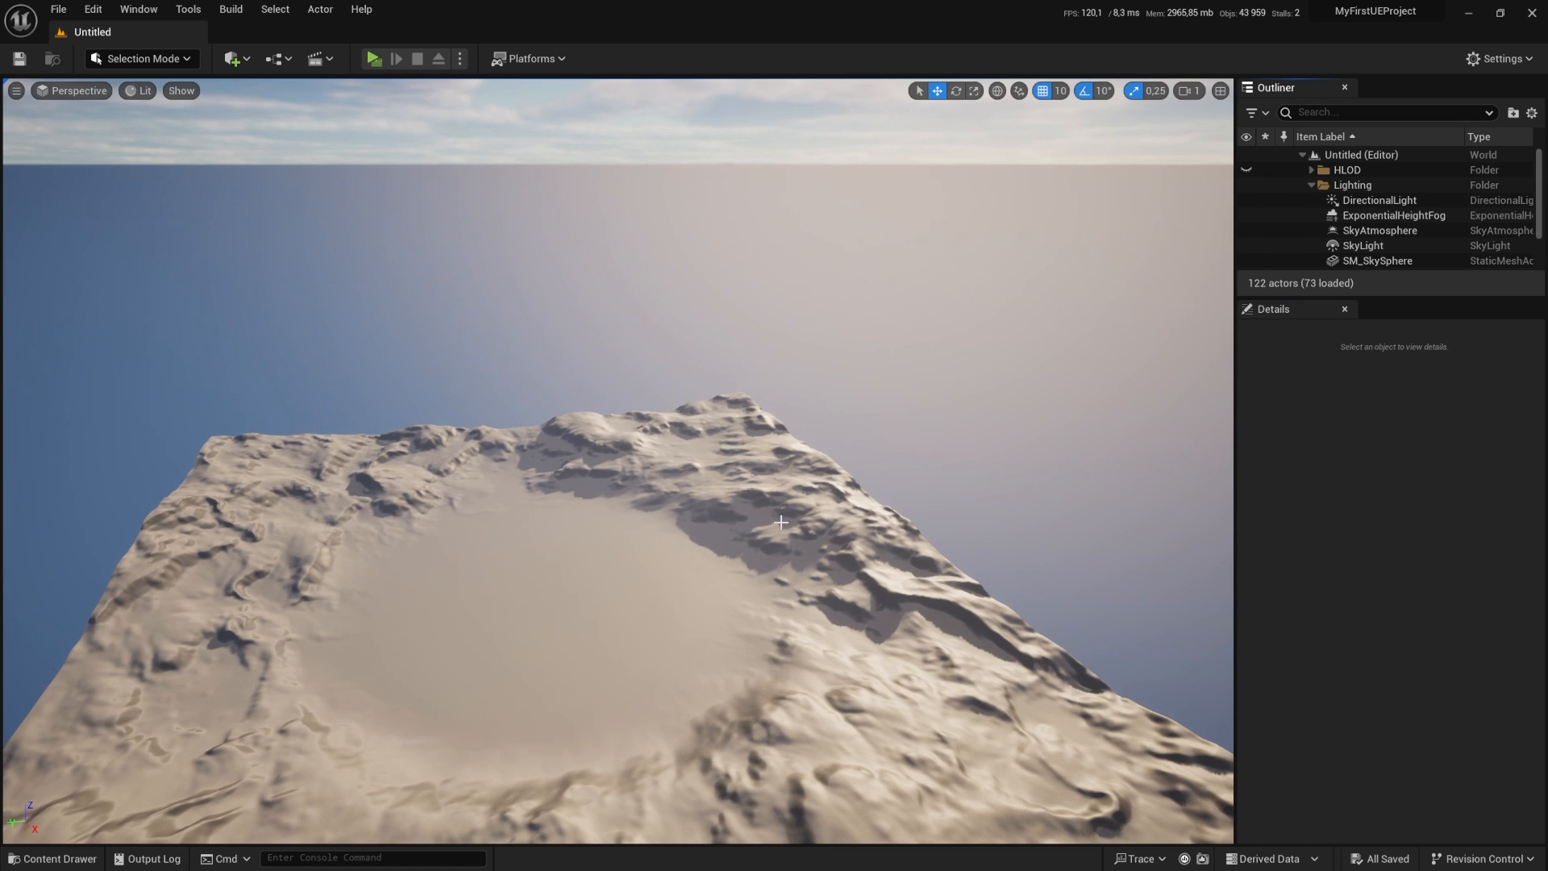
pyautogui.moveTo(521, 222); pyautogui.dragTo(471, 317, button='right')
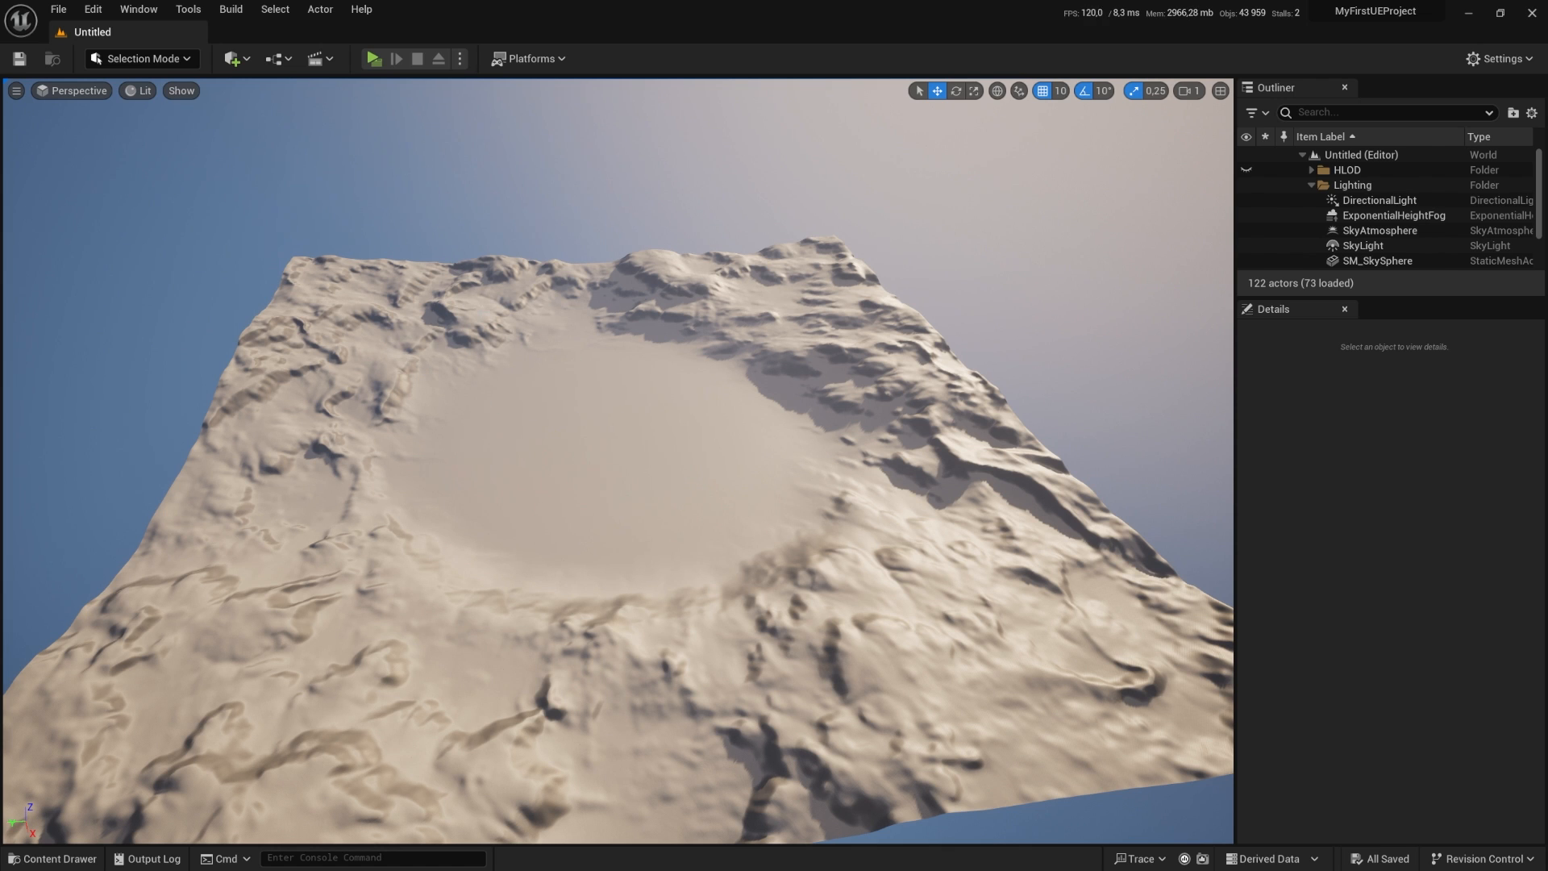
pyautogui.moveTo(470, 368); pyautogui.dragTo(470, 419, button='right')
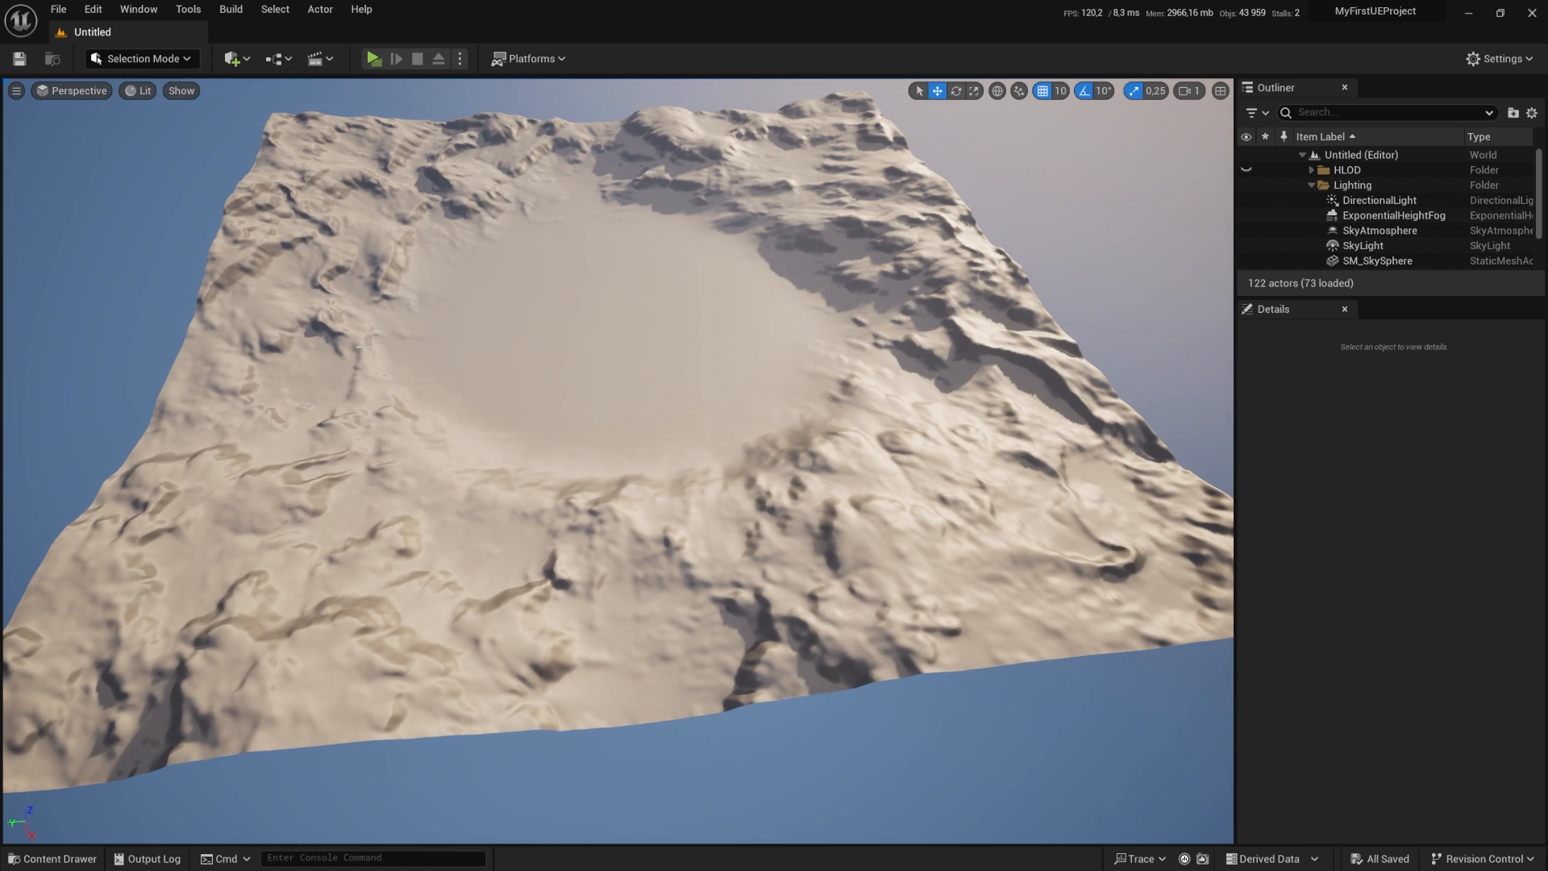
pyautogui.moveTo(365, 346); pyautogui.dragTo(342, 344, button='right')
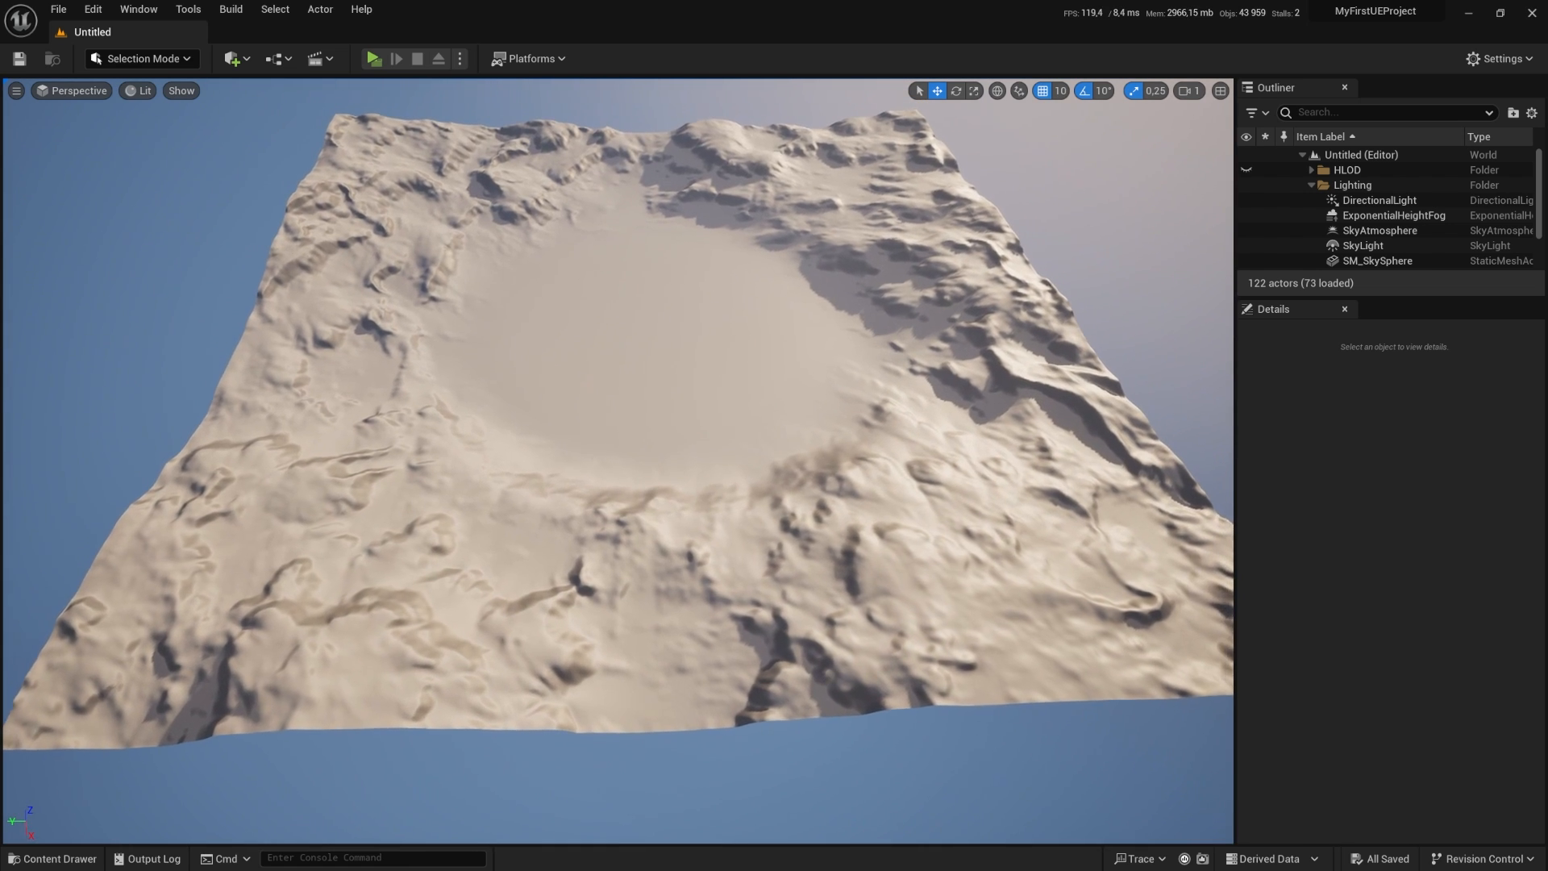
pyautogui.moveTo(342, 345); pyautogui.dragTo(343, 373, button='middle')
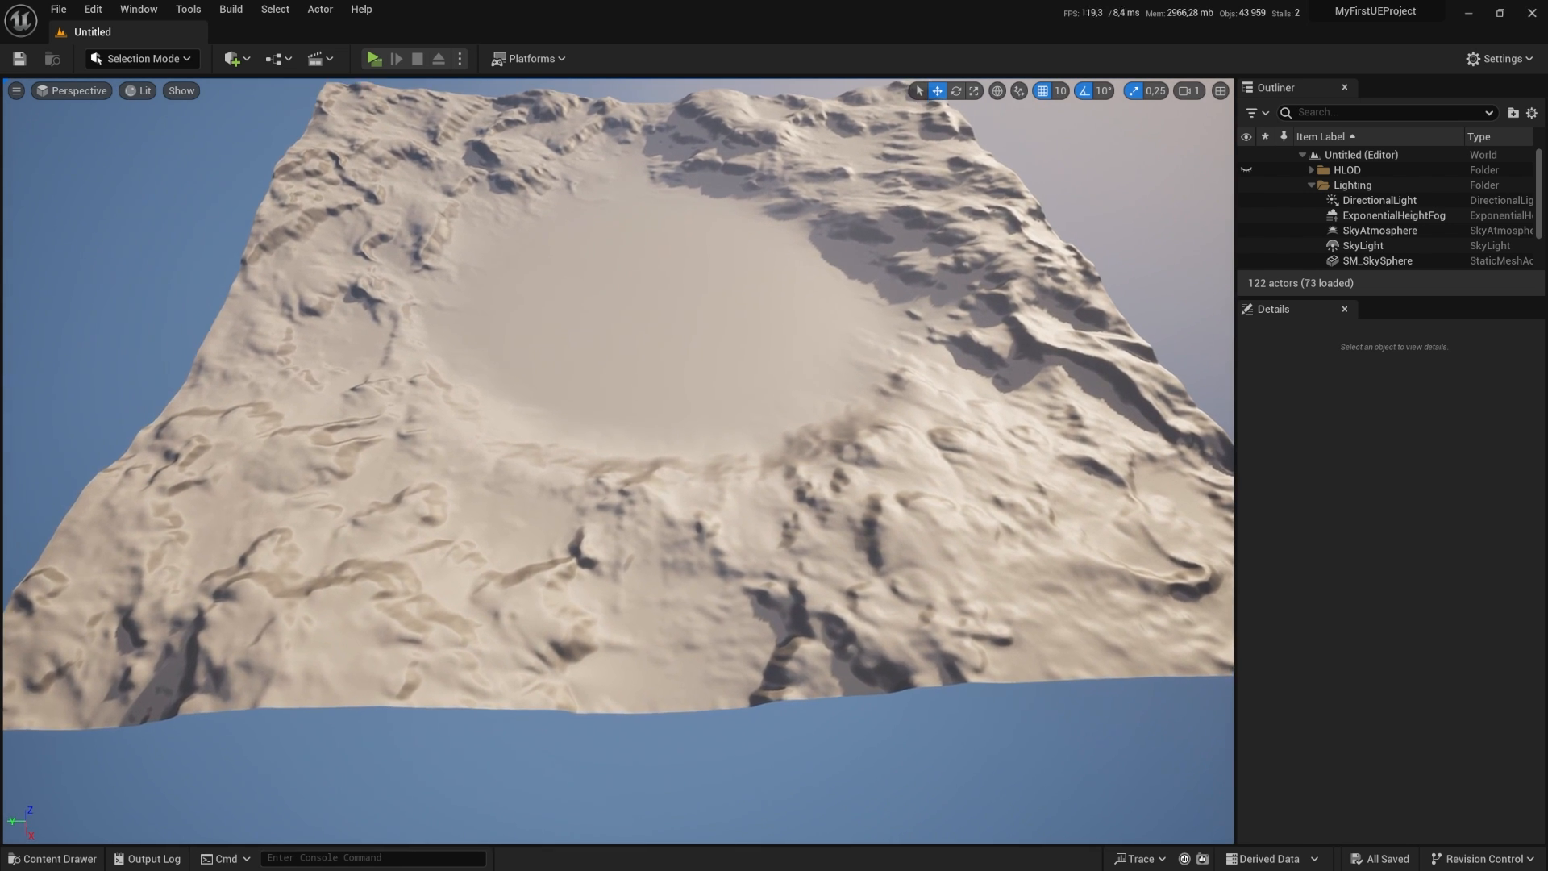
pyautogui.press('e')
pyautogui.moveTo(654, 370); pyautogui.dragTo(654, 313, button='right')
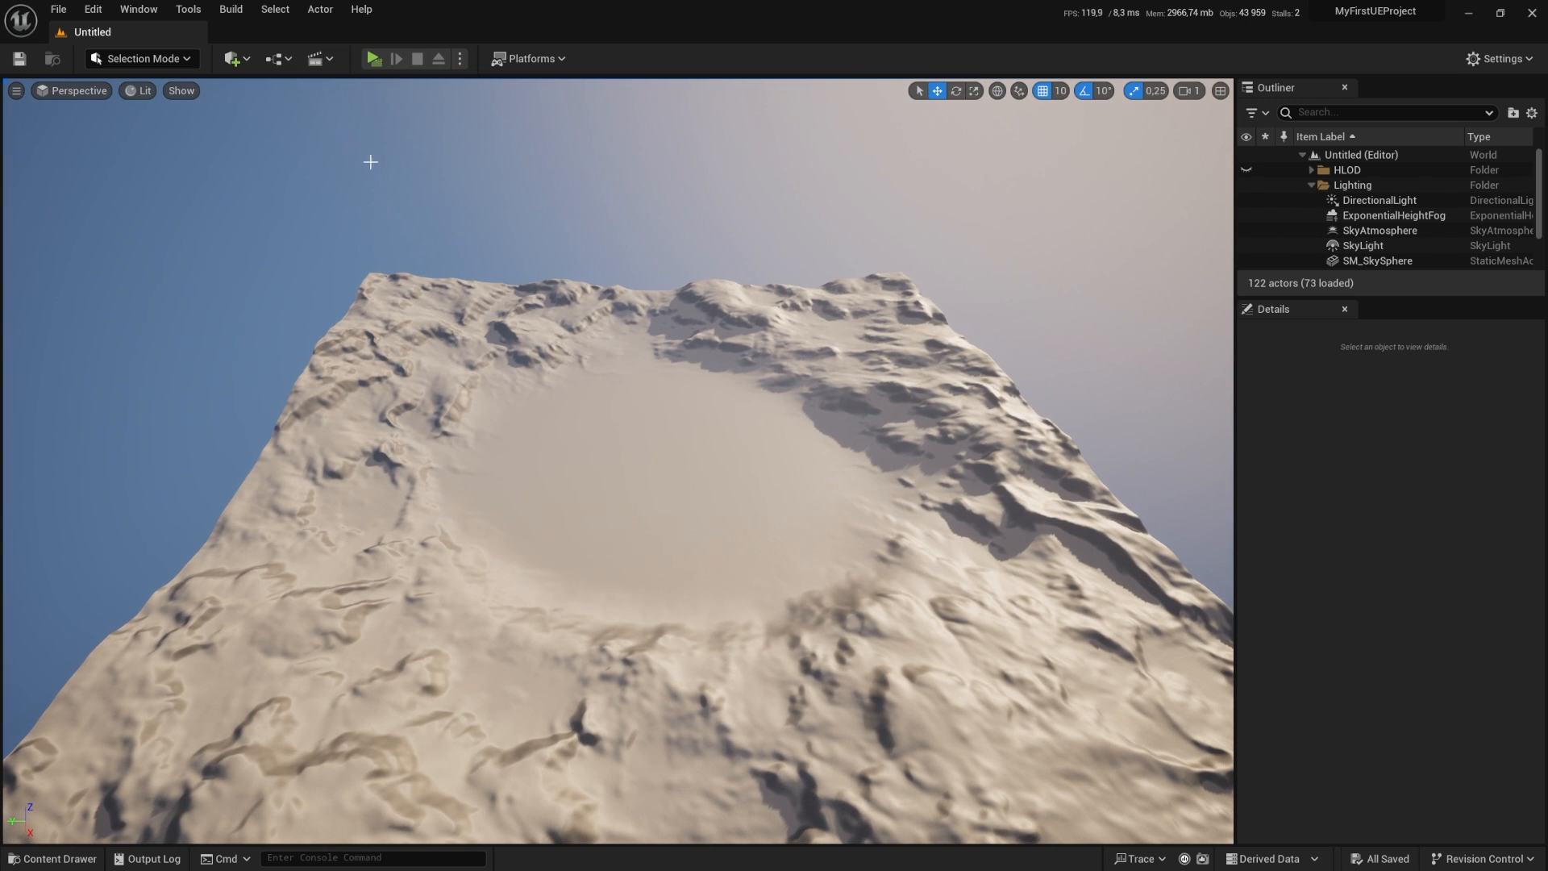
# Step: Open the World Partition Editor and look over the landscape's loaded region on its map
pyautogui.click(142, 8)
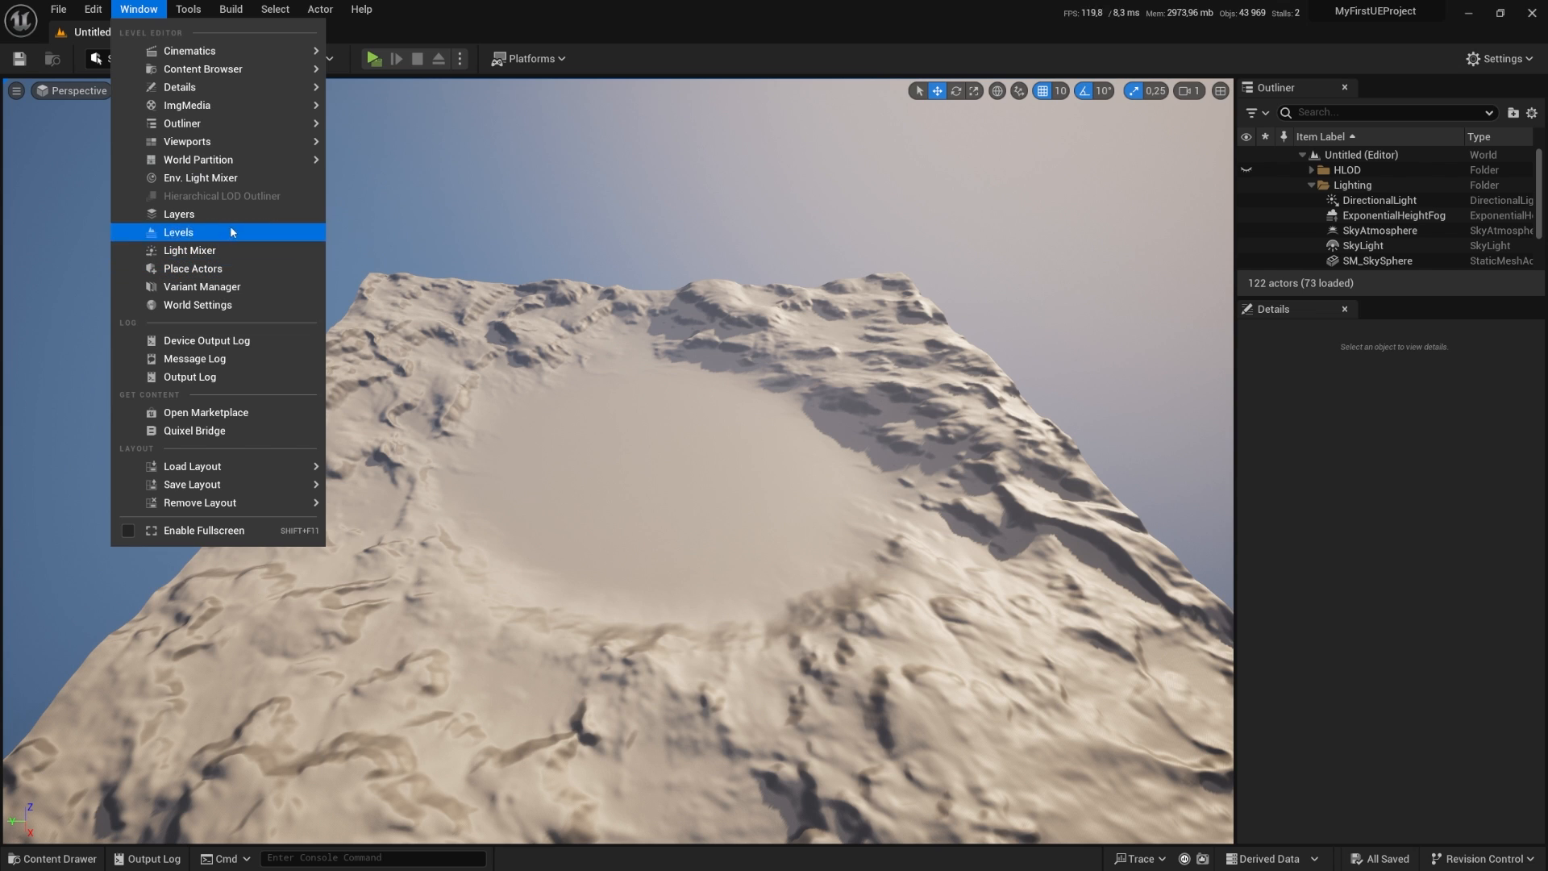
pyautogui.moveTo(258, 98)
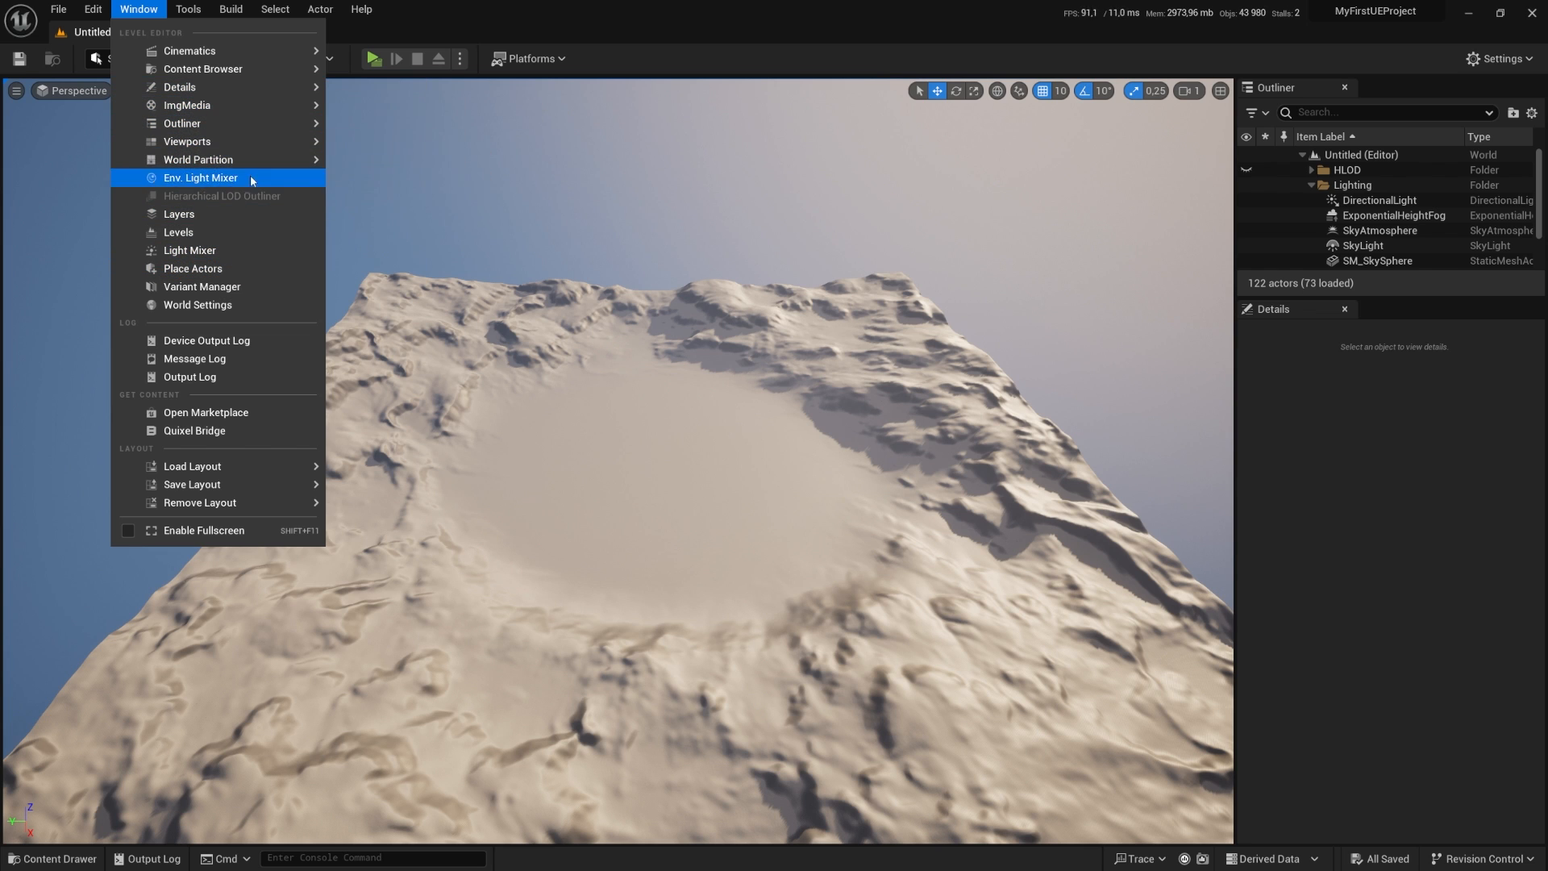
pyautogui.moveTo(226, 162)
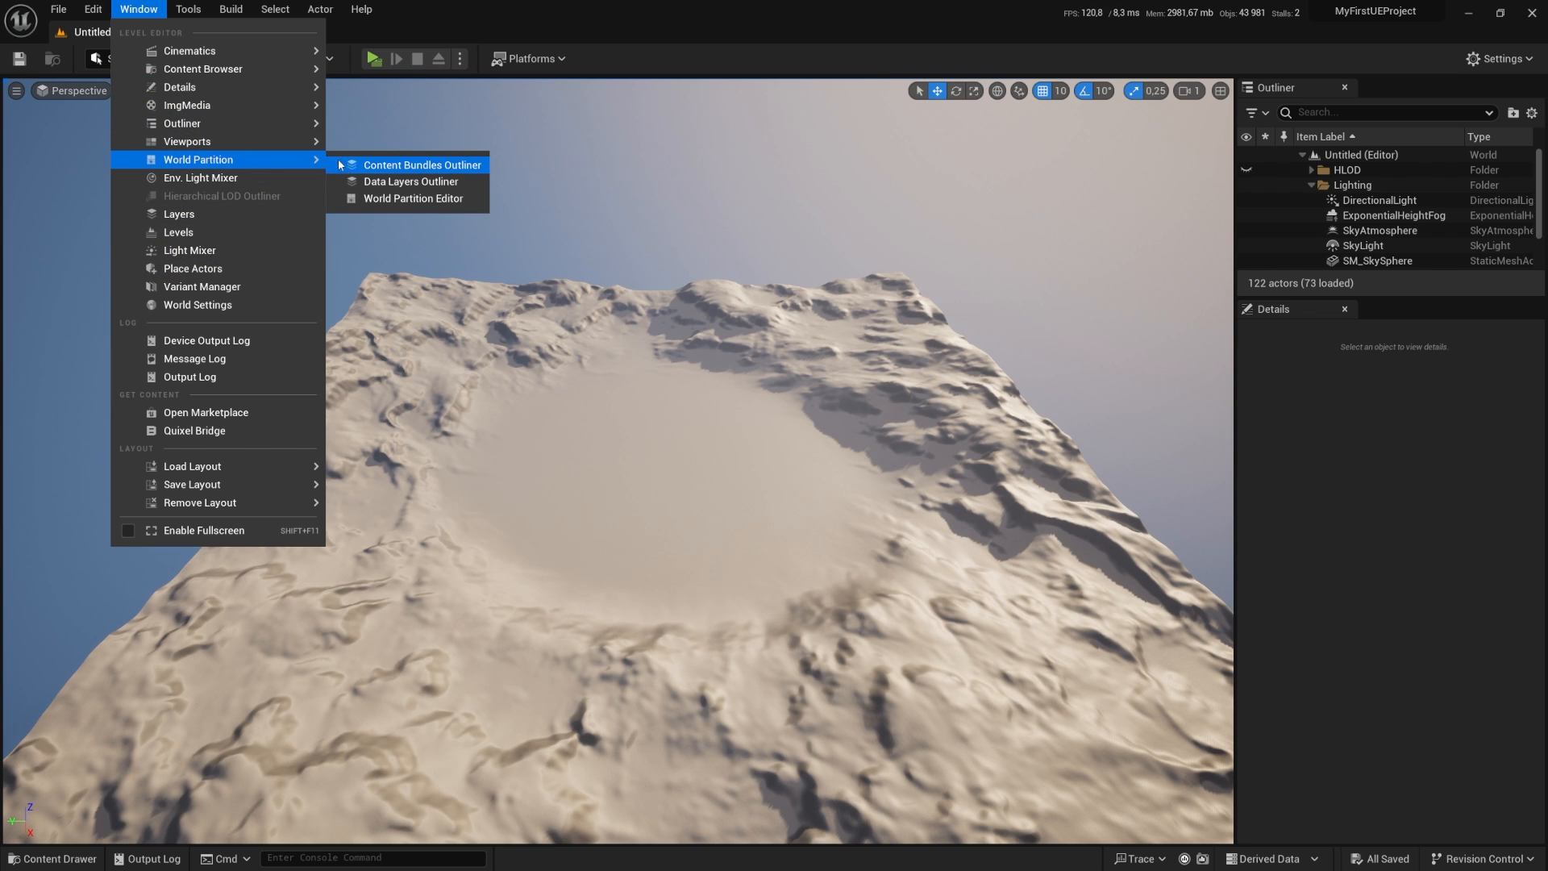
pyautogui.click(403, 201)
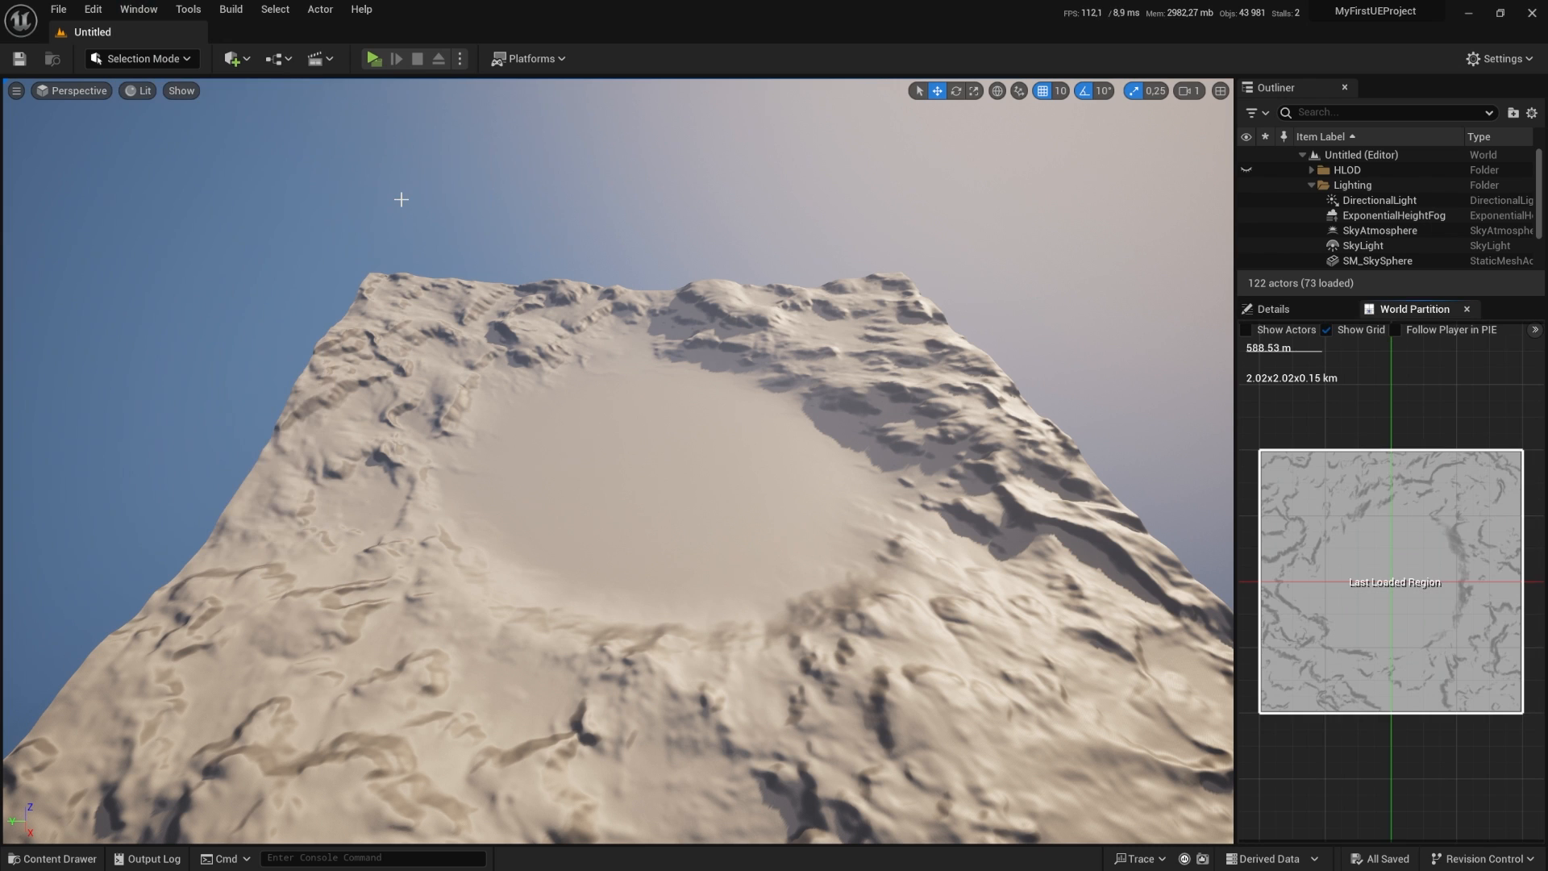
pyautogui.scroll(-4, 1464, 539)
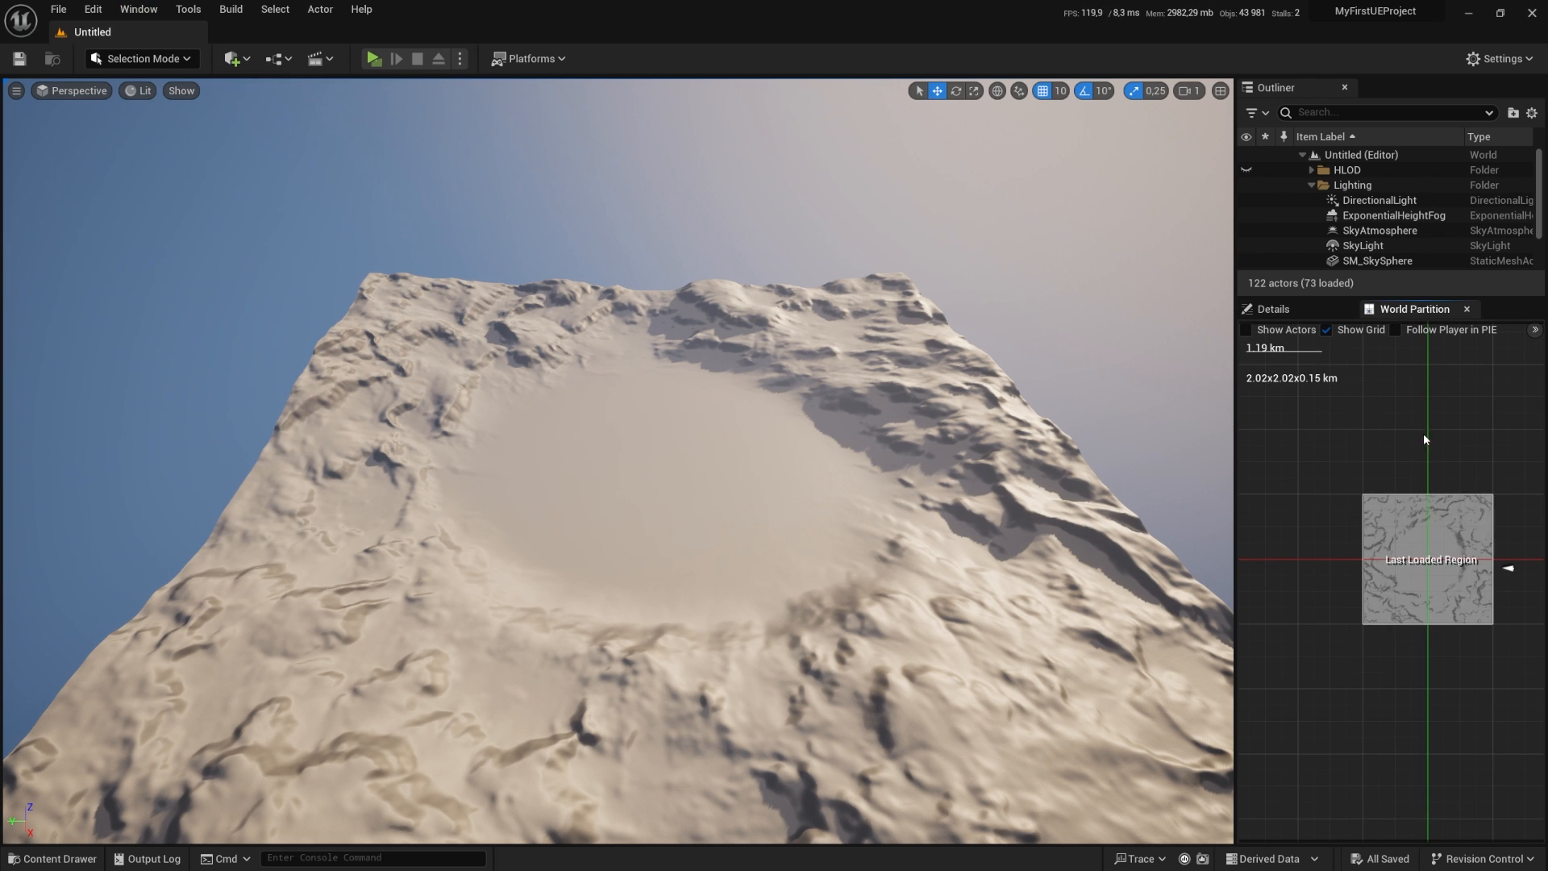
pyautogui.moveTo(1410, 446); pyautogui.dragTo(1345, 432, button='right')
pyautogui.scroll(3, 1345, 496)
pyautogui.scroll(1, 1346, 500)
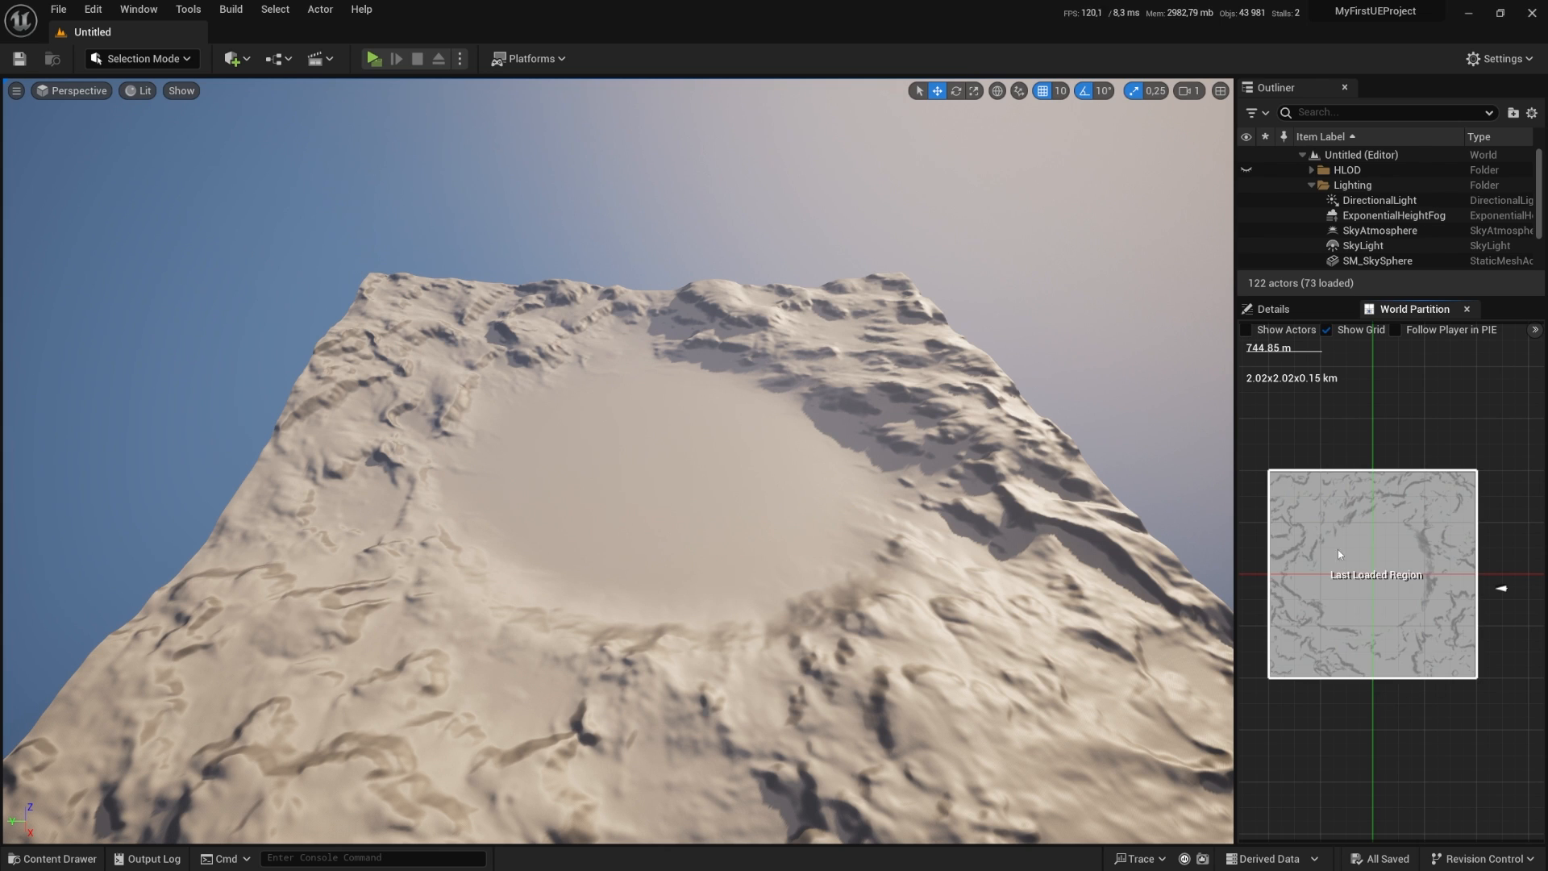
# Step: Unload the region covering the whole landscape in the World Partition map
pyautogui.rightClick(1353, 529)
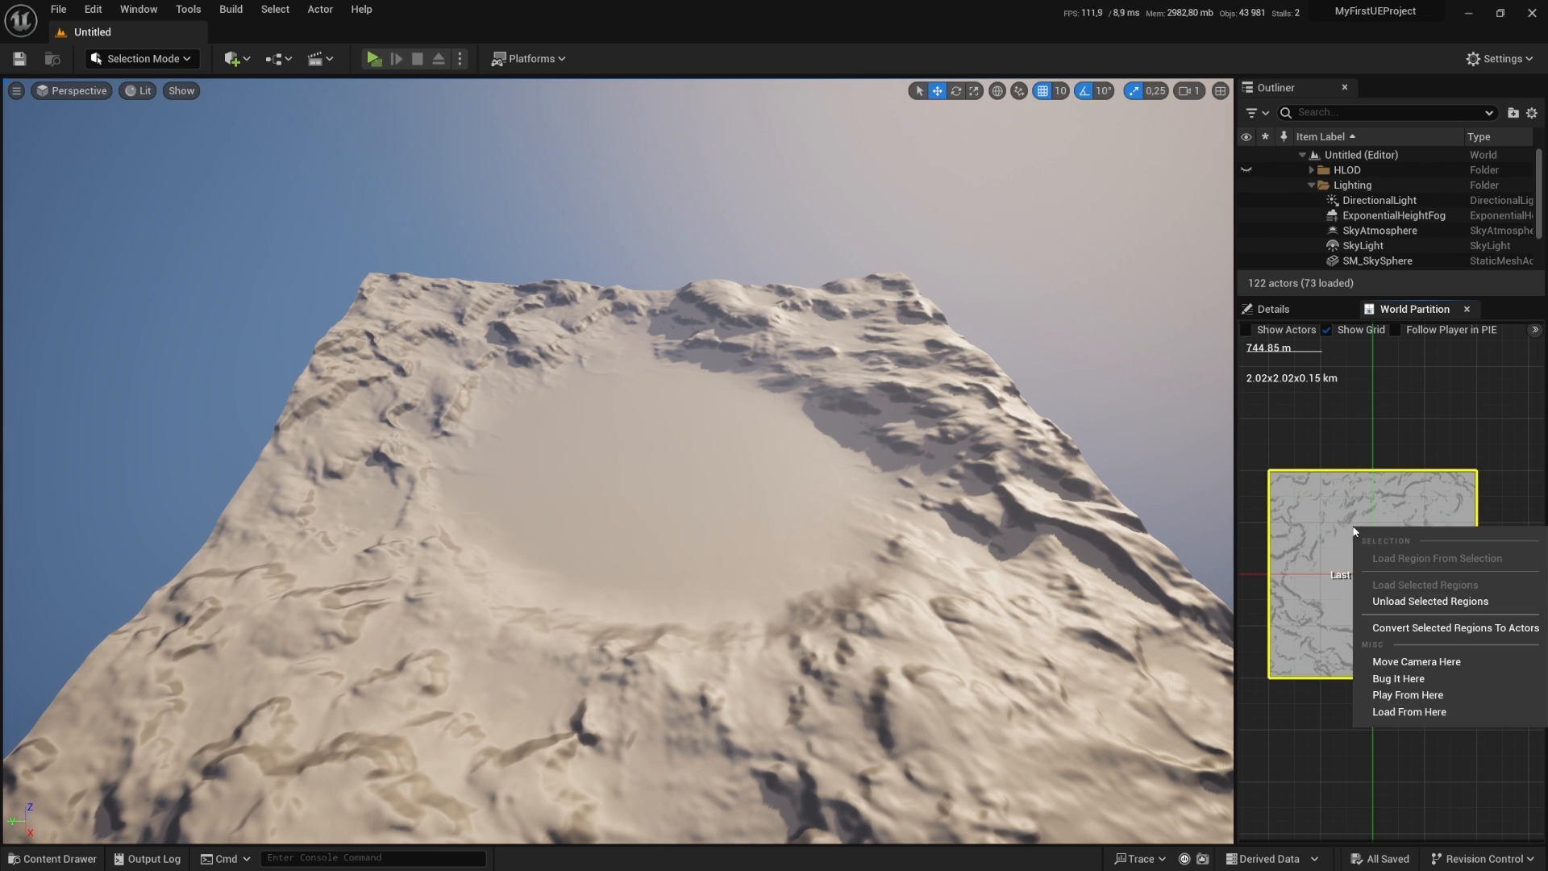
pyautogui.click(1419, 603)
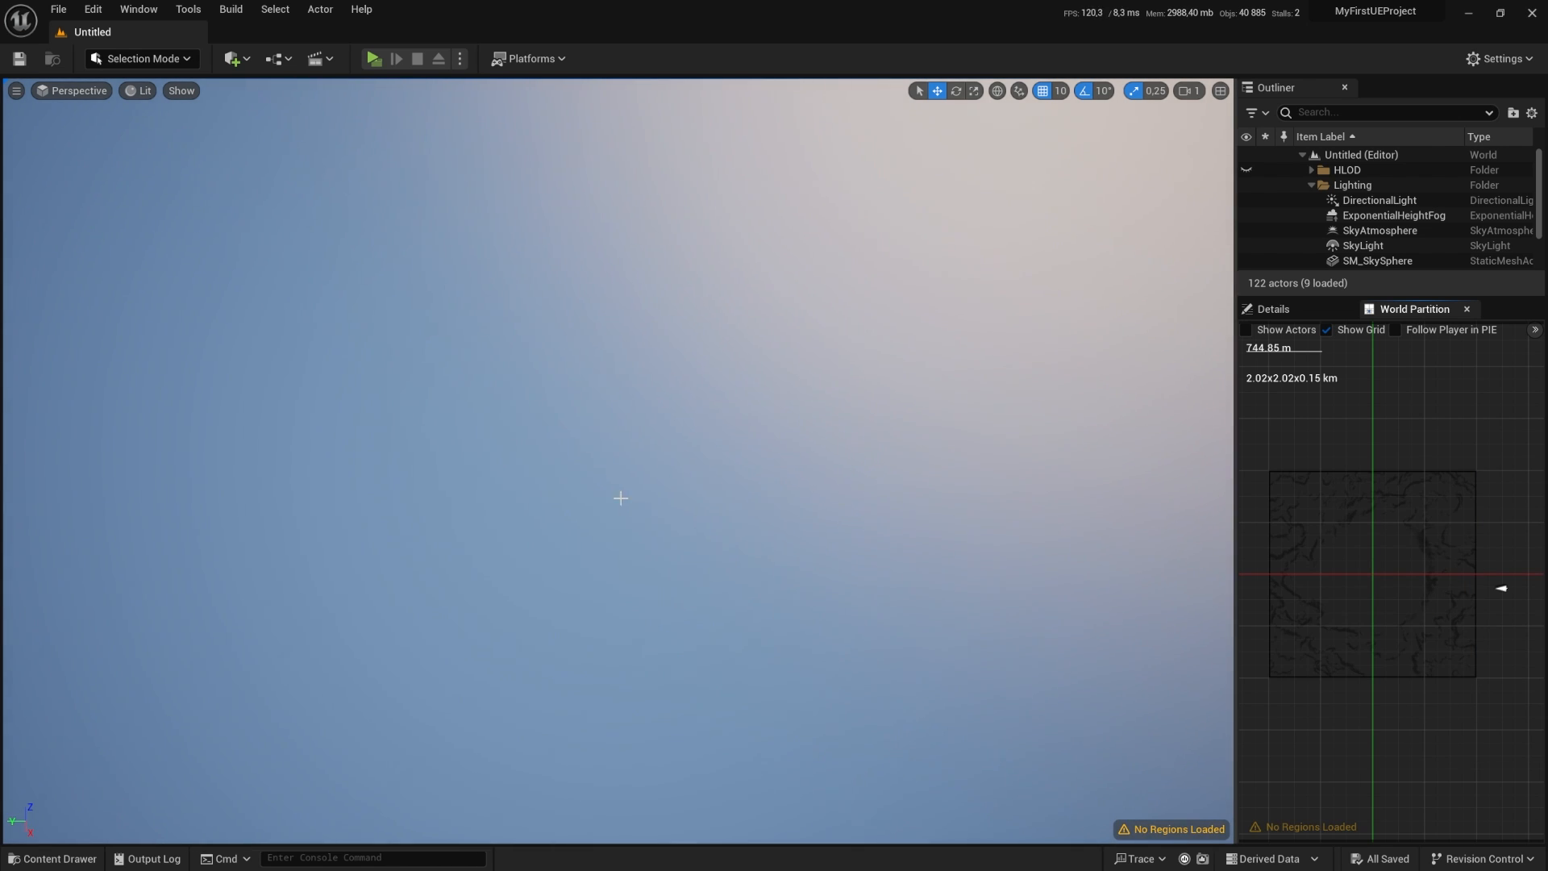
pyautogui.moveTo(869, 451)
pyautogui.mouseDown(button='right')
pyautogui.moveTo(879, 516)
pyautogui.moveTo(895, 419)
pyautogui.moveTo(911, 453)
pyautogui.moveTo(911, 440)
pyautogui.mouseUp(button='right')
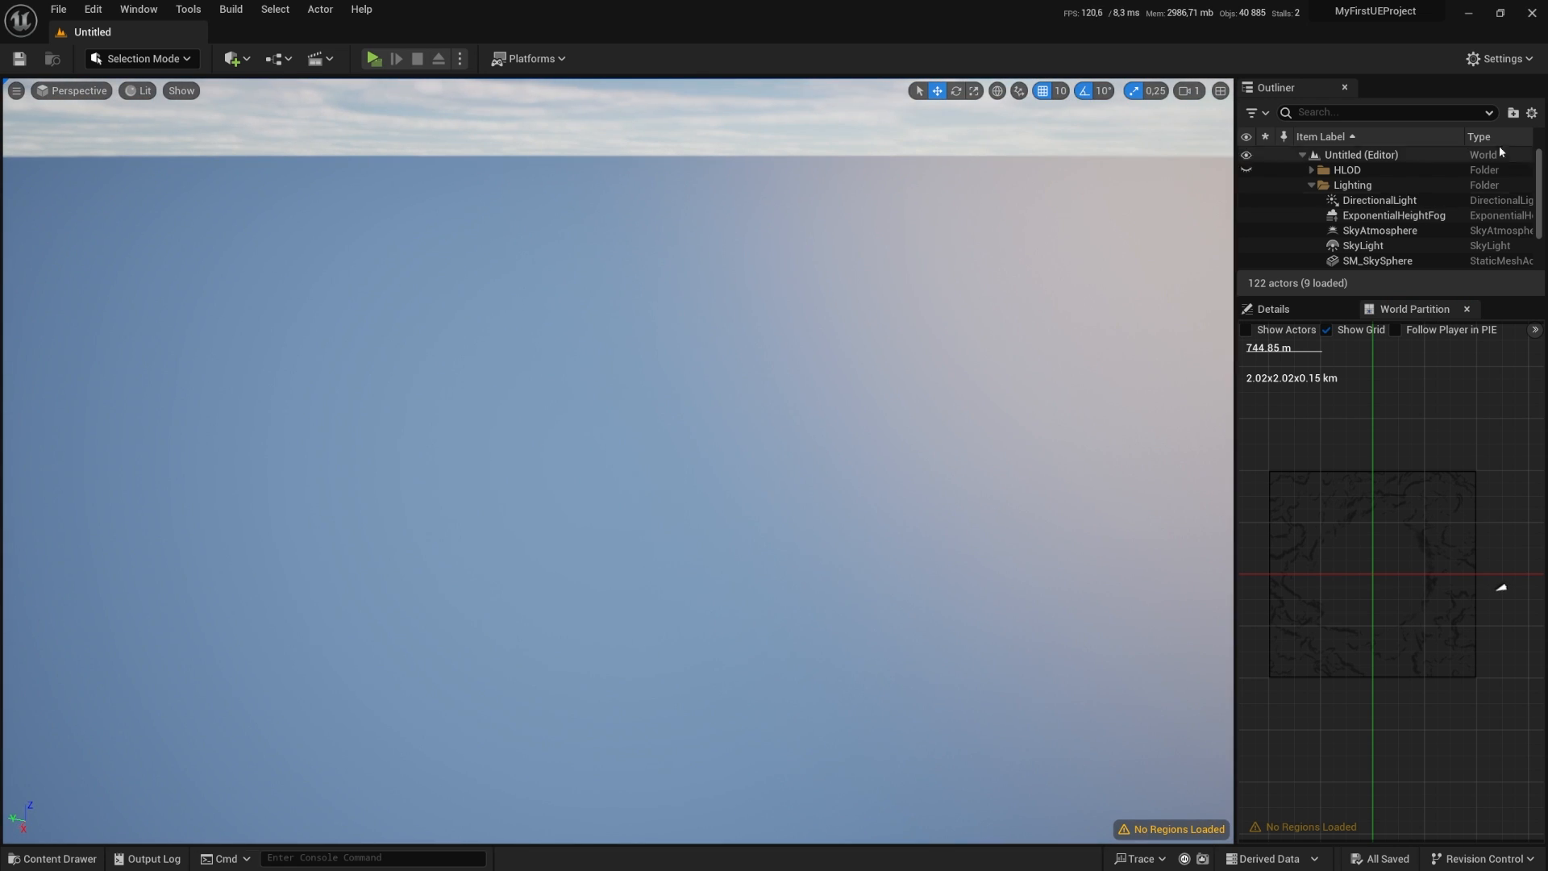
# Step: Examine the actors listed in the Outliner, the World Partition window options and the unloaded landscape on the map
pyautogui.scroll(-3, 1481, 230)
pyautogui.scroll(3, 1435, 210)
pyautogui.scroll(-3, 1356, 233)
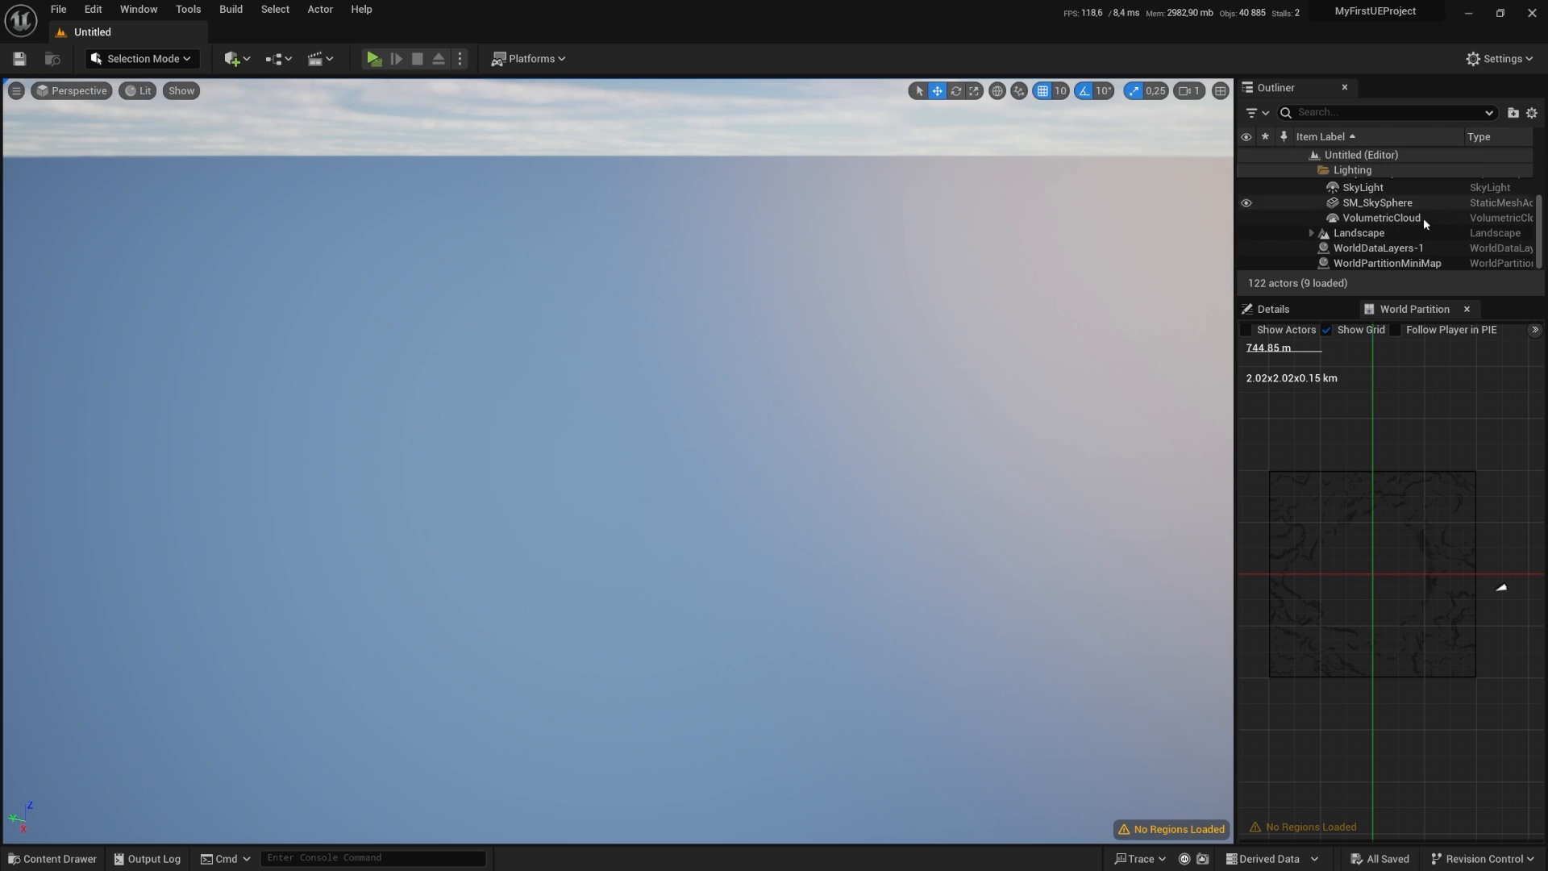
pyautogui.scroll(3, 1486, 229)
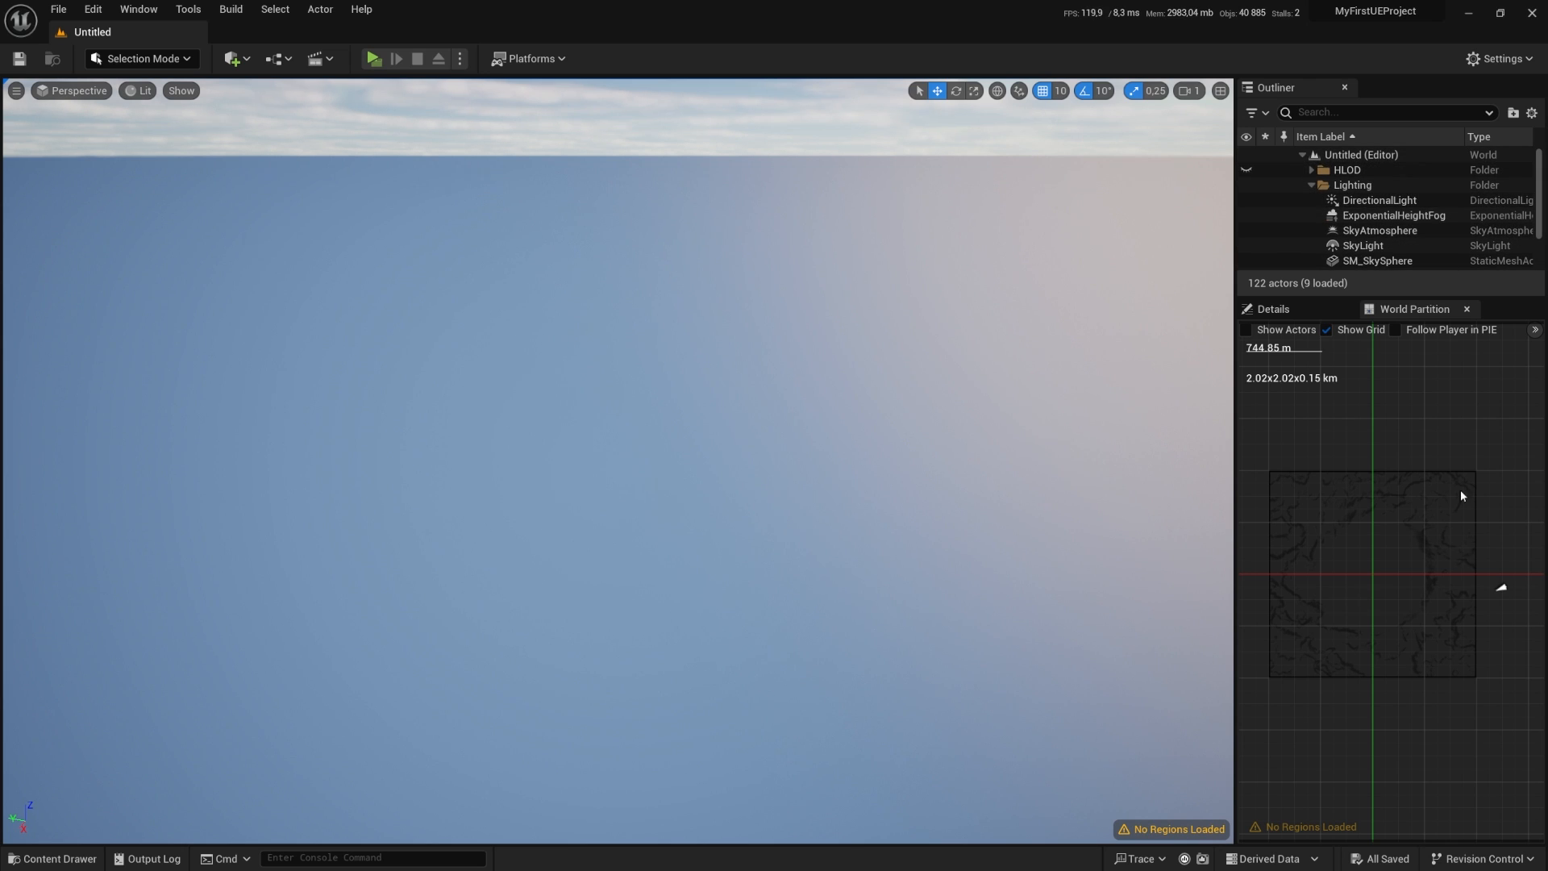
pyautogui.click(133, 11)
pyautogui.moveTo(242, 160)
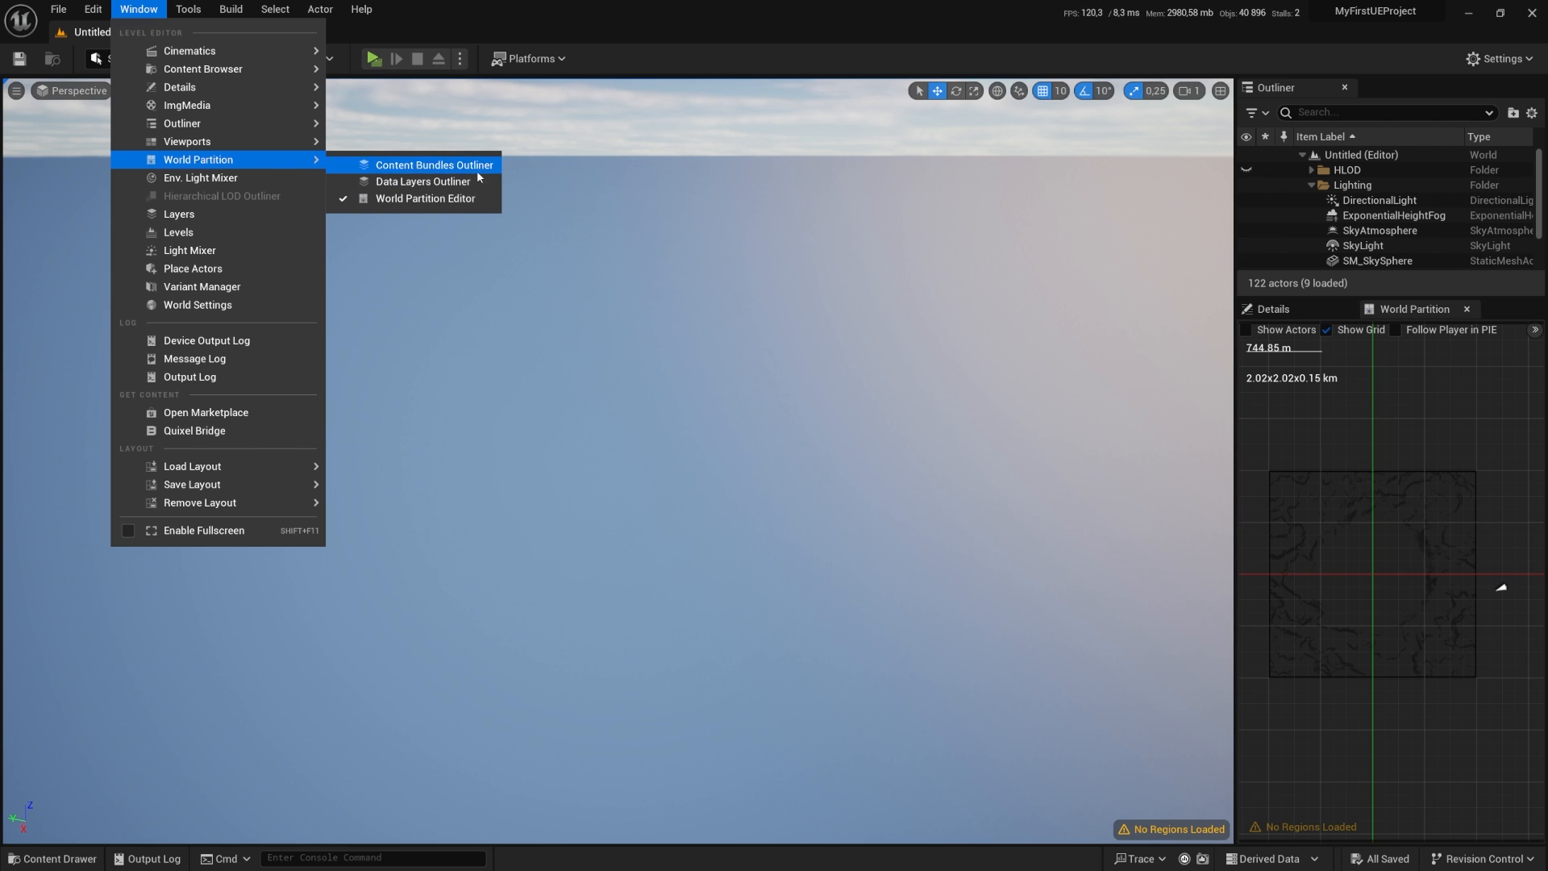
pyautogui.click(1406, 551)
pyautogui.scroll(-6, 1405, 550)
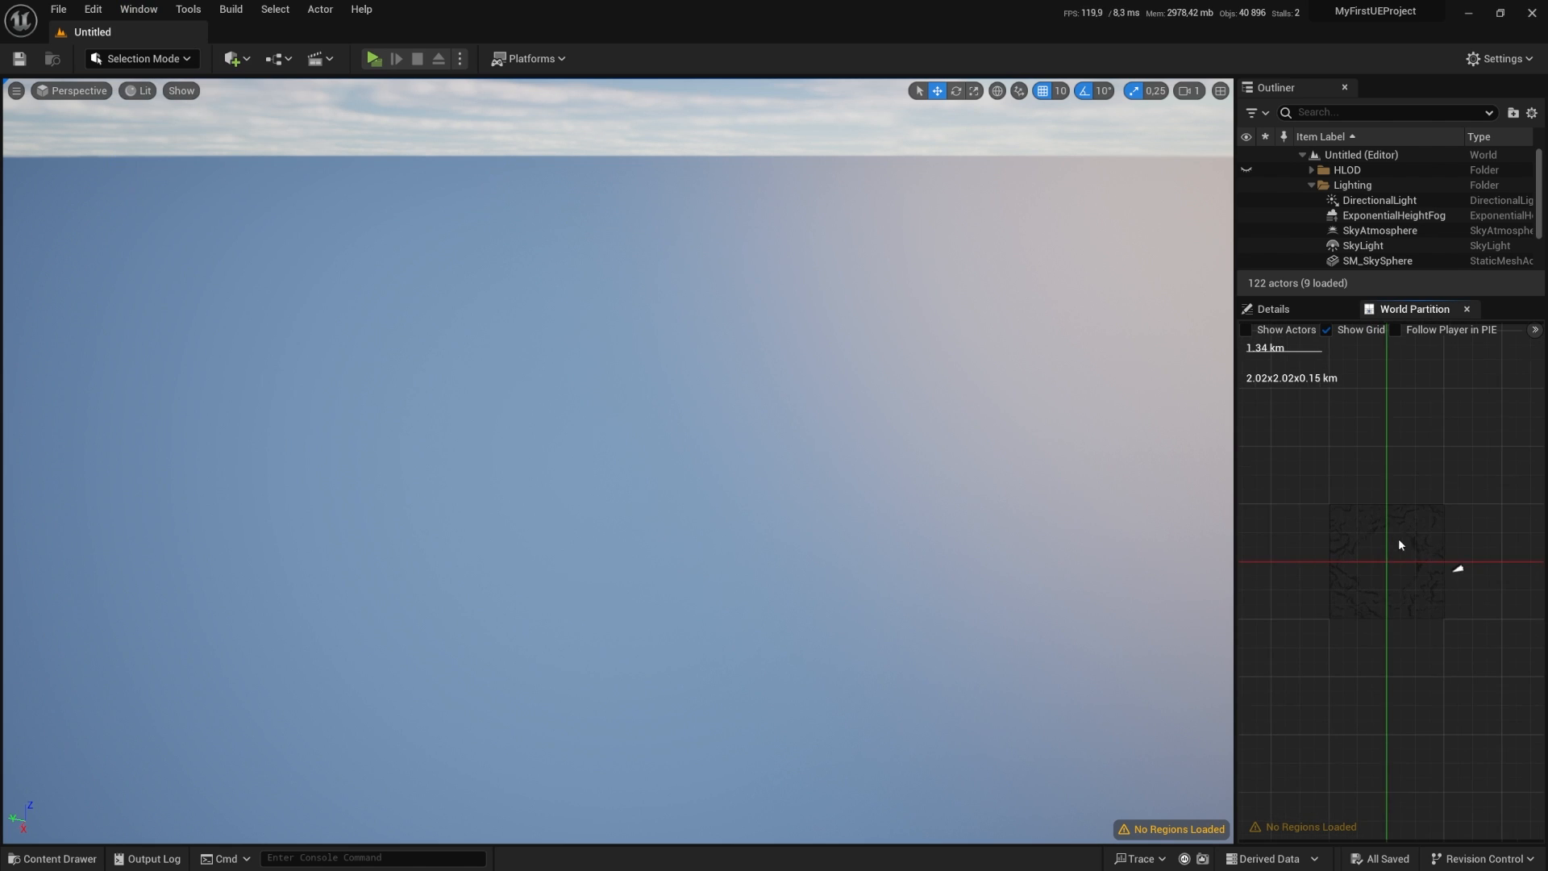
pyautogui.scroll(6, 1351, 513)
pyautogui.moveTo(1379, 456); pyautogui.dragTo(1308, 380, button='right')
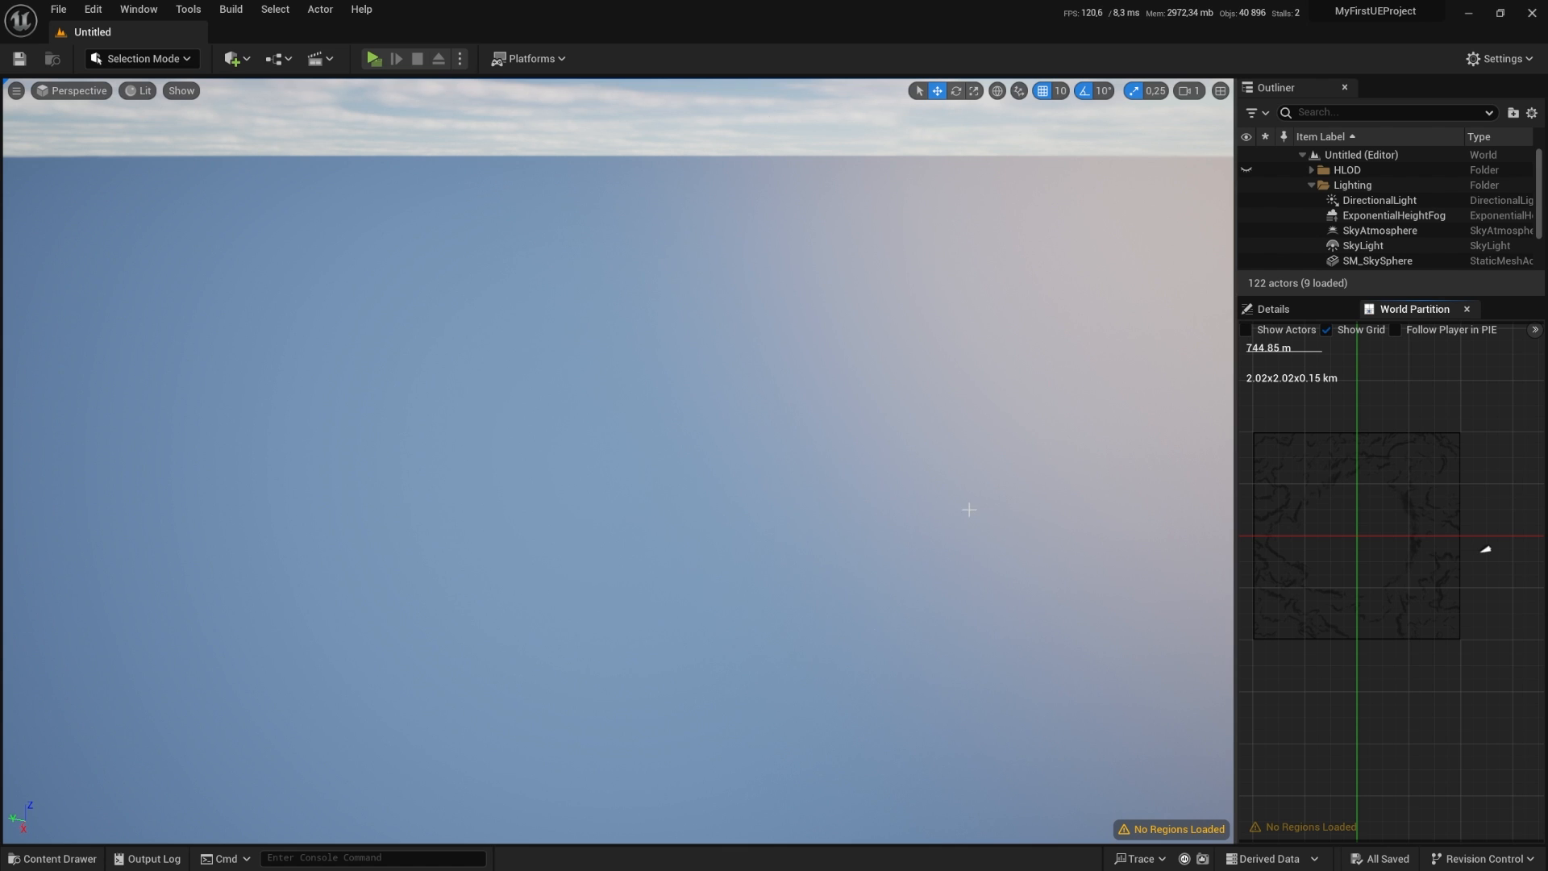
pyautogui.moveTo(919, 515); pyautogui.dragTo(919, 493, button='right')
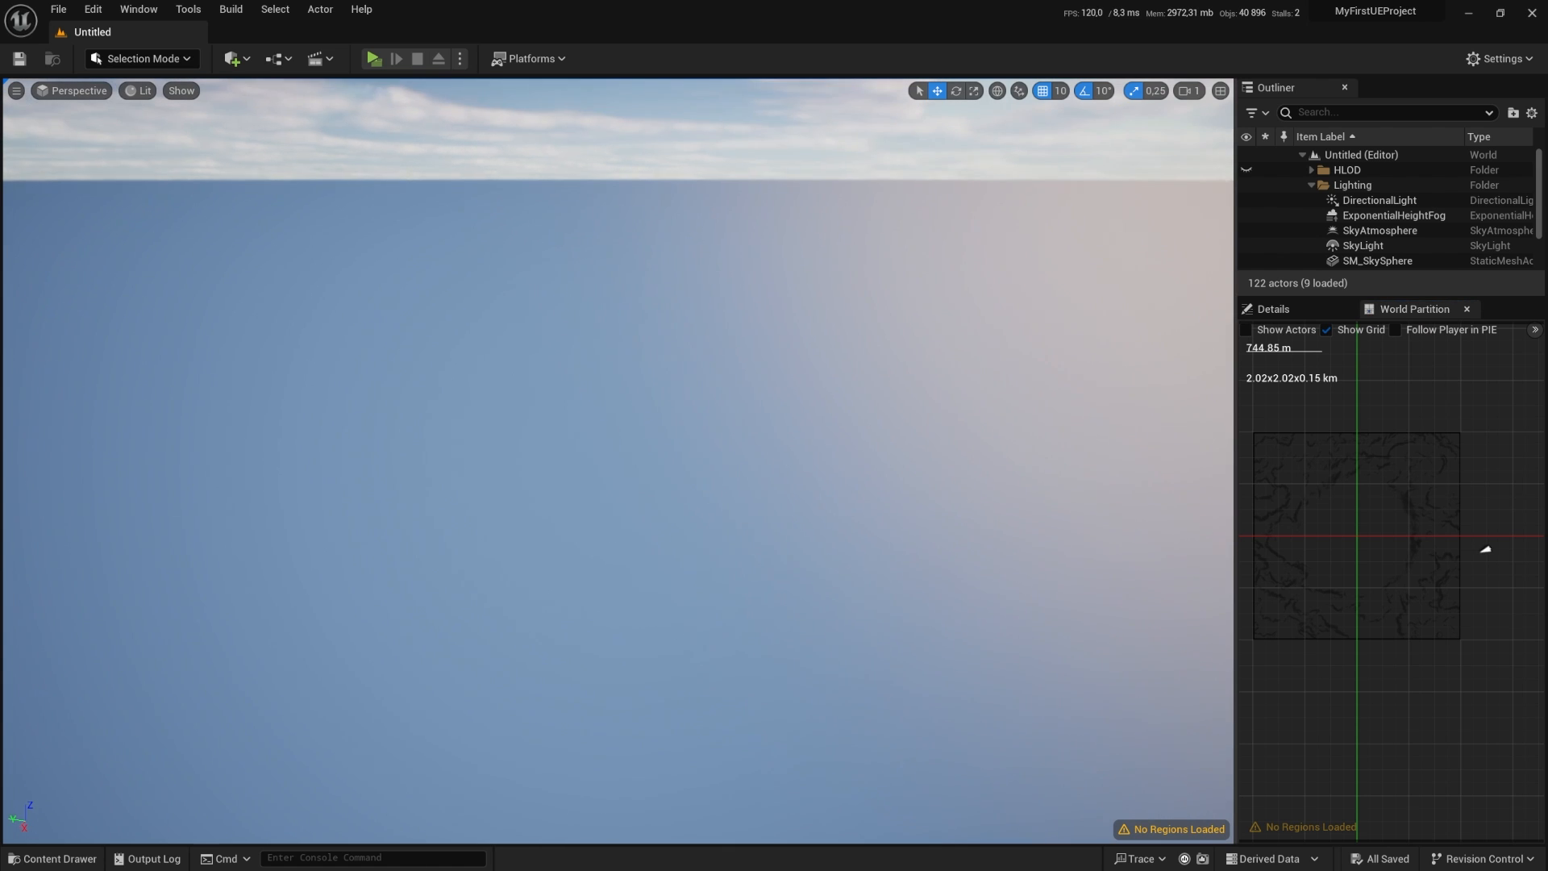
# Step: Raise the viewport camera speed to 12 and fly the camera over the unloaded landscape area
pyautogui.click(1190, 91)
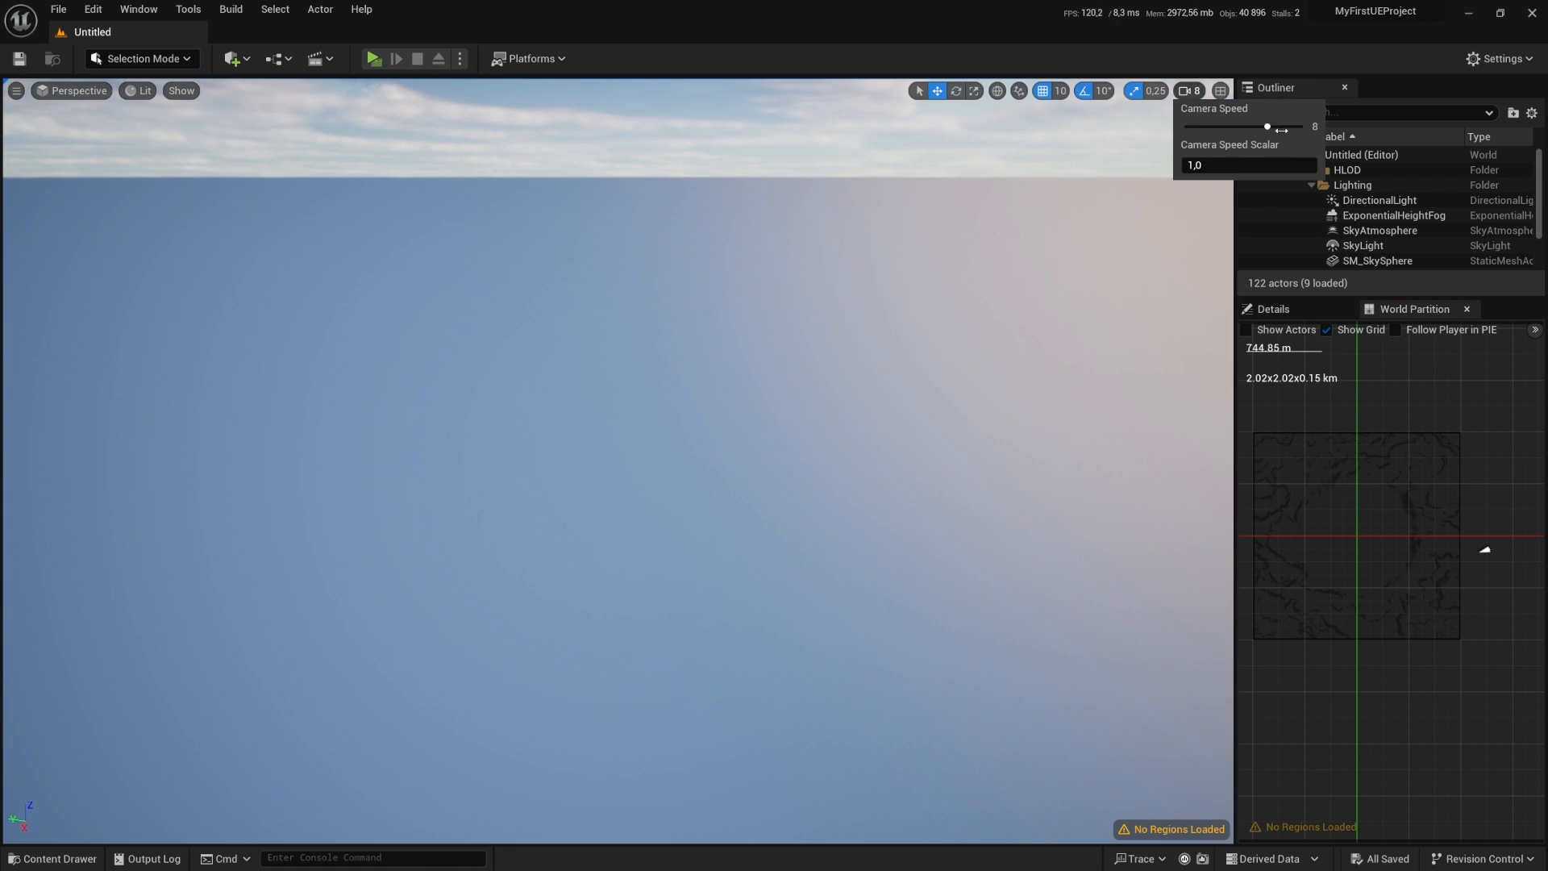
pyautogui.moveTo(1247, 132)
pyautogui.mouseDown()
pyautogui.moveTo(1268, 129)
pyautogui.moveTo(1250, 127)
pyautogui.mouseUp()
pyautogui.click(1017, 400)
pyautogui.moveTo(1016, 399); pyautogui.dragTo(1040, 458, button='right')
pyautogui.scroll(4, 1017, 399)
pyautogui.press('w')
pyautogui.scroll(5, 1016, 399)
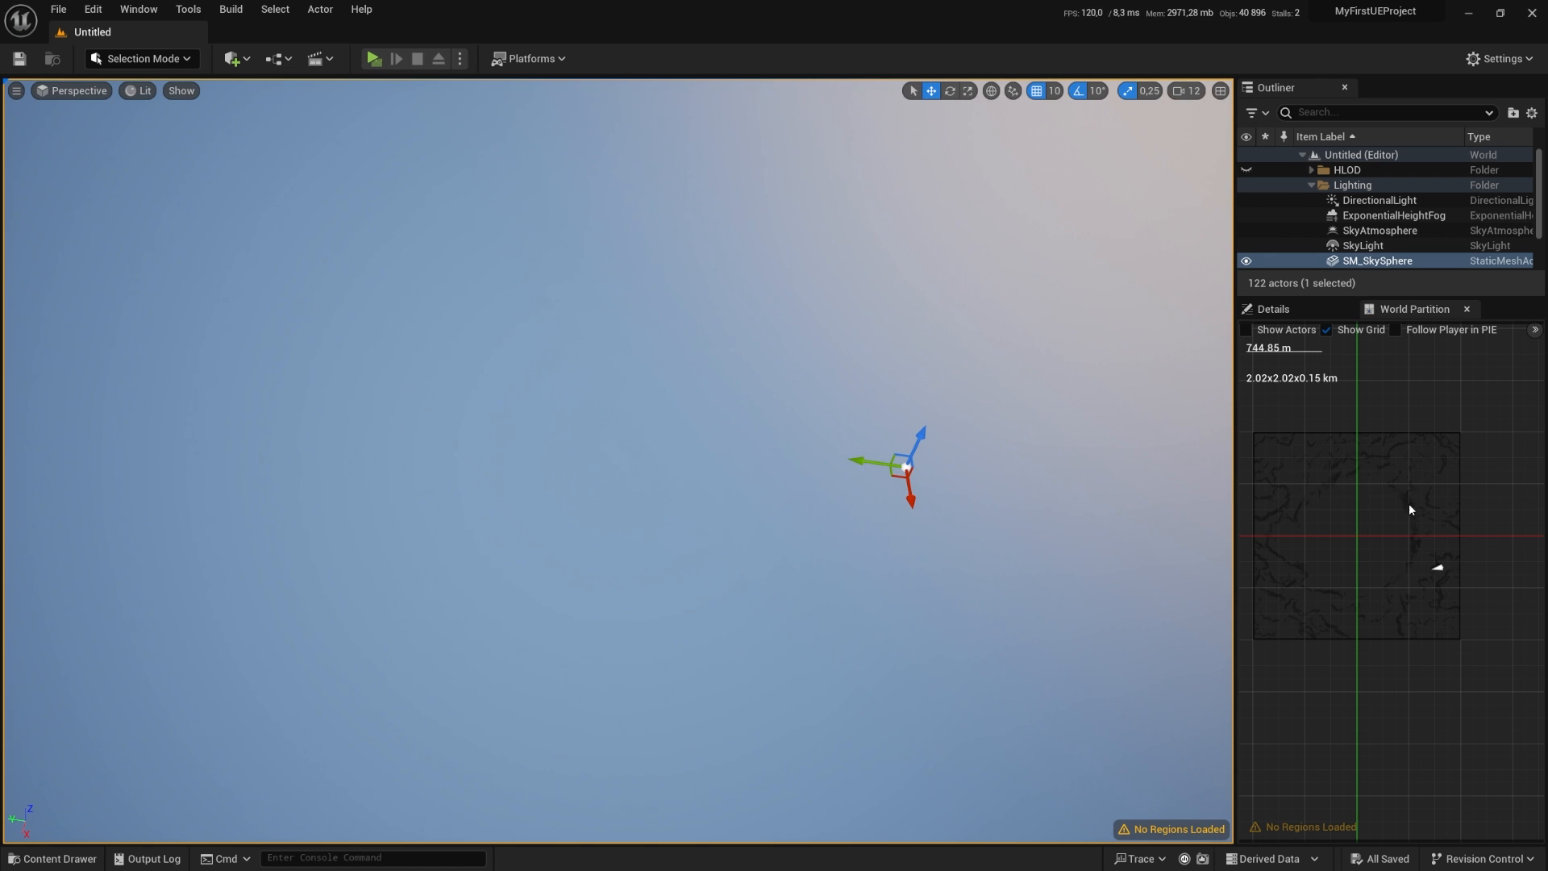
# Step: Load a region from a selection around the camera marker in the lower-right part of the World Partition map
pyautogui.moveTo(1387, 540); pyautogui.dragTo(1475, 615)
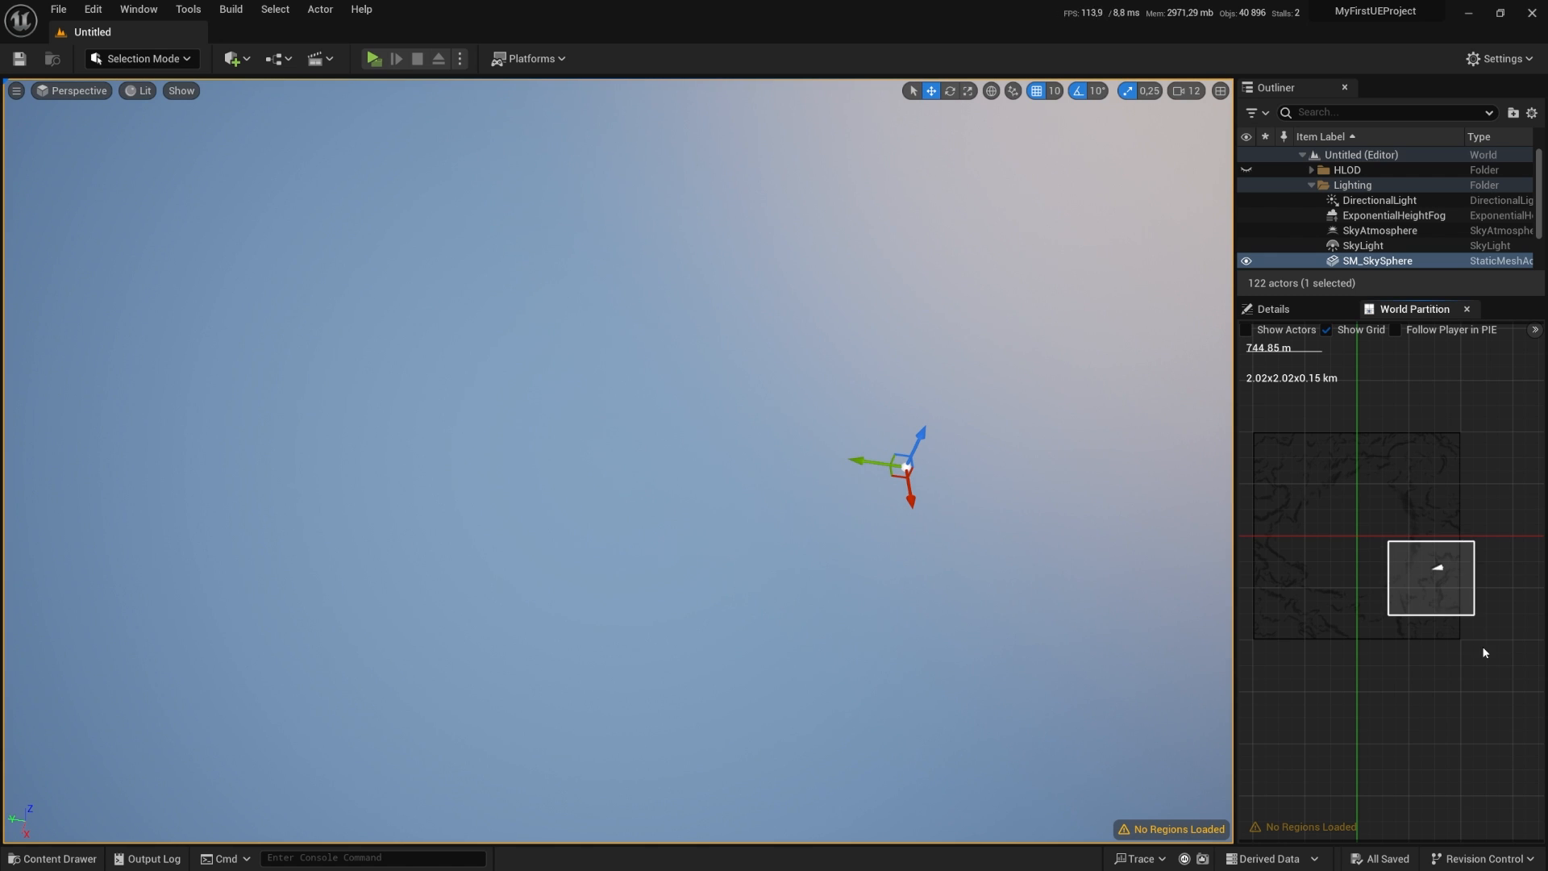
pyautogui.rightClick(1414, 569)
pyautogui.click(1409, 600)
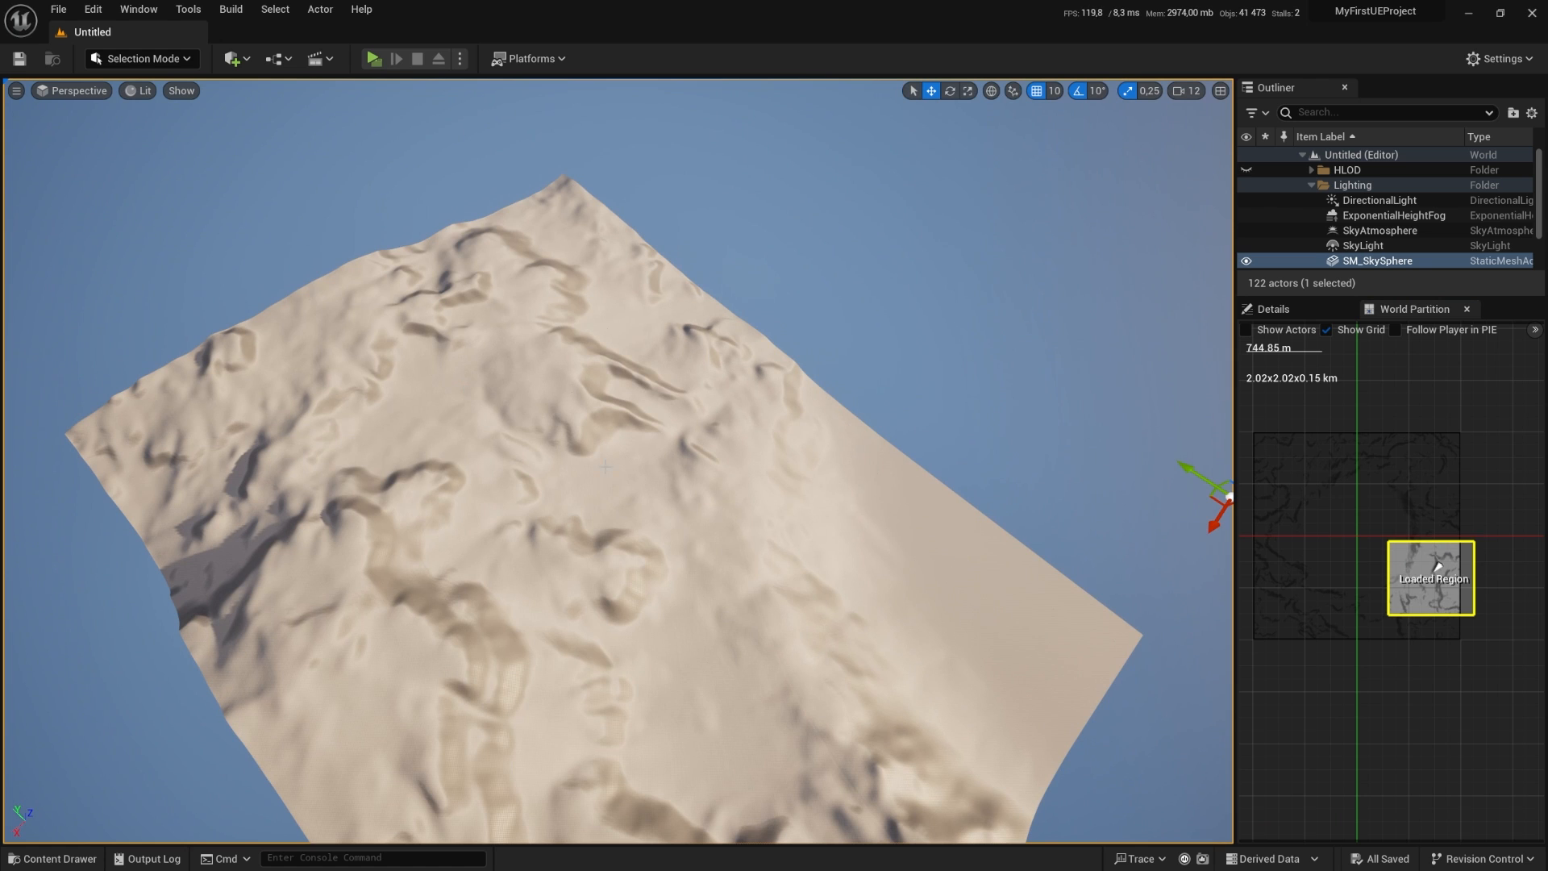
# Step: Load a region from a selection enclosing the entire landscape and move the camera to view the terrain
pyautogui.scroll(-3, 1438, 567)
pyautogui.moveTo(1291, 437); pyautogui.dragTo(1497, 618)
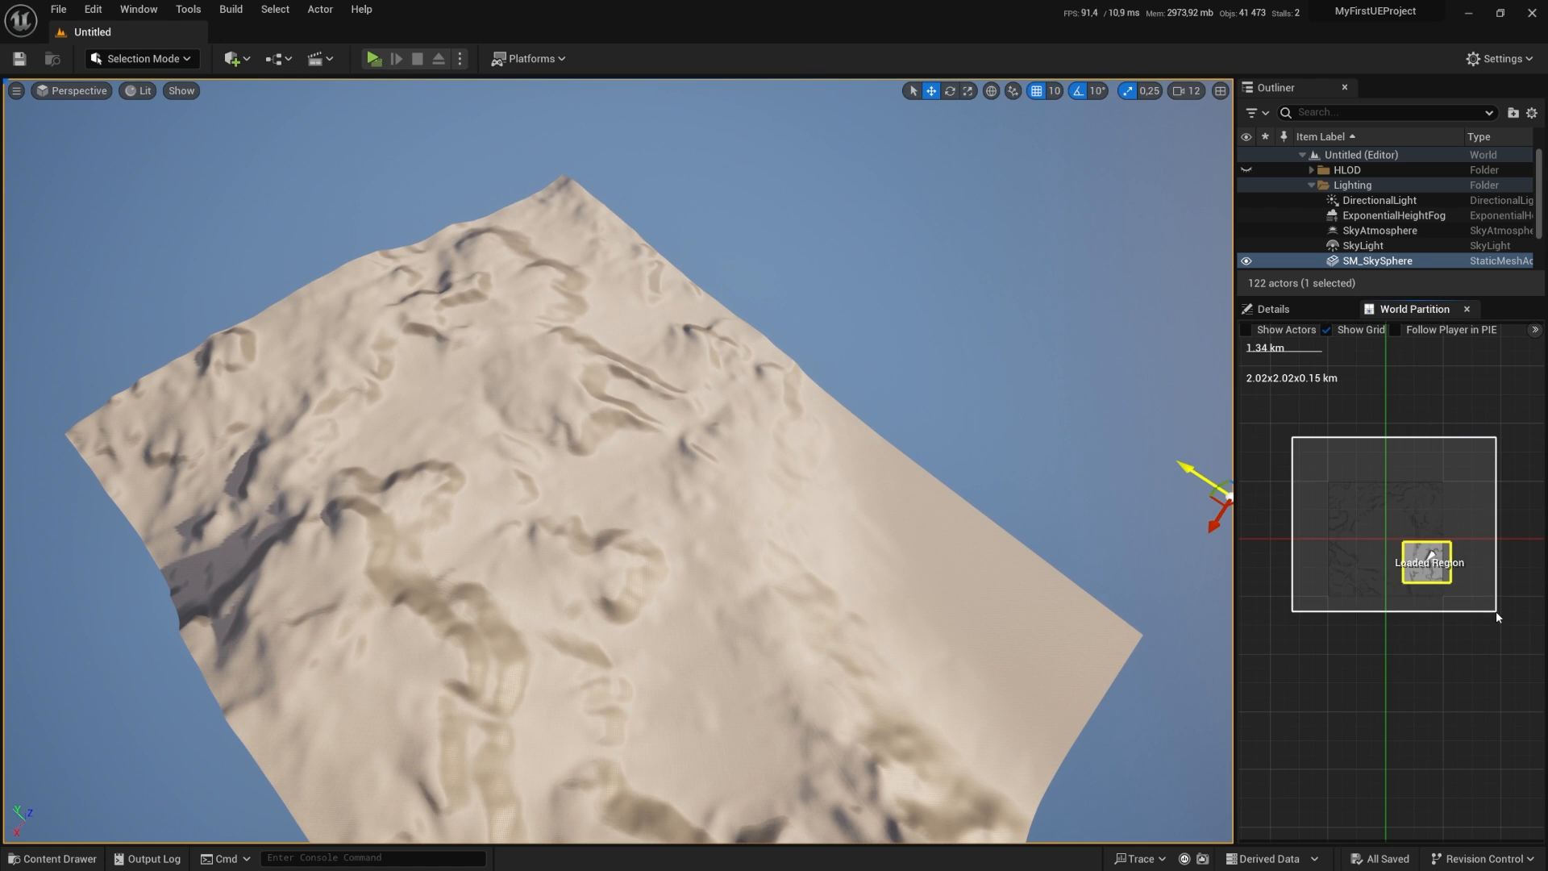
pyautogui.rightClick(1362, 512)
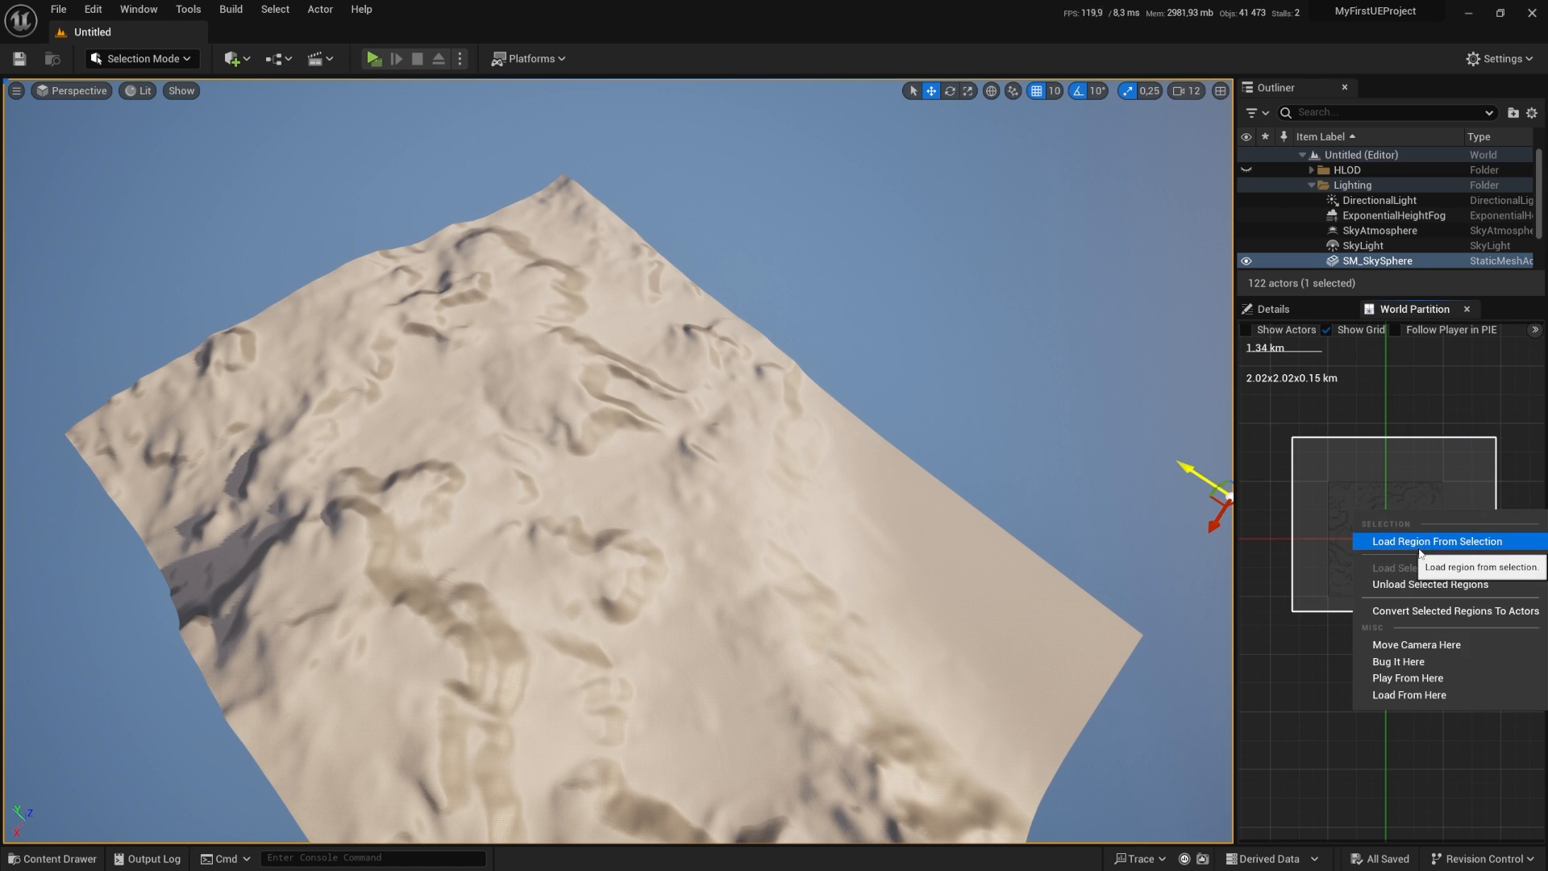
pyautogui.click(1418, 549)
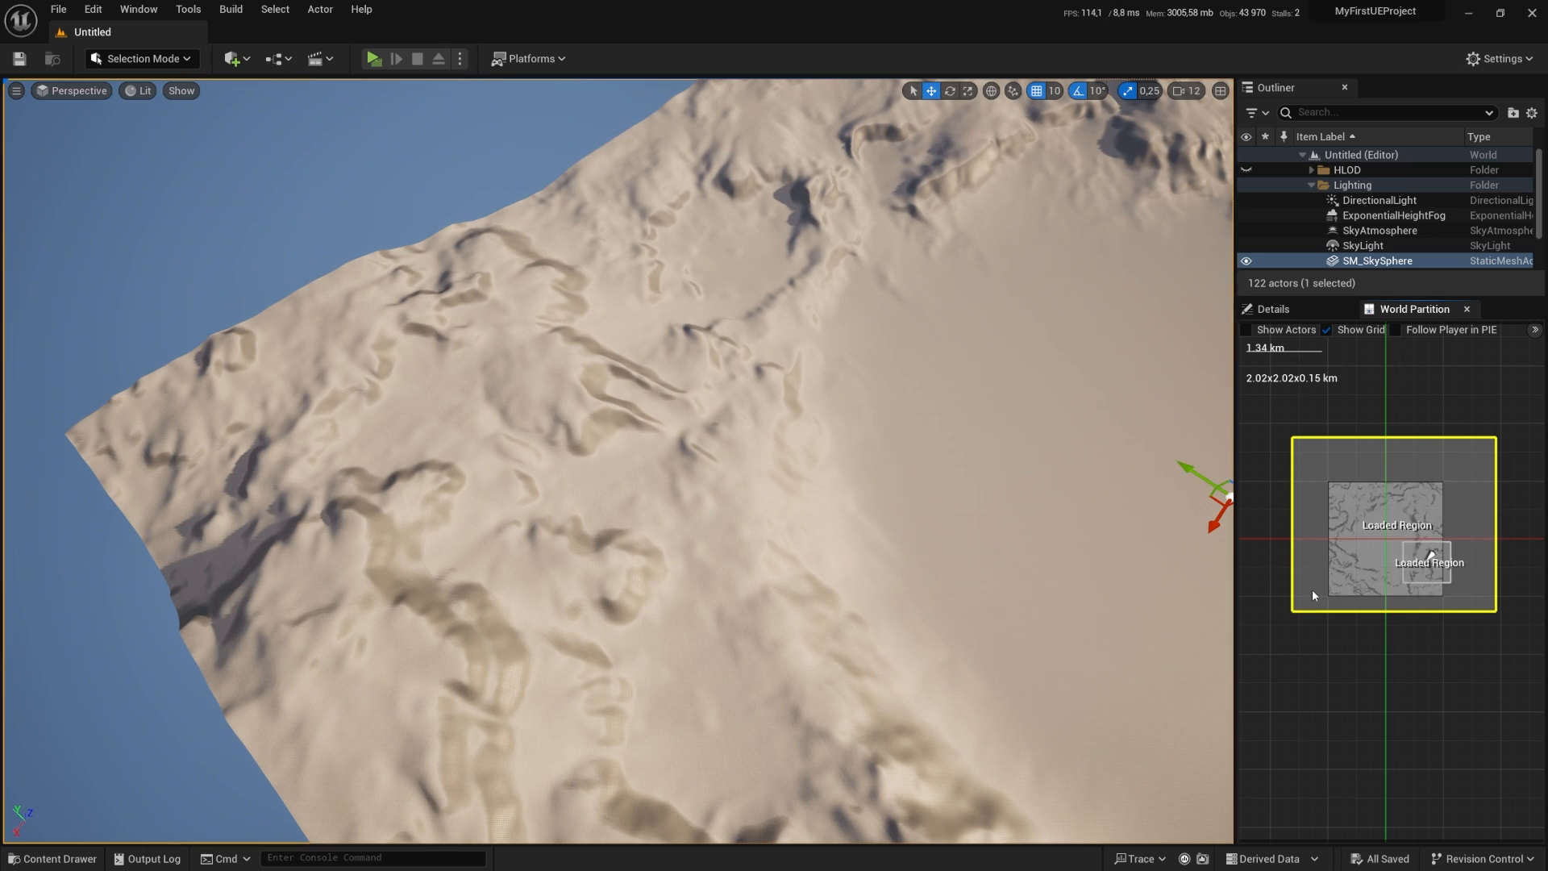
pyautogui.doubleClick(1429, 555)
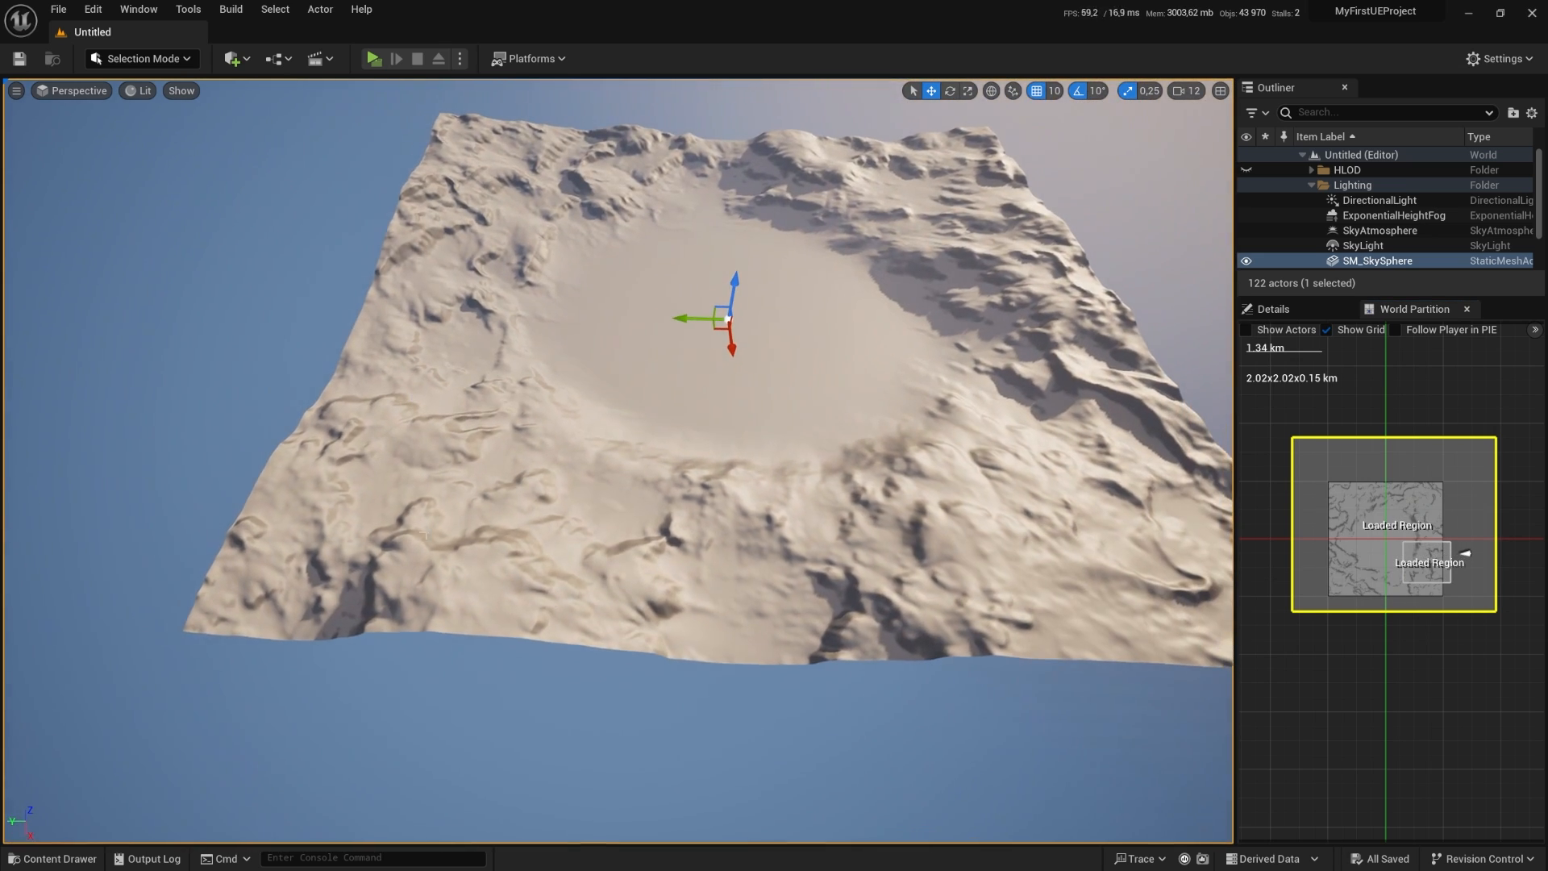
pyautogui.doubleClick(1465, 553)
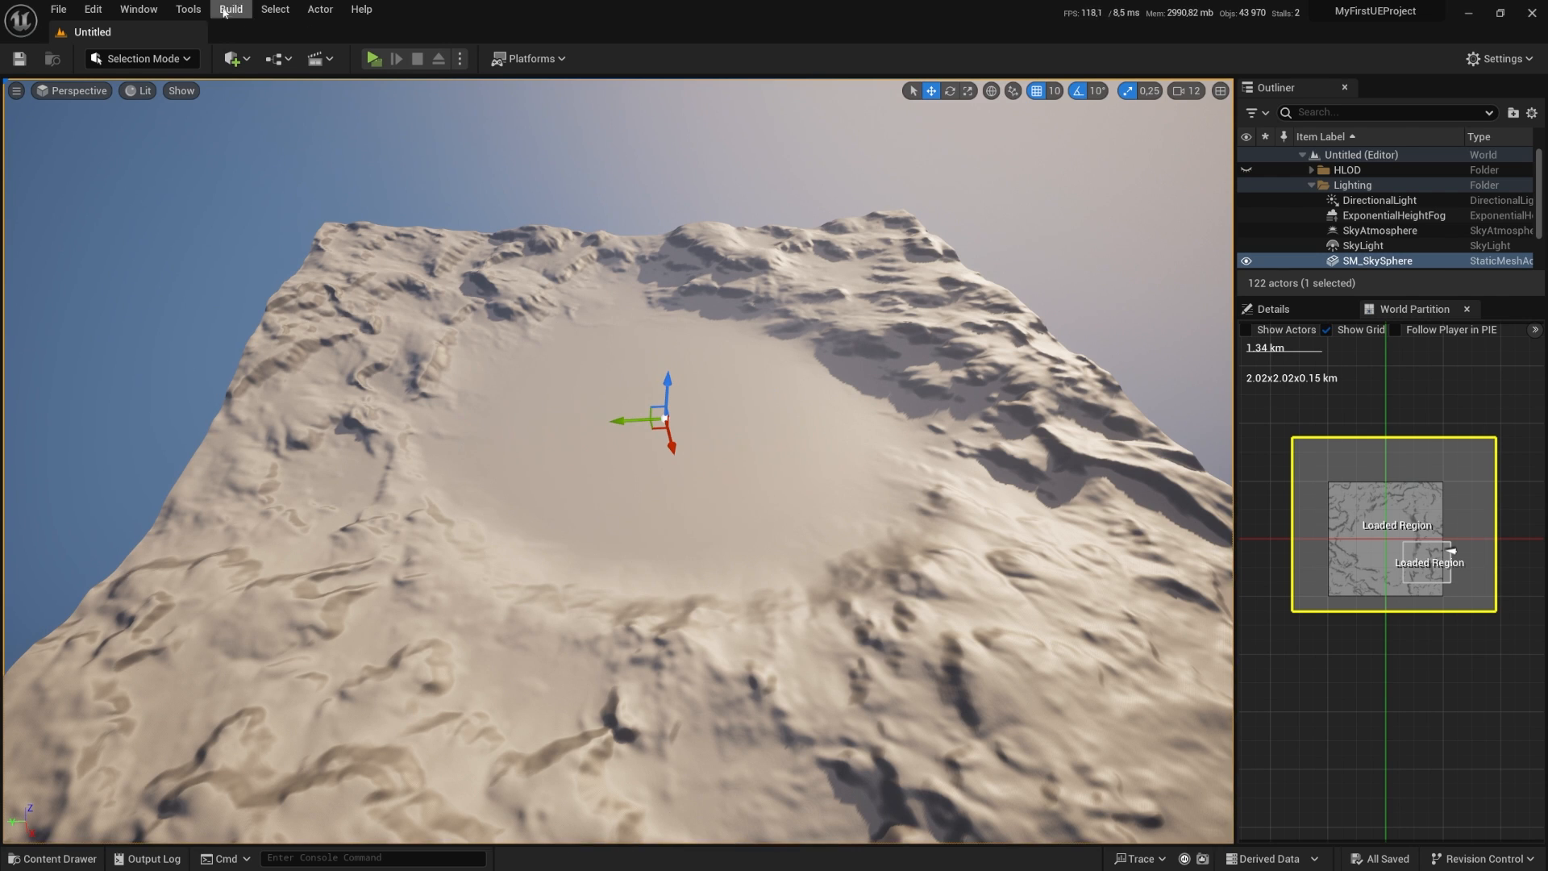
# Step: Open the M_Level01 level from the PlatformGame/Maps folder
pyautogui.click(63, 15)
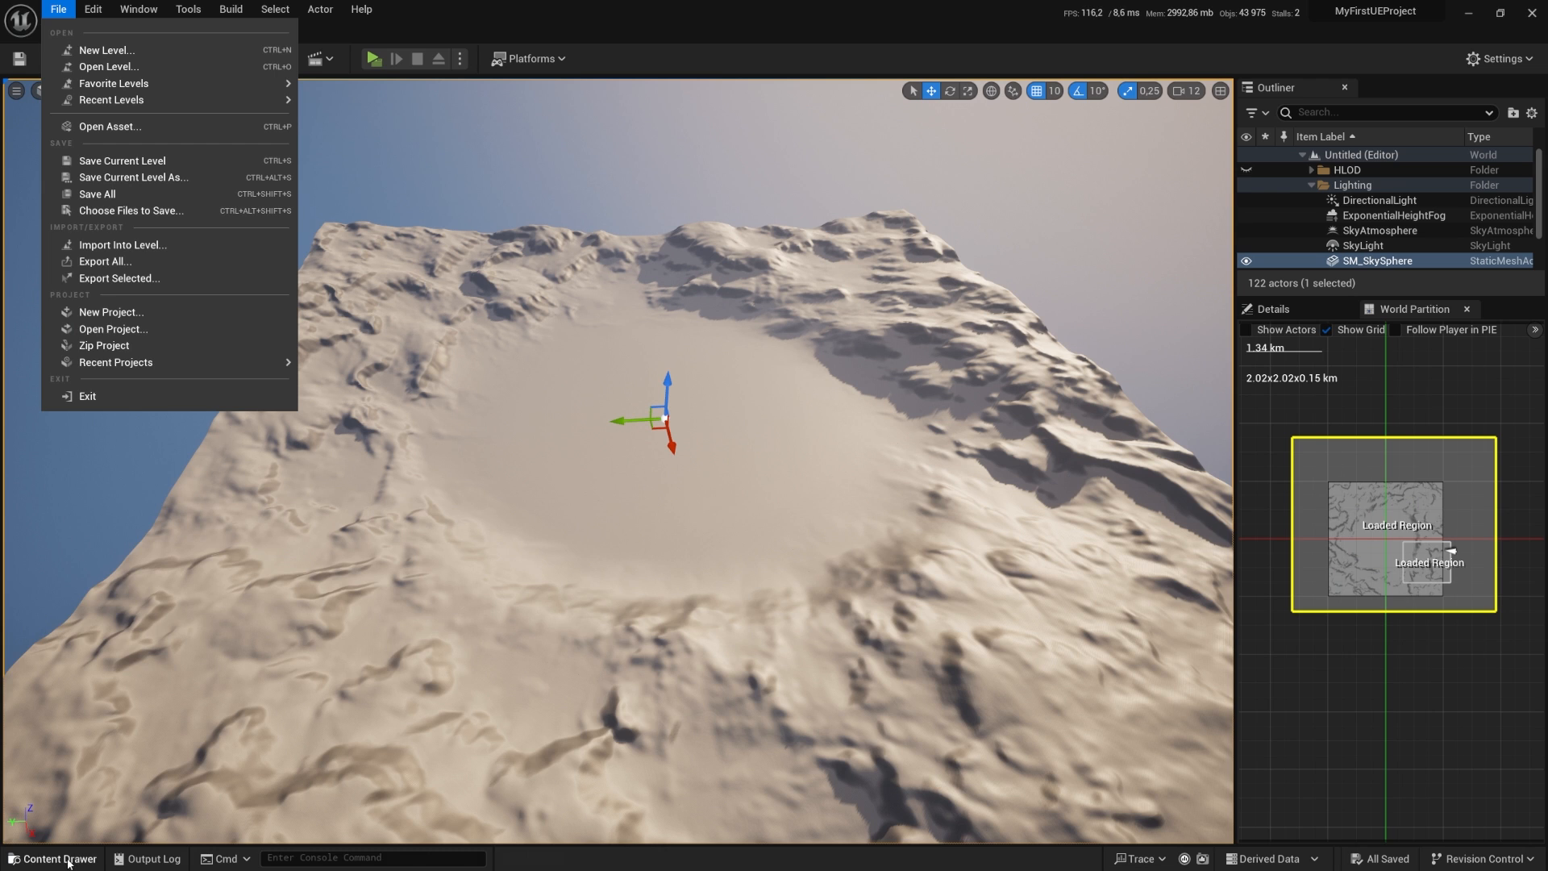
pyautogui.click(52, 858)
pyautogui.doubleClick(340, 592)
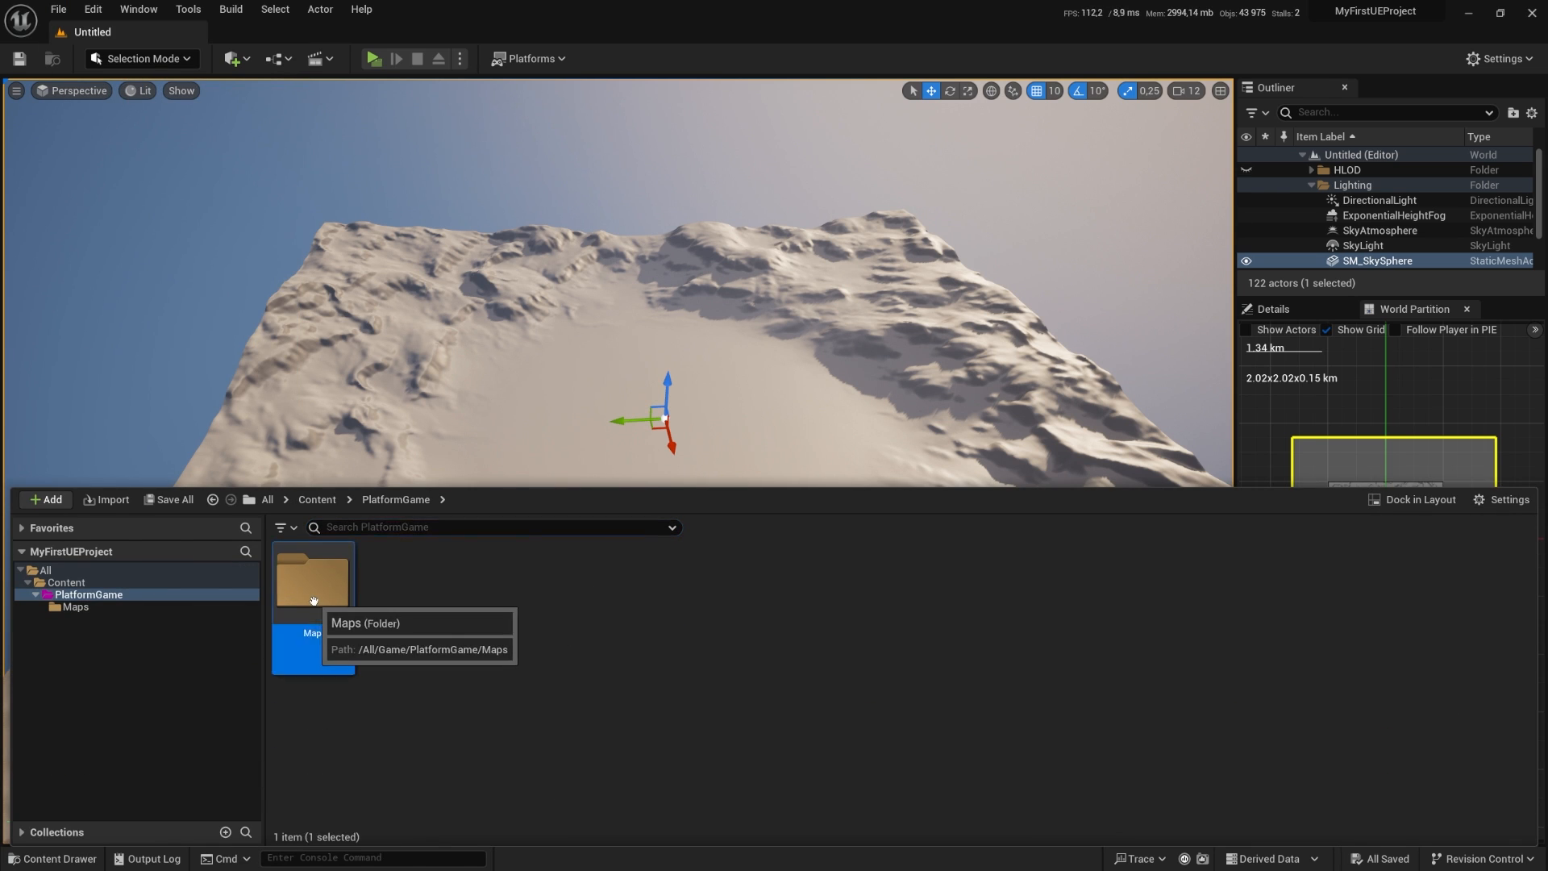
pyautogui.doubleClick(313, 582)
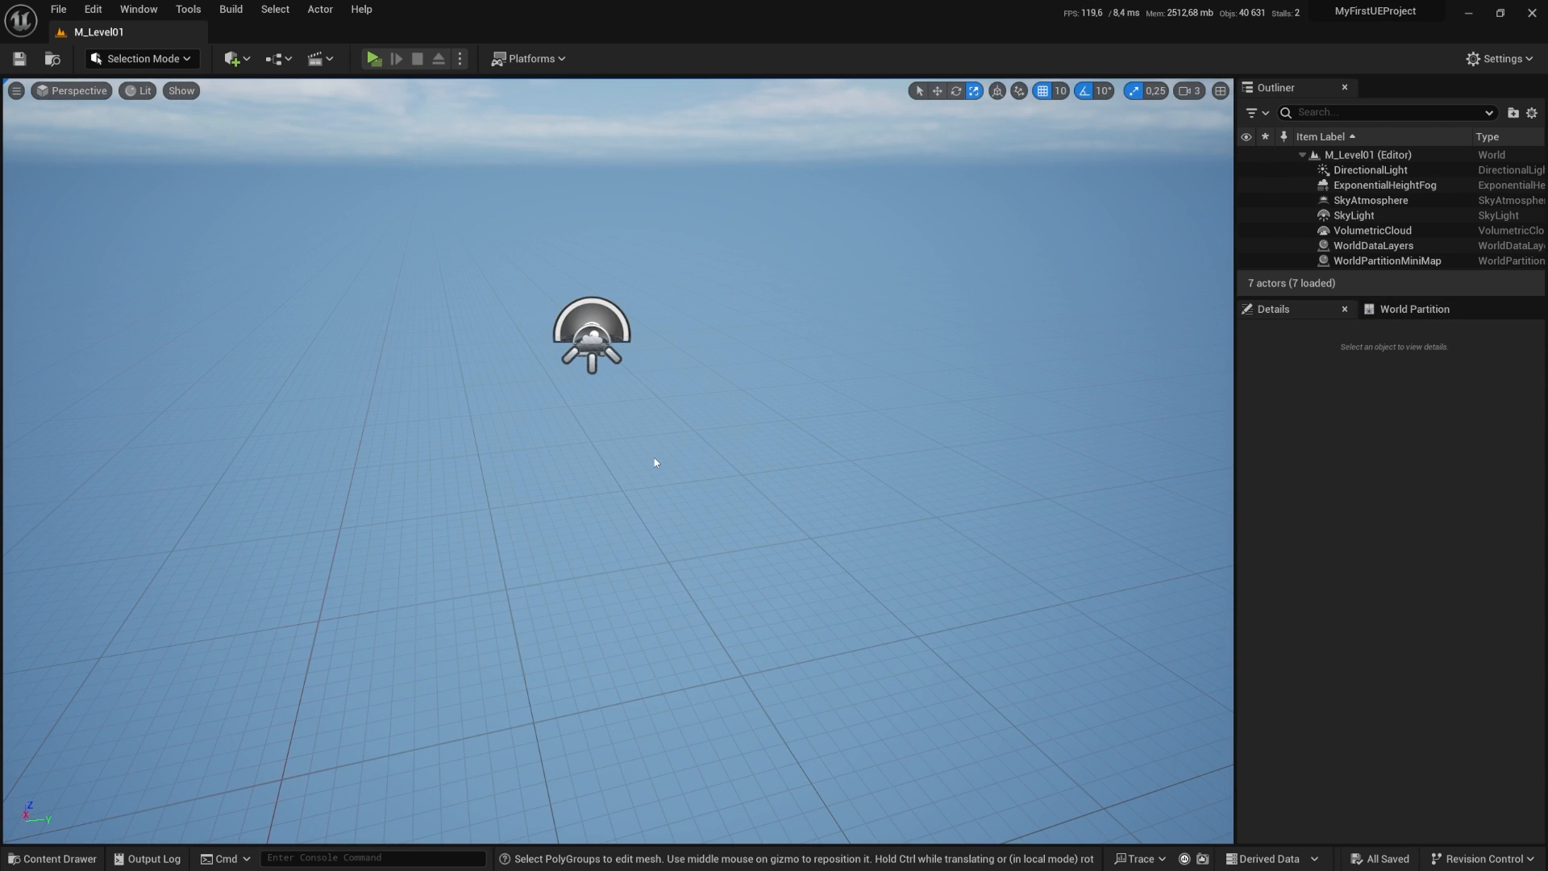
# Step: Add a Cube shape to M_Level01 and scale it to 5.5 in X and Y, forming a wide platform
pyautogui.click(232, 58)
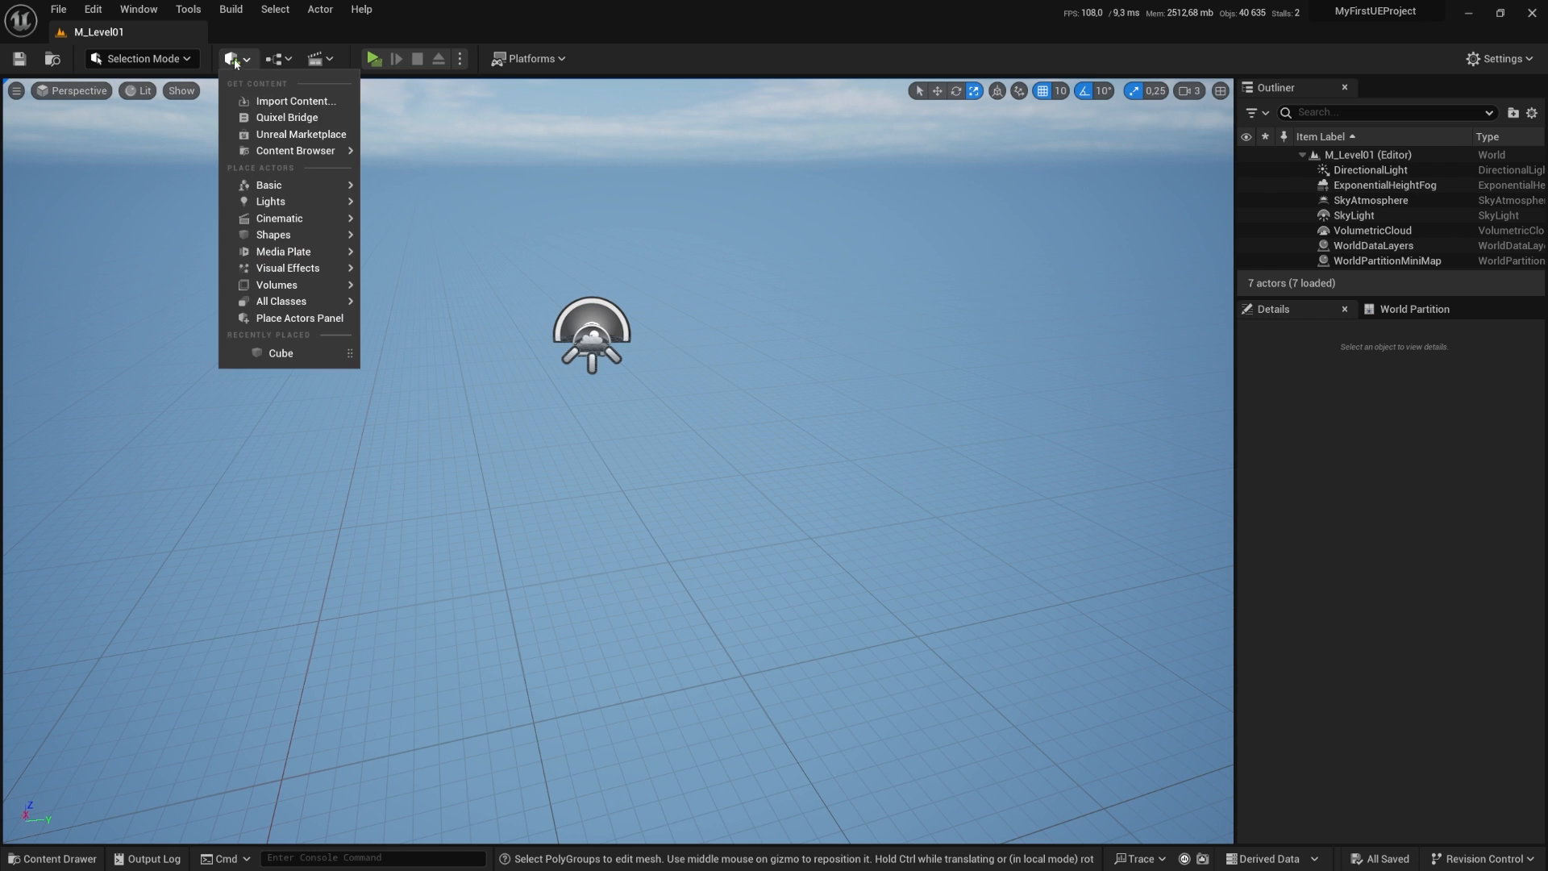
pyautogui.moveTo(274, 238)
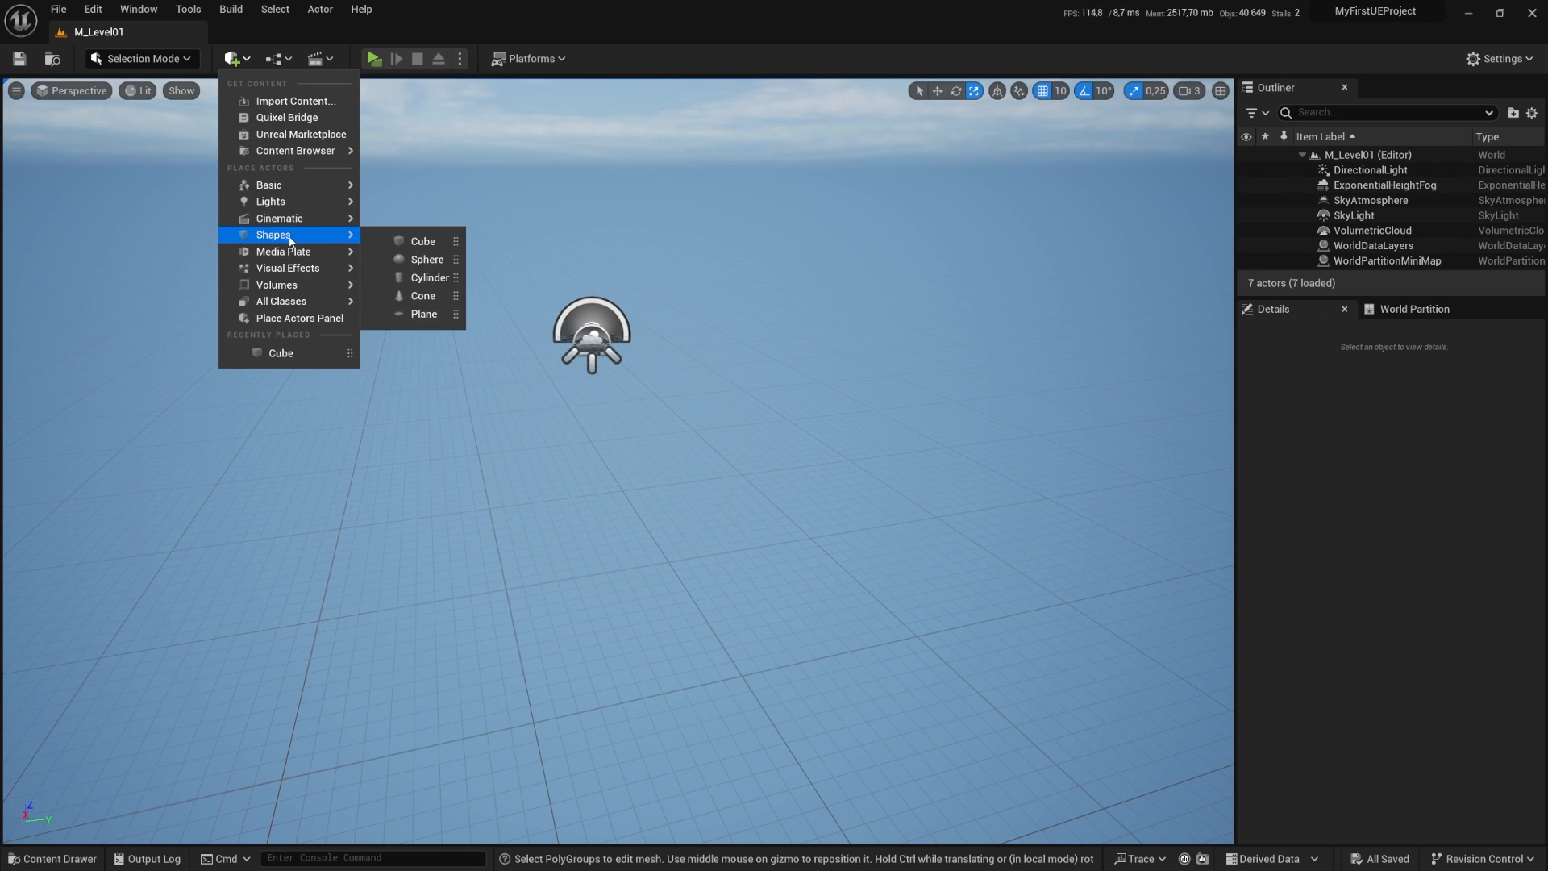
pyautogui.click(420, 237)
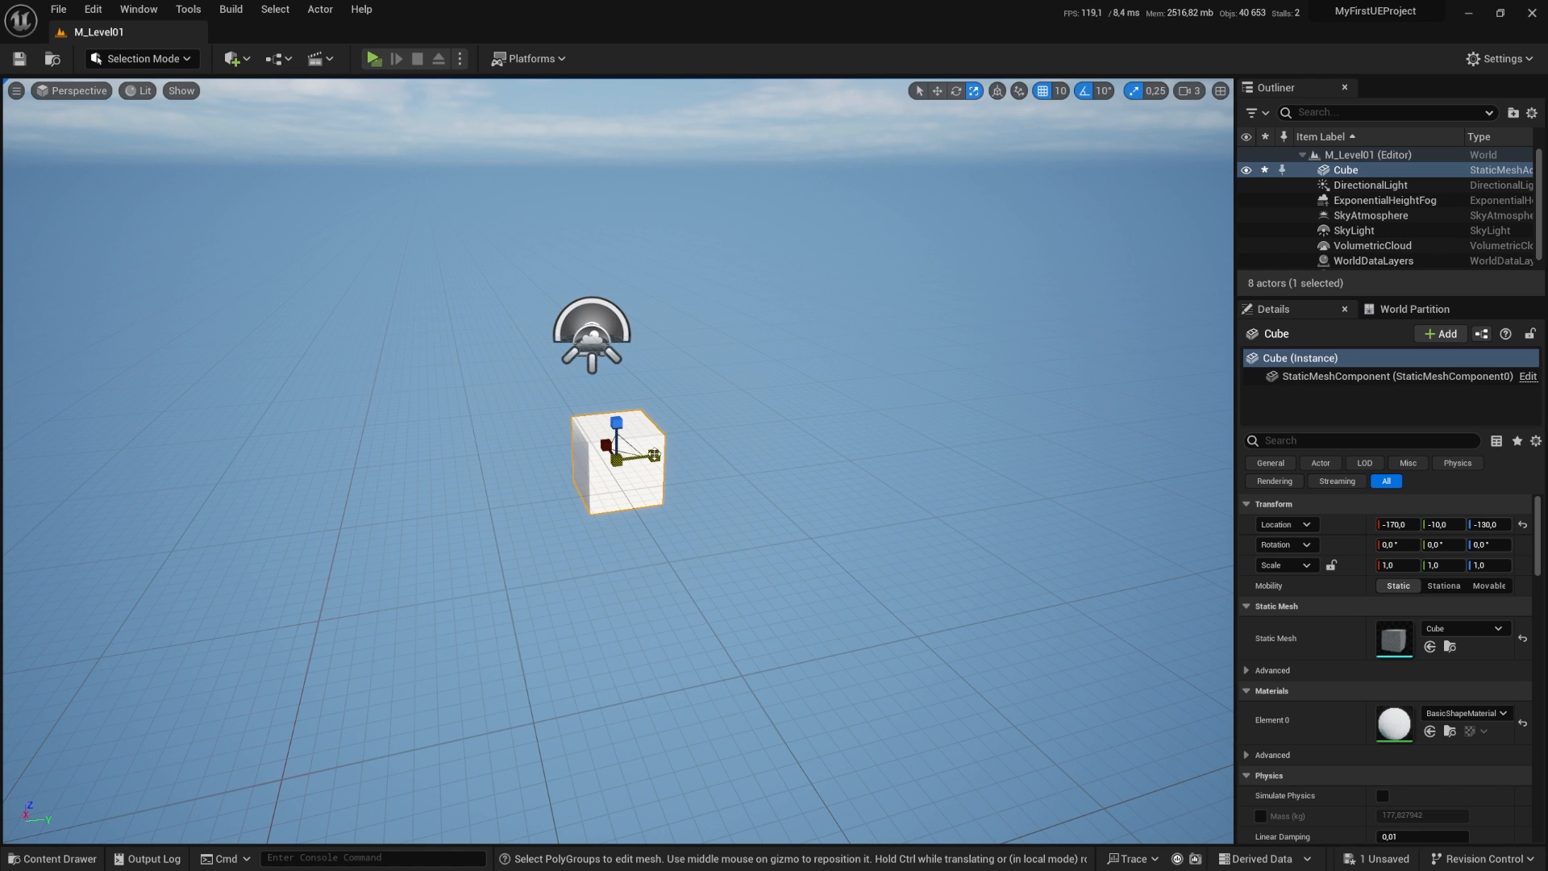
pyautogui.moveTo(654, 456); pyautogui.dragTo(593, 528)
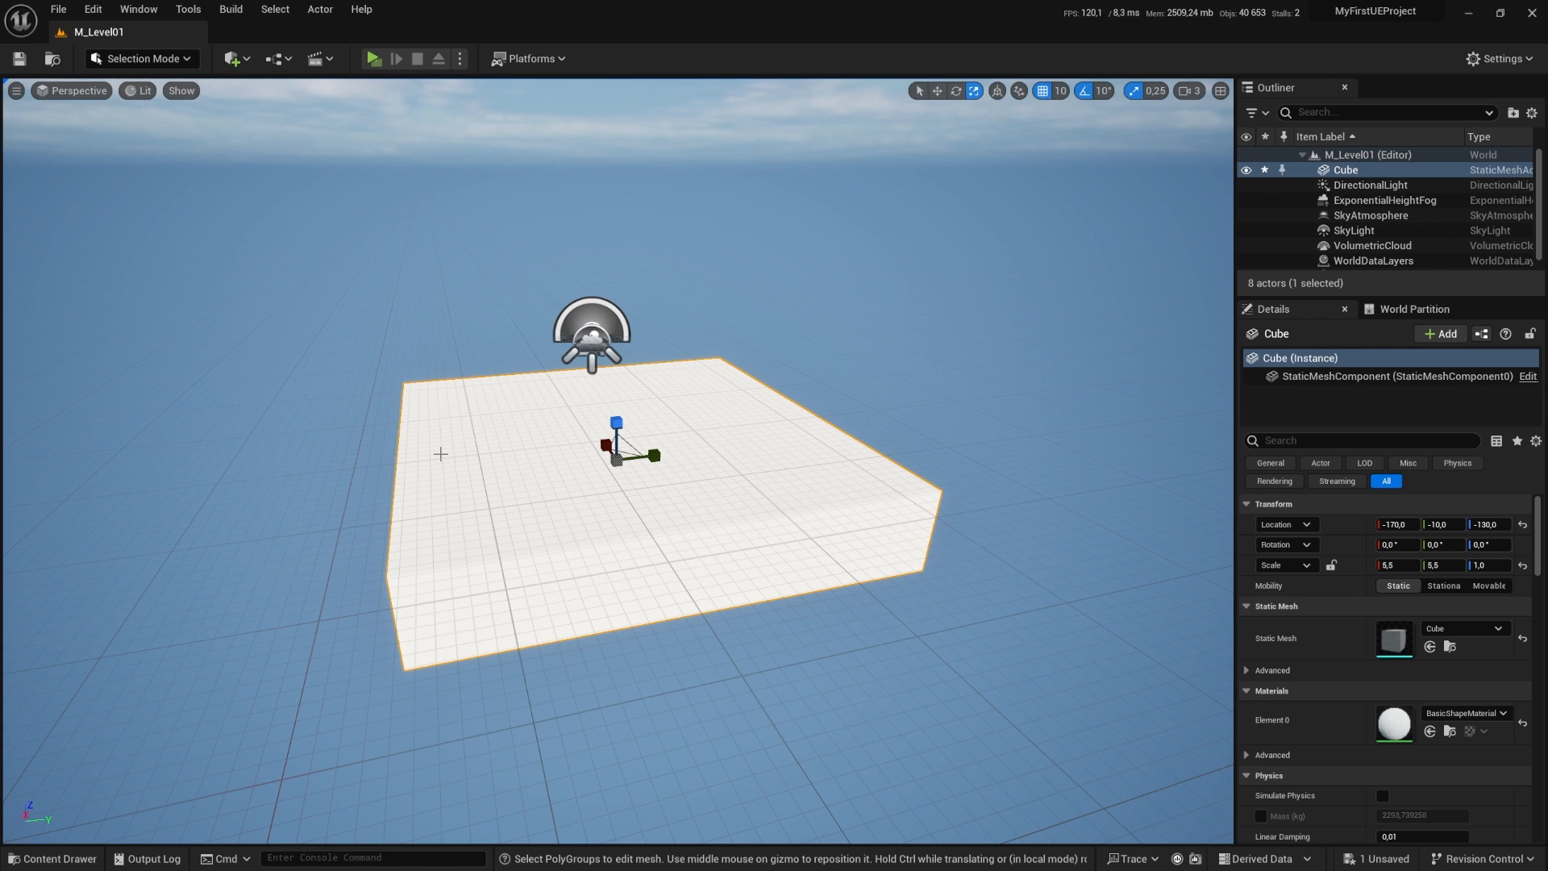
pyautogui.press('Escape')
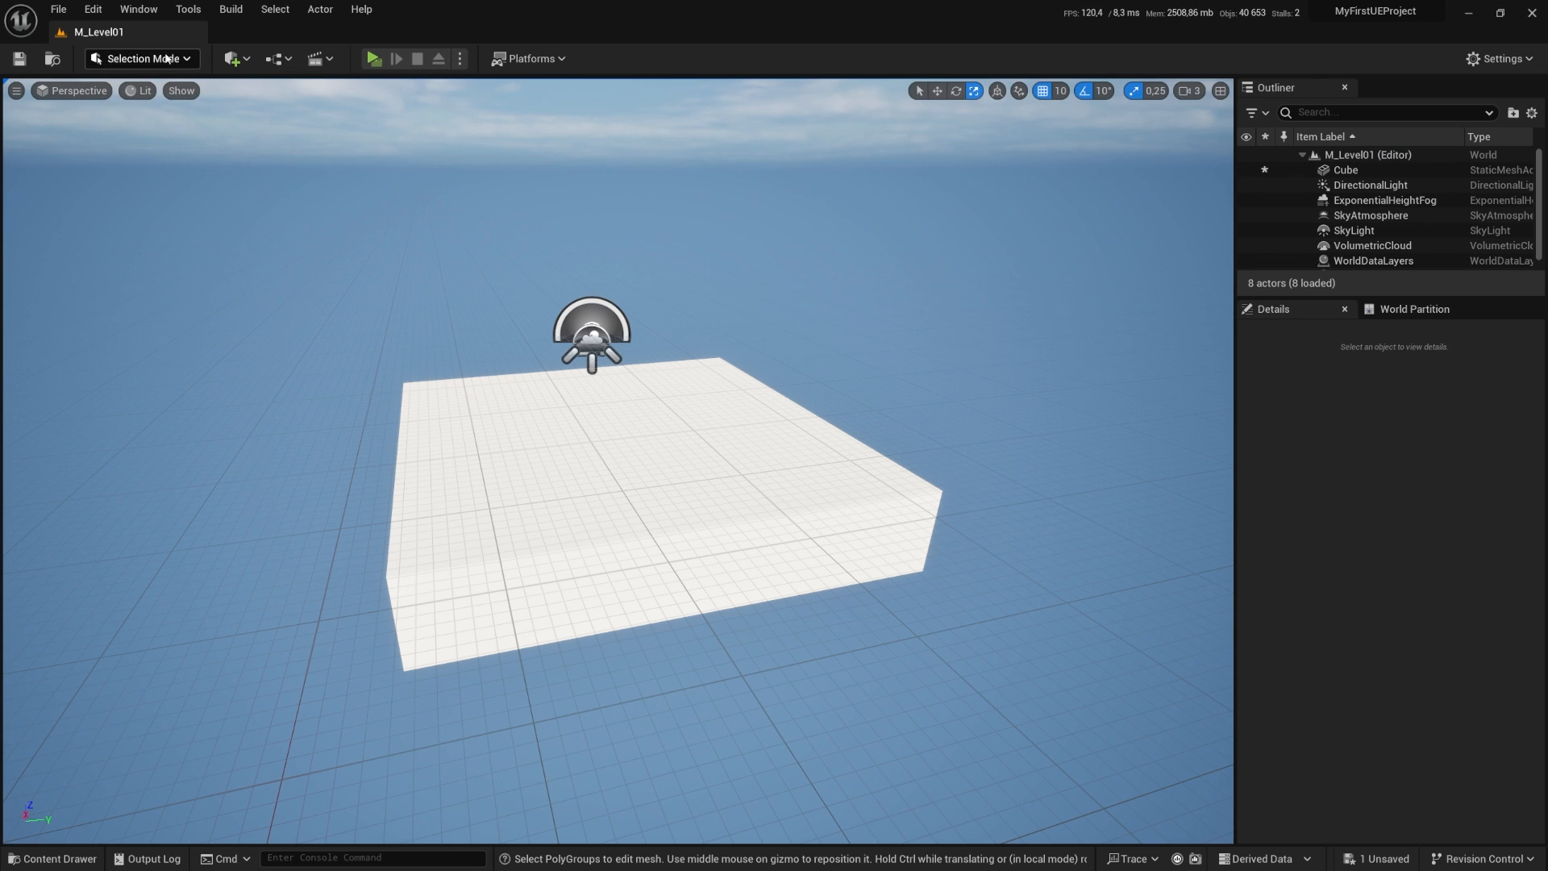
# Step: In Modeling mode, create a 100 × 100 × 100 static mesh box on top of the white platform
pyautogui.click(137, 59)
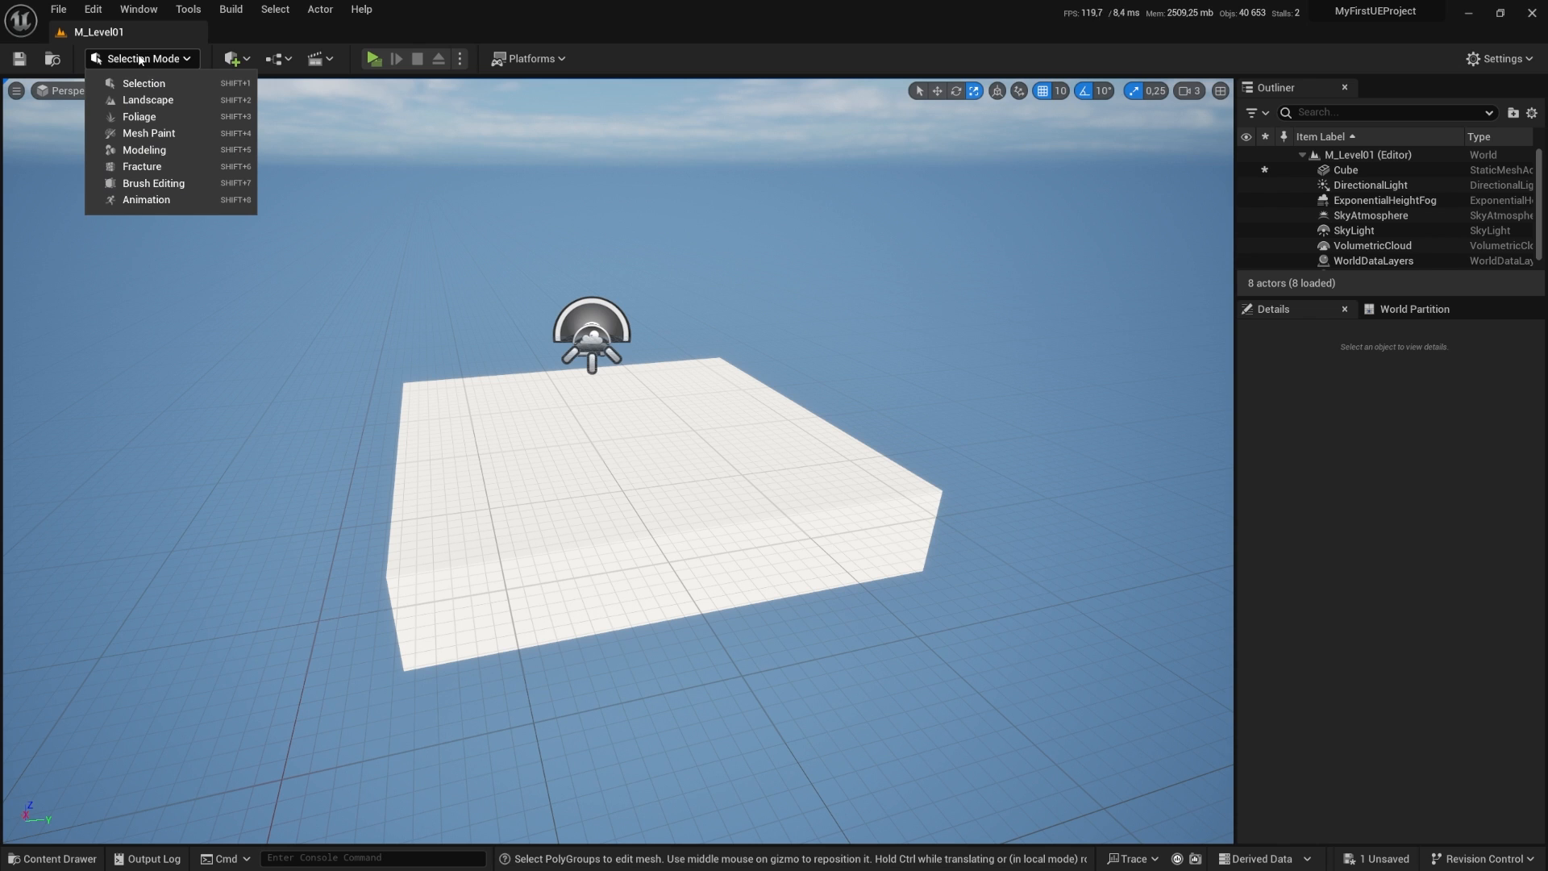
pyautogui.click(145, 150)
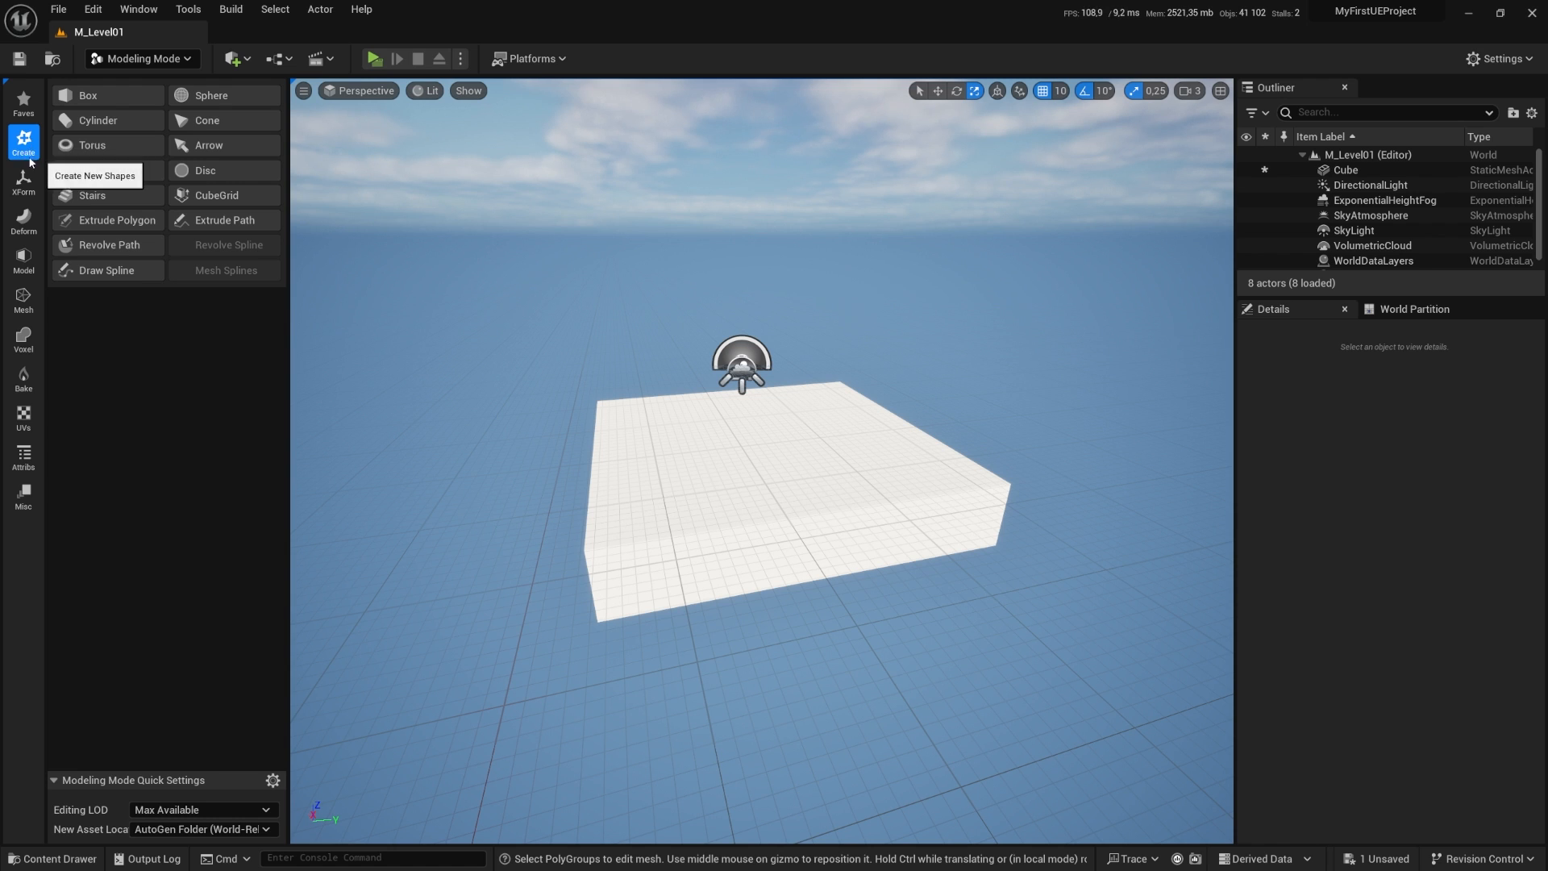
pyautogui.click(99, 100)
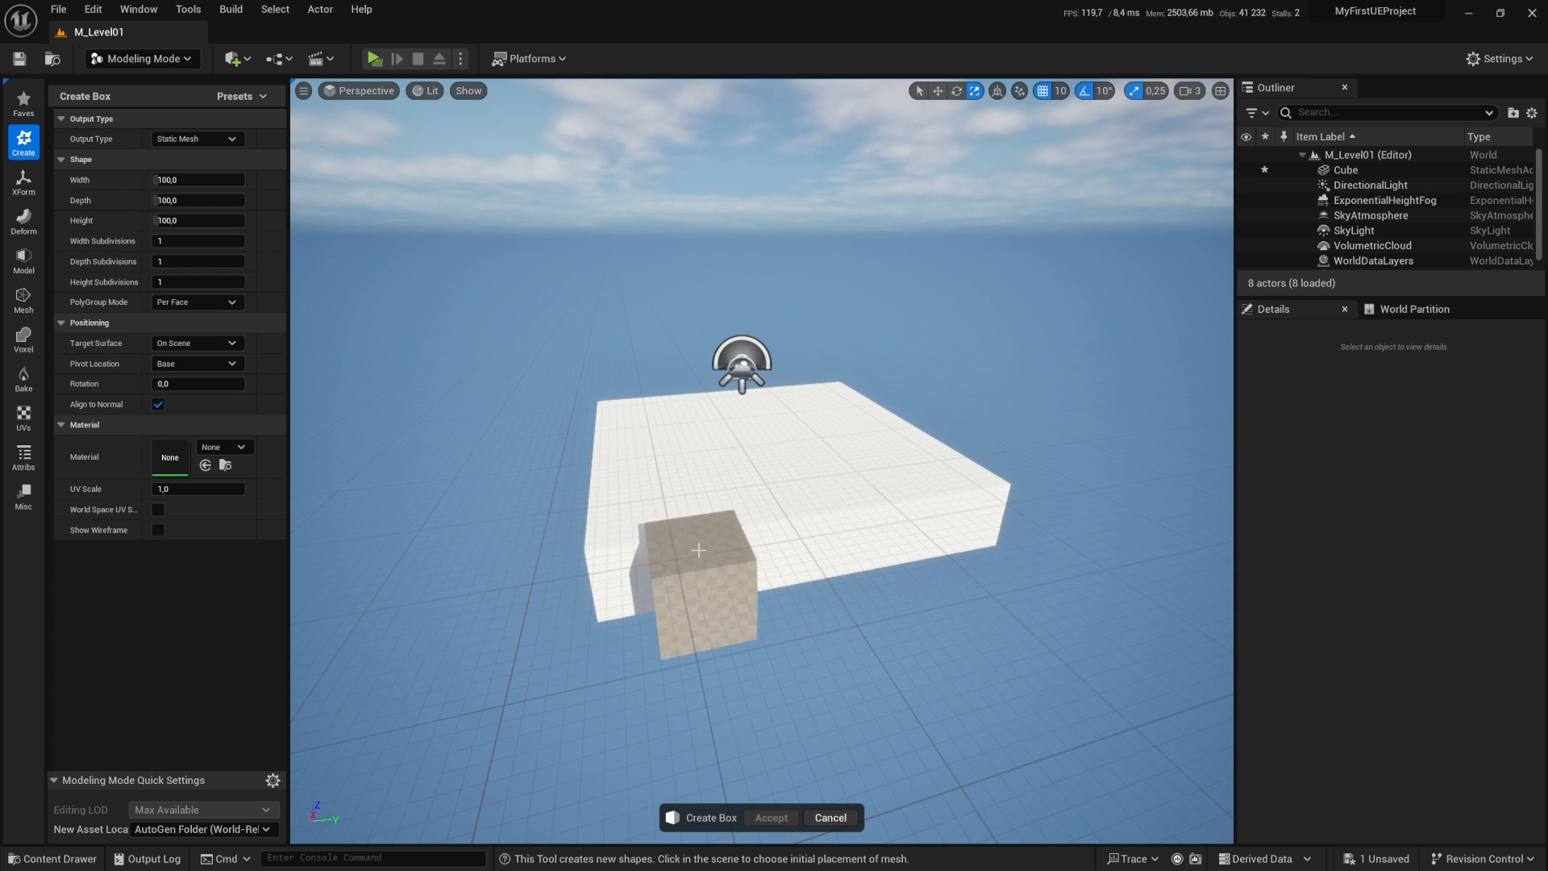
pyautogui.click(676, 463)
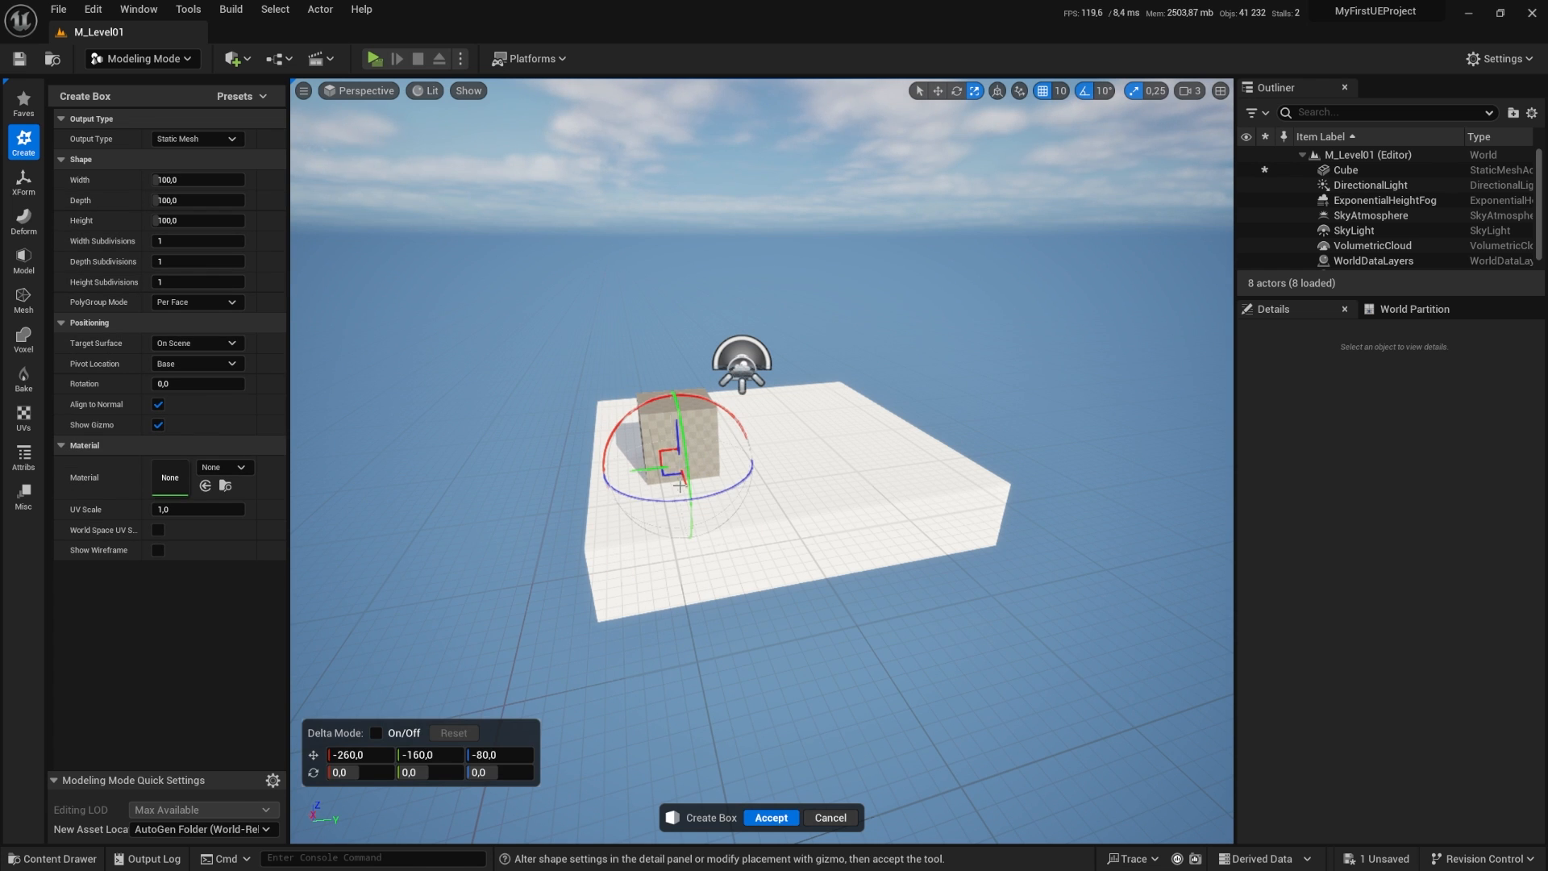
pyautogui.press('a')
pyautogui.moveTo(779, 558); pyautogui.dragTo(906, 537, button='right')
pyautogui.press('w')
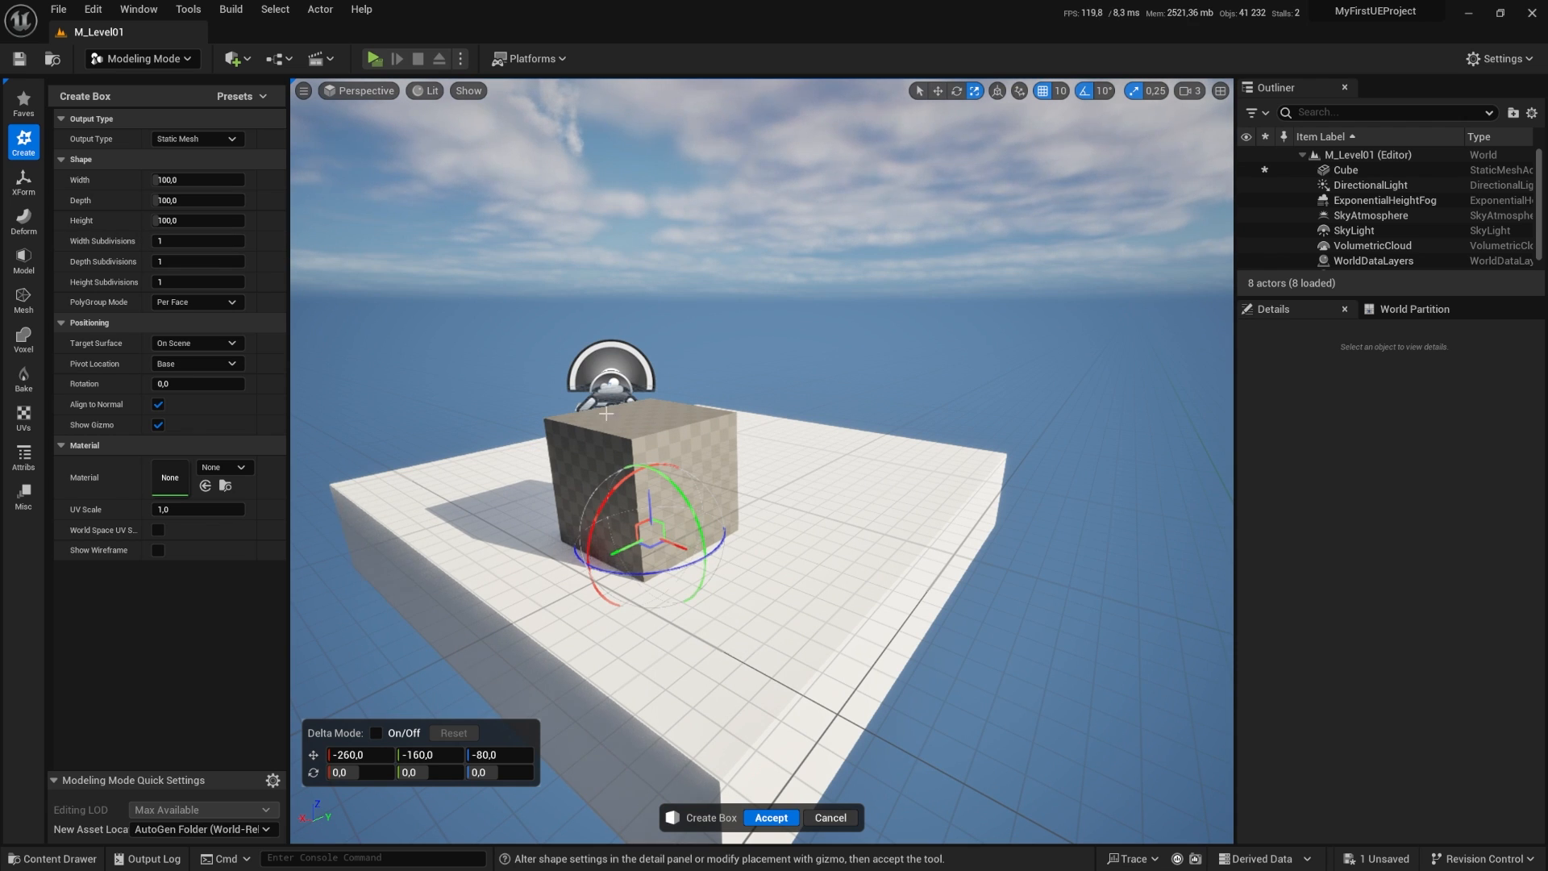
pyautogui.click(23, 260)
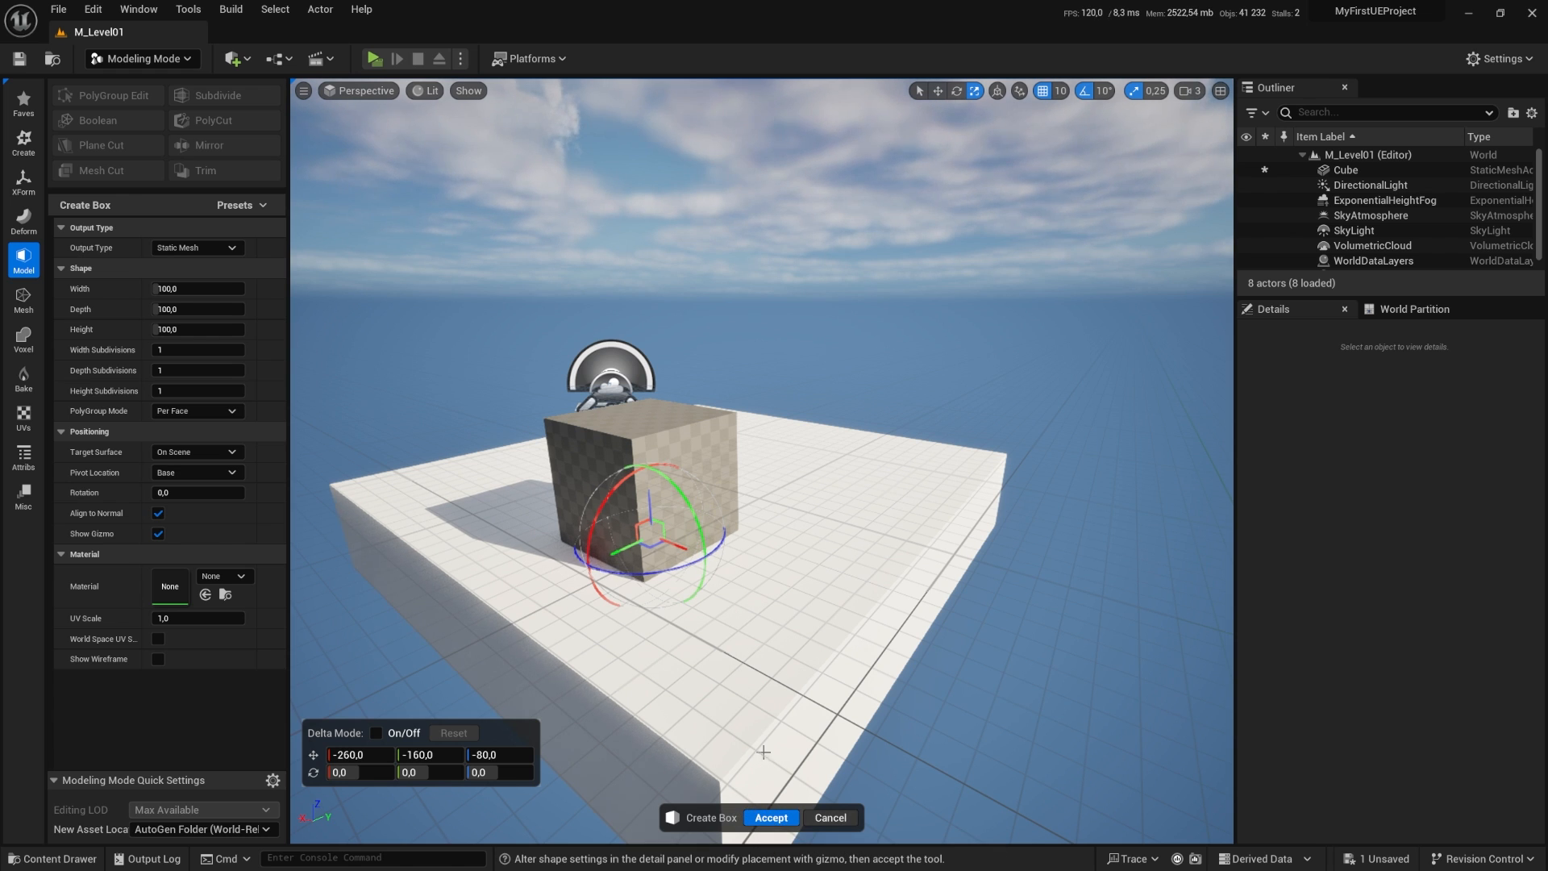
pyautogui.click(770, 817)
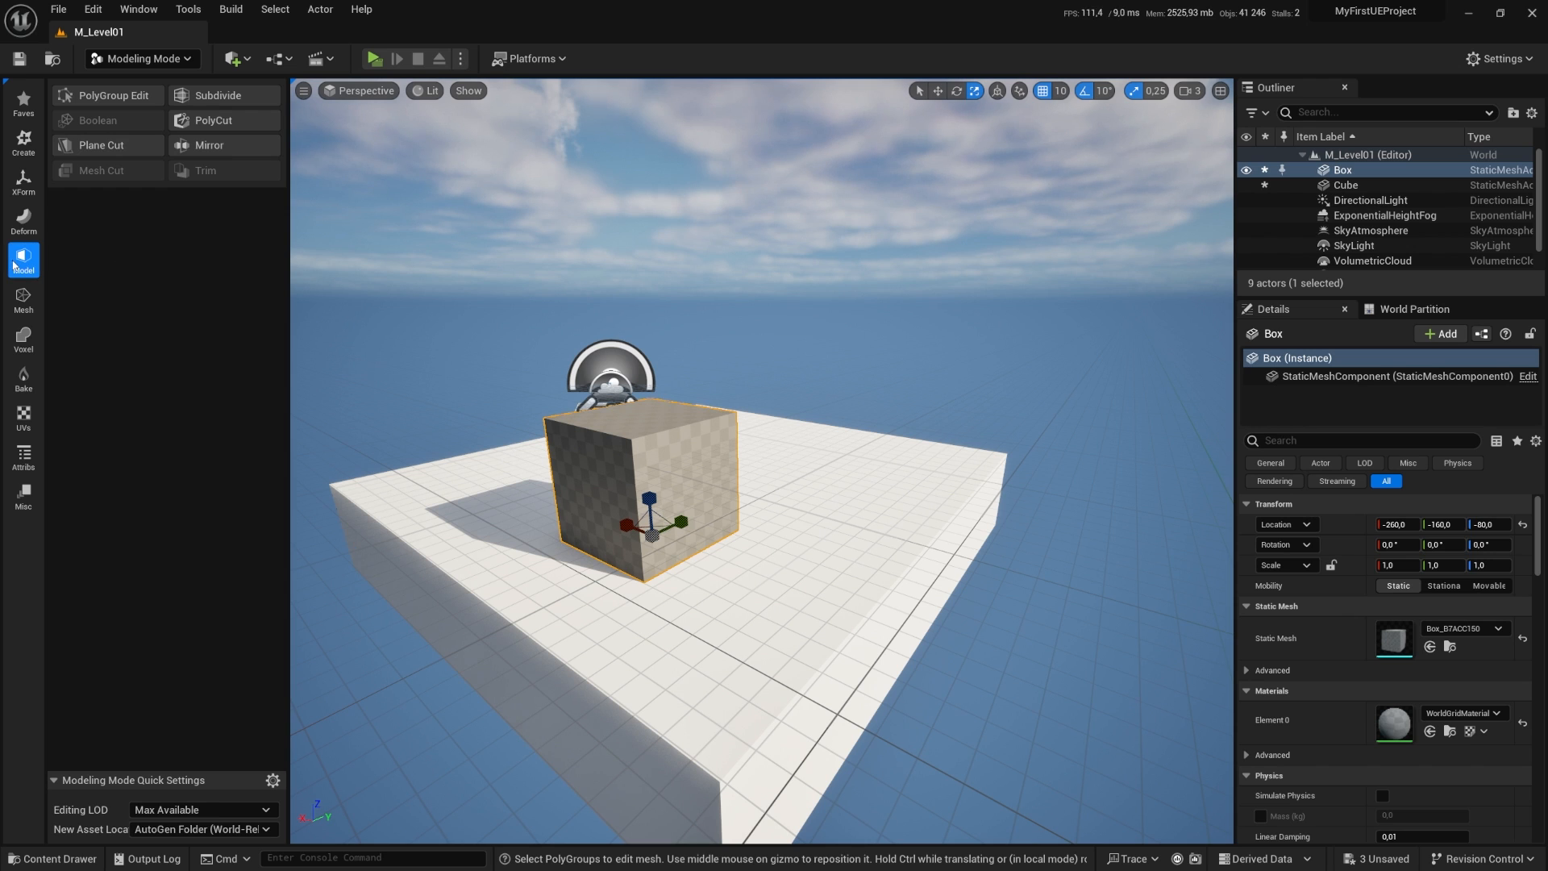
# Step: With PolyGroup Edit, pull one side face of the box out to X -490 and an adjacent side face to Y 200
pyautogui.click(115, 100)
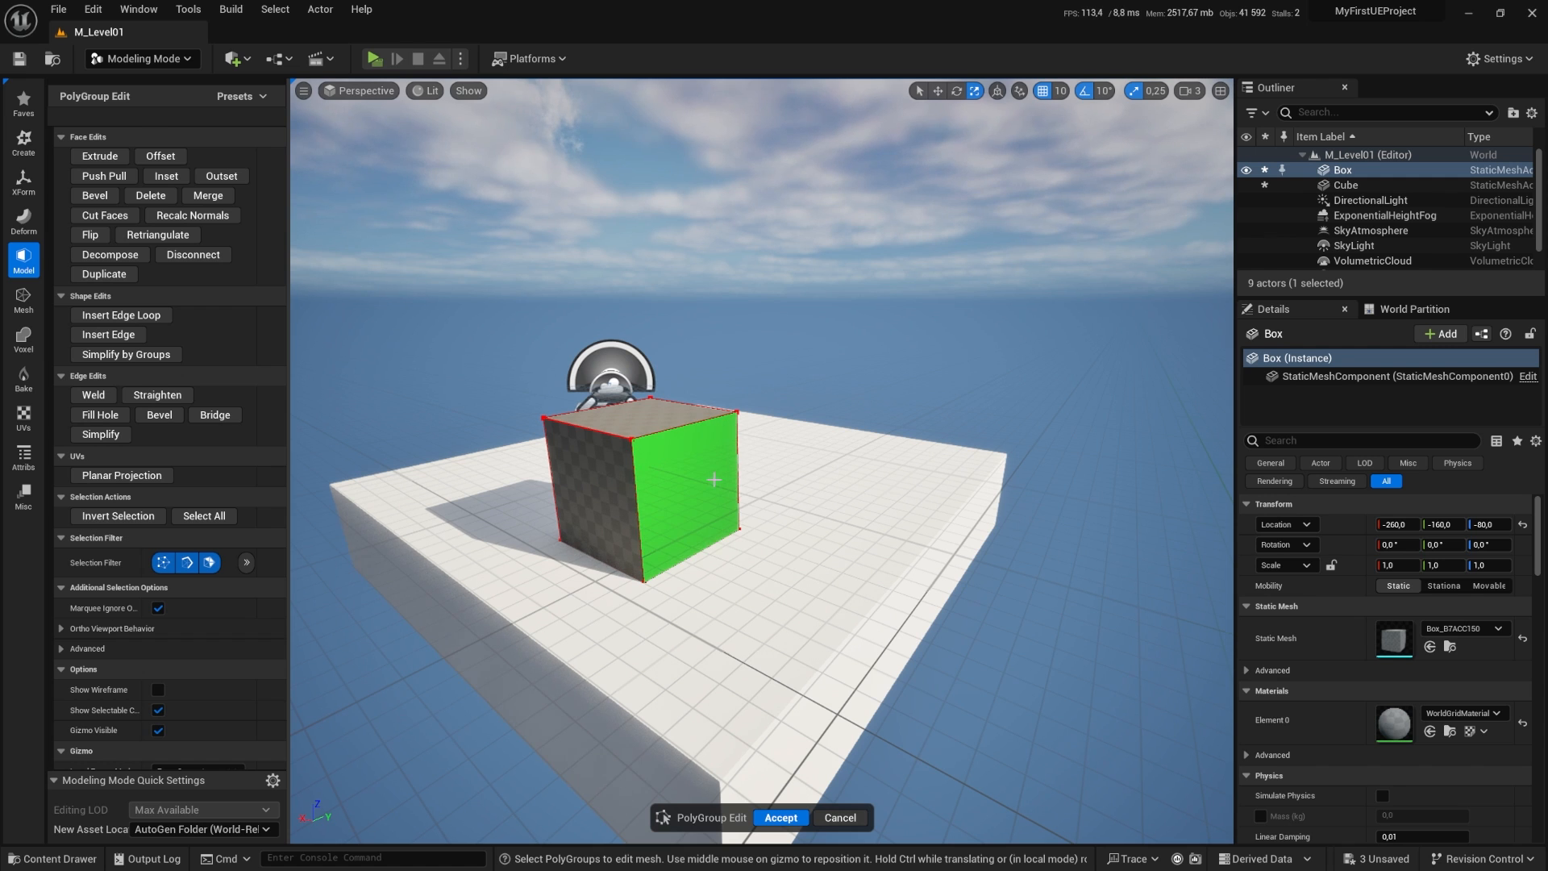
pyautogui.moveTo(730, 407)
pyautogui.mouseDown(button='right')
pyautogui.moveTo(682, 398)
pyautogui.moveTo(706, 414)
pyautogui.mouseUp(button='right')
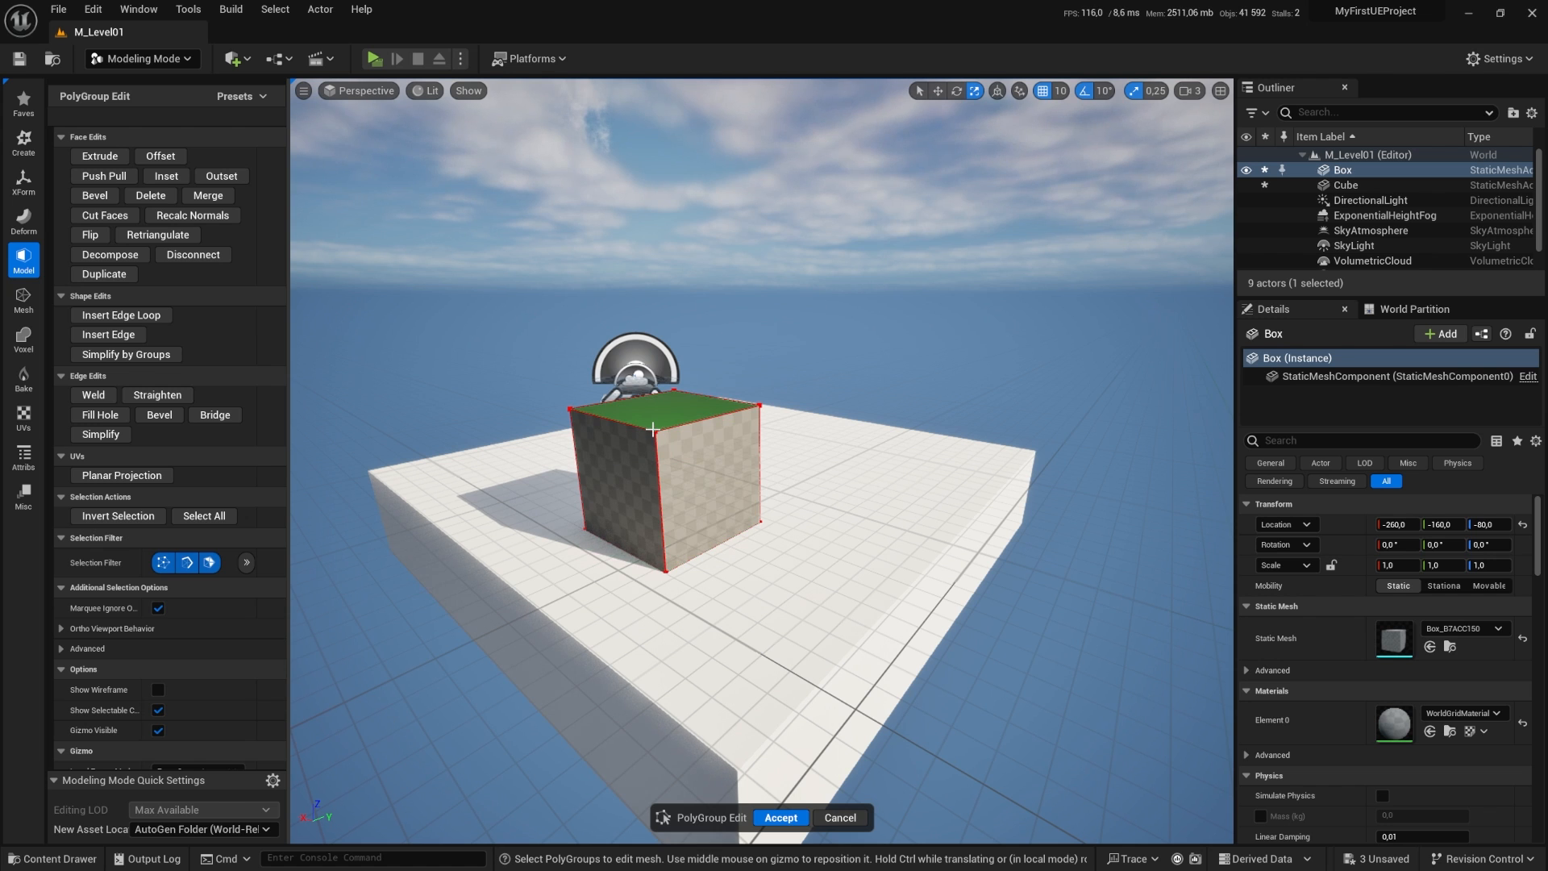
pyautogui.click(701, 442)
pyautogui.moveTo(755, 494); pyautogui.dragTo(1025, 586)
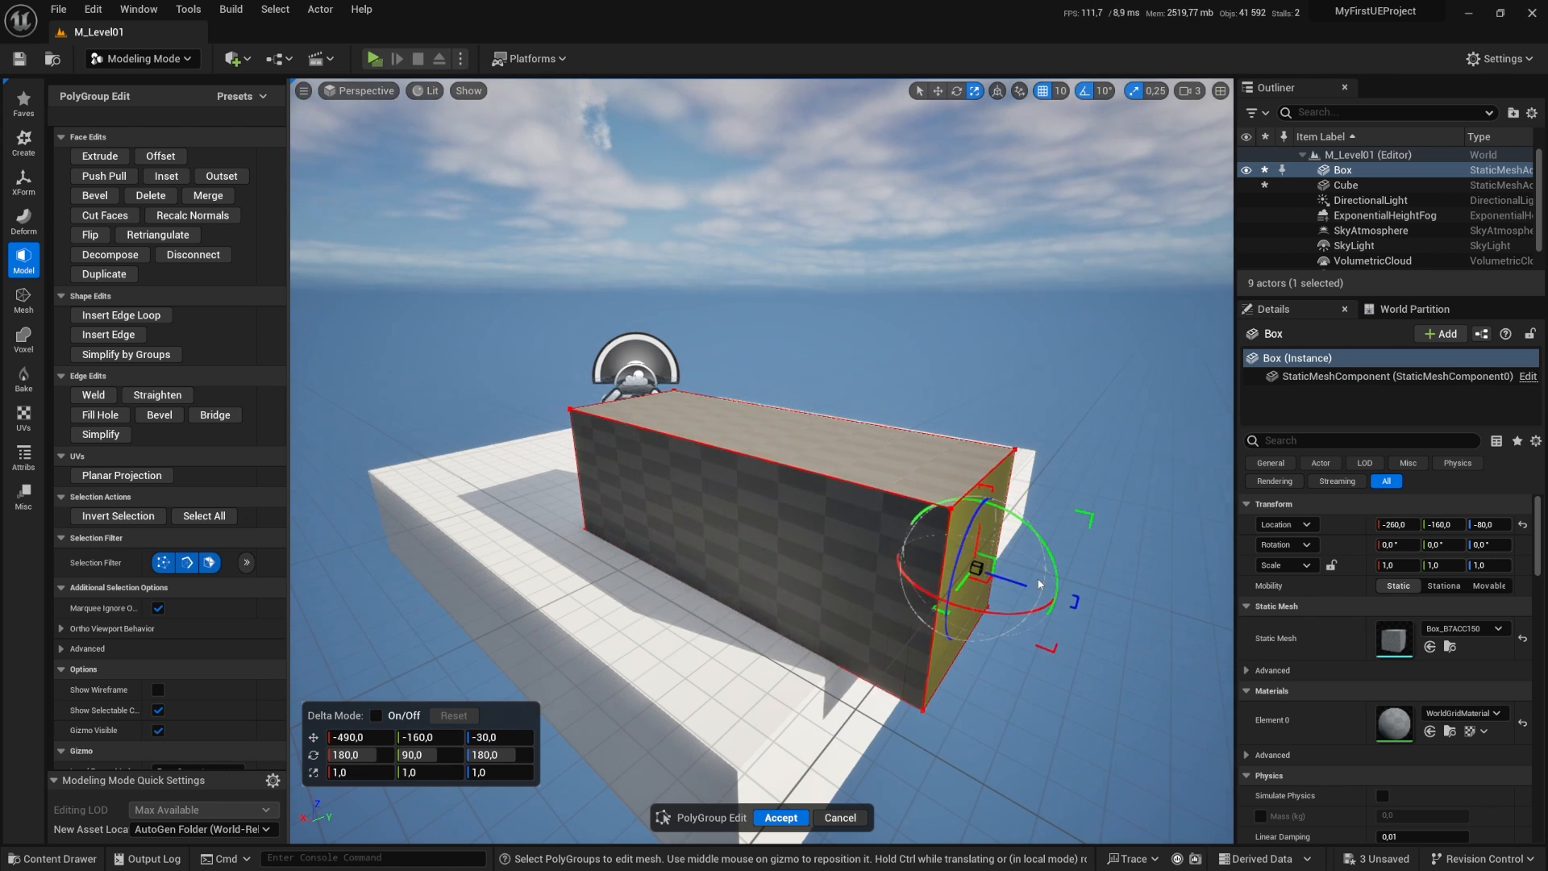
pyautogui.keyDown('alt'); pyautogui.moveTo(759, 415); pyautogui.dragTo(467, 414); pyautogui.keyUp('alt')
pyautogui.click(759, 414)
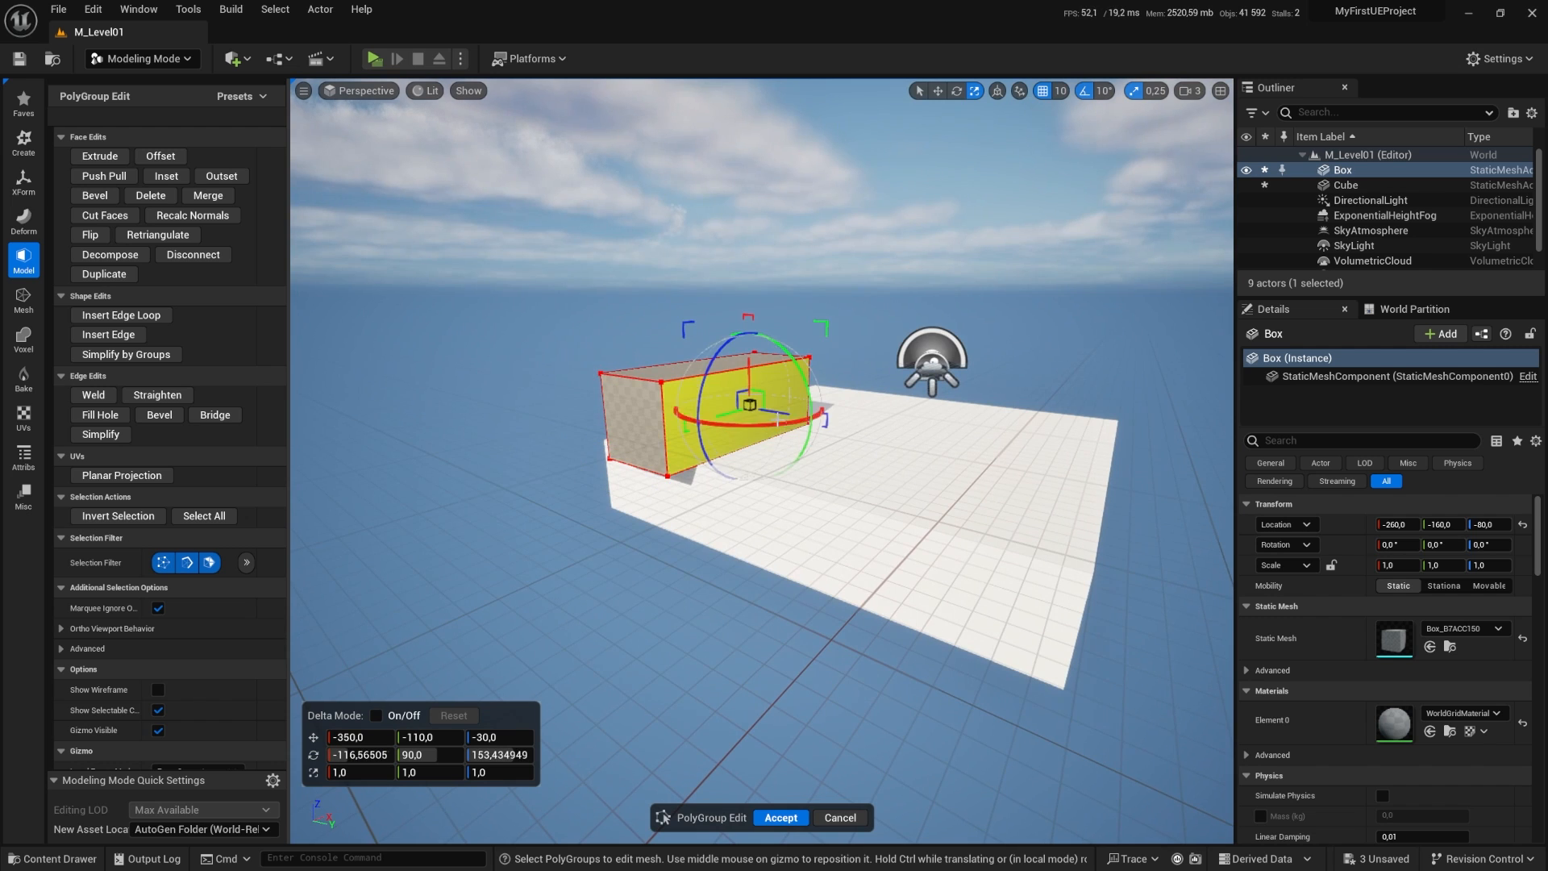
pyautogui.moveTo(759, 415); pyautogui.dragTo(1048, 460)
# Step: Lower the box's top face to Z -40 to flatten it into a slab
pyautogui.click(794, 390)
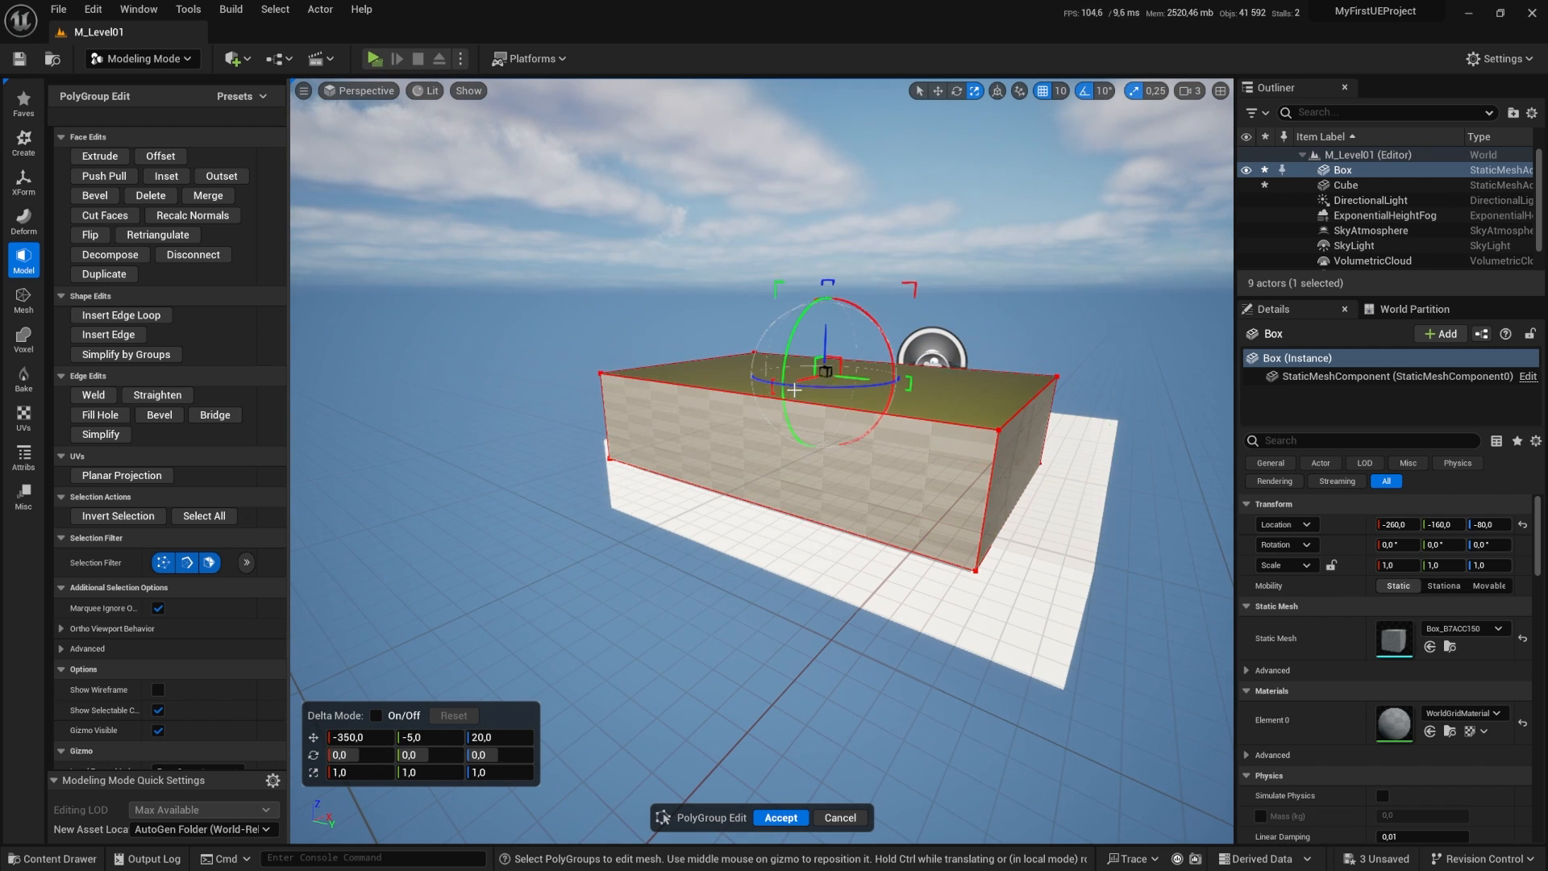
pyautogui.moveTo(823, 333); pyautogui.dragTo(516, 419)
pyautogui.moveTo(902, 587)
pyautogui.mouseDown(button='right')
pyautogui.moveTo(846, 645)
pyautogui.moveTo(907, 616)
pyautogui.mouseUp(button='right')
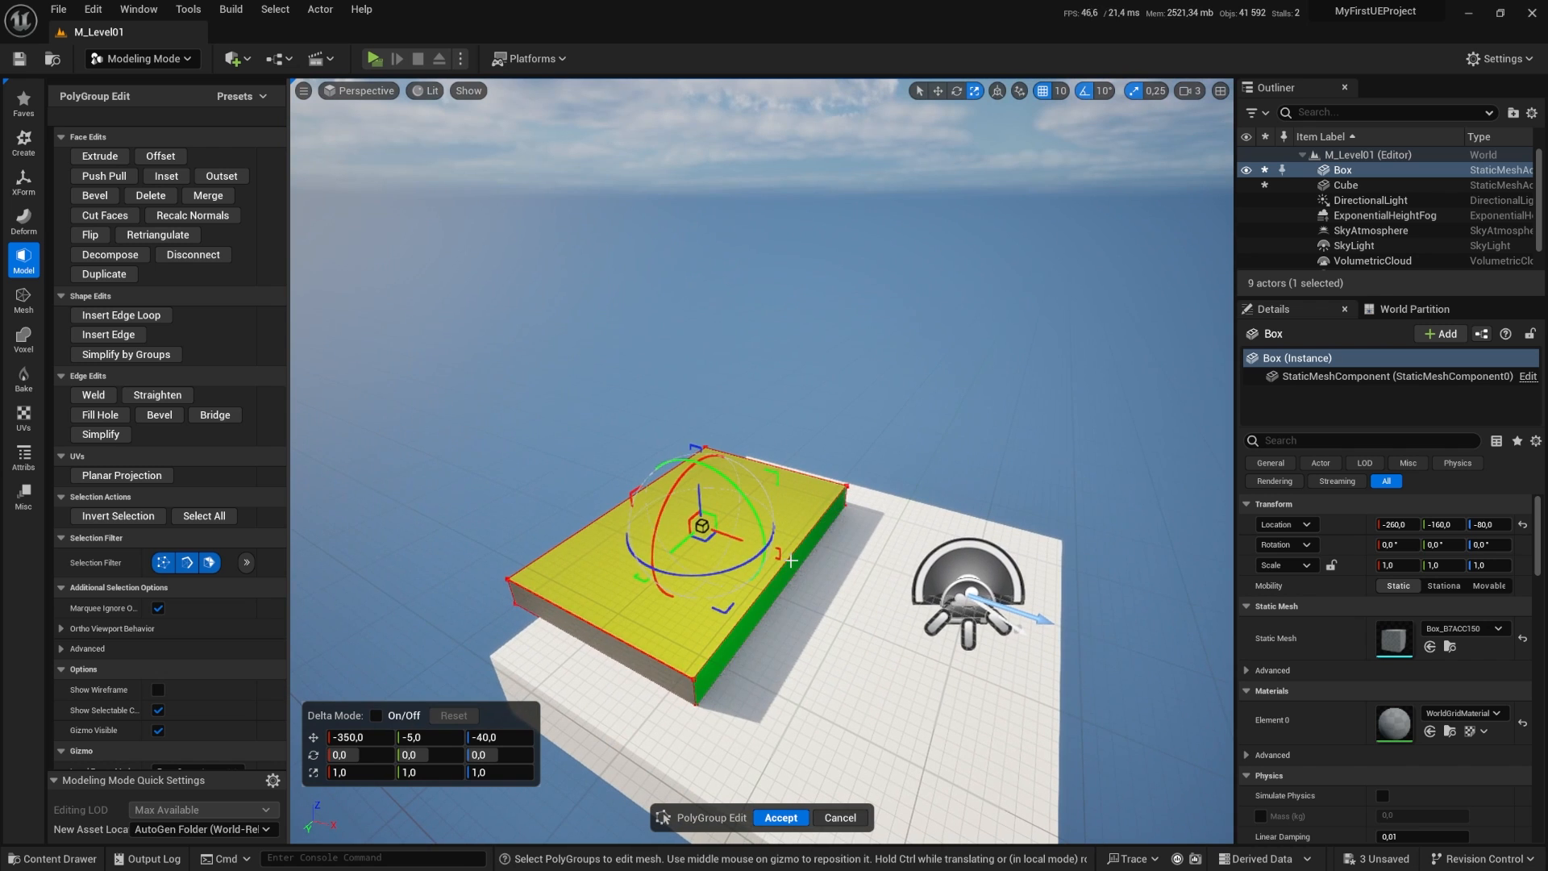
# Step: Pull the slab's side face nearest the light icon out to X 10 and its long side face to Y 240
pyautogui.click(779, 592)
pyautogui.moveTo(829, 583); pyautogui.dragTo(1004, 649)
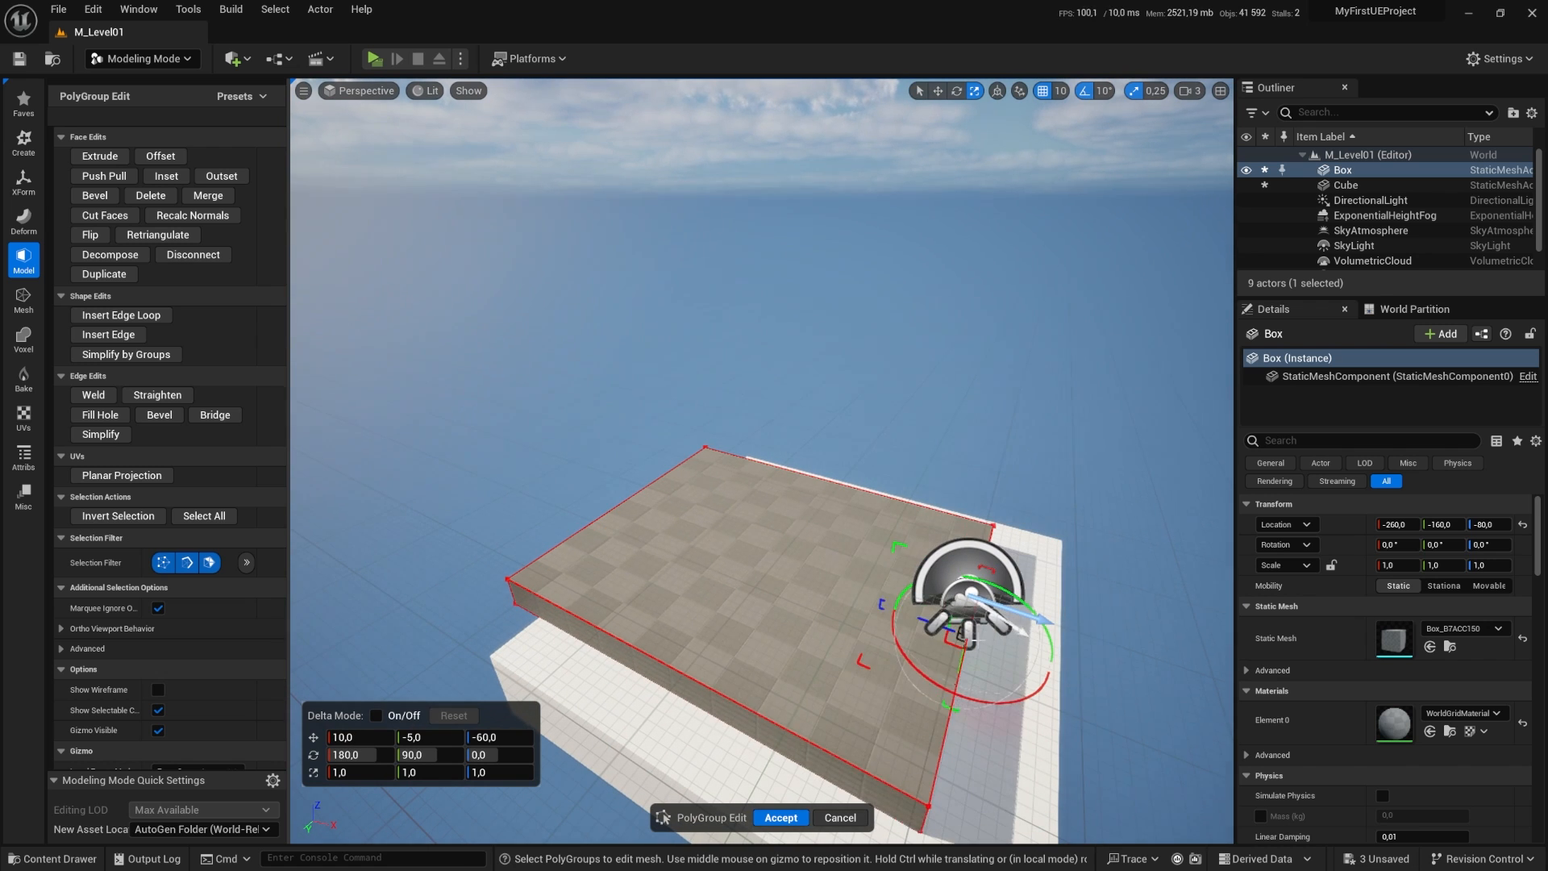
pyautogui.click(704, 693)
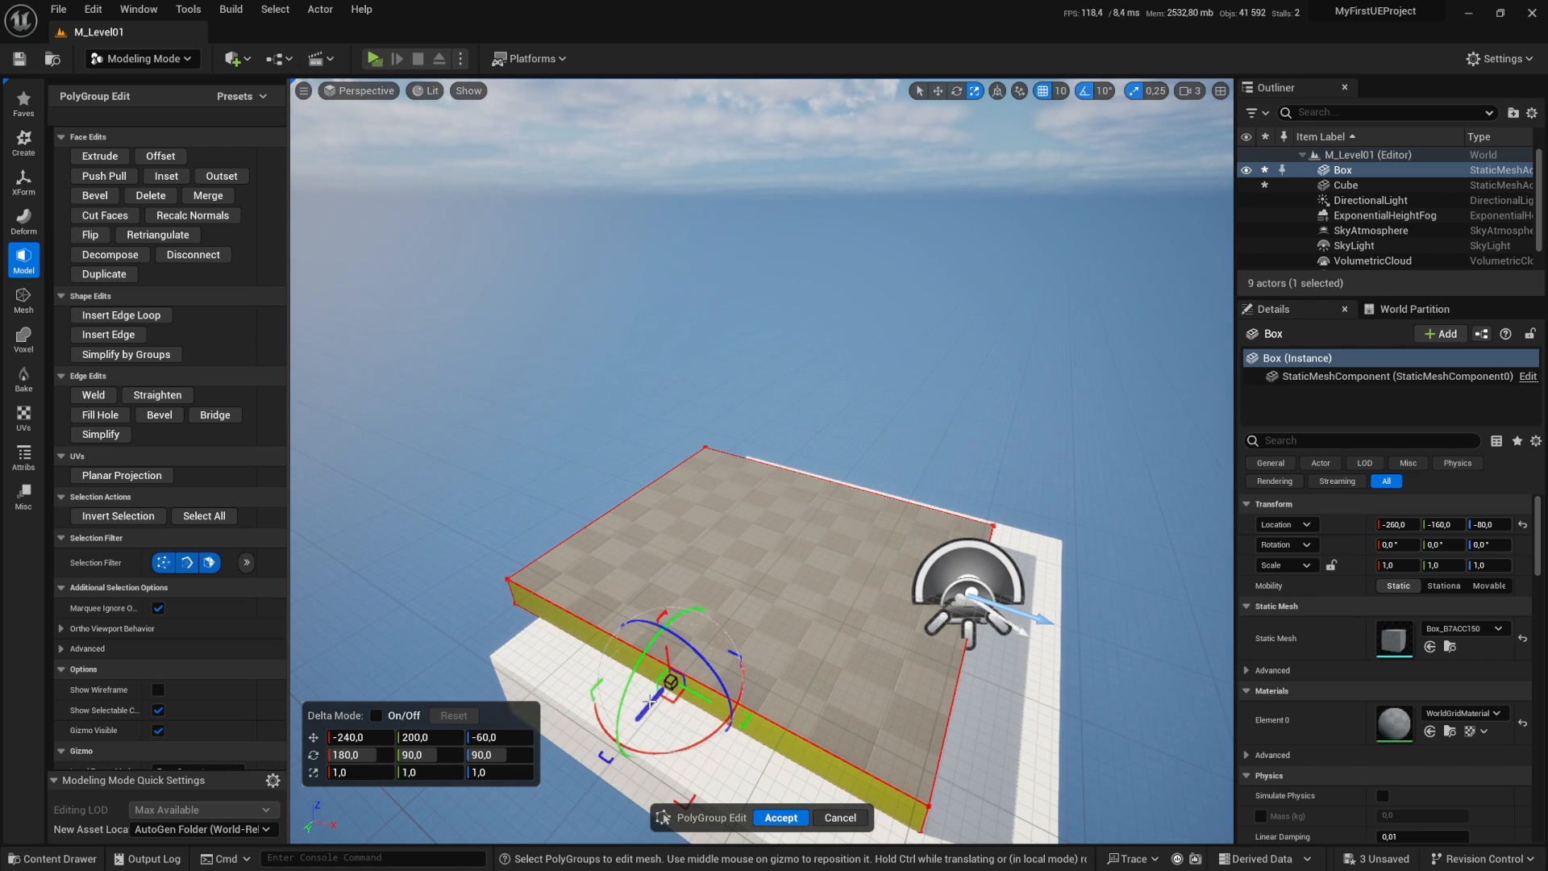
pyautogui.moveTo(650, 699)
pyautogui.mouseDown(button='right')
pyautogui.moveTo(654, 669)
pyautogui.moveTo(659, 698)
pyautogui.mouseUp(button='right')
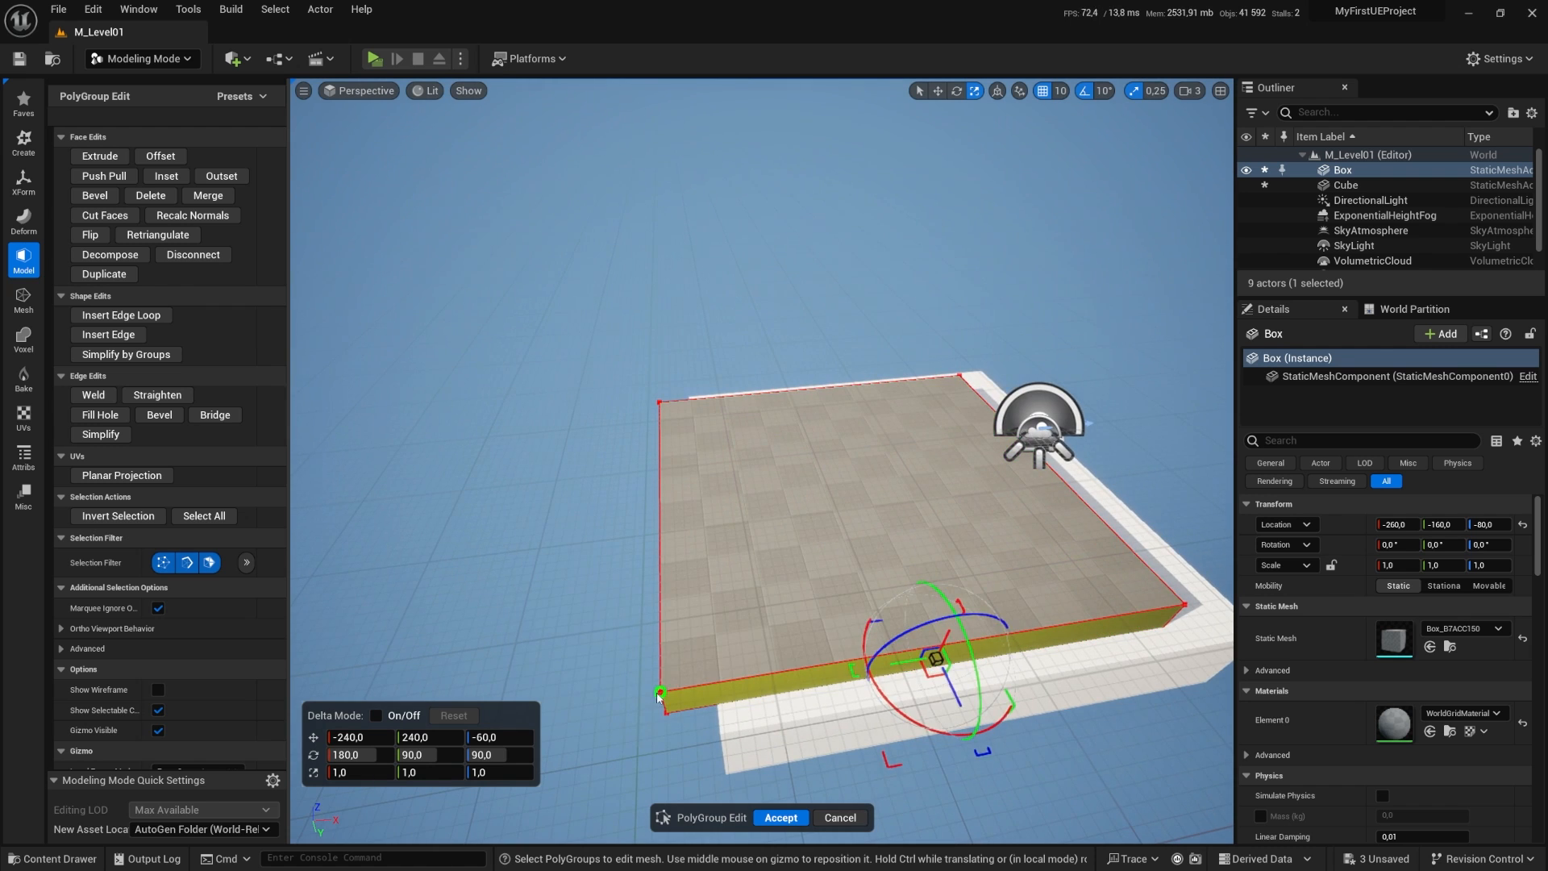
# Step: Try moving the slab's overhanging corner edge inward to X -400, Y 200, and undo the move
pyautogui.click(659, 695)
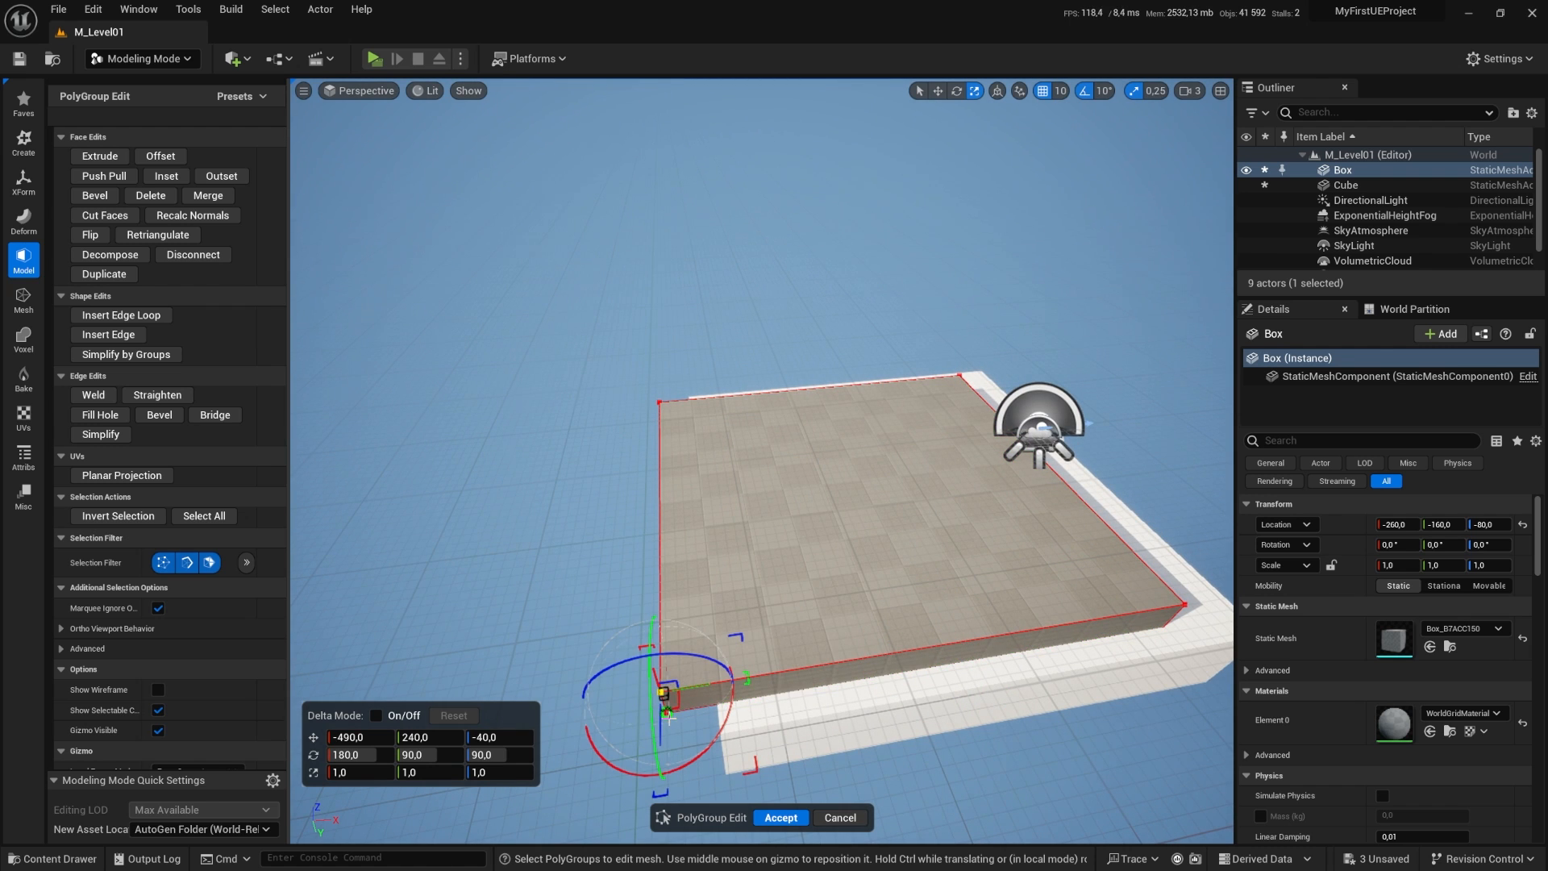
pyautogui.click(668, 713)
pyautogui.moveTo(674, 720); pyautogui.dragTo(925, 794)
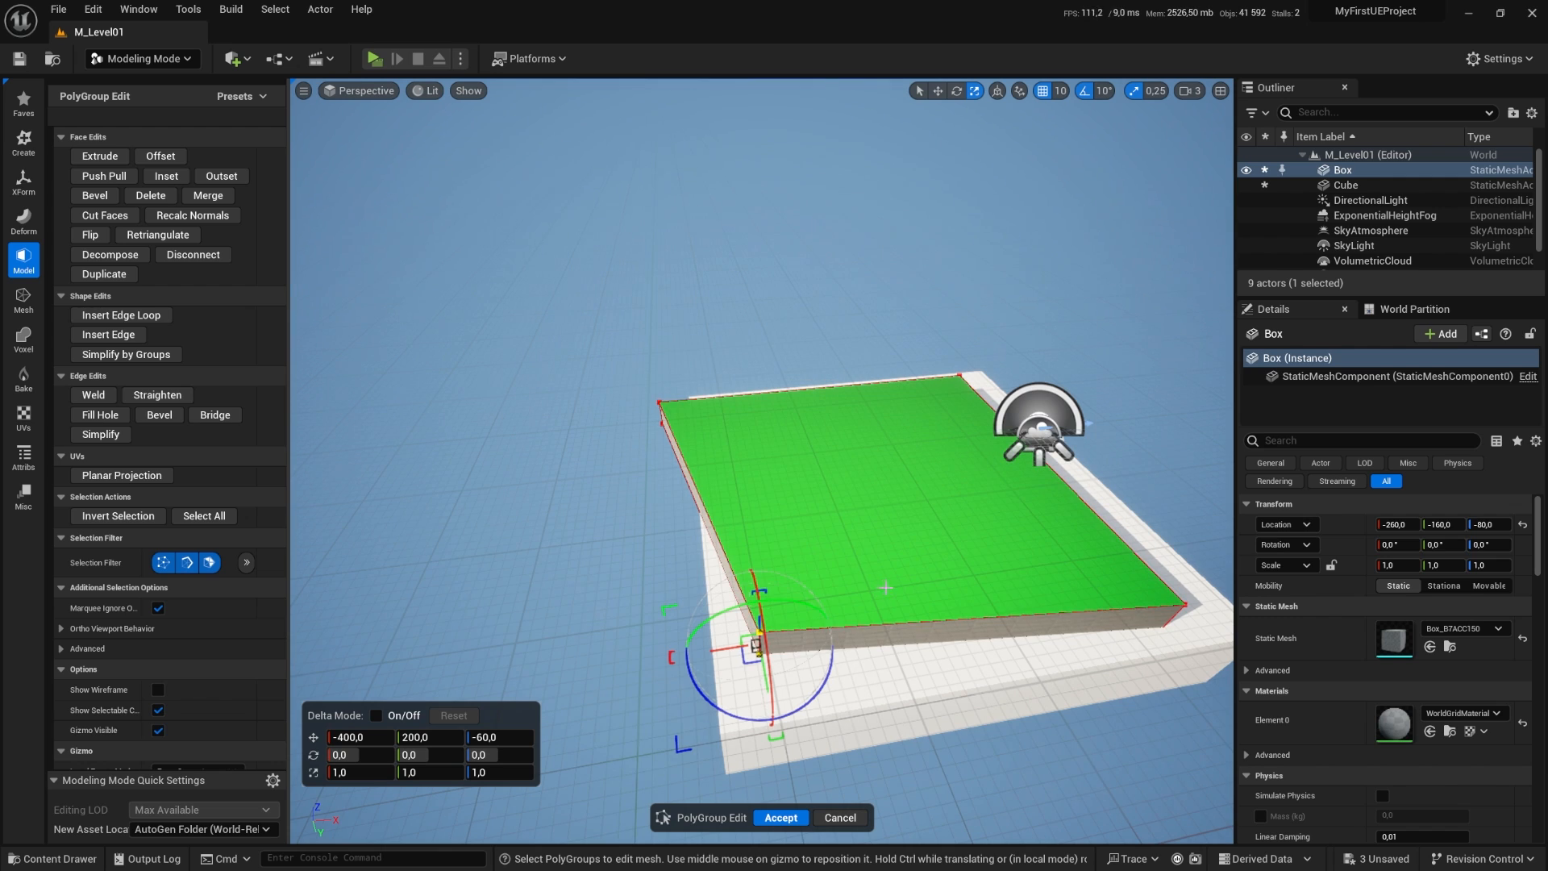
pyautogui.hotkey('ctrl', 'z')
pyautogui.moveTo(684, 423); pyautogui.dragTo(690, 350, button='right')
pyautogui.moveTo(828, 561); pyautogui.dragTo(798, 536, button='right')
pyautogui.press('s')
pyautogui.press('a')
pyautogui.moveTo(721, 486); pyautogui.dragTo(777, 486, button='right')
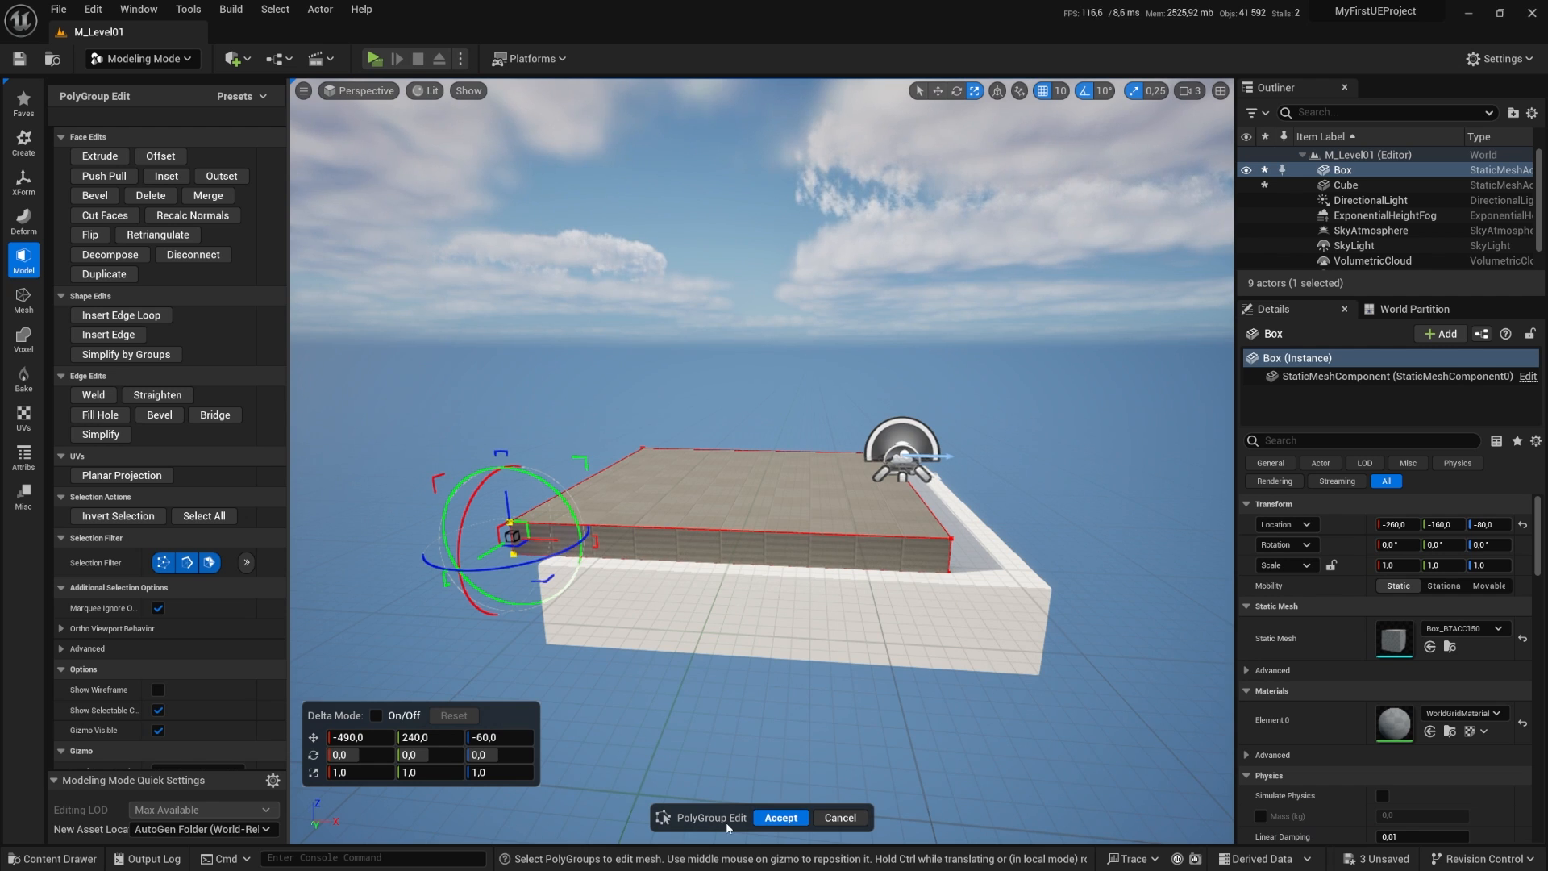
# Step: Accept the PolyGroup Edit changes to the box and view the reshaped slab from its front side
pyautogui.click(779, 819)
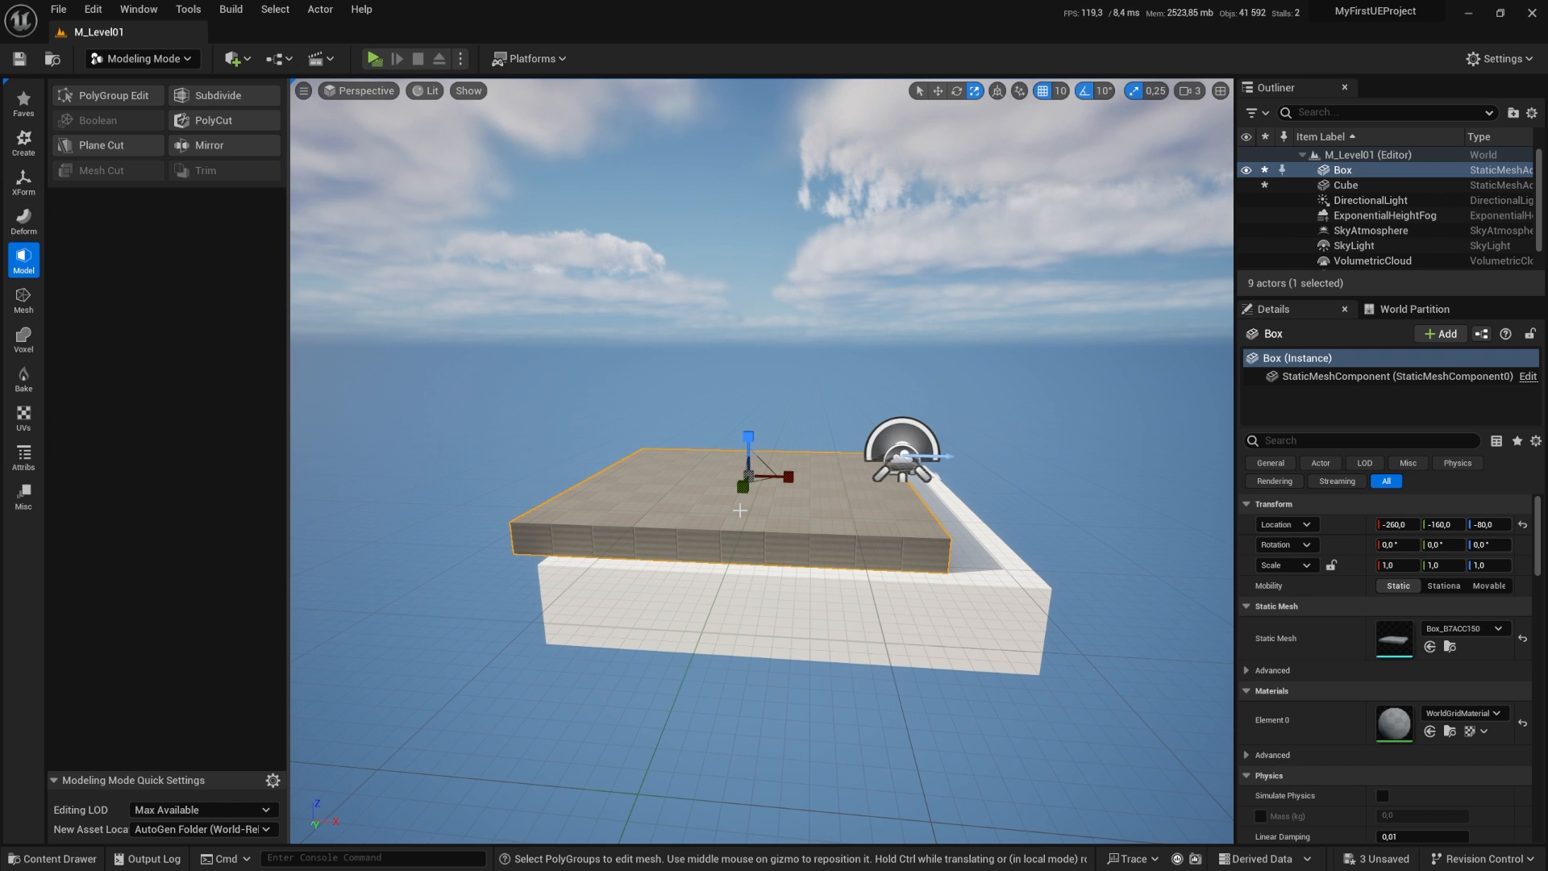
pyautogui.moveTo(646, 536); pyautogui.dragTo(625, 562, button='right')
pyautogui.moveTo(626, 562); pyautogui.dragTo(638, 492, button='middle')
pyautogui.press('w')
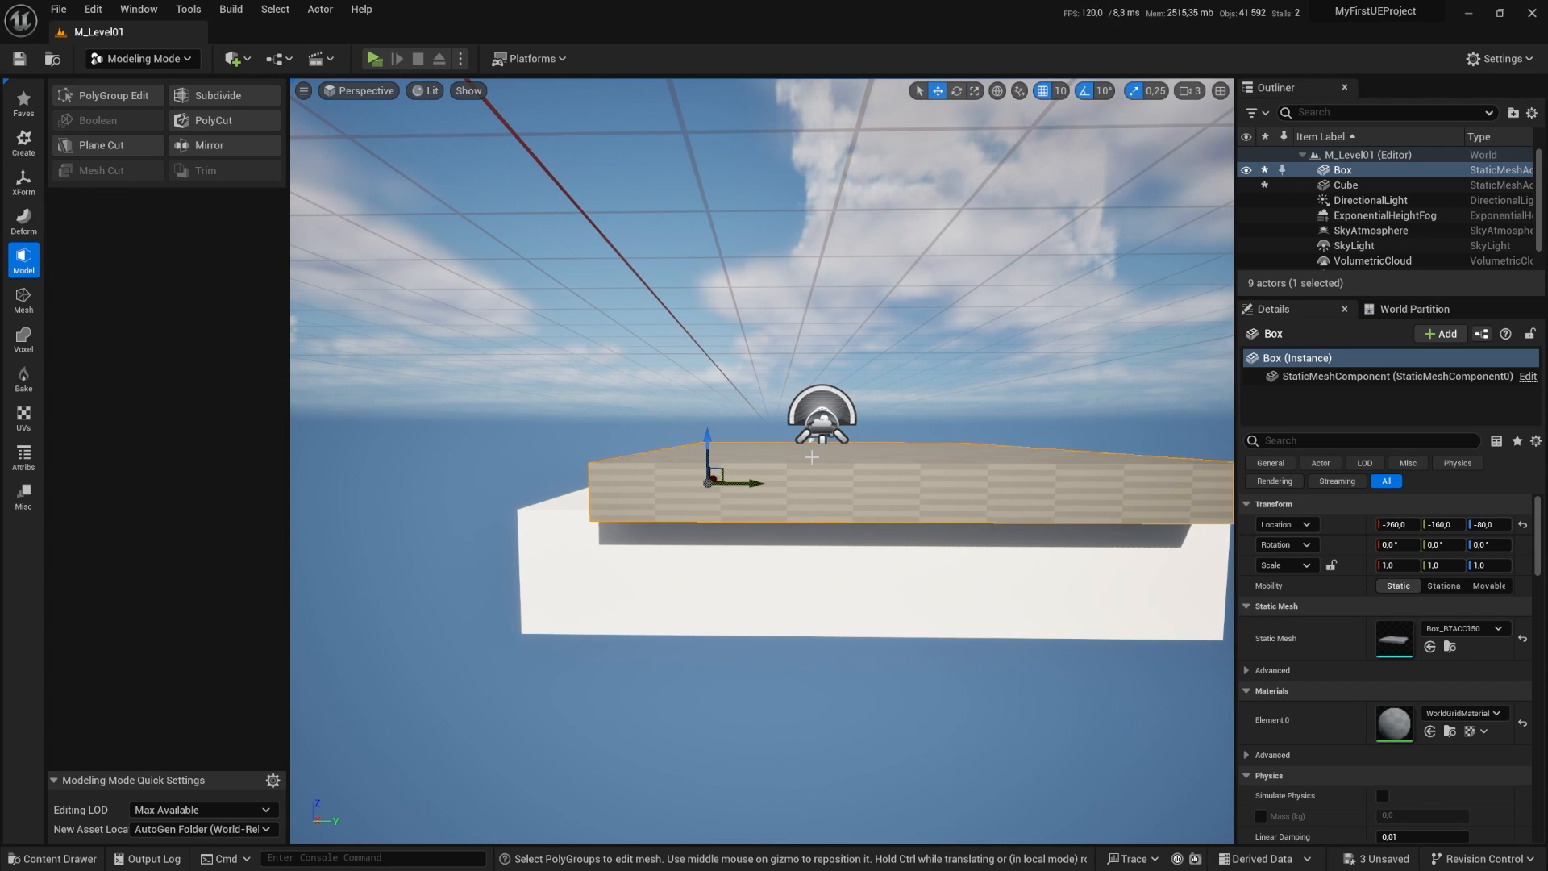
pyautogui.moveTo(812, 457); pyautogui.dragTo(837, 514, button='right')
pyautogui.press('w')
pyautogui.press('s')
pyautogui.press('e')
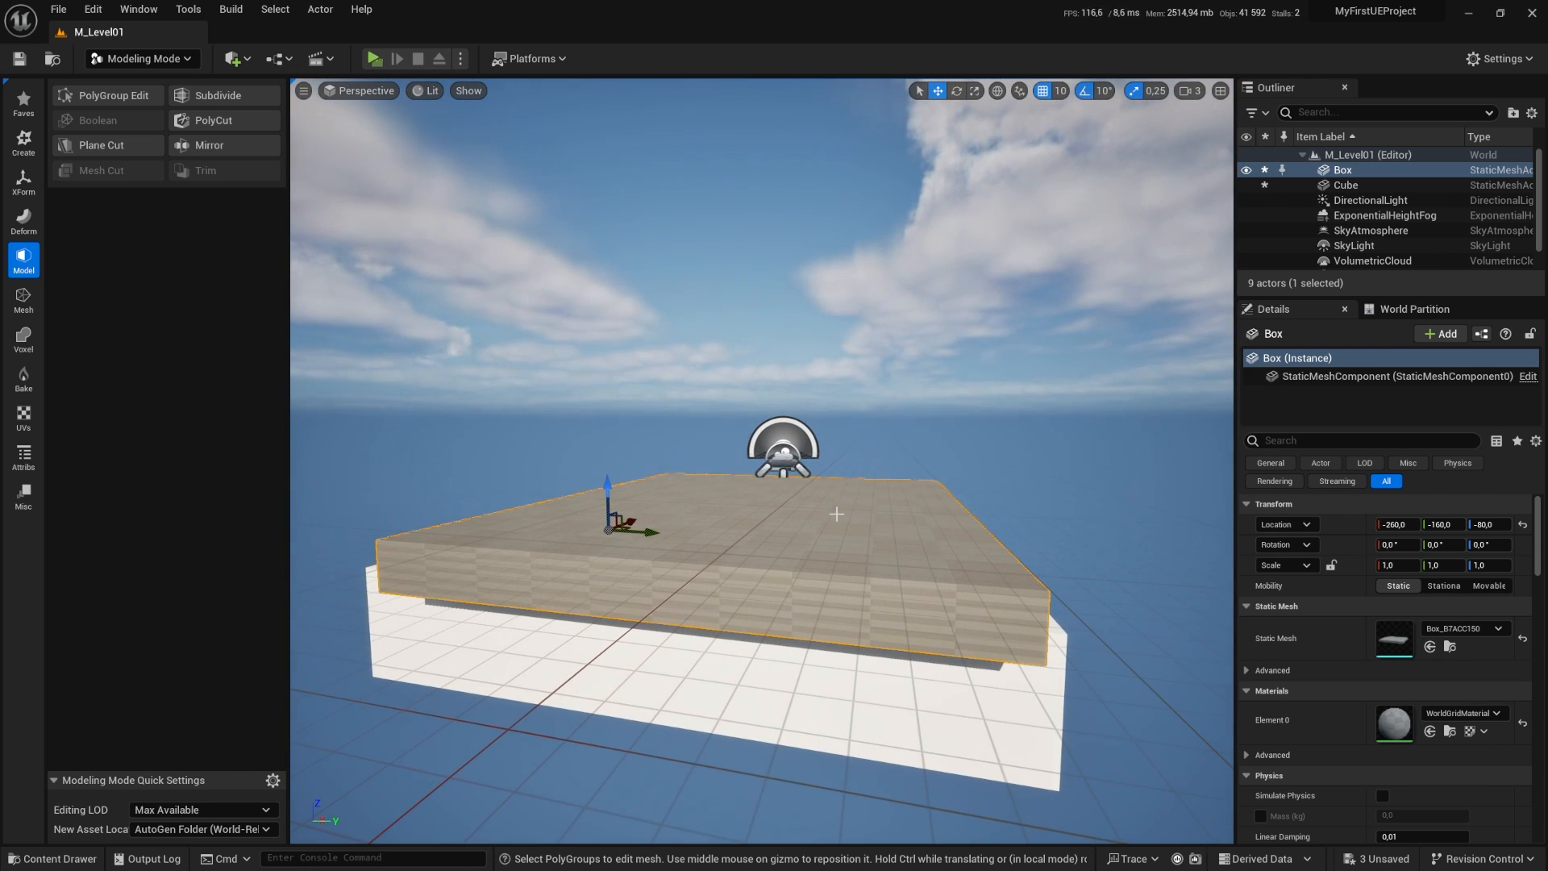
# Step: Move the box's pivot to its center with Edit Pivot and accept the change
pyautogui.click(24, 182)
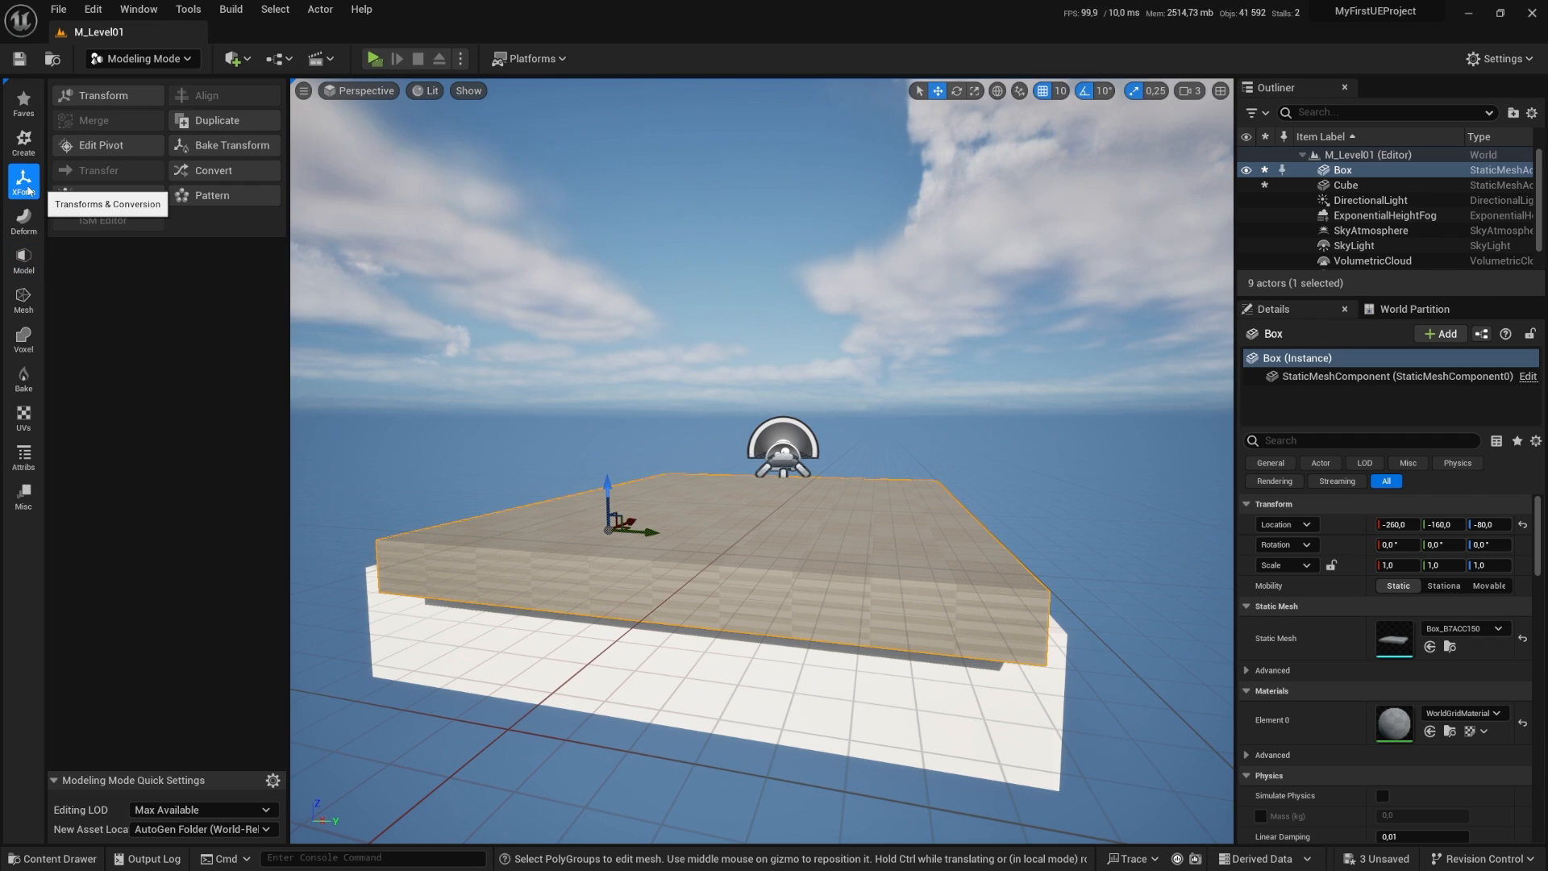
pyautogui.click(111, 146)
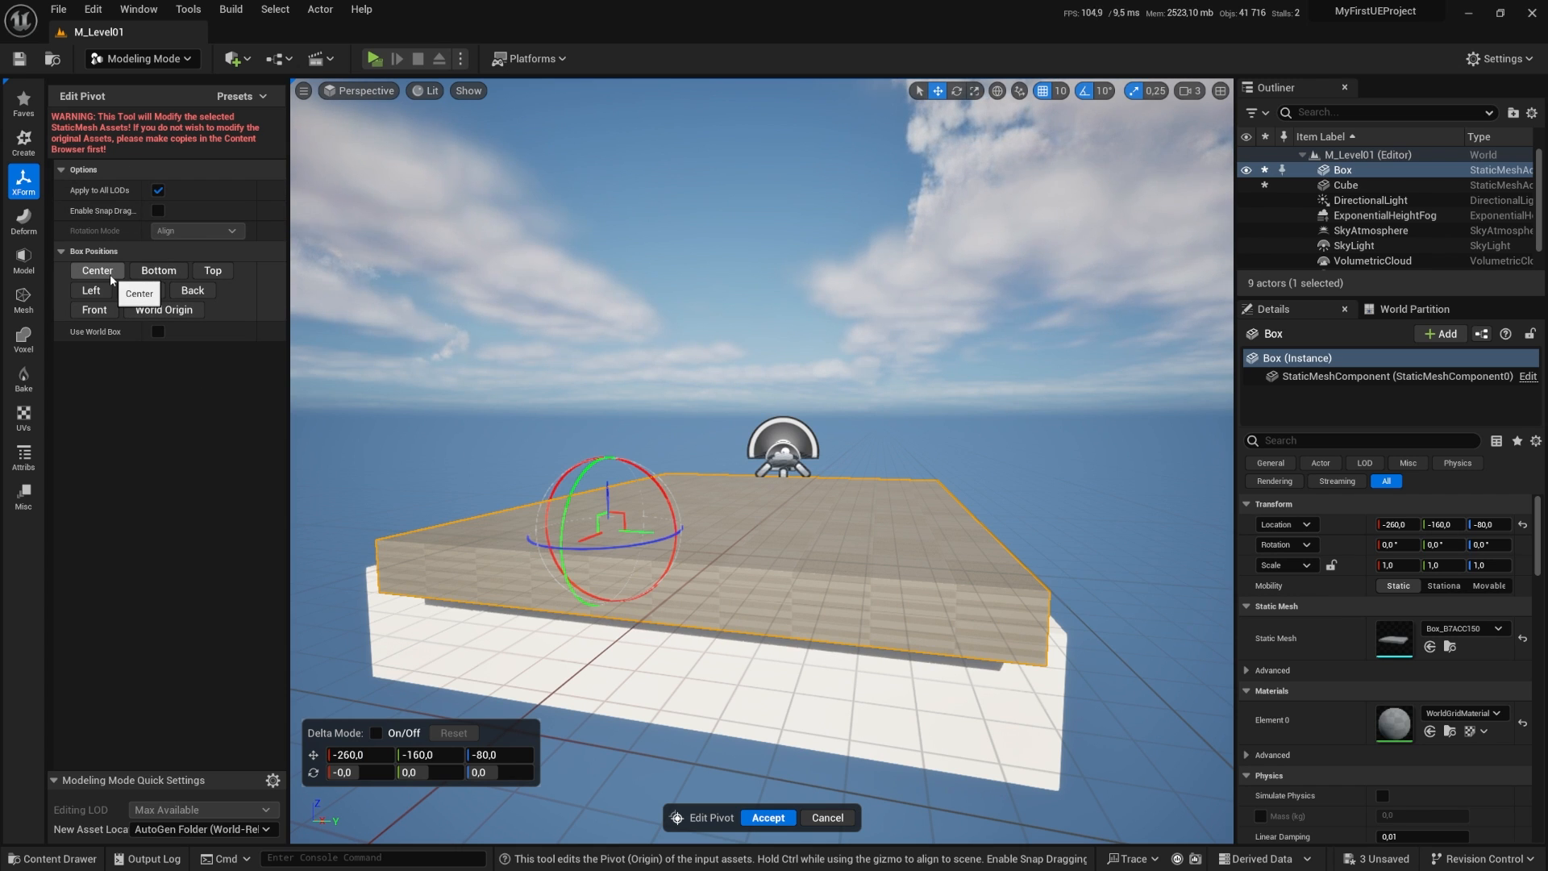
pyautogui.click(110, 274)
pyautogui.click(158, 275)
pyautogui.click(152, 295)
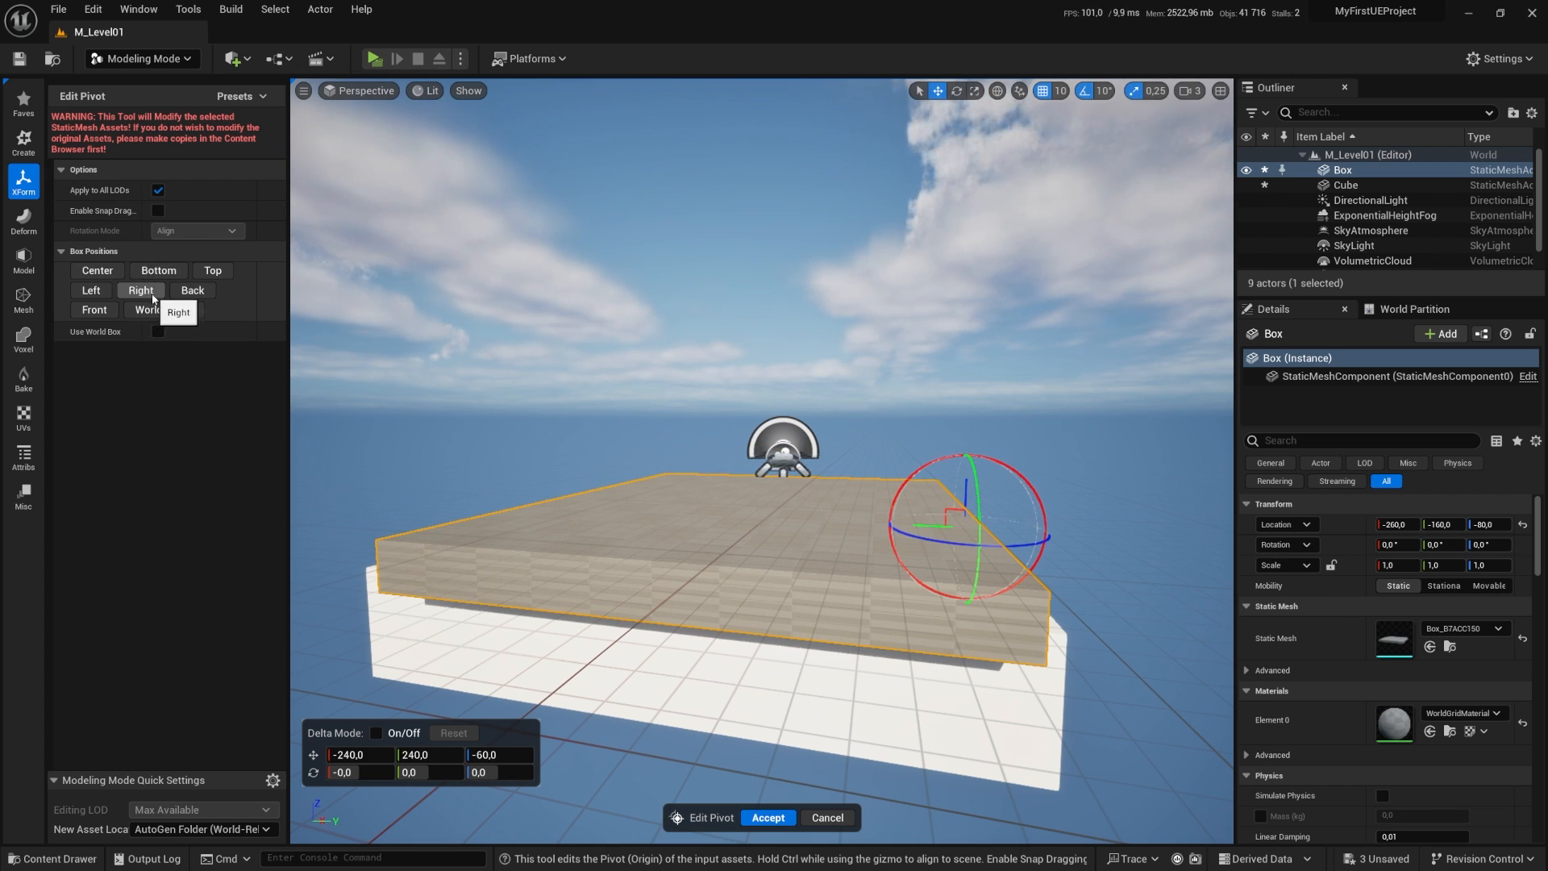
pyautogui.click(112, 274)
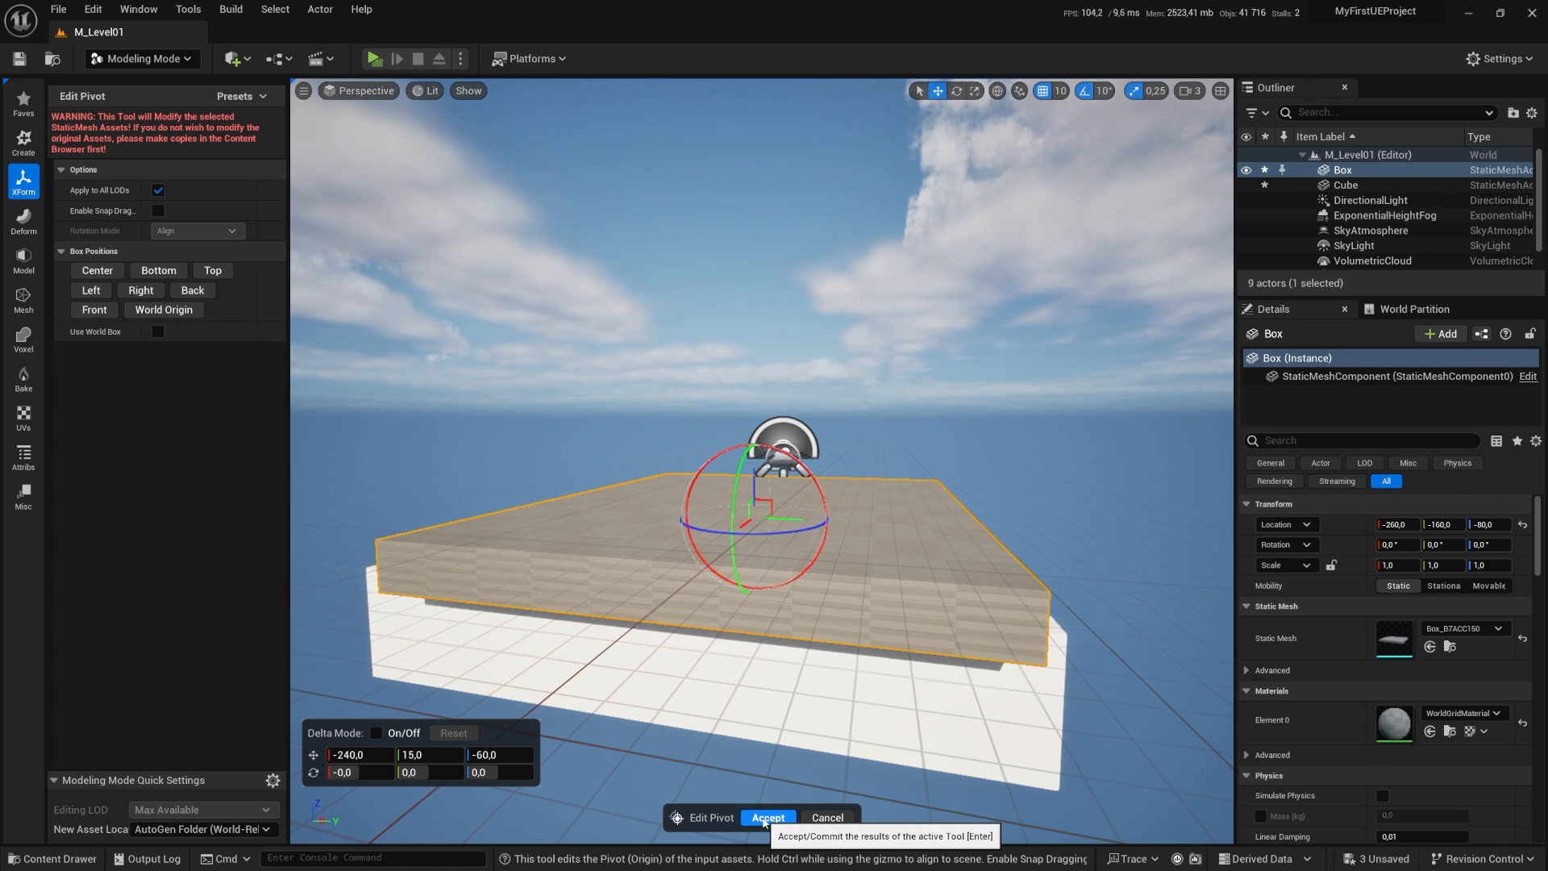
pyautogui.click(768, 818)
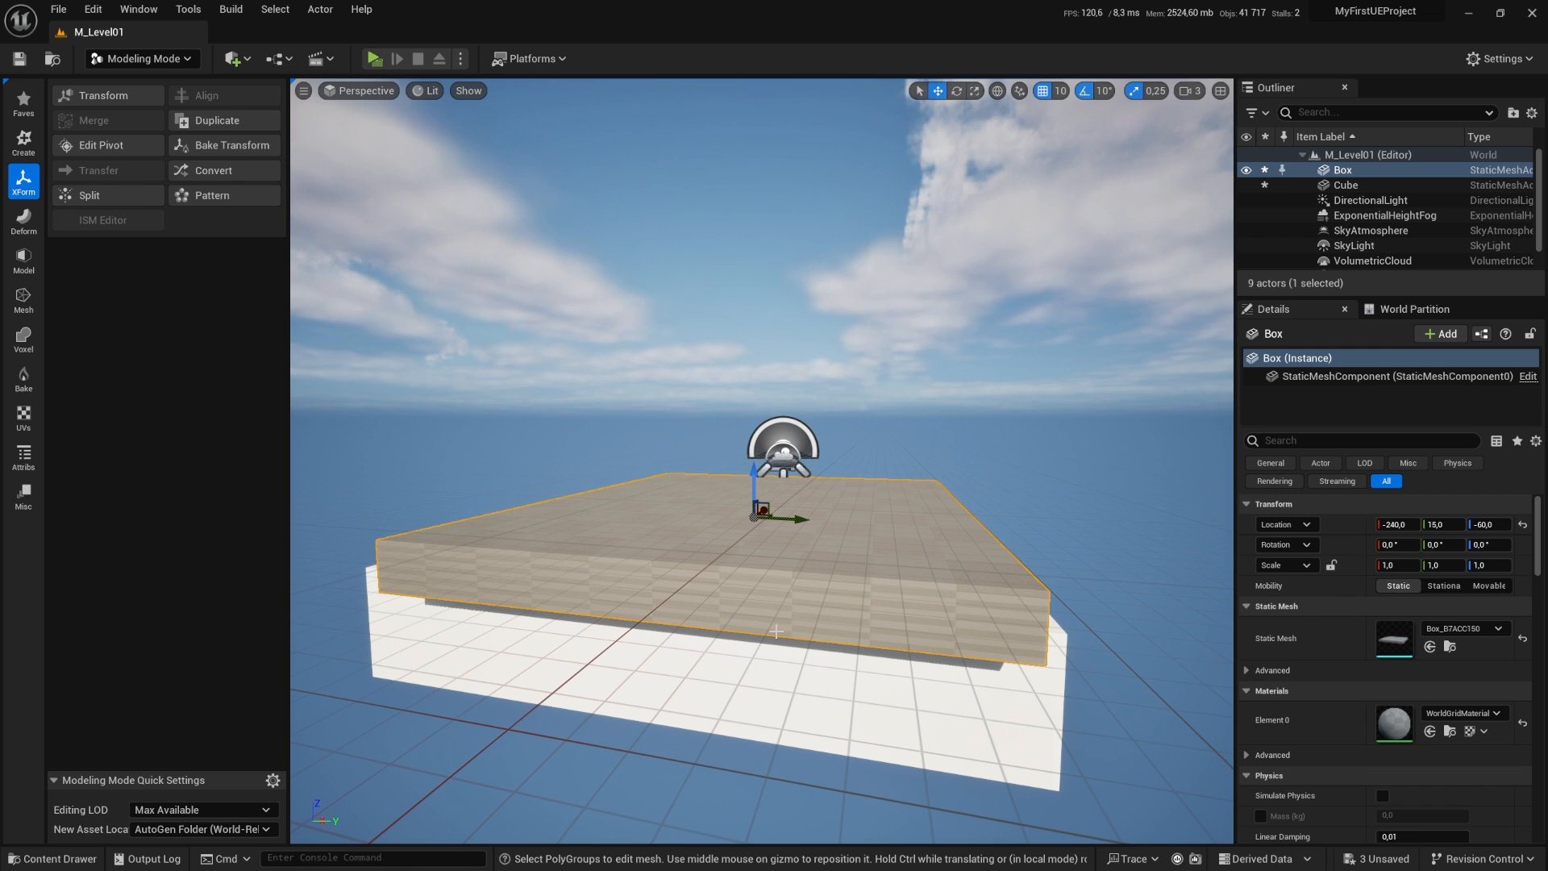
# Step: Switch to Selection mode and delete the white cube beneath the box
pyautogui.click(141, 58)
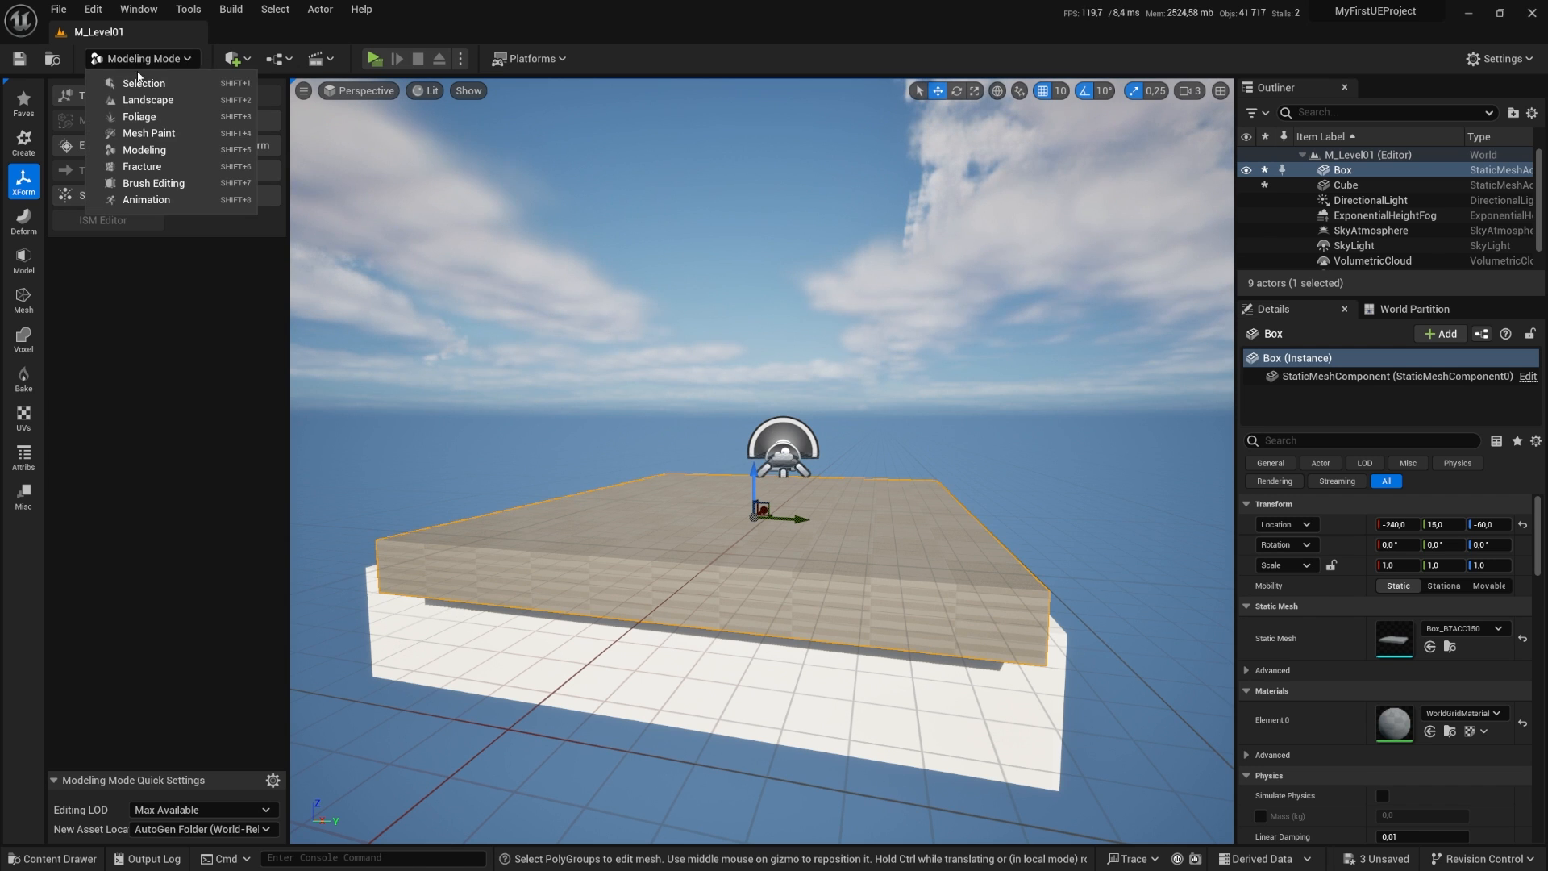
pyautogui.click(136, 84)
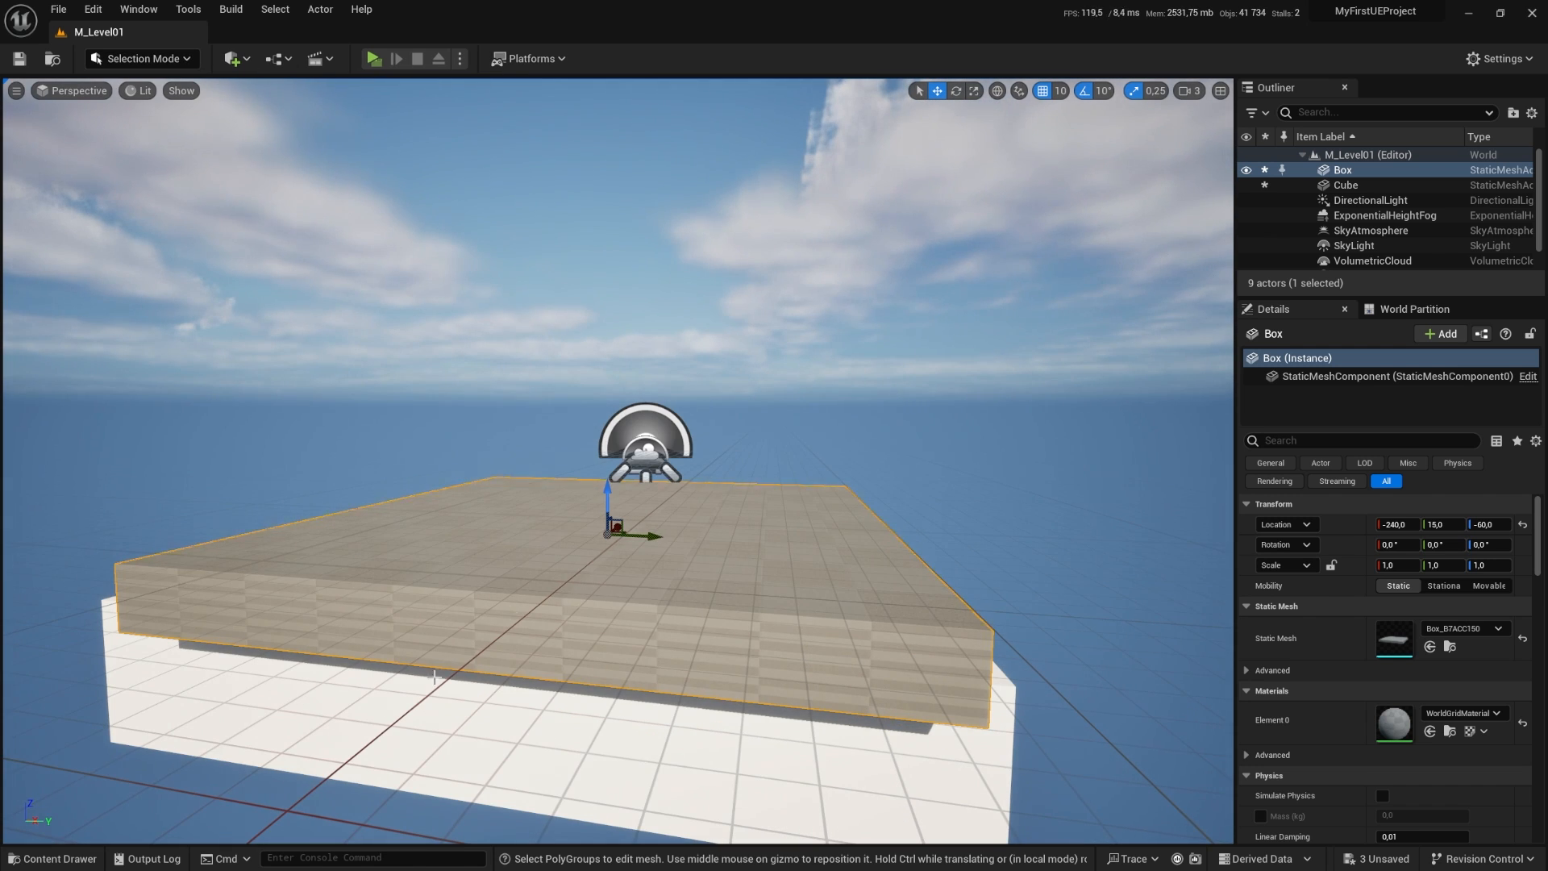
pyautogui.click(596, 758)
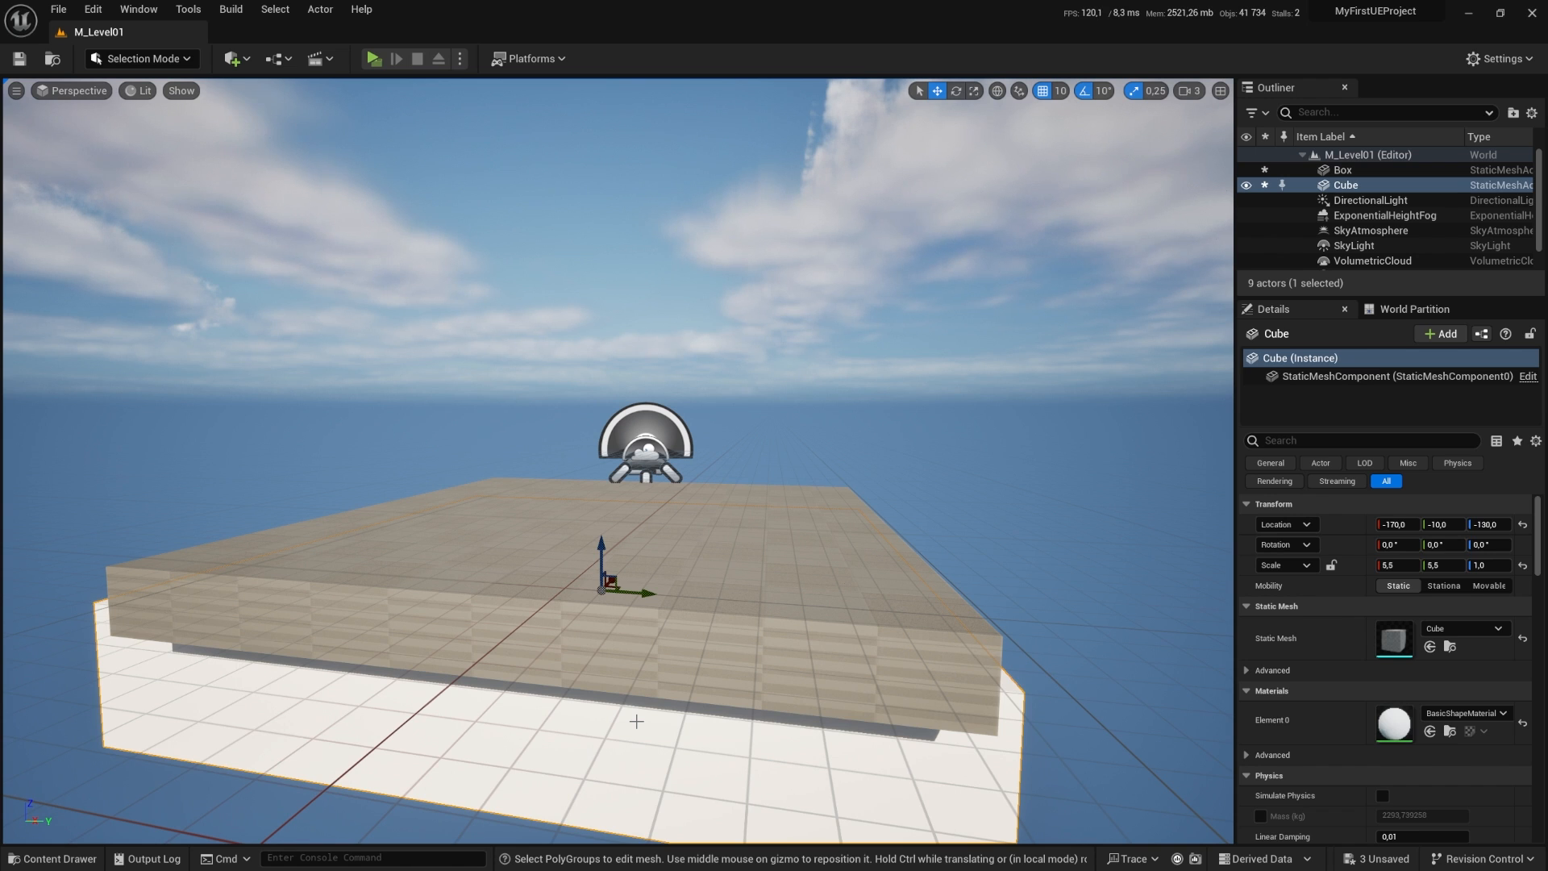
pyautogui.press('Delete')
# Step: Select the box and reset its location to 0, 0, 0
pyautogui.click(683, 637)
pyautogui.moveTo(683, 636); pyautogui.dragTo(654, 665, button='right')
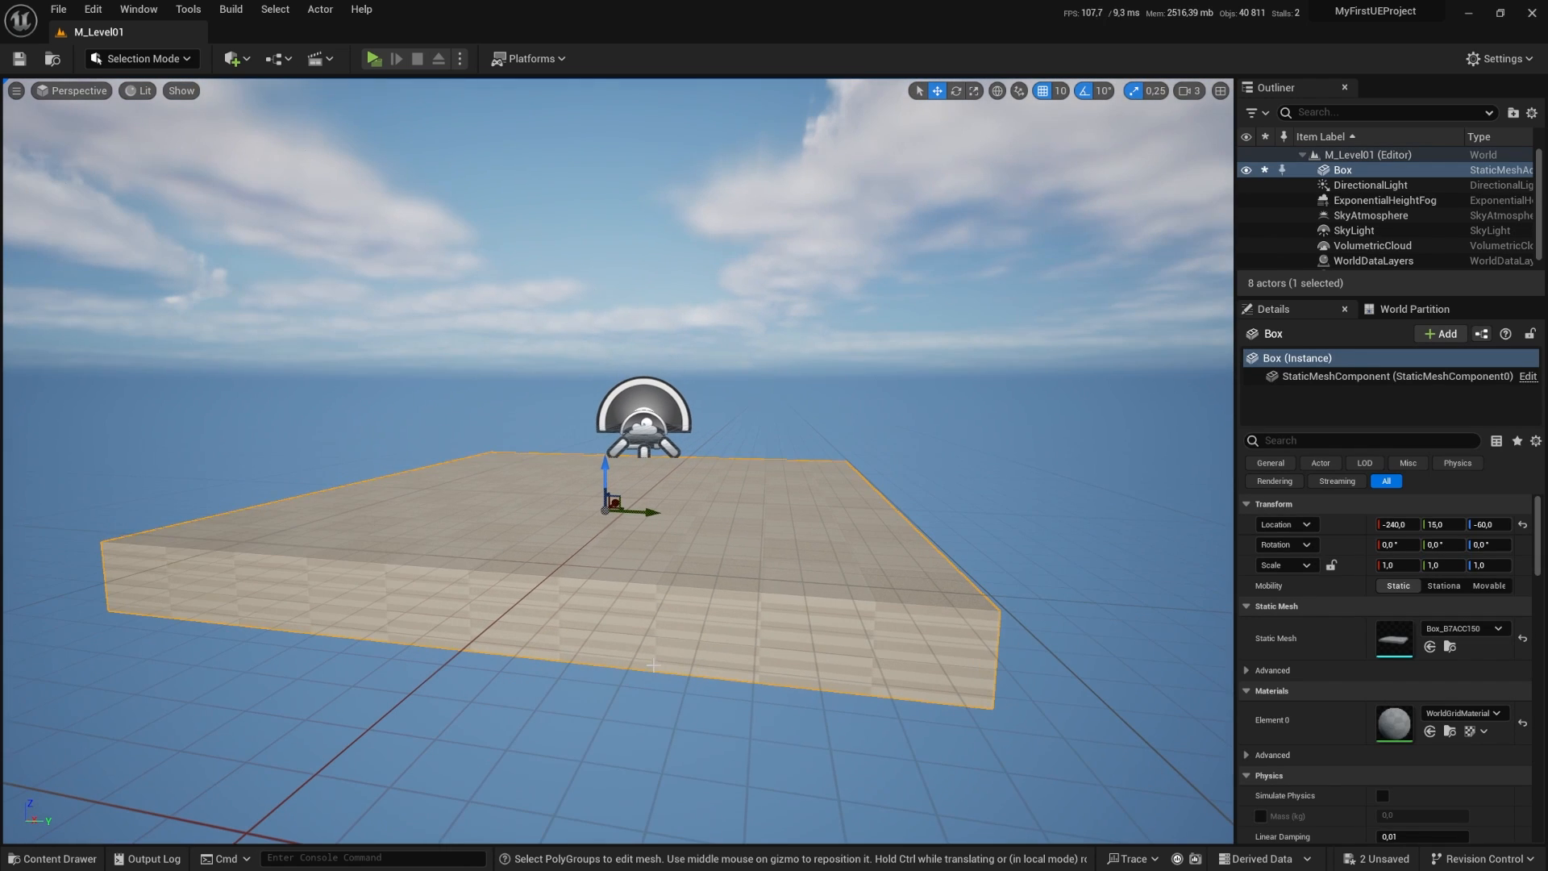
pyautogui.click(1519, 527)
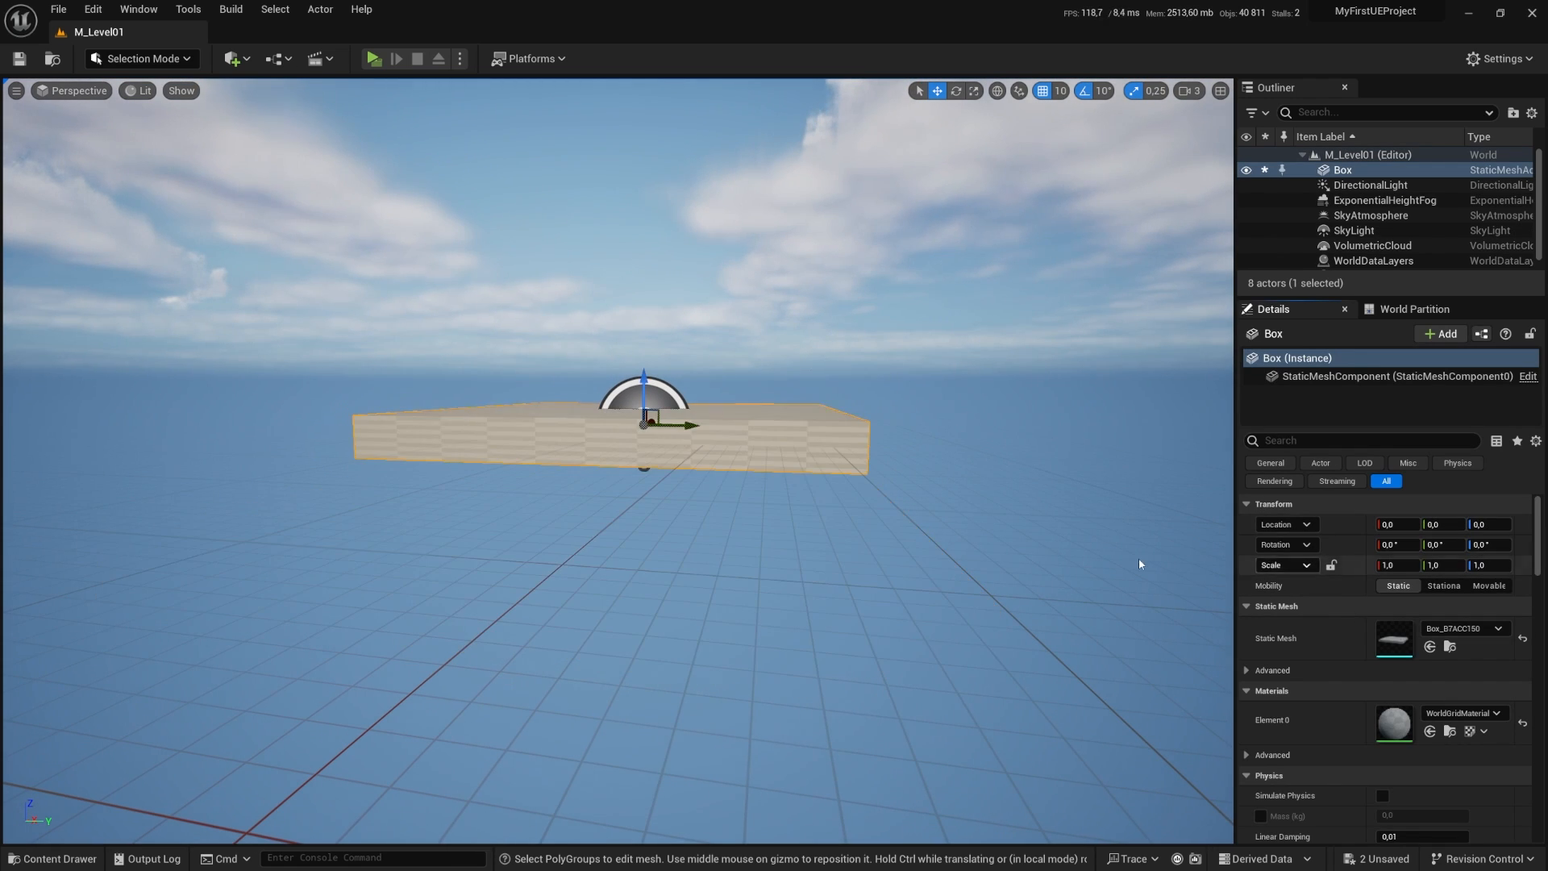
# Step: Examine the box's placement at the world origin from several viewpoints
pyautogui.moveTo(814, 580)
pyautogui.mouseDown(button='right')
pyautogui.moveTo(869, 581)
pyautogui.moveTo(827, 581)
pyautogui.mouseUp(button='right')
pyautogui.press('a')
pyautogui.press('e')
pyautogui.press('s')
pyautogui.press('e')
pyautogui.press('q')
pyautogui.press('d')
pyautogui.moveTo(618, 472); pyautogui.dragTo(618, 472, button='right')
pyautogui.press('q')
pyautogui.press('a')
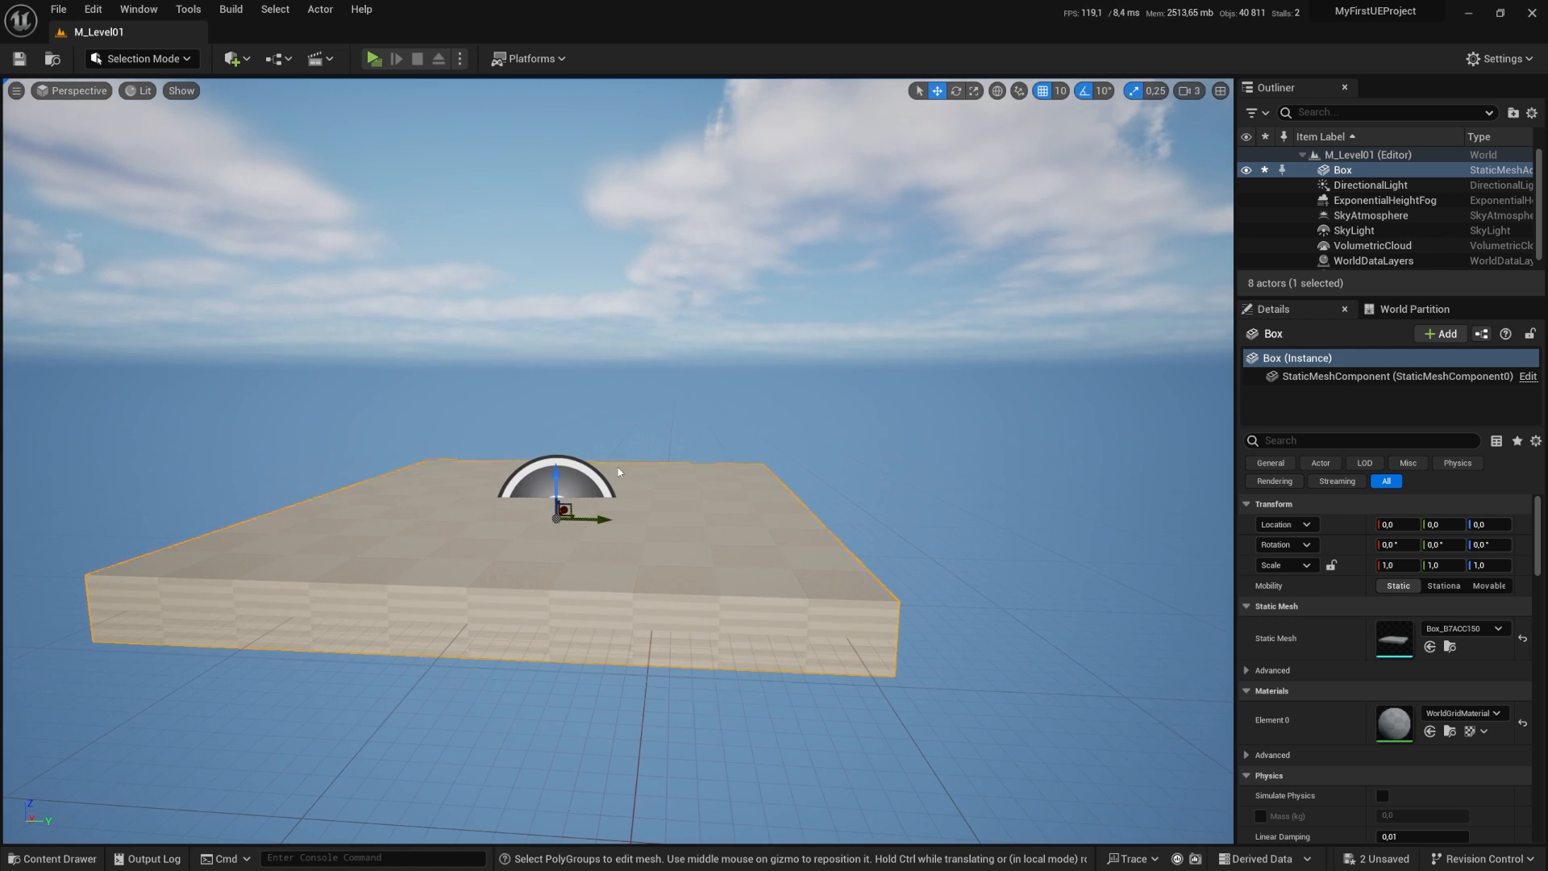
# Step: Locate the static mesh asset used by the box in the project content and check its asset details
pyautogui.click(95, 856)
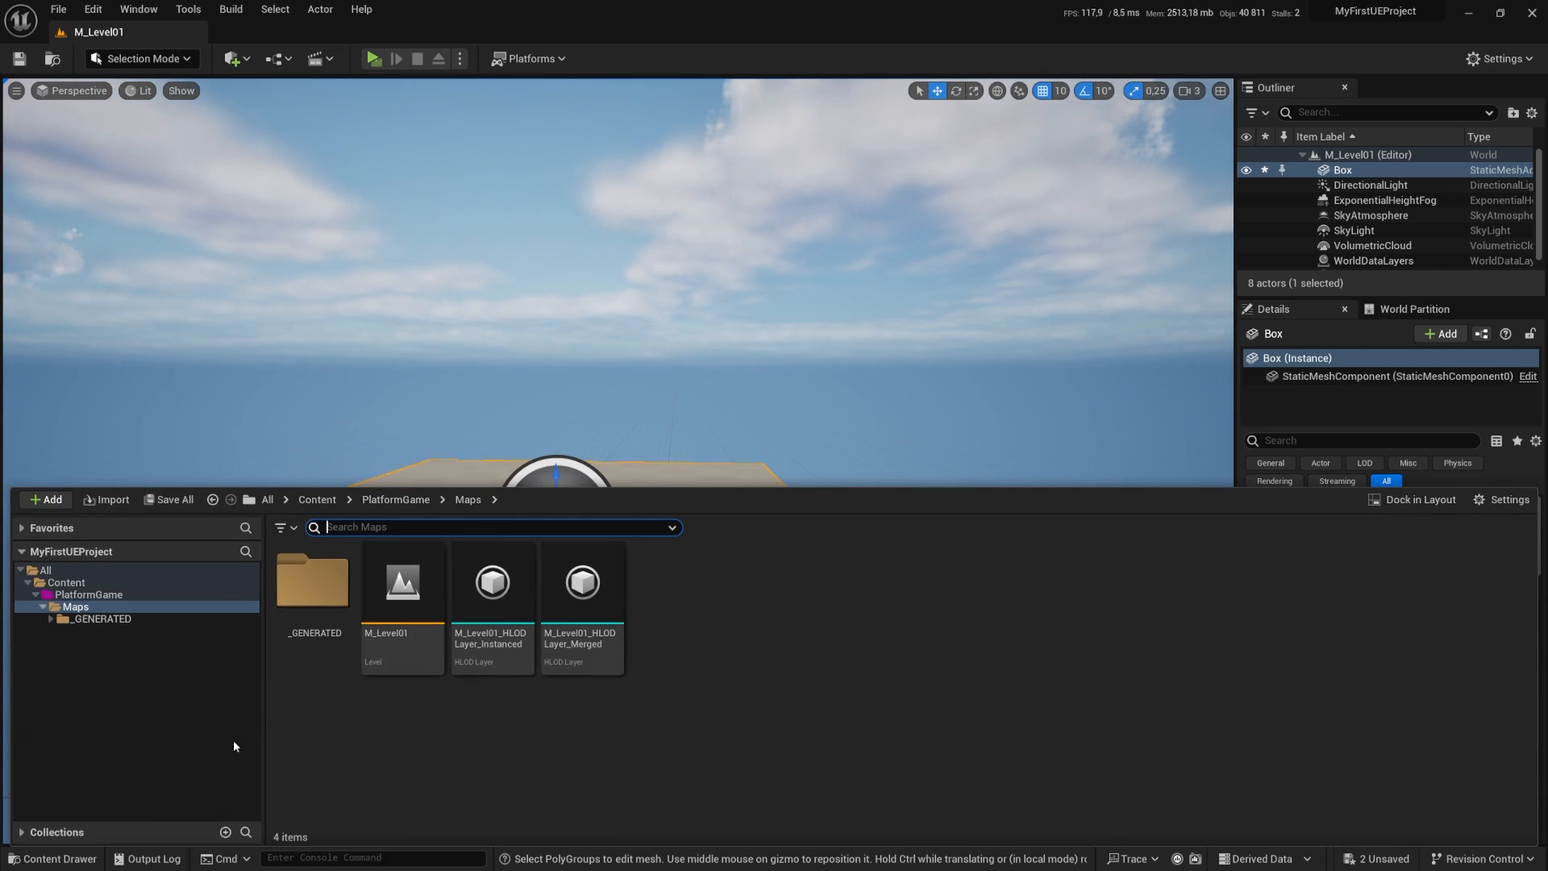
pyautogui.moveTo(613, 451); pyautogui.dragTo(709, 403, button='right')
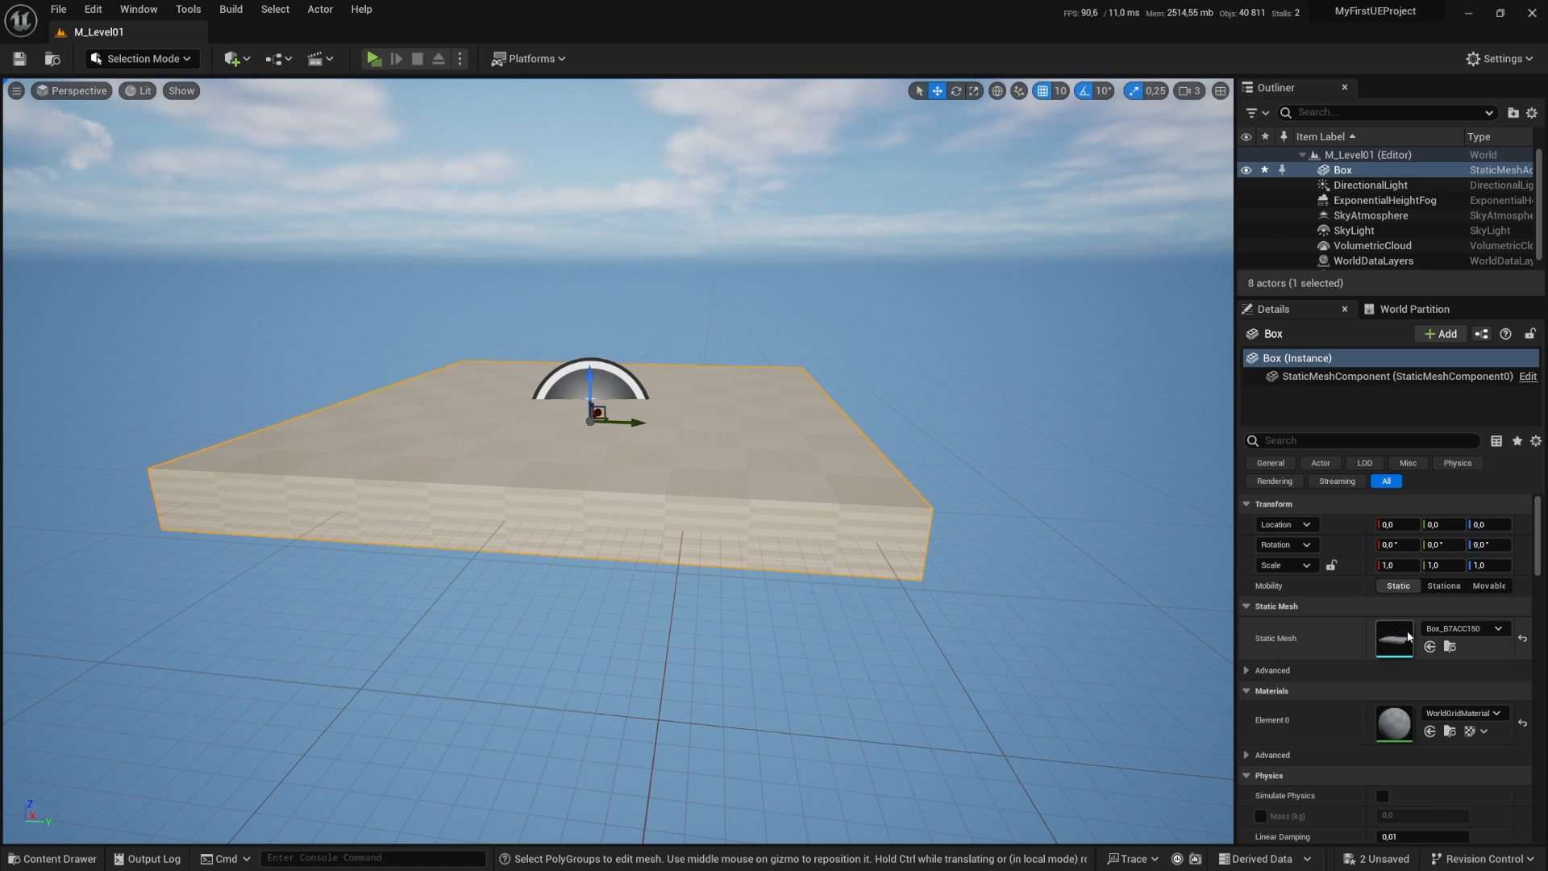
pyautogui.click(1450, 647)
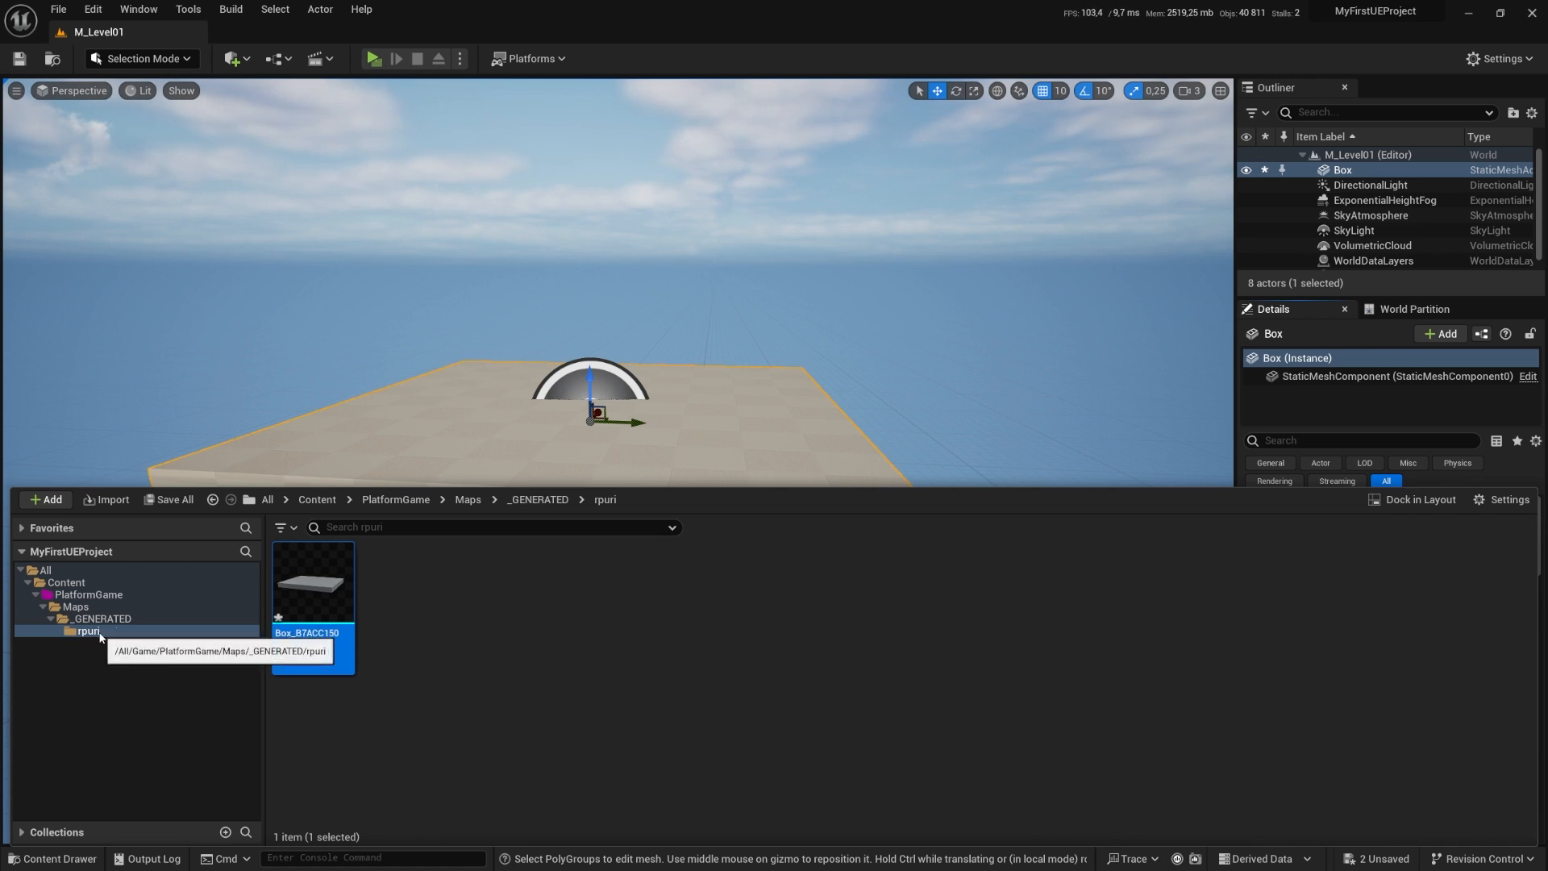
pyautogui.moveTo(318, 611)
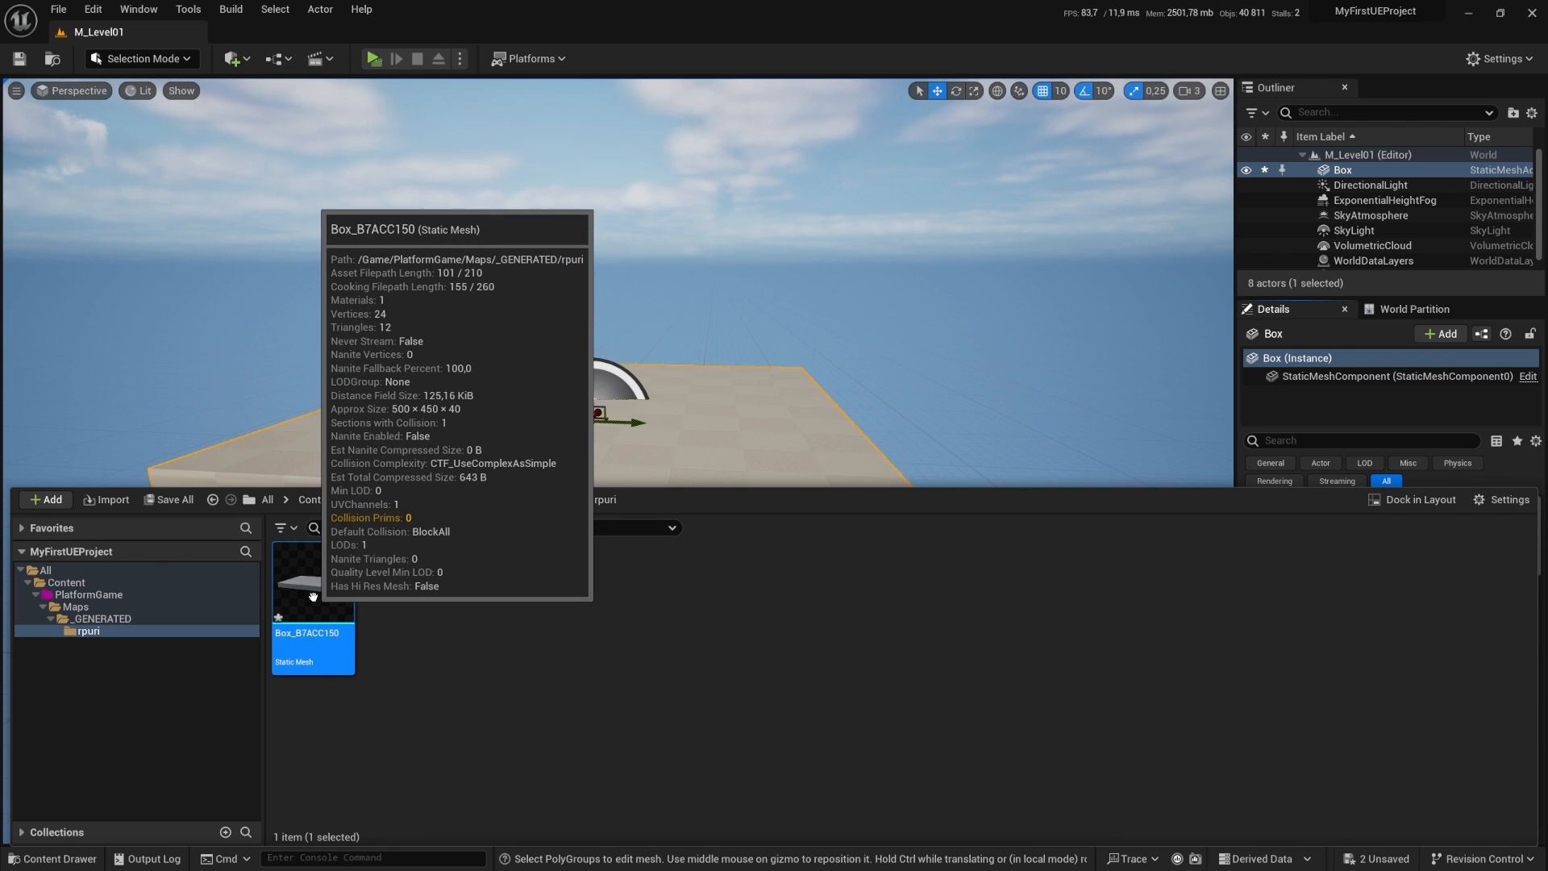
# Step: Save the unsaved Box actor and its Box_B7ACC150 mesh asset
pyautogui.click(868, 433)
pyautogui.click(1380, 858)
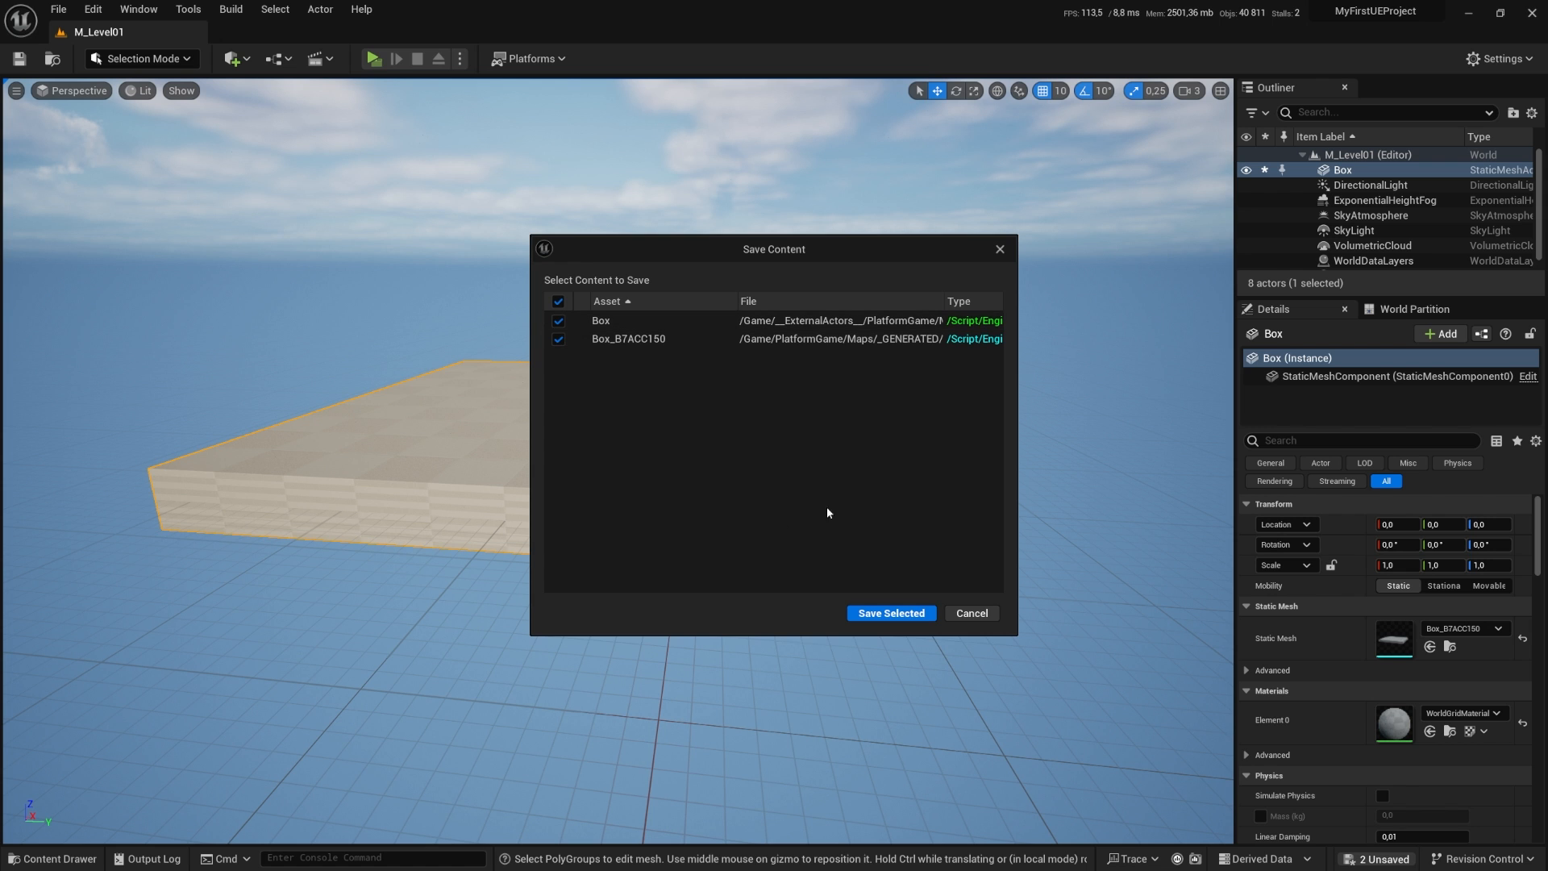
pyautogui.click(891, 614)
pyautogui.moveTo(614, 261); pyautogui.dragTo(557, 238, button='right')
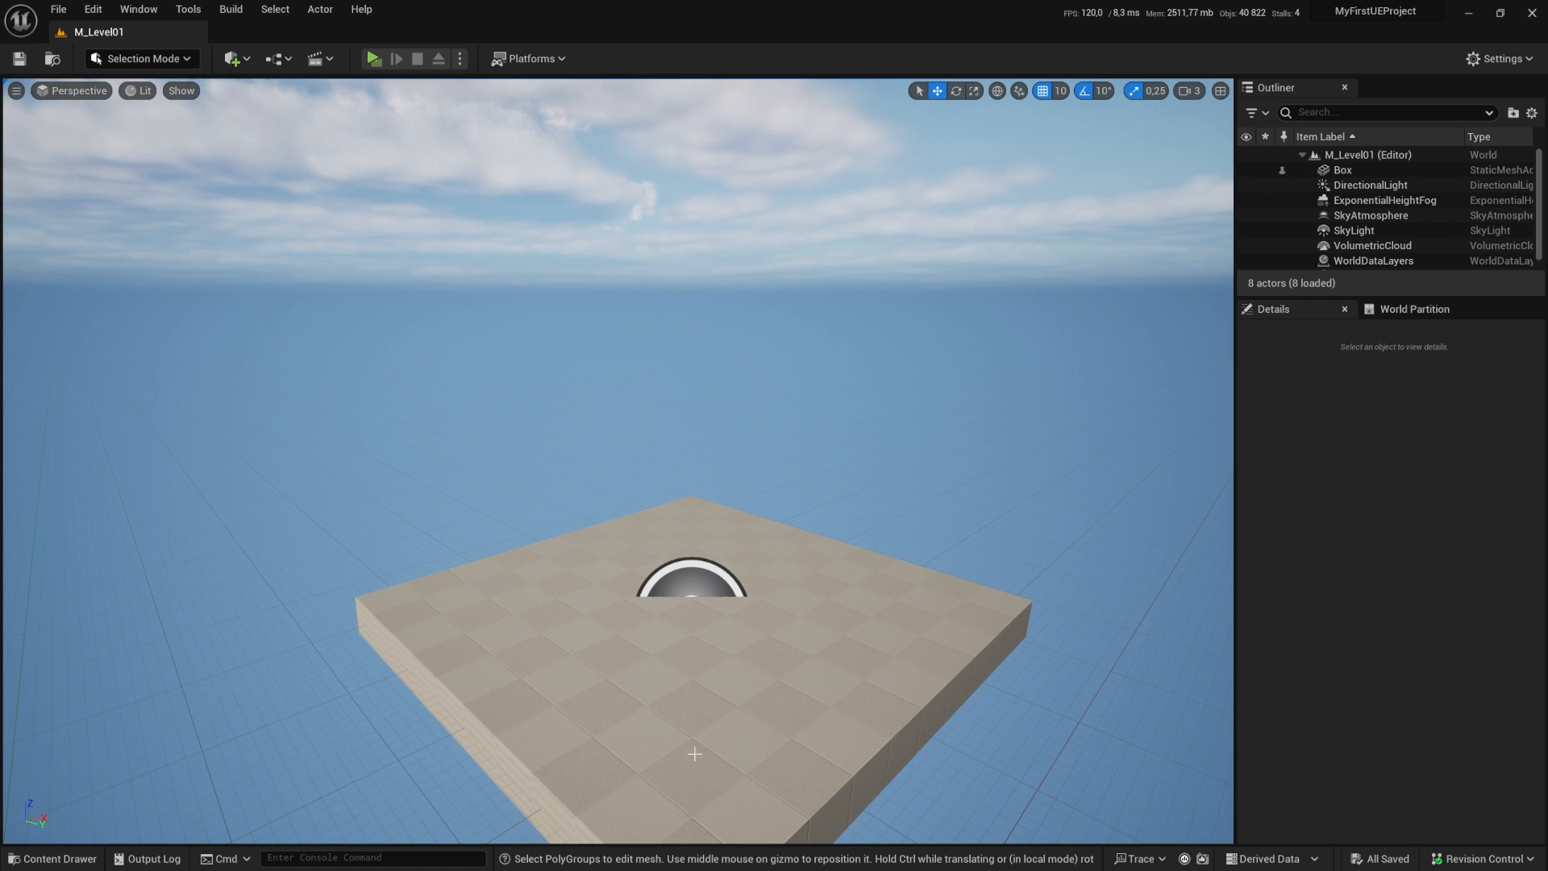
pyautogui.moveTo(691, 751); pyautogui.dragTo(626, 794, button='right')
pyautogui.press('d')
pyautogui.press('a')
pyautogui.press('d')
pyautogui.press('s')
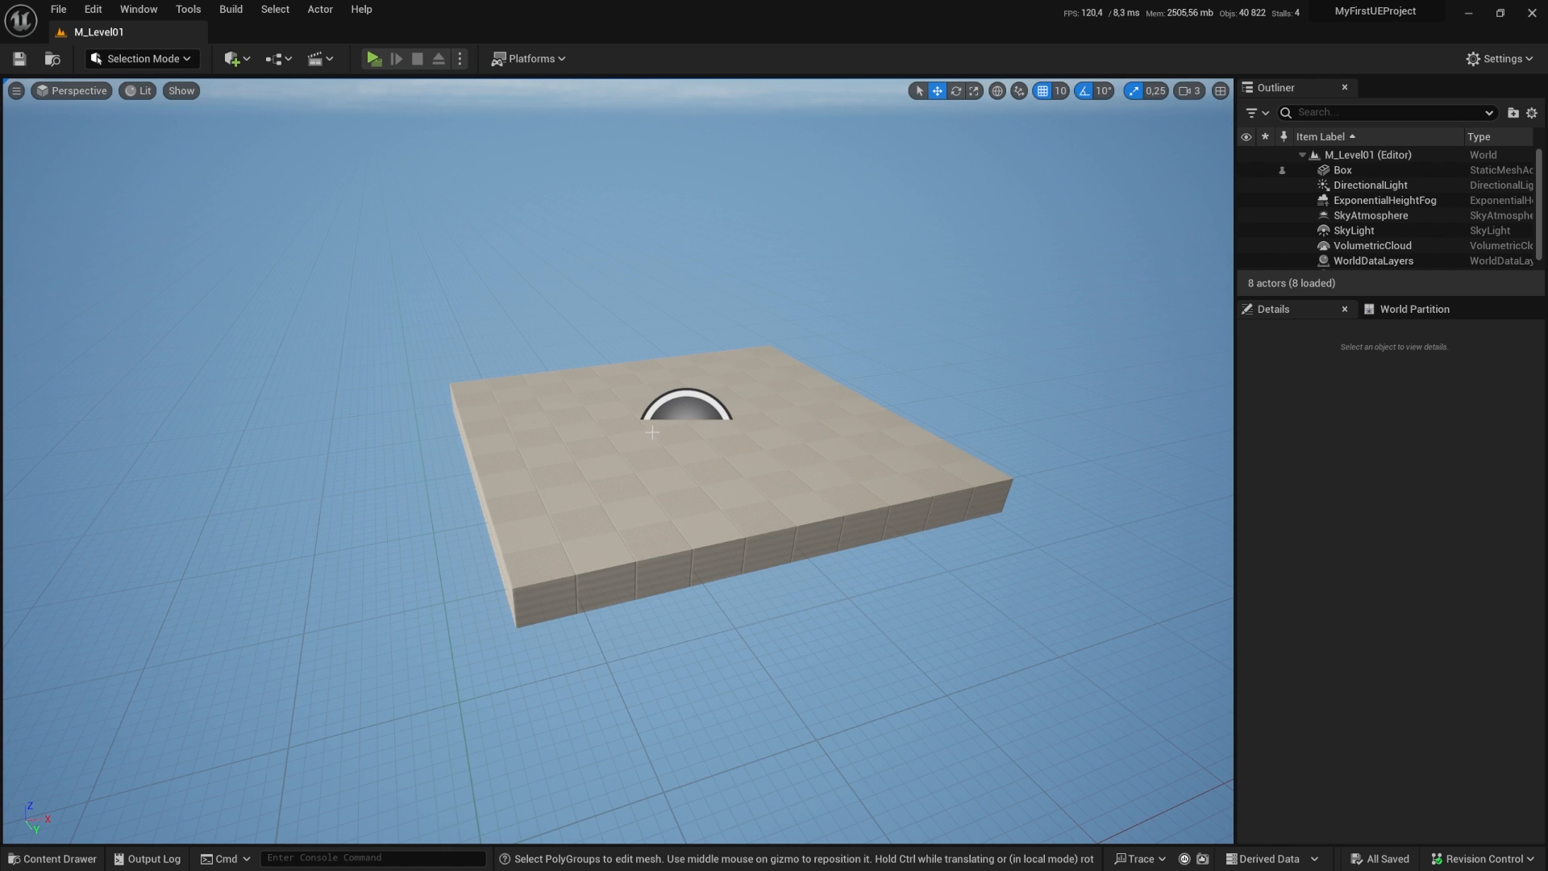
pyautogui.moveTo(653, 432)
pyautogui.mouseDown(button='right')
pyautogui.moveTo(661, 403)
pyautogui.moveTo(673, 432)
pyautogui.mouseUp(button='right')
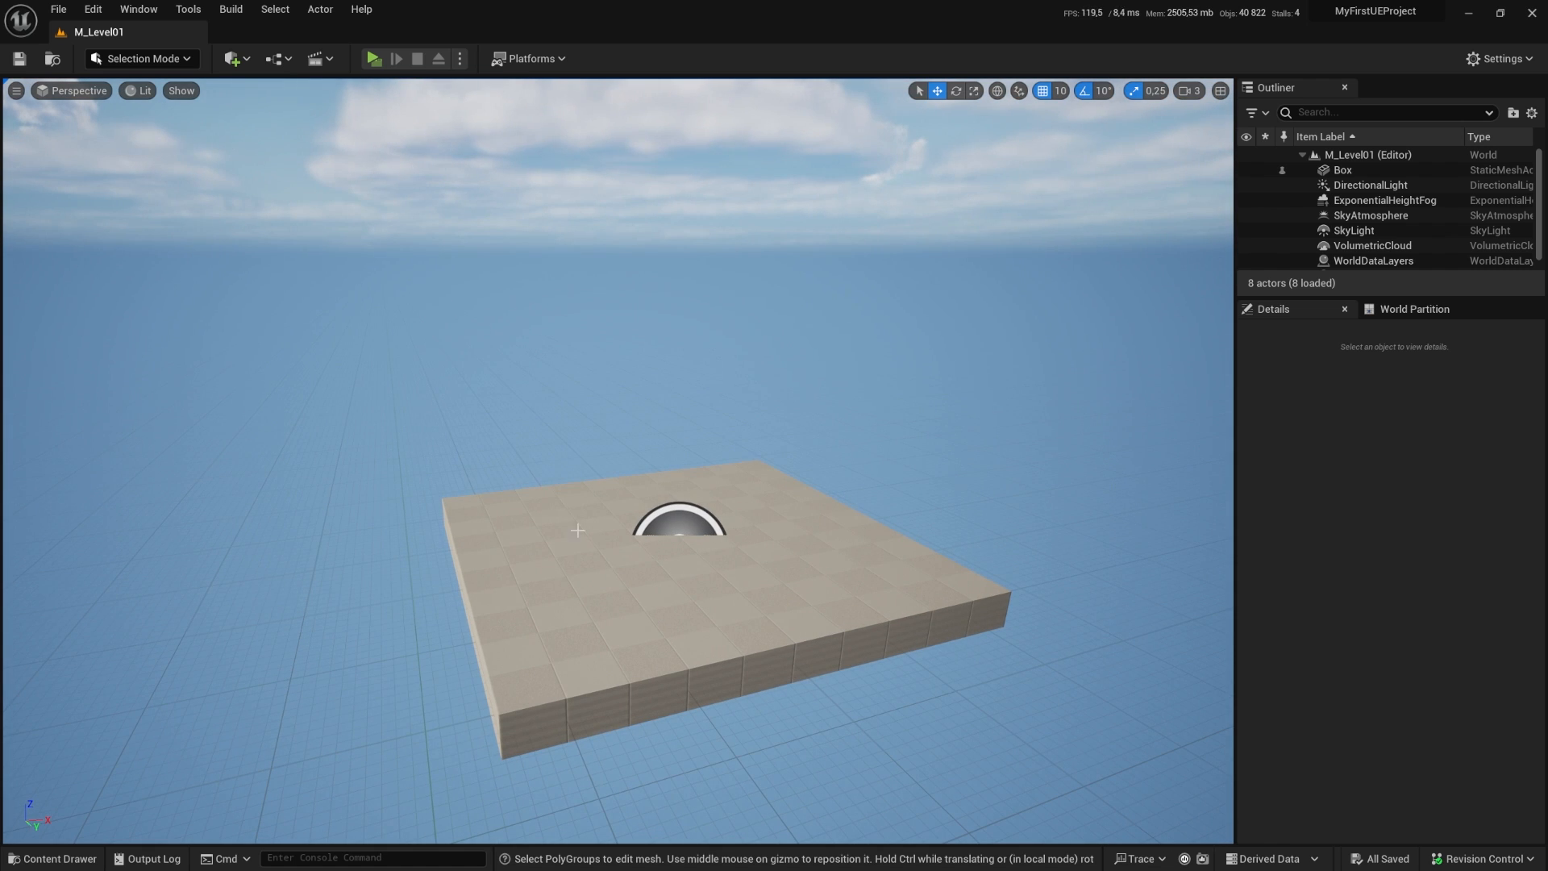
# Step: Add the Blueprint version of the Third Person content pack to the project and close the content dialog
pyautogui.click(54, 858)
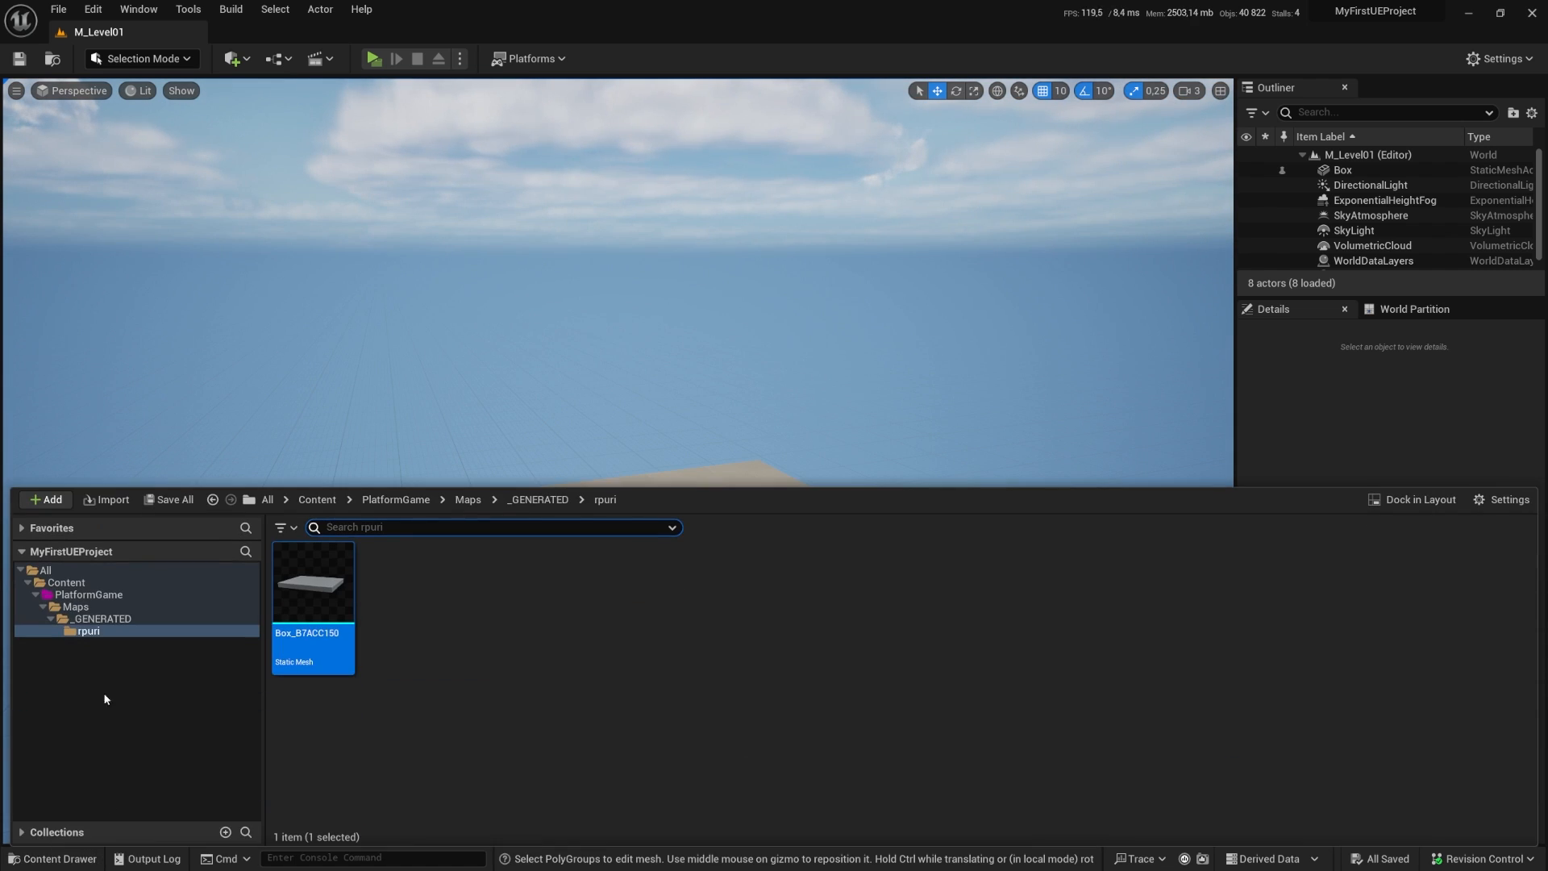
pyautogui.click(50, 500)
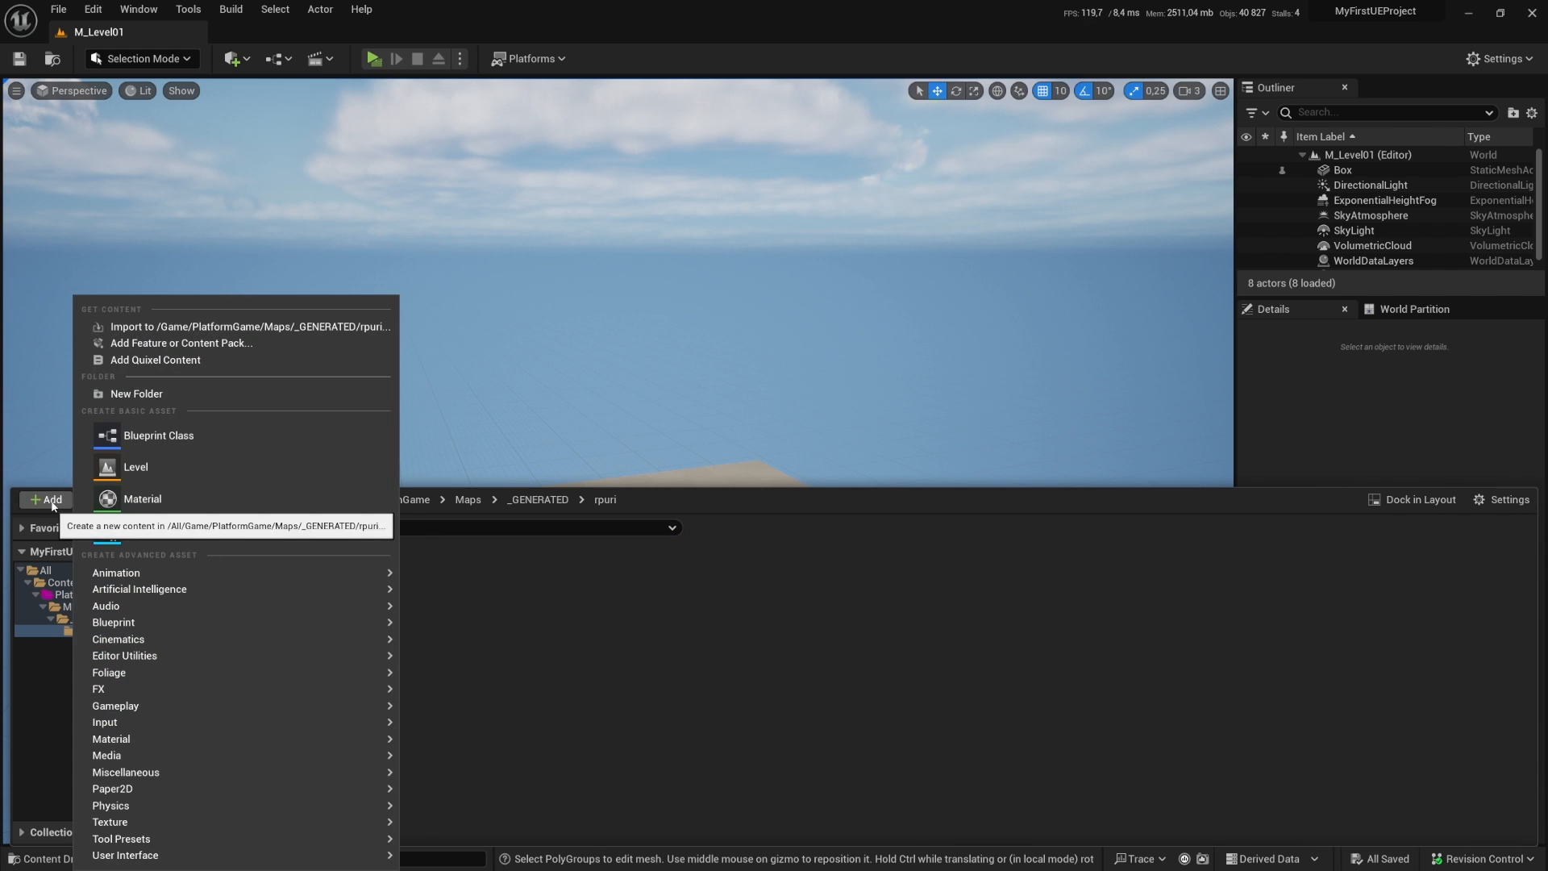
pyautogui.click(184, 345)
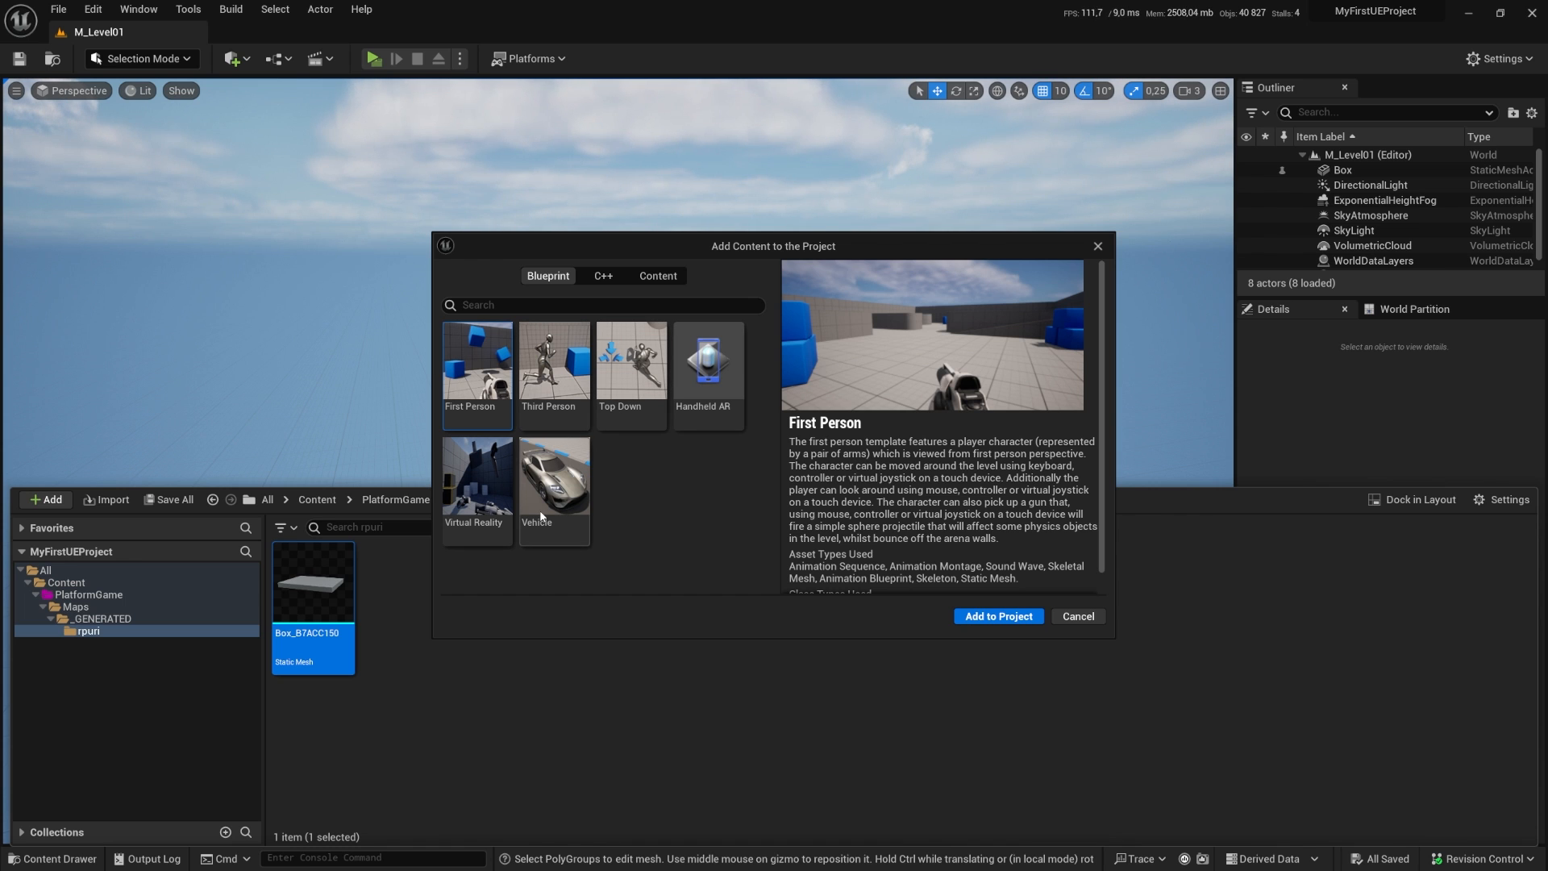
pyautogui.click(555, 366)
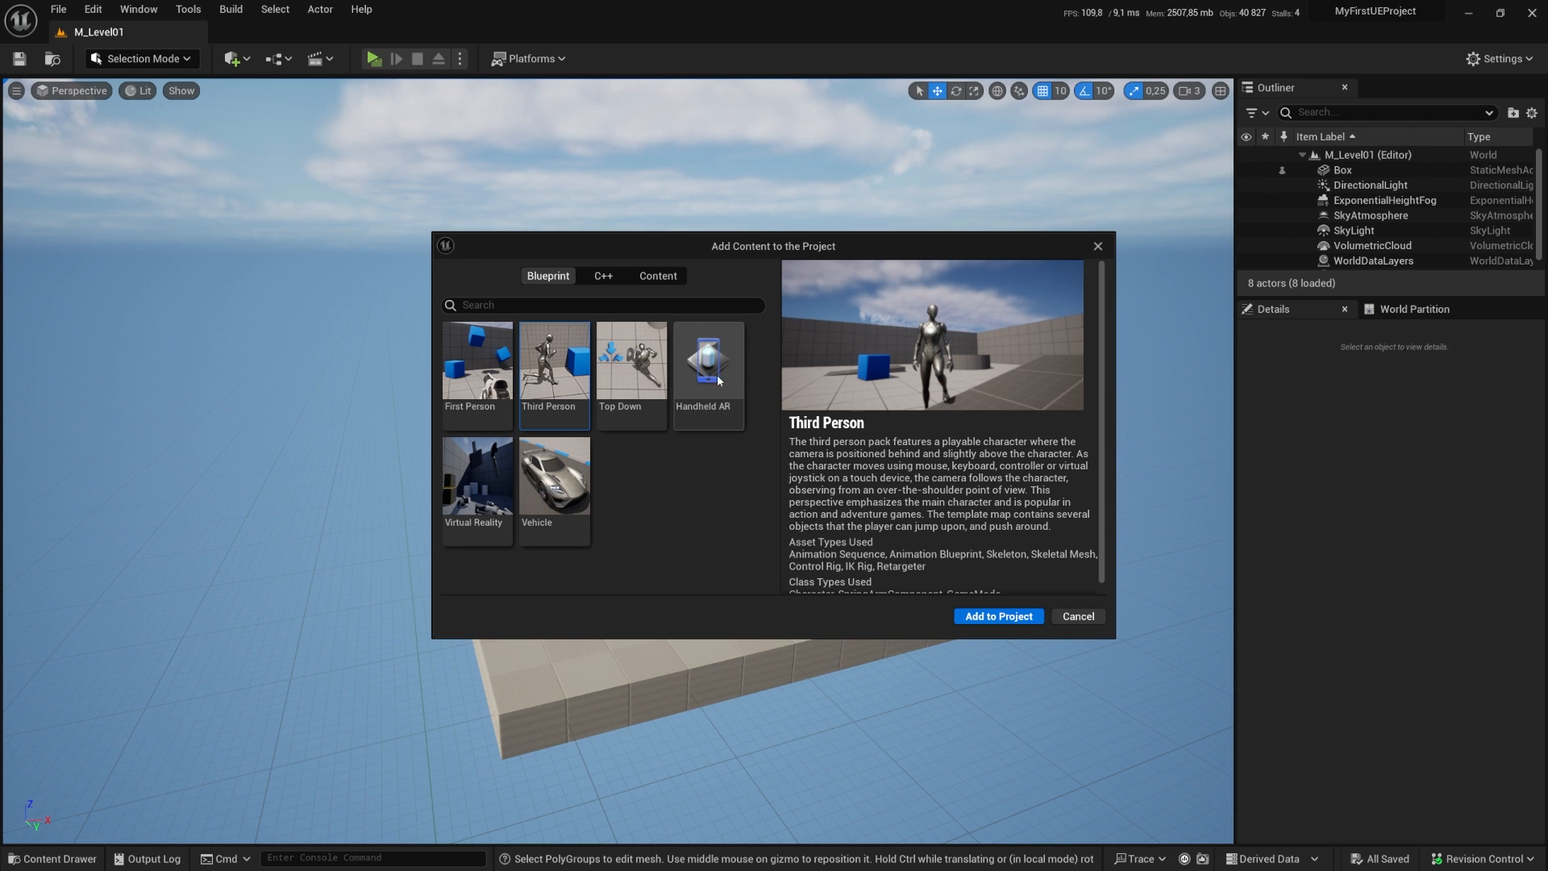
pyautogui.click(1004, 619)
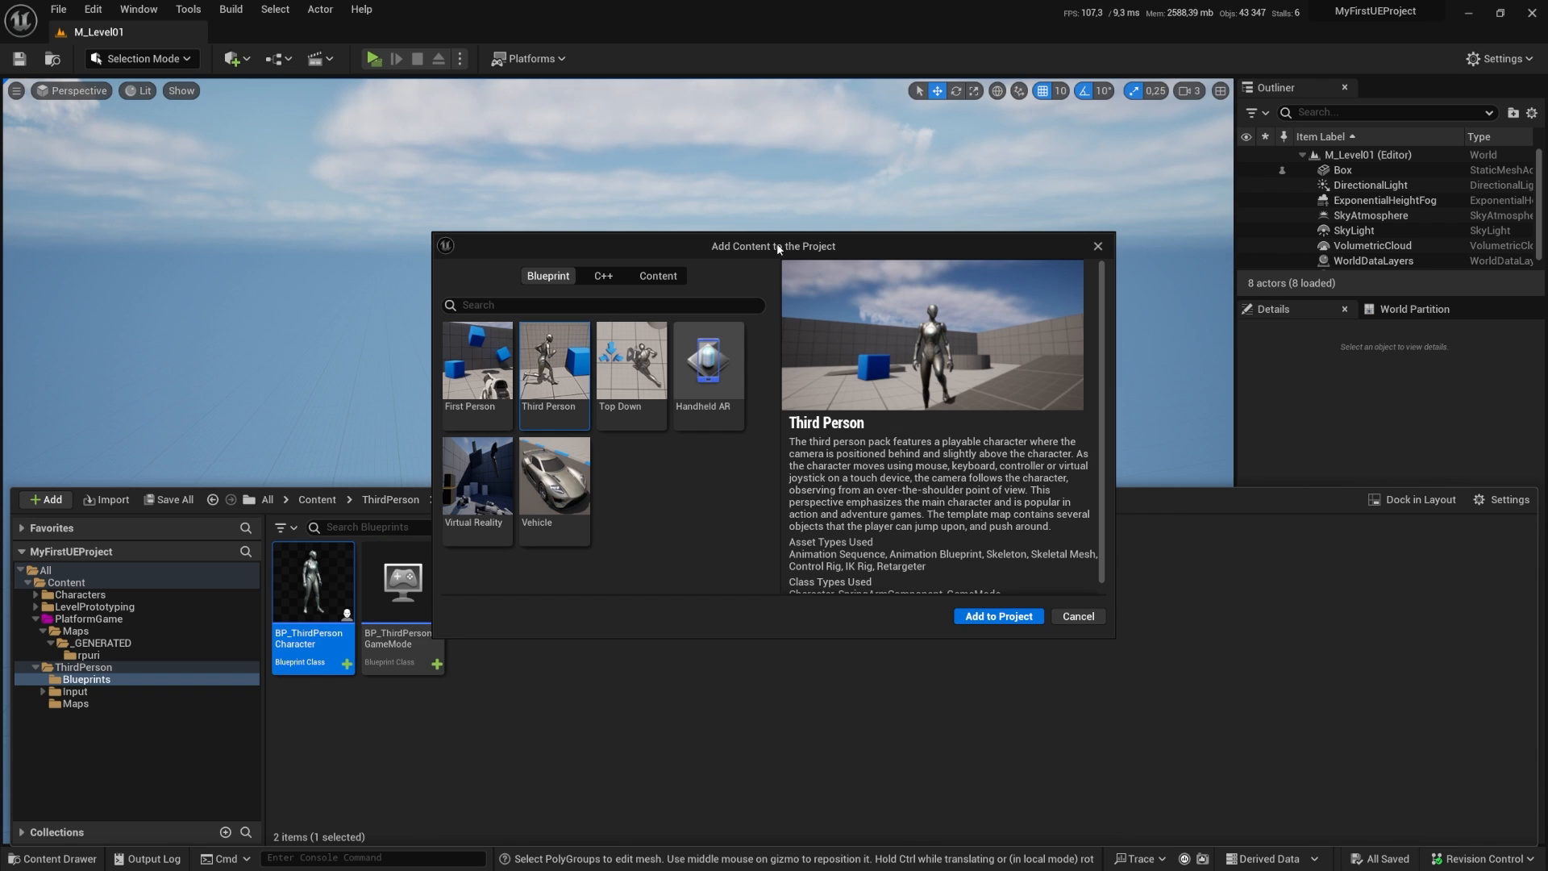
pyautogui.moveTo(778, 247); pyautogui.dragTo(943, 157)
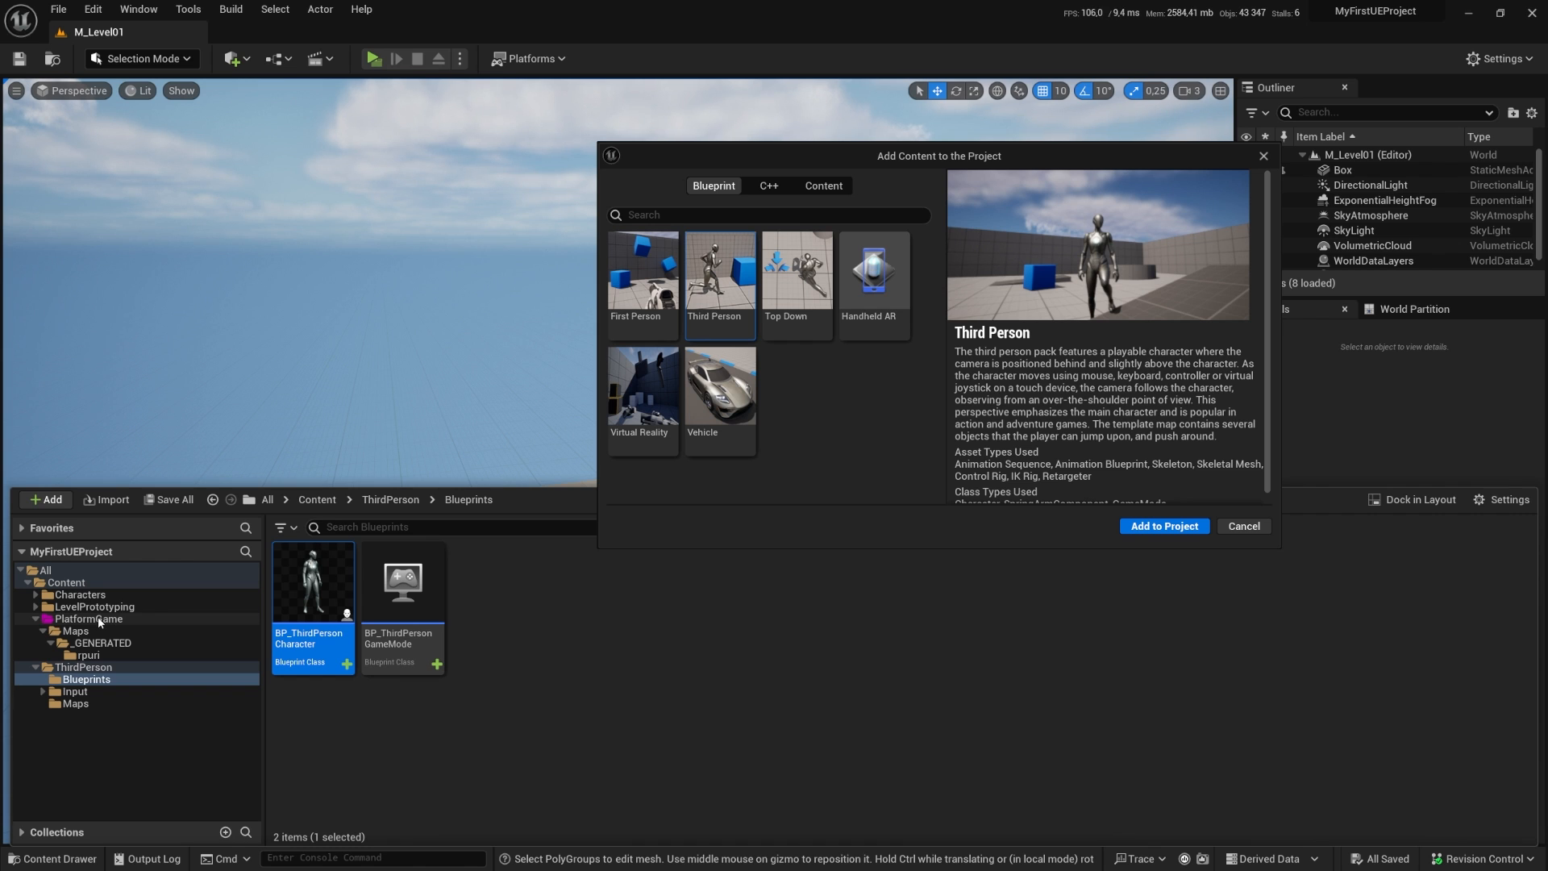
pyautogui.click(1263, 155)
# Step: Browse the project content to the Mannequins Meshes folder inside Characters
pyautogui.click(60, 856)
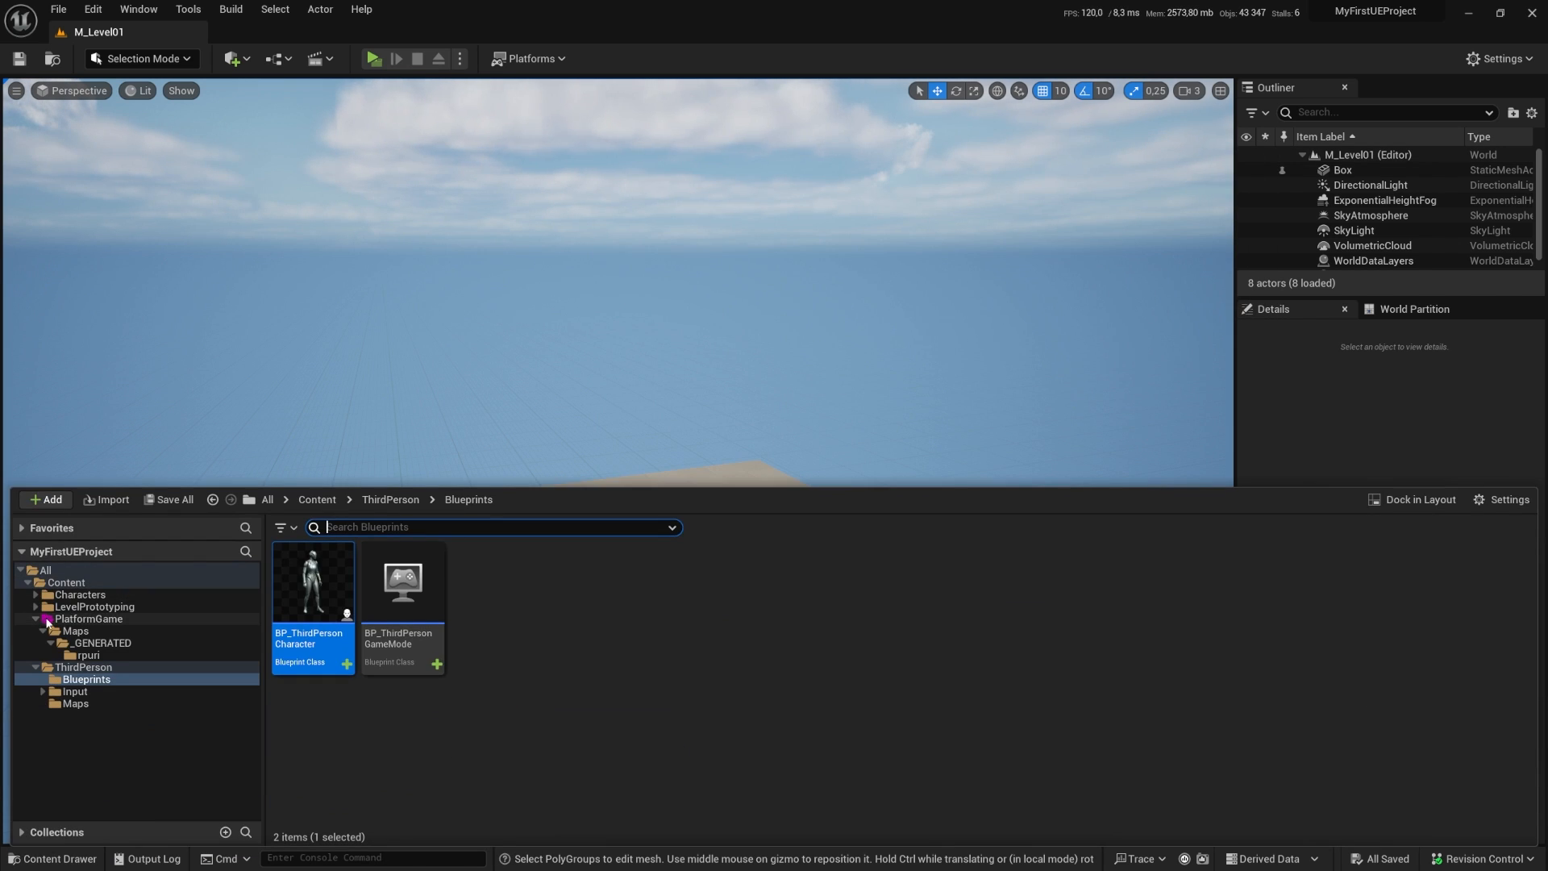
pyautogui.click(93, 595)
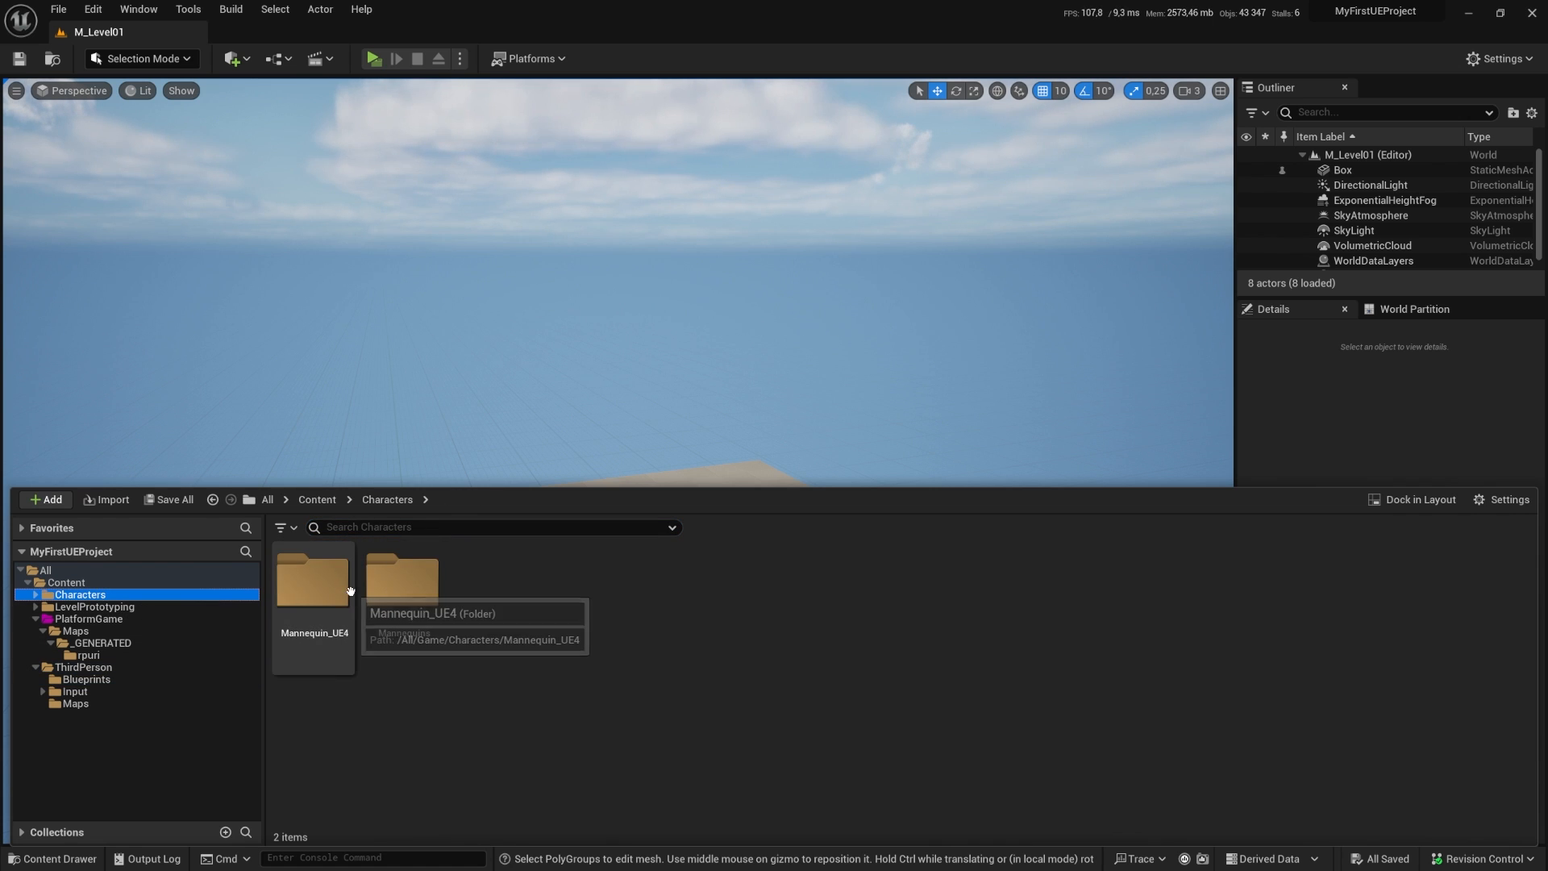
pyautogui.click(383, 587)
pyautogui.doubleClick(383, 587)
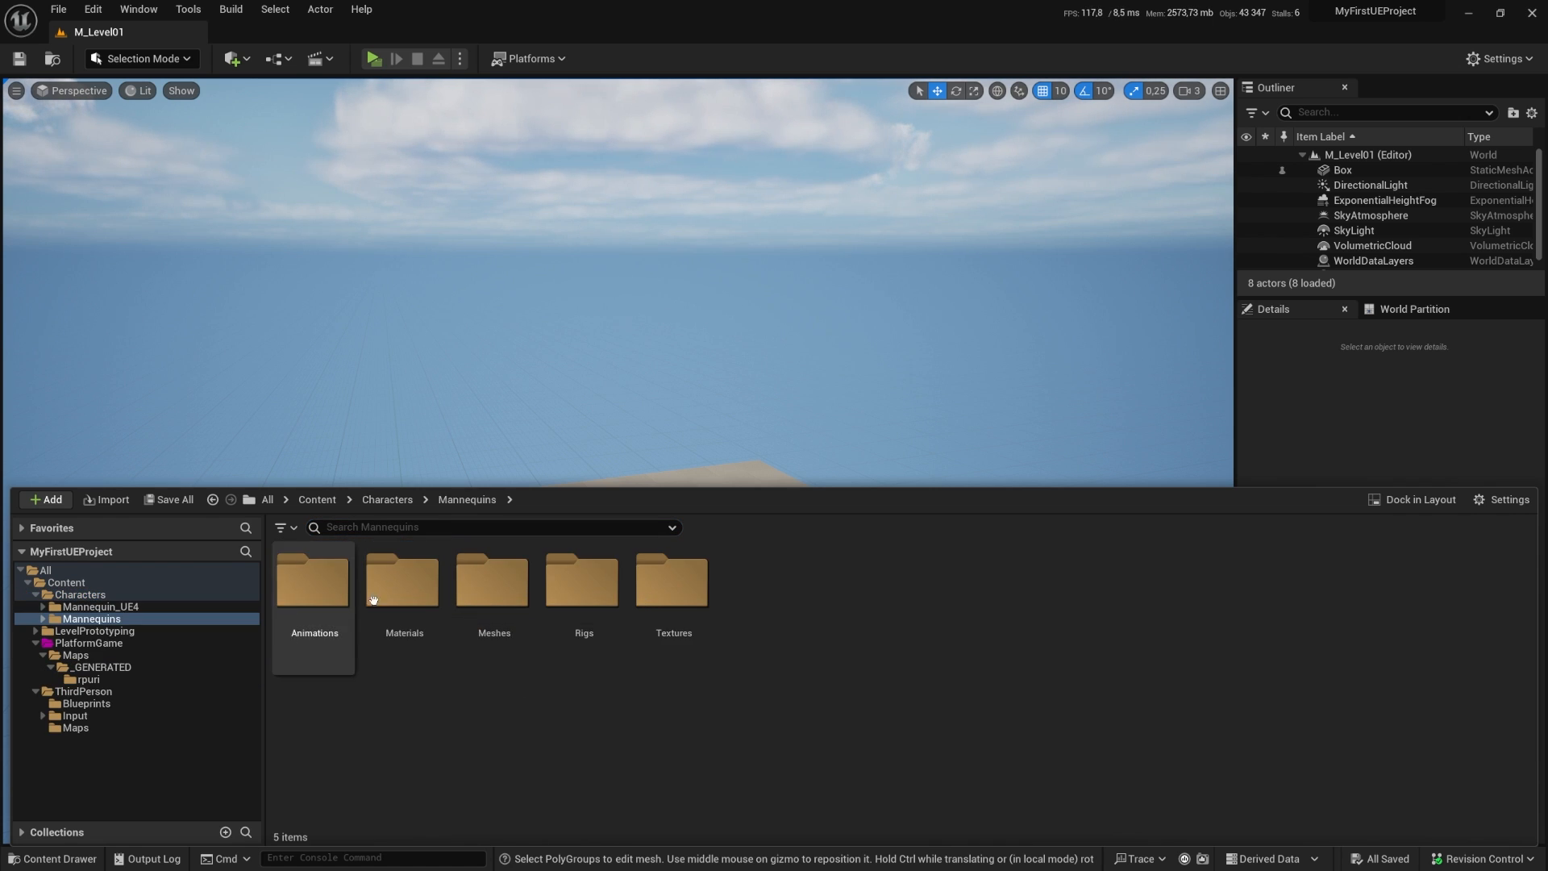
pyautogui.doubleClick(505, 595)
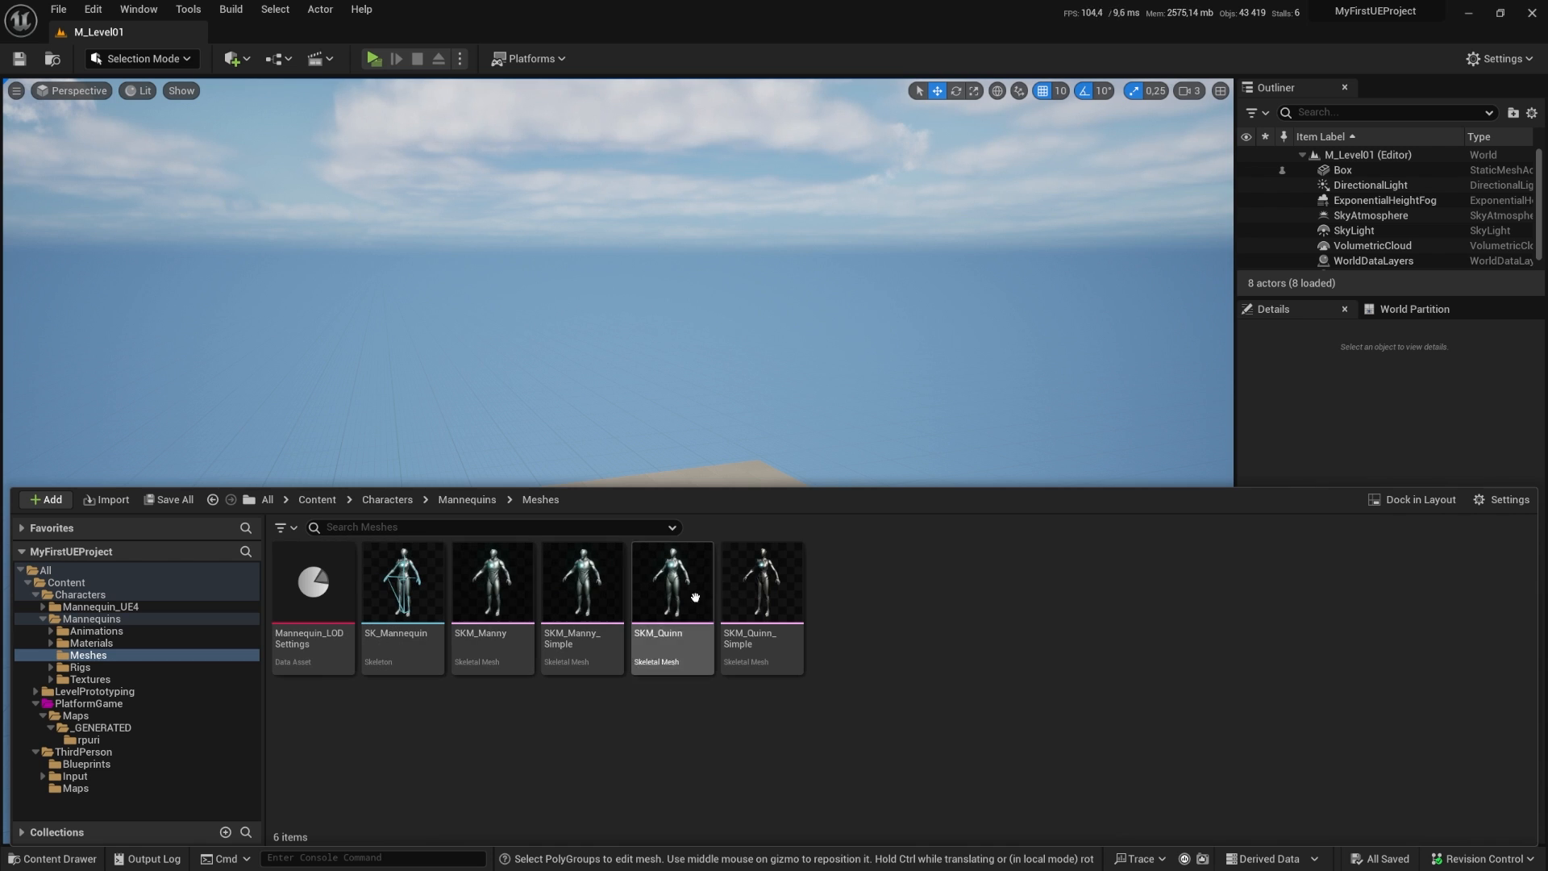
# Step: Look through the LevelPrototyping Meshes folder and show the contents of the ThirdPerson folder
pyautogui.click(36, 595)
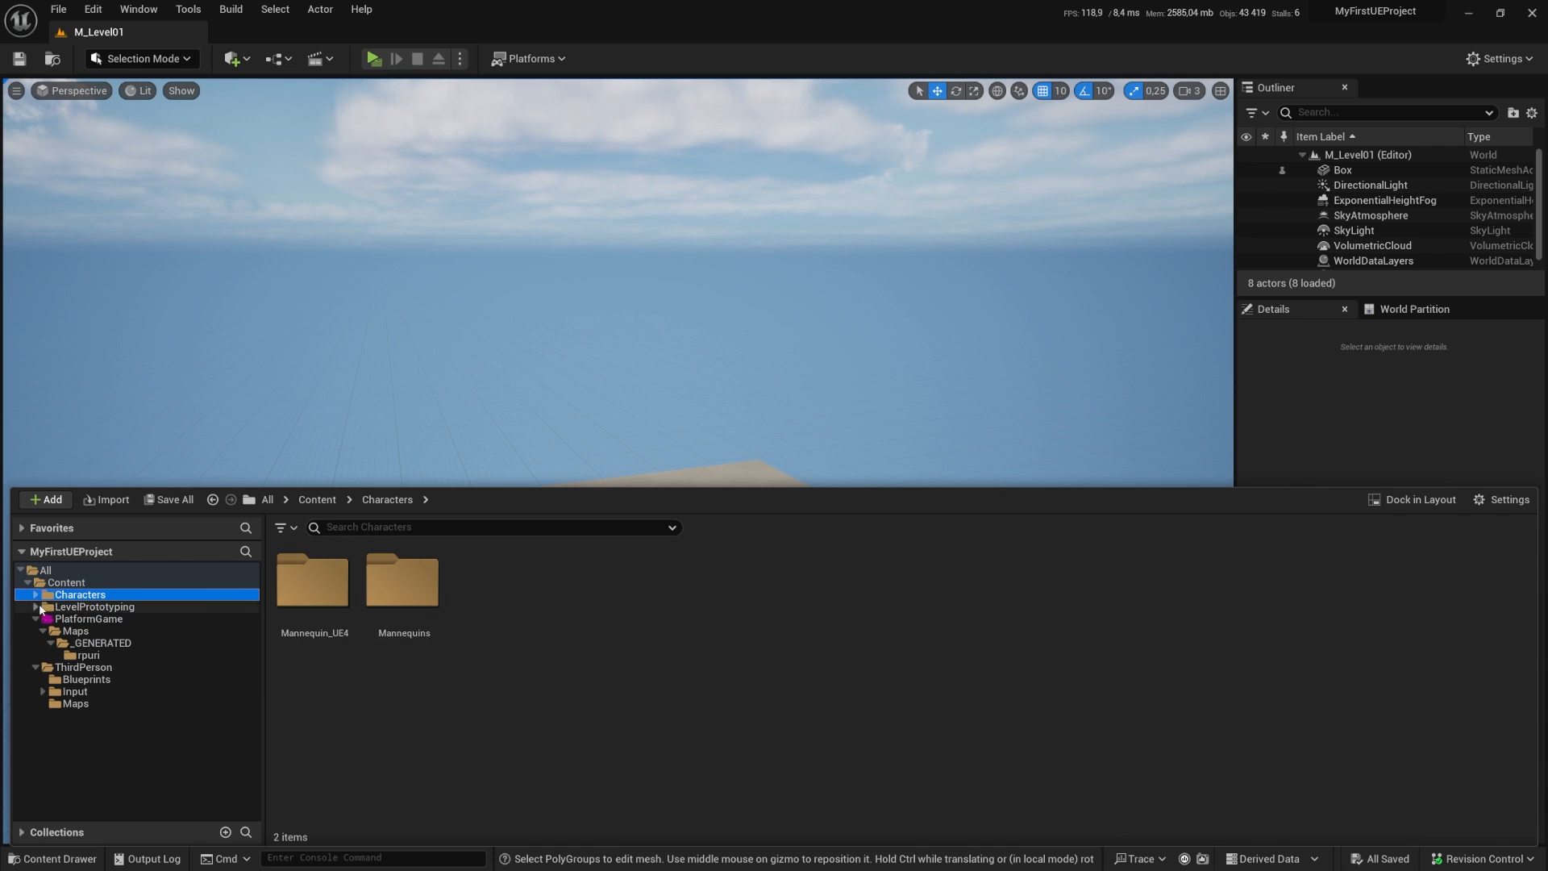
pyautogui.click(47, 608)
pyautogui.doubleClick(410, 592)
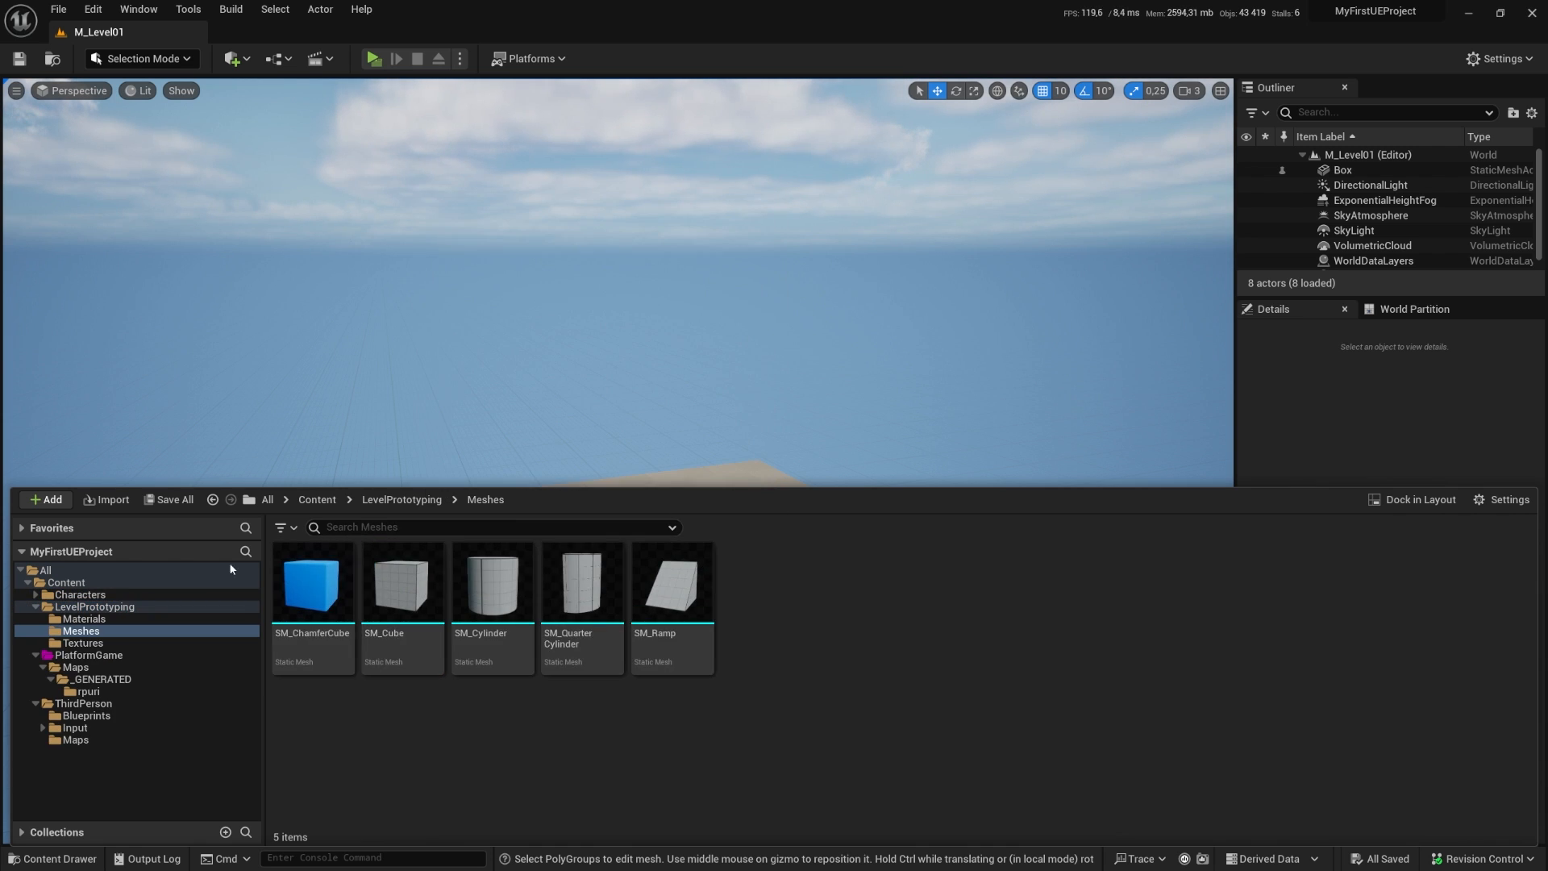
pyautogui.click(35, 606)
pyautogui.click(40, 669)
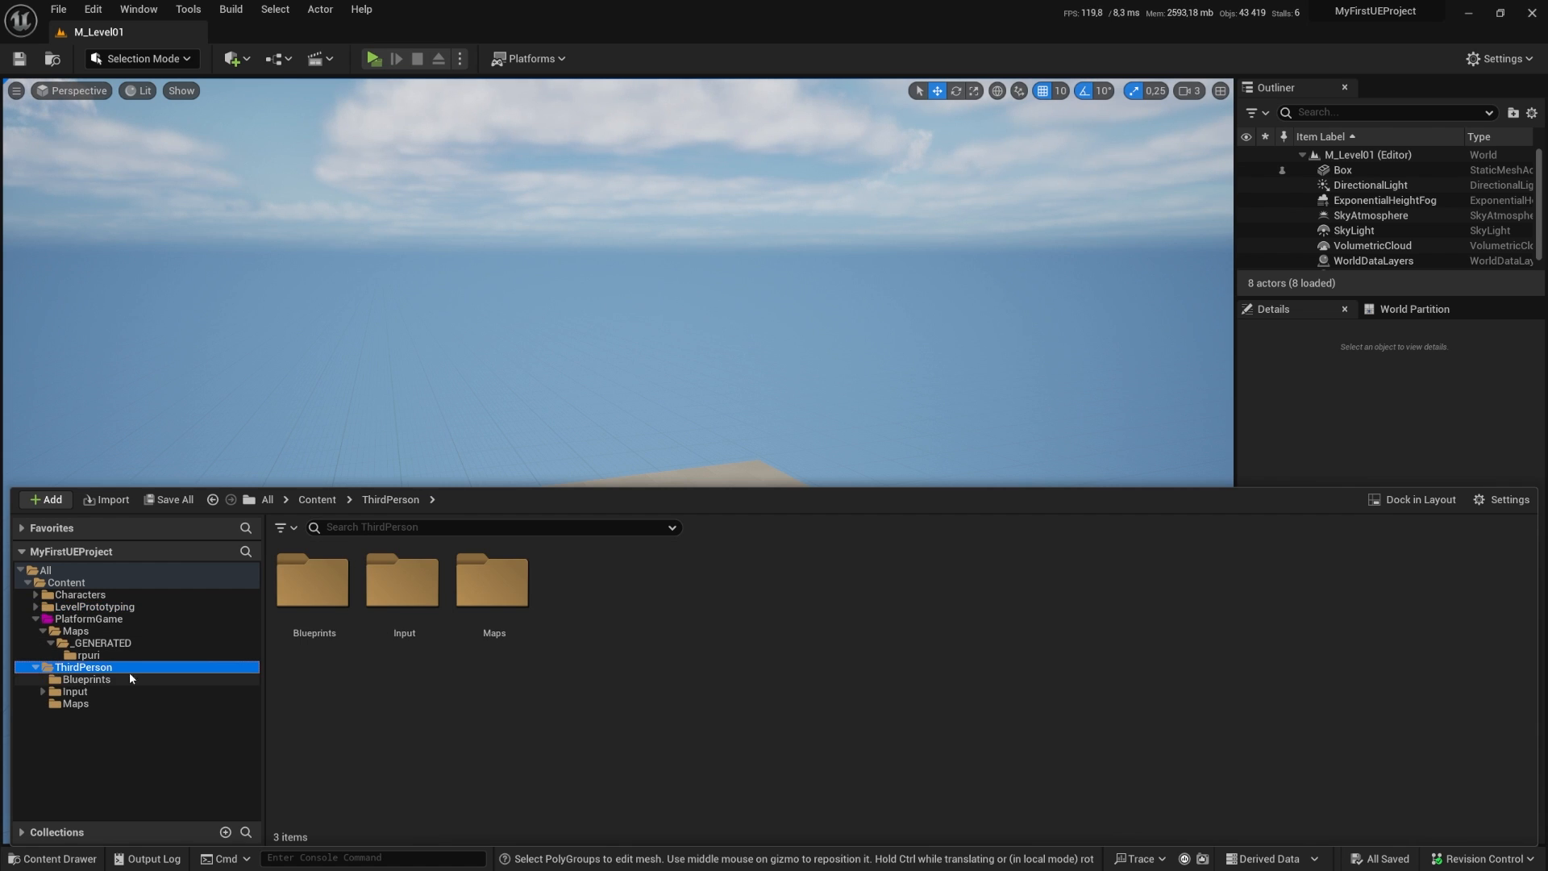
# Step: Open the ThirdPersonMap level from the Maps folder inside ThirdPerson
pyautogui.moveTo(375, 454); pyautogui.dragTo(348, 516, button='right')
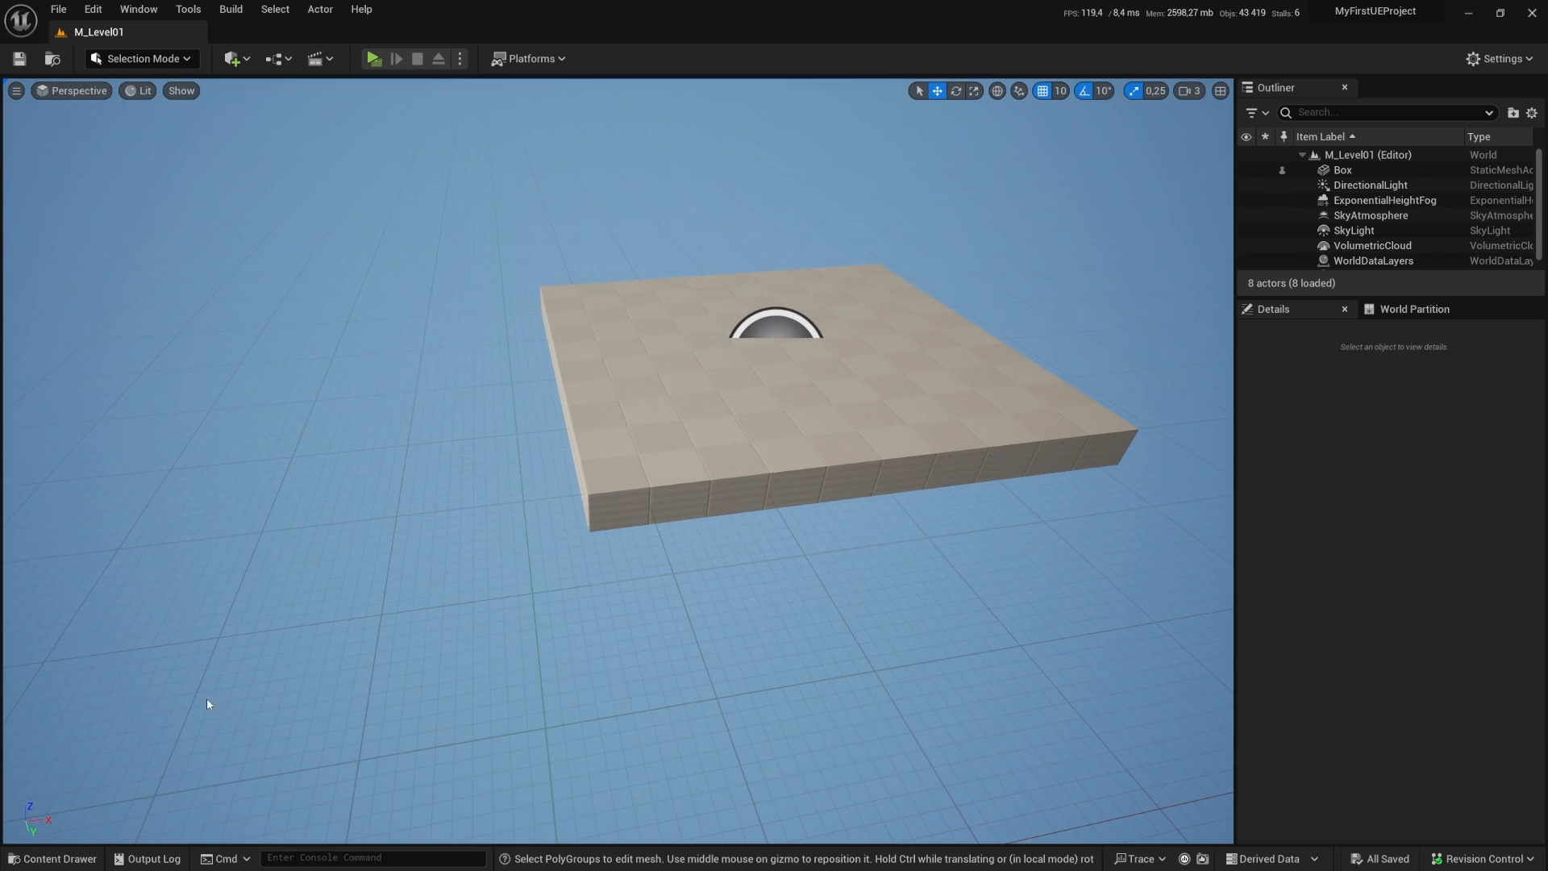
pyautogui.click(64, 858)
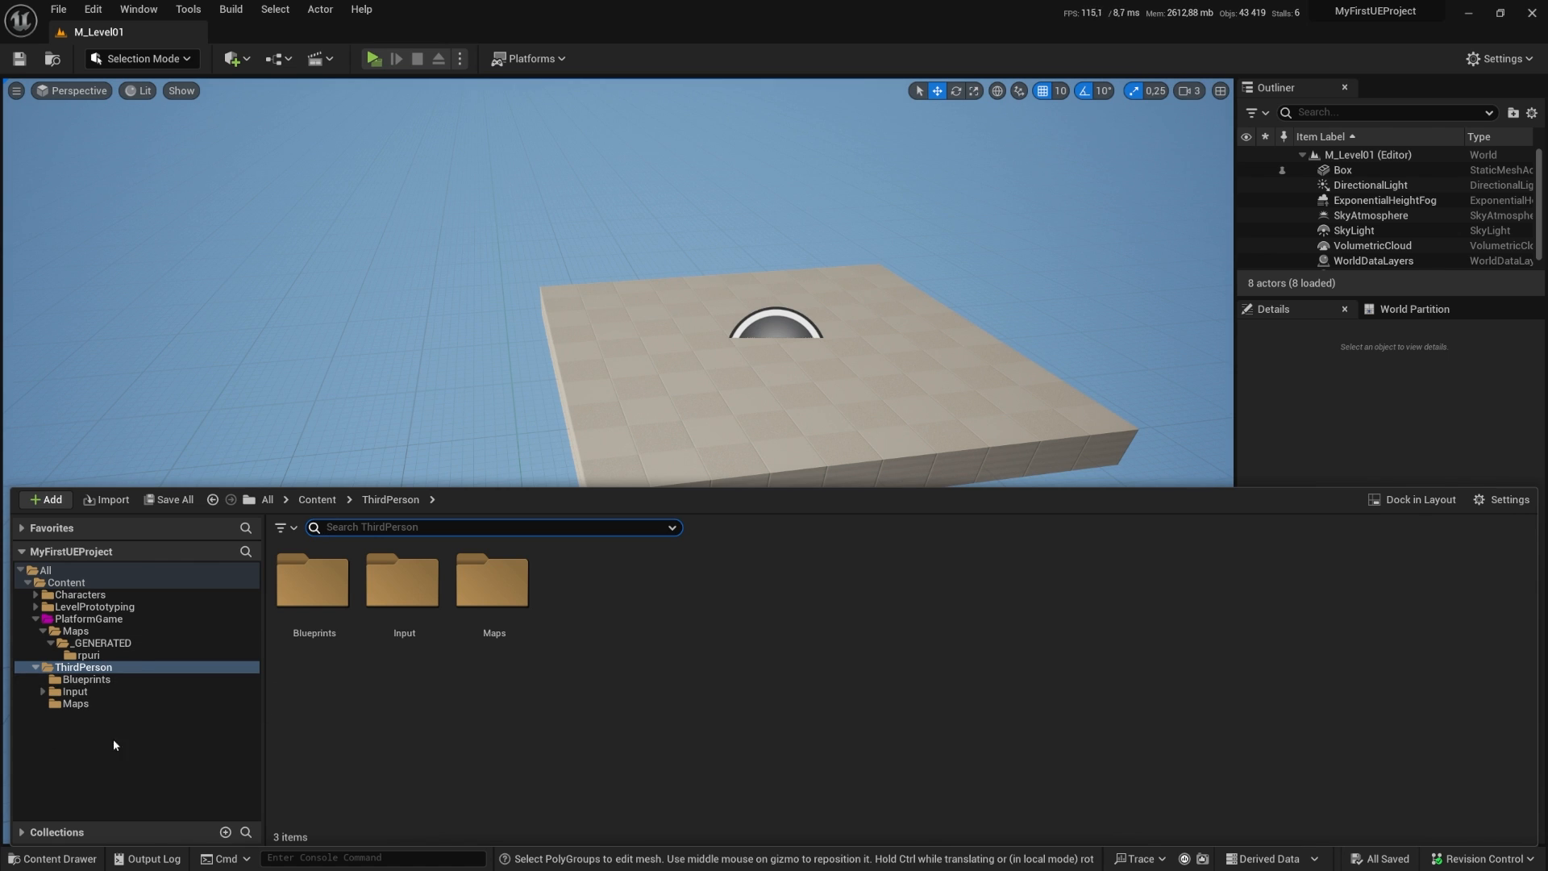
pyautogui.click(68, 706)
pyautogui.doubleClick(313, 584)
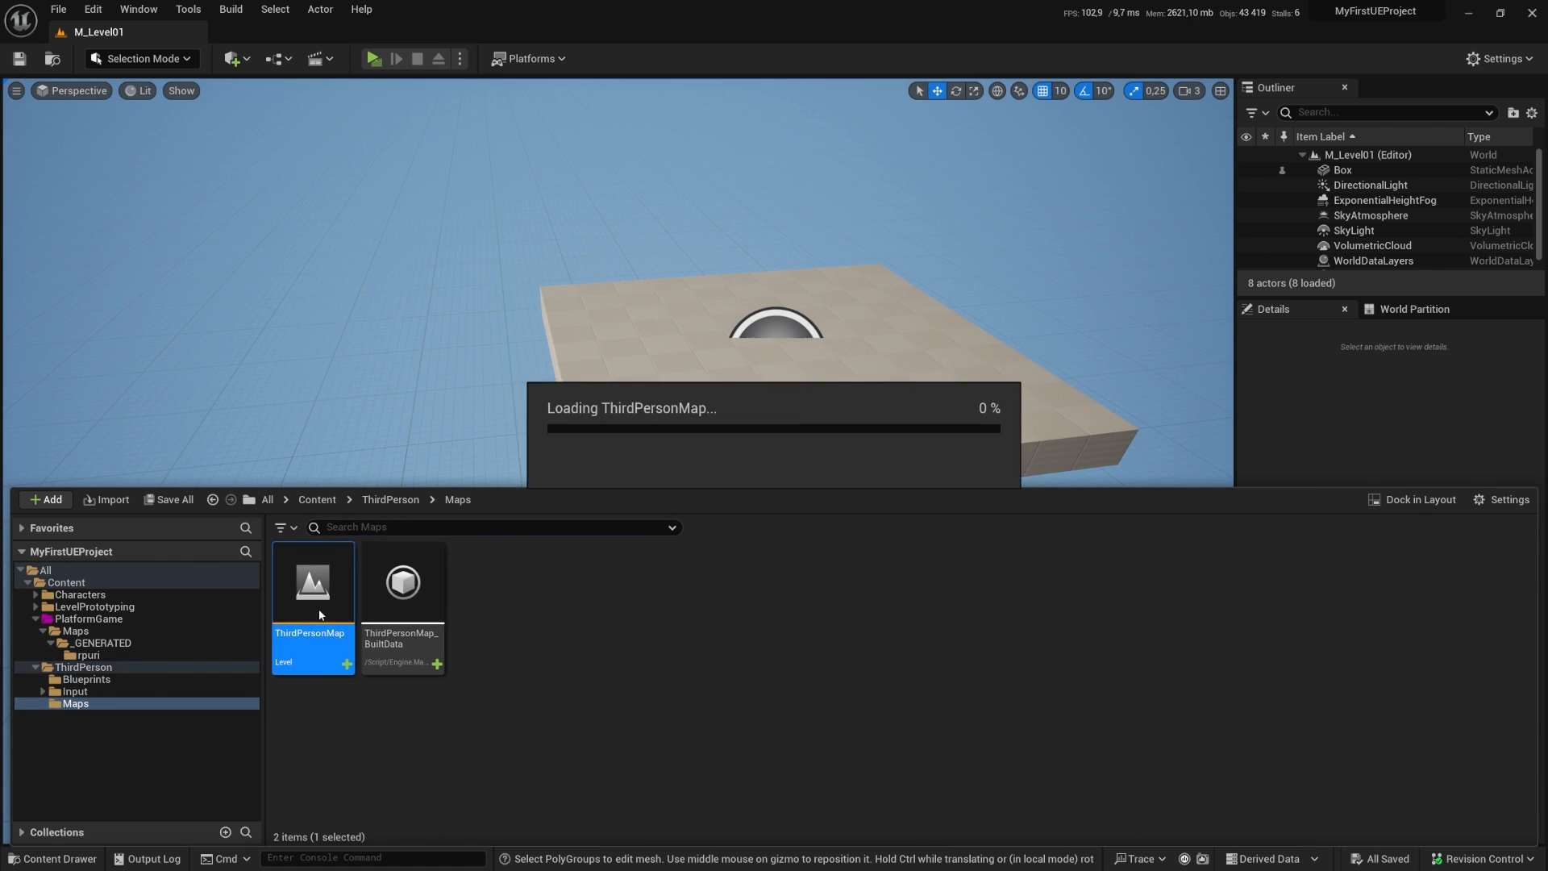
pyautogui.click(578, 379)
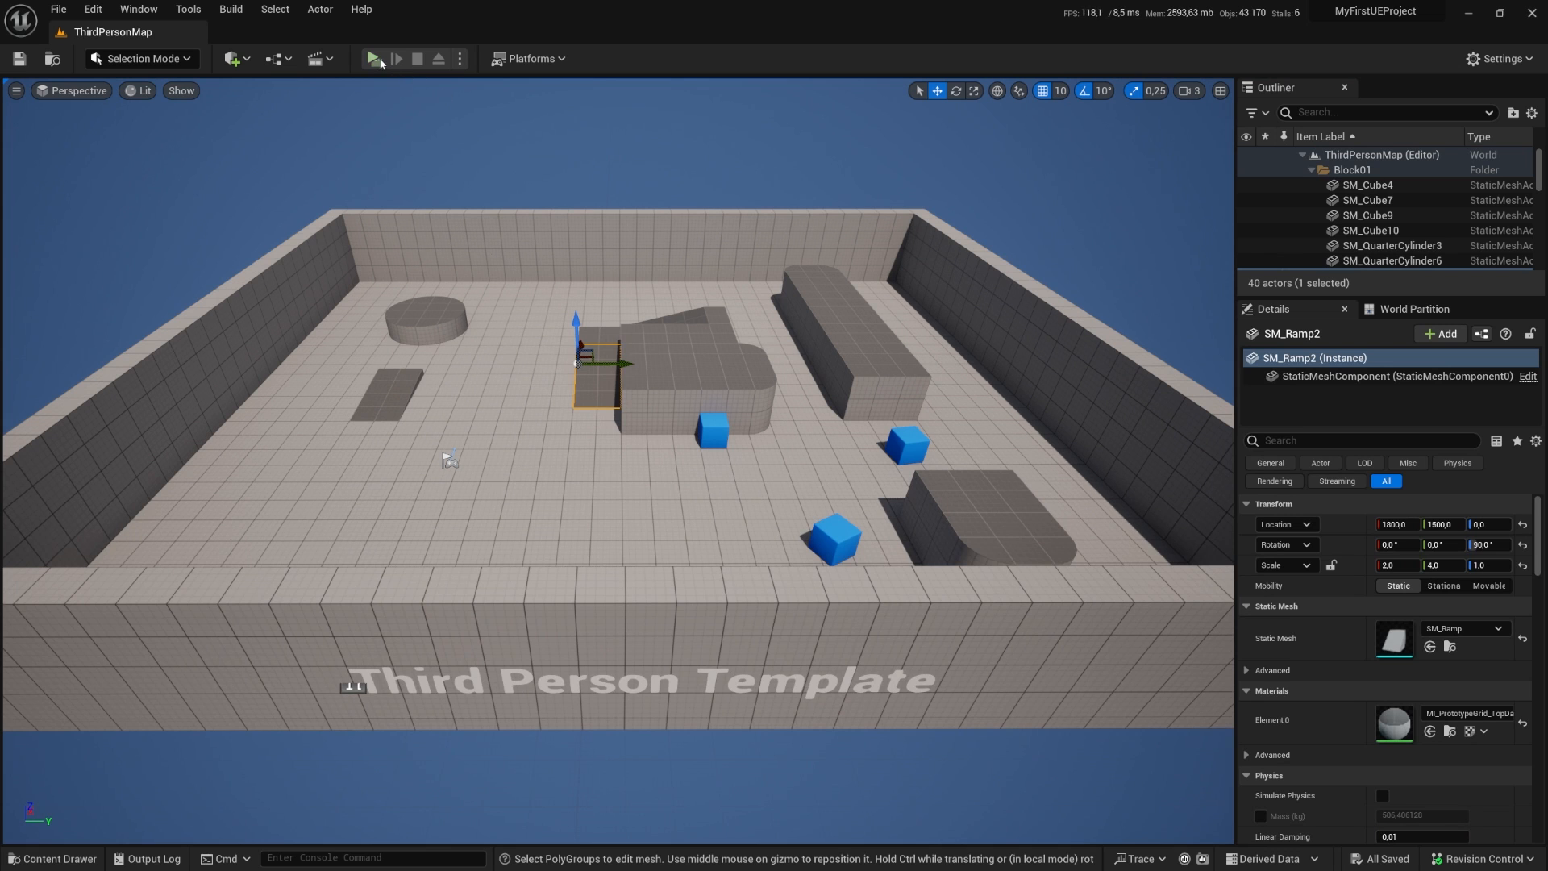
# Step: Start playing the level in the Selected Viewport mode and take control of the character
pyautogui.click(460, 59)
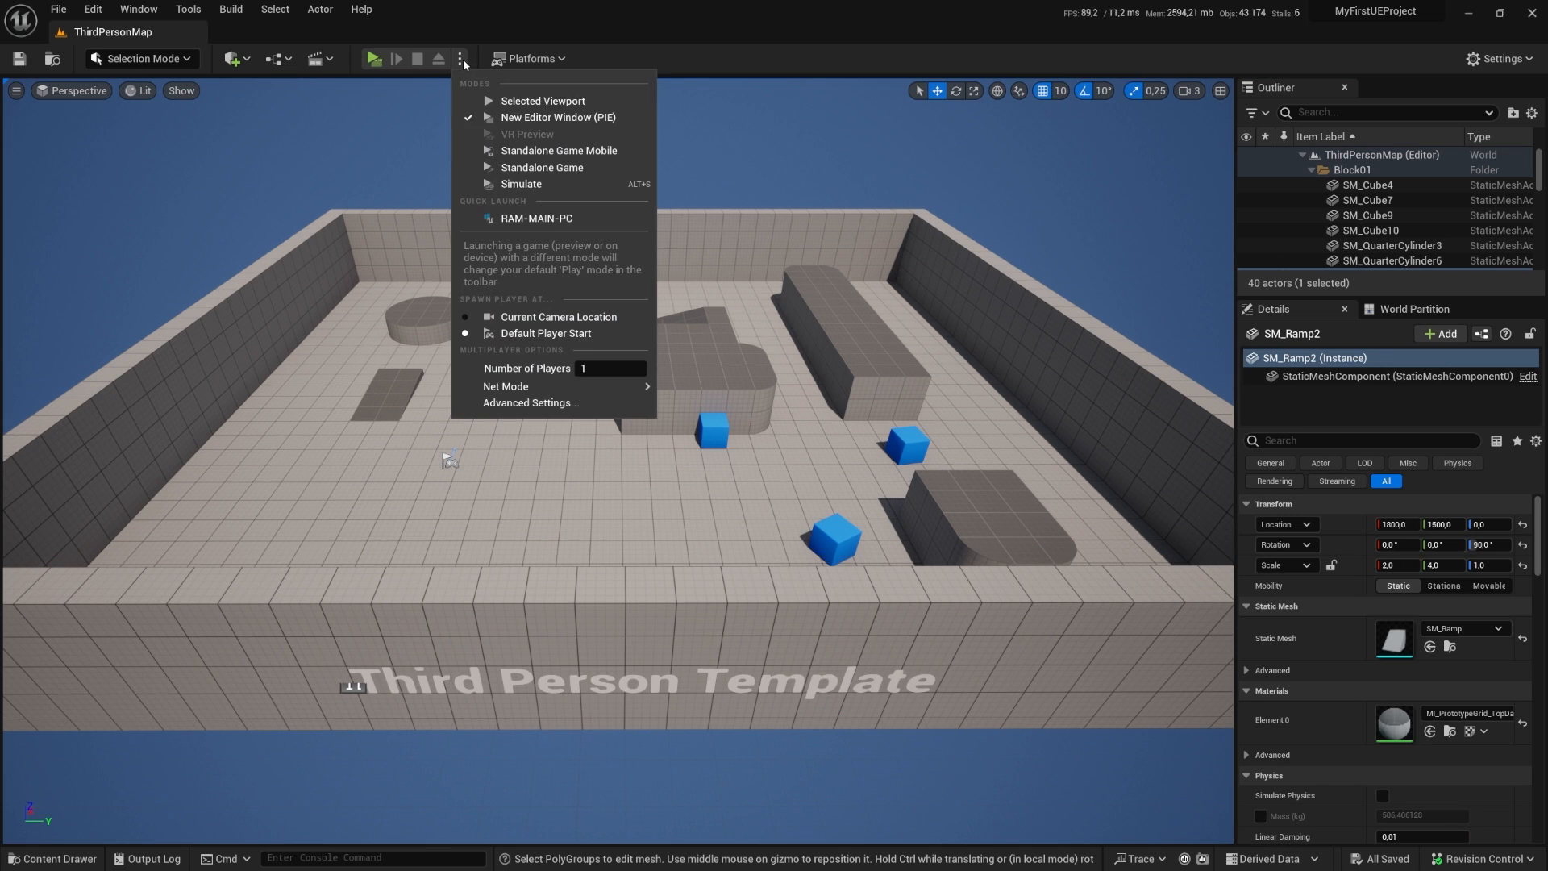
pyautogui.click(525, 108)
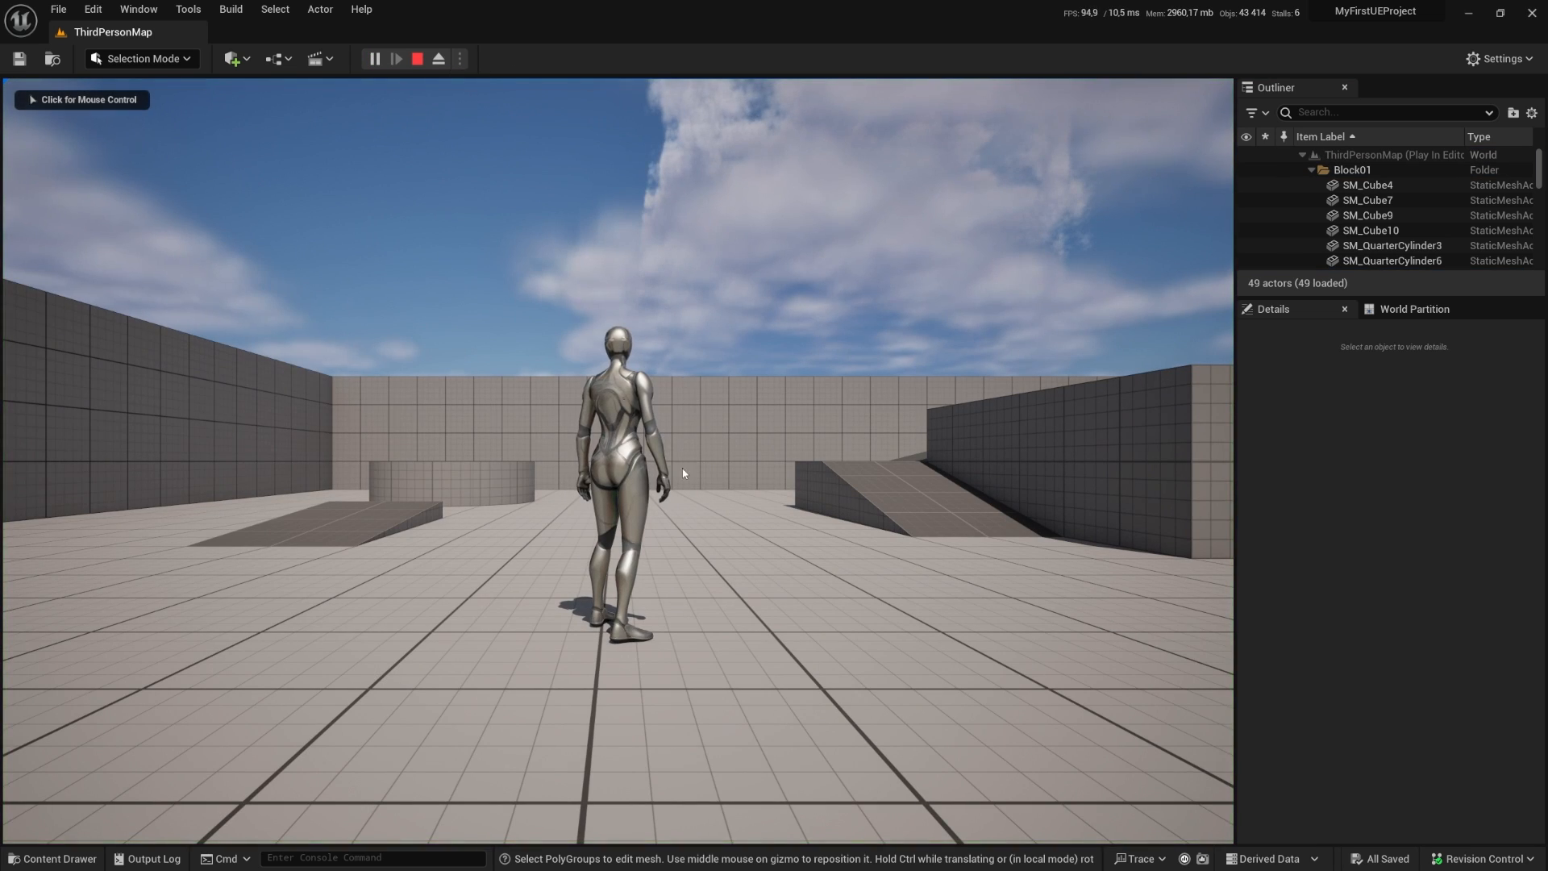
pyautogui.click(679, 365)
# Step: Test the character by running and jumping around the floor and ramps, and end the play session
pyautogui.press('s')
pyautogui.press('w')
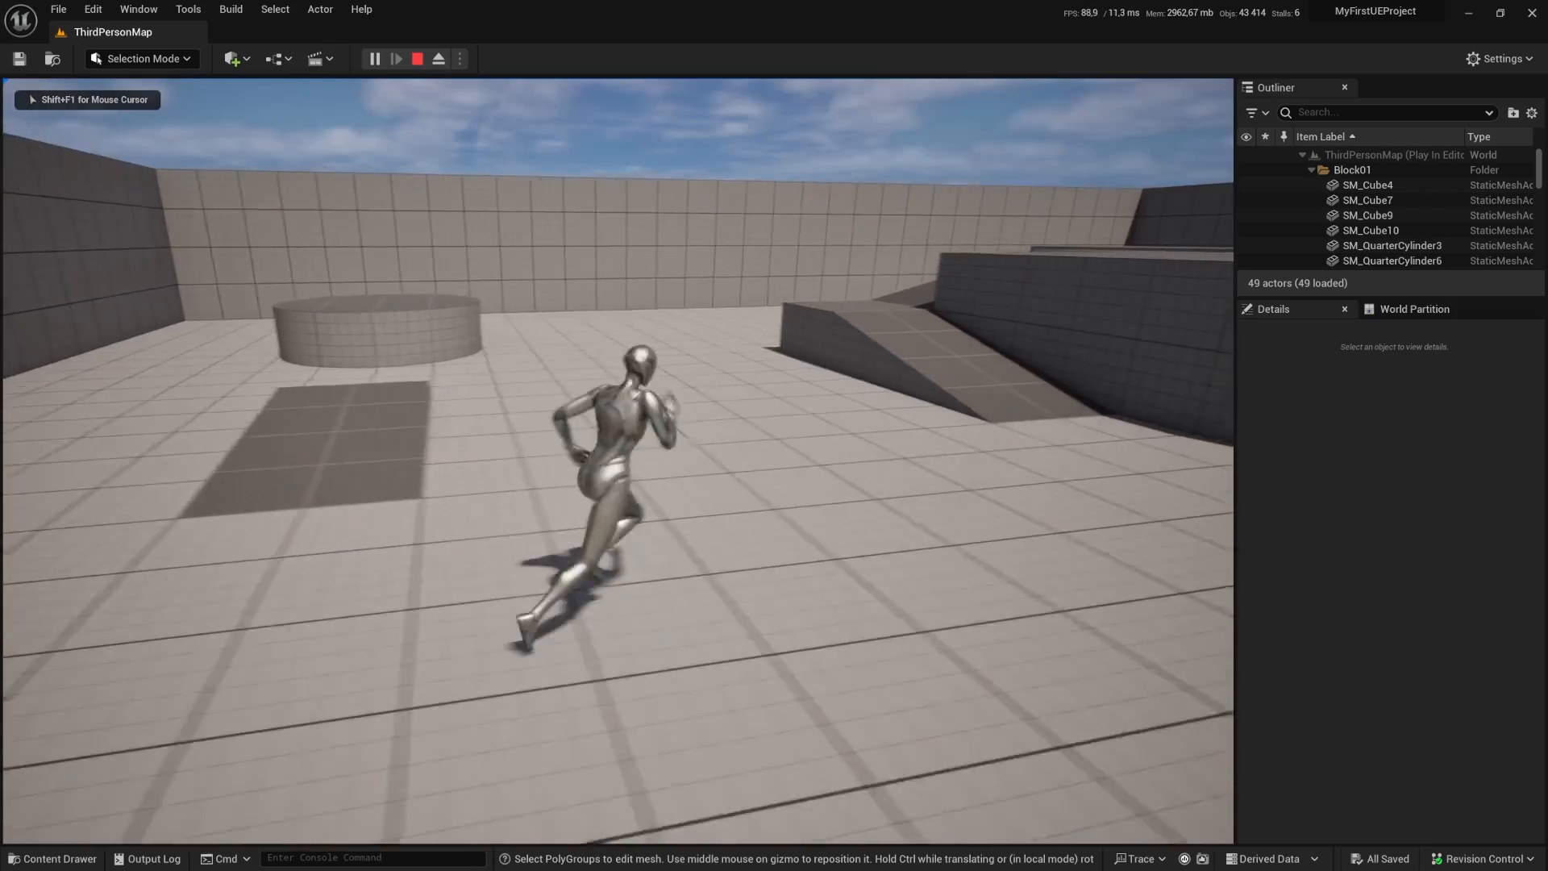
pyautogui.press('space')
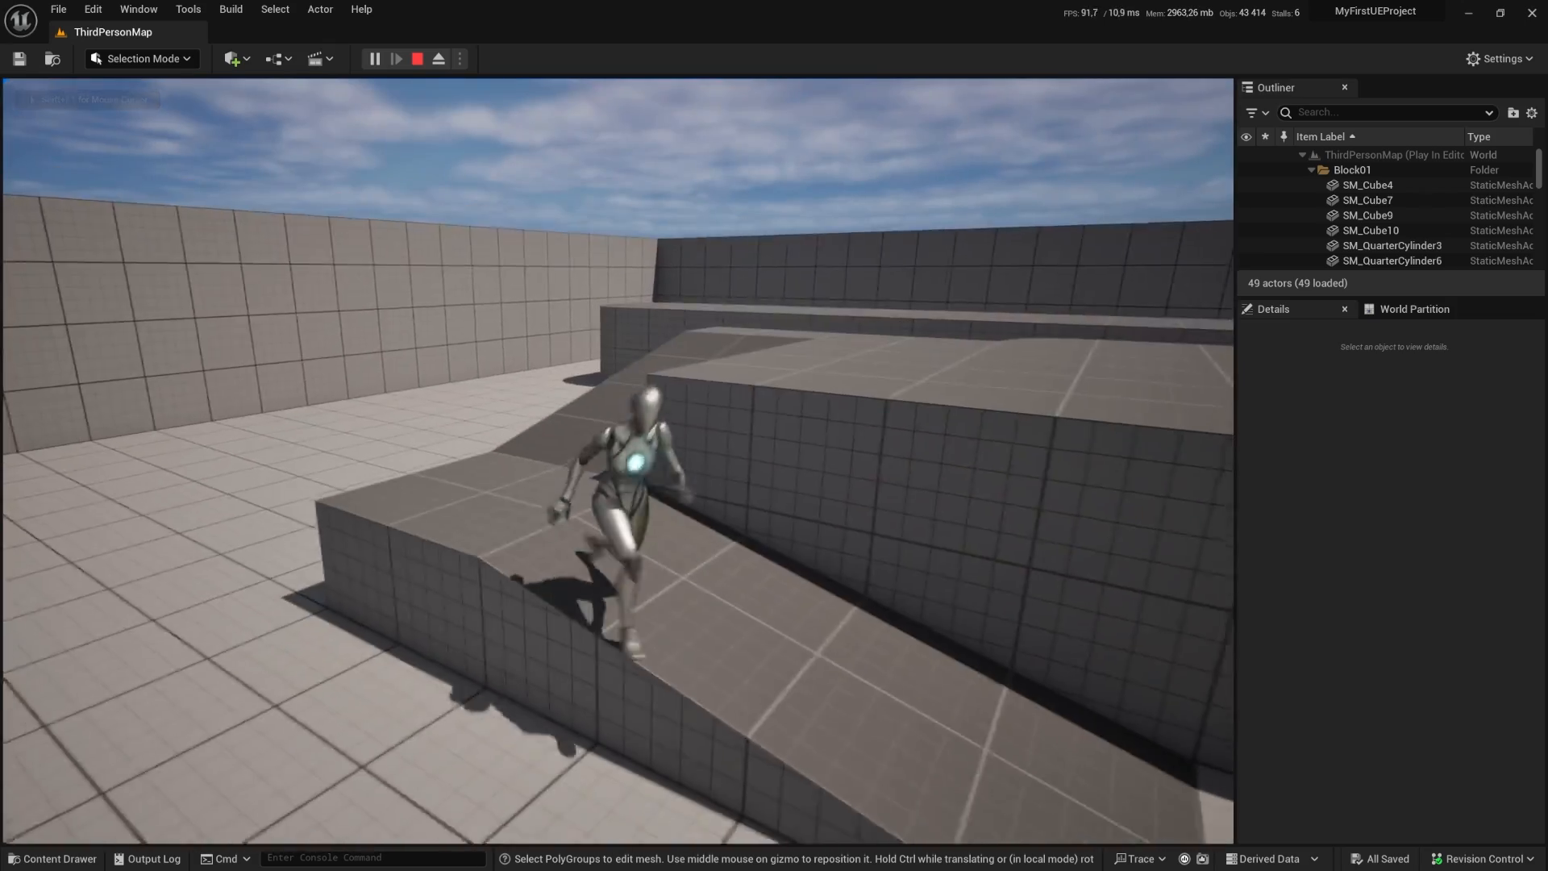
pyautogui.press('s')
pyautogui.press('w')
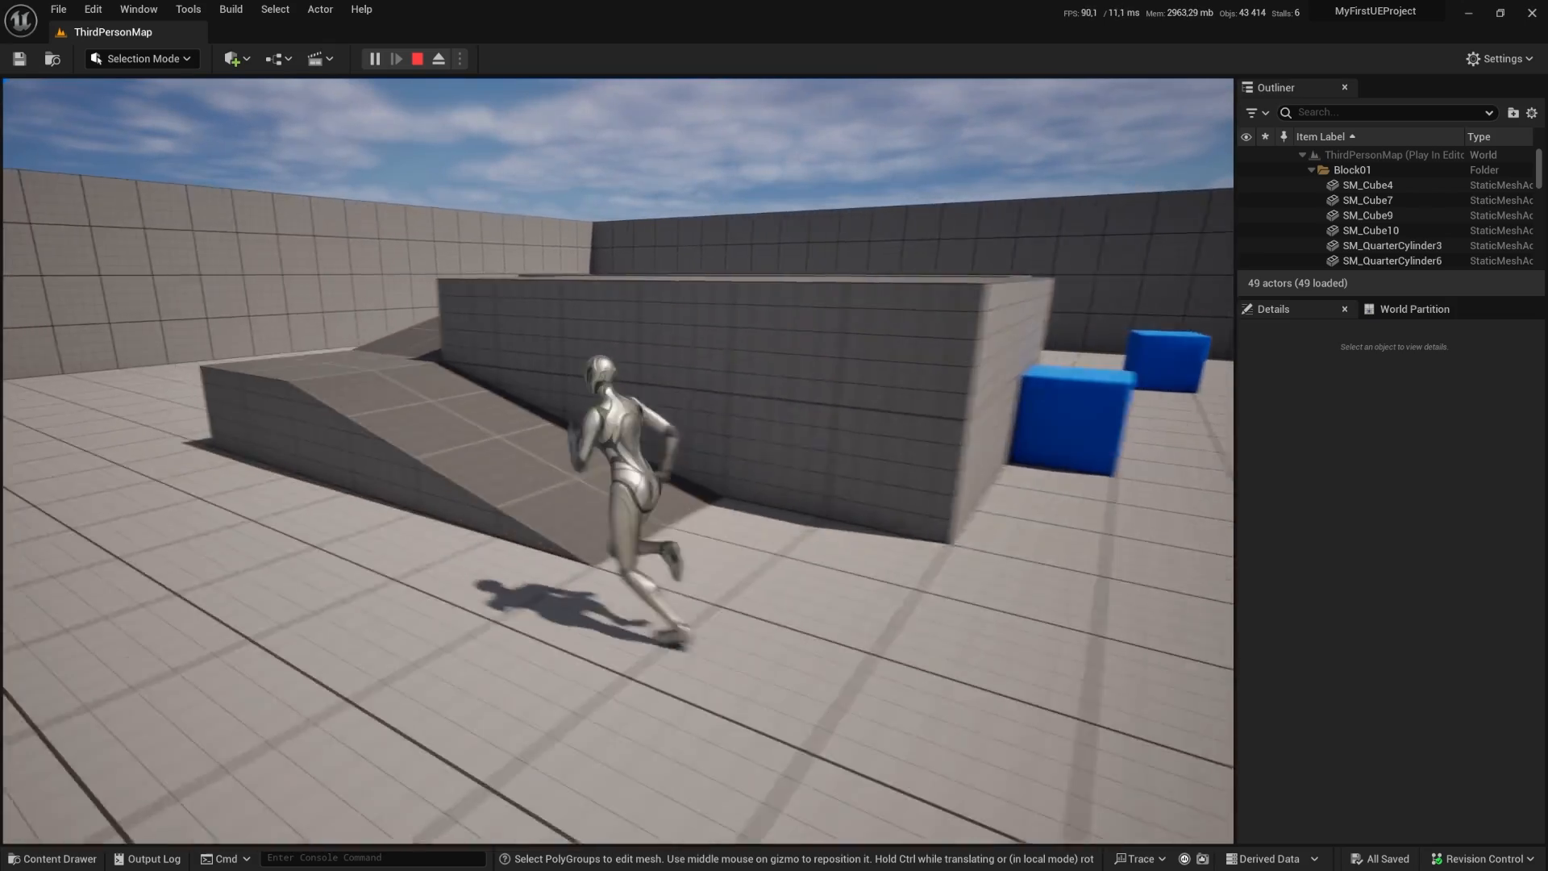
pyautogui.press('space')
pyautogui.press('w')
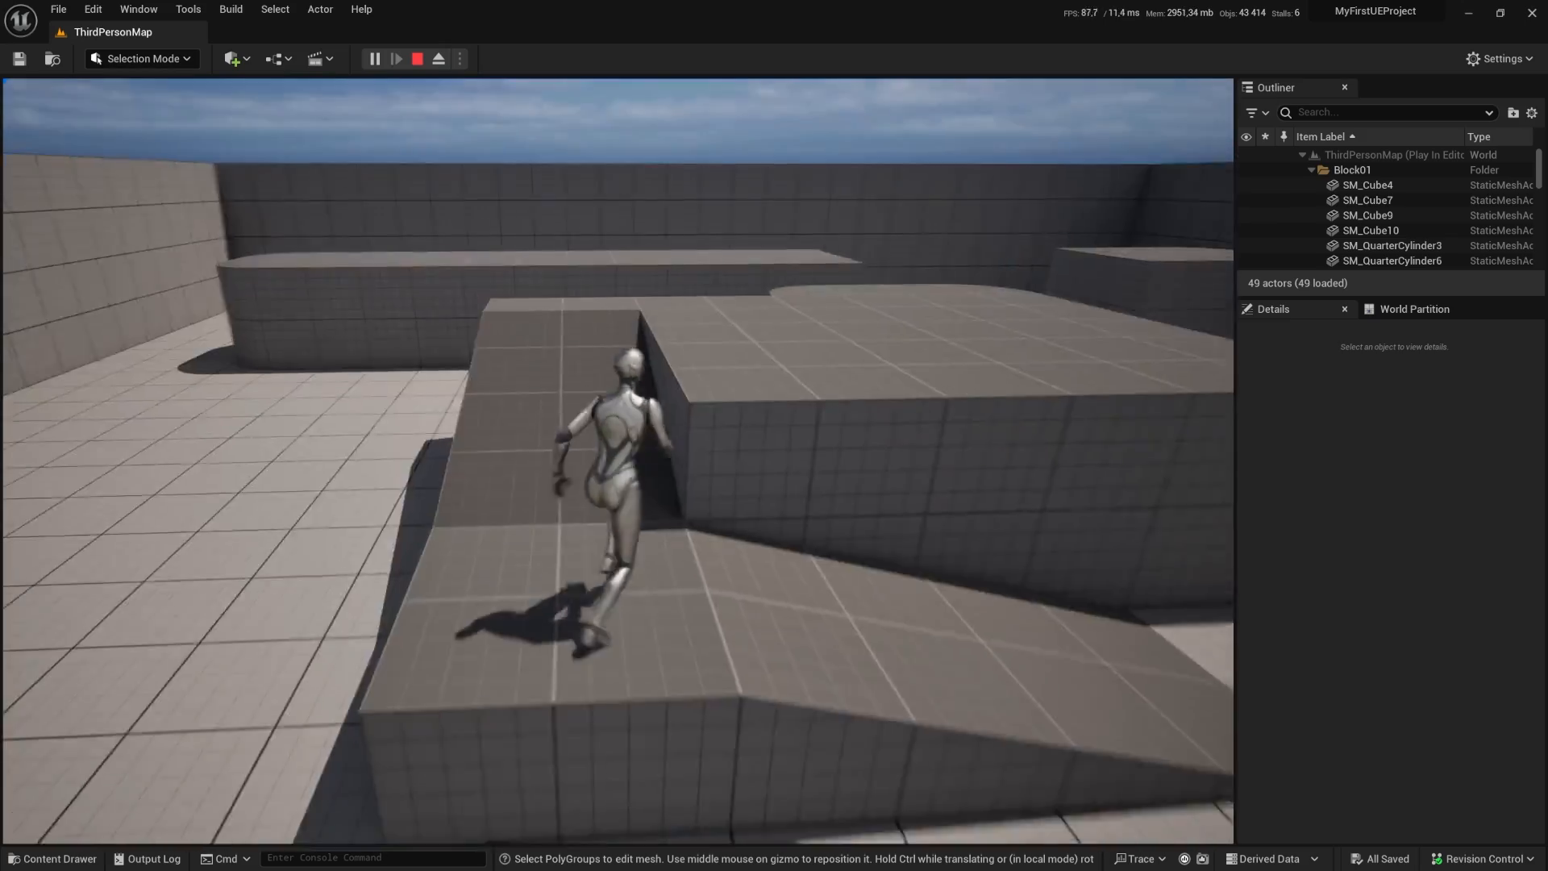
pyautogui.press('d')
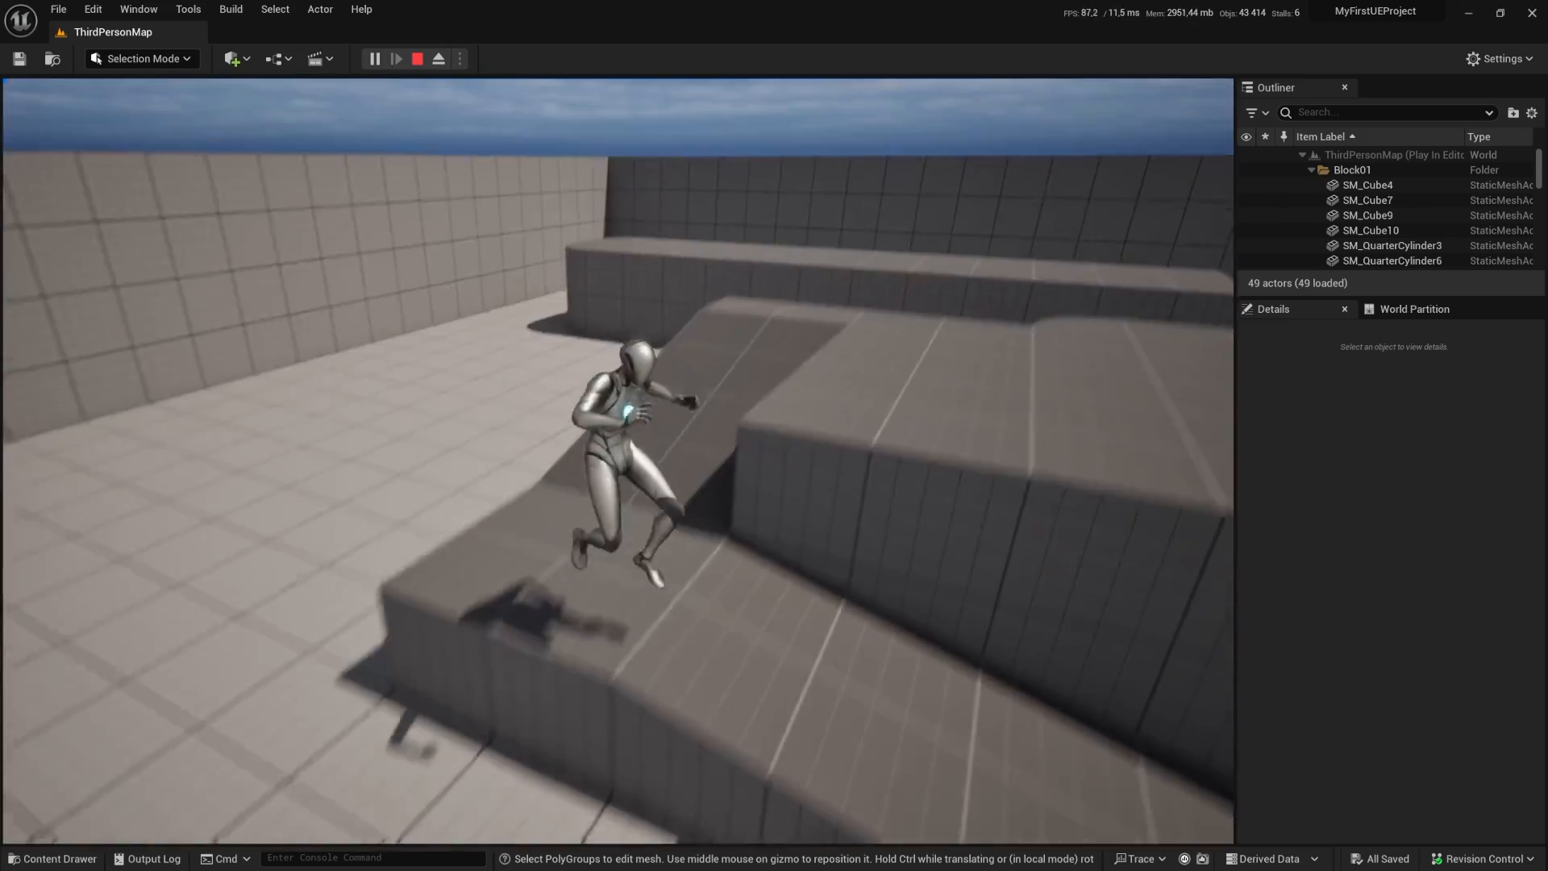
pyautogui.press('s')
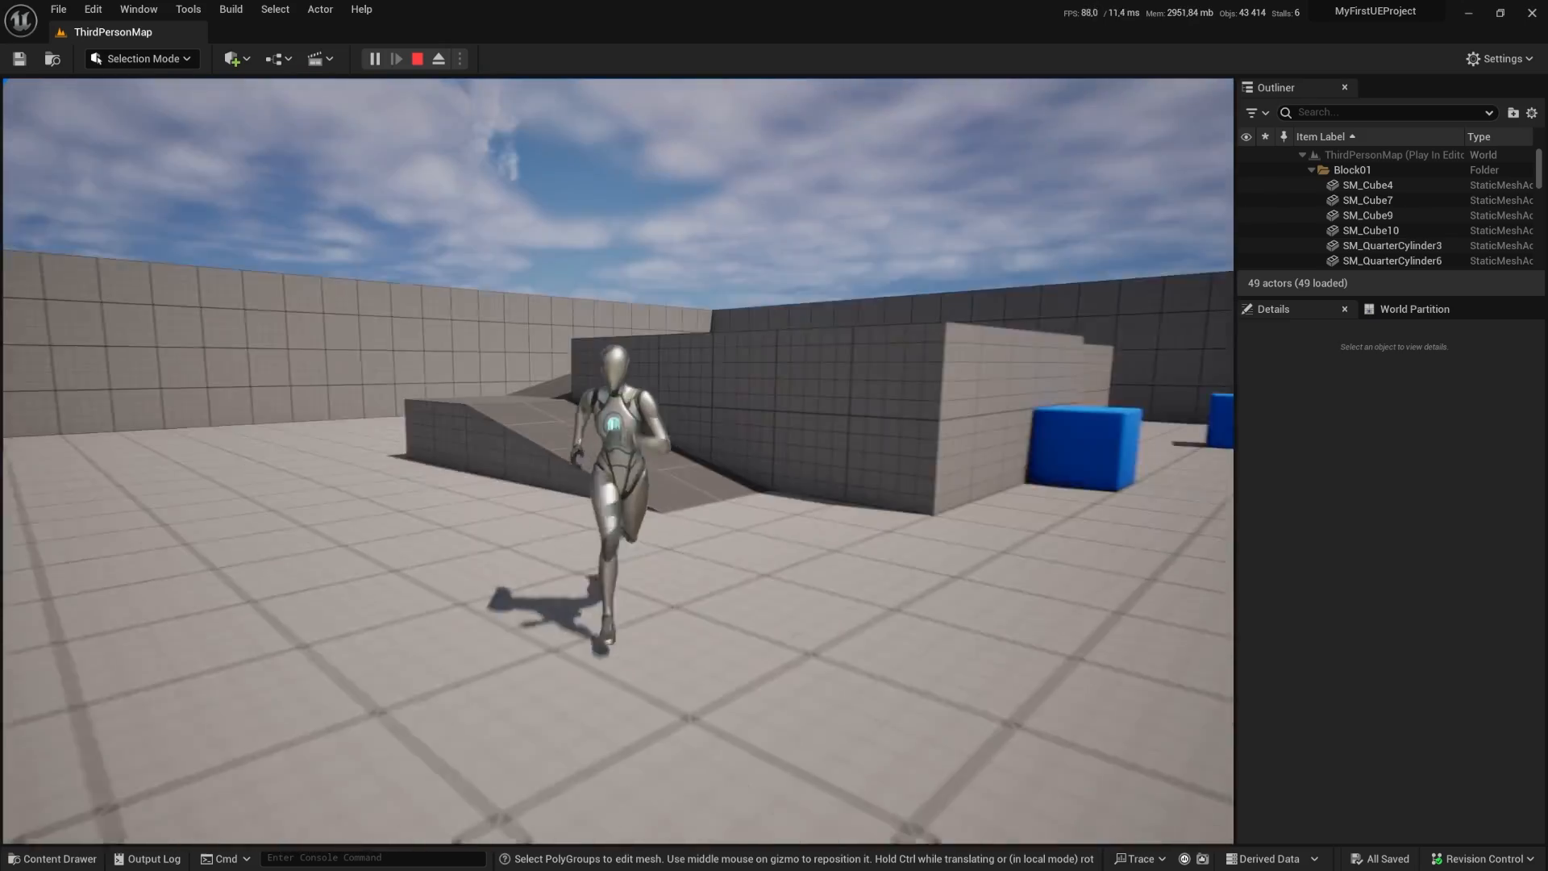
pyautogui.press('a')
pyautogui.press('w')
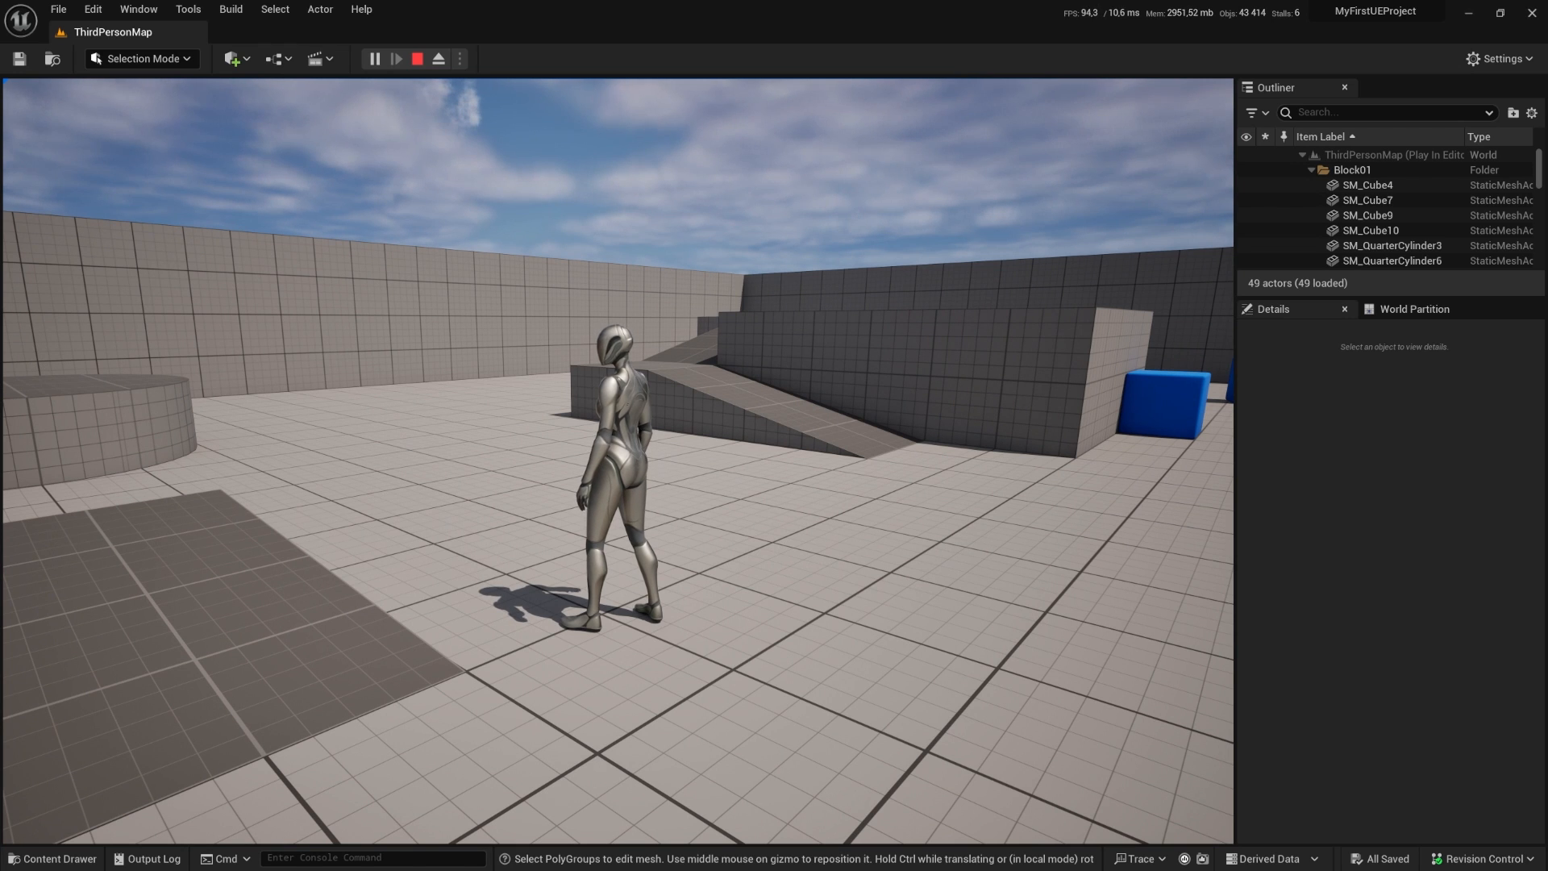
pyautogui.press('Escape')
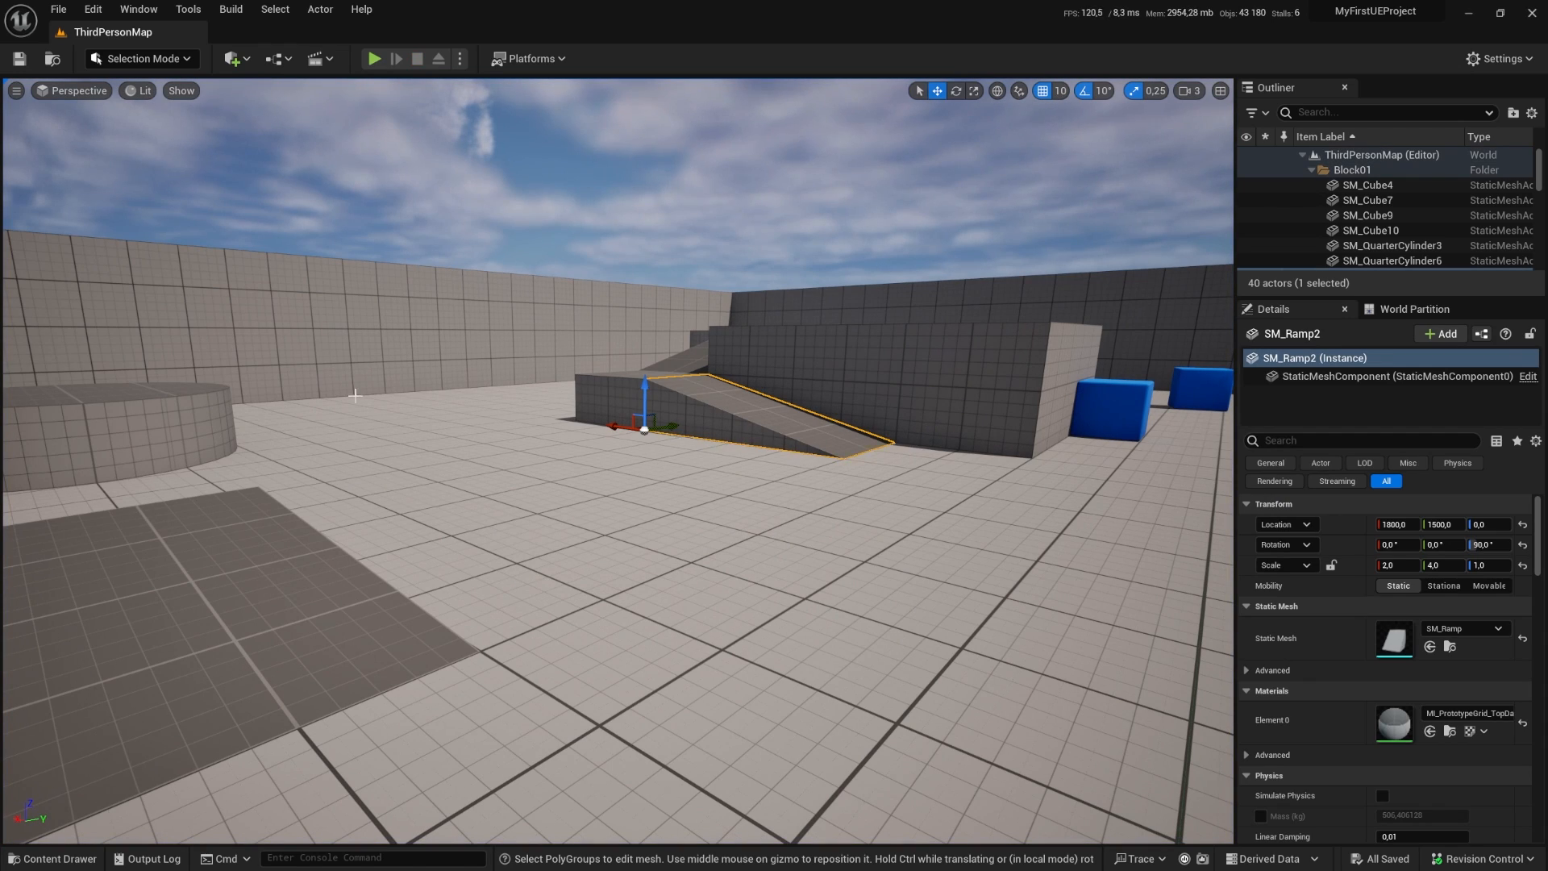
# Step: Reopen the M_Level01 level from the Maps folder inside PlatformGame
pyautogui.click(55, 859)
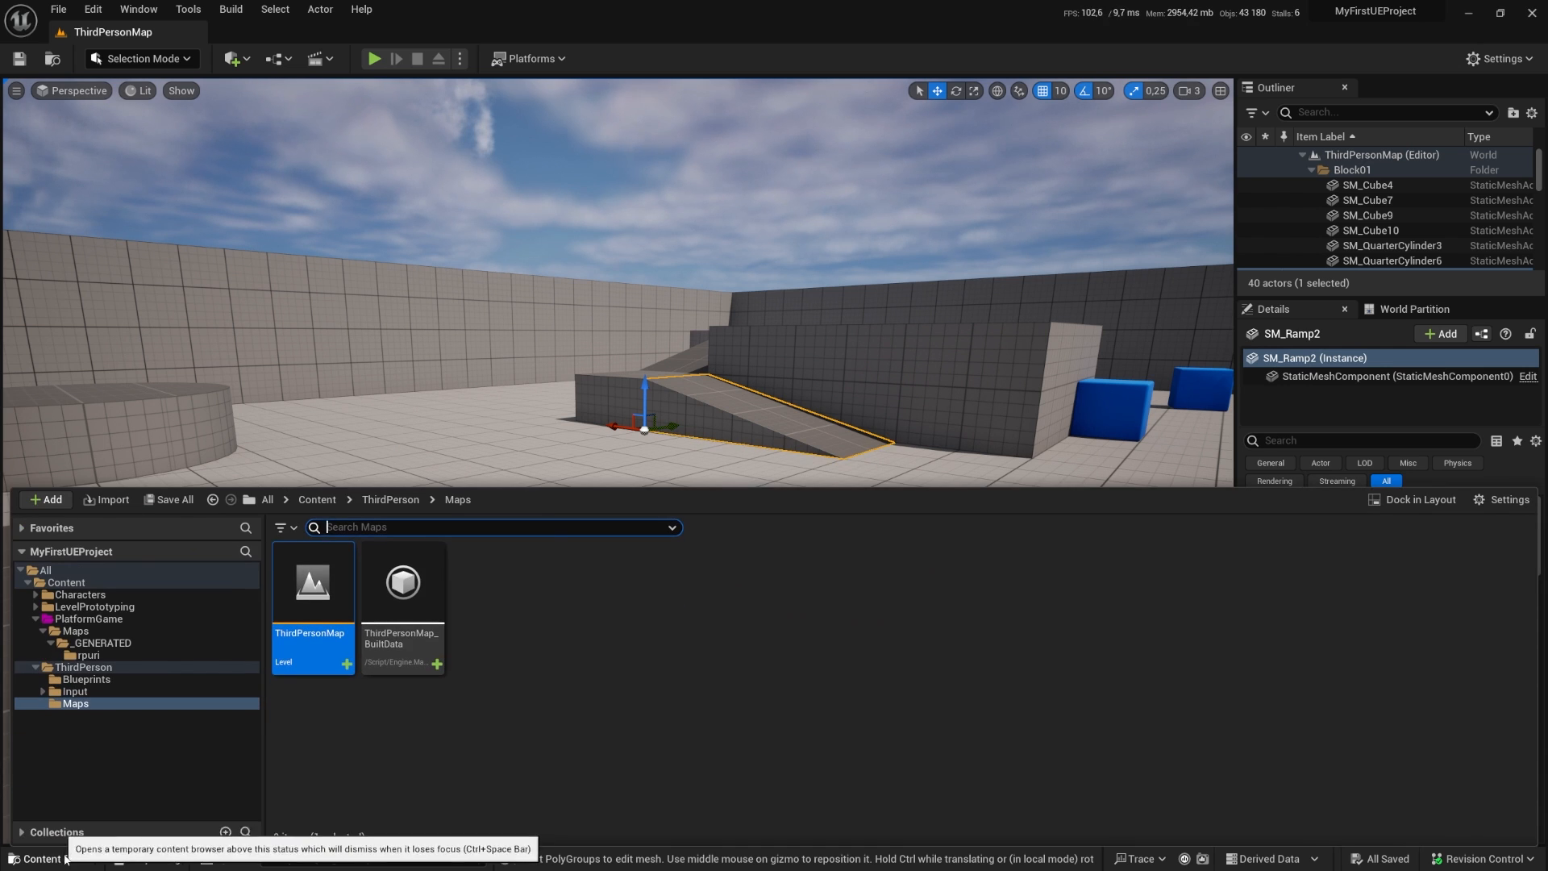
pyautogui.click(69, 631)
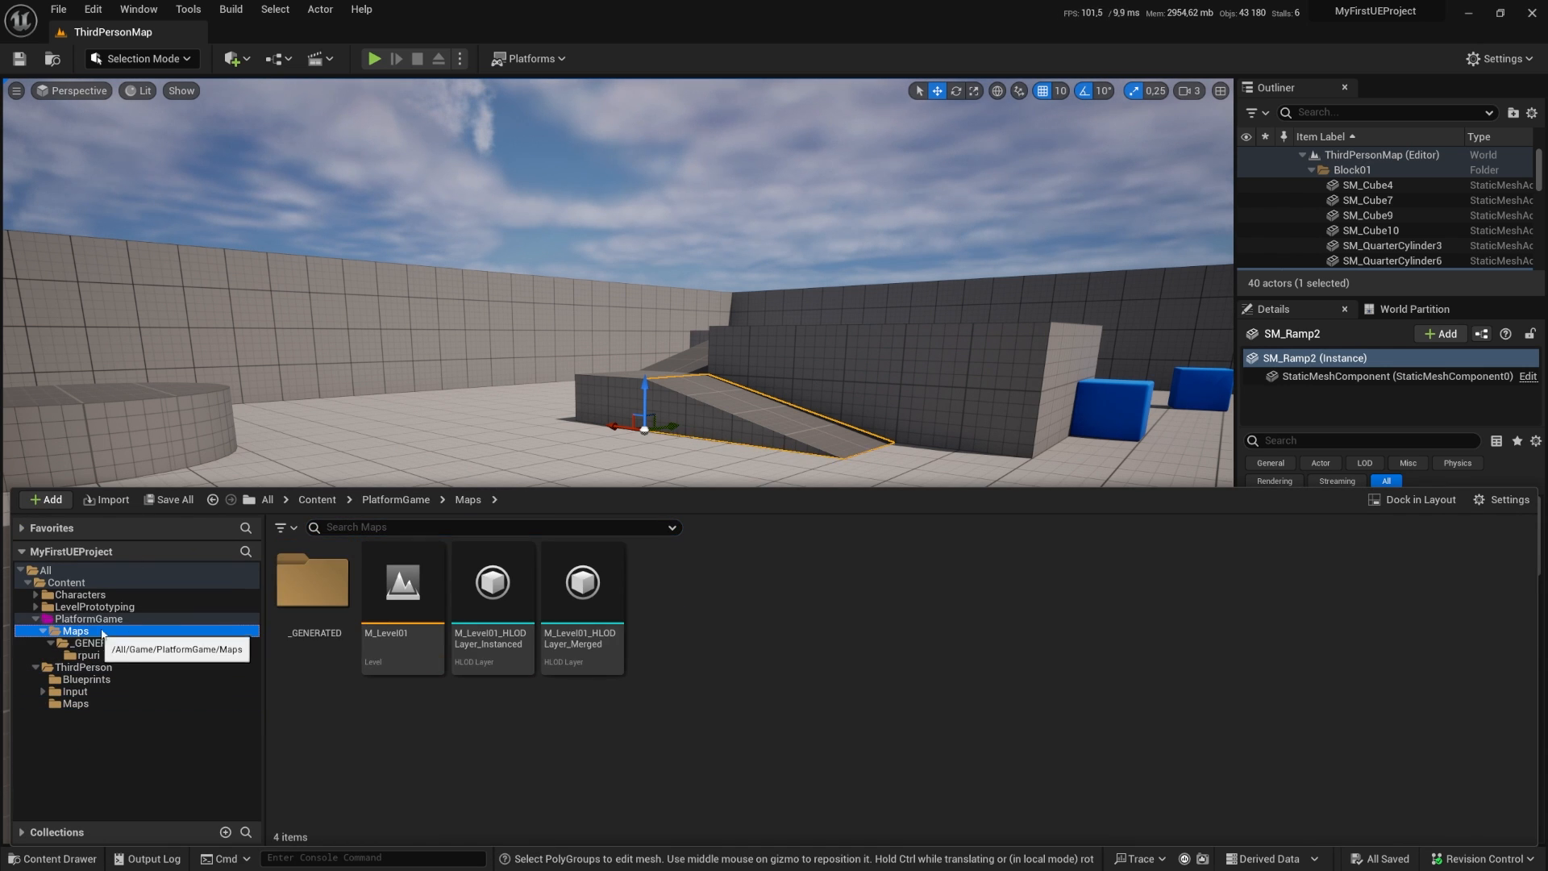
pyautogui.doubleClick(436, 601)
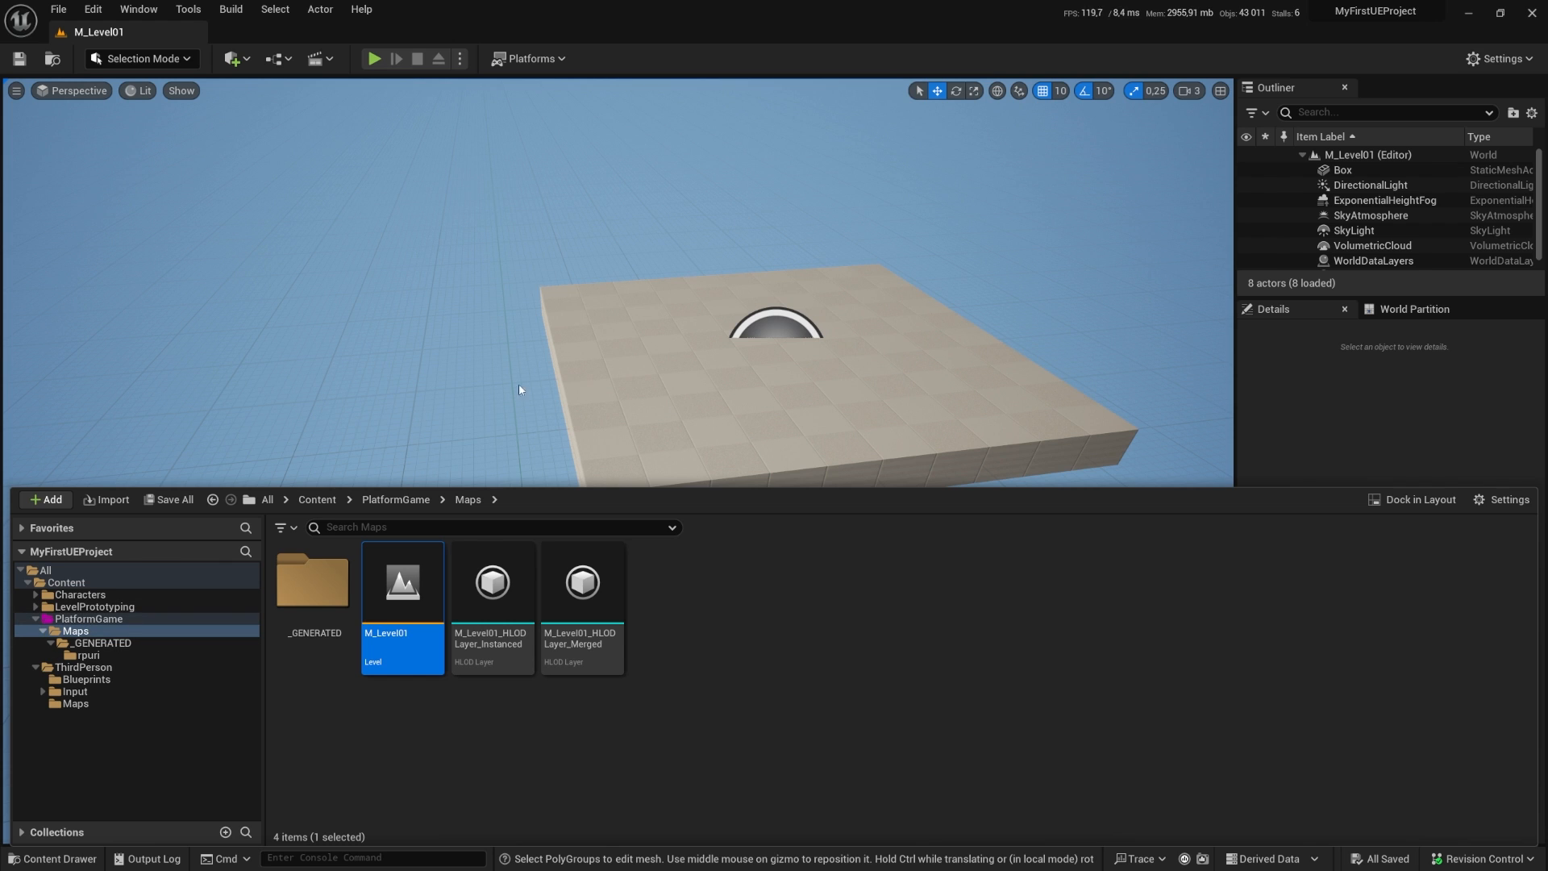
# Step: Place BP_ThirdPersonCharacter from the ThirdPerson Blueprints folder on the box platform and set its Auto Possess Player to Player 0
pyautogui.click(87, 679)
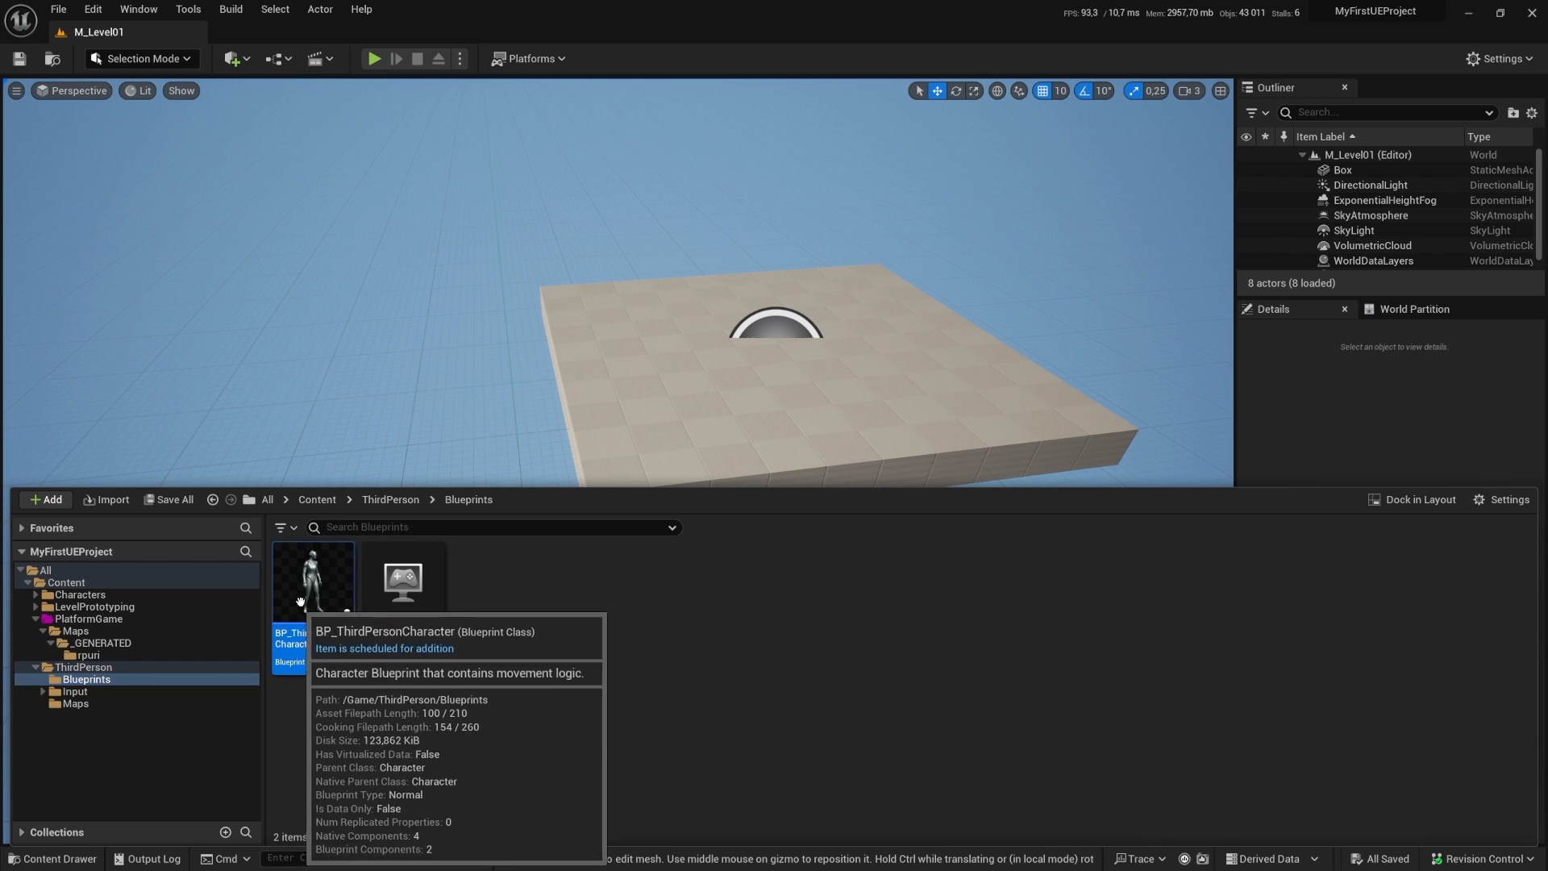
pyautogui.moveTo(292, 602); pyautogui.dragTo(774, 366)
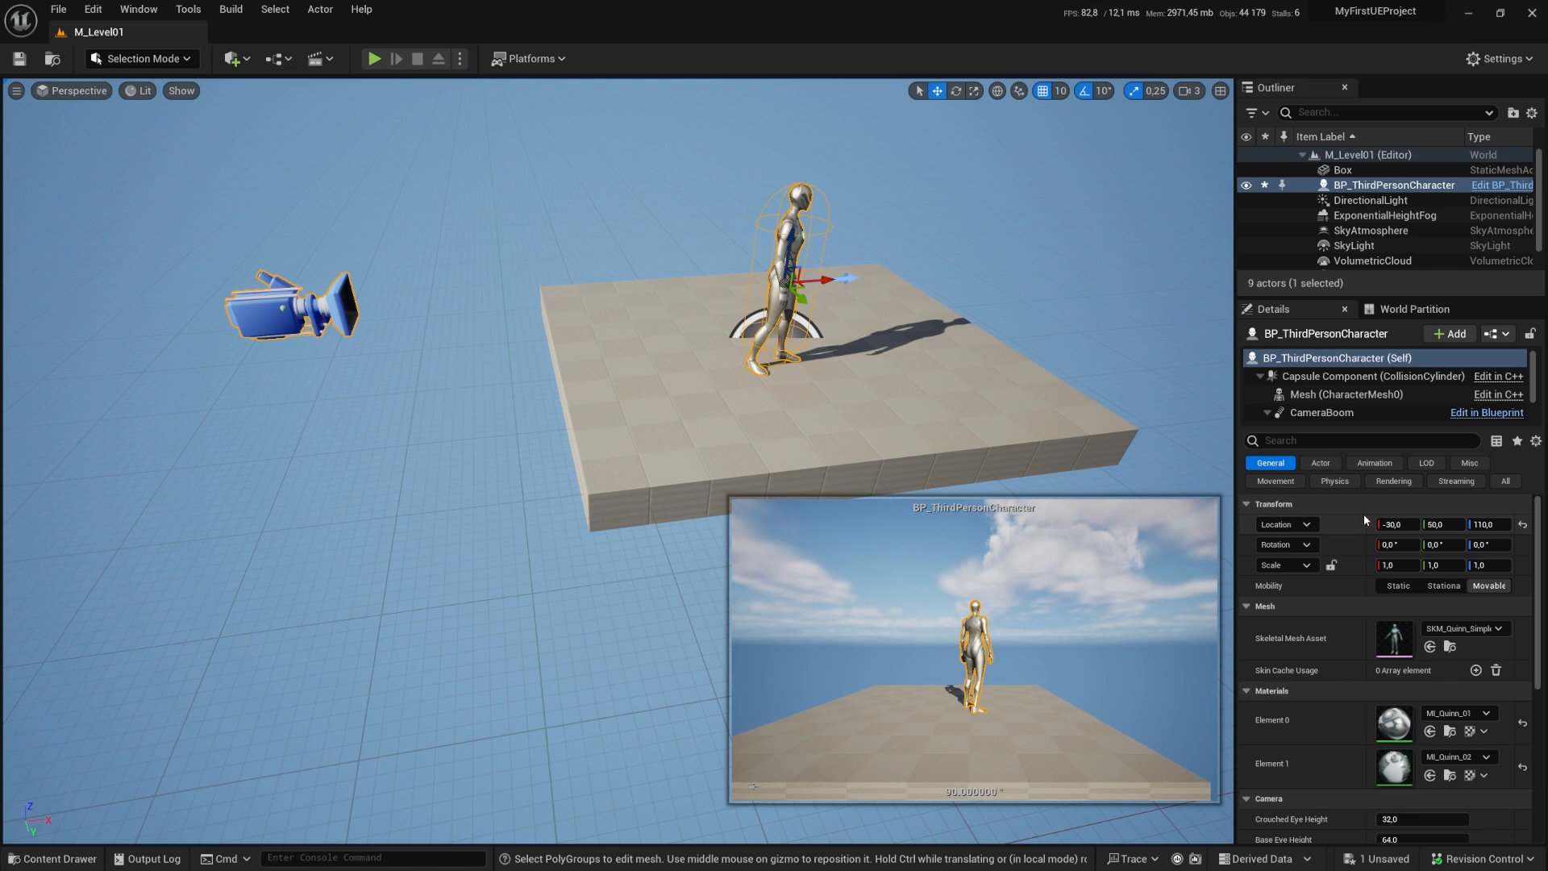
pyautogui.click(1304, 442)
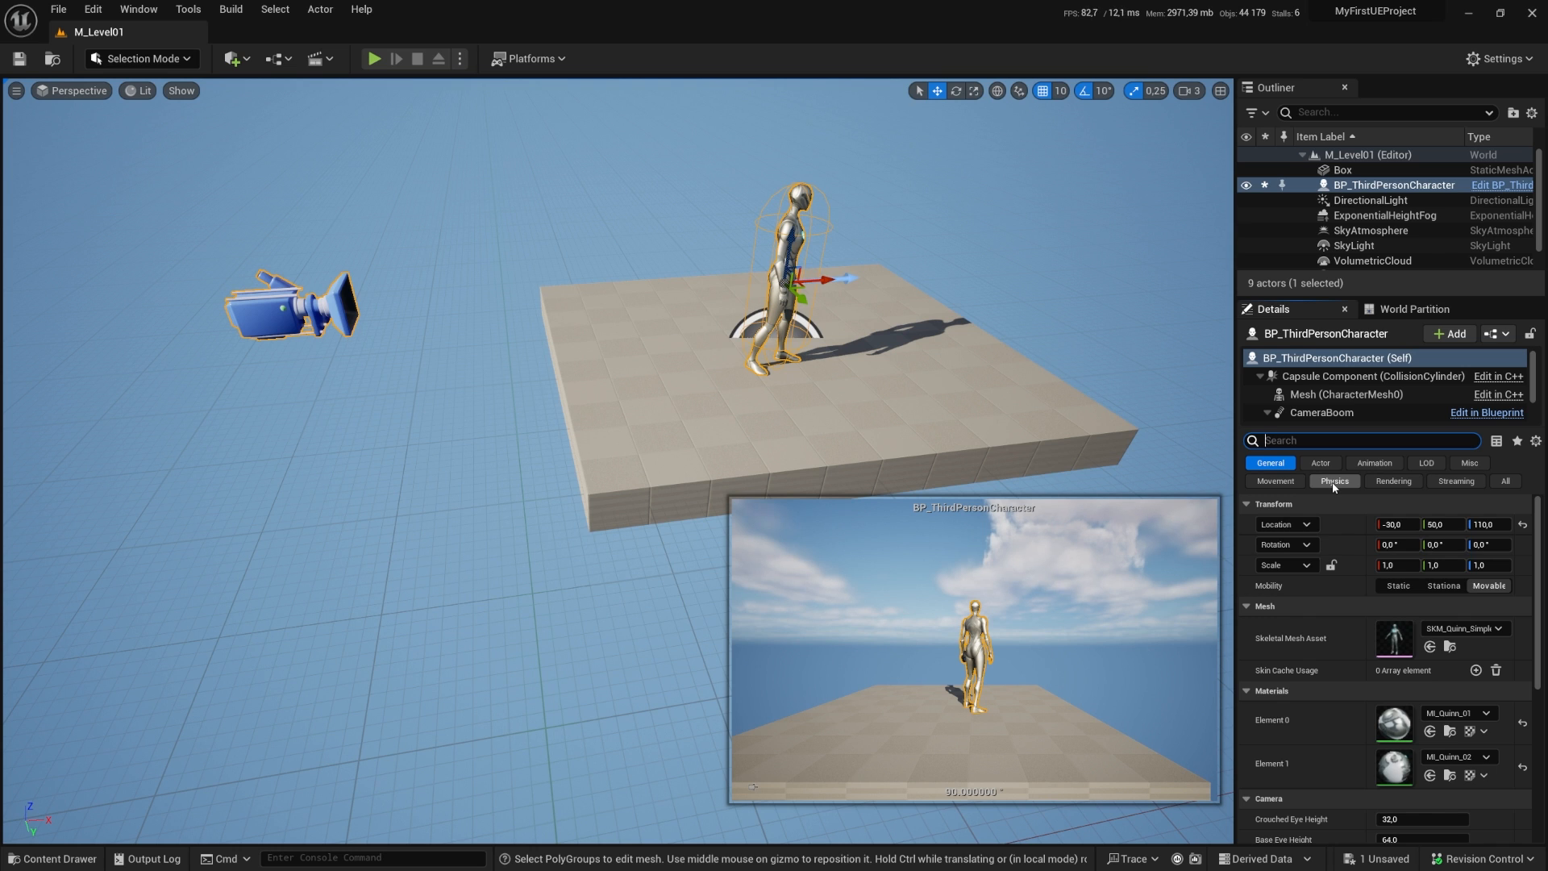
pyautogui.write('pos')
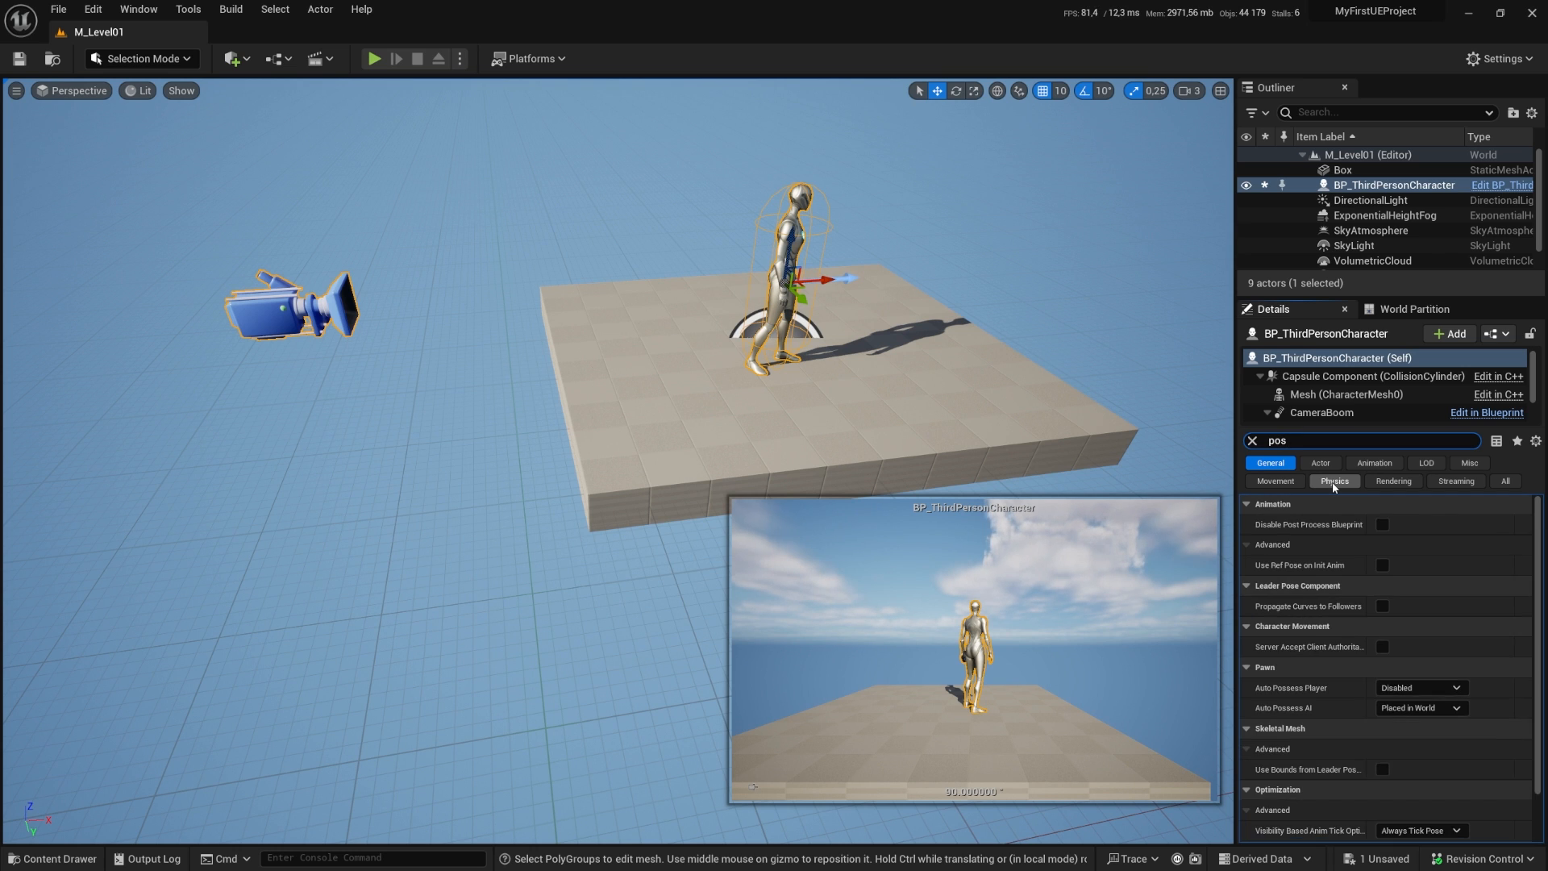
pyautogui.write('s')
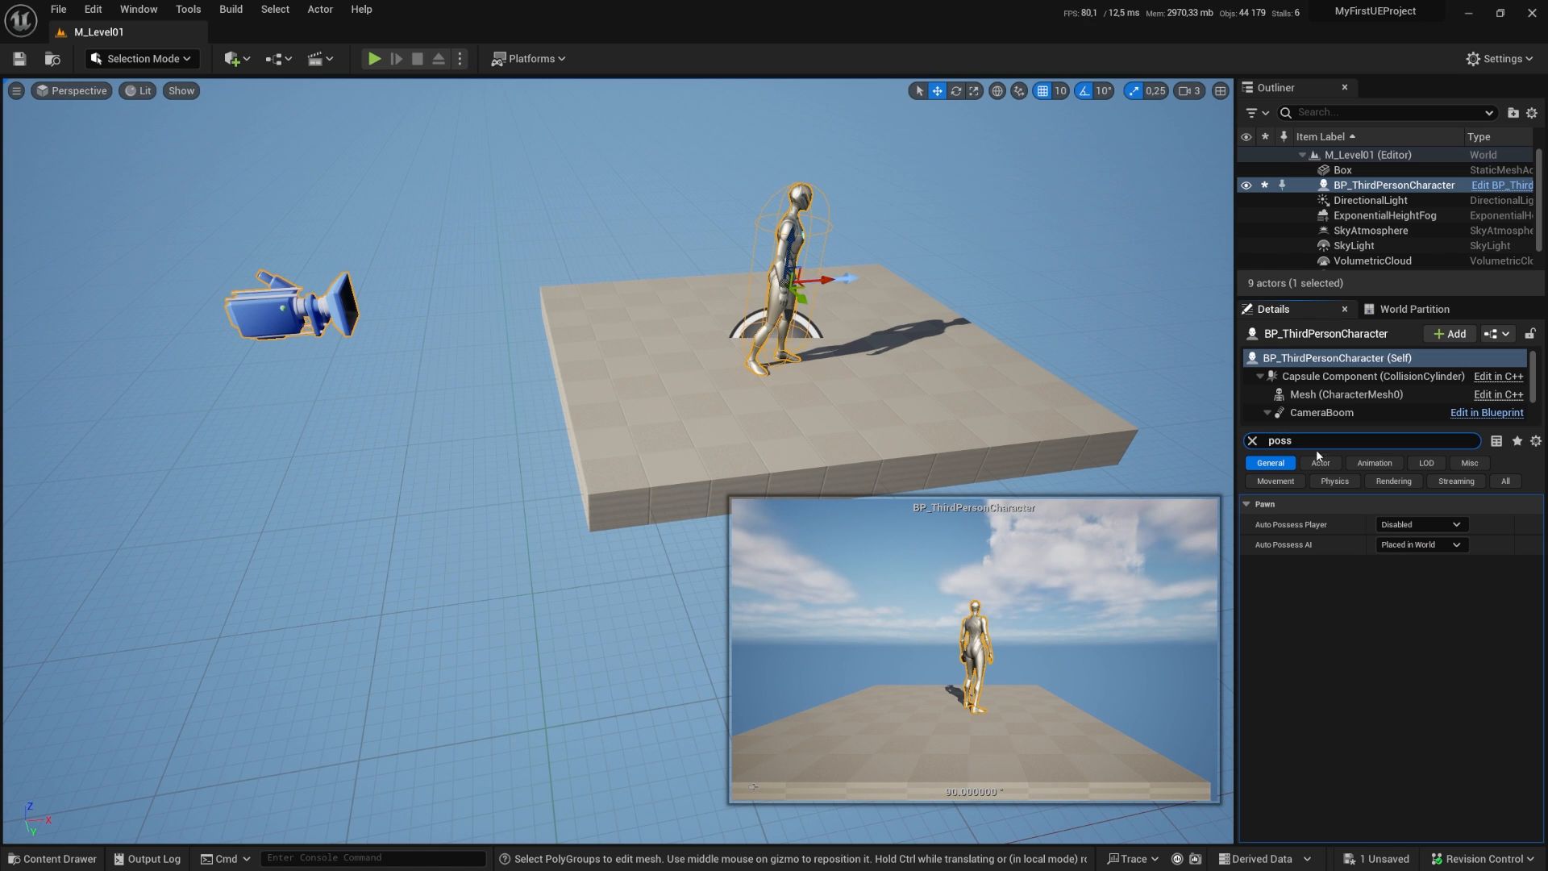
pyautogui.moveTo(1294, 440); pyautogui.dragTo(1255, 442)
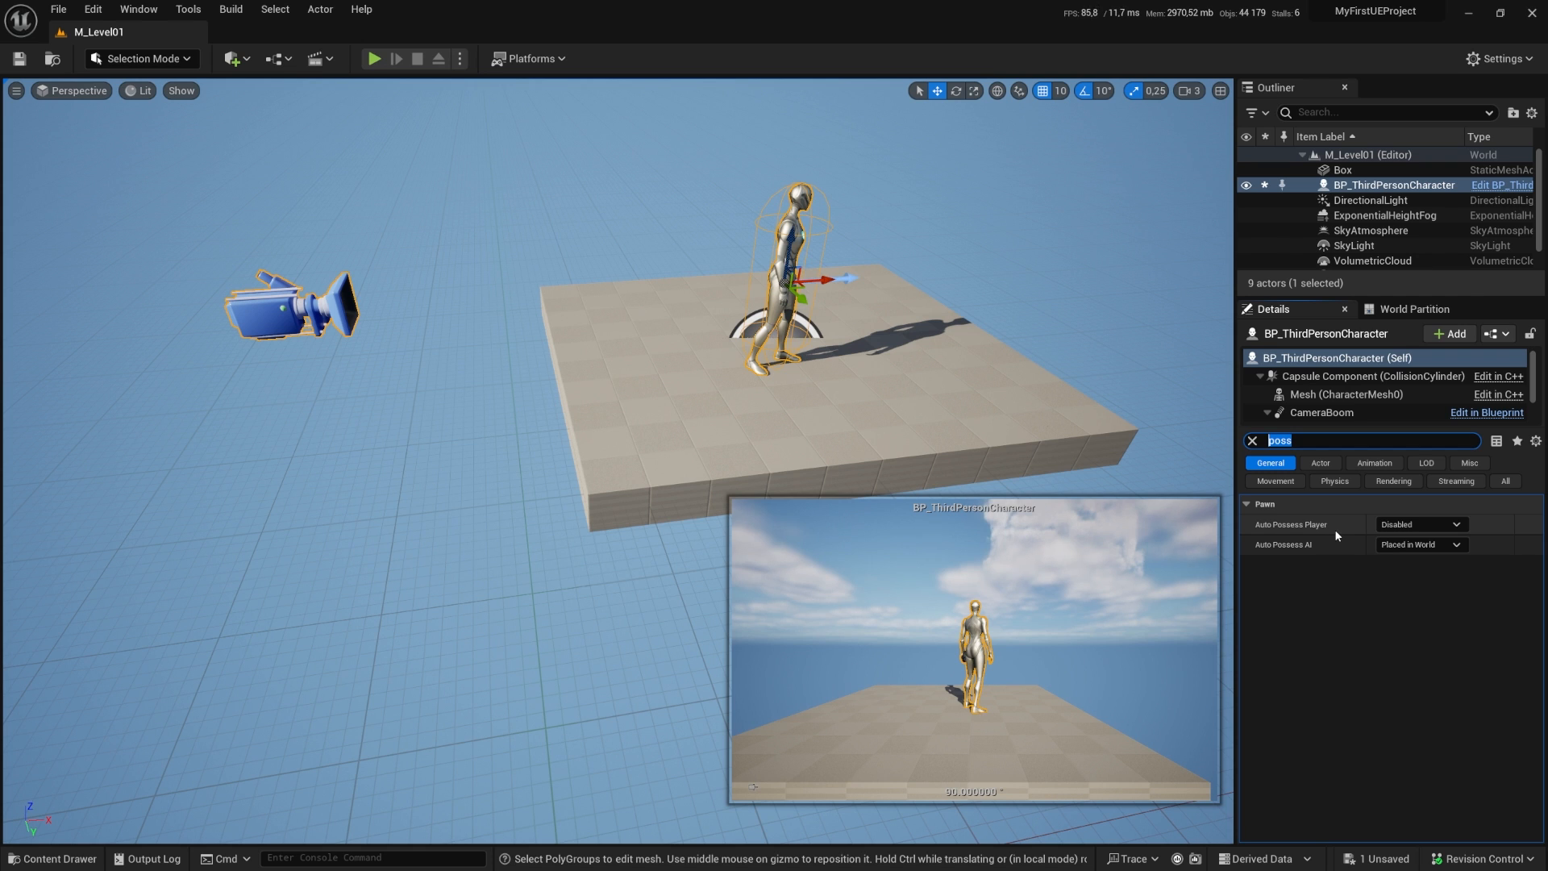
pyautogui.click(1418, 524)
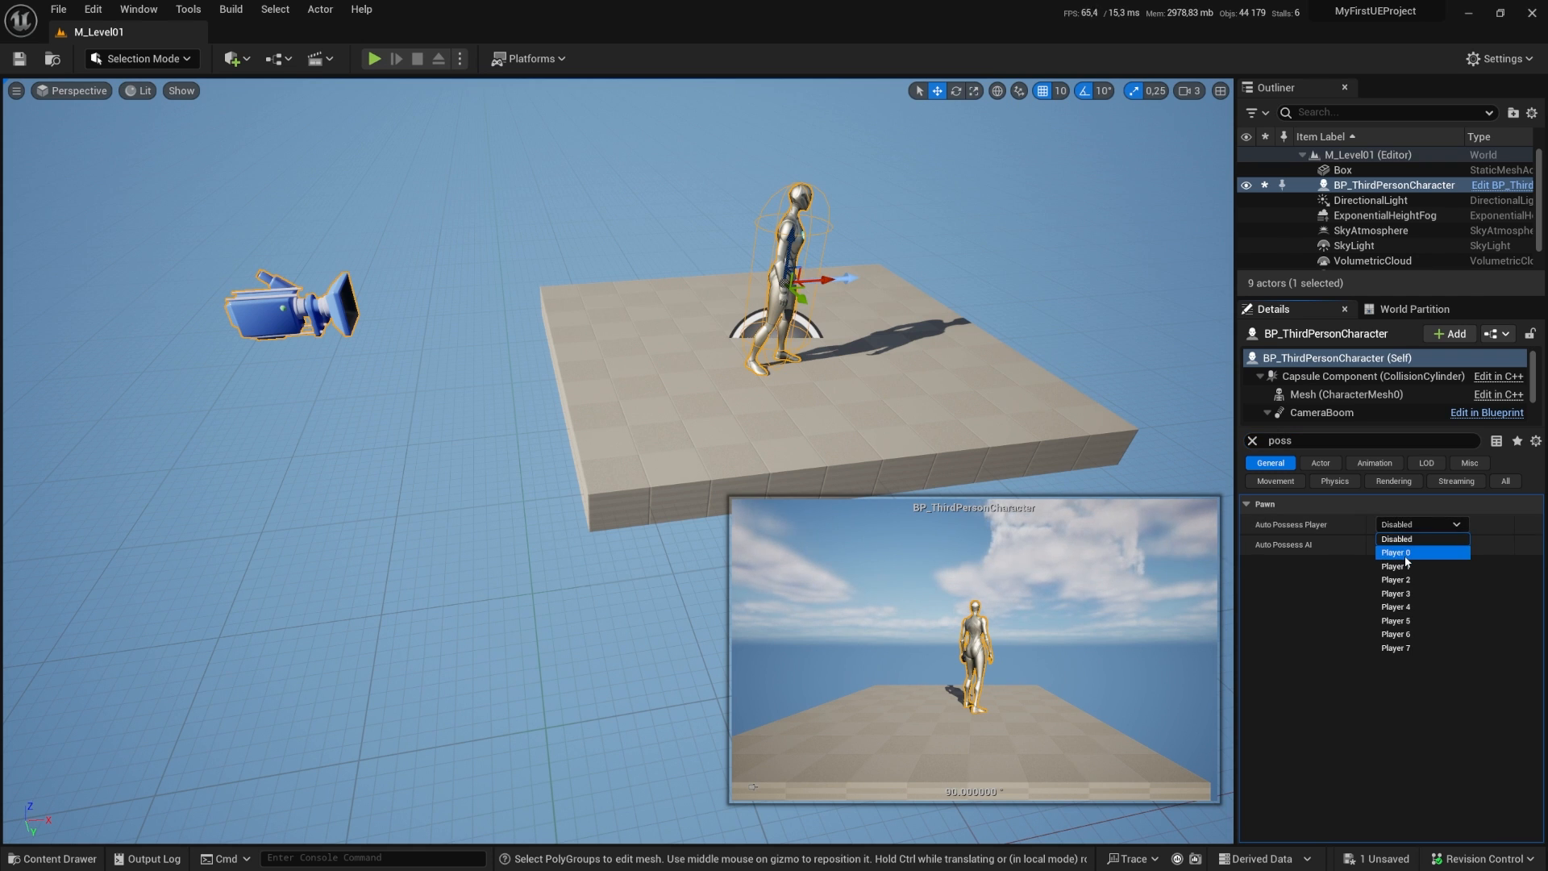
pyautogui.click(1399, 551)
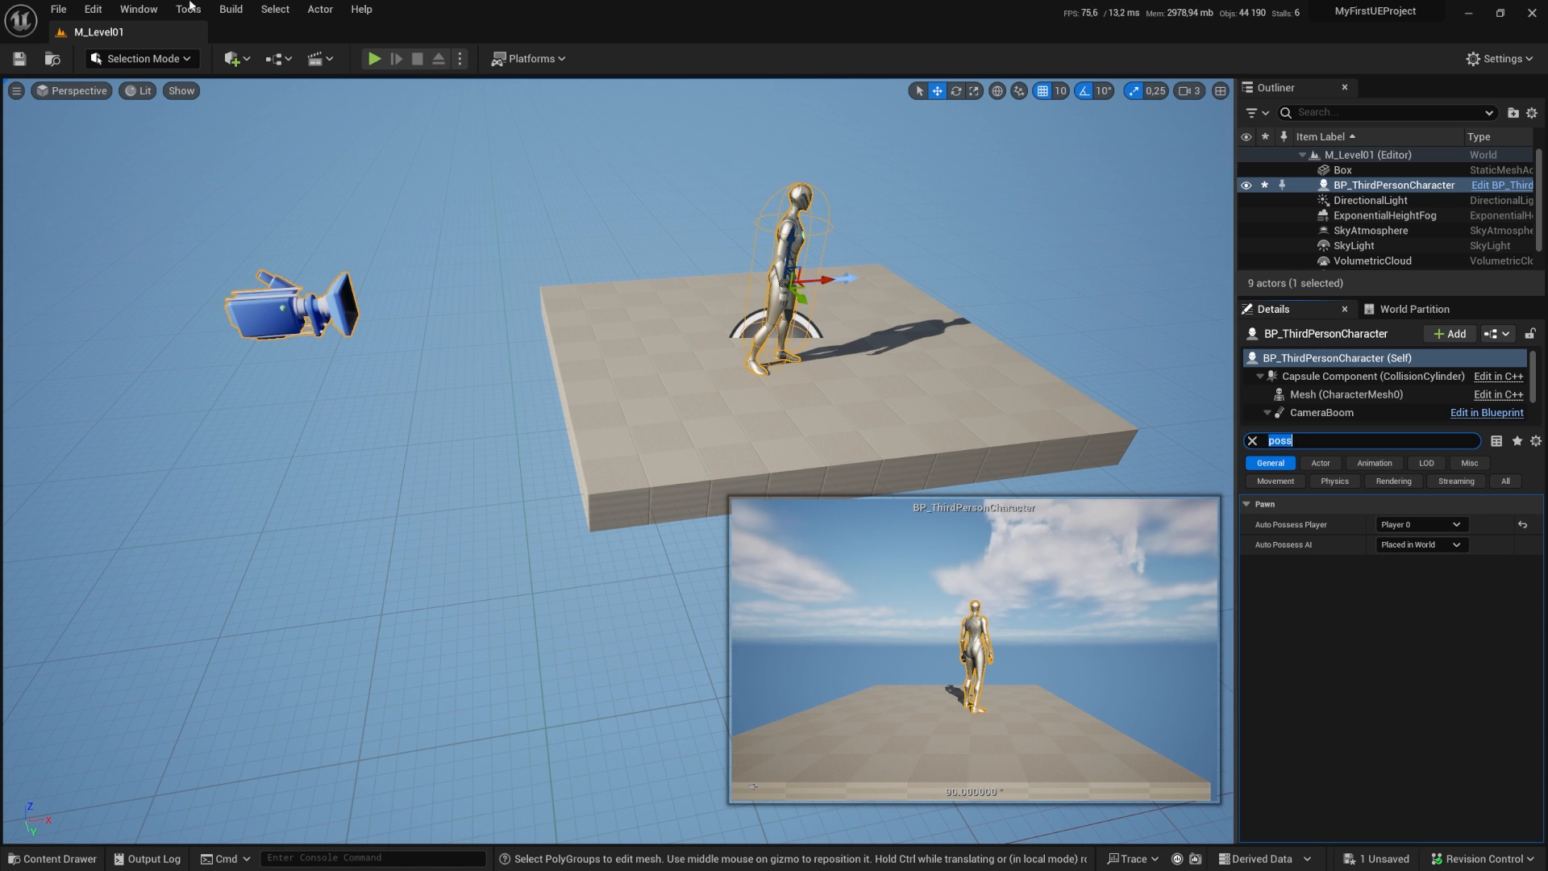
# Step: Play M_Level01, run the character around the platform, and stop the play session
pyautogui.click(374, 62)
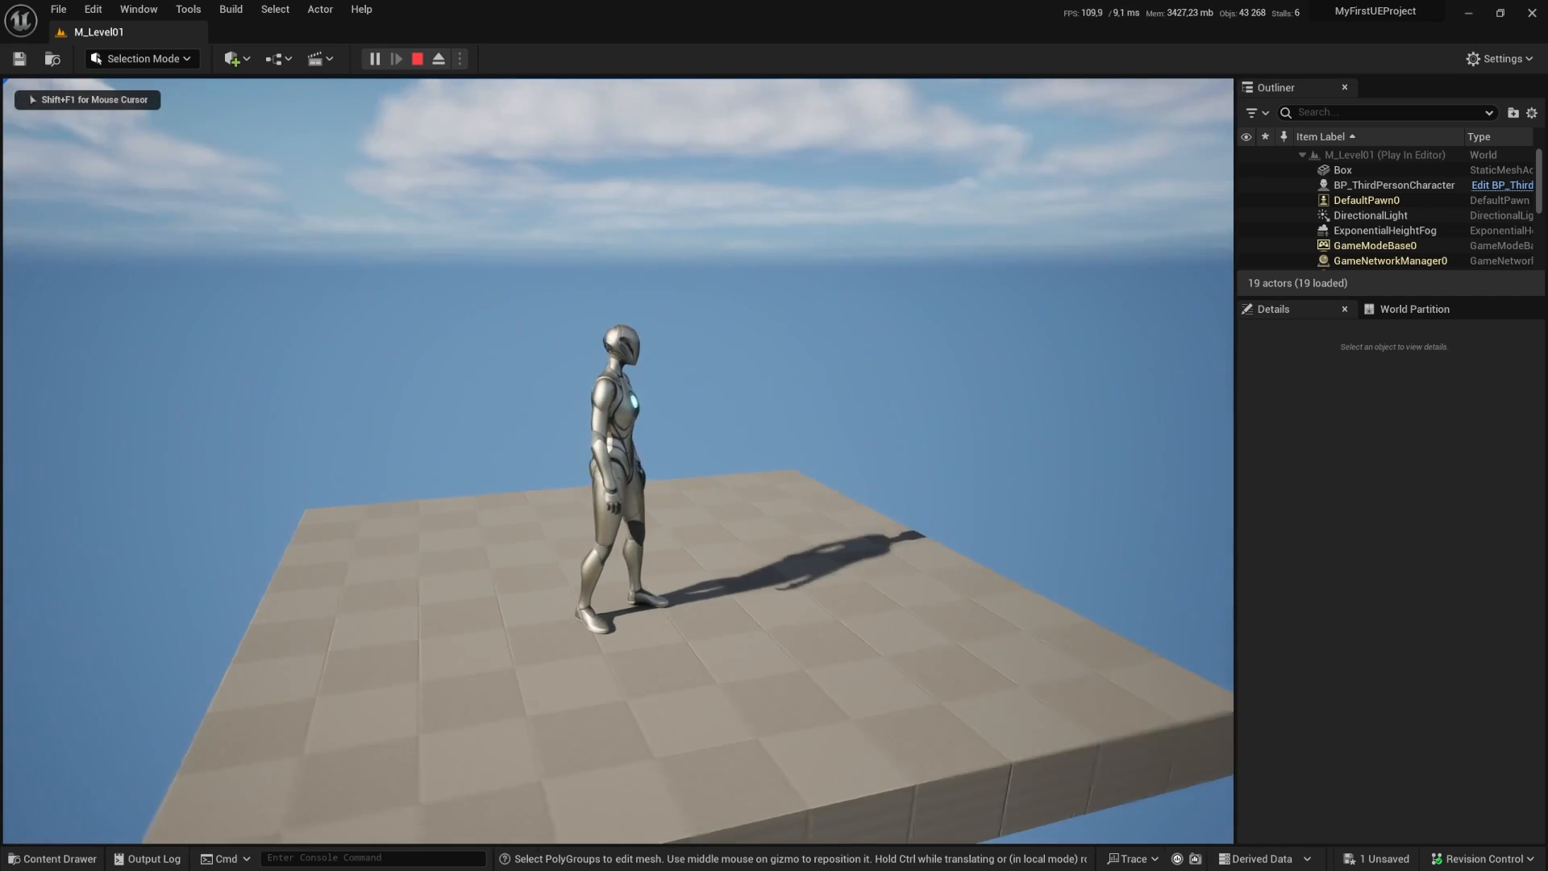
pyautogui.press('w')
pyautogui.press('d')
pyautogui.press('a')
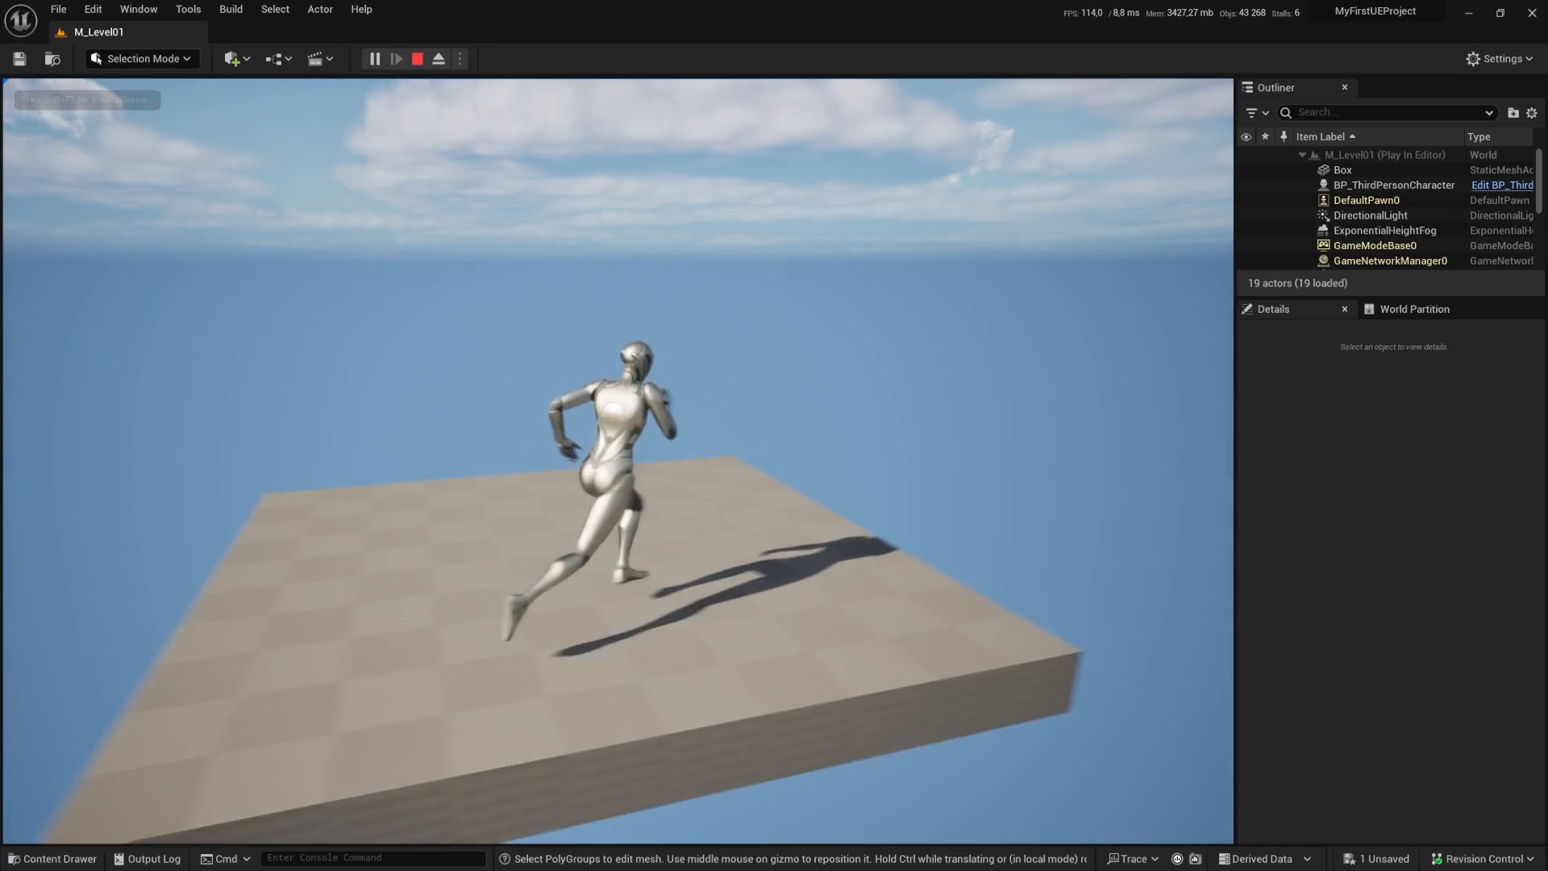
pyautogui.press('Escape')
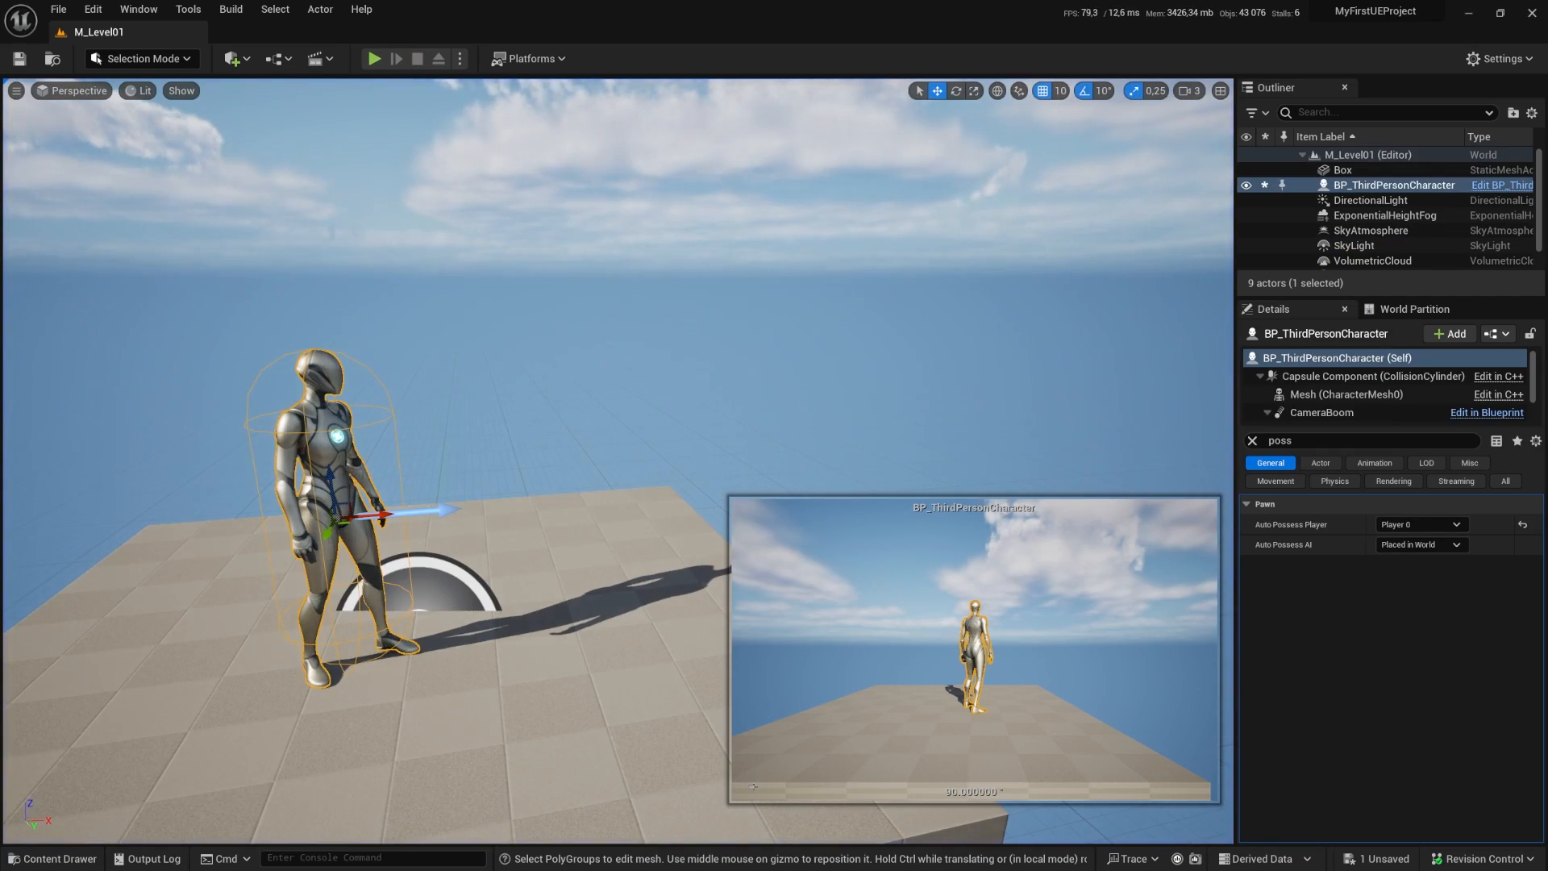
# Step: Delete the BP_ThirdPersonCharacter actor from the level
pyautogui.press('f')
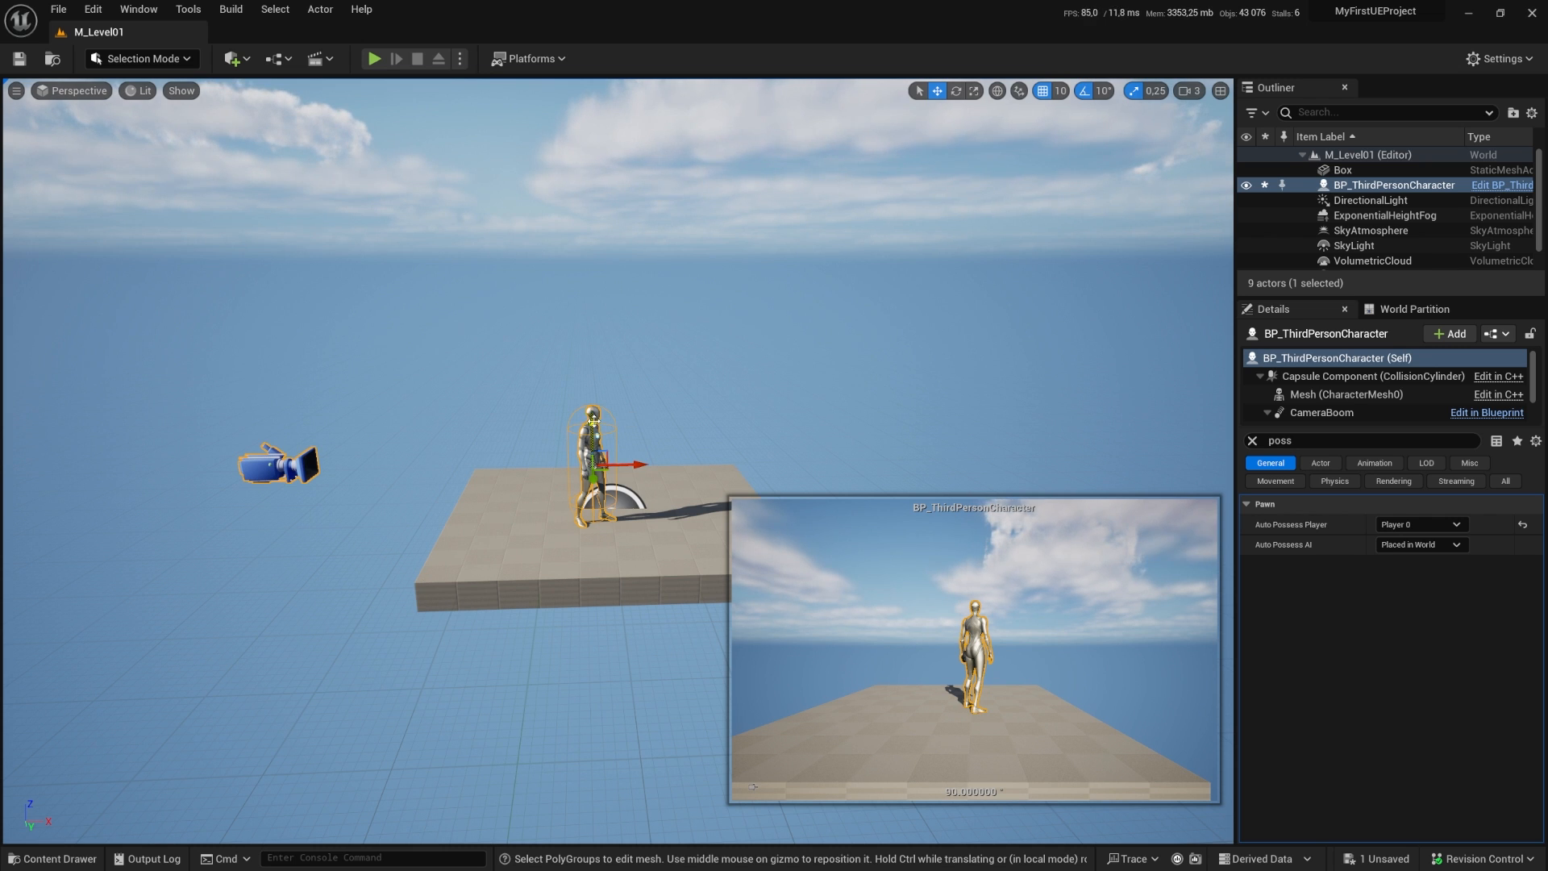
pyautogui.press('Delete')
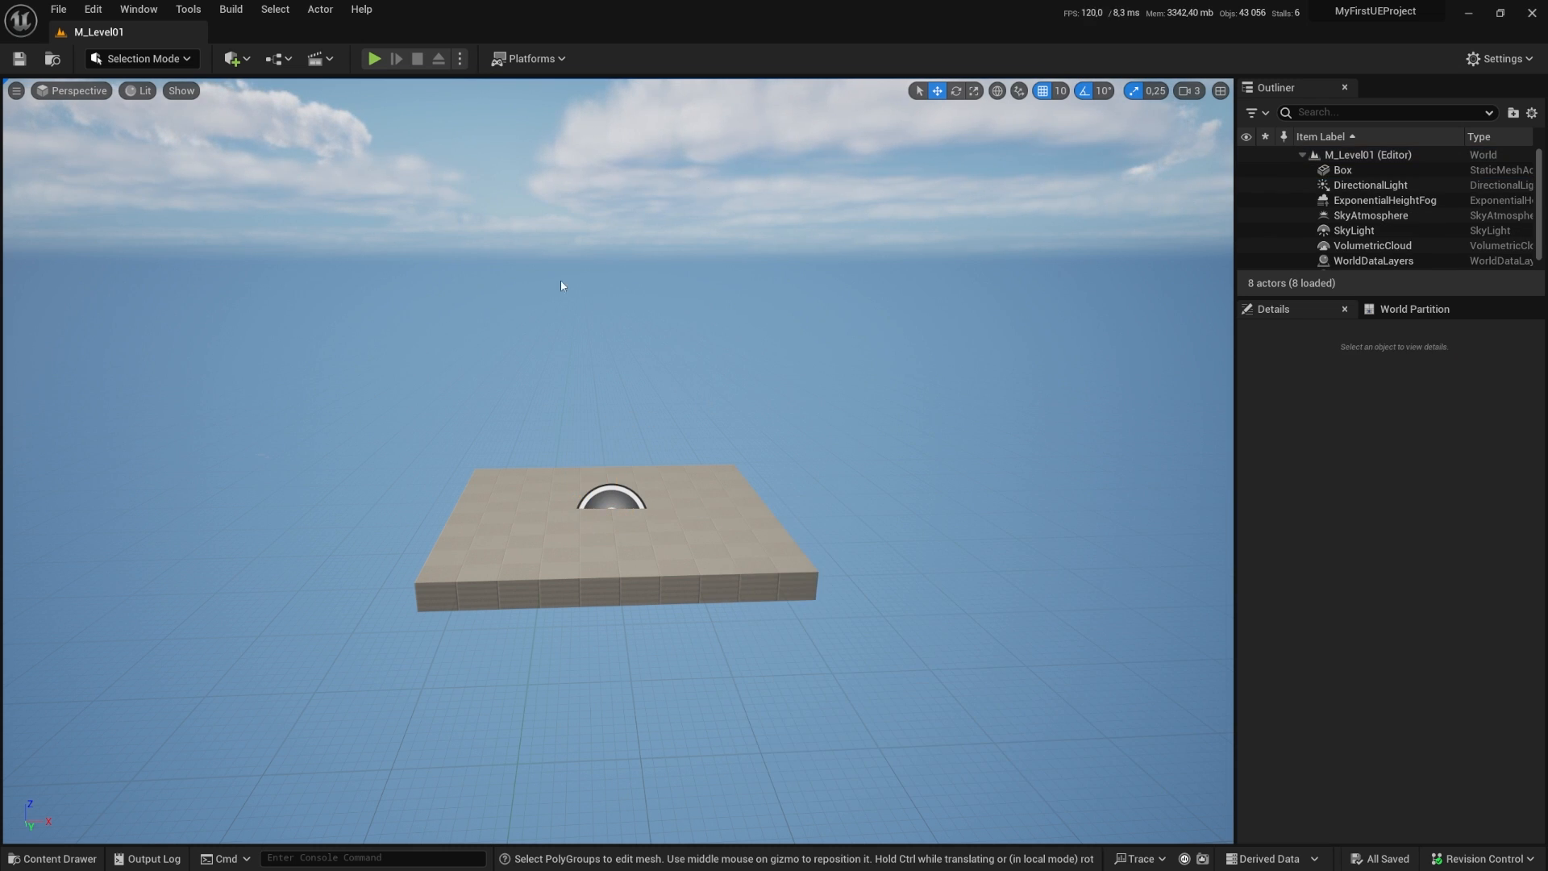
# Step: Open the BP_ThirdPersonGameMode blueprint and examine its default classes, including the Default Pawn Class
pyautogui.click(52, 857)
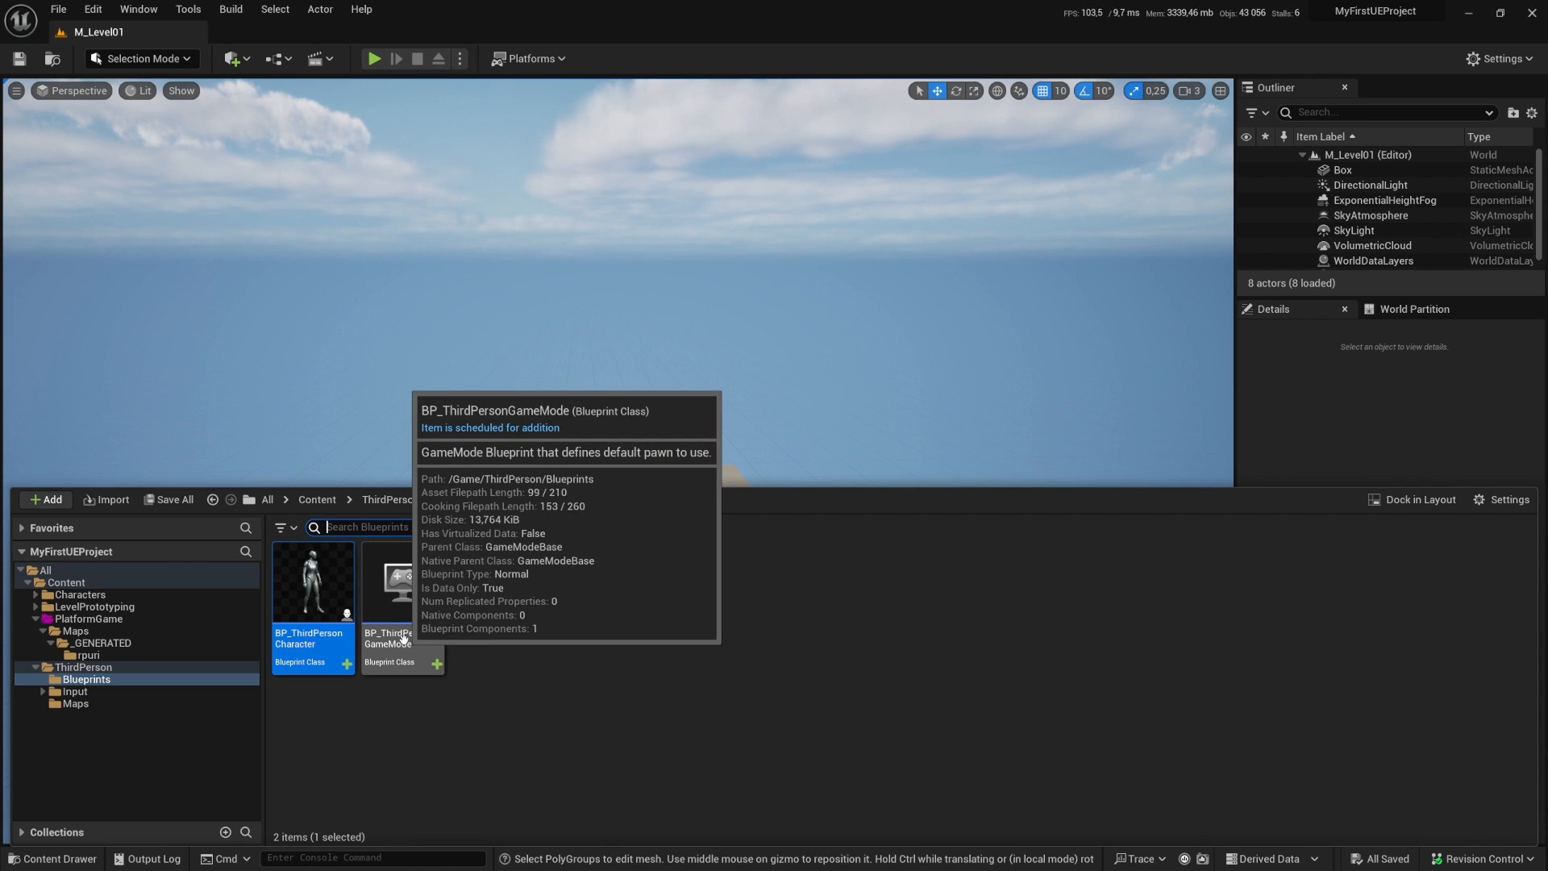
pyautogui.click(407, 589)
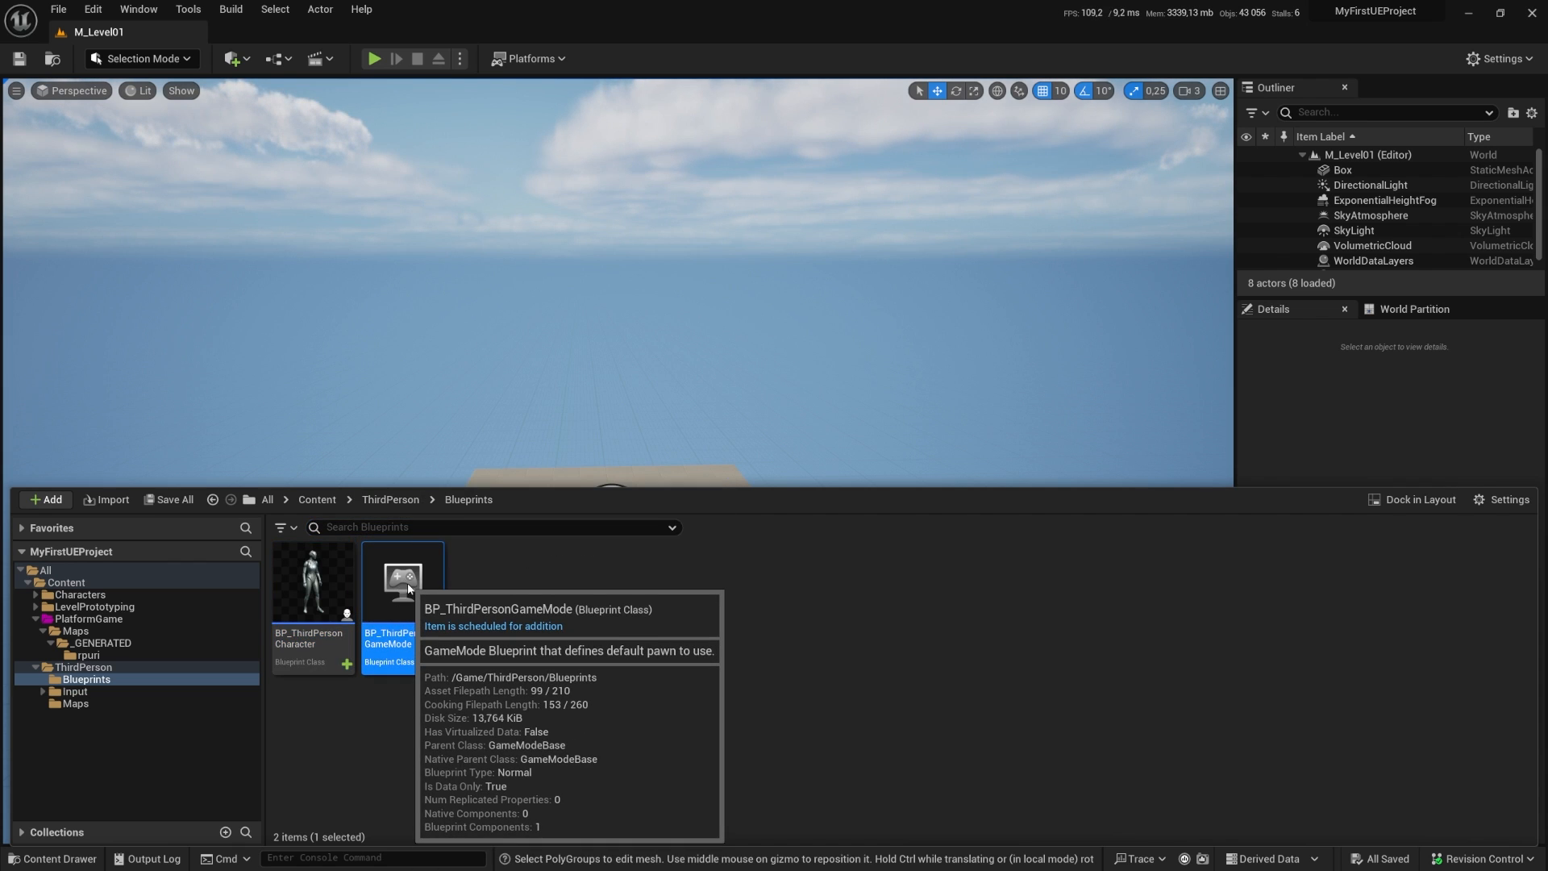
pyautogui.doubleClick(408, 583)
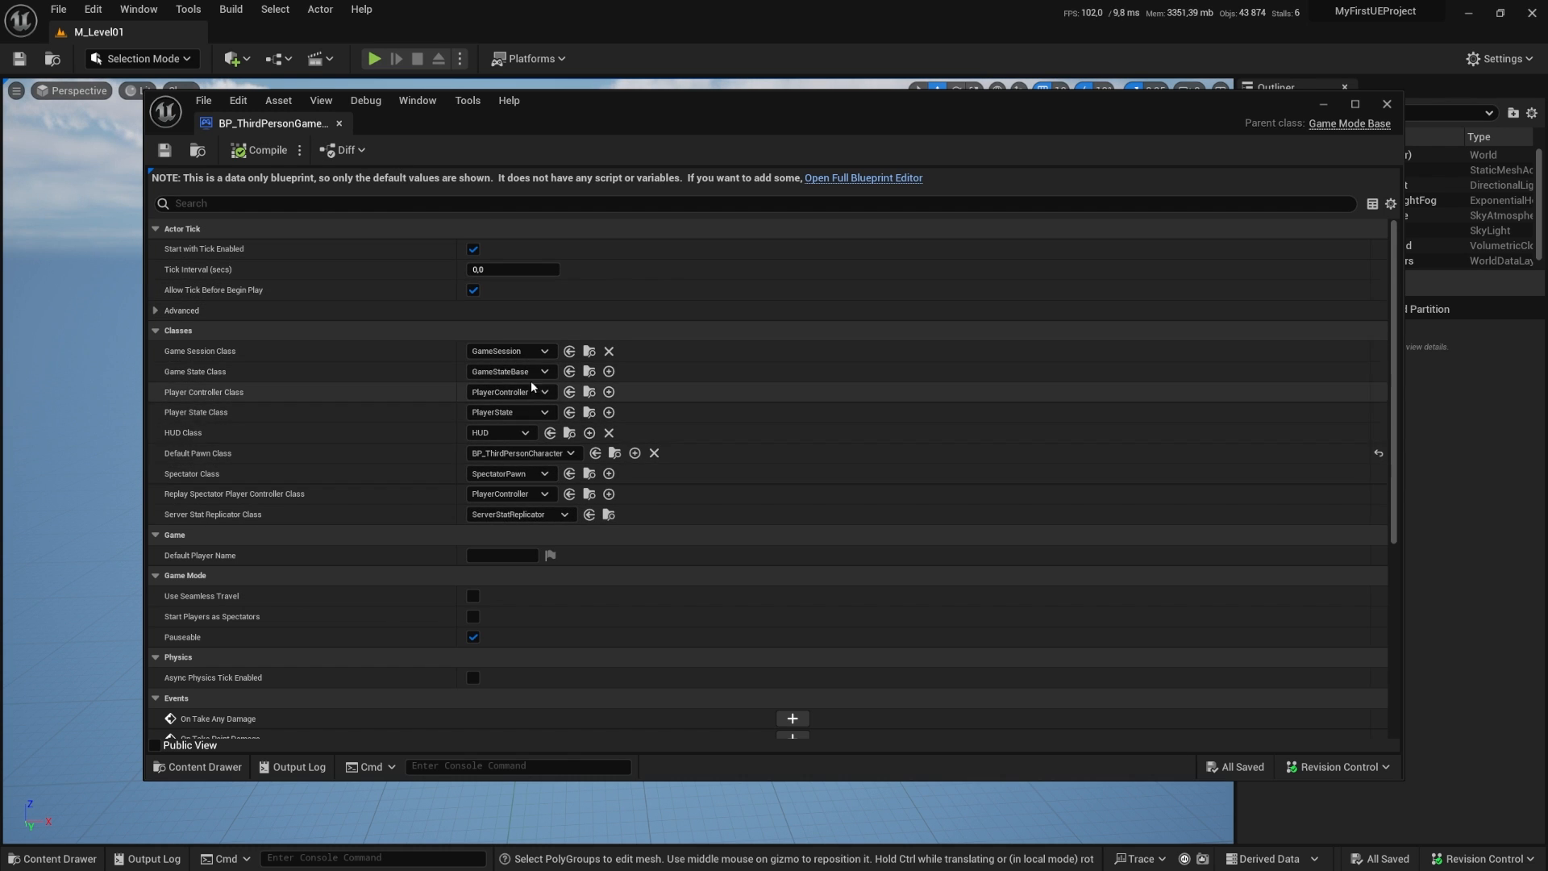
pyautogui.scroll(-5, 497, 354)
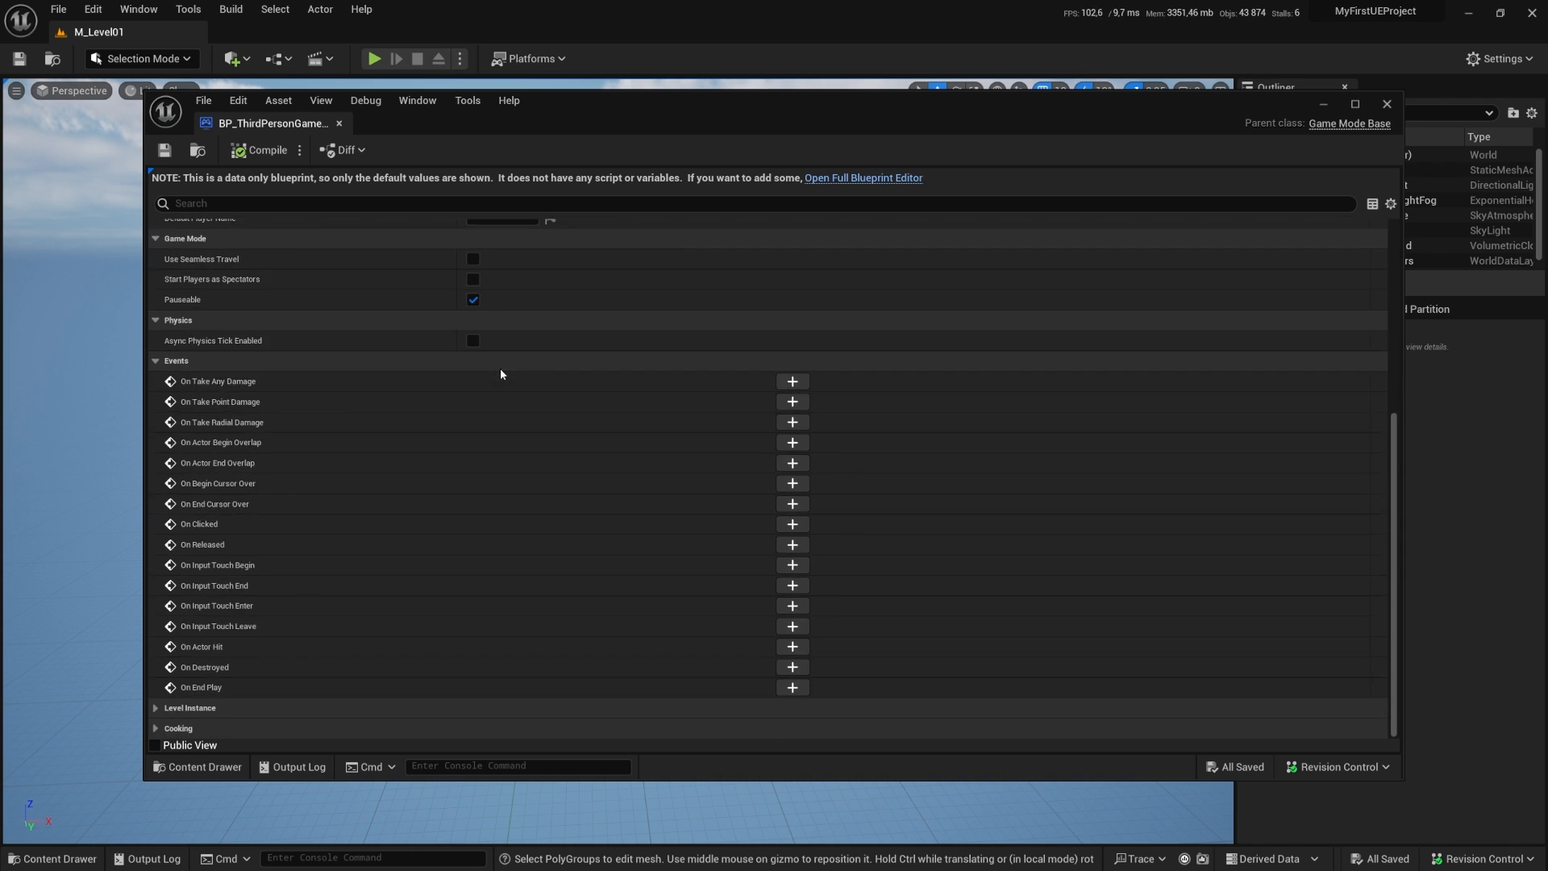
pyautogui.scroll(5, 499, 363)
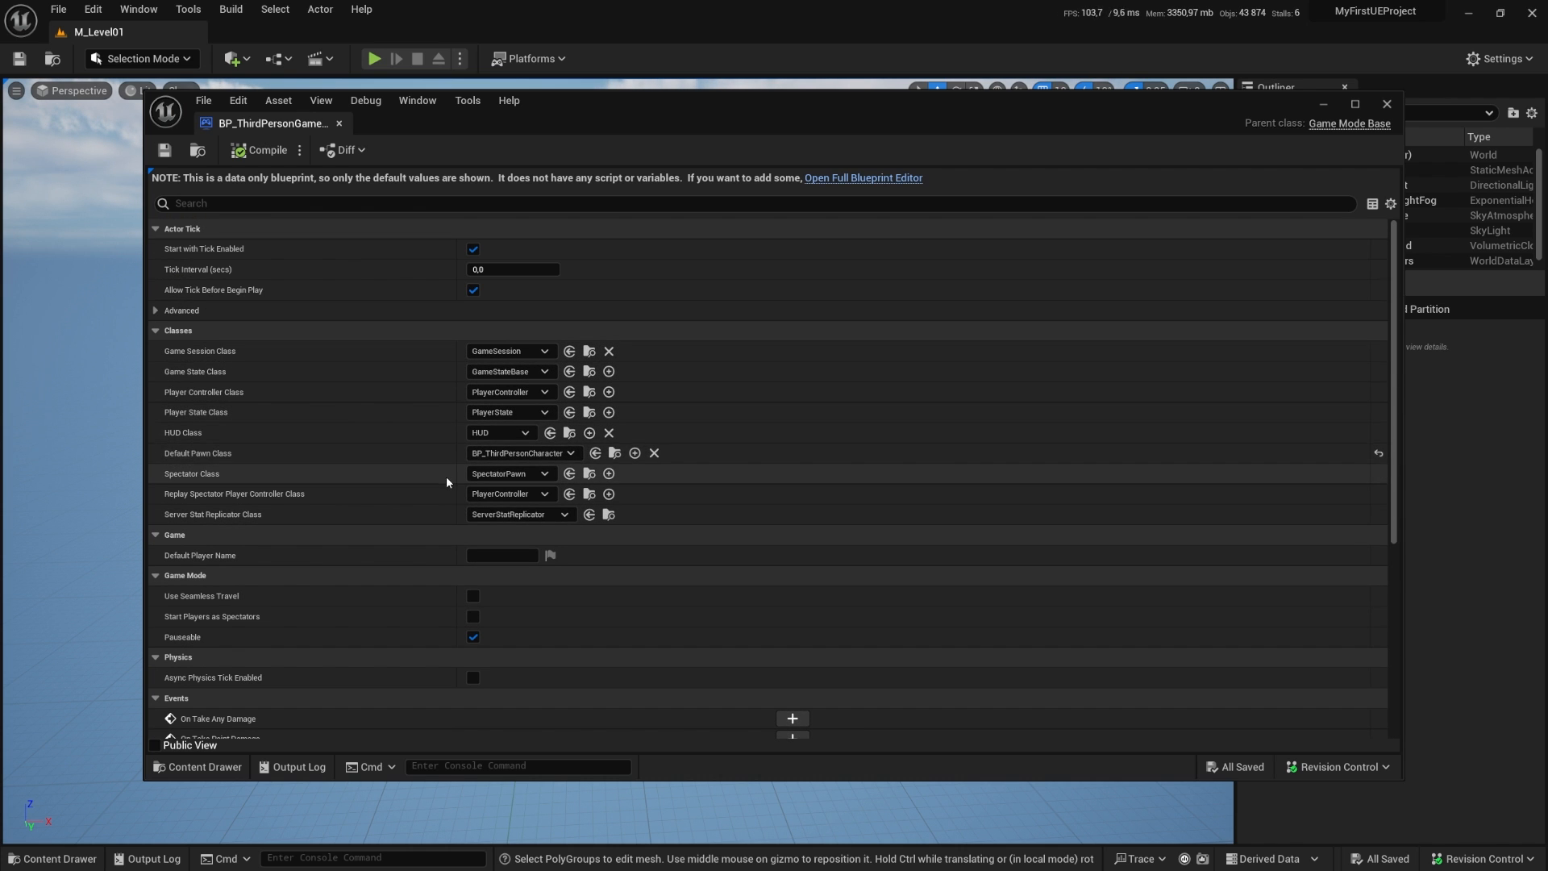
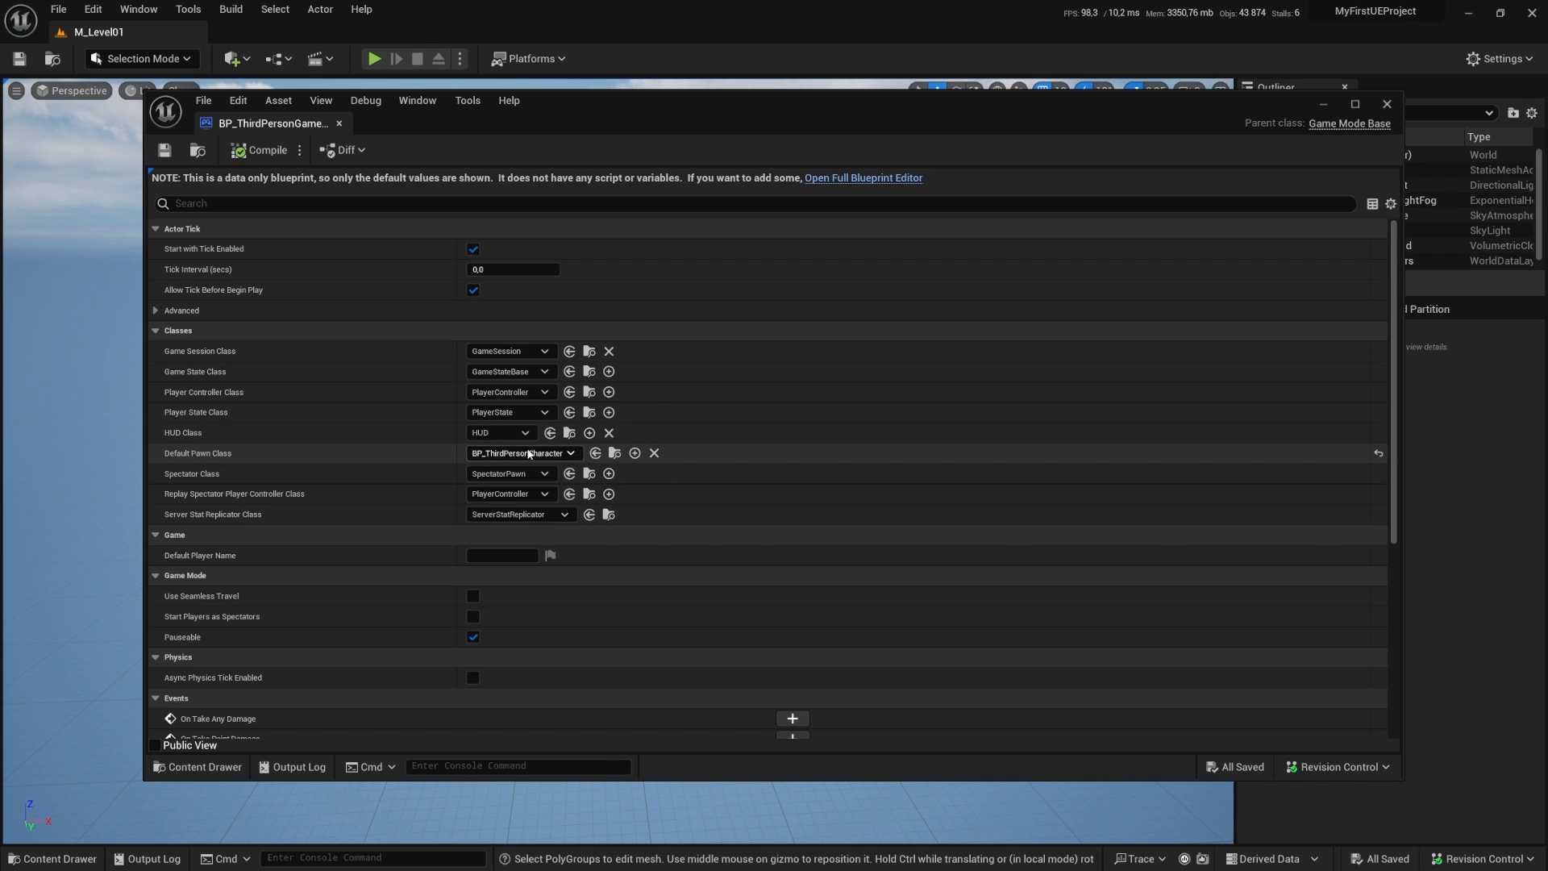
# Step: Close the BP_ThirdPersonGameMode blueprint, play M_Level01, fly the default pawn around, and stop the play session
pyautogui.click(340, 124)
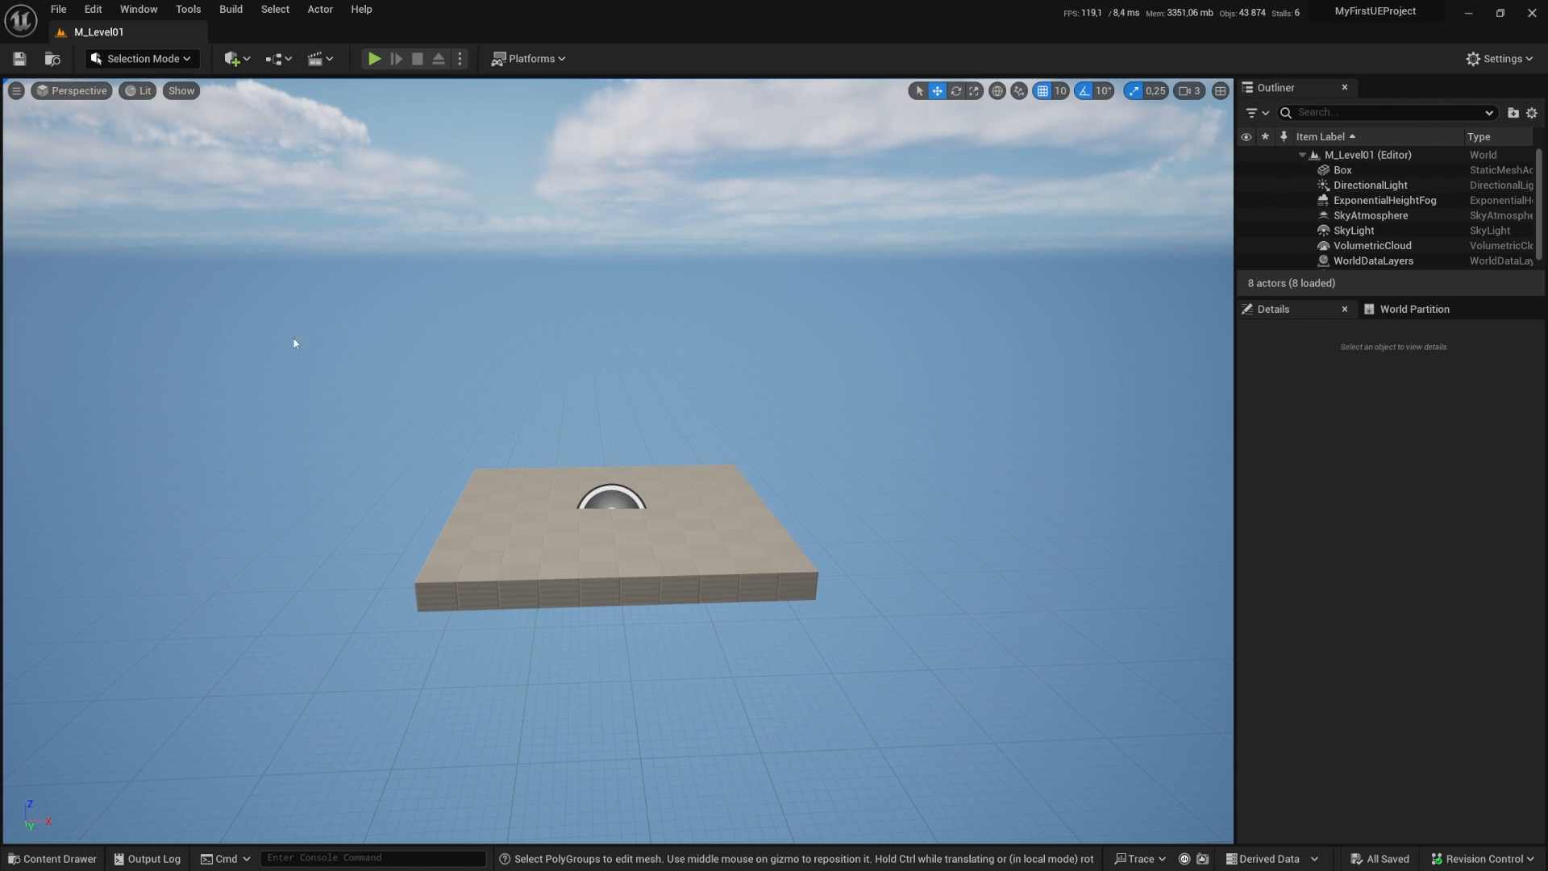
pyautogui.click(373, 59)
pyautogui.click(629, 504)
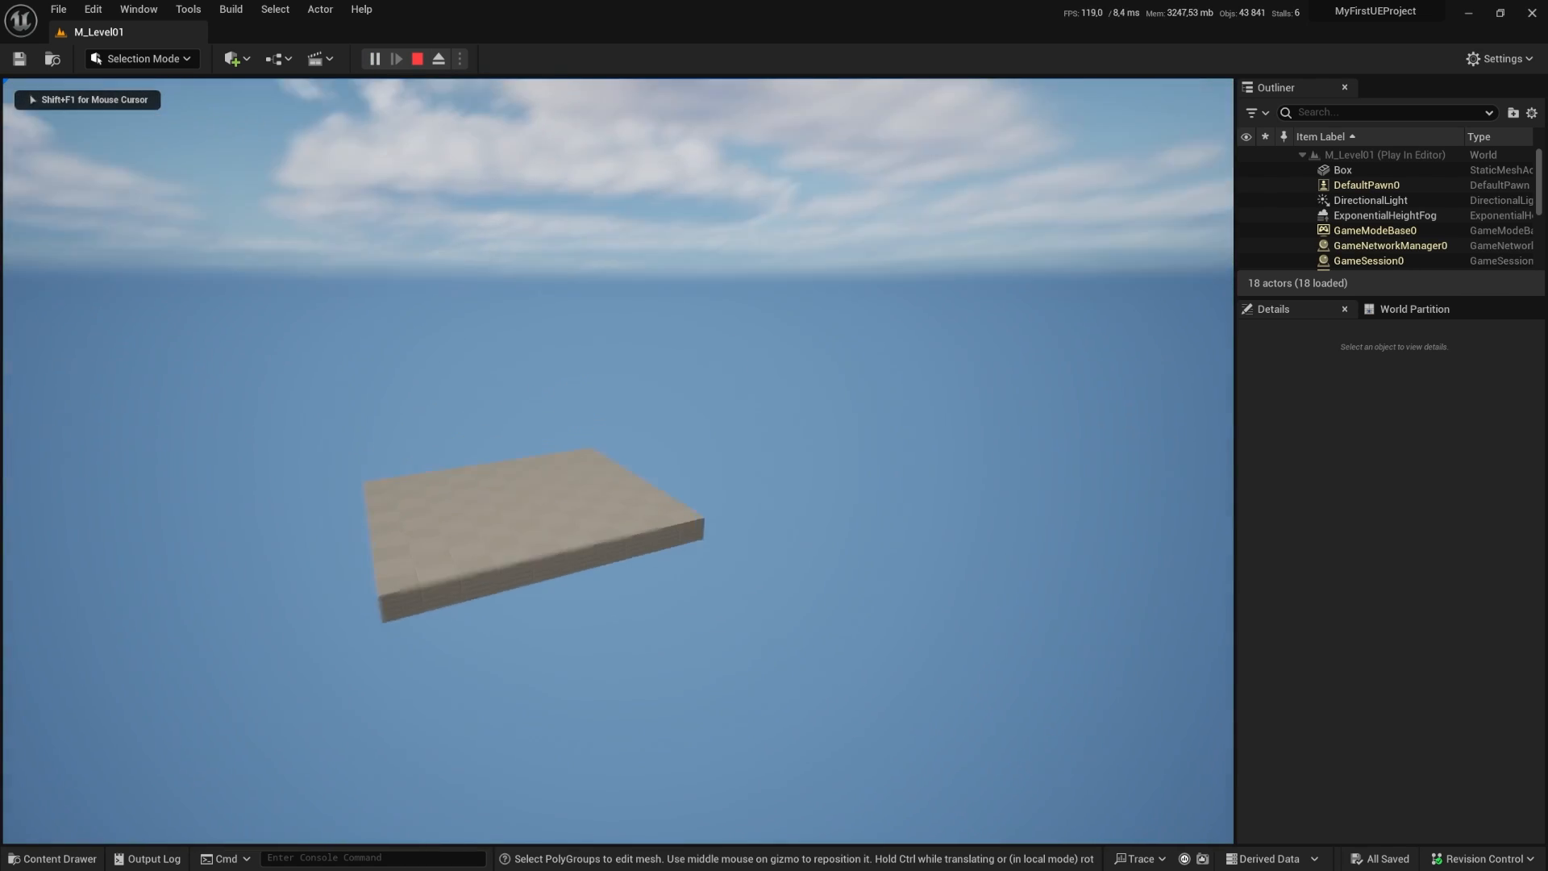
pyautogui.press('d')
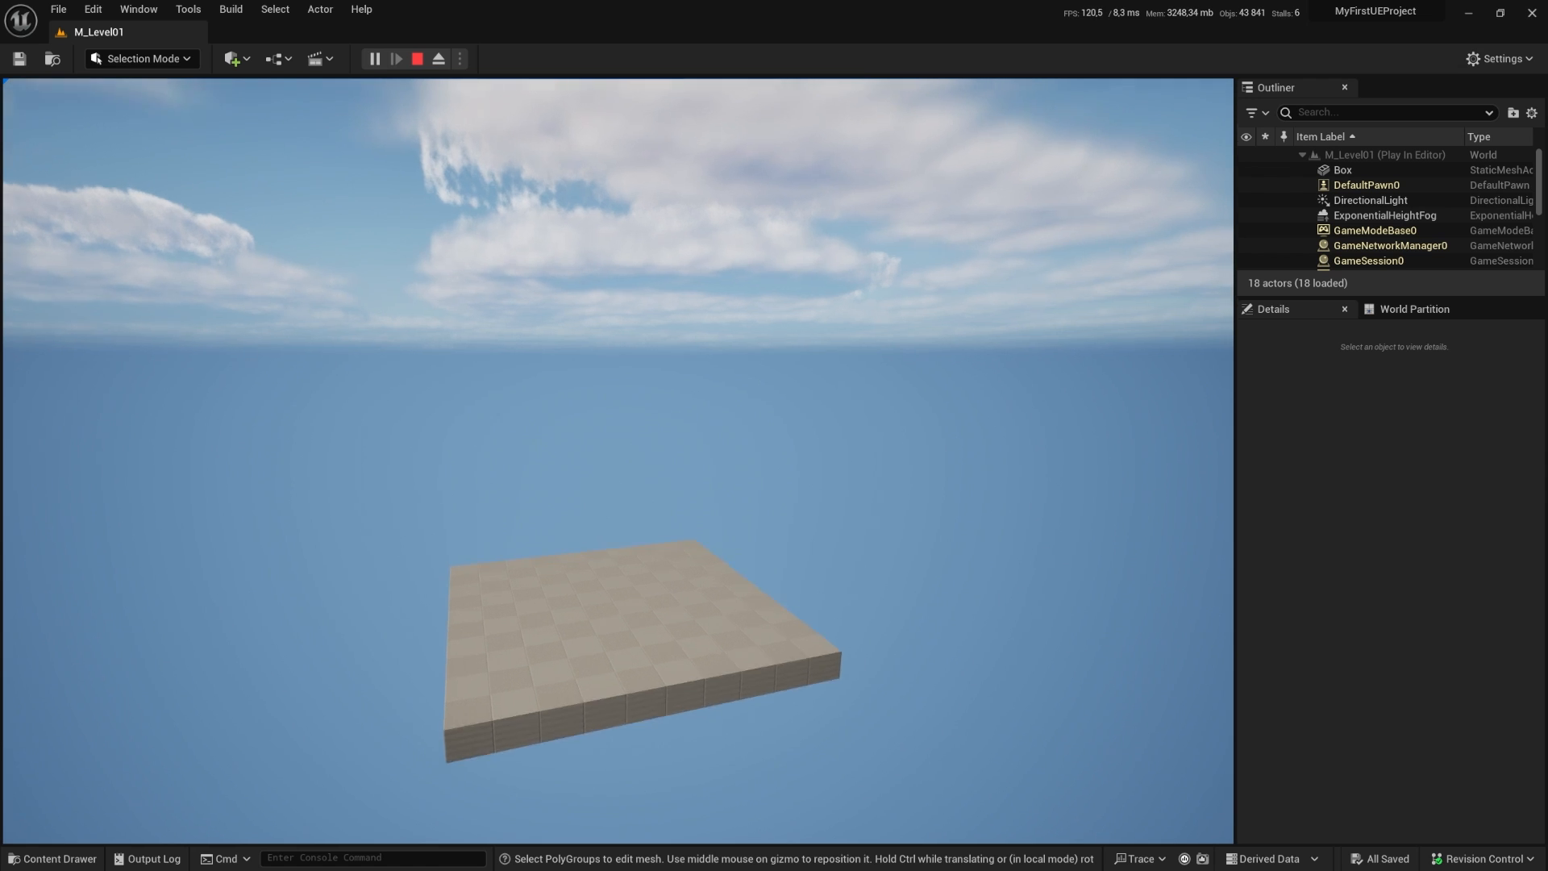
pyautogui.press('Escape')
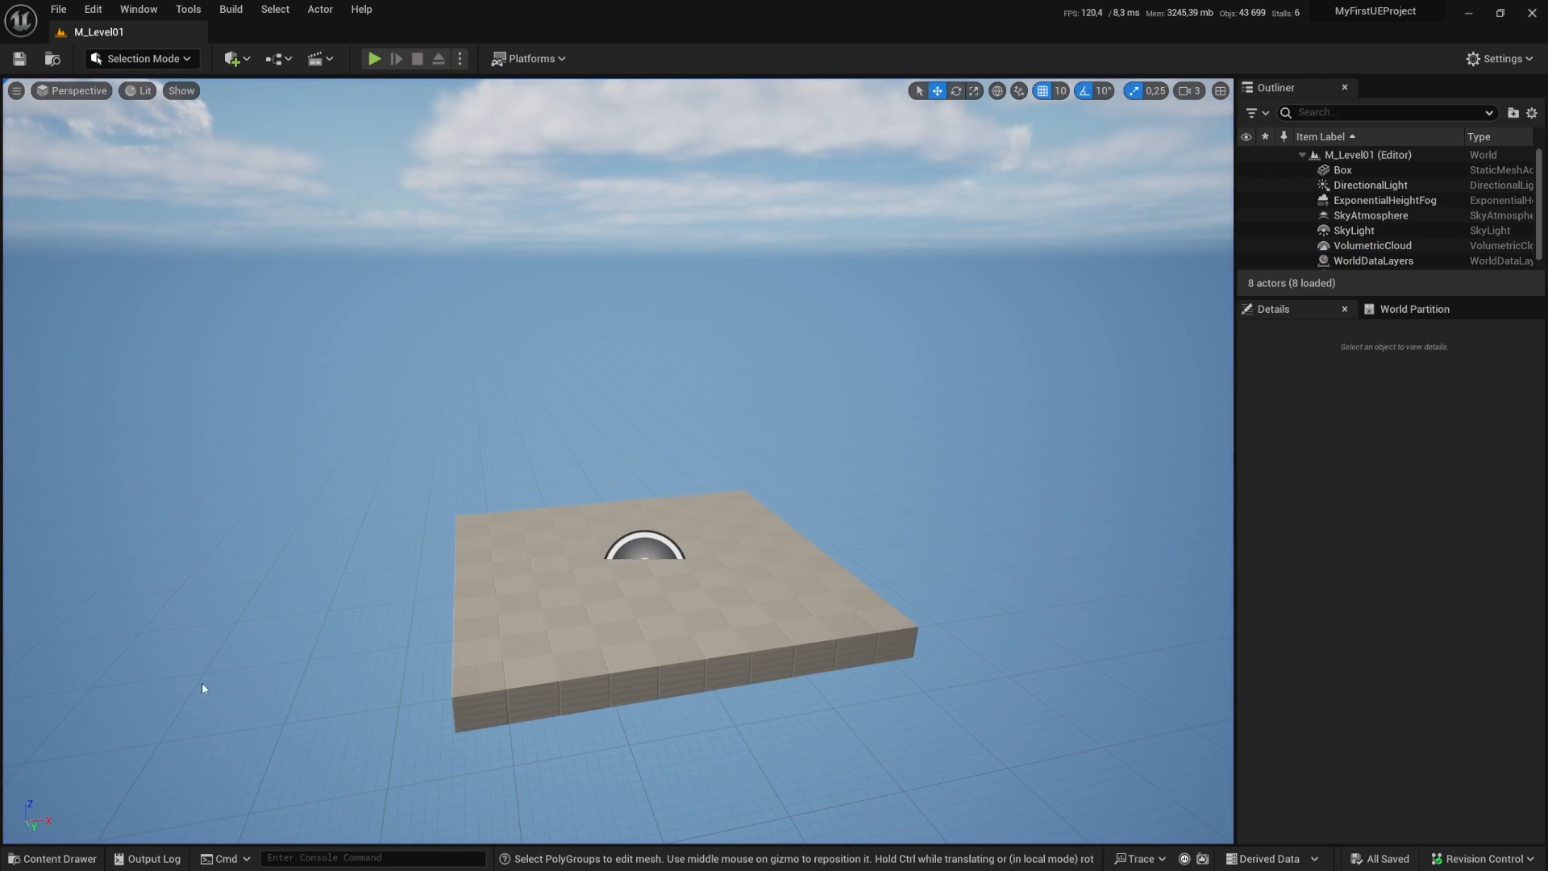
# Step: Override the level's world game mode with BP_ThirdPersonGameMode and test it in a short play session
pyautogui.click(53, 858)
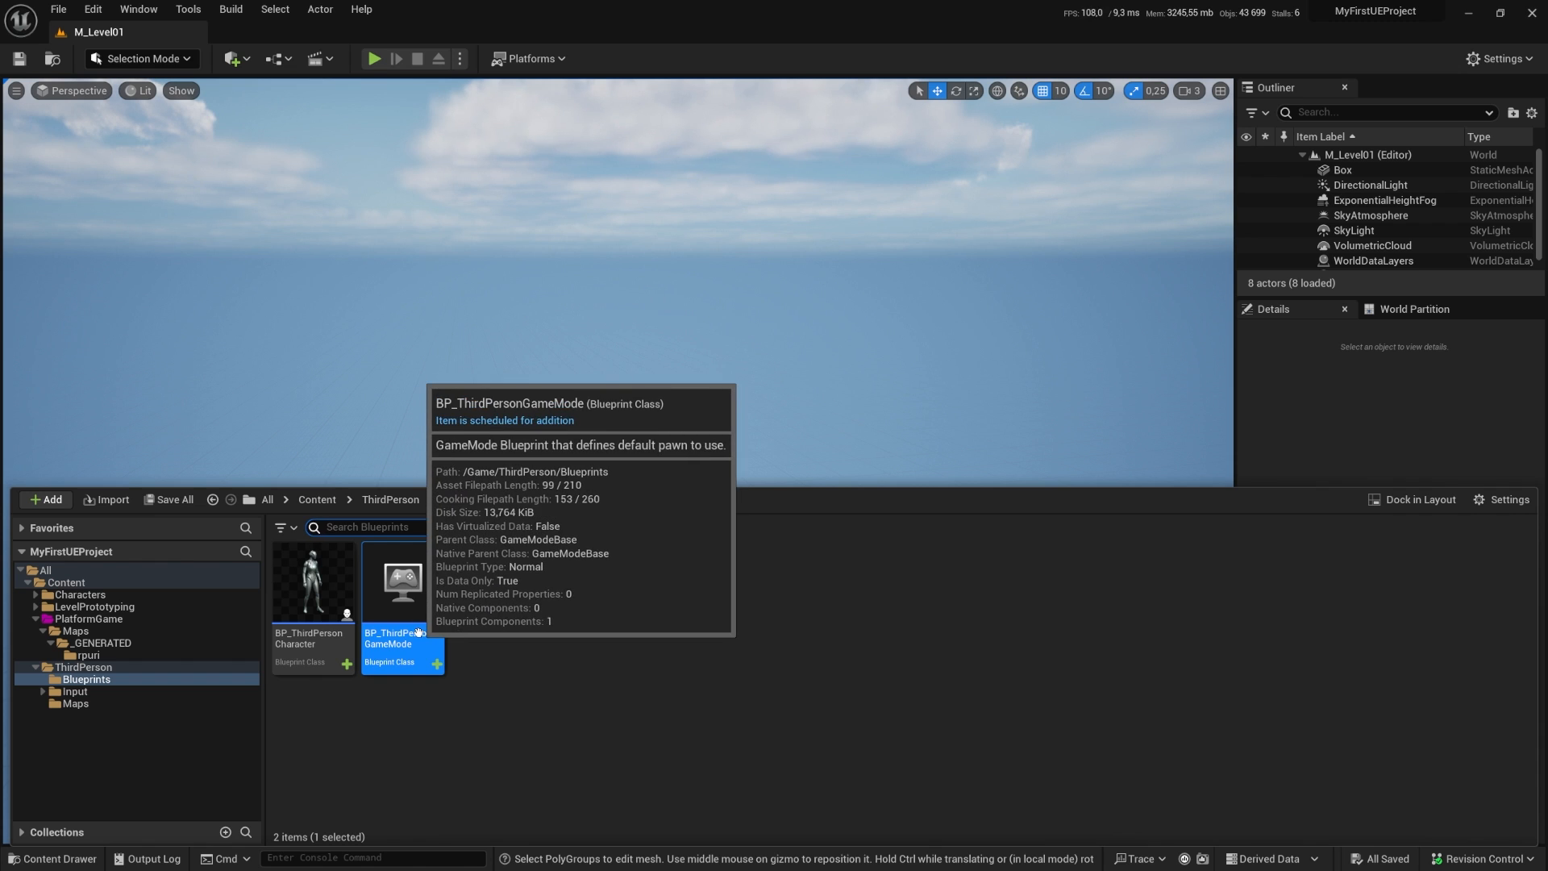
pyautogui.hotkey('ctrl', 'space')
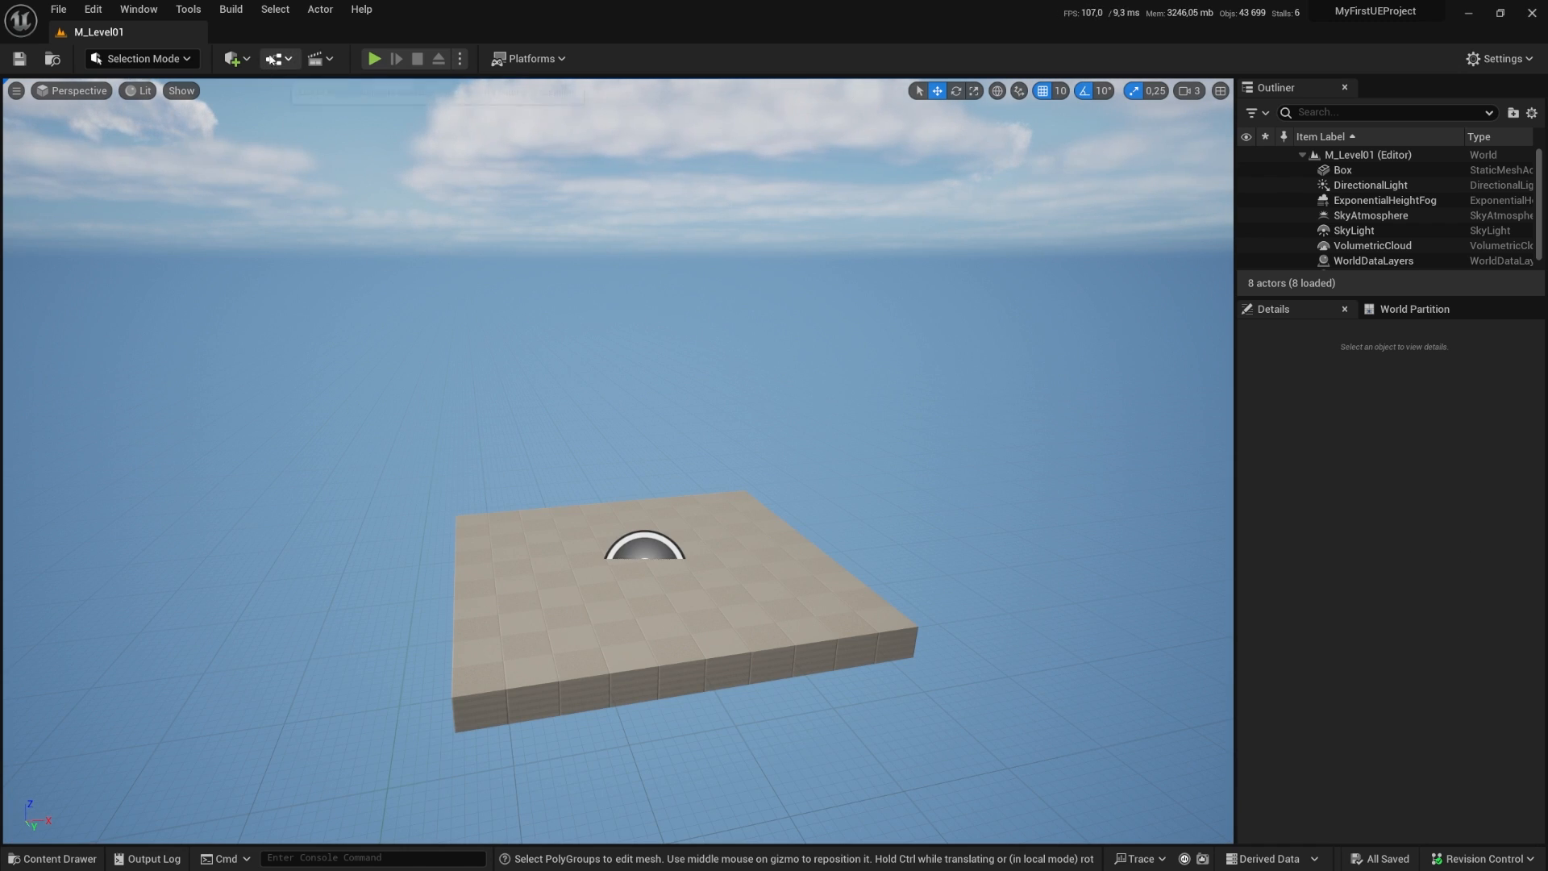
pyautogui.click(284, 59)
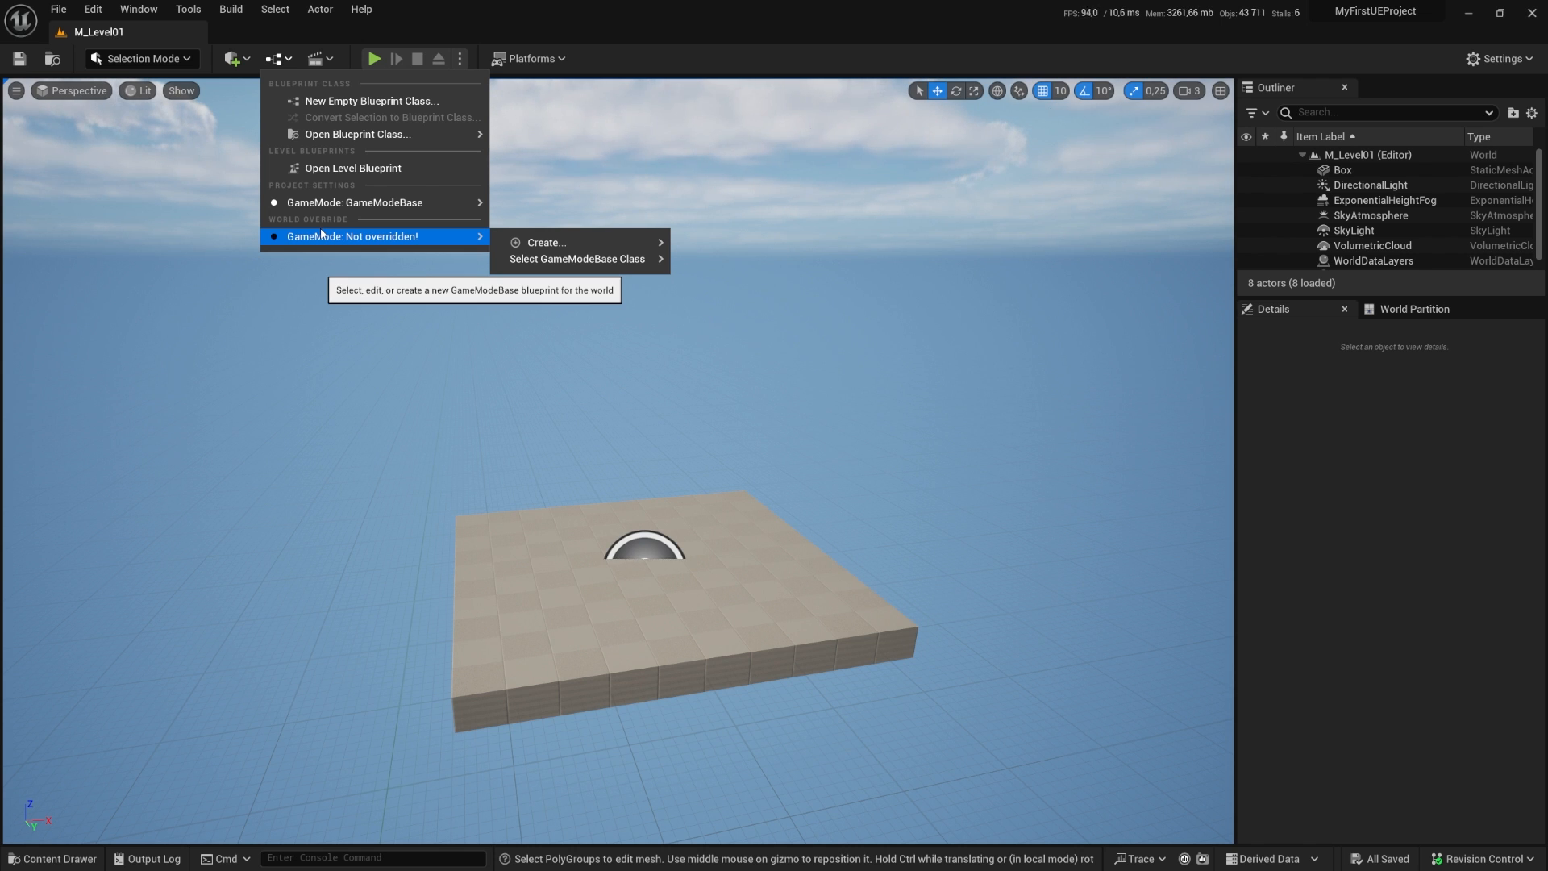
pyautogui.moveTo(543, 245)
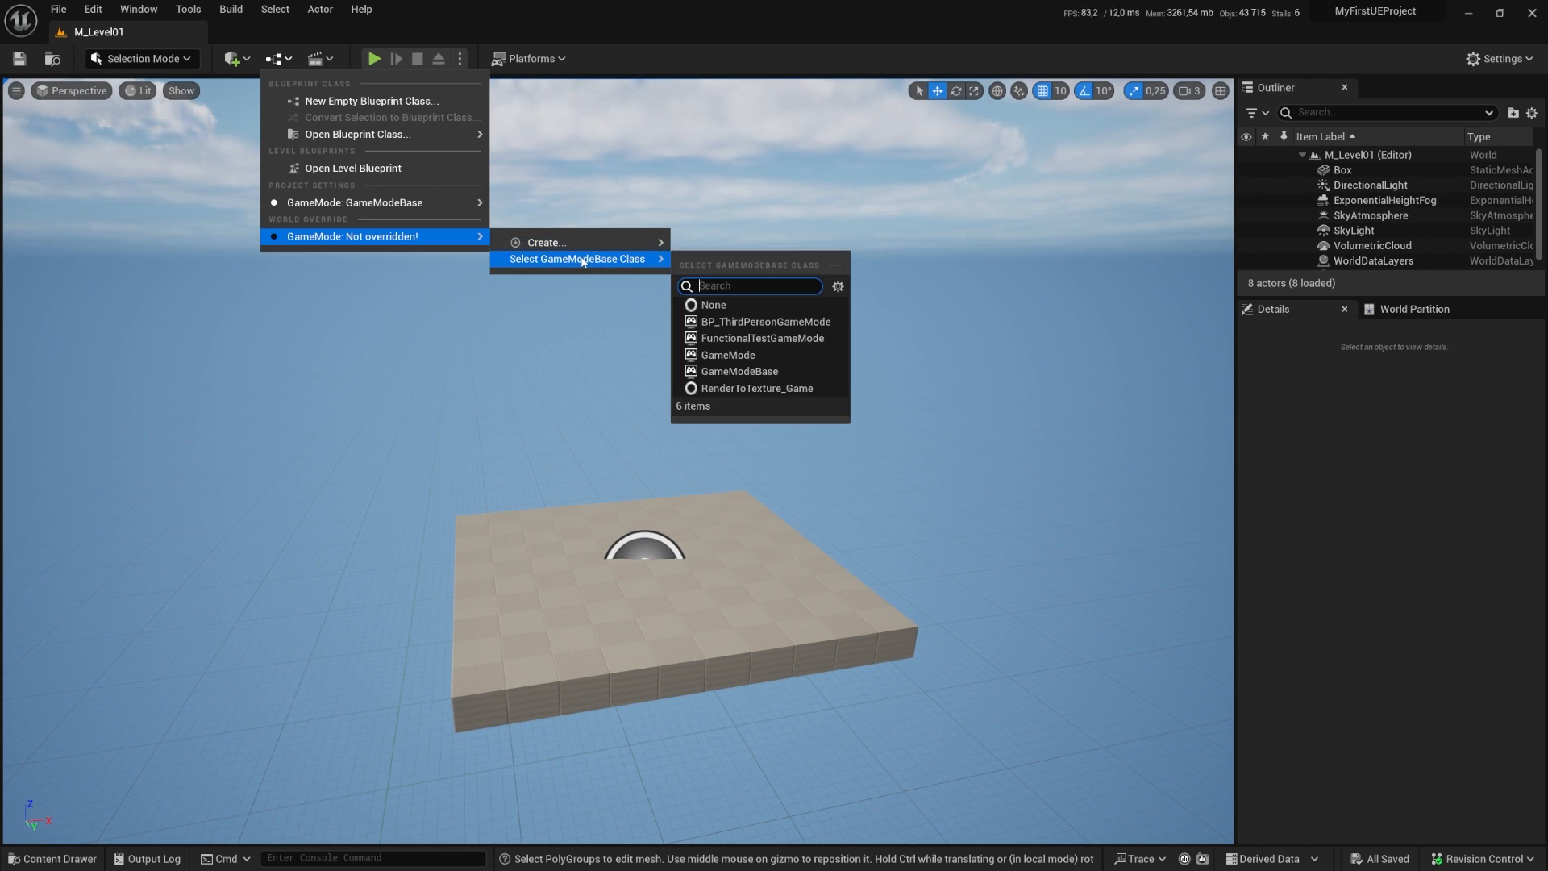
pyautogui.moveTo(629, 259)
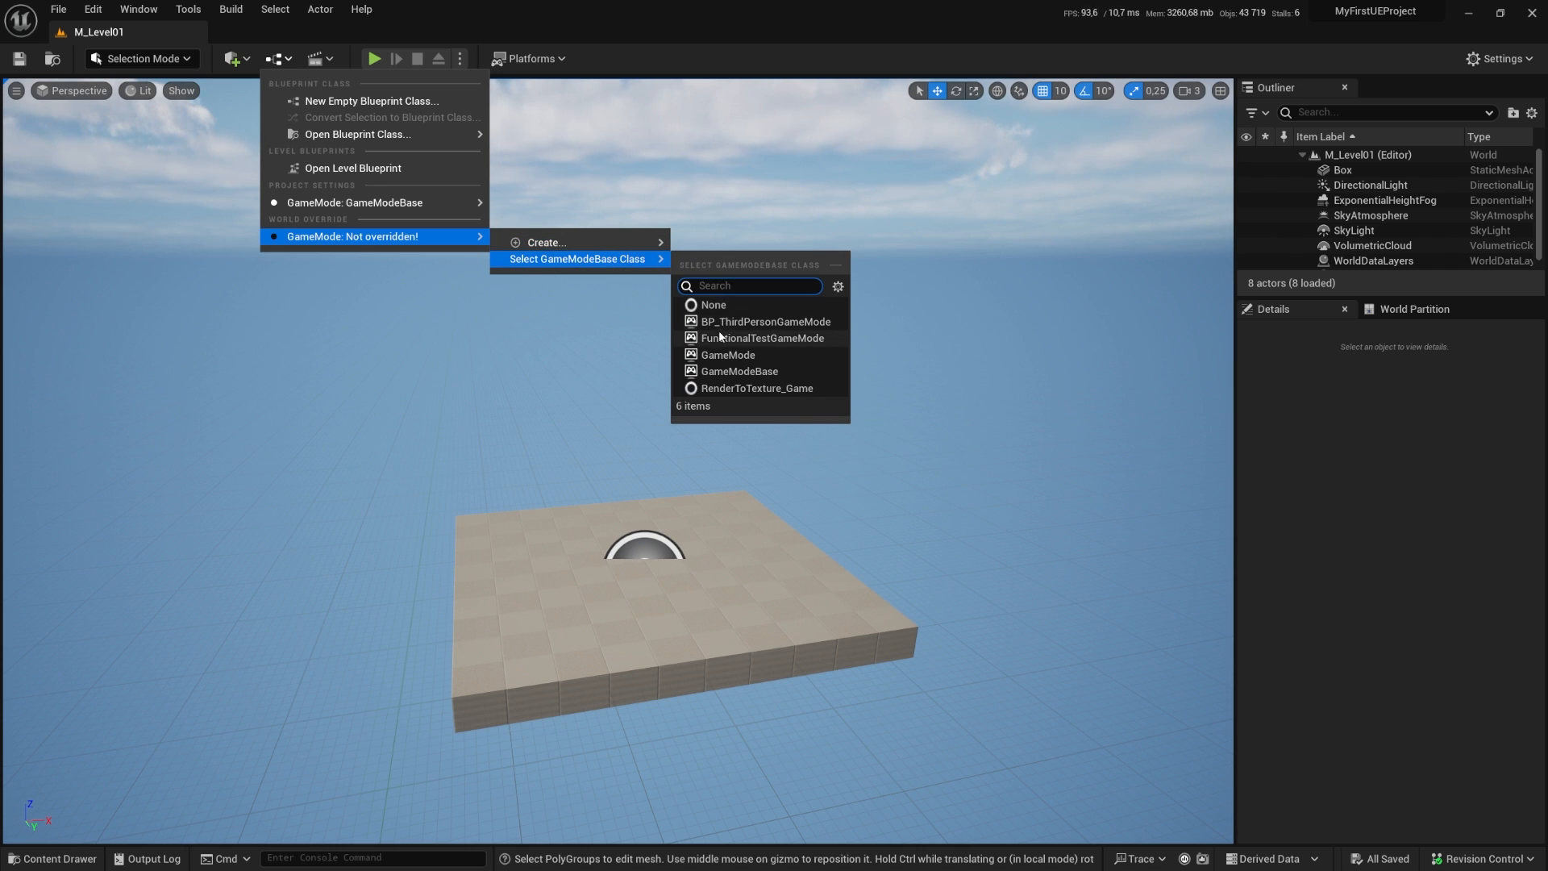
pyautogui.click(822, 321)
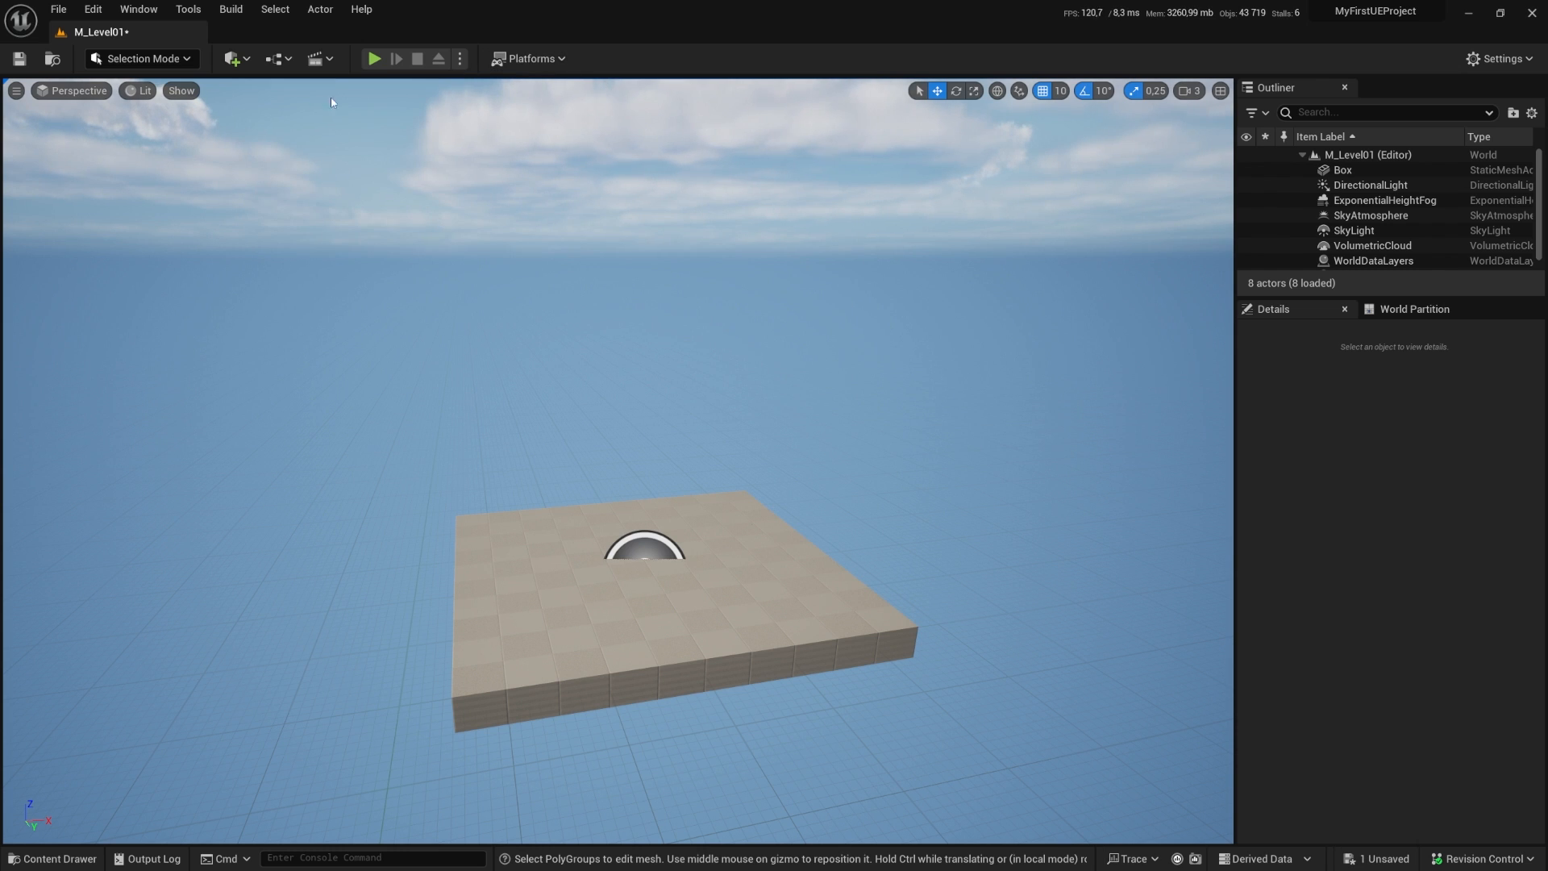
pyautogui.click(374, 58)
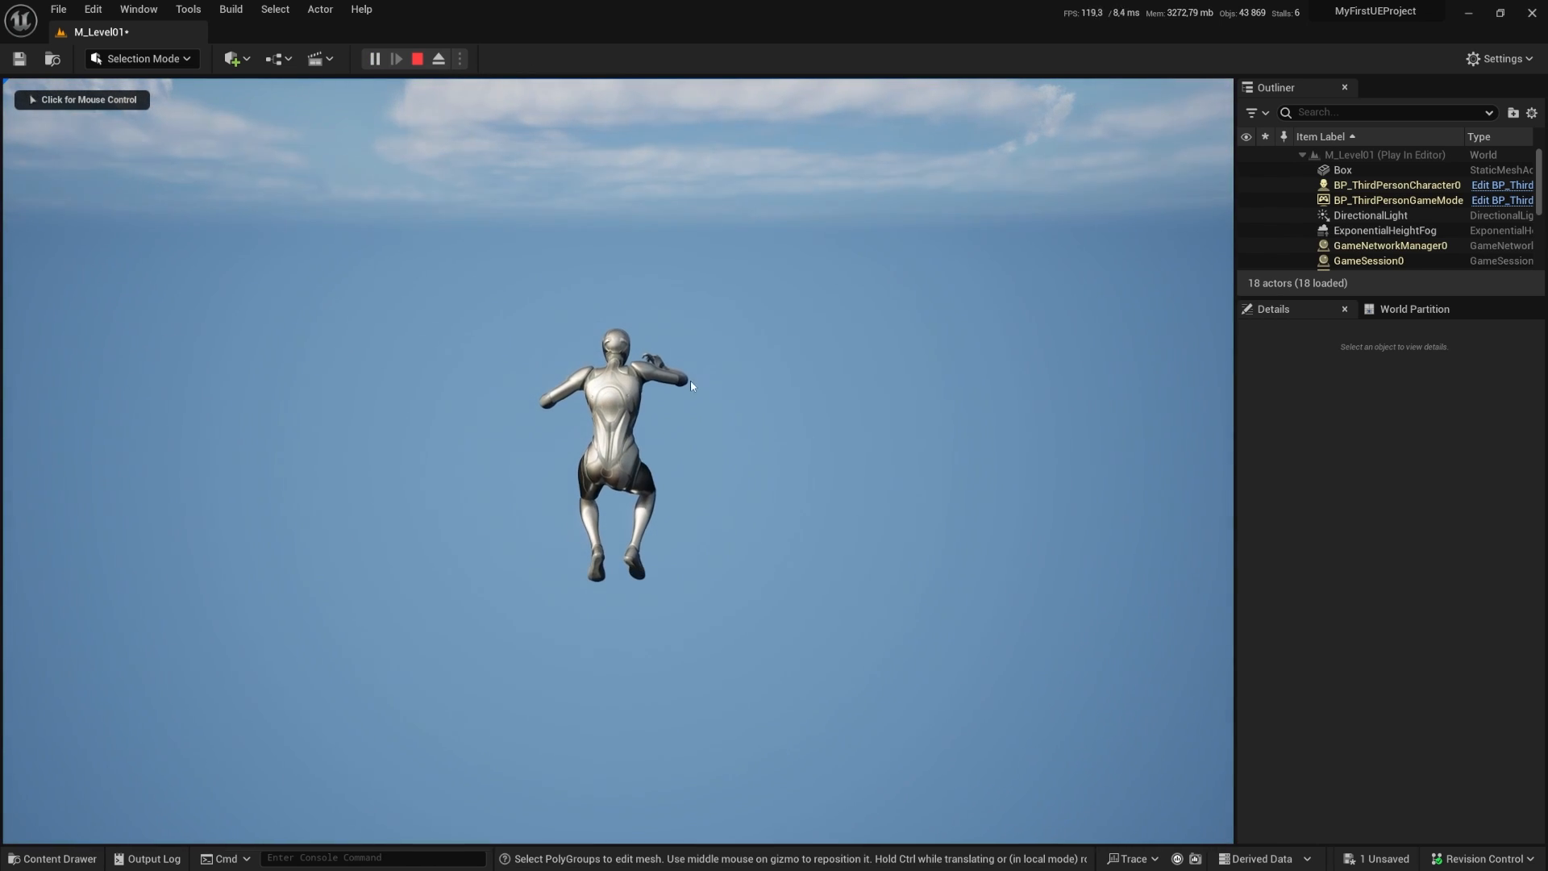
pyautogui.click(417, 59)
# Step: Play the level from a spot on the box platform's surface, run the character around, and stop the session
pyautogui.moveTo(742, 413); pyautogui.dragTo(730, 290, button='right')
pyautogui.click(664, 421)
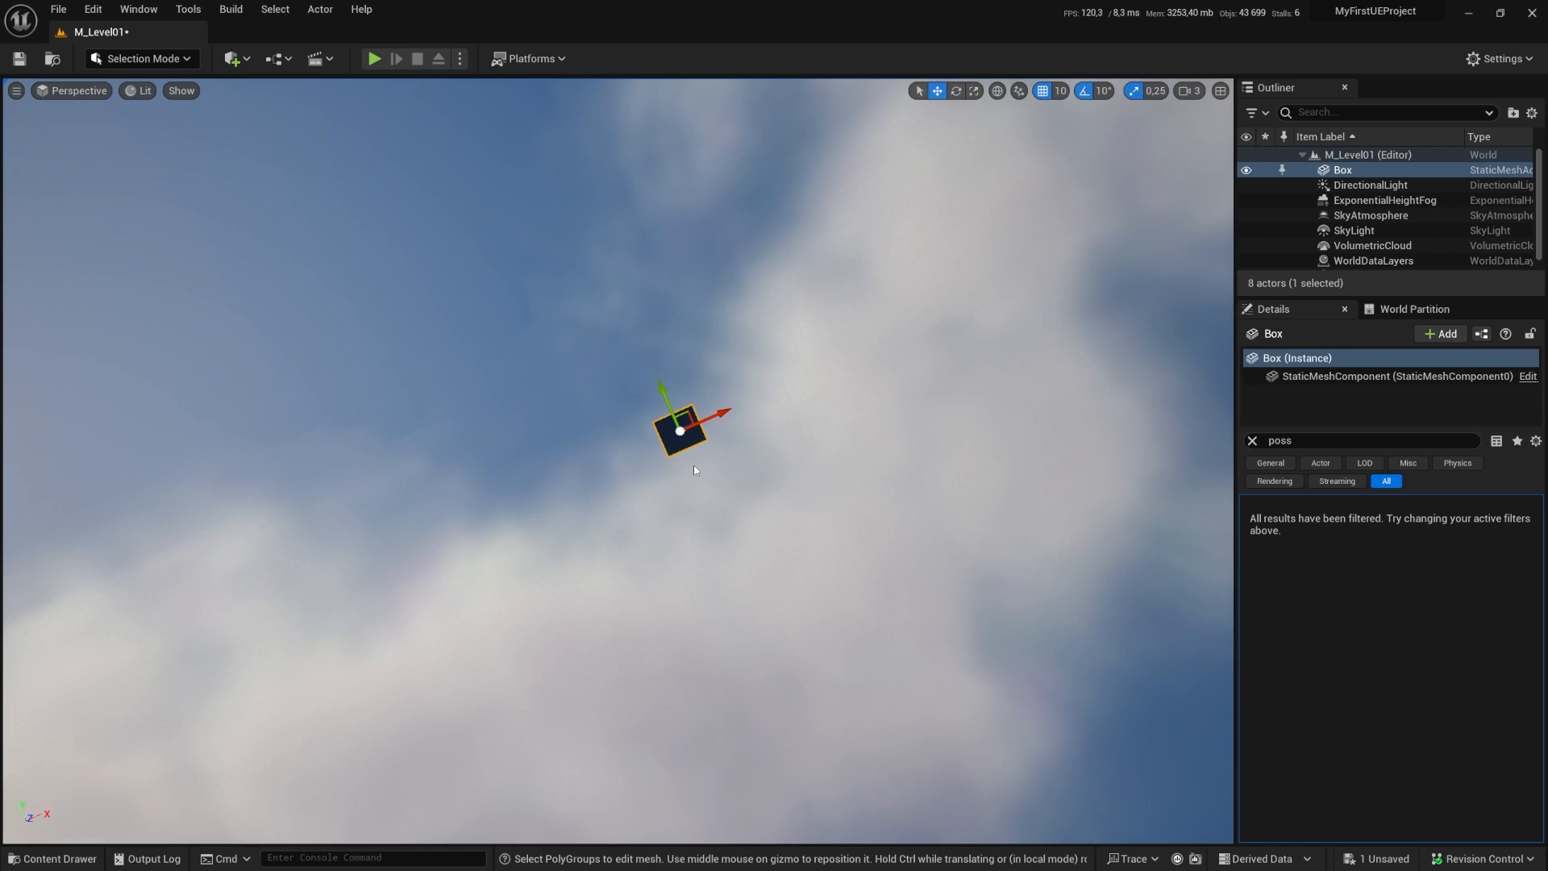
pyautogui.press('f')
pyautogui.press('s')
pyautogui.moveTo(693, 466); pyautogui.dragTo(774, 774, button='right')
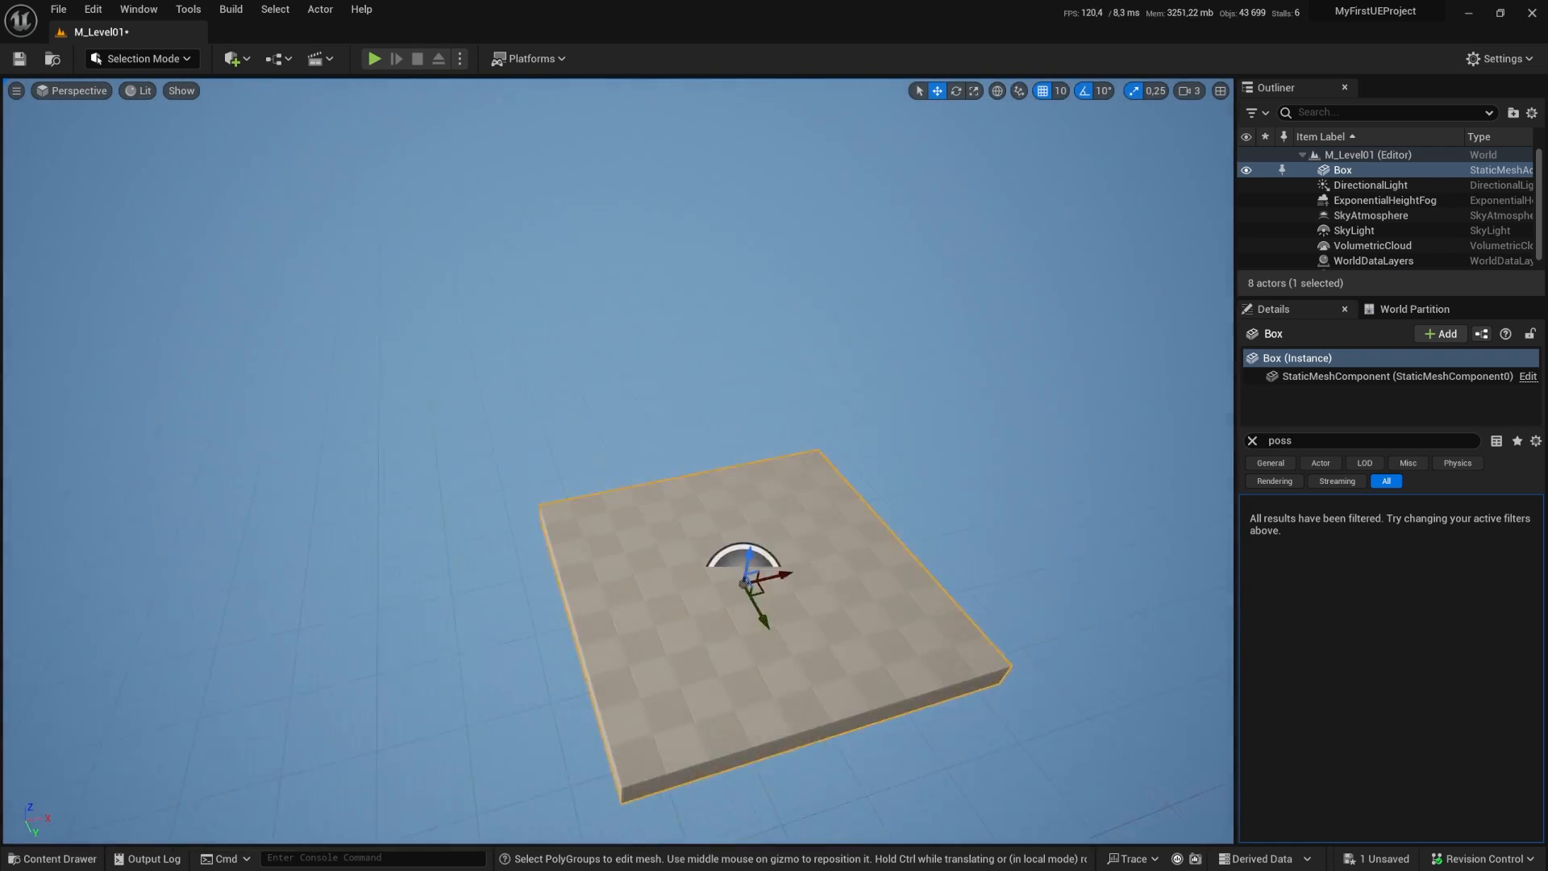
pyautogui.moveTo(701, 211)
pyautogui.mouseDown(button='right')
pyautogui.moveTo(710, 202)
pyautogui.moveTo(702, 211)
pyautogui.mouseUp(button='right')
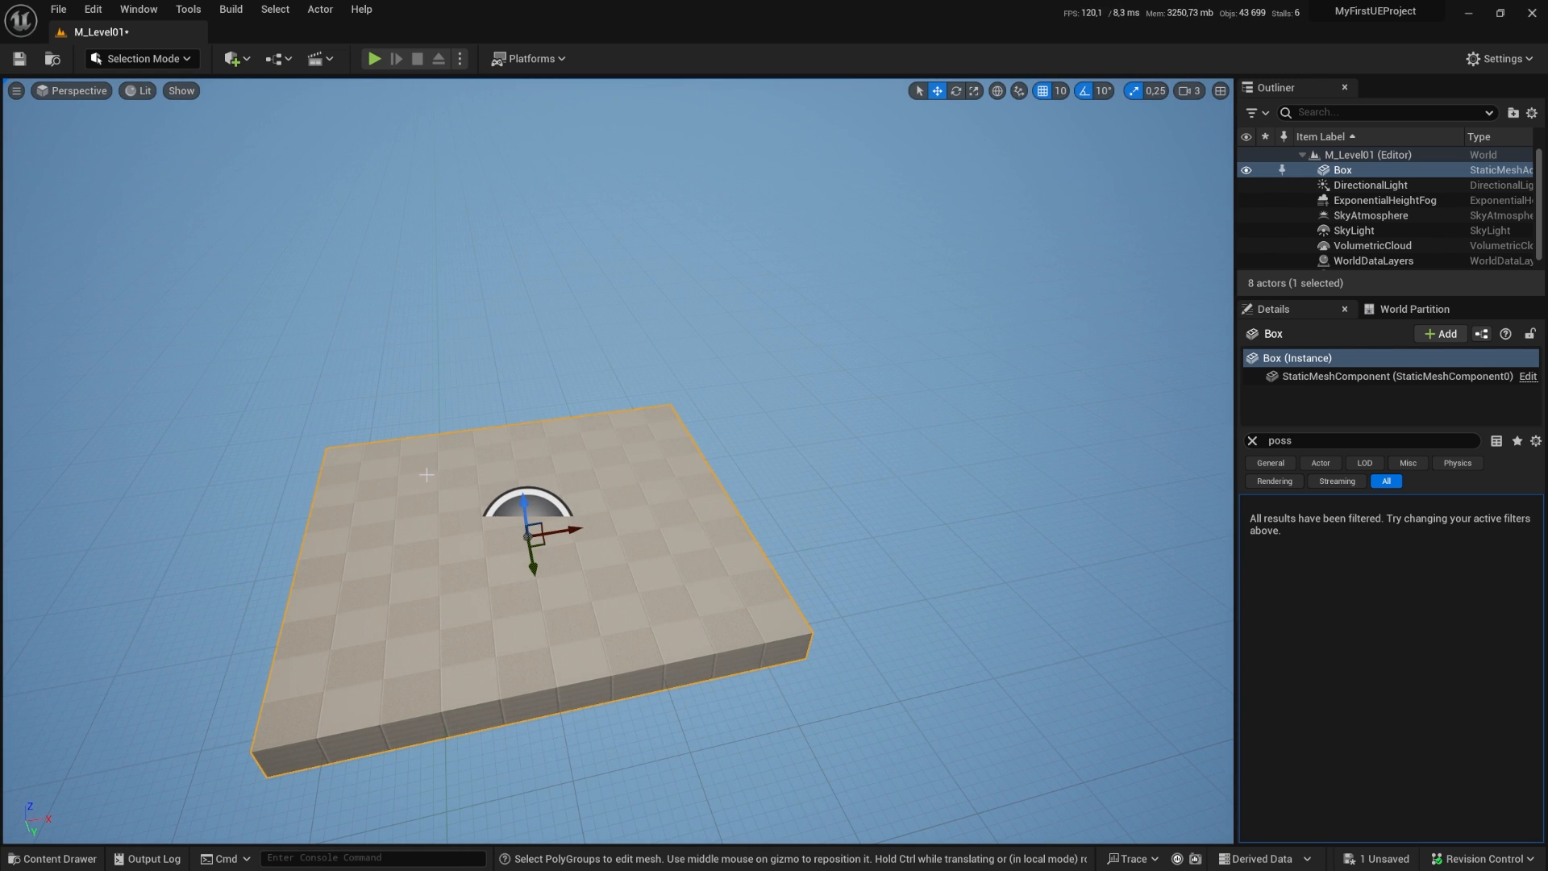
pyautogui.rightClick(399, 471)
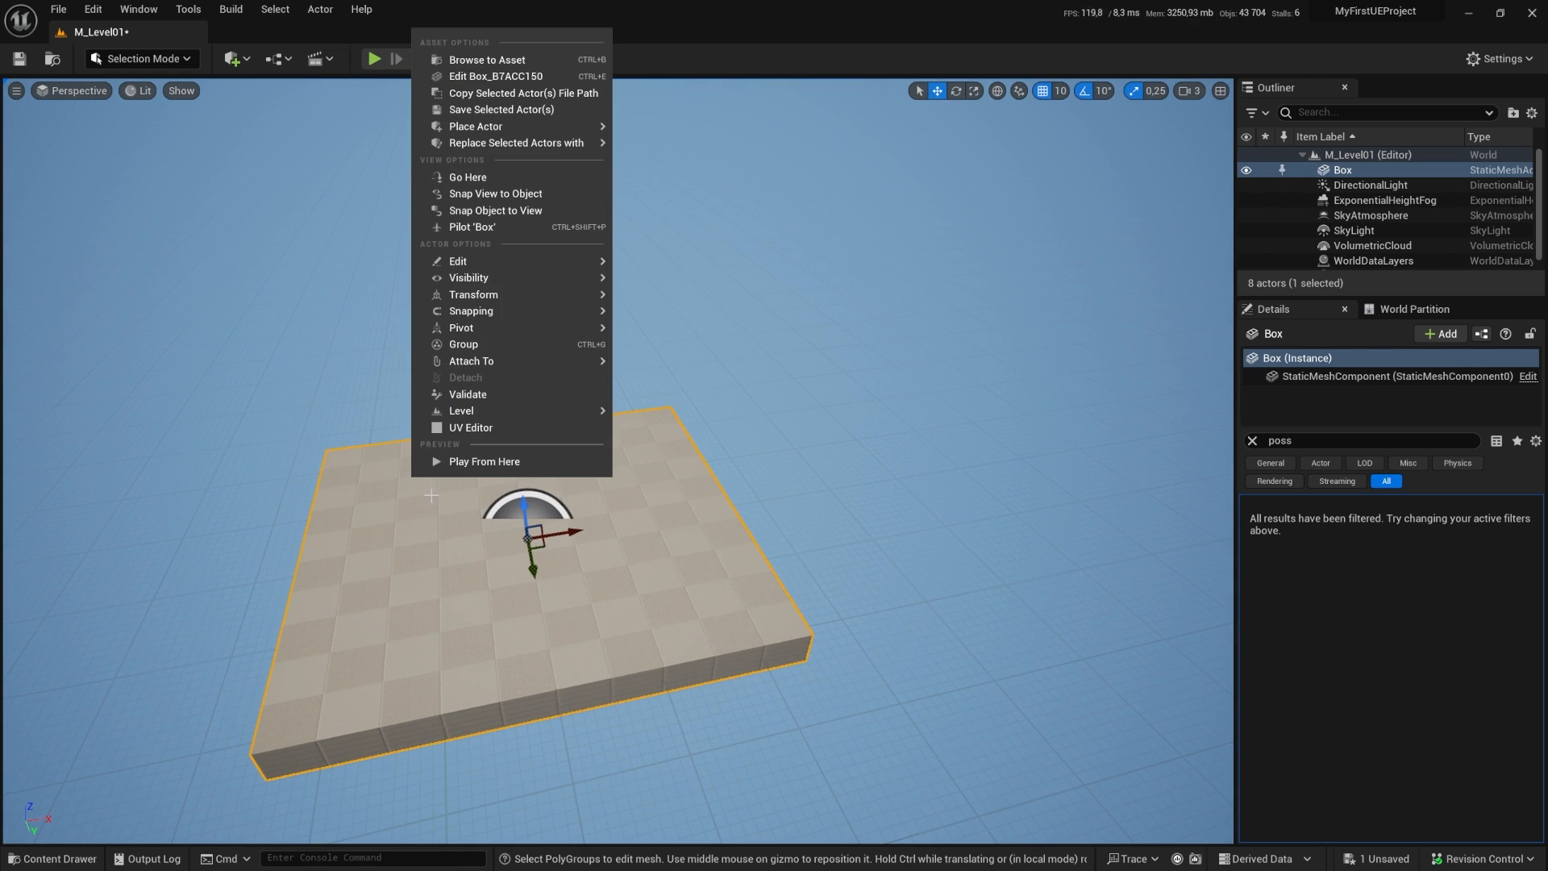
pyautogui.click(480, 461)
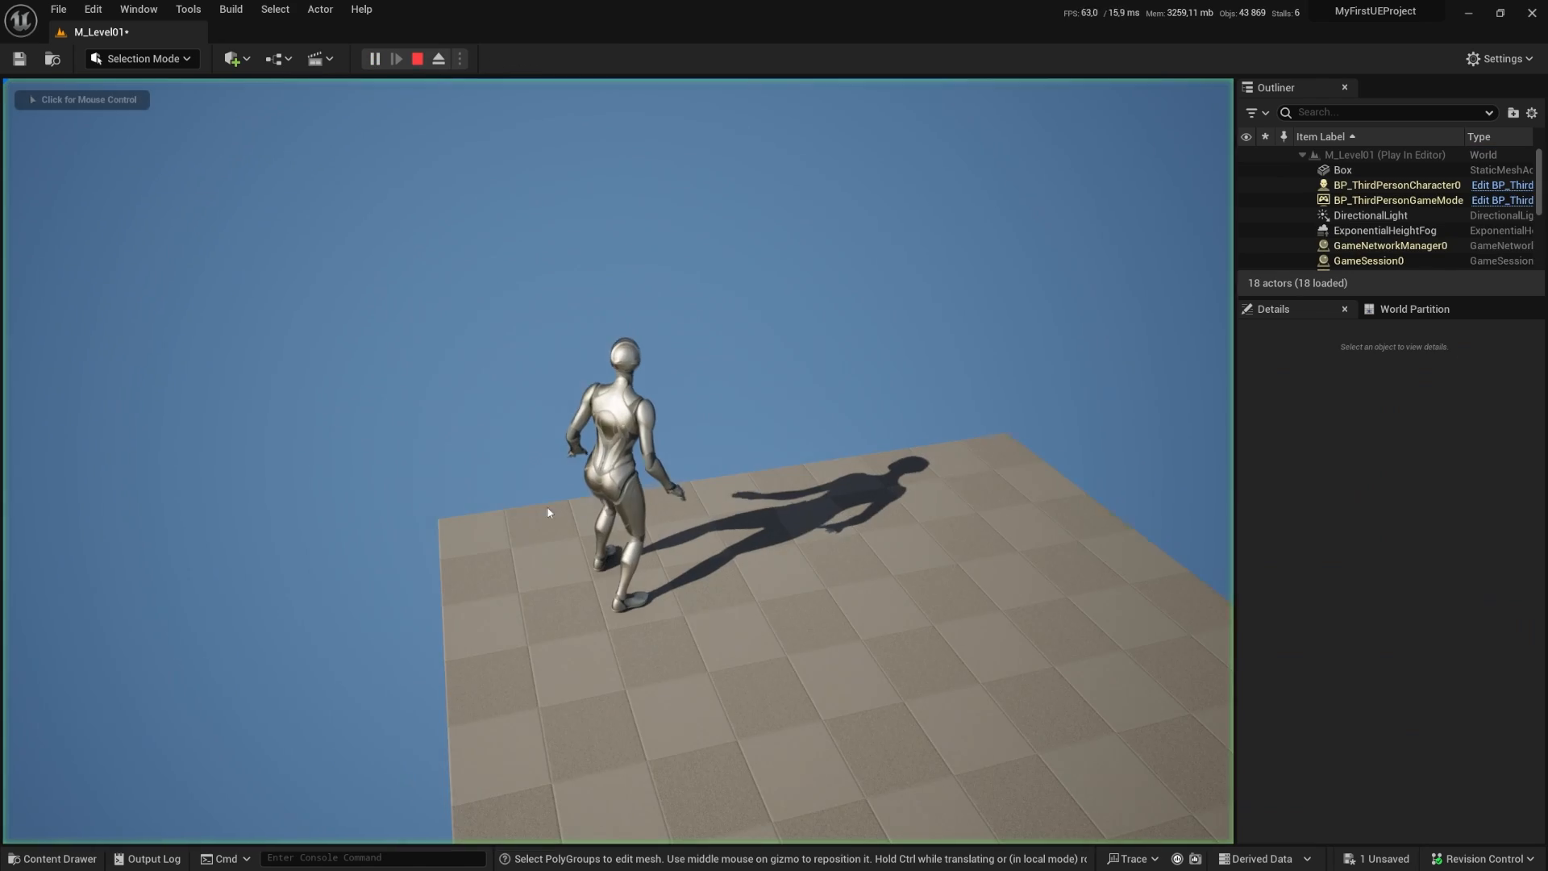
pyautogui.click(734, 458)
pyautogui.press('w')
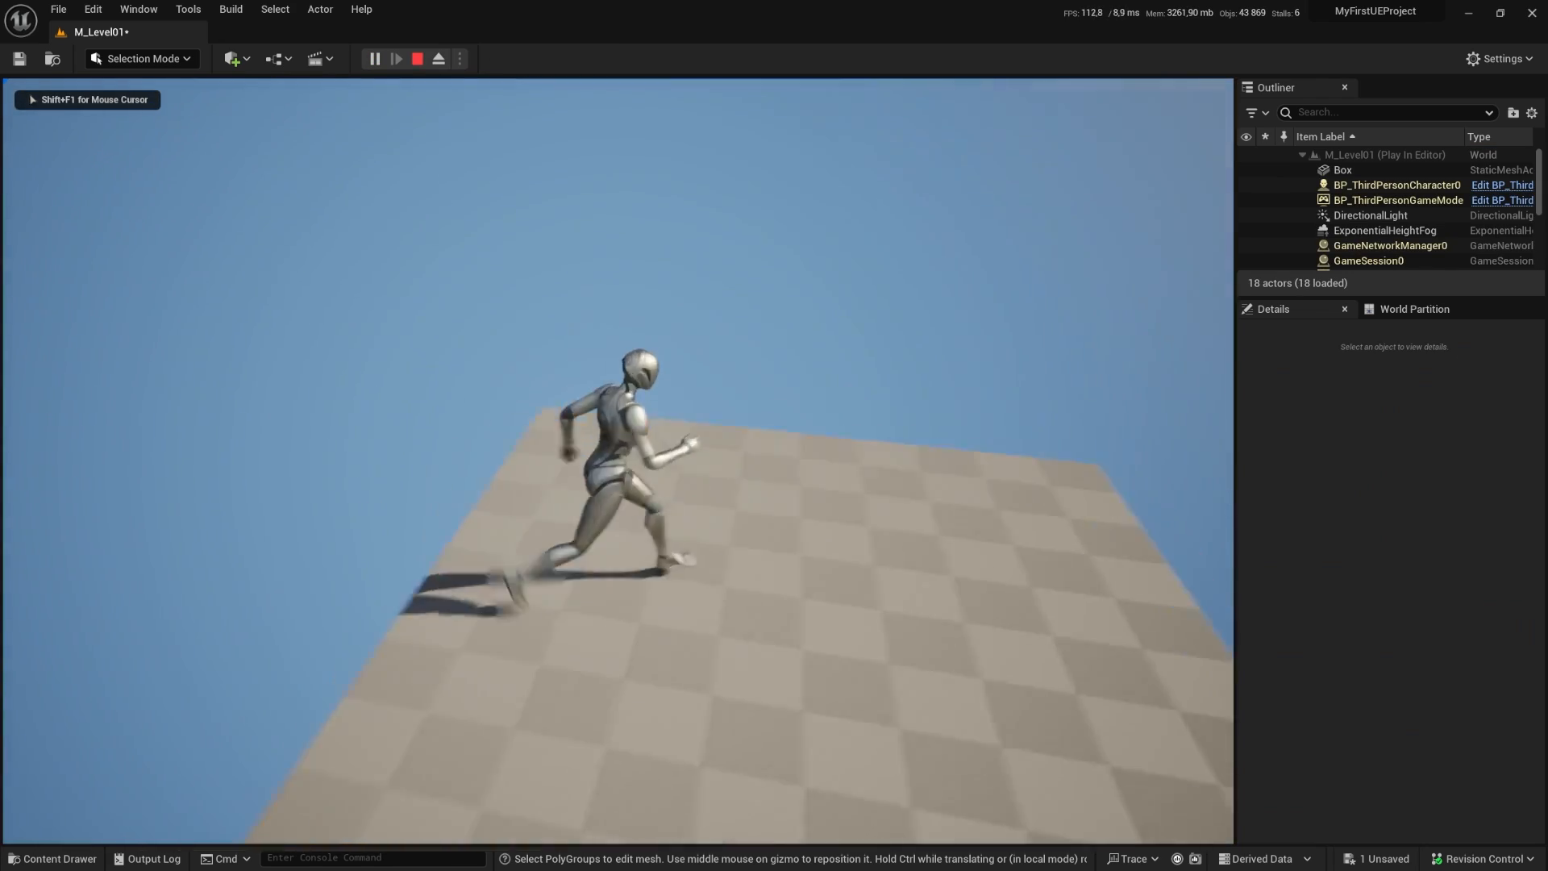
pyautogui.press('w')
pyautogui.press('s')
pyautogui.press('w')
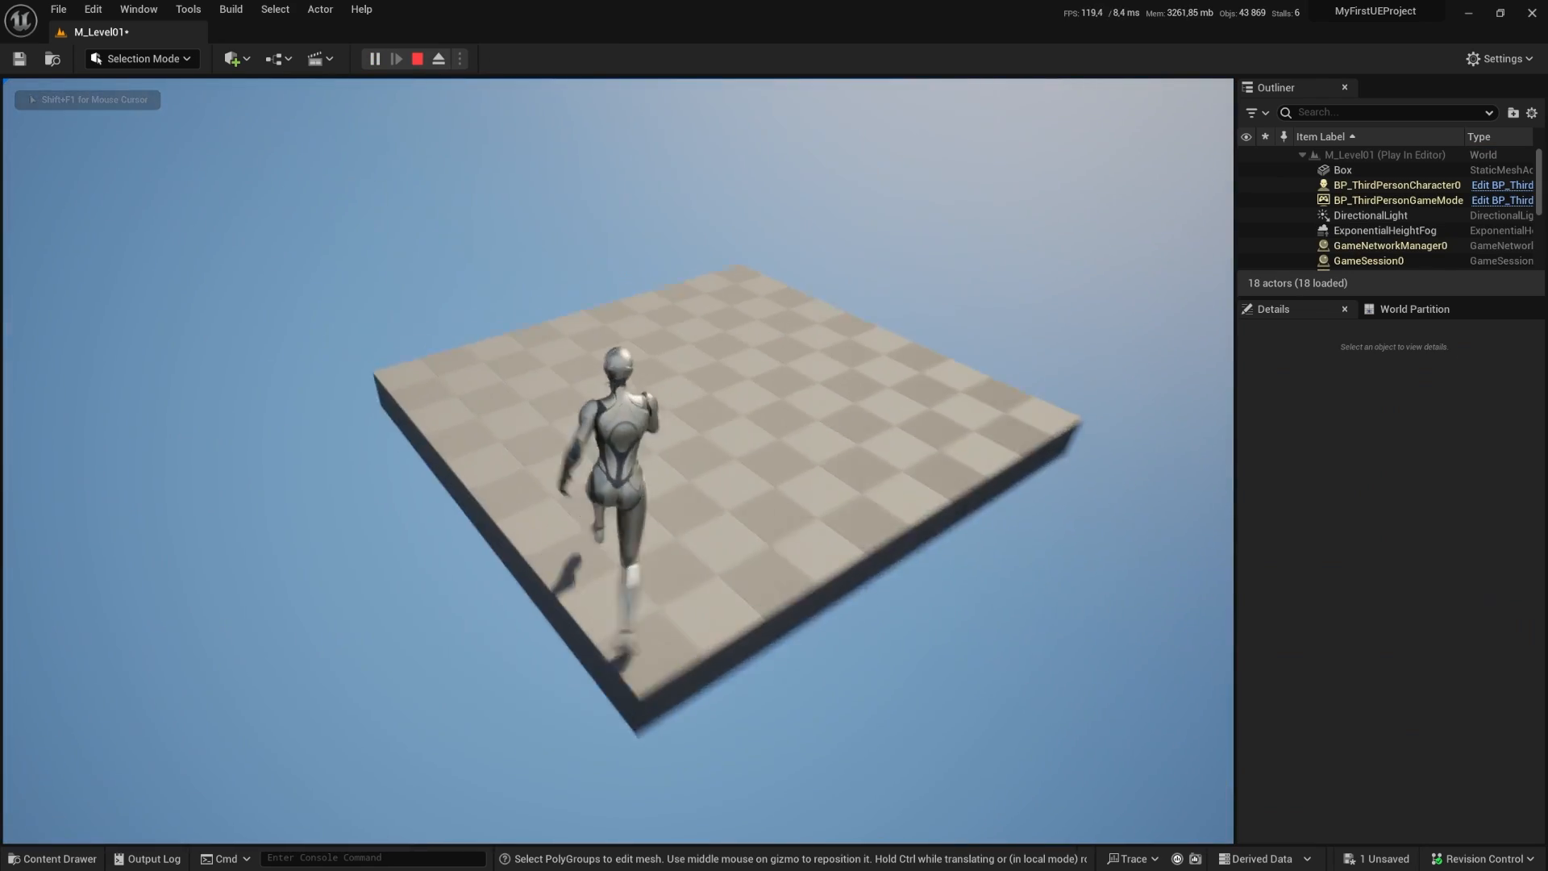
pyautogui.press('Escape')
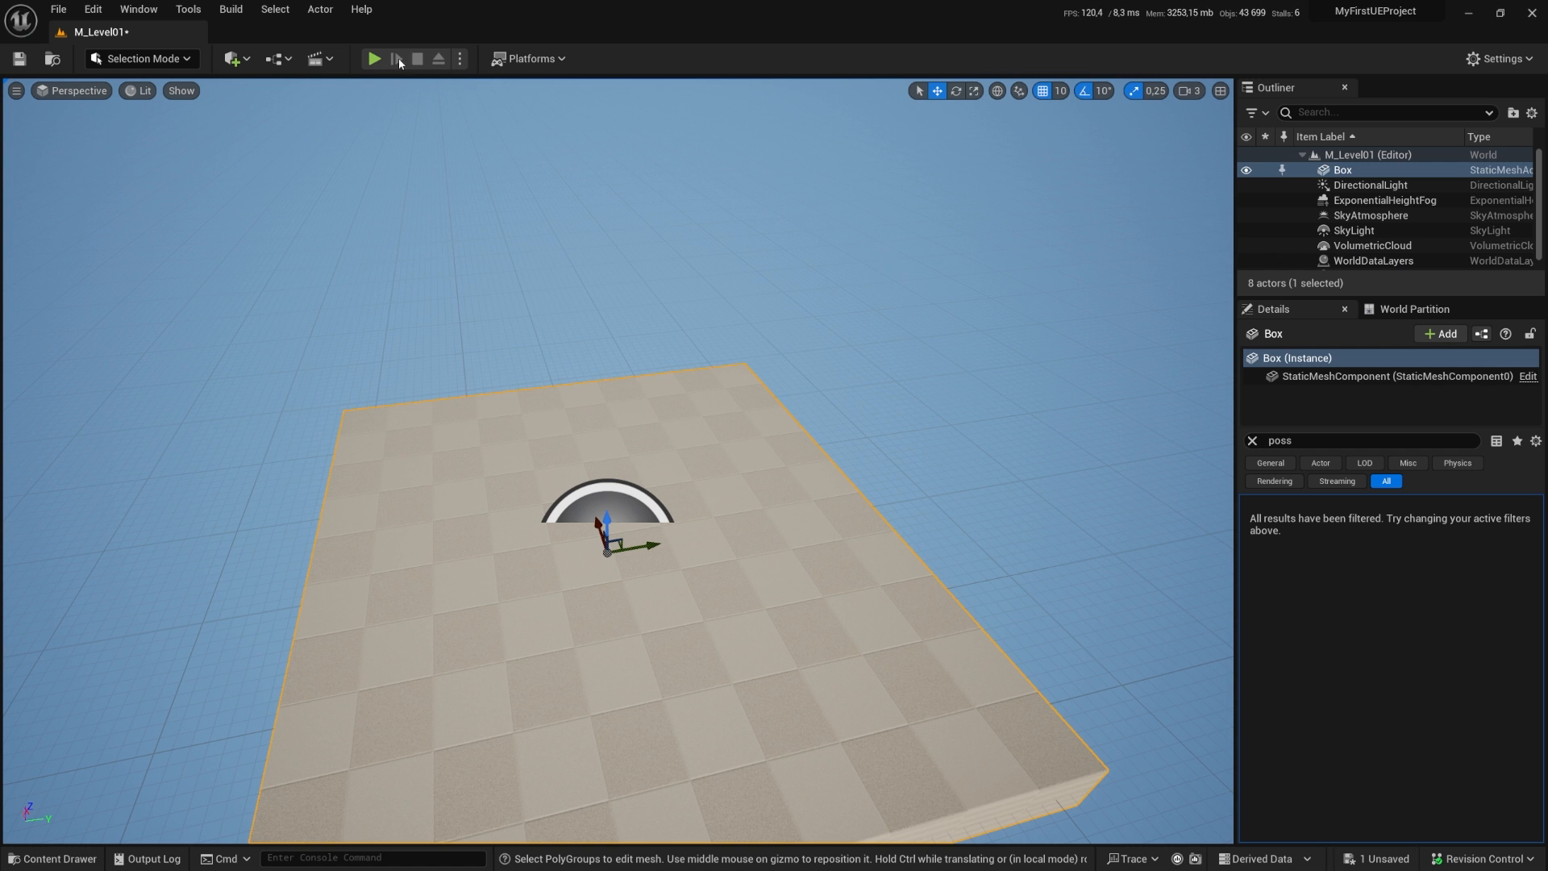
# Step: Place a Player Start actor on the box platform and shift it along its Y axis toward the platform's middle
pyautogui.press('s')
pyautogui.moveTo(743, 505); pyautogui.dragTo(725, 509, button='right')
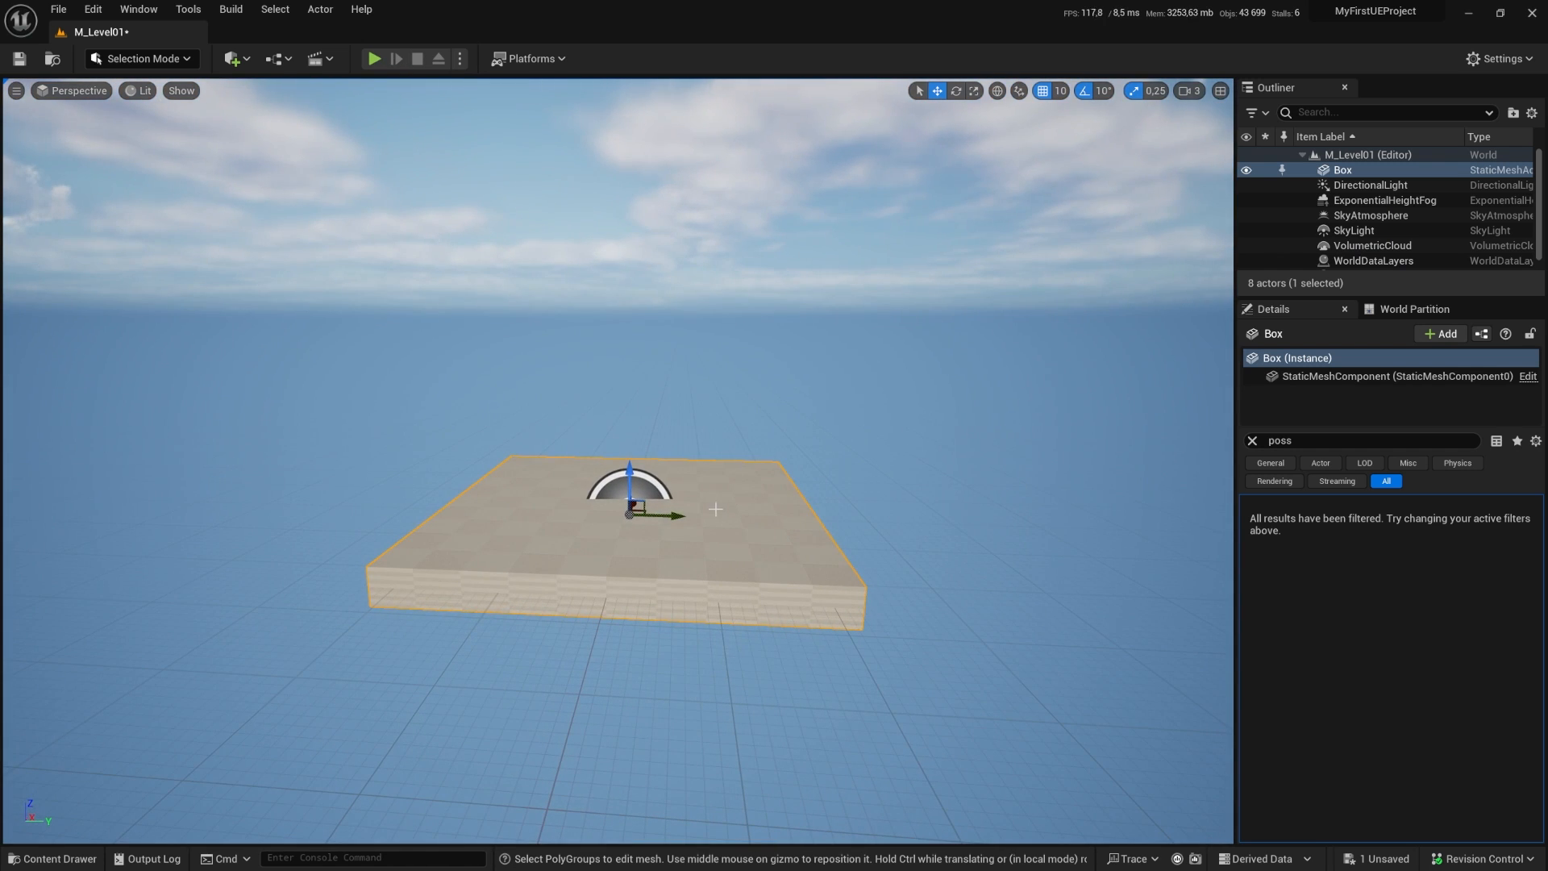
pyautogui.click(249, 60)
pyautogui.moveTo(289, 187)
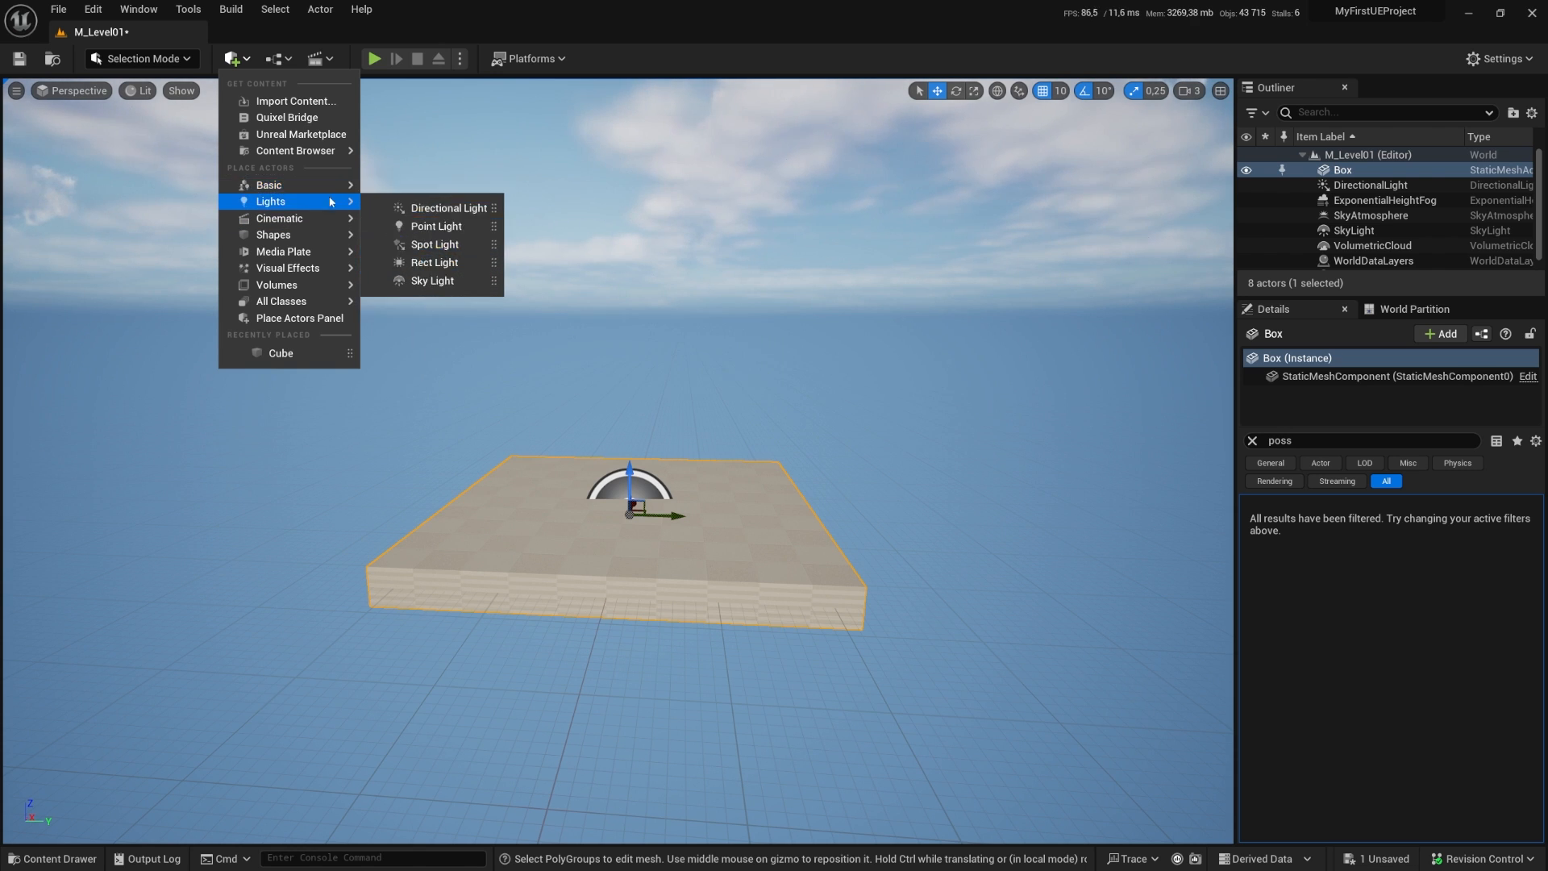
pyautogui.moveTo(438, 264); pyautogui.dragTo(636, 528)
pyautogui.moveTo(636, 528); pyautogui.dragTo(427, 524, button='right')
pyautogui.press('d')
pyautogui.press('w')
pyautogui.moveTo(561, 475); pyautogui.dragTo(730, 493)
pyautogui.press('a')
pyautogui.moveTo(653, 588); pyautogui.dragTo(871, 581, button='right')
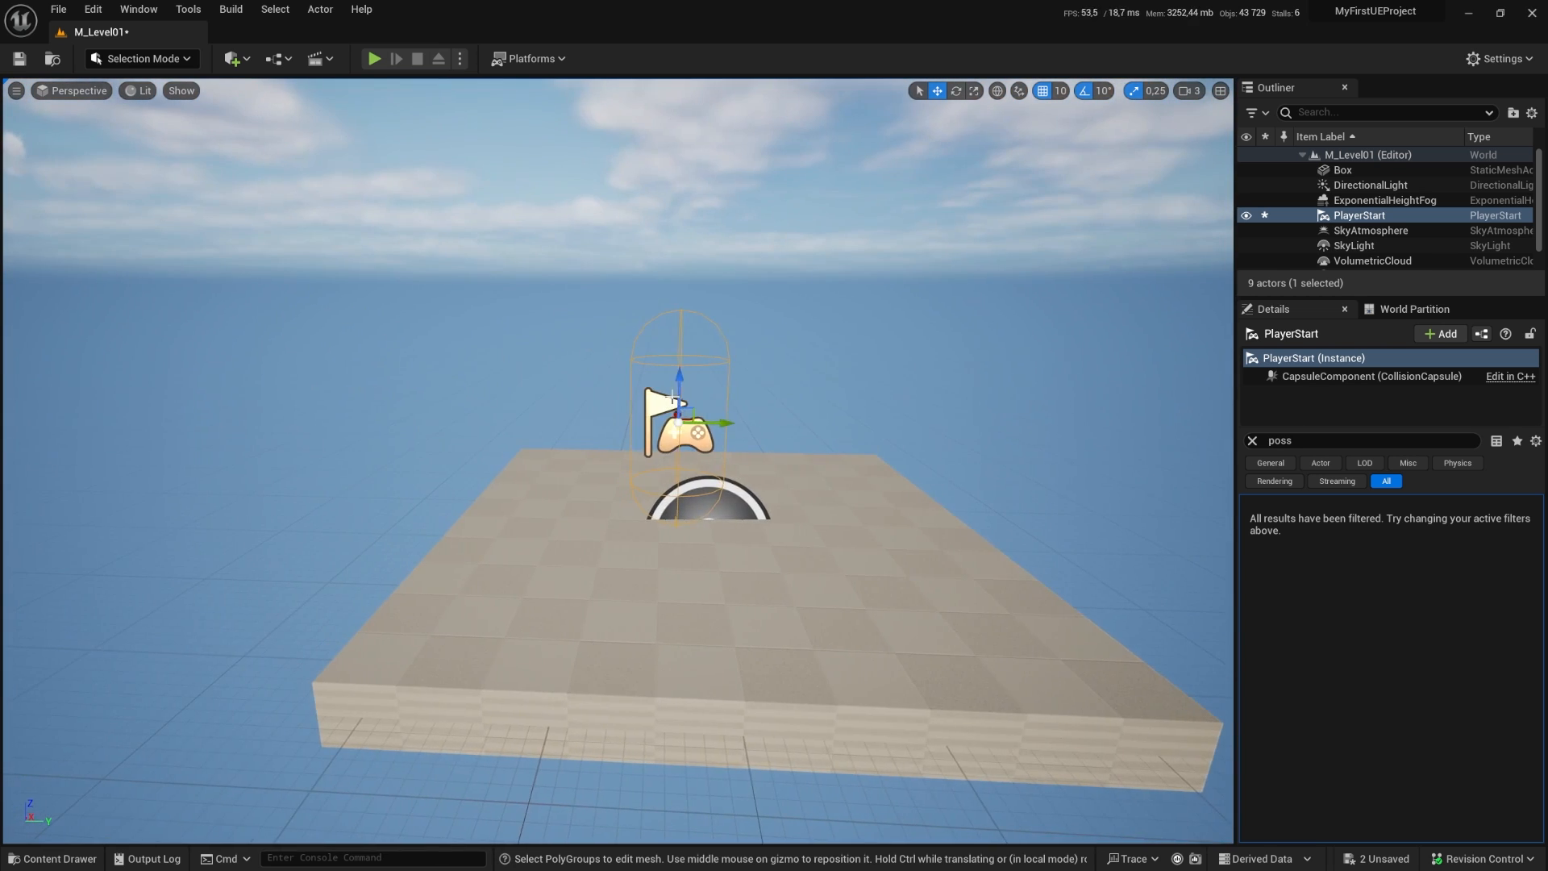
pyautogui.moveTo(719, 422); pyautogui.dragTo(769, 425)
# Step: Play M_Level01 from the Player Start, run the character in all directions on the platform, and stop the session
pyautogui.press('s')
pyautogui.press('a')
pyautogui.moveTo(780, 562); pyautogui.dragTo(786, 569, button='right')
pyautogui.moveTo(523, 553); pyautogui.dragTo(565, 553, button='right')
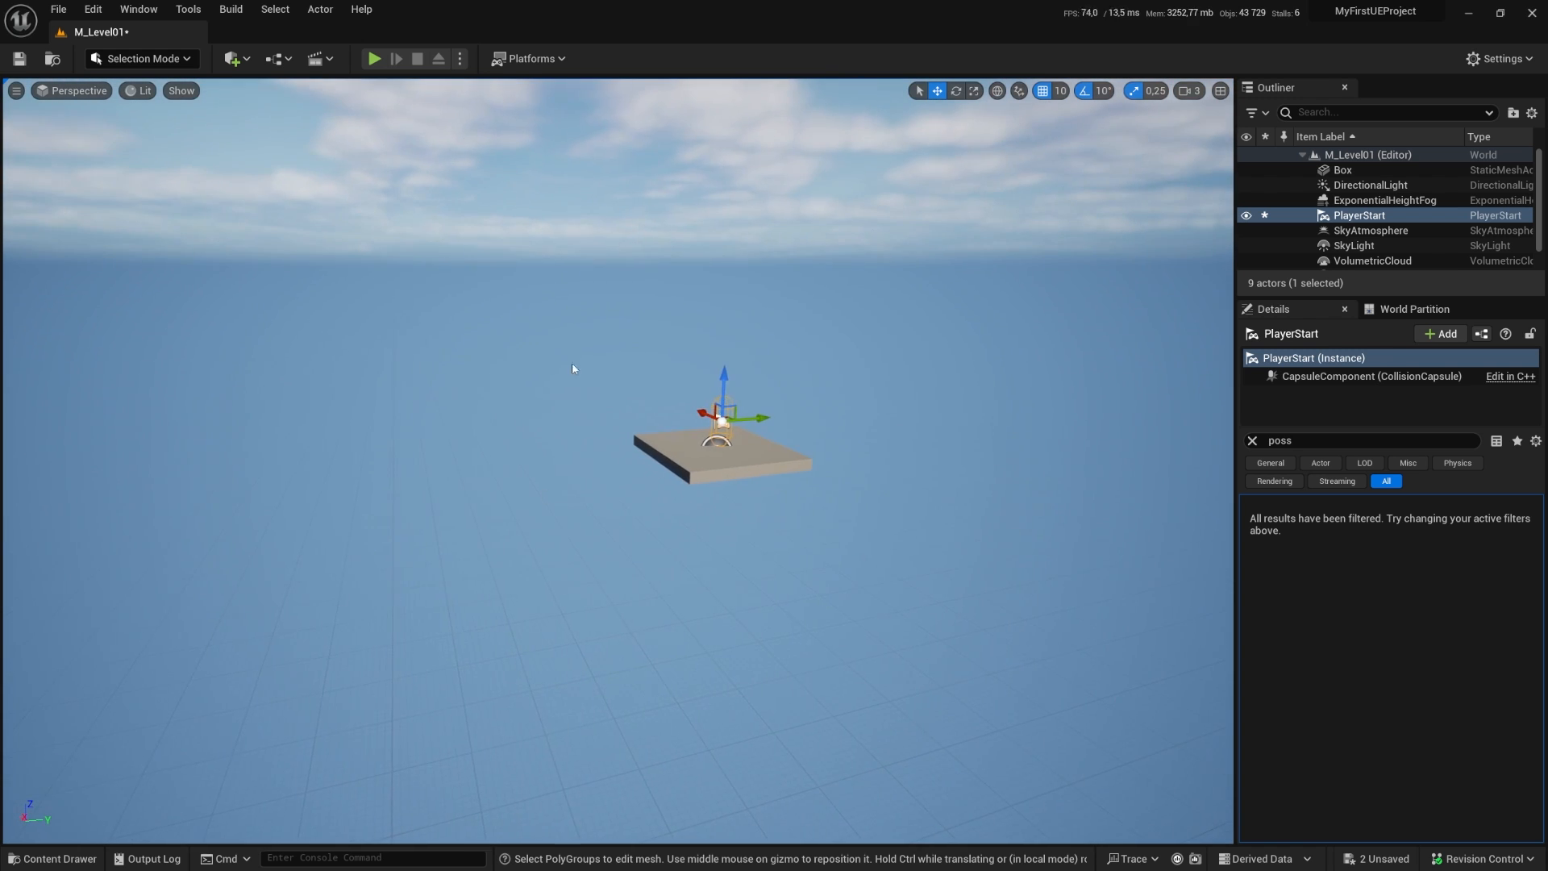
pyautogui.click(373, 58)
pyautogui.press('w')
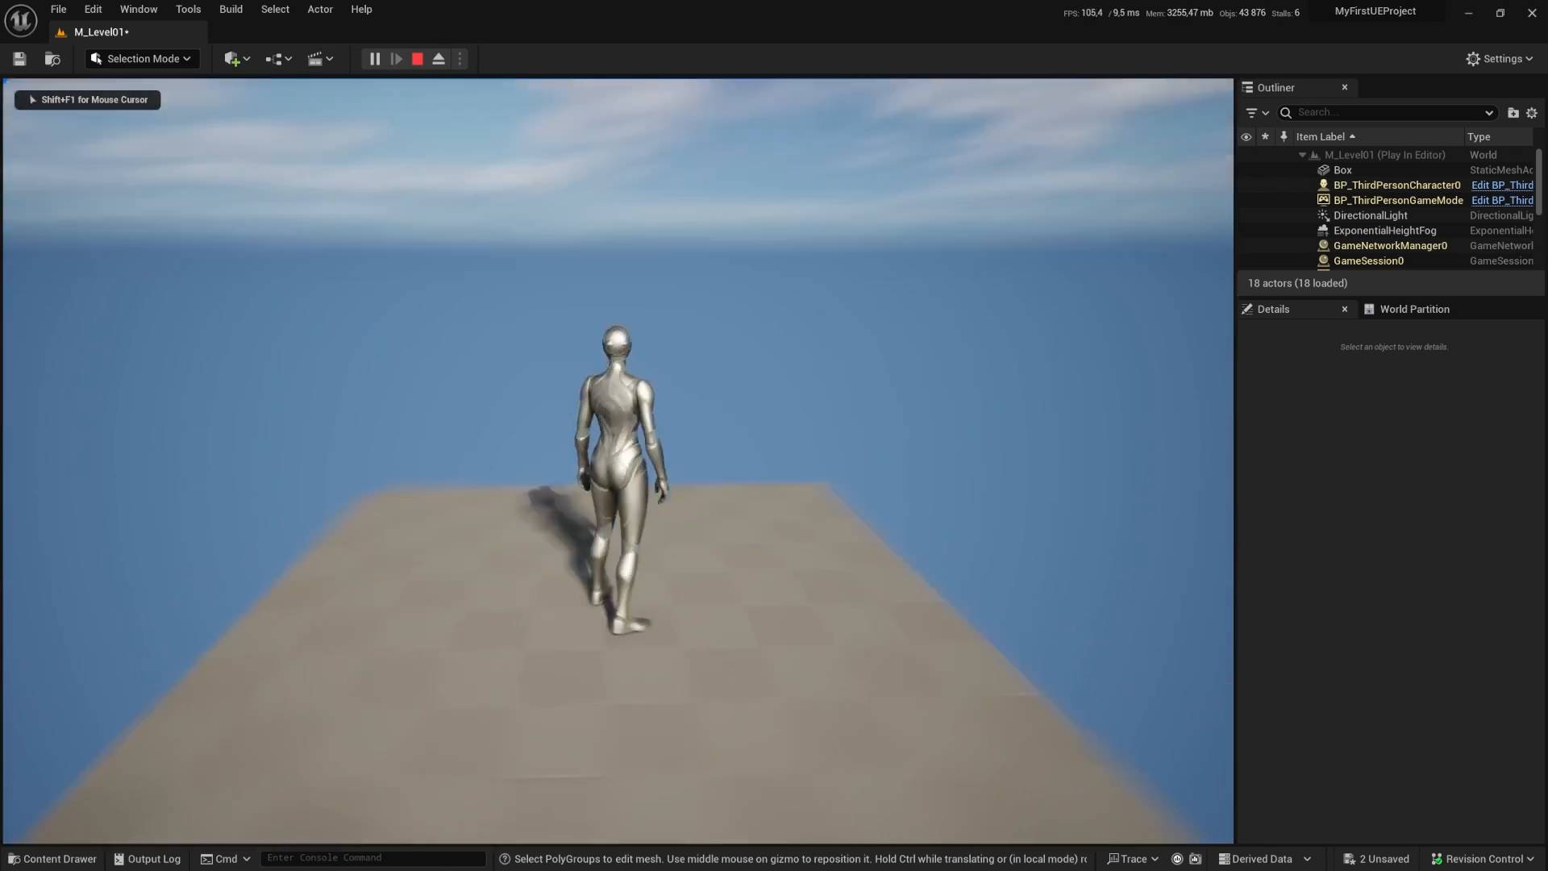
pyautogui.press('a')
pyautogui.press('w')
pyautogui.press('s')
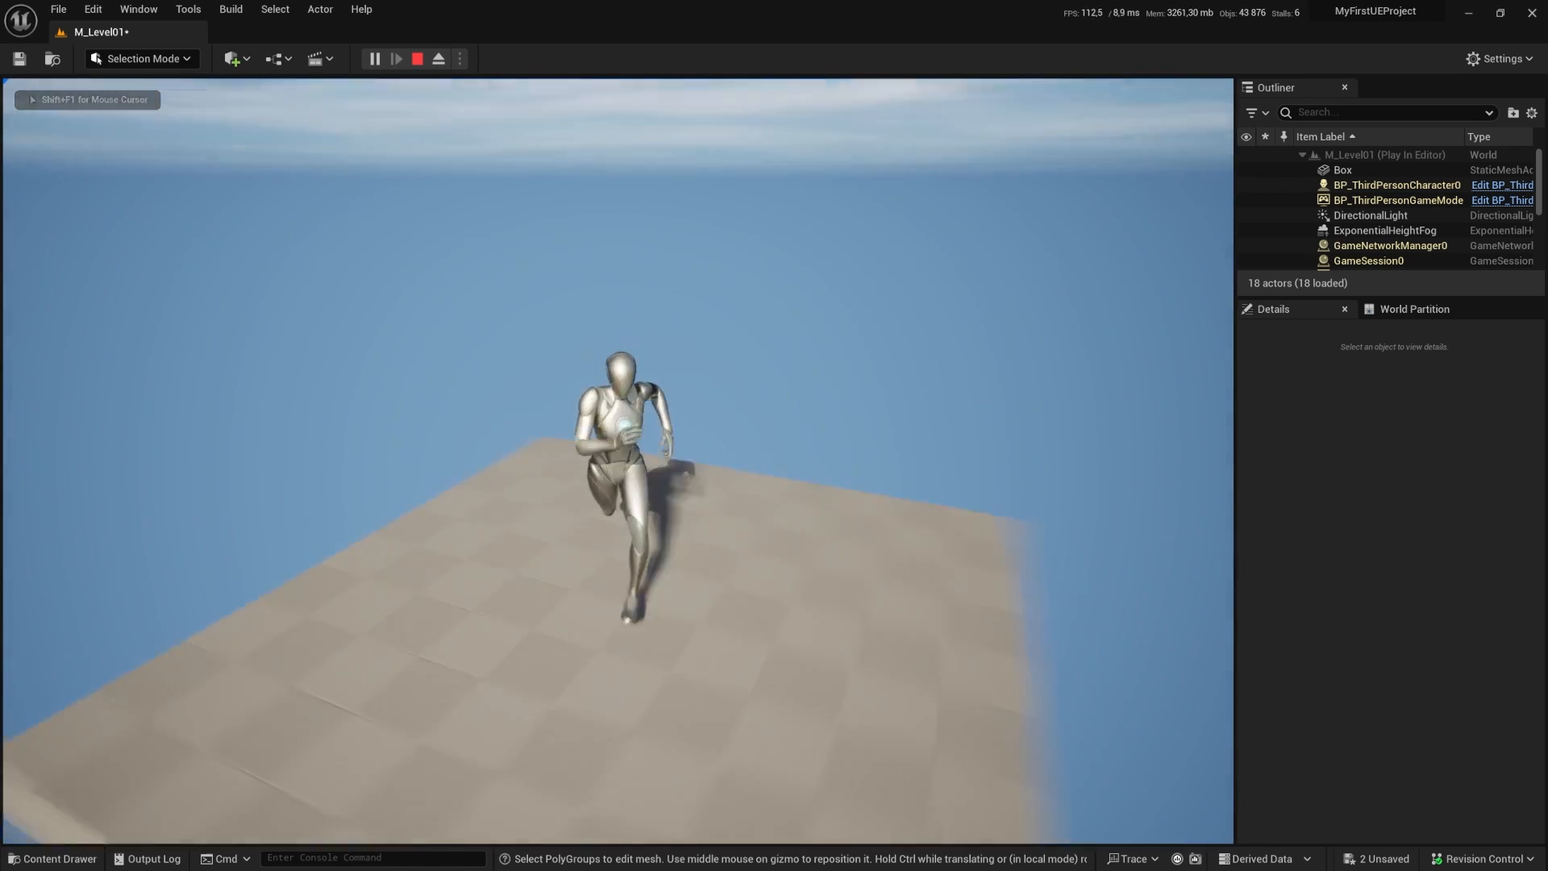
pyautogui.press('s')
pyautogui.press('w')
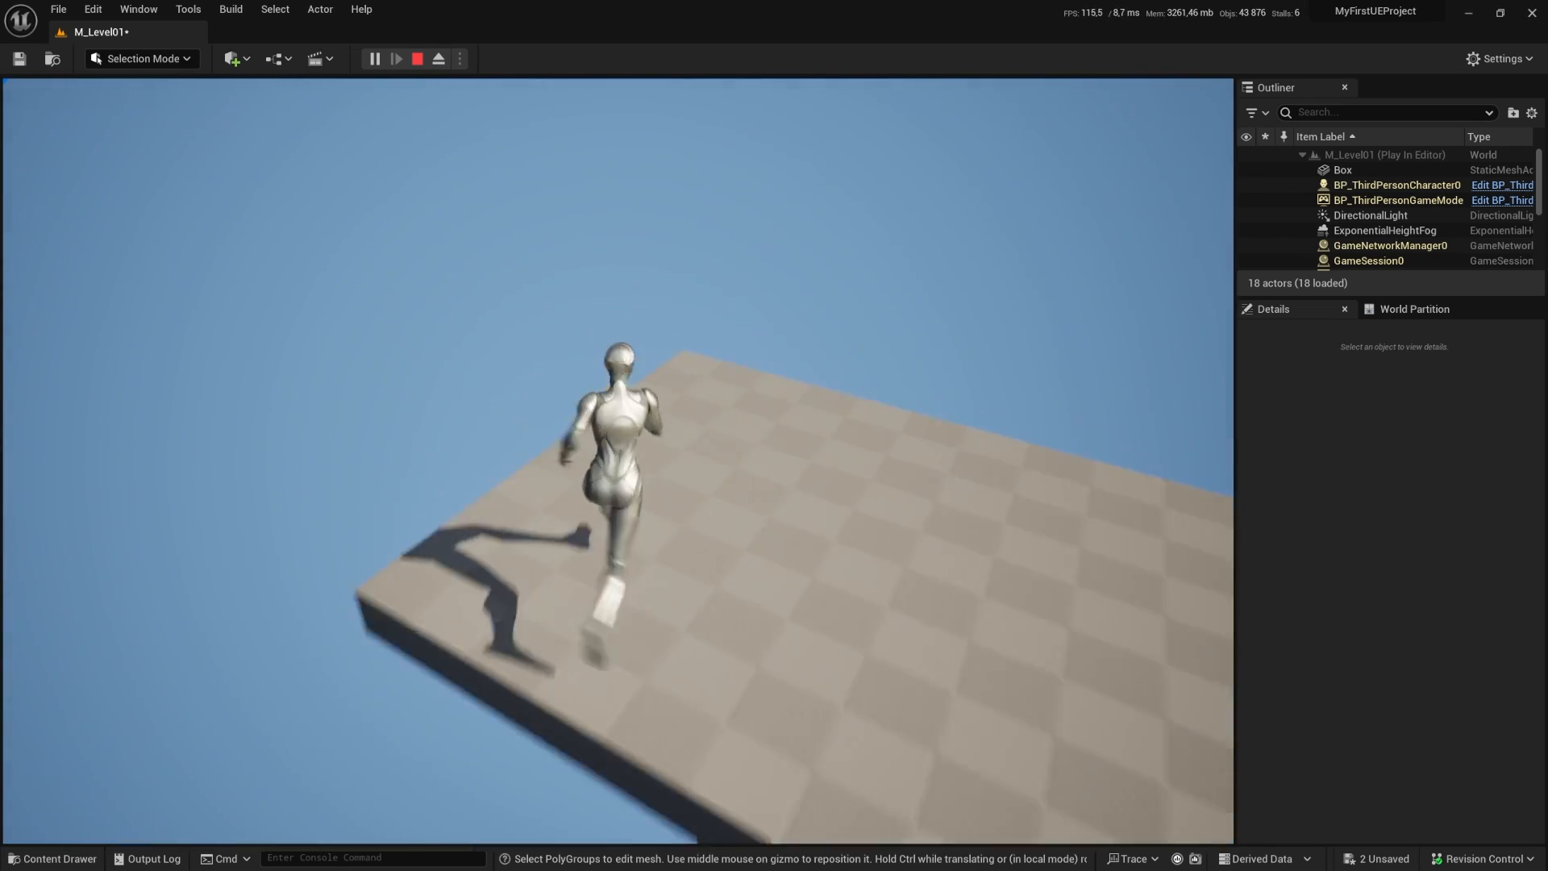
pyautogui.press('d')
pyautogui.press('a')
pyautogui.press('w')
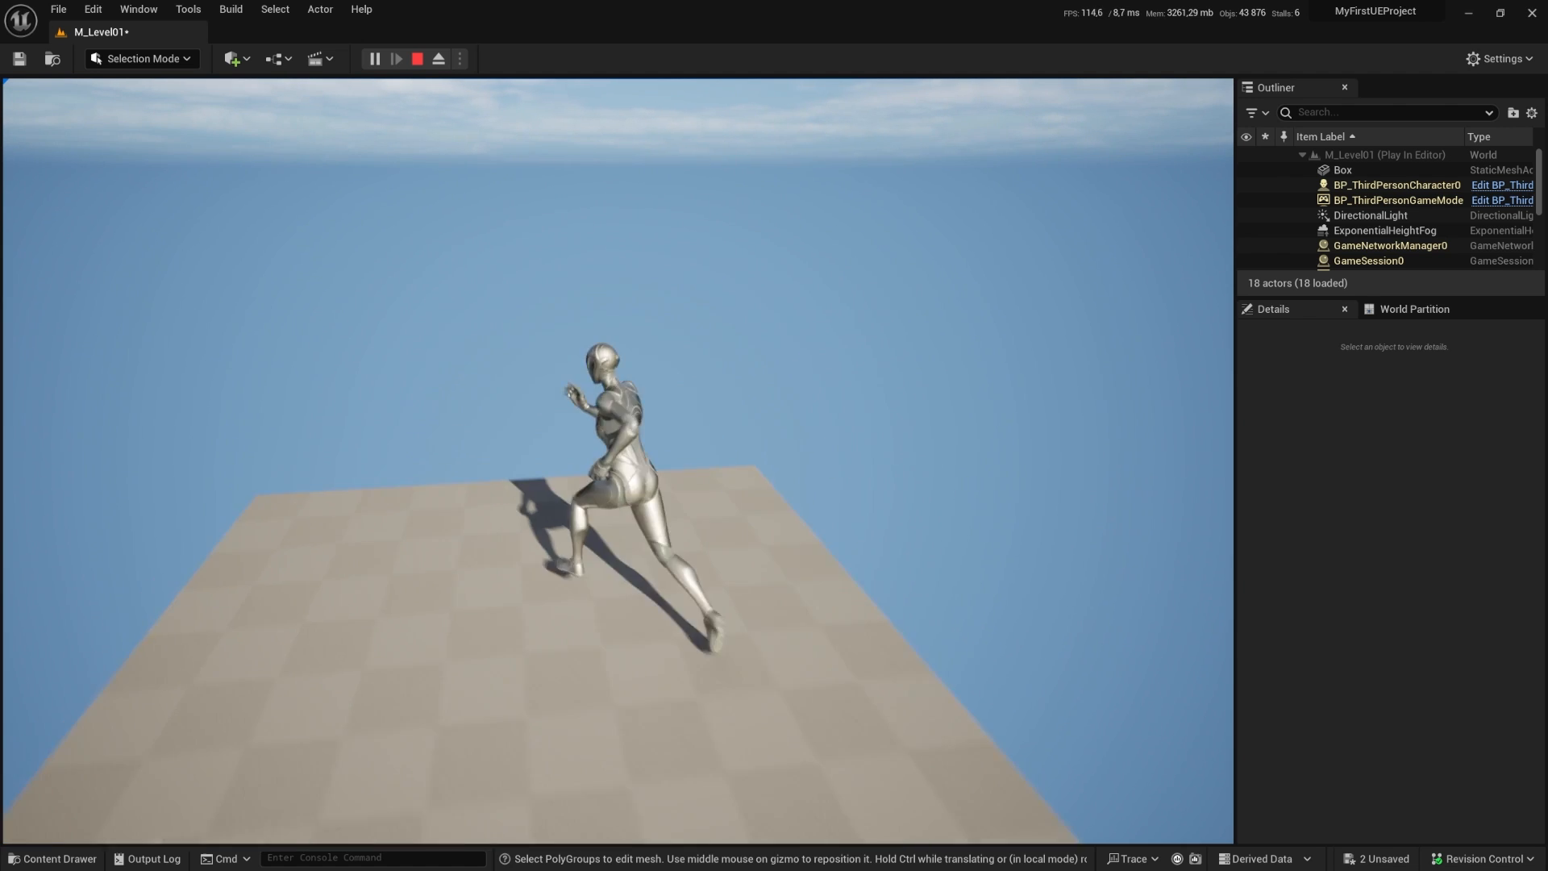
pyautogui.press('s')
pyautogui.press('d')
pyautogui.press('s')
pyautogui.press('a')
pyautogui.press('w')
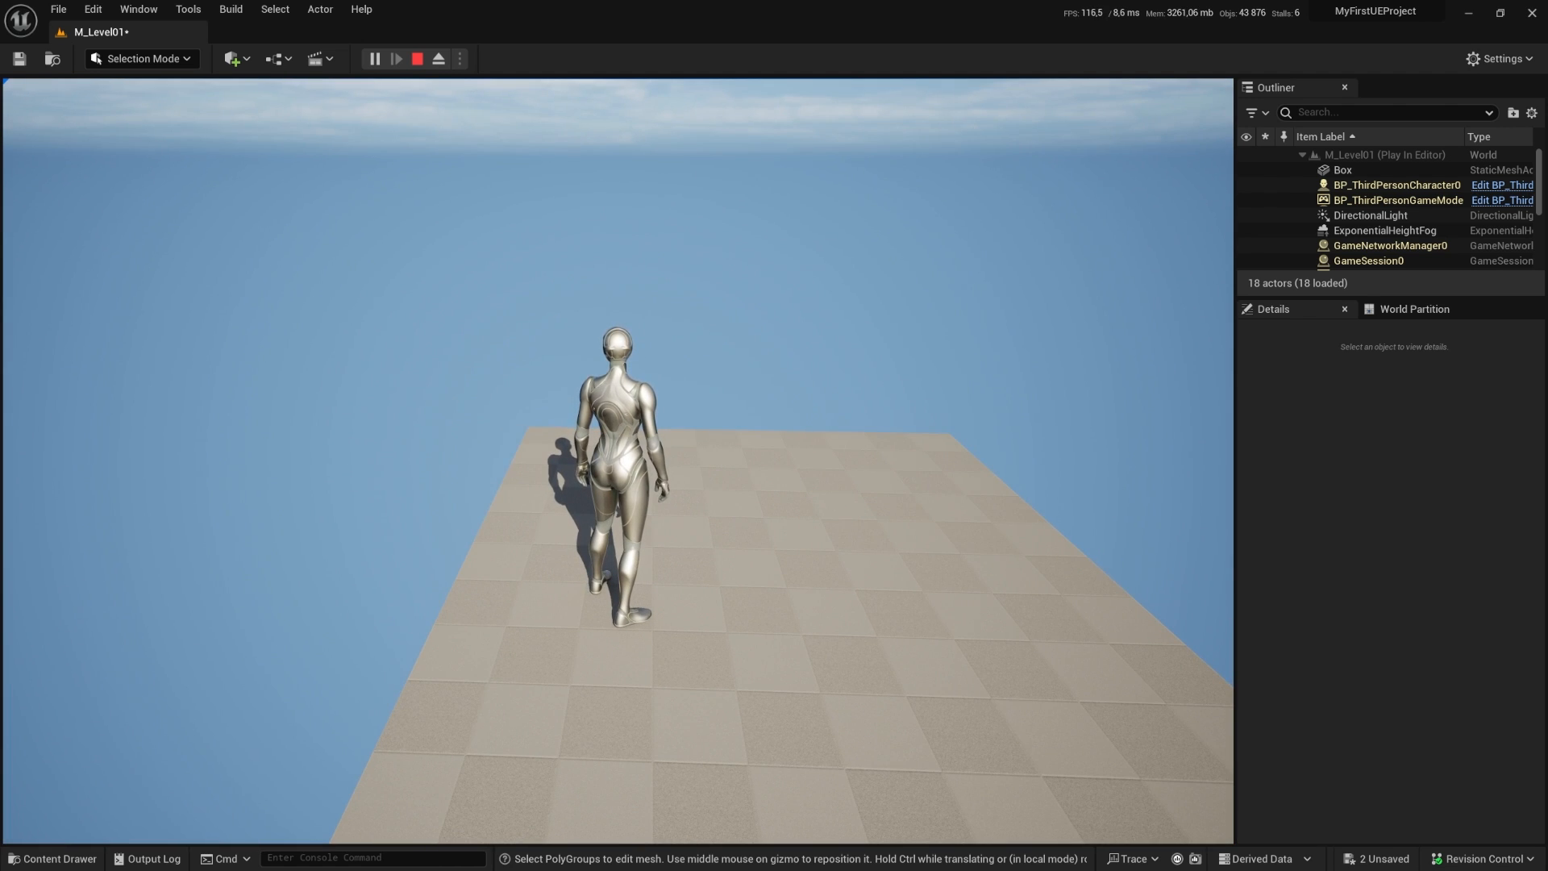
pyautogui.press('s')
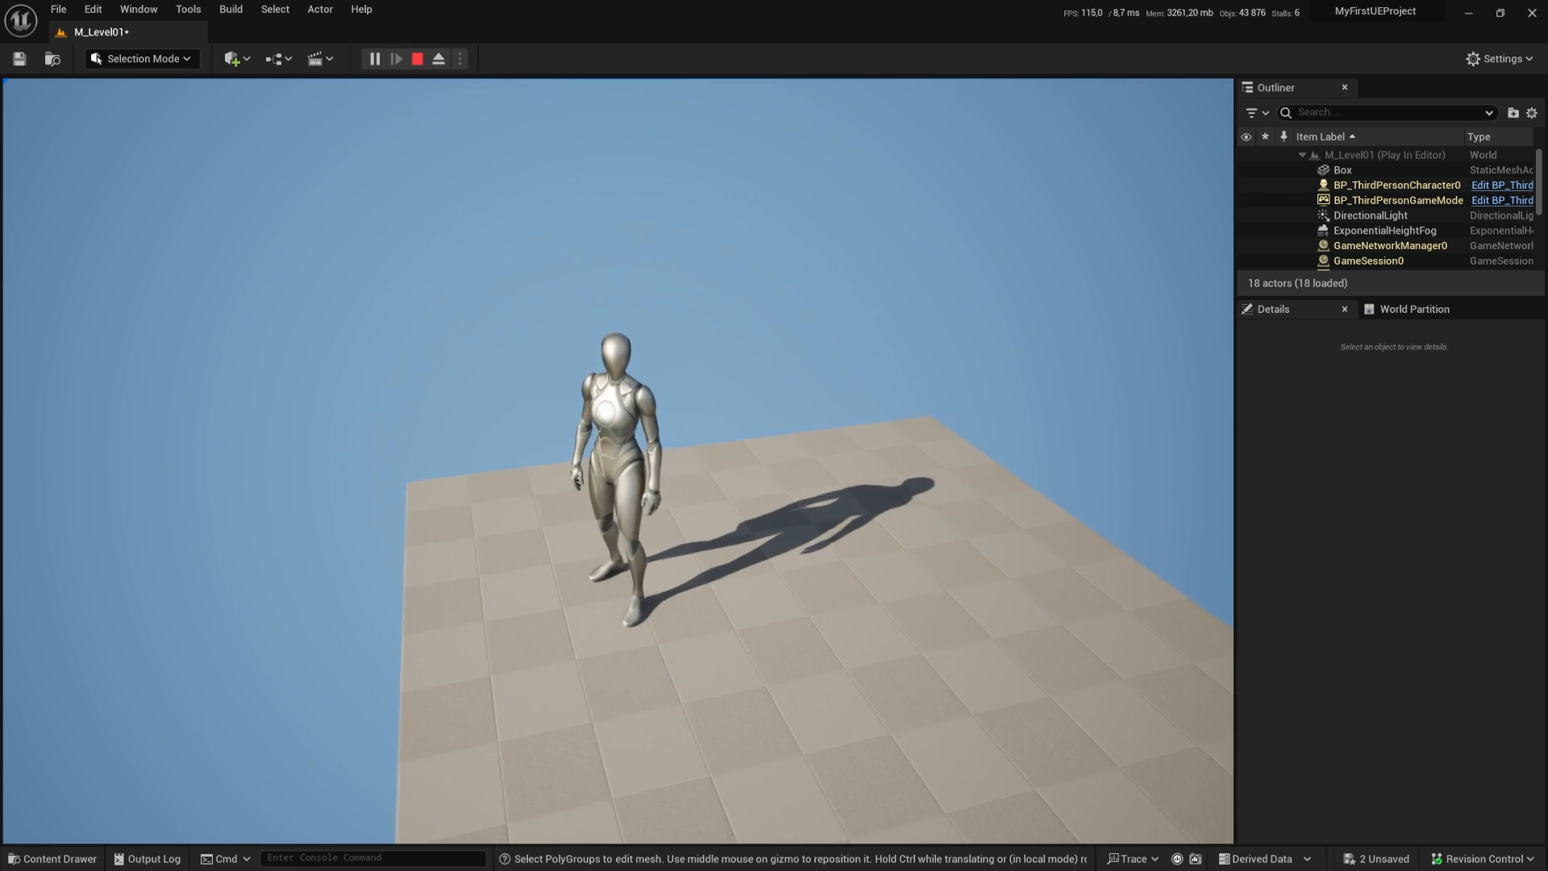
pyautogui.press('w')
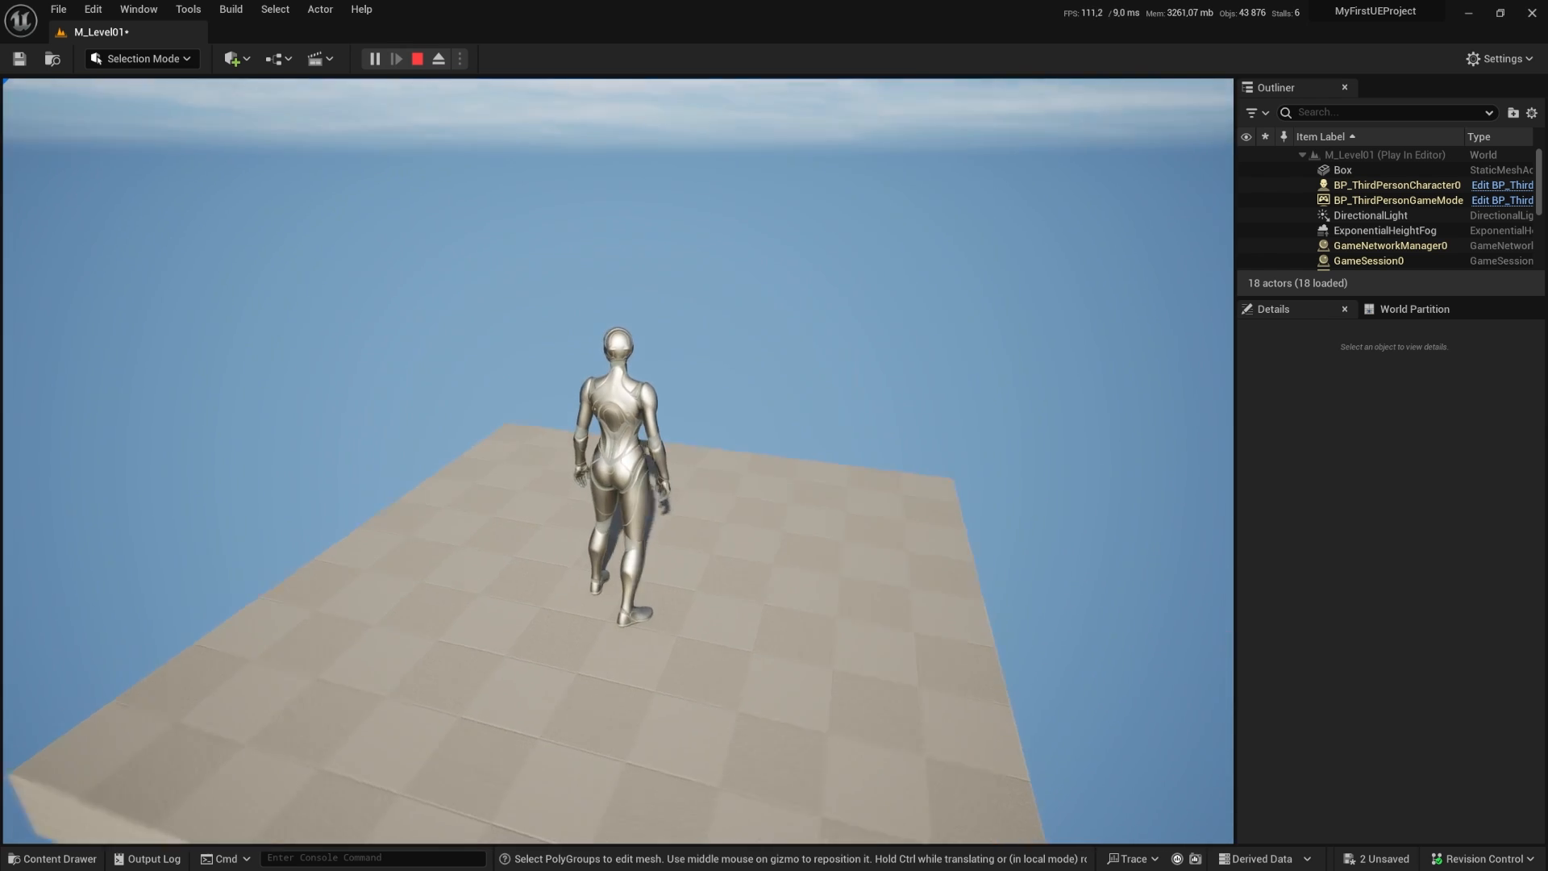
pyautogui.press('Escape')
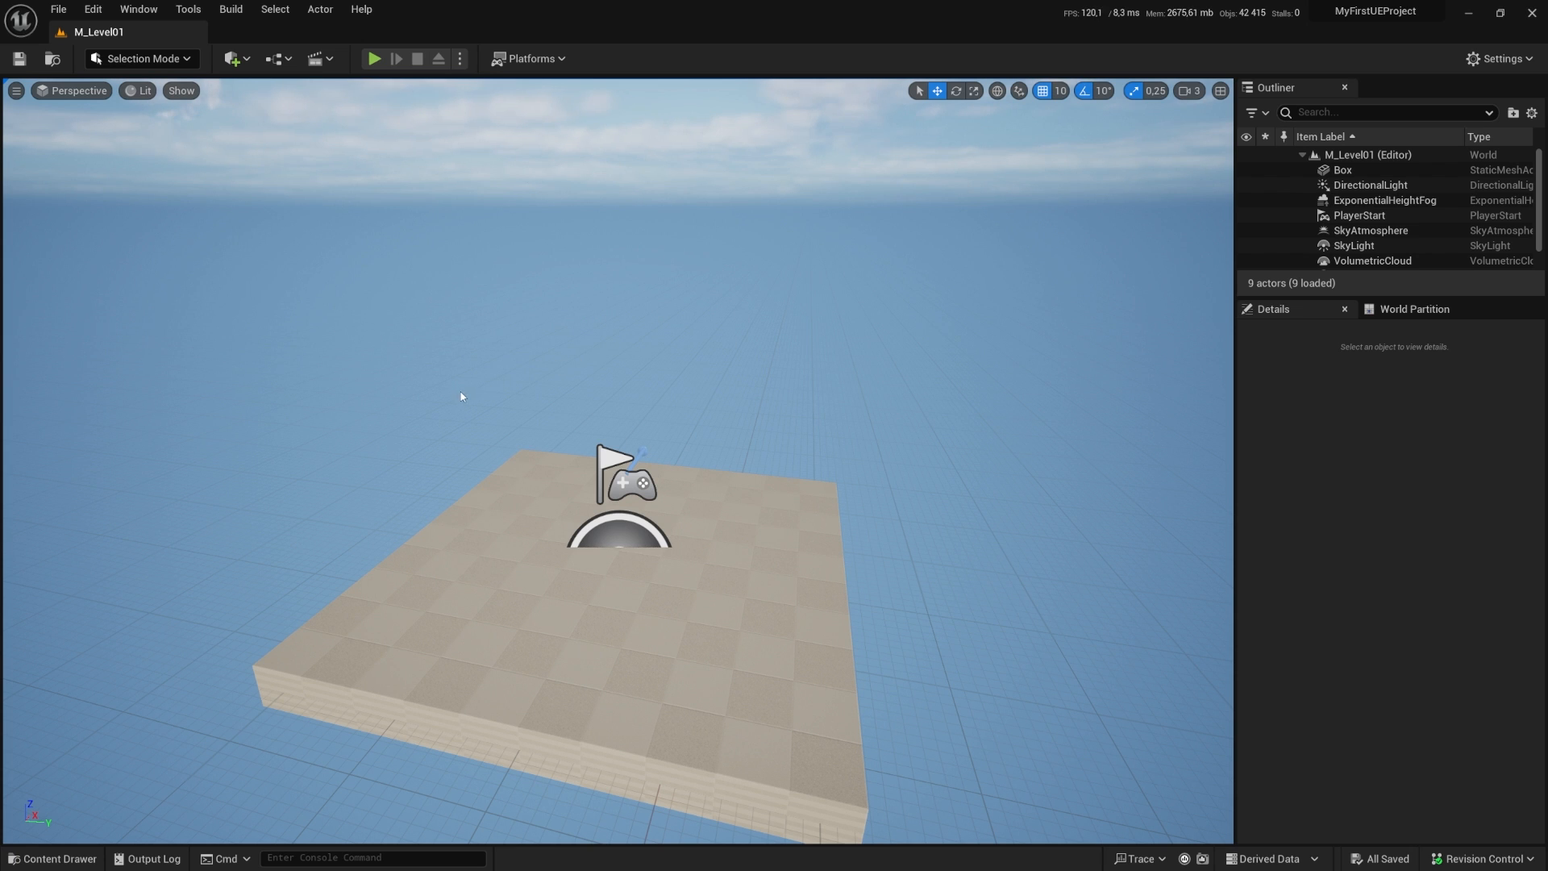
# Step: Duplicate the box platform twice along the X axis to form a row of three platforms separated by gaps
pyautogui.press('d')
pyautogui.moveTo(732, 391); pyautogui.dragTo(524, 397, button='right')
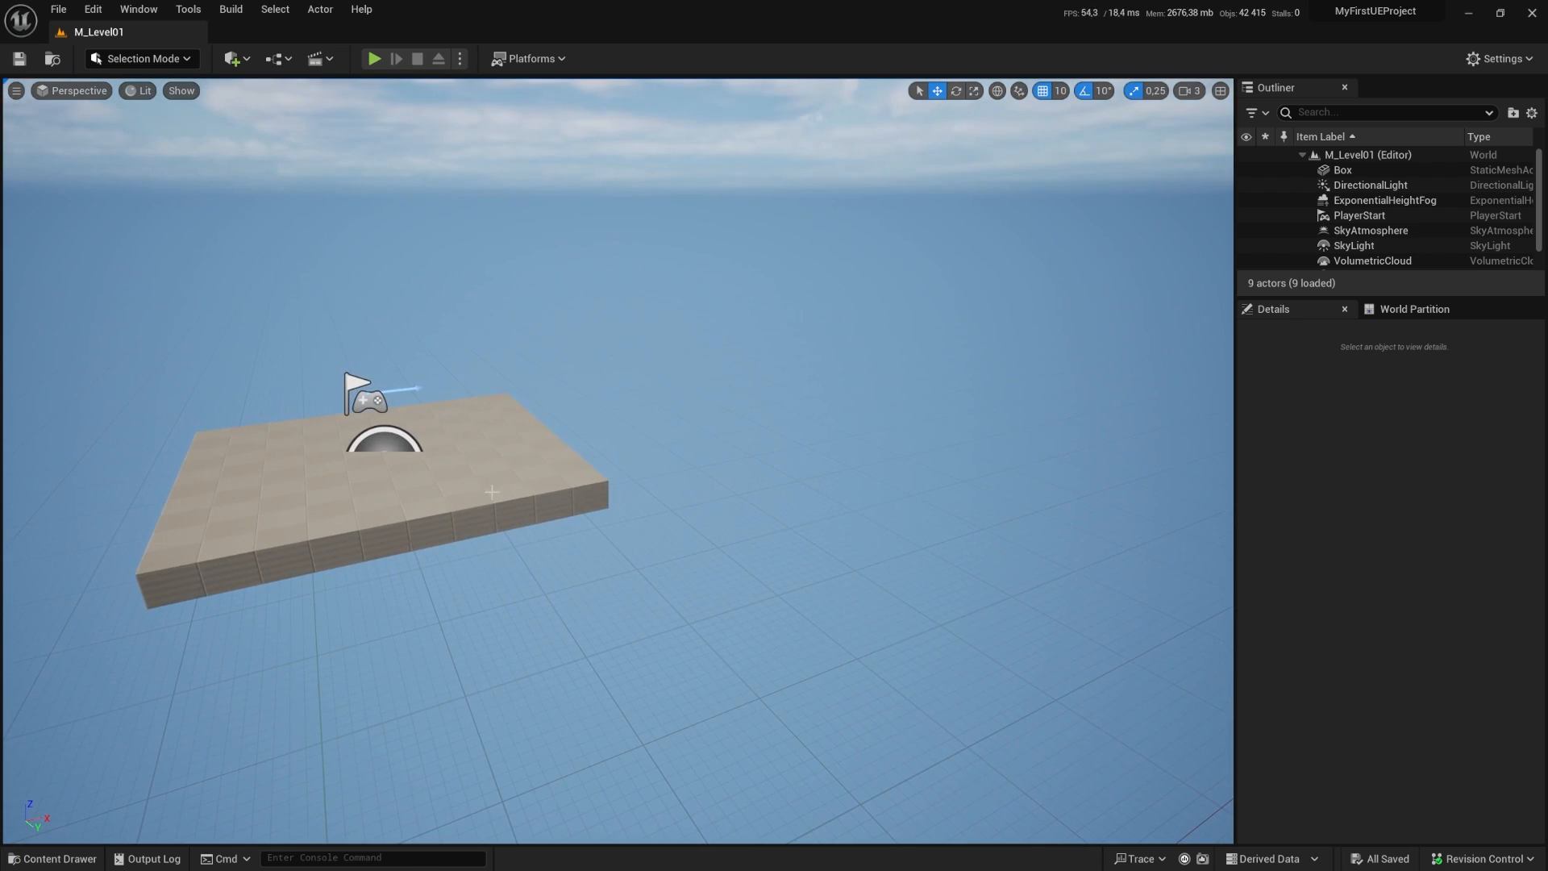
pyautogui.click(495, 486)
pyautogui.keyDown('alt'); pyautogui.moveTo(435, 461); pyautogui.dragTo(1144, 338); pyautogui.keyUp('alt')
pyautogui.press('s')
pyautogui.moveTo(709, 437)
pyautogui.mouseDown(button='right')
pyautogui.moveTo(758, 463)
pyautogui.moveTo(738, 443)
pyautogui.mouseUp(button='right')
# Step: Play M_Level01, run the character forward and jump across the gaps between platforms, and stop the session
pyautogui.click(374, 58)
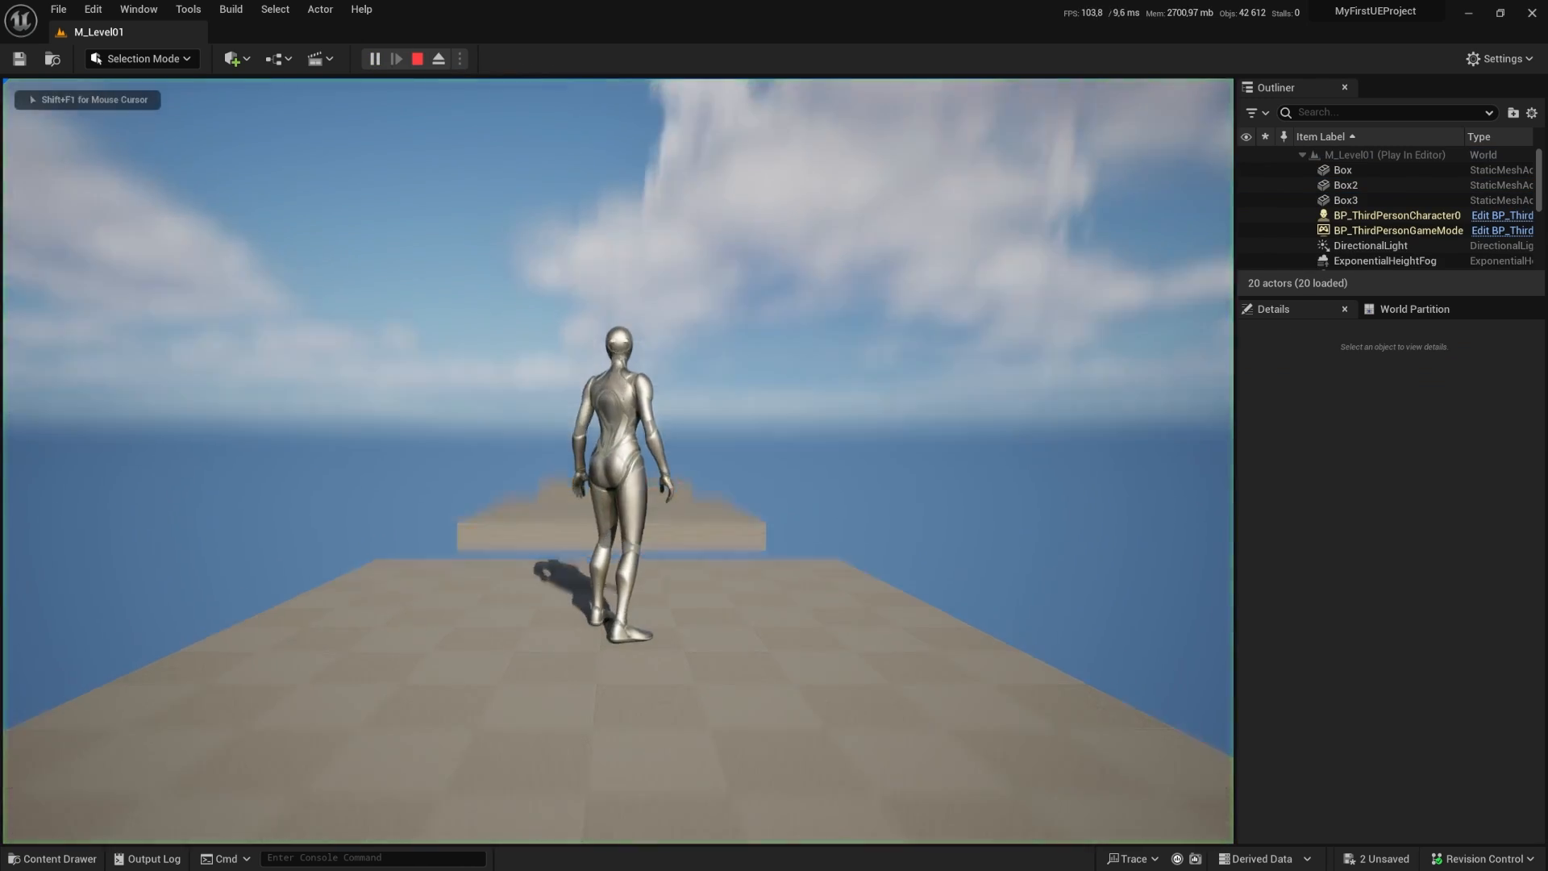
pyautogui.press('w')
pyautogui.press('space')
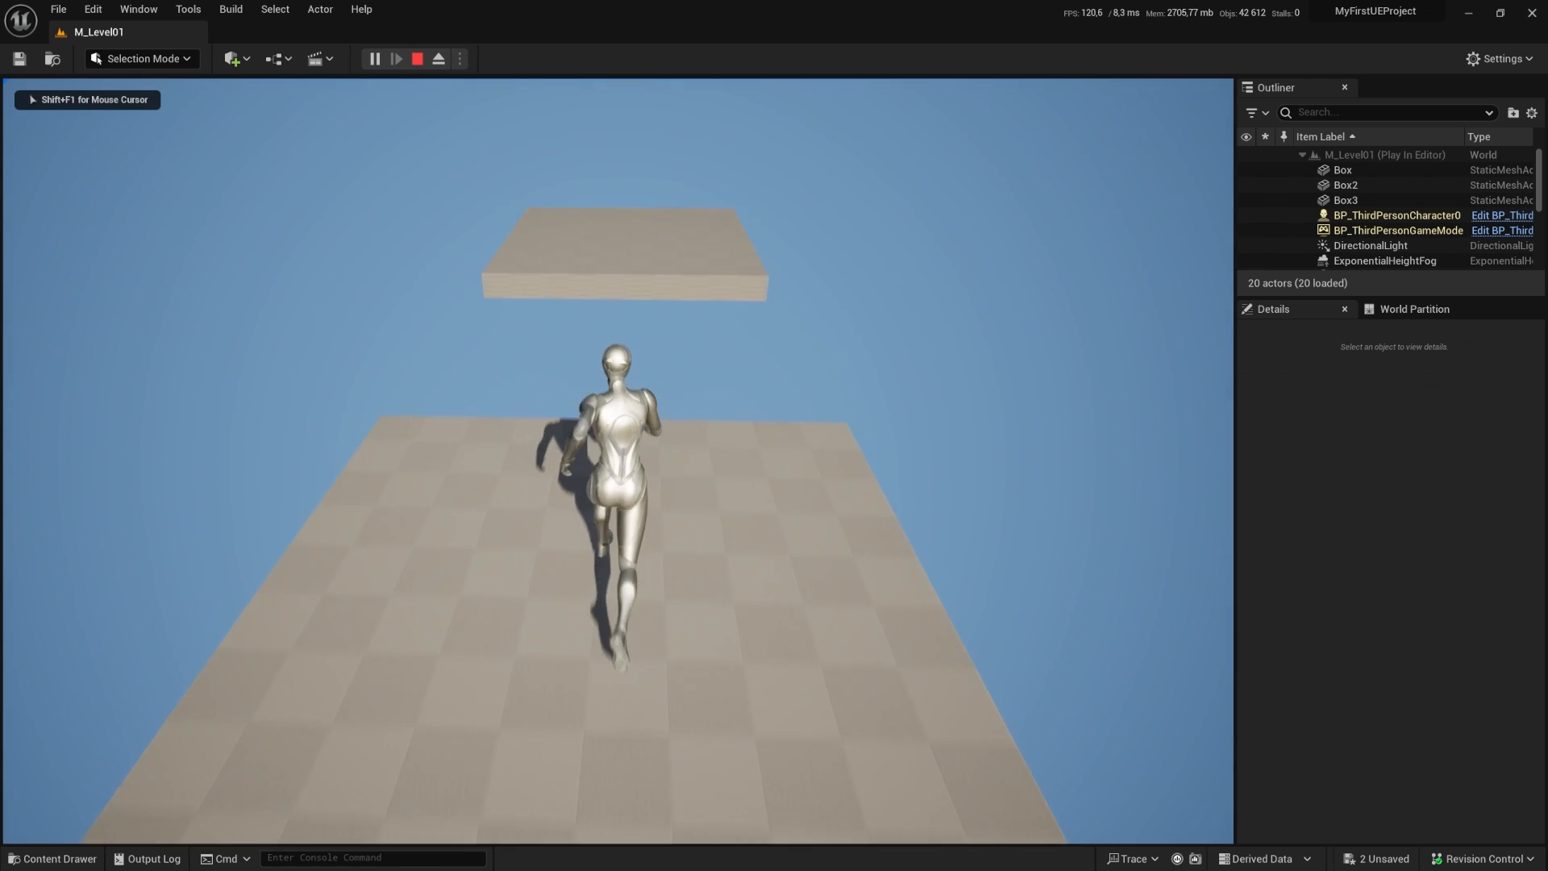
pyautogui.press('space')
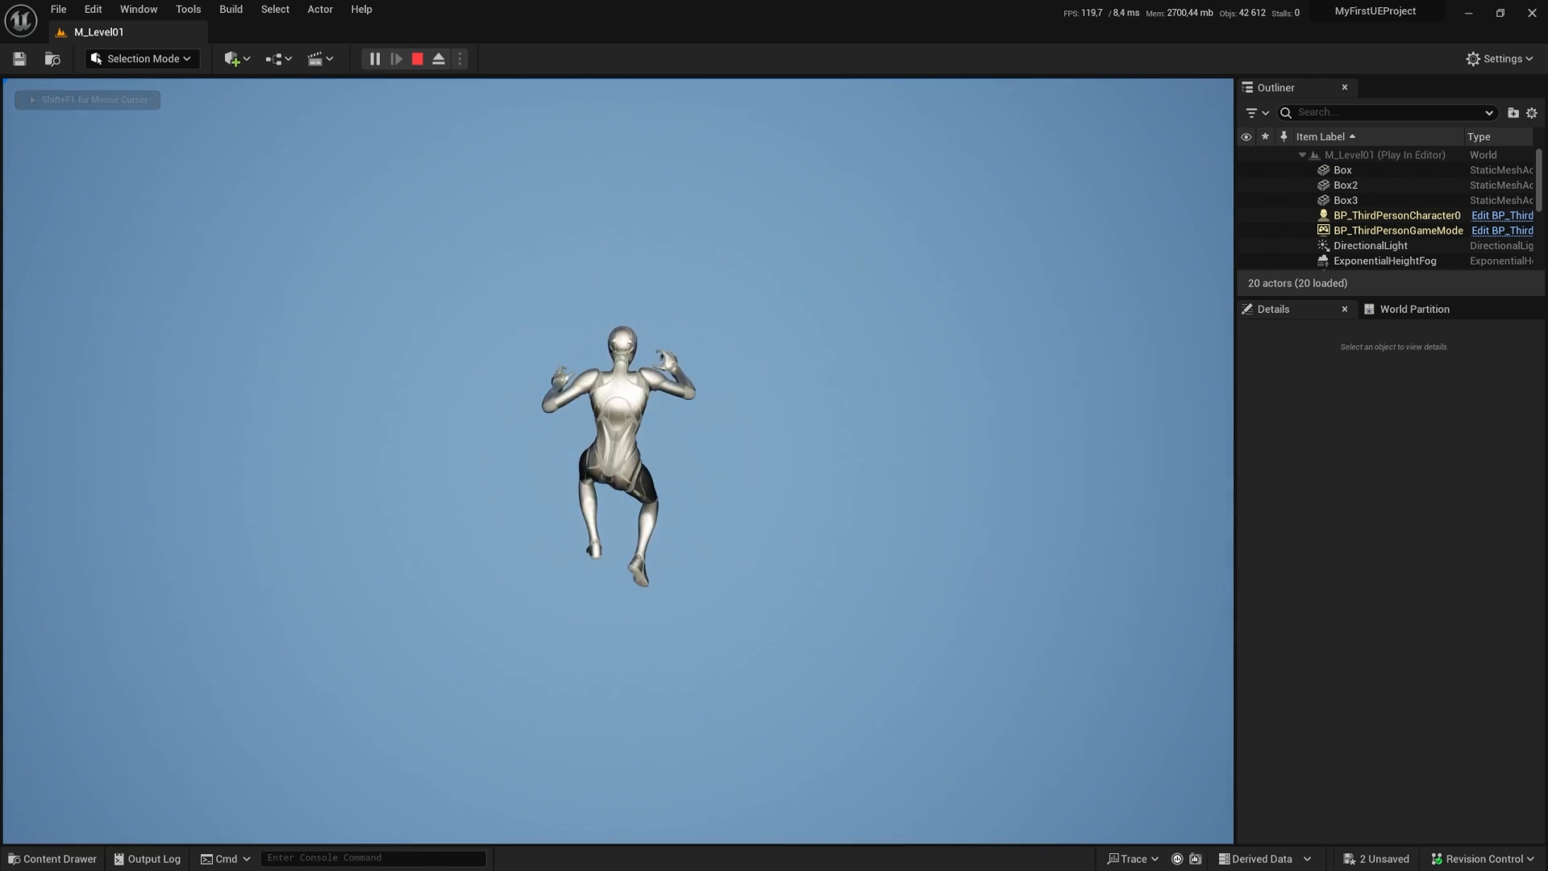
pyautogui.press('Escape')
# Step: Open the platform beneath the Player Start for PolyGroup editing in Modeling mode
pyautogui.moveTo(757, 515)
pyautogui.mouseDown(button='right')
pyautogui.moveTo(694, 596)
pyautogui.moveTo(685, 584)
pyautogui.moveTo(756, 515)
pyautogui.mouseUp(button='right')
pyautogui.moveTo(757, 515); pyautogui.dragTo(707, 522)
pyautogui.moveTo(629, 613)
pyautogui.mouseDown(button='right')
pyautogui.moveTo(637, 584)
pyautogui.moveTo(693, 637)
pyautogui.moveTo(629, 613)
pyautogui.mouseUp(button='right')
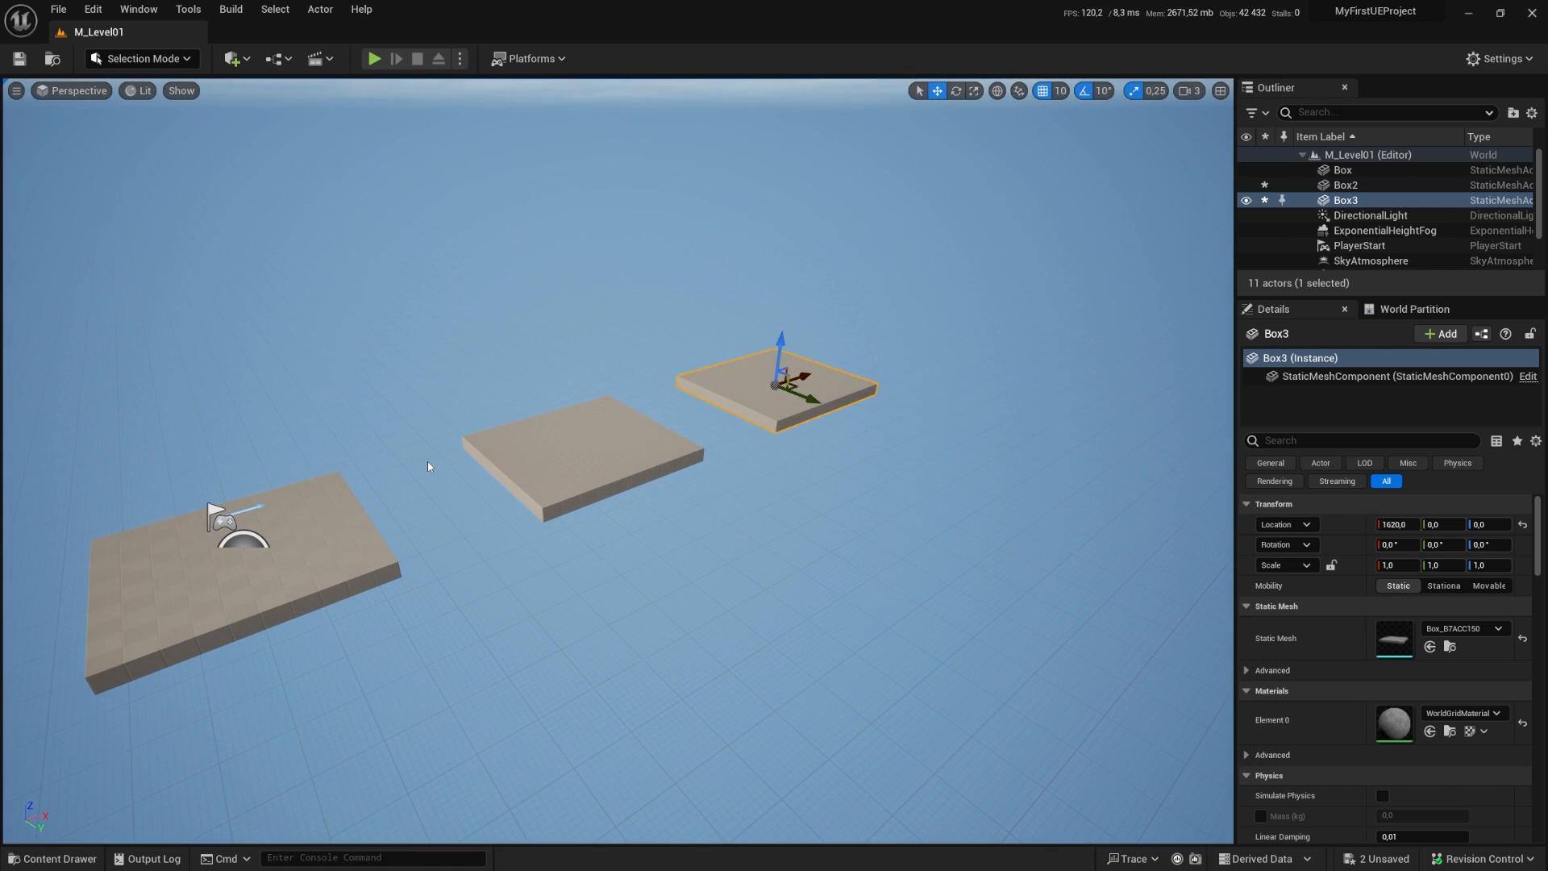
pyautogui.click(568, 459)
pyautogui.click(257, 528)
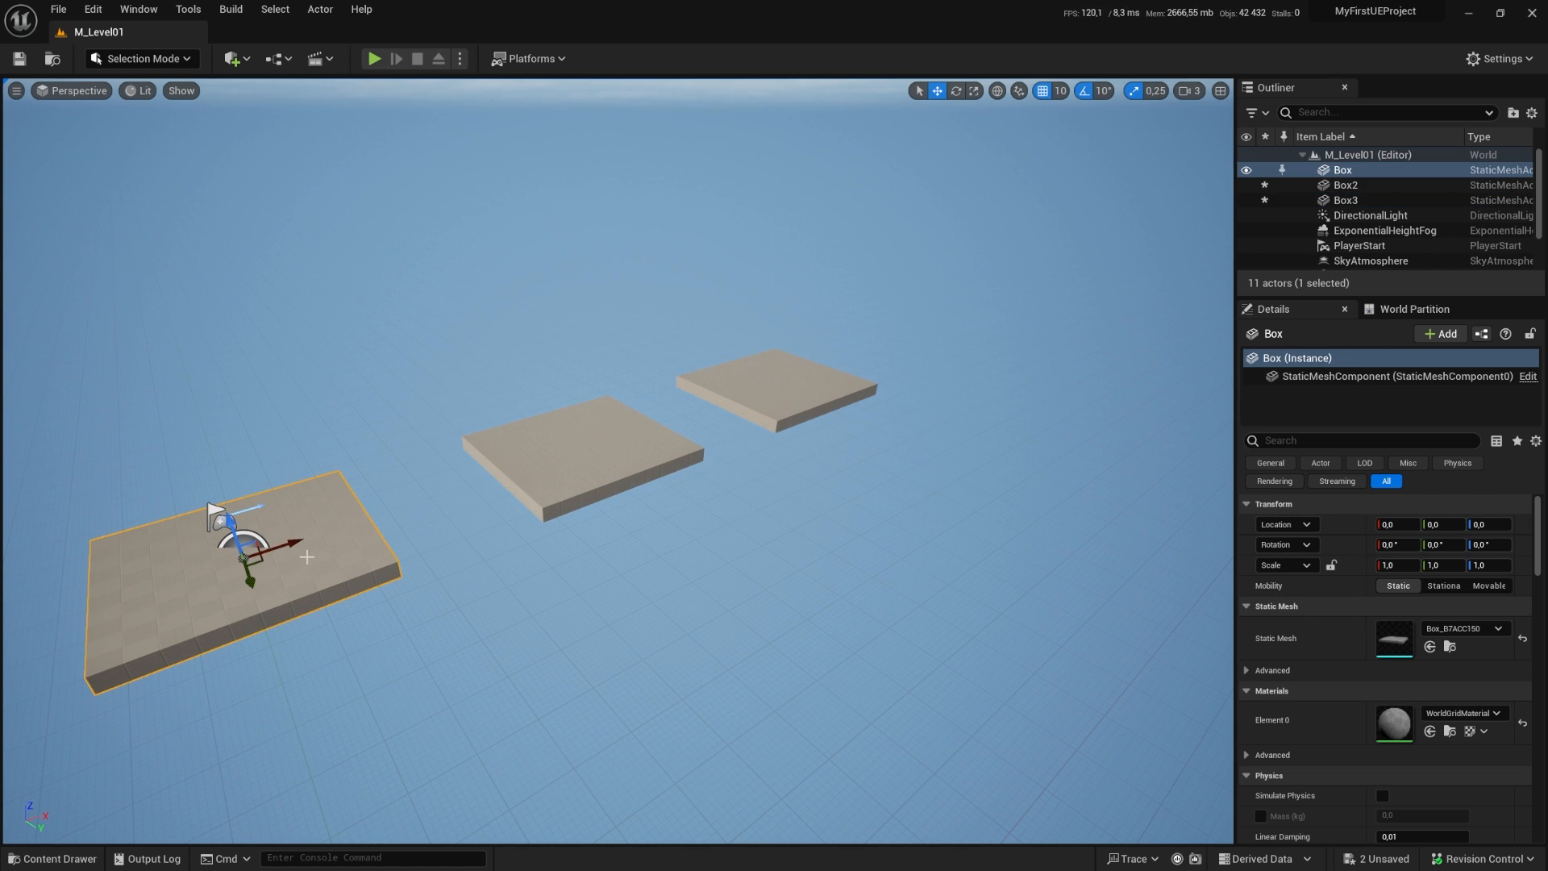
pyautogui.click(138, 58)
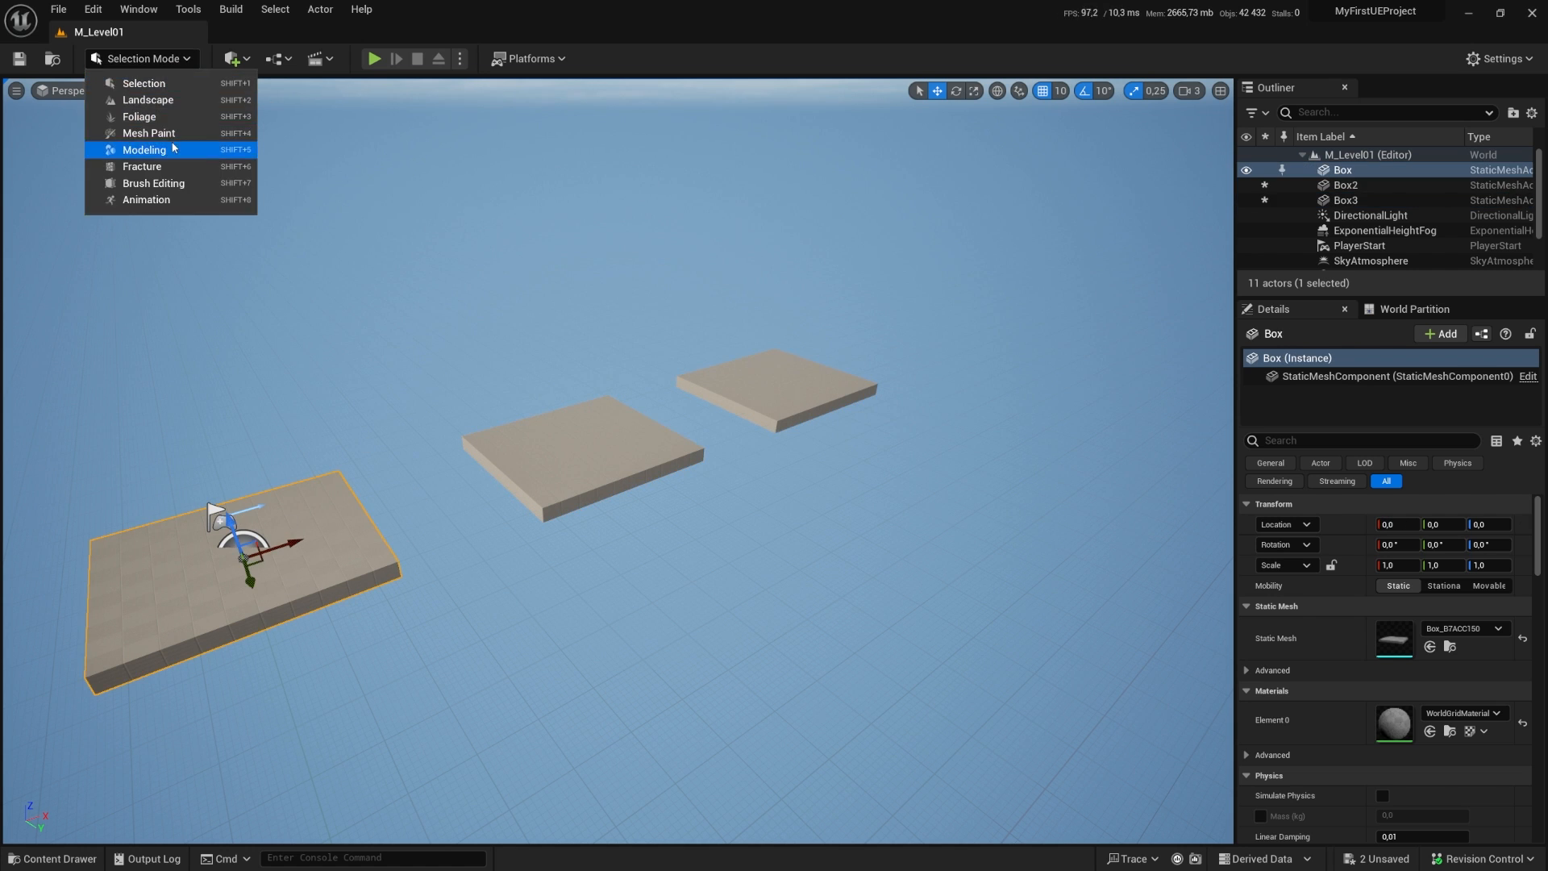
pyautogui.click(128, 148)
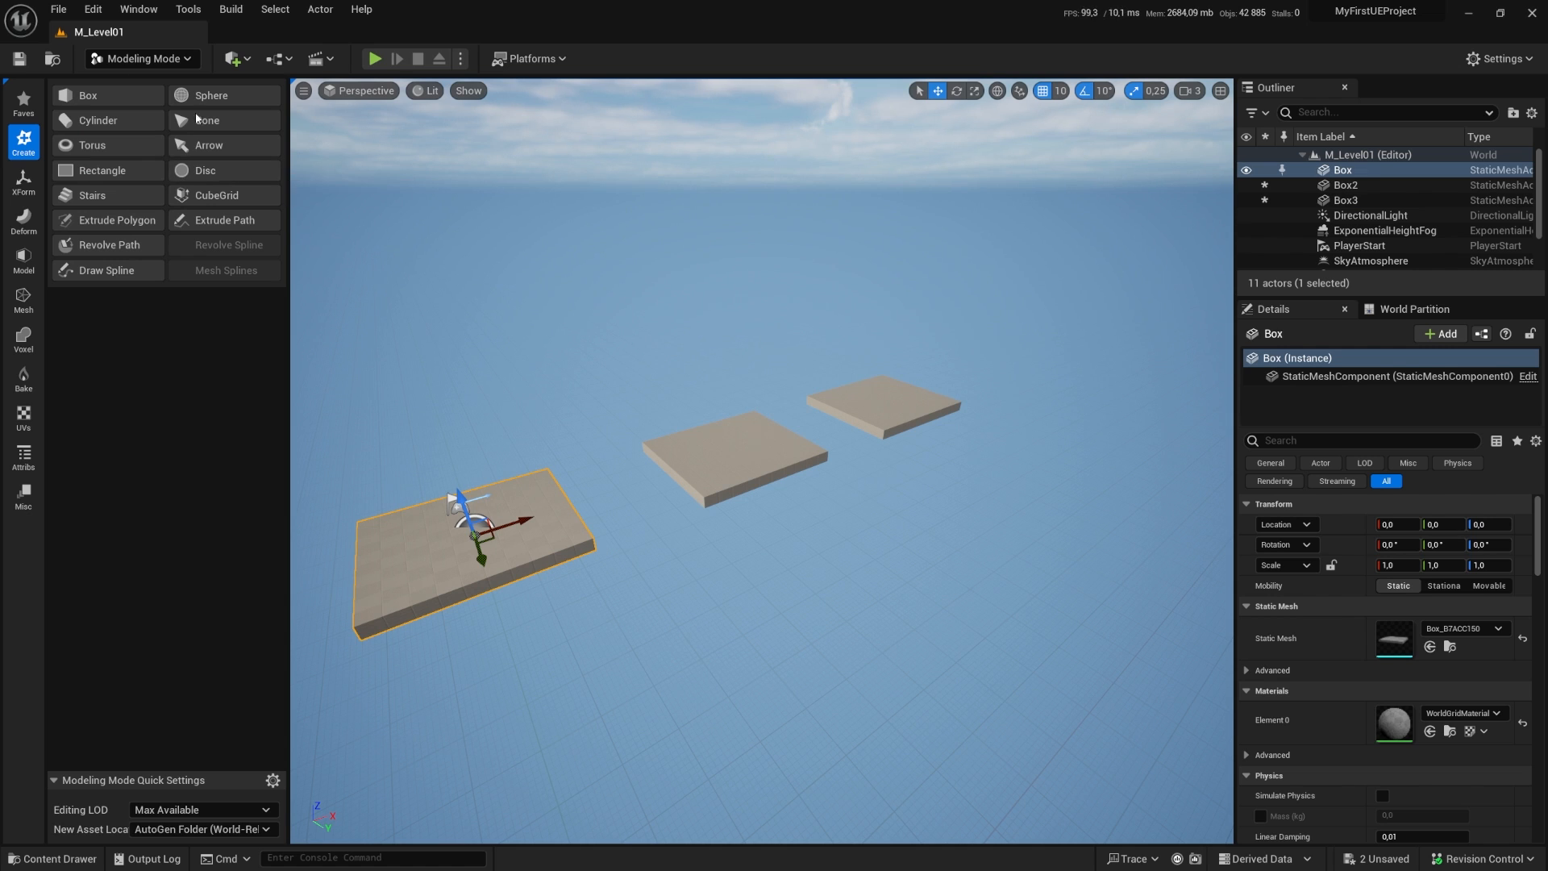
pyautogui.click(24, 258)
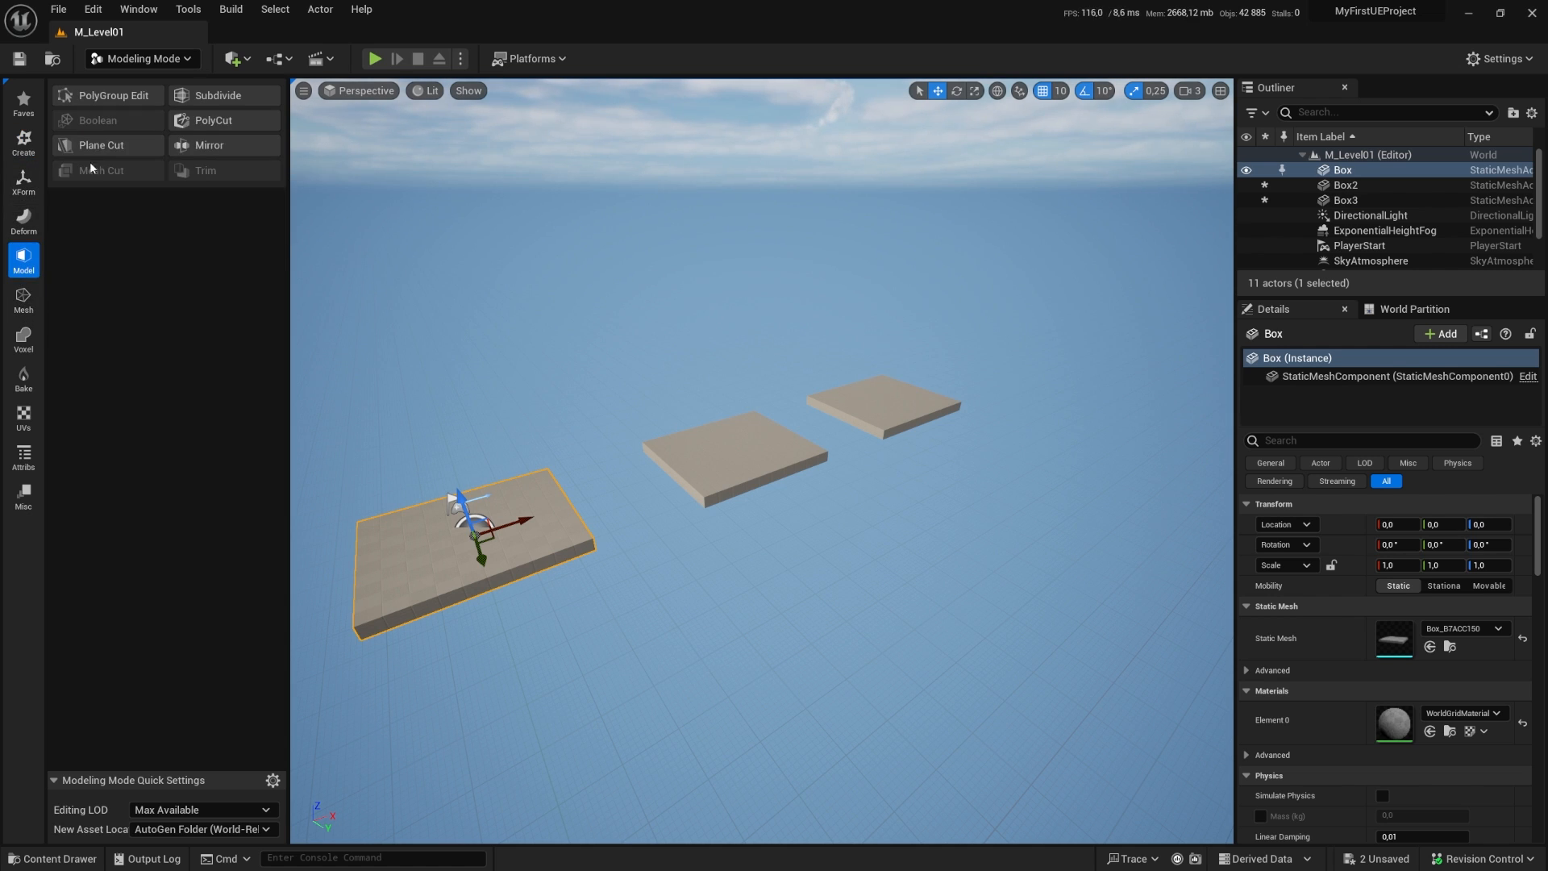
pyautogui.click(96, 95)
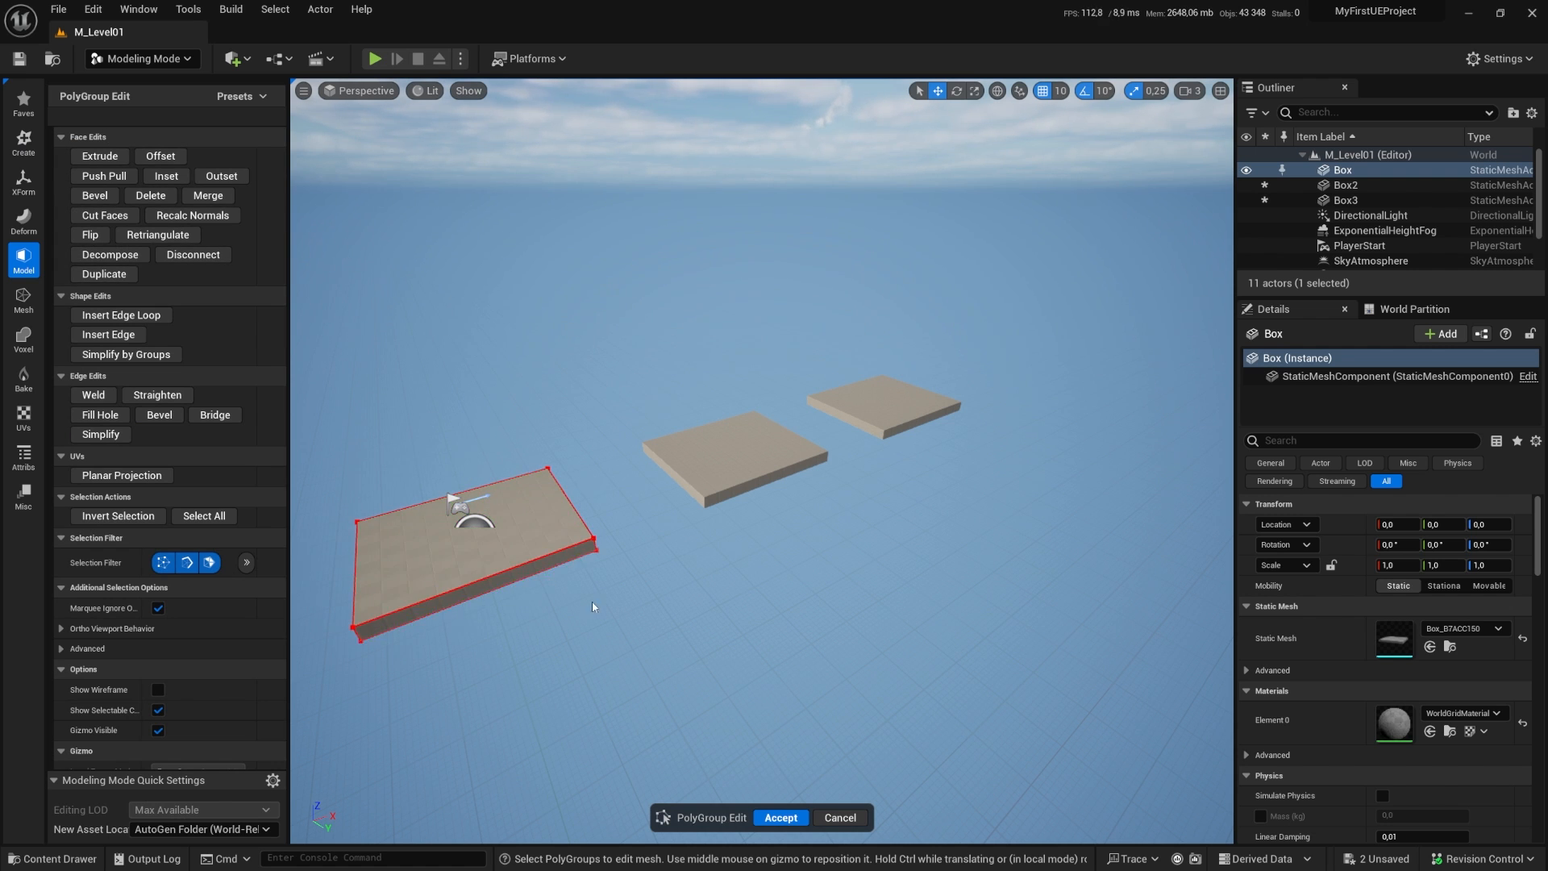
# Step: Thicken the platform by lowering its bottom face along the Z axis to -60, and accept the PolyGroup edit
pyautogui.press('q')
pyautogui.moveTo(592, 602); pyautogui.dragTo(596, 363, button='right')
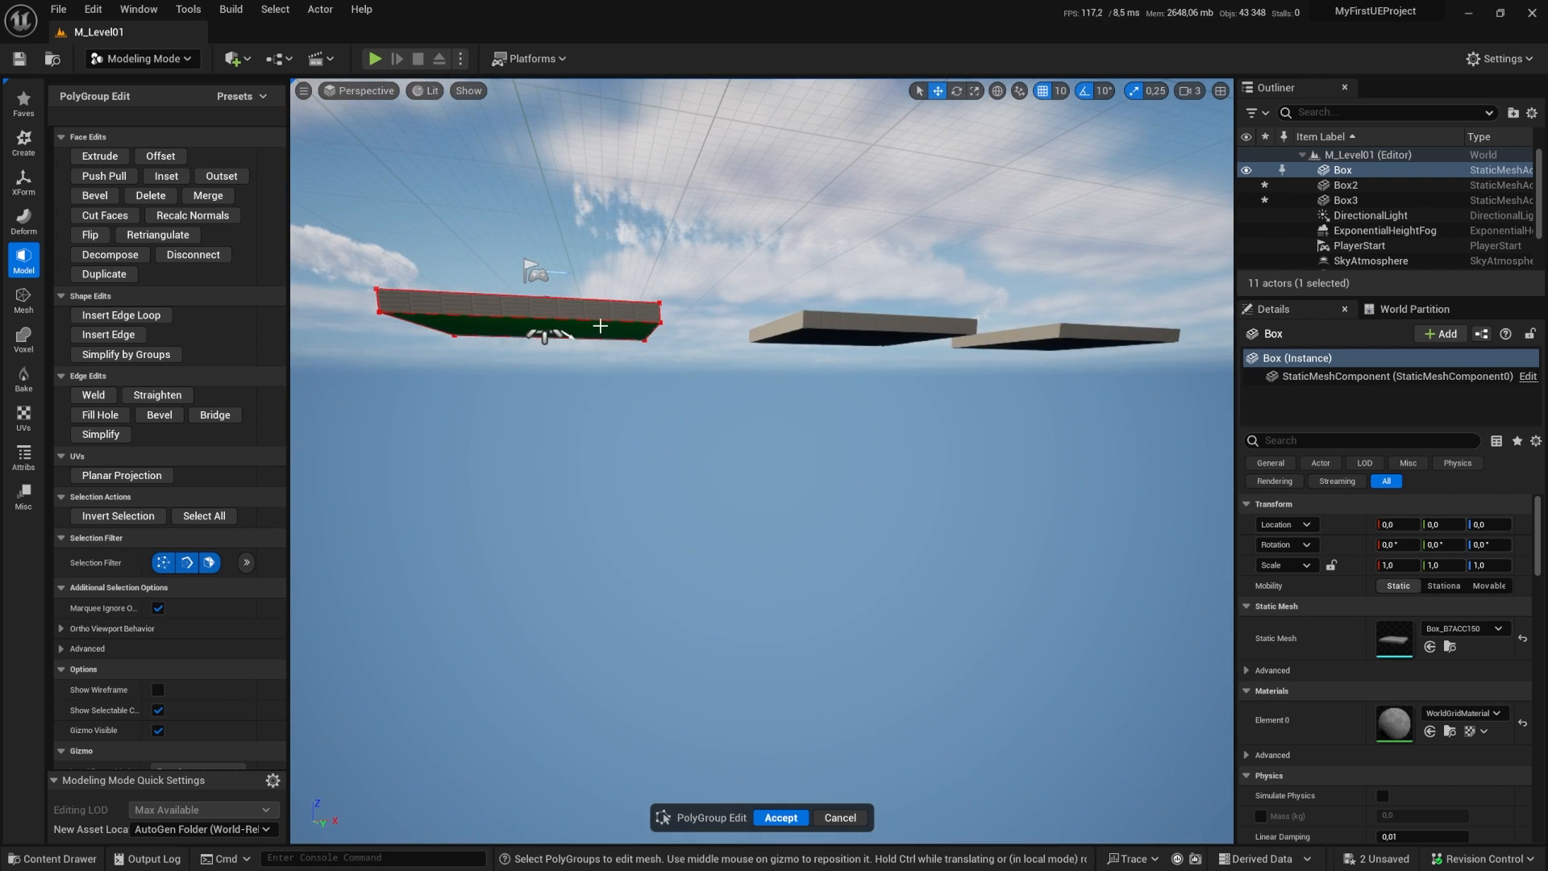
pyautogui.click(597, 327)
pyautogui.moveTo(547, 355); pyautogui.dragTo(550, 374)
pyautogui.moveTo(826, 647); pyautogui.dragTo(826, 734, button='right')
pyautogui.press('e')
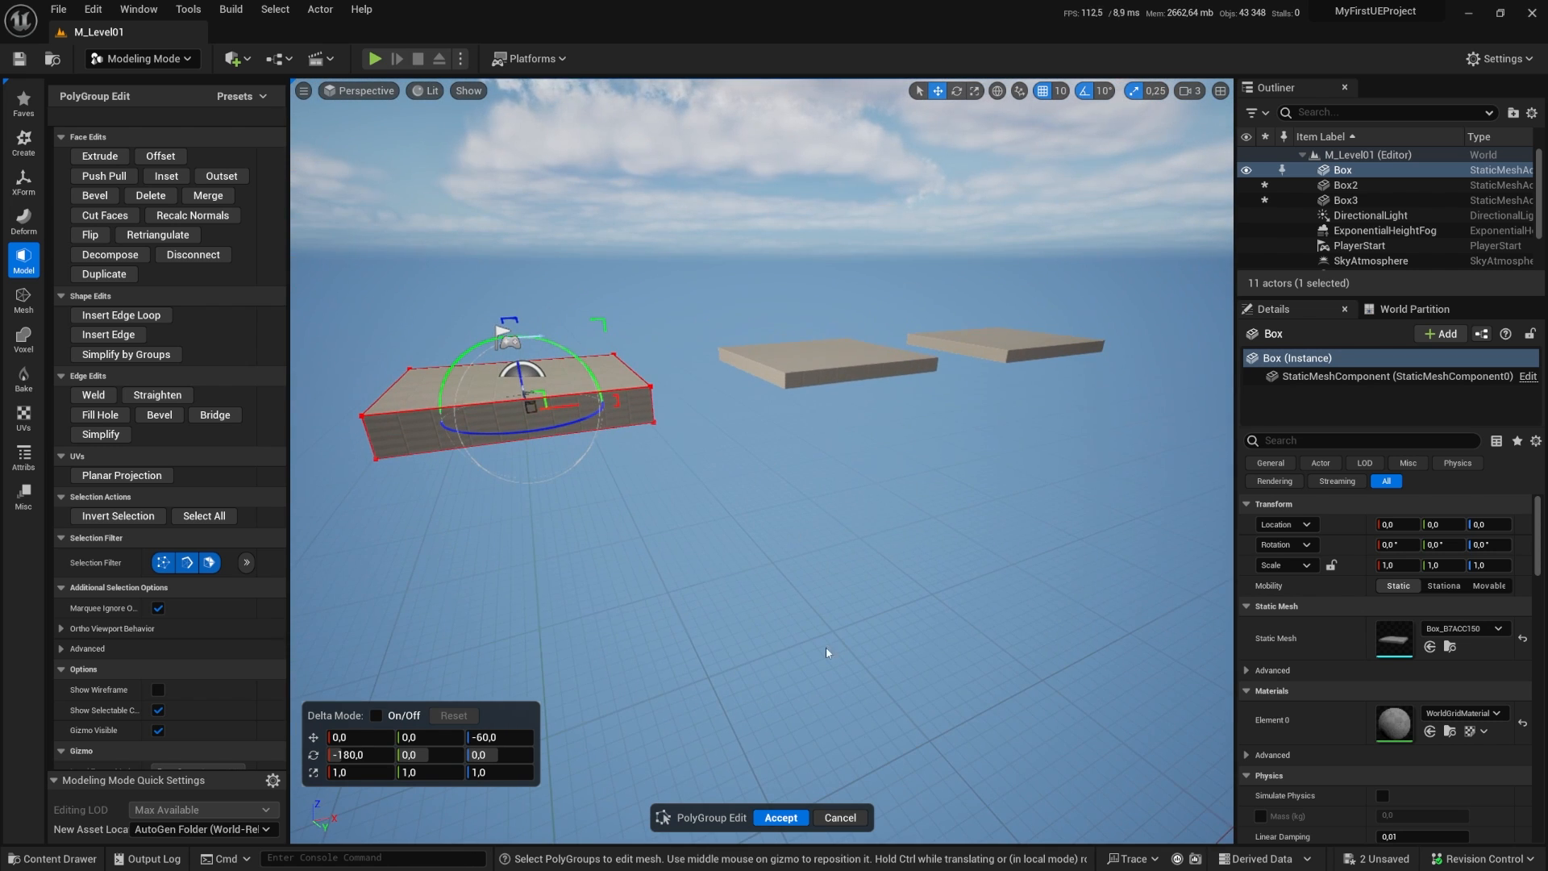
pyautogui.click(780, 817)
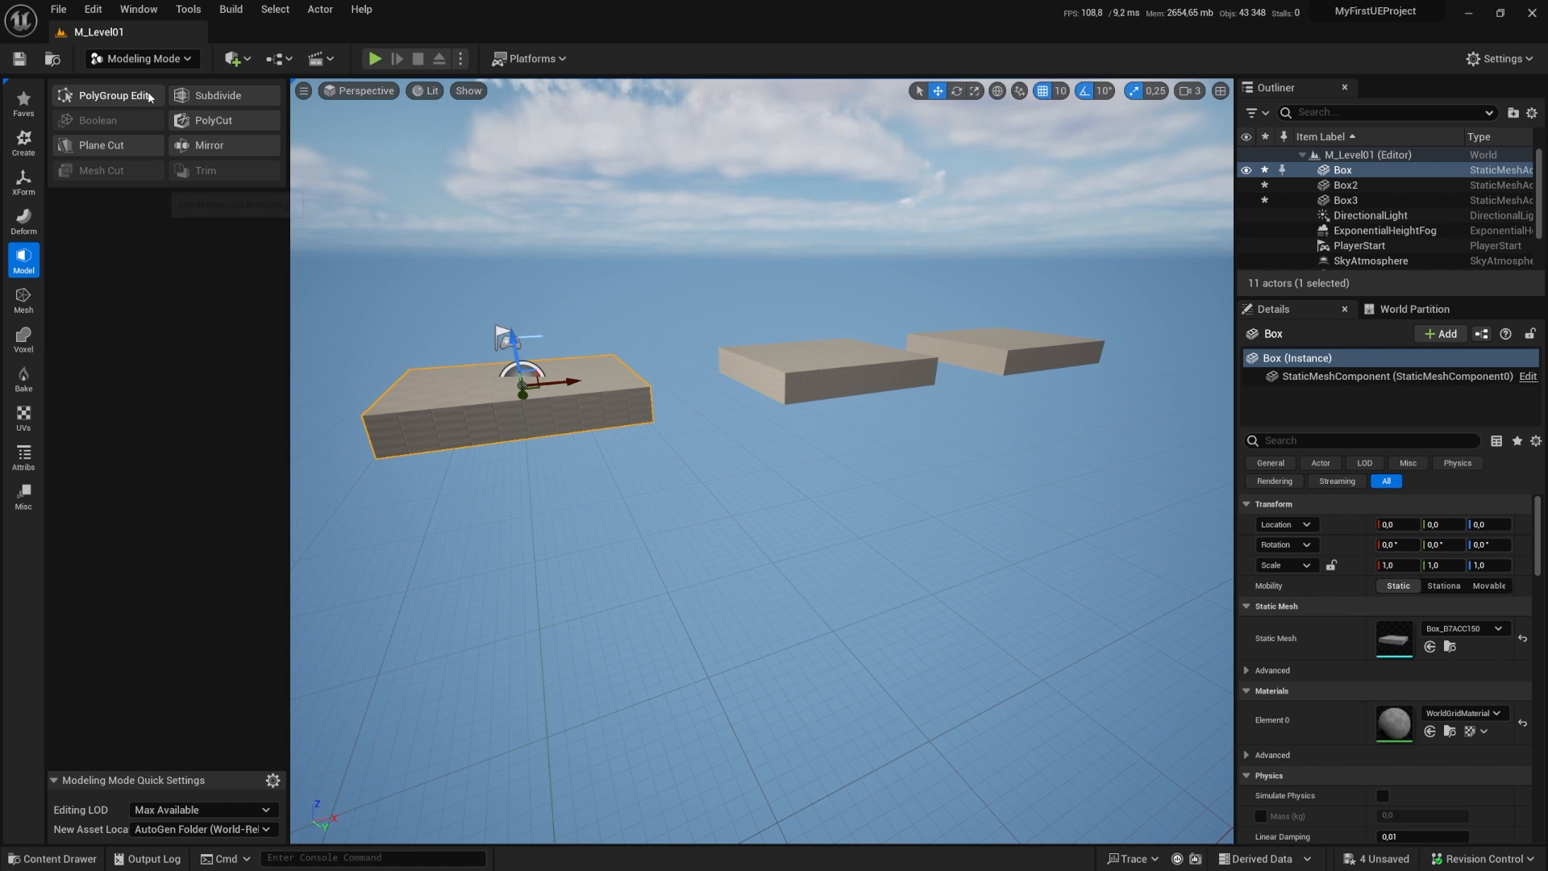
# Step: Return to Selection mode and examine all three platforms' thickness from several angles, selecting each platform in turn
pyautogui.click(142, 58)
pyautogui.click(139, 80)
pyautogui.moveTo(904, 388); pyautogui.dragTo(582, 311, button='right')
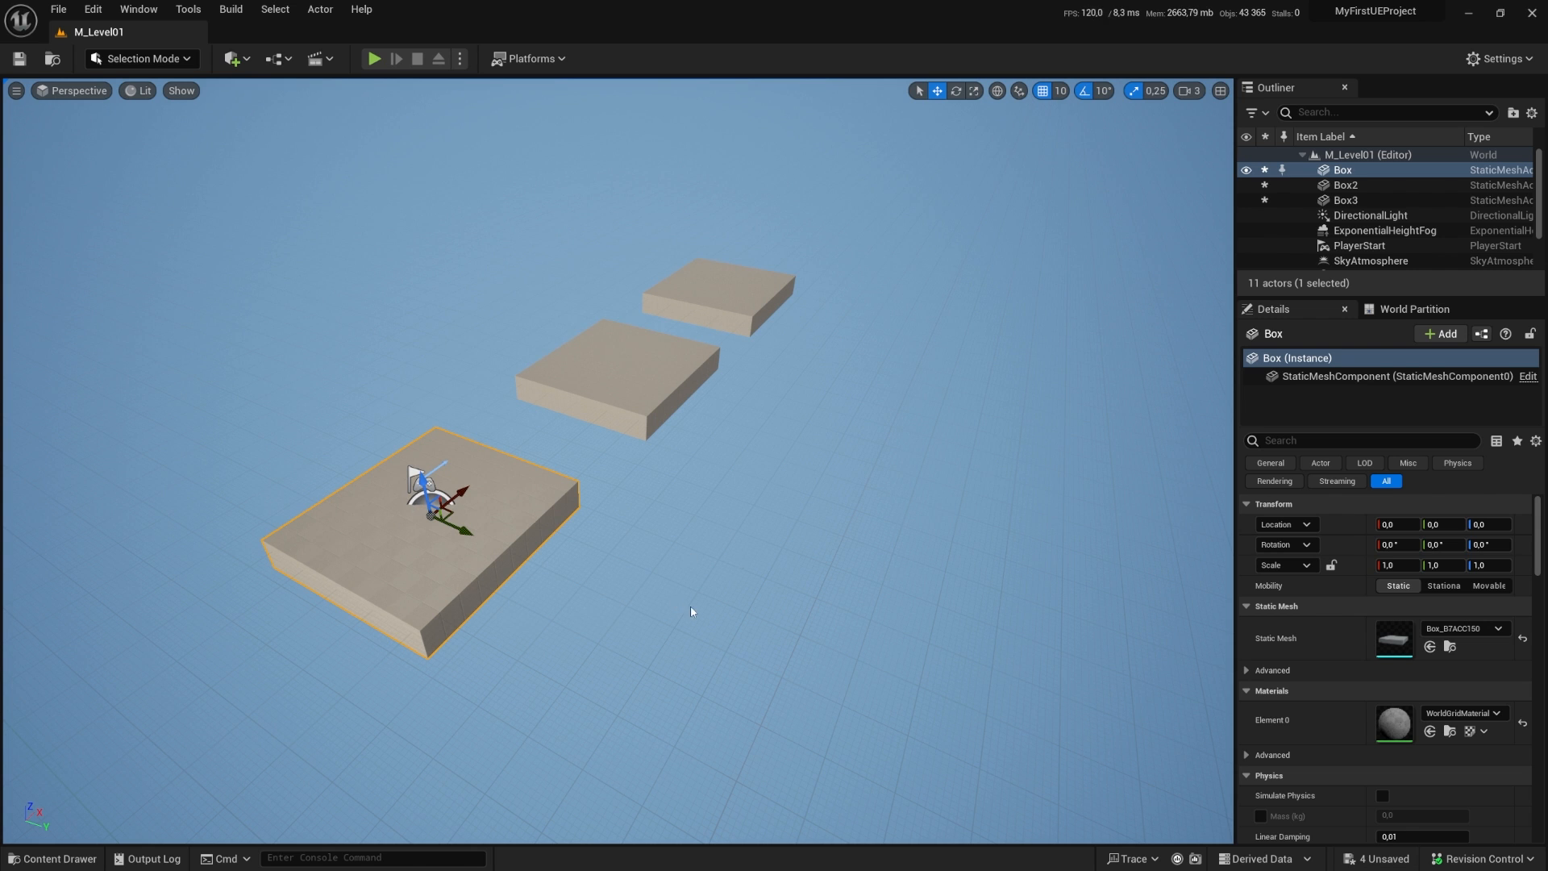
pyautogui.click(752, 481)
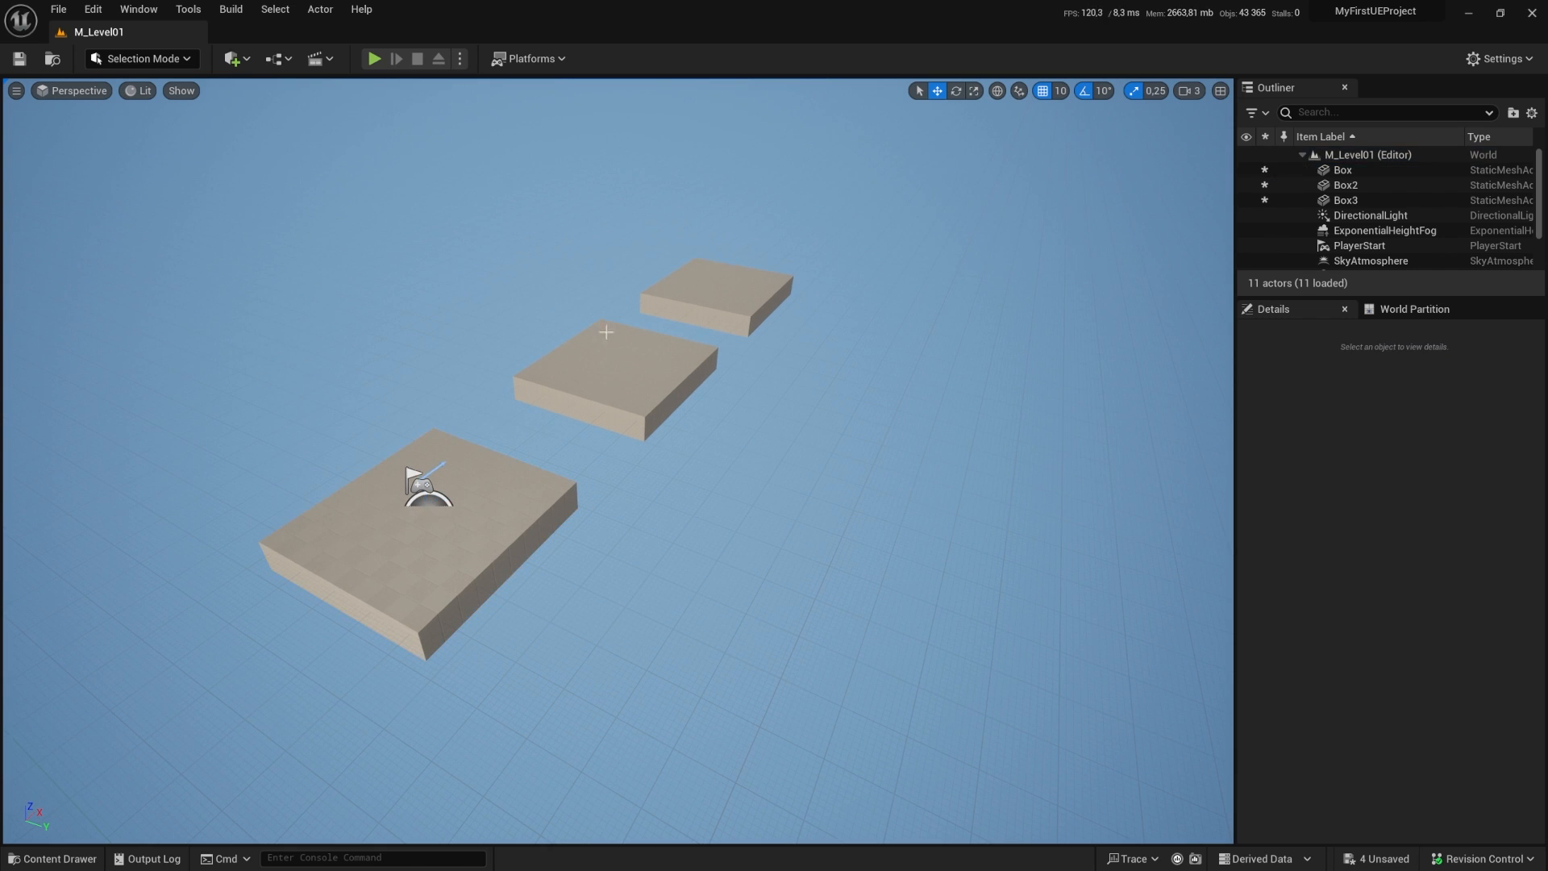
pyautogui.moveTo(651, 364); pyautogui.dragTo(568, 347, button='right')
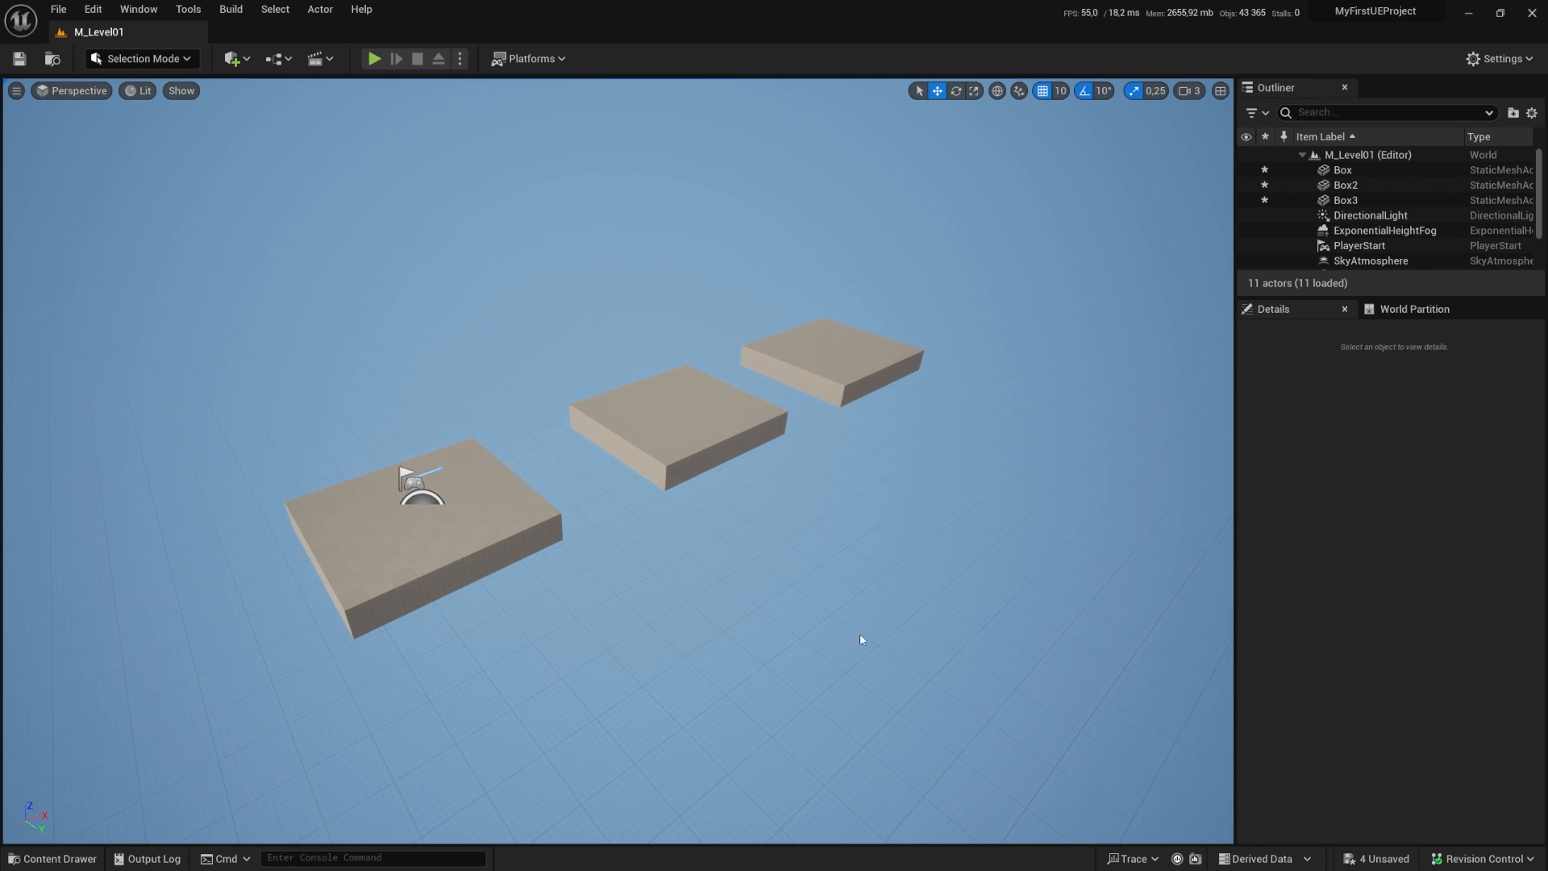
pyautogui.moveTo(476, 539); pyautogui.dragTo(699, 473, button='right')
pyautogui.click(670, 484)
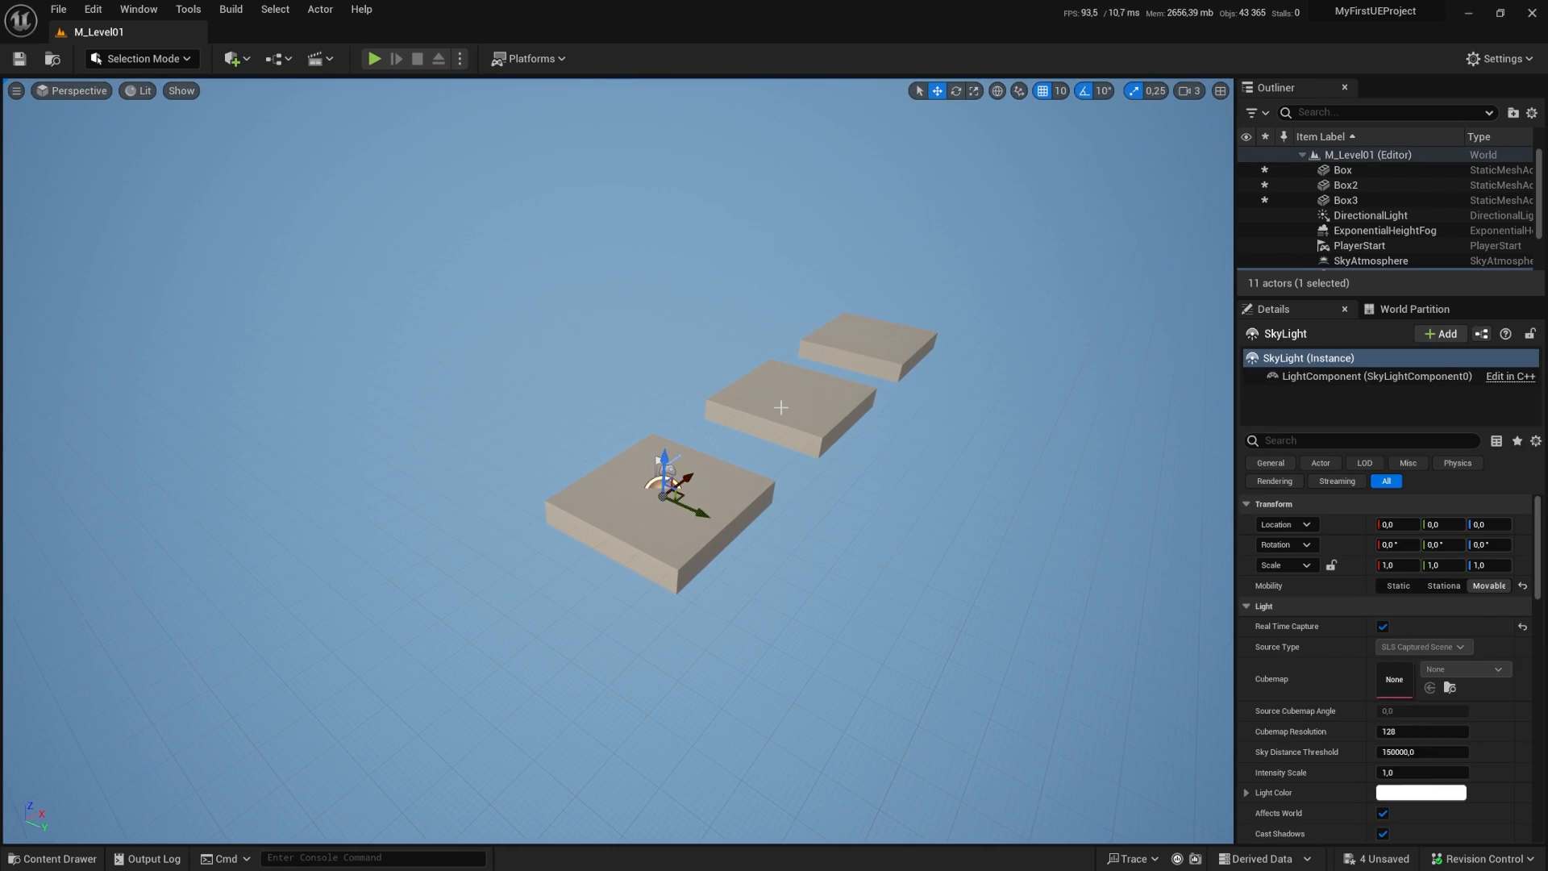
pyautogui.click(700, 498)
pyautogui.click(784, 411)
pyautogui.click(866, 353)
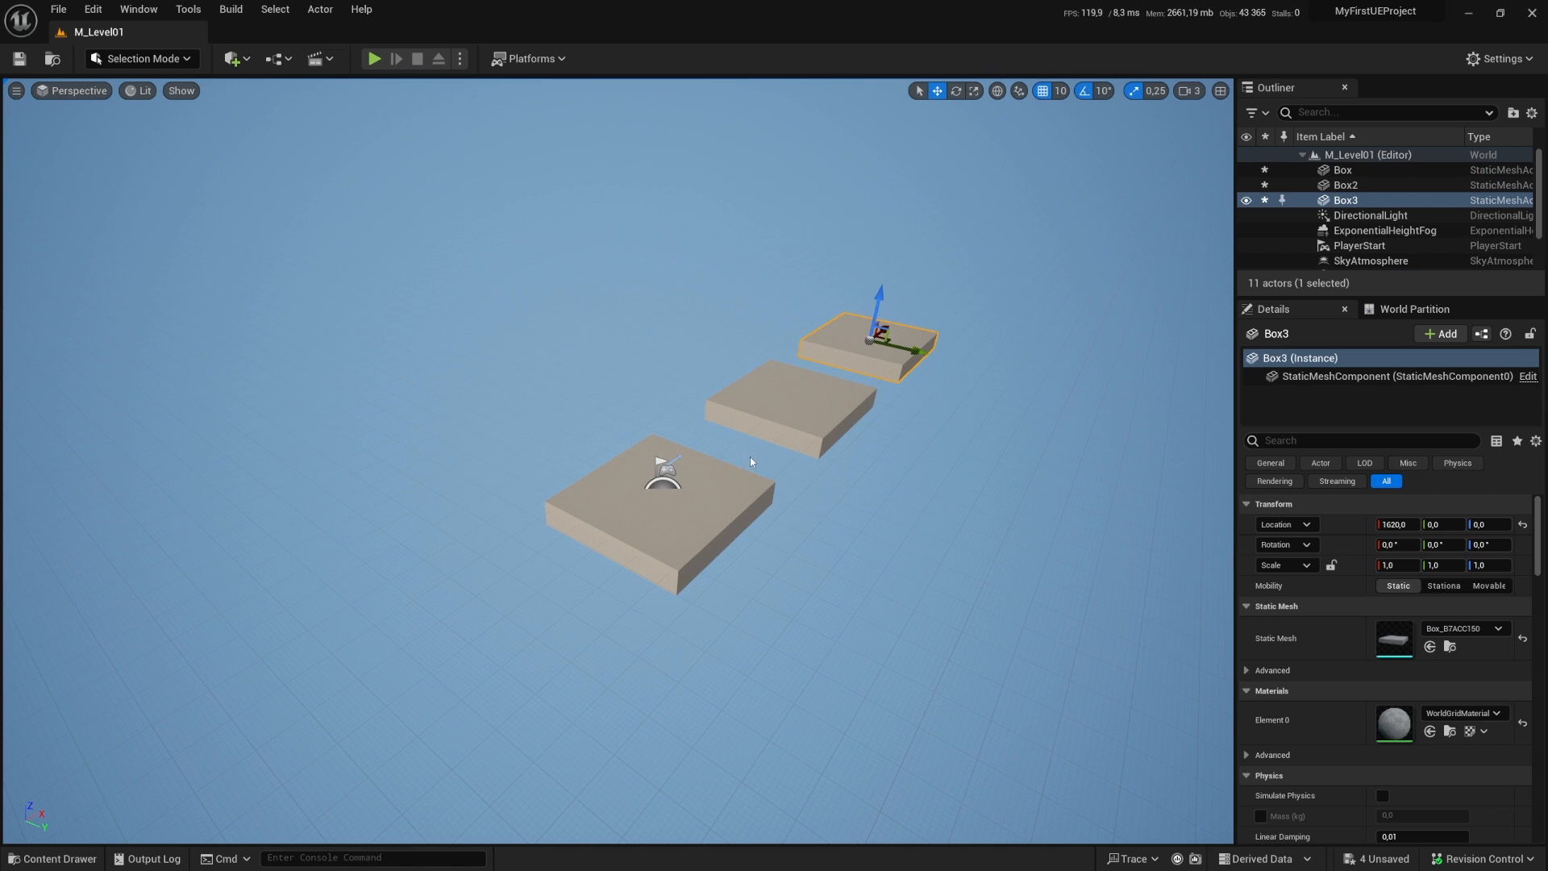
pyautogui.moveTo(749, 457); pyautogui.dragTo(673, 457, button='right')
pyautogui.click(776, 544)
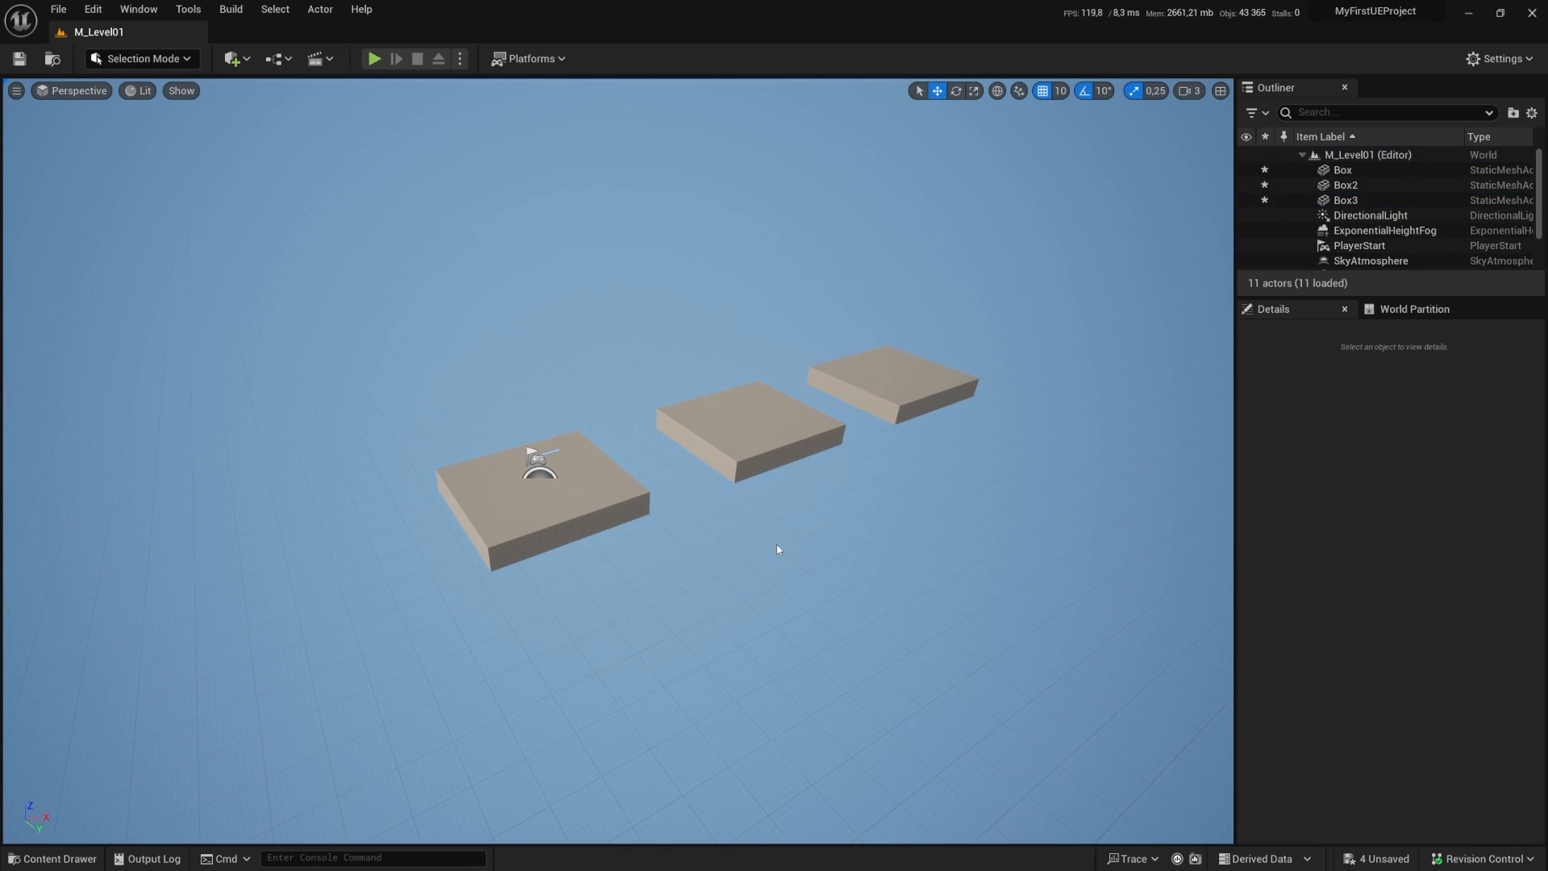
# Step: With Modeling mode's CubeGrid tool, pull up a rectangular block beside the first platform and a separate 2 by 4 cell block in front of it
pyautogui.click(141, 58)
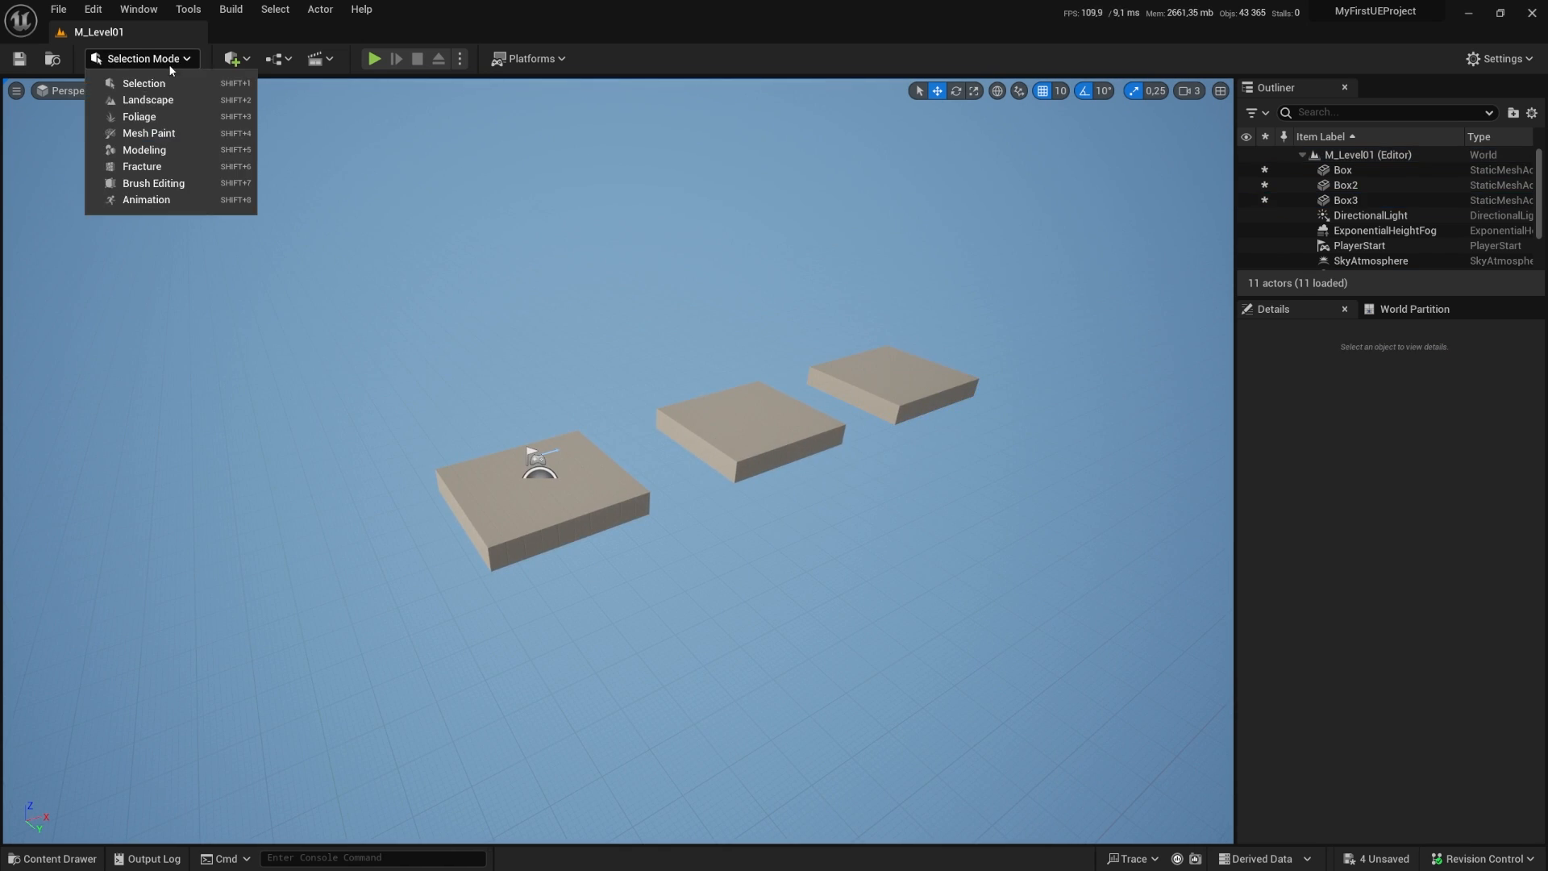
pyautogui.click(162, 153)
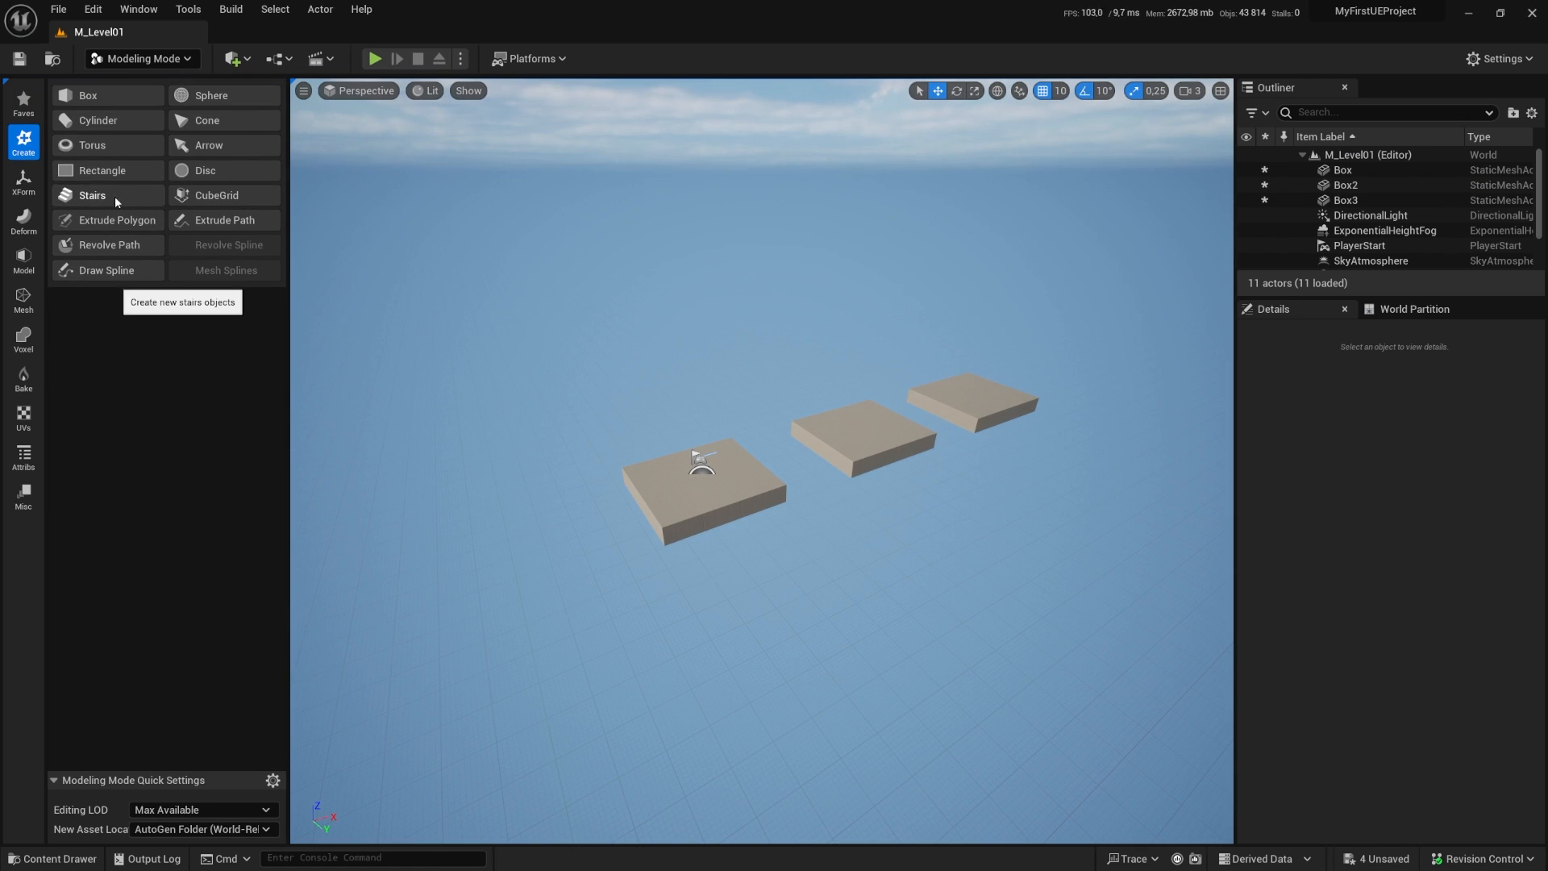
pyautogui.click(238, 197)
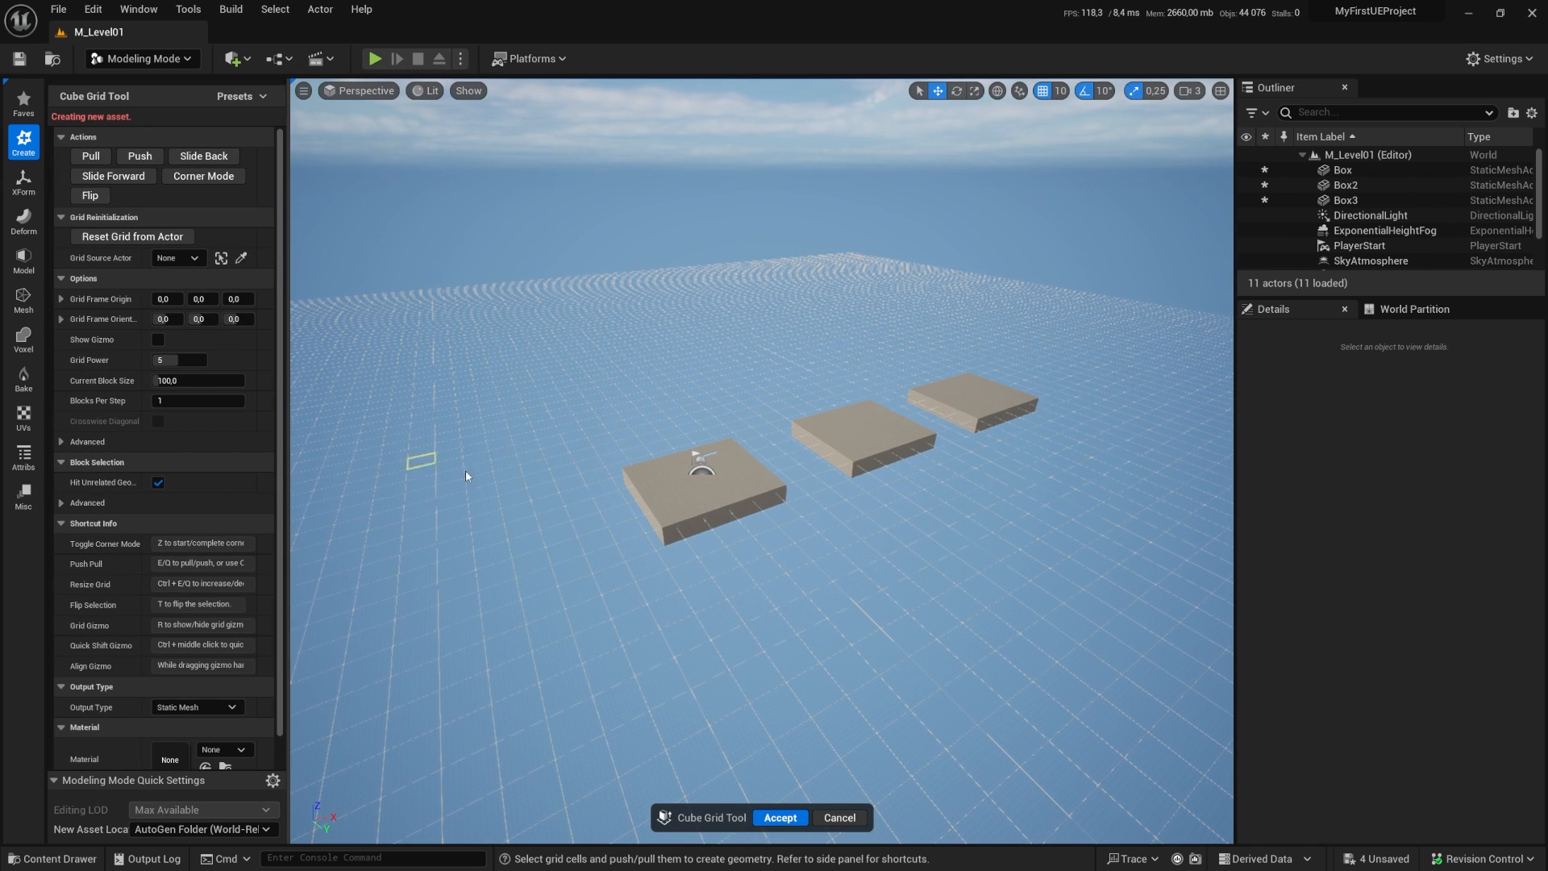
pyautogui.moveTo(786, 603); pyautogui.dragTo(745, 645, button='right')
pyautogui.moveTo(762, 451); pyautogui.dragTo(376, 342, button='right')
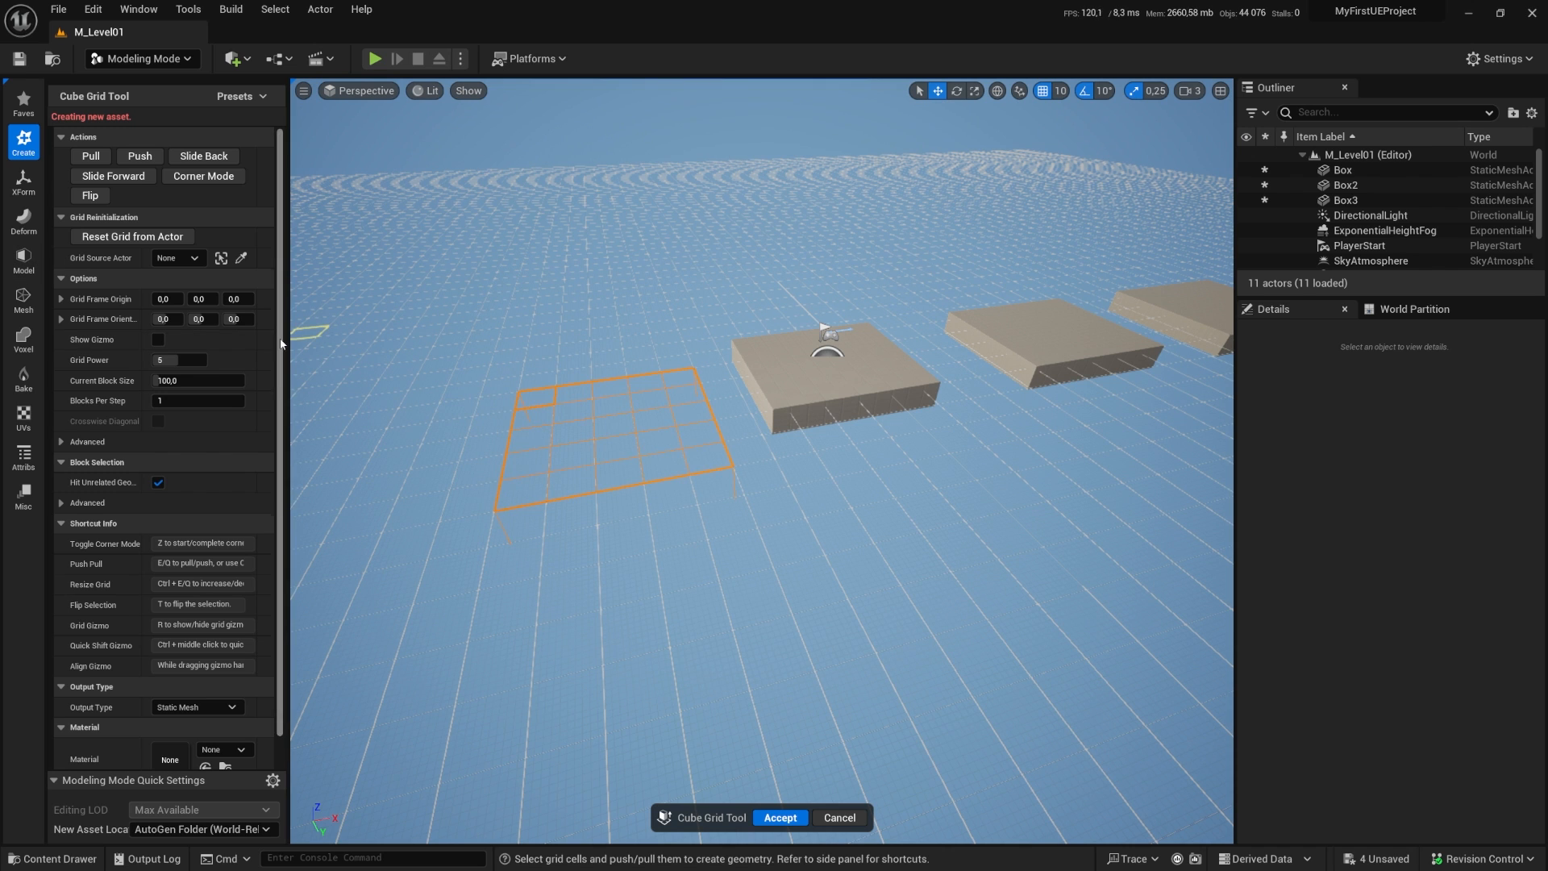
pyautogui.click(89, 156)
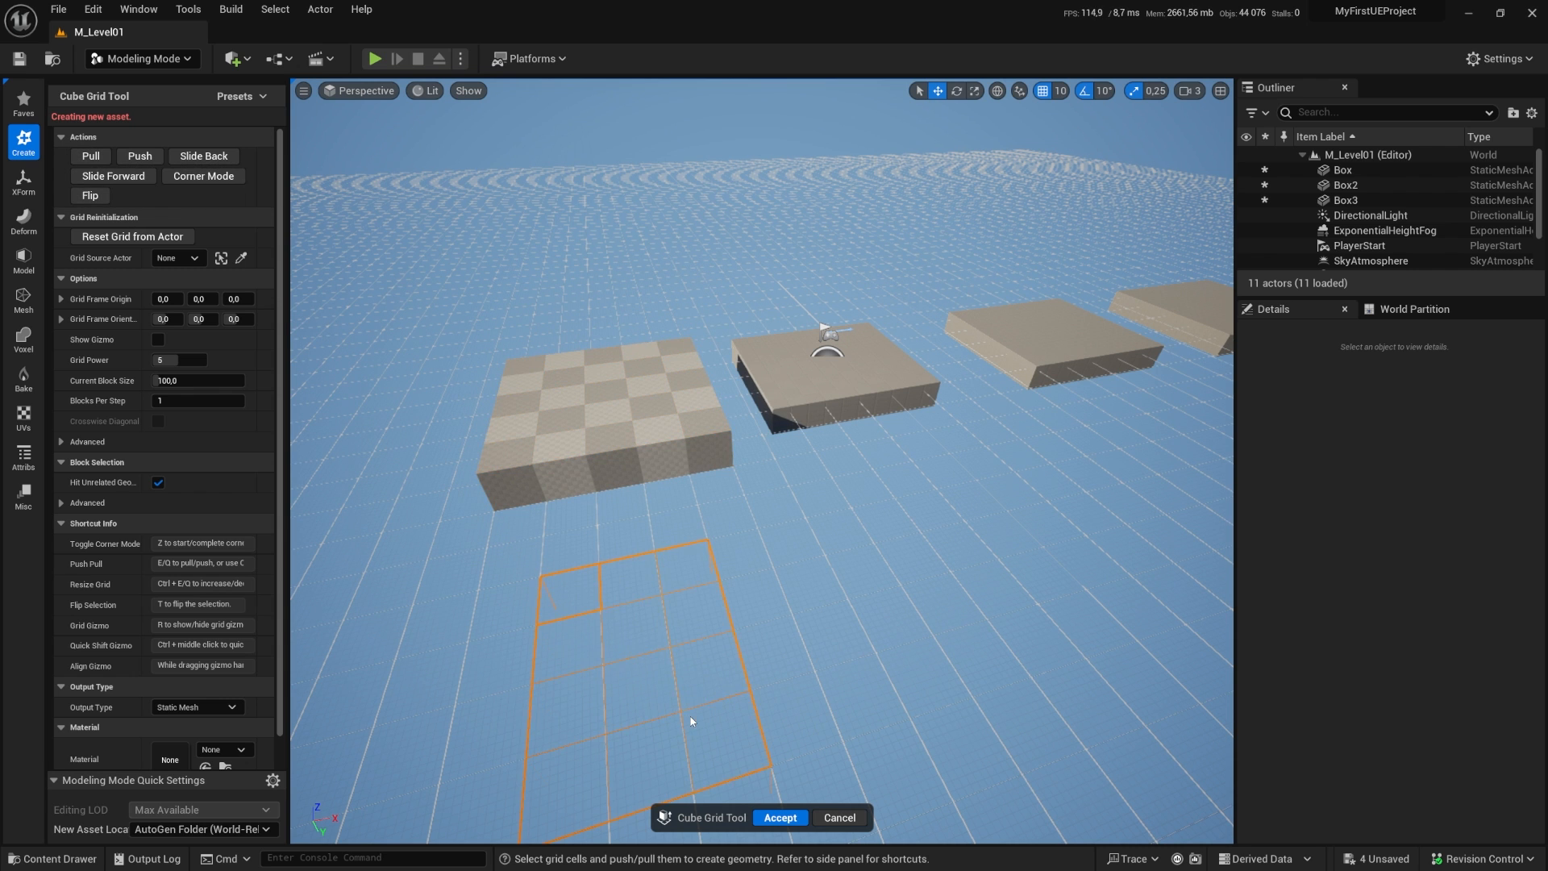
pyautogui.click(90, 156)
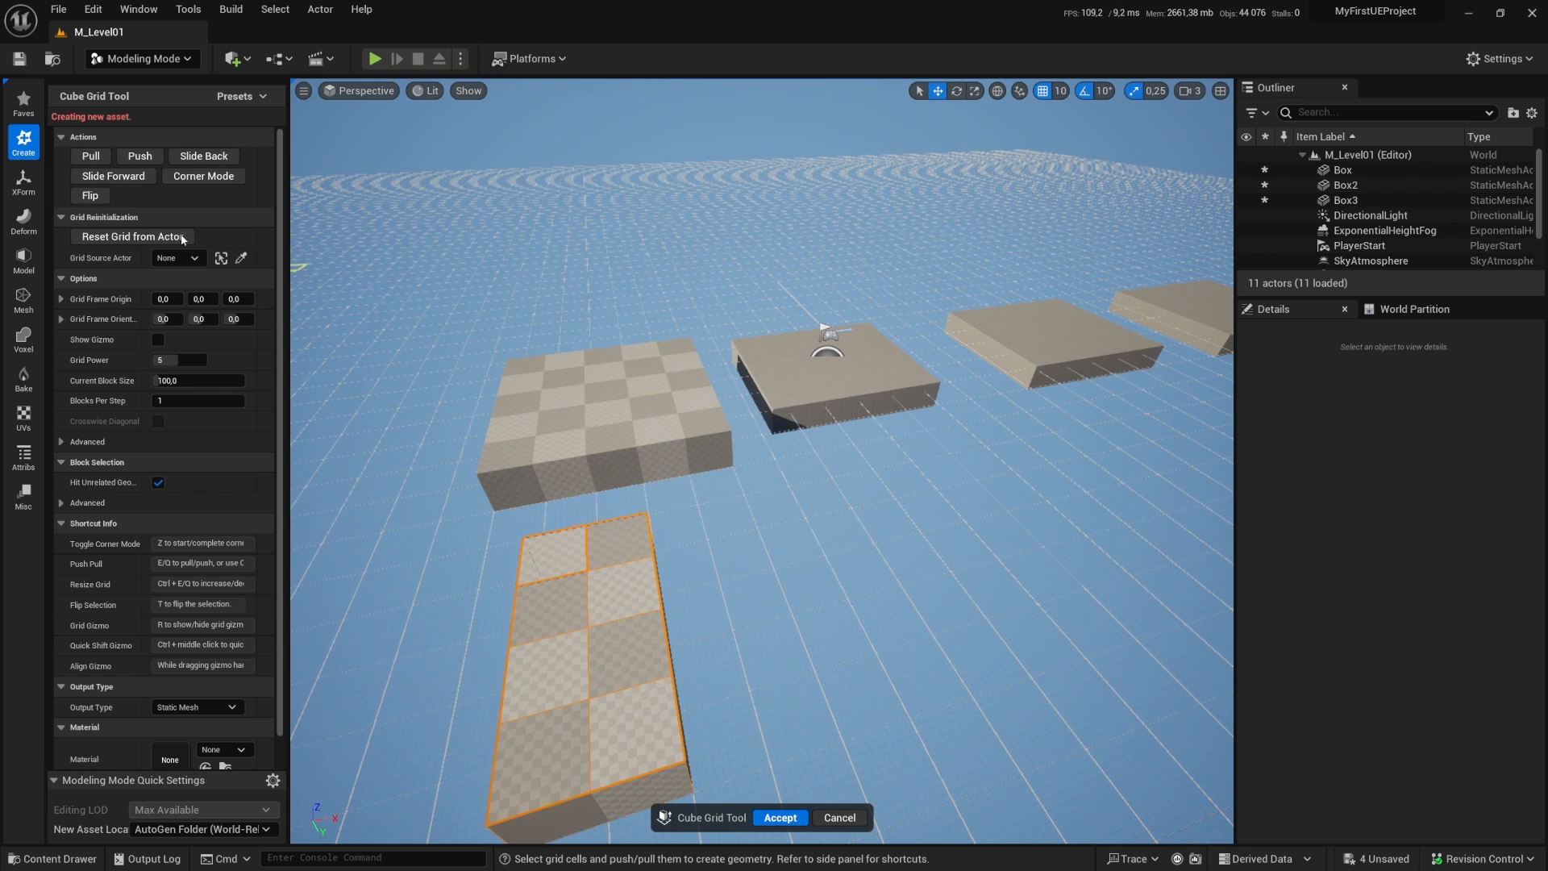
# Step: Pull a third rectangular grid area up three steps beside the first block, and push it back down to the grid
pyautogui.scroll(-4, 513, 424)
pyautogui.scroll(2, 679, 518)
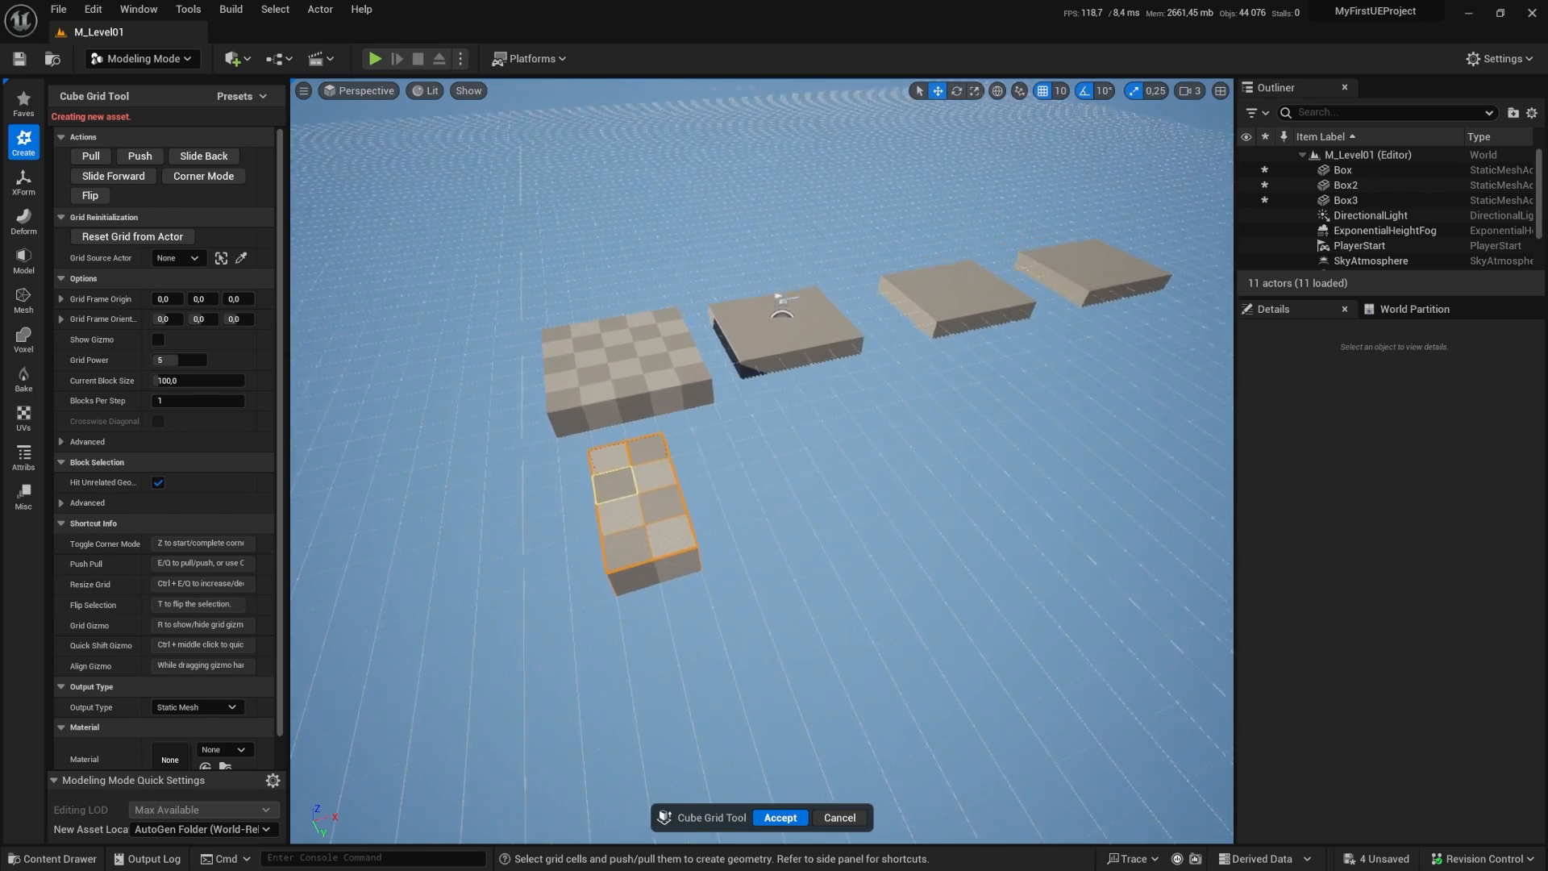
pyautogui.scroll(4, 613, 403)
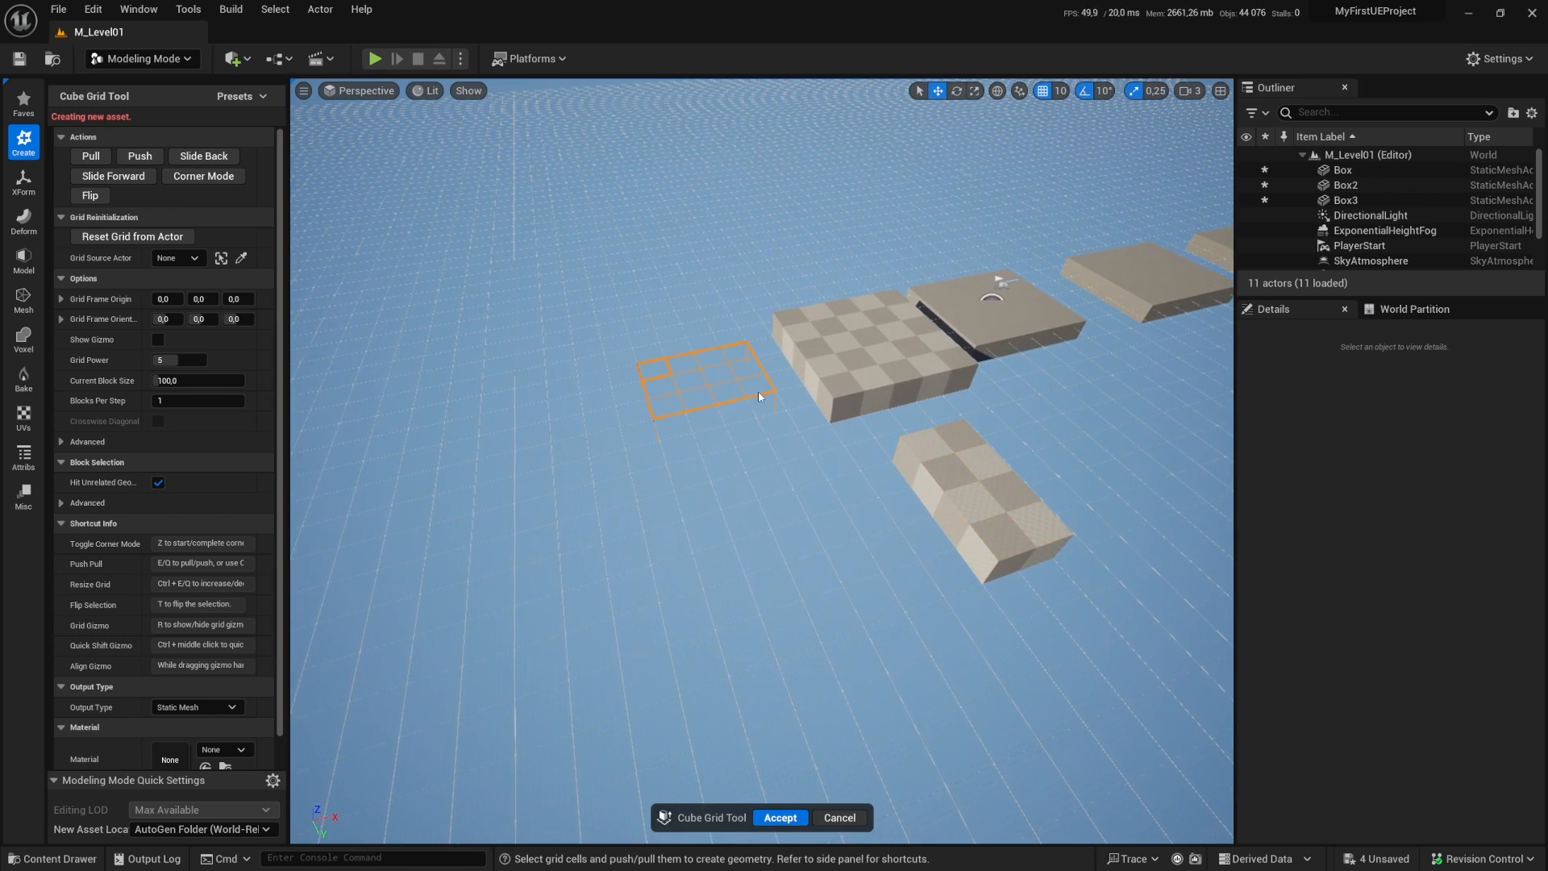
pyautogui.click(90, 155)
pyautogui.click(89, 156)
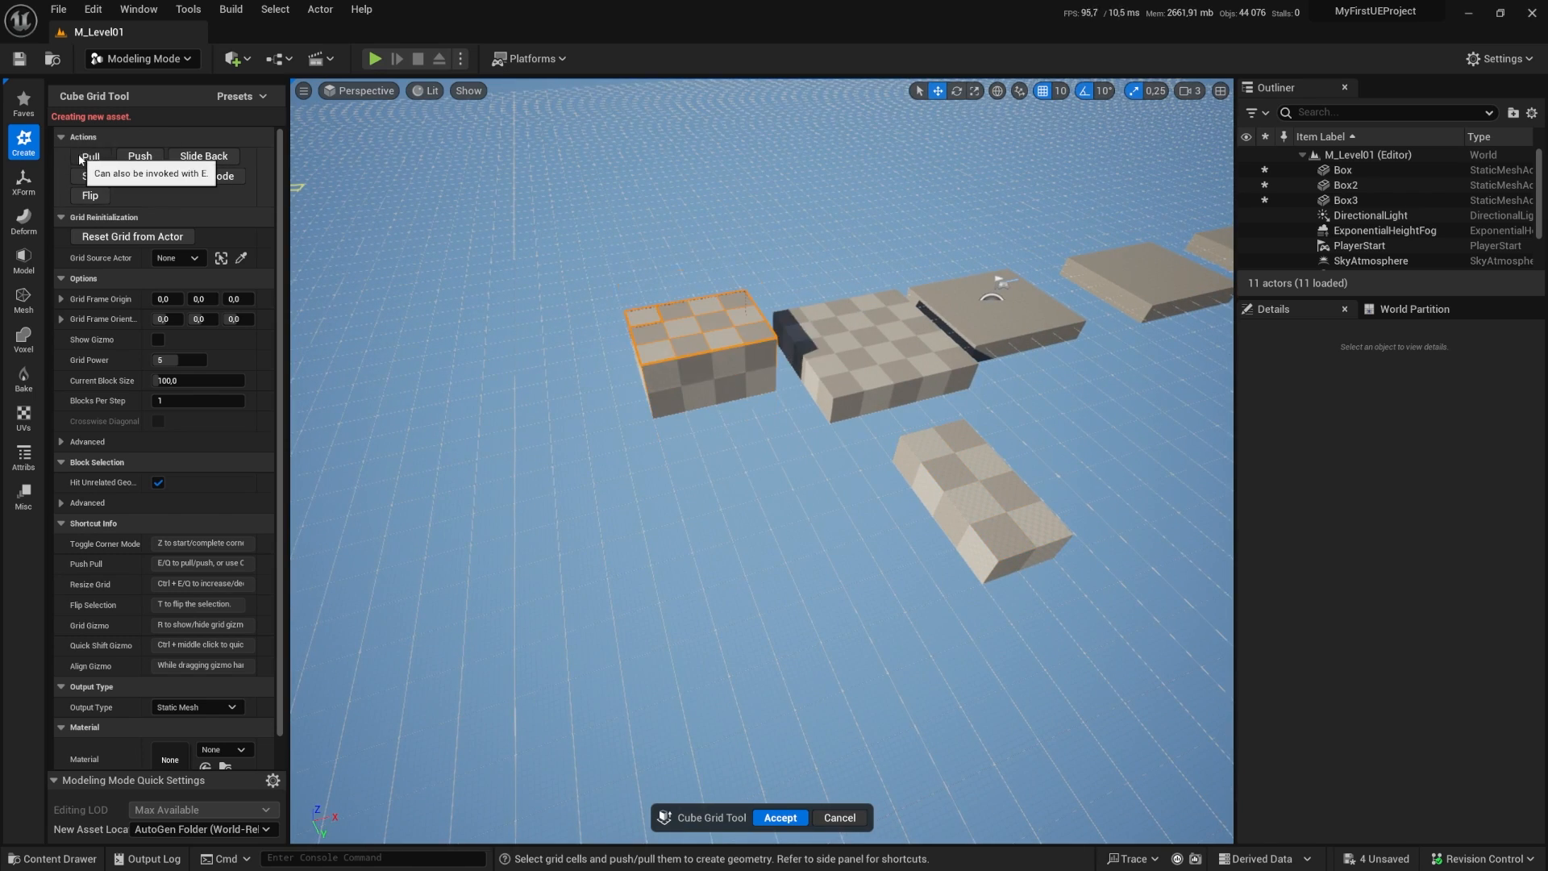
pyautogui.click(90, 156)
pyautogui.moveTo(652, 402); pyautogui.dragTo(651, 402, button='right')
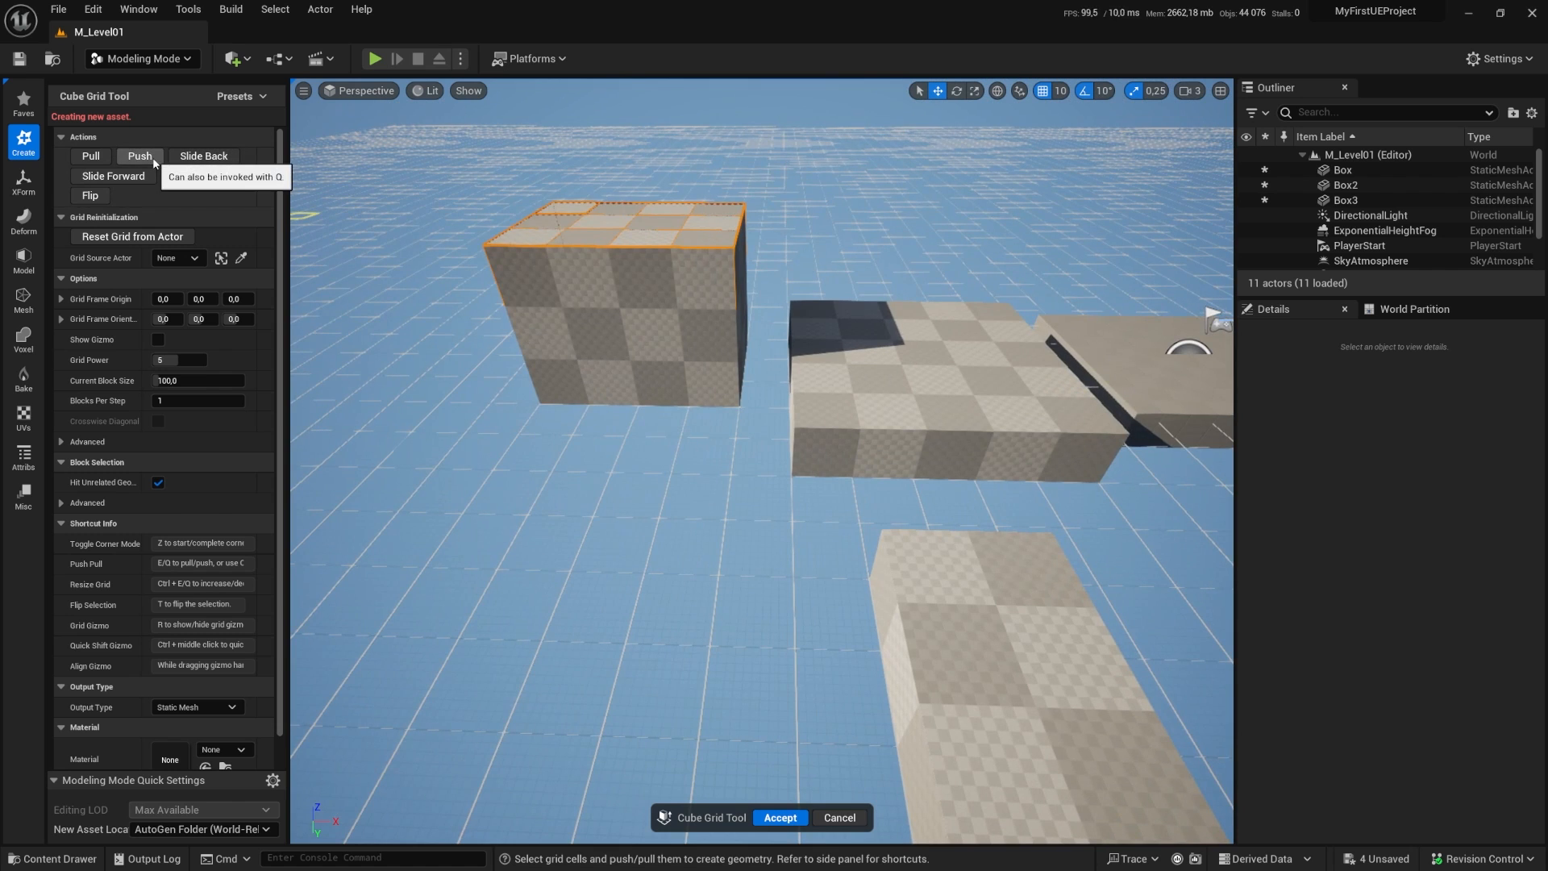
pyautogui.click(153, 161)
pyautogui.click(153, 161)
pyautogui.click(153, 162)
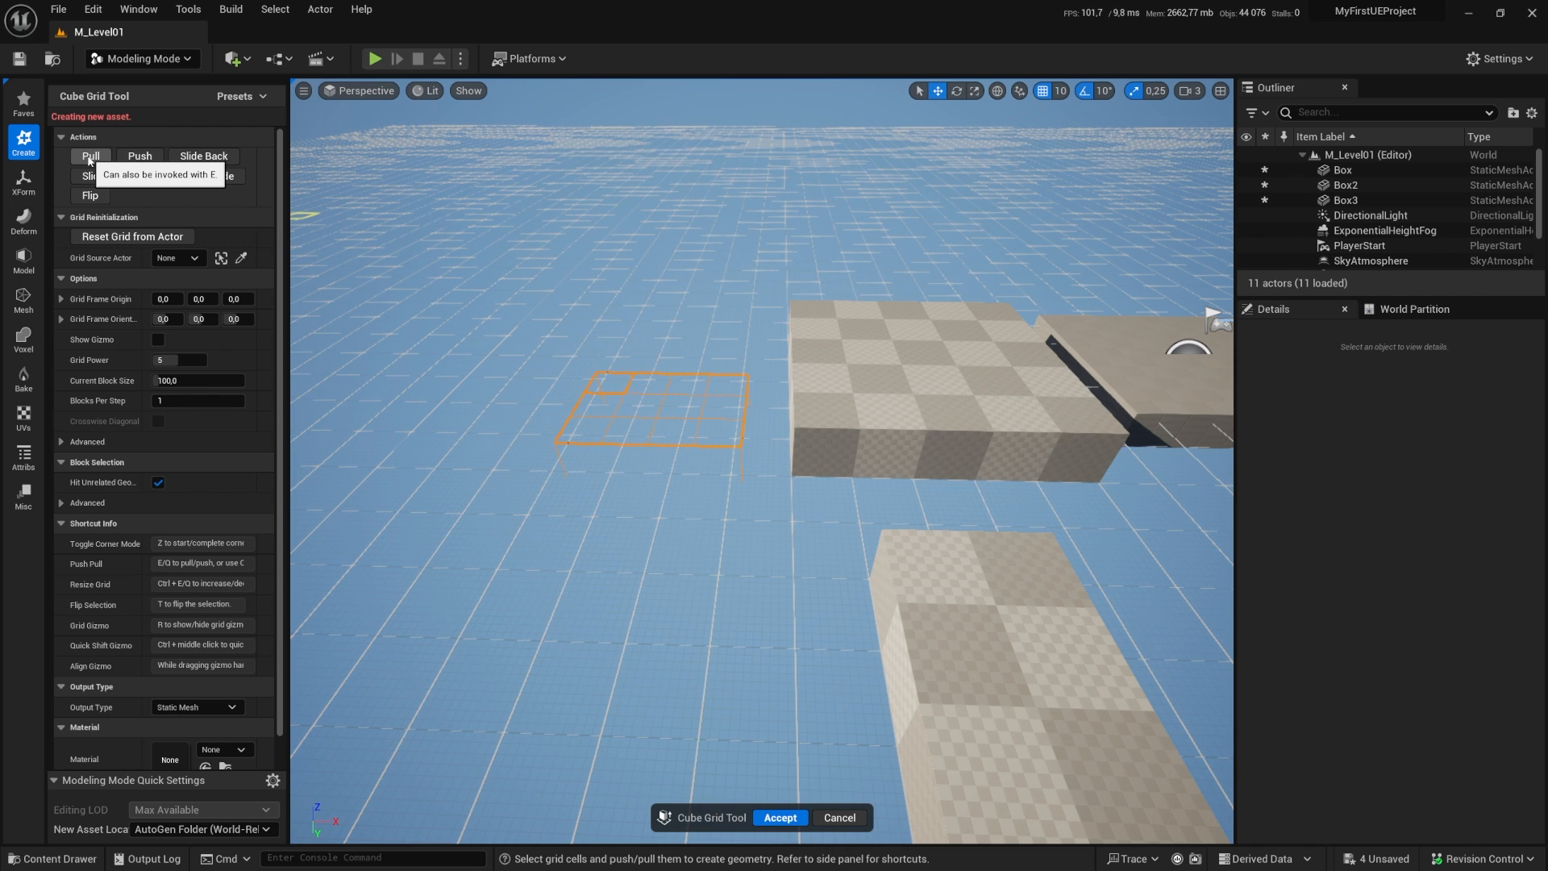
# Step: Pull the same grid area up two steps and push it back flat one step at a time
pyautogui.click(89, 157)
pyautogui.click(88, 157)
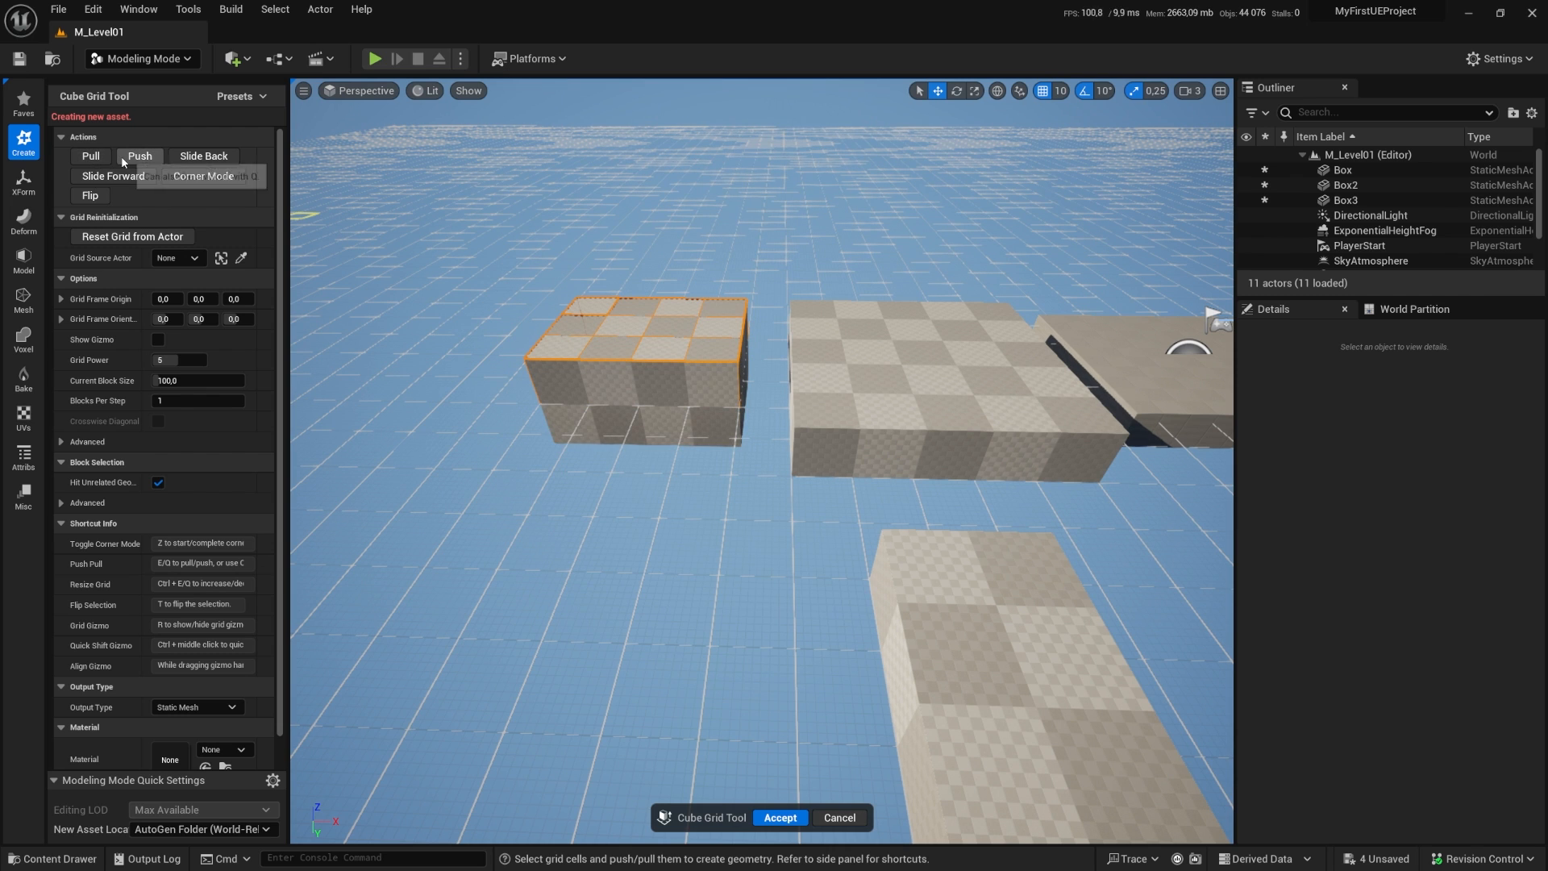
pyautogui.click(123, 161)
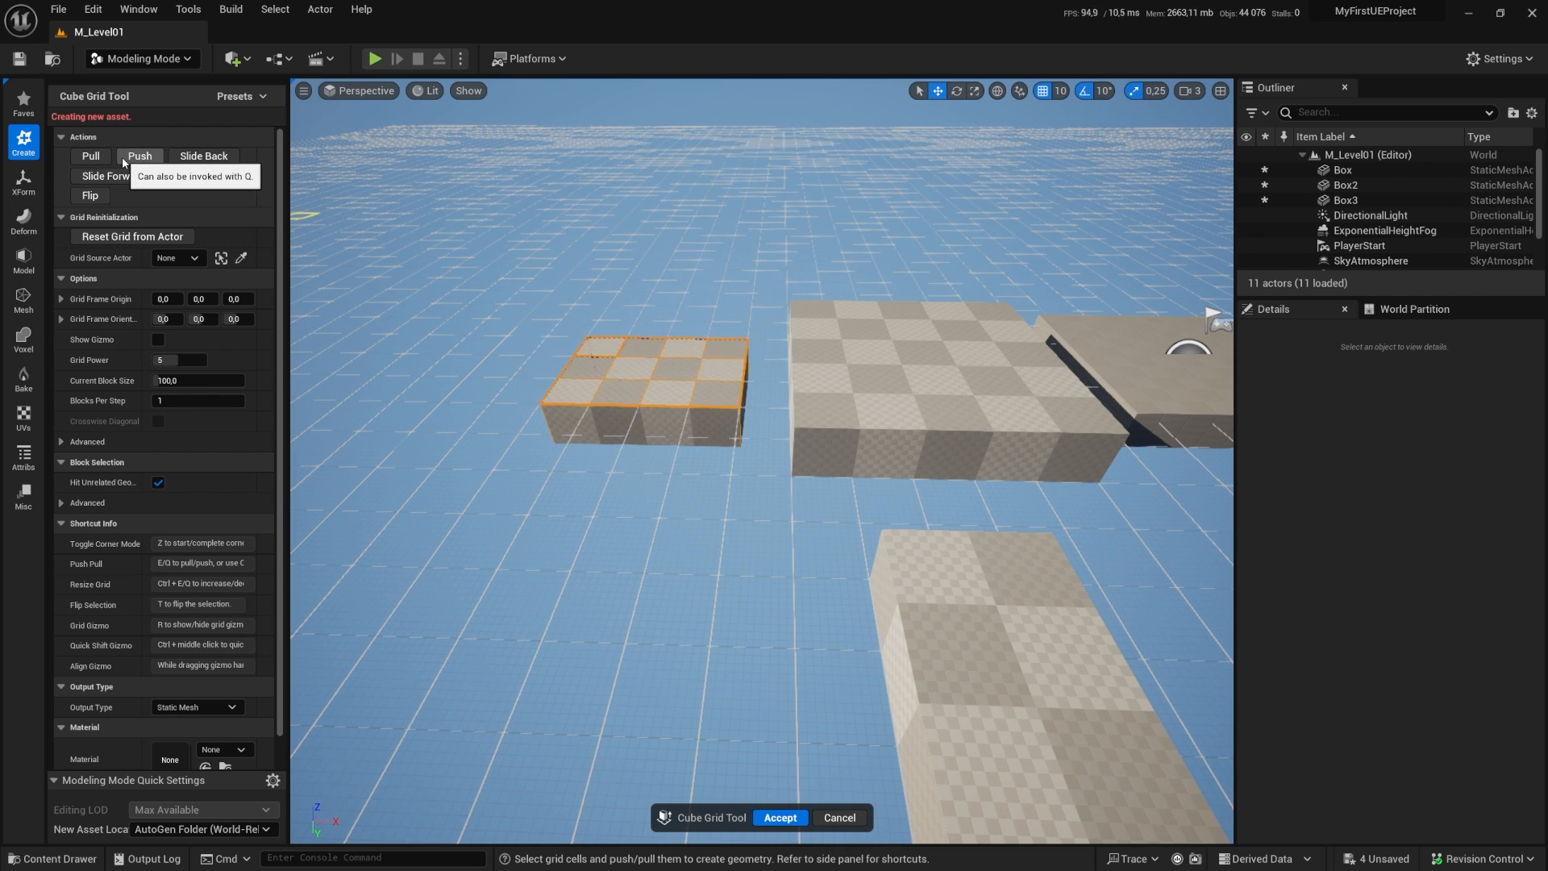
pyautogui.click(124, 161)
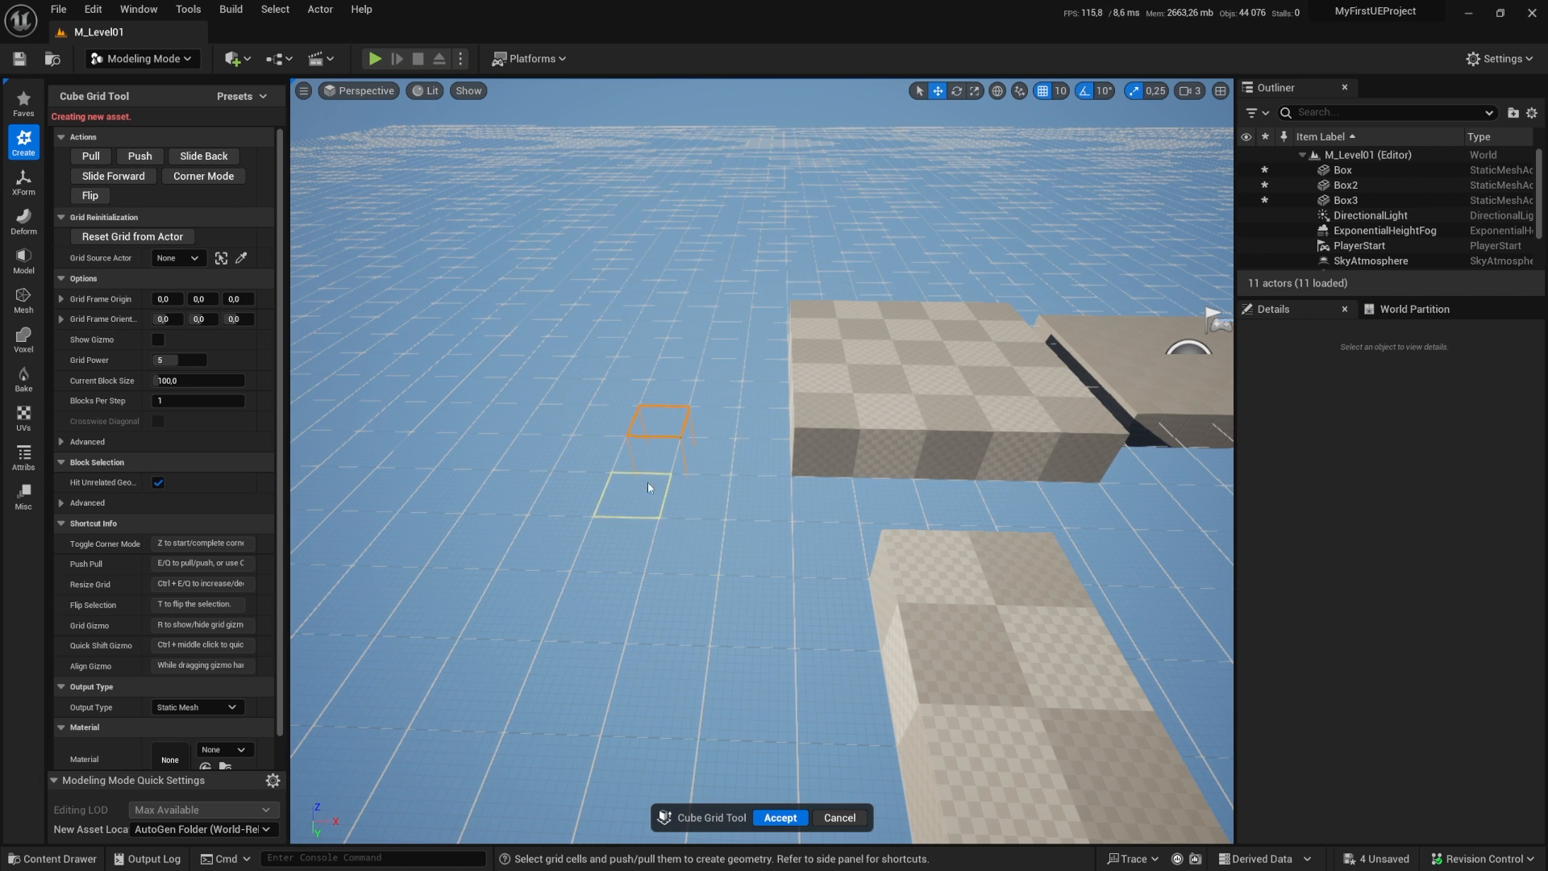
# Step: Select a rectangular grid area four cells wide beside the first CubeGrid block and pull it up three steps
pyautogui.moveTo(667, 387); pyautogui.dragTo(726, 383, button='right')
pyautogui.press('s')
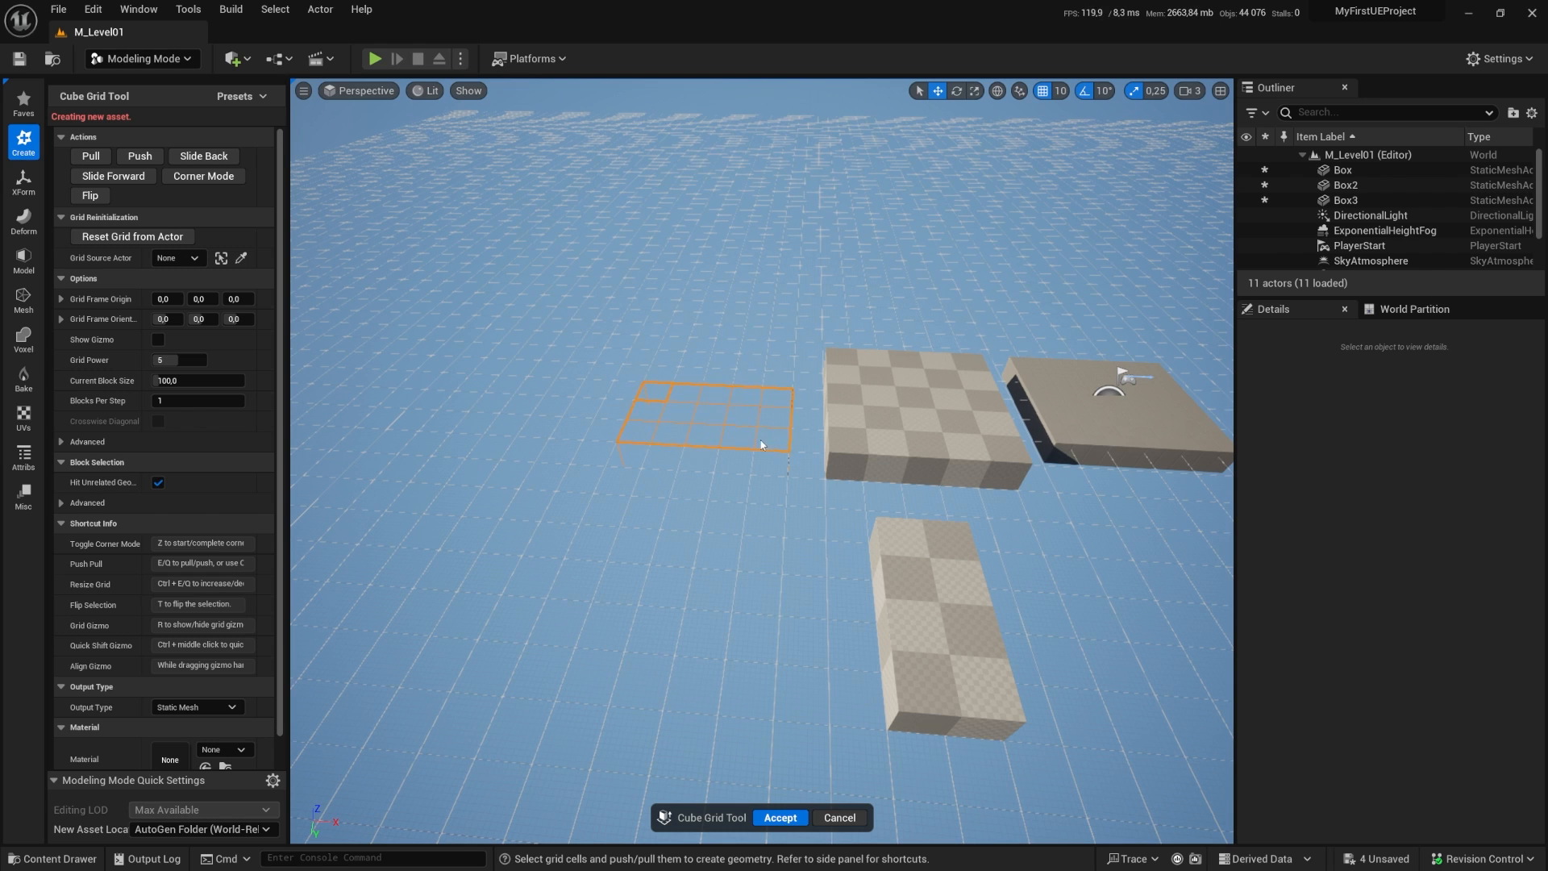
pyautogui.press('e')
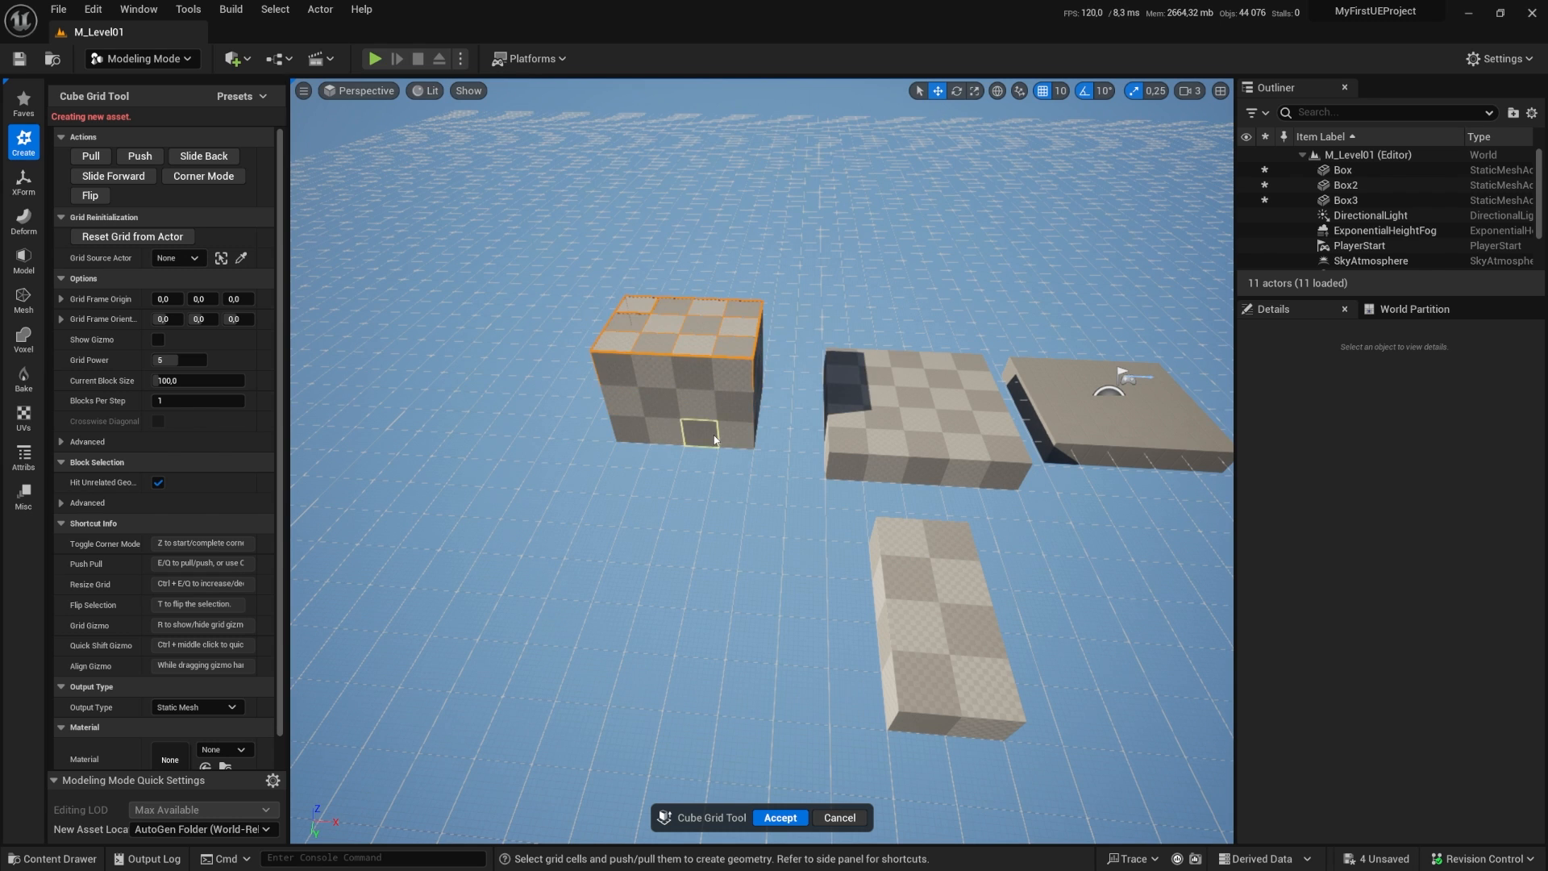
pyautogui.moveTo(727, 442); pyautogui.dragTo(842, 354, button='right')
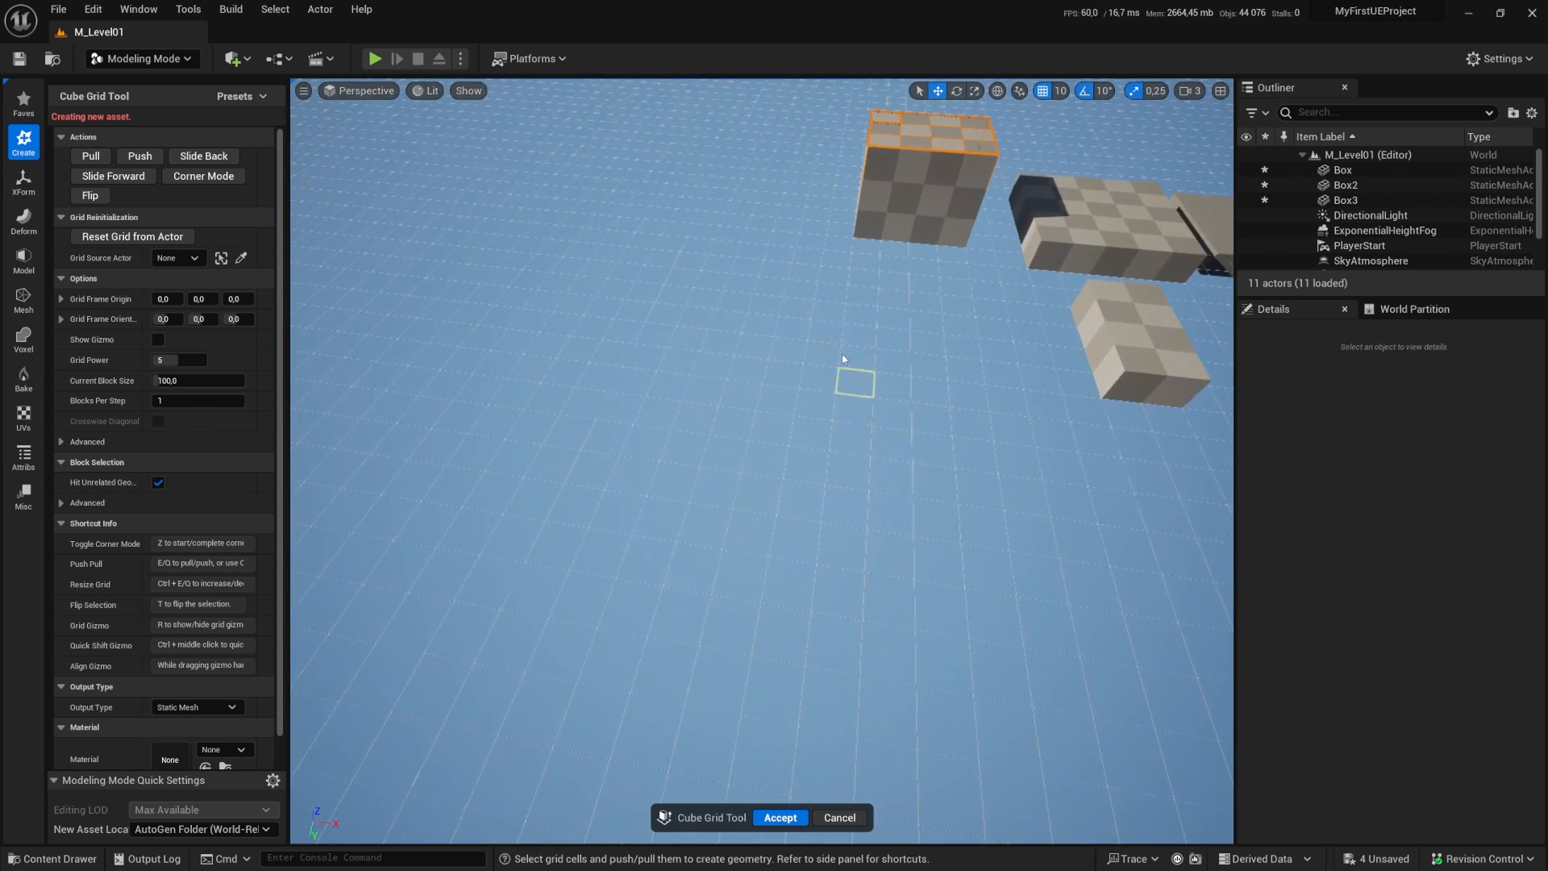
# Step: Pull the large rectangular grid area beside the existing blocks up four steps and accept the CubeGrid mesh
pyautogui.press('e')
pyautogui.press('e')
pyautogui.press('e')
pyautogui.press('e')
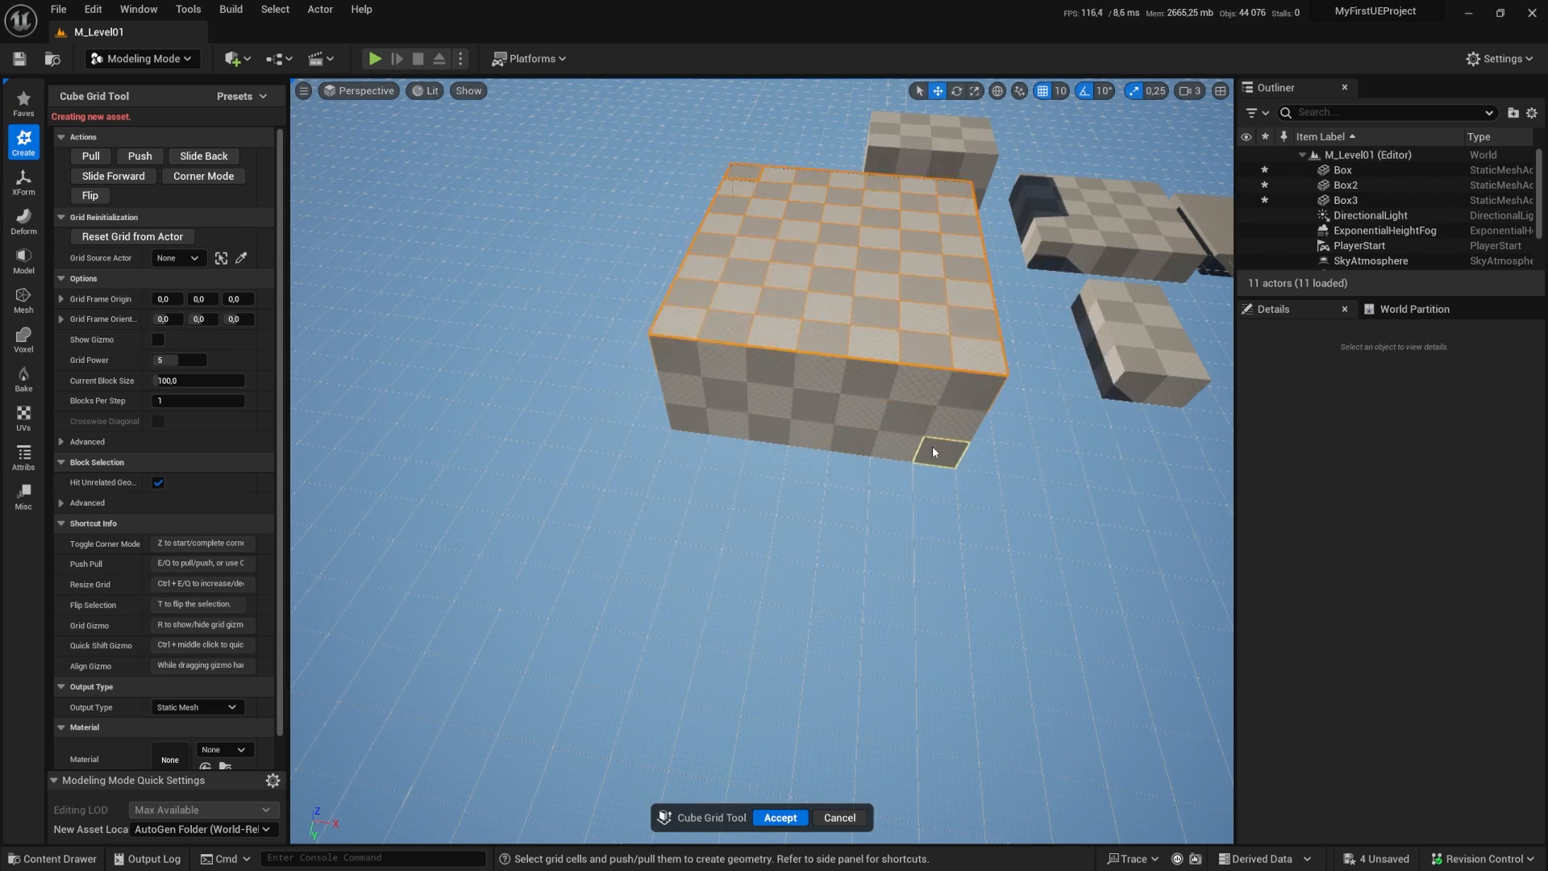
pyautogui.press('d')
pyautogui.moveTo(932, 446); pyautogui.dragTo(743, 347, button='right')
pyautogui.click(797, 821)
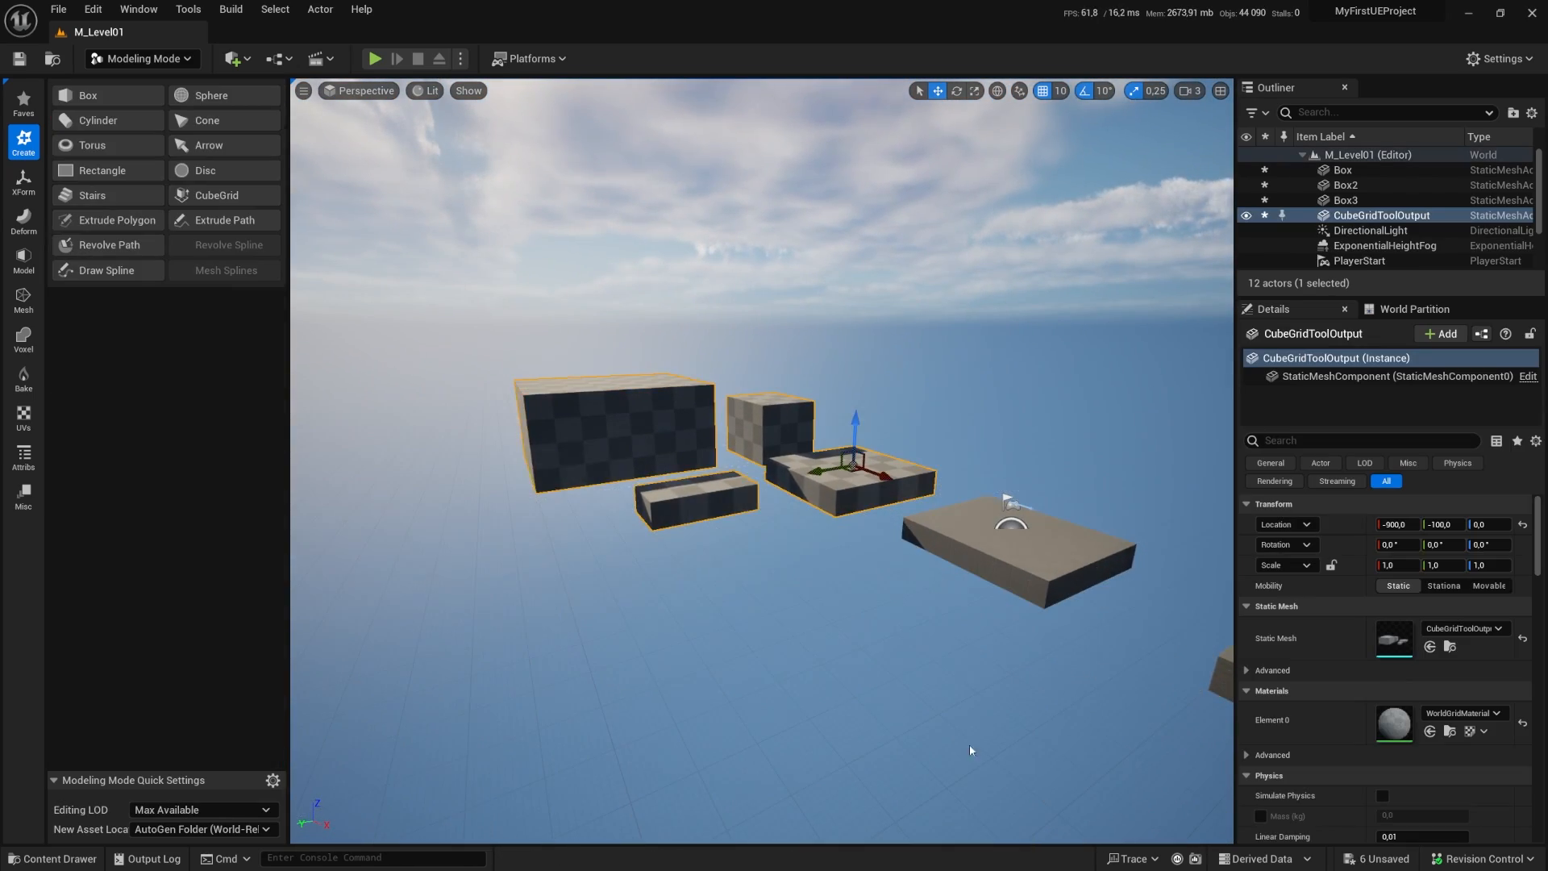
# Step: Examine the finished CubeGrid blocks from several sides next to the box platforms
pyautogui.moveTo(689, 405); pyautogui.dragTo(598, 408, button='right')
pyautogui.press('s')
pyautogui.press('a')
pyautogui.press('w')
pyautogui.press('s')
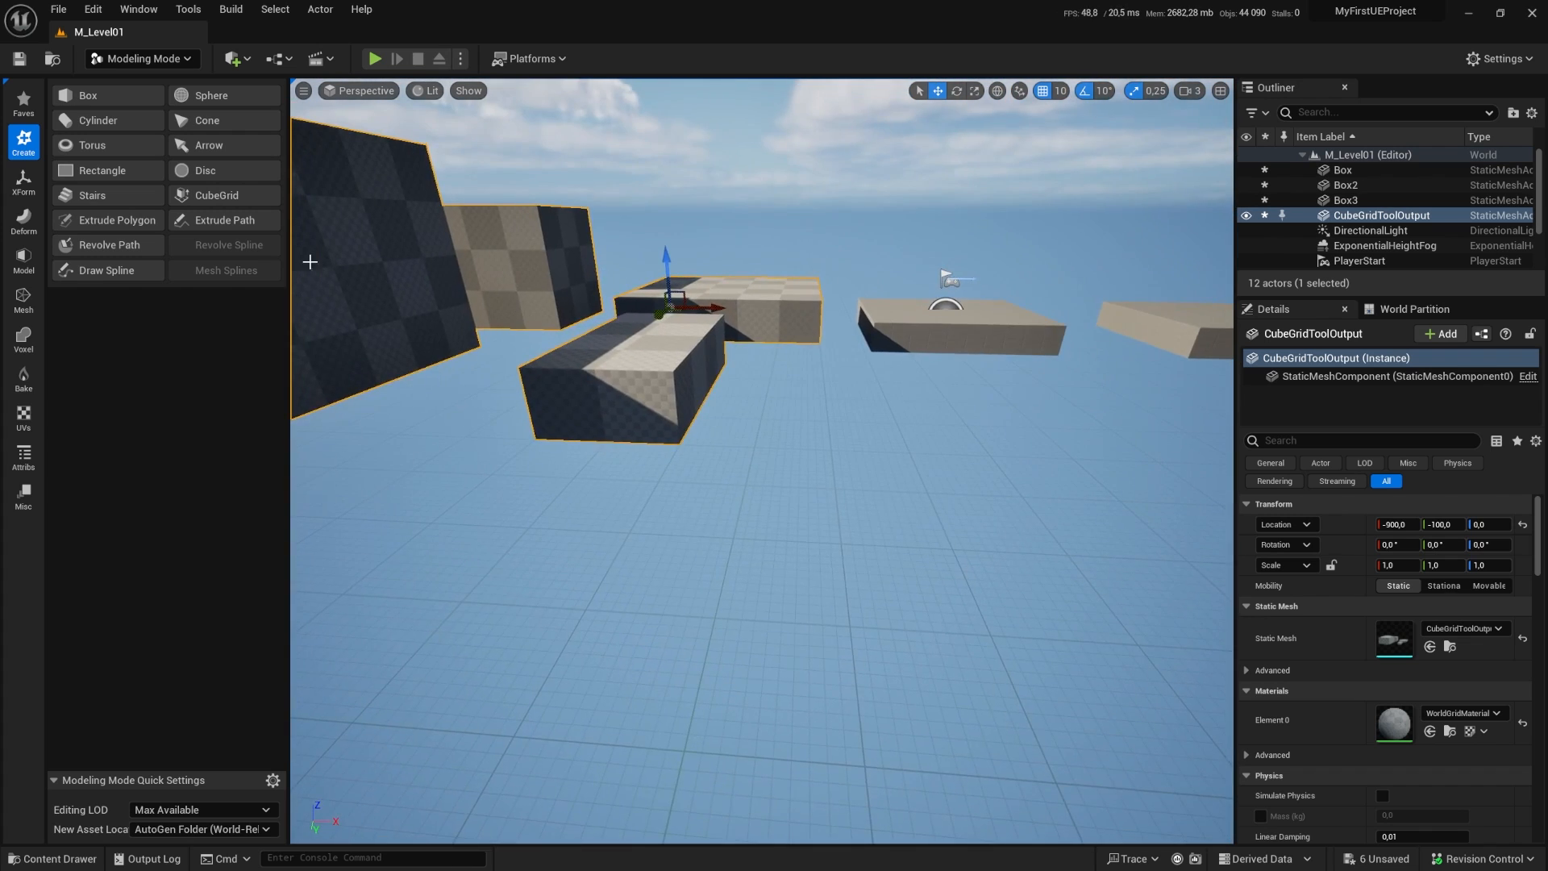
pyautogui.press('s')
pyautogui.moveTo(1016, 395); pyautogui.dragTo(929, 376, button='right')
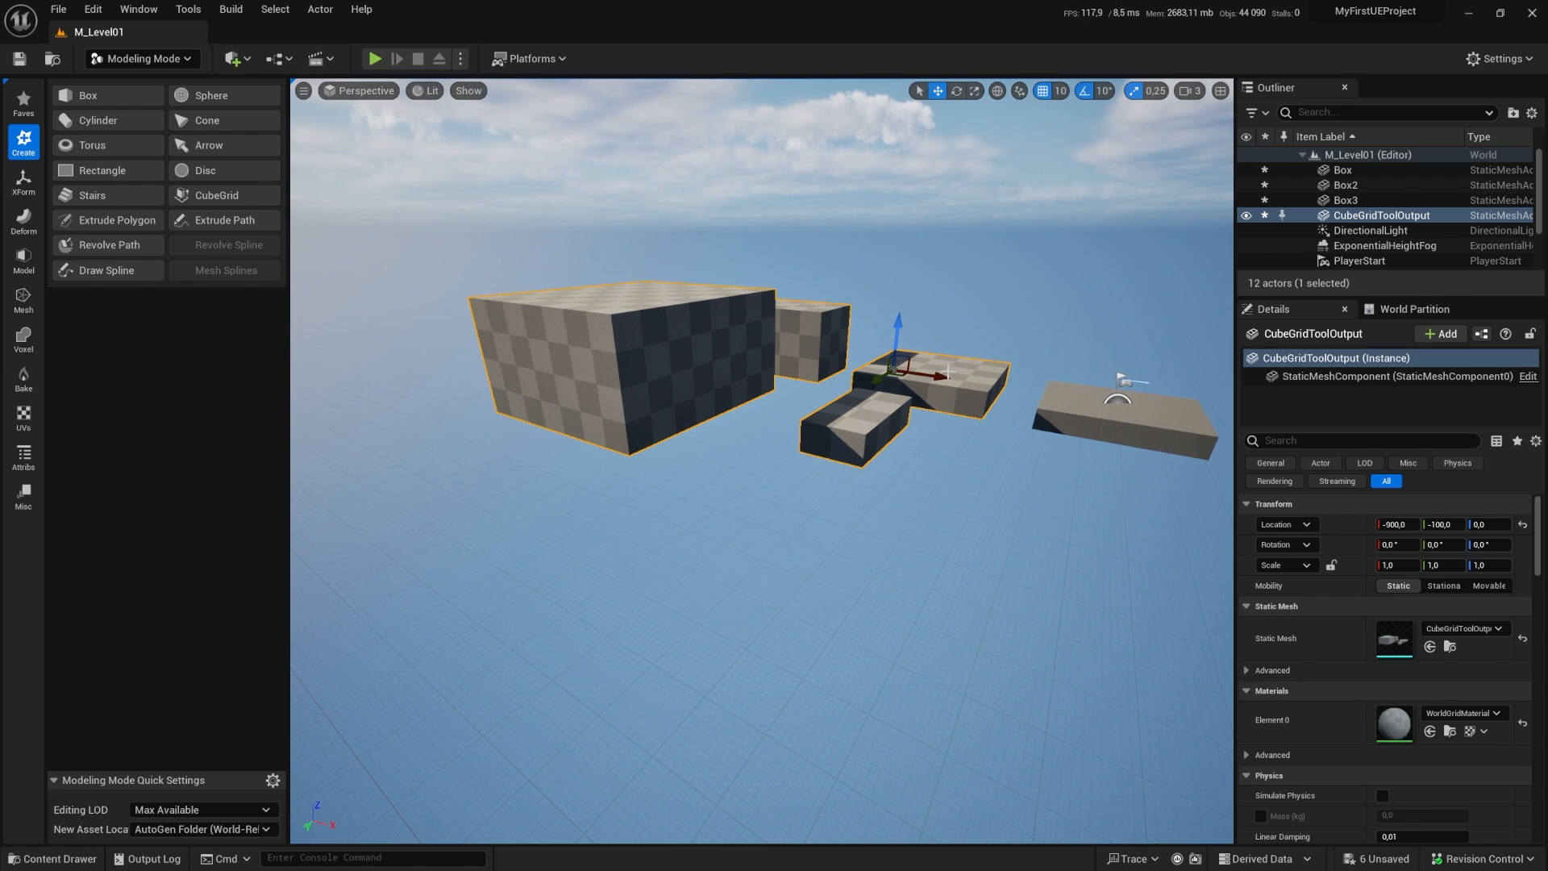
pyautogui.moveTo(948, 371); pyautogui.dragTo(945, 371, button='right')
pyautogui.press('d')
pyautogui.moveTo(805, 433); pyautogui.dragTo(714, 366, button='right')
pyautogui.press('a')
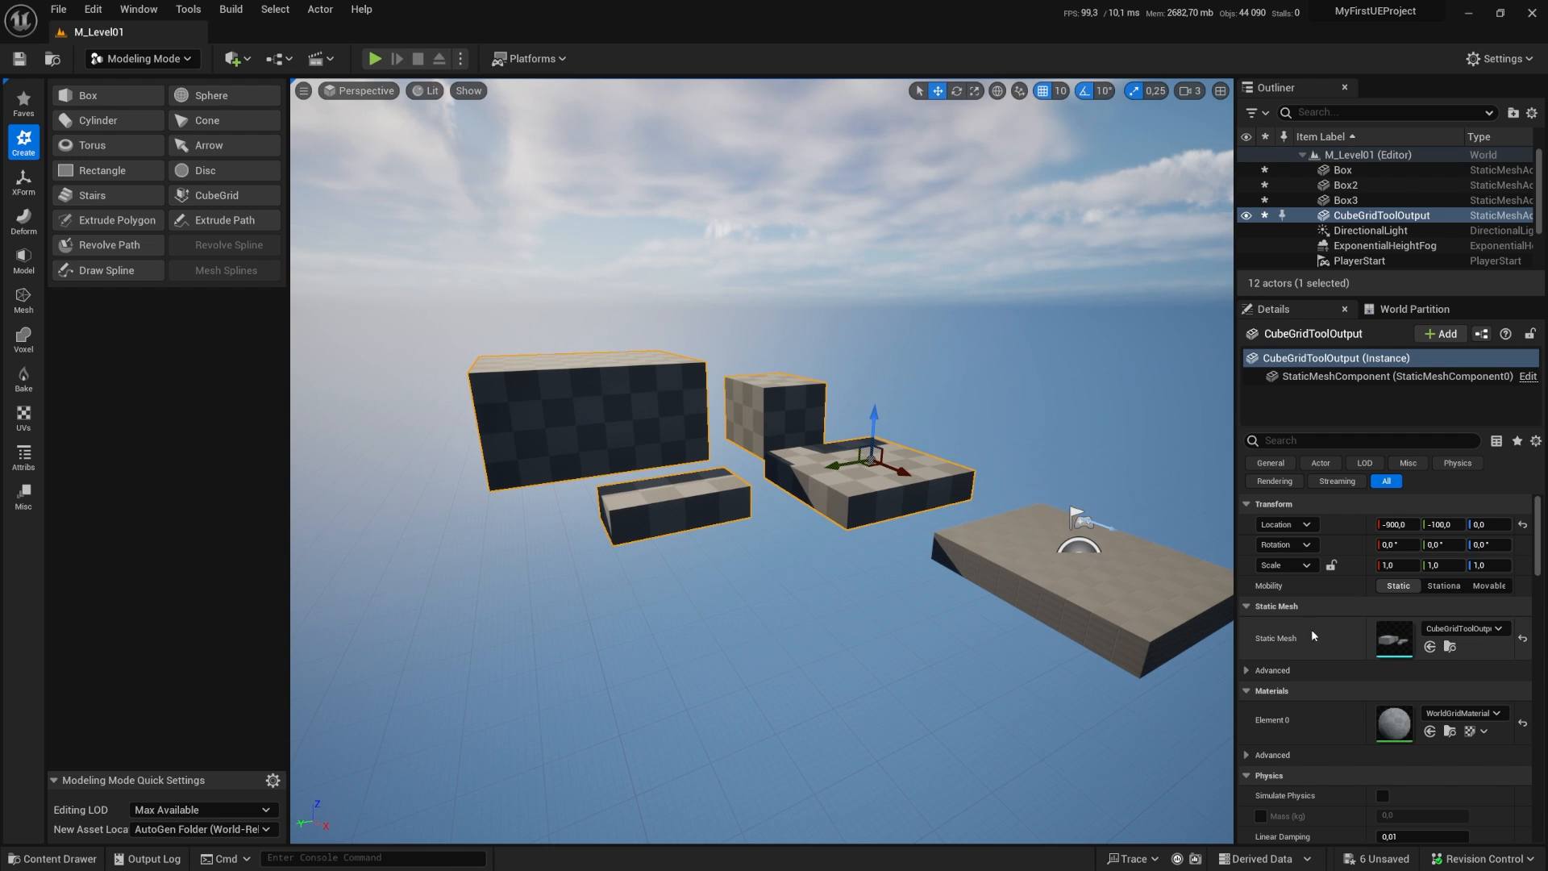
# Step: Open the CubeGrid mesh asset in the Static Mesh editor, inspect it, and close the editor
pyautogui.doubleClick(1400, 647)
pyautogui.moveTo(848, 498); pyautogui.dragTo(803, 505, button='right')
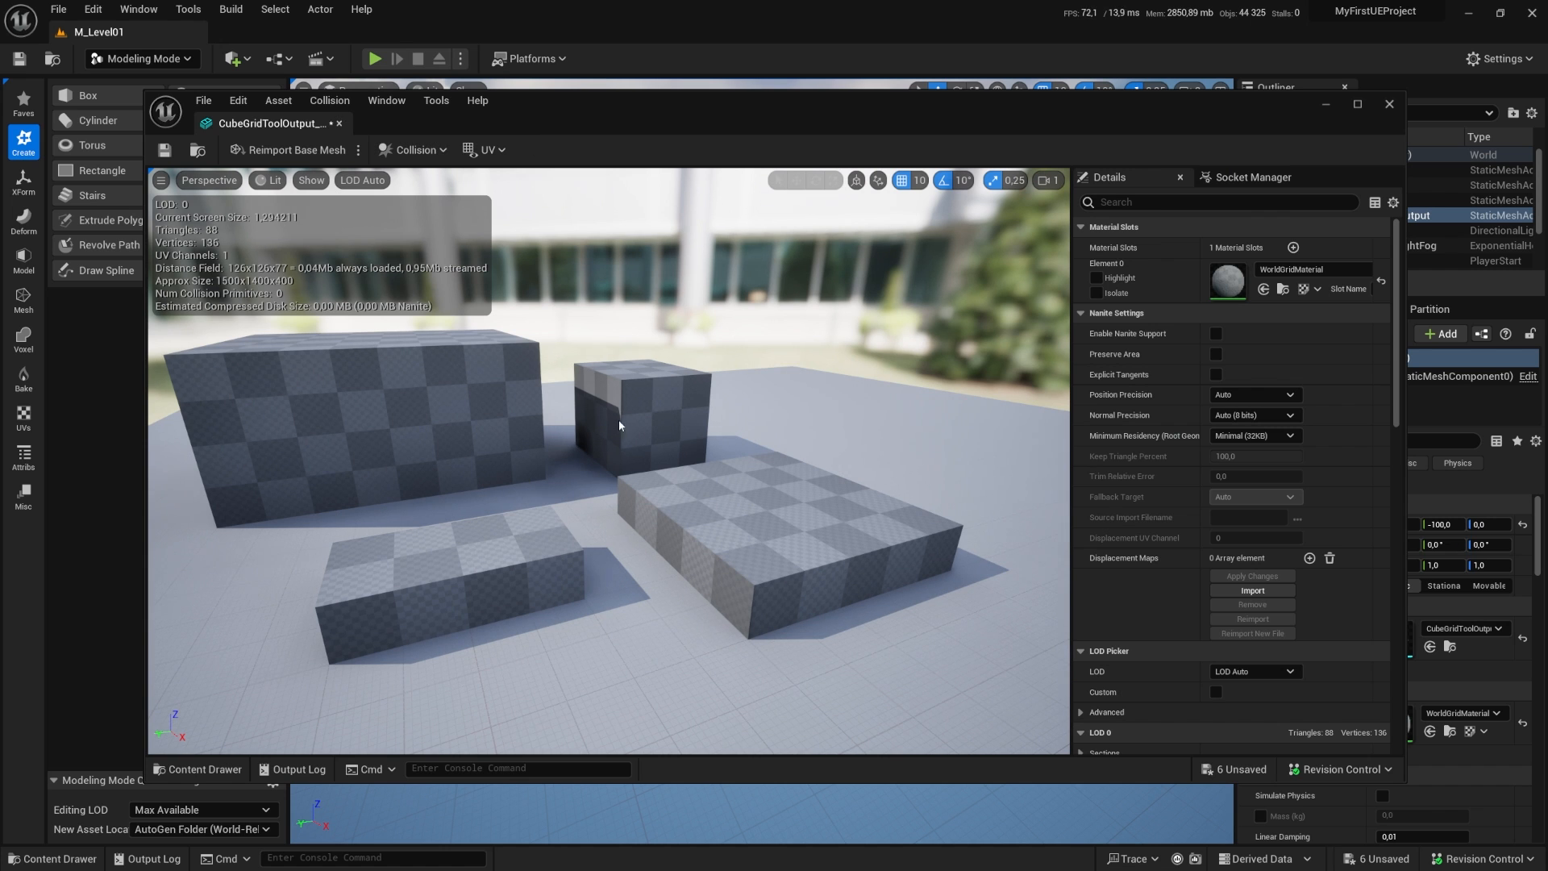
pyautogui.click(339, 124)
# Step: Play-test the level by running and jumping the character over the CubeGrid blocks, and stop the session
pyautogui.moveTo(695, 294); pyautogui.dragTo(686, 551, button='right')
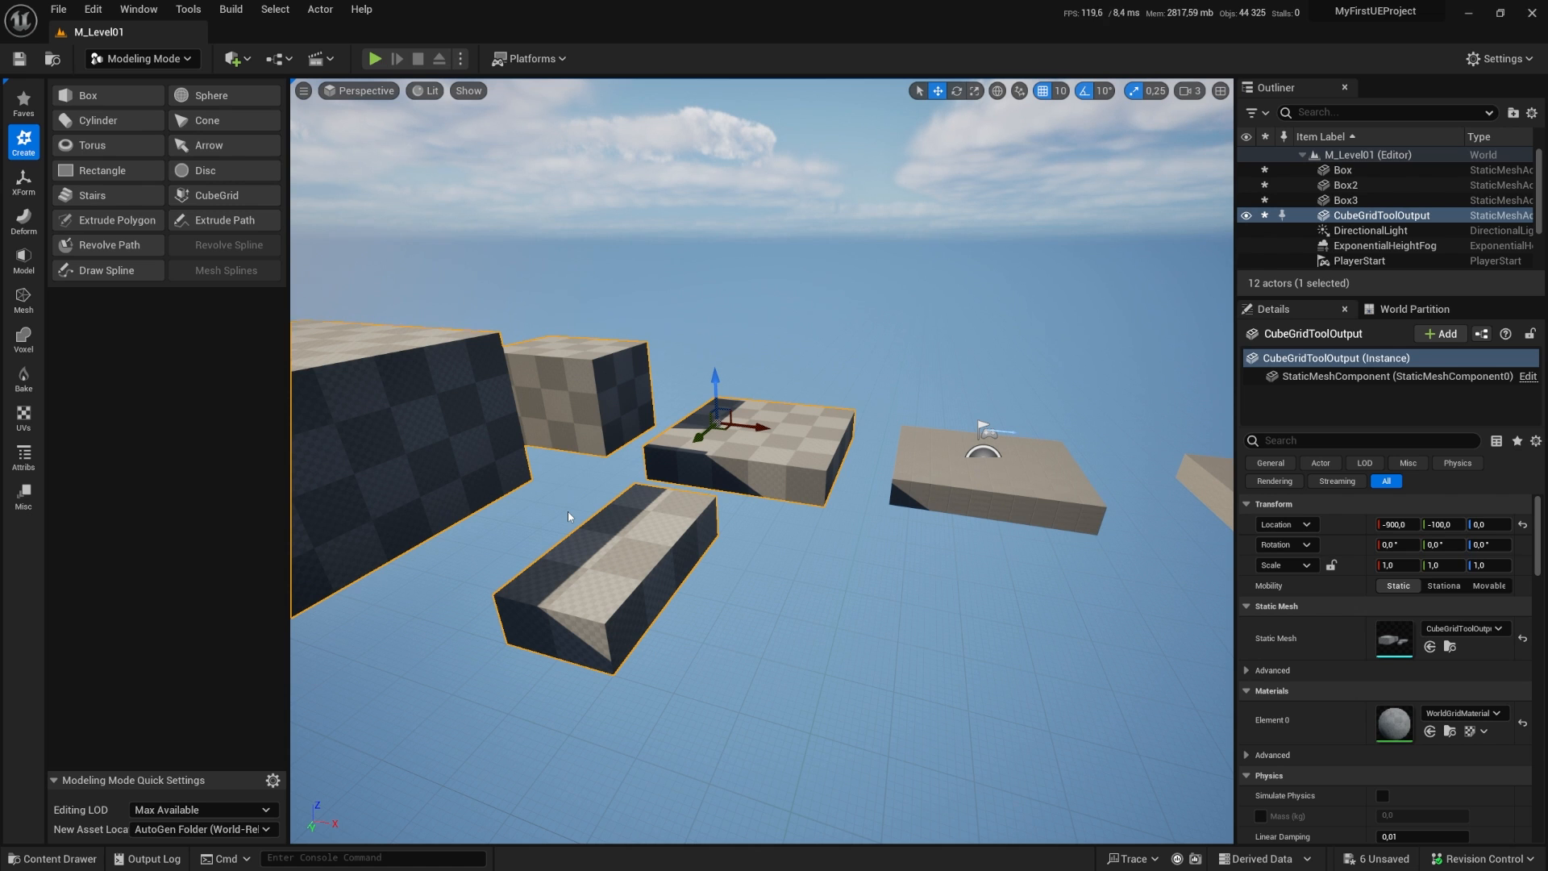
pyautogui.moveTo(567, 516); pyautogui.dragTo(627, 294, button='right')
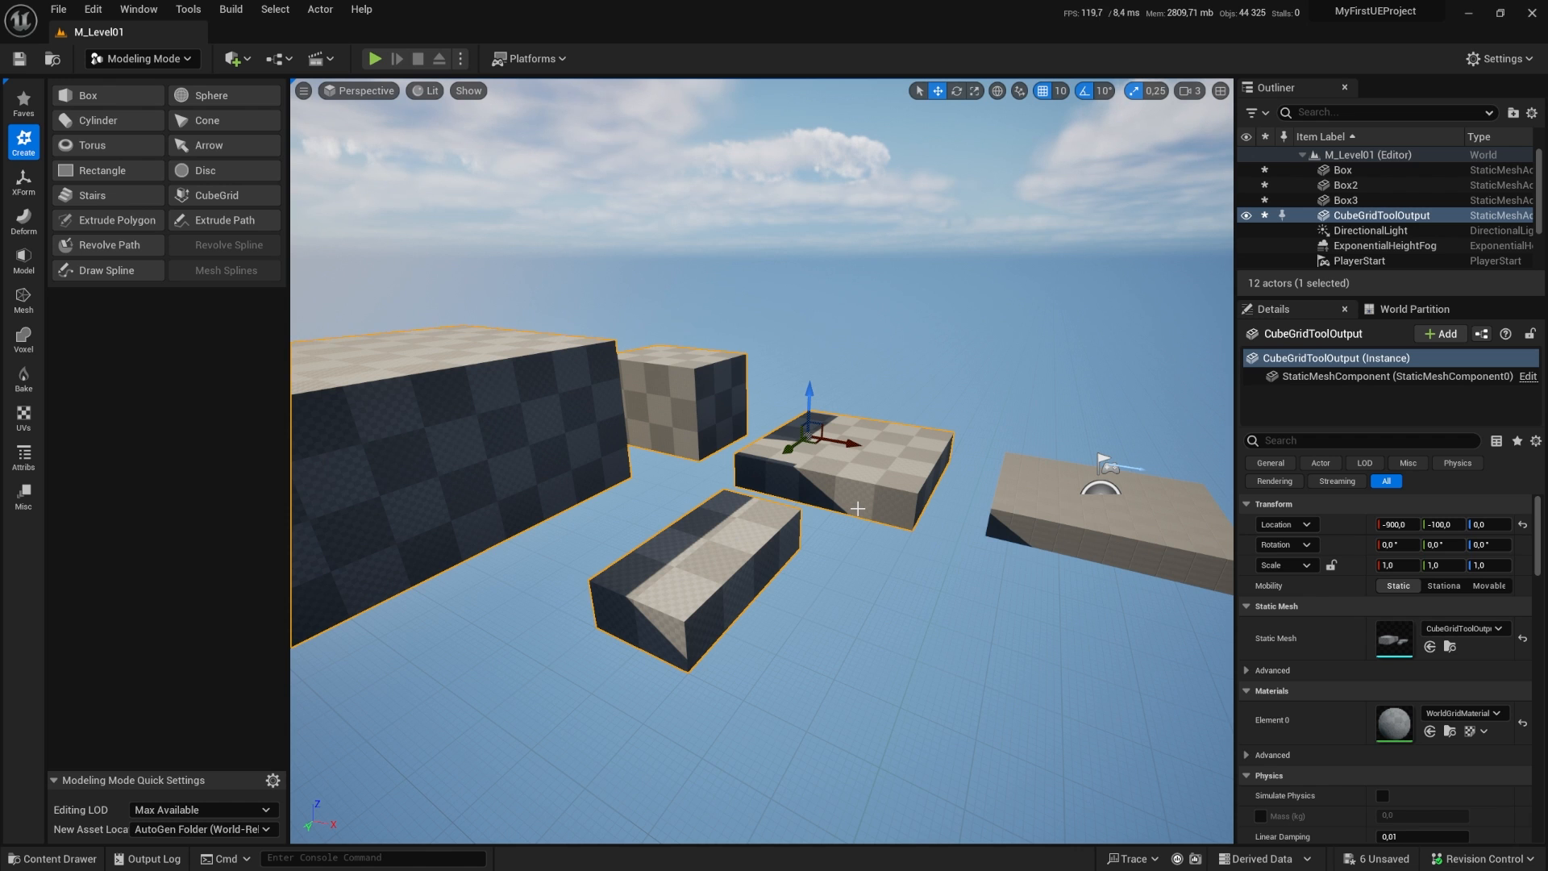
pyautogui.moveTo(858, 509); pyautogui.dragTo(762, 517, button='right')
pyautogui.moveTo(688, 391); pyautogui.dragTo(700, 308, button='right')
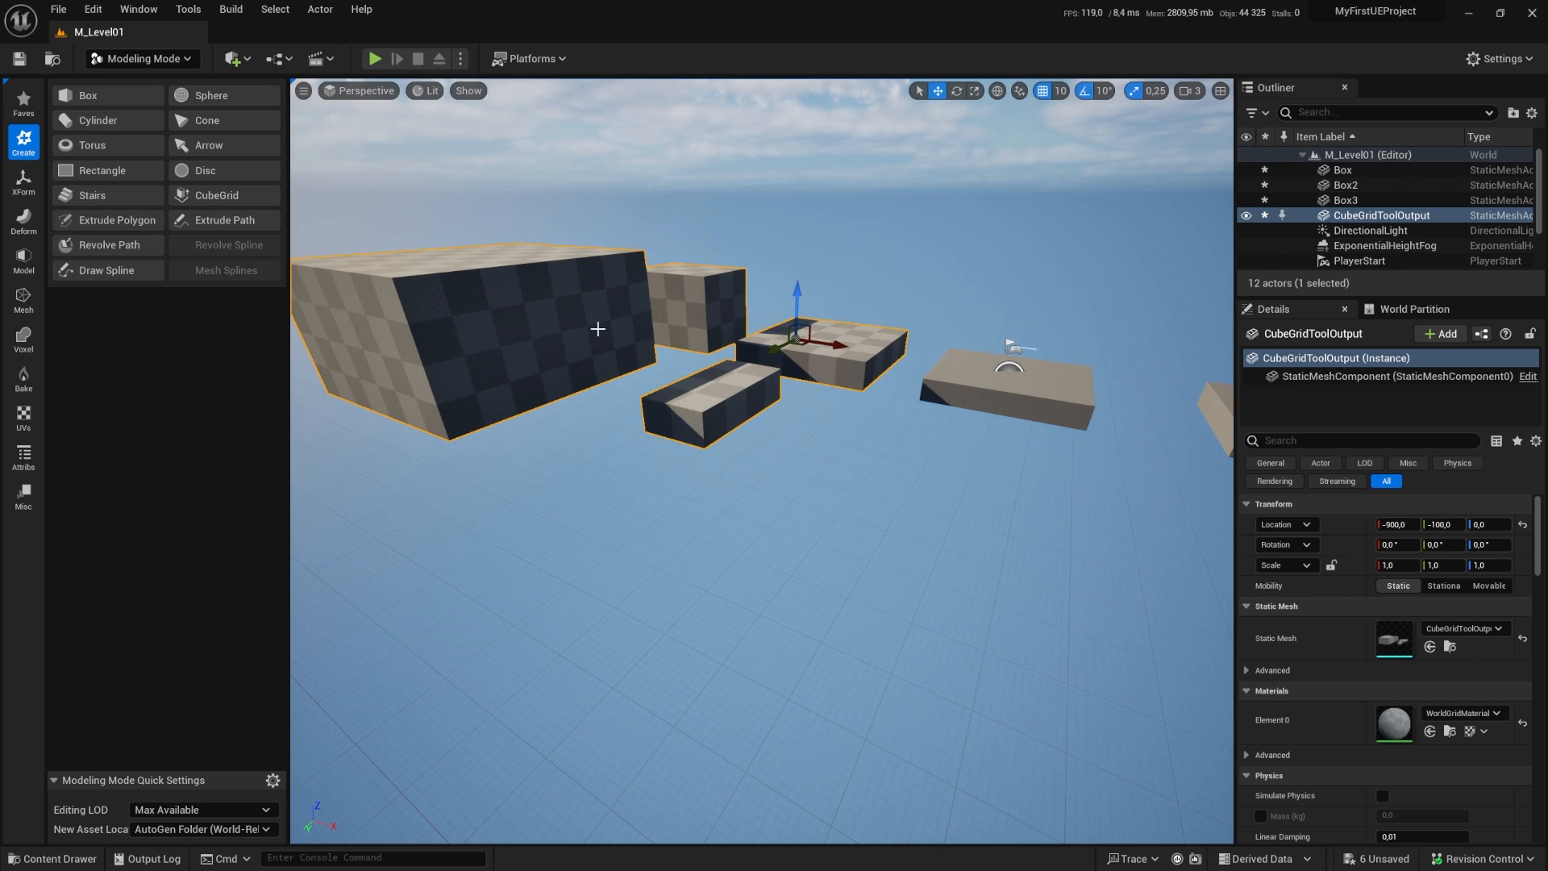
pyautogui.click(382, 60)
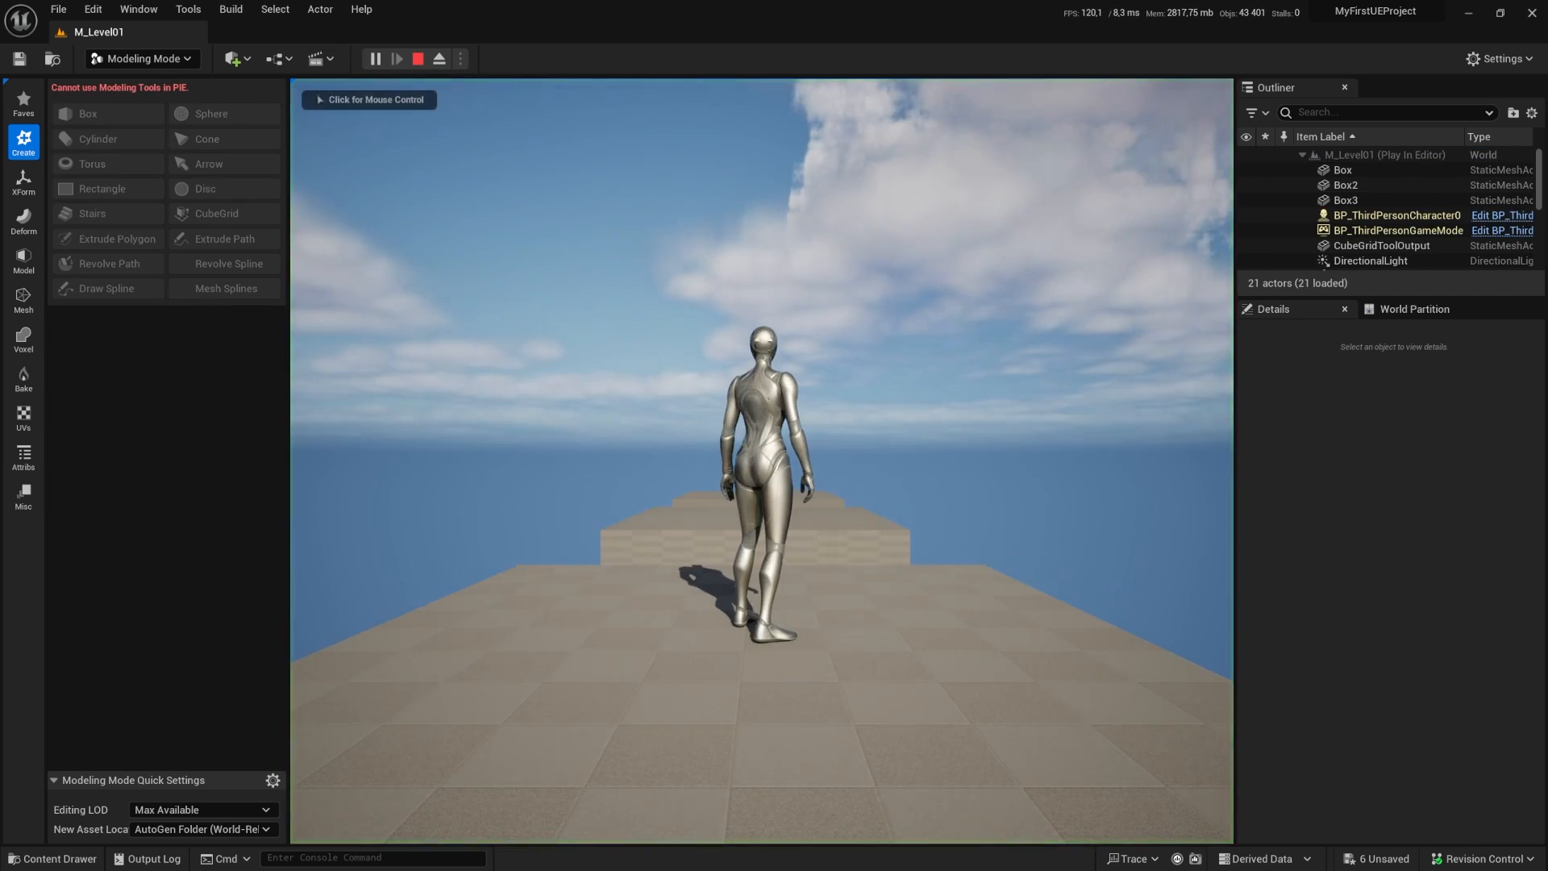
pyautogui.press('w')
pyautogui.press('space')
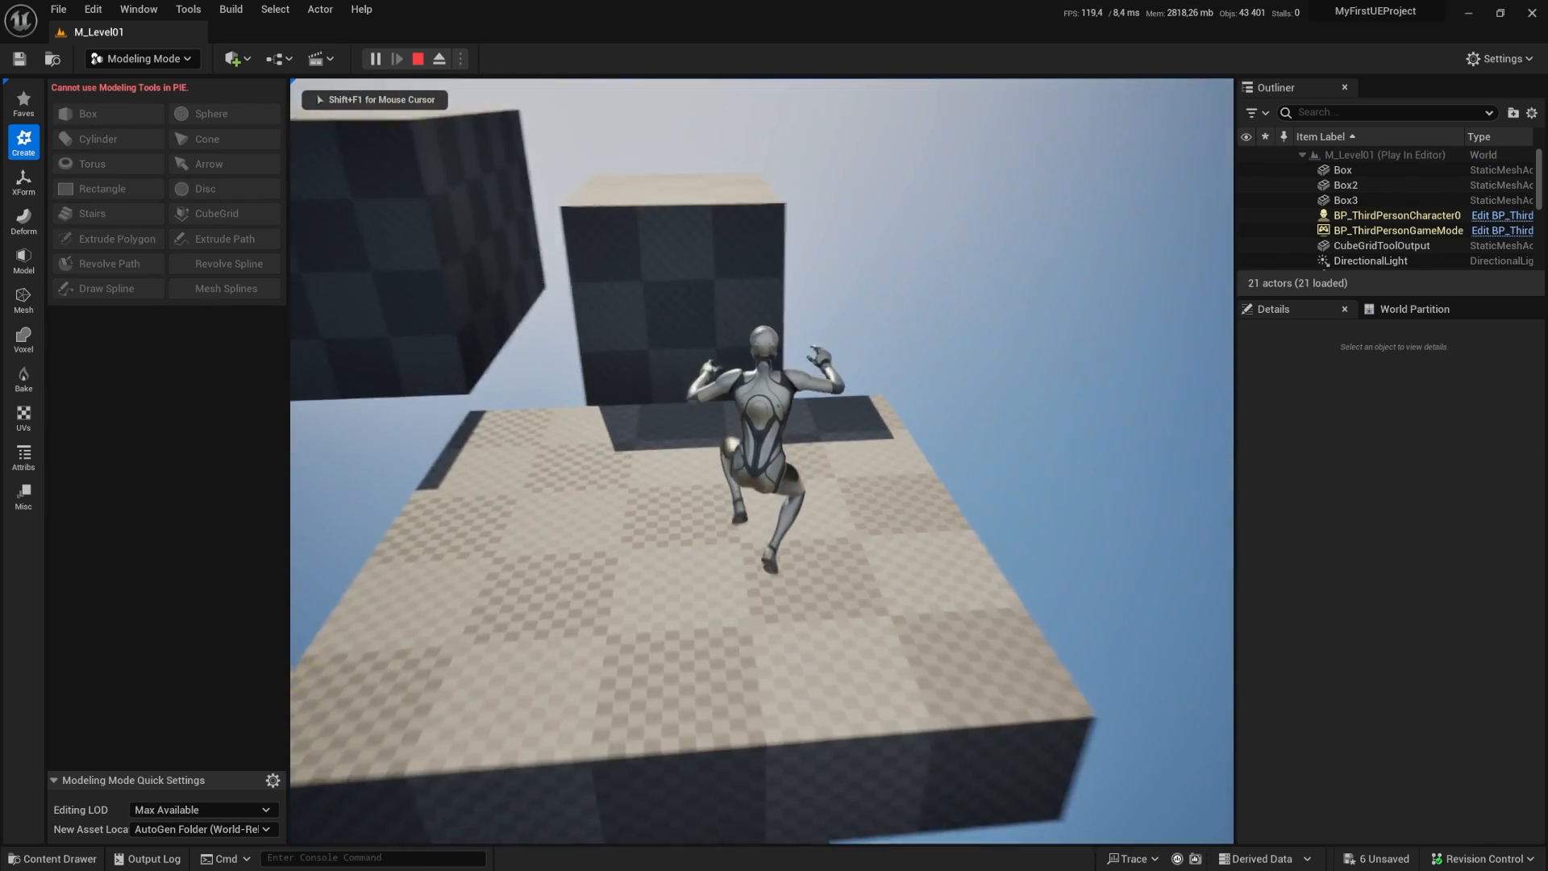
pyautogui.press('space')
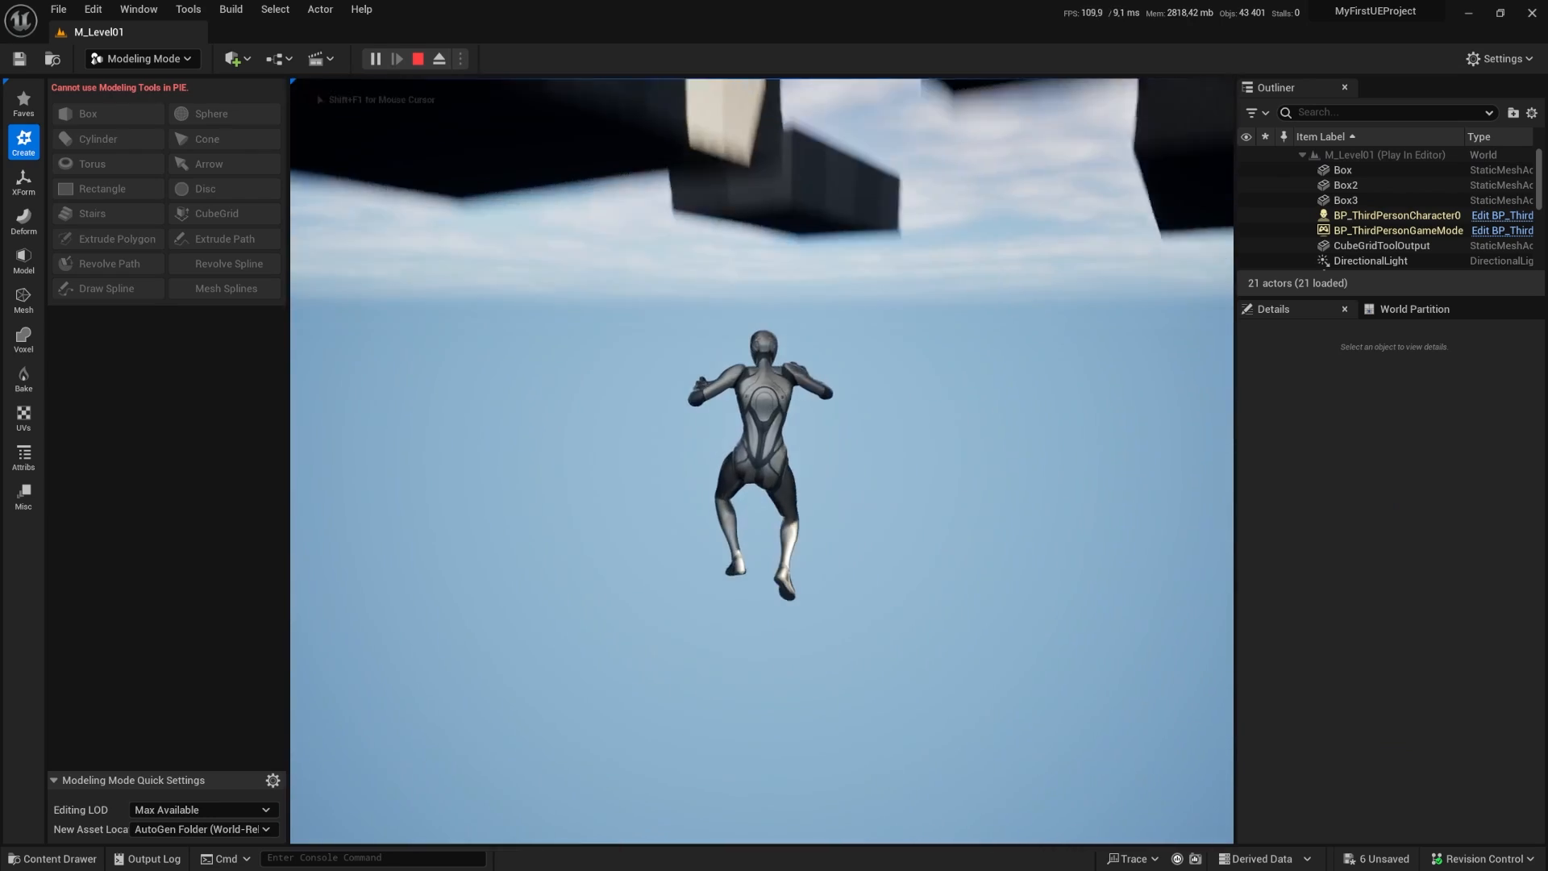
pyautogui.press('Escape')
# Step: Switch the editor to Modeling mode and back to Selection mode
pyautogui.press('s')
pyautogui.moveTo(630, 523); pyautogui.dragTo(729, 657, button='right')
pyautogui.press('w')
pyautogui.press('s')
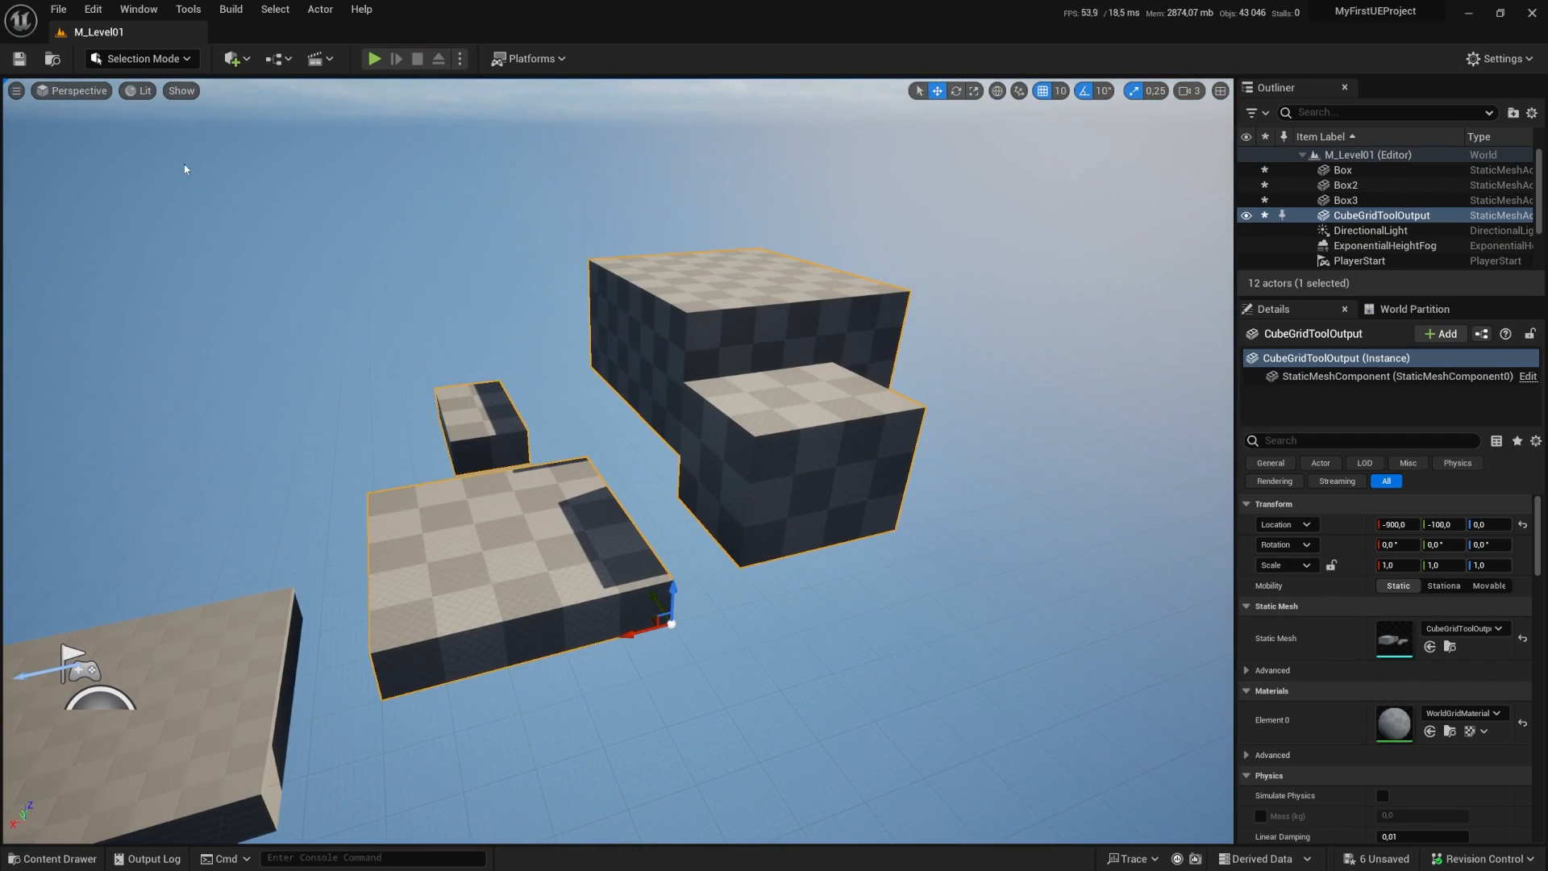
pyautogui.click(154, 60)
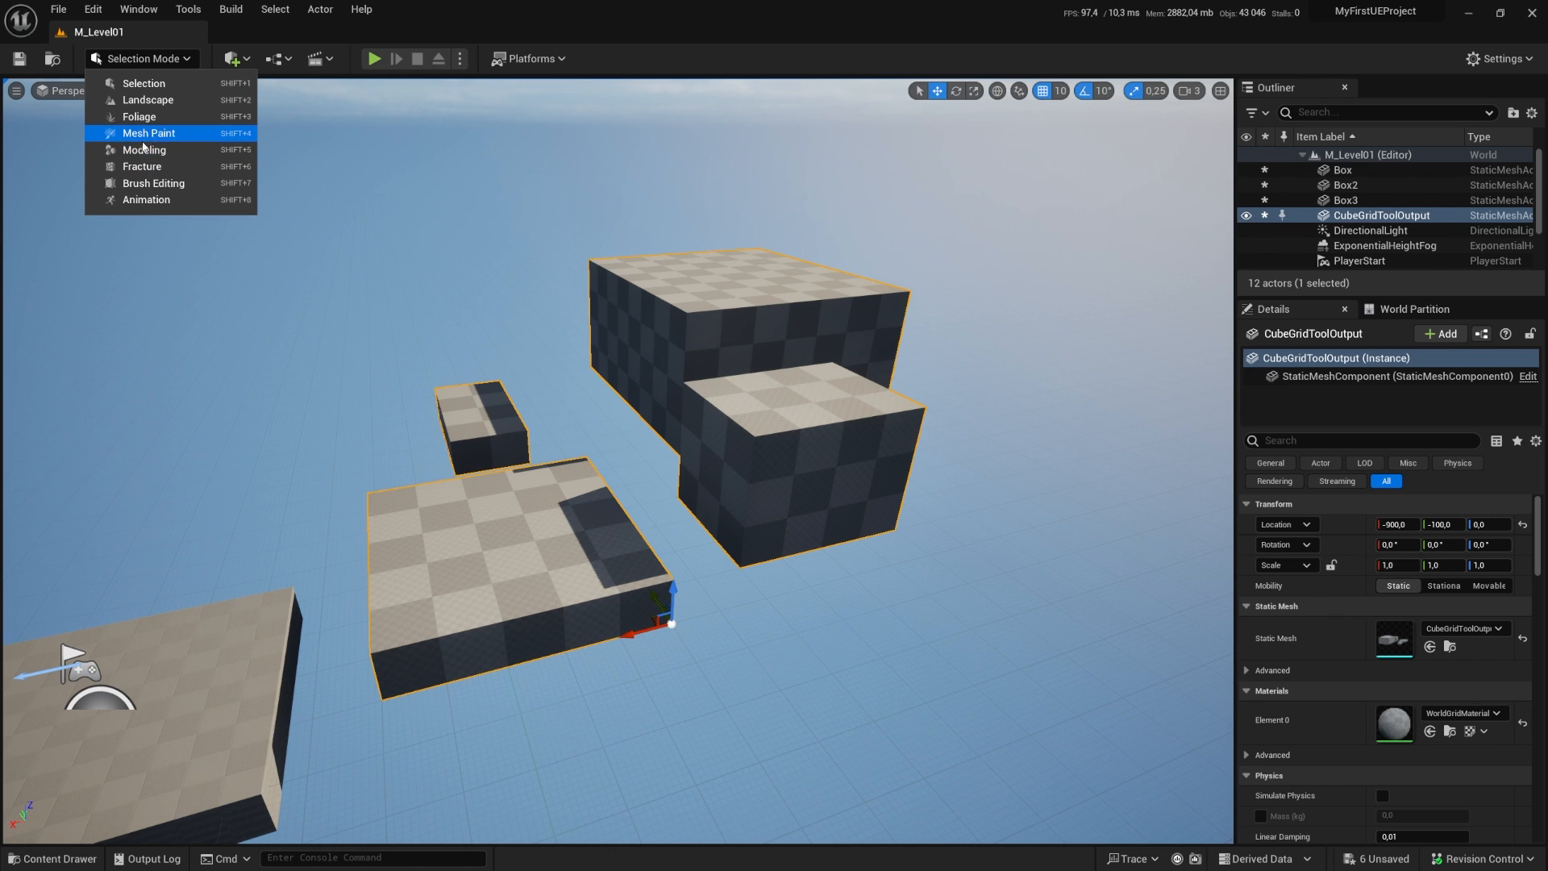
pyautogui.click(142, 152)
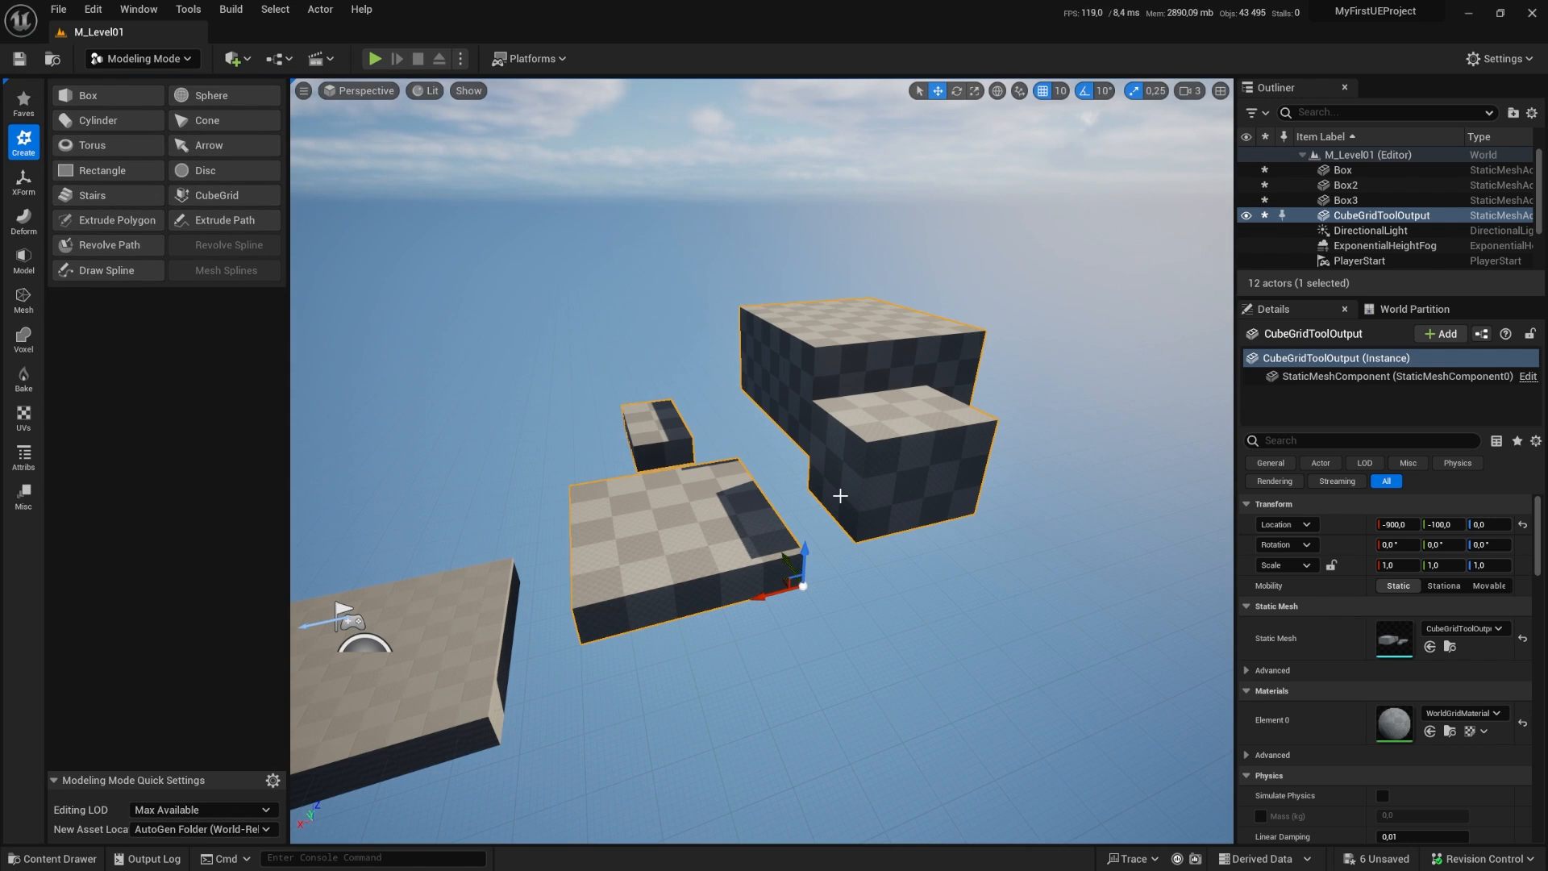
pyautogui.click(148, 53)
pyautogui.click(142, 79)
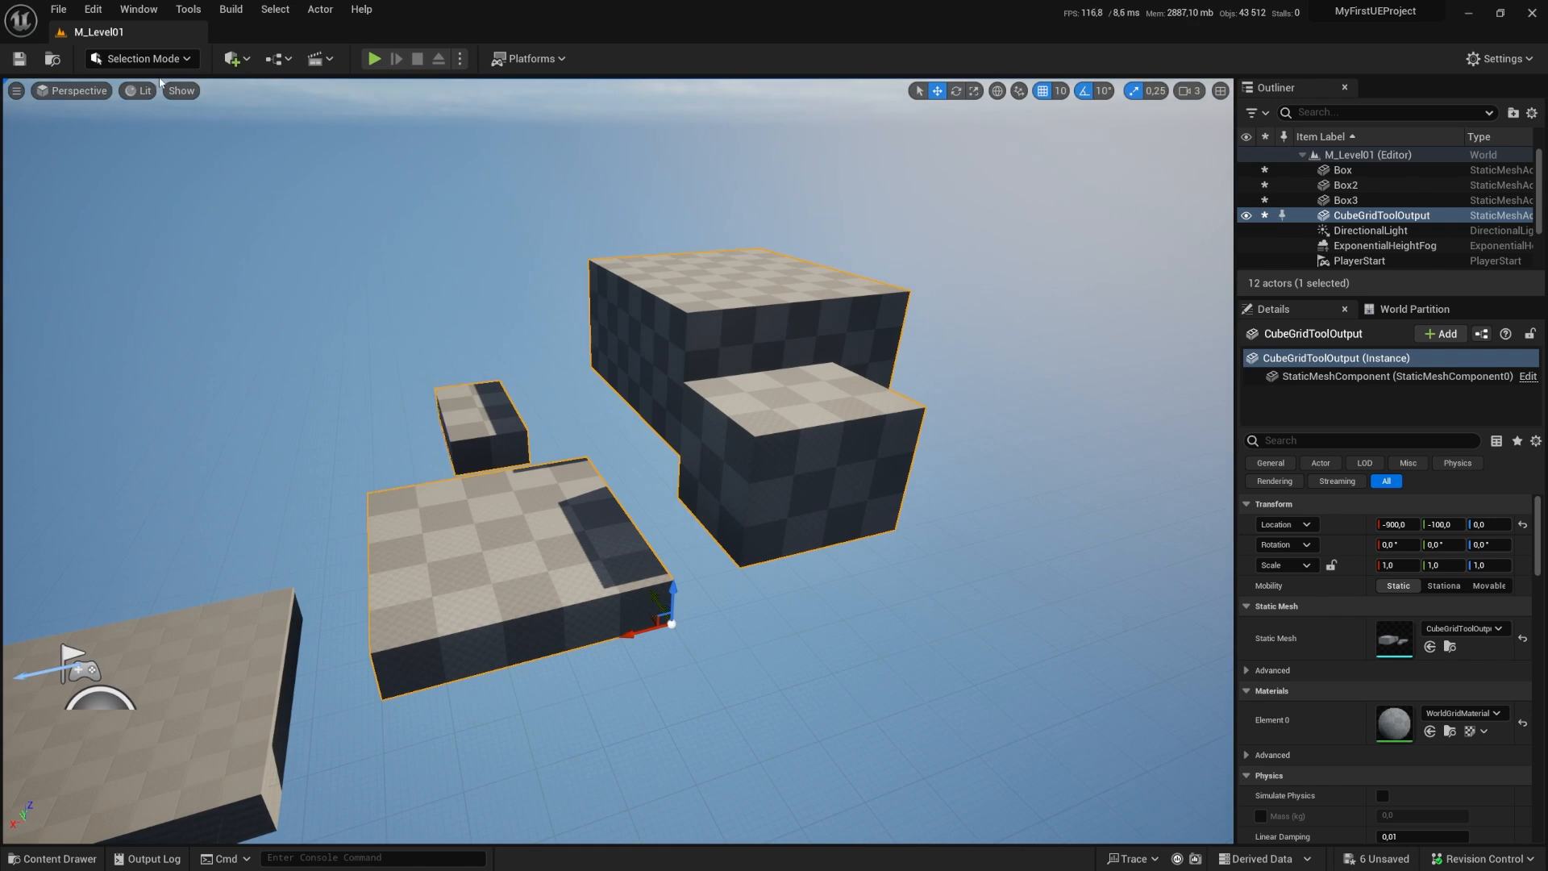
# Step: Select the CubeGrid mesh in the level and reopen it for editing with Modeling mode's CubeGrid tool
pyautogui.click(802, 625)
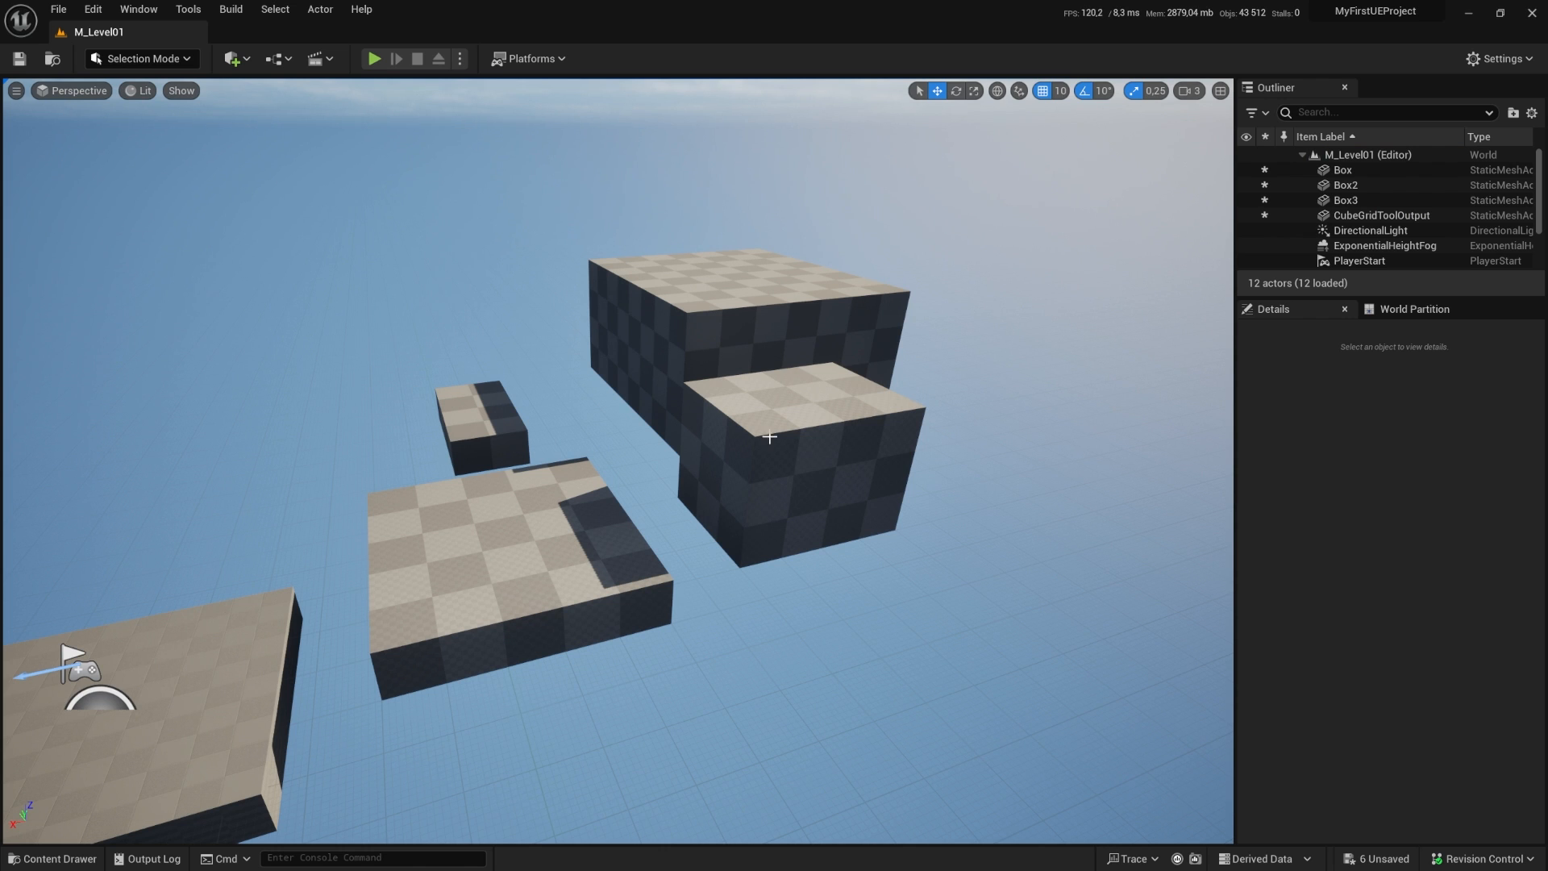
pyautogui.click(585, 514)
pyautogui.click(142, 58)
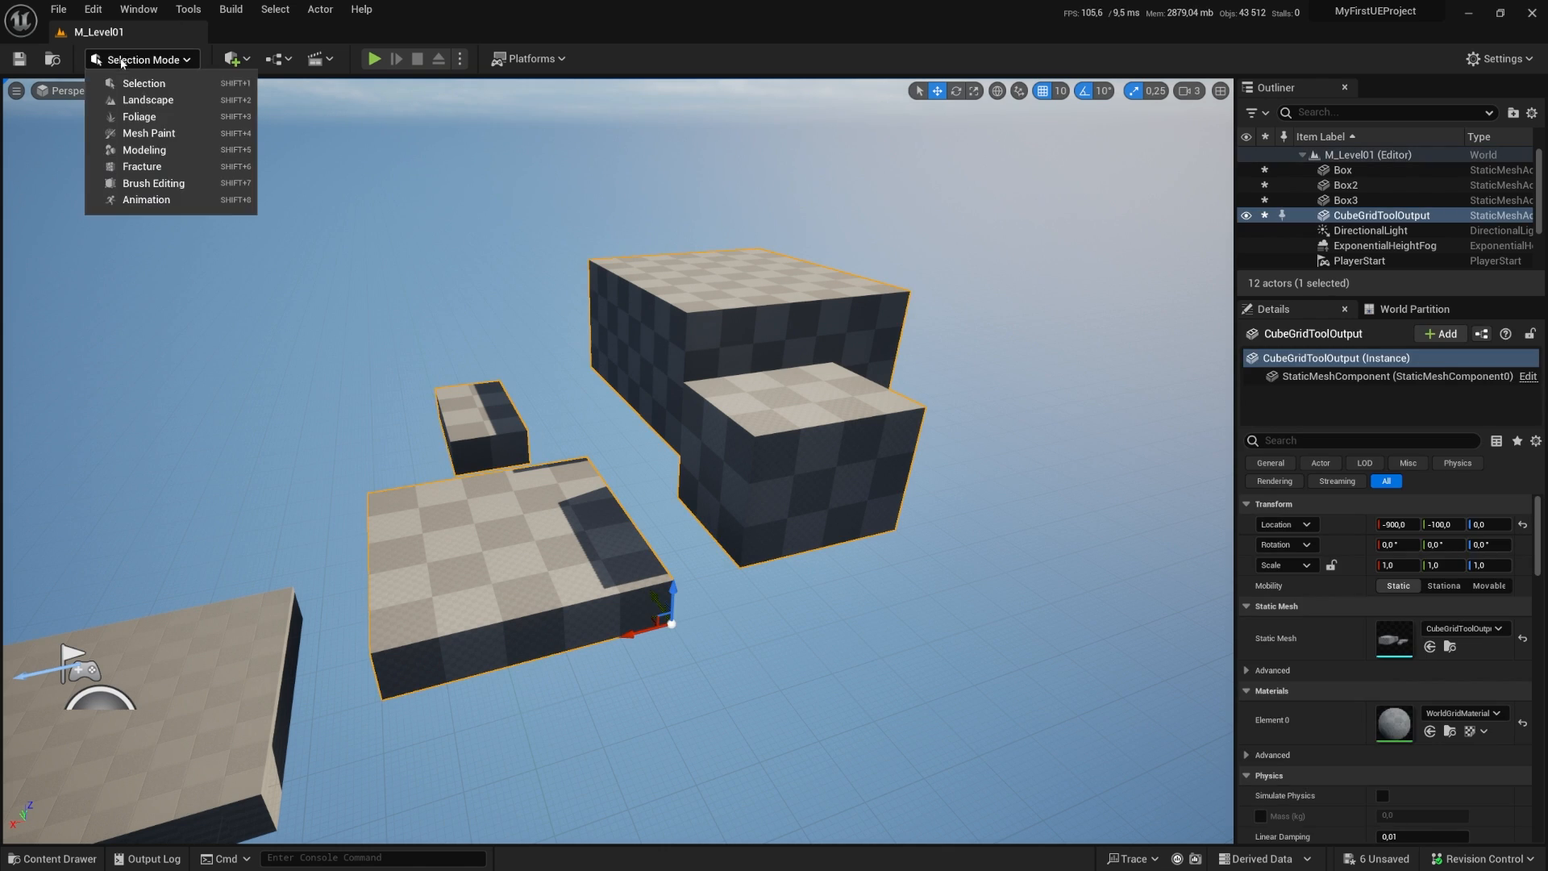
pyautogui.click(145, 154)
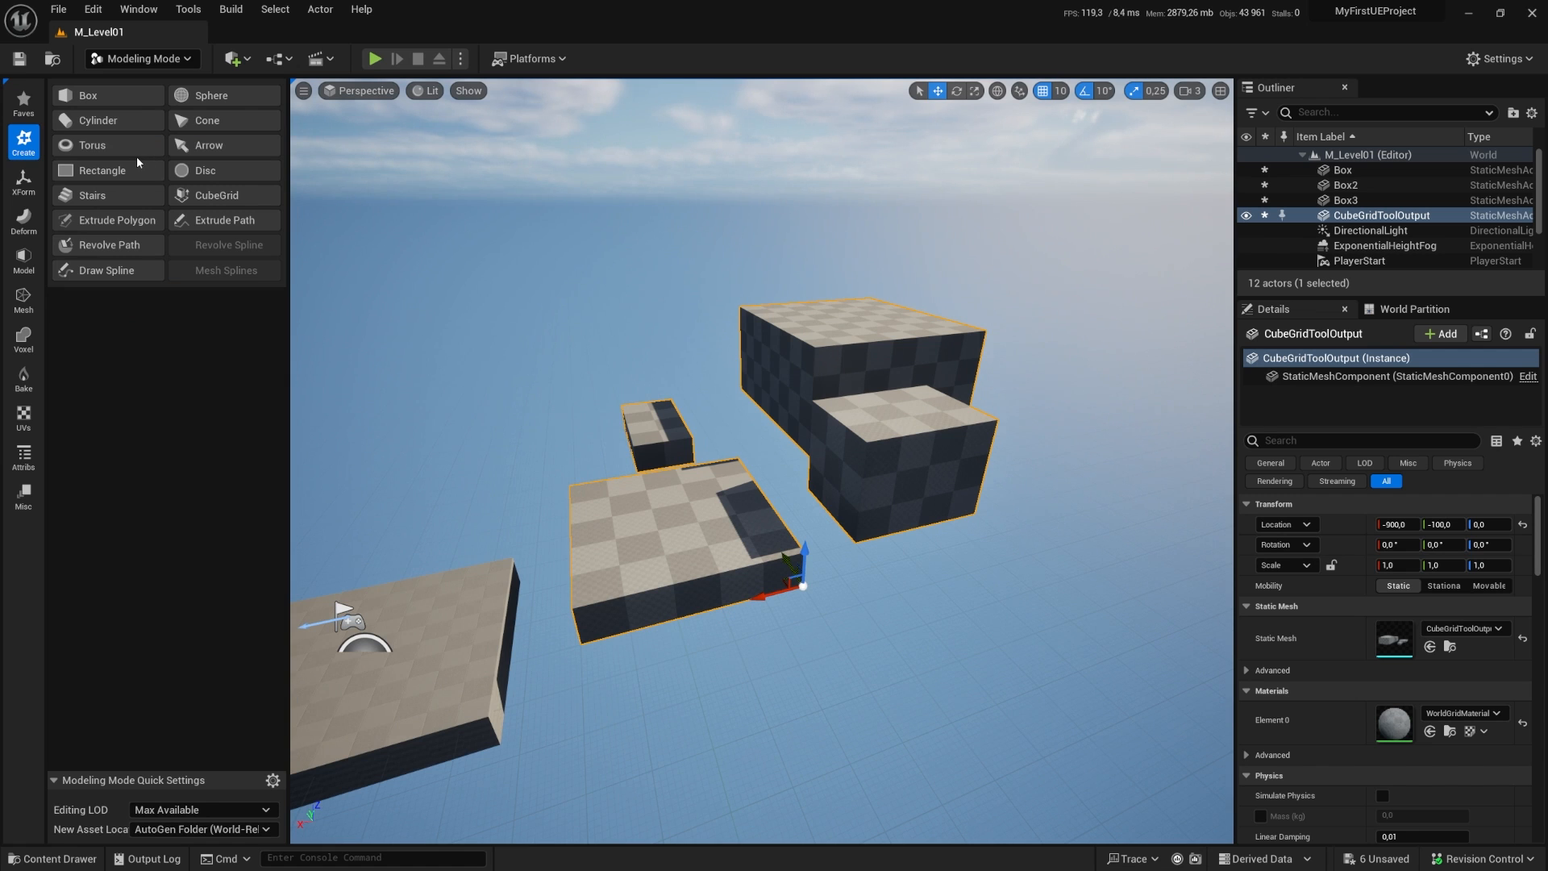
pyautogui.click(216, 196)
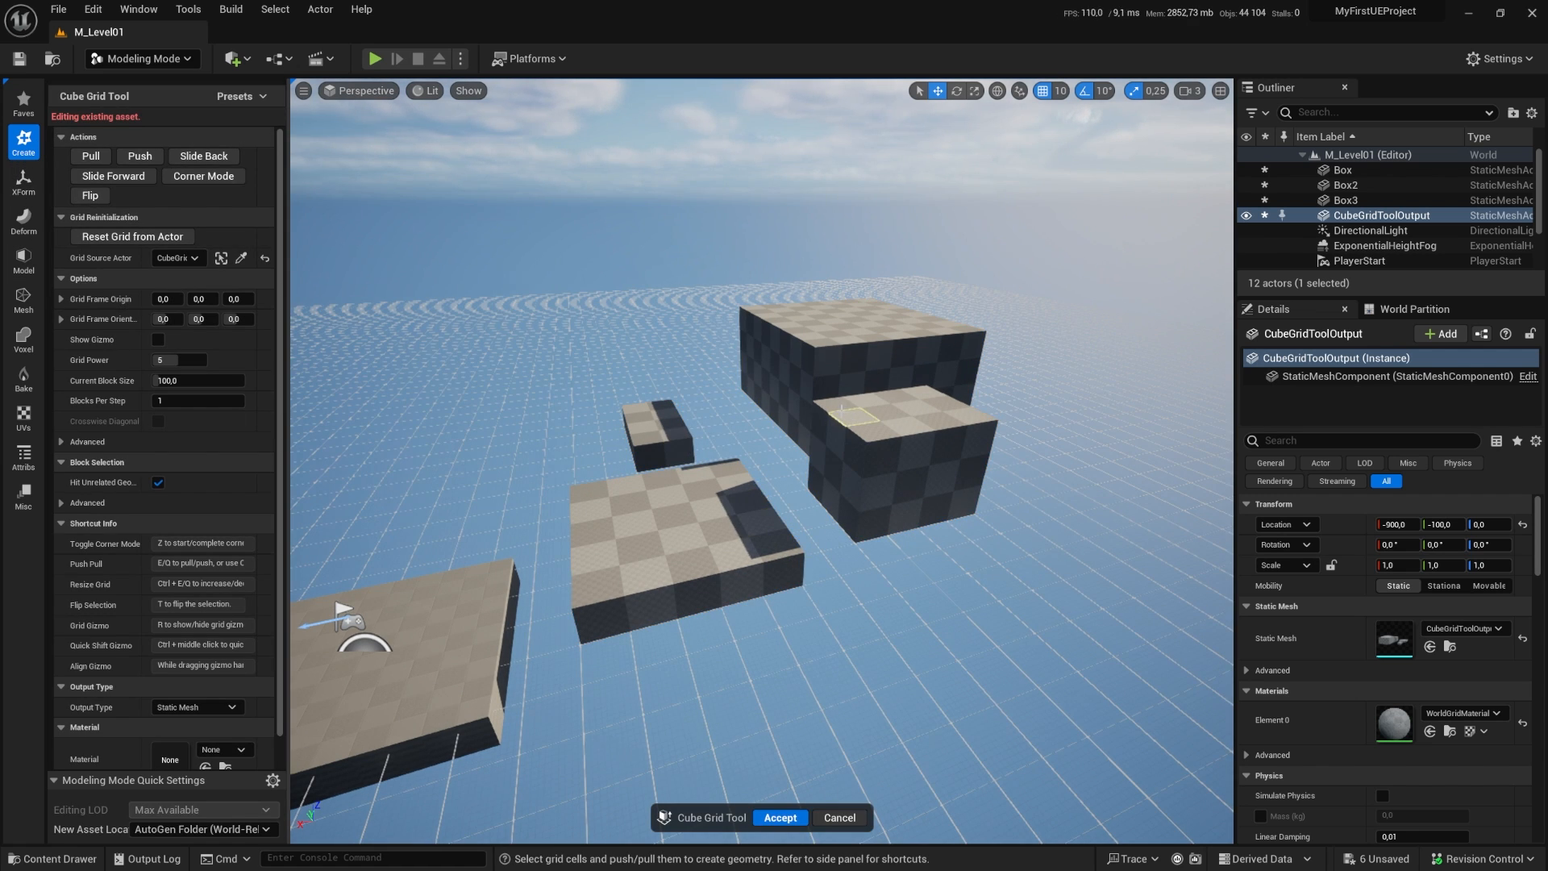
# Step: Push the top of the smaller tall block down one step and pull the upper row of its far side out one step
pyautogui.press('q')
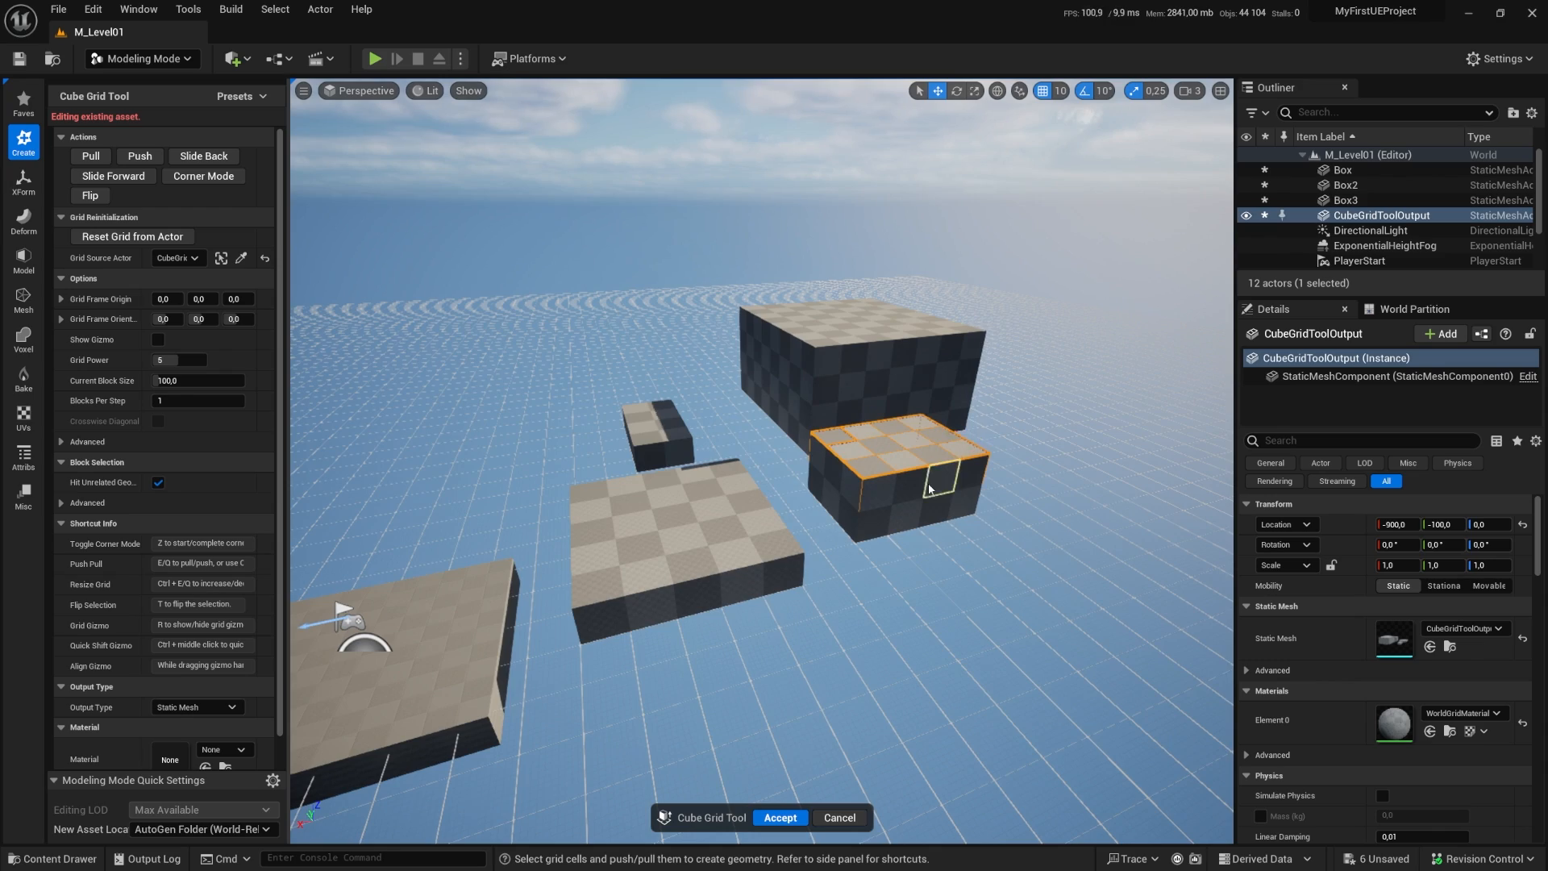
pyautogui.moveTo(928, 490); pyautogui.dragTo(715, 553, button='right')
pyautogui.press('q')
pyautogui.press('q')
pyautogui.press('e')
pyautogui.press('e')
pyautogui.press('e')
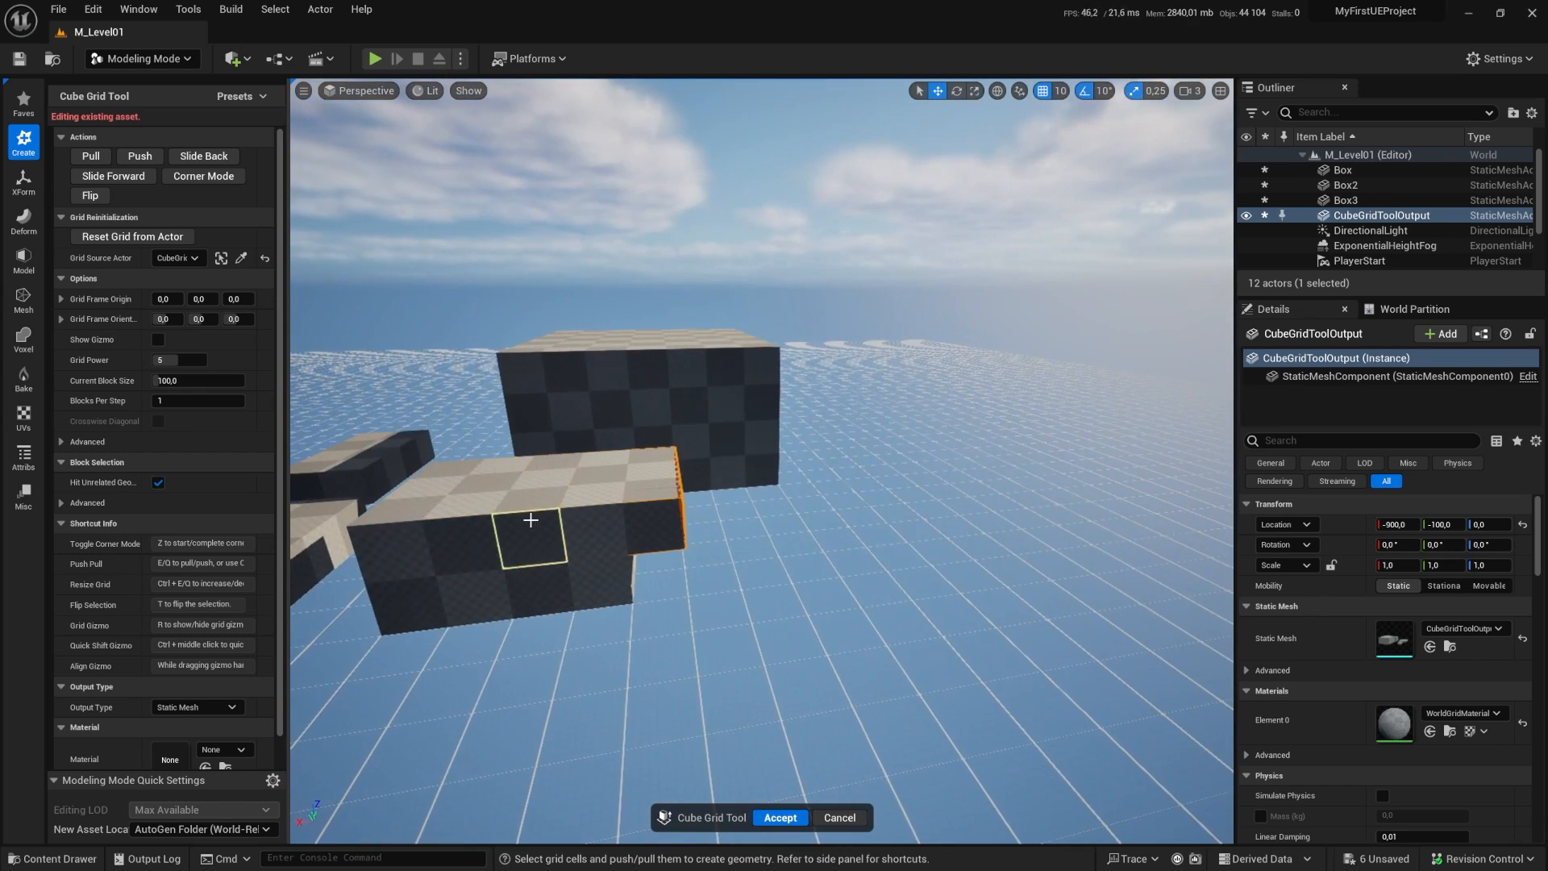
# Step: Select the rear part of that block's top including the overhang, pull it up one step, and accept the edit
pyautogui.moveTo(558, 540); pyautogui.dragTo(601, 544, button='right')
pyautogui.moveTo(590, 475); pyautogui.dragTo(648, 483)
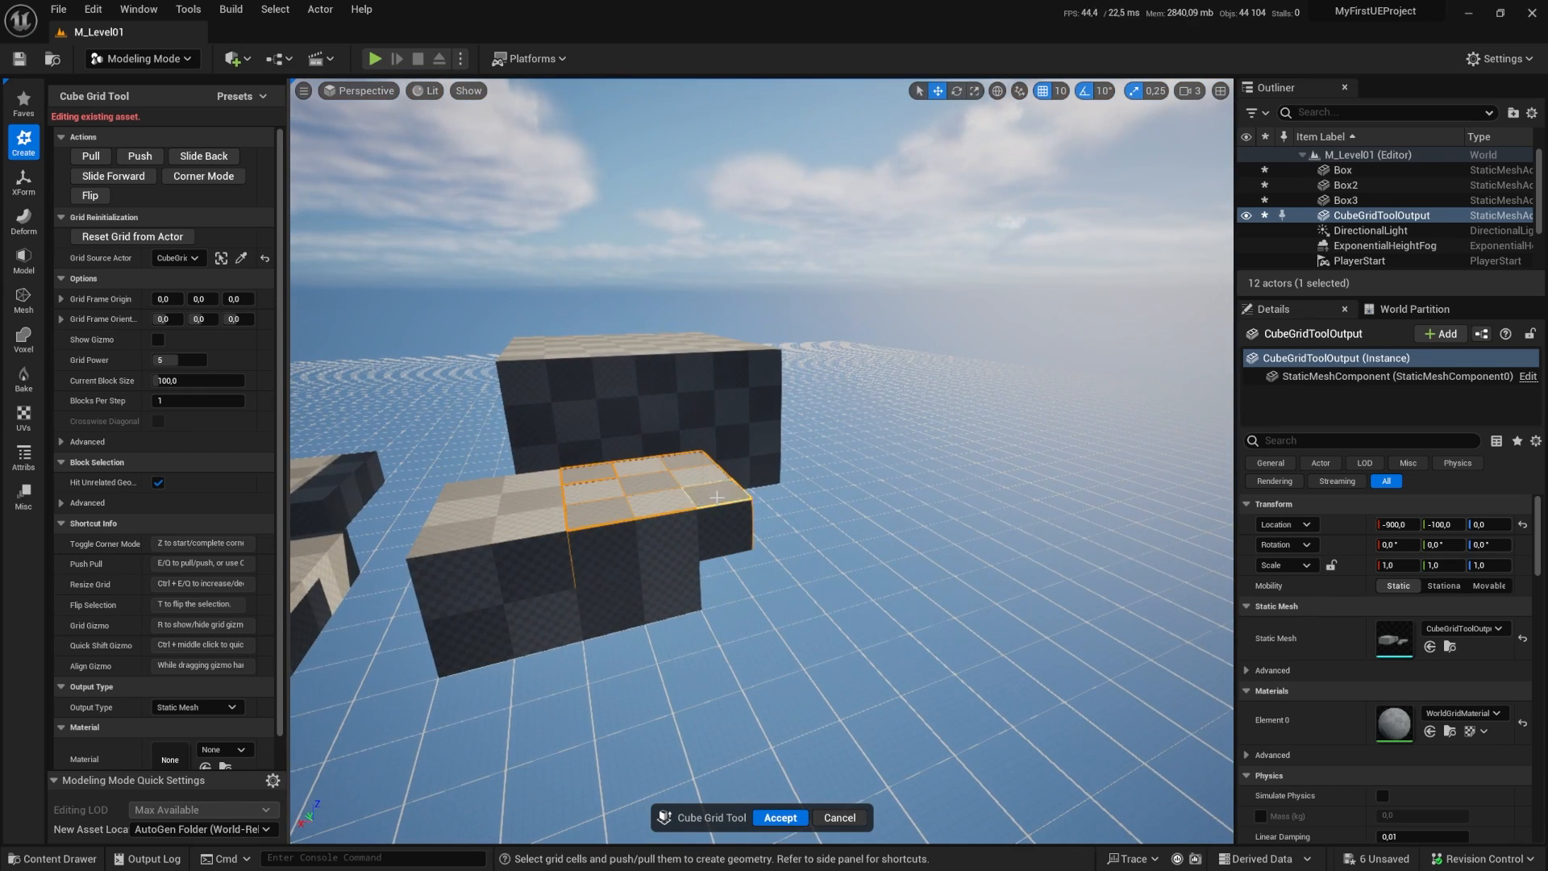
pyautogui.press('e')
pyautogui.press('e')
pyautogui.moveTo(650, 494); pyautogui.dragTo(480, 509, button='right')
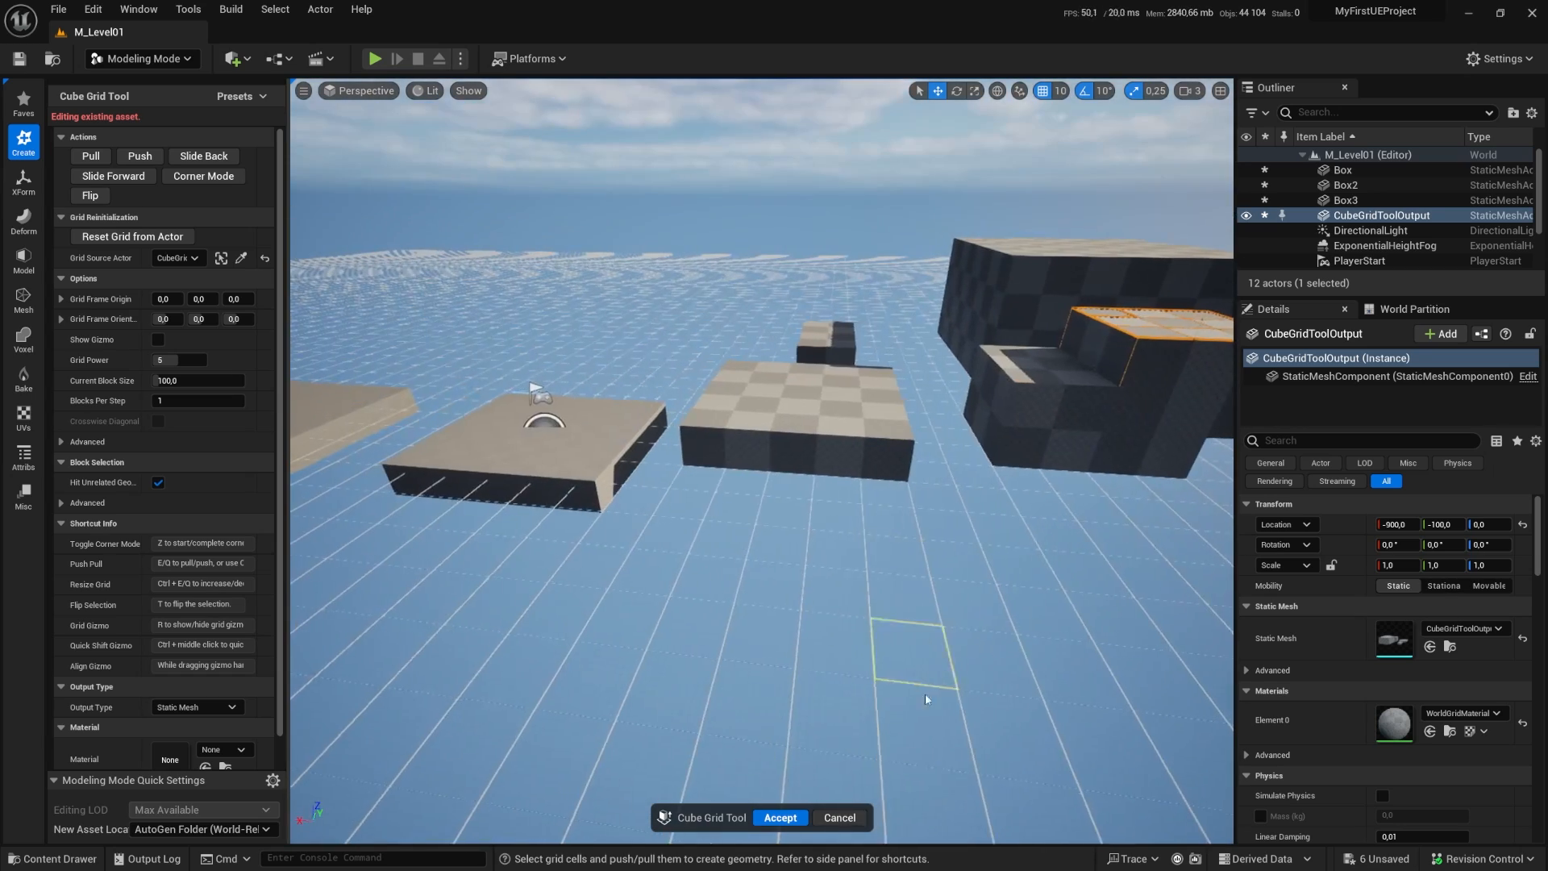
pyautogui.moveTo(1072, 652); pyautogui.dragTo(1152, 661, button='right')
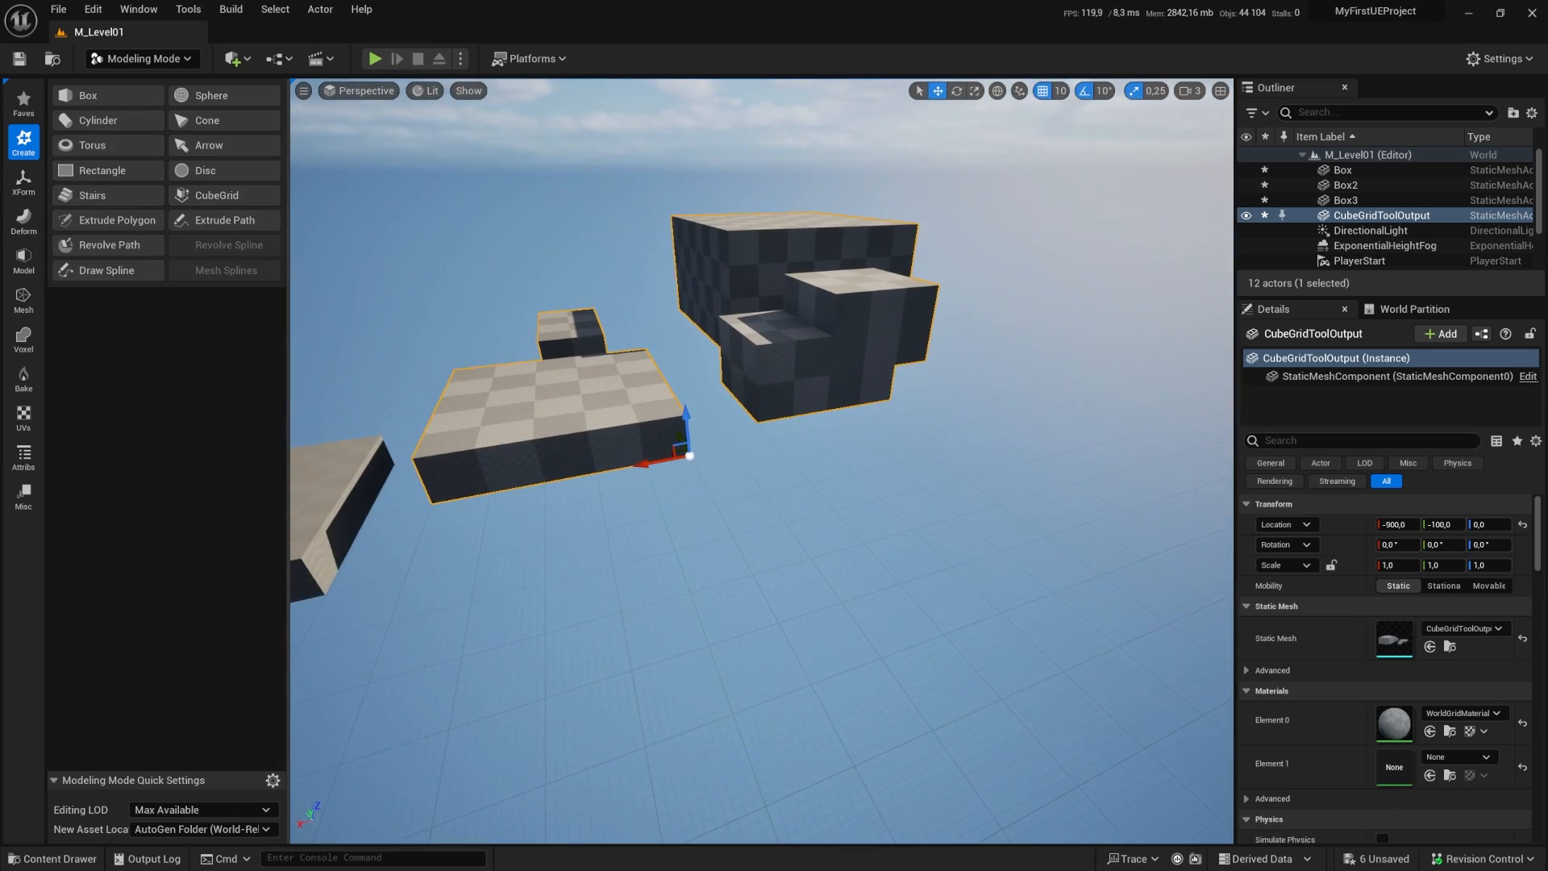
# Step: Play-test the level by jumping the character up the stepped block and onto the largest block
pyautogui.click(377, 57)
pyautogui.press('w')
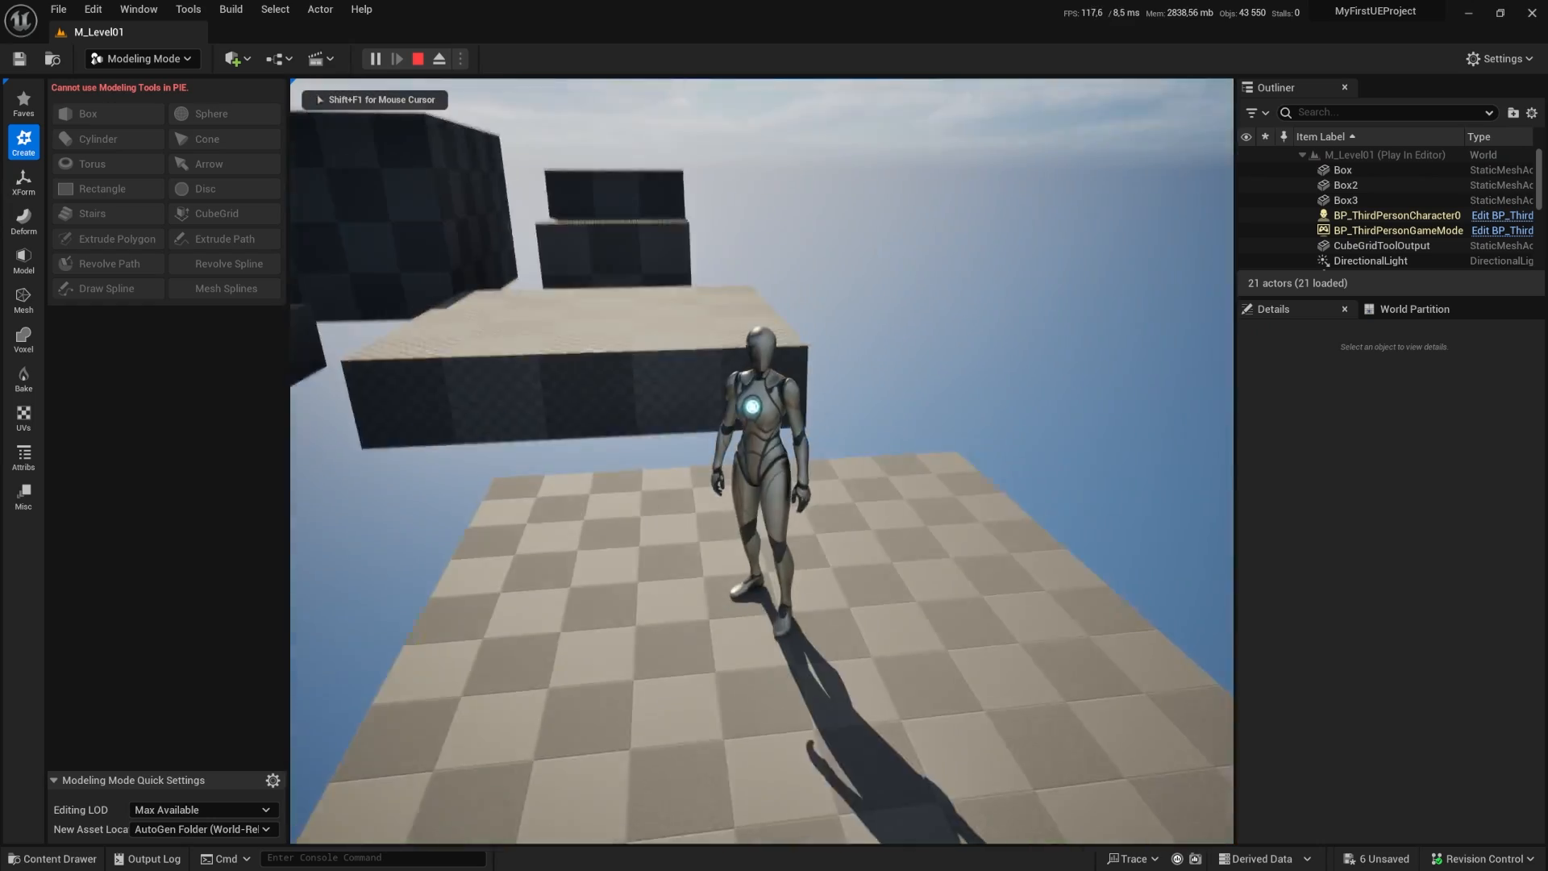
pyautogui.press('space')
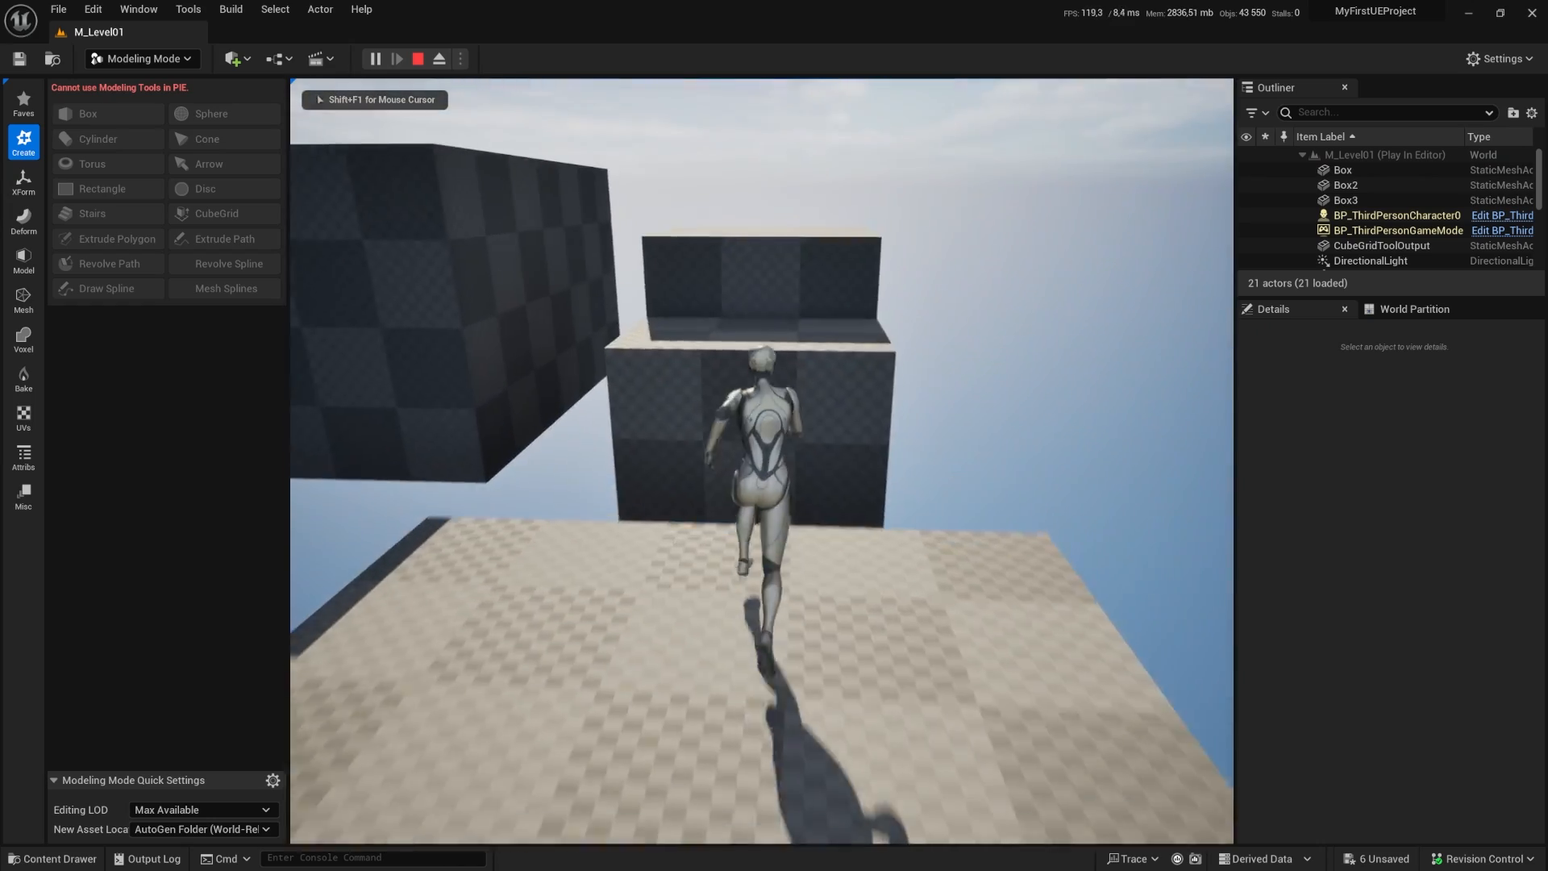
pyautogui.press('space')
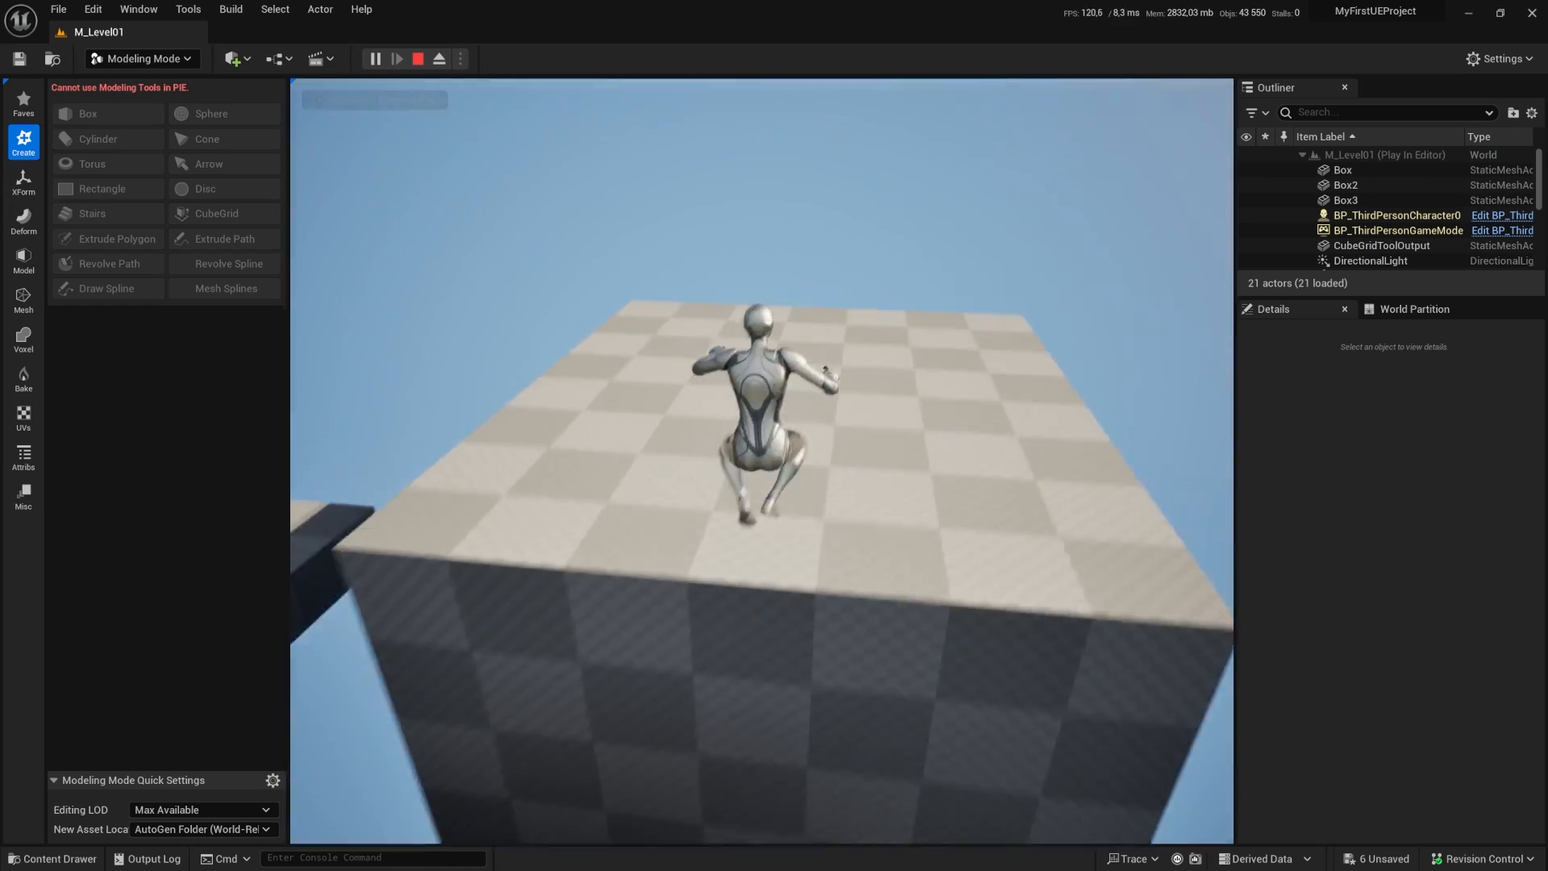
pyautogui.press('w')
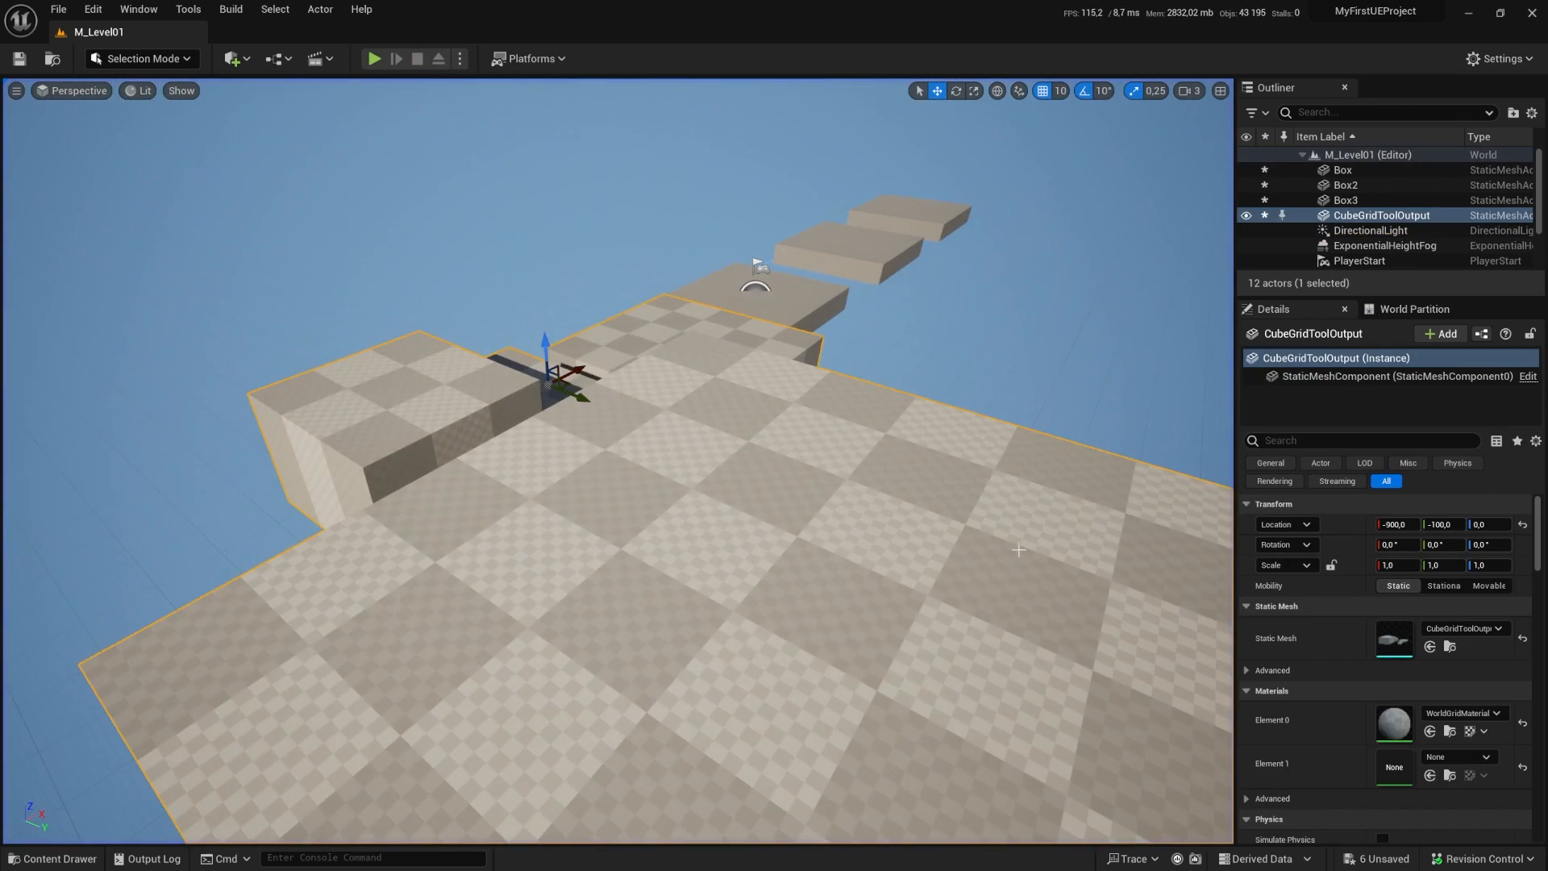
# Step: Delete the two box platforms farthest from the CubeGrid blocks, keeping the one under the player start
pyautogui.keyDown('alt'); pyautogui.moveTo(725, 460); pyautogui.dragTo(403, 483); pyautogui.keyUp('alt')
pyautogui.keyDown('alt'); pyautogui.moveTo(534, 505); pyautogui.dragTo(161, 474); pyautogui.keyUp('alt')
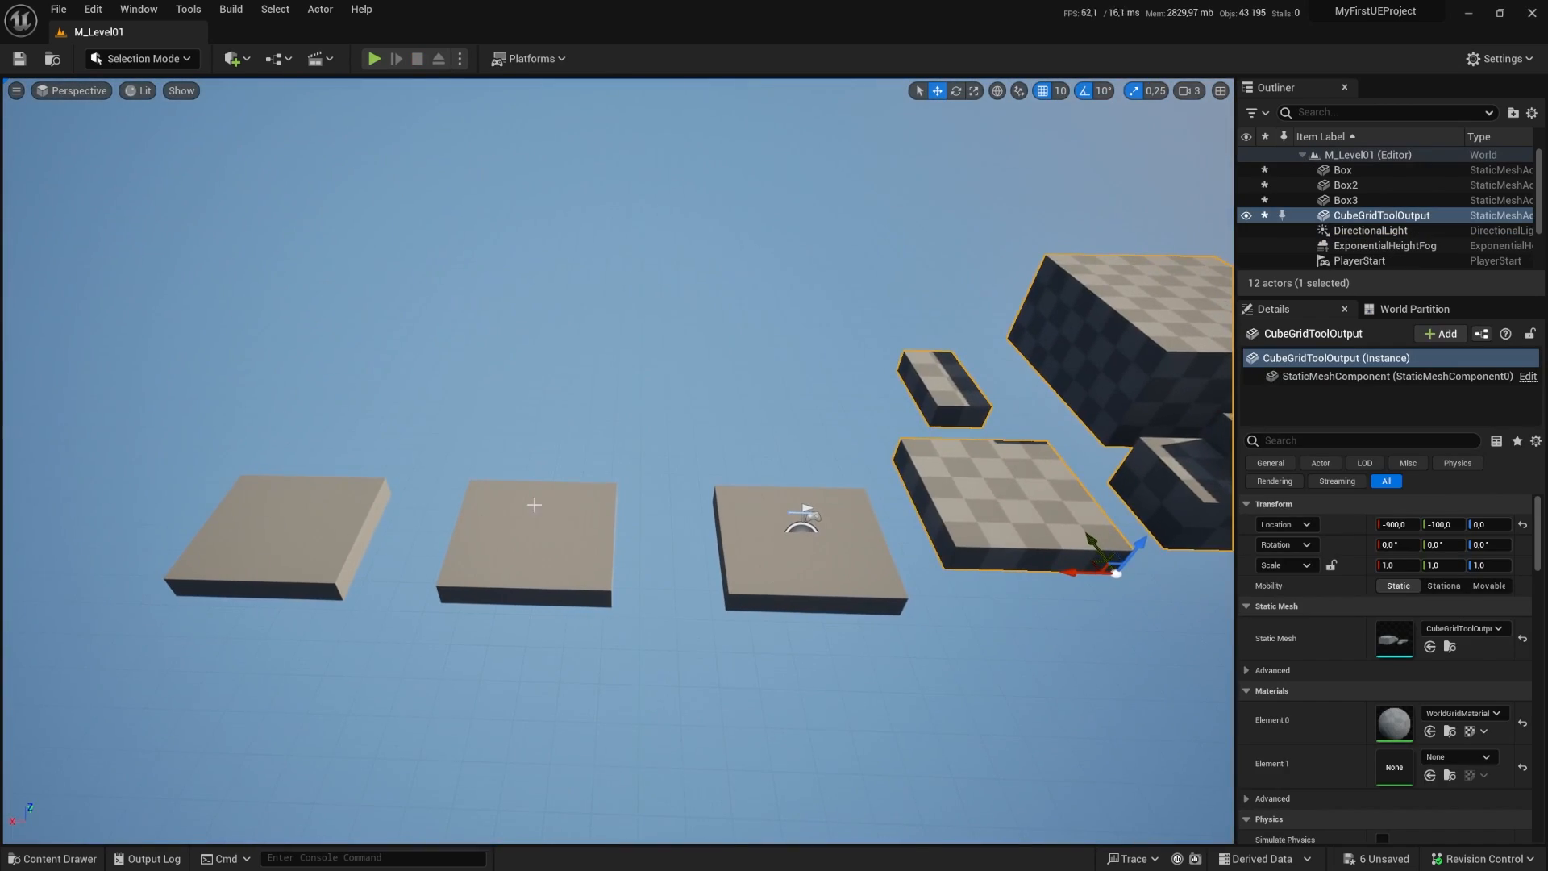
pyautogui.click(320, 503)
pyautogui.press('Delete')
pyautogui.click(500, 542)
pyautogui.press('Delete')
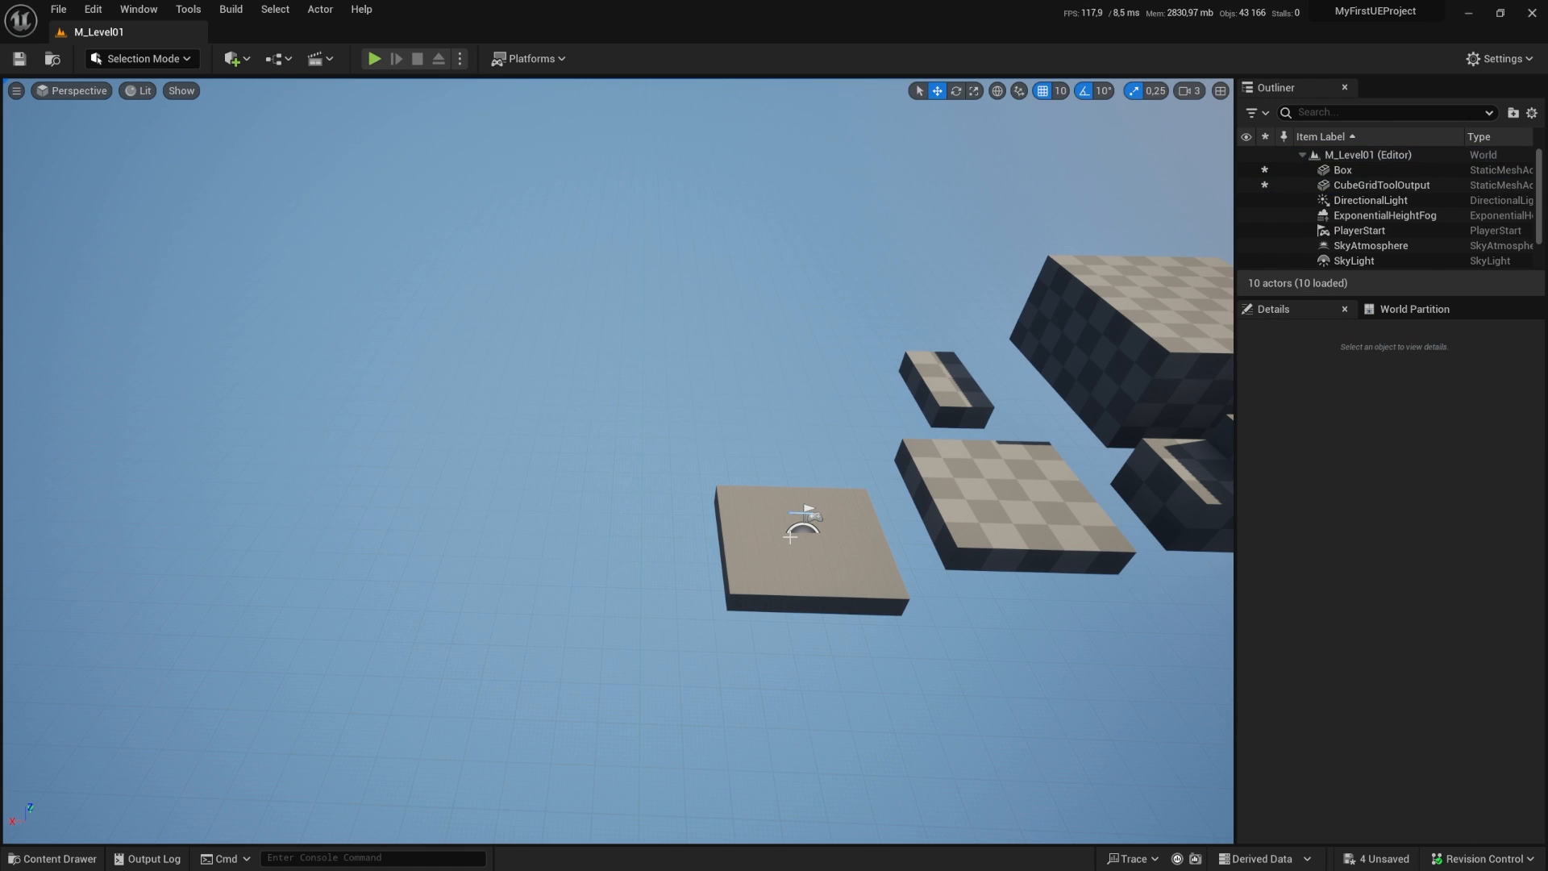
# Step: Select and focus the PlayerStart, and rotate it about 190° around its vertical axis toward the CubeGrid blocks
pyautogui.moveTo(840, 512)
pyautogui.mouseDown(button='right')
pyautogui.moveTo(968, 487)
pyautogui.moveTo(991, 399)
pyautogui.moveTo(842, 530)
pyautogui.mouseUp(button='right')
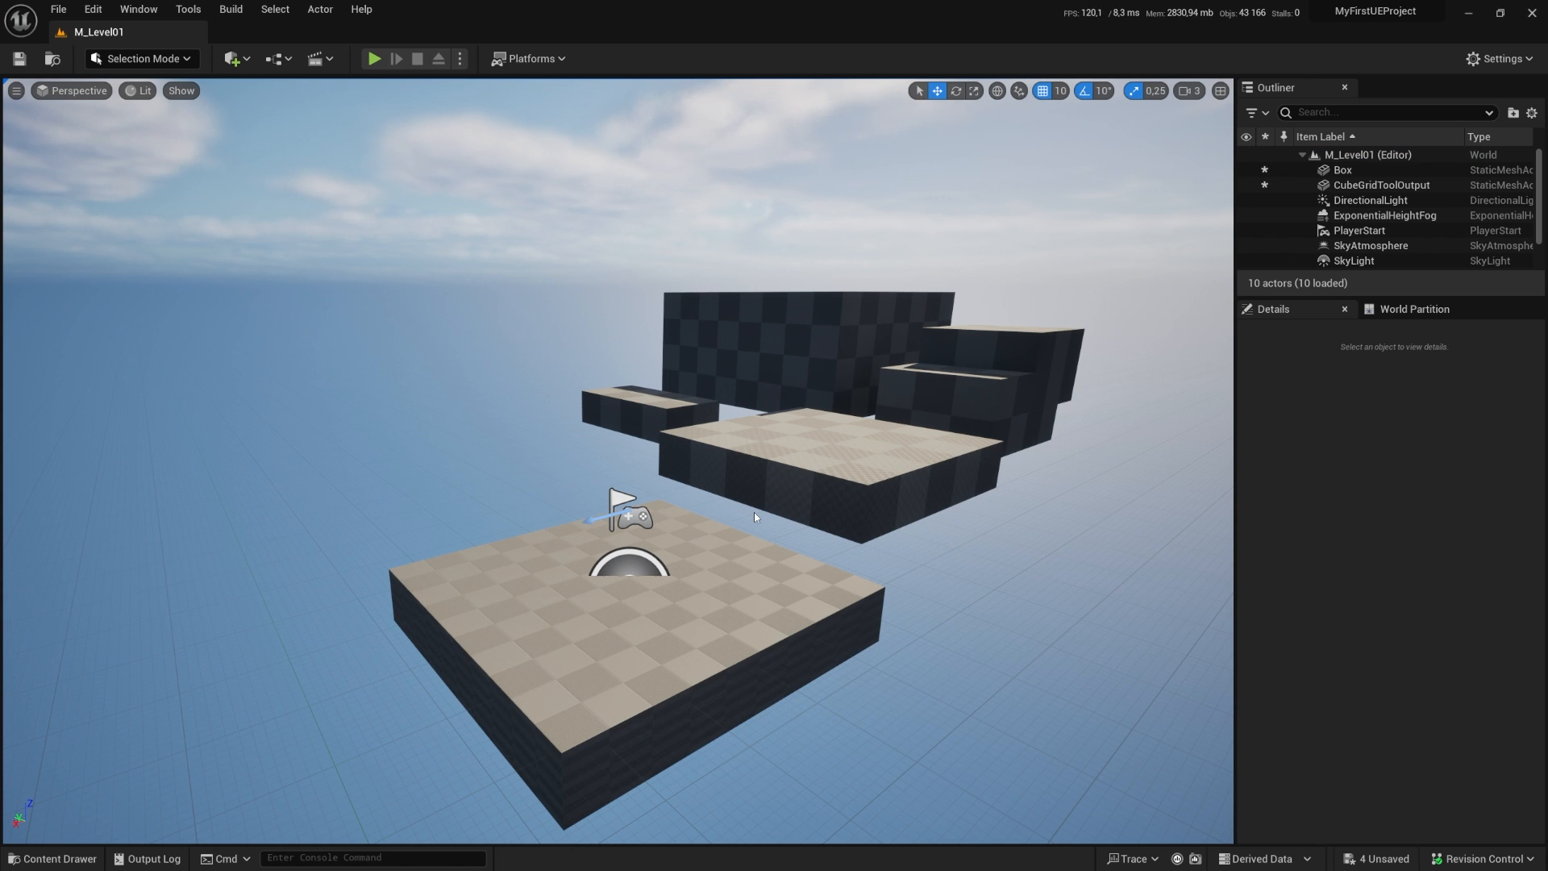
pyautogui.click(630, 514)
pyautogui.press('f')
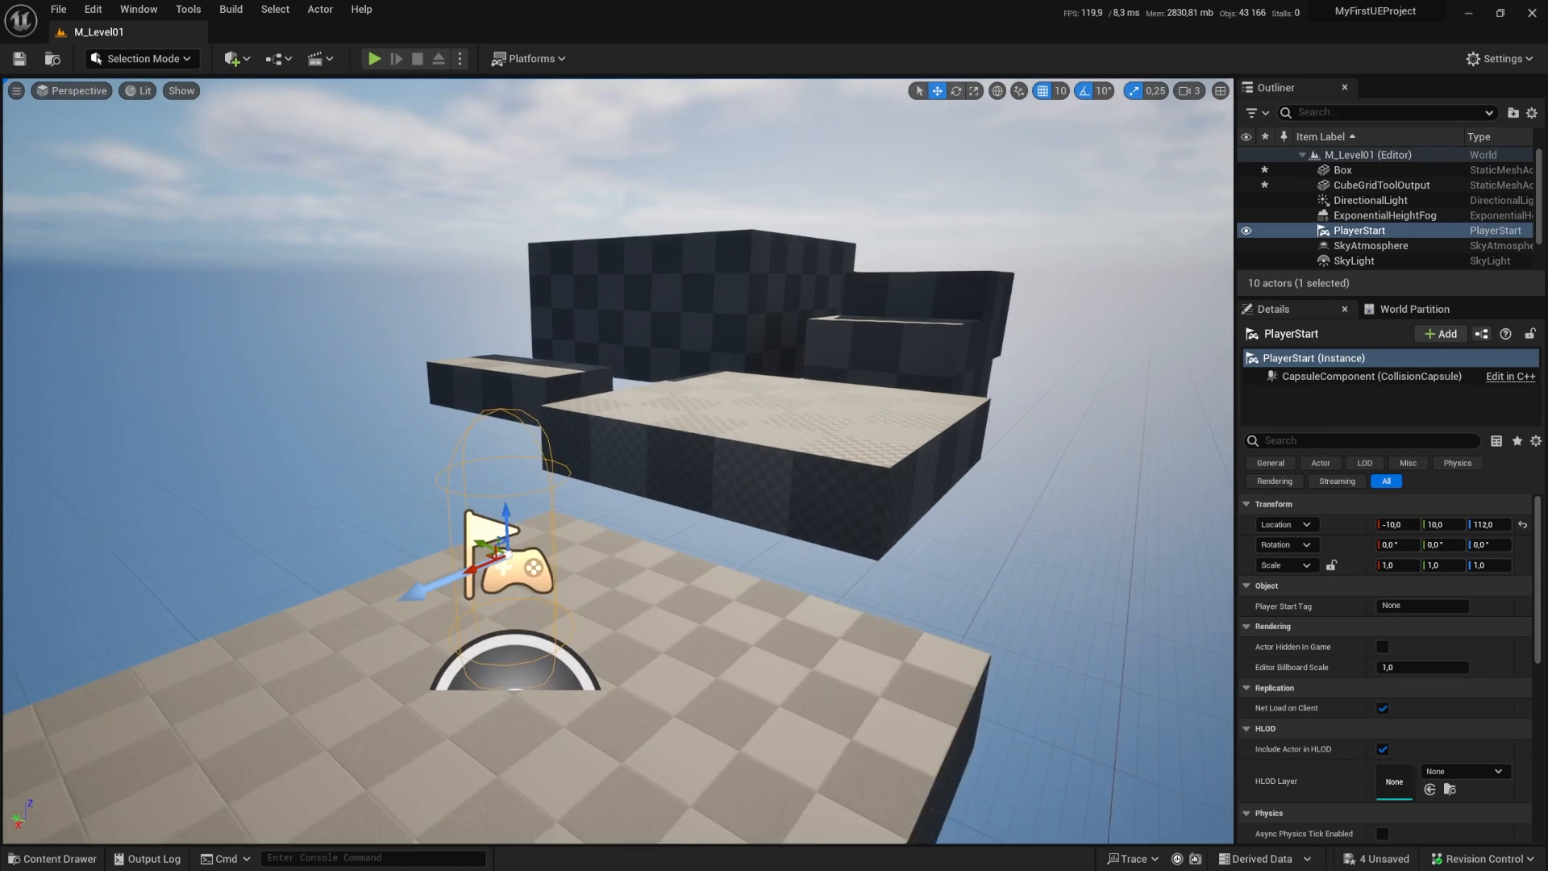
pyautogui.press('e')
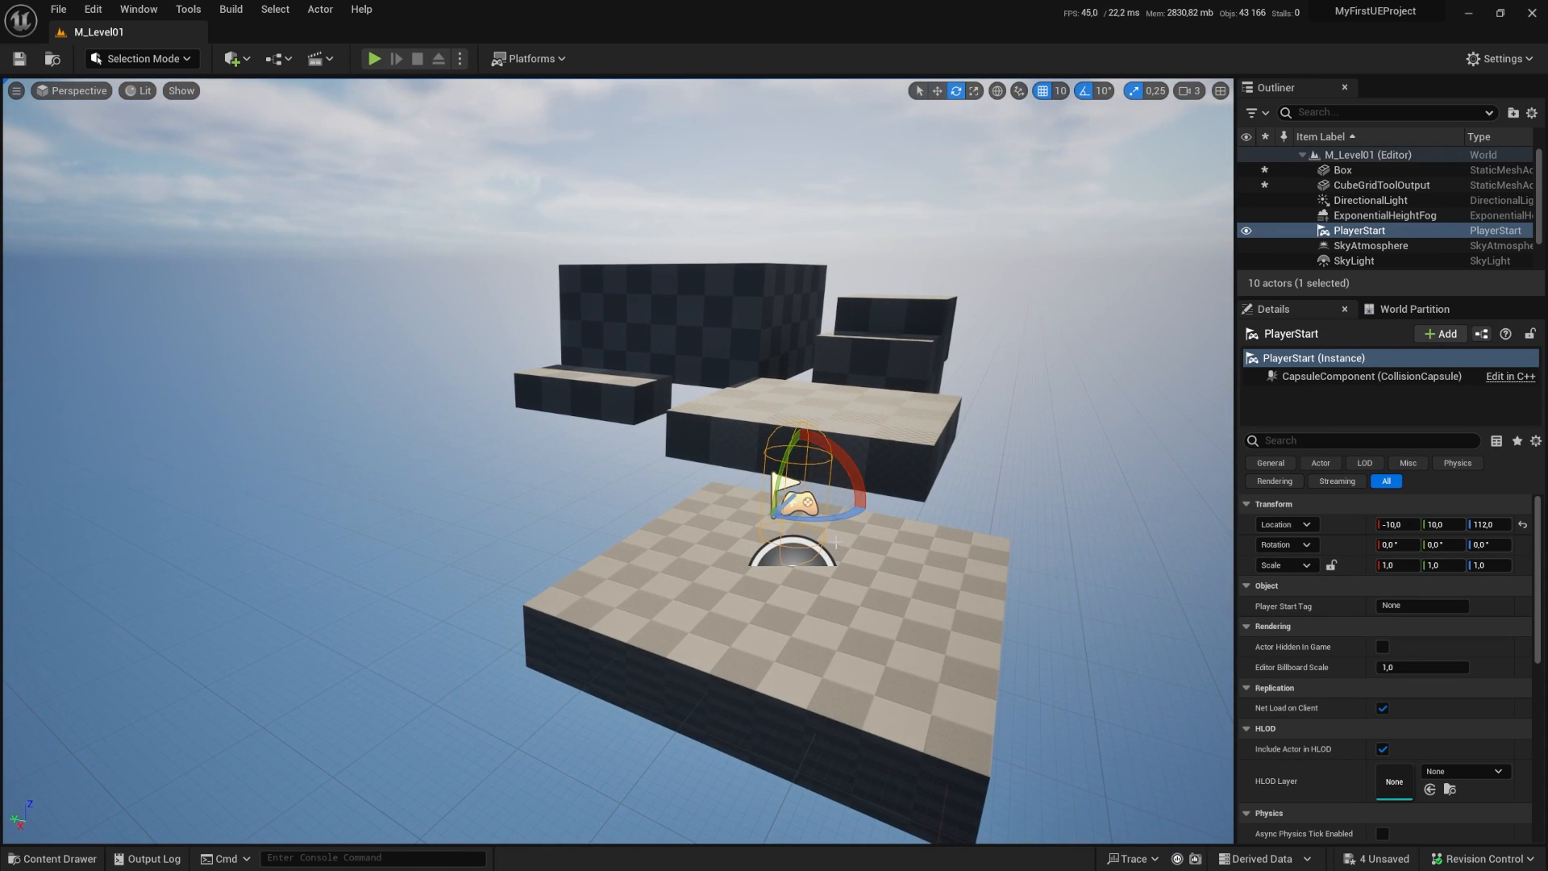
pyautogui.moveTo(834, 523); pyautogui.dragTo(725, 516)
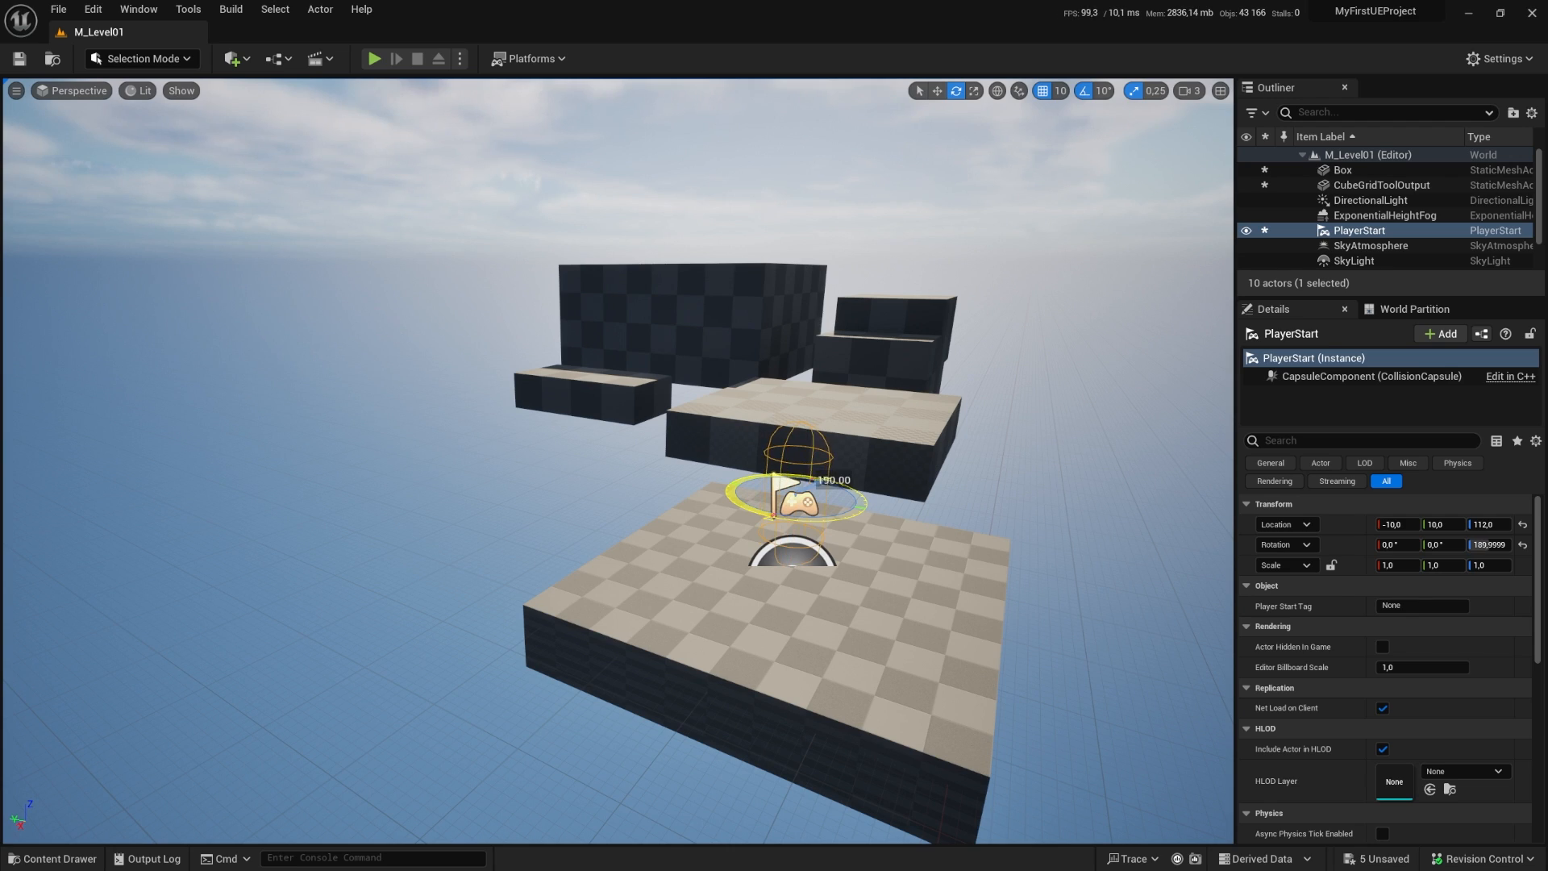
# Step: Play-test the level from the start platform, checking that the character faces the CubeGrid blocks and can jump between the platforms
pyautogui.press('d')
pyautogui.moveTo(773, 516); pyautogui.dragTo(621, 512, button='right')
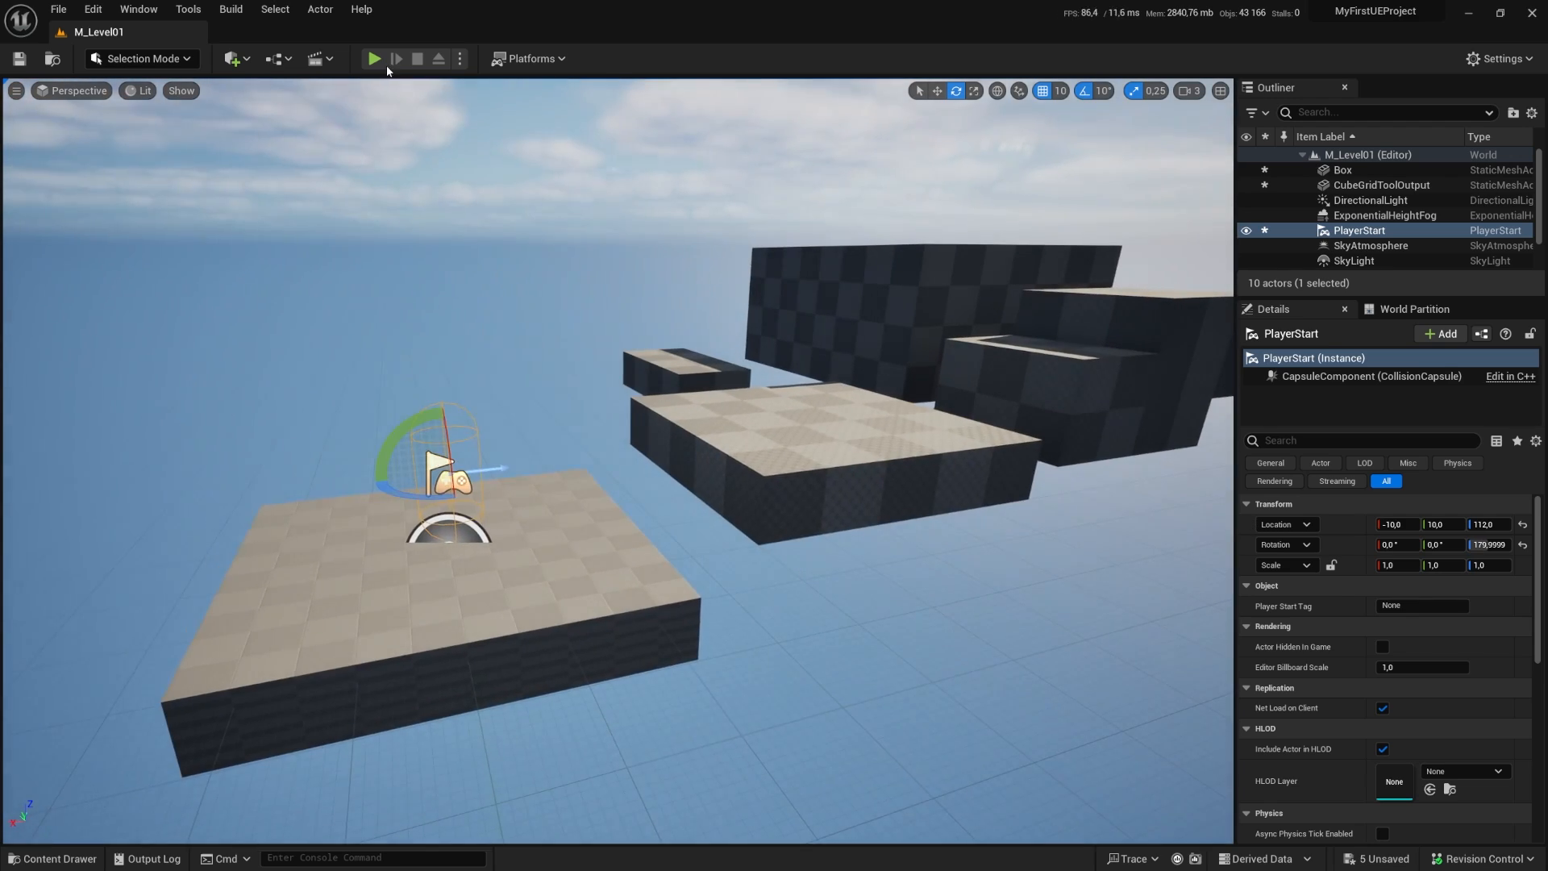
pyautogui.click(374, 58)
pyautogui.press('w')
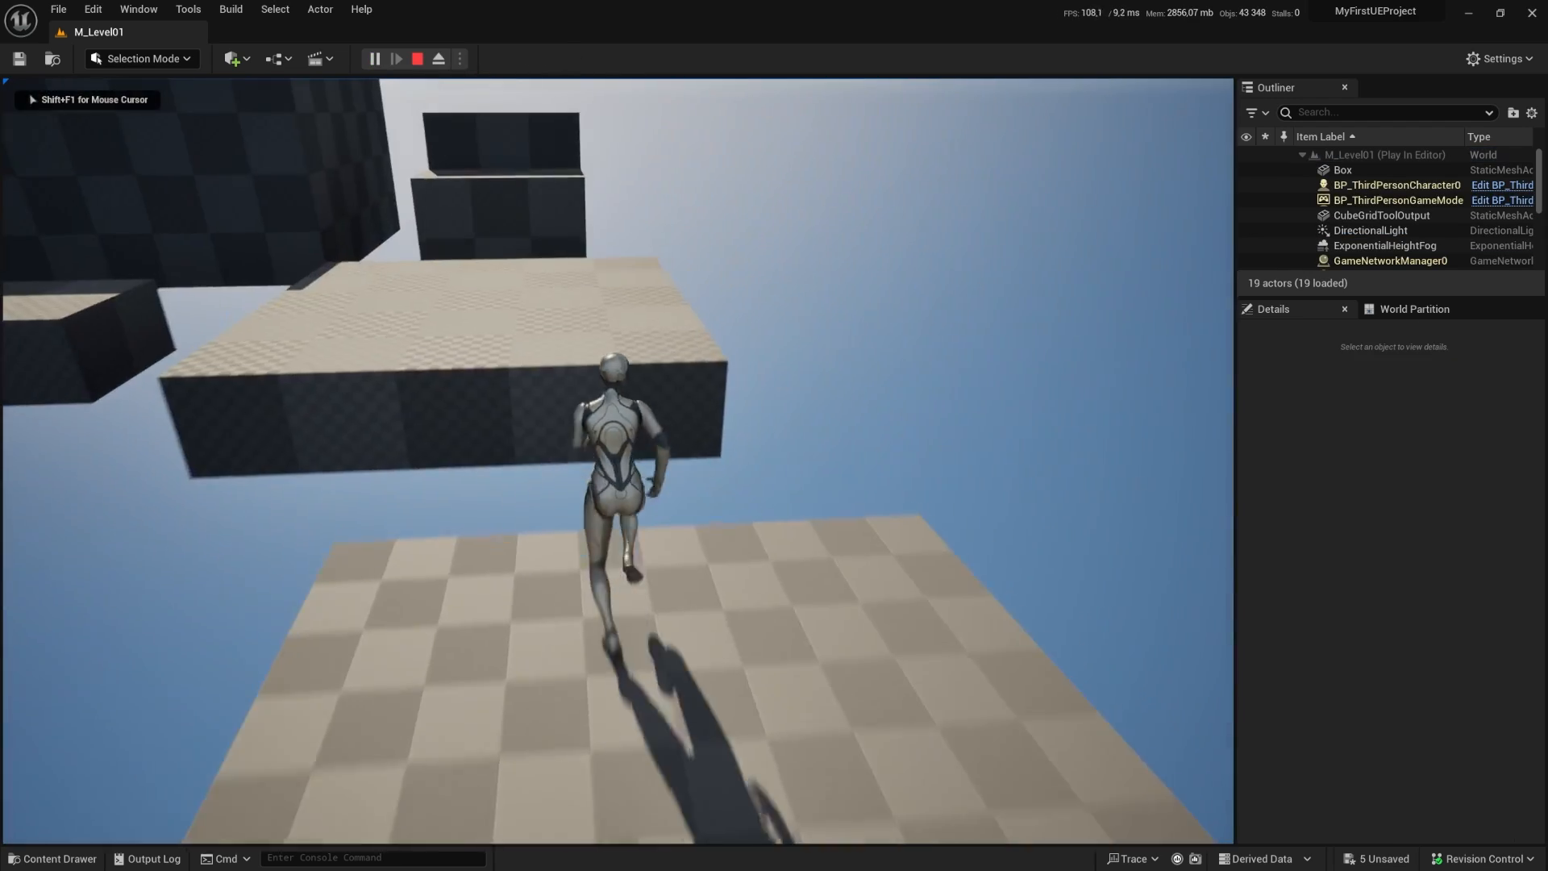
pyautogui.press('space')
pyautogui.press('w')
pyautogui.press('a')
pyautogui.press('space')
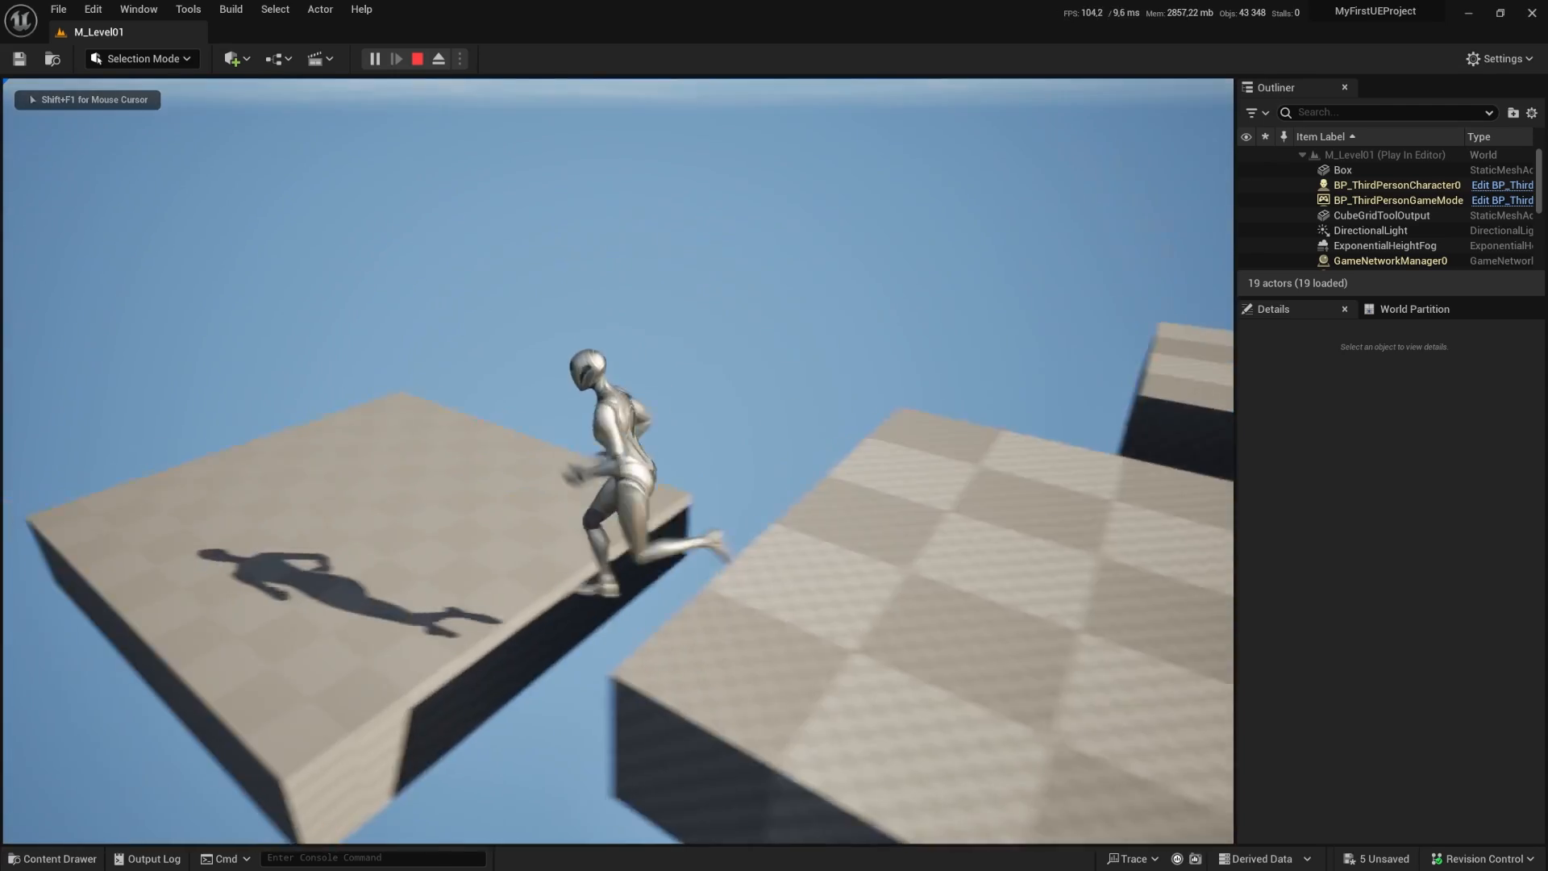
pyautogui.press('w')
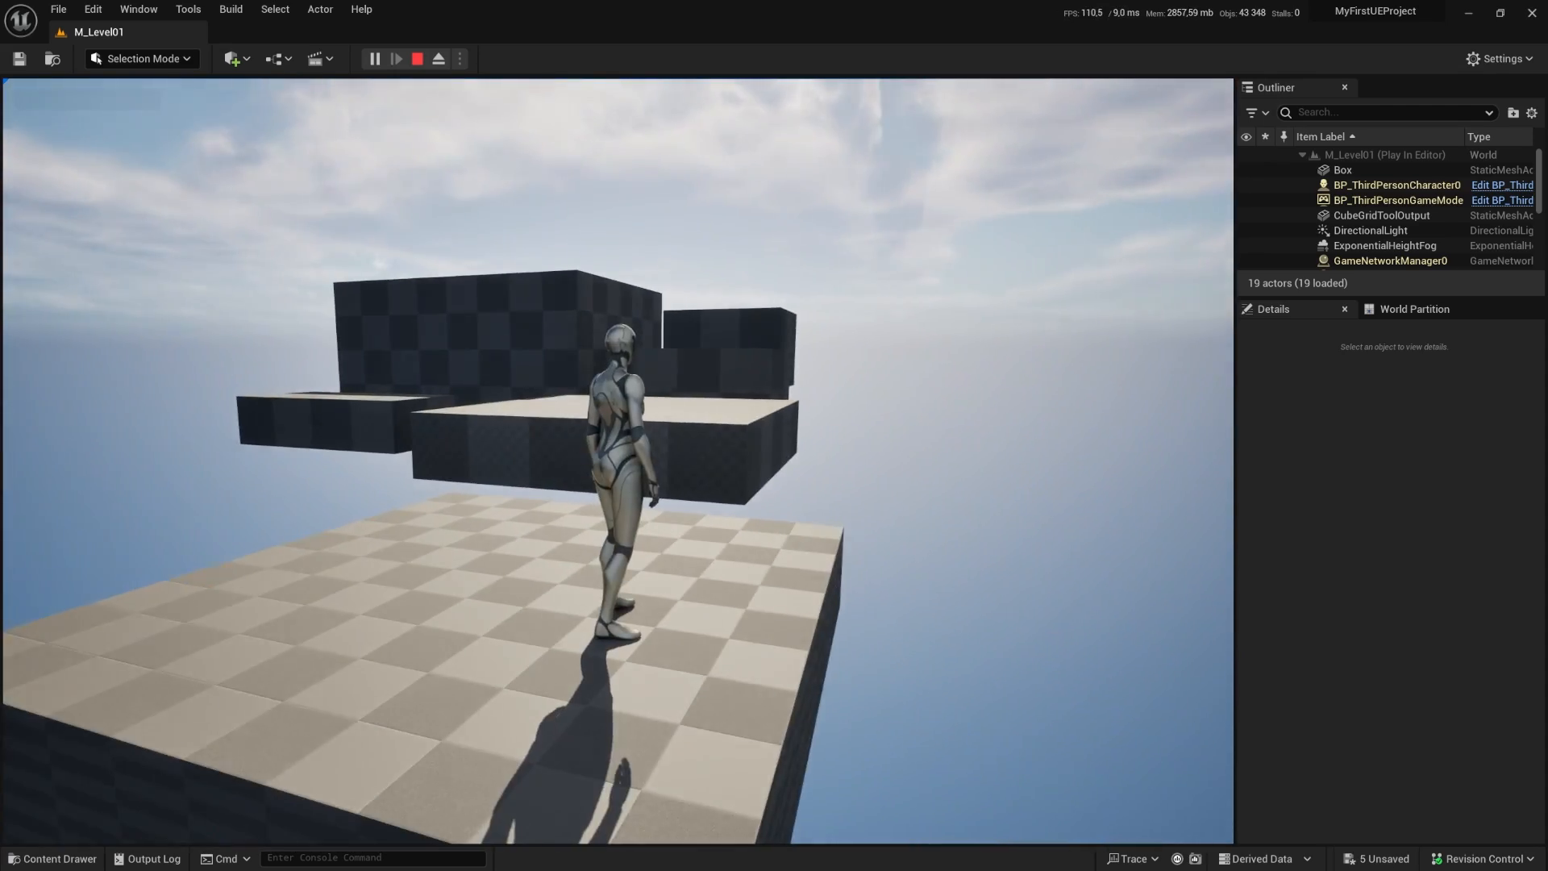
pyautogui.press('a')
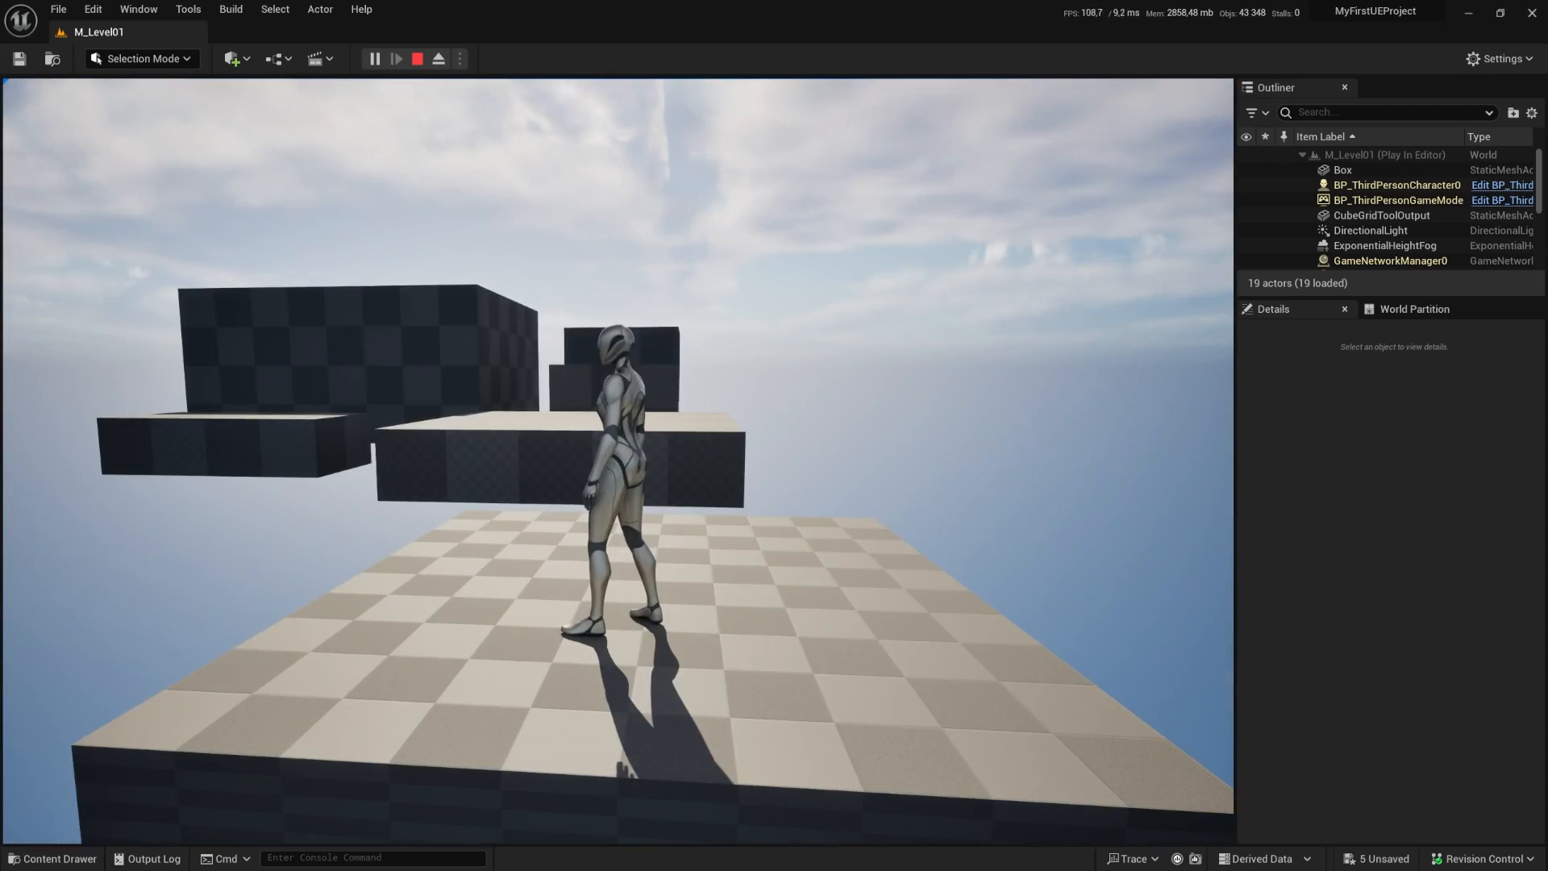
pyautogui.press('w')
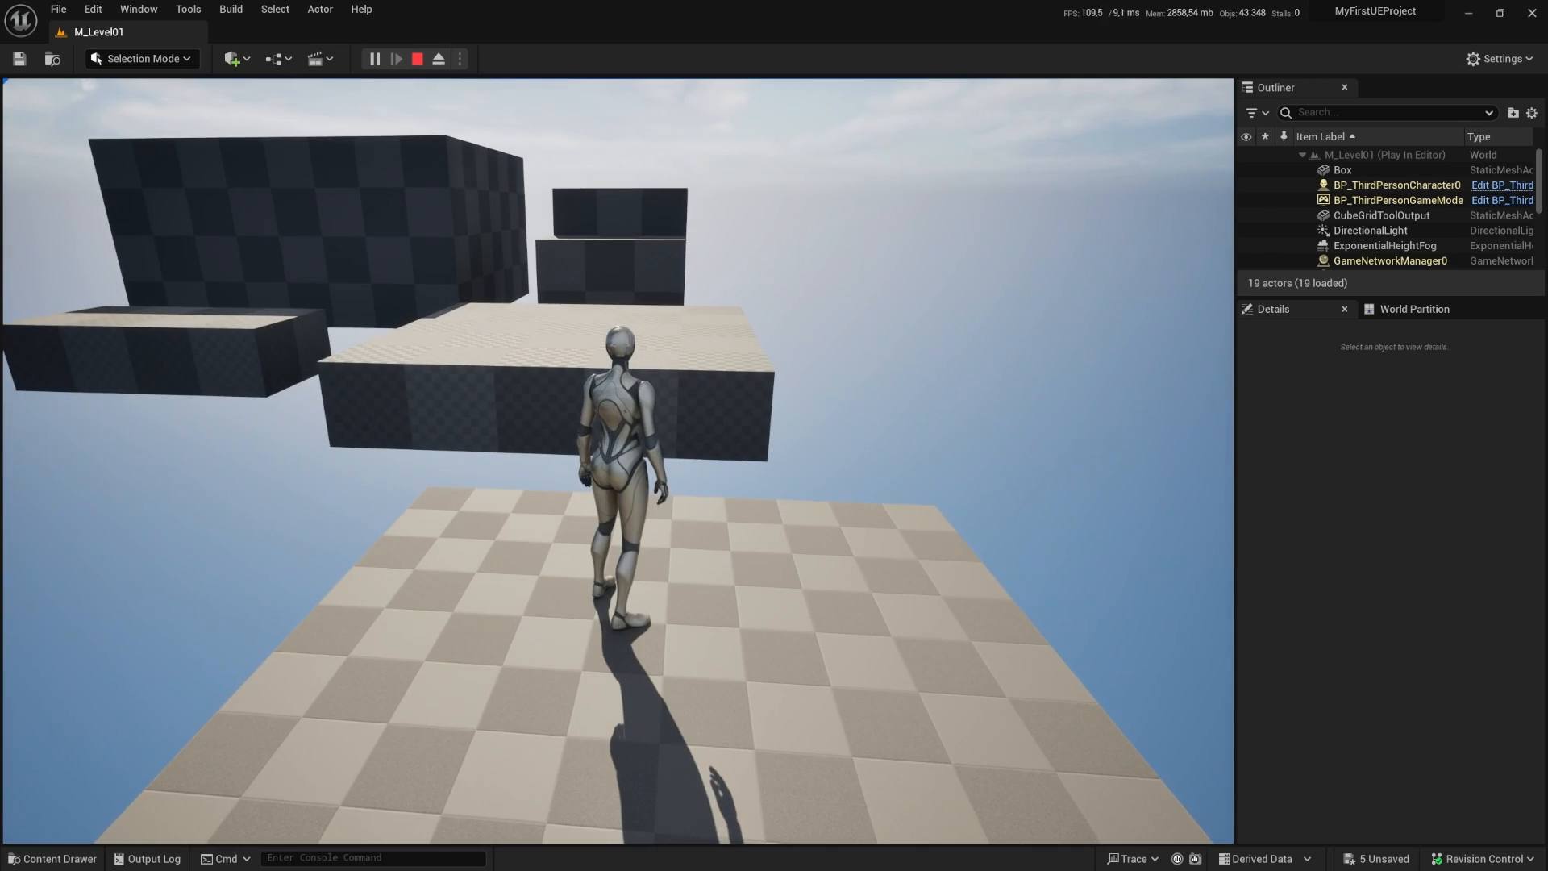
pyautogui.press('Escape')
# Step: Open the CubeGridToolOutput mesh for editing with the CubeGrid tool in Modeling mode
pyautogui.moveTo(794, 456); pyautogui.dragTo(653, 528, button='right')
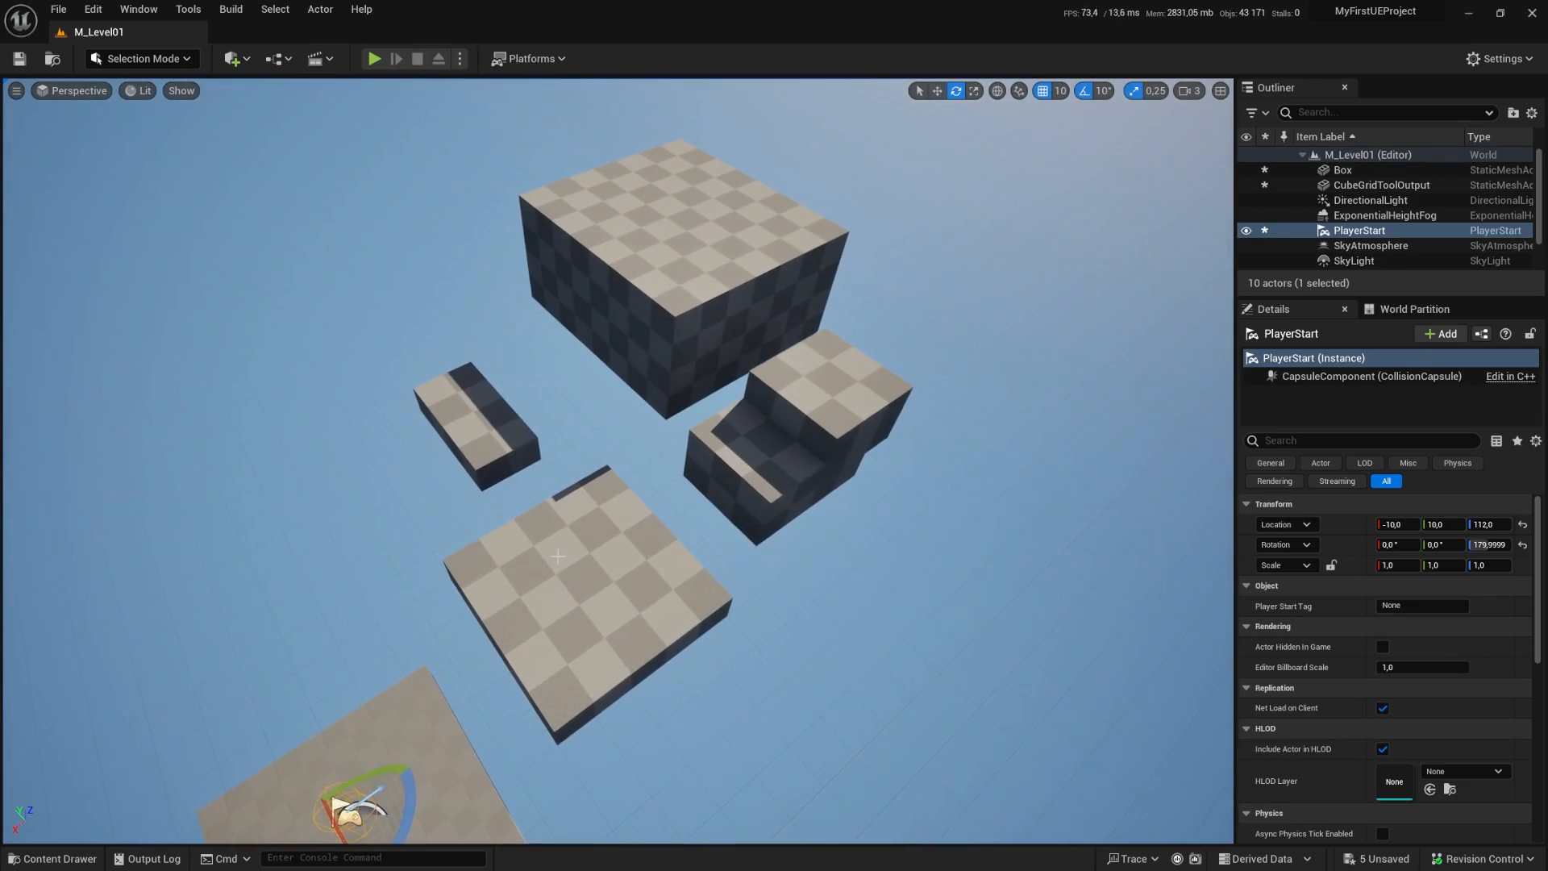
pyautogui.click(564, 561)
pyautogui.click(159, 66)
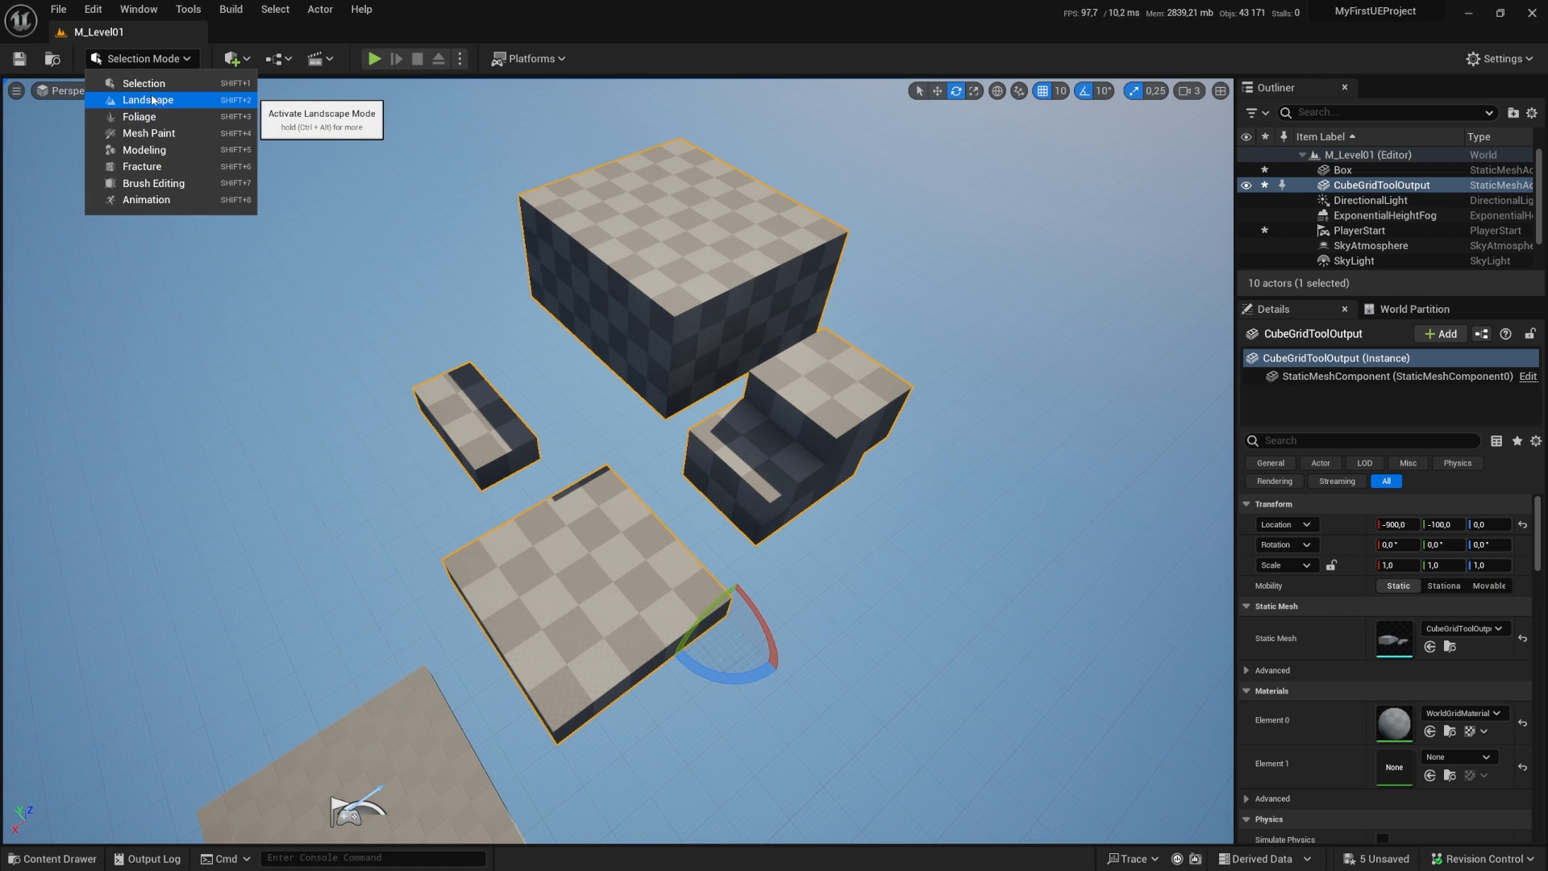
pyautogui.click(149, 150)
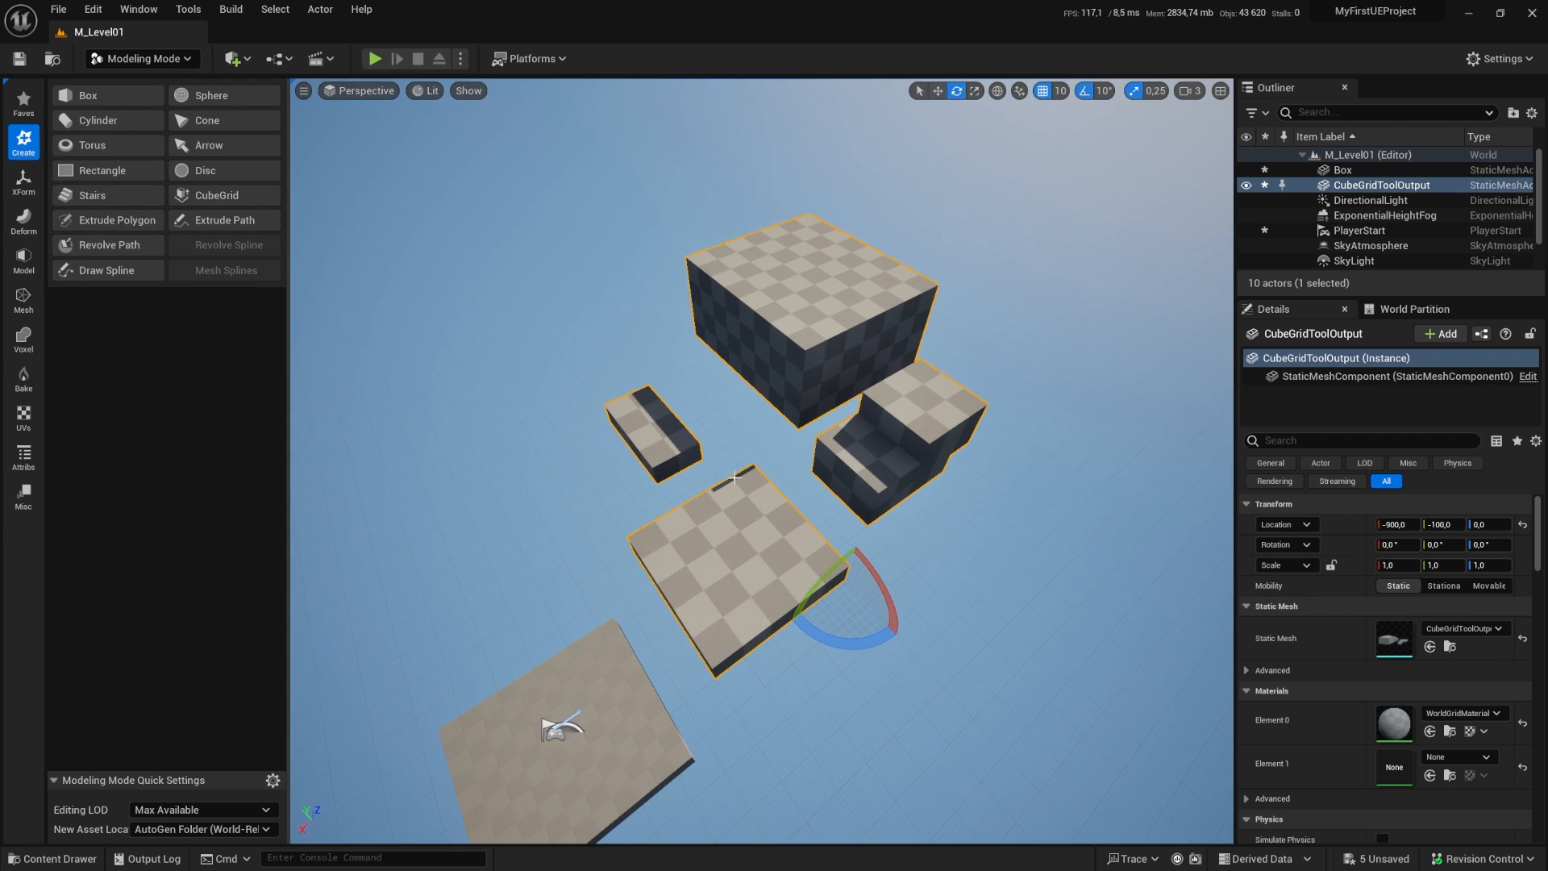
pyautogui.click(208, 202)
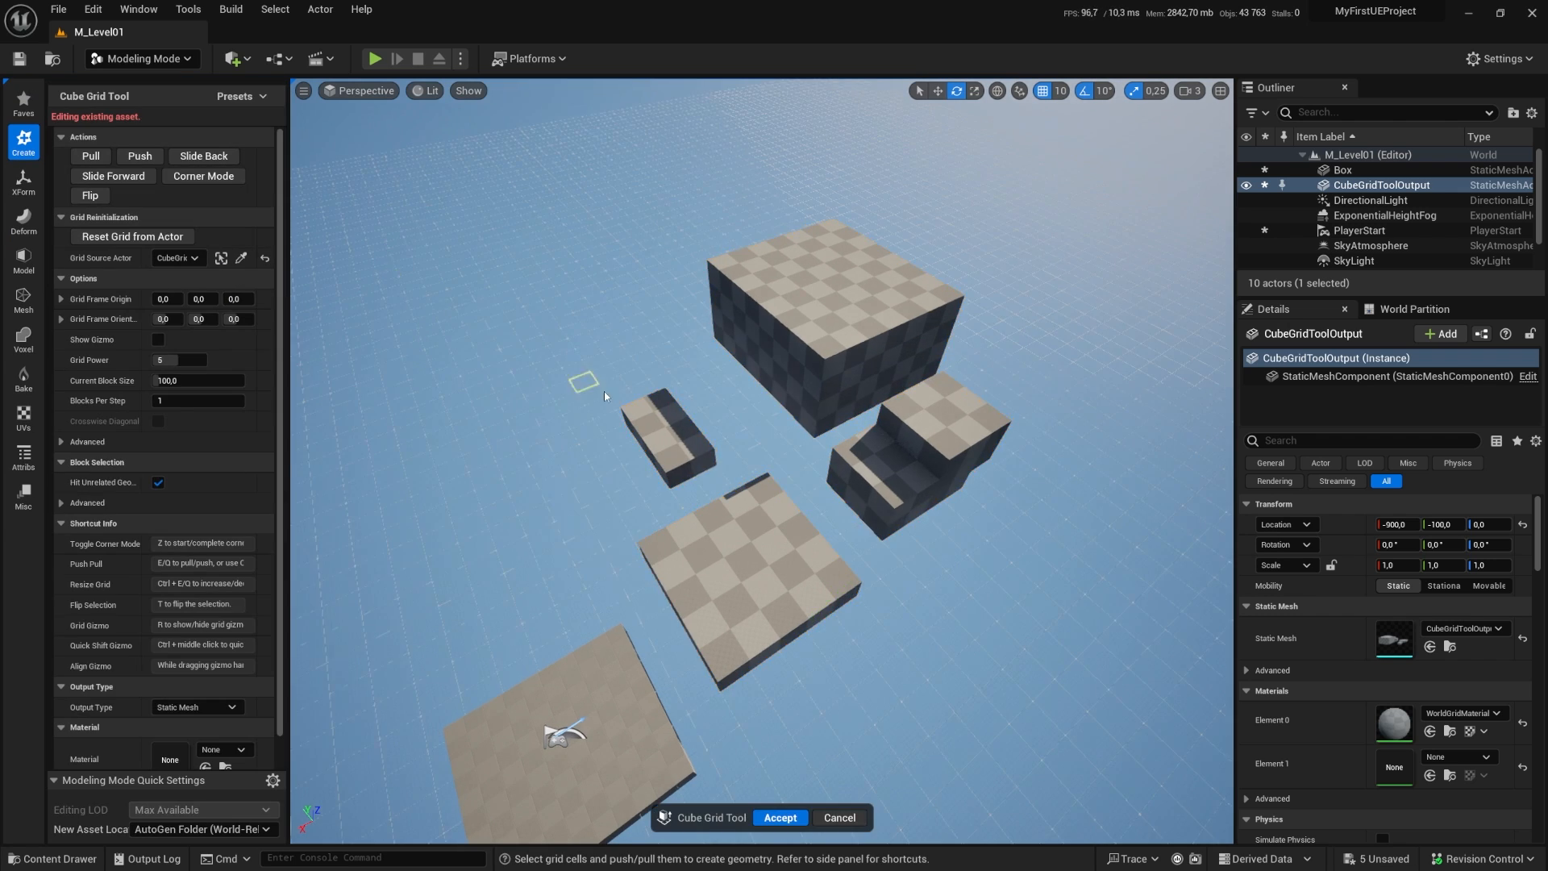
# Step: Select the top of the small elongated block and push it down until the whole block is removed
pyautogui.moveTo(605, 397); pyautogui.dragTo(474, 568, button='right')
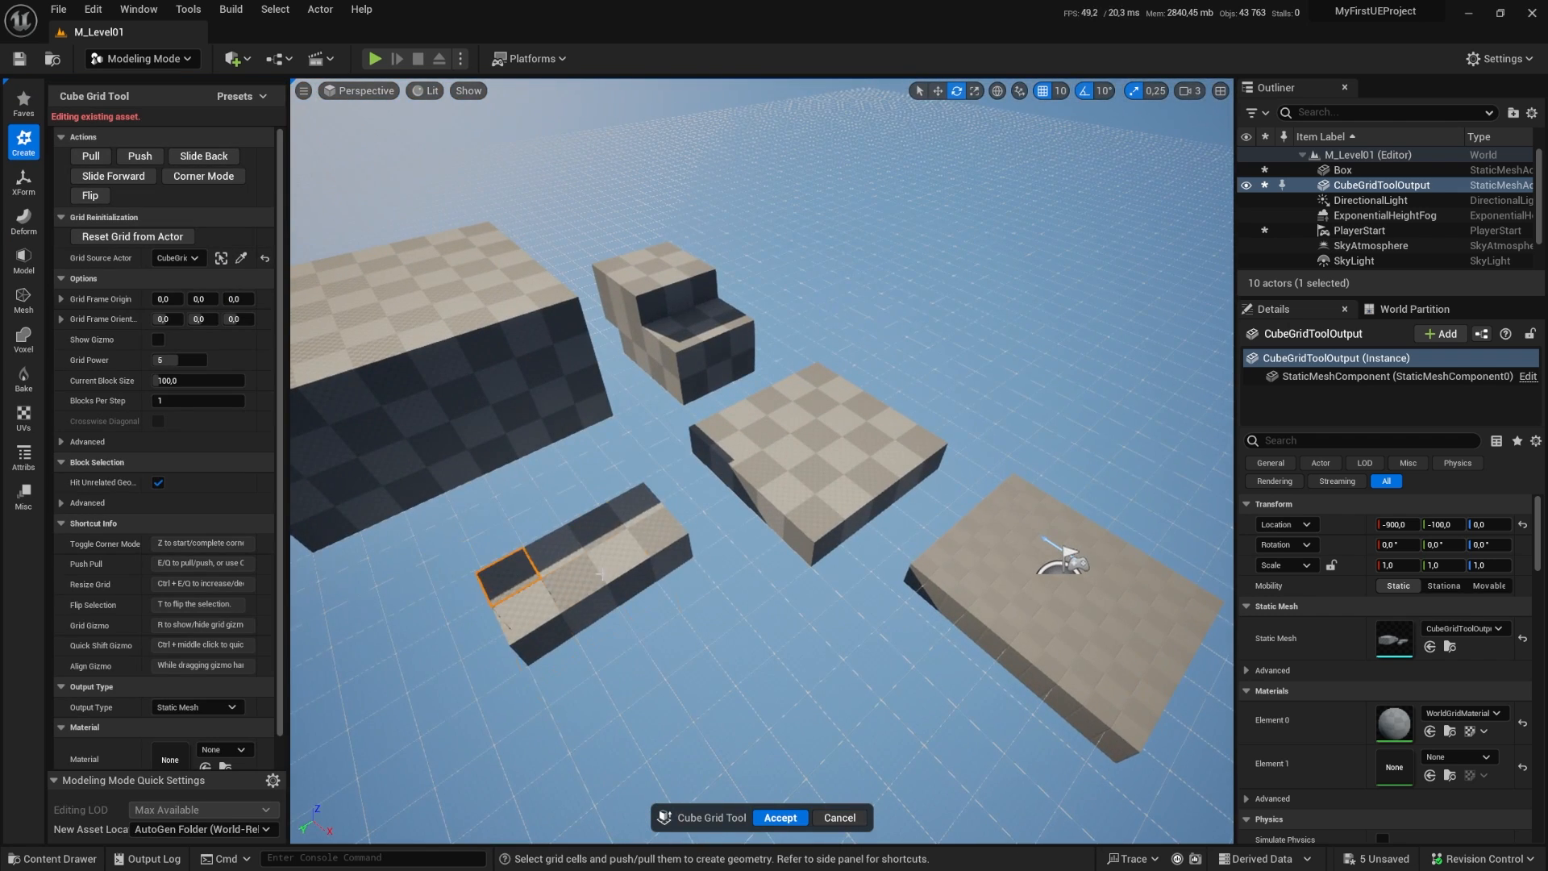
pyautogui.press('e')
pyautogui.press('q')
pyautogui.press('q')
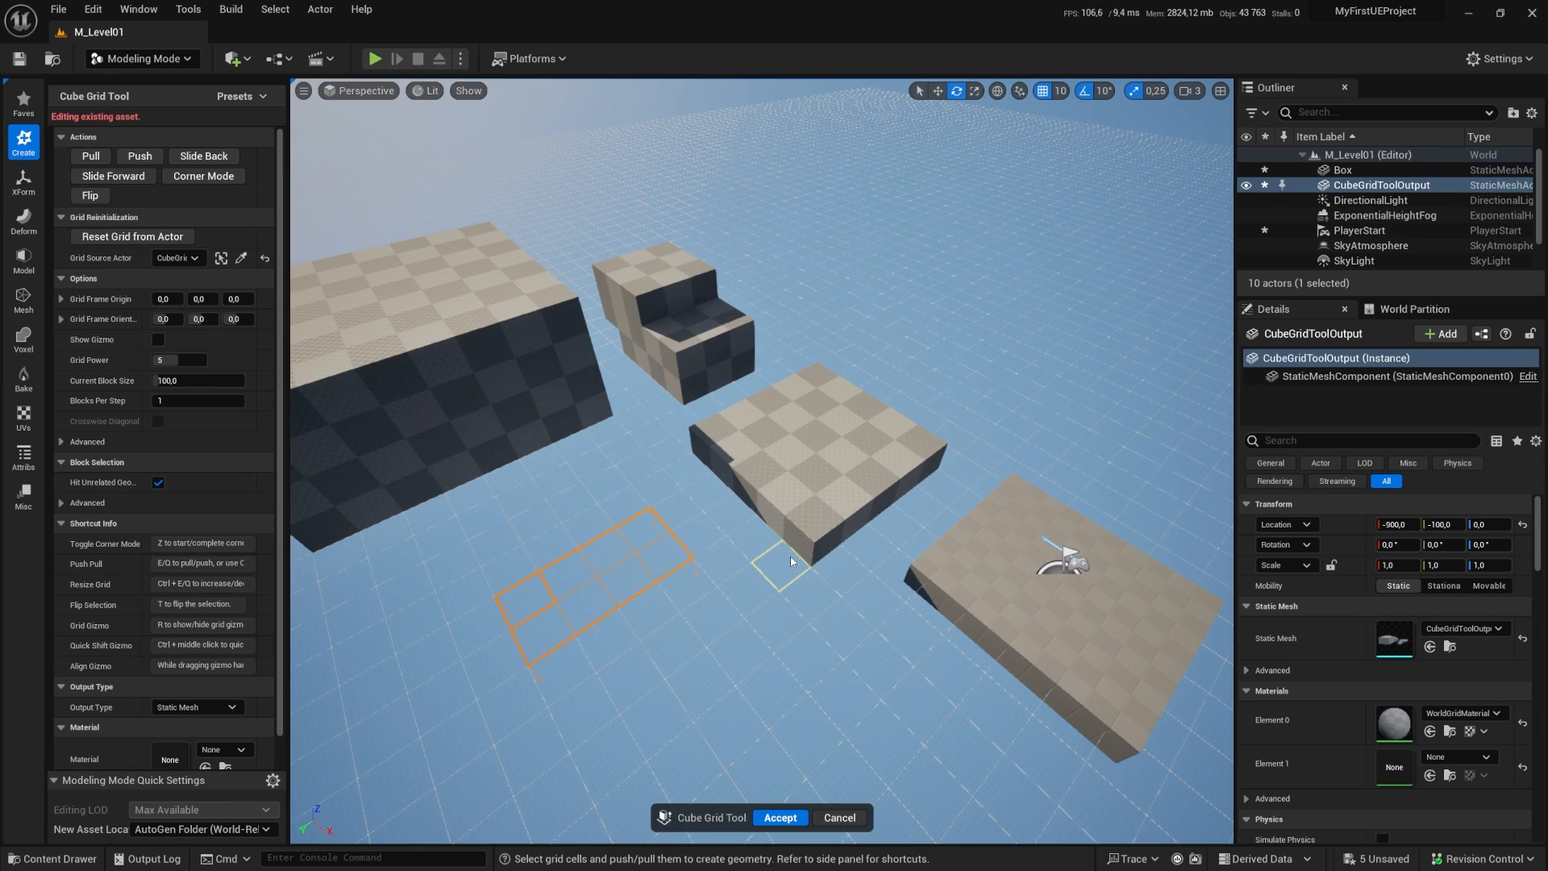
# Step: Slide the rectangular grid selection out into the empty space beyond the largest block
pyautogui.keyDown('alt'); pyautogui.moveTo(713, 513); pyautogui.dragTo(952, 416); pyautogui.keyUp('alt')
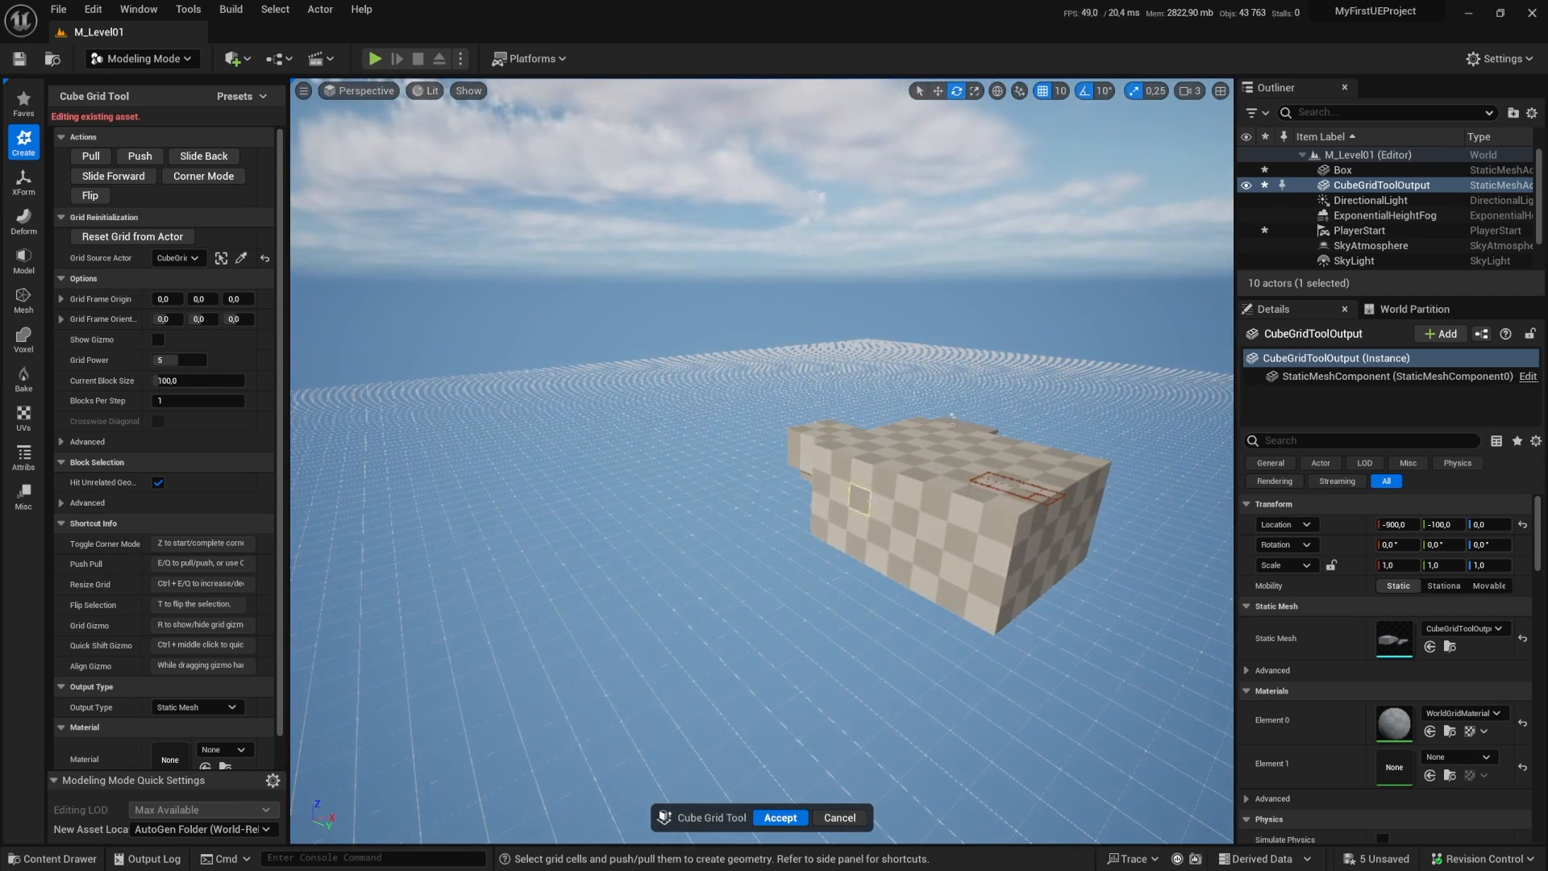
pyautogui.moveTo(938, 500); pyautogui.dragTo(818, 550, button='right')
pyautogui.press('a')
pyautogui.moveTo(714, 515); pyautogui.dragTo(762, 532, button='right')
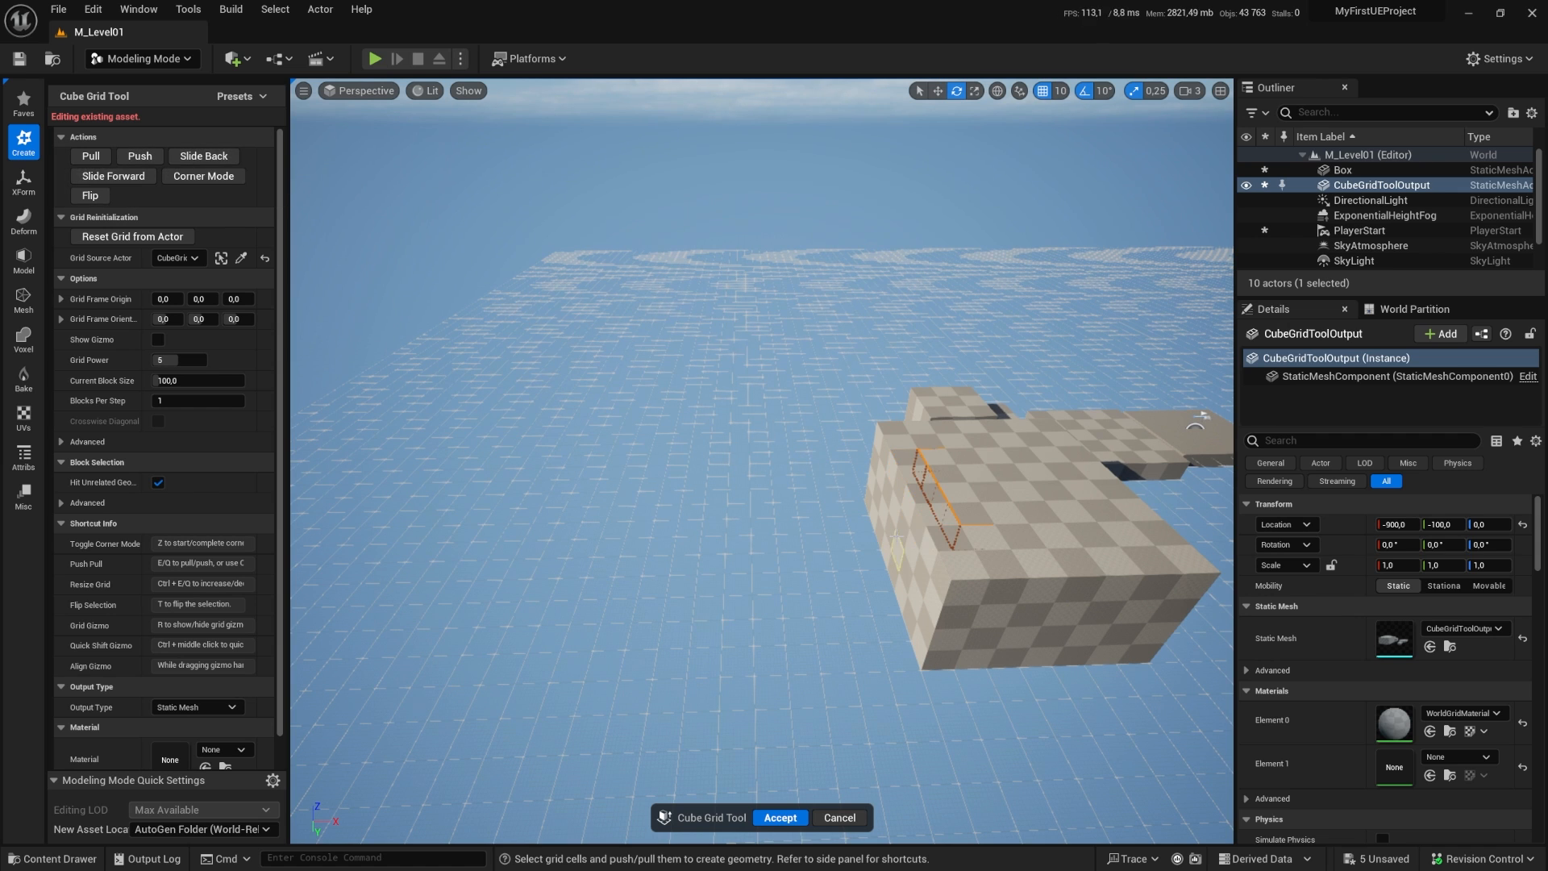
pyautogui.hotkey('shift', 'e')
pyautogui.hotkey('shift', 'e')
pyautogui.hotkey('shift', 'e')
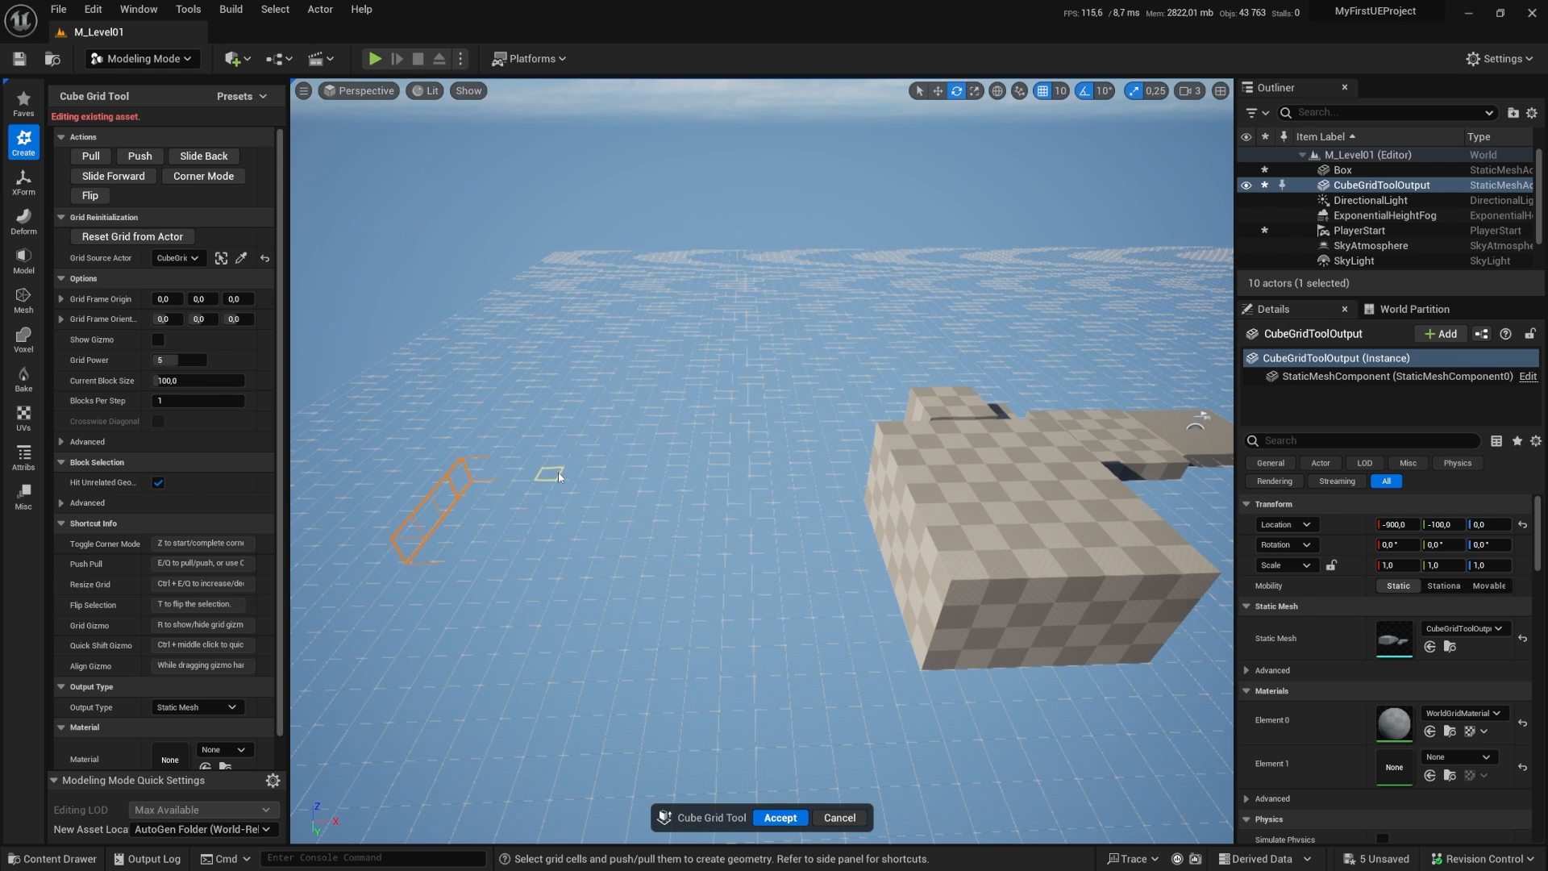
# Step: Push the grid selection through the empty space to build a floating platform separated by a gap from the largest block
pyautogui.press('e')
pyautogui.moveTo(557, 506); pyautogui.dragTo(528, 517, button='right')
pyautogui.press('q')
pyautogui.press('q')
pyautogui.press('q')
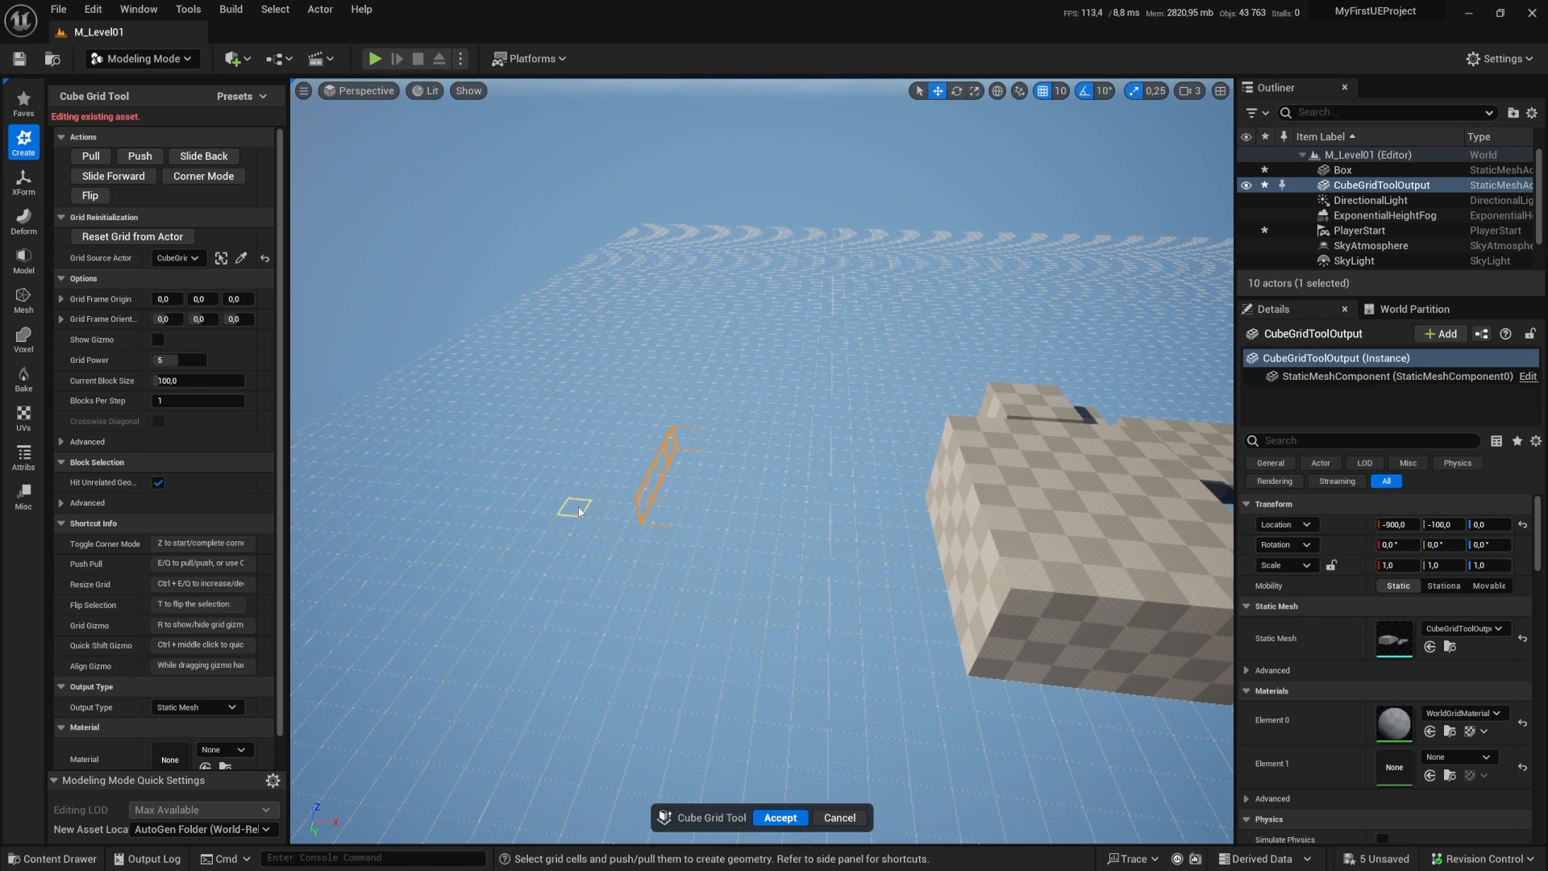
pyautogui.click(139, 156)
pyautogui.press('q')
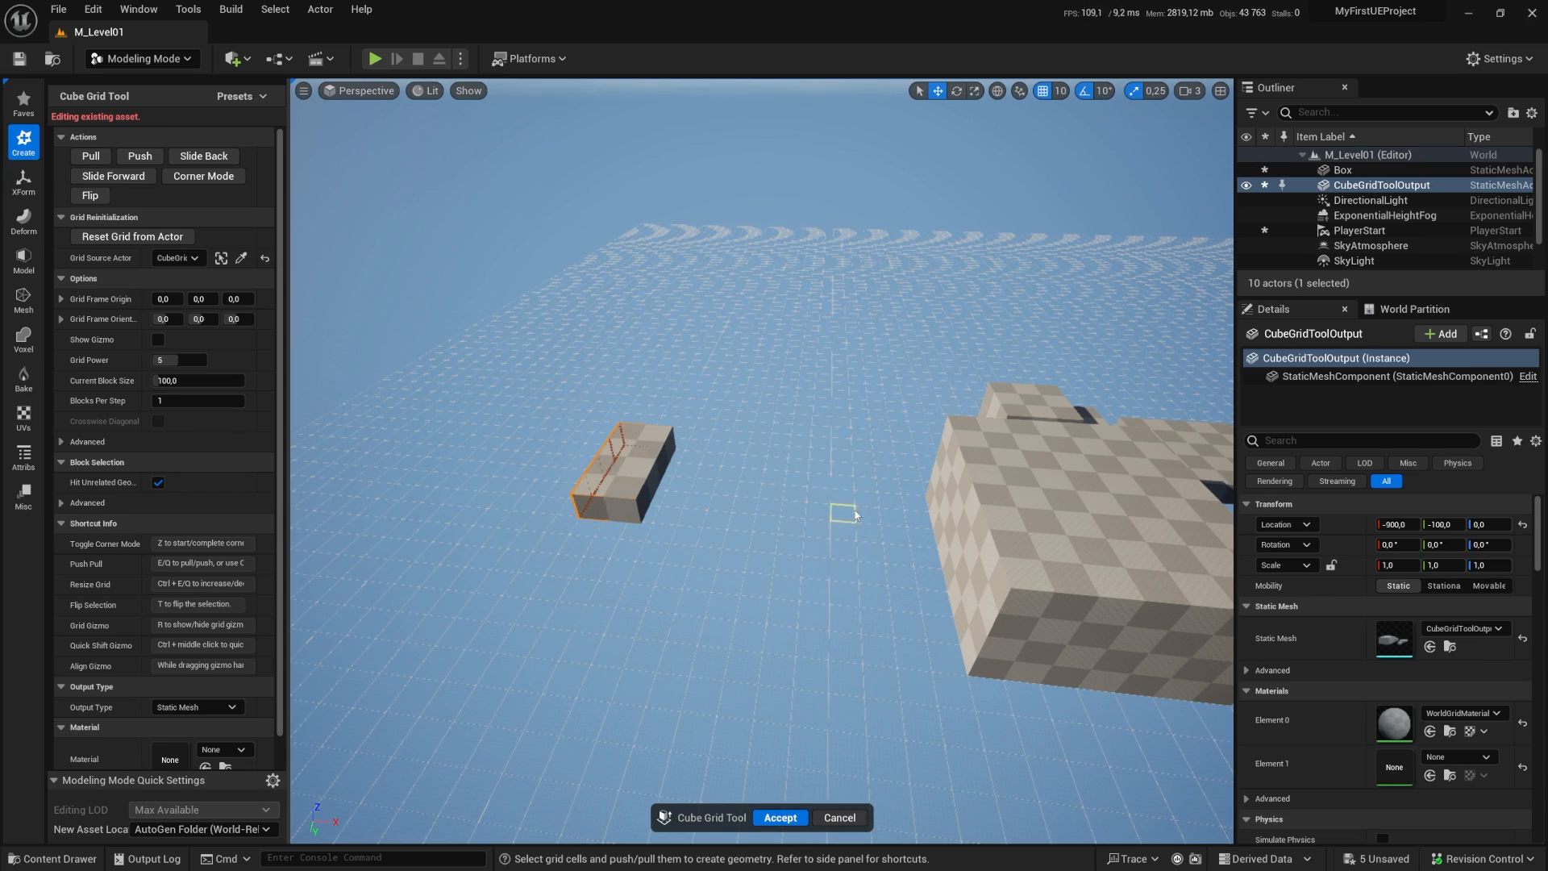
pyautogui.press('q')
# Step: Play-test the level by jumping the character up the stepped block and onto the largest block
pyautogui.keyDown('alt'); pyautogui.moveTo(754, 508); pyautogui.dragTo(758, 455); pyautogui.keyUp('alt')
pyautogui.scroll(3, 758, 455)
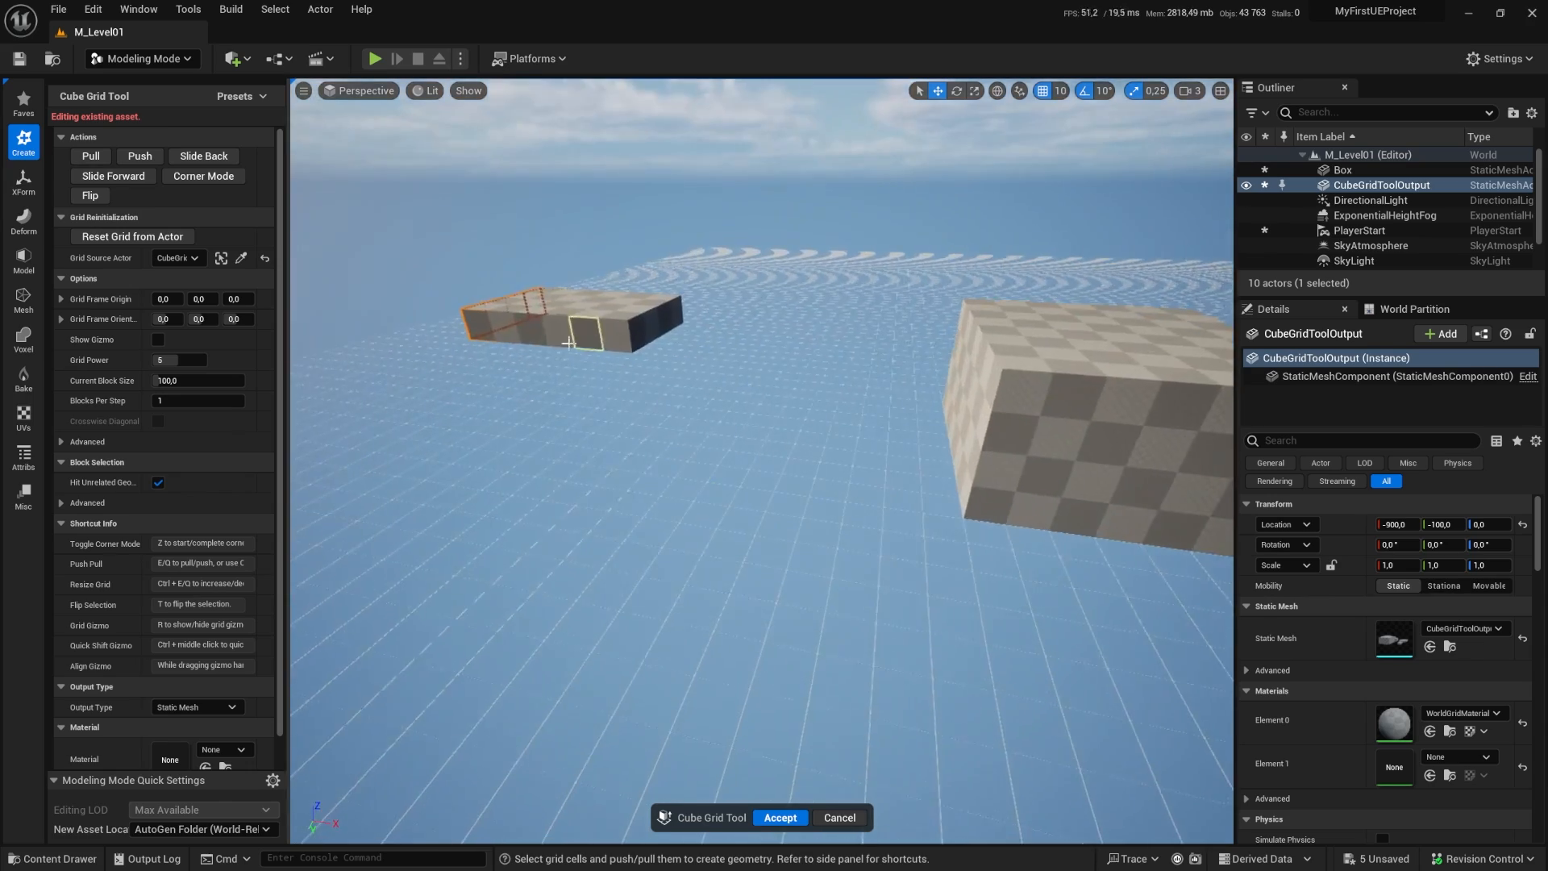
pyautogui.keyDown('alt'); pyautogui.moveTo(732, 387); pyautogui.dragTo(685, 415); pyautogui.keyUp('alt')
pyautogui.moveTo(762, 360); pyautogui.dragTo(770, 399, button='right')
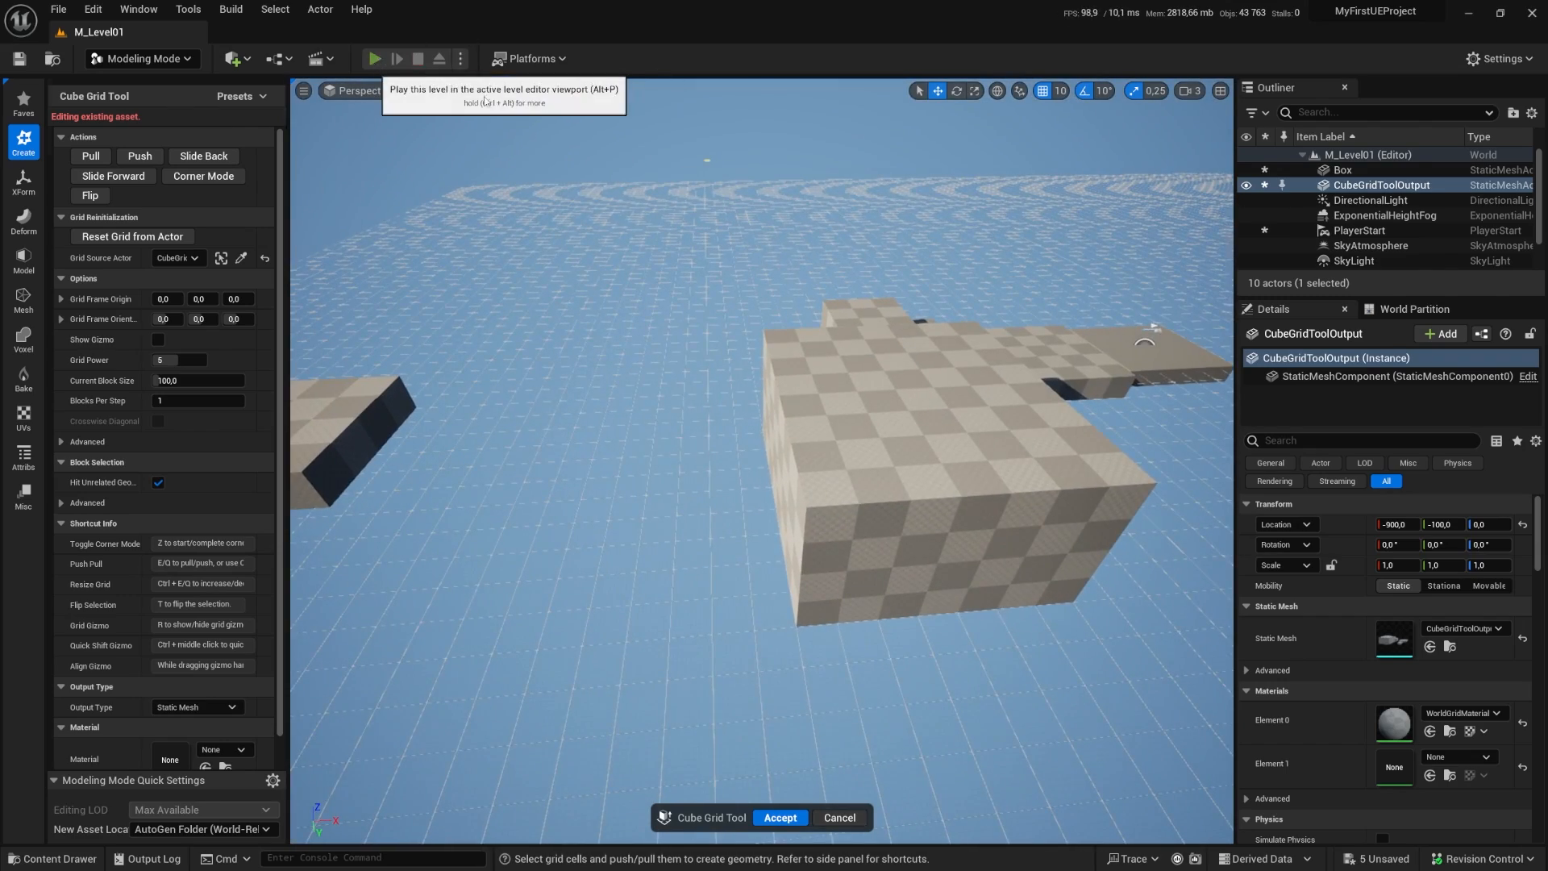
pyautogui.click(375, 59)
pyautogui.press('w')
pyautogui.press('space')
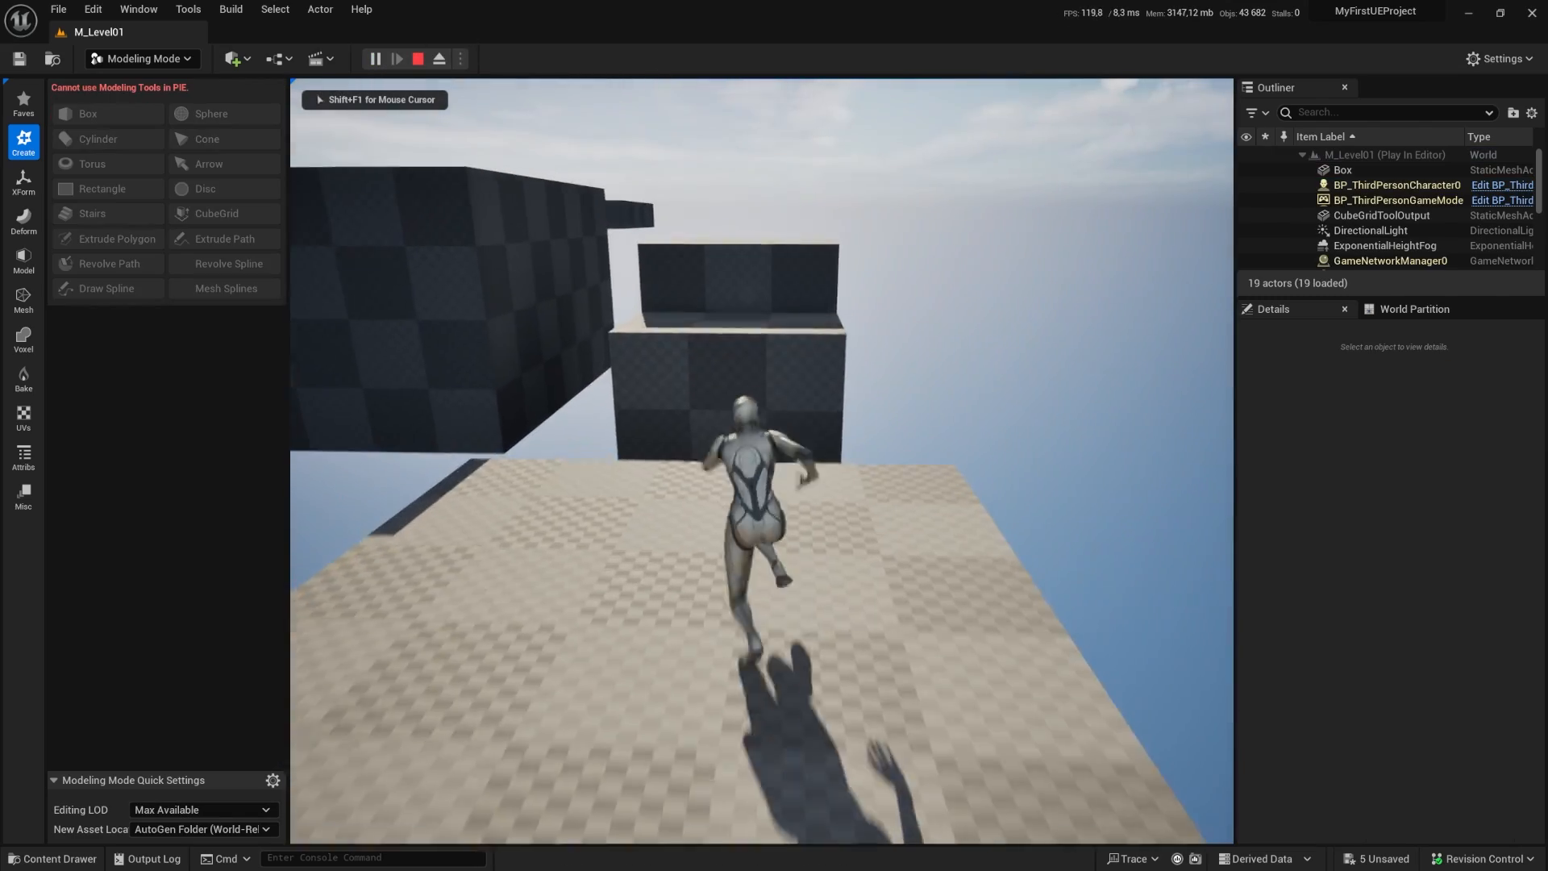
pyautogui.press('space')
pyautogui.press('space')
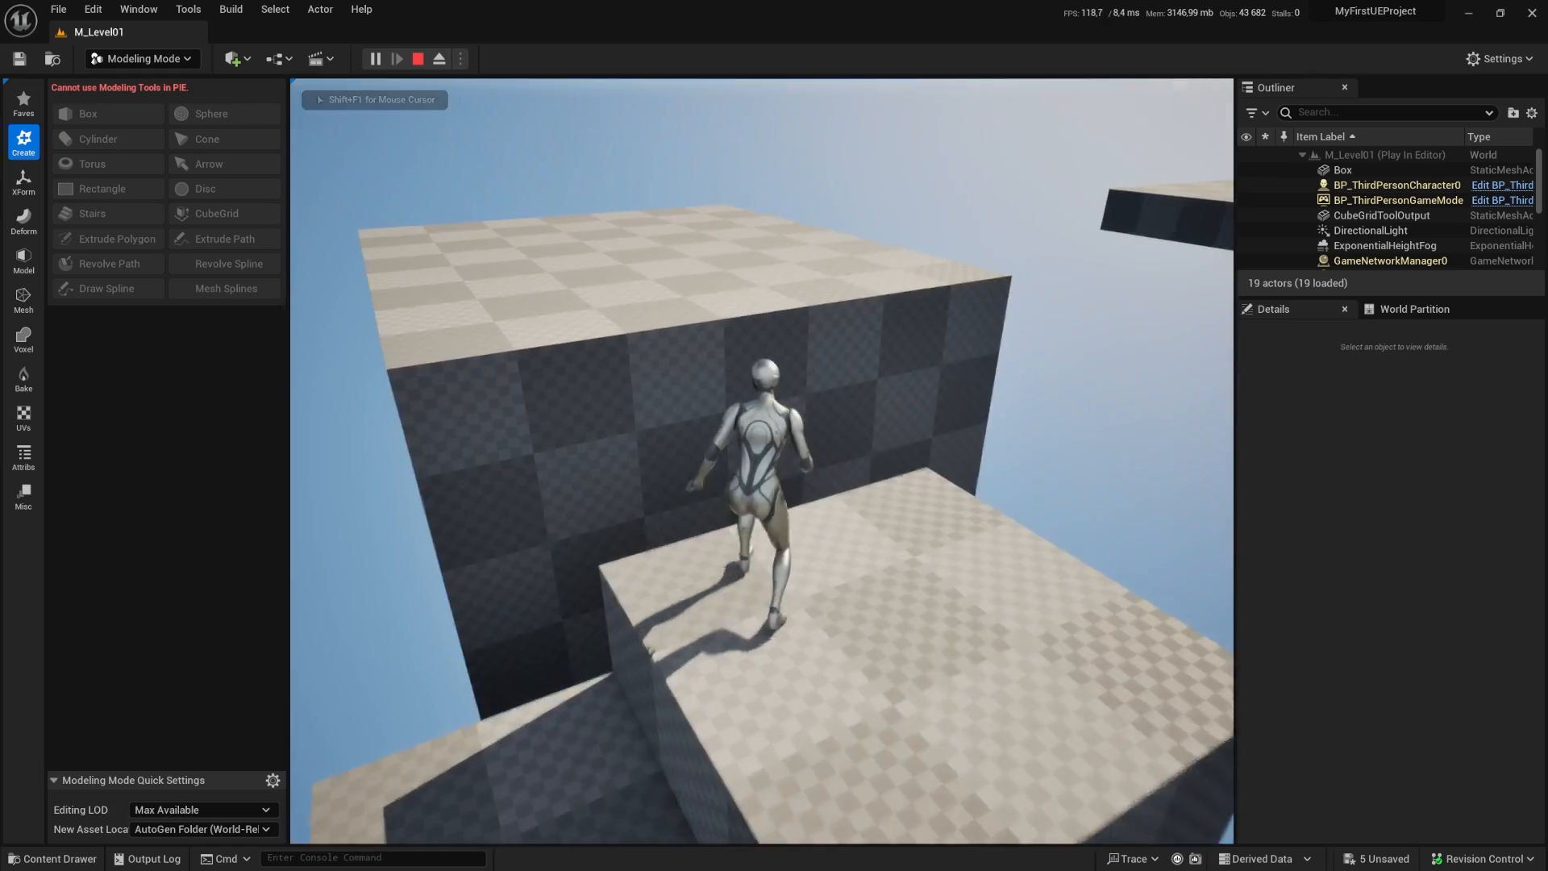
pyautogui.press('space')
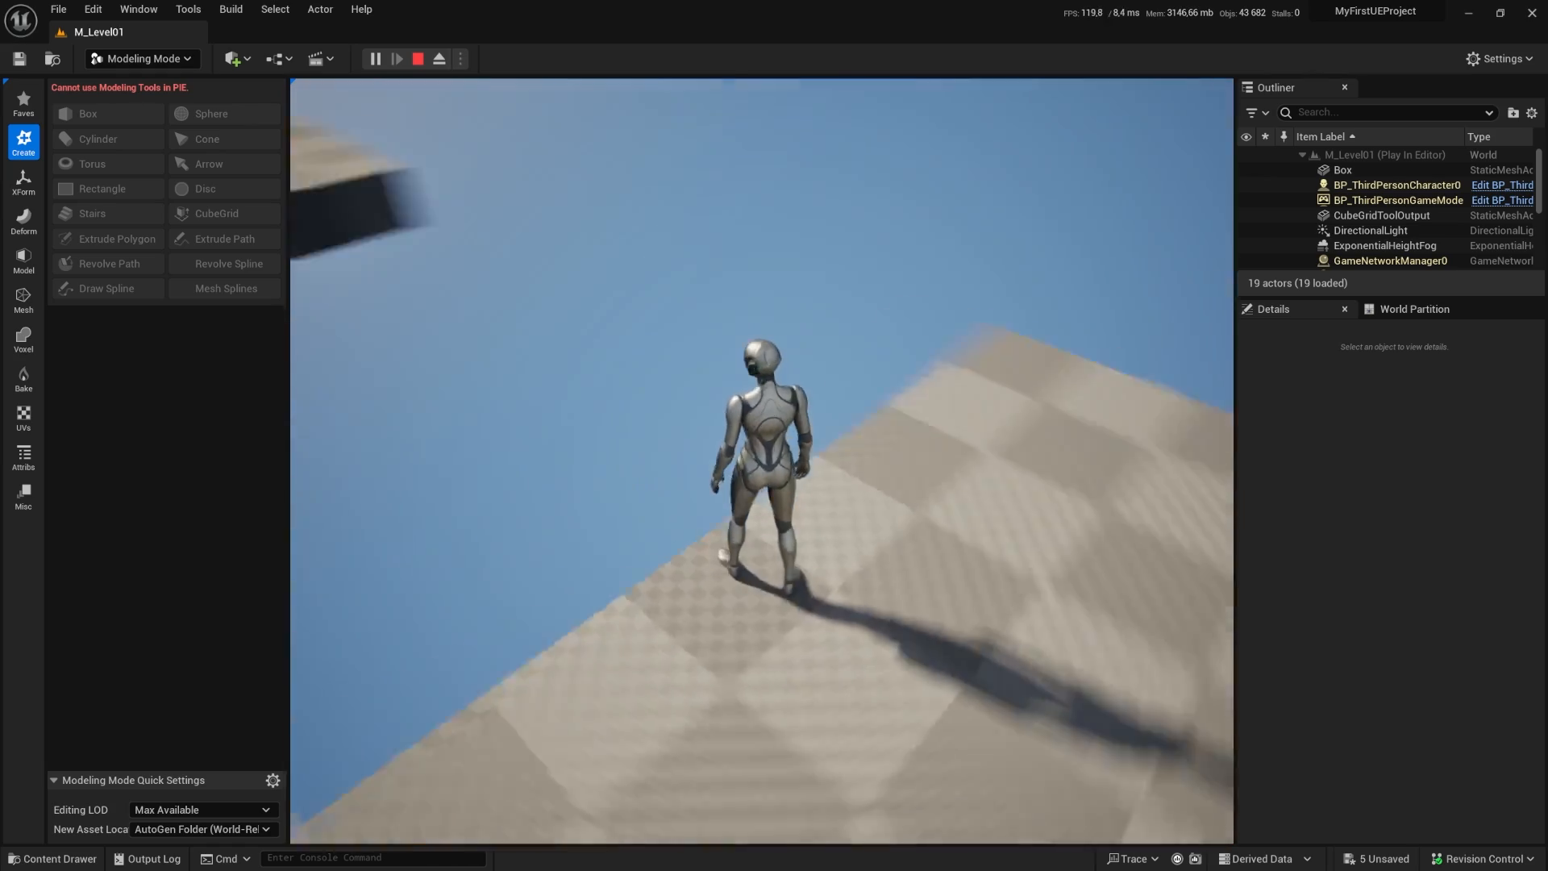
# Step: Run the character around the top of the largest block and examine the gap to the floating platform
pyautogui.press('s')
pyautogui.press('w')
pyautogui.press('s')
pyautogui.press('a')
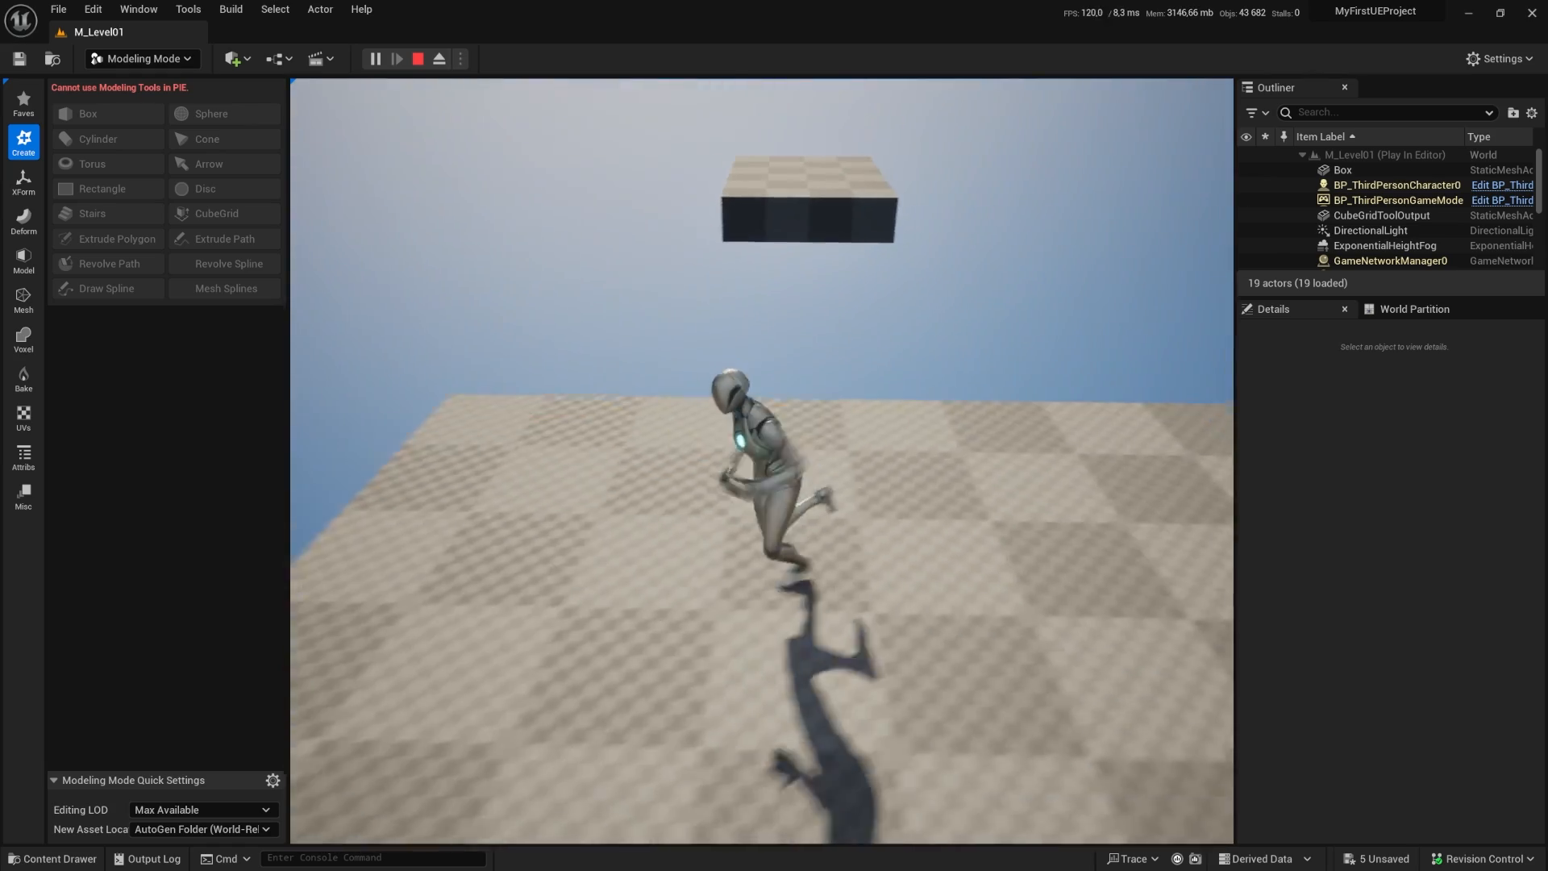
pyautogui.press('w')
pyautogui.press('d')
pyautogui.press('s')
pyautogui.press('a')
pyautogui.press('w')
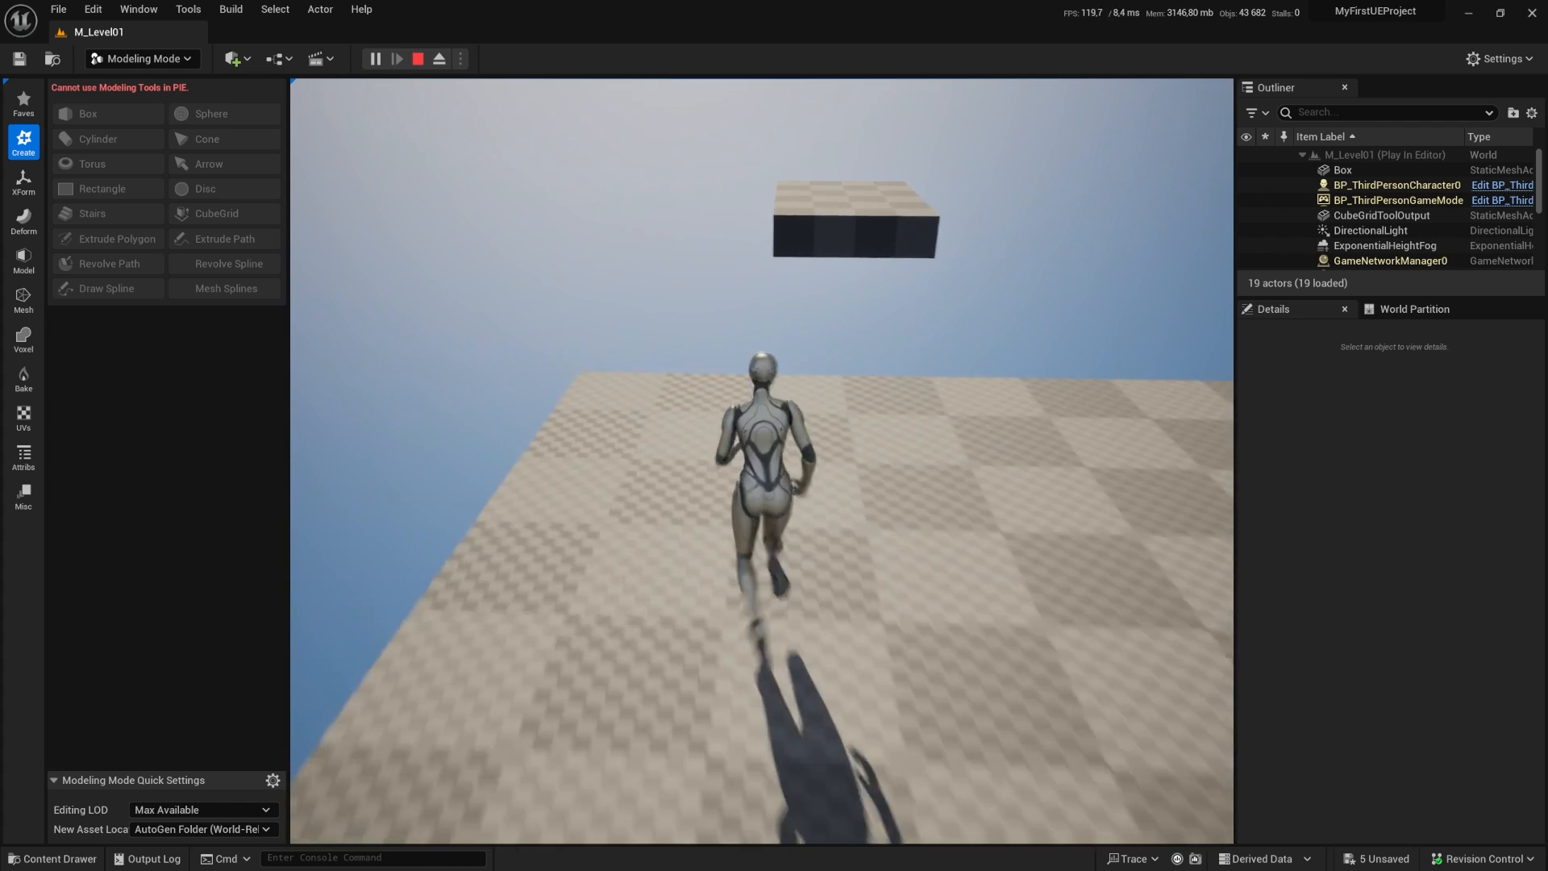
pyautogui.press('s')
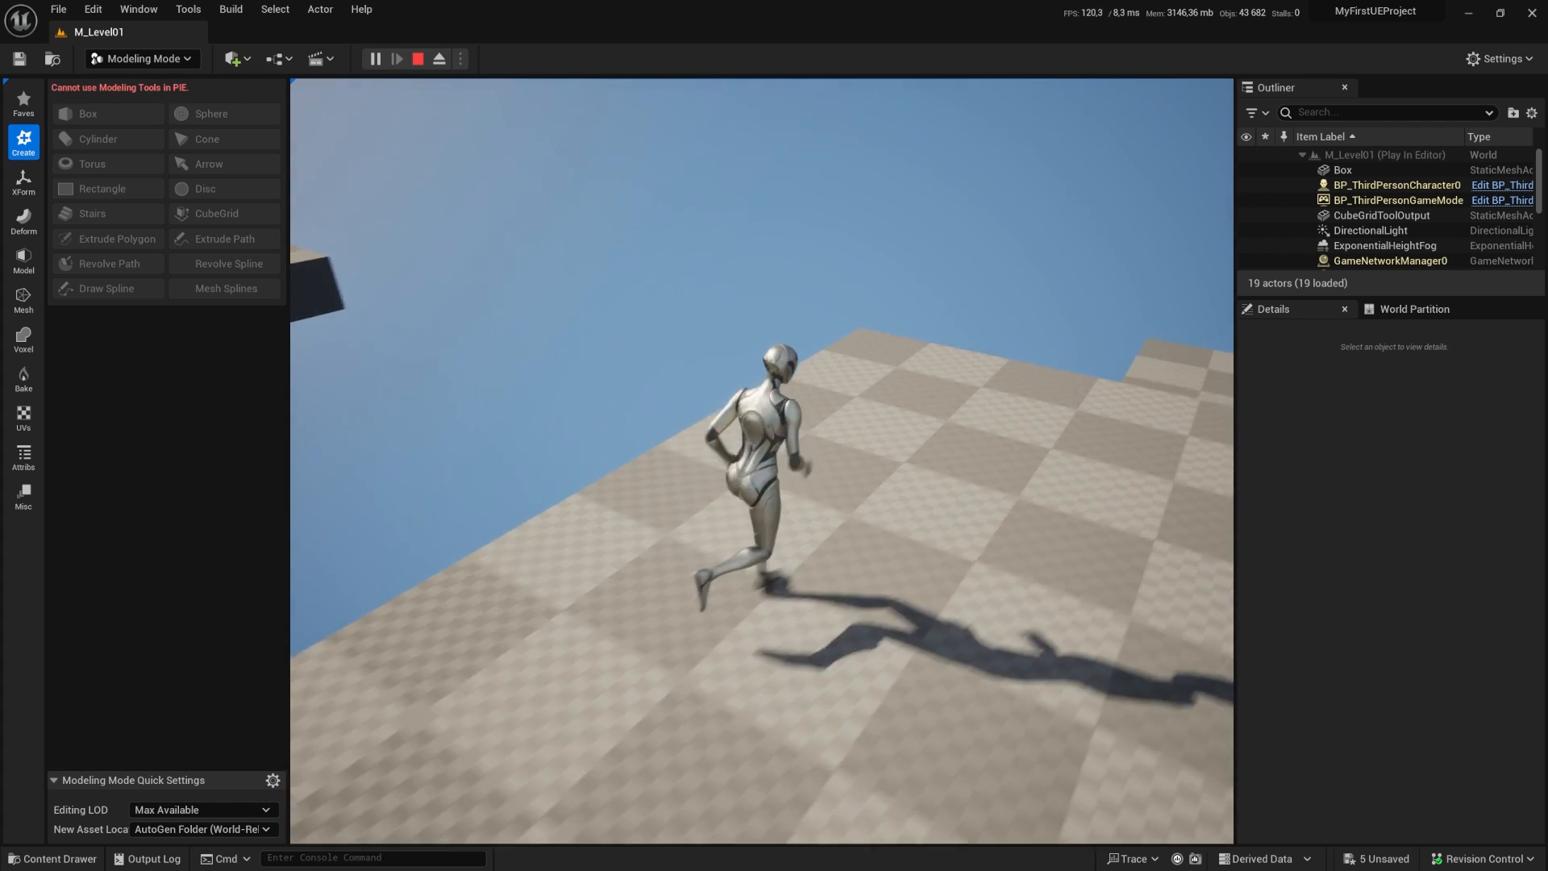
pyautogui.press('w')
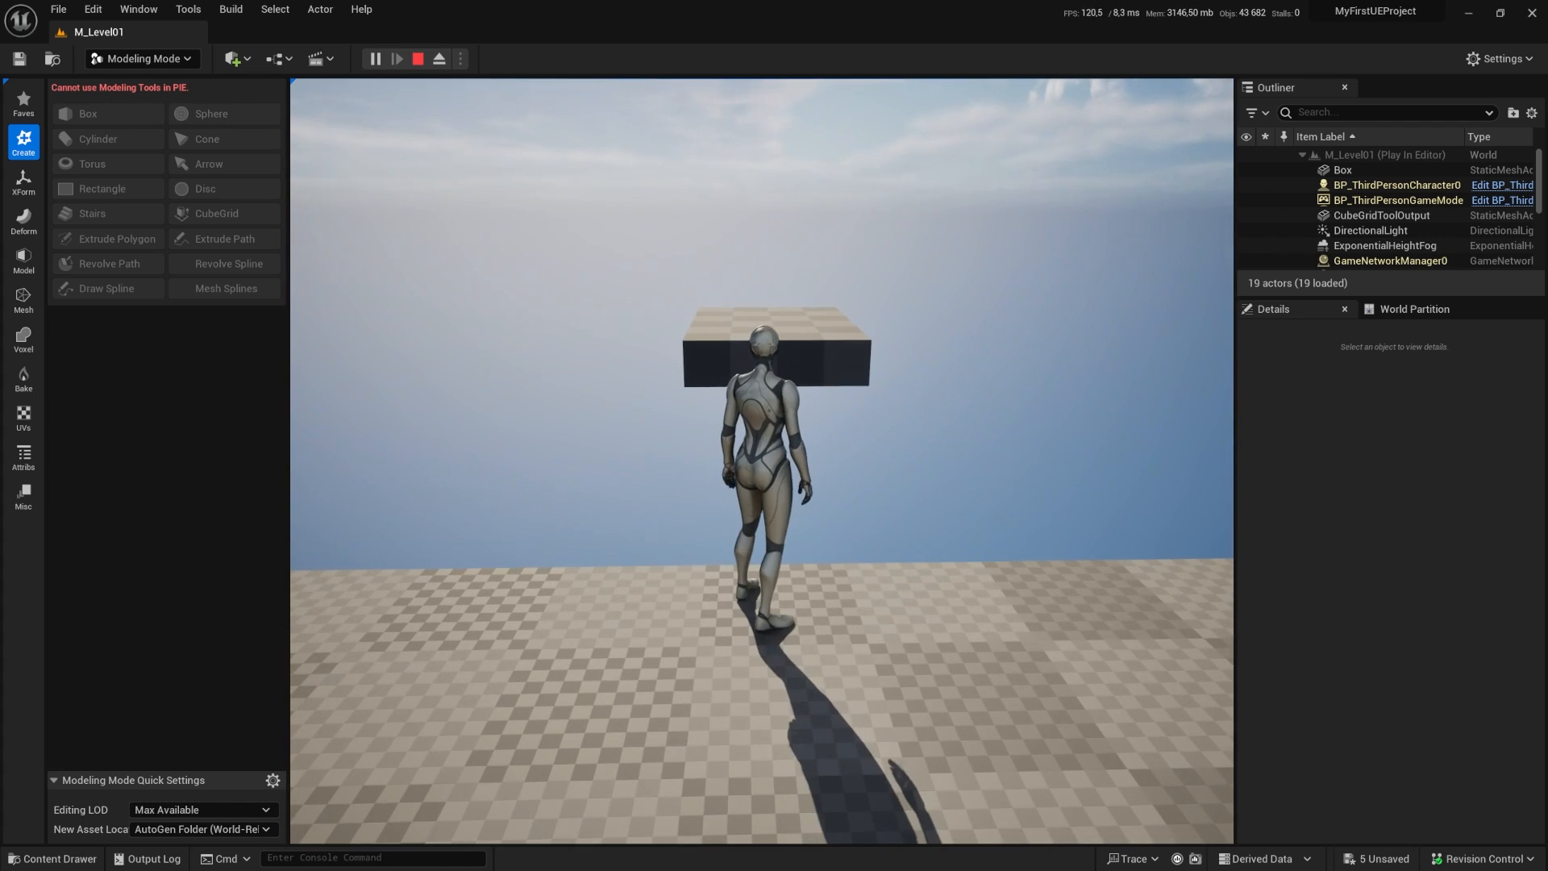
# Step: Switch to Selection mode and test the running jump from the largest block toward the floating platform, ending the play session
pyautogui.hotkey('shift', '1')
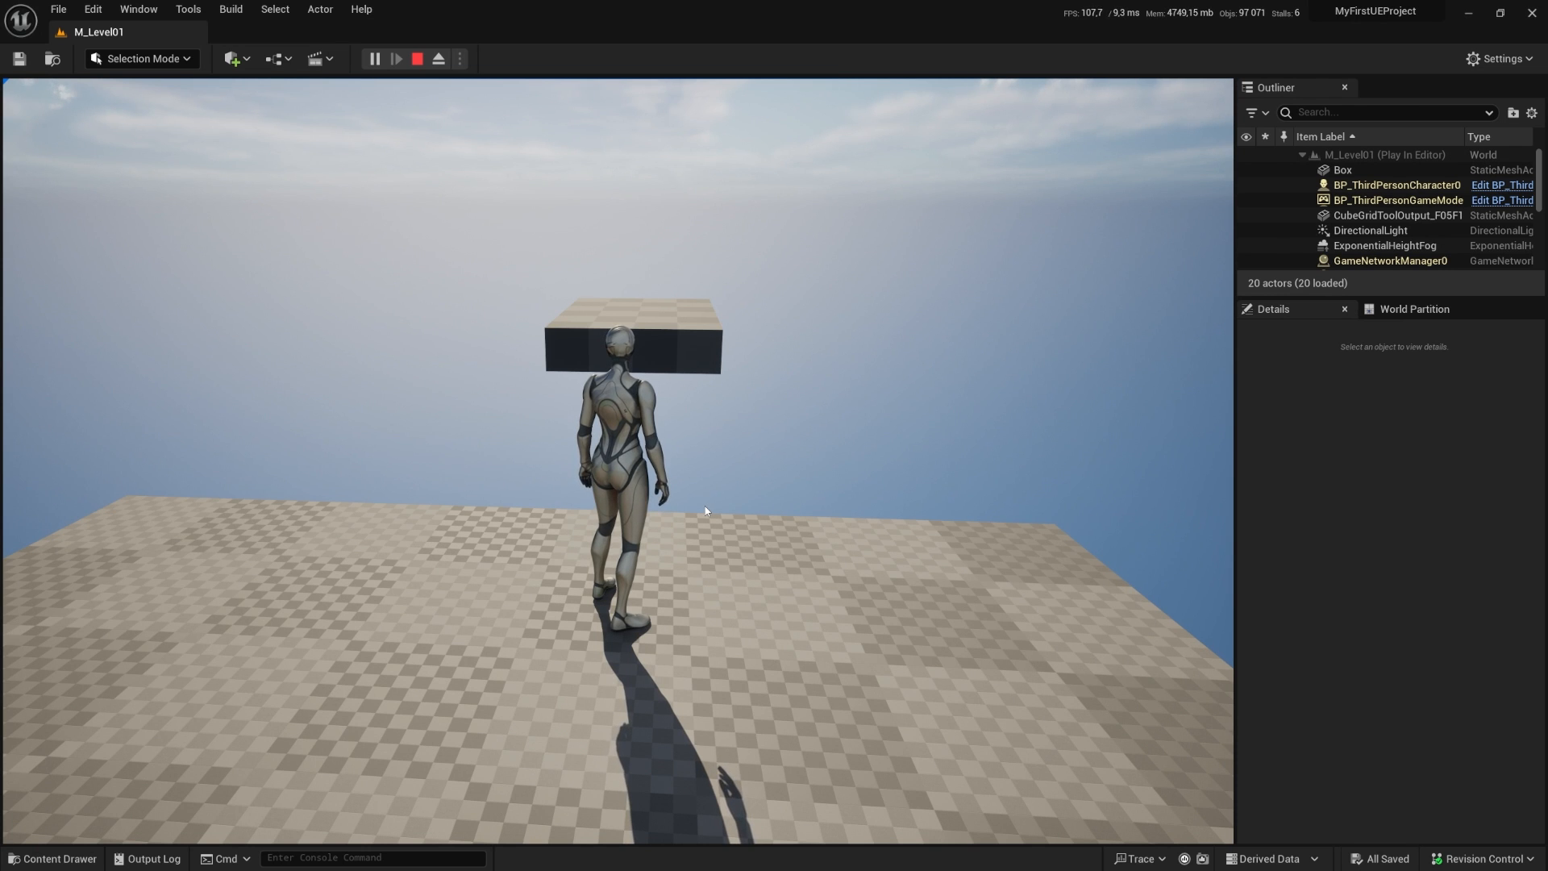
pyautogui.click(670, 480)
pyautogui.press('s')
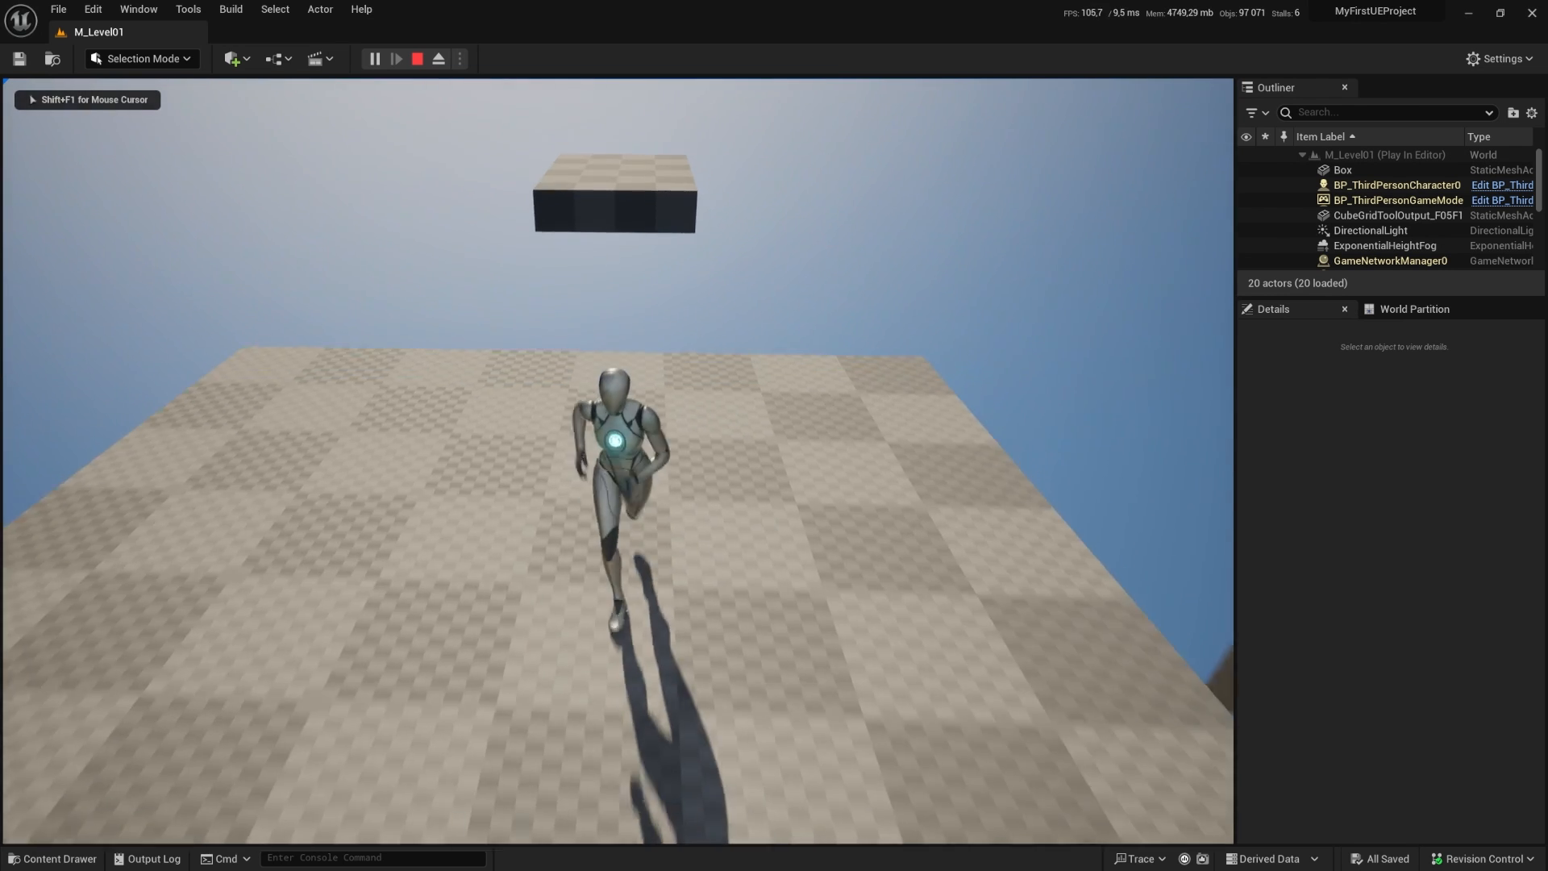
pyautogui.press('w')
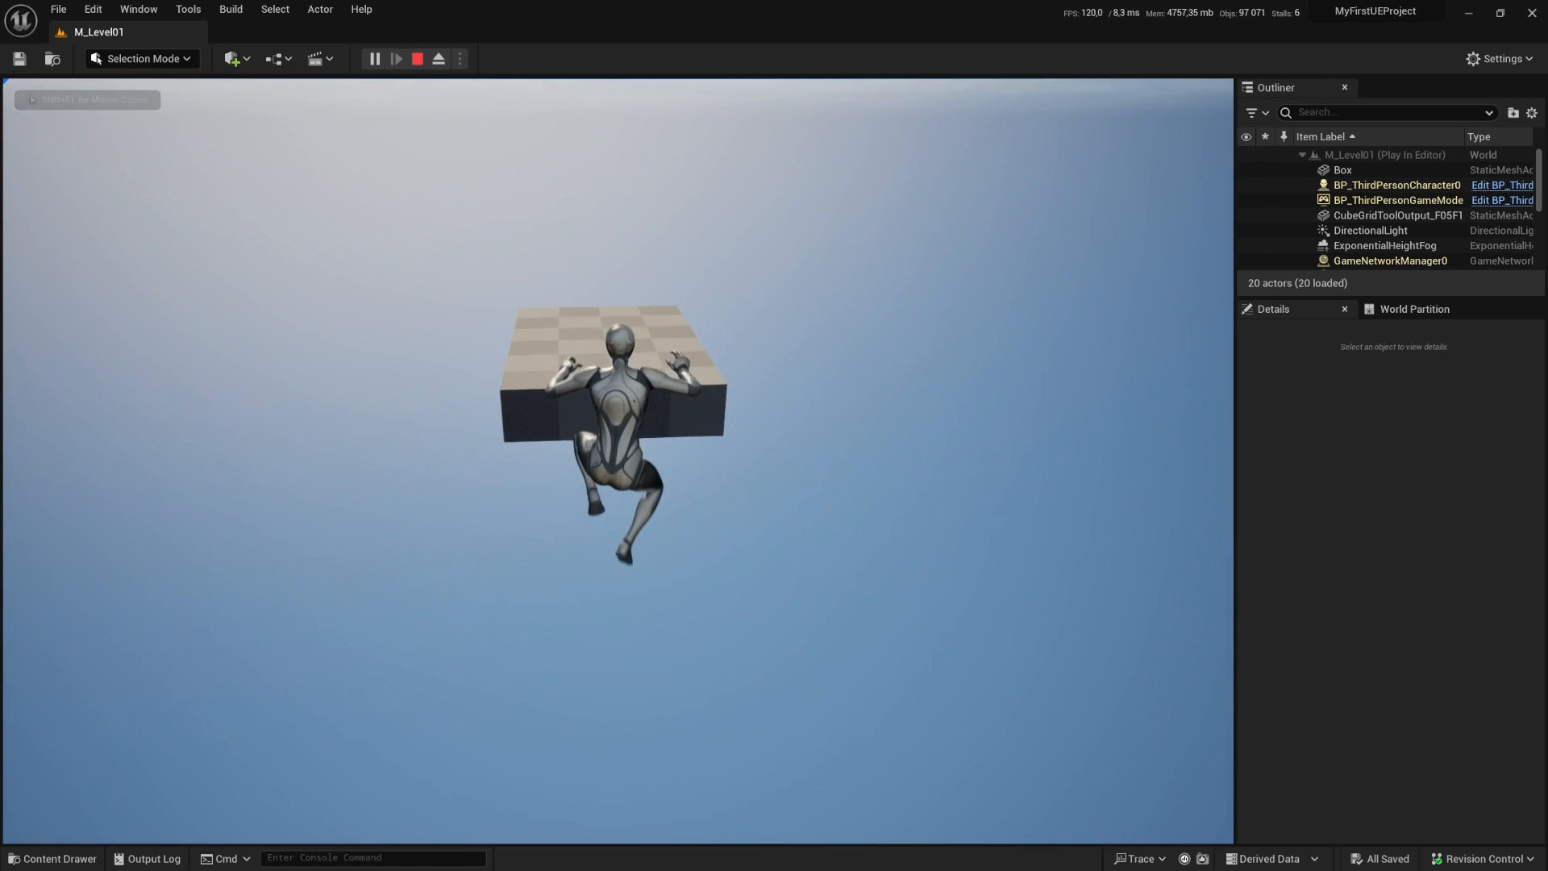
pyautogui.press('Escape')
# Step: Add a Cube shape to the level in the gap between the largest block and the floating platform
pyautogui.press('w')
pyautogui.moveTo(723, 462); pyautogui.dragTo(488, 453, button='right')
pyautogui.press('s')
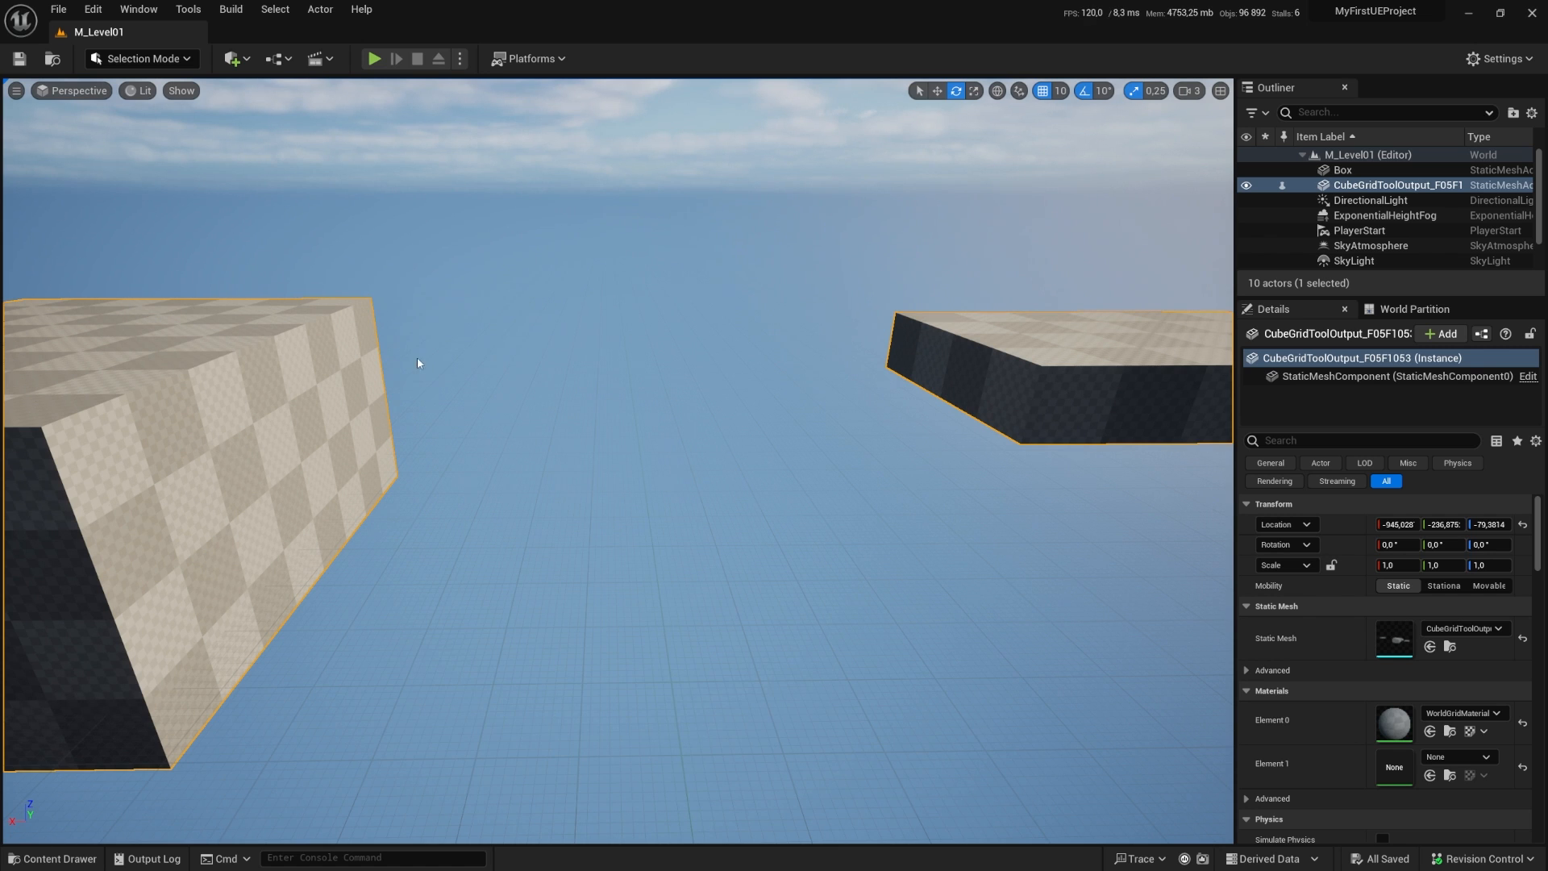
pyautogui.click(274, 61)
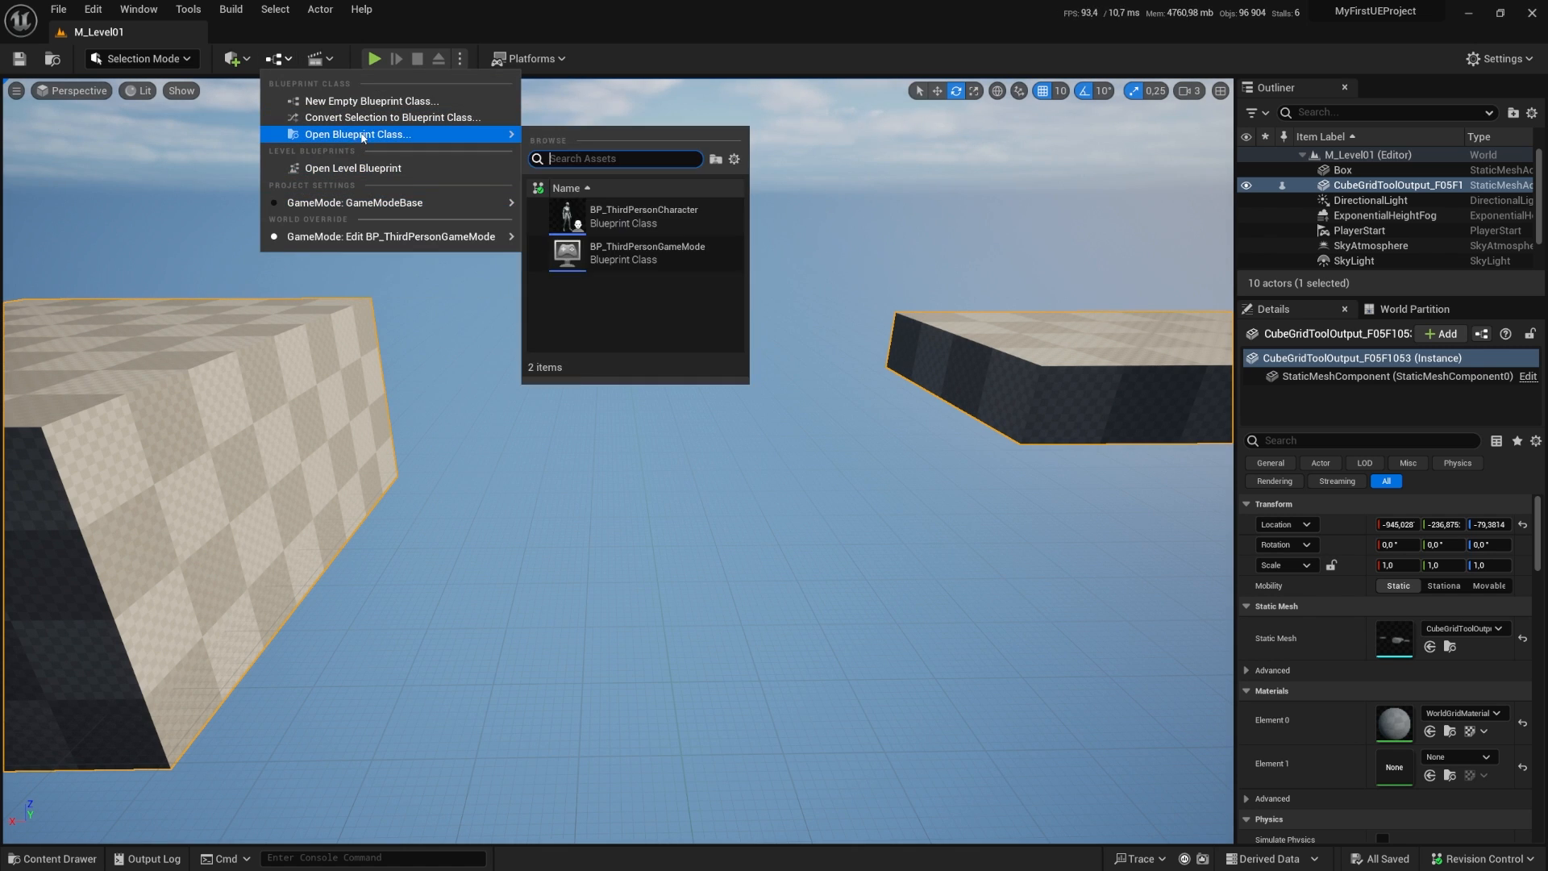
pyautogui.click(236, 58)
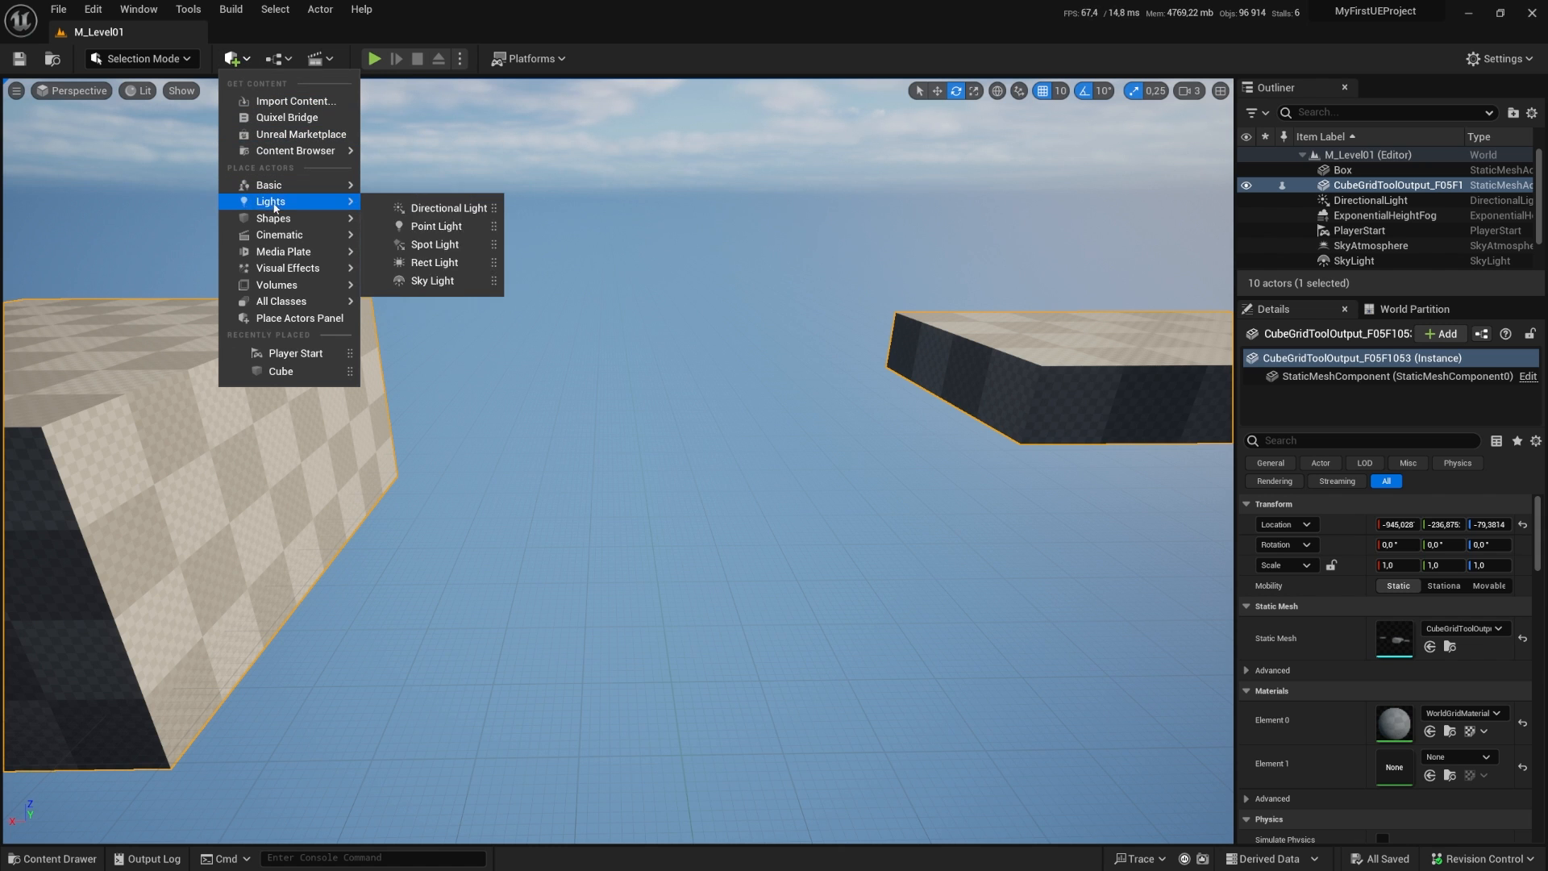
pyautogui.moveTo(289, 220)
pyautogui.click(399, 226)
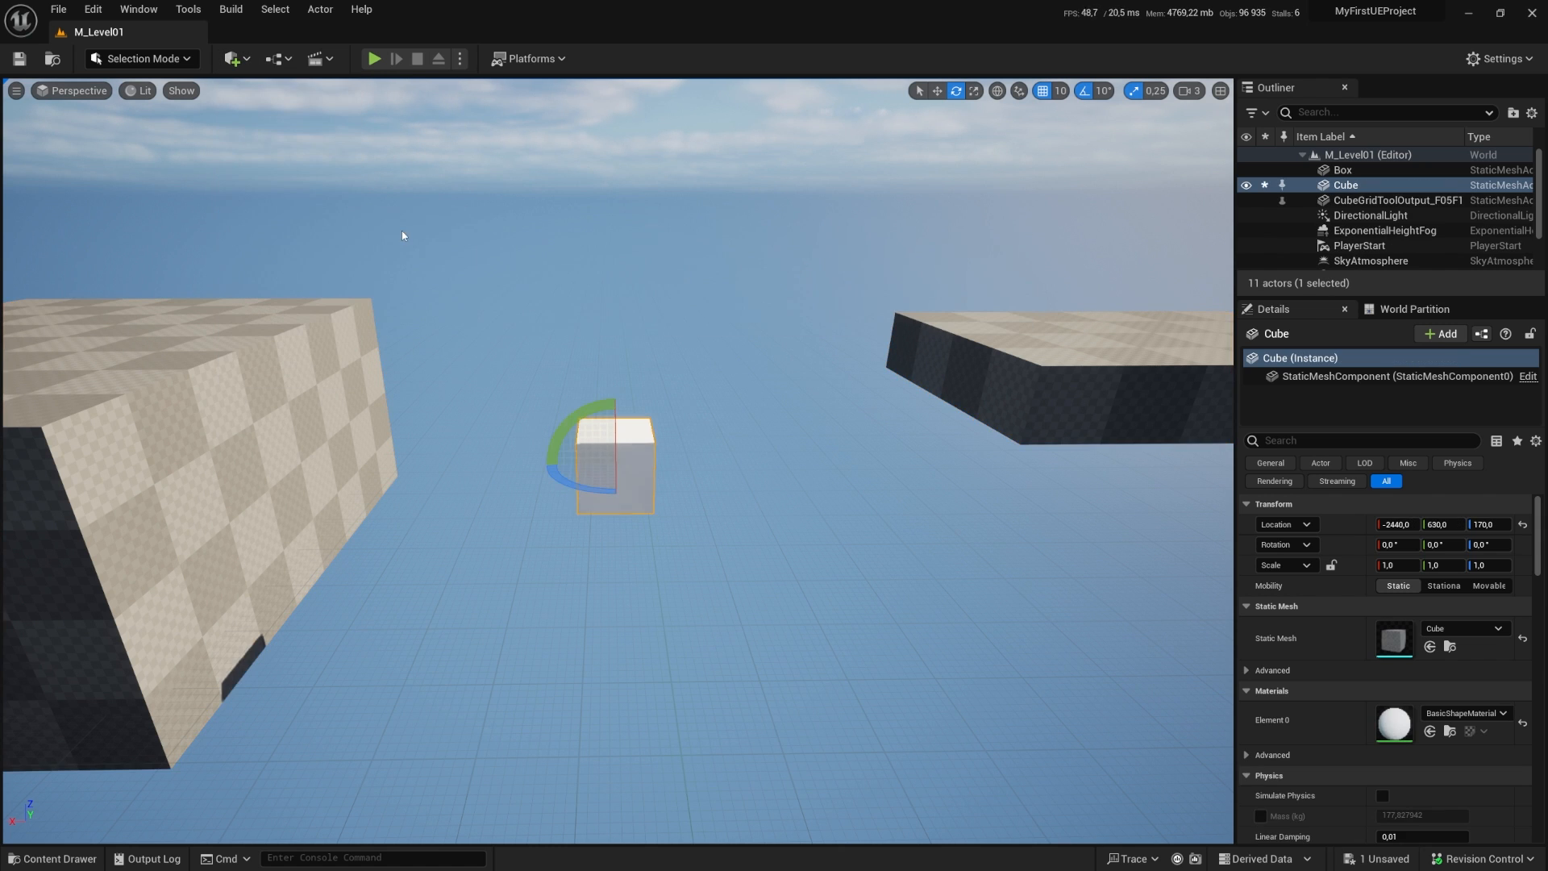
# Step: Raise the new cube vertically to a Z location of 300
pyautogui.press('w')
pyautogui.moveTo(614, 422); pyautogui.dragTo(614, 326)
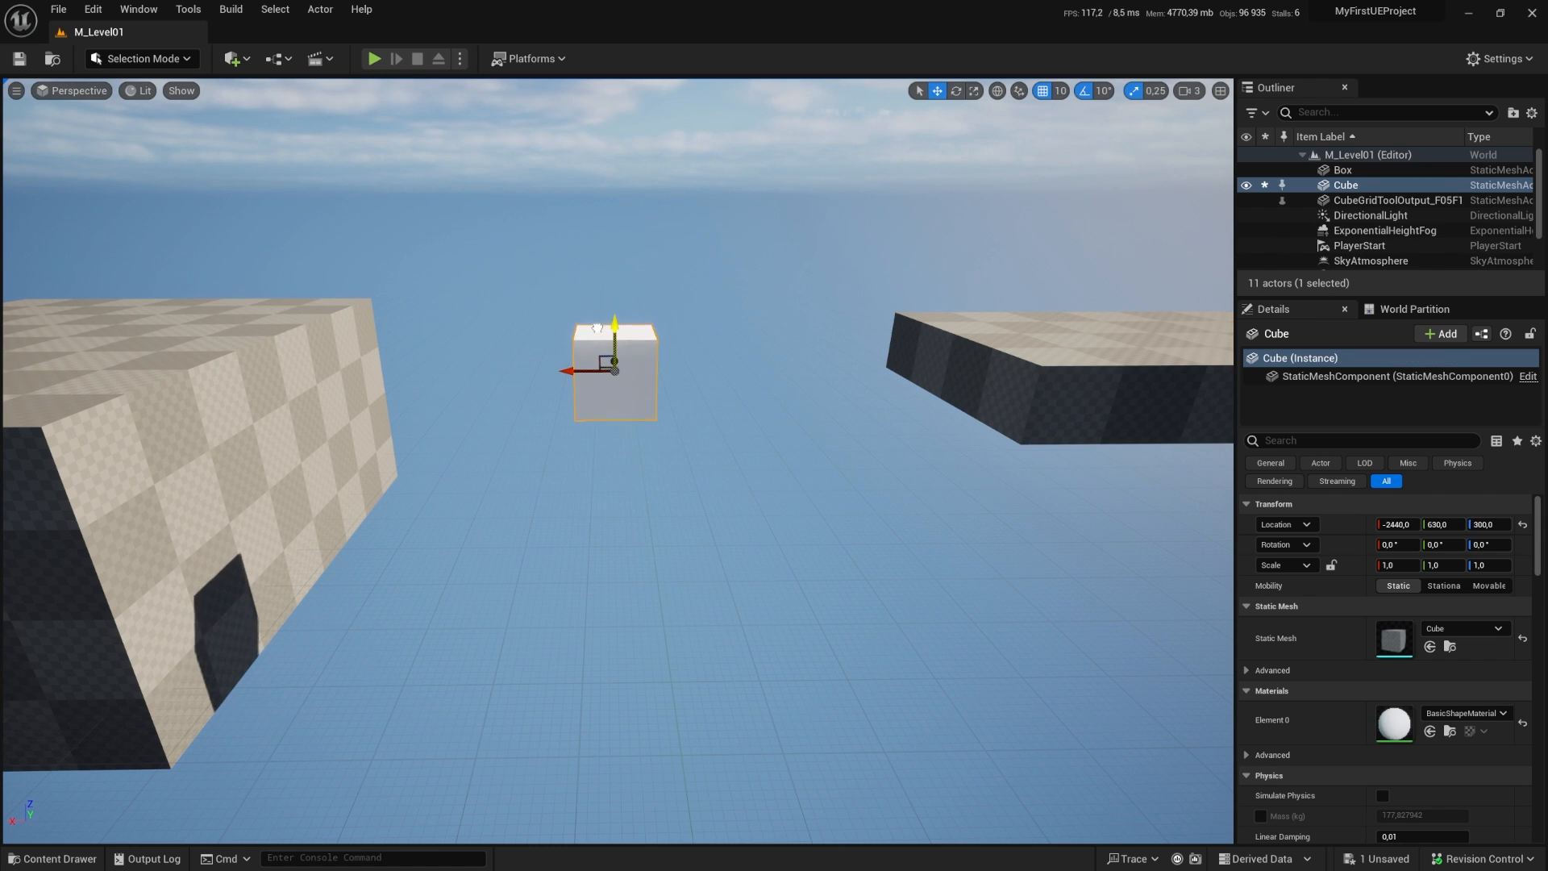
pyautogui.press('a')
pyautogui.moveTo(614, 327); pyautogui.dragTo(951, 274, button='right')
pyautogui.moveTo(527, 507); pyautogui.dragTo(527, 526, button='right')
pyautogui.press('e')
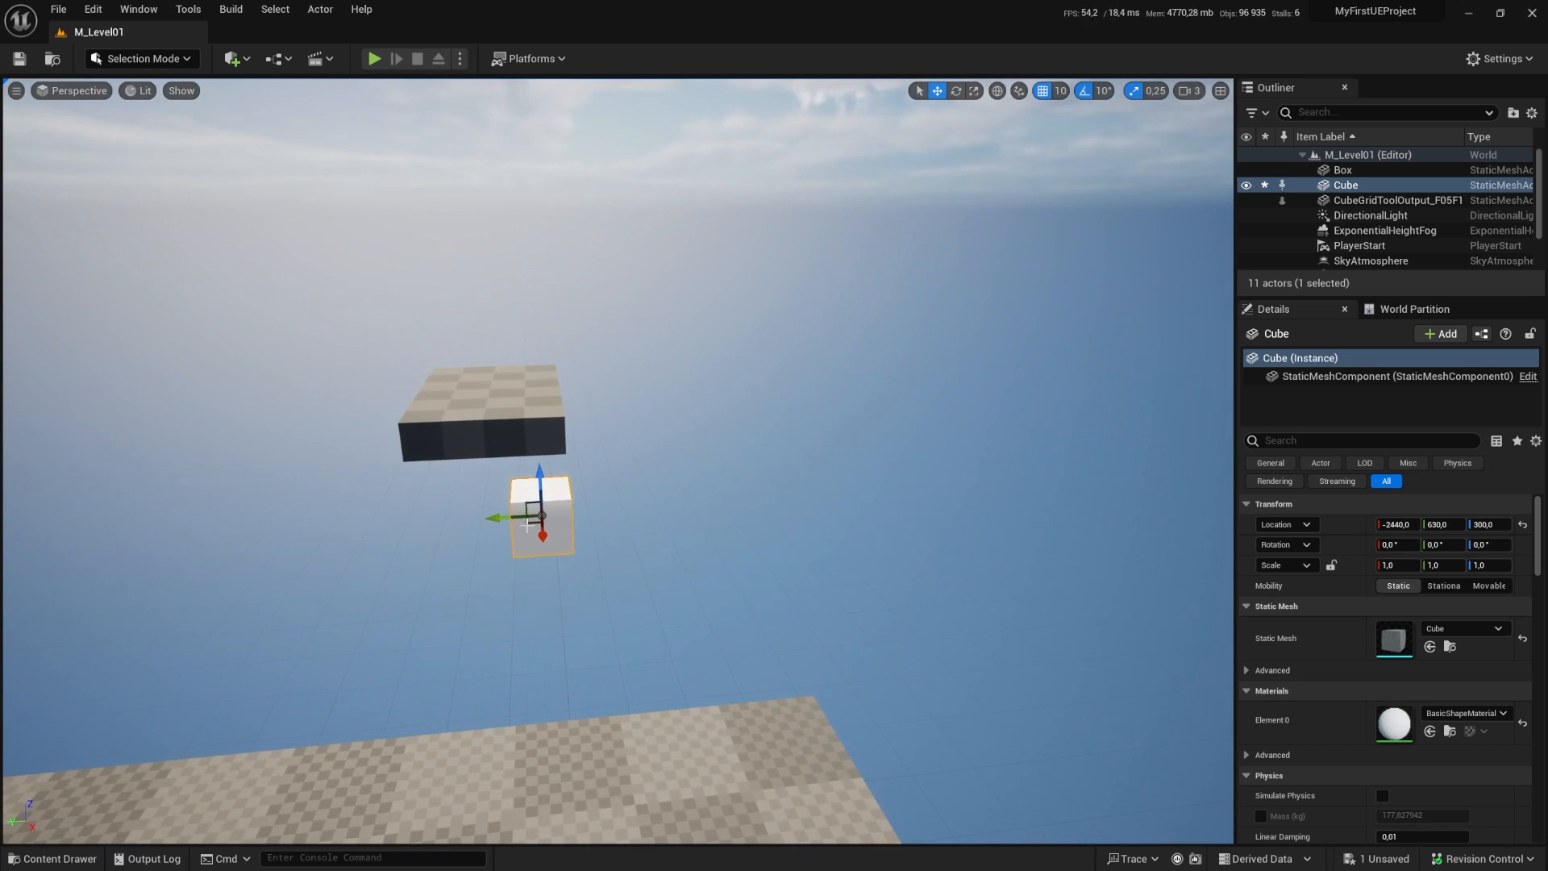
# Step: Move the cube in the gap to a Y location of 760 and lower it to a Z location of 240
pyautogui.moveTo(497, 516); pyautogui.dragTo(460, 499)
pyautogui.press('d')
pyautogui.moveTo(715, 477); pyautogui.dragTo(436, 427, button='right')
pyautogui.press('s')
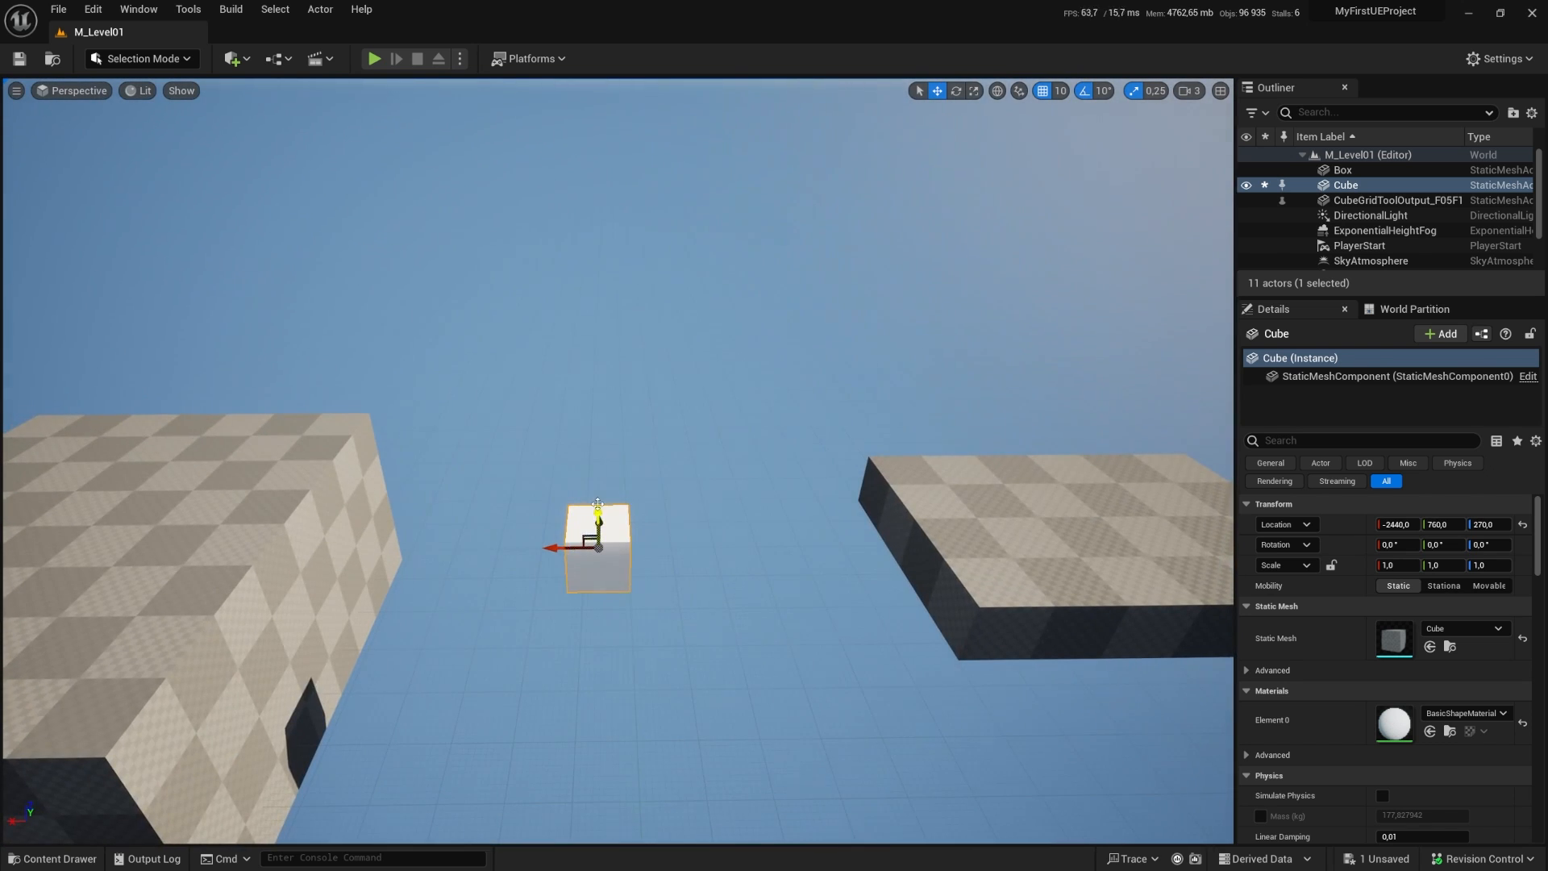
pyautogui.moveTo(597, 504); pyautogui.dragTo(598, 519)
# Step: Play the level from the start, climb the blocks and test the jump from the largest block toward the cube, ending the session
pyautogui.click(374, 58)
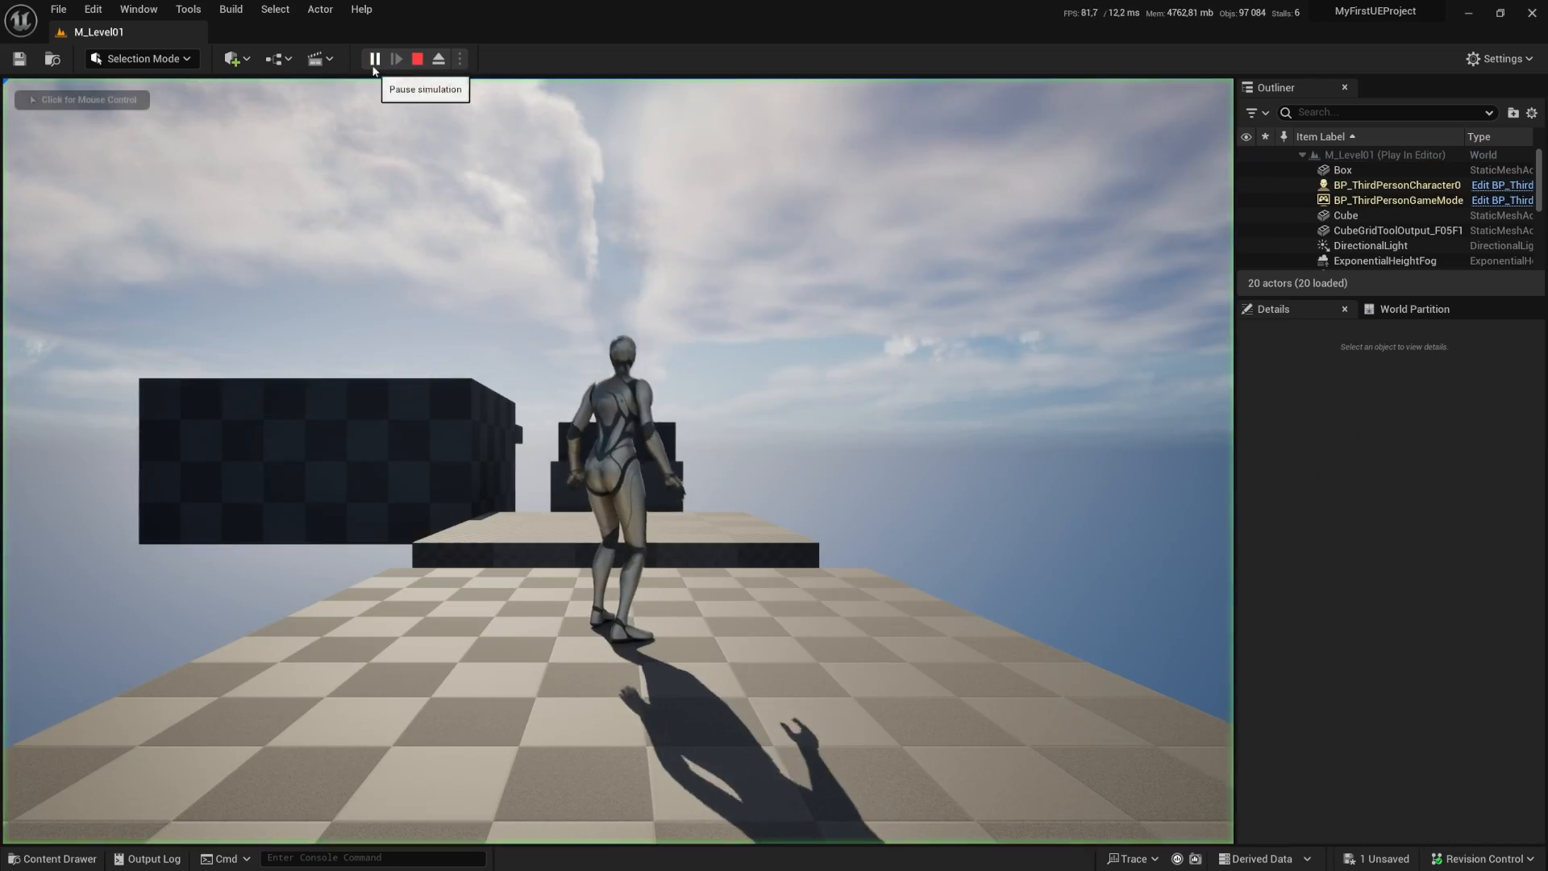
pyautogui.press('w')
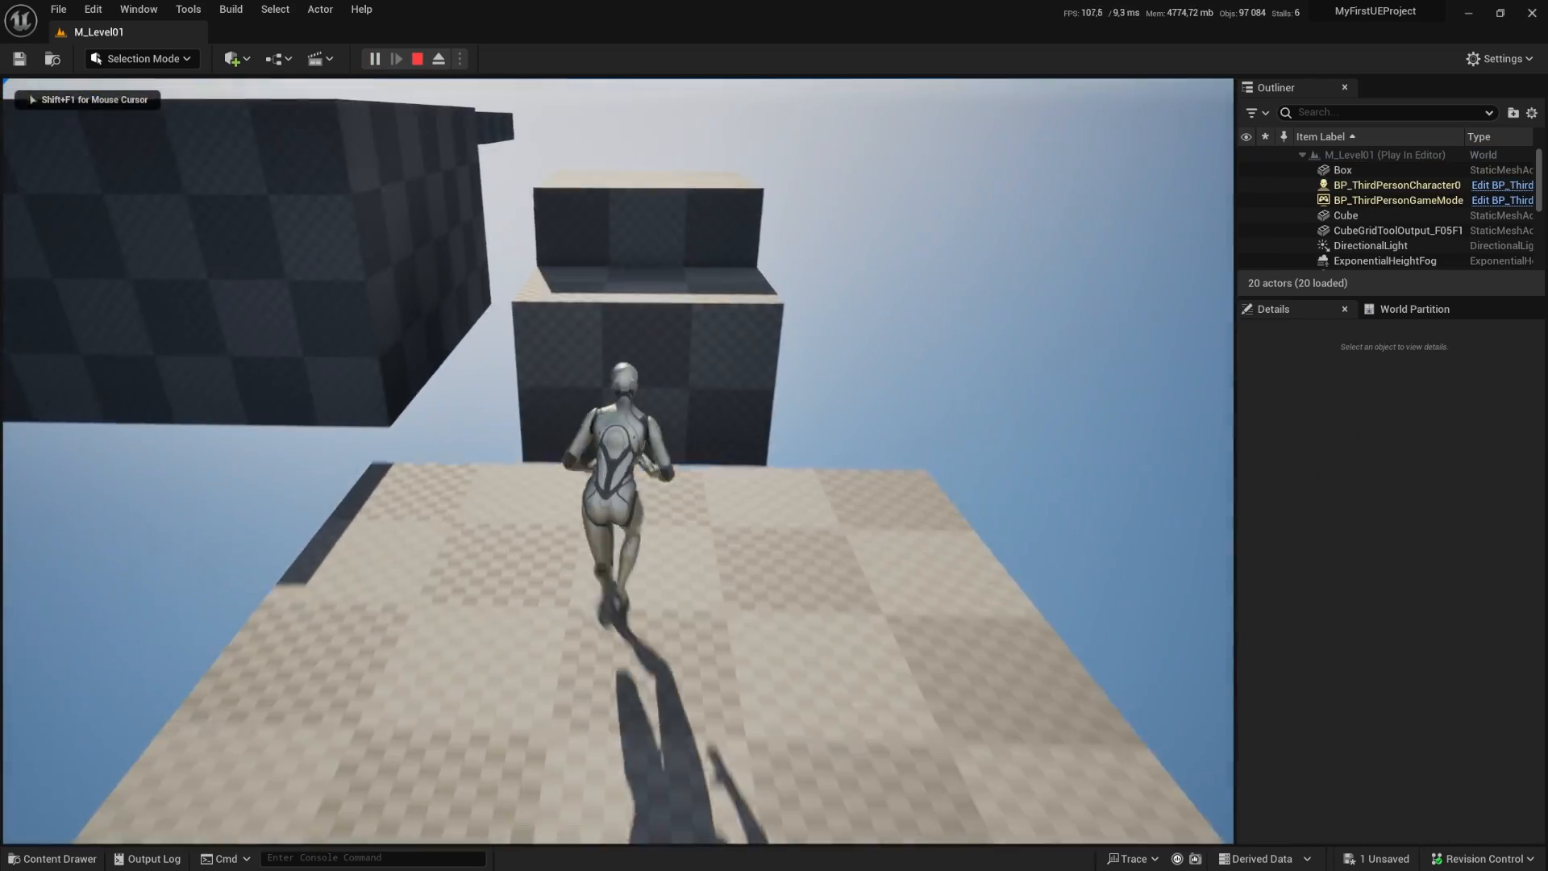
pyautogui.press('space')
pyautogui.press('space')
pyautogui.press('space')
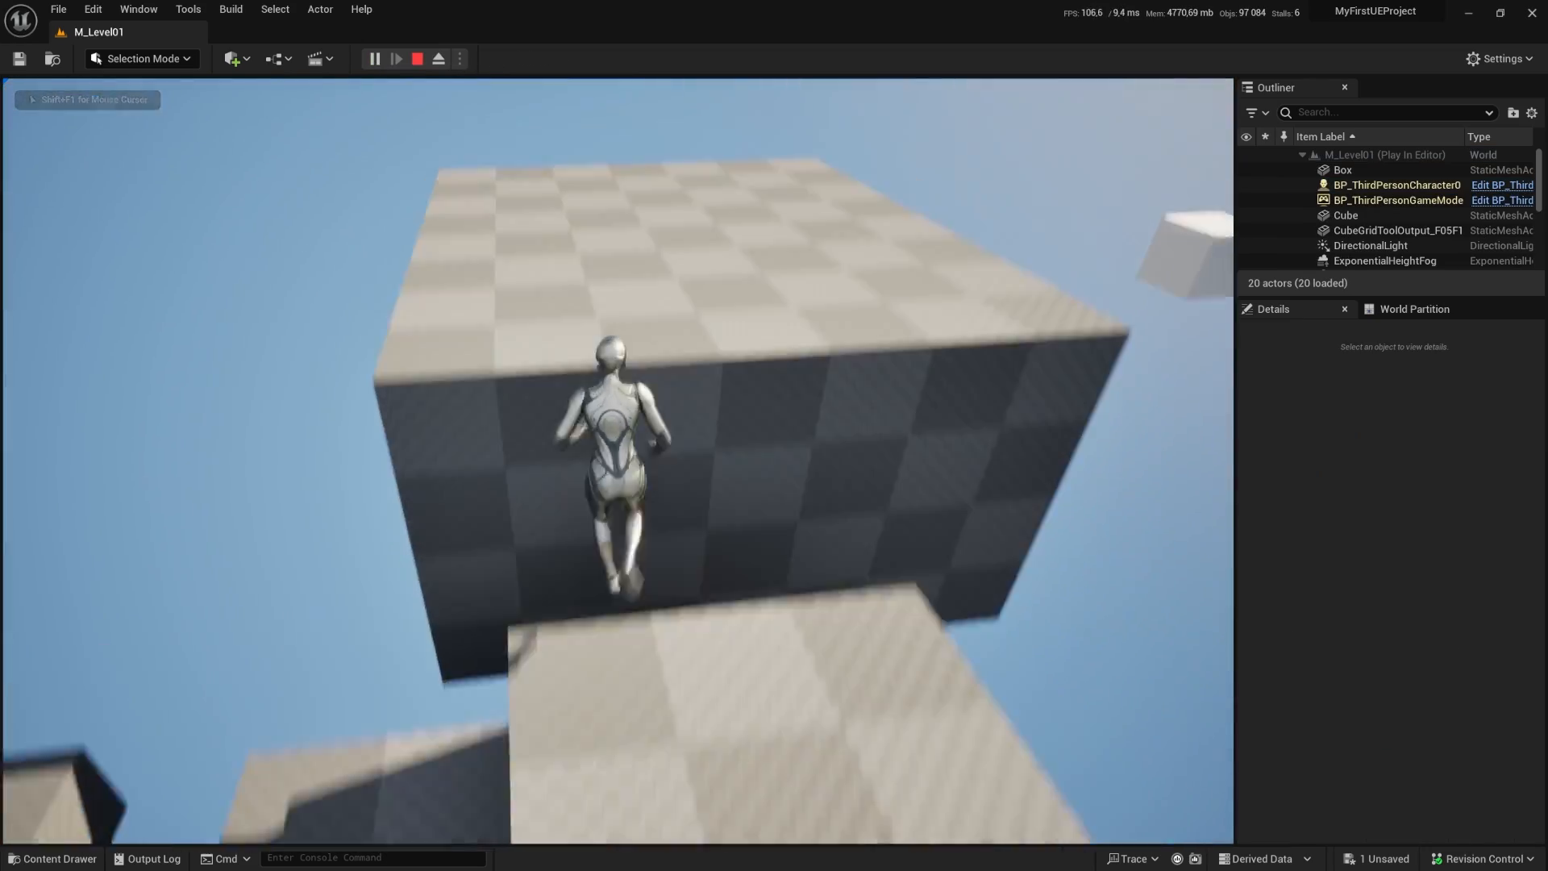
pyautogui.press('space')
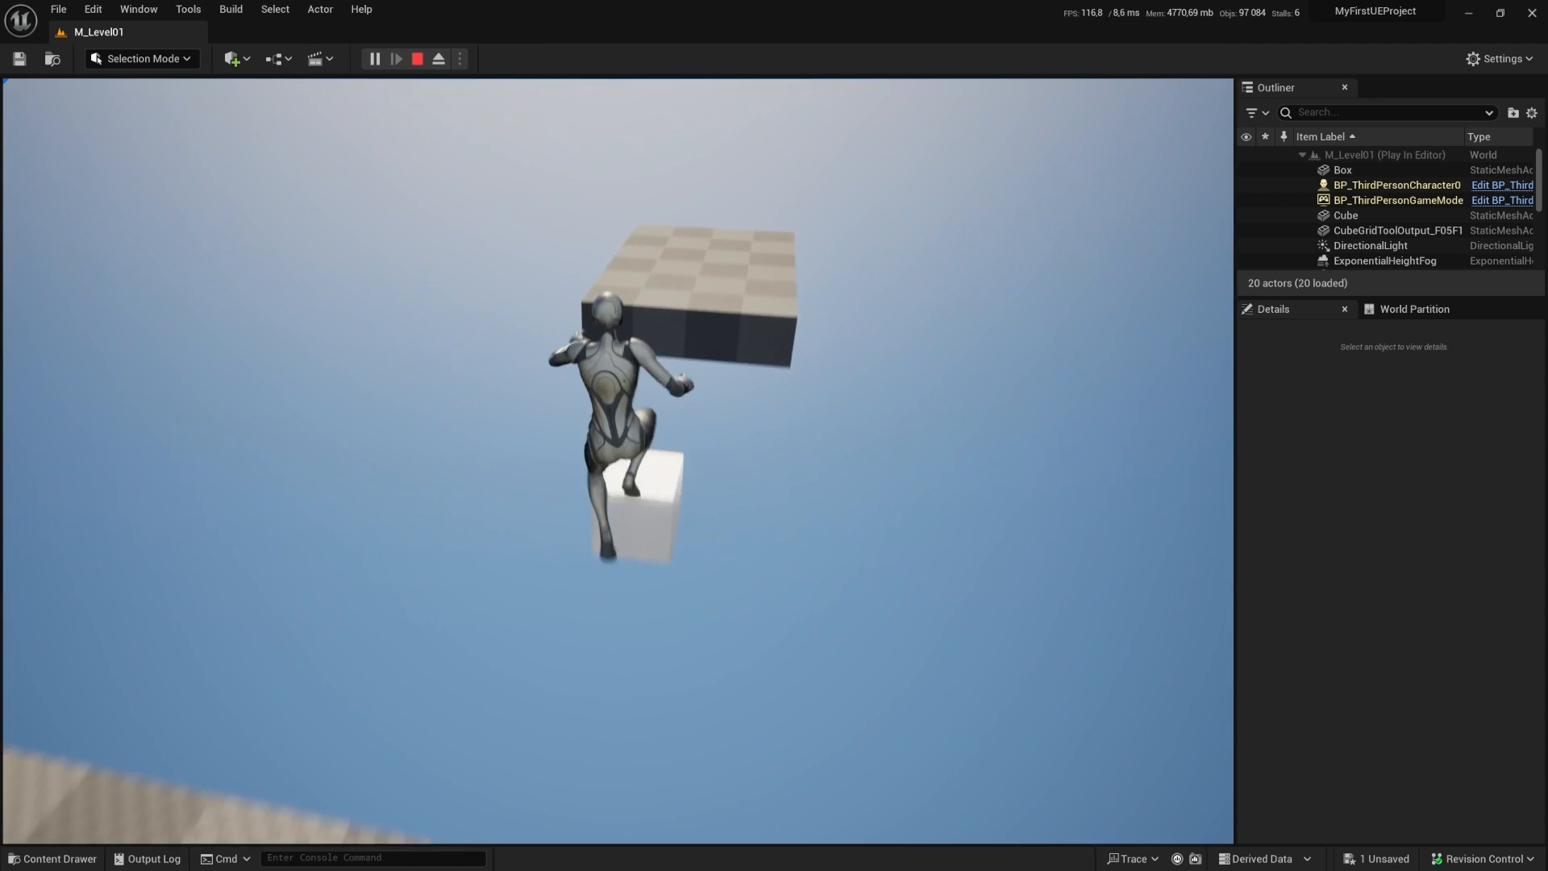
pyautogui.press('Escape')
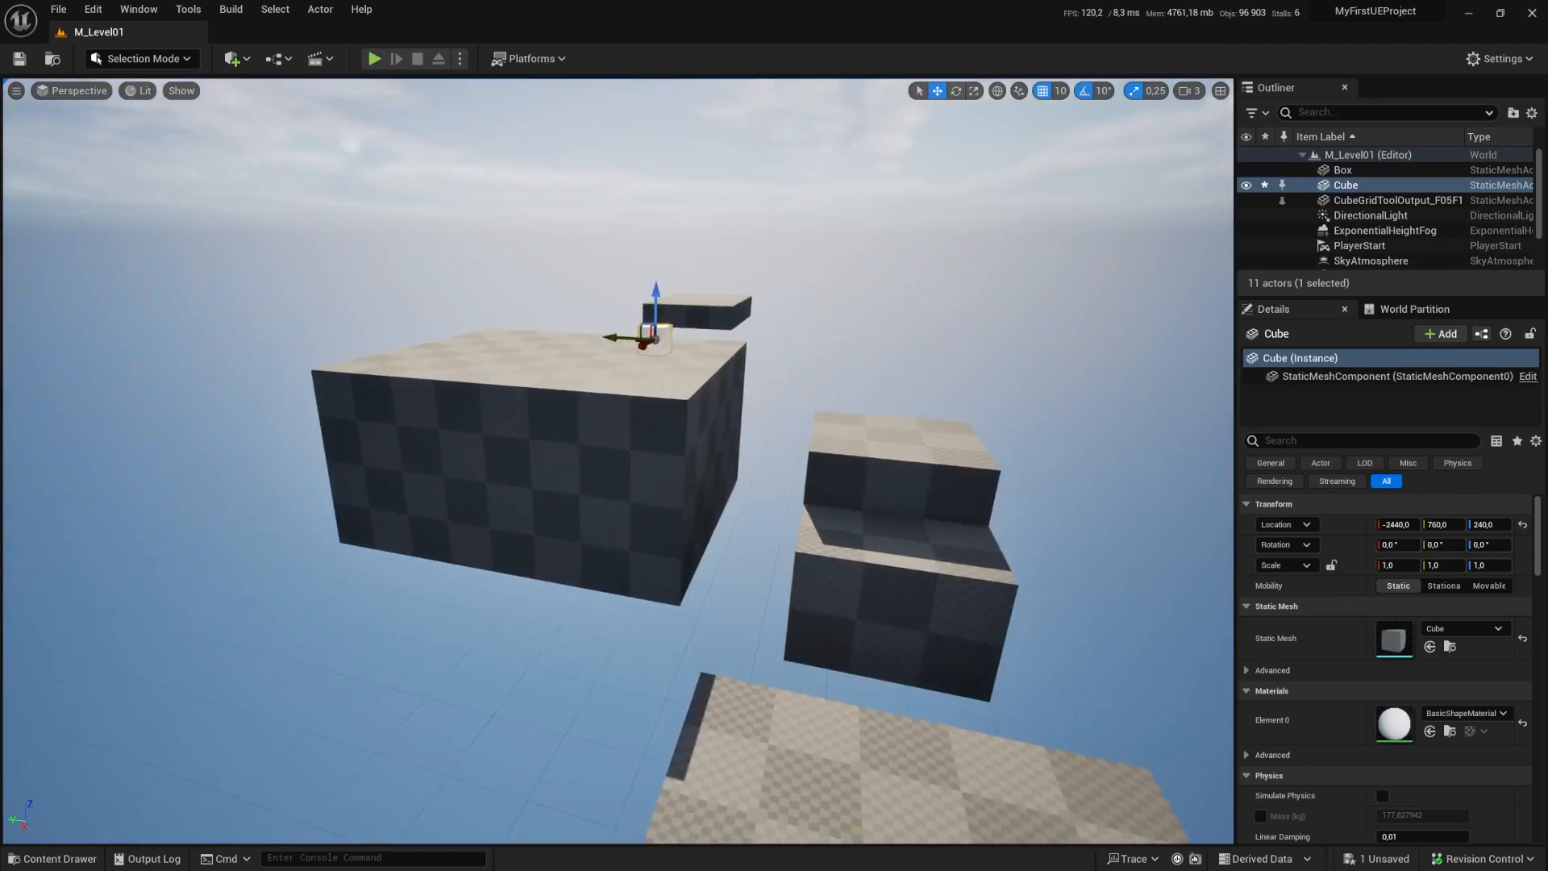
# Step: Lower the cube between the largest block and the floating platform to a Z location of 200
pyautogui.press('w')
pyautogui.moveTo(497, 443); pyautogui.dragTo(306, 443, button='right')
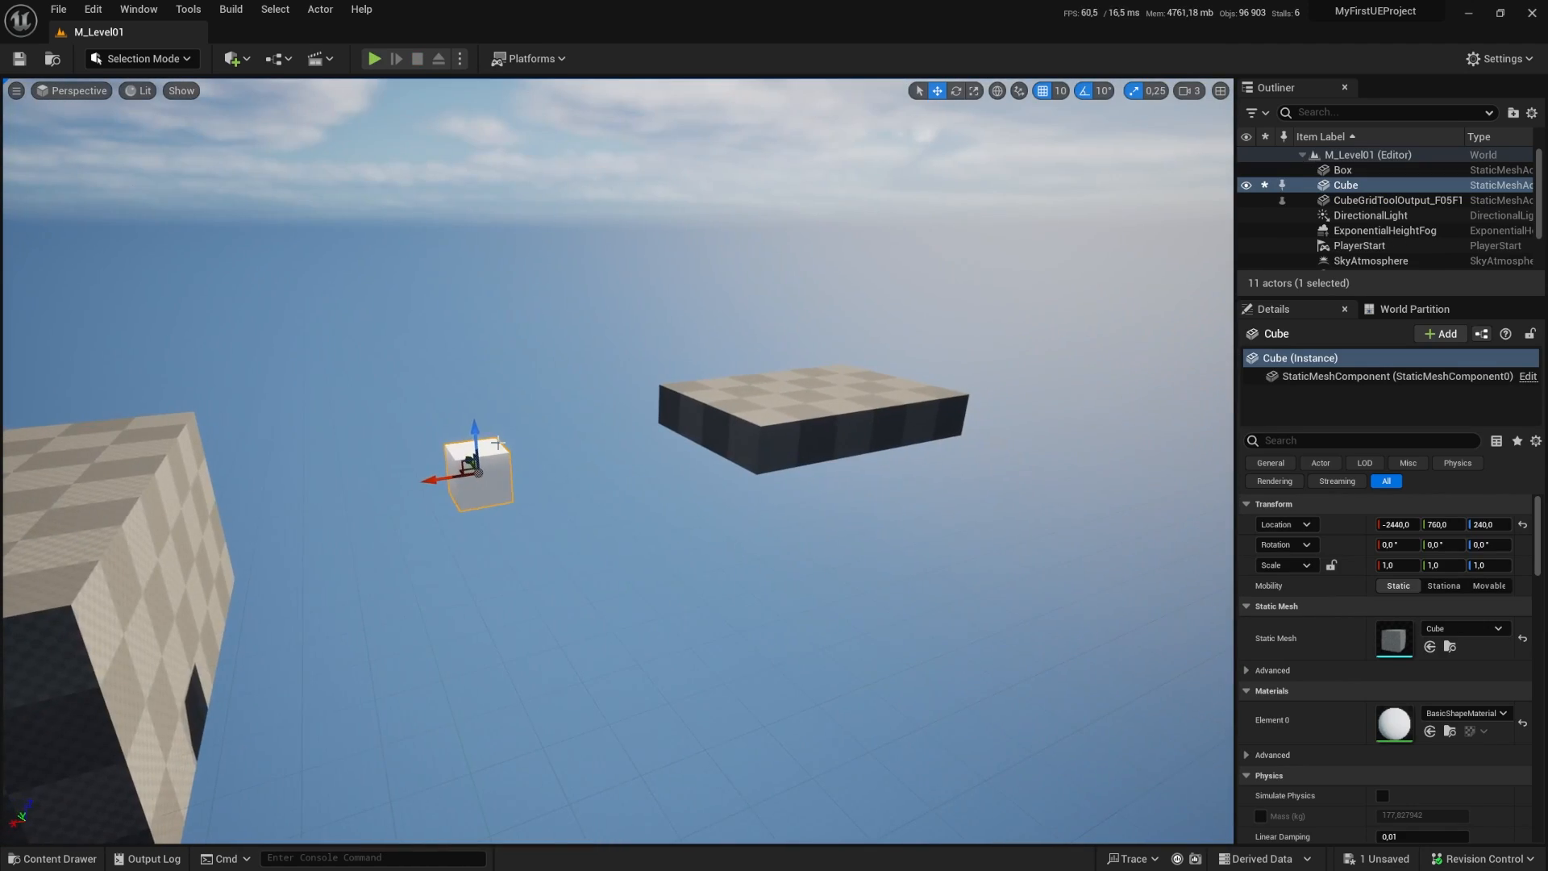
pyautogui.moveTo(475, 431); pyautogui.dragTo(477, 451)
# Step: Start play from the top of the largest block and test the running jump toward the lowered cube, ending the session
pyautogui.press('a')
pyautogui.moveTo(544, 497); pyautogui.dragTo(588, 513, button='right')
pyautogui.rightClick(544, 497)
pyautogui.click(558, 480)
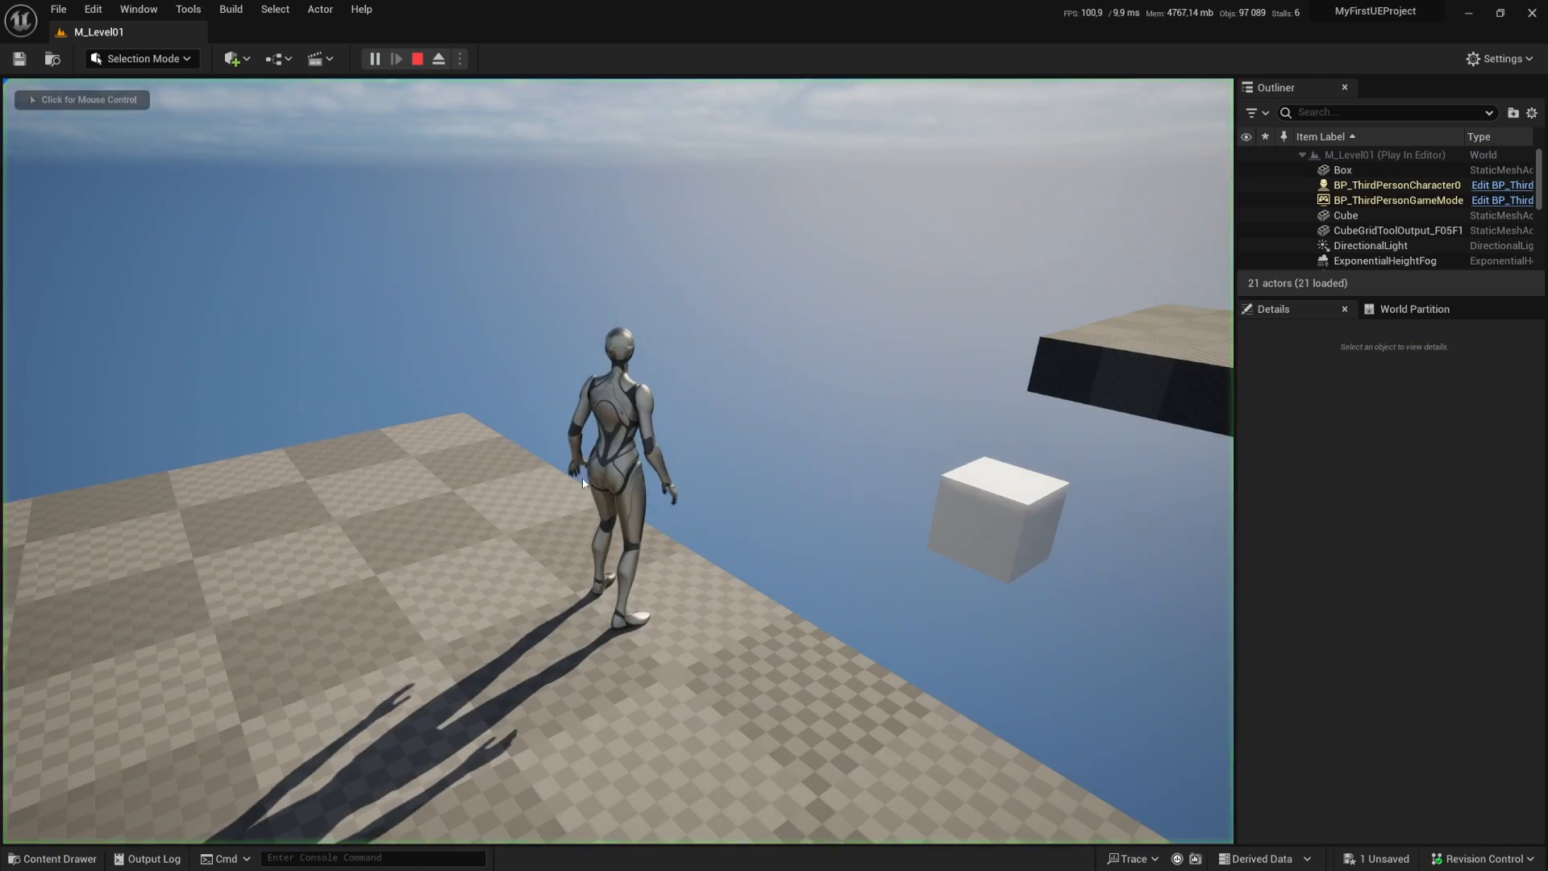
pyautogui.press('w')
pyautogui.press('space')
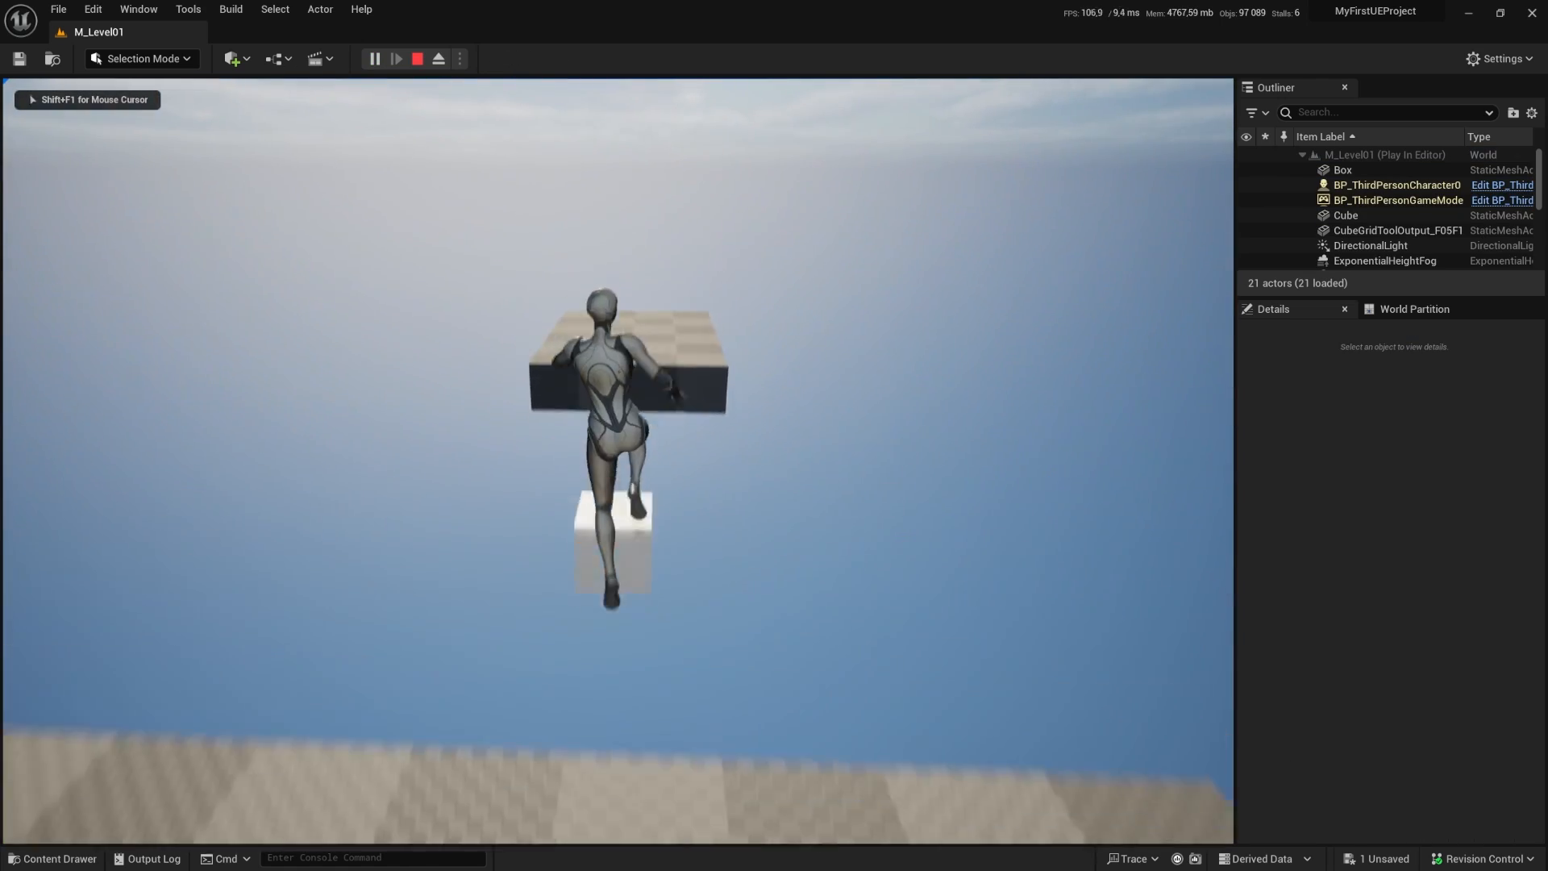
pyautogui.press('Escape')
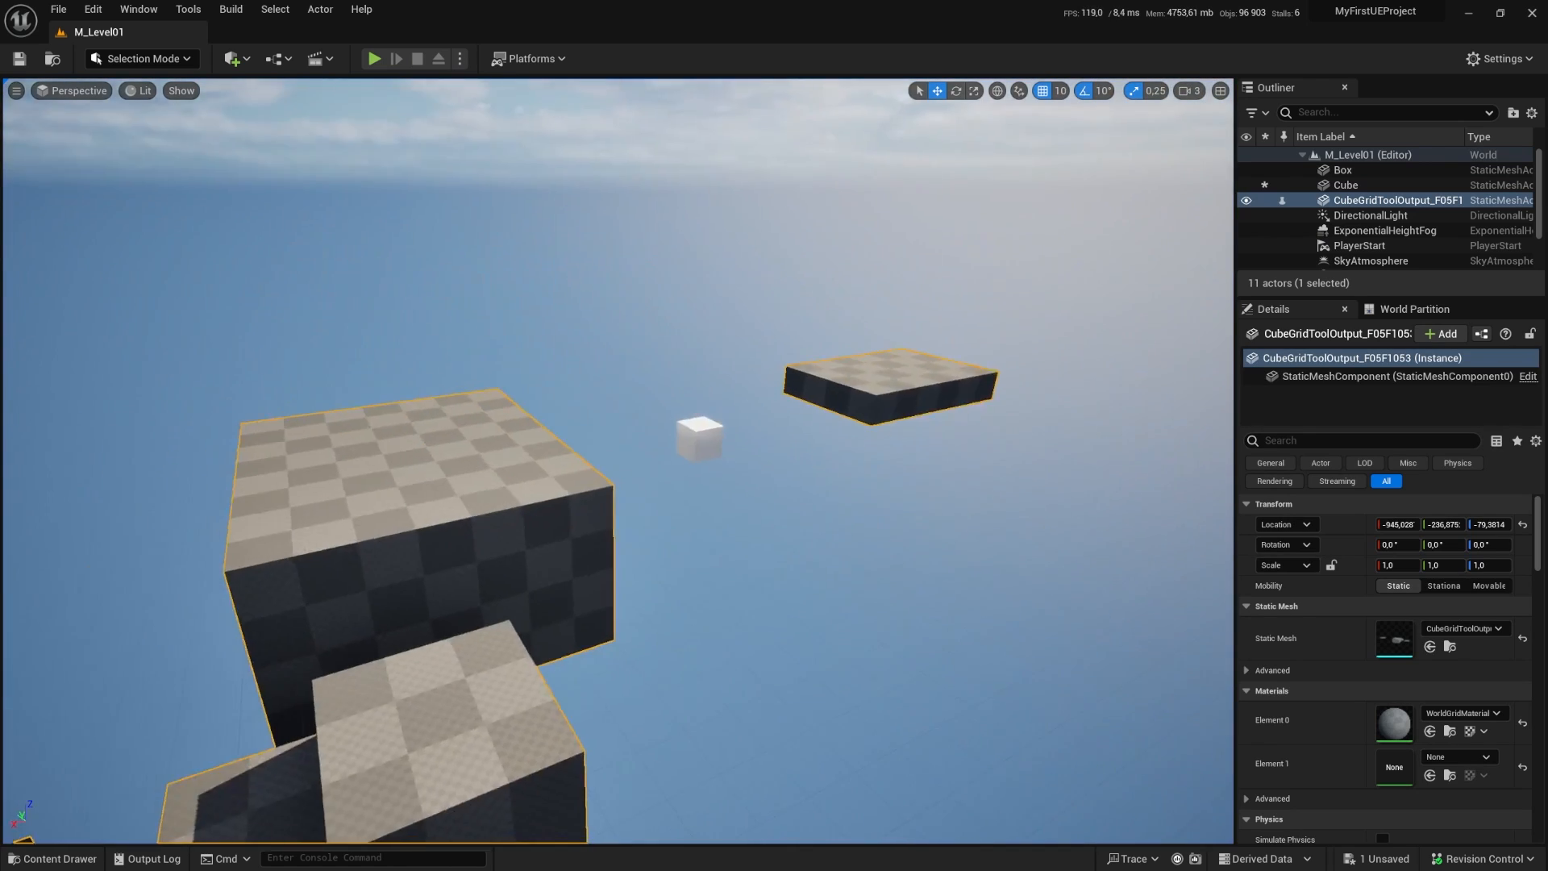
# Step: Move the cube closer to the largest block, to an X location of -2370
pyautogui.click(697, 470)
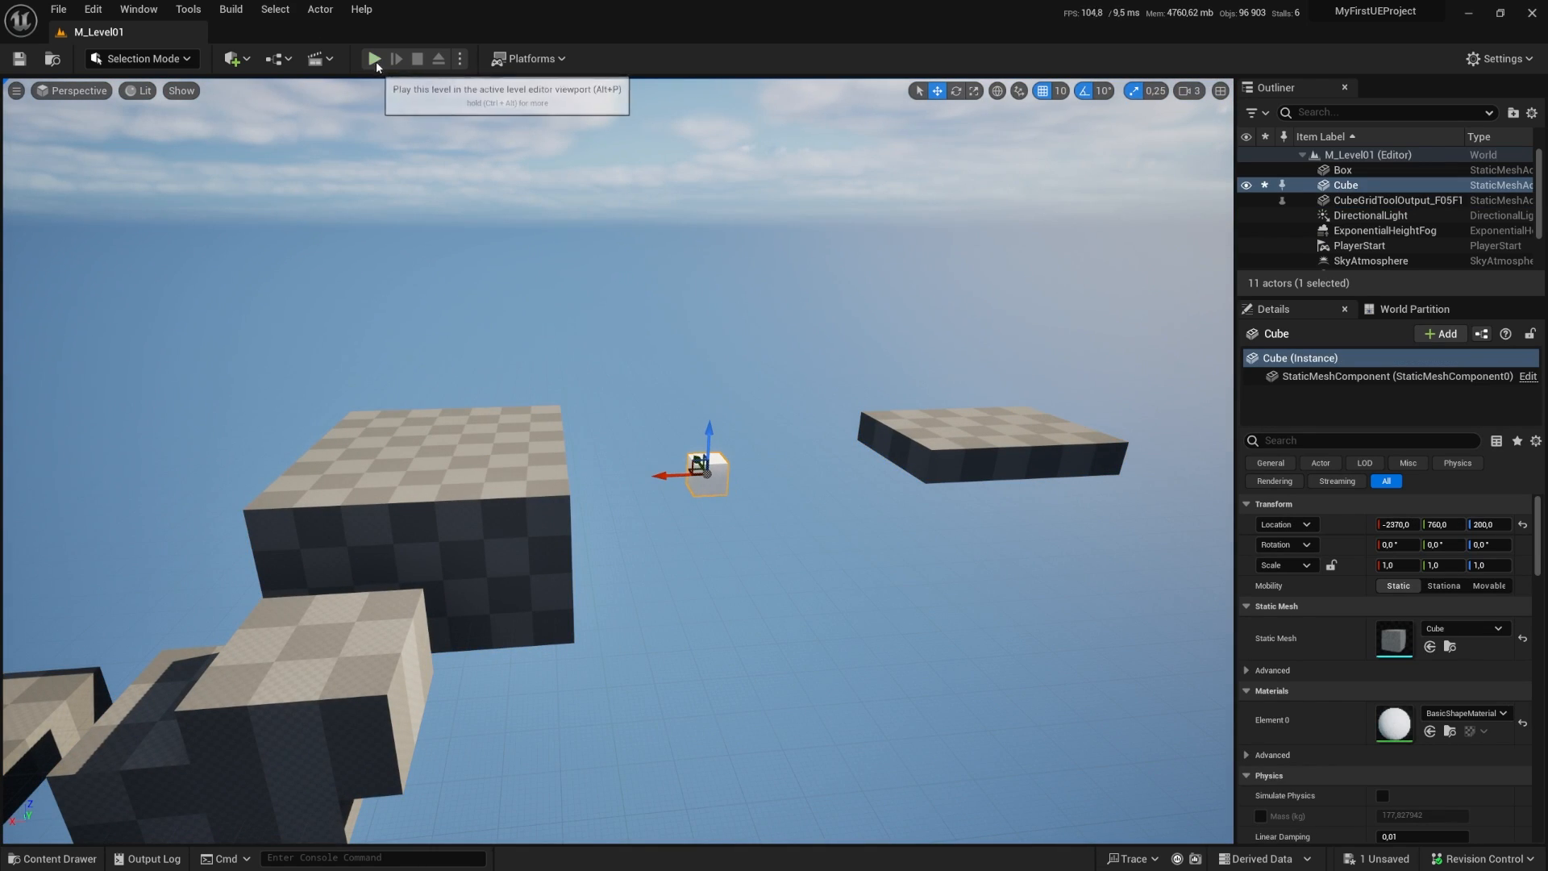
# Step: Play the level from the start, climb the blocks to the largest one and jump the character onto the cube
pyautogui.click(374, 58)
pyautogui.press('w')
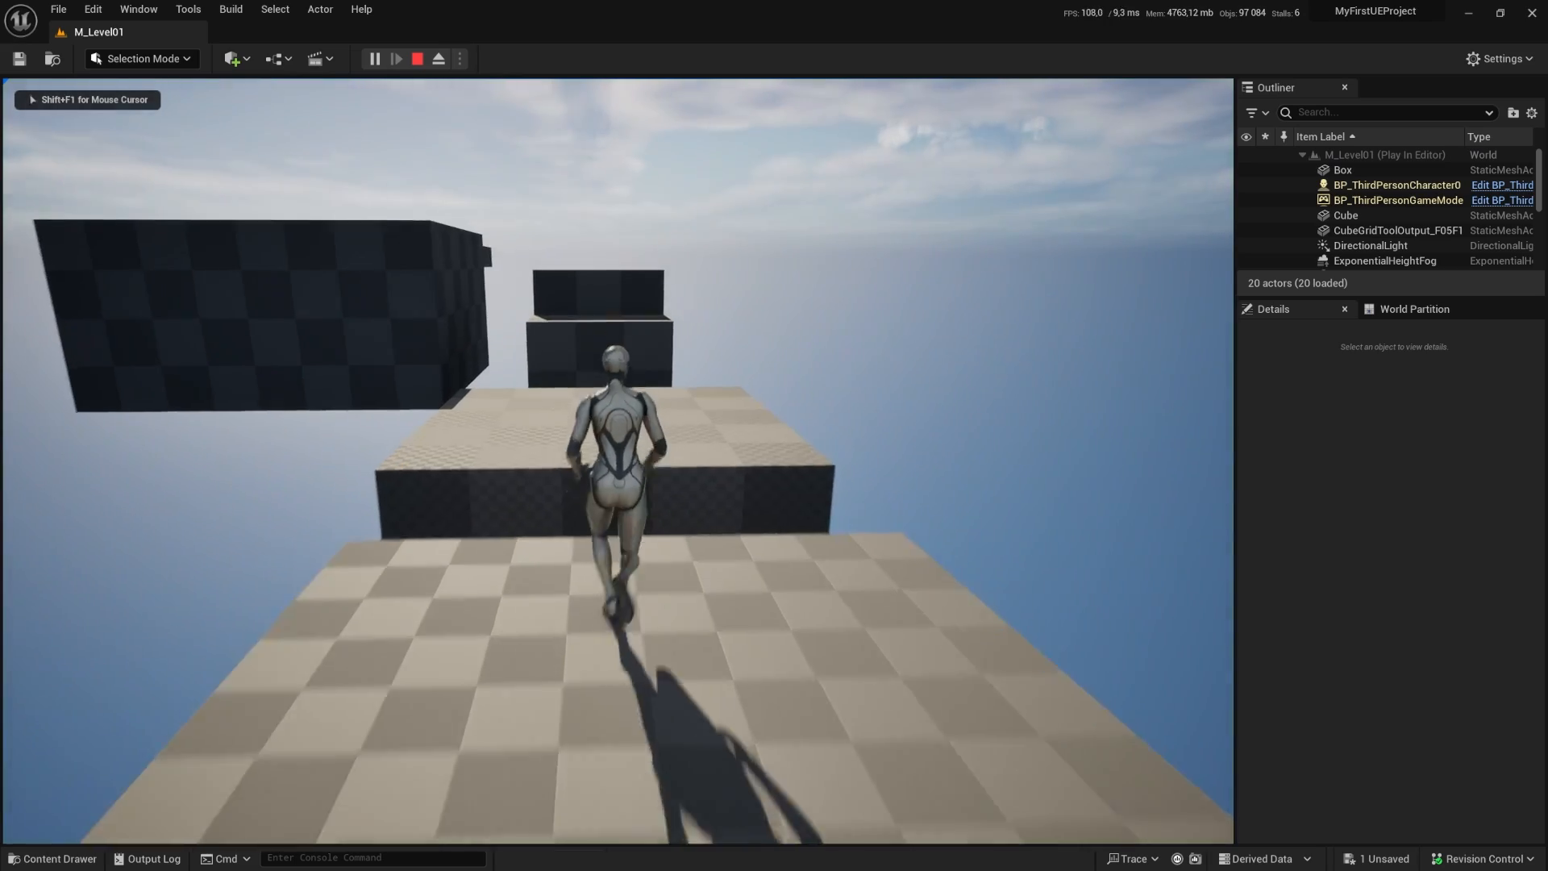
pyautogui.press('space')
pyautogui.press('w')
pyautogui.press('space')
pyautogui.press('space')
pyautogui.press('space')
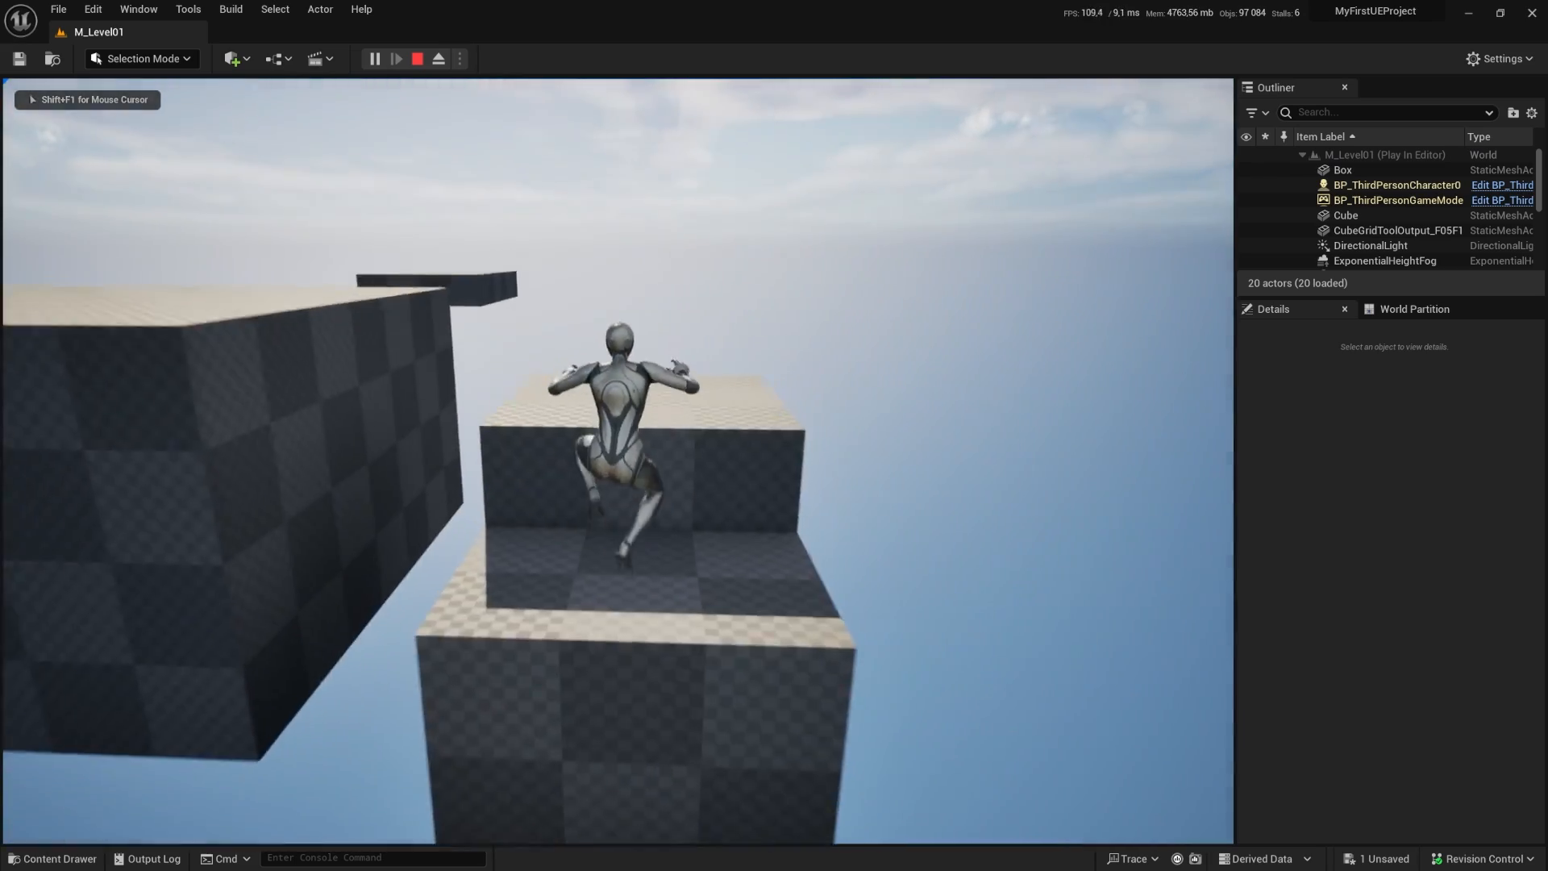
pyautogui.press('w')
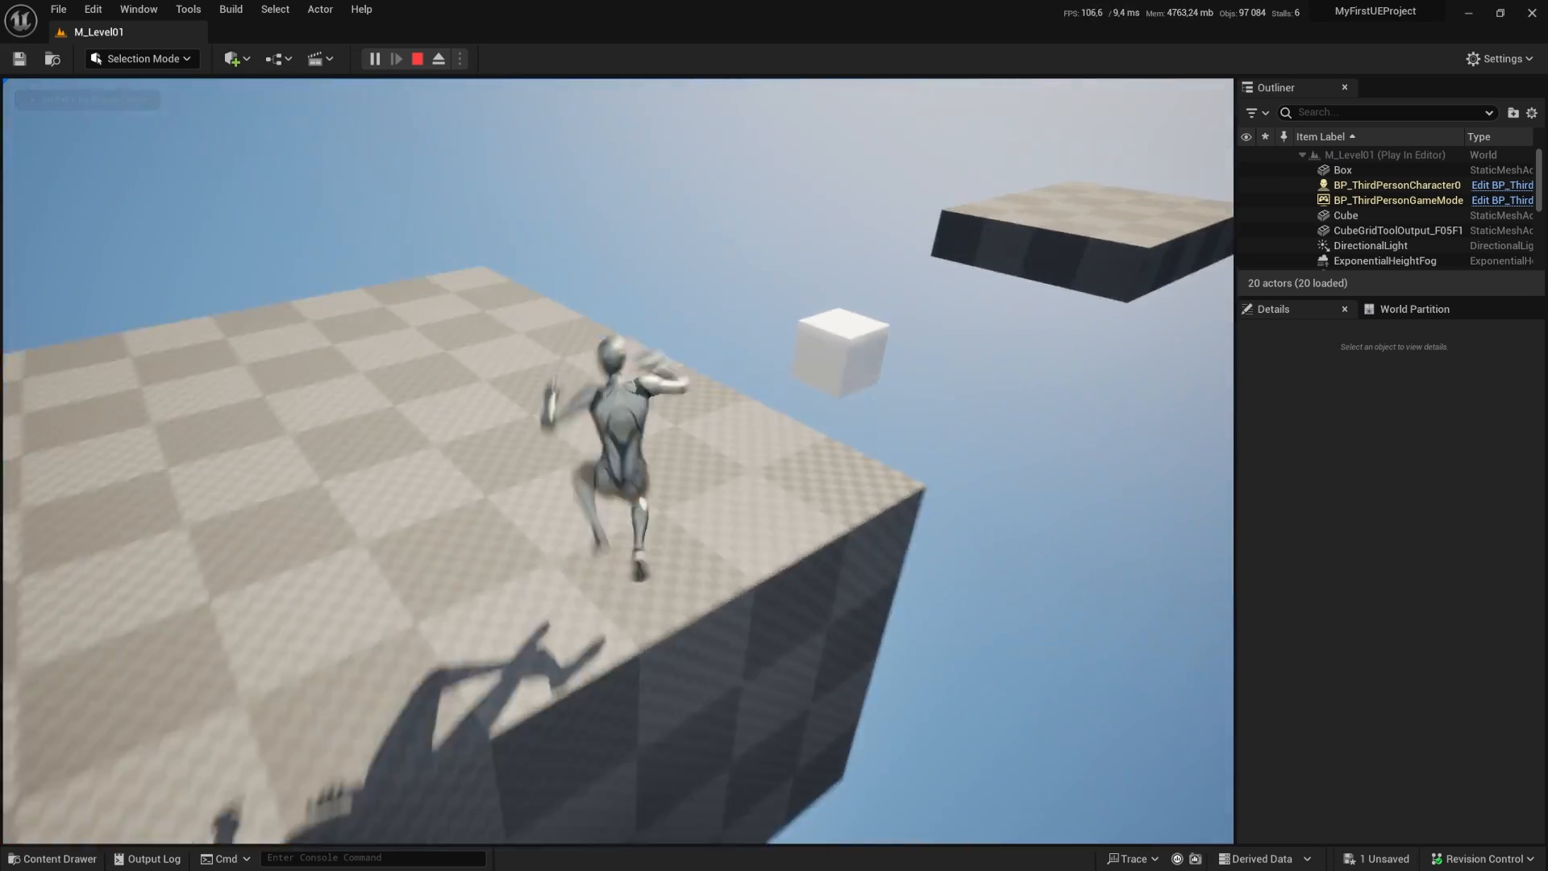
pyautogui.press('space')
pyautogui.press('a')
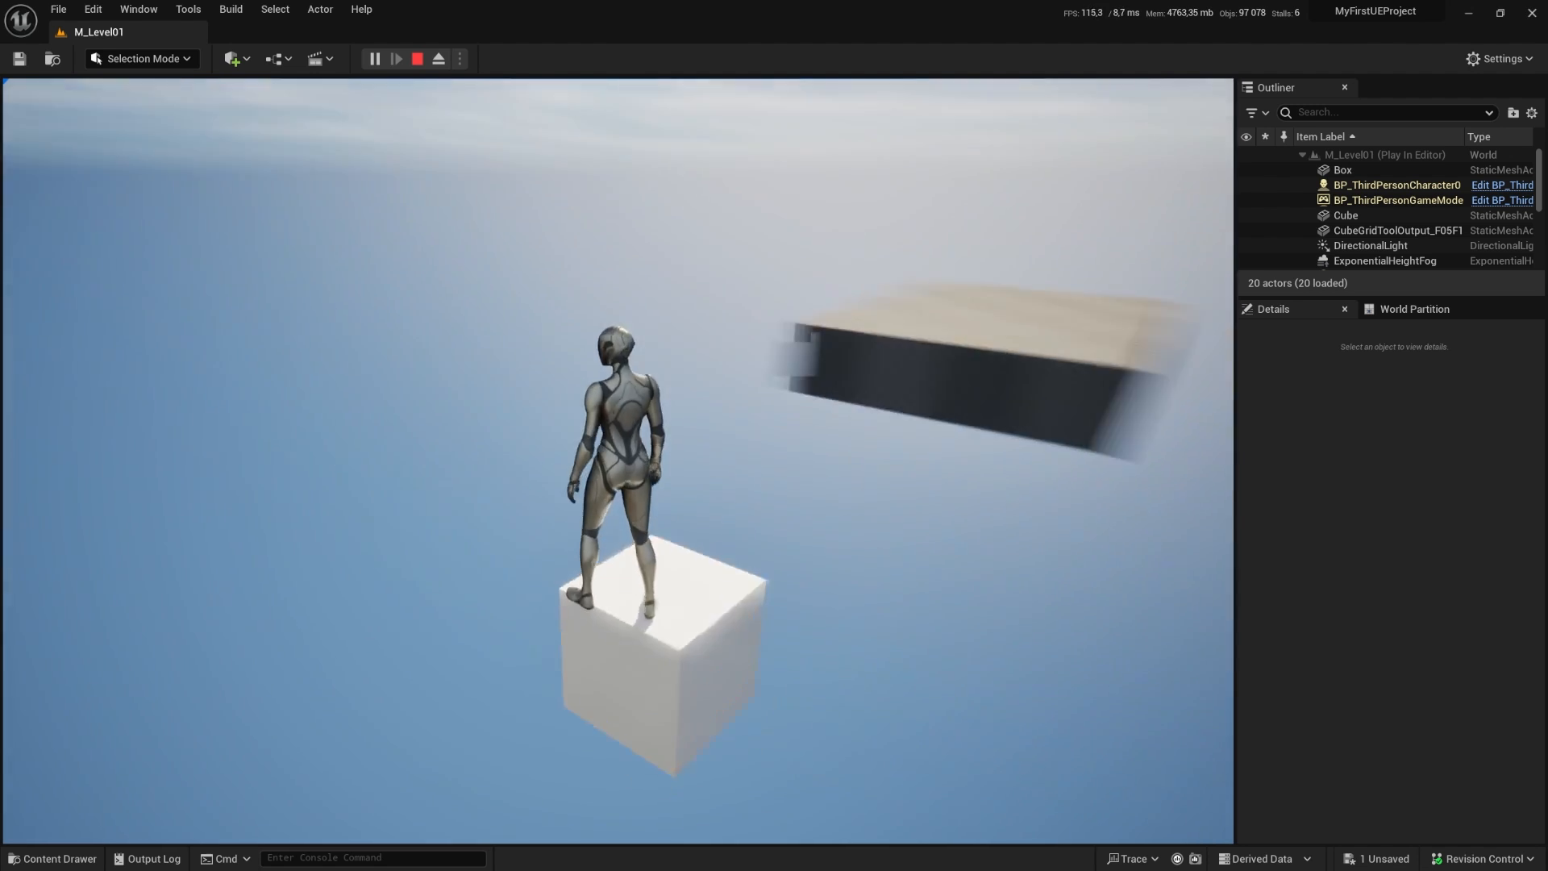
# Step: Test the jump from the cube toward the floating platform and end the play session
pyautogui.press('w')
pyautogui.press('w')
pyautogui.press('s')
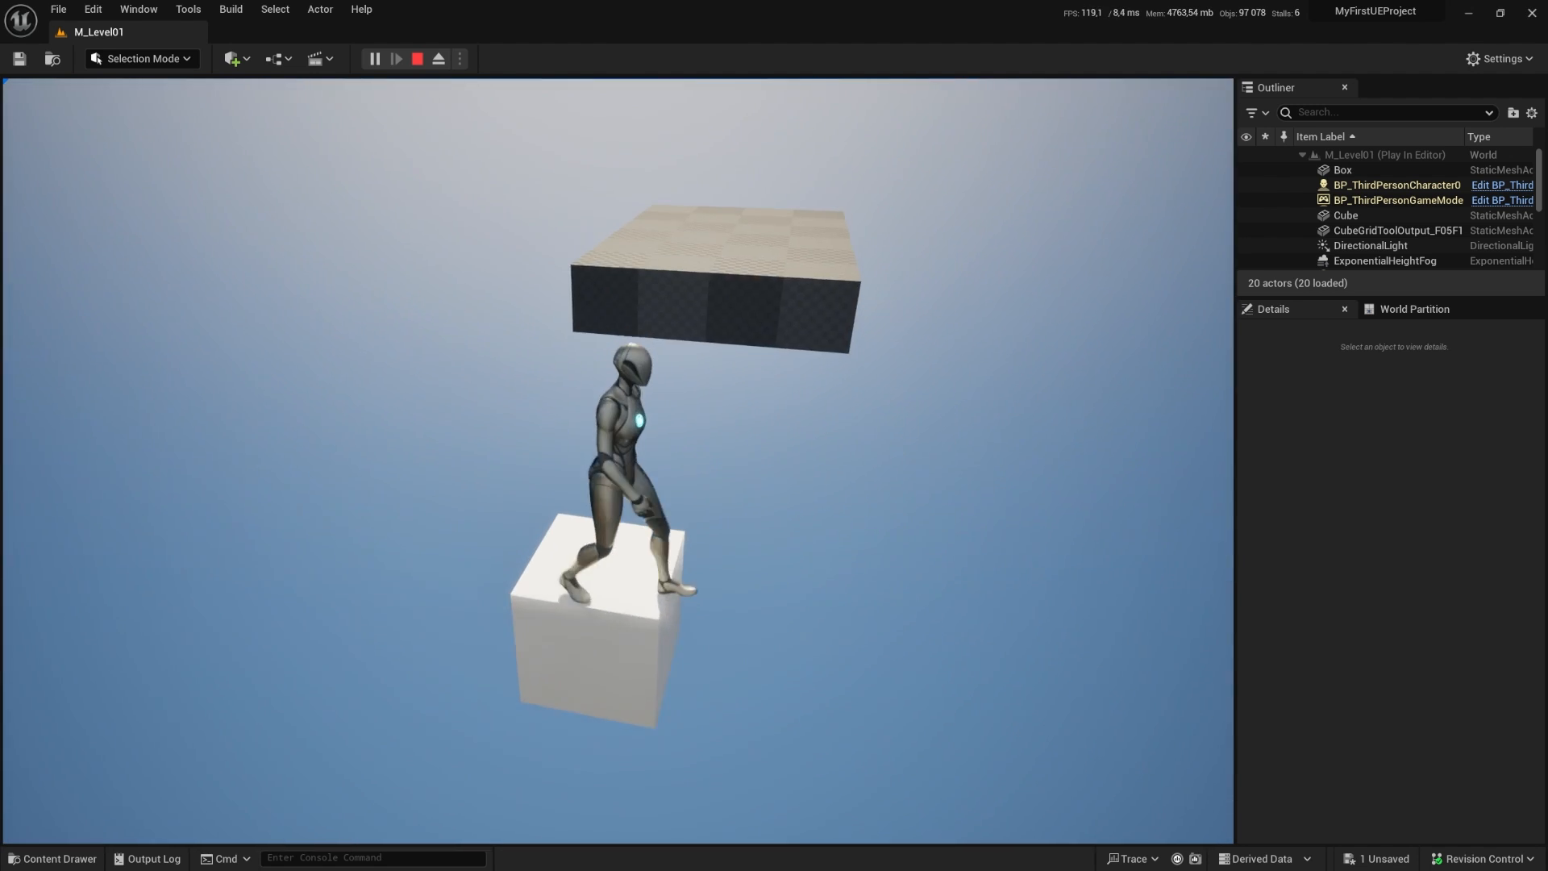
pyautogui.press('w')
pyautogui.press('space')
pyautogui.press('Escape')
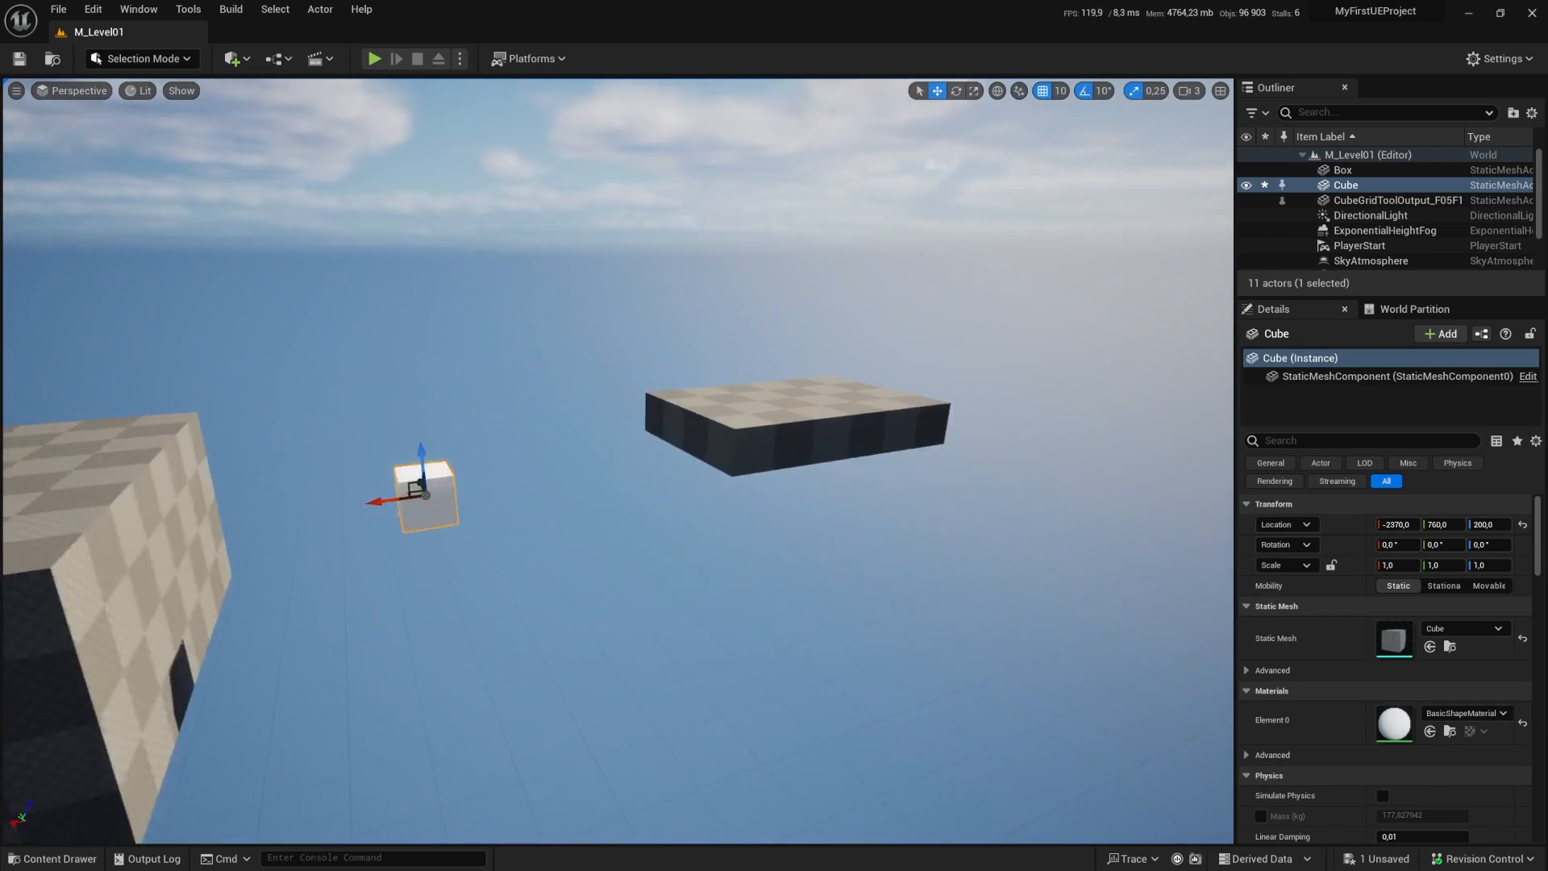
# Step: Duplicate the cube toward the floating platform, placing the copy at an X location of -2750
pyautogui.press('d')
pyautogui.moveTo(274, 480); pyautogui.dragTo(199, 498, button='right')
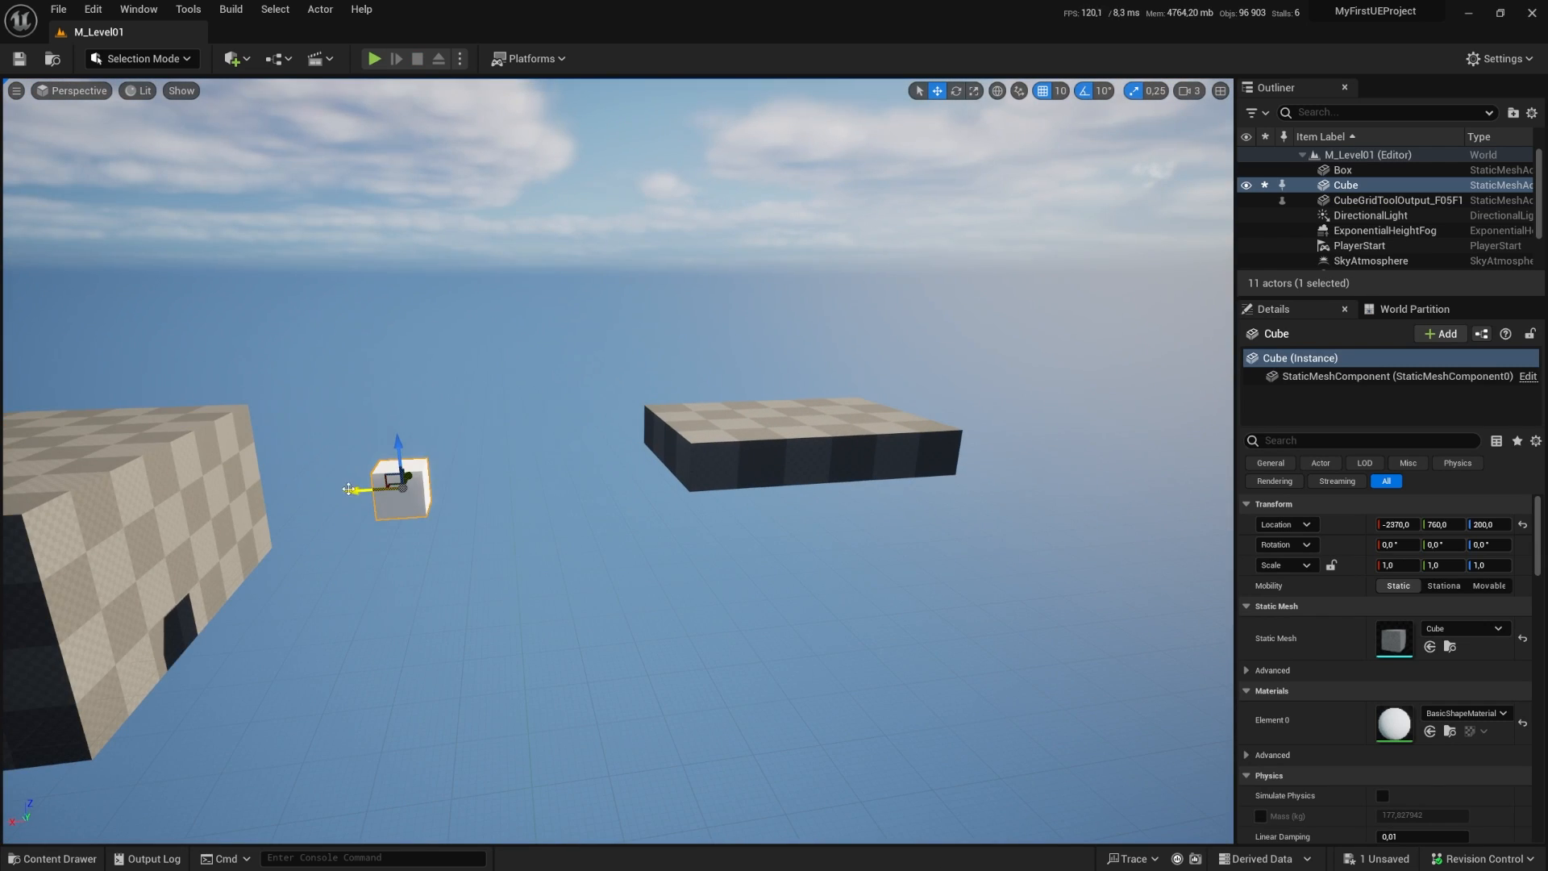
pyautogui.keyDown('alt'); pyautogui.moveTo(348, 488); pyautogui.dragTo(536, 509); pyautogui.keyUp('alt')
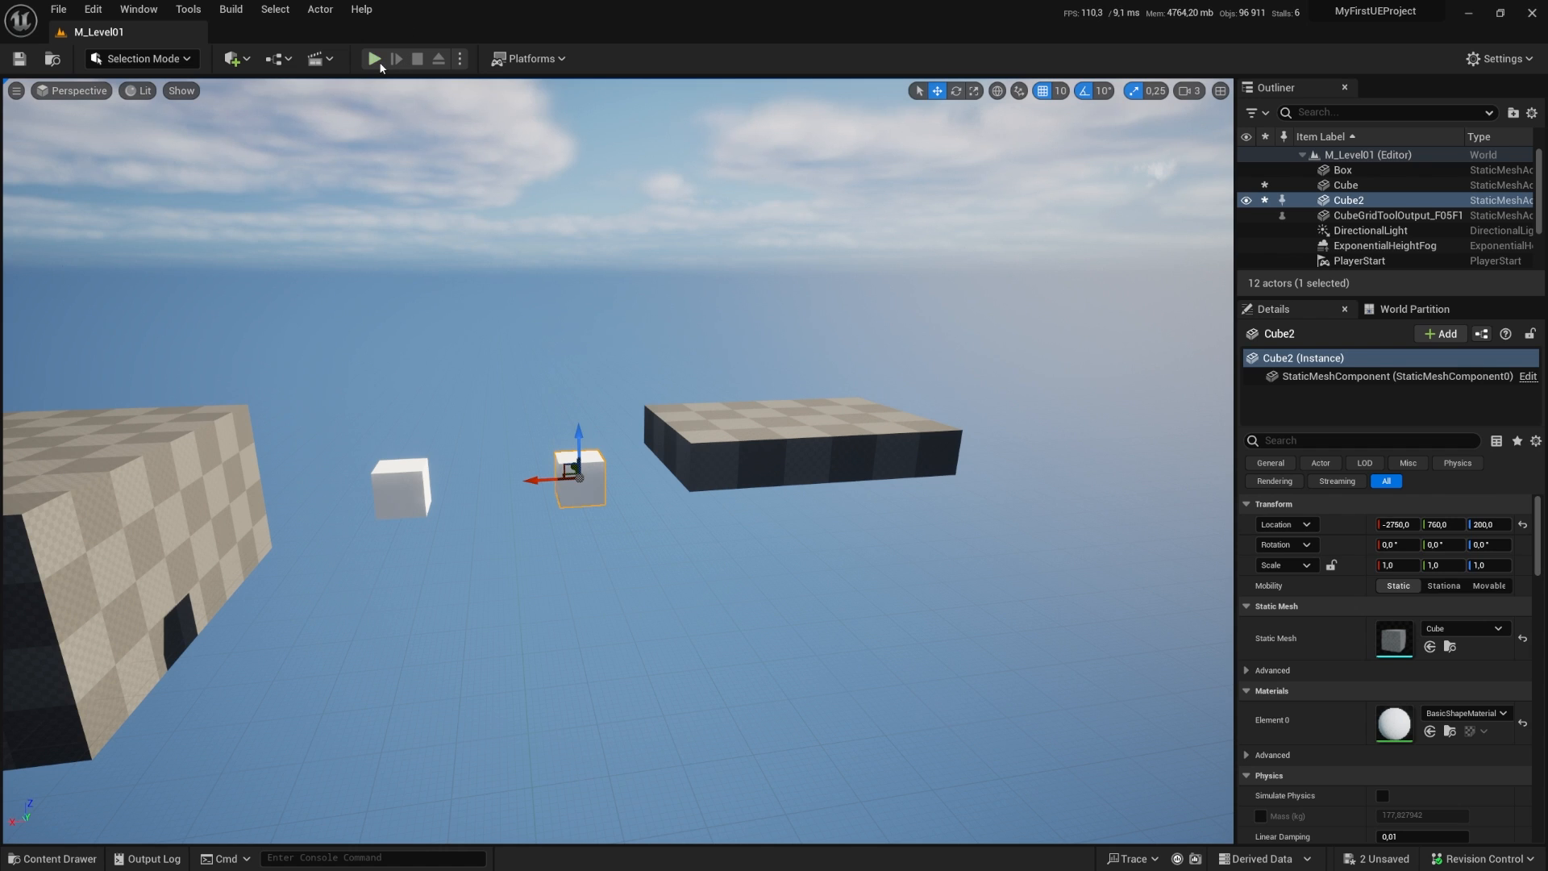
# Step: Start play from the top of the largest block and test the running jump toward the two cubes, ending the session
pyautogui.click(374, 58)
pyautogui.press('Escape')
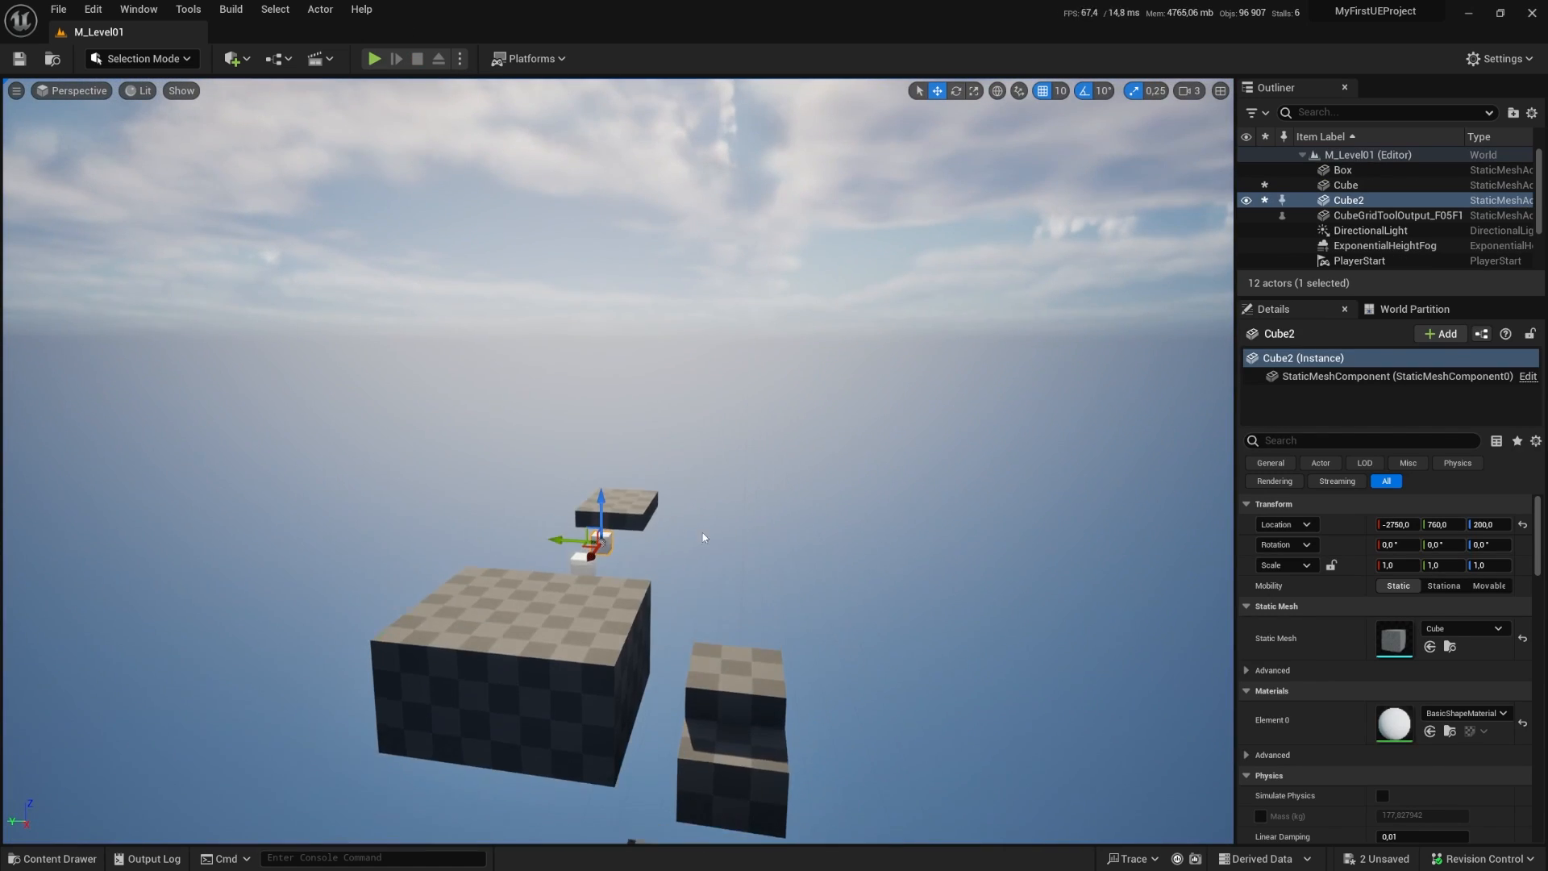
pyautogui.rightClick(578, 585)
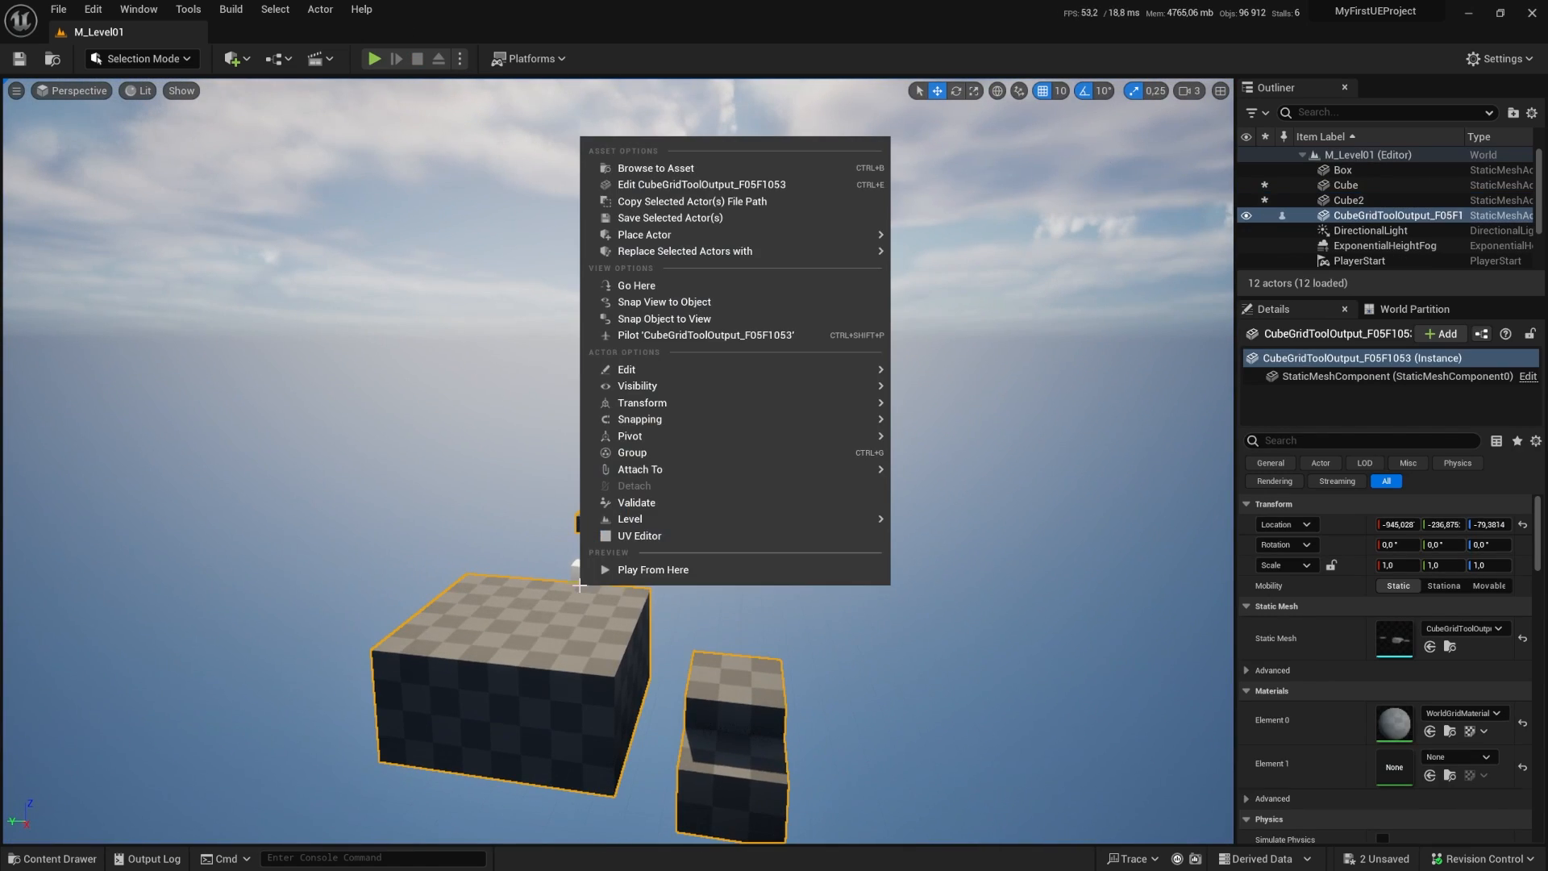
pyautogui.click(637, 570)
pyautogui.press('w')
pyautogui.press('space')
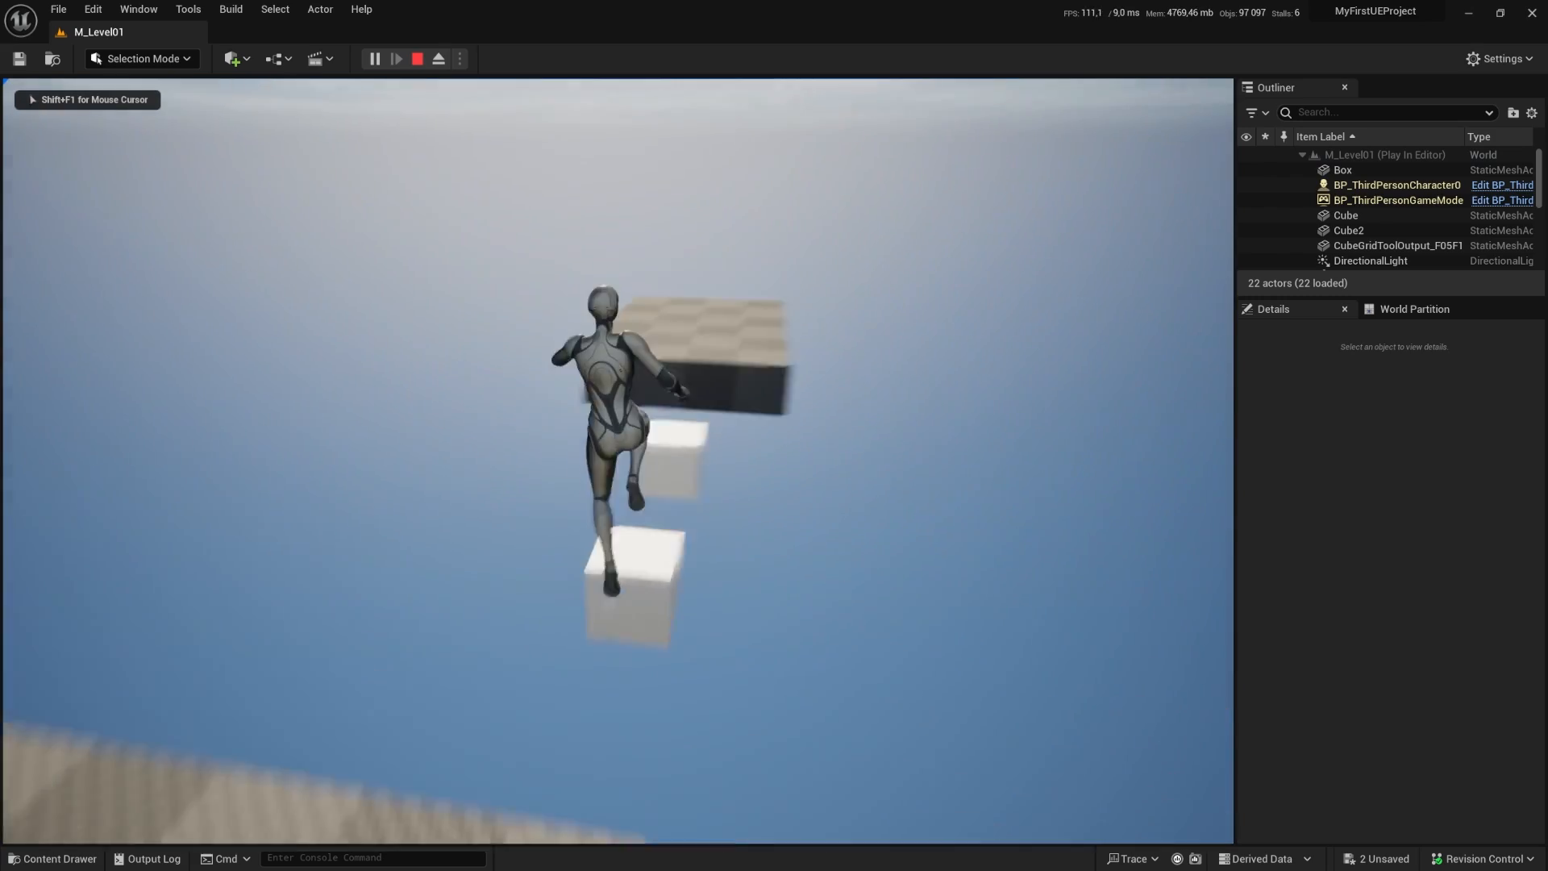
pyautogui.press('Escape')
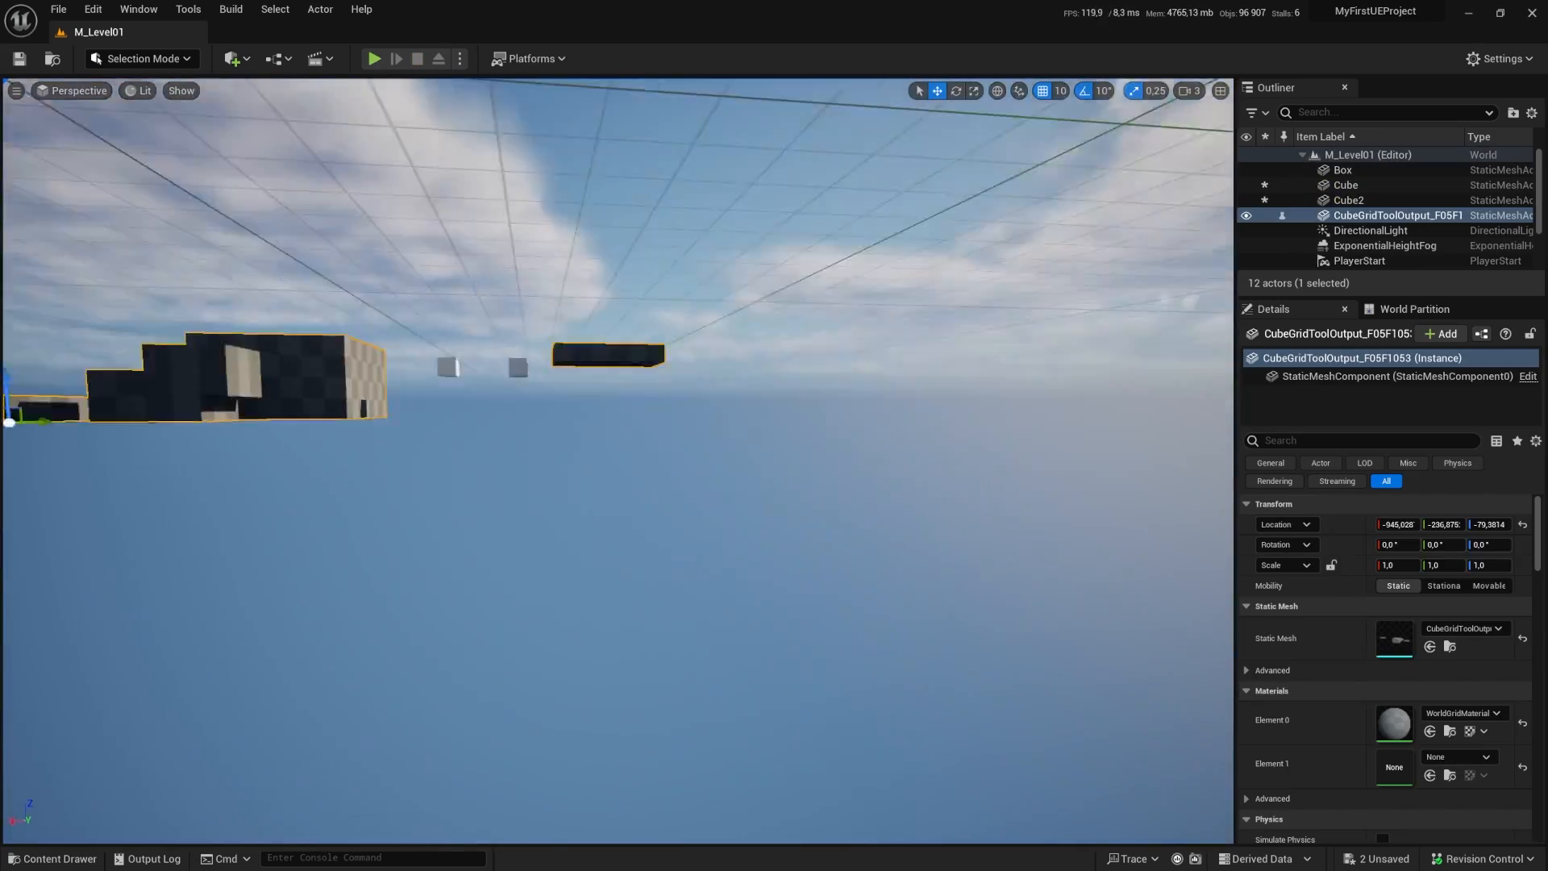
# Step: Start play from the top of the first cube and jump across the second cube to the floating platform
pyautogui.moveTo(617, 460); pyautogui.dragTo(446, 297, button='right')
pyautogui.press('w')
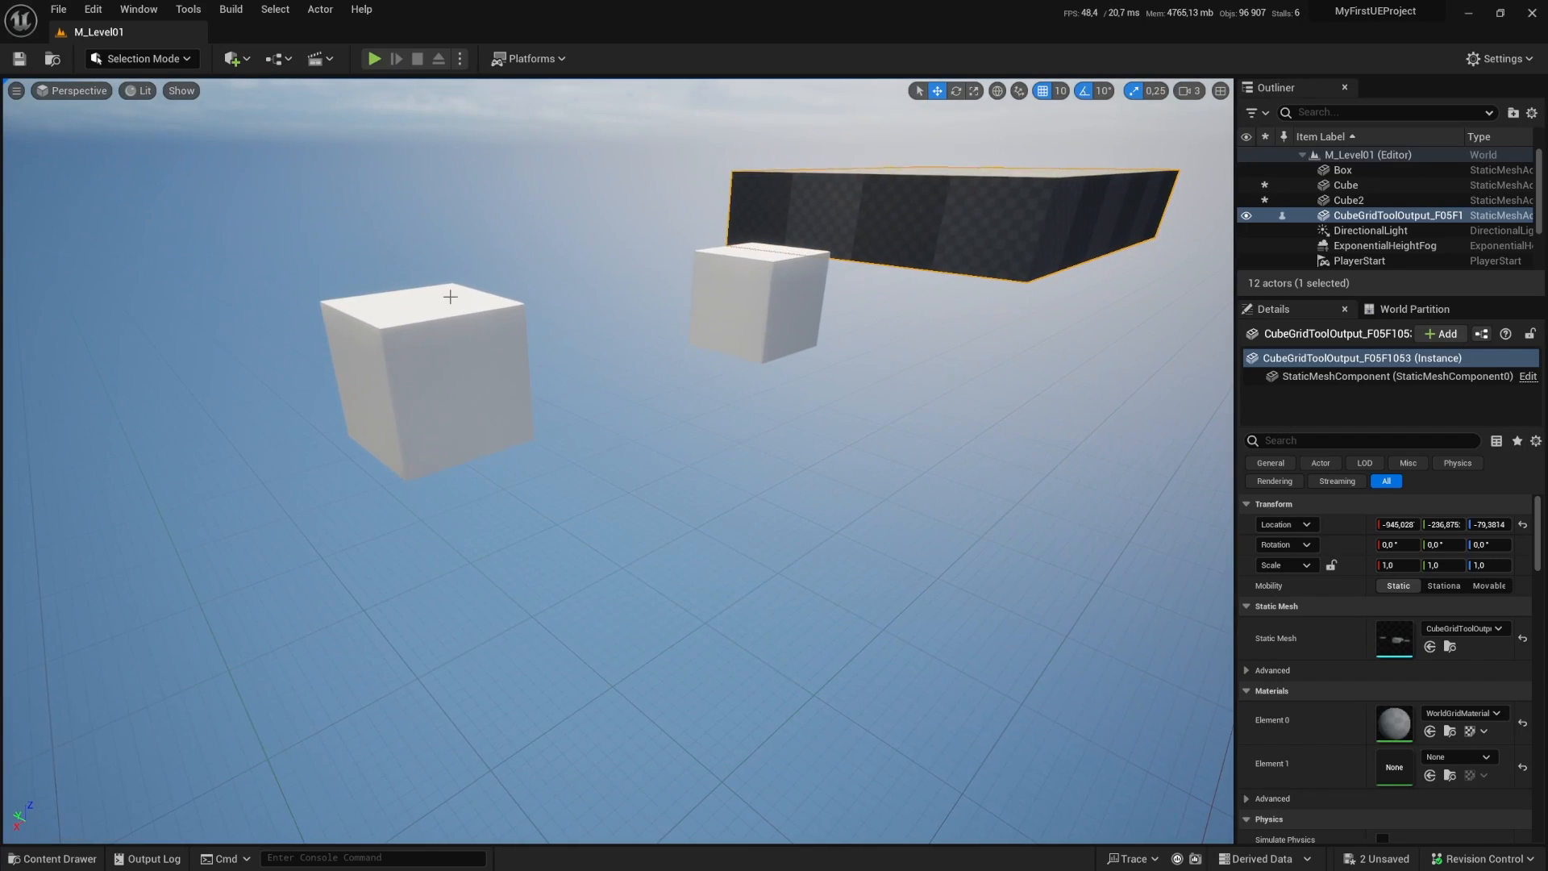
pyautogui.rightClick(446, 297)
pyautogui.click(524, 730)
pyautogui.click(679, 598)
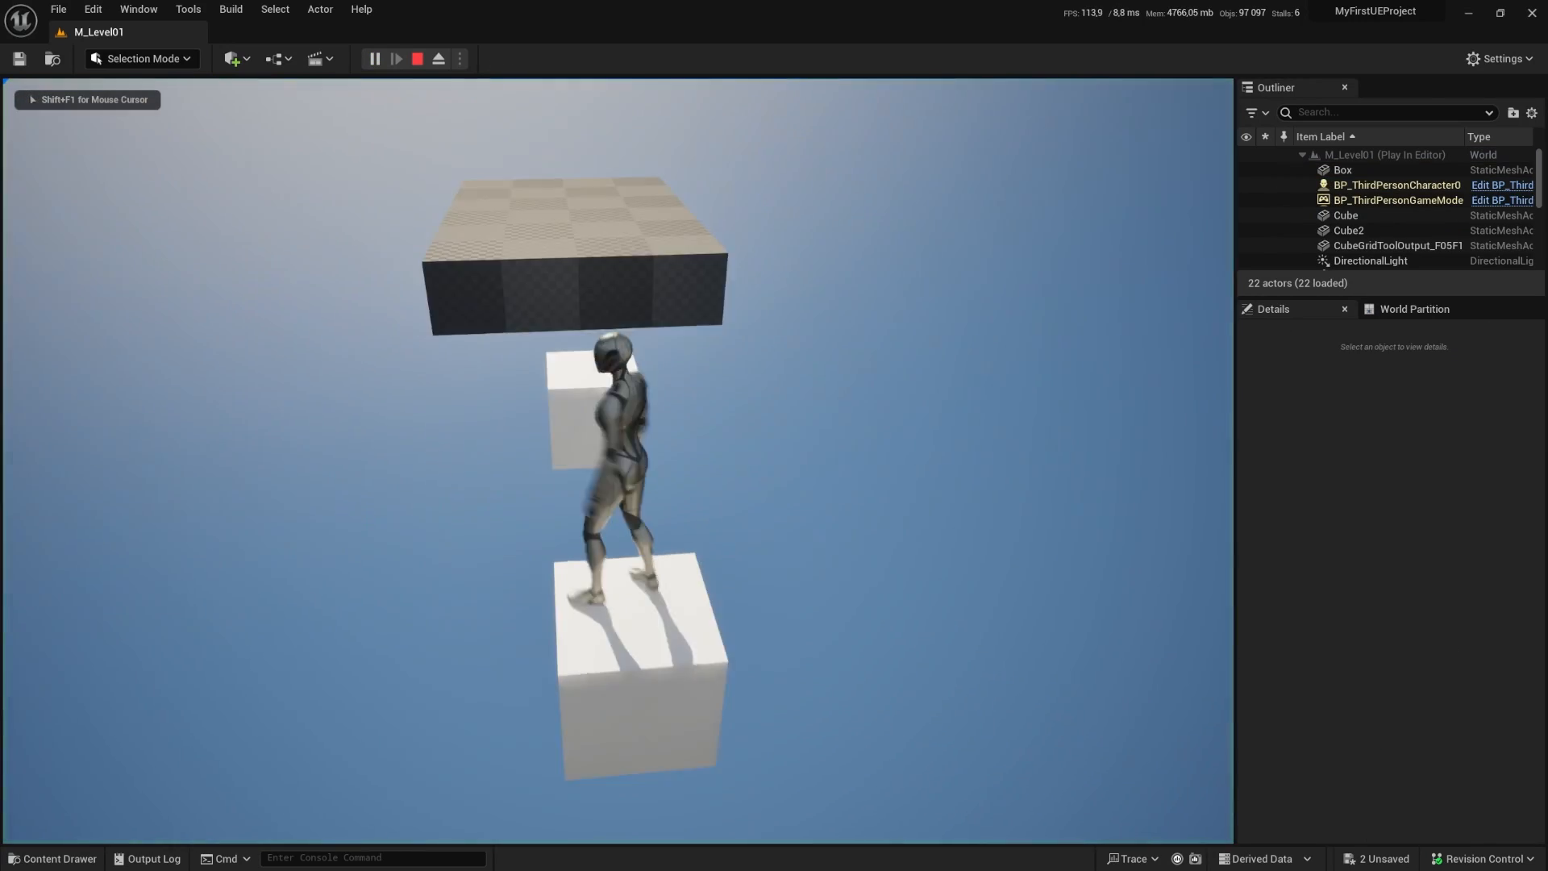
pyautogui.press('space')
pyautogui.press('w')
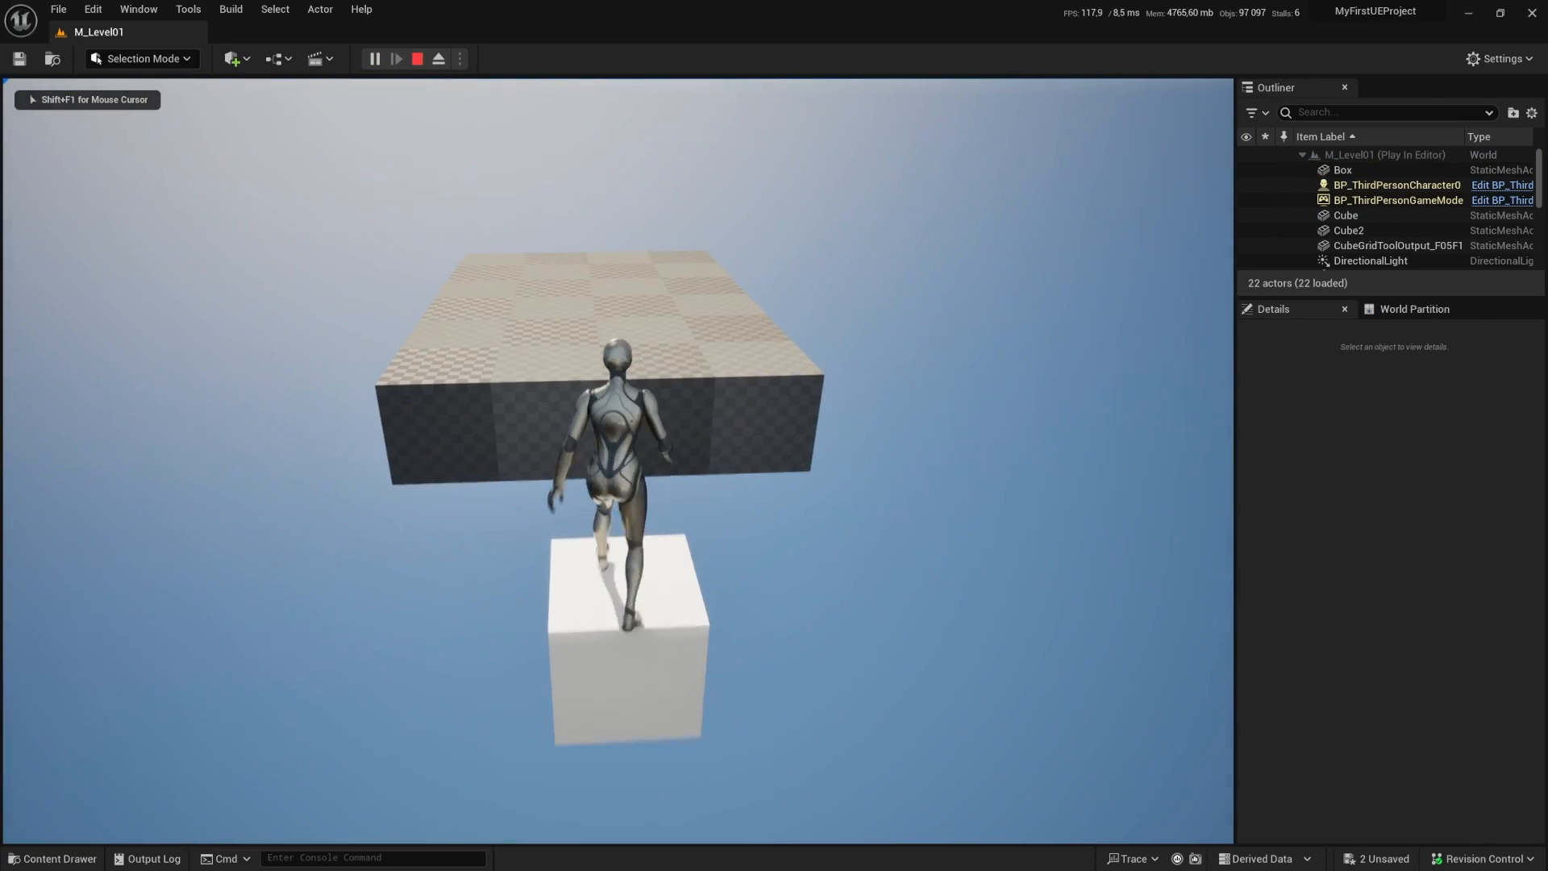
pyautogui.press('space')
pyautogui.press('s')
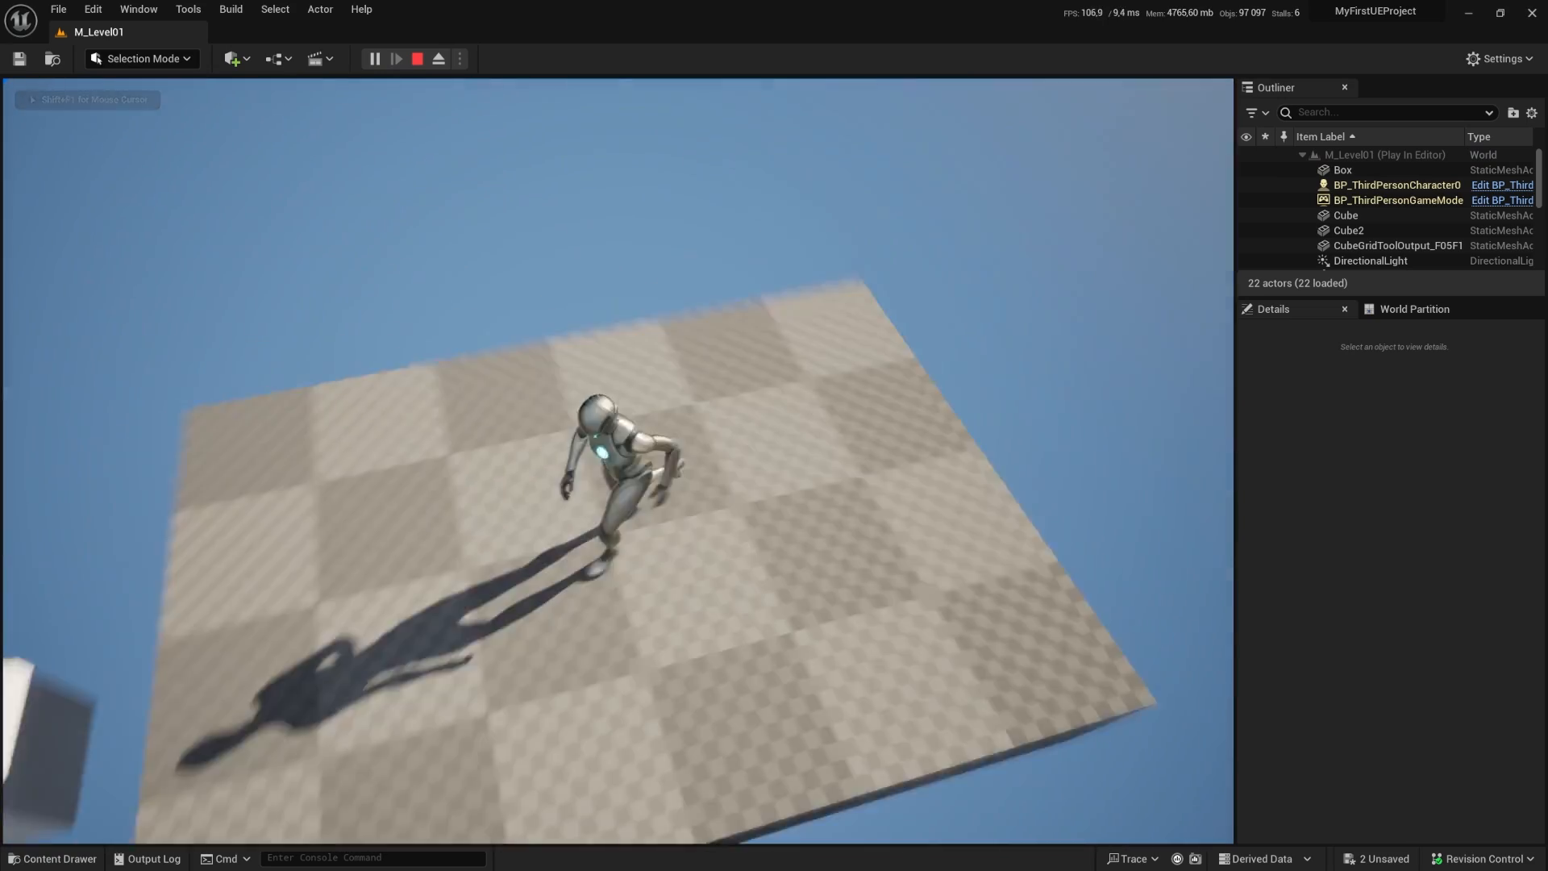
# Step: Run back across the floating platform, test the return jump toward the cubes and end the play session
pyautogui.press('w')
pyautogui.press('w')
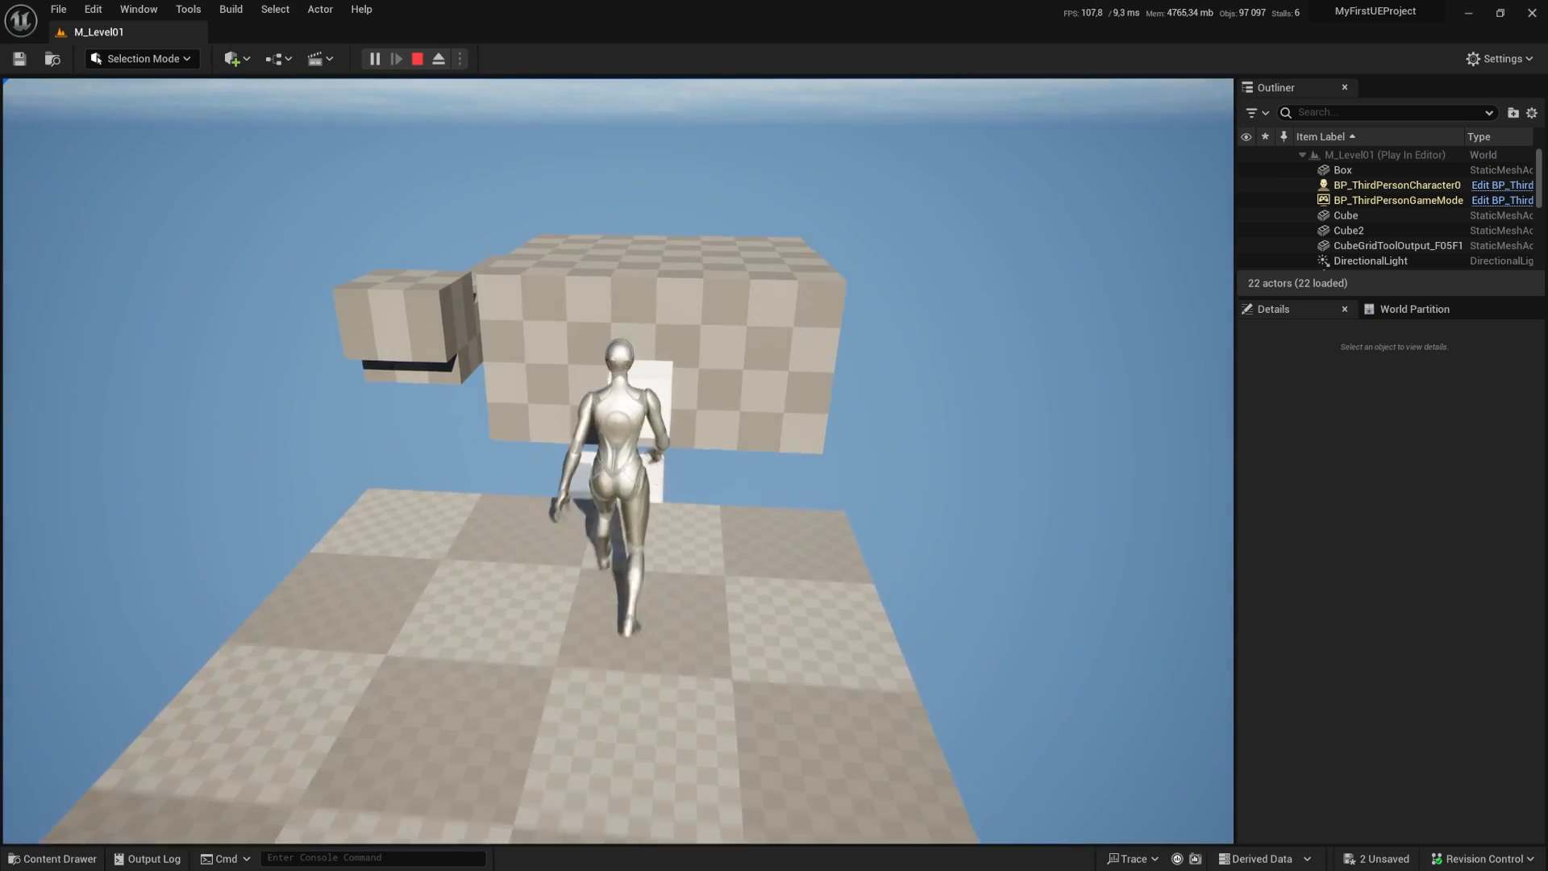
pyautogui.press('space')
pyautogui.press('Escape')
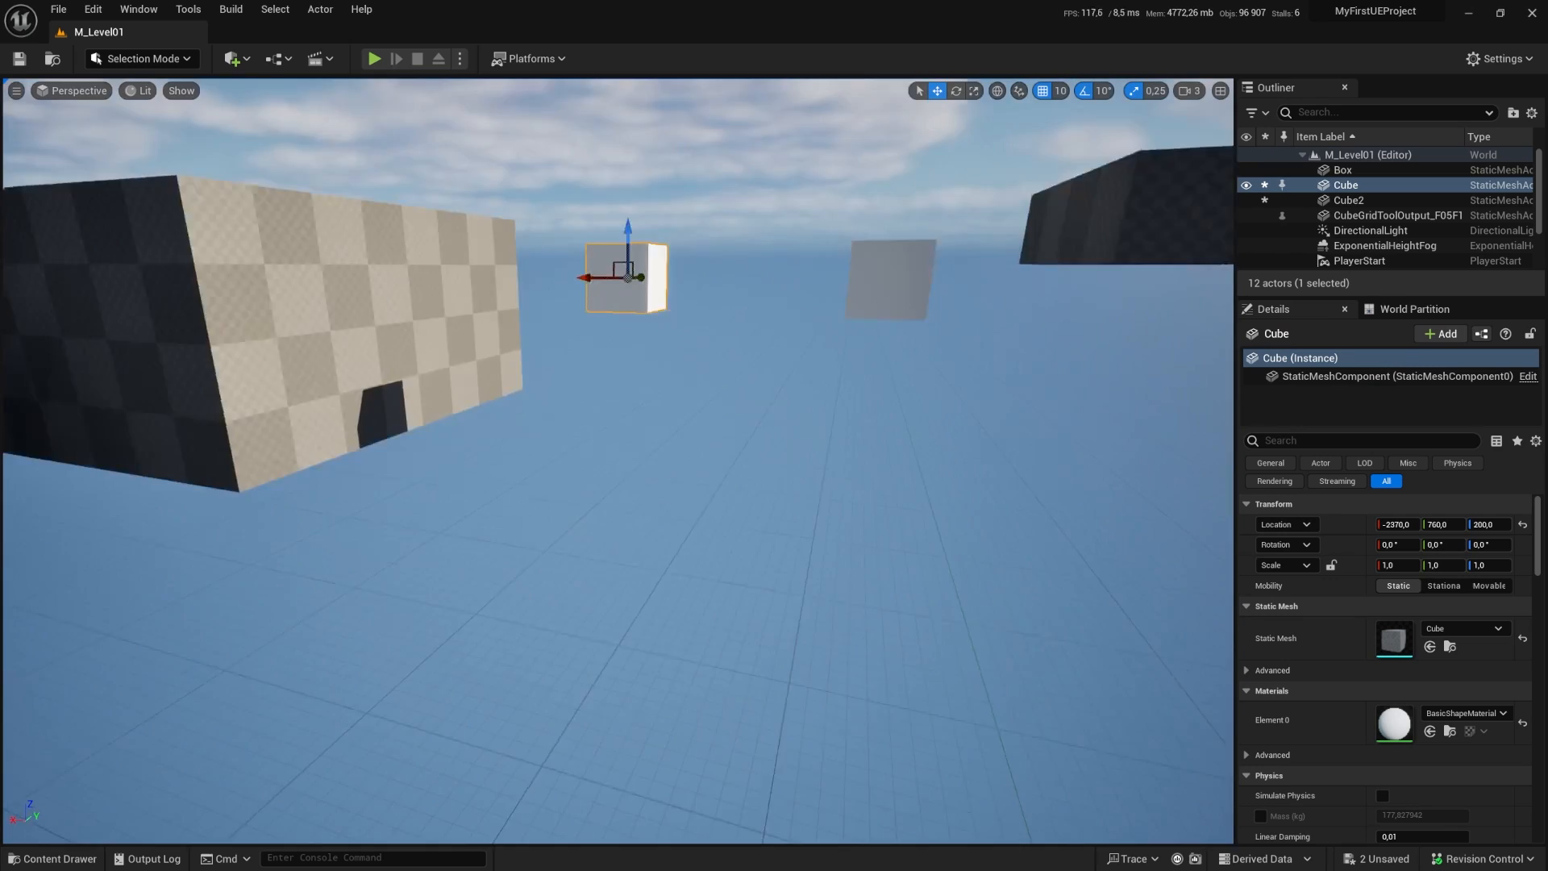
# Step: Examine the placement of the two cubes in the gap between the largest block and the floating platform
pyautogui.press('w')
pyautogui.moveTo(697, 445); pyautogui.dragTo(677, 507, button='right')
pyautogui.press('s')
pyautogui.press('e')
pyautogui.press('d')
pyautogui.press('w')
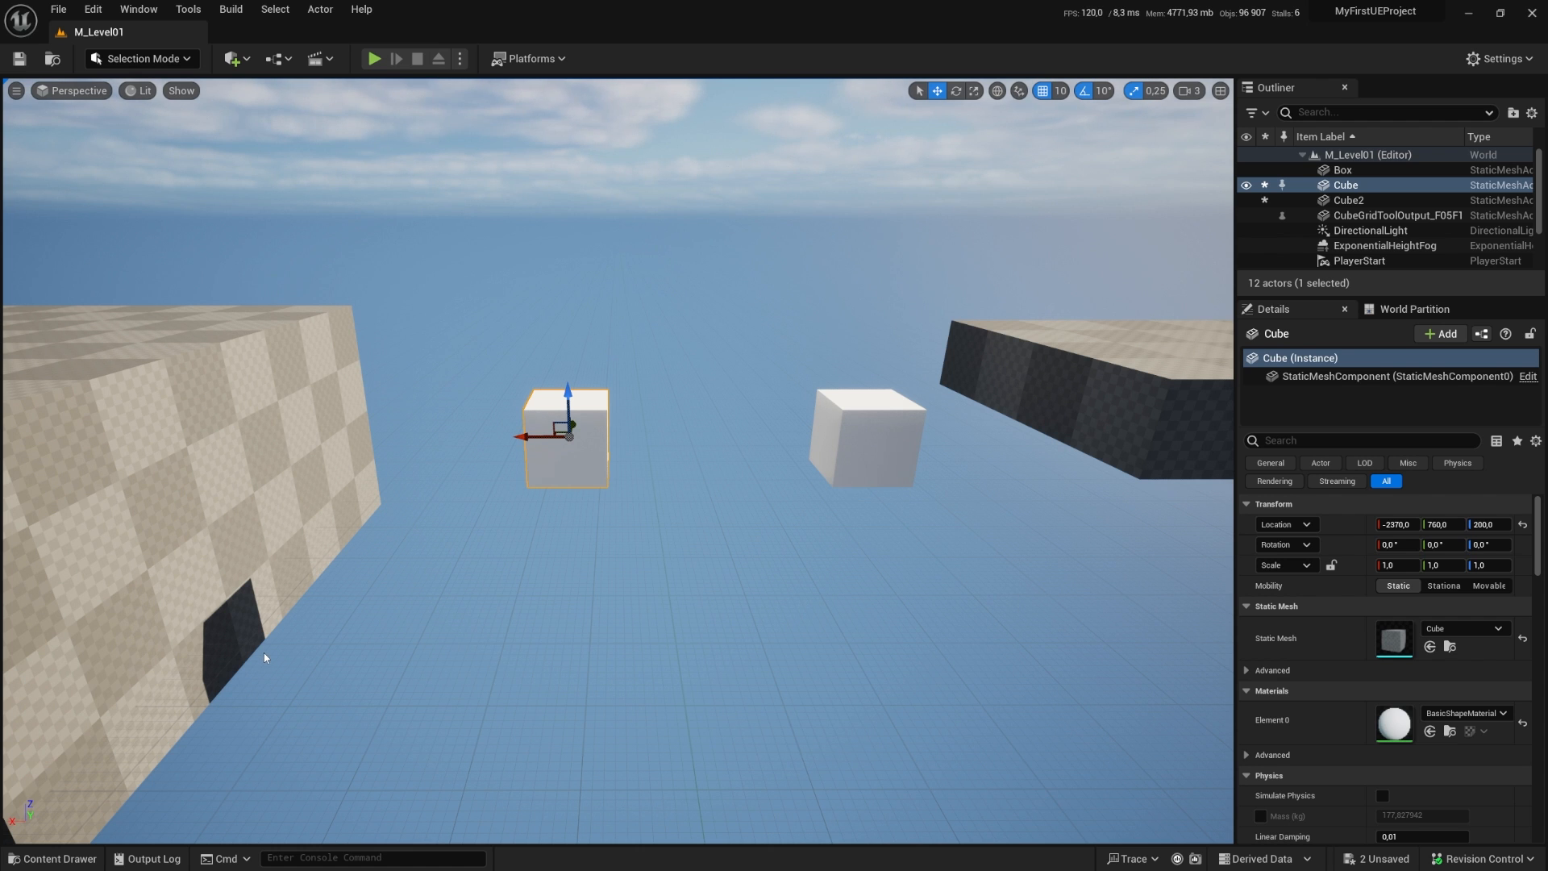
pyautogui.moveTo(502, 538); pyautogui.dragTo(435, 497, button='right')
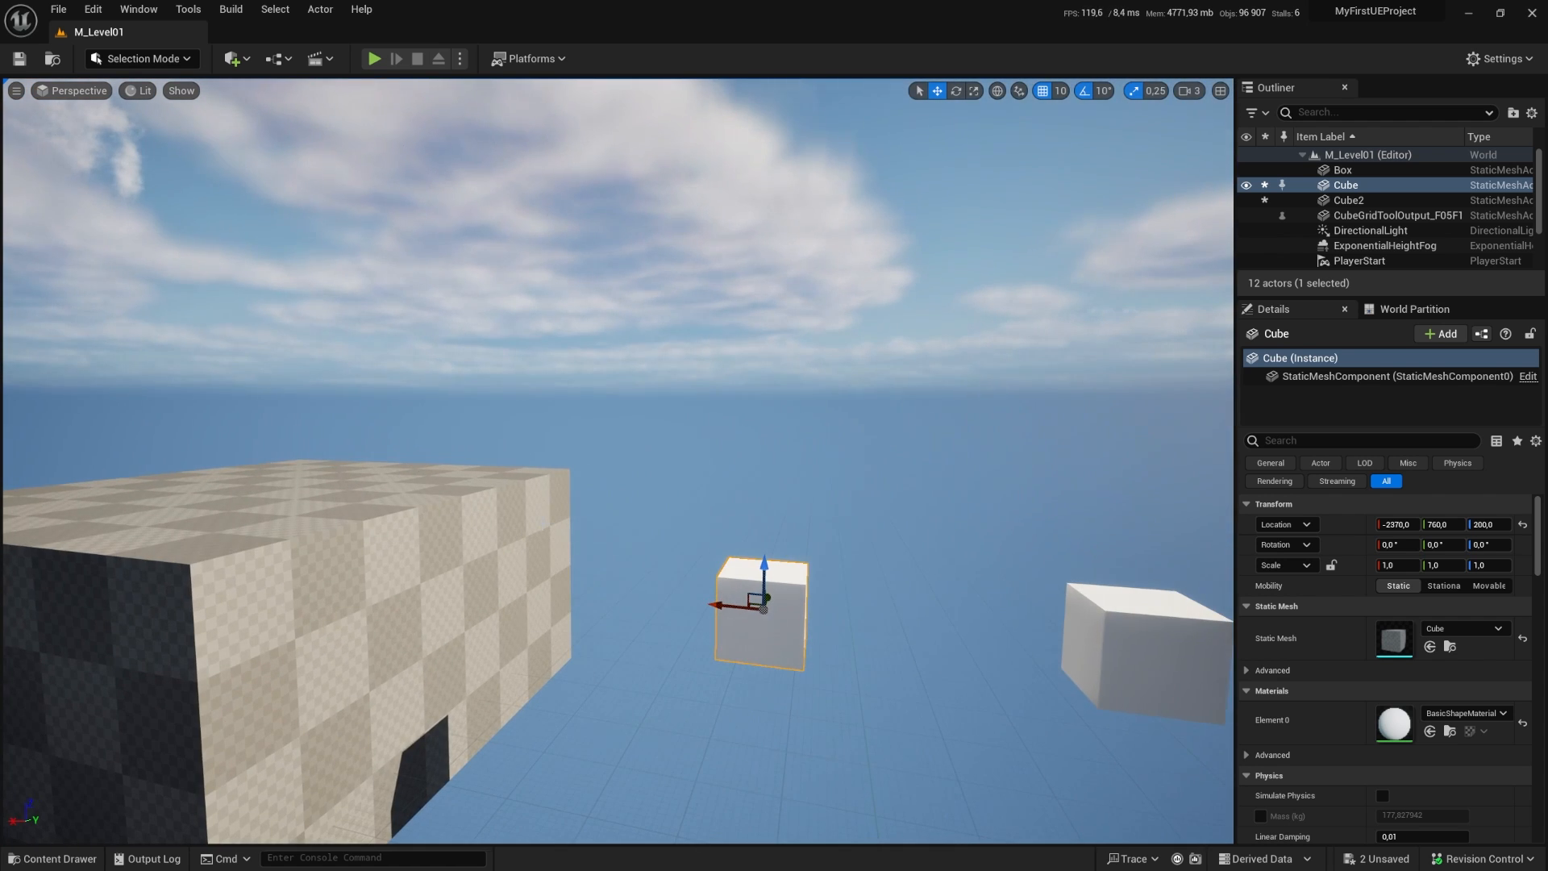
pyautogui.moveTo(502, 537); pyautogui.dragTo(559, 563, button='right')
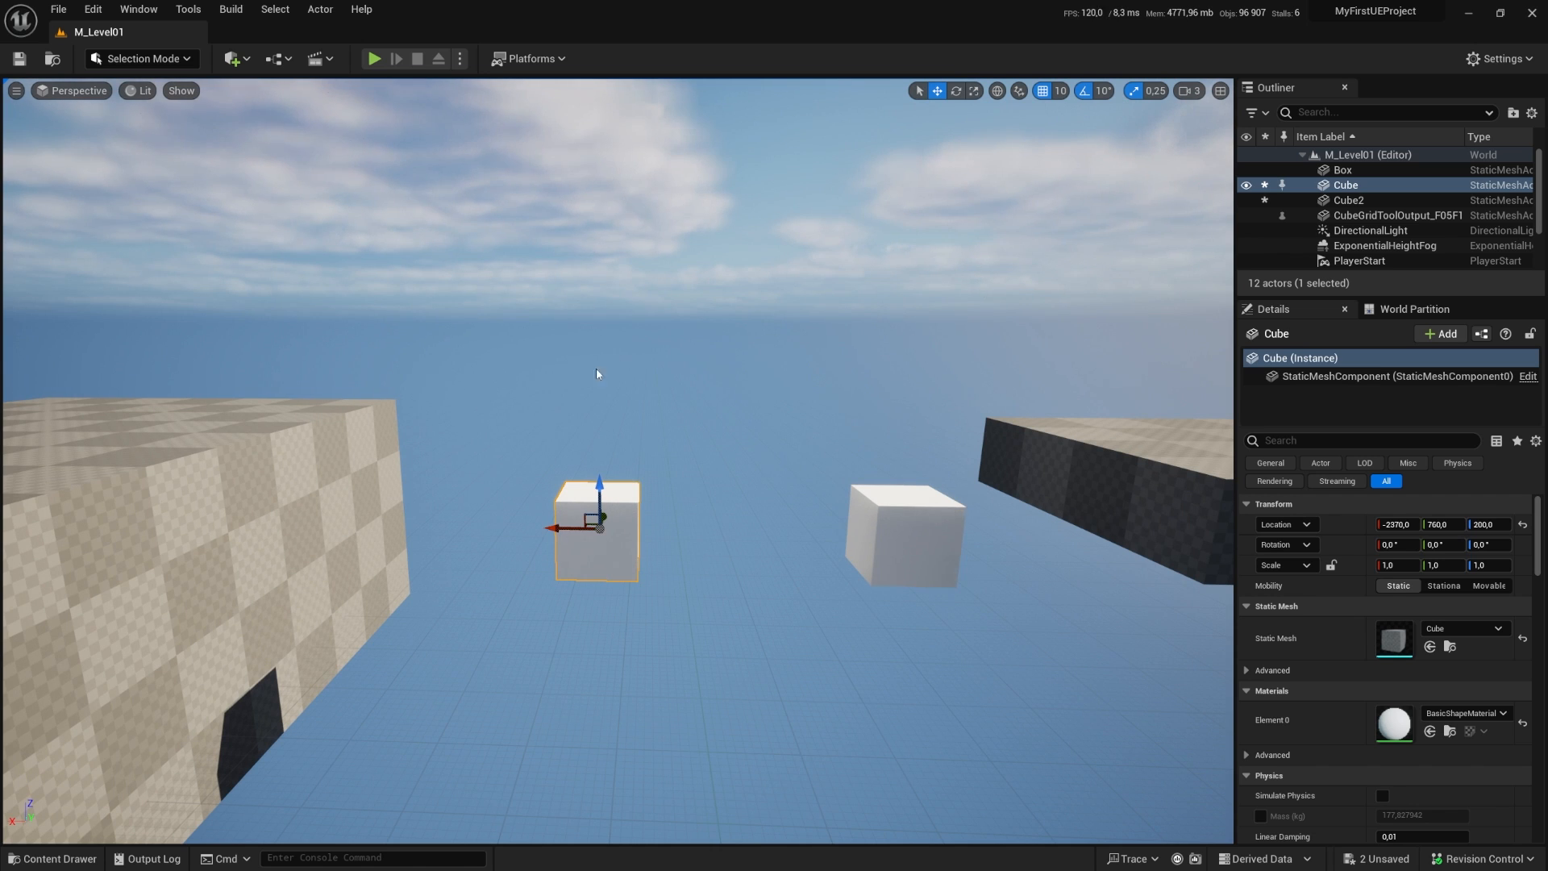
# Step: Open the Level Blueprint of M_Level01 and show its Event Graph
pyautogui.click(277, 60)
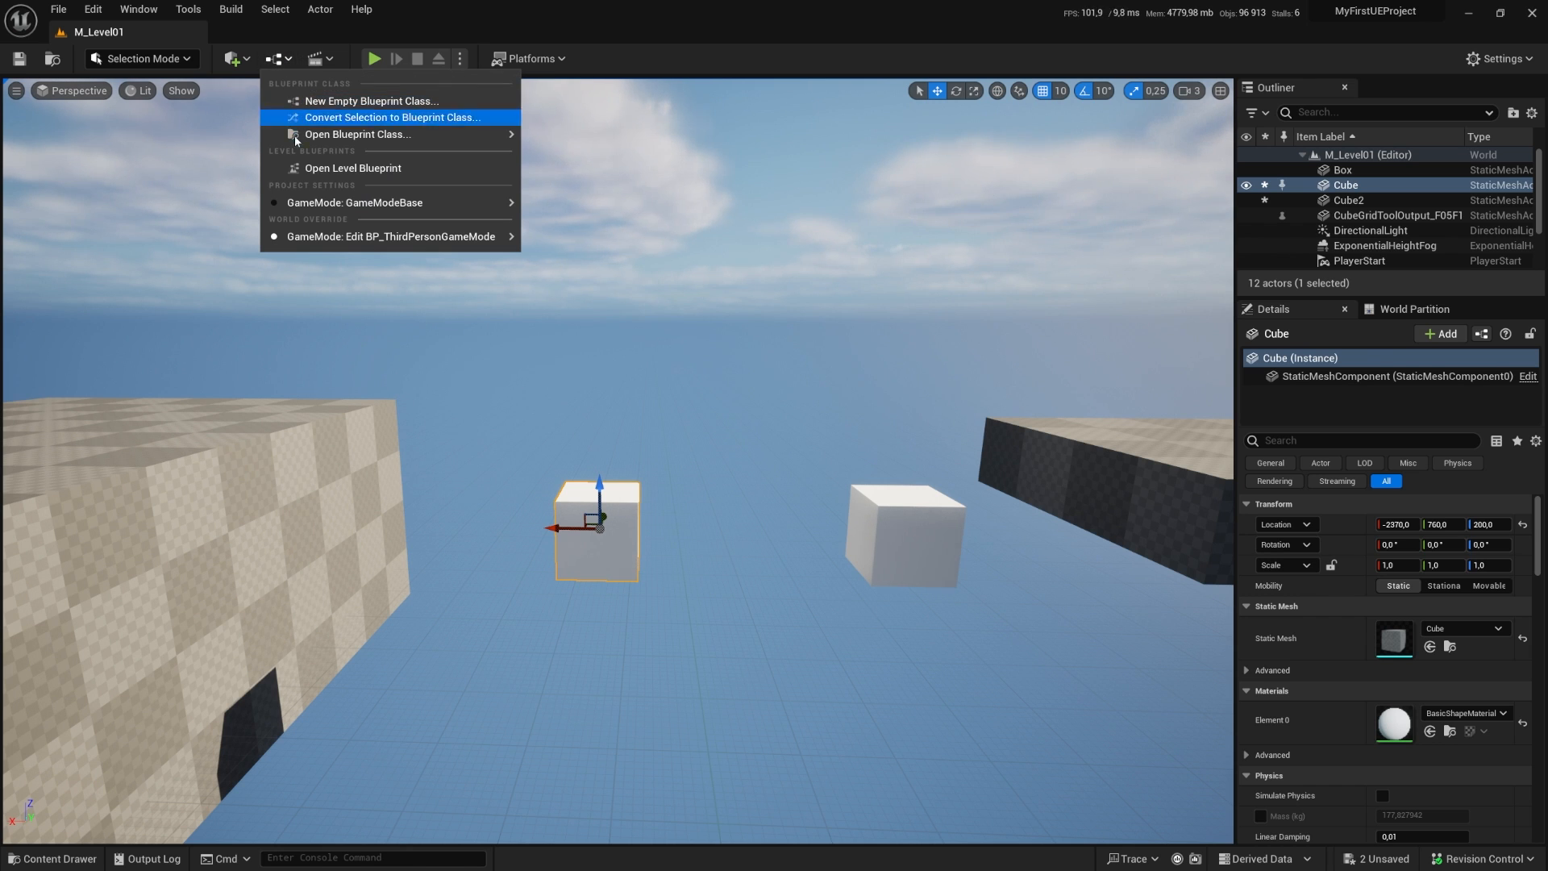
pyautogui.click(447, 169)
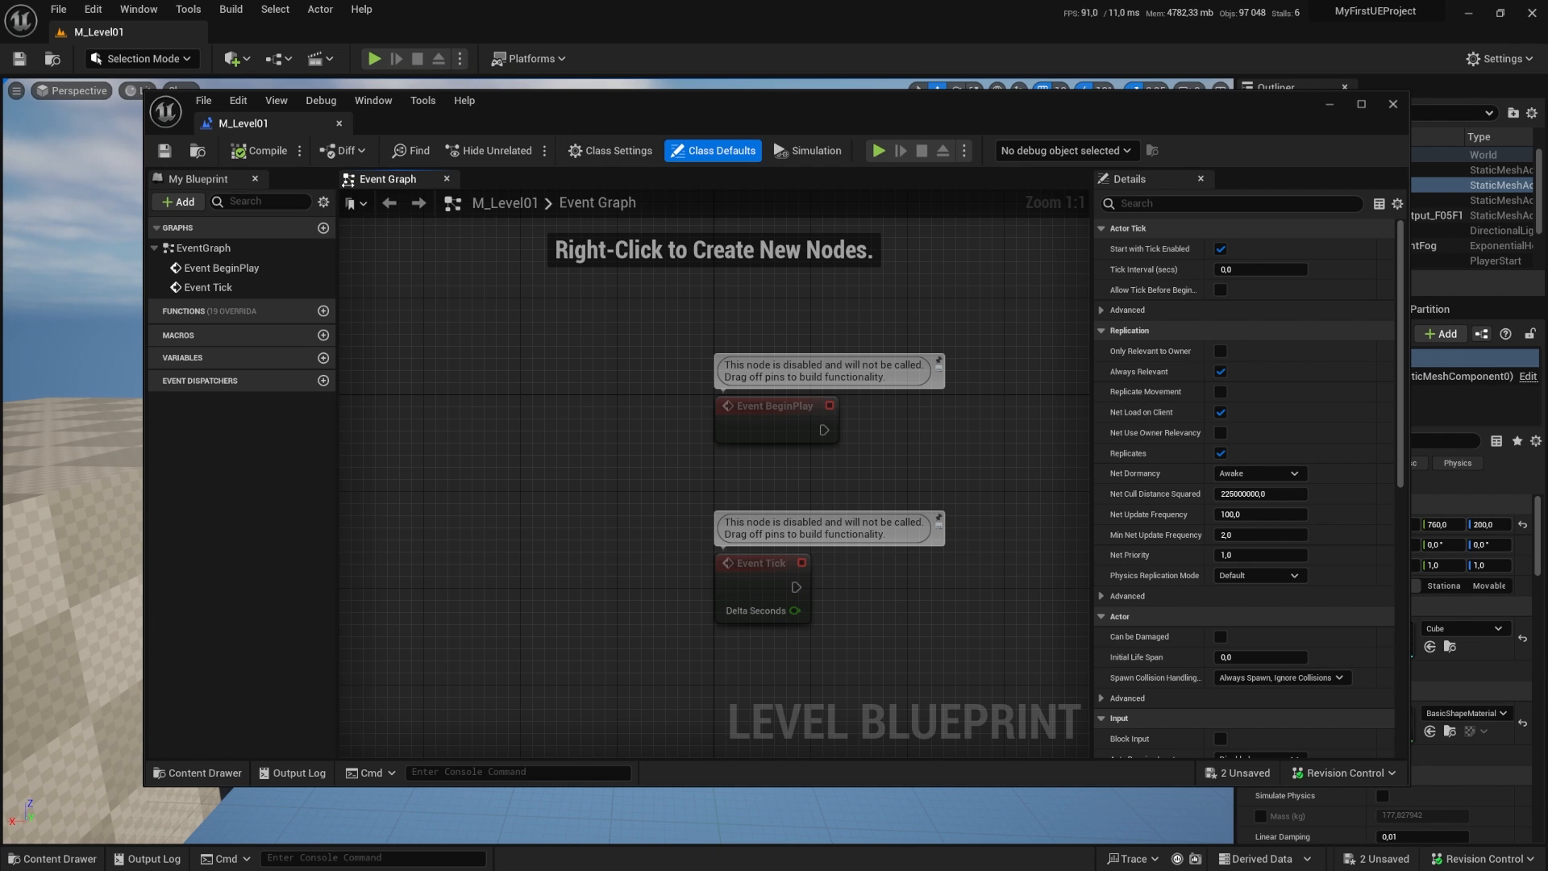
pyautogui.scroll(-5, 566, 349)
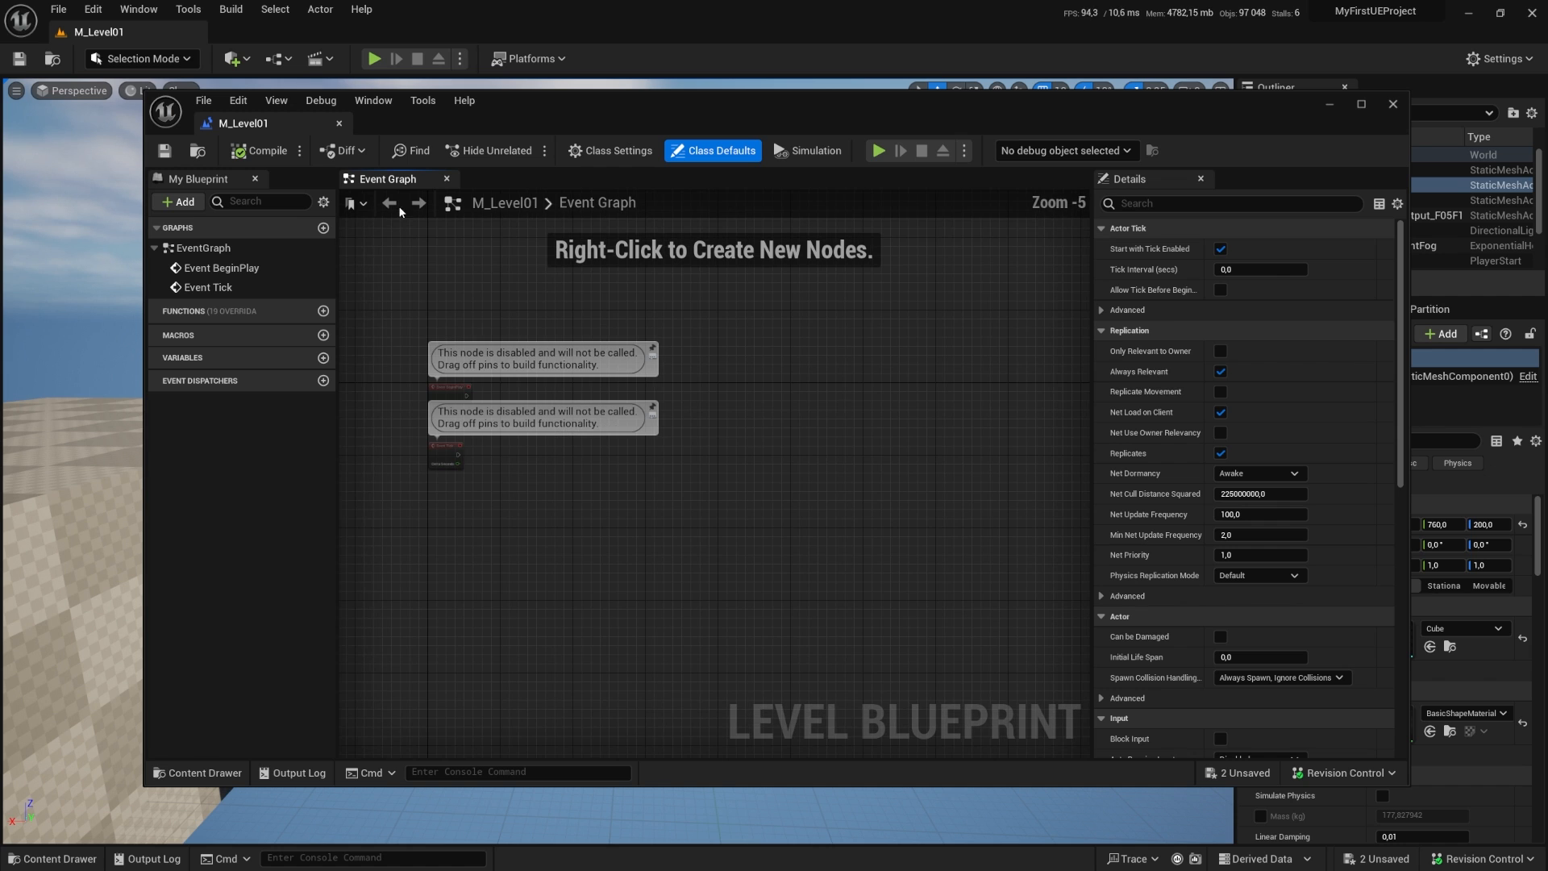
# Step: Move the Level Blueprint window aside so the graph and the cubes in the level viewport can be viewed together
pyautogui.scroll(4, 419, 338)
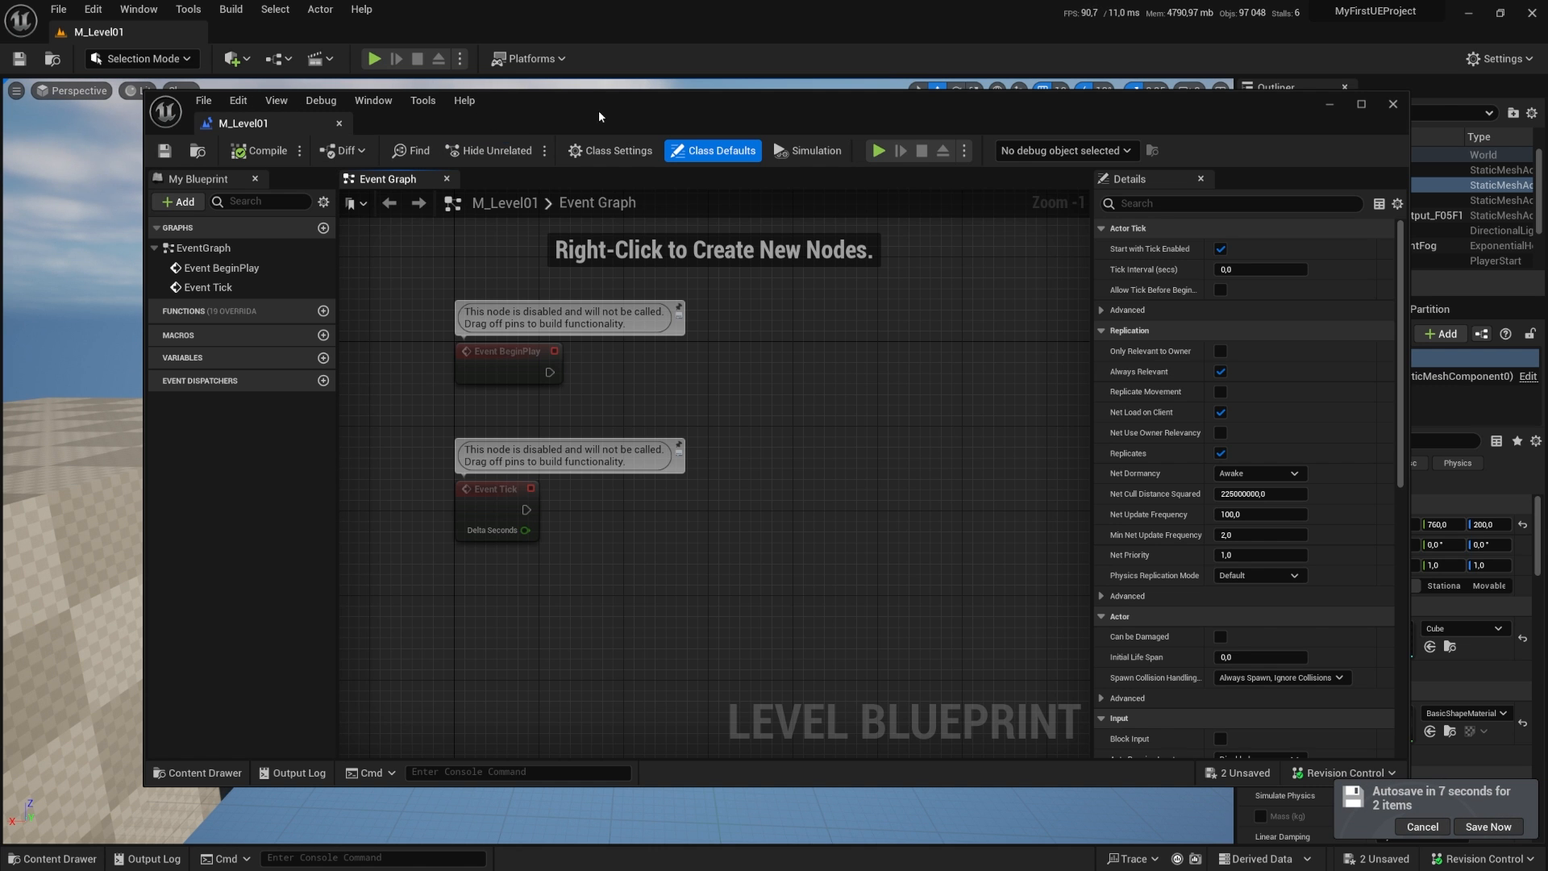
pyautogui.moveTo(286, 129); pyautogui.dragTo(732, 223)
pyautogui.press('f')
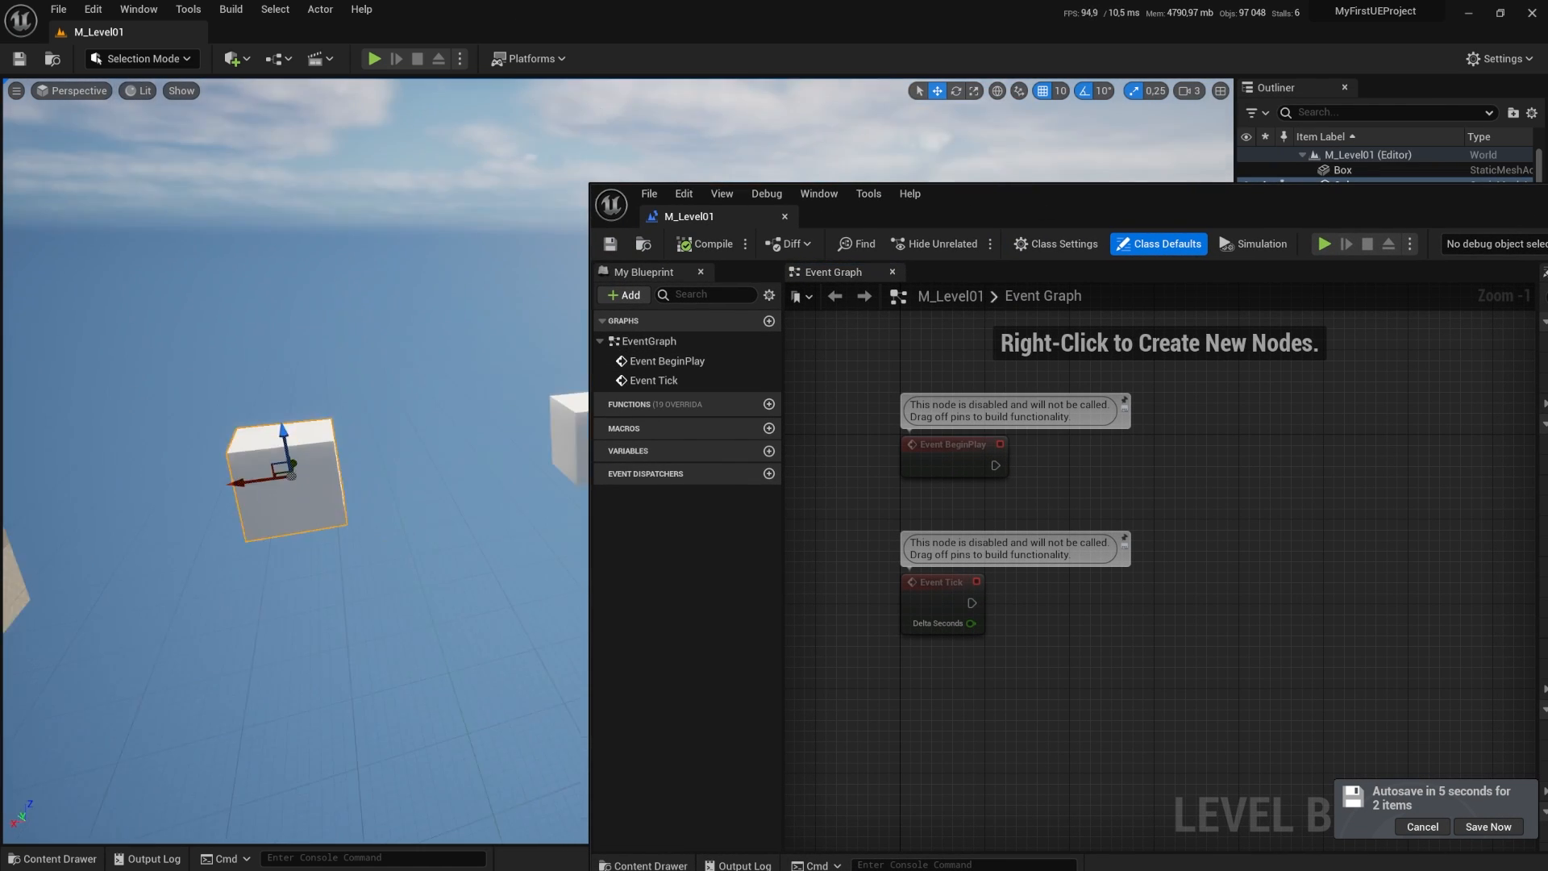
pyautogui.moveTo(426, 386); pyautogui.dragTo(391, 370, button='right')
pyautogui.click(480, 379)
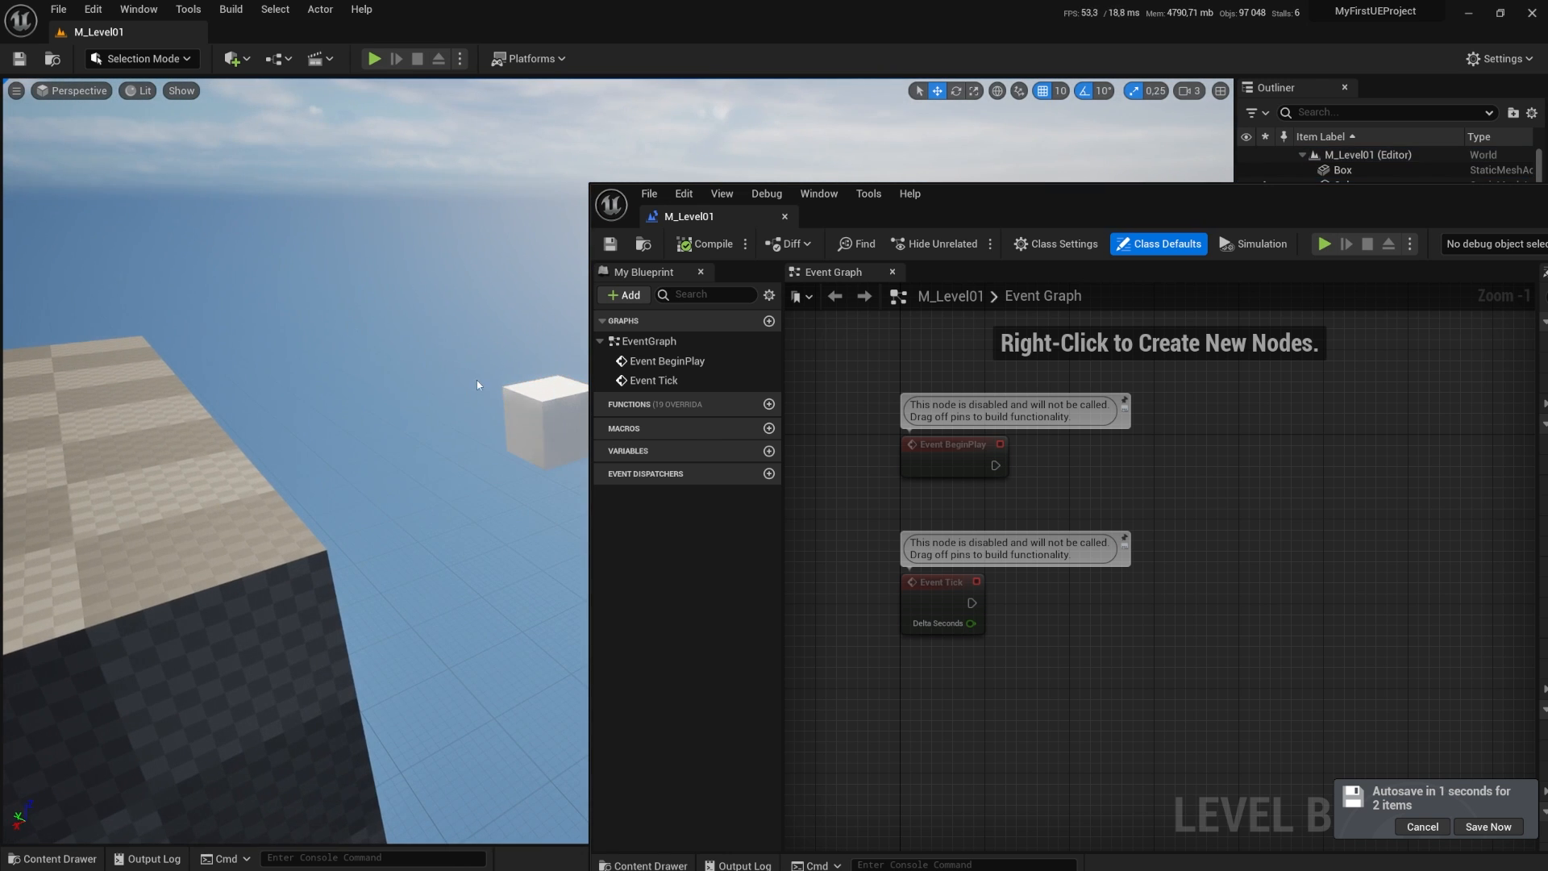
pyautogui.moveTo(486, 377); pyautogui.dragTo(435, 377, button='right')
pyautogui.press('d')
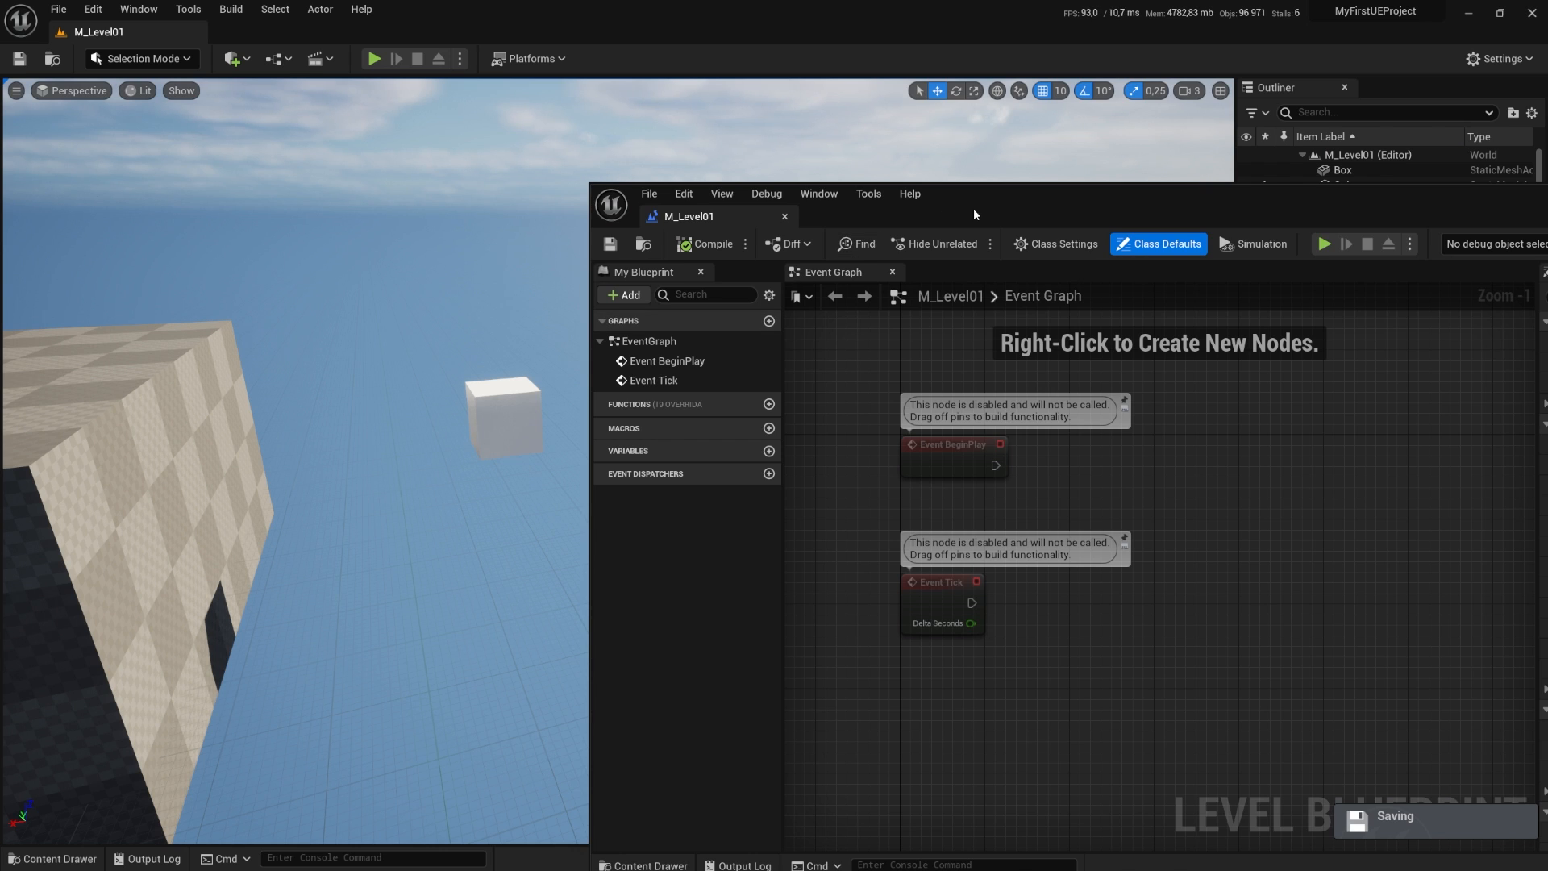
pyautogui.moveTo(973, 215); pyautogui.dragTo(955, 121)
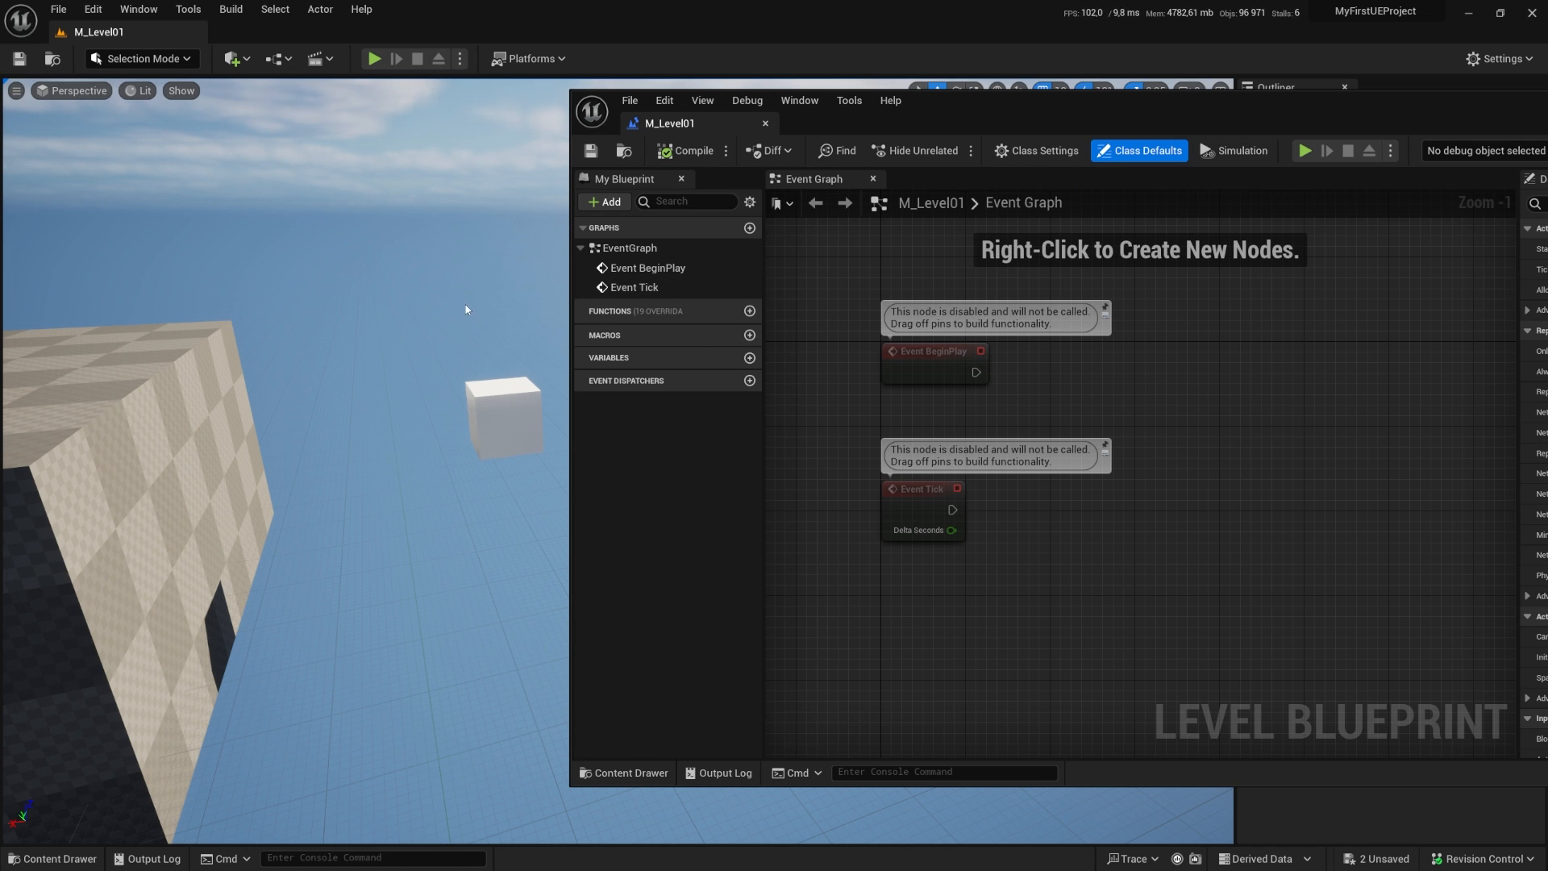
# Step: Select the first cube in the level, add a reference to it in the Event Graph and place the node below Event Tick
pyautogui.moveTo(468, 310); pyautogui.dragTo(484, 339, button='right')
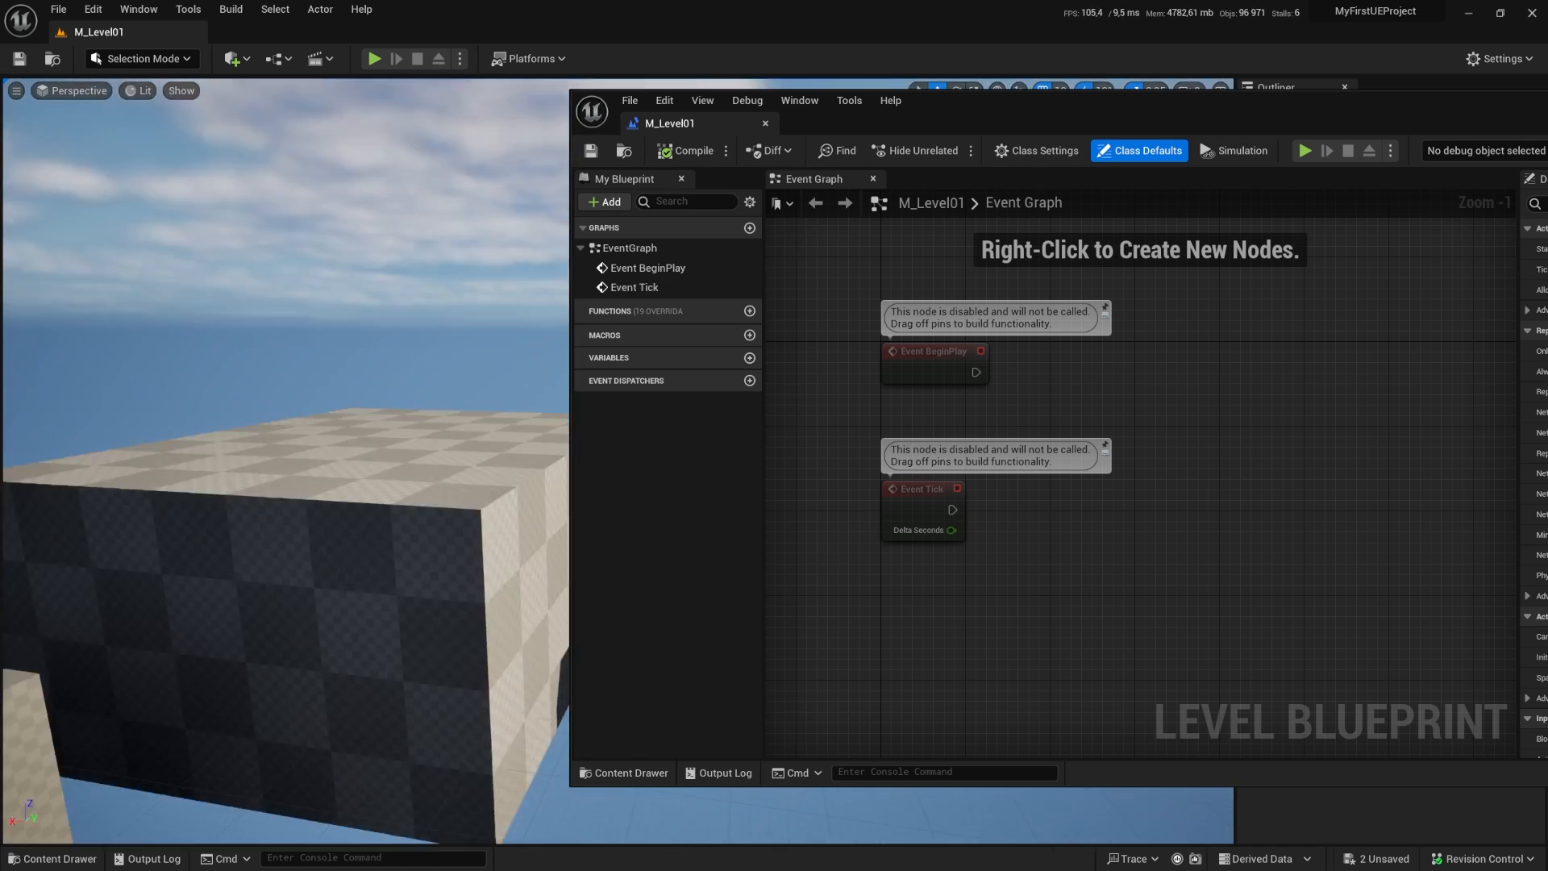
pyautogui.moveTo(274, 290); pyautogui.dragTo(326, 355, button='right')
pyautogui.click(327, 335)
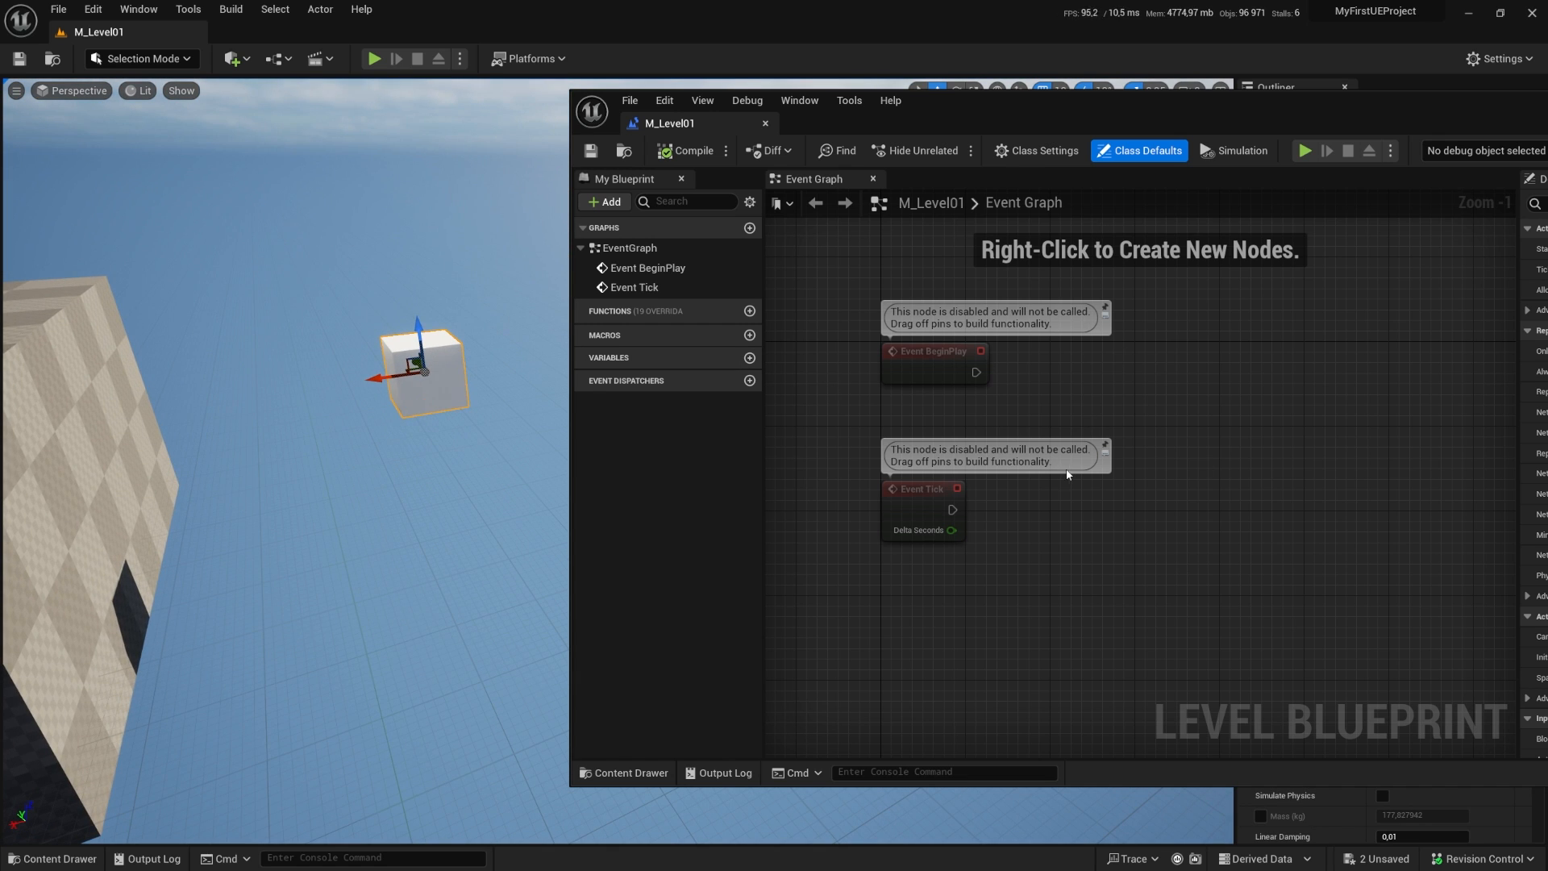
pyautogui.rightClick(1080, 419)
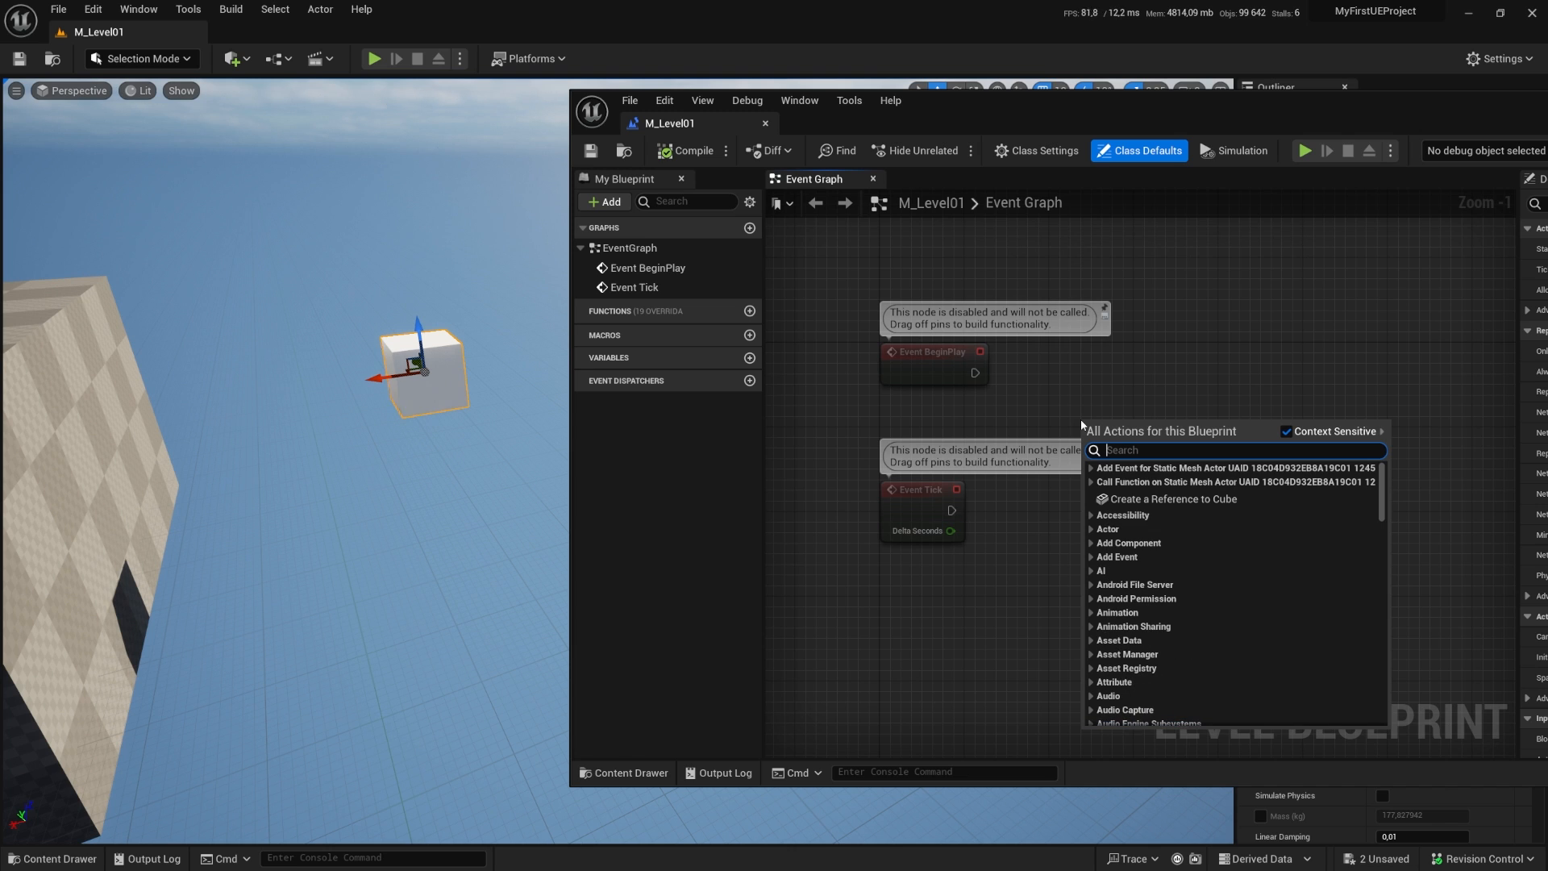
pyautogui.click(1161, 499)
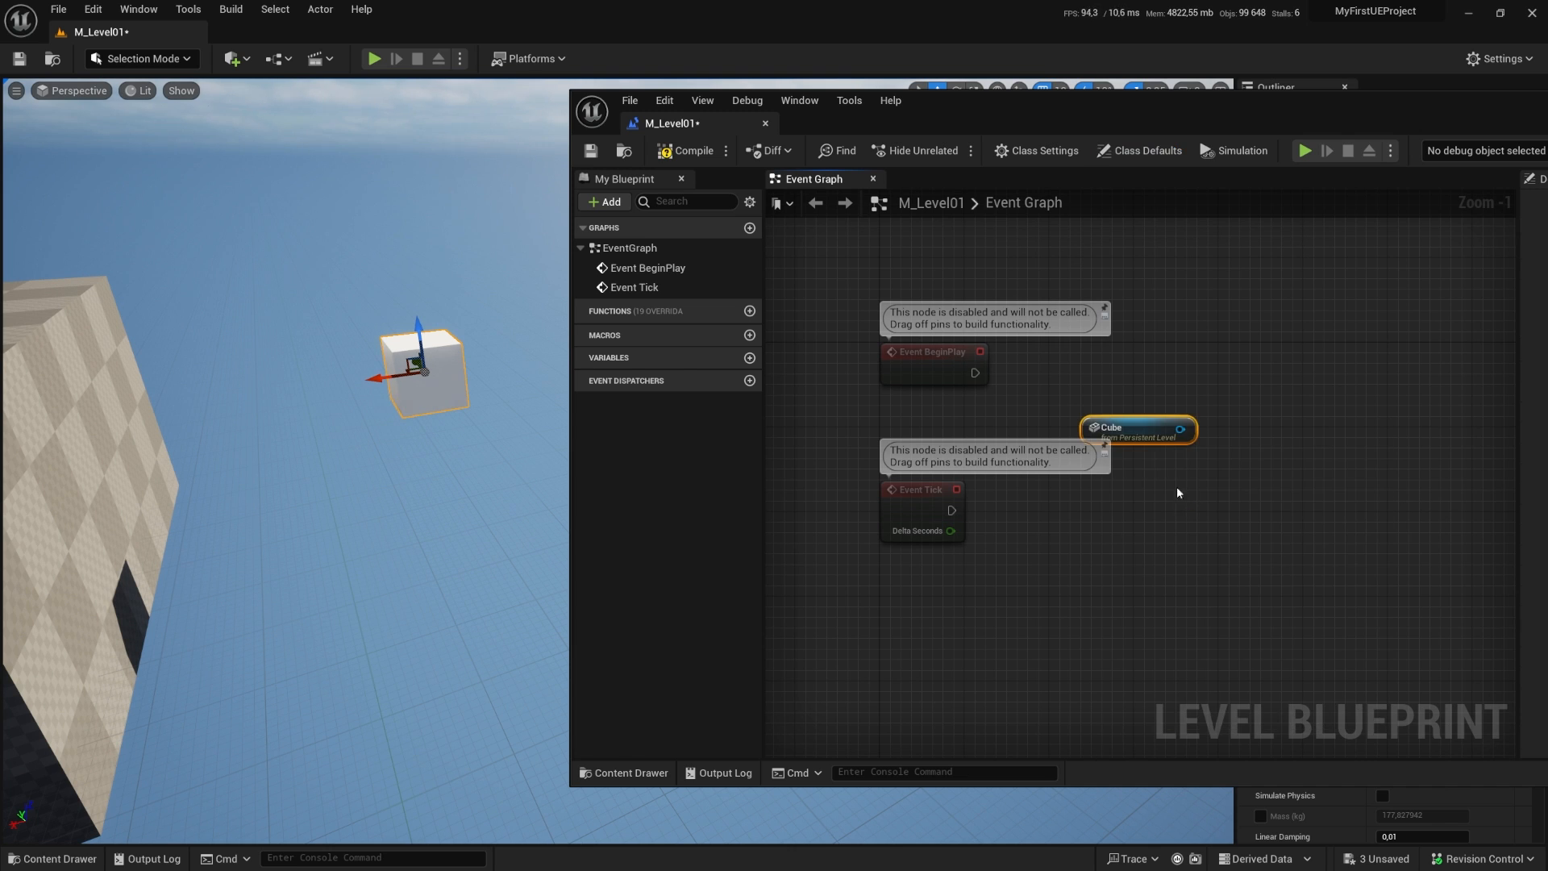
pyautogui.moveTo(1143, 430); pyautogui.dragTo(1025, 611)
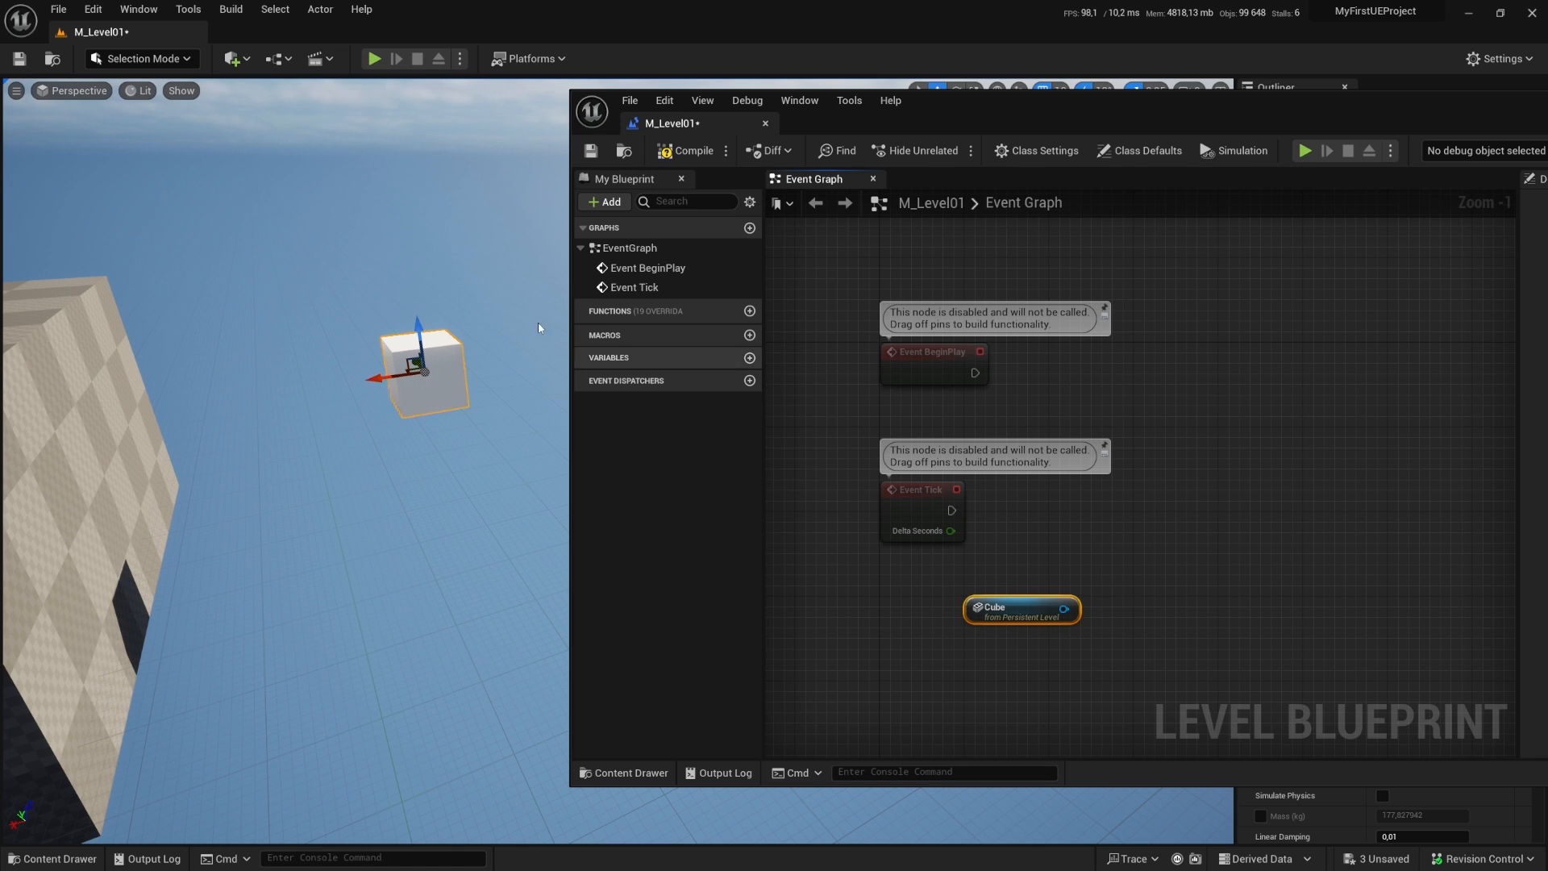
pyautogui.moveTo(442, 391); pyautogui.dragTo(518, 390, button='right')
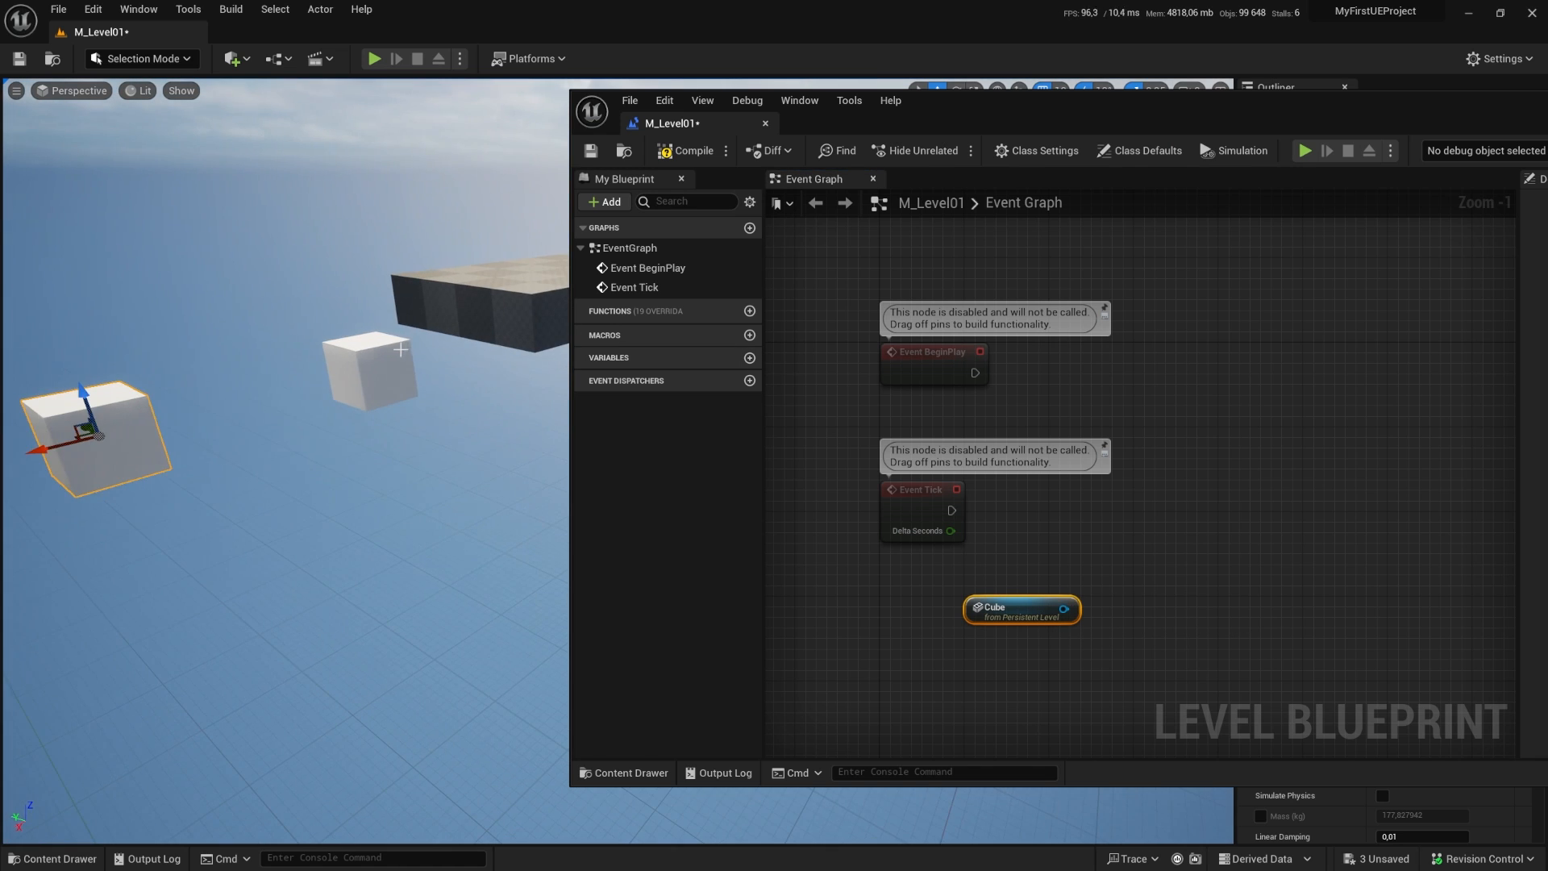
pyautogui.click(400, 350)
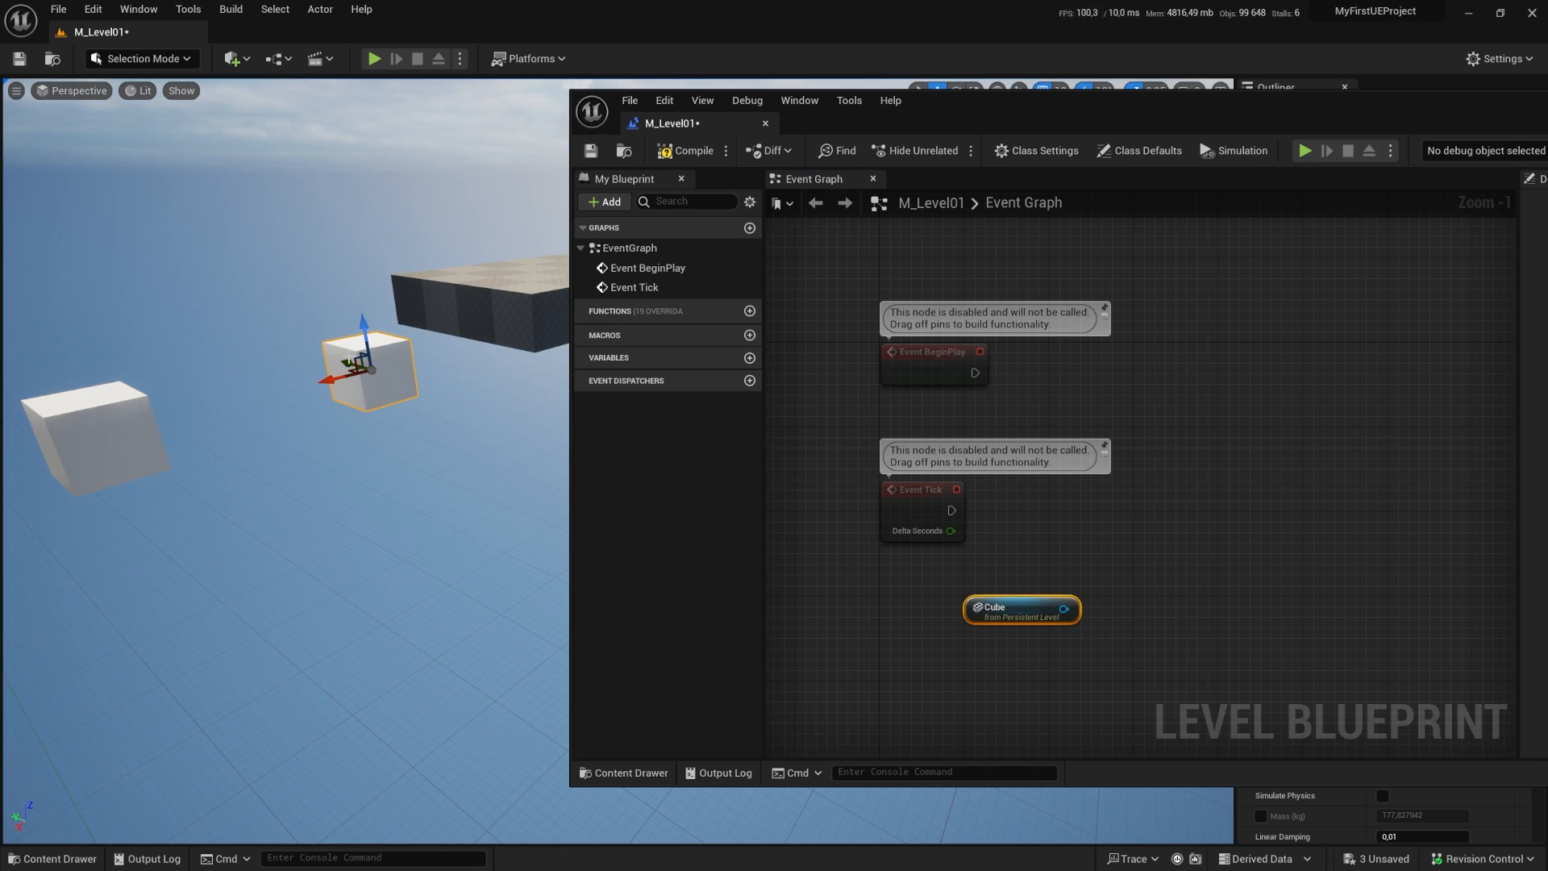
pyautogui.rightClick(946, 672)
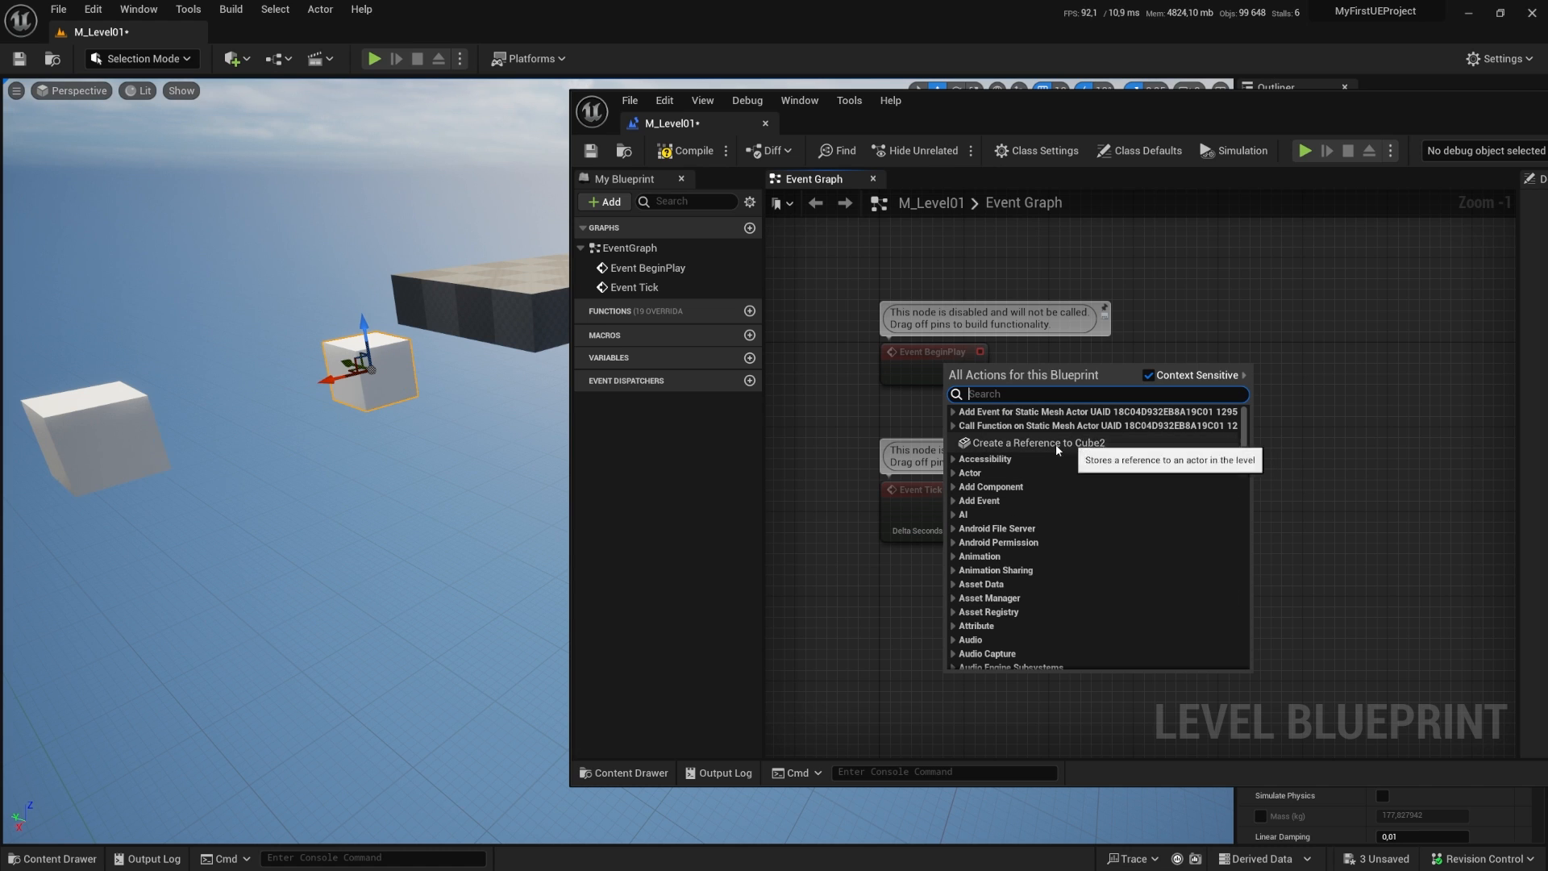
pyautogui.click(822, 395)
pyautogui.click(133, 429)
pyautogui.moveTo(134, 428); pyautogui.dragTo(53, 403, button='right')
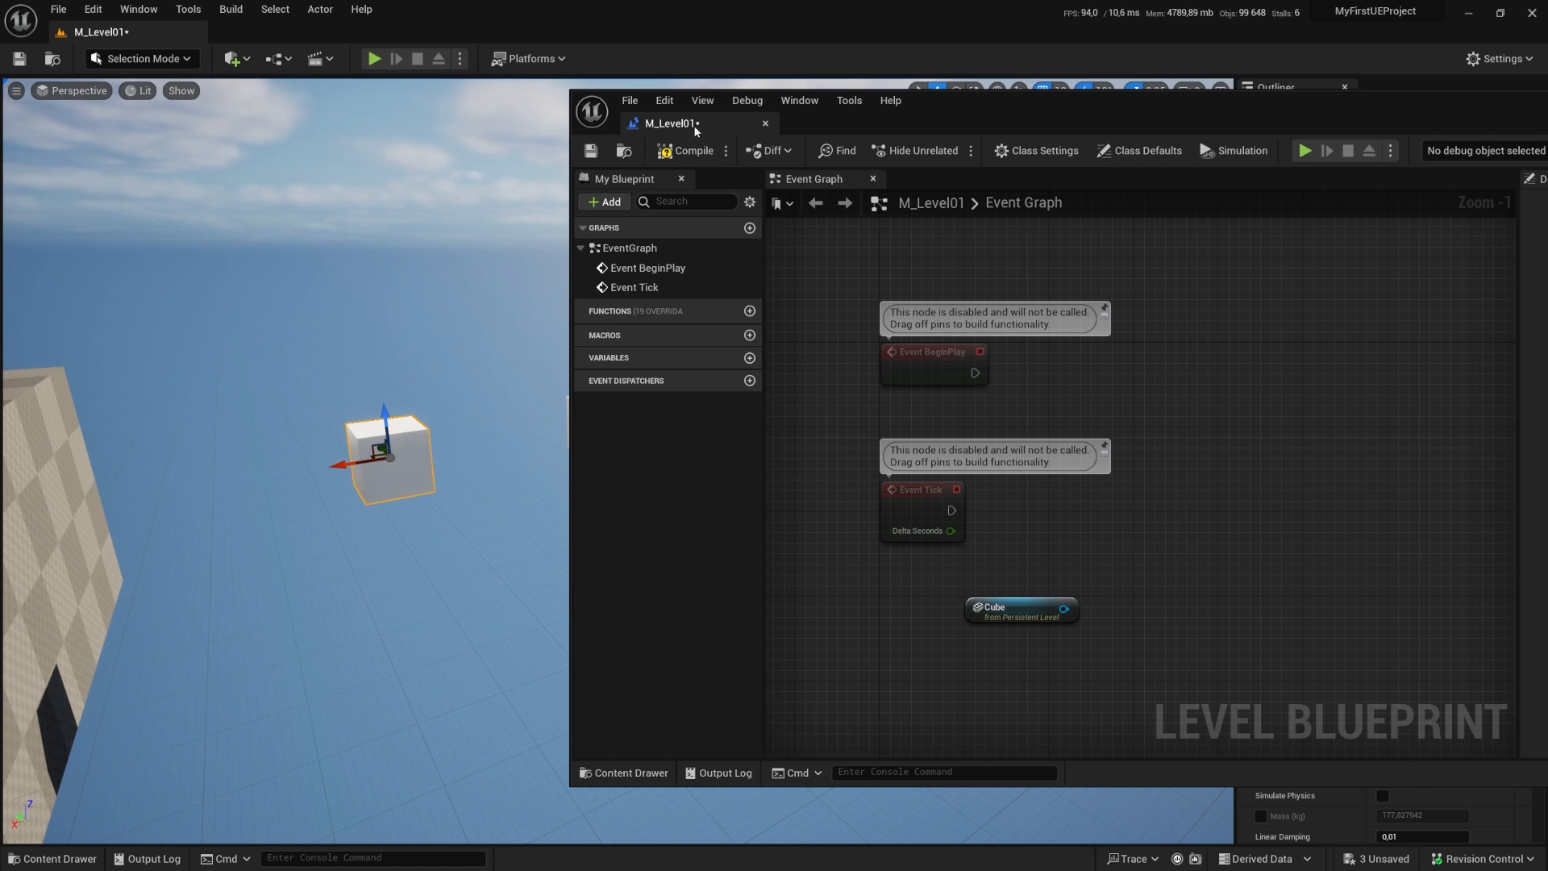
# Step: Dock the Level Blueprint window as a tab in the main editor beside the M_Level01 level
pyautogui.moveTo(674, 94); pyautogui.dragTo(266, 32)
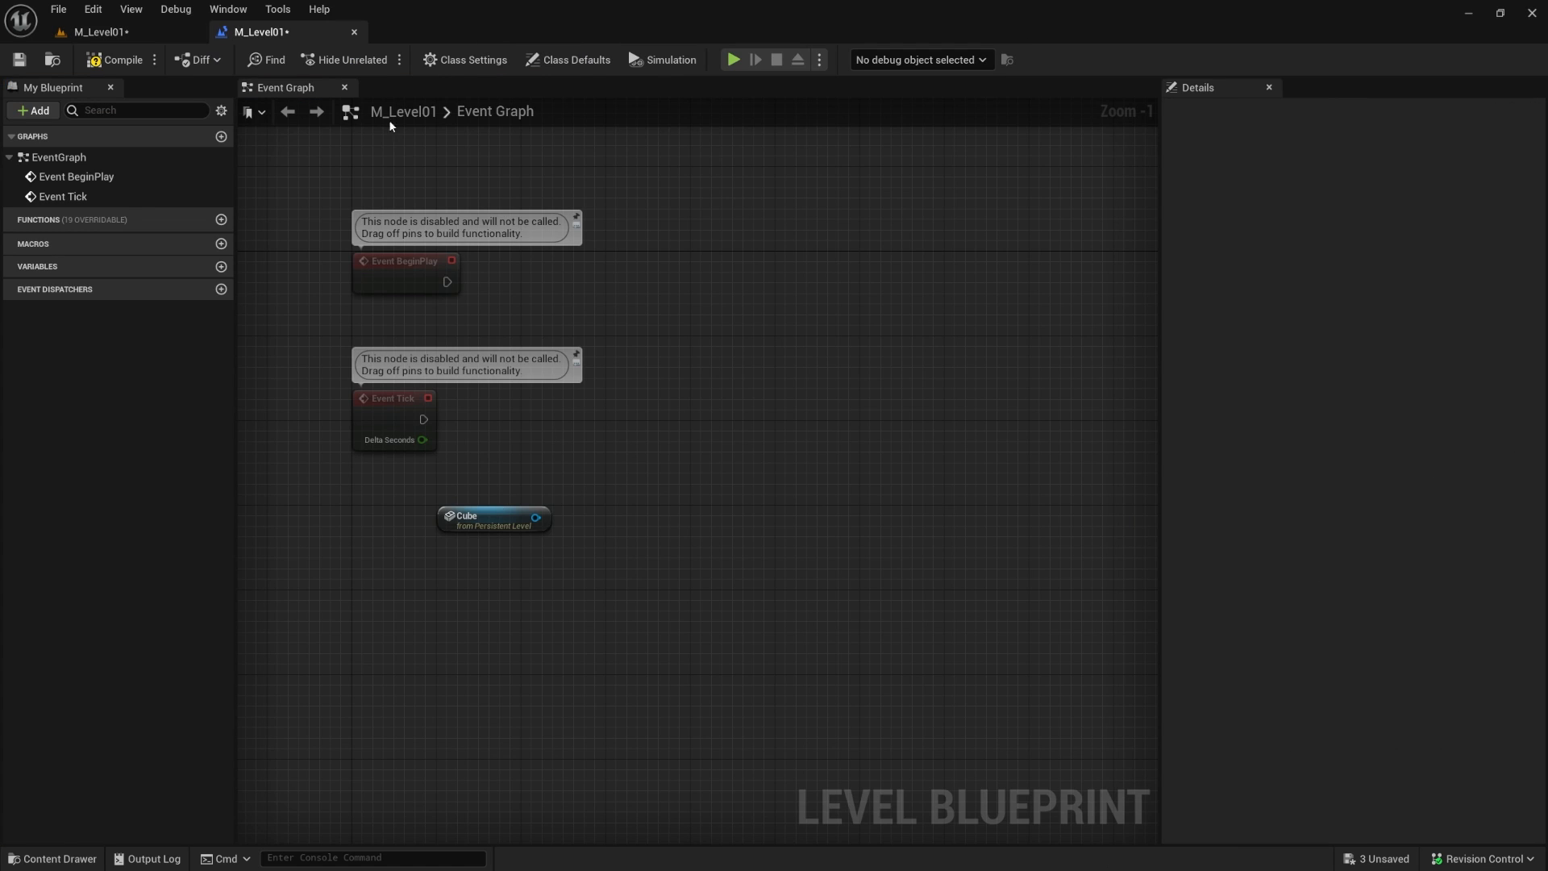
pyautogui.moveTo(704, 385); pyautogui.dragTo(858, 432, button='right')
pyautogui.scroll(-2, 901, 467)
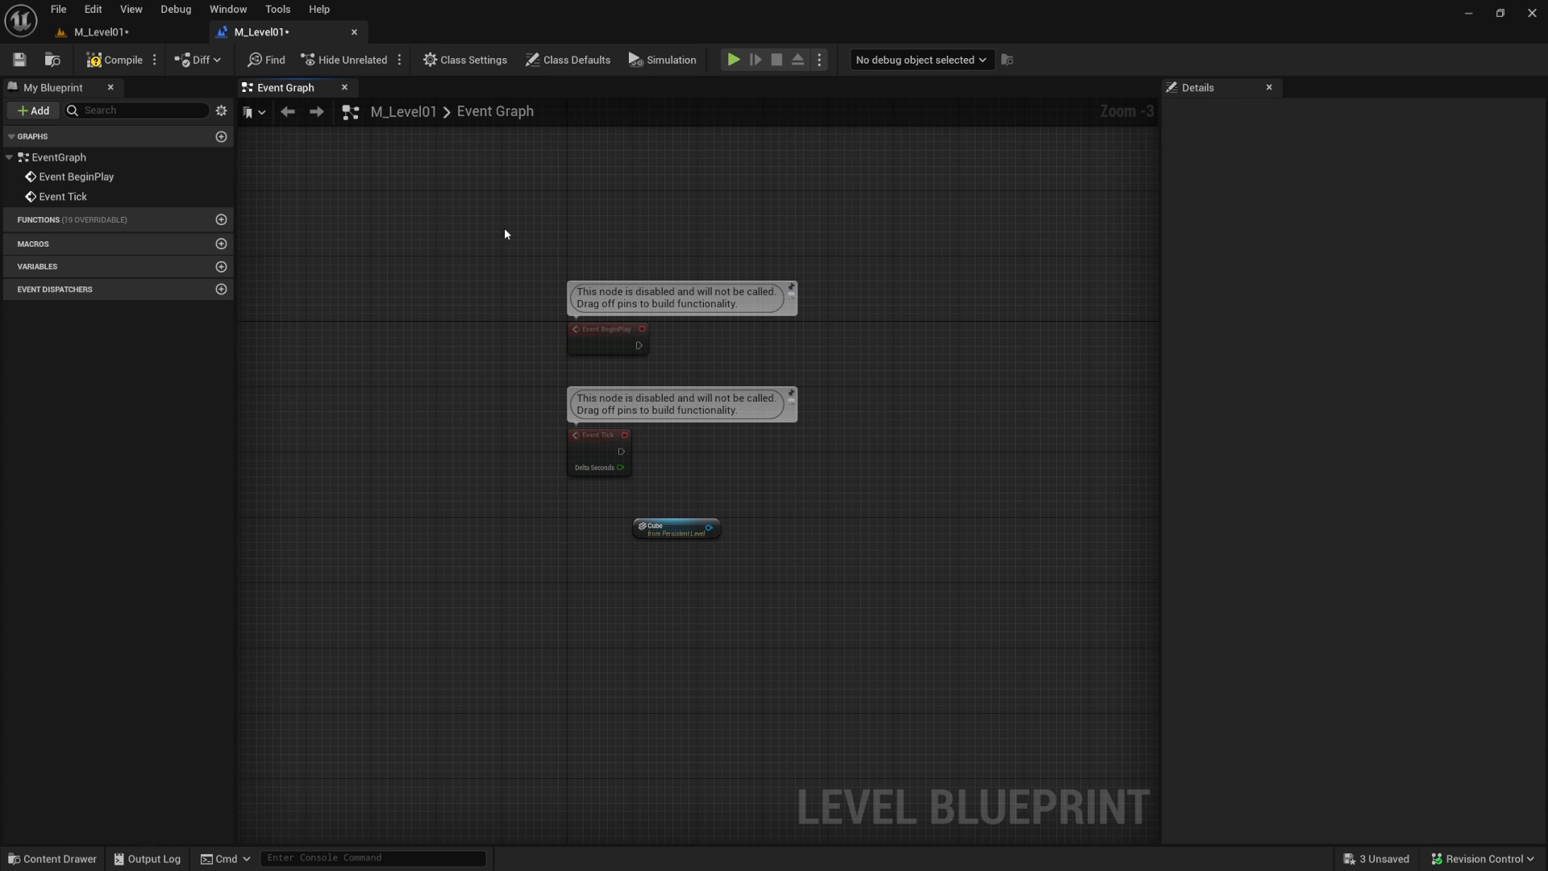
pyautogui.moveTo(506, 233); pyautogui.dragTo(1163, 627)
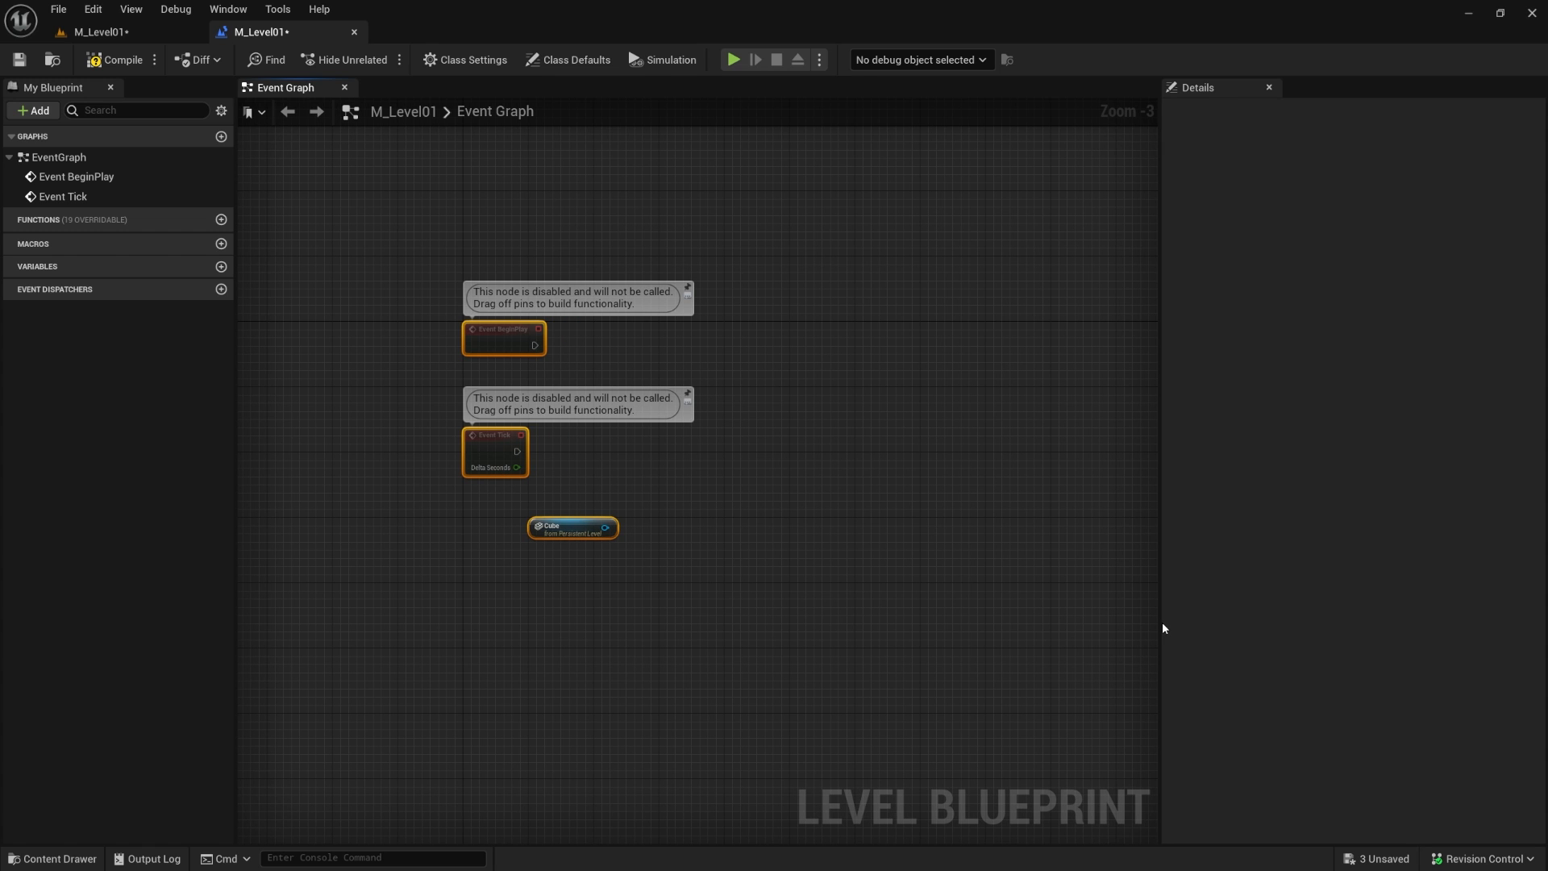
pyautogui.scroll(-1, 654, 317)
pyautogui.scroll(3, 655, 318)
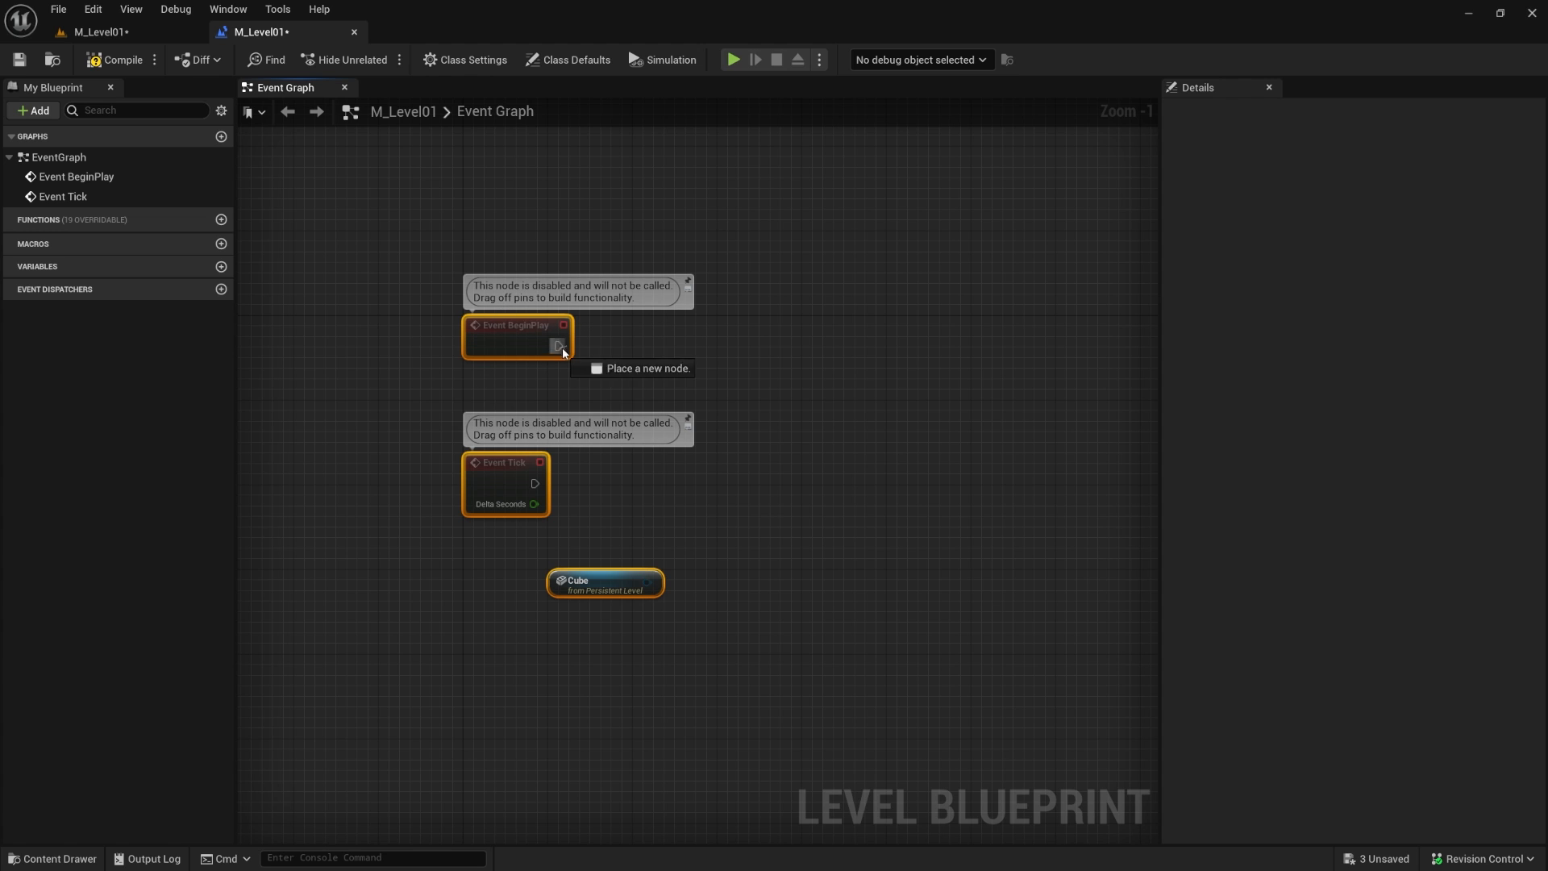
pyautogui.moveTo(559, 346); pyautogui.dragTo(669, 351)
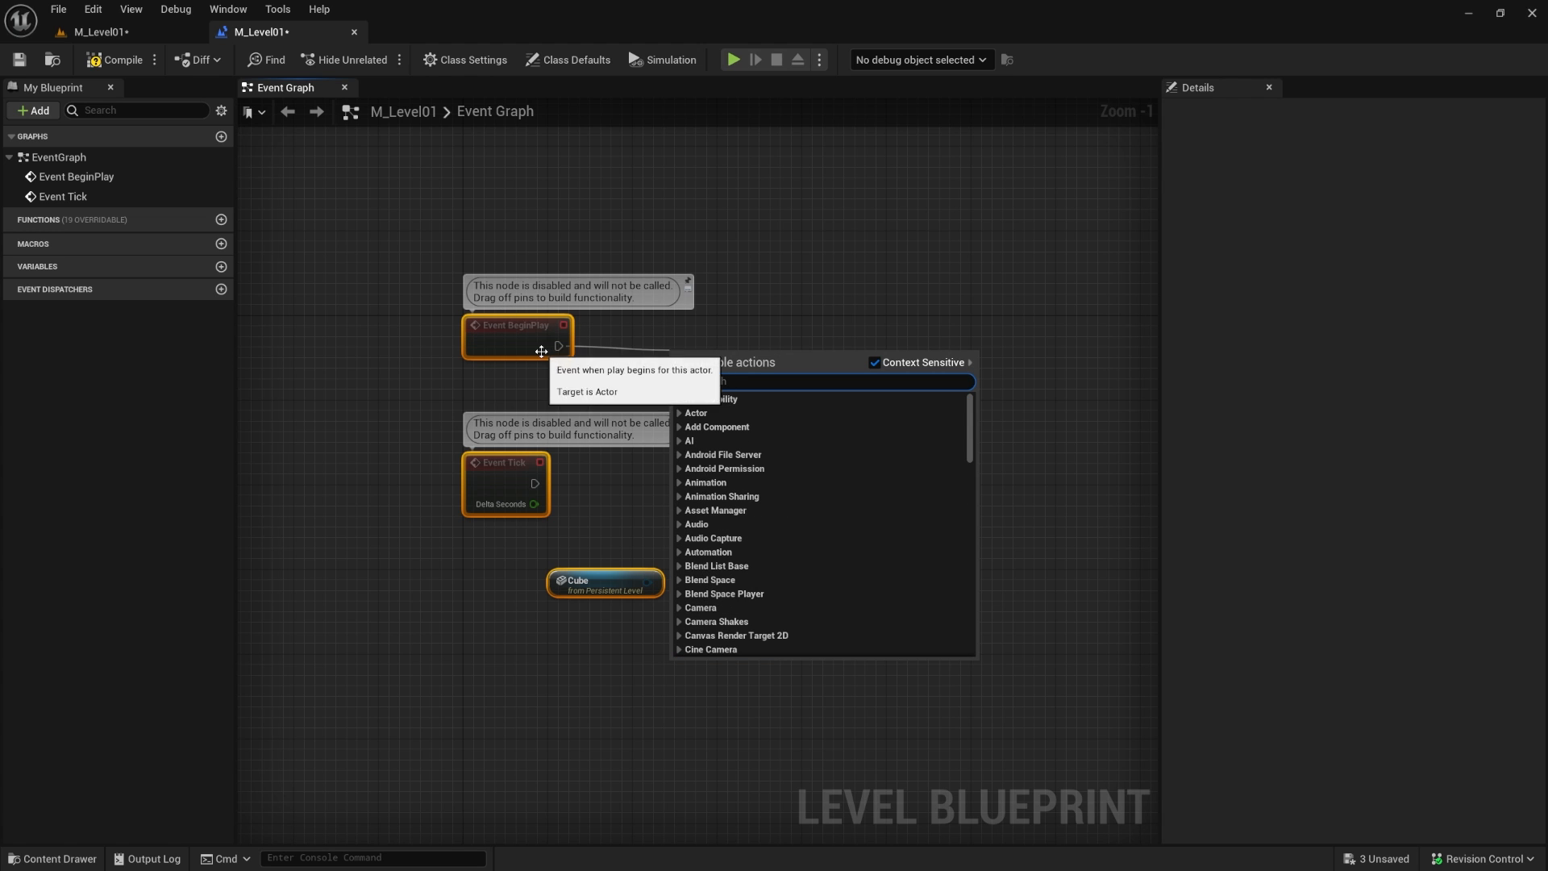
pyautogui.click(558, 409)
pyautogui.moveTo(536, 483); pyautogui.dragTo(602, 476)
pyautogui.click(592, 365)
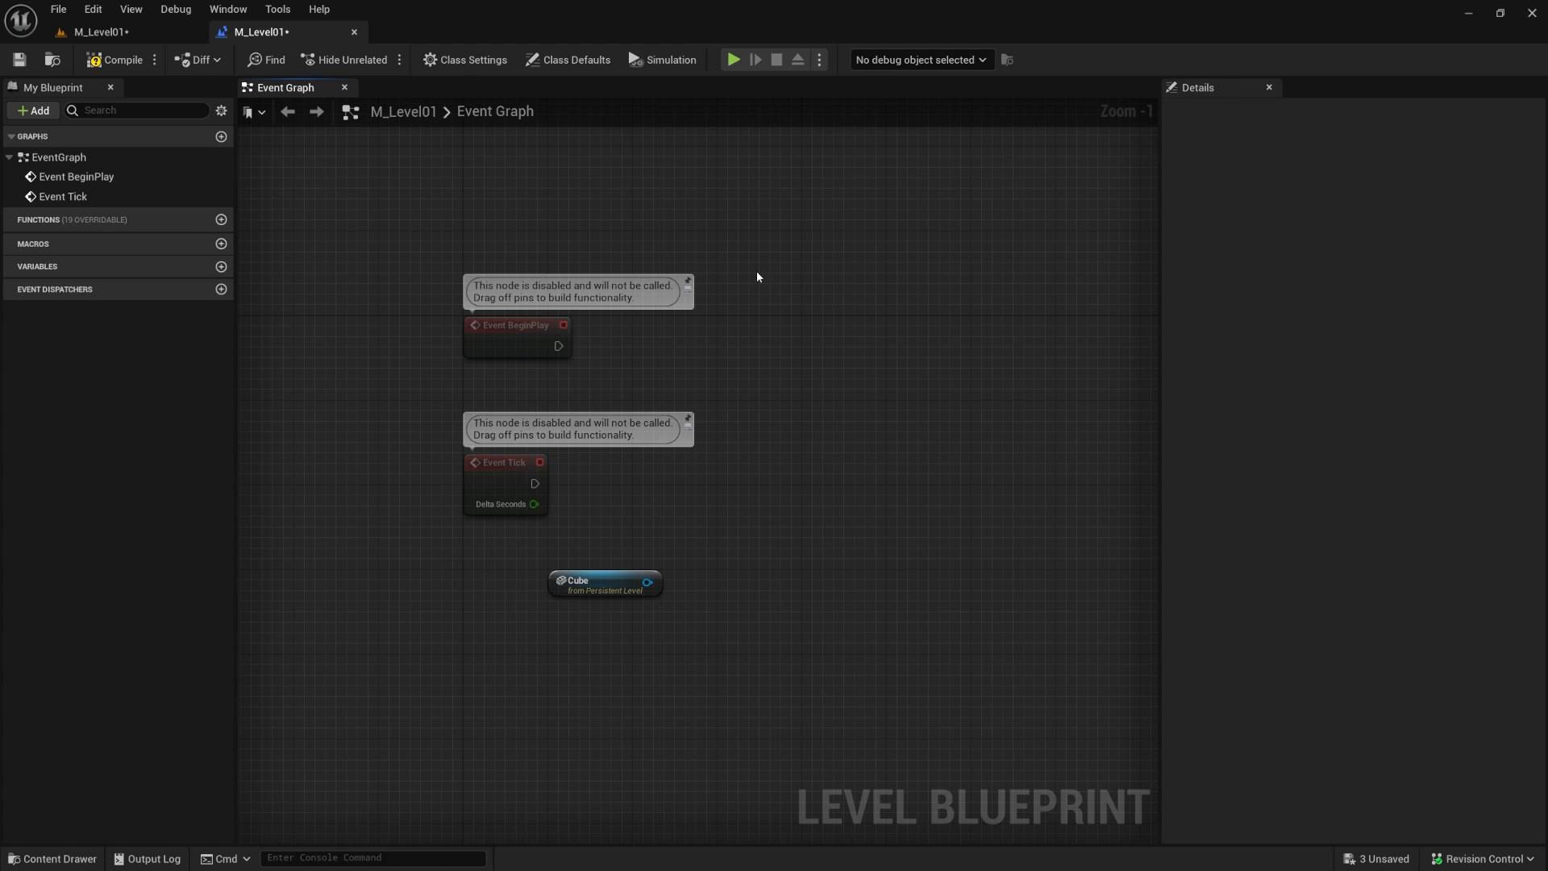
# Step: Add a Print String node from Event BeginPlay's execution output and place it beside the event with the text Hello
pyautogui.scroll(1, 685, 282)
pyautogui.moveTo(369, 288); pyautogui.dragTo(708, 569)
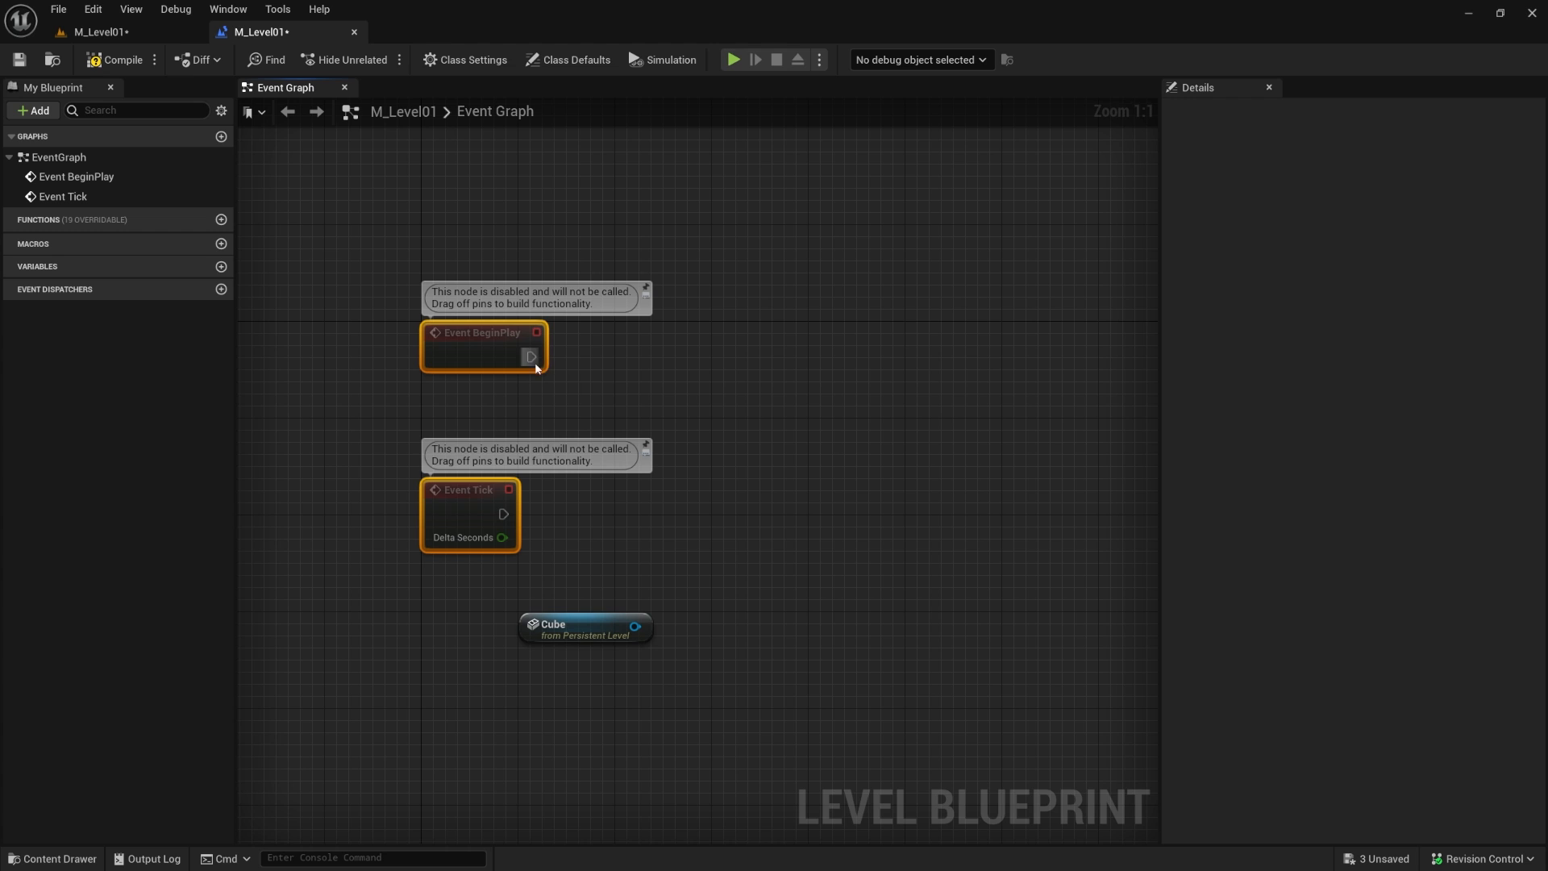
pyautogui.moveTo(536, 364); pyautogui.dragTo(675, 362)
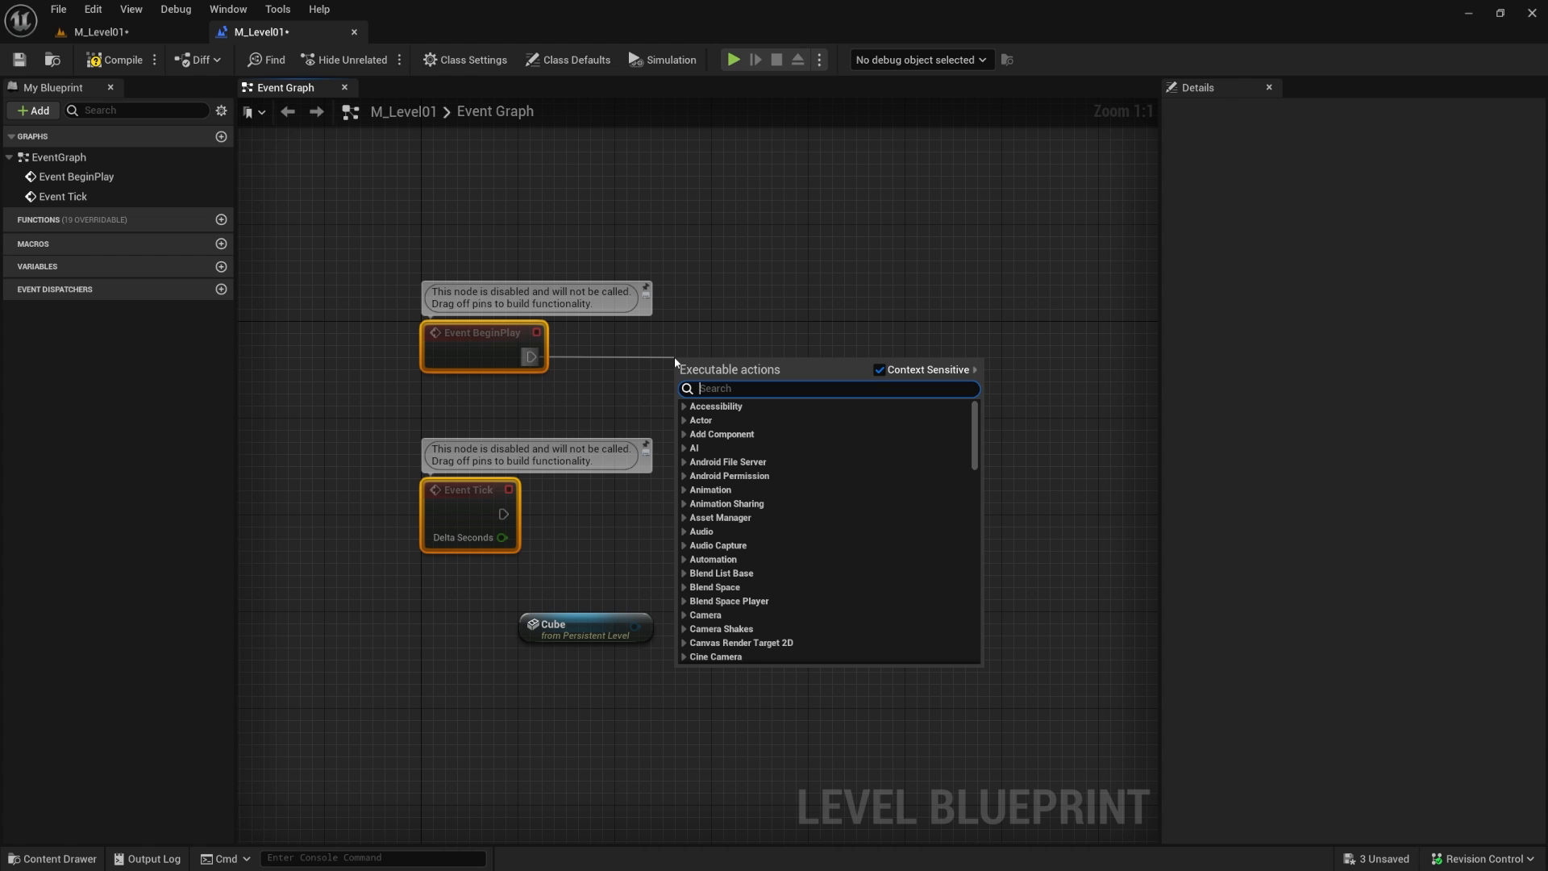
pyautogui.write('print')
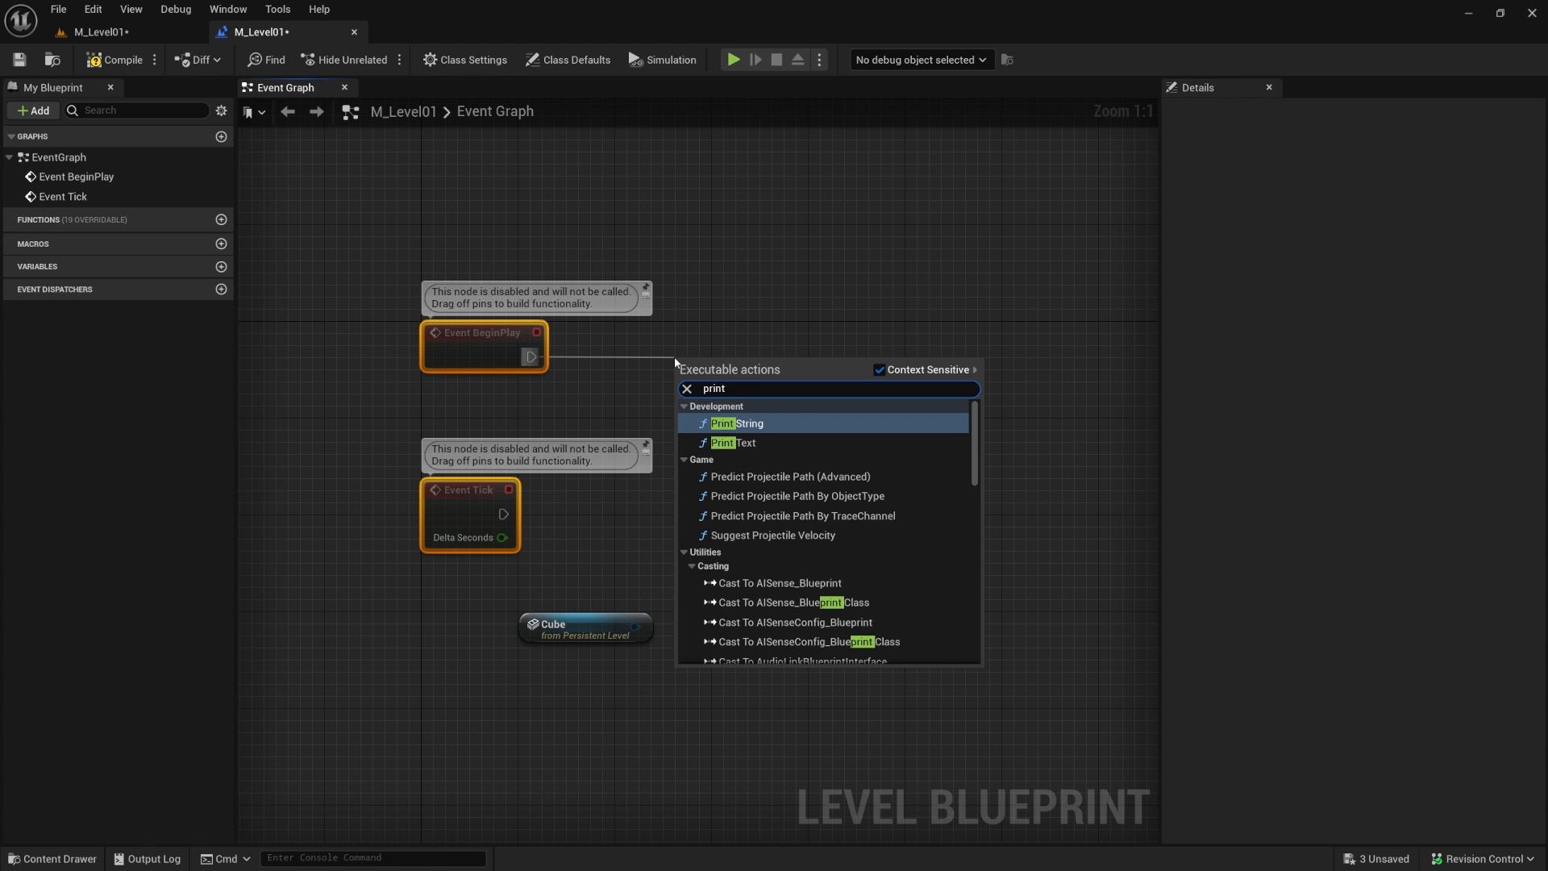
pyautogui.click(758, 429)
pyautogui.moveTo(733, 363); pyautogui.dragTo(720, 341)
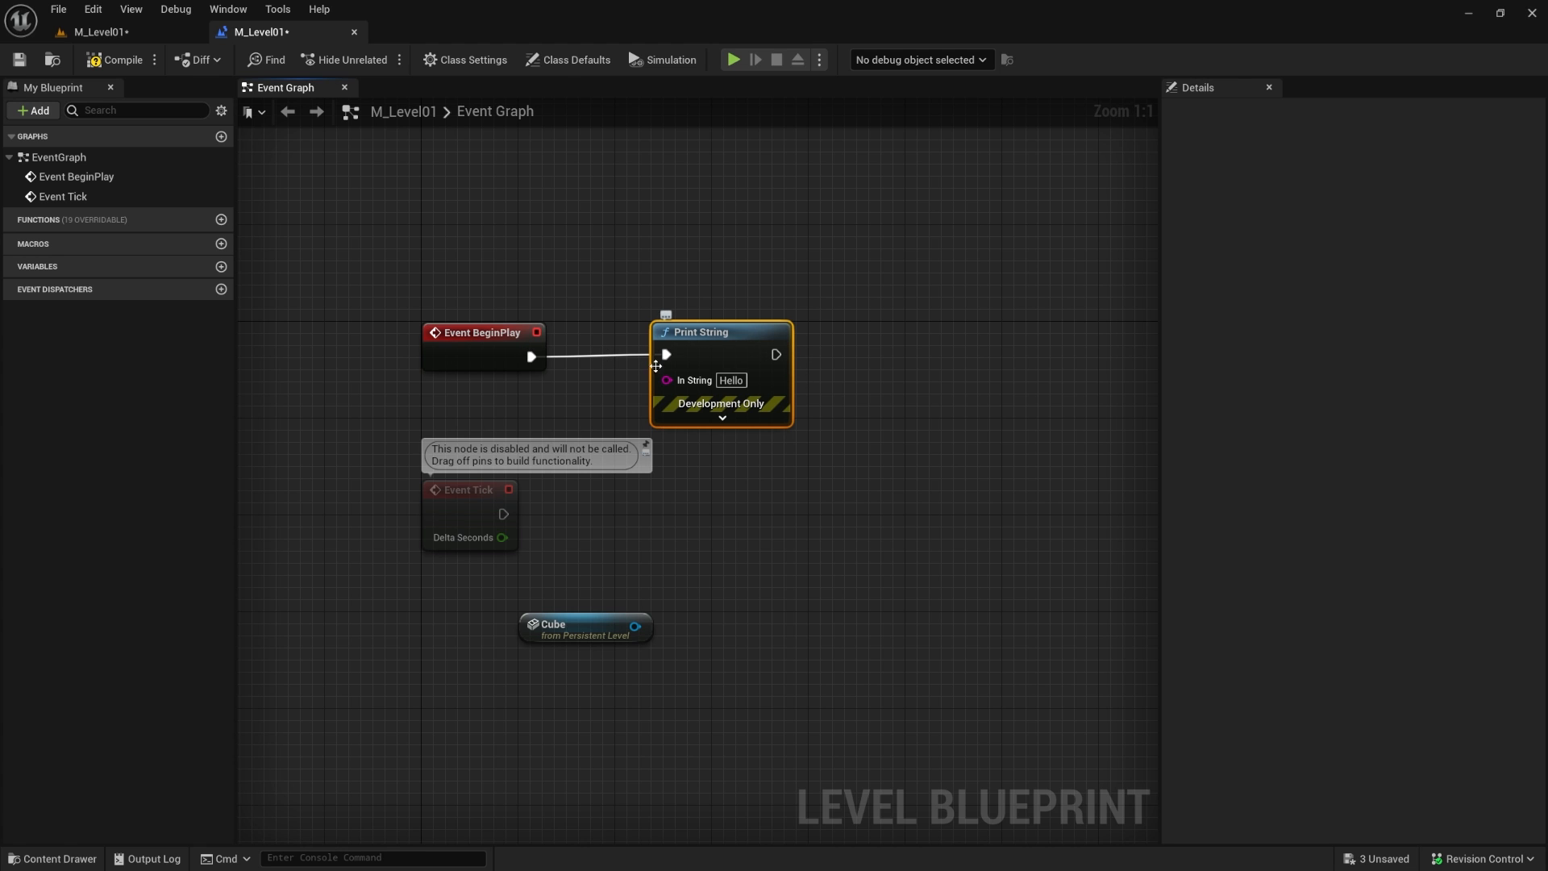
pyautogui.moveTo(774, 353); pyautogui.dragTo(806, 345)
pyautogui.click(719, 313)
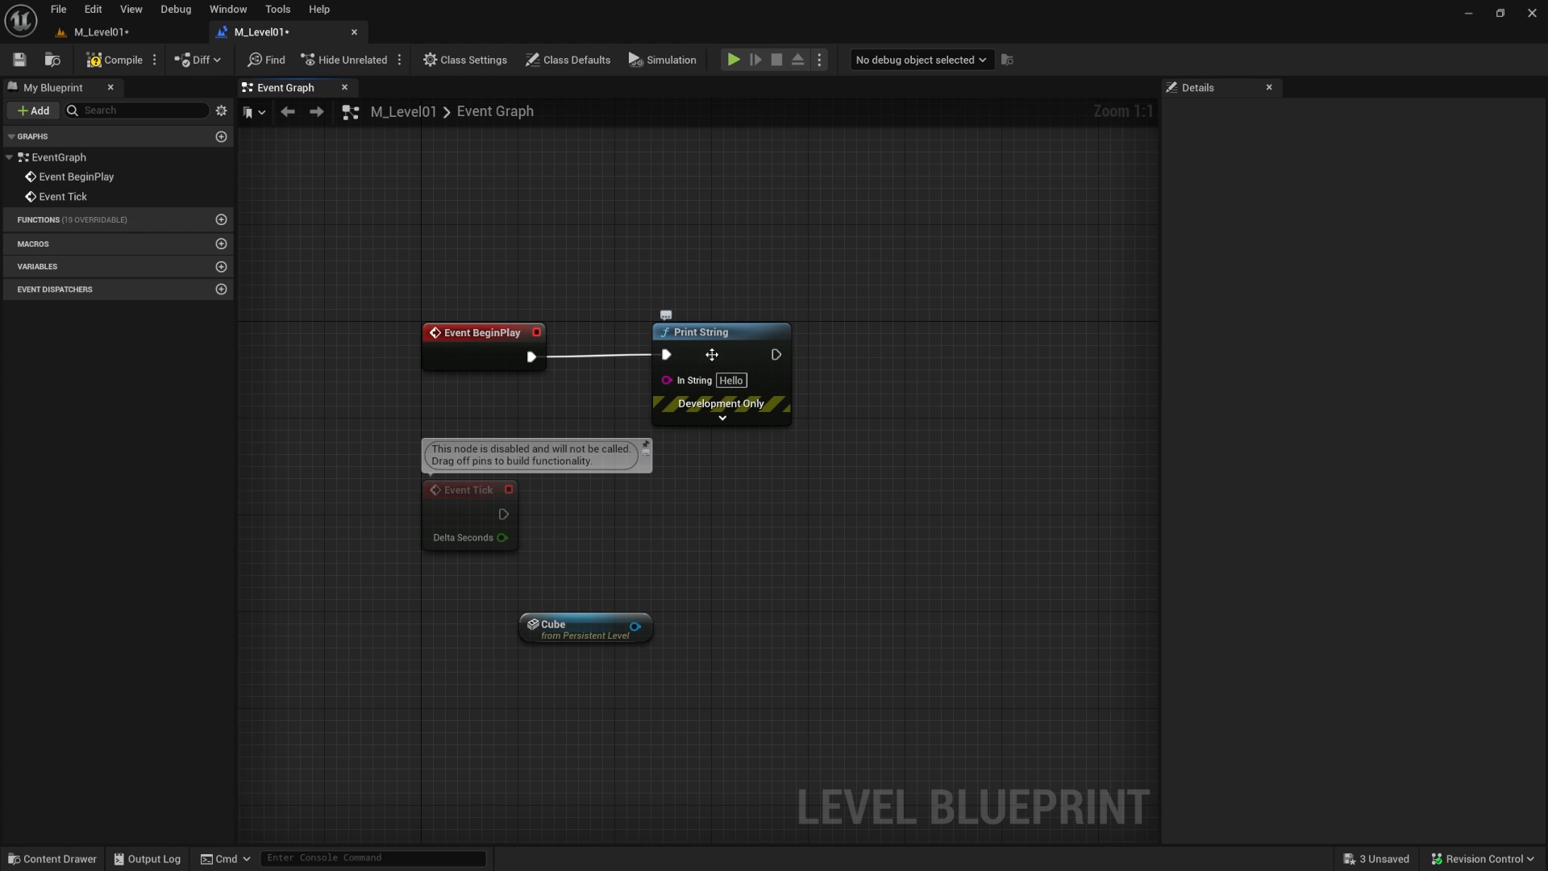
pyautogui.click(722, 379)
# Step: Switch to the level editor, play M_Level01 to test the Print String and stop the session
pyautogui.click(94, 34)
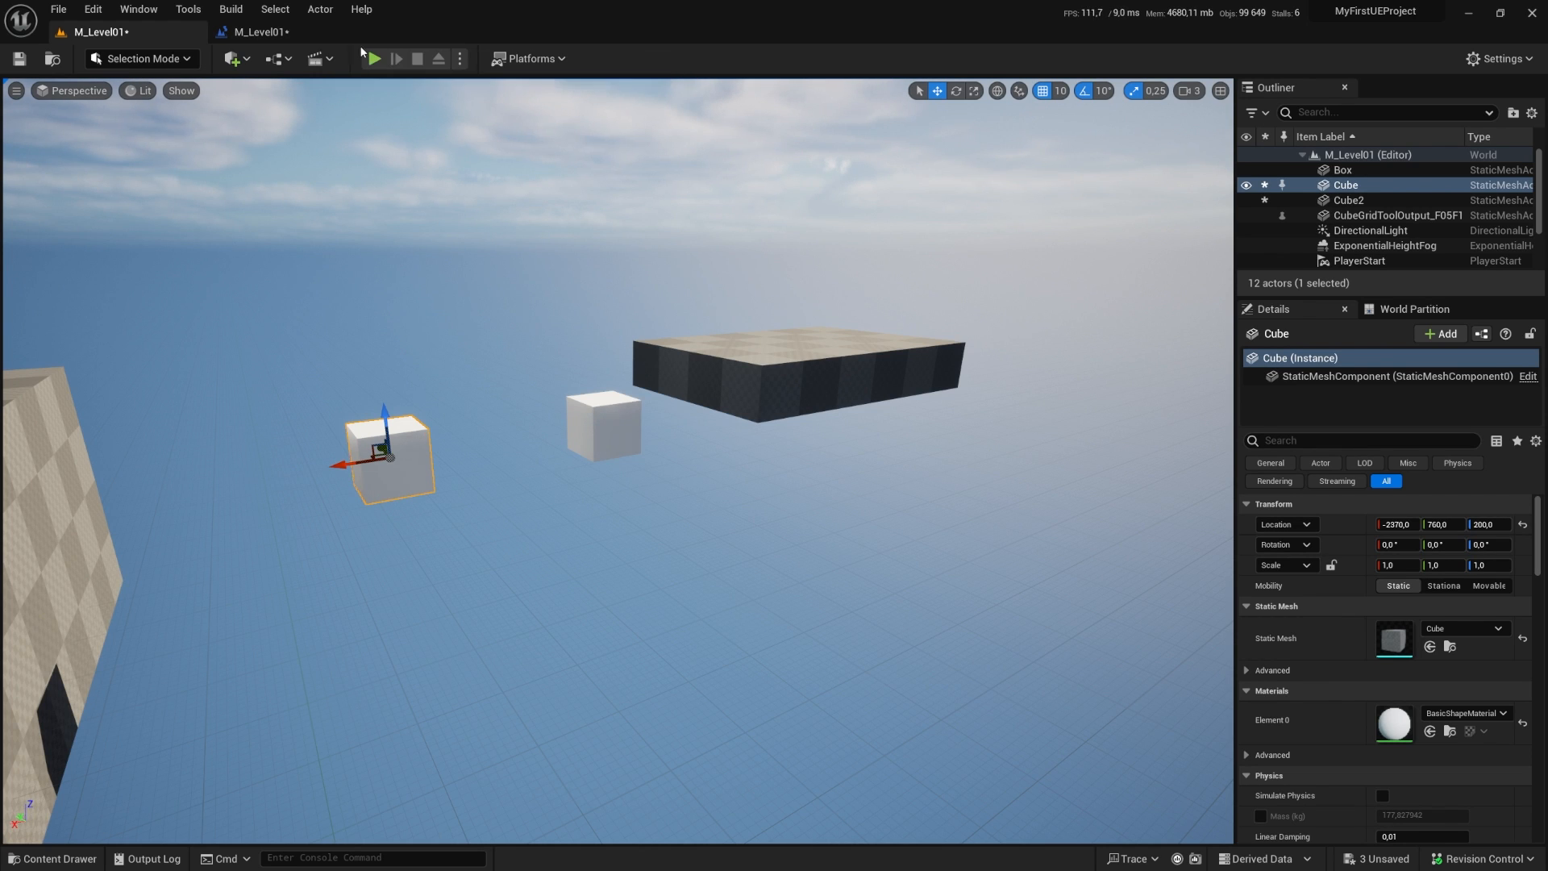
pyautogui.click(281, 35)
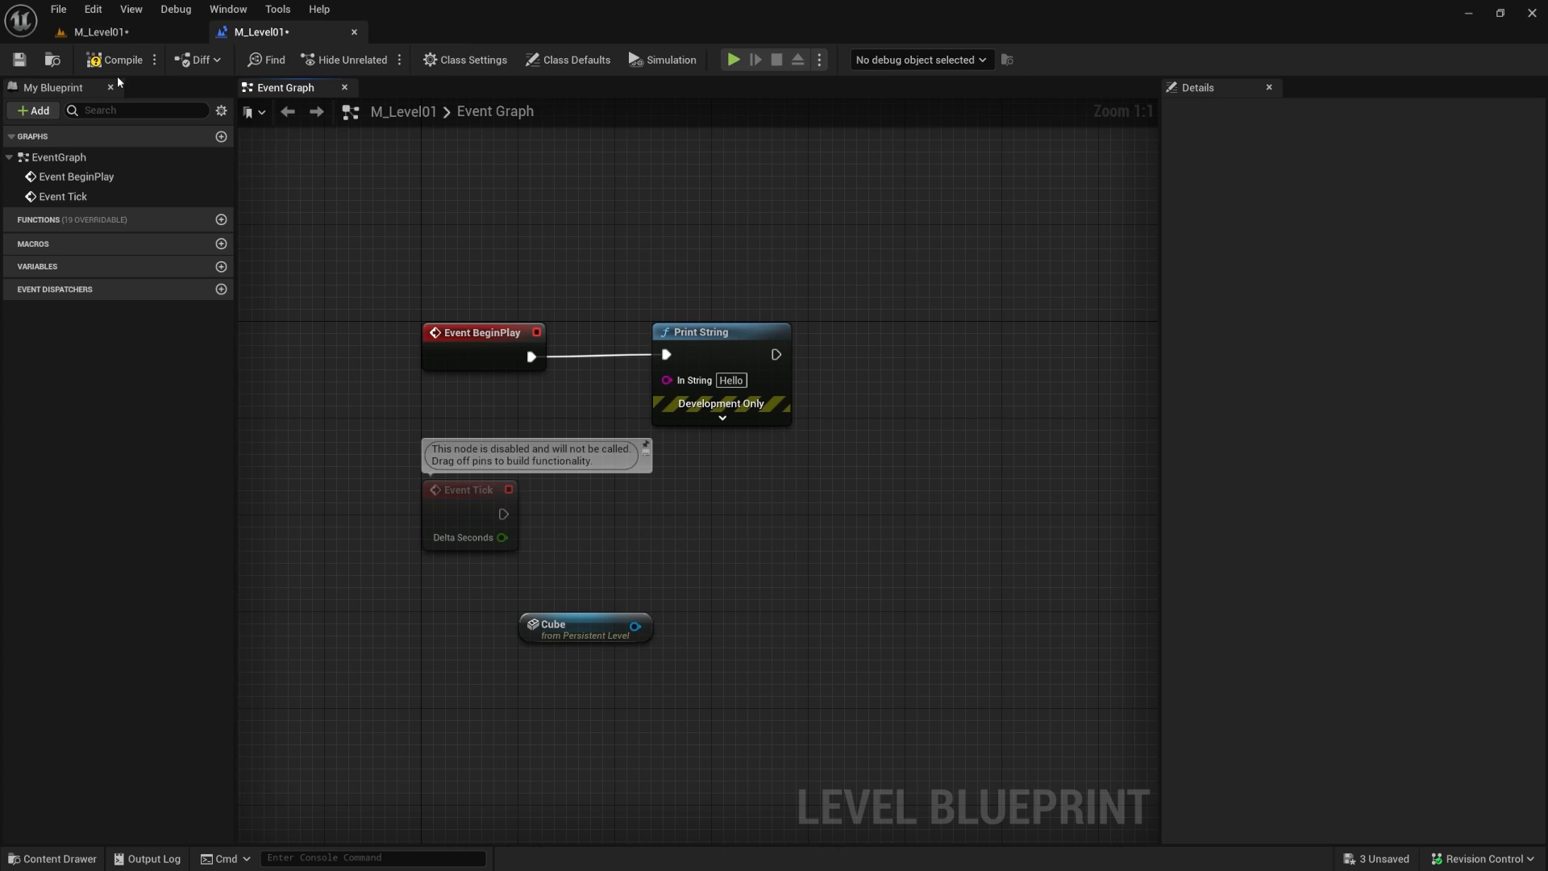
pyautogui.click(102, 33)
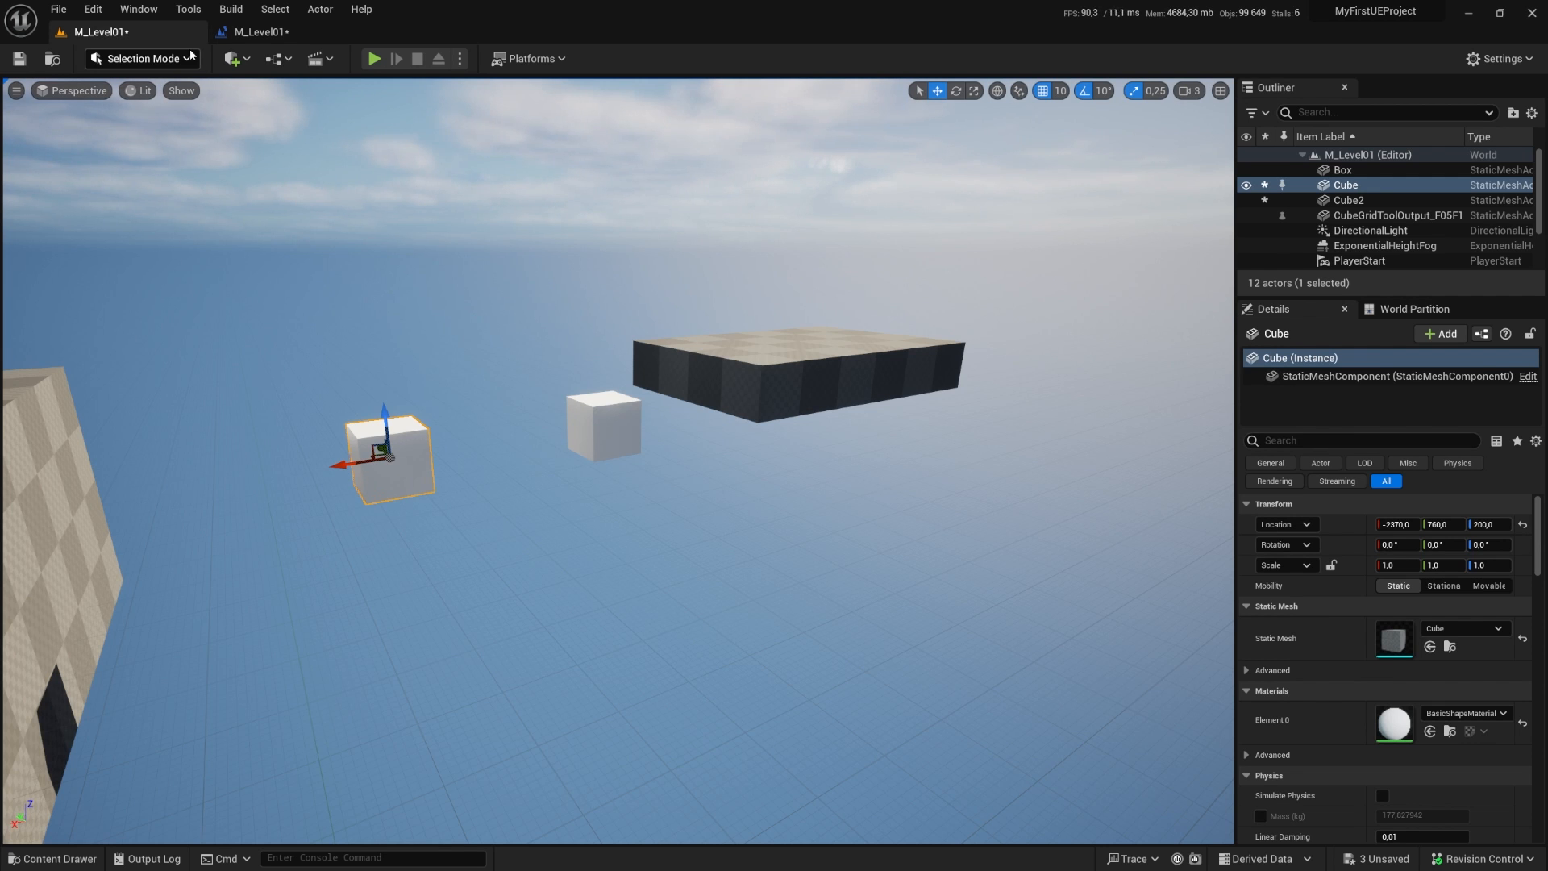
pyautogui.click(374, 60)
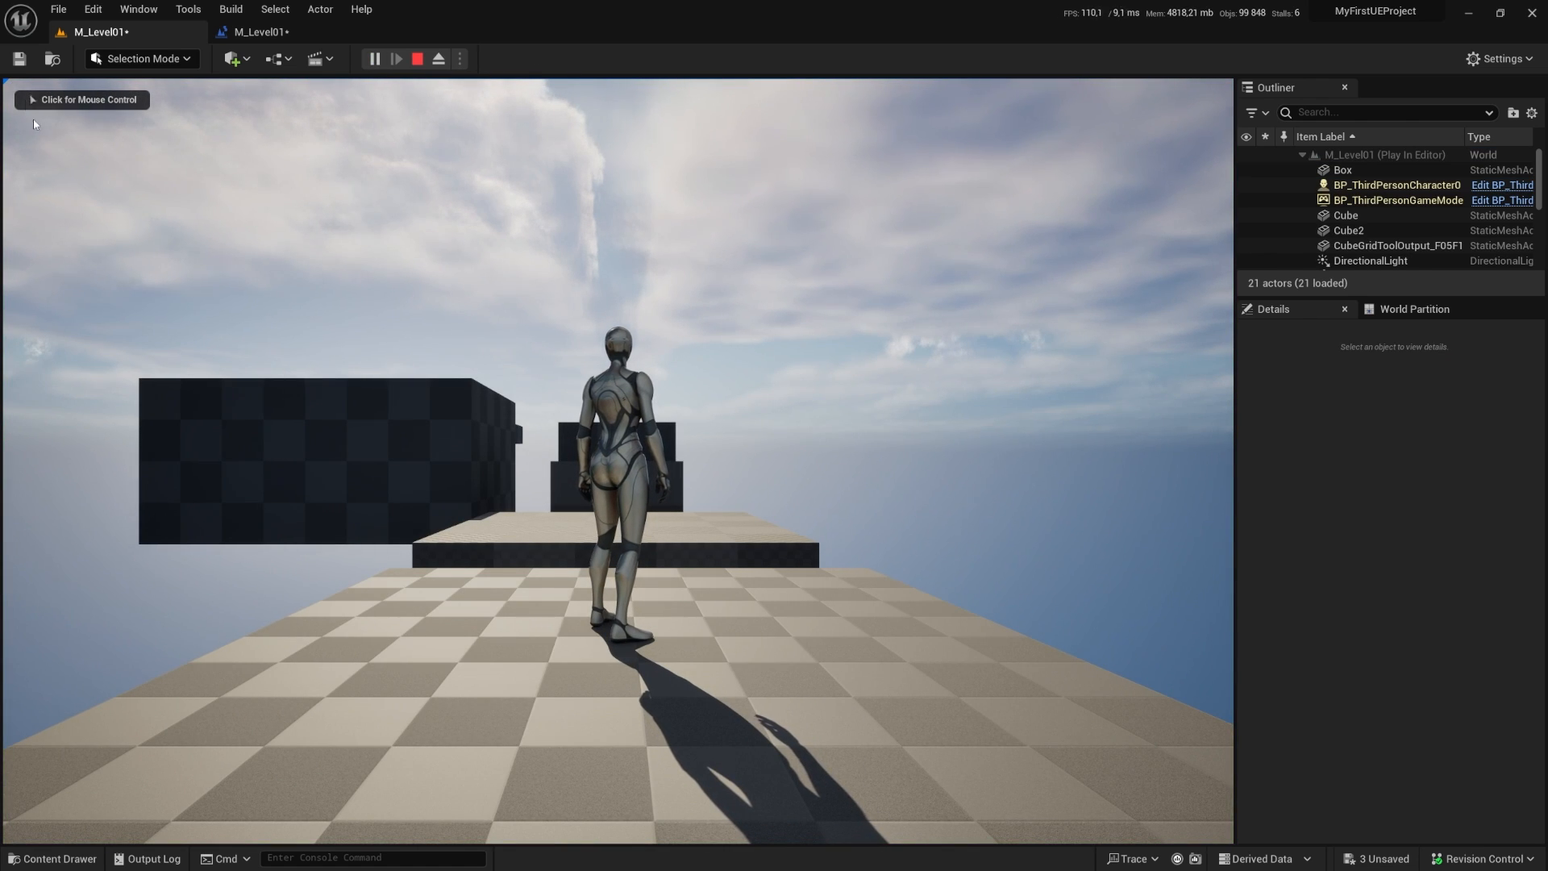
pyautogui.press('Escape')
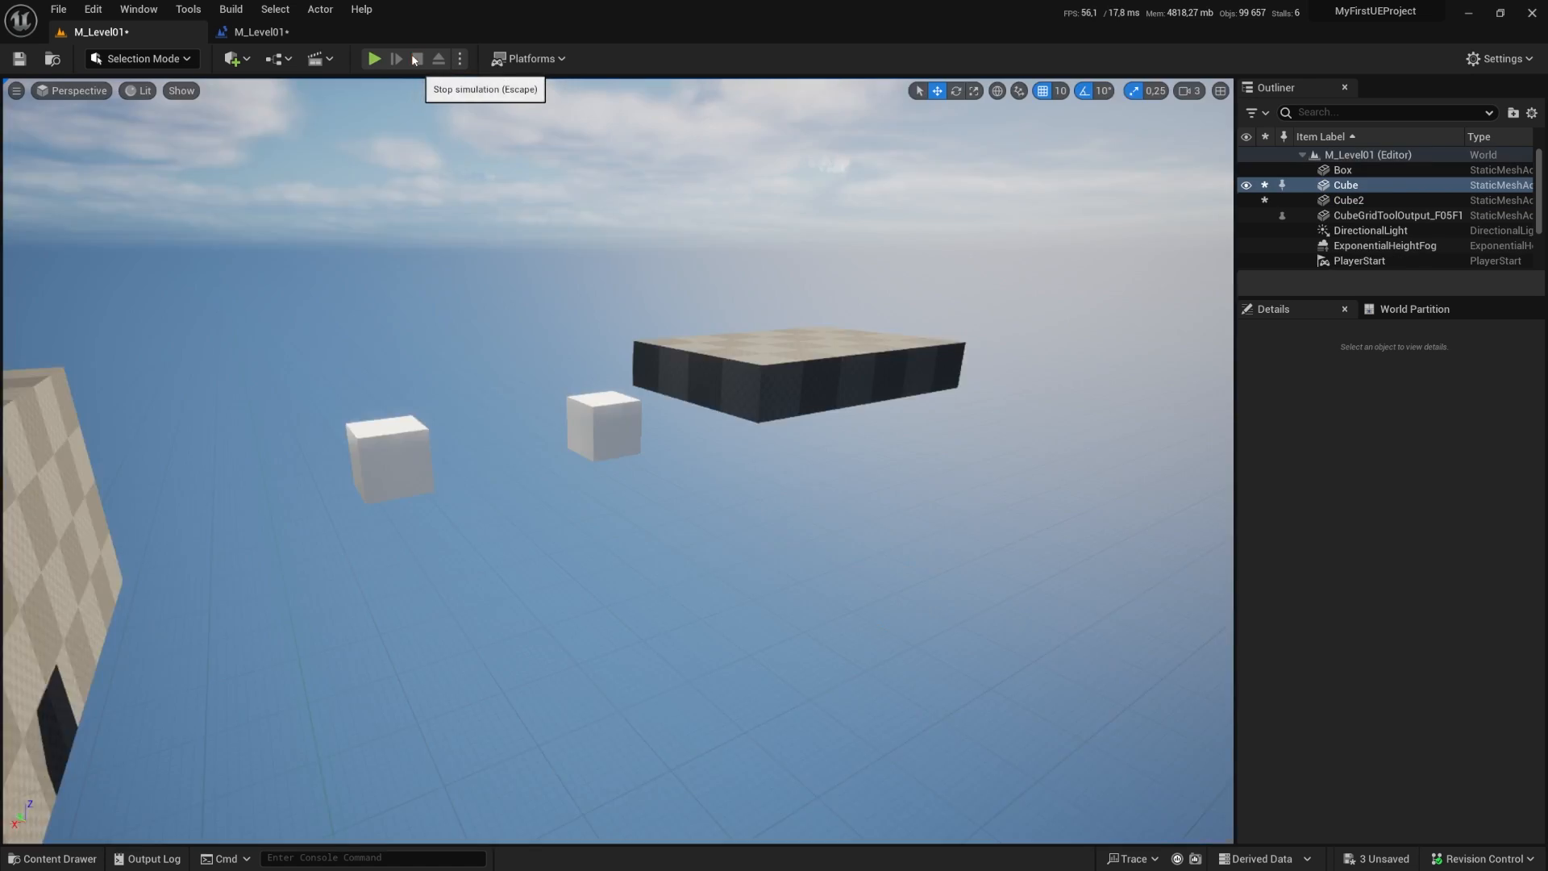
# Step: Return to the Level Blueprint, break the link between Event BeginPlay and Print String, and reconnect the two nodes
pyautogui.click(282, 35)
pyautogui.moveTo(437, 286); pyautogui.dragTo(868, 418)
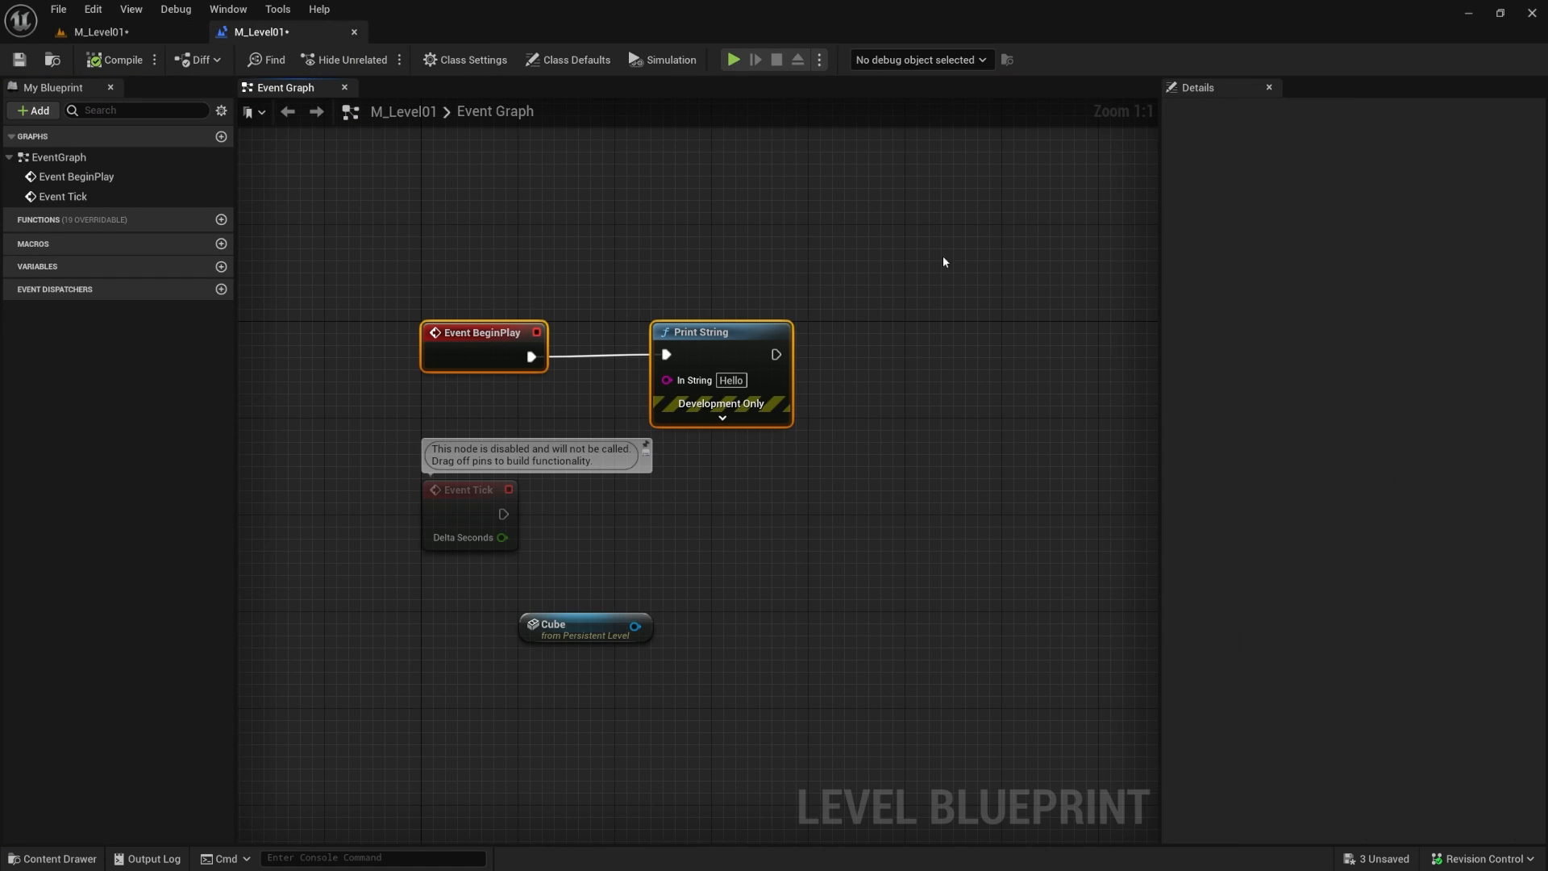
pyautogui.moveTo(379, 252); pyautogui.dragTo(812, 388)
pyautogui.click(656, 545)
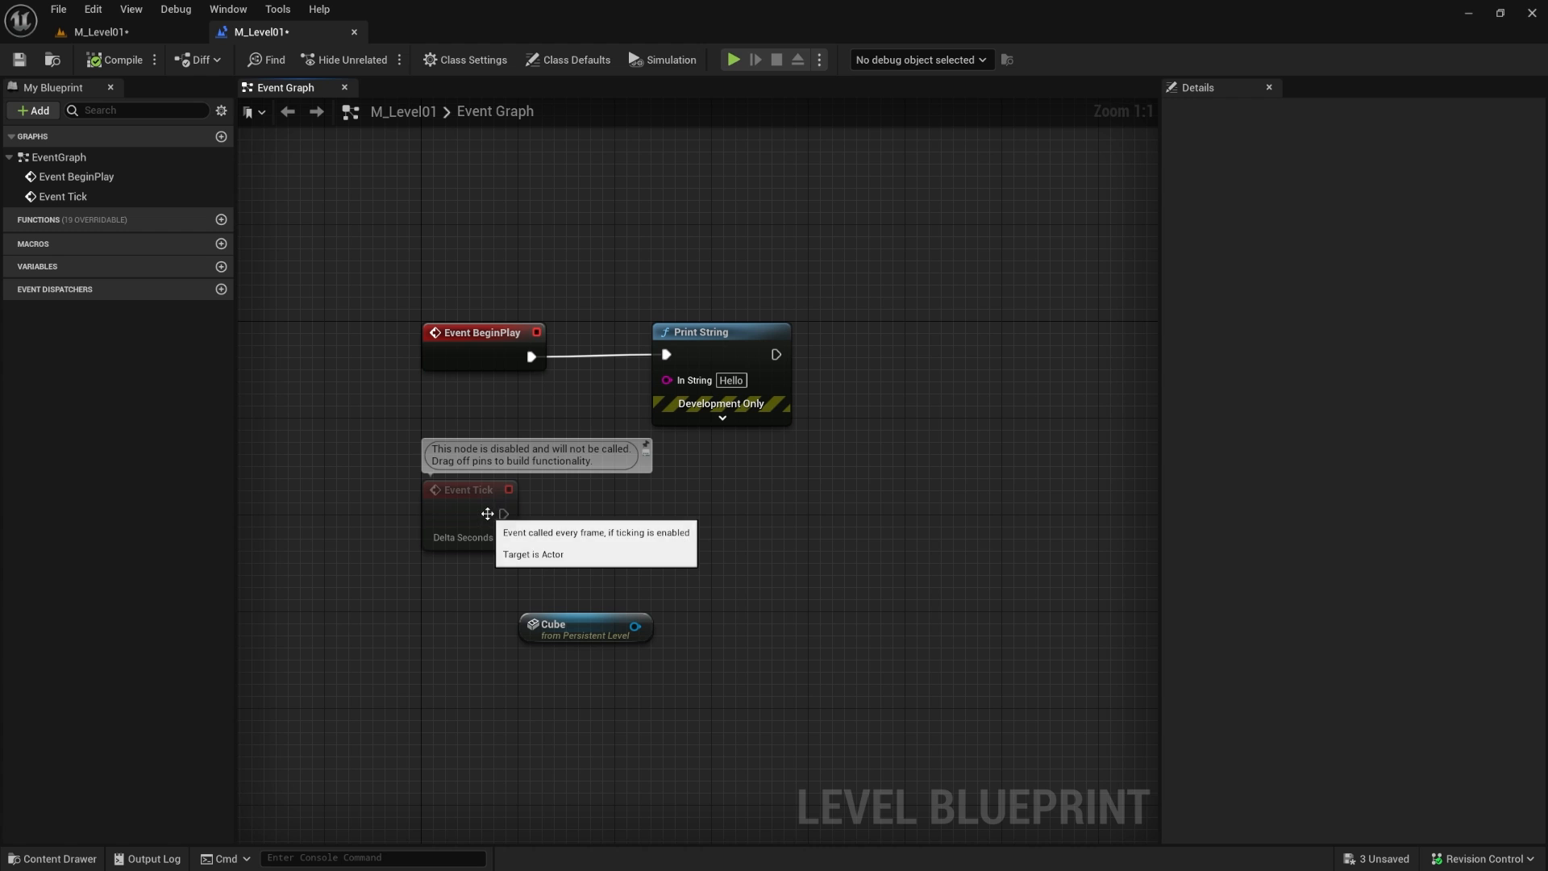
pyautogui.keyDown('alt'); pyautogui.click(528, 355); pyautogui.keyUp('alt')
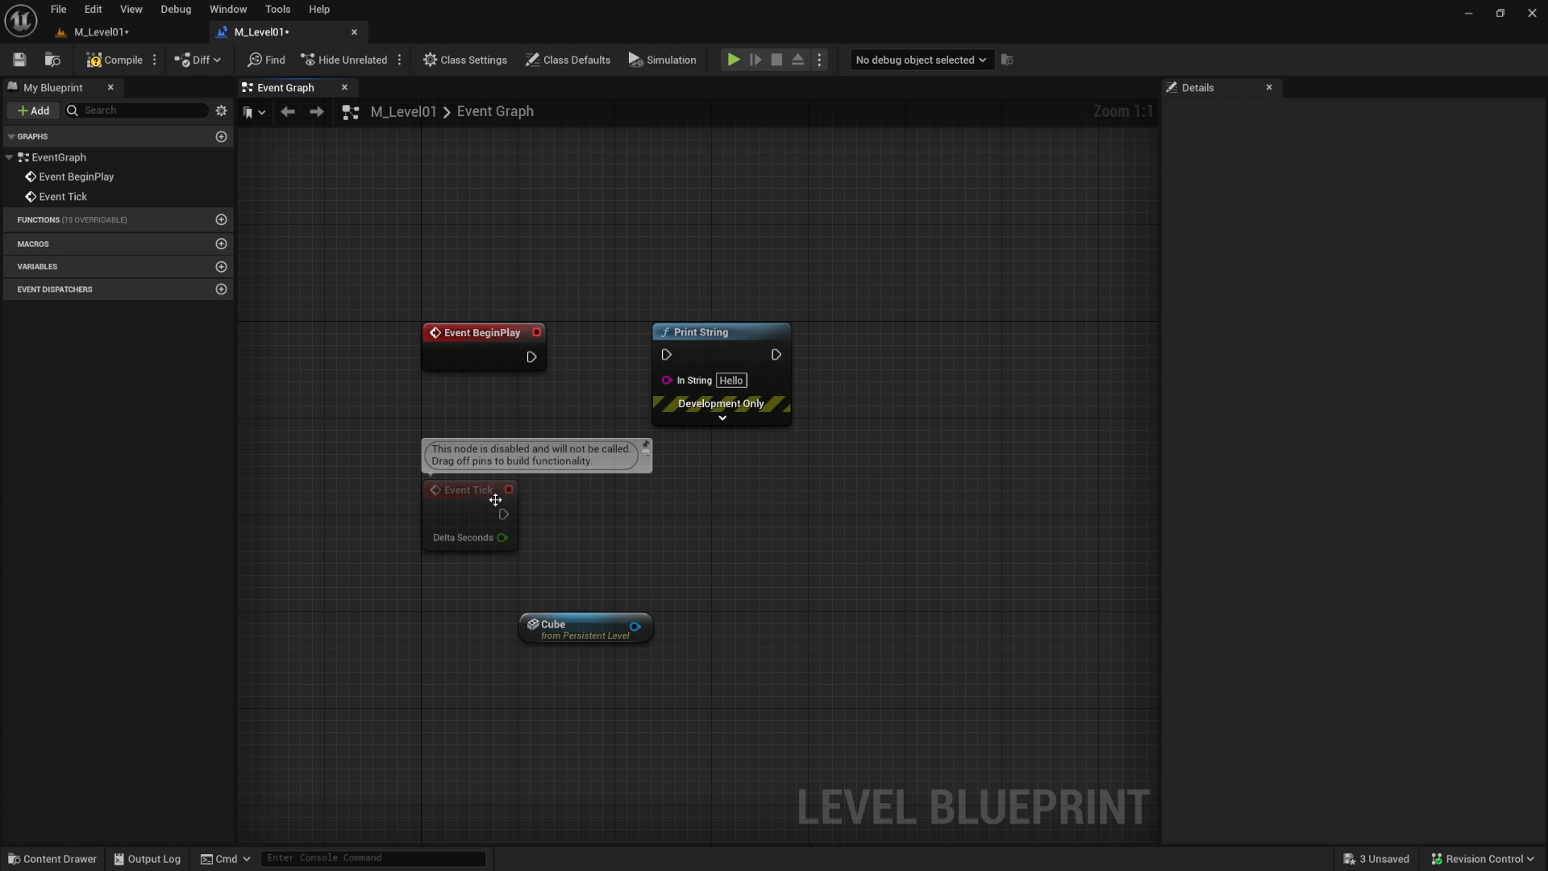
pyautogui.moveTo(532, 356); pyautogui.dragTo(668, 355)
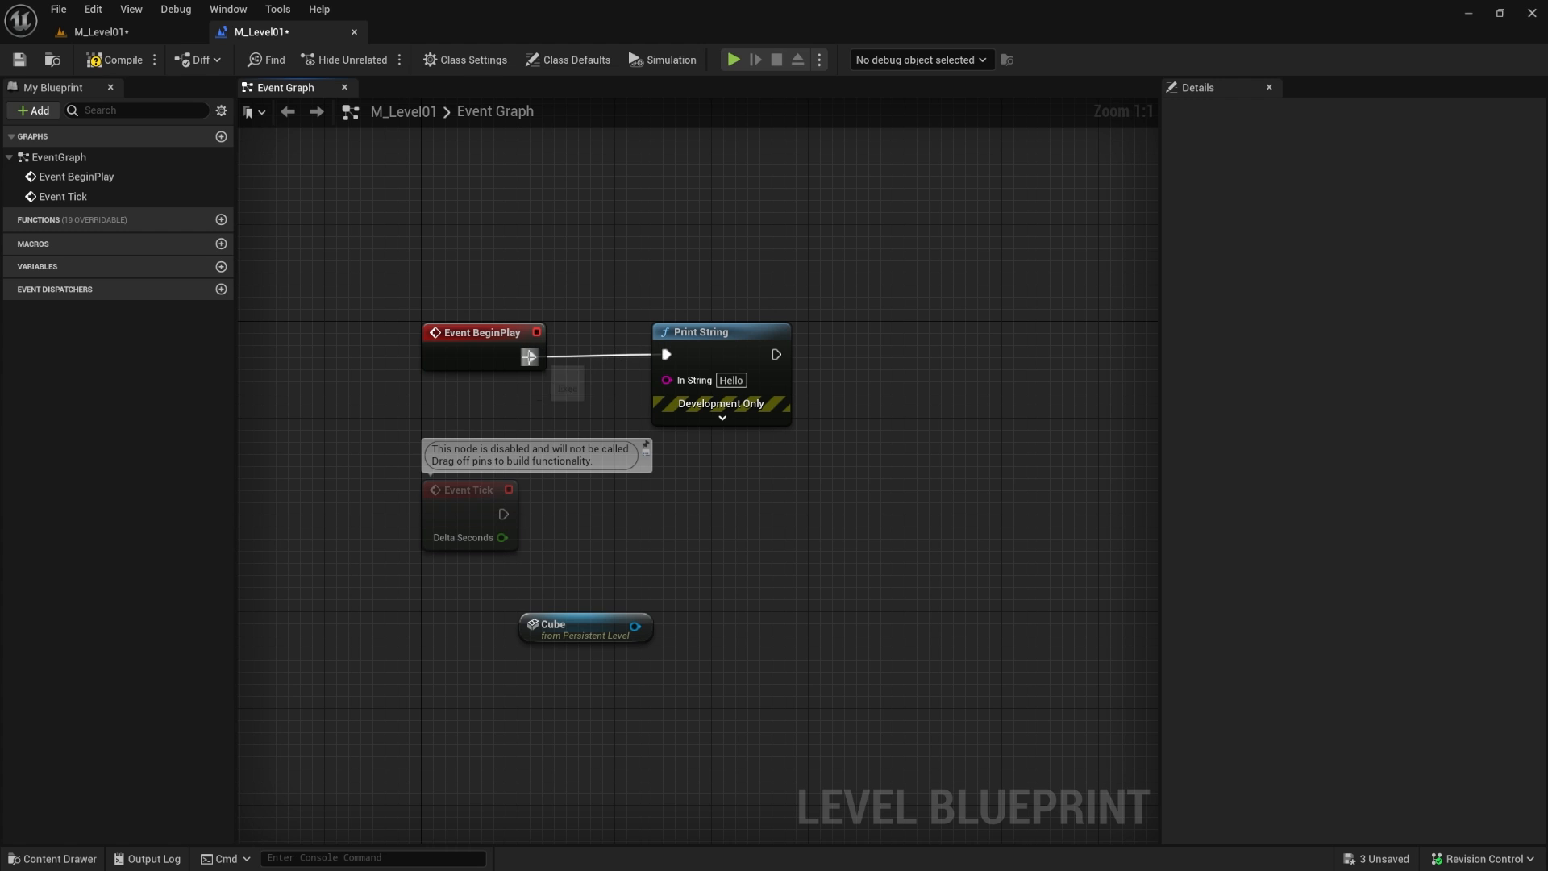
# Step: Break and restore the execution link between Event BeginPlay and Print String twice more
pyautogui.rightClick(531, 357)
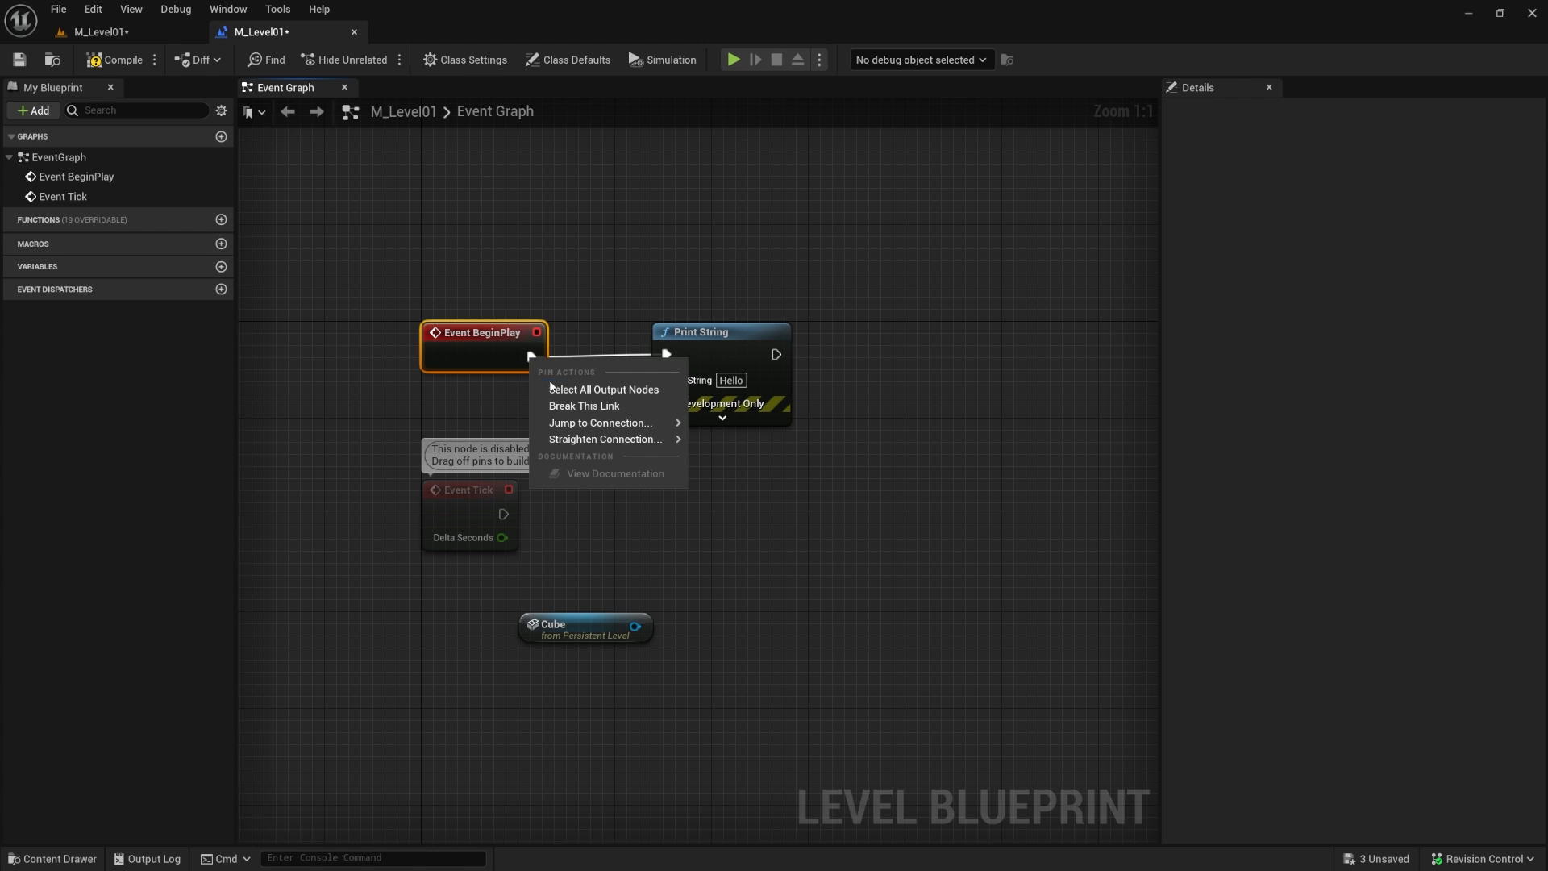
pyautogui.click(584, 406)
pyautogui.moveTo(530, 356); pyautogui.dragTo(663, 354)
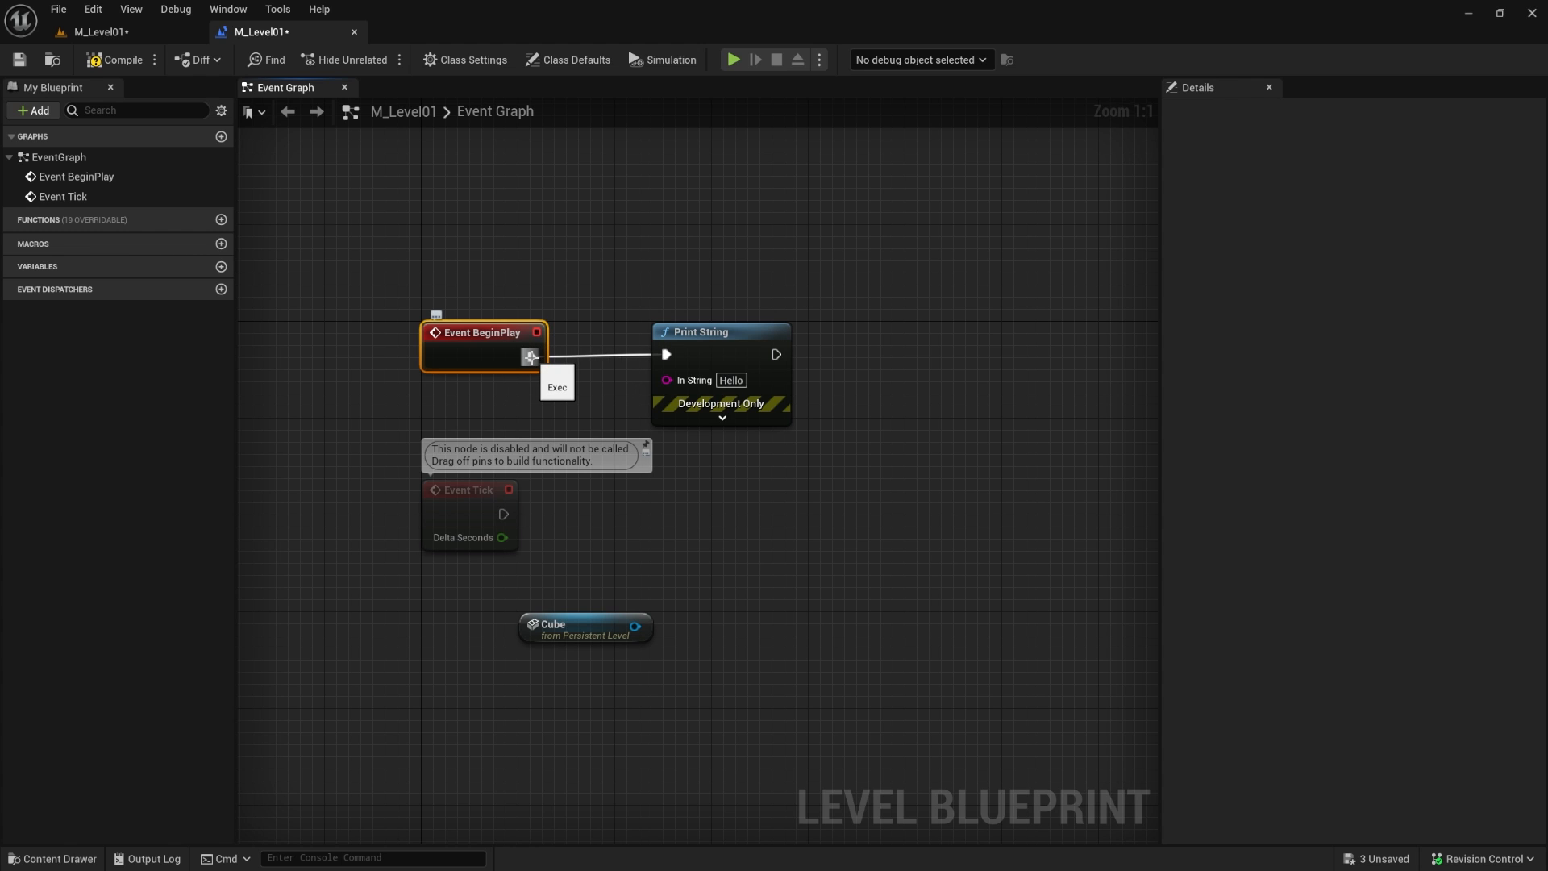
pyautogui.keyDown('alt'); pyautogui.click(530, 356); pyautogui.keyUp('alt')
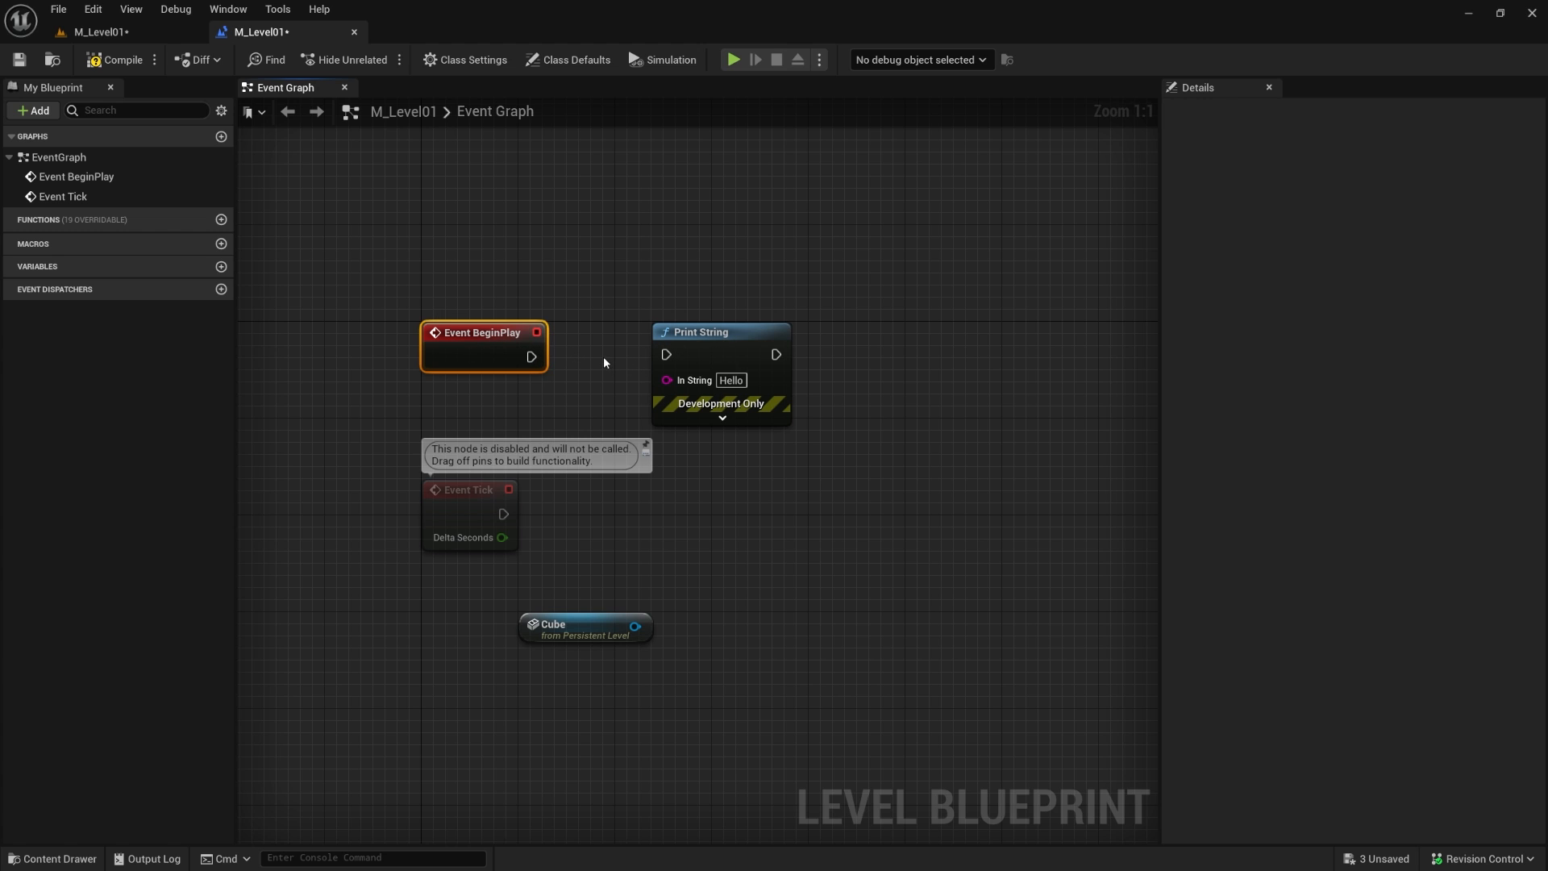
pyautogui.moveTo(531, 357); pyautogui.dragTo(667, 355)
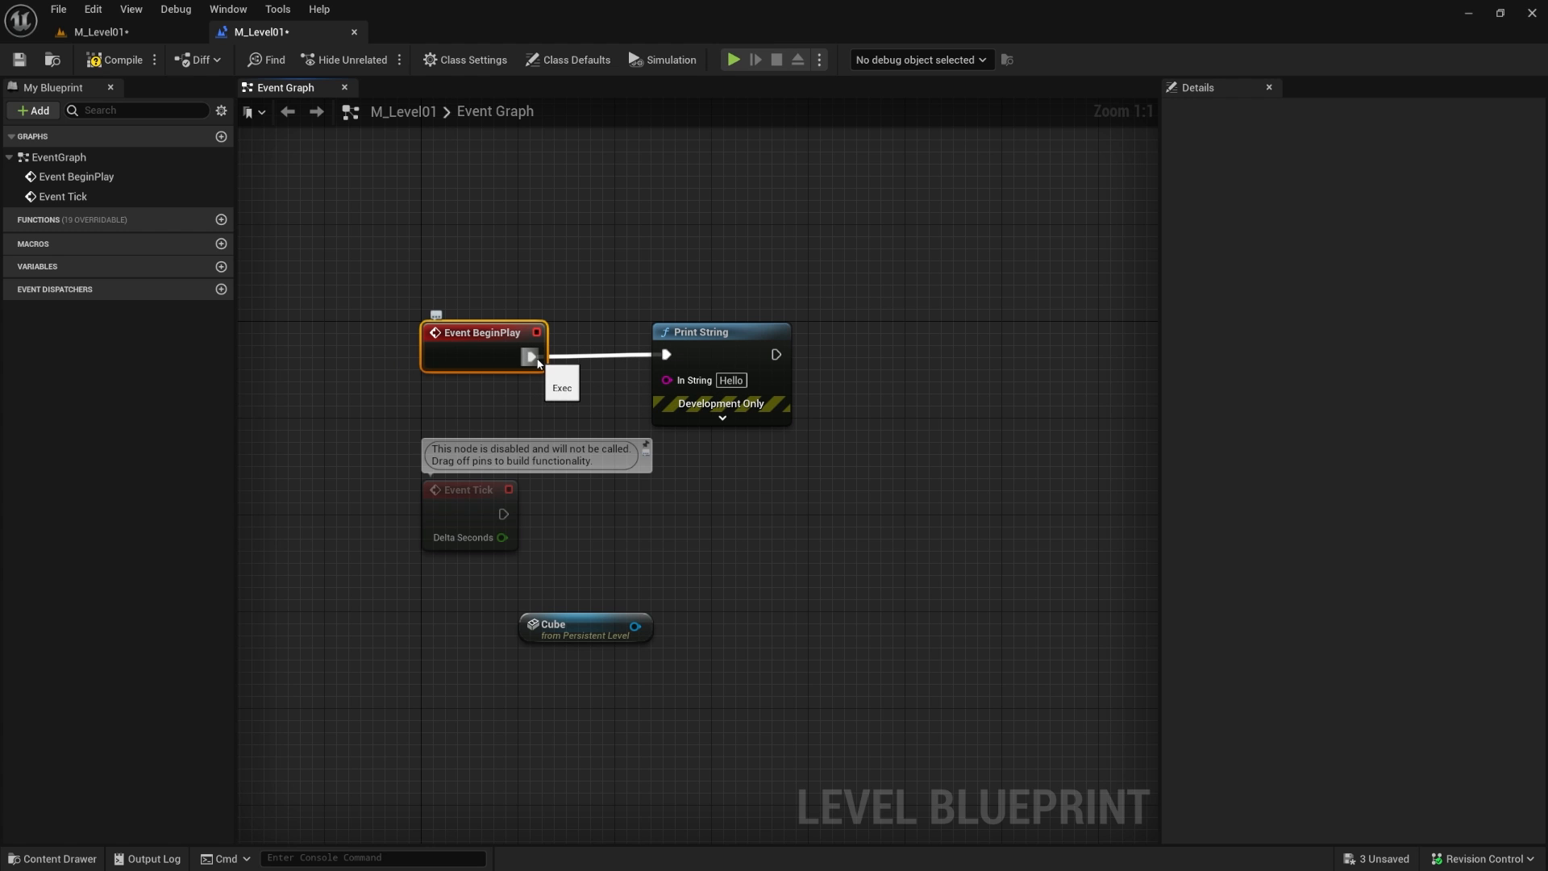
# Step: Move Print String's execution link from Event BeginPlay to Event Tick
pyautogui.keyDown('ctrl'); pyautogui.moveTo(531, 356); pyautogui.dragTo(503, 513); pyautogui.keyUp('ctrl')
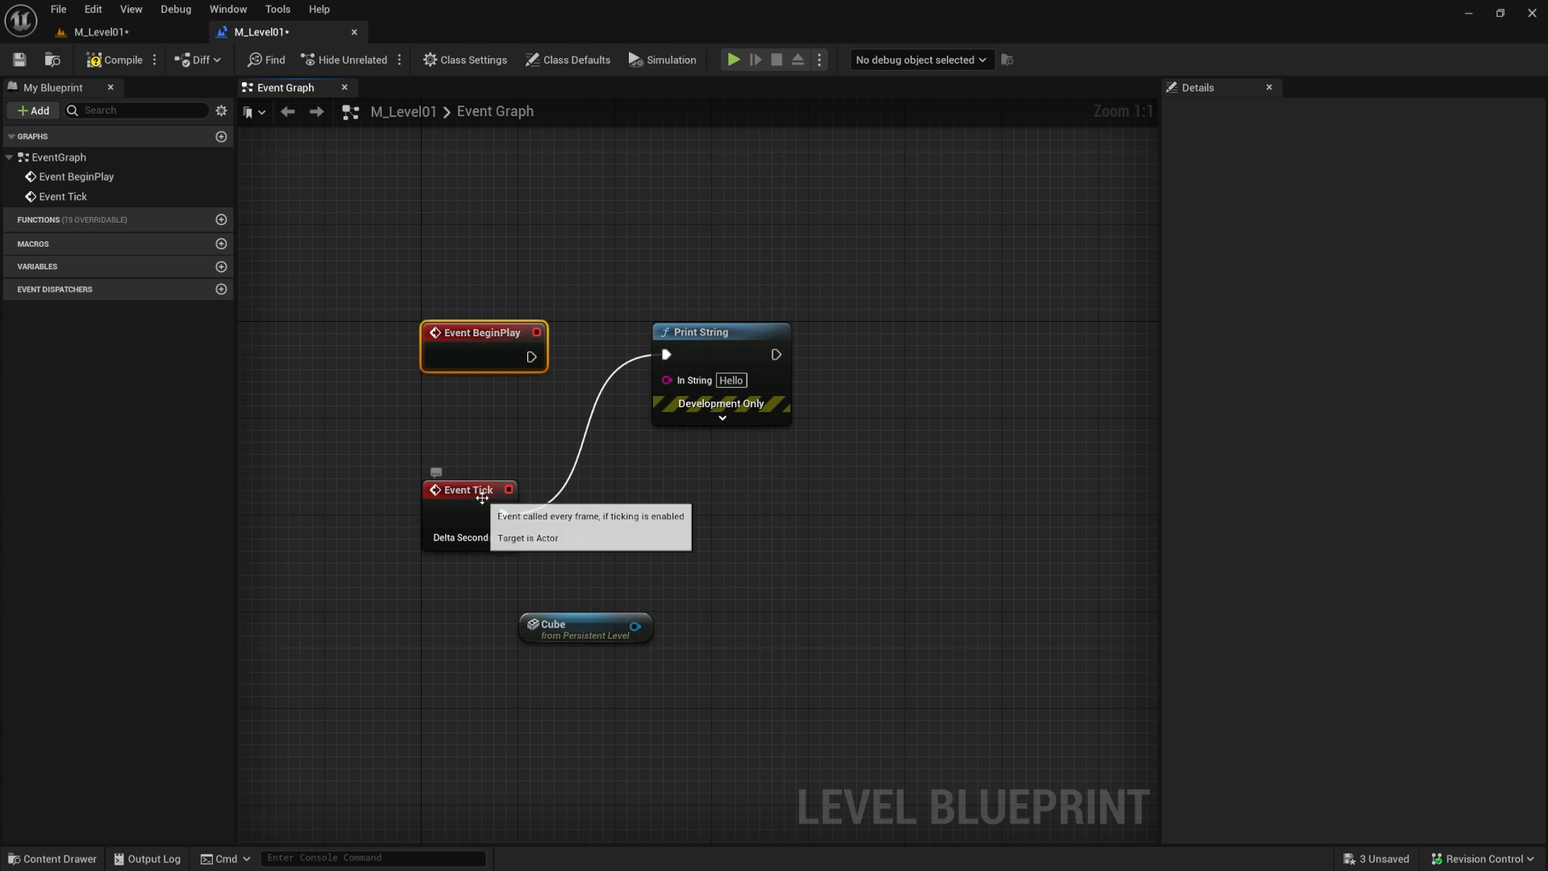
pyautogui.moveTo(638, 274); pyautogui.dragTo(838, 461)
pyautogui.click(397, 437)
pyautogui.moveTo(397, 437); pyautogui.dragTo(577, 570)
# Step: Switch to the level editor, play M_Level01 to test Print String on Event Tick, and stop the session
pyautogui.click(129, 32)
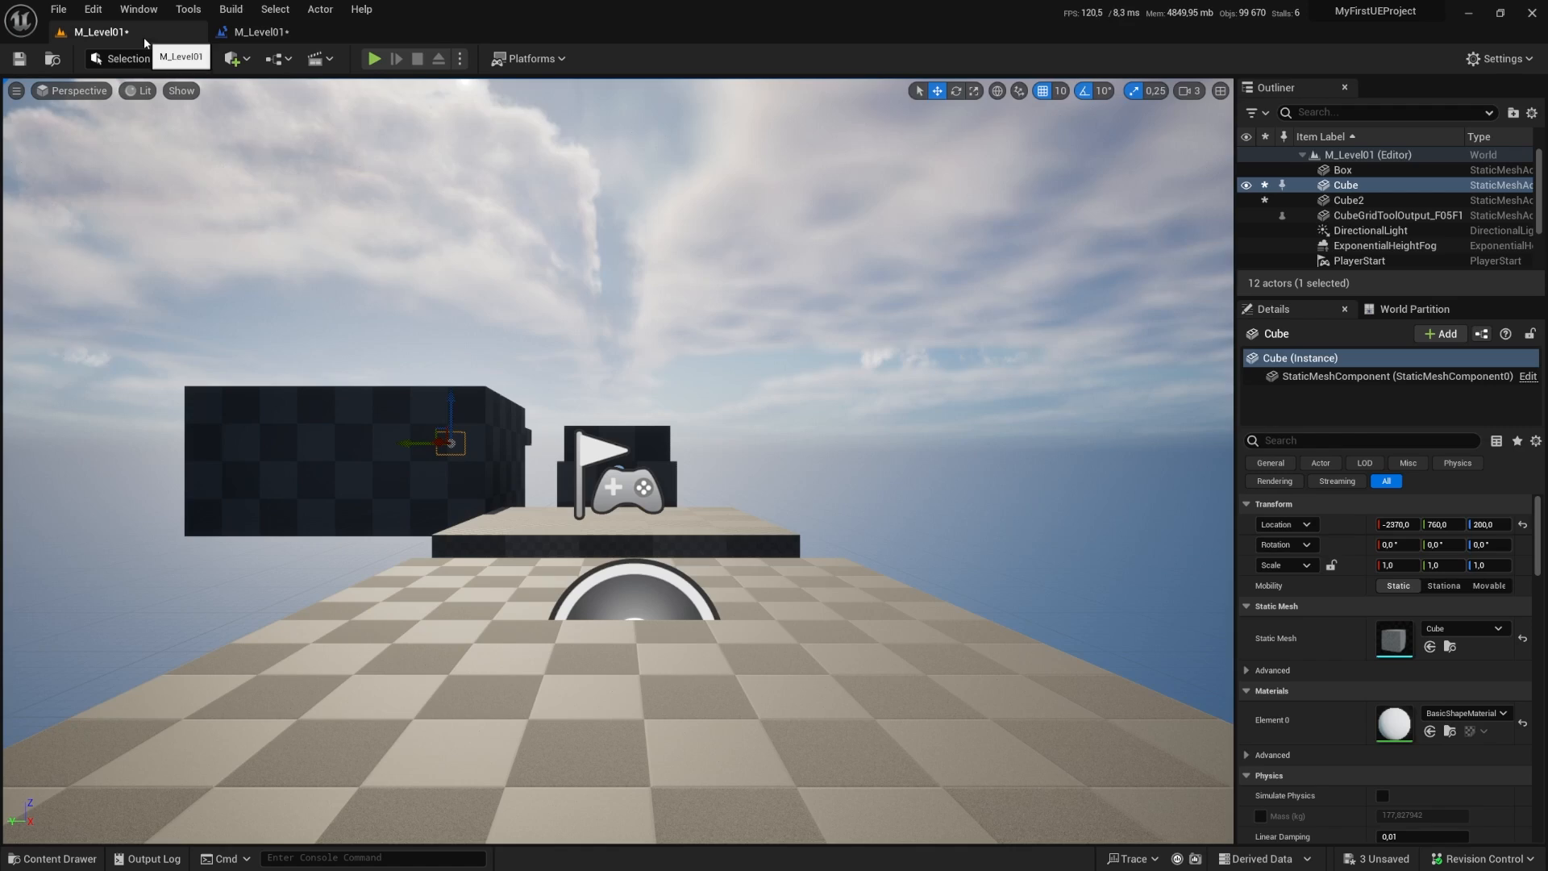
pyautogui.click(377, 60)
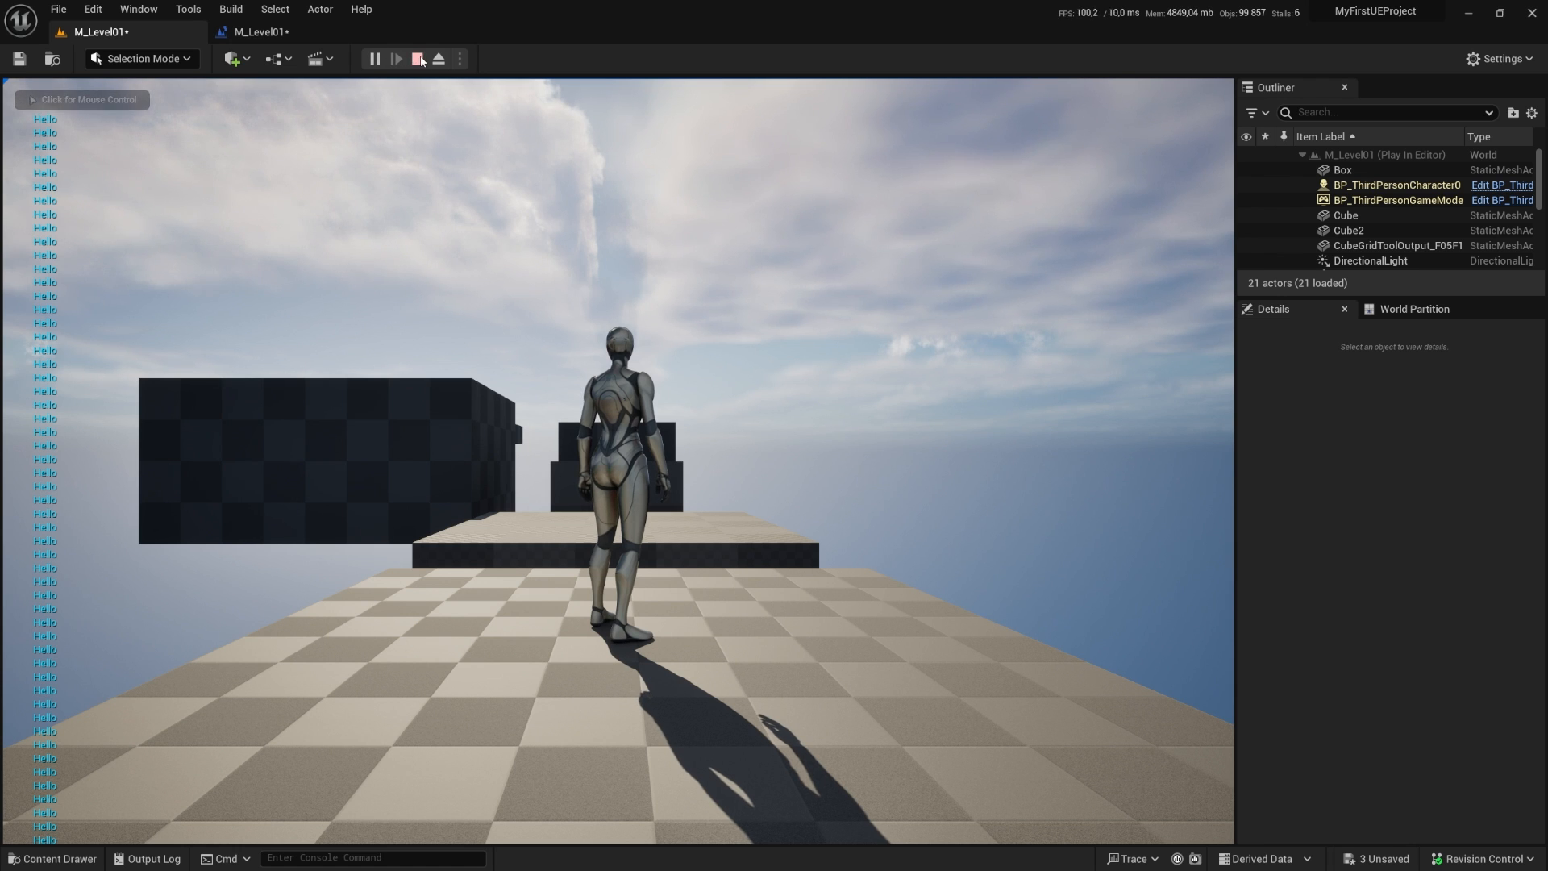
pyautogui.click(416, 58)
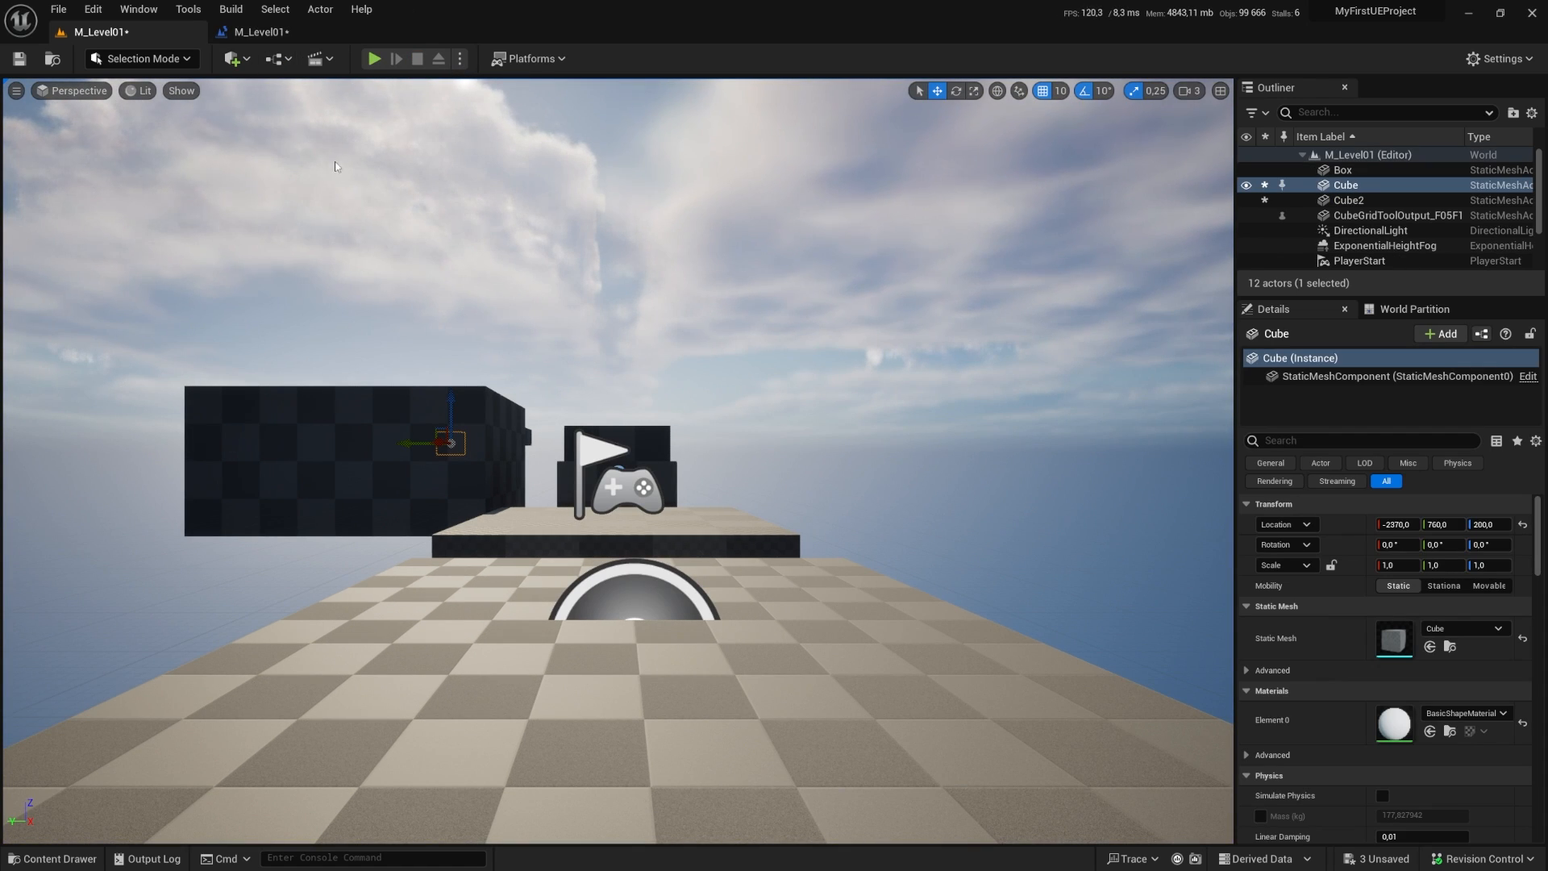
# Step: Review the Hello messages in the Output Log and close it
pyautogui.click(148, 858)
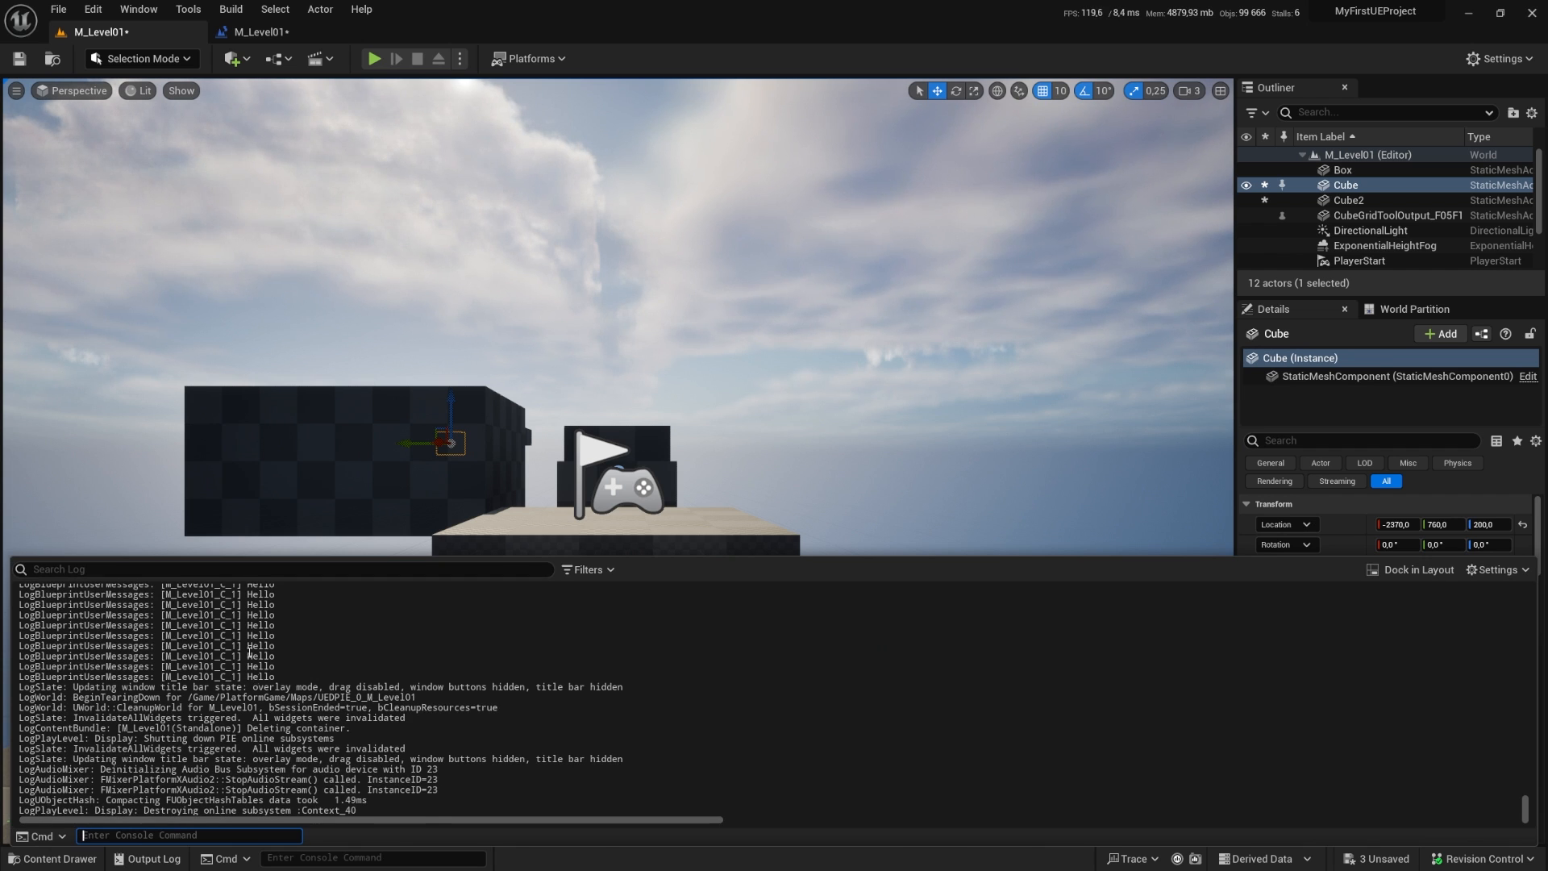
pyautogui.scroll(2, 282, 663)
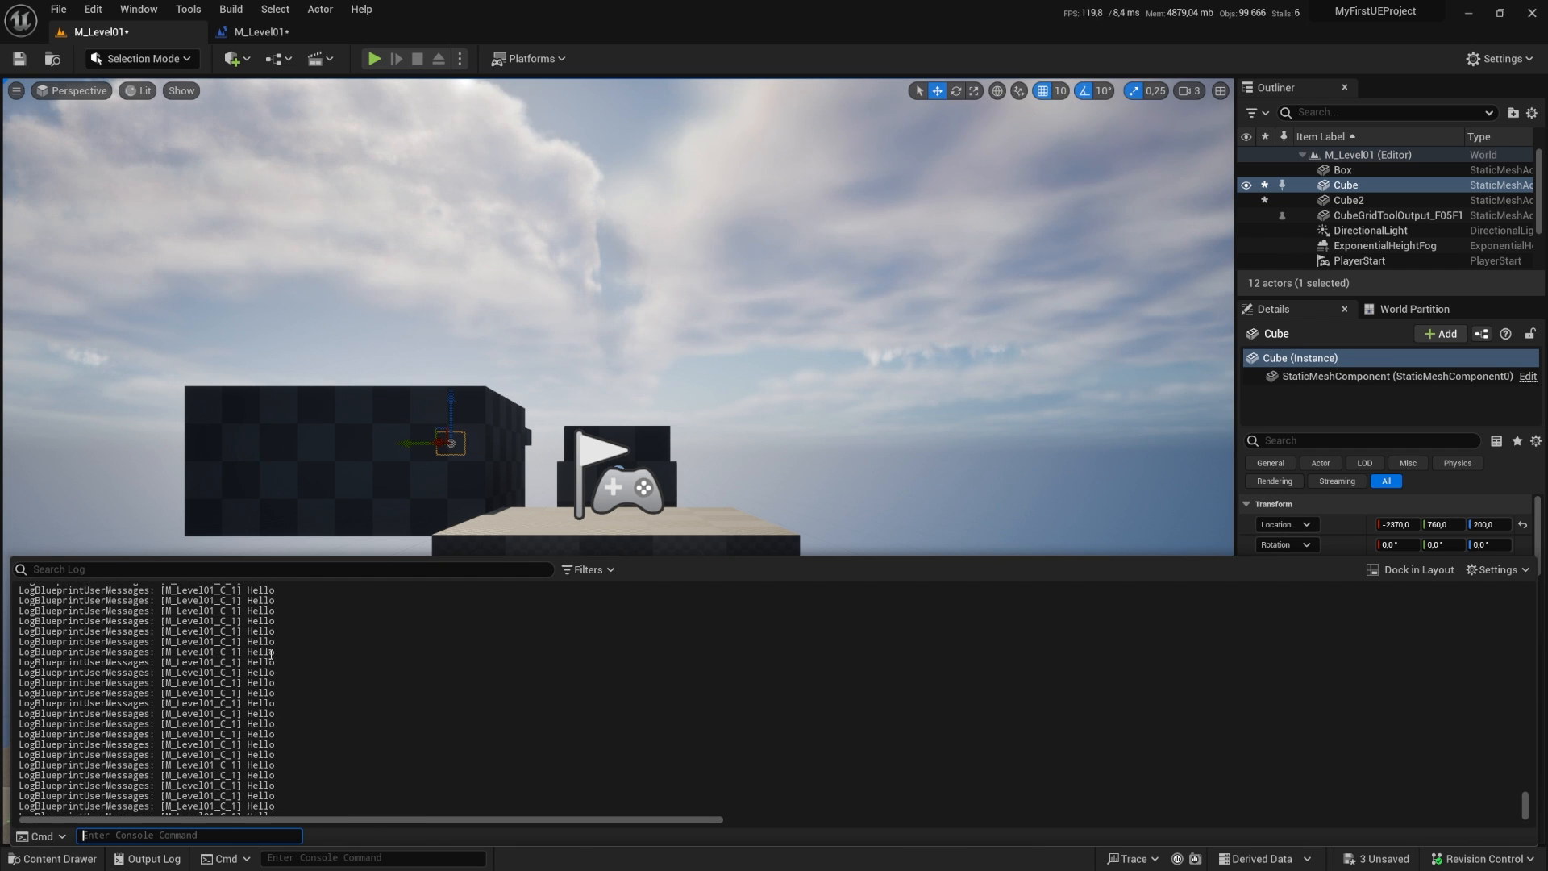
pyautogui.scroll(-2, 268, 658)
pyautogui.click(615, 50)
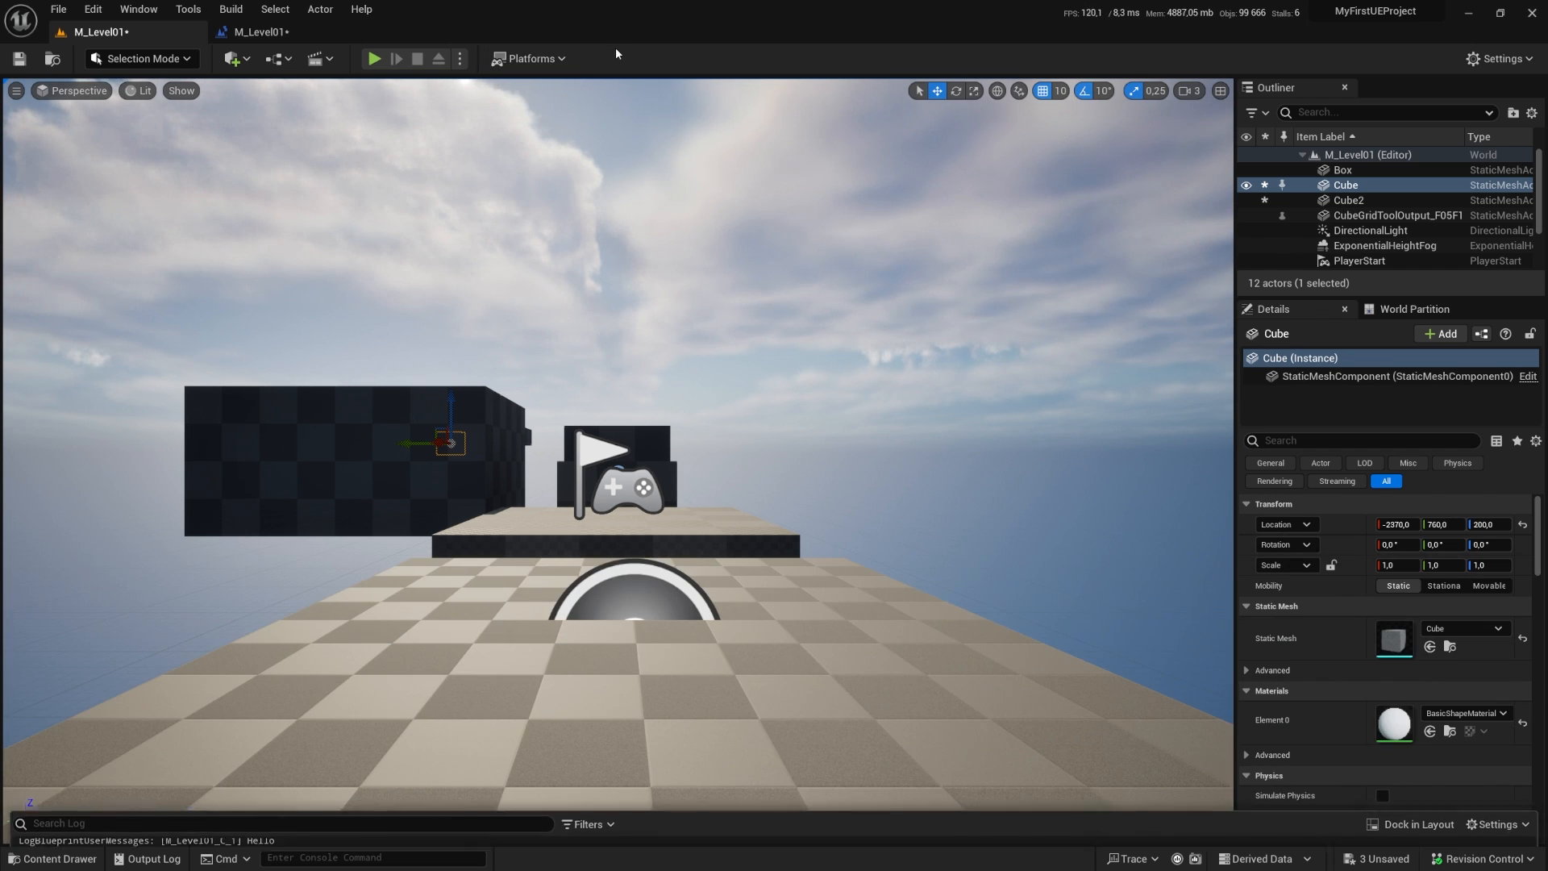
pyautogui.press('w')
pyautogui.moveTo(613, 419); pyautogui.dragTo(347, 440, button='right')
pyautogui.press('e')
pyautogui.press('w')
pyautogui.press('q')
# Step: Return to the Level Blueprint, disconnect Event Tick from Print String, and delete the Print String node
pyautogui.click(296, 37)
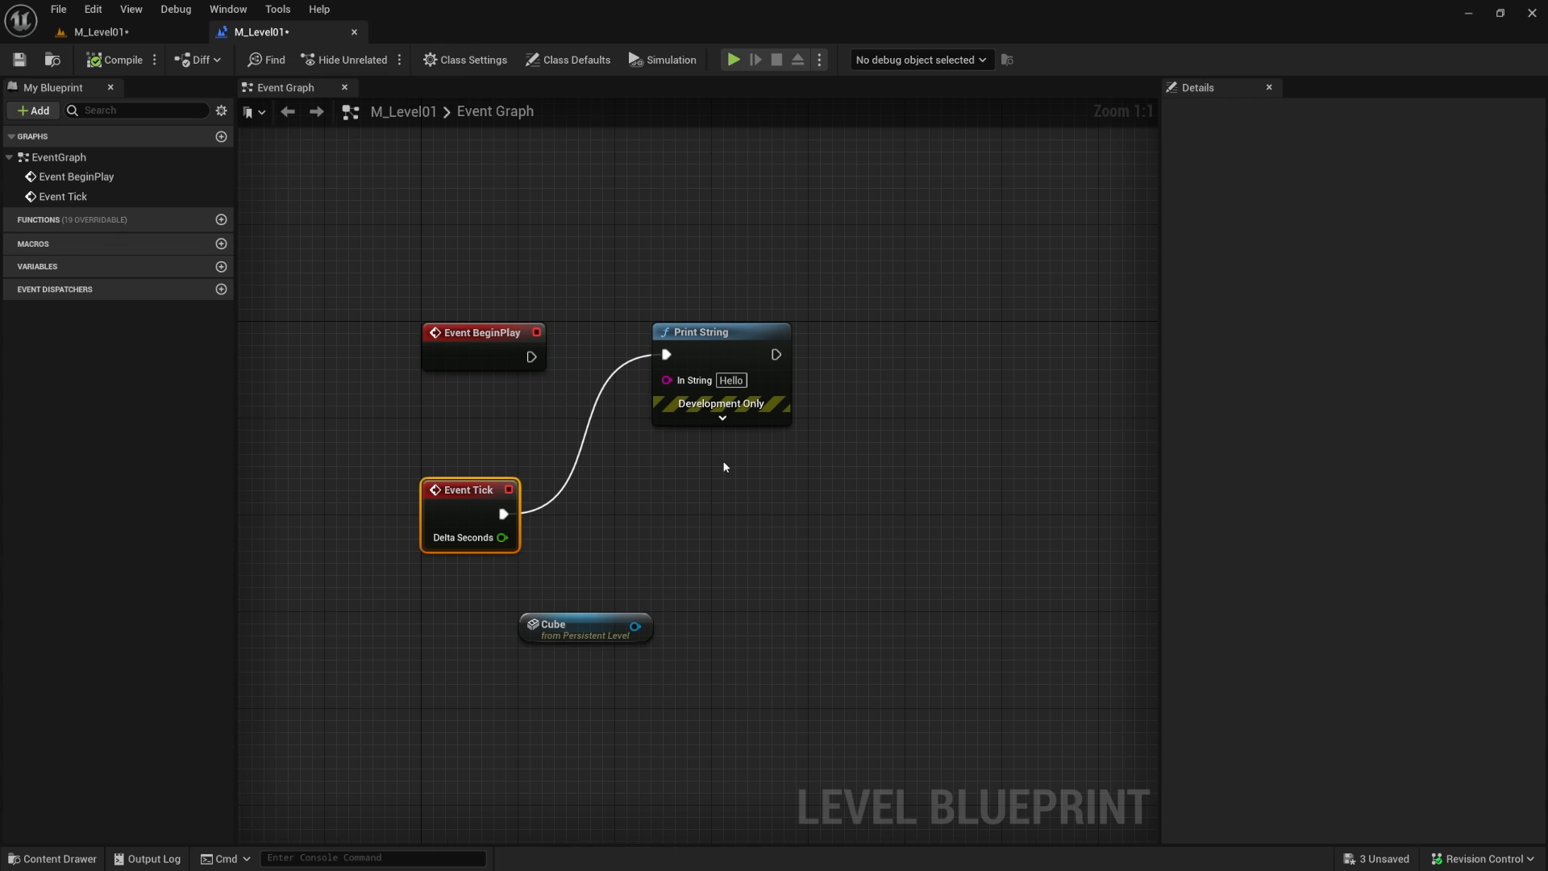
pyautogui.keyDown('alt'); pyautogui.click(503, 514); pyautogui.keyUp('alt')
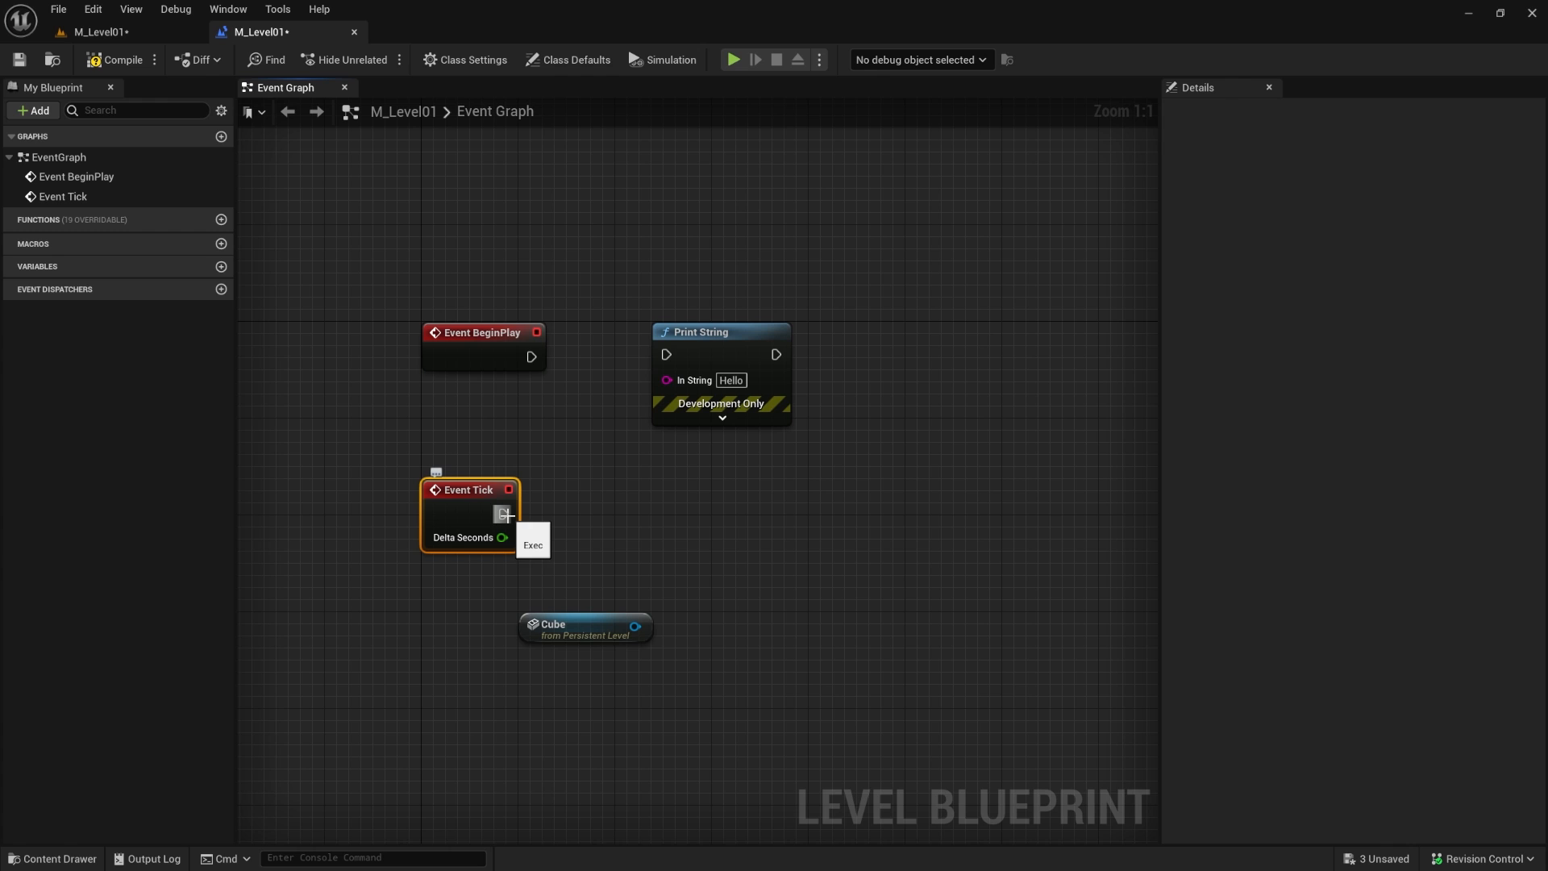
pyautogui.moveTo(676, 271); pyautogui.dragTo(781, 429)
pyautogui.press('Delete')
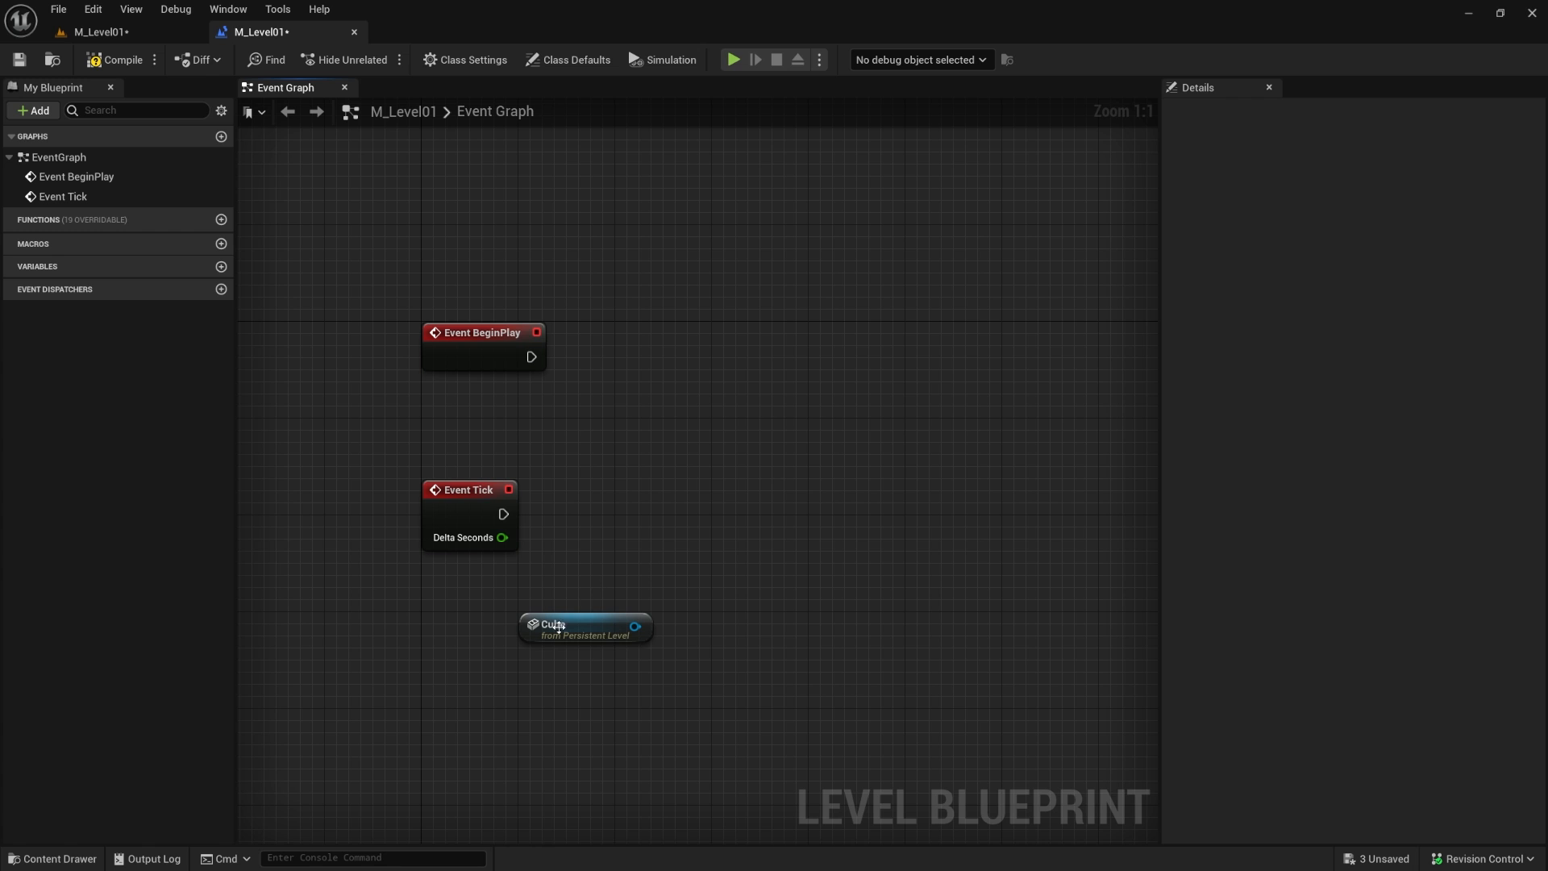
# Step: Move the Cube reference between the two event nodes and add a Set Actor Hidden In Game node from its output
pyautogui.moveTo(571, 636); pyautogui.dragTo(599, 442)
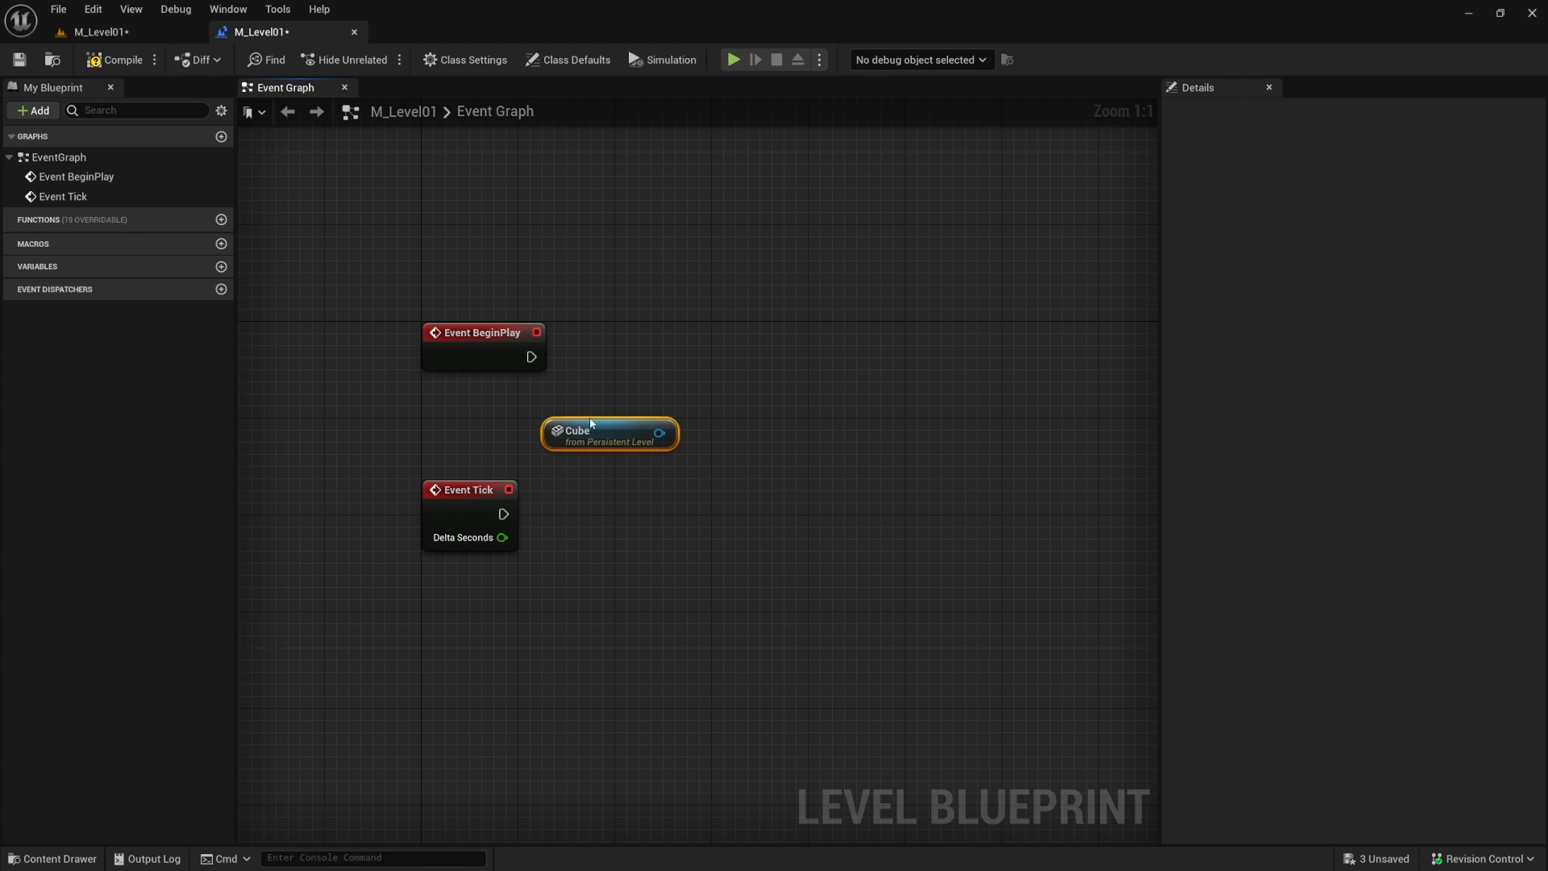
pyautogui.moveTo(607, 425); pyautogui.dragTo(570, 425)
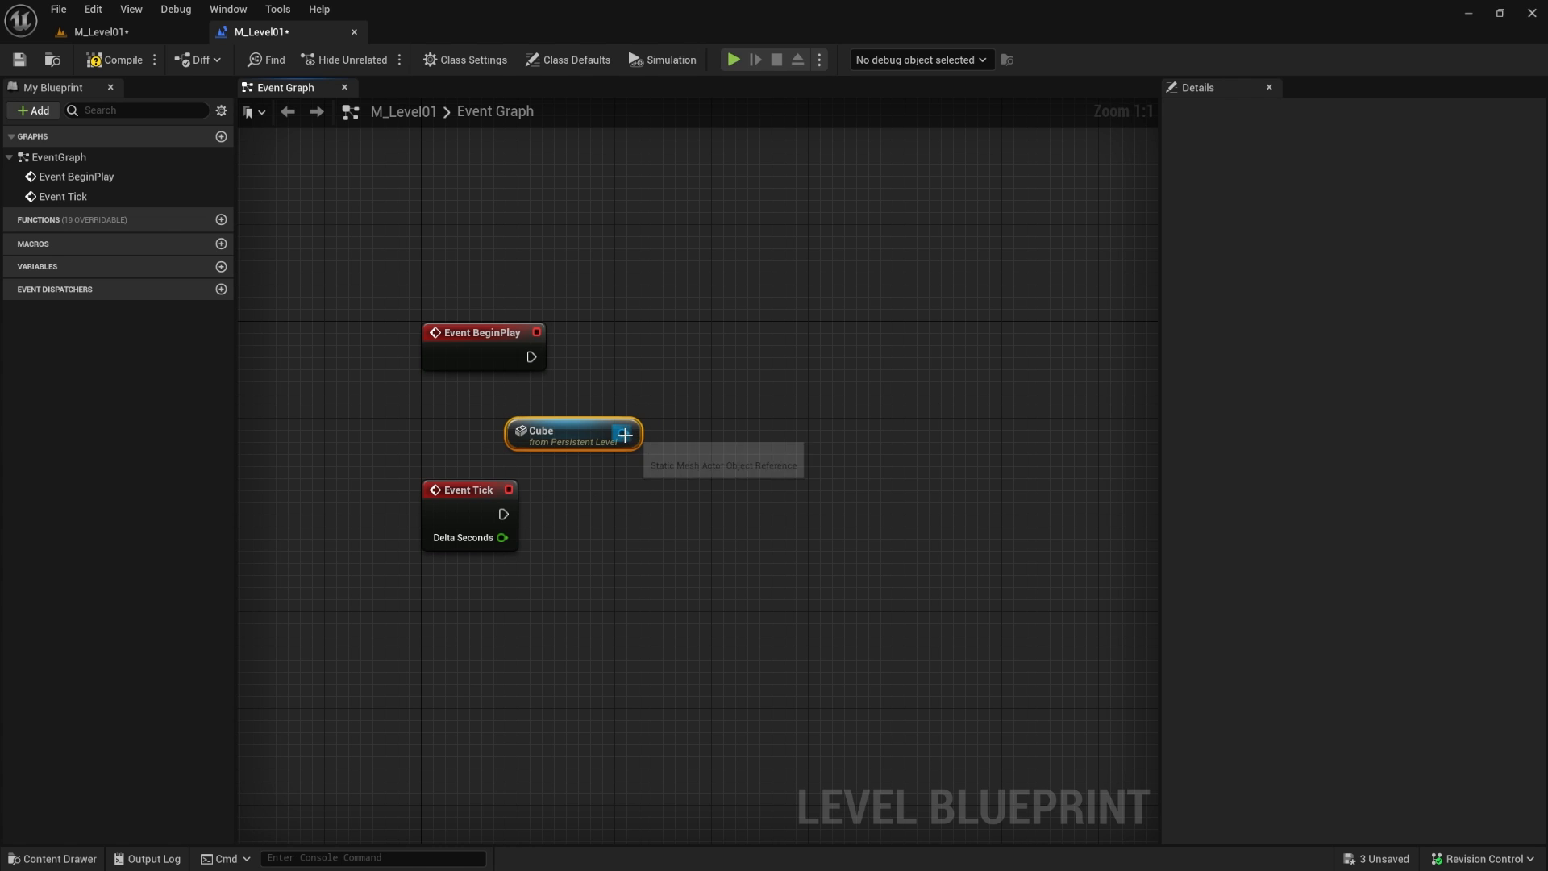
pyautogui.moveTo(622, 433); pyautogui.dragTo(742, 370)
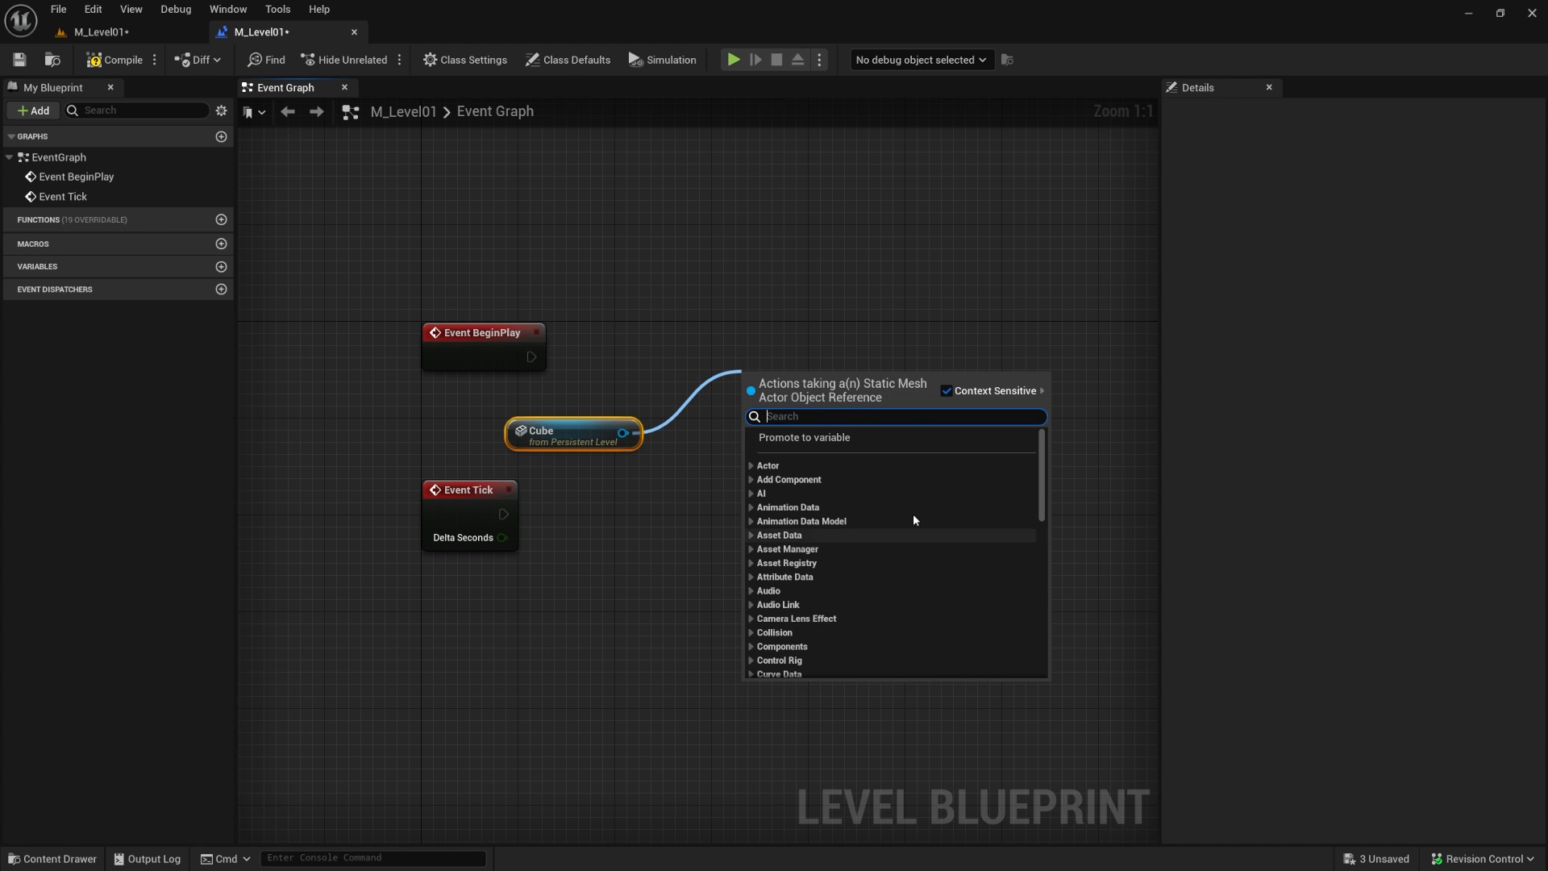
pyautogui.scroll(-5, 838, 511)
pyautogui.scroll(-6, 838, 542)
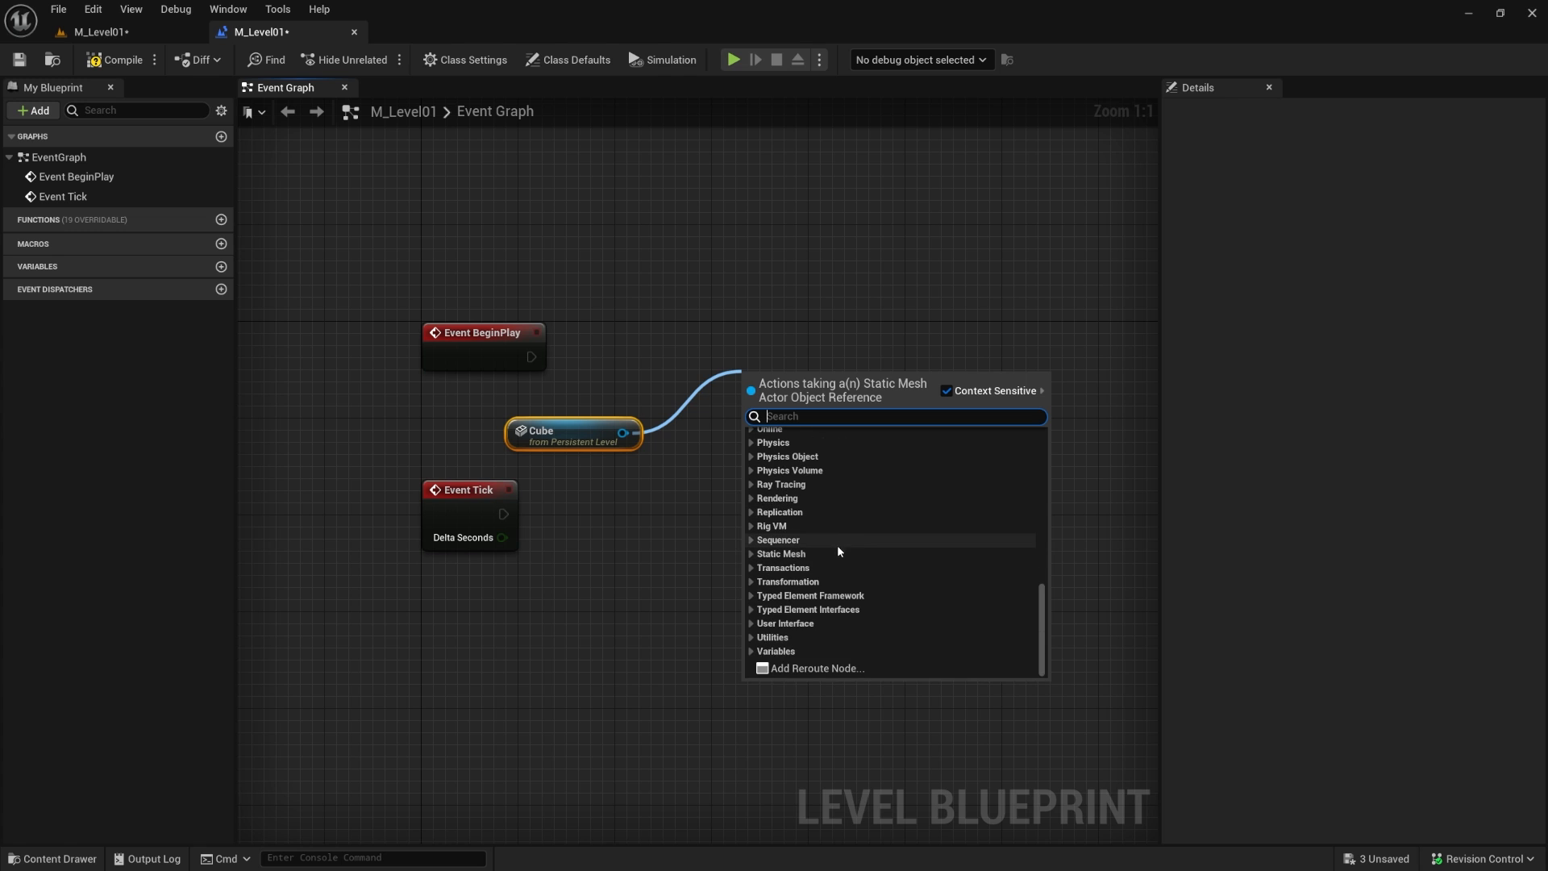
pyautogui.scroll(6, 834, 528)
pyautogui.scroll(5, 834, 527)
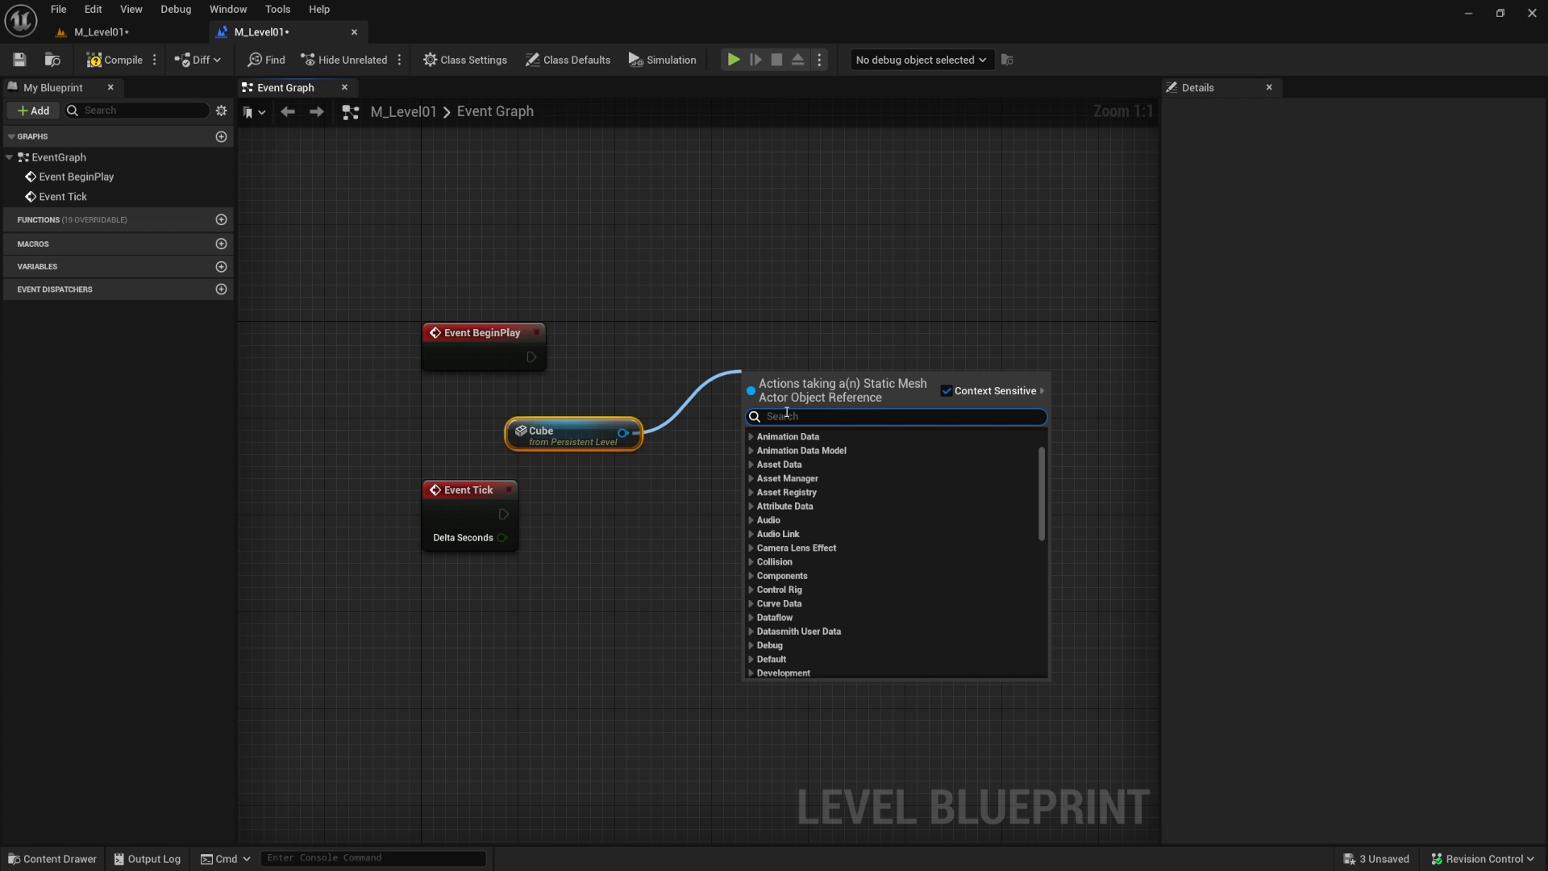
pyautogui.write('hid')
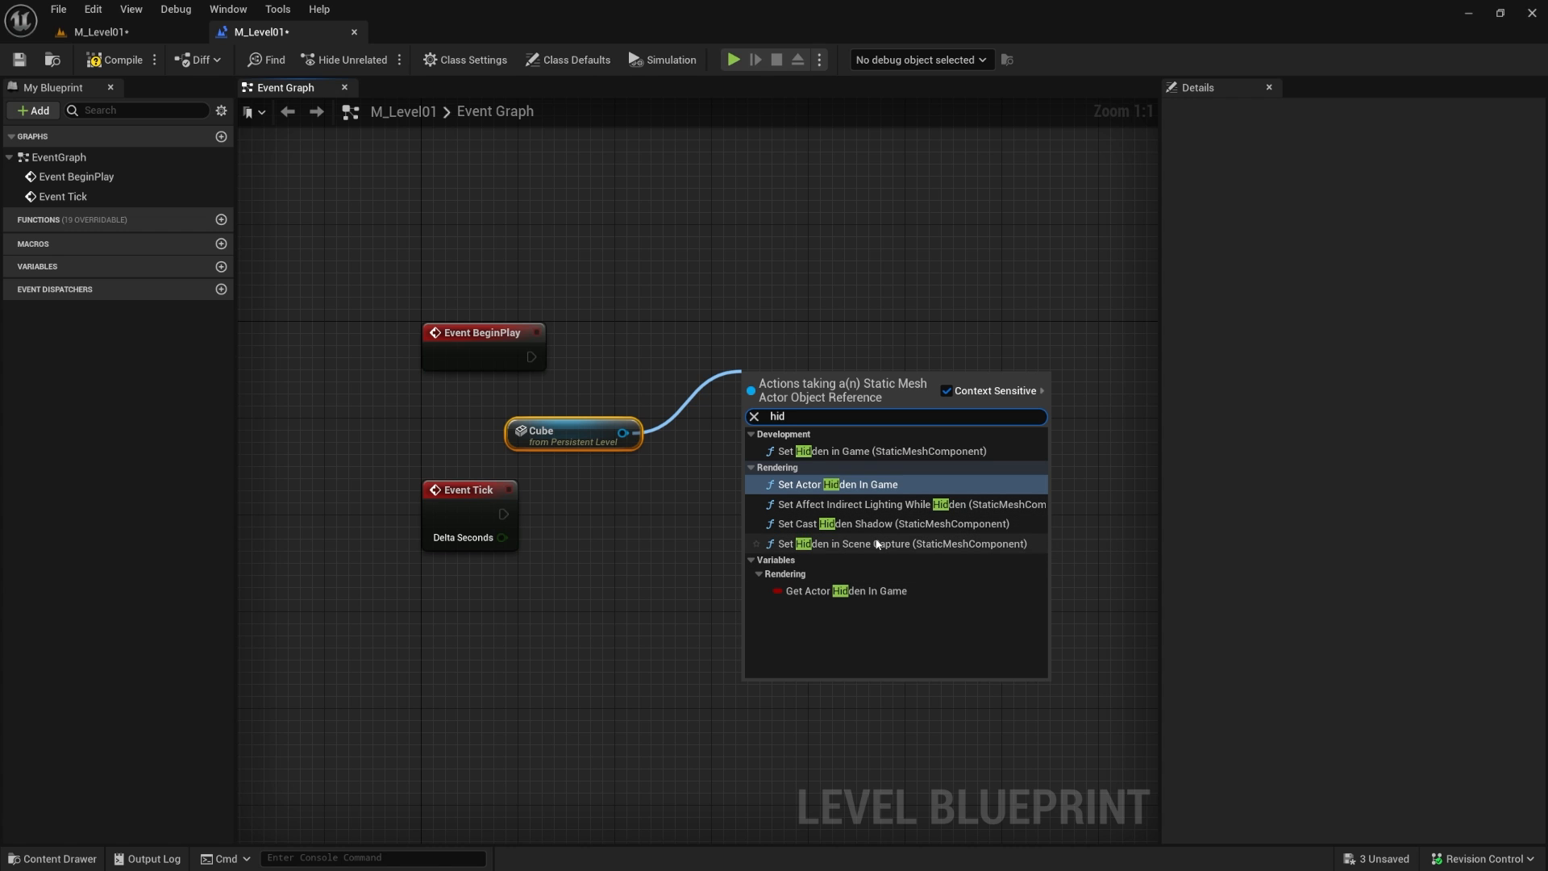
pyautogui.click(837, 484)
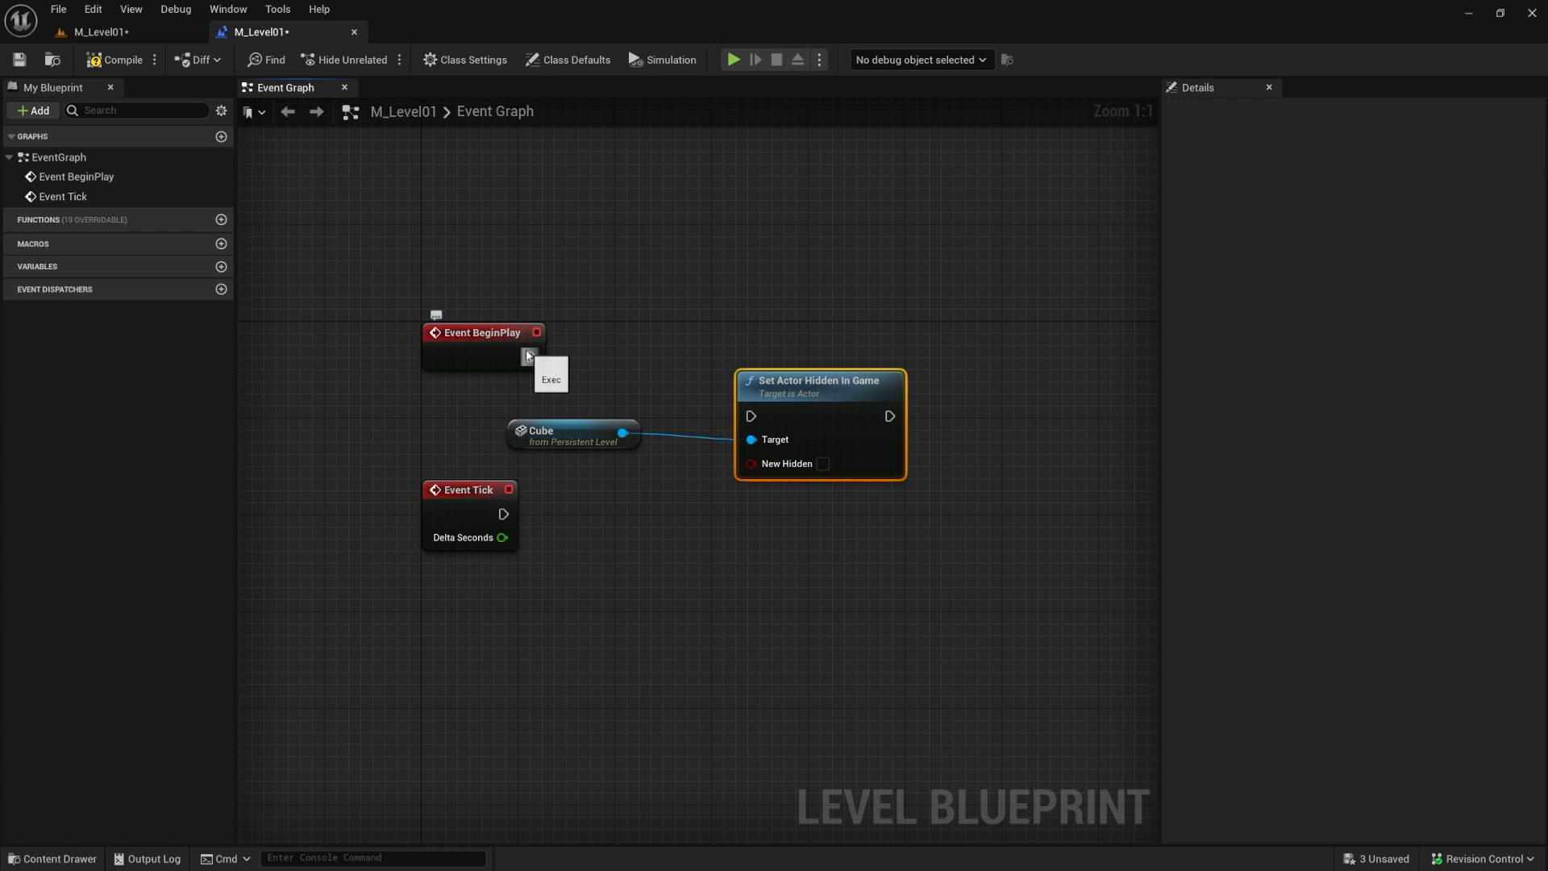
# Step: Connect Event BeginPlay to Set Actor Hidden In Game, place the node beside the event, and enable New Hidden
pyautogui.moveTo(530, 357); pyautogui.dragTo(701, 327)
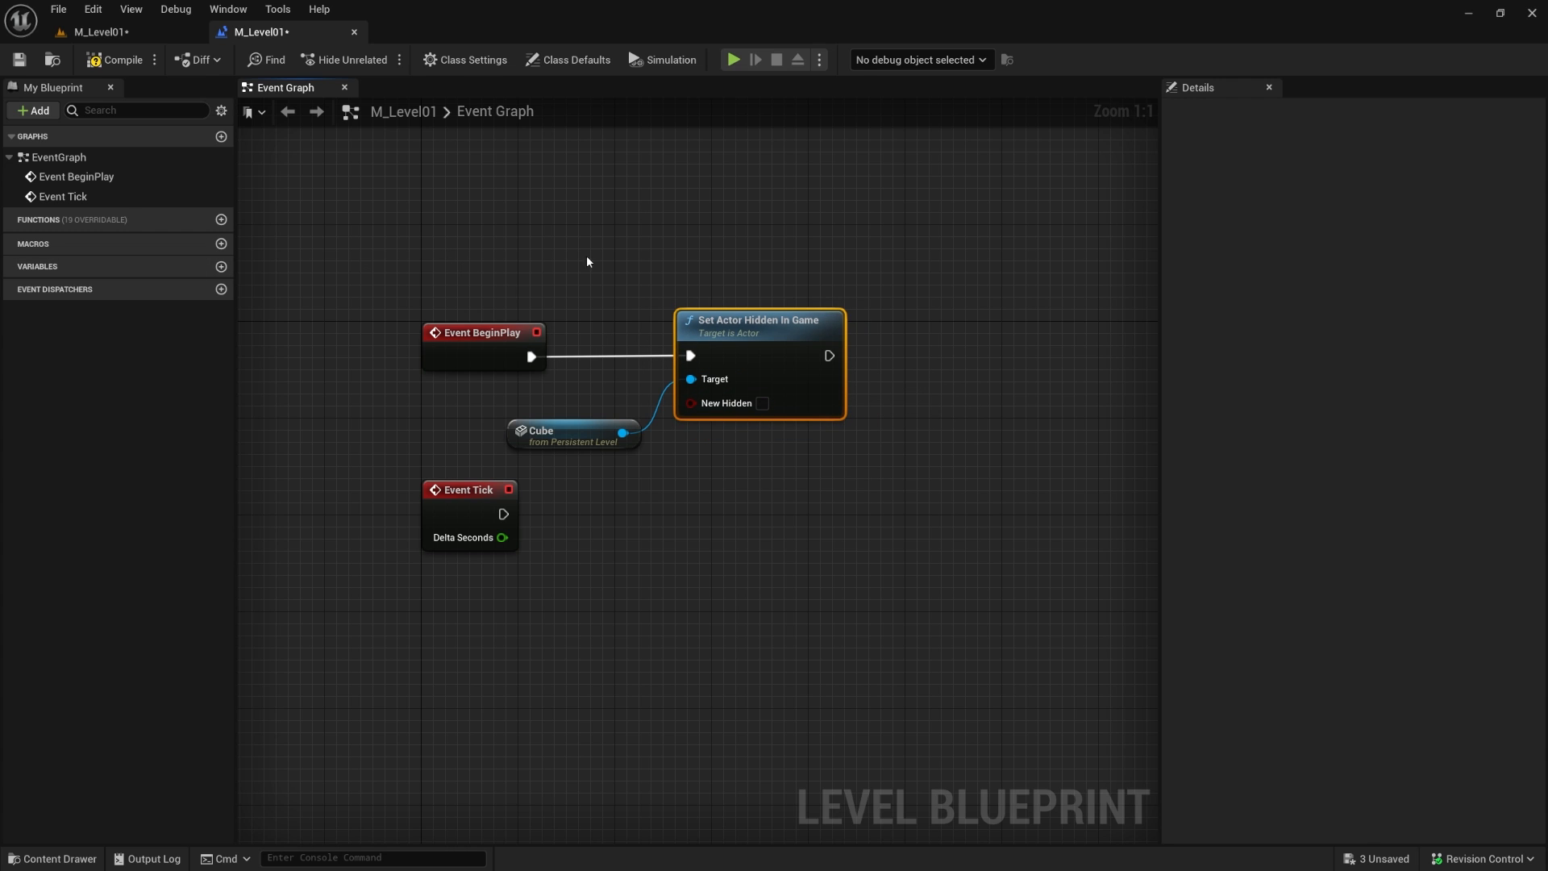
pyautogui.moveTo(615, 263); pyautogui.dragTo(761, 459)
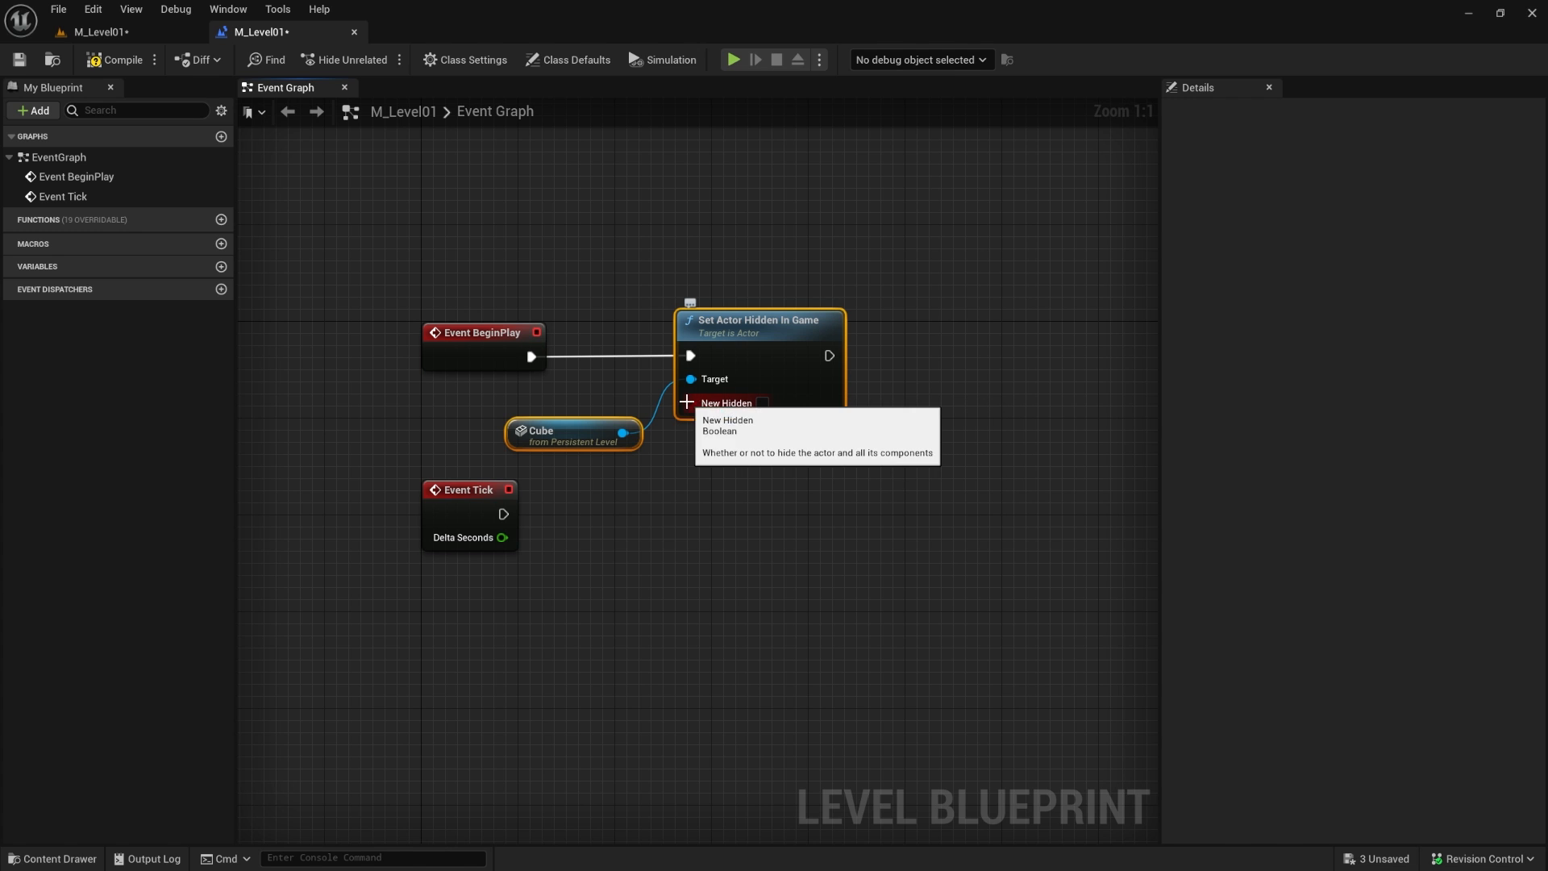
pyautogui.click(763, 405)
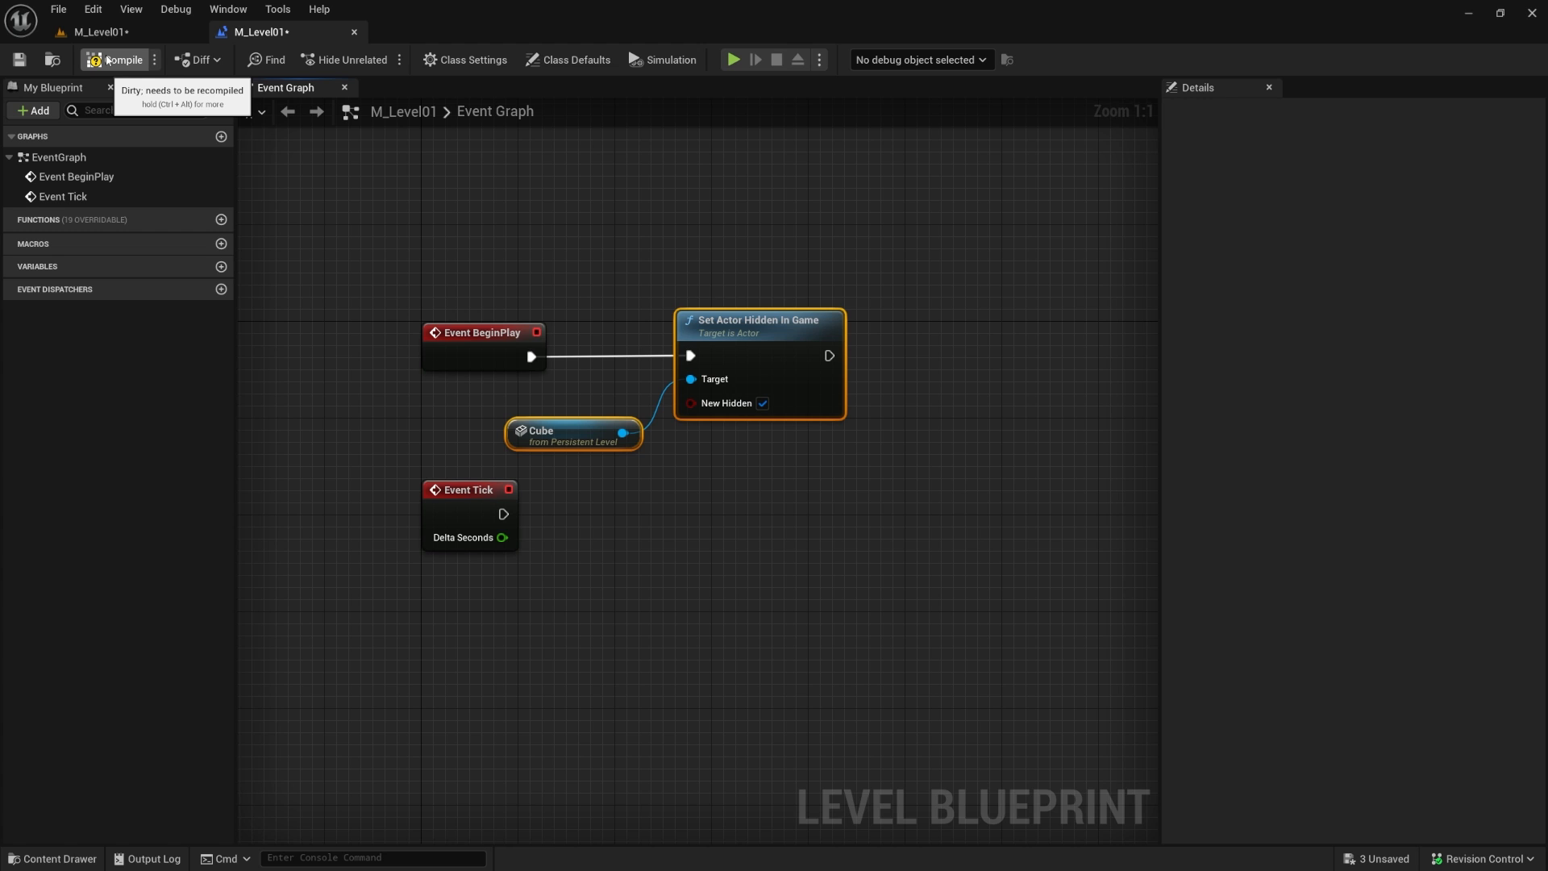
pyautogui.moveTo(466, 269); pyautogui.dragTo(942, 479)
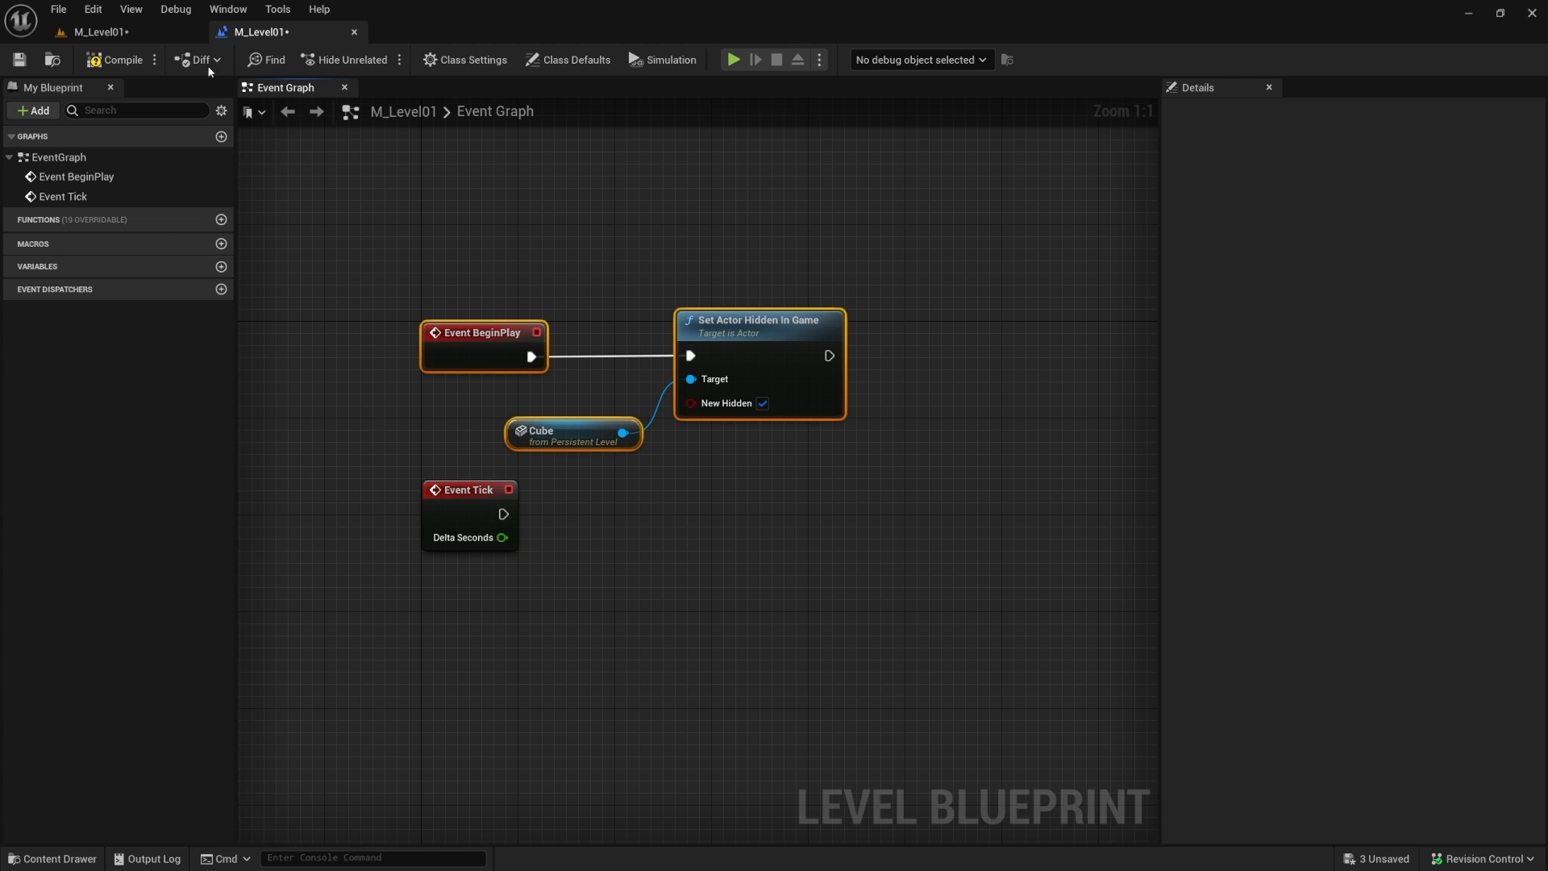
pyautogui.click(112, 62)
# Step: Break the link between the Cube reference and the Target input, and reconnect it
pyautogui.rightClick(692, 389)
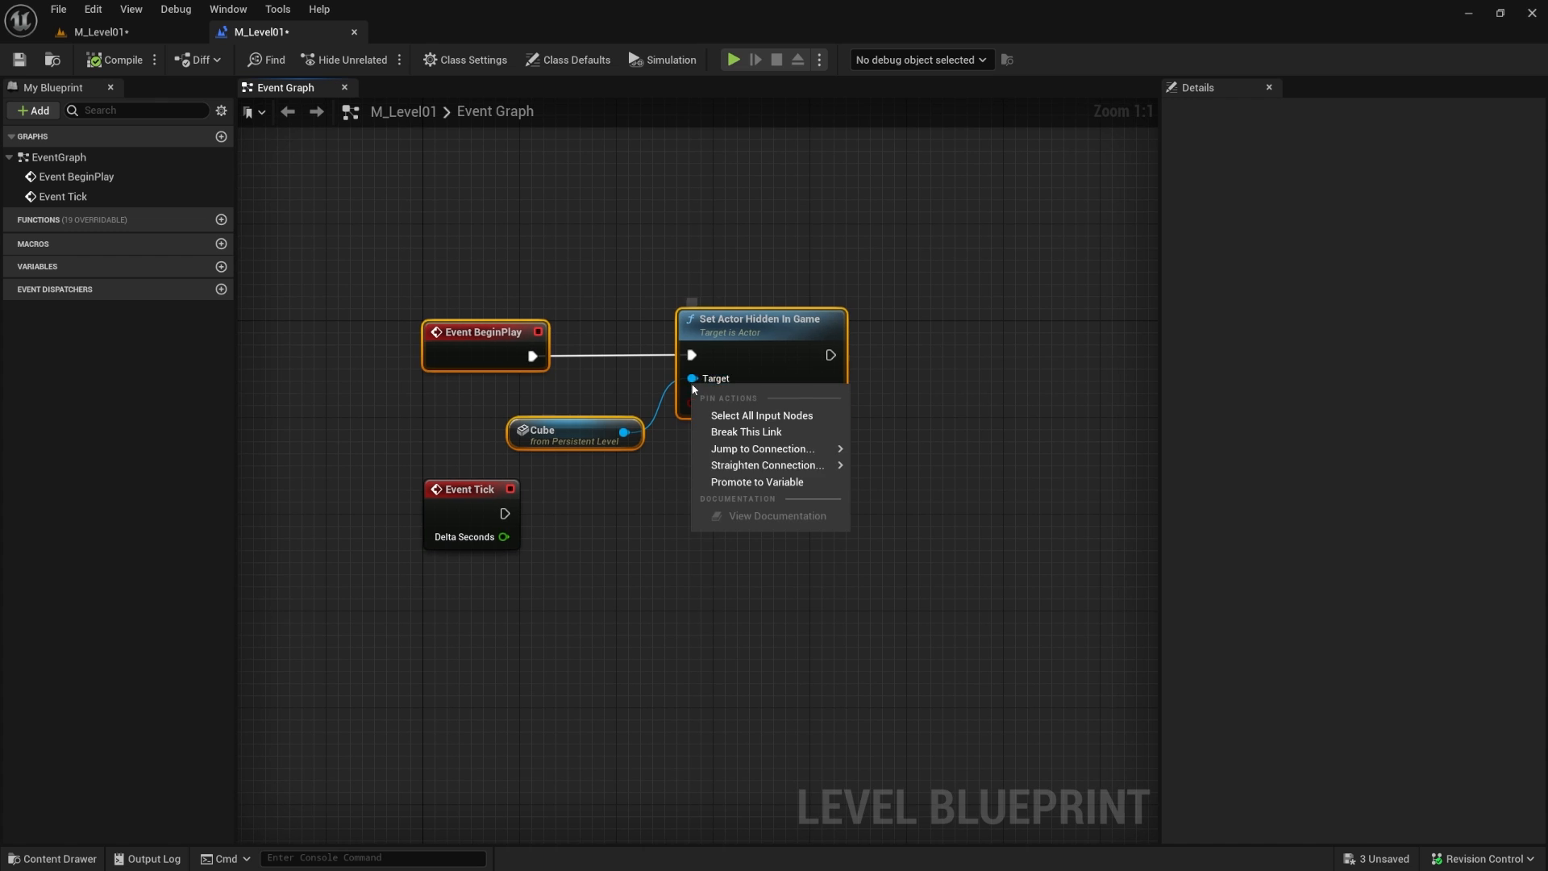
pyautogui.click(766, 439)
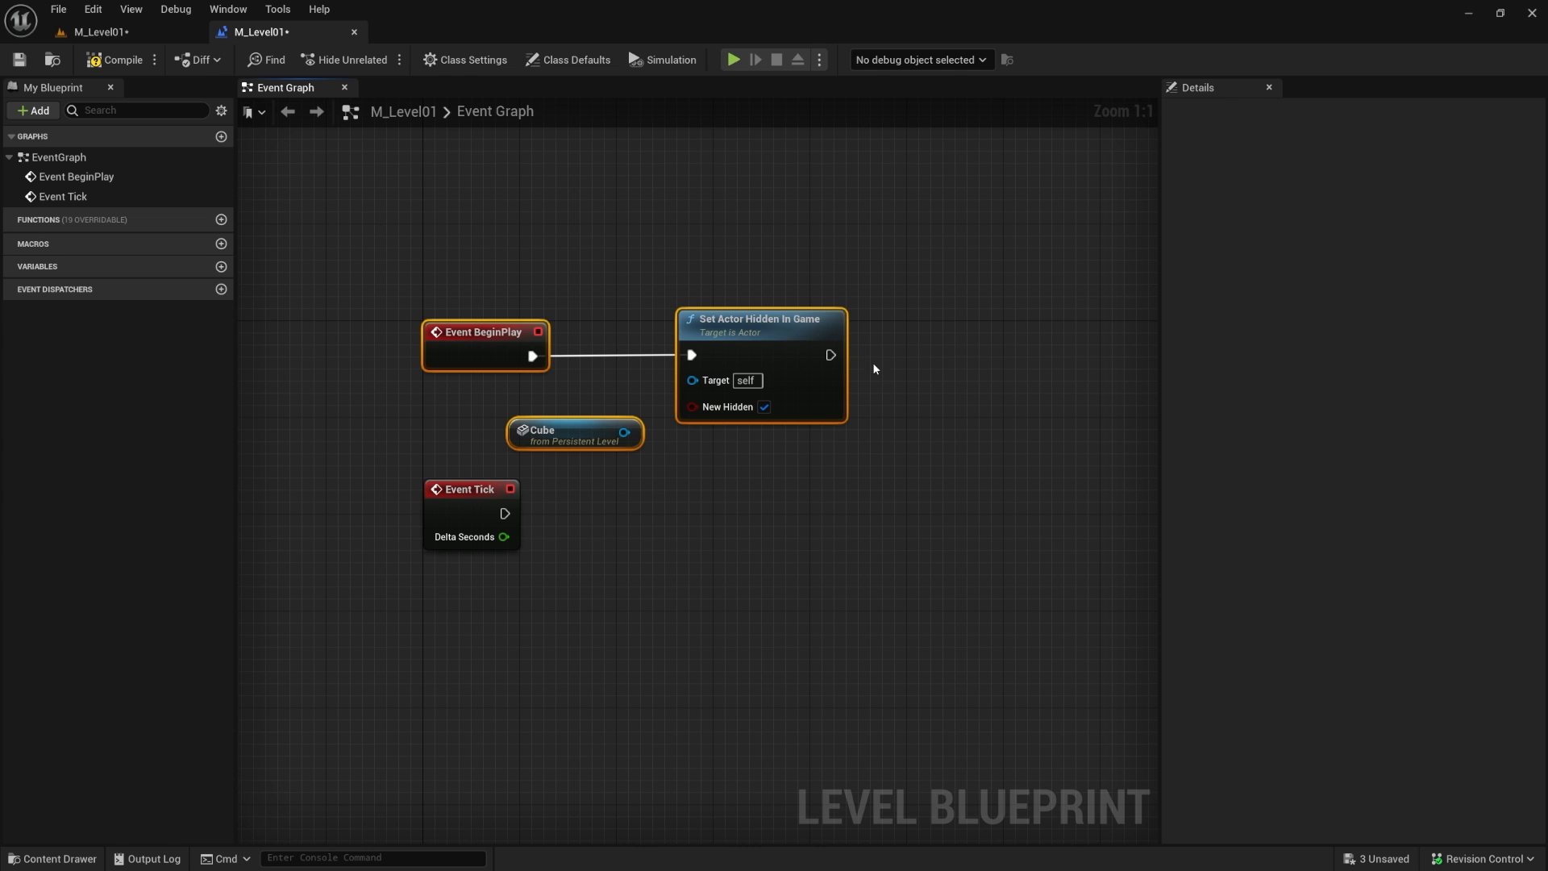
pyautogui.click(113, 60)
pyautogui.moveTo(624, 433); pyautogui.dragTo(692, 379)
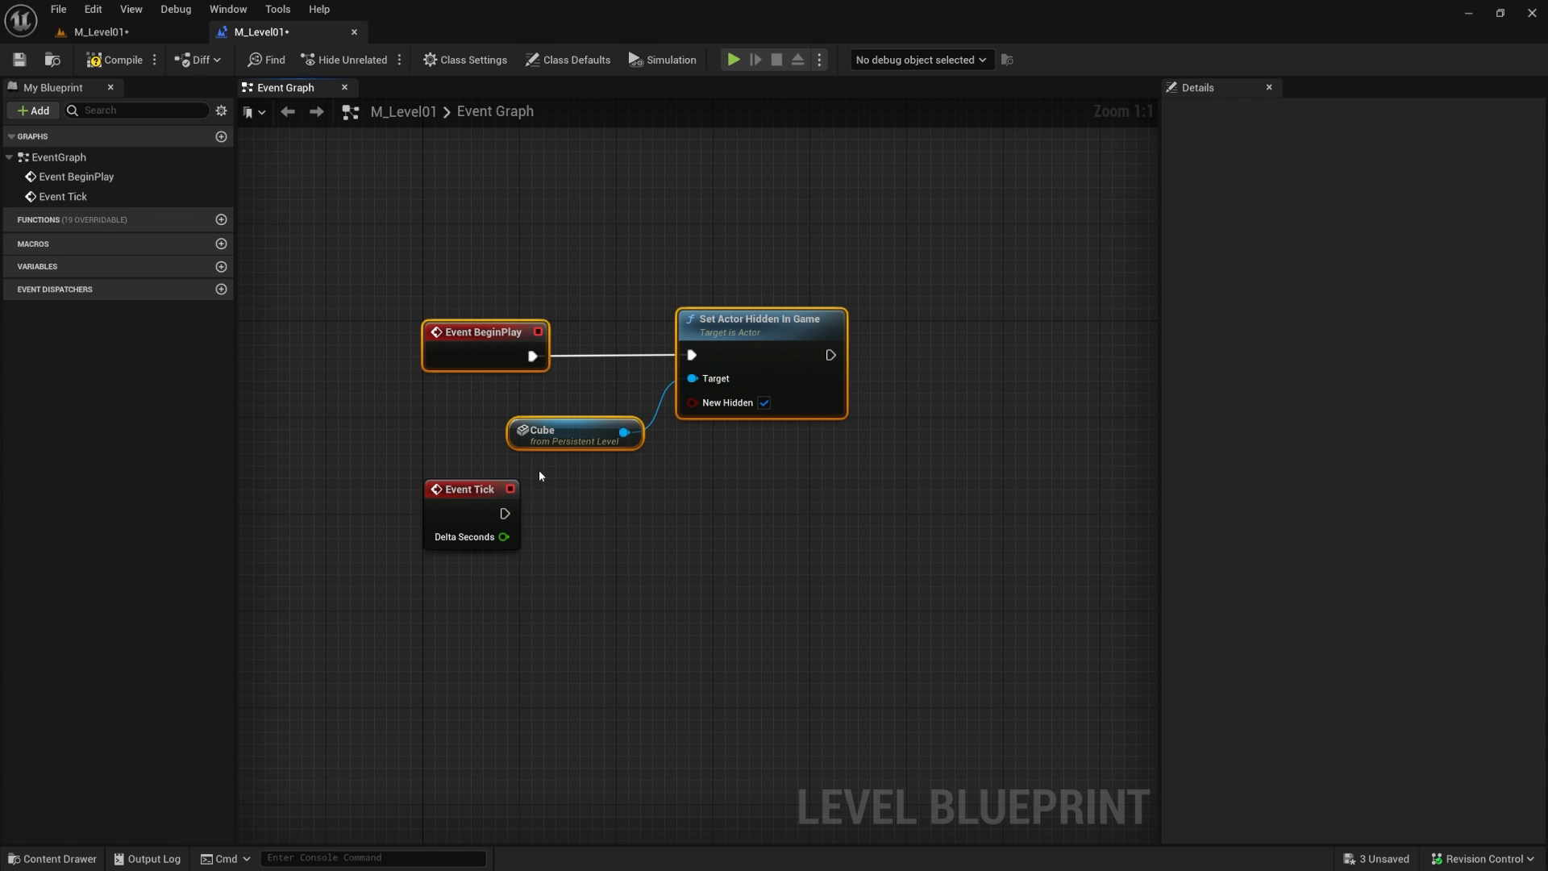
# Step: Compile the Level Blueprint and save it
pyautogui.click(113, 60)
pyautogui.click(19, 59)
# Step: In the level editor, play from the platform before the cubes, run and jump toward the hidden cube's position, and stop the session
pyautogui.click(142, 37)
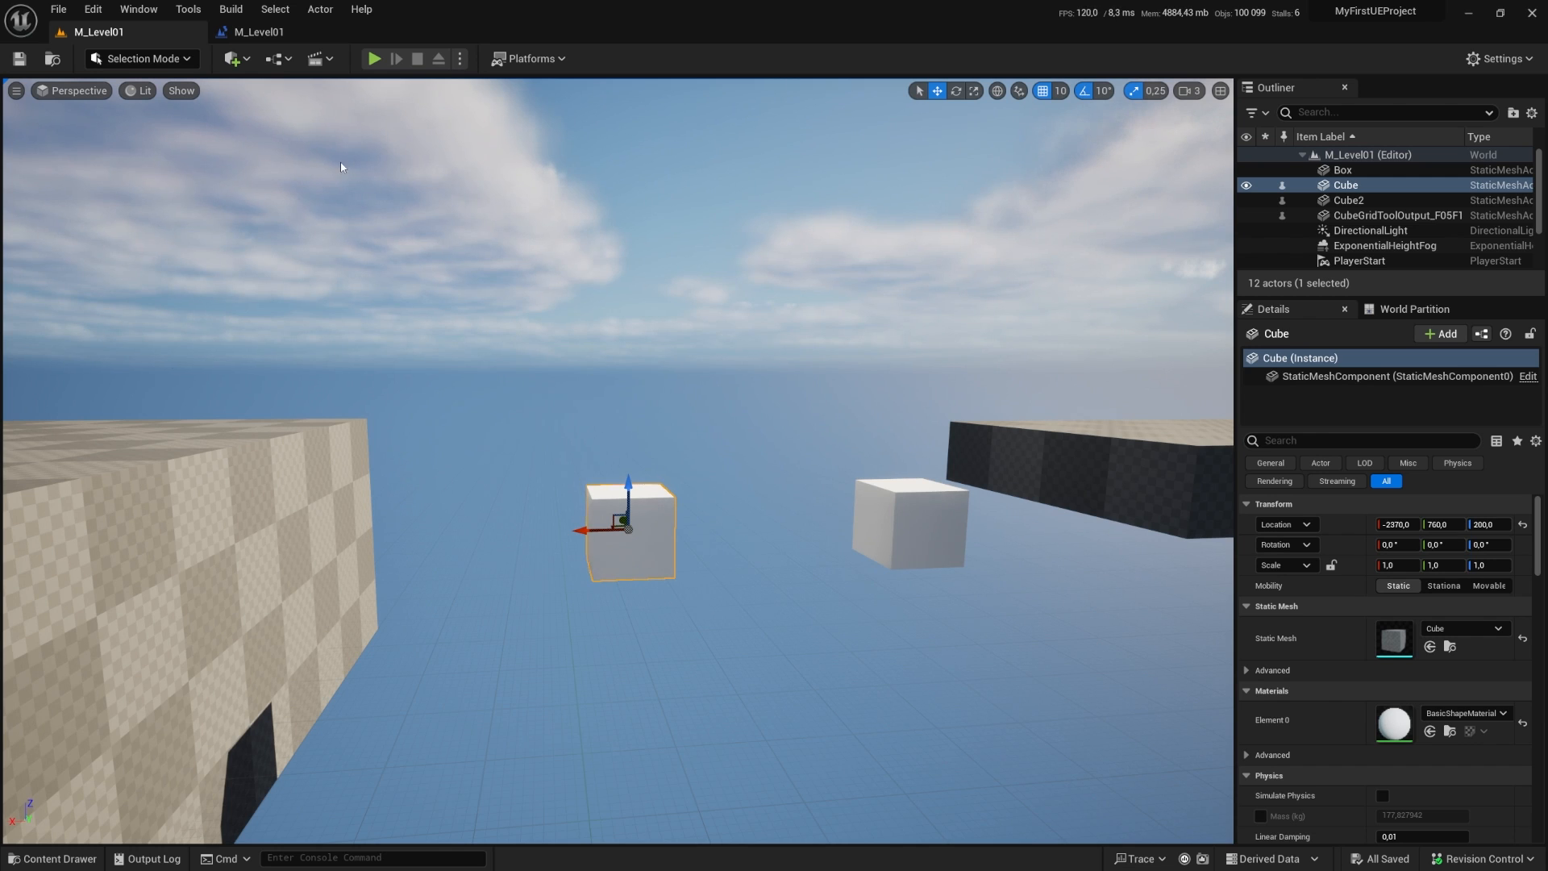
pyautogui.moveTo(553, 442); pyautogui.dragTo(878, 568, button='right')
pyautogui.press('s')
pyautogui.press('w')
pyautogui.press('a')
pyautogui.press('s')
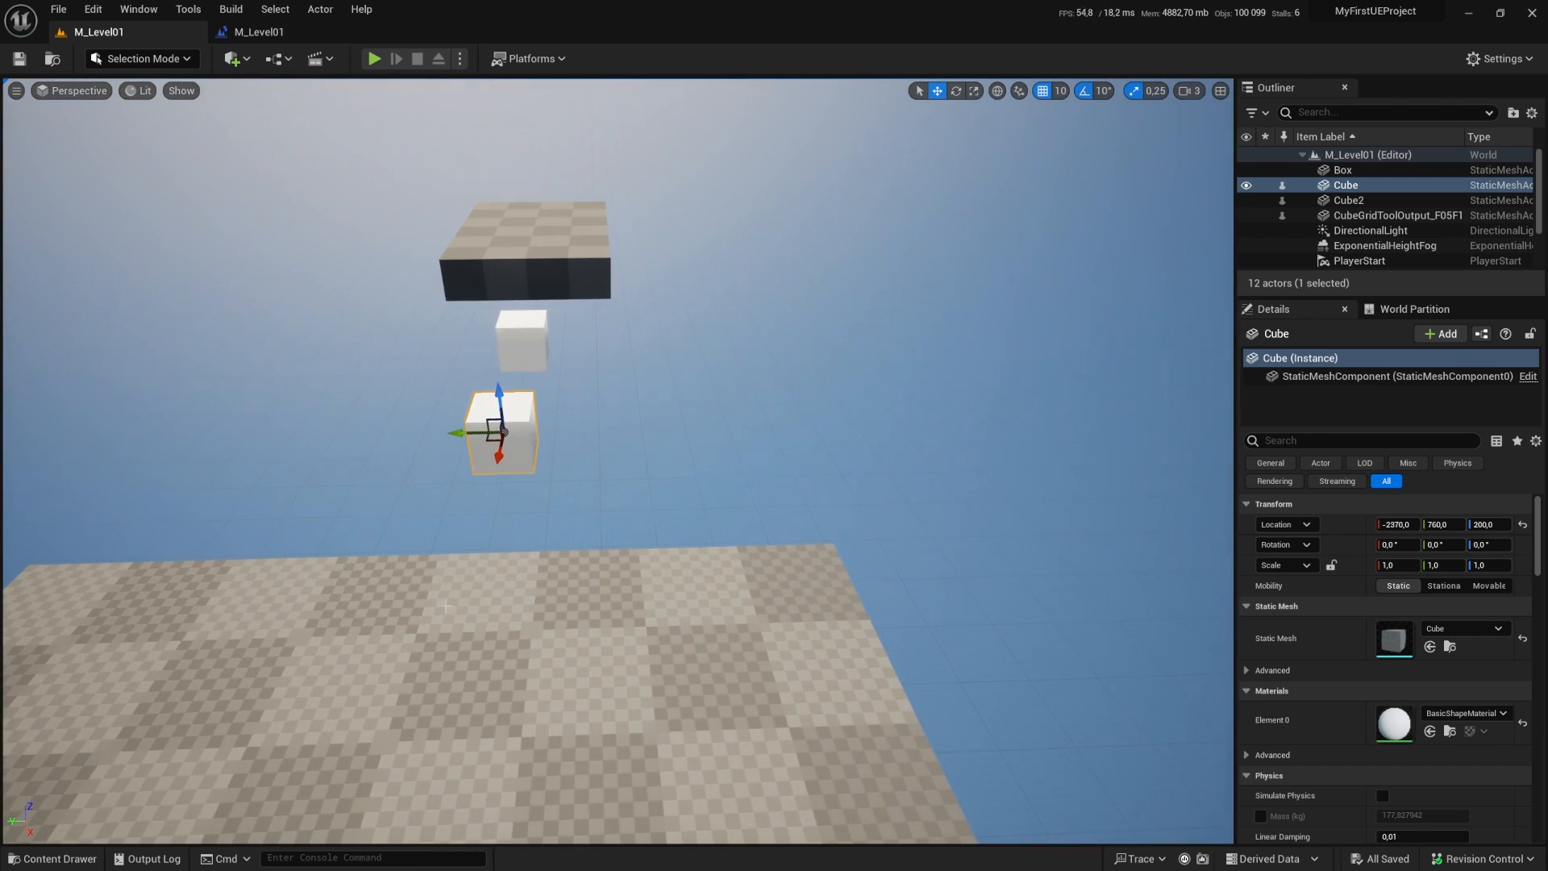
pyautogui.rightClick(456, 597)
pyautogui.click(491, 578)
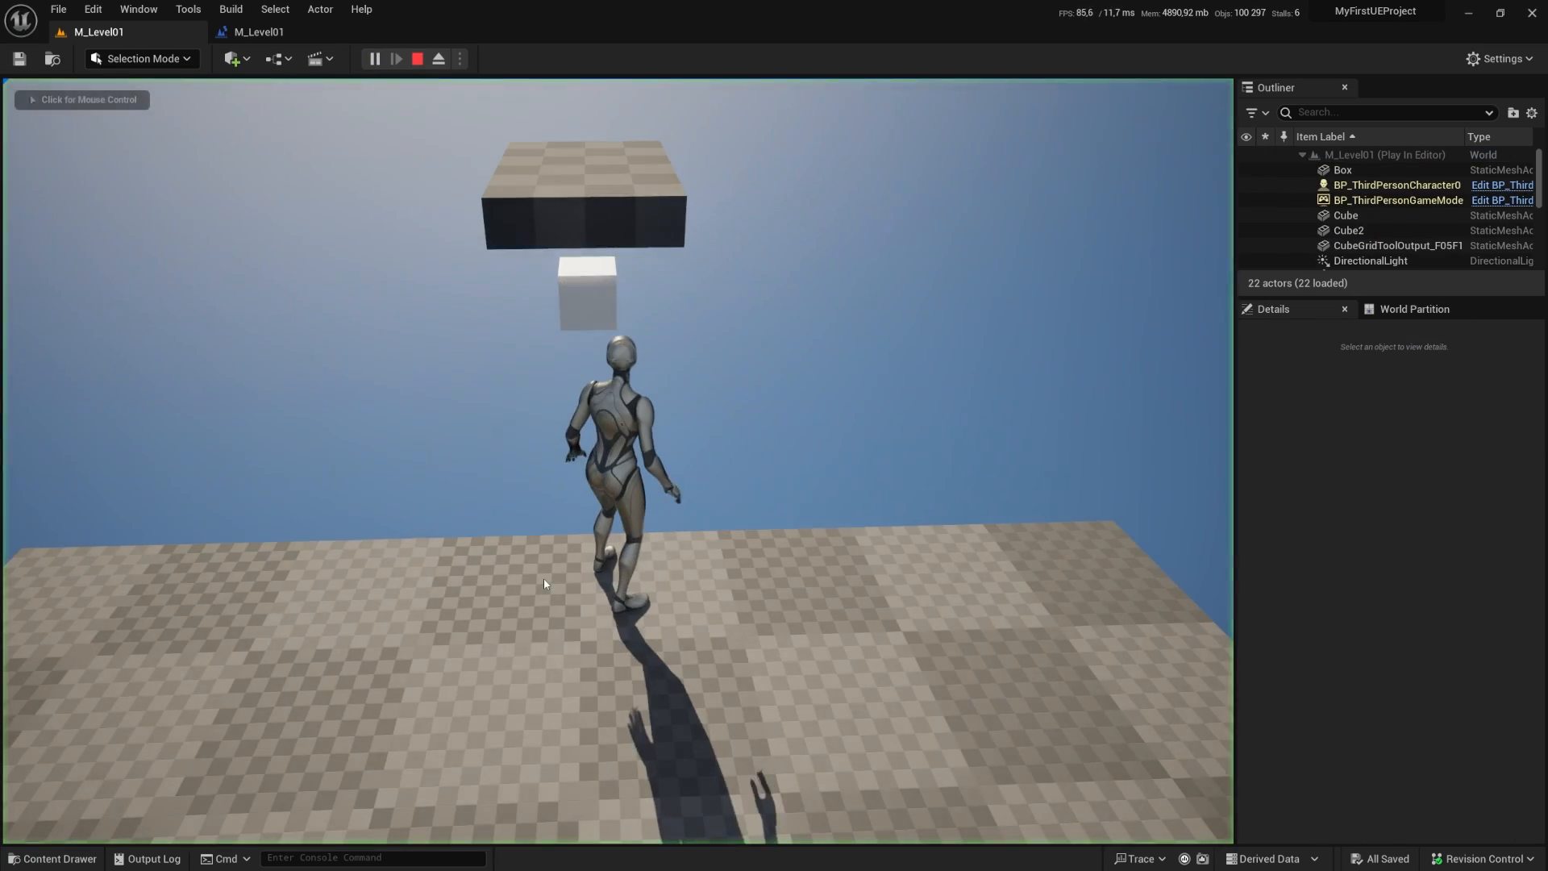
pyautogui.press('s')
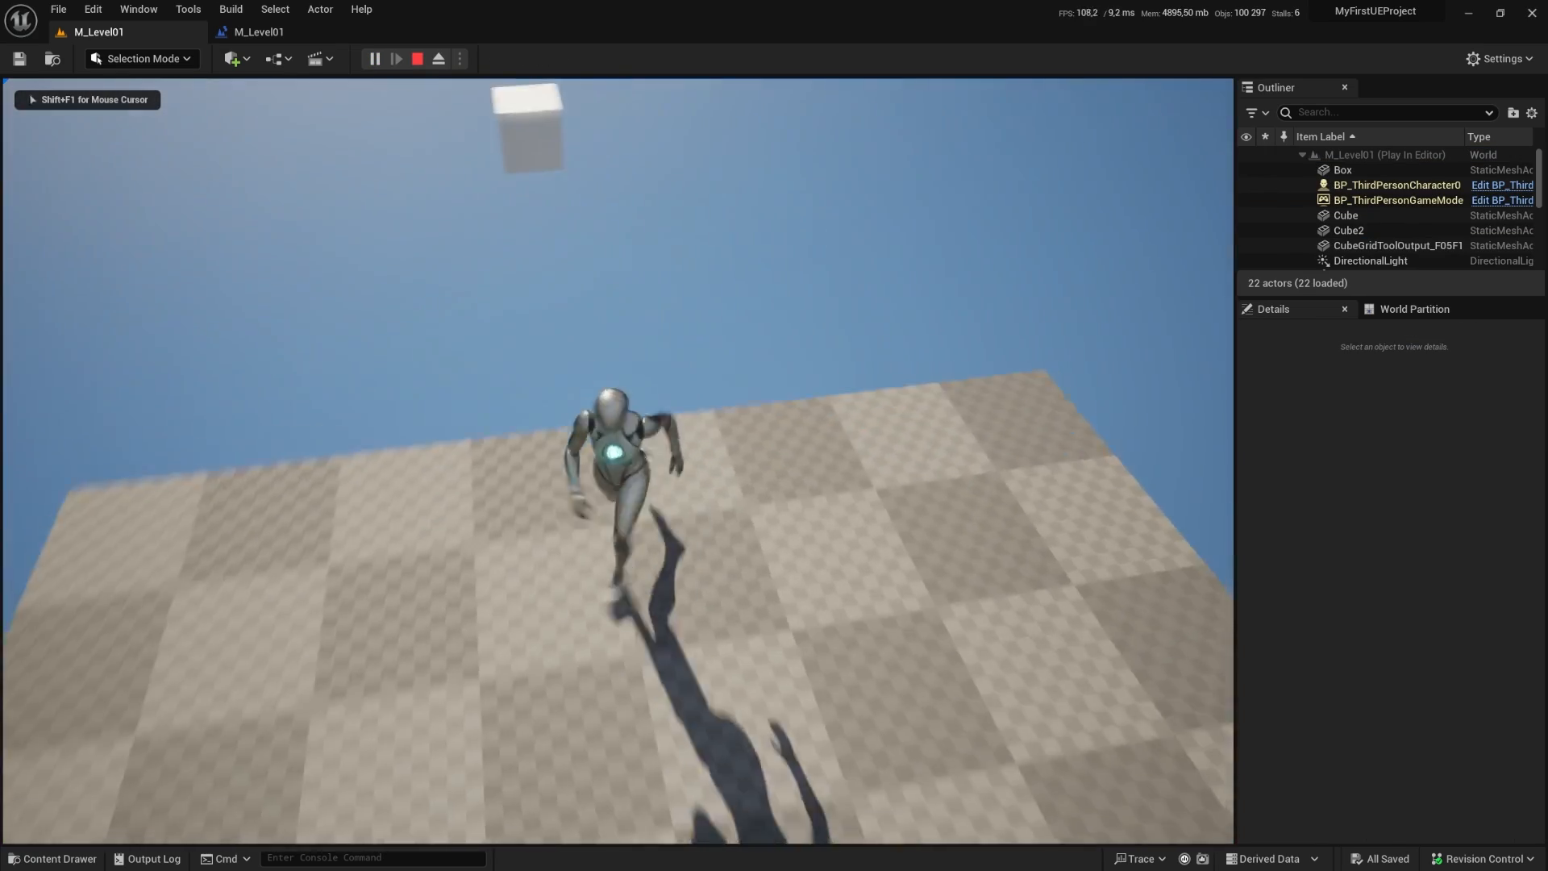
pyautogui.press('w')
pyautogui.press('space')
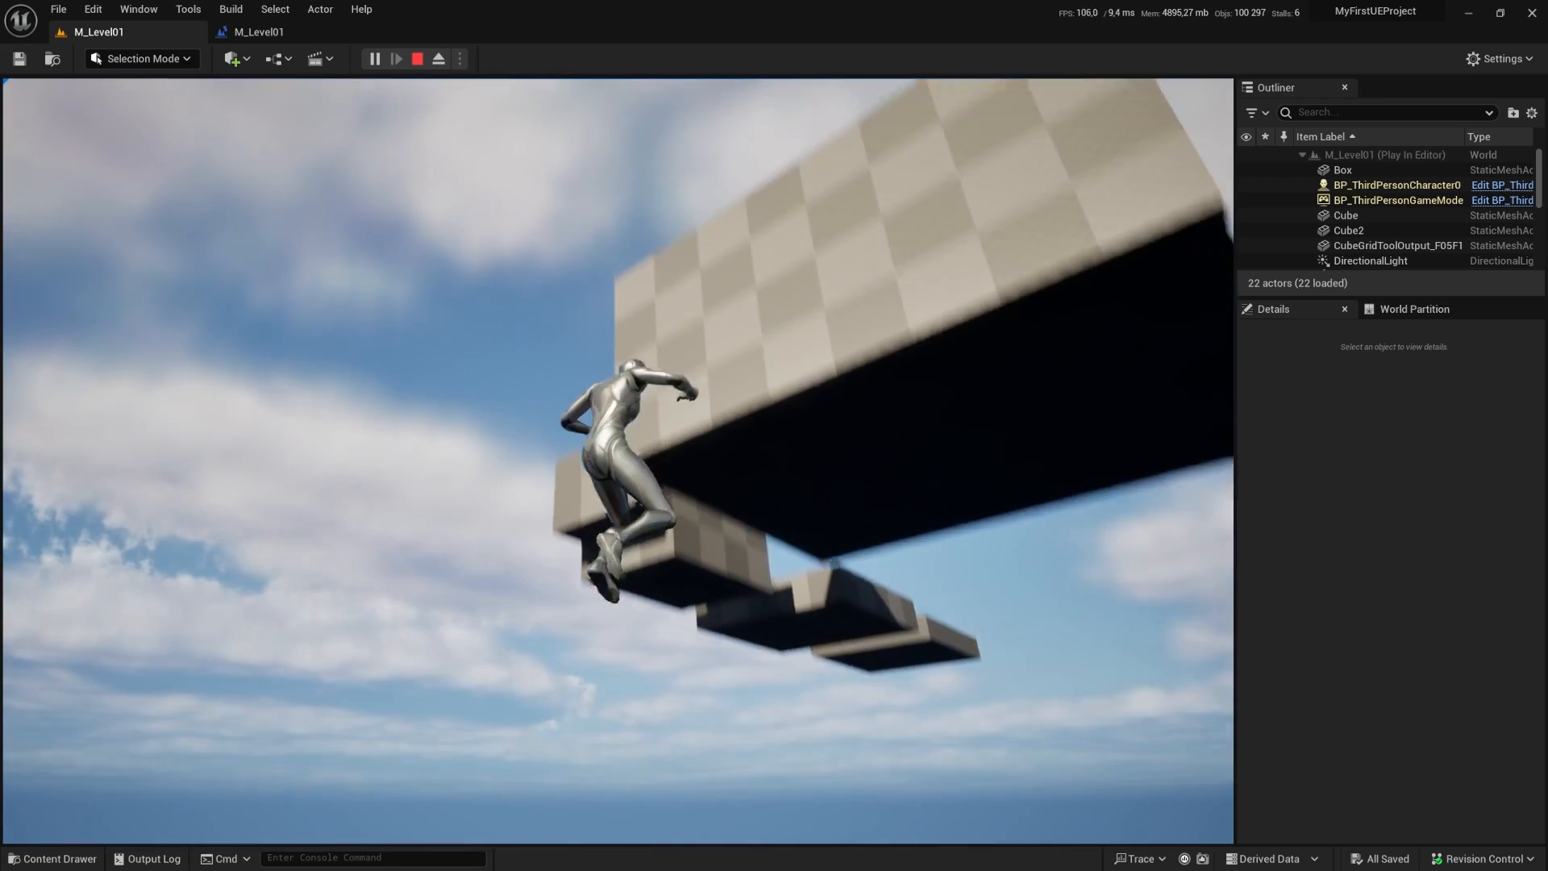
pyautogui.press('Escape')
# Step: Look over the two cubes in the level viewport and return to the Level Blueprint
pyautogui.moveTo(1013, 221); pyautogui.dragTo(695, 425, button='right')
pyautogui.press('e')
pyautogui.press('d')
pyautogui.press('e')
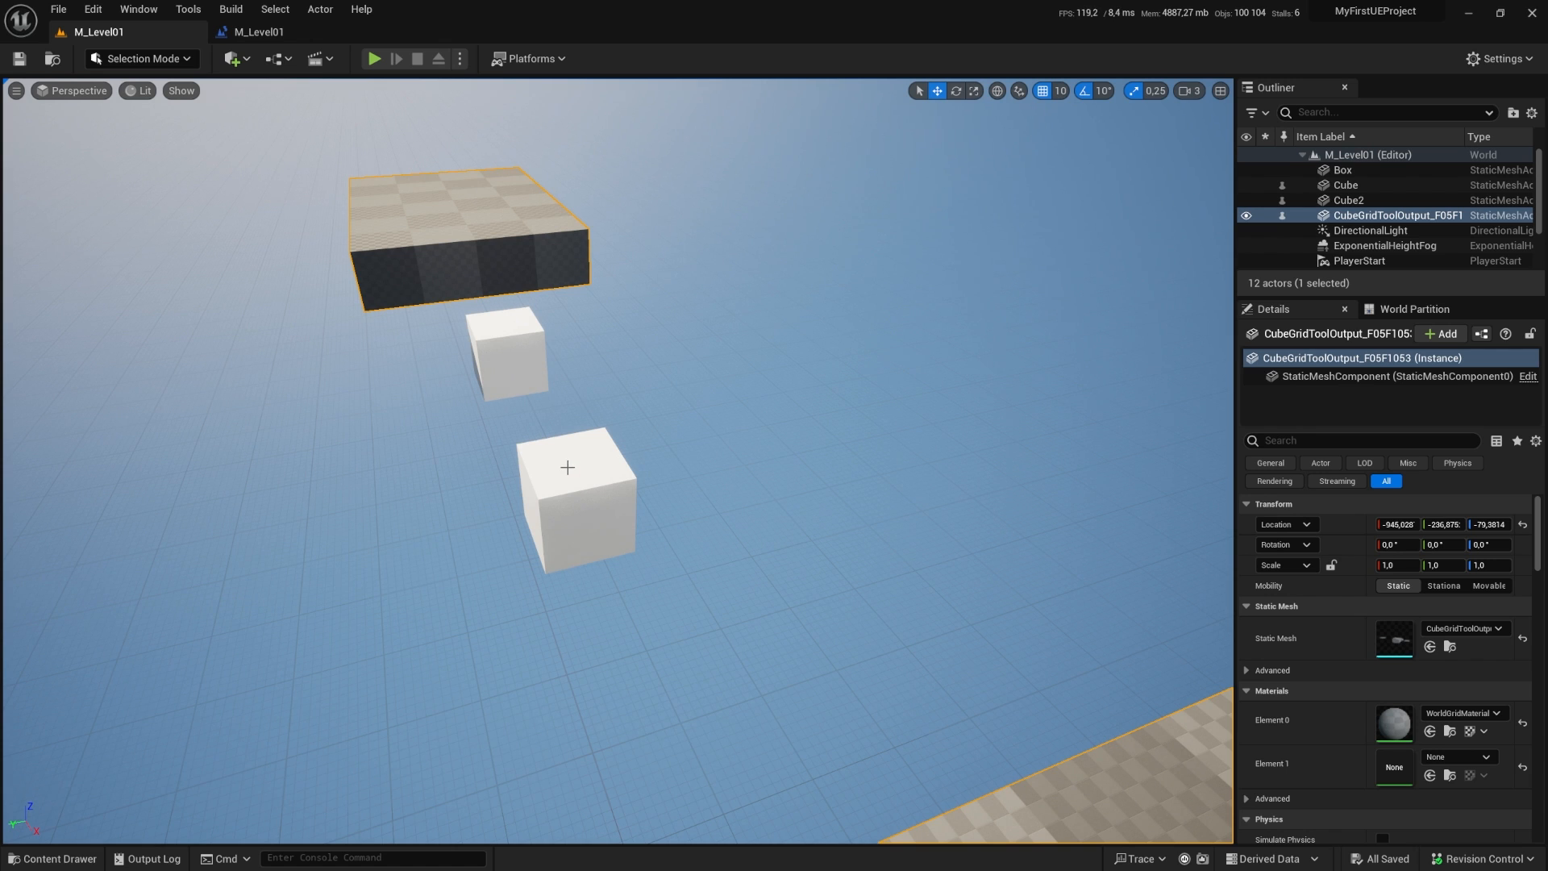
pyautogui.click(271, 33)
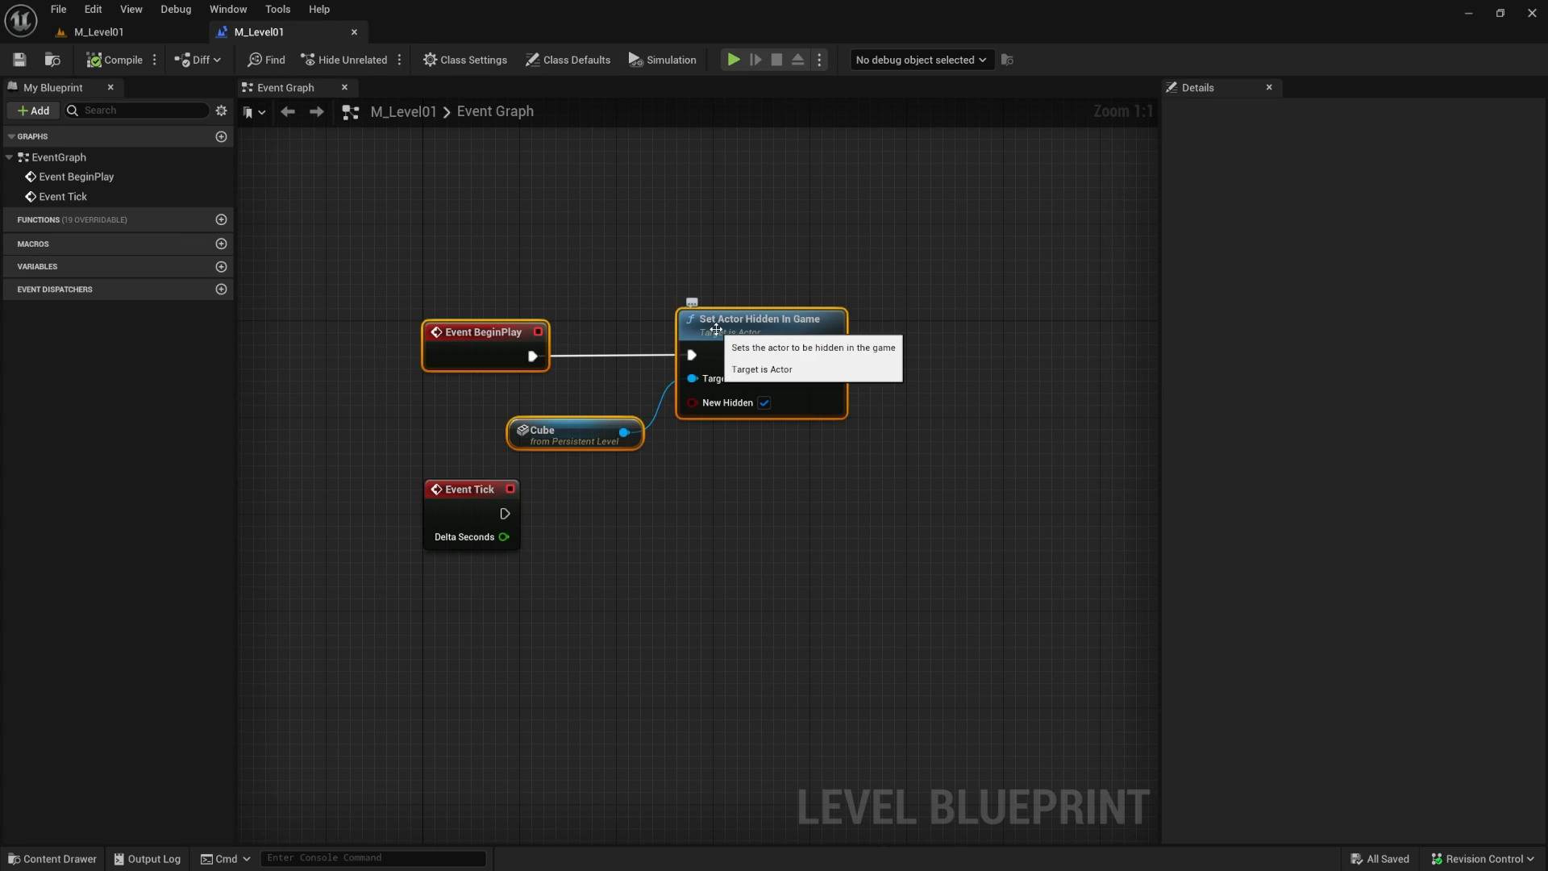
# Step: Add a Set Actor Enable Collision node targeting the Cube reference
pyautogui.moveTo(777, 511); pyautogui.dragTo(666, 457, button='right')
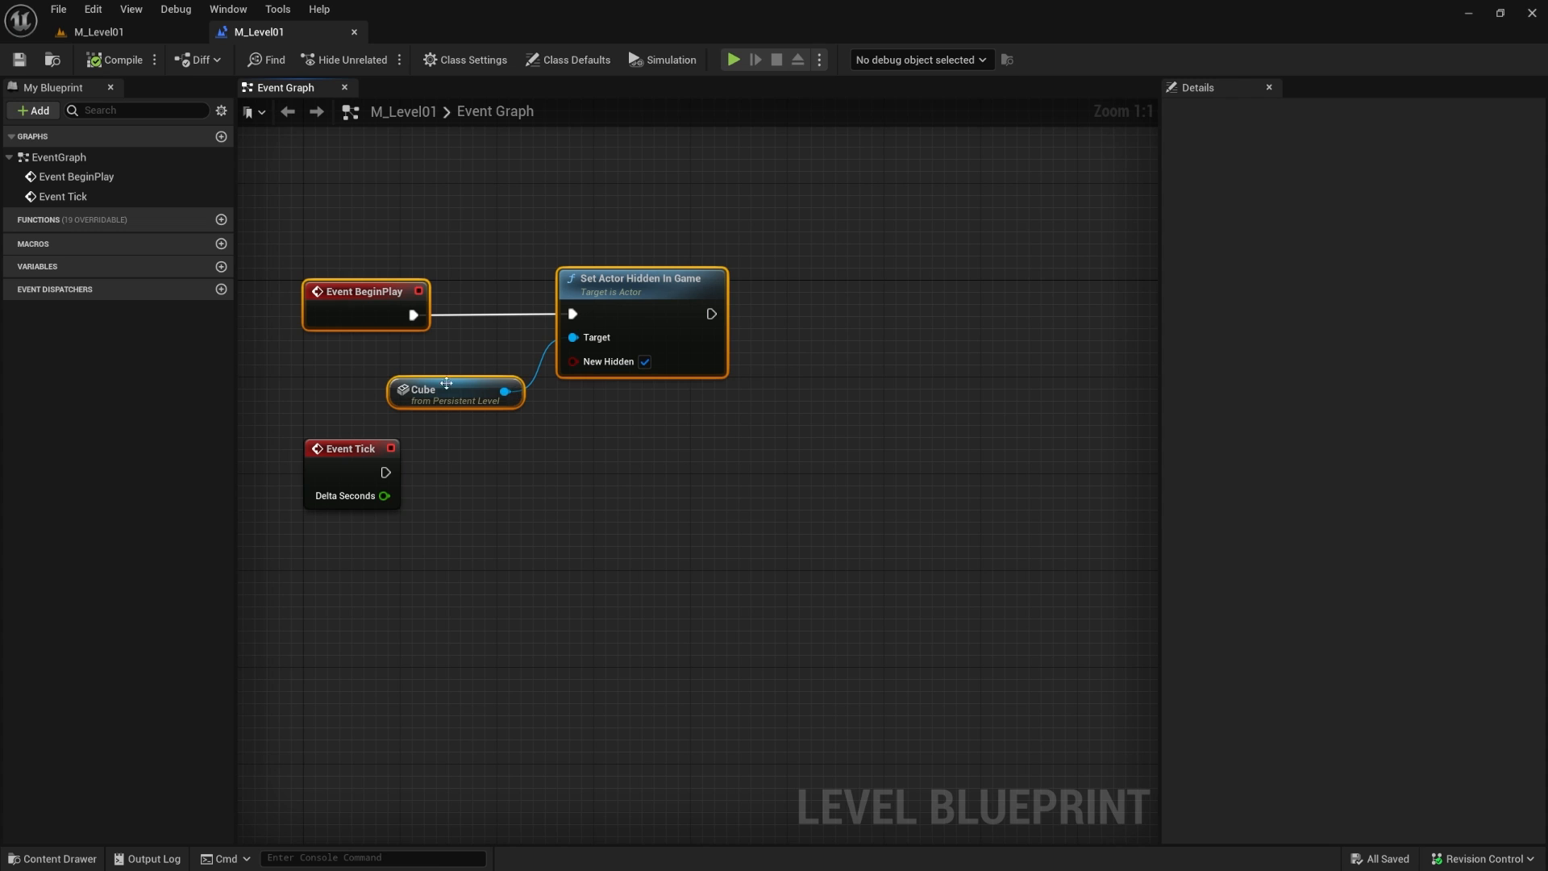
pyautogui.moveTo(504, 390); pyautogui.dragTo(783, 413)
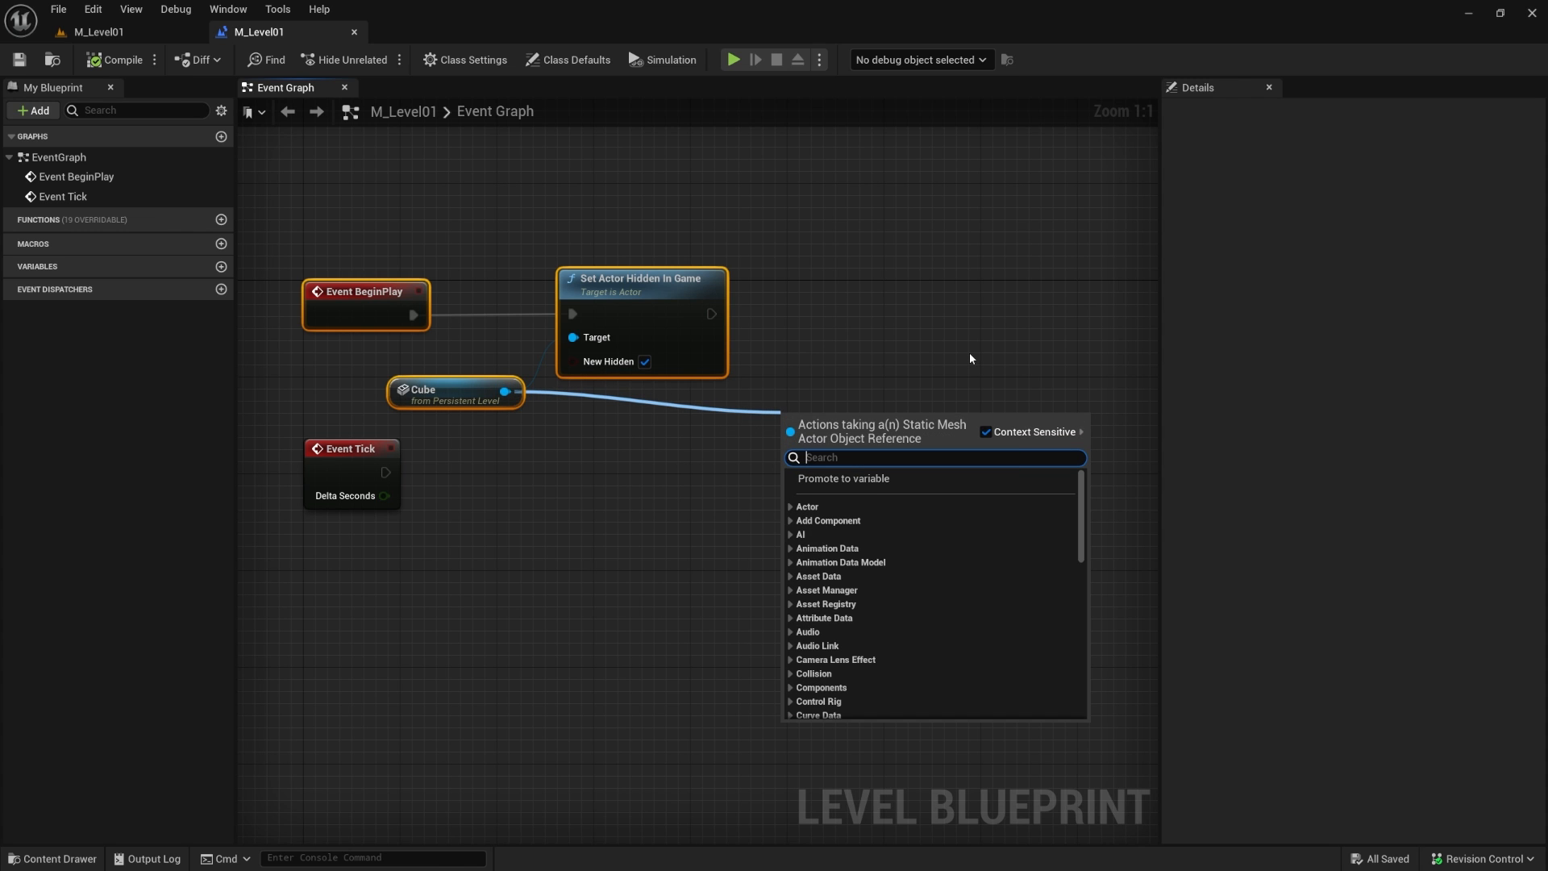
pyautogui.write('coll')
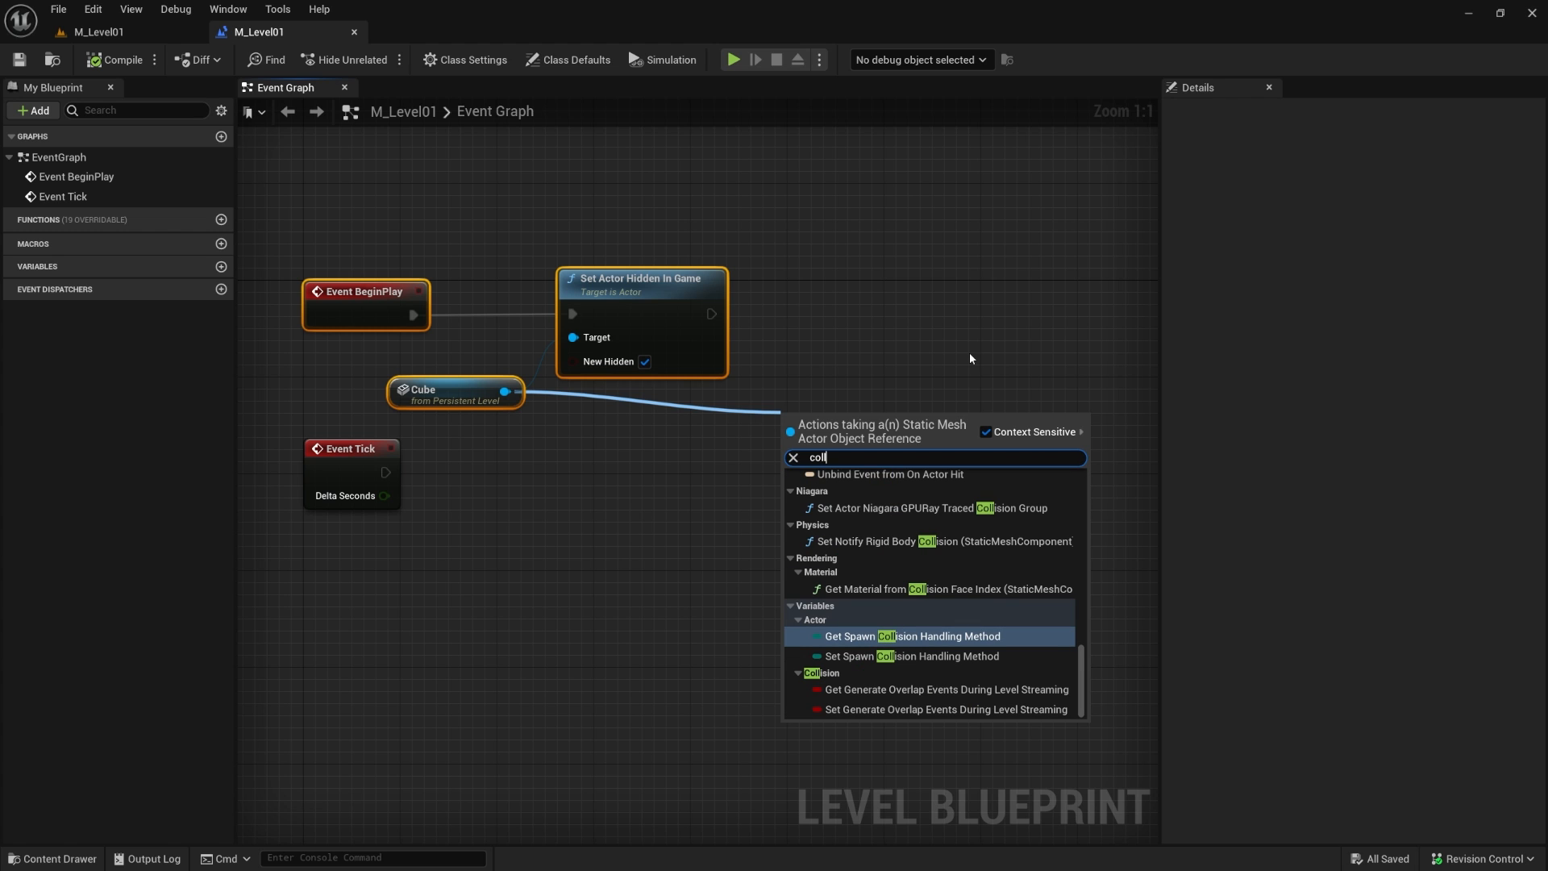
pyautogui.write('ision')
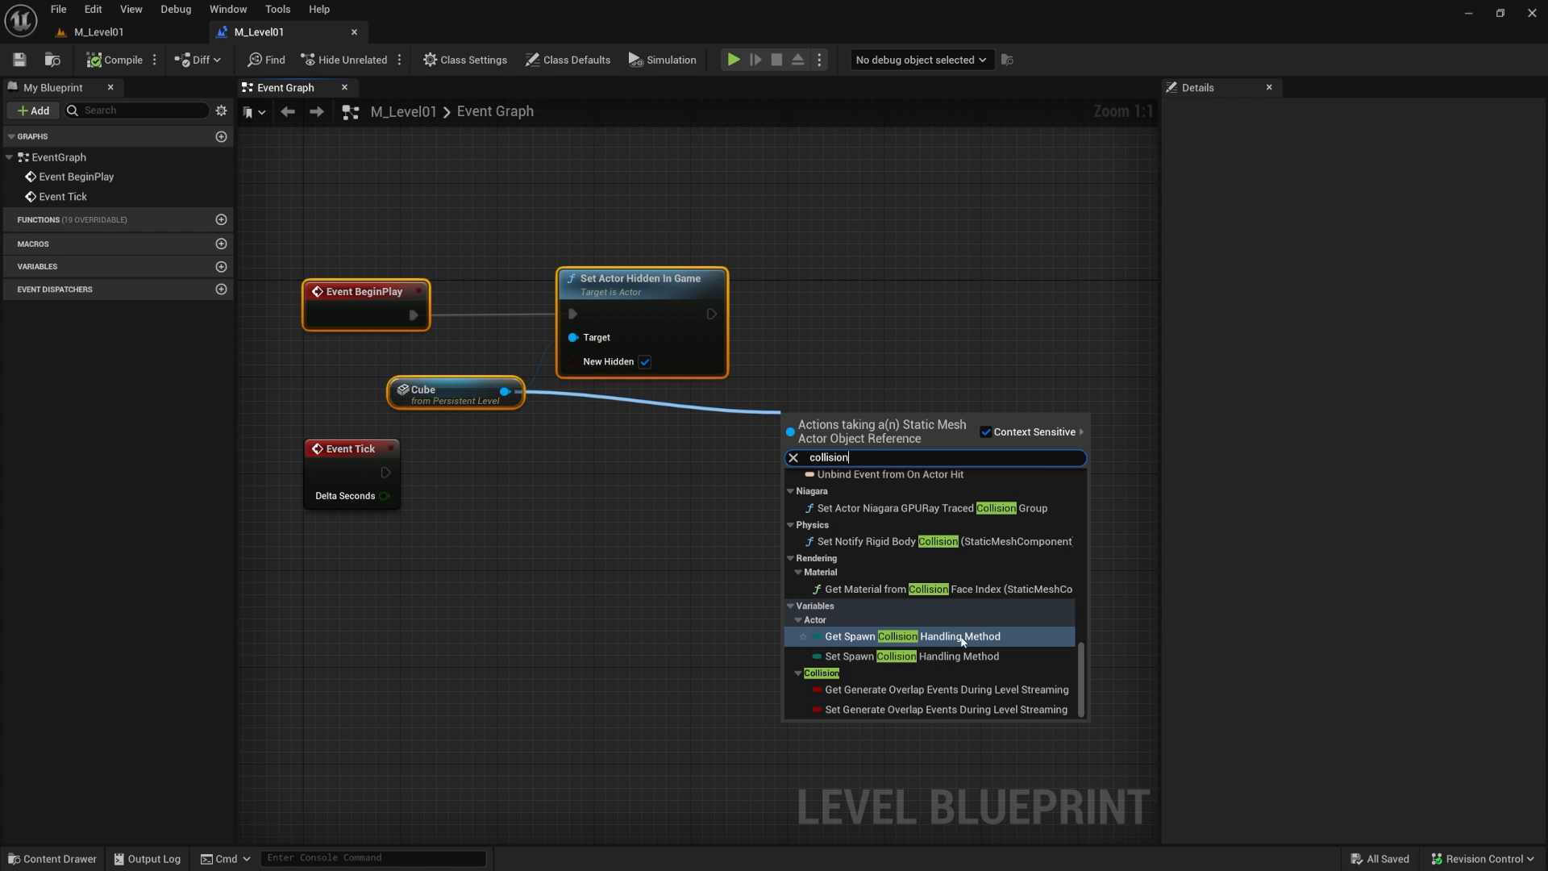
pyautogui.scroll(2, 915, 641)
pyautogui.scroll(5, 915, 641)
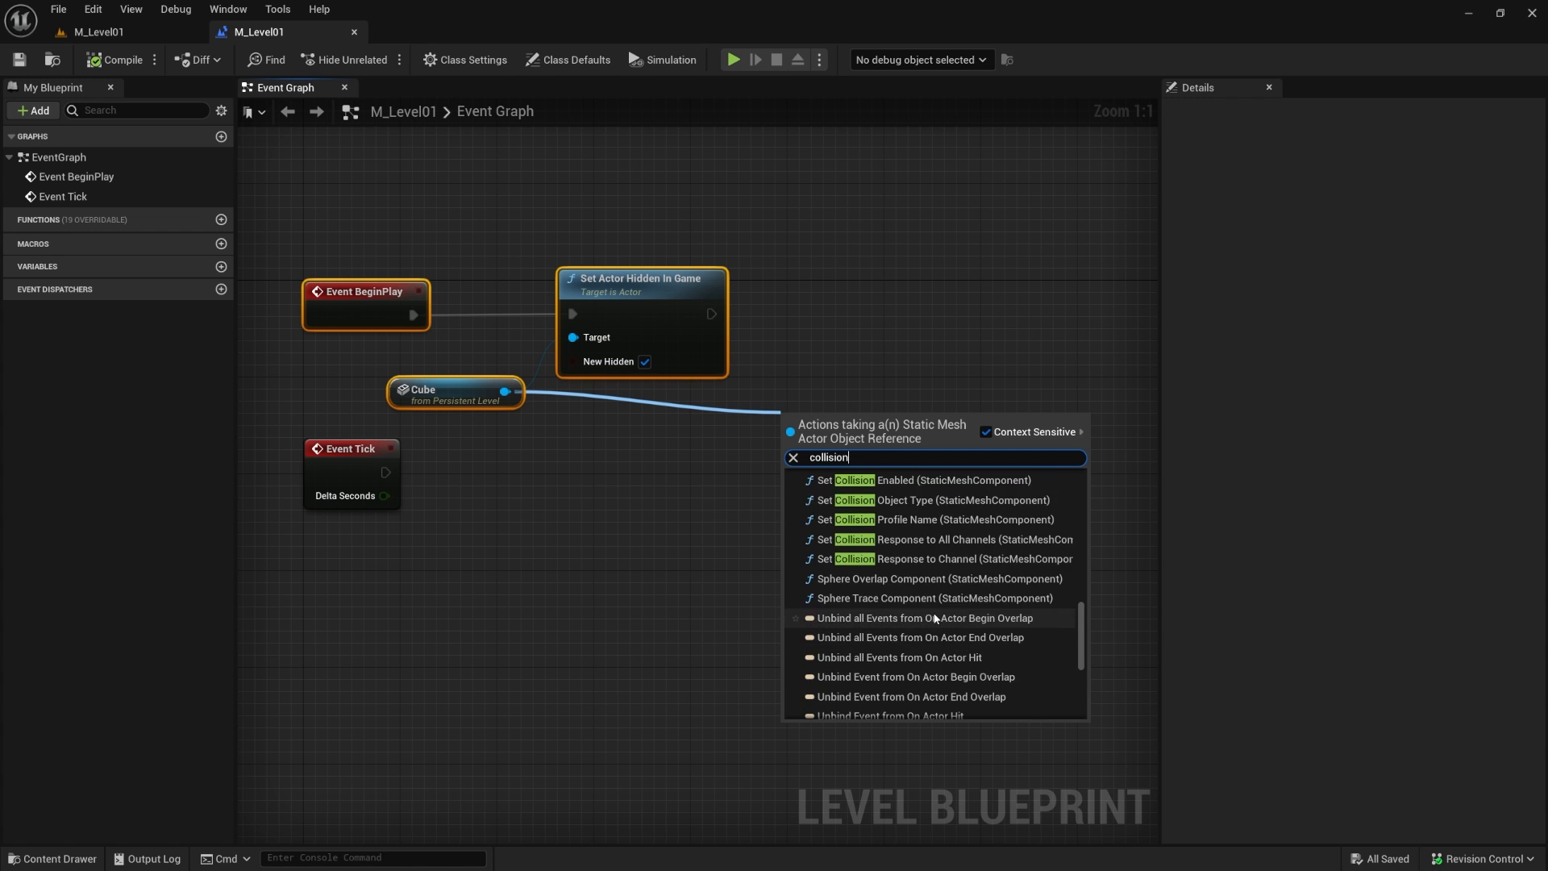
pyautogui.scroll(-2, 917, 555)
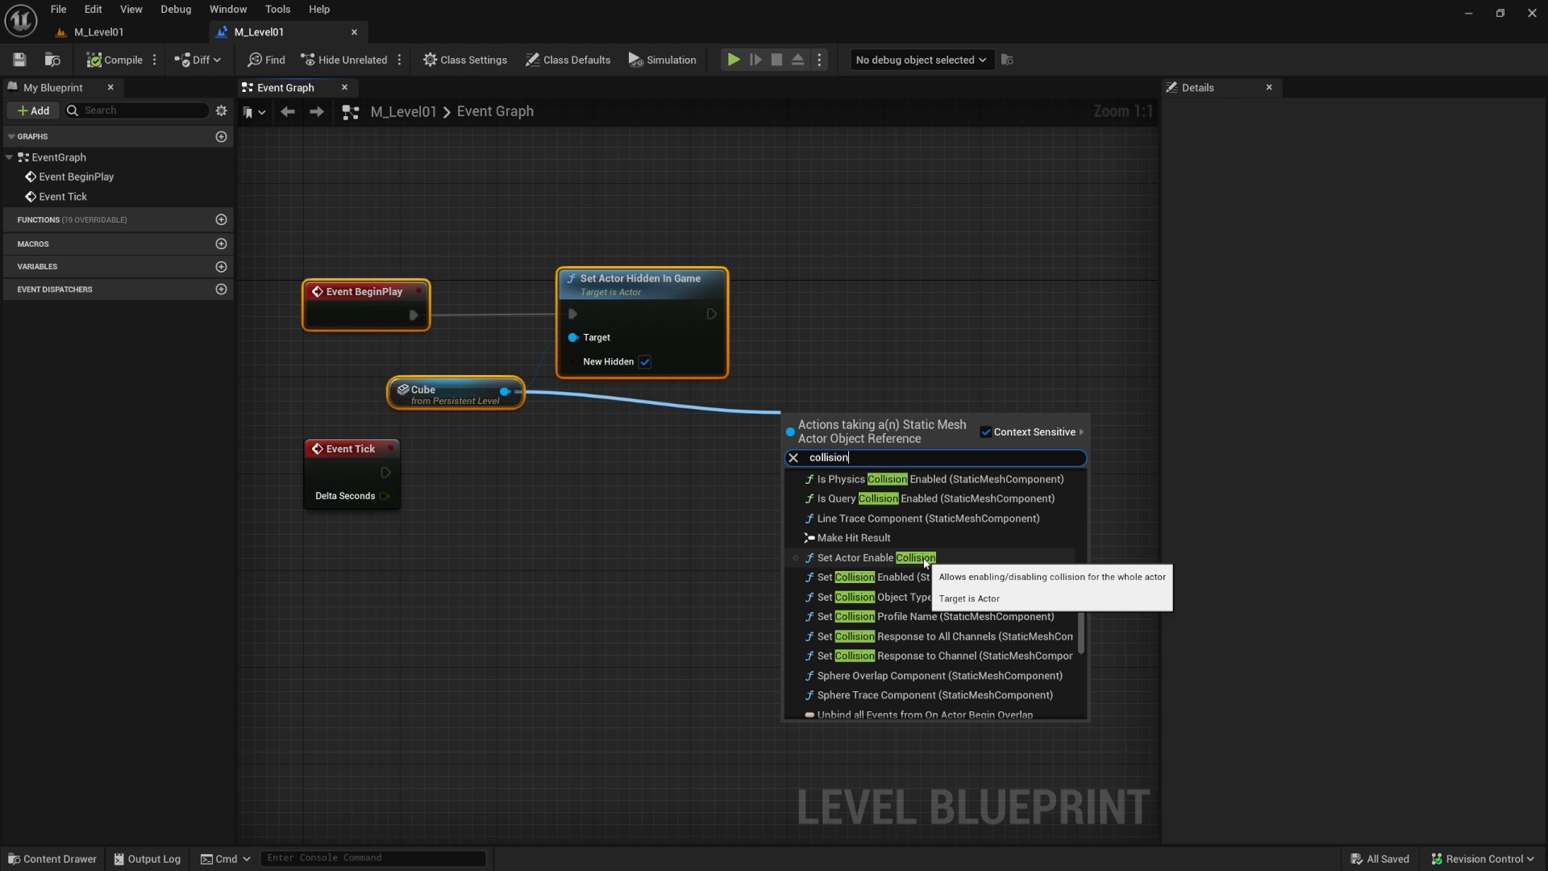
pyautogui.click(918, 558)
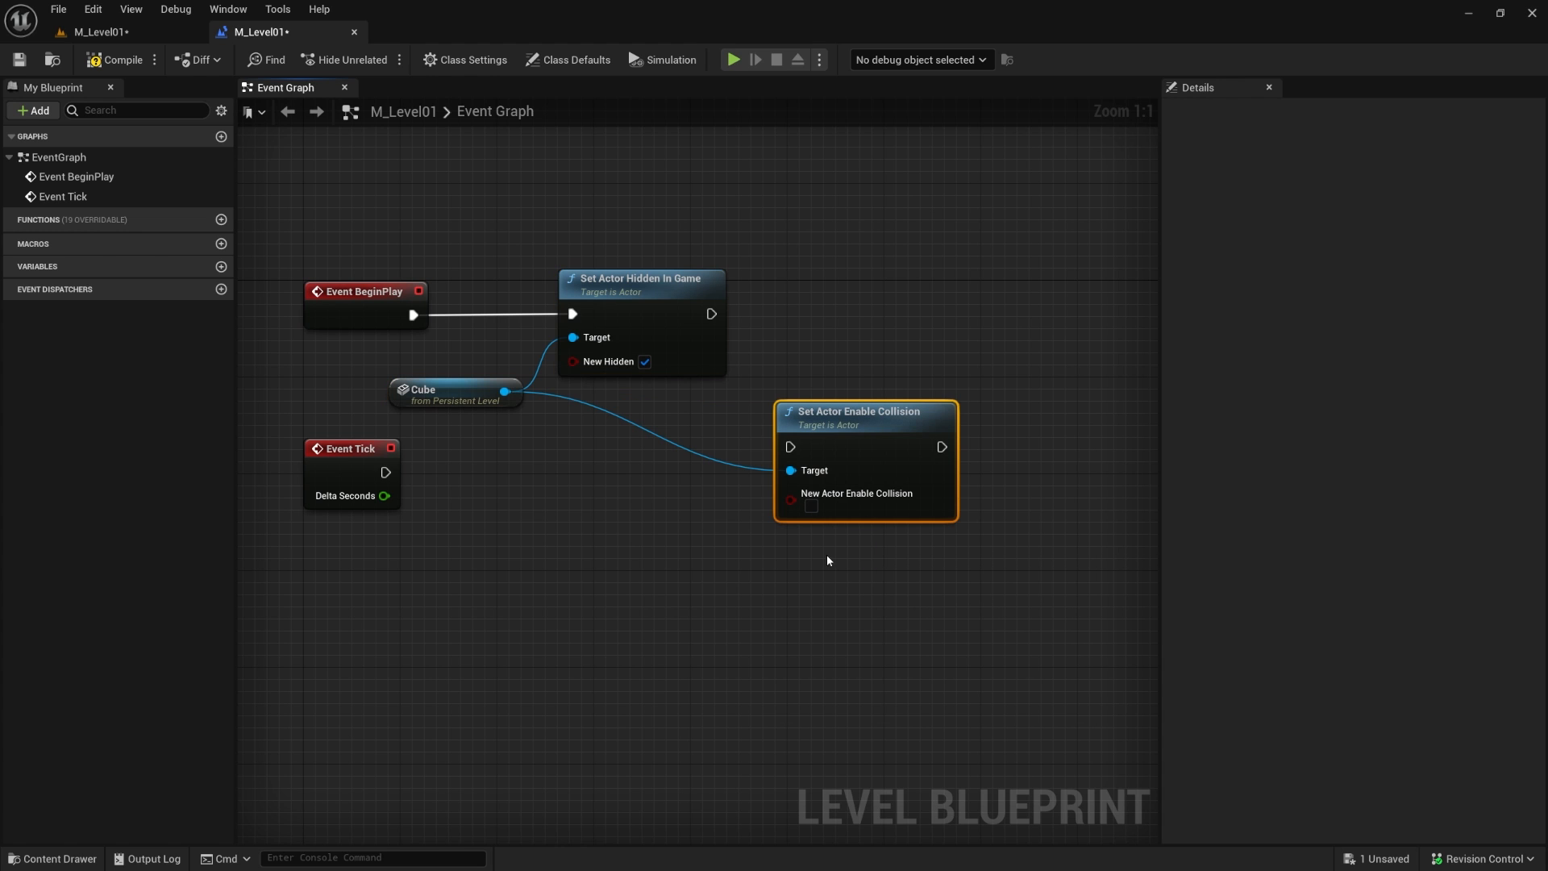
# Step: Place Set Actor Enable Collision beside Set Actor Hidden In Game and connect their execution pins, with New Actor Enable Collision off
pyautogui.moveTo(863, 432); pyautogui.dragTo(875, 299)
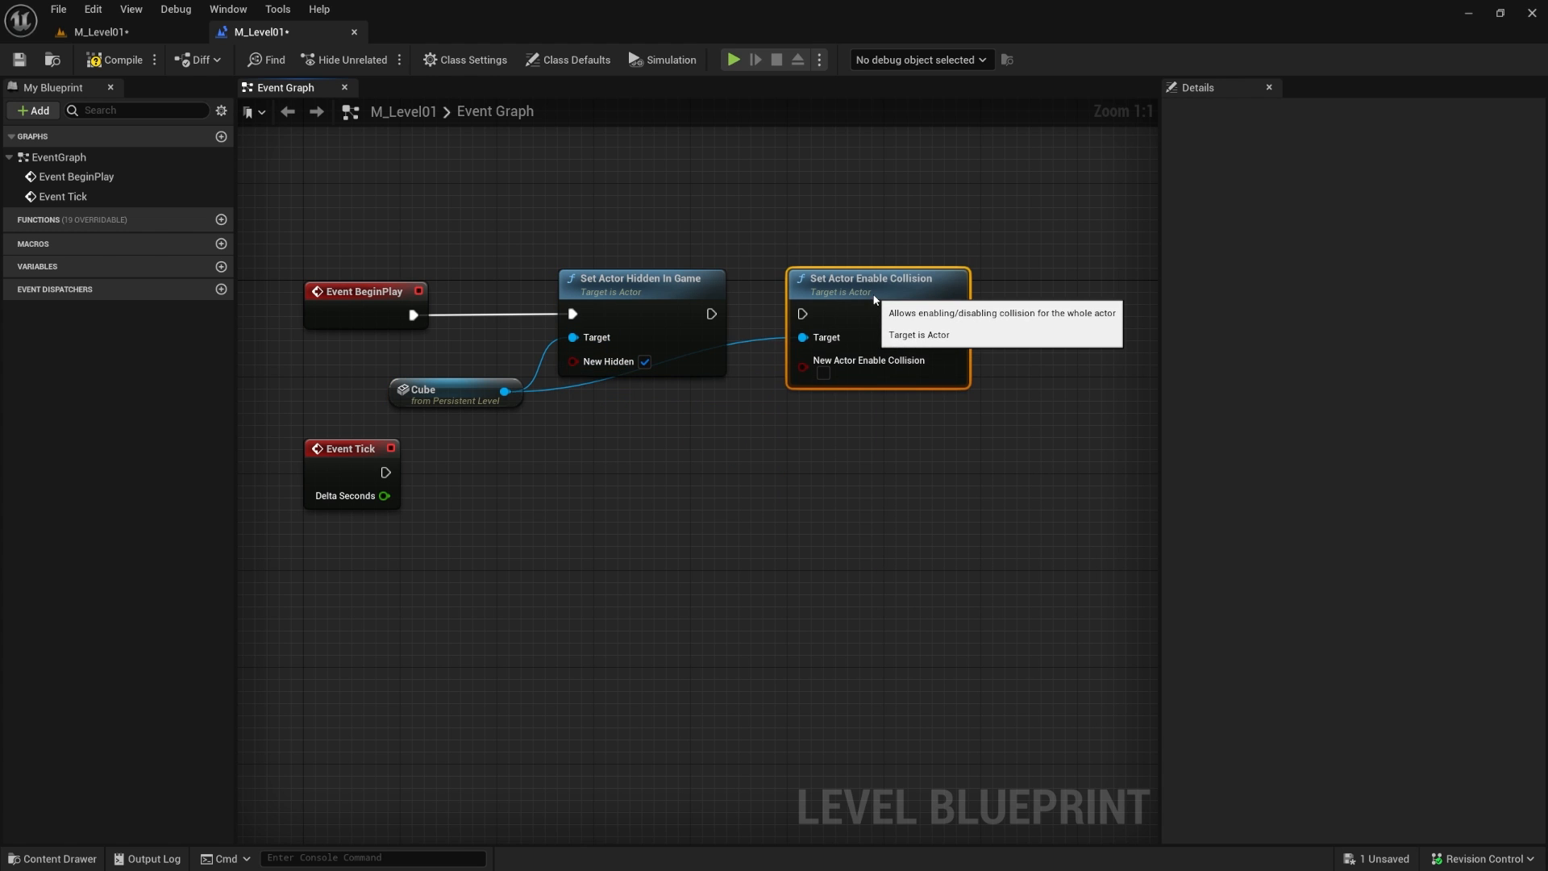
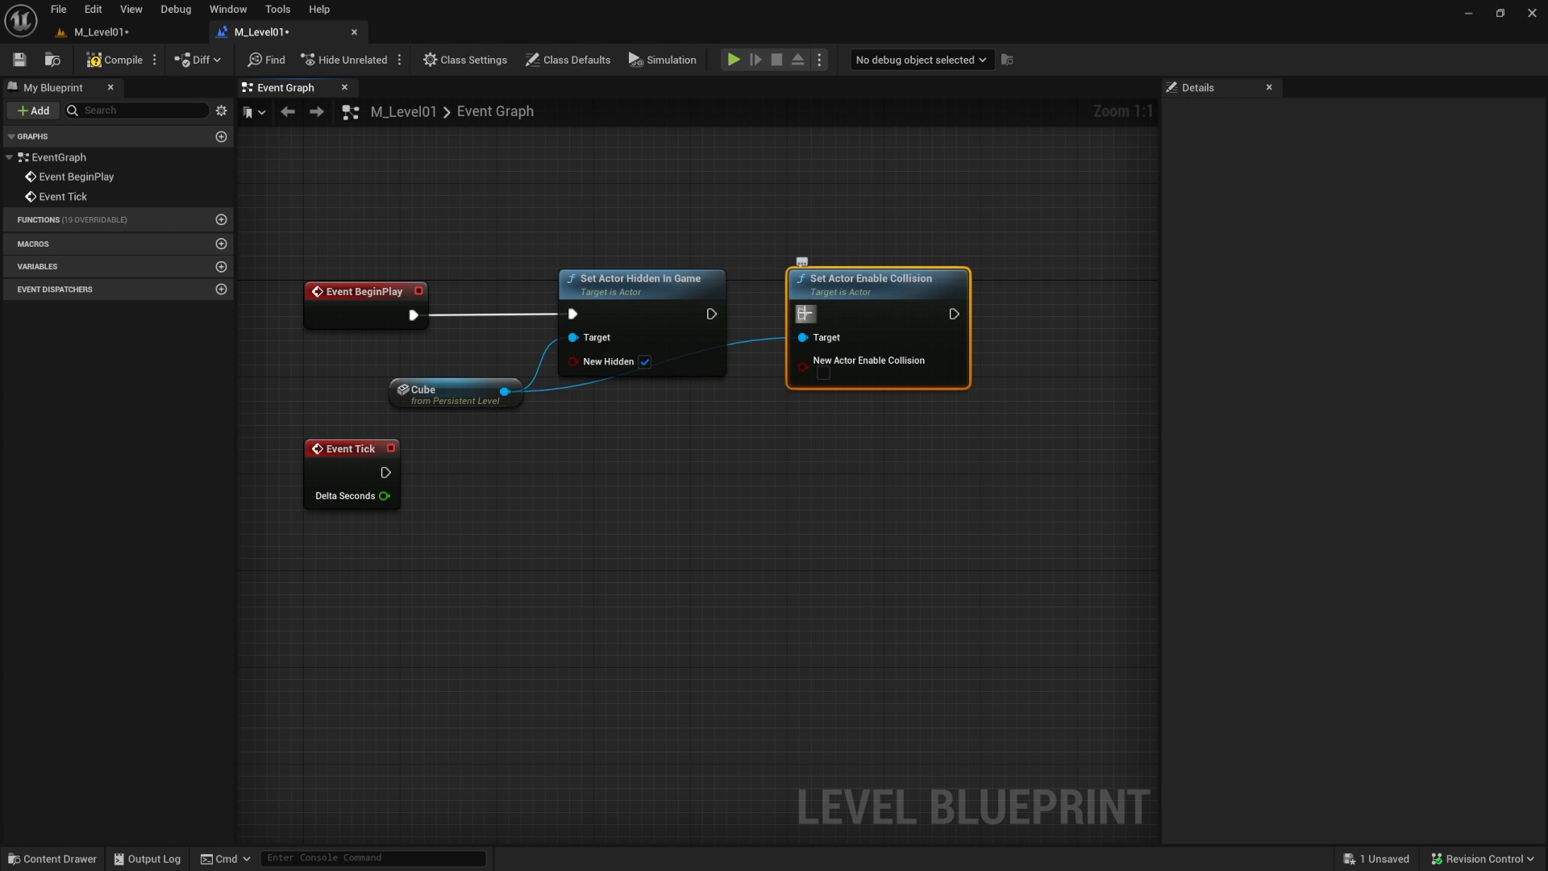
pyautogui.moveTo(711, 313); pyautogui.dragTo(802, 314)
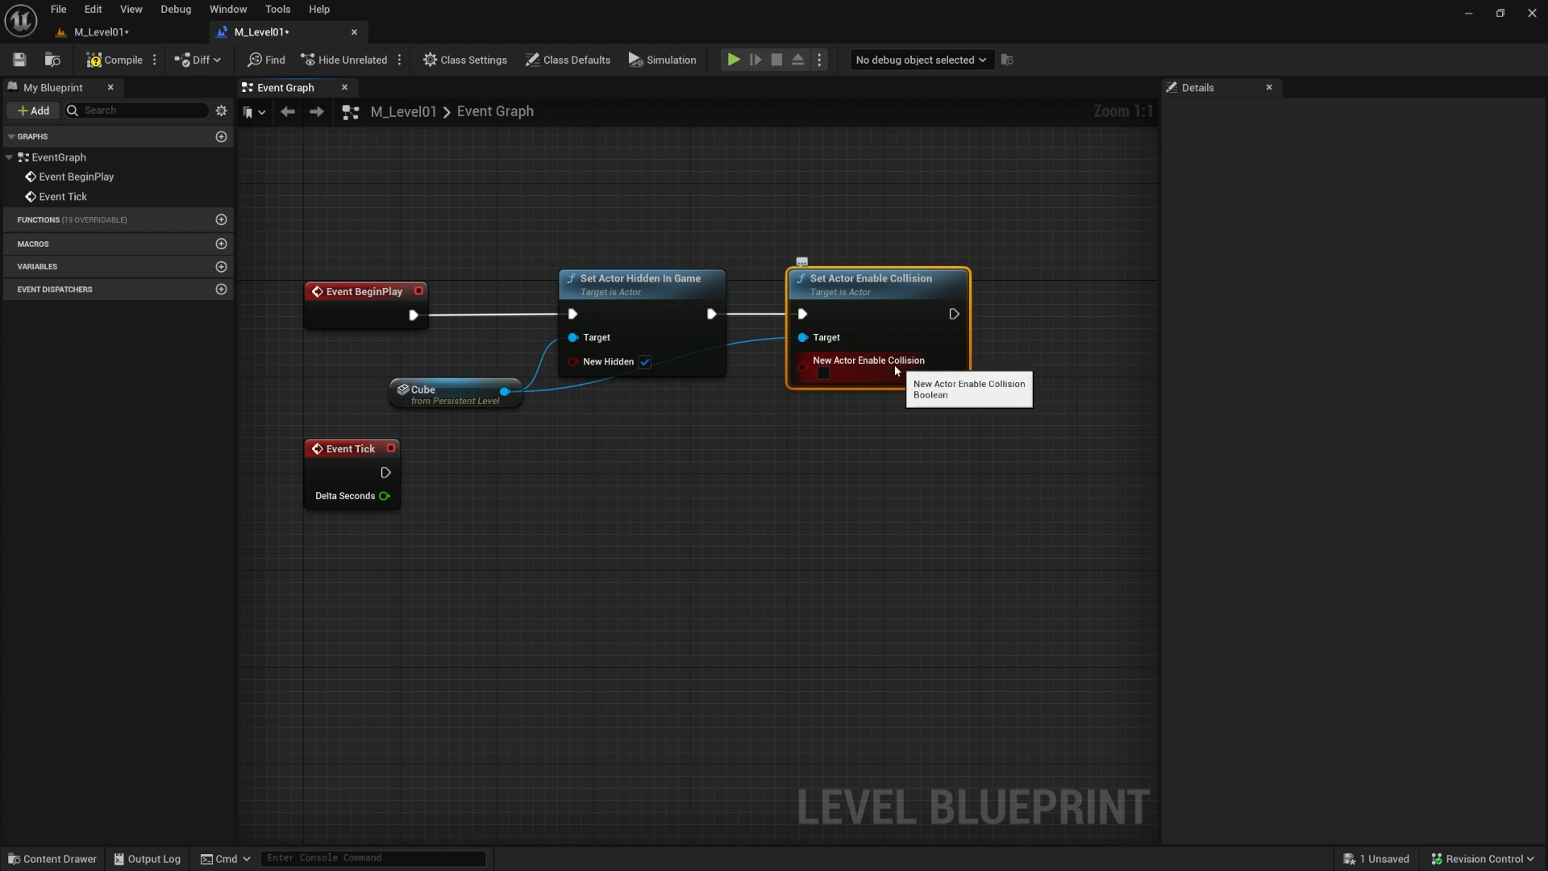
pyautogui.click(823, 373)
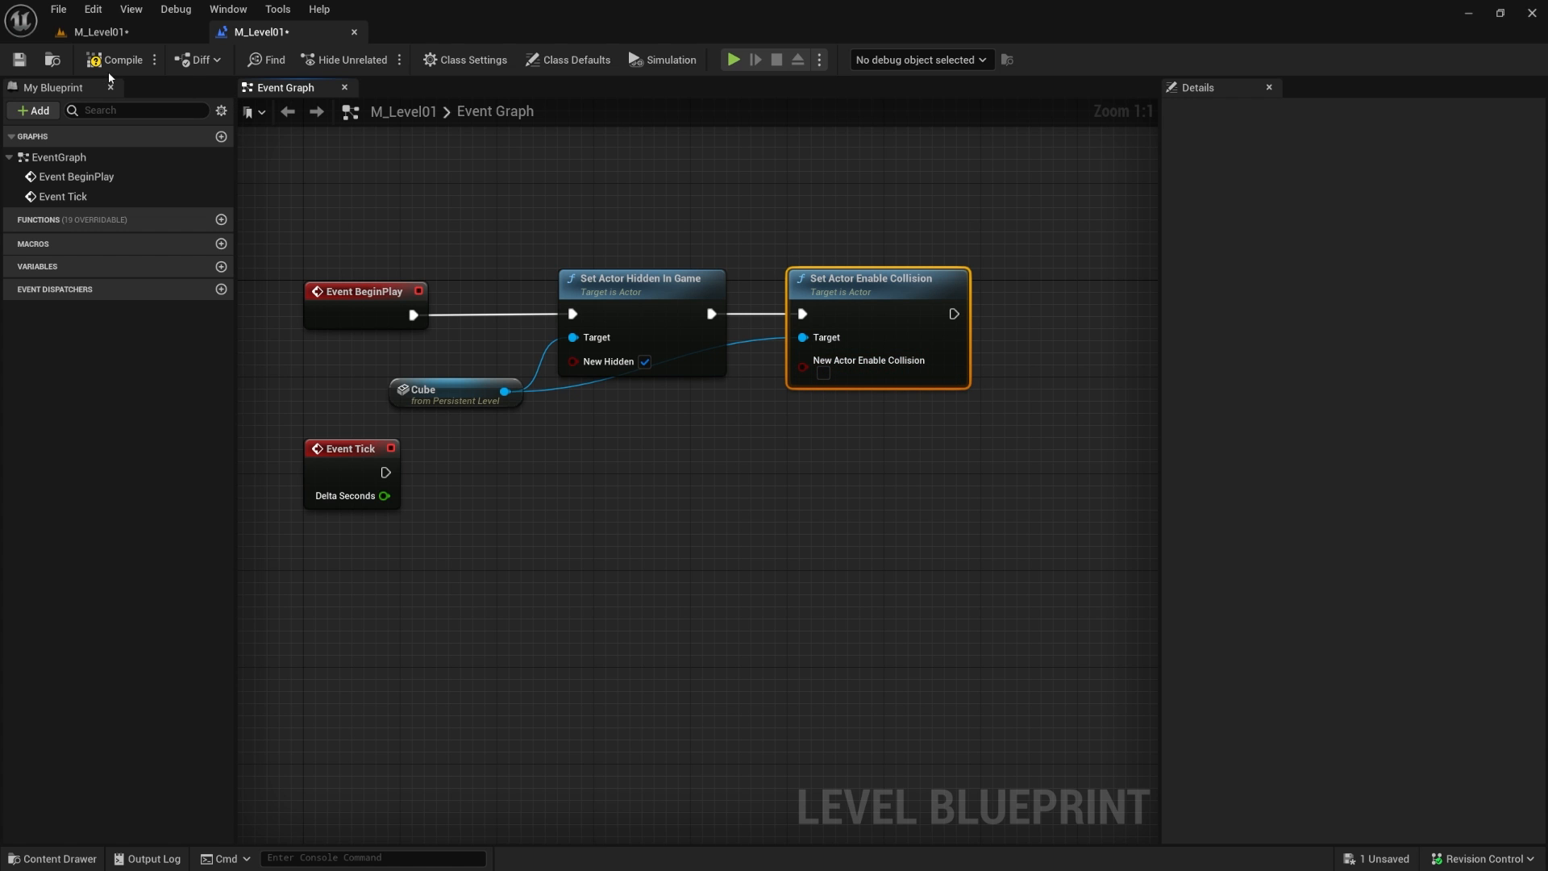
# Step: In the level editor, play from the platform before the cubes, jump through the hidden cube's position, and stop the session
pyautogui.click(97, 31)
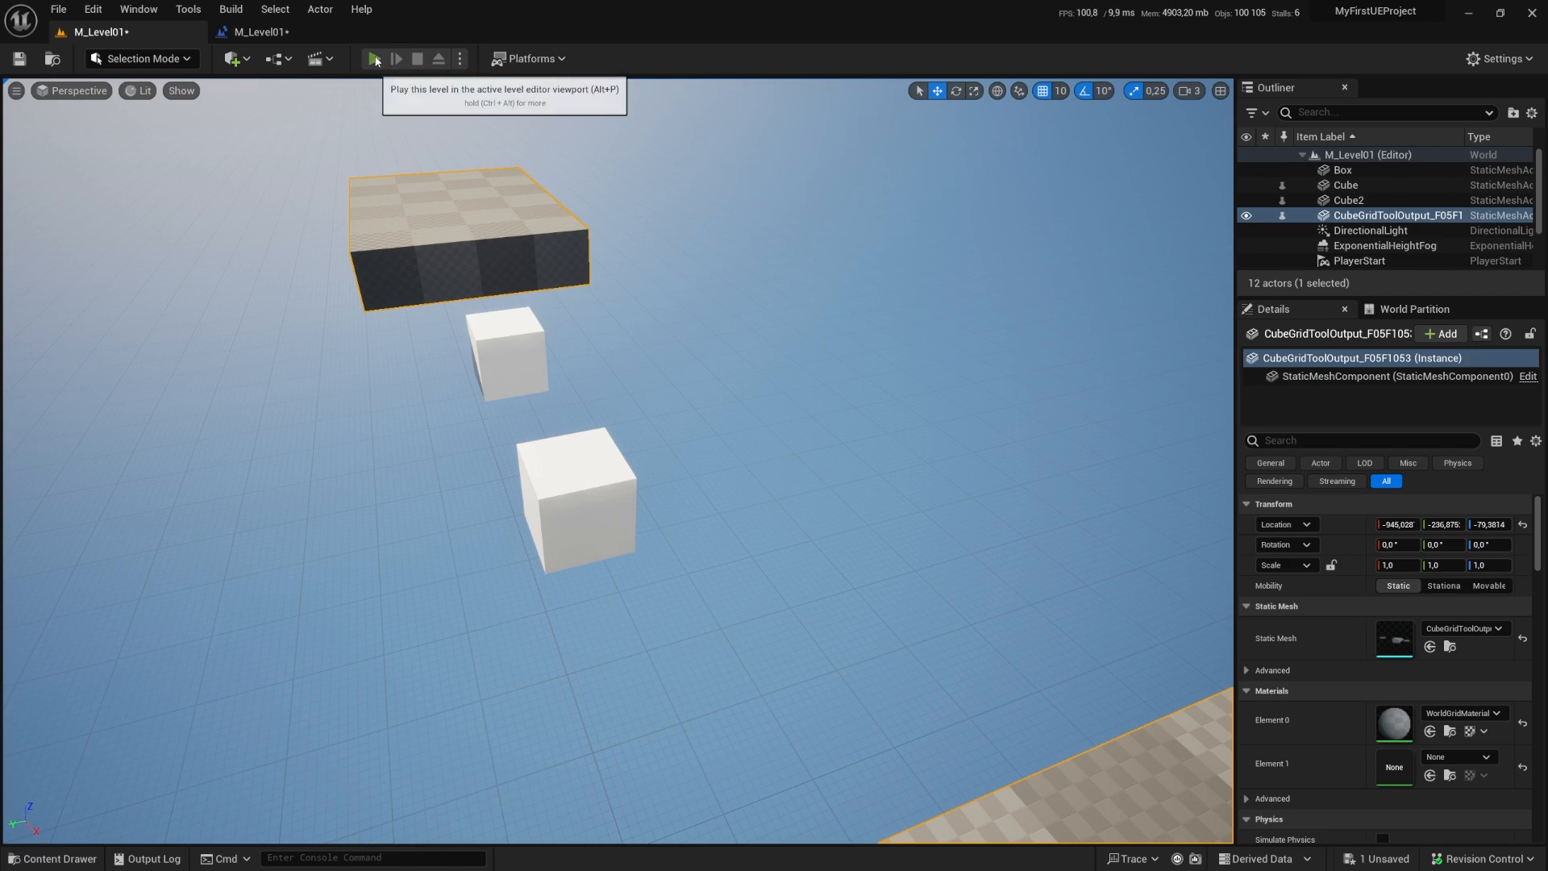
pyautogui.click(375, 60)
pyautogui.press('Escape')
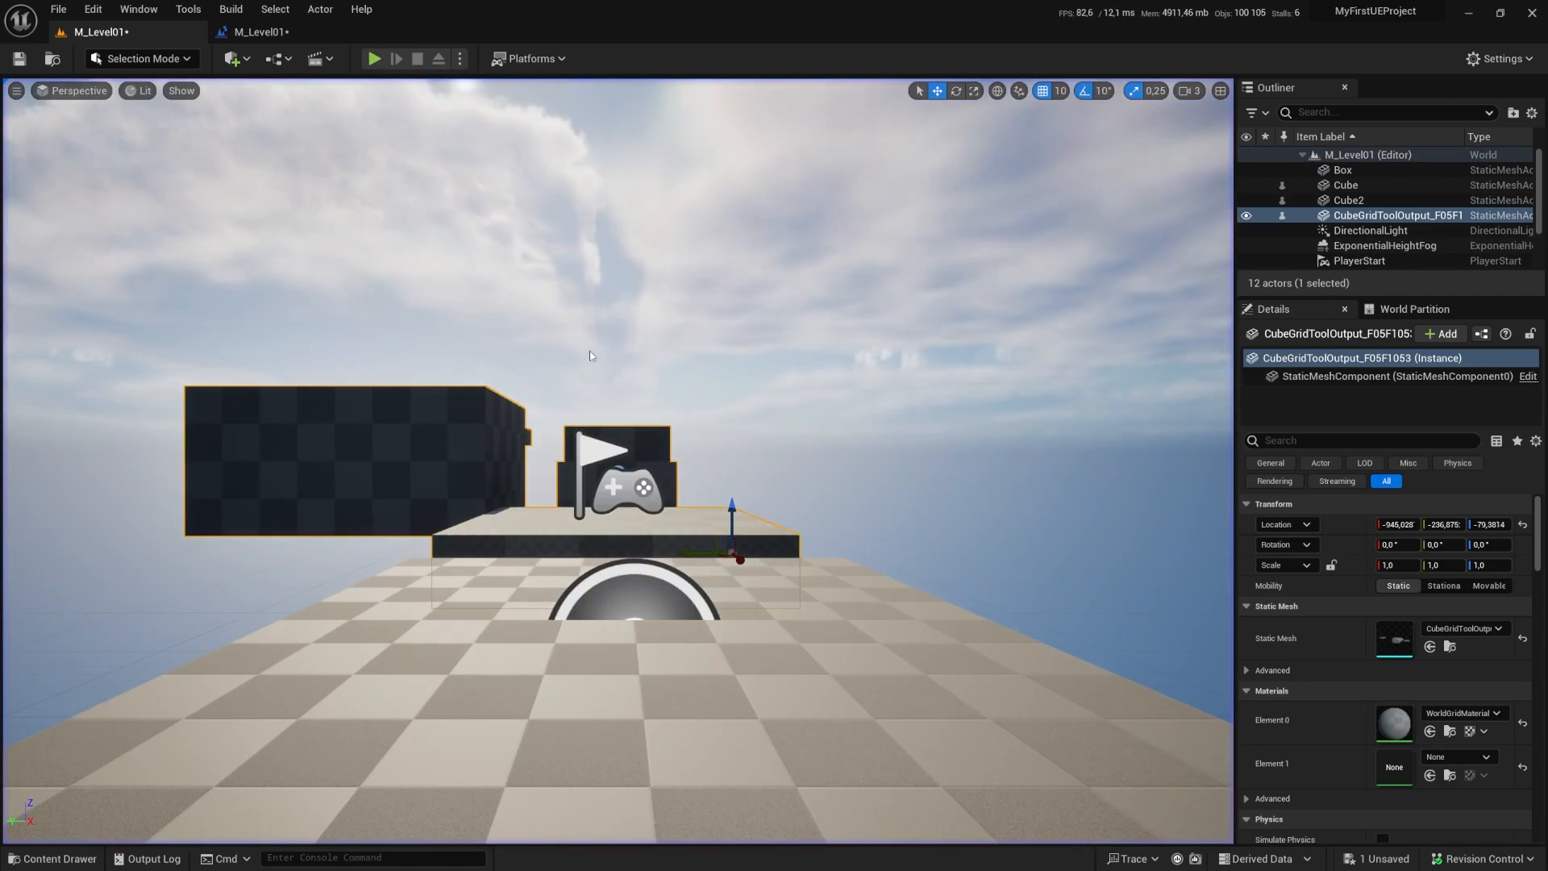
pyautogui.press('w')
pyautogui.moveTo(590, 351); pyautogui.dragTo(560, 428, button='right')
pyautogui.rightClick(819, 571)
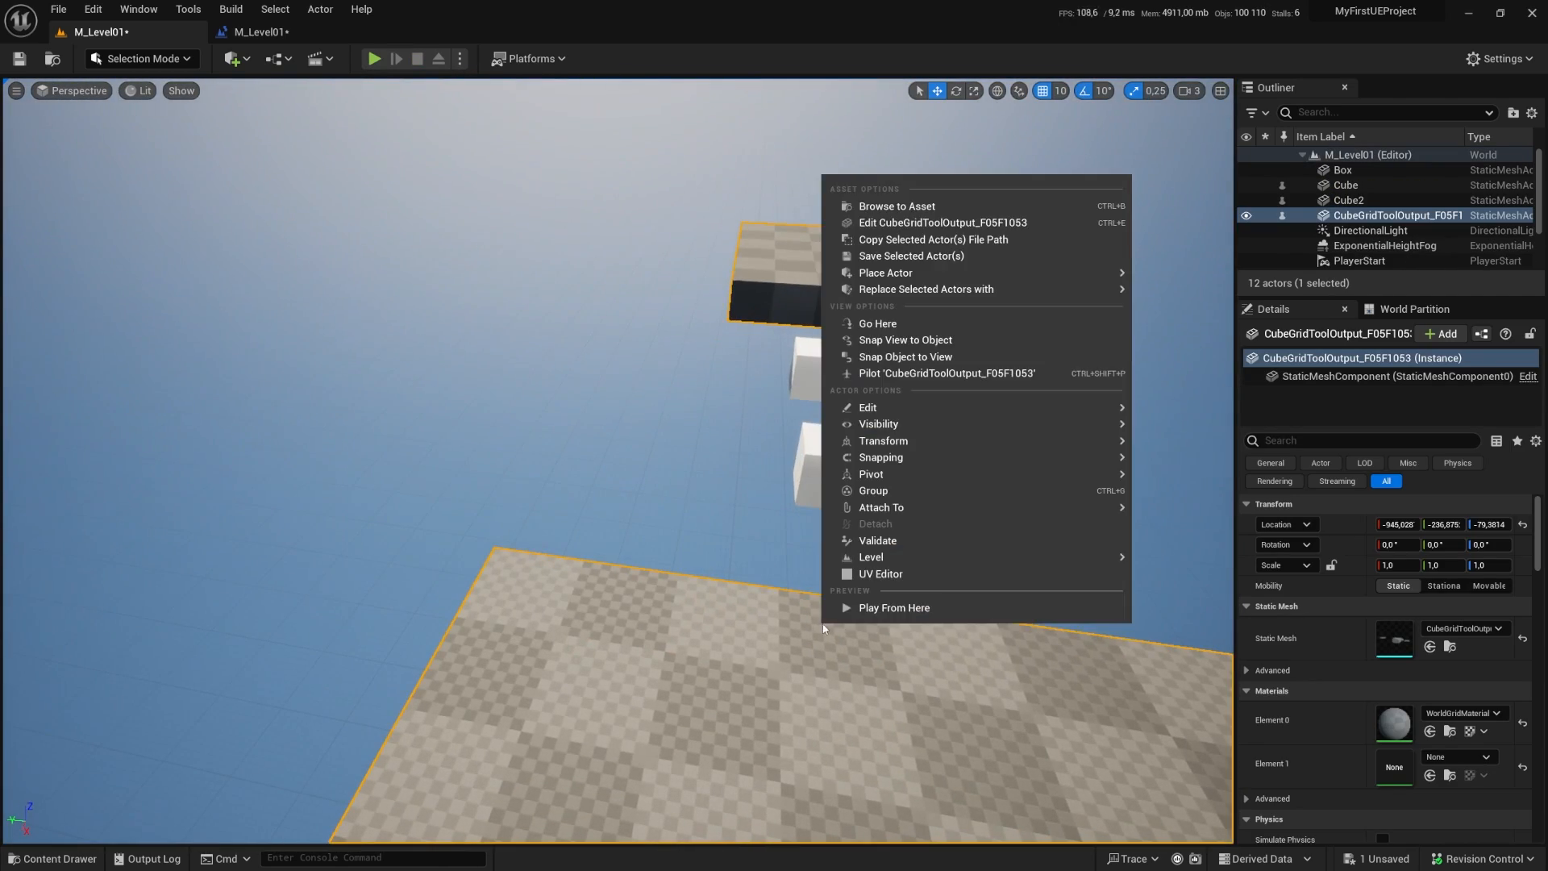
pyautogui.click(877, 608)
pyautogui.press('s')
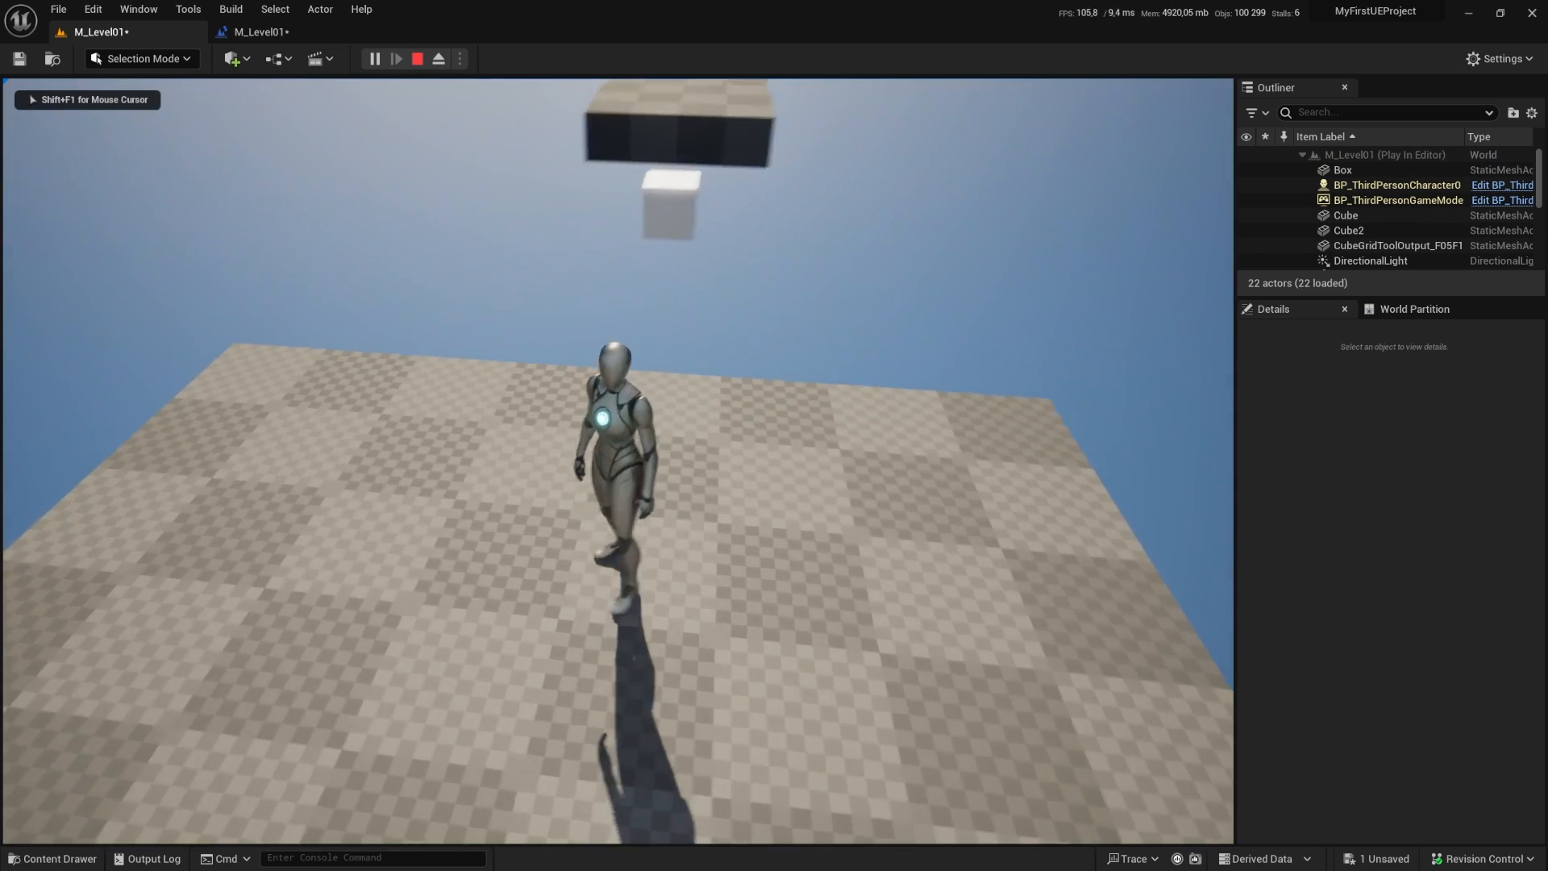
pyautogui.press('space')
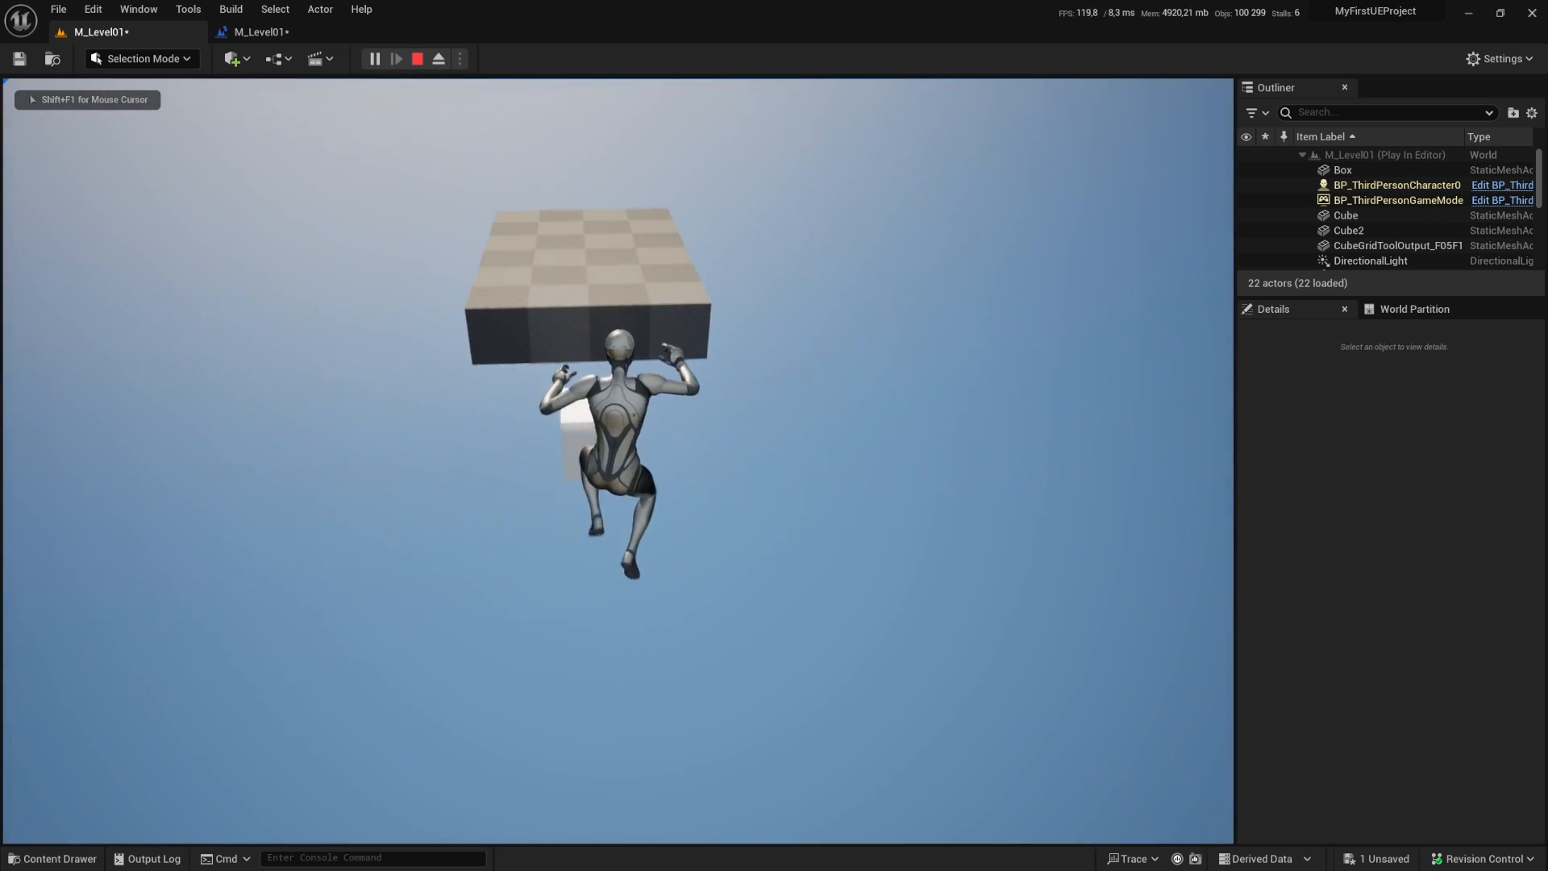
pyautogui.press('Escape')
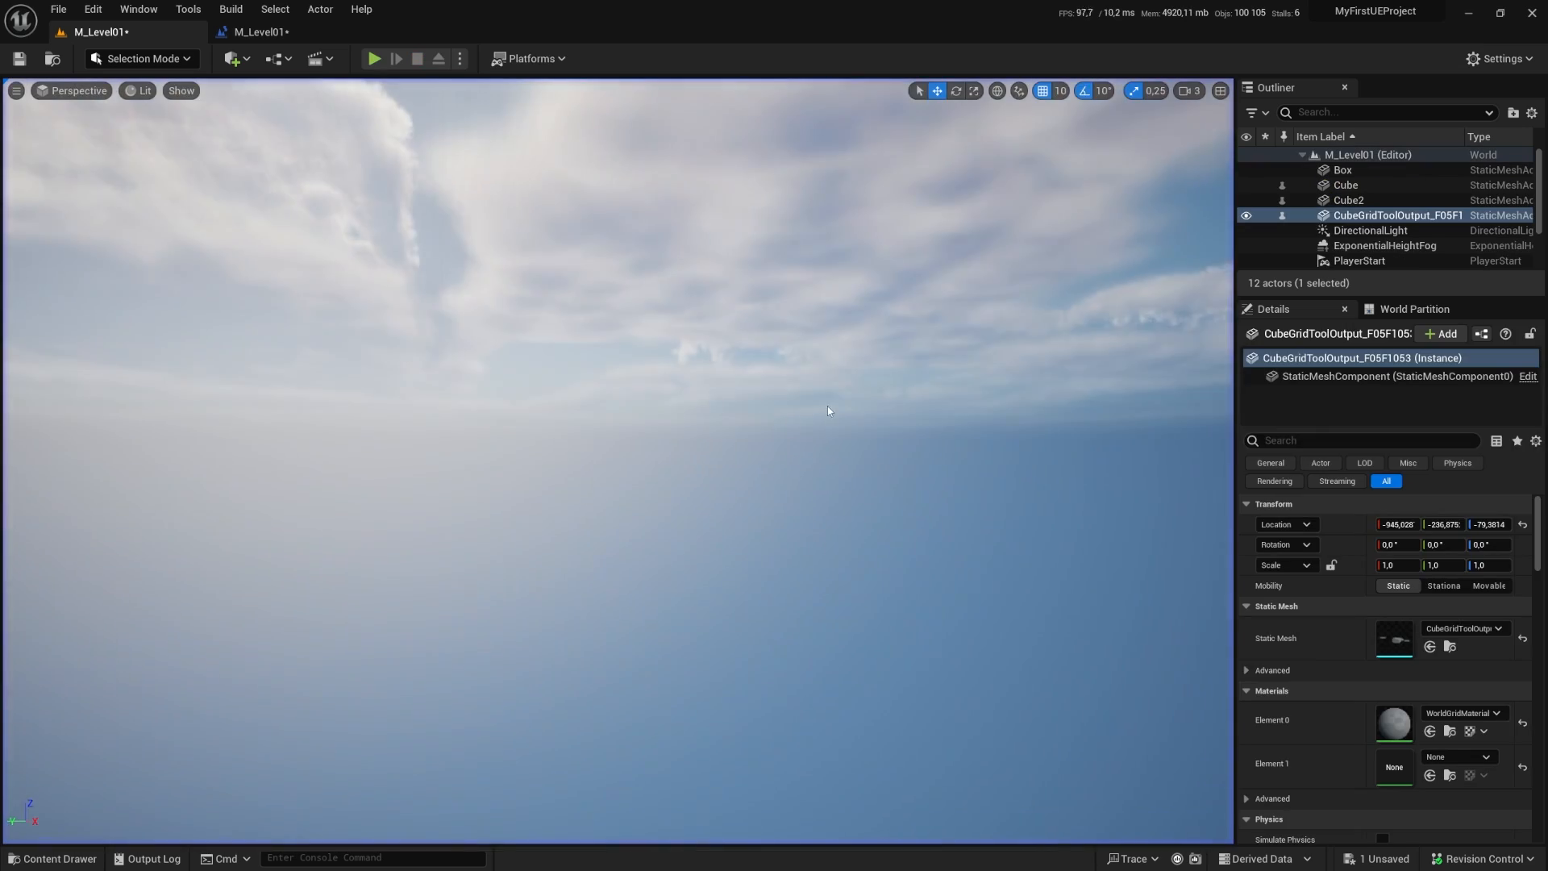
pyautogui.press('Up')
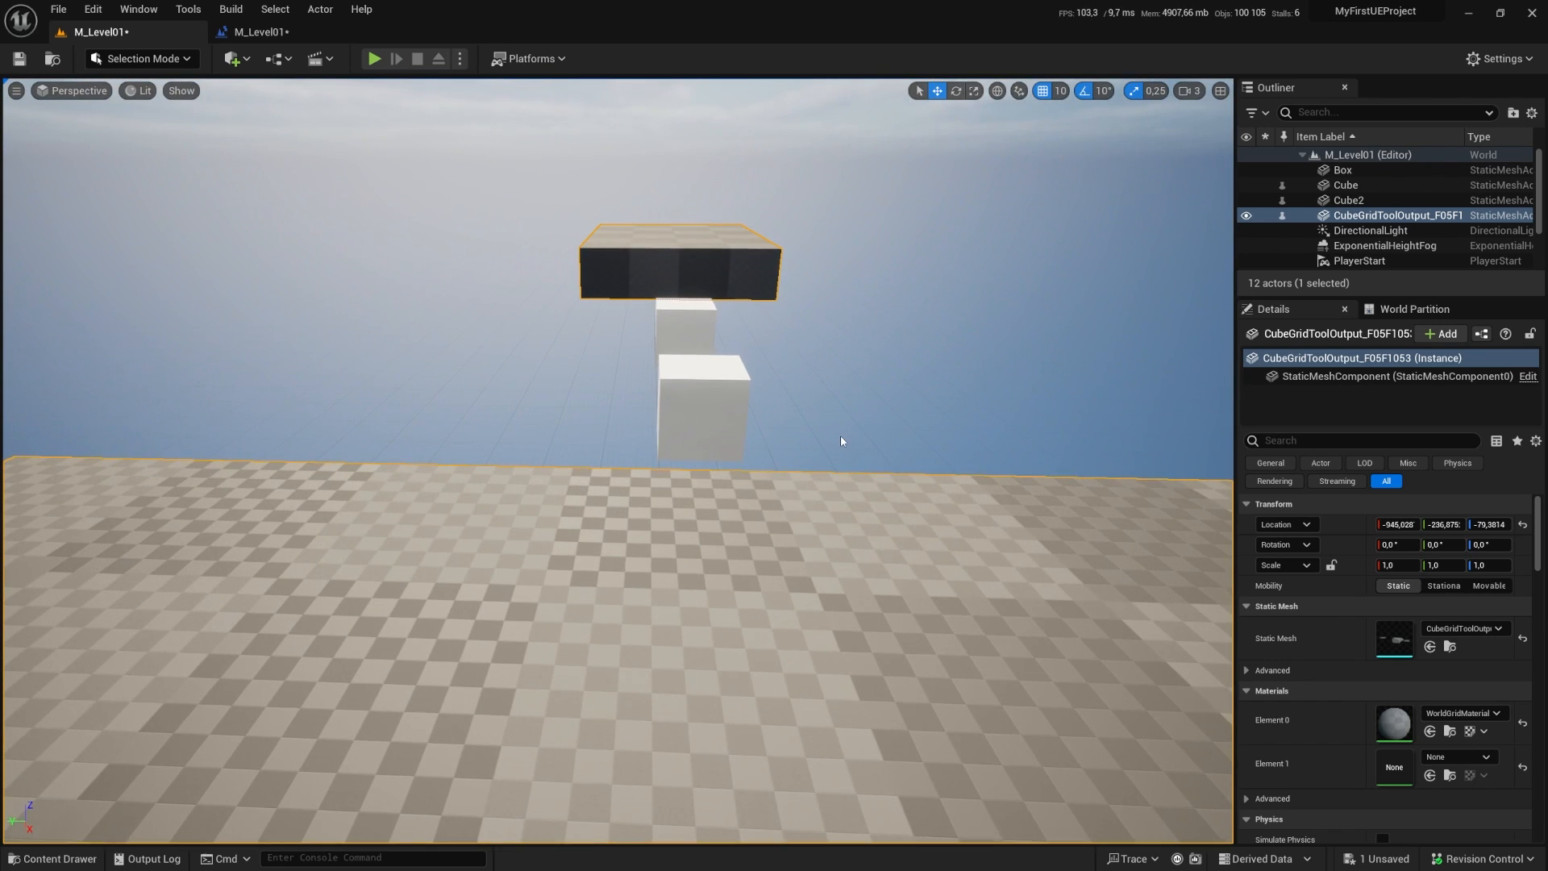
# Step: In the Level Blueprint, move the Cube reference and both function nodes together farther away from Event BeginPlay
pyautogui.click(275, 32)
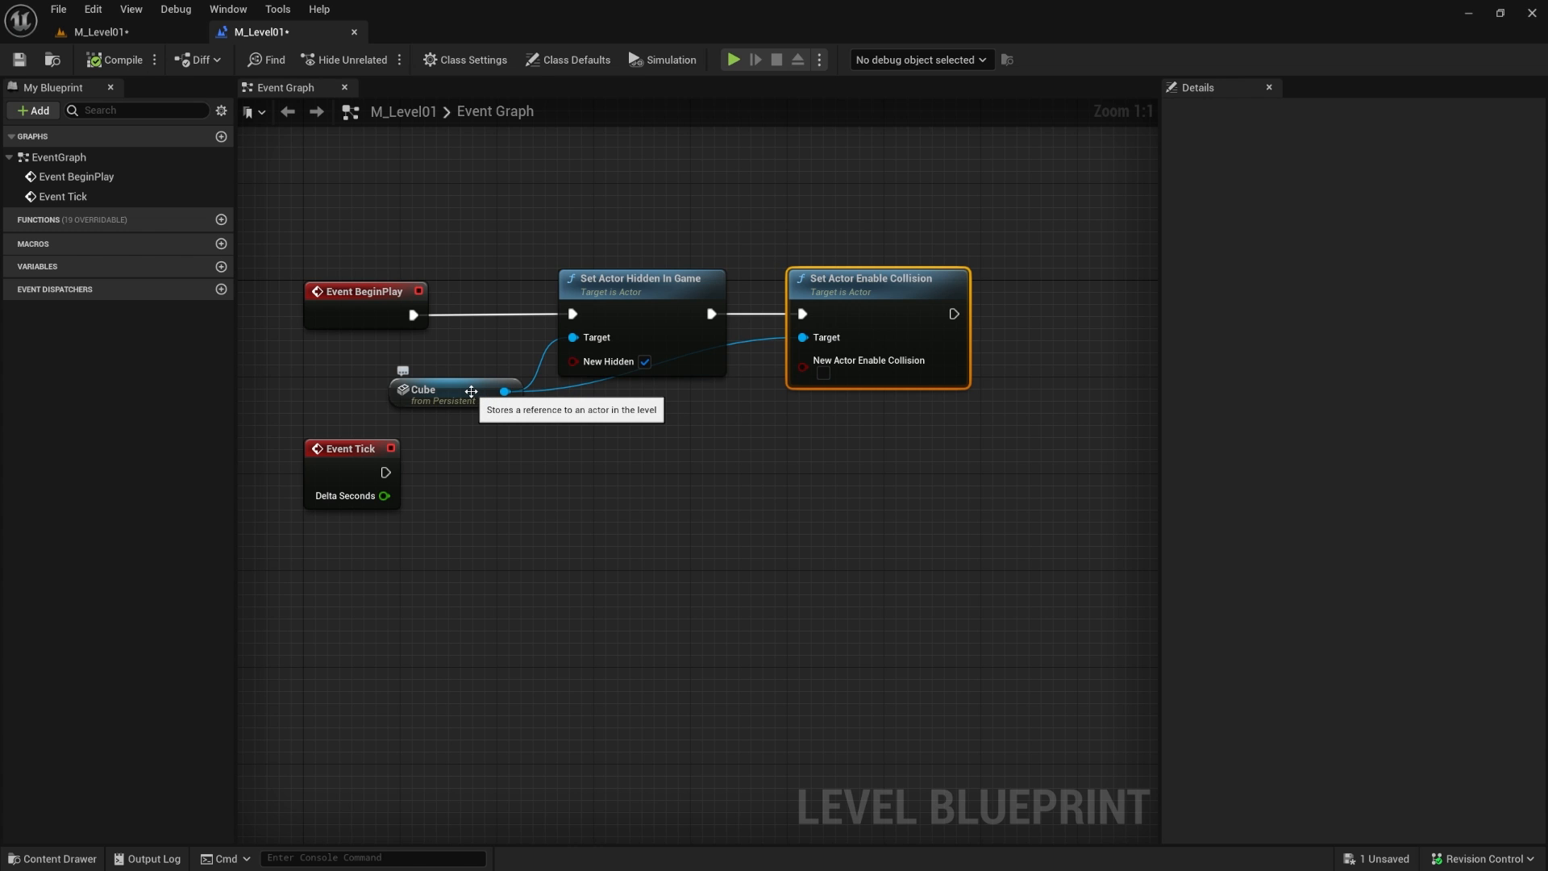
pyautogui.click(745, 431)
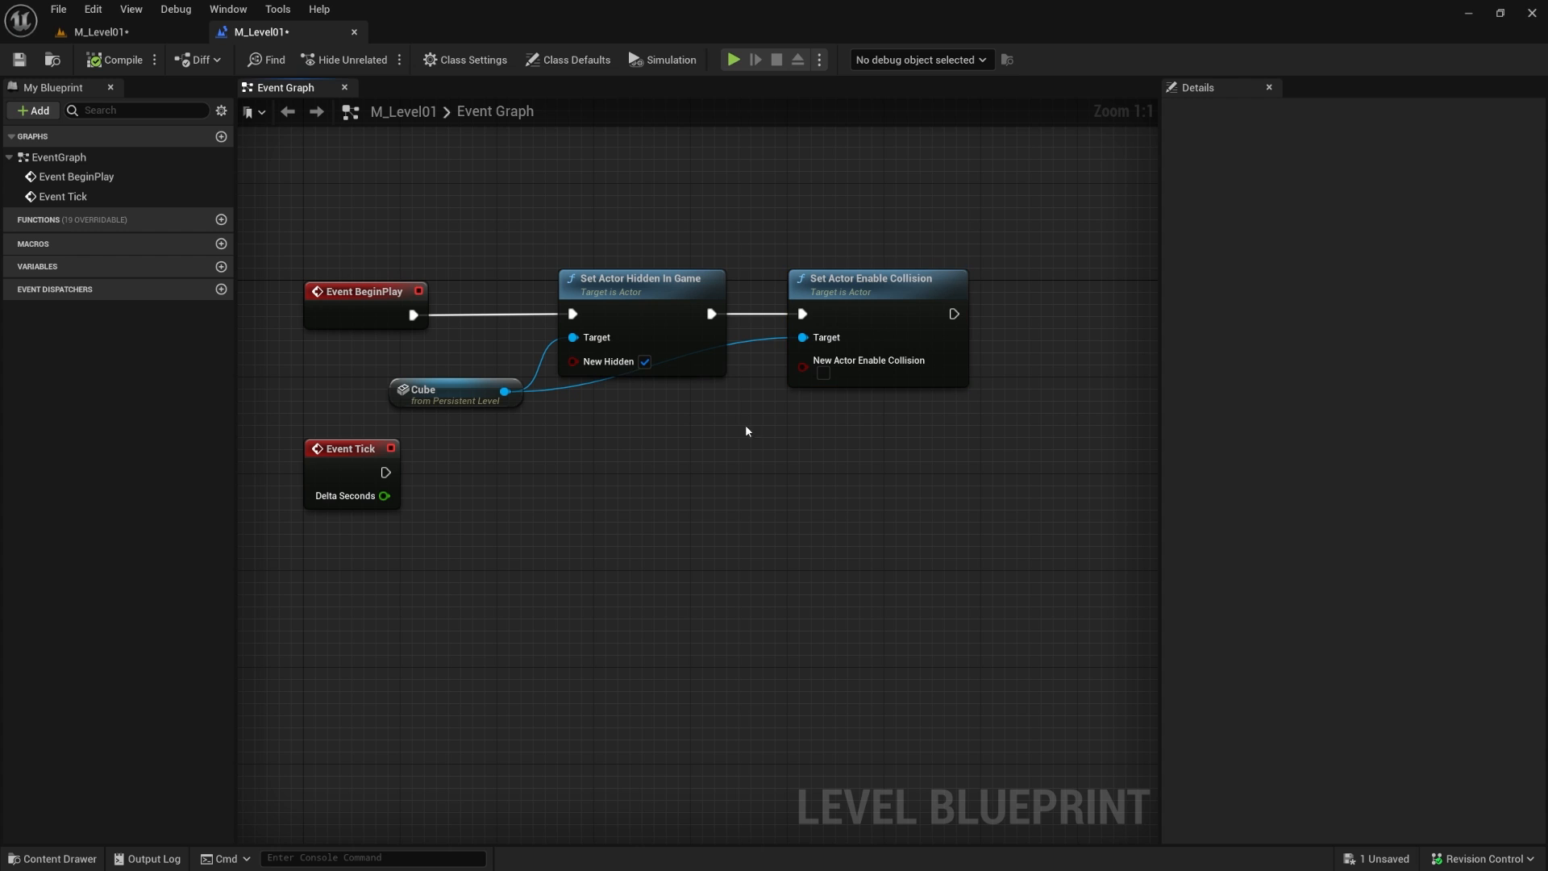
pyautogui.moveTo(492, 266); pyautogui.dragTo(896, 452)
pyautogui.moveTo(634, 274); pyautogui.dragTo(767, 275)
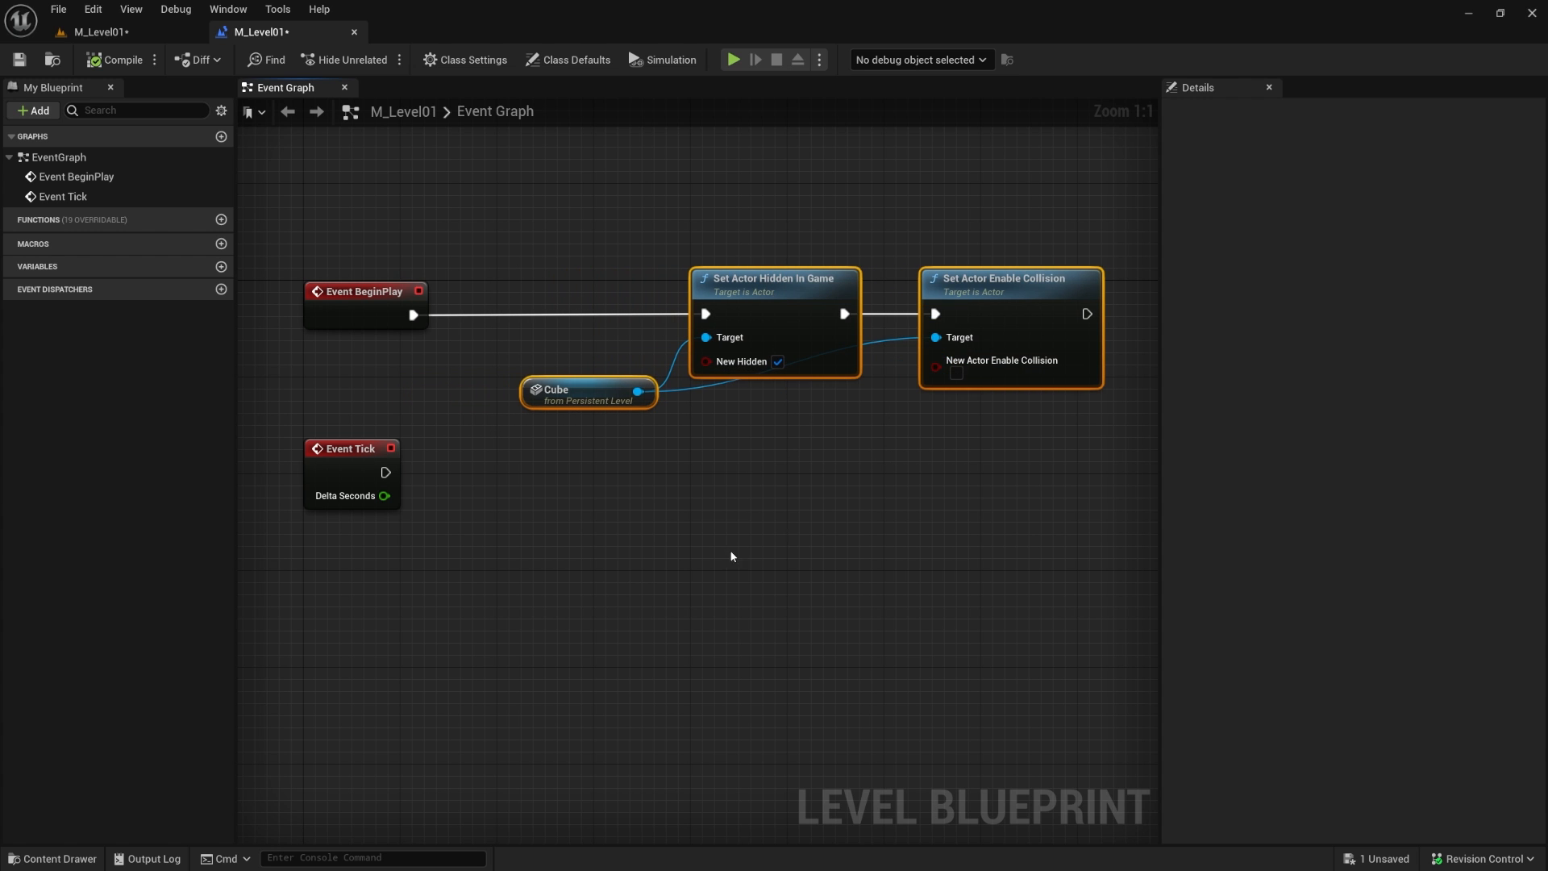
# Step: Copy the Cube reference and both function nodes, and paste the group below the original chain
pyautogui.moveTo(851, 506); pyautogui.dragTo(806, 447, button='right')
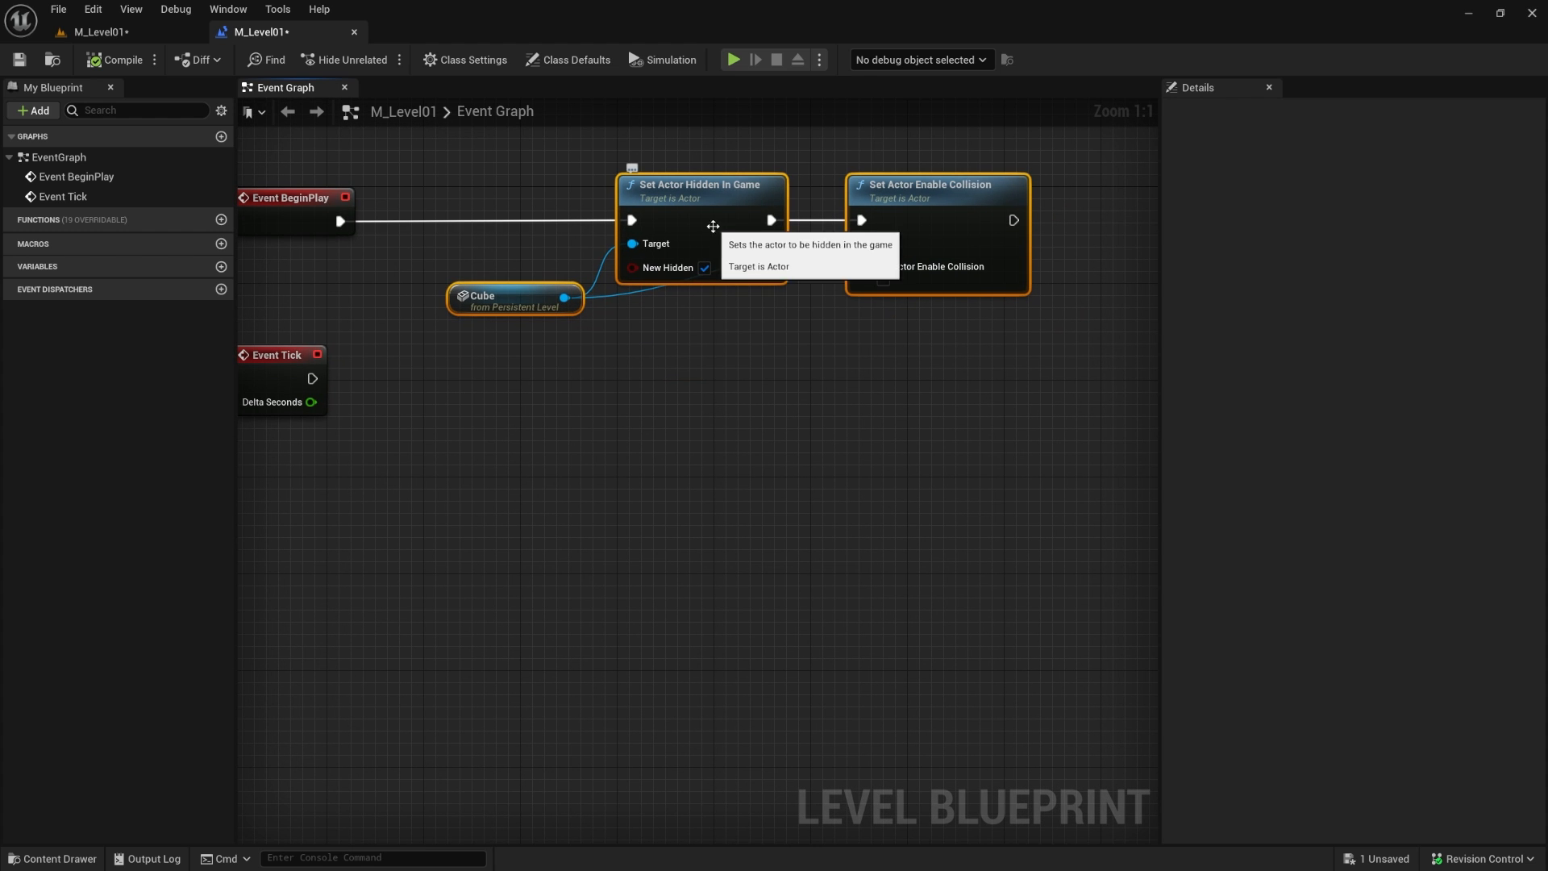
pyautogui.rightClick(756, 189)
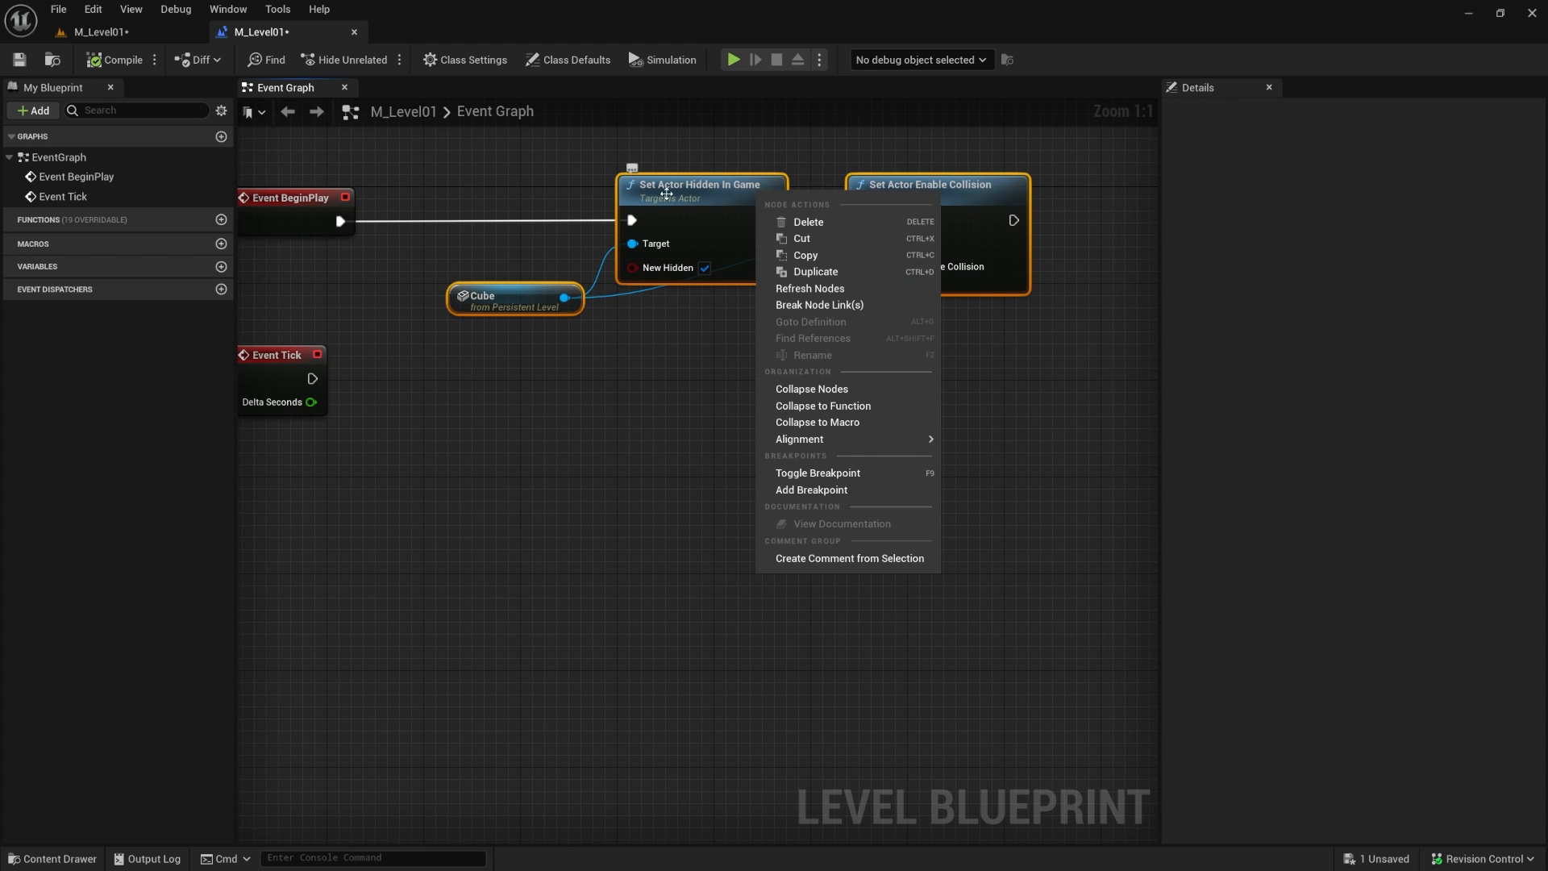
pyautogui.click(805, 255)
pyautogui.rightClick(626, 453)
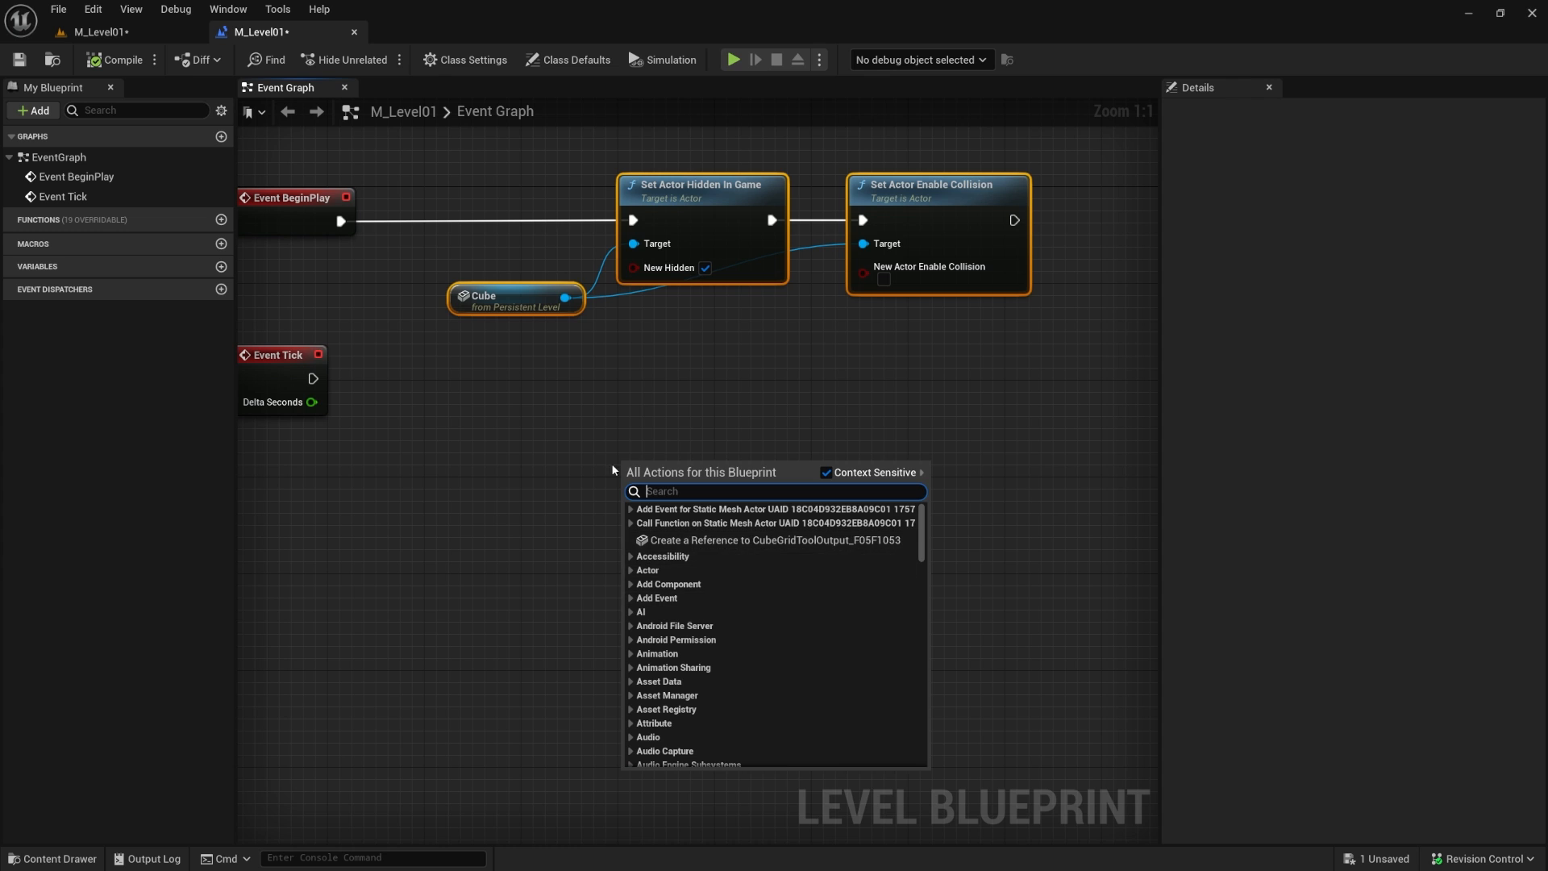
pyautogui.click(577, 390)
pyautogui.hotkey('ctrl', 'v')
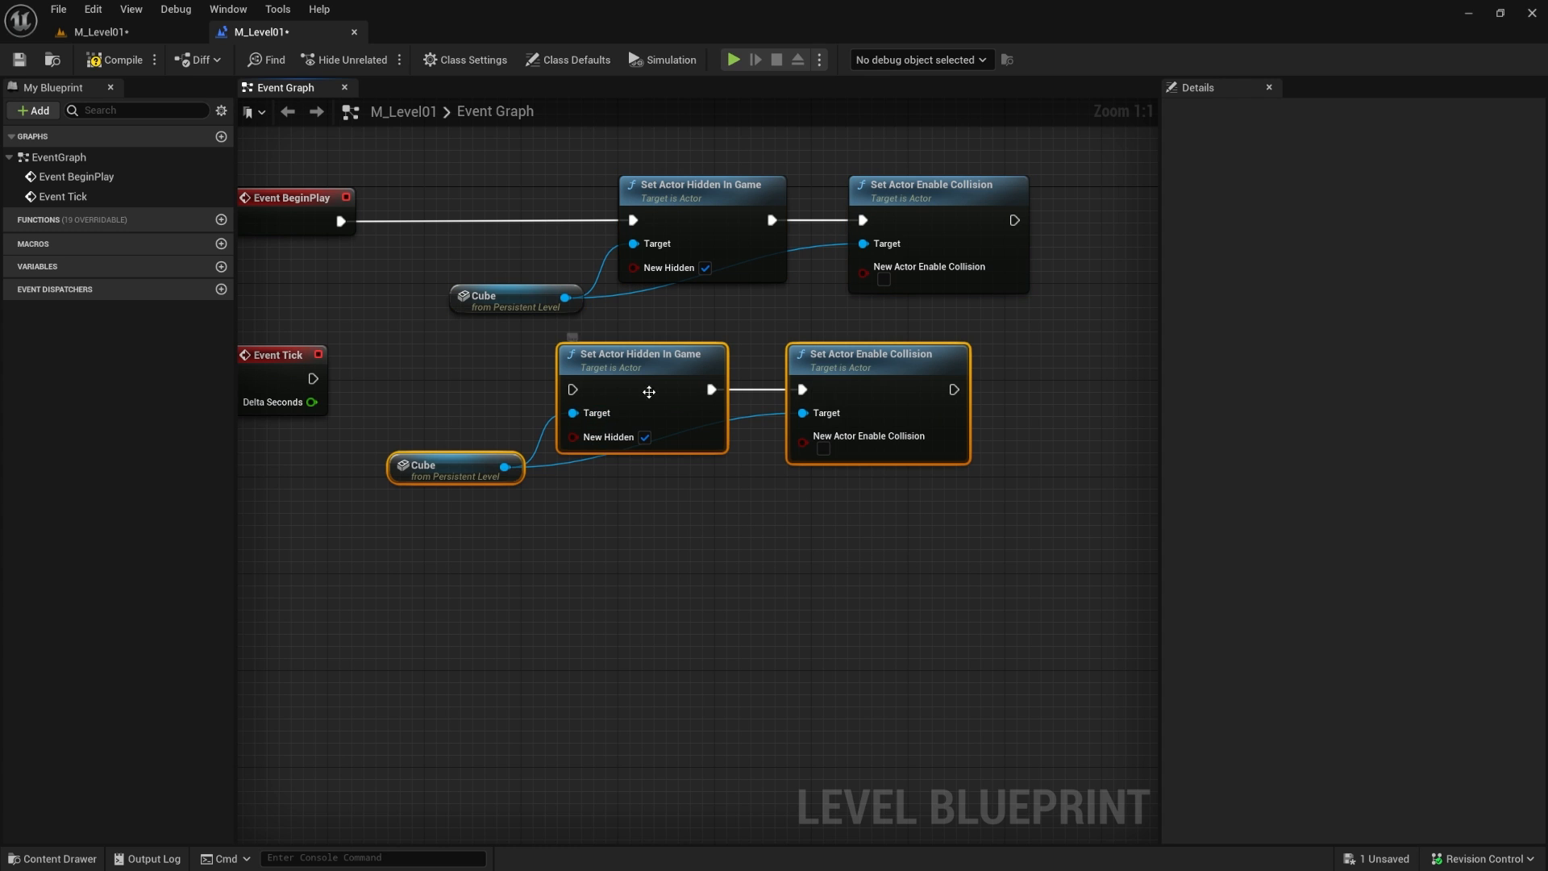
pyautogui.moveTo(640, 360); pyautogui.dragTo(712, 408)
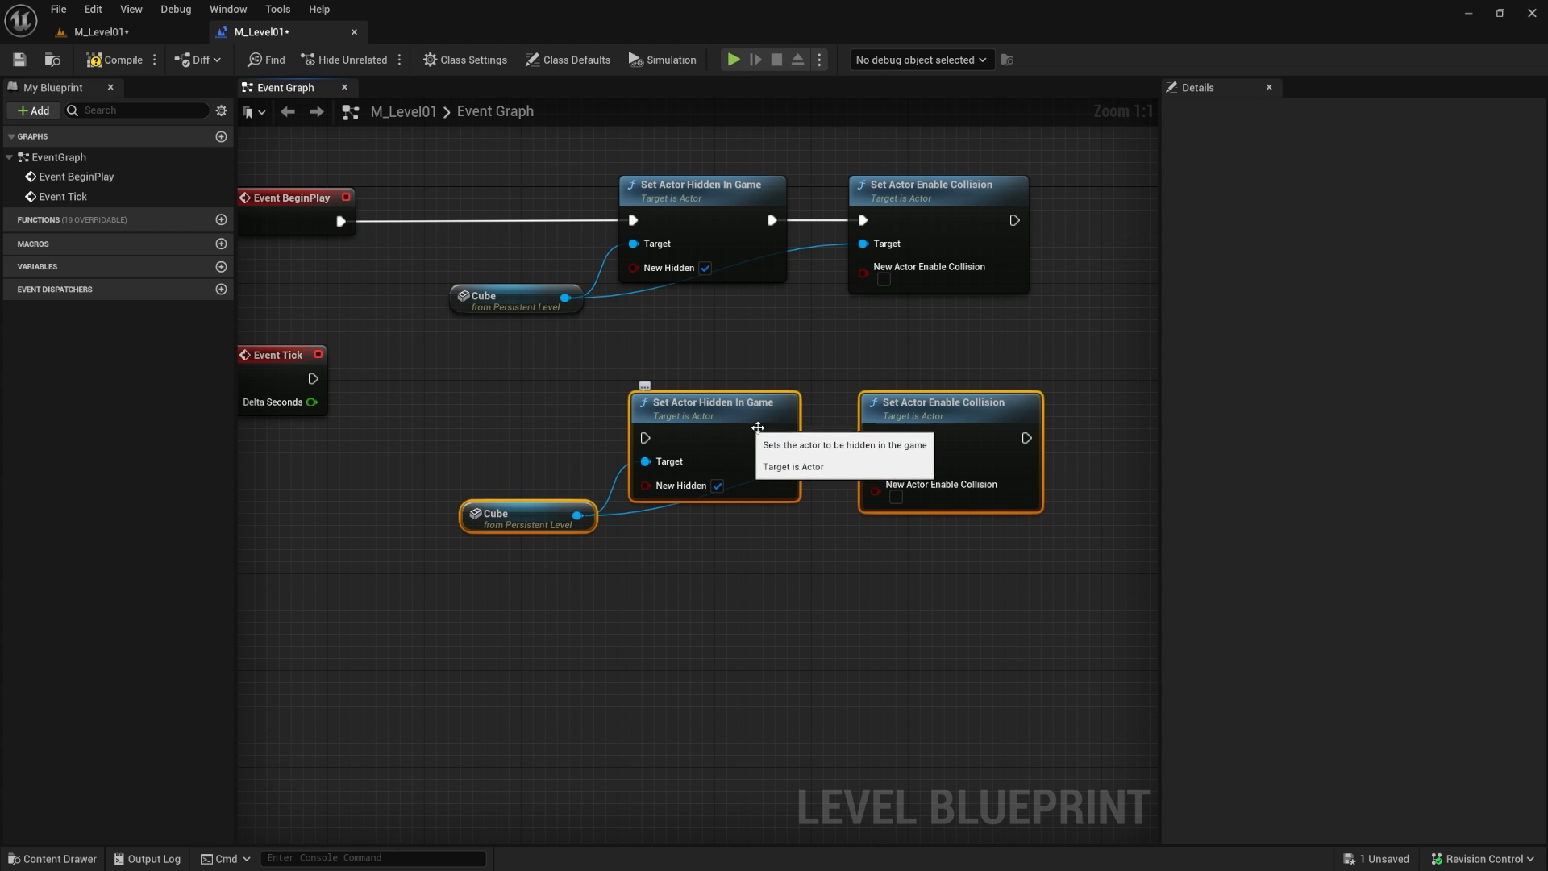
# Step: In the copied nodes, turn New Hidden off and New Actor Enable Collision on
pyautogui.click(716, 485)
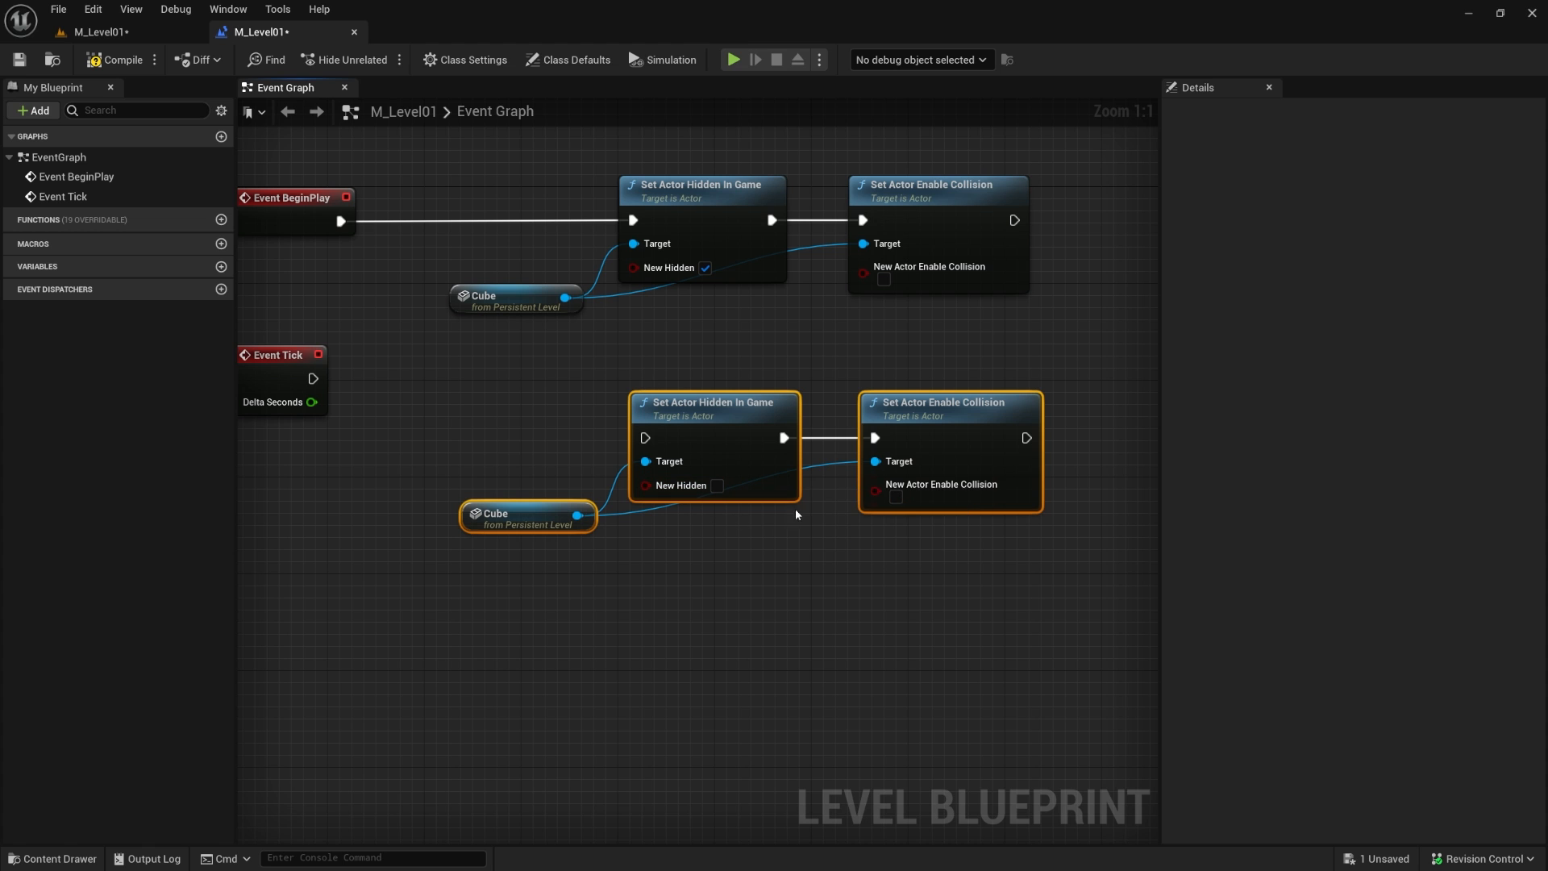
pyautogui.click(894, 497)
pyautogui.scroll(-2, 946, 567)
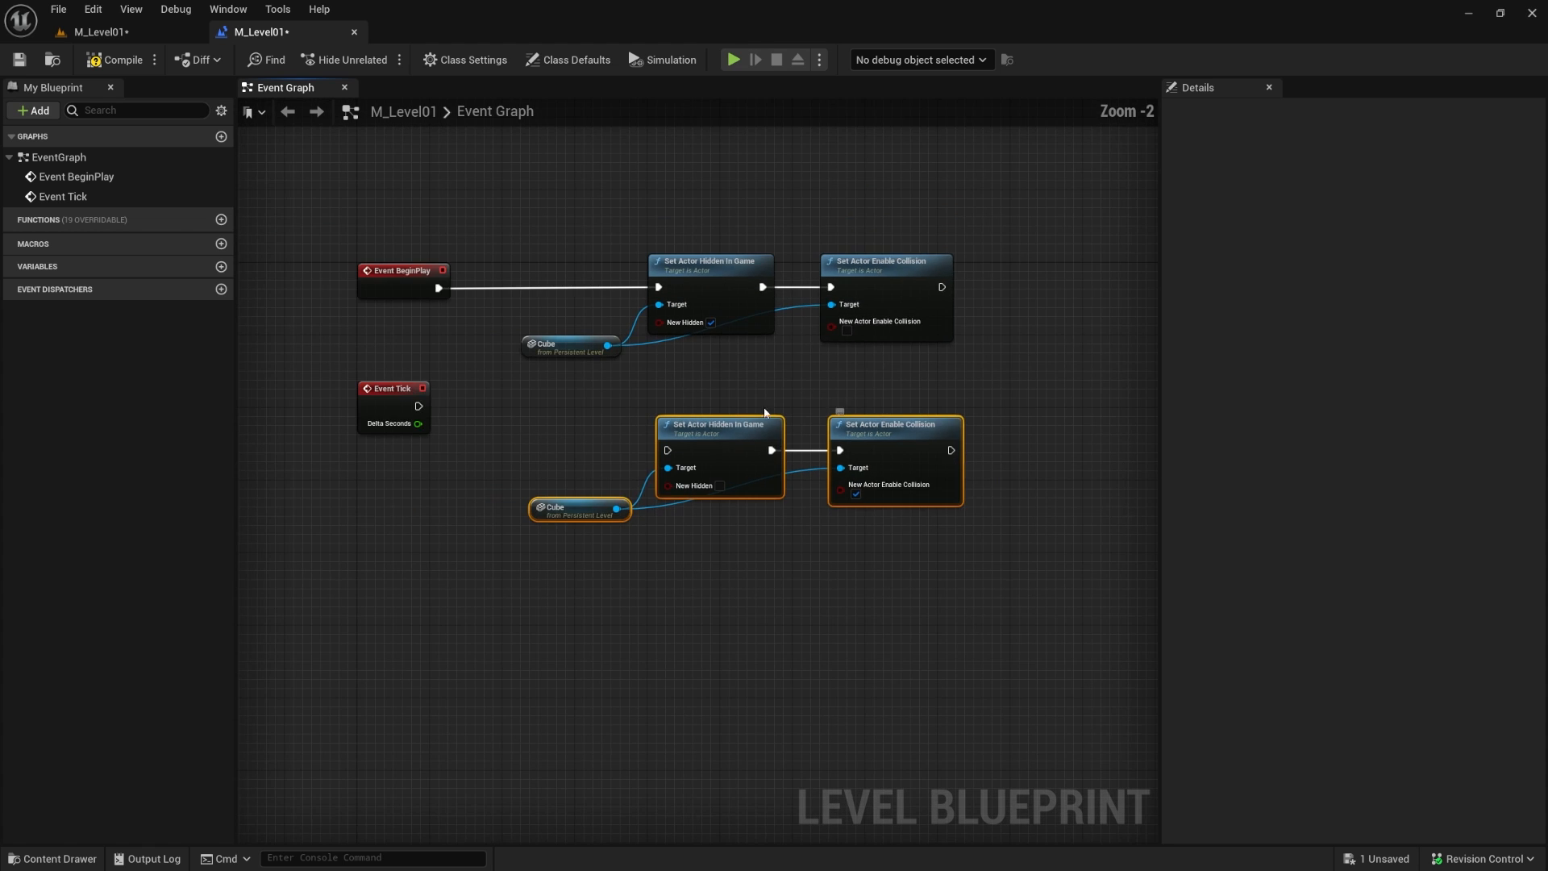
pyautogui.moveTo(764, 413); pyautogui.dragTo(629, 390, button='right')
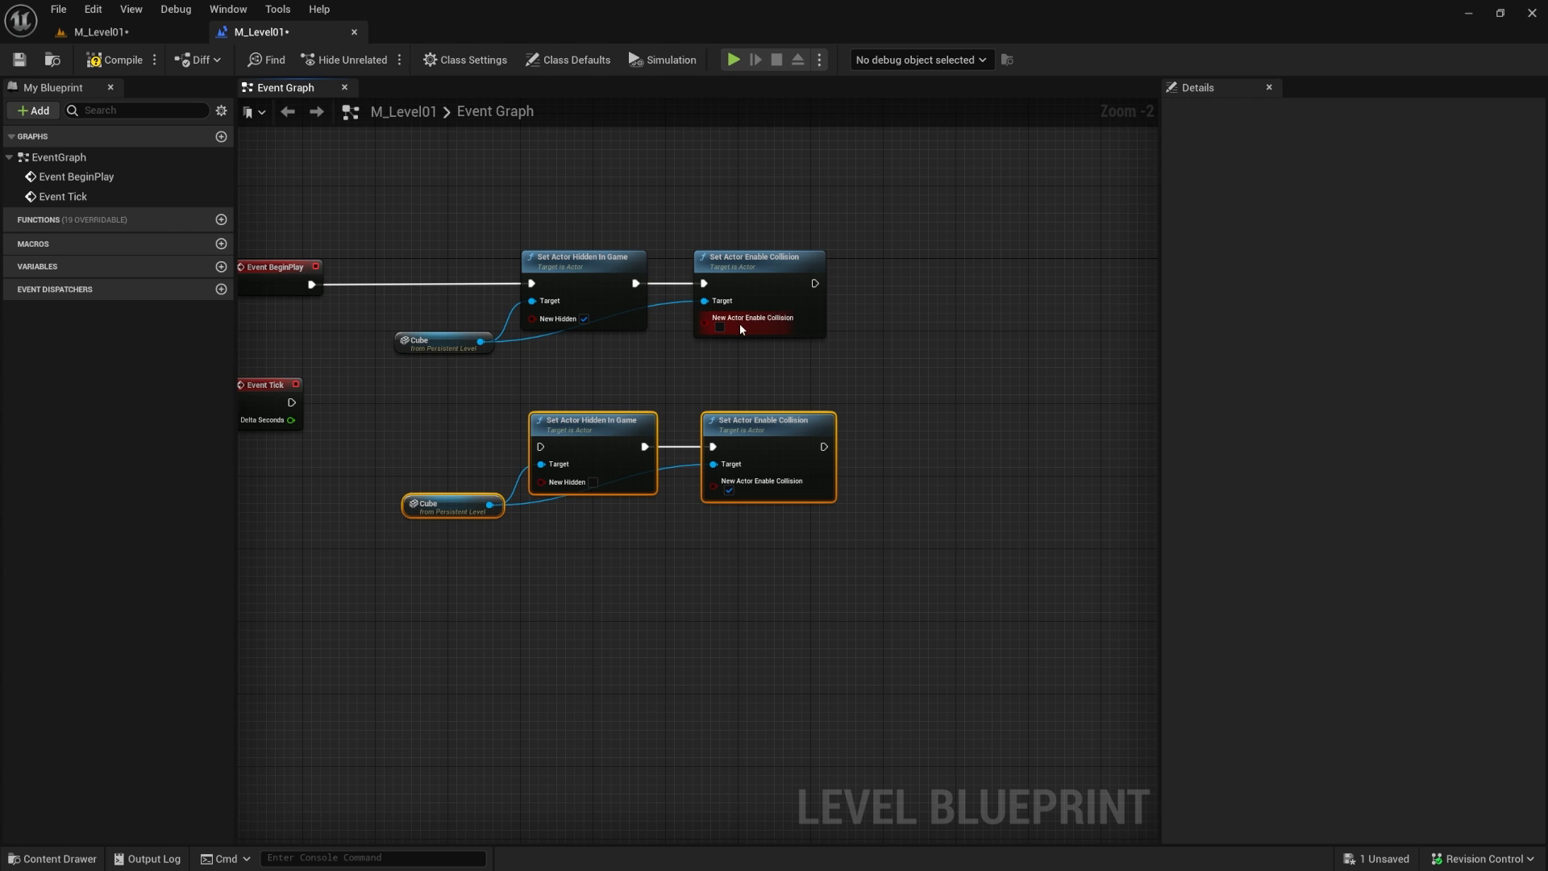
pyautogui.scroll(1, 740, 328)
pyautogui.moveTo(825, 278); pyautogui.dragTo(943, 276)
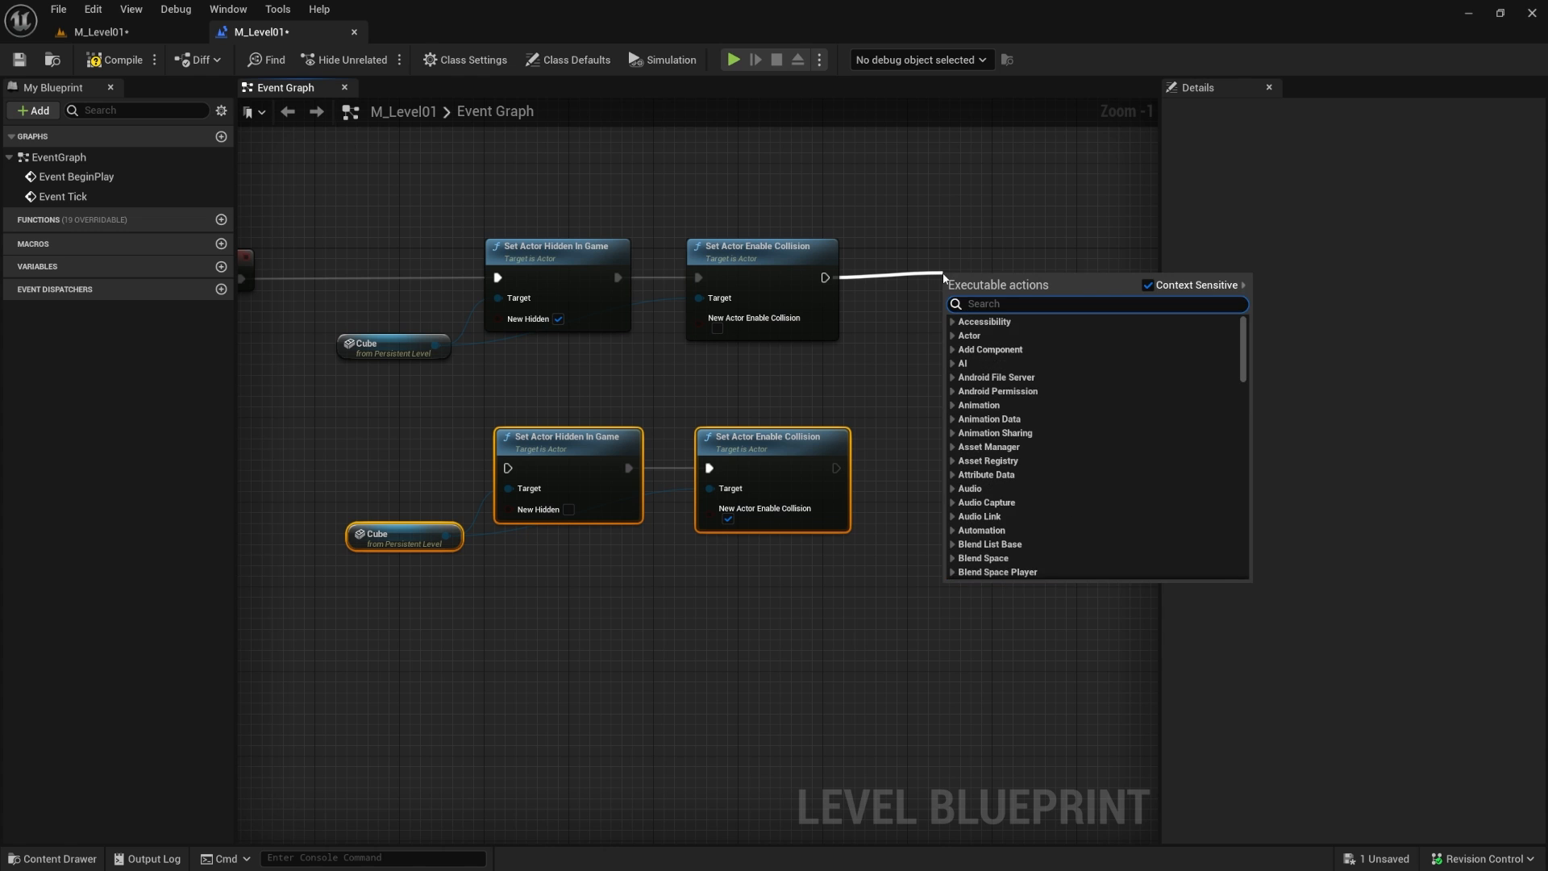
pyautogui.write('delasy')
pyautogui.press('BackSpace')
pyautogui.press('BackSpace')
pyautogui.press('BackSpace')
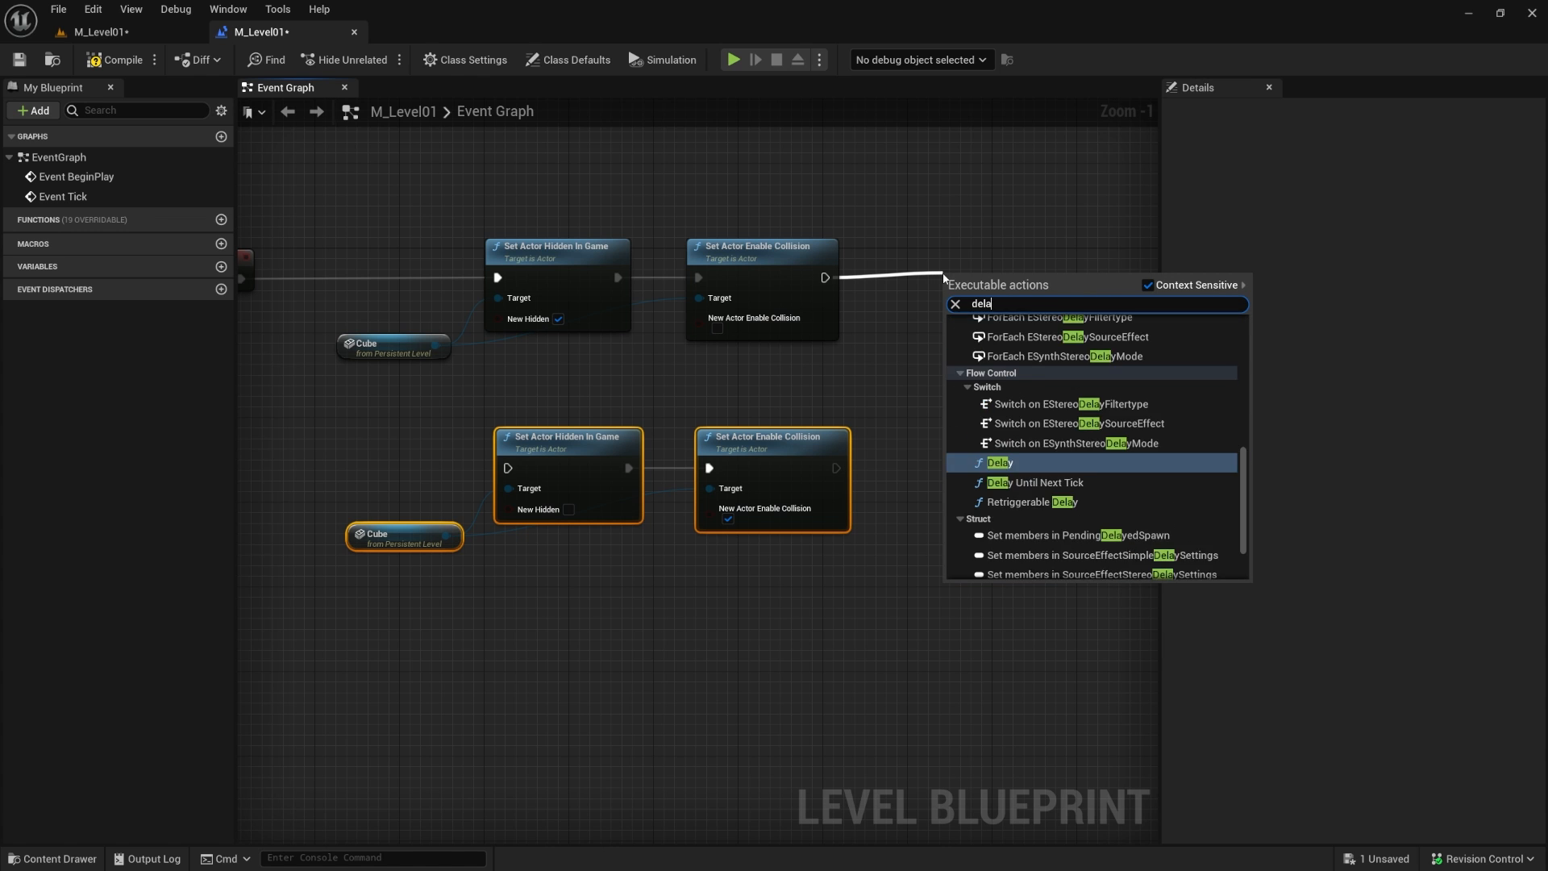
pyautogui.click(846, 276)
# Step: Add a Delay node after the original chain's Set Actor Enable Collision and align it with that row
pyautogui.moveTo(825, 277); pyautogui.dragTo(916, 277)
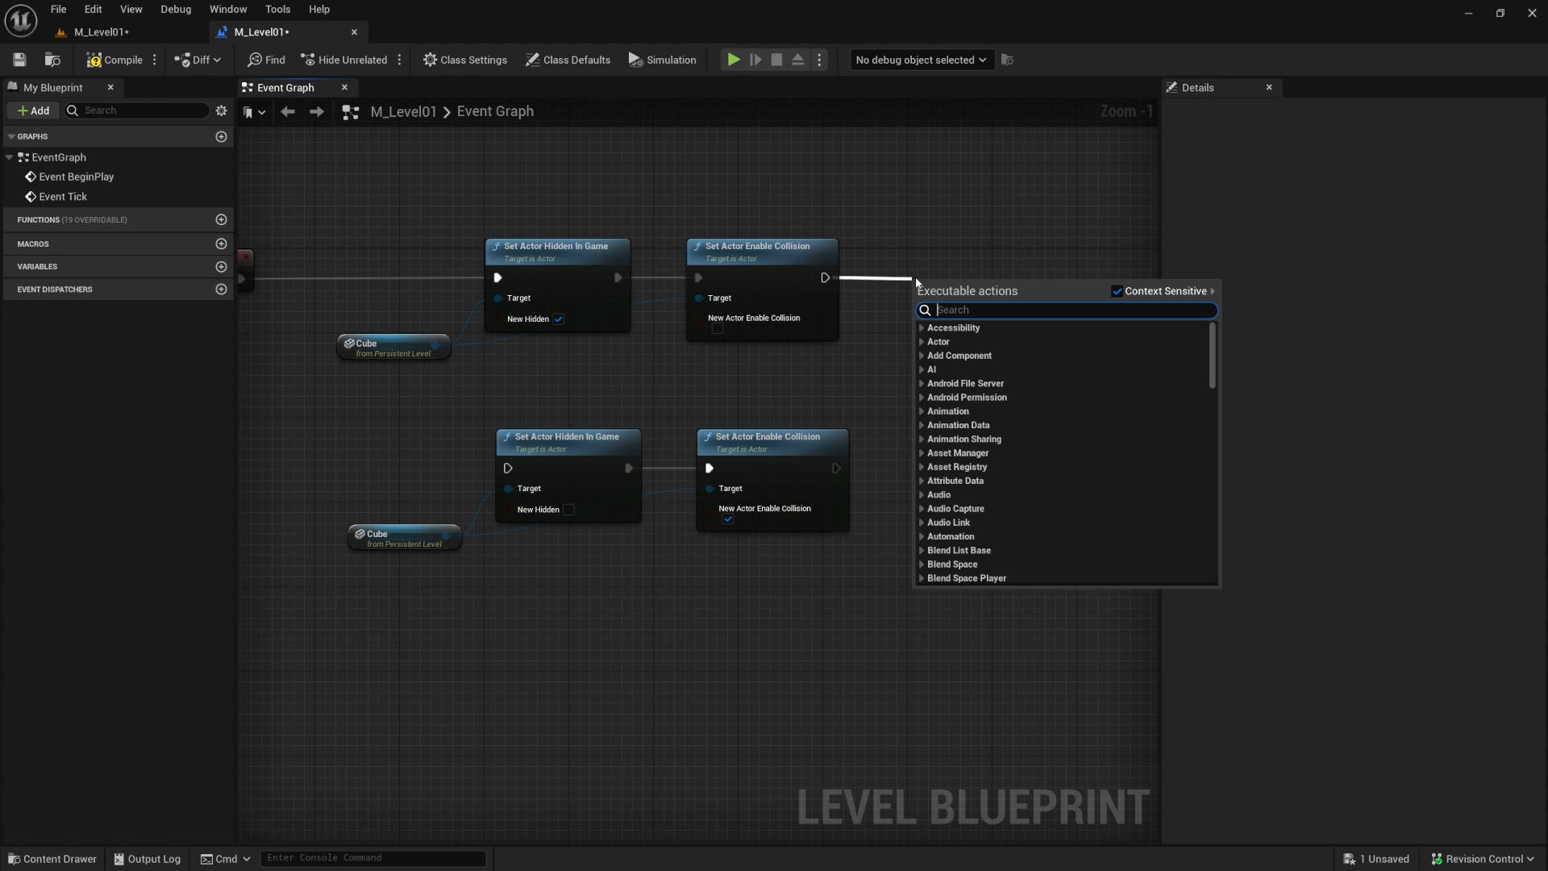
pyautogui.write('dela')
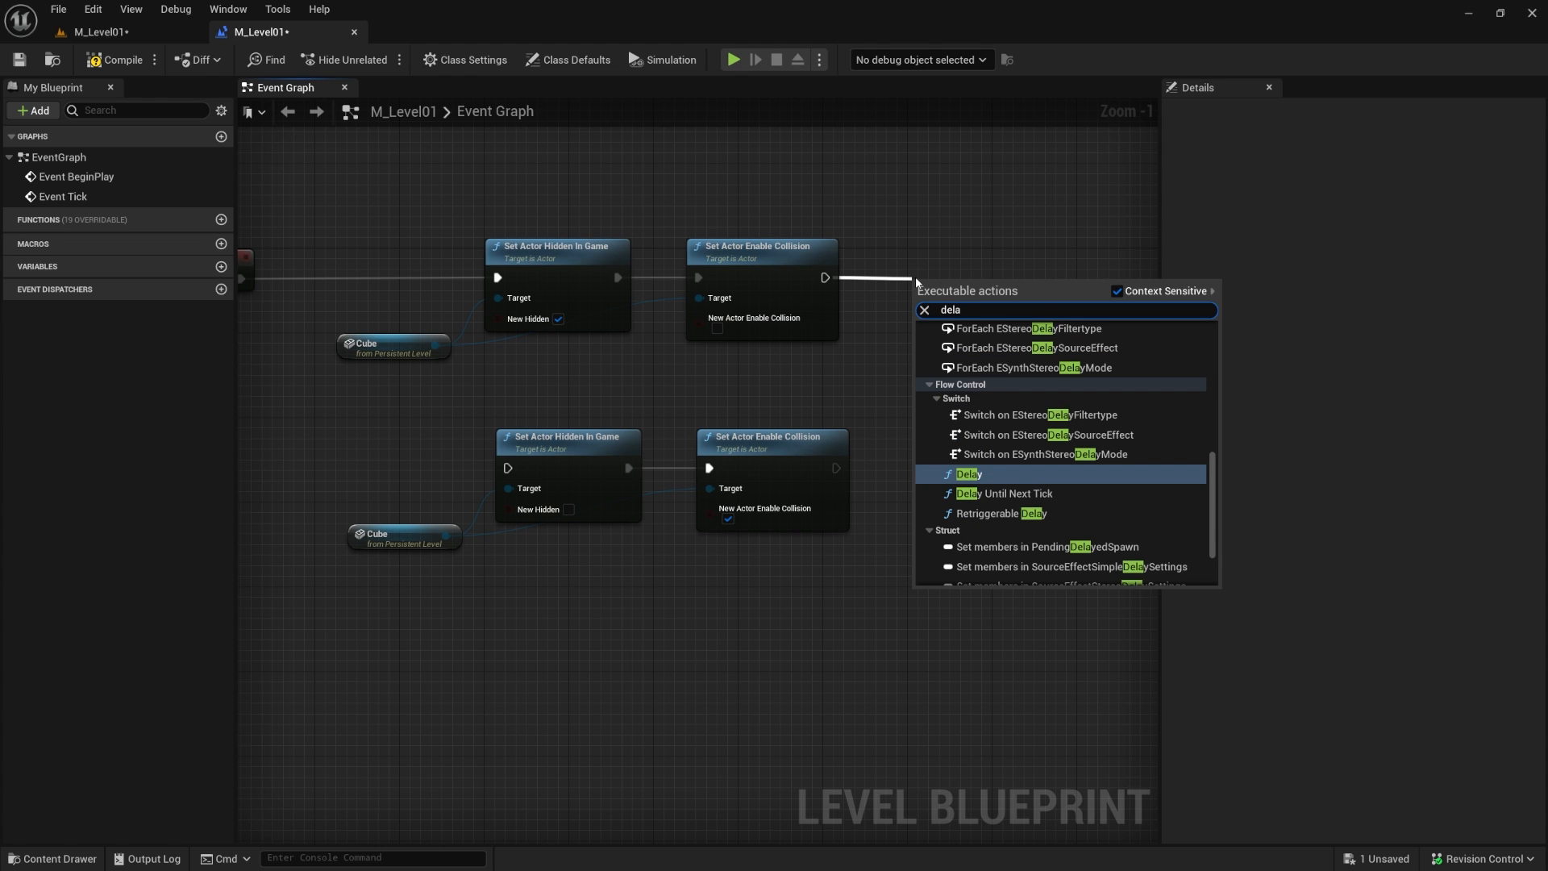
pyautogui.write('y')
pyautogui.click(991, 482)
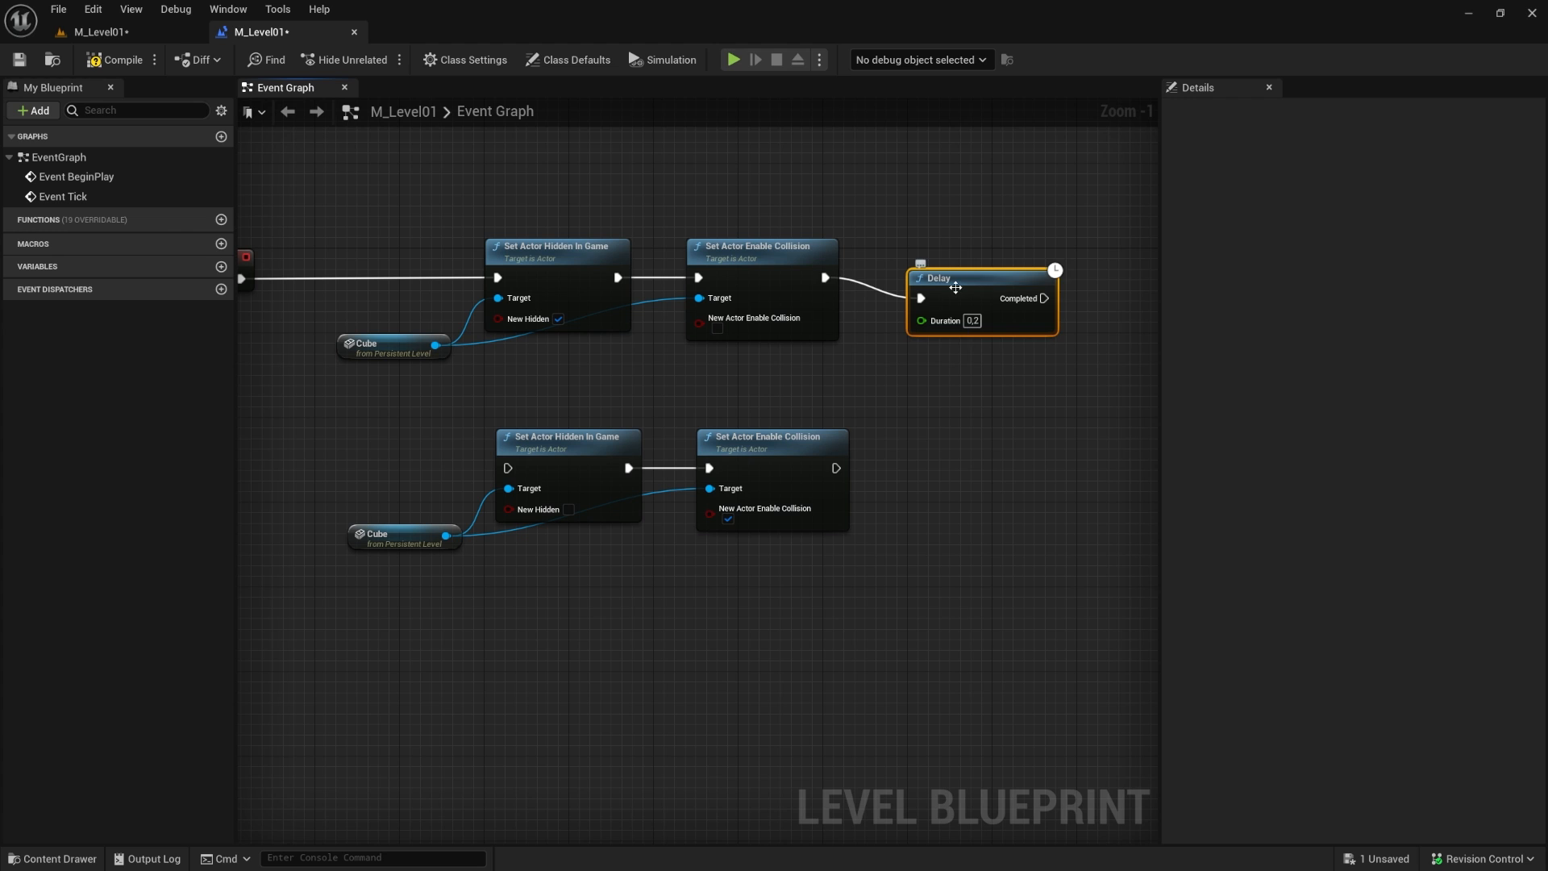
pyautogui.moveTo(974, 283); pyautogui.dragTo(964, 262)
# Step: Set the Delay's Duration to 2.0 and connect its Completed output to the copied Set Actor Hidden In Game node
pyautogui.click(962, 299)
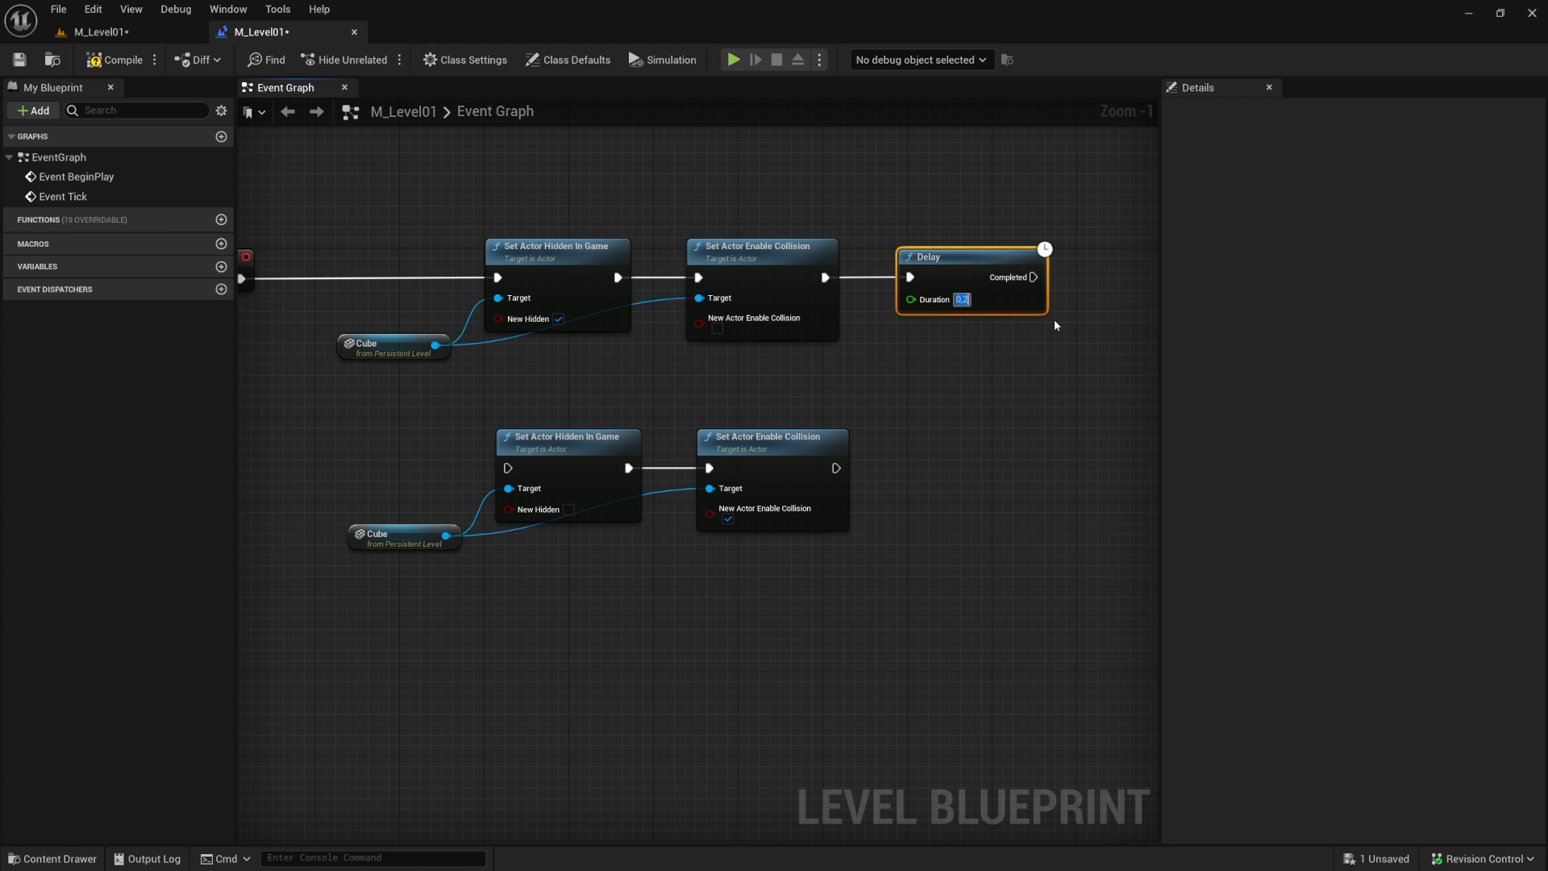
pyautogui.write('32')
pyautogui.press('Return')
pyautogui.press('BackSpace')
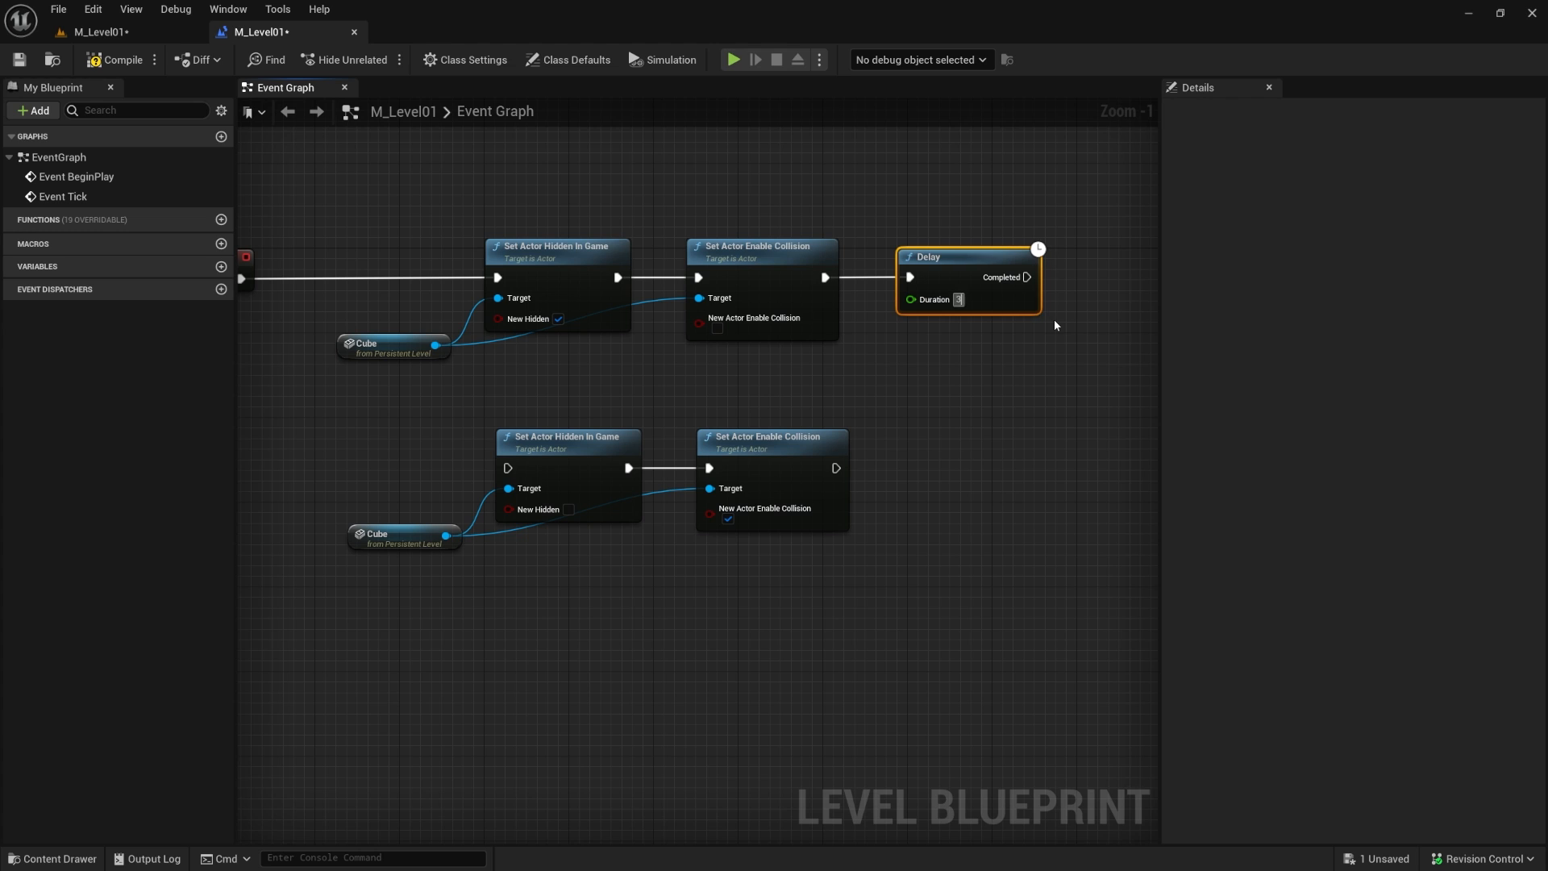
pyautogui.press('Return')
pyautogui.write('2')
pyautogui.moveTo(1003, 278); pyautogui.dragTo(509, 470)
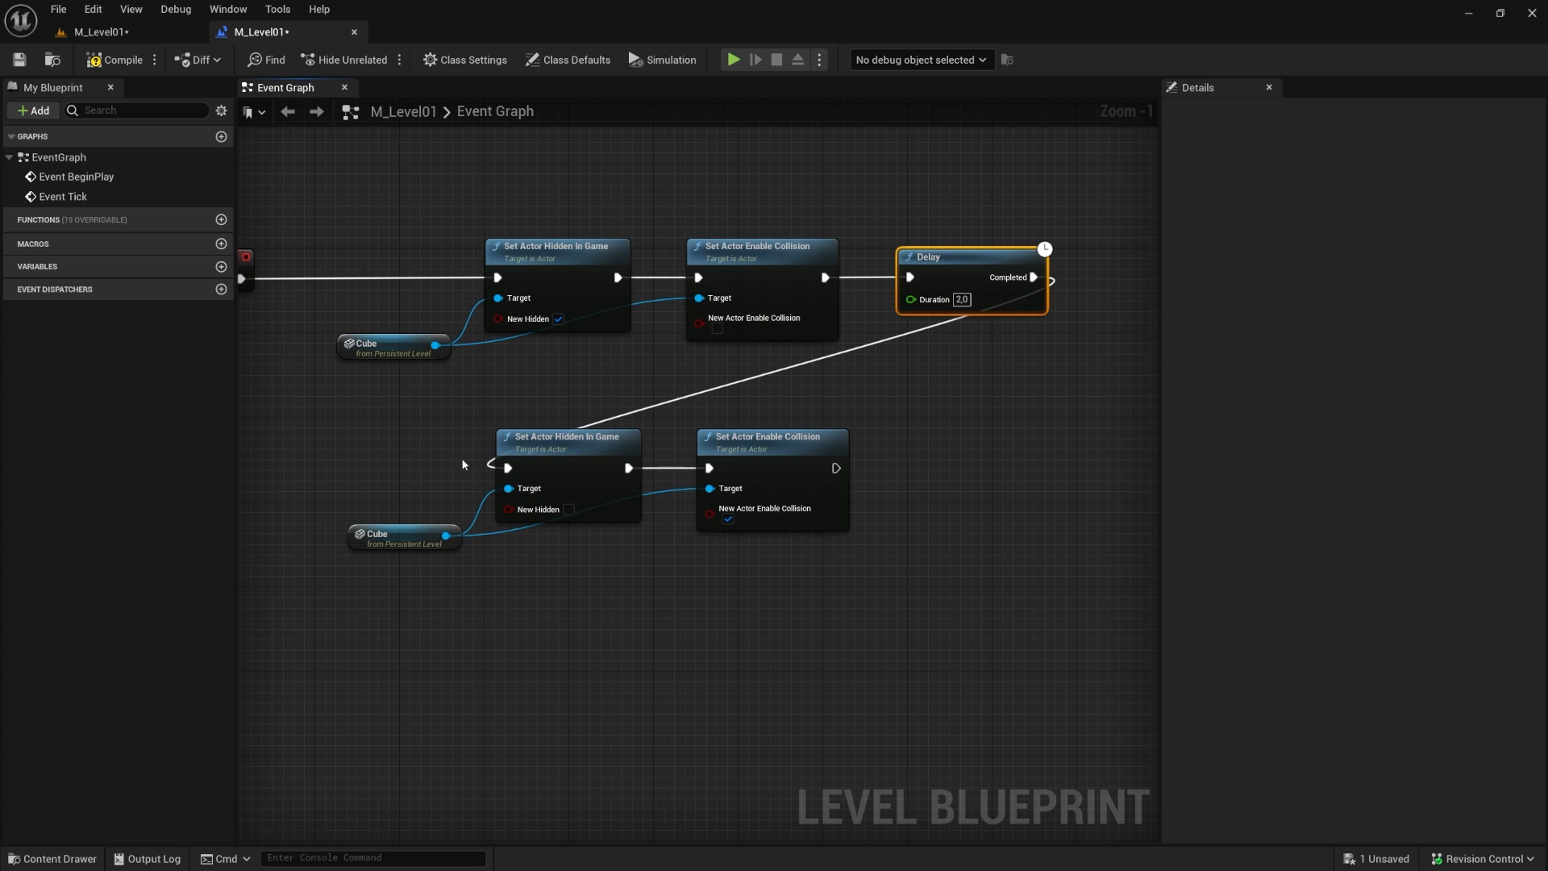
# Step: Compile the Level Blueprint and return to the level editor
pyautogui.moveTo(631, 522); pyautogui.dragTo(670, 525, button='right')
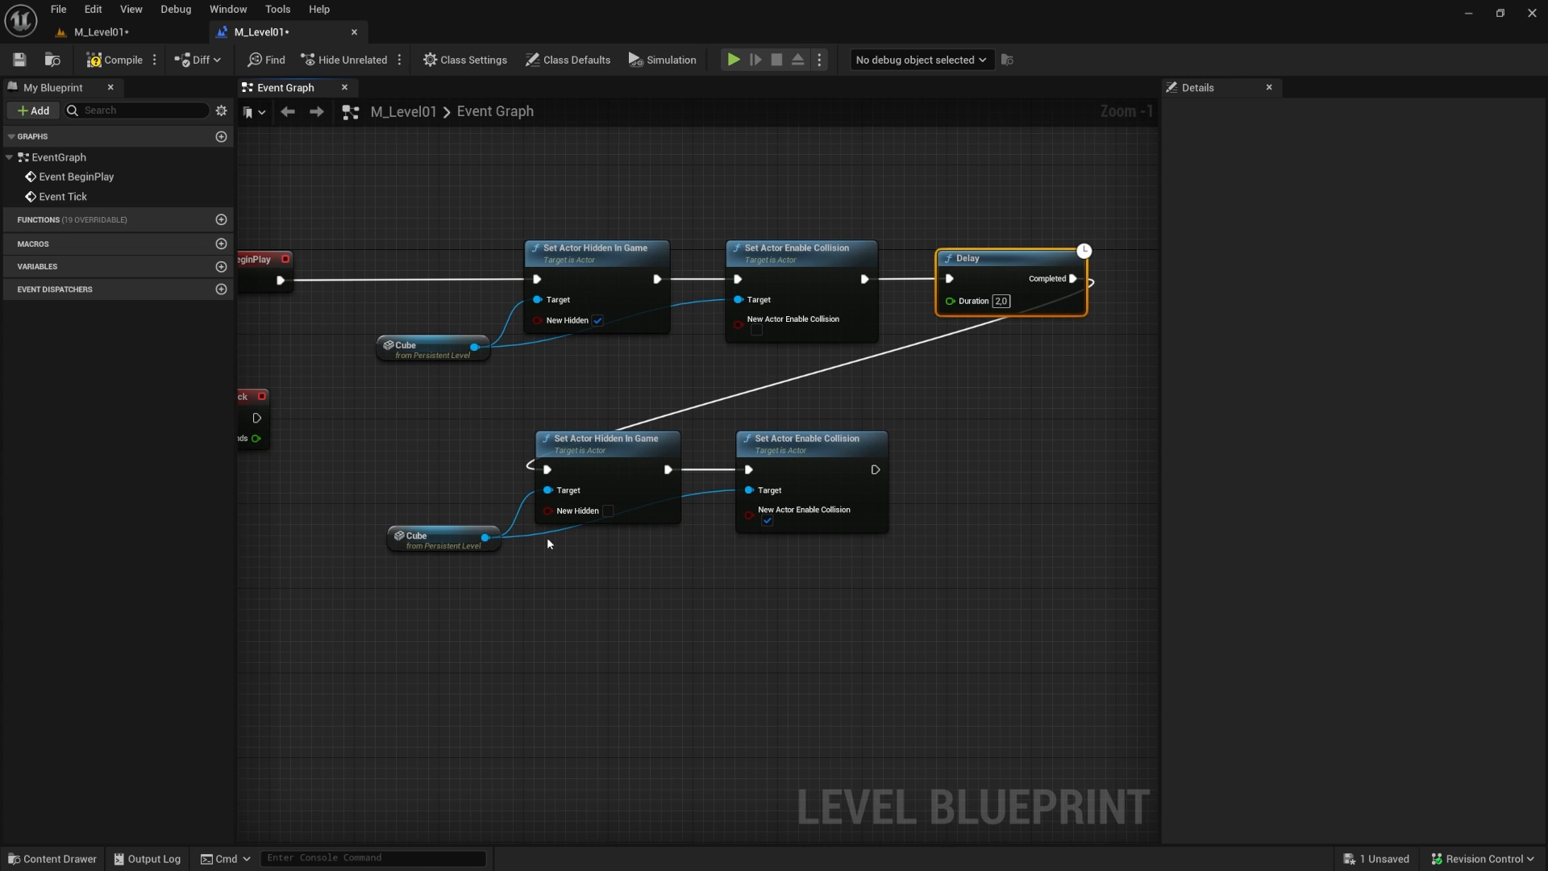
pyautogui.moveTo(500, 442); pyautogui.dragTo(616, 570)
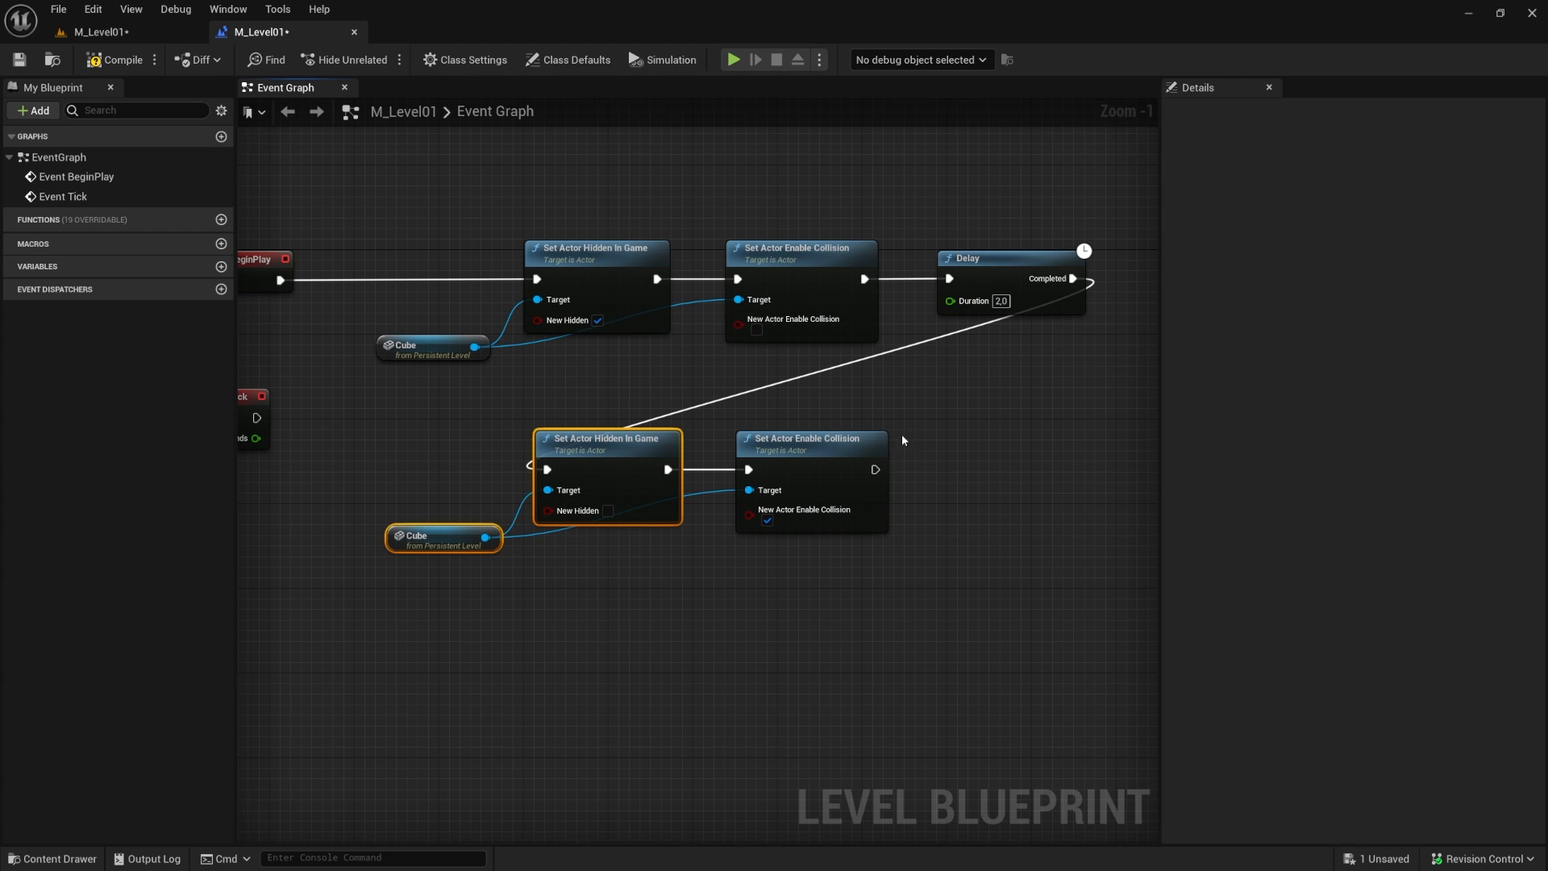
pyautogui.moveTo(932, 390); pyautogui.dragTo(743, 572)
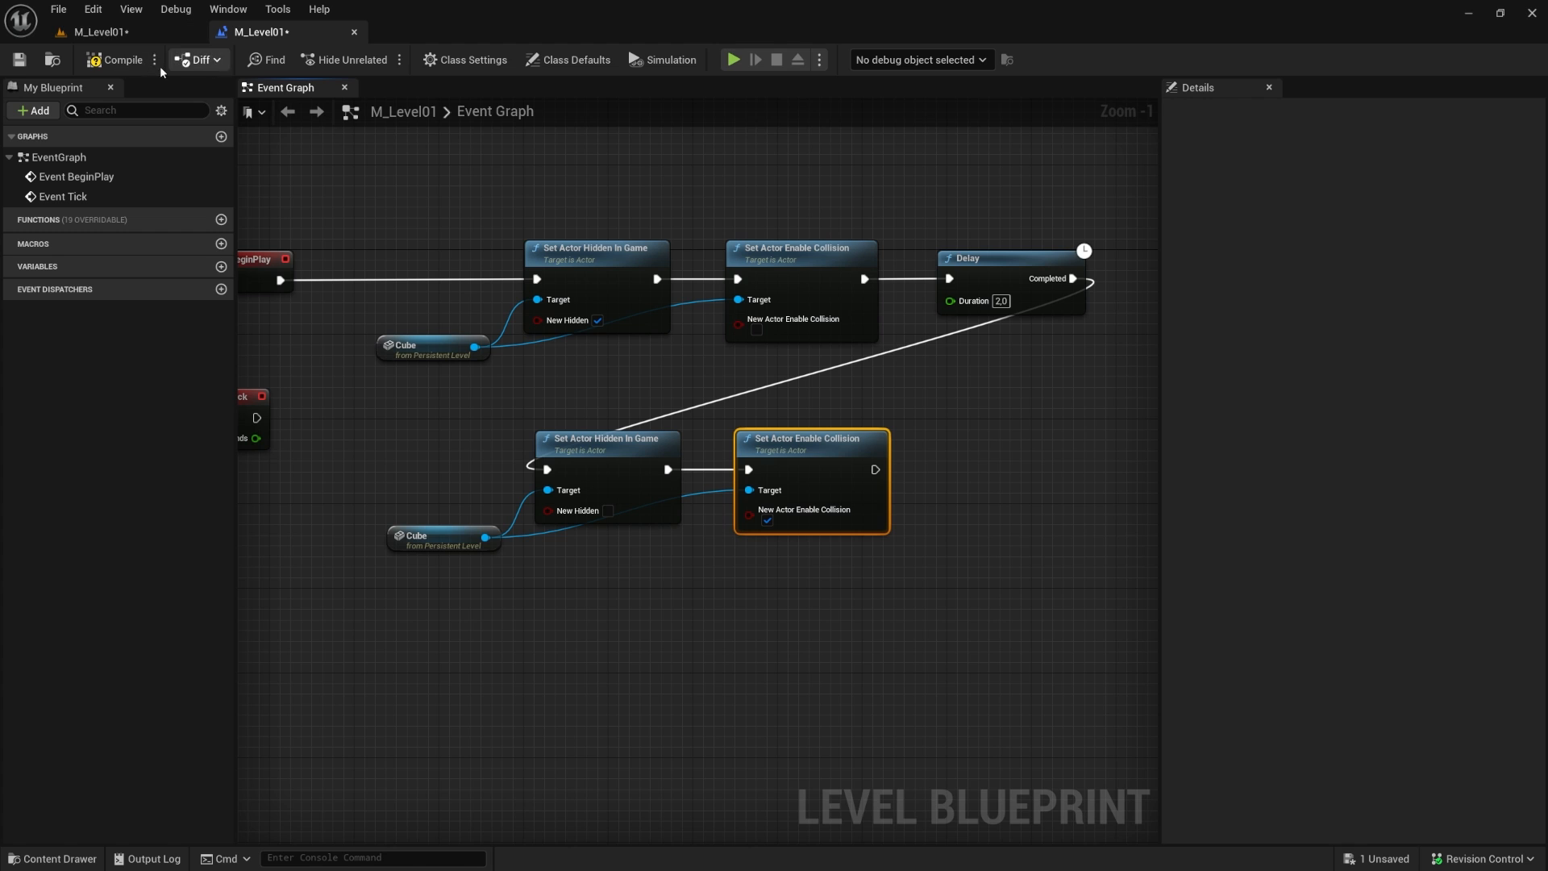
pyautogui.click(121, 62)
pyautogui.click(101, 32)
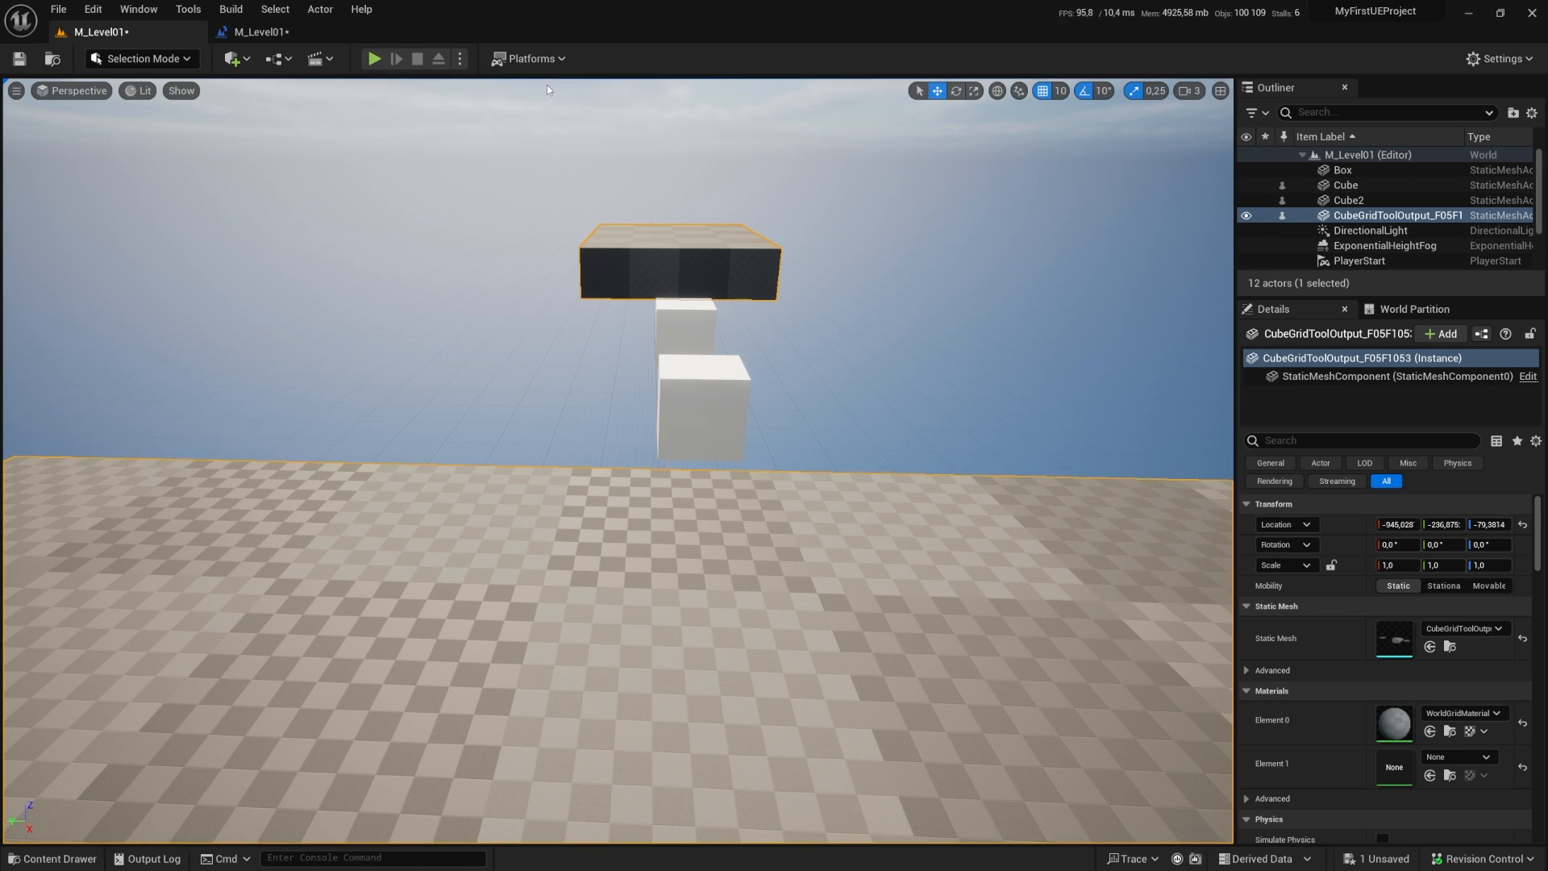
# Step: Play from the platform in front of the cubes, run and jump toward them, and stop the session
pyautogui.rightClick(660, 528)
pyautogui.click(718, 511)
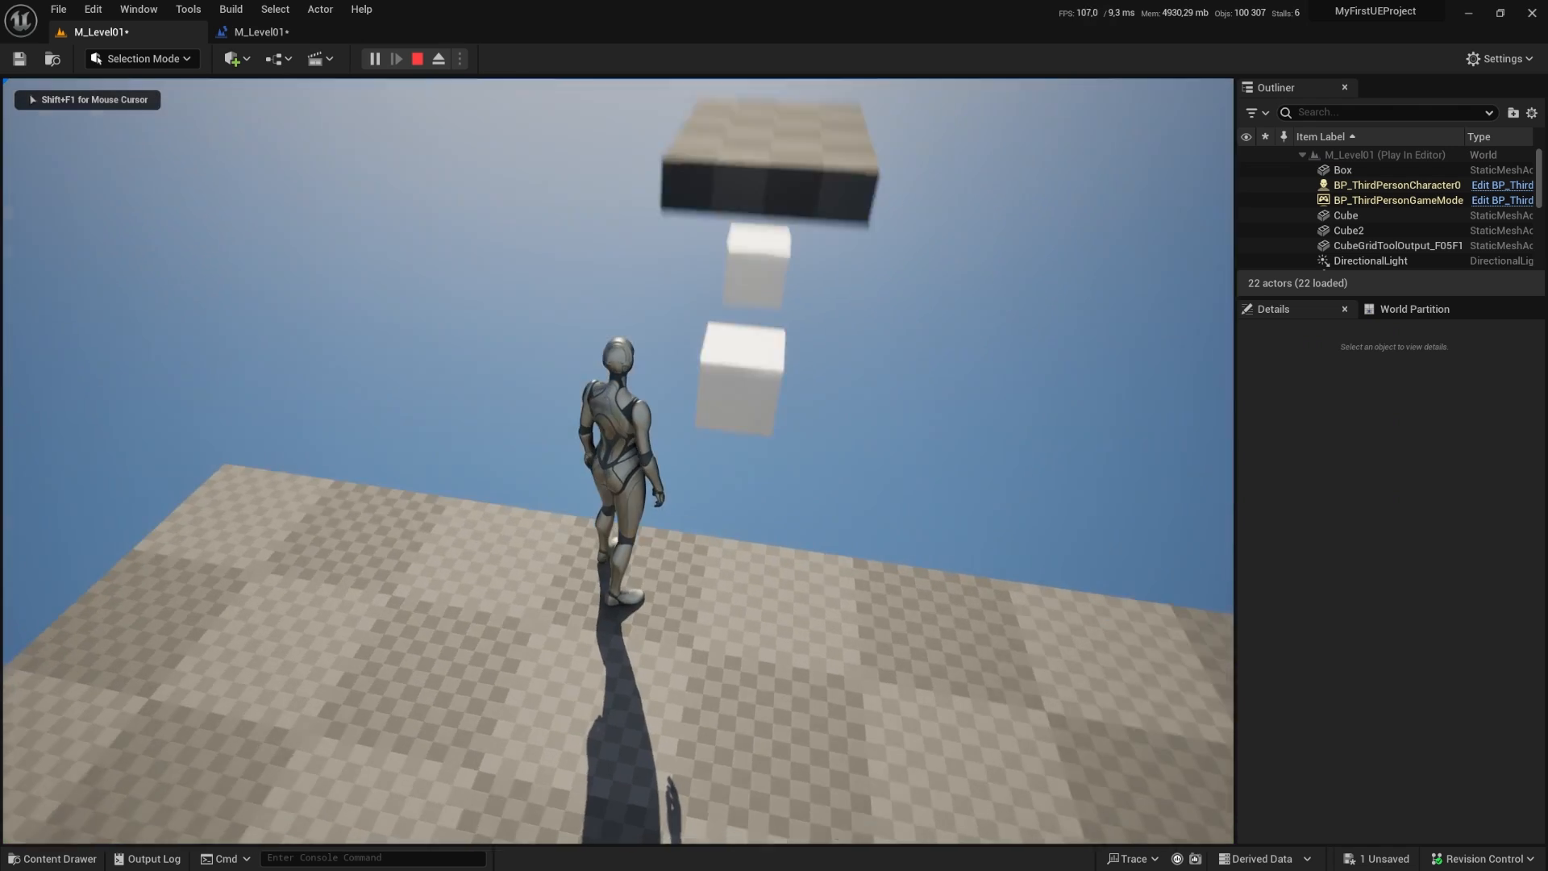
pyautogui.press('s')
pyautogui.press('w')
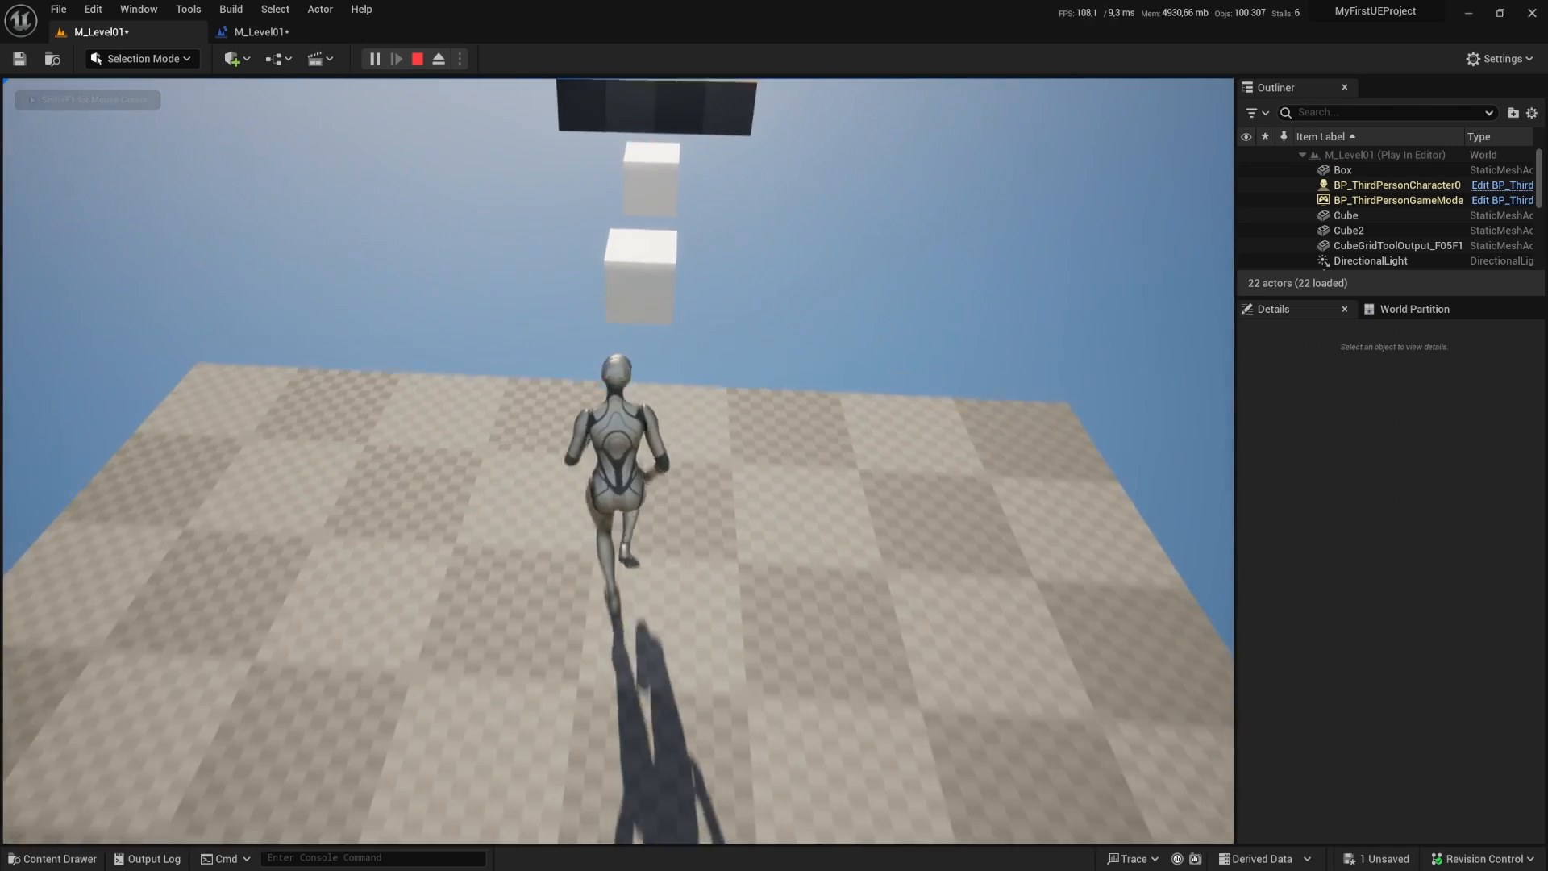
pyautogui.press('space')
pyautogui.press('Escape')
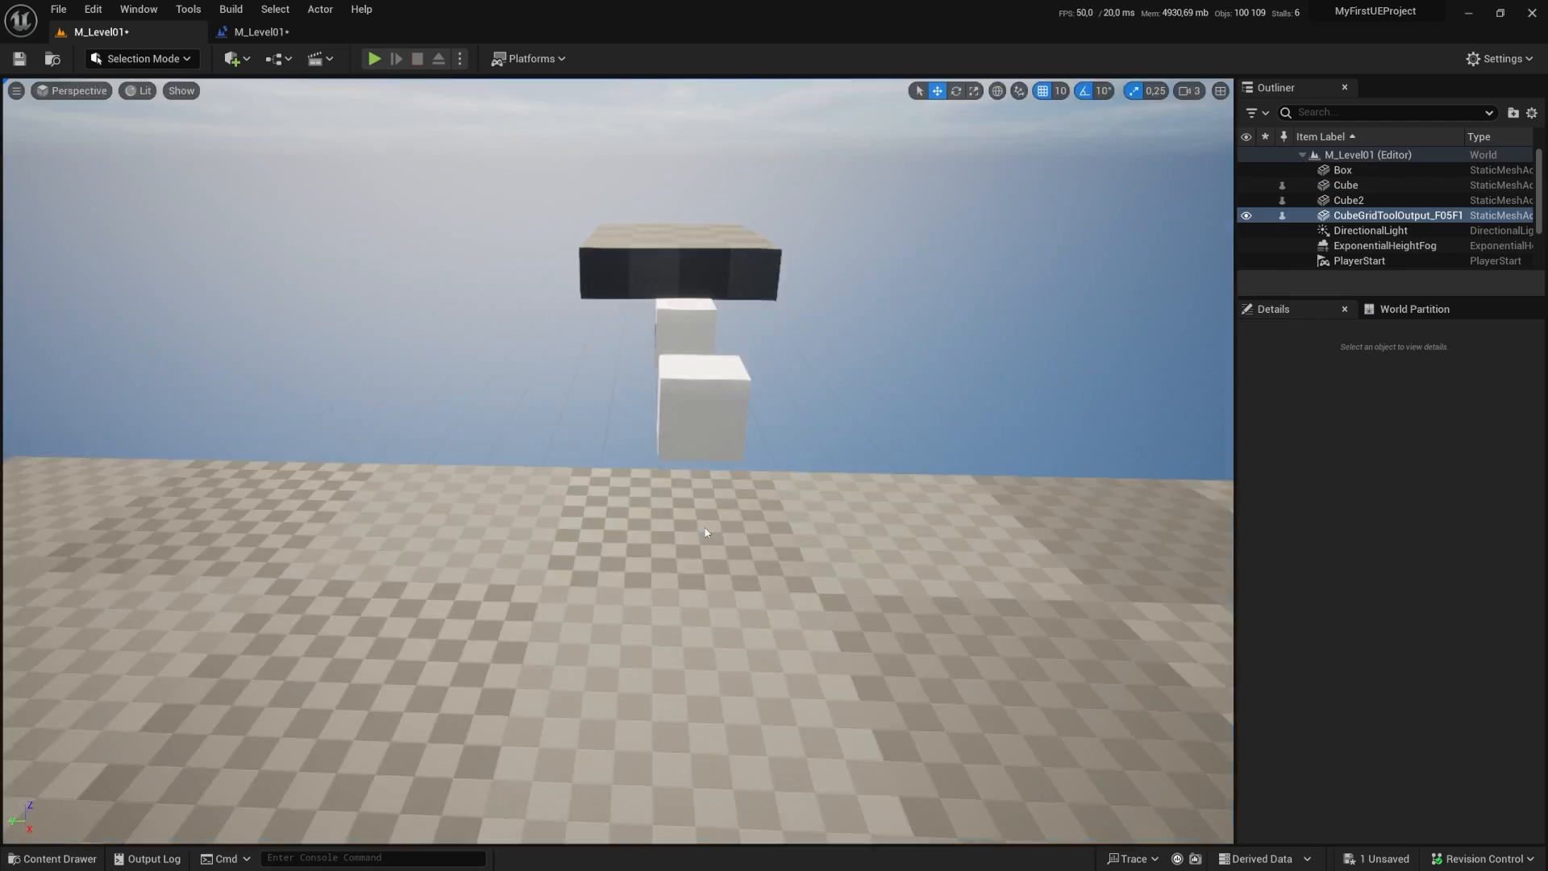
pyautogui.press('s')
pyautogui.moveTo(667, 417)
pyautogui.mouseDown(button='right')
pyautogui.moveTo(661, 379)
pyautogui.moveTo(637, 435)
pyautogui.moveTo(633, 387)
pyautogui.moveTo(656, 405)
pyautogui.mouseUp(button='right')
pyautogui.press('w')
pyautogui.press('e')
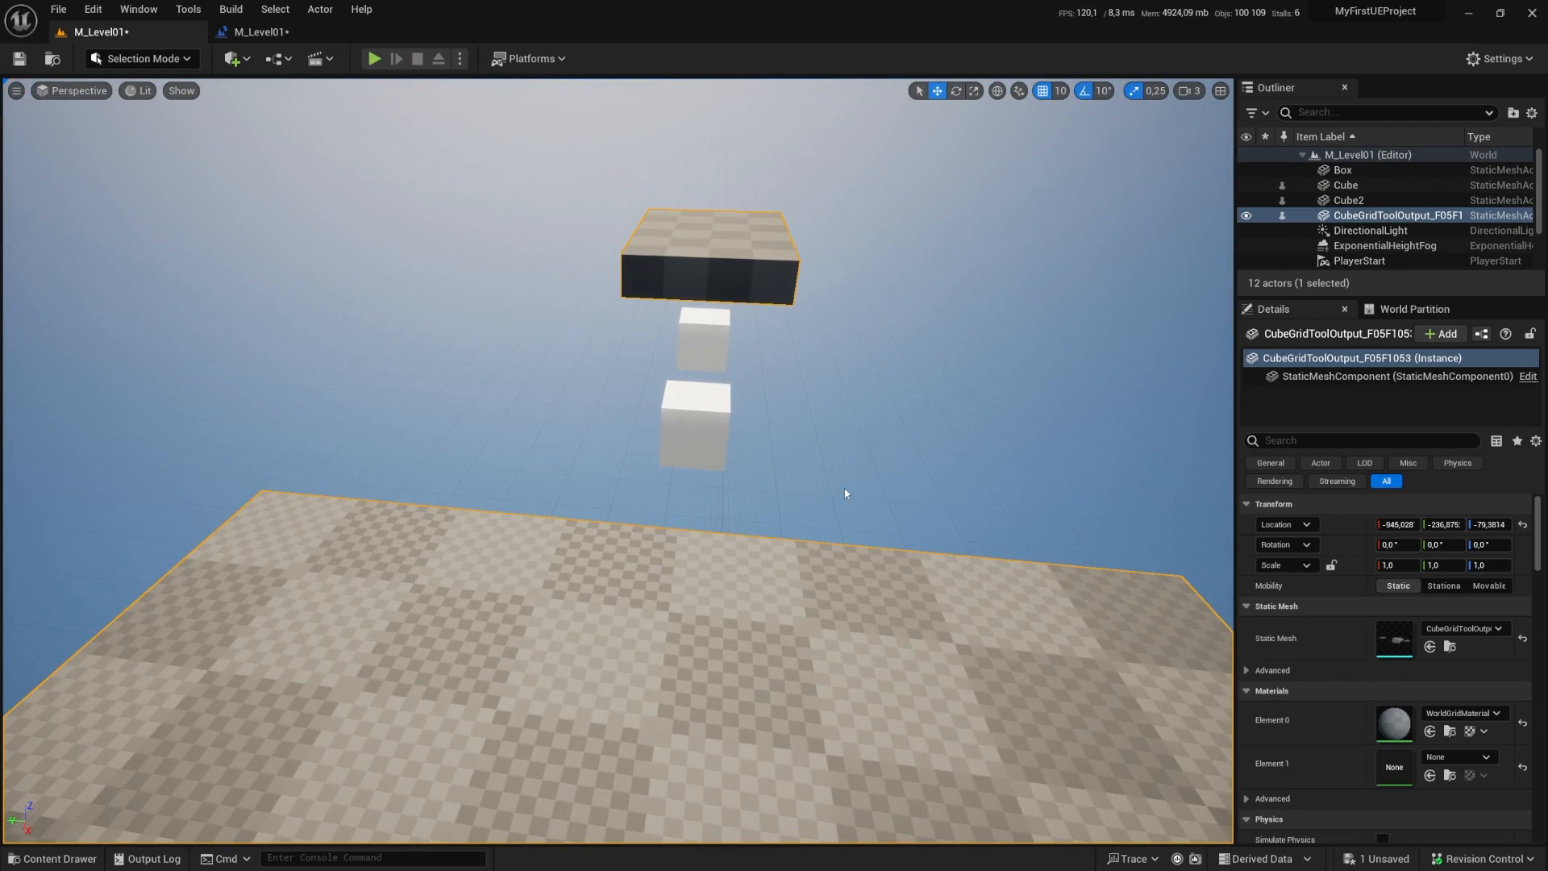
# Step: In the Level Blueprint, move the second Cube reference and its two function nodes slightly closer to the original chain
pyautogui.click(284, 36)
pyautogui.moveTo(423, 422); pyautogui.dragTo(822, 558)
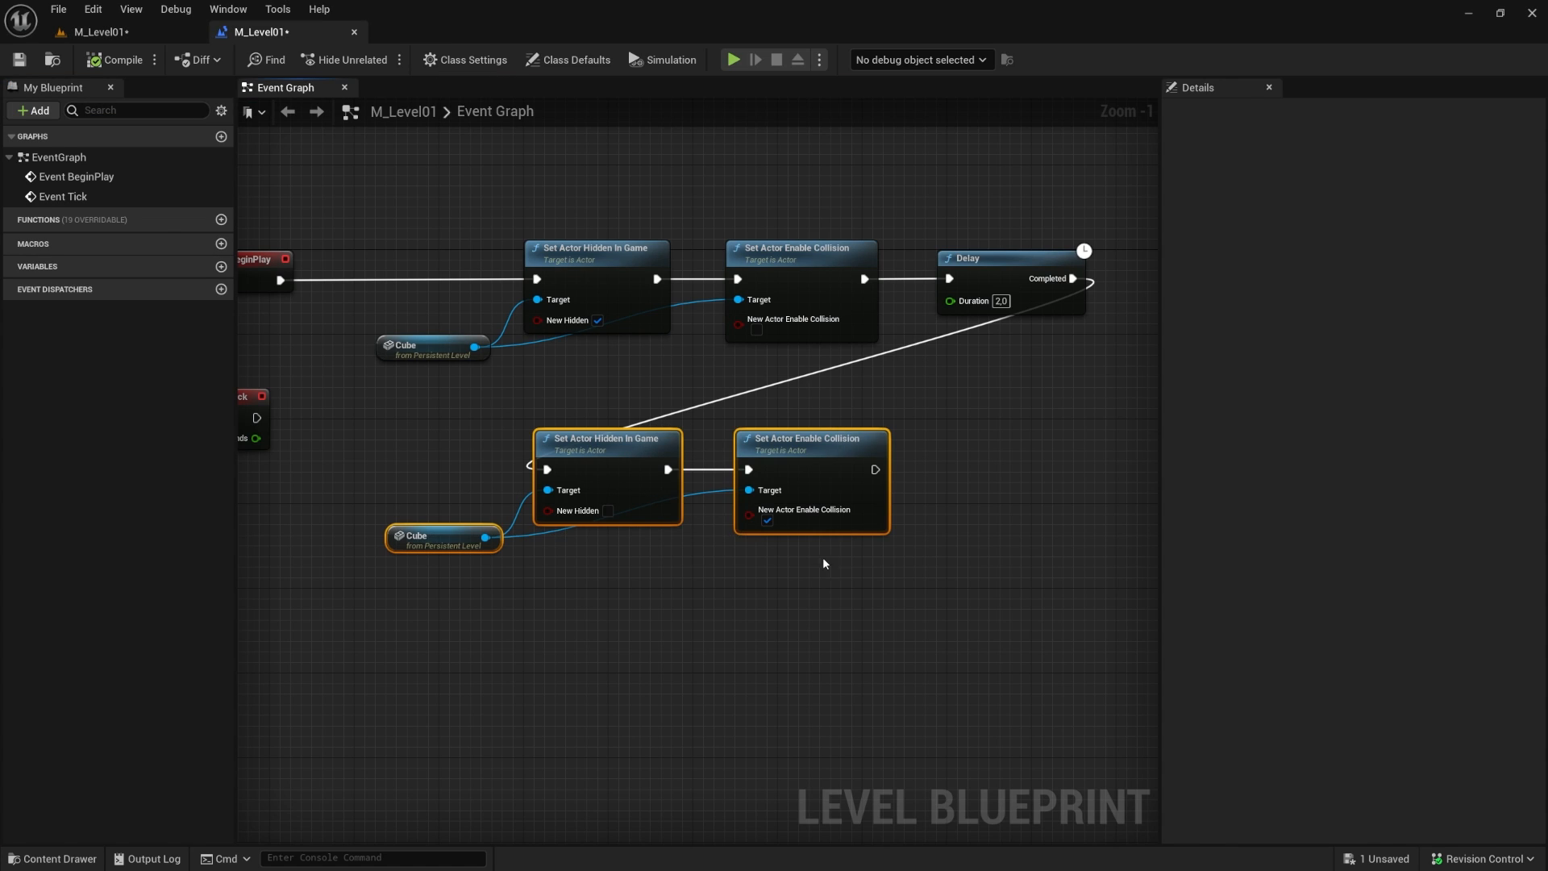
pyautogui.moveTo(634, 460); pyautogui.dragTo(613, 451)
# Step: Duplicate the 2.0 Delay node and connect it after the second Set Actor Enable Collision
pyautogui.moveTo(983, 353); pyautogui.dragTo(972, 292, button='right')
pyautogui.click(977, 202)
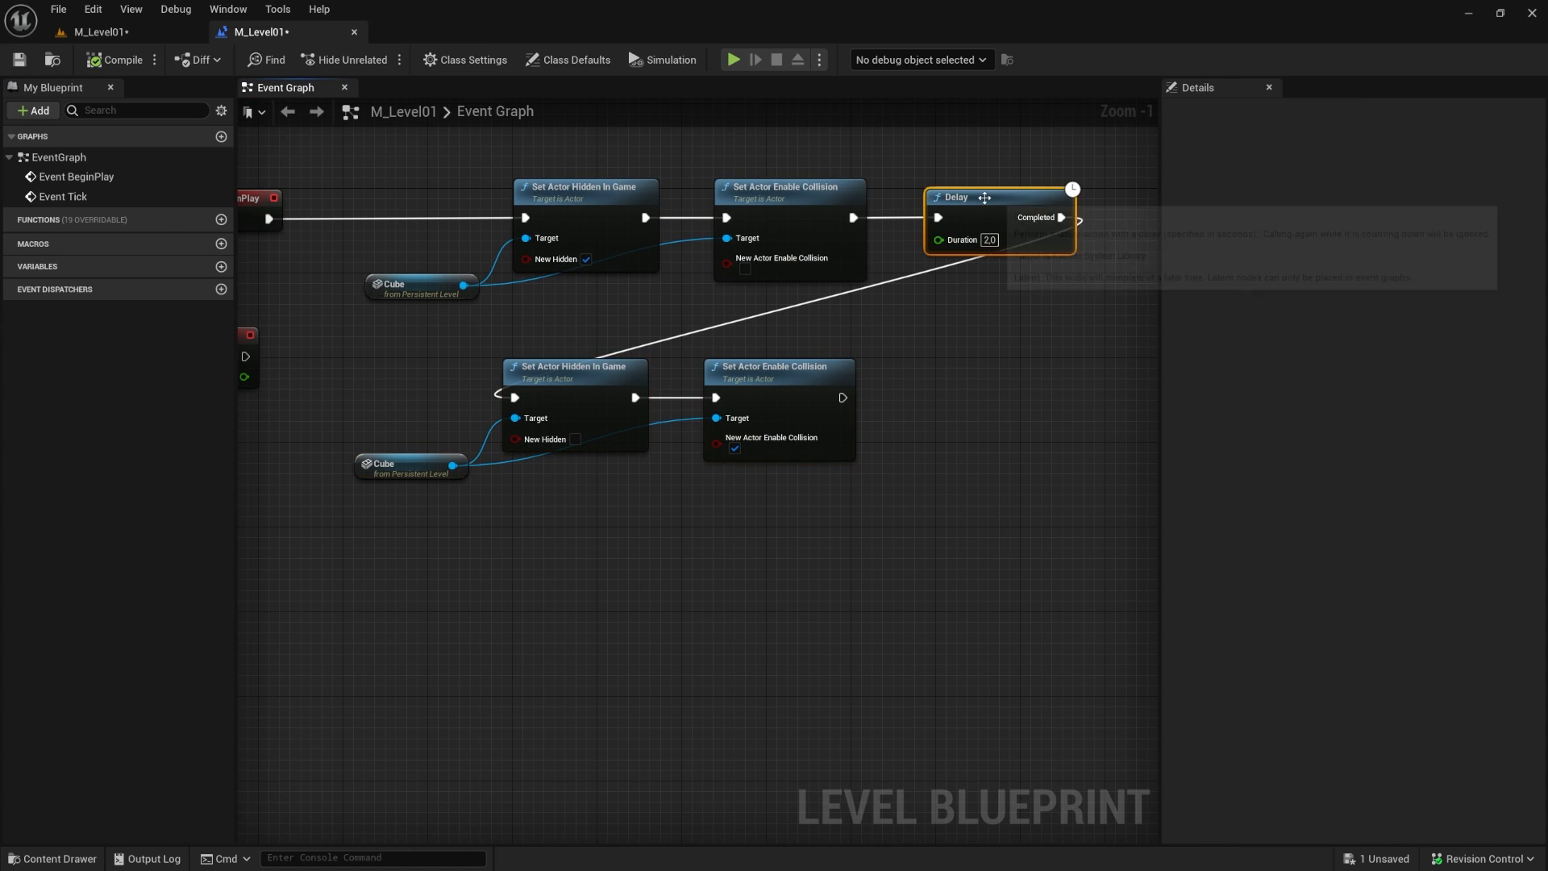
pyautogui.hotkey('ctrl', 'c')
pyautogui.hotkey('ctrl', 'v')
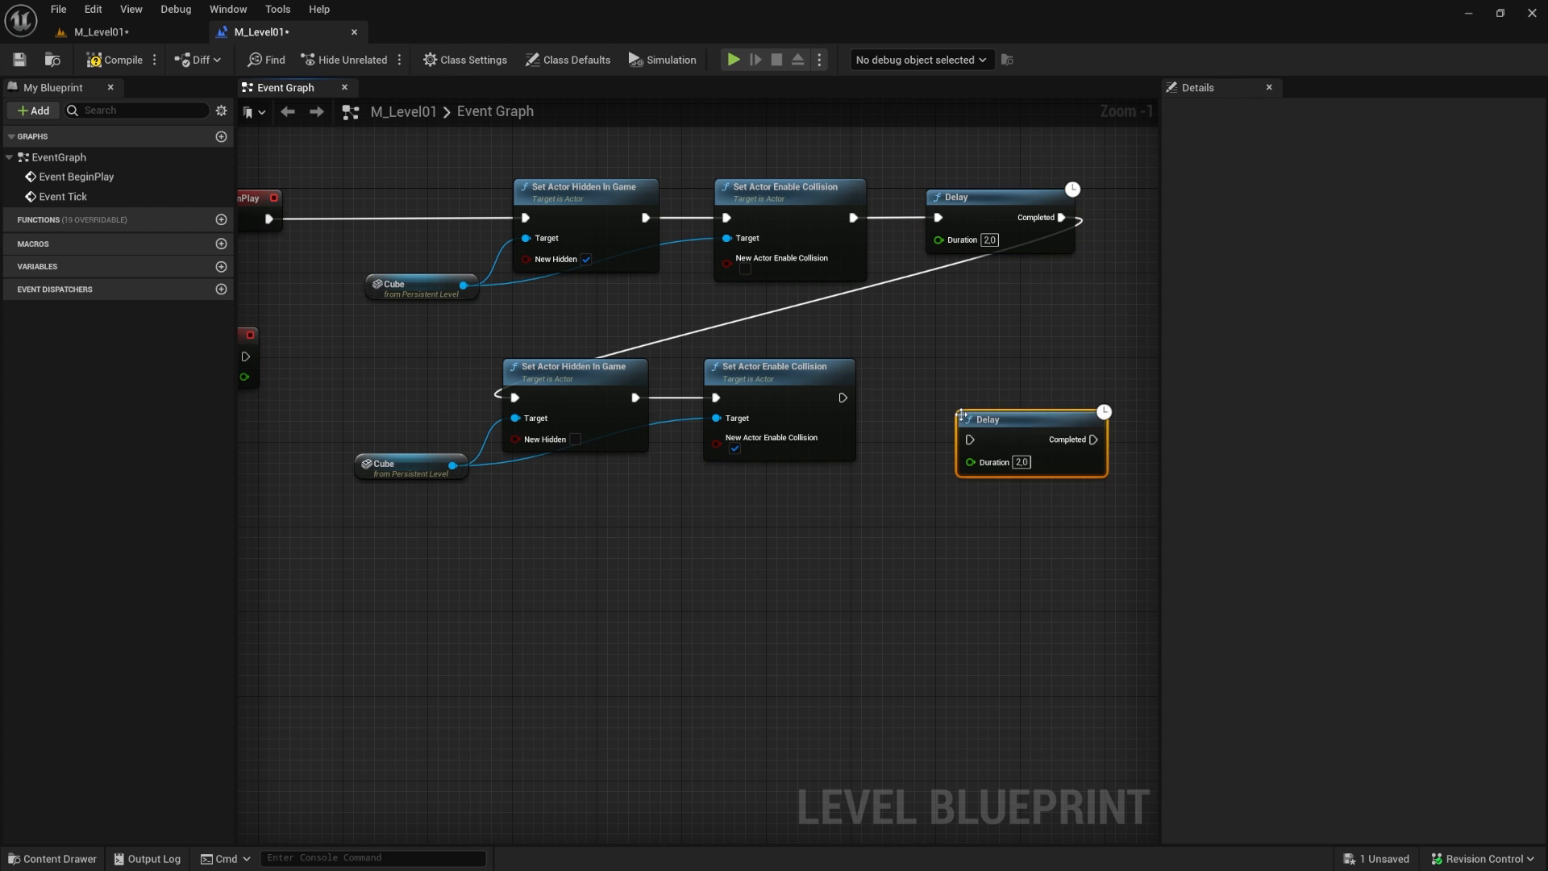
pyautogui.moveTo(842, 396); pyautogui.dragTo(938, 408)
# Step: Copy the first Cube reference and its two function nodes below, and connect the second Delay's Completed output to them
pyautogui.moveTo(335, 174); pyautogui.dragTo(768, 334)
pyautogui.hotkey('ctrl', 'c')
pyautogui.hotkey('ctrl', 'v')
pyautogui.moveTo(1059, 399); pyautogui.dragTo(599, 631)
pyautogui.moveTo(492, 554); pyautogui.dragTo(563, 535, button='right')
pyautogui.moveTo(602, 583); pyautogui.dragTo(963, 684)
pyautogui.scroll(-3, 976, 625)
pyautogui.moveTo(984, 540); pyautogui.dragTo(847, 501, button='right')
pyautogui.scroll(2, 850, 418)
pyautogui.moveTo(824, 420); pyautogui.dragTo(916, 419, button='right')
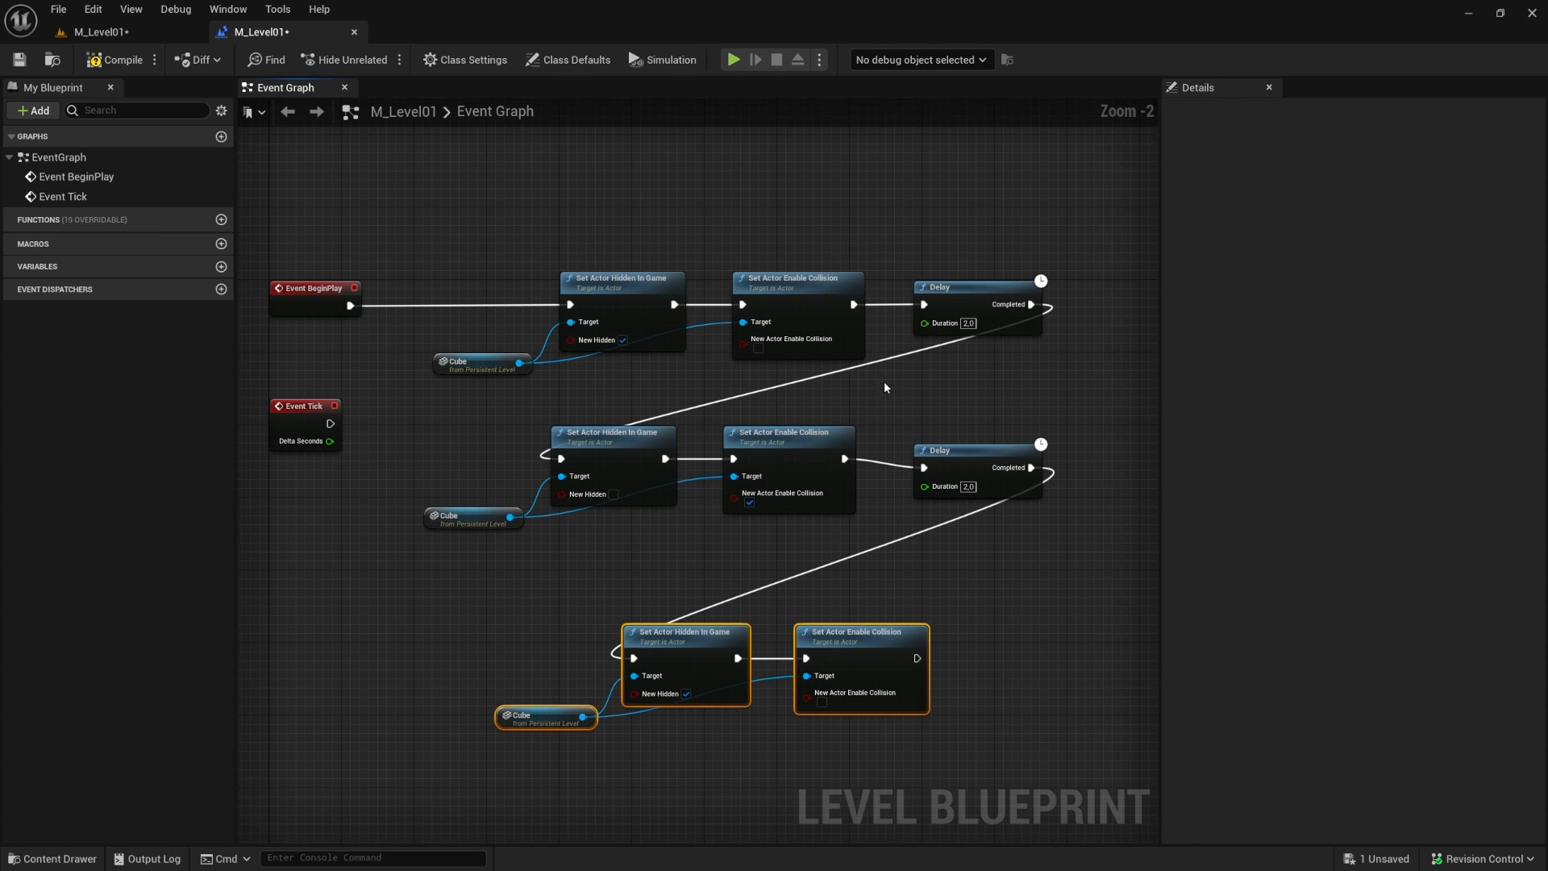
# Step: Delete the third Cube reference together with its Set Actor Hidden In Game and Set Actor Enable Collision nodes
pyautogui.moveTo(449, 268); pyautogui.dragTo(1110, 781)
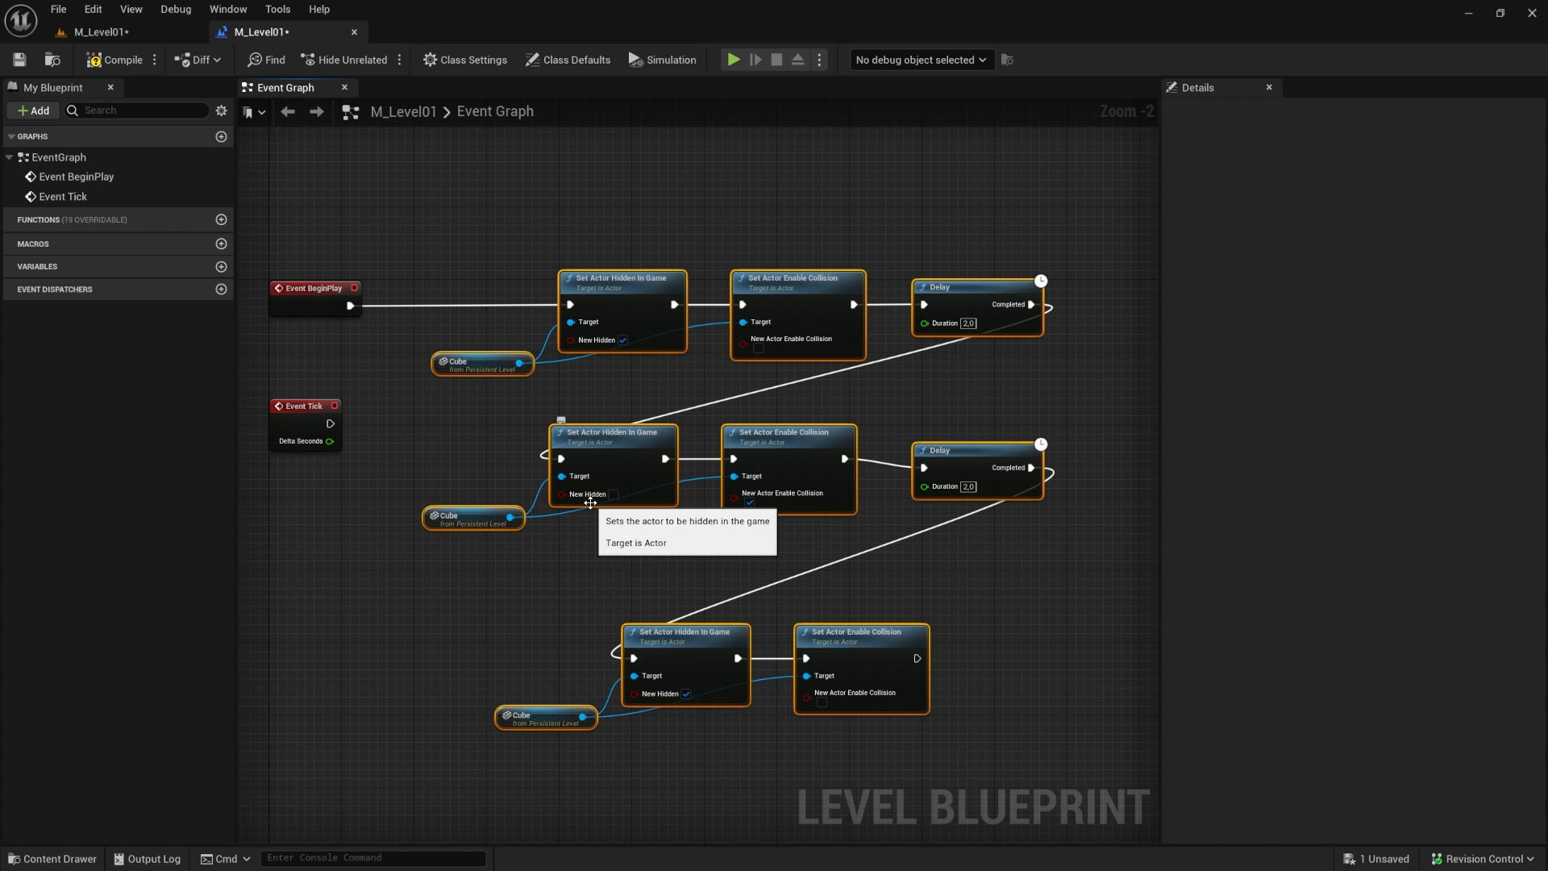
pyautogui.scroll(-3, 470, 368)
pyautogui.scroll(3, 510, 463)
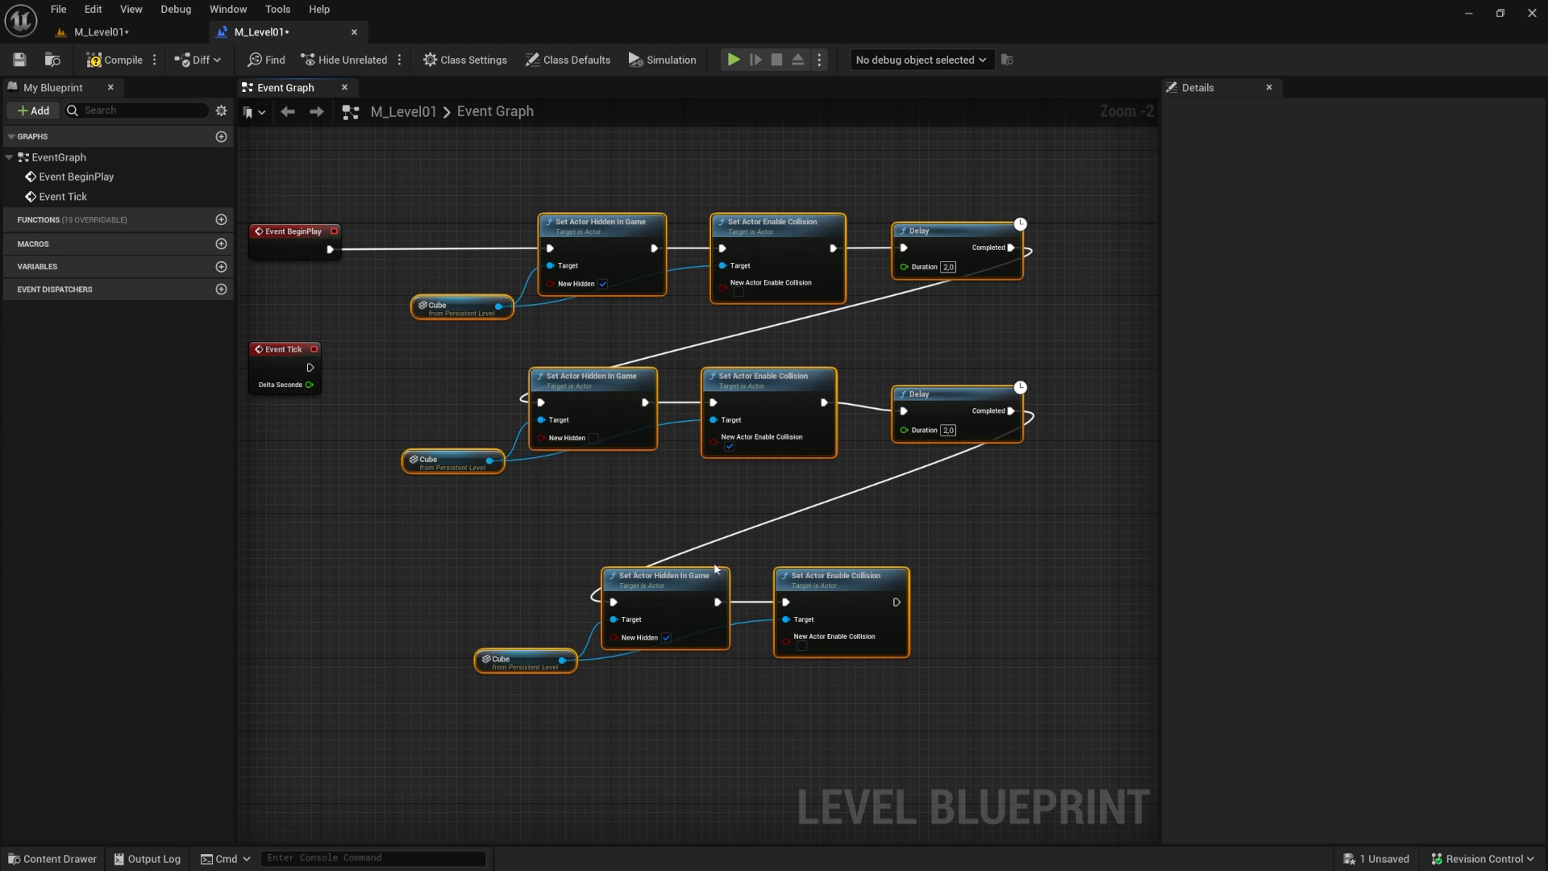
pyautogui.moveTo(512, 559); pyautogui.dragTo(1070, 693)
pyautogui.press('Delete')
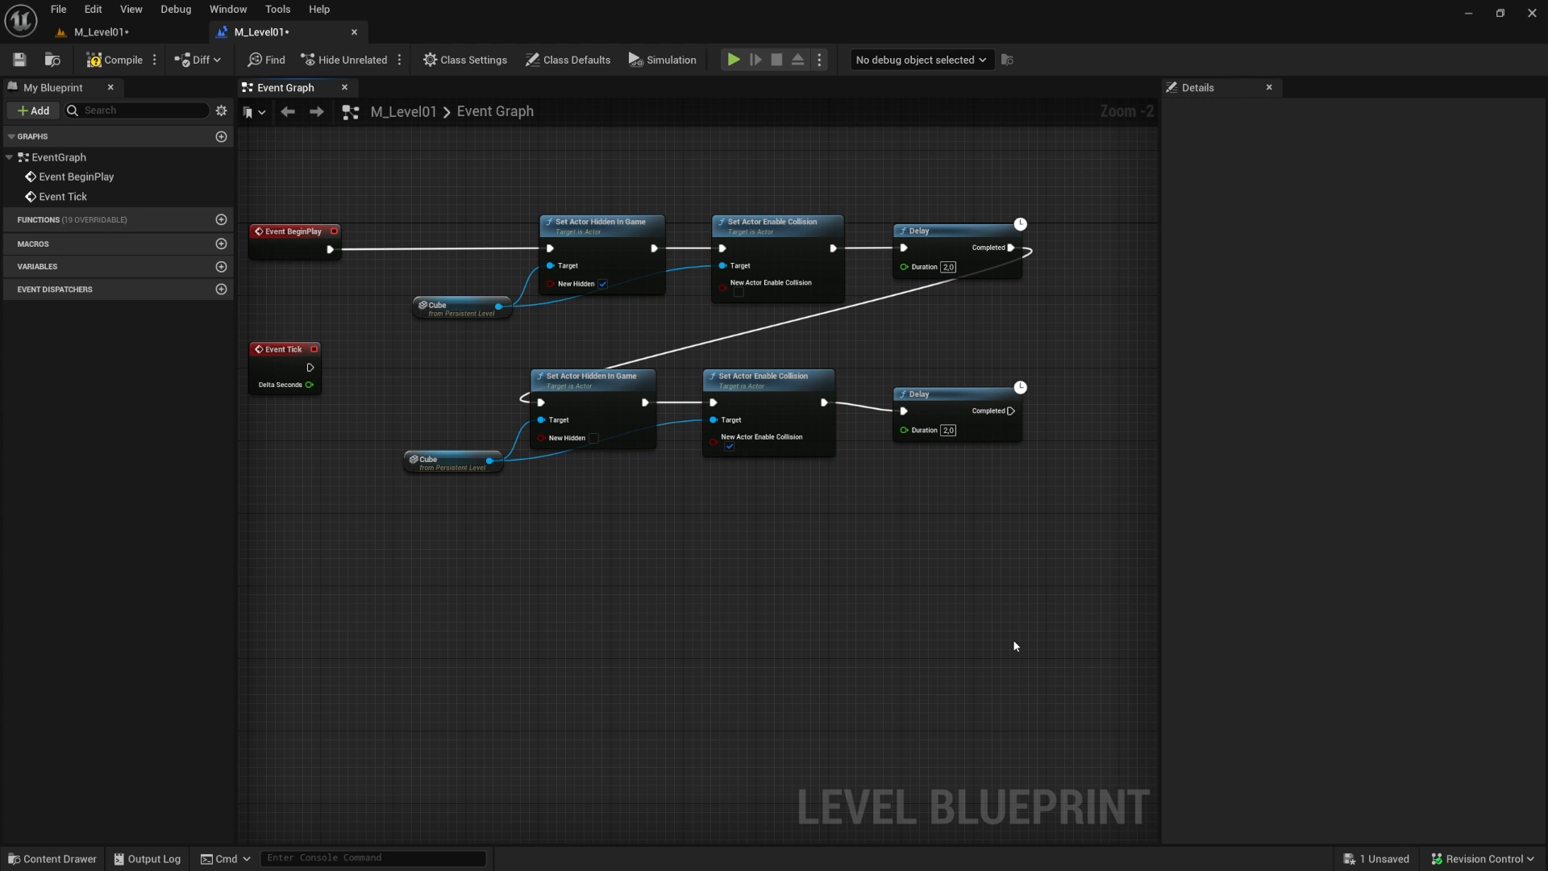
pyautogui.moveTo(794, 540); pyautogui.dragTo(866, 543, button='right')
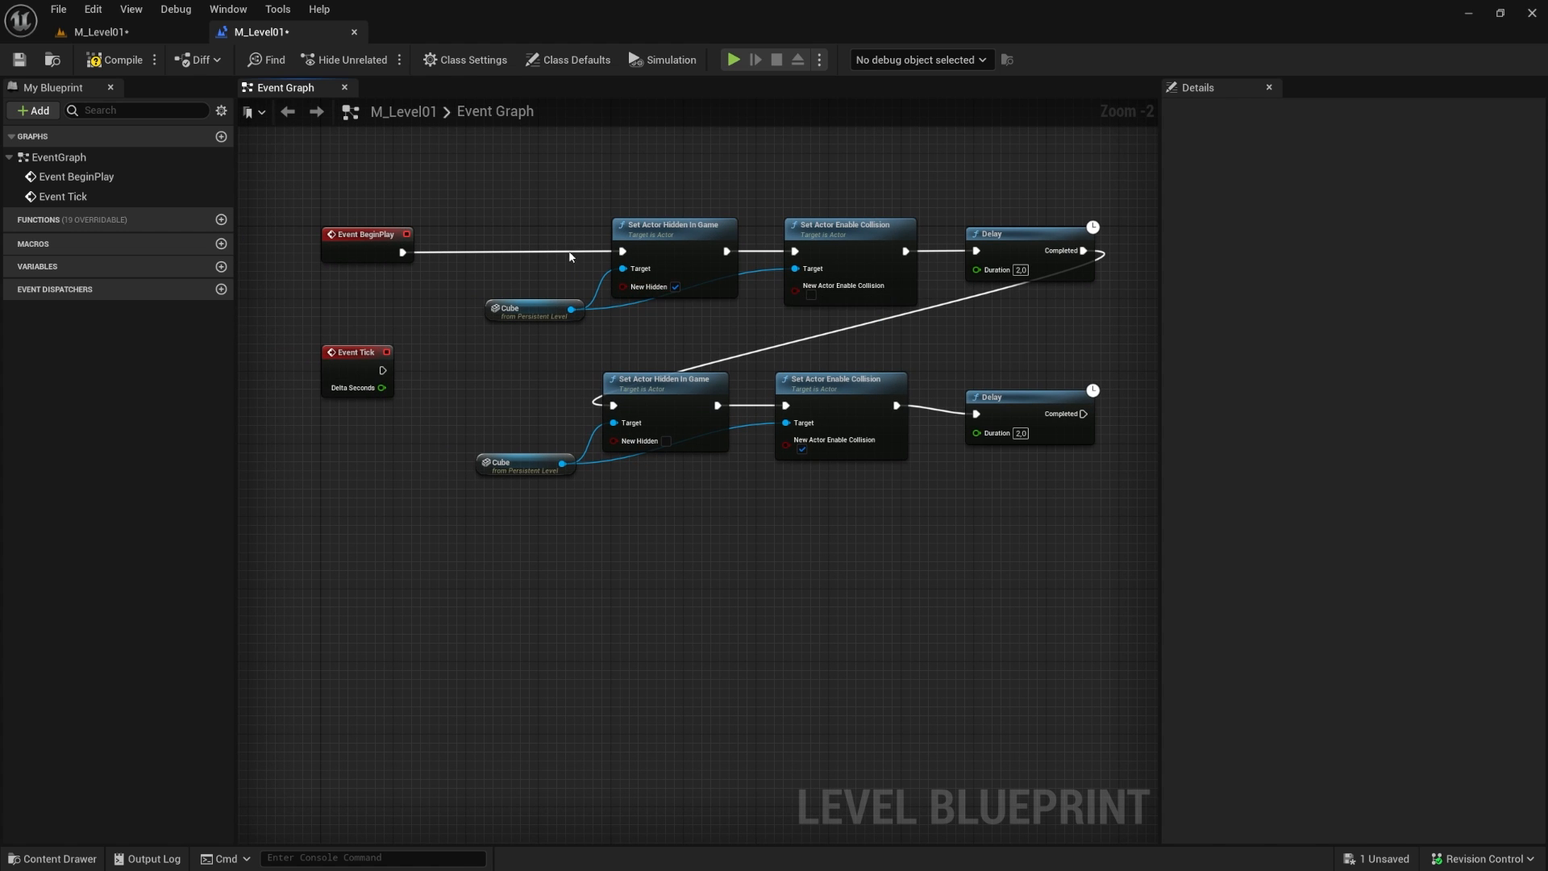
pyautogui.scroll(1, 569, 257)
pyautogui.moveTo(541, 198); pyautogui.dragTo(924, 345)
pyautogui.moveTo(696, 567); pyautogui.dragTo(755, 490, button='right')
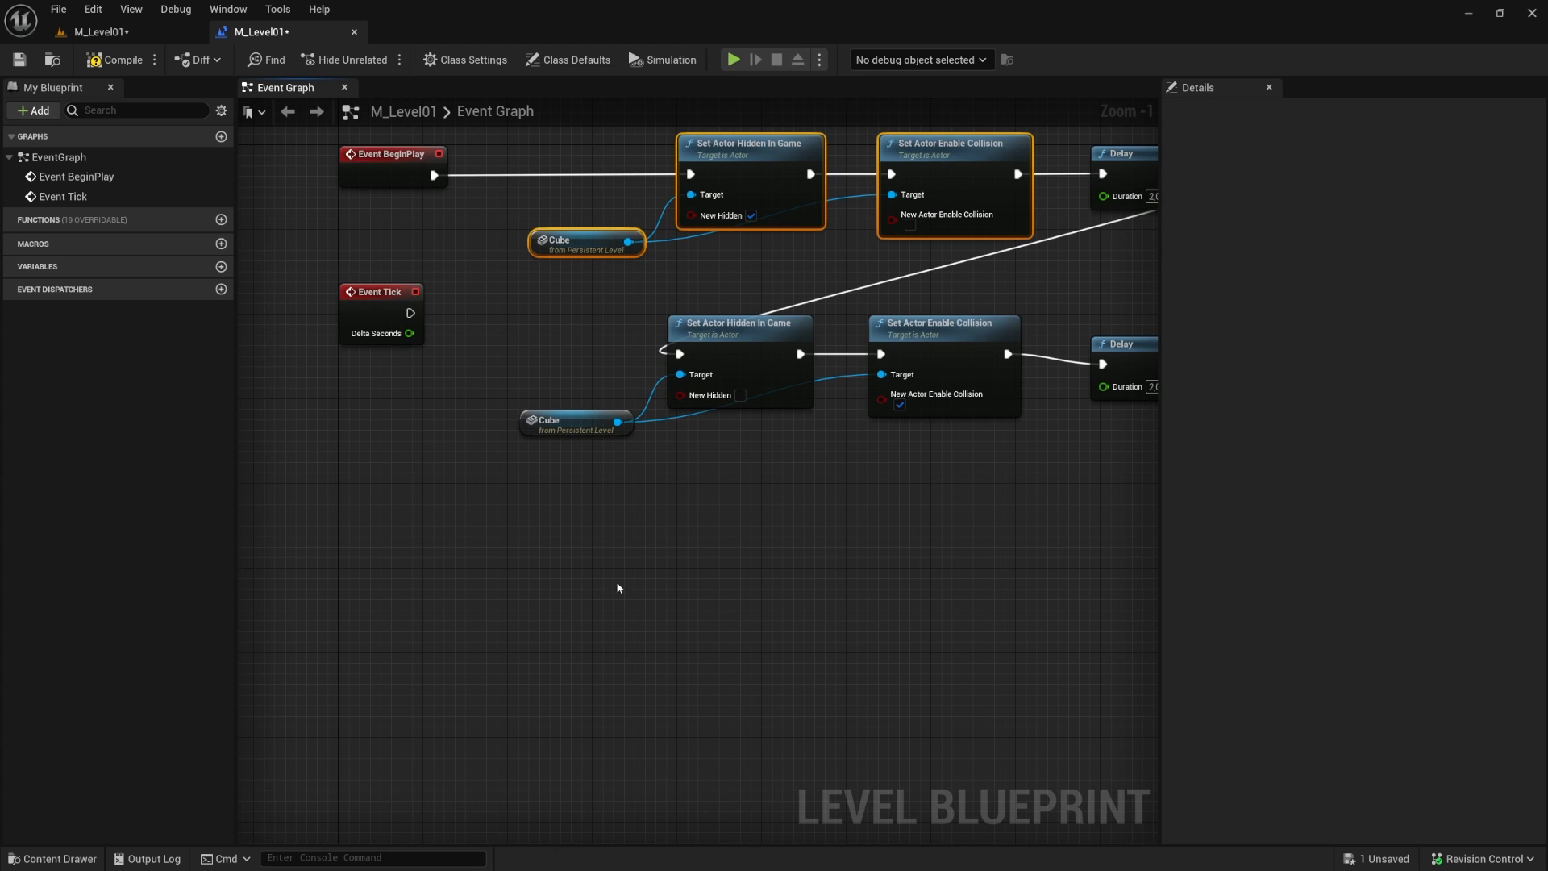
pyautogui.moveTo(873, 575); pyautogui.dragTo(817, 578, button='right')
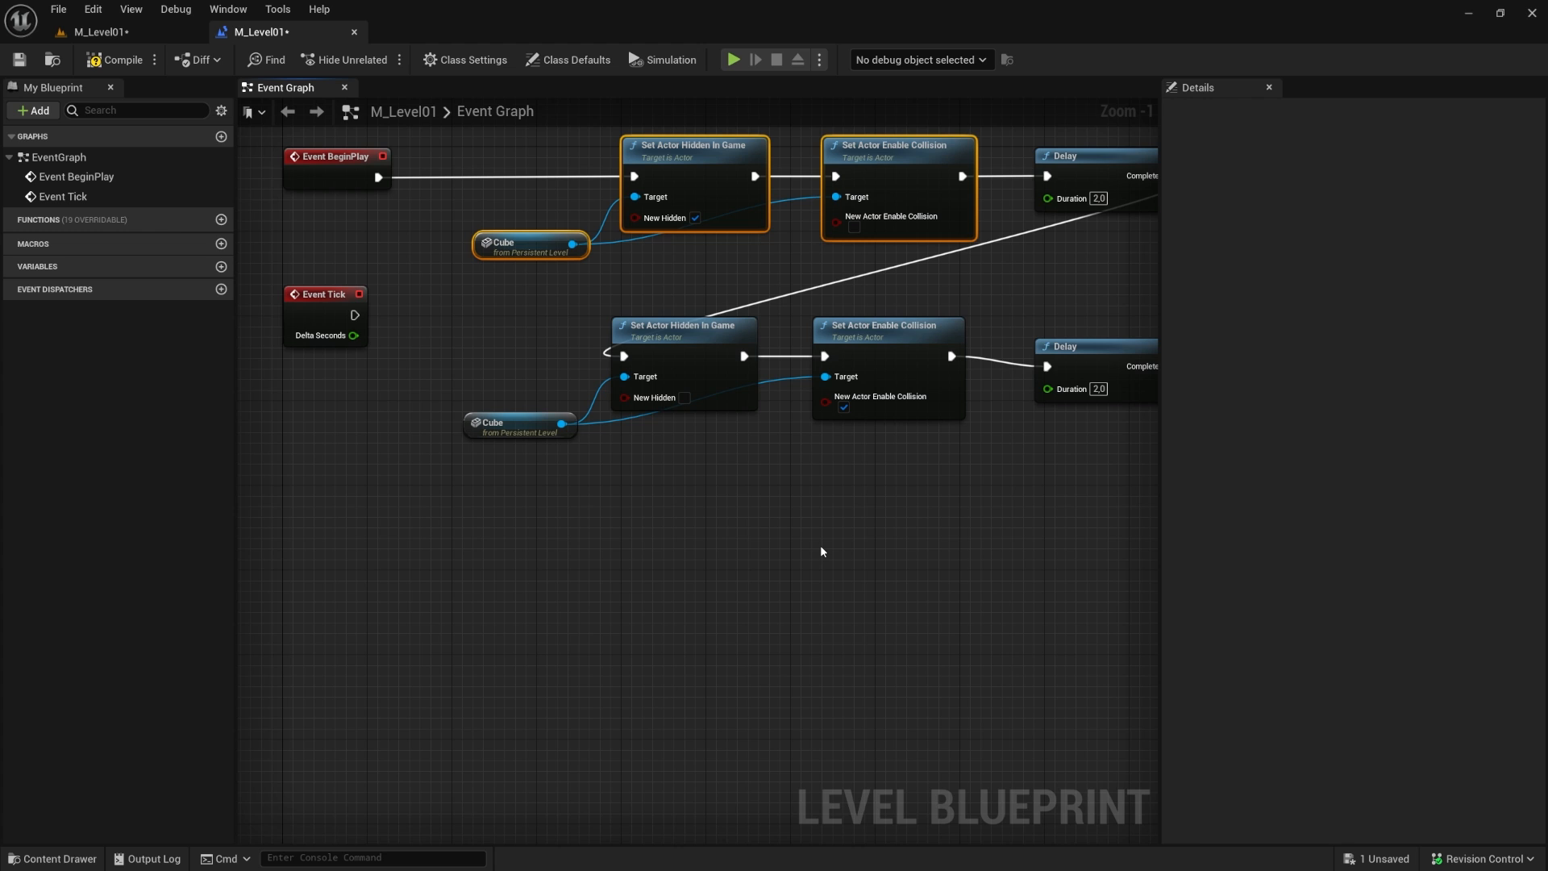
pyautogui.click(334, 171)
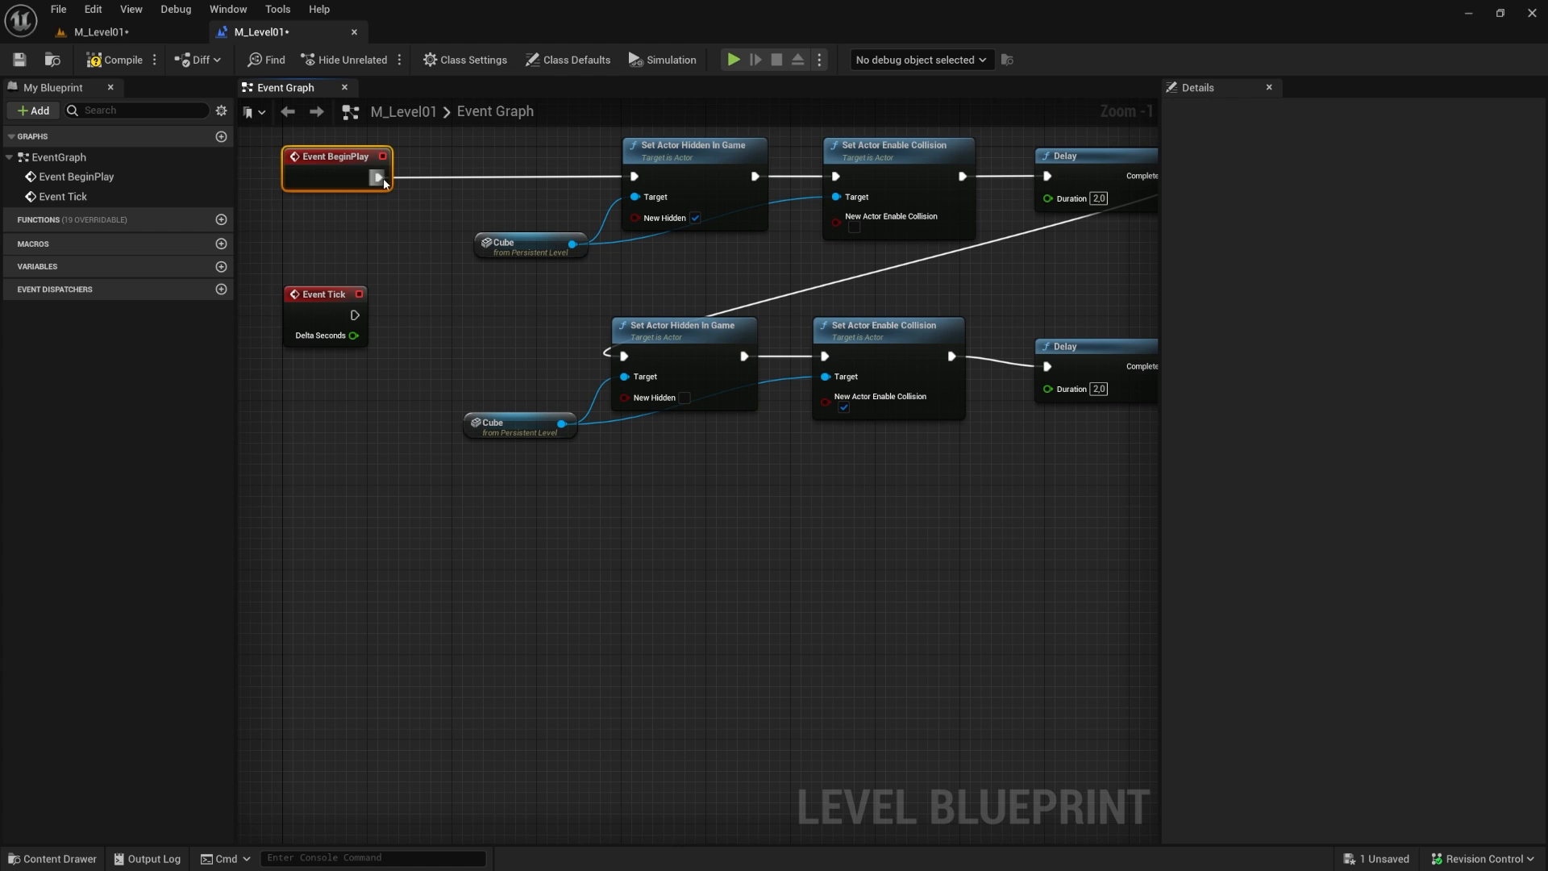
# Step: Add a custom event named ActivateBlock in the empty graph area below Event Tick
pyautogui.moveTo(355, 495); pyautogui.dragTo(386, 504, button='right')
pyautogui.rightClick(347, 511)
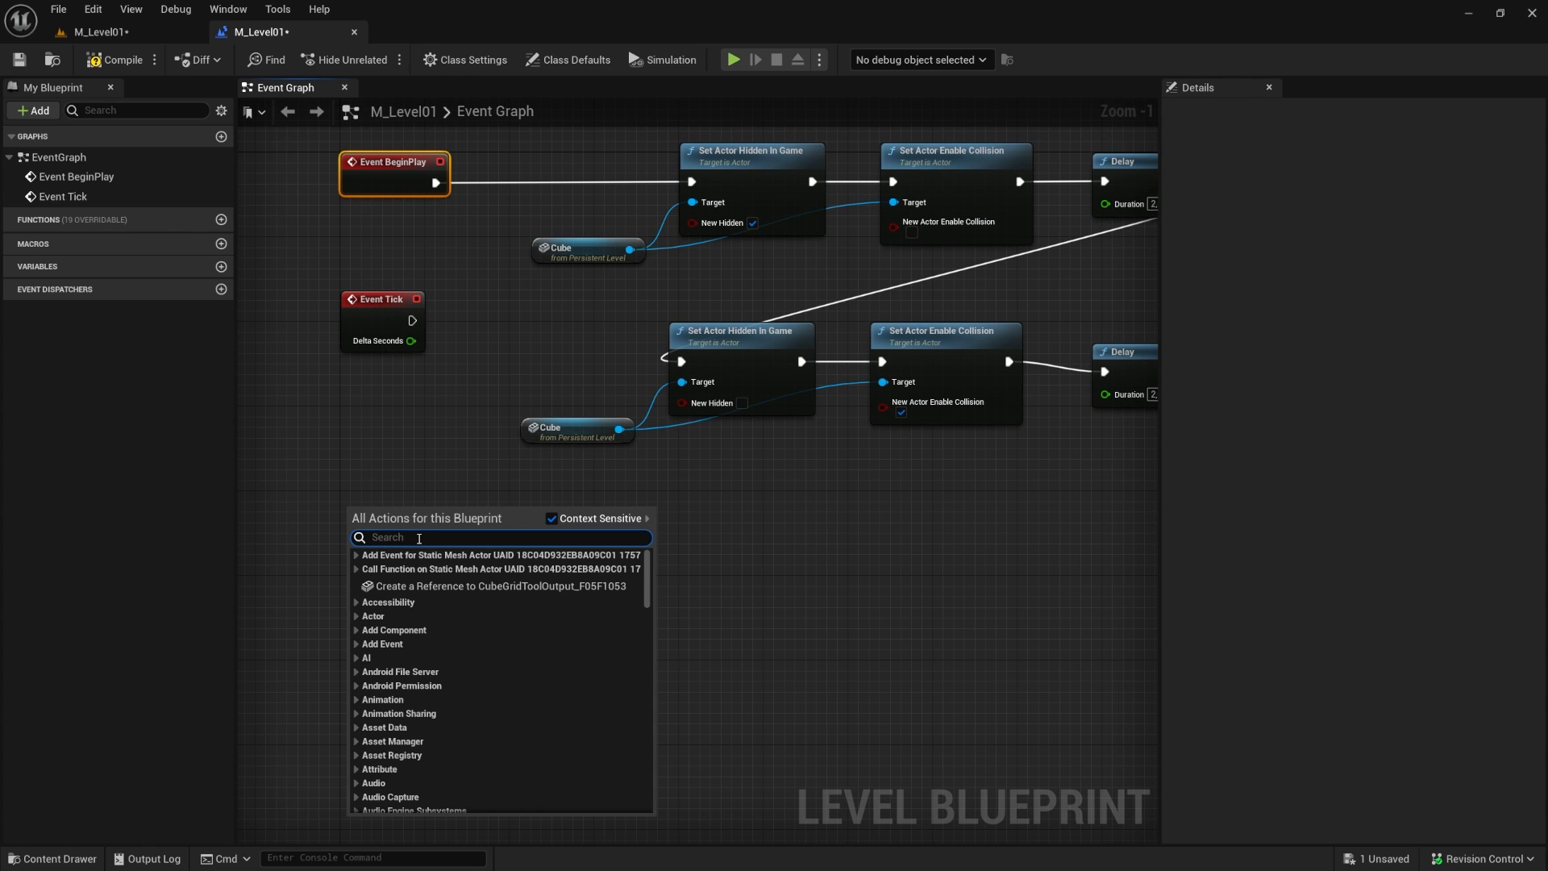
pyautogui.write('custom')
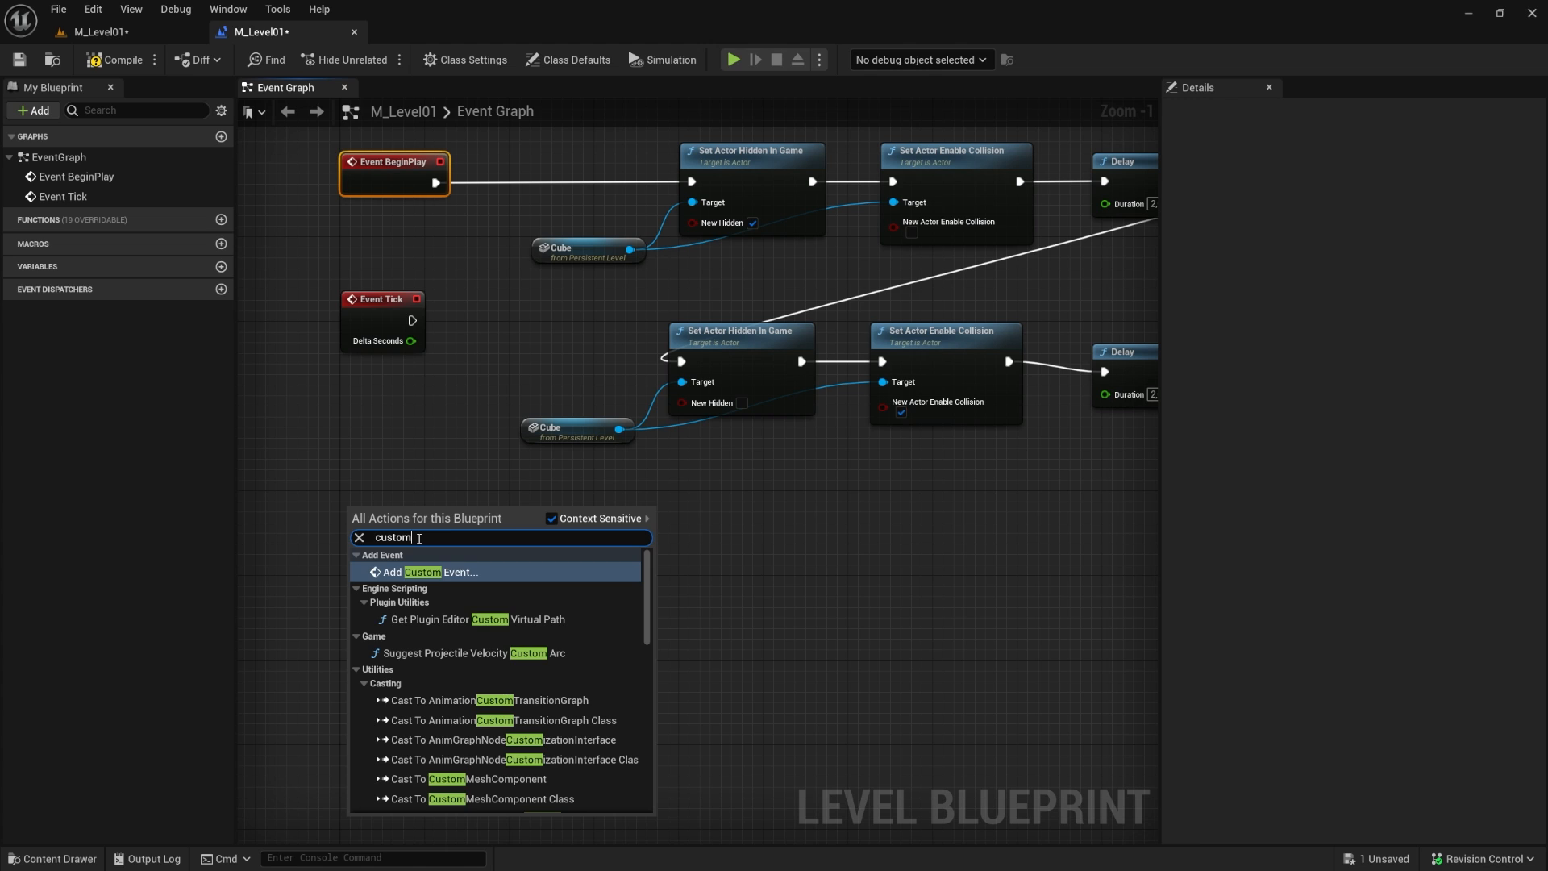
pyautogui.press('Return')
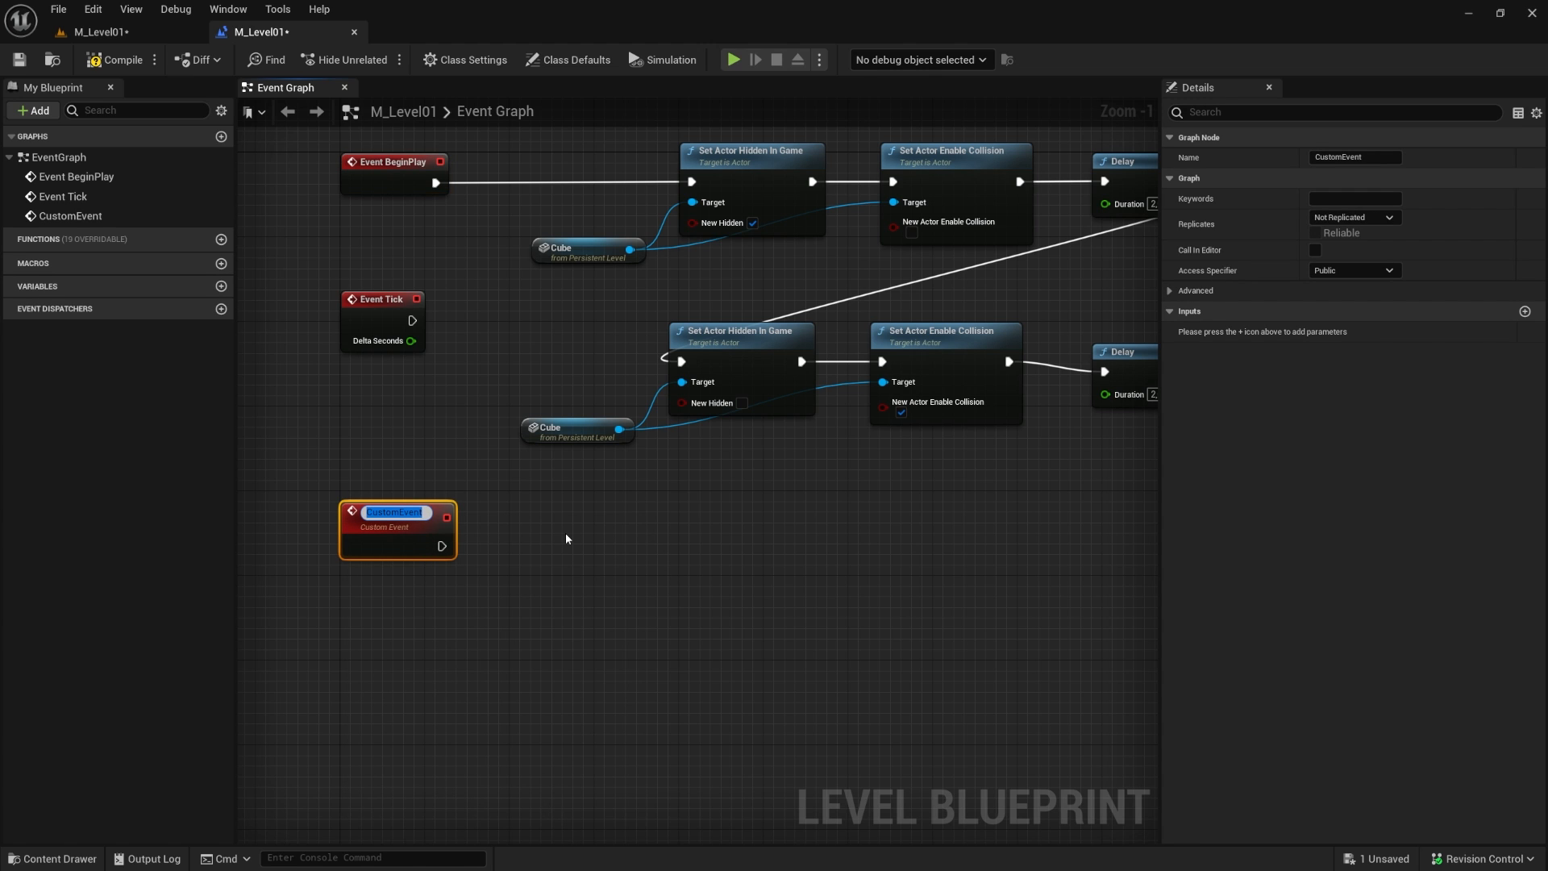
pyautogui.write('Activate')
pyautogui.press('BackSpace')
pyautogui.write('teBlock')
pyautogui.press('Return')
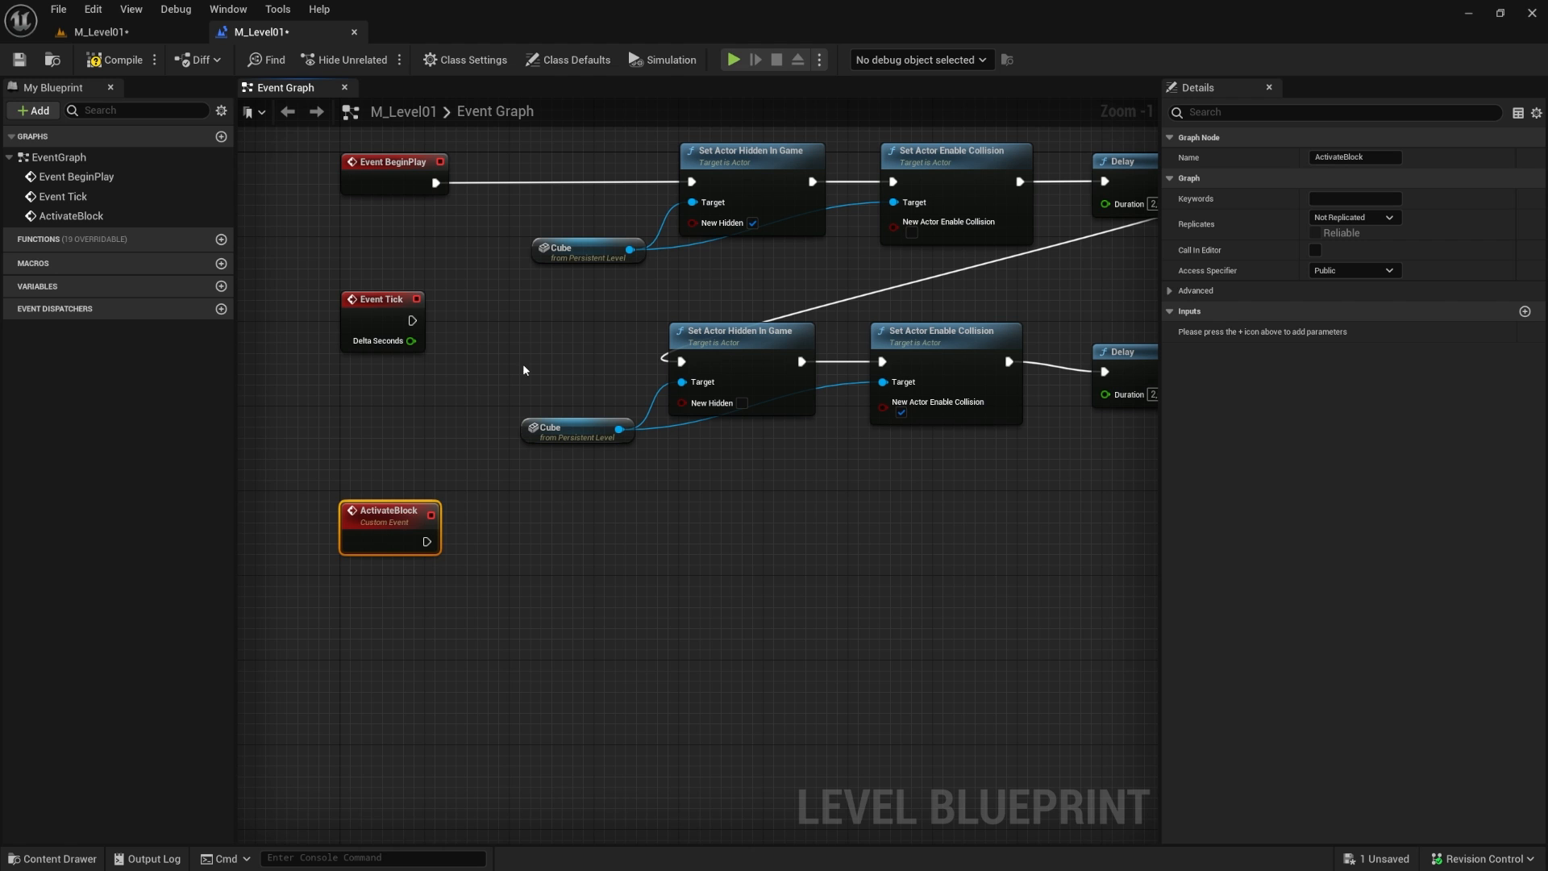
# Step: Copy the first Cube reference and its two function nodes beside ActivateBlock, and connect the event to Set Actor Hidden In Game
pyautogui.moveTo(547, 498); pyautogui.dragTo(522, 500, button='right')
pyautogui.moveTo(556, 137); pyautogui.dragTo(1014, 296)
pyautogui.hotkey('ctrl', 'c')
pyautogui.hotkey('ctrl', 'v')
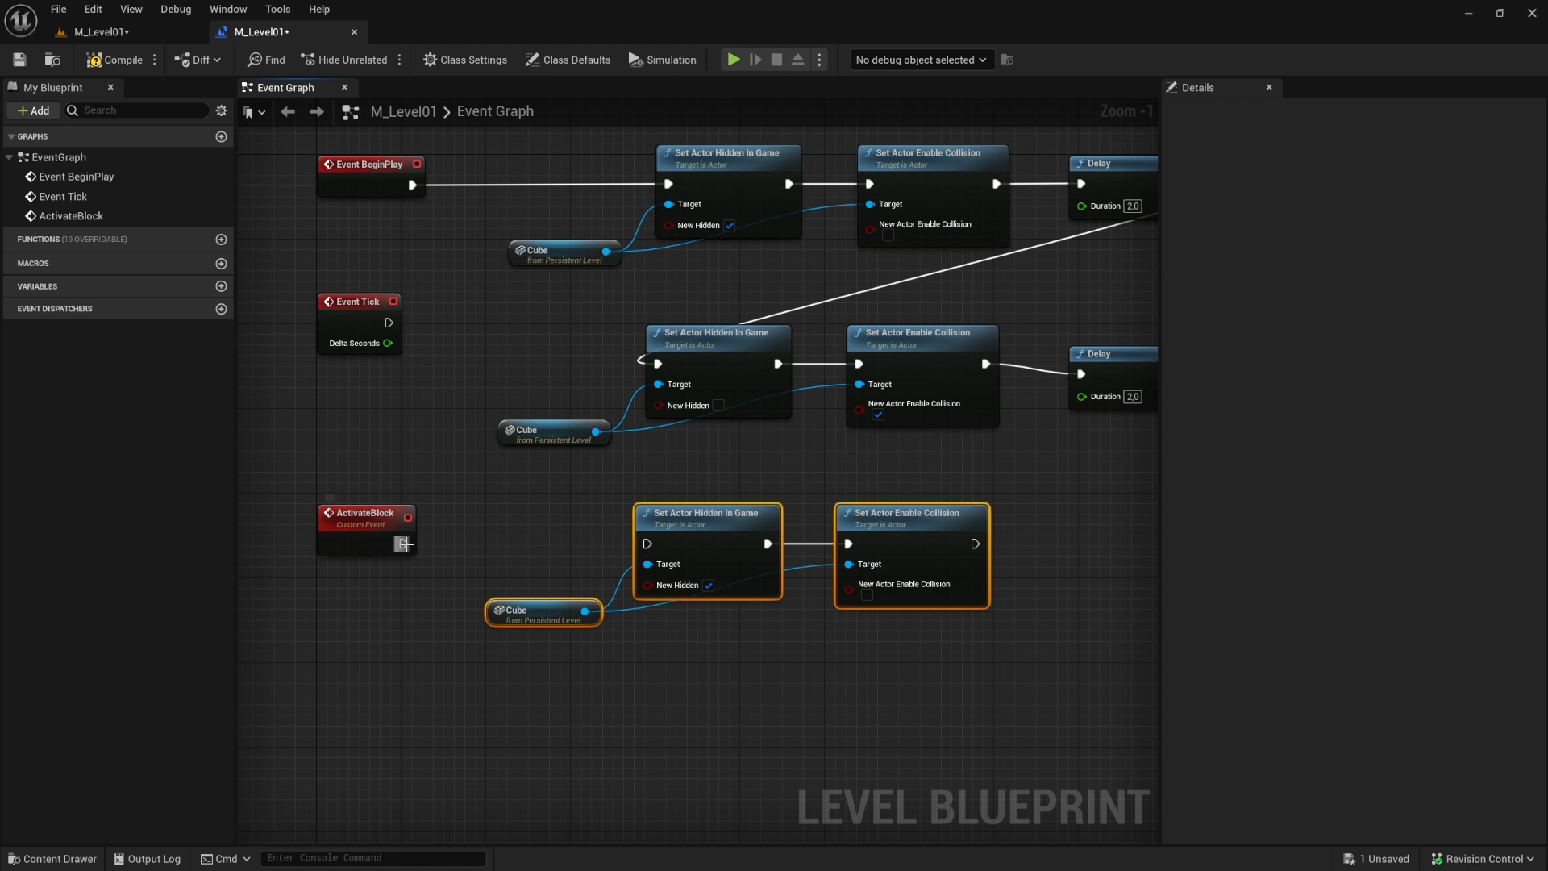
pyautogui.moveTo(404, 543); pyautogui.dragTo(693, 543)
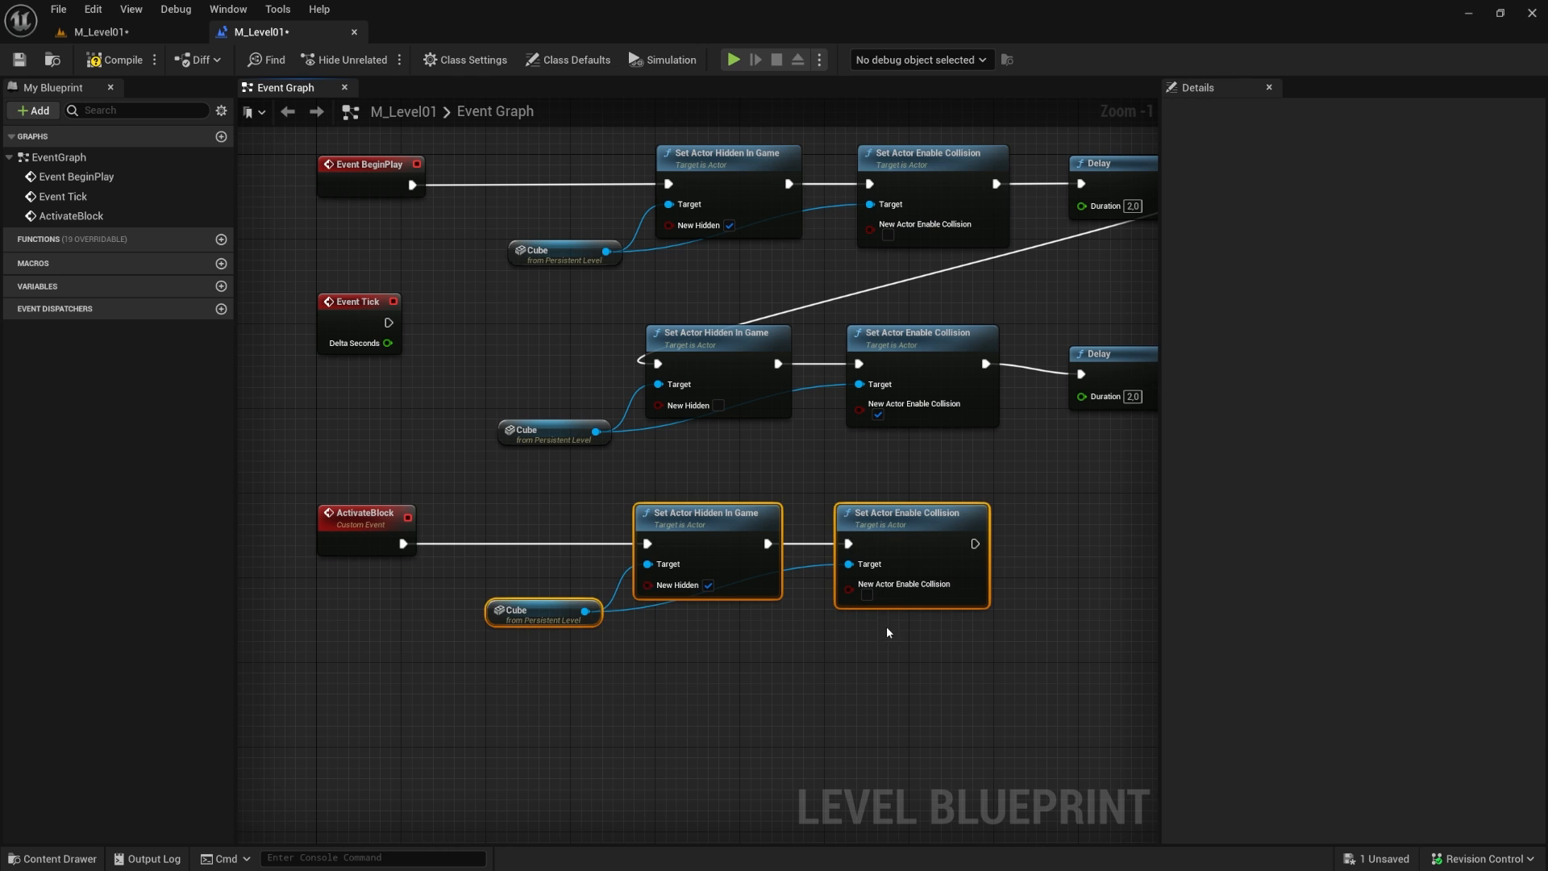
# Step: Duplicate the ActivateBlock custom event below the original, align it beneath, and rename the copy DeactivateBlock
pyautogui.moveTo(394, 492); pyautogui.dragTo(404, 463, button='right')
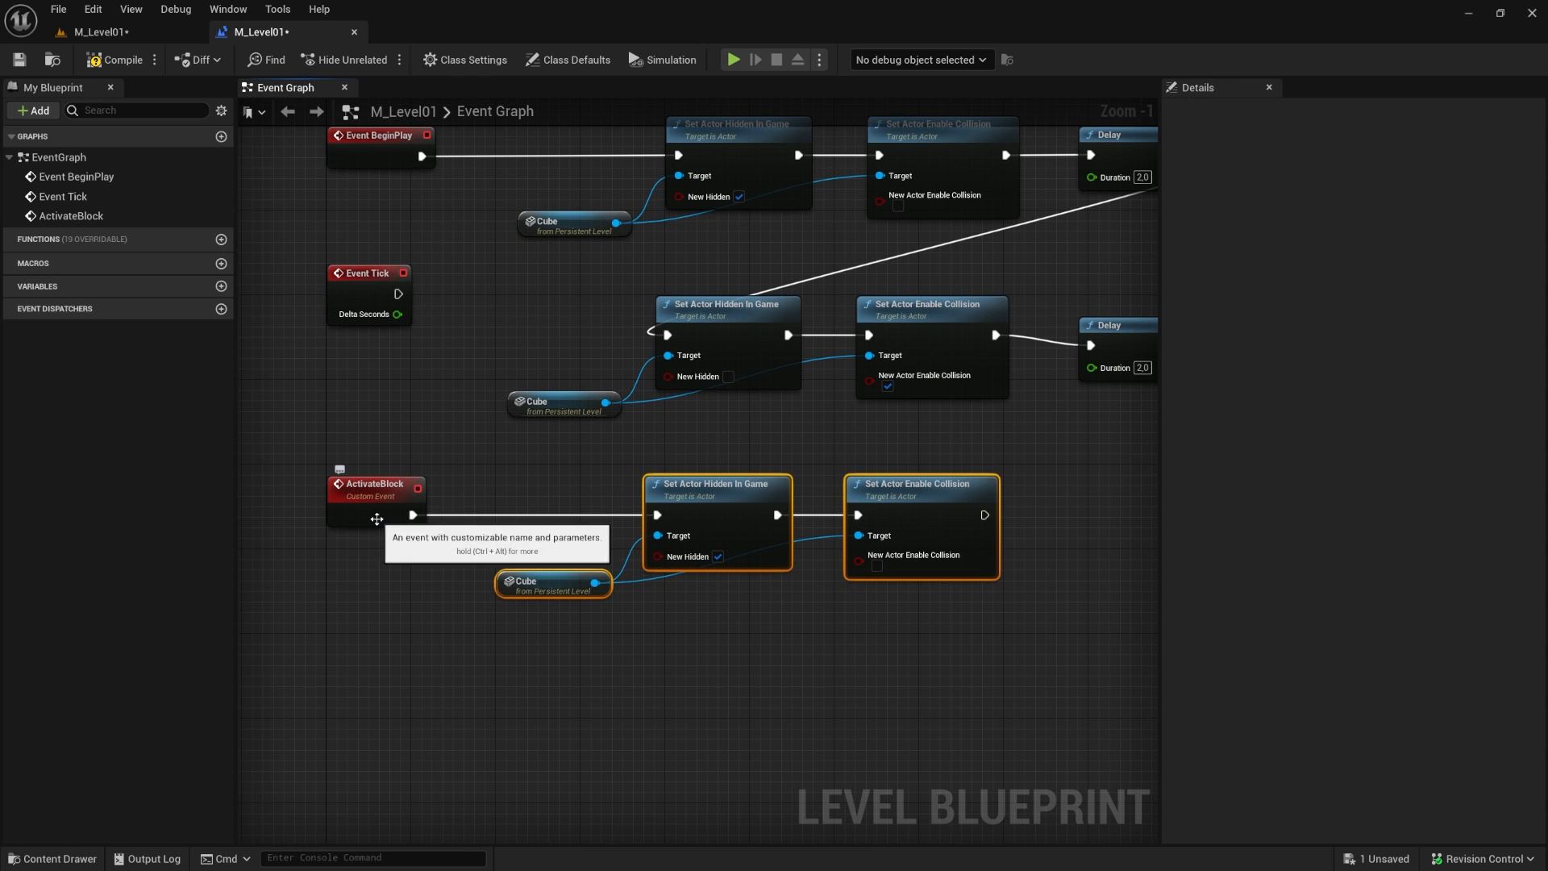
pyautogui.click(373, 501)
pyautogui.hotkey('ctrl', 'c')
pyautogui.hotkey('ctrl', 'v')
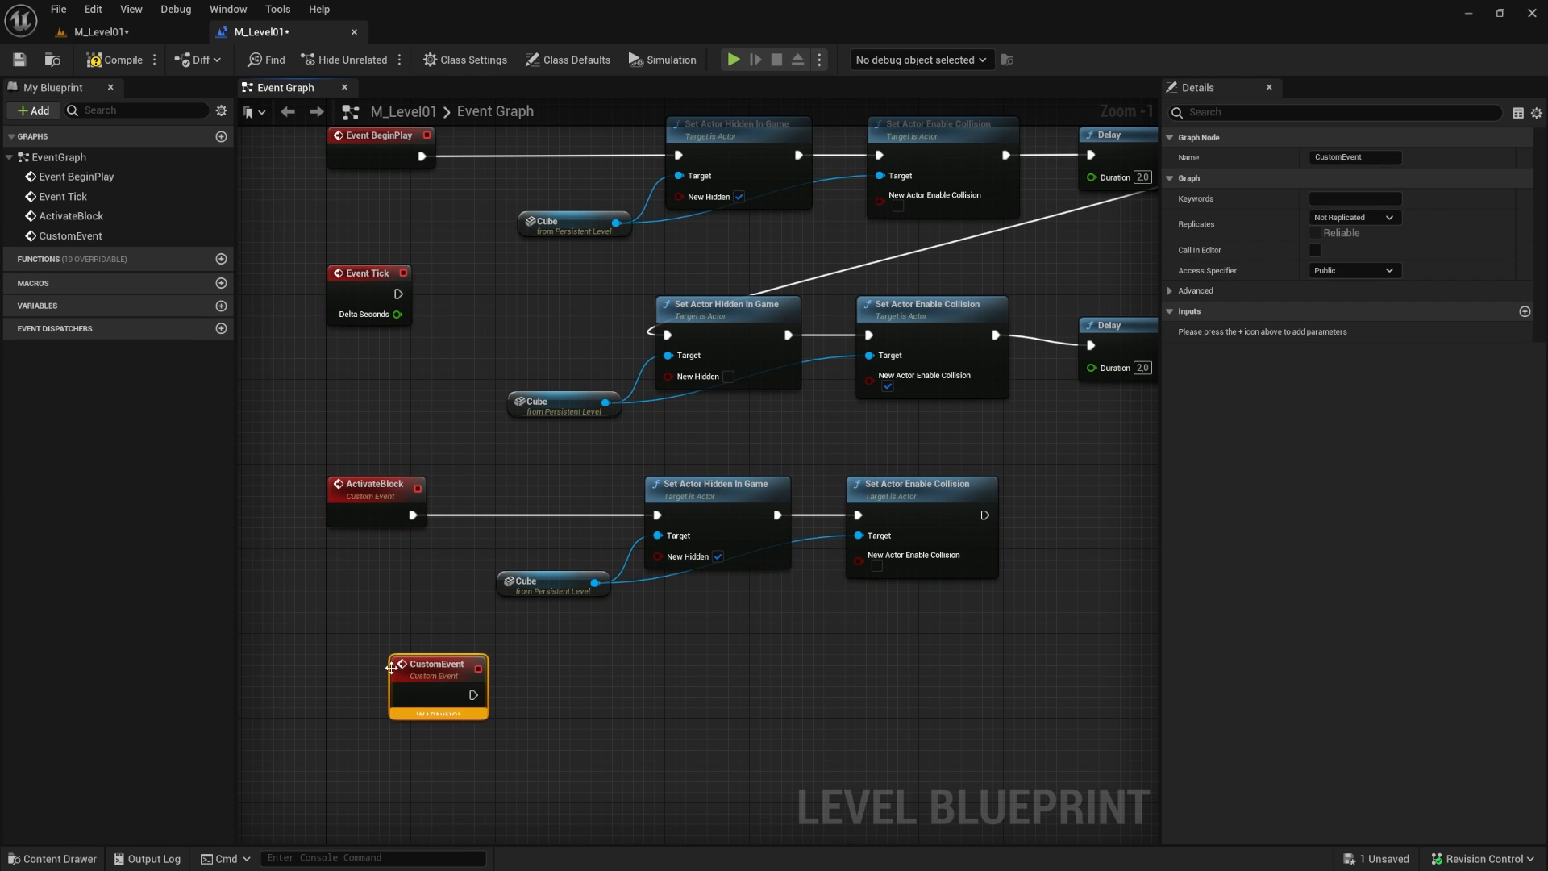
pyautogui.moveTo(439, 684); pyautogui.dragTo(376, 689)
pyautogui.press('F2')
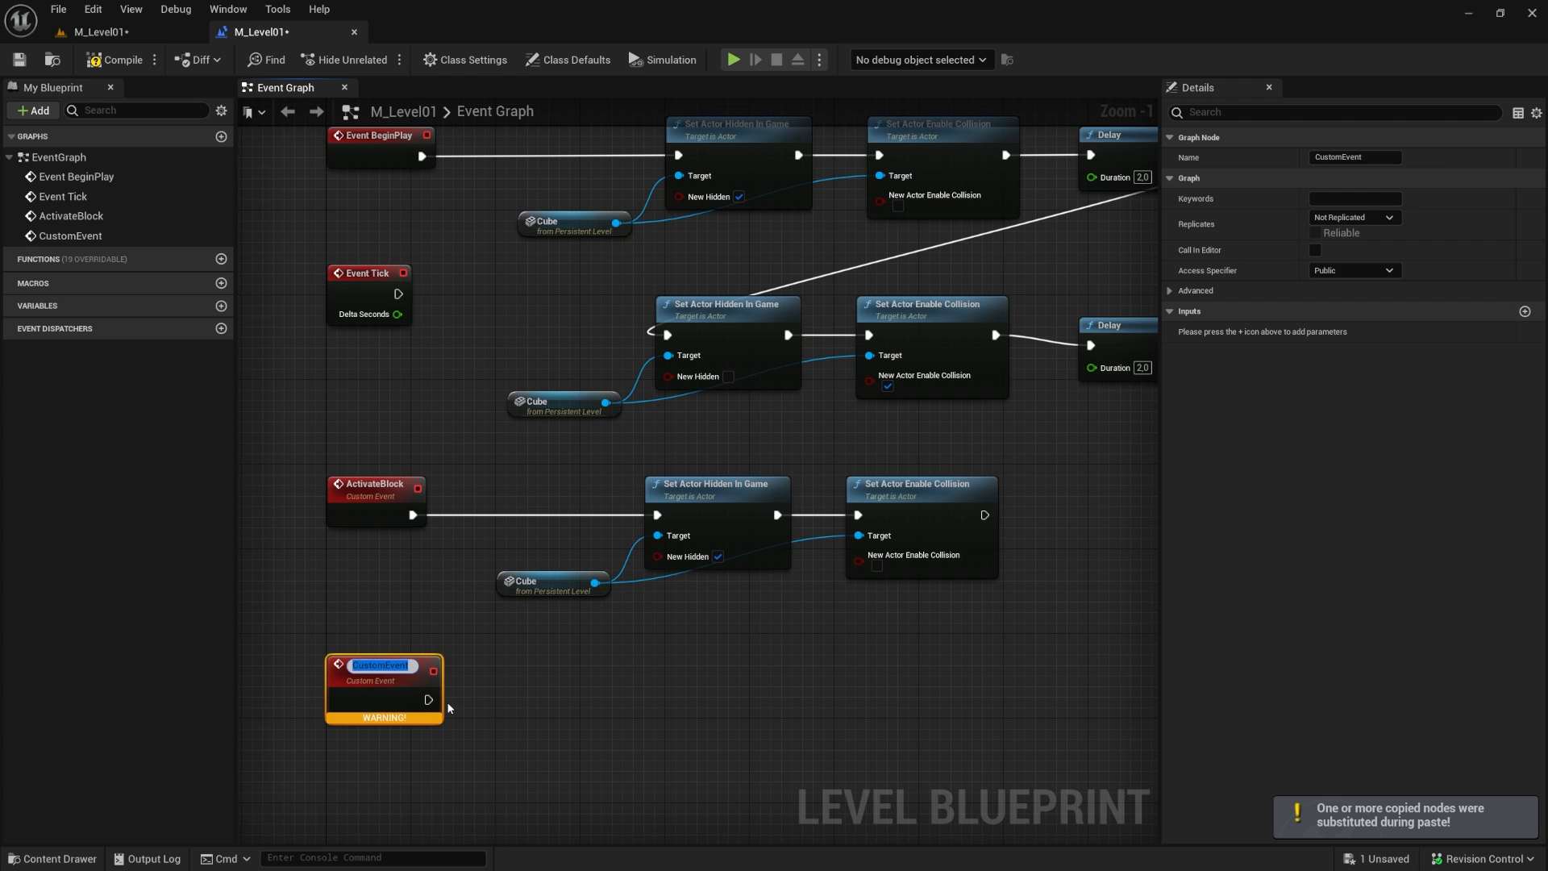
pyautogui.write('DeactivateBlock')
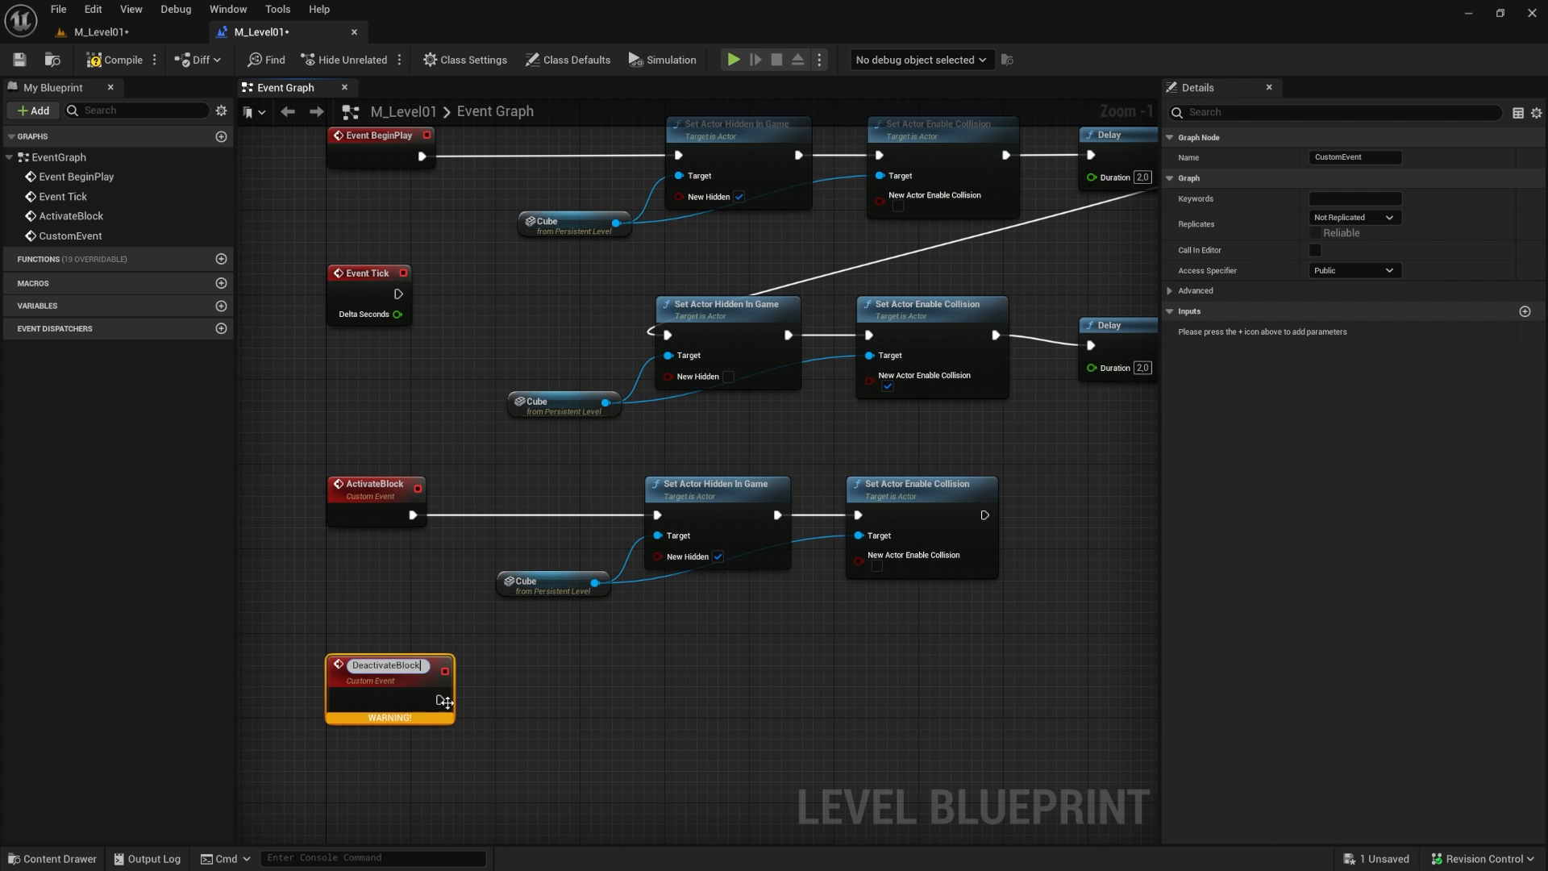
pyautogui.press('Return')
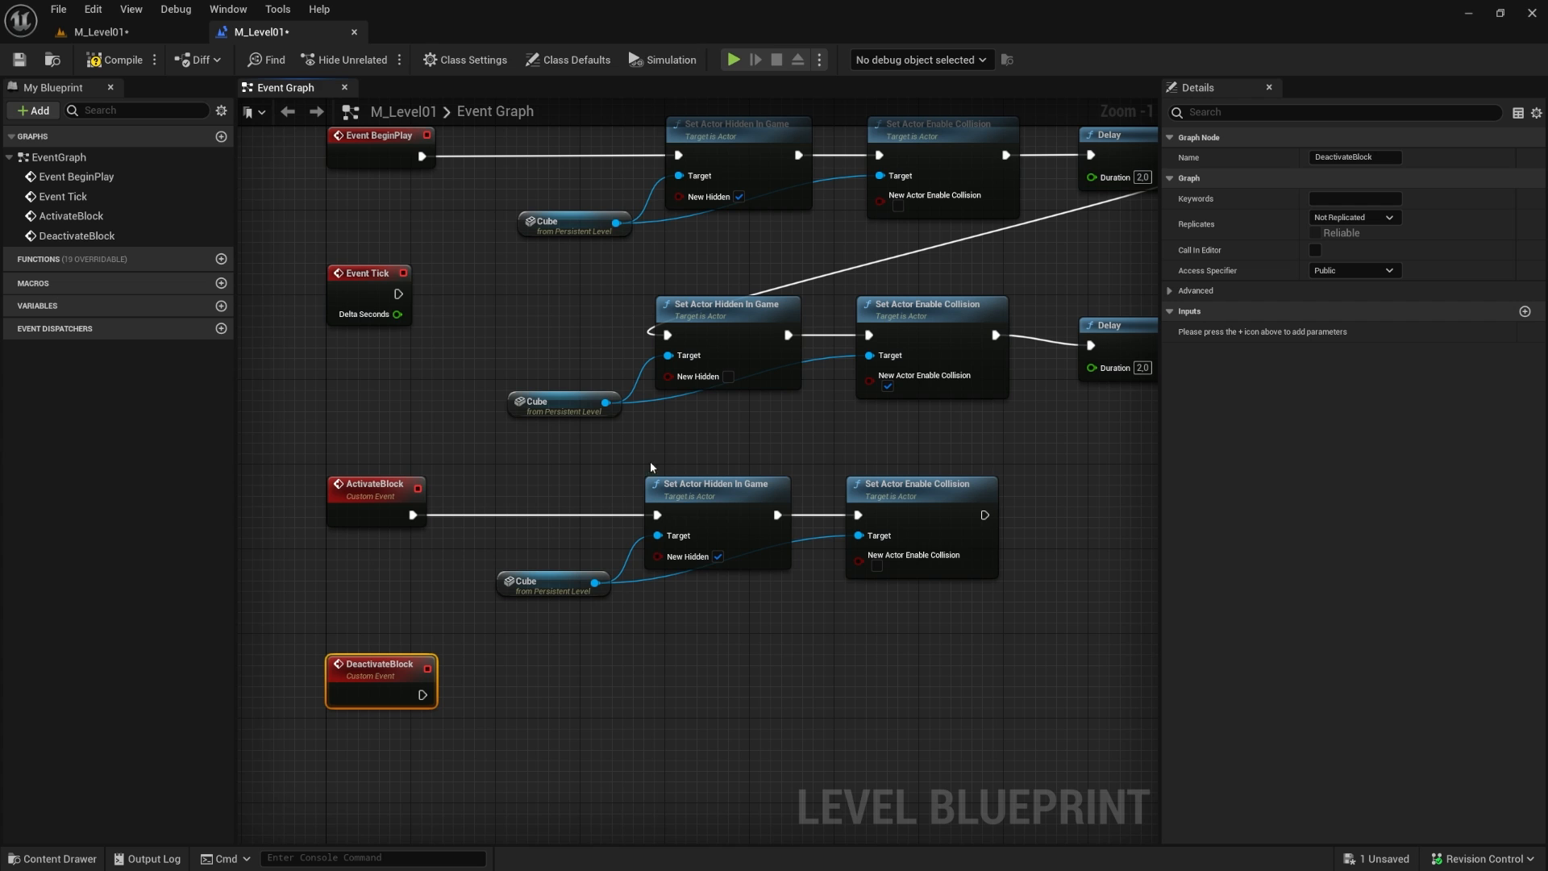
# Step: Move ActivateBlock's Cube reference and two function nodes down to DeactivateBlock, connecting them to that event and breaking the ActivateBlock link
pyautogui.moveTo(619, 465); pyautogui.dragTo(1008, 645)
pyautogui.moveTo(561, 291); pyautogui.dragTo(989, 415)
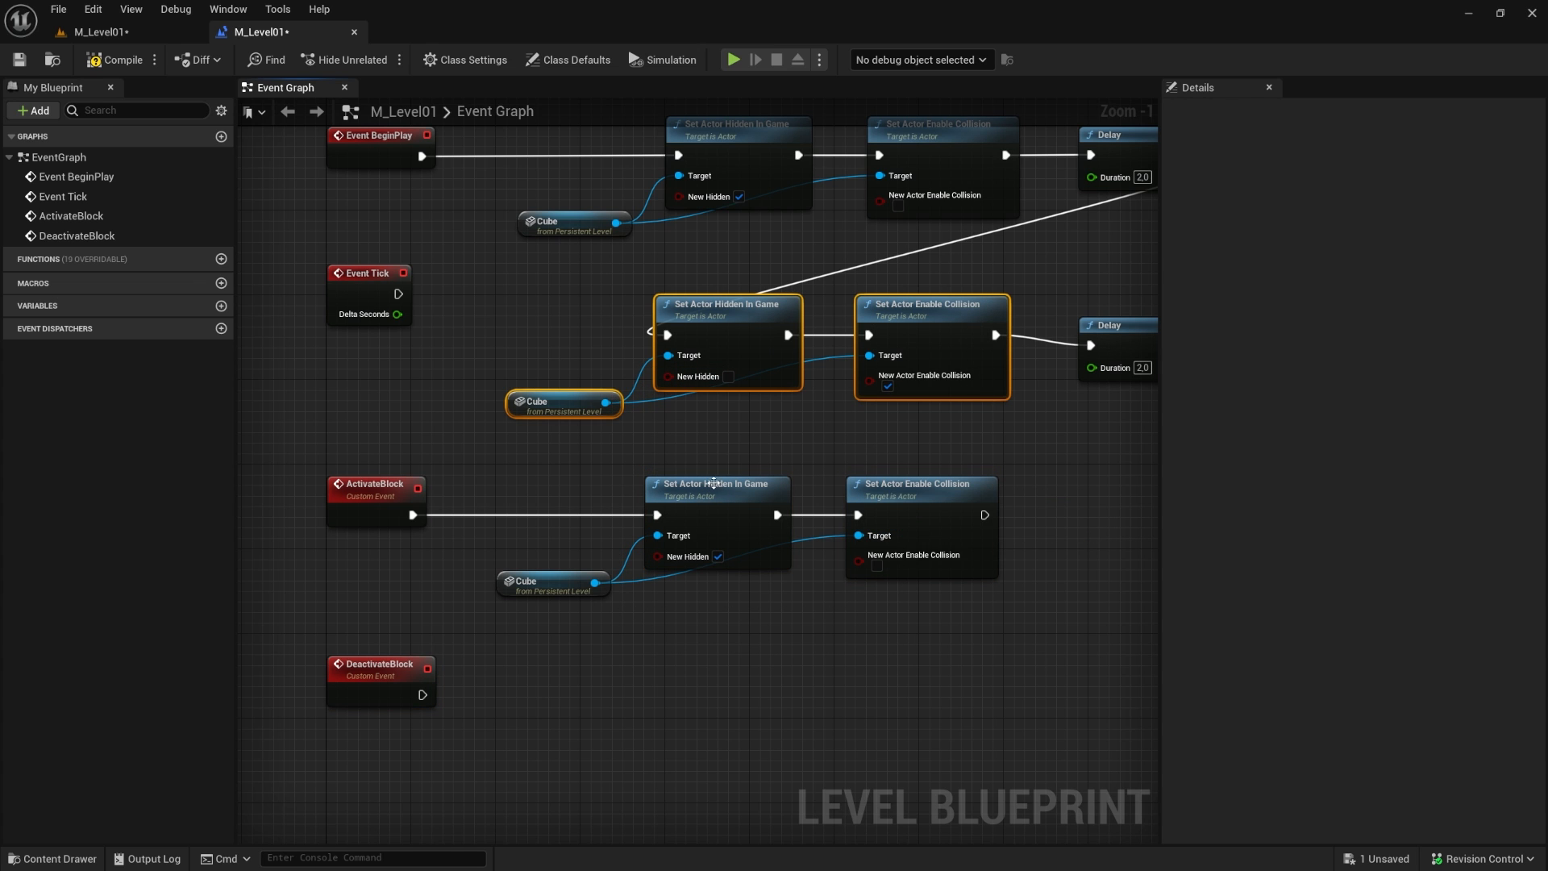
pyautogui.moveTo(578, 488); pyautogui.dragTo(1088, 701)
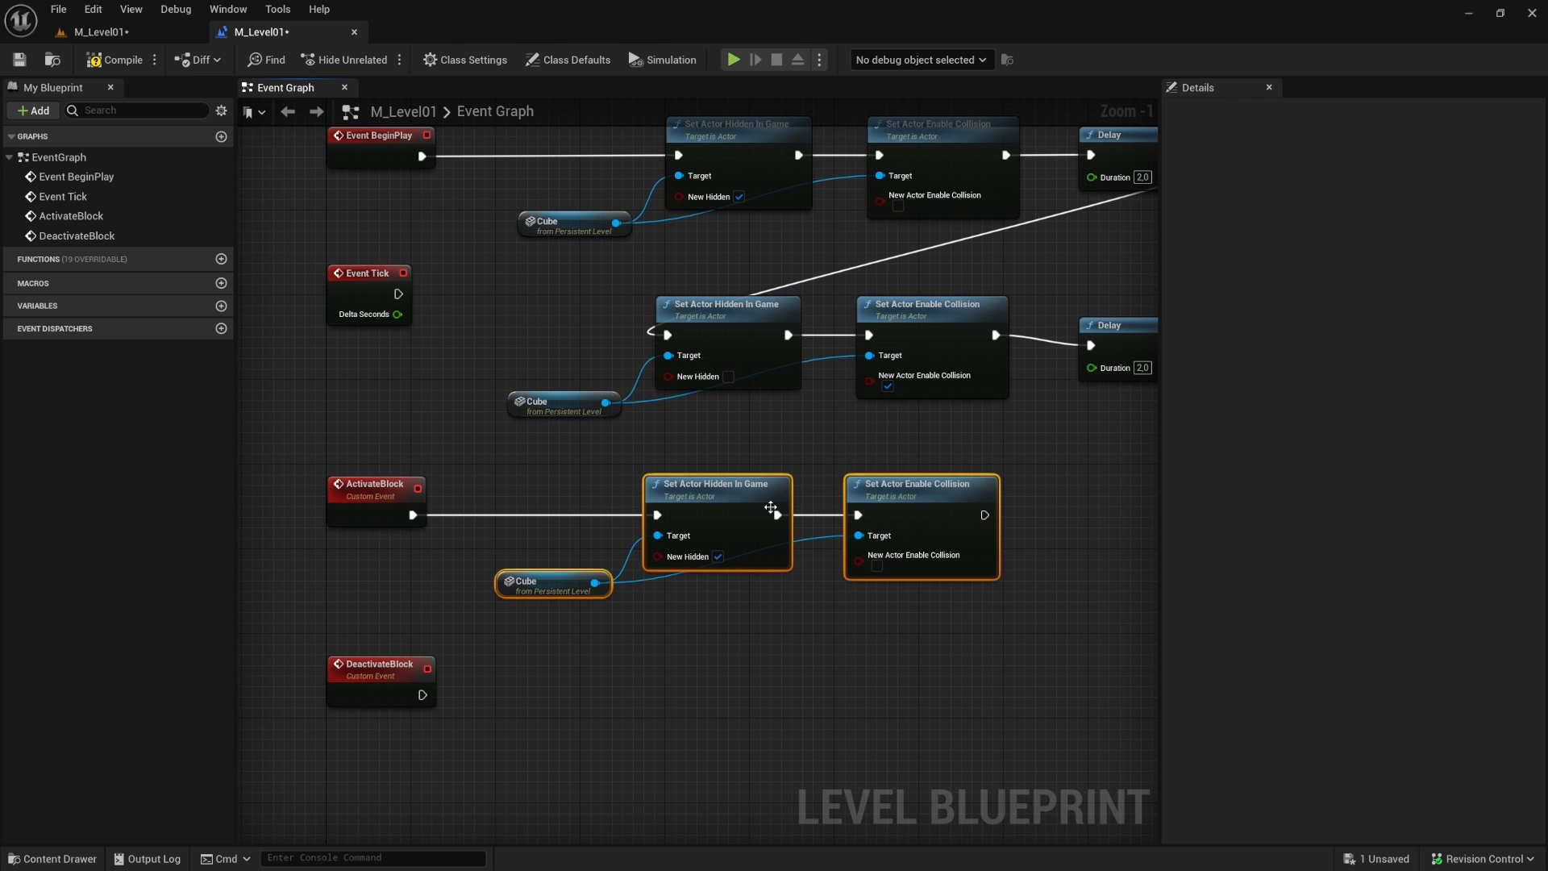
pyautogui.moveTo(724, 494); pyautogui.dragTo(715, 642)
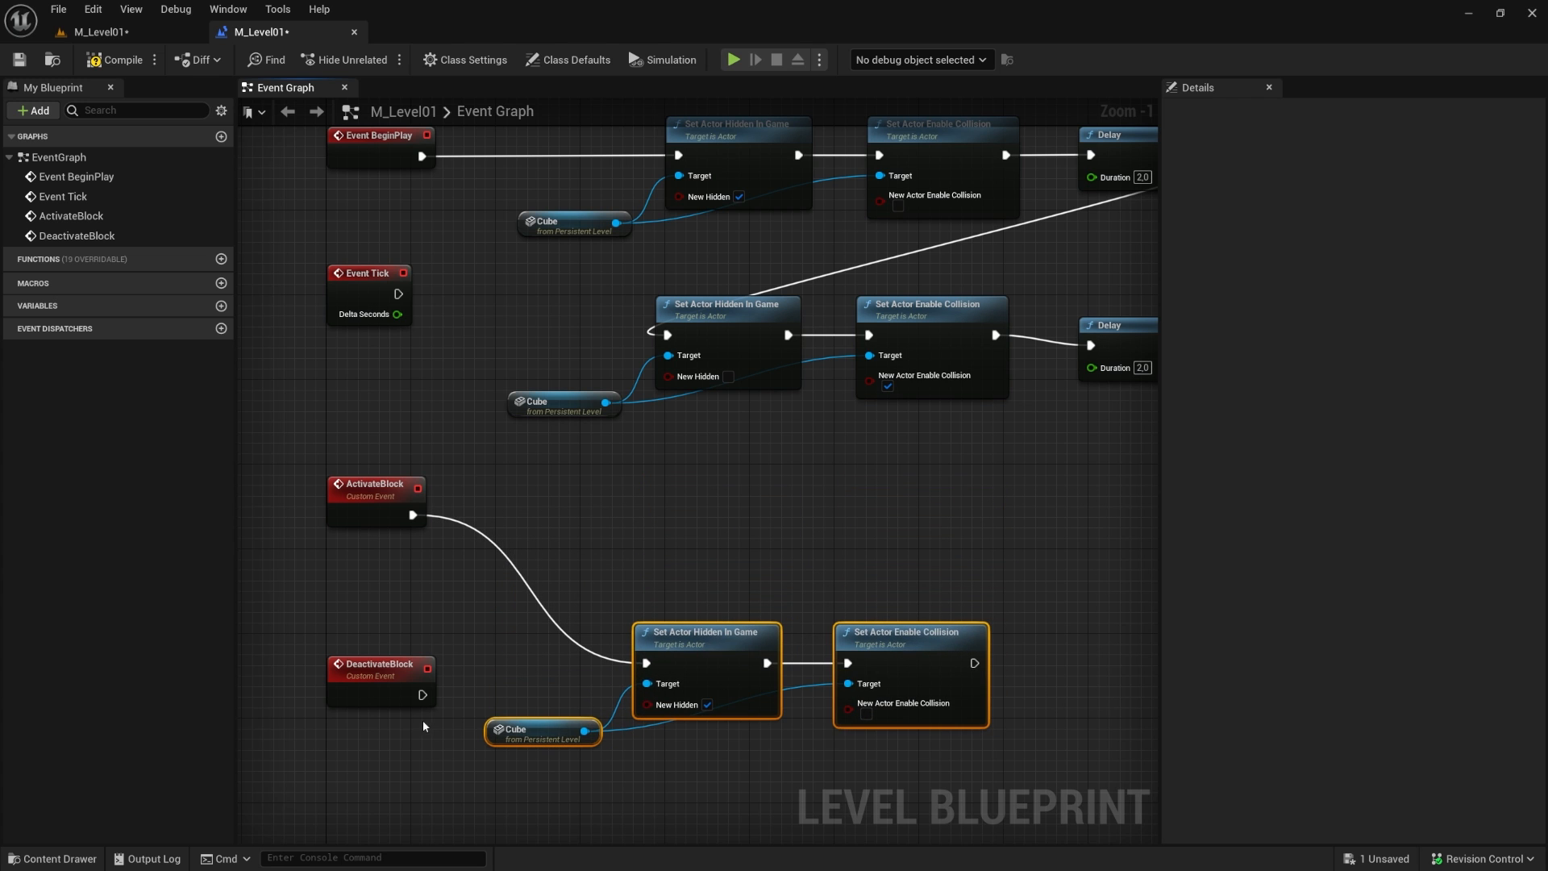
pyautogui.moveTo(422, 695); pyautogui.dragTo(647, 662)
pyautogui.keyDown('ctrl'); pyautogui.moveTo(413, 514); pyautogui.dragTo(448, 544); pyautogui.keyUp('ctrl')
# Step: Copy the second Cube group, with New Hidden off and collision enabled, beside ActivateBlock and connect the event to Set Actor Hidden In Game
pyautogui.moveTo(597, 348); pyautogui.dragTo(926, 472)
pyautogui.moveTo(665, 357); pyautogui.dragTo(591, 547)
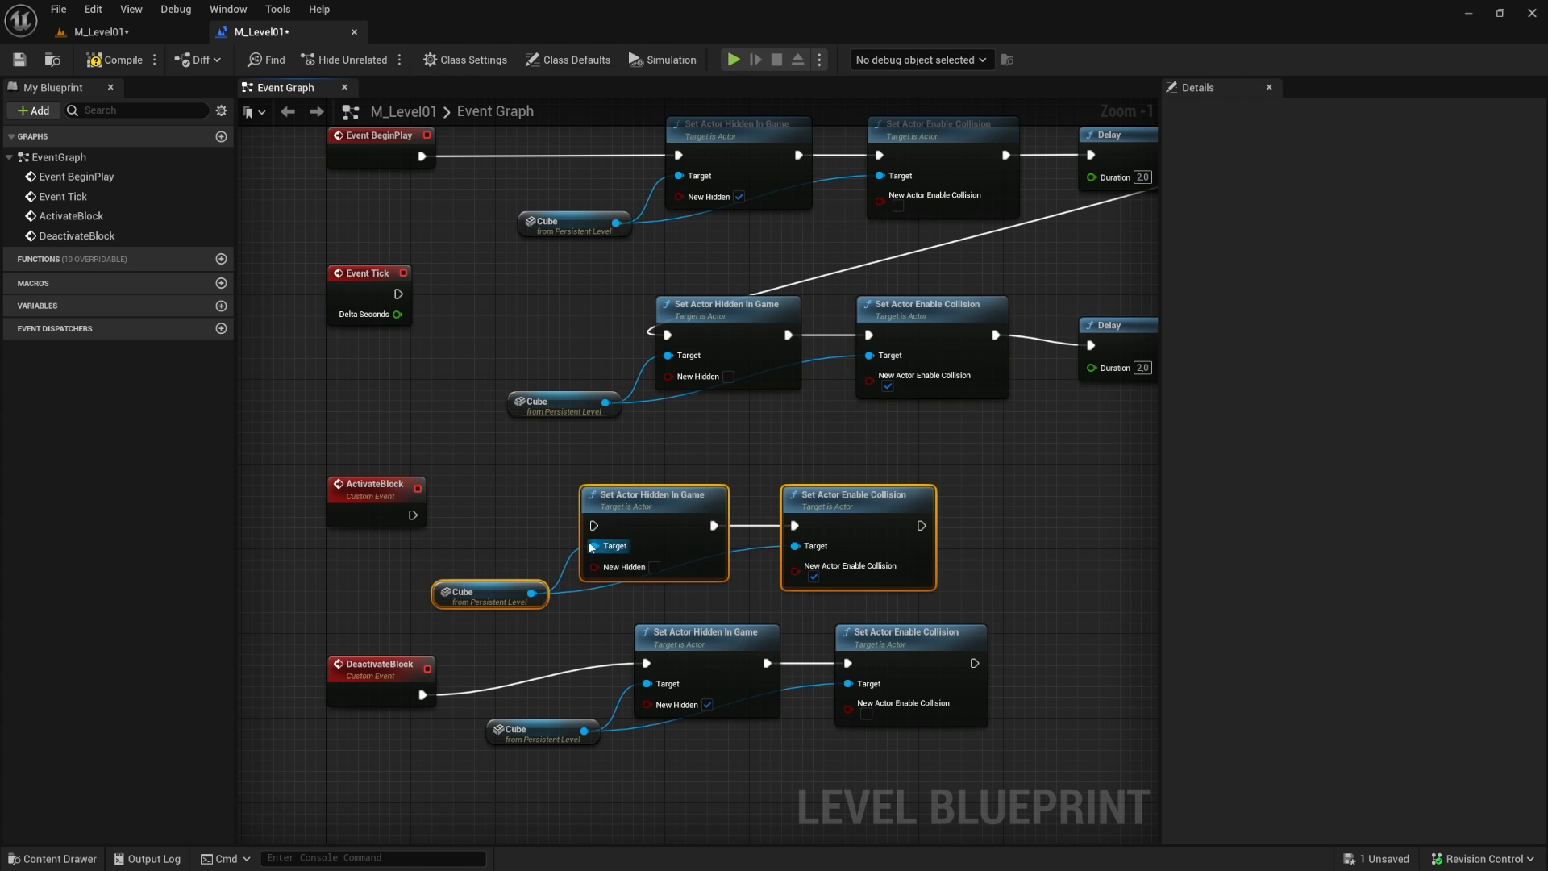
pyautogui.moveTo(417, 513); pyautogui.dragTo(684, 506)
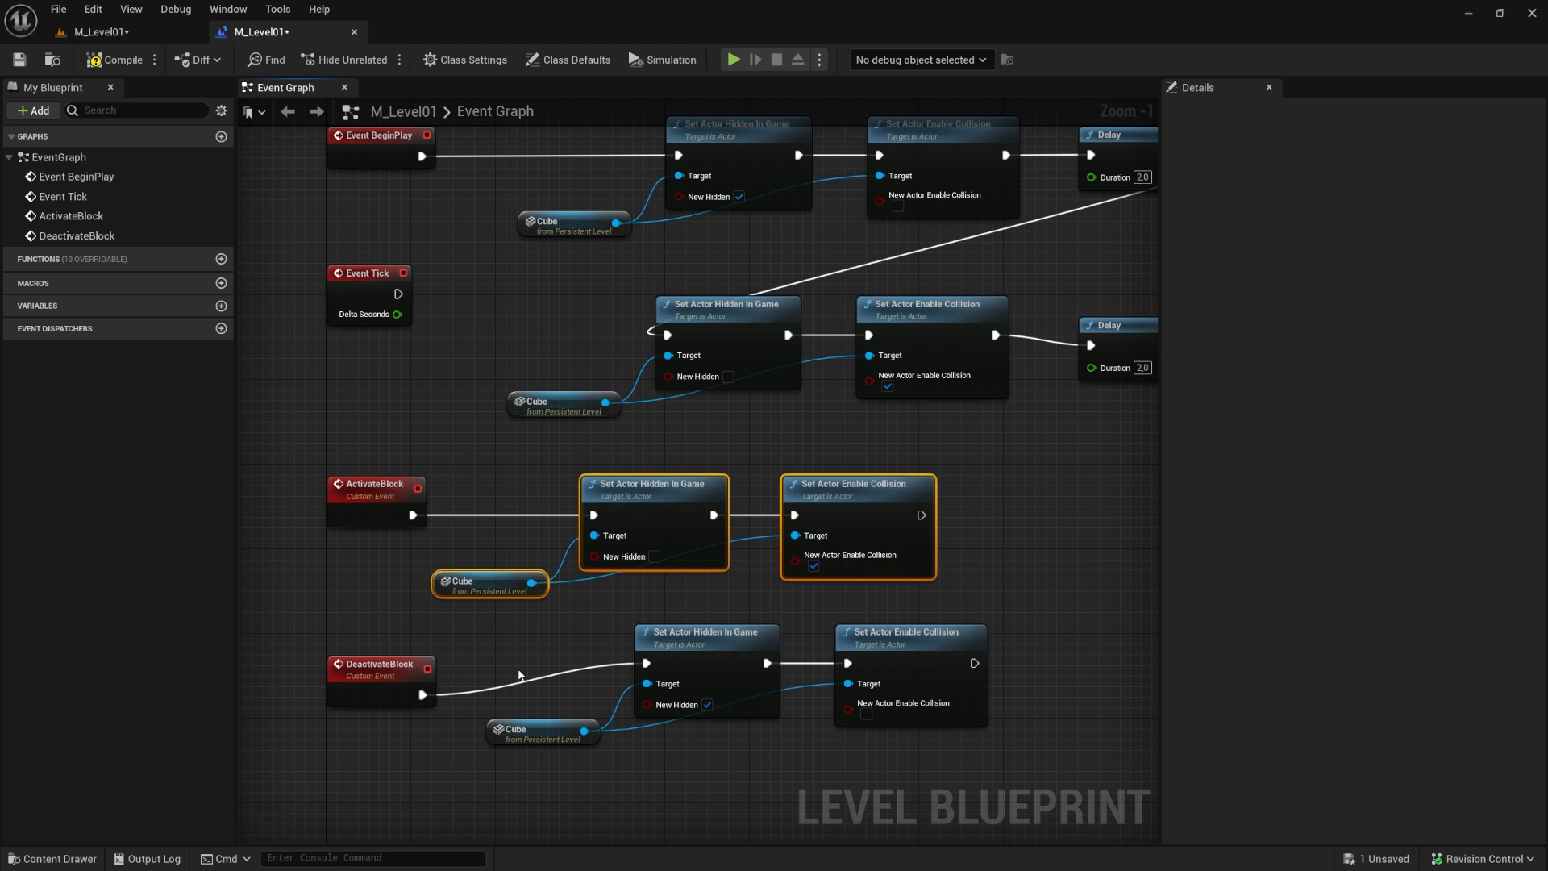
# Step: Align the Cube reference and two function nodes of DeactivateBlock in a straight row with their event
pyautogui.moveTo(520, 675); pyautogui.dragTo(900, 713)
pyautogui.moveTo(579, 646); pyautogui.dragTo(992, 754)
pyautogui.moveTo(740, 654); pyautogui.dragTo(686, 685)
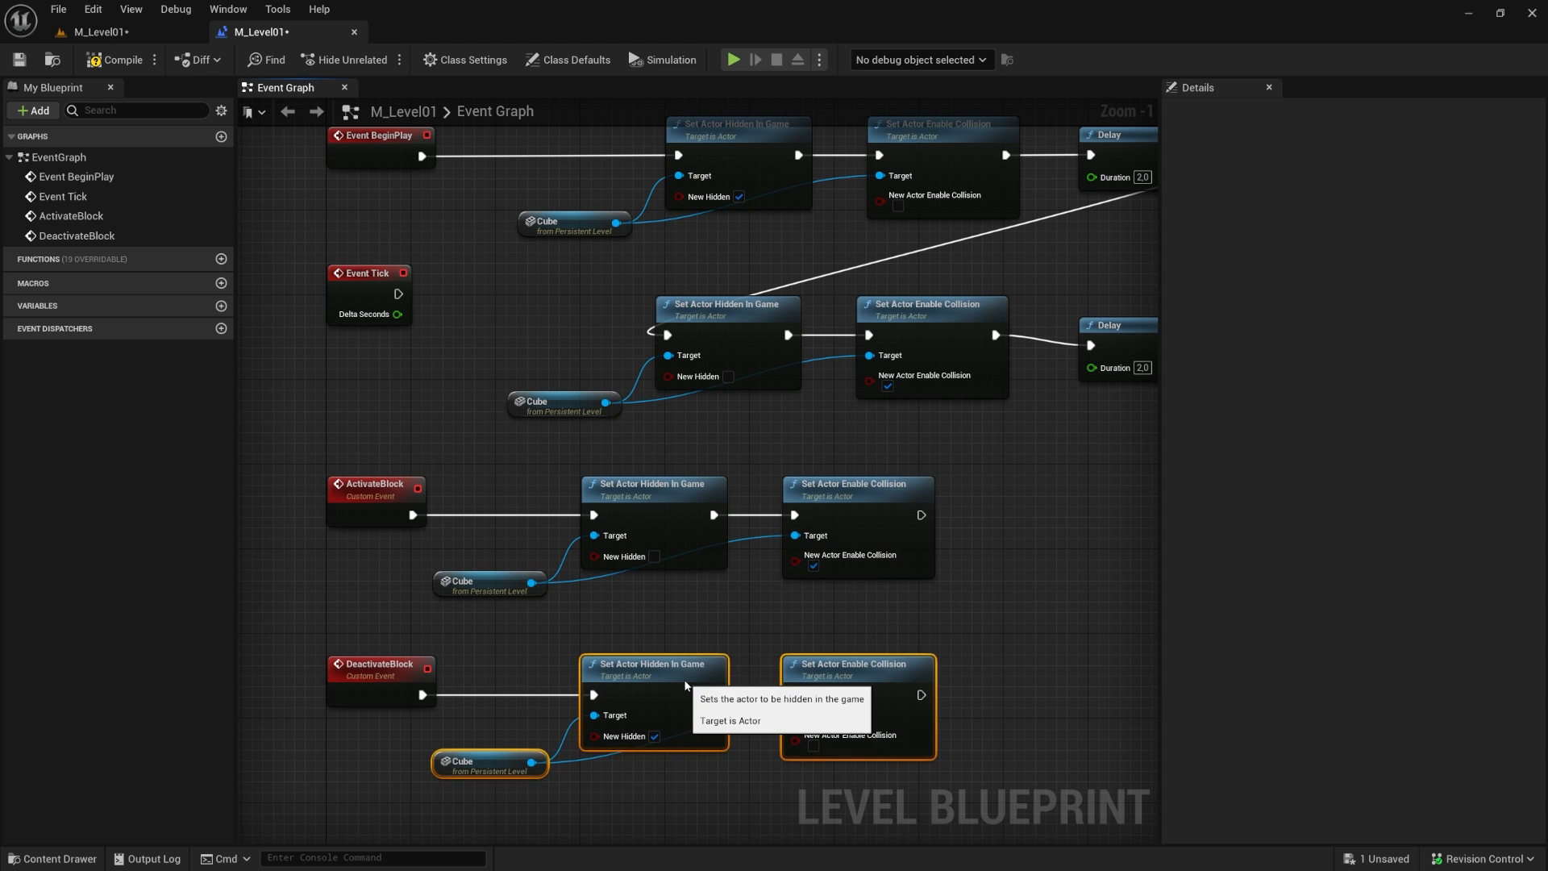
pyautogui.moveTo(336, 663); pyautogui.dragTo(338, 626, button='right')
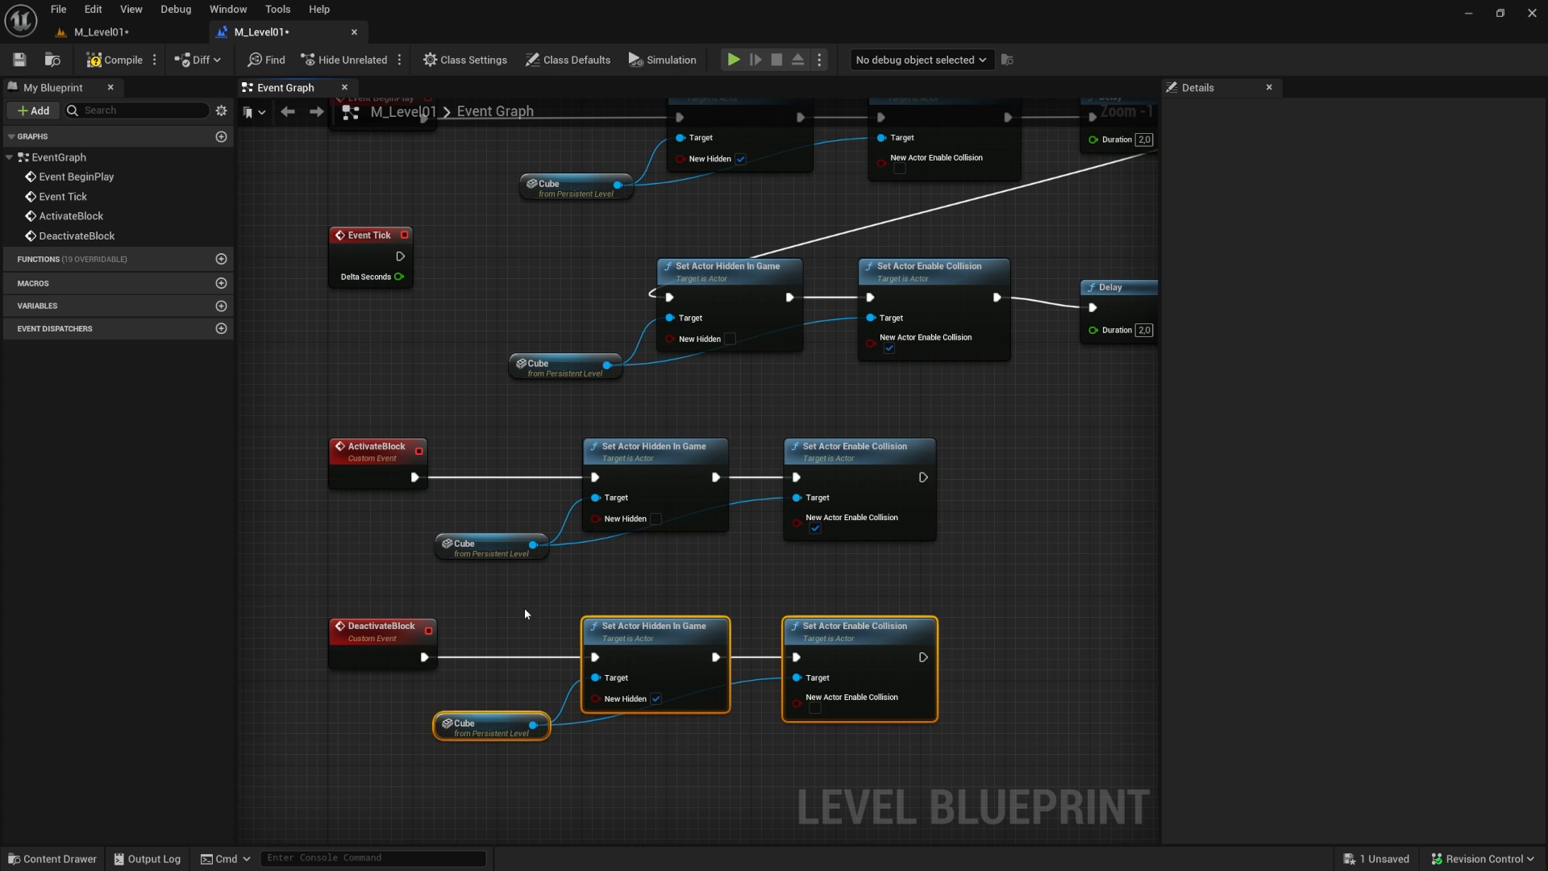
pyautogui.moveTo(818, 569); pyautogui.dragTo(882, 647)
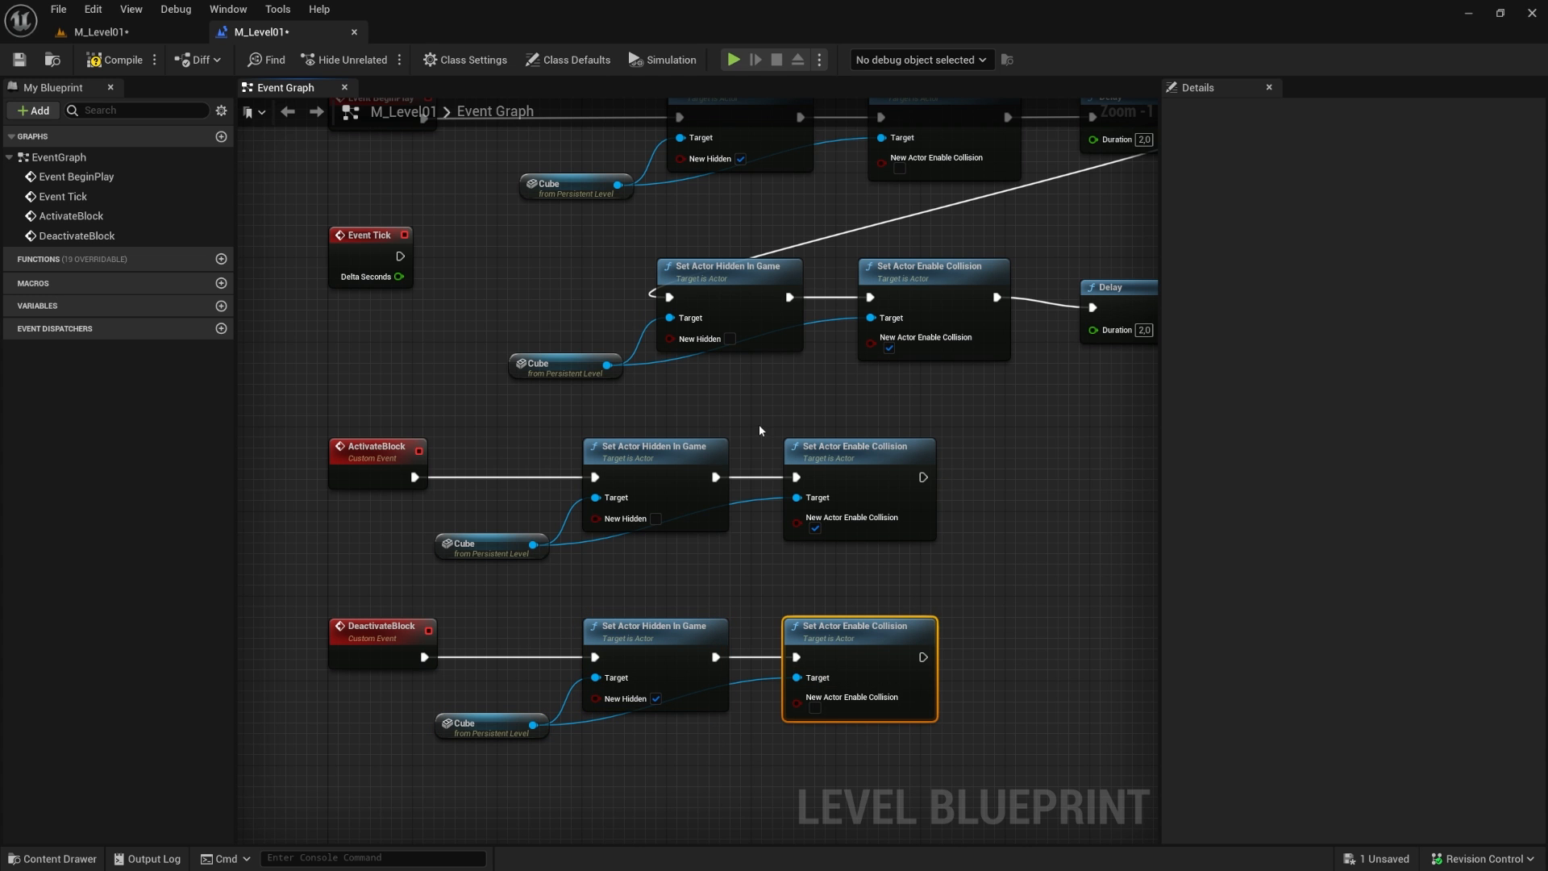
# Step: Delete the Cube reference, Set Actor Hidden In Game and Set Actor Enable Collision nodes following Event BeginPlay
pyautogui.moveTo(759, 430); pyautogui.dragTo(734, 544, button='right')
pyautogui.moveTo(520, 223); pyautogui.dragTo(1004, 341)
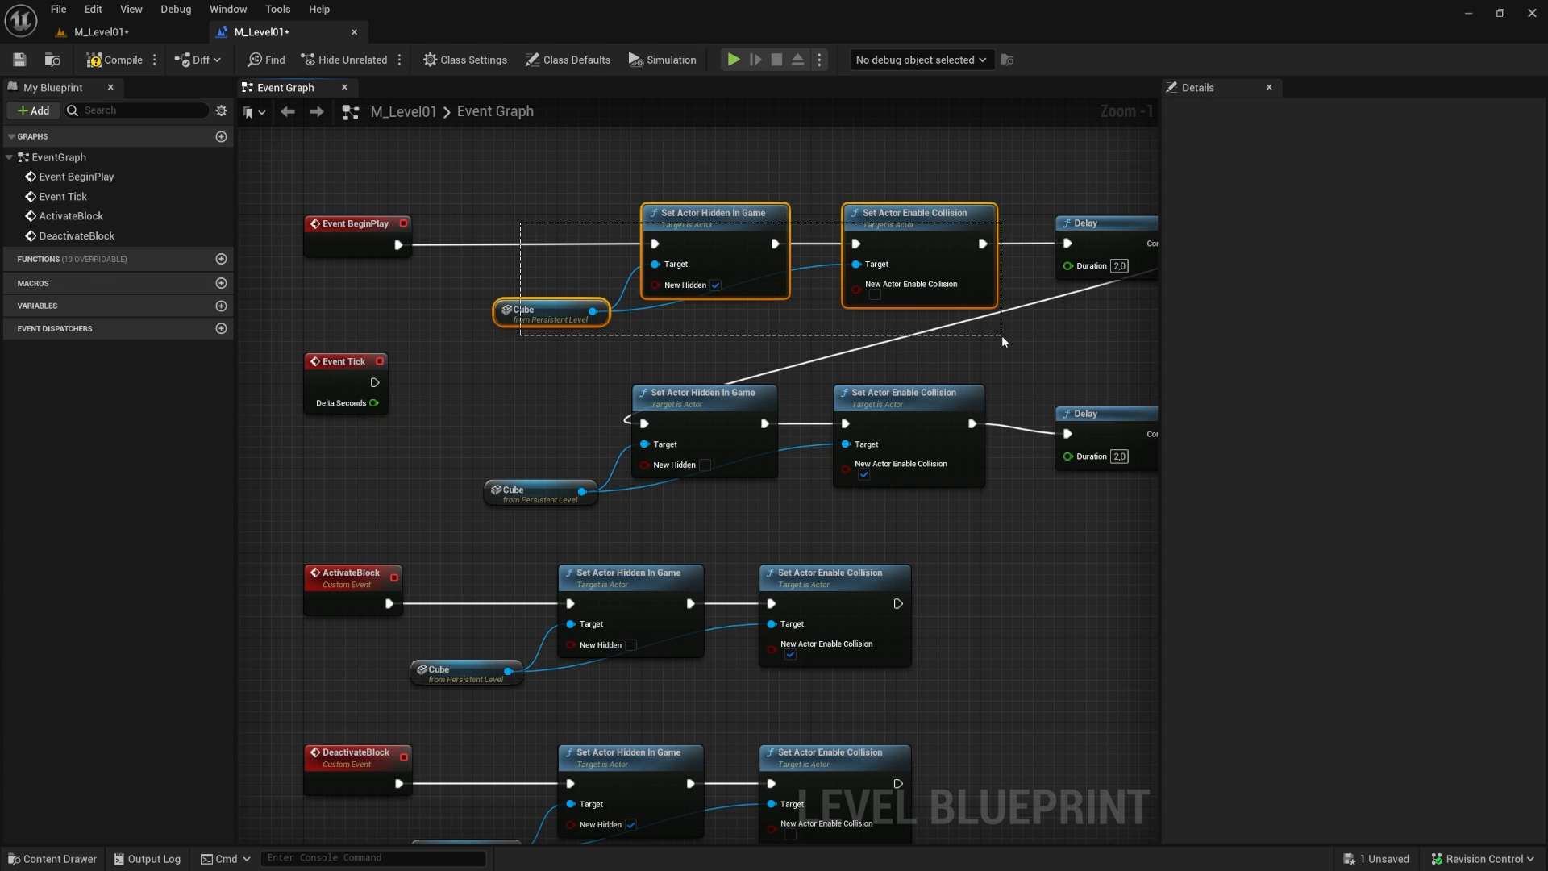
pyautogui.press('Delete')
# Step: Add a Deactivate Block call connected to Event BeginPlay, and place the first Delay beside it as the next linked node
pyautogui.moveTo(397, 244); pyautogui.dragTo(564, 260)
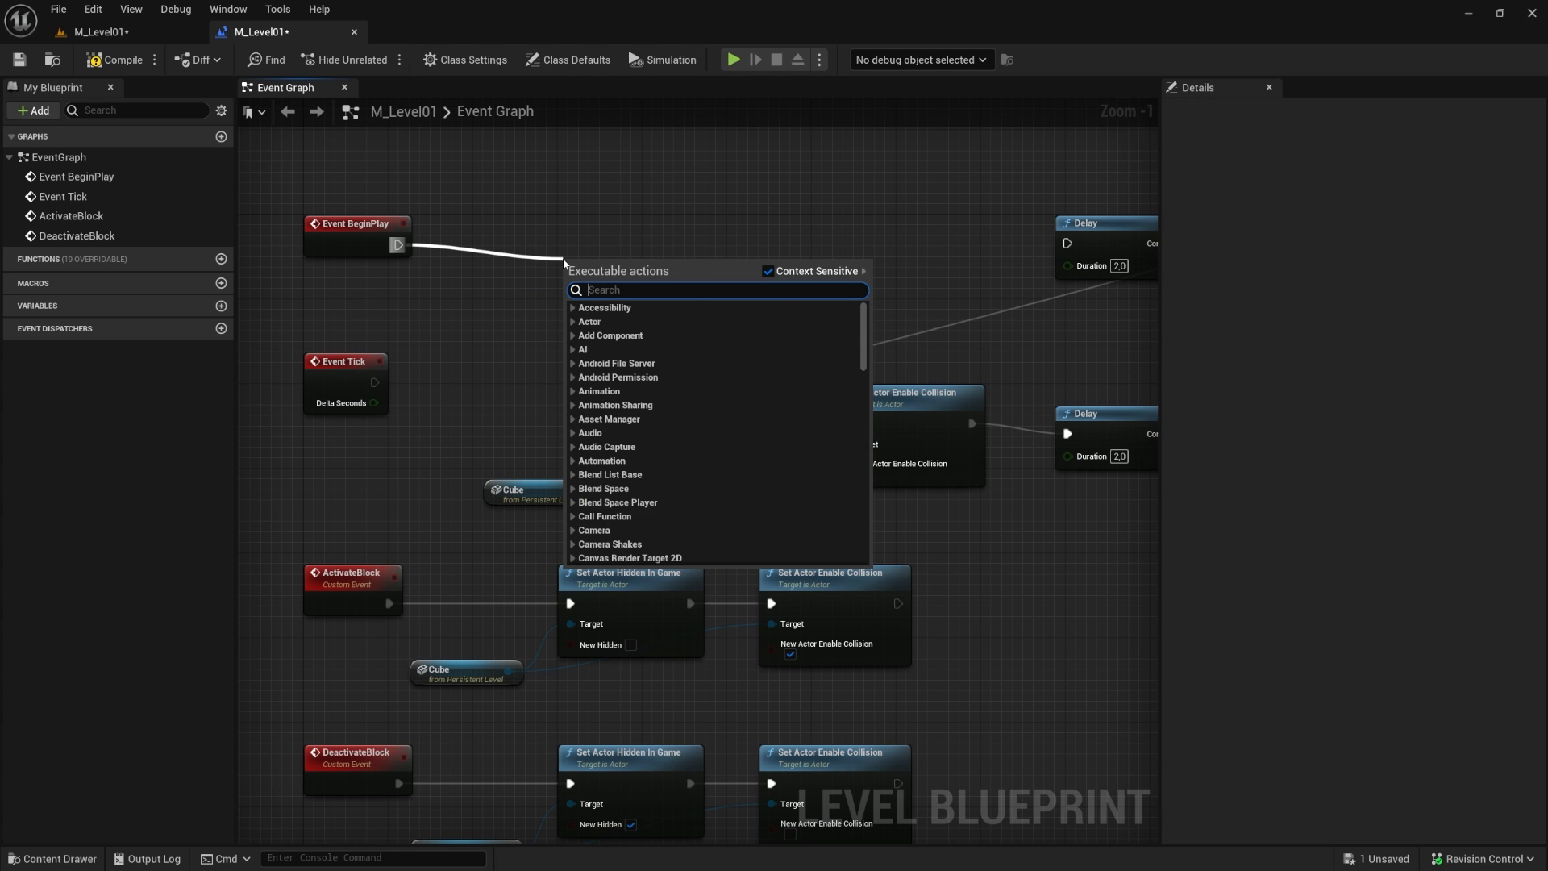
pyautogui.write('deactive')
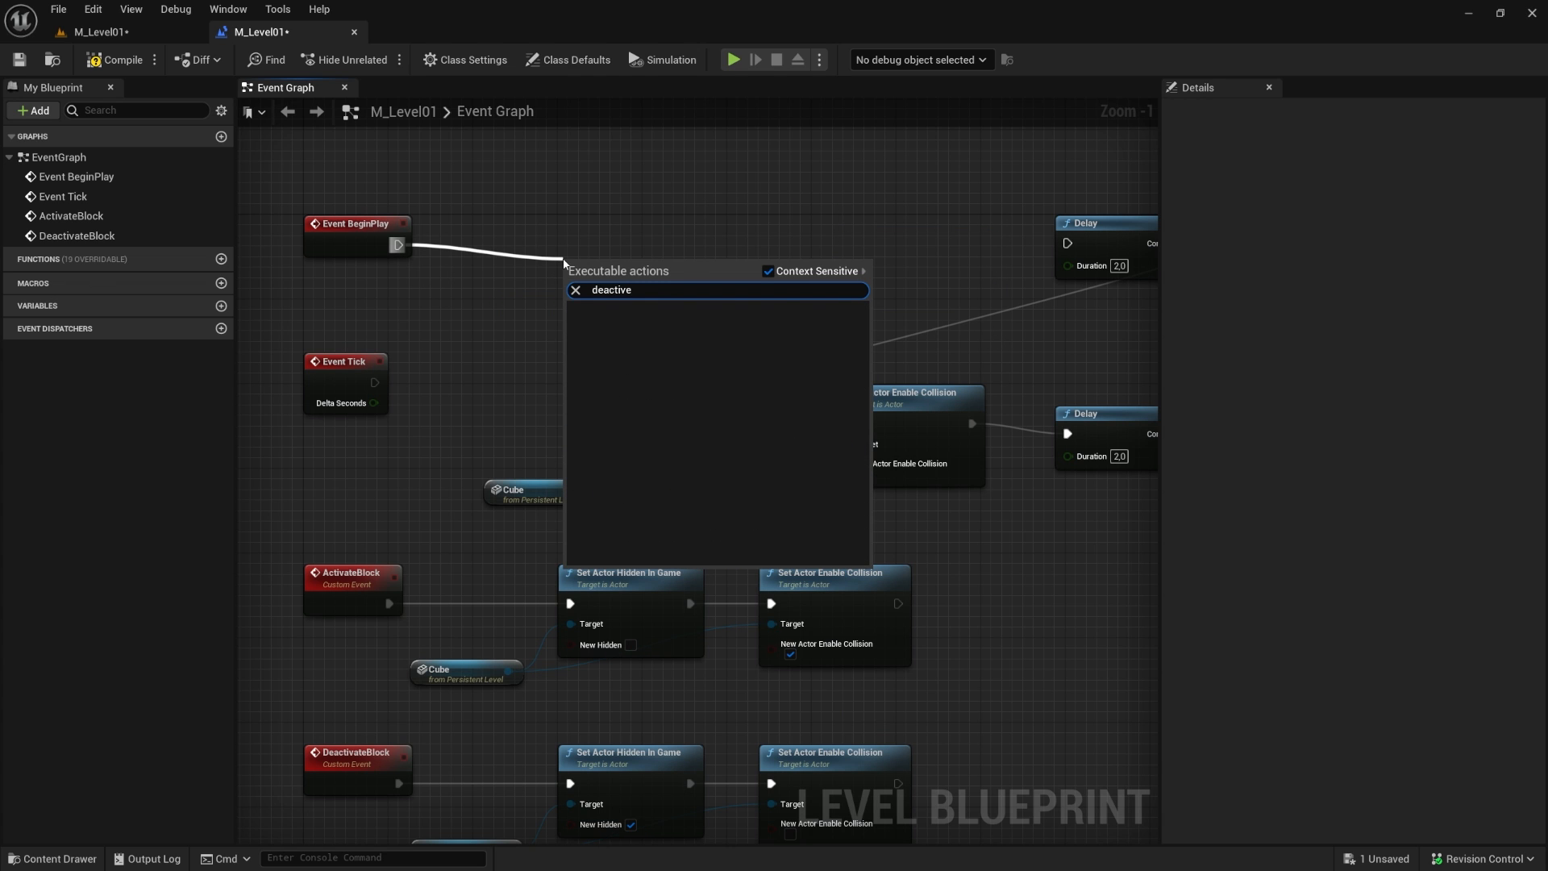
pyautogui.press('BackSpace')
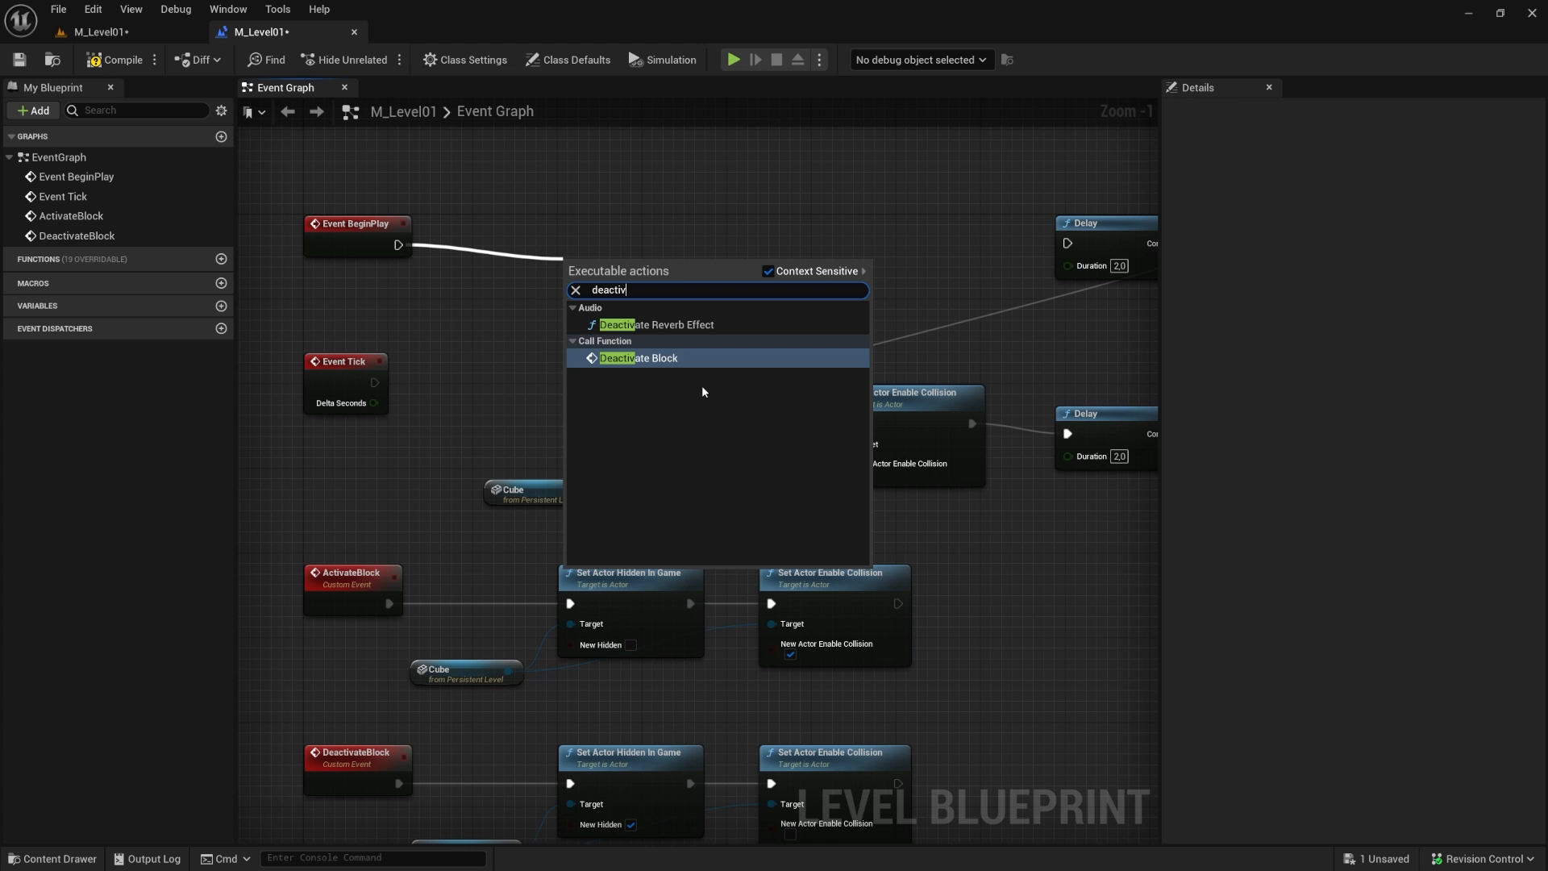
pyautogui.click(637, 358)
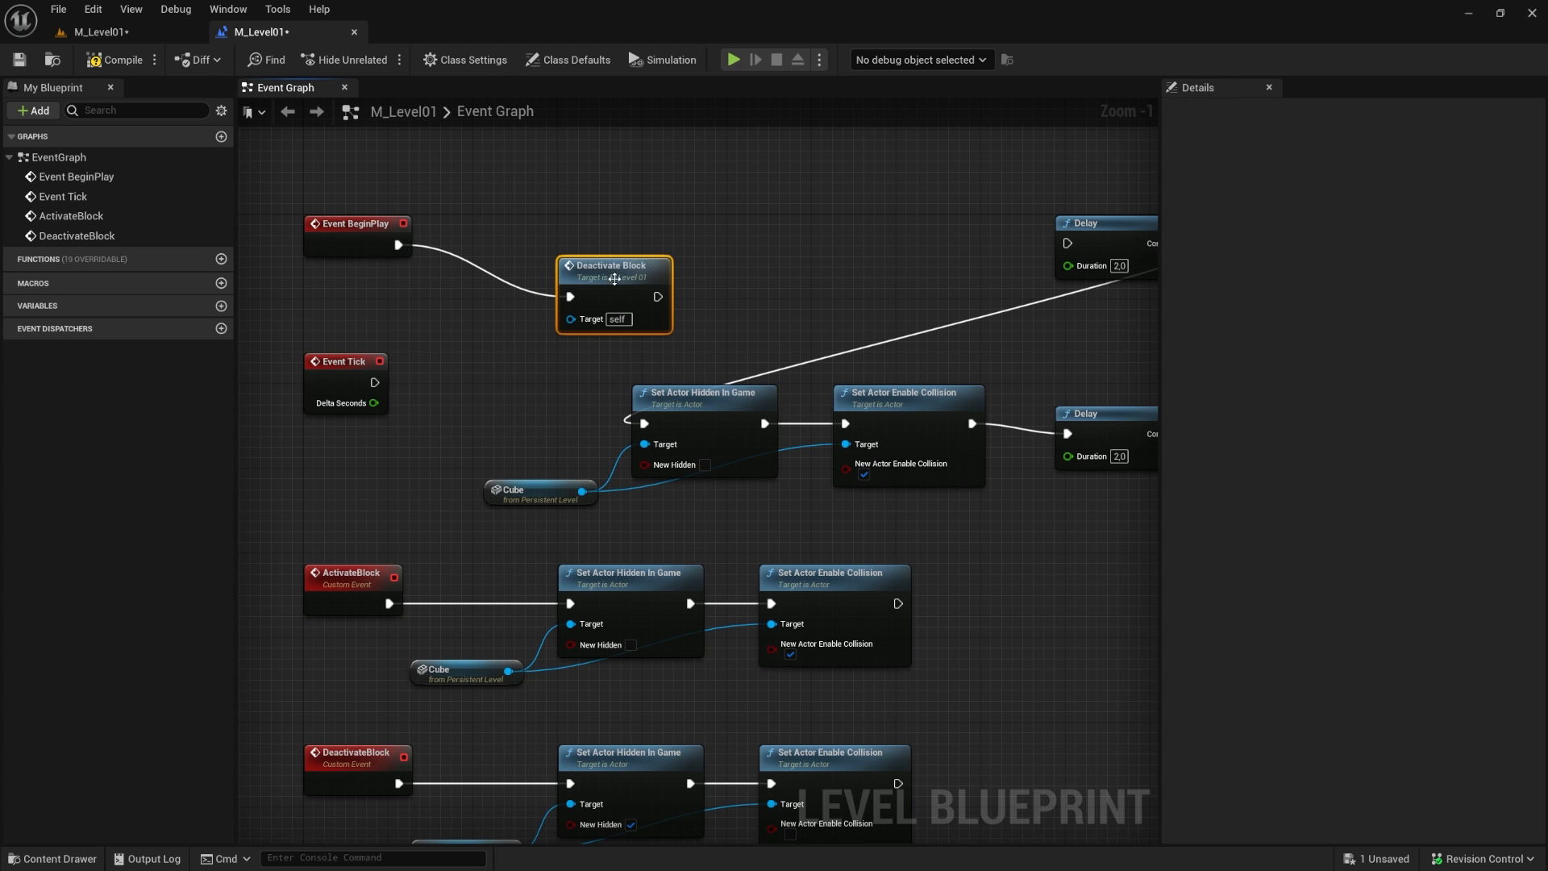
pyautogui.moveTo(615, 261); pyautogui.dragTo(709, 209)
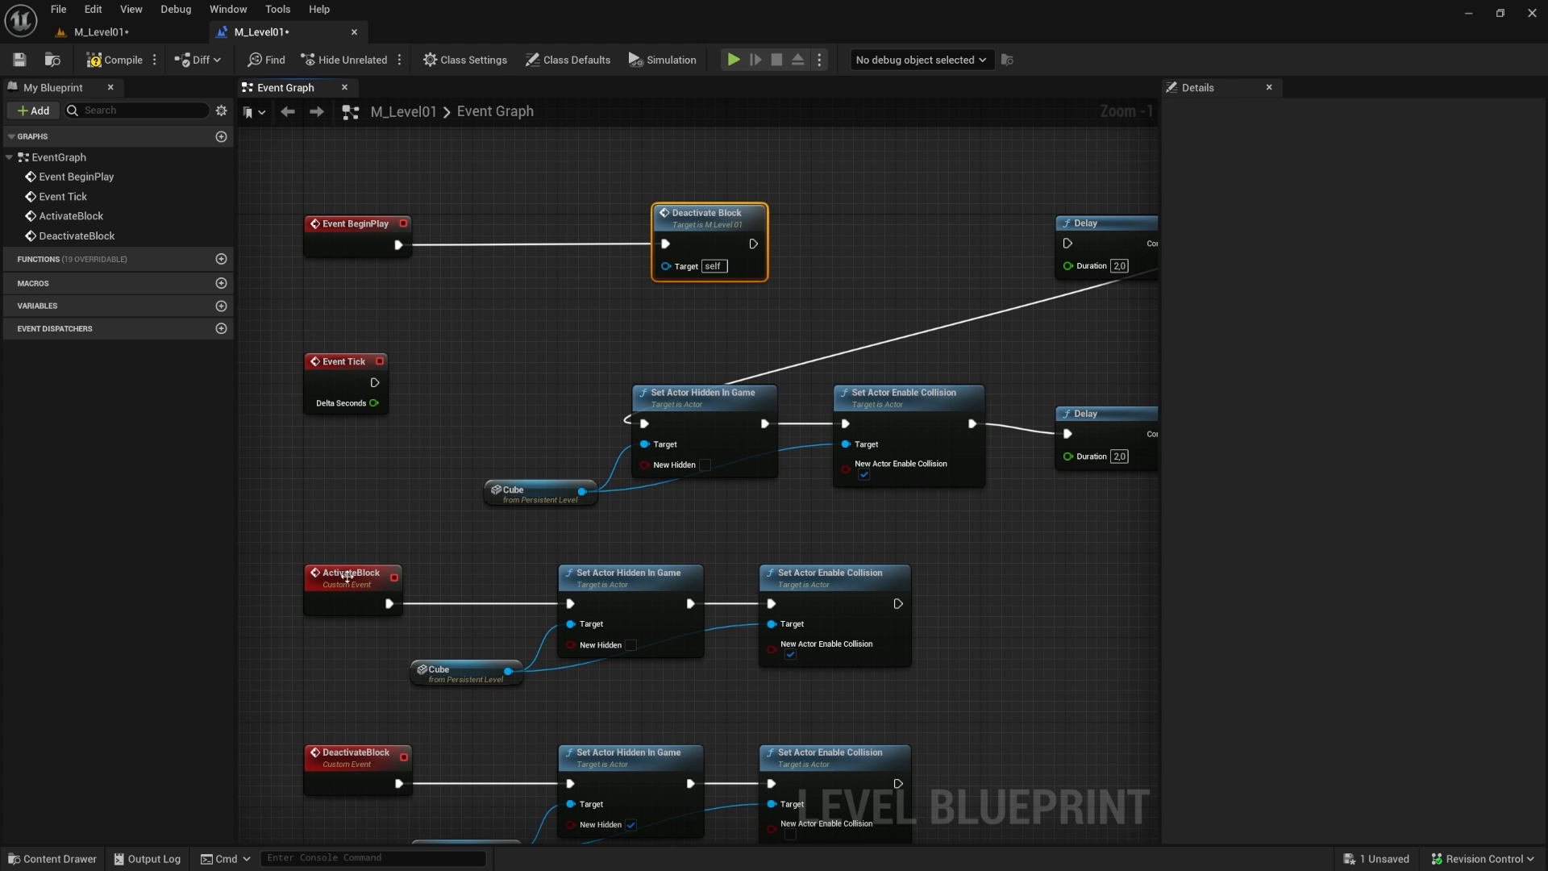
pyautogui.moveTo(1116, 229); pyautogui.dragTo(880, 229)
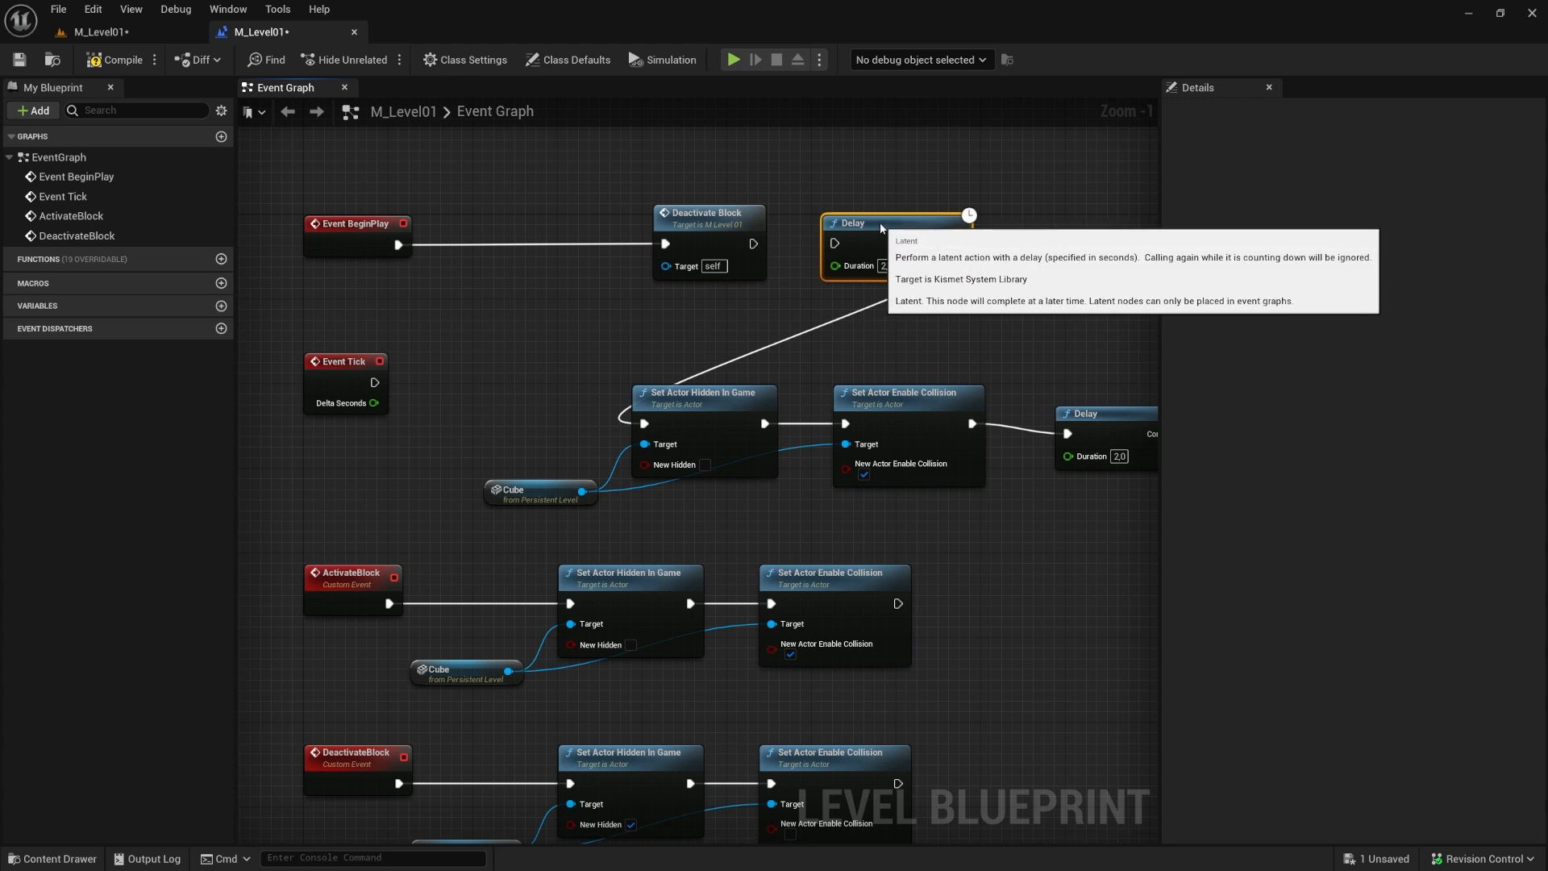
pyautogui.moveTo(753, 243); pyautogui.dragTo(835, 243)
# Step: Delete the second Cube group with its Delay, and add an Activate Block call on the remaining Delay's Completed output
pyautogui.moveTo(520, 389); pyautogui.dragTo(1041, 513)
pyautogui.press('Delete')
pyautogui.moveTo(958, 243); pyautogui.dragTo(718, 322)
pyautogui.write('activa')
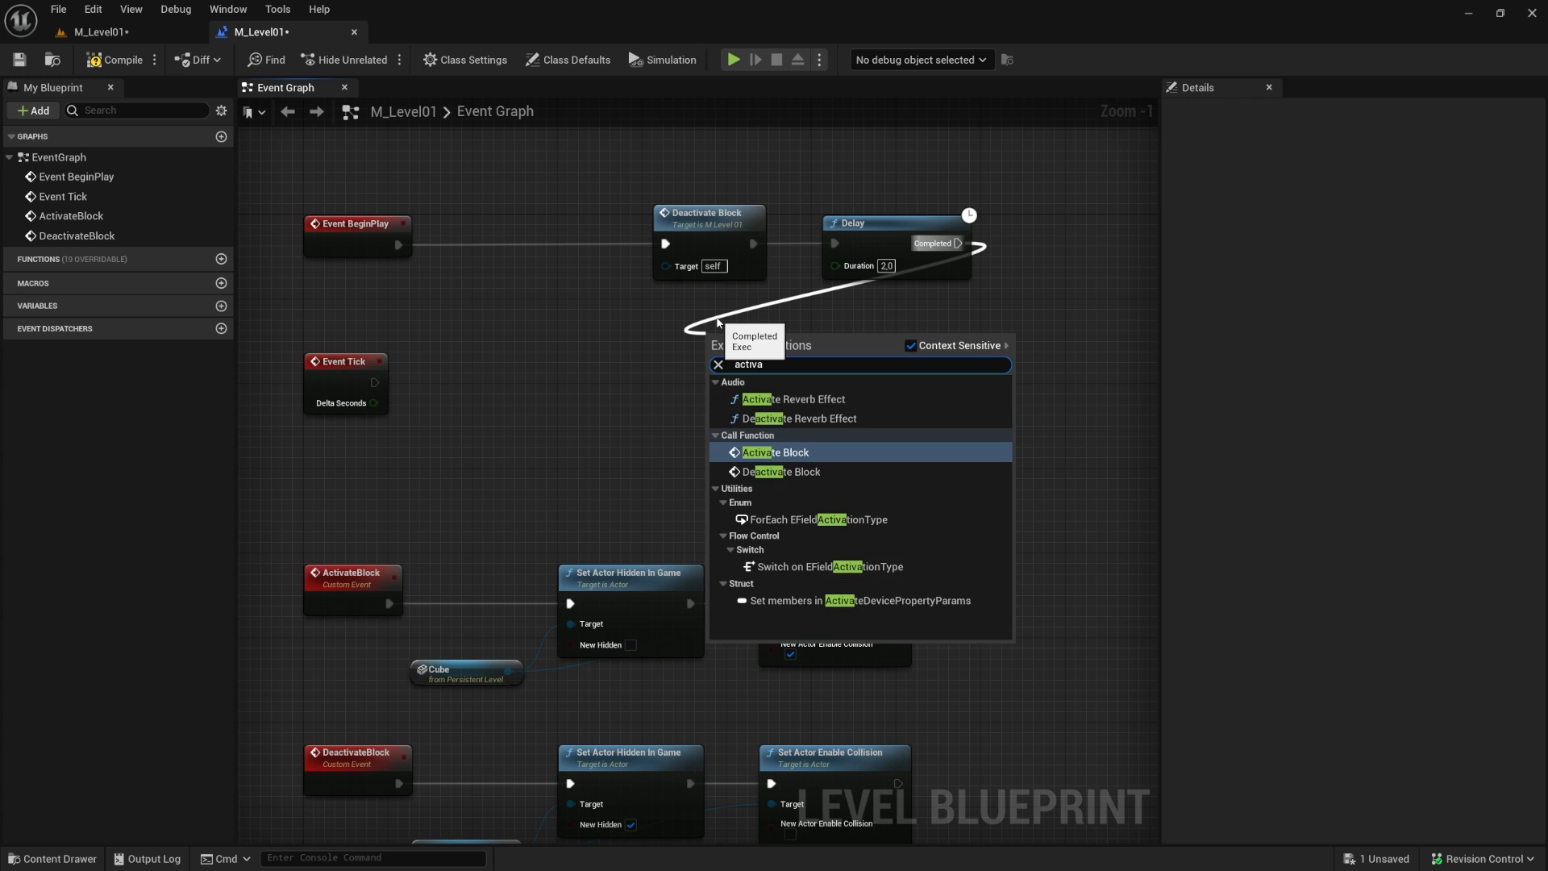
pyautogui.press('Return')
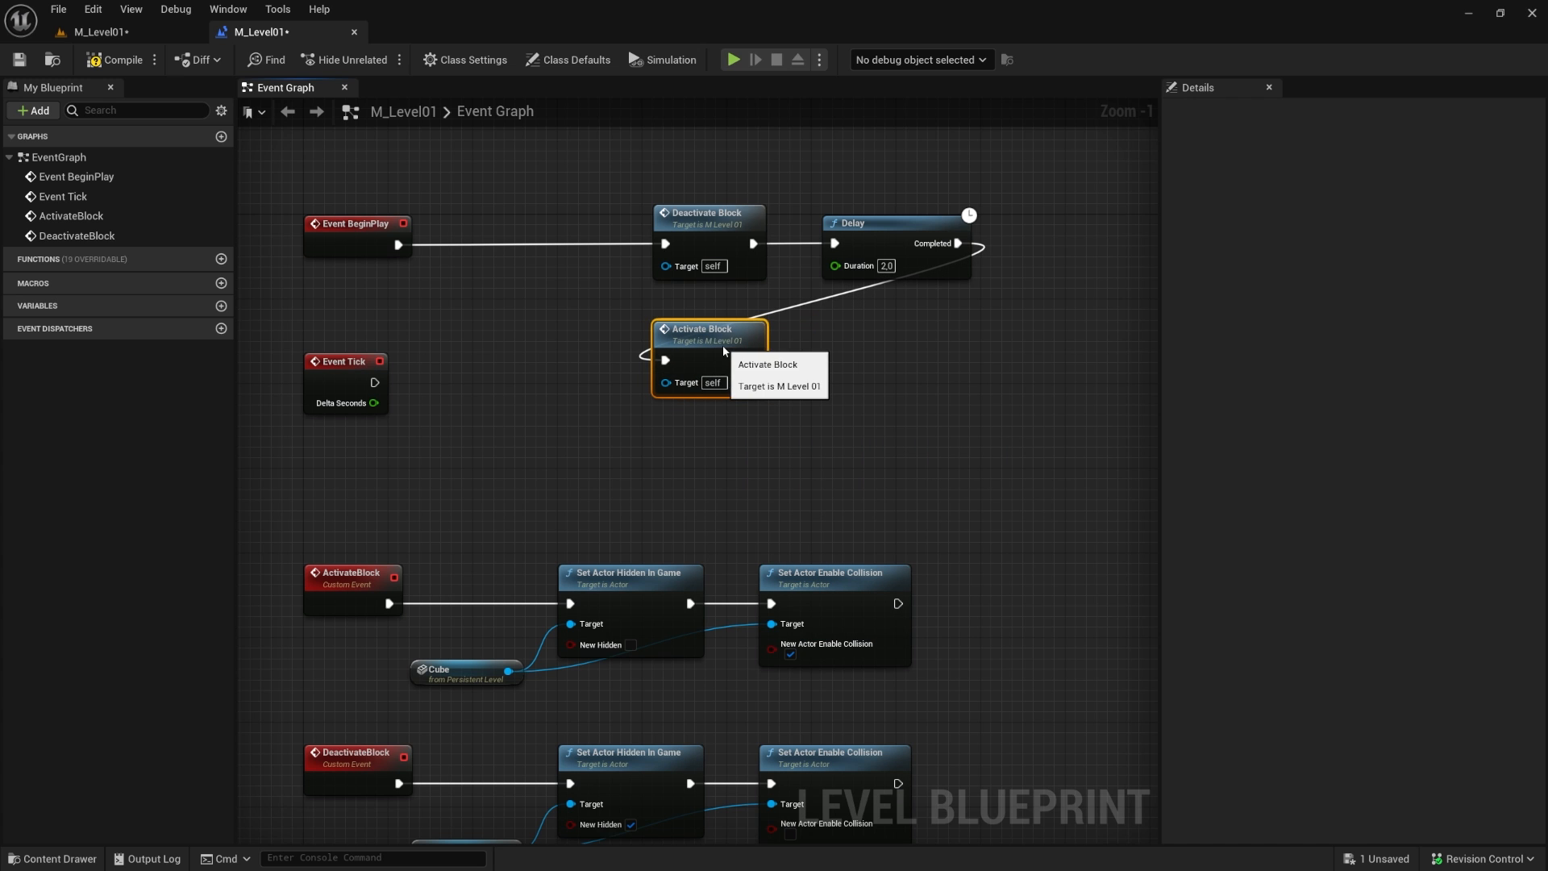
# Step: Arrange the Deactivate Block, Delay and Activate Block nodes in one row after Event BeginPlay
pyautogui.moveTo(787, 355); pyautogui.dragTo(734, 345)
pyautogui.moveTo(576, 312); pyautogui.dragTo(771, 439)
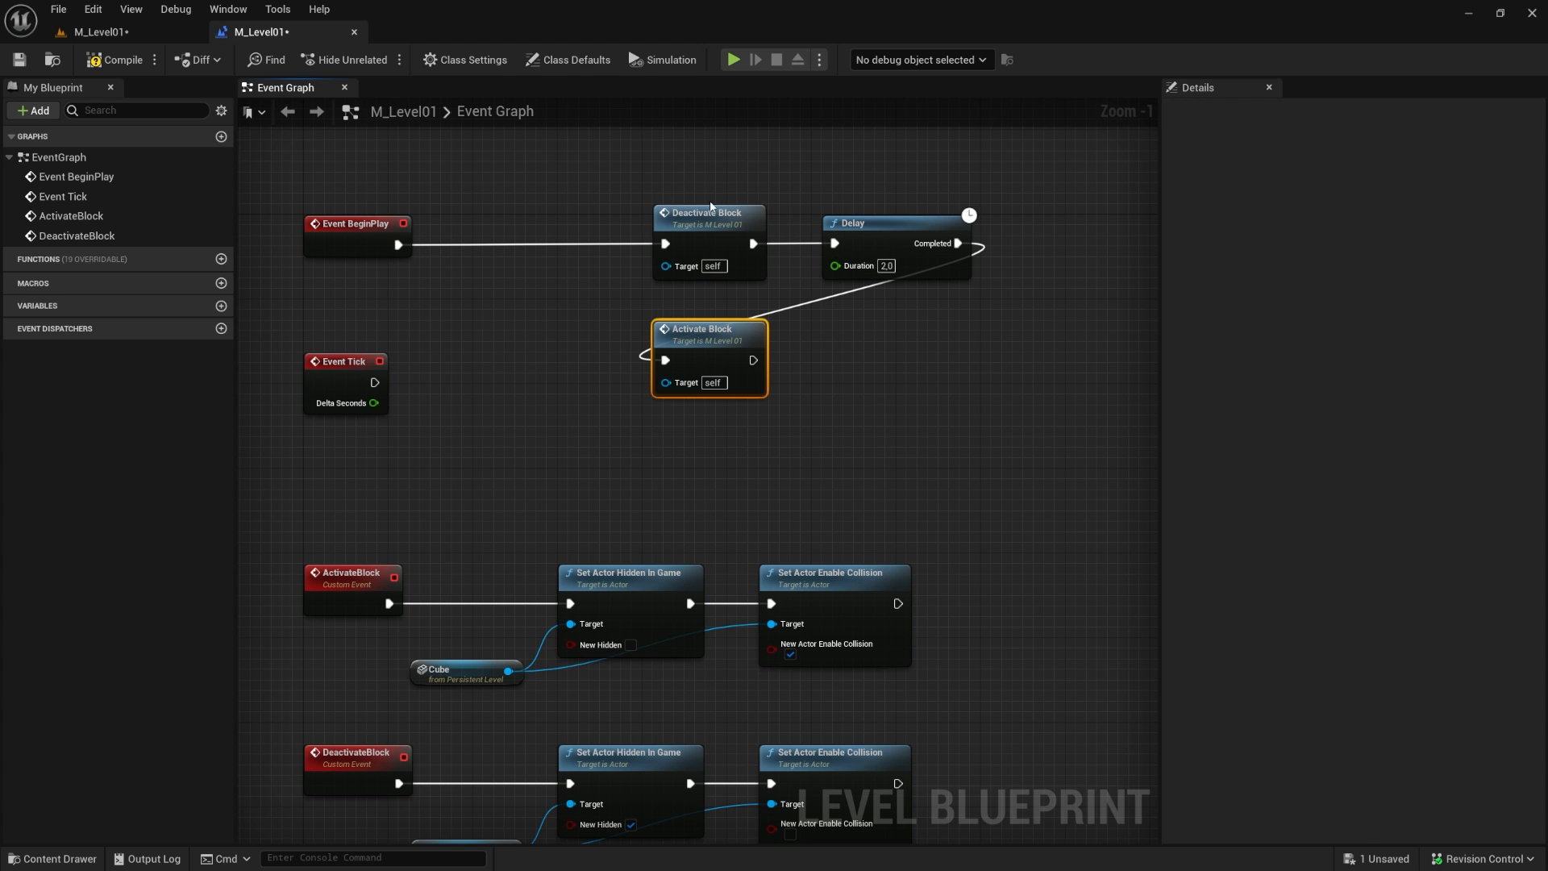
pyautogui.moveTo(635, 134); pyautogui.dragTo(747, 227)
pyautogui.click(720, 300)
pyautogui.moveTo(704, 348); pyautogui.dragTo(947, 232)
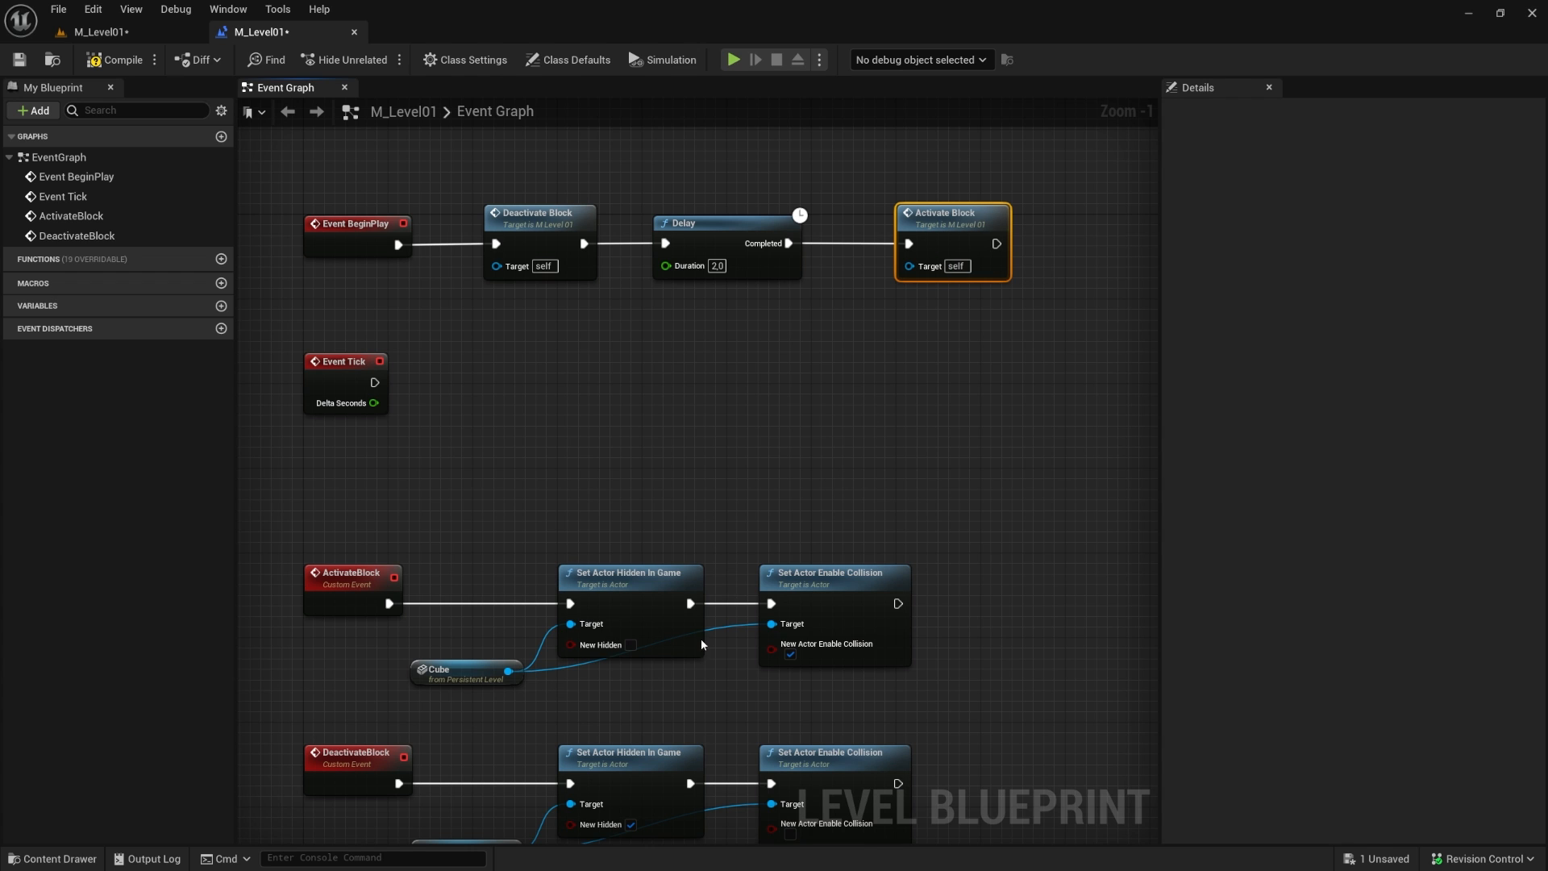
pyautogui.moveTo(898, 604); pyautogui.dragTo(1009, 617)
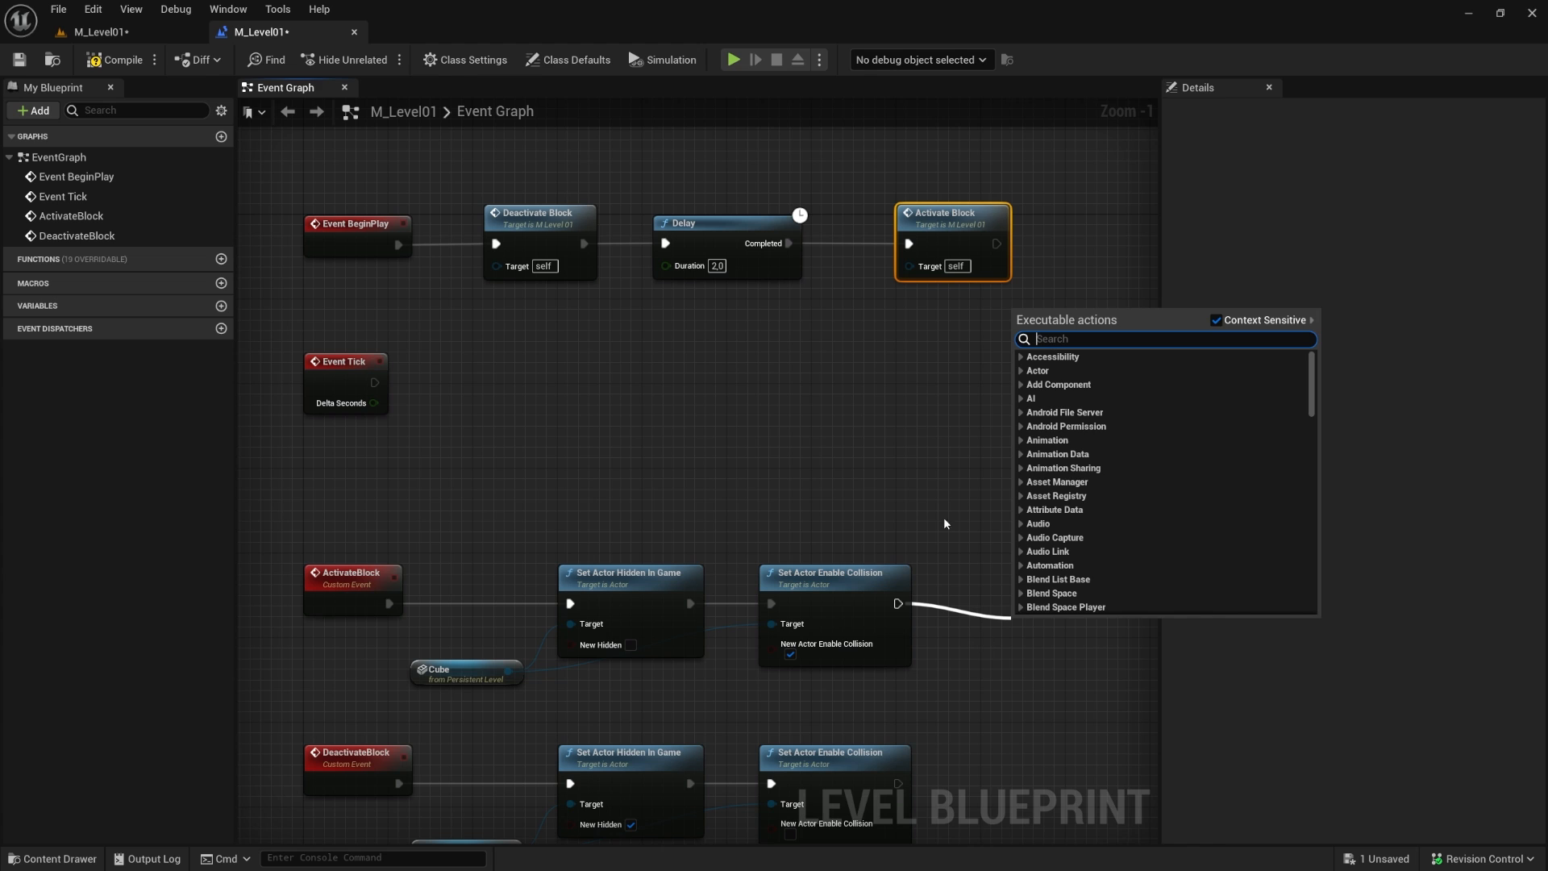
pyautogui.click(822, 407)
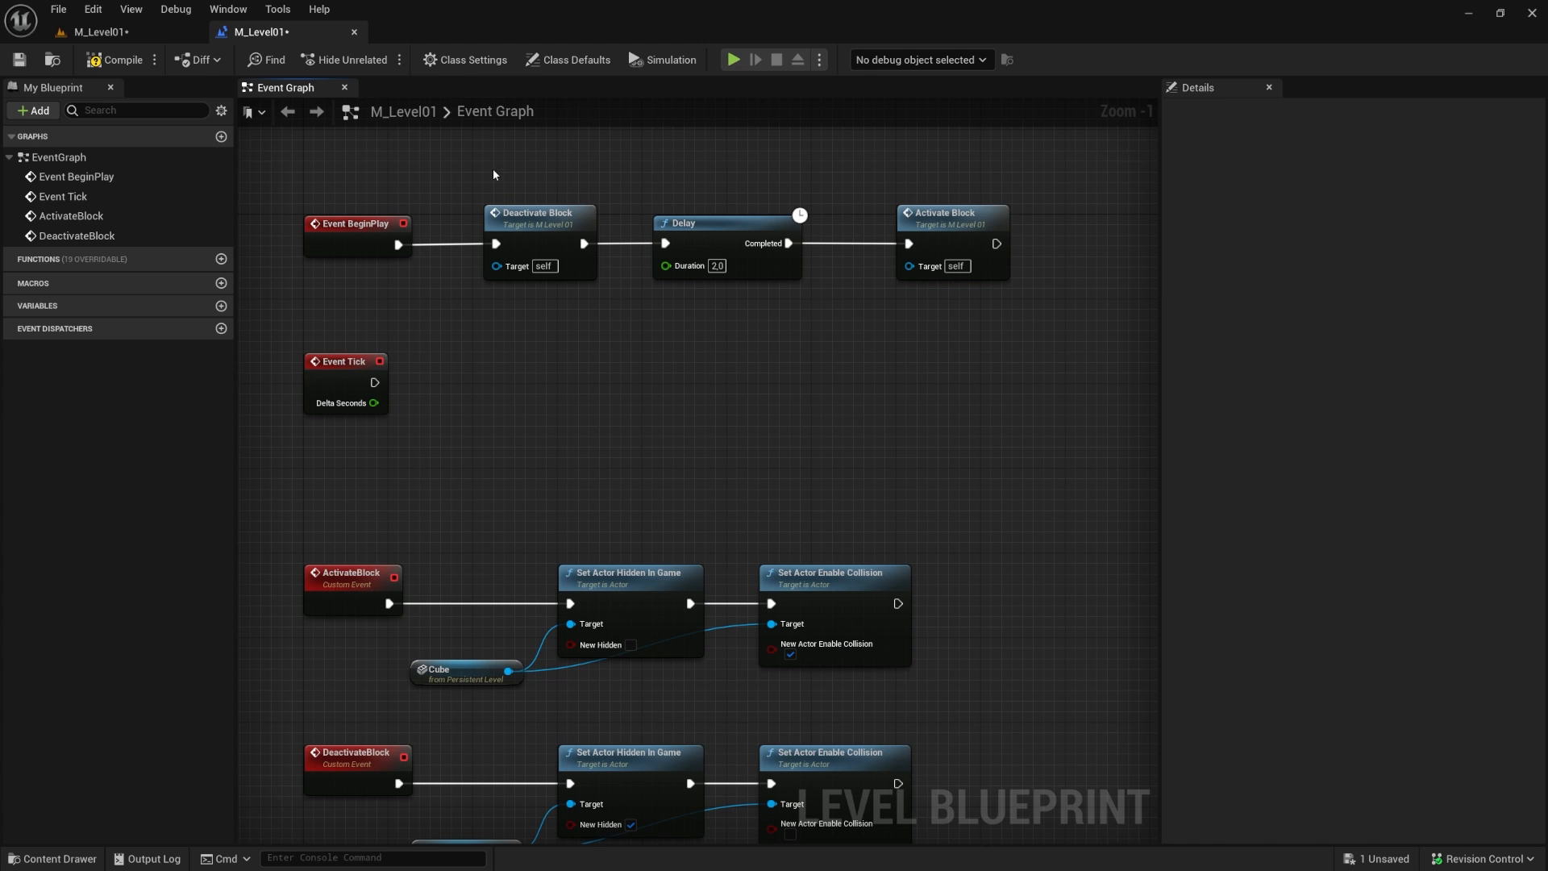
pyautogui.moveTo(495, 172); pyautogui.dragTo(573, 321)
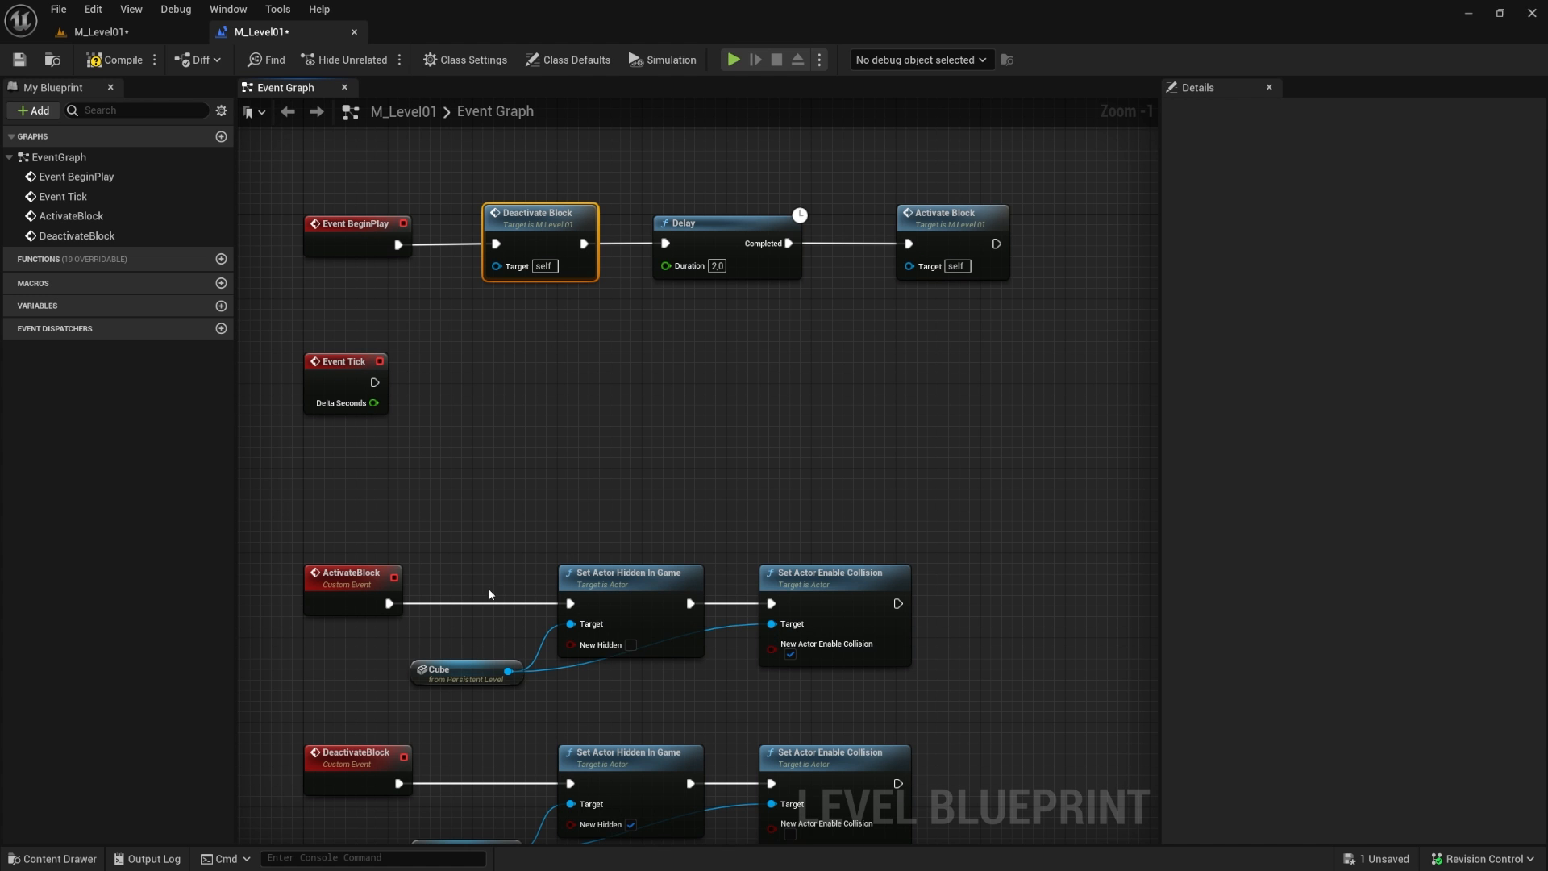
pyautogui.moveTo(649, 544); pyautogui.dragTo(649, 466, button='right')
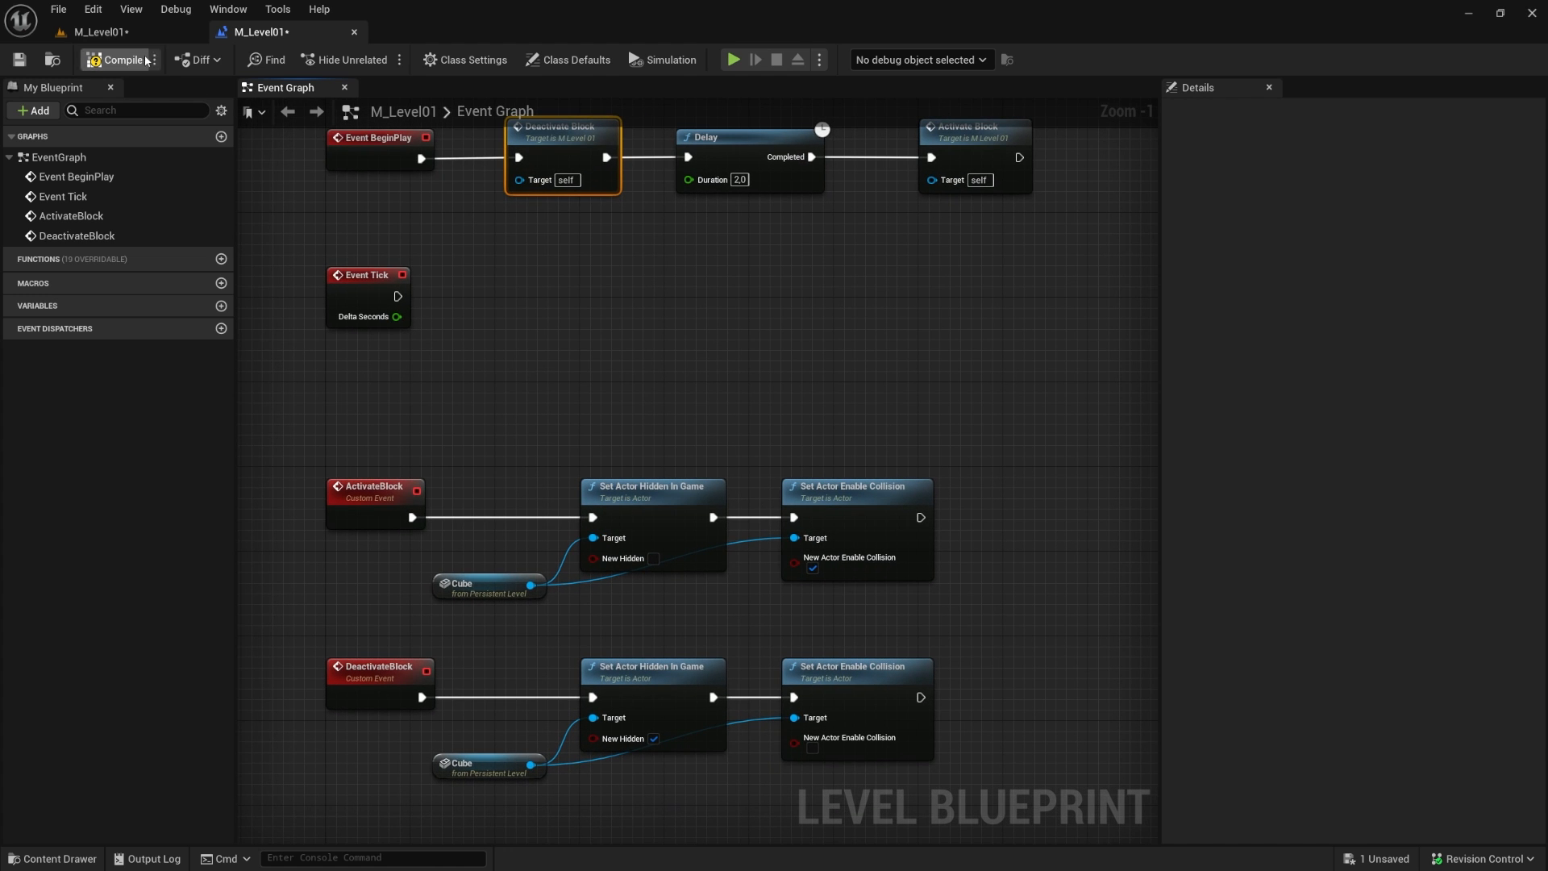
# Step: Play-test the level from a spot on the floor, then stop the simulation from the Level Blueprint
pyautogui.click(106, 33)
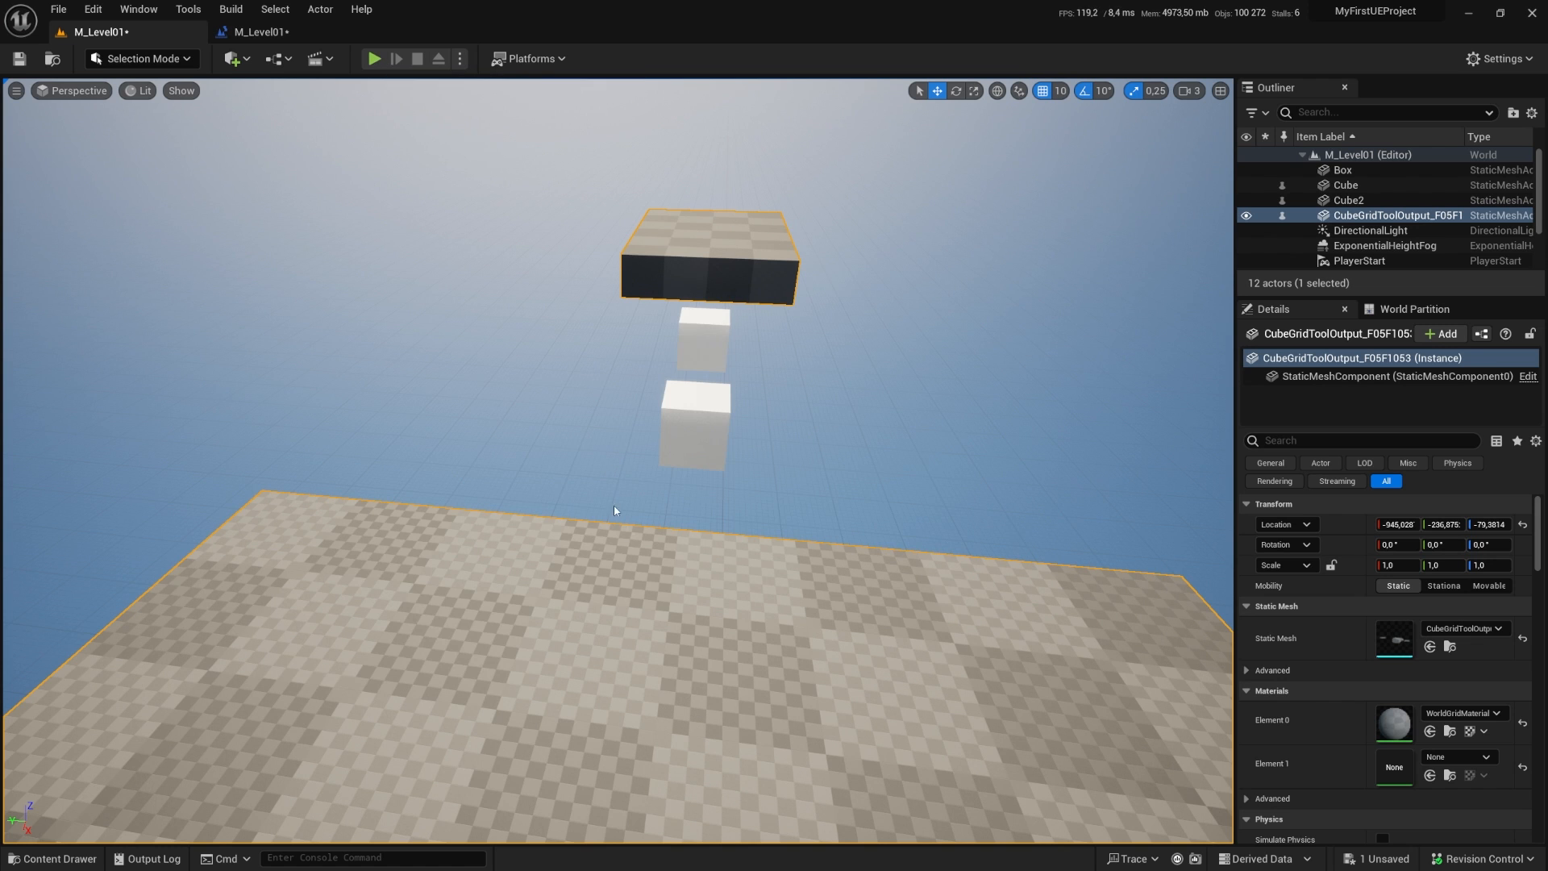
pyautogui.rightClick(663, 117)
pyautogui.click(714, 551)
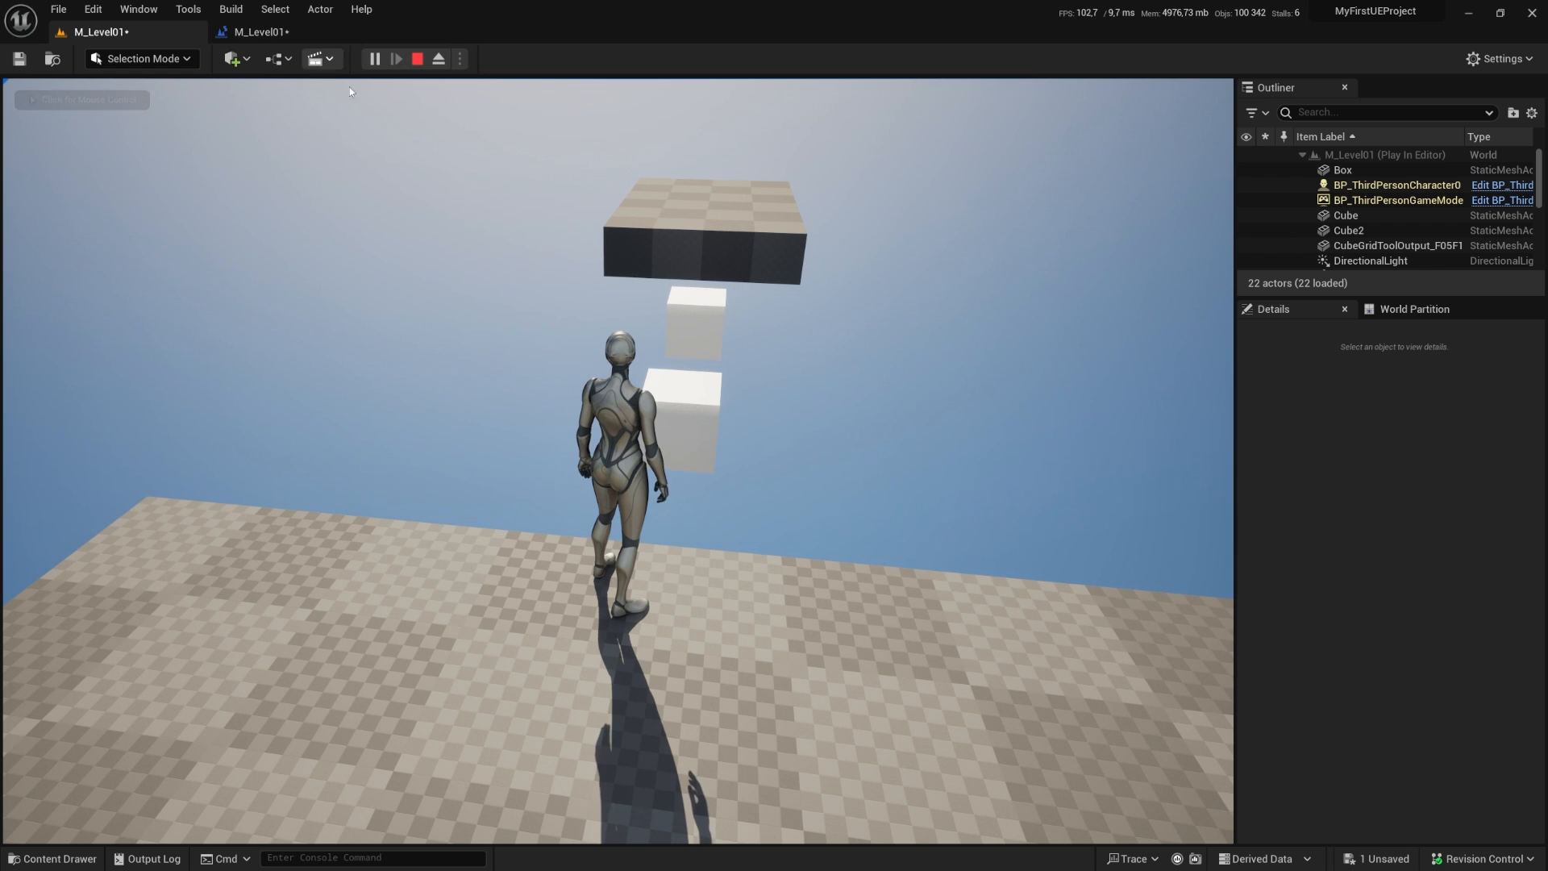
pyautogui.click(278, 36)
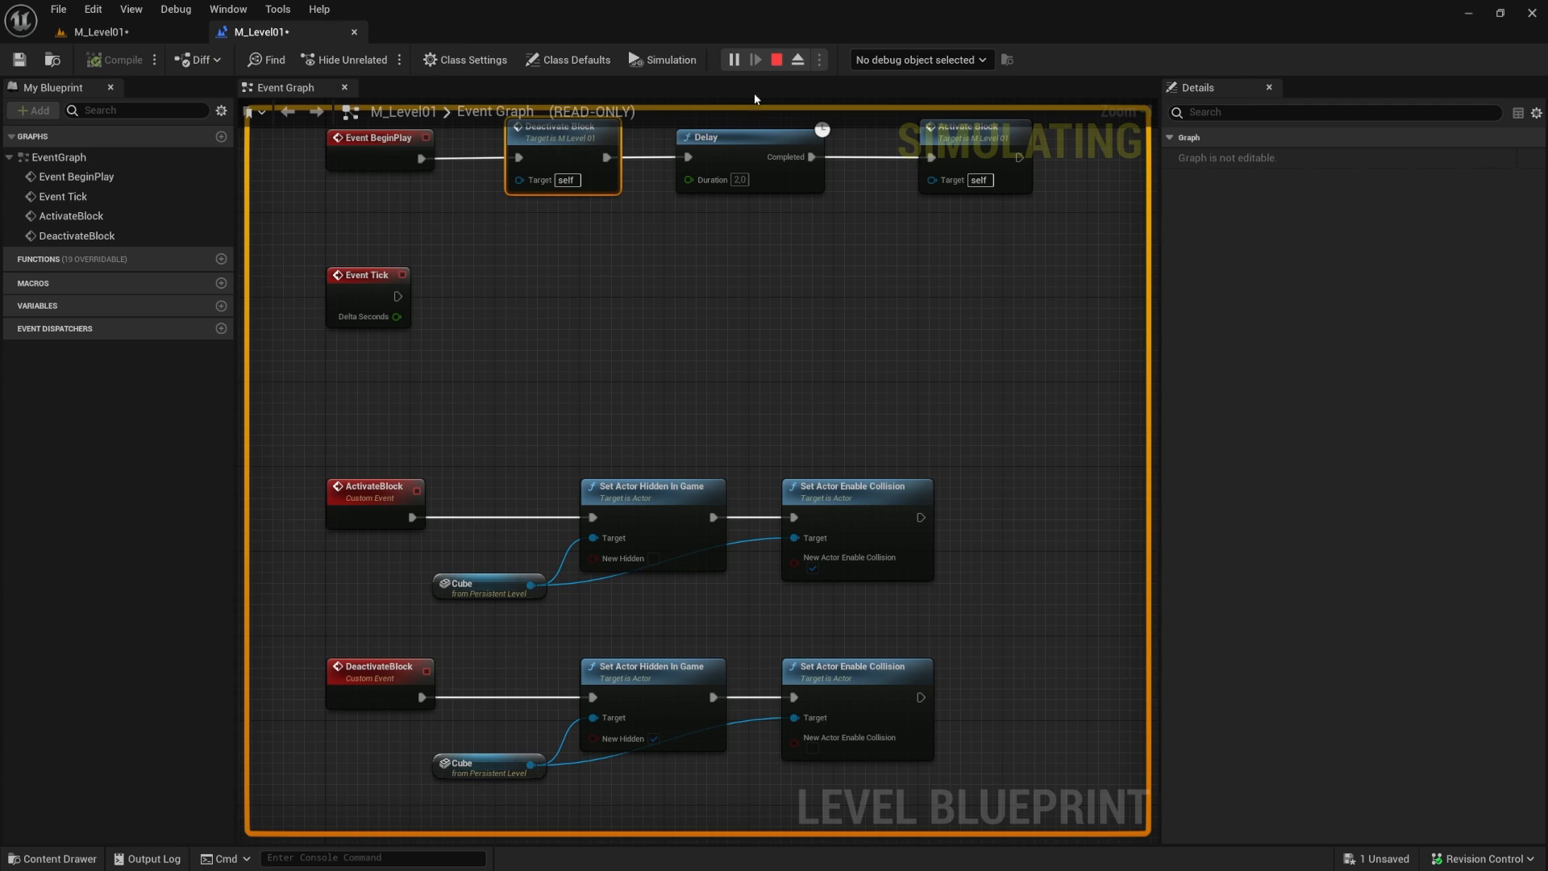
pyautogui.click(775, 60)
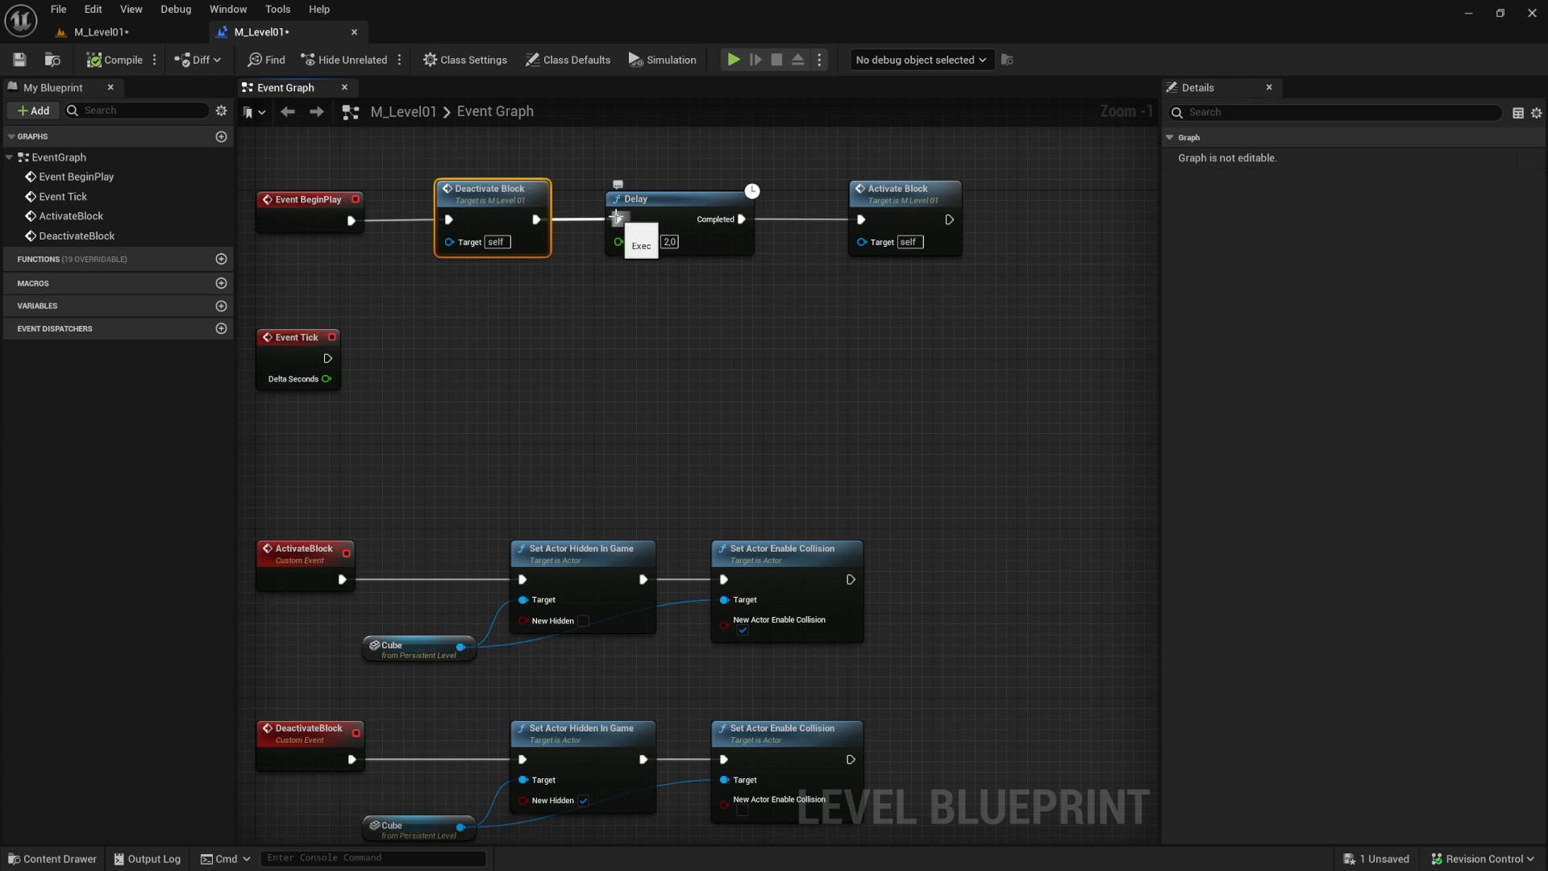
# Step: Disconnect the Delay from the BeginPlay chain and move it with Activate Block to the end of the DeactivateBlock chain
pyautogui.keyDown('alt'); pyautogui.click(617, 219); pyautogui.keyUp('alt')
pyautogui.moveTo(680, 163); pyautogui.dragTo(896, 294)
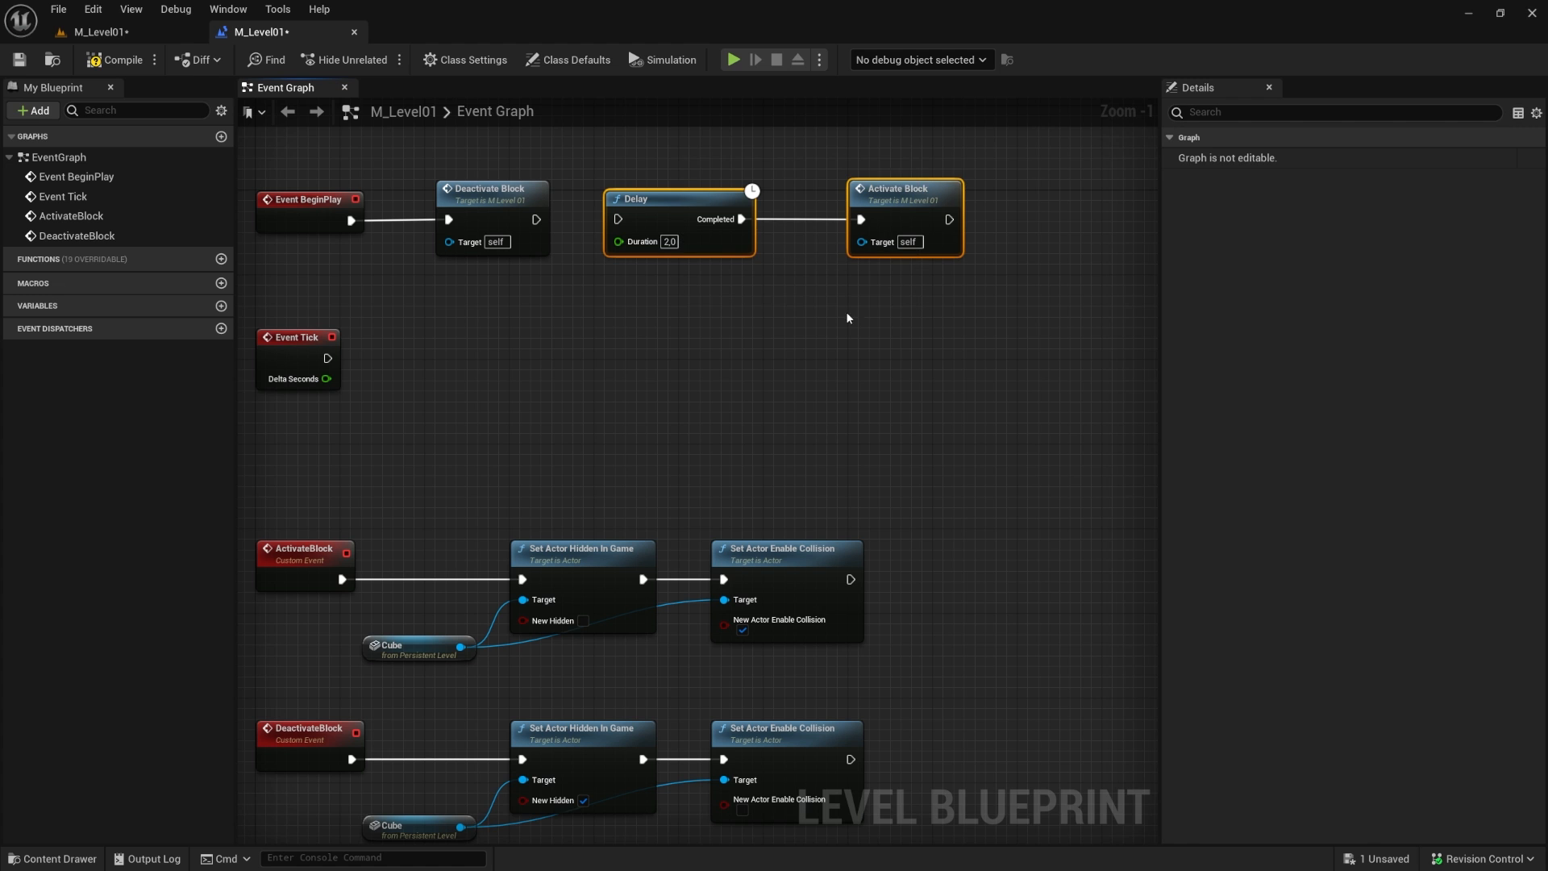
pyautogui.moveTo(686, 336); pyautogui.dragTo(714, 299, button='right')
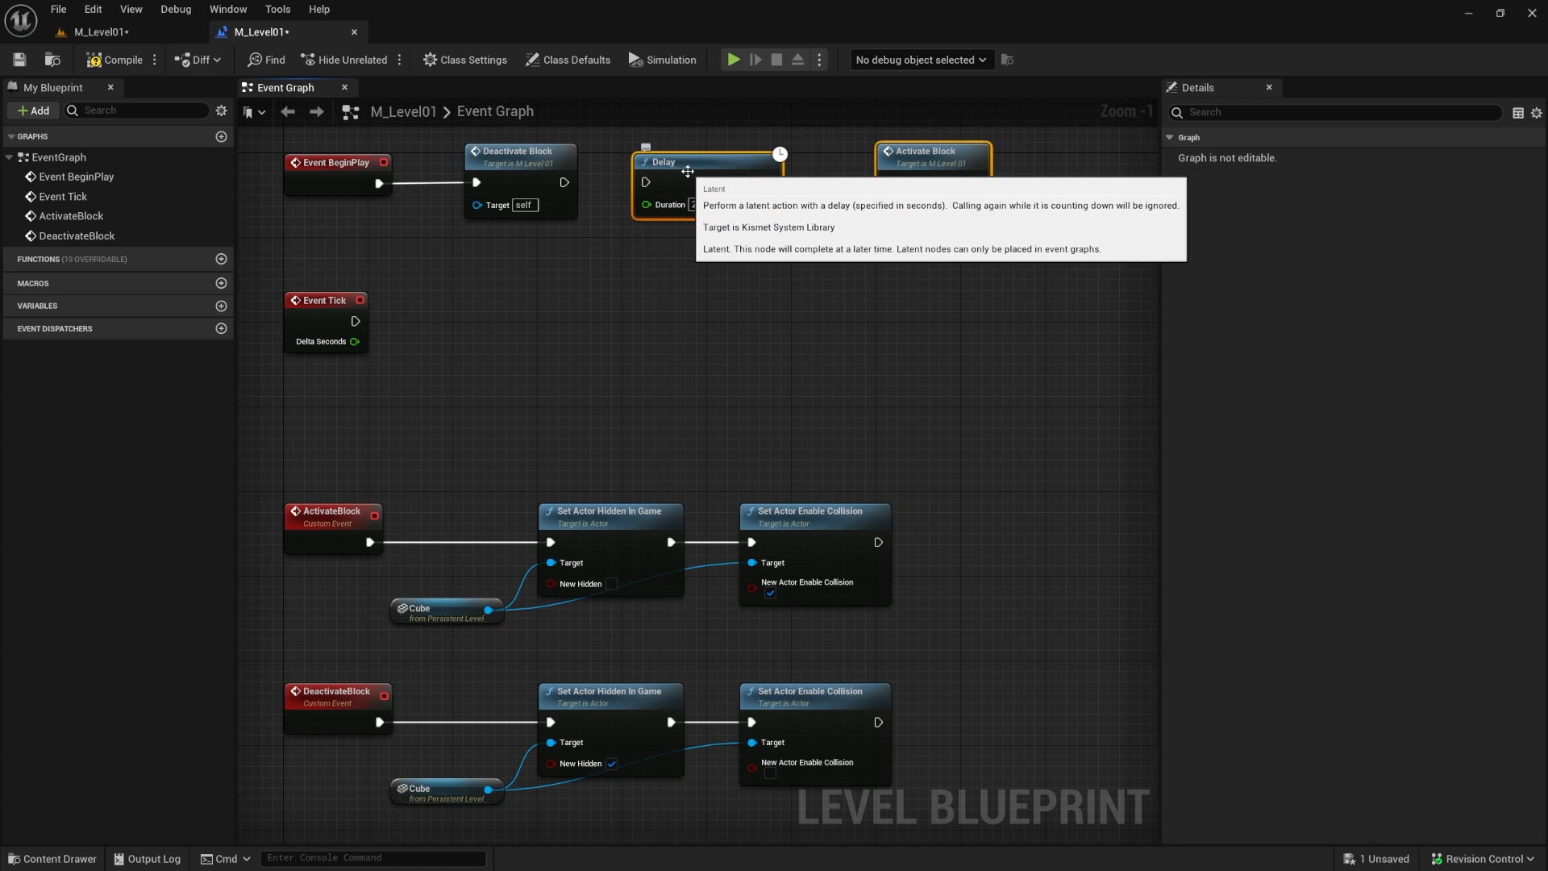
pyautogui.moveTo(689, 170); pyautogui.dragTo(1008, 698)
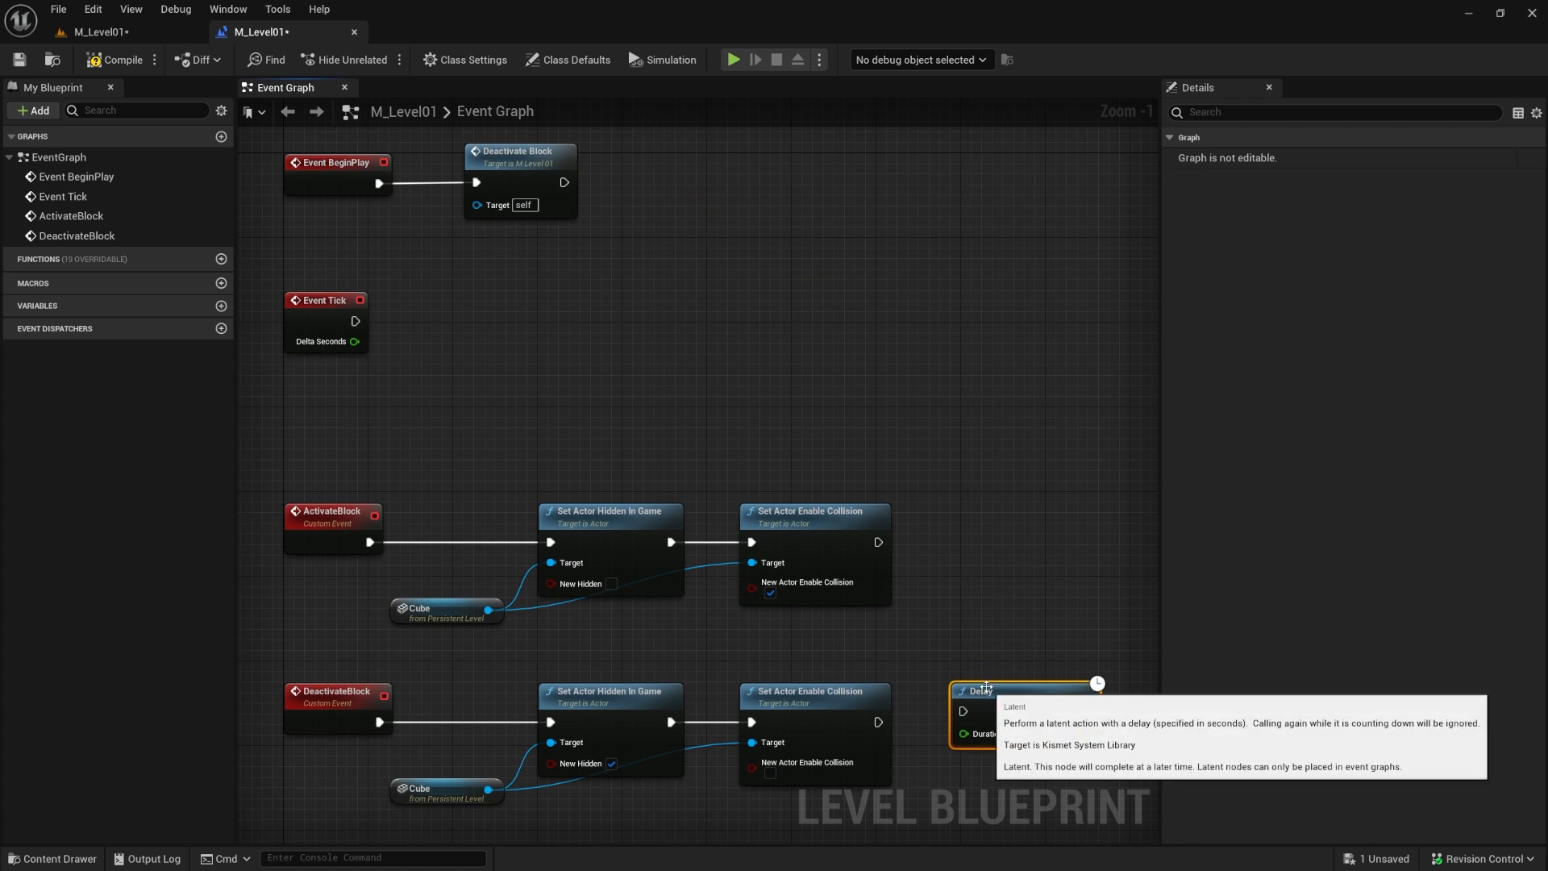
pyautogui.moveTo(1007, 698); pyautogui.dragTo(894, 496, button='right')
pyautogui.moveTo(914, 502); pyautogui.dragTo(893, 512)
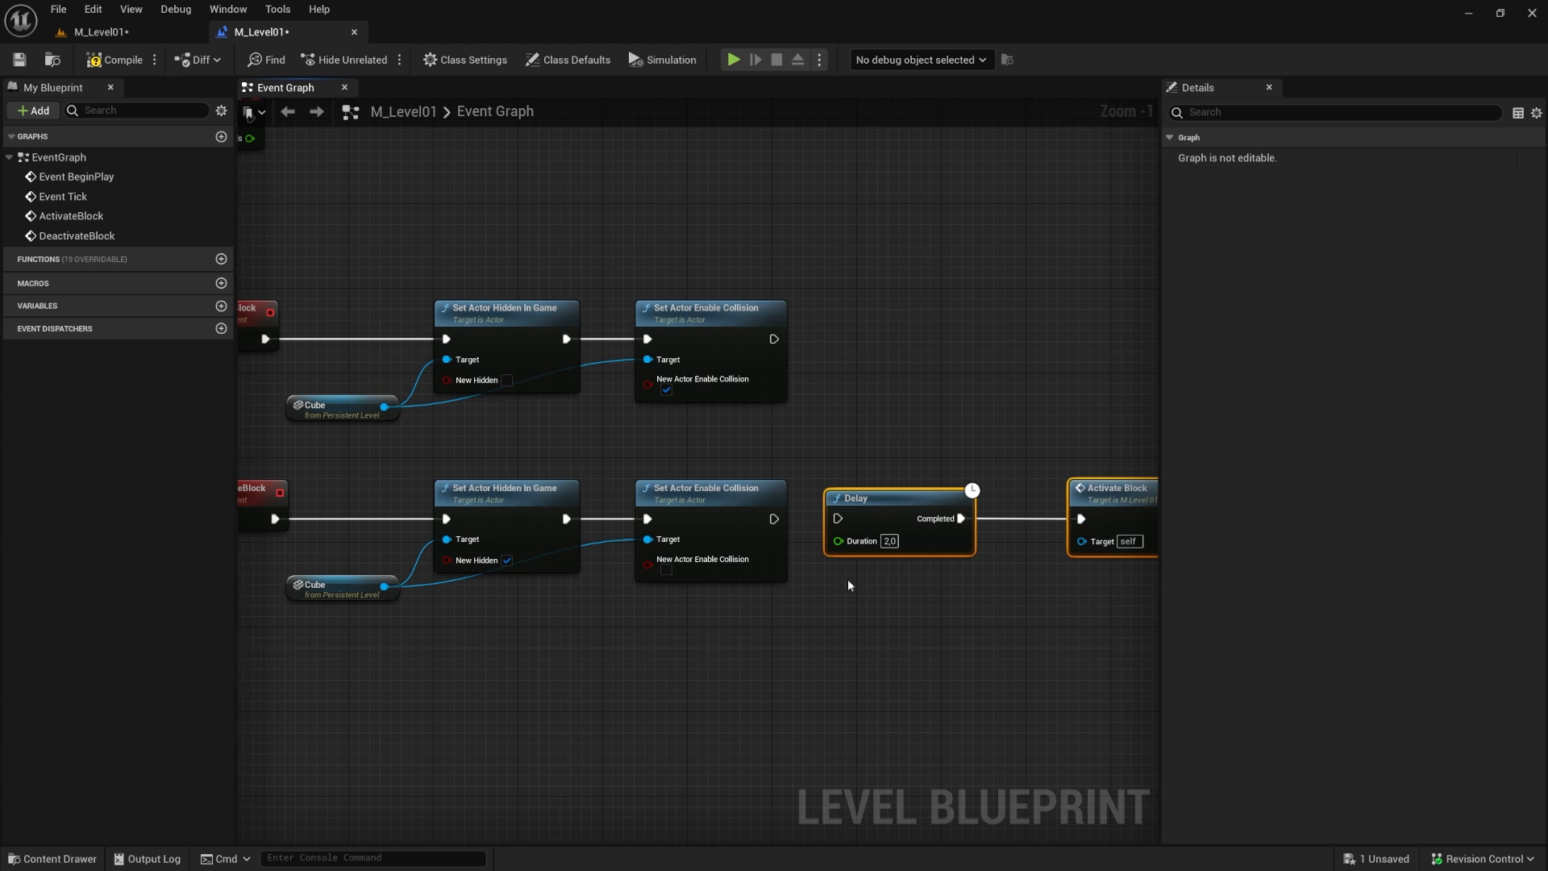
# Step: Dock the Details panel to the sidebar to widen the Event Graph
pyautogui.moveTo(335, 505); pyautogui.dragTo(694, 643)
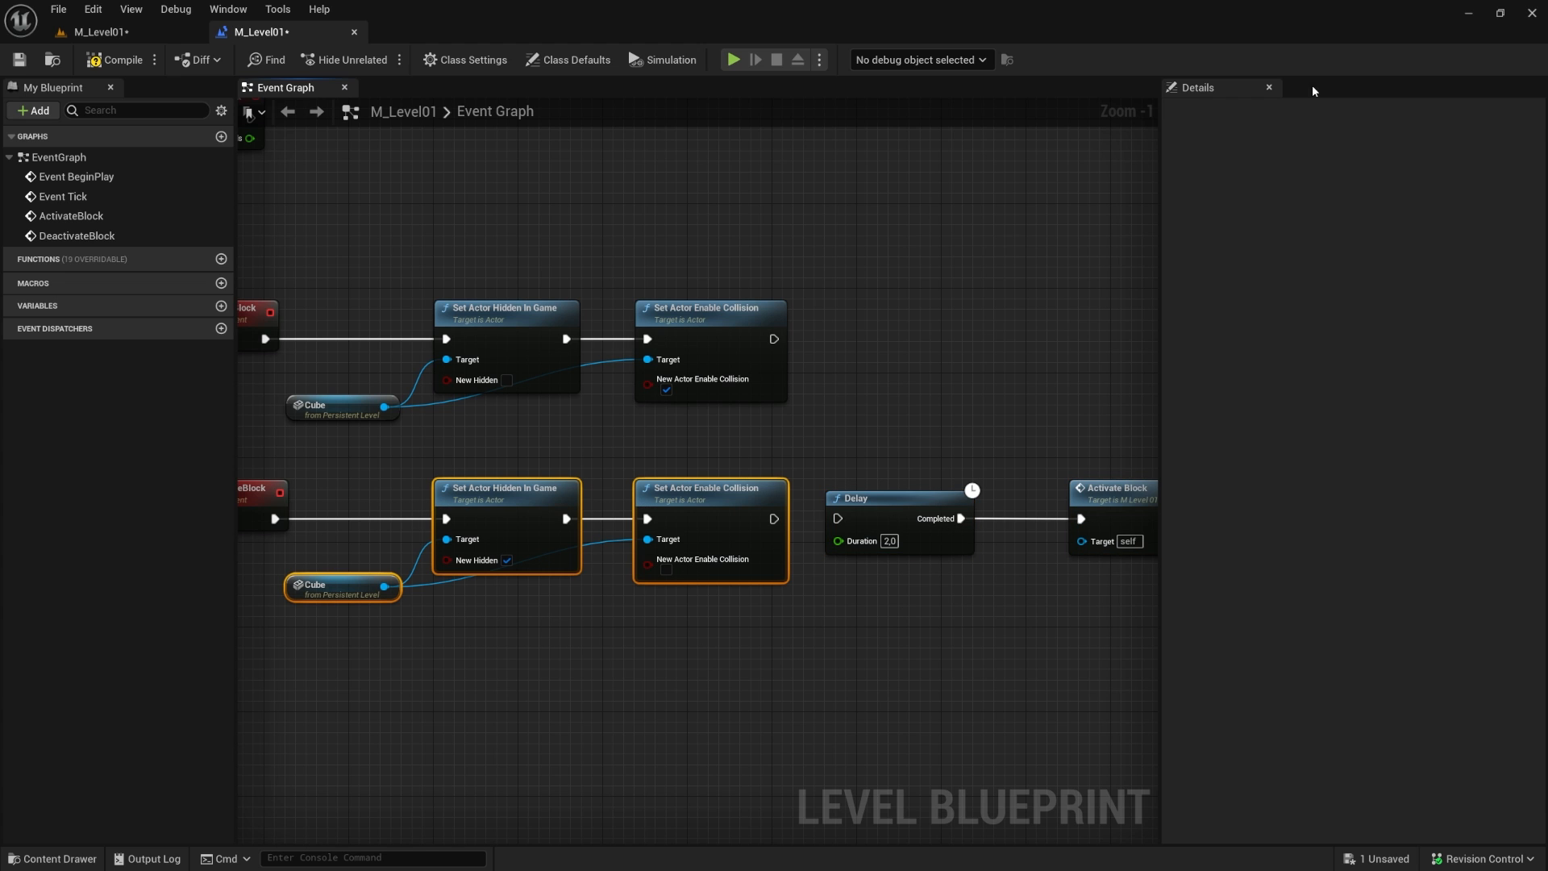
pyautogui.rightClick(1216, 89)
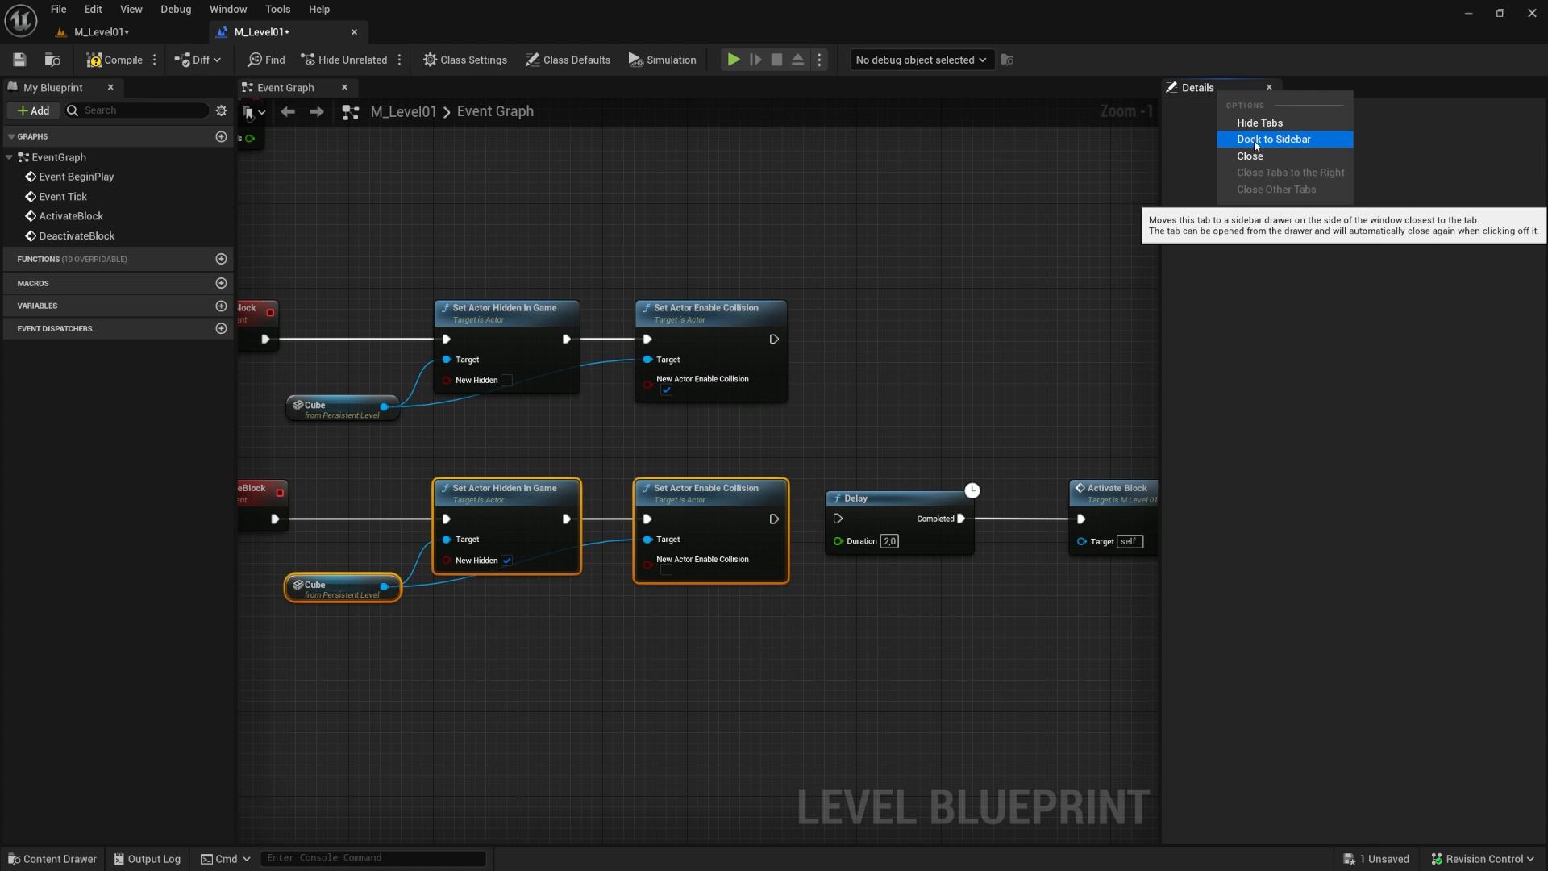
pyautogui.click(1279, 140)
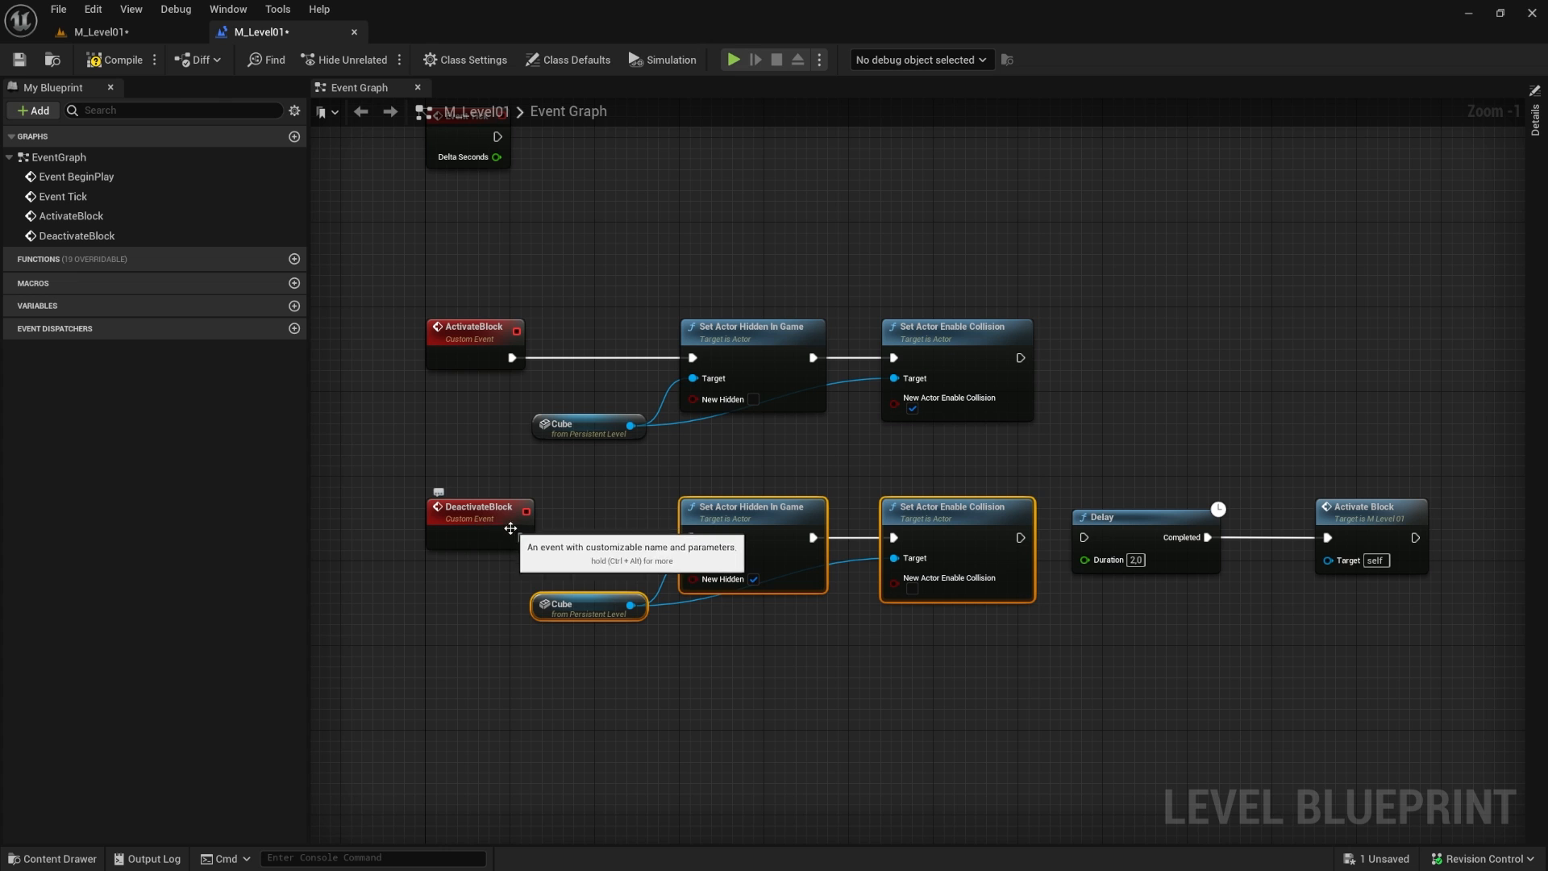
# Step: Connect the DeactivateBlock chain's Set Actor Enable Collision to the Delay and place Activate Block closer to it
pyautogui.moveTo(613, 505); pyautogui.dragTo(999, 693)
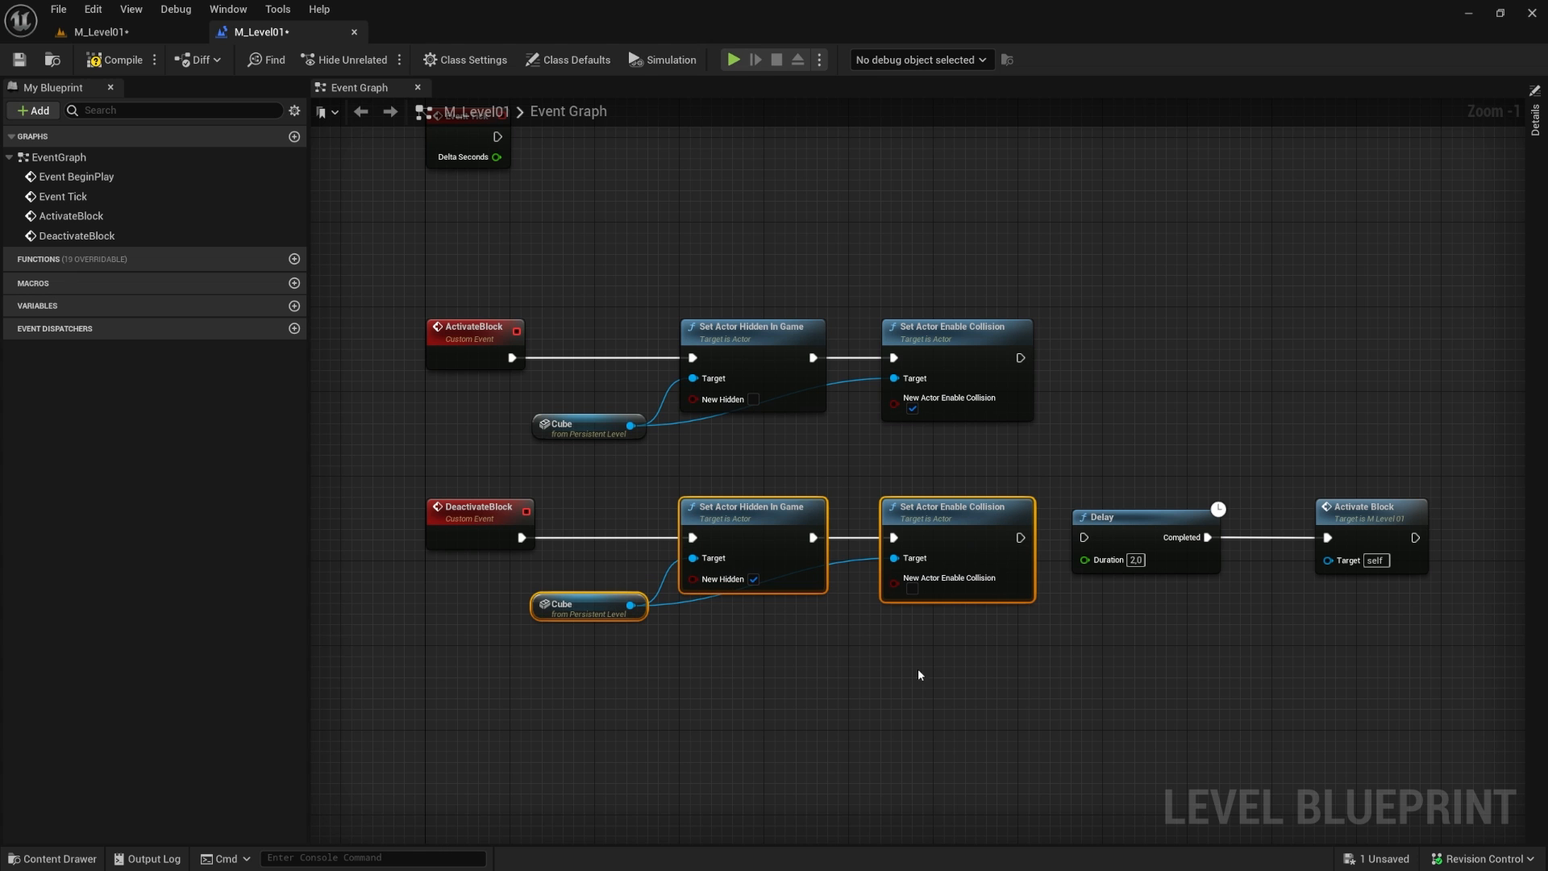
pyautogui.moveTo(1075, 672); pyautogui.dragTo(1027, 668, button='right')
pyautogui.moveTo(976, 533); pyautogui.dragTo(1036, 534)
pyautogui.moveTo(1351, 527); pyautogui.dragTo(1318, 527)
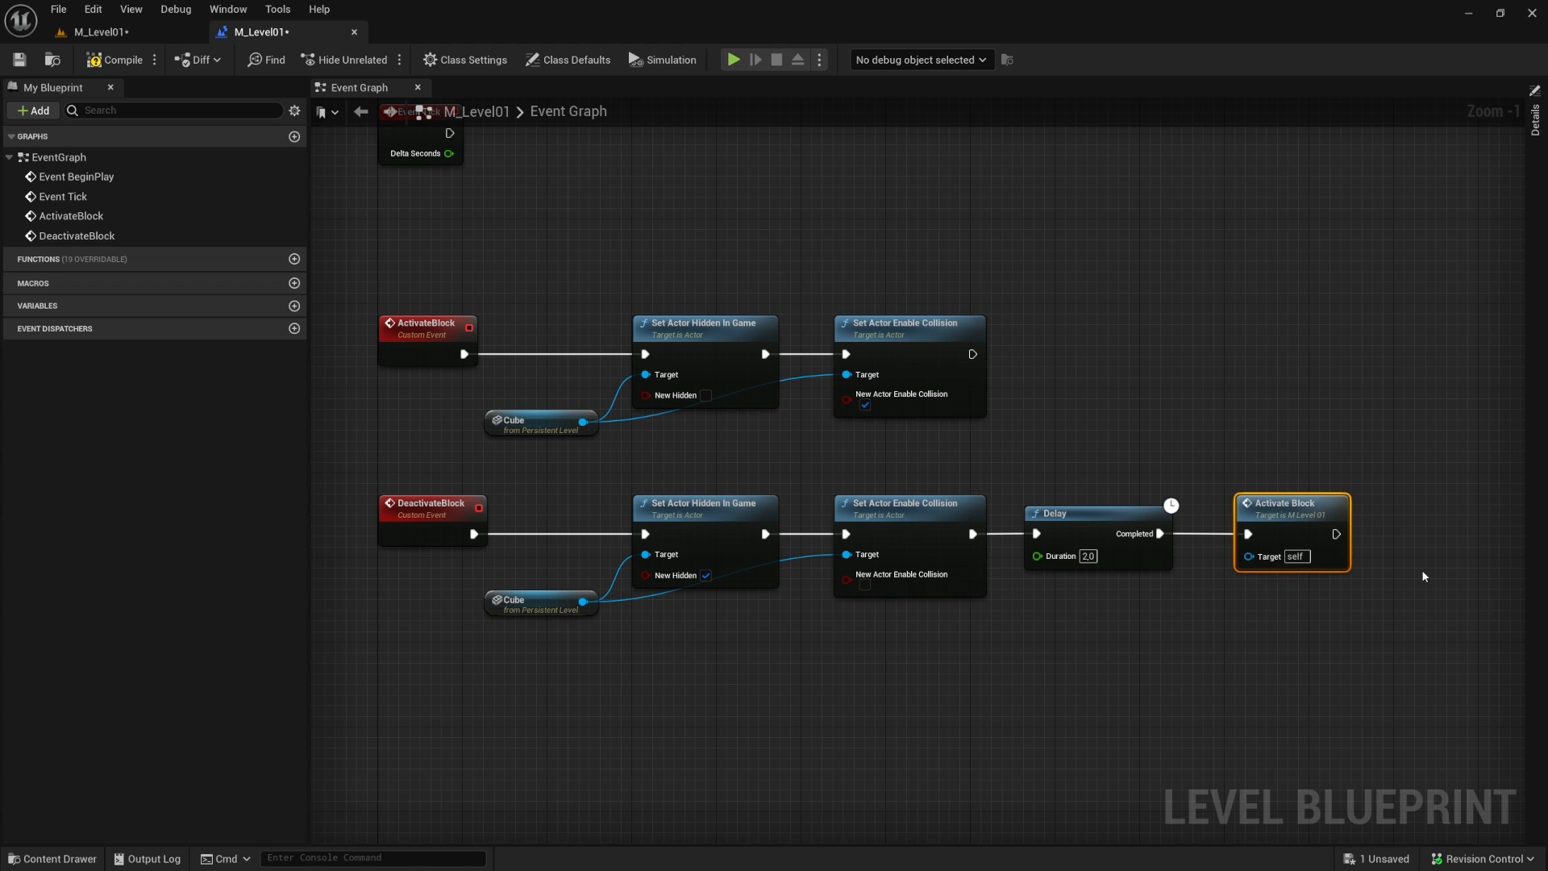
# Step: Duplicate the DeactivateBlock chain's Delay node for use in the ActivateBlock chain
pyautogui.moveTo(416, 256); pyautogui.dragTo(516, 325, button='right')
pyautogui.moveTo(533, 325); pyautogui.dragTo(1063, 553)
pyautogui.moveTo(1213, 518); pyautogui.dragTo(1286, 596)
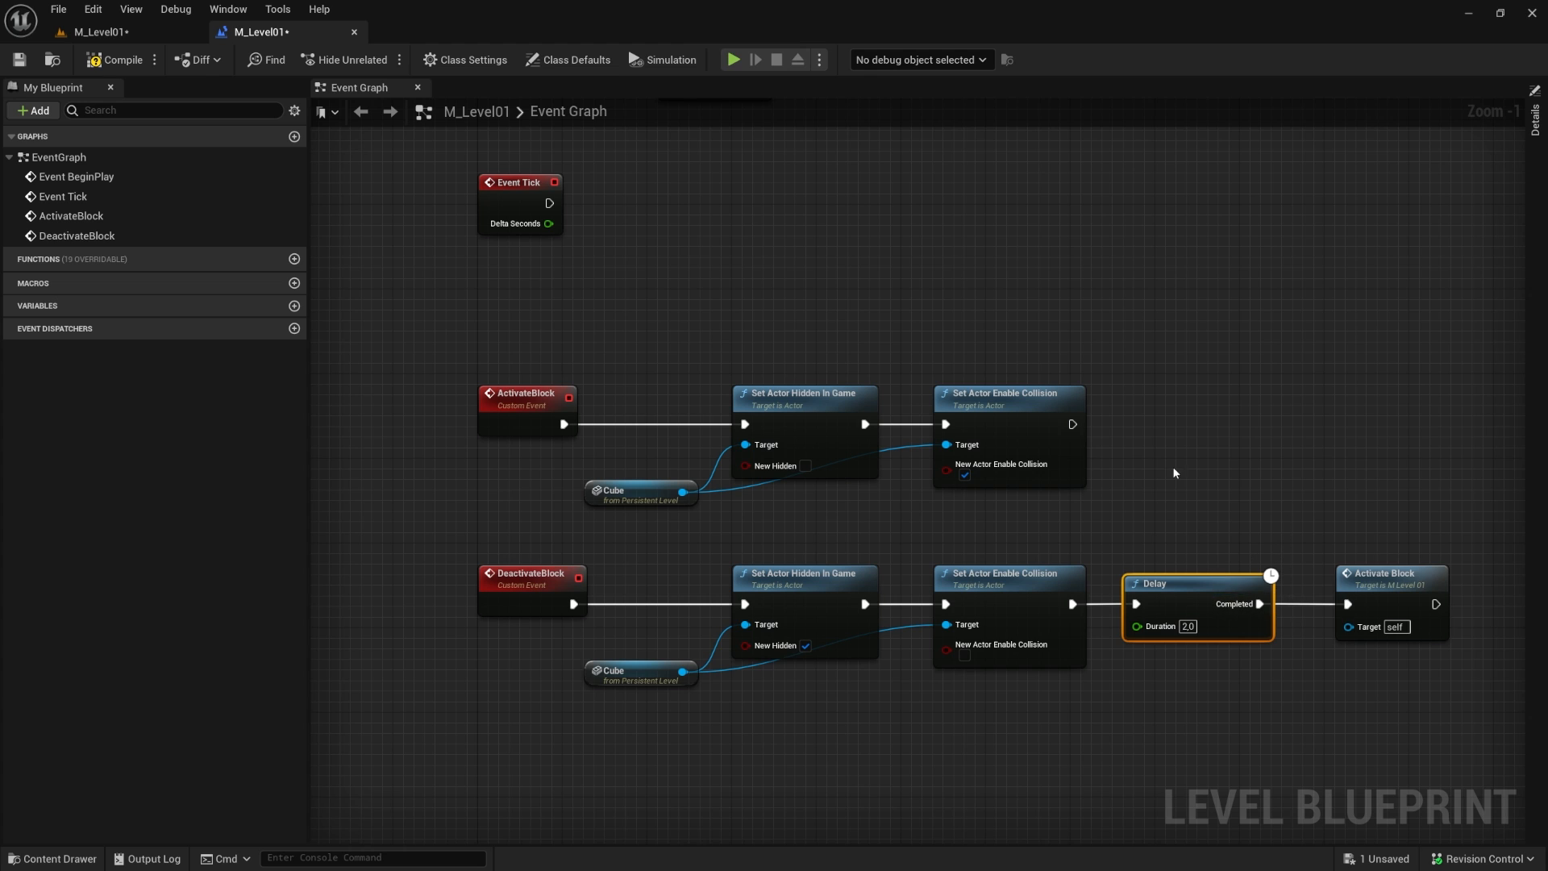
pyautogui.hotkey('ctrl', 'c')
pyautogui.hotkey('ctrl', 'v')
# Step: Link the copied Delay after the ActivateBlock chain's Set Actor Enable Collision and add an aligned Deactivate Block call on Completed
pyautogui.moveTo(1072, 424); pyautogui.dragTo(1330, 428)
pyautogui.write('deat')
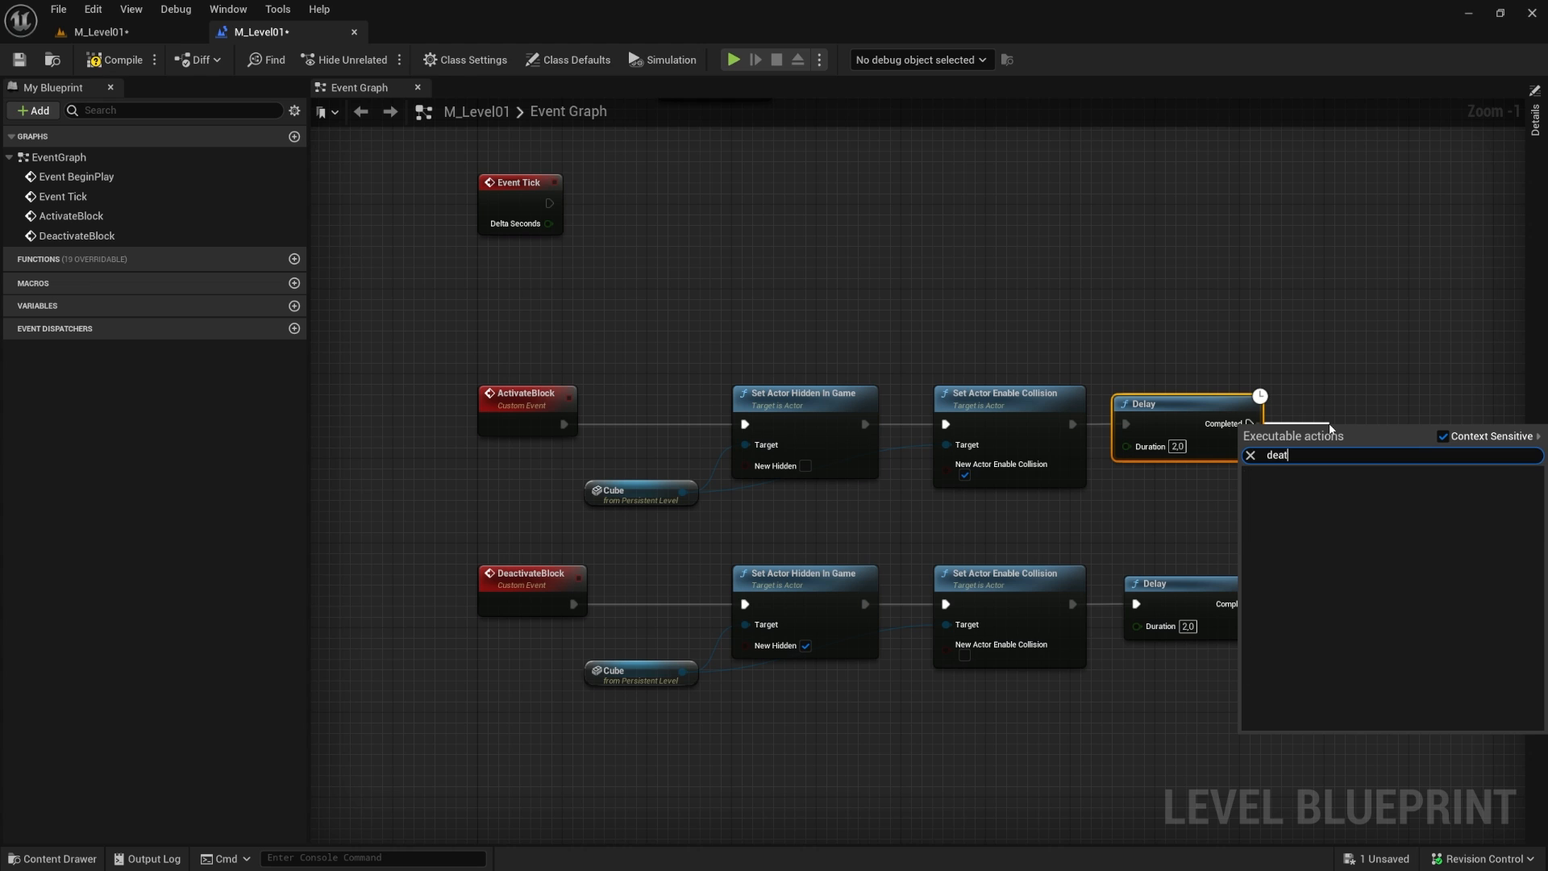
pyautogui.press('BackSpace')
pyautogui.press('Return')
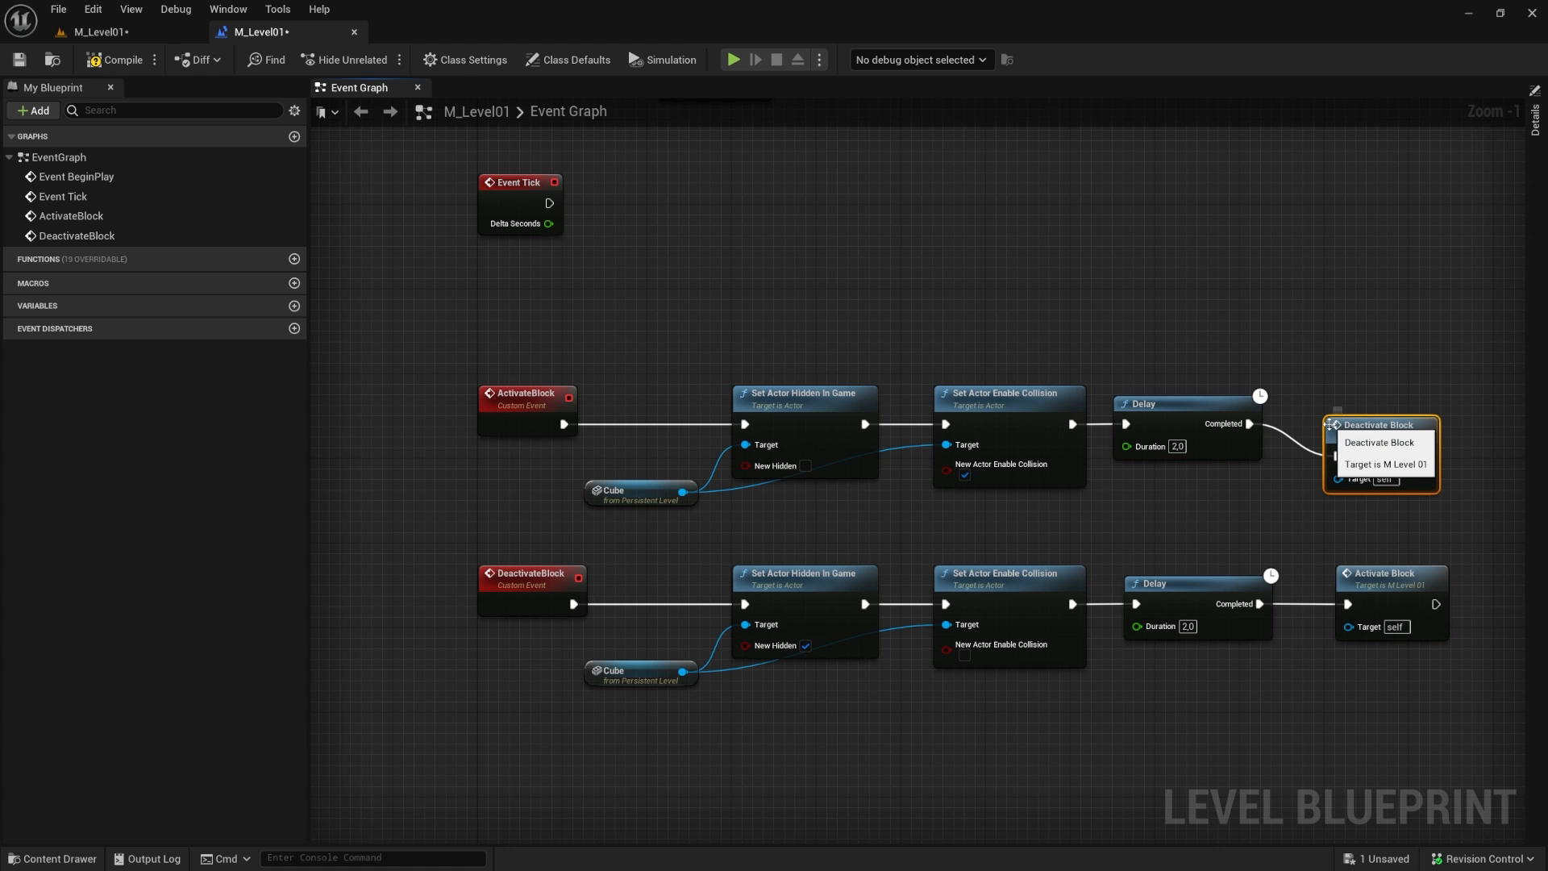
pyautogui.moveTo(1370, 428); pyautogui.dragTo(1341, 398)
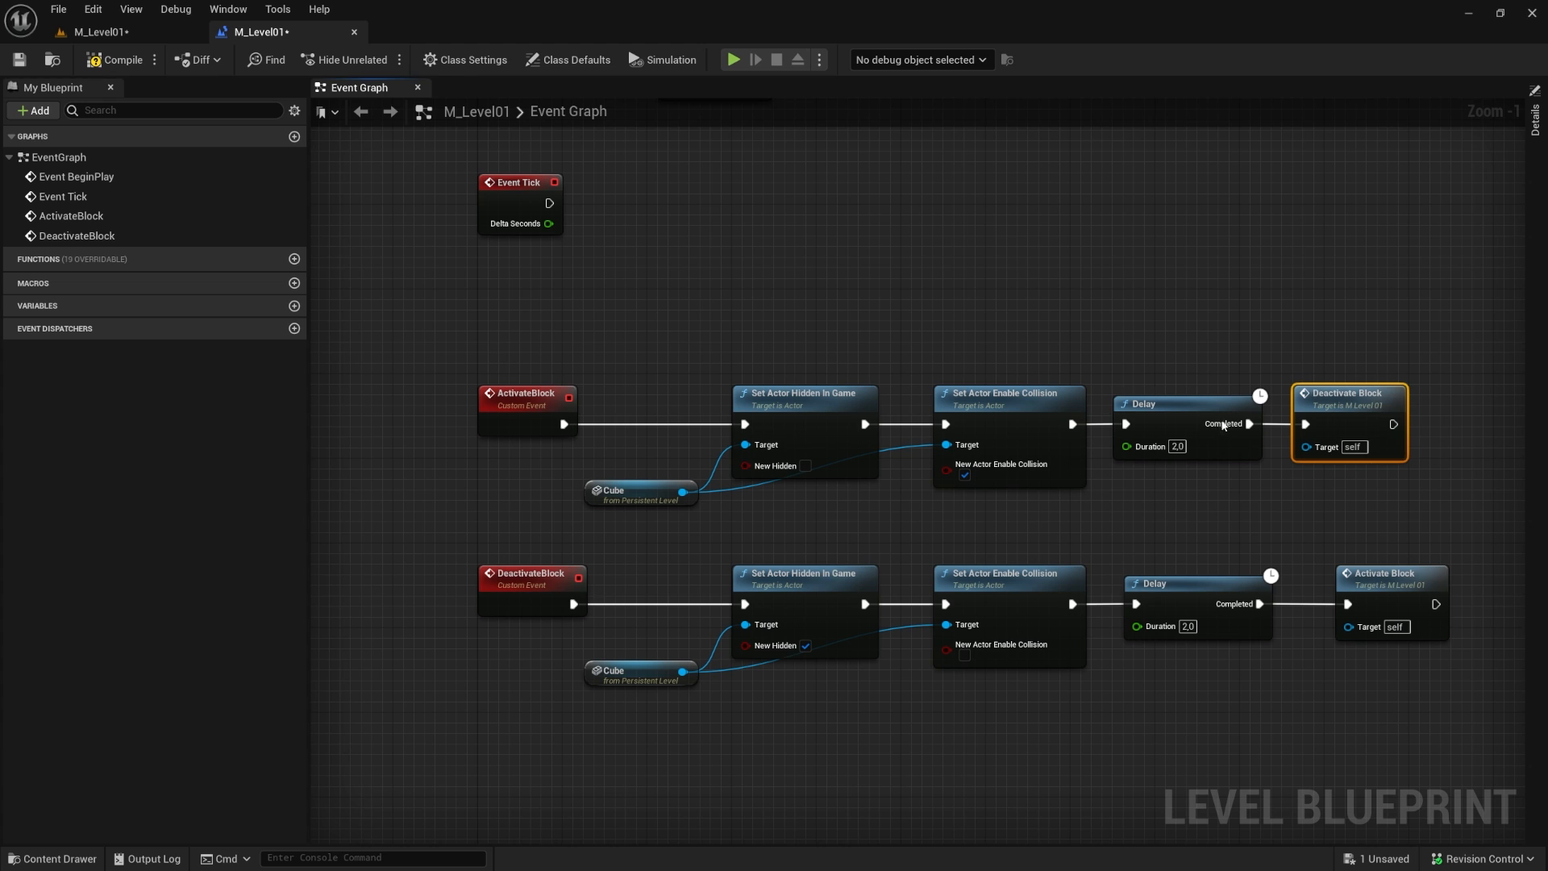
# Step: Examine how the ActivateBlock and DeactivateBlock event chains call each other after their delays
pyautogui.moveTo(1337, 293); pyautogui.dragTo(1391, 462)
pyautogui.moveTo(440, 565); pyautogui.dragTo(1044, 708)
pyautogui.moveTo(1185, 513); pyautogui.dragTo(1233, 600)
pyautogui.moveTo(1359, 513); pyautogui.dragTo(1441, 653)
pyautogui.moveTo(445, 318); pyautogui.dragTo(998, 508)
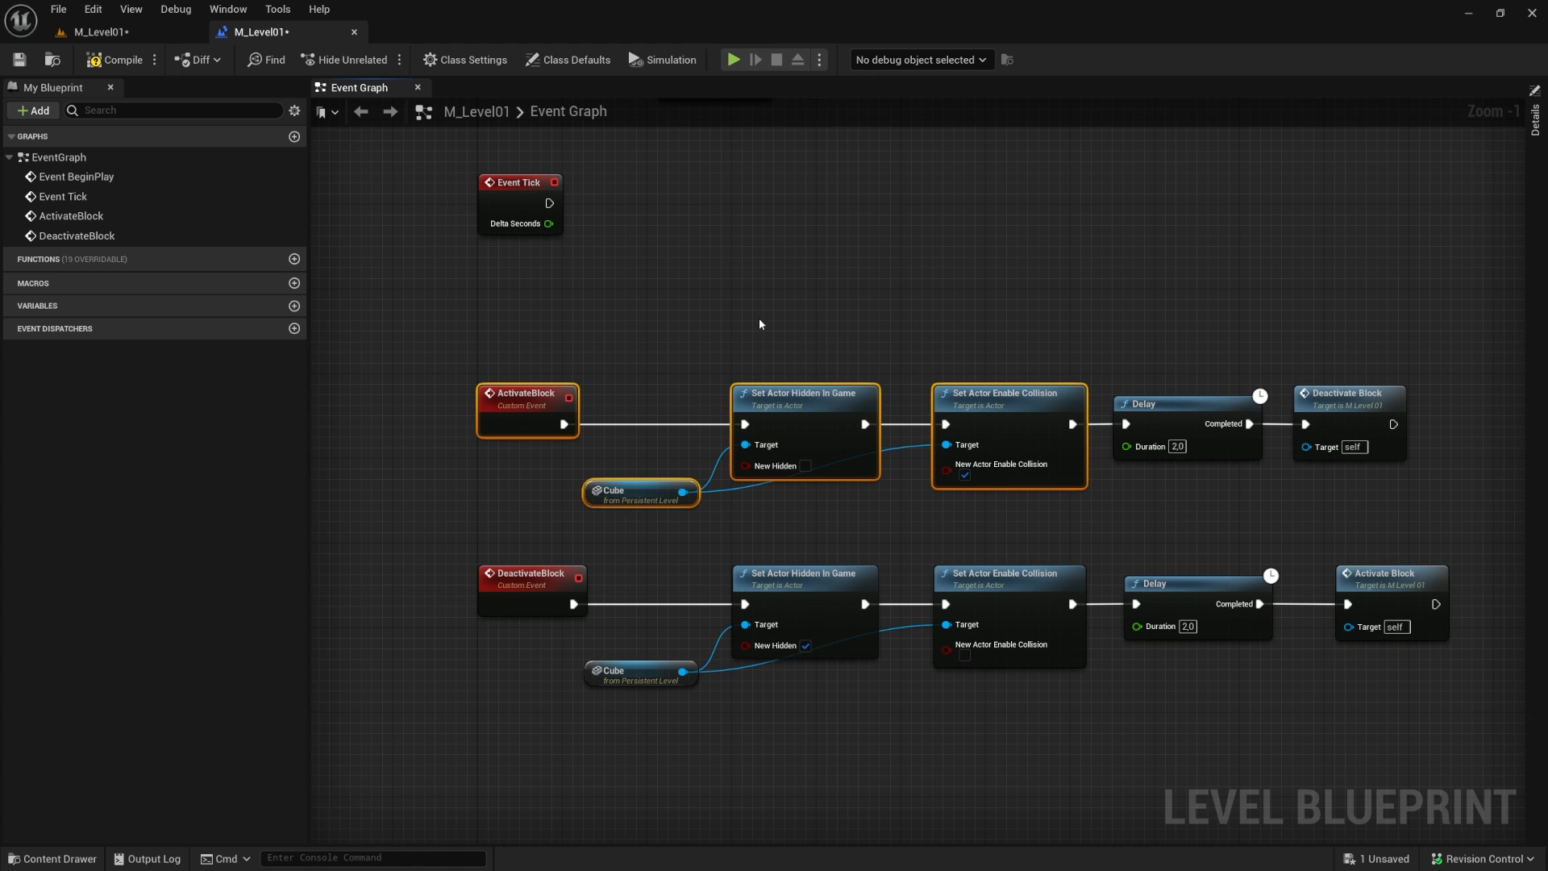
pyautogui.click(496, 408)
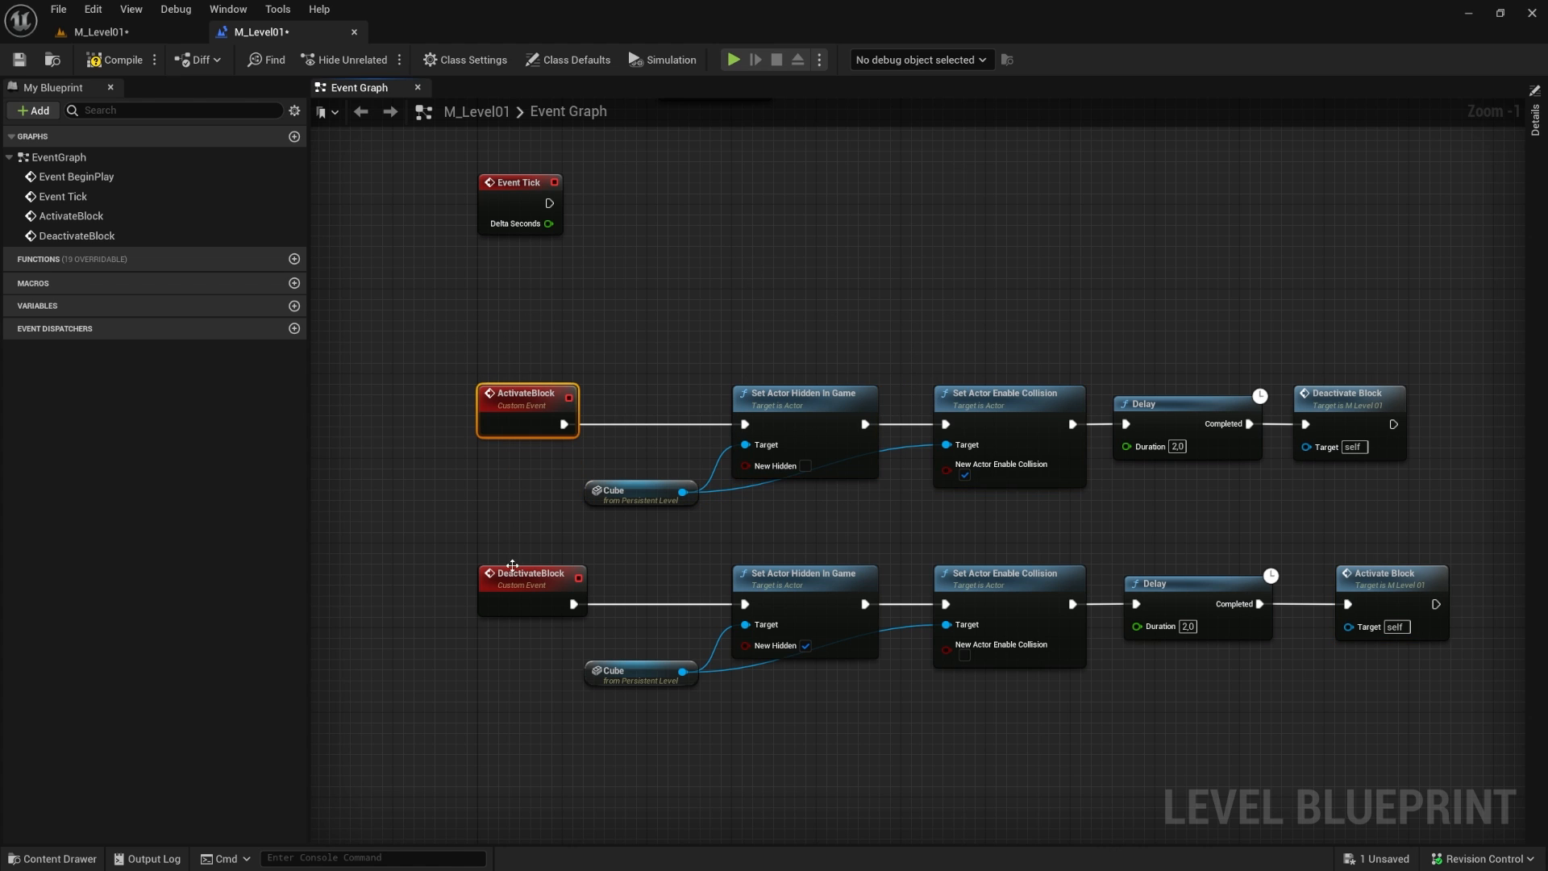
pyautogui.click(517, 585)
pyautogui.click(502, 408)
pyautogui.click(510, 575)
pyautogui.click(502, 406)
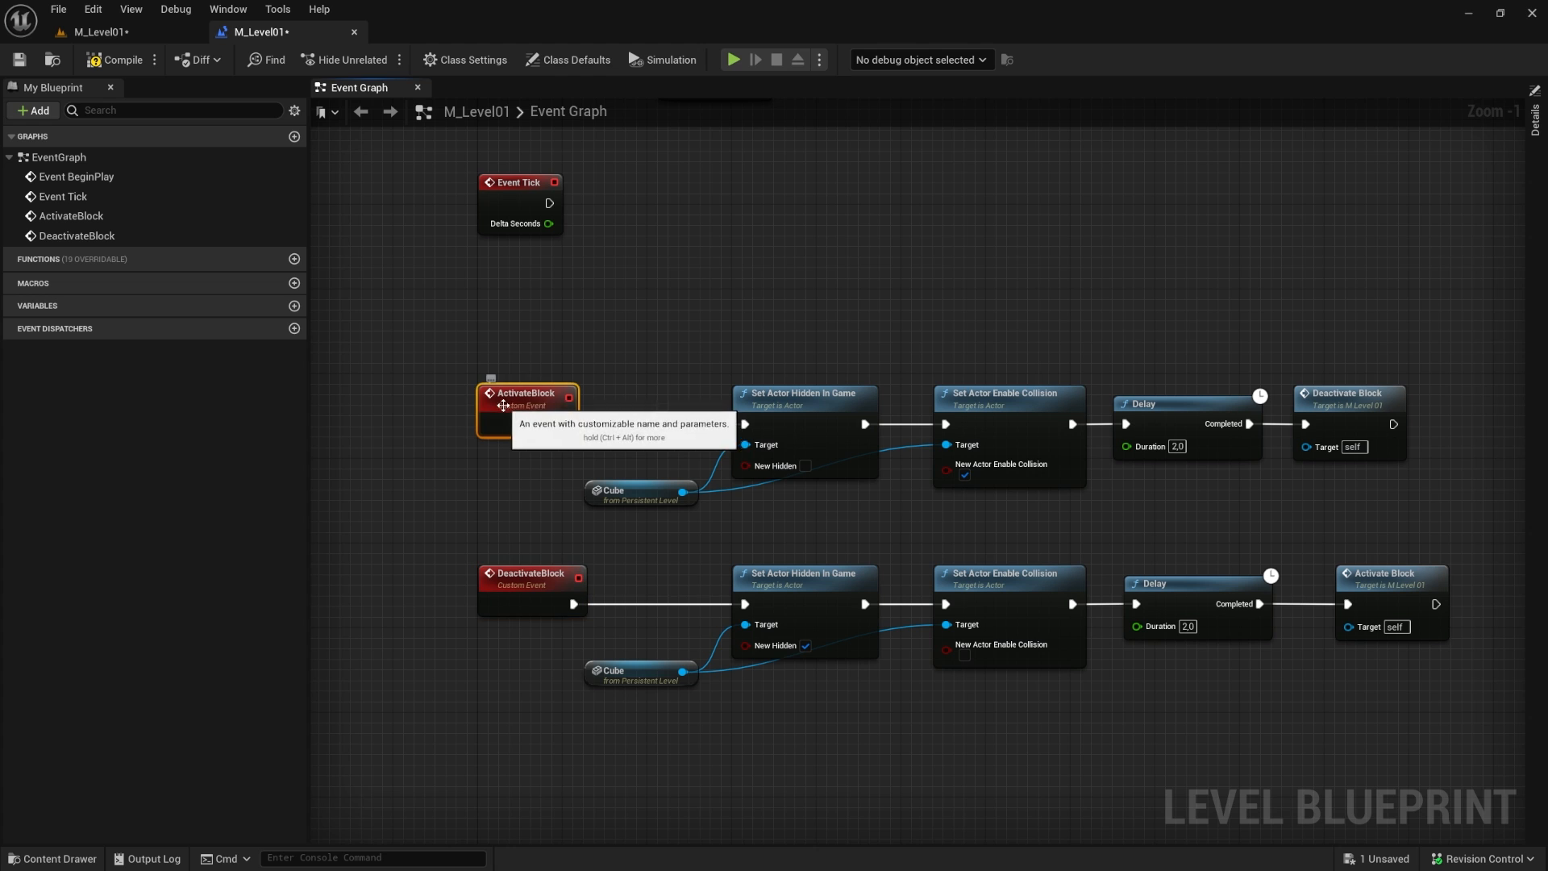
# Step: Call Deactivate Block from Event Tick and align the new node with the event
pyautogui.moveTo(549, 203); pyautogui.dragTo(640, 211)
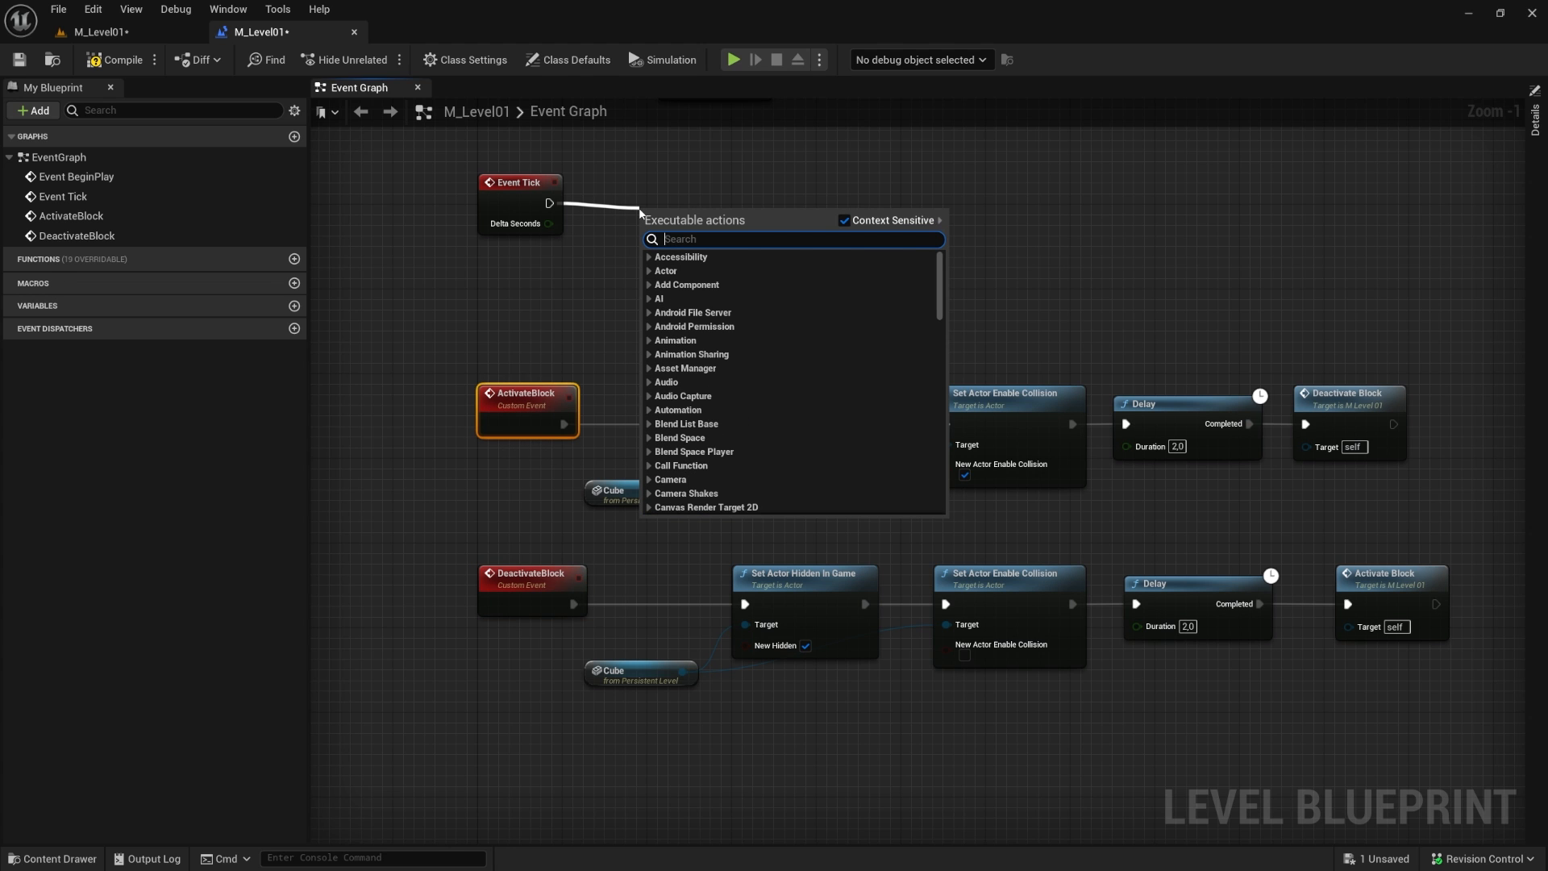
pyautogui.write('deactivate')
pyautogui.press('Return')
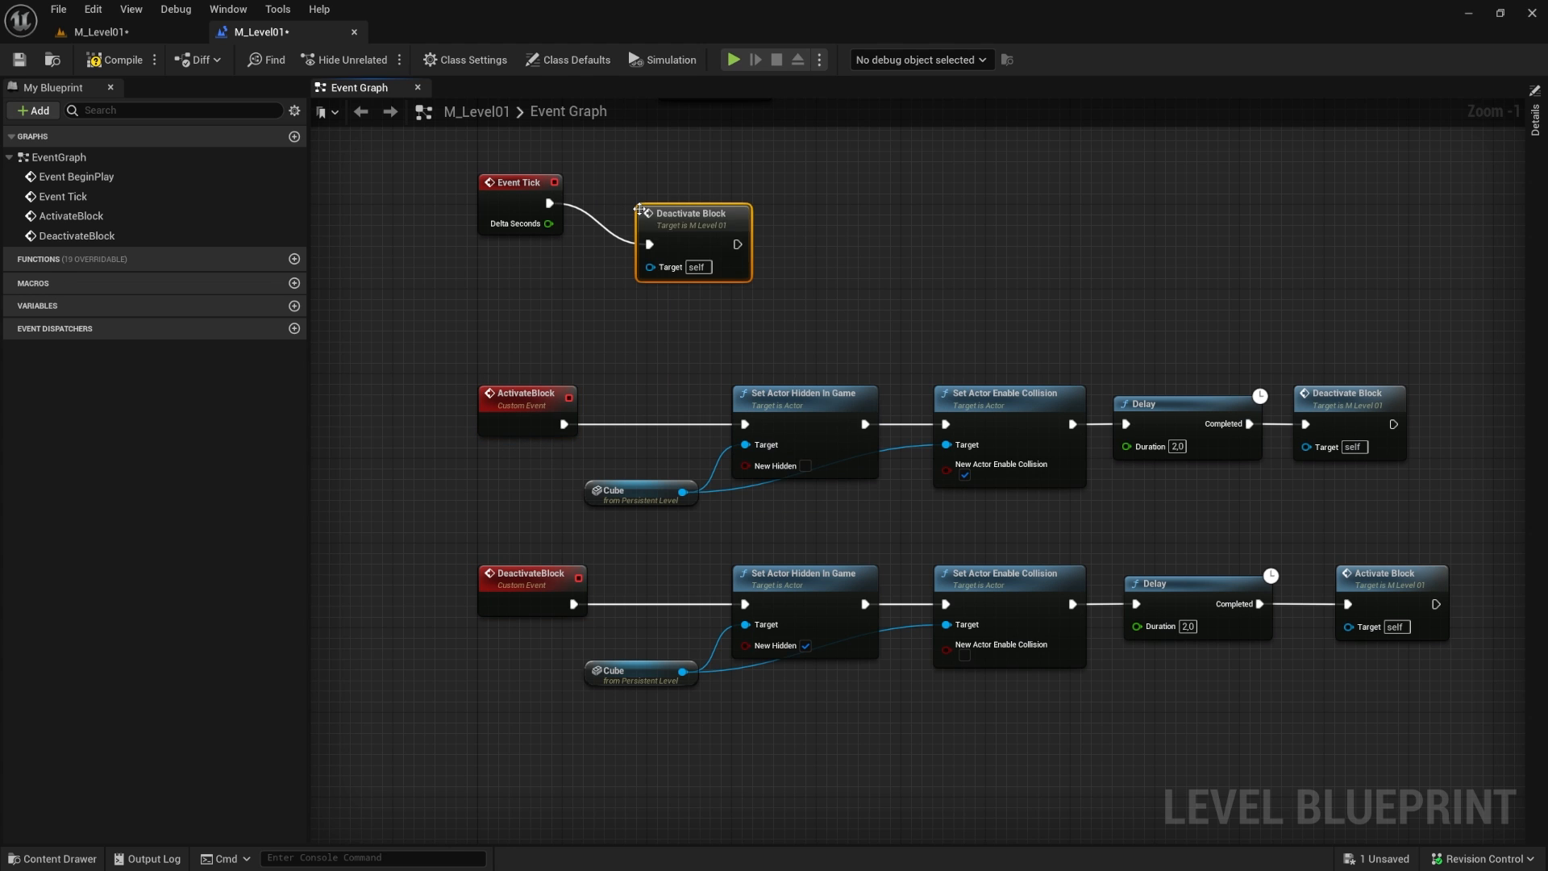
pyautogui.moveTo(679, 211); pyautogui.dragTo(679, 169)
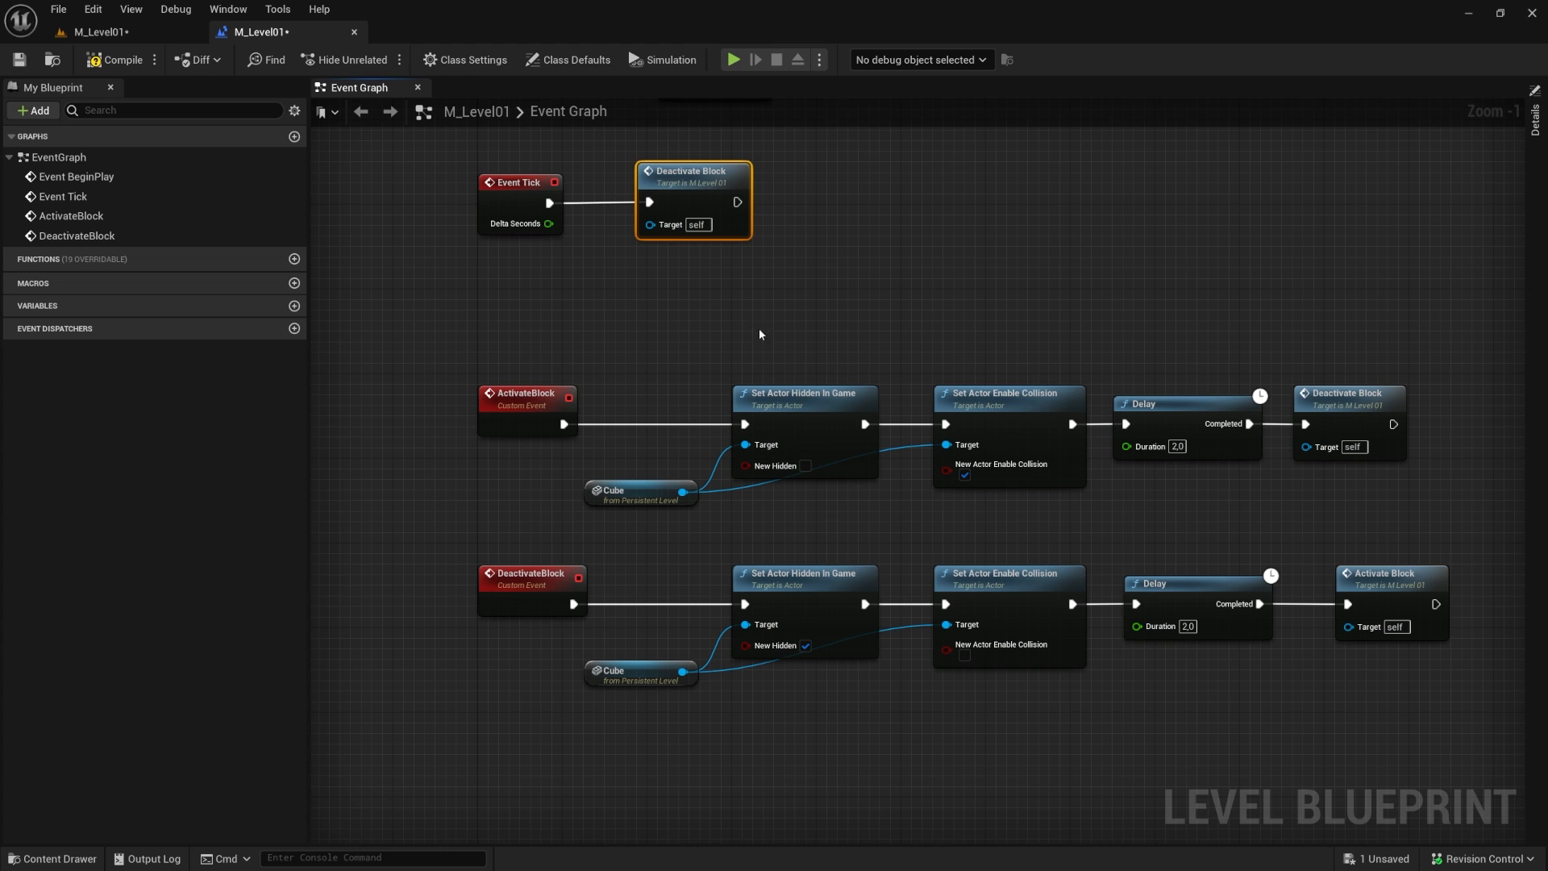
pyautogui.moveTo(884, 324); pyautogui.dragTo(870, 321, button='right')
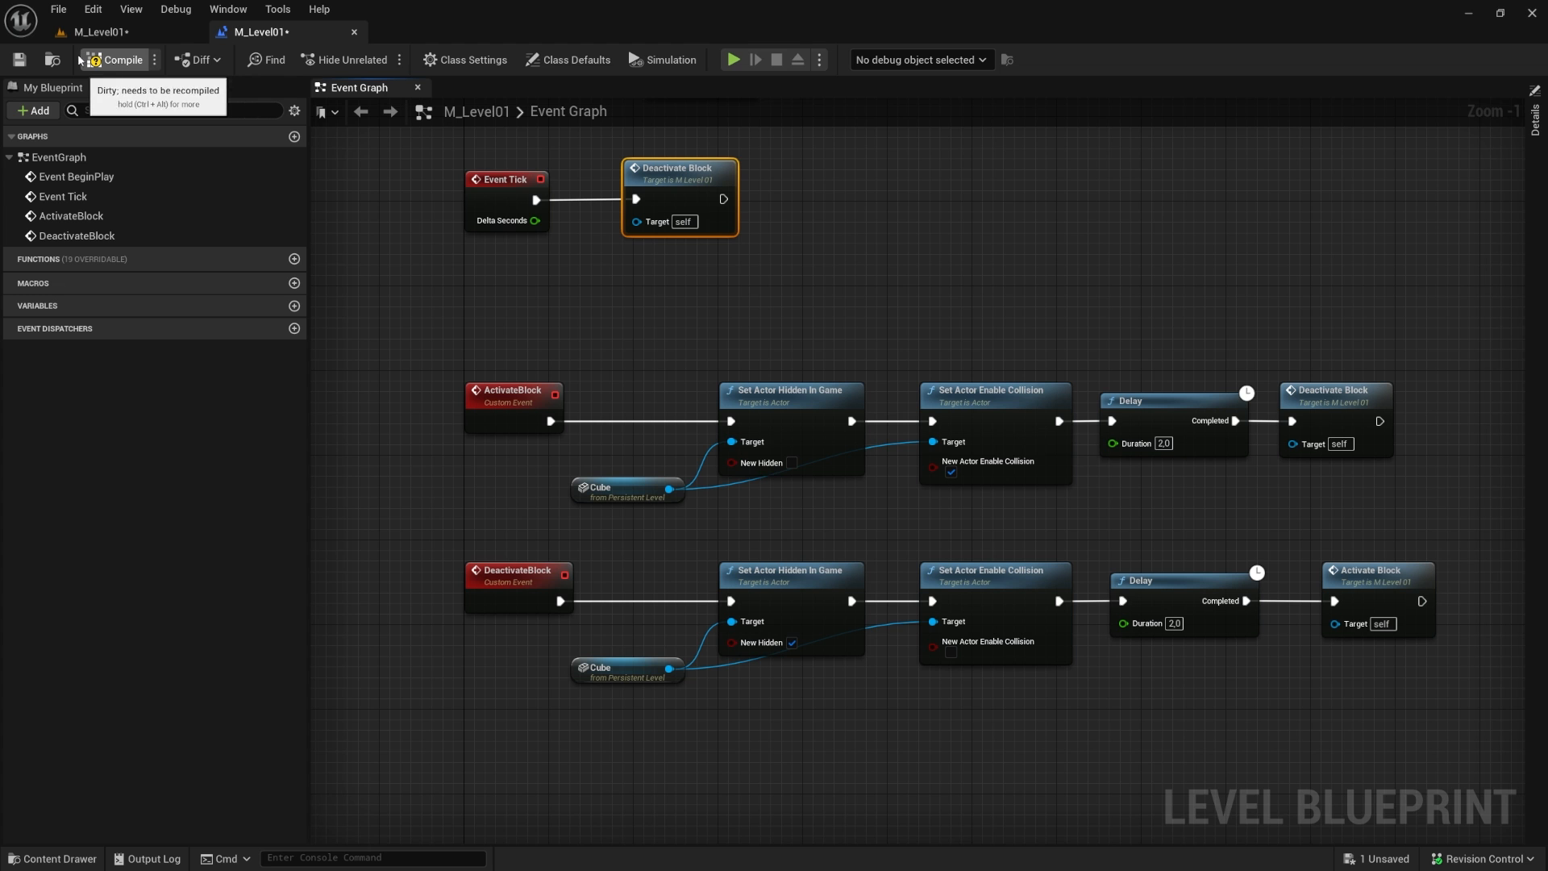
# Step: Play the level from the checkered floor to watch the cube's behaviour, then end the play session
pyautogui.click(125, 38)
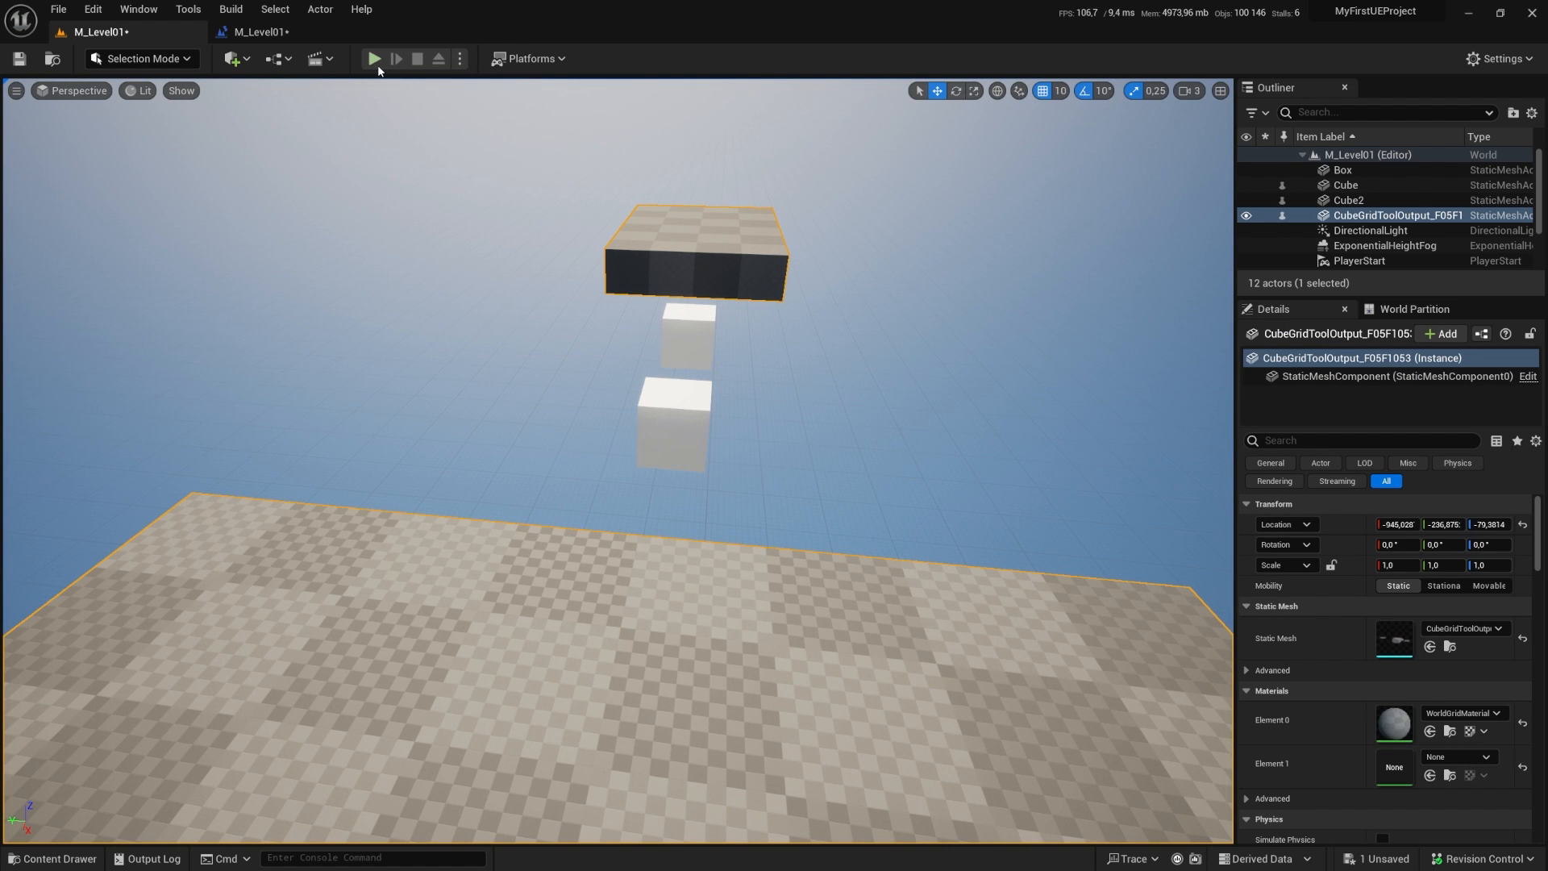
pyautogui.rightClick(666, 556)
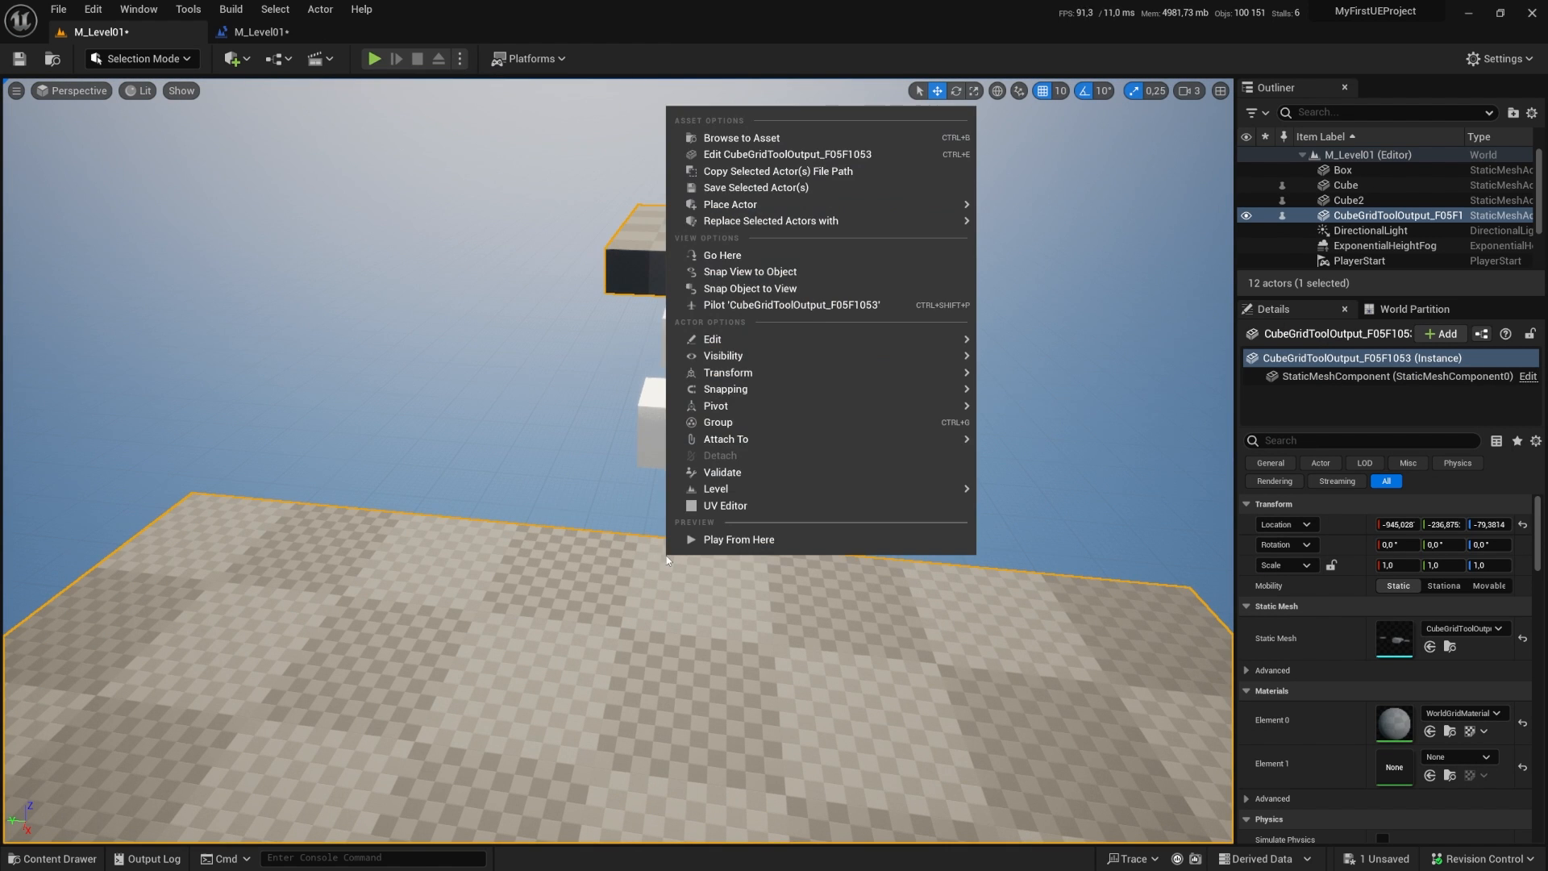
pyautogui.click(734, 540)
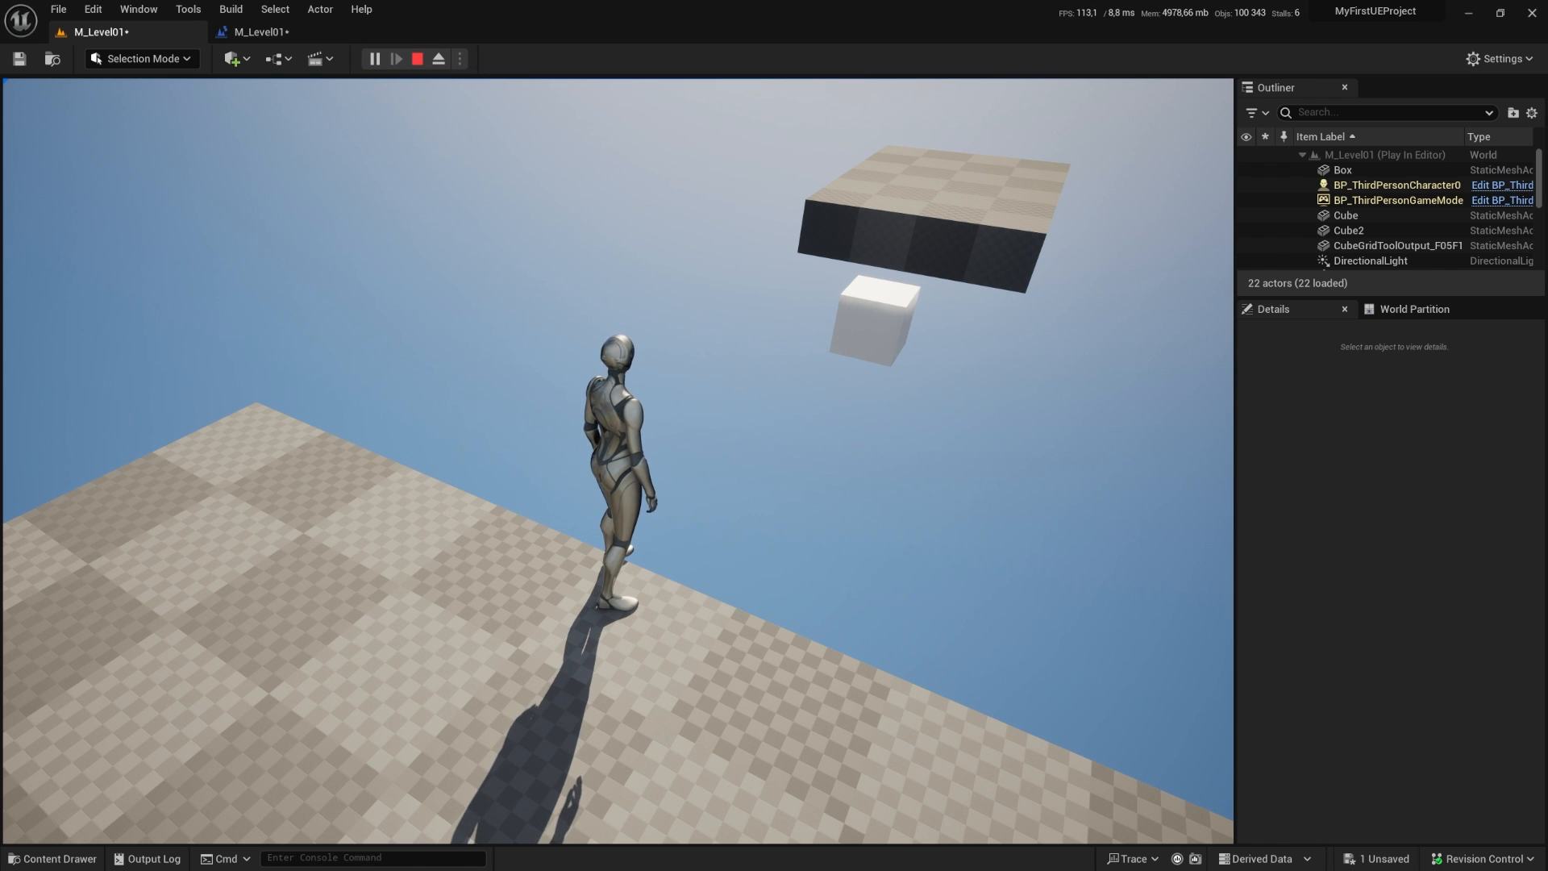
pyautogui.press('Escape')
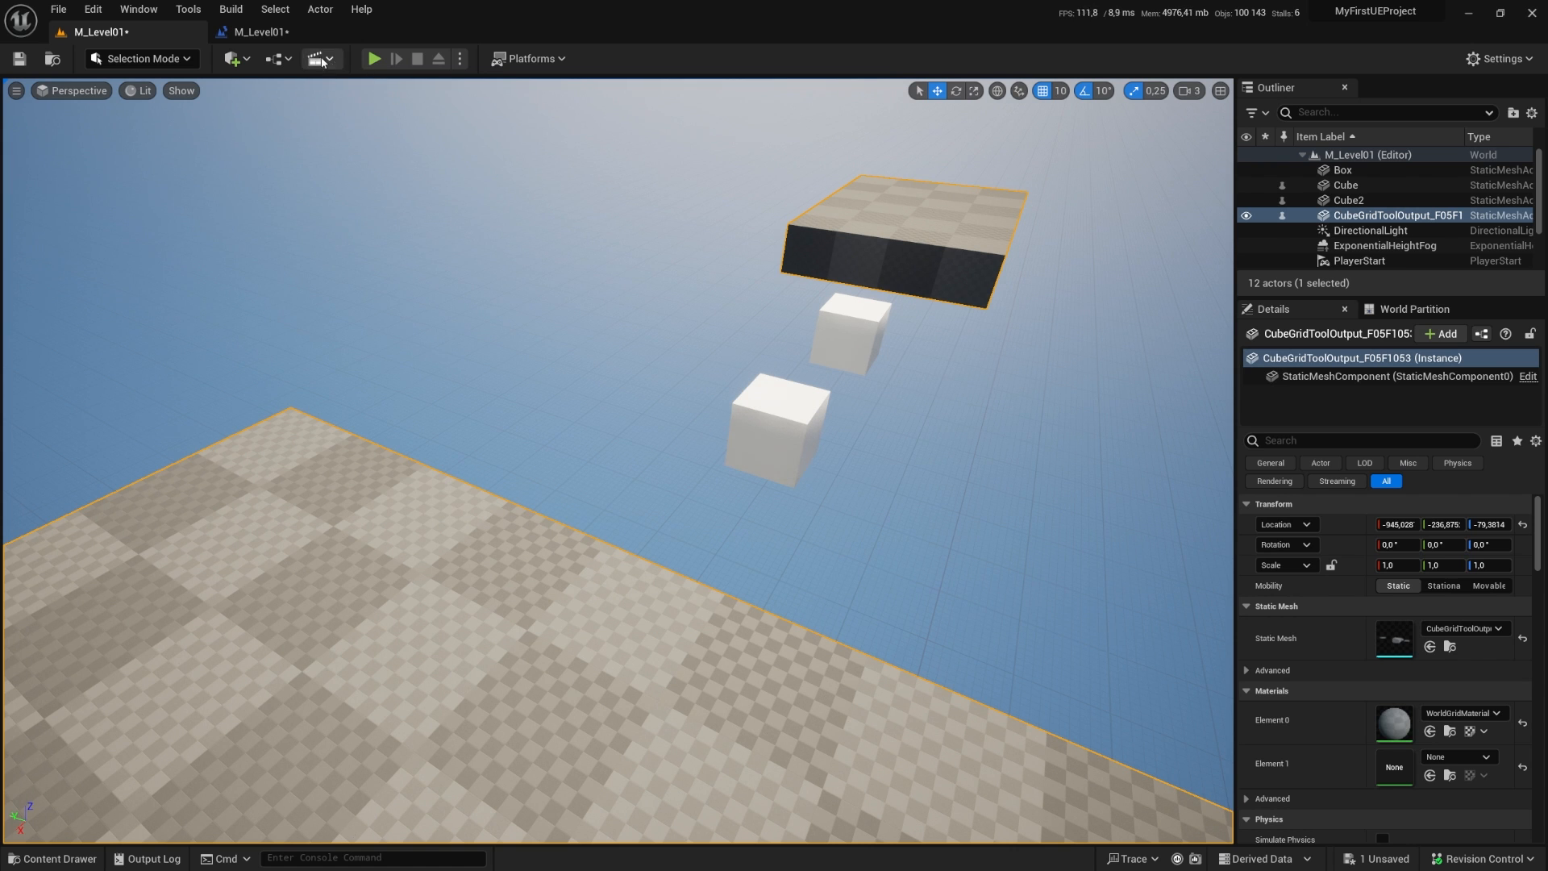
# Step: Return to the Level Blueprint and review the BeginPlay, Tick, ActivateBlock and DeactivateBlock chains together
pyautogui.click(261, 32)
pyautogui.moveTo(943, 349); pyautogui.dragTo(929, 340, button='right')
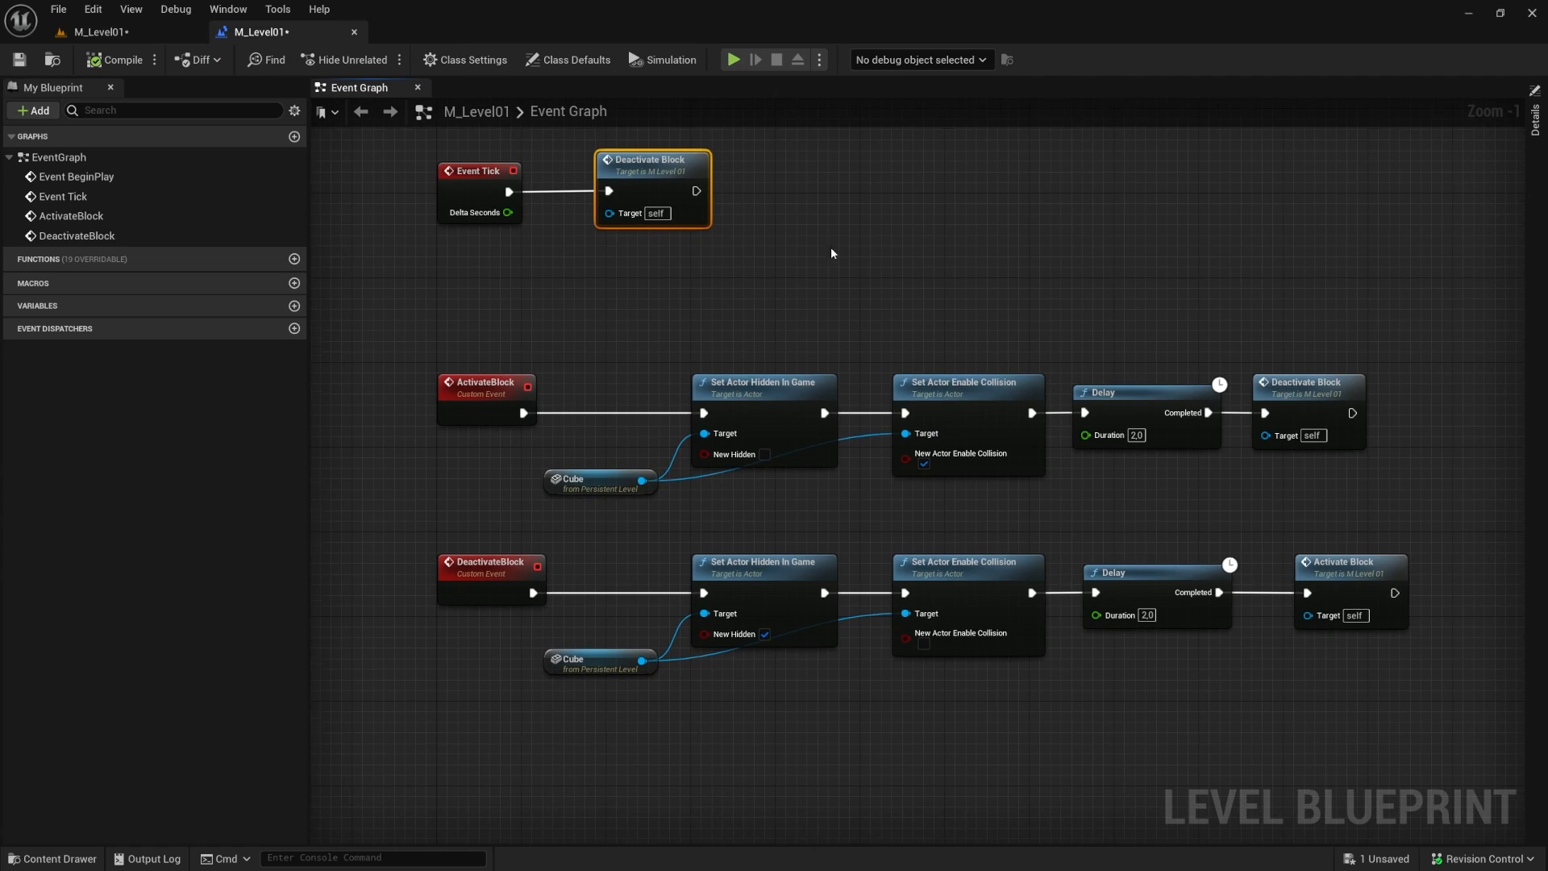
pyautogui.scroll(-1, 806, 266)
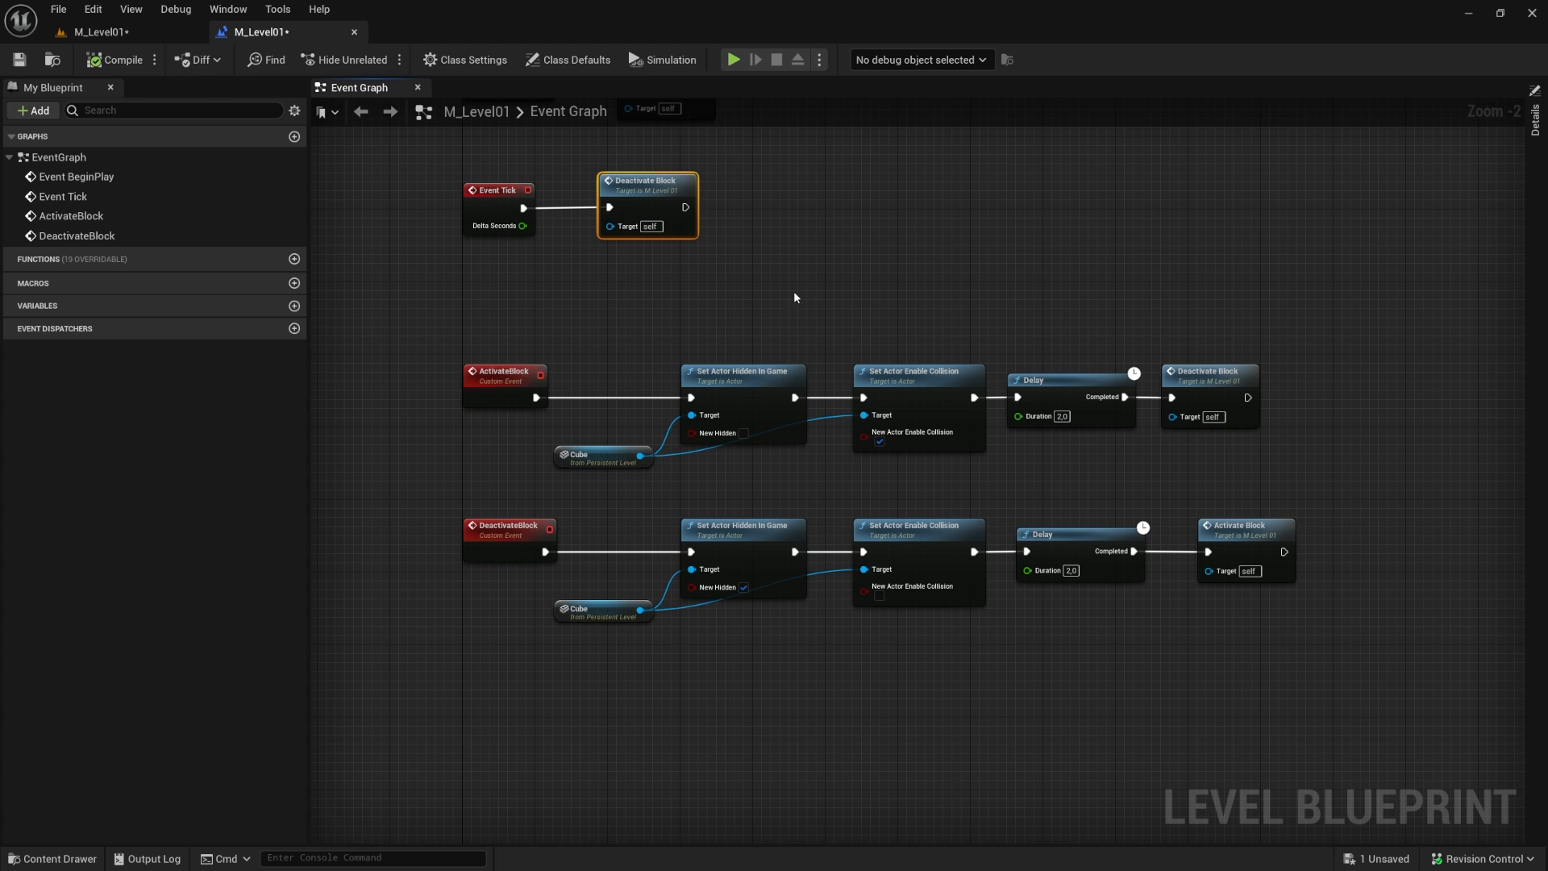
pyautogui.moveTo(793, 291); pyautogui.dragTo(788, 400, button='right')
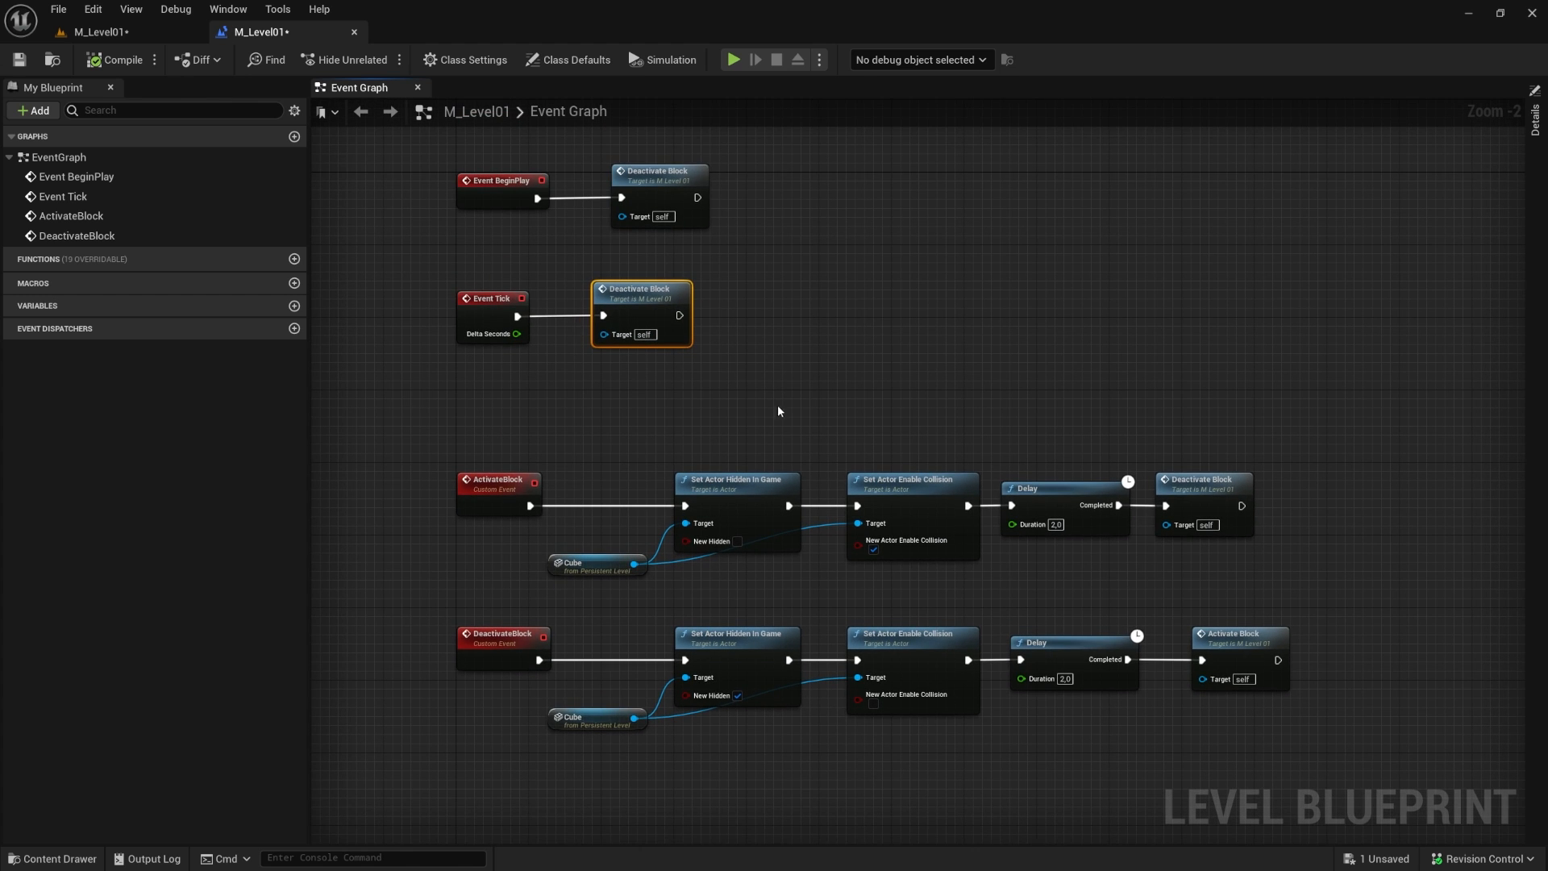
# Step: Attach a Print String node to the ActivateBlock event and set its In String to "Activation"
pyautogui.scroll(1, 762, 393)
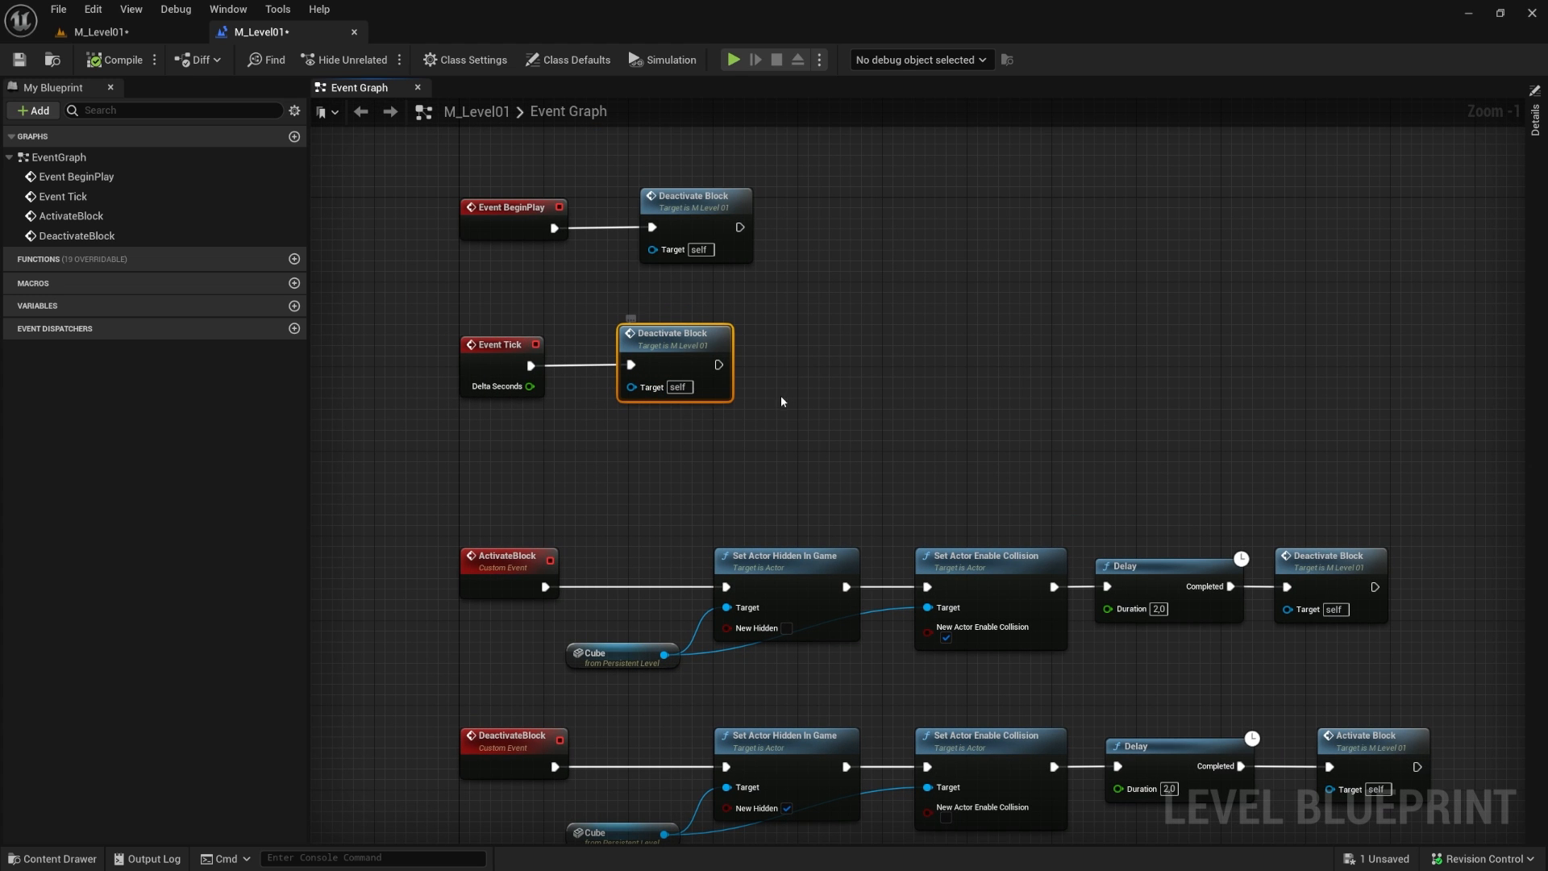
pyautogui.moveTo(1008, 483); pyautogui.dragTo(962, 476, button='right')
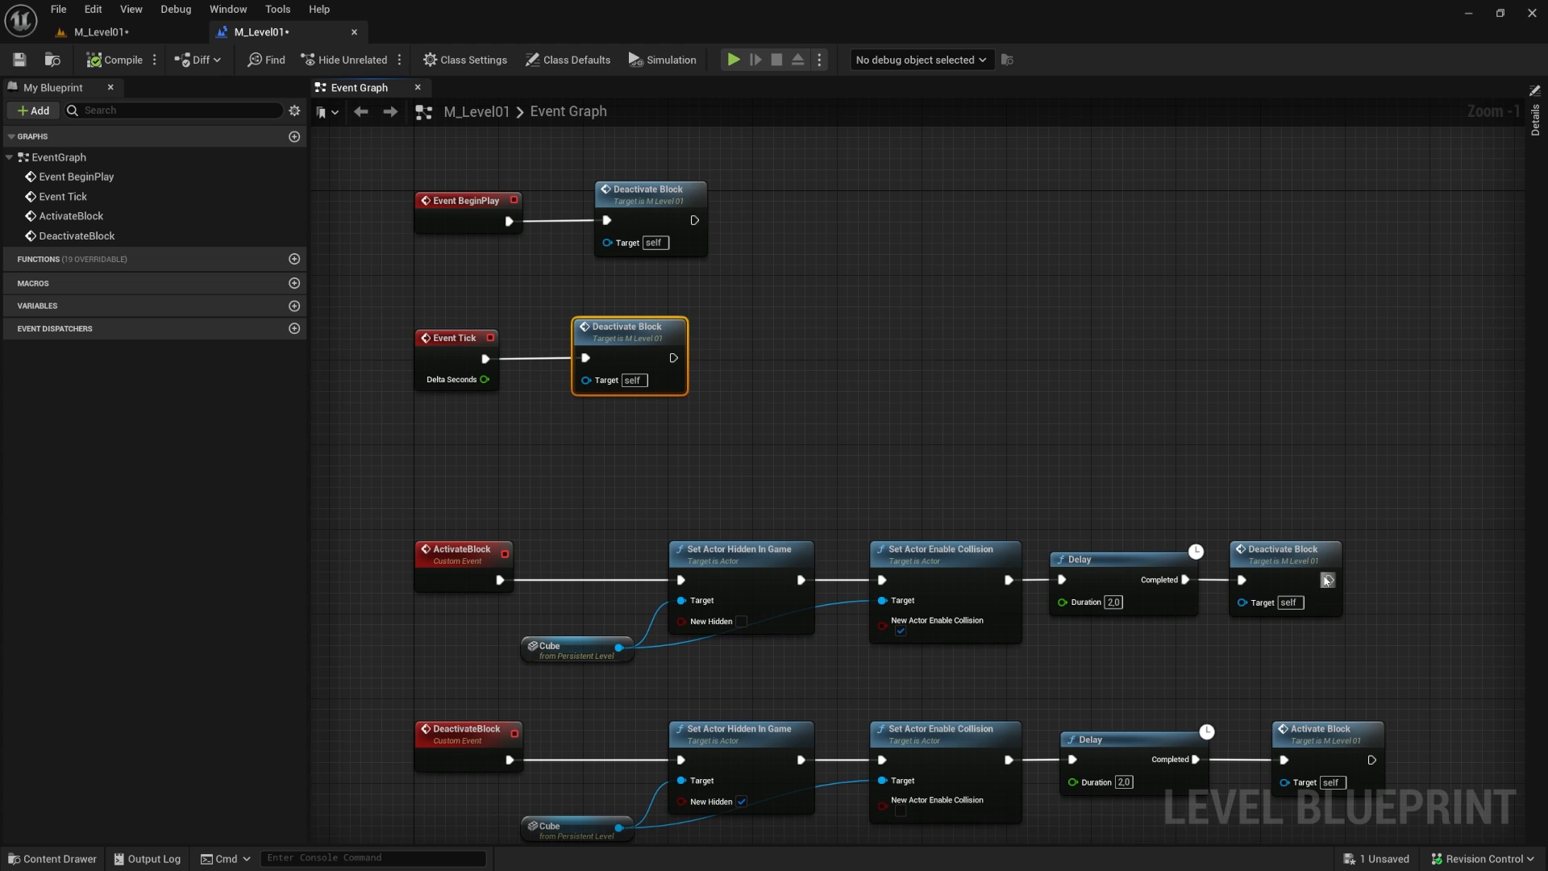
pyautogui.moveTo(1330, 579); pyautogui.dragTo(1388, 578)
pyautogui.click(927, 452)
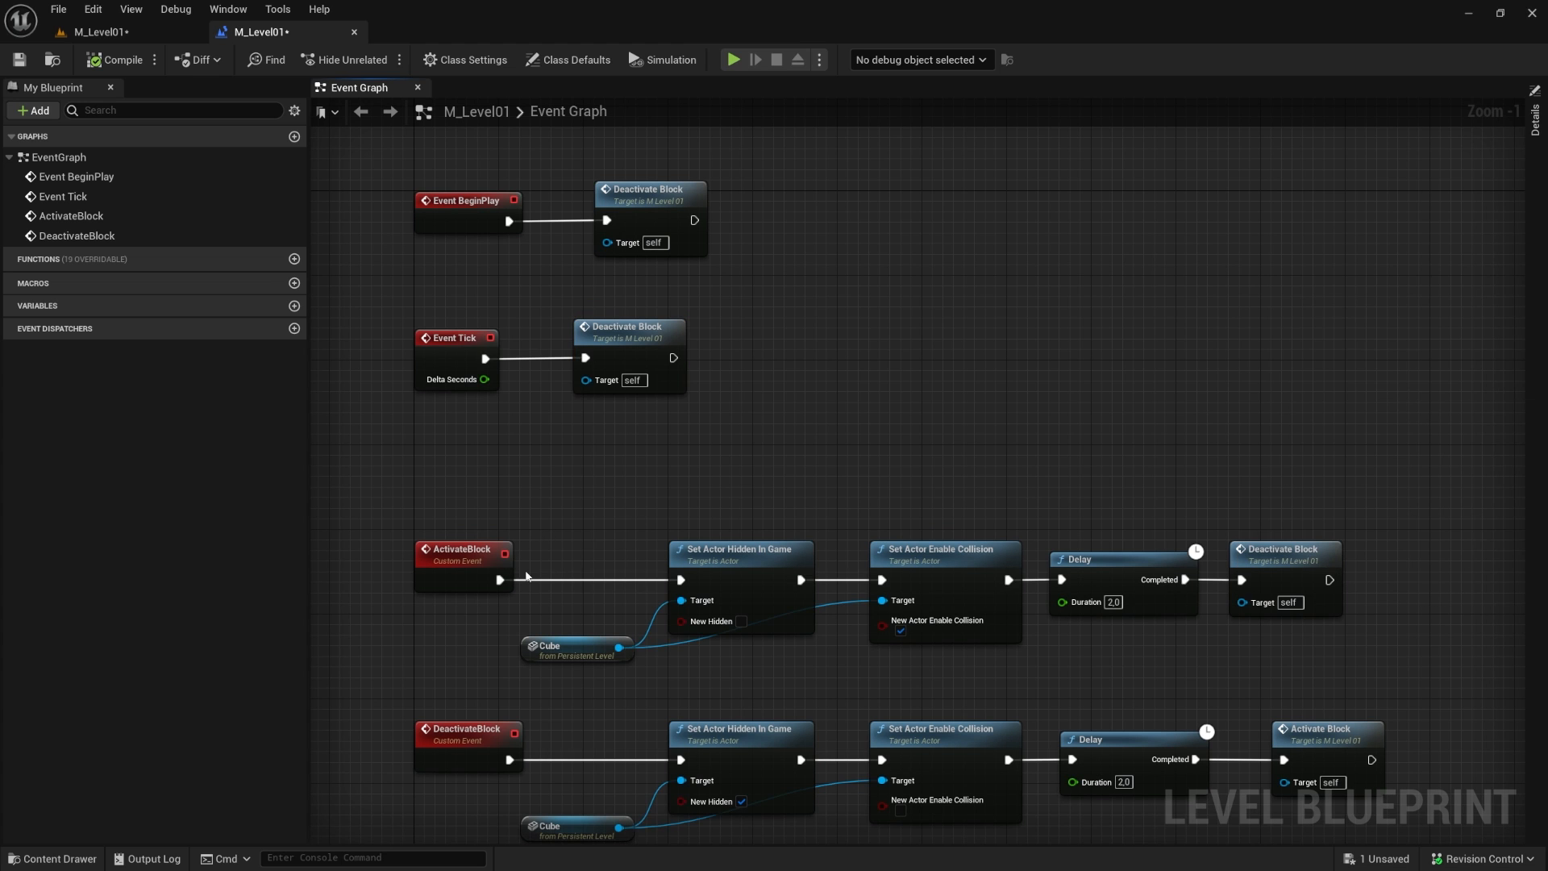
pyautogui.moveTo(500, 579); pyautogui.dragTo(551, 514)
pyautogui.write('print')
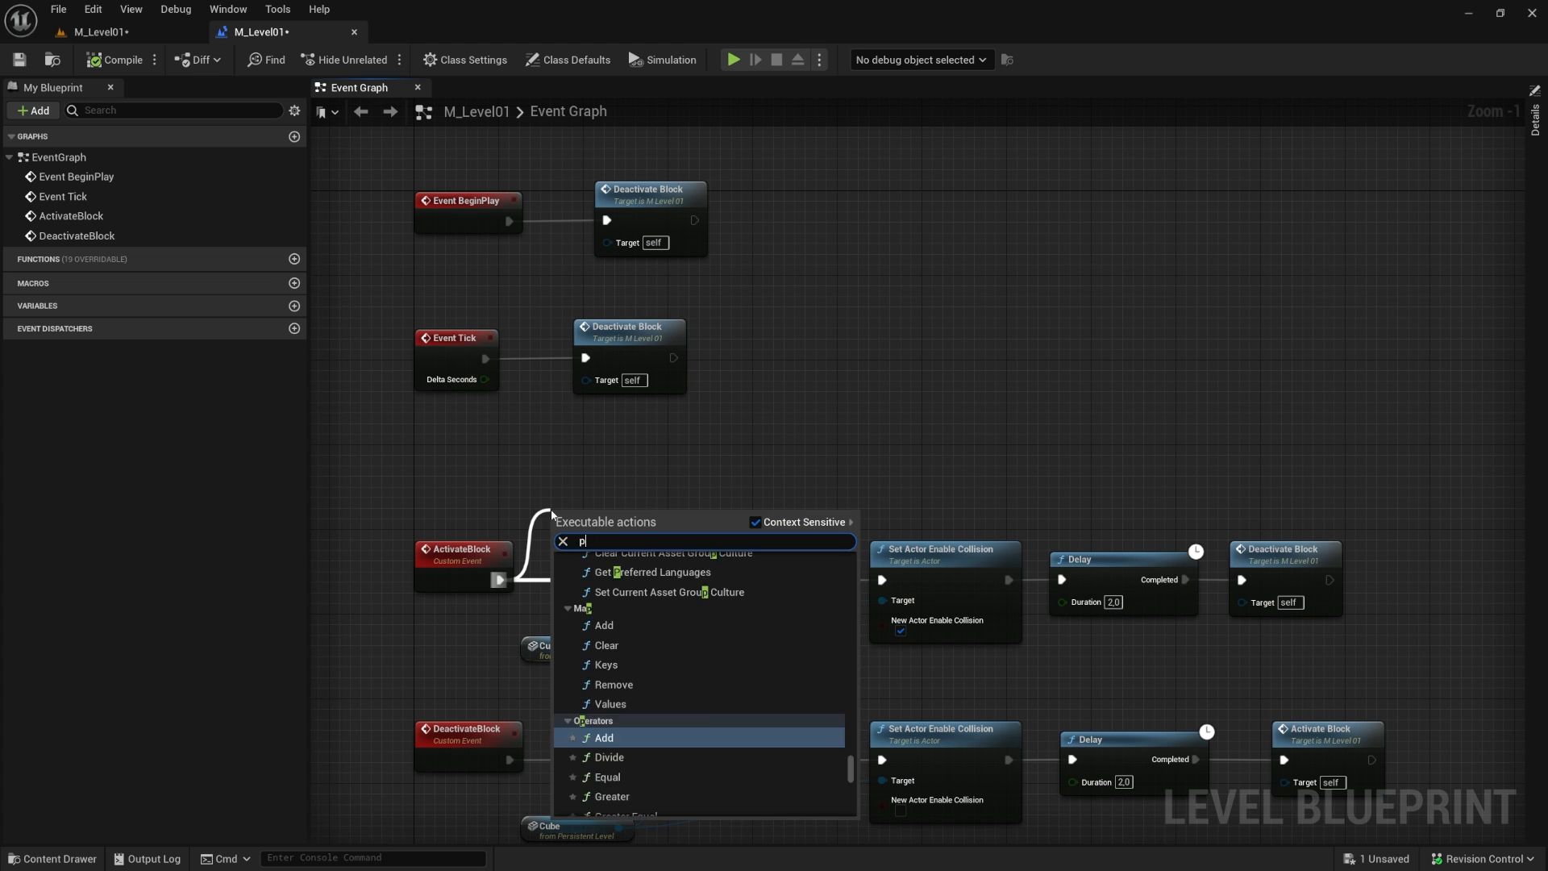
pyautogui.press('Return')
pyautogui.click(610, 559)
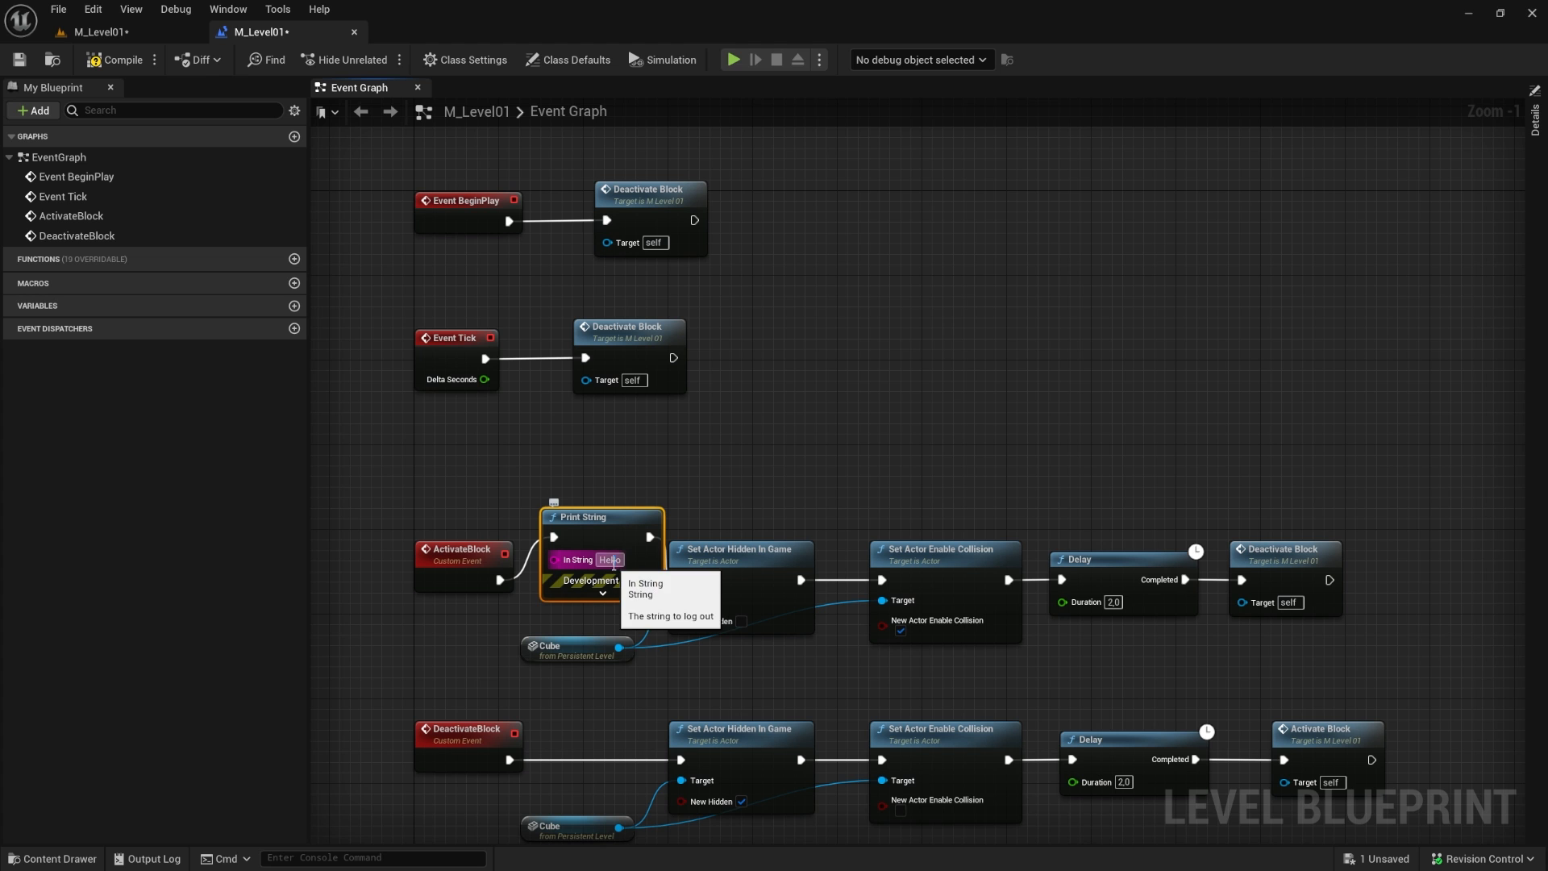
pyautogui.write('Activation')
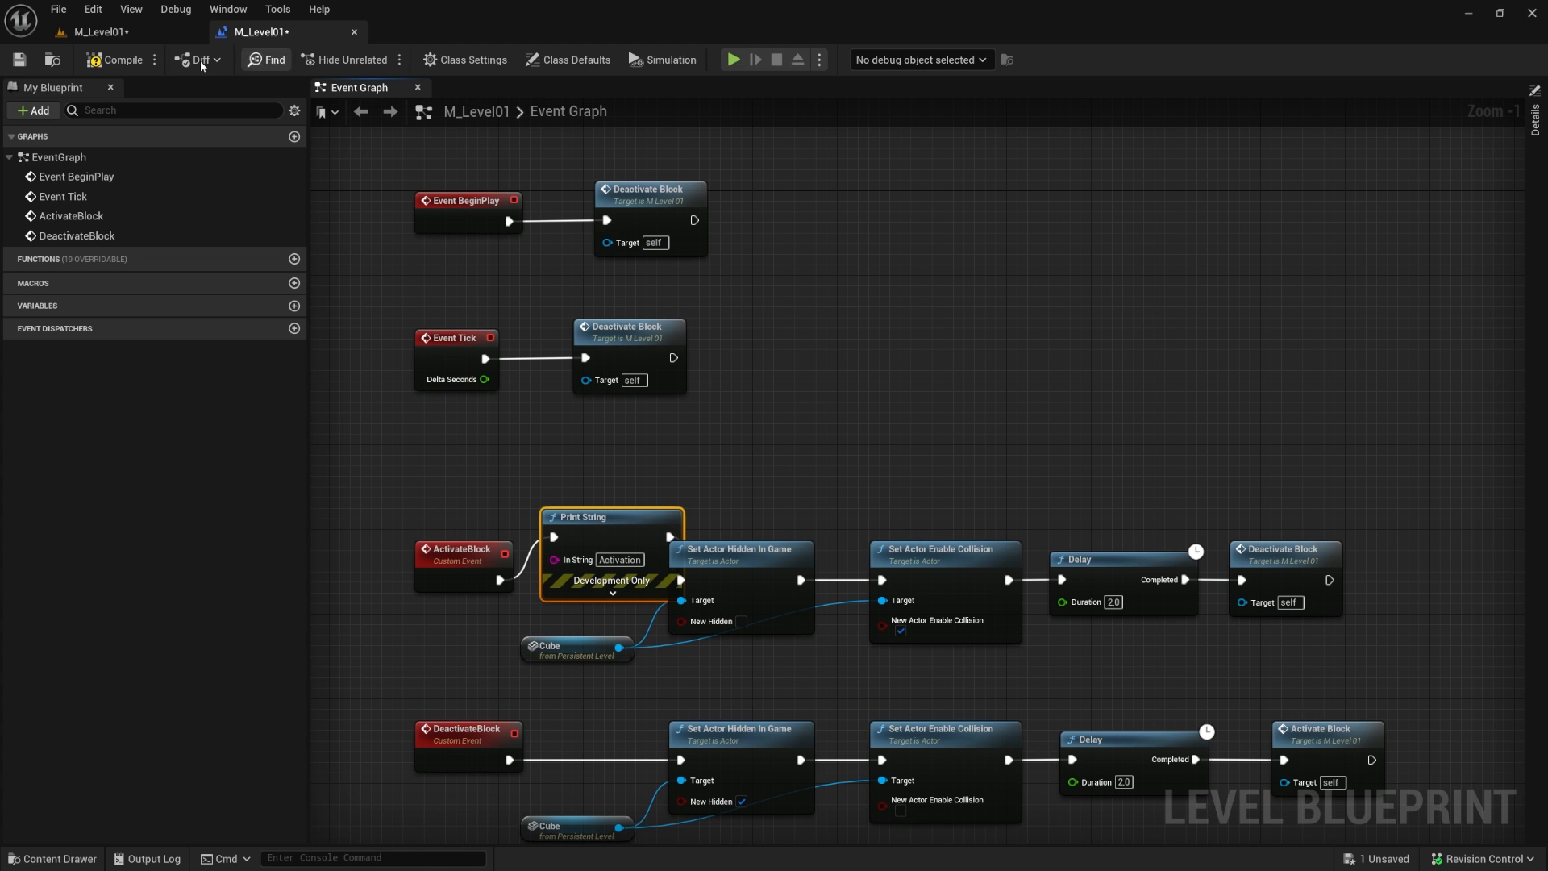
# Step: Play the level to check the on-screen Activation message, end the play session and return to the Level Blueprint
pyautogui.click(101, 31)
pyautogui.click(374, 58)
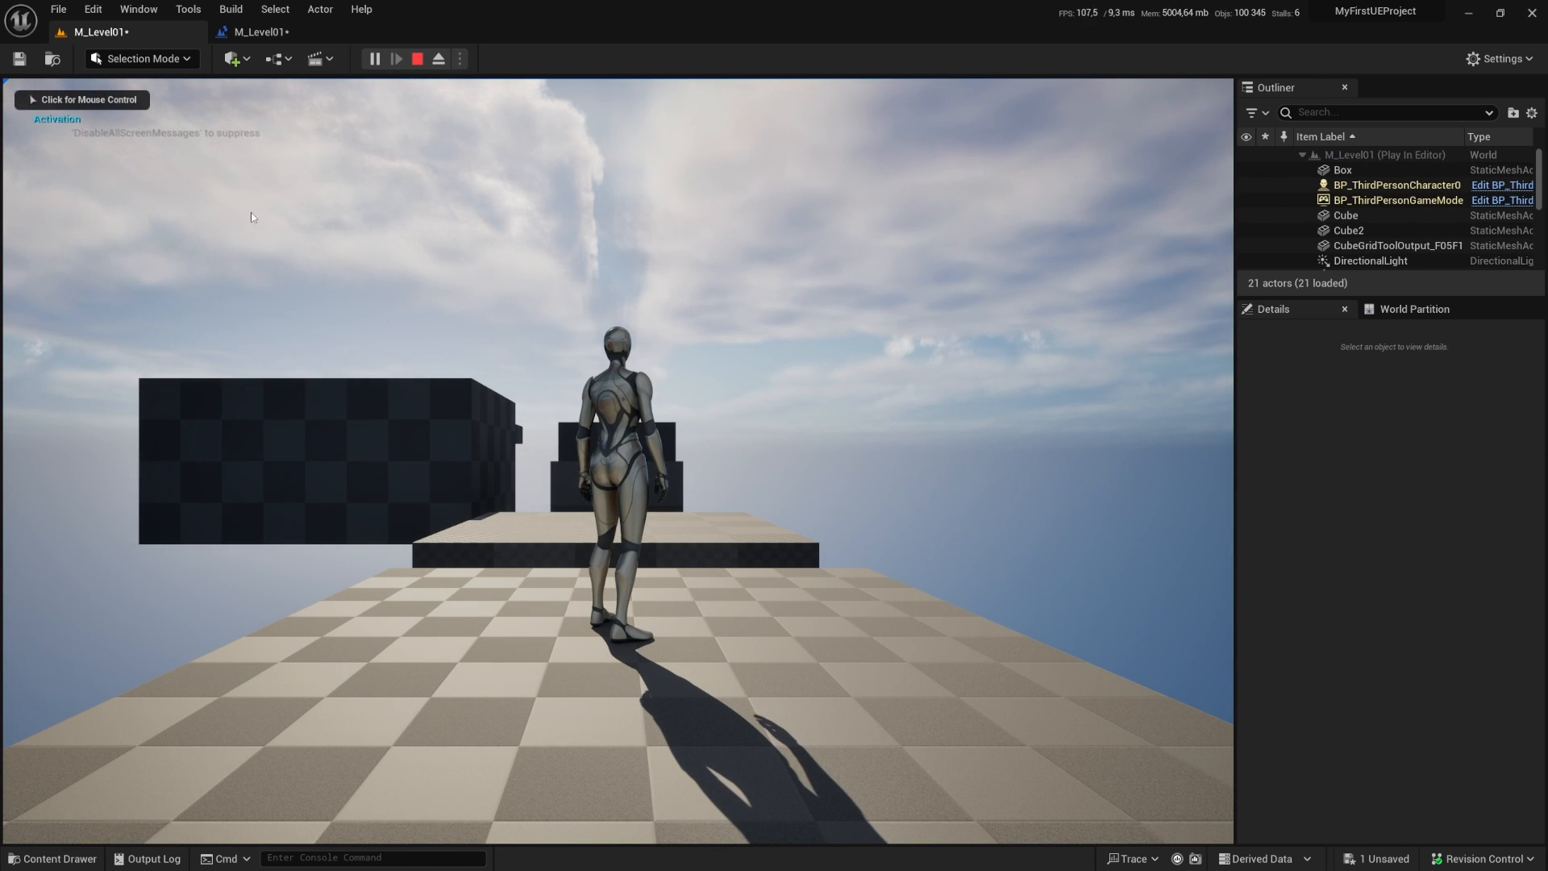
pyautogui.click(222, 145)
pyautogui.press('w')
pyautogui.press('space')
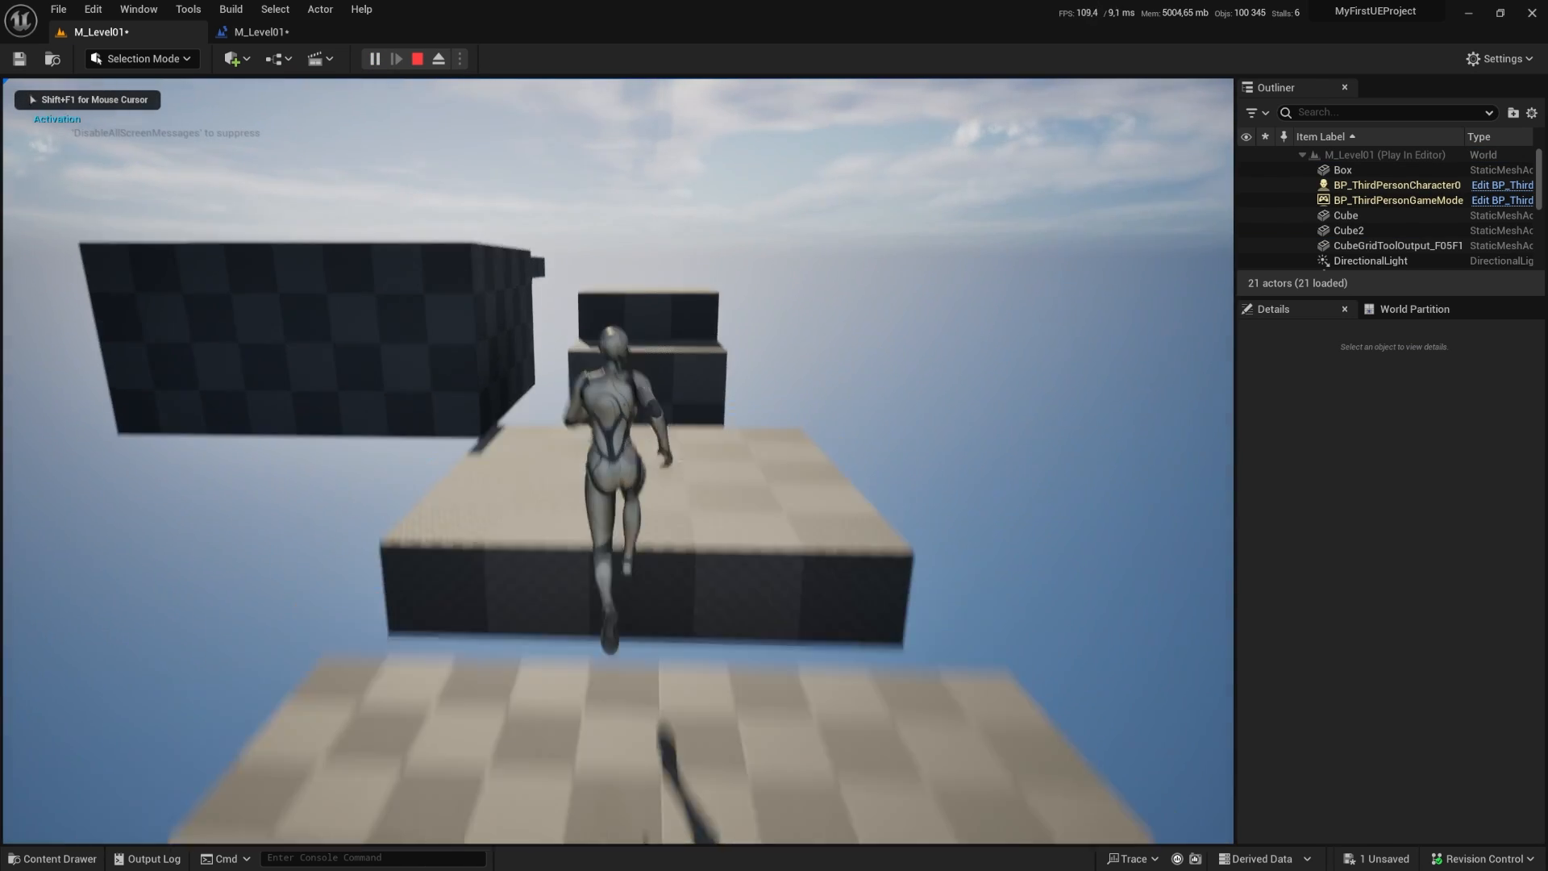
pyautogui.press('Escape')
pyautogui.click(259, 31)
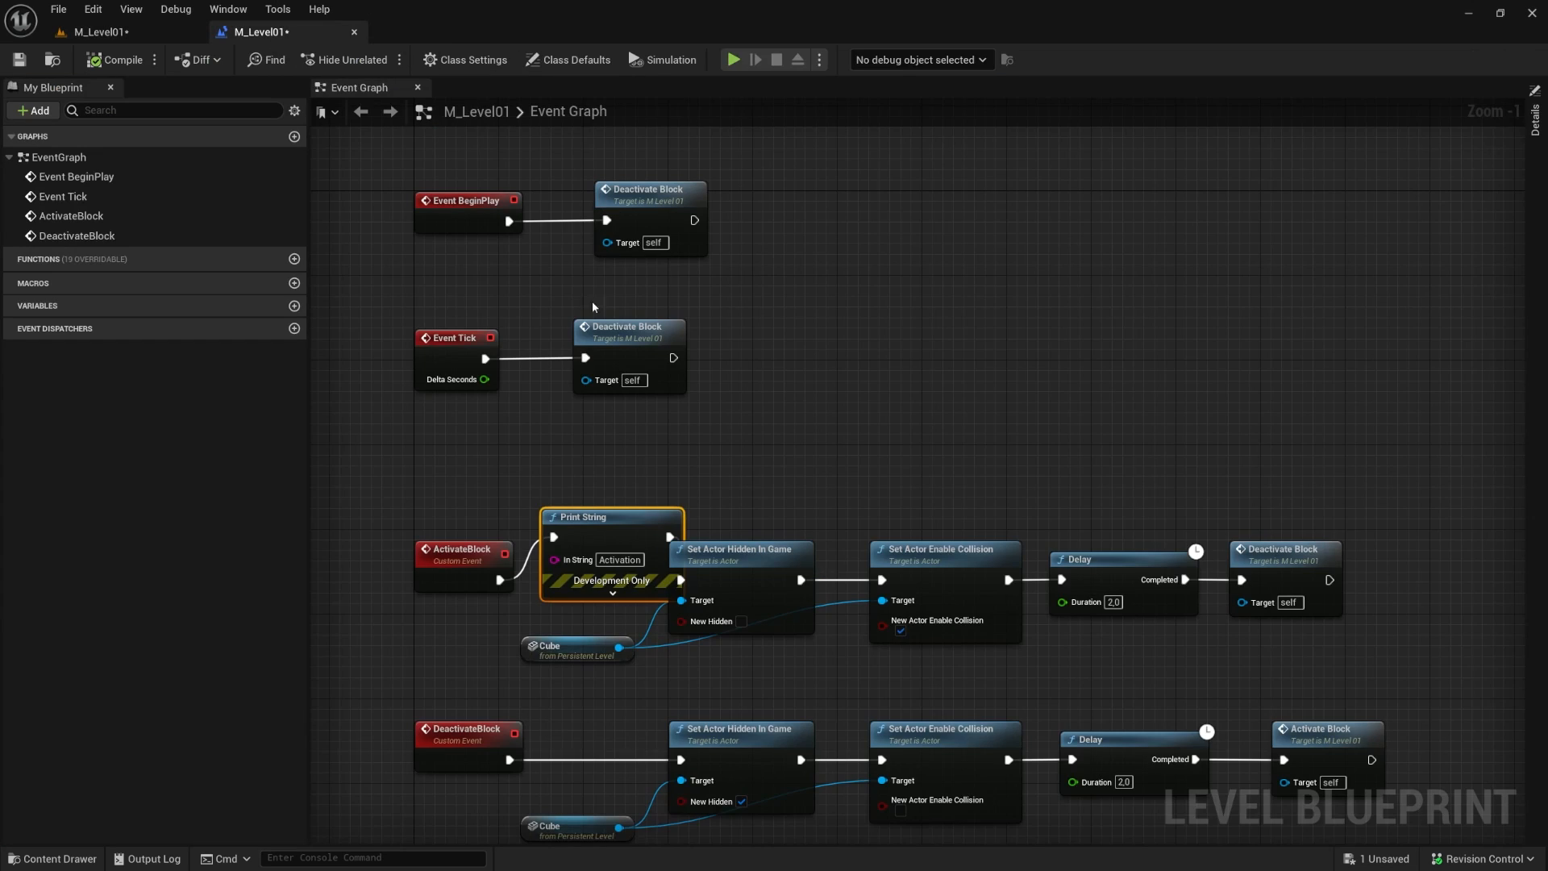
# Step: Reconnect ActivateBlock directly to its Set Actor Hidden In Game node and delete the Print String node
pyautogui.moveTo(499, 580); pyautogui.dragTo(681, 579)
pyautogui.press('Delete')
# Step: Delete the Deactivate Block call attached to Event Tick together with the Event Tick node
pyautogui.click(628, 328)
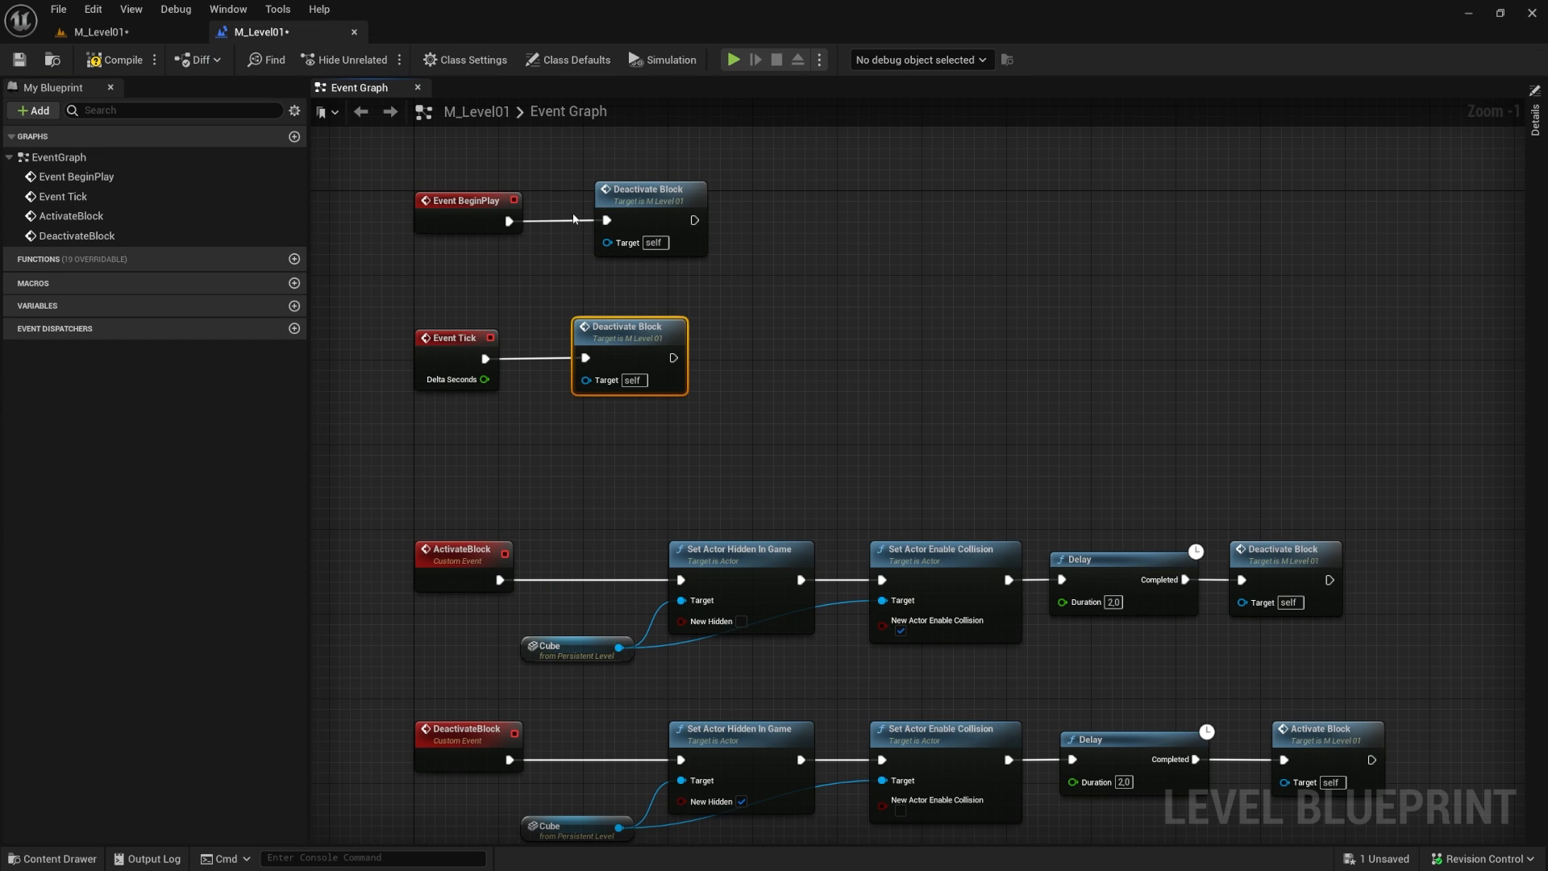
pyautogui.press('Delete')
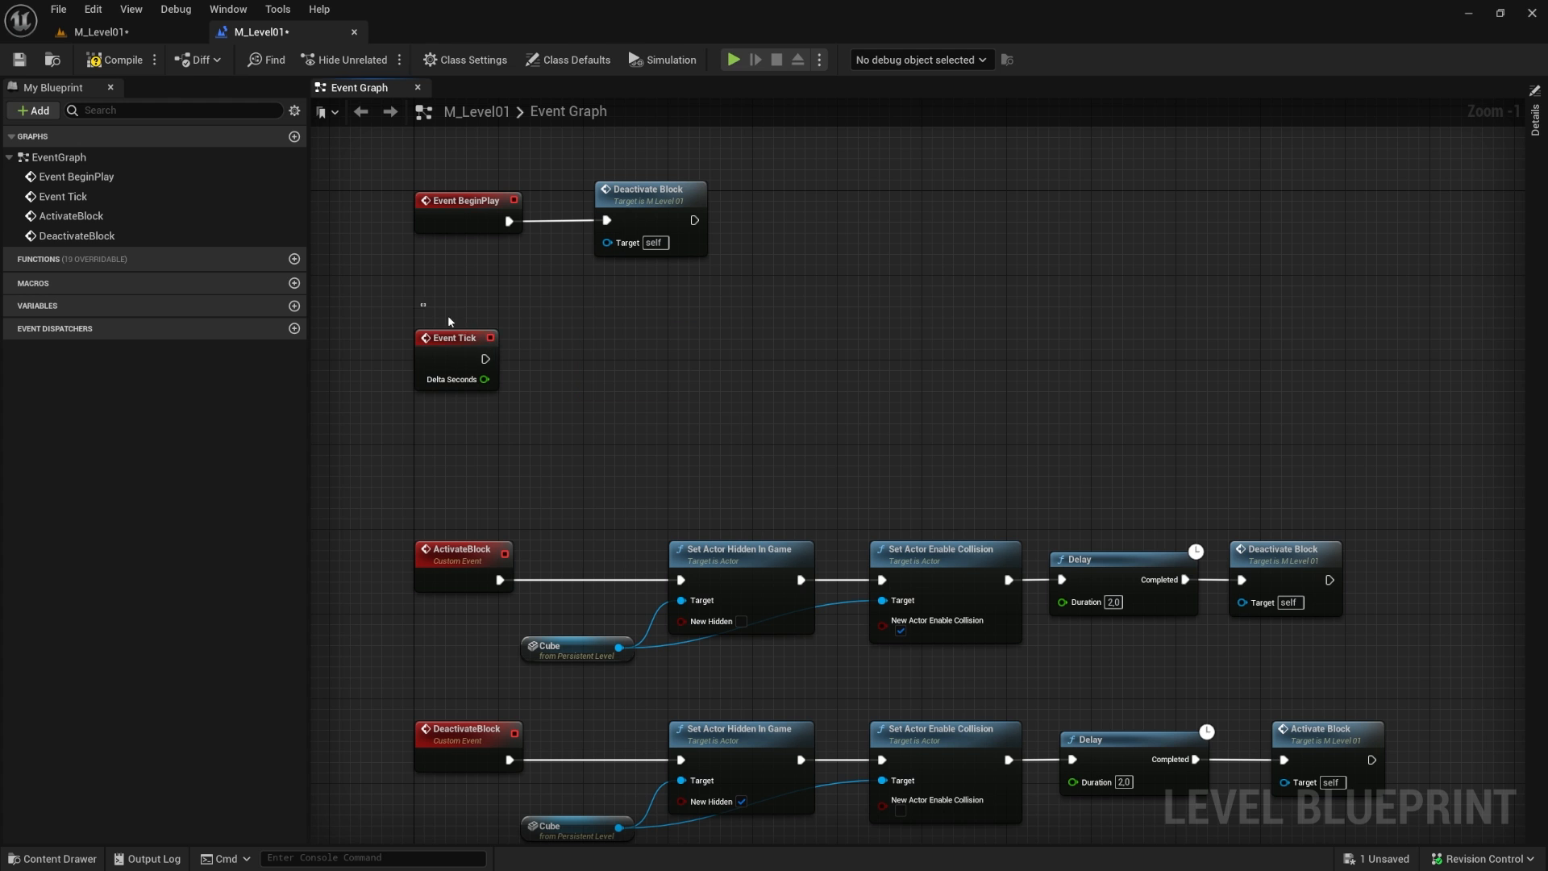
pyautogui.click(450, 338)
pyautogui.press('Delete')
# Step: Move the complete ActivateBlock and DeactivateBlock chains up to sit just below Event BeginPlay
pyautogui.moveTo(467, 168); pyautogui.dragTo(847, 342)
pyautogui.moveTo(603, 459); pyautogui.dragTo(644, 302, button='right')
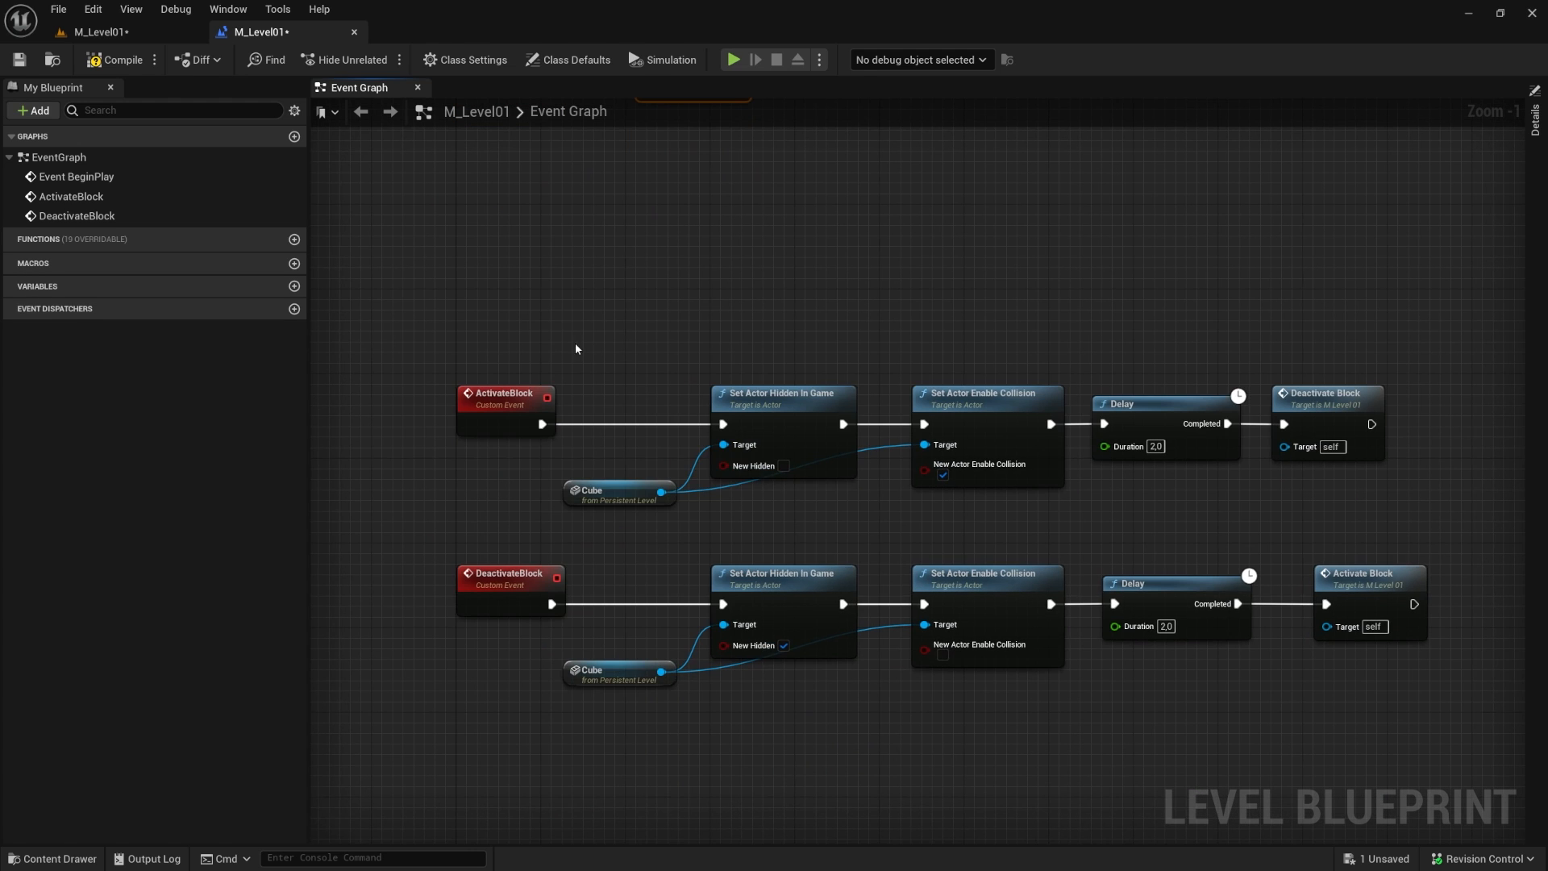
pyautogui.moveTo(494, 316); pyautogui.dragTo(1451, 681)
pyautogui.moveTo(1016, 349); pyautogui.dragTo(964, 536, button='right')
pyautogui.moveTo(446, 601); pyautogui.dragTo(447, 380)
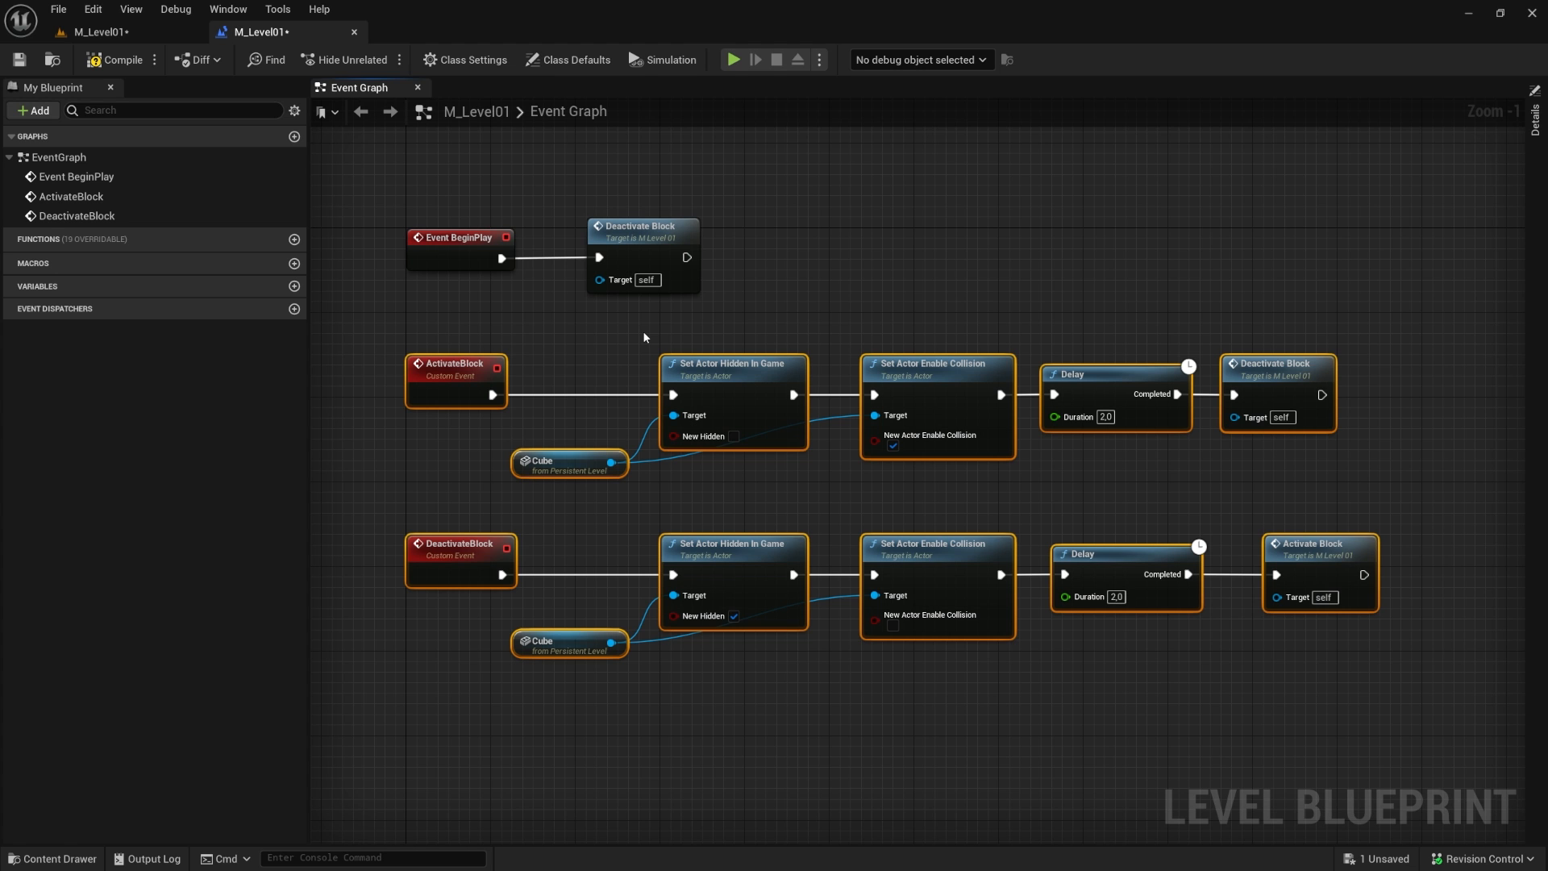
pyautogui.click(851, 472)
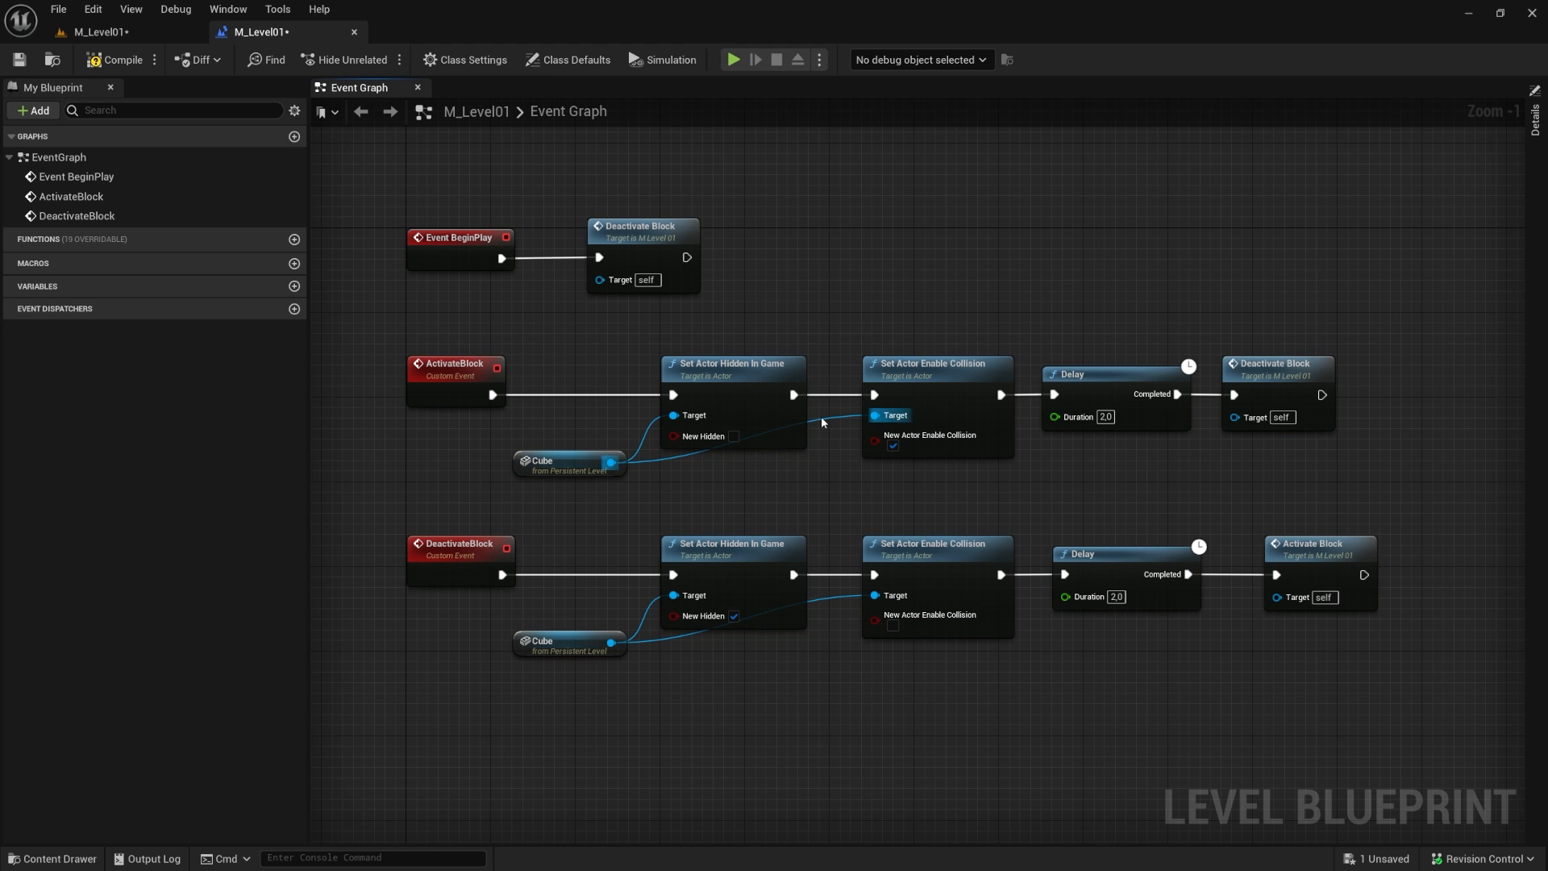
# Step: Play the level from the large checkered platform, jump across the cubes to test them, and end the play session
pyautogui.click(98, 32)
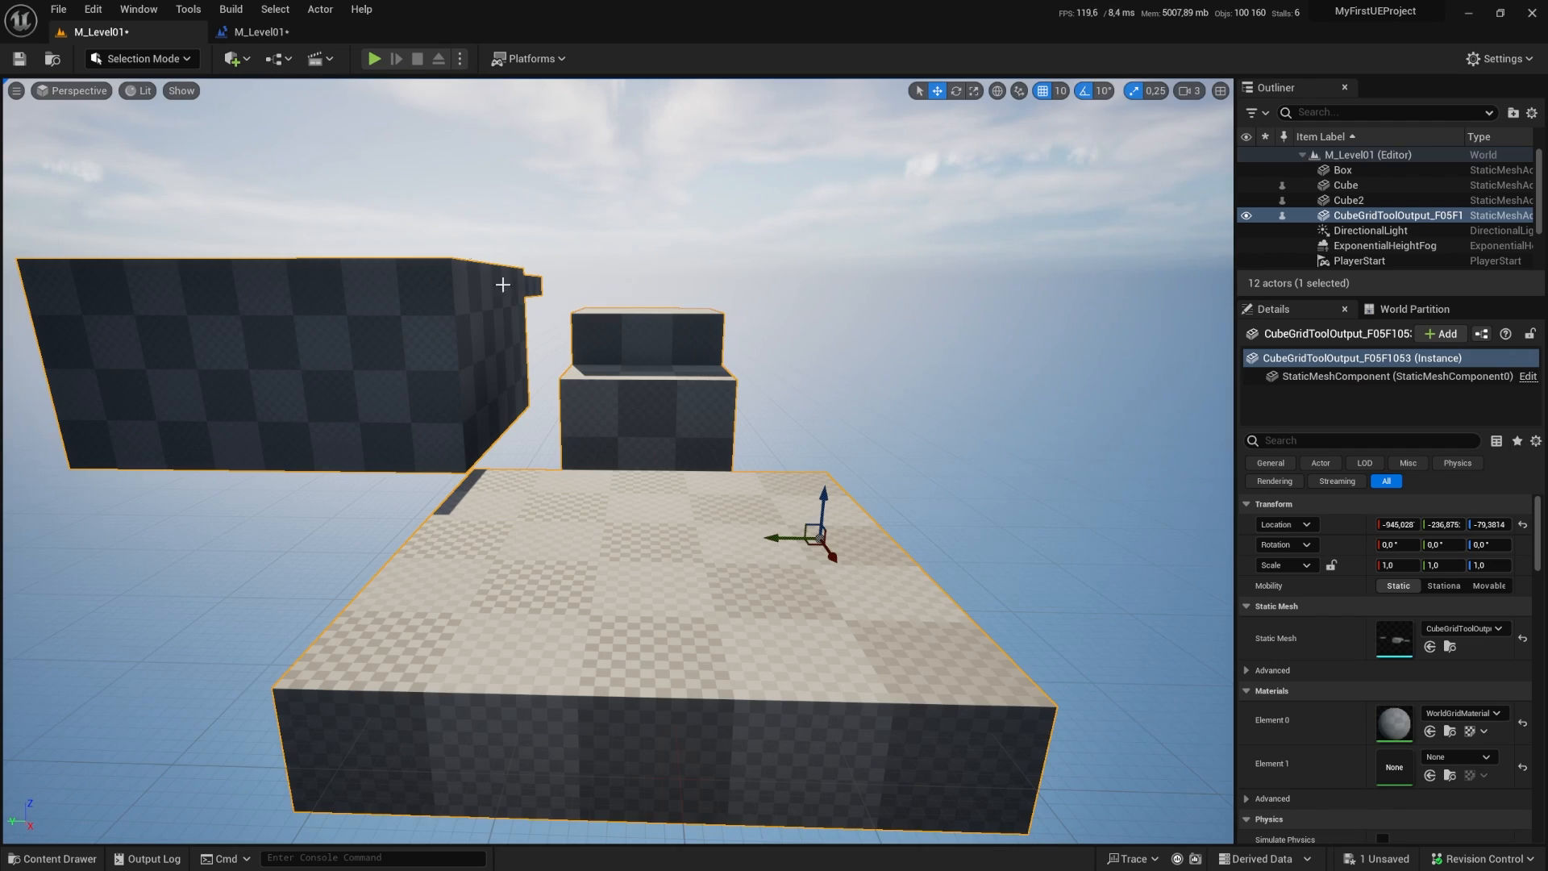
pyautogui.press('w')
pyautogui.moveTo(501, 284); pyautogui.dragTo(501, 350, button='right')
pyautogui.press('s')
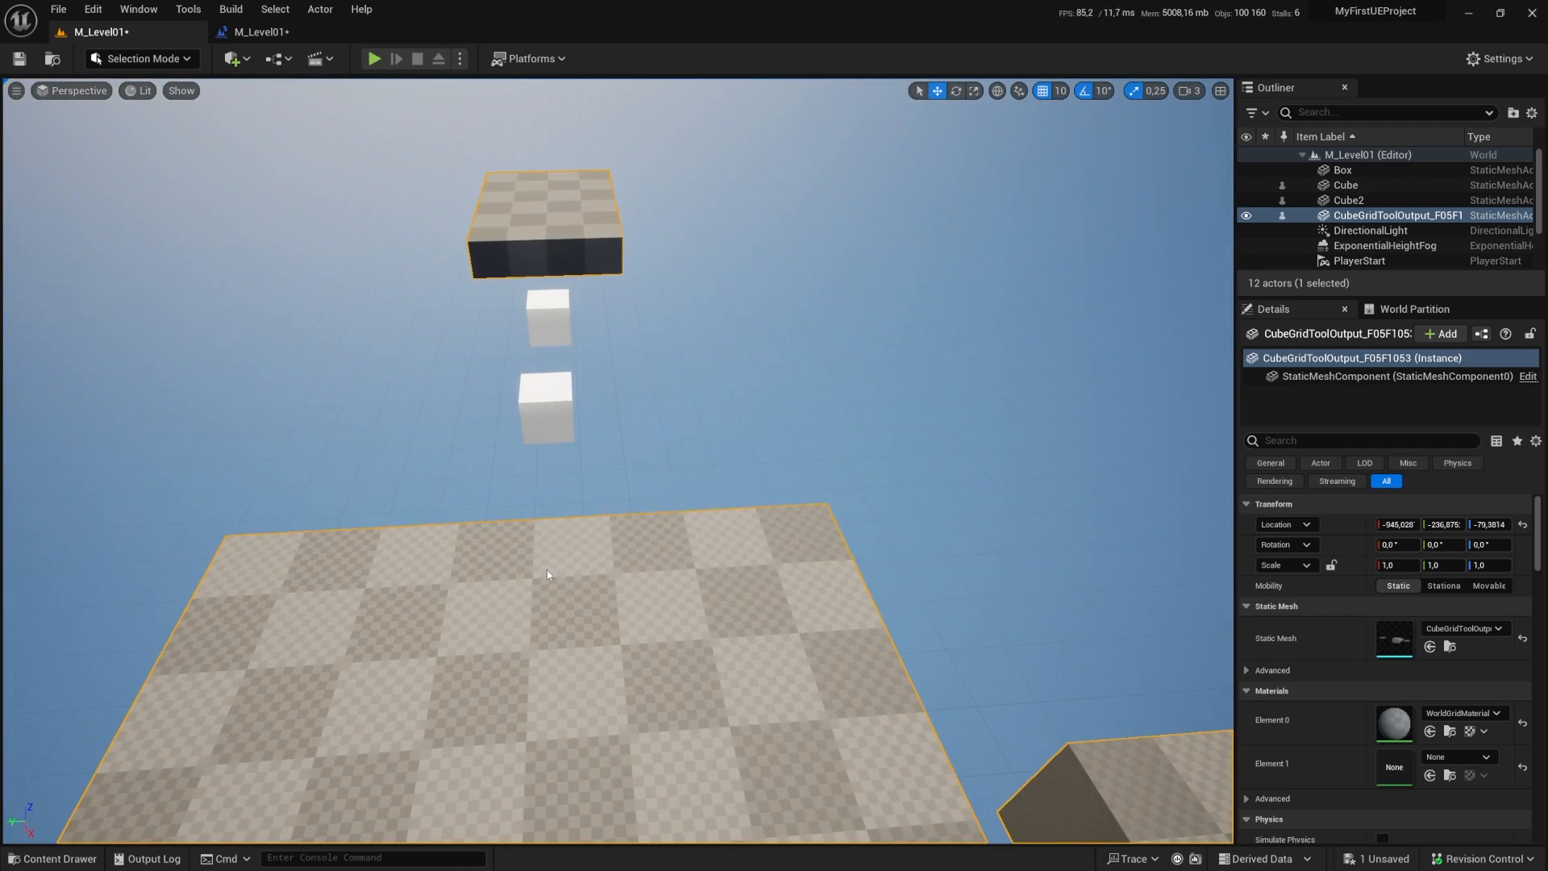
pyautogui.rightClick(546, 570)
pyautogui.click(601, 645)
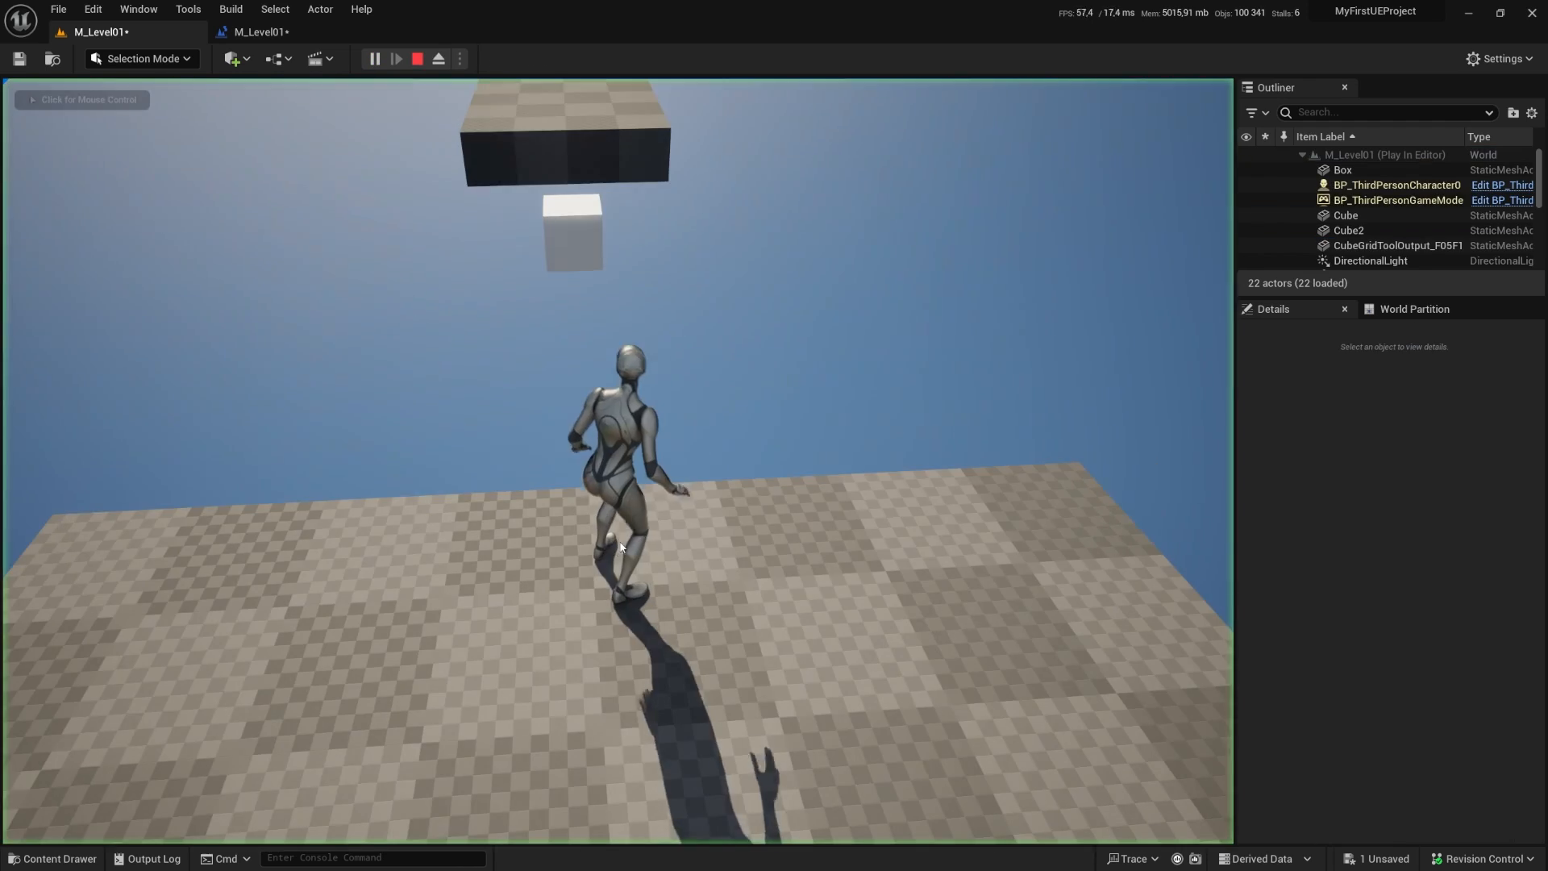
pyautogui.click(690, 413)
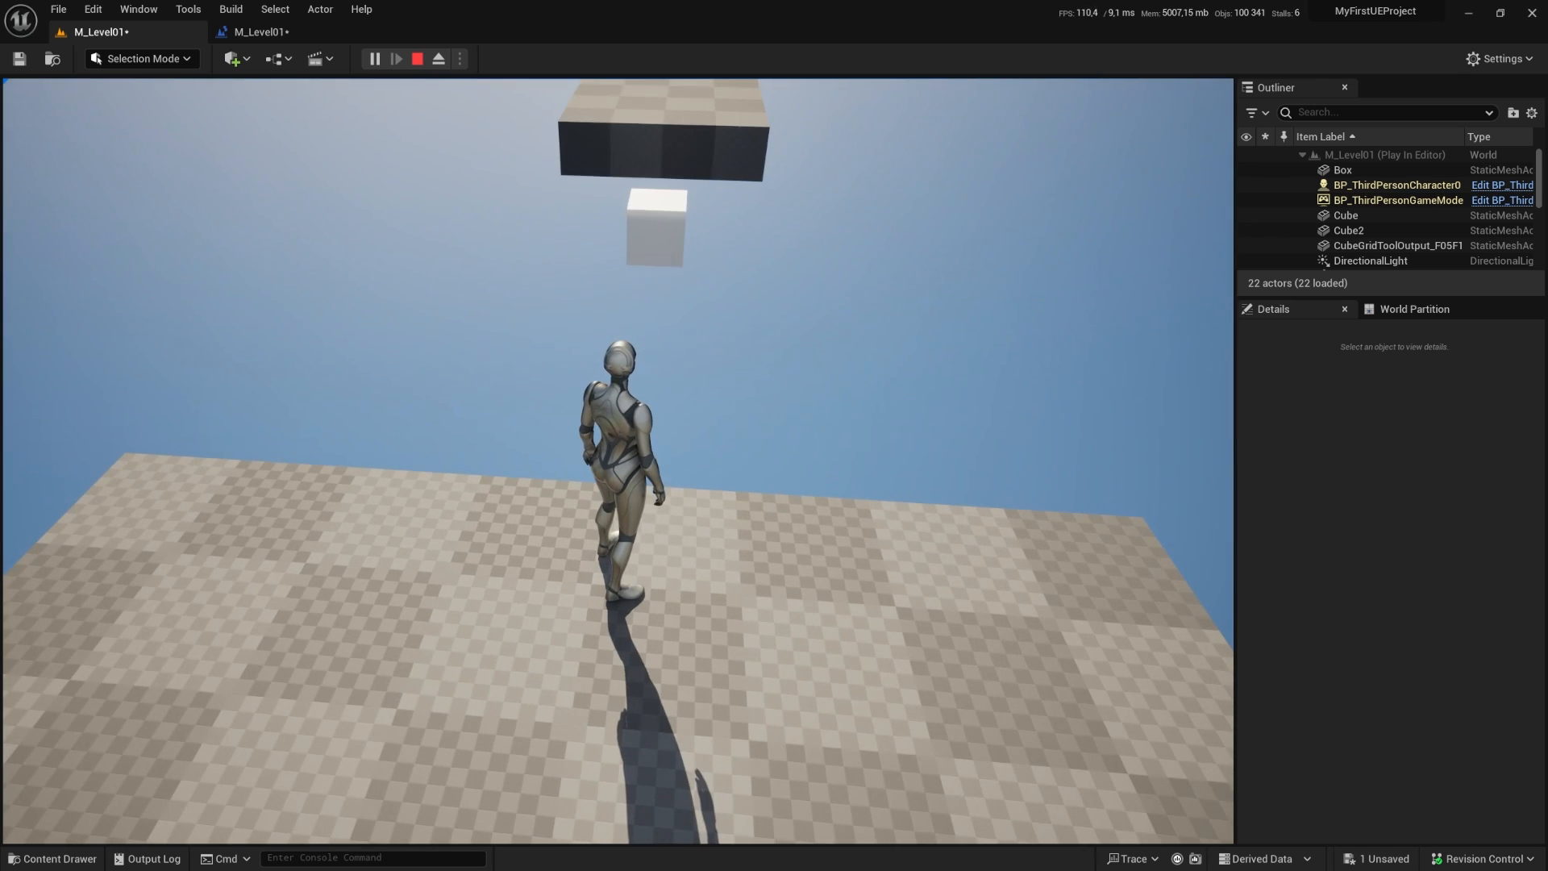
pyautogui.press('space')
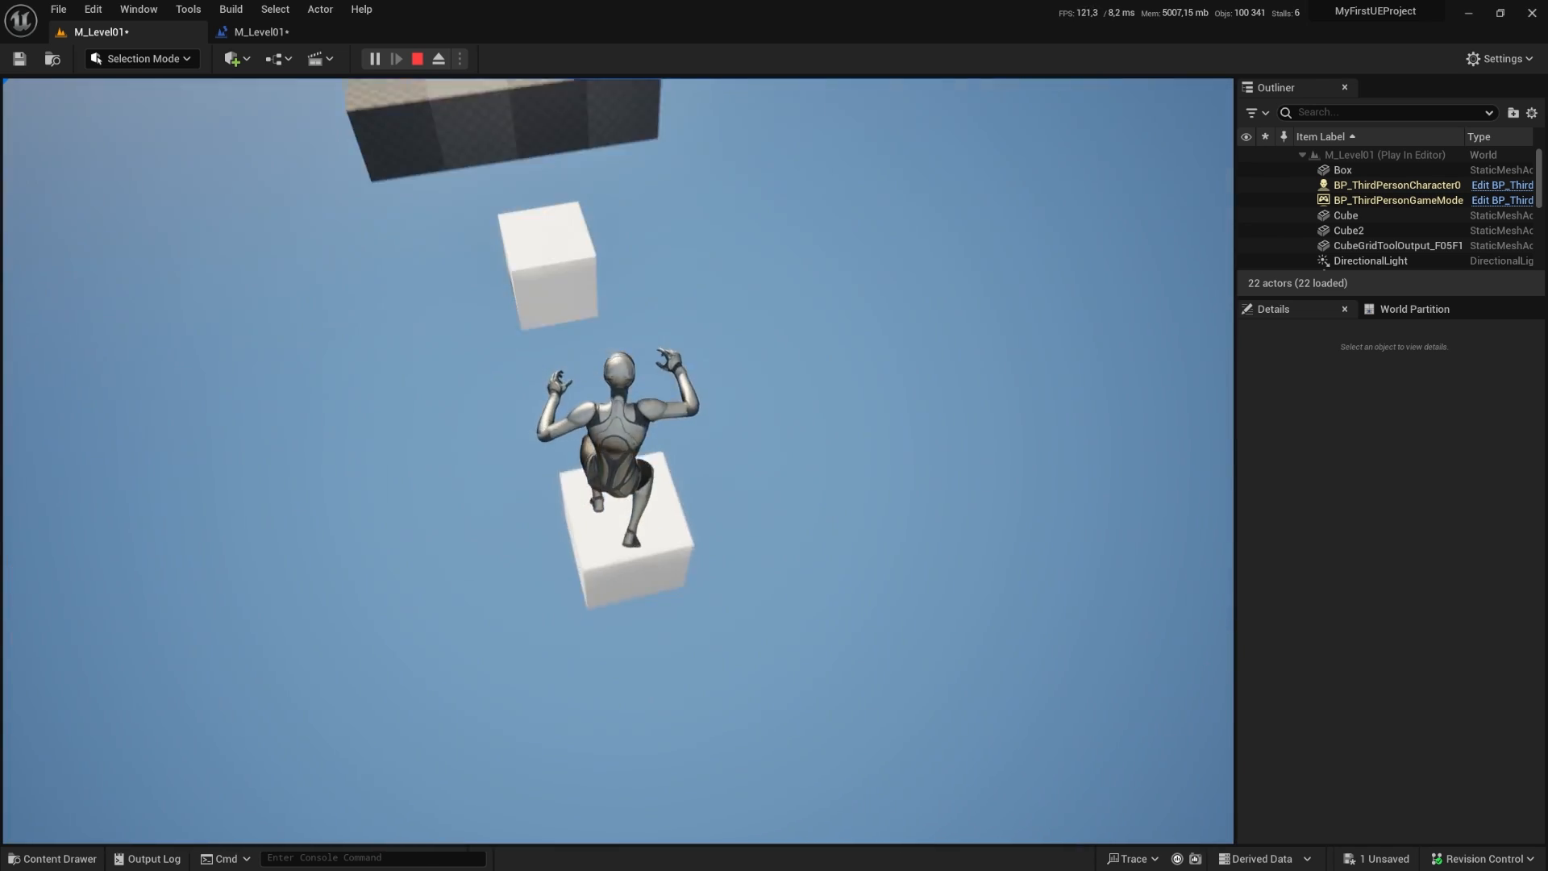
pyautogui.press('space')
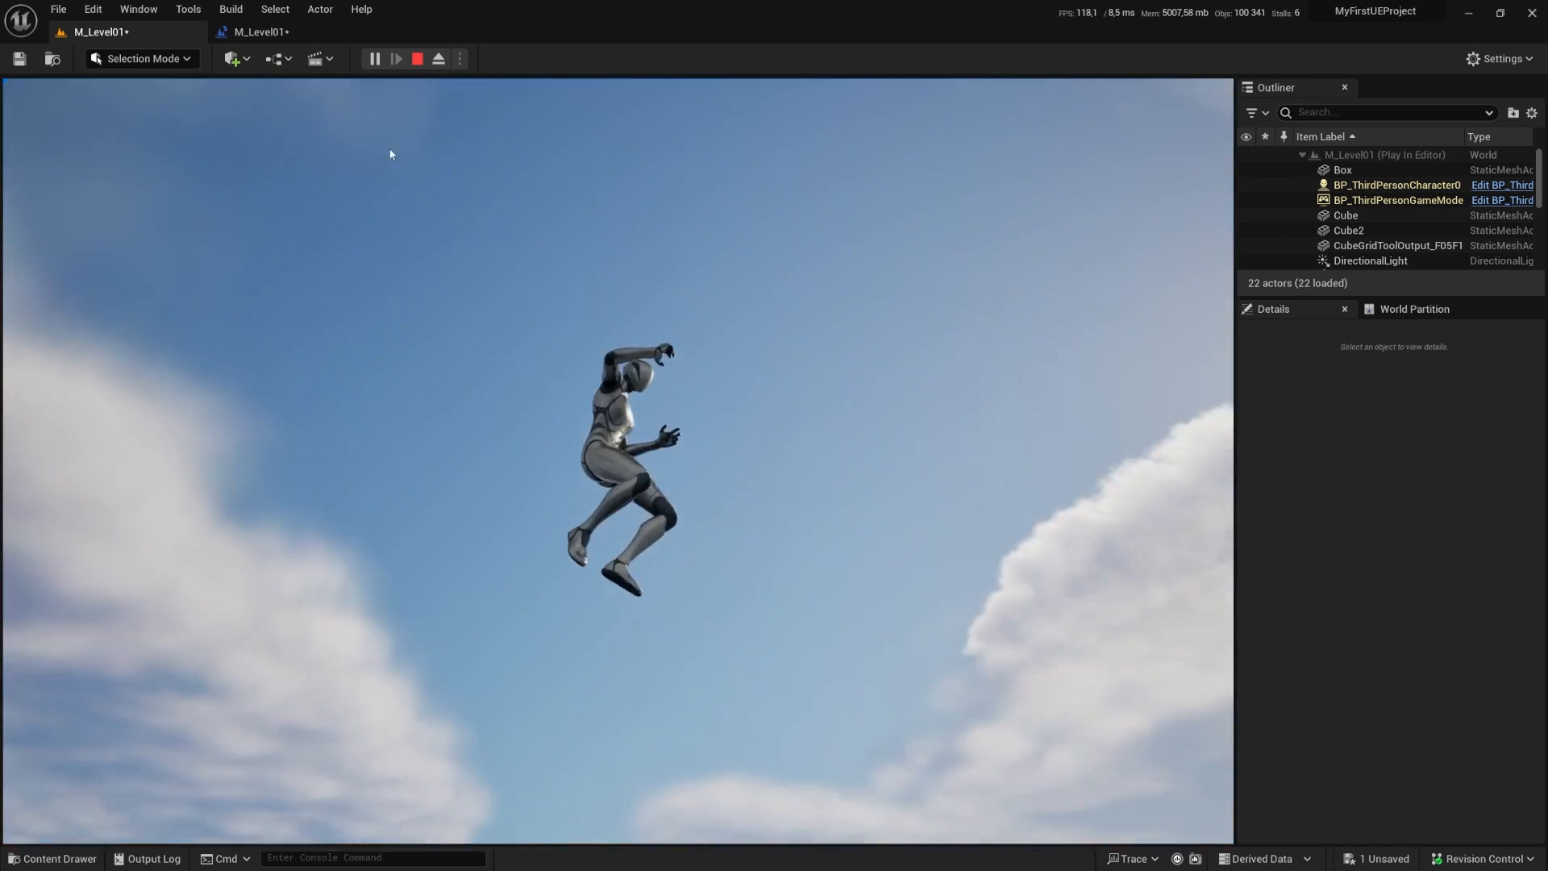
pyautogui.press('Escape')
# Step: Select Cube2, the cube nearer the far floating platform, in the level
pyautogui.press('f')
pyautogui.moveTo(618, 460); pyautogui.dragTo(628, 637, button='right')
pyautogui.press('w')
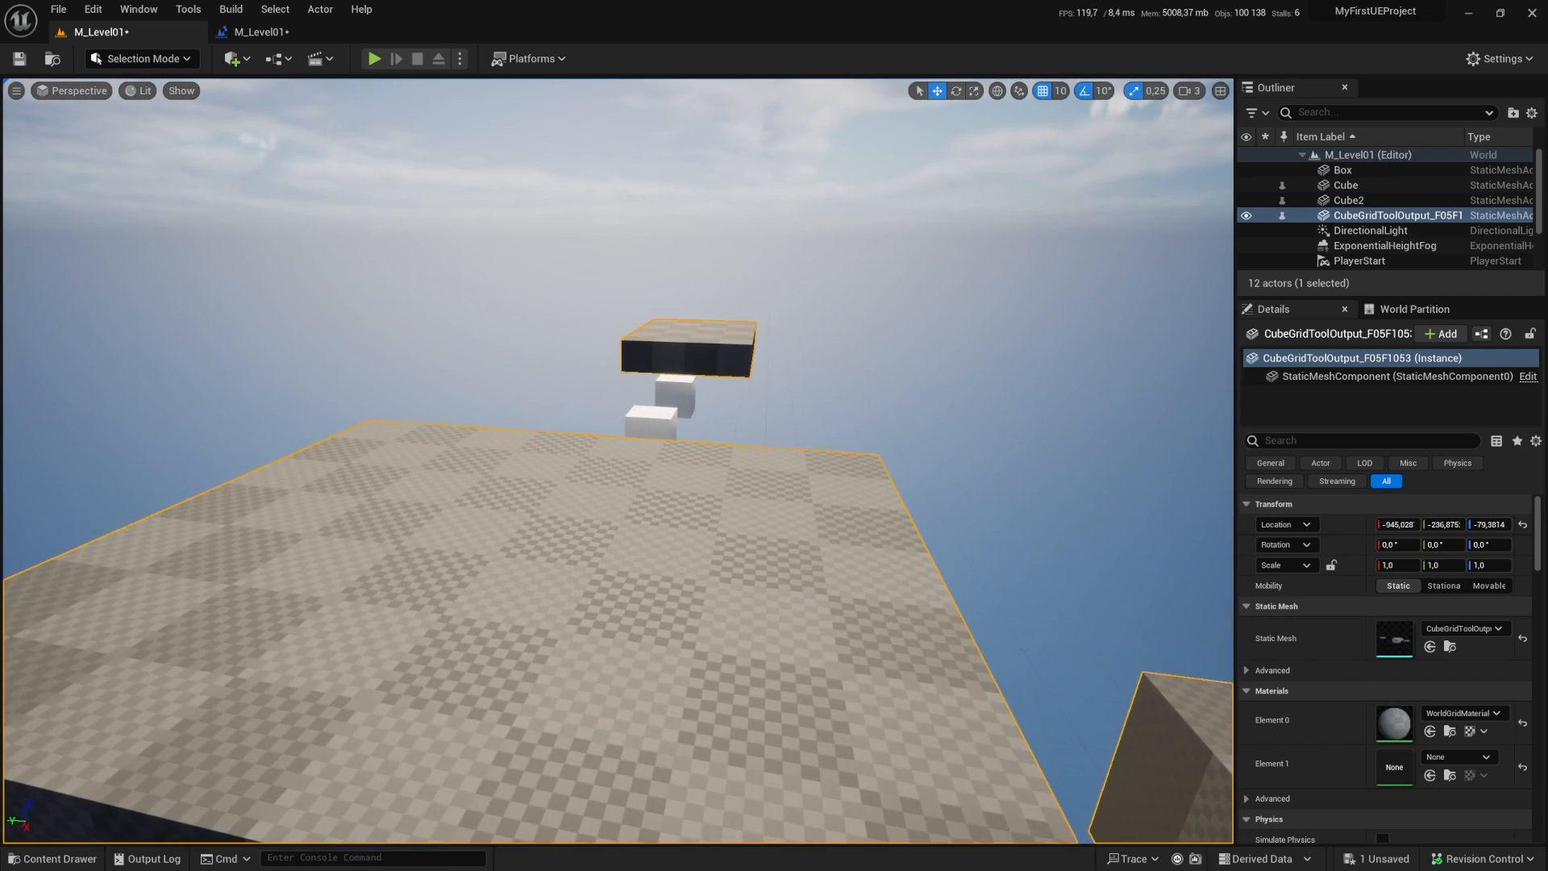
pyautogui.press('w')
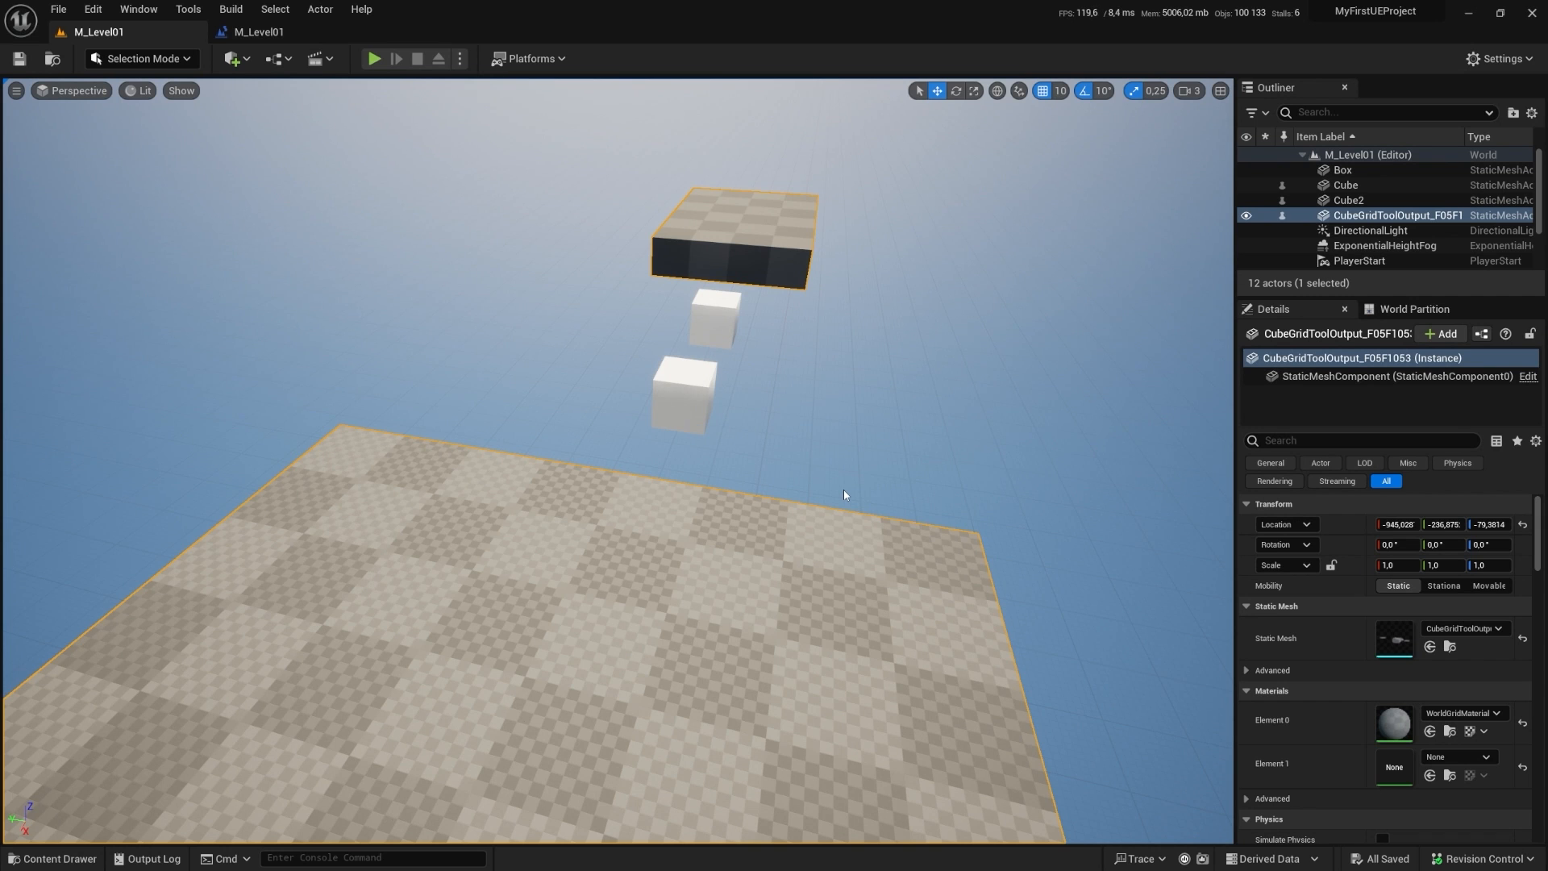
pyautogui.moveTo(811, 311); pyautogui.dragTo(403, 323, button='right')
pyautogui.click(718, 313)
pyautogui.press('d')
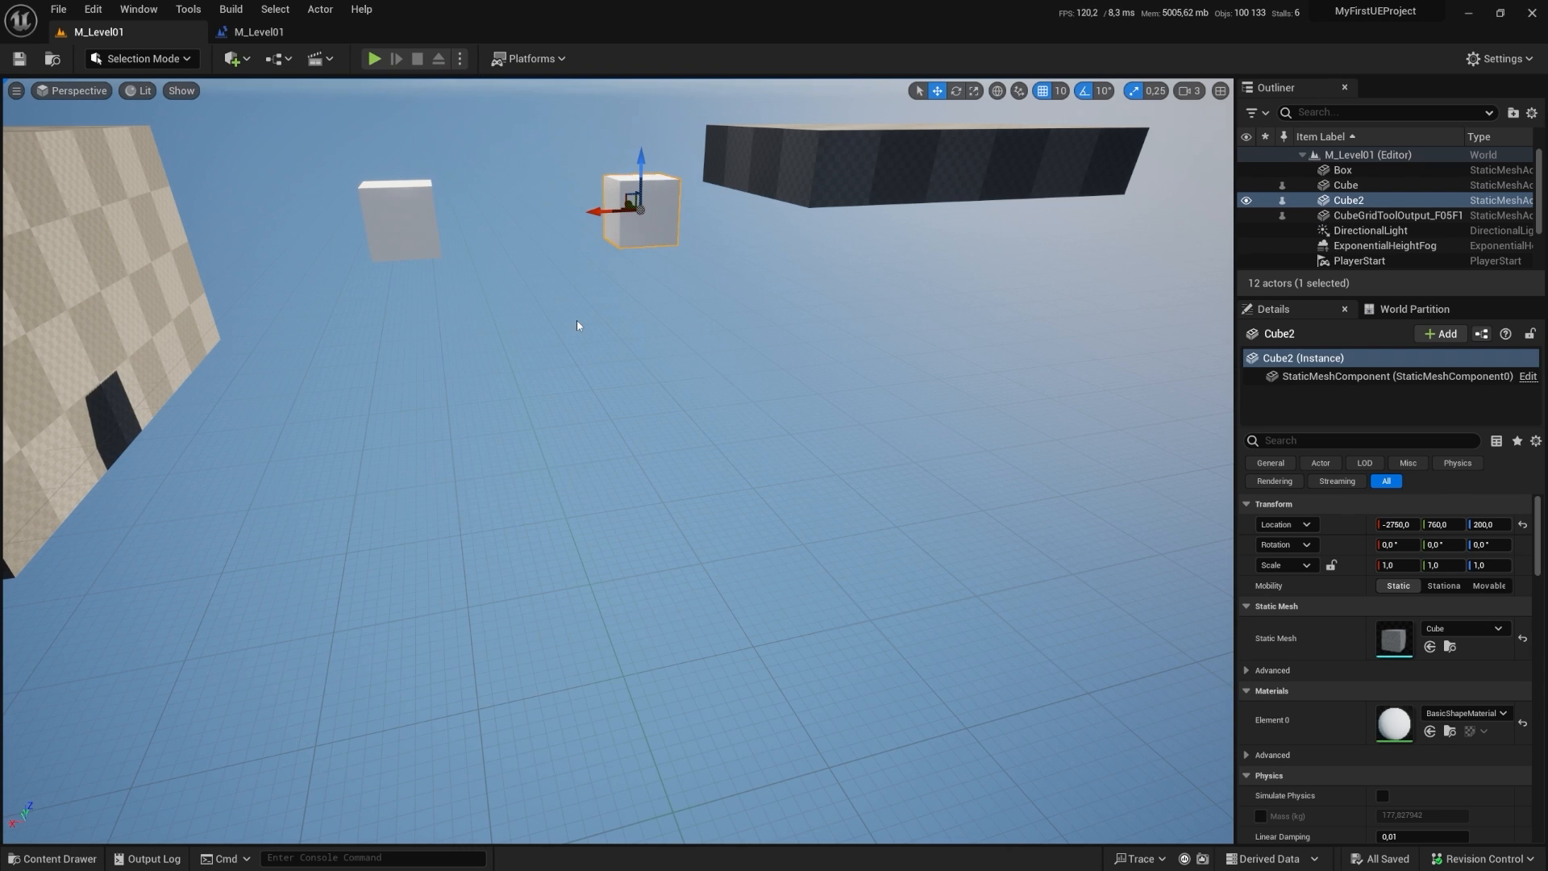
pyautogui.moveTo(577, 319); pyautogui.dragTo(580, 395, button='right')
# Step: Examine the Cube reference in the ActivateBlock chain and compare it with the two cubes in the level
pyautogui.click(253, 32)
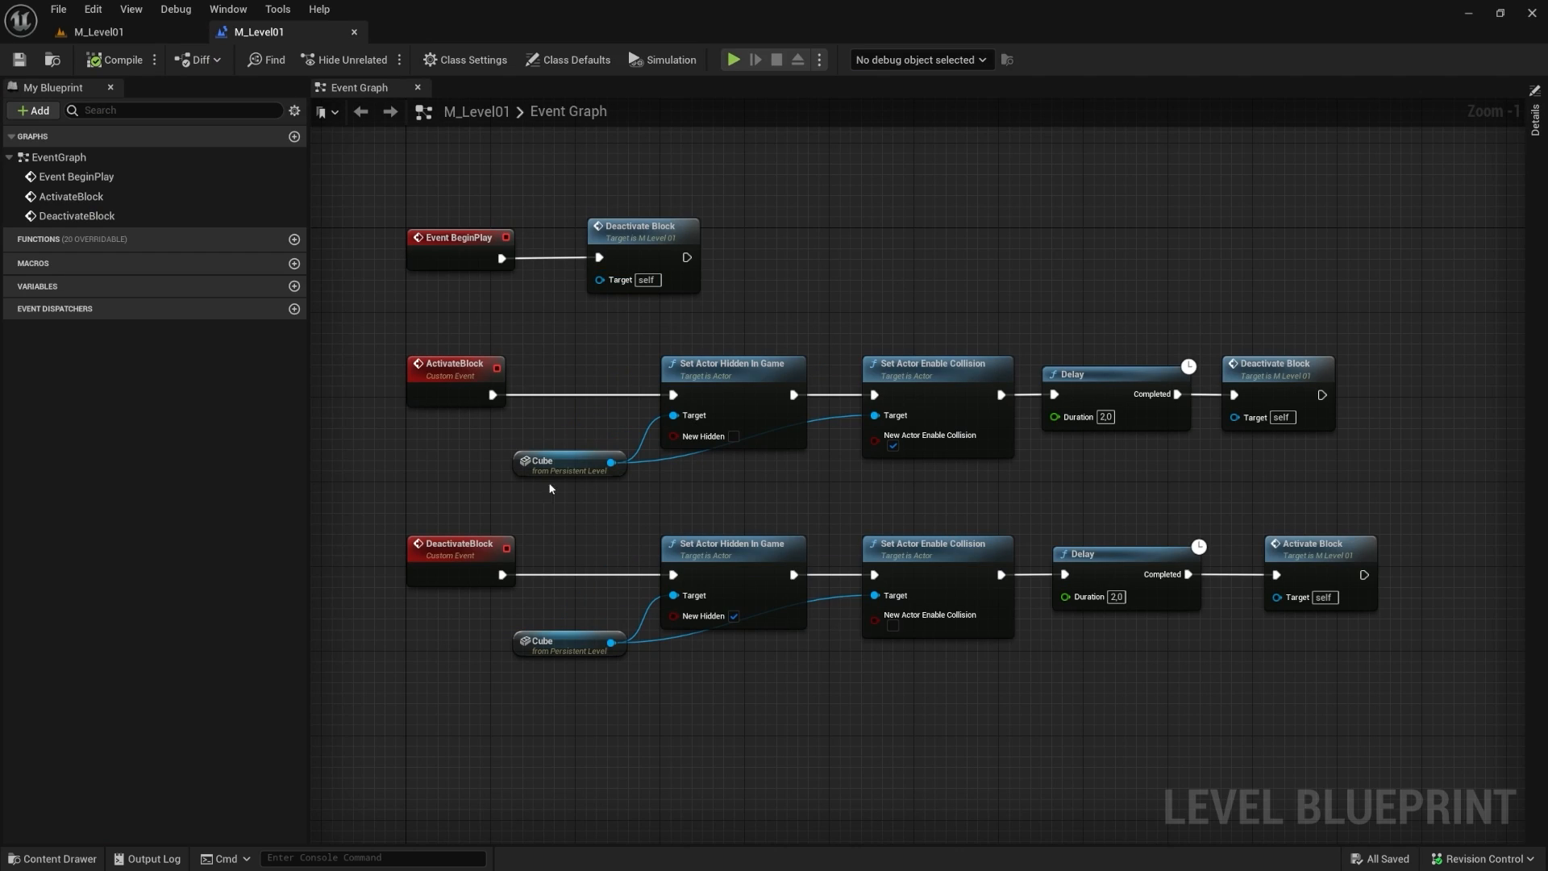
pyautogui.click(529, 463)
pyautogui.moveTo(474, 443); pyautogui.dragTo(617, 494)
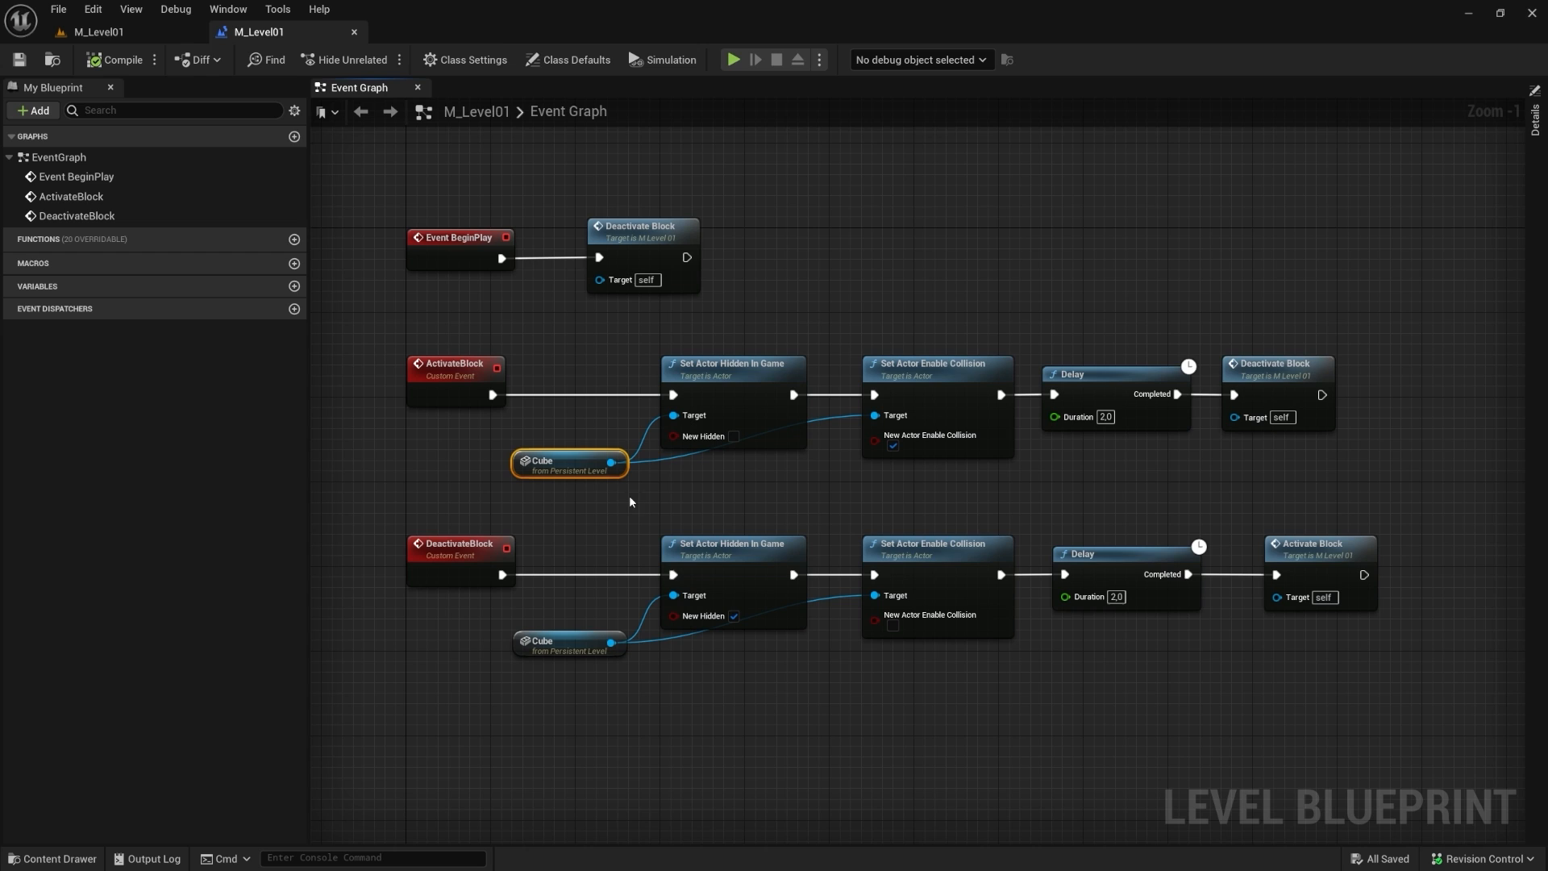
pyautogui.click(177, 37)
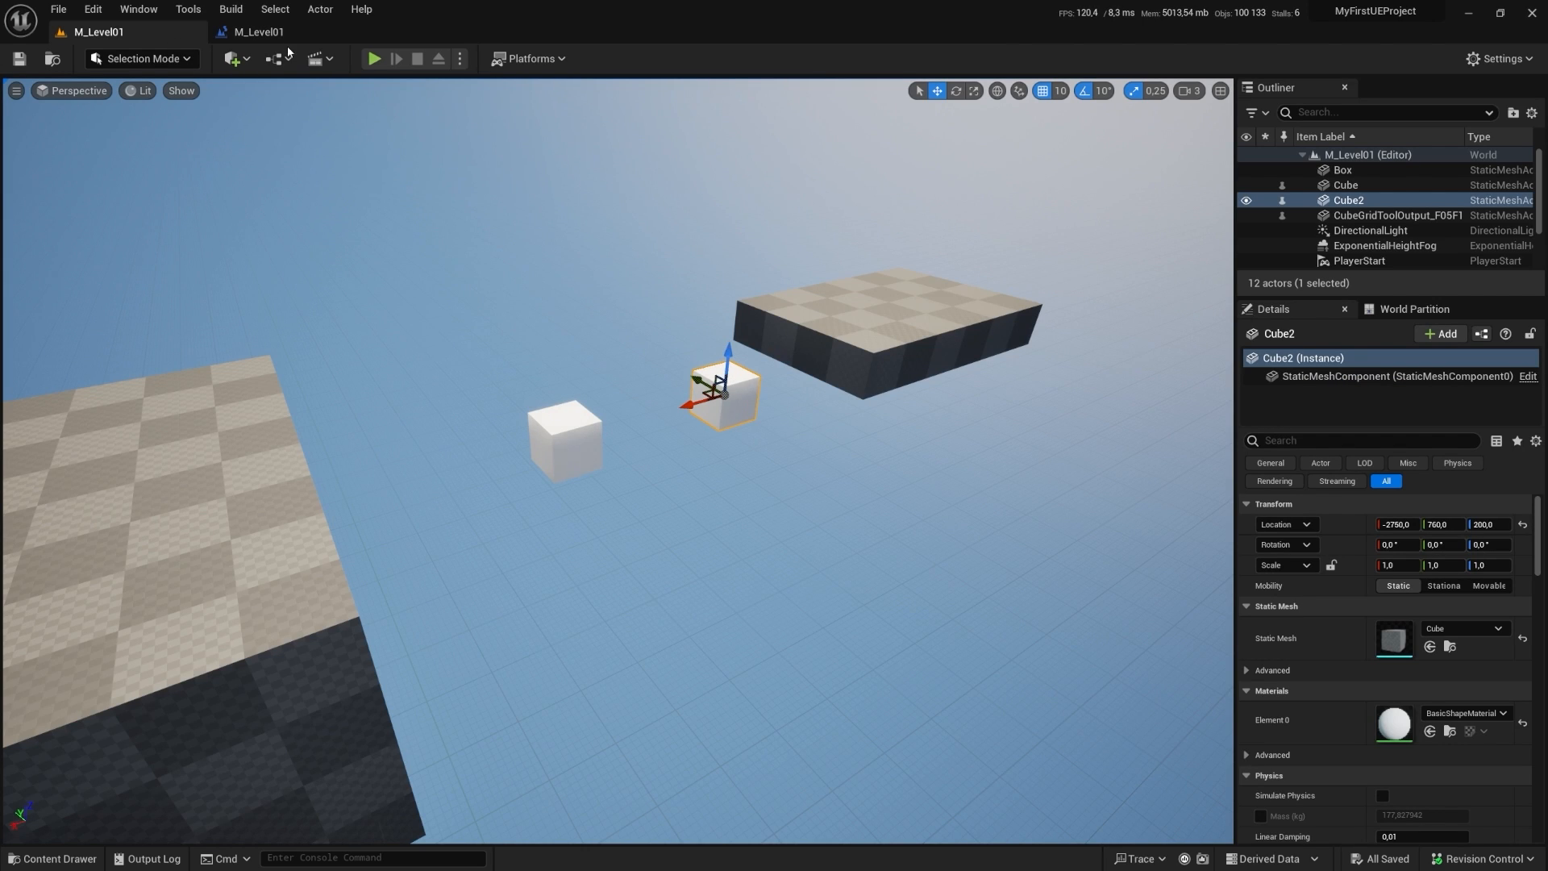
pyautogui.click(259, 32)
# Step: Create a reference to Cube2 below the ActivateBlock event, try to wire it up, and delete the reference
pyautogui.rightClick(400, 482)
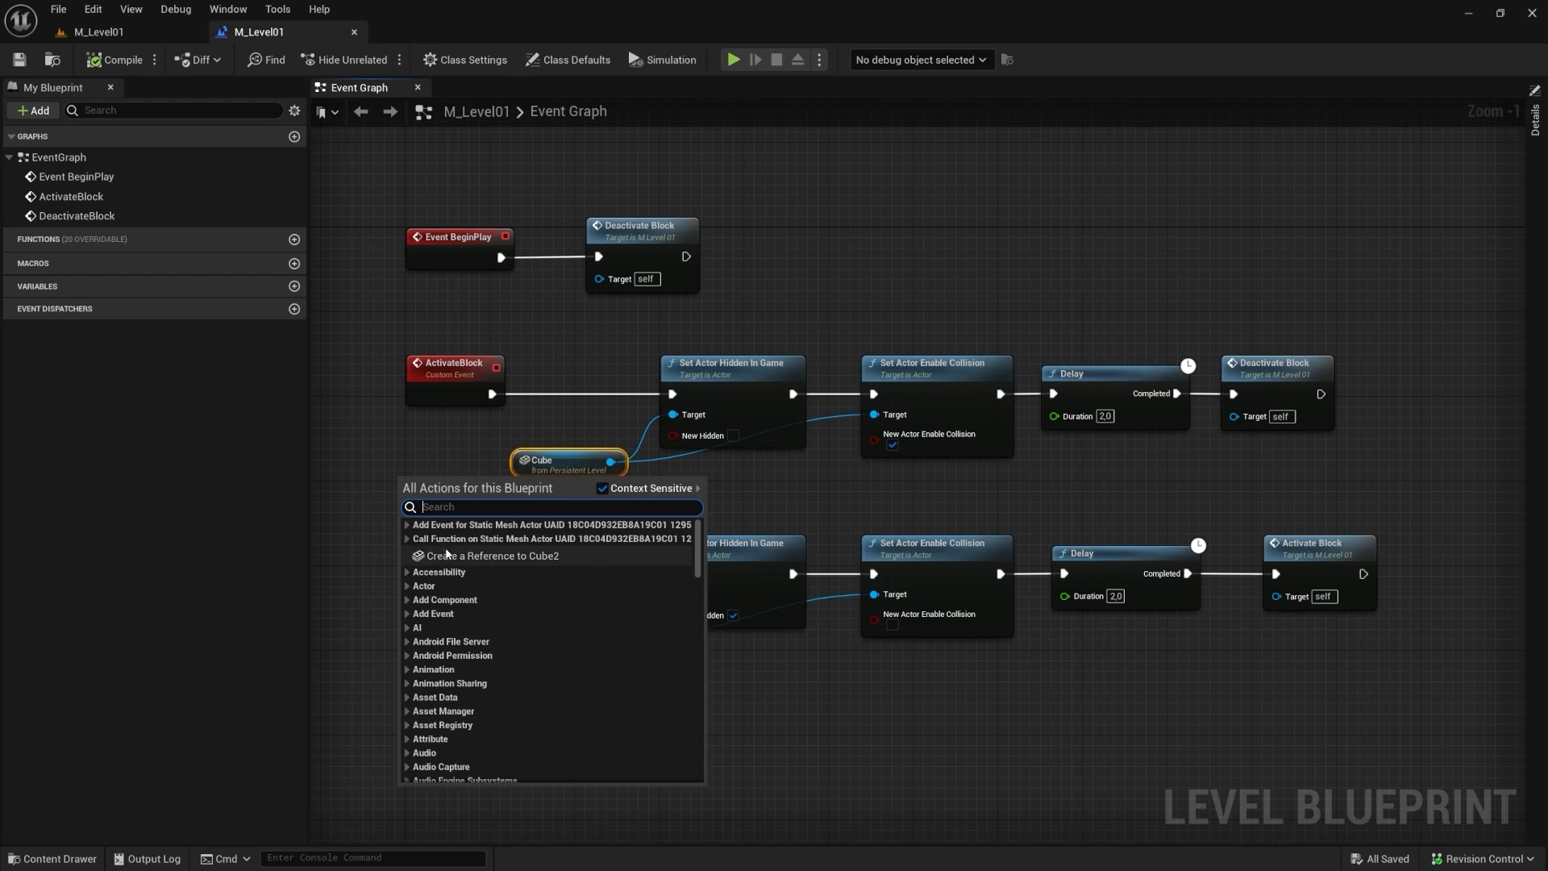
pyautogui.click(447, 555)
pyautogui.moveTo(493, 482); pyautogui.dragTo(532, 418)
pyautogui.click(508, 419)
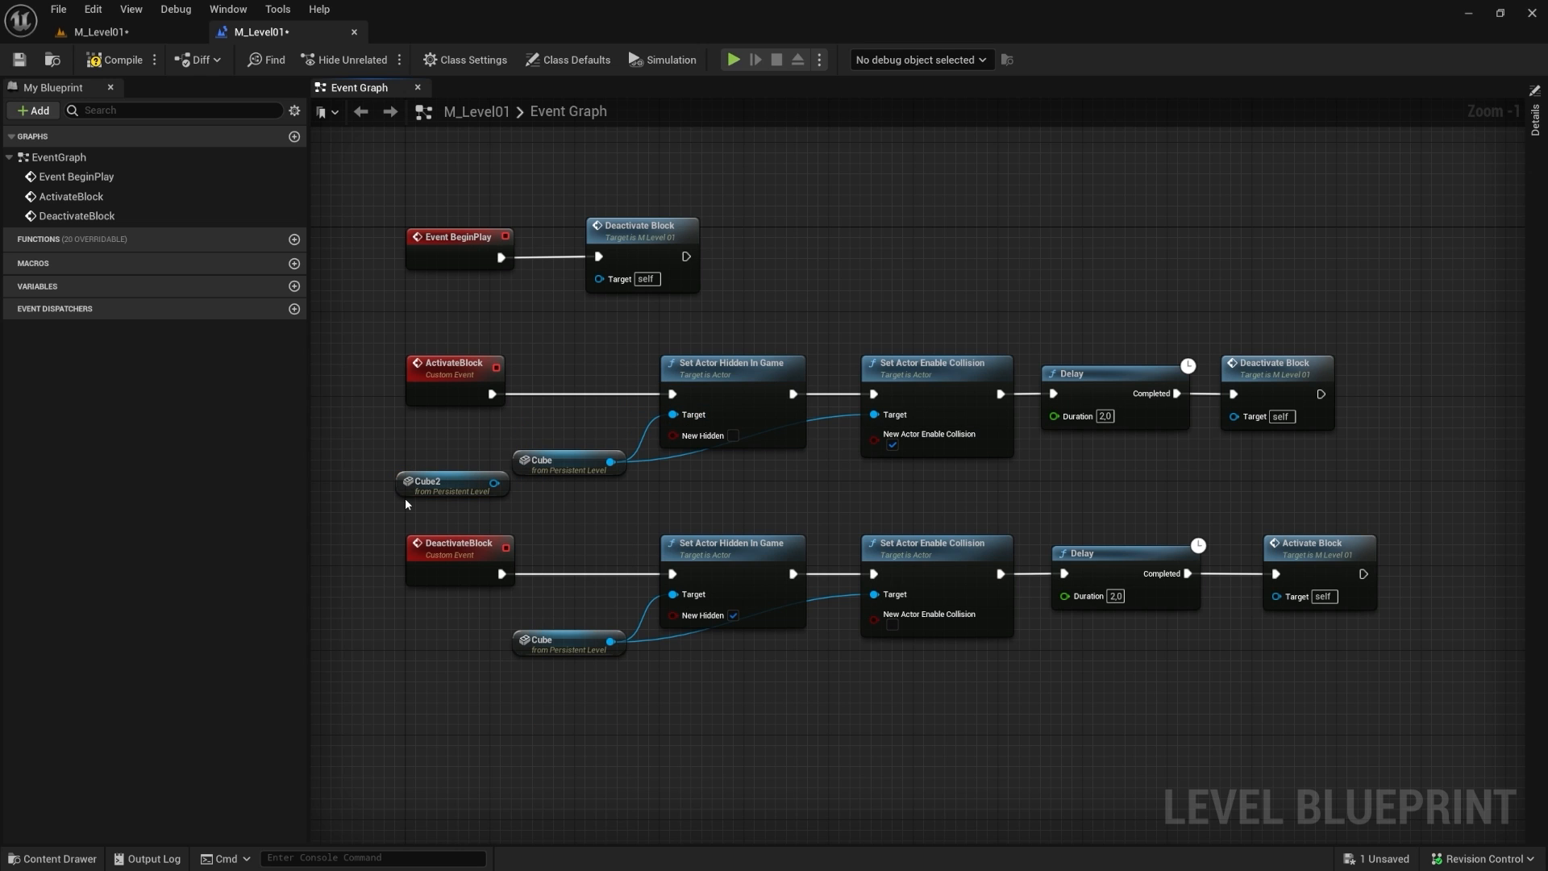
pyautogui.click(438, 481)
pyautogui.press('Delete')
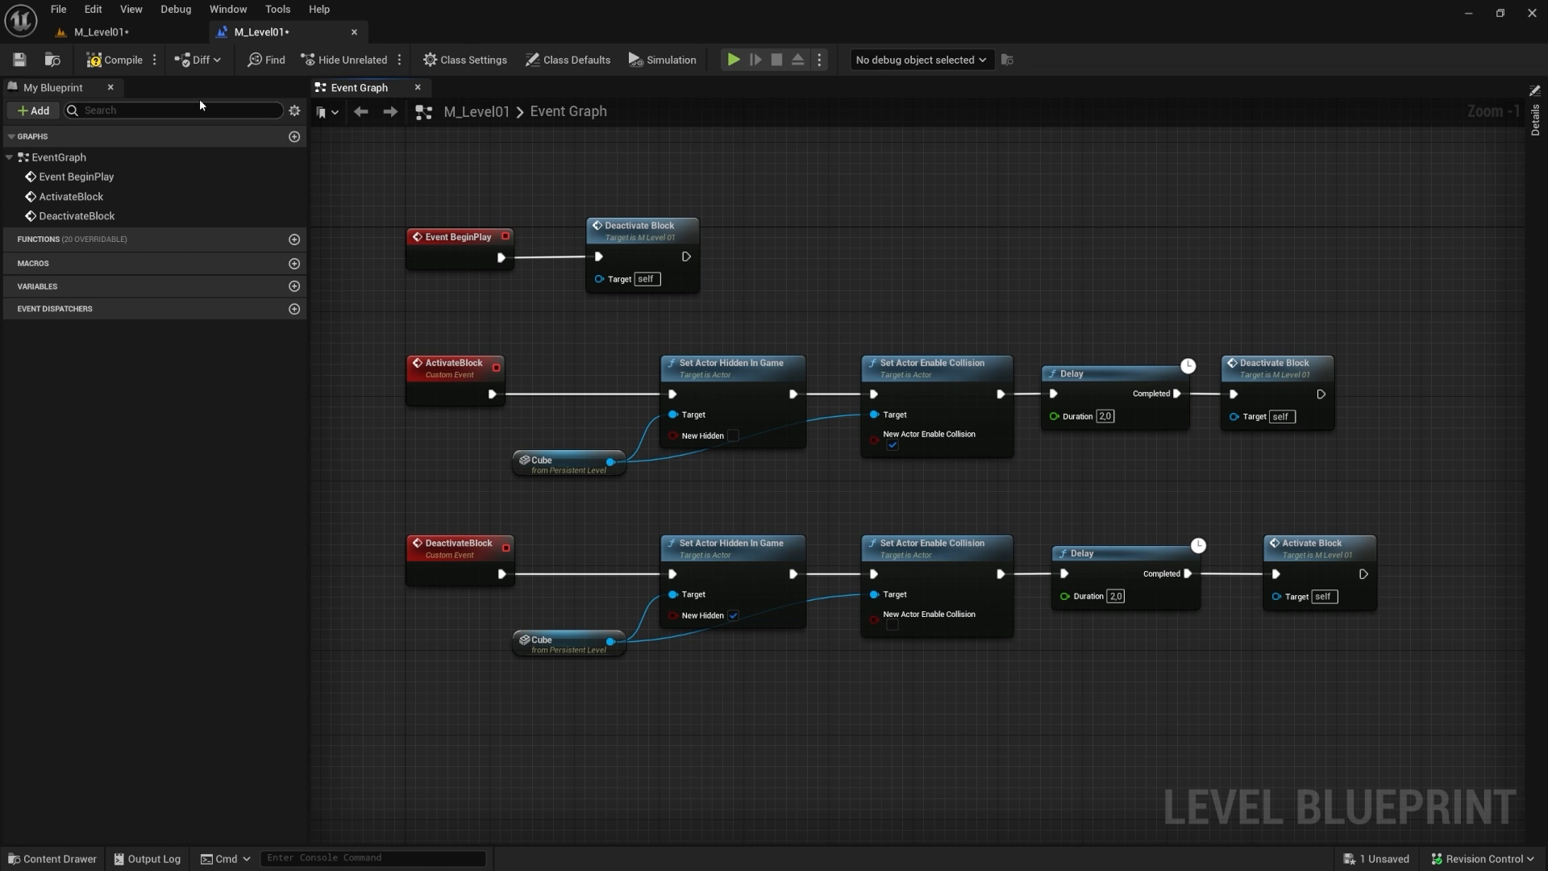
# Step: Return to the level and select Cube, the one nearer the large checkered platform
pyautogui.click(129, 31)
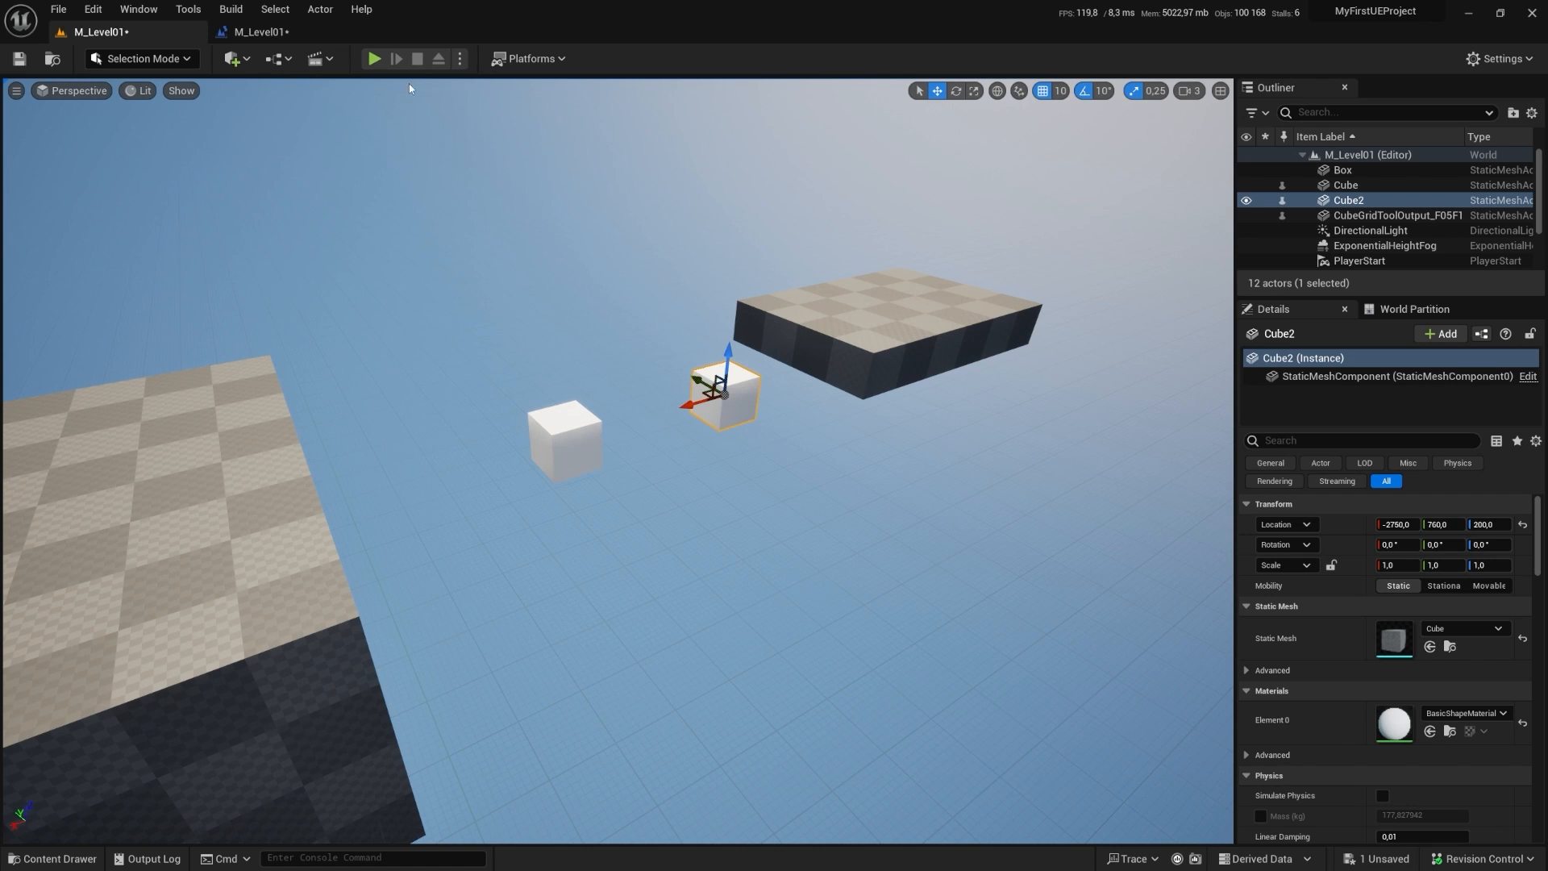
pyautogui.press('s')
pyautogui.moveTo(696, 443); pyautogui.dragTo(729, 442, button='right')
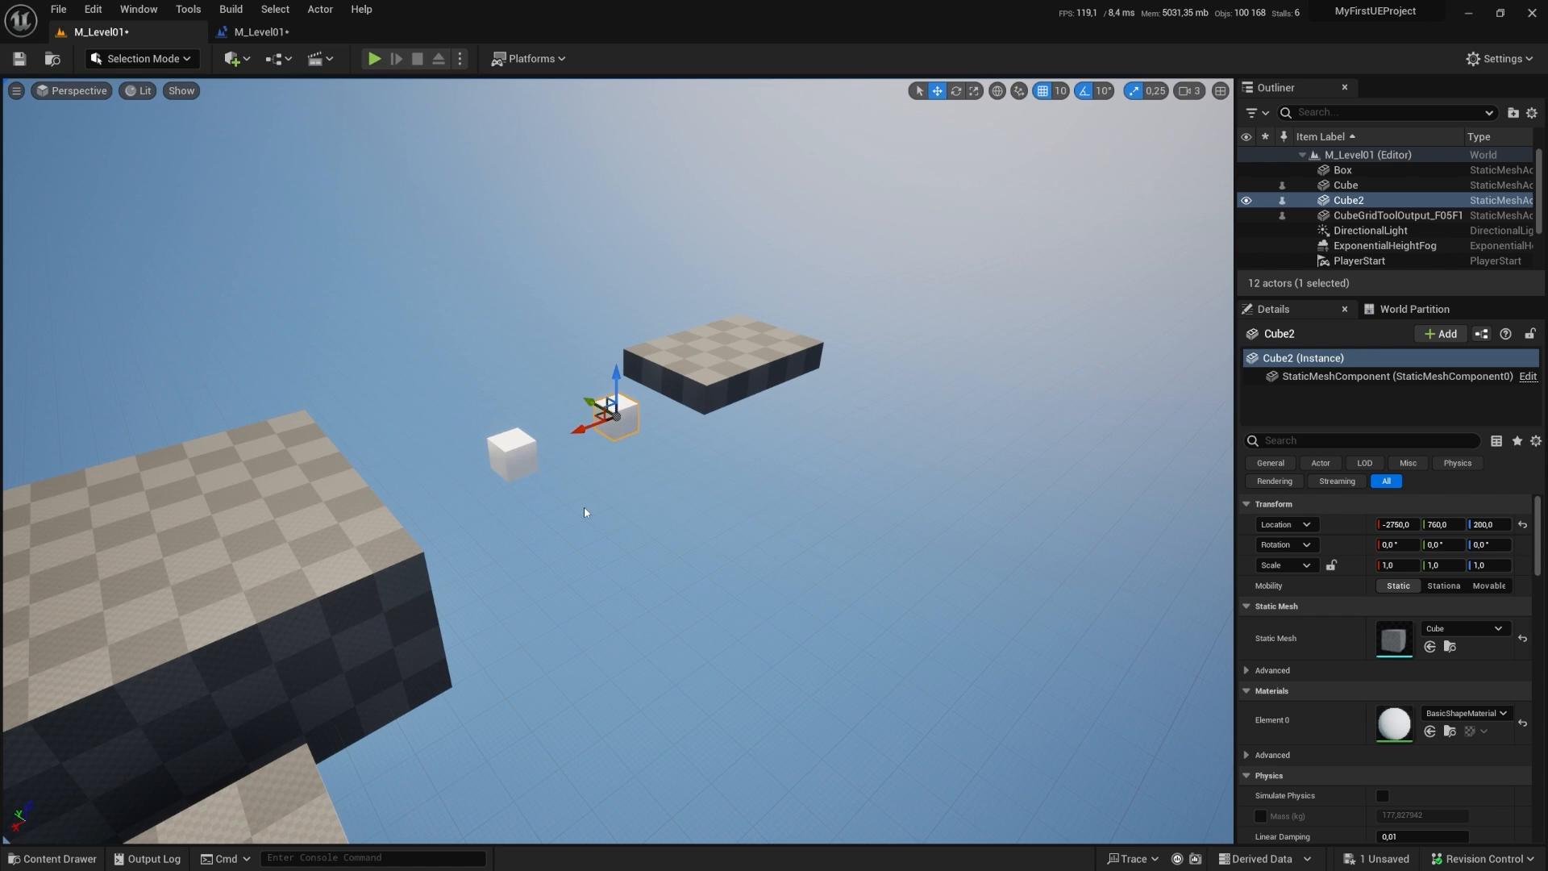
pyautogui.moveTo(583, 508); pyautogui.dragTo(512, 502, button='right')
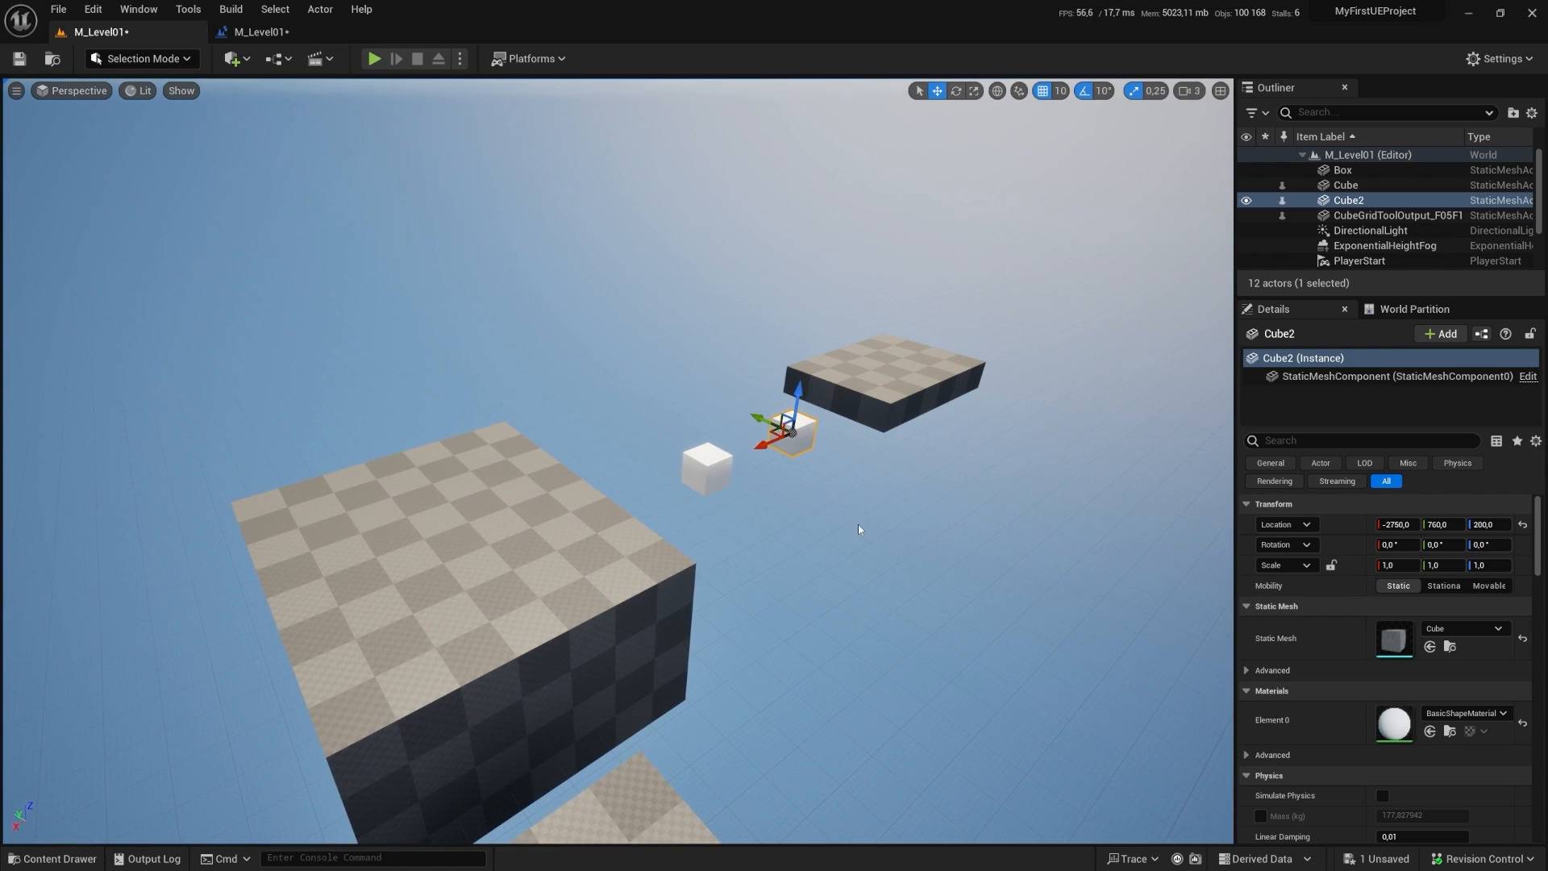
pyautogui.click(695, 461)
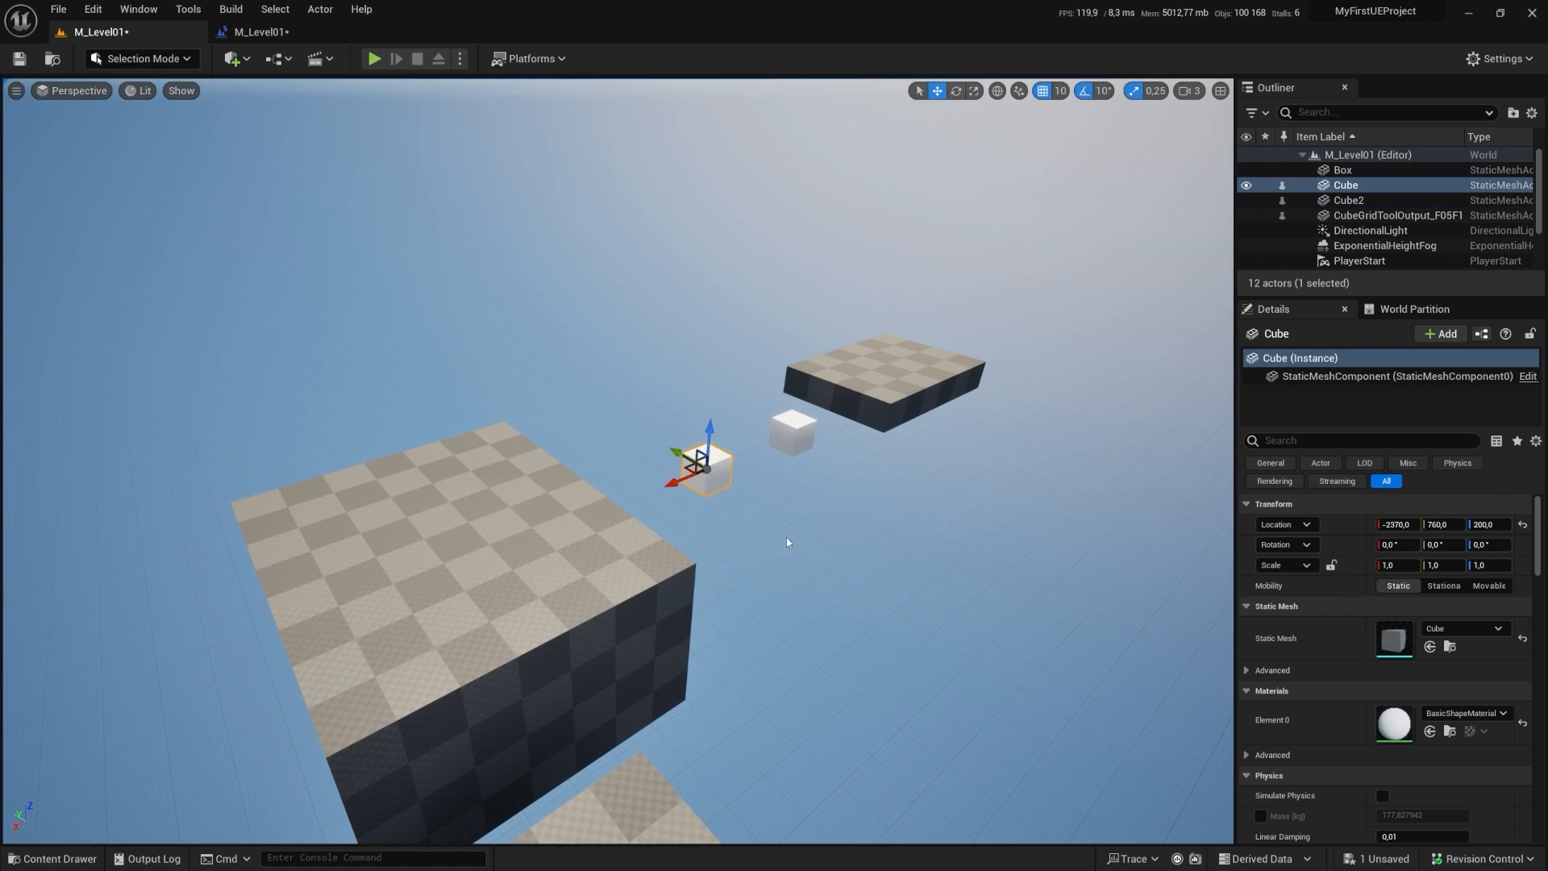
pyautogui.press('w')
pyautogui.moveTo(660, 452); pyautogui.dragTo(678, 445, button='right')
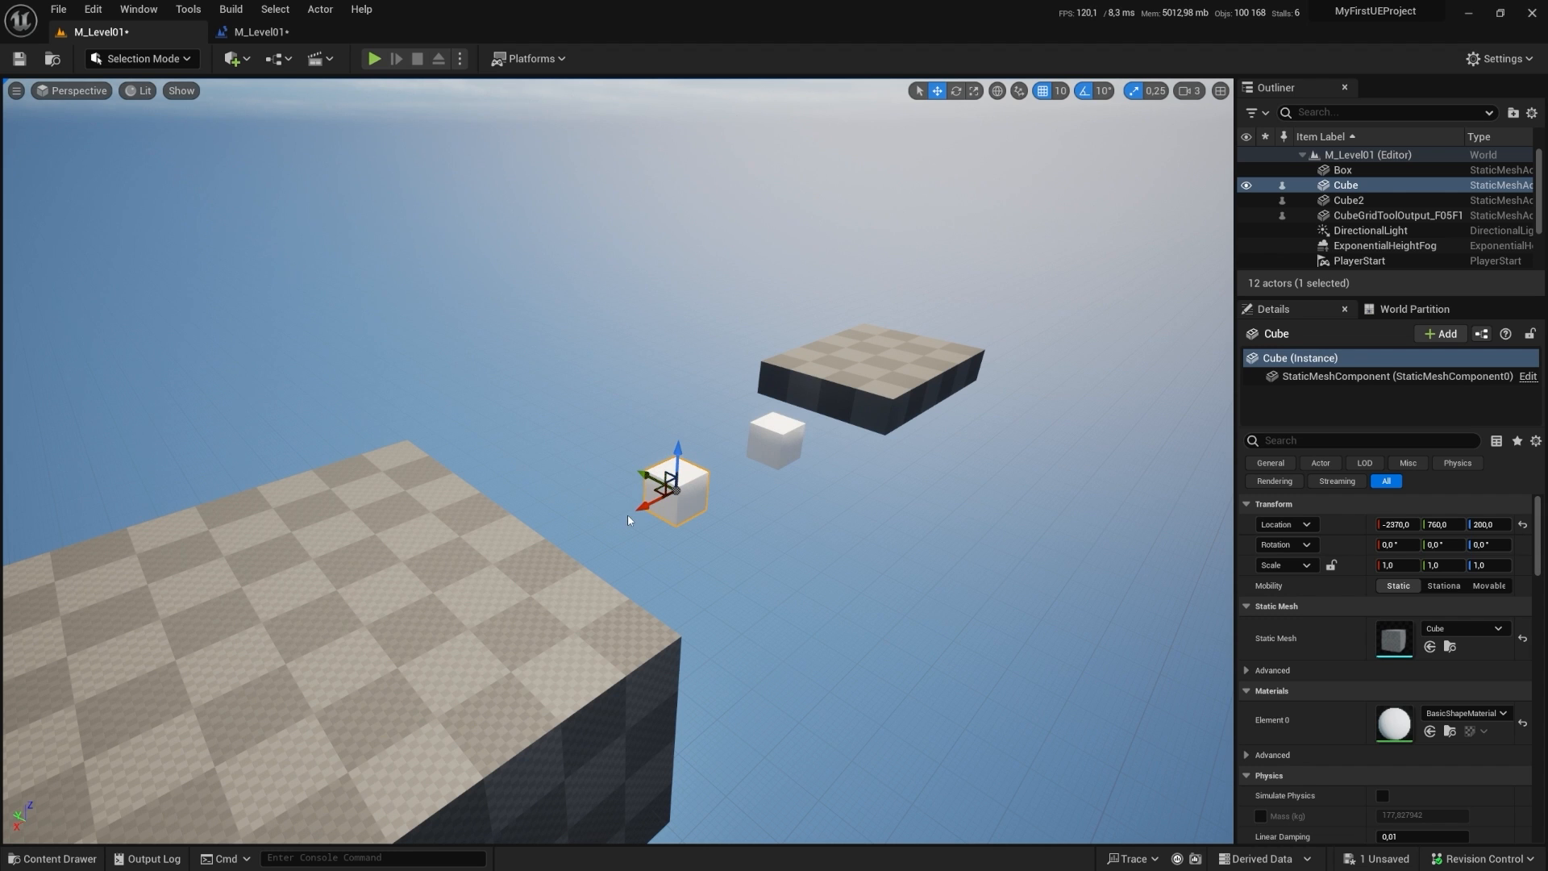
pyautogui.moveTo(762, 489)
pyautogui.mouseDown(button='right')
pyautogui.moveTo(790, 485)
pyautogui.moveTo(784, 441)
pyautogui.moveTo(779, 488)
pyautogui.moveTo(763, 489)
pyautogui.mouseUp(button='right')
pyautogui.press('w')
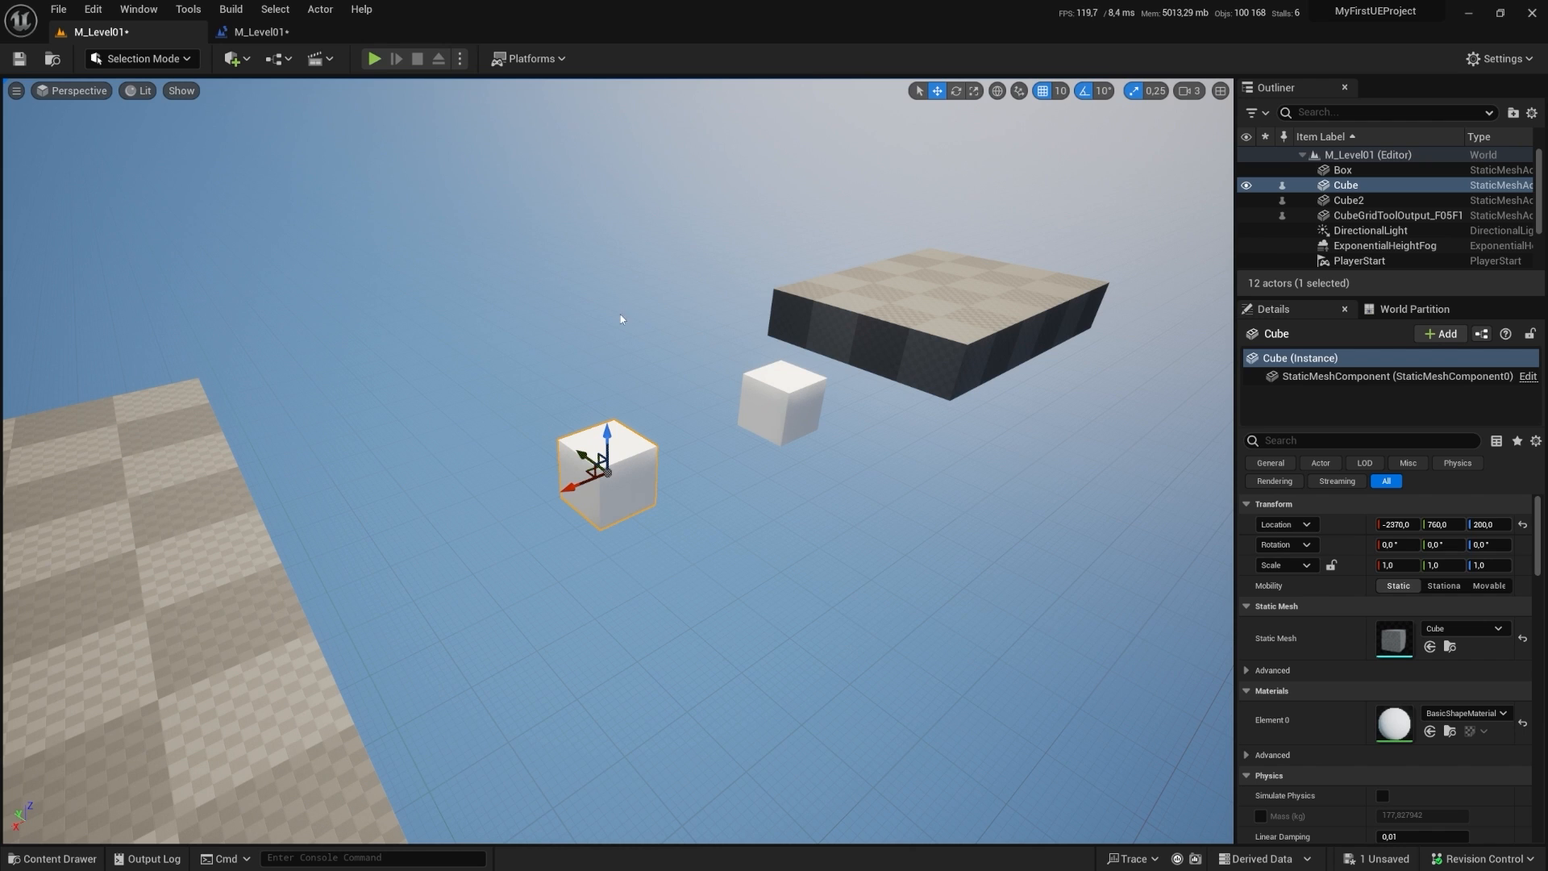
# Step: Start converting the selected Cube to a blueprint class, using Harvest Components as the creation method and Actor as the parent class
pyautogui.click(278, 58)
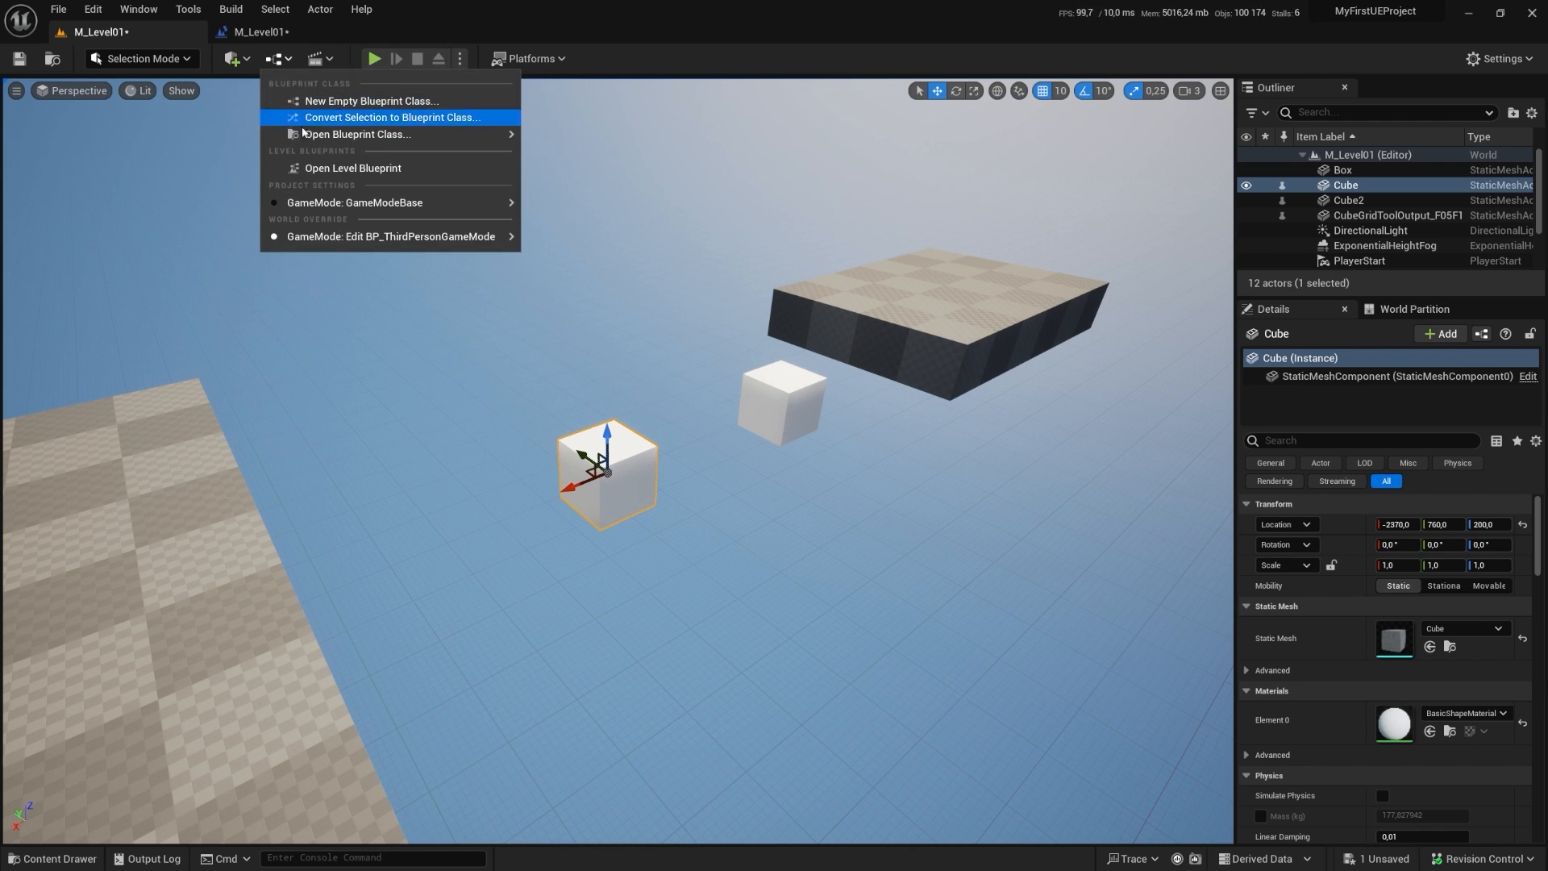
pyautogui.click(452, 120)
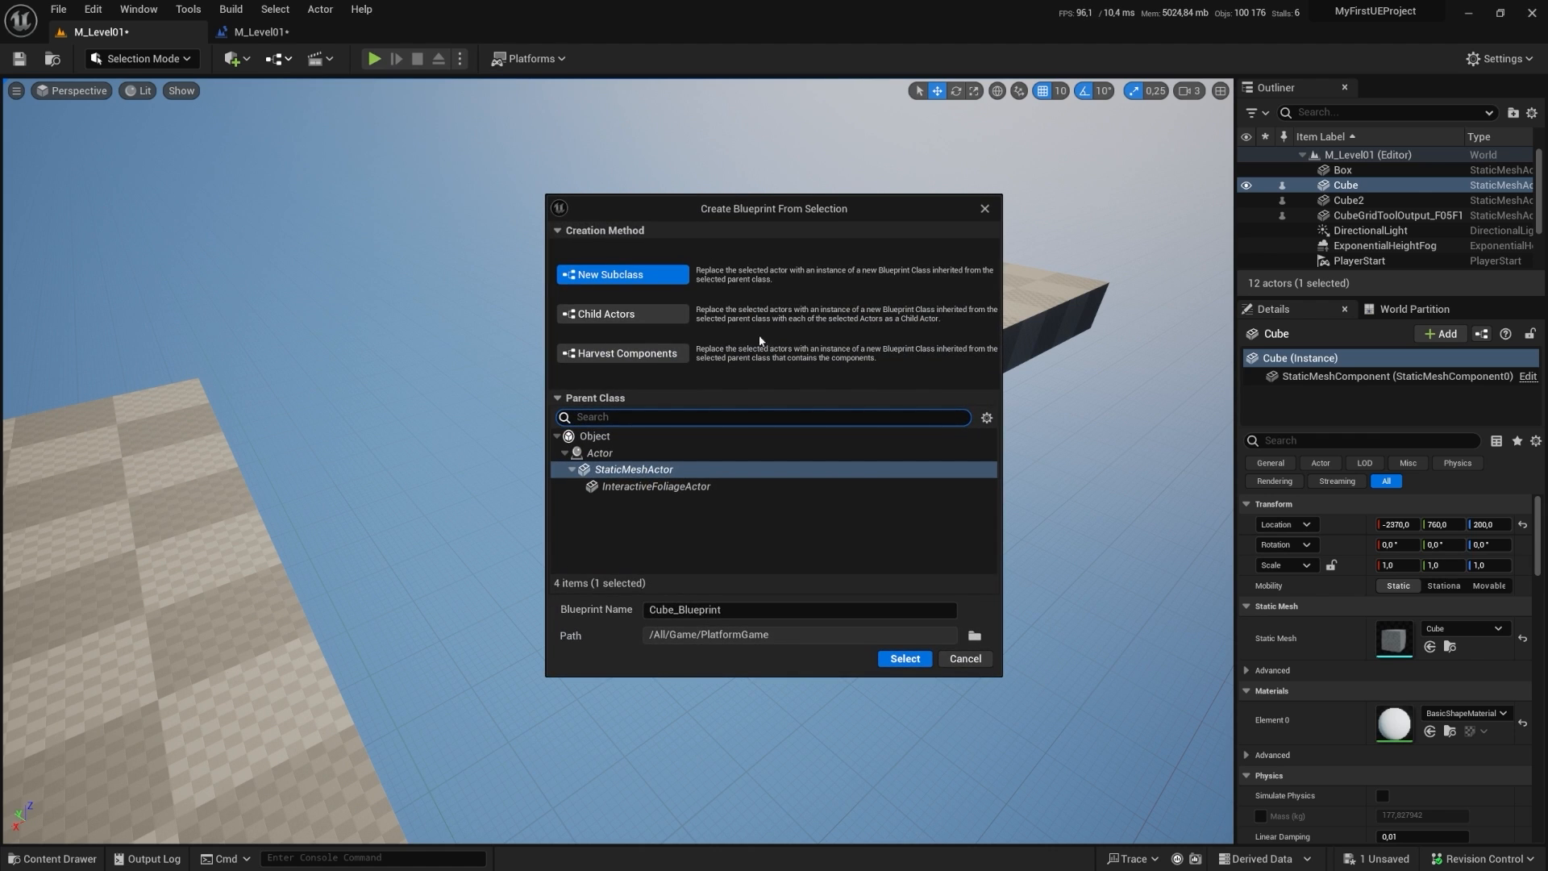
pyautogui.click(618, 355)
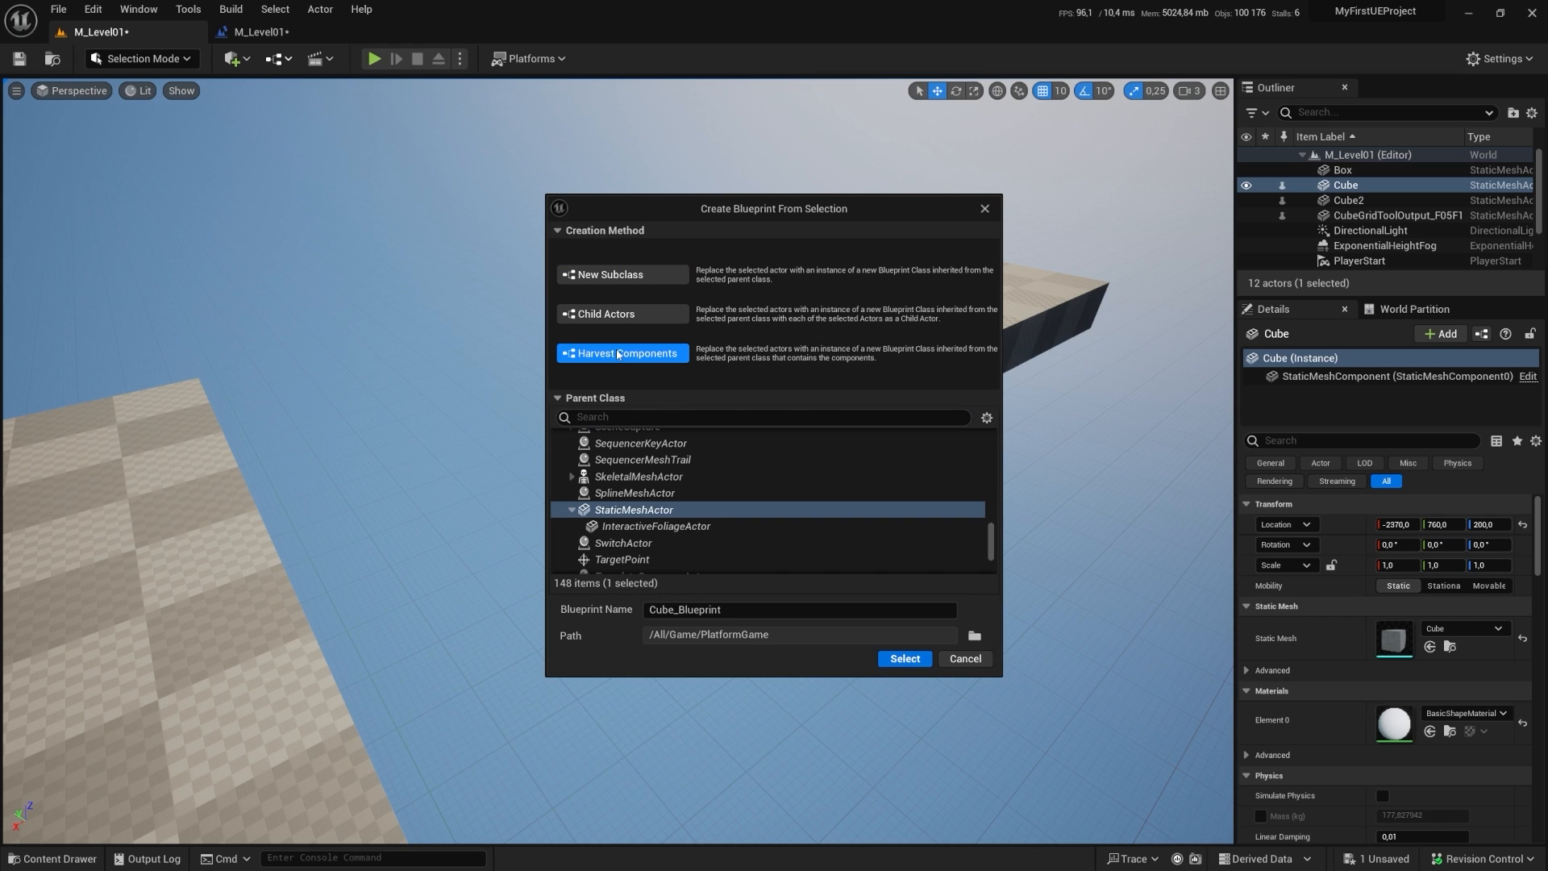
pyautogui.moveTo(992, 533); pyautogui.dragTo(958, 422)
pyautogui.click(577, 453)
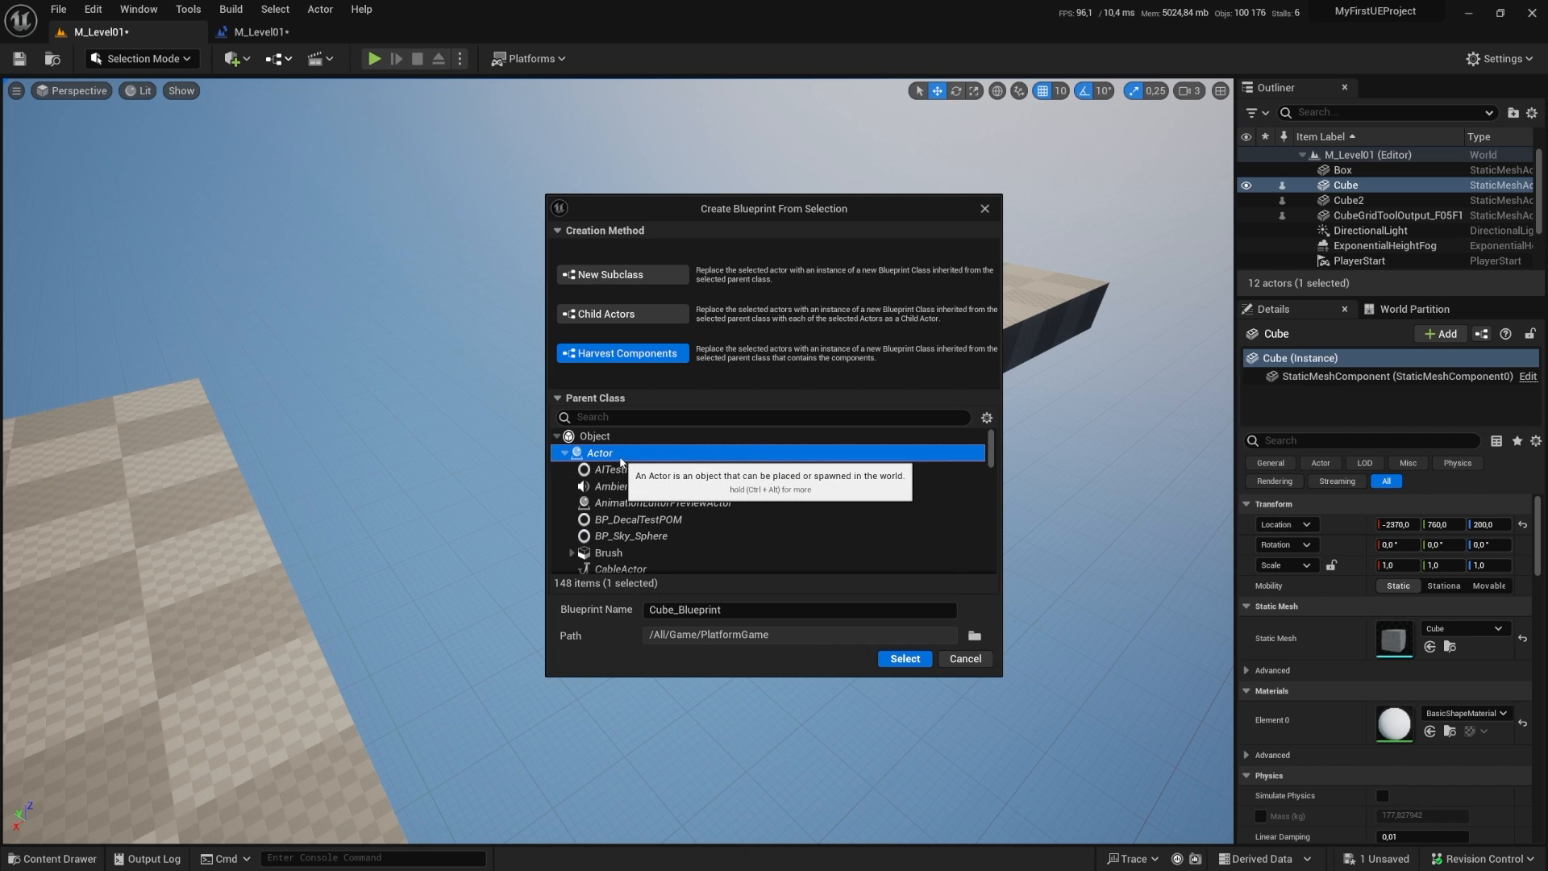
pyautogui.click(671, 473)
pyautogui.click(662, 503)
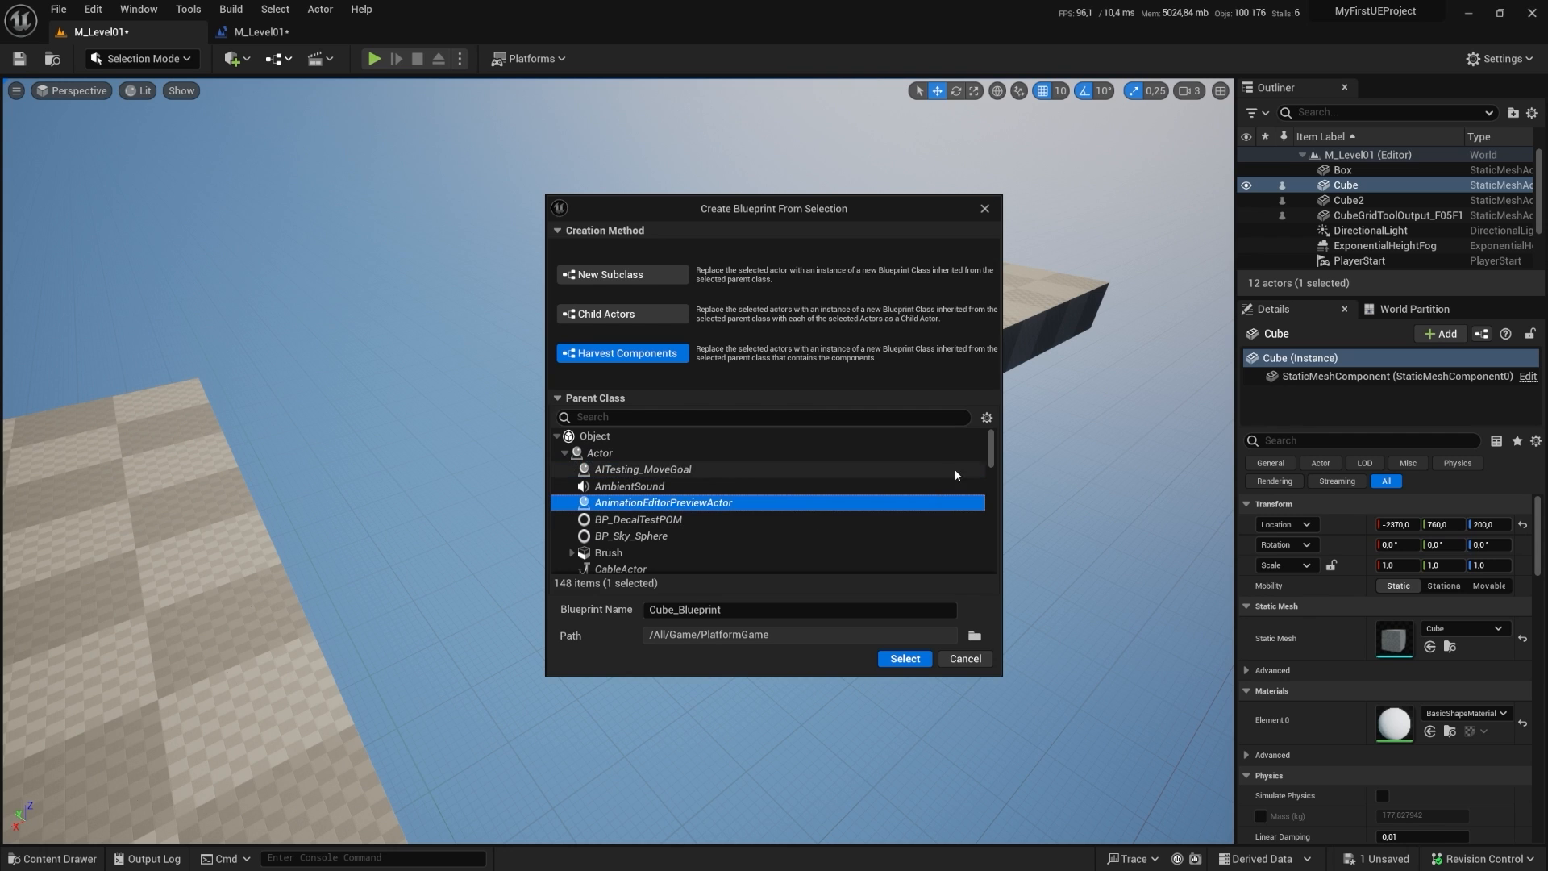
pyautogui.scroll(-5, 967, 471)
pyautogui.scroll(-15, 979, 483)
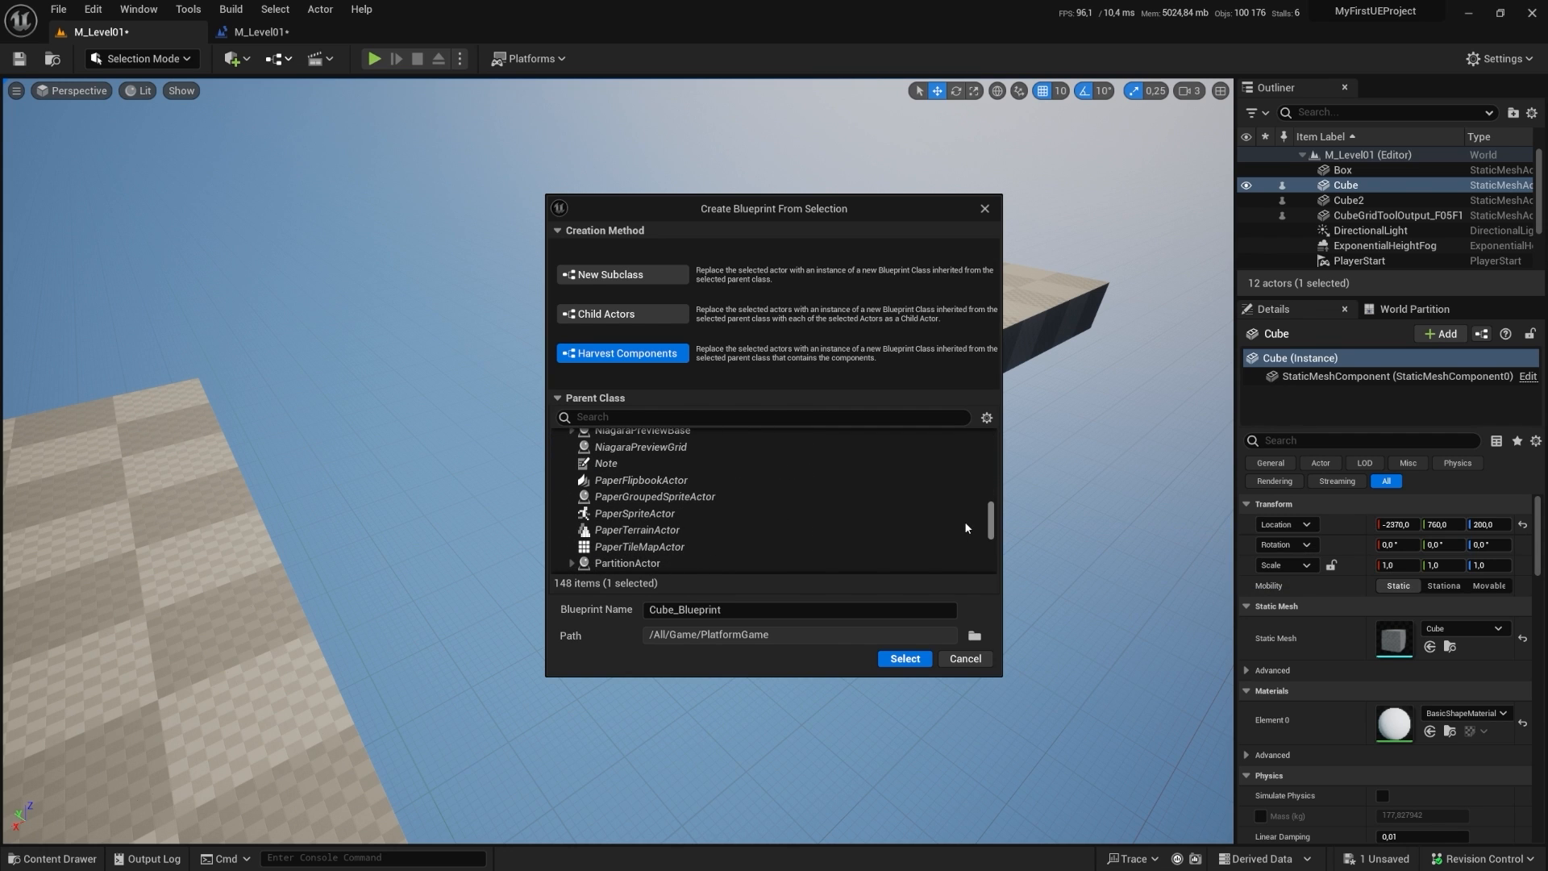
pyautogui.scroll(15, 966, 527)
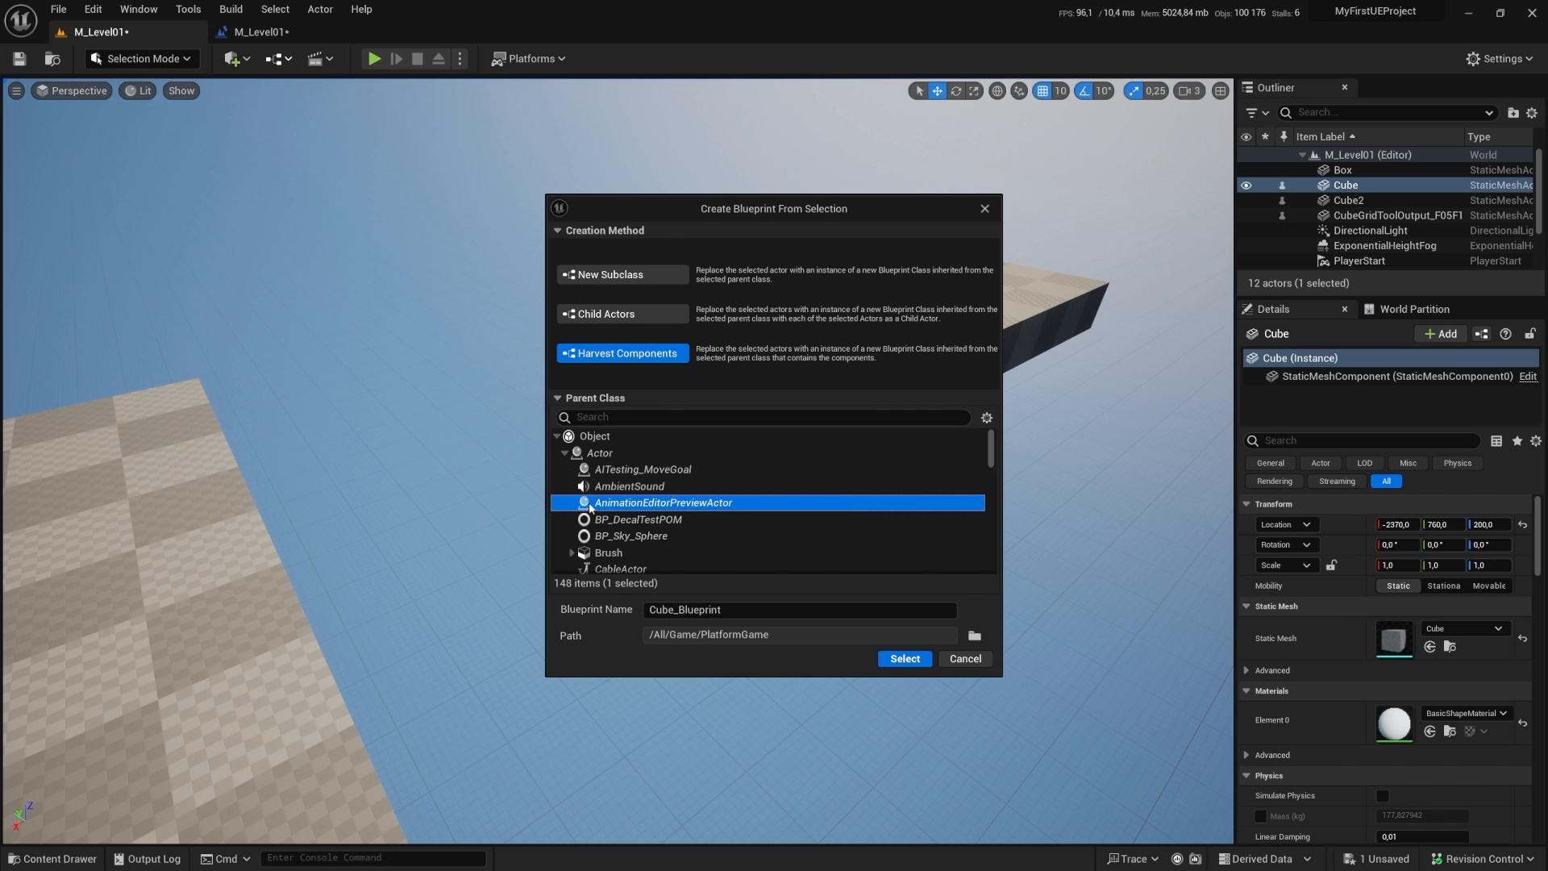
pyautogui.click(650, 456)
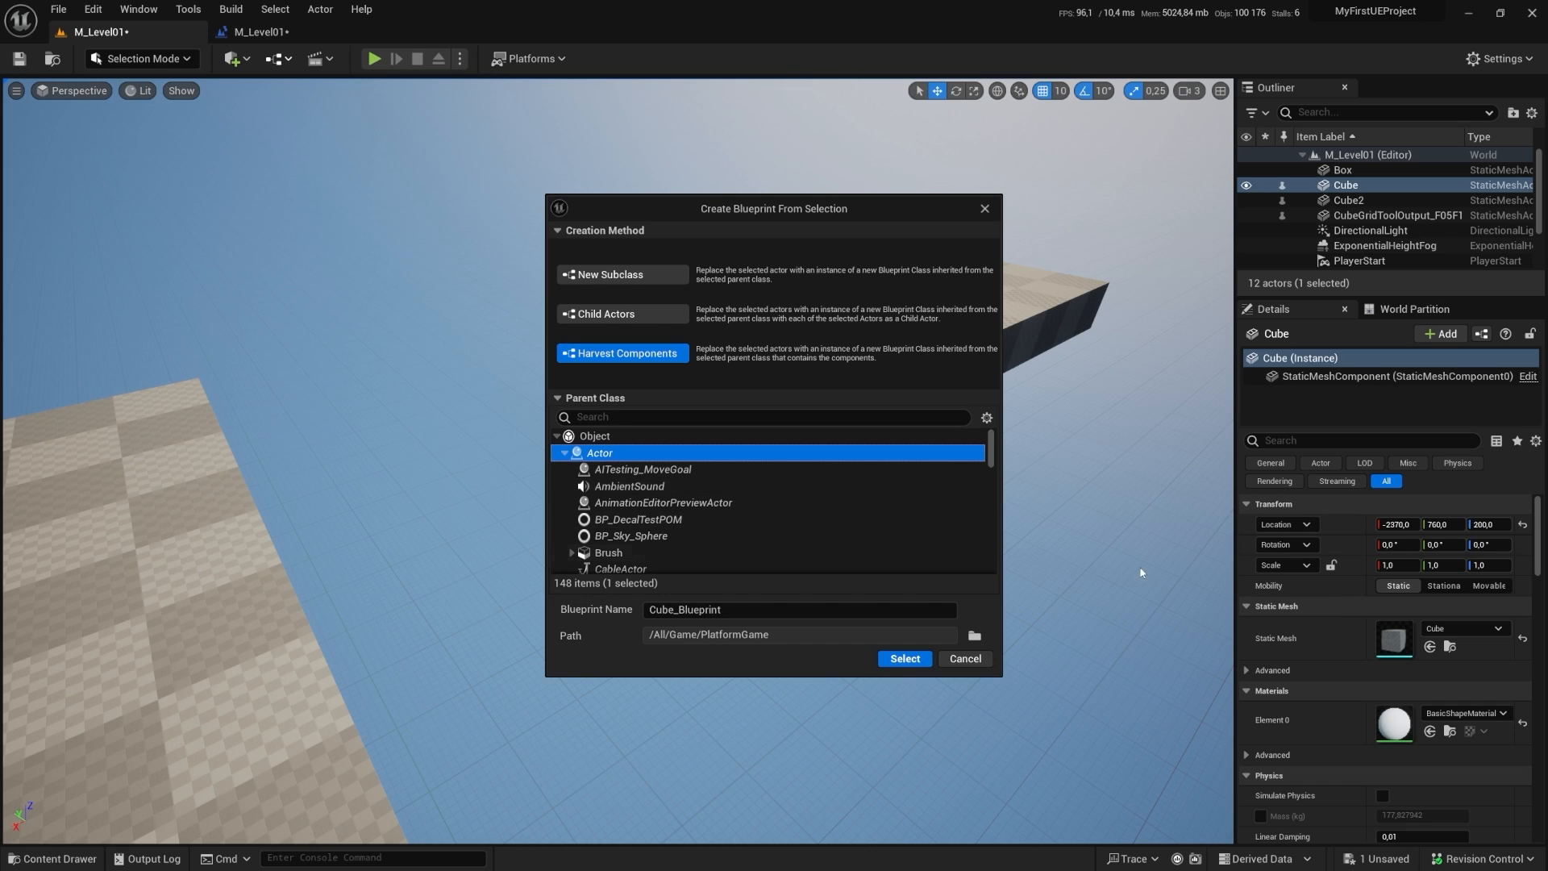
# Step: Name the new blueprint BP_DissapearingPlatform
pyautogui.click(740, 610)
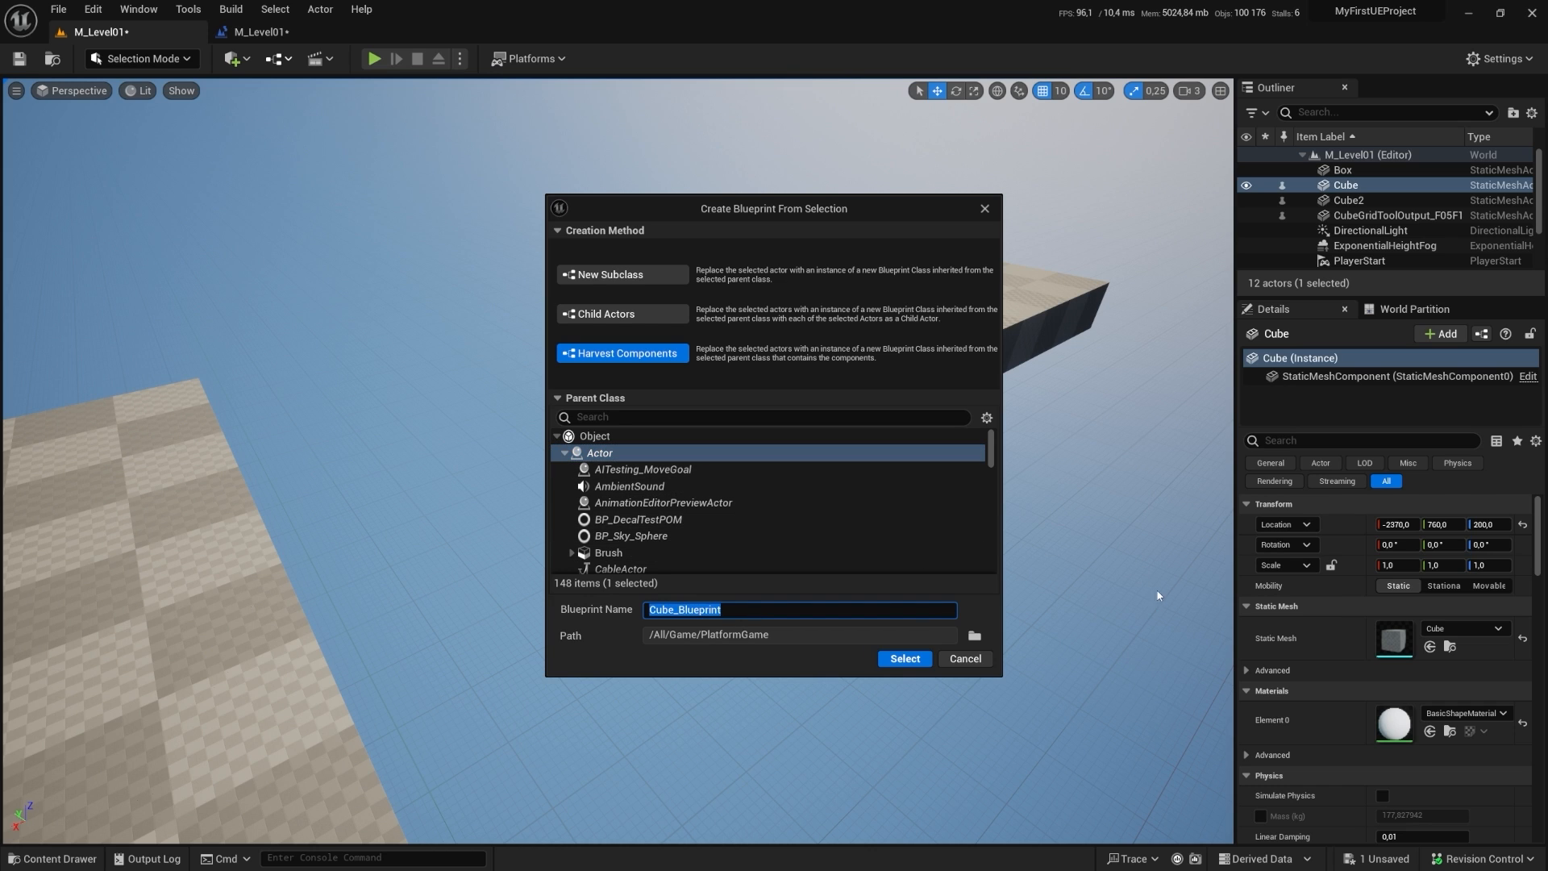
pyautogui.write('BP')
pyautogui.write('_')
pyautogui.write('Dissa')
pyautogui.write('pp')
pyautogui.write('earingPlat')
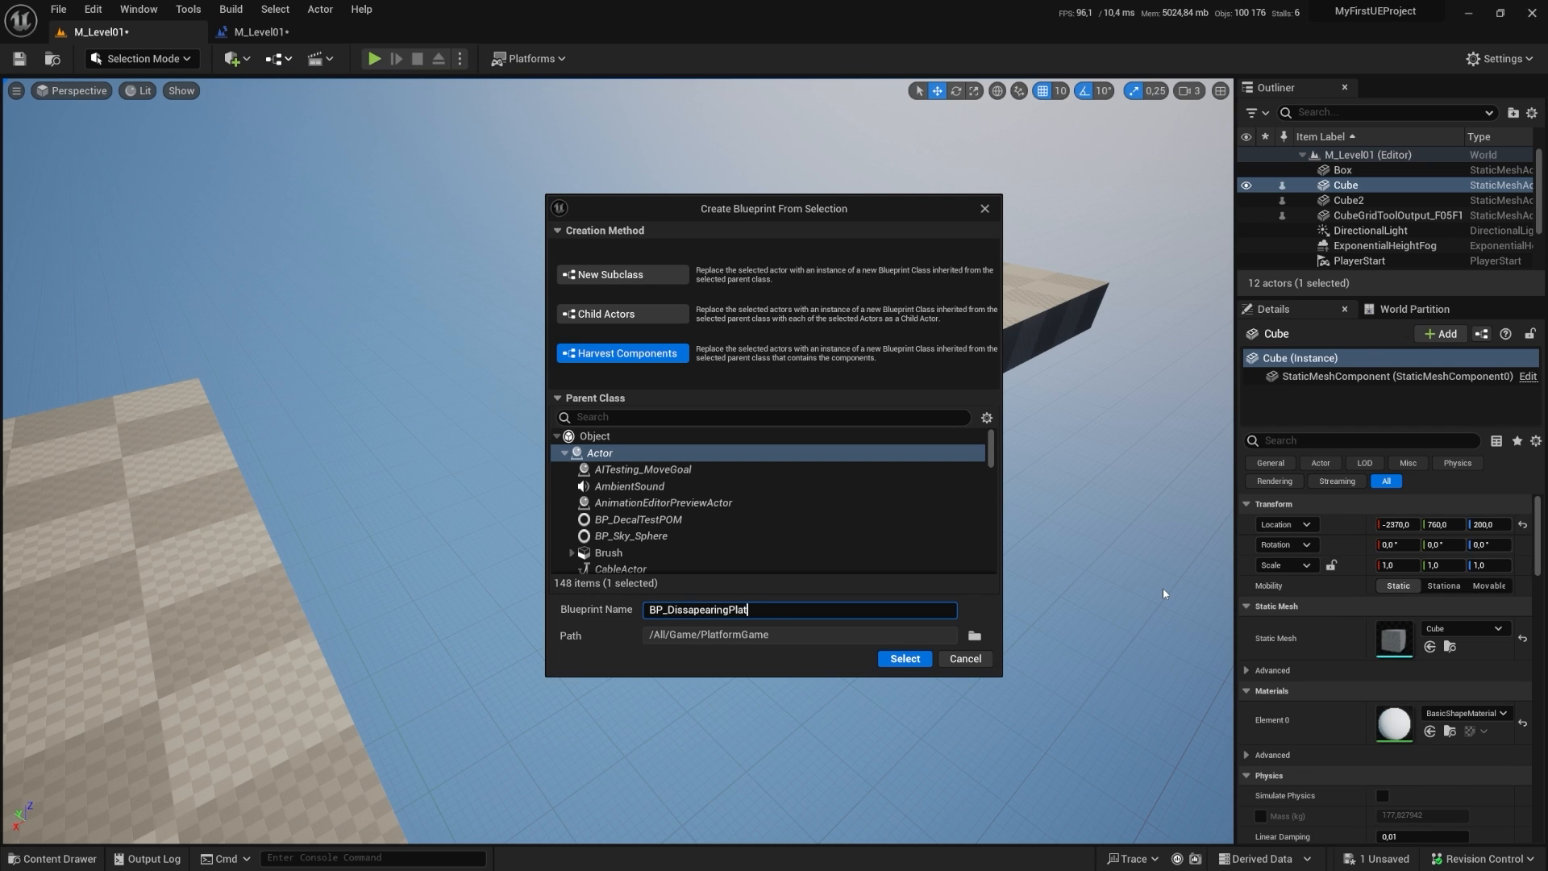
pyautogui.write('form')
# Step: Start choosing the blueprint's save path and create a GameElements folder inside PlatformGame
pyautogui.click(974, 636)
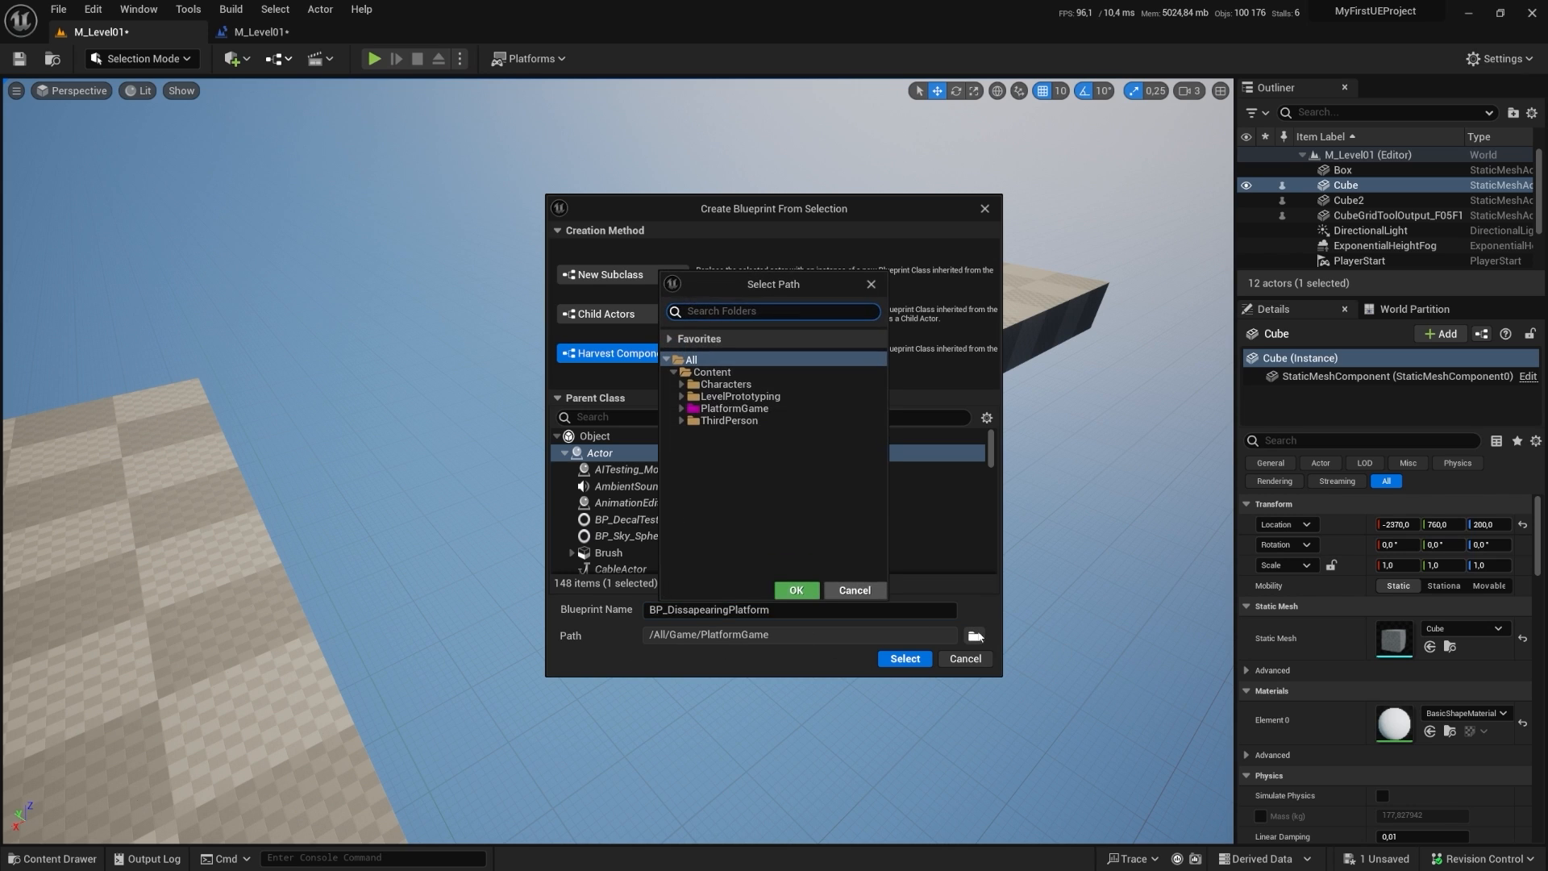
pyautogui.click(682, 408)
pyautogui.click(703, 409)
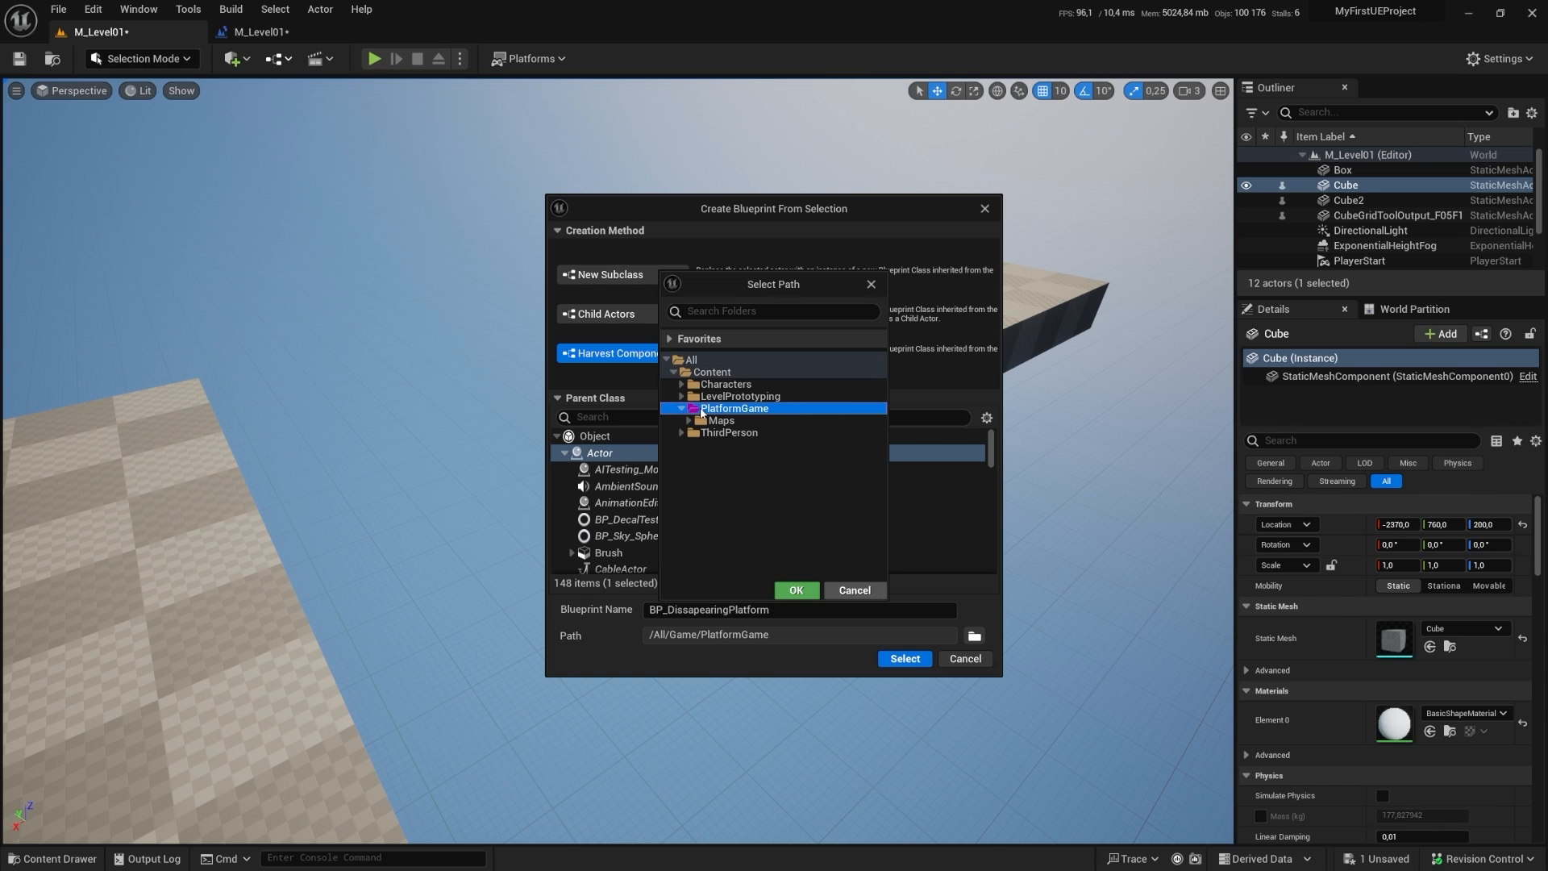
pyautogui.rightClick(705, 409)
pyautogui.click(726, 419)
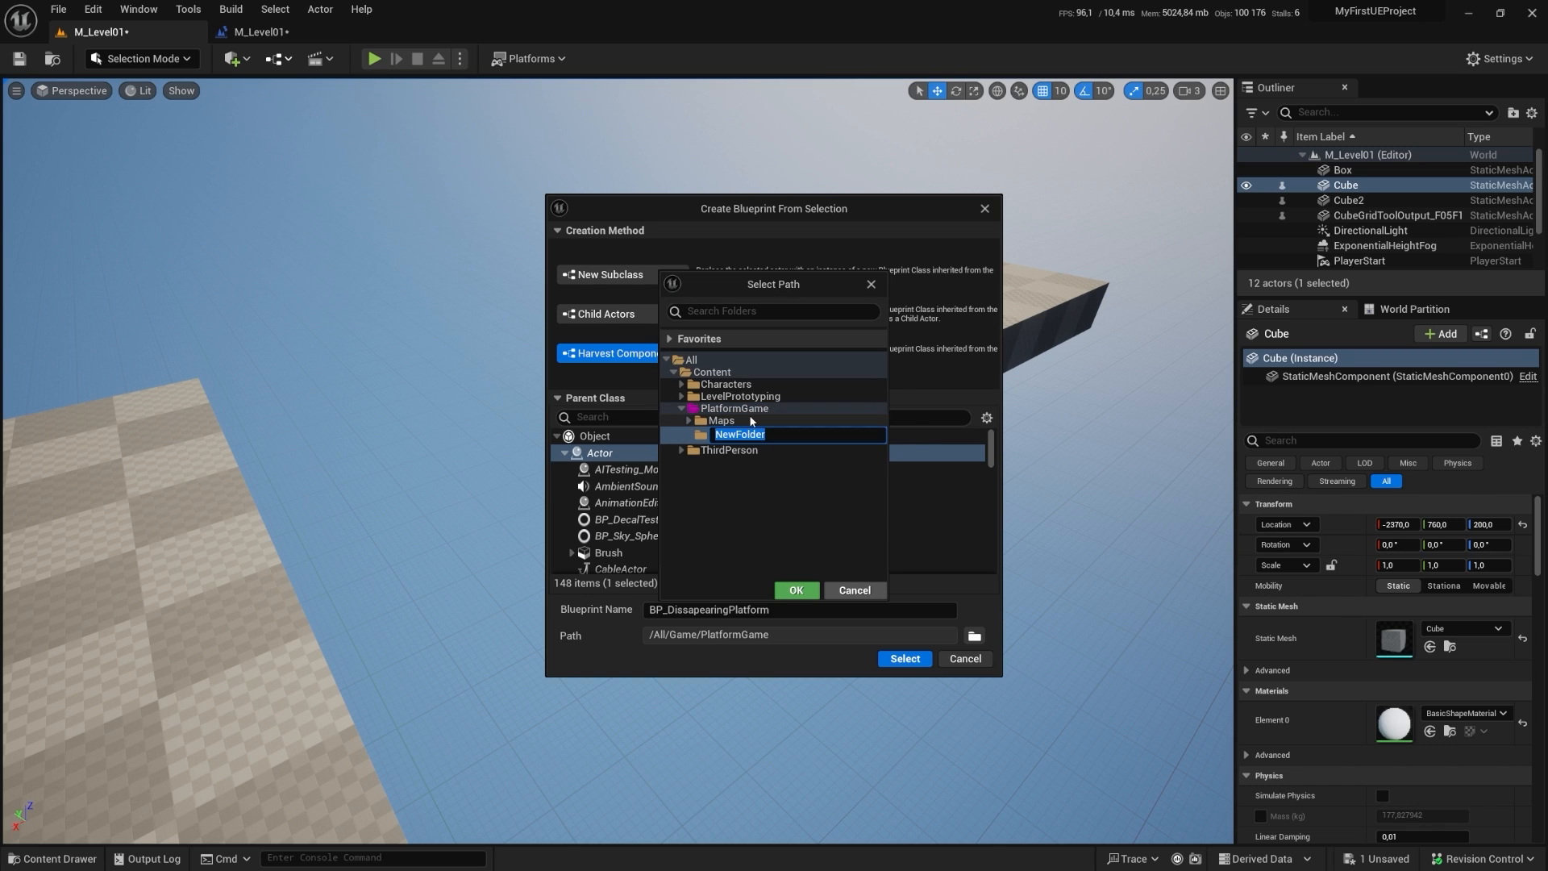
pyautogui.write('GameElem')
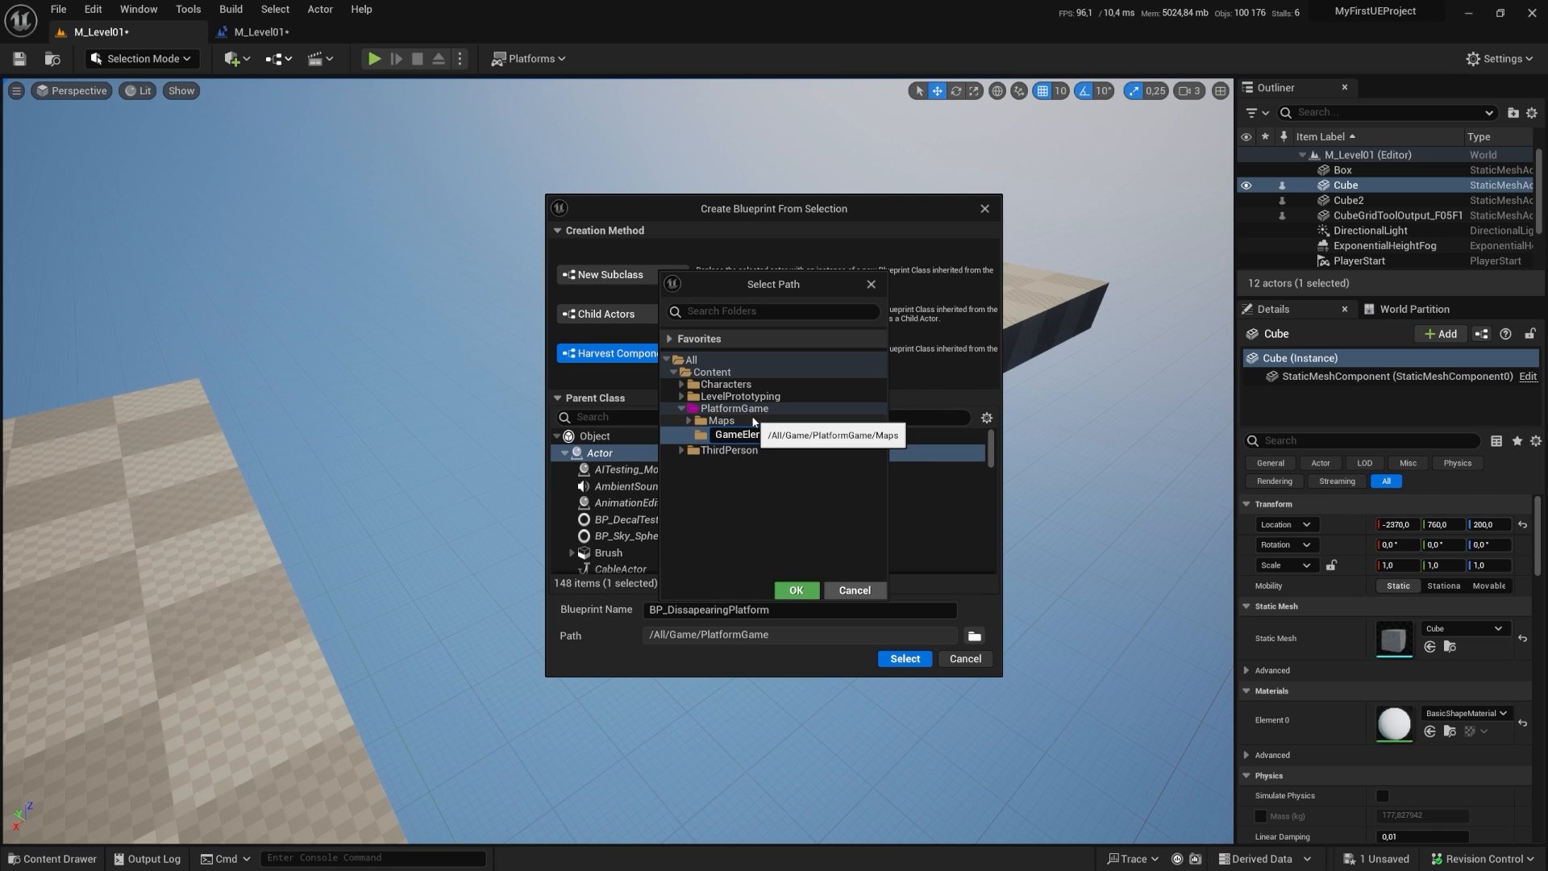
pyautogui.write('ents')
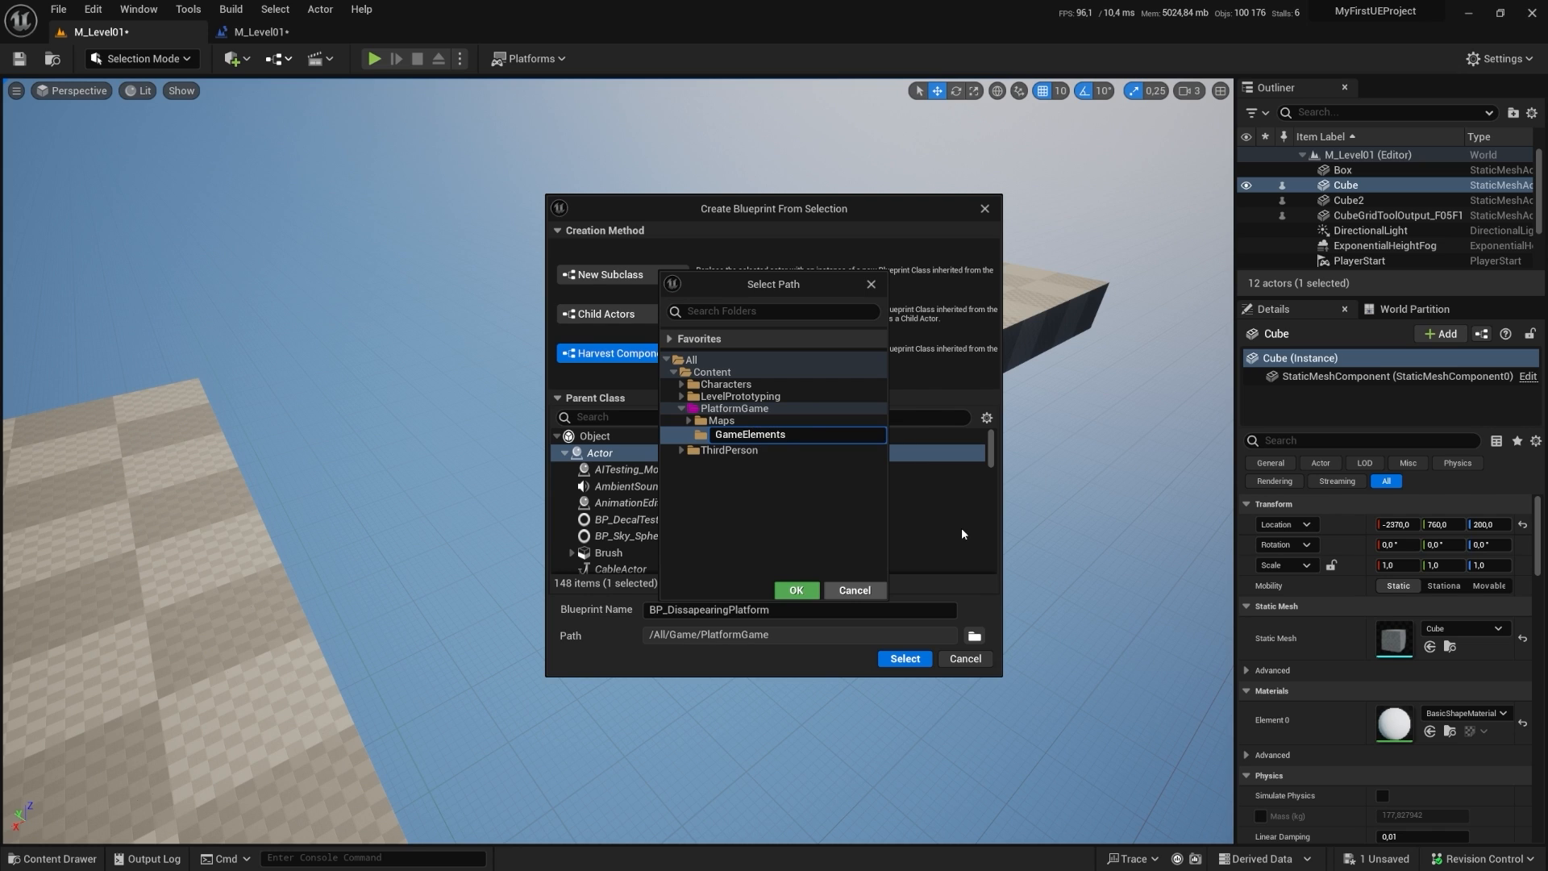
pyautogui.press('Return')
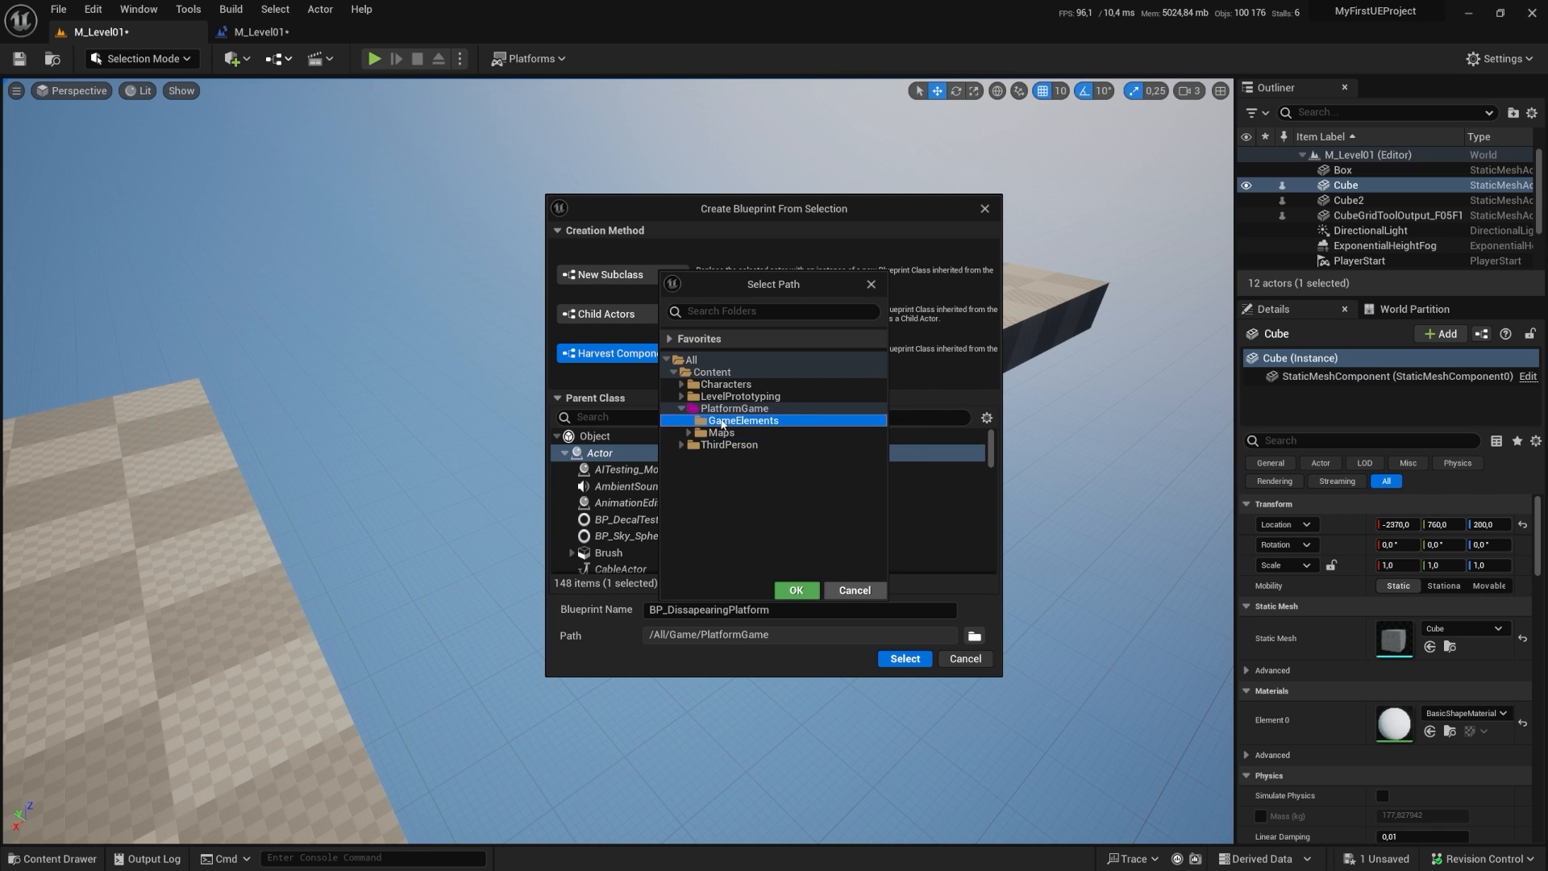
# Step: Add a Platforms subfolder inside GameElements and create the blueprint in it
pyautogui.click(774, 433)
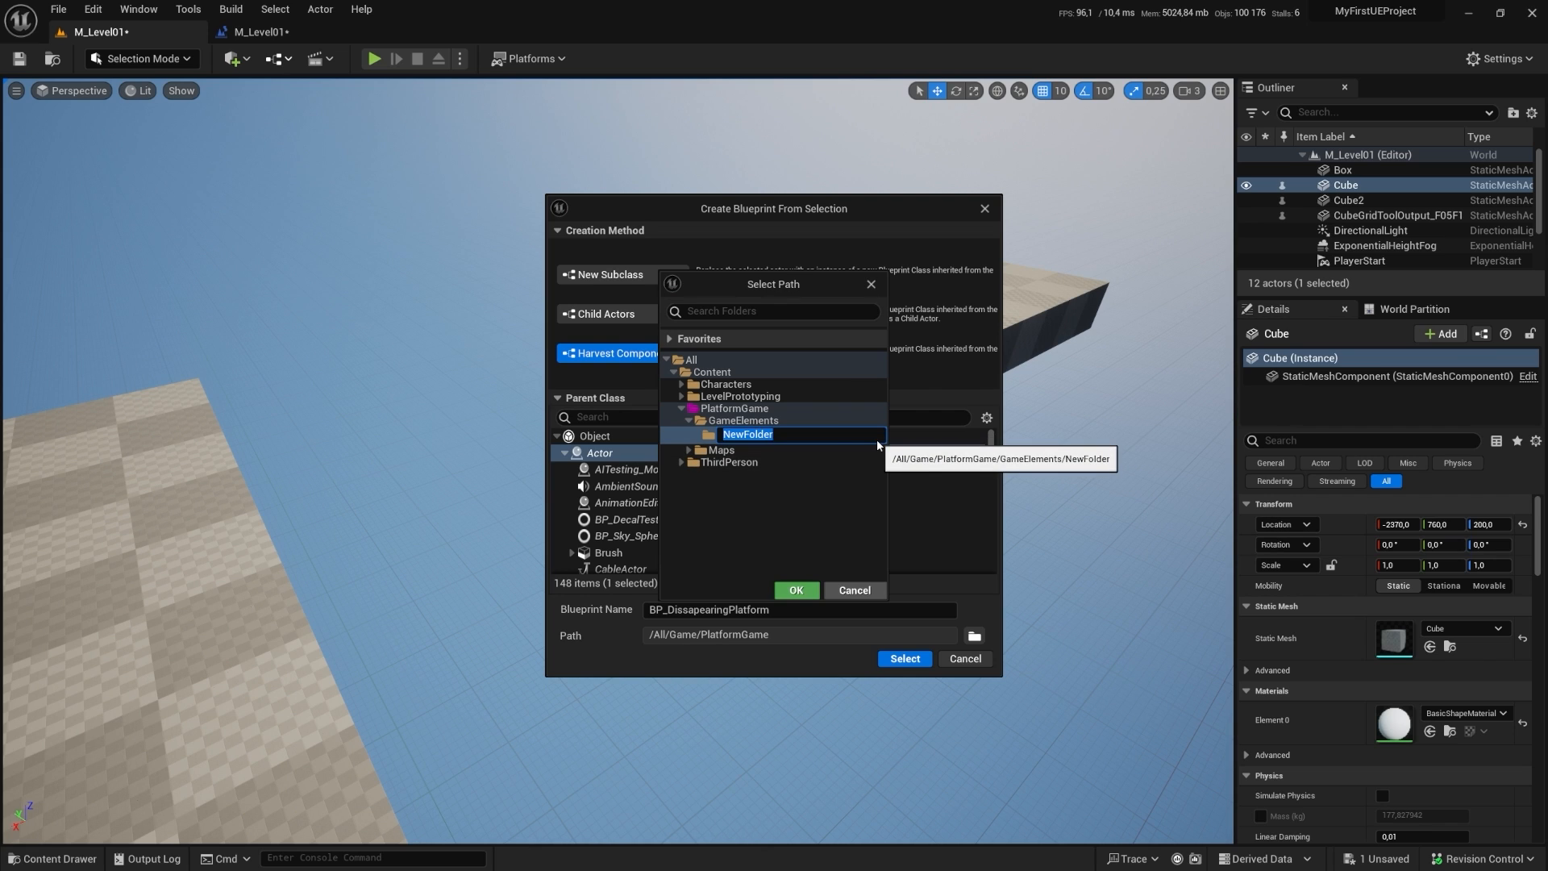
pyautogui.write('Platforms')
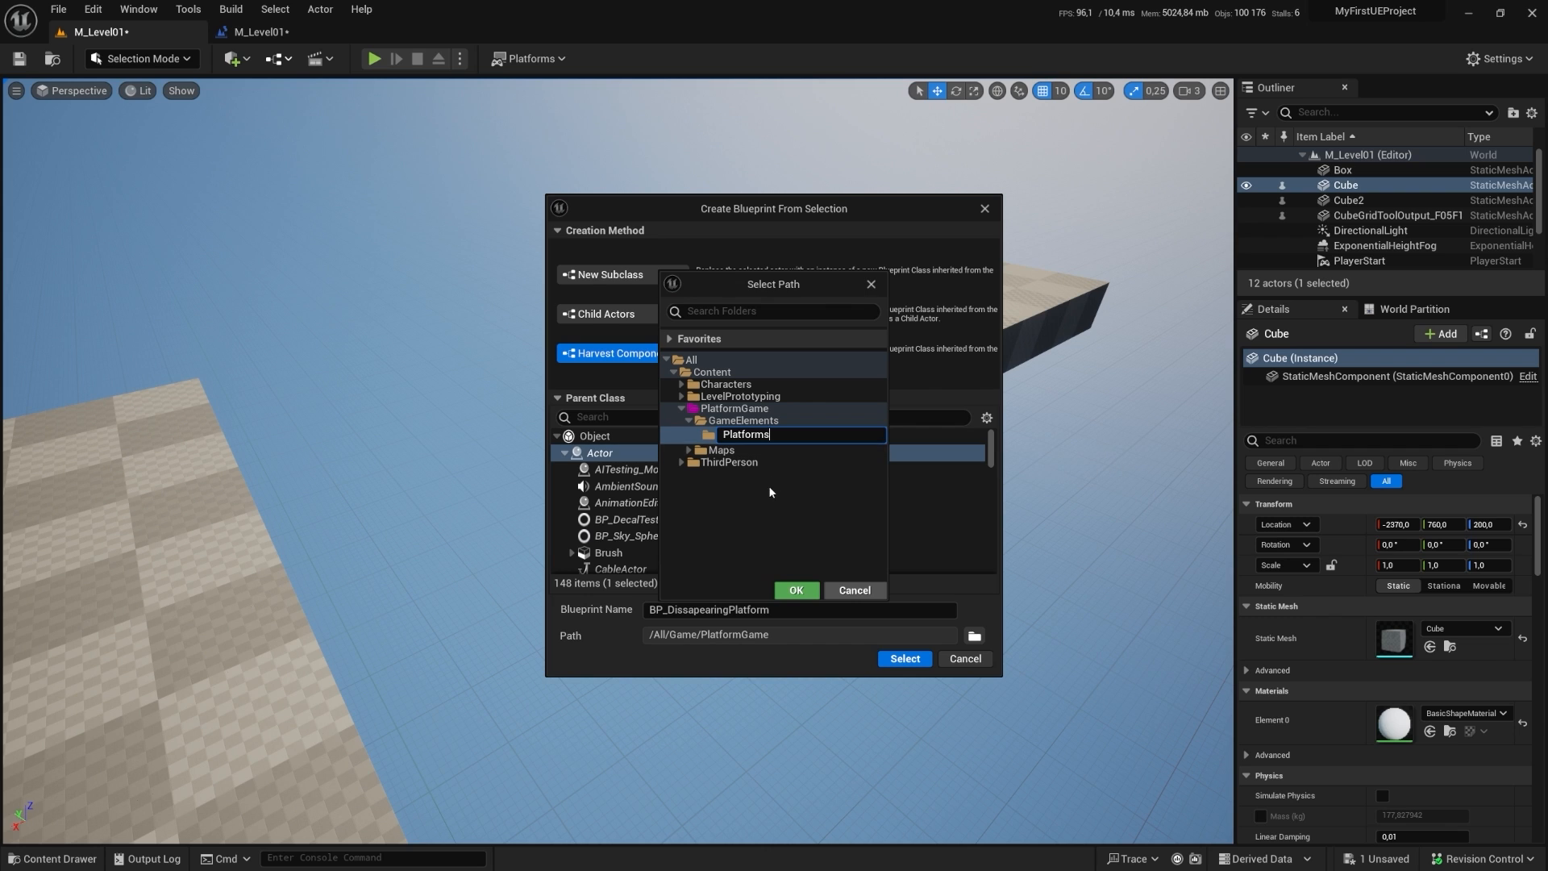
pyautogui.press('Return')
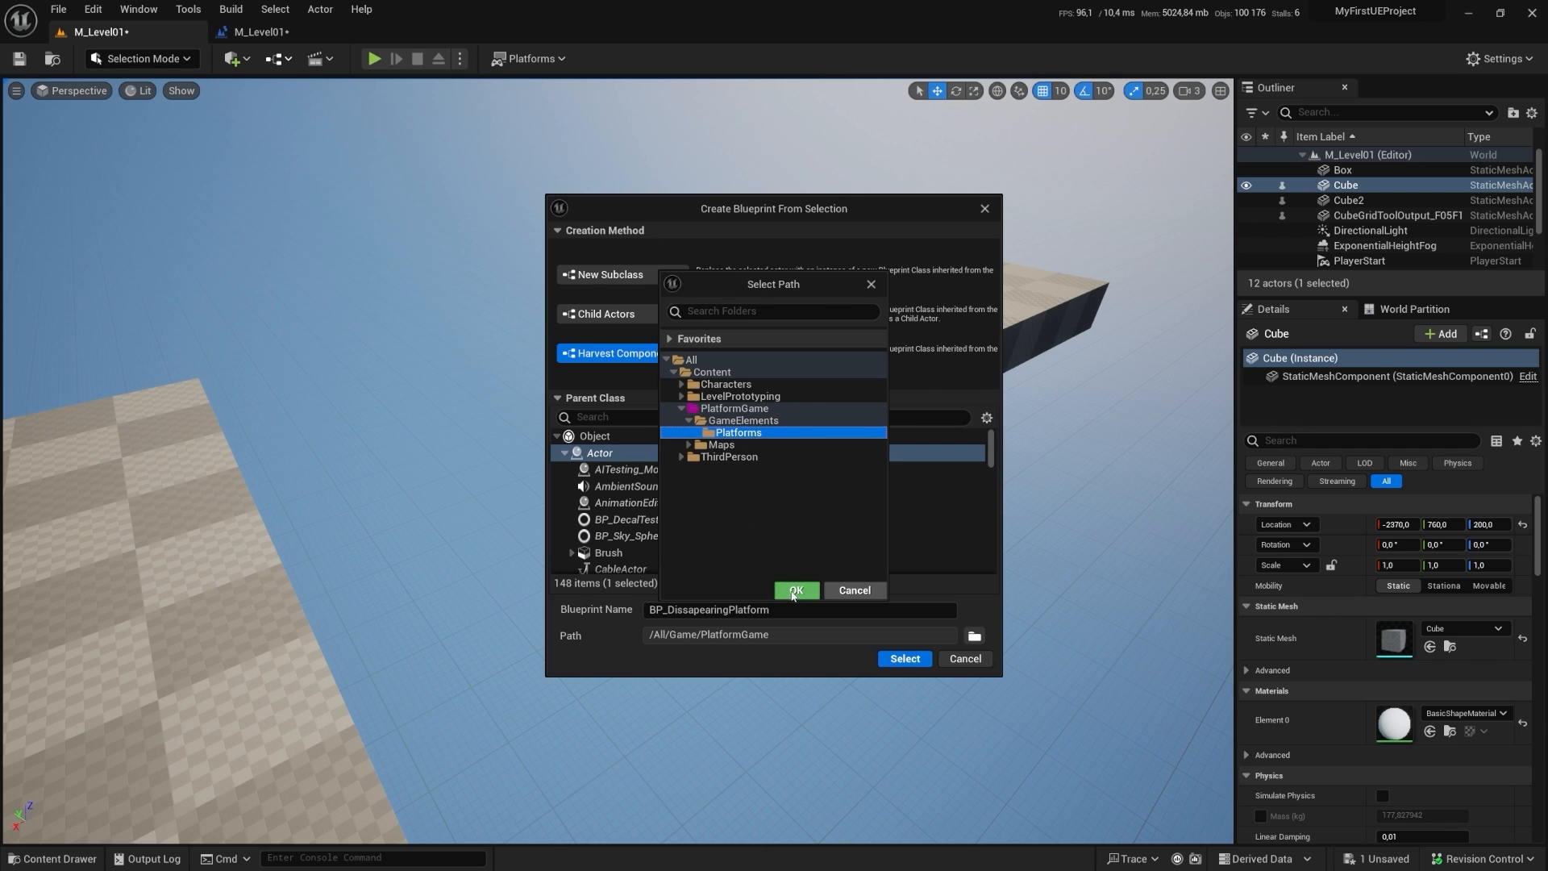
pyautogui.click(794, 593)
pyautogui.moveTo(918, 638); pyautogui.dragTo(649, 636)
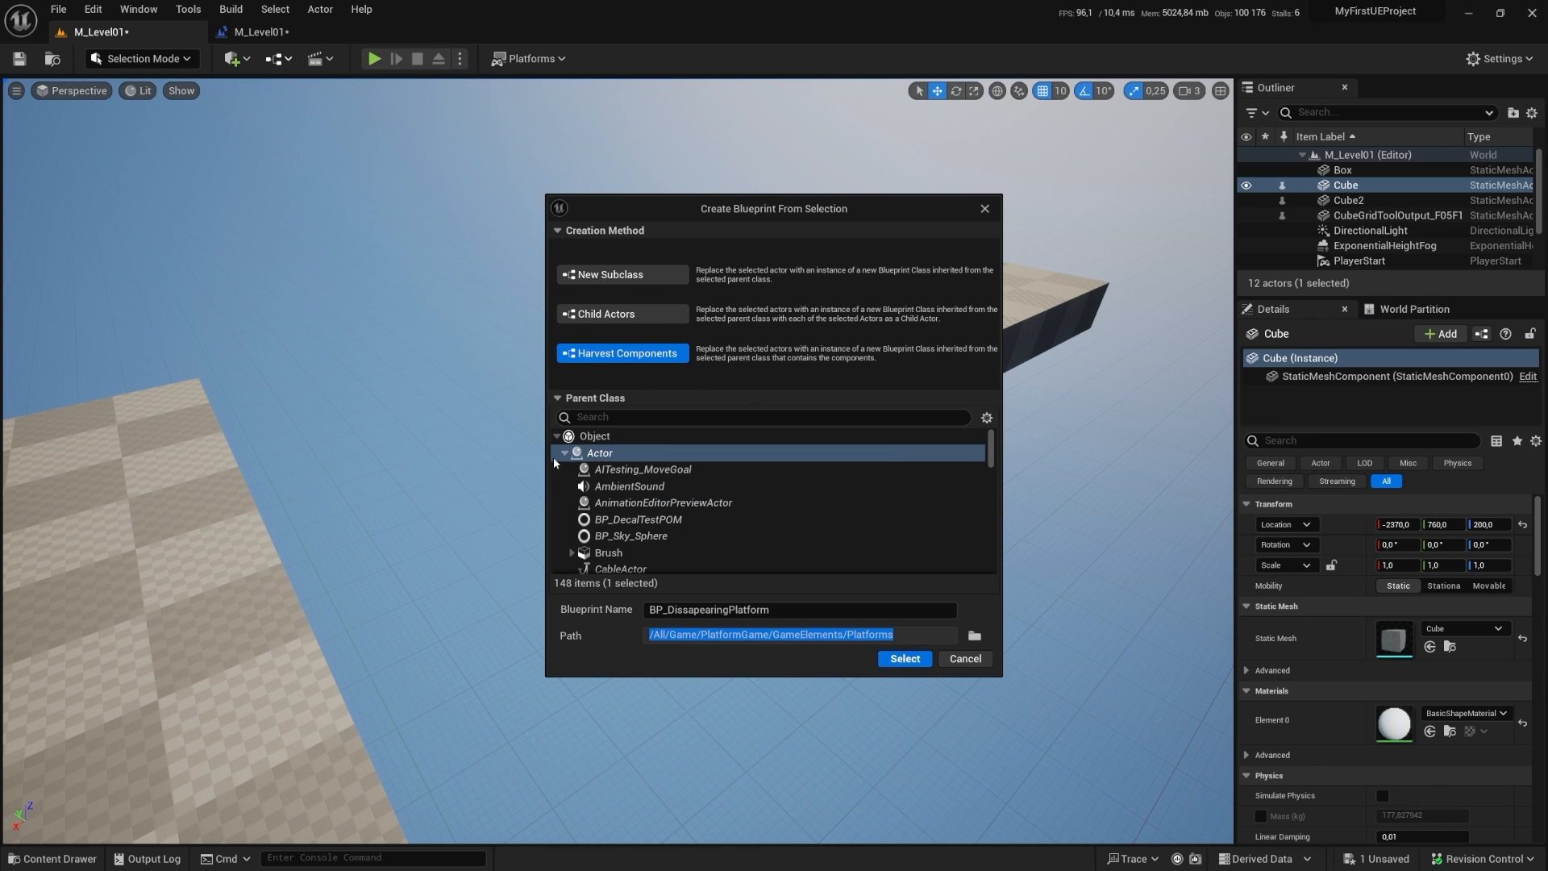
pyautogui.click(904, 659)
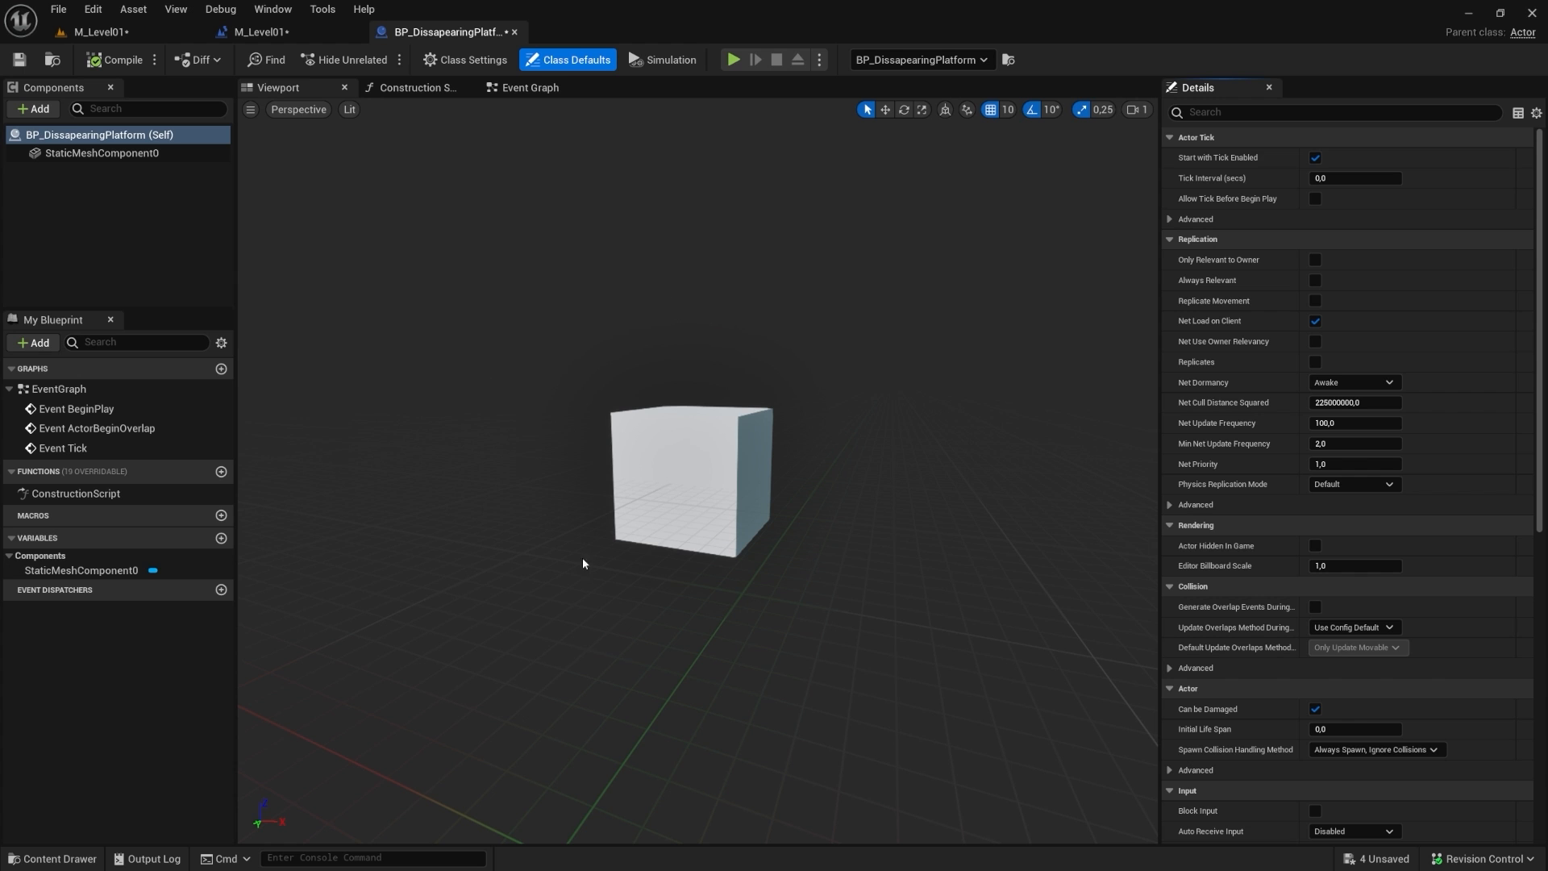
# Step: Compare the converted cube with Cube2 in the level, widening the Outliner's Type column, and reopen BP_DissapearingPlatform for editing
pyautogui.keyDown('alt'); pyautogui.moveTo(724, 370); pyautogui.dragTo(880, 447); pyautogui.keyUp('alt')
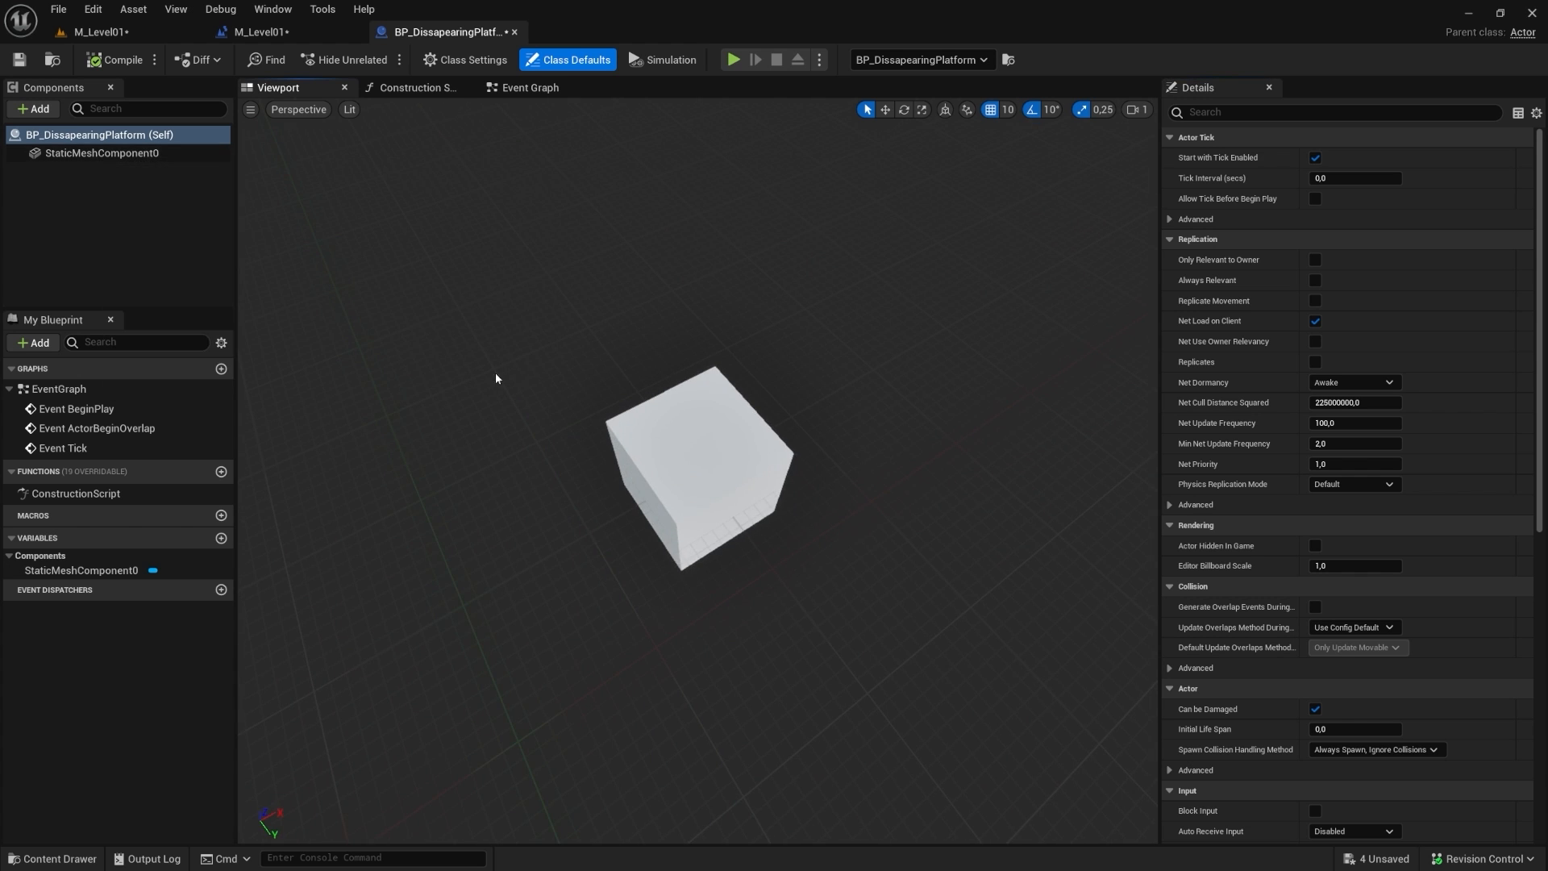
pyautogui.click(101, 32)
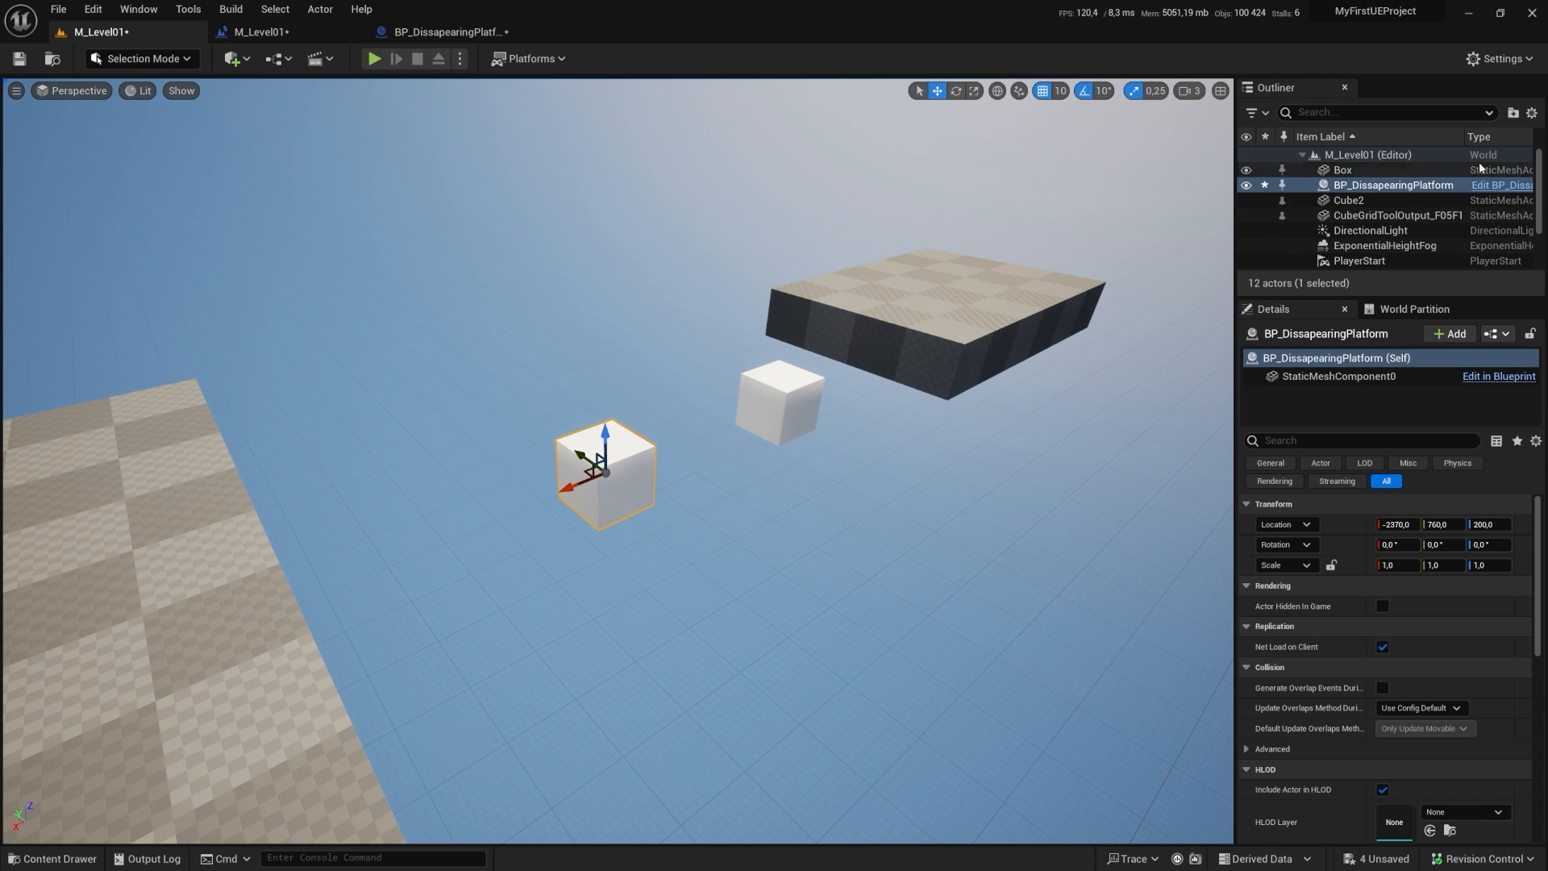
pyautogui.click(1459, 138)
pyautogui.moveTo(1460, 138); pyautogui.dragTo(1416, 138)
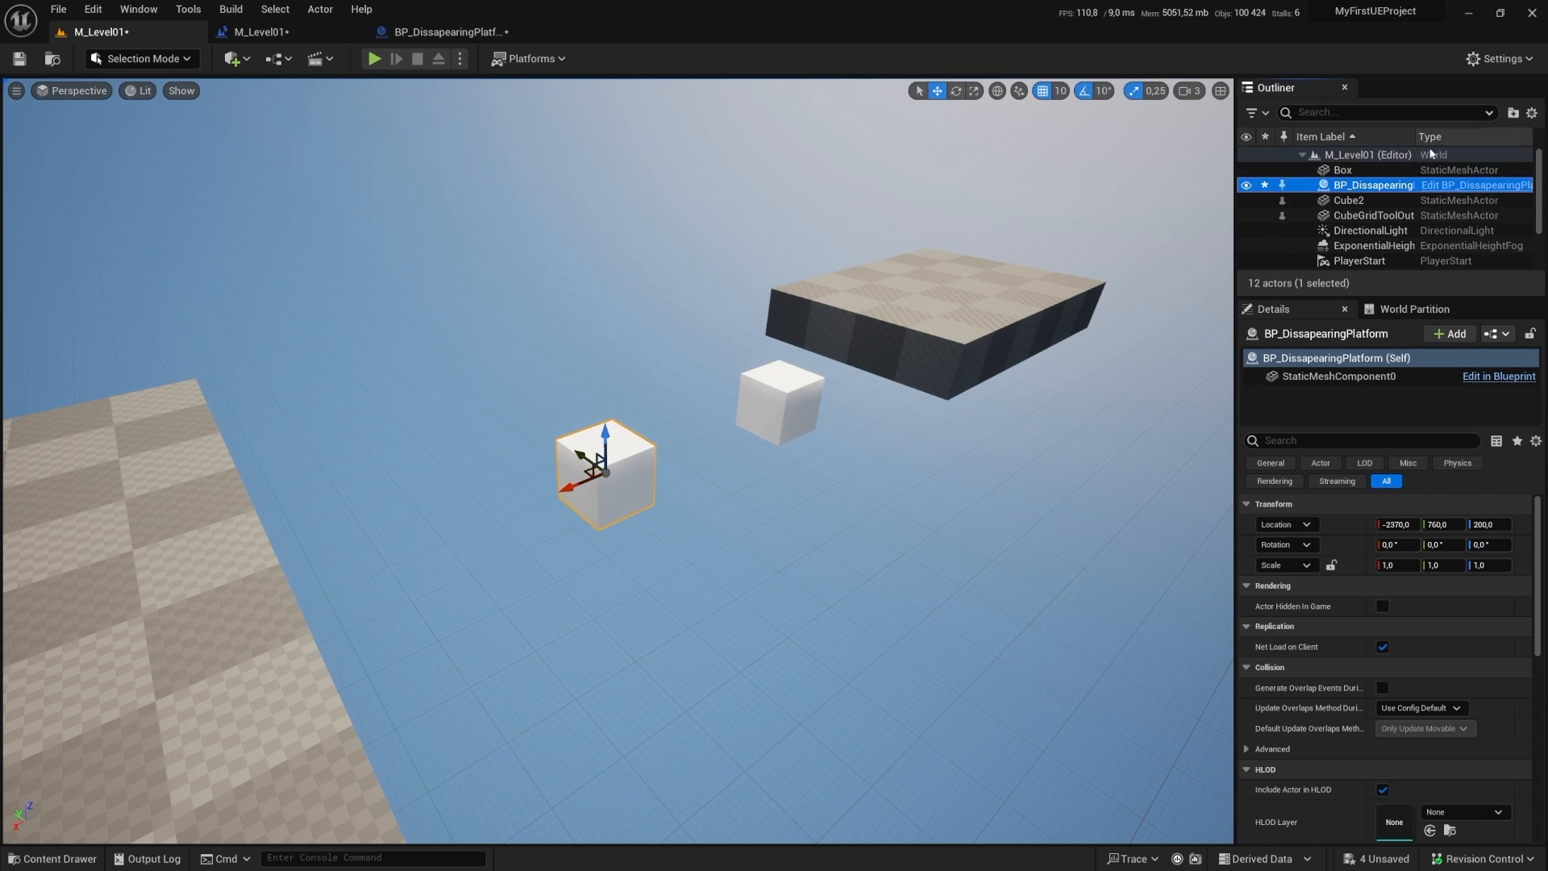
pyautogui.click(789, 416)
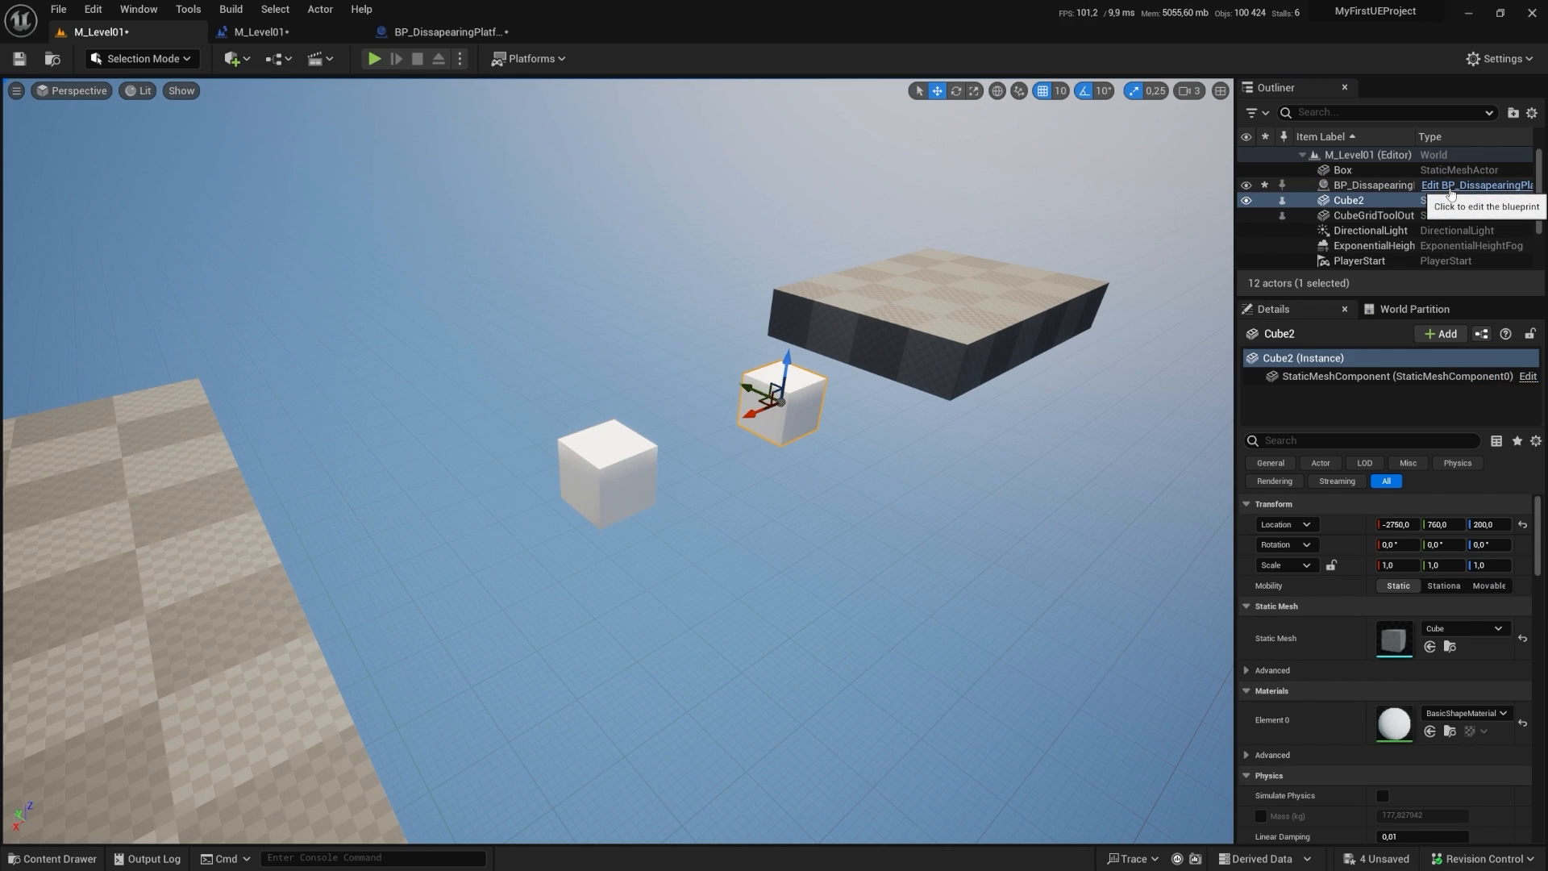
pyautogui.click(1457, 187)
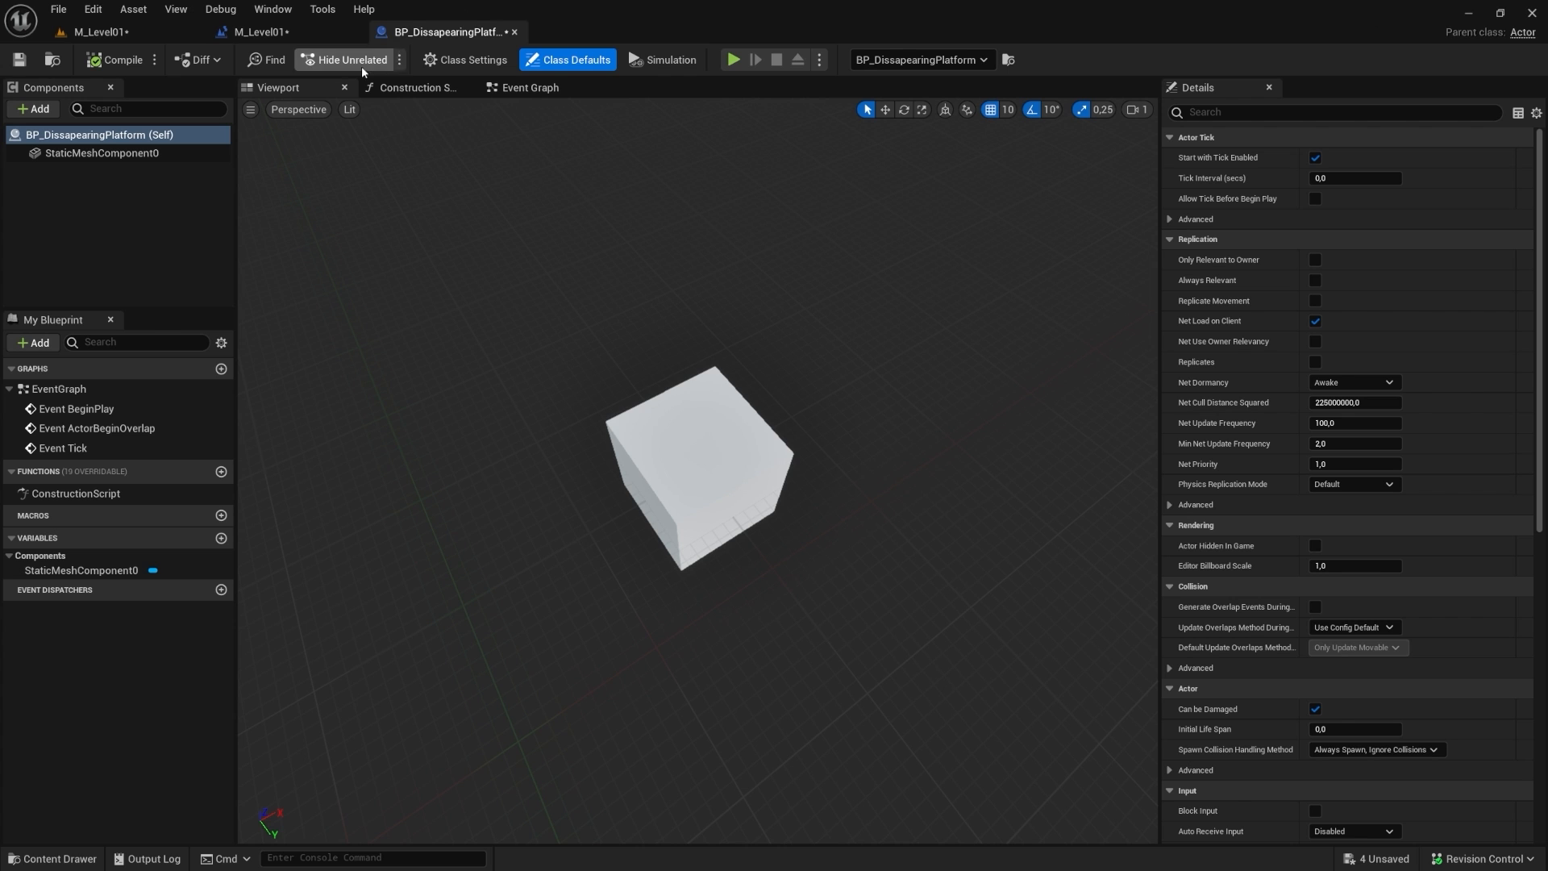
# Step: Examine the Cube reference in the level blueprint's ActivateBlock chain and return to the level
pyautogui.click(286, 32)
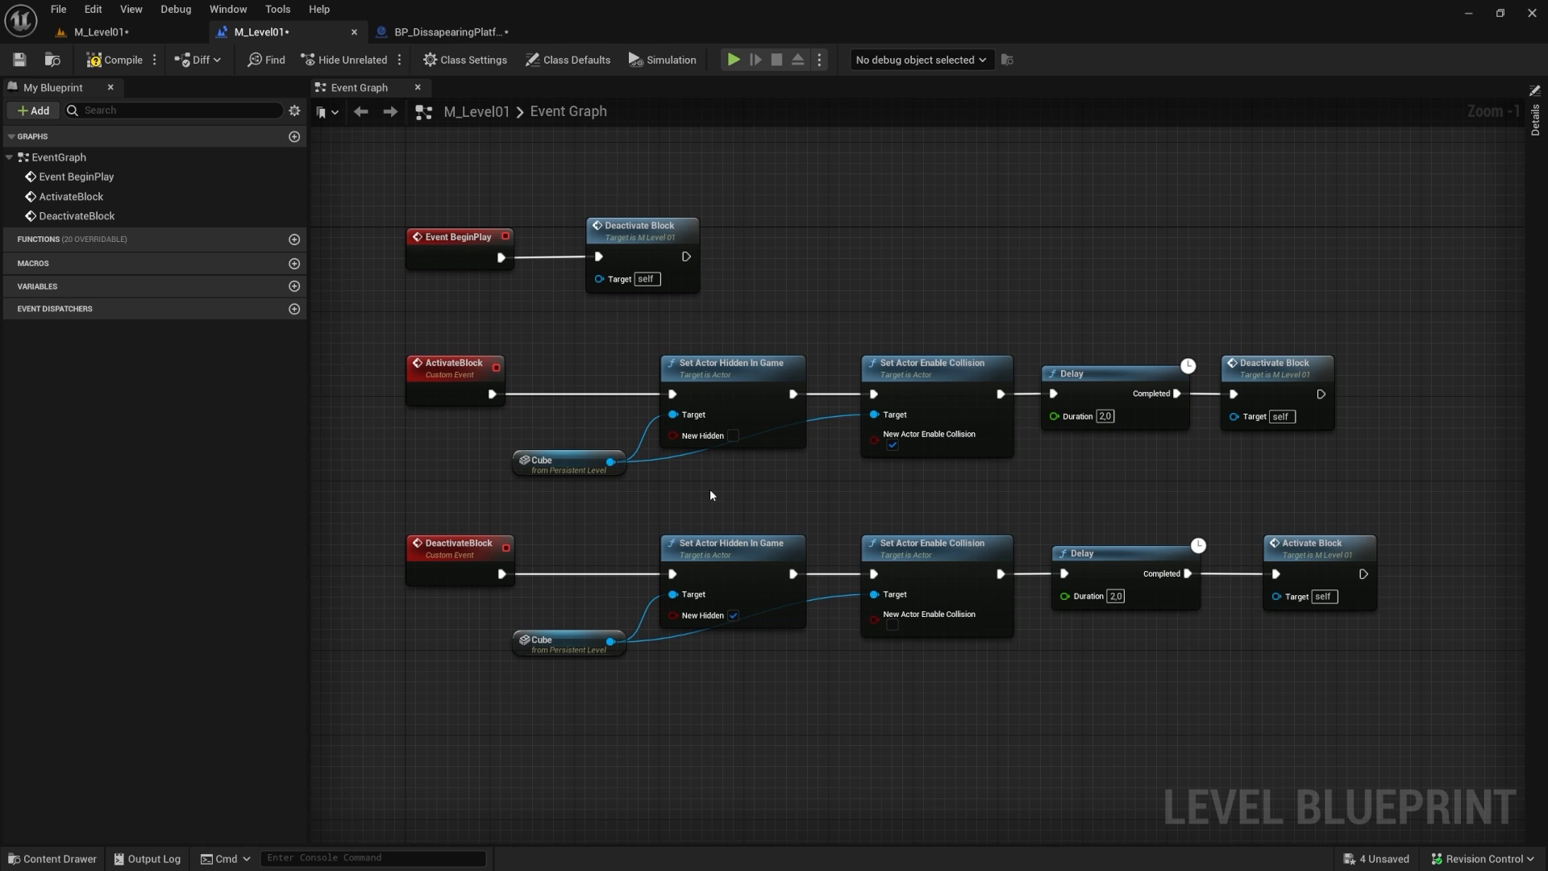
pyautogui.click(569, 463)
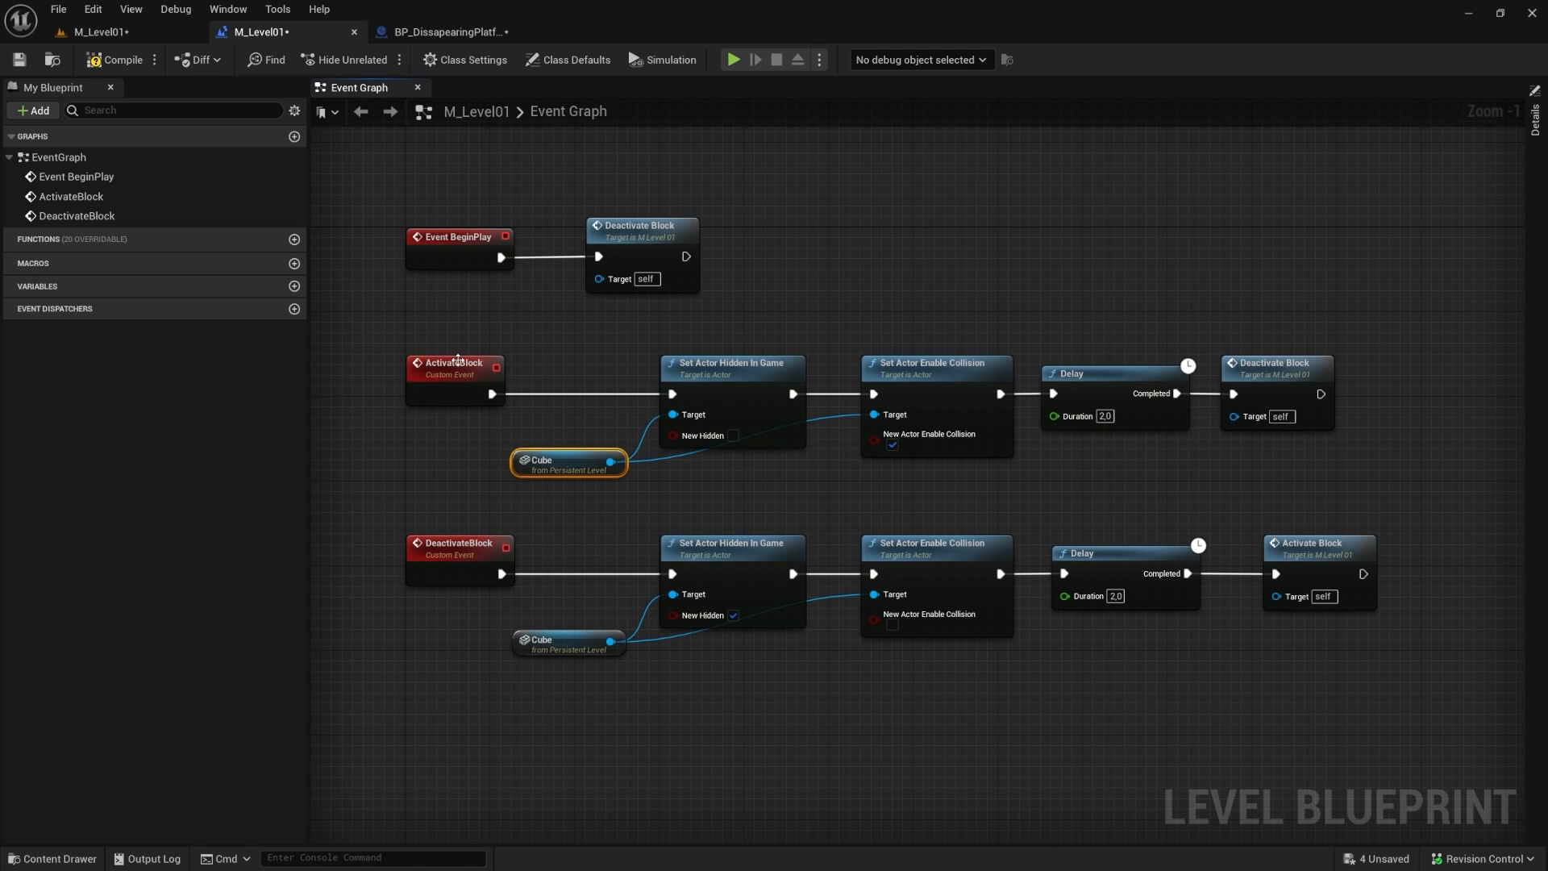
pyautogui.click(121, 32)
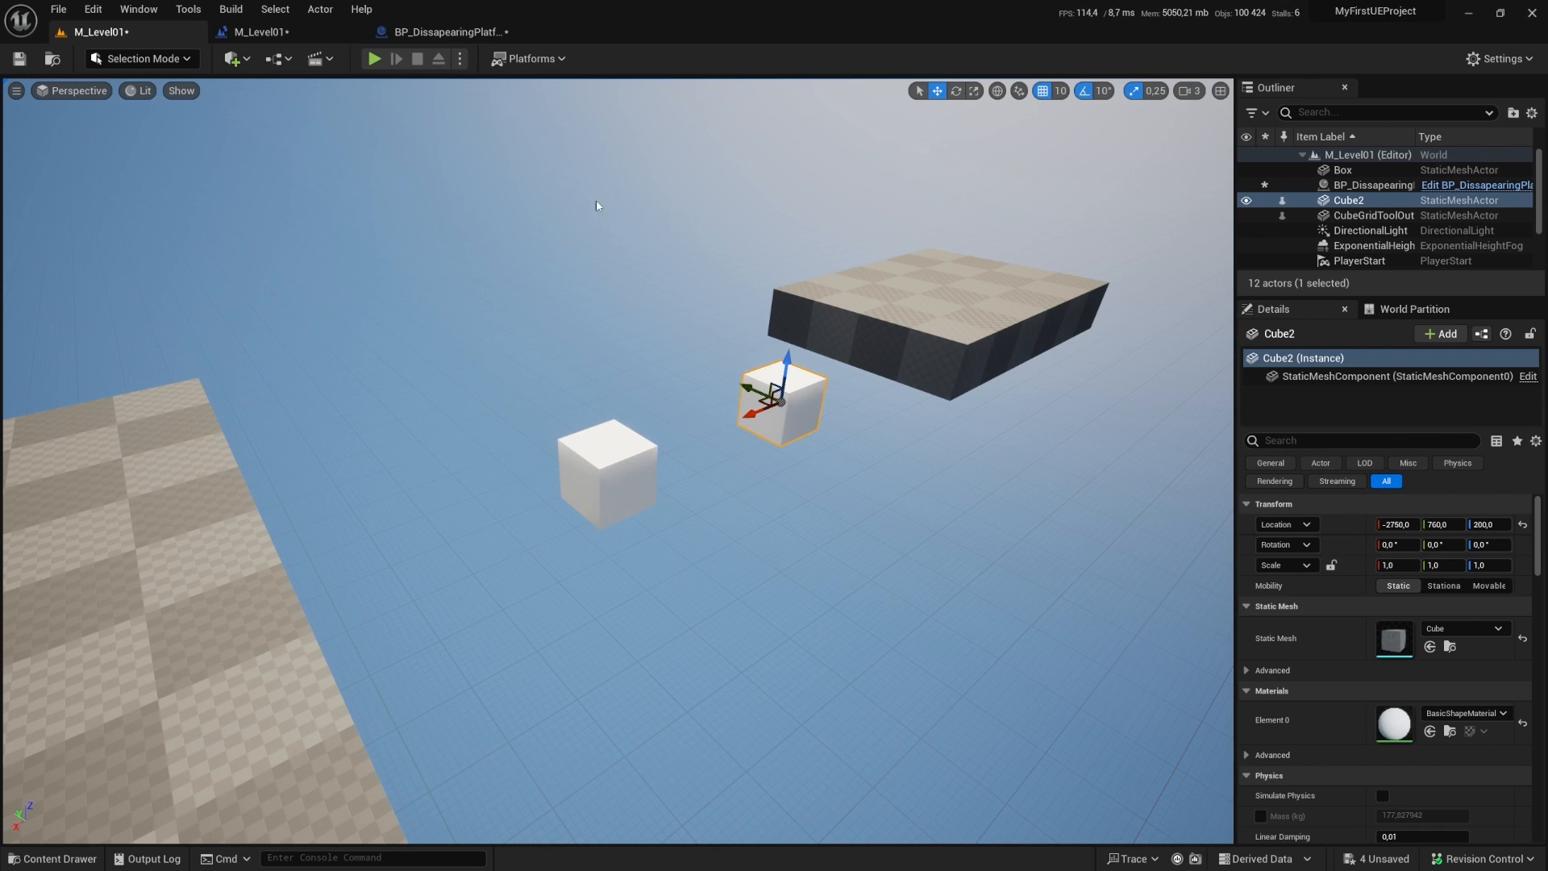
# Step: Create a reference to Cube2 in the level blueprint, place it above the ActivateBlock chain, and delete it
pyautogui.click(258, 32)
pyautogui.rightClick(632, 341)
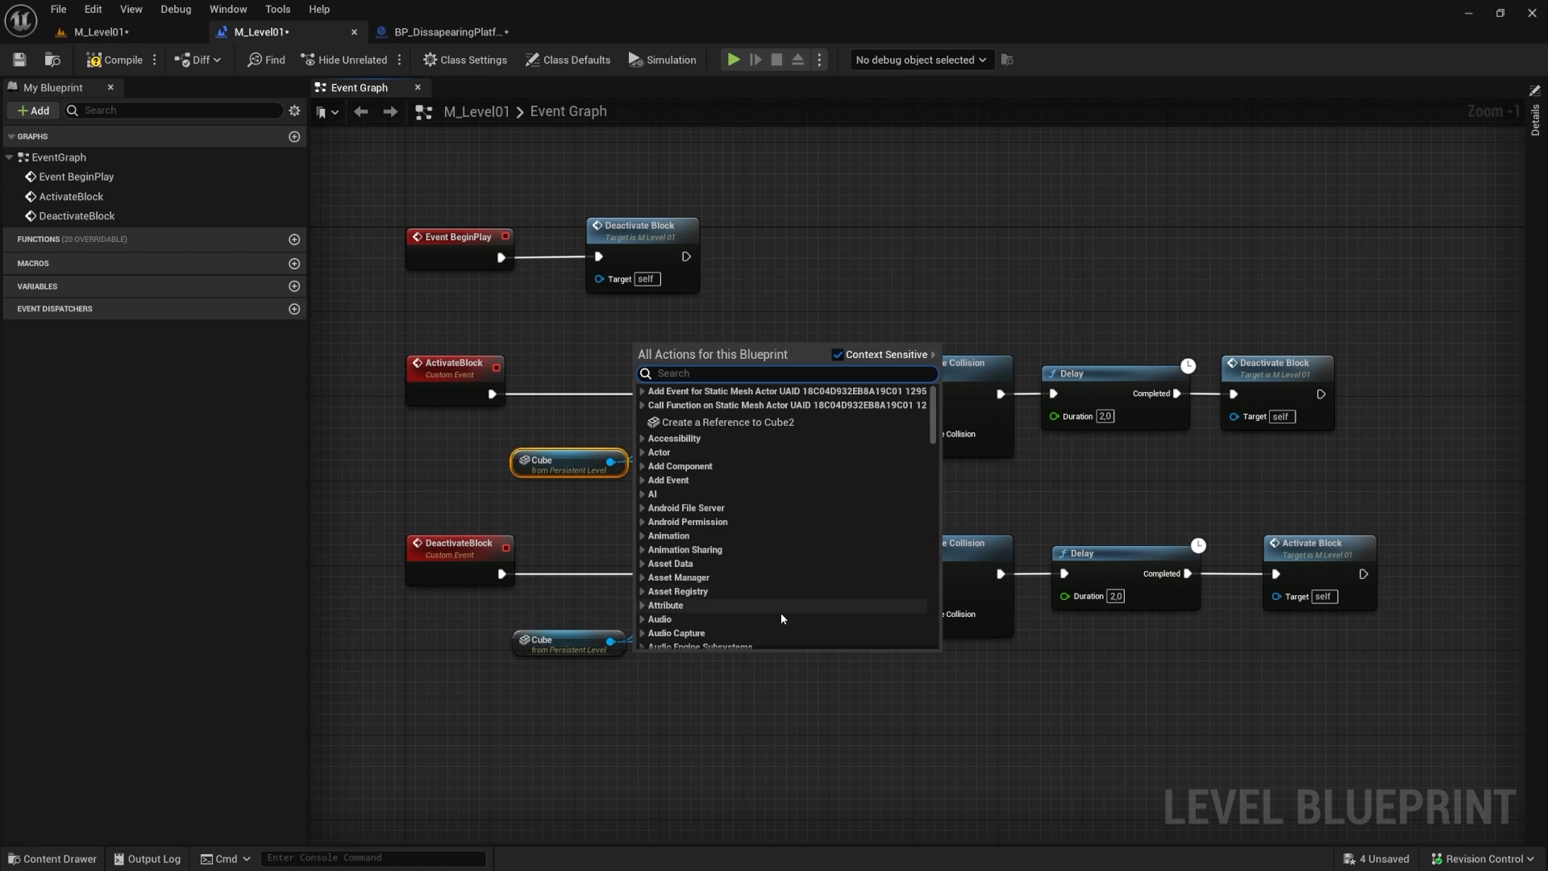
pyautogui.click(710, 422)
pyautogui.moveTo(650, 346); pyautogui.dragTo(586, 327)
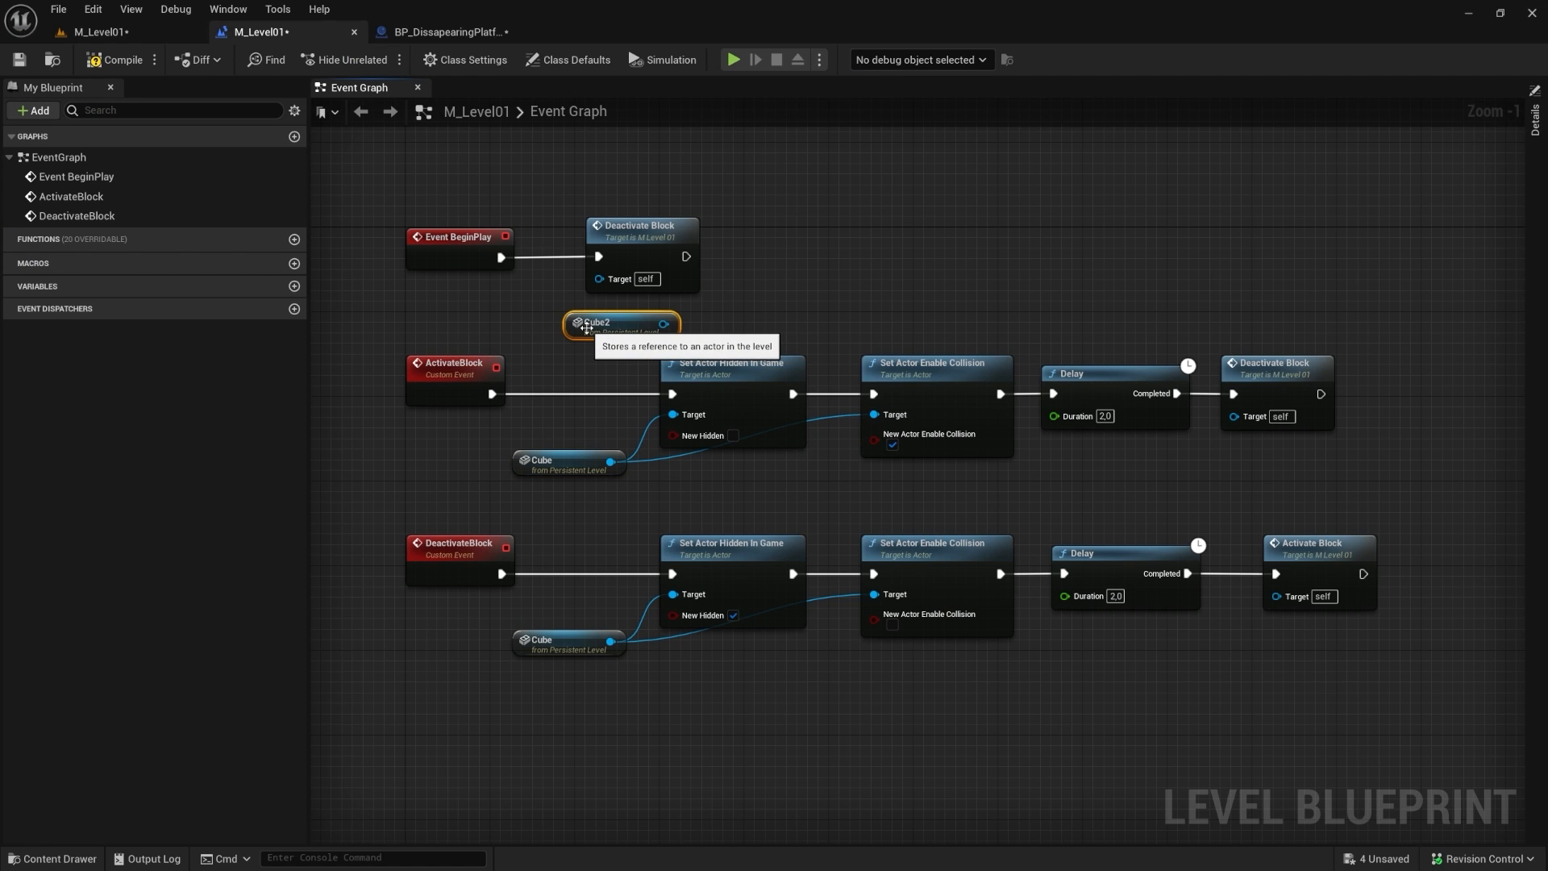
pyautogui.press('Delete')
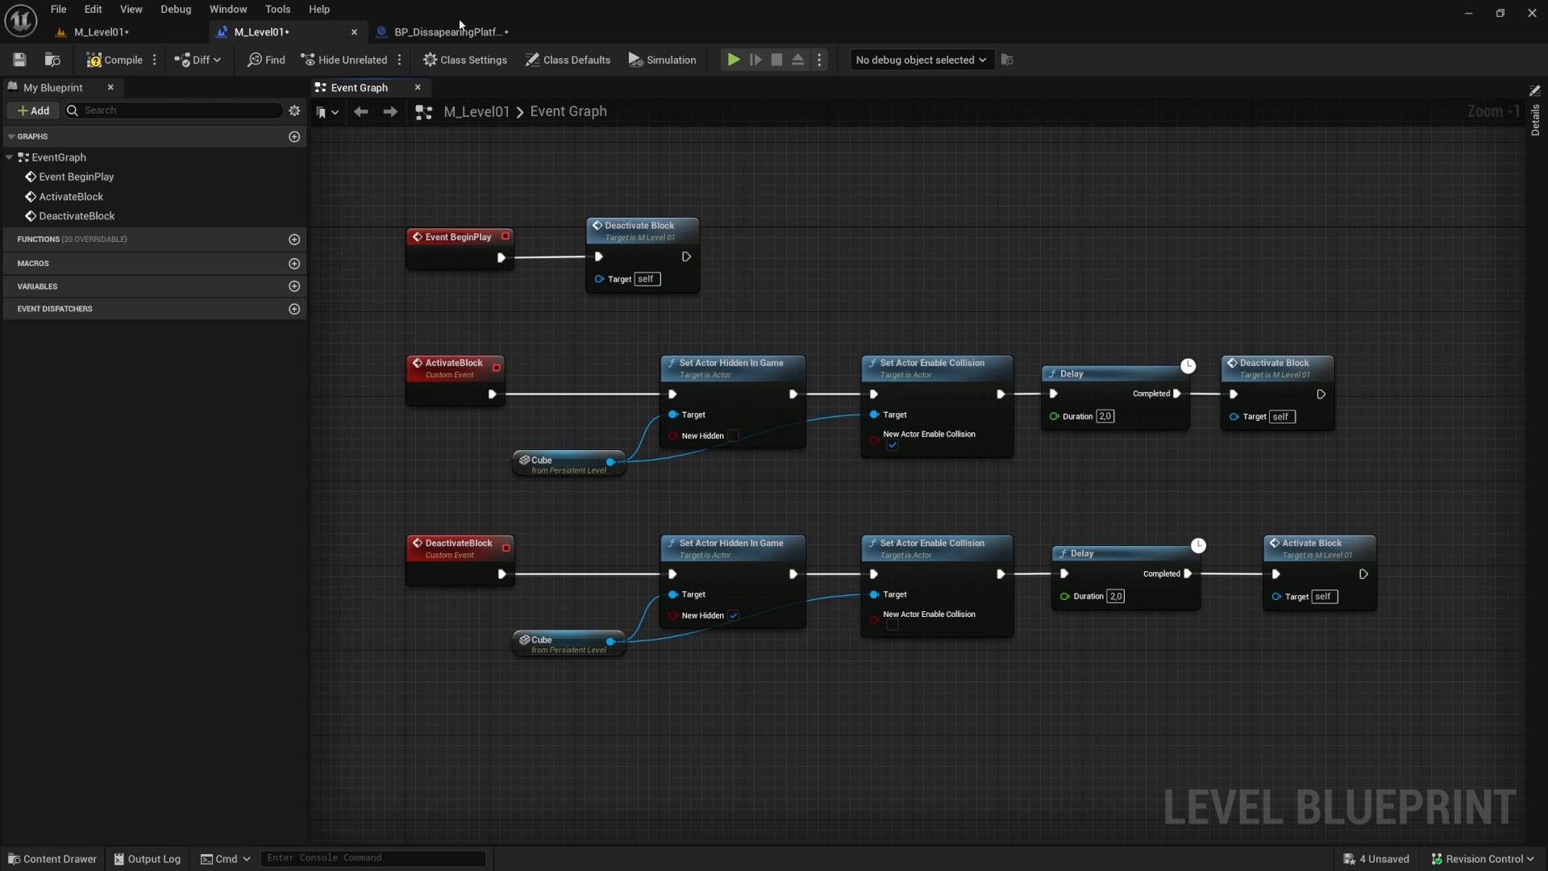
# Step: Switch to the BP_DissapearingPlatform blueprint and select its static mesh component
pyautogui.click(462, 39)
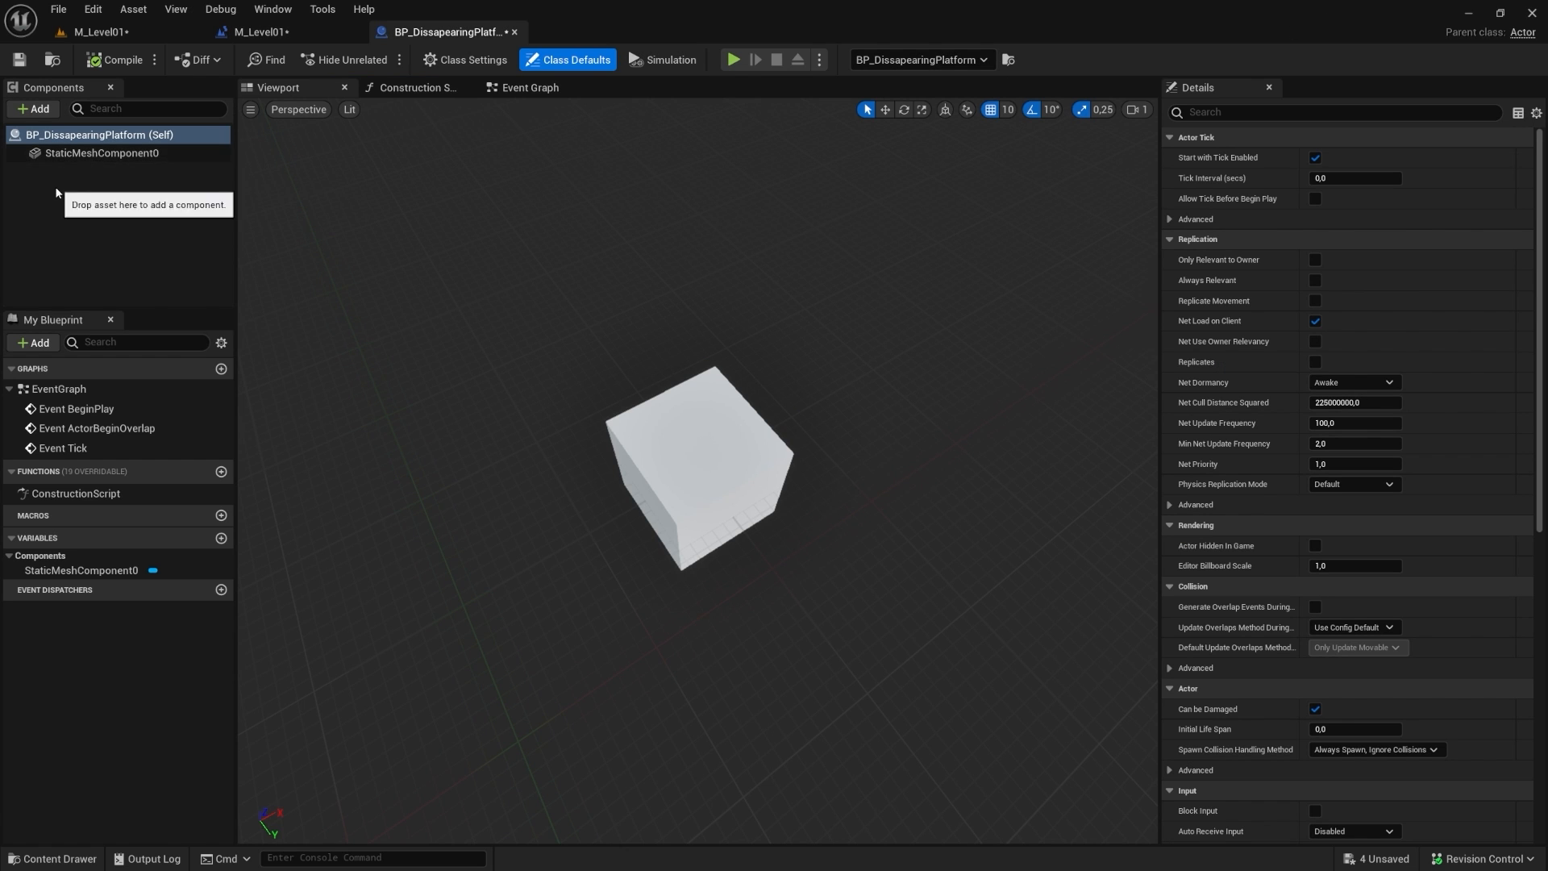
pyautogui.moveTo(862, 542); pyautogui.dragTo(805, 381)
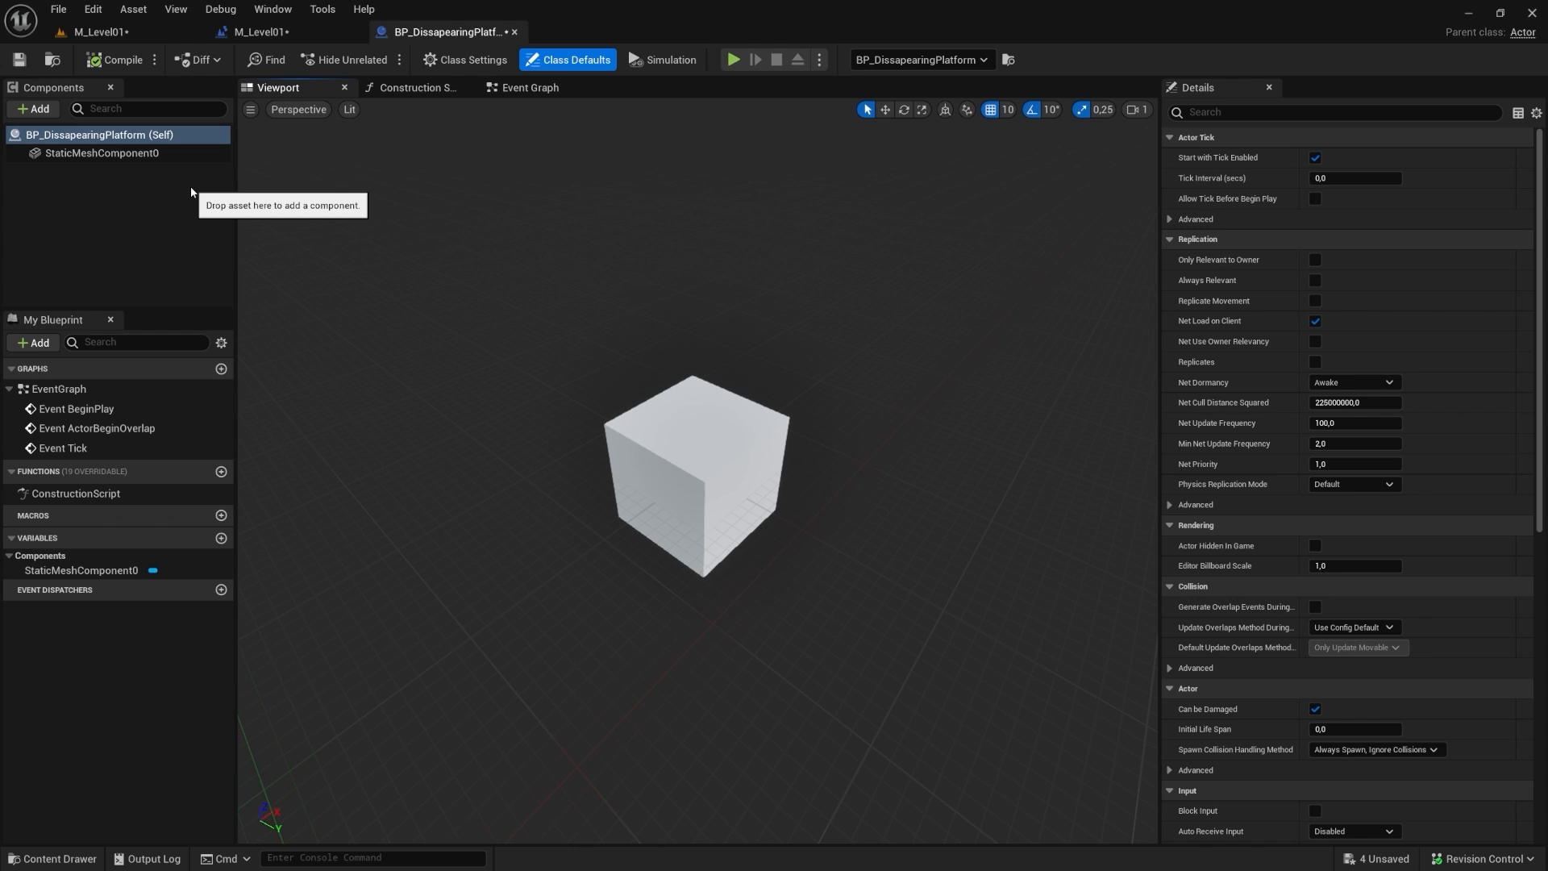
pyautogui.click(105, 153)
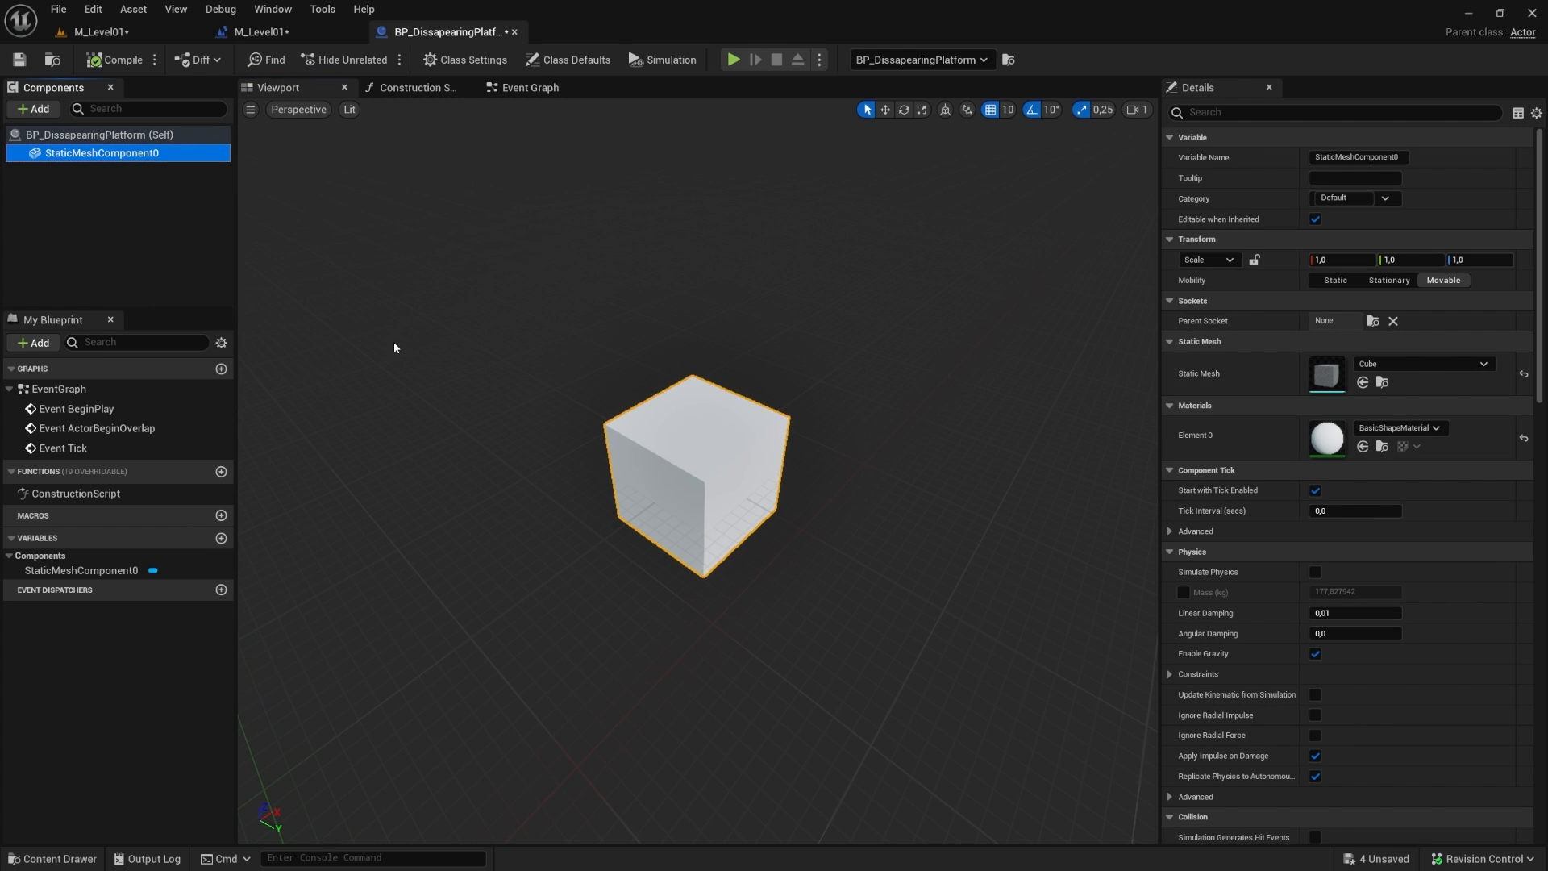
# Step: Add a Point Light component to BP_DissapearingPlatform and raise it above the cube to Z 130
pyautogui.moveTo(666, 546)
pyautogui.mouseDown(button='right')
pyautogui.moveTo(717, 459)
pyautogui.moveTo(666, 546)
pyautogui.mouseUp(button='right')
pyautogui.click(33, 108)
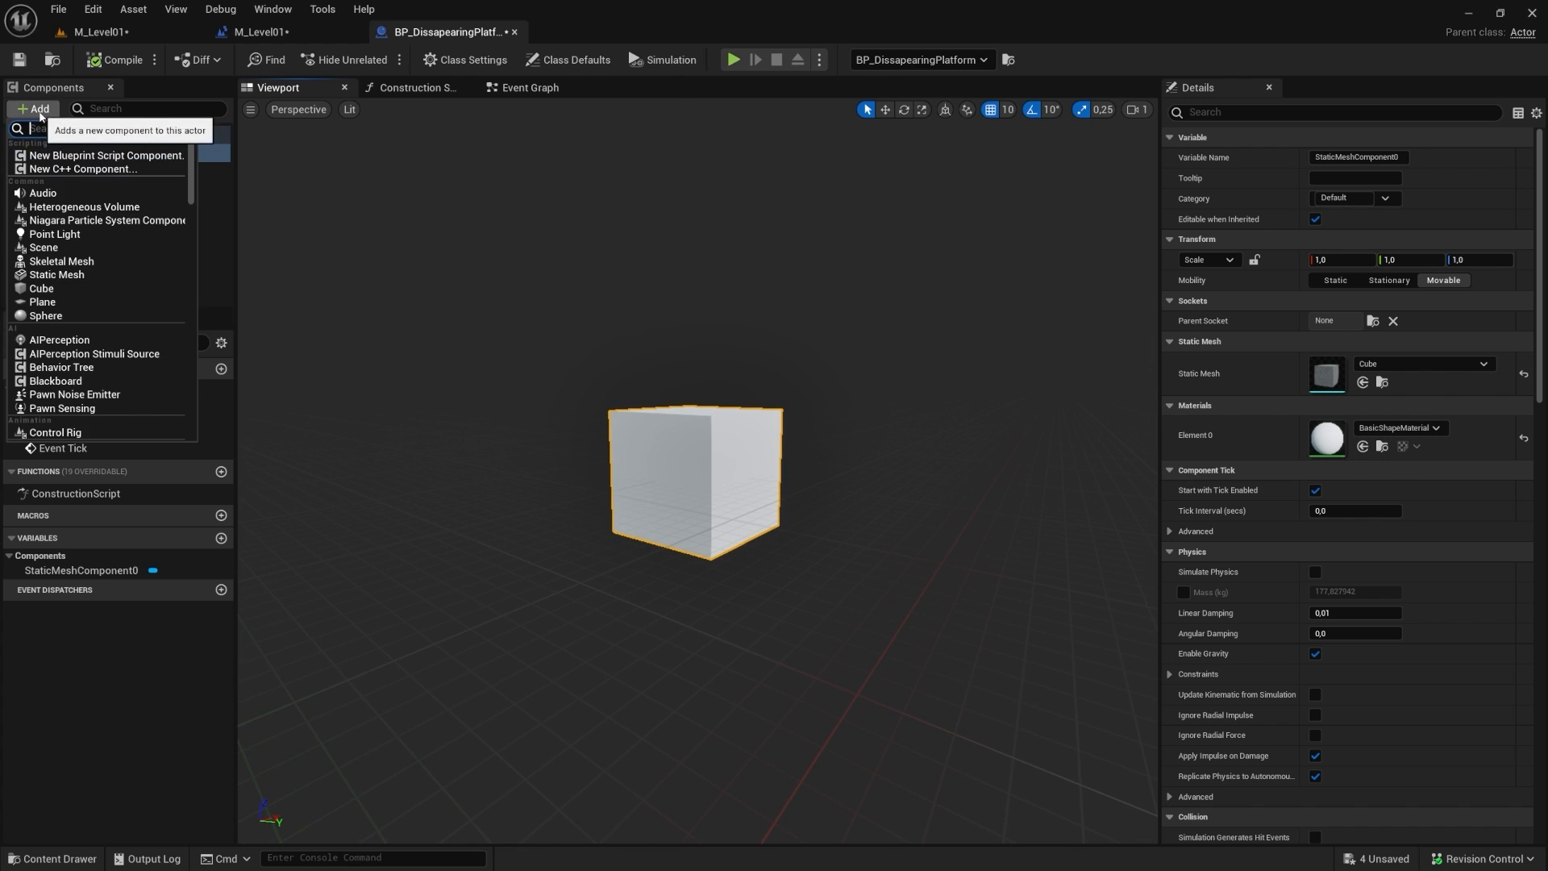
pyautogui.scroll(-4, 48, 314)
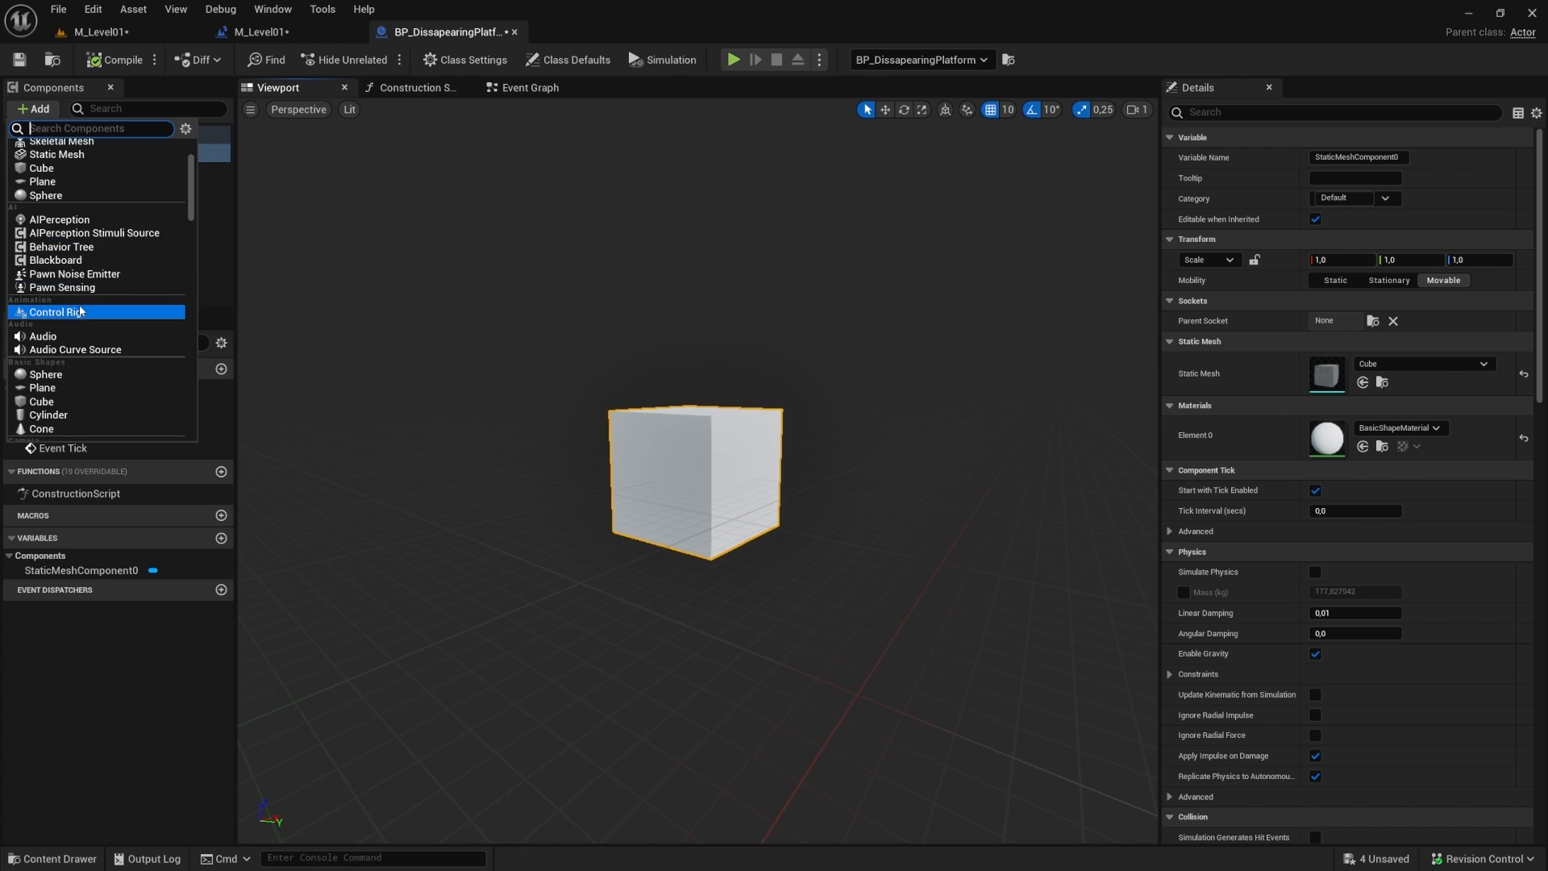
pyautogui.scroll(4, 64, 355)
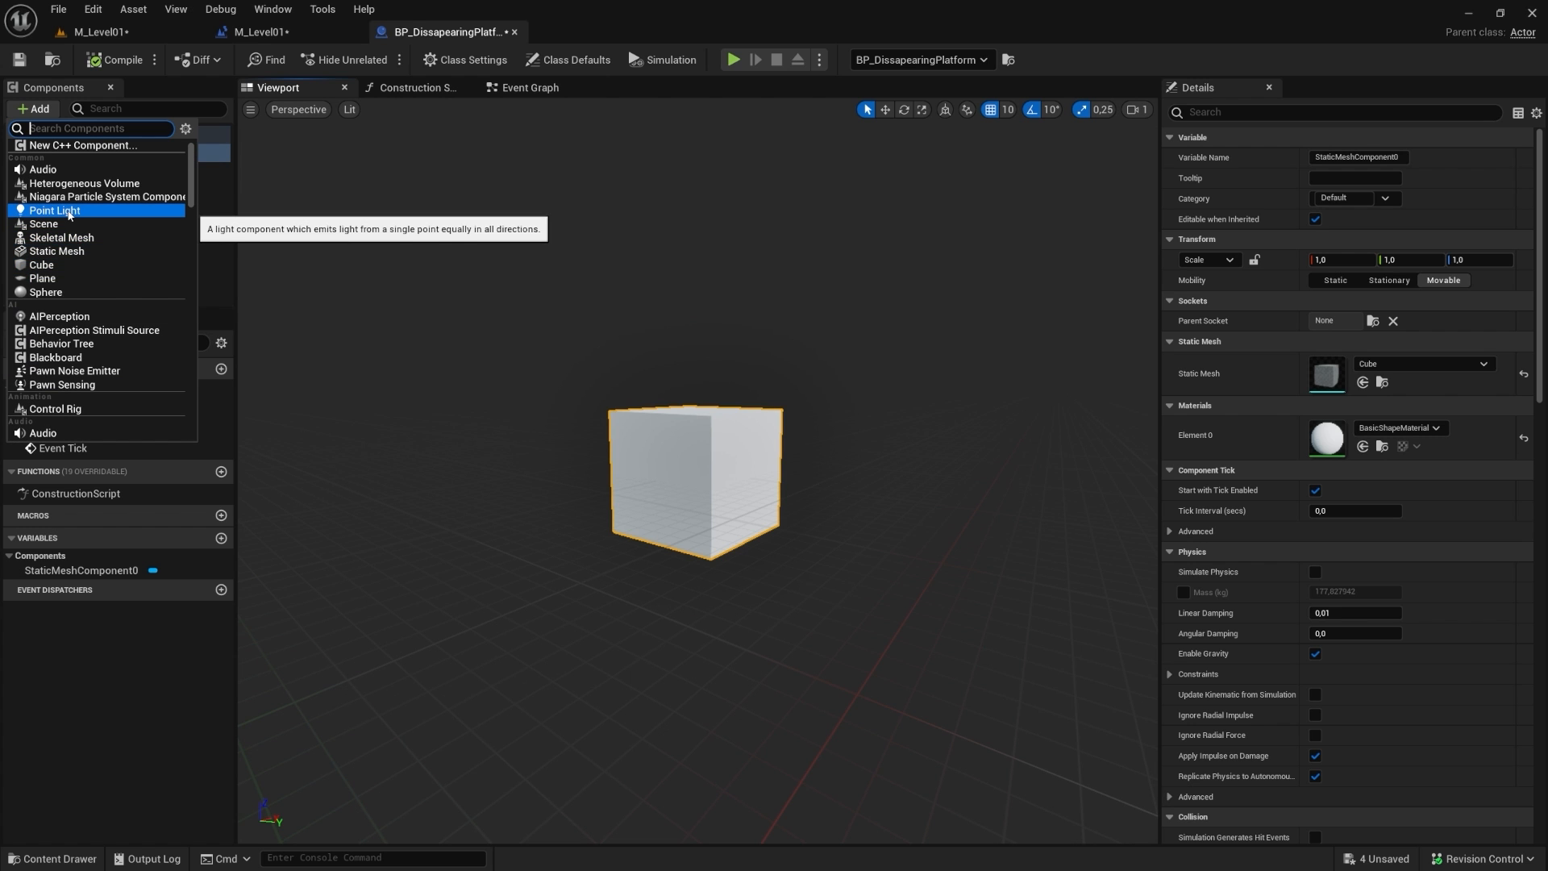
pyautogui.click(72, 211)
pyautogui.moveTo(698, 442); pyautogui.dragTo(698, 277)
pyautogui.moveTo(698, 278); pyautogui.dragTo(620, 268, button='right')
pyautogui.press('s')
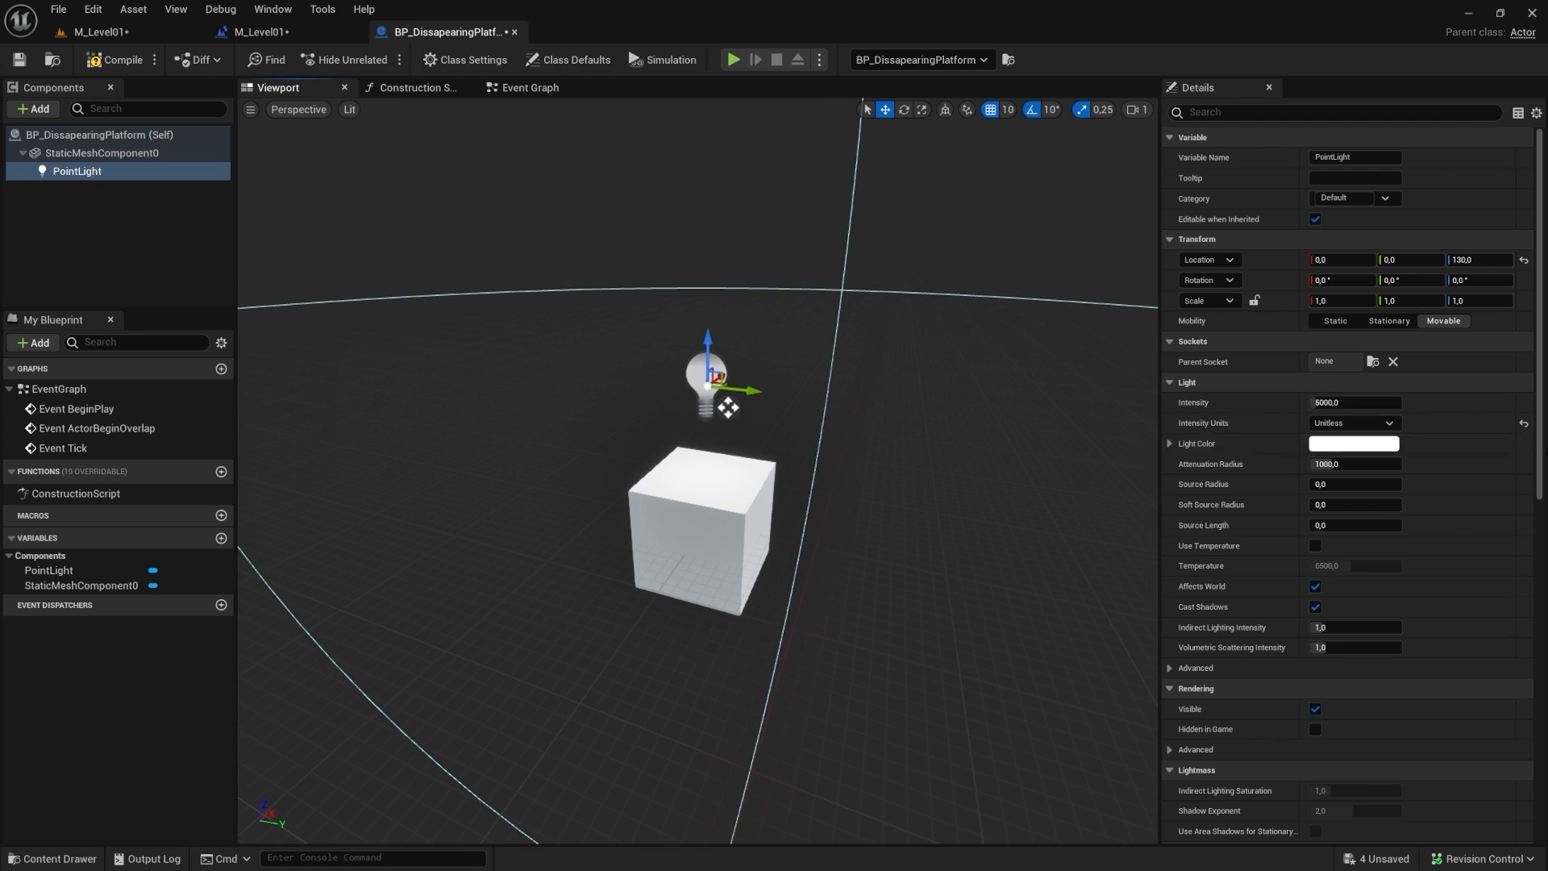
# Step: Set the point light's colour to purple and check how it lights the cube from several angles
pyautogui.click(1330, 443)
pyautogui.moveTo(1116, 558); pyautogui.dragTo(1073, 512)
pyautogui.click(1238, 835)
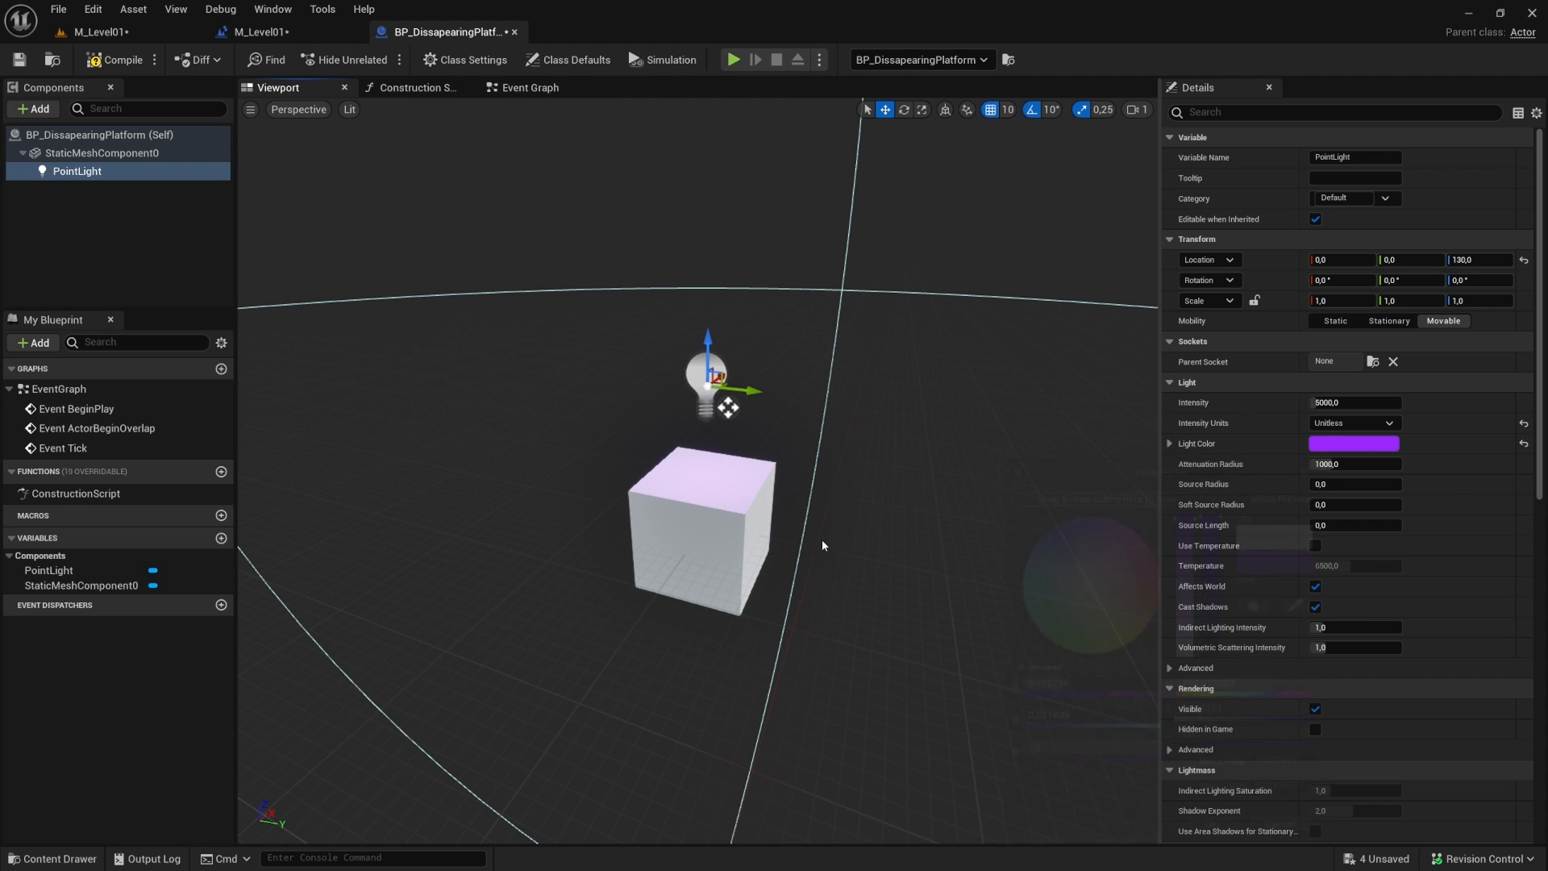
pyautogui.moveTo(820, 540); pyautogui.dragTo(809, 457, button='right')
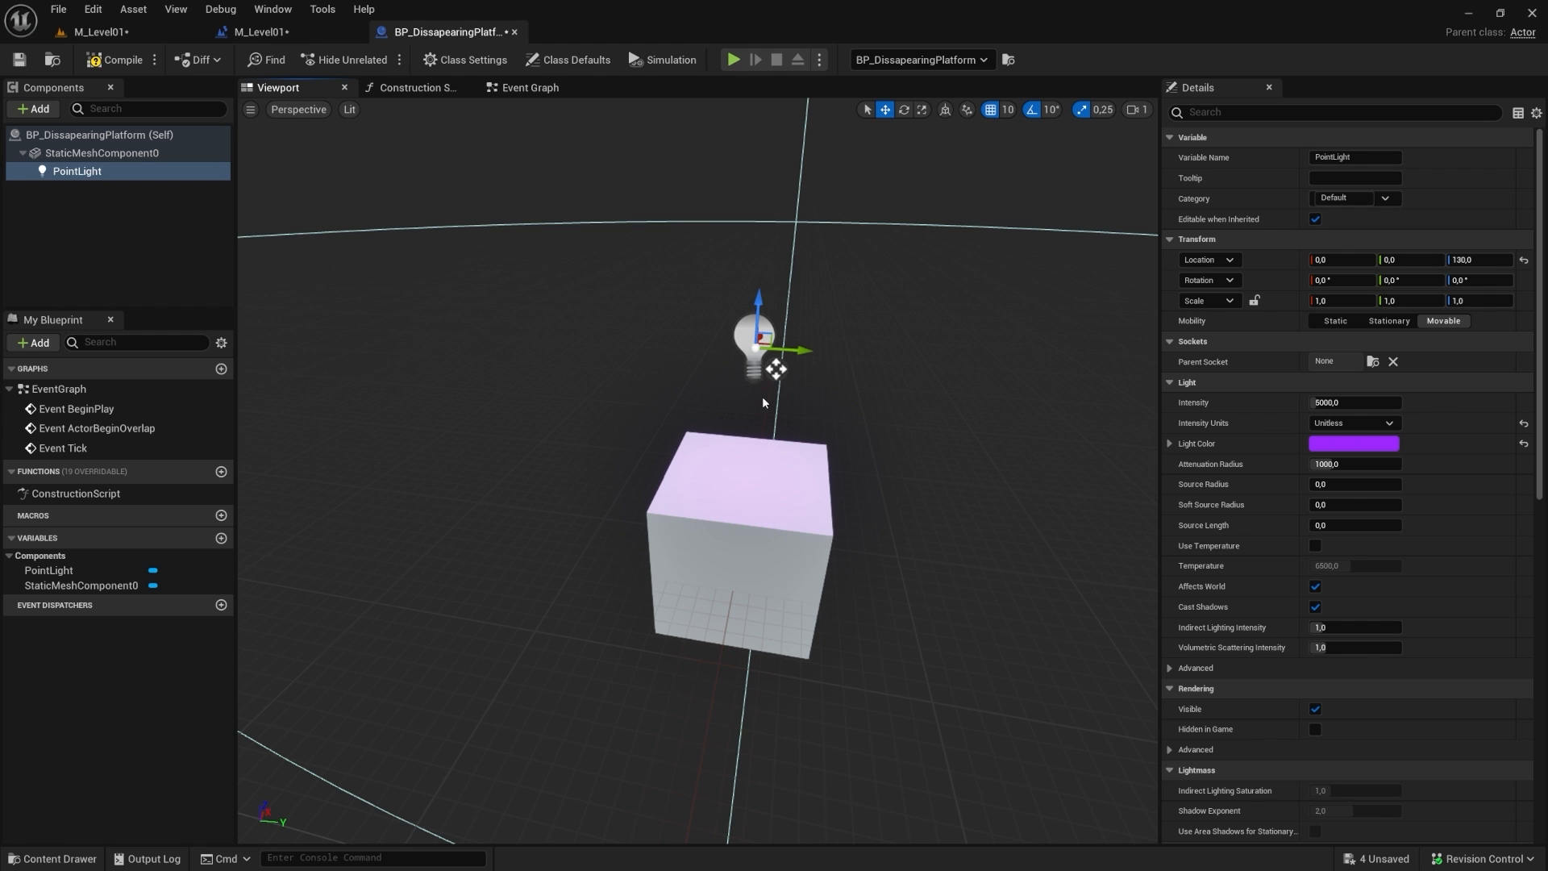
pyautogui.keyDown('alt'); pyautogui.moveTo(662, 282); pyautogui.dragTo(651, 320); pyautogui.keyUp('alt')
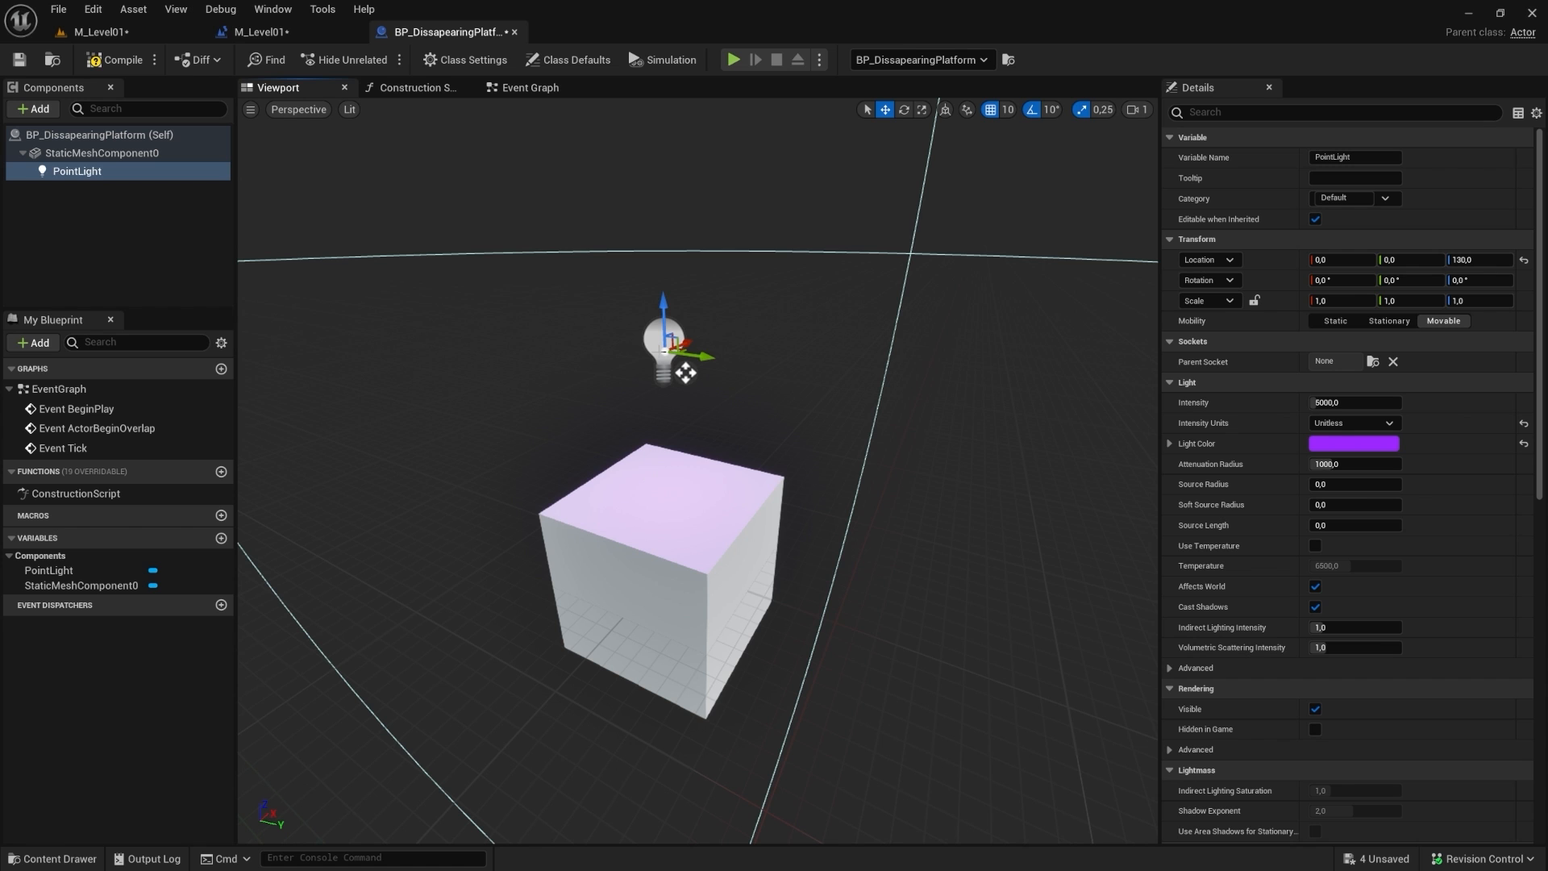
# Step: Return to the level and place a second BP_DissapearingPlatform instance beside the first, at about X -2150, Y 760, Z 250
pyautogui.click(117, 33)
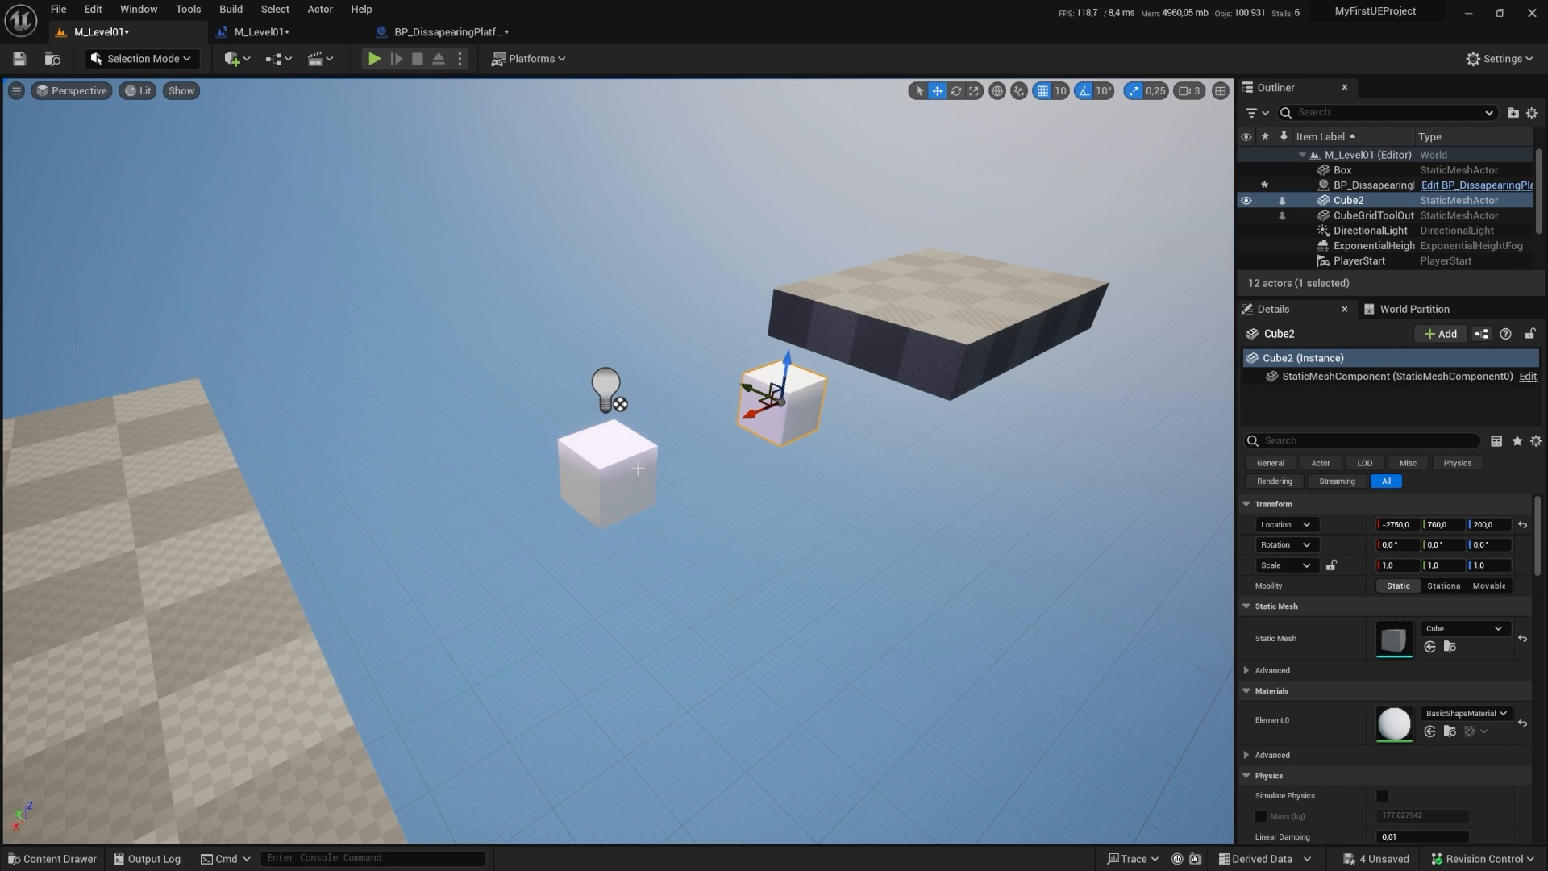
pyautogui.click(600, 451)
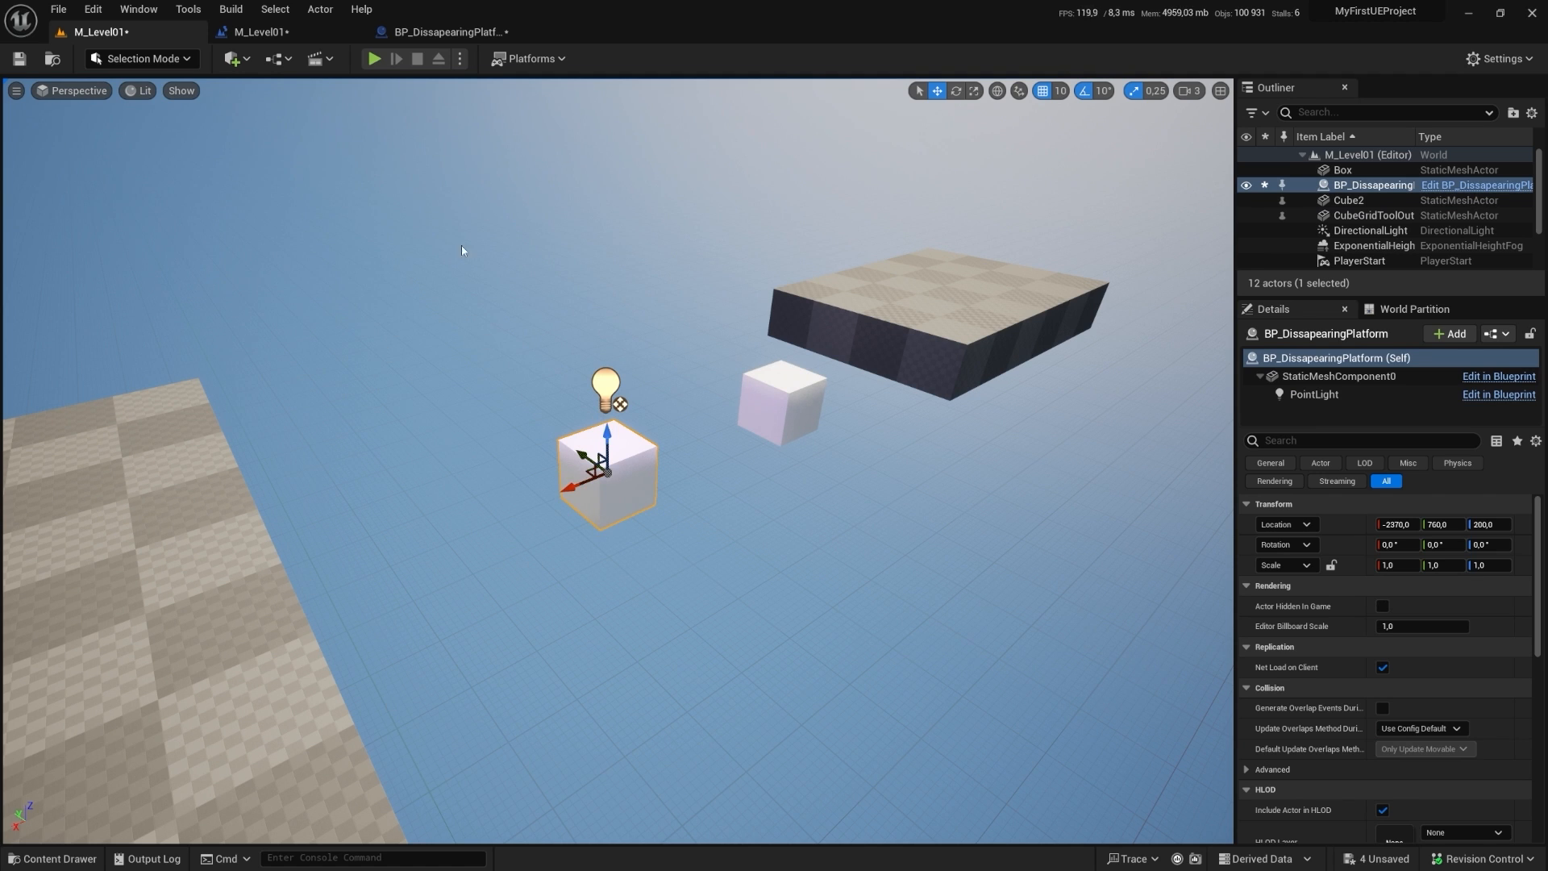
pyautogui.click(53, 858)
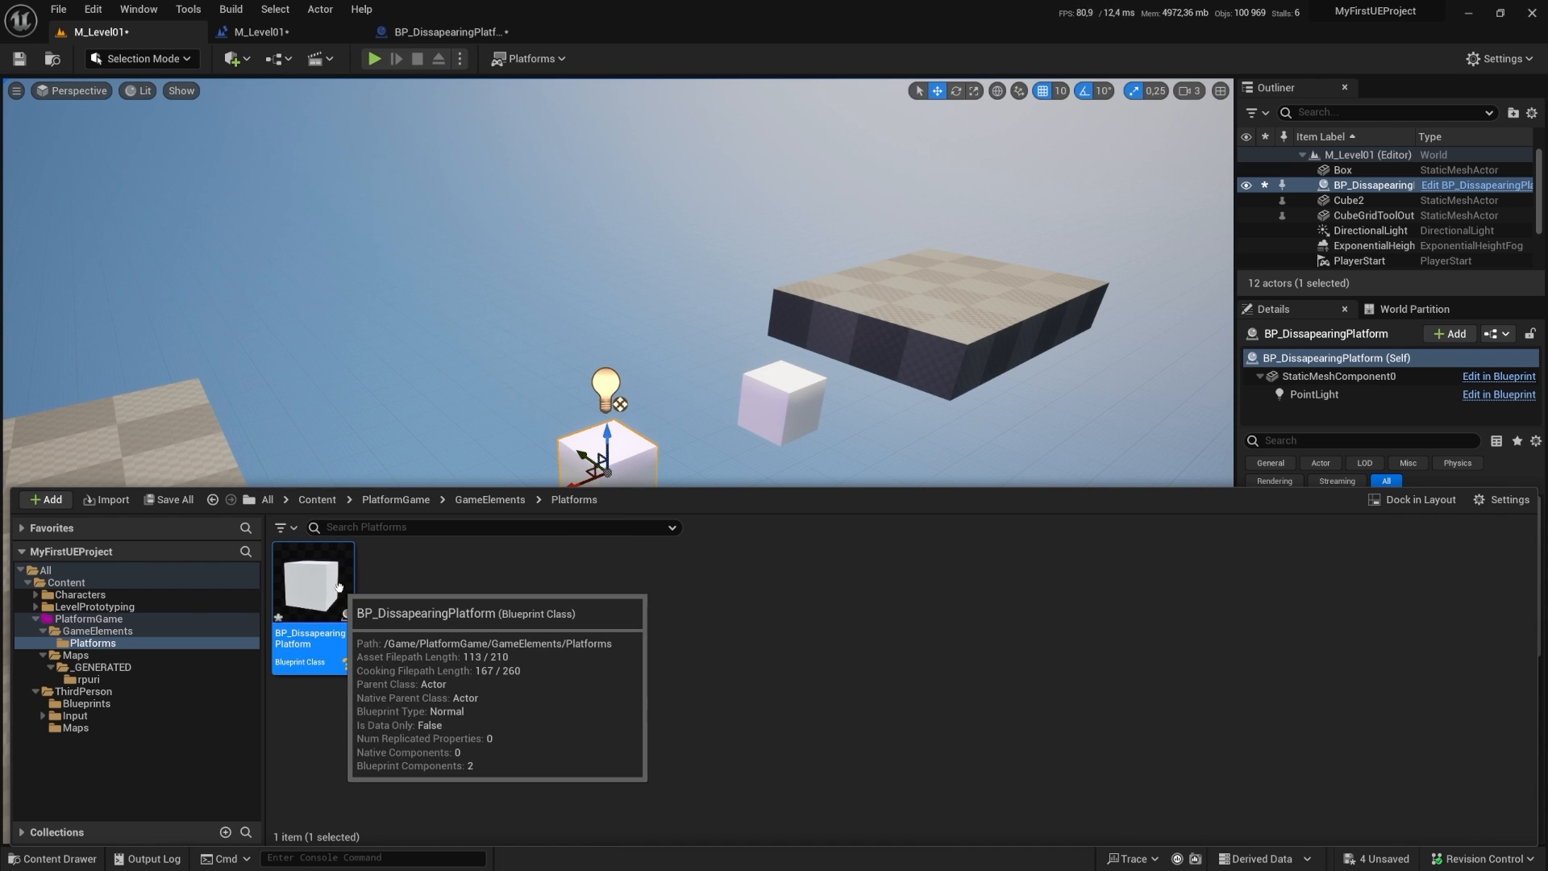
pyautogui.moveTo(338, 586); pyautogui.dragTo(456, 499)
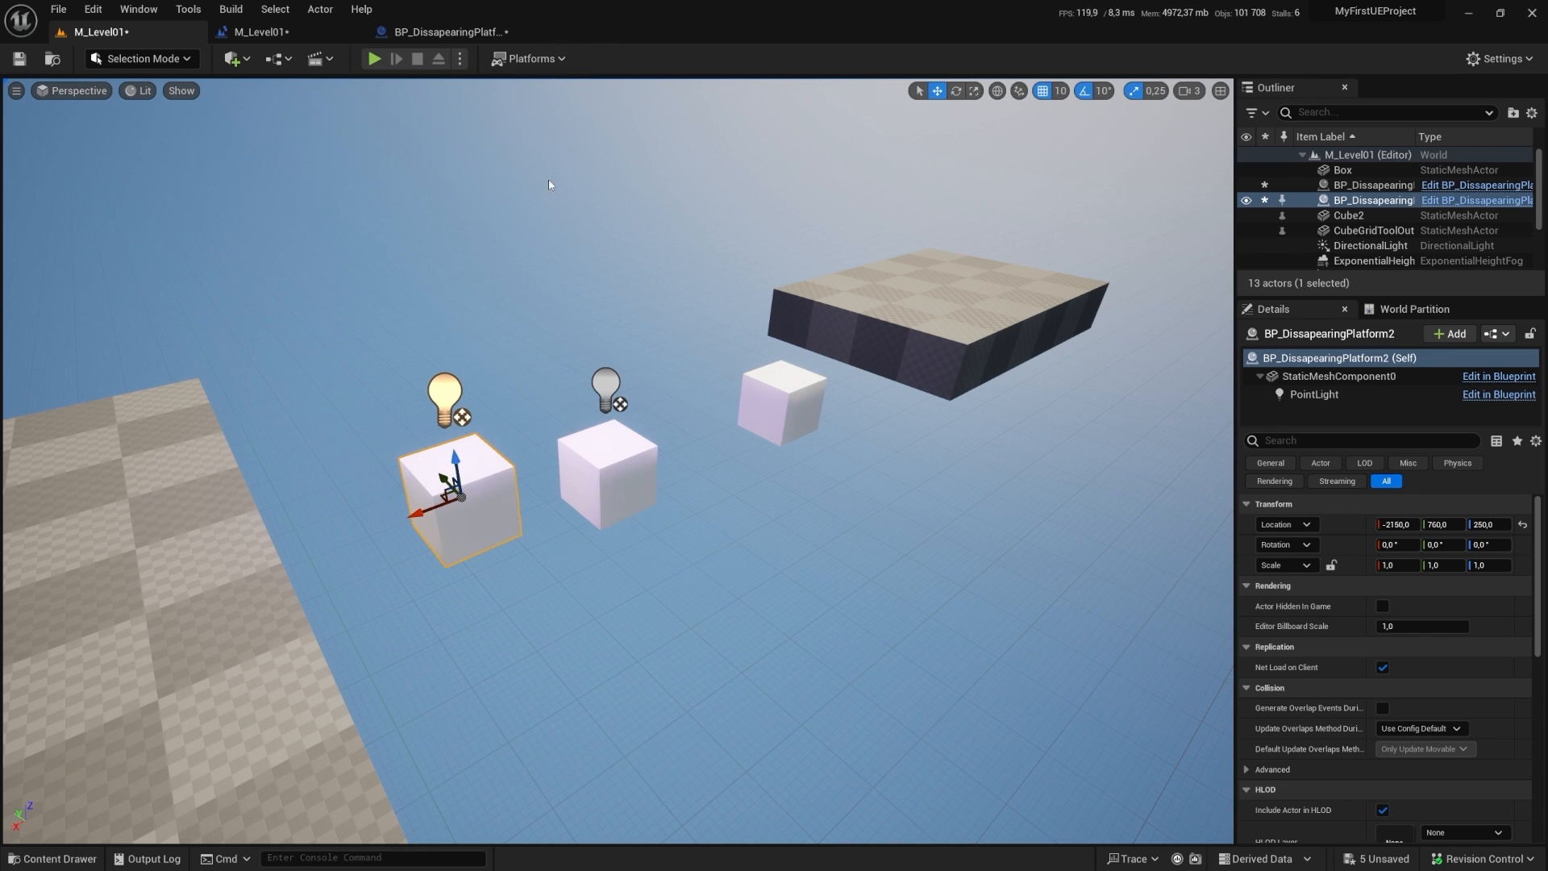
# Step: Detach the BP_DissapearingPlatform editor into a floating window over the level so both platform instances stay visible
pyautogui.click(447, 31)
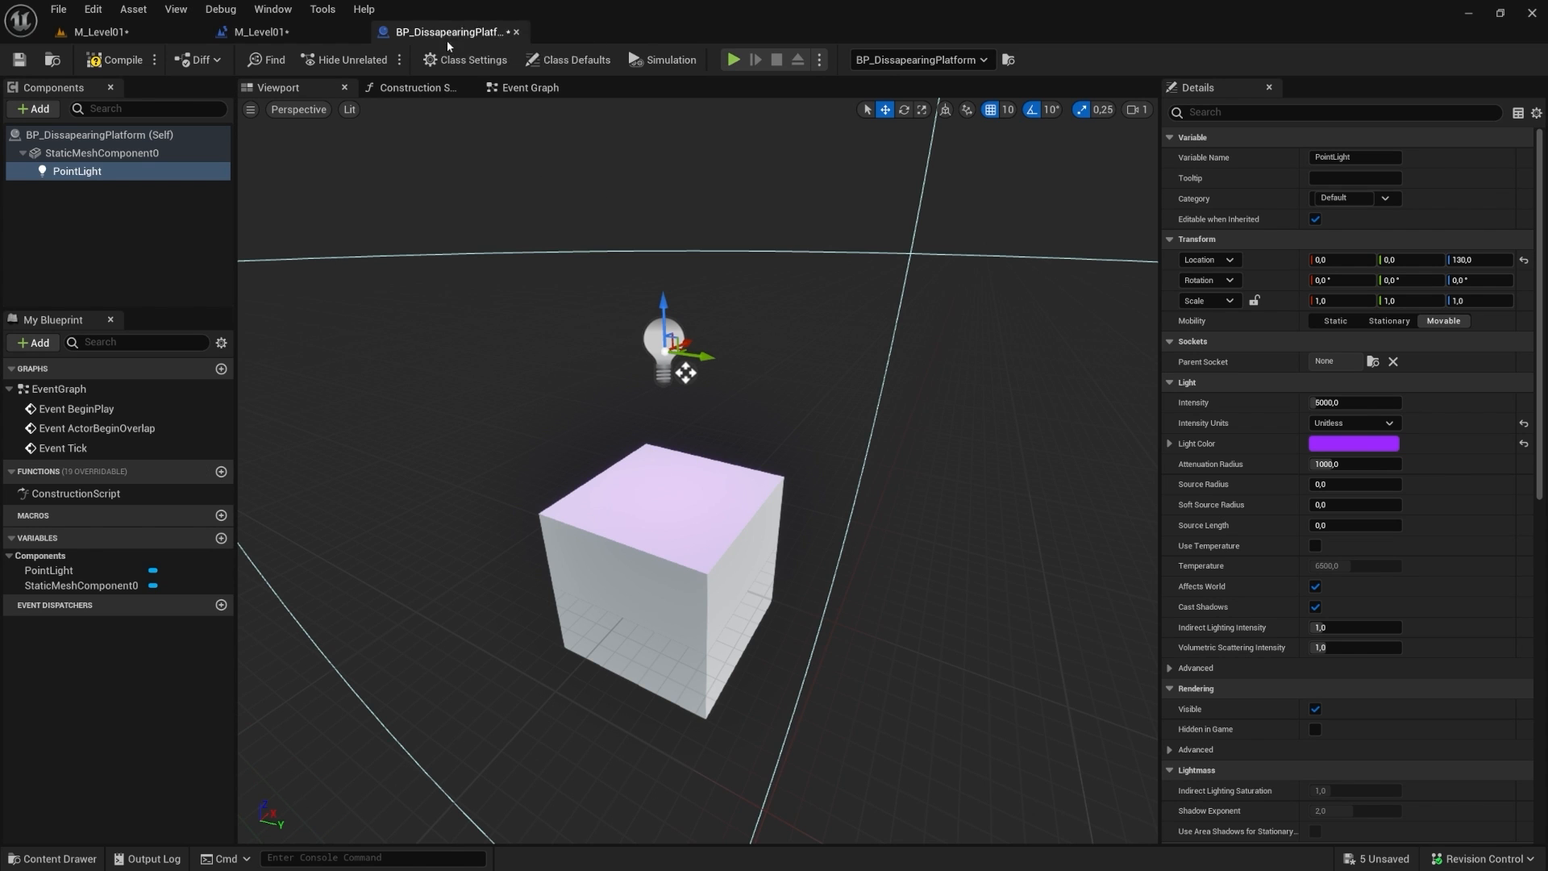
pyautogui.moveTo(446, 36); pyautogui.dragTo(739, 172)
pyautogui.click(178, 32)
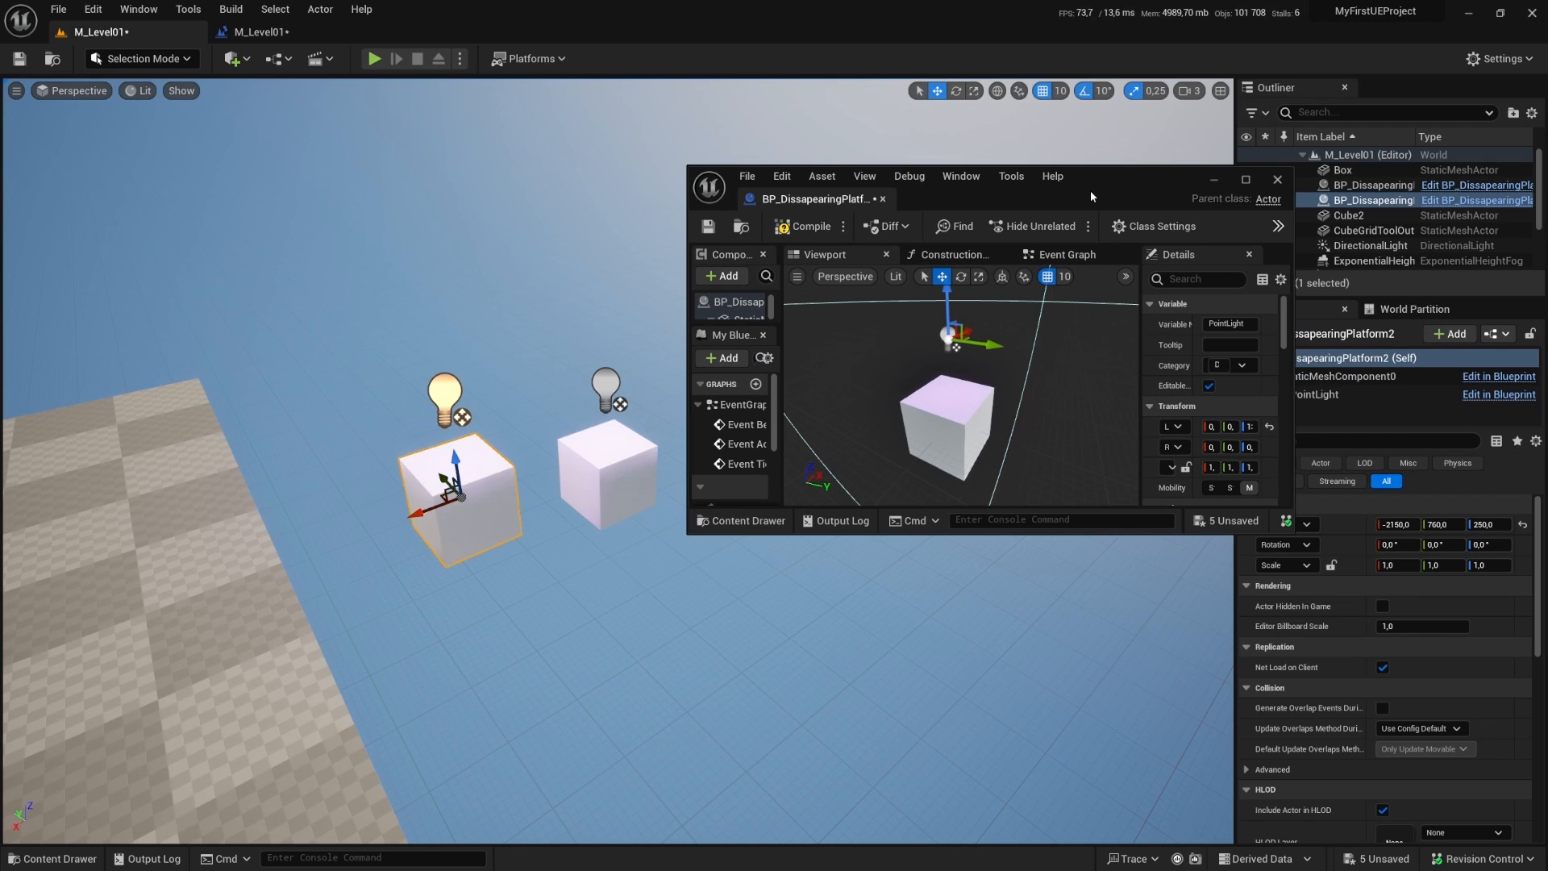
pyautogui.moveTo(1094, 193); pyautogui.dragTo(1222, 225)
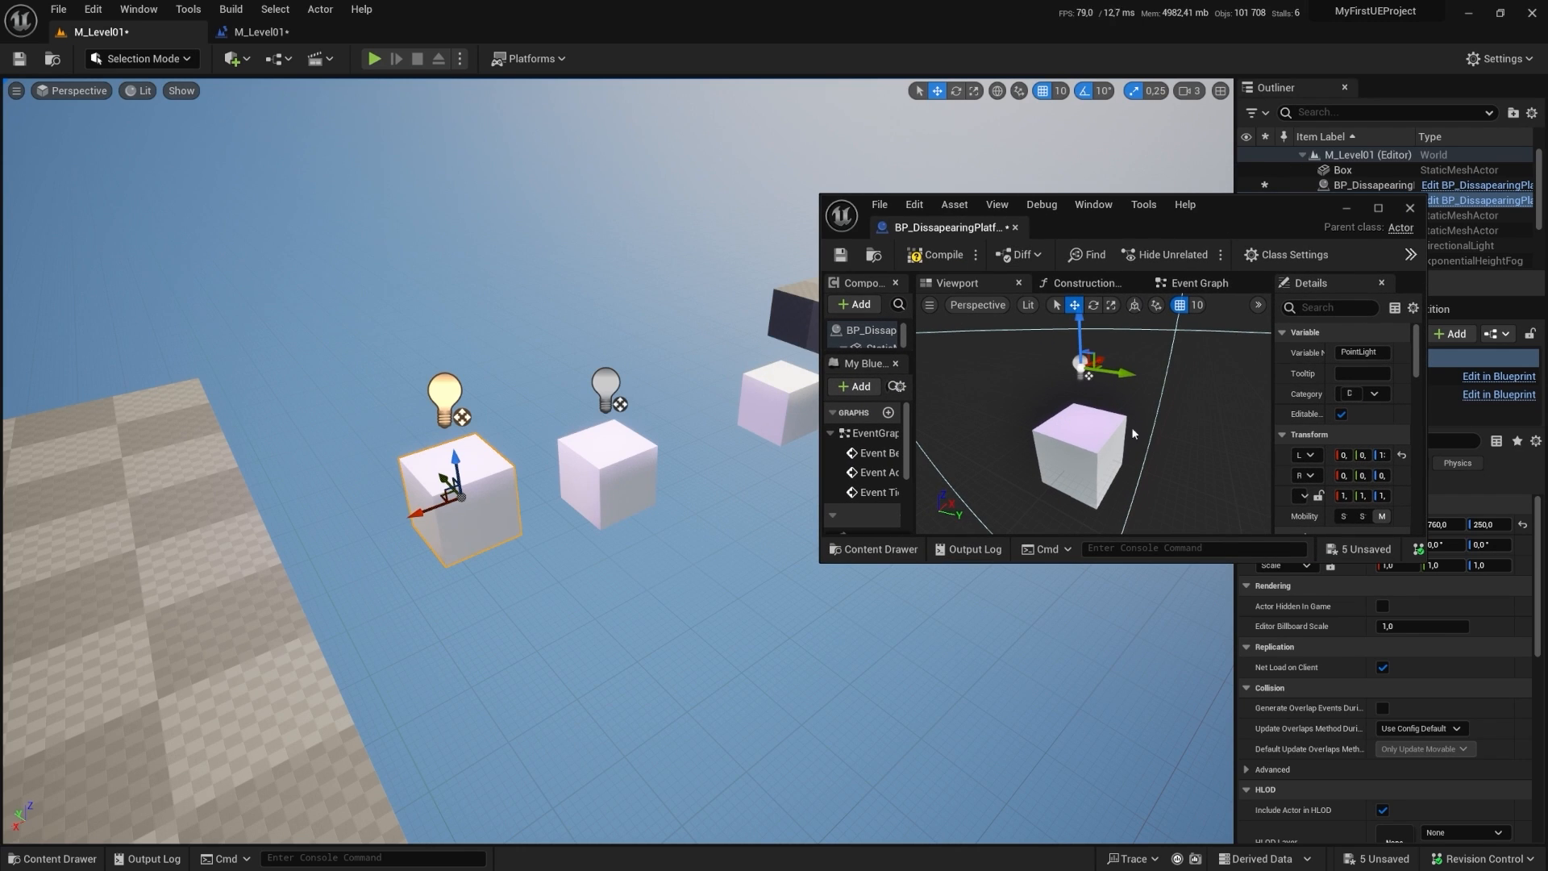
# Step: Try pink and green on the blueprint's point light, then set its light colour to blue
pyautogui.scroll(-5, 1345, 451)
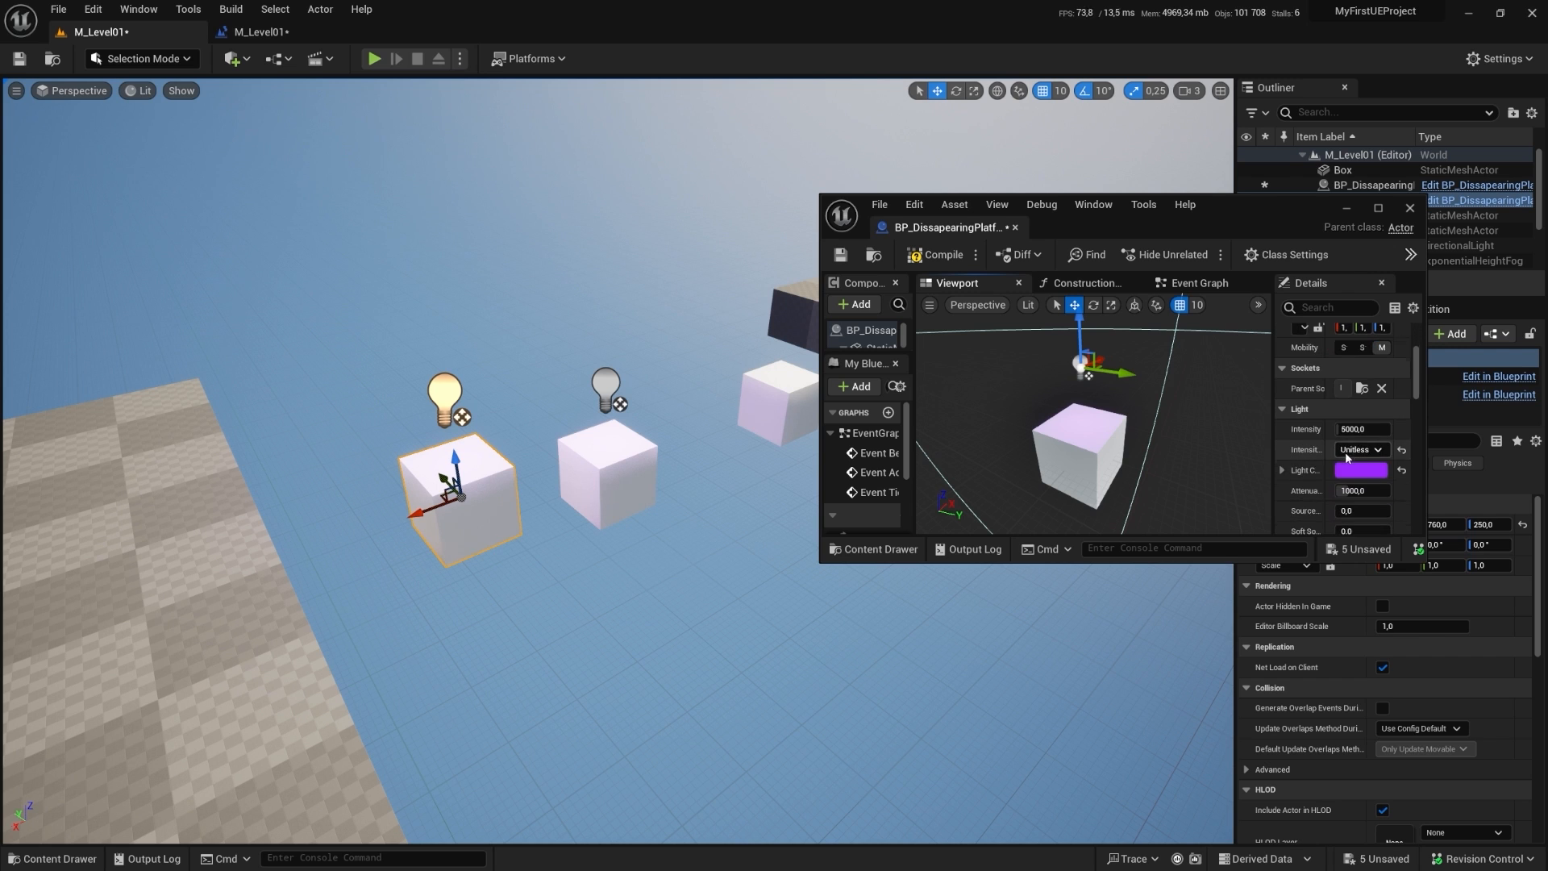
pyautogui.click(1360, 470)
pyautogui.click(1153, 578)
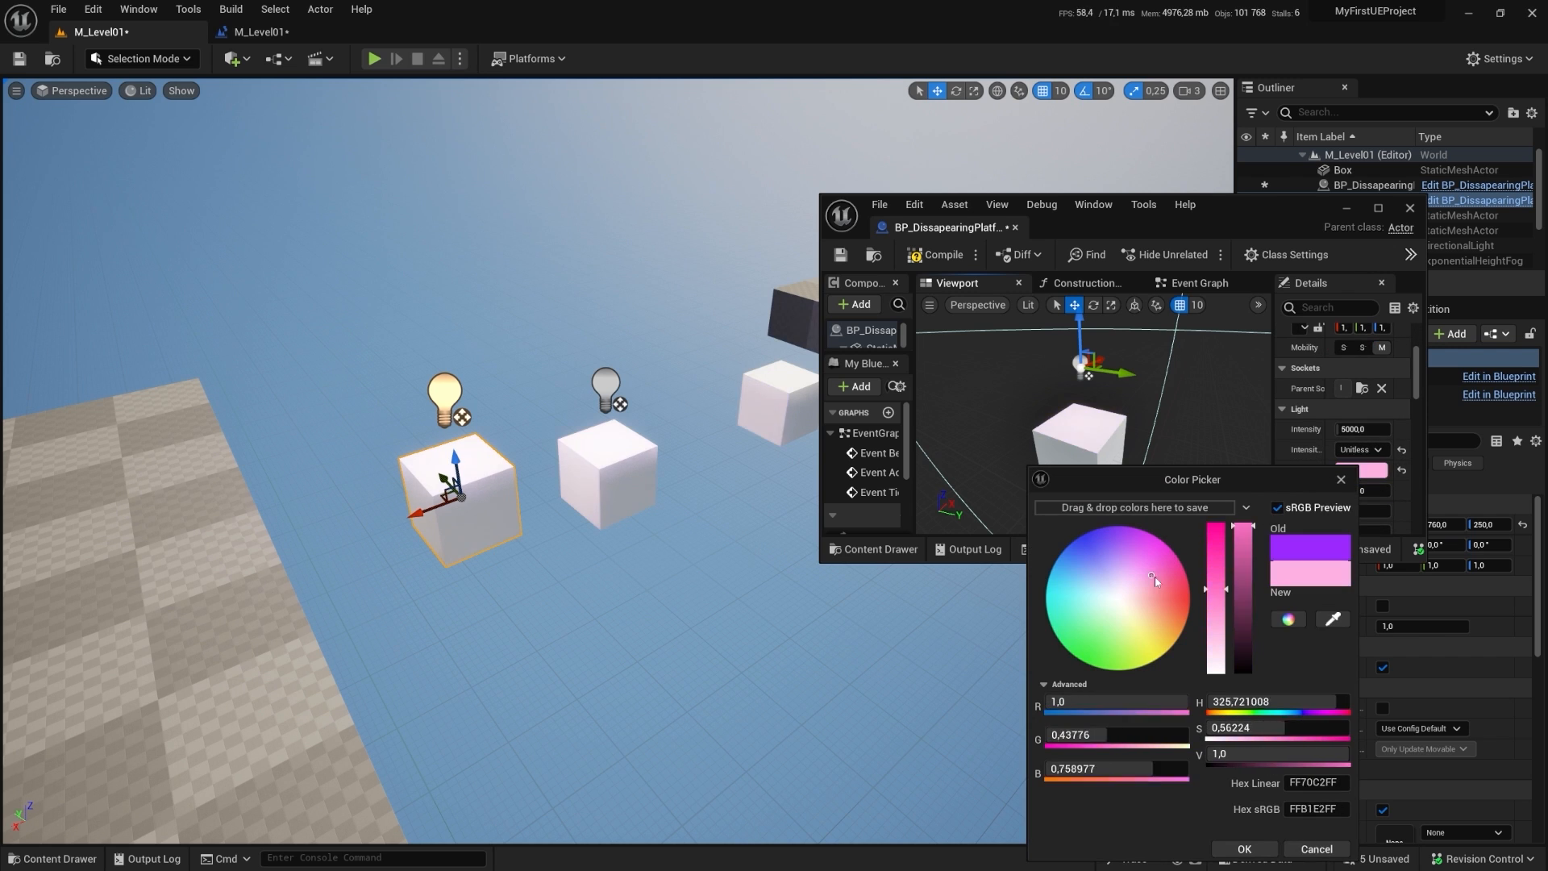
pyautogui.moveTo(1154, 581)
pyautogui.mouseDown()
pyautogui.moveTo(1124, 597)
pyautogui.moveTo(1077, 538)
pyautogui.moveTo(1106, 579)
pyautogui.moveTo(1082, 637)
pyautogui.moveTo(1084, 568)
pyautogui.moveTo(1092, 666)
pyautogui.mouseUp()
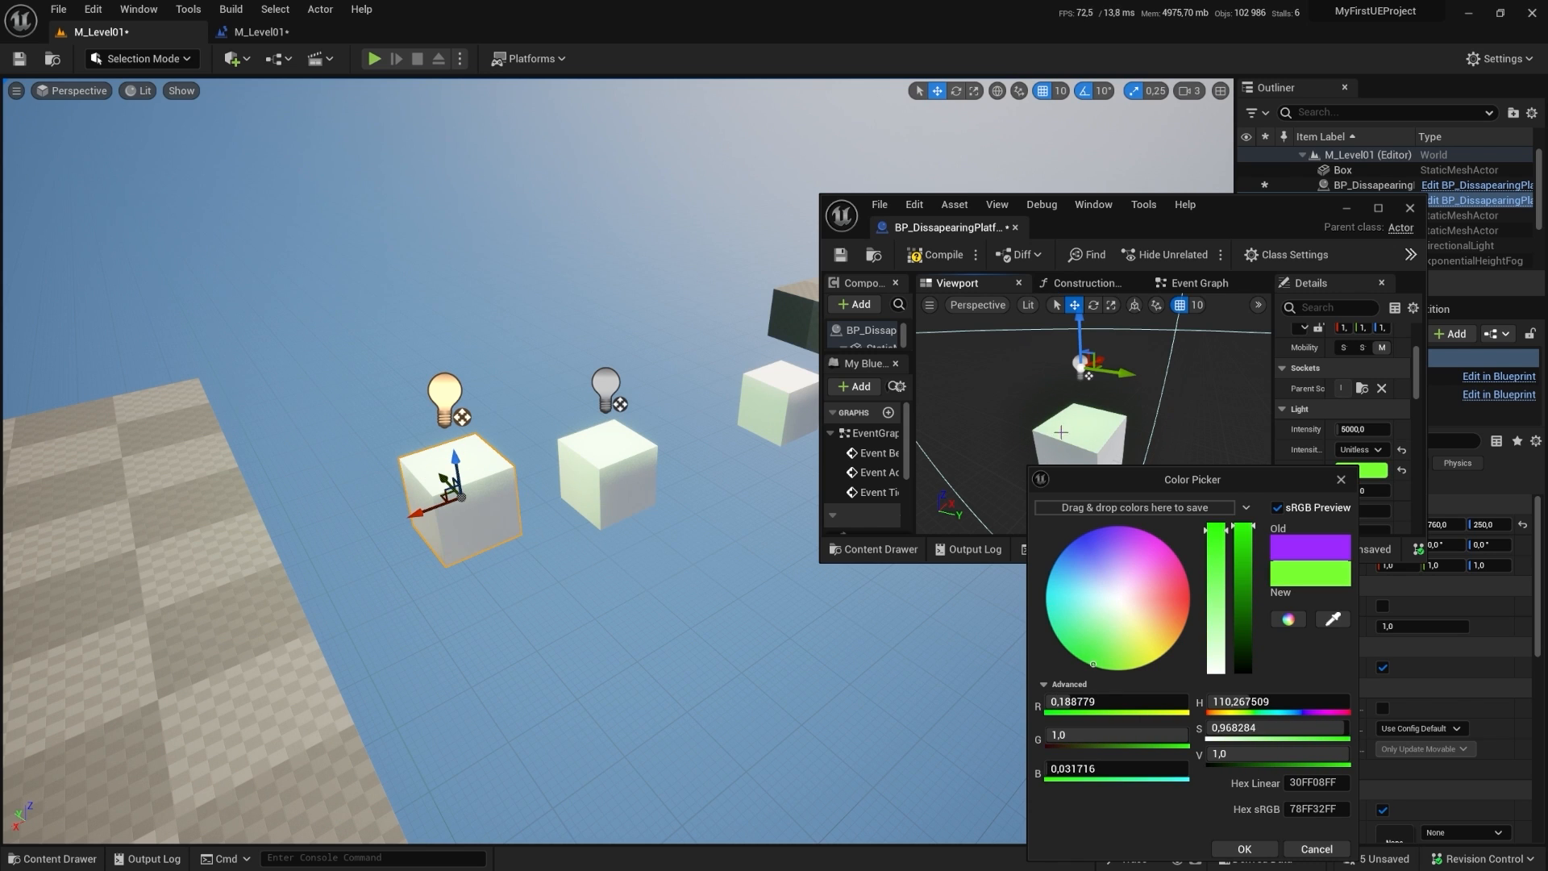
pyautogui.moveTo(1117, 613); pyautogui.dragTo(1085, 545)
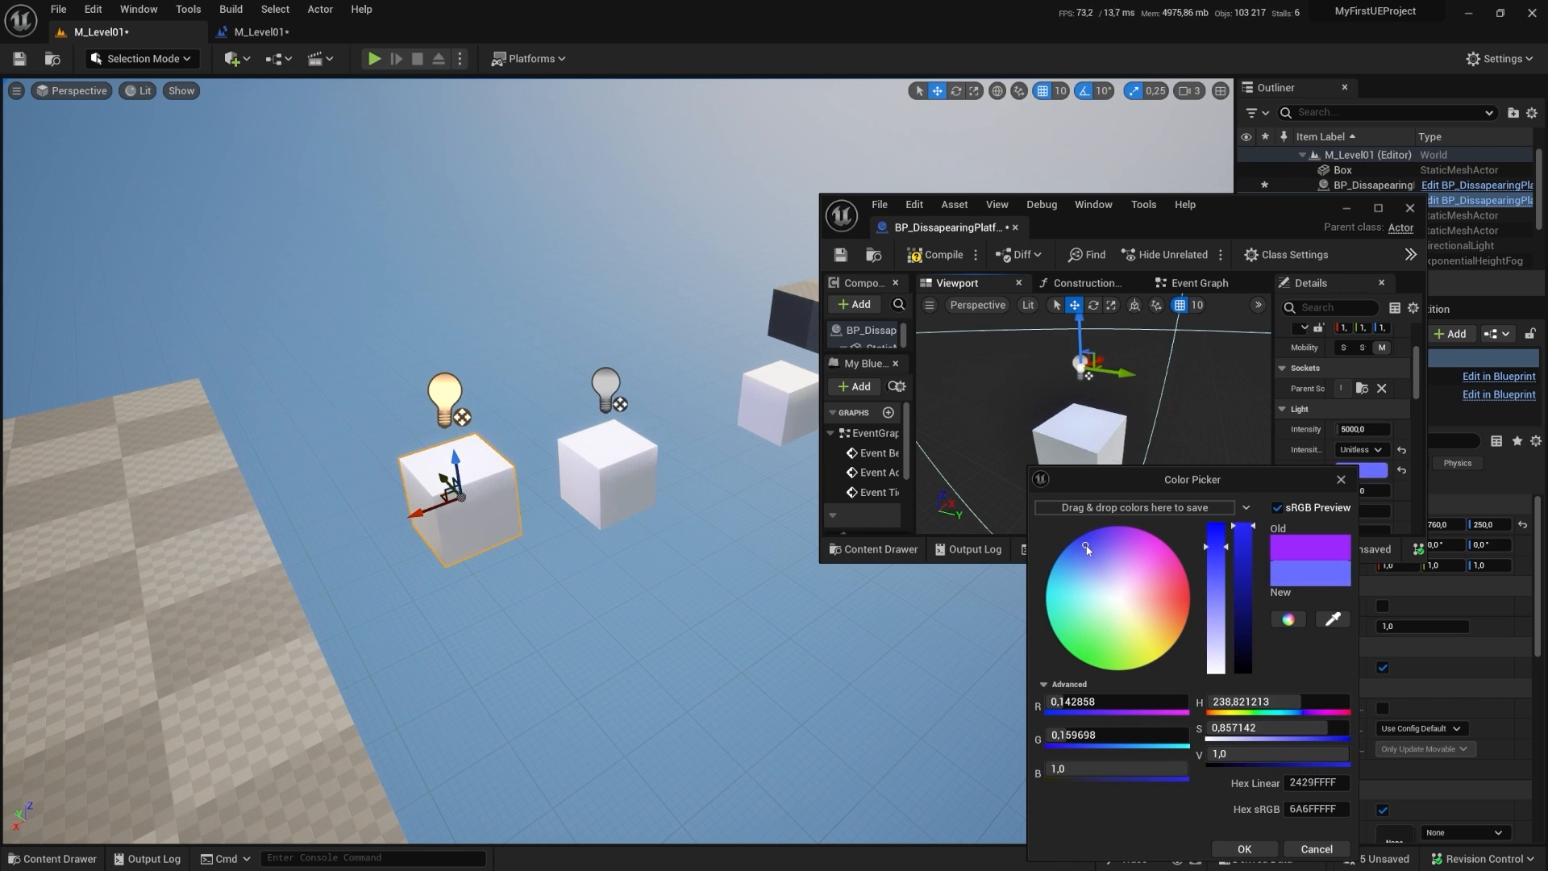
pyautogui.click(1244, 848)
# Step: Raise the blueprint point light's intensity to about 23842 and set its colour to pink (hex sRGB FF77FAFF)
pyautogui.moveTo(1362, 429); pyautogui.dragTo(1389, 428)
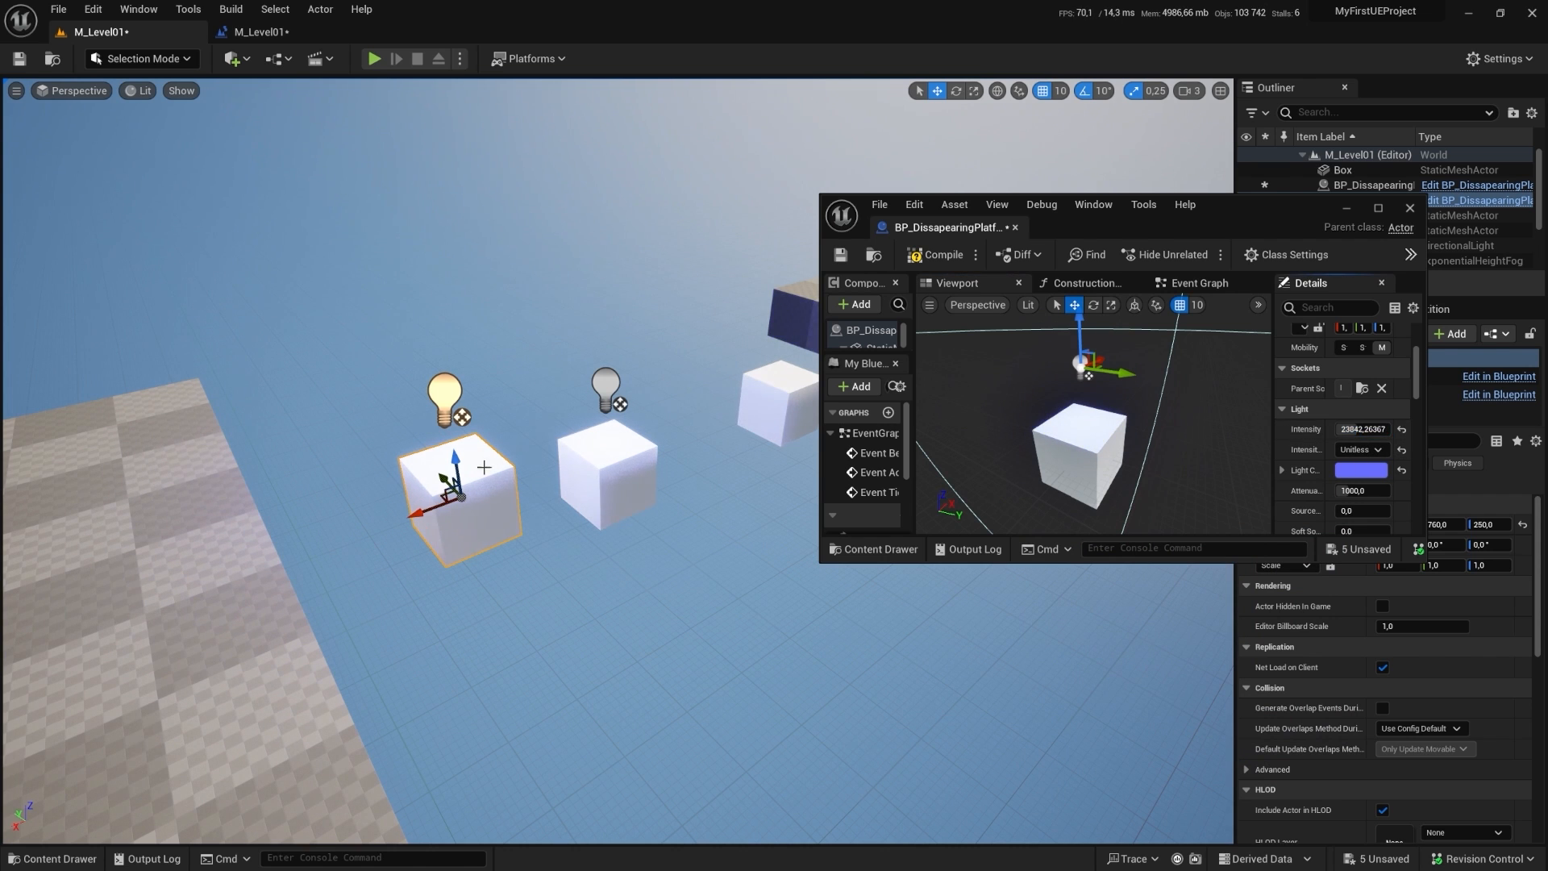
pyautogui.click(1361, 470)
pyautogui.moveTo(1130, 579); pyautogui.dragTo(1135, 555)
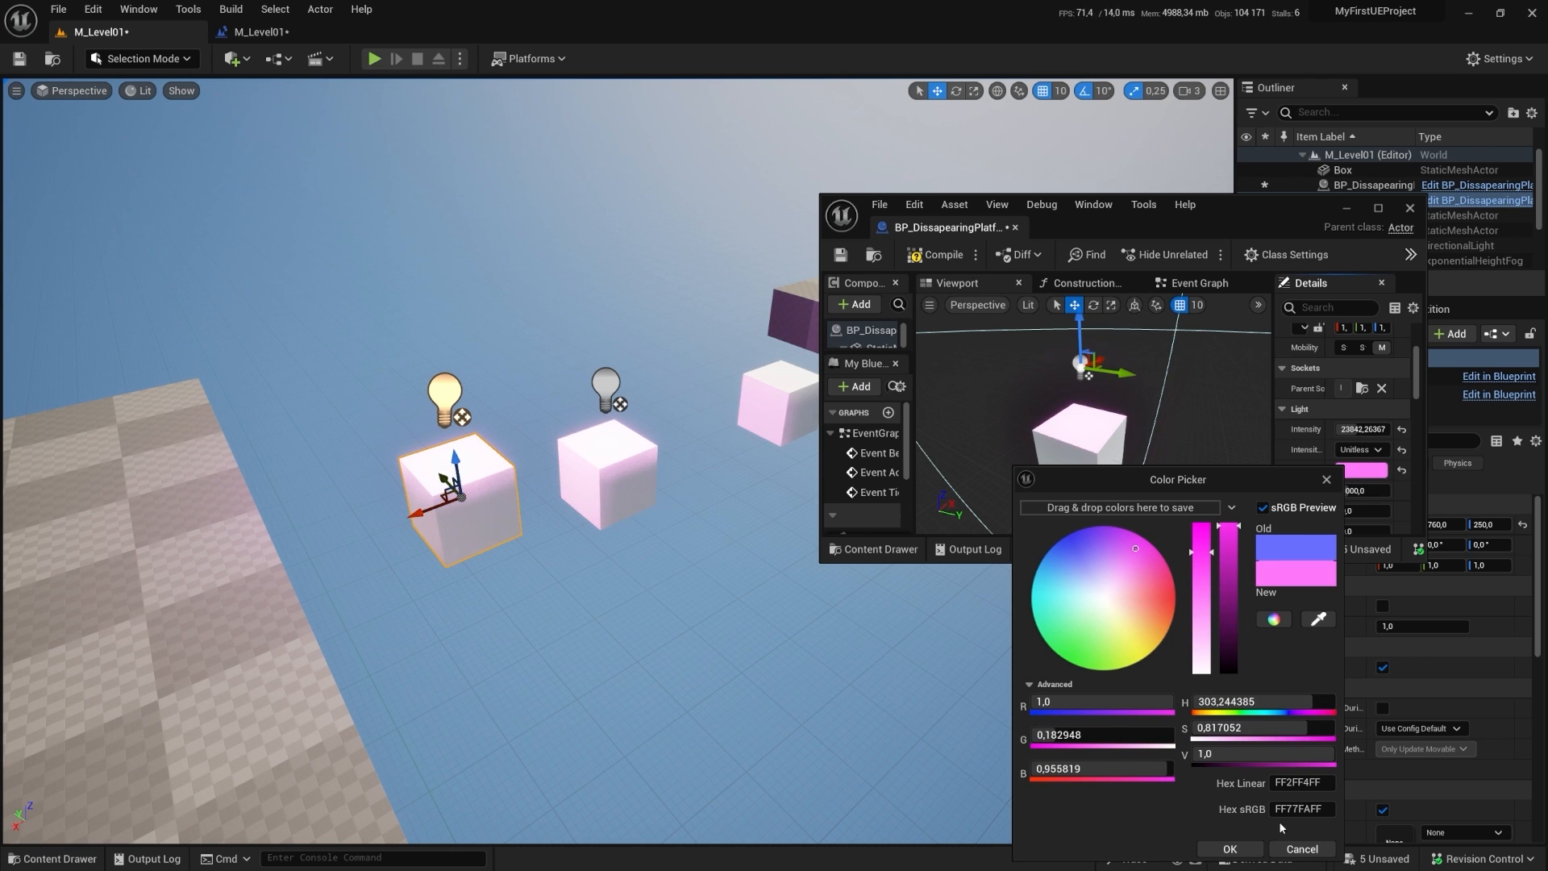
pyautogui.click(1229, 848)
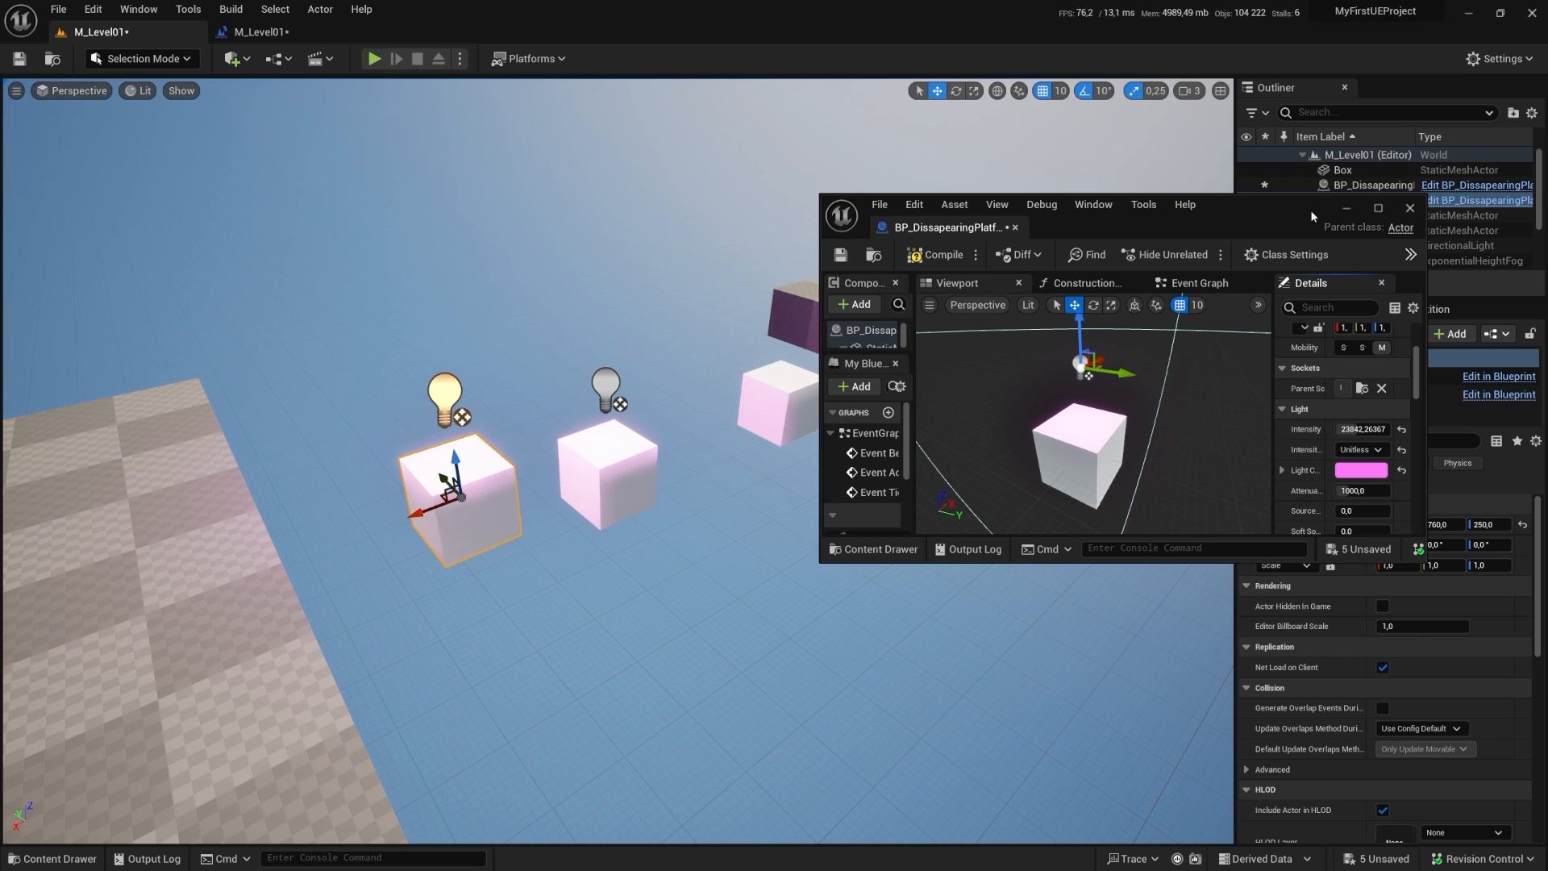
# Step: Compare both platform instances in the level and move the second one to about X -2200, Y 860, Z 250
pyautogui.moveTo(1298, 214); pyautogui.dragTo(1146, 486)
pyautogui.click(555, 454)
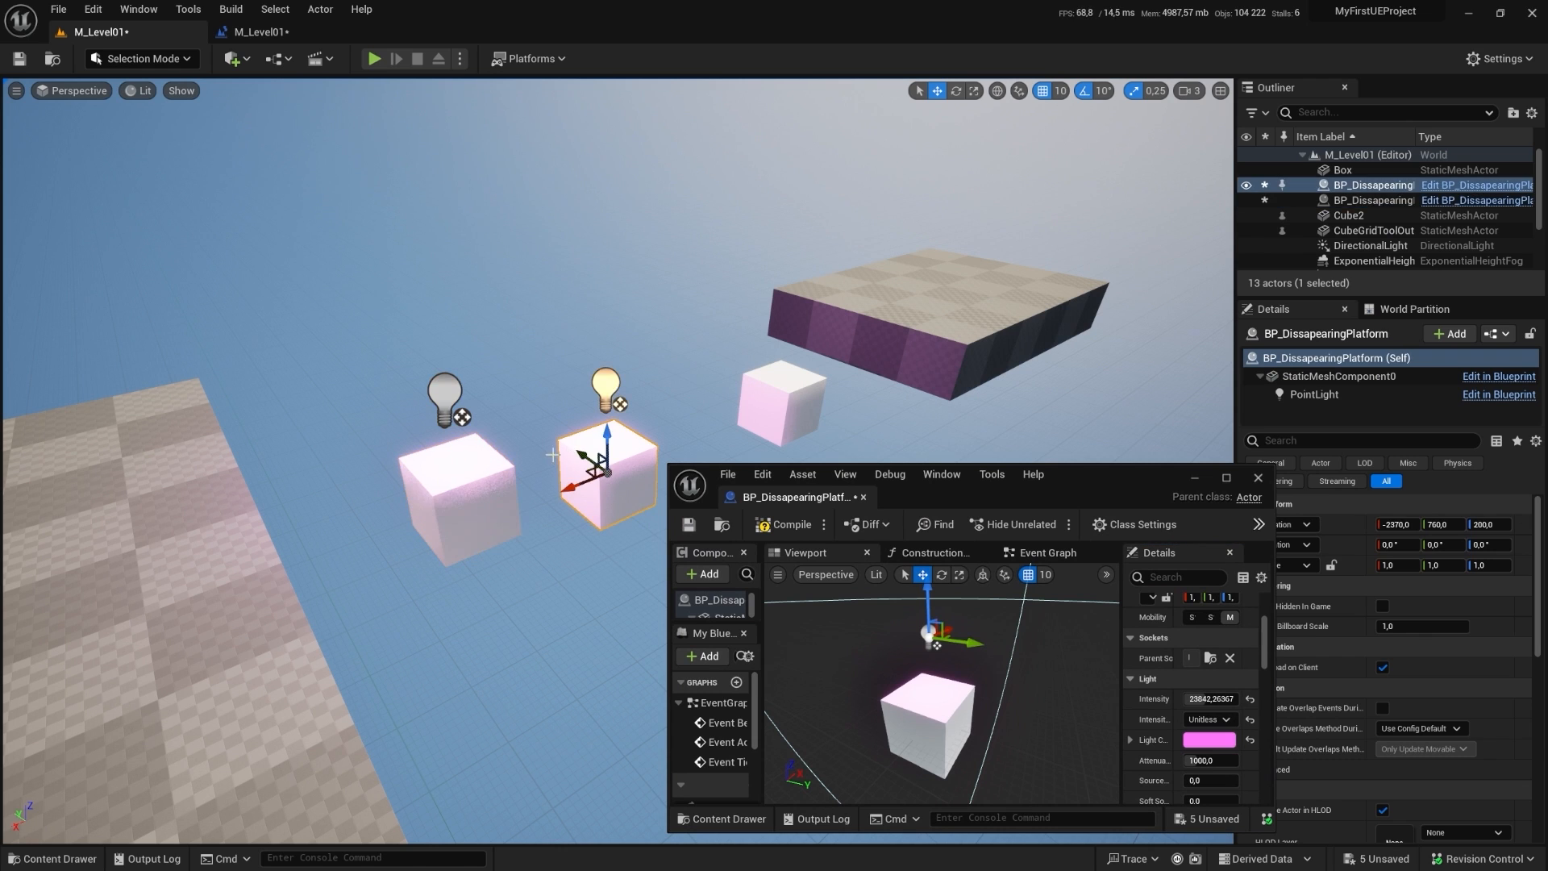
pyautogui.click(451, 472)
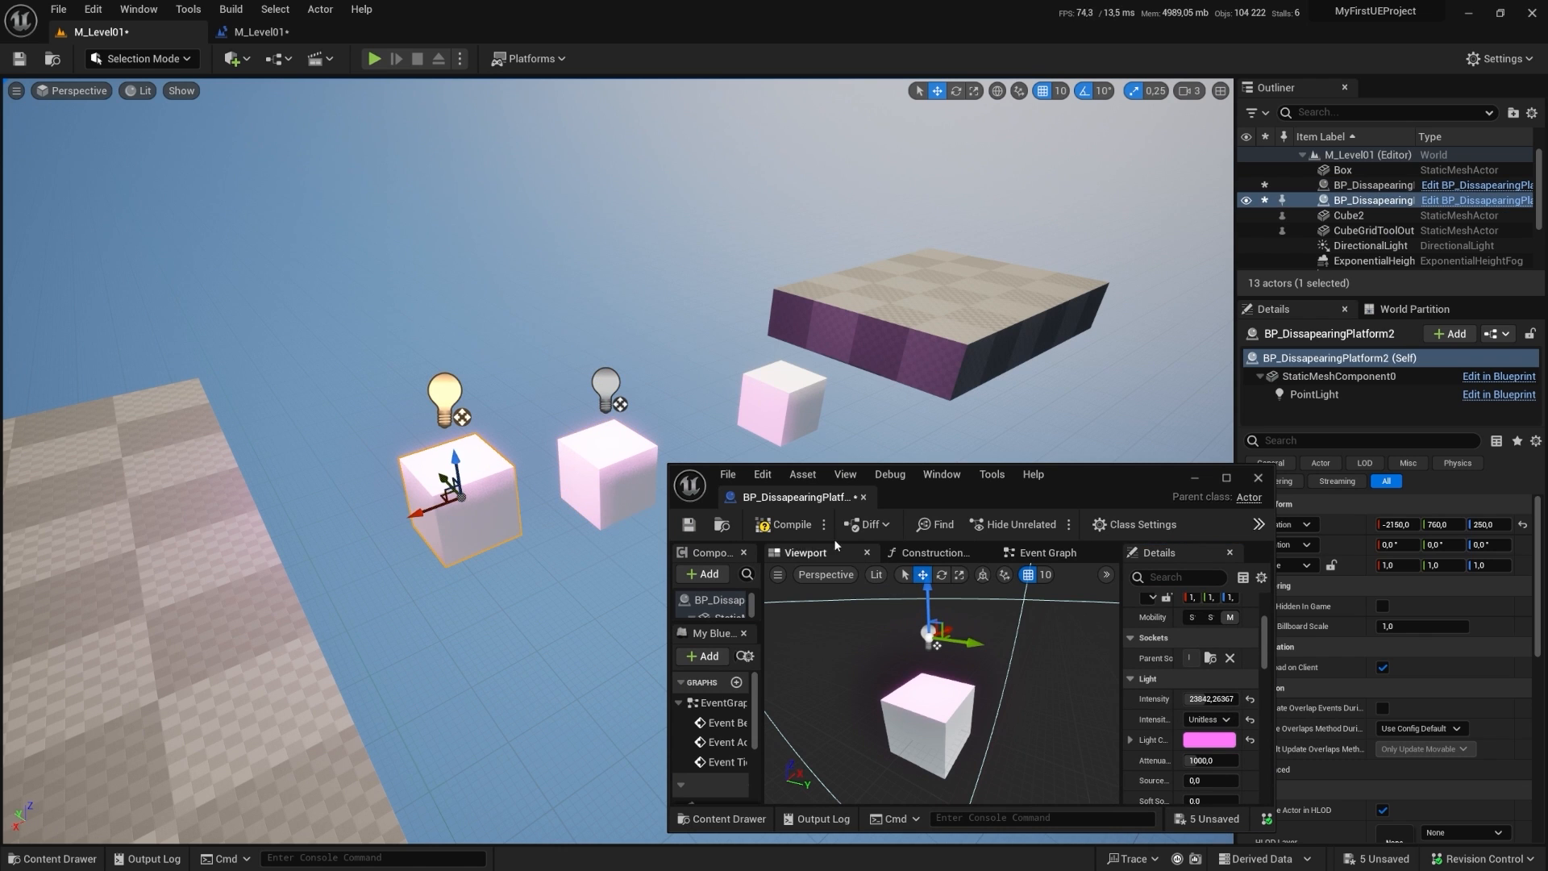
pyautogui.moveTo(446, 493); pyautogui.dragTo(463, 452)
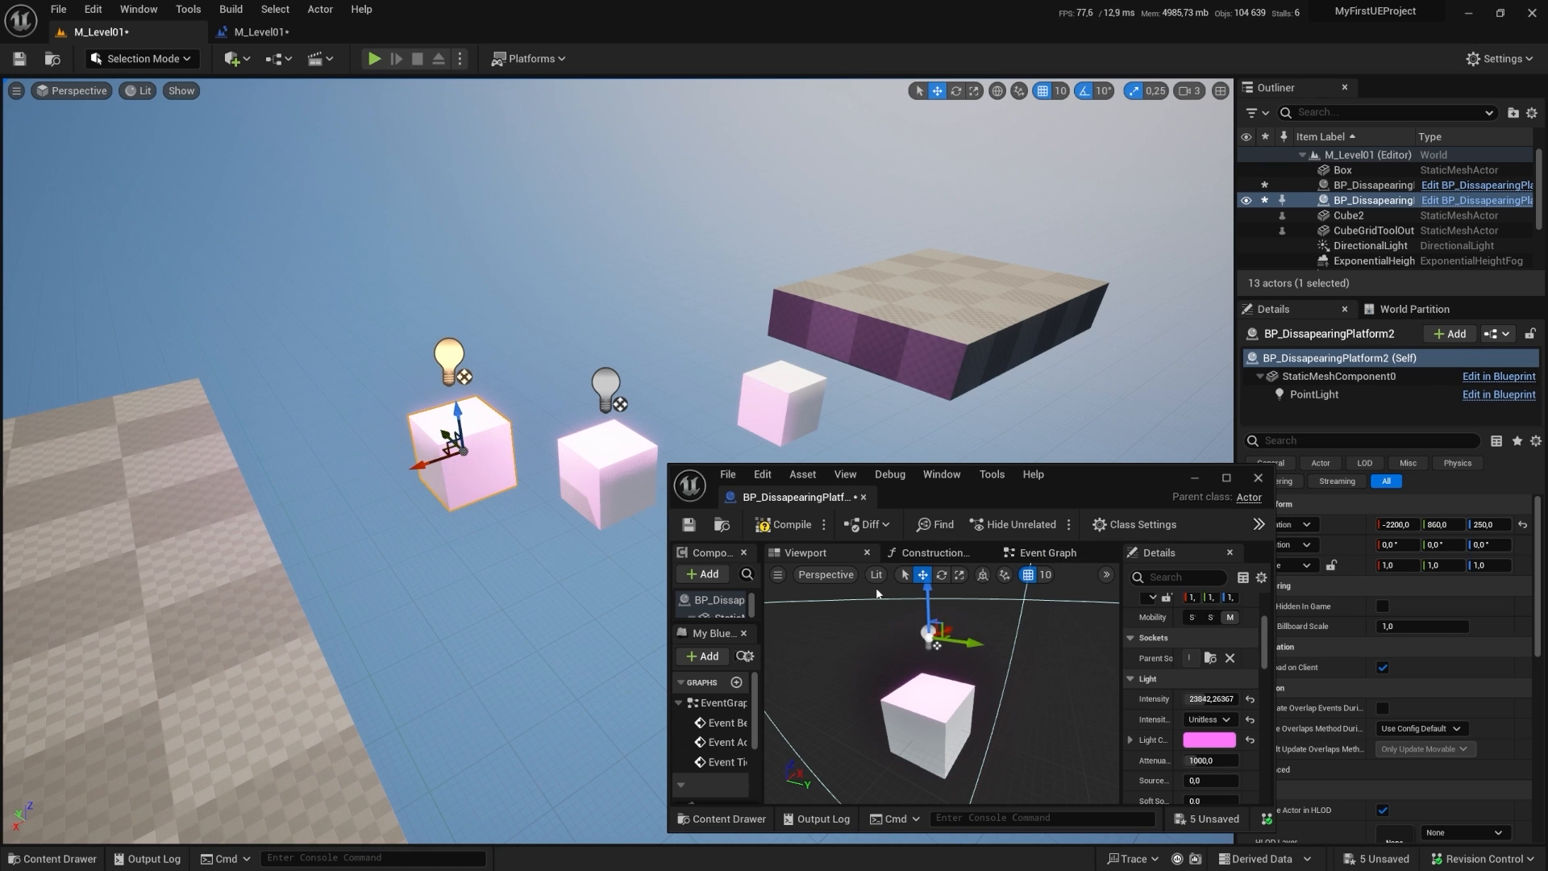
pyautogui.click(583, 490)
pyautogui.click(494, 439)
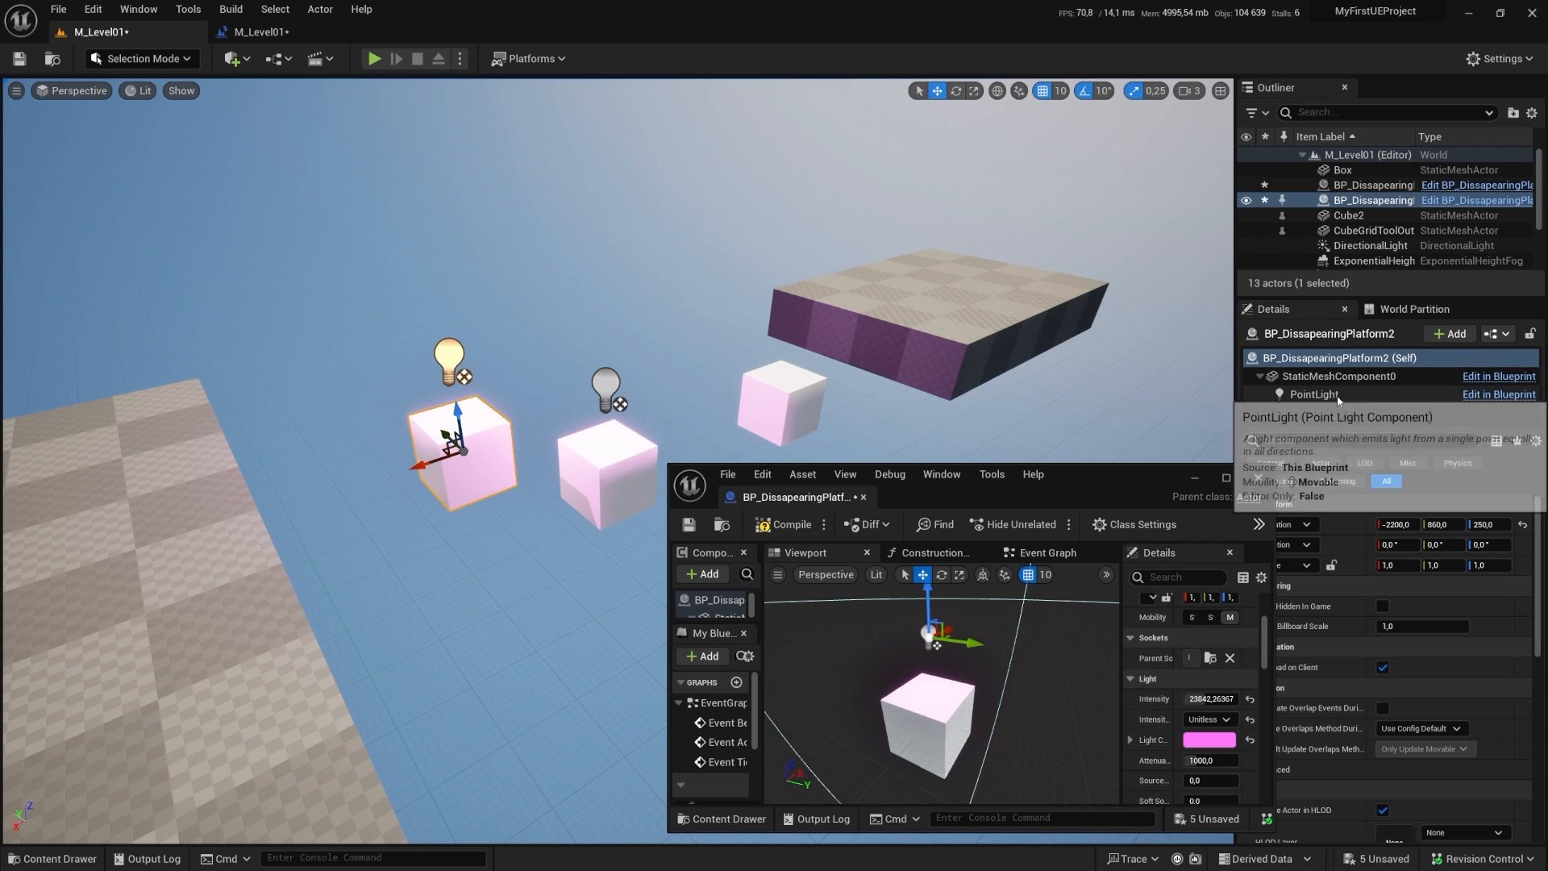
# Step: Override the light colour of only the second platform instance's PointLight with yellow (hex sRGB FFF100FF)
pyautogui.click(1314, 395)
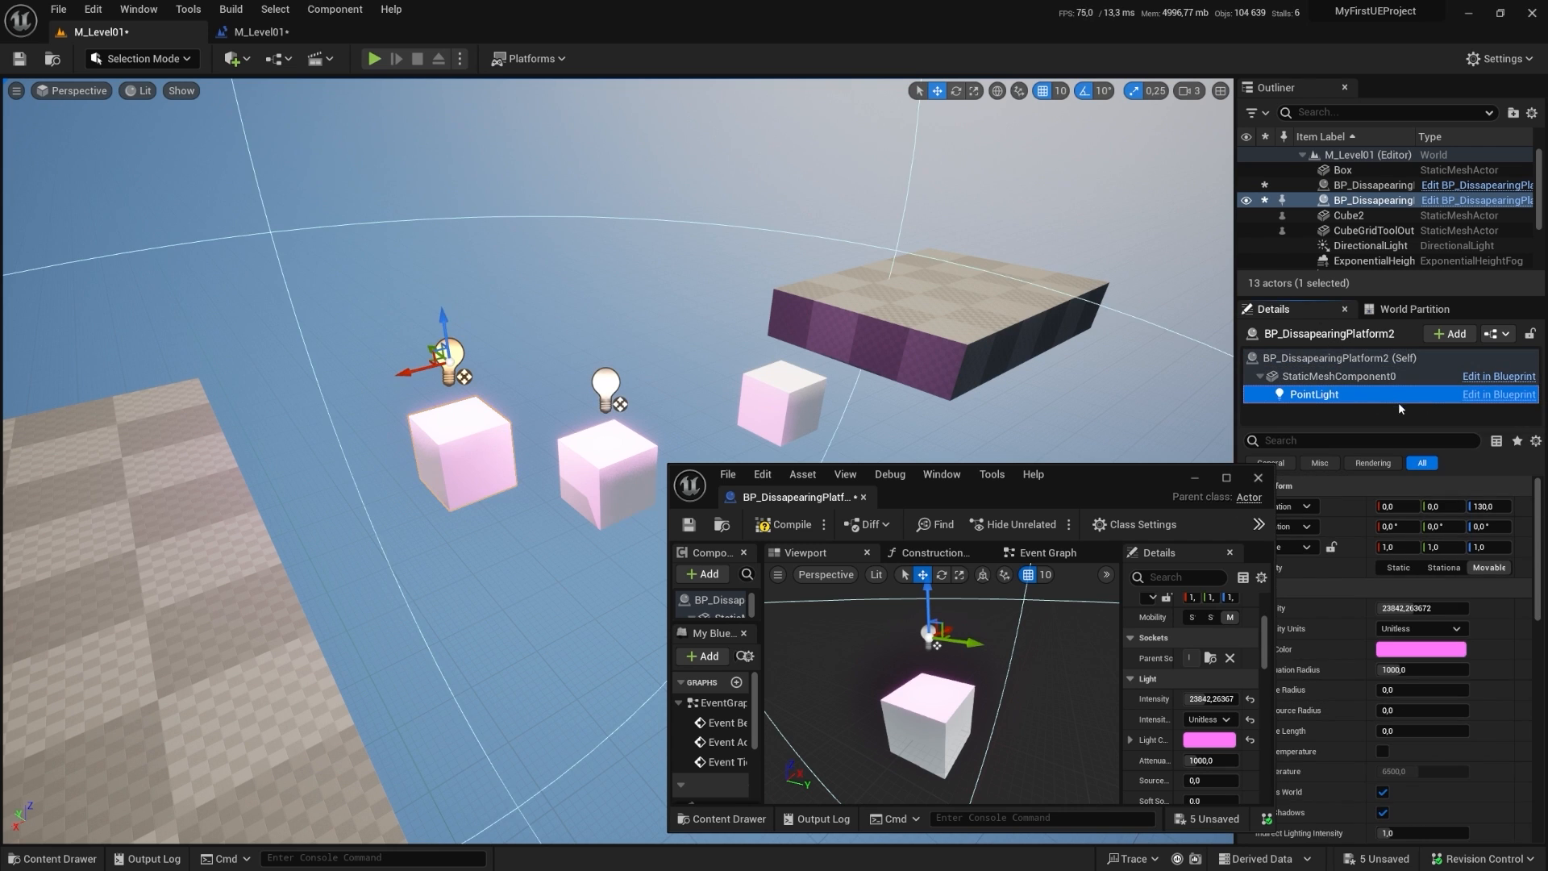
pyautogui.click(1421, 649)
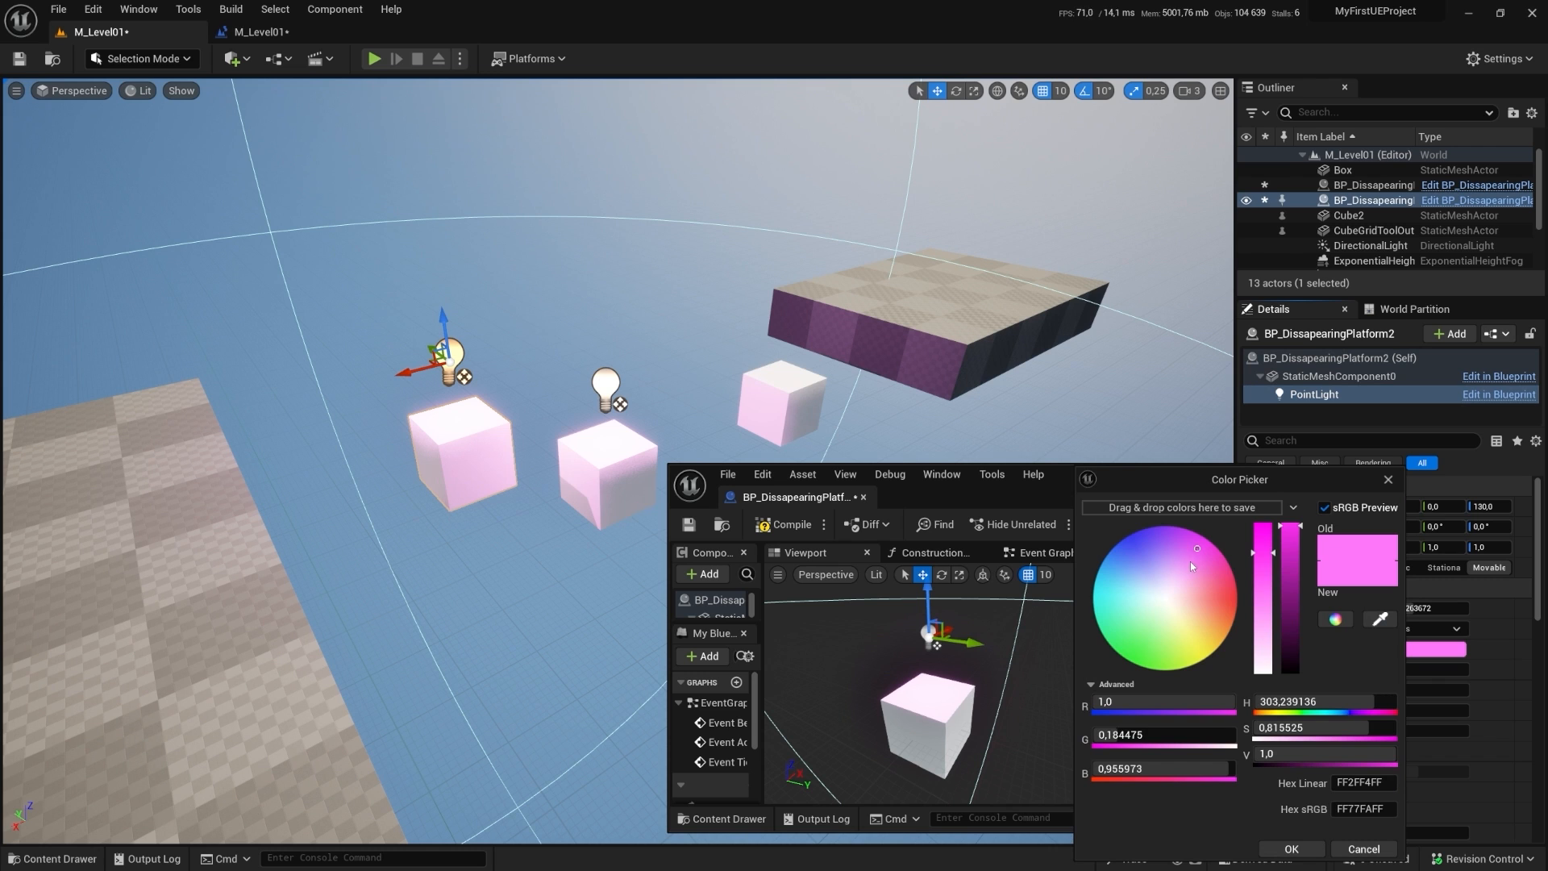
pyautogui.moveTo(1191, 567); pyautogui.dragTo(1214, 666)
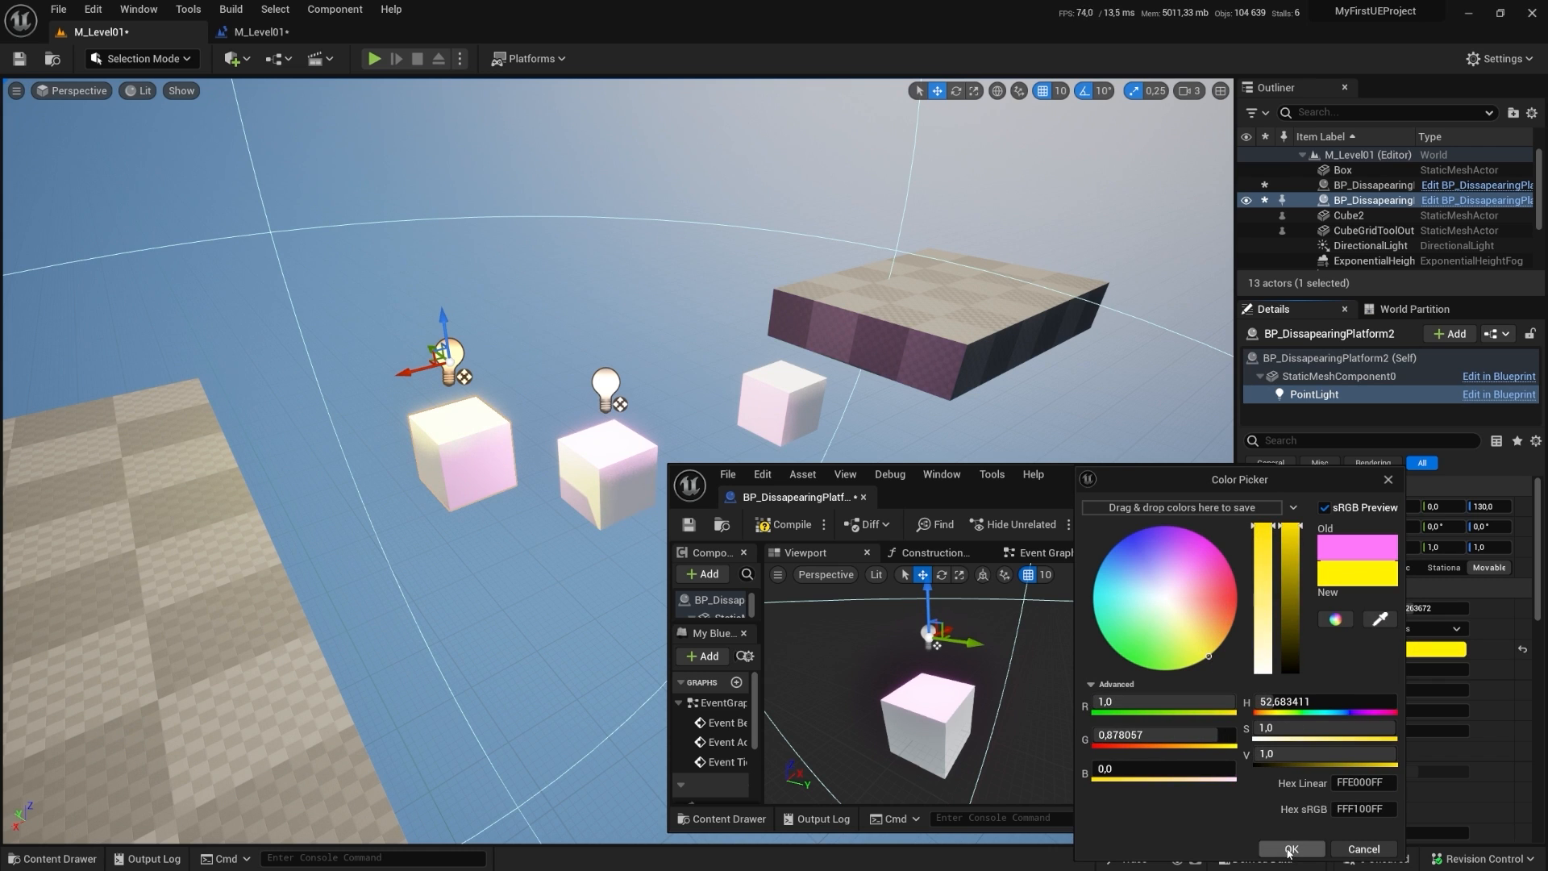
pyautogui.click(1290, 849)
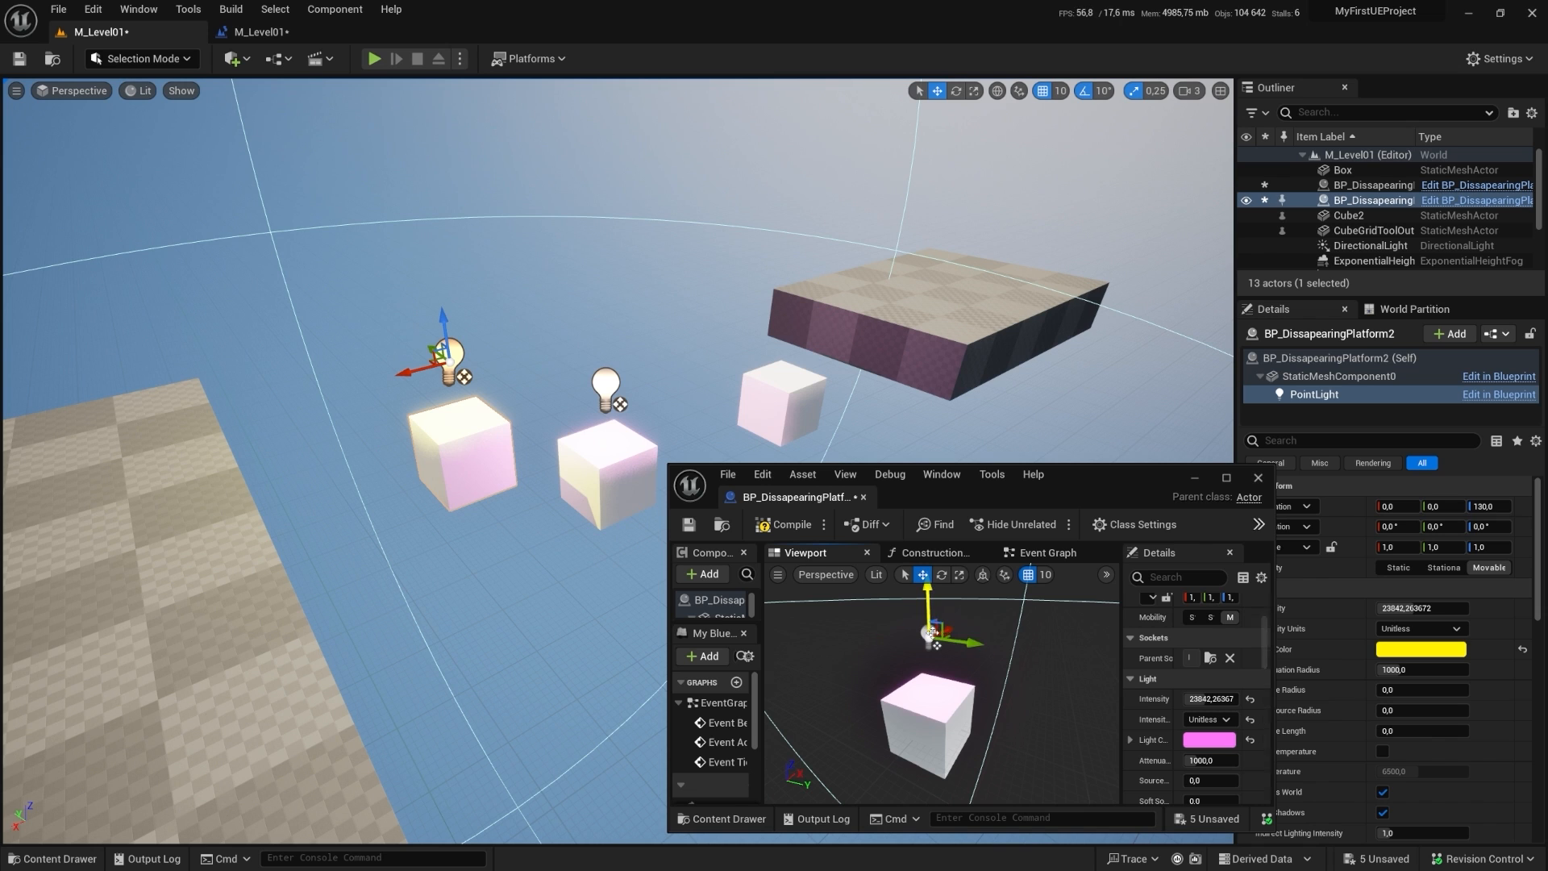
# Step: Delete the point light component from BP_DissapearingPlatform, then save and compile the blueprint
pyautogui.press('Delete')
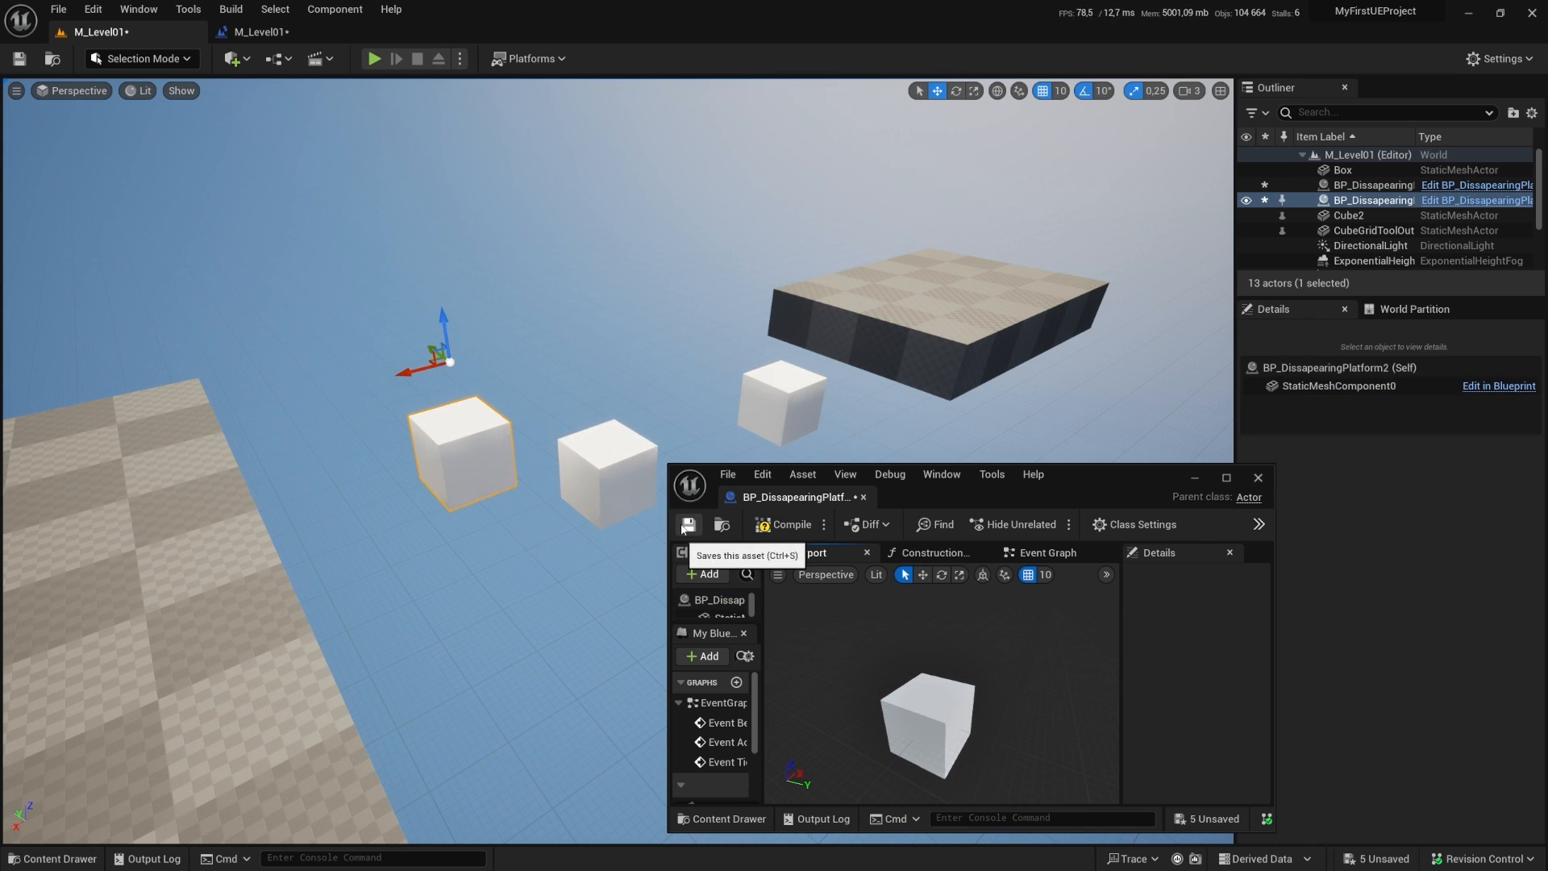
pyautogui.click(683, 527)
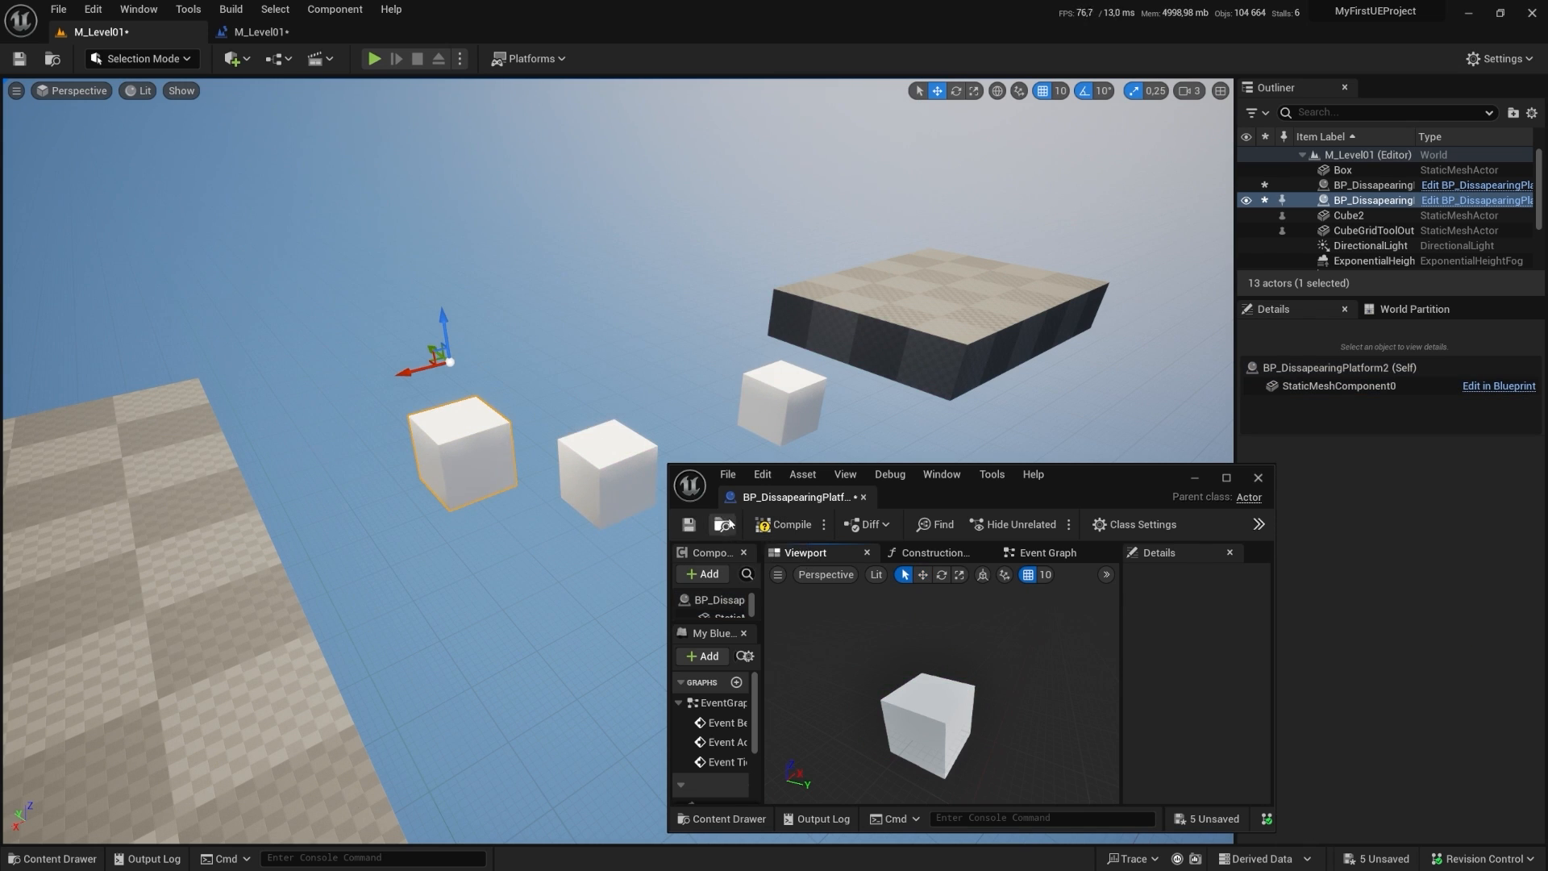
pyautogui.click(771, 532)
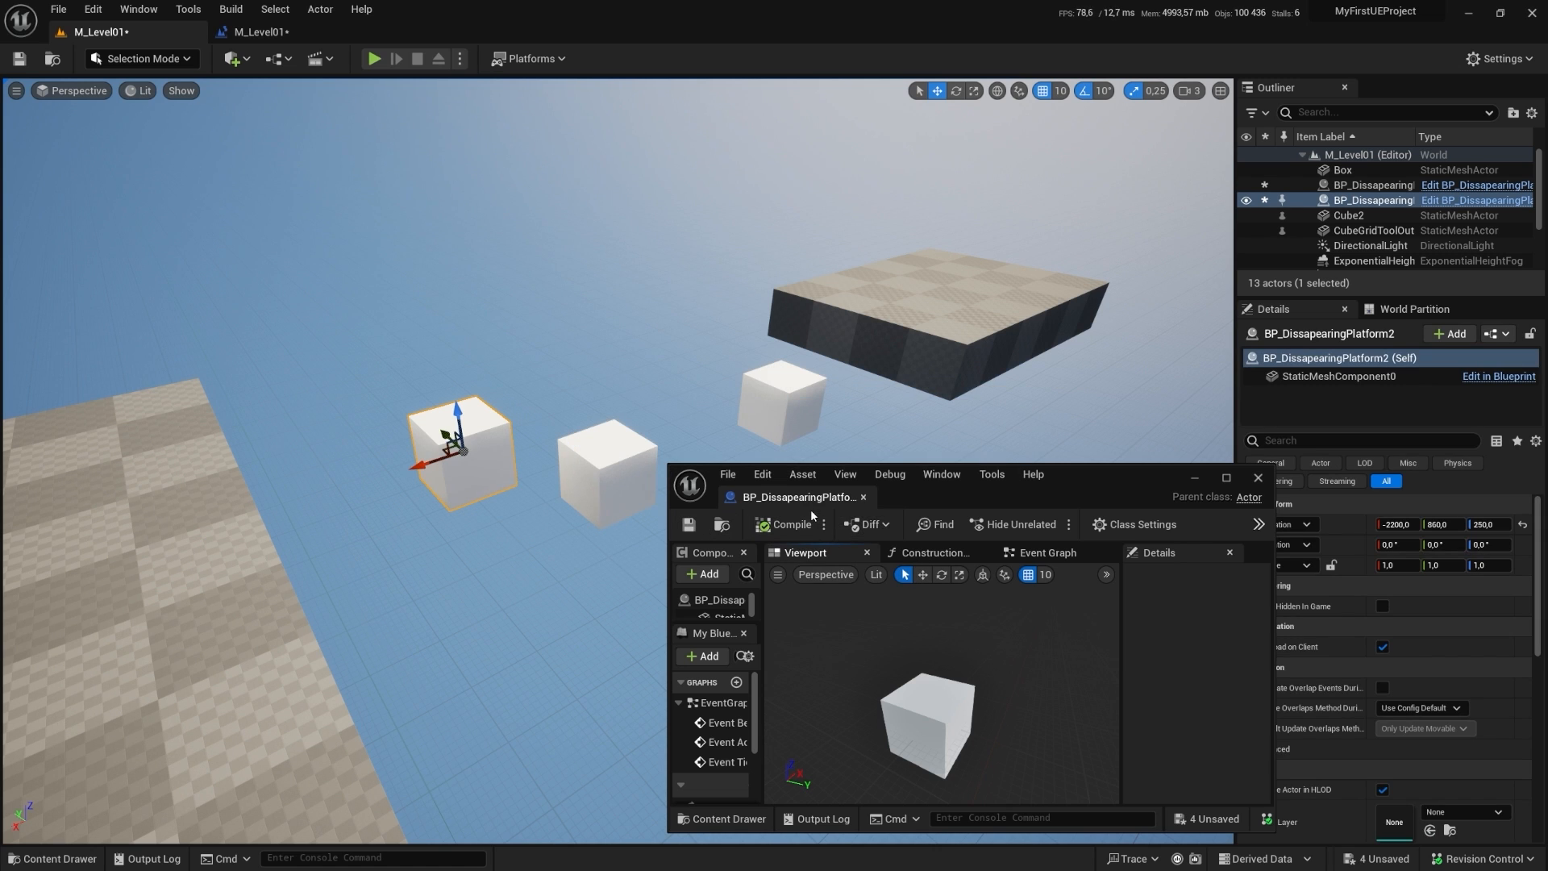
# Step: Dock the BP_DissapearingPlatform editor back into the main window and open its Event Graph
pyautogui.moveTo(794, 502); pyautogui.dragTo(319, 41)
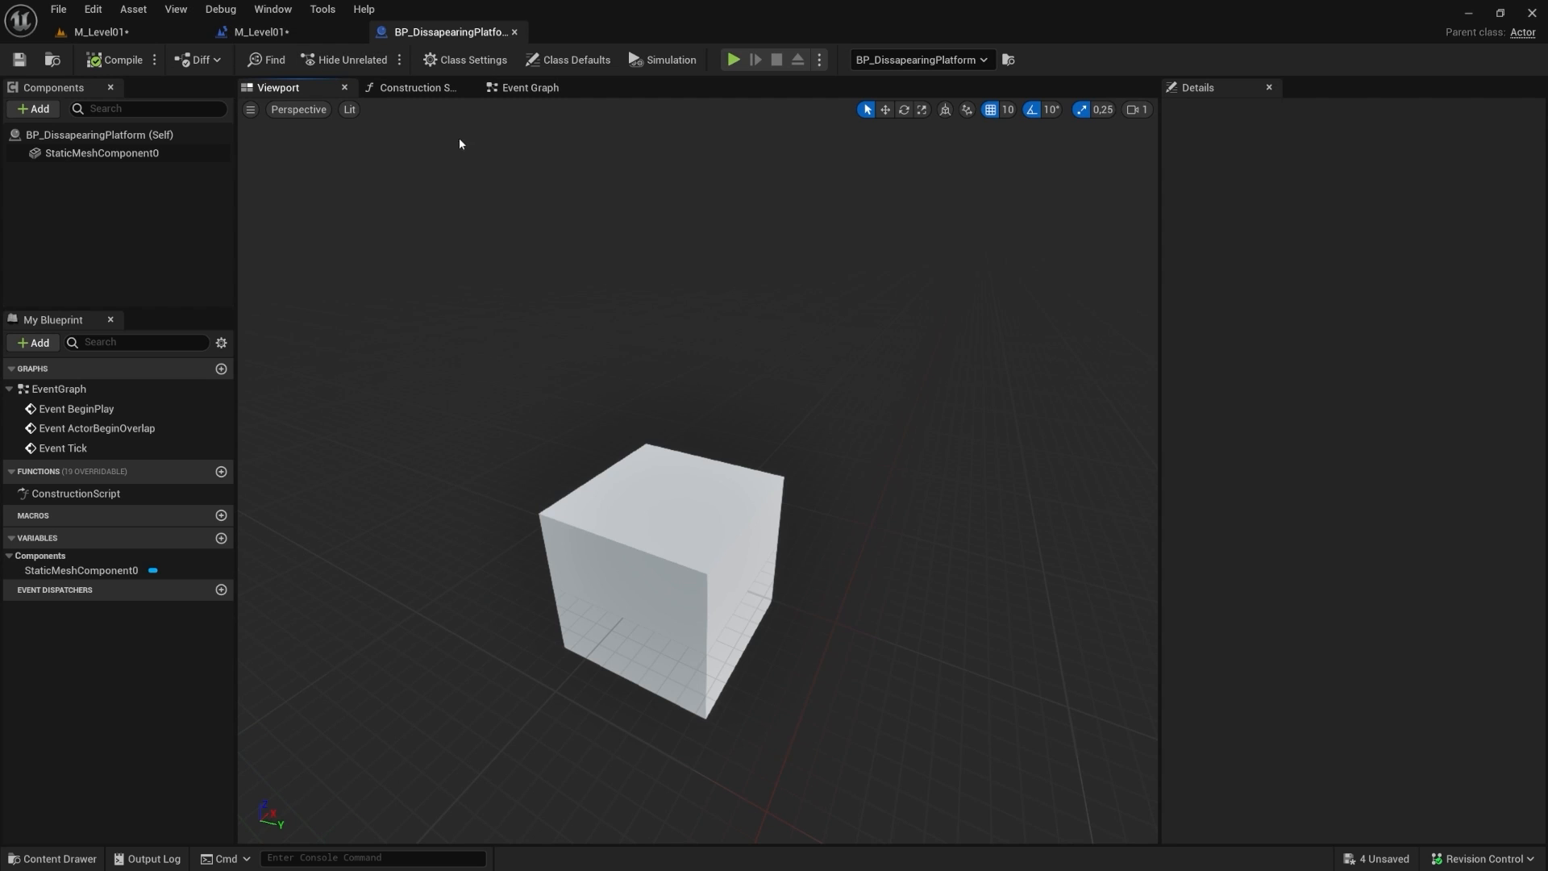
pyautogui.click(516, 91)
pyautogui.moveTo(595, 478); pyautogui.dragTo(336, 405, button='right')
# Step: Copy the complete ActivateBlock and DeactivateBlock event chains, including their Cube references, from the M_Level01 level blueprint
pyautogui.click(262, 32)
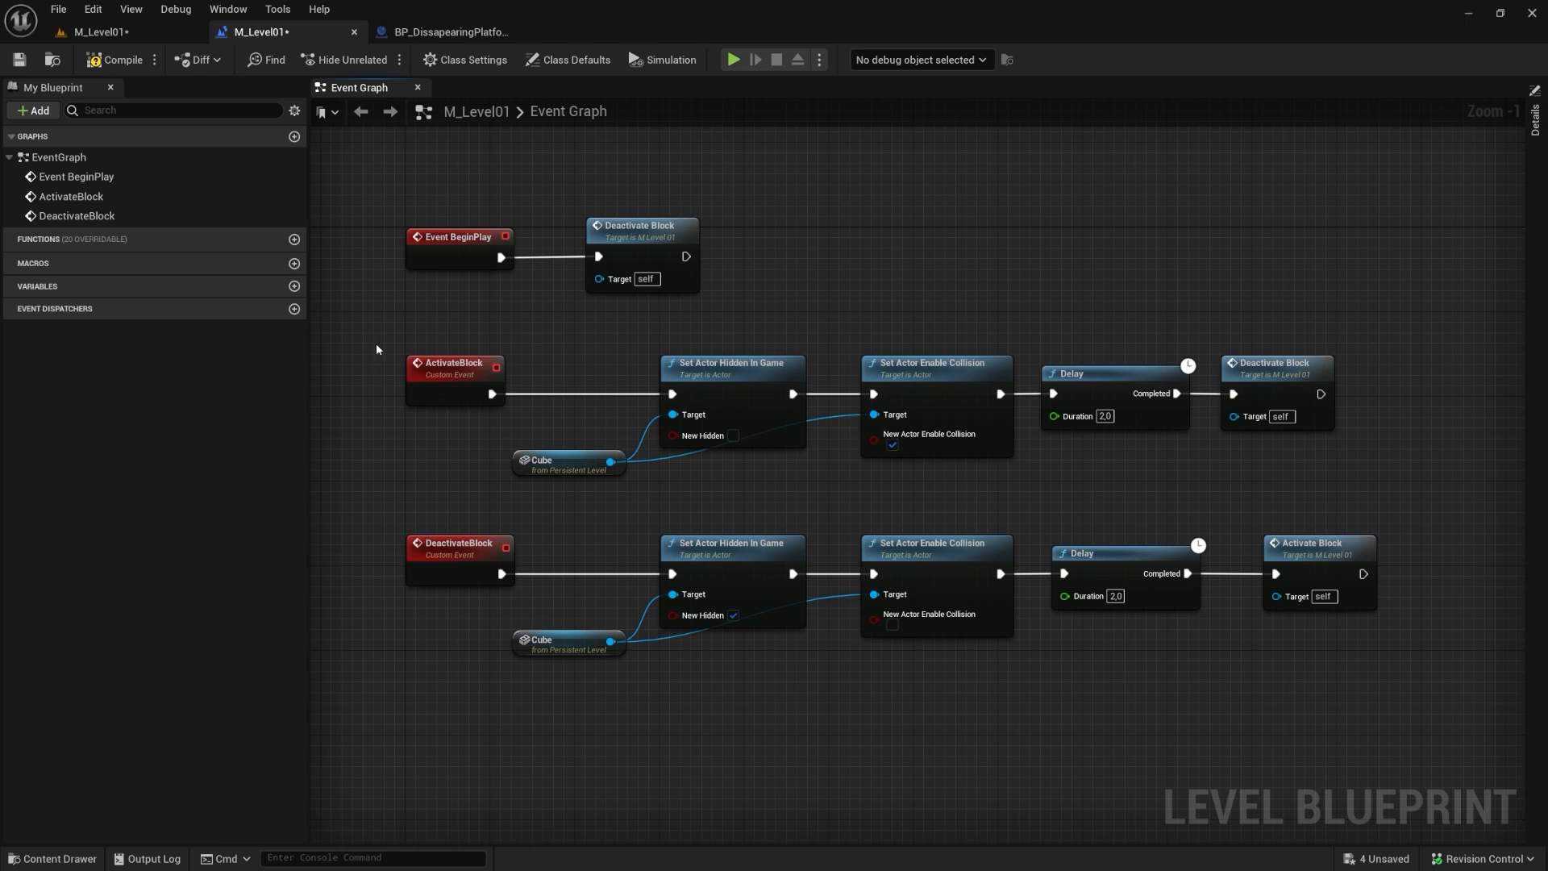
pyautogui.moveTo(376, 342); pyautogui.dragTo(1447, 687)
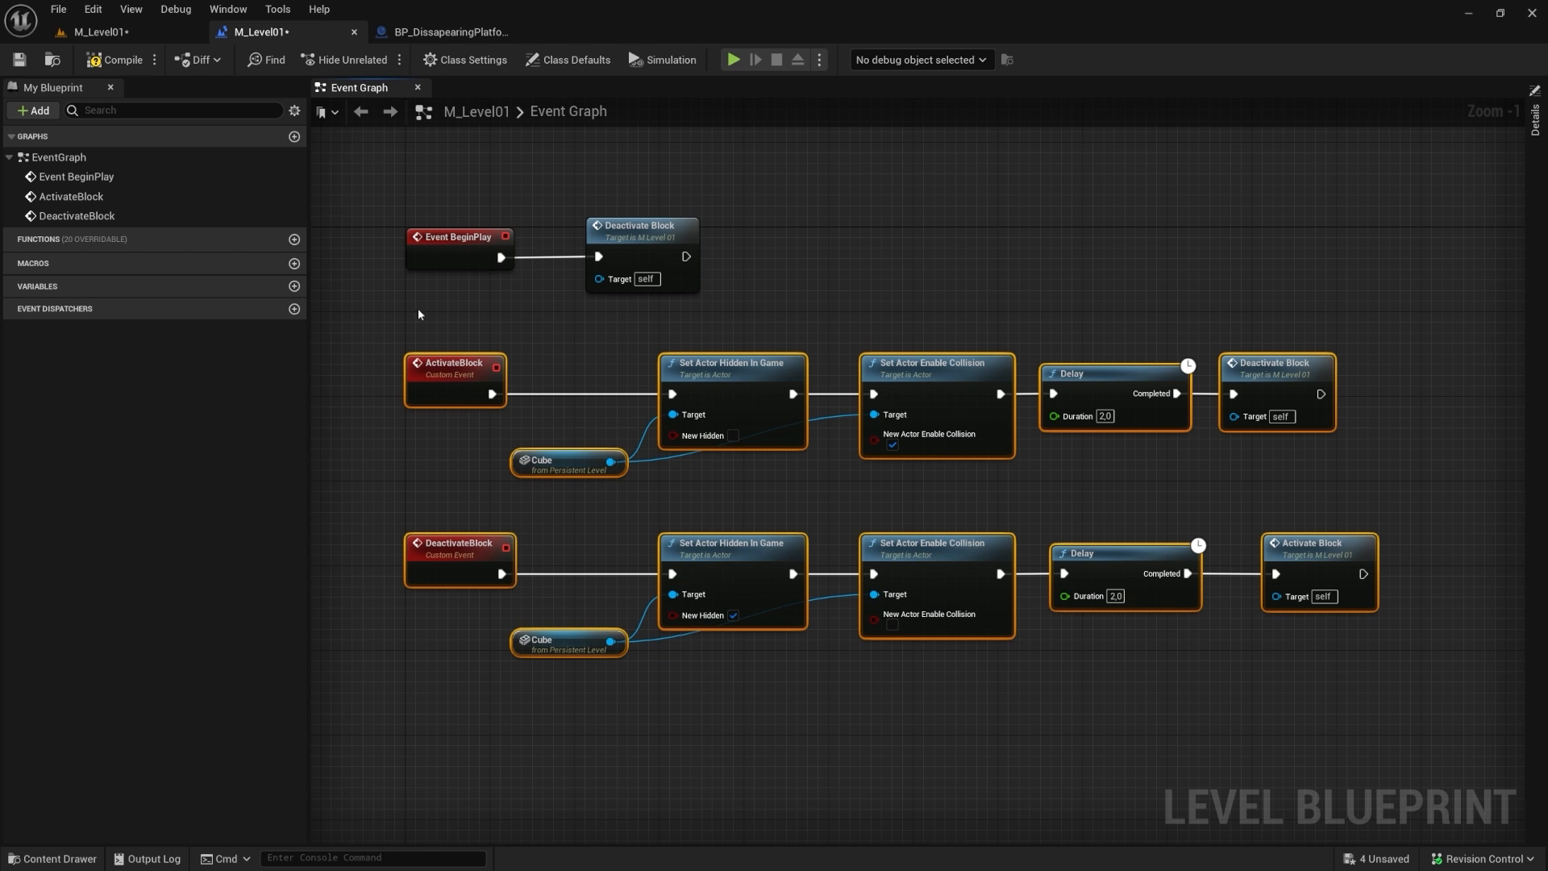
pyautogui.rightClick(454, 371)
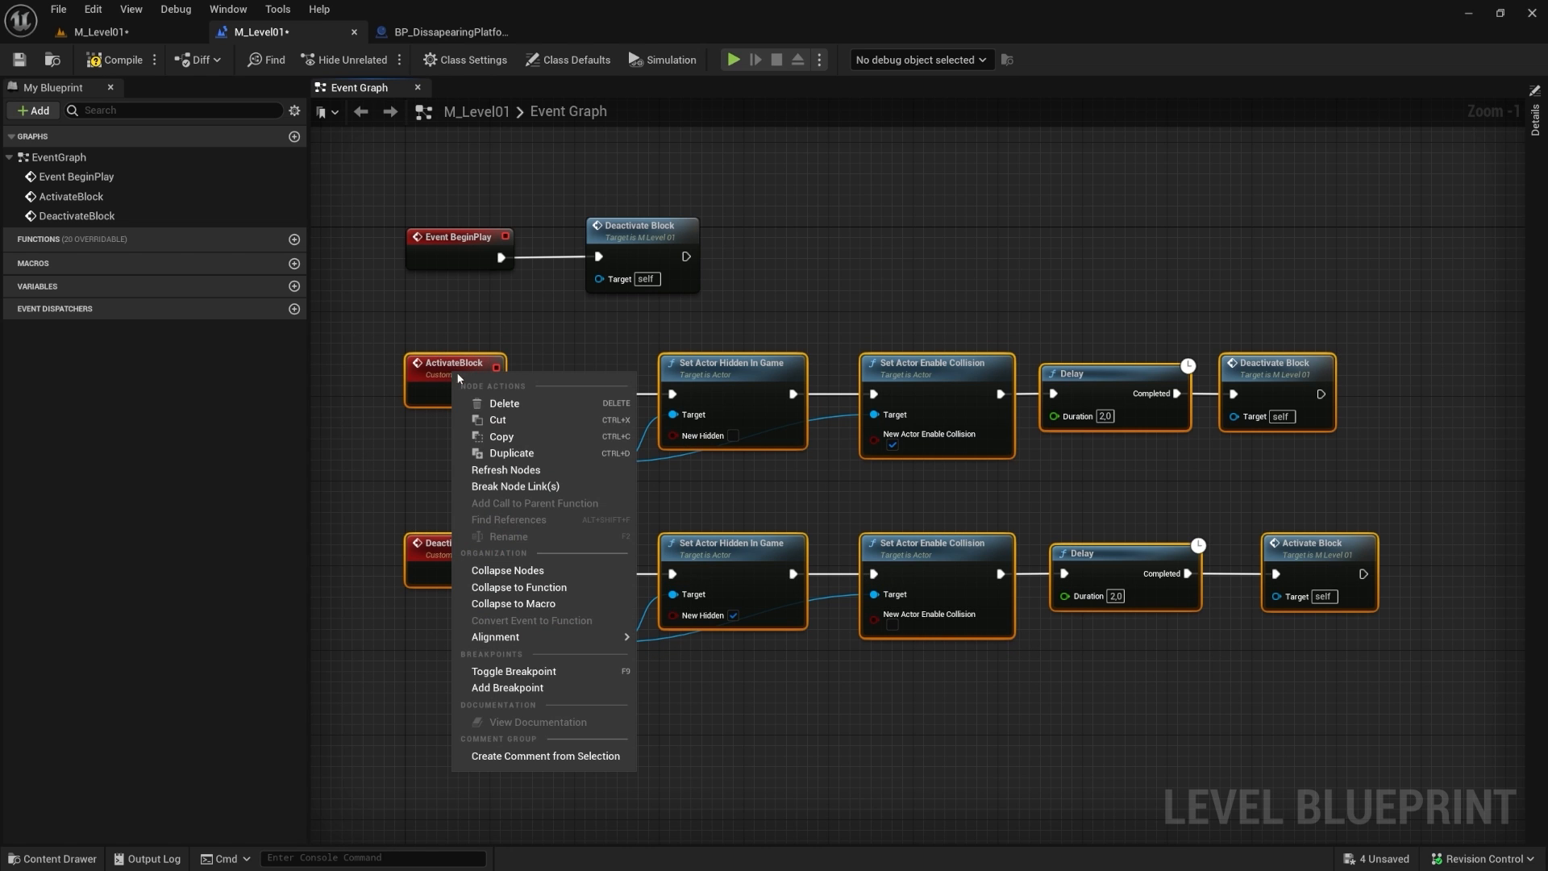
pyautogui.click(501, 436)
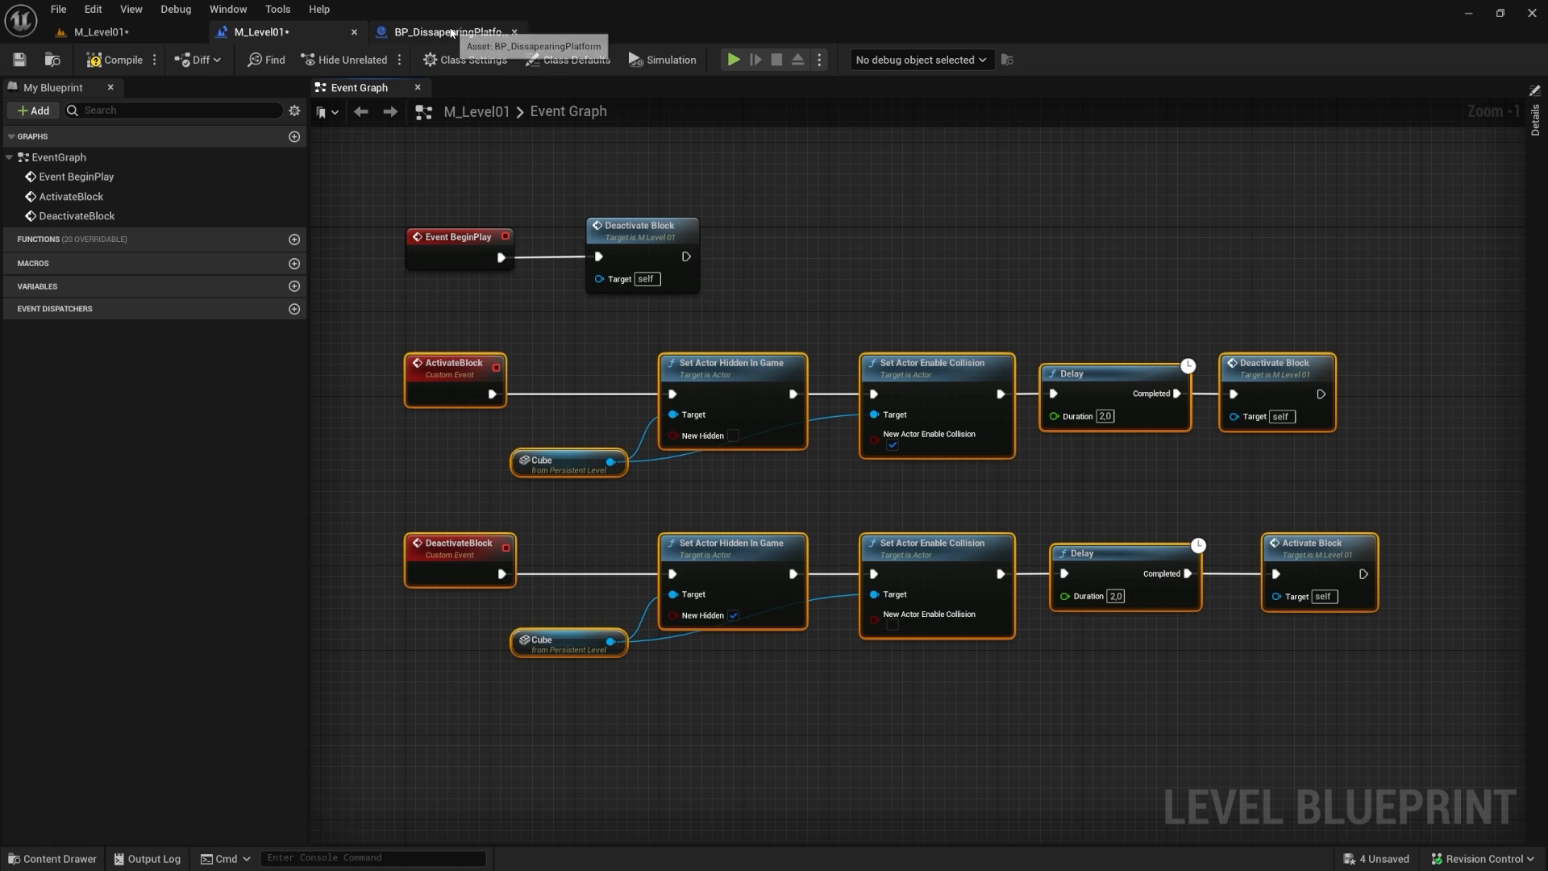
# Step: Paste the copied chains into BP_DissapearingPlatform's Event Graph with both function references set to Do Nothing, and place them below Event Tick
pyautogui.click(443, 34)
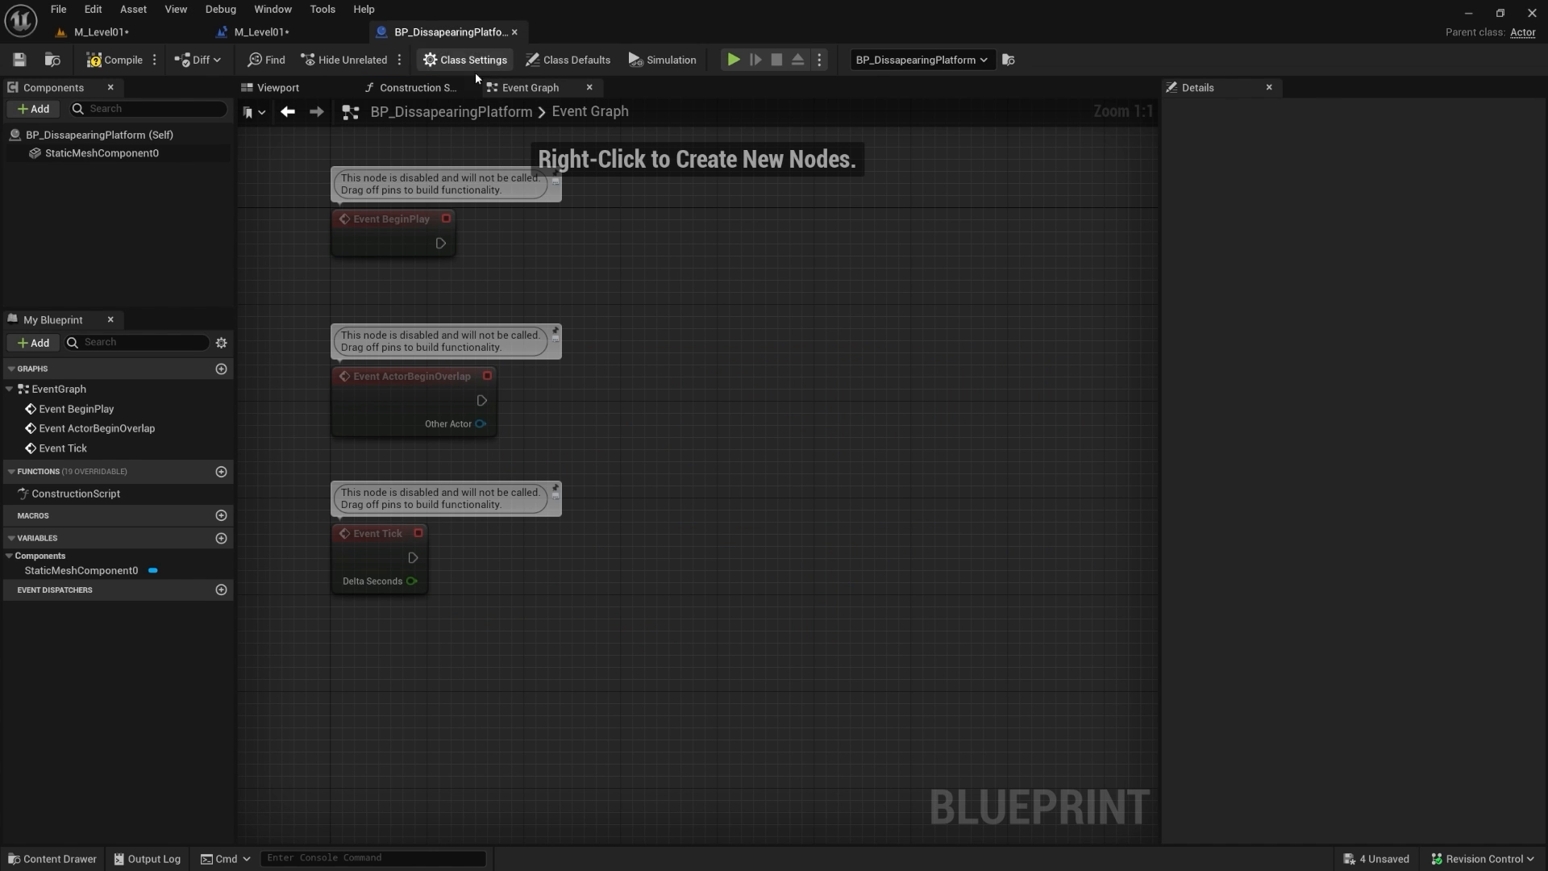
pyautogui.moveTo(750, 629); pyautogui.dragTo(766, 282, button='right')
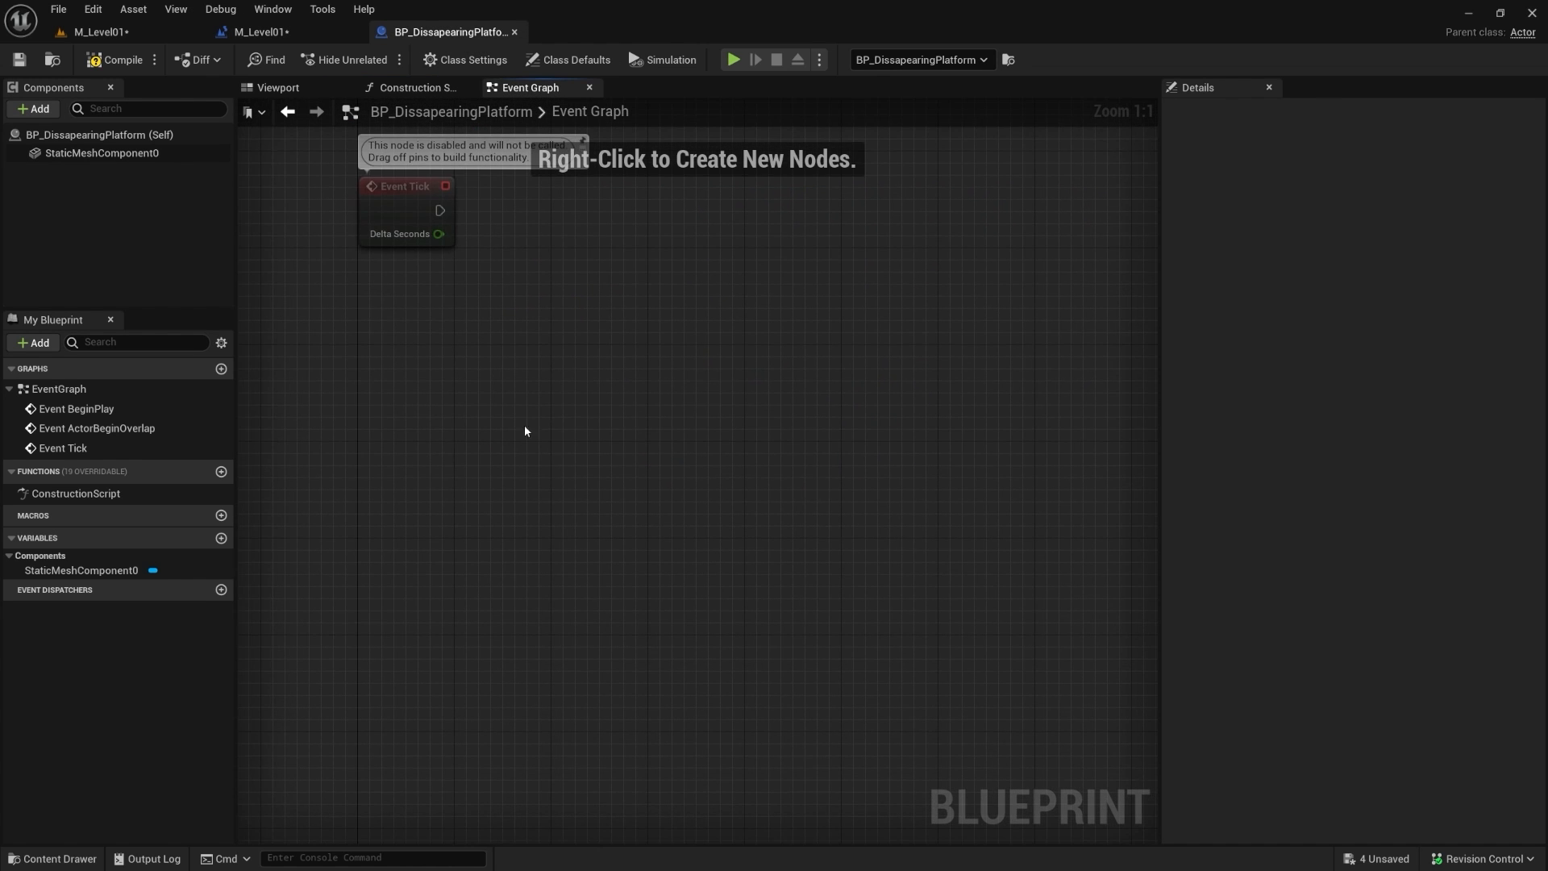
pyautogui.rightClick(391, 406)
pyautogui.click(438, 371)
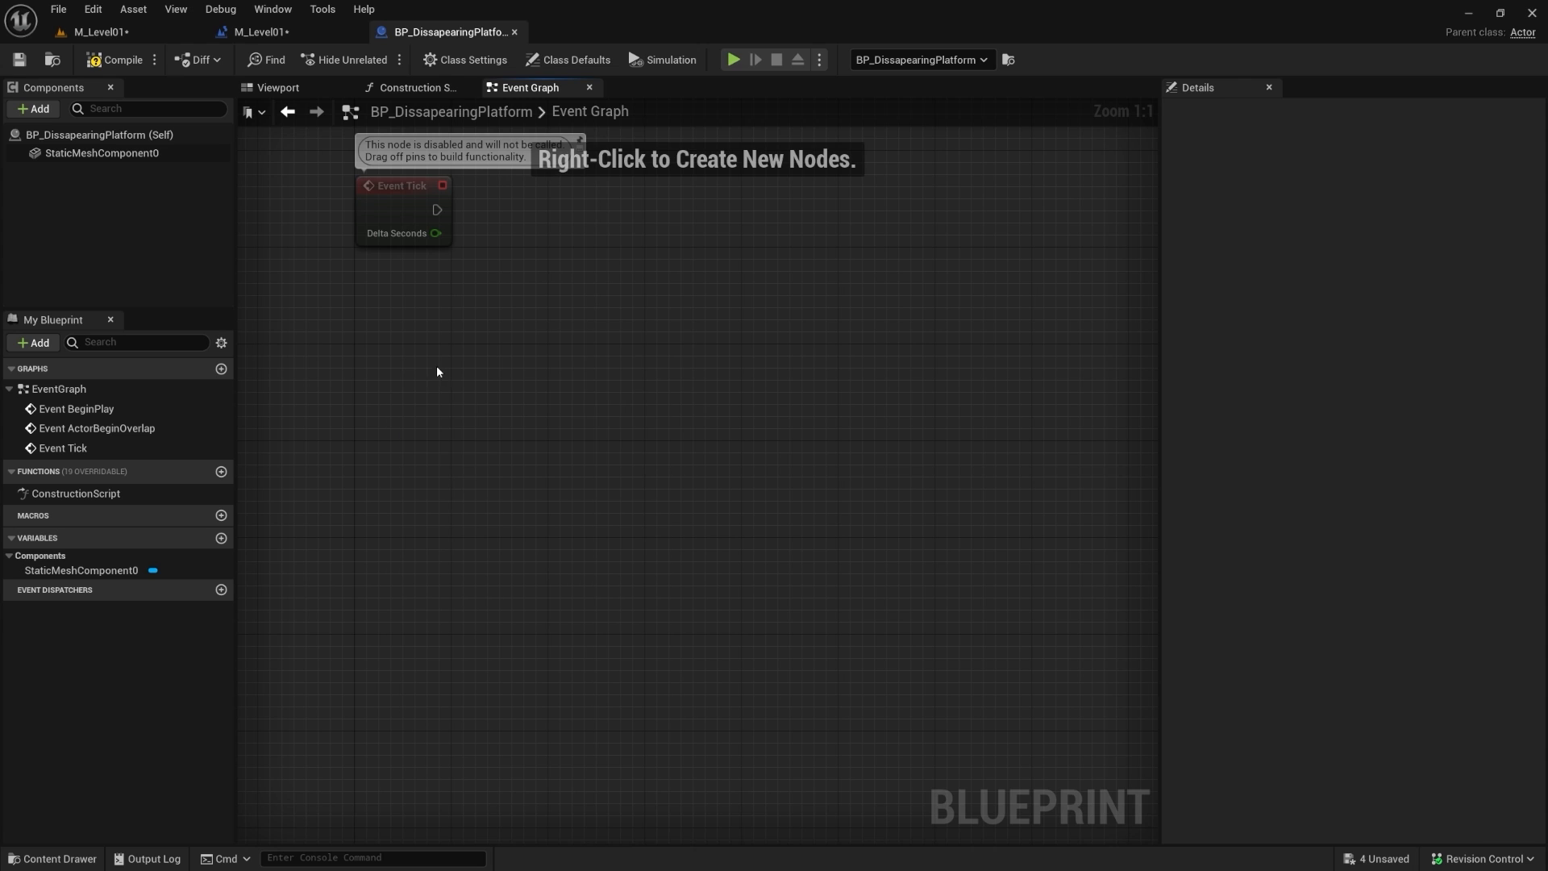
pyautogui.hotkey('ctrl', 'v')
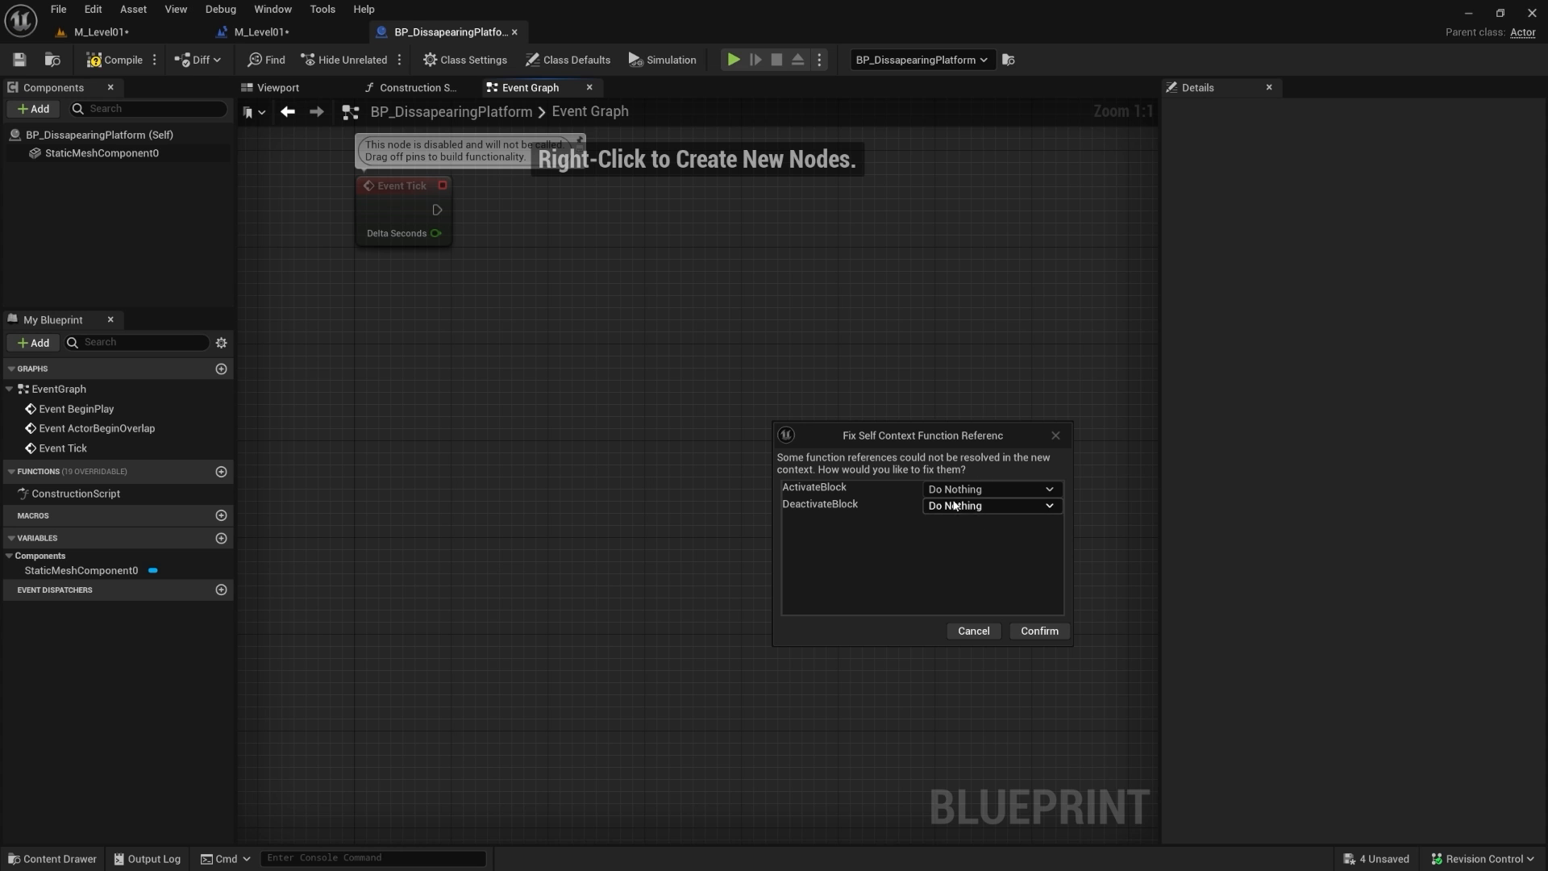
pyautogui.click(1036, 631)
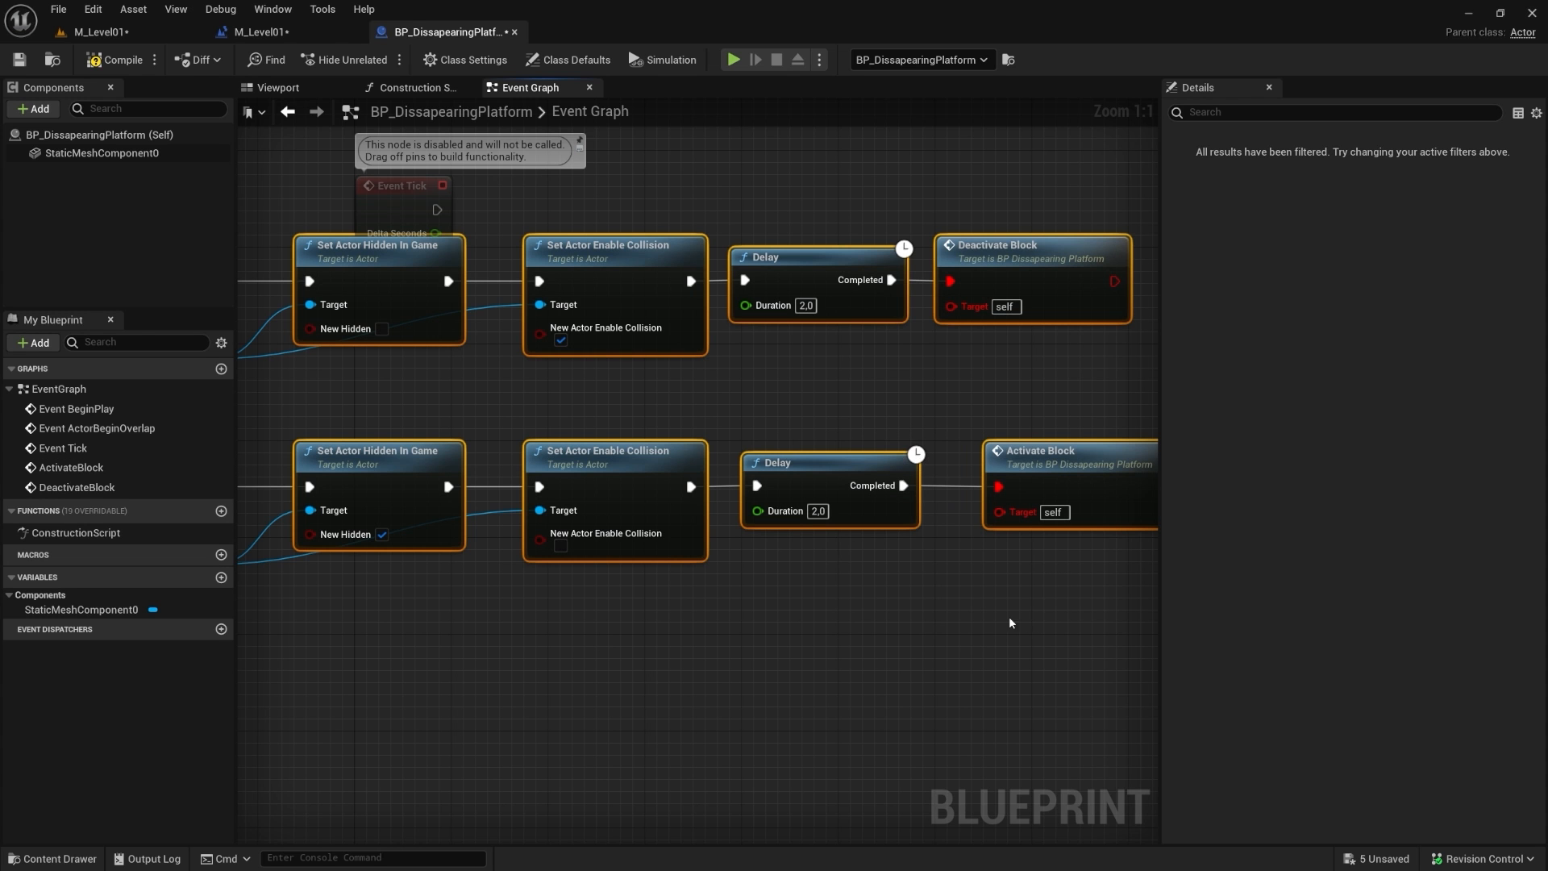
pyautogui.moveTo(418, 258); pyautogui.dragTo(770, 344)
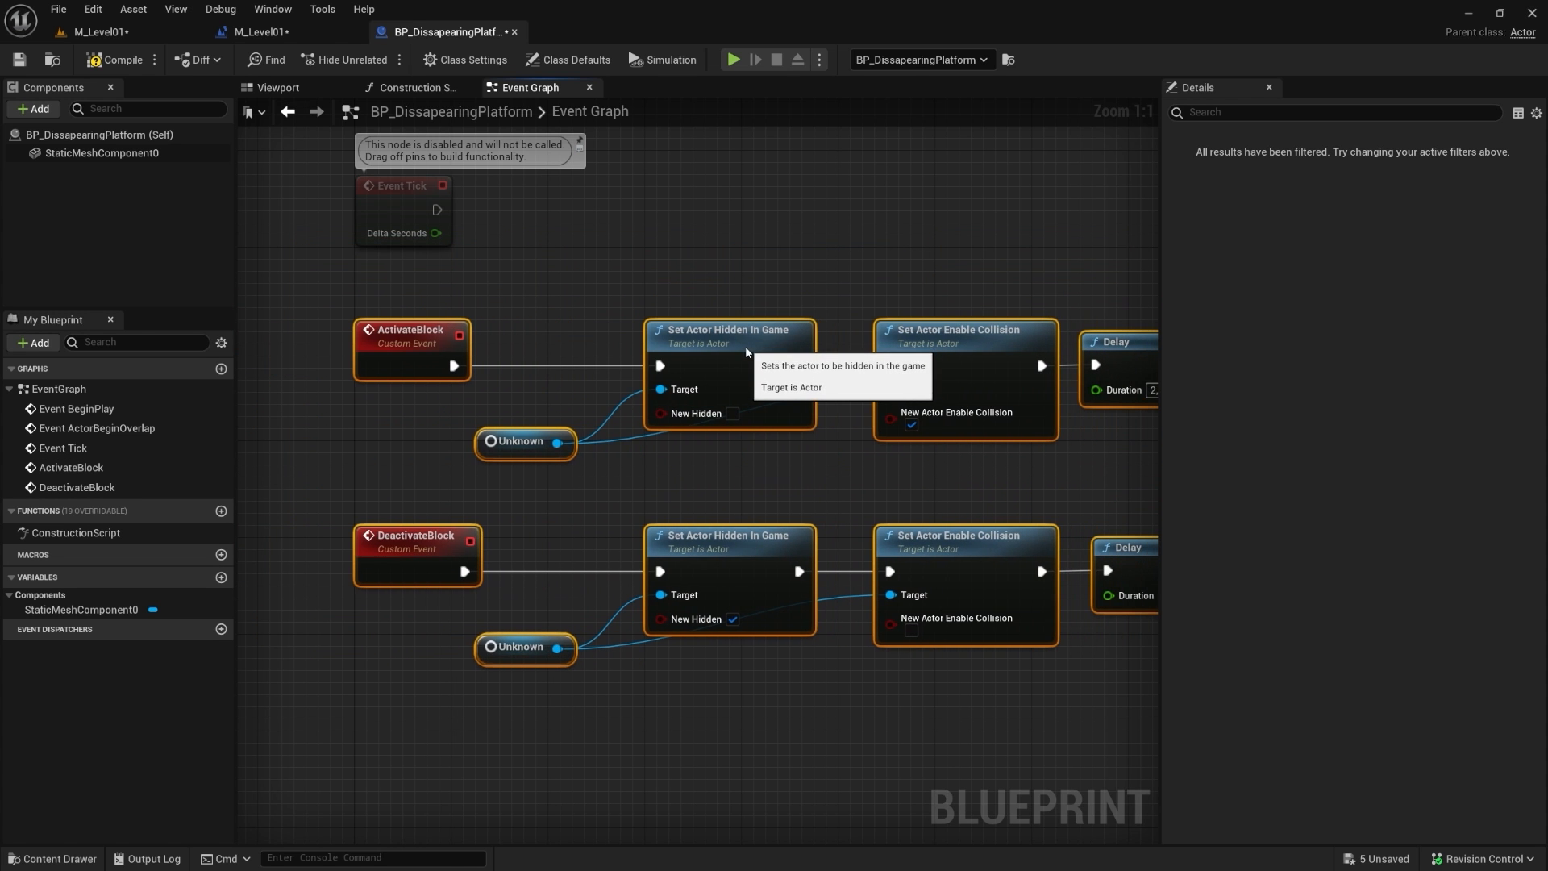
pyautogui.scroll(-3, 564, 289)
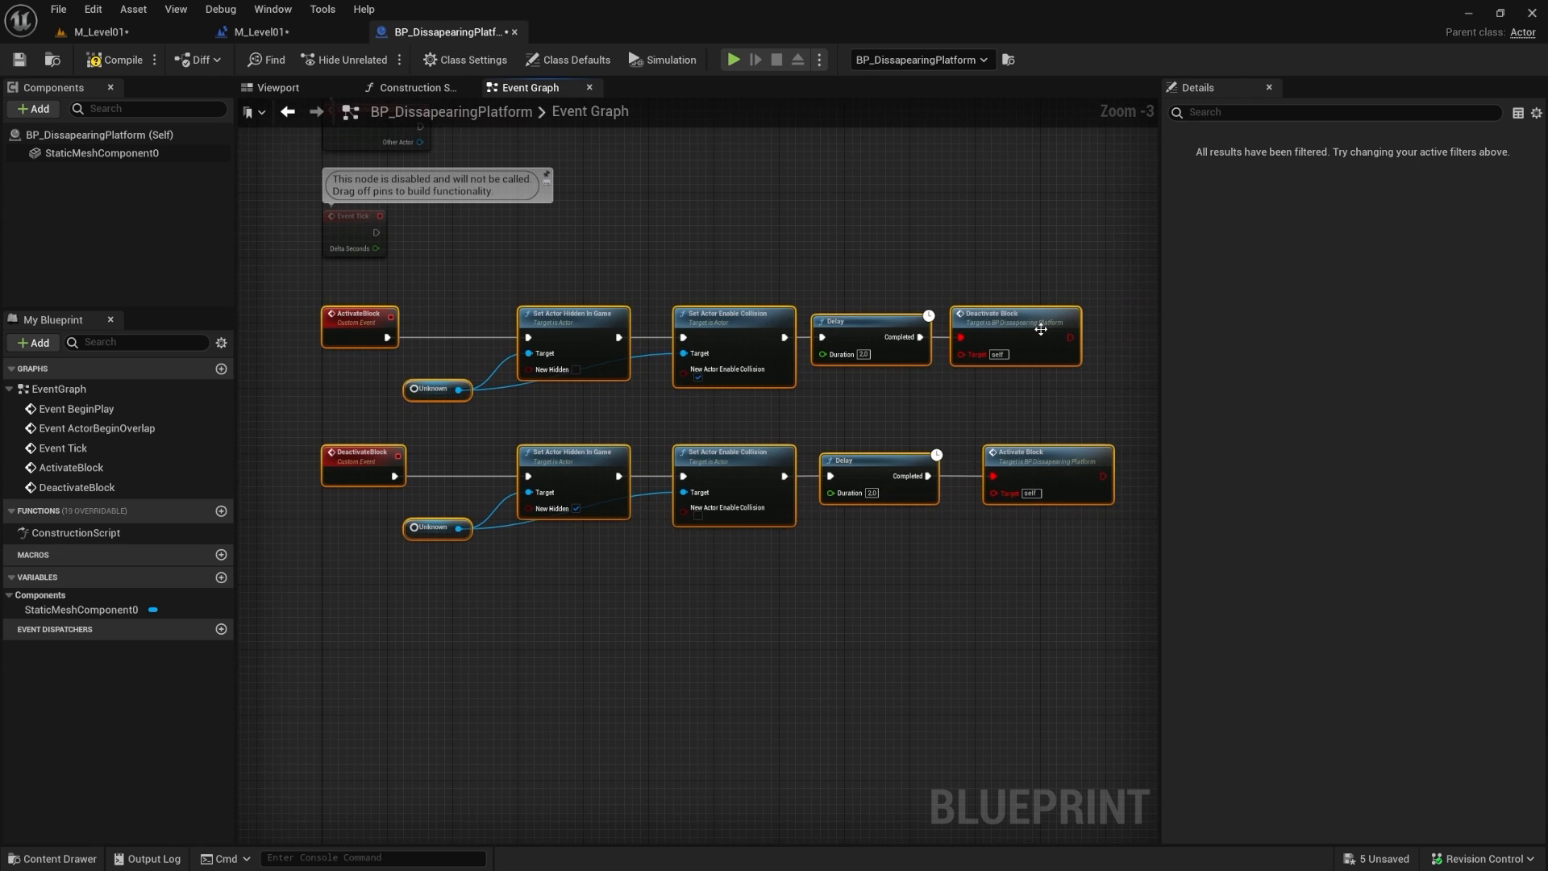
# Step: Compile BP_DissapearingPlatform and inspect the pasted Deactivate Block and Activate Block call nodes for compile errors
pyautogui.moveTo(1011, 266); pyautogui.dragTo(1057, 379)
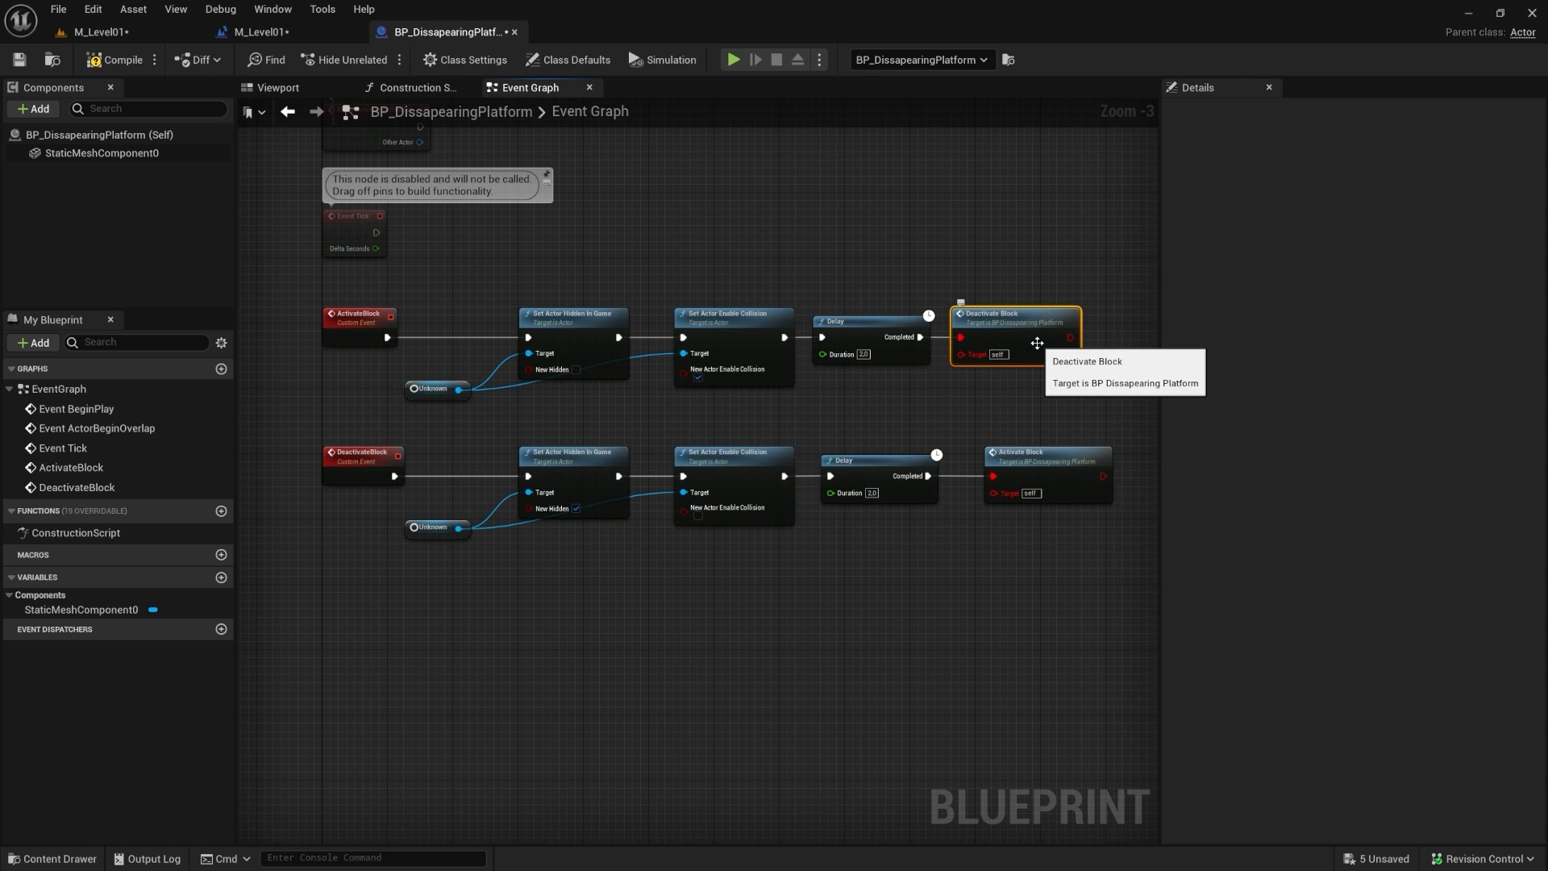
pyautogui.click(118, 60)
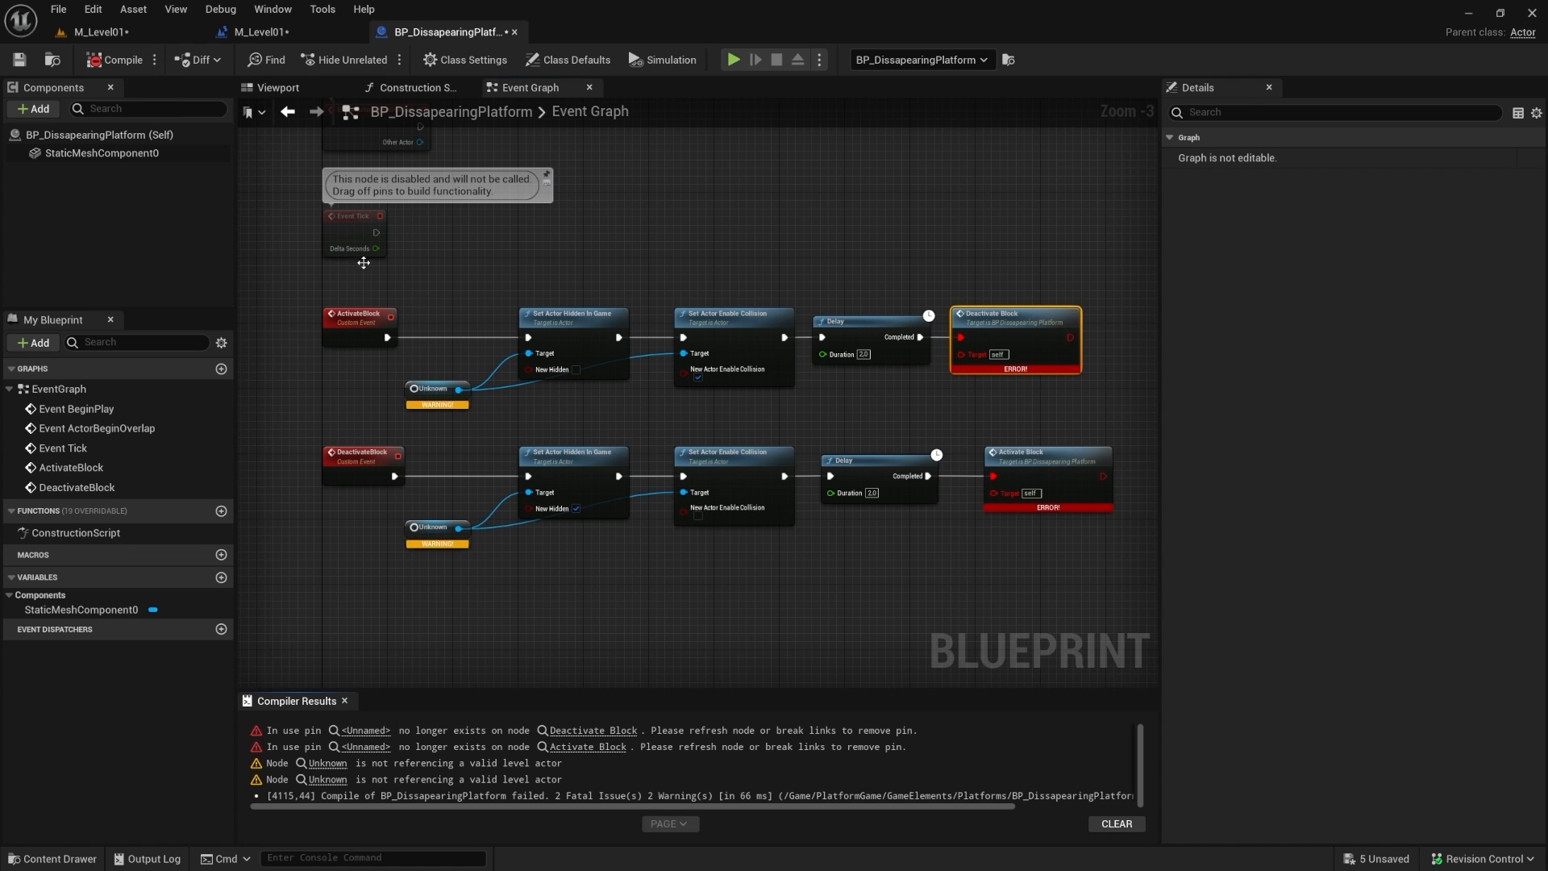
pyautogui.moveTo(997, 263); pyautogui.dragTo(1113, 566)
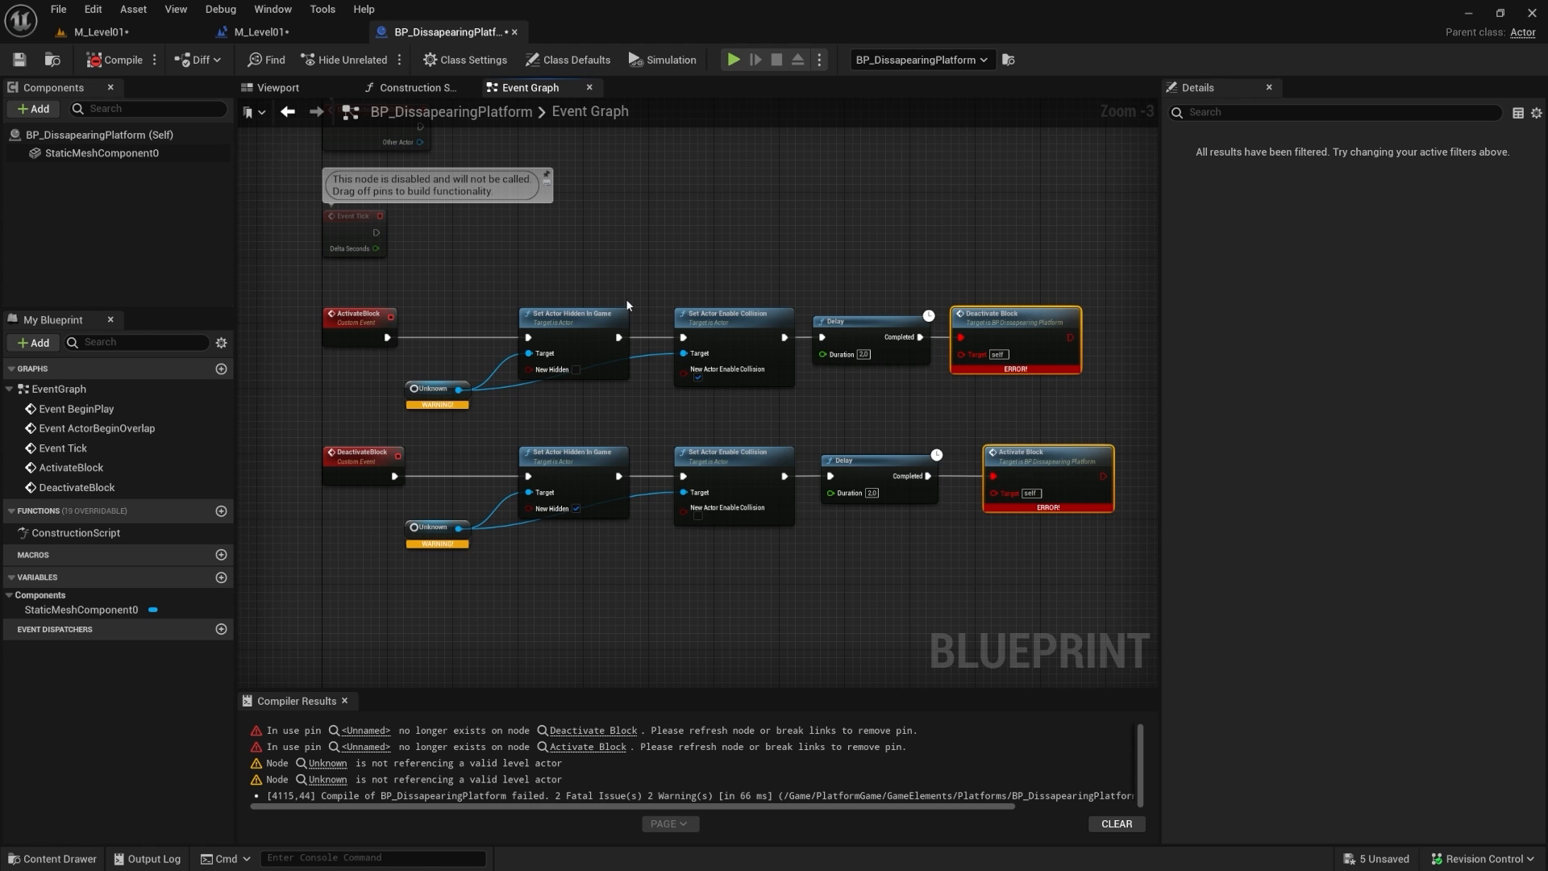
pyautogui.scroll(3, 387, 338)
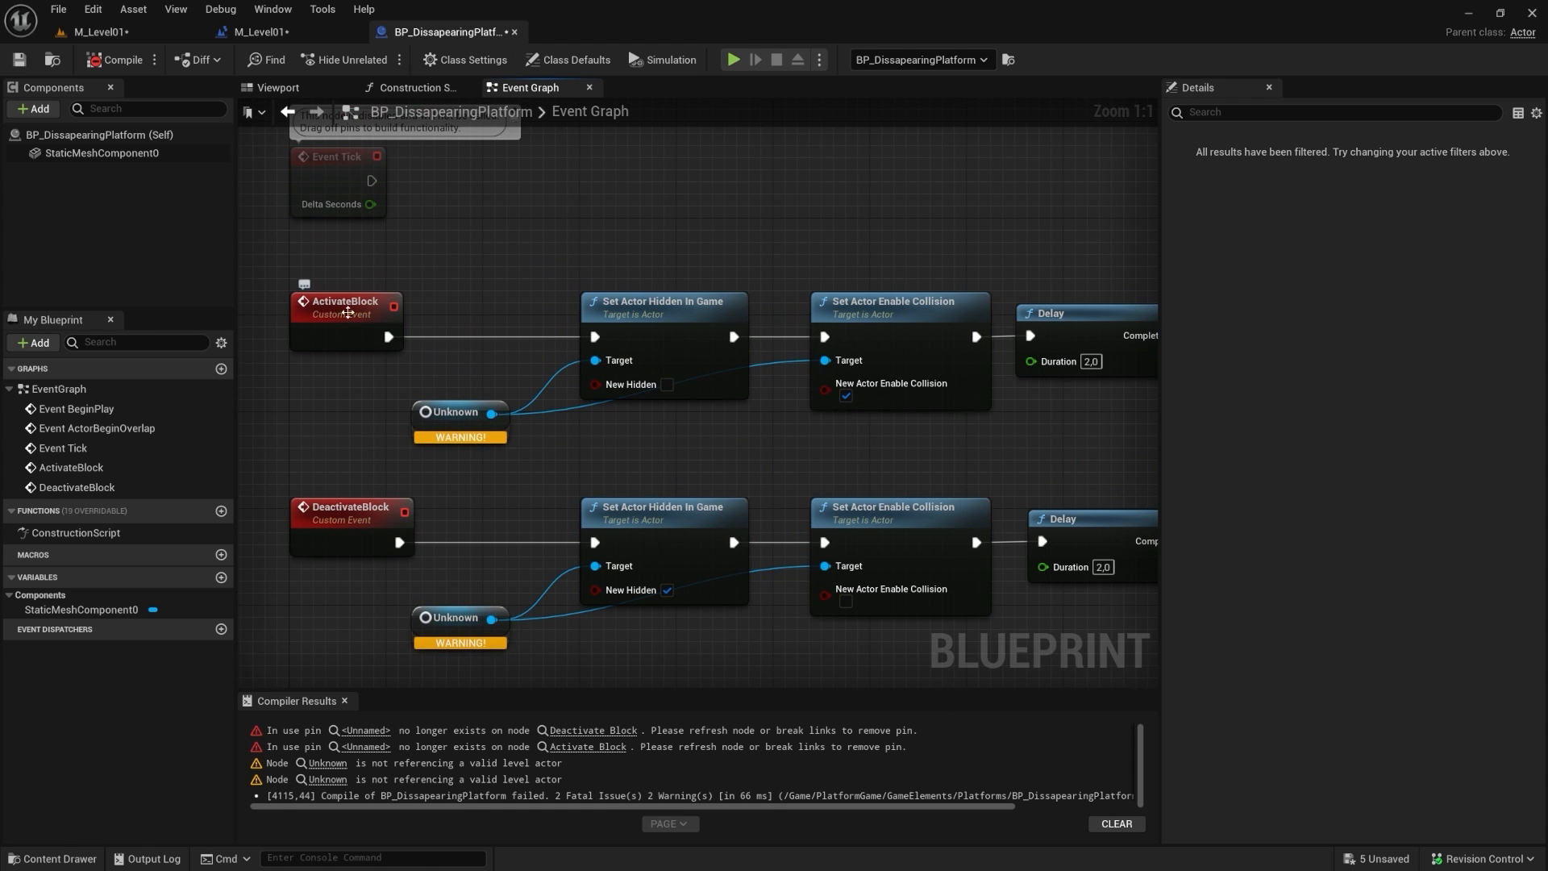
pyautogui.scroll(-3, 417, 360)
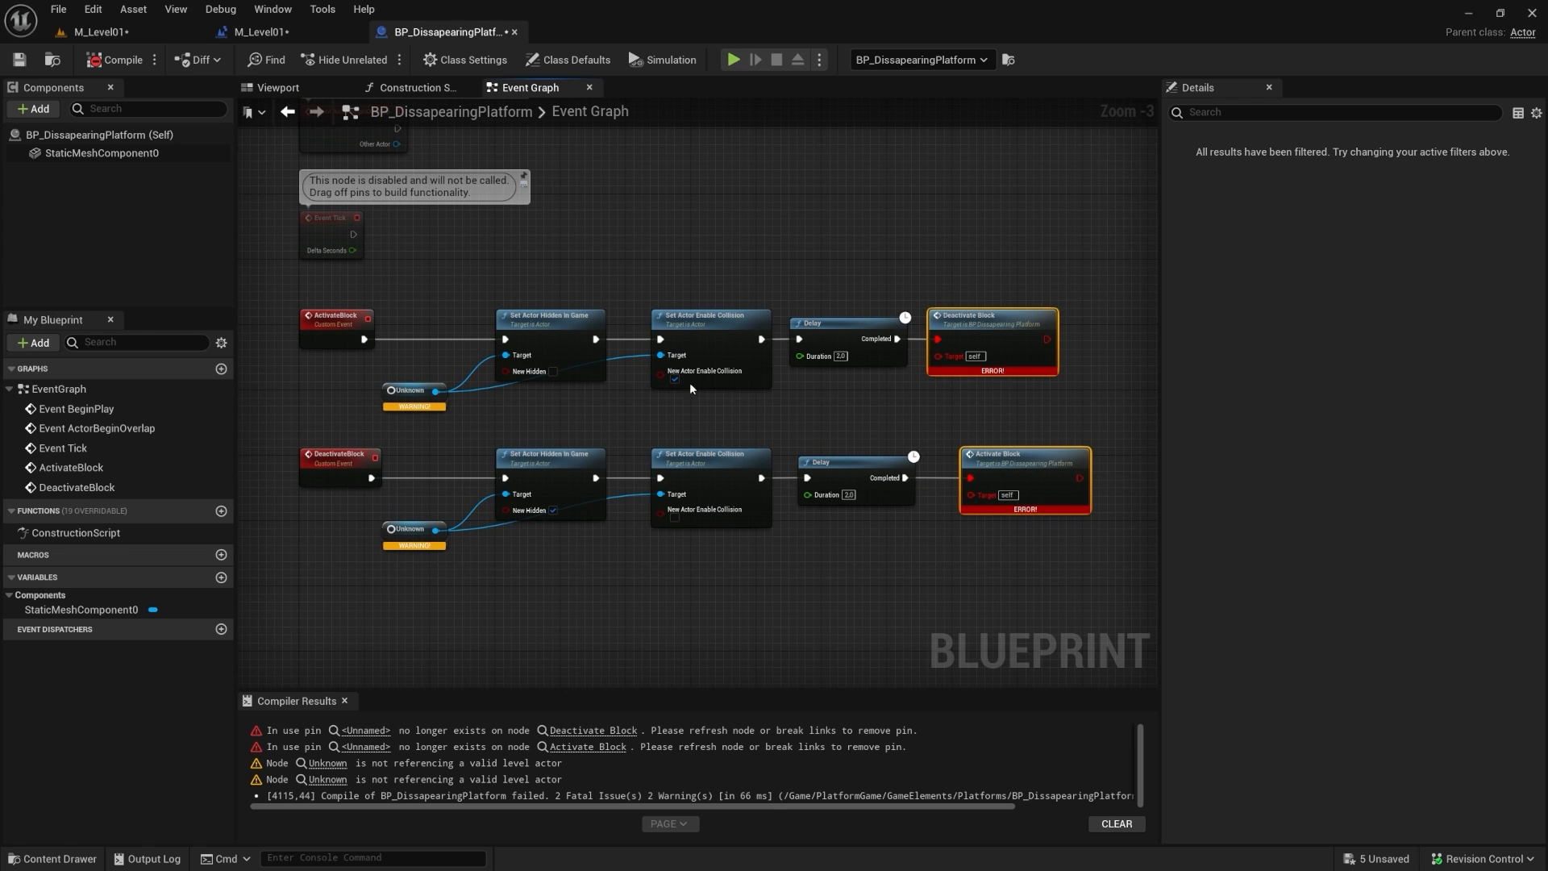
# Step: Refresh the Deactivate Block and Activate Block call nodes at the ends of the two chains
pyautogui.click(988, 325)
pyautogui.rightClick(986, 327)
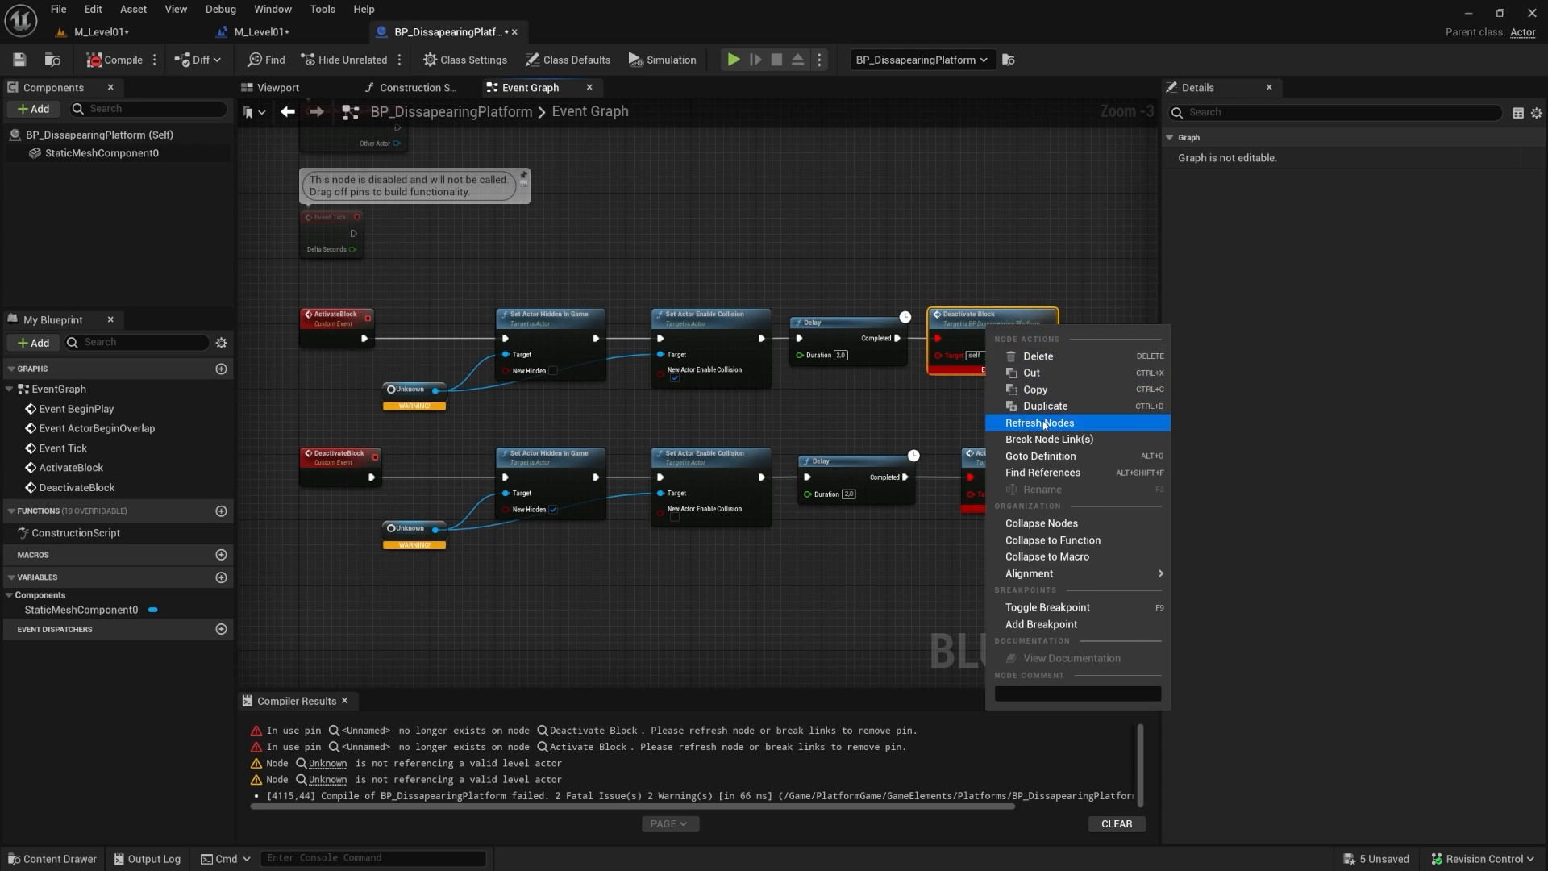
pyautogui.click(1040, 424)
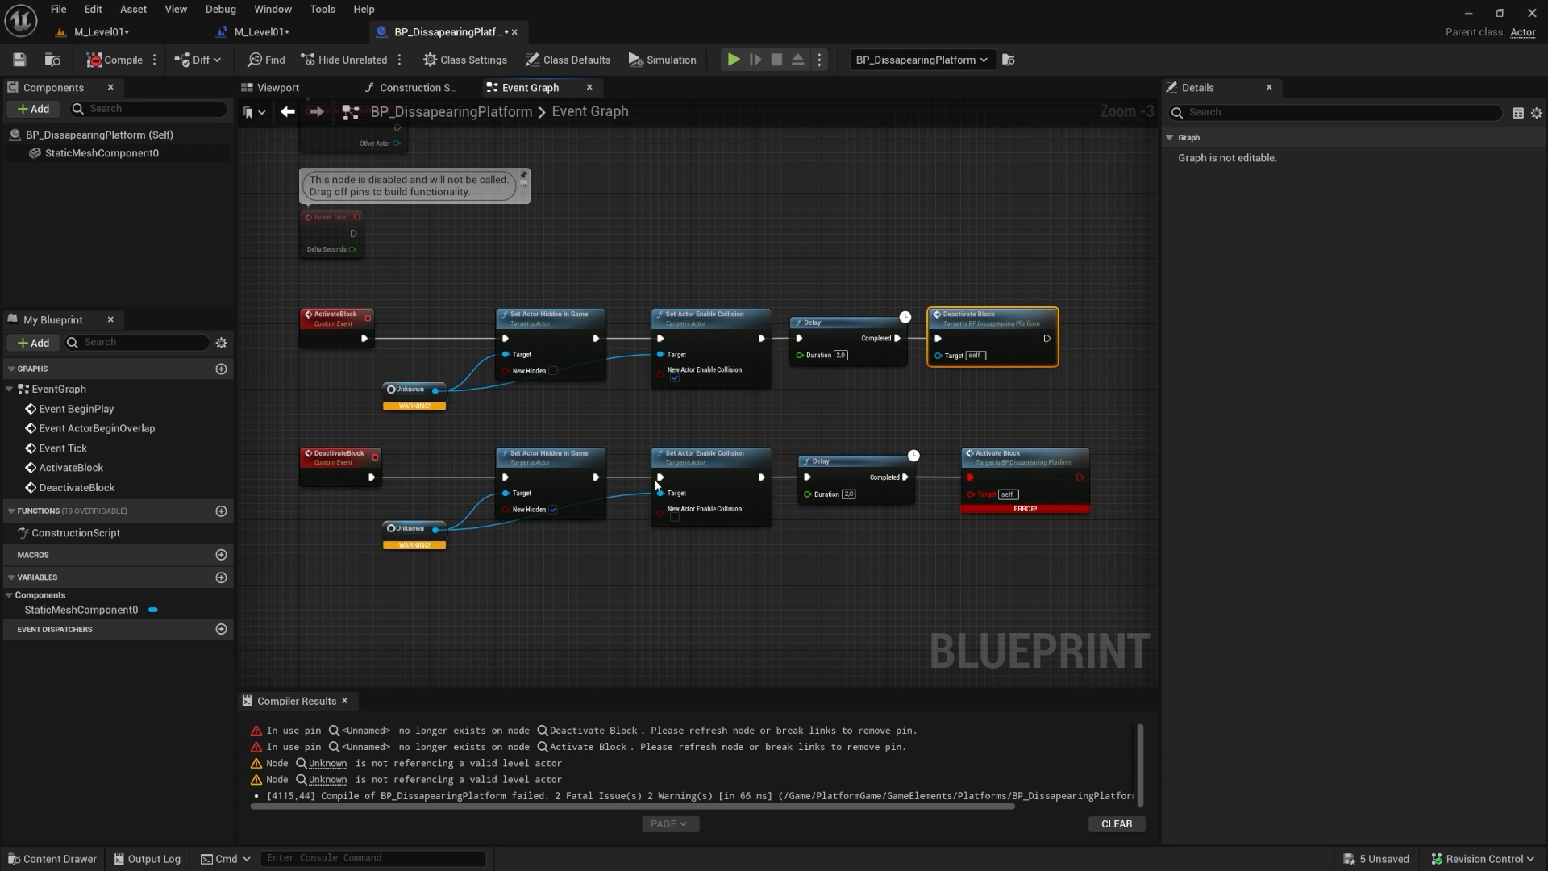
pyautogui.click(1031, 467)
pyautogui.rightClick(1032, 469)
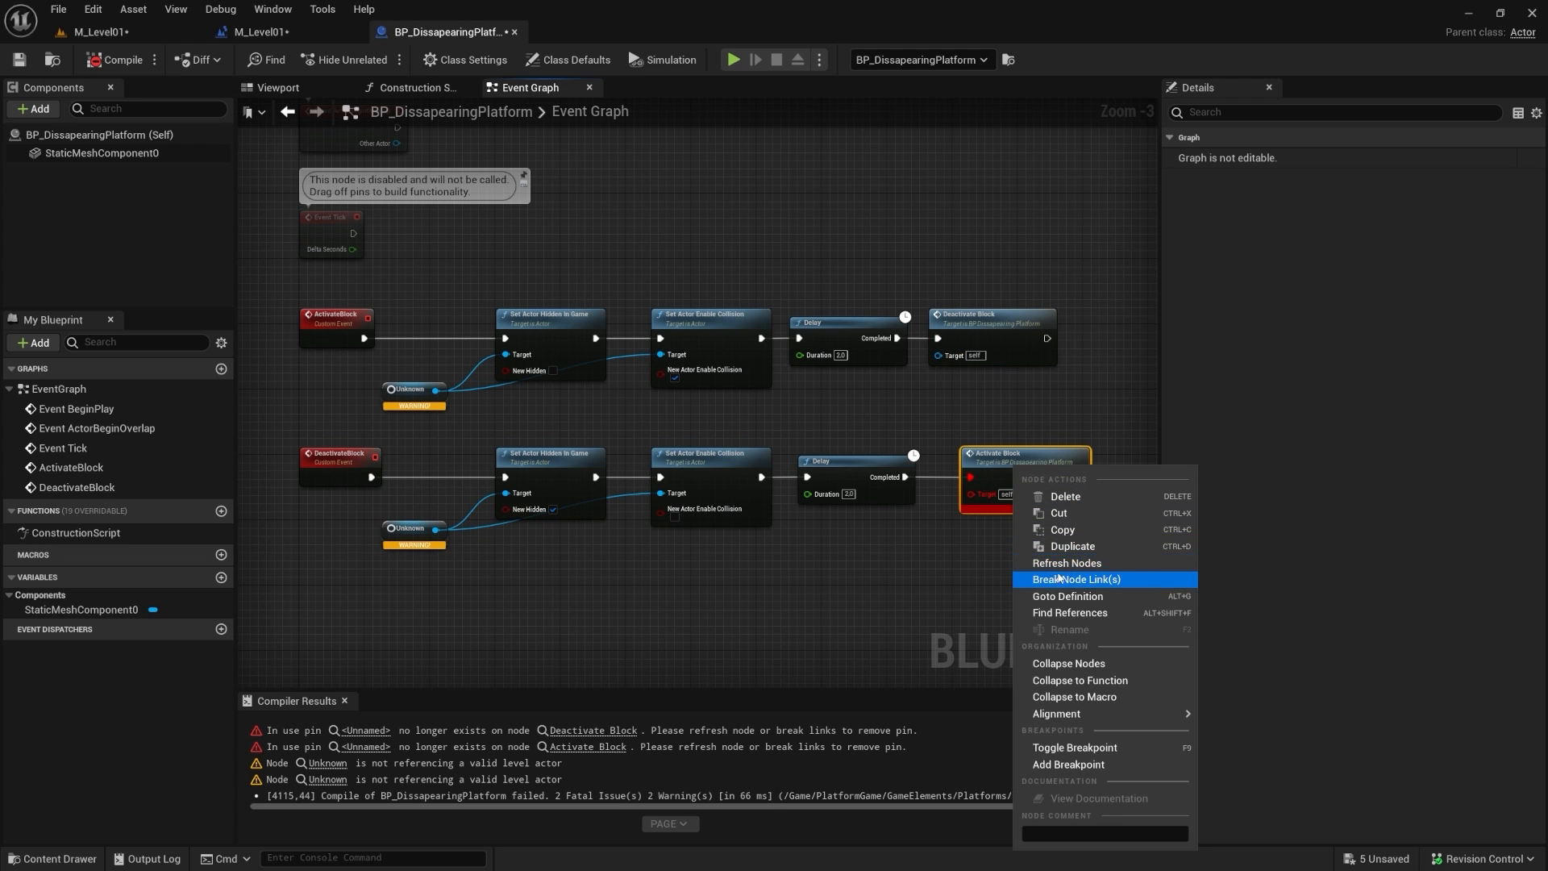
pyautogui.click(1047, 570)
# Step: Compare the two Unknown reference nodes in BP_DissapearingPlatform with the Cube references in the level blueprint
pyautogui.moveTo(395, 430); pyautogui.dragTo(442, 433, button='right')
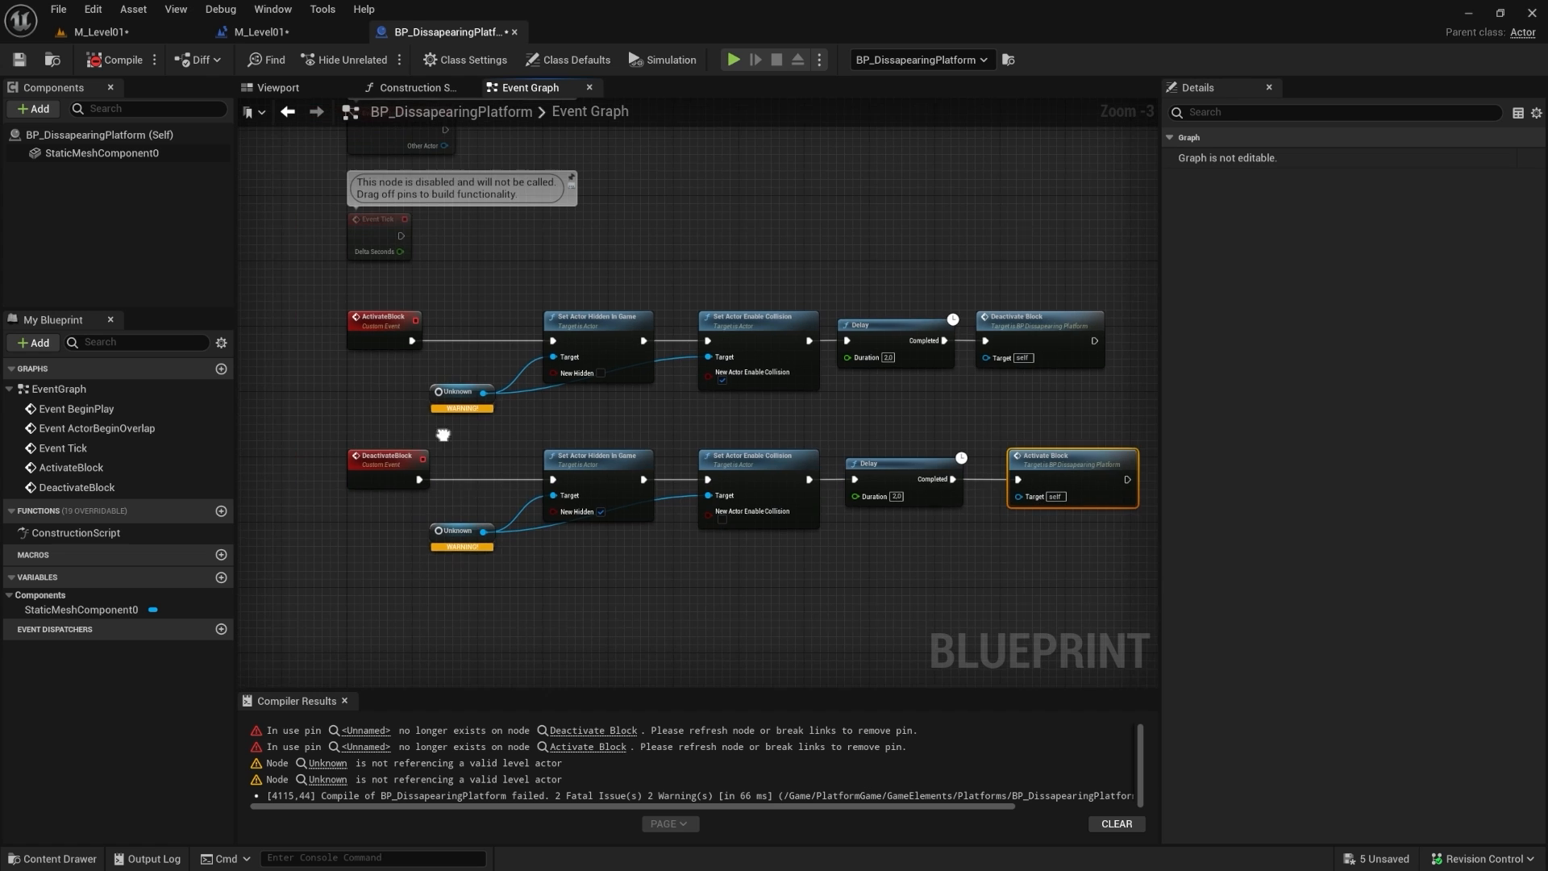
pyautogui.moveTo(433, 347); pyautogui.dragTo(492, 556)
pyautogui.scroll(2, 490, 553)
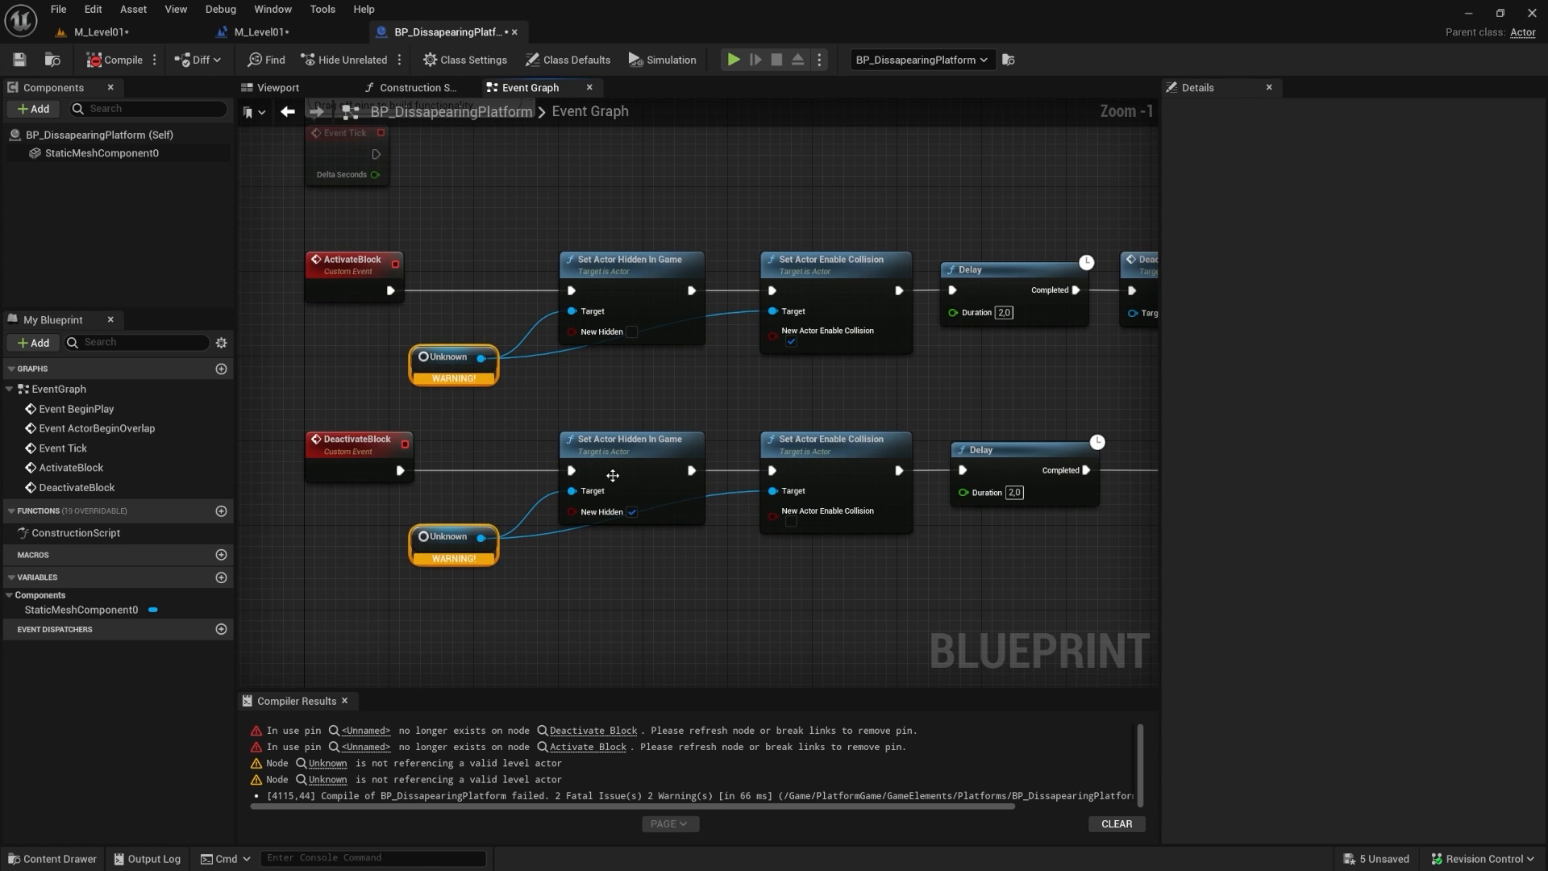
pyautogui.click(311, 34)
pyautogui.moveTo(564, 418); pyautogui.dragTo(587, 730)
pyautogui.click(451, 32)
pyautogui.scroll(-2, 537, 373)
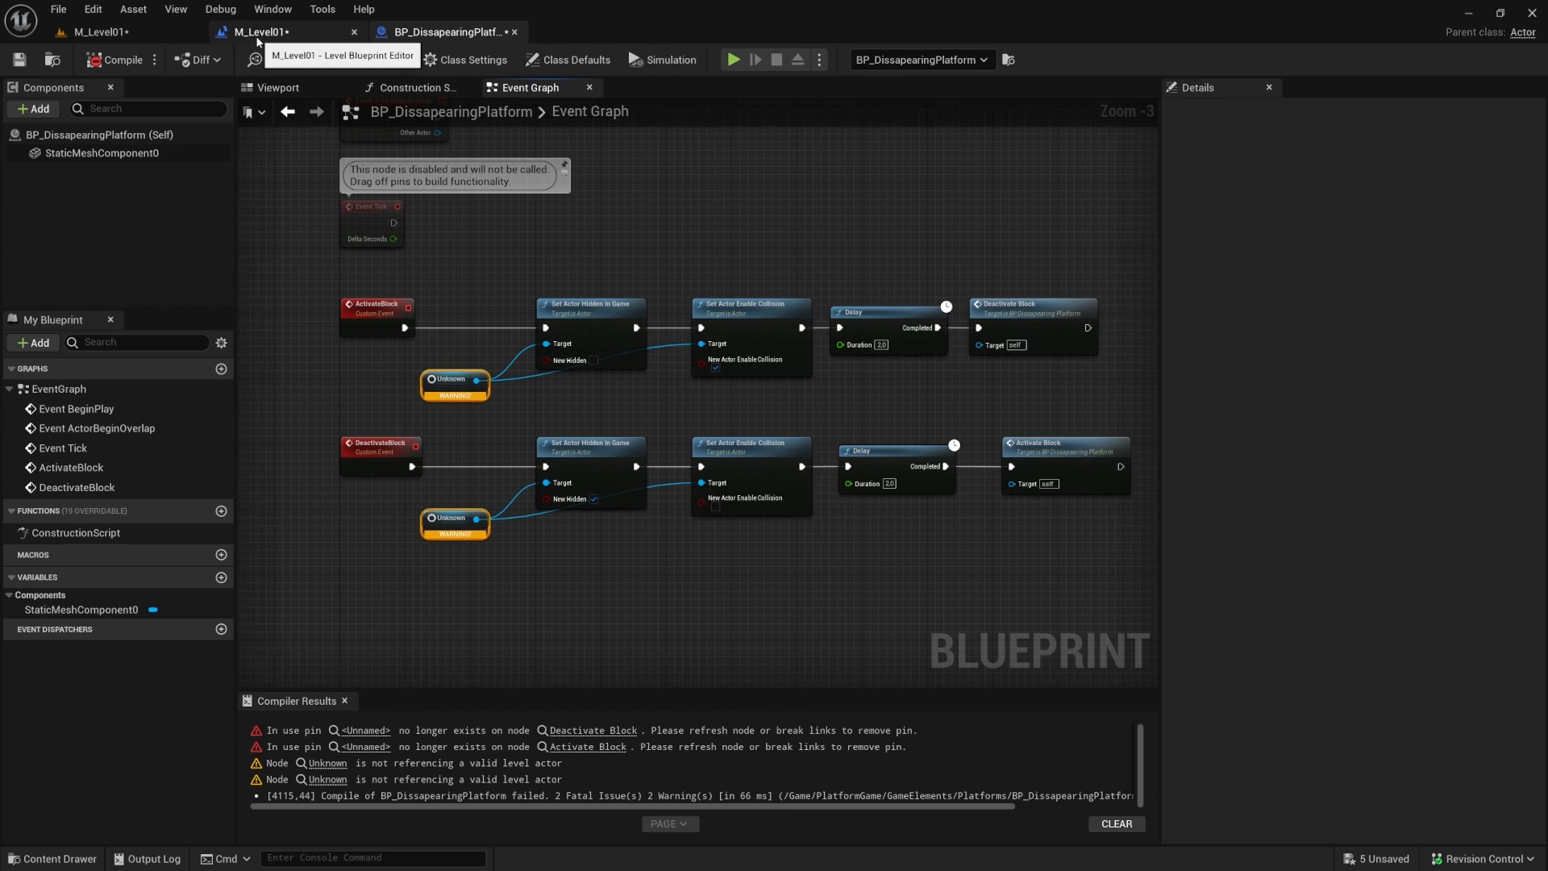
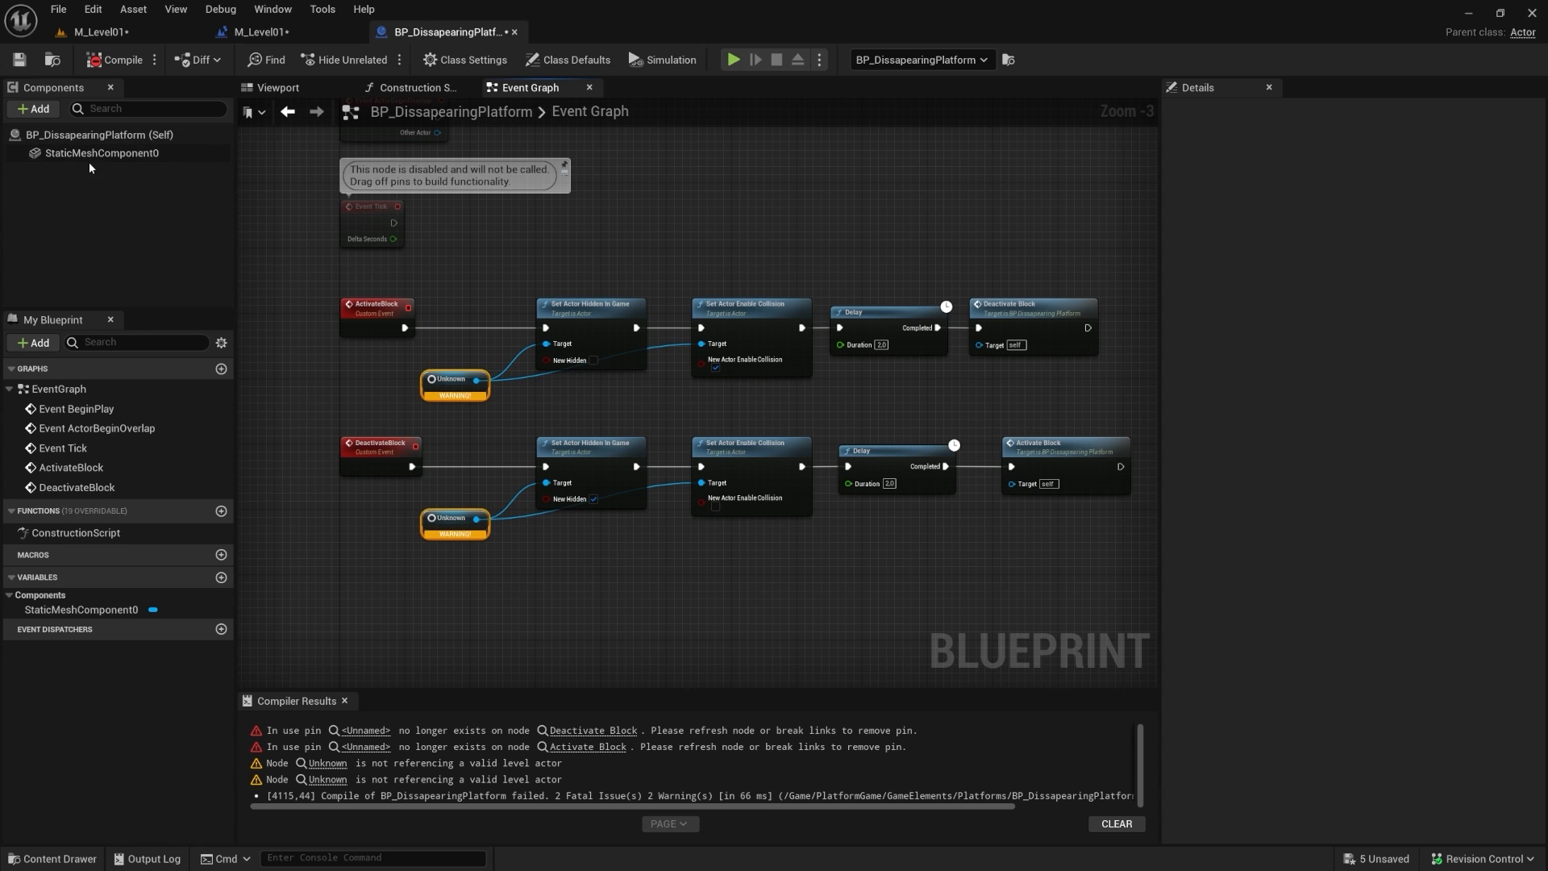
# Step: Check BP_DissapearingPlatform's viewport and the details of its StaticMeshComponent0 against the pasted event chains
pyautogui.click(287, 89)
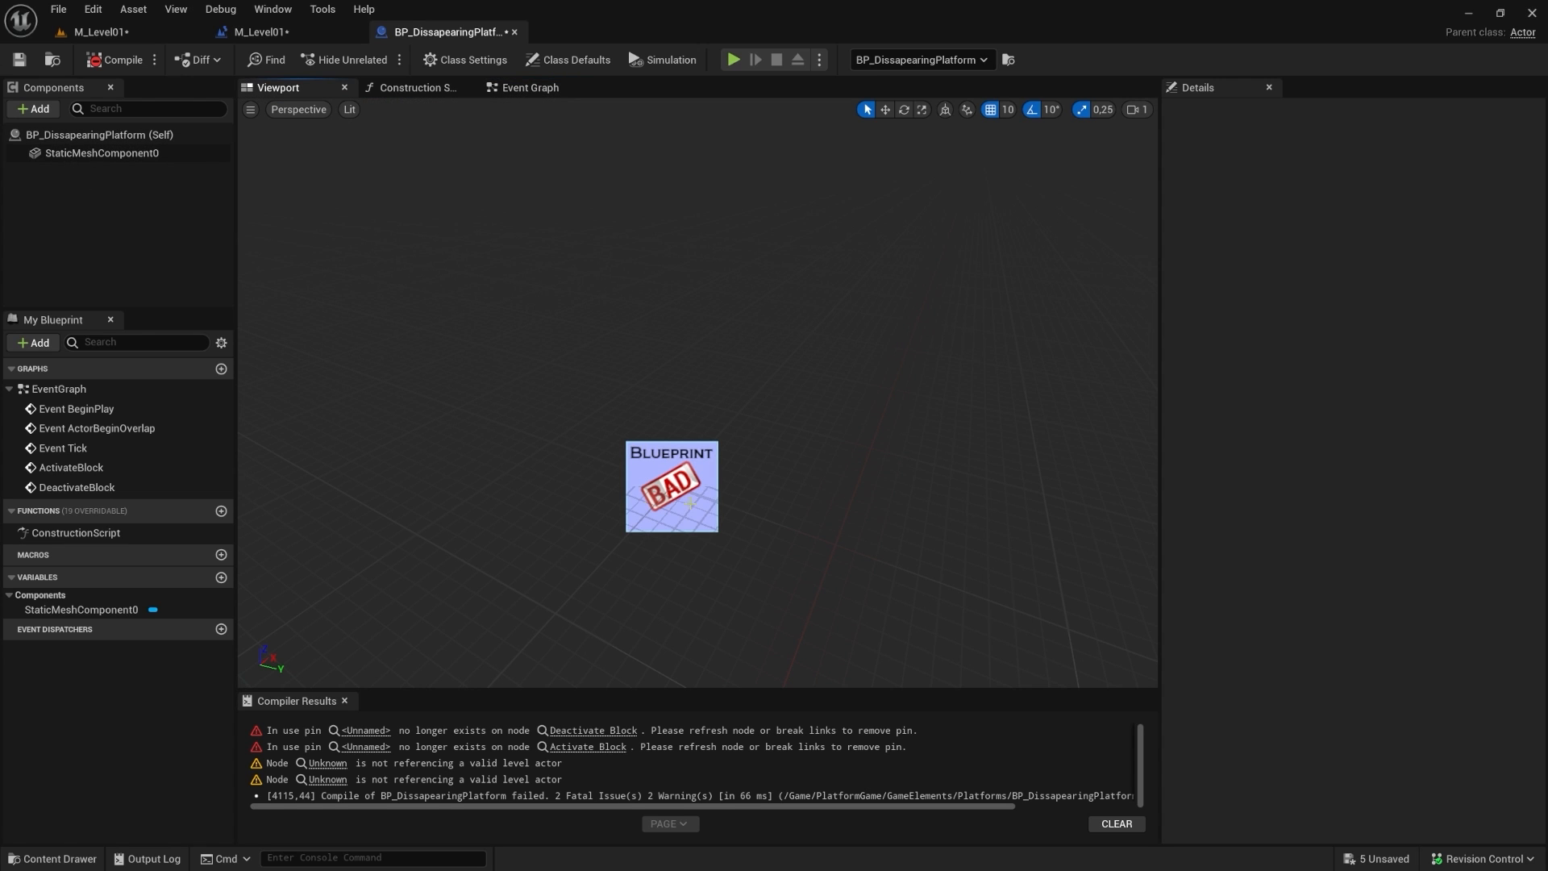
pyautogui.click(523, 89)
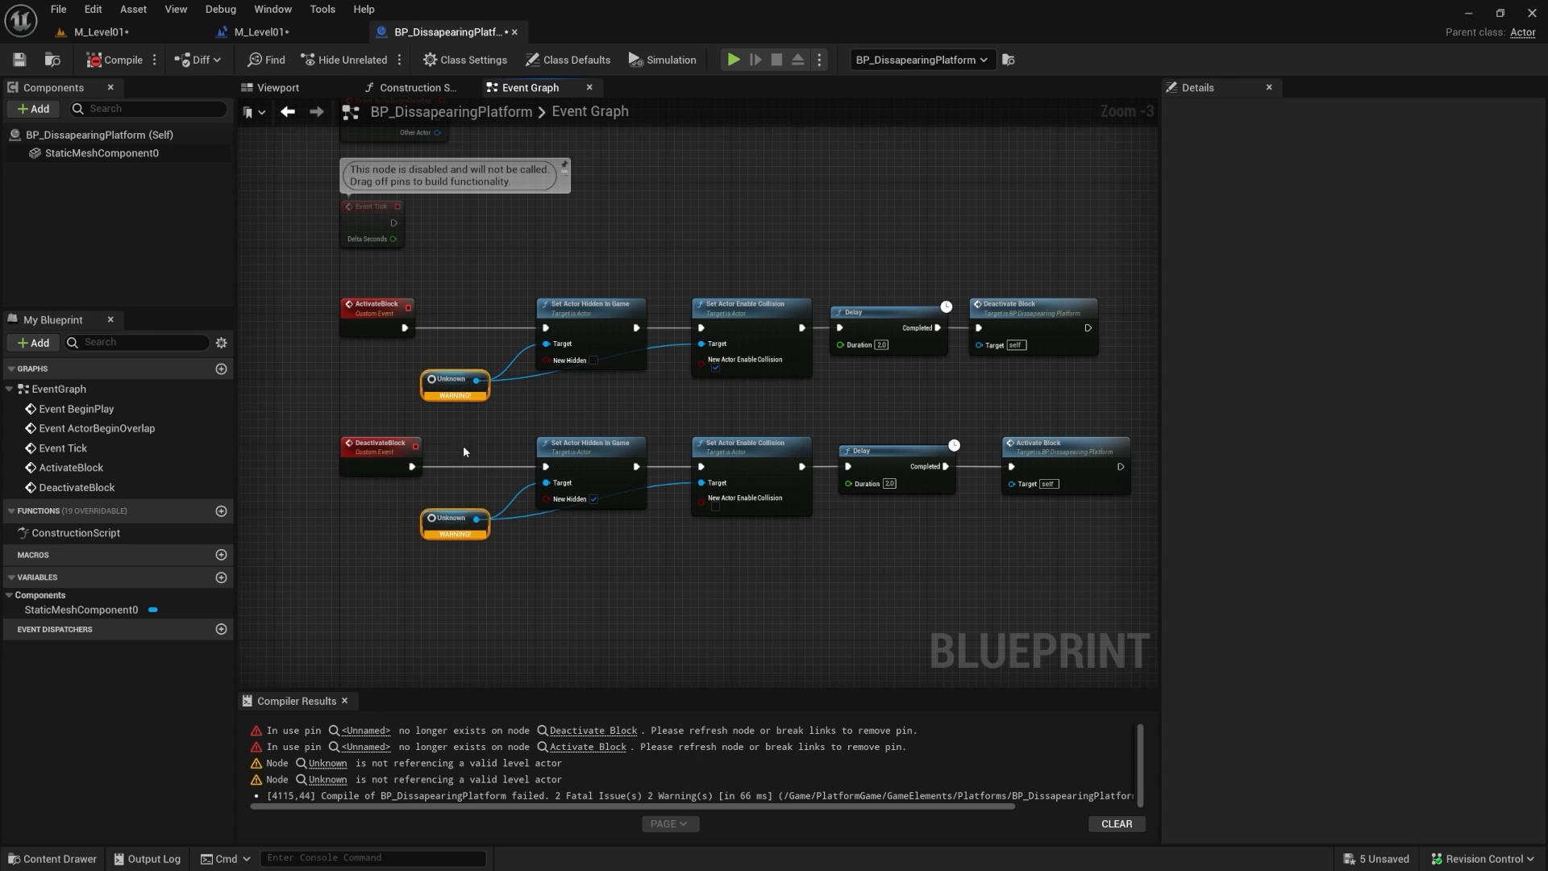
pyautogui.scroll(3, 479, 387)
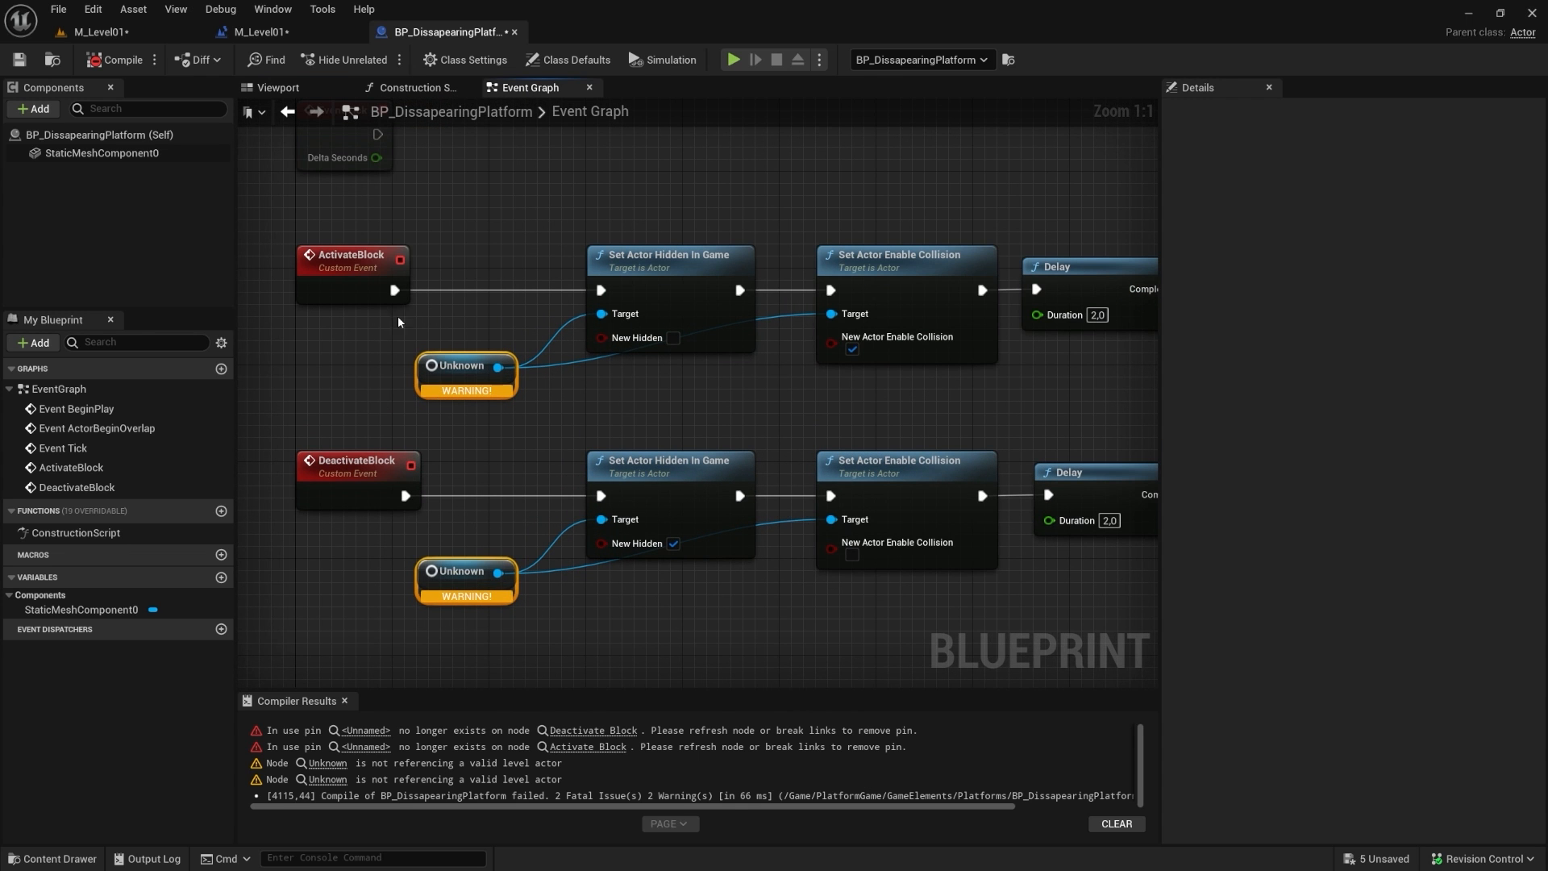
pyautogui.click(80, 153)
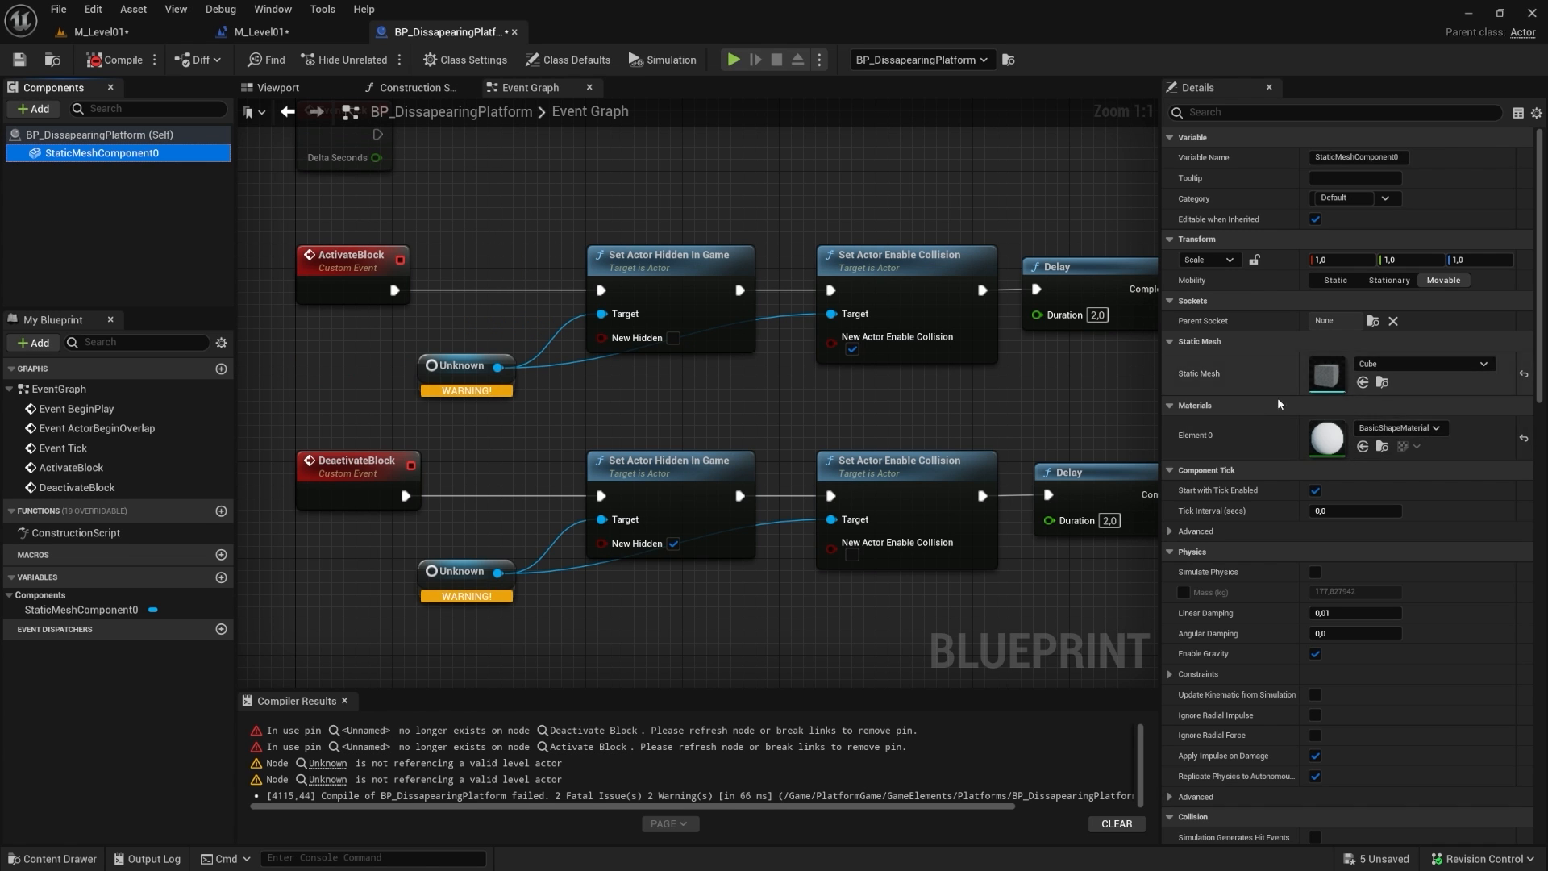
pyautogui.click(511, 192)
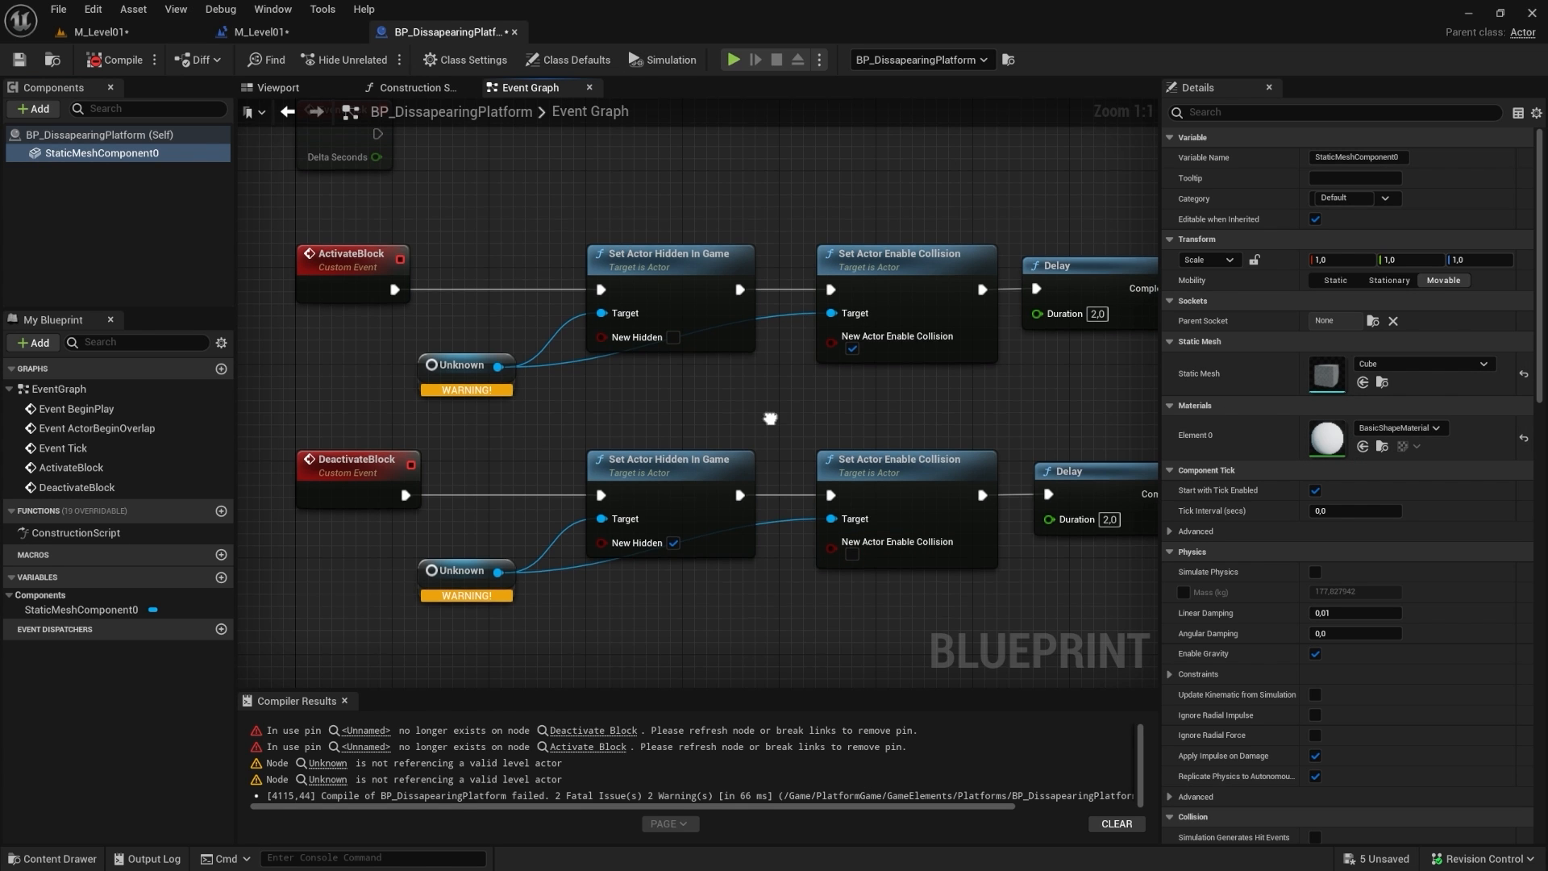
pyautogui.moveTo(752, 418); pyautogui.dragTo(709, 398, button='right')
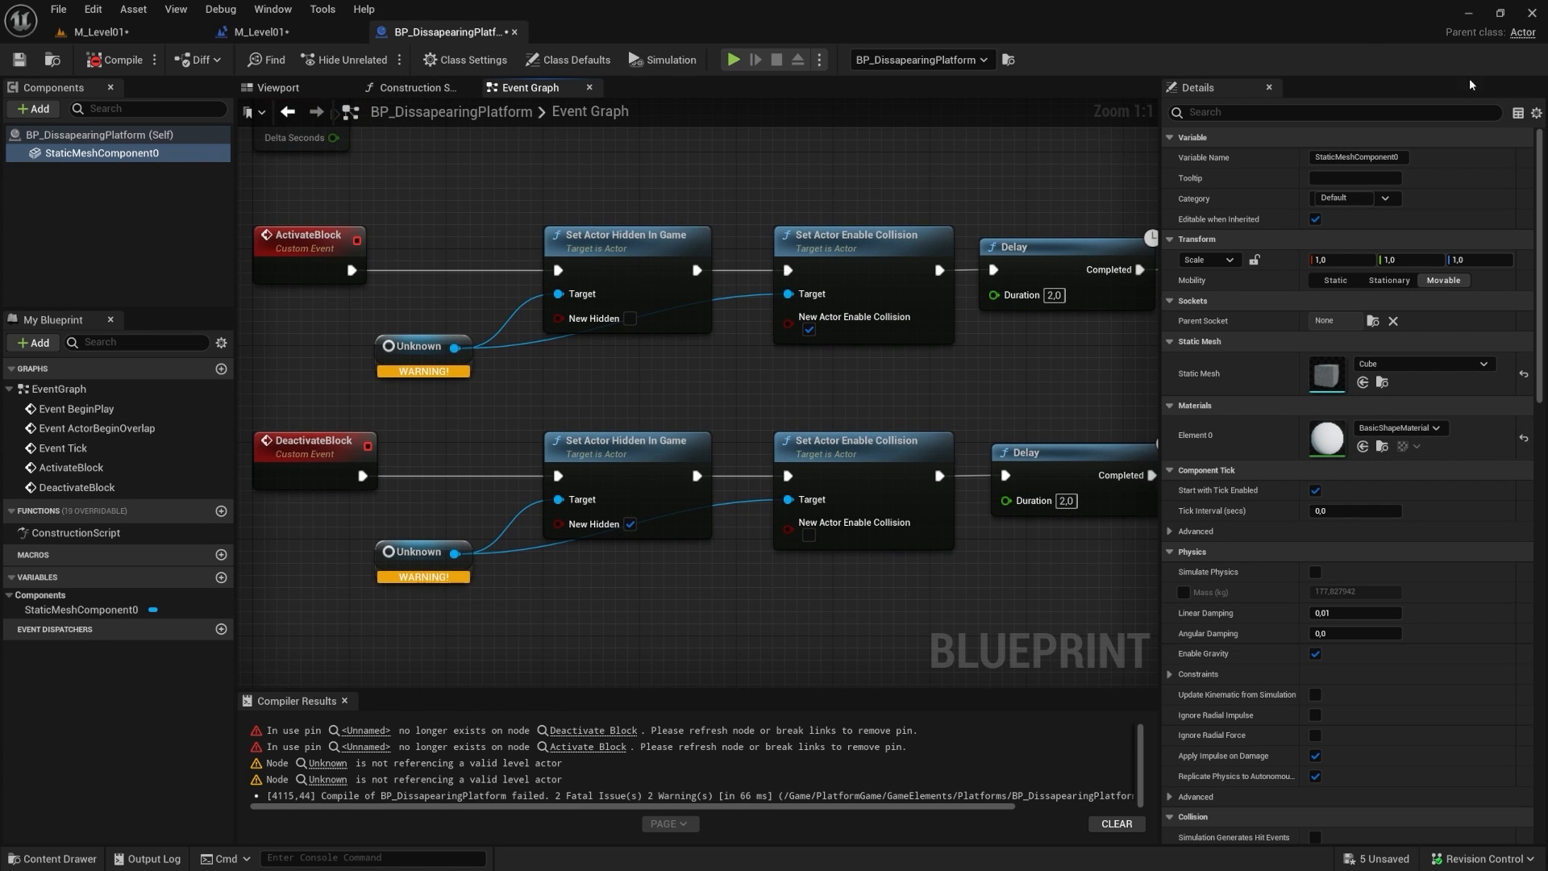
# Step: Delete both Unknown reference nodes from the ActivateBlock and DeactivateBlock chains and compile the blueprint
pyautogui.click(419, 377)
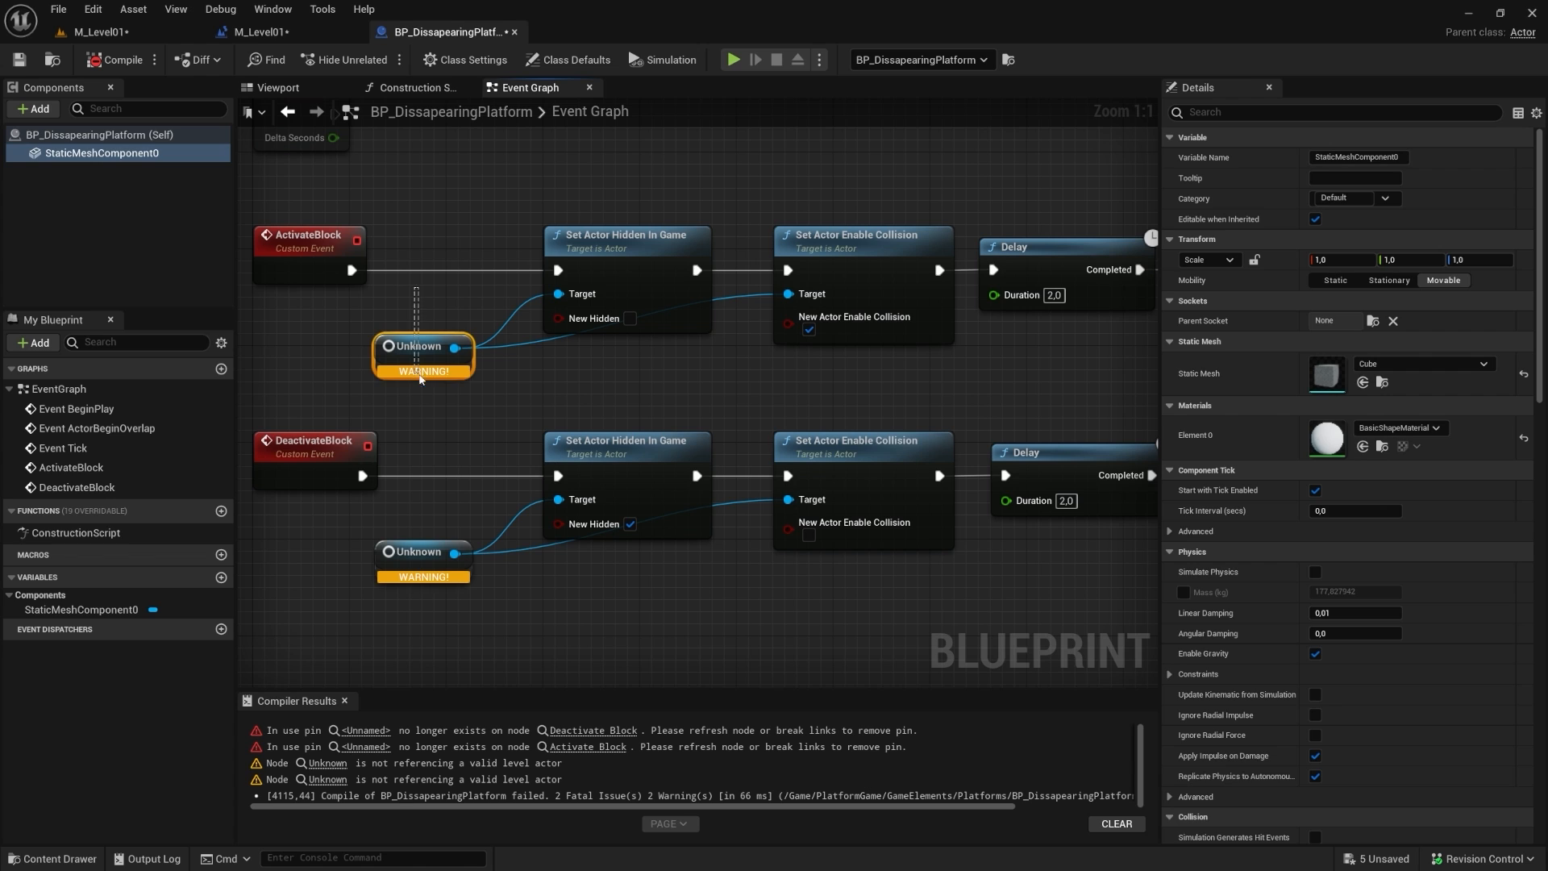
pyautogui.press('Delete')
pyautogui.click(425, 564)
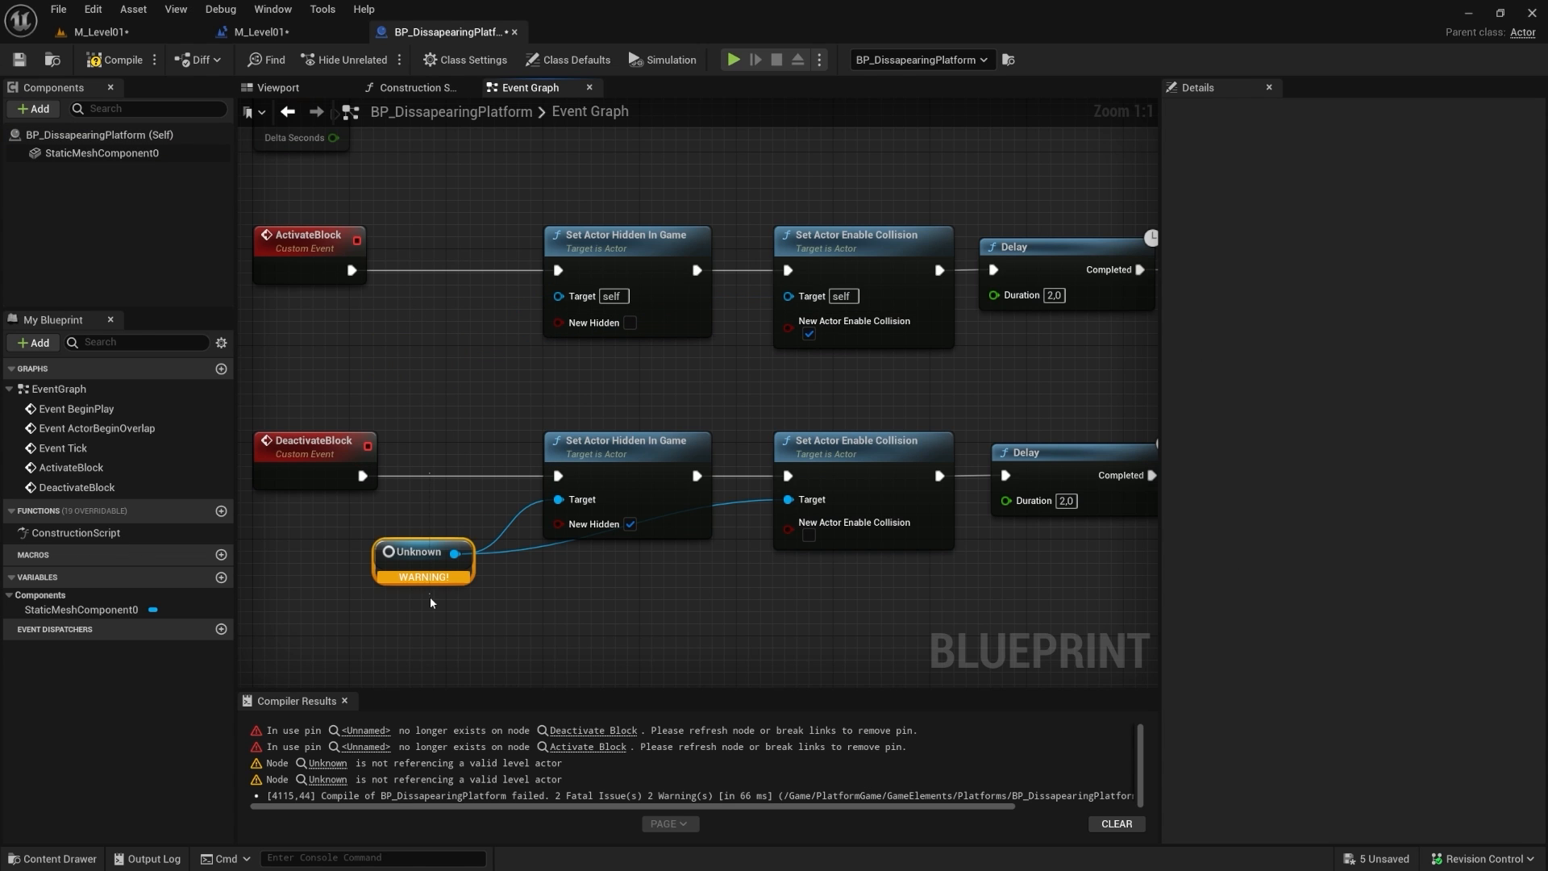
pyautogui.press('Delete')
pyautogui.moveTo(657, 376); pyautogui.dragTo(612, 394, button='right')
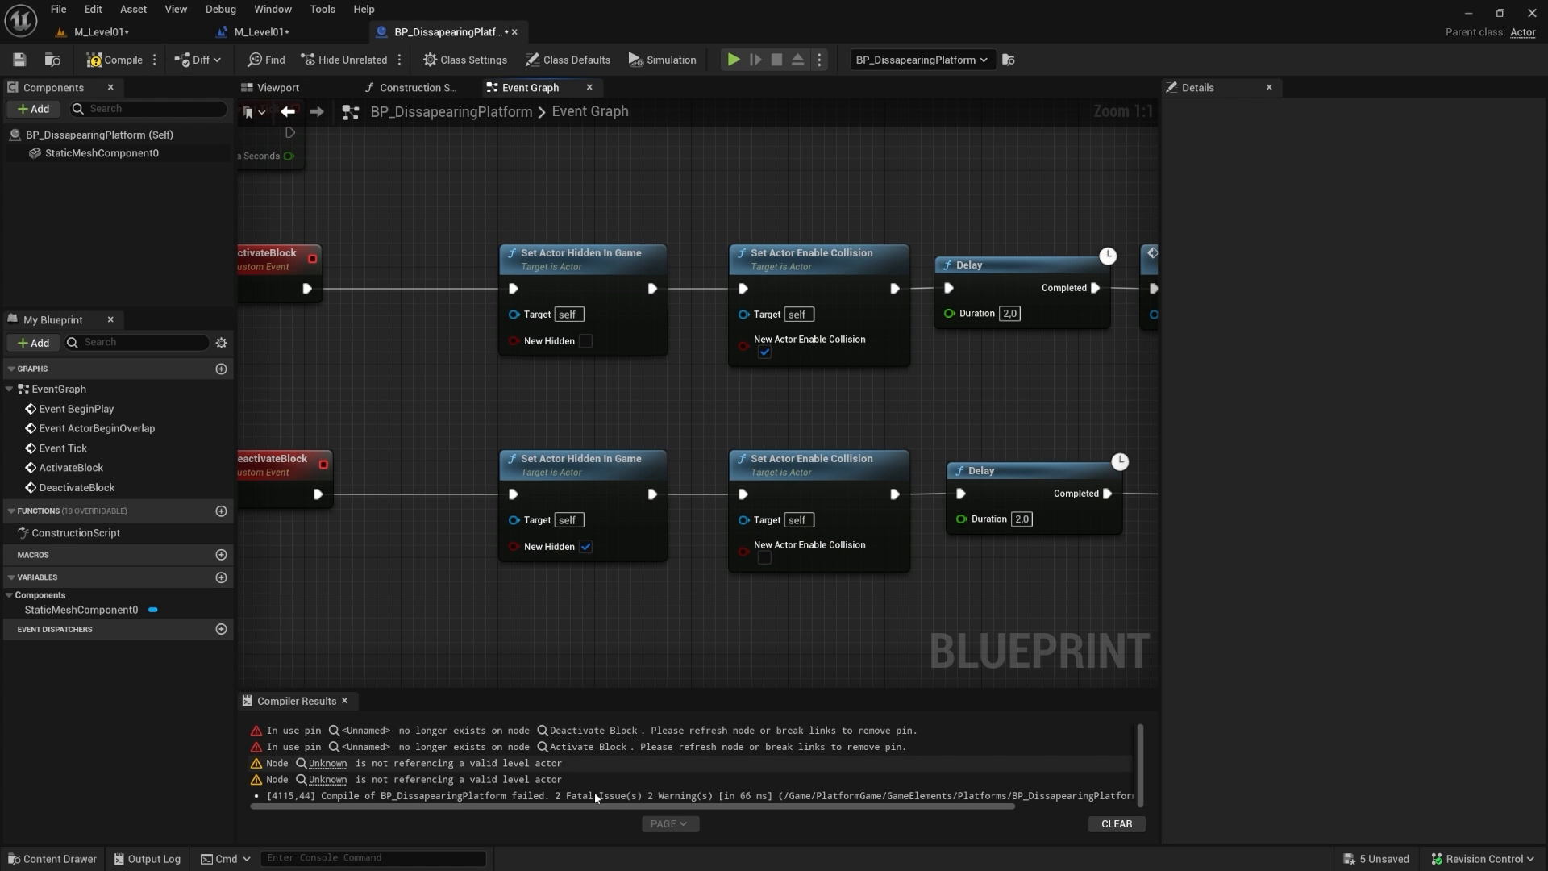
pyautogui.click(106, 63)
# Step: Review the platform's cube and its two event chains, and return to the M_Level01 level blueprint's Event Graph
pyautogui.scroll(-3, 470, 287)
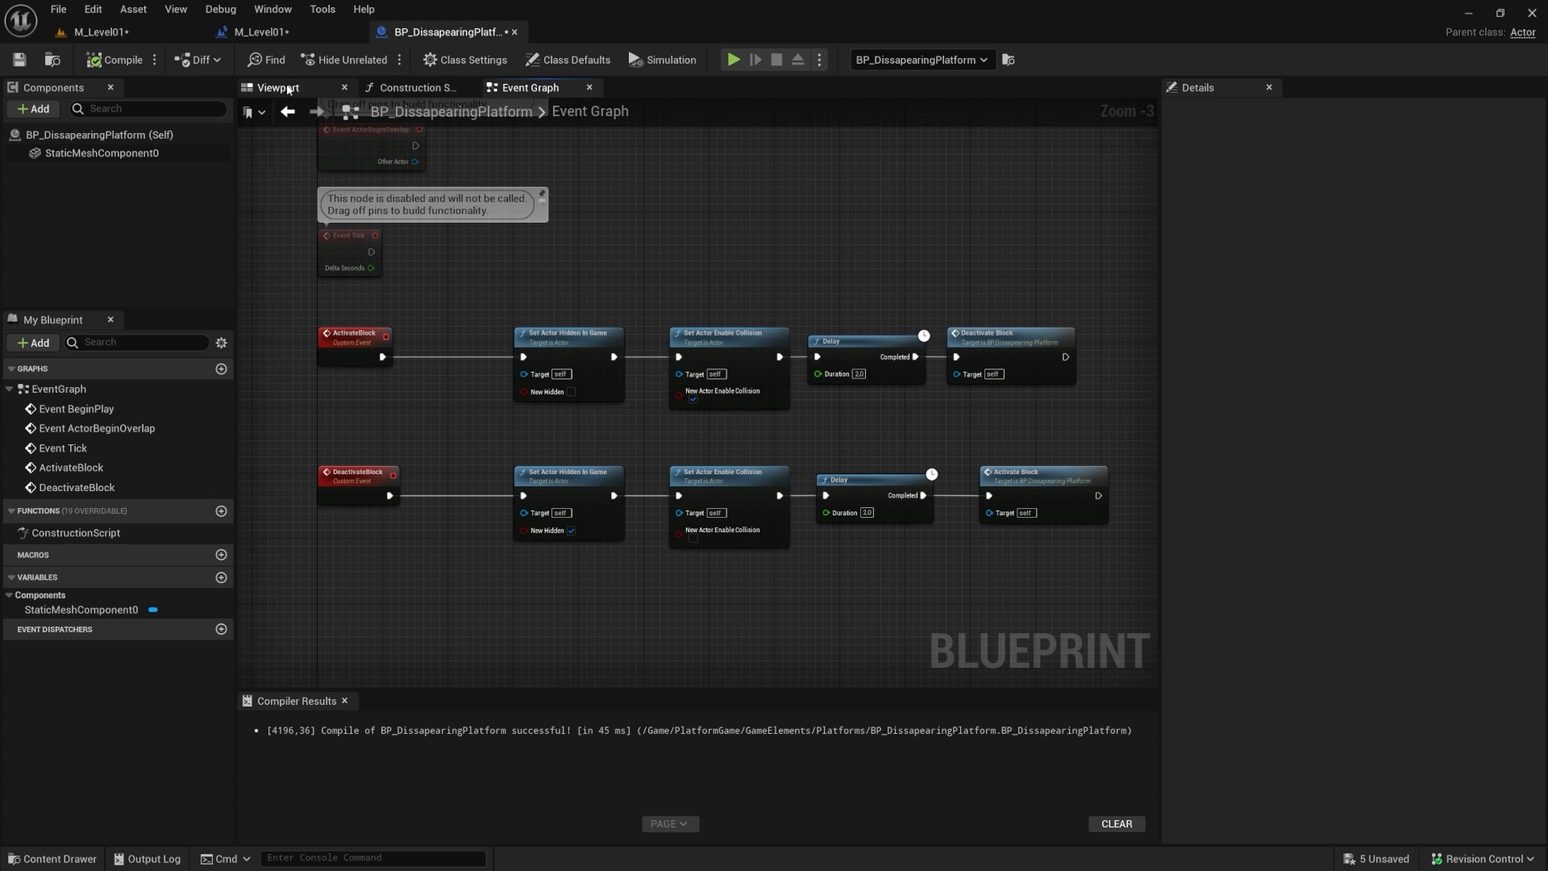
pyautogui.click(288, 89)
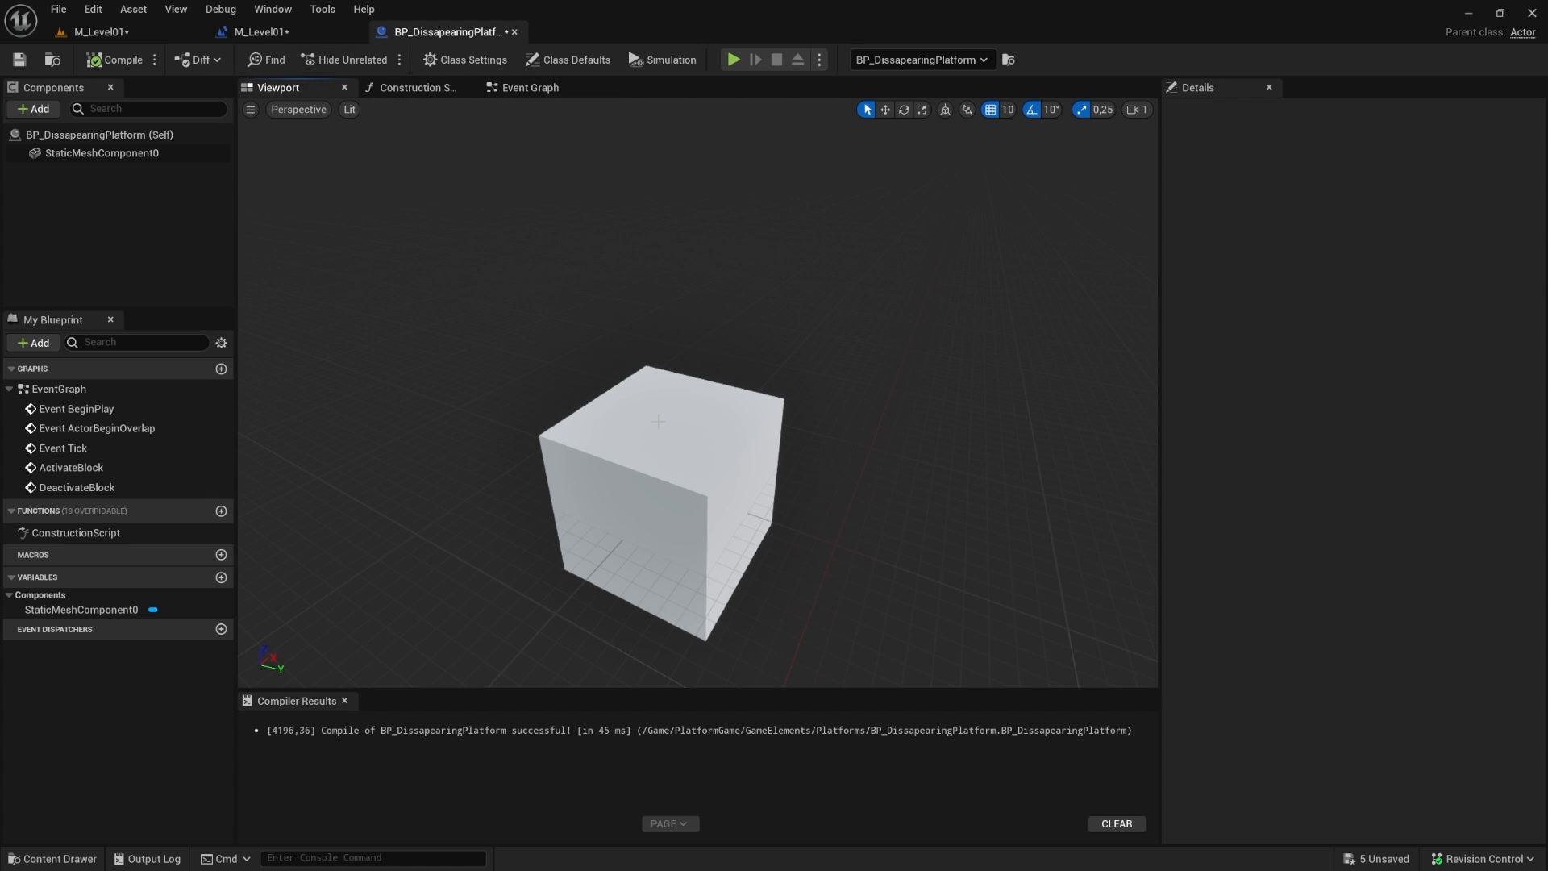
pyautogui.click(529, 87)
pyautogui.moveTo(499, 300); pyautogui.dragTo(1136, 560)
pyautogui.moveTo(426, 341); pyautogui.dragTo(385, 339)
pyautogui.moveTo(345, 253); pyautogui.dragTo(474, 428, button='right')
pyautogui.click(282, 34)
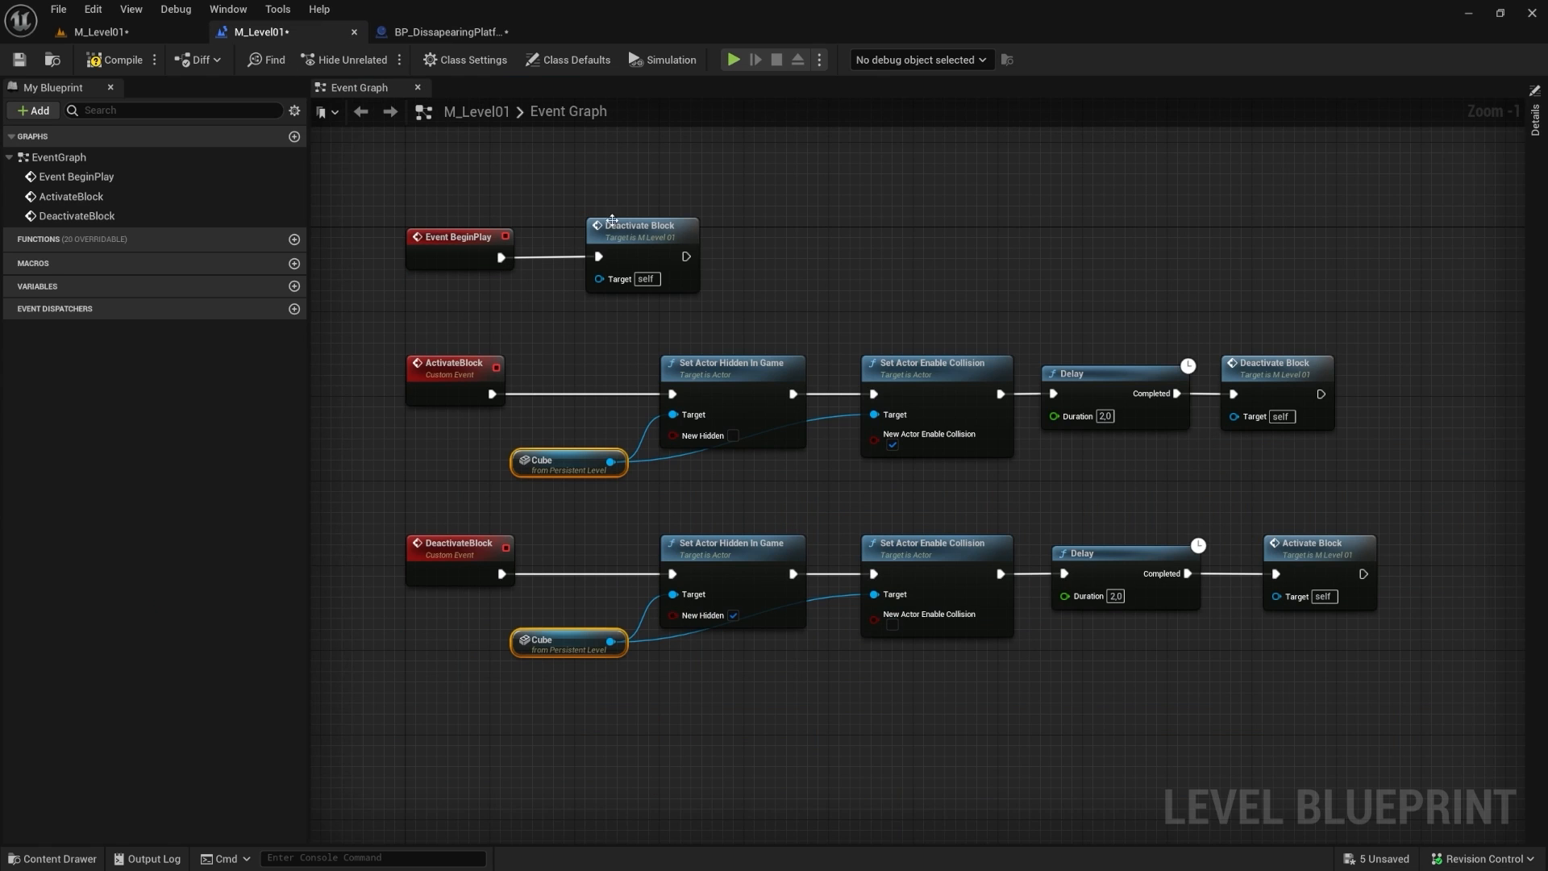
# Step: In BP_DissapearingPlatform, add a Deactivate Block call to Event BeginPlay and position it beside the event
pyautogui.click(451, 32)
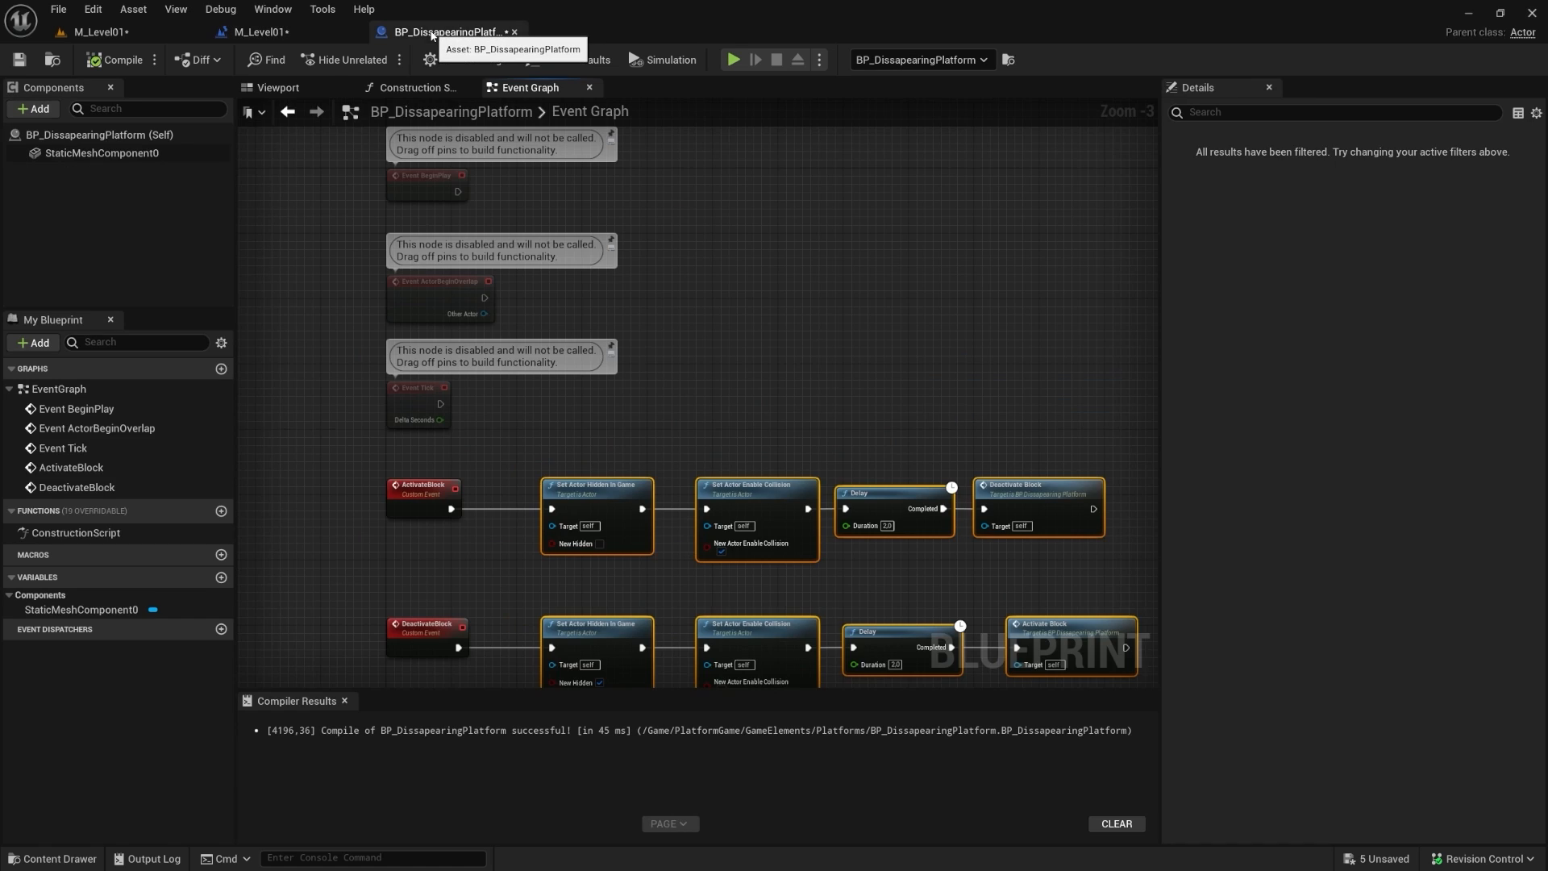
pyautogui.moveTo(513, 223); pyautogui.dragTo(528, 255, button='right')
pyautogui.scroll(2, 484, 233)
pyautogui.moveTo(473, 232); pyautogui.dragTo(566, 236)
pyautogui.write('deactivate')
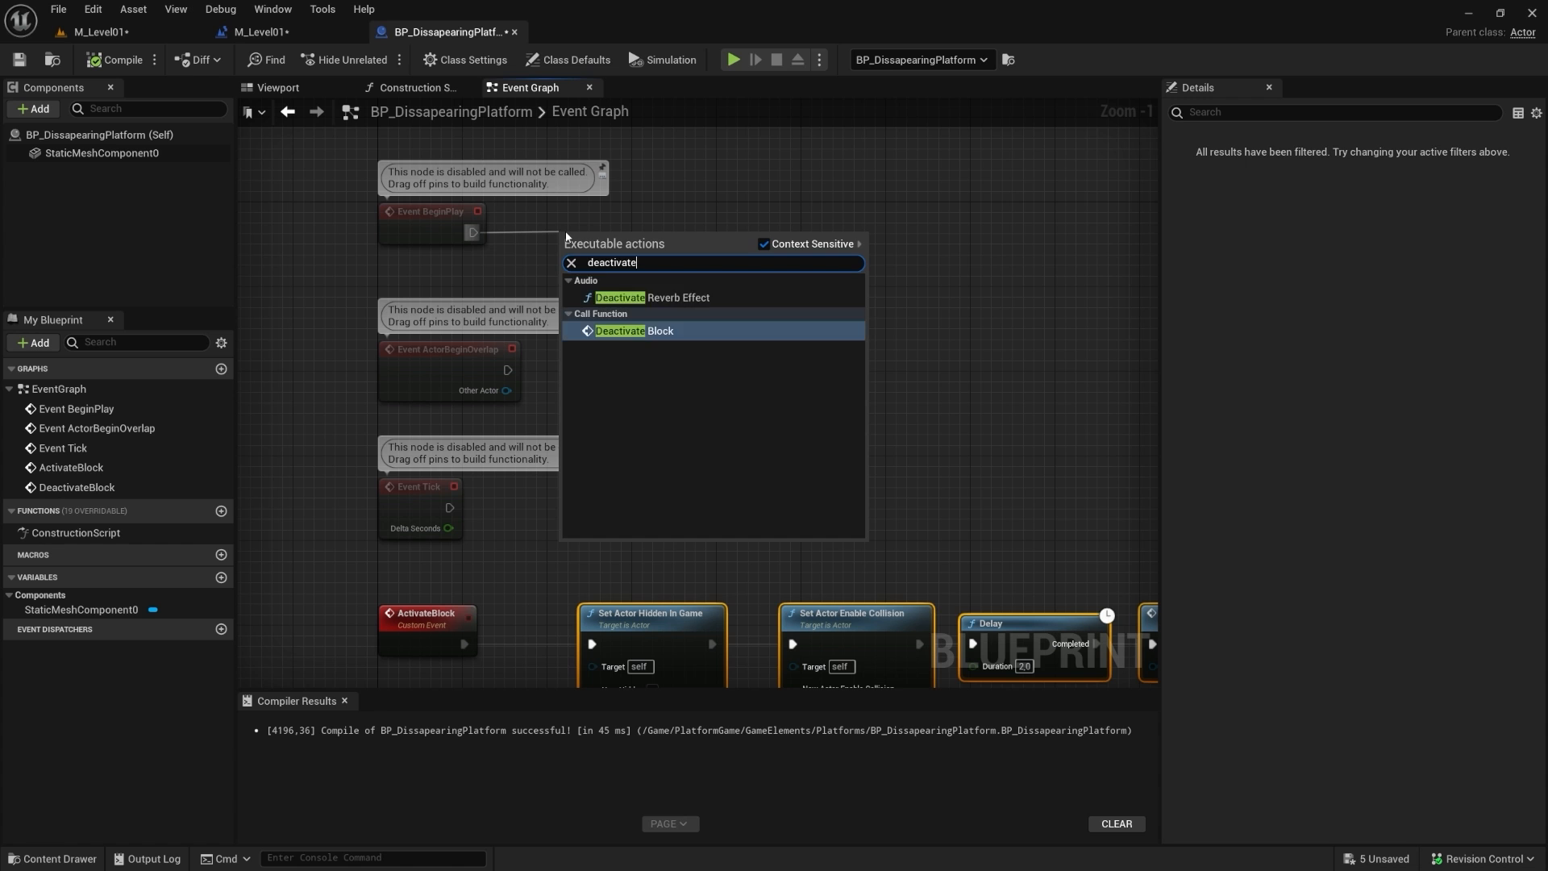
pyautogui.press('Return')
pyautogui.moveTo(573, 256); pyautogui.dragTo(627, 225)
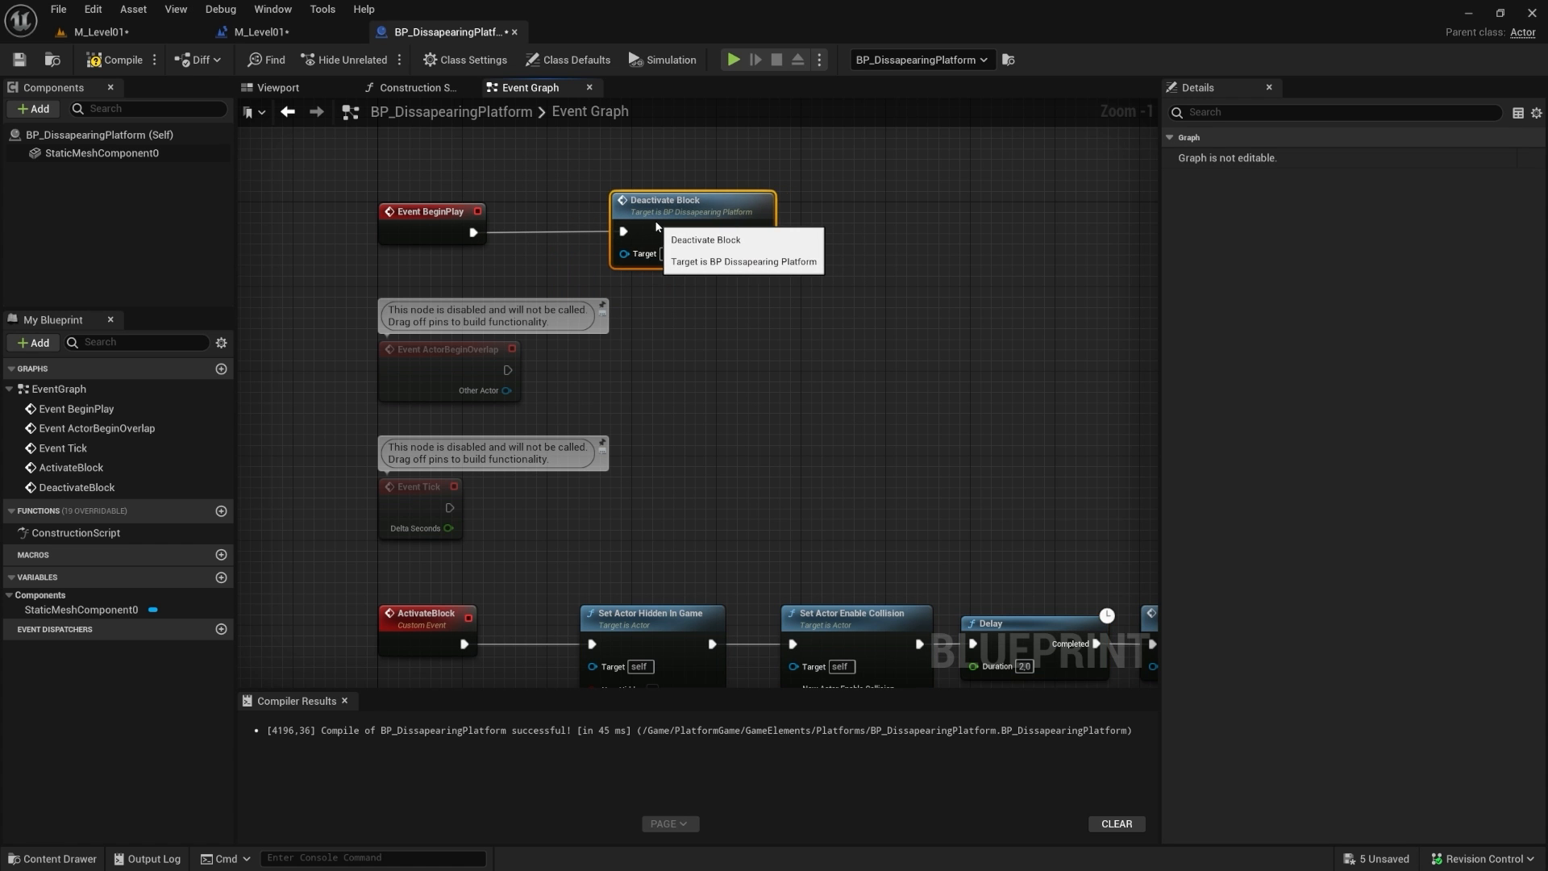
# Step: Delete the unused Event ActorBeginOverlap and Event Tick nodes from the platform's event graph
pyautogui.moveTo(310, 299); pyautogui.dragTo(558, 522)
pyautogui.press('Delete')
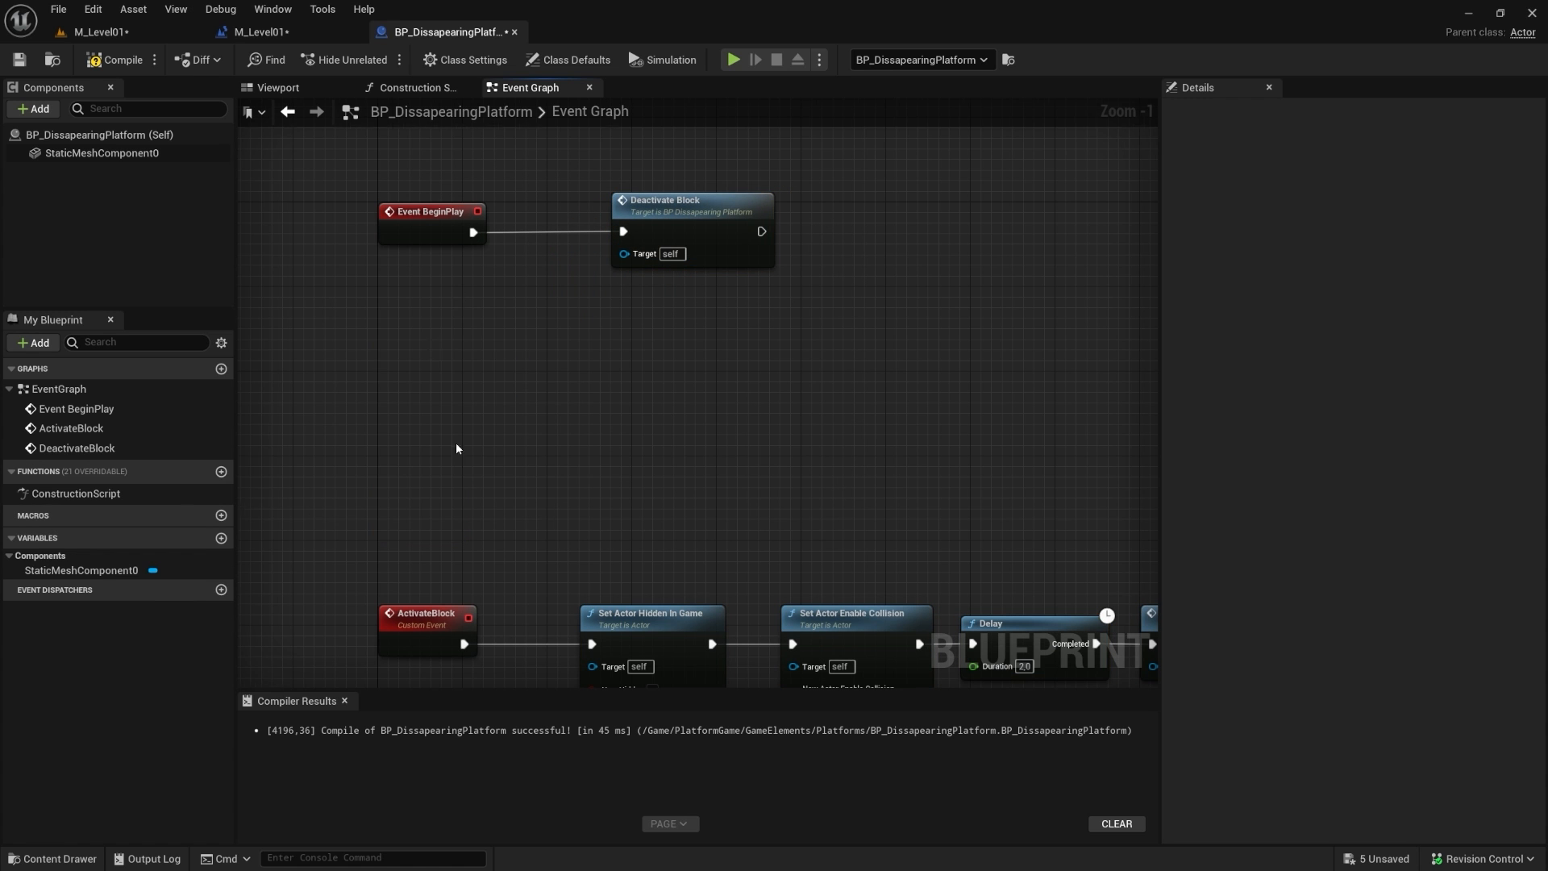
pyautogui.moveTo(457, 448); pyautogui.dragTo(347, 260, button='right')
# Step: Dock Details to the sidebar and move the ActivateBlock and DeactivateBlock chains up beneath Event BeginPlay
pyautogui.rightClick(1219, 84)
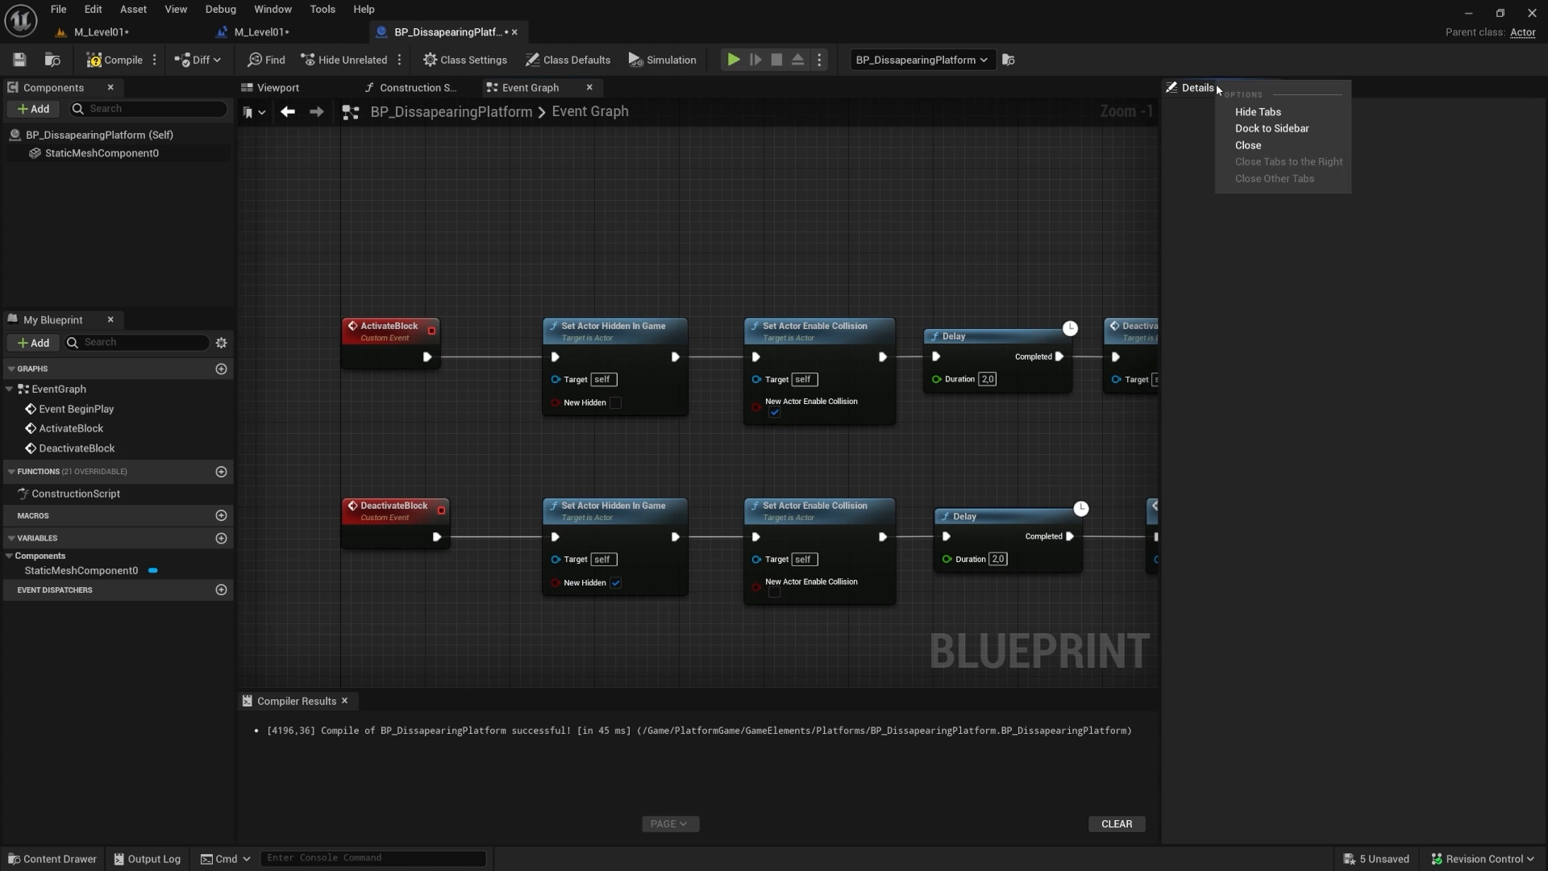
pyautogui.click(1245, 127)
pyautogui.moveTo(448, 271); pyautogui.dragTo(1360, 576)
pyautogui.moveTo(543, 225); pyautogui.dragTo(549, 406, button='right')
pyautogui.moveTo(468, 514); pyautogui.dragTo(464, 234)
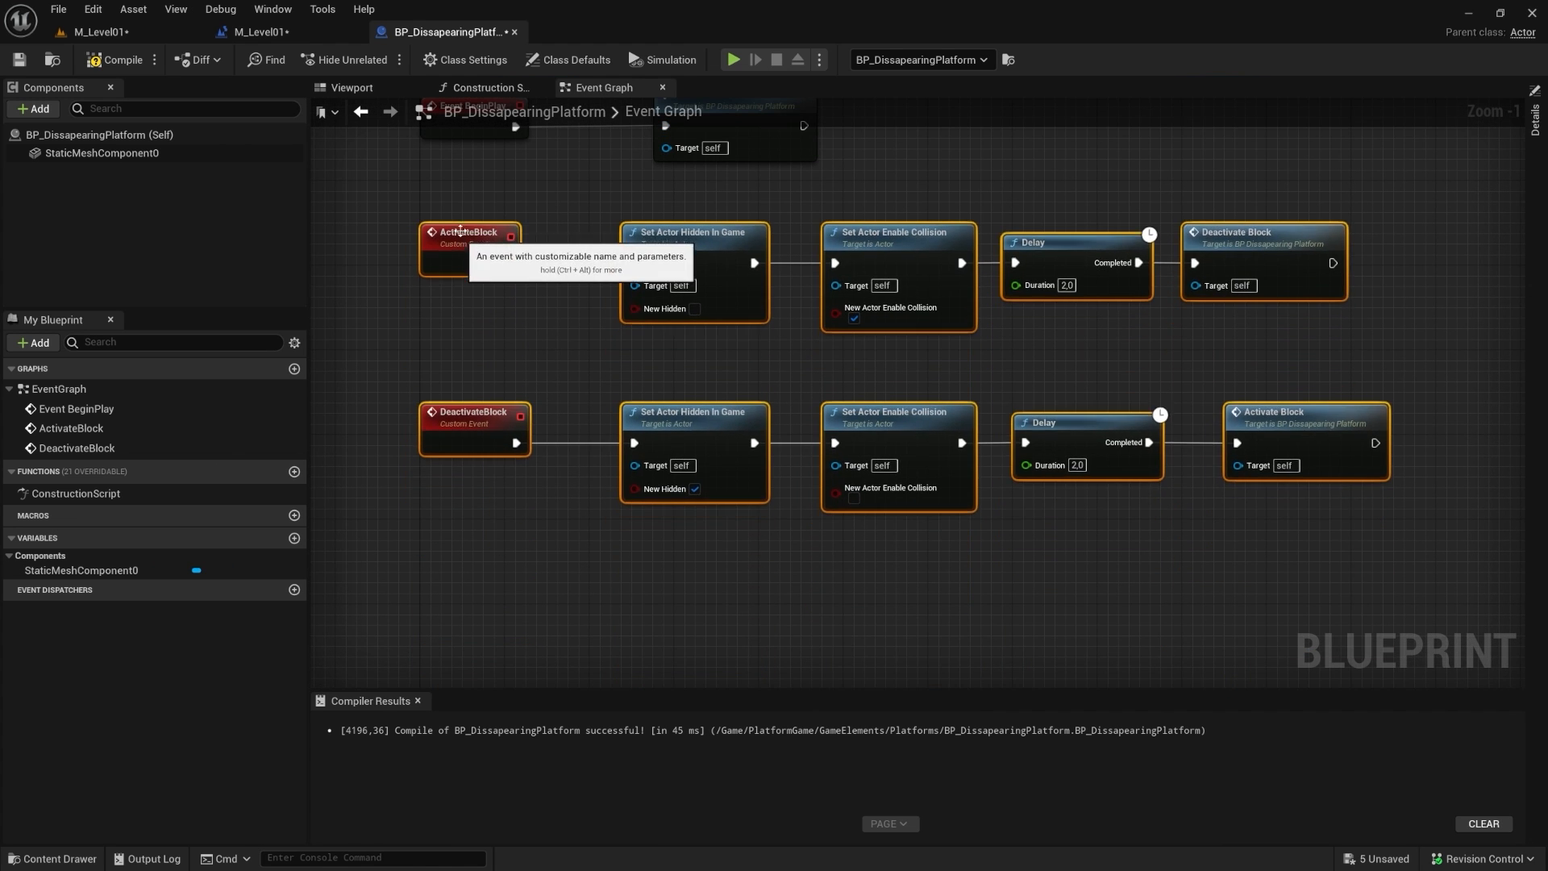
pyautogui.moveTo(454, 151); pyautogui.dragTo(438, 265, button='right')
pyautogui.click(1008, 272)
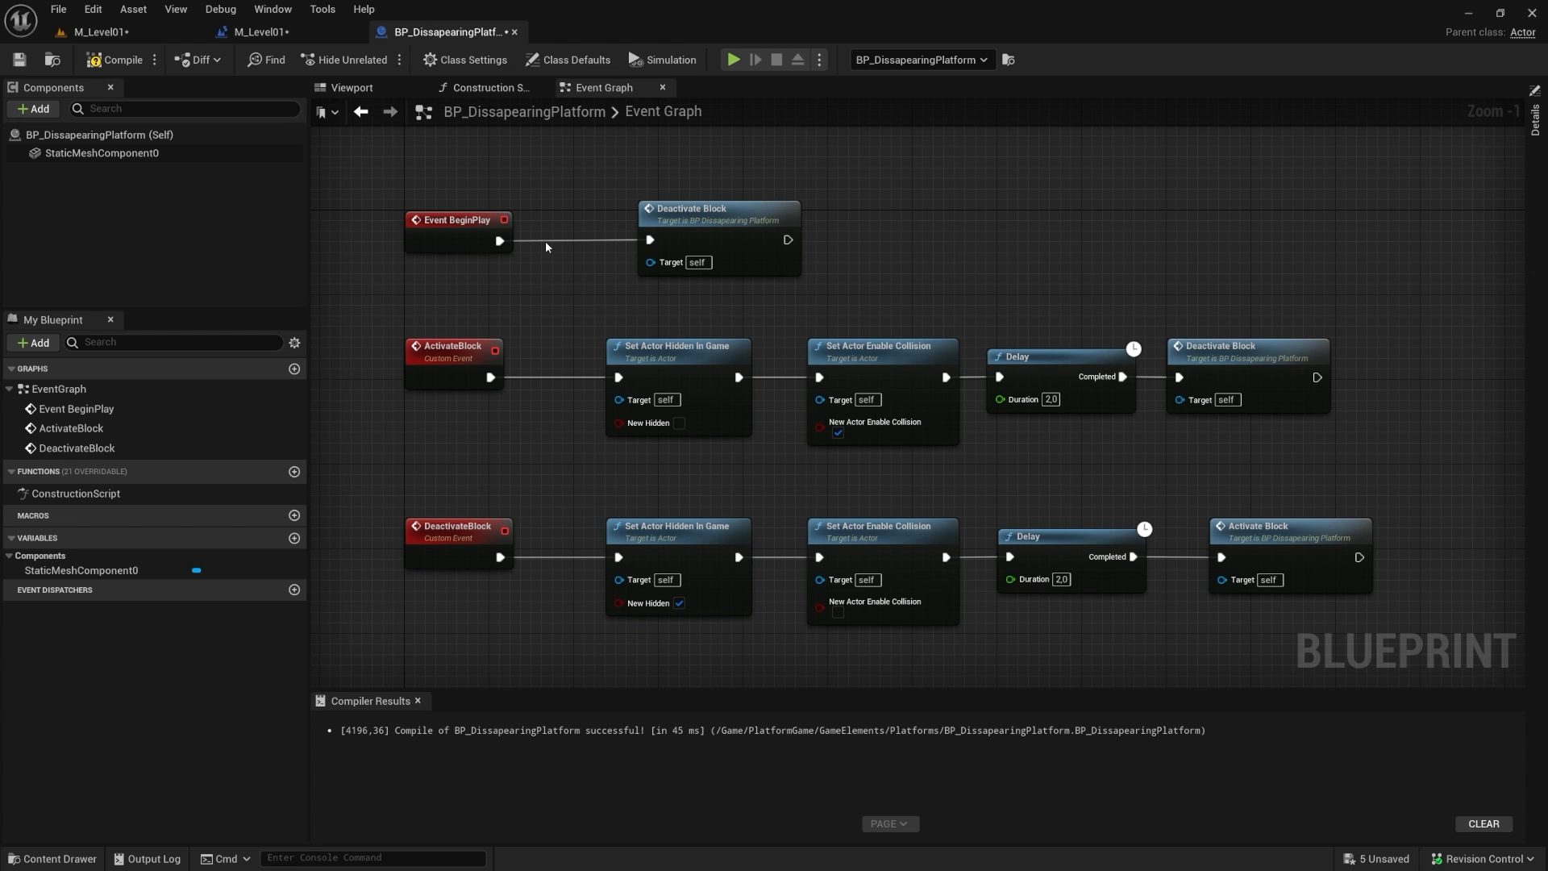
# Step: Delete all nodes from the M_Level01 level blueprint's Event Graph, compile it and save
pyautogui.click(262, 32)
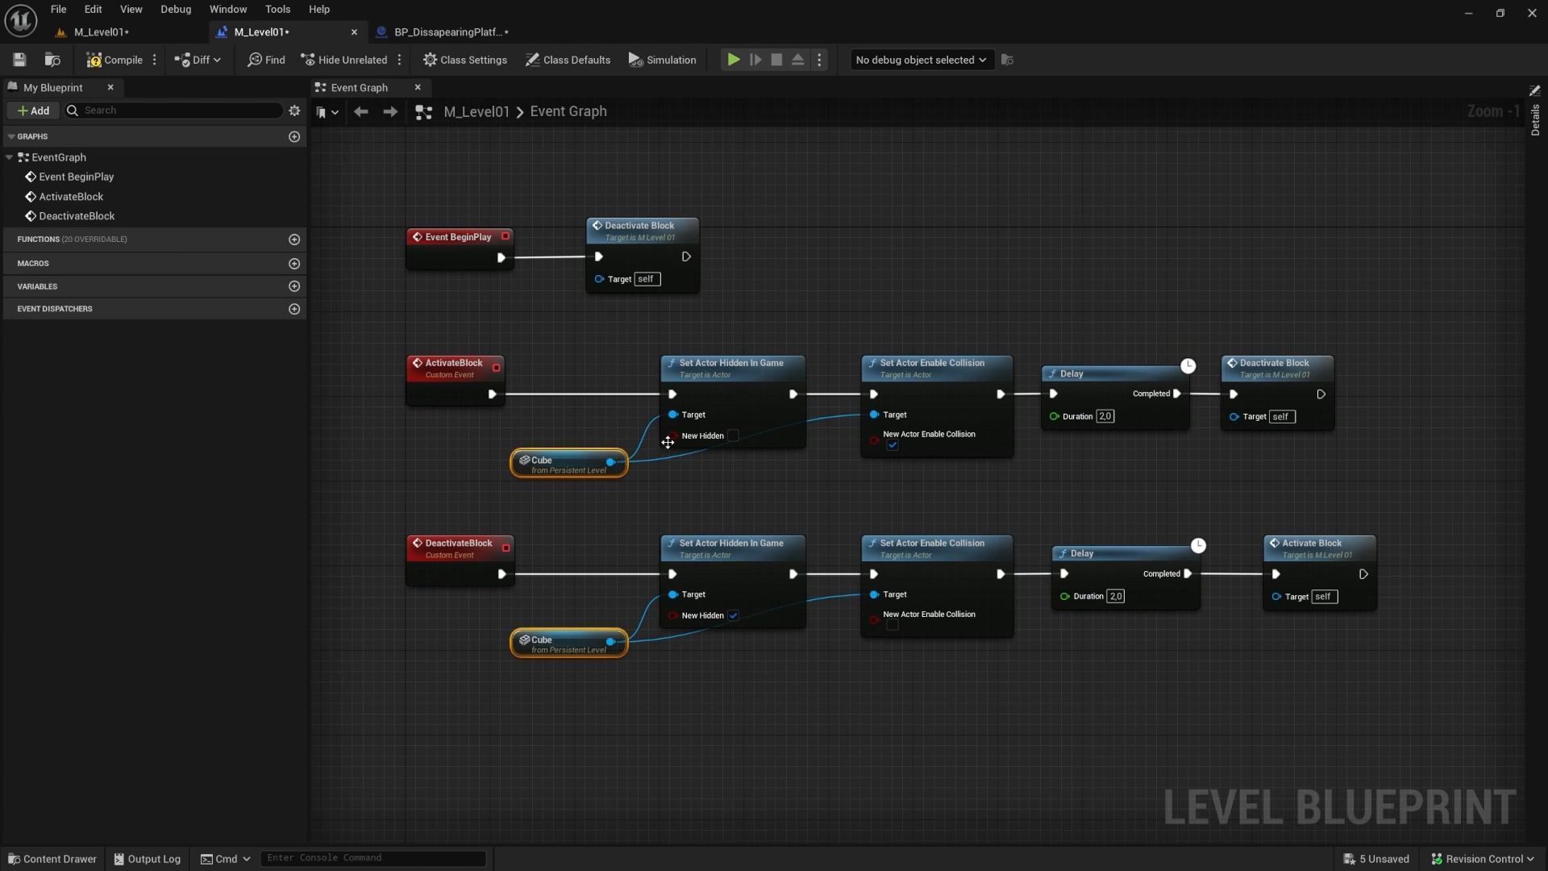
pyautogui.moveTo(359, 187); pyautogui.dragTo(1409, 734)
pyautogui.press('Delete')
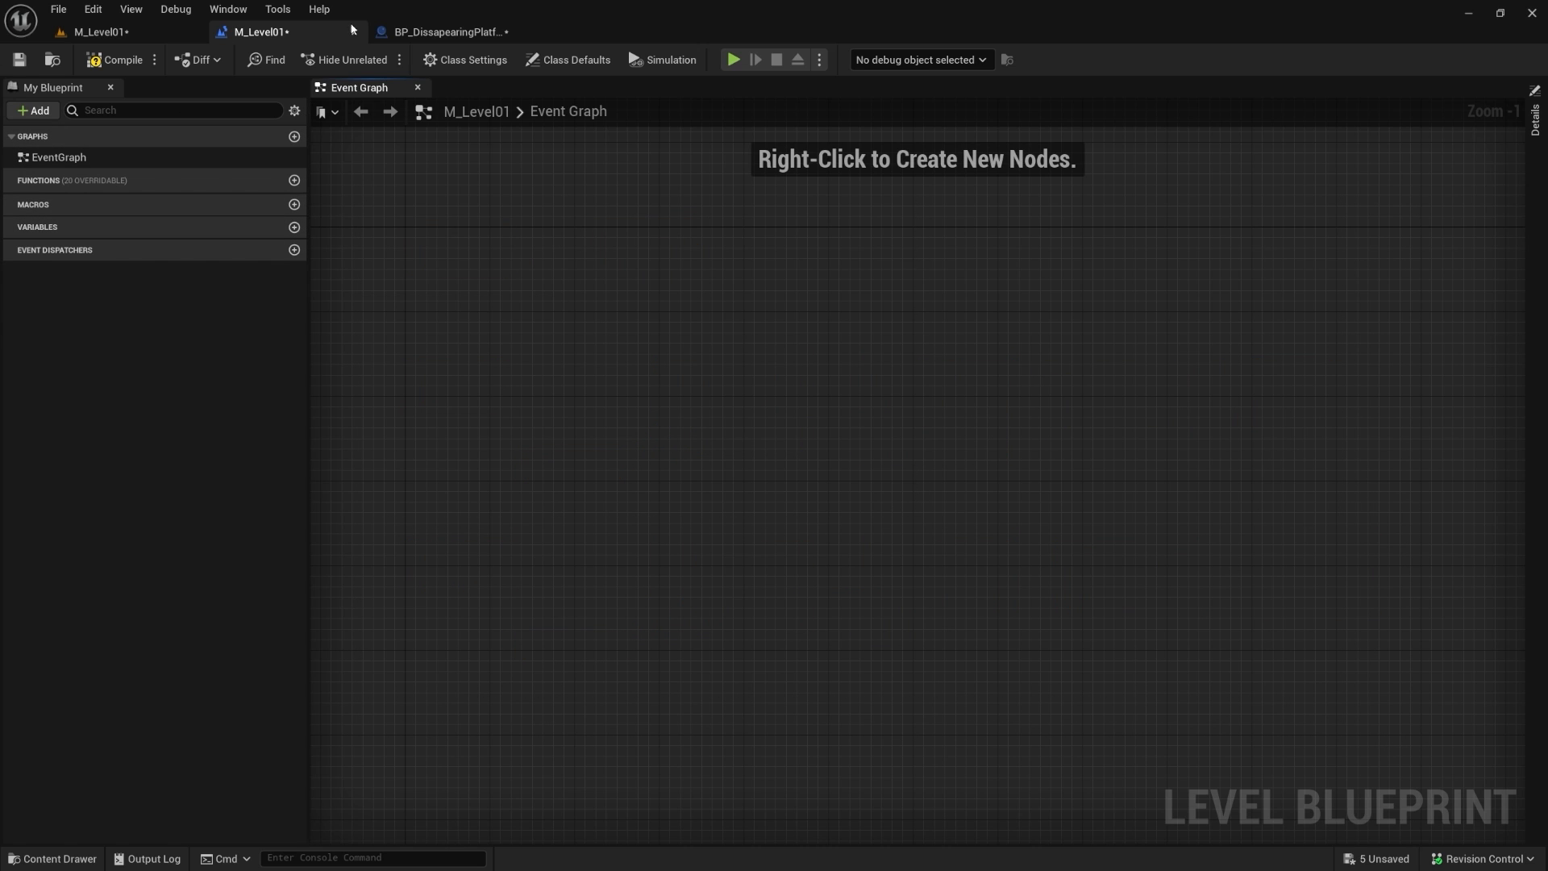
pyautogui.click(112, 60)
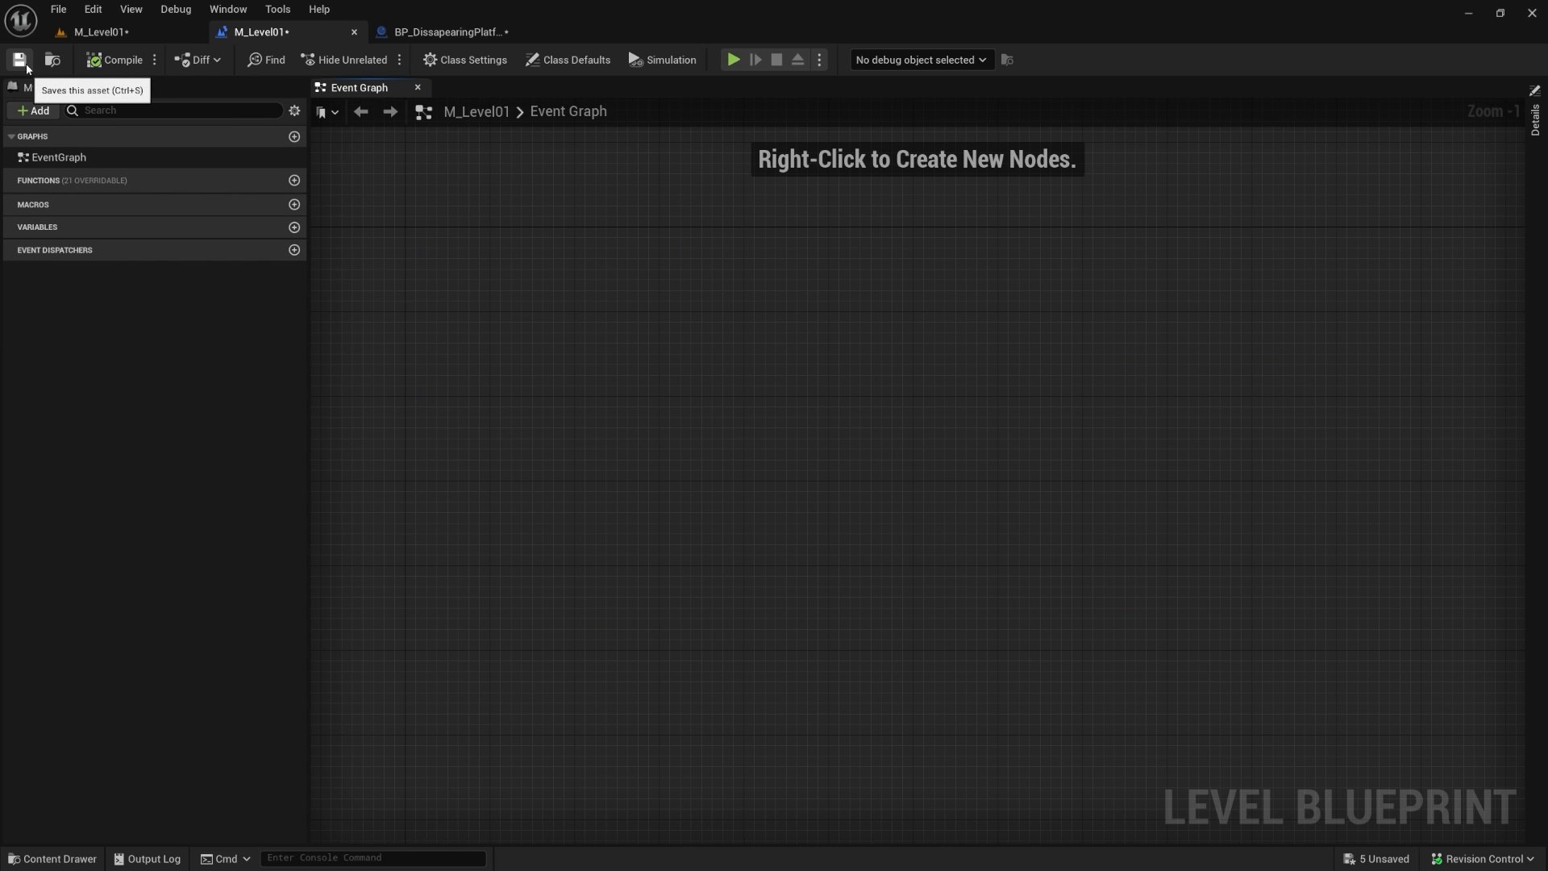
pyautogui.click(26, 63)
# Step: Return to the BP_DissapearingPlatform blueprint, save it and compile it
pyautogui.click(431, 34)
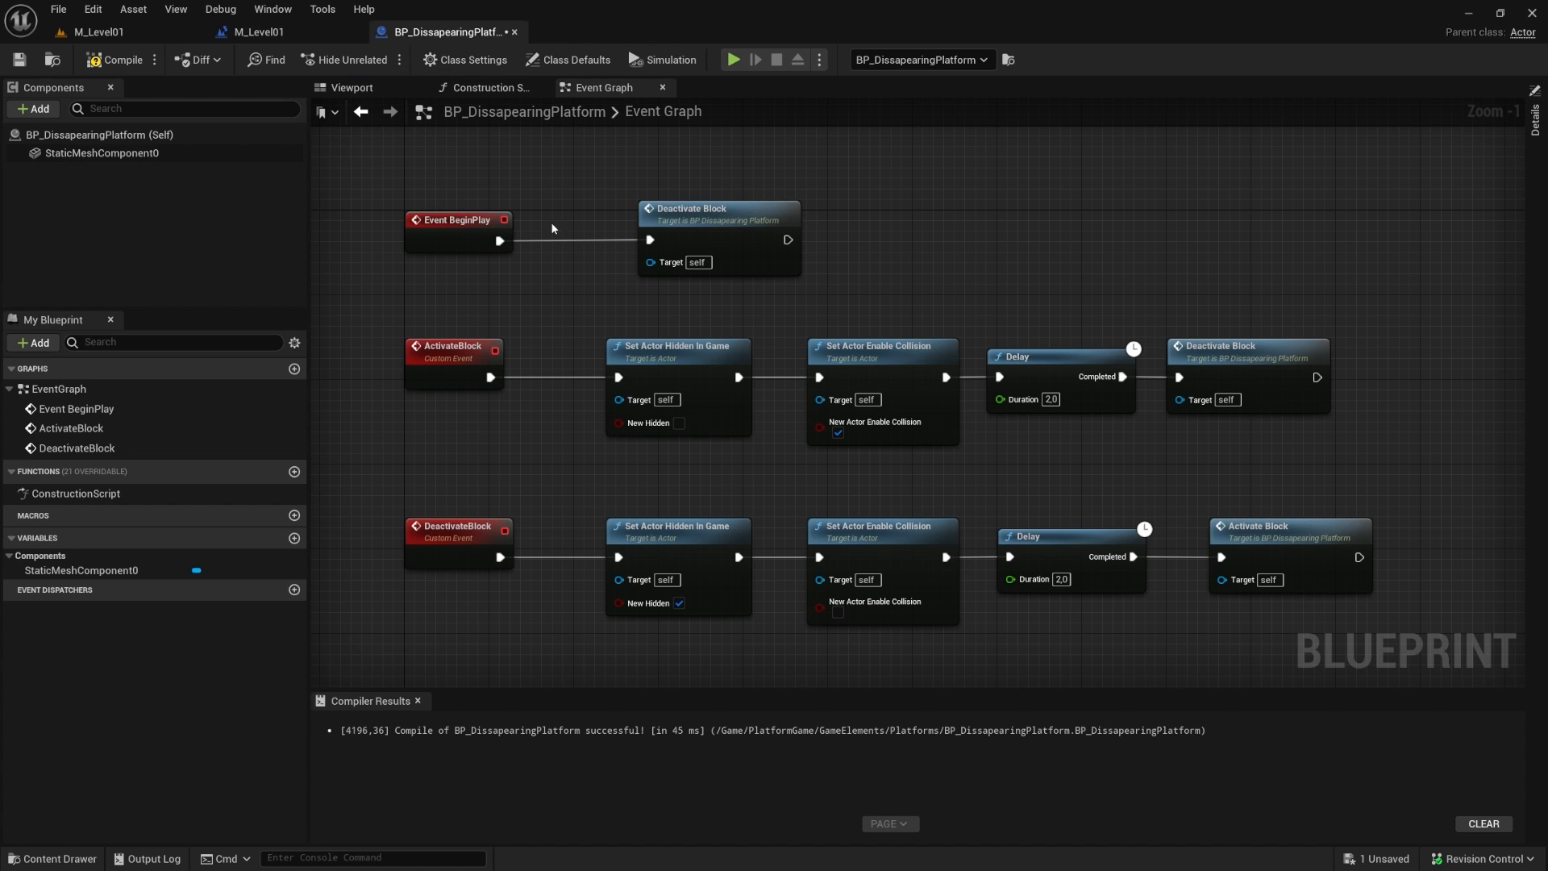
pyautogui.click(456, 157)
pyautogui.moveTo(457, 158); pyautogui.dragTo(960, 485)
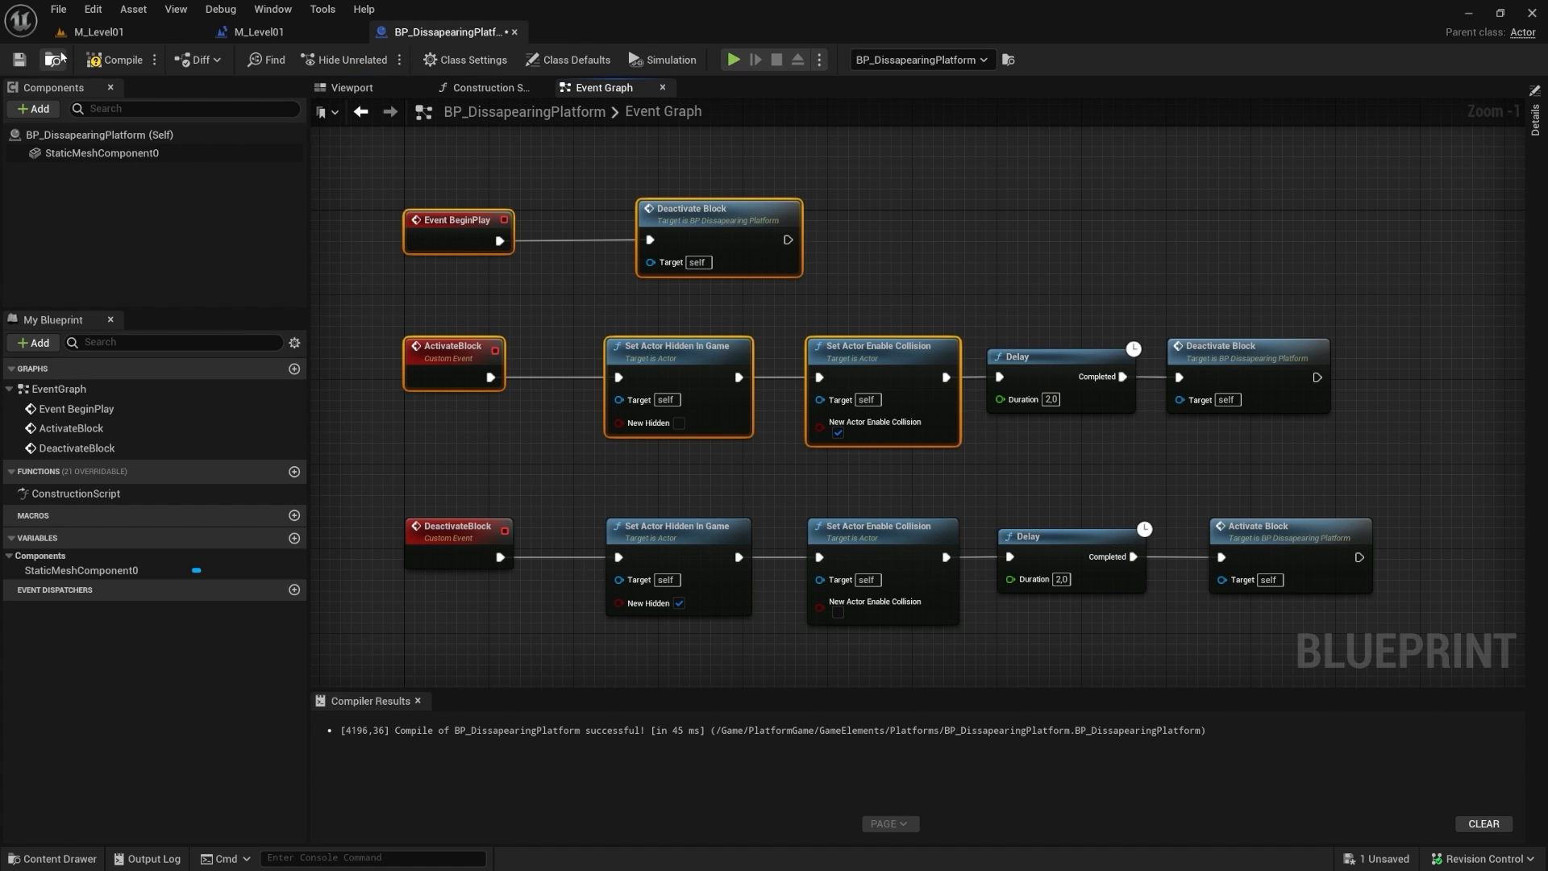
pyautogui.click(19, 59)
pyautogui.click(120, 62)
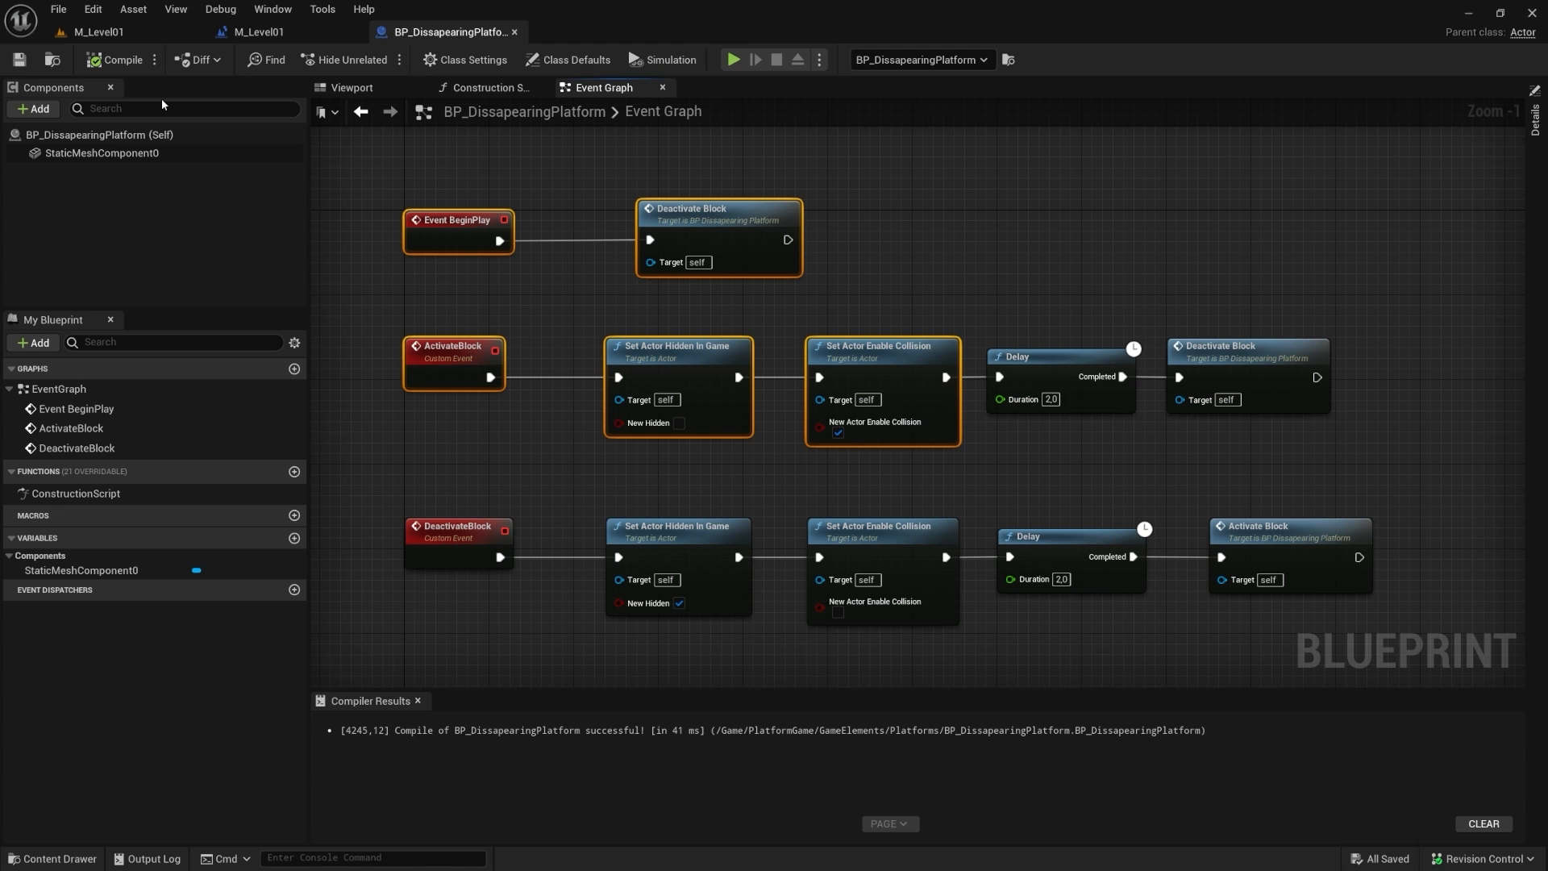
# Step: Play-test M_Level01 from the large checkered floor to check how the platforms appear and disappear, and end the session
pyautogui.click(99, 32)
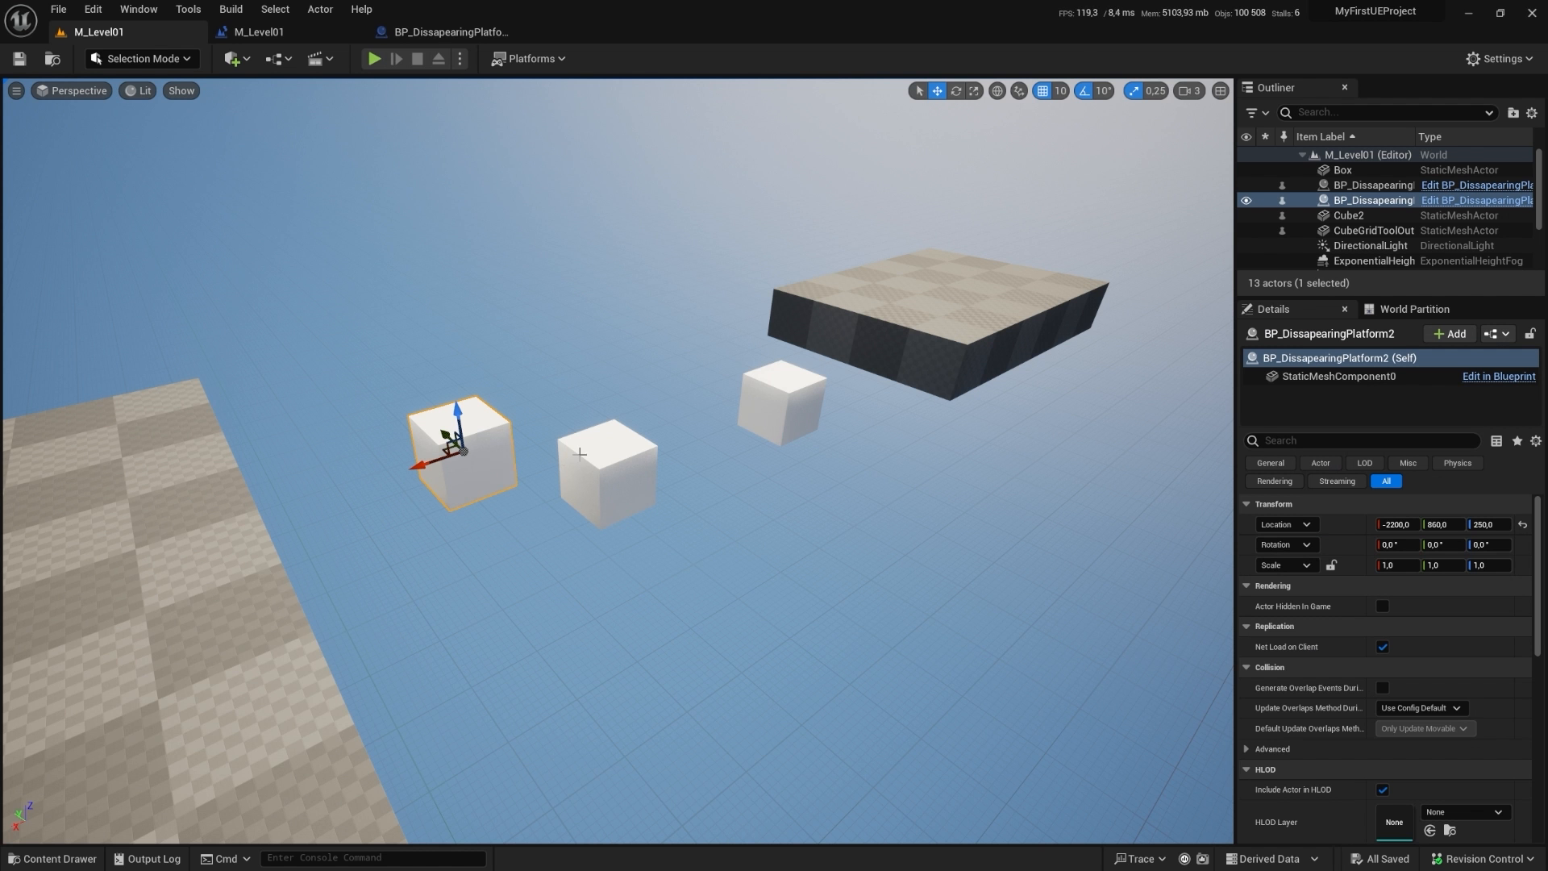
pyautogui.click(603, 476)
pyautogui.rightClick(192, 516)
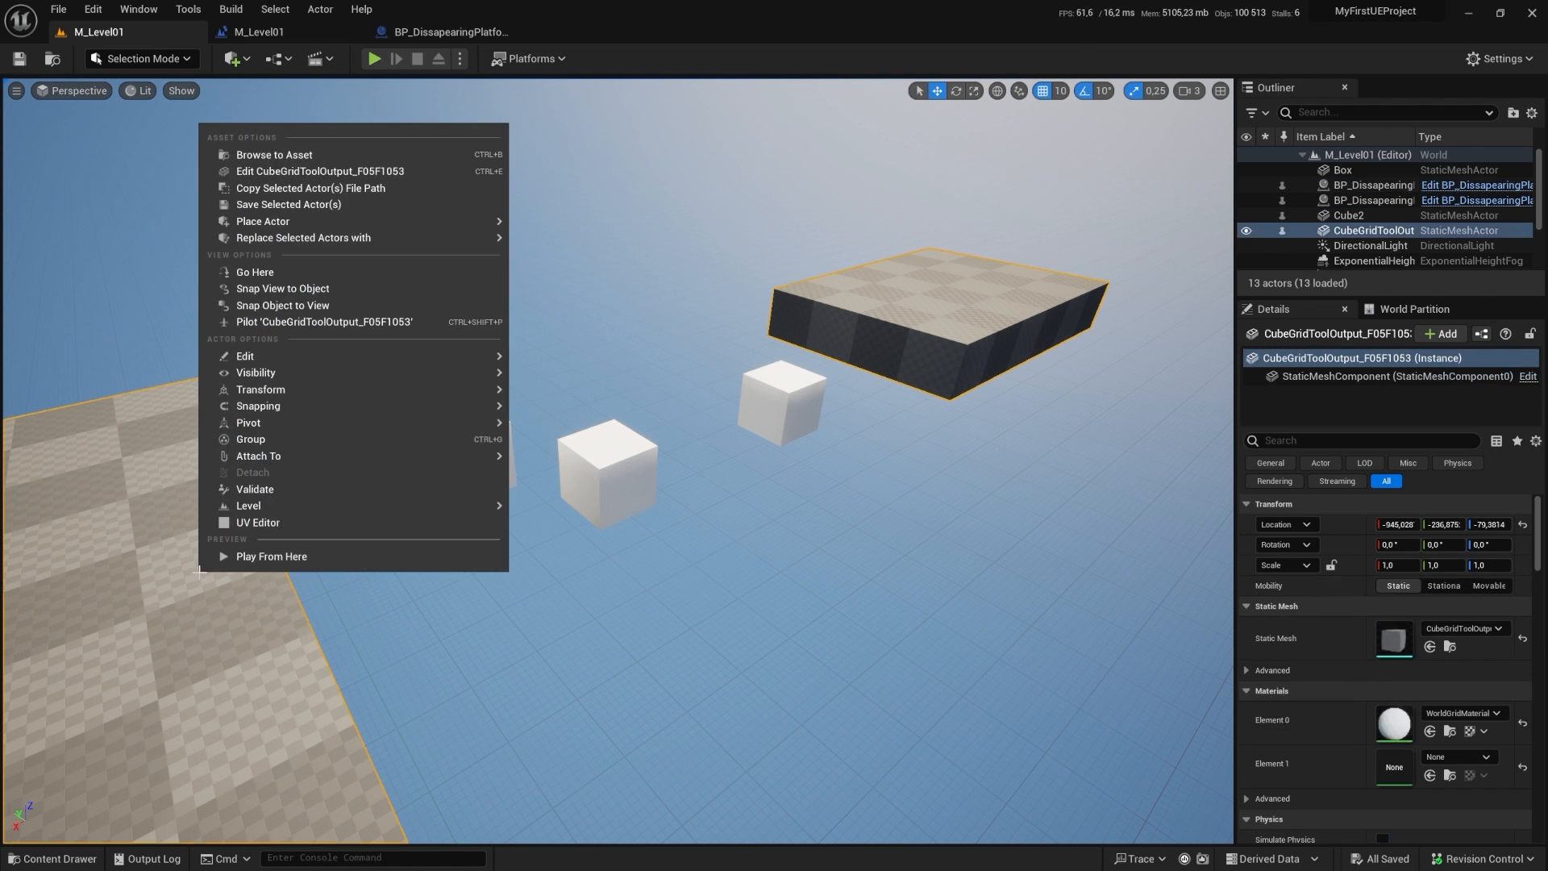
pyautogui.click(328, 562)
pyautogui.click(721, 482)
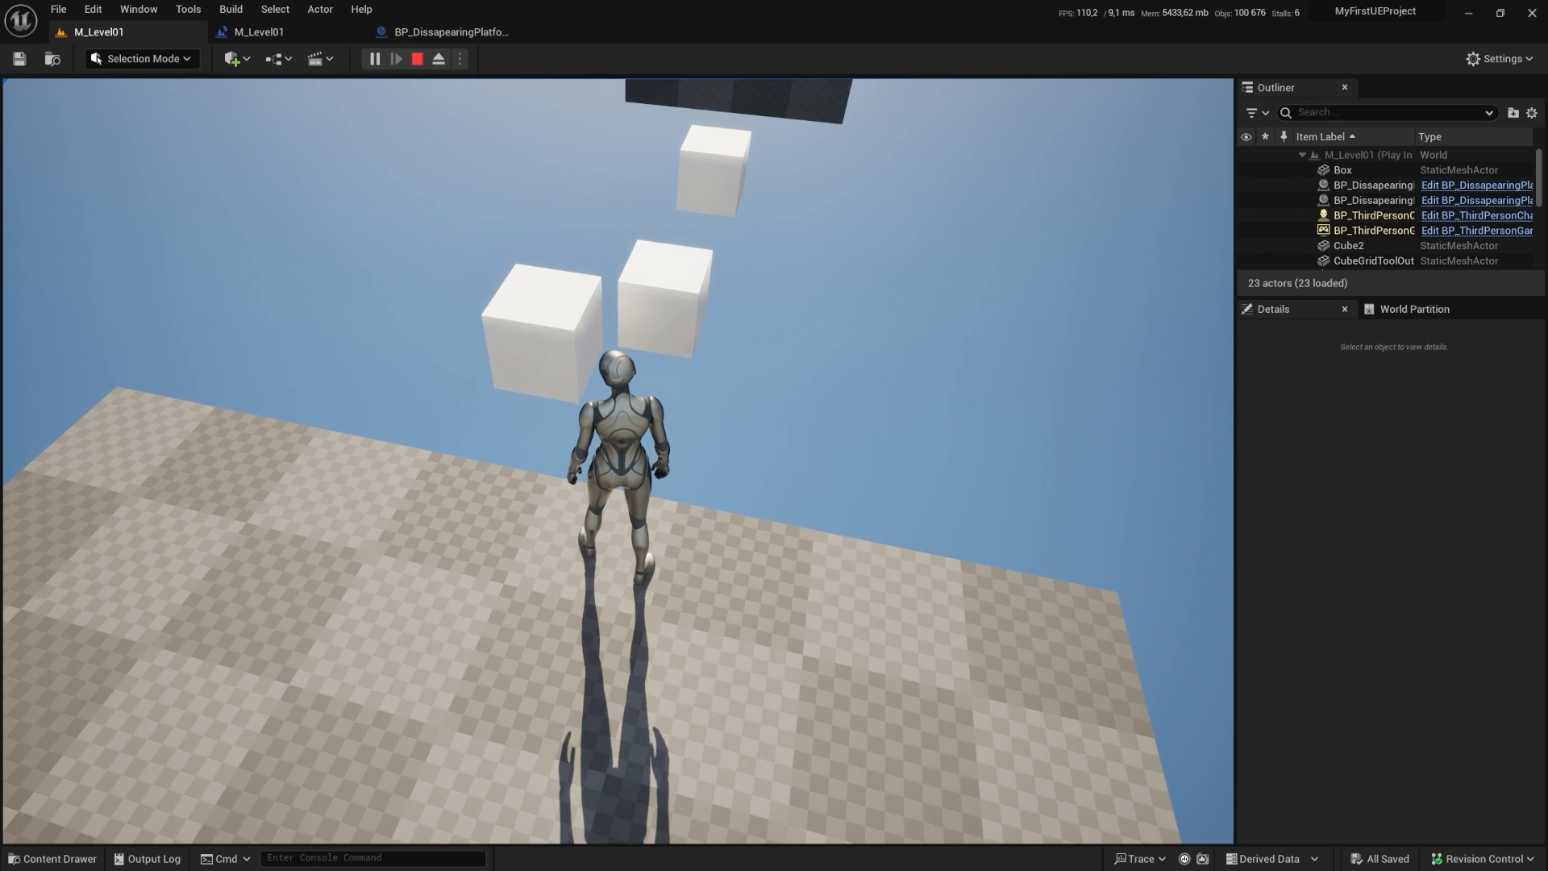
pyautogui.press('Escape')
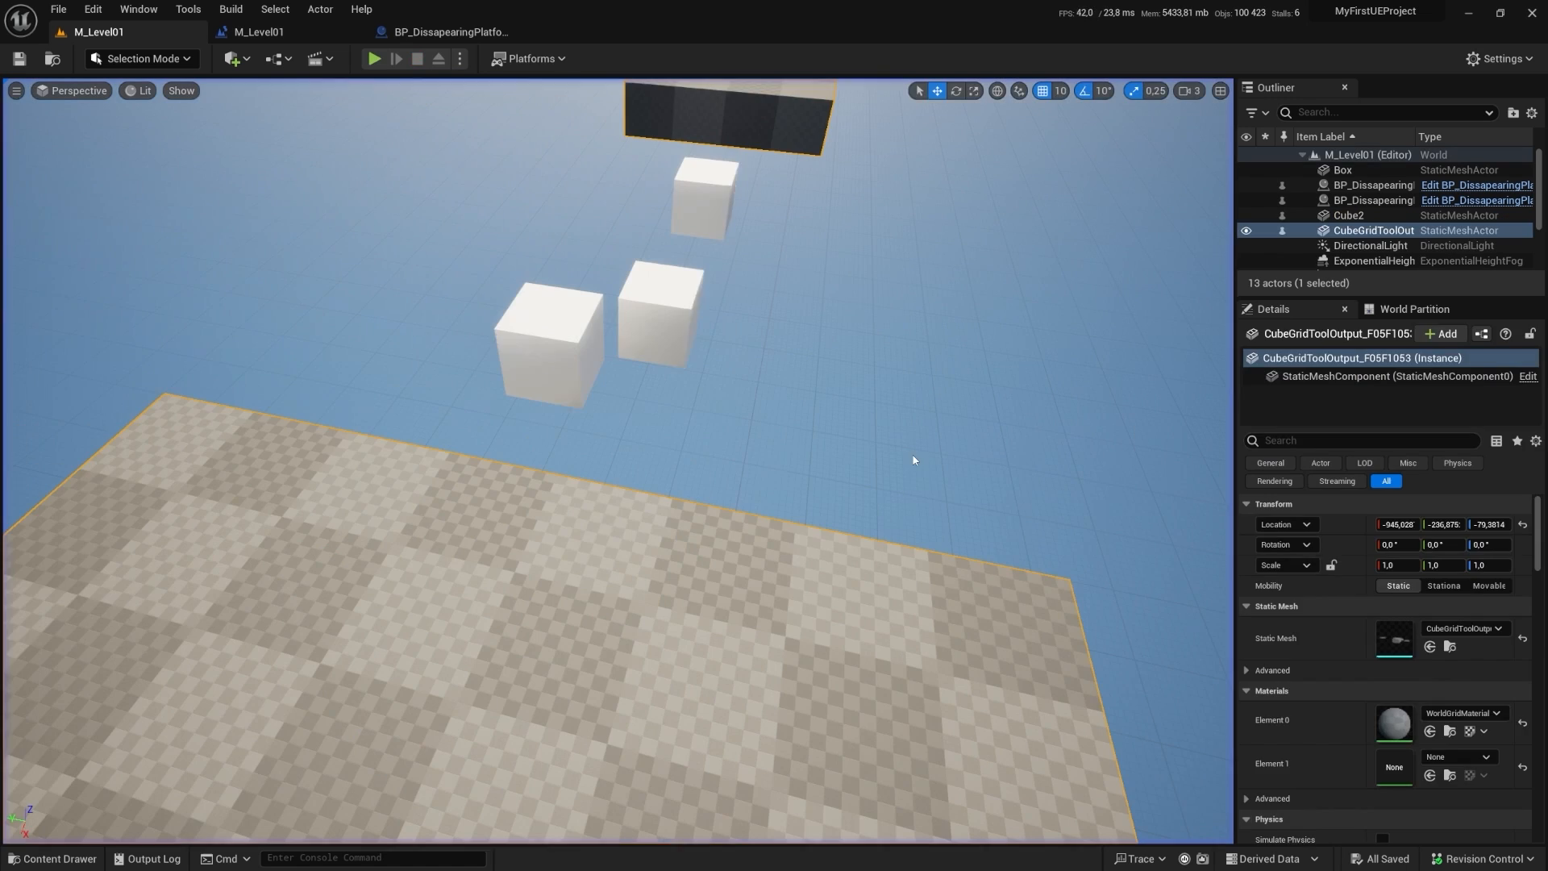
# Step: Duplicate the BP_DissapearingPlatform cube in the level and place a copy farther out, beside Cube2
pyautogui.click(656, 322)
pyautogui.press('f')
pyautogui.moveTo(684, 441); pyautogui.dragTo(617, 442, button='right')
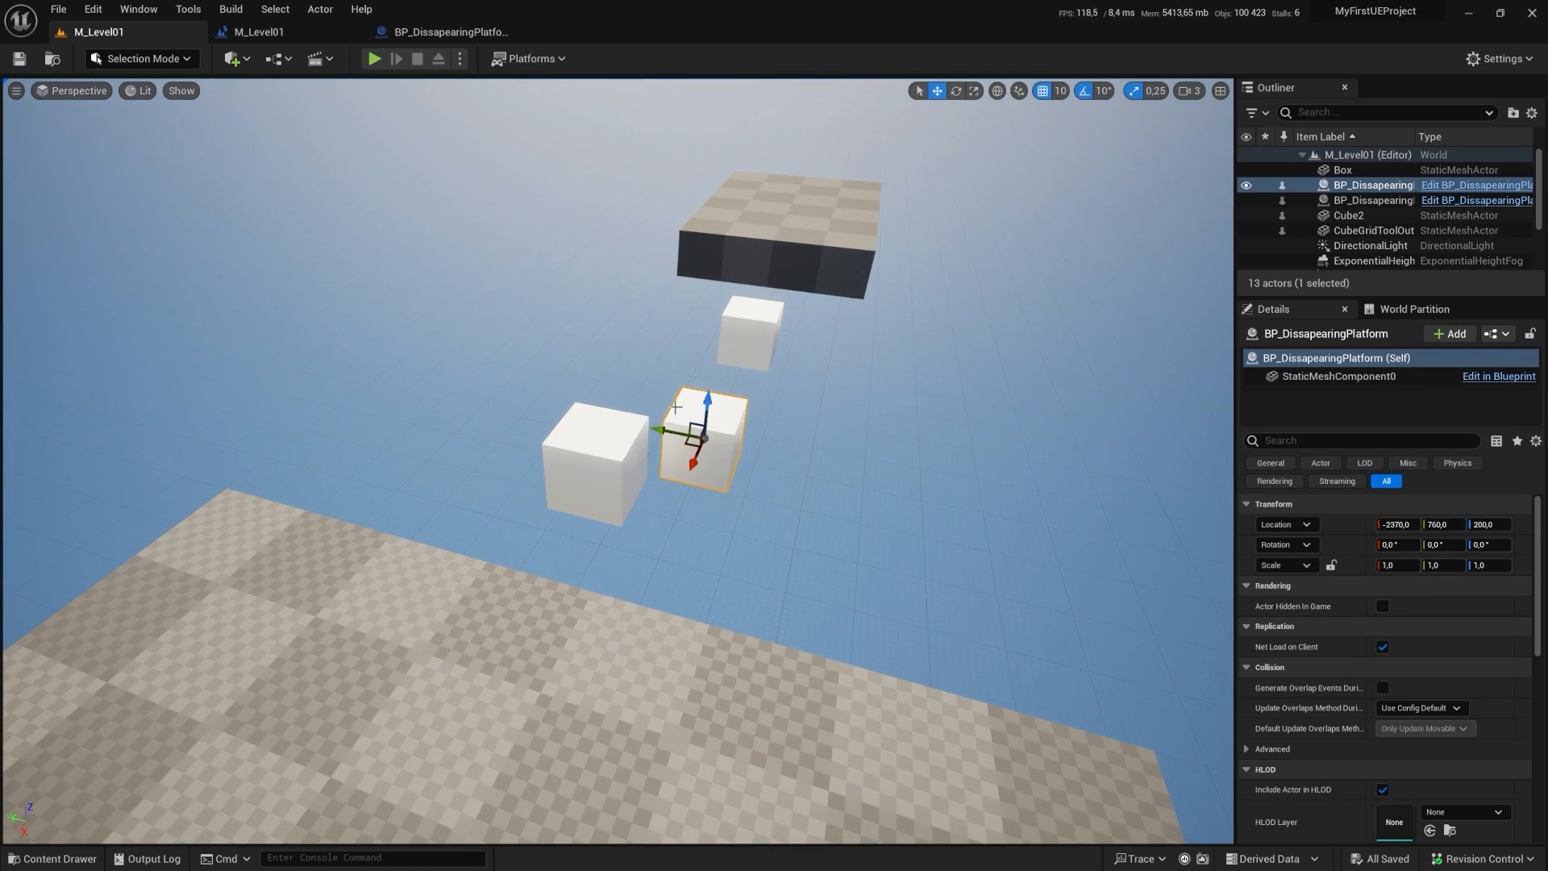
pyautogui.keyDown('alt'); pyautogui.moveTo(685, 442); pyautogui.dragTo(860, 415); pyautogui.keyUp('alt')
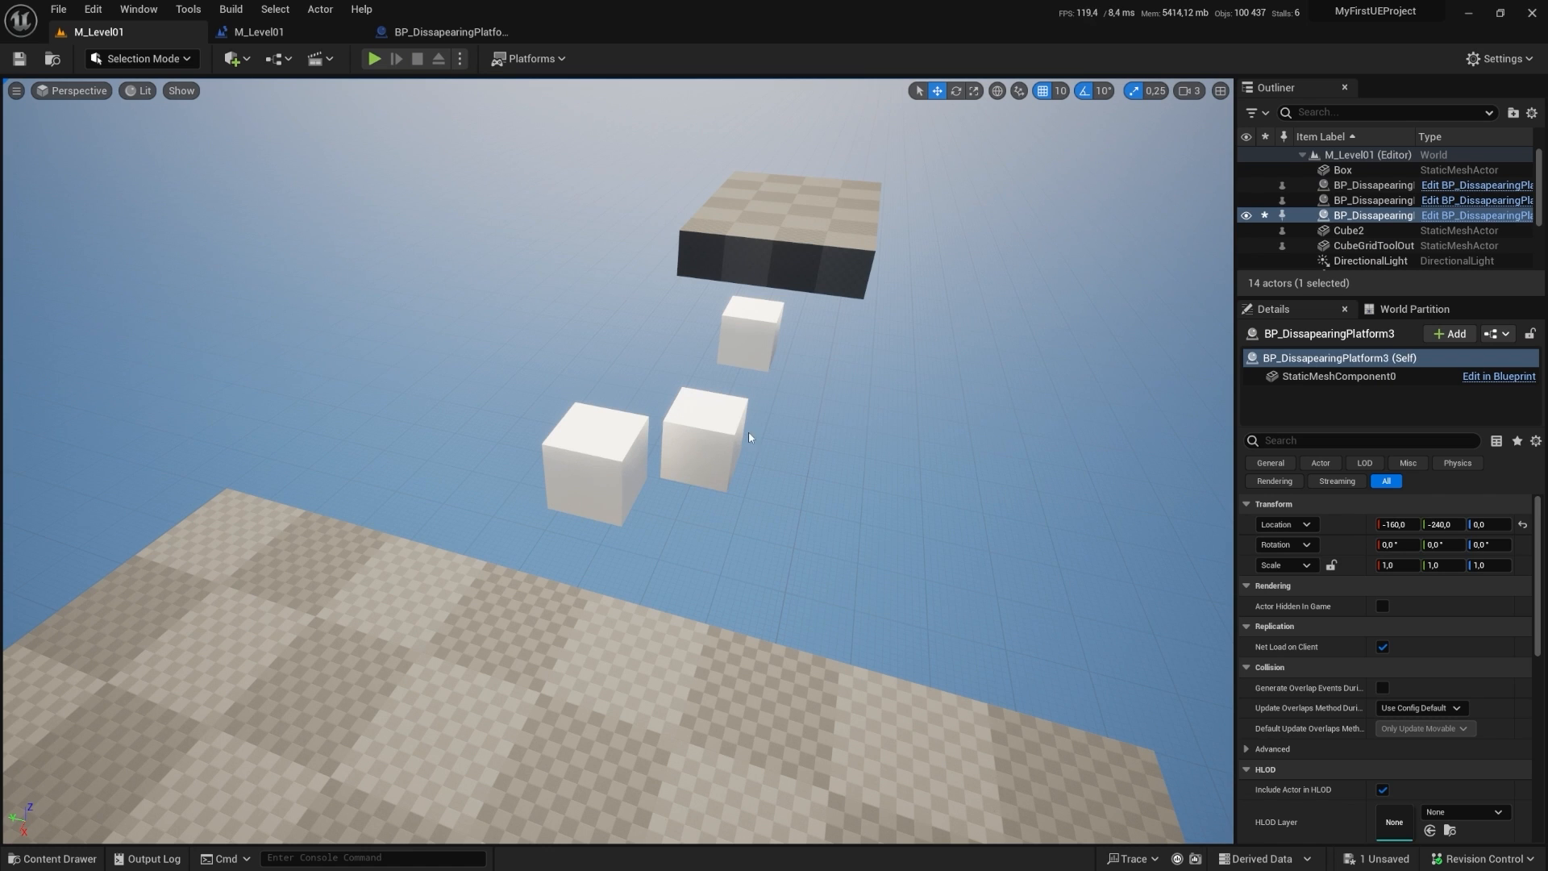
pyautogui.click(714, 442)
pyautogui.moveTo(684, 442); pyautogui.dragTo(817, 362)
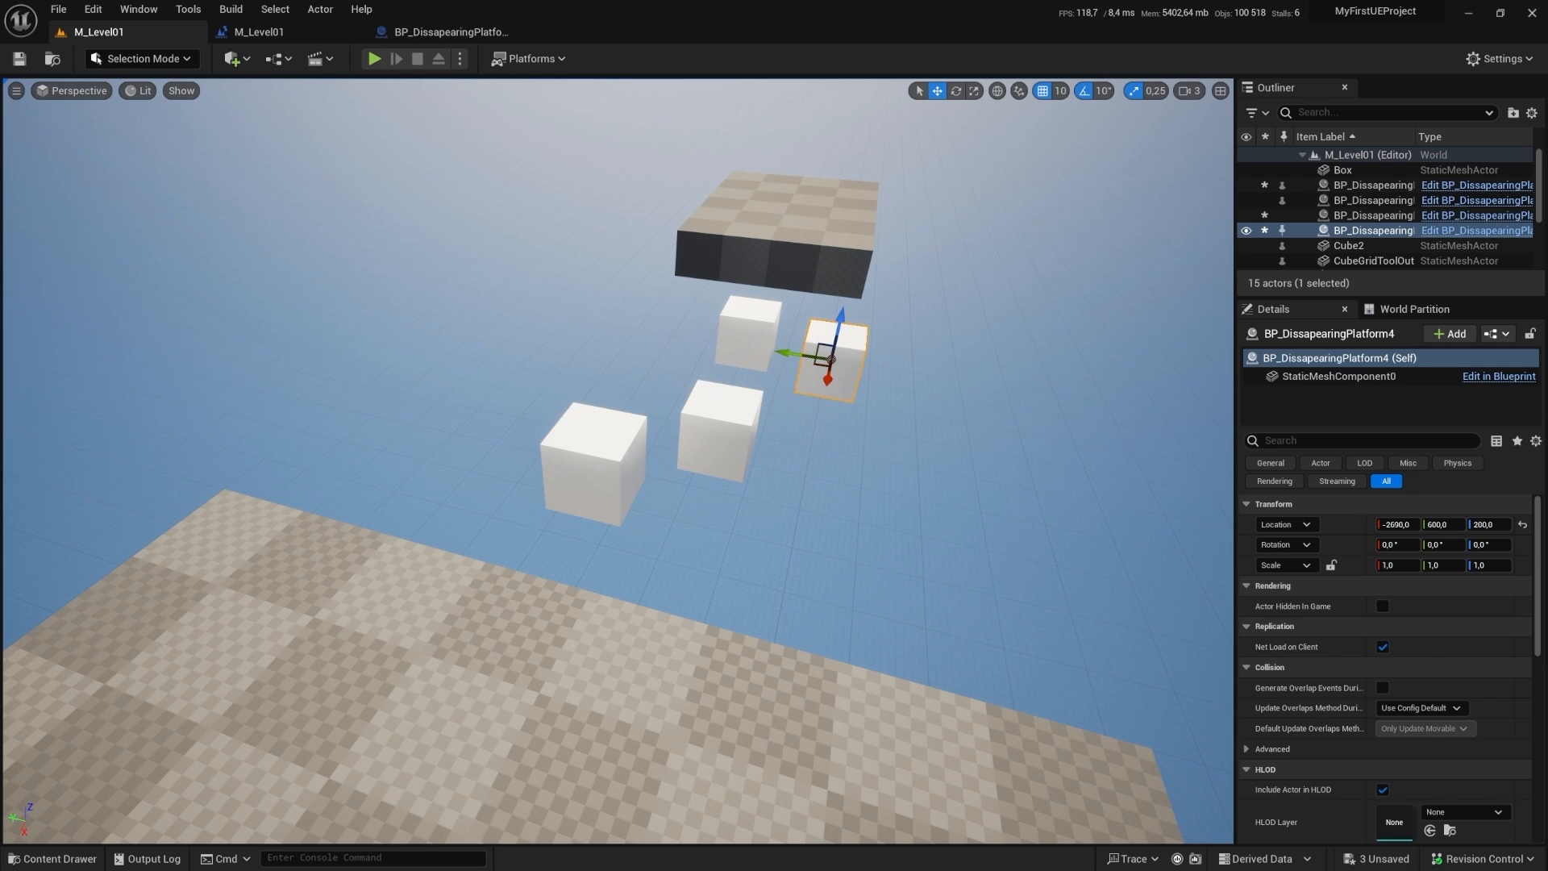
# Step: Delete the static mesh Cube2 and move the new platform copy into its place near the far block
pyautogui.click(774, 347)
pyautogui.press('Delete')
pyautogui.click(832, 358)
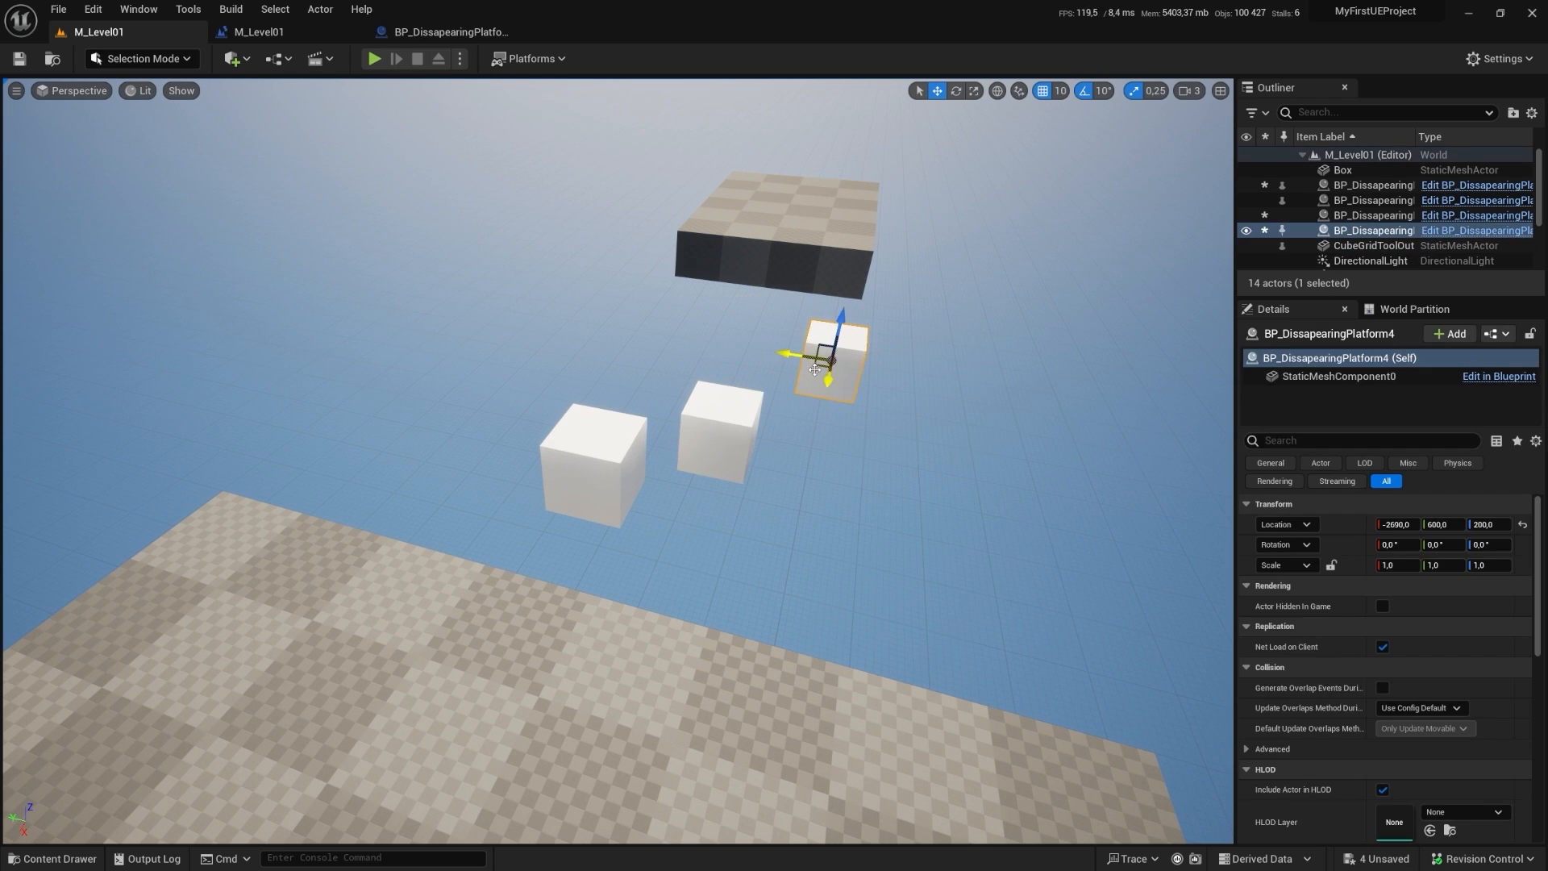
pyautogui.moveTo(815, 367); pyautogui.dragTo(767, 339)
# Step: Reposition the two nearer disappearing platforms to form a row of stepping cubes toward the far block
pyautogui.click(732, 412)
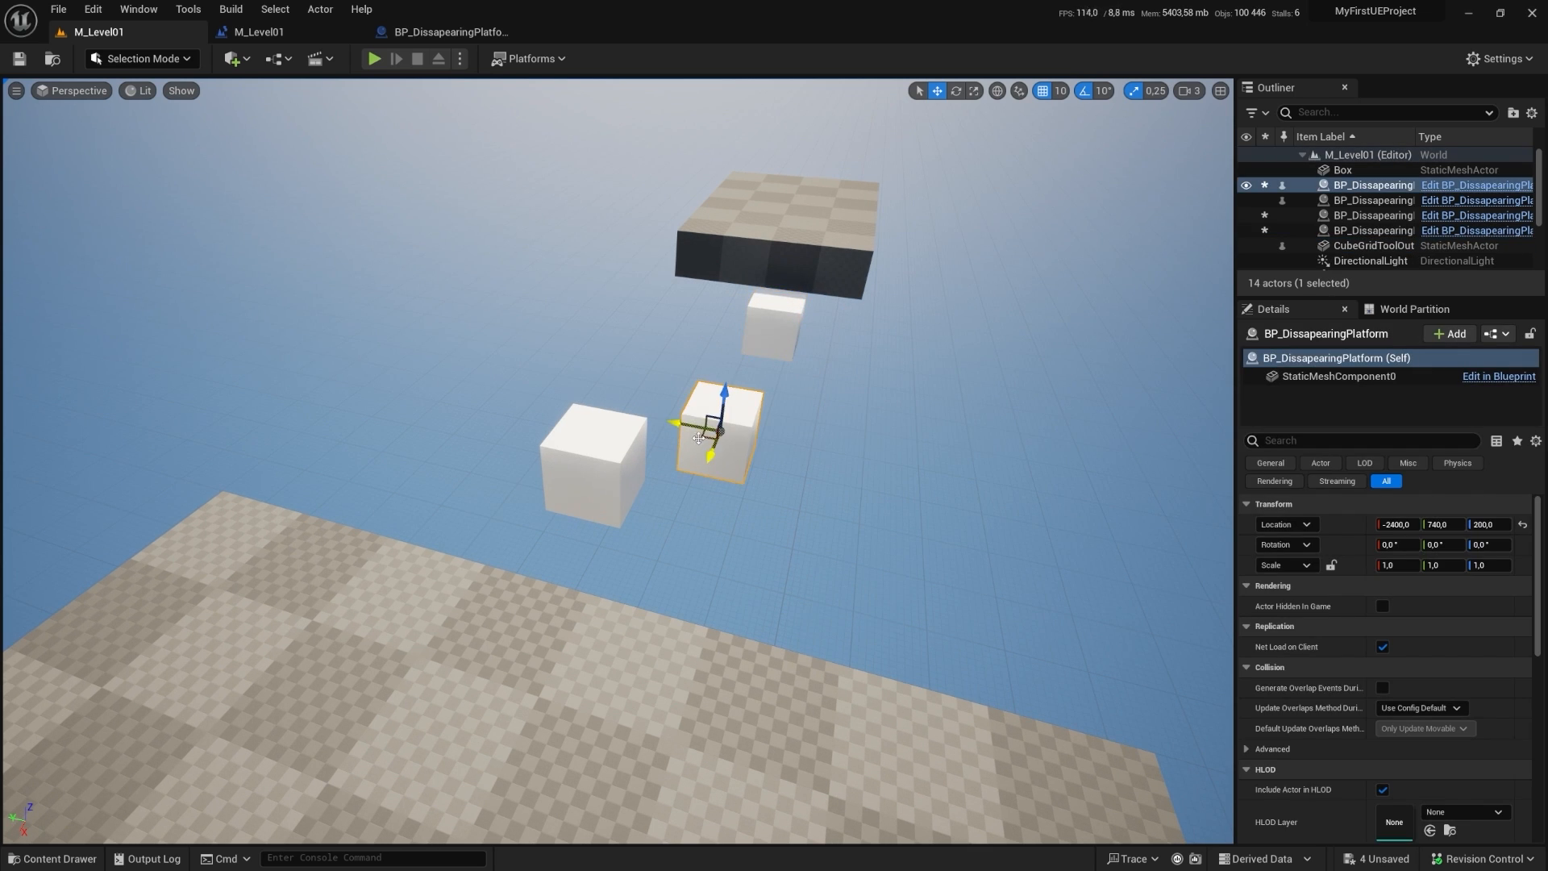
pyautogui.moveTo(712, 425); pyautogui.dragTo(723, 392)
pyautogui.click(592, 464)
pyautogui.moveTo(587, 451); pyautogui.dragTo(697, 480)
# Step: Play-test the level from the checkered floor, walk the character to face the row of platforms, observe their timing and stop
pyautogui.click(559, 716)
pyautogui.rightClick(548, 685)
pyautogui.click(544, 663)
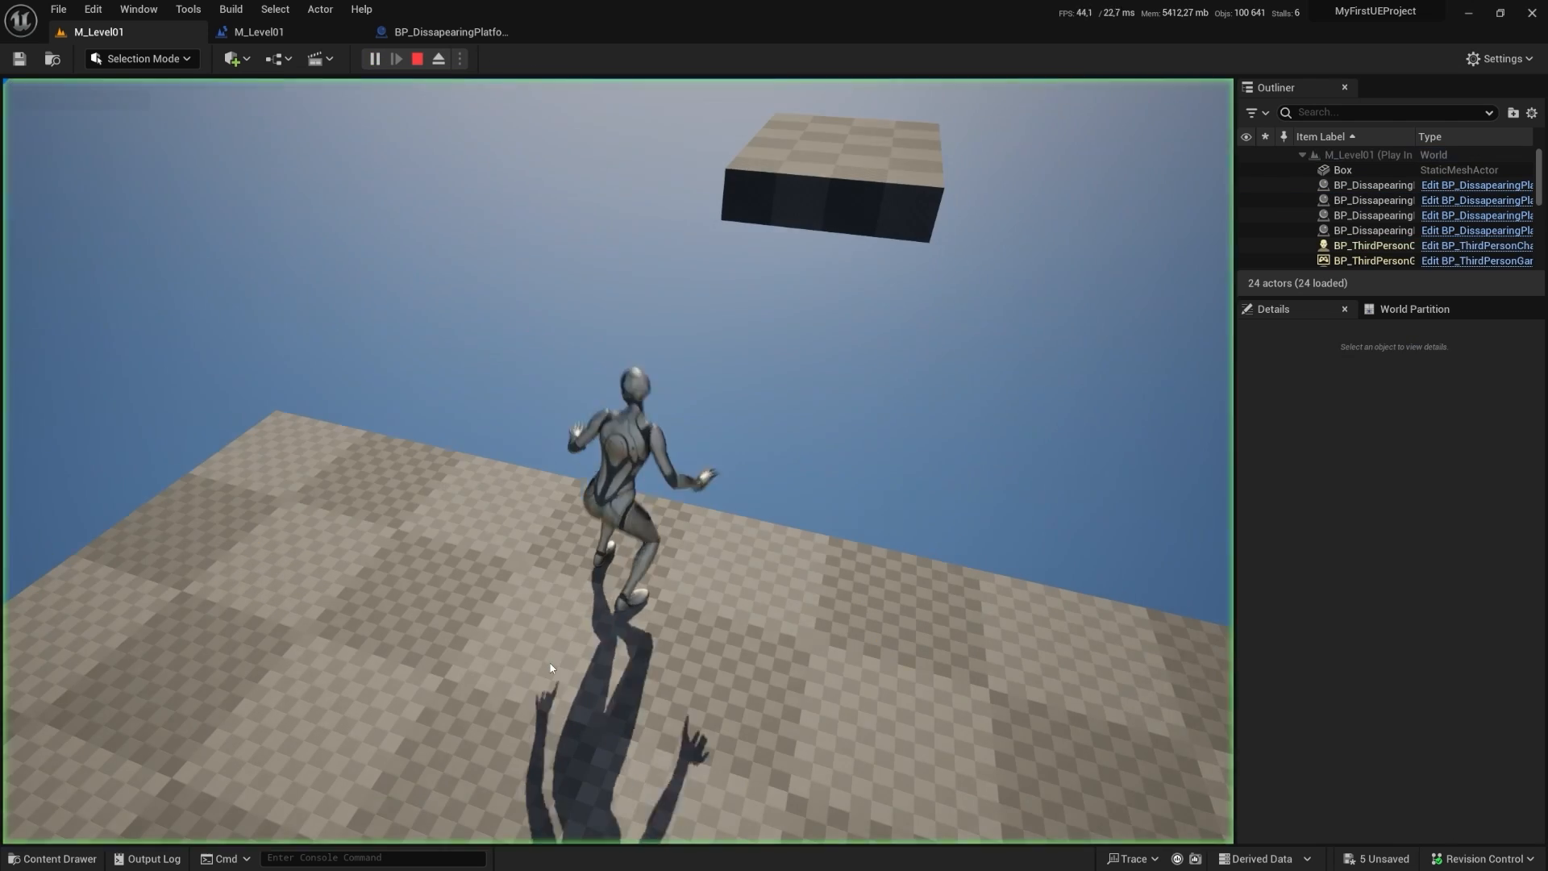
pyautogui.click(524, 573)
pyautogui.press('s')
pyautogui.press('d')
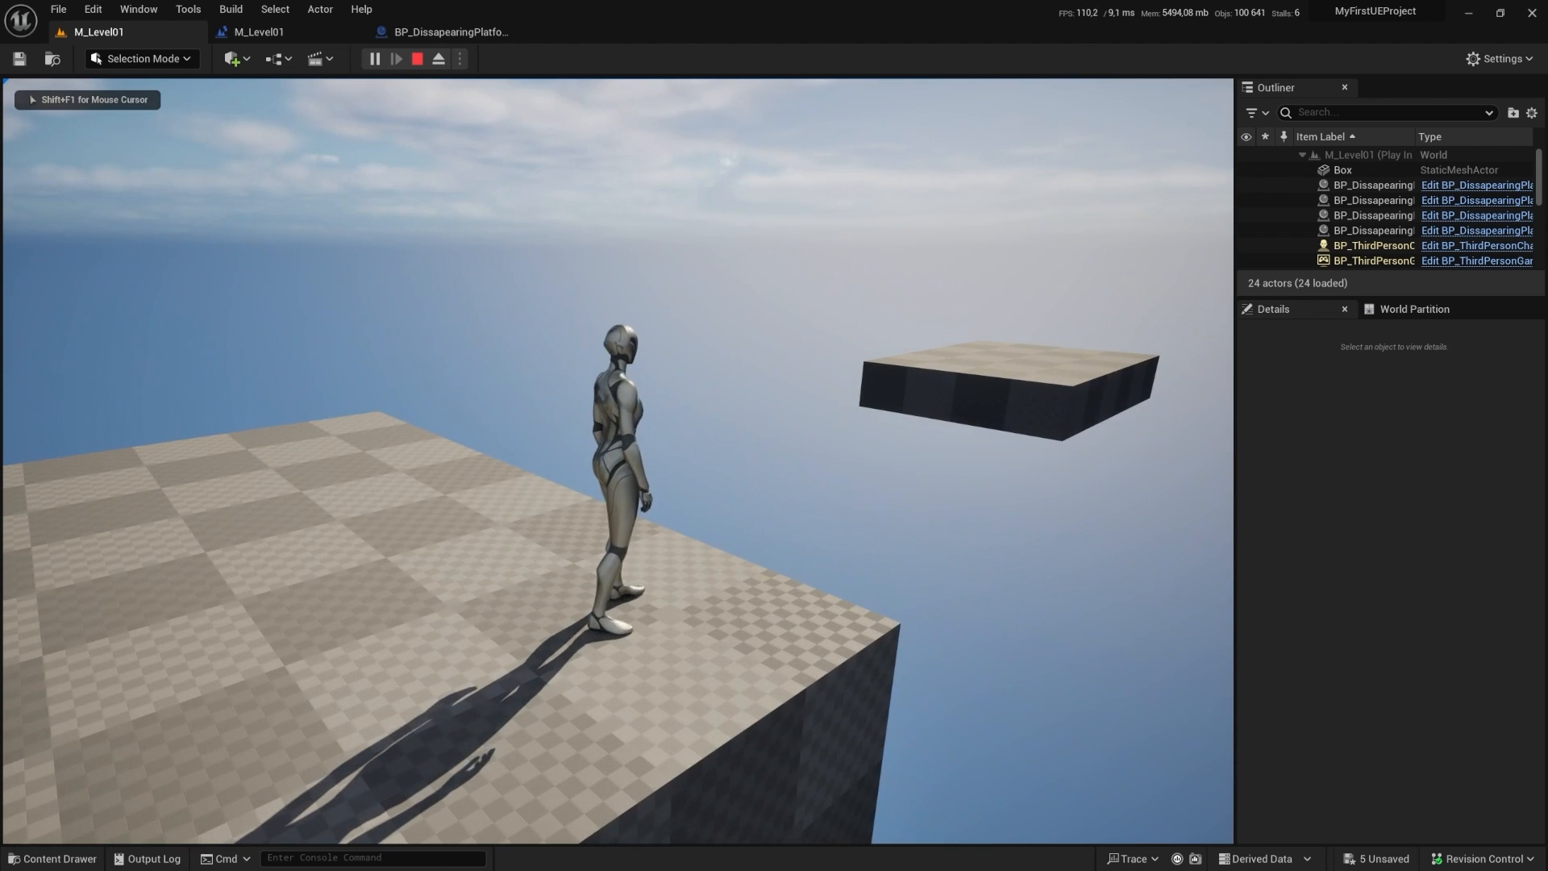
pyautogui.press('w')
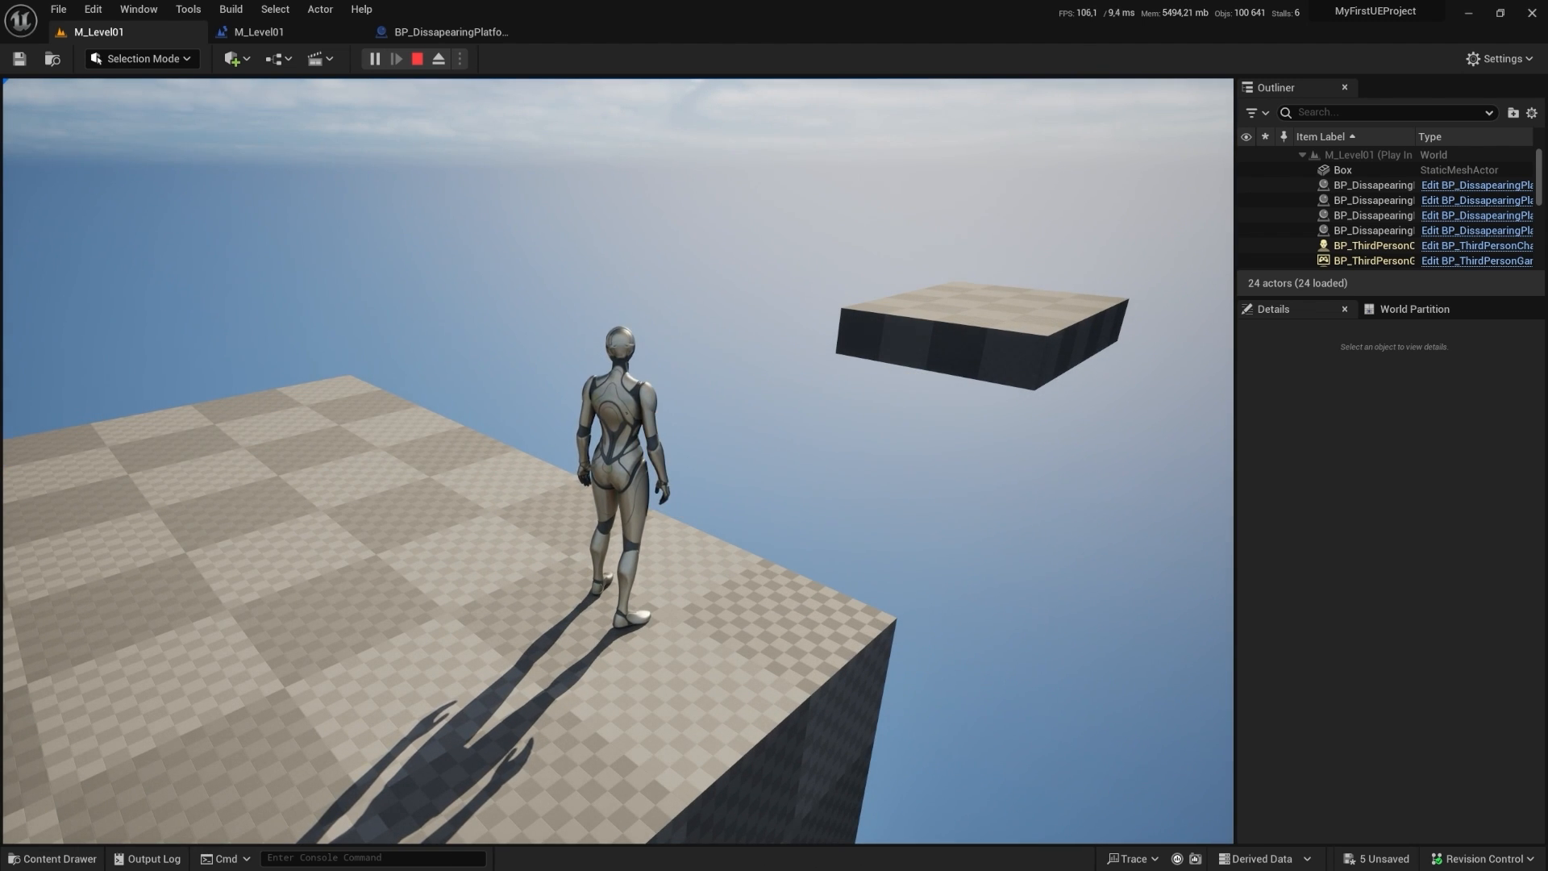
pyautogui.press('Escape')
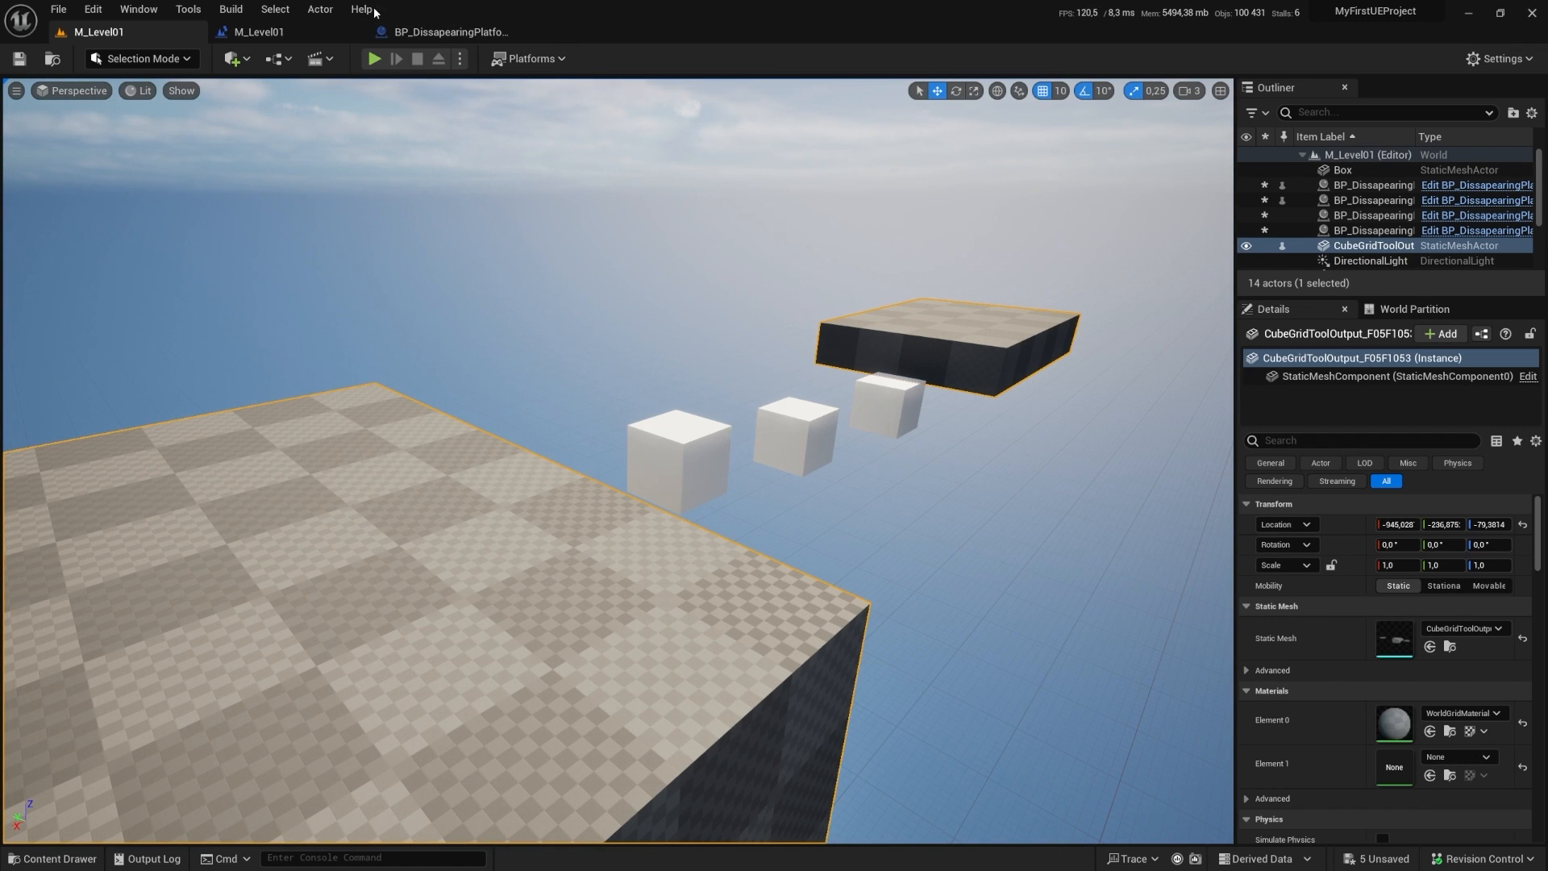
# Step: In BP_DissapearingPlatform's event graph, move the Deactivate Block call farther from Event BeginPlay to make room between them
pyautogui.click(444, 33)
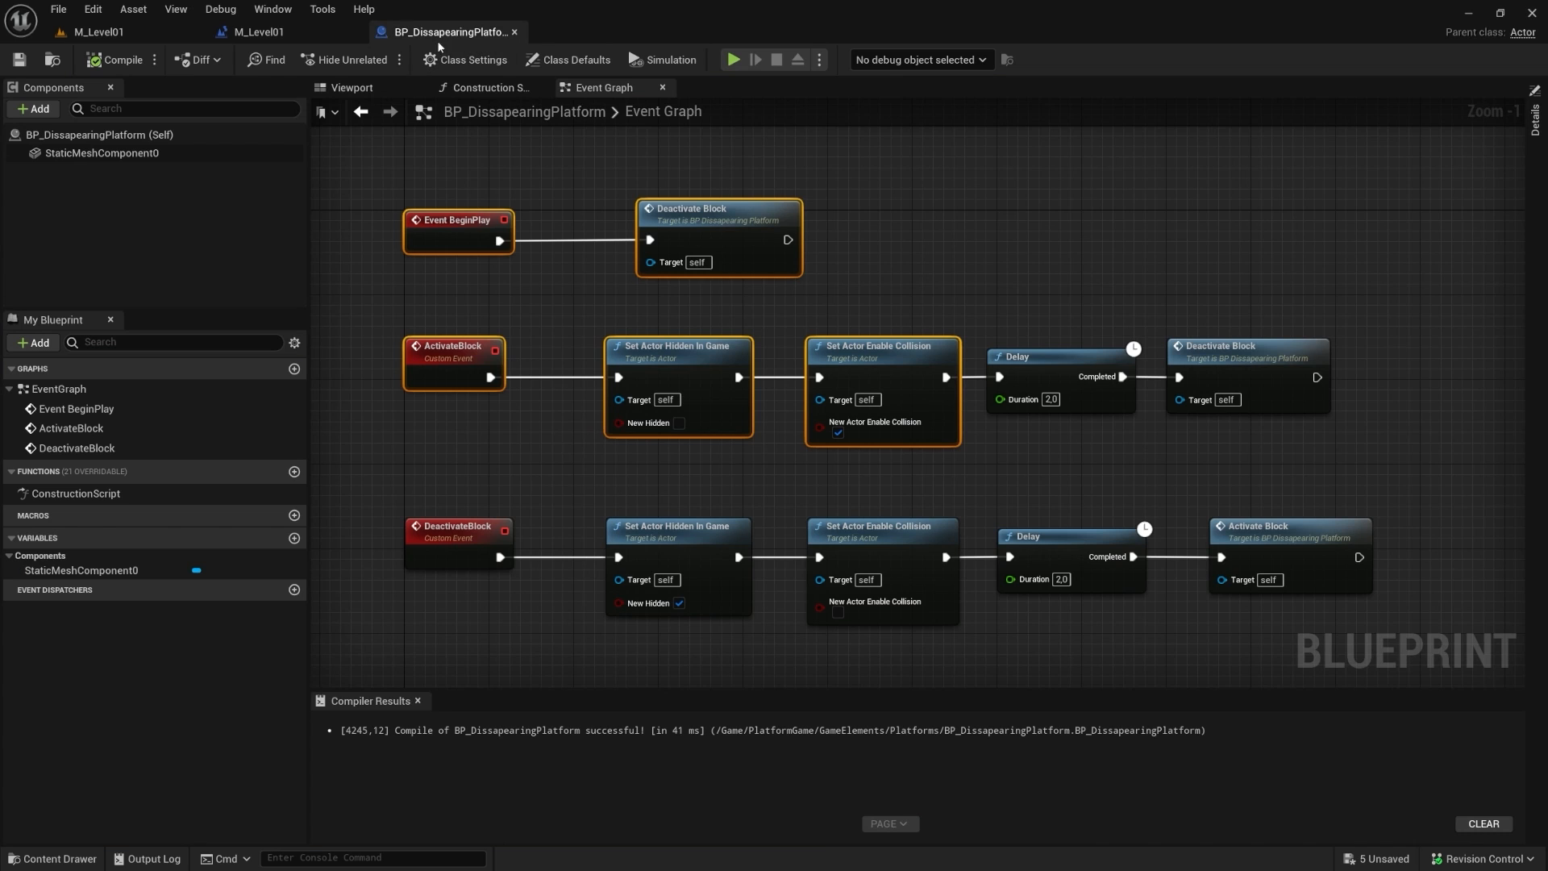
pyautogui.click(596, 265)
pyautogui.scroll(1, 621, 249)
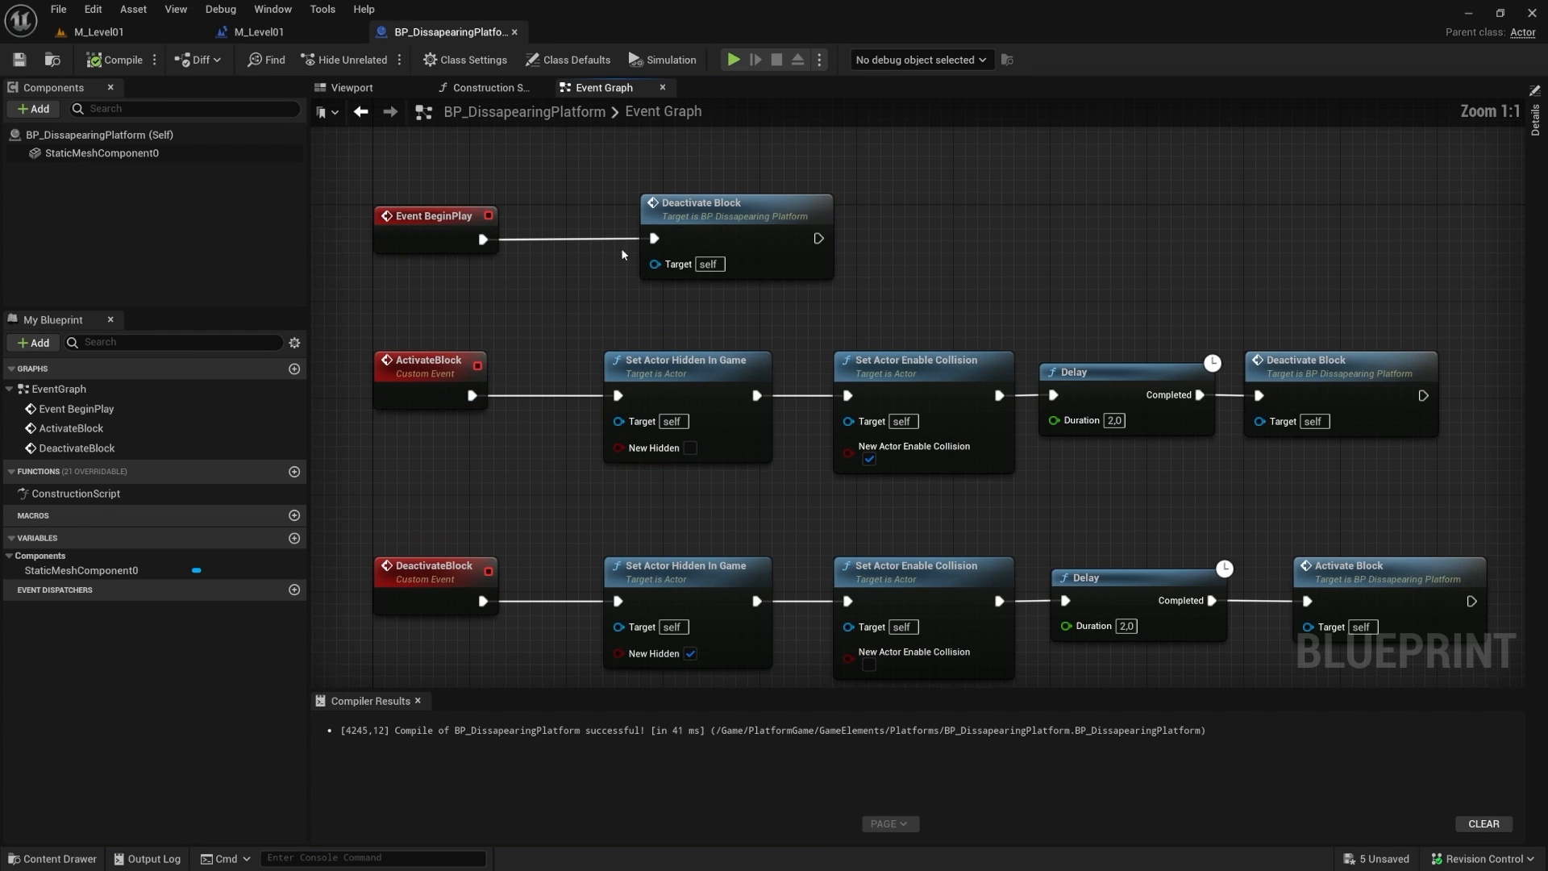
pyautogui.moveTo(720, 216); pyautogui.dragTo(732, 216)
pyautogui.moveTo(839, 210); pyautogui.dragTo(850, 222)
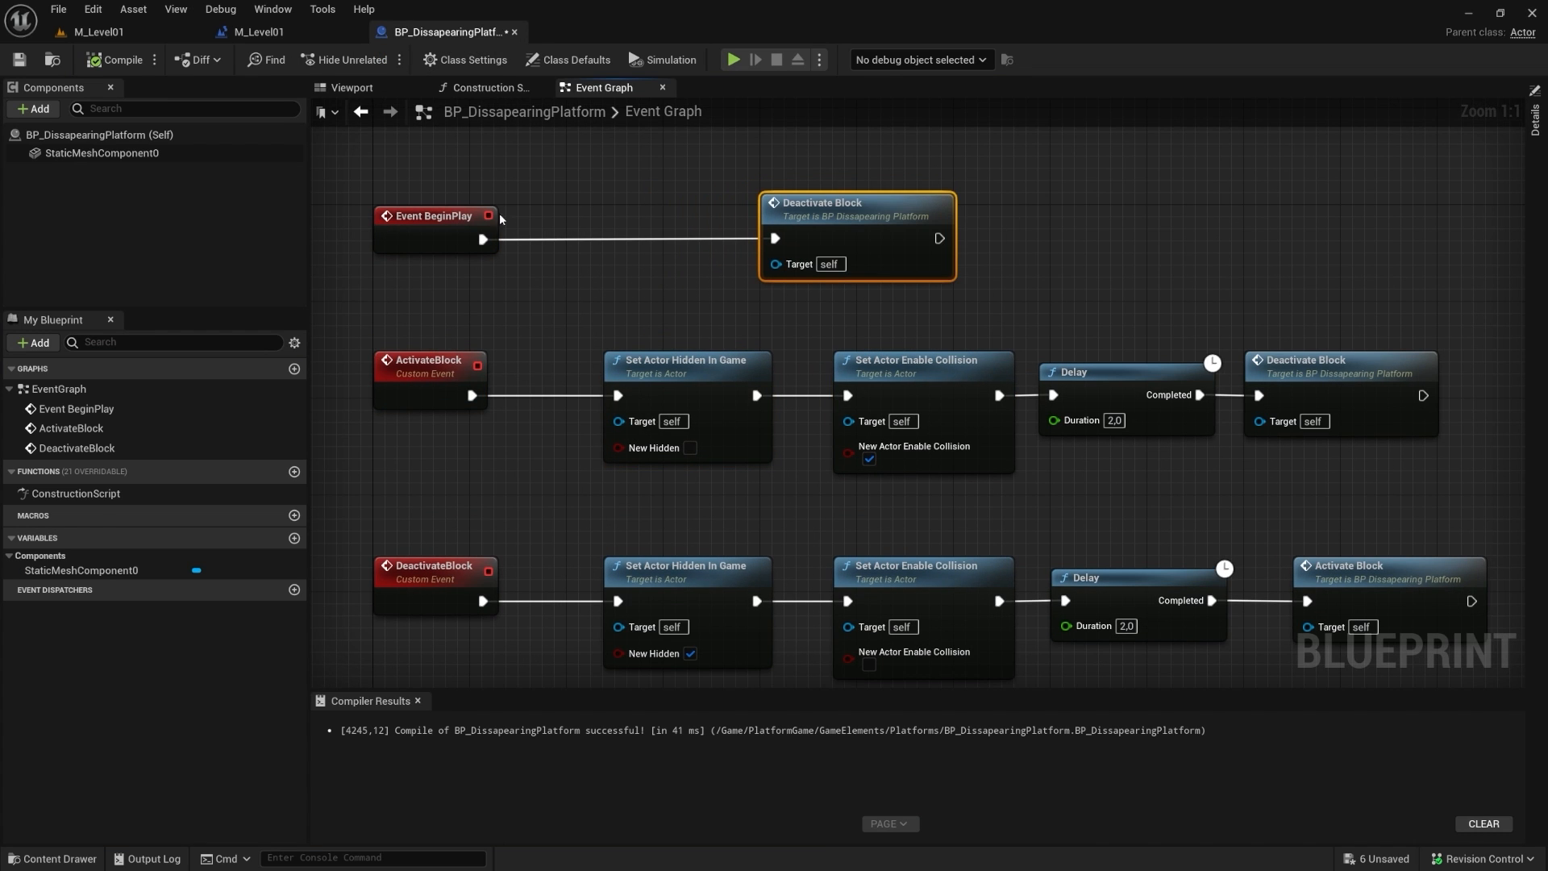
# Step: Insert a Delay node between Event BeginPlay and Deactivate Block and align it with them
pyautogui.moveTo(483, 240); pyautogui.dragTo(568, 243)
pyautogui.write('Equal')
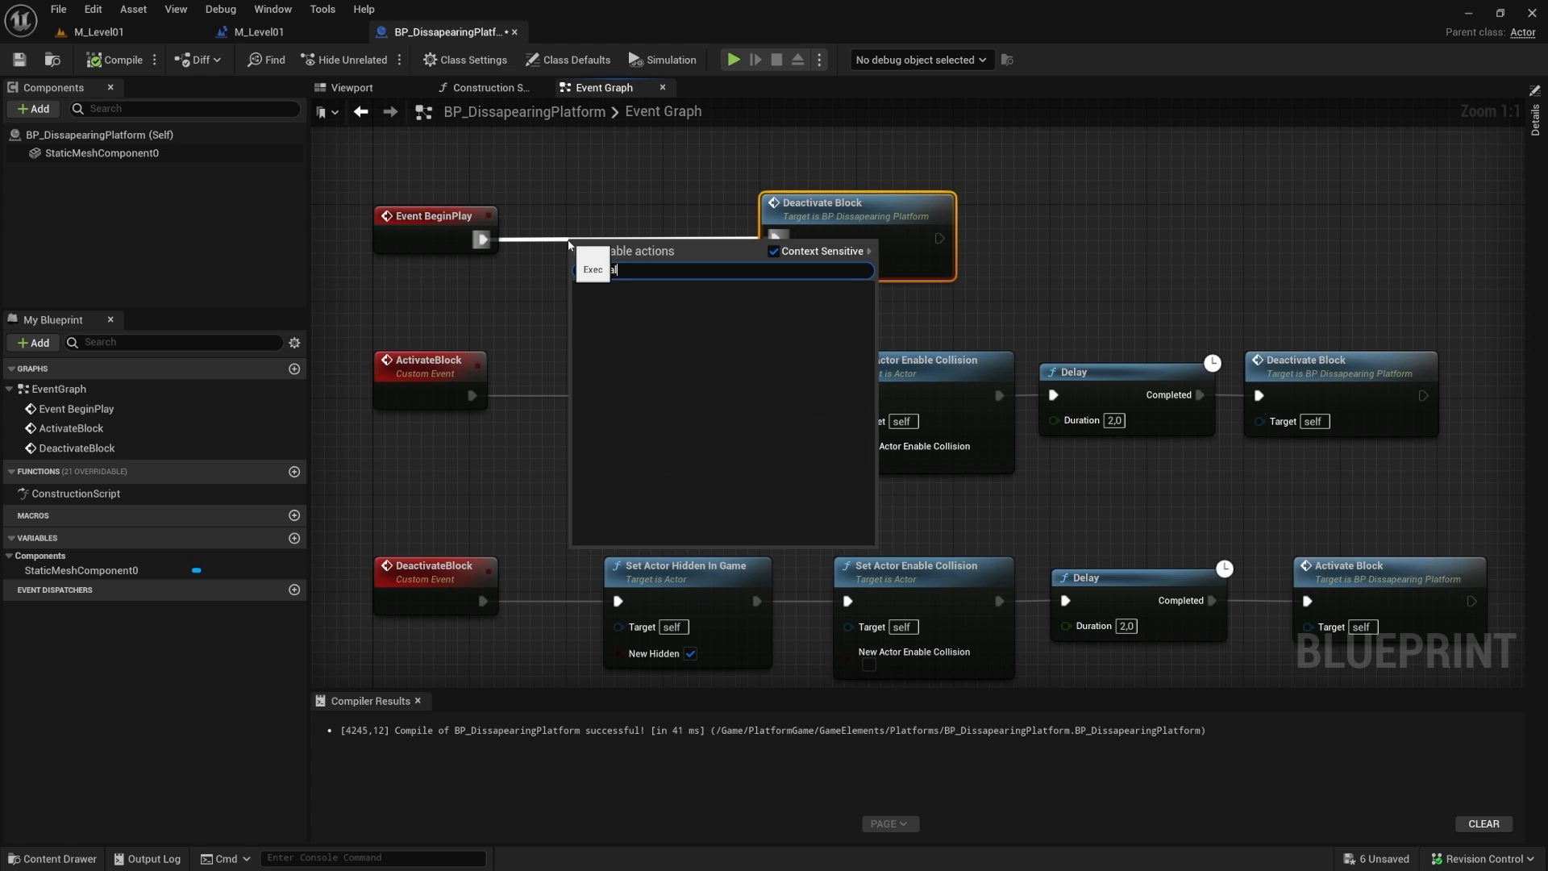
pyautogui.press('BackSpace')
pyautogui.press('BackSpace')
pyautogui.press('BackSpace')
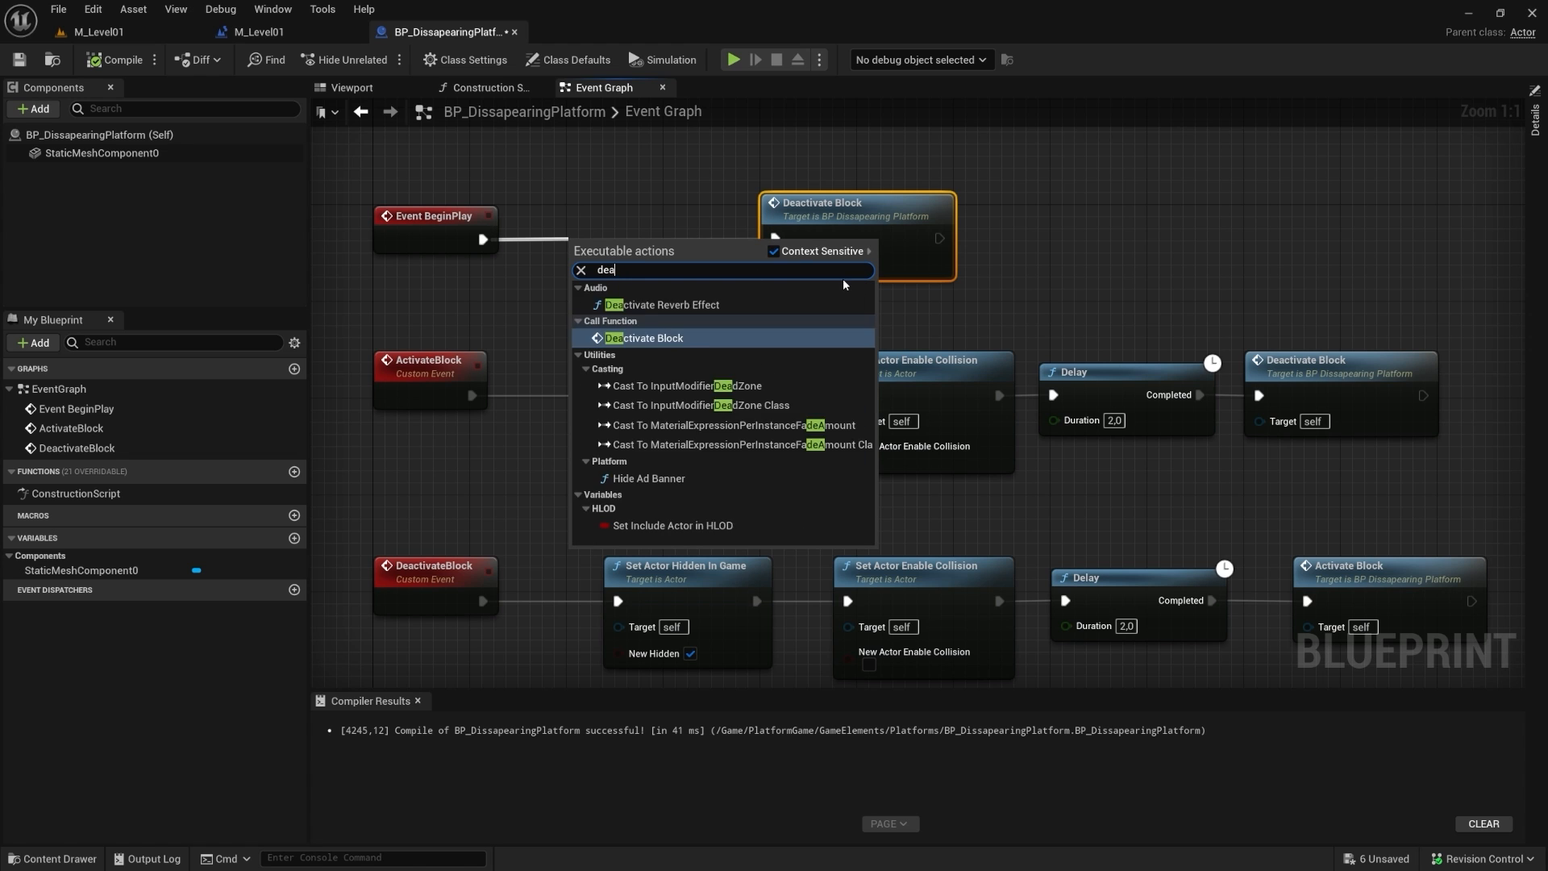
pyautogui.write('la')
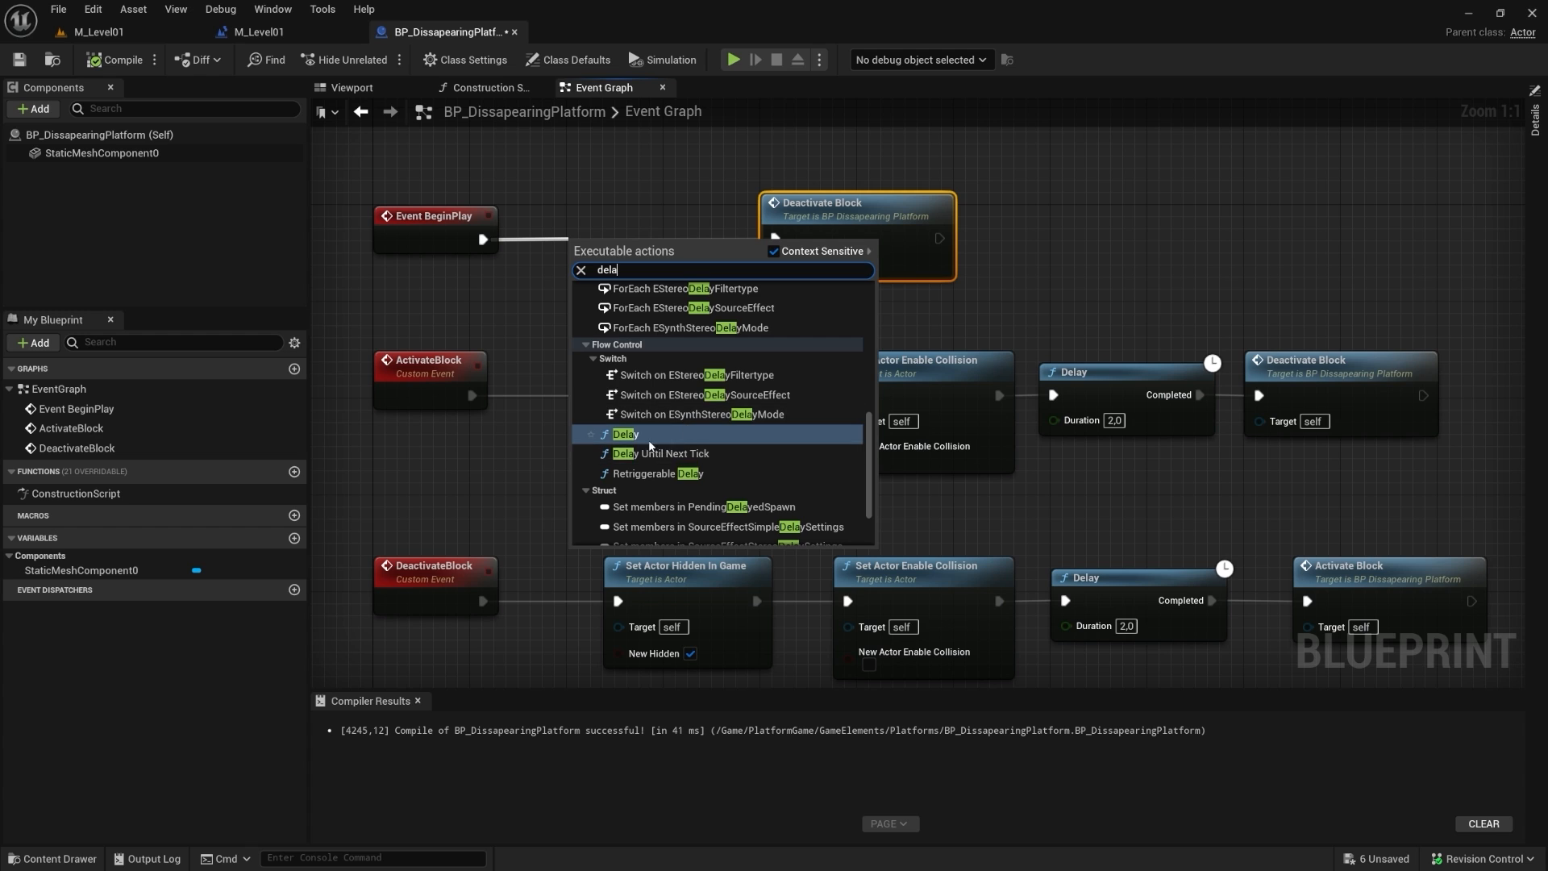
pyautogui.click(625, 433)
pyautogui.moveTo(736, 272); pyautogui.dragTo(723, 248)
# Step: Set the new Delay's duration to 1.0, and compile and save the blueprint
pyautogui.click(630, 264)
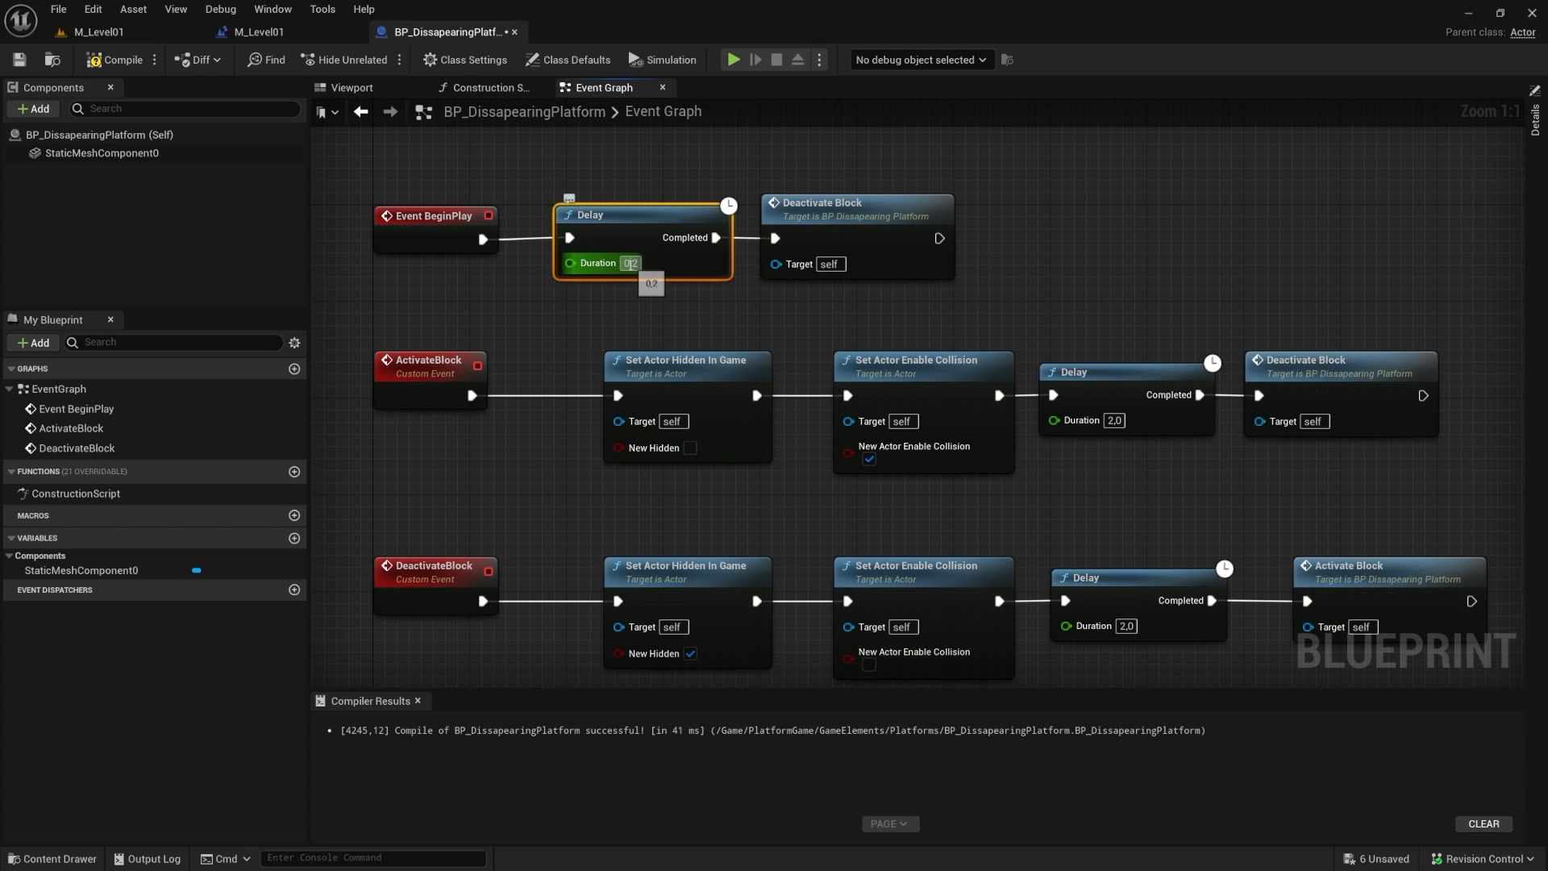
pyautogui.write('1')
pyautogui.press('Return')
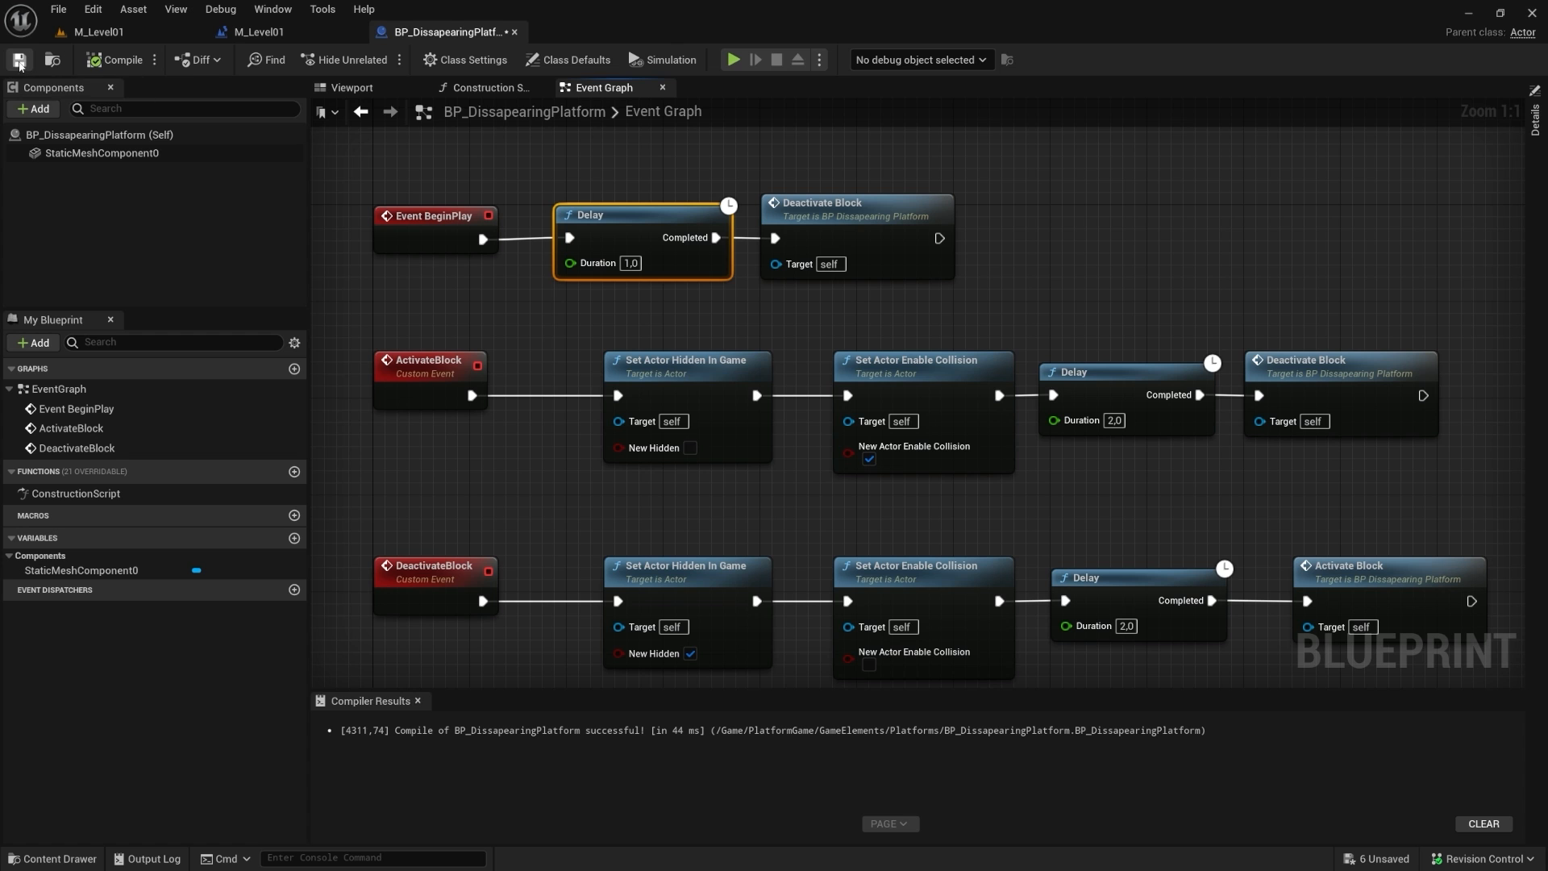
# Step: Play-test M_Level01 from the checkered floor, check when the platforms disappear with the start delay, and stop
pyautogui.click(80, 34)
pyautogui.rightClick(528, 502)
pyautogui.click(565, 465)
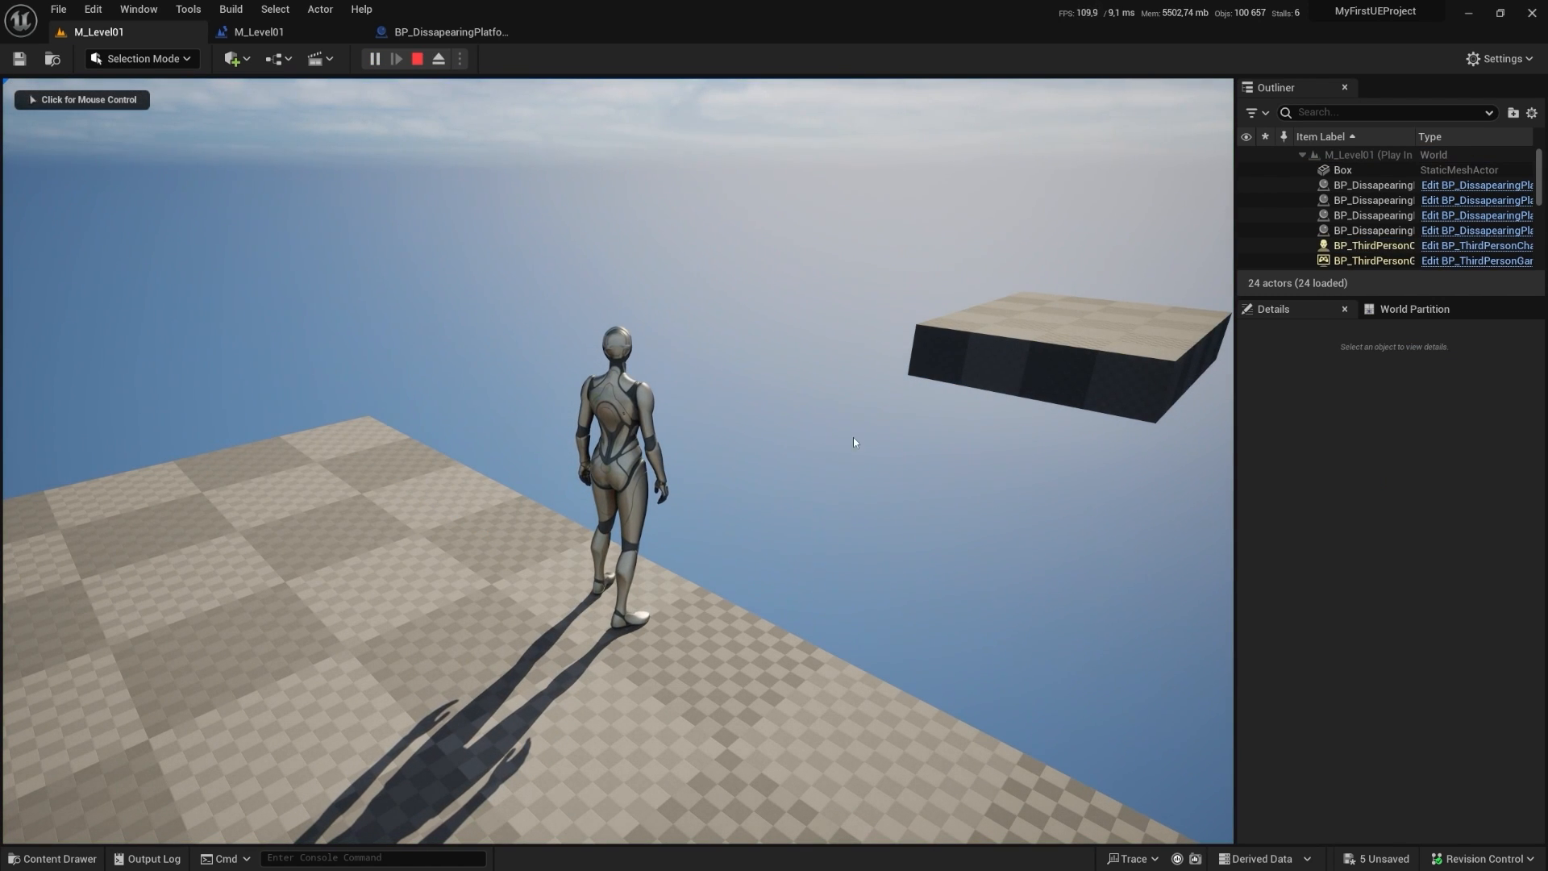
pyautogui.press('Escape')
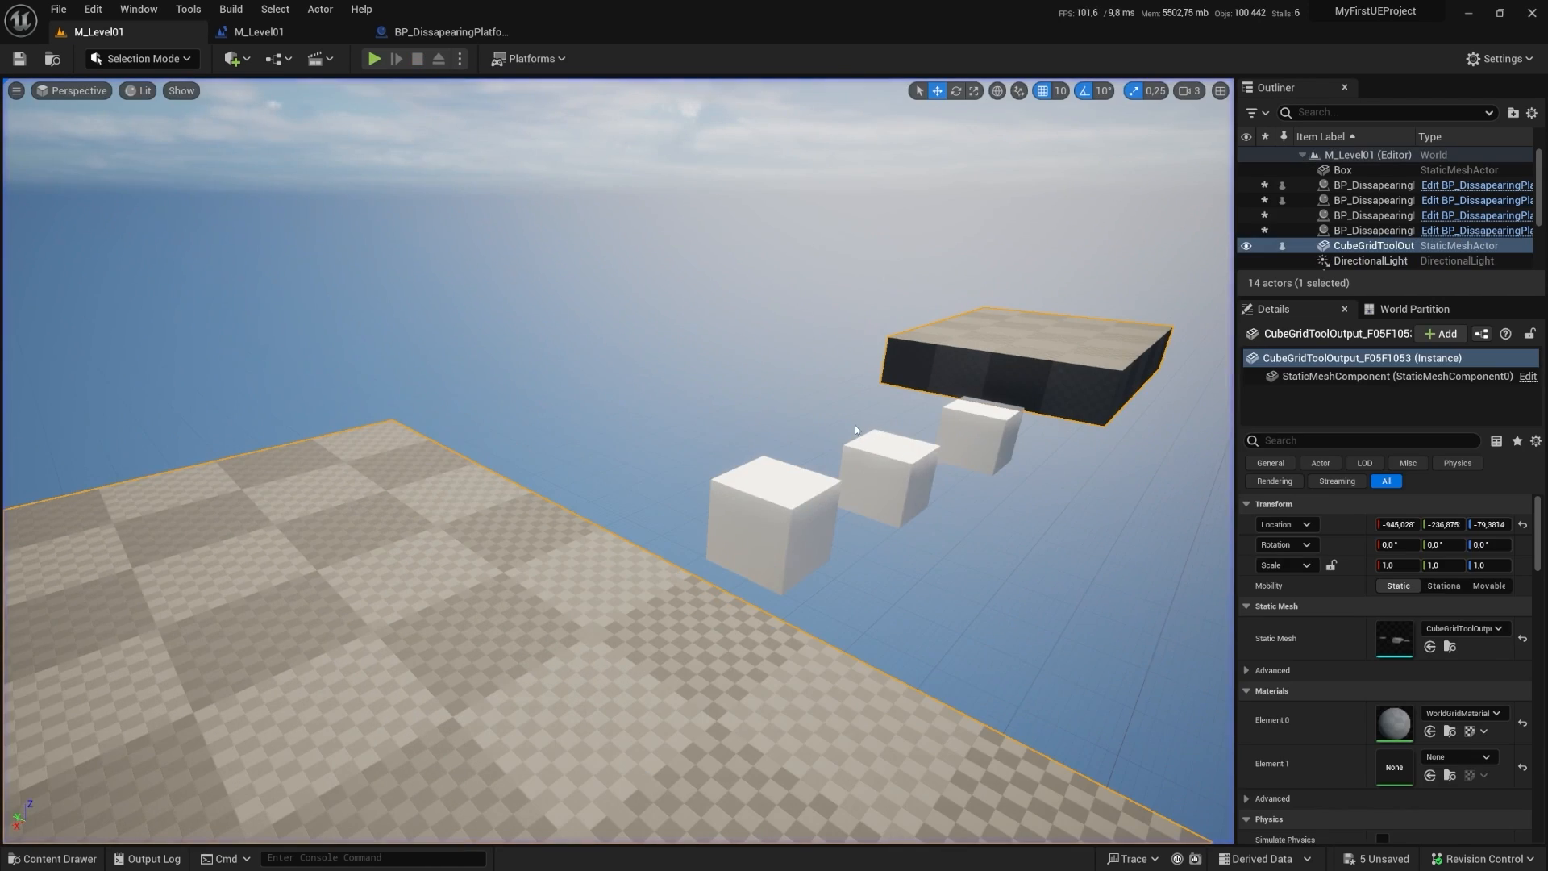
# Step: In BP_DissapearingPlatform, feed the start Delay's Duration from a Random Float in Range node with Min 1.0 and Max 2.0, then compile and save
pyautogui.click(451, 32)
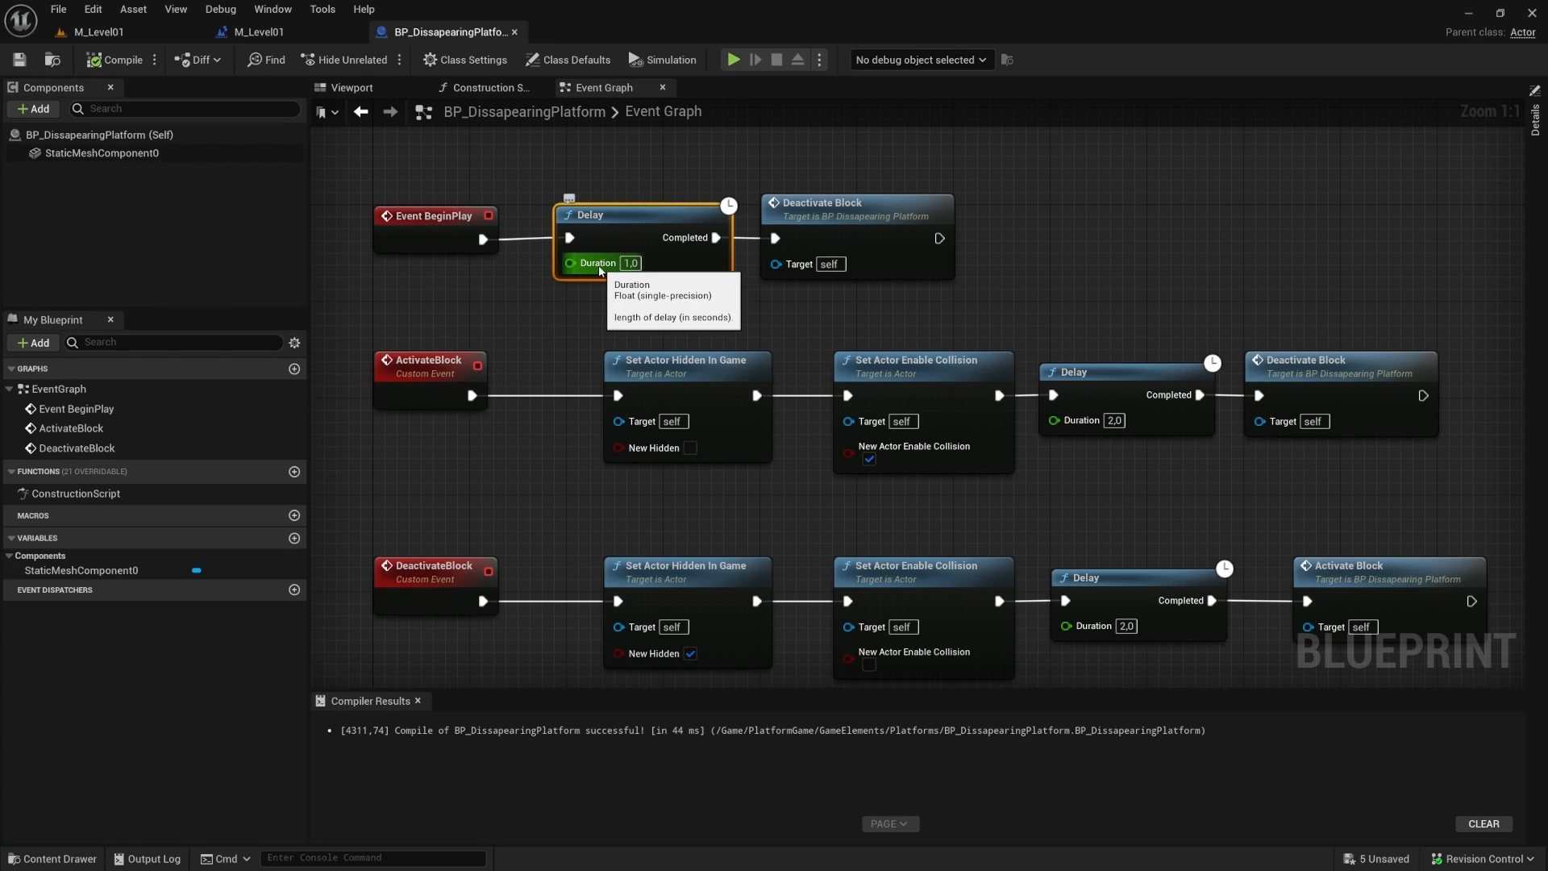
pyautogui.moveTo(570, 263); pyautogui.dragTo(482, 297)
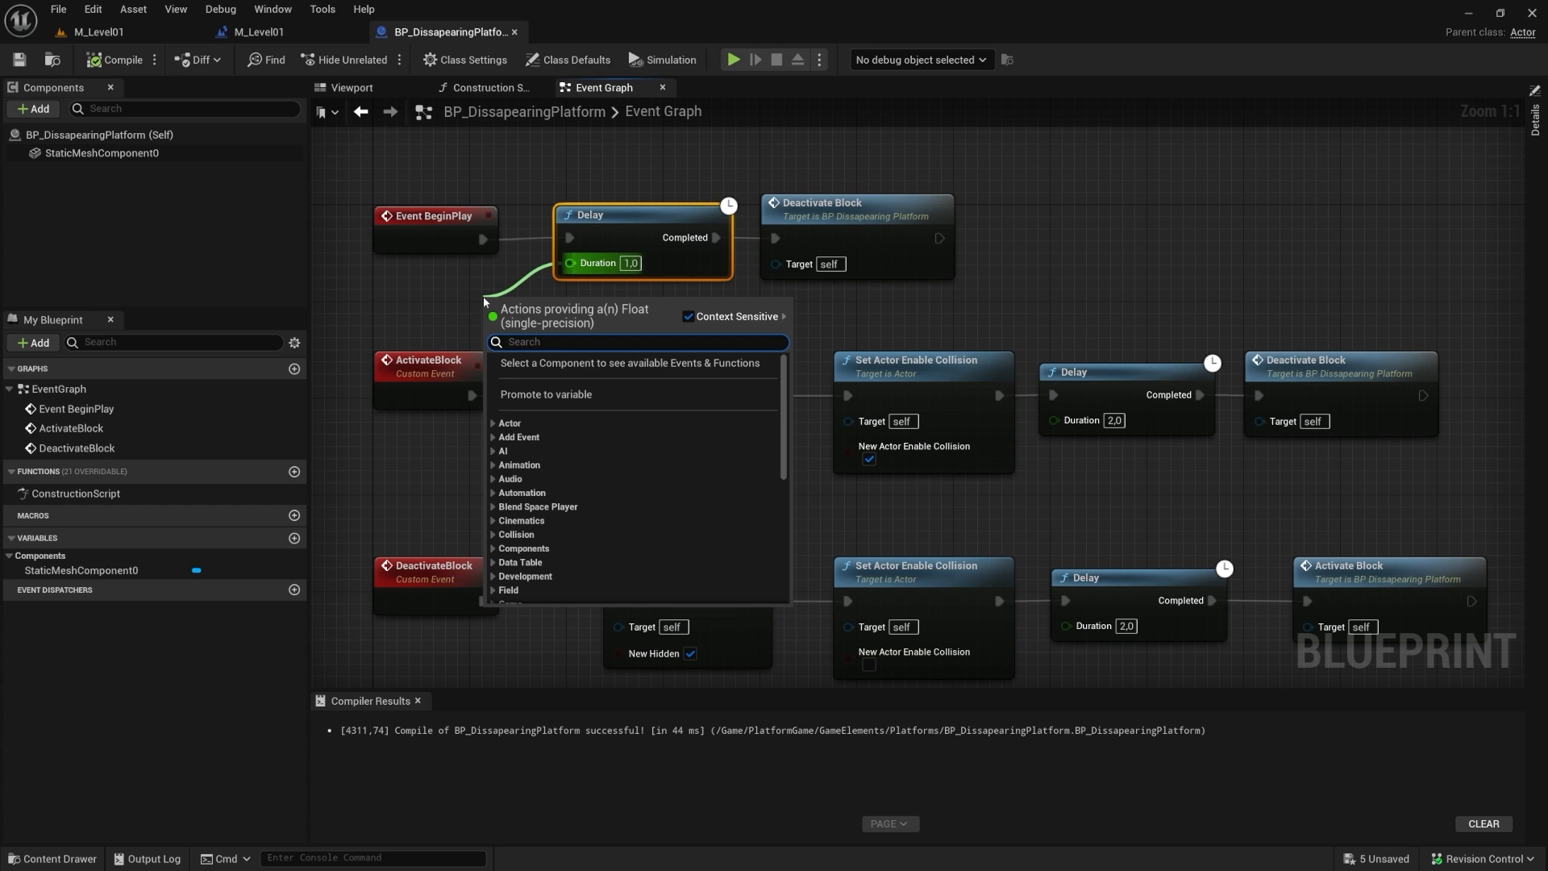
pyautogui.write('random')
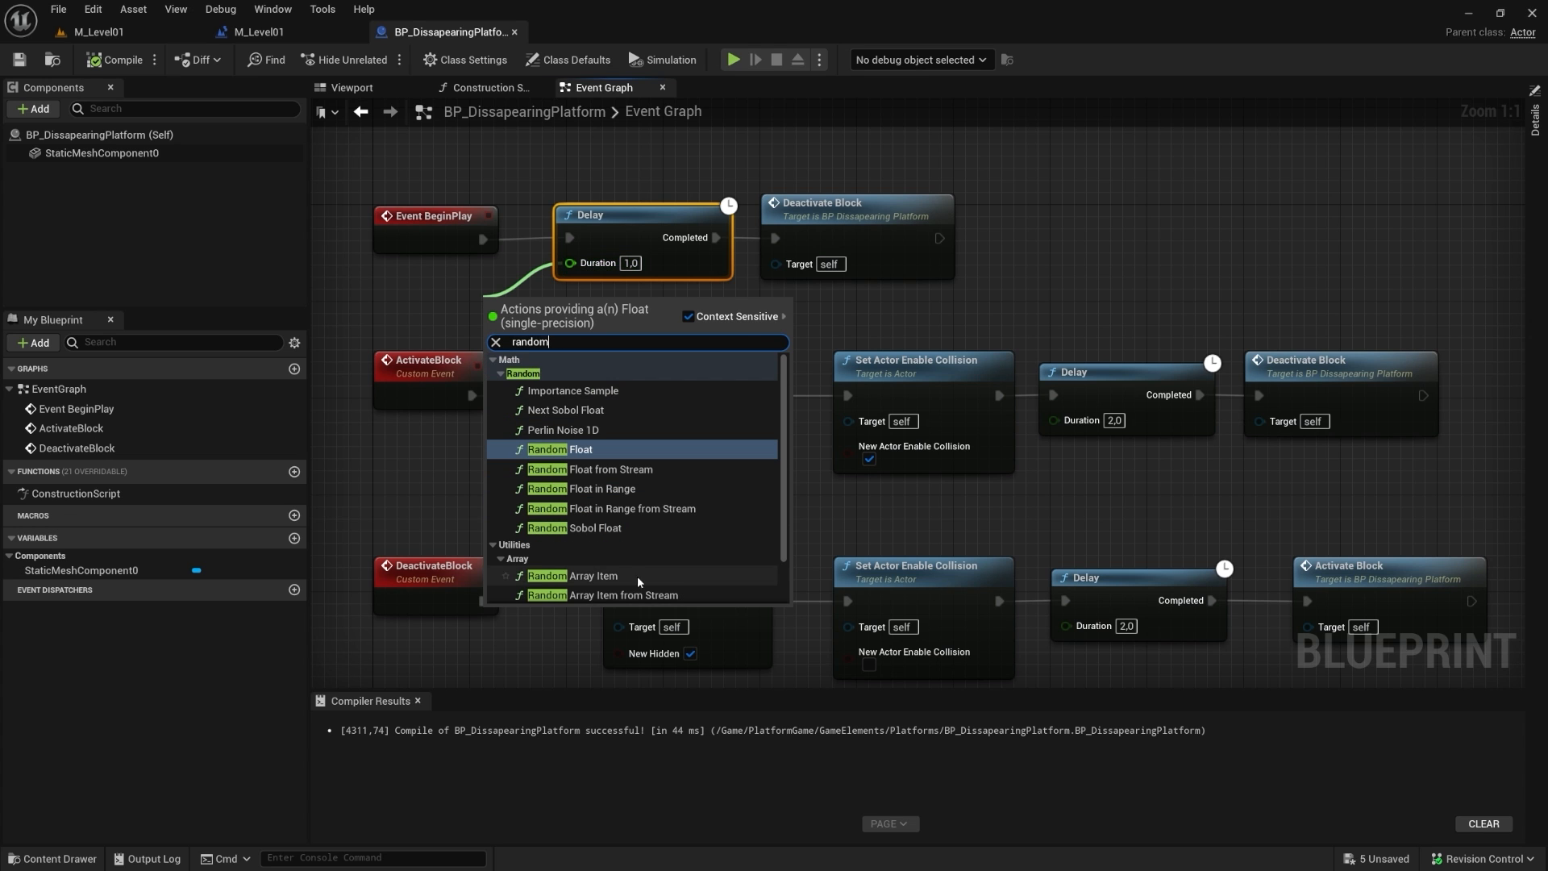
pyautogui.click(606, 493)
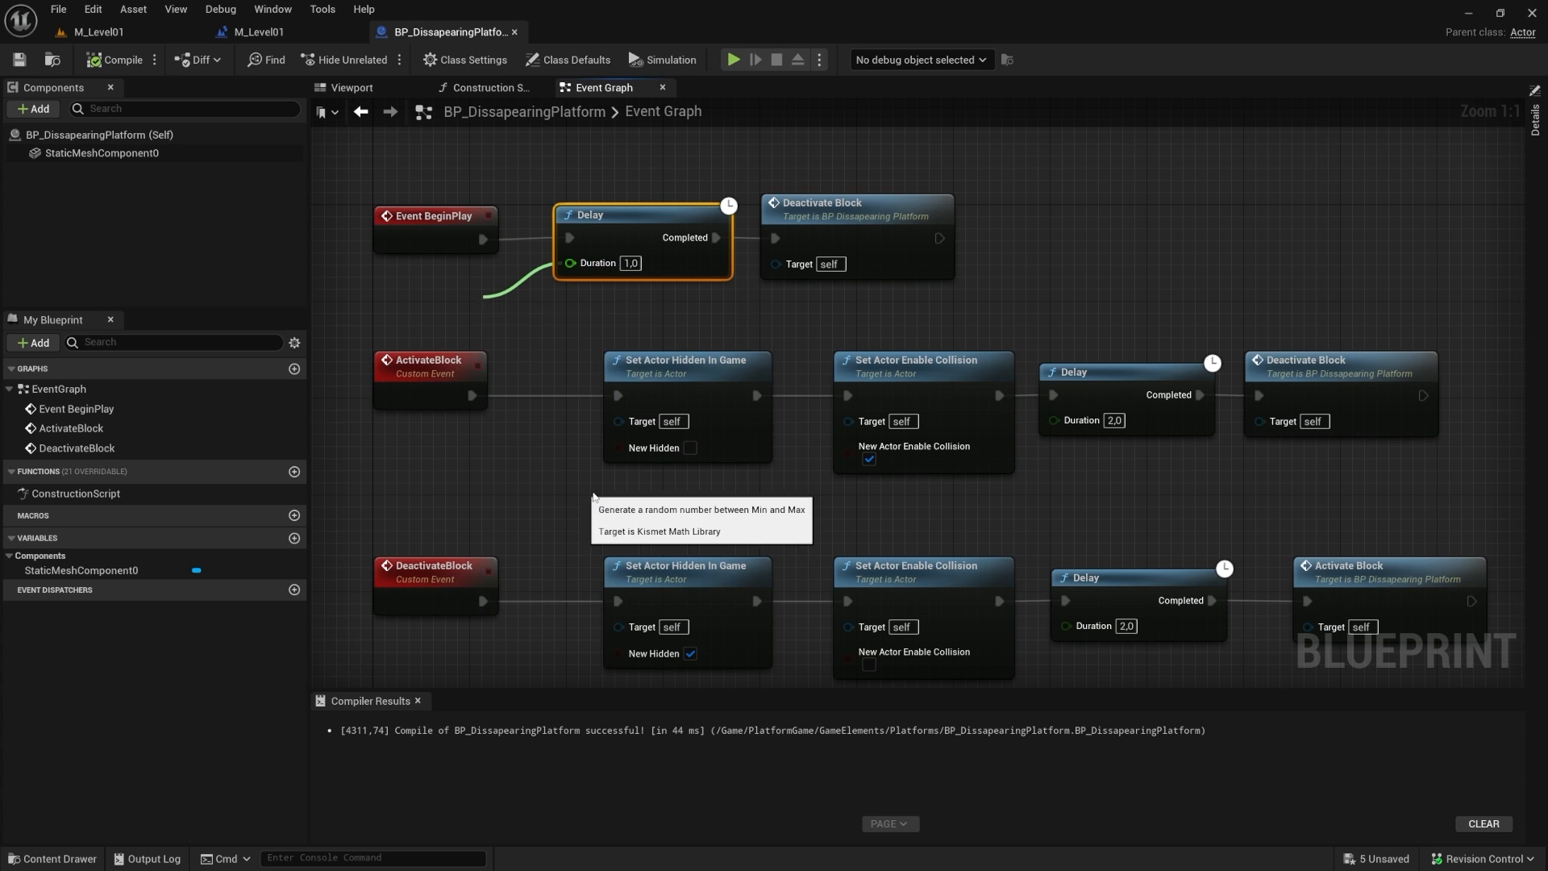
pyautogui.moveTo(484, 303); pyautogui.dragTo(461, 276)
pyautogui.click(441, 299)
pyautogui.write('1')
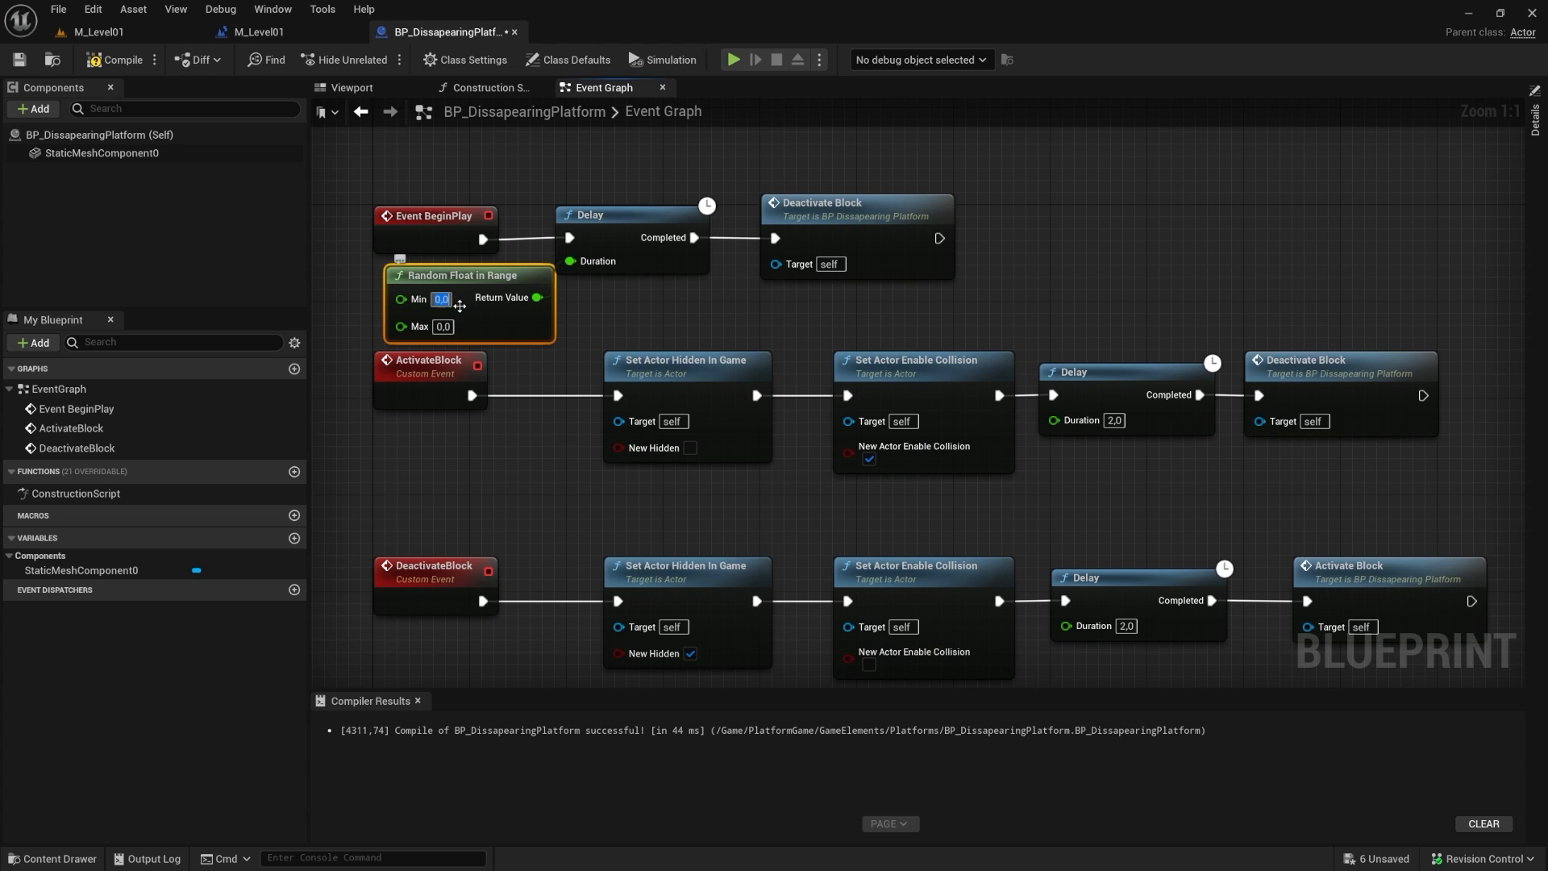
pyautogui.press('Tab')
pyautogui.write('2')
pyautogui.click(612, 322)
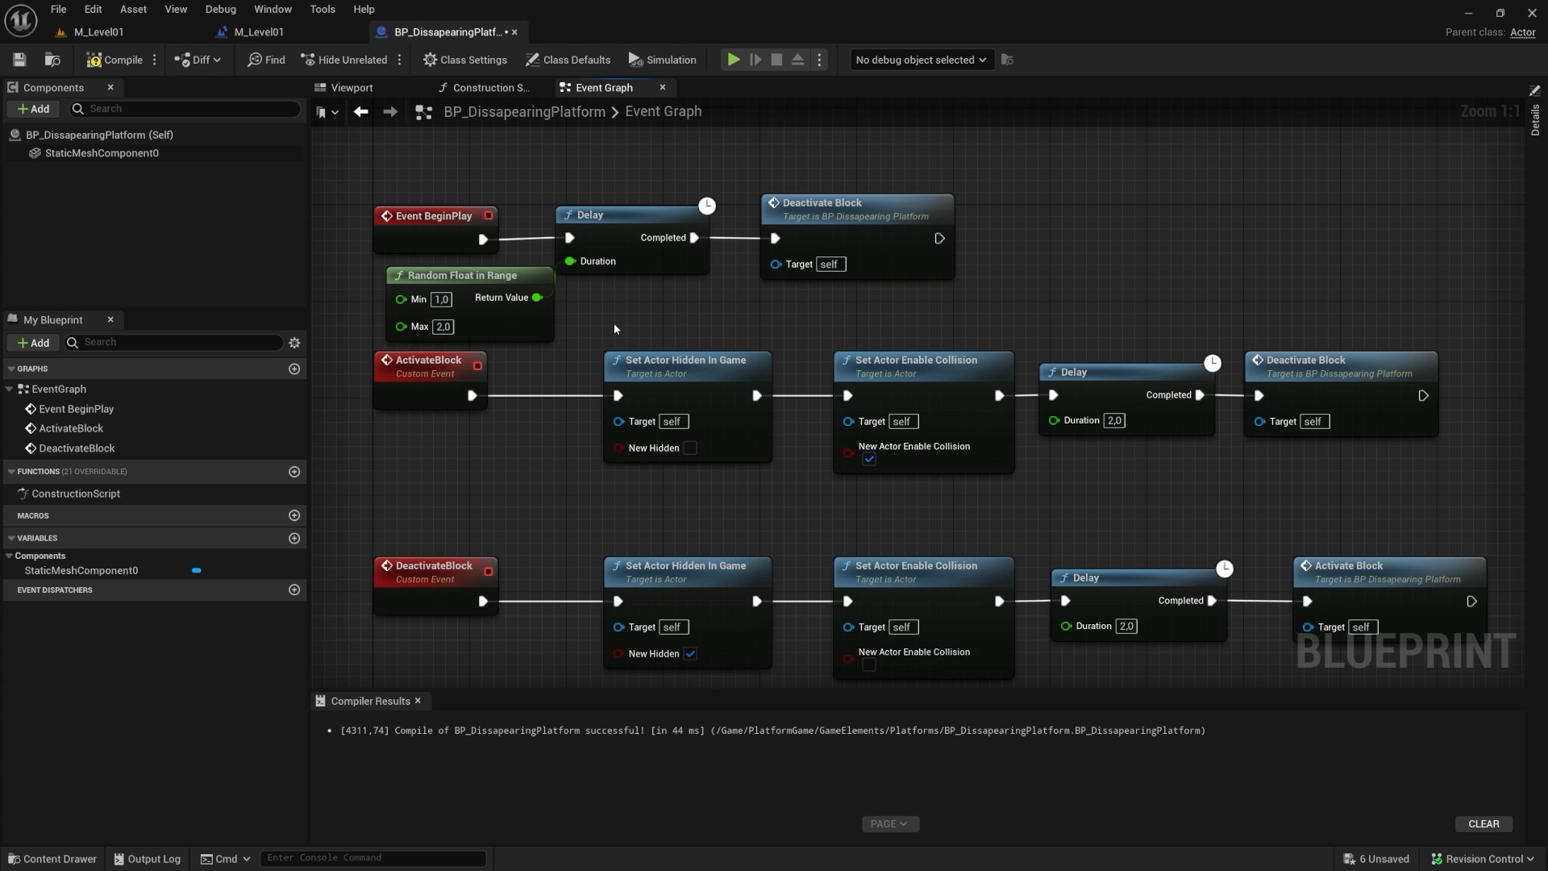
pyautogui.click(113, 60)
pyautogui.click(20, 60)
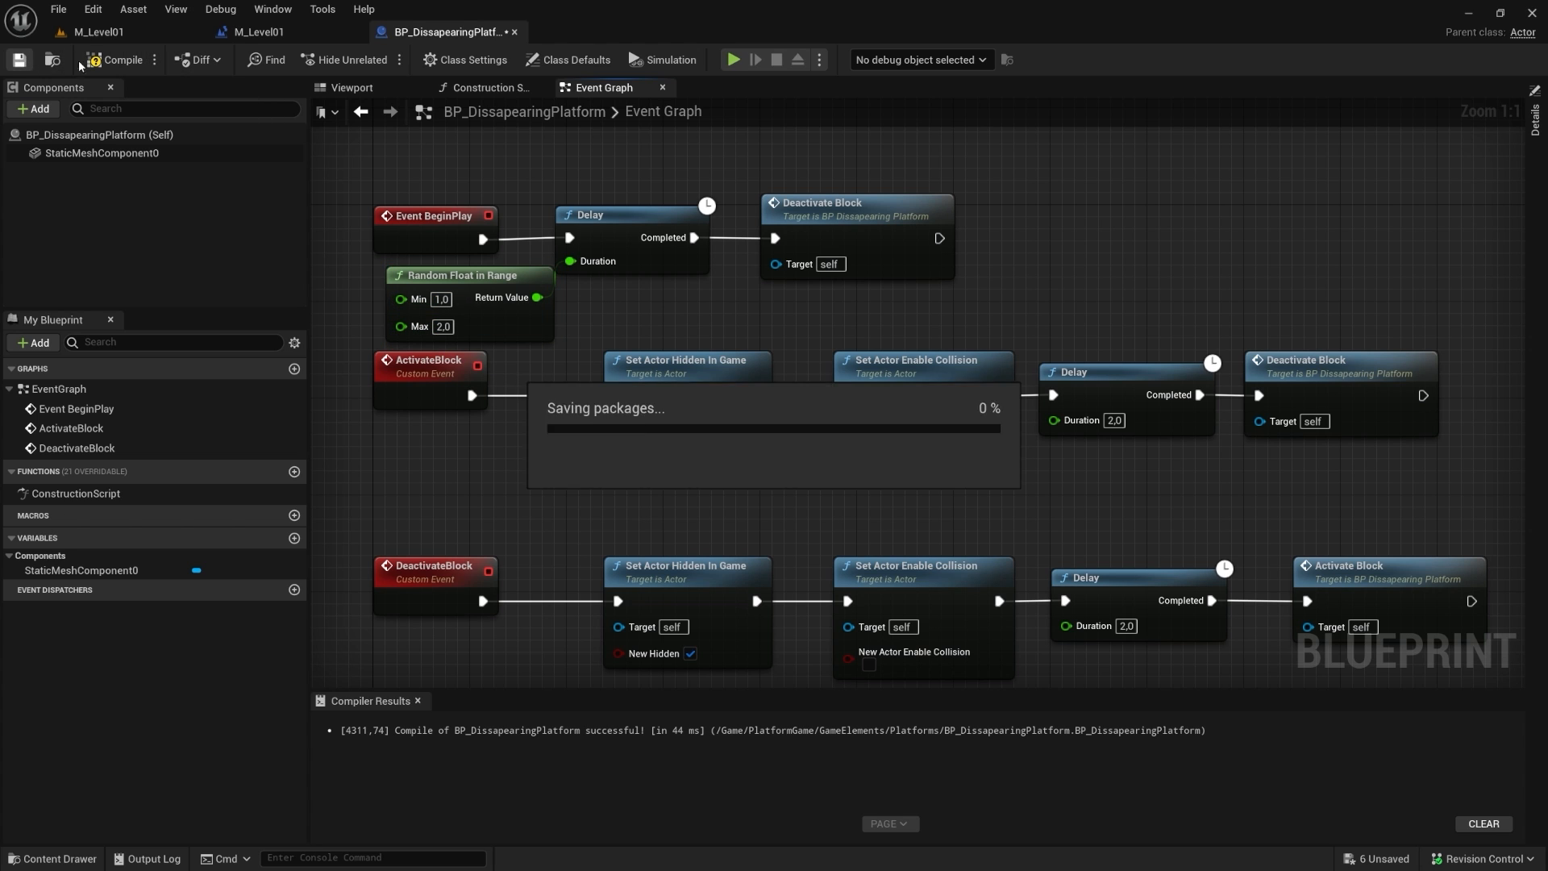
# Step: Play-test M_Level01 from the checkered floor, watch the randomised timing of the platforms, and stop
pyautogui.click(133, 33)
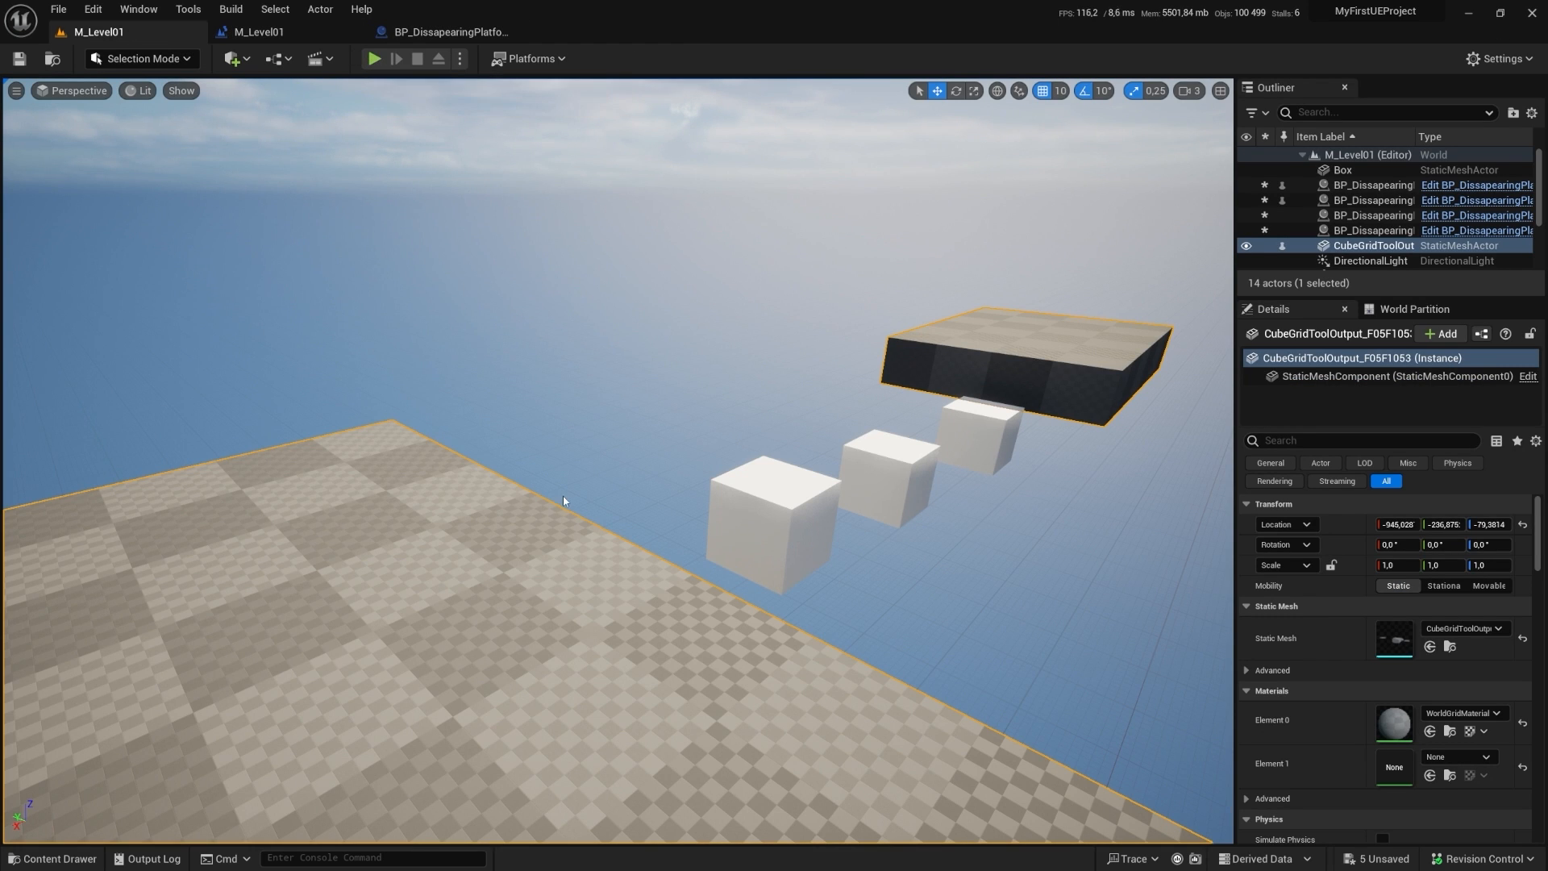
pyautogui.rightClick(559, 606)
pyautogui.click(641, 586)
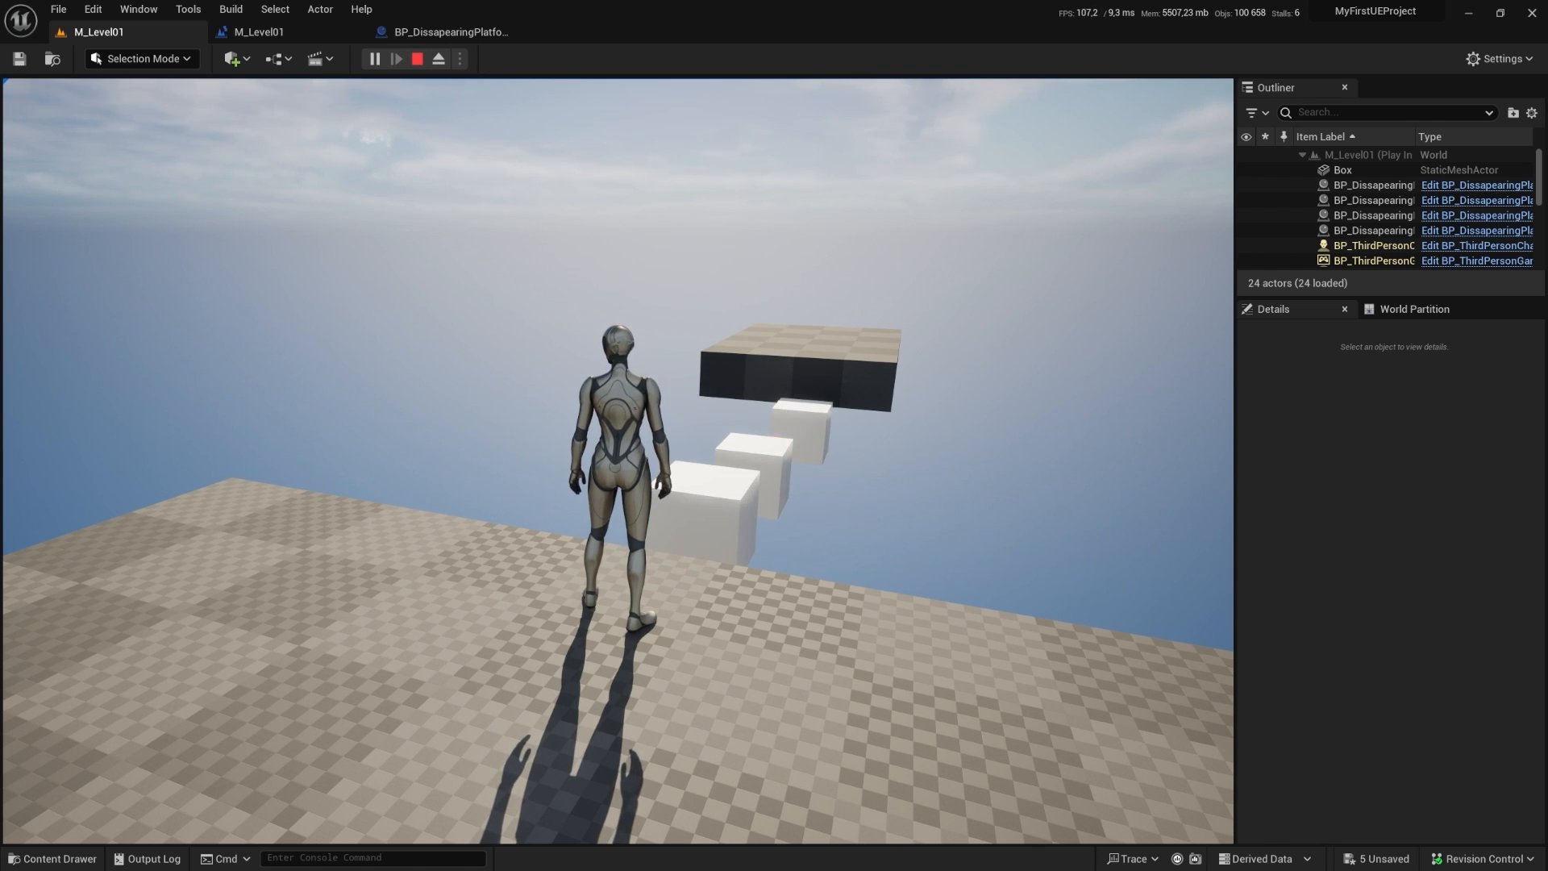
pyautogui.press('Escape')
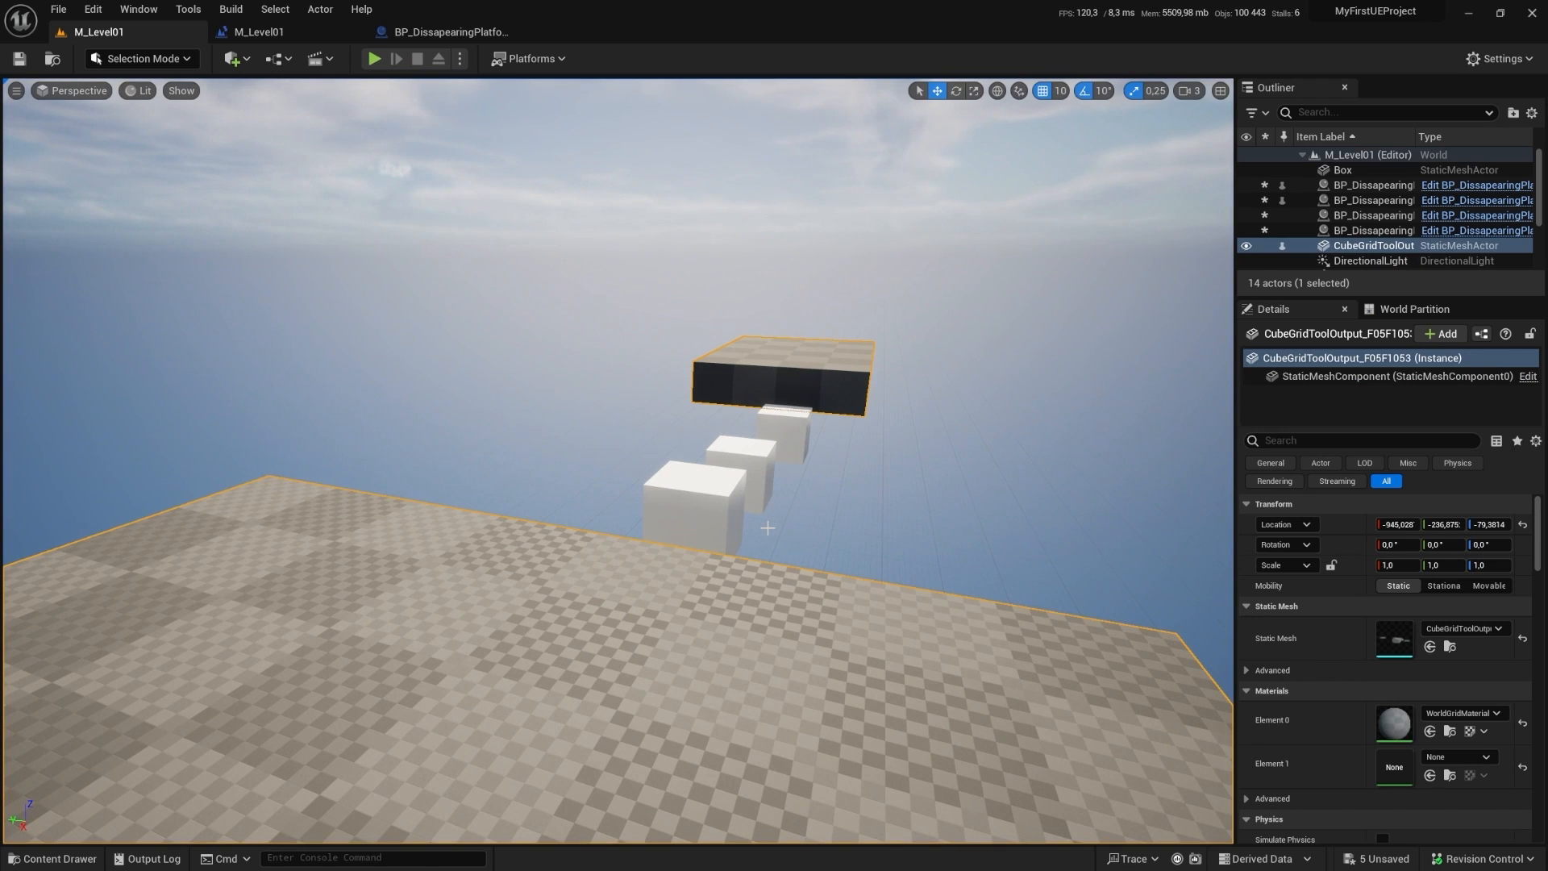
# Step: In BP_DissapearingPlatform, delete the Random Float in Range node and promote the start Delay's Duration to a variable
pyautogui.click(448, 32)
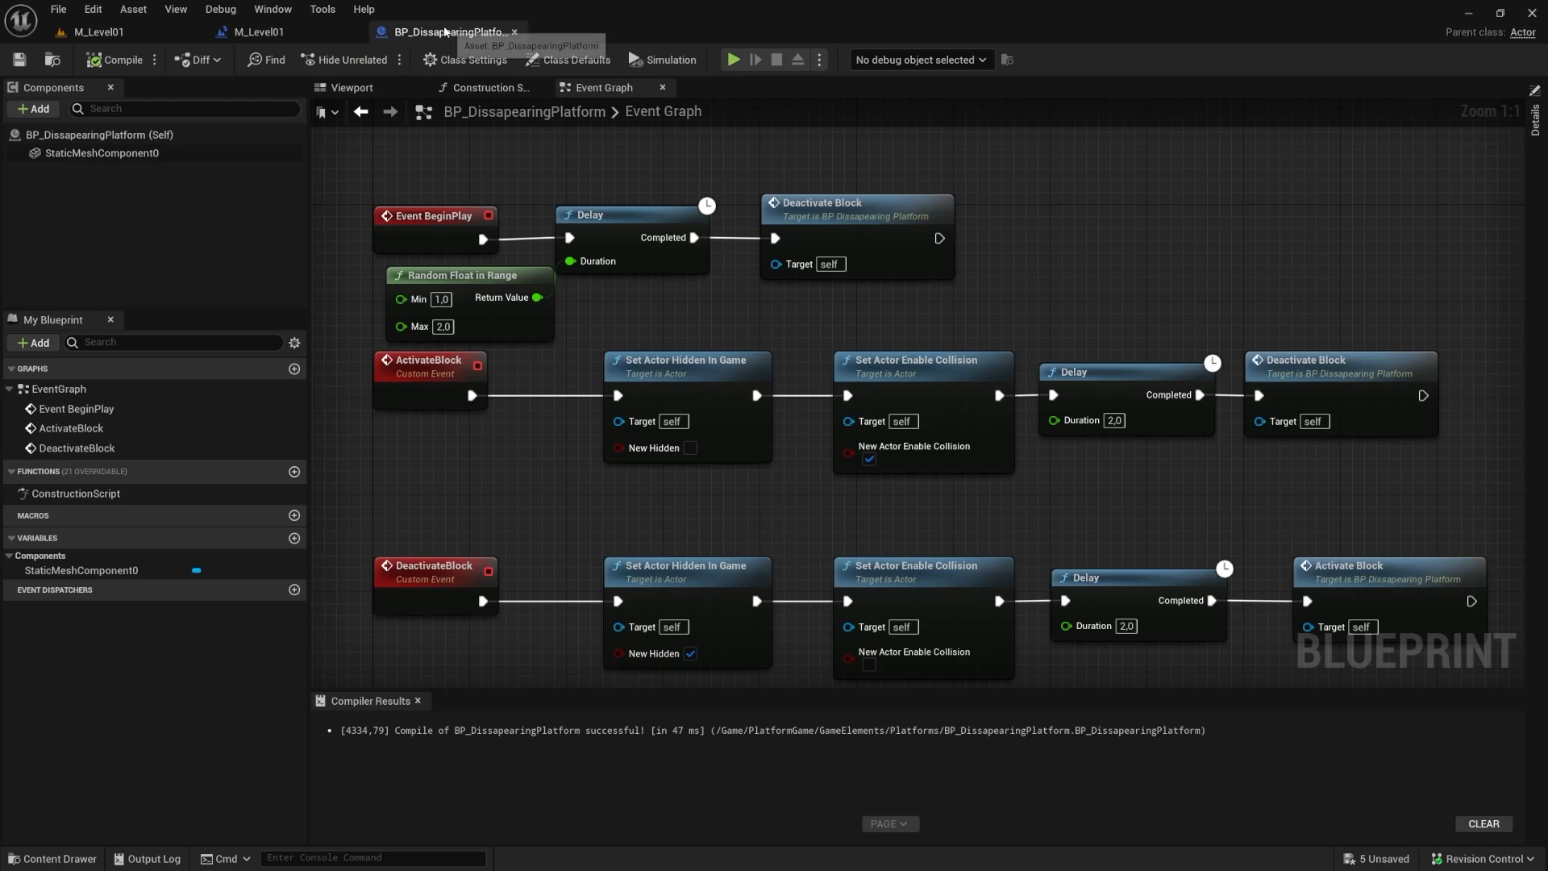
pyautogui.press('Delete')
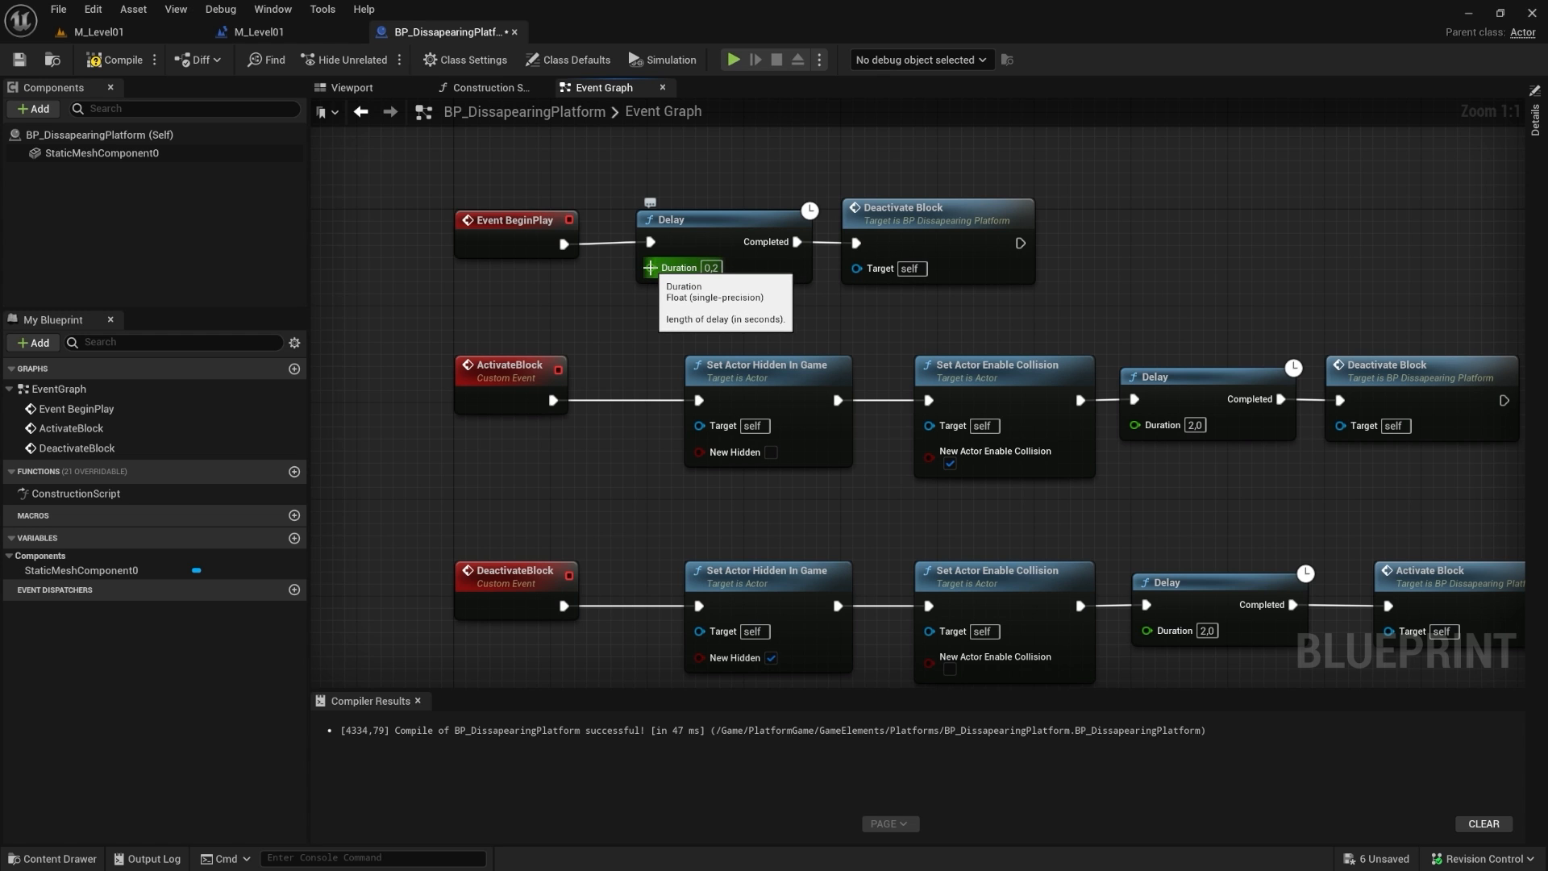
pyautogui.moveTo(651, 268); pyautogui.dragTo(586, 303)
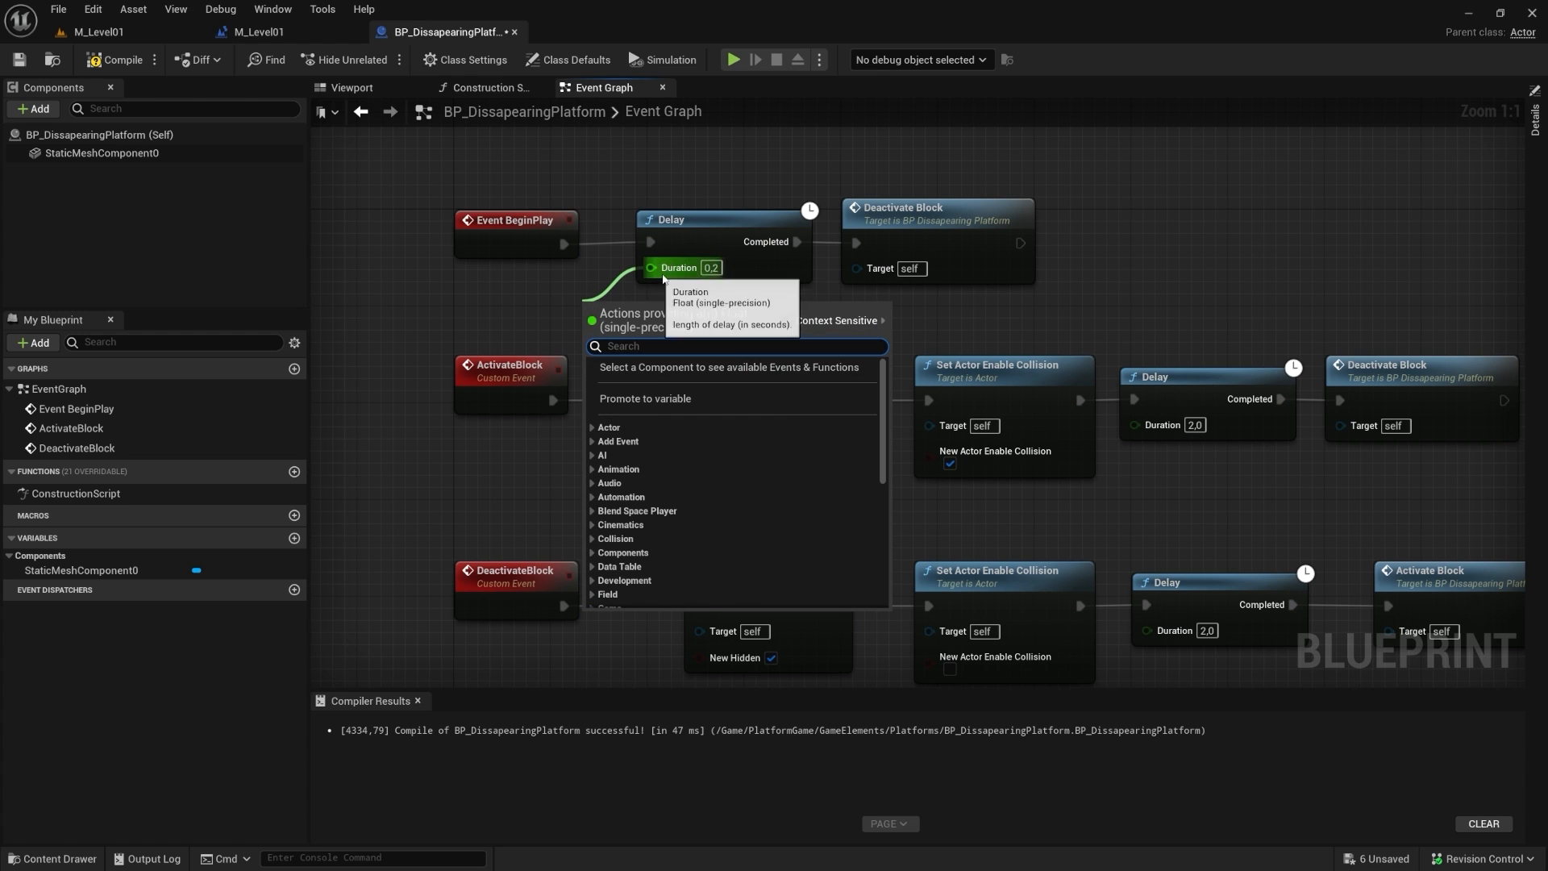
pyautogui.click(669, 401)
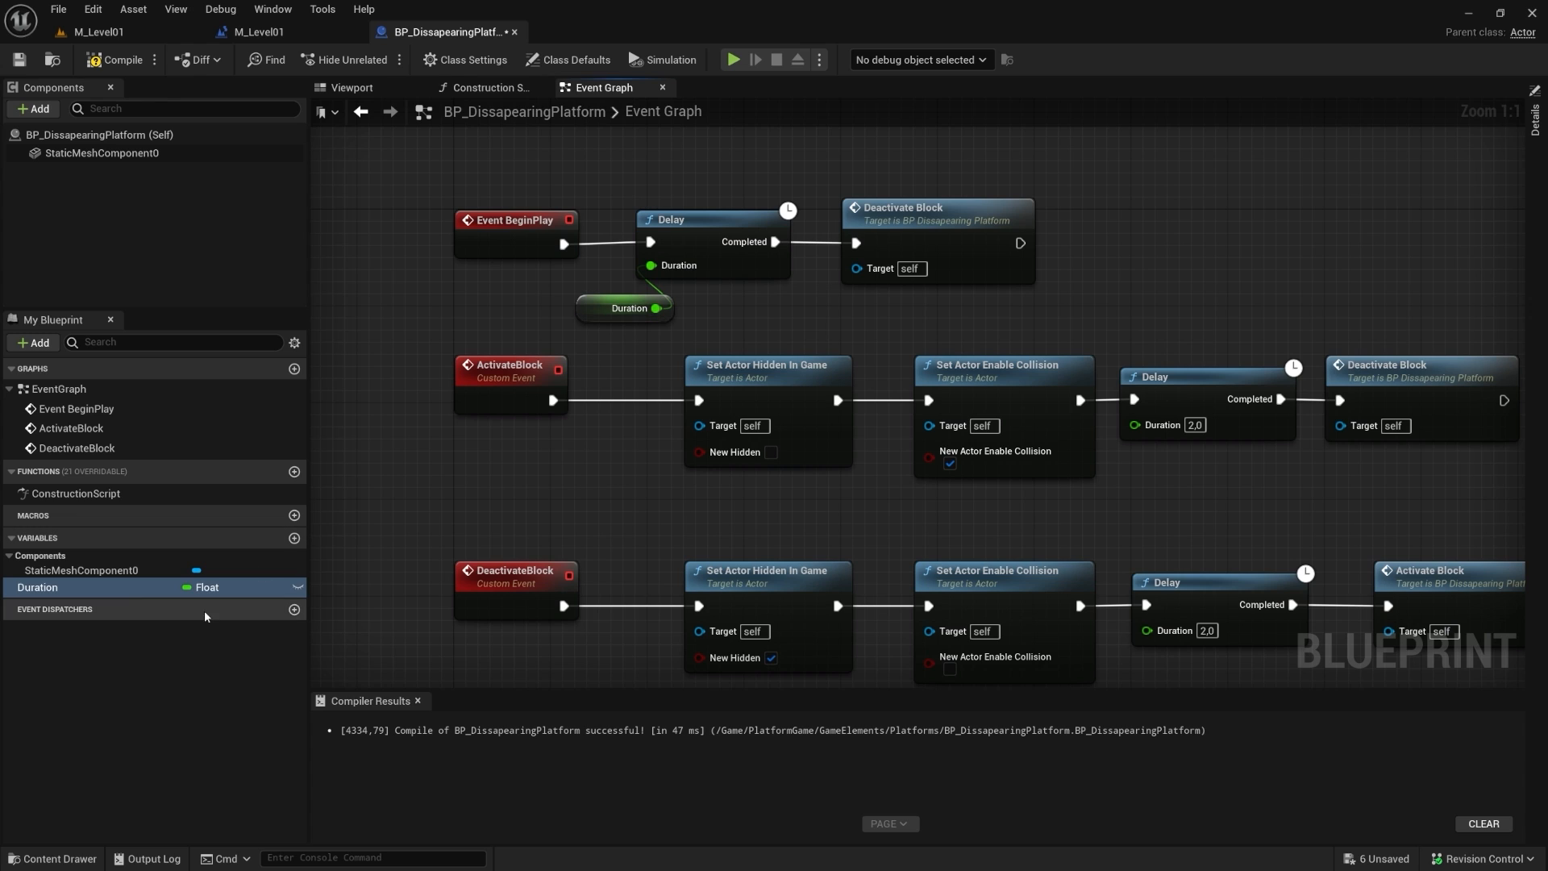
# Step: Rename the promoted Duration variable as DurationBeforeStarting
pyautogui.click(74, 588)
pyautogui.press('F2')
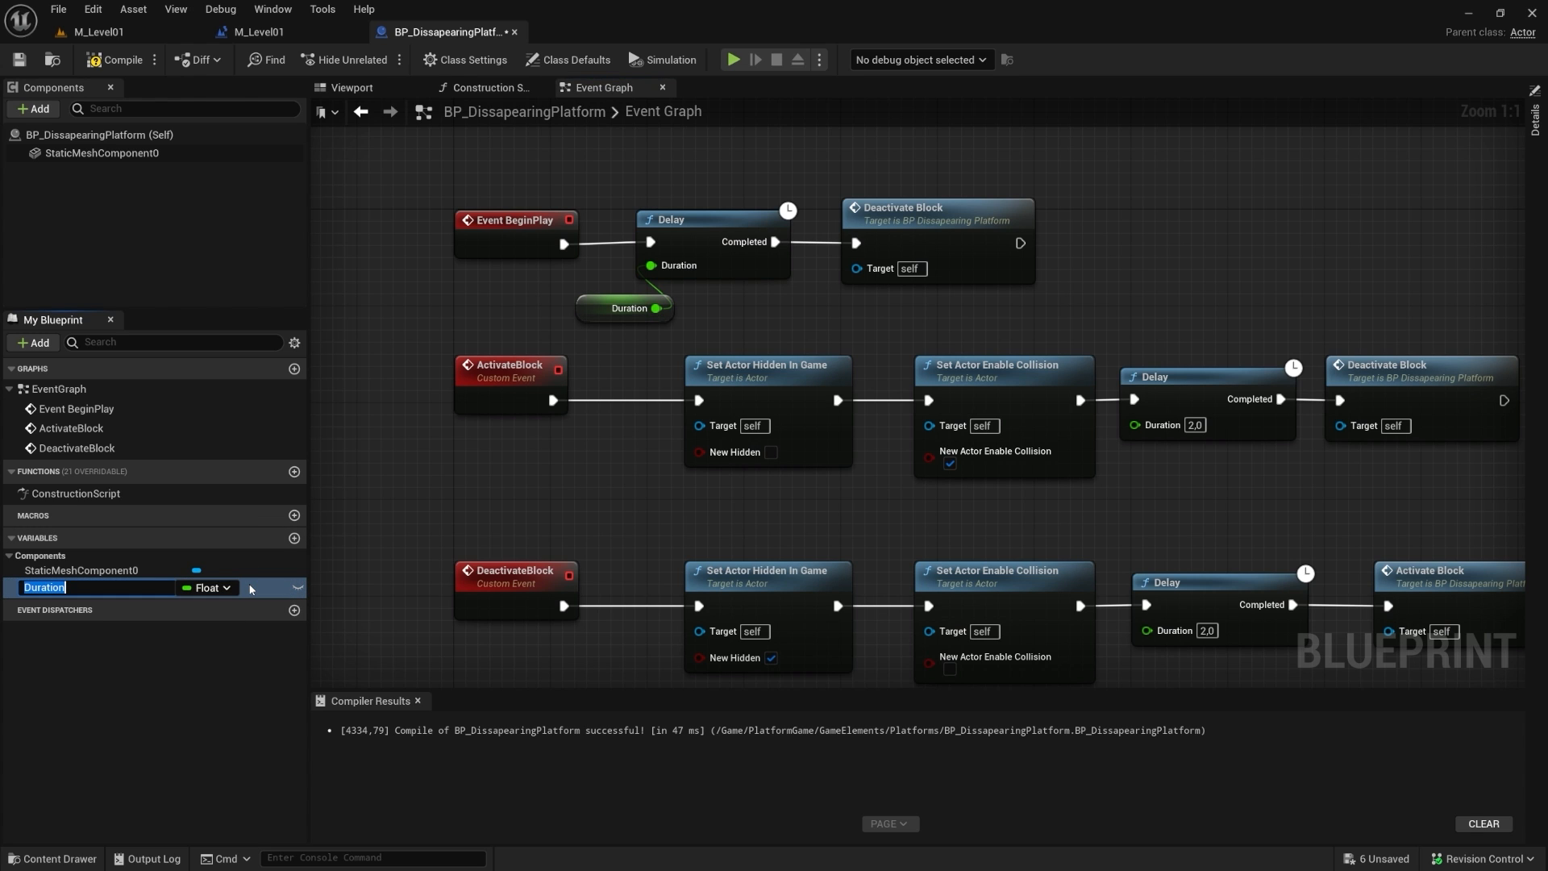
pyautogui.press('Left')
pyautogui.write('Befor')
pyautogui.press('Return')
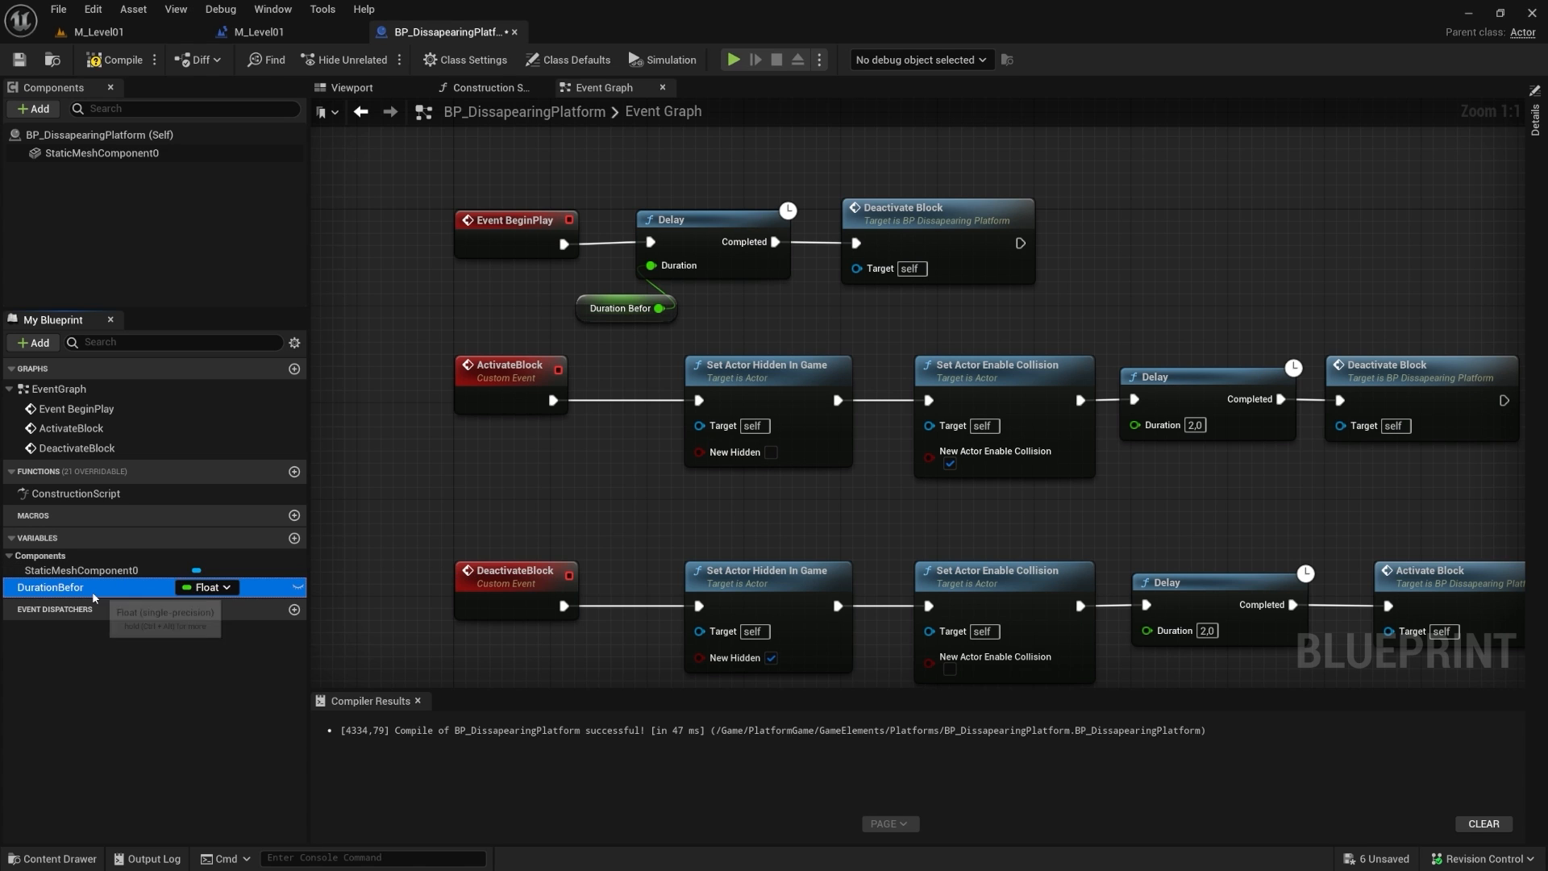
pyautogui.rightClick(92, 592)
pyautogui.click(133, 607)
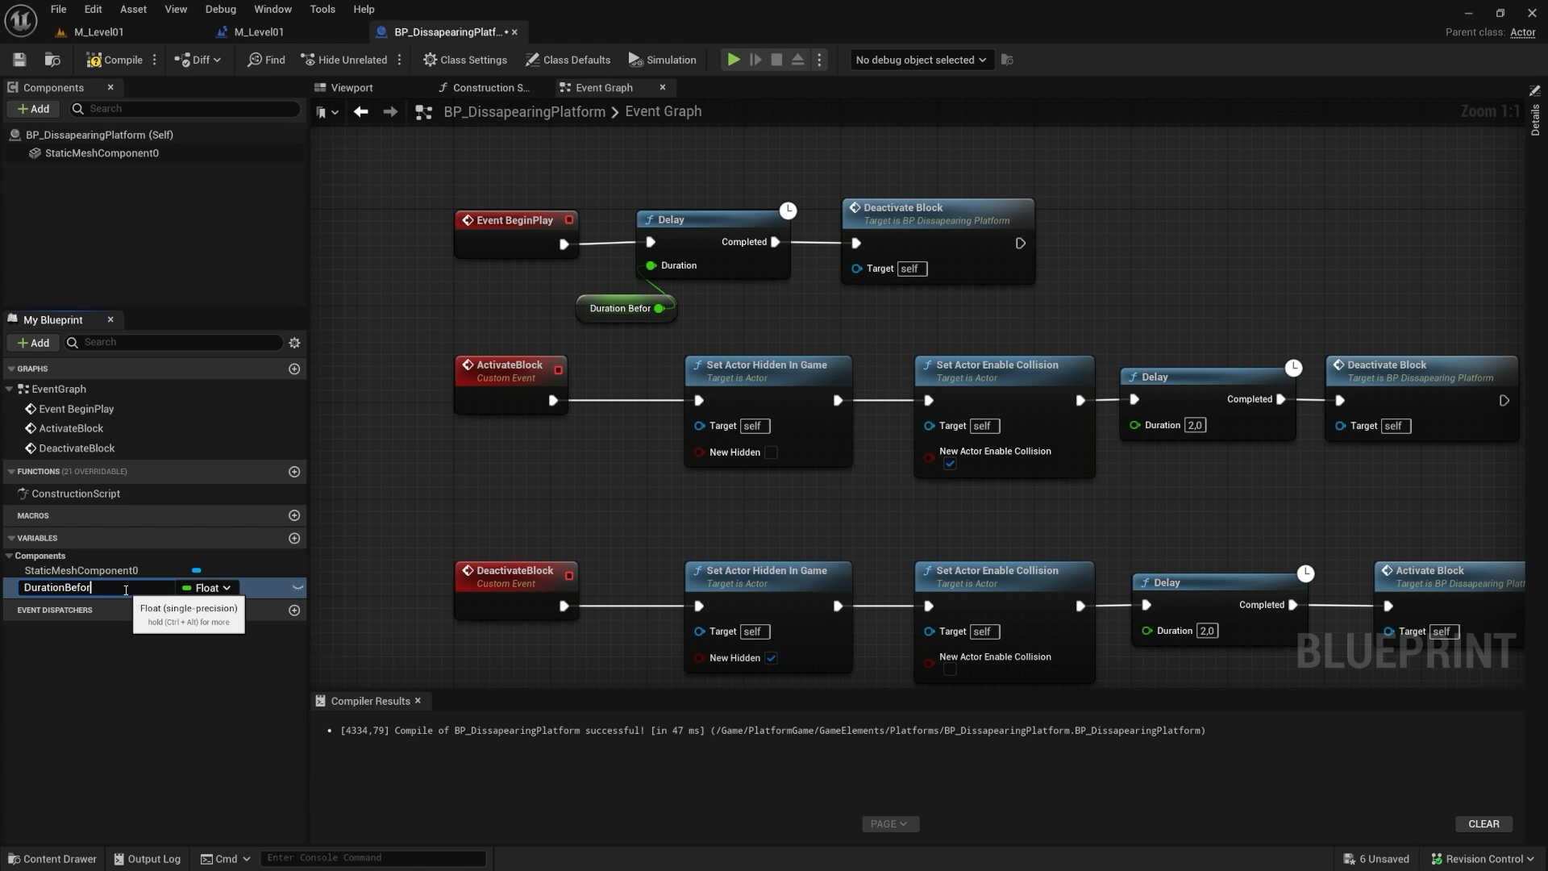
pyautogui.write('estarting')
pyautogui.press('Return')
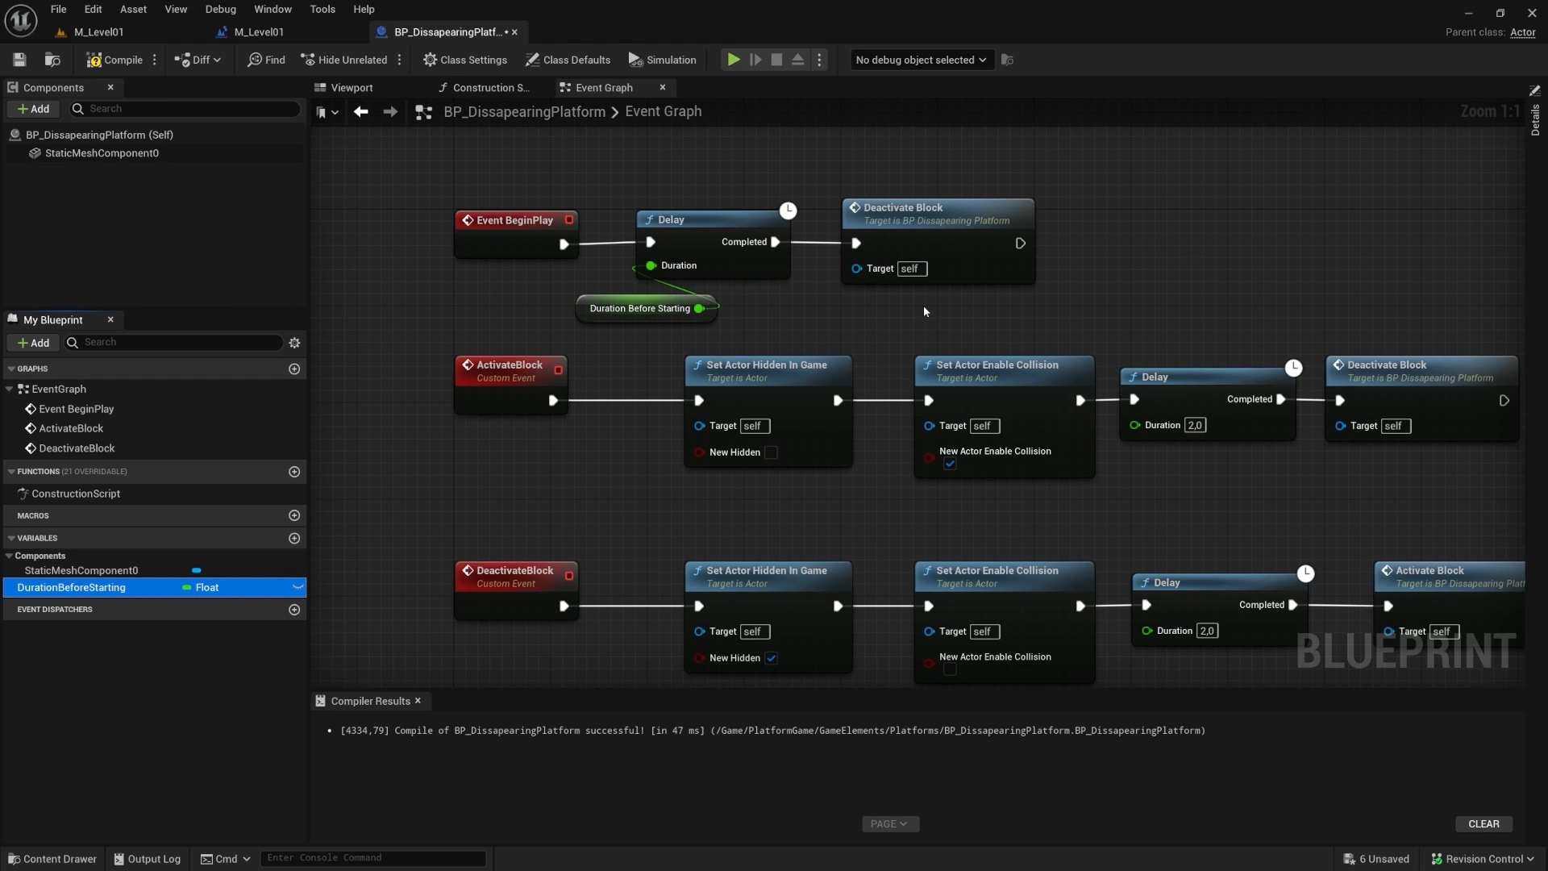
# Step: Compile the blueprint, set DurationBeforeStarting's default value to 1.0, and widen the variable's details so its full label shows
pyautogui.click(1529, 129)
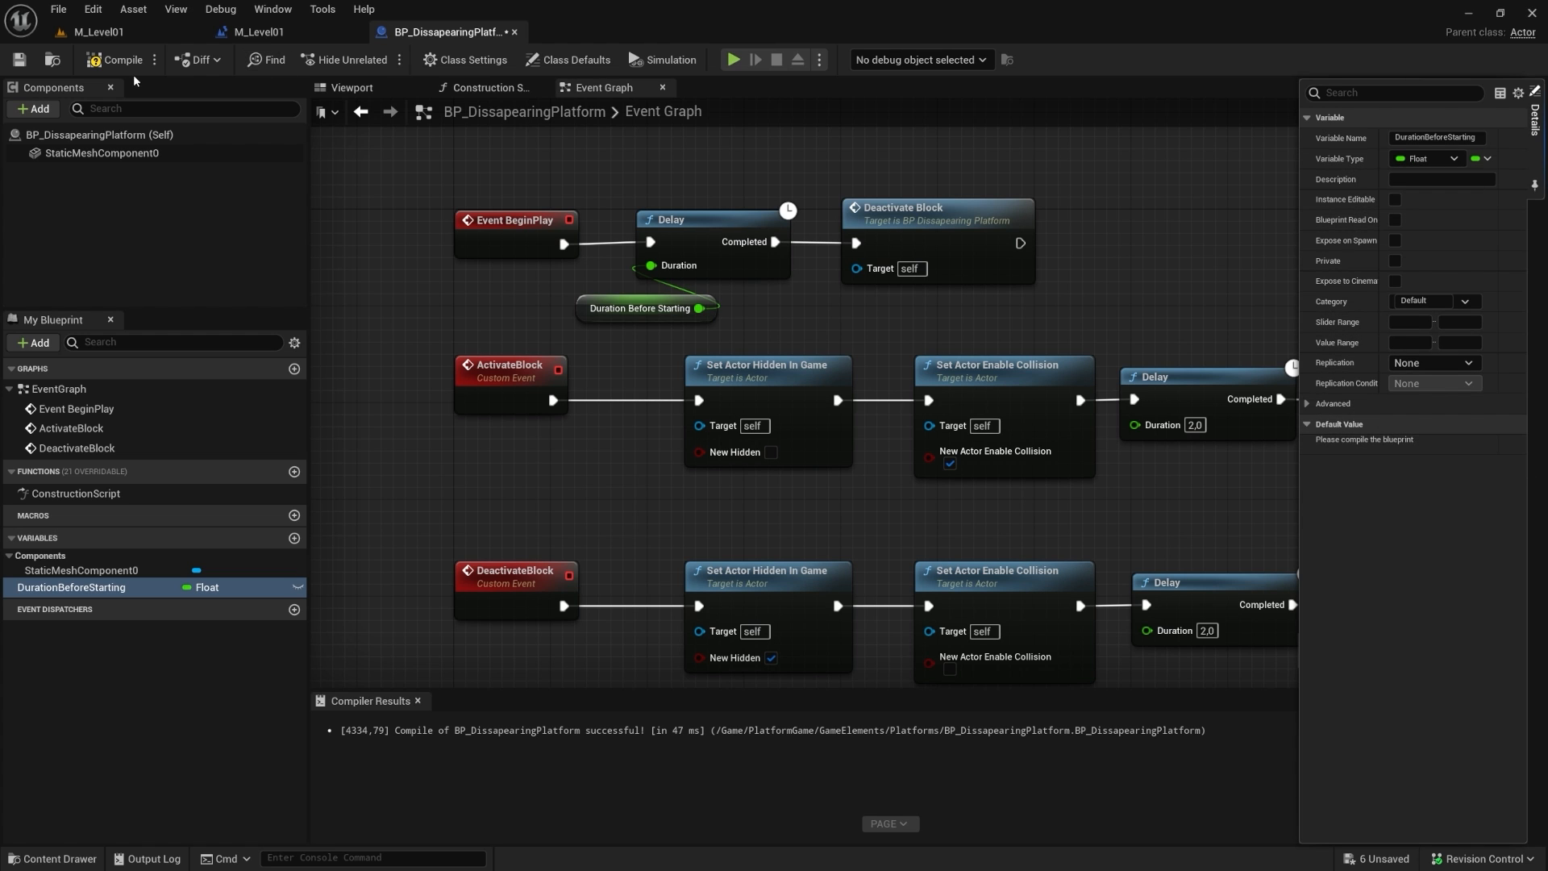
pyautogui.click(115, 60)
pyautogui.click(1534, 119)
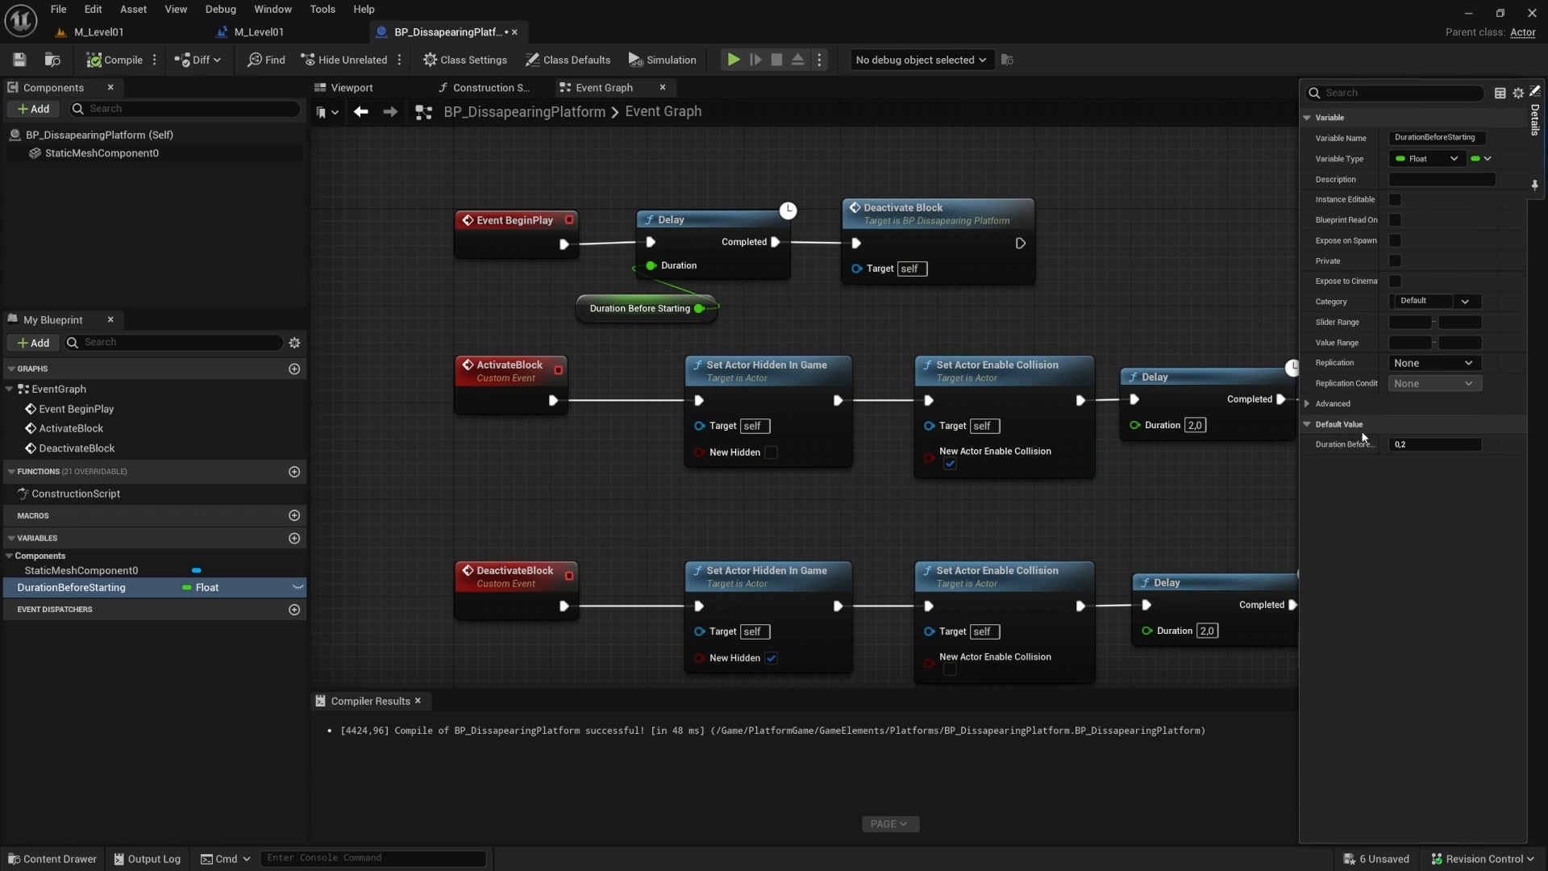
pyautogui.click(1423, 445)
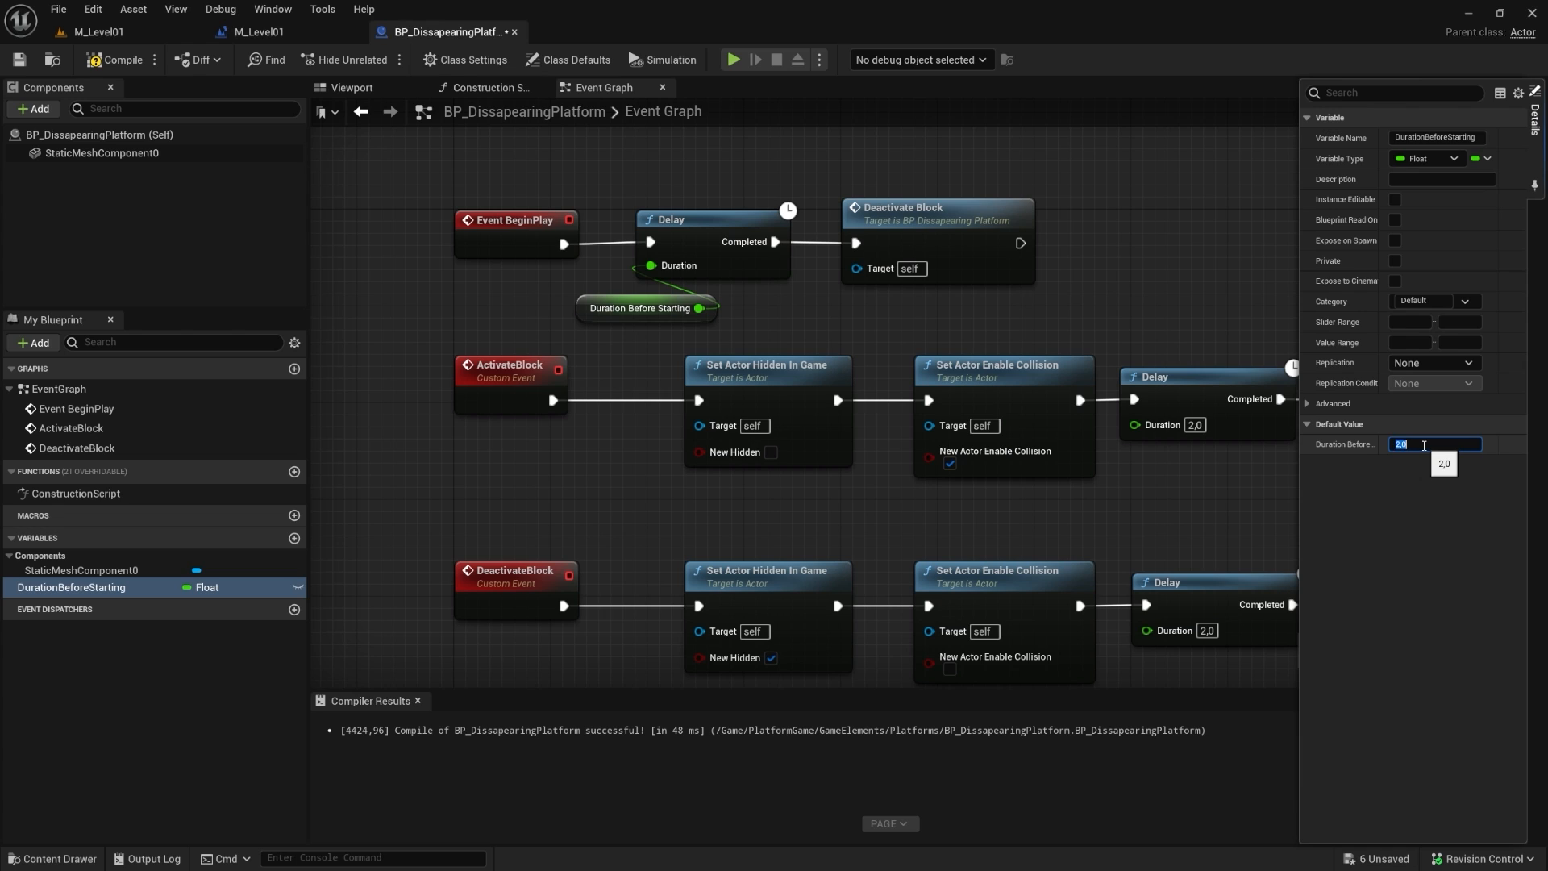
pyautogui.write('1')
pyautogui.click(1299, 339)
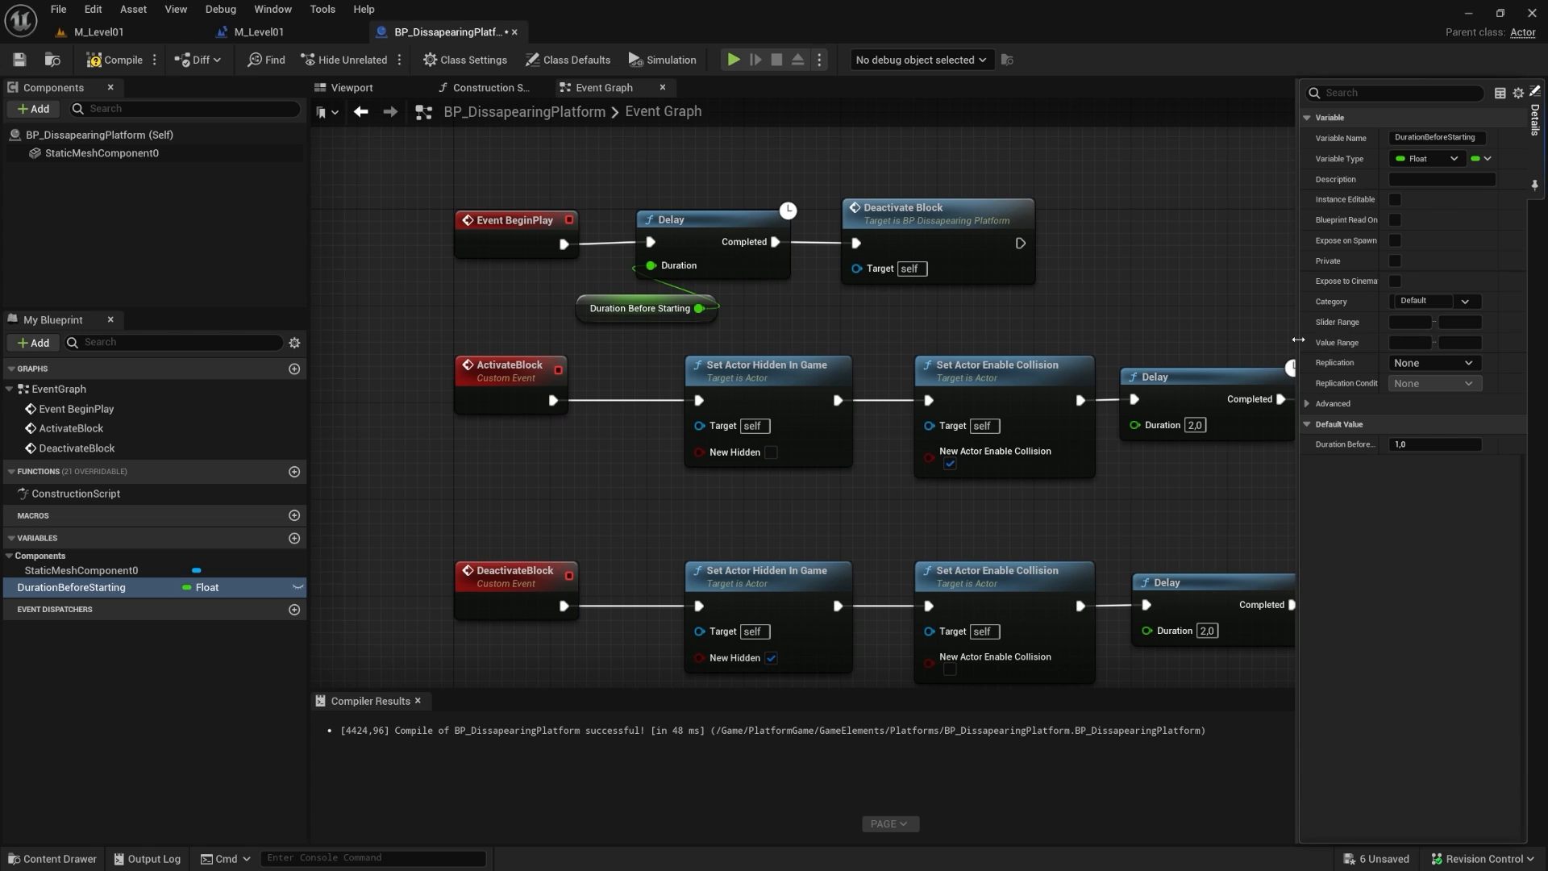
pyautogui.moveTo(1294, 341); pyautogui.dragTo(1220, 343)
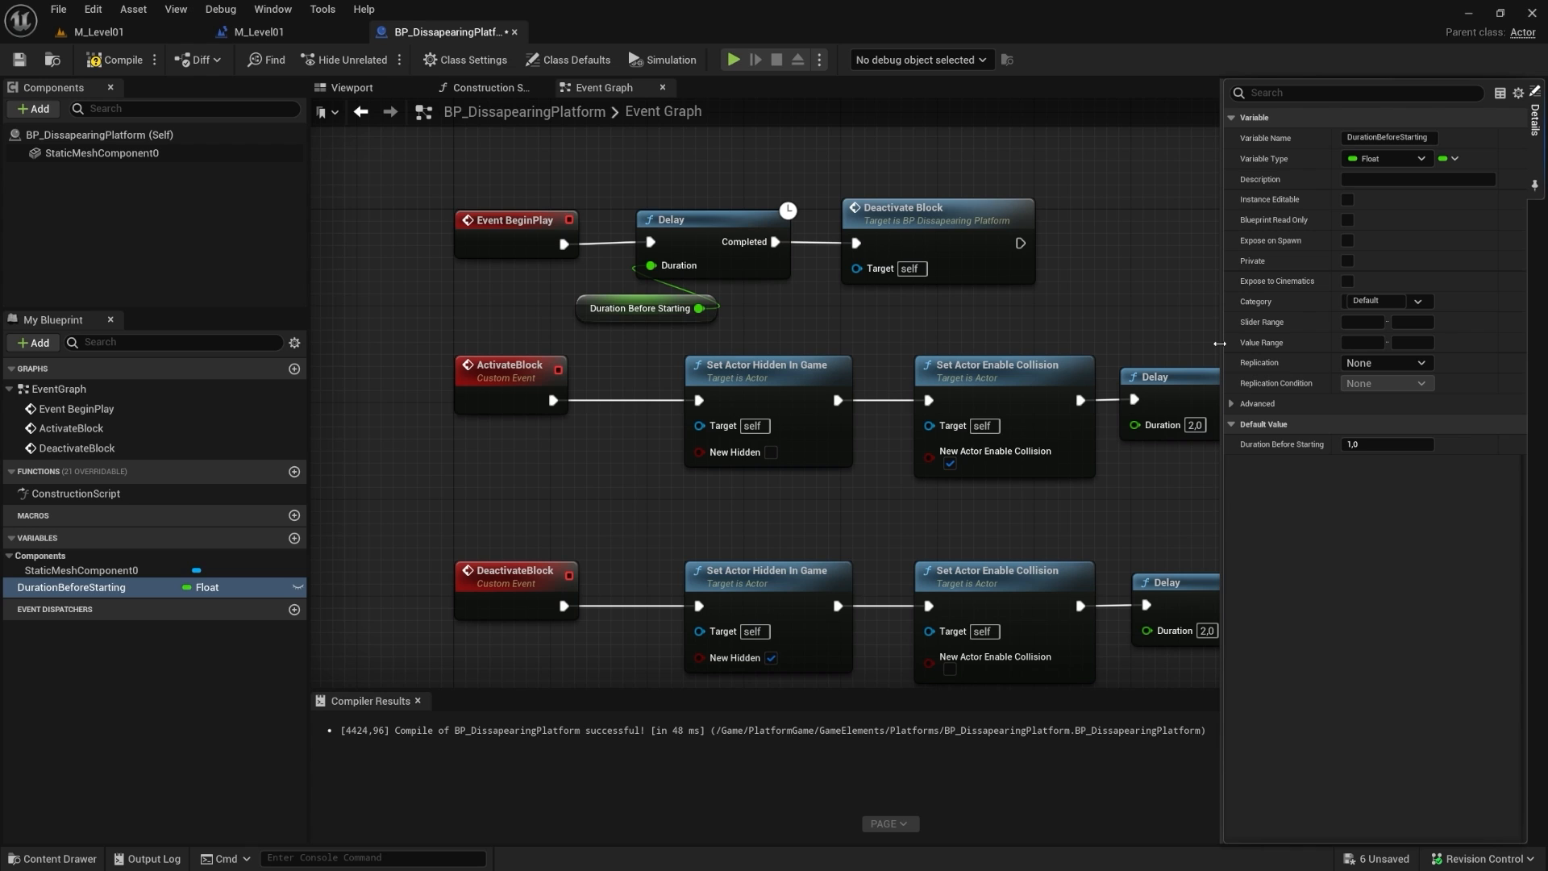
pyautogui.click(222, 588)
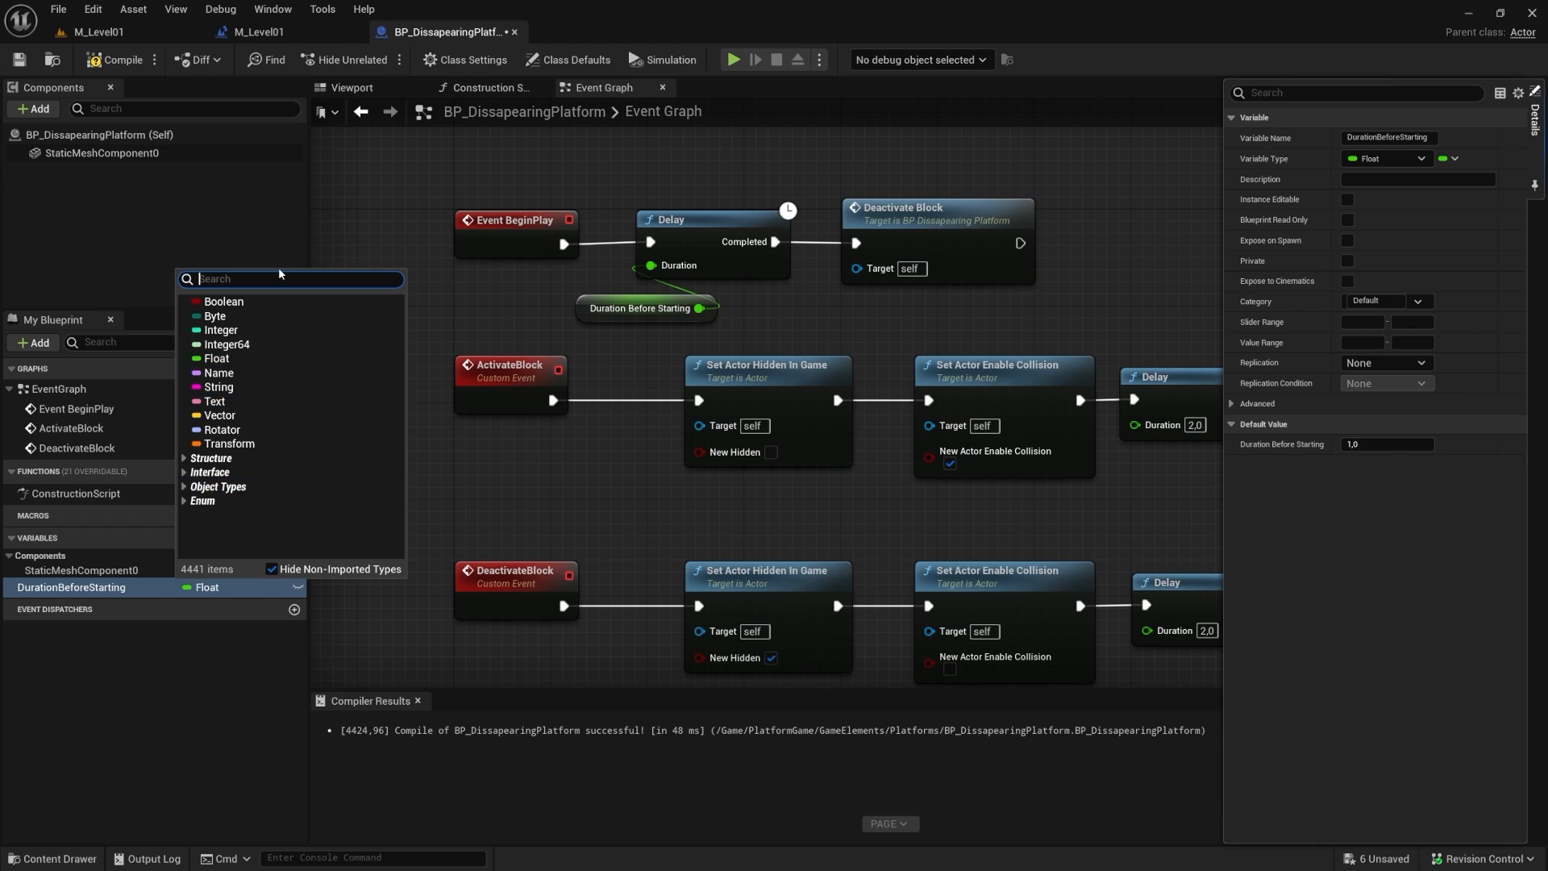
pyautogui.click(206, 684)
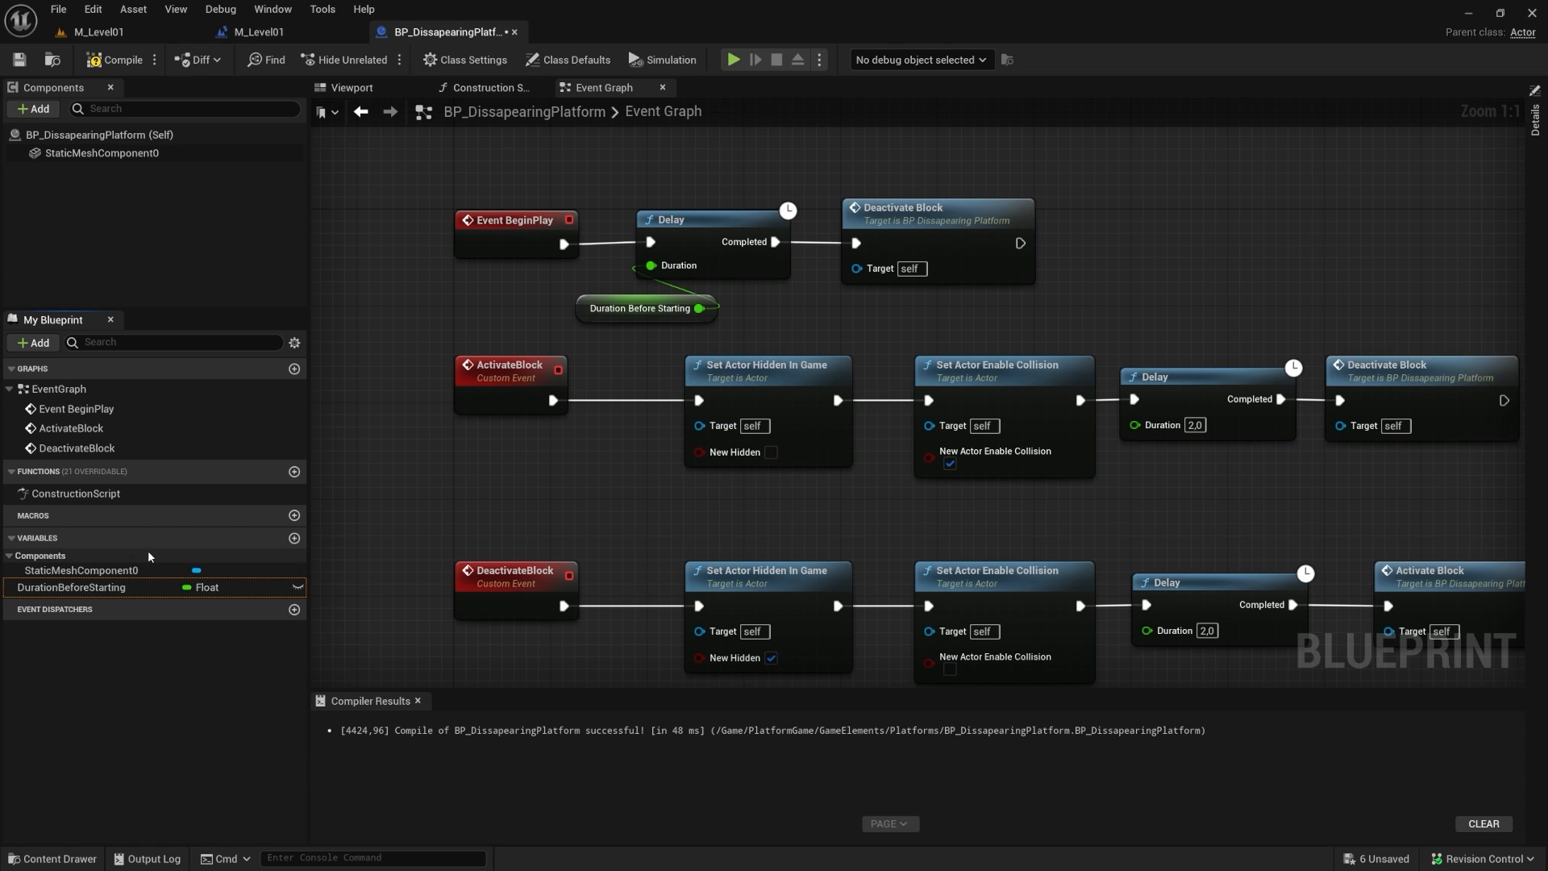
# Step: Make the DurationBeforeStarting variable instance editable, and compile and save the blueprint
pyautogui.click(96, 590)
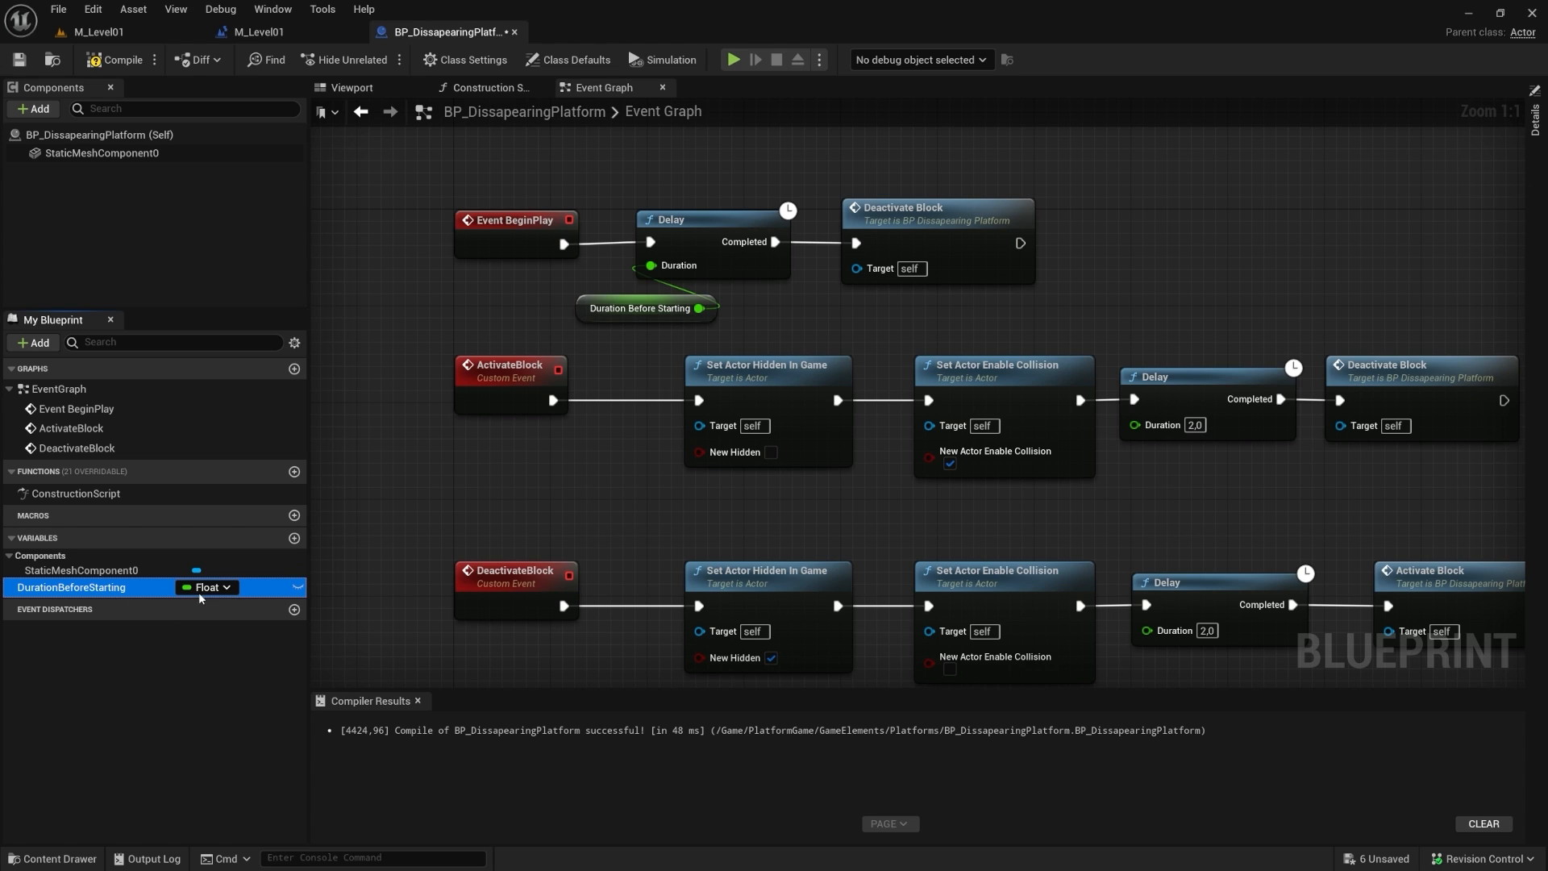
pyautogui.click(298, 587)
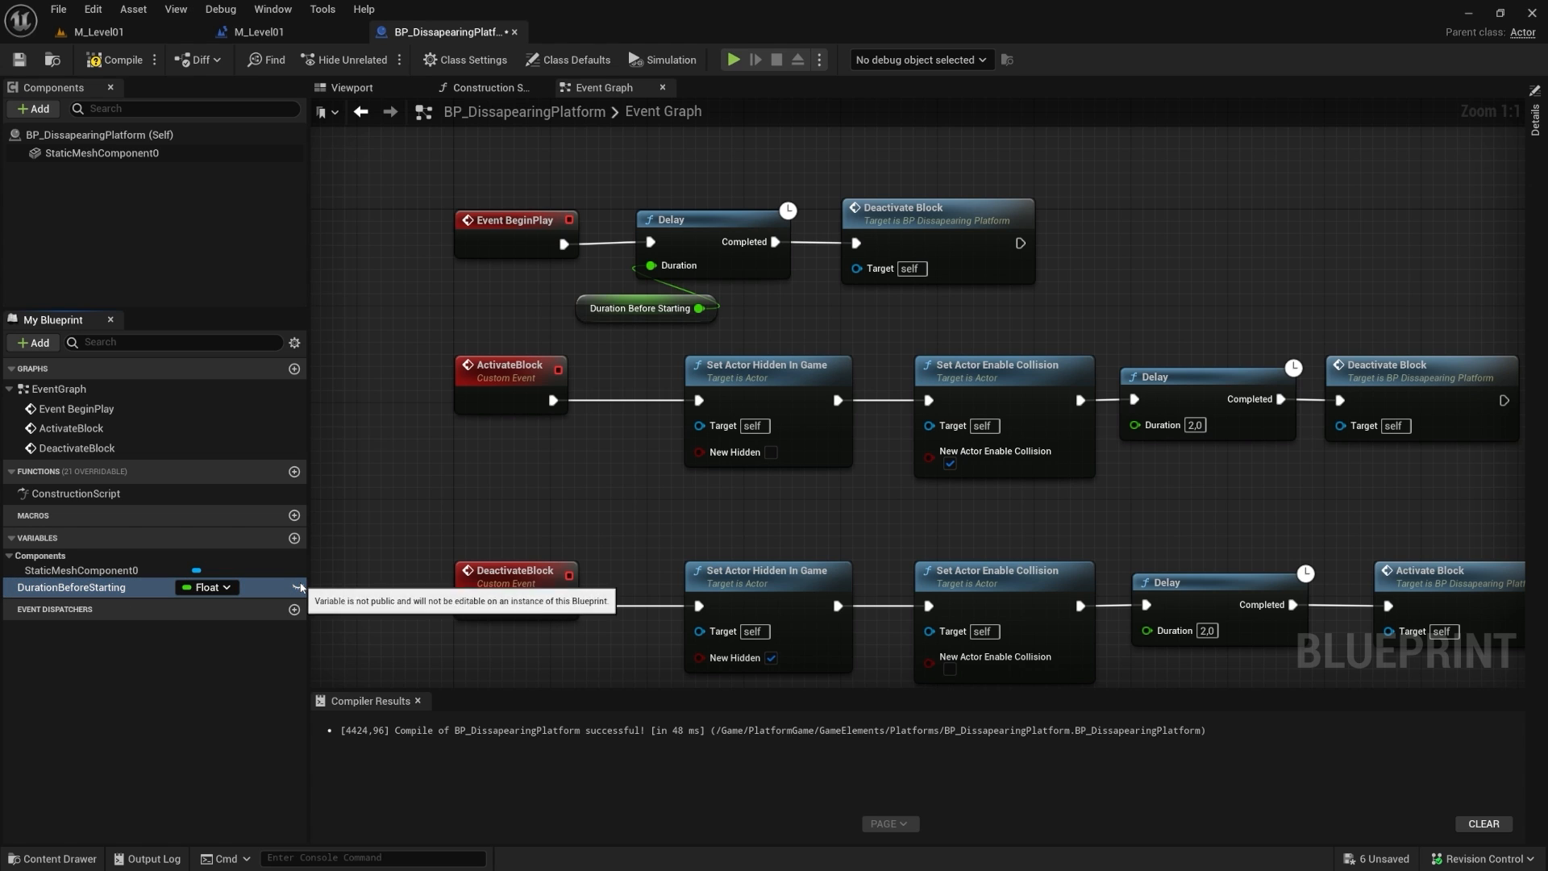
pyautogui.click(269, 591)
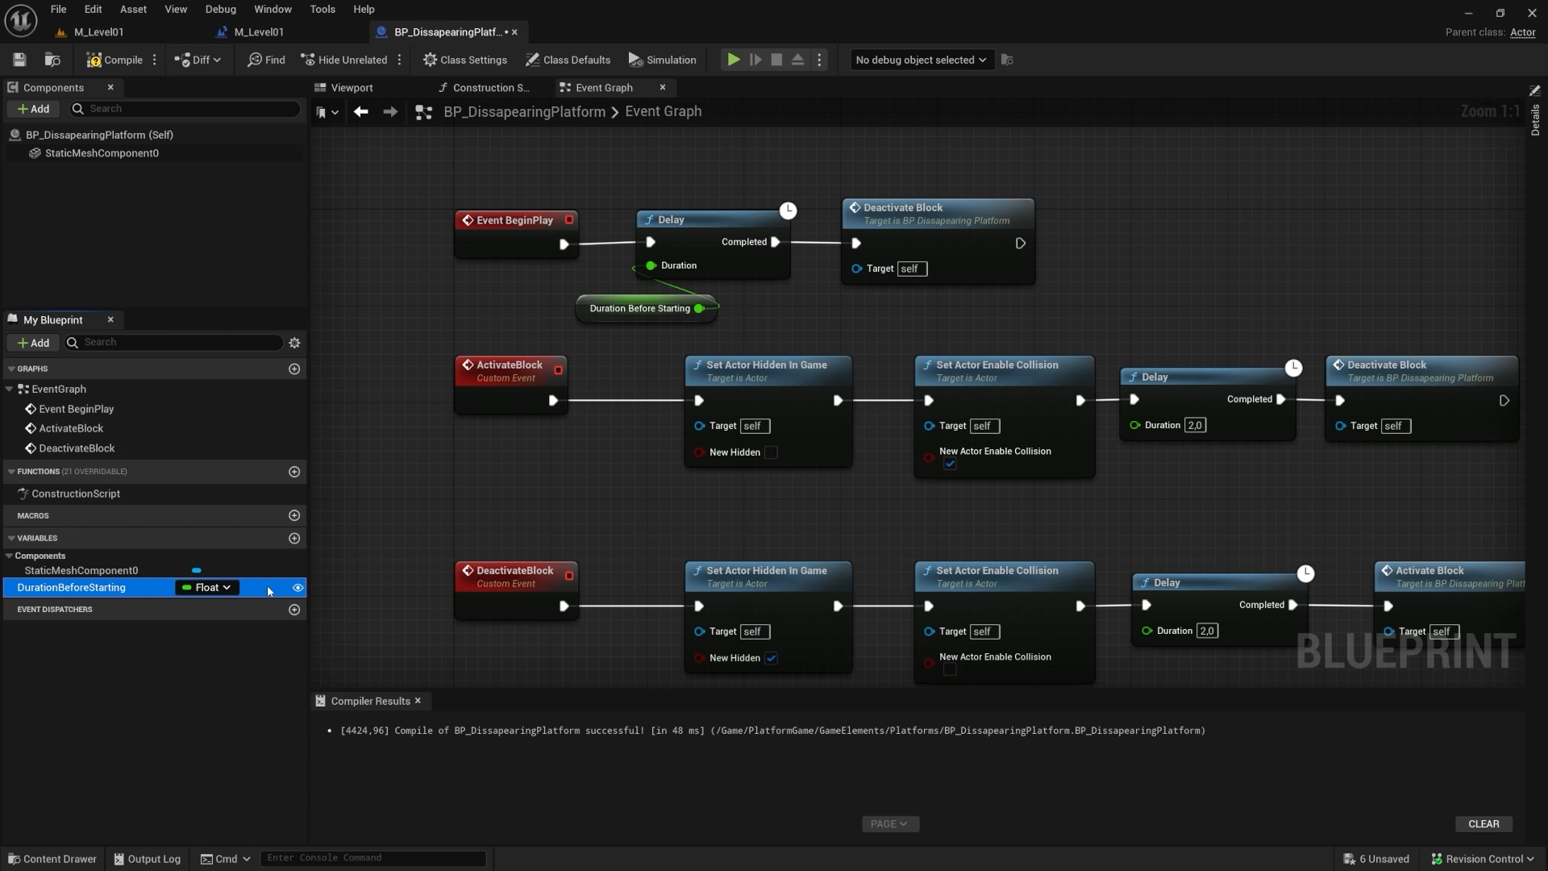
pyautogui.click(1529, 129)
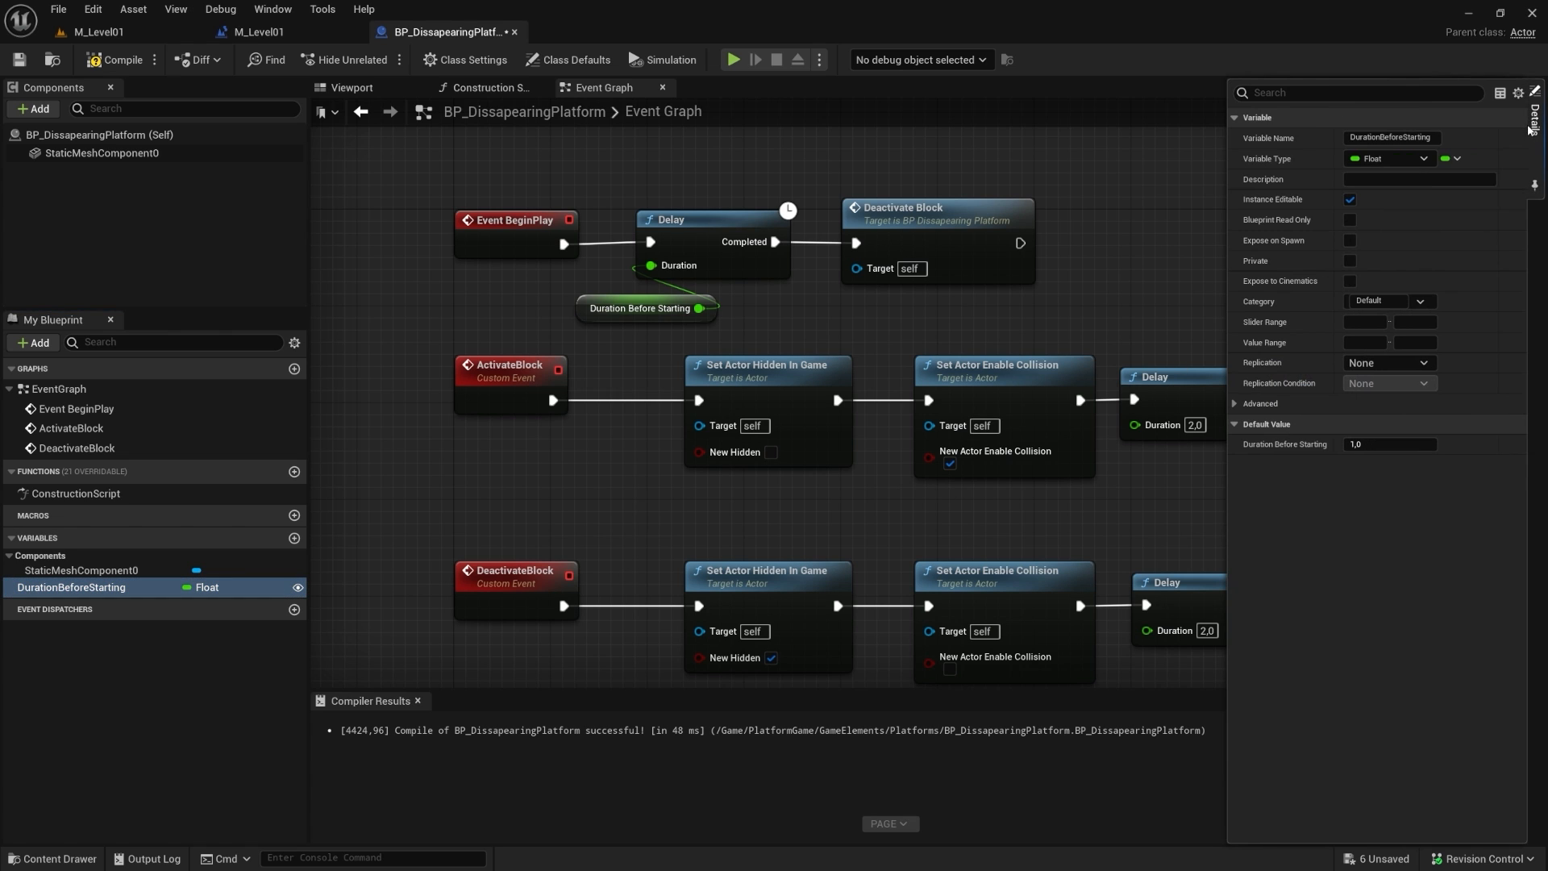
pyautogui.click(1350, 200)
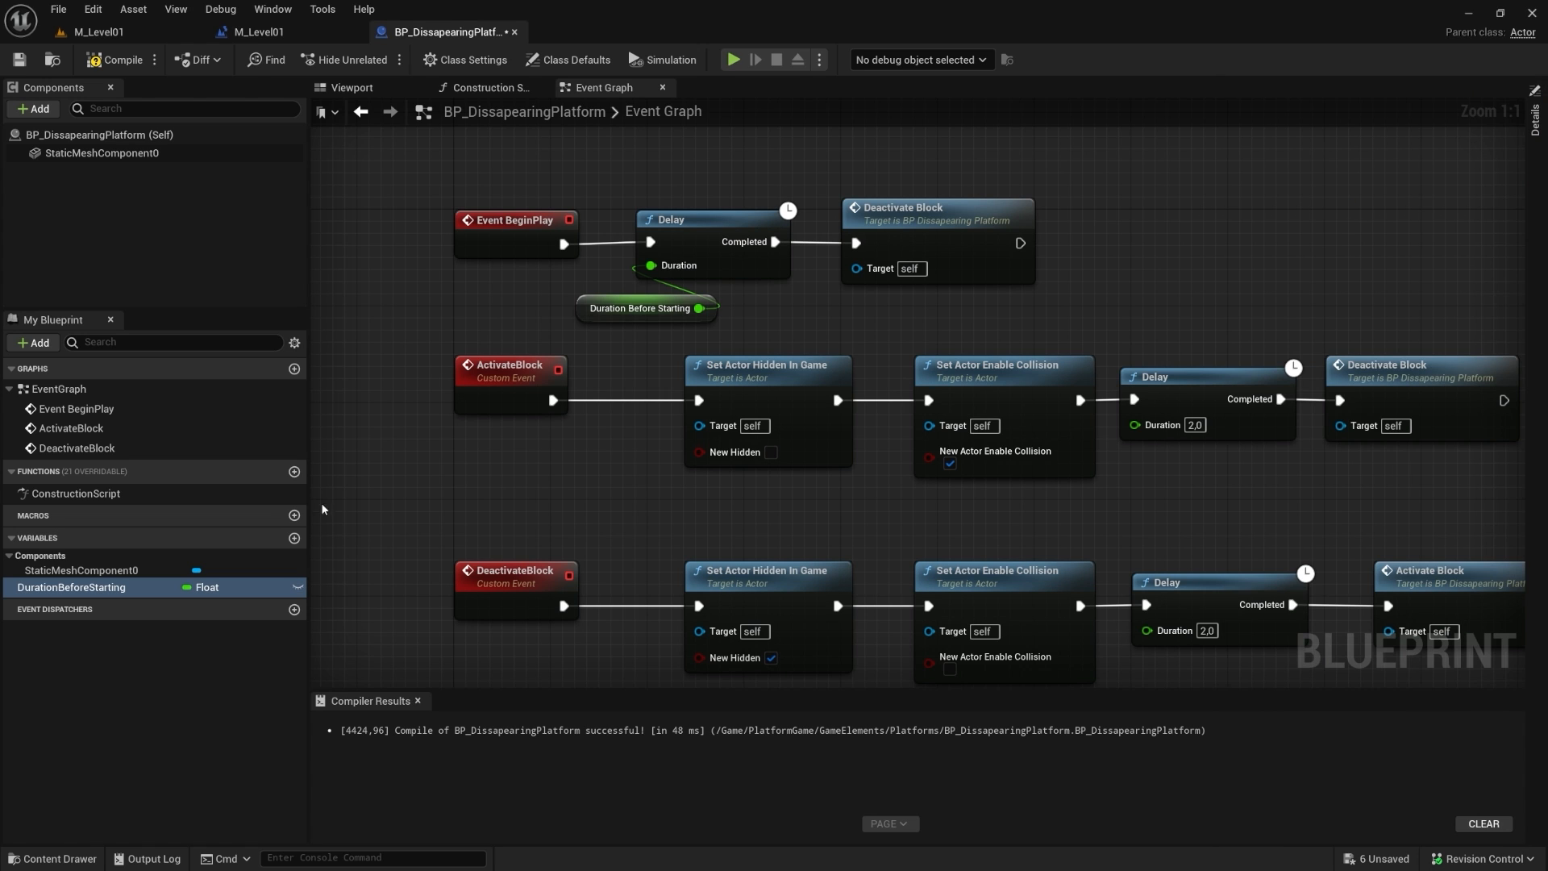
pyautogui.click(298, 588)
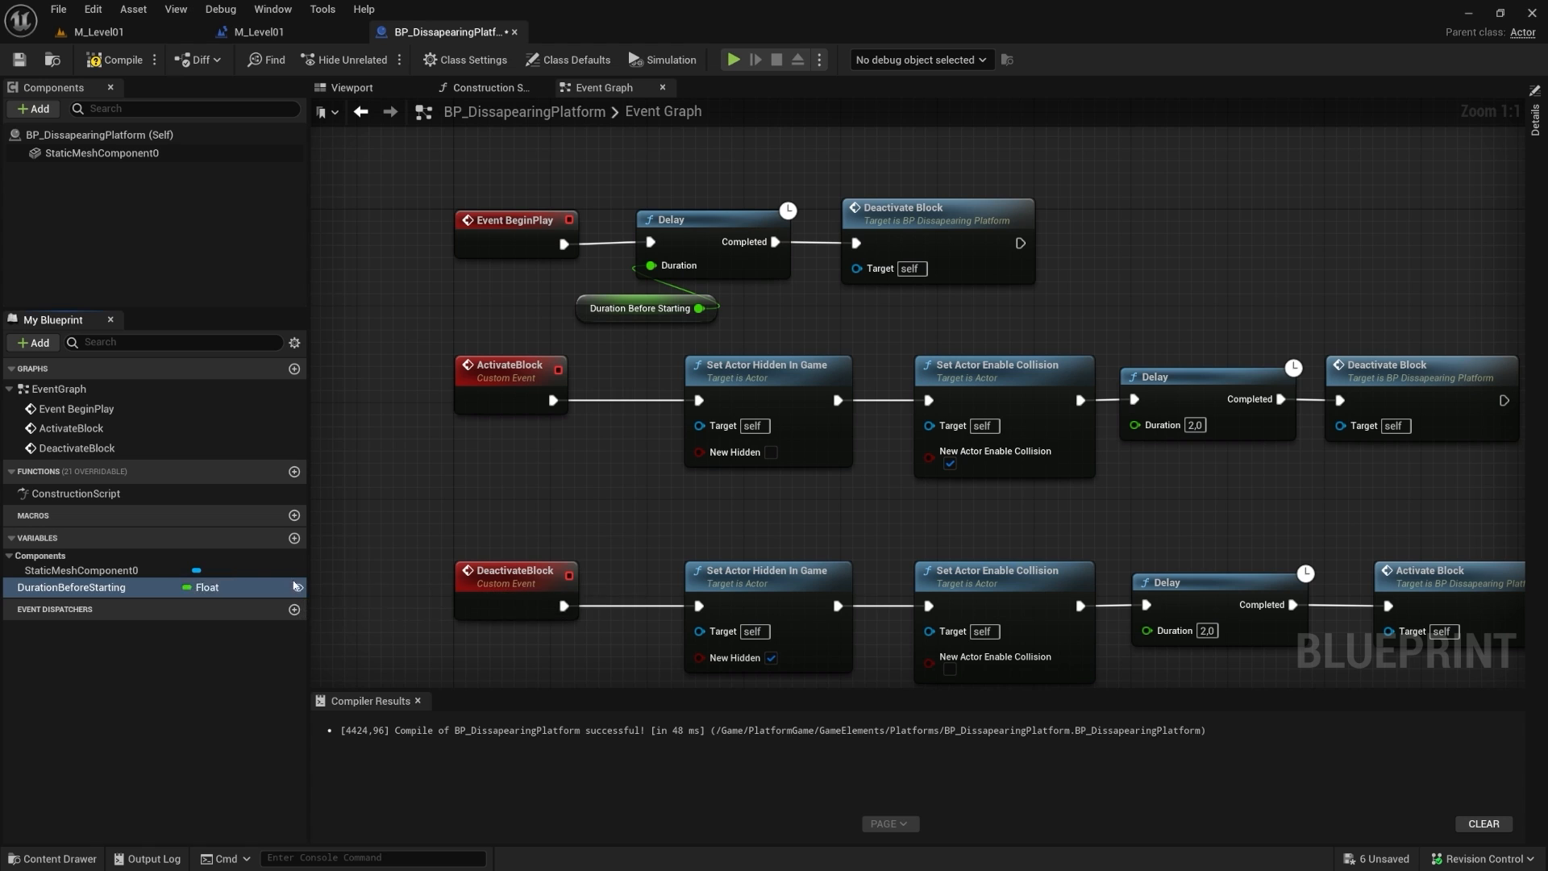
pyautogui.click(113, 60)
pyautogui.click(19, 60)
# Step: In M_Level01, select the nearest disappearing platform and set its Duration Before Starting to 0.5
pyautogui.click(110, 36)
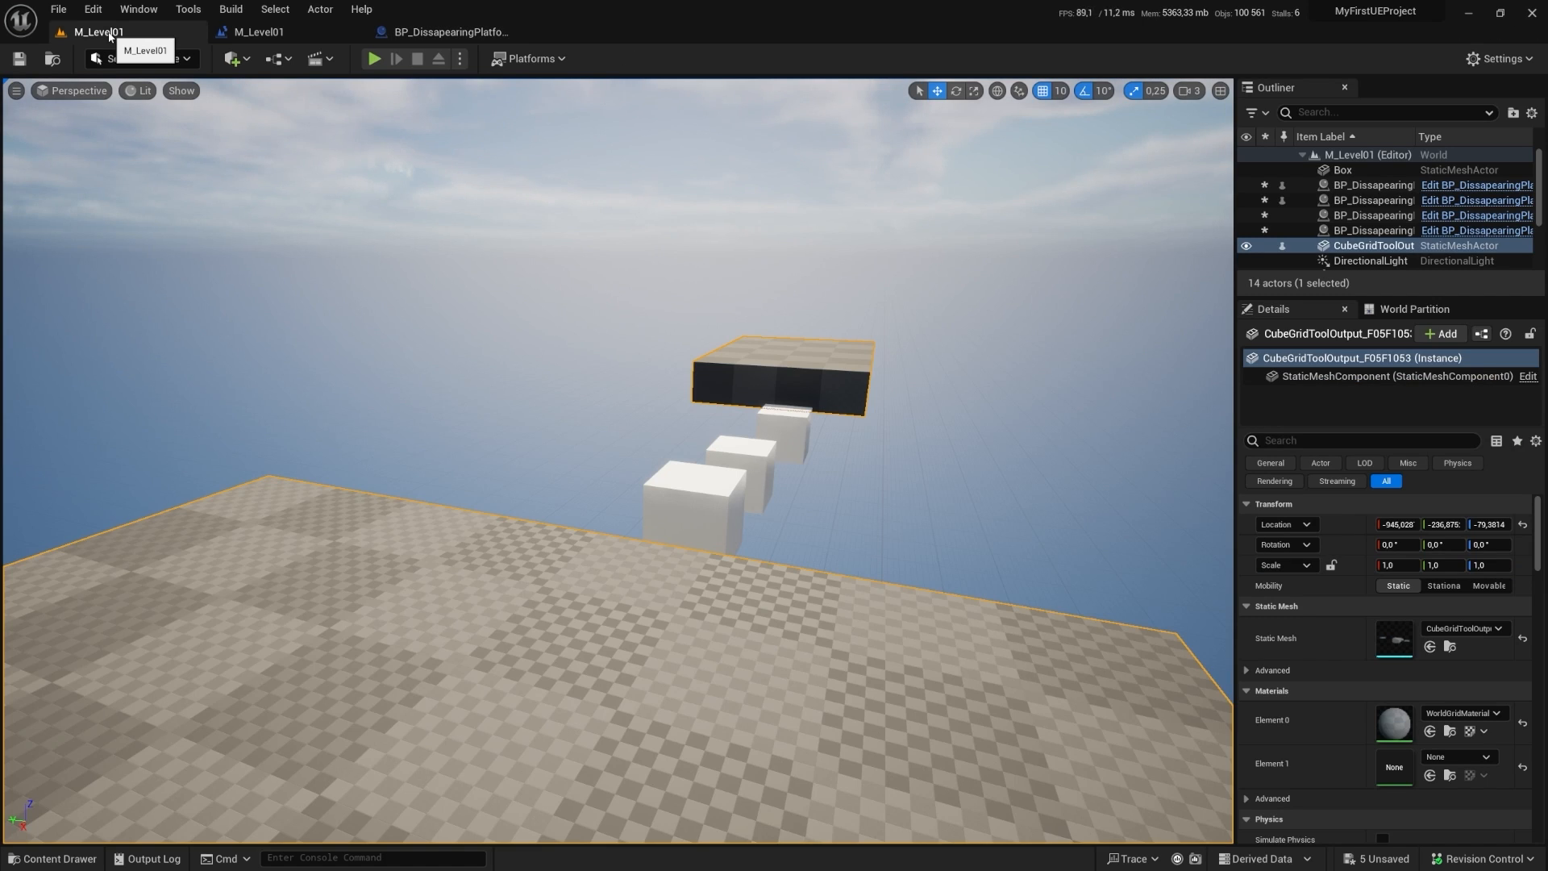
pyautogui.press('d')
pyautogui.press('w')
pyautogui.moveTo(707, 468); pyautogui.dragTo(704, 464, button='right')
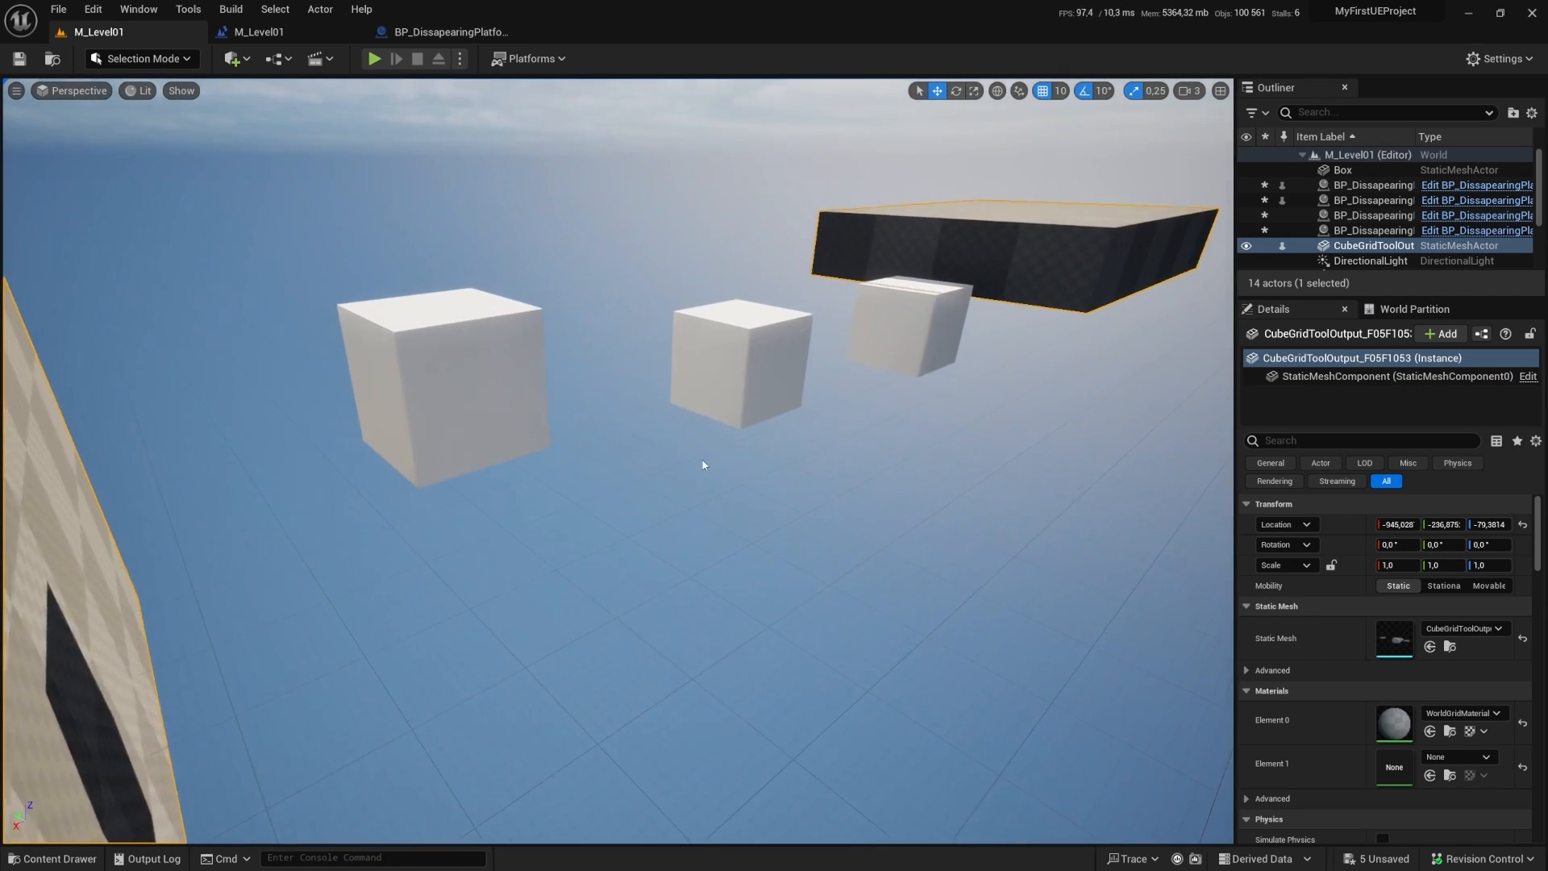
pyautogui.click(460, 316)
pyautogui.moveTo(696, 356); pyautogui.dragTo(577, 345, button='right')
pyautogui.press('a')
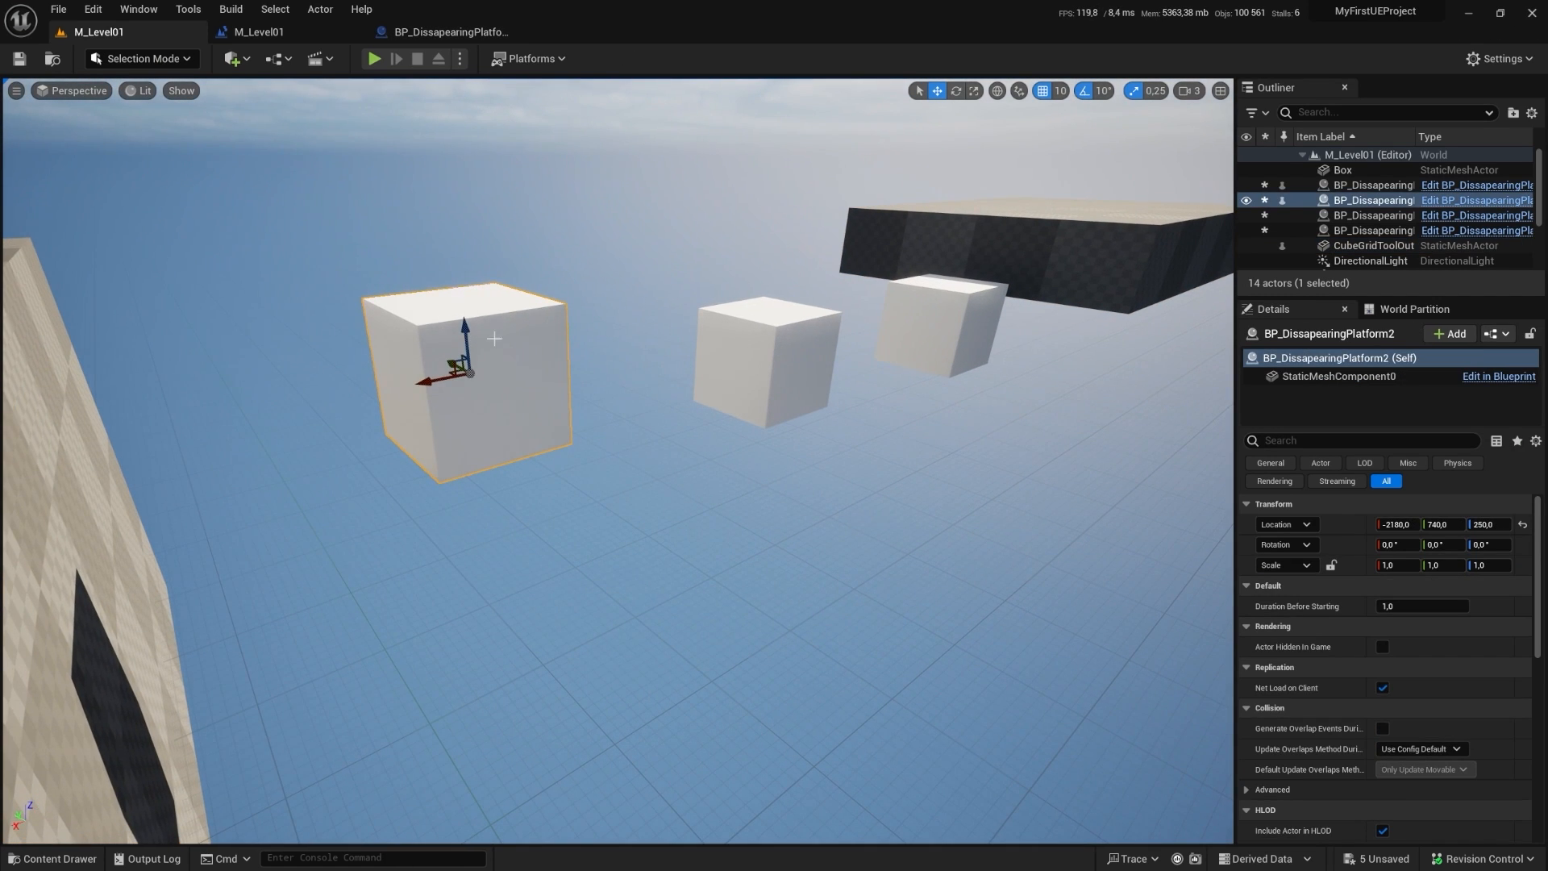
pyautogui.press('d')
pyautogui.moveTo(516, 266)
pyautogui.mouseDown(button='right')
pyautogui.moveTo(528, 286)
pyautogui.moveTo(500, 258)
pyautogui.mouseUp(button='right')
pyautogui.press('e')
pyautogui.moveTo(638, 504)
pyautogui.mouseDown(button='right')
pyautogui.moveTo(597, 502)
pyautogui.moveTo(639, 503)
pyautogui.mouseUp(button='right')
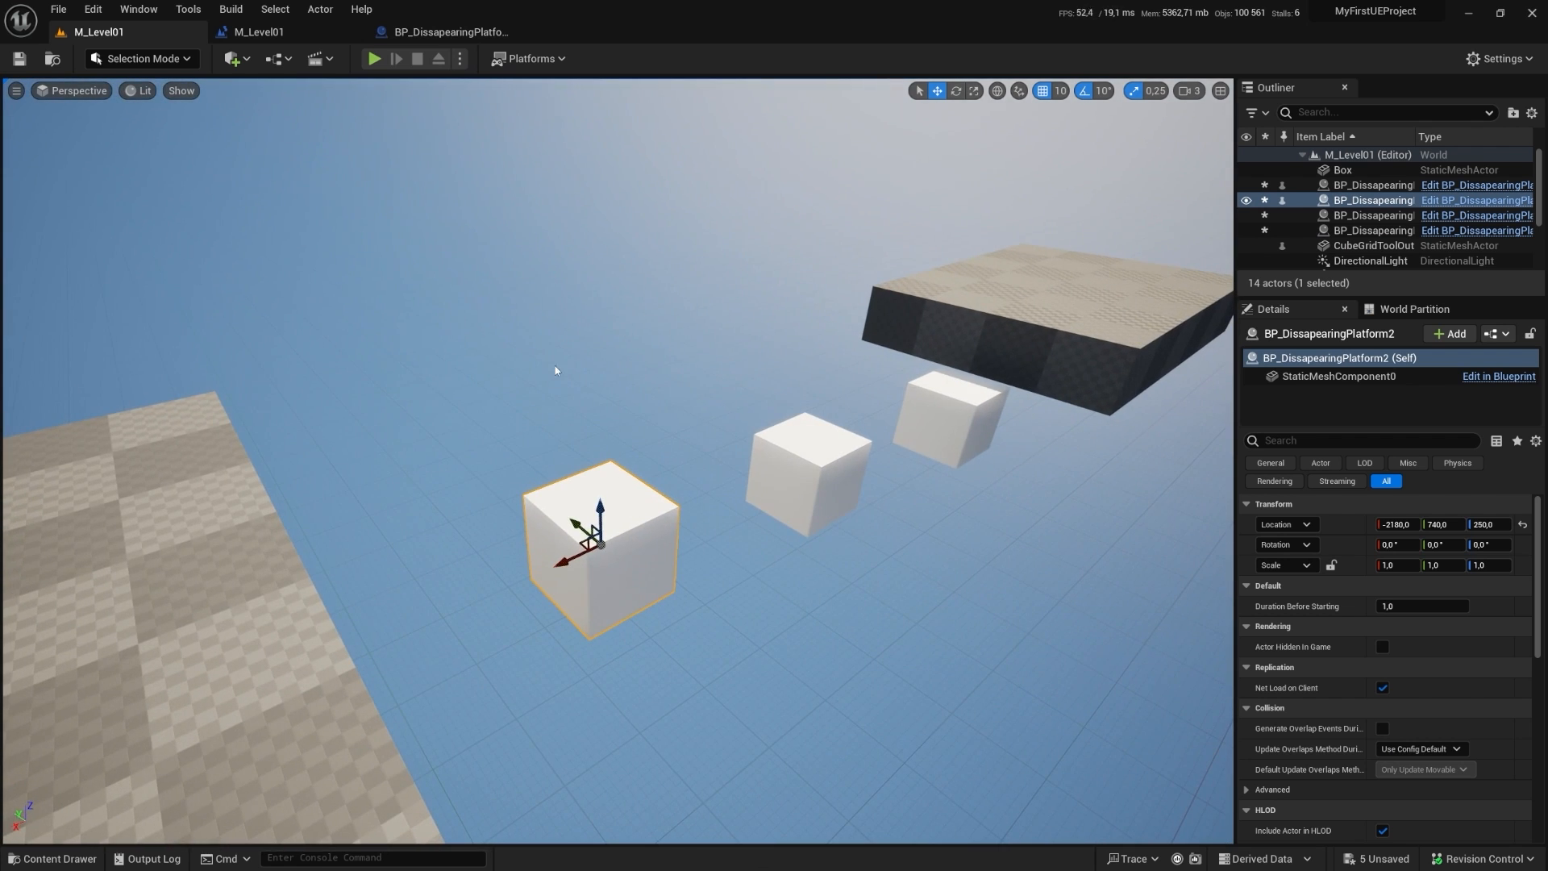
pyautogui.moveTo(528, 492); pyautogui.dragTo(519, 440, button='right')
pyautogui.press('d')
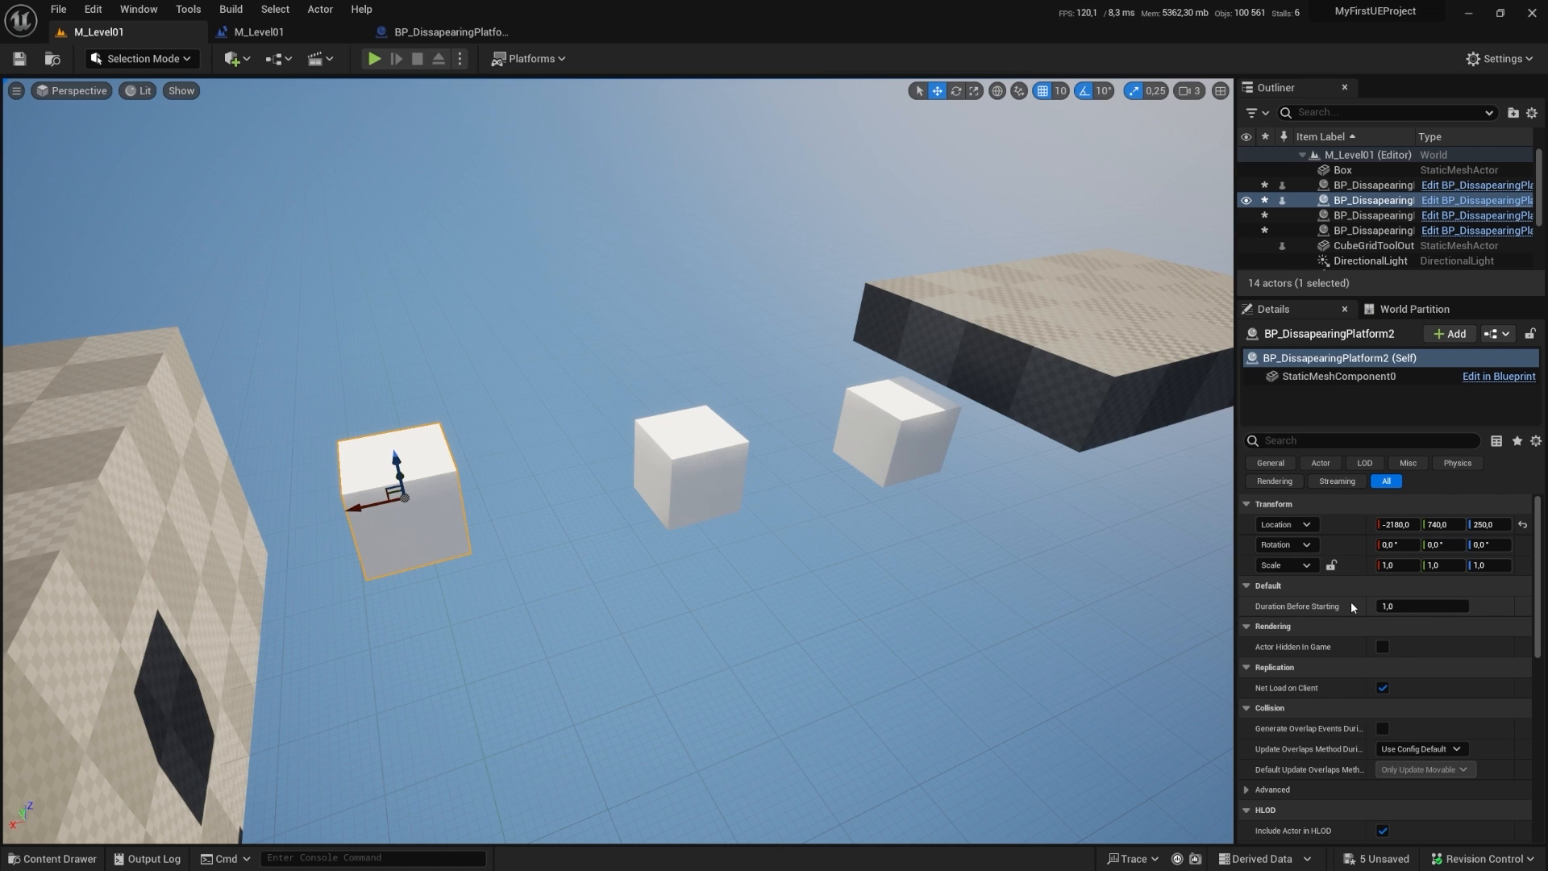
pyautogui.click(1415, 604)
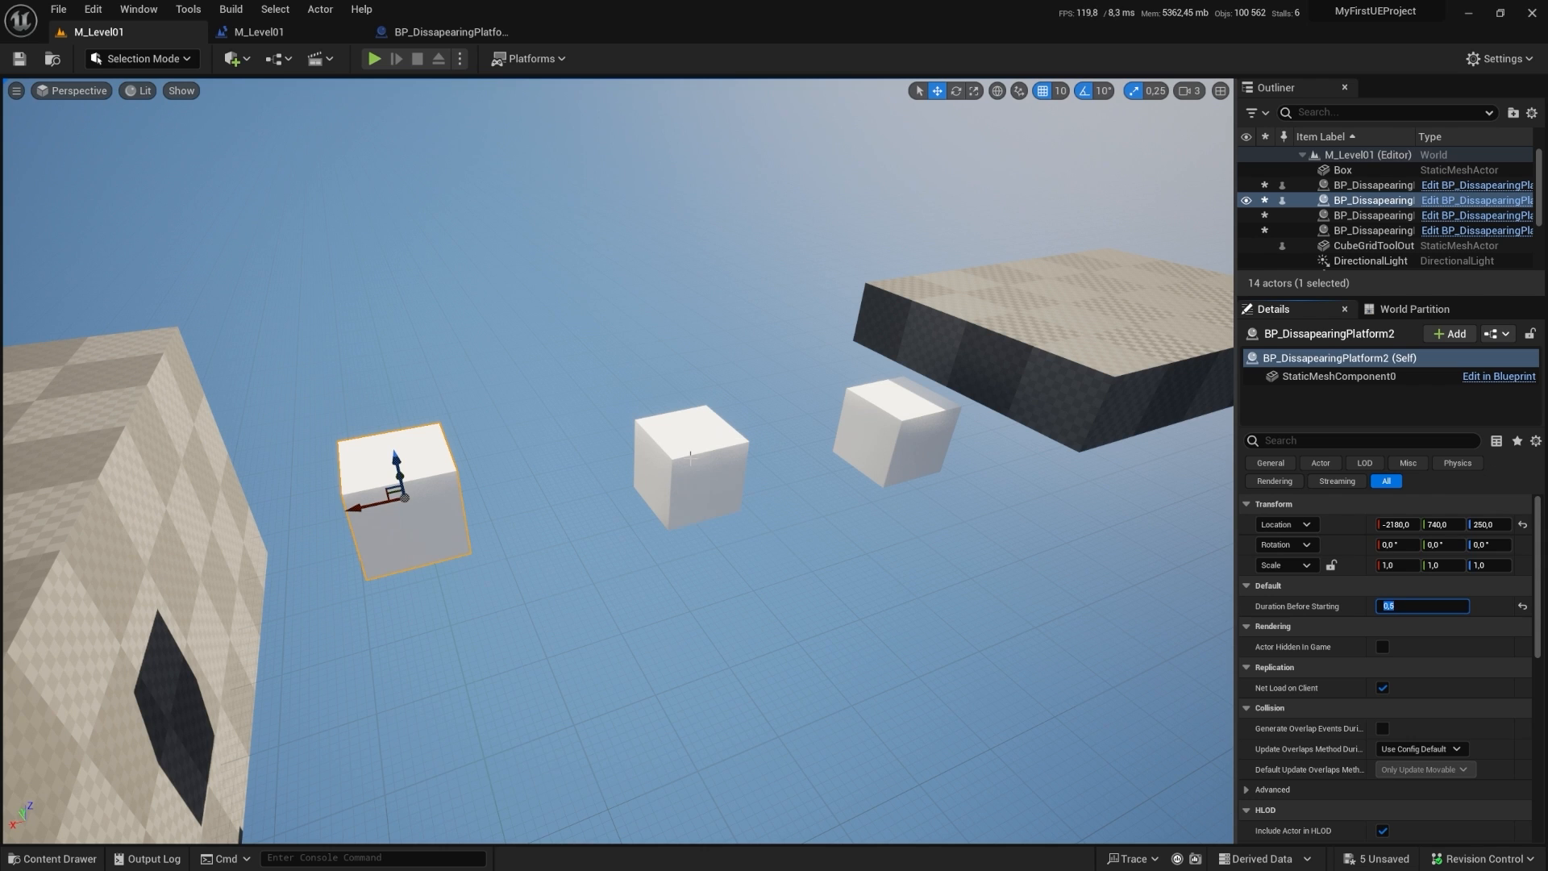
# Step: Inspect the middle platform's Duration Before Starting, and change that value on the disappearing platform farthest from the starting ledge
pyautogui.click(690, 457)
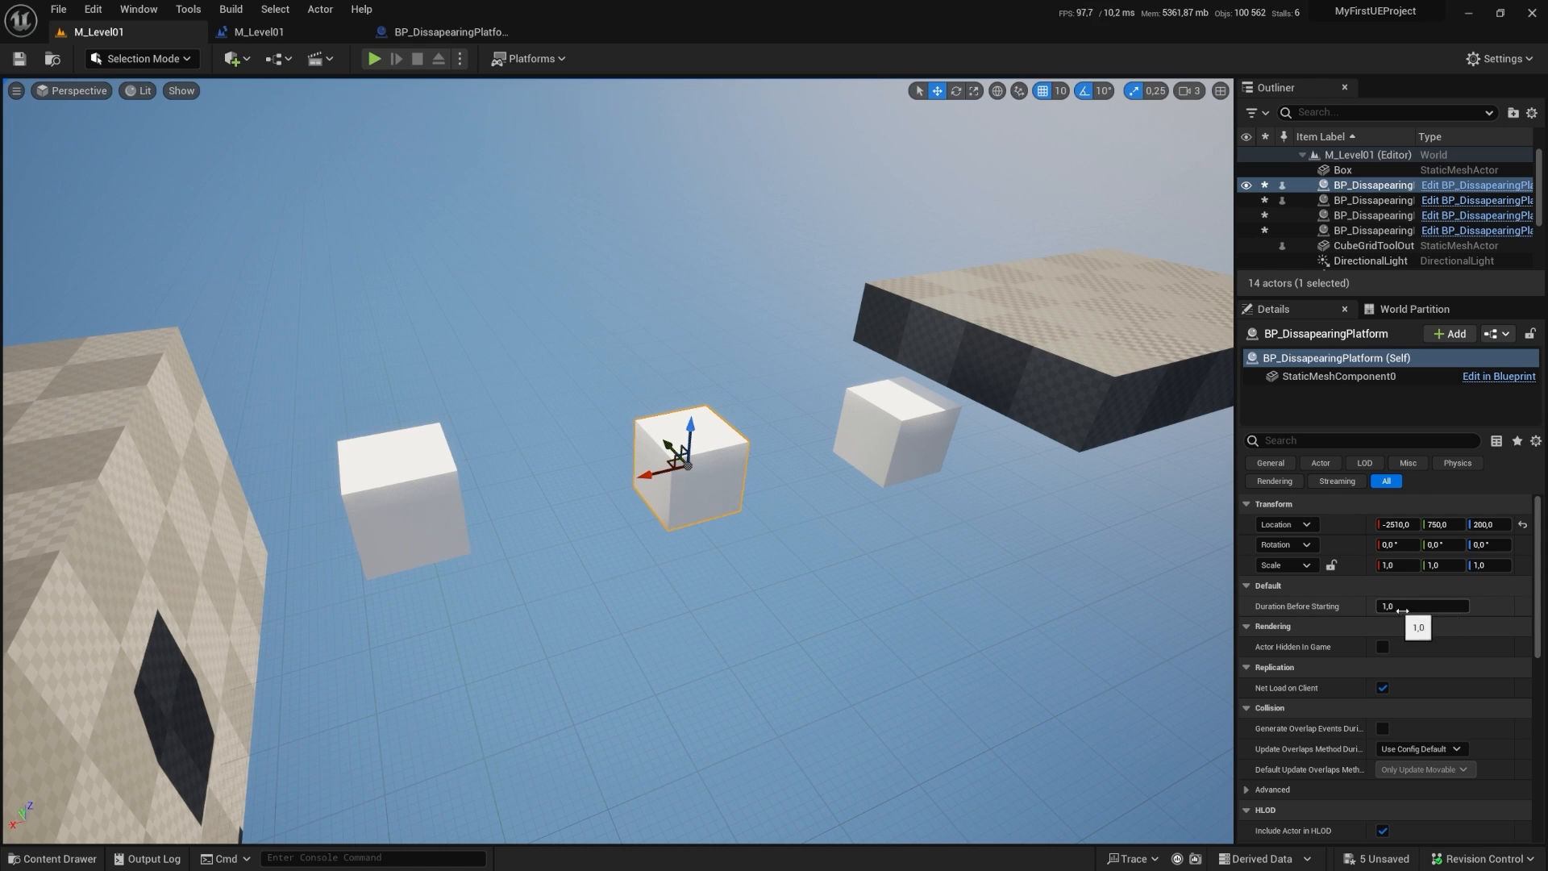
pyautogui.click(892, 400)
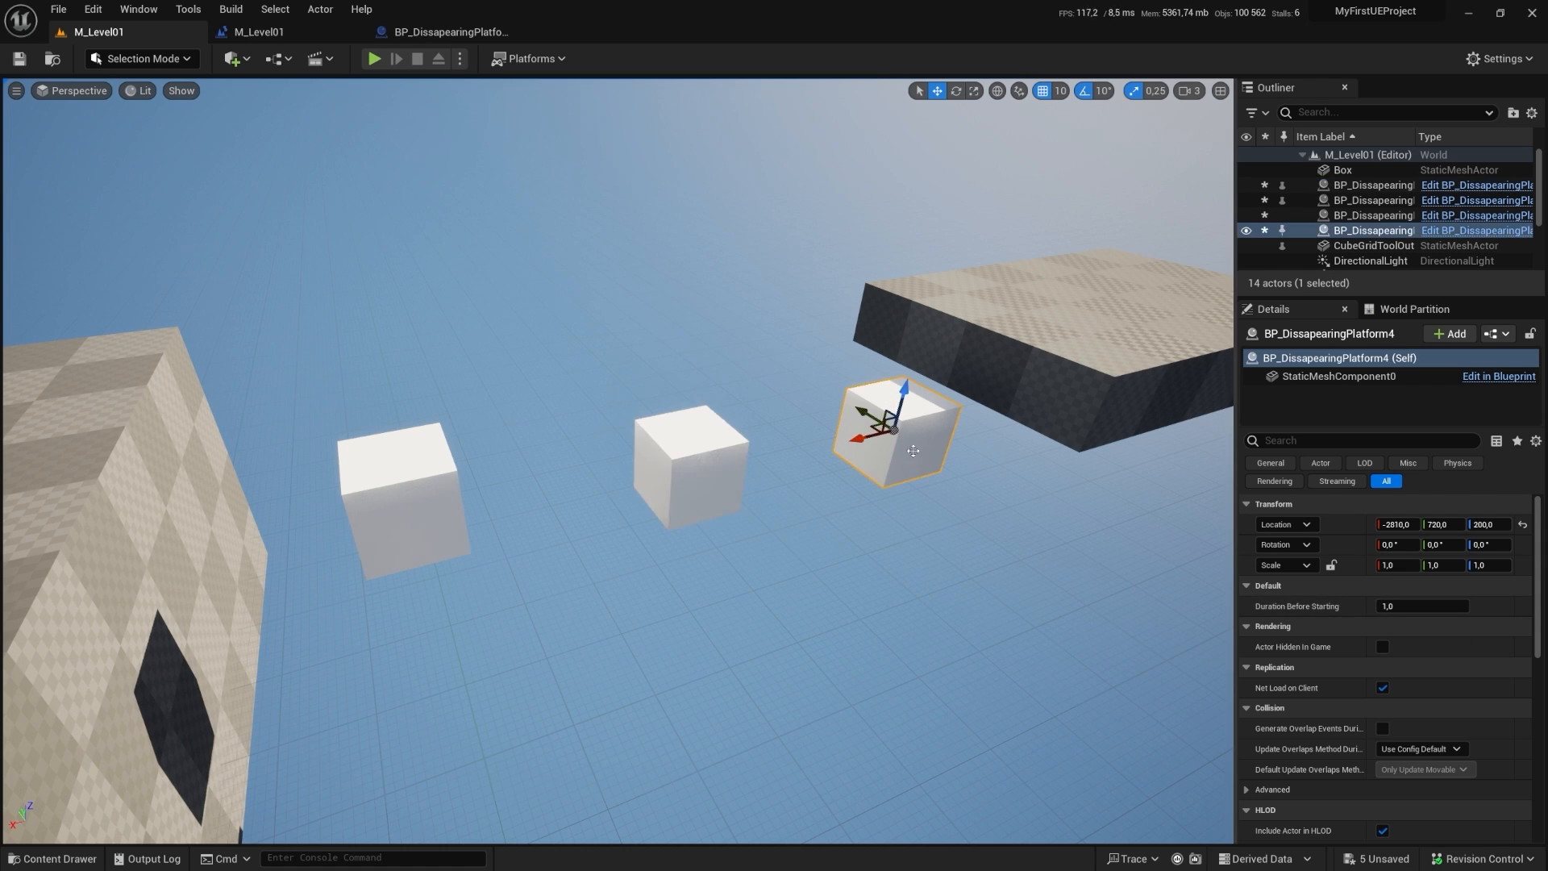
pyautogui.click(1421, 606)
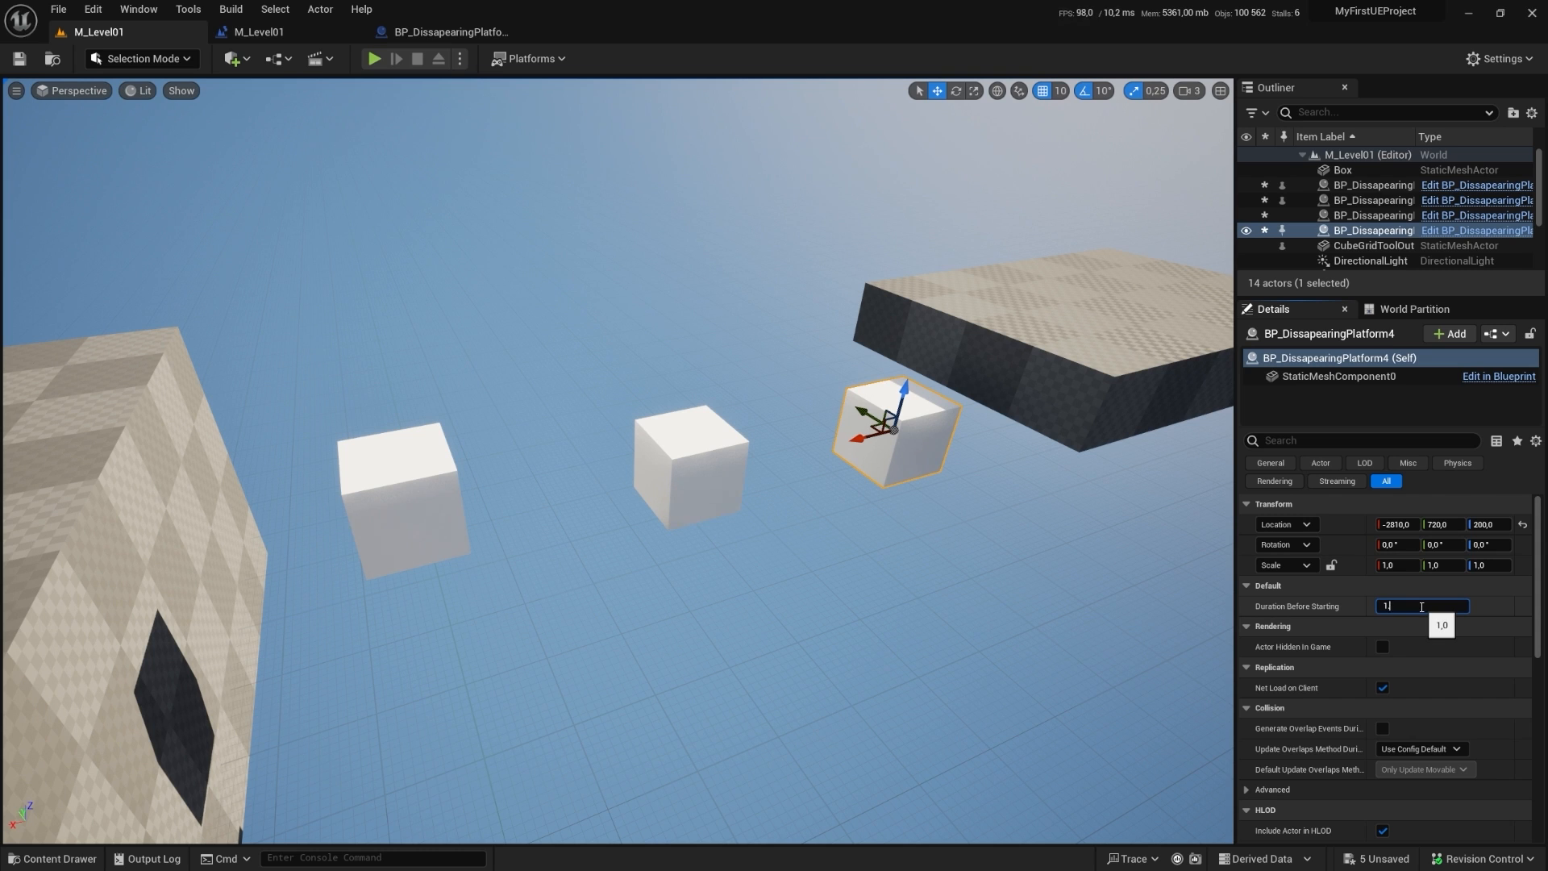
pyautogui.press('BackSpace')
# Step: Play the level from the starting ledge, jump across the disappearing platforms to test their timing, and stop the session
pyautogui.press('s')
pyautogui.moveTo(951, 451)
pyautogui.mouseDown(button='right')
pyautogui.moveTo(1040, 451)
pyautogui.moveTo(959, 460)
pyautogui.mouseUp(button='right')
pyautogui.rightClick(488, 534)
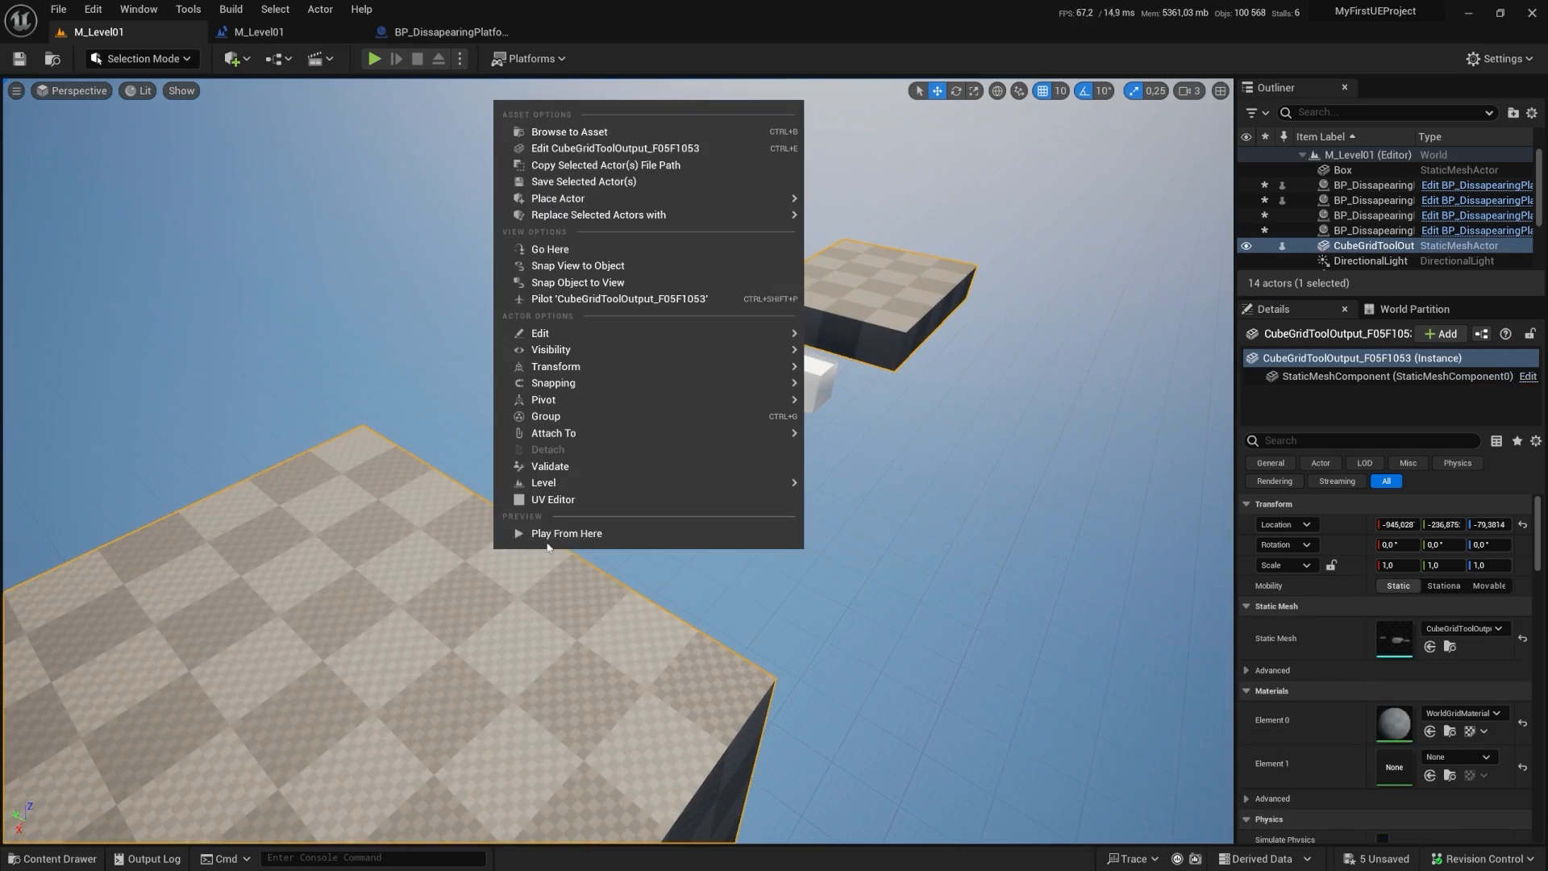
pyautogui.click(548, 539)
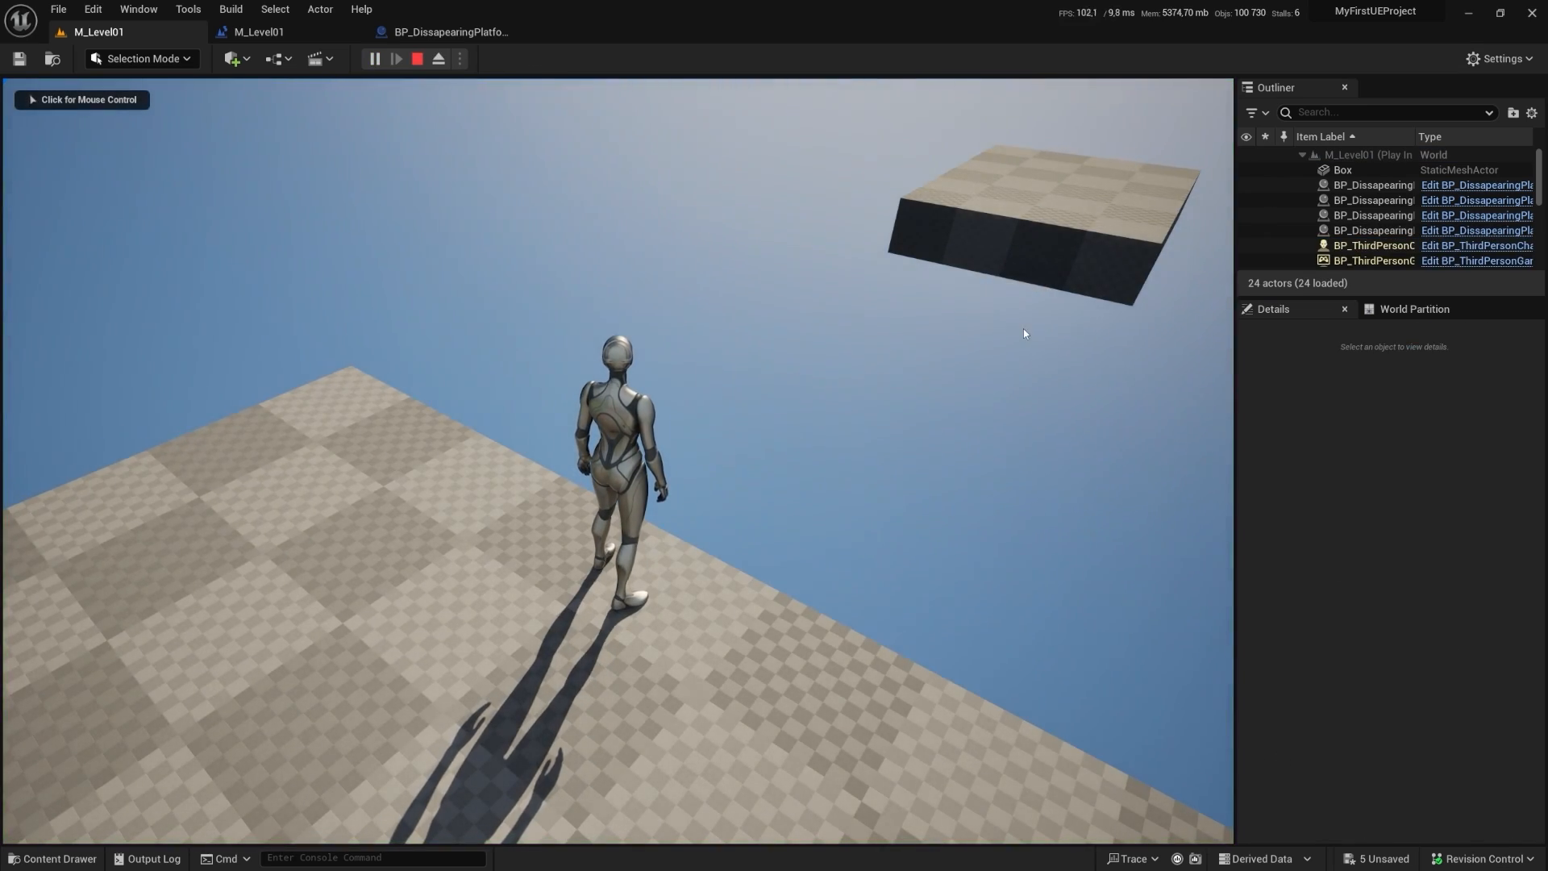
pyautogui.click(1023, 328)
pyautogui.press('w')
pyautogui.press('space')
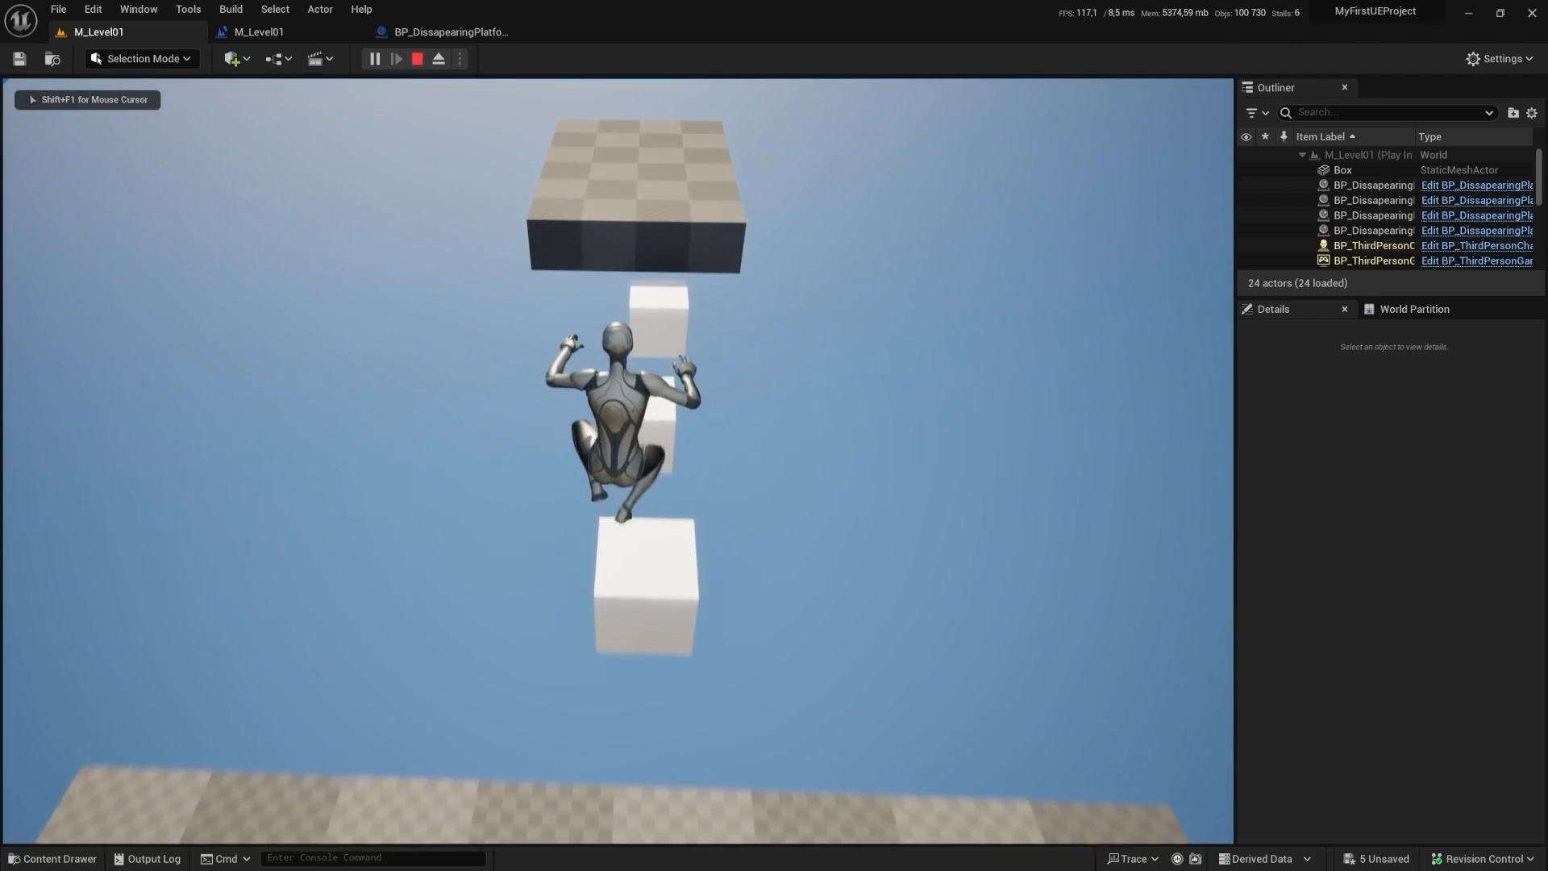
pyautogui.press('Escape')
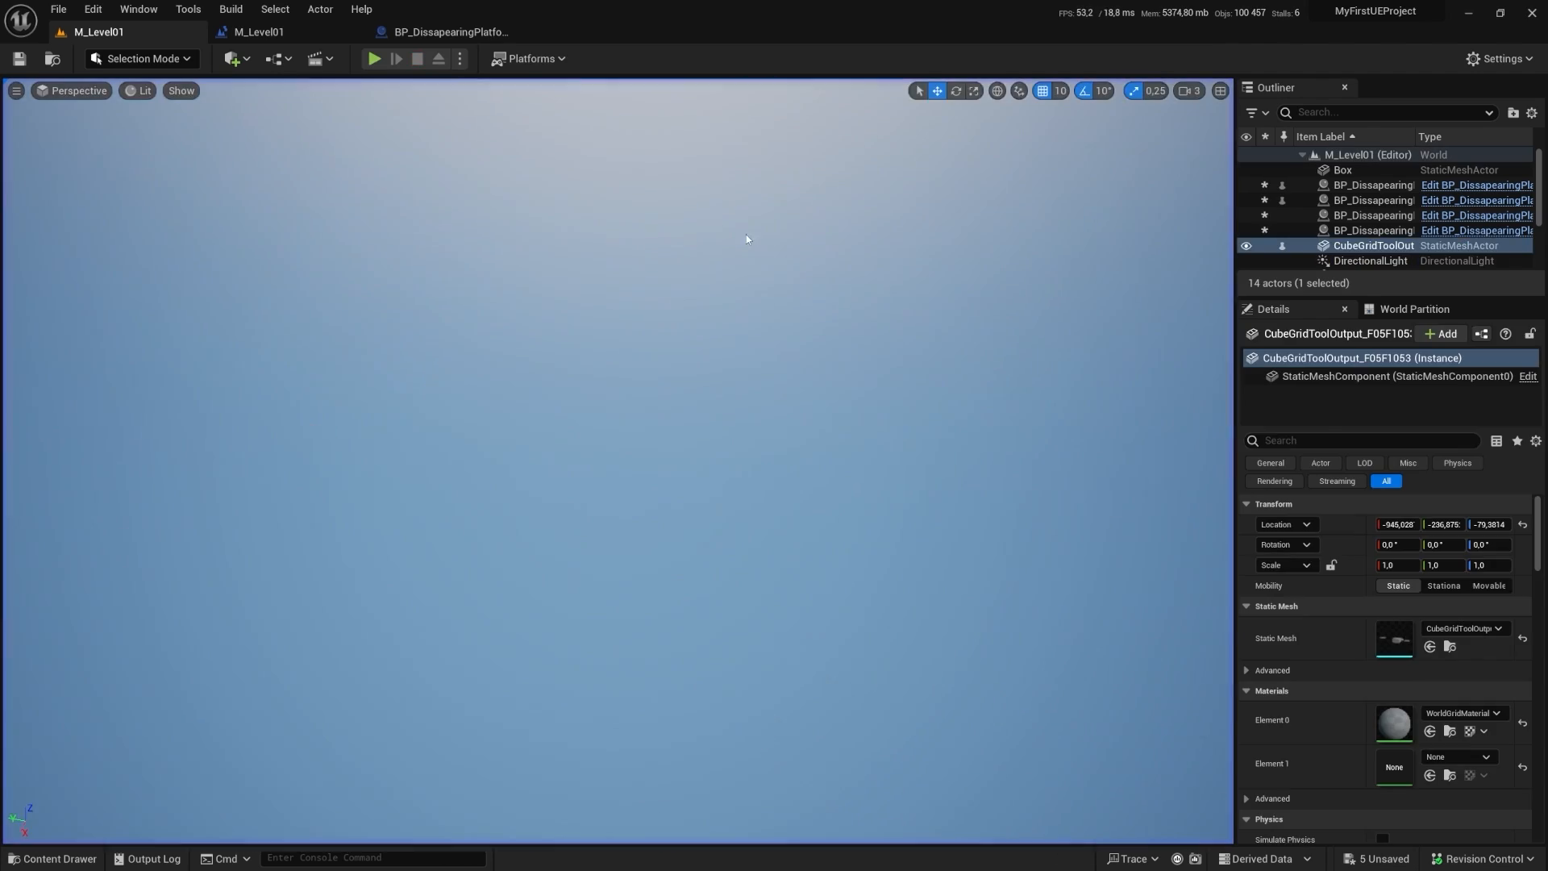
# Step: Start another play test from the ledge's surface, jump toward the disappearing platforms, and end it
pyautogui.moveTo(596, 541)
pyautogui.mouseDown(button='right')
pyautogui.moveTo(726, 451)
pyautogui.moveTo(677, 516)
pyautogui.moveTo(596, 542)
pyautogui.mouseUp(button='right')
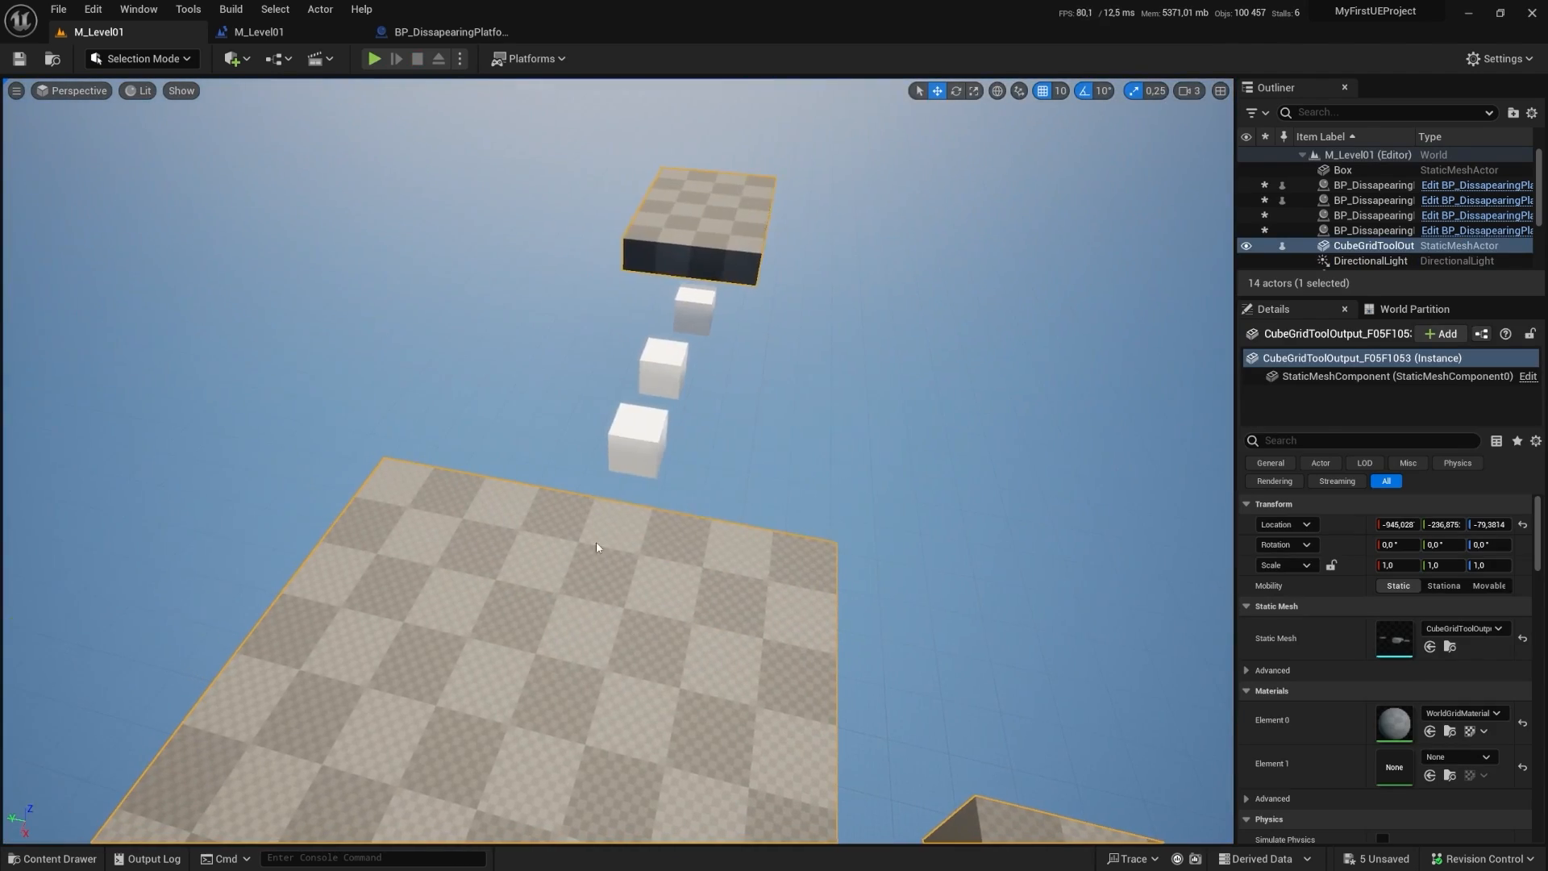
pyautogui.rightClick(597, 542)
pyautogui.click(670, 526)
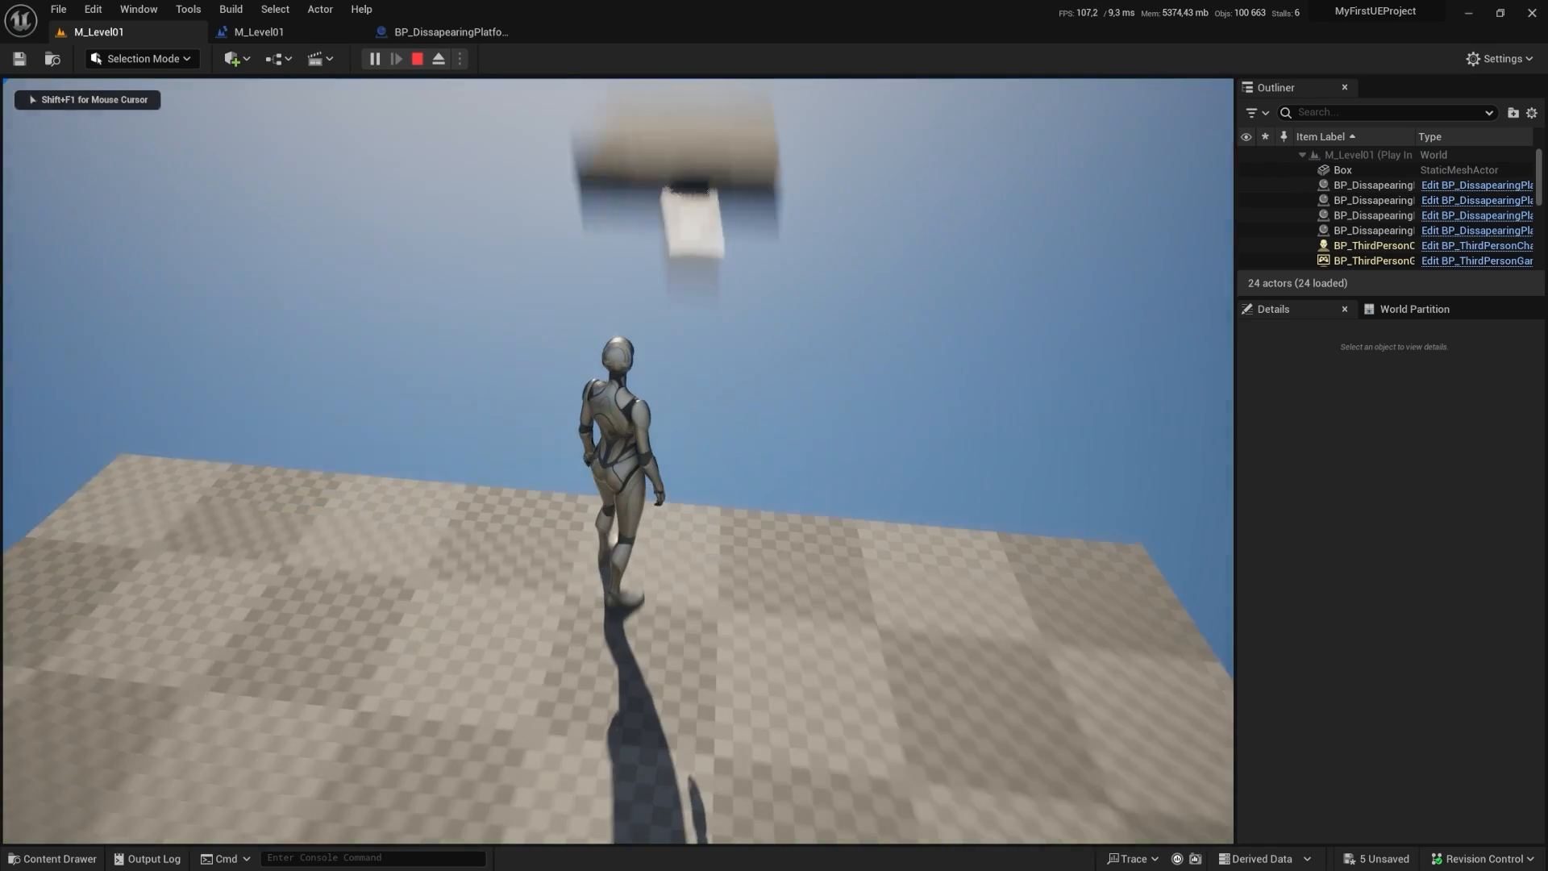
pyautogui.press('space')
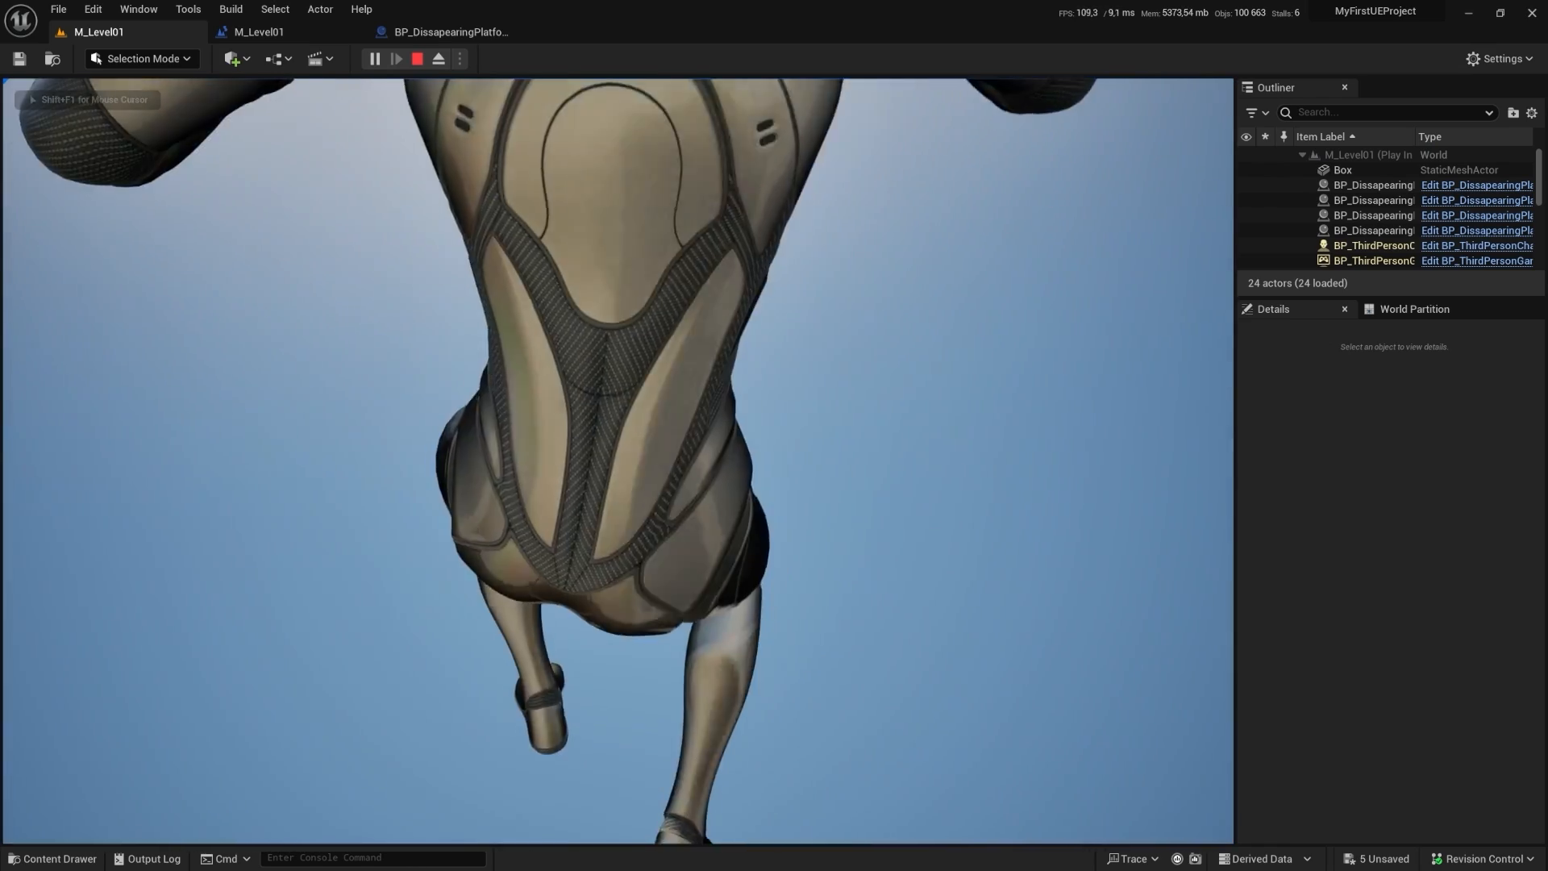
pyautogui.press('Escape')
pyautogui.moveTo(746, 428); pyautogui.dragTo(685, 540, button='right')
pyautogui.press('w')
pyautogui.moveTo(809, 399); pyautogui.dragTo(725, 346, button='right')
pyautogui.press('d')
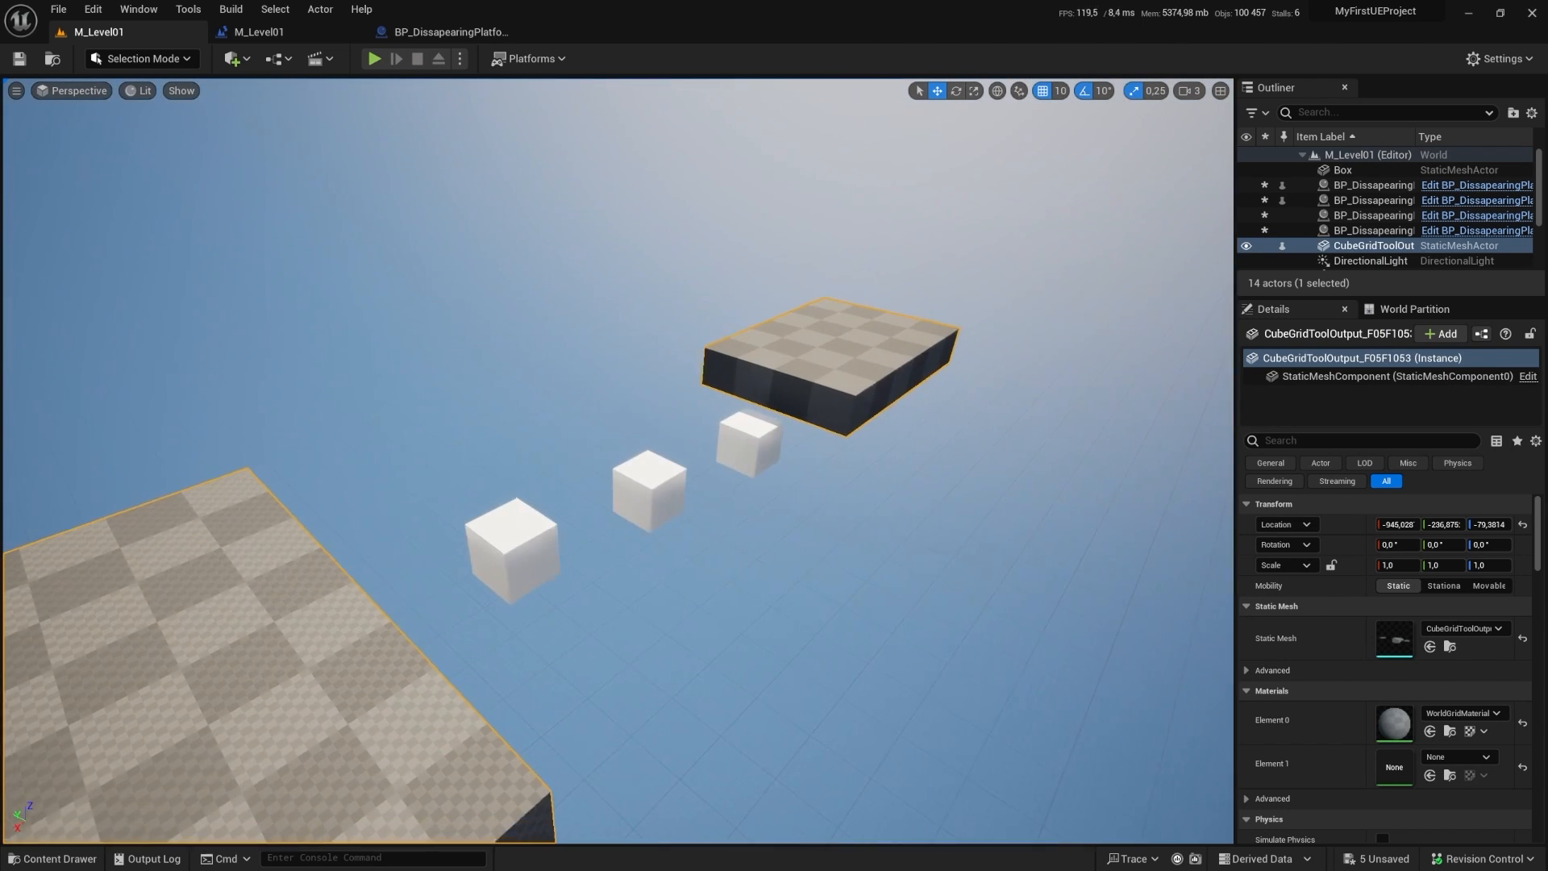
pyautogui.press('w')
pyautogui.moveTo(723, 520); pyautogui.dragTo(813, 469, button='right')
pyautogui.press('q')
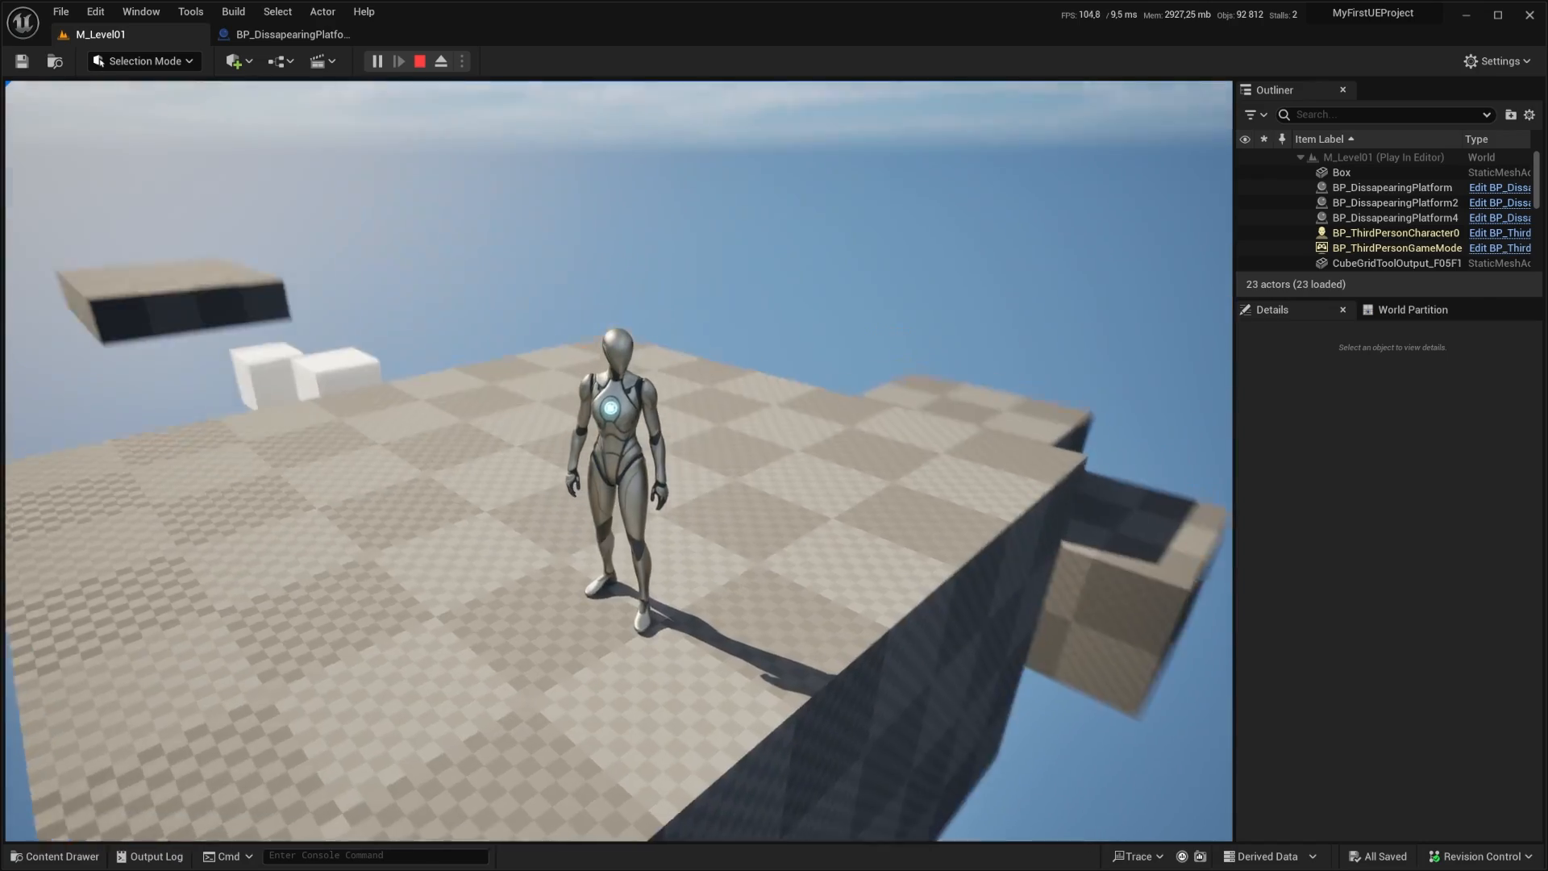
# Step: Run the character around the large ledge to watch the platforms toggle, and stop the play session
pyautogui.press('w')
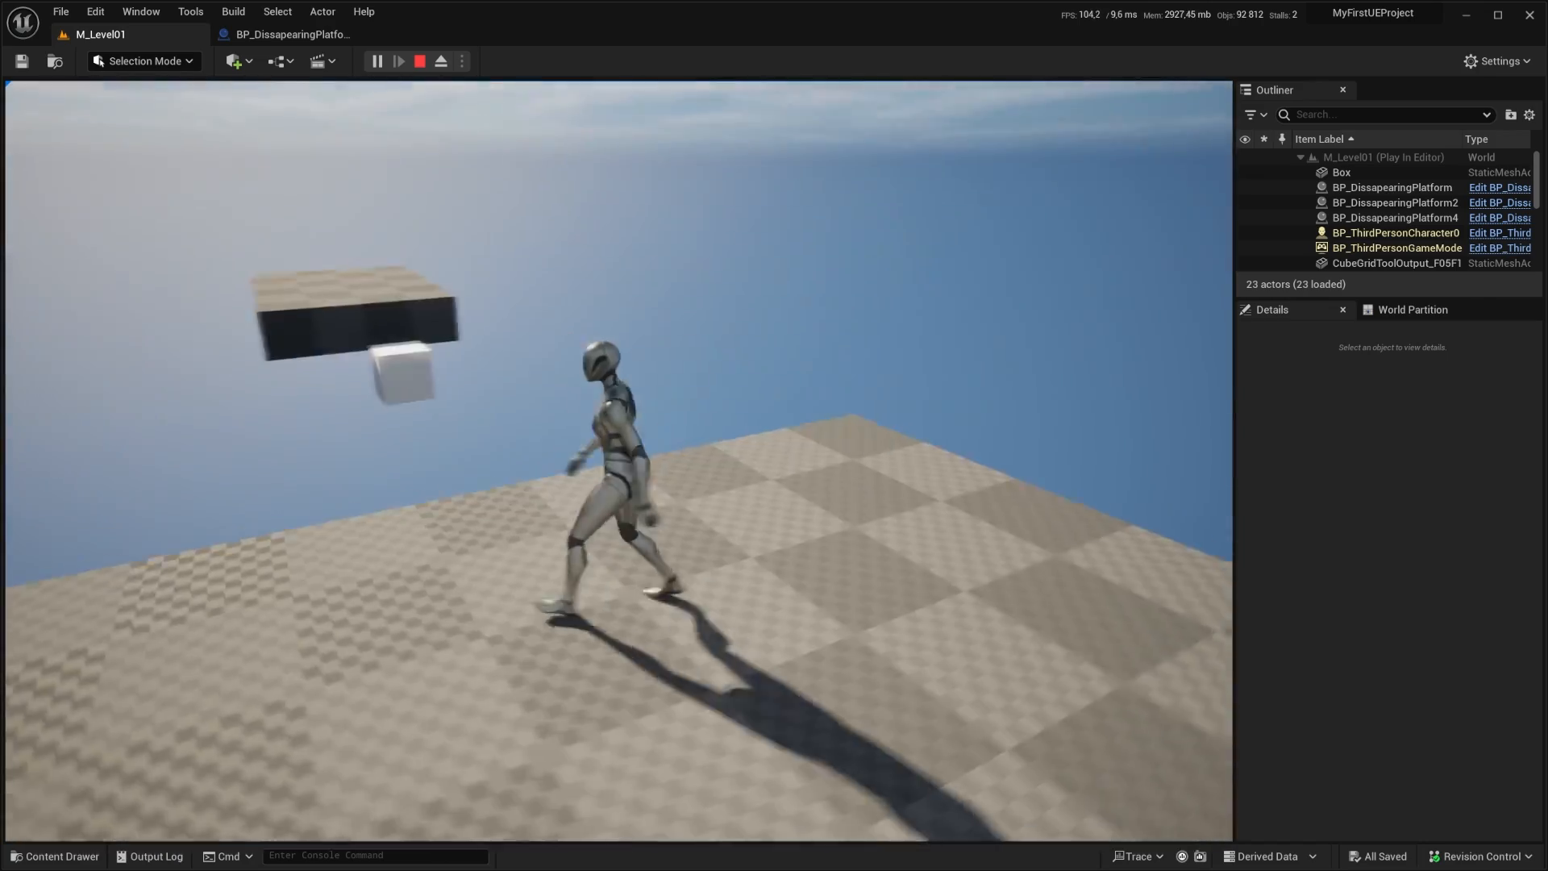
pyautogui.press('w')
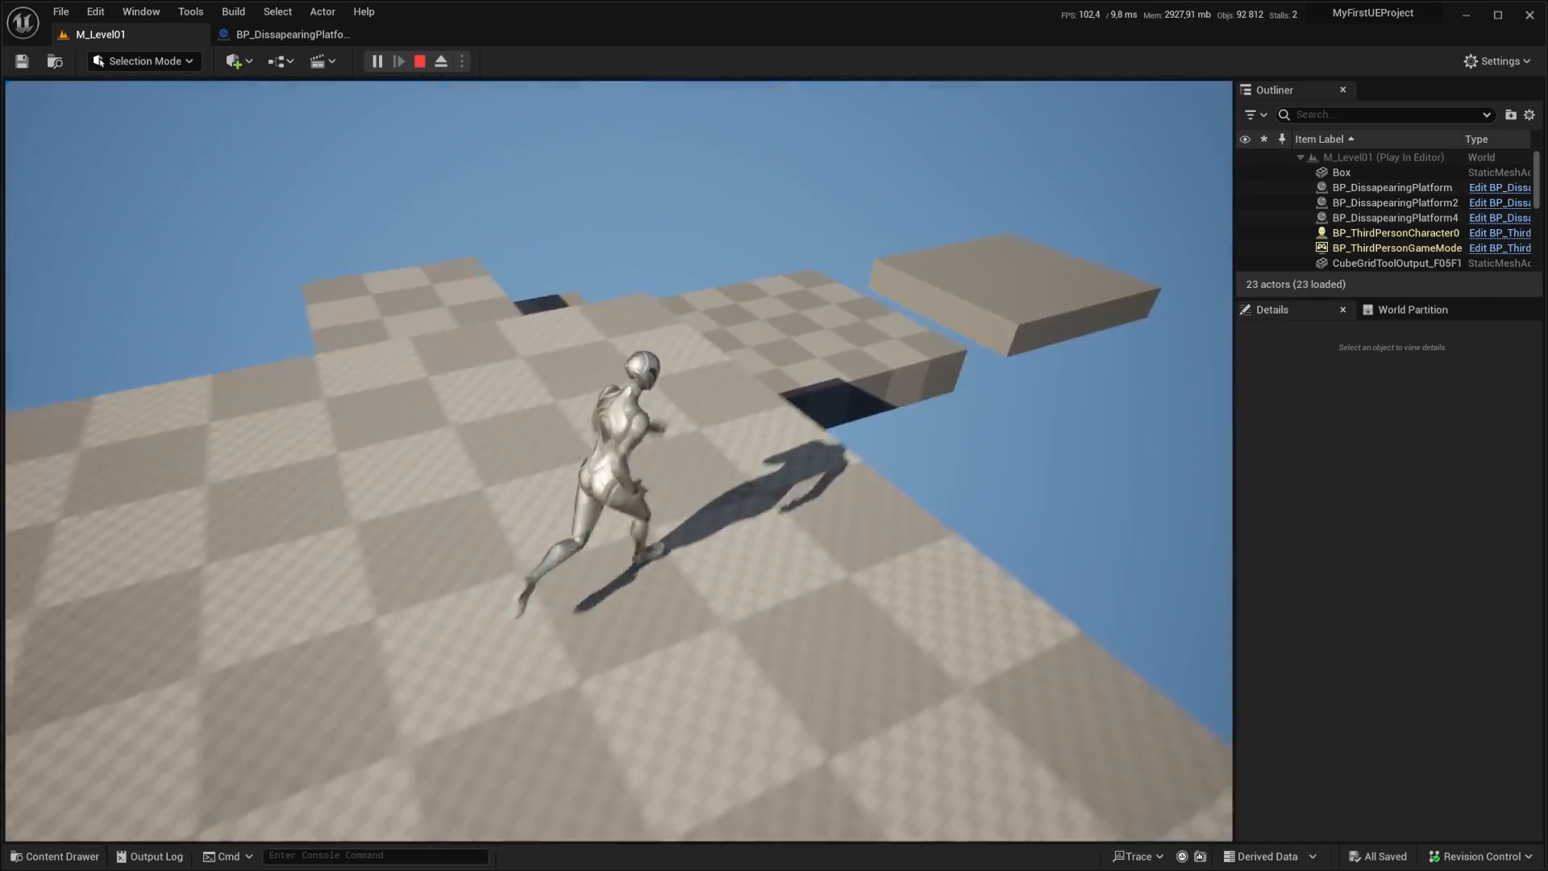
pyautogui.press('a')
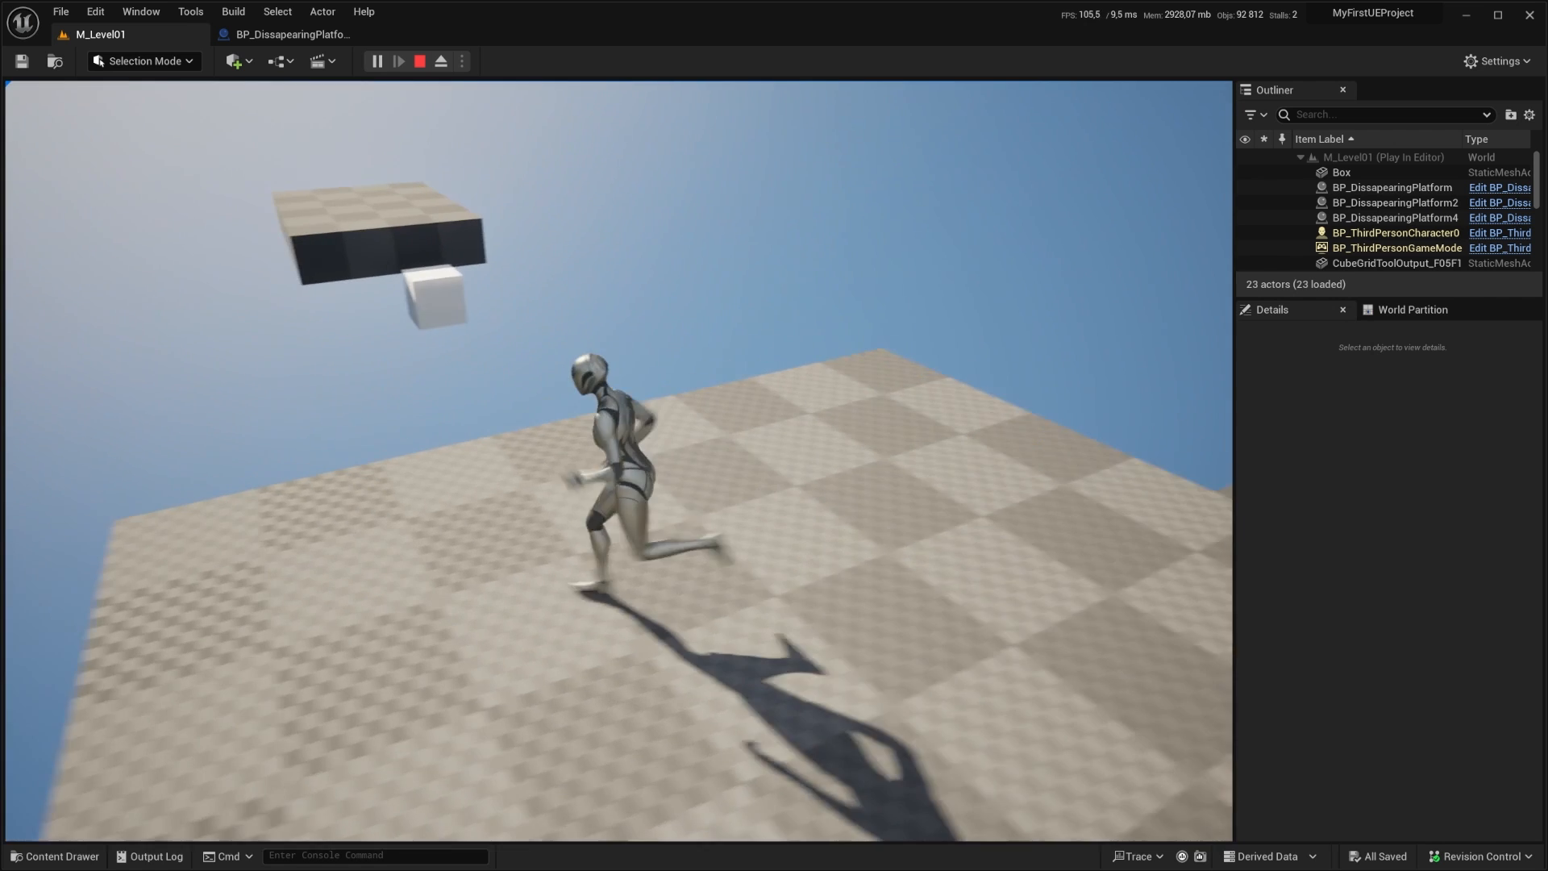
pyautogui.press('Escape')
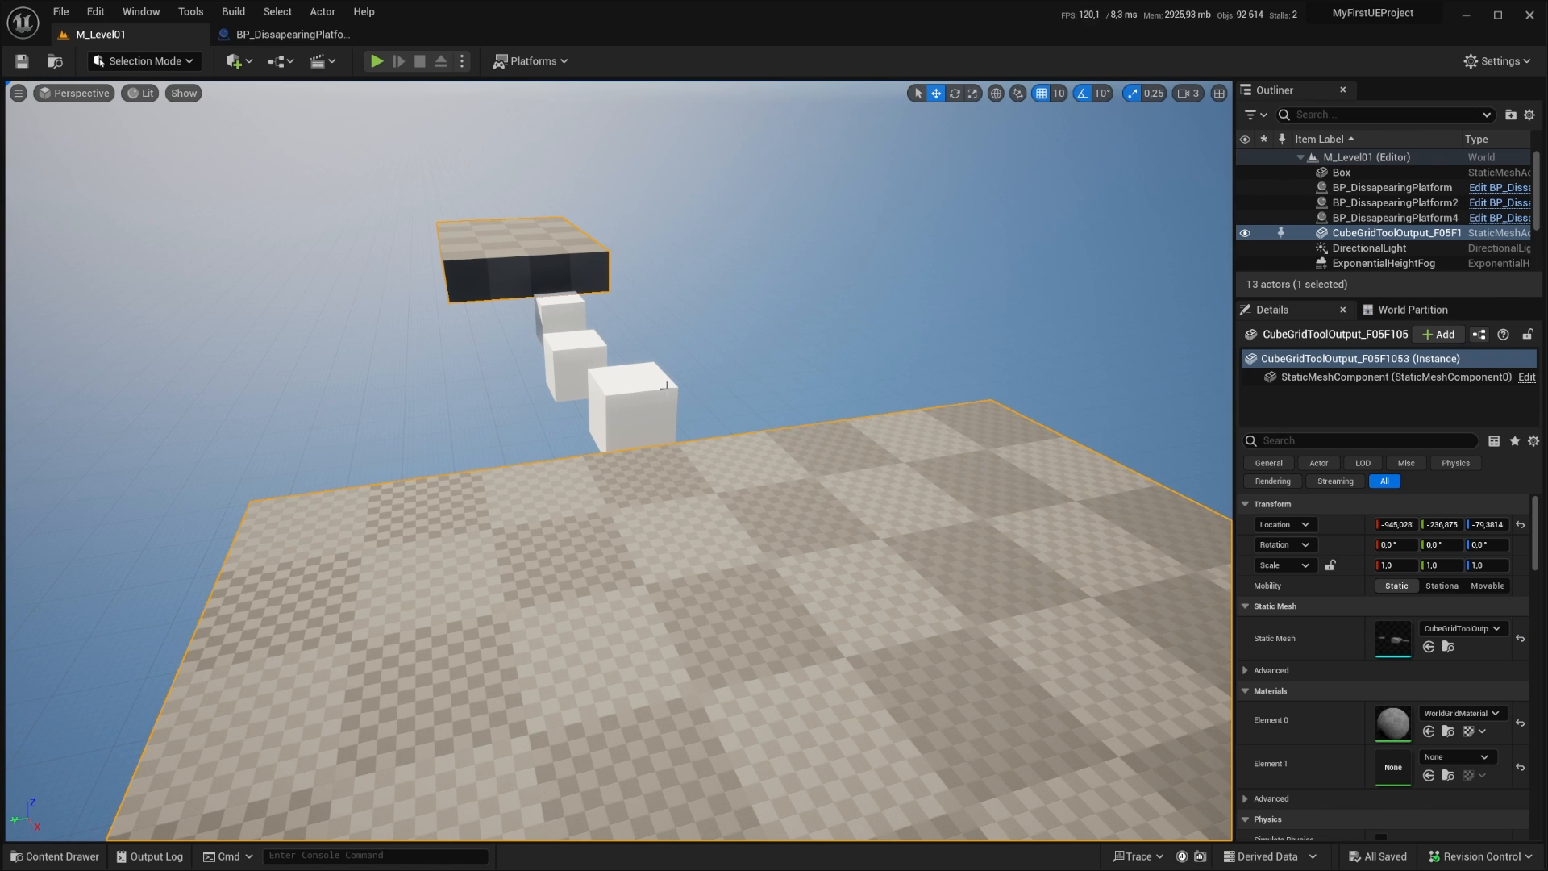
pyautogui.moveTo(619, 460); pyautogui.dragTo(720, 429, button='right')
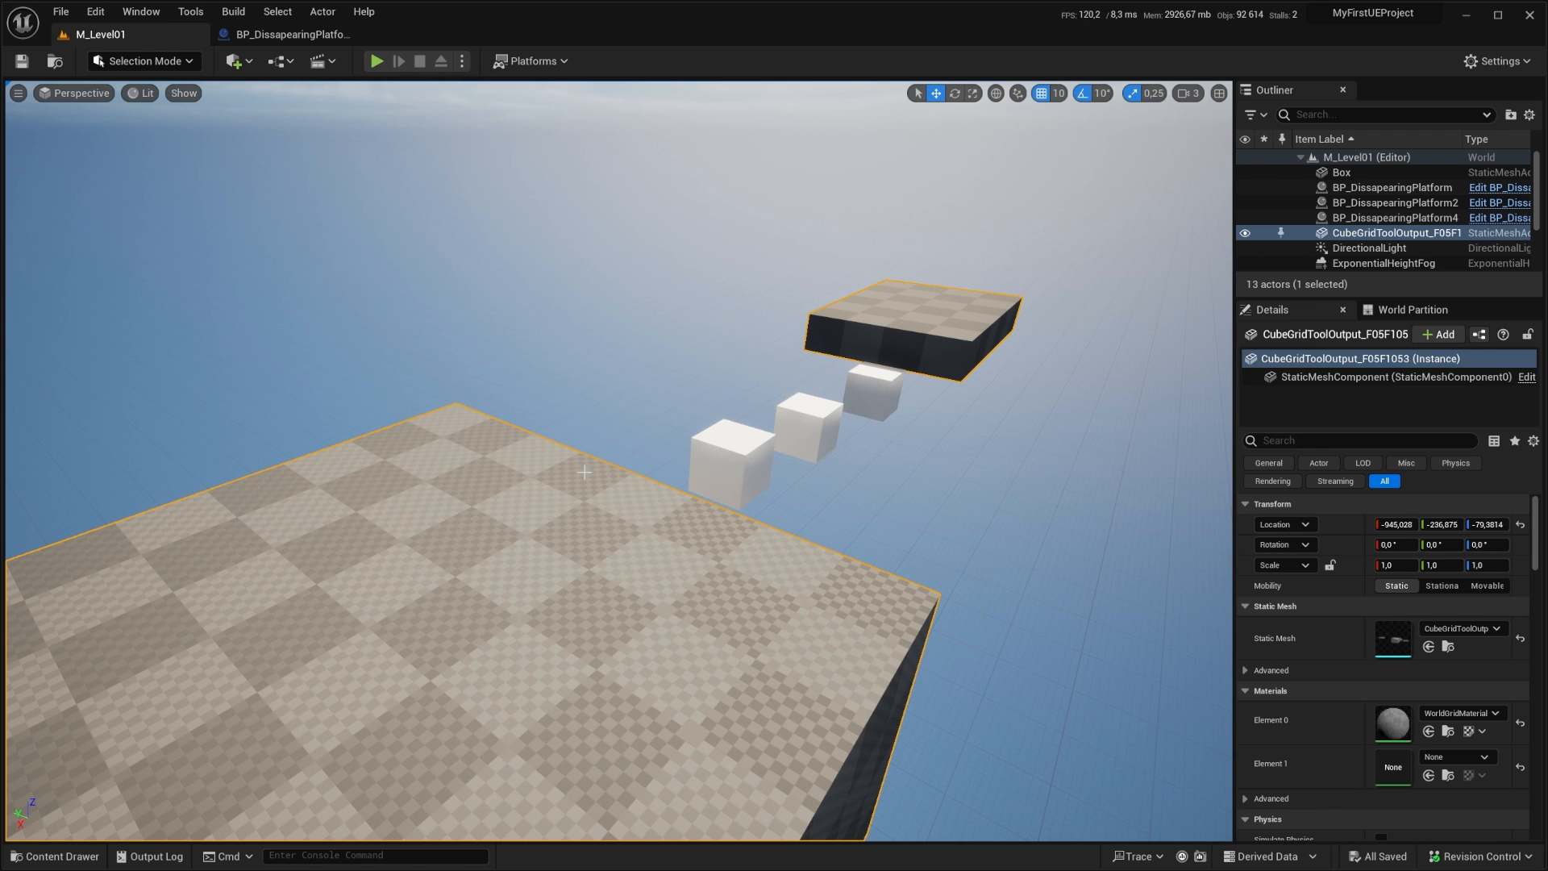
pyautogui.moveTo(718, 604)
pyautogui.mouseDown(button='right')
pyautogui.moveTo(742, 595)
pyautogui.moveTo(702, 622)
pyautogui.mouseUp(button='right')
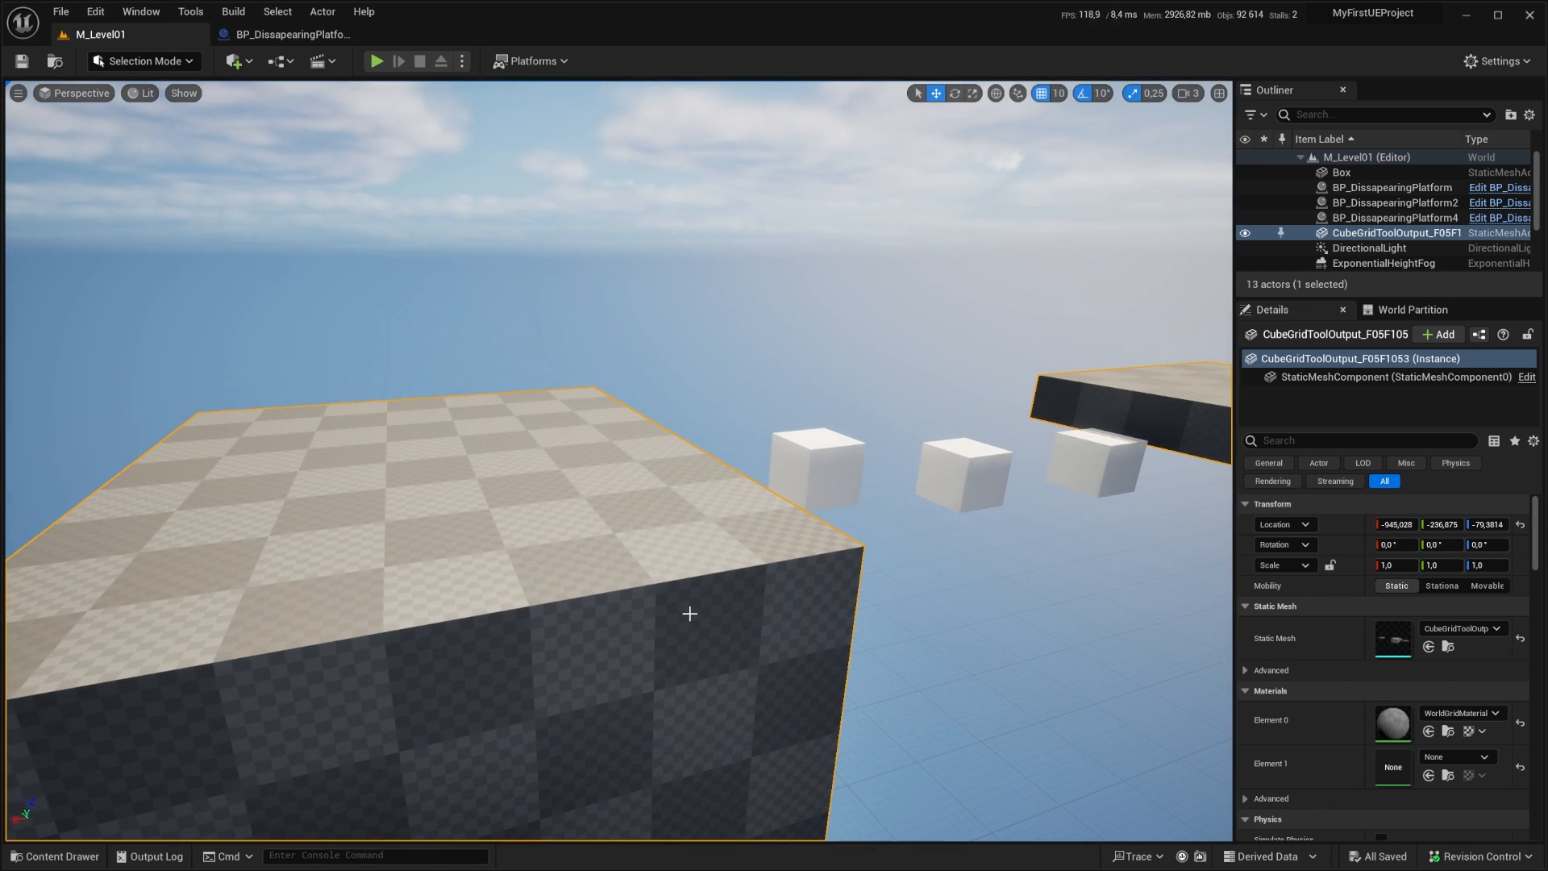
pyautogui.hotkey('ctrl', 'space')
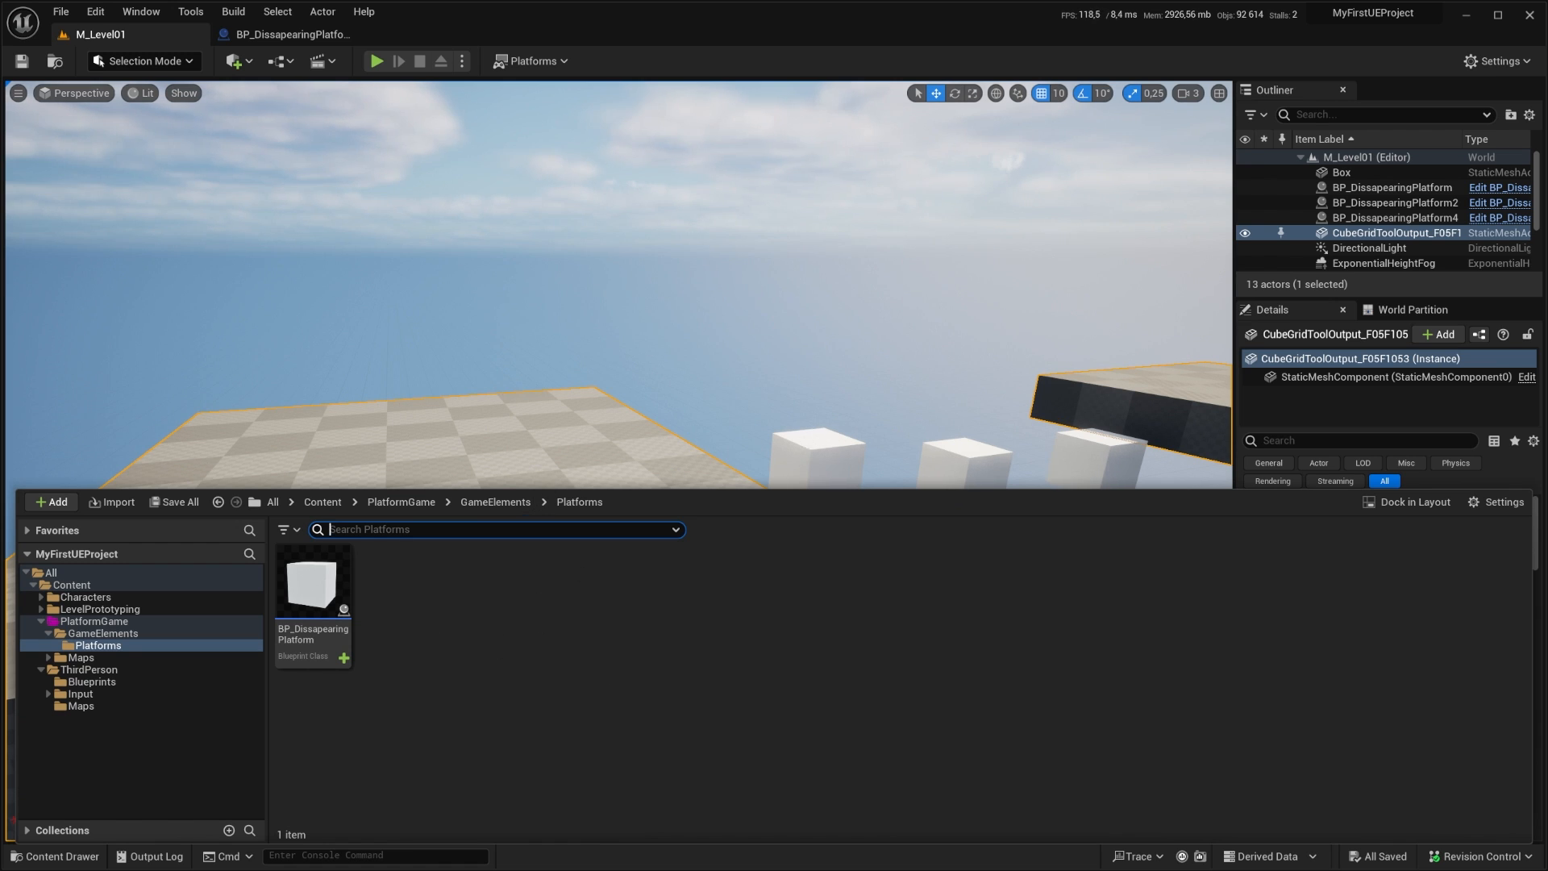
pyautogui.moveTo(771, 431); pyautogui.dragTo(730, 435, button='right')
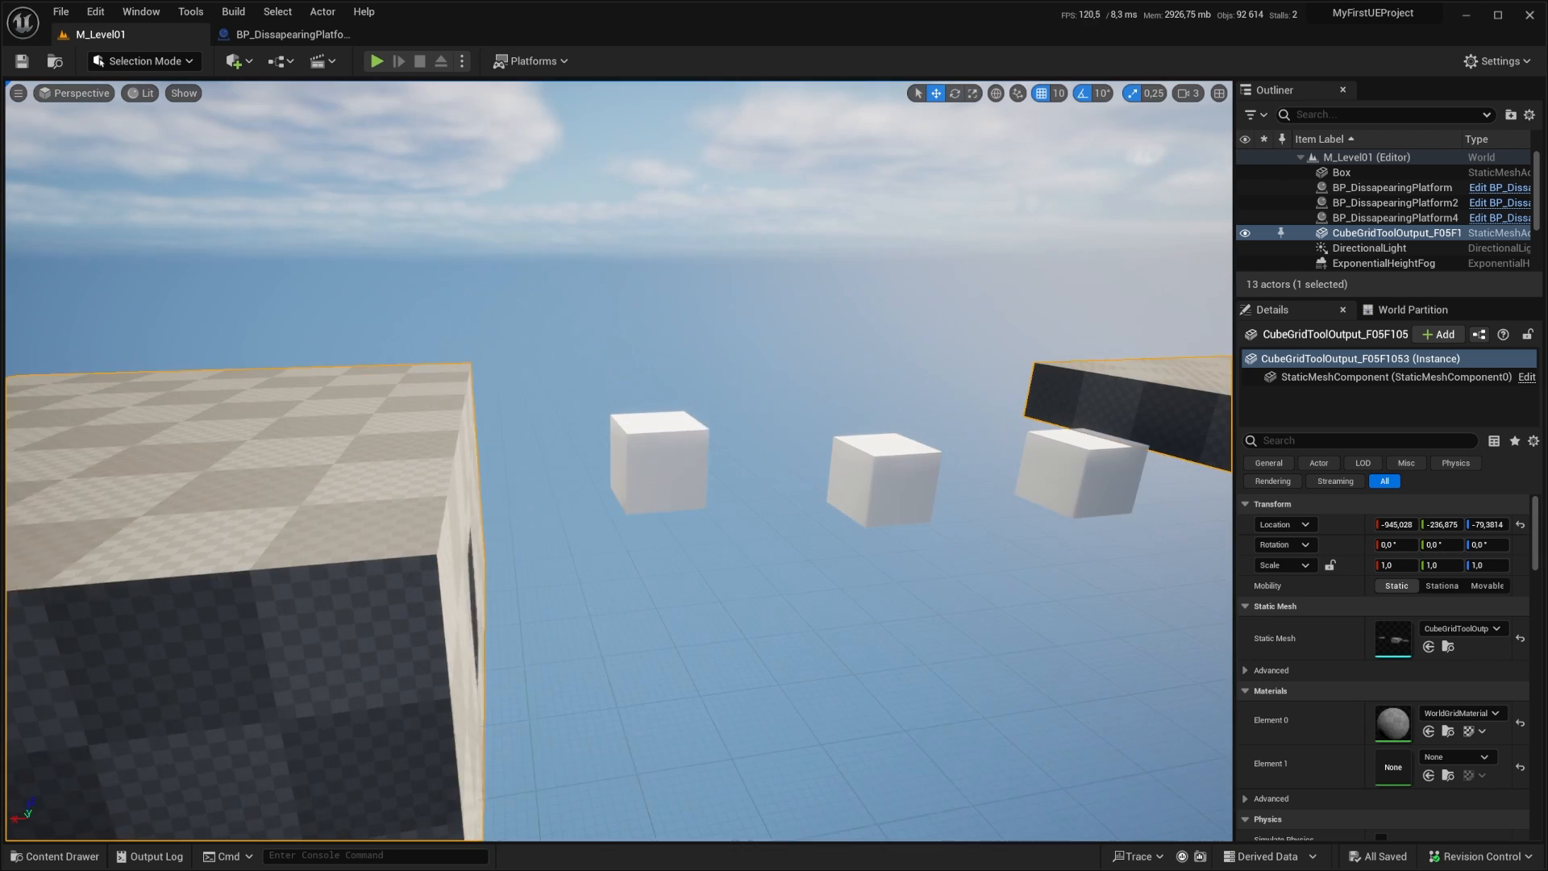
# Step: Create a material named M_White in the GameElements/Platforms content folder
pyautogui.click(84, 859)
pyautogui.click(419, 636)
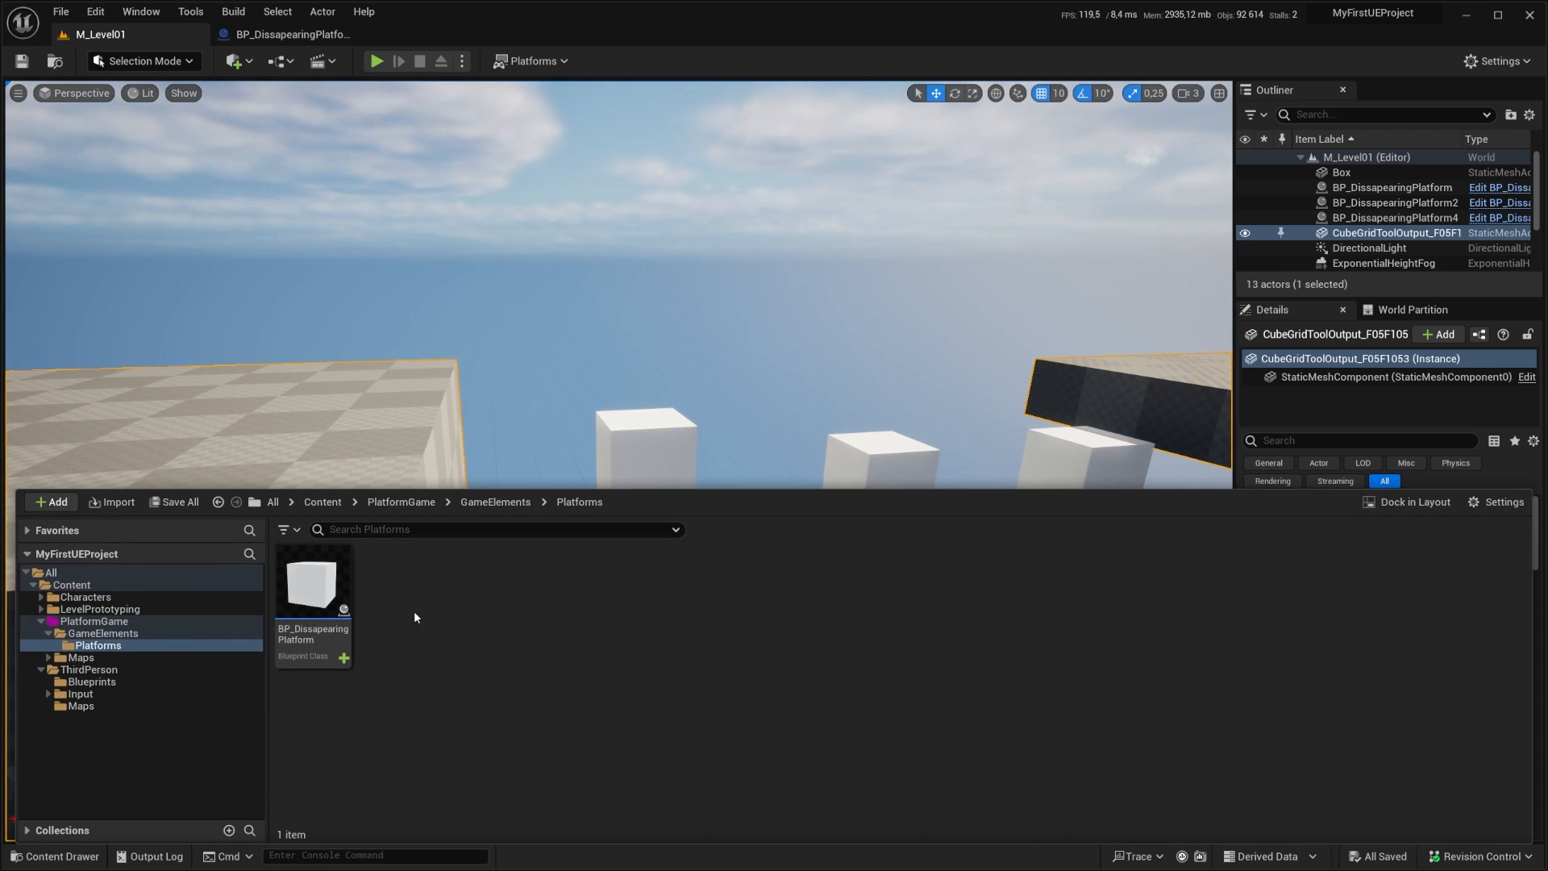
pyautogui.rightClick(413, 614)
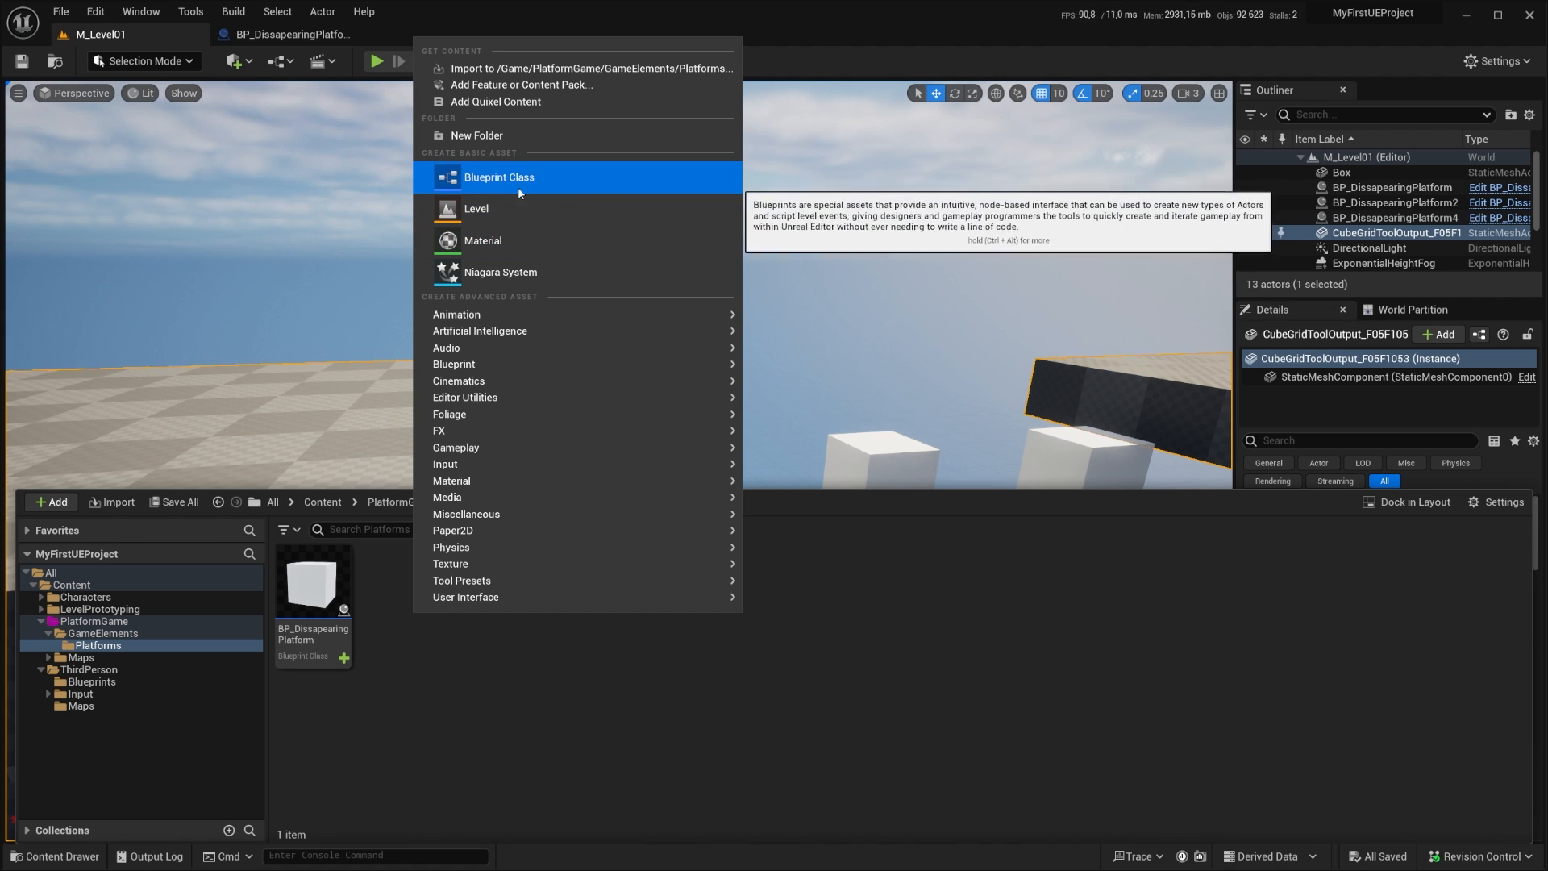
pyautogui.click(508, 240)
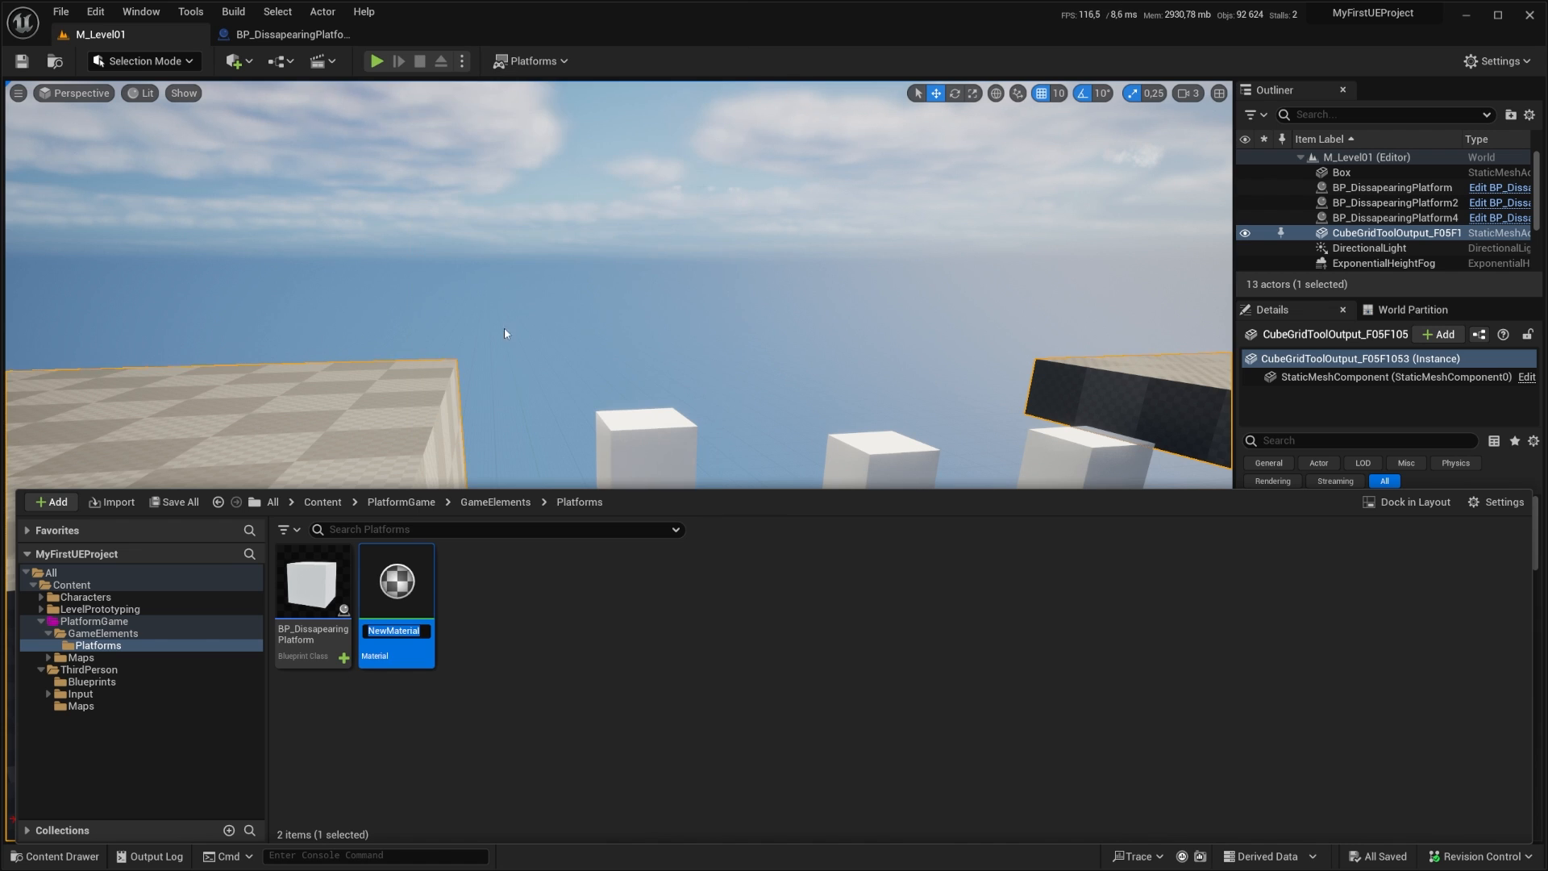
pyautogui.write('m_')
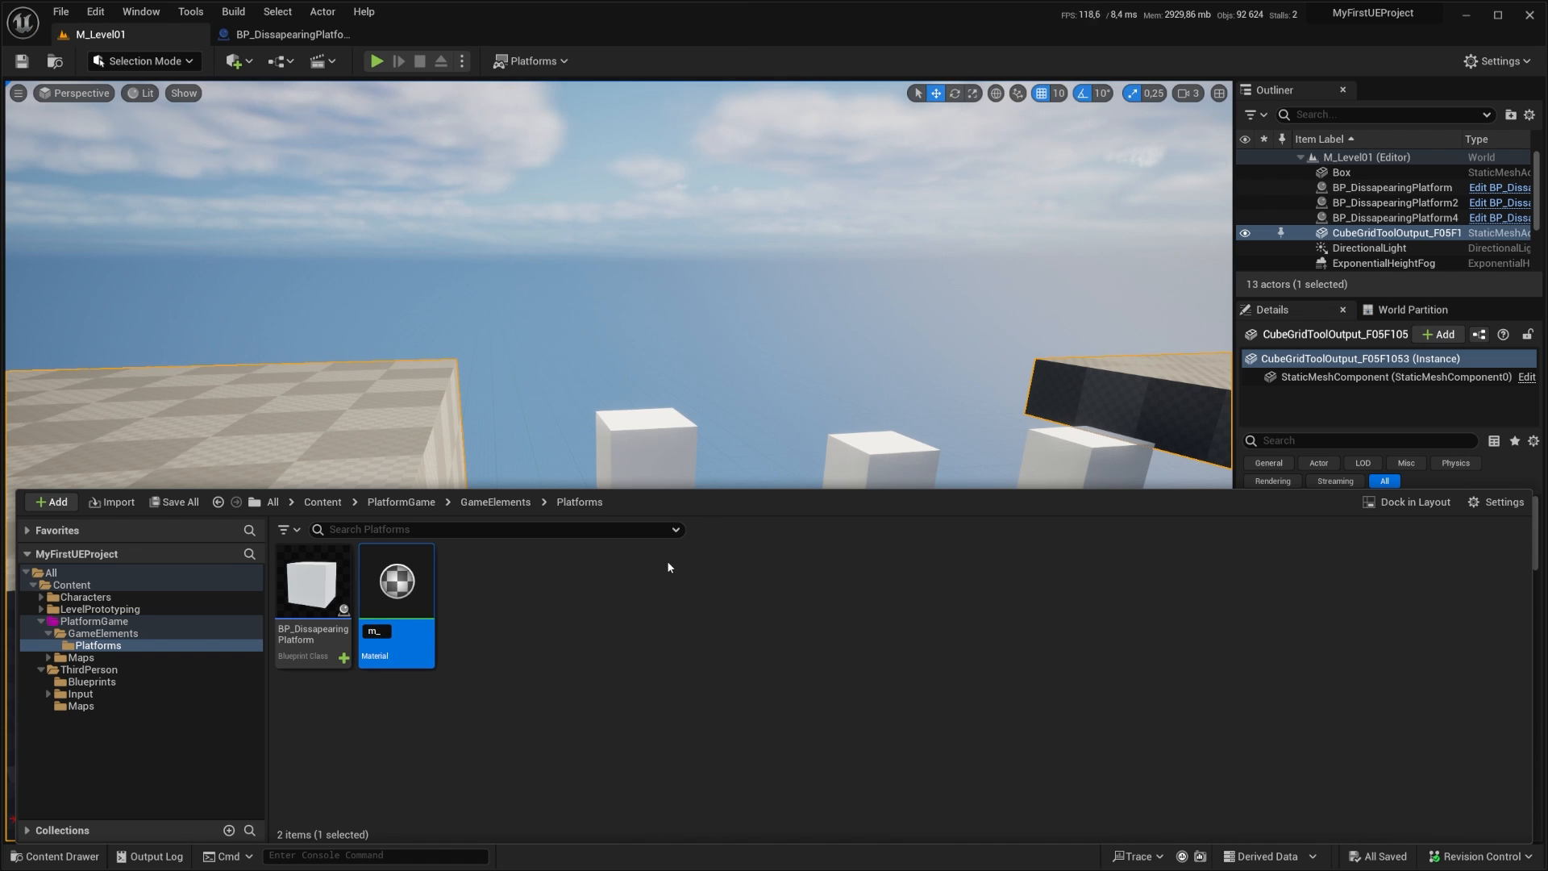
pyautogui.press('BackSpace')
pyautogui.write('M')
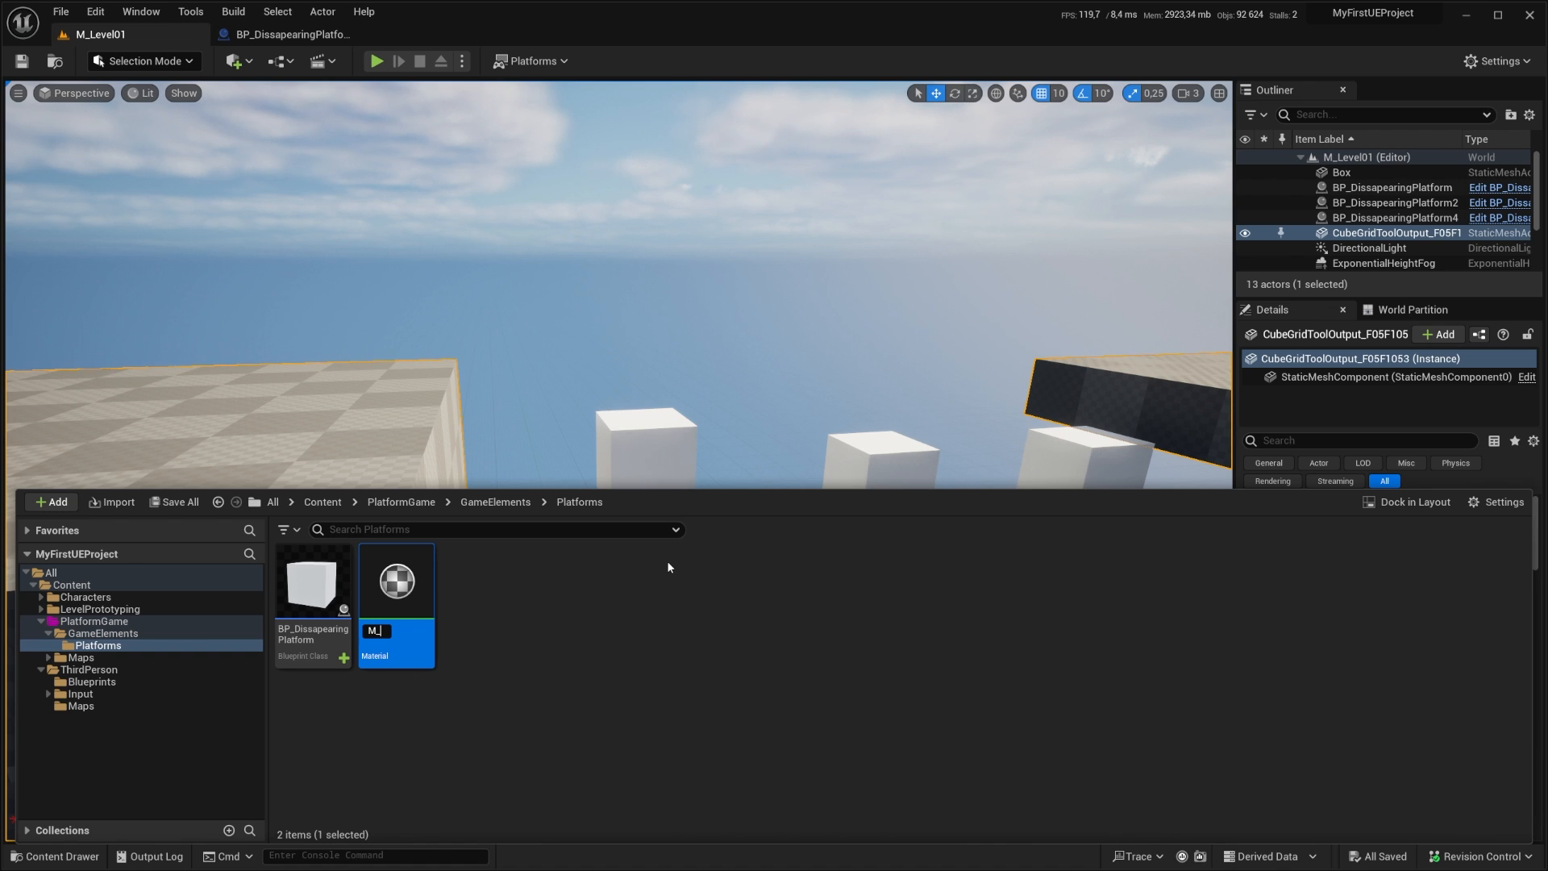
pyautogui.write('_White')
pyautogui.press('Return')
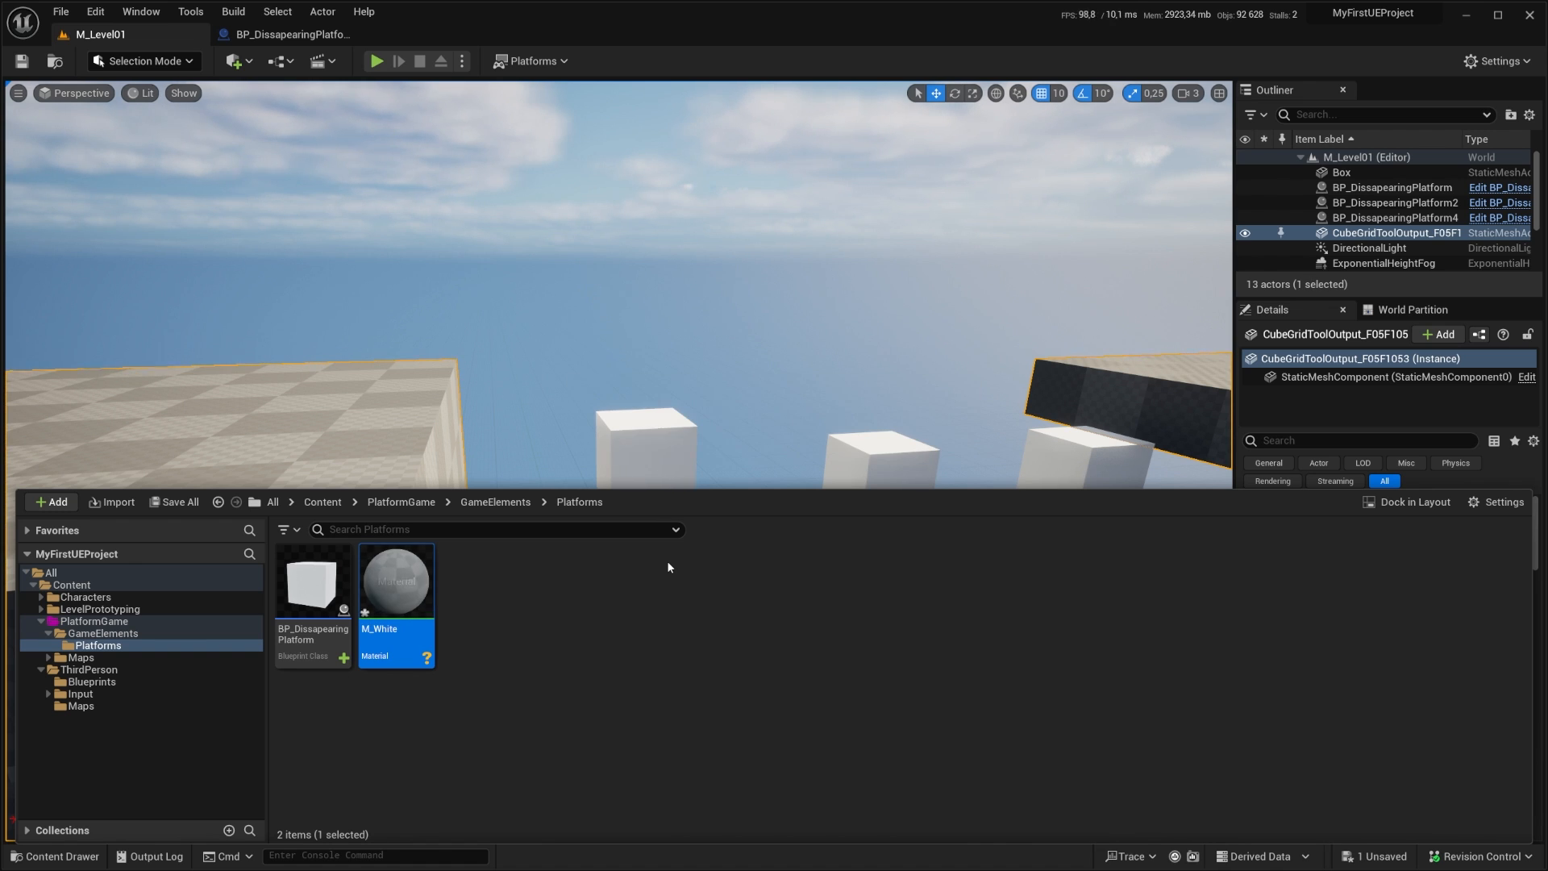
# Step: Open the M_White material, dock its editor in the main window, and bring the whole material result node into view
pyautogui.doubleClick(405, 585)
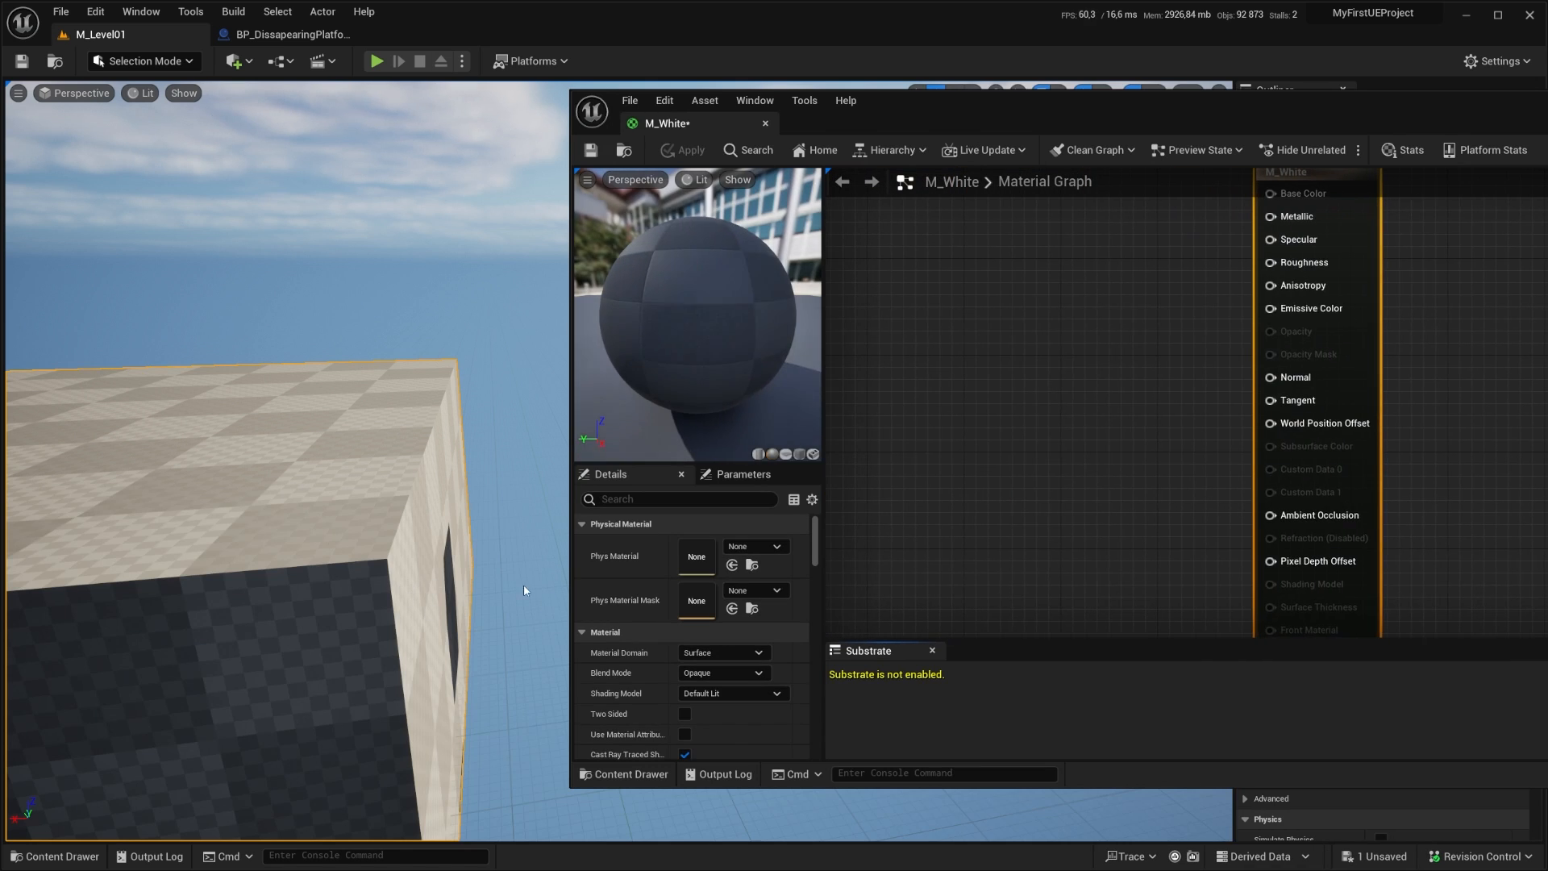
pyautogui.moveTo(676, 125); pyautogui.dragTo(517, 37)
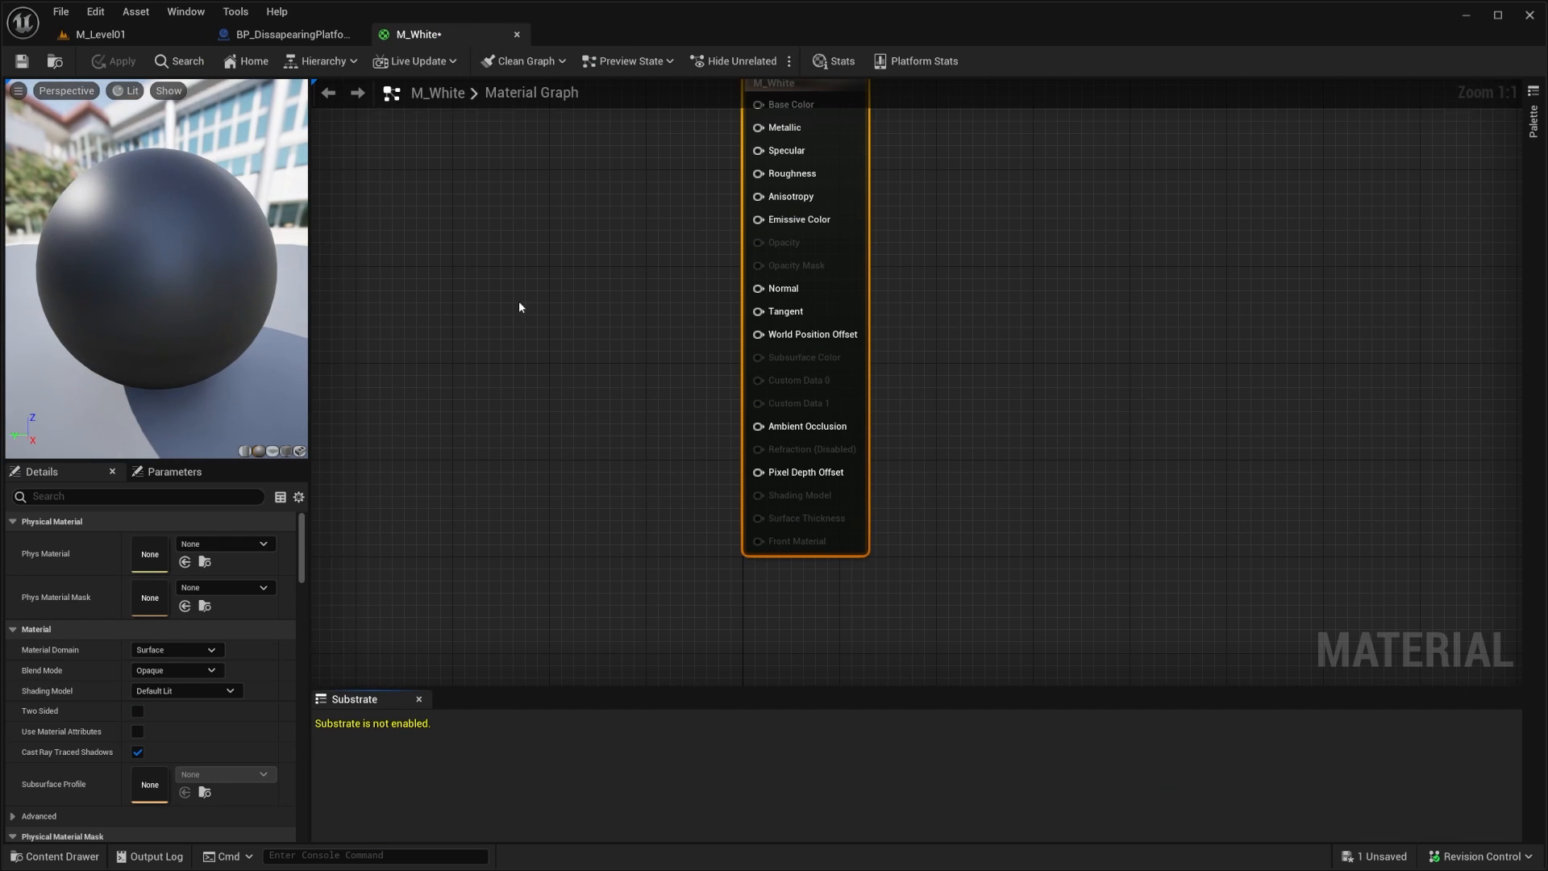
pyautogui.moveTo(703, 143); pyautogui.dragTo(1048, 678)
pyautogui.moveTo(1055, 292); pyautogui.dragTo(1063, 405, button='right')
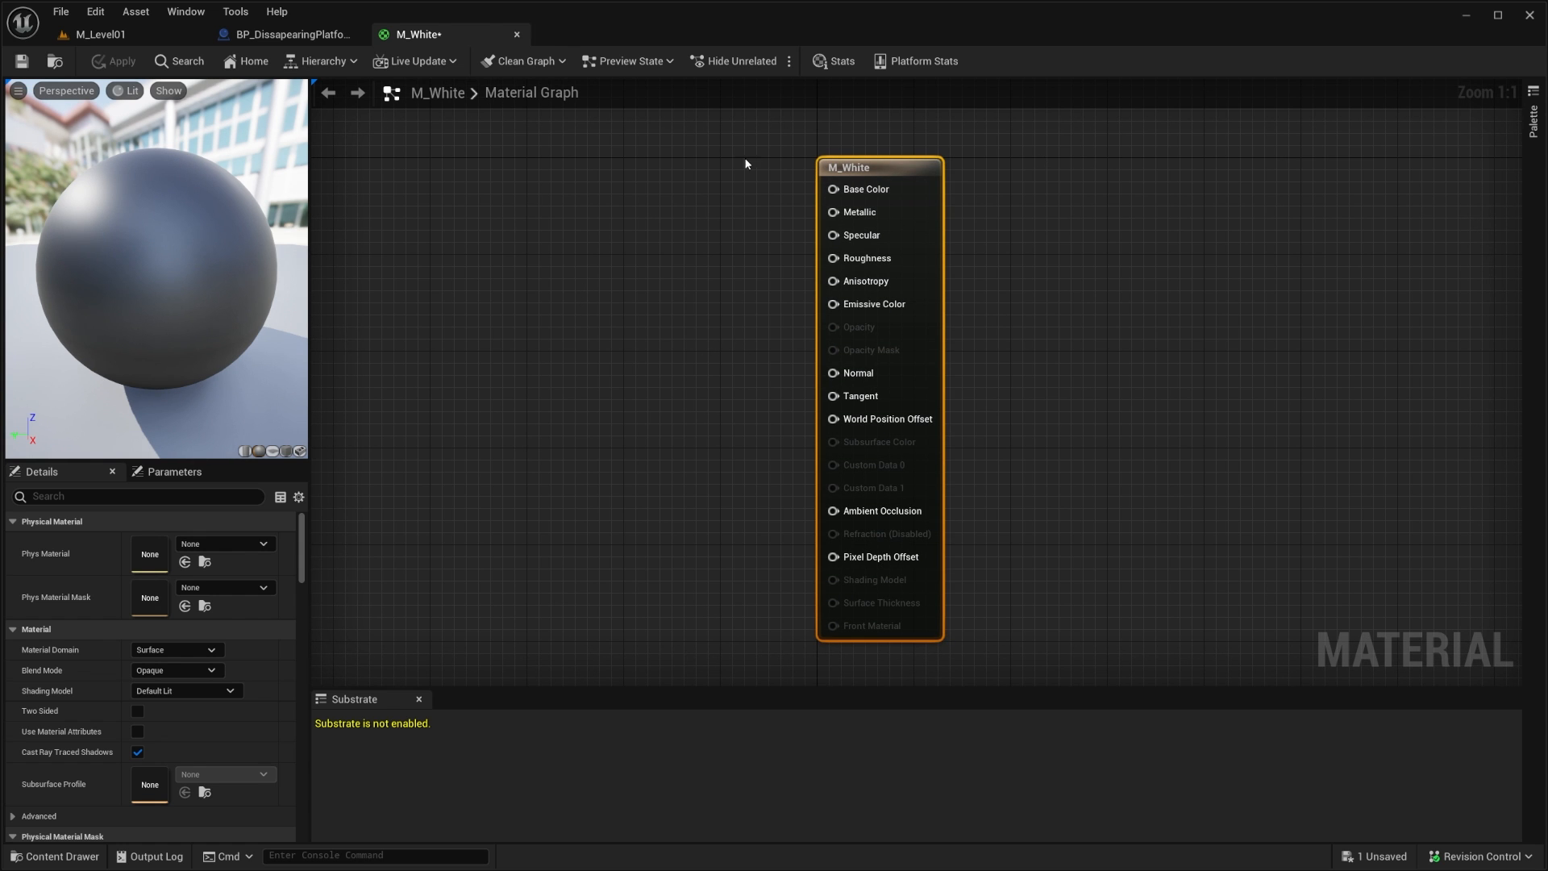
# Step: Add a Constant4Vector node wired to M_White's Base Color input and place it clear of the result node
pyautogui.moveTo(135, 245); pyautogui.dragTo(234, 249)
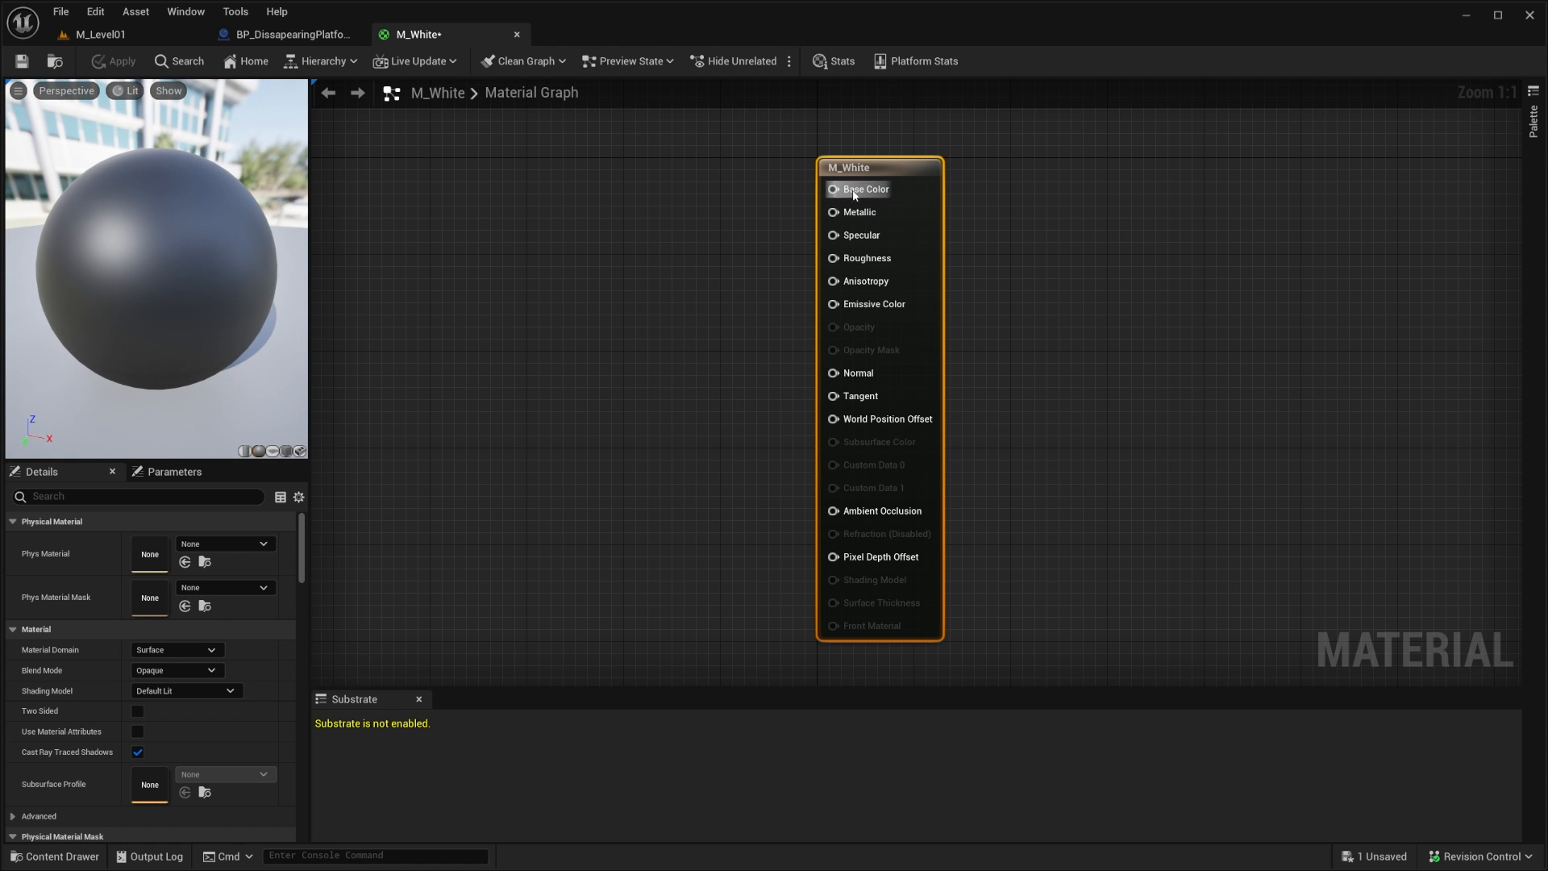
pyautogui.rightClick(644, 195)
pyautogui.click(572, 218)
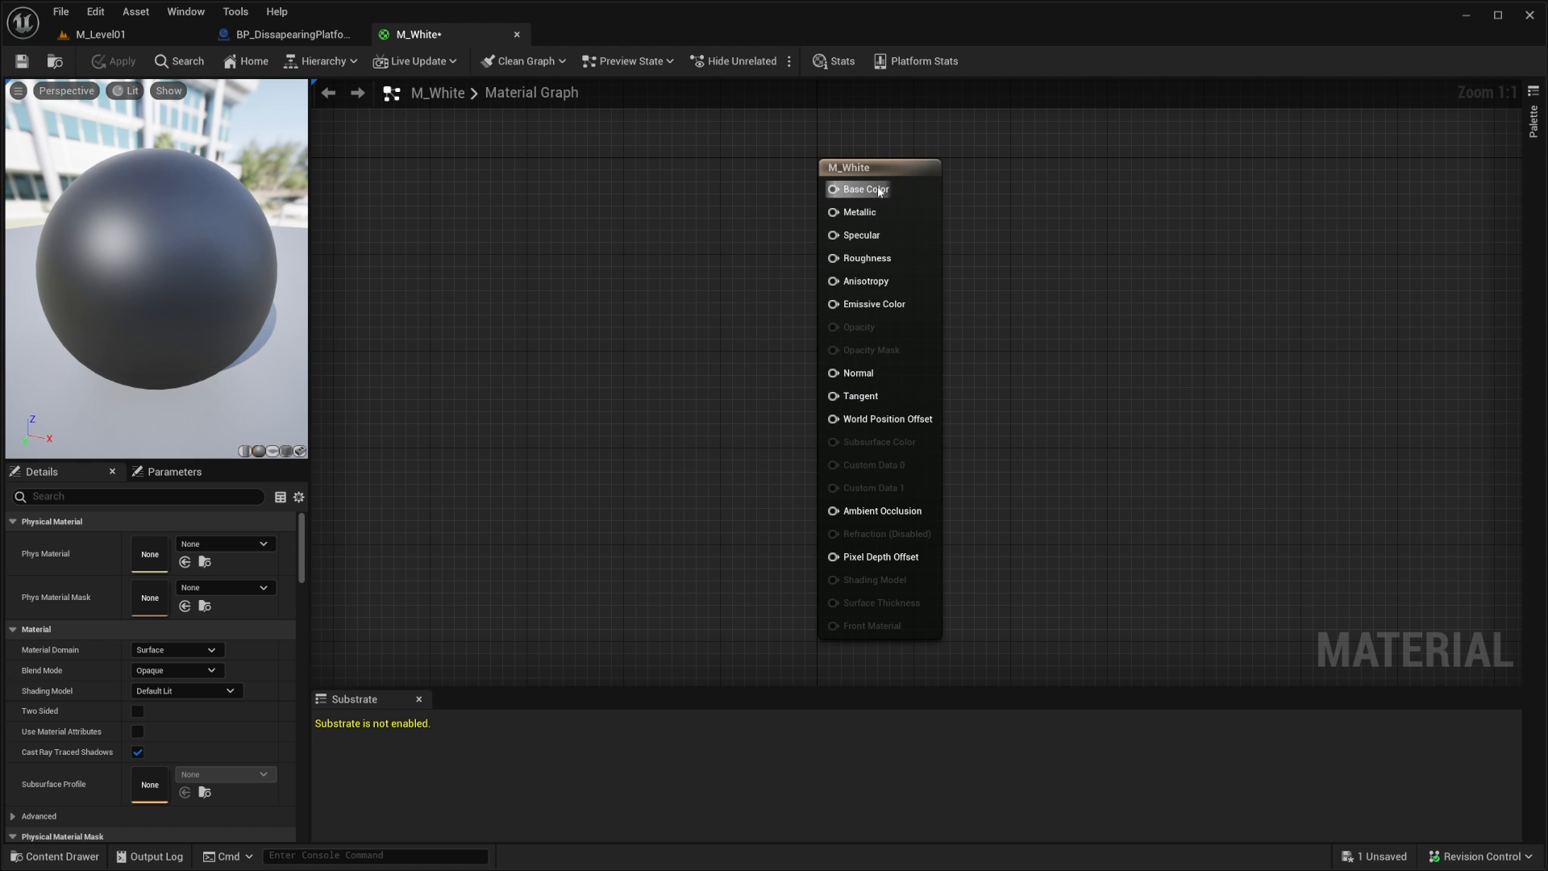
pyautogui.moveTo(833, 188); pyautogui.dragTo(699, 200)
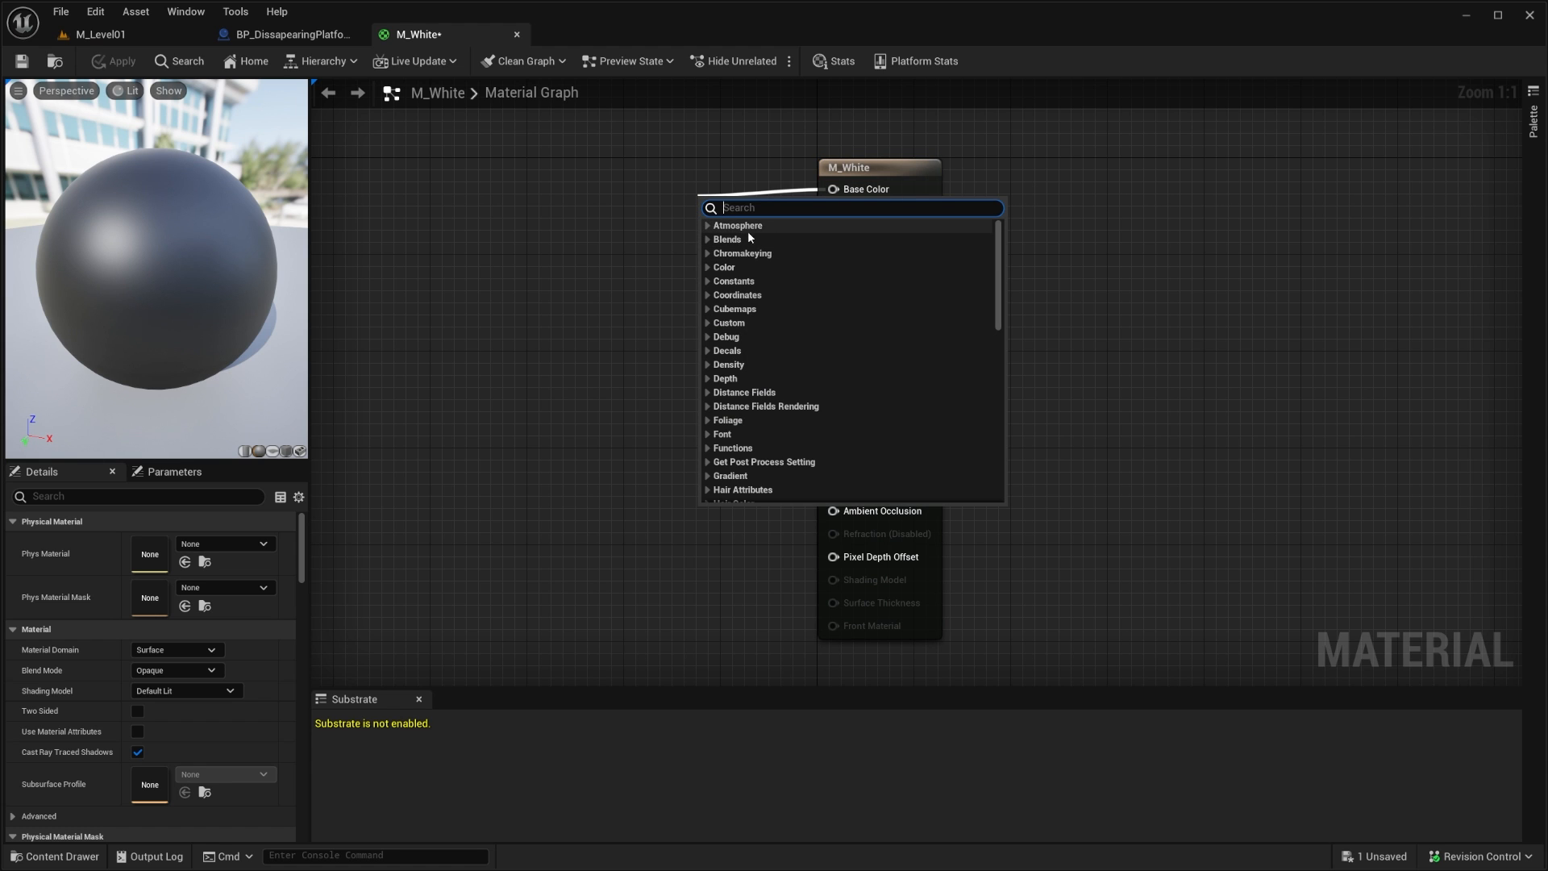
pyautogui.click(708, 283)
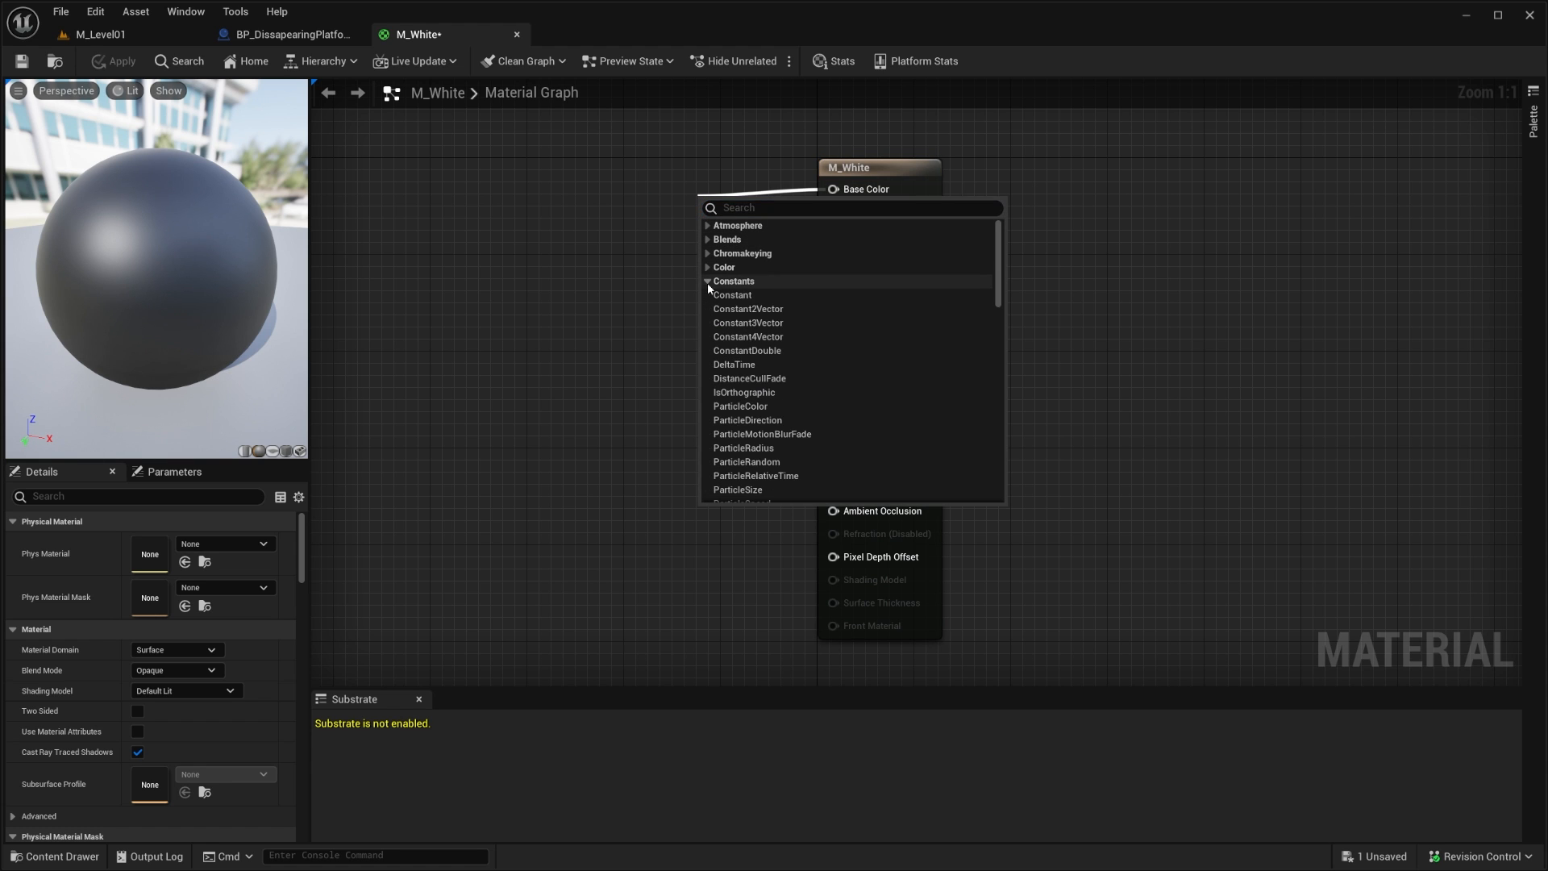
pyautogui.click(748, 337)
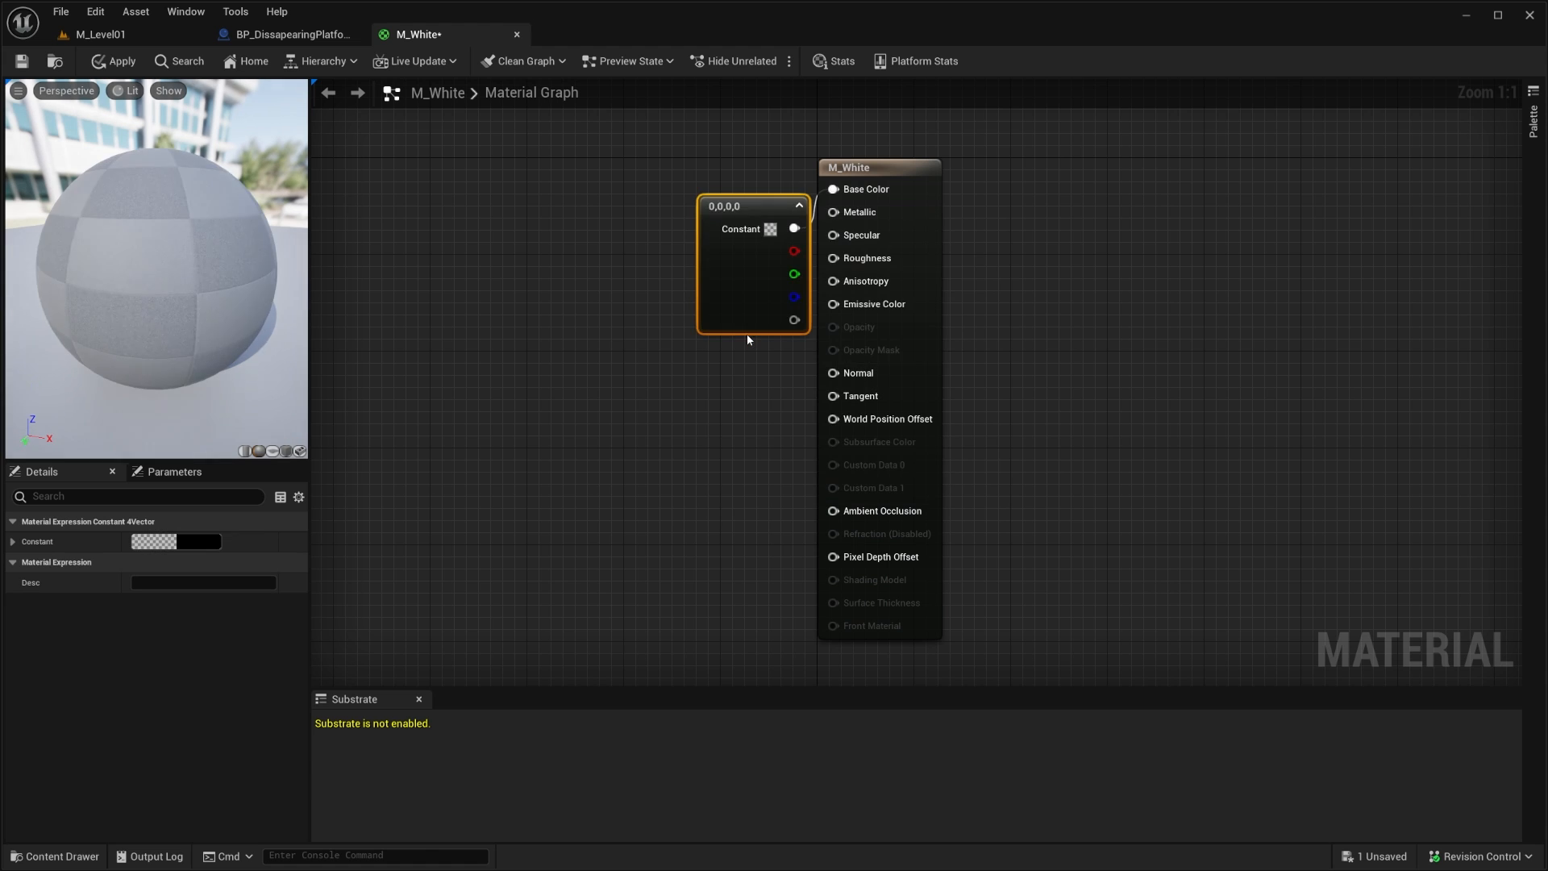
pyautogui.moveTo(732, 265); pyautogui.dragTo(646, 236)
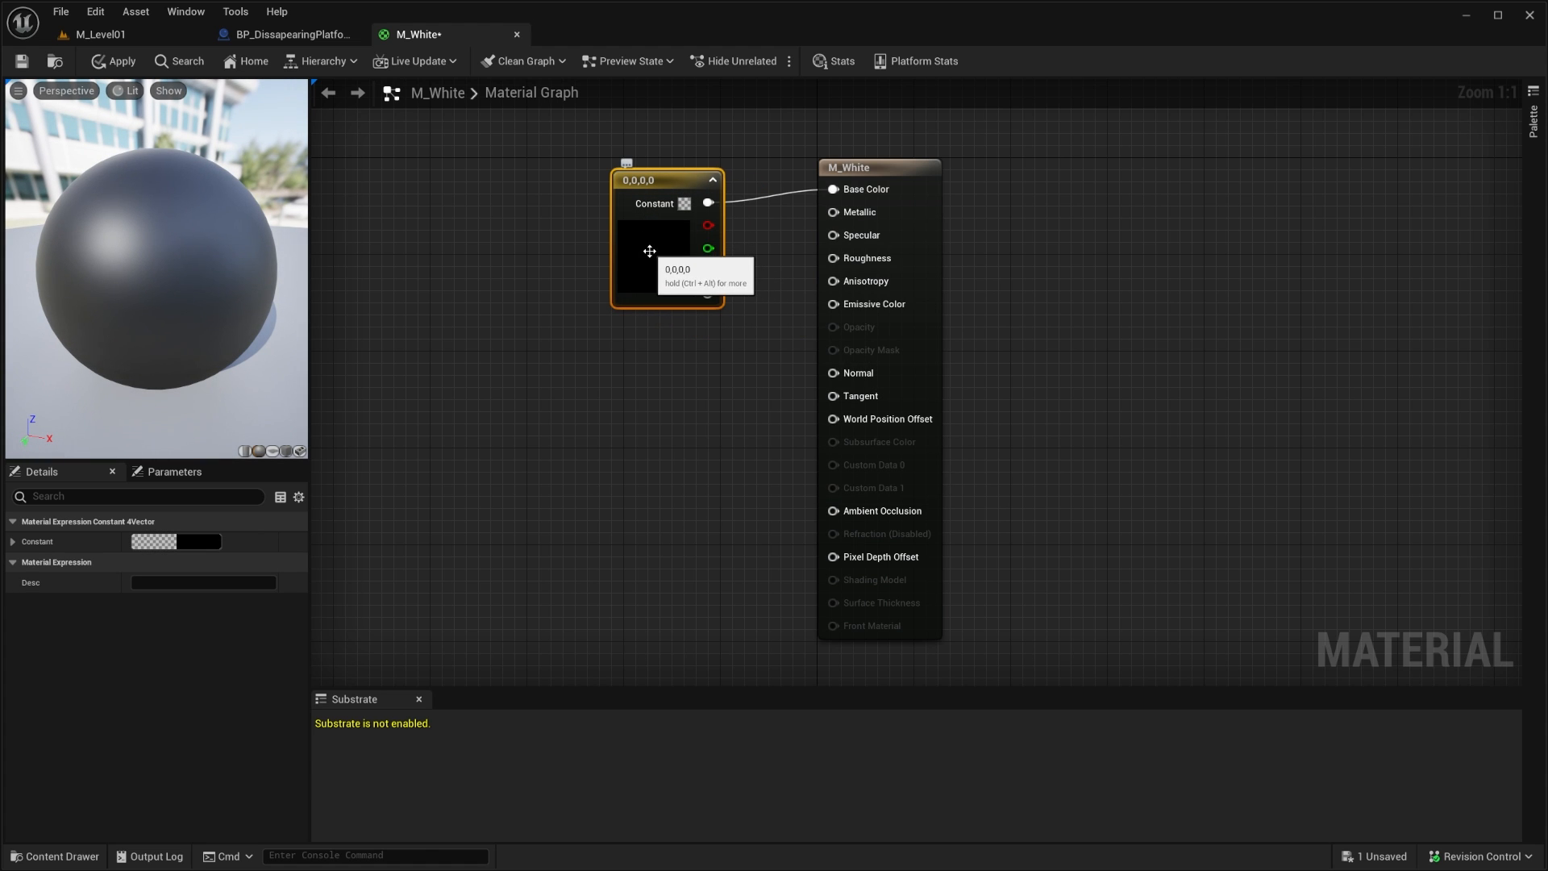
# Step: Set the Constant4Vector's color to white (1,1,1,0) and line the node up with the Base Color input
pyautogui.doubleClick(655, 278)
pyautogui.moveTo(848, 422); pyautogui.dragTo(864, 311)
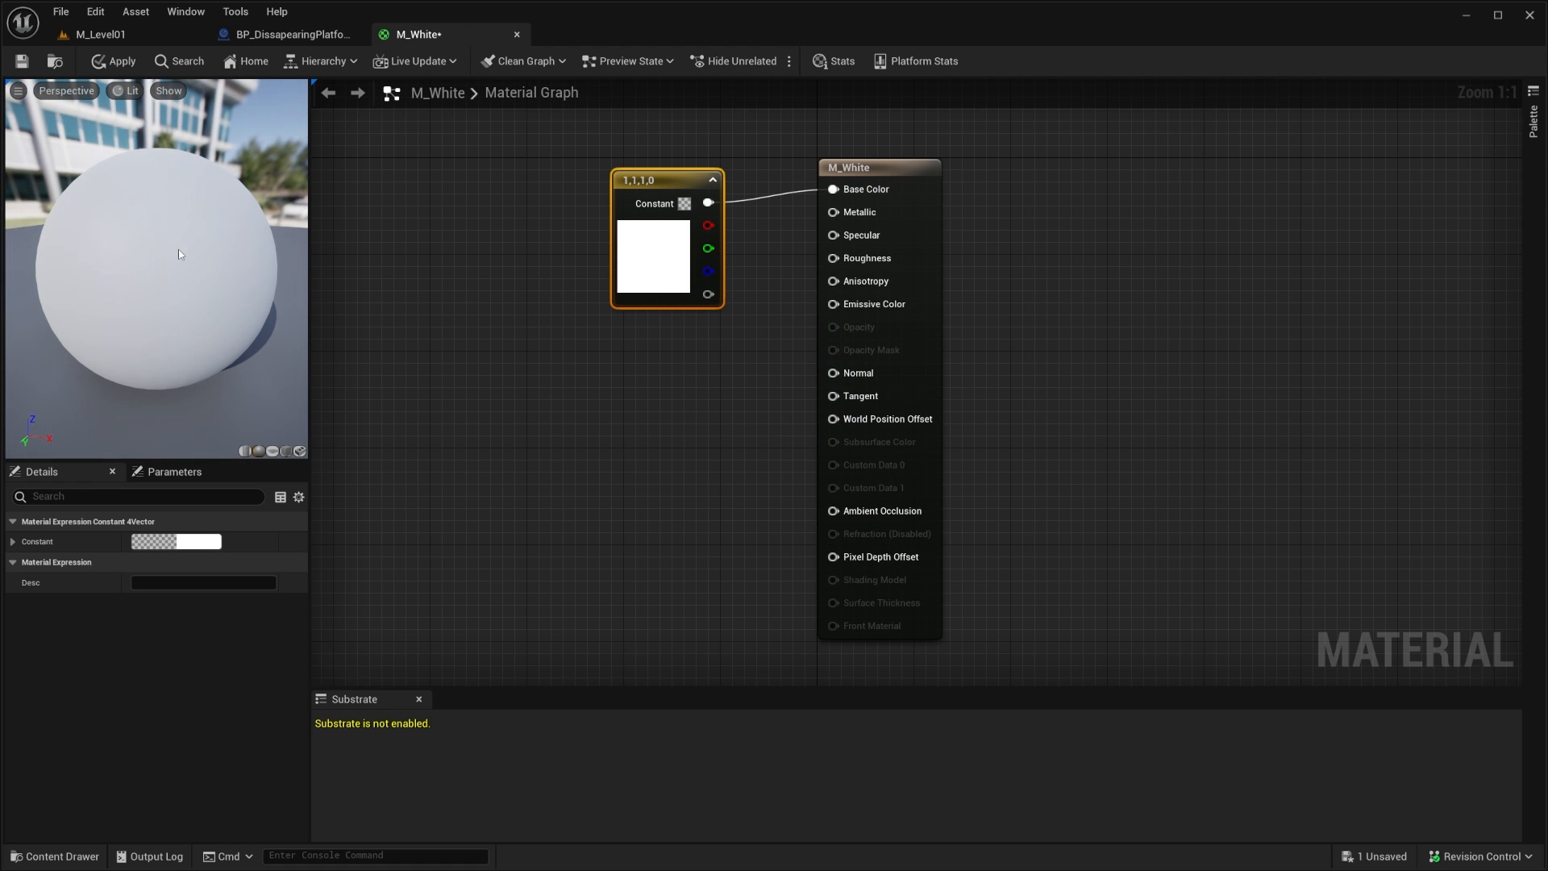
pyautogui.moveTo(661, 221); pyautogui.dragTo(623, 209)
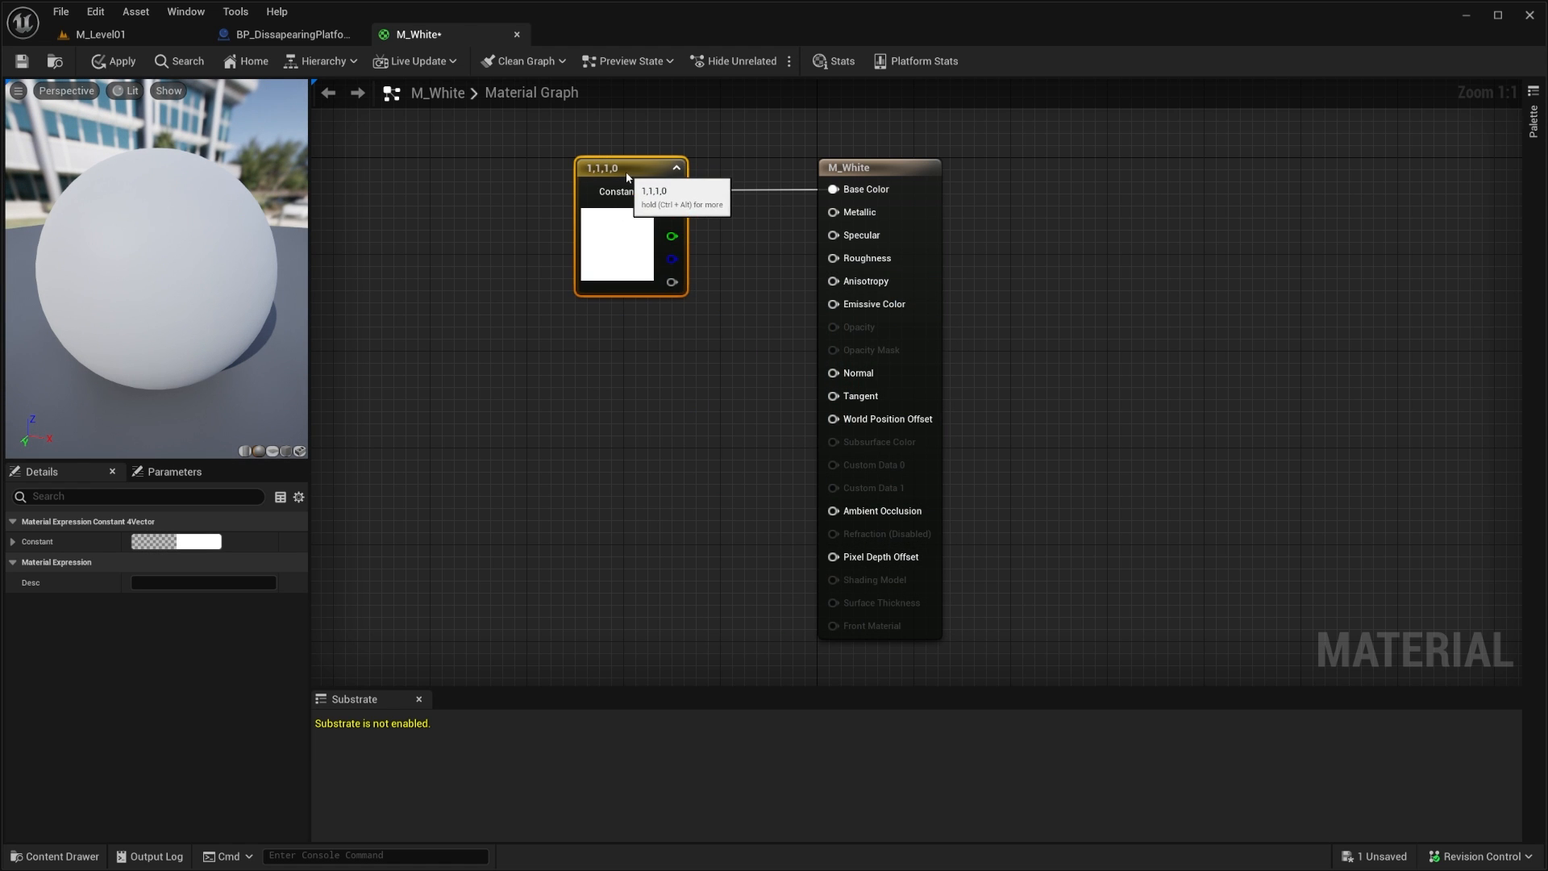
pyautogui.click(655, 352)
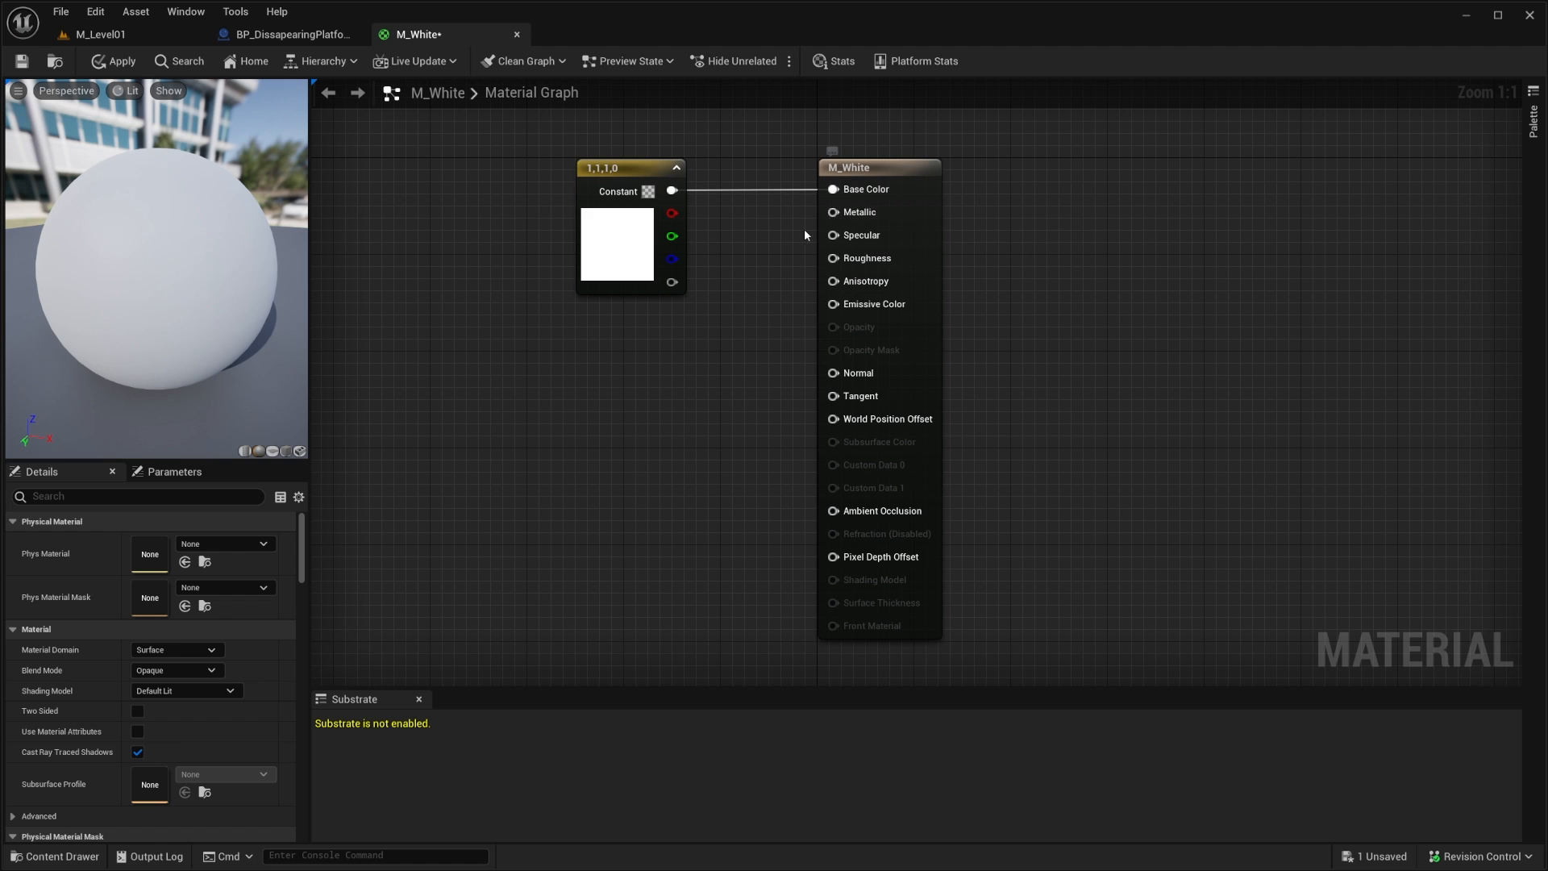
# Step: Add a Constant node with value 1 to the Metallic input and examine the effect on the preview sphere
pyautogui.moveTo(837, 216); pyautogui.dragTo(737, 296)
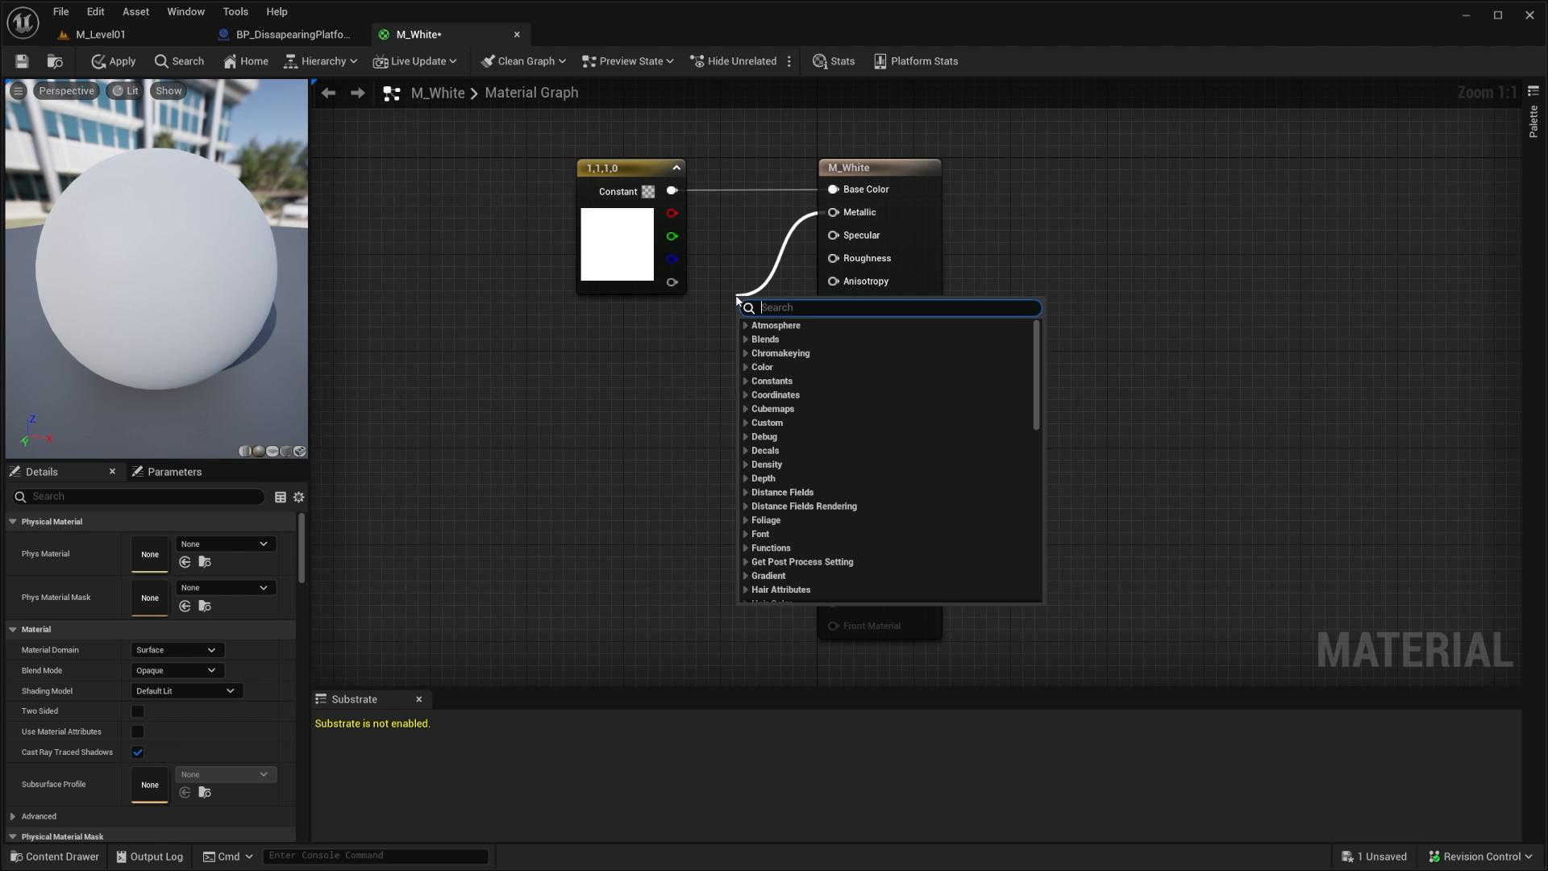
pyautogui.write('cons')
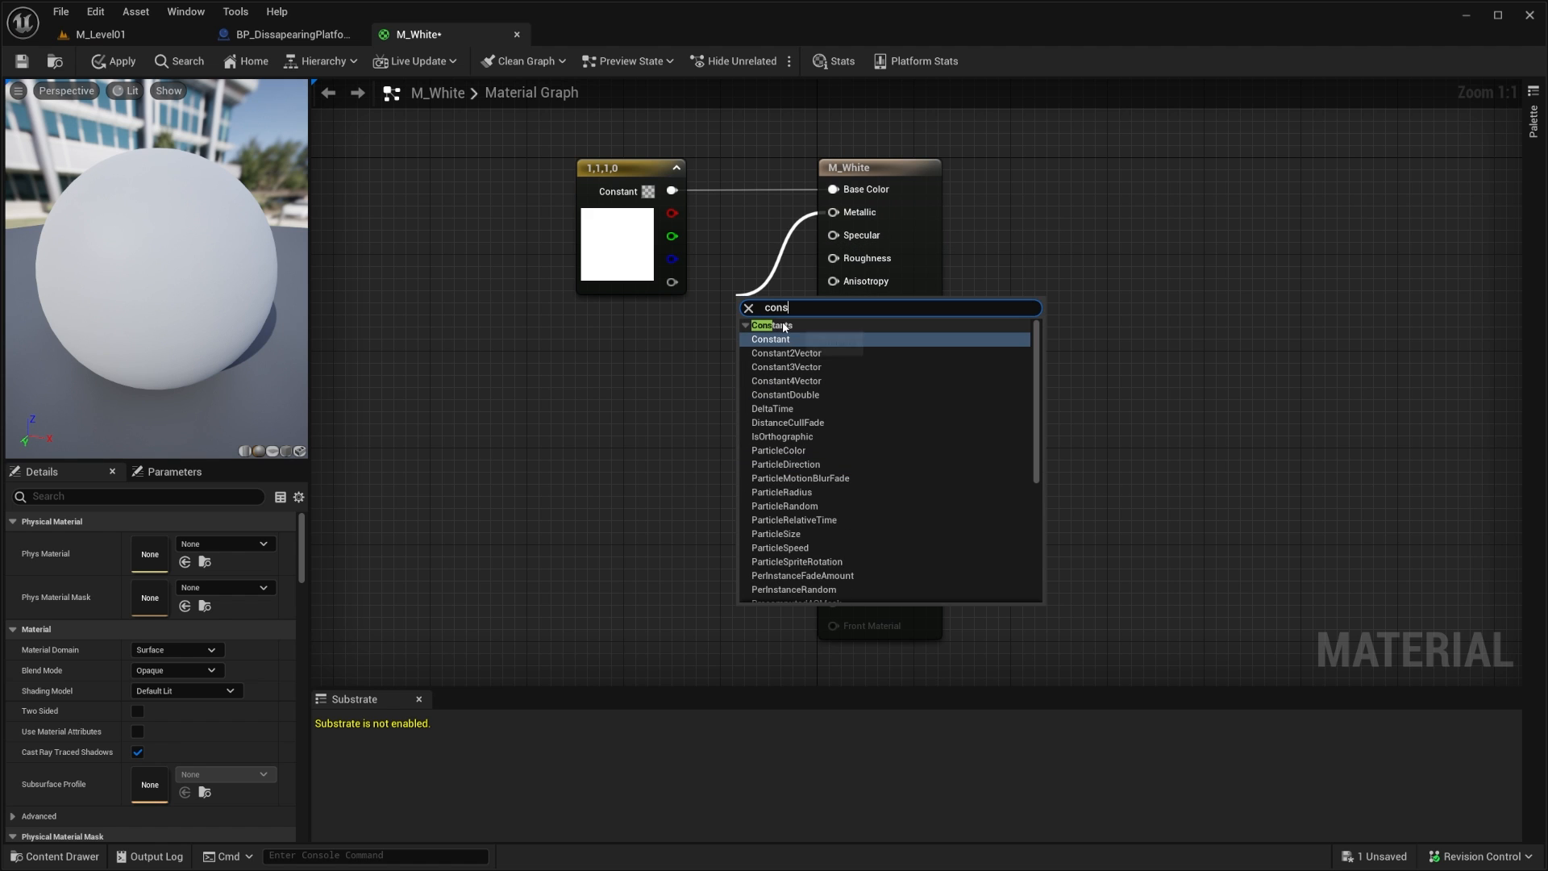
pyautogui.click(771, 340)
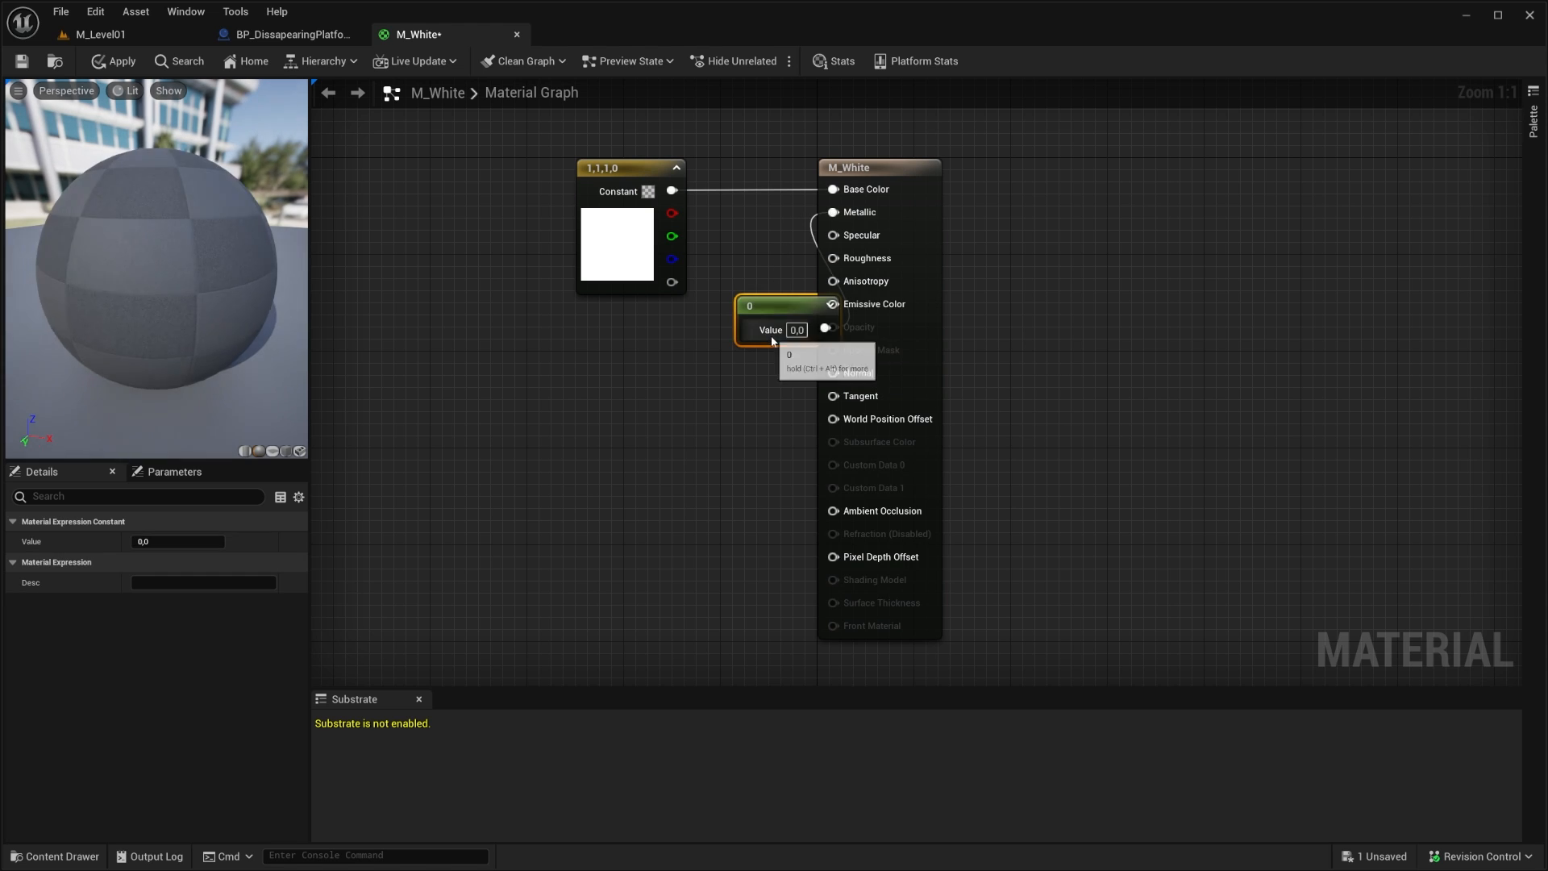
pyautogui.moveTo(794, 327); pyautogui.dragTo(692, 340)
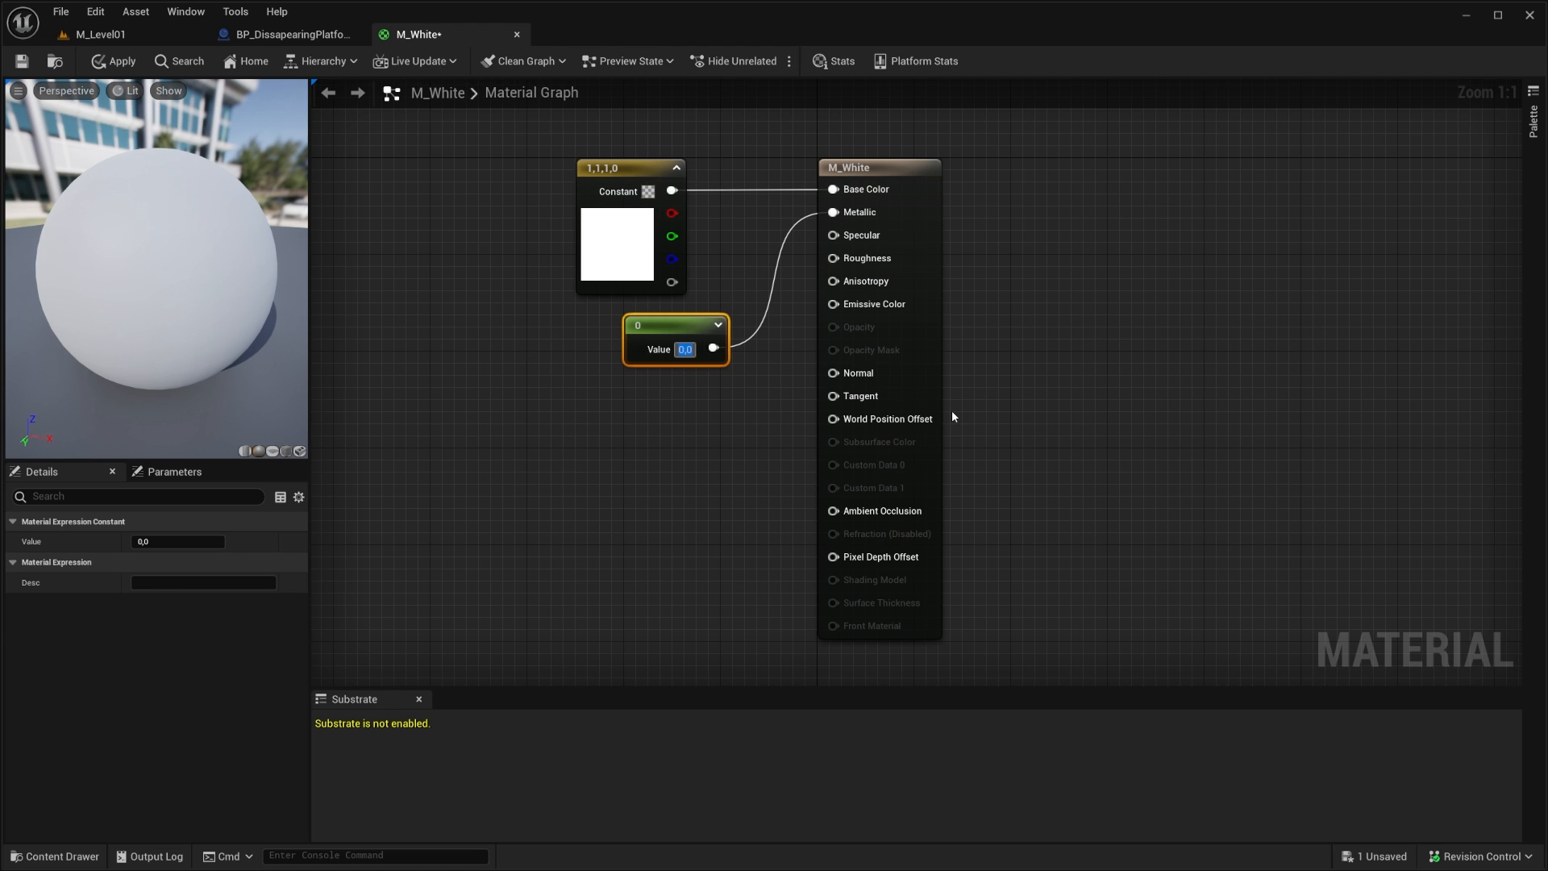
pyautogui.write('1')
pyautogui.press('Return')
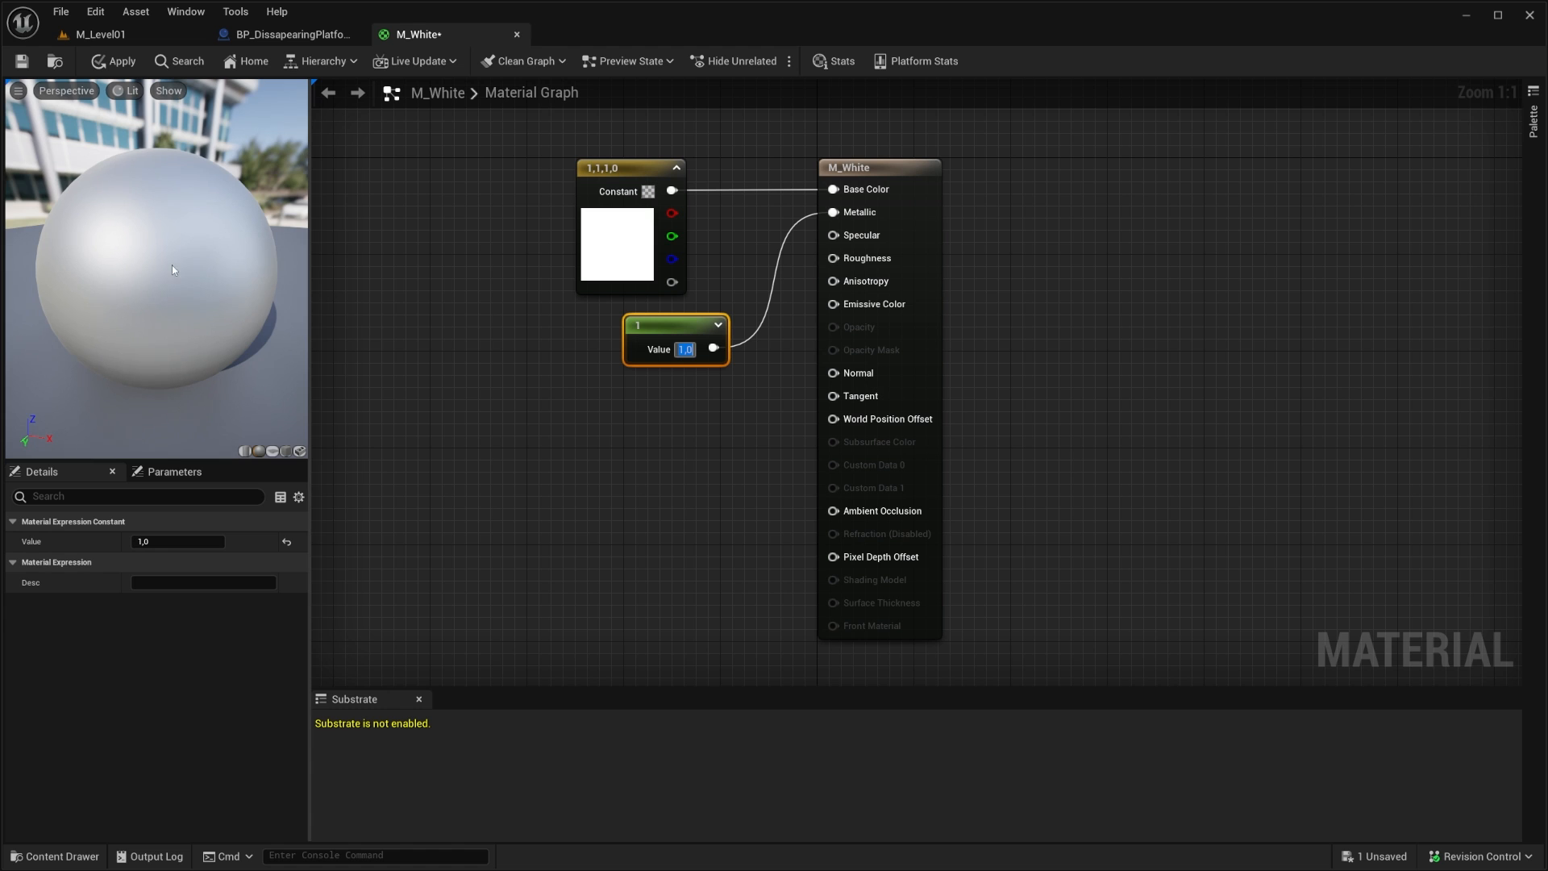
pyautogui.moveTo(171, 268); pyautogui.dragTo(172, 269)
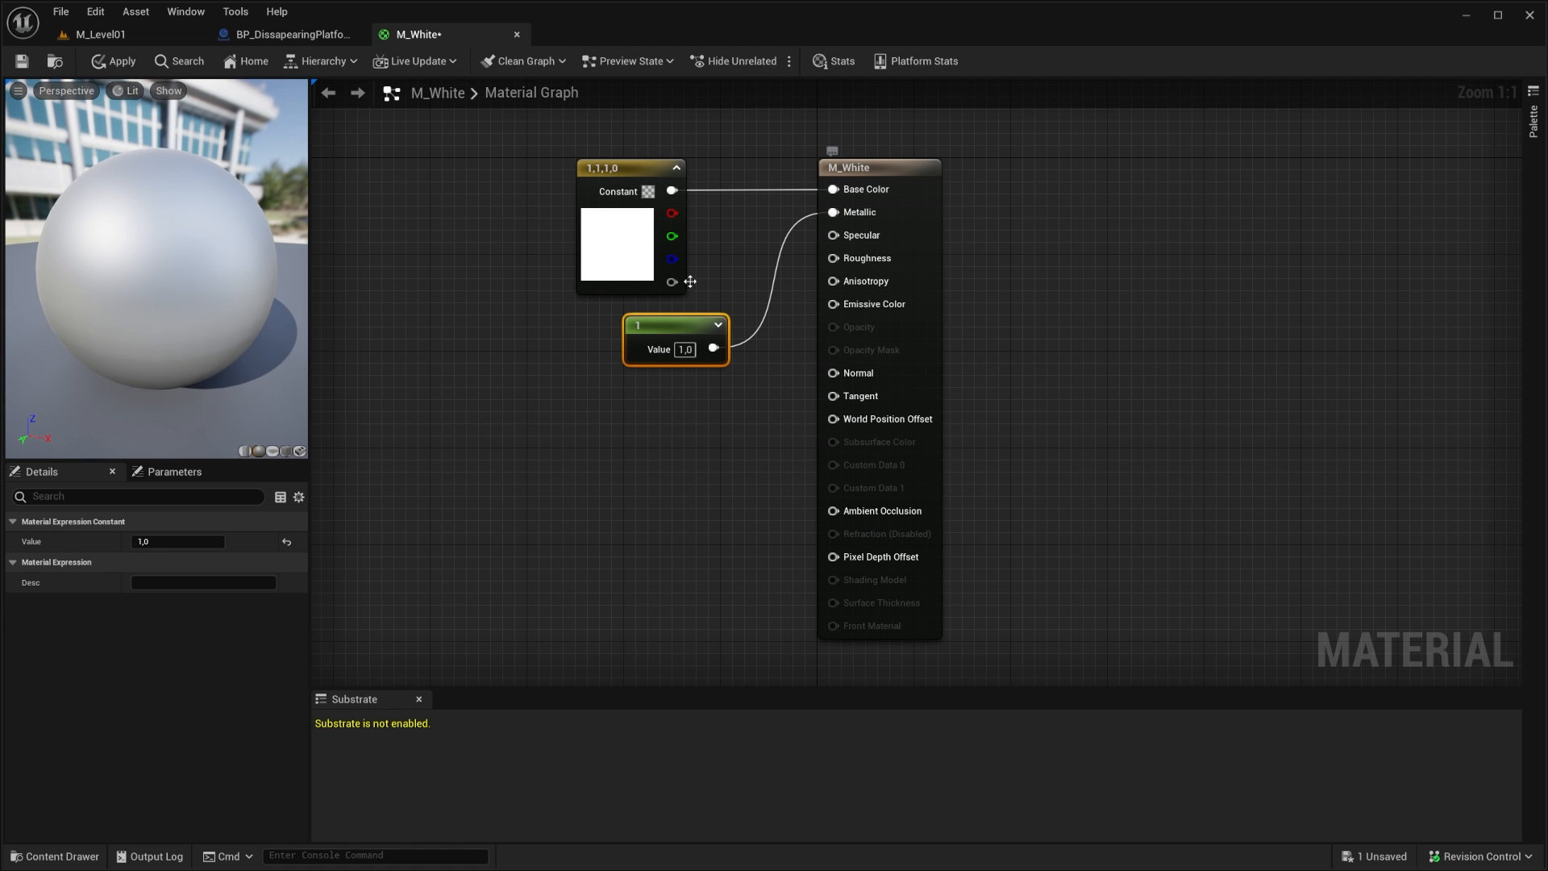
# Step: Disconnect the constant from Metallic, wire it to Roughness, and inspect the preview sphere
pyautogui.keyDown('alt'); pyautogui.click(833, 212); pyautogui.keyUp('alt')
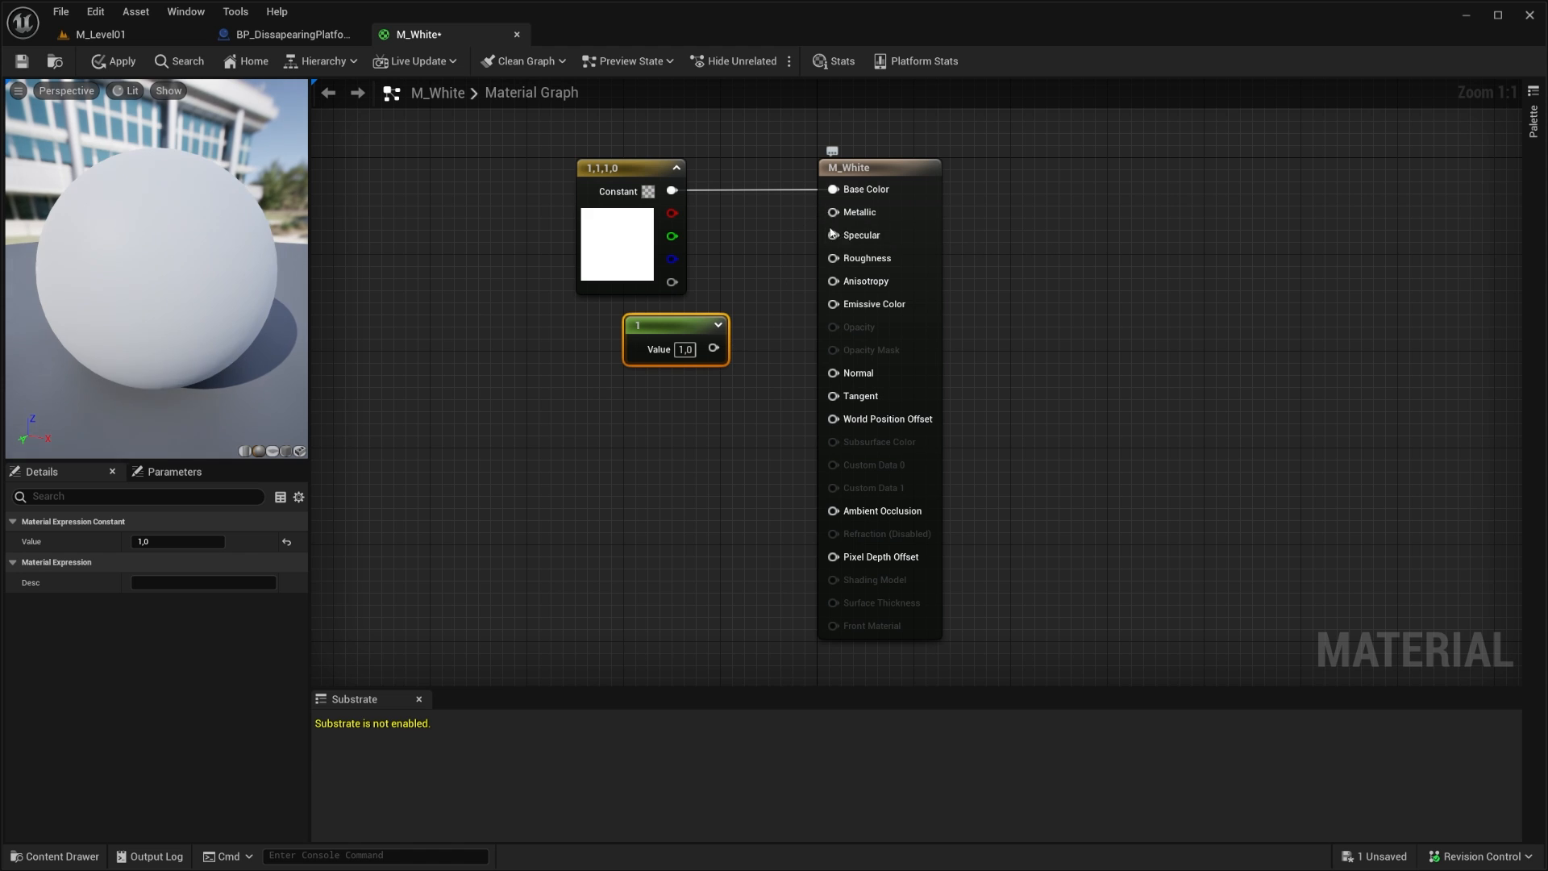
pyautogui.moveTo(713, 349); pyautogui.dragTo(833, 258)
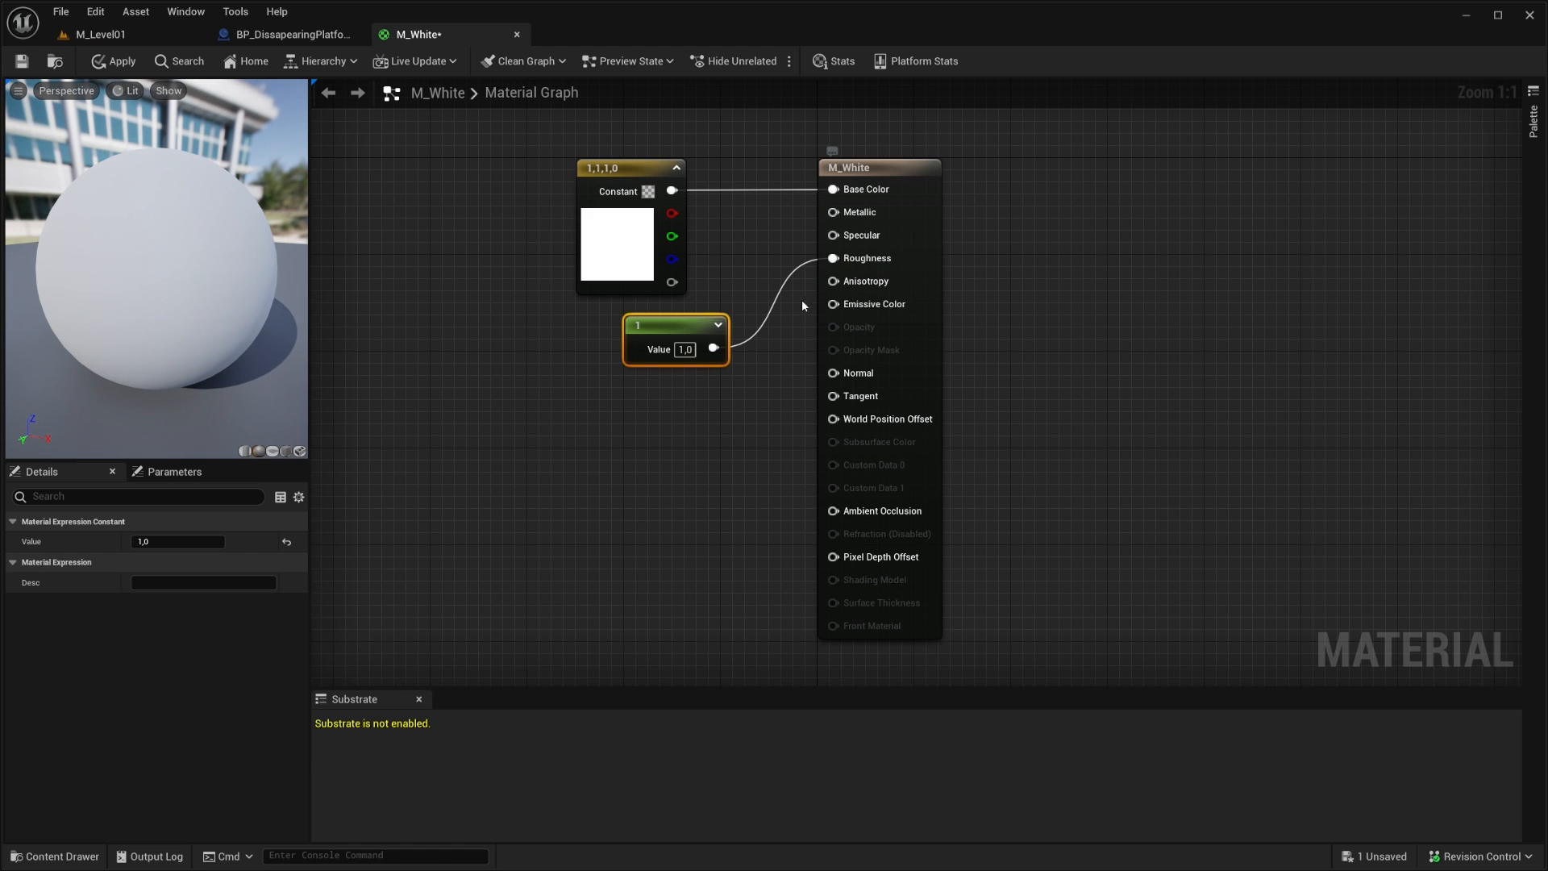
pyautogui.click(739, 335)
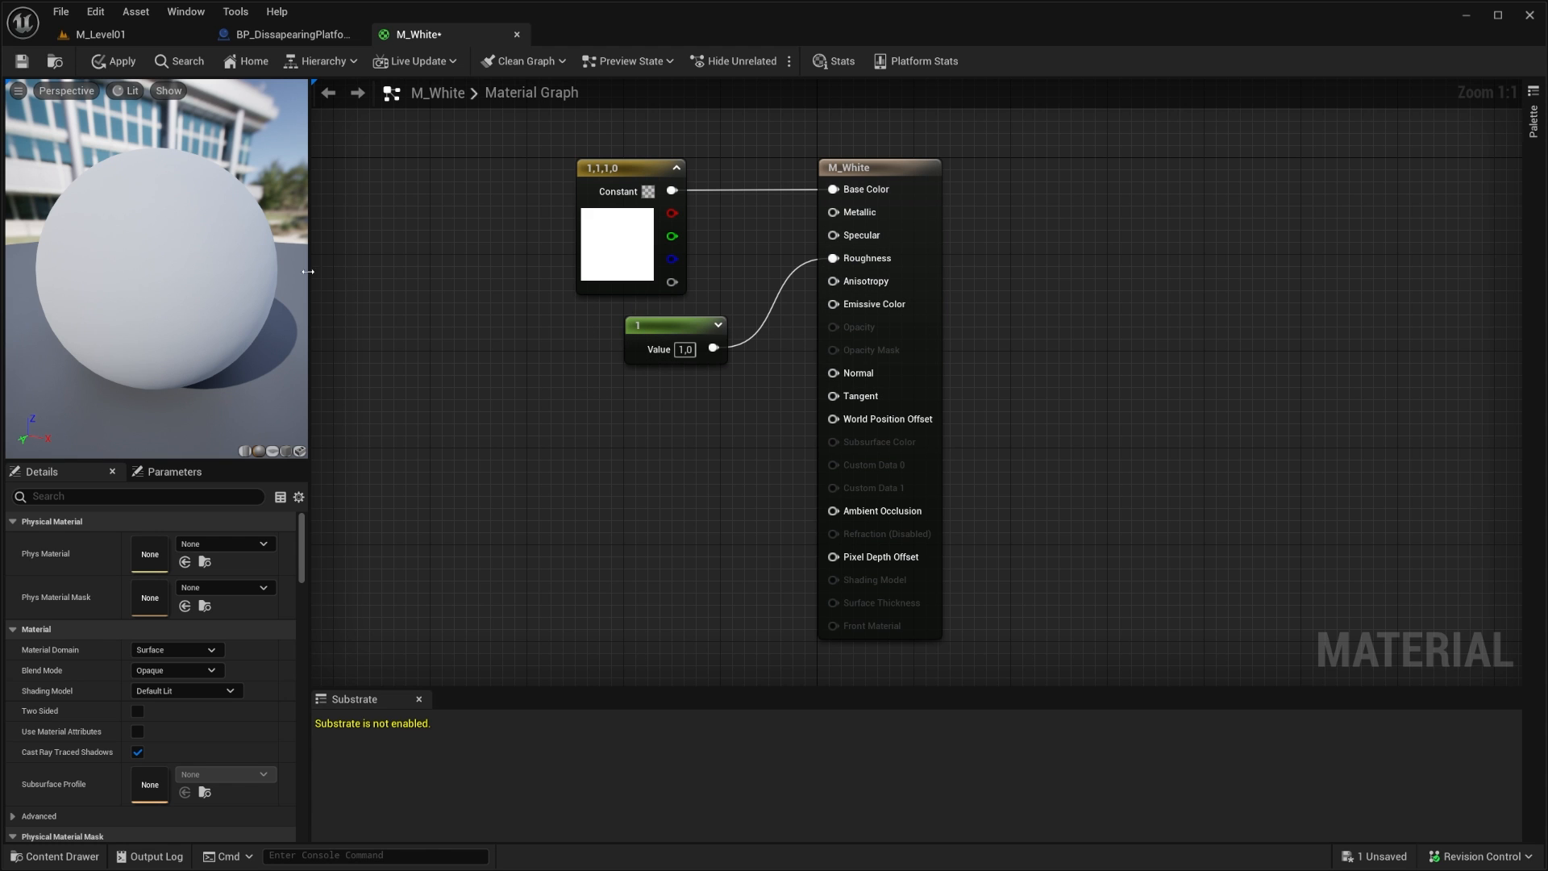
pyautogui.moveTo(242, 271); pyautogui.dragTo(184, 279)
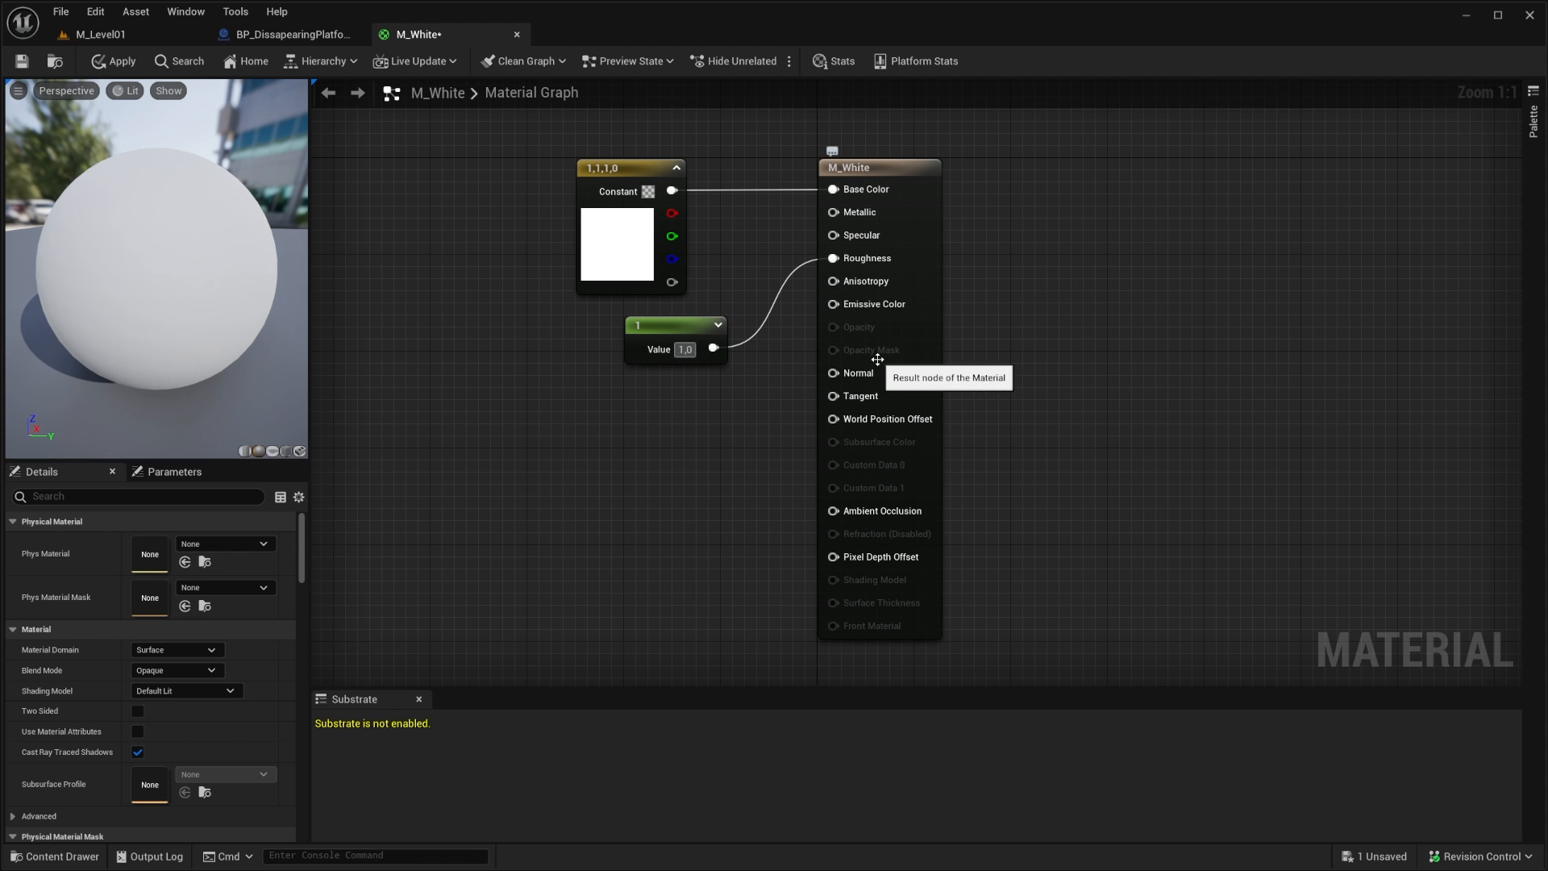
# Step: Set the constant feeding Roughness to 0 and inspect the preview sphere from other angles
pyautogui.press('BackSpace')
pyautogui.write('0')
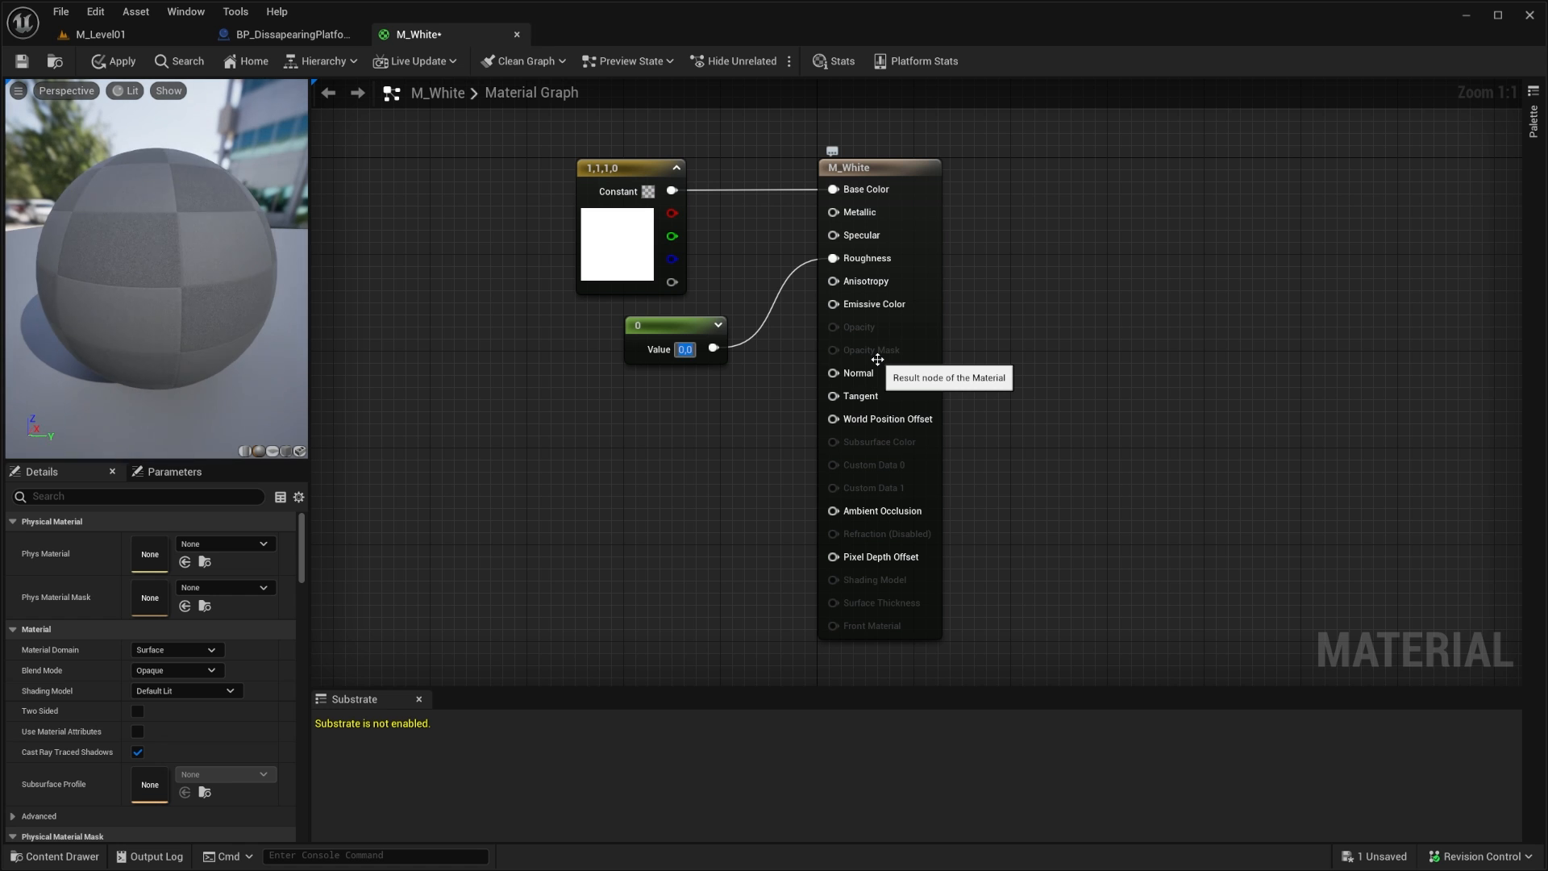
pyautogui.press('Return')
pyautogui.moveTo(157, 268)
pyautogui.mouseDown()
pyautogui.moveTo(190, 303)
pyautogui.moveTo(222, 307)
pyautogui.moveTo(286, 262)
pyautogui.moveTo(178, 258)
pyautogui.moveTo(189, 230)
pyautogui.moveTo(157, 213)
pyautogui.moveTo(129, 274)
pyautogui.moveTo(61, 294)
pyautogui.moveTo(206, 270)
pyautogui.moveTo(85, 276)
pyautogui.moveTo(146, 277)
pyautogui.mouseUp()
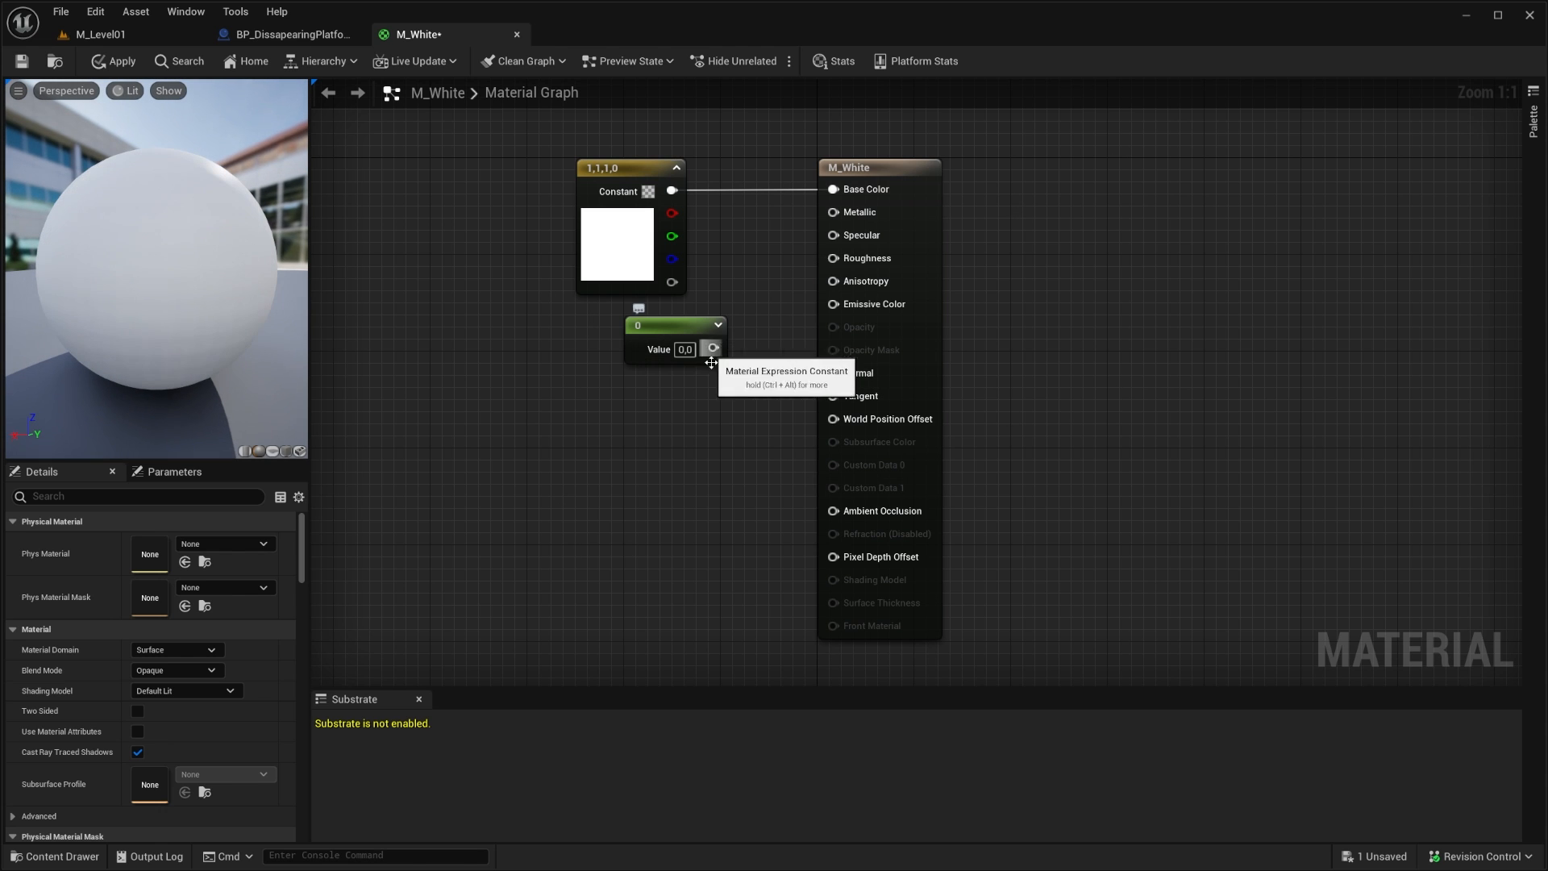
# Step: Delete the scalar Constant node and move the white color node closer to the M_White result node
pyautogui.click(676, 327)
pyautogui.press('Delete')
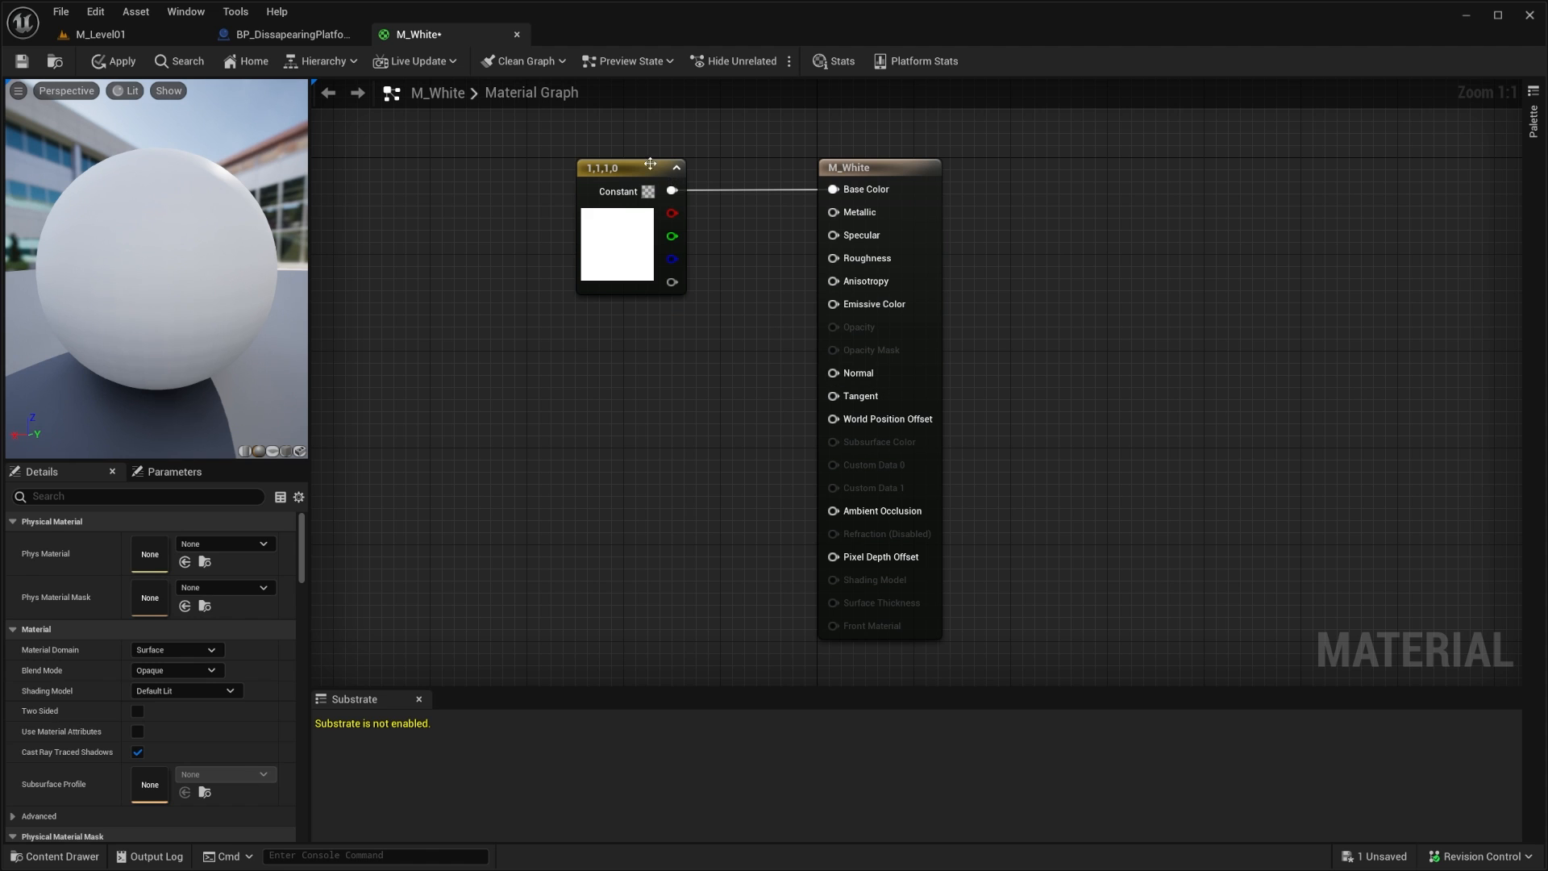
pyautogui.moveTo(650, 164); pyautogui.dragTo(686, 163)
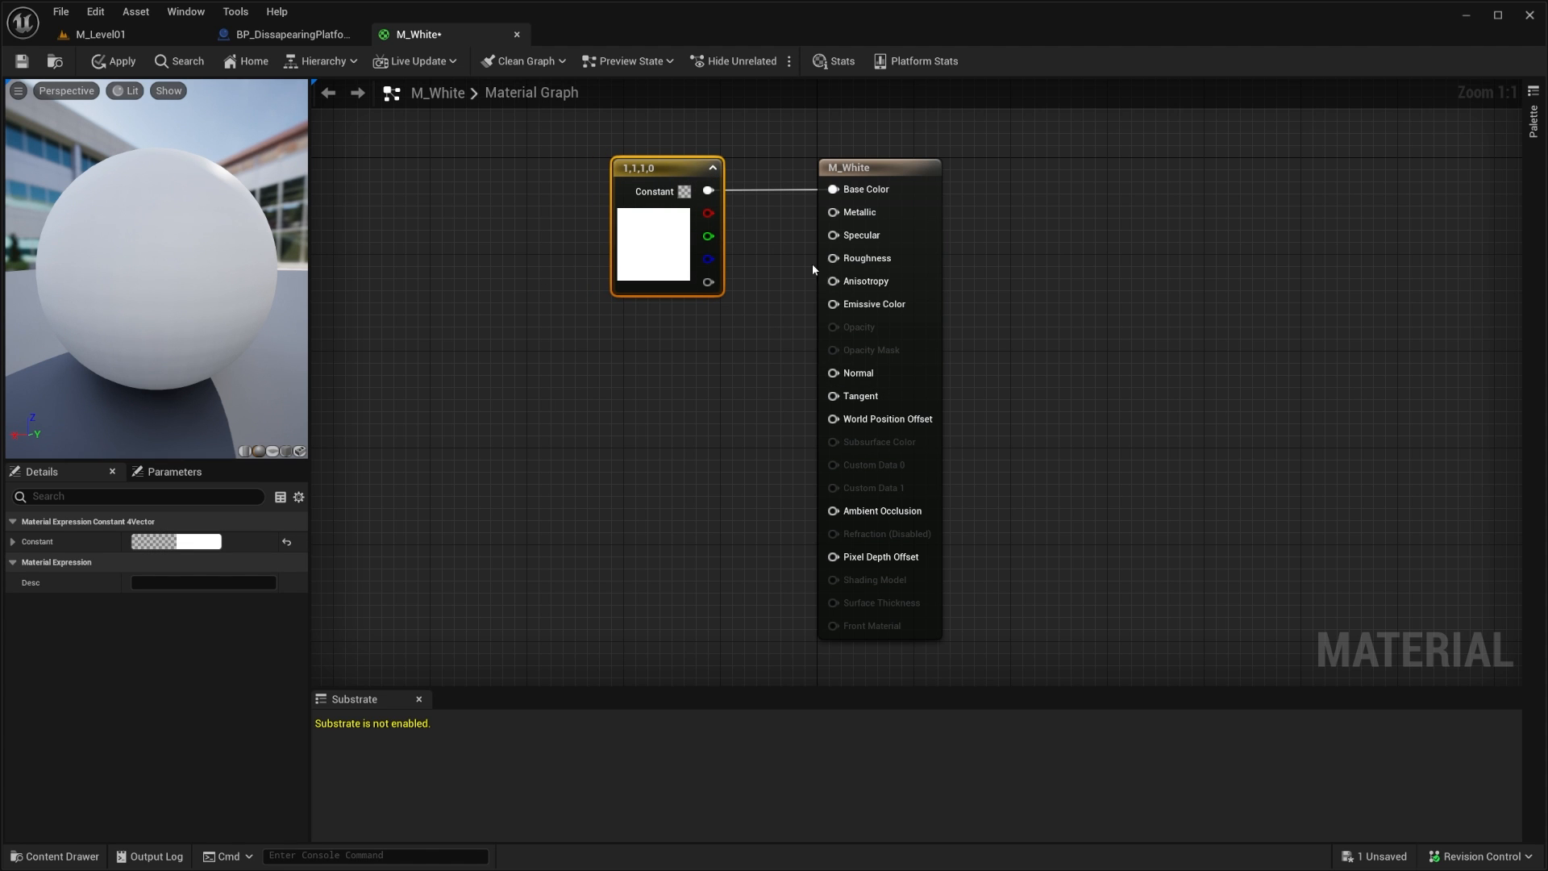
# Step: Duplicate the M_White material in the GameElements/Platforms folder and name the copy M_Red
pyautogui.click(74, 856)
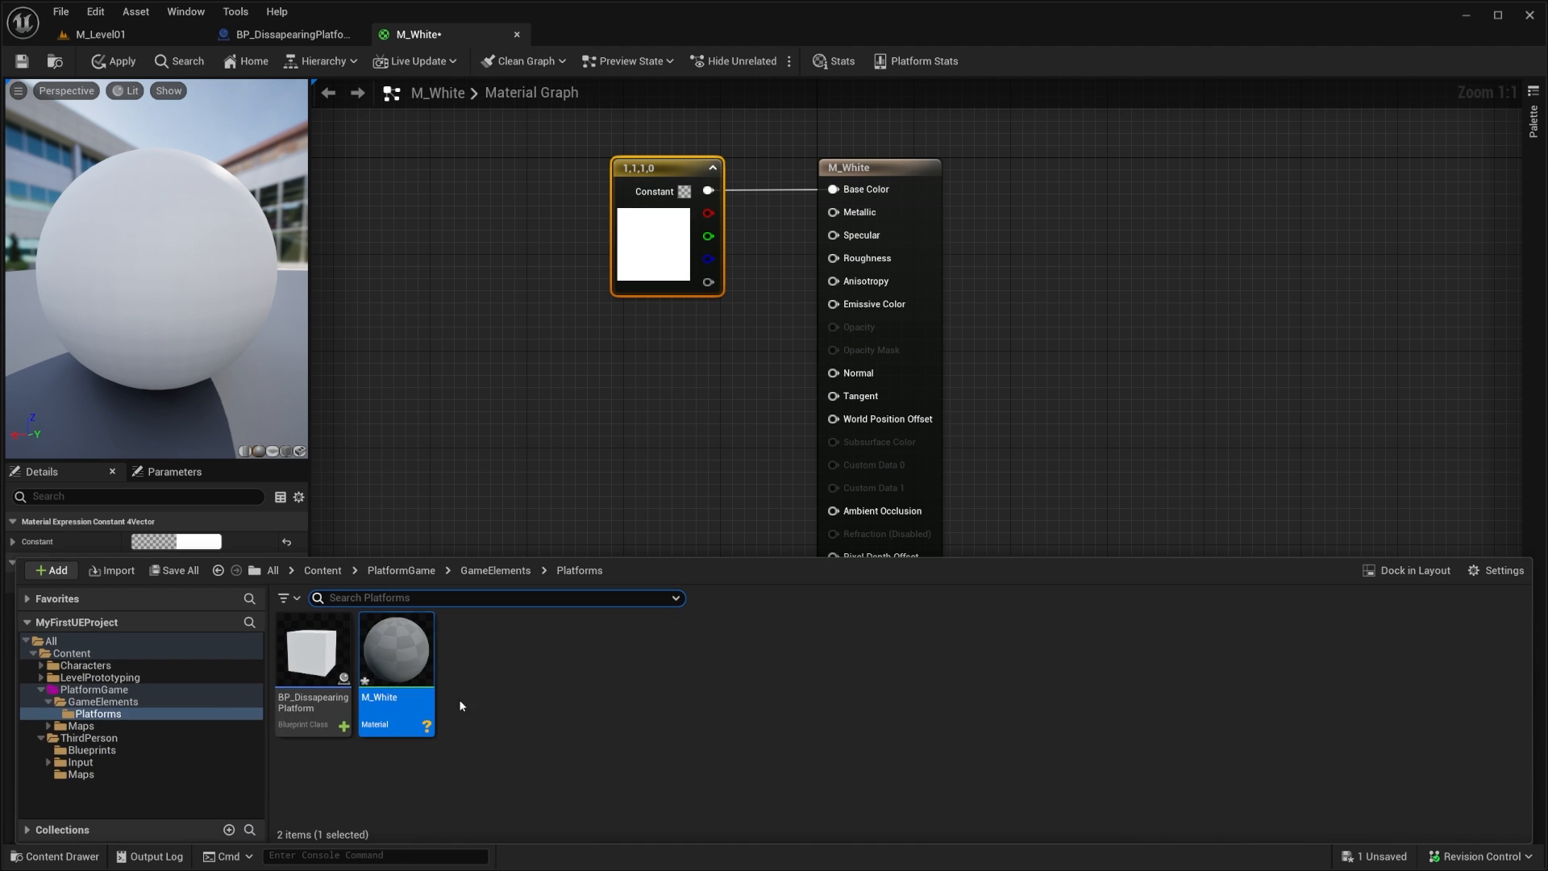
pyautogui.rightClick(406, 644)
pyautogui.click(468, 346)
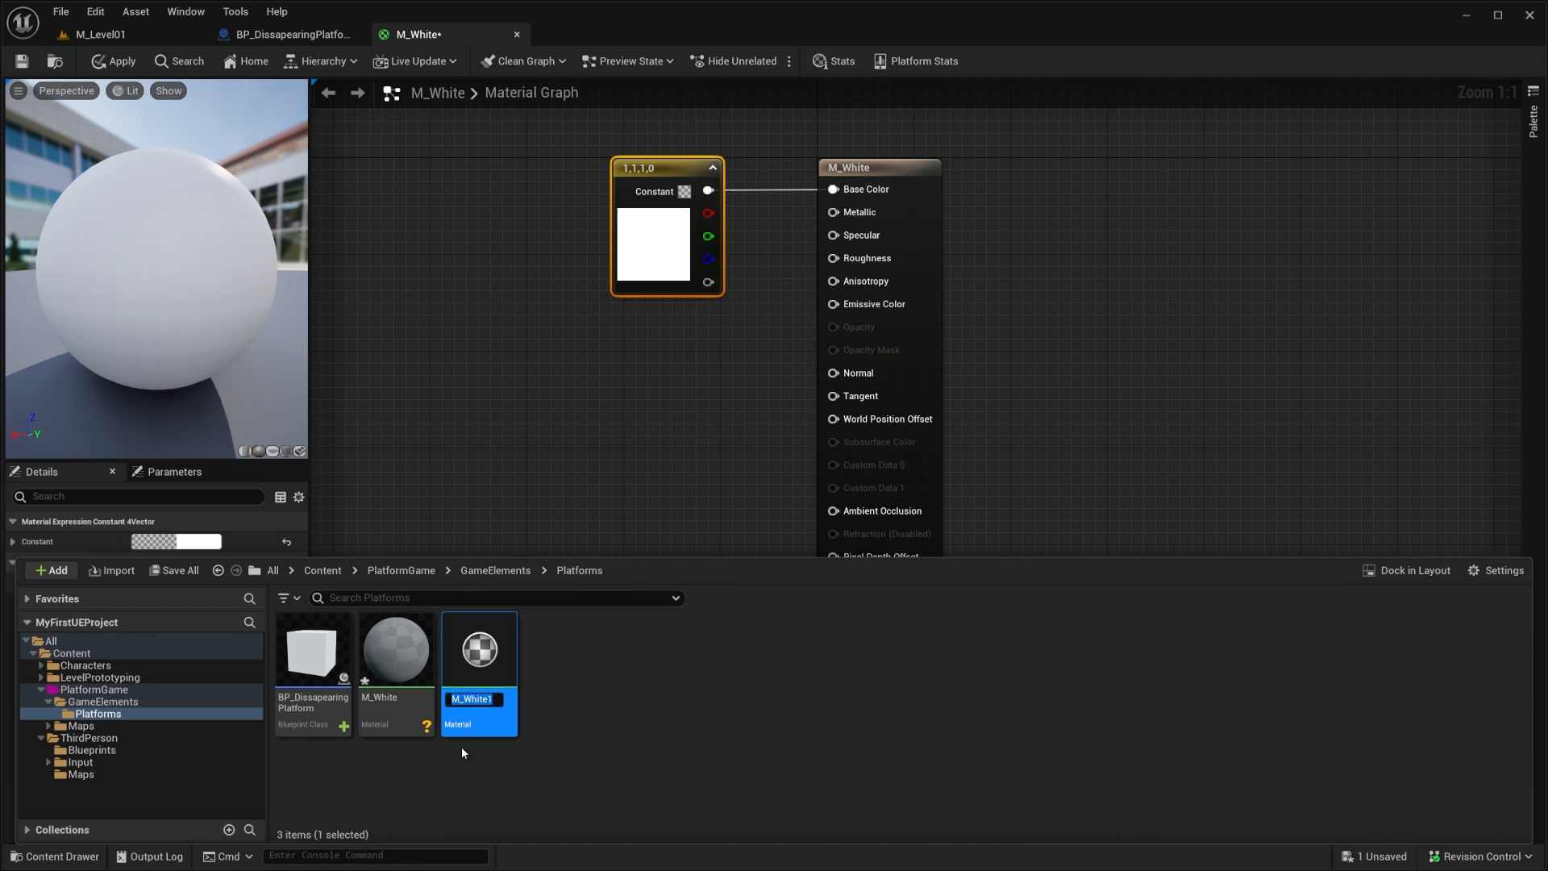
pyautogui.press('Right')
pyautogui.press('BackSpace')
pyautogui.press('BackSpace')
pyautogui.press('BackSpace')
pyautogui.press('BackSpace')
pyautogui.press('BackSpace')
pyautogui.press('BackSpace')
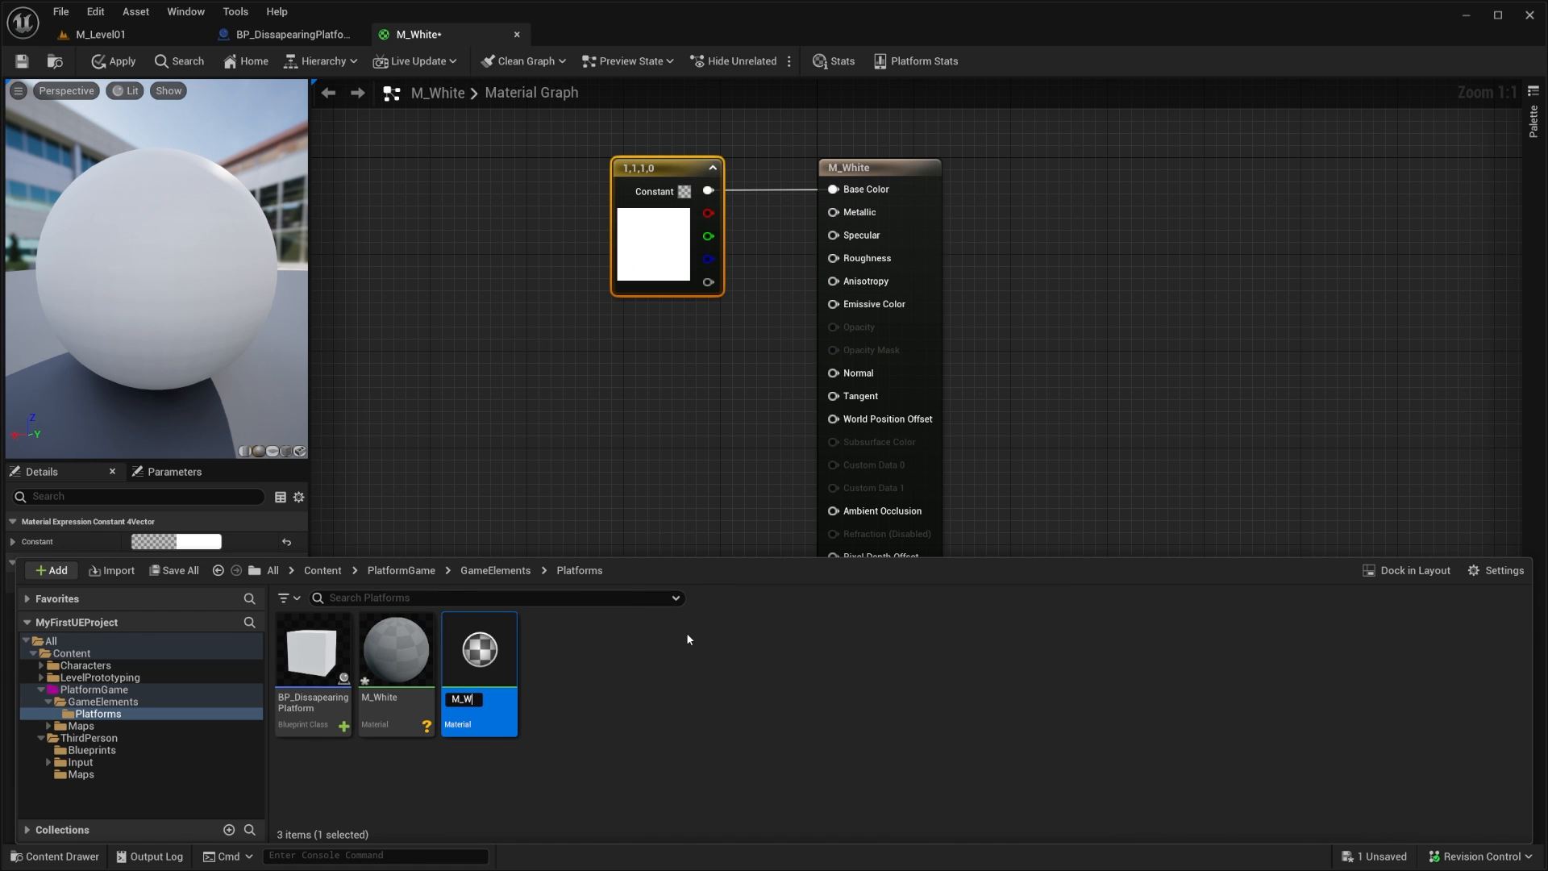
pyautogui.write('Red')
pyautogui.press('Return')
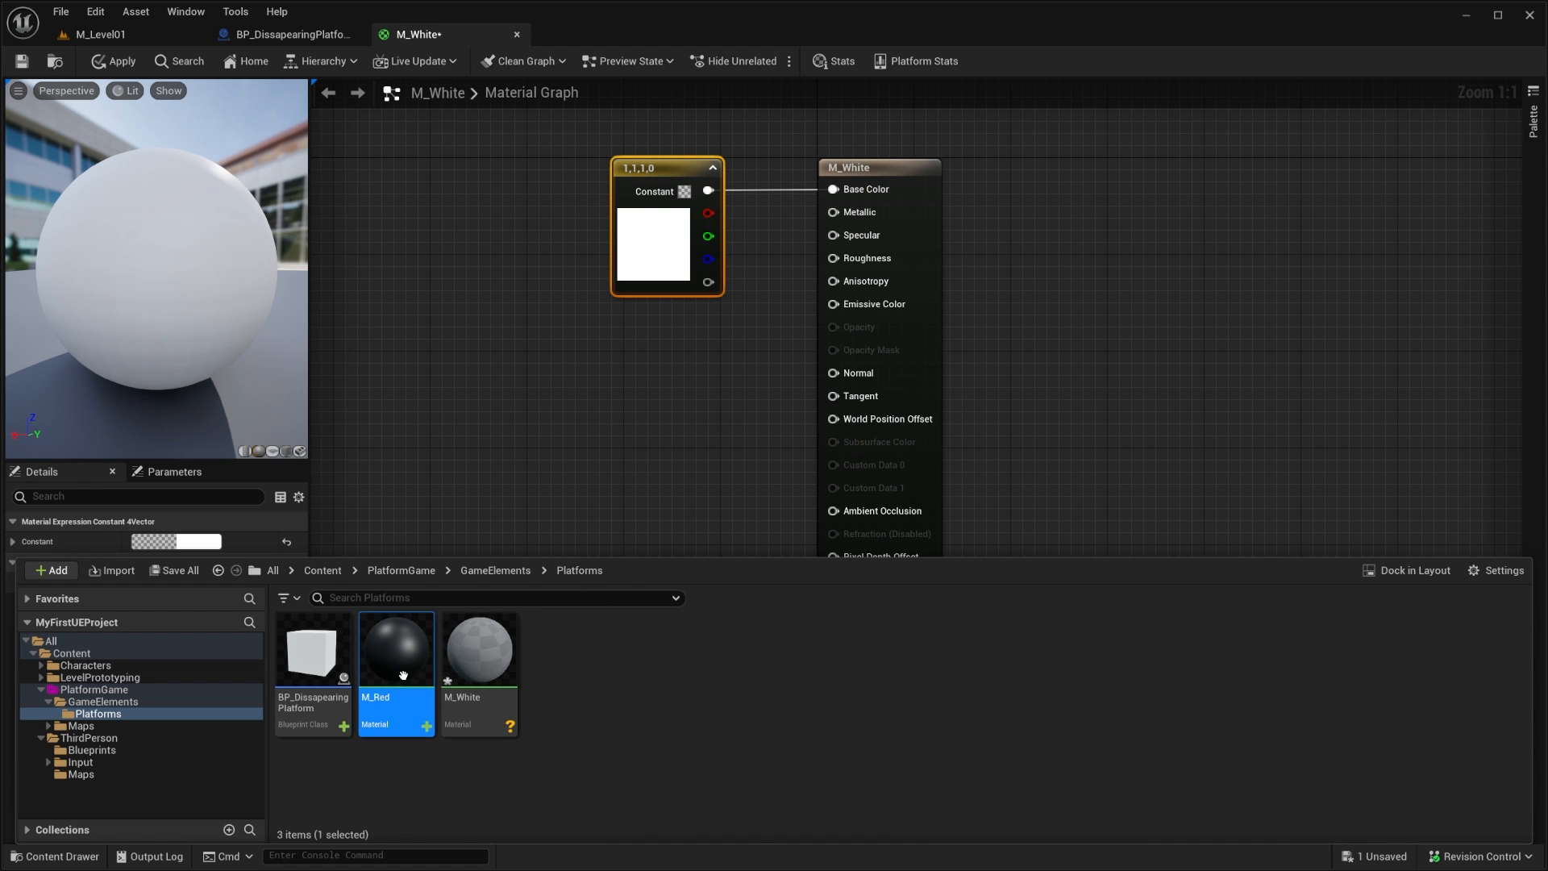
# Step: Open the M_Red material and add a Constant4Vector node connected to Base Color, aligned with the result node
pyautogui.click(493, 675)
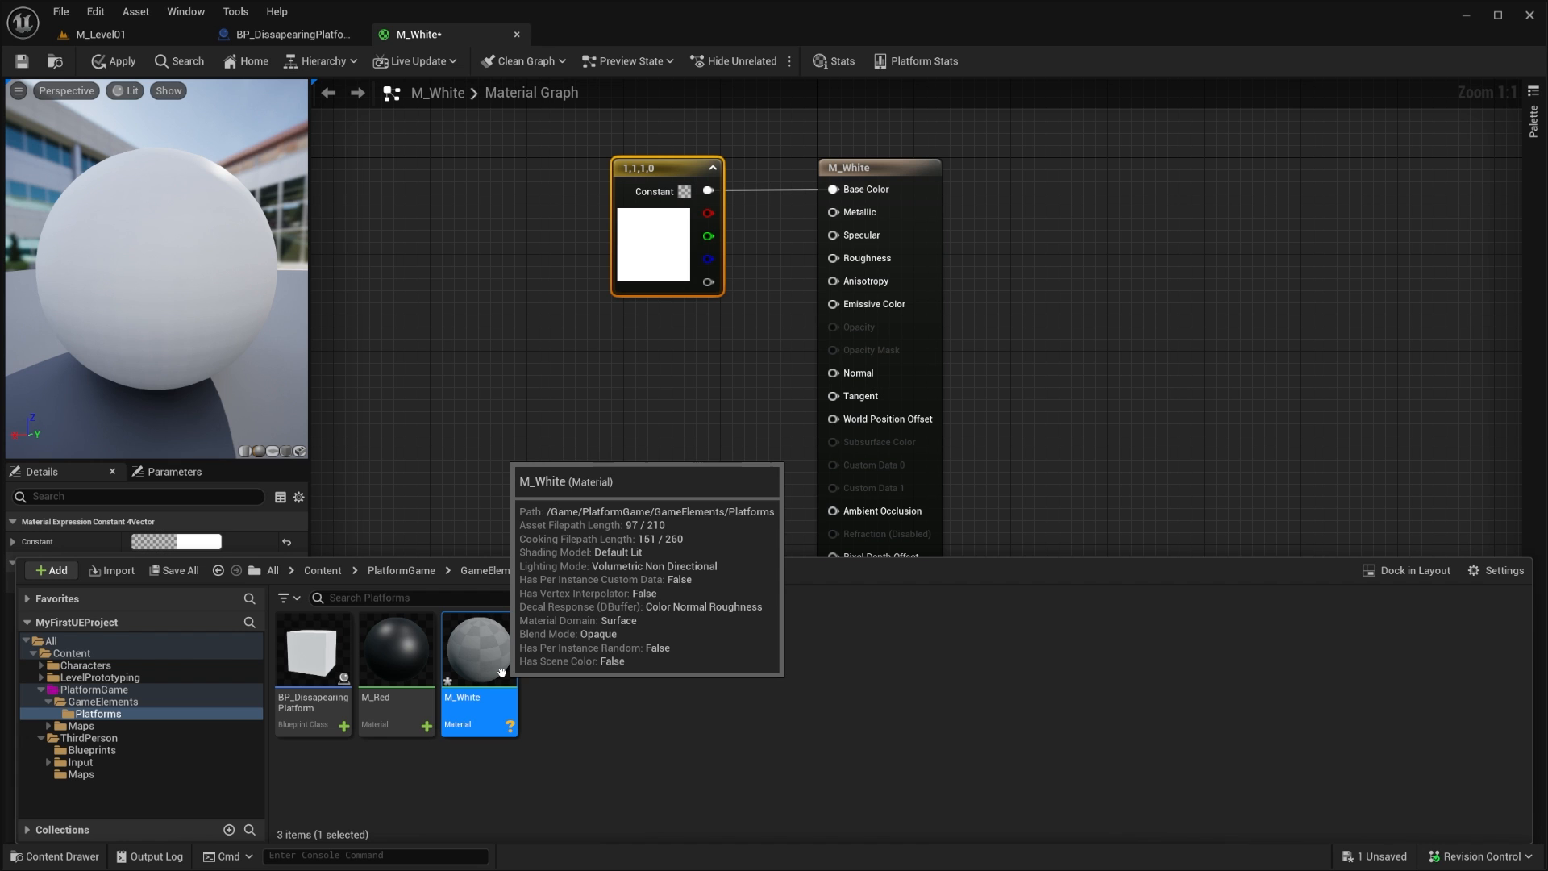
pyautogui.doubleClick(407, 667)
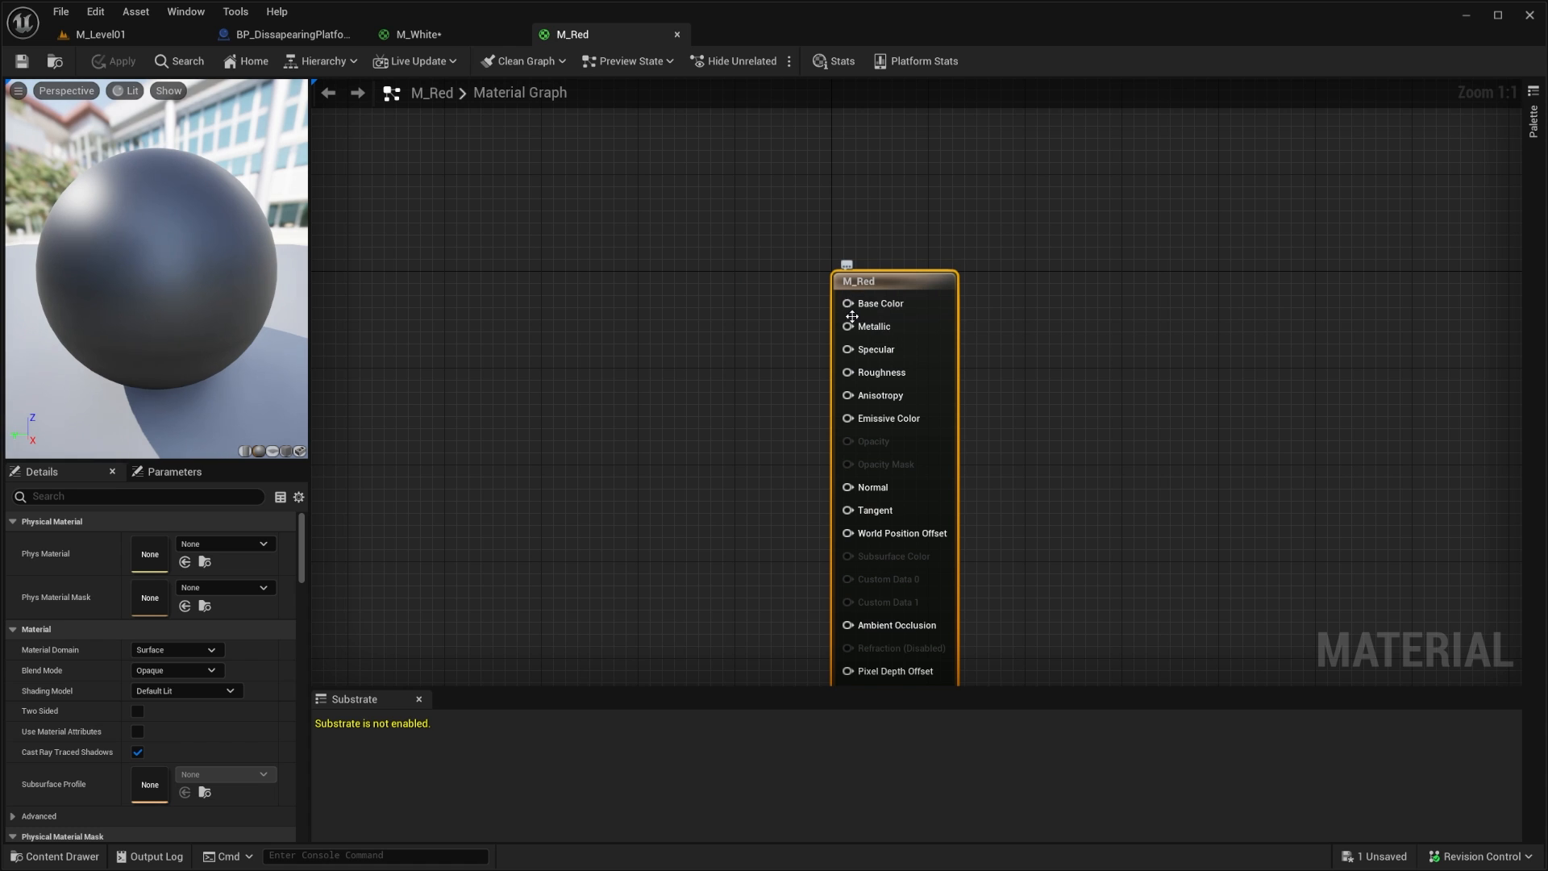
pyautogui.rightClick(647, 324)
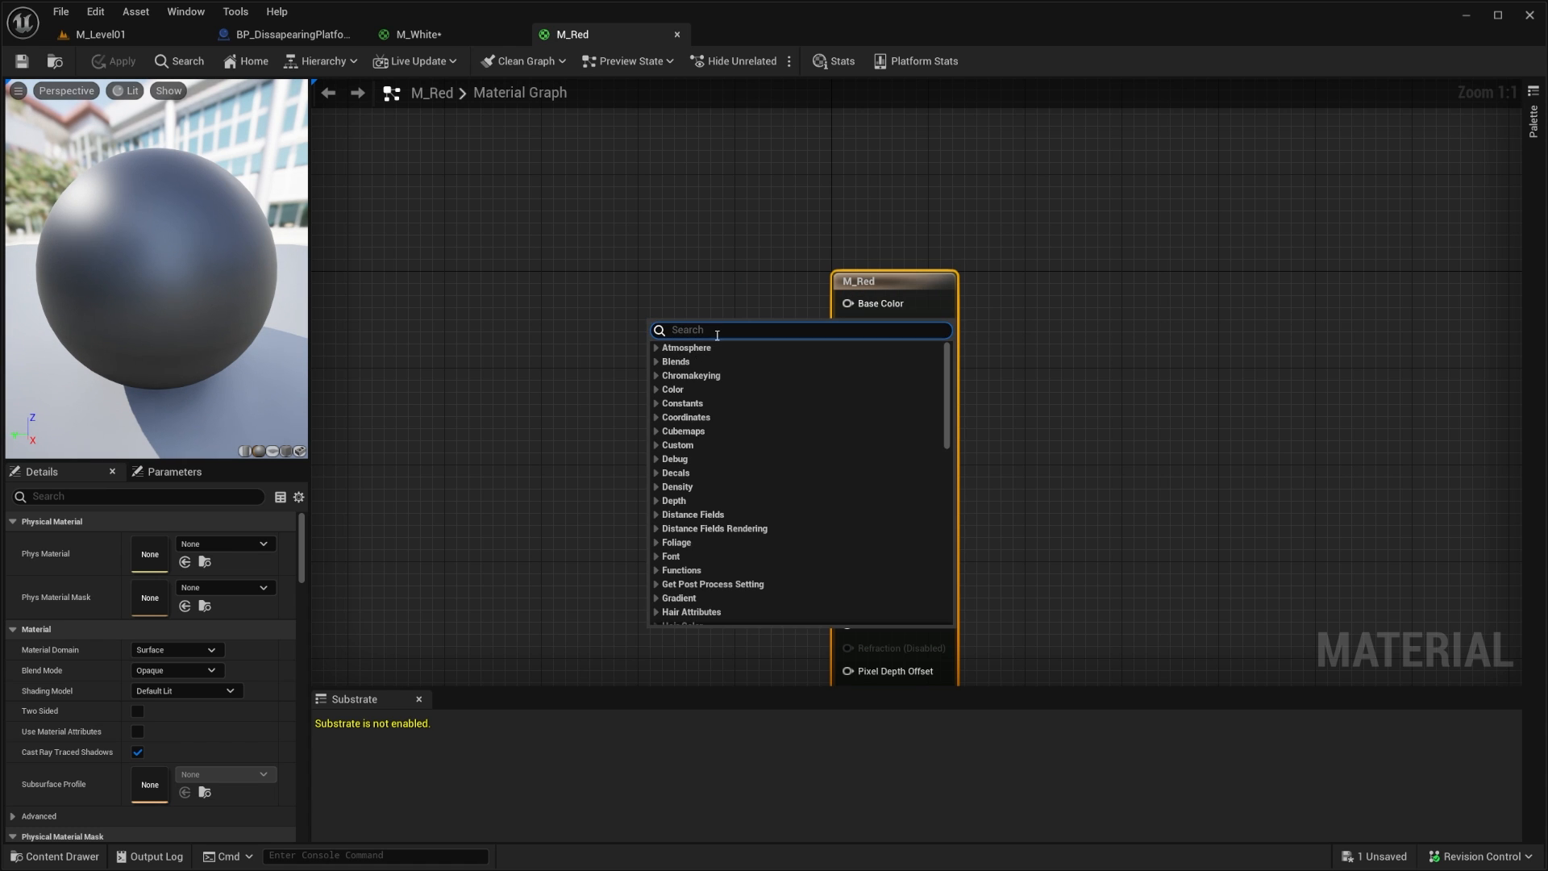
pyautogui.write('4')
pyautogui.click(602, 342)
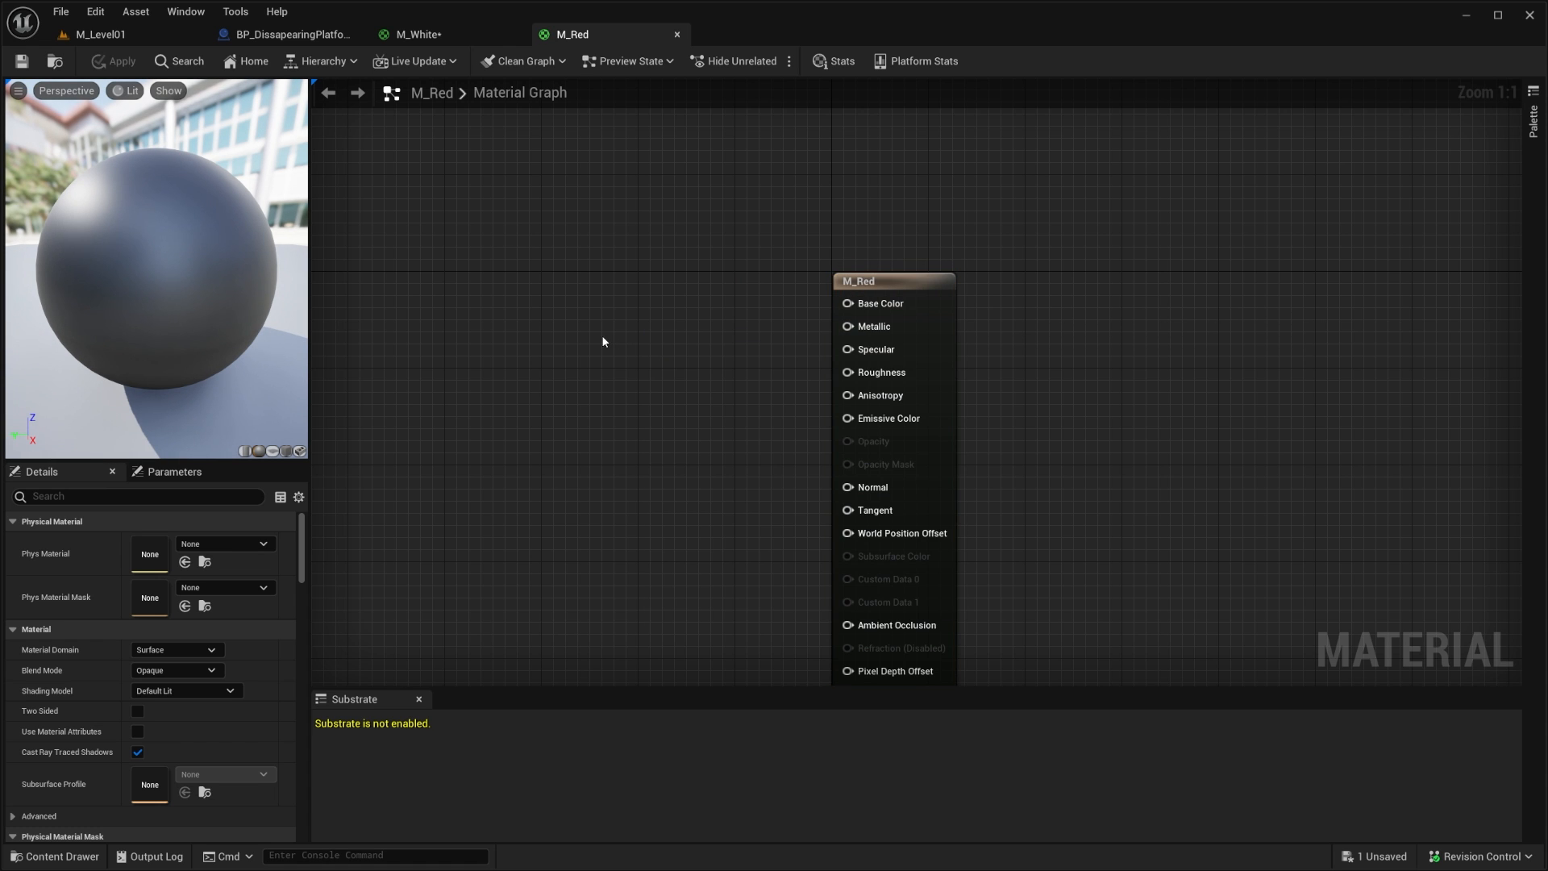
pyautogui.rightClick(694, 322)
pyautogui.write('4')
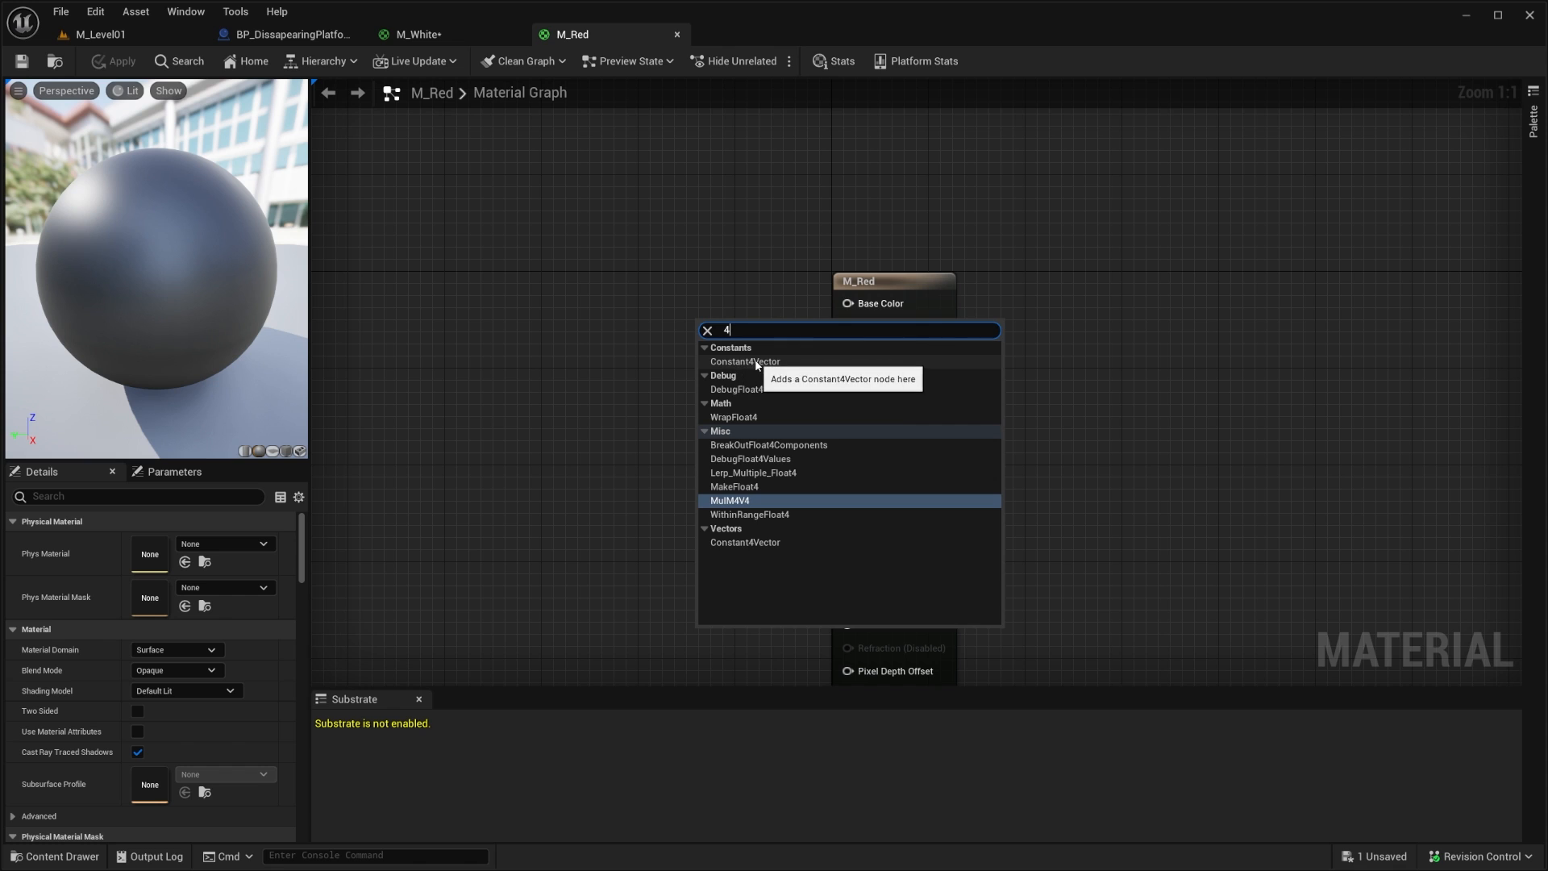
pyautogui.click(634, 309)
pyautogui.click(624, 304)
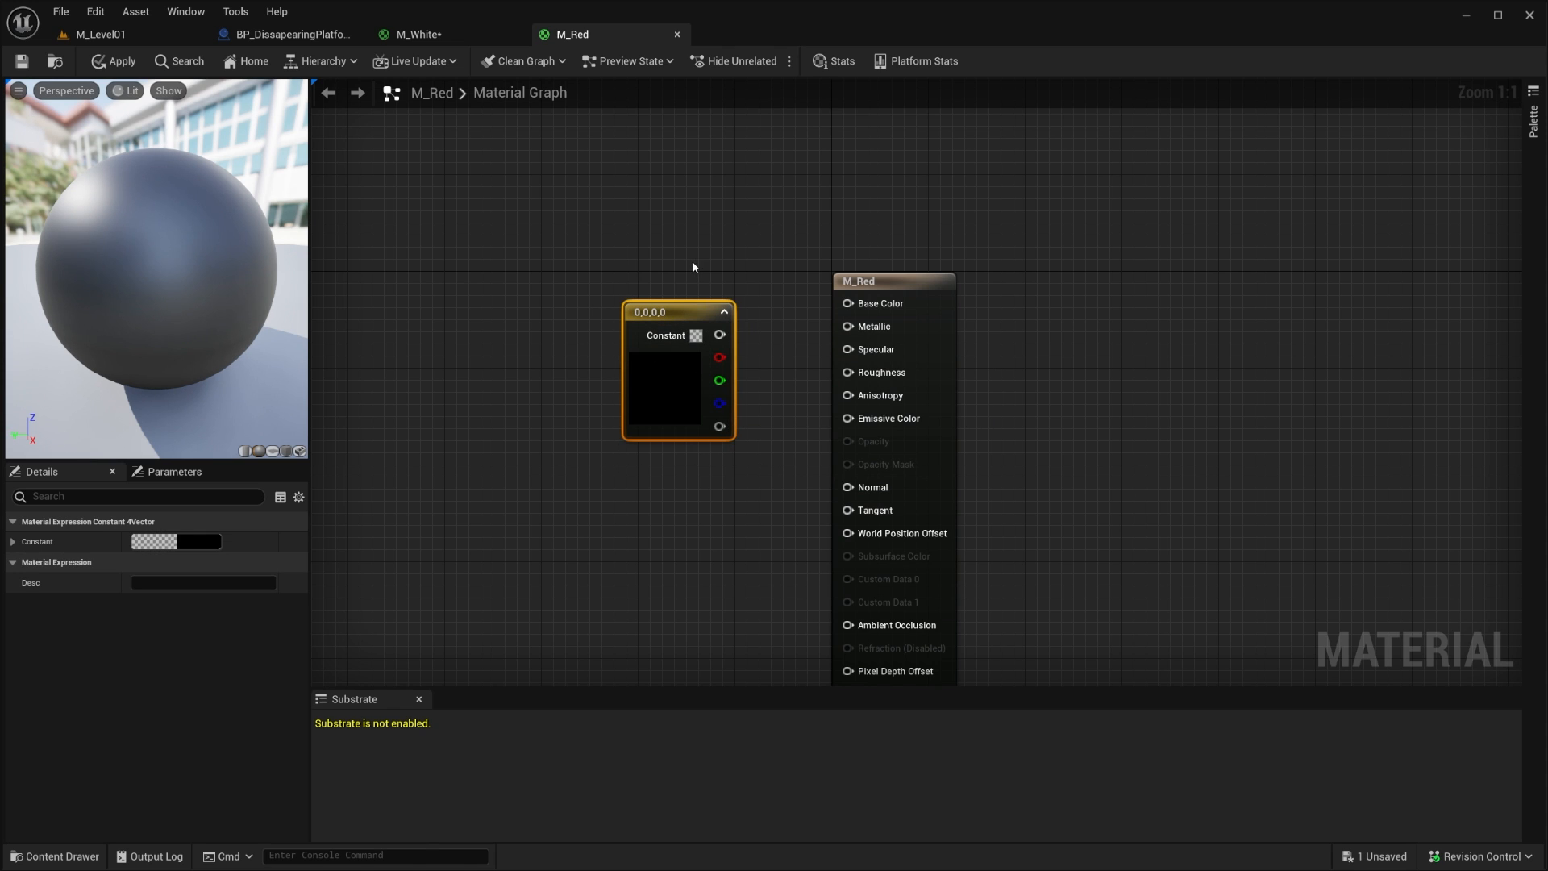
pyautogui.moveTo(719, 335); pyautogui.dragTo(846, 303)
pyautogui.moveTo(686, 312); pyautogui.dragTo(689, 282)
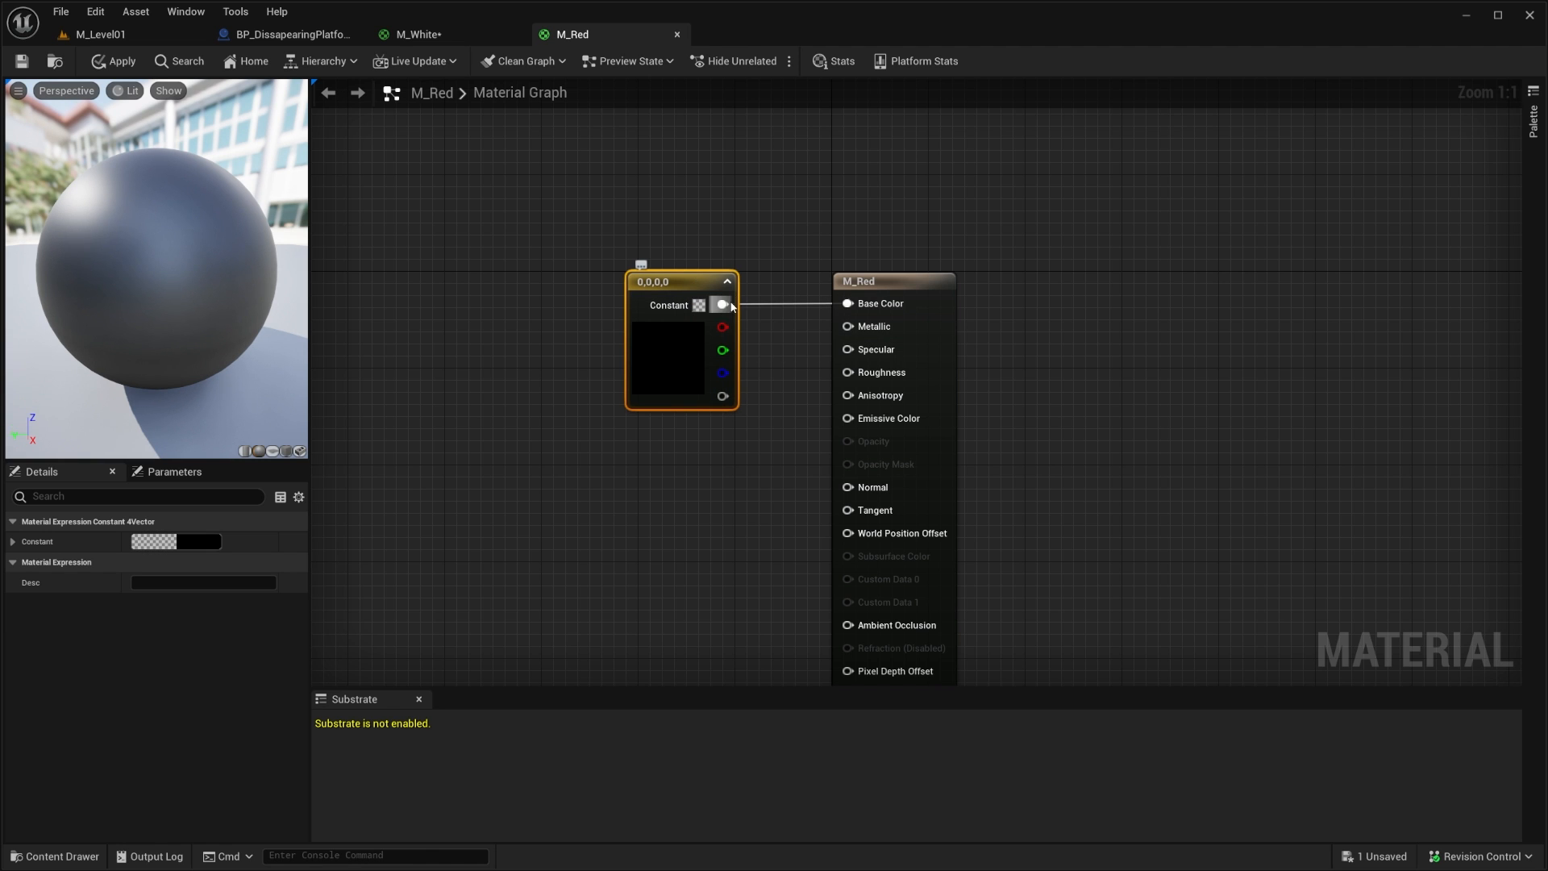
# Step: Set the M_Red color constant to bright red (R 1,0, G 0,0, B about 0,0155, A 1,0) and save the material
pyautogui.click(698, 304)
pyautogui.moveTo(775, 505); pyautogui.dragTo(832, 484)
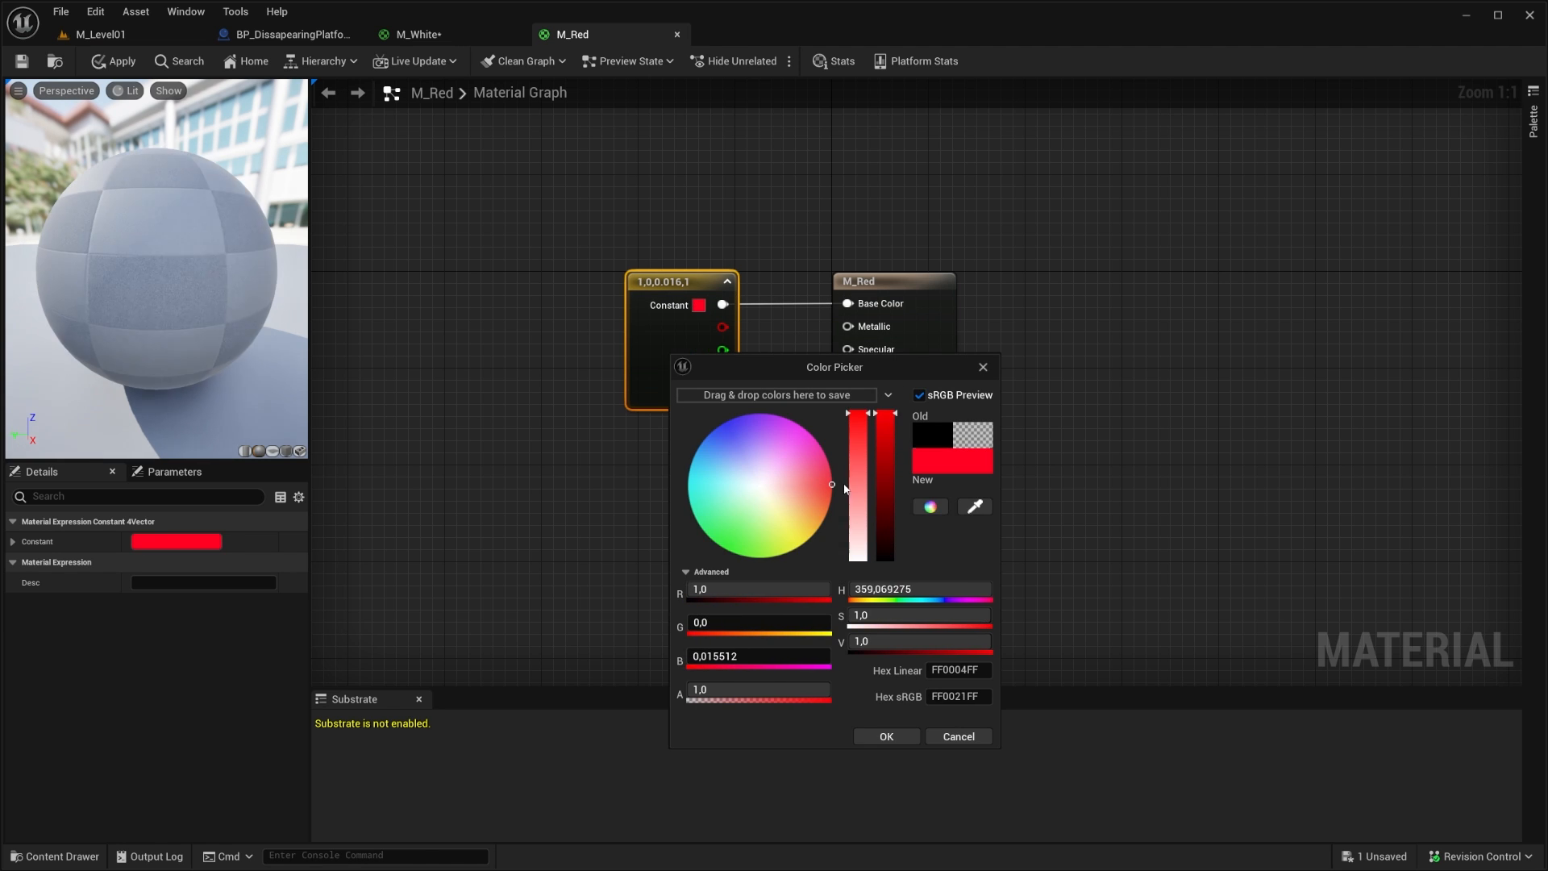
pyautogui.click(886, 736)
pyautogui.click(453, 109)
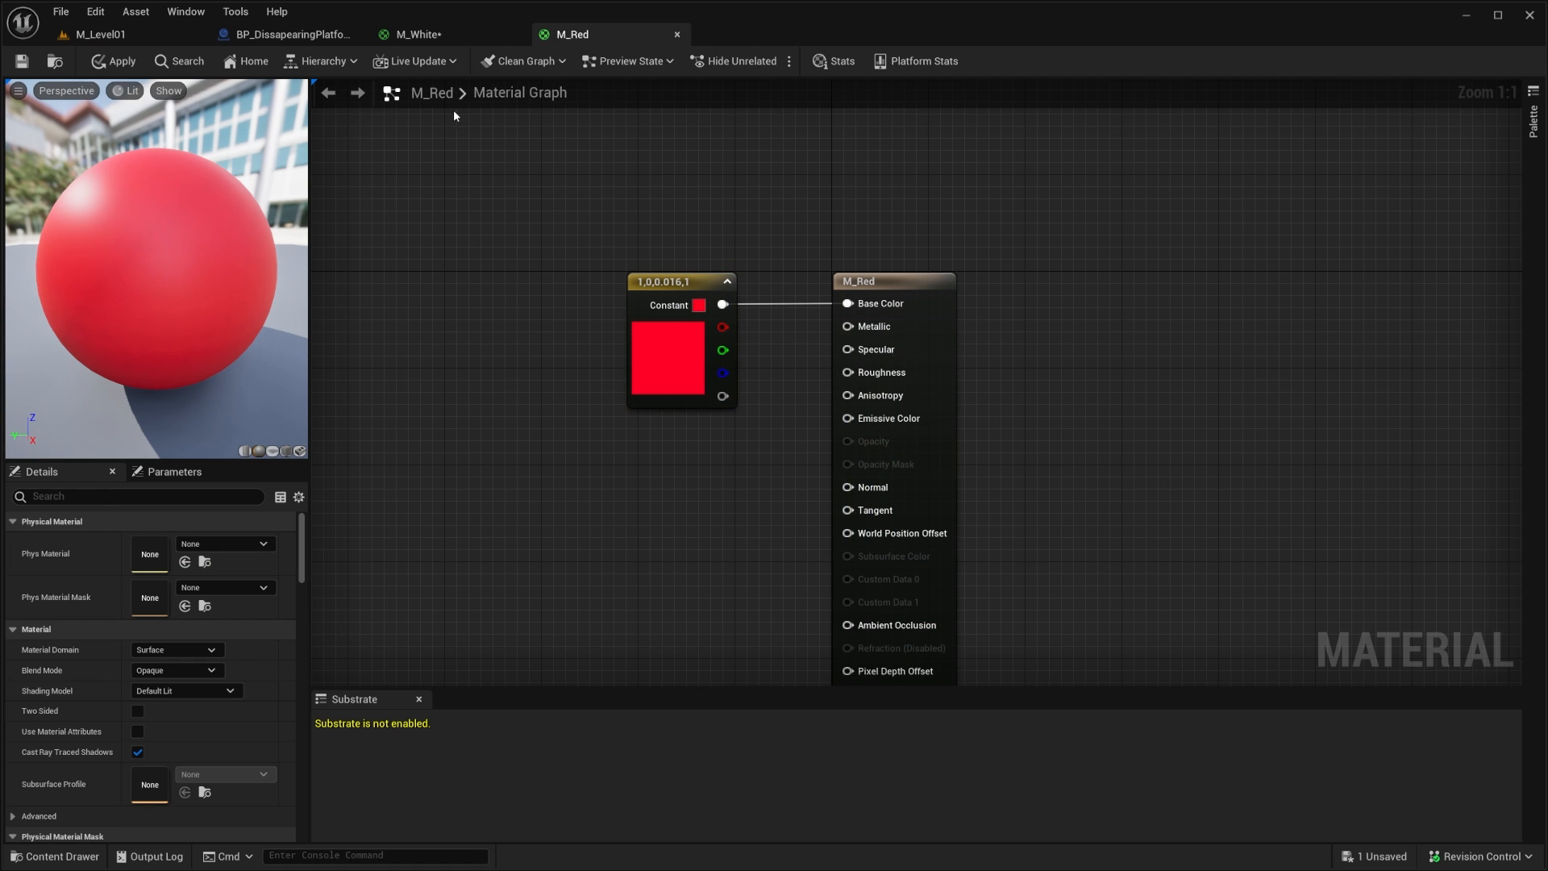
pyautogui.click(21, 61)
# Step: Switch to the M_White material and save its changes
pyautogui.click(290, 34)
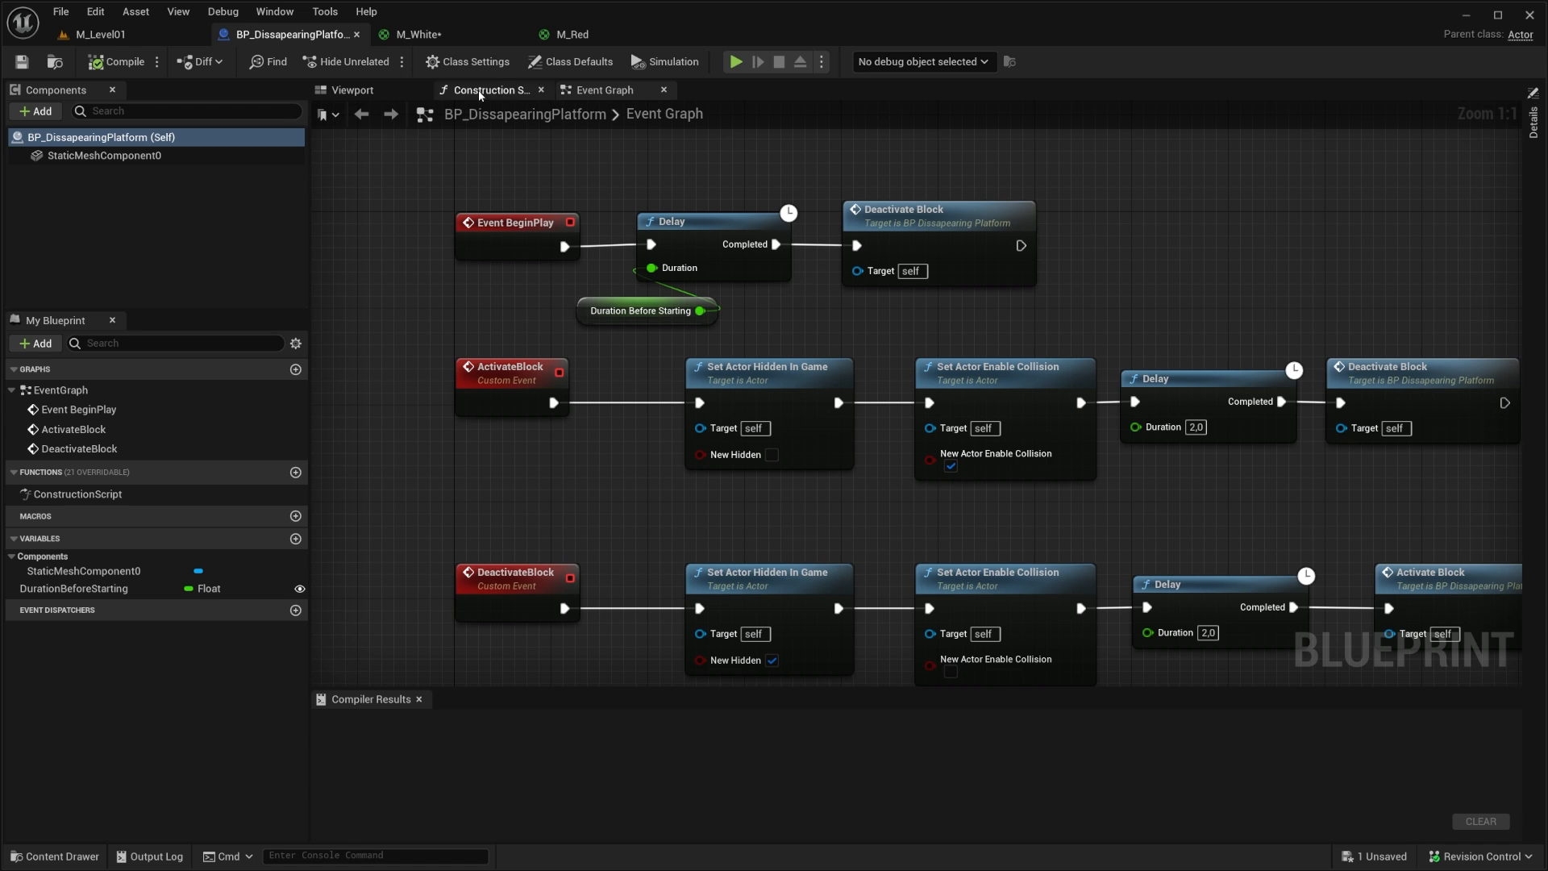
pyautogui.click(571, 34)
pyautogui.click(427, 34)
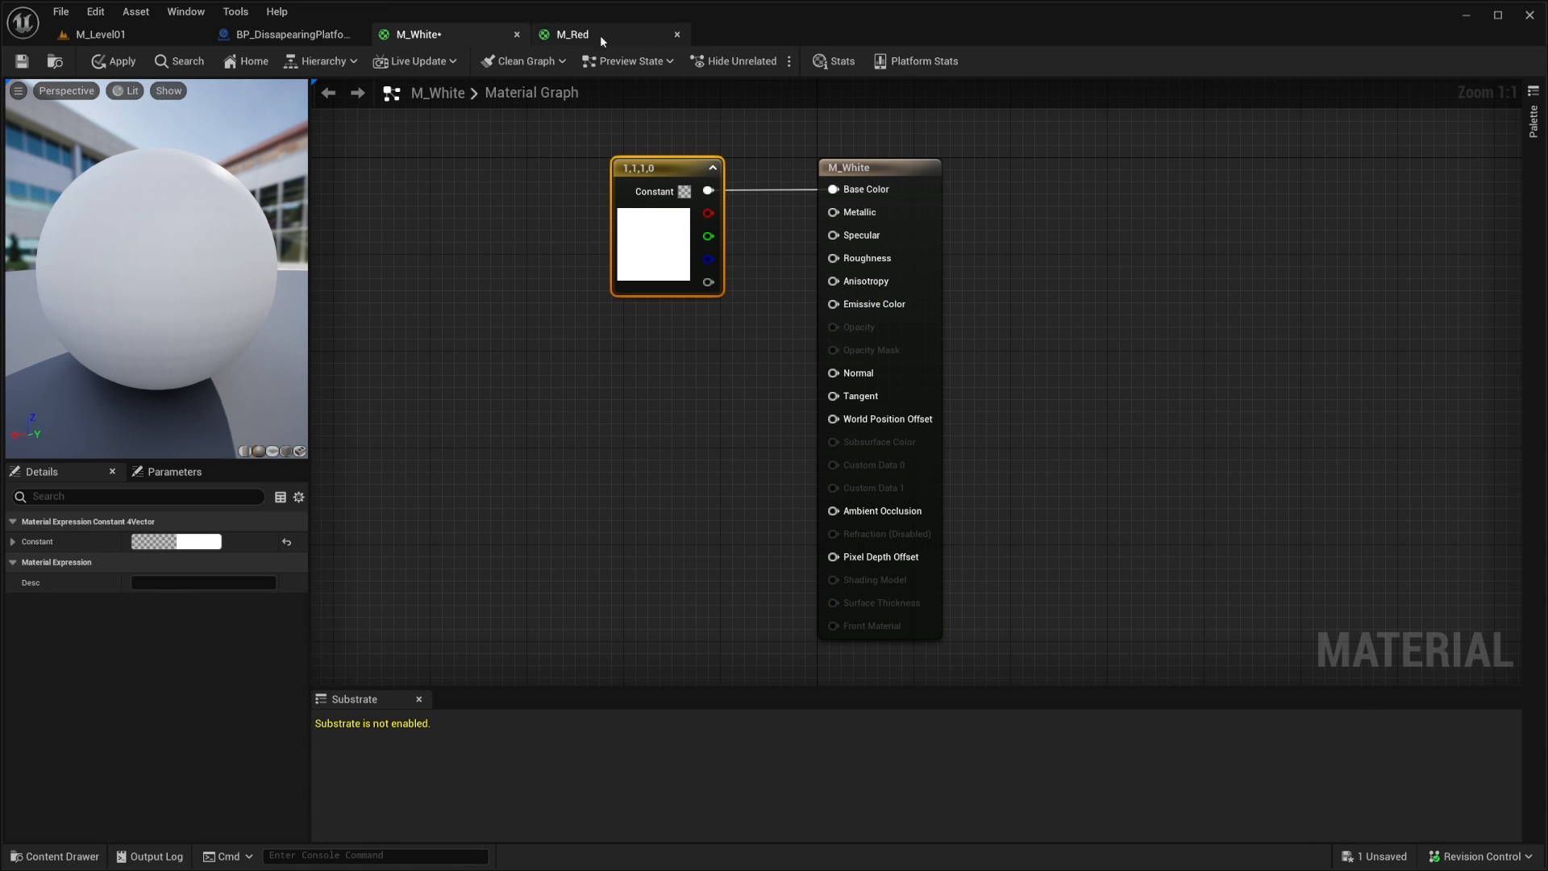
pyautogui.click(21, 61)
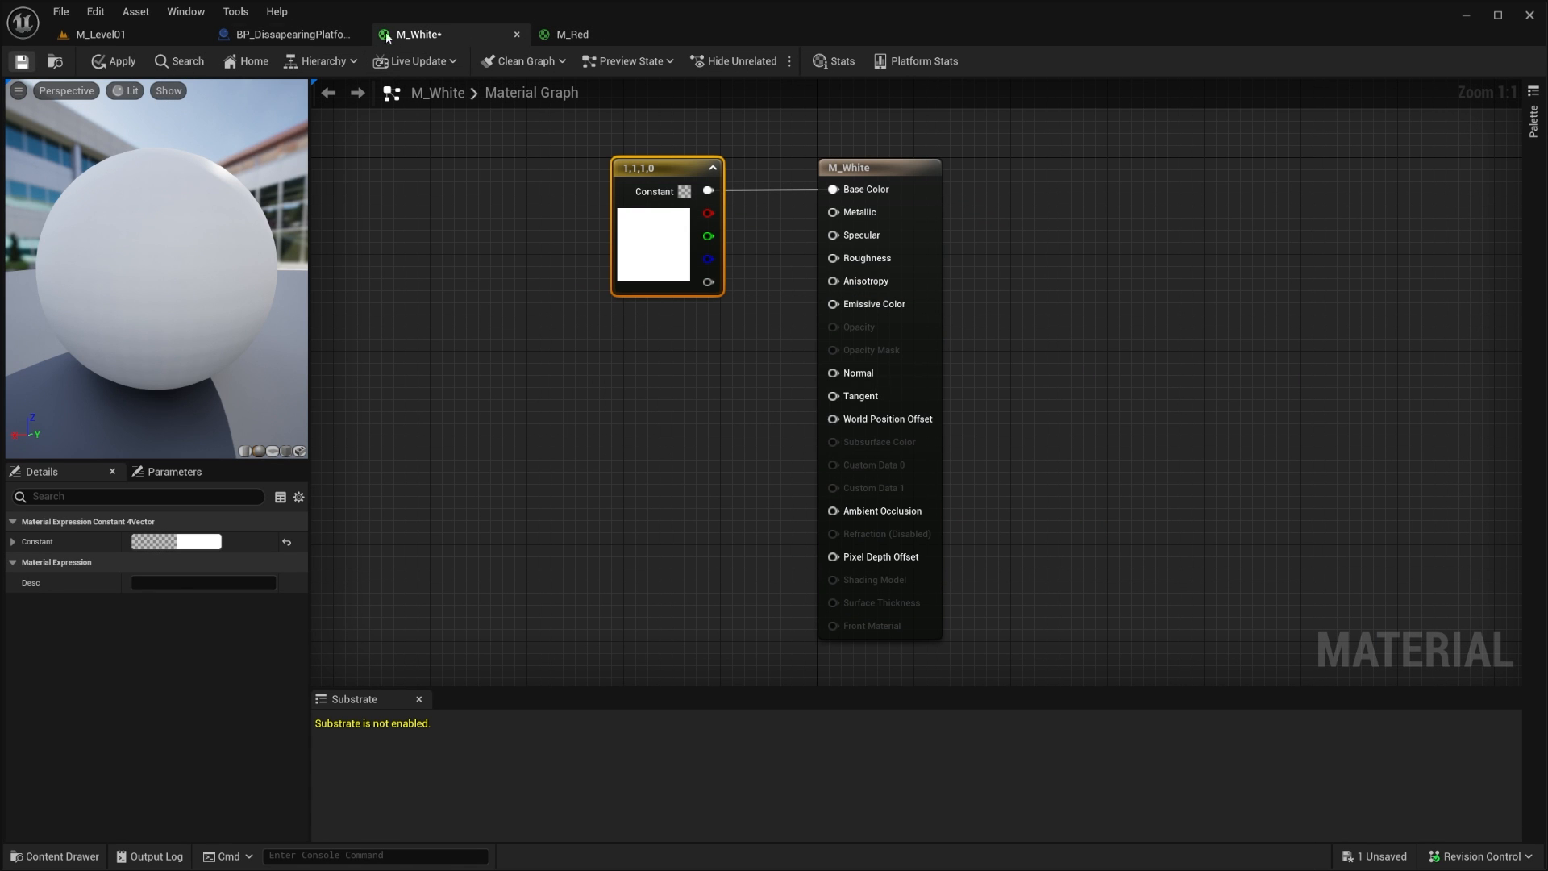
# Step: In the BP_DissapearingPlatform event graph, move the ActivateBlock chain's Deactivate Block node farther from its Delay to make room
pyautogui.click(290, 34)
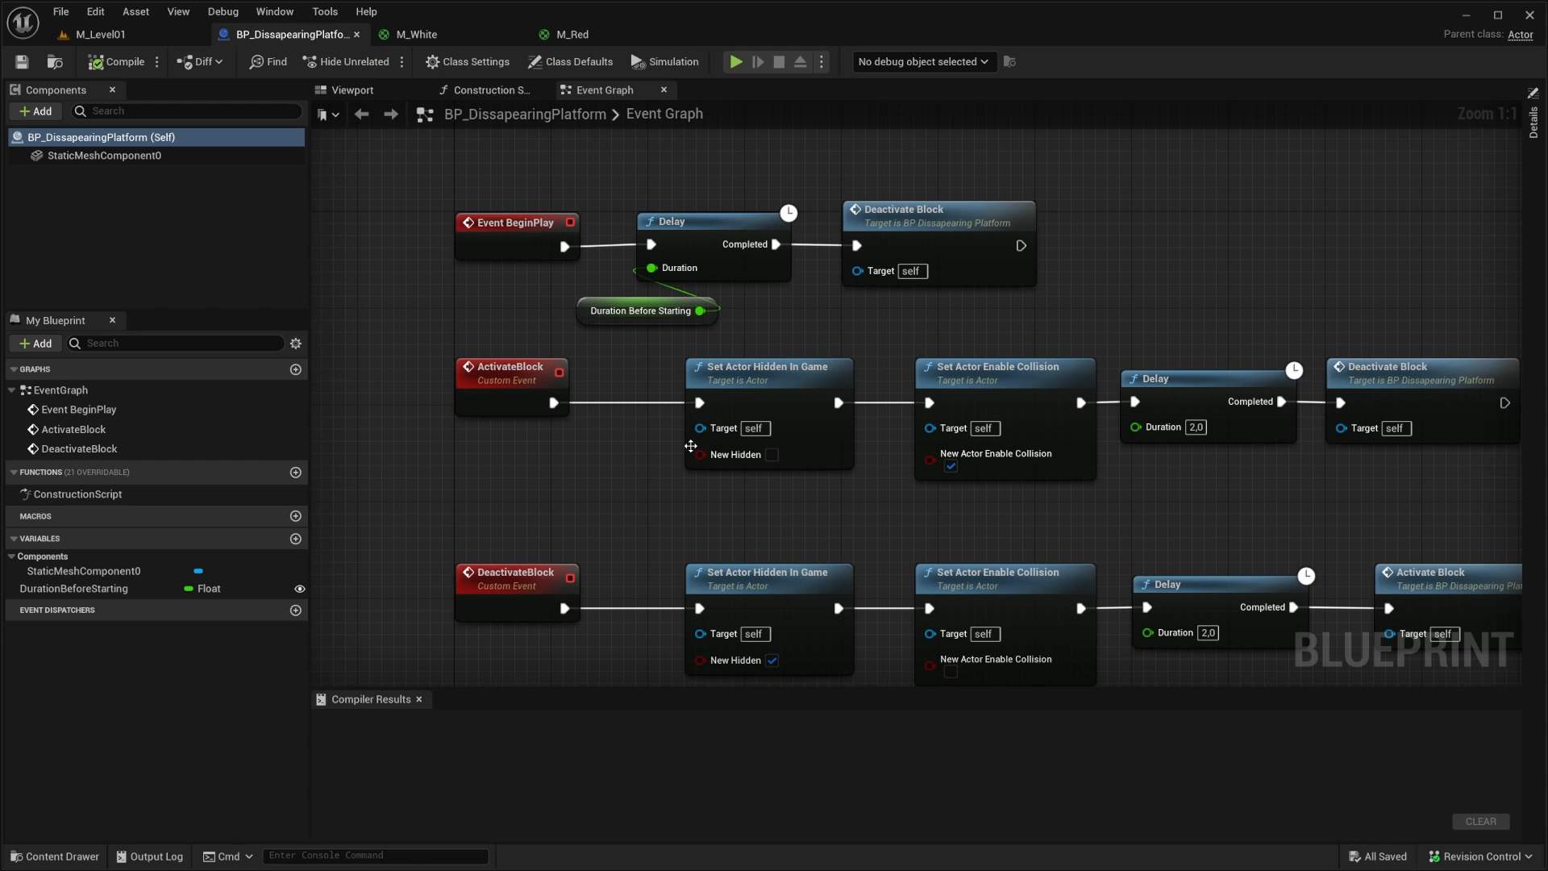
pyautogui.scroll(-2, 665, 326)
pyautogui.moveTo(610, 312); pyautogui.dragTo(495, 323, button='right')
pyautogui.moveTo(809, 214); pyautogui.dragTo(993, 472)
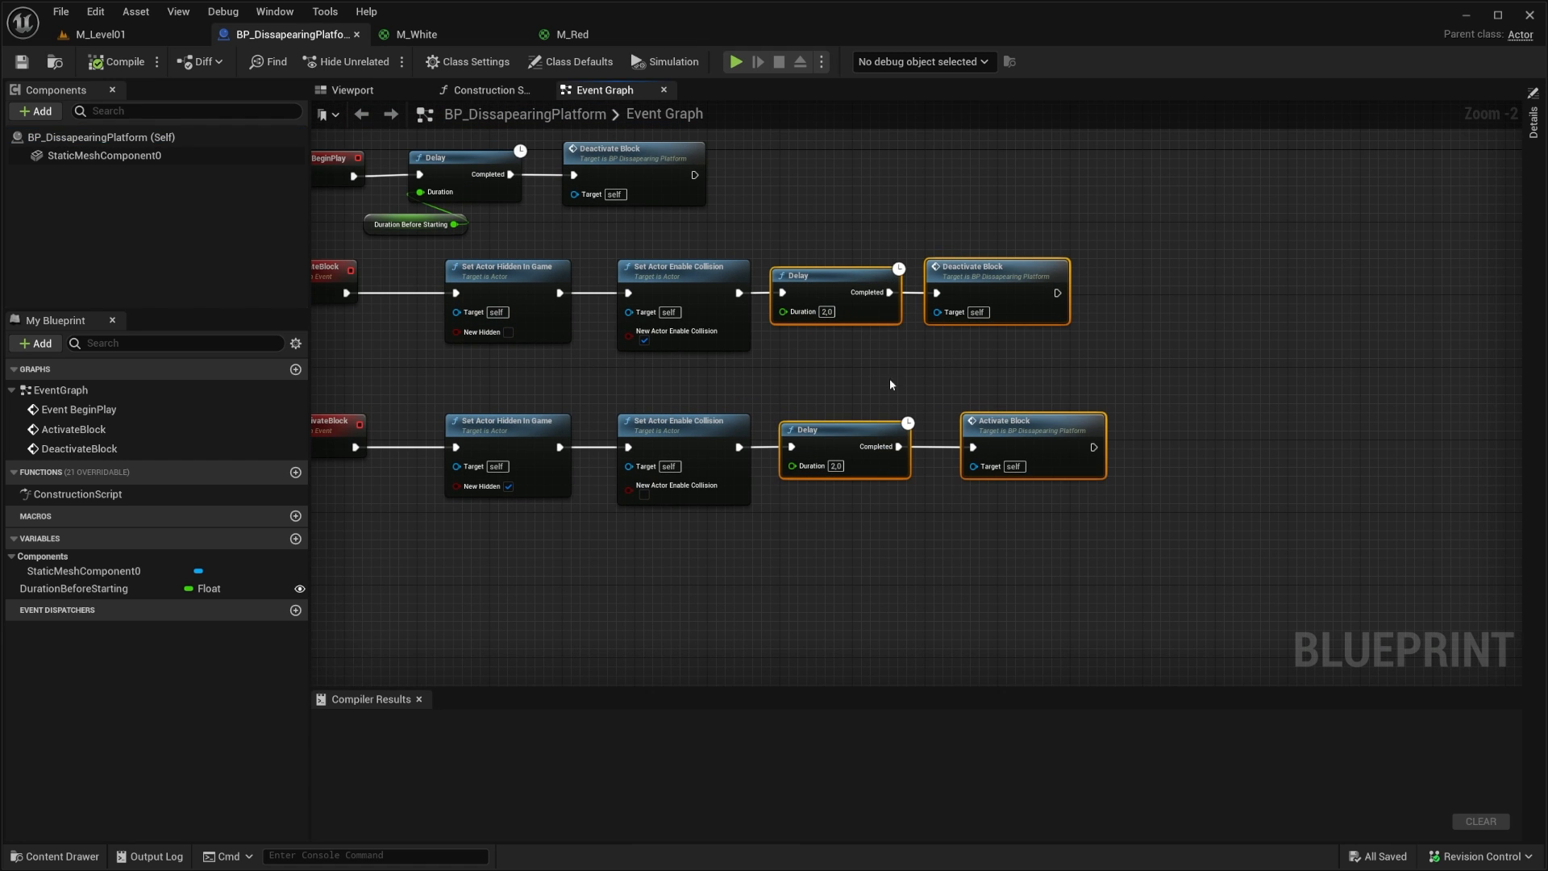
pyautogui.click(947, 383)
pyautogui.scroll(1, 988, 279)
pyautogui.moveTo(988, 279); pyautogui.dragTo(862, 350, button='right')
pyautogui.moveTo(862, 352); pyautogui.dragTo(1040, 353)
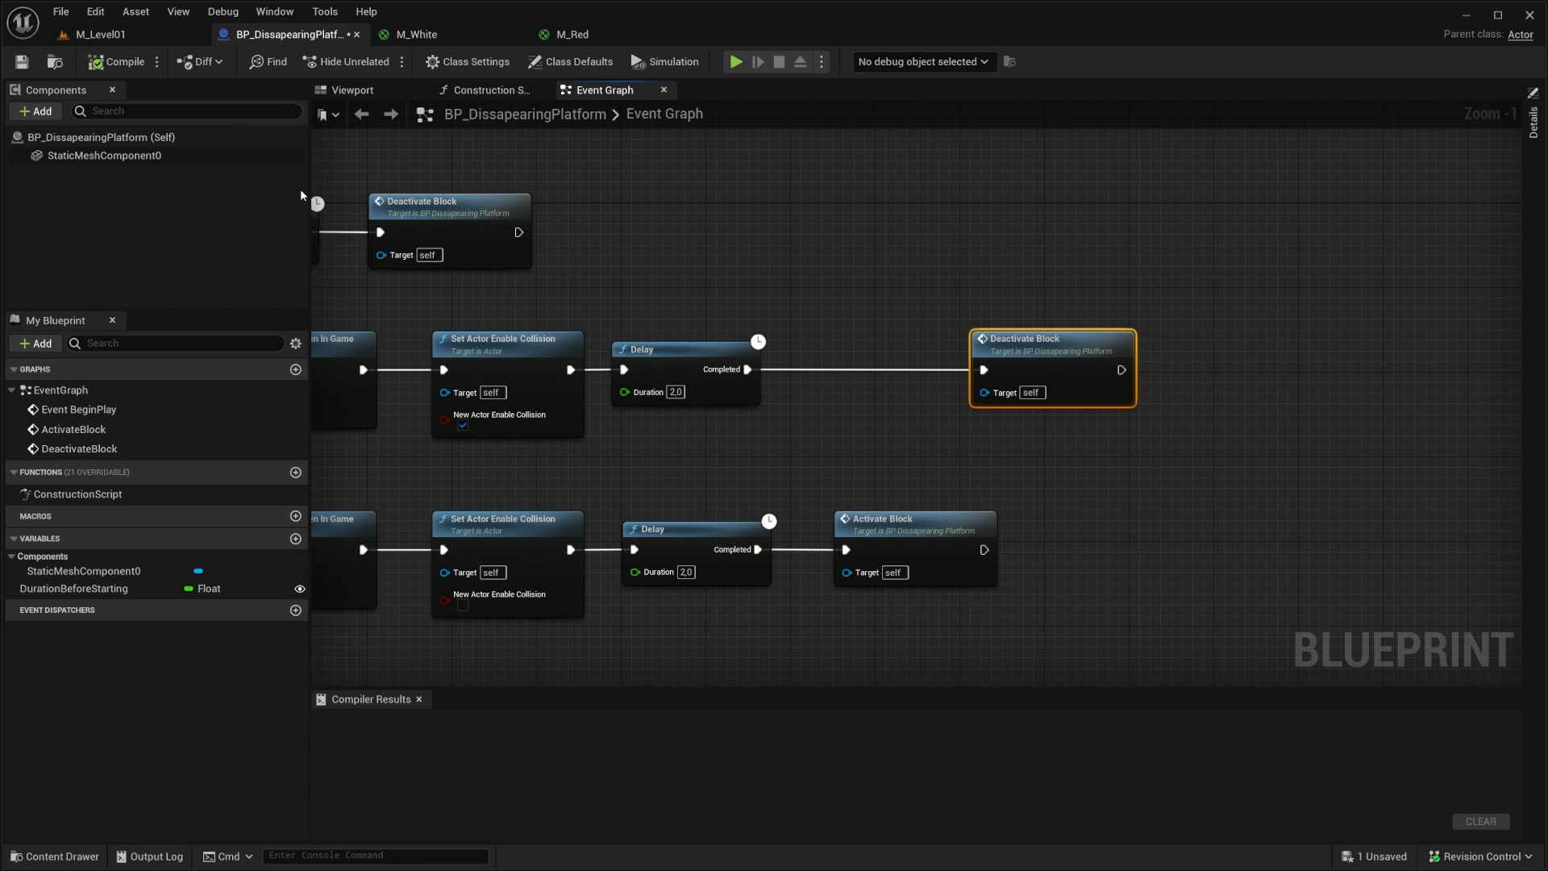
# Step: Add a StaticMeshComponent0 reference to the event graph, create a Set Material node from it, and check the component's material slot
pyautogui.click(354, 91)
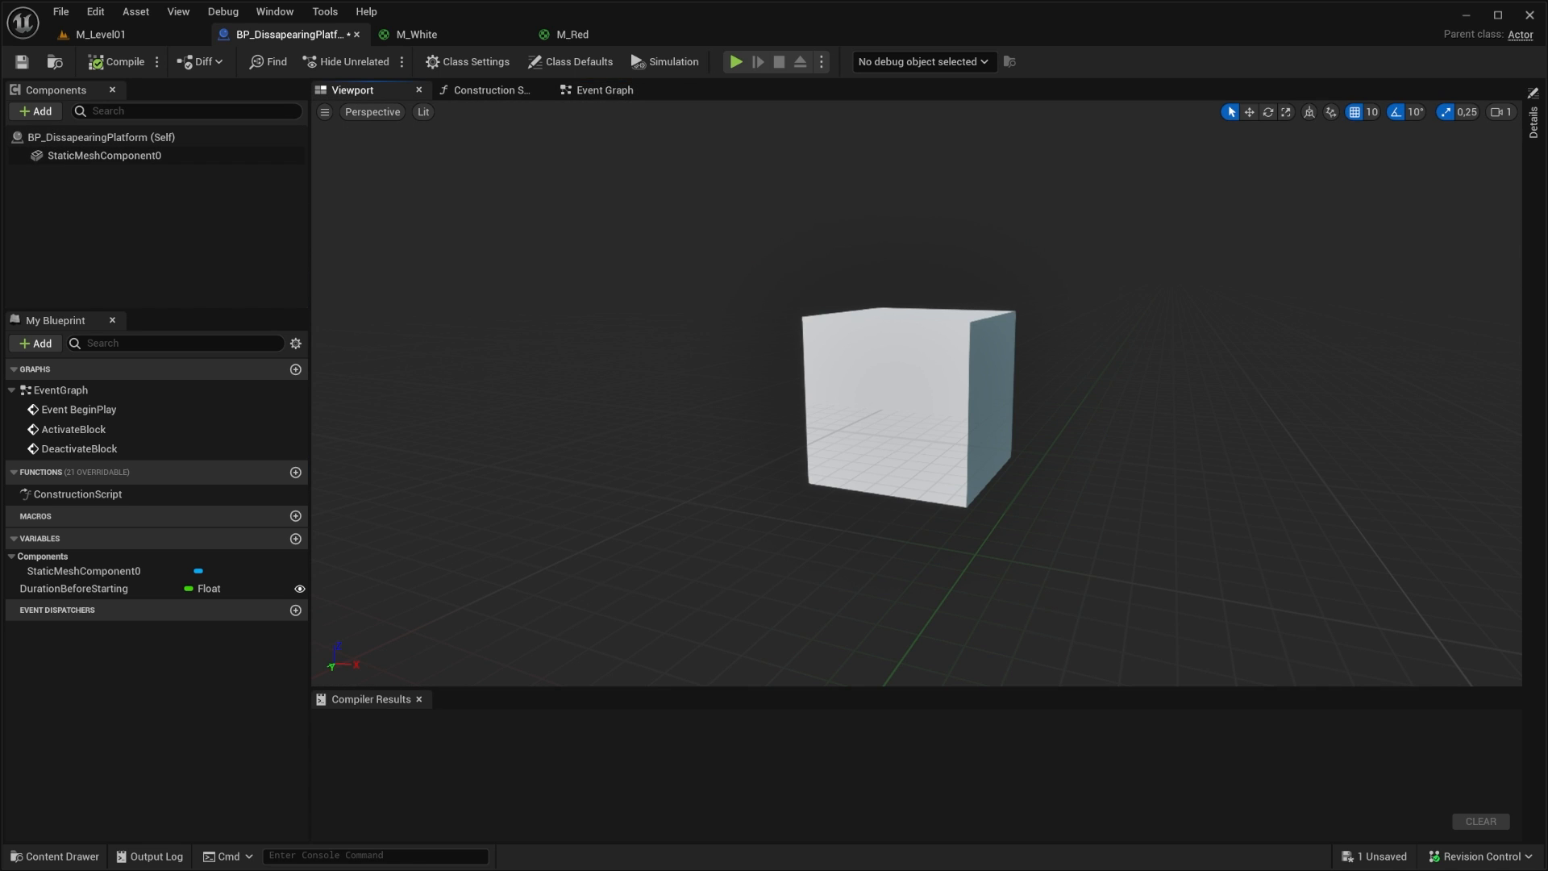
pyautogui.click(880, 482)
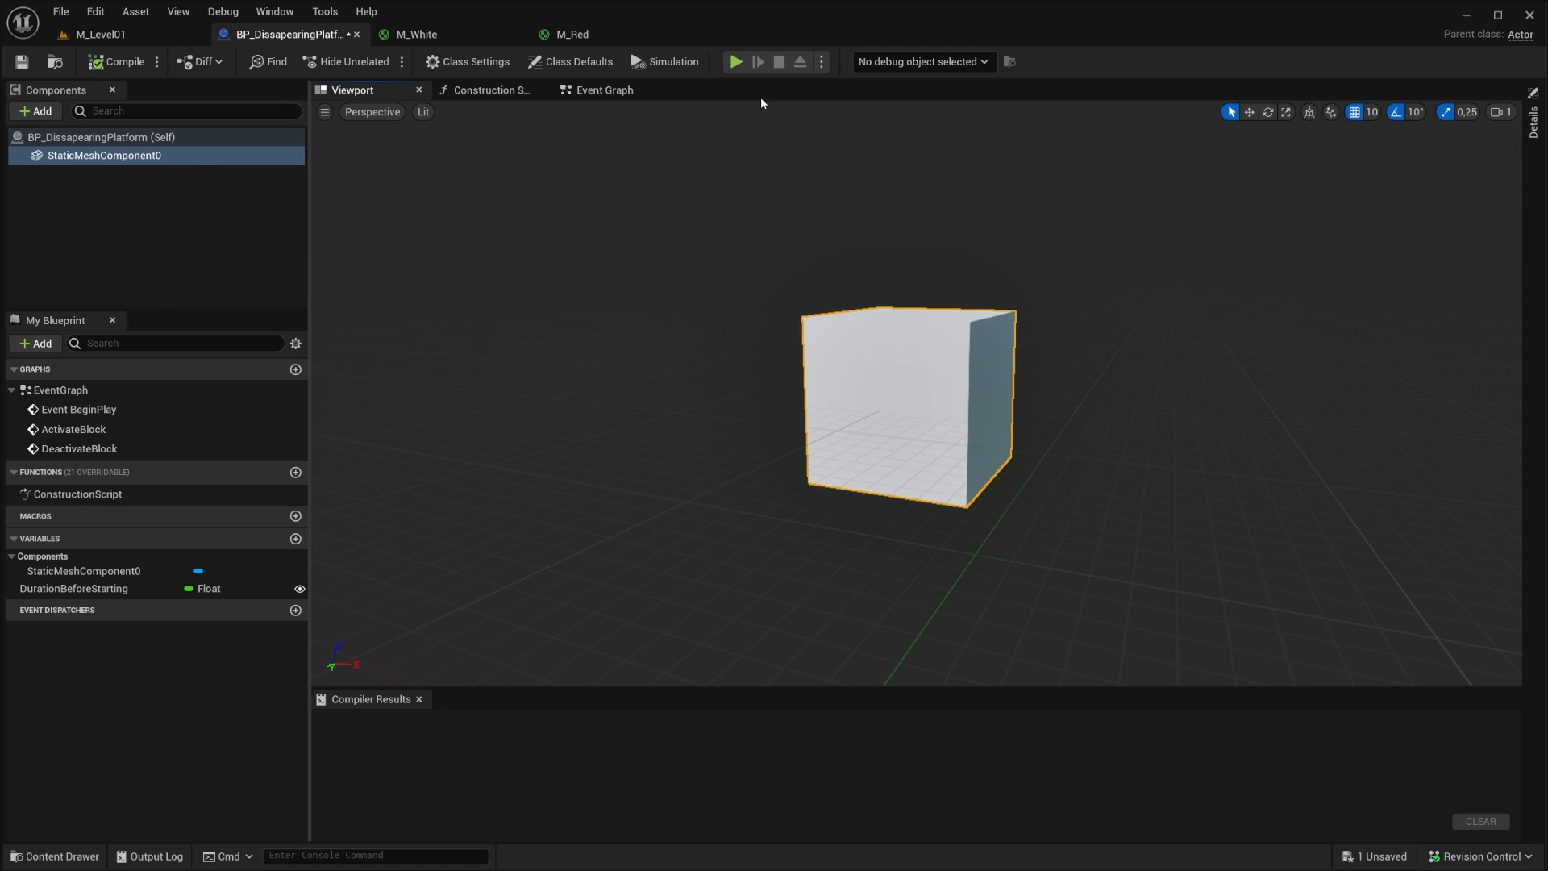
pyautogui.click(601, 90)
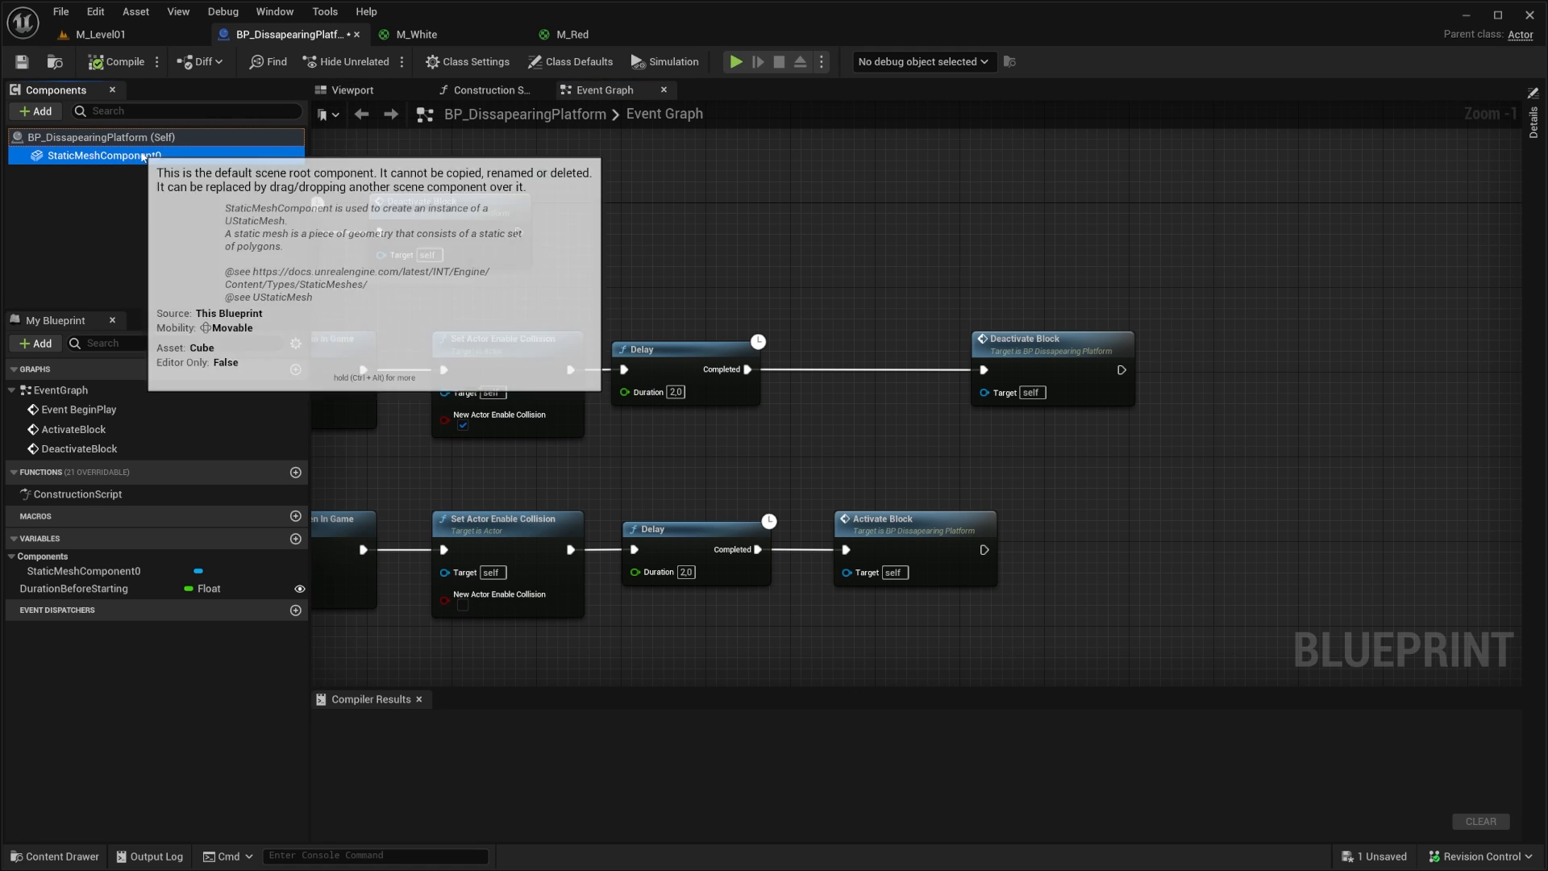
pyautogui.moveTo(121, 154); pyautogui.dragTo(678, 235)
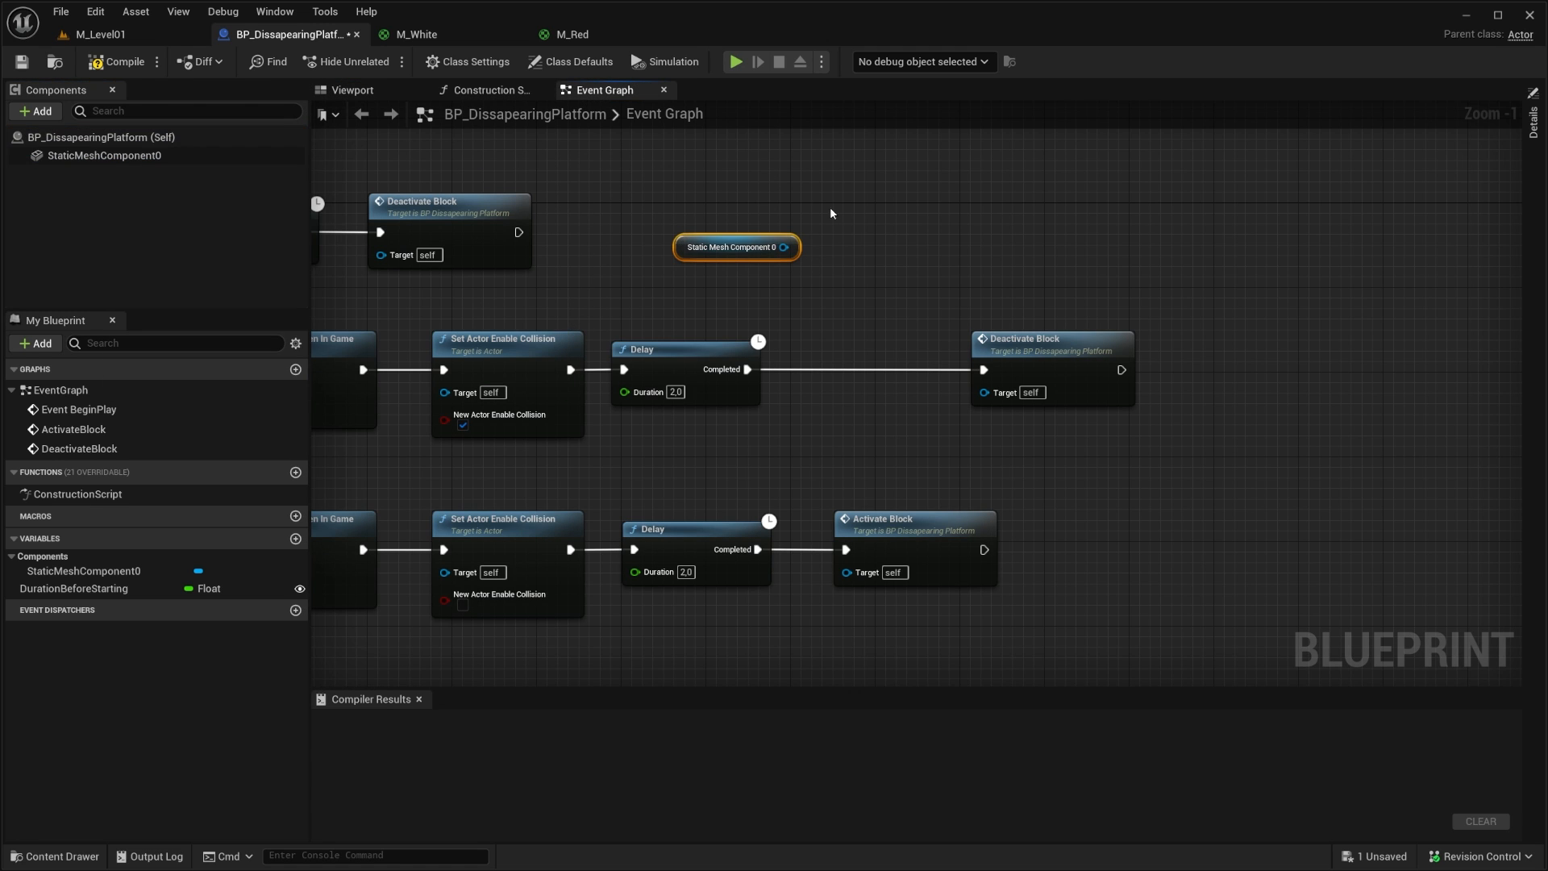
pyautogui.press('Home')
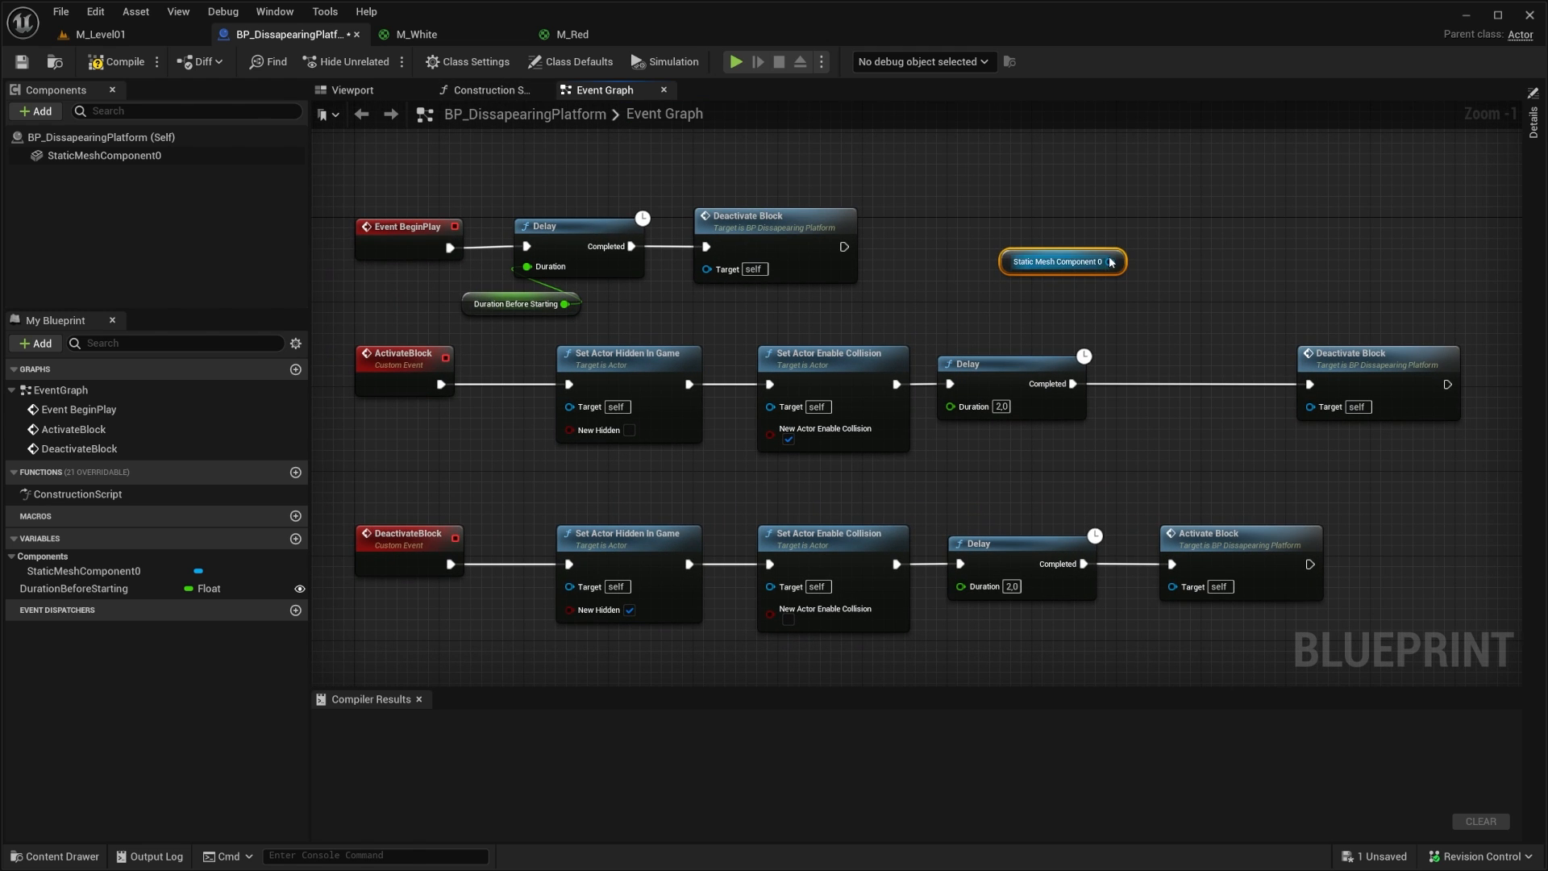
pyautogui.moveTo(1110, 261); pyautogui.dragTo(1177, 243)
pyautogui.write('set material')
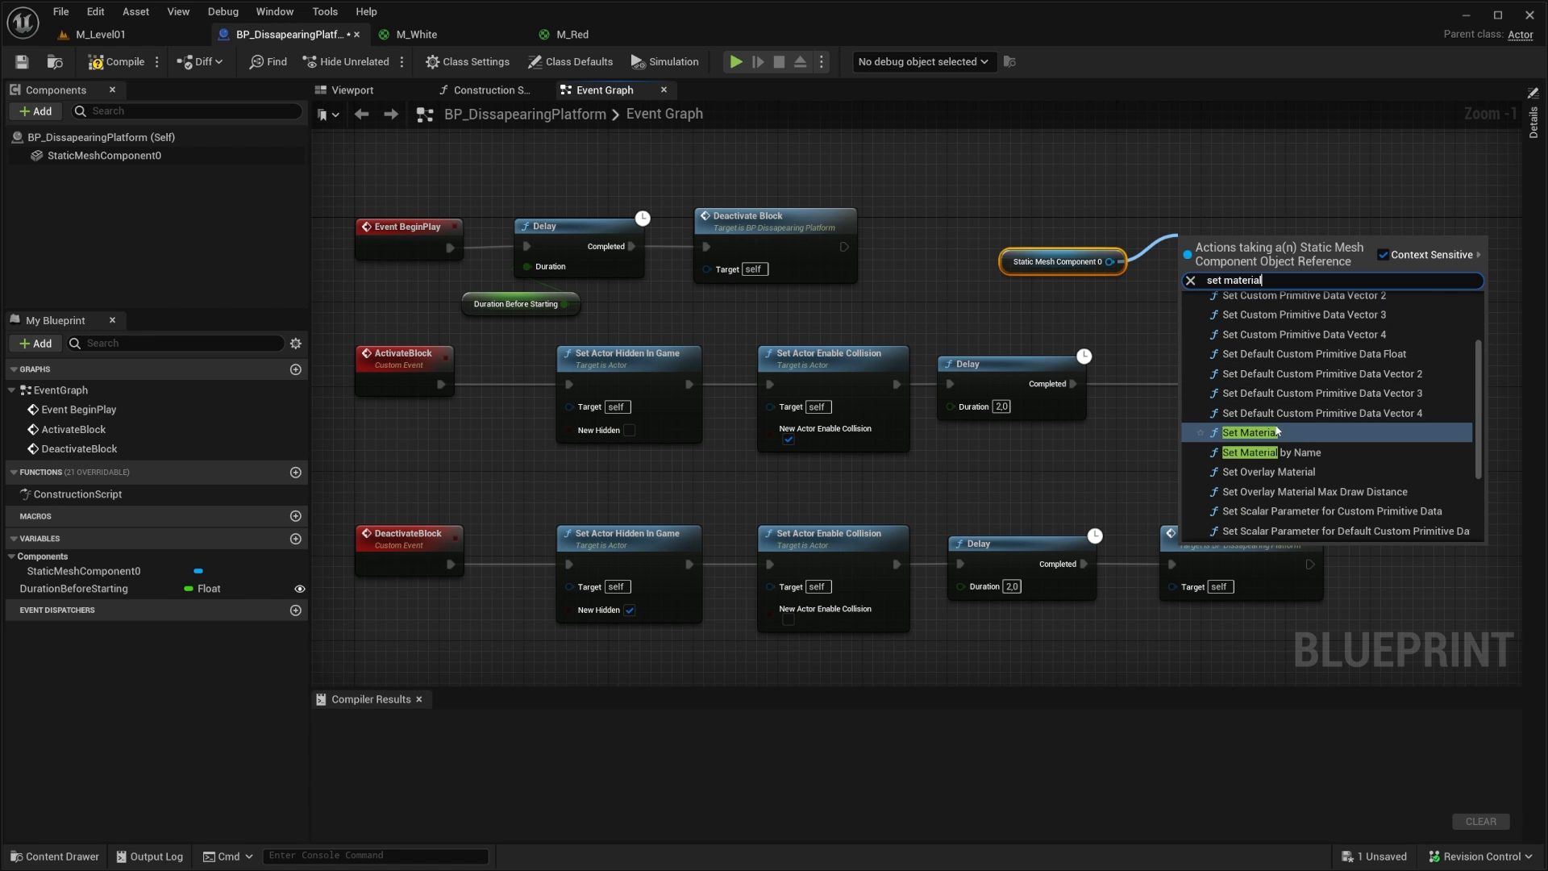
pyautogui.click(1246, 432)
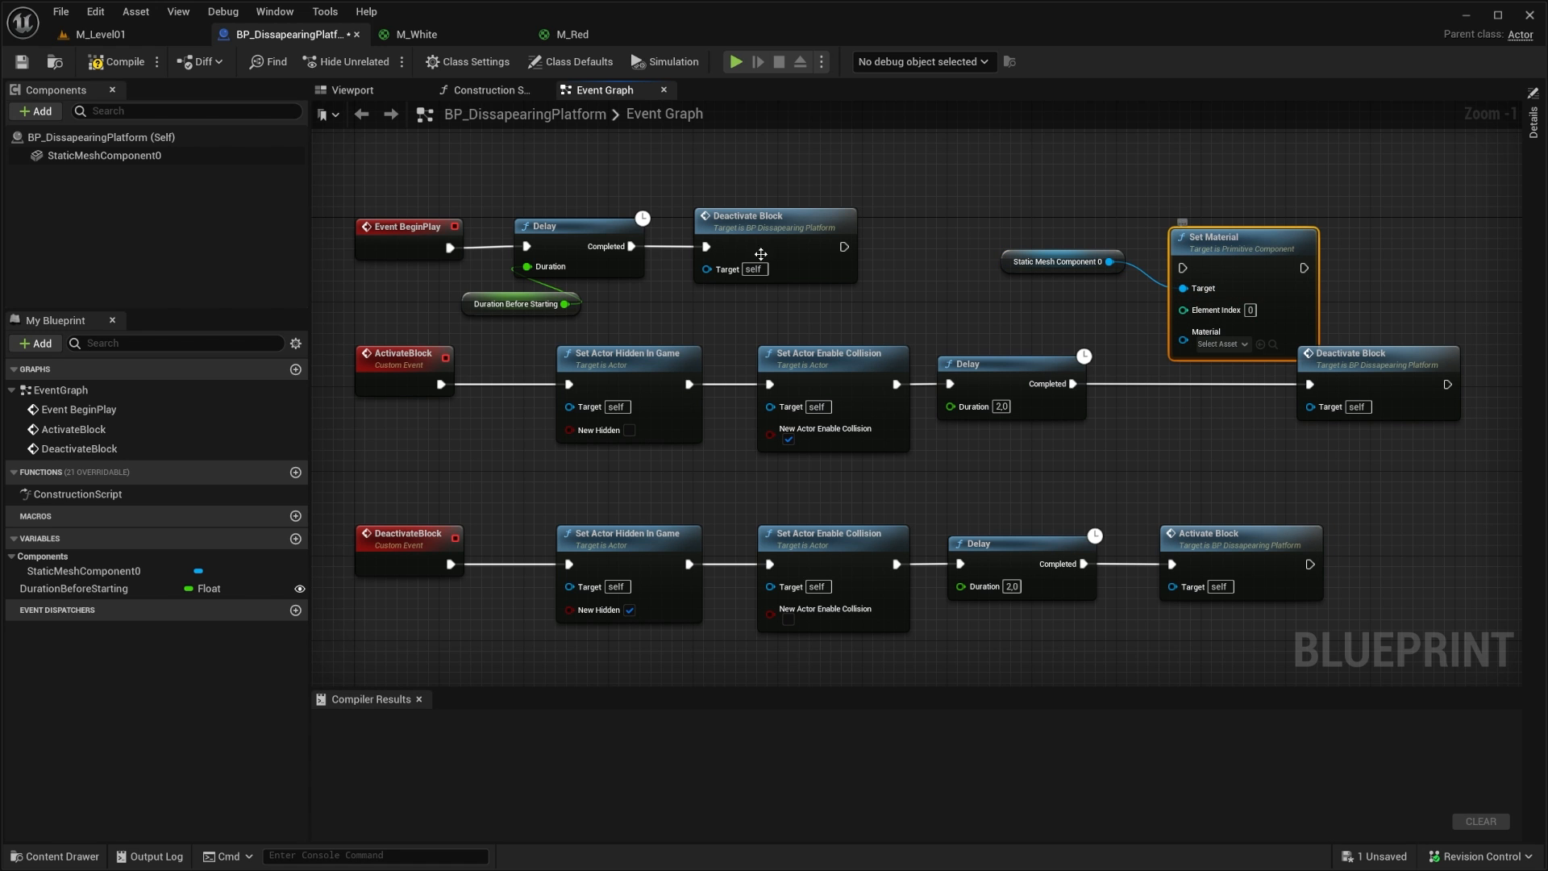
pyautogui.click(145, 155)
pyautogui.click(1534, 122)
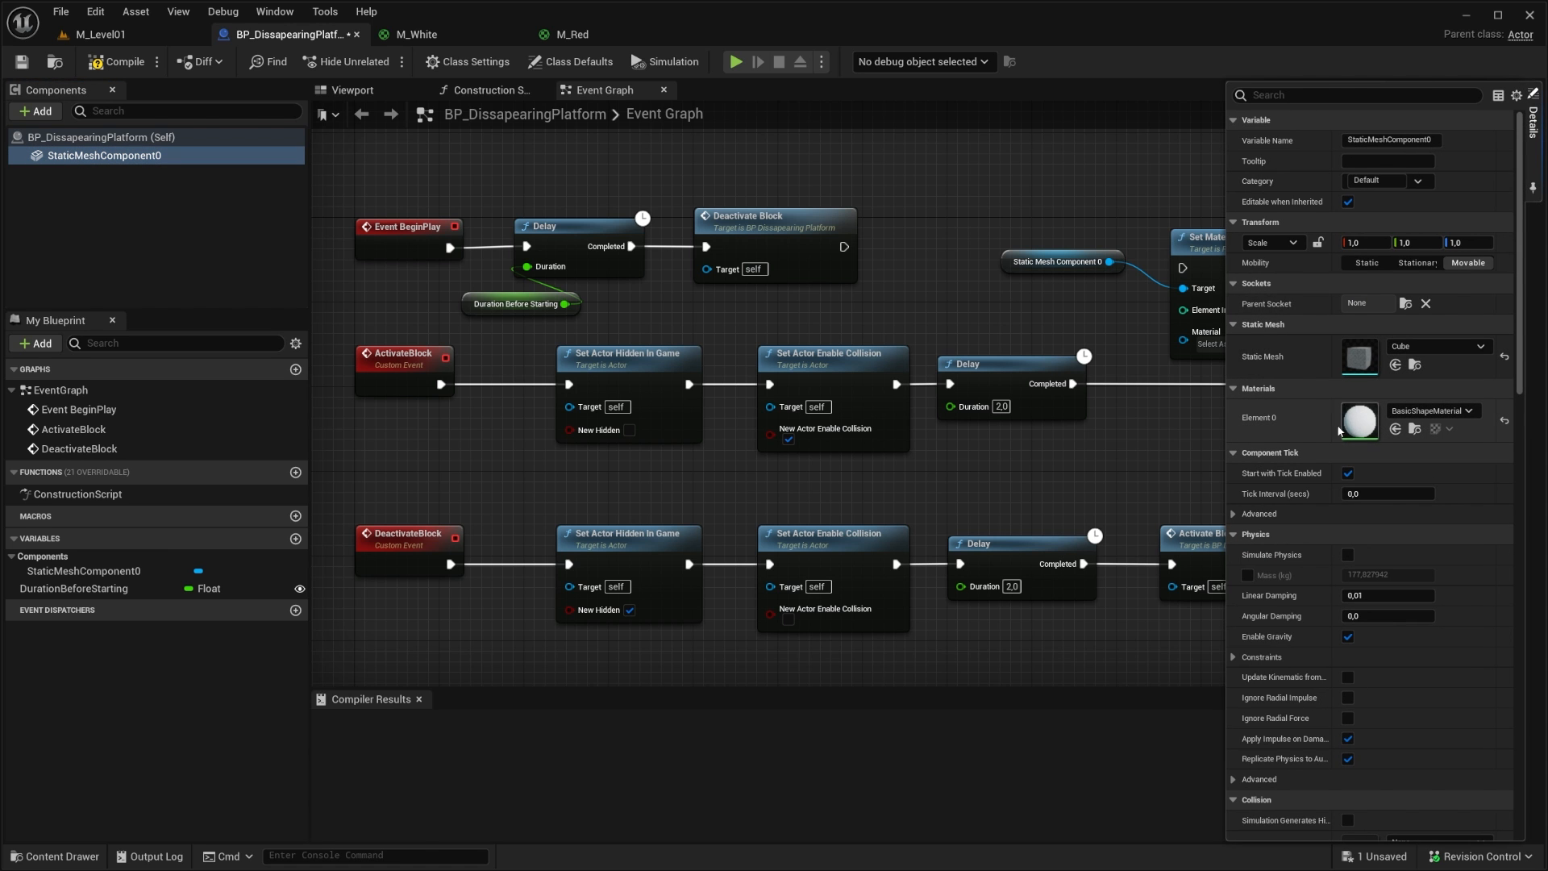
# Step: Insert Set Material between Delay and Deactivate Block in the ActivateBlock chain, with the mesh component reference placed beneath it
pyautogui.moveTo(1150, 402); pyautogui.dragTo(969, 397, button='right')
pyautogui.moveTo(897, 380); pyautogui.dragTo(1006, 265)
pyautogui.moveTo(1128, 265); pyautogui.dragTo(1134, 380)
pyautogui.moveTo(1075, 274); pyautogui.dragTo(1044, 388)
pyautogui.moveTo(1177, 352); pyautogui.dragTo(1240, 351)
pyautogui.moveTo(838, 270); pyautogui.dragTo(922, 514)
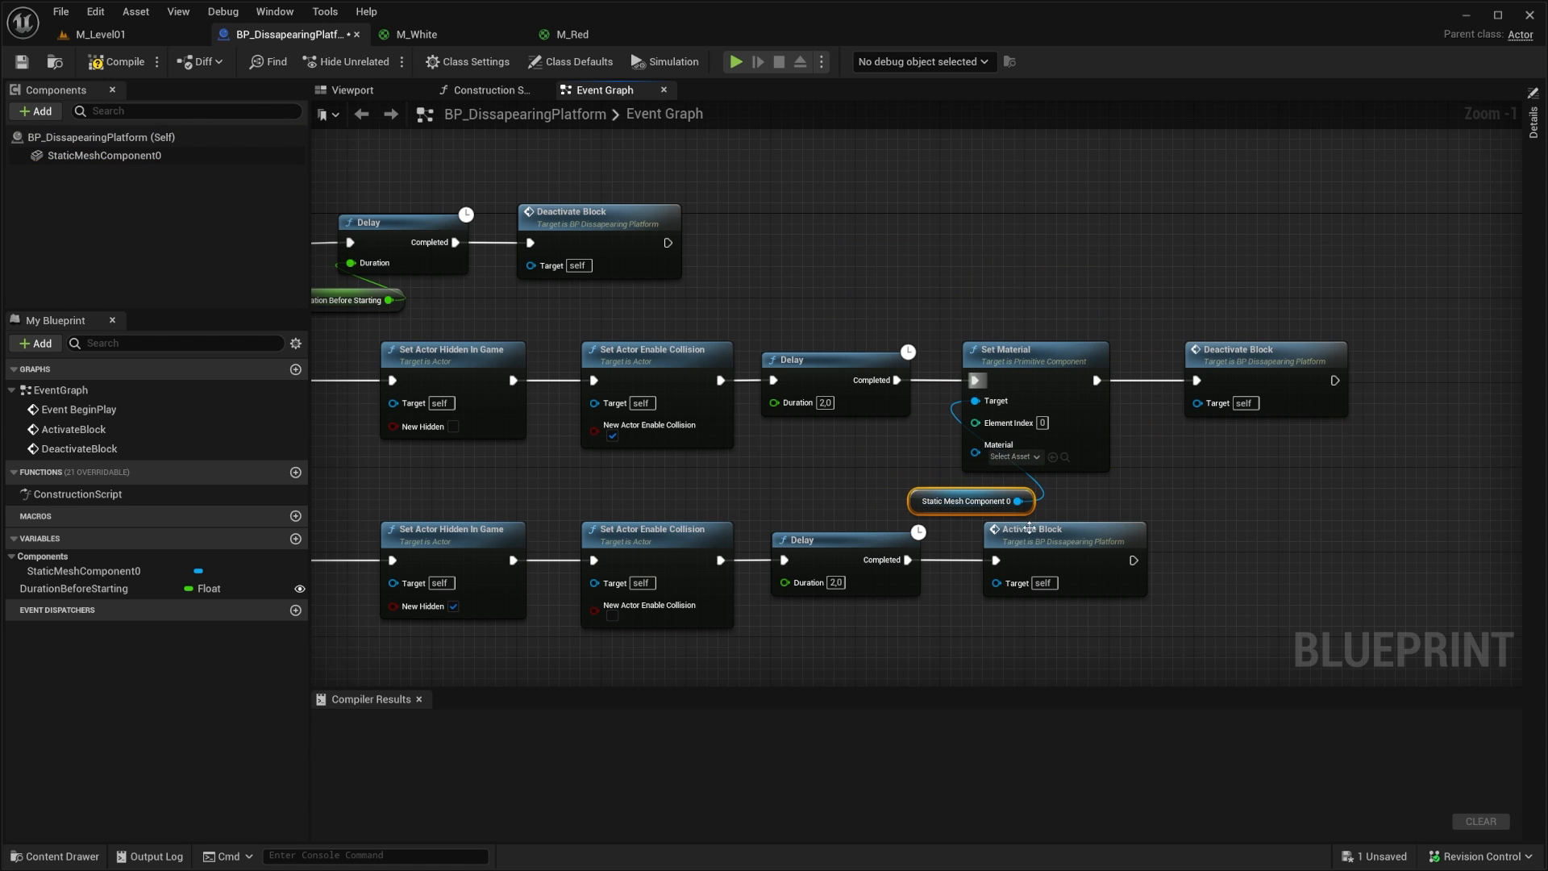
# Step: Assign M_White as the material of the Set Material node in the ActivateBlock chain
pyautogui.scroll(1, 955, 386)
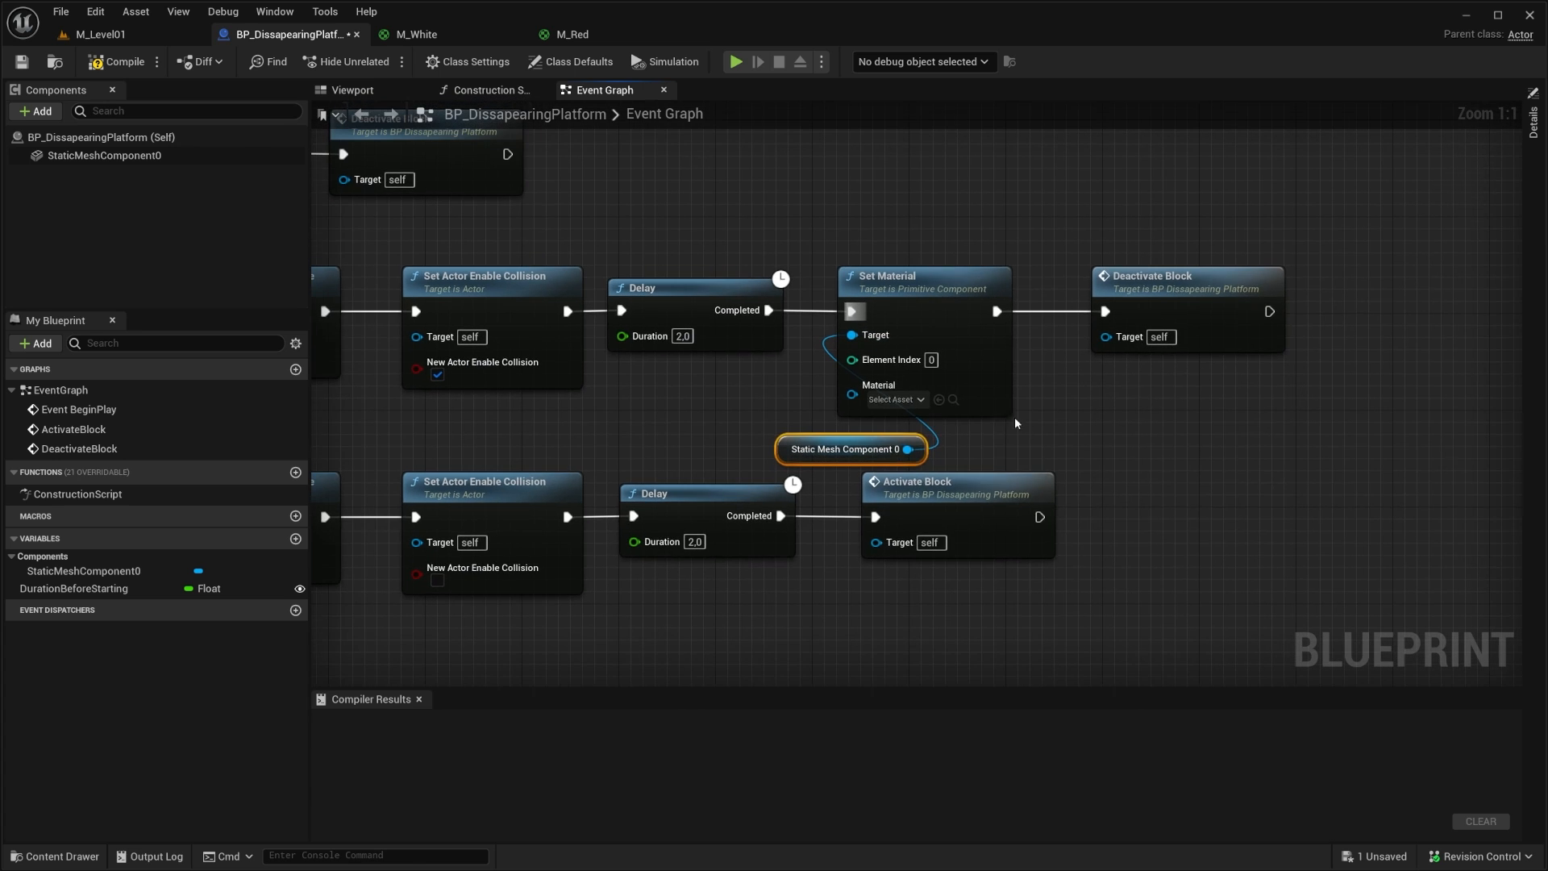
pyautogui.click(892, 401)
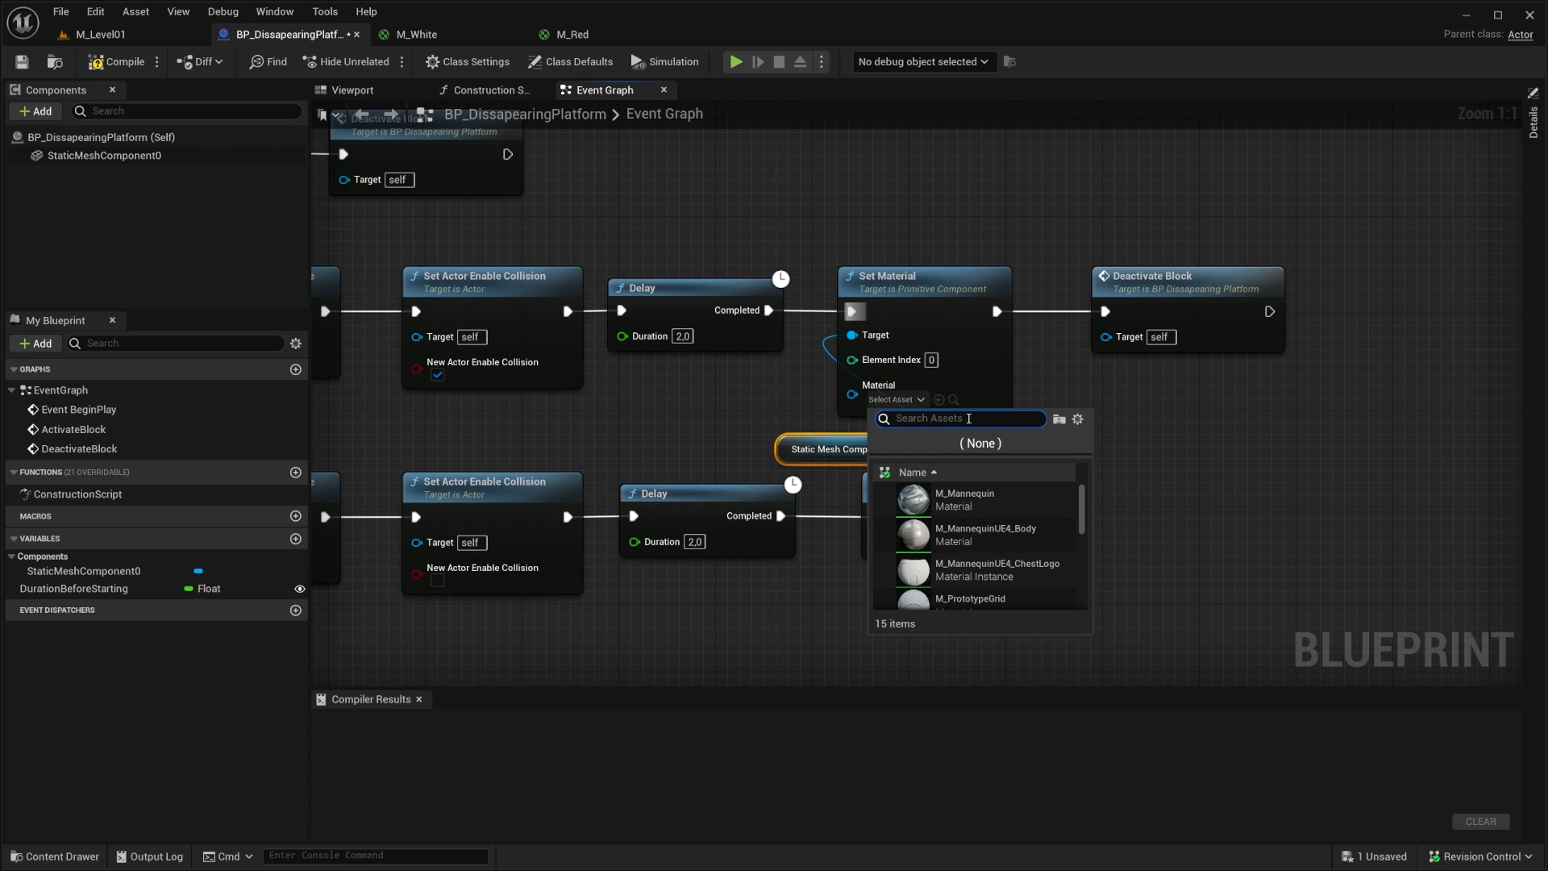
pyautogui.write('M_White')
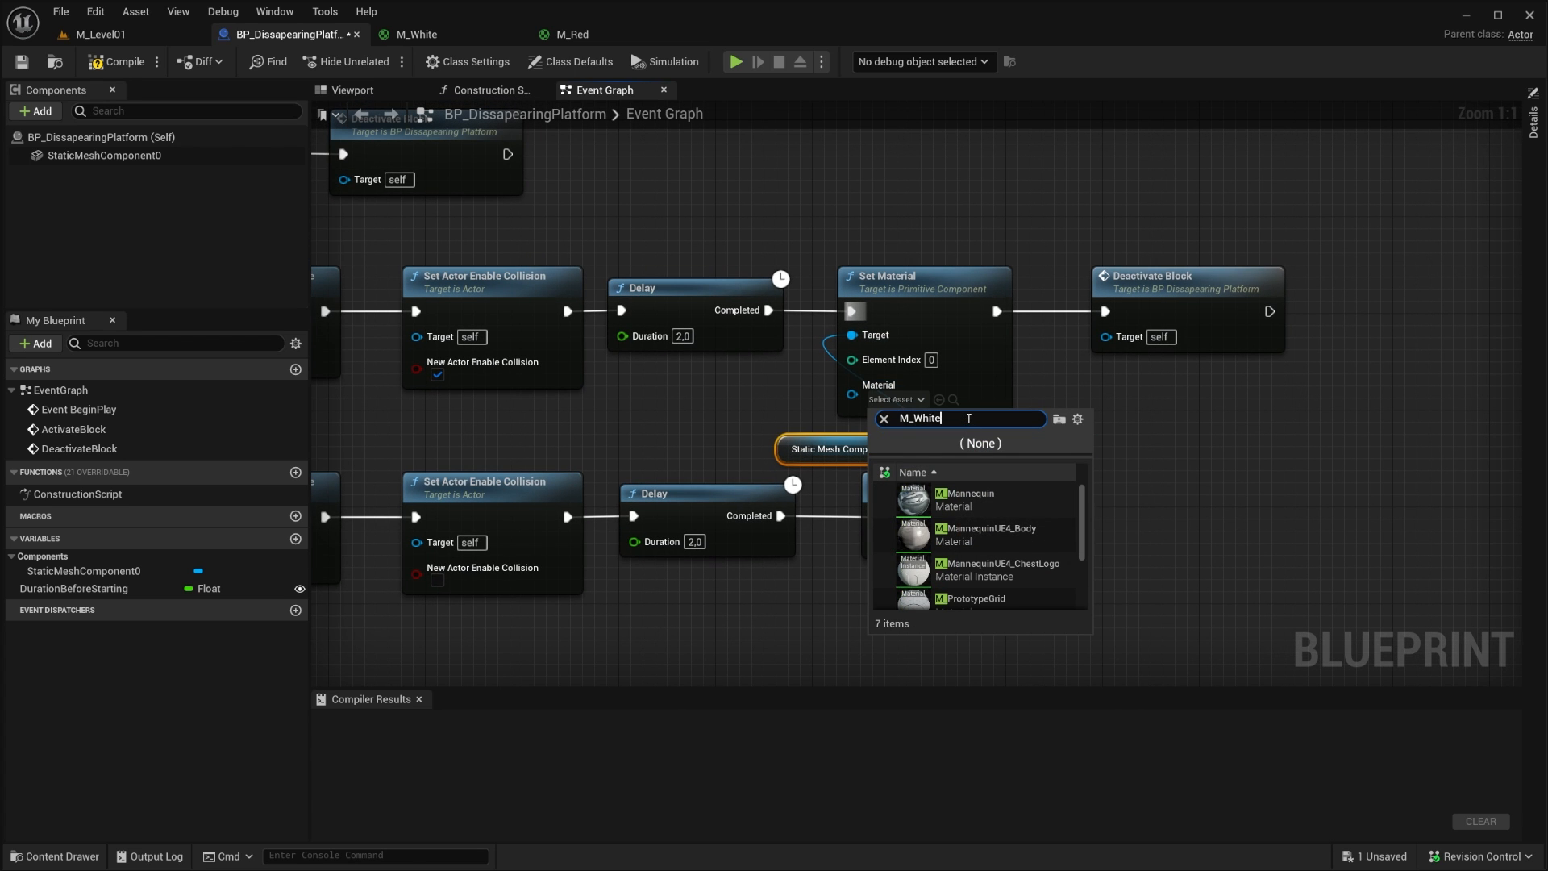
pyautogui.click(927, 498)
# Step: Move Deactivate Block farther along, duplicate the 2,0 Delay node after Set Material, and connect Set Material's execution output to the copy
pyautogui.moveTo(875, 465); pyautogui.dragTo(718, 514, button='right')
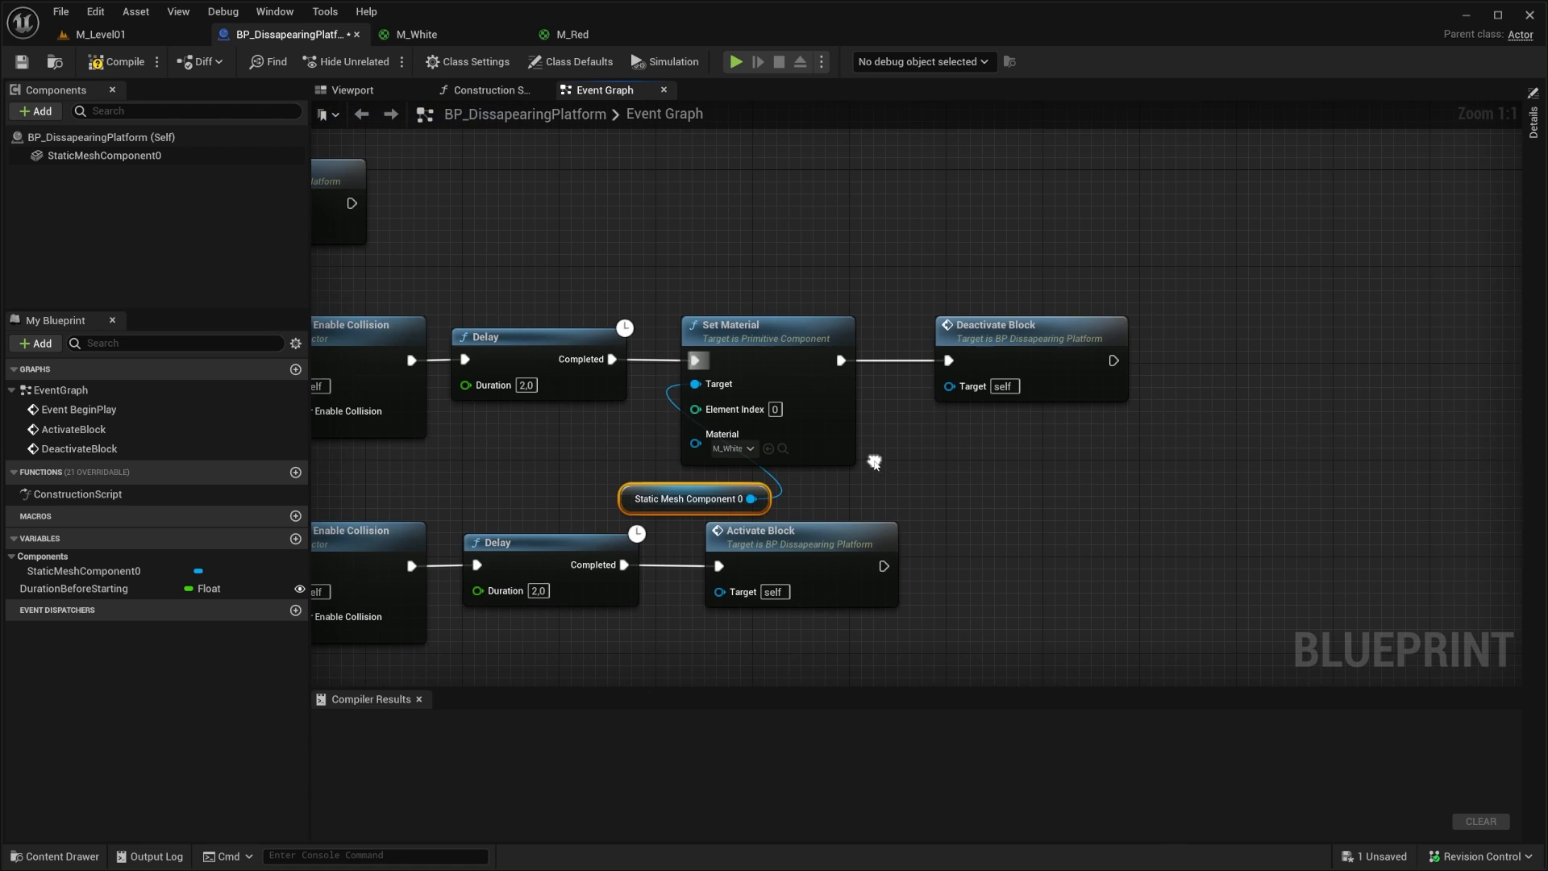
pyautogui.moveTo(956, 343); pyautogui.dragTo(1115, 345)
pyautogui.click(548, 379)
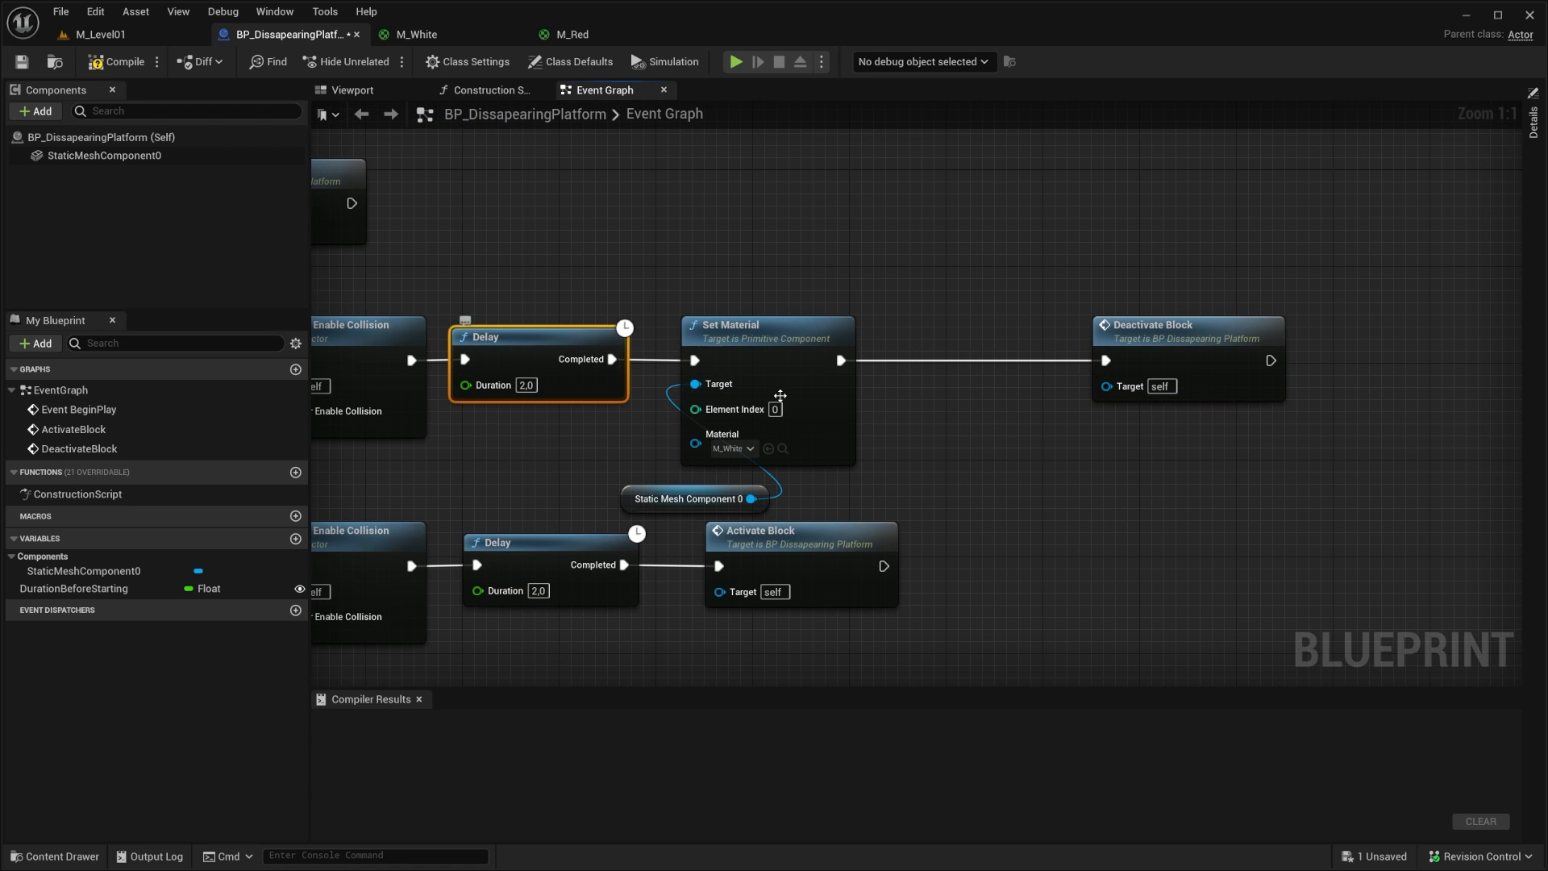
pyautogui.hotkey('ctrl', 'c')
pyautogui.hotkey('ctrl', 'v')
pyautogui.moveTo(949, 435); pyautogui.dragTo(892, 360)
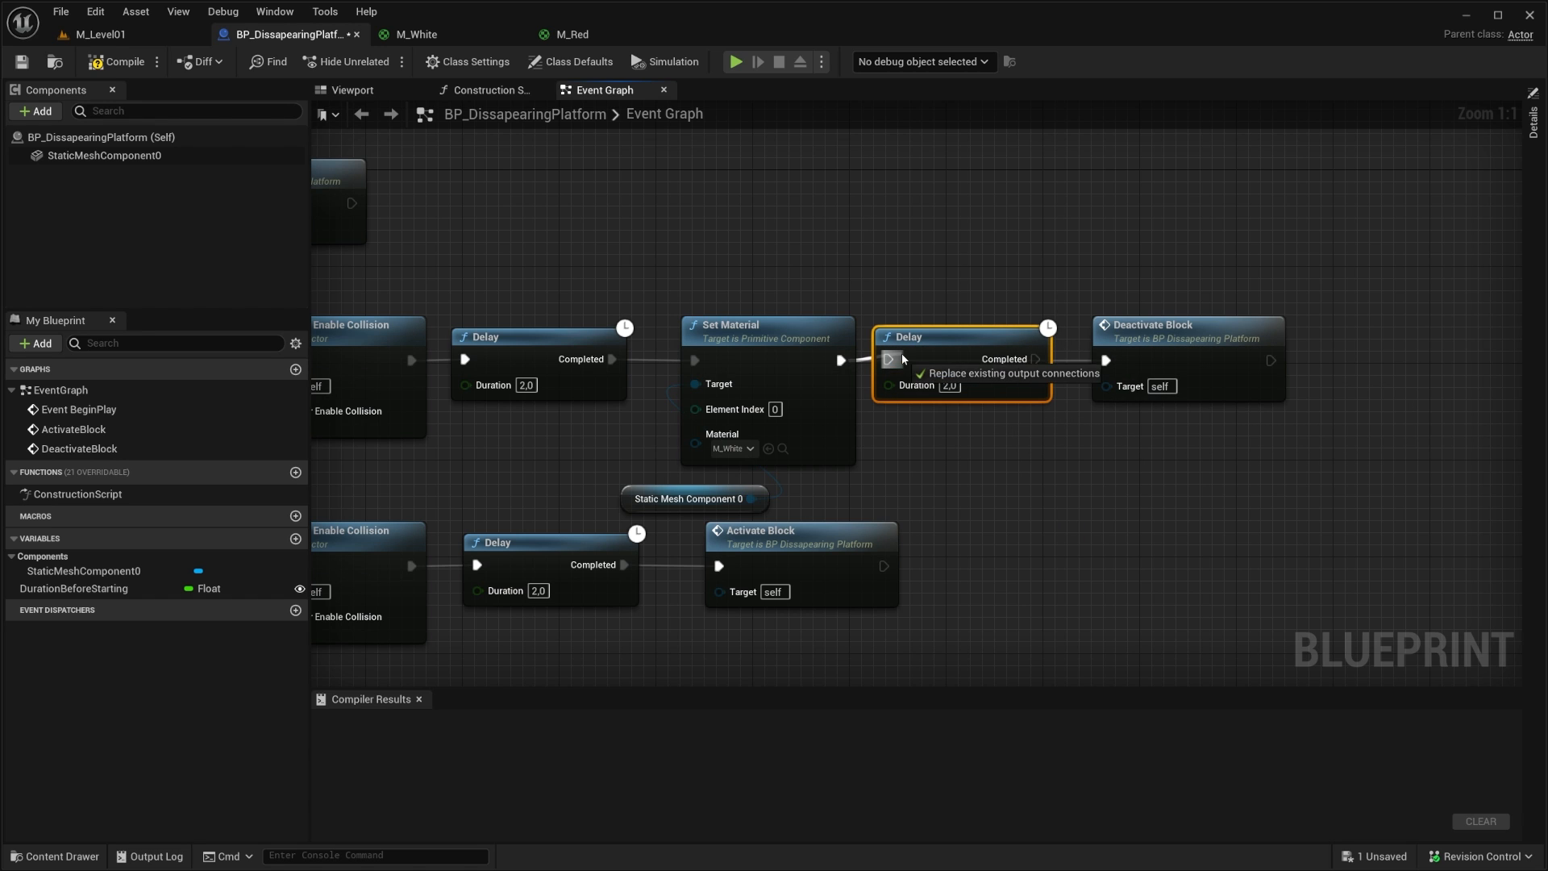
# Step: Change the Set Material node's material to M_Red
pyautogui.click(745, 449)
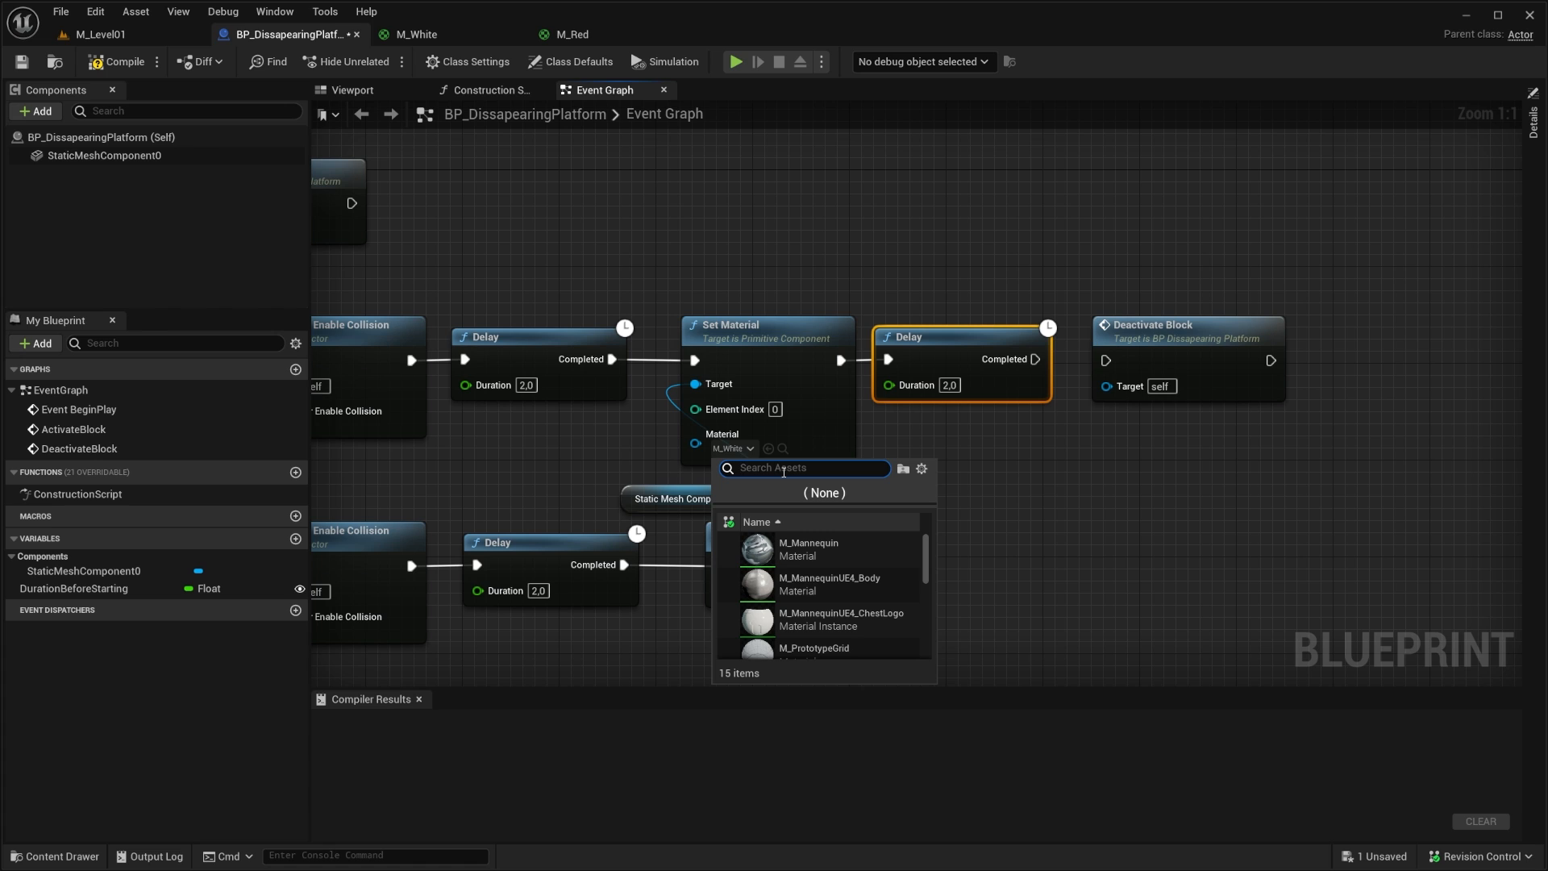
pyautogui.write('M_red')
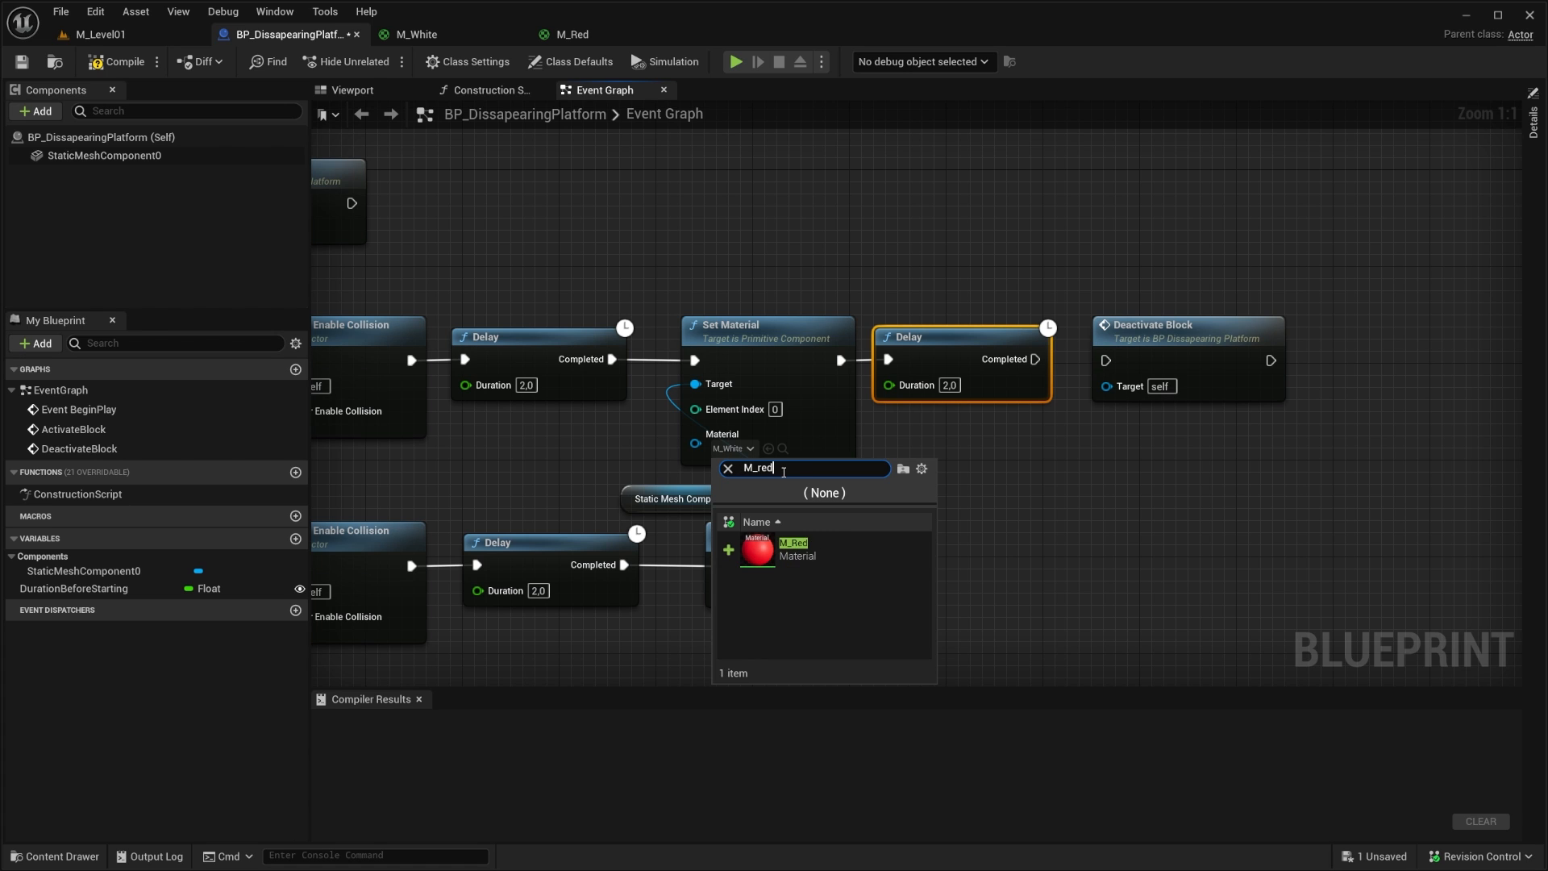
pyautogui.click(794, 550)
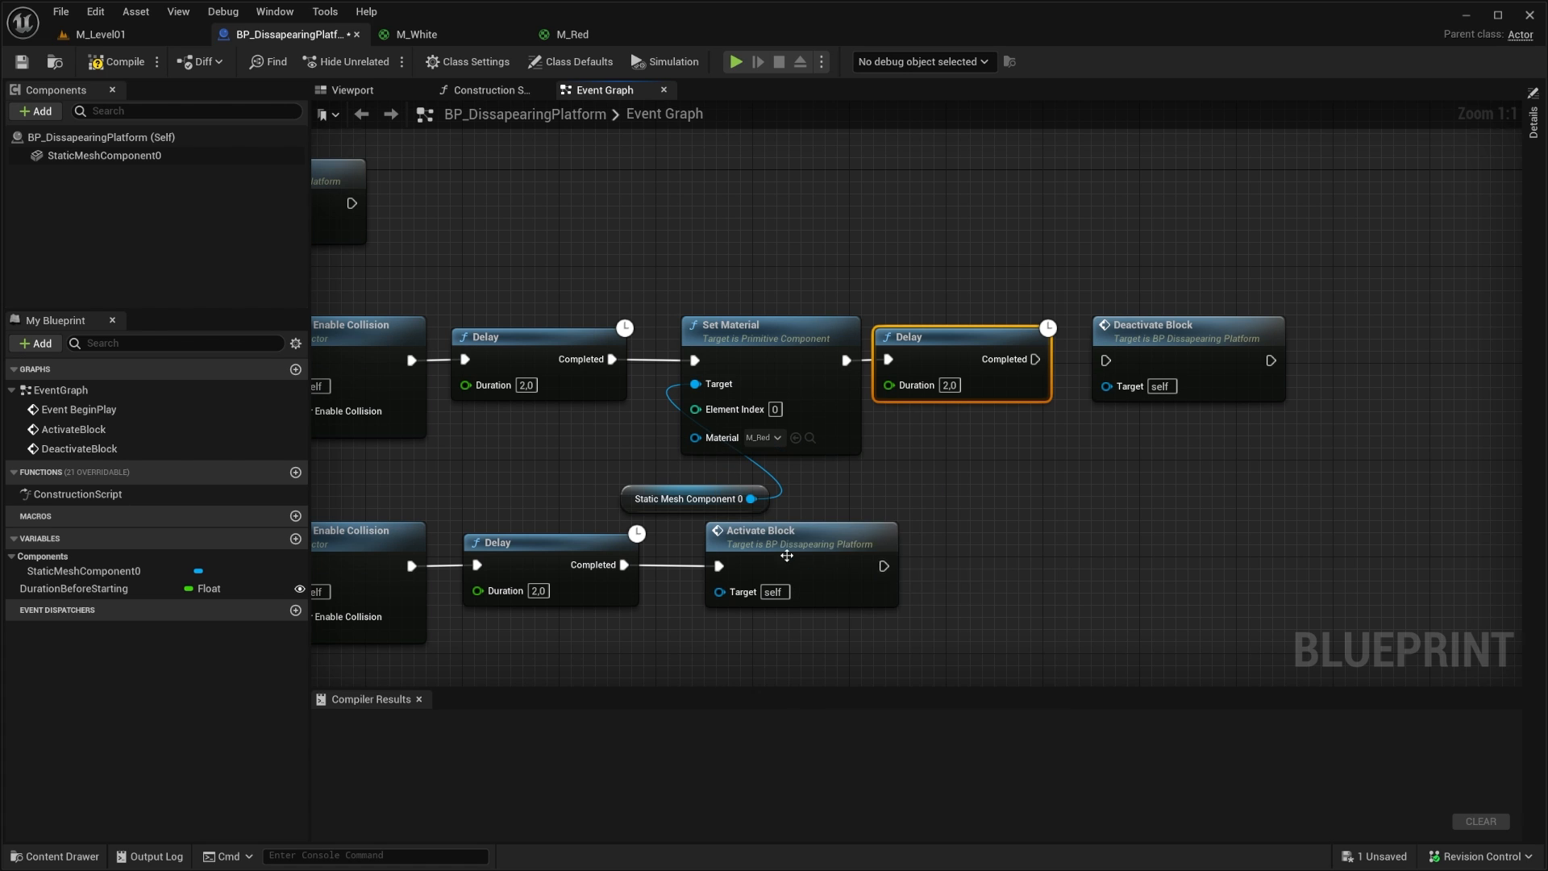
# Step: Set the copied Delay's duration to 0,4, connect it to Deactivate Block, and tidy the Delay and mesh component nodes
pyautogui.click(948, 385)
pyautogui.write('0,4')
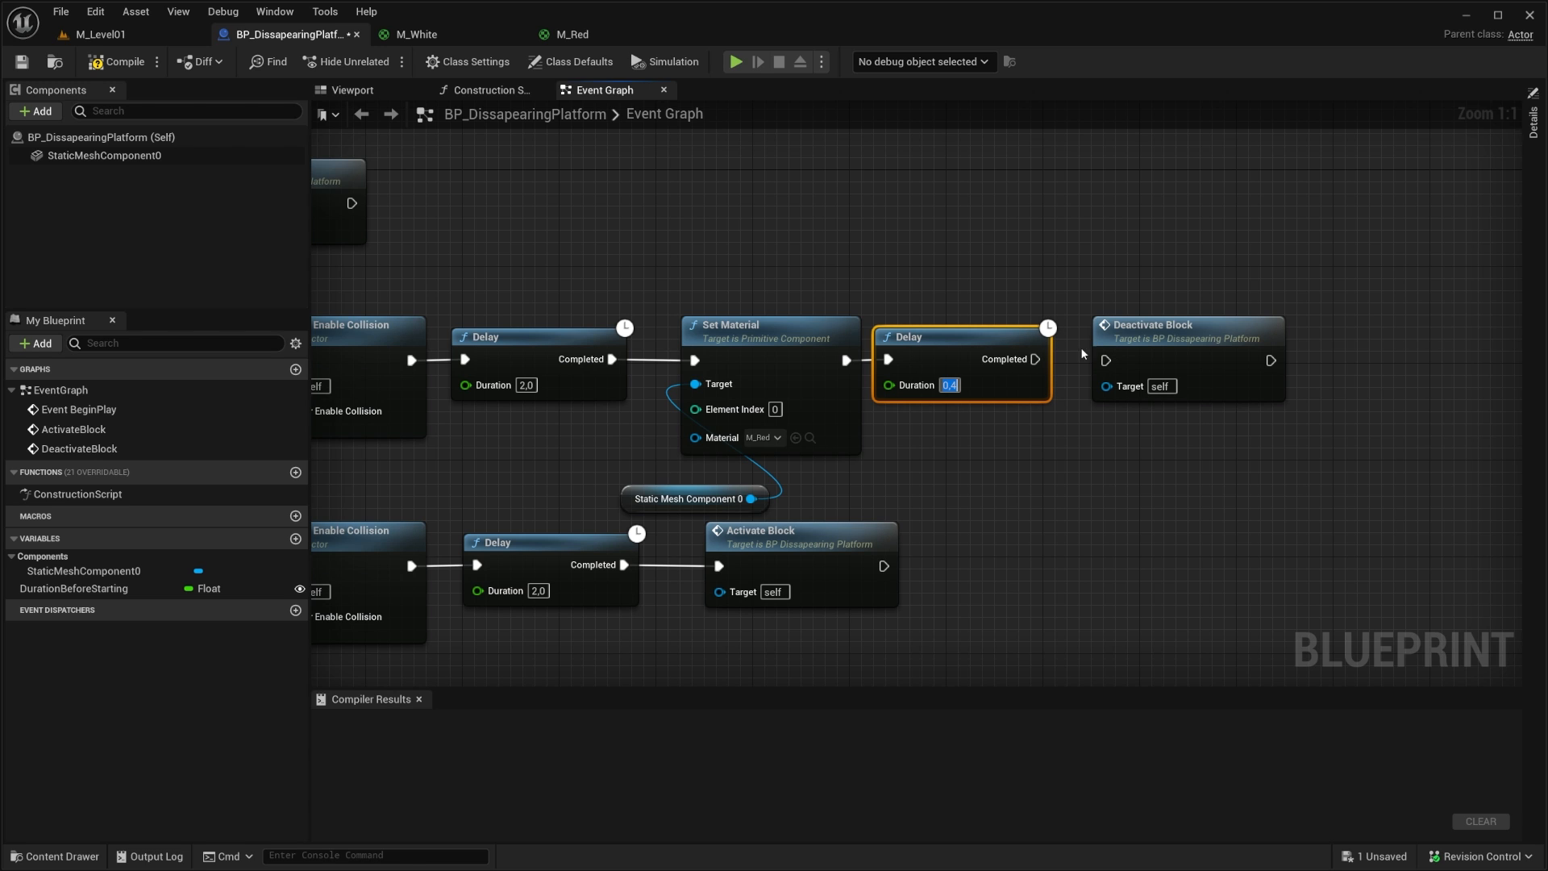
pyautogui.moveTo(1035, 358); pyautogui.dragTo(1106, 361)
pyautogui.moveTo(947, 347); pyautogui.dragTo(958, 347)
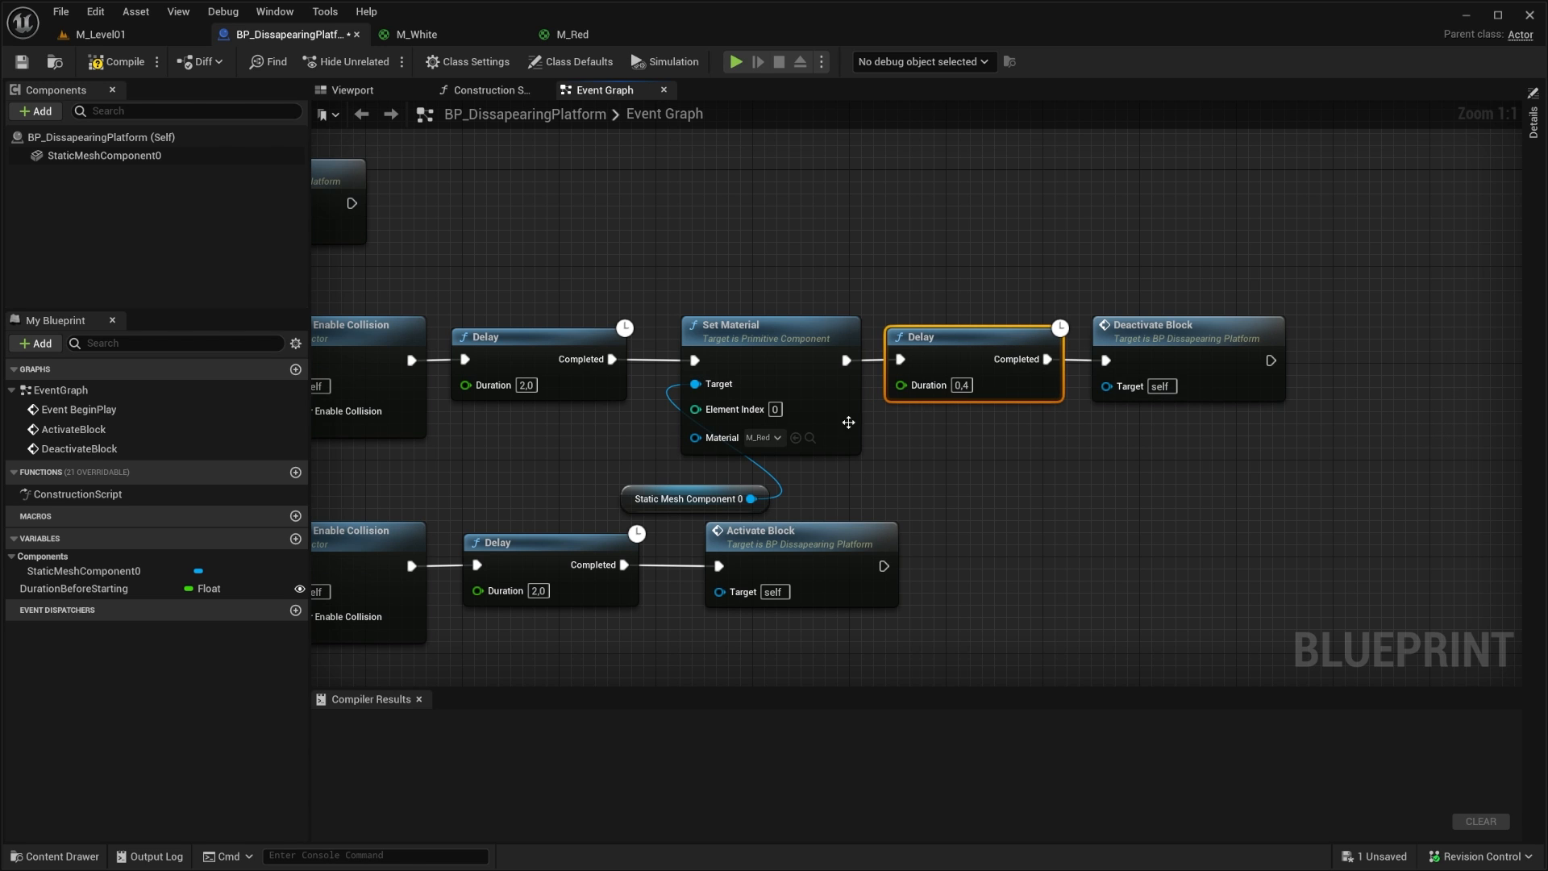
pyautogui.click(685, 498)
pyautogui.moveTo(693, 498); pyautogui.dragTo(693, 486)
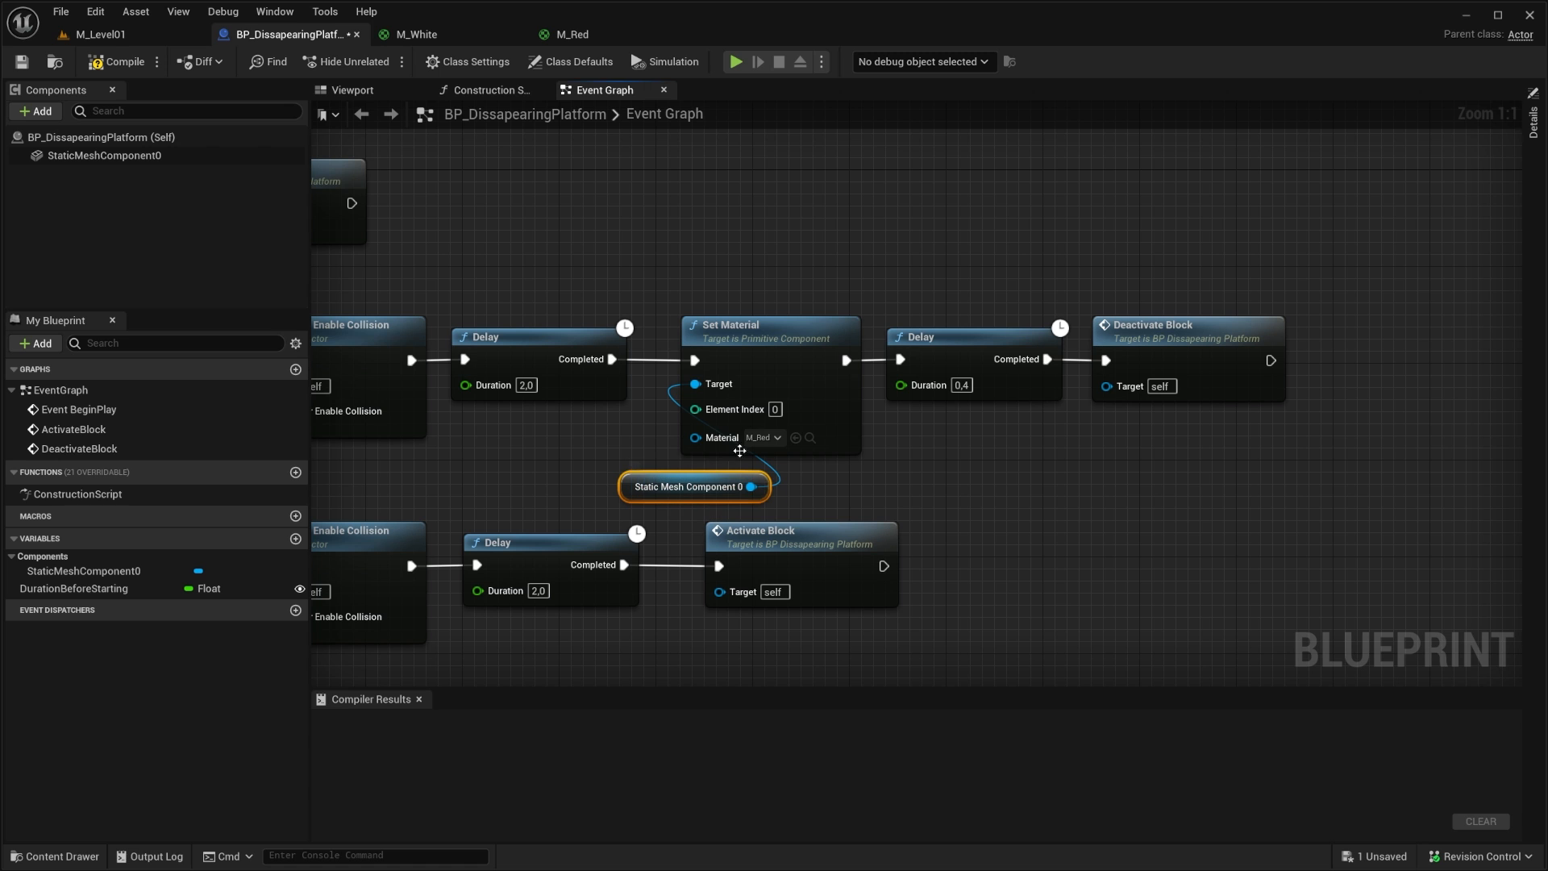
# Step: Duplicate the Set Material node with its mesh component reference and place the copies beside the ActivateBlock event
pyautogui.moveTo(984, 517); pyautogui.dragTo(1113, 536, button='right')
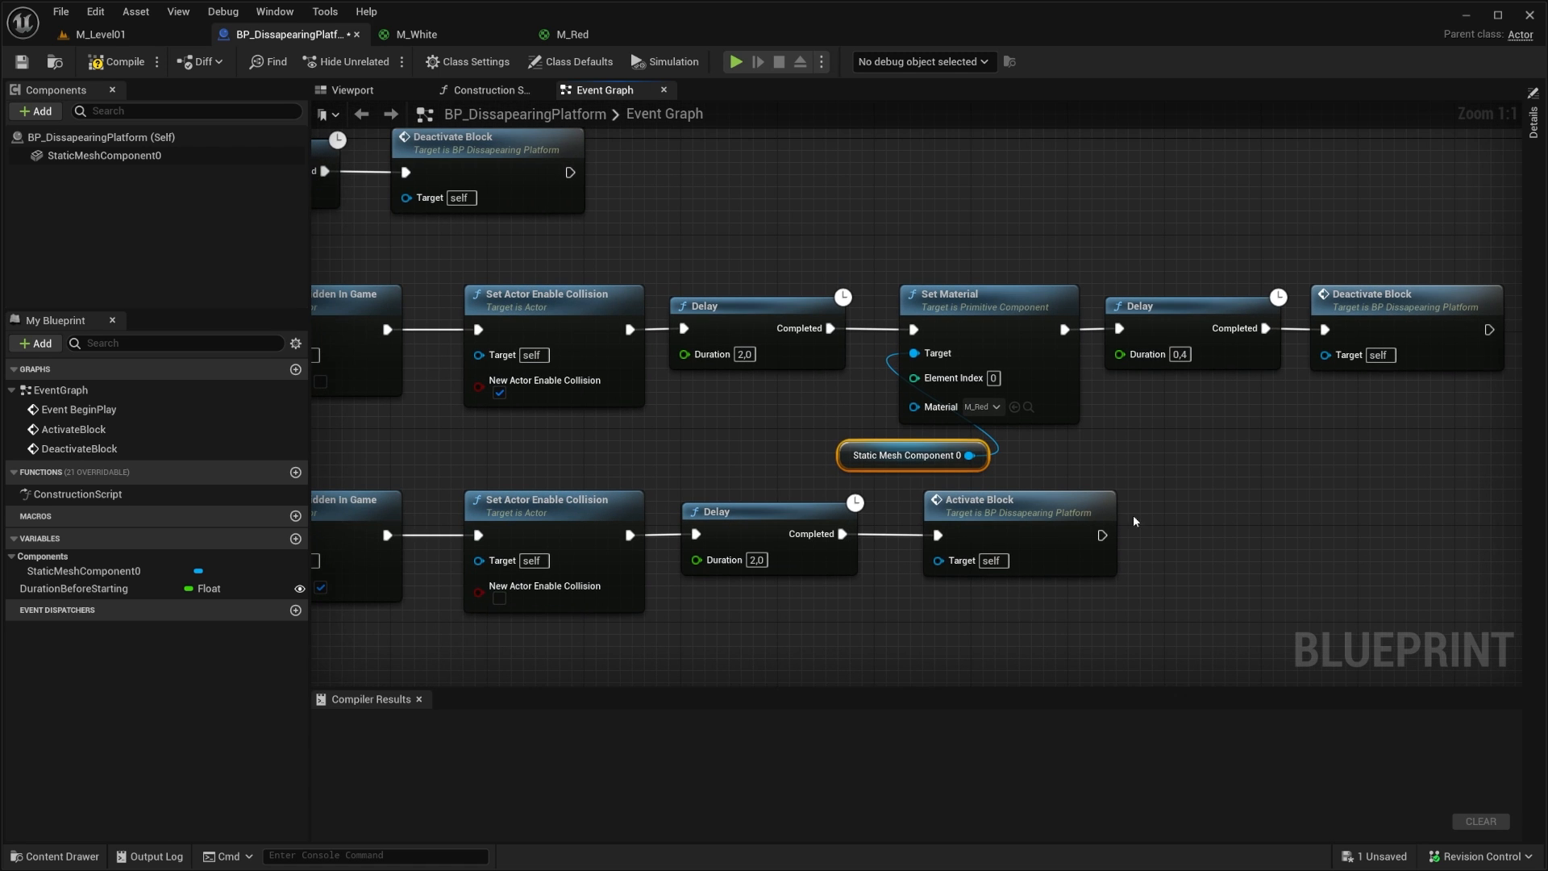
pyautogui.moveTo(895, 225); pyautogui.dragTo(1007, 485)
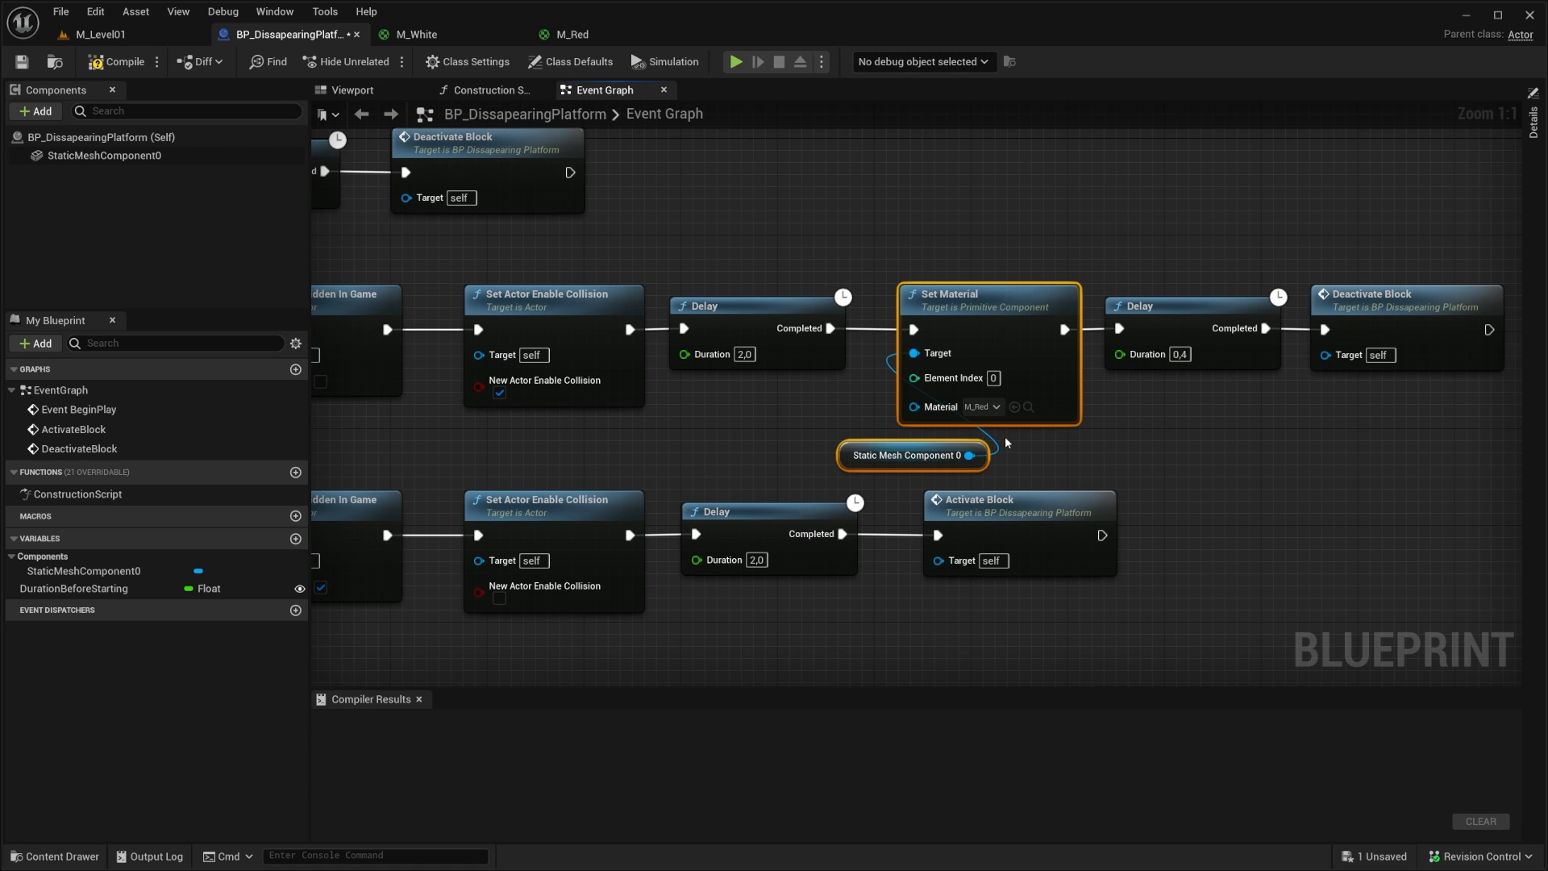
pyautogui.moveTo(688, 474); pyautogui.dragTo(795, 384, button='right')
pyautogui.hotkey('ctrl', 'c')
pyautogui.hotkey('ctrl', 'v')
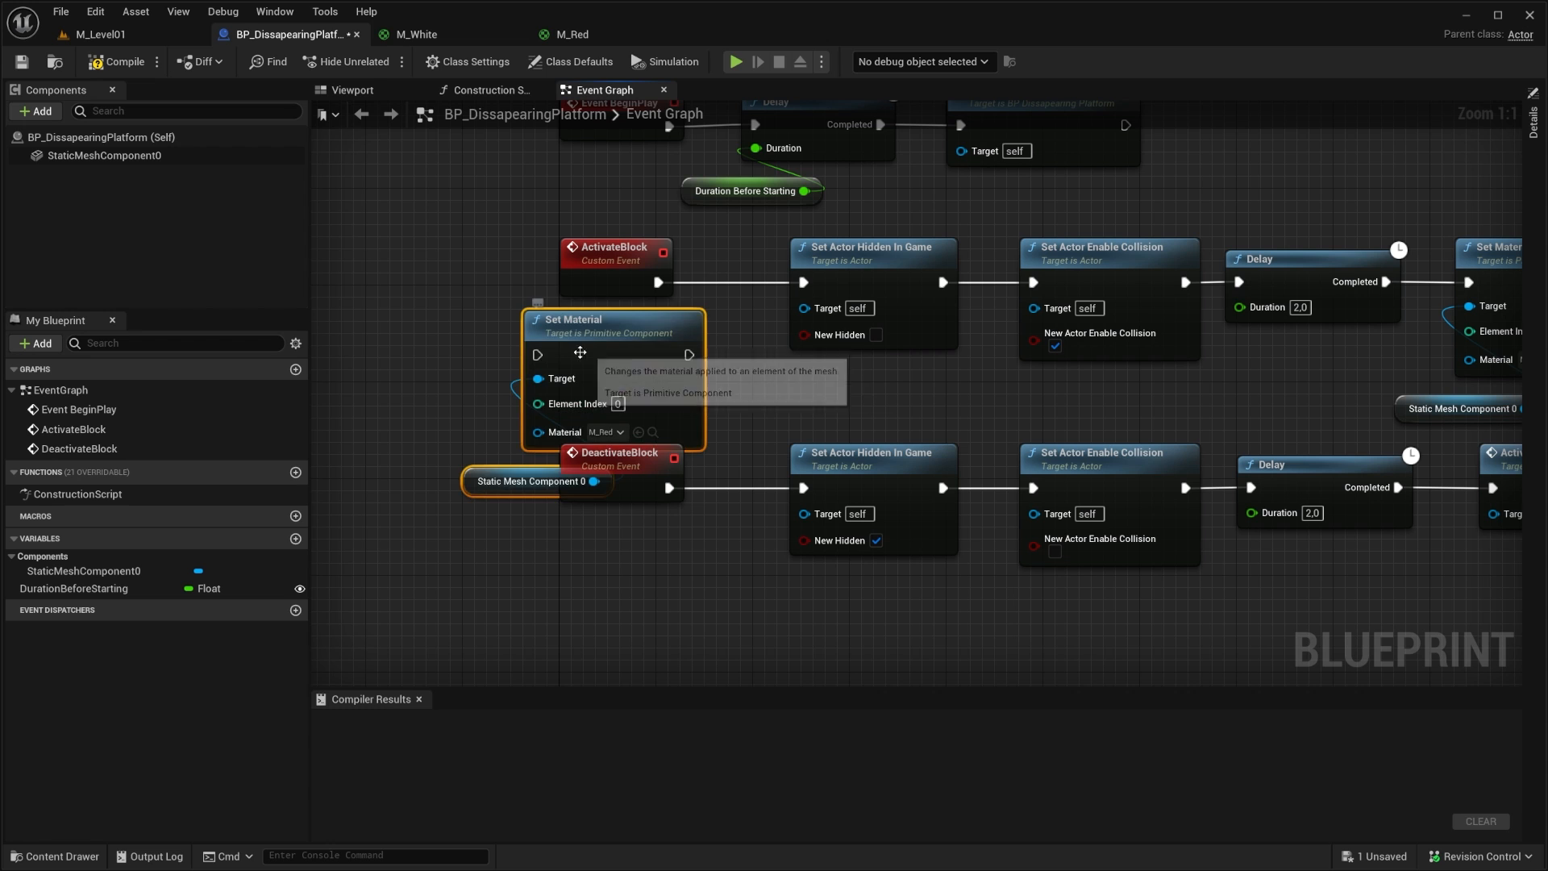
pyautogui.moveTo(633, 334); pyautogui.dragTo(441, 335)
# Step: Wire the copied Set Material between ActivateBlock and Set Actor Hidden In Game, and arrange the three nodes in line
pyautogui.moveTo(665, 282); pyautogui.dragTo(869, 337, button='right')
pyautogui.moveTo(869, 336); pyautogui.dragTo(548, 409)
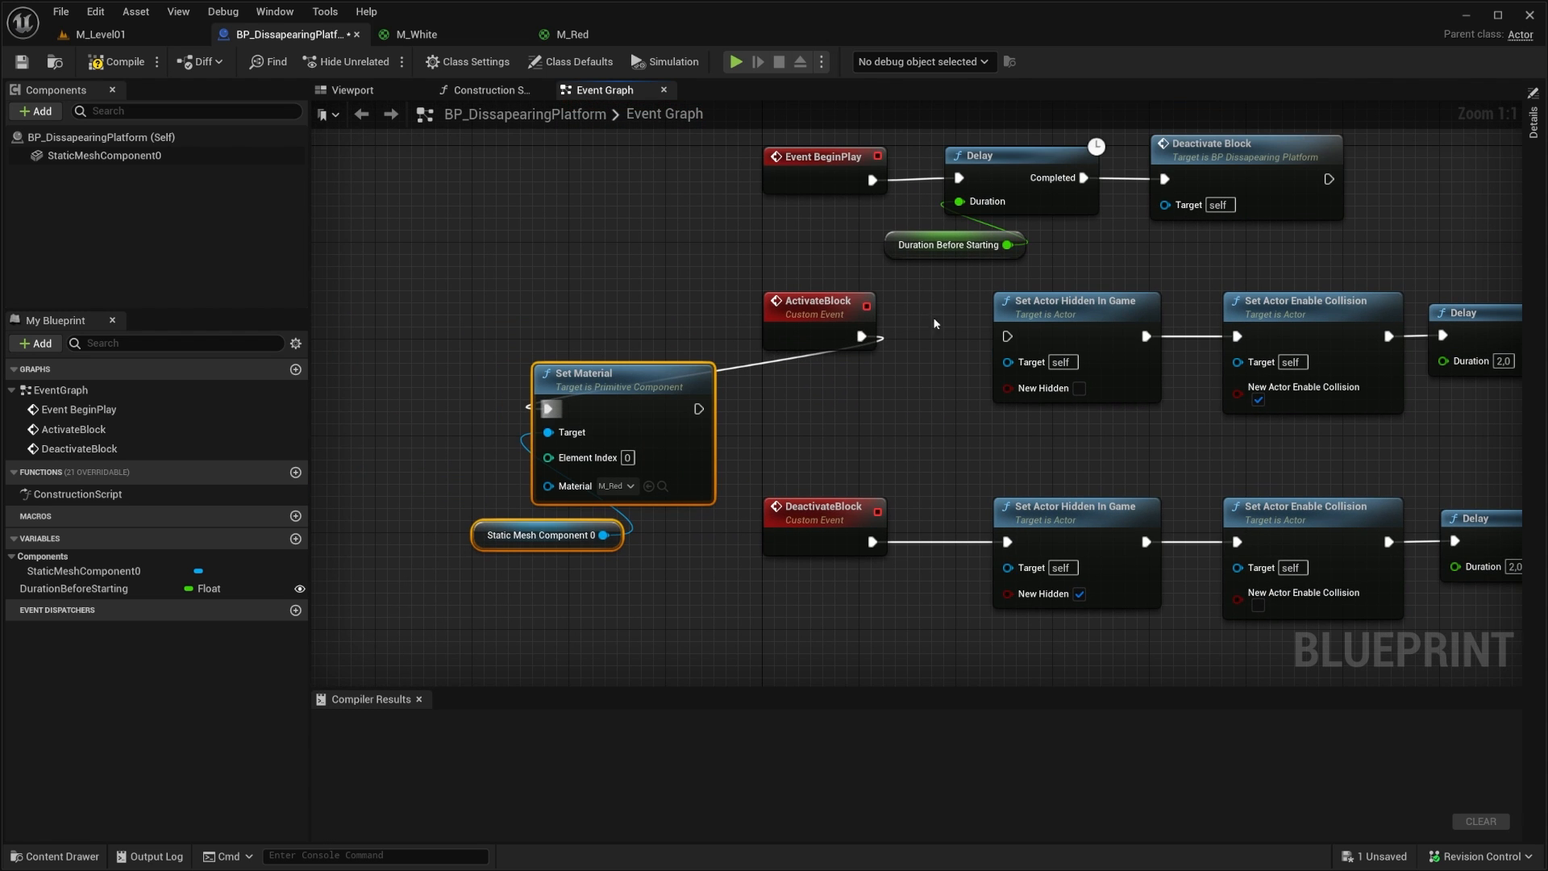
pyautogui.moveTo(699, 409); pyautogui.dragTo(1007, 336)
pyautogui.moveTo(818, 305); pyautogui.dragTo(419, 317)
pyautogui.moveTo(475, 569); pyautogui.dragTo(666, 504)
pyautogui.moveTo(636, 385); pyautogui.dragTo(842, 324)
# Step: Set the copied Set Material node's material to M_White and move the ActivateBlock event close to it
pyautogui.click(822, 425)
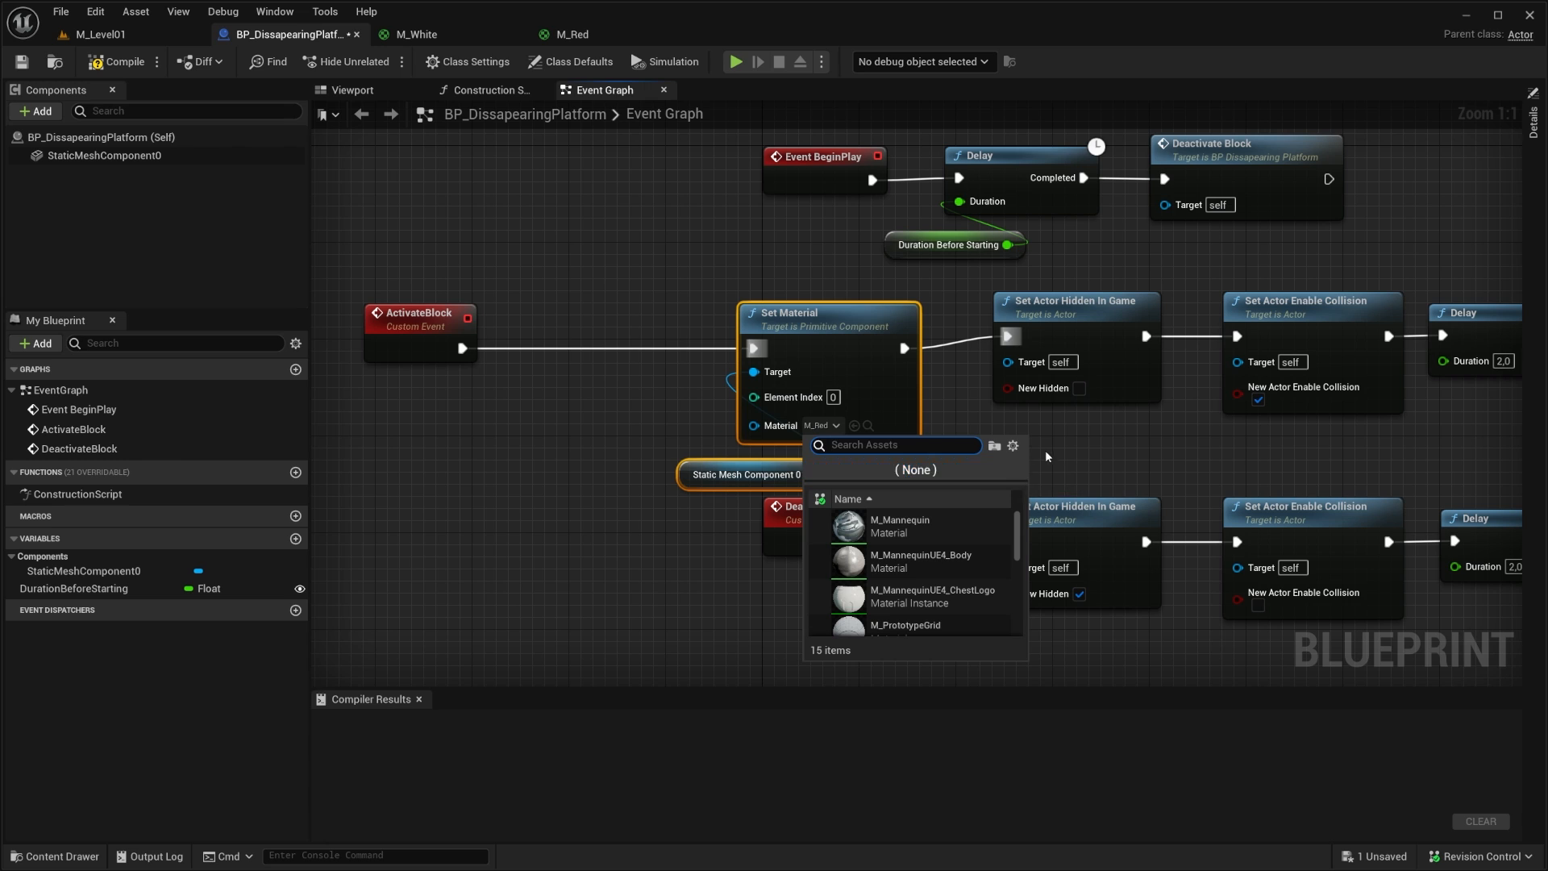
pyautogui.write('M')
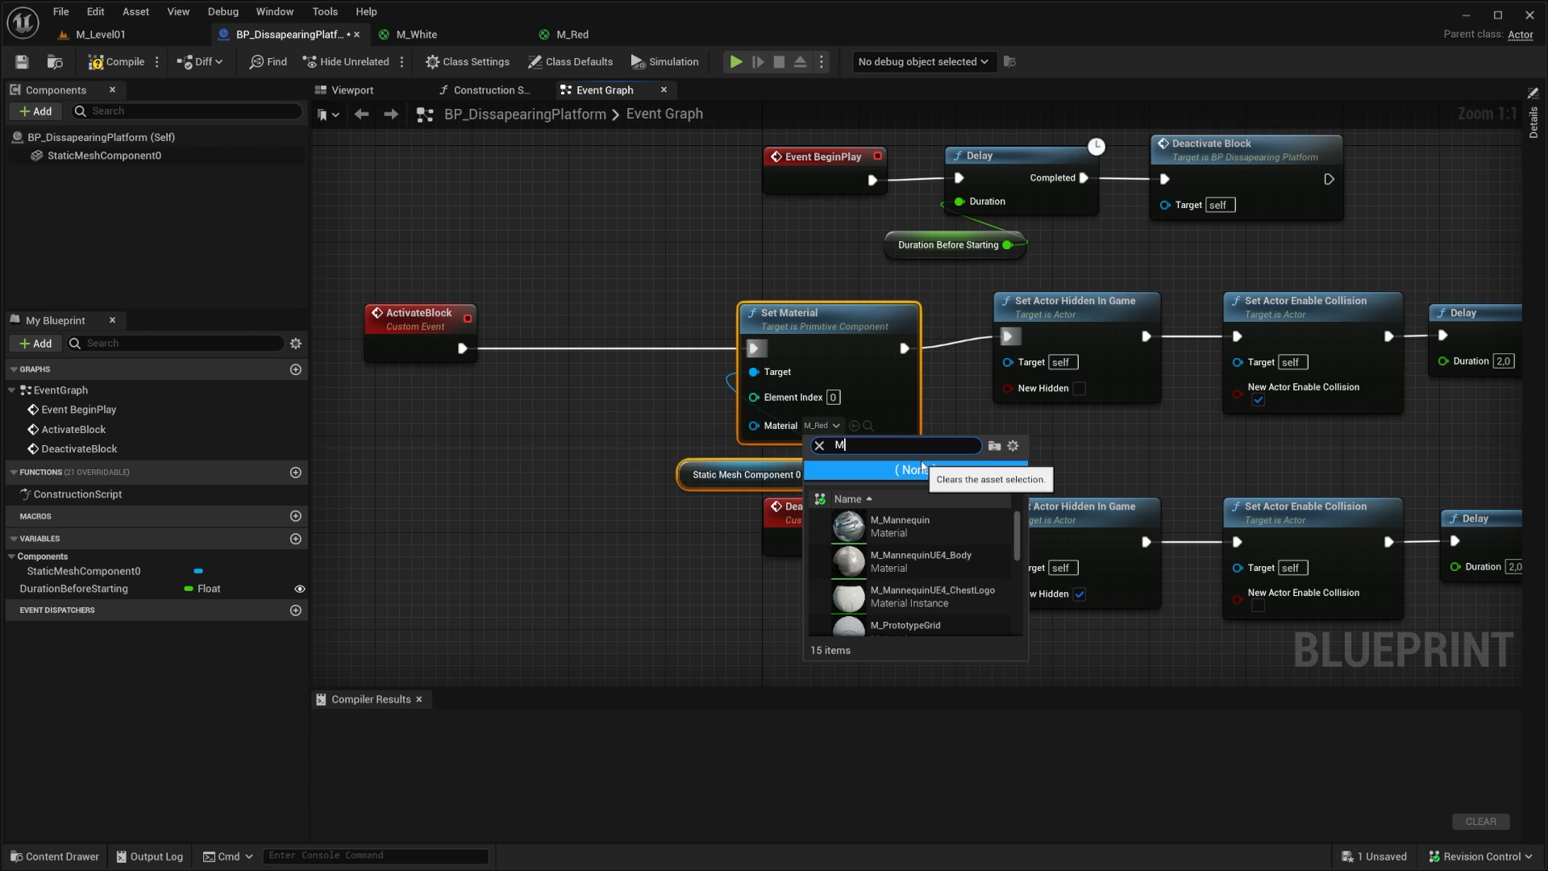
pyautogui.write('_Whit')
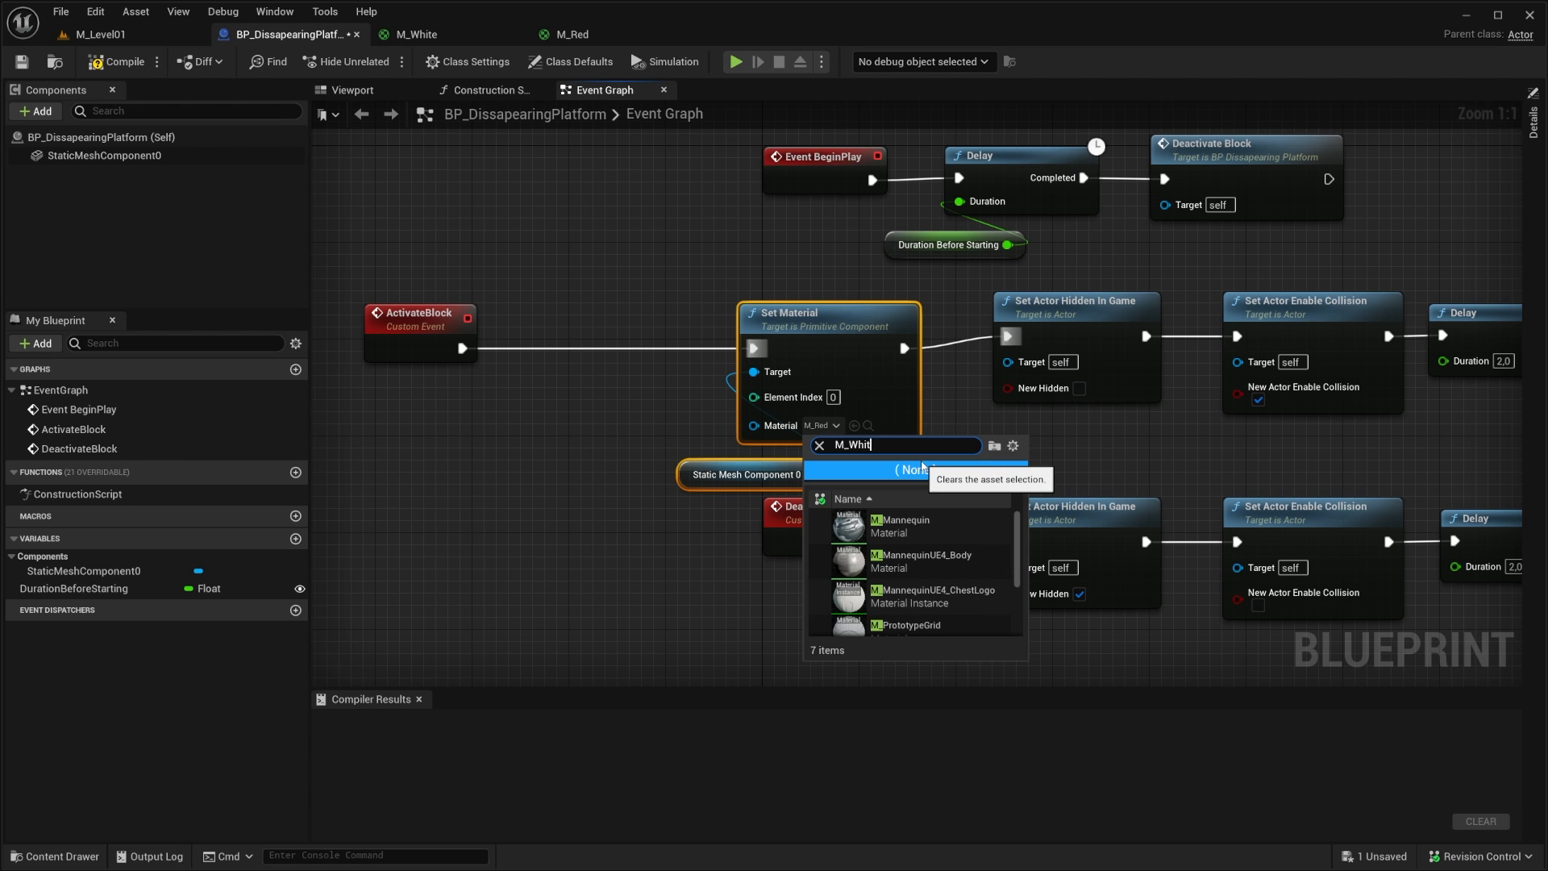
pyautogui.write('e')
pyautogui.click(927, 526)
pyautogui.moveTo(437, 336); pyautogui.dragTo(752, 349)
pyautogui.moveTo(537, 277); pyautogui.dragTo(833, 466)
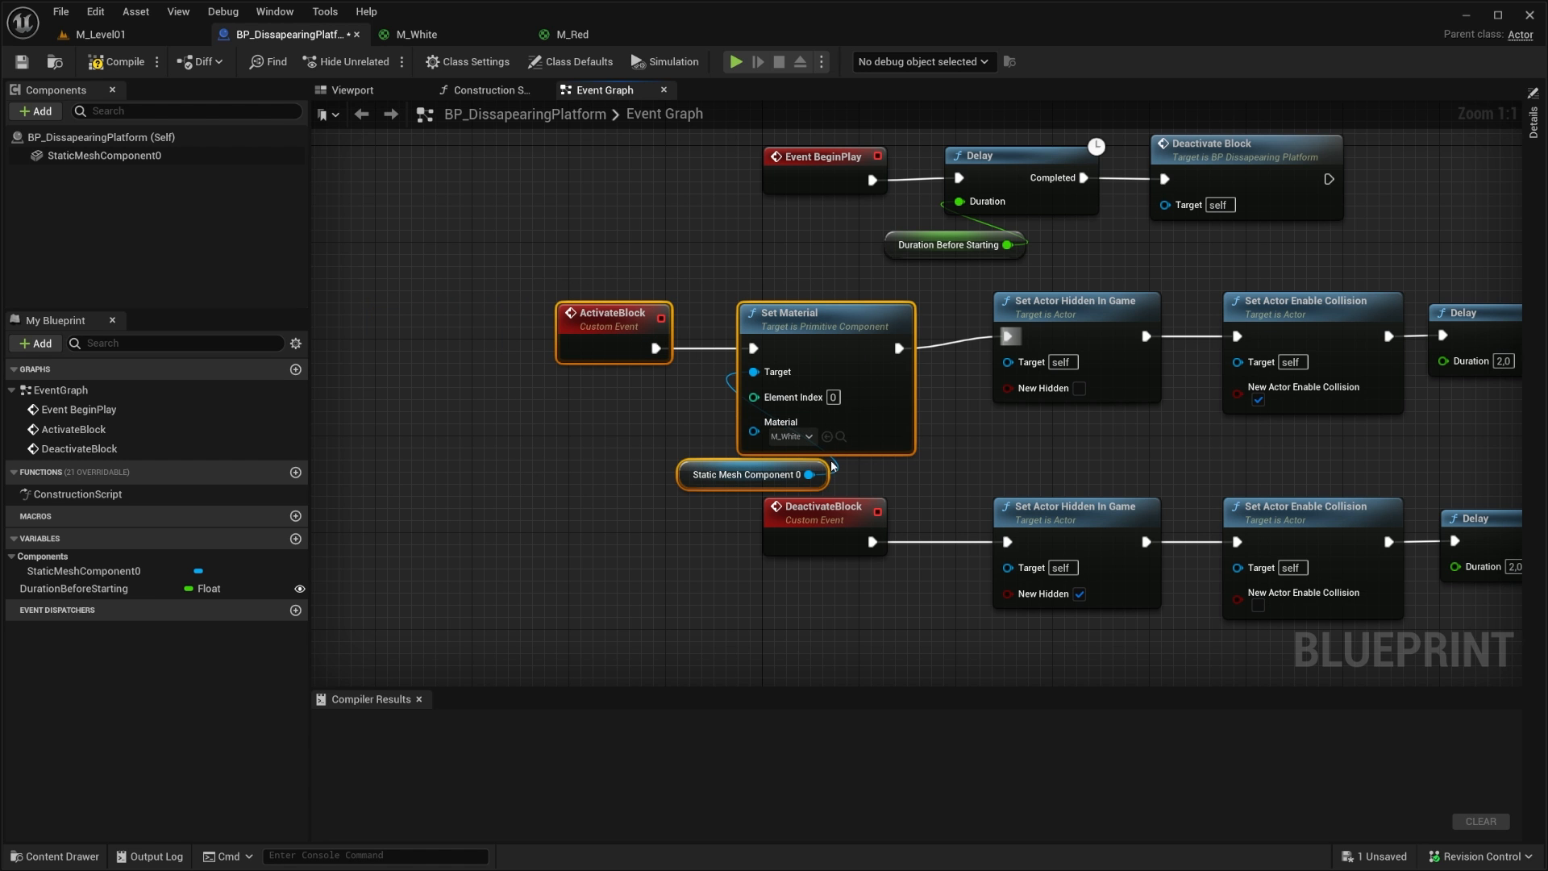
# Step: Align the whole ActivateBlock node row with the start of the Event BeginPlay row
pyautogui.scroll(-3, 826, 465)
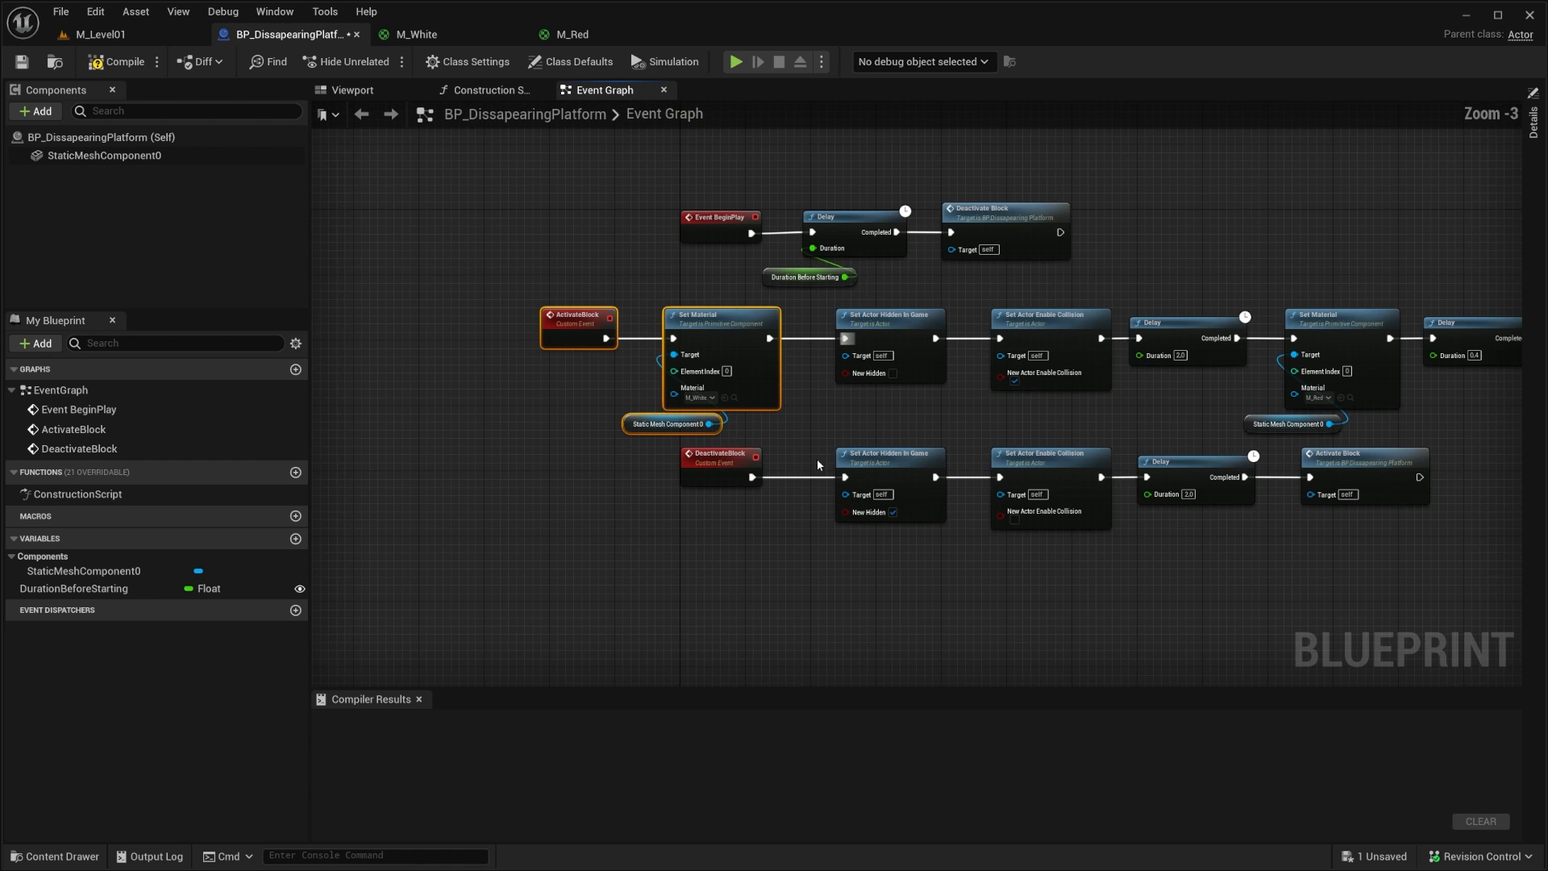
pyautogui.moveTo(502, 311); pyautogui.dragTo(1471, 422)
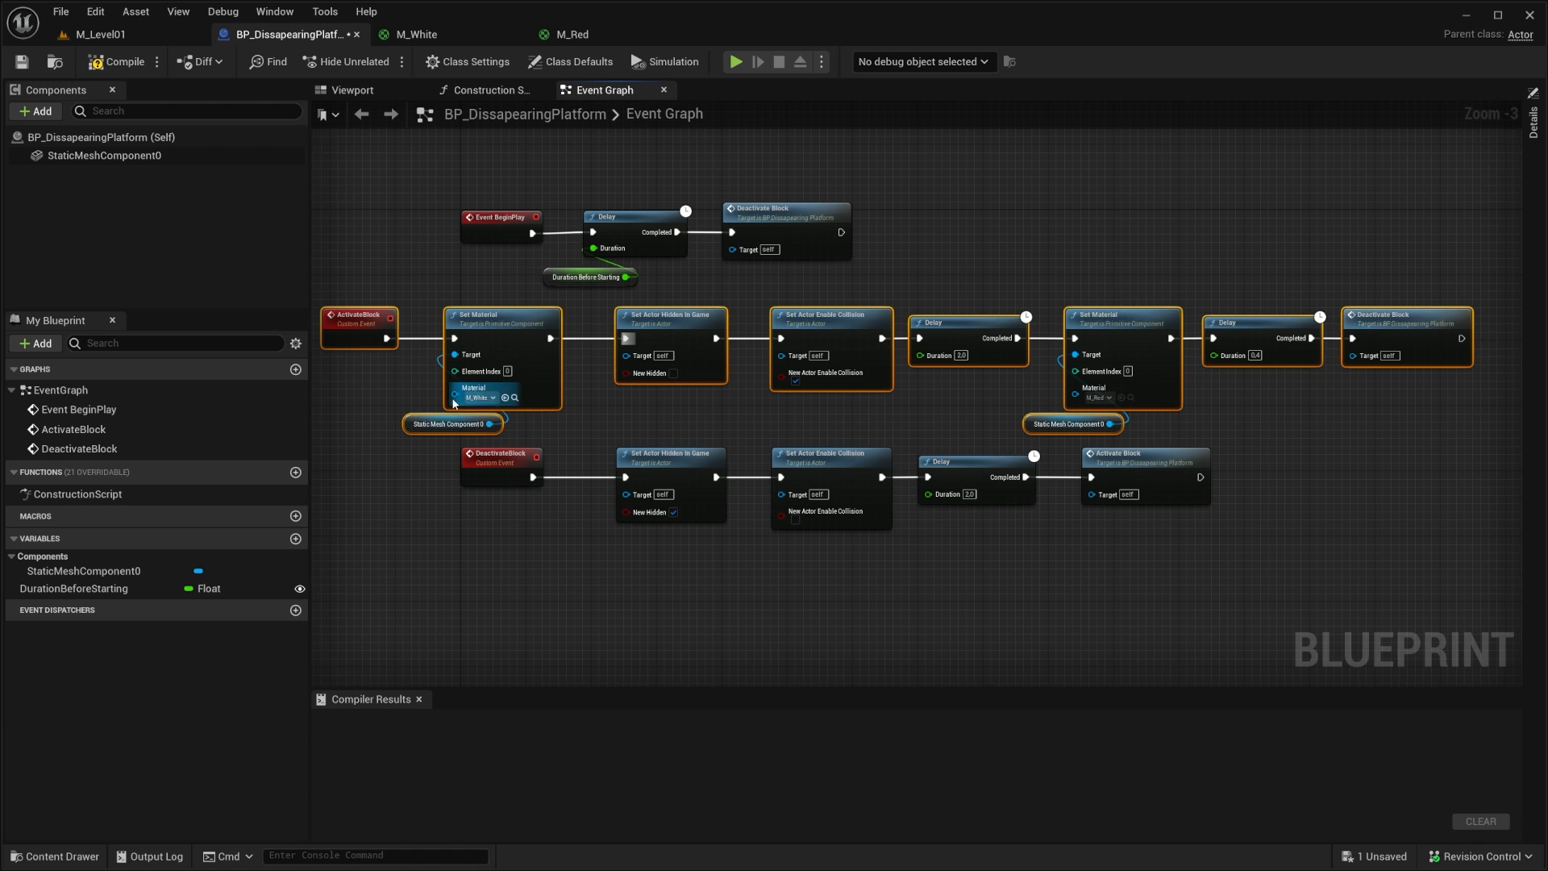
pyautogui.moveTo(336, 374); pyautogui.dragTo(433, 379, button='right')
pyautogui.moveTo(447, 332); pyautogui.dragTo(587, 340)
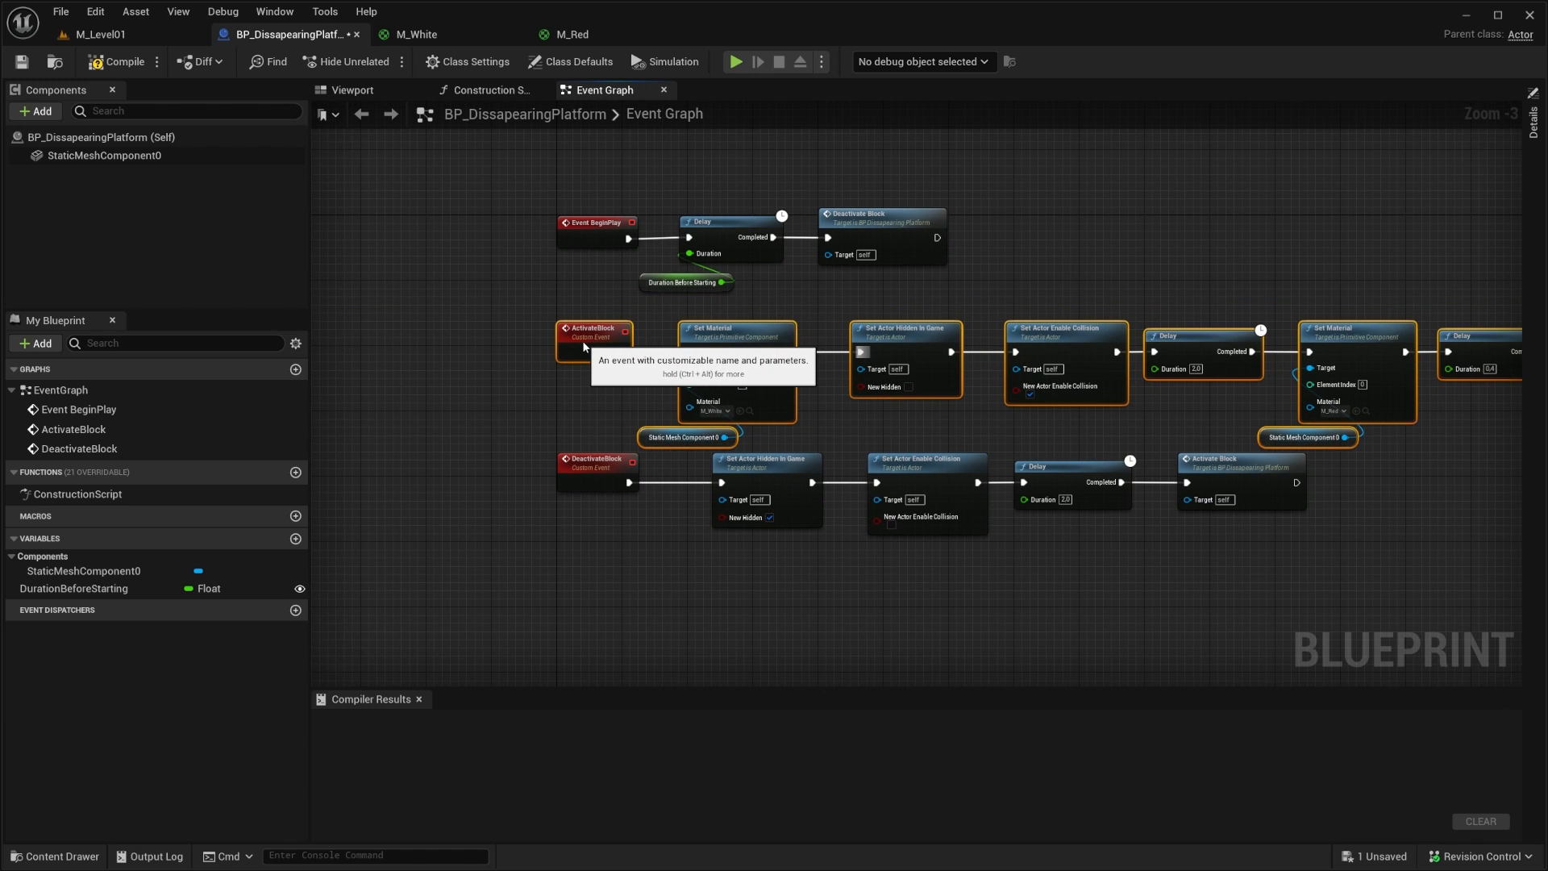
pyautogui.scroll(3, 778, 319)
# Step: Move the DeactivateBlock node row further below the ActivateBlock row and compile the blueprint
pyautogui.click(814, 298)
pyautogui.moveTo(525, 646); pyautogui.dragTo(477, 445, button='right')
pyautogui.moveTo(385, 429); pyautogui.dragTo(1516, 411)
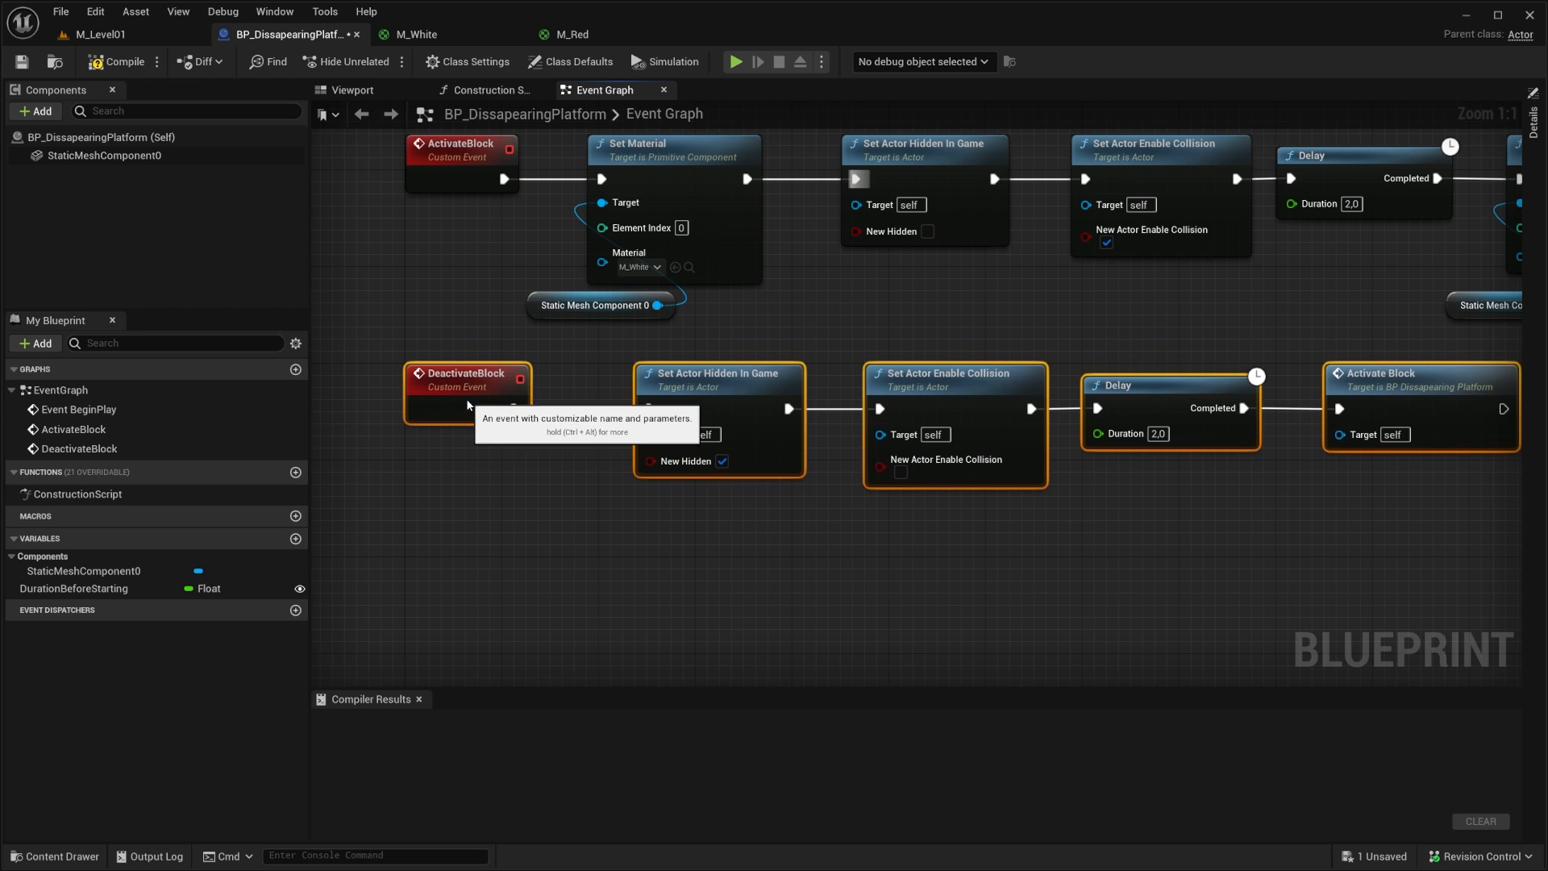
pyautogui.moveTo(734, 265); pyautogui.dragTo(600, 380, button='right')
pyautogui.scroll(-2, 600, 380)
pyautogui.moveTo(841, 393); pyautogui.dragTo(855, 435, button='right')
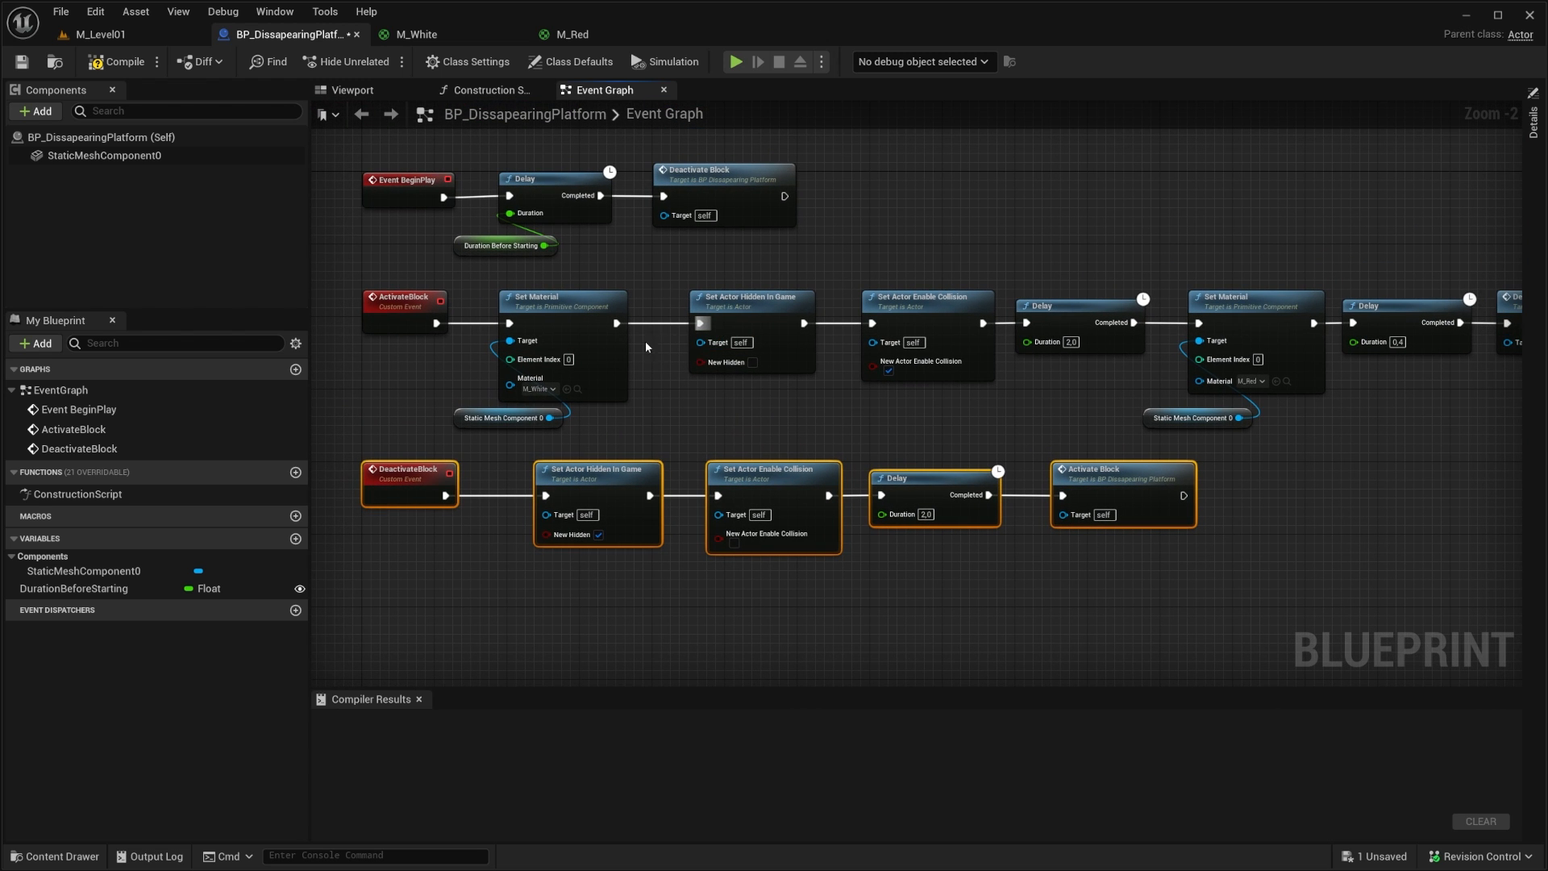
pyautogui.click(121, 65)
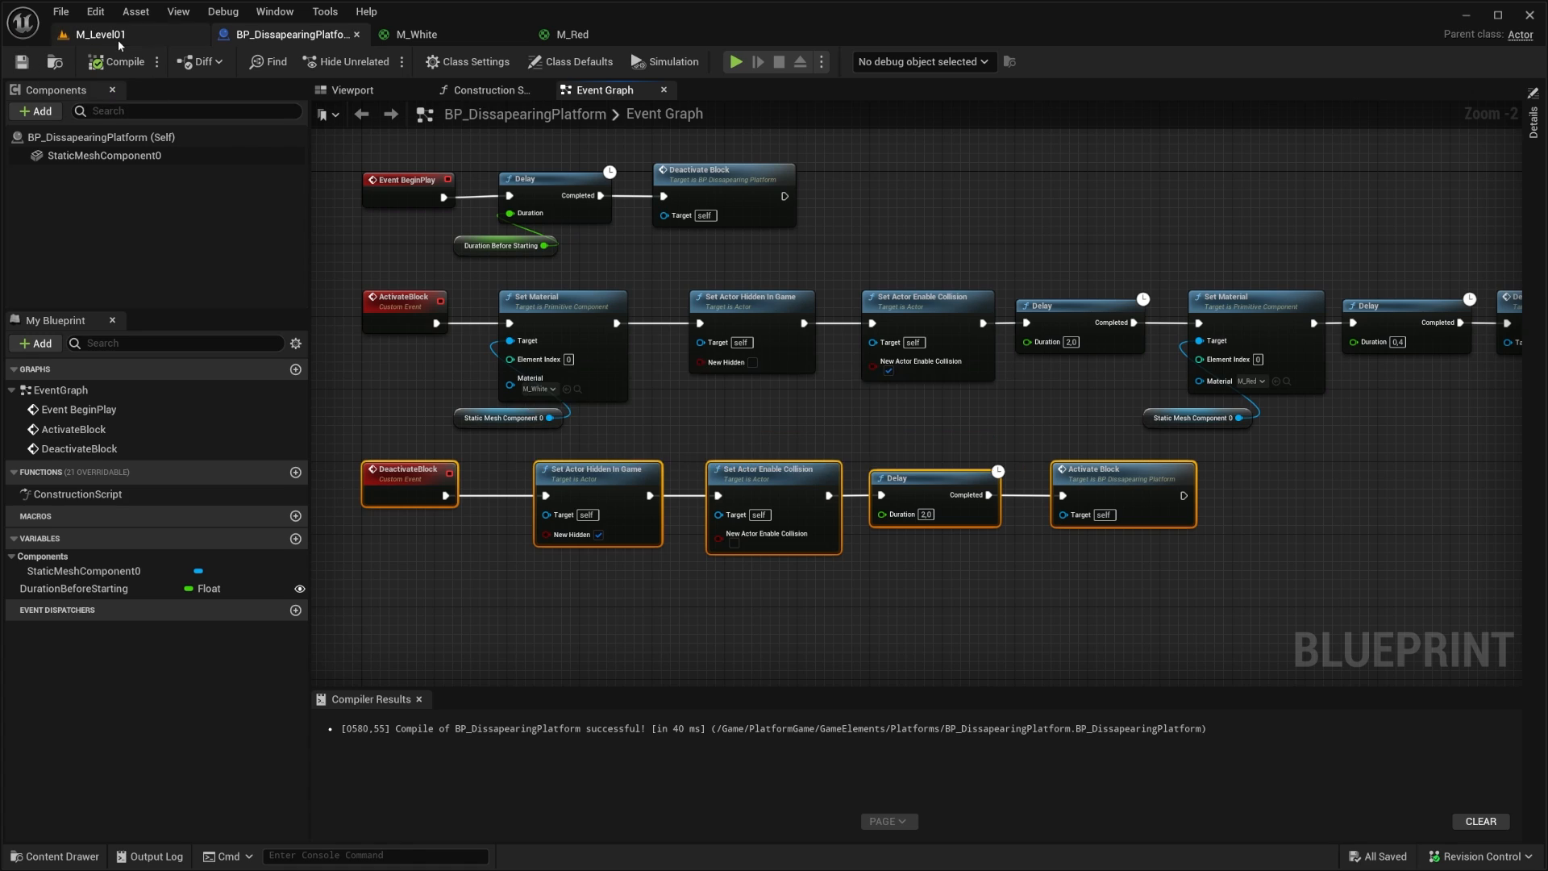
# Step: Play M_Level01 from the floor beside the disappearing platforms and watch their material changes
pyautogui.click(118, 38)
pyautogui.rightClick(323, 417)
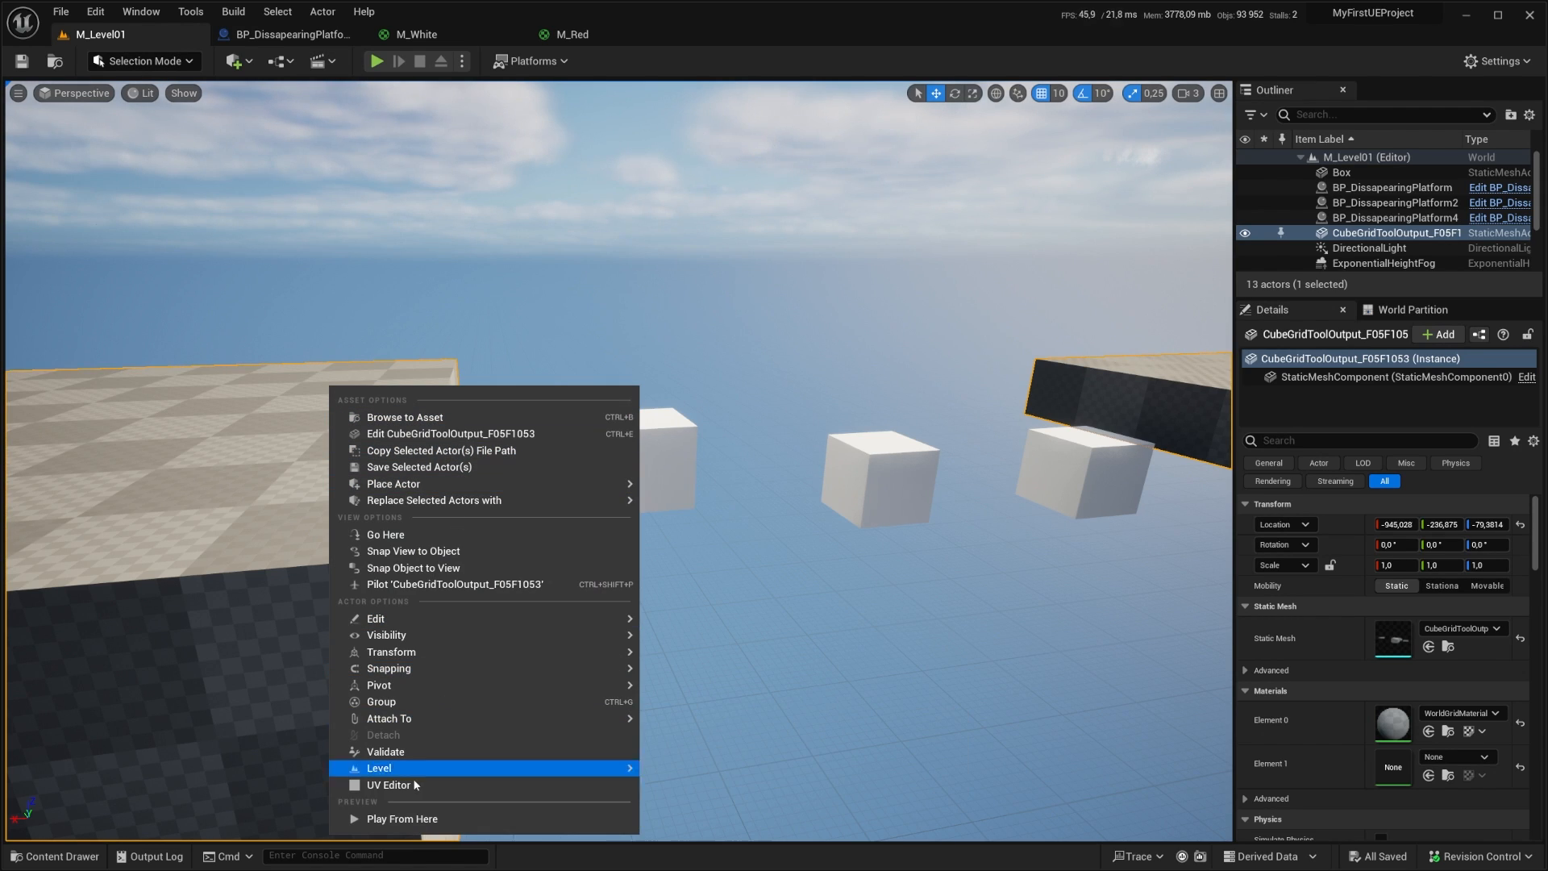
pyautogui.click(378, 817)
pyautogui.click(478, 772)
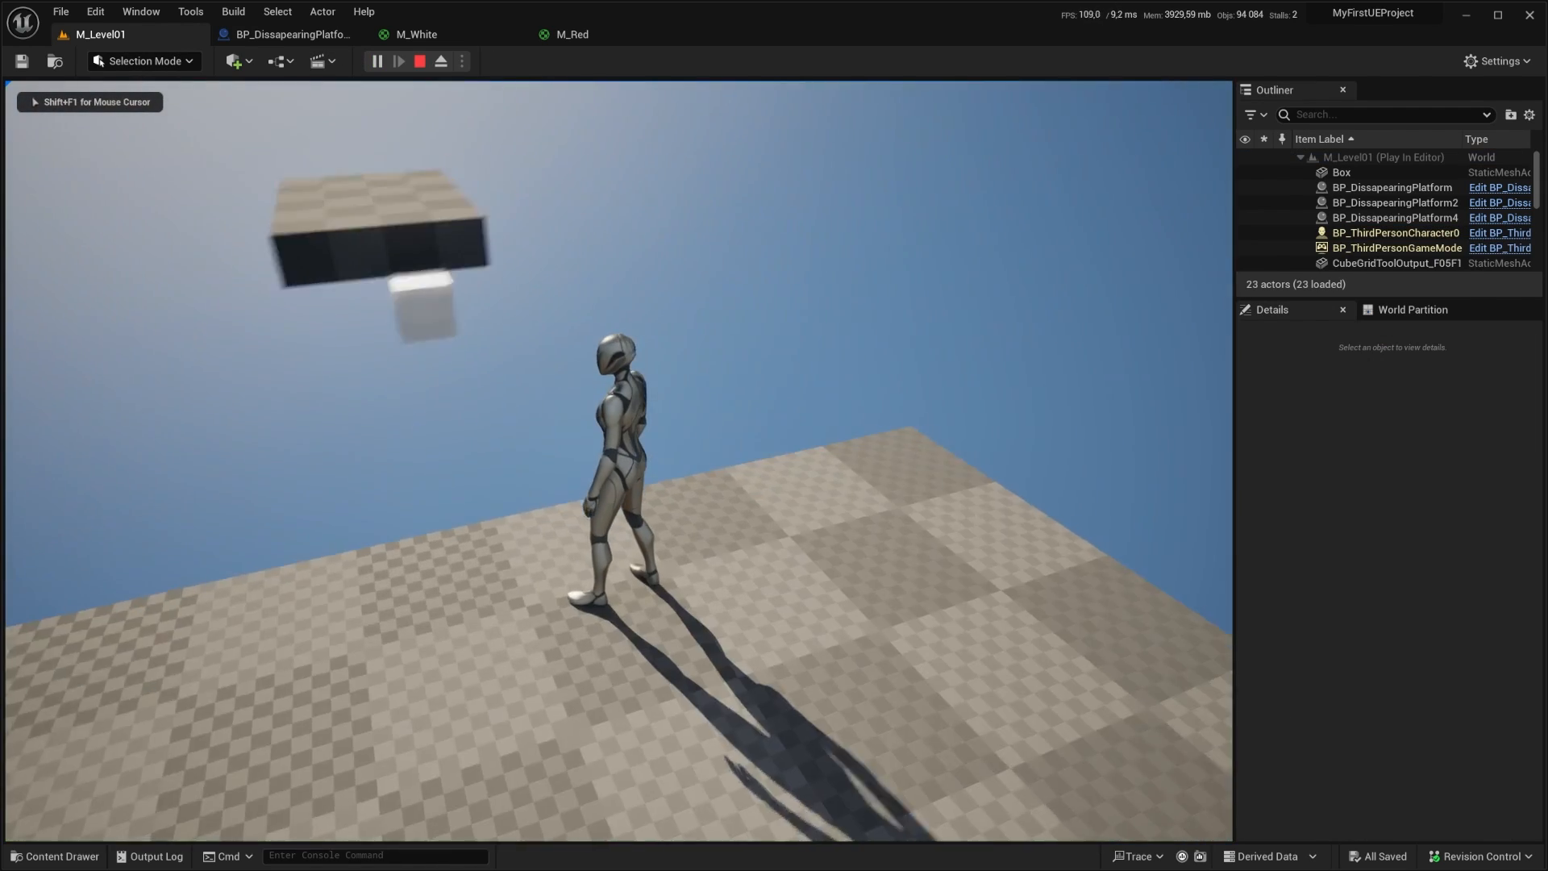
pyautogui.press('w')
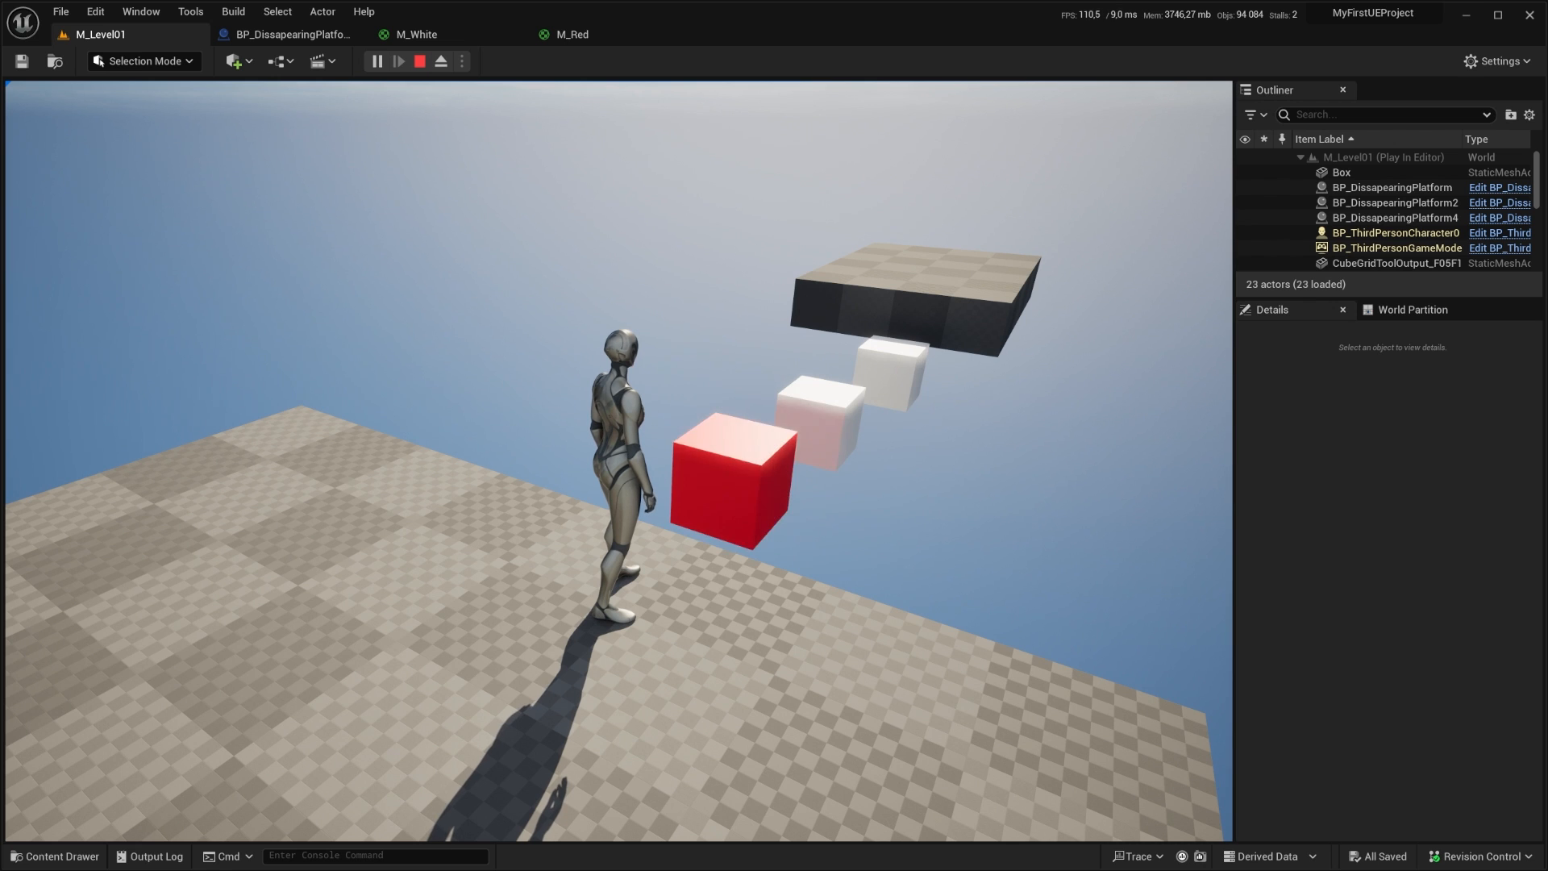
pyautogui.press('Escape')
pyautogui.click(962, 367)
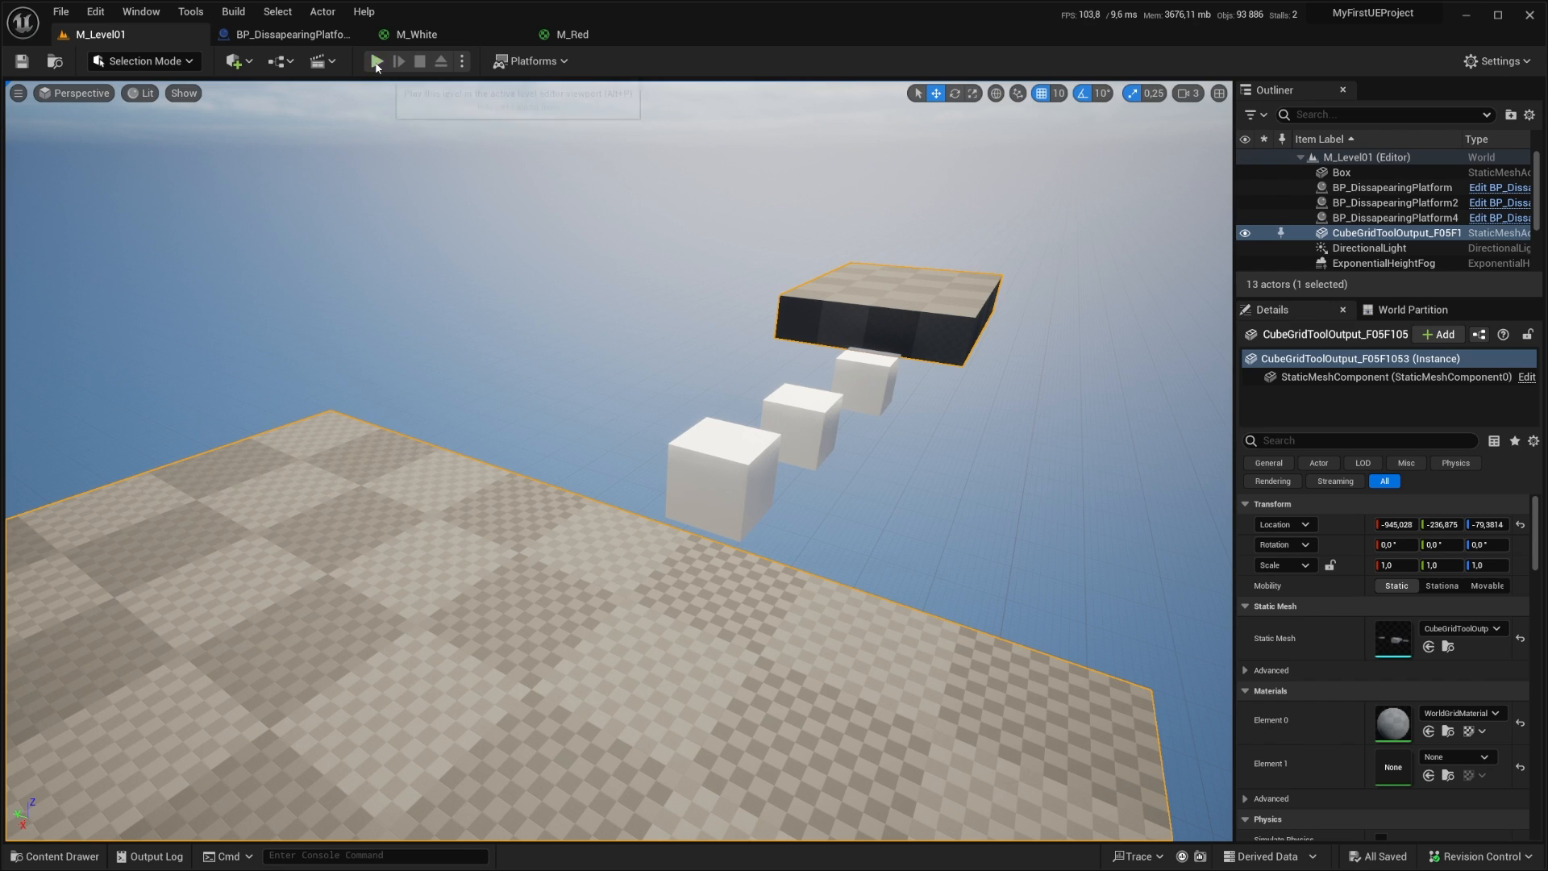
# Step: Play the level again from near the platforms to examine how they behave at game start
pyautogui.click(376, 61)
pyautogui.press('Escape')
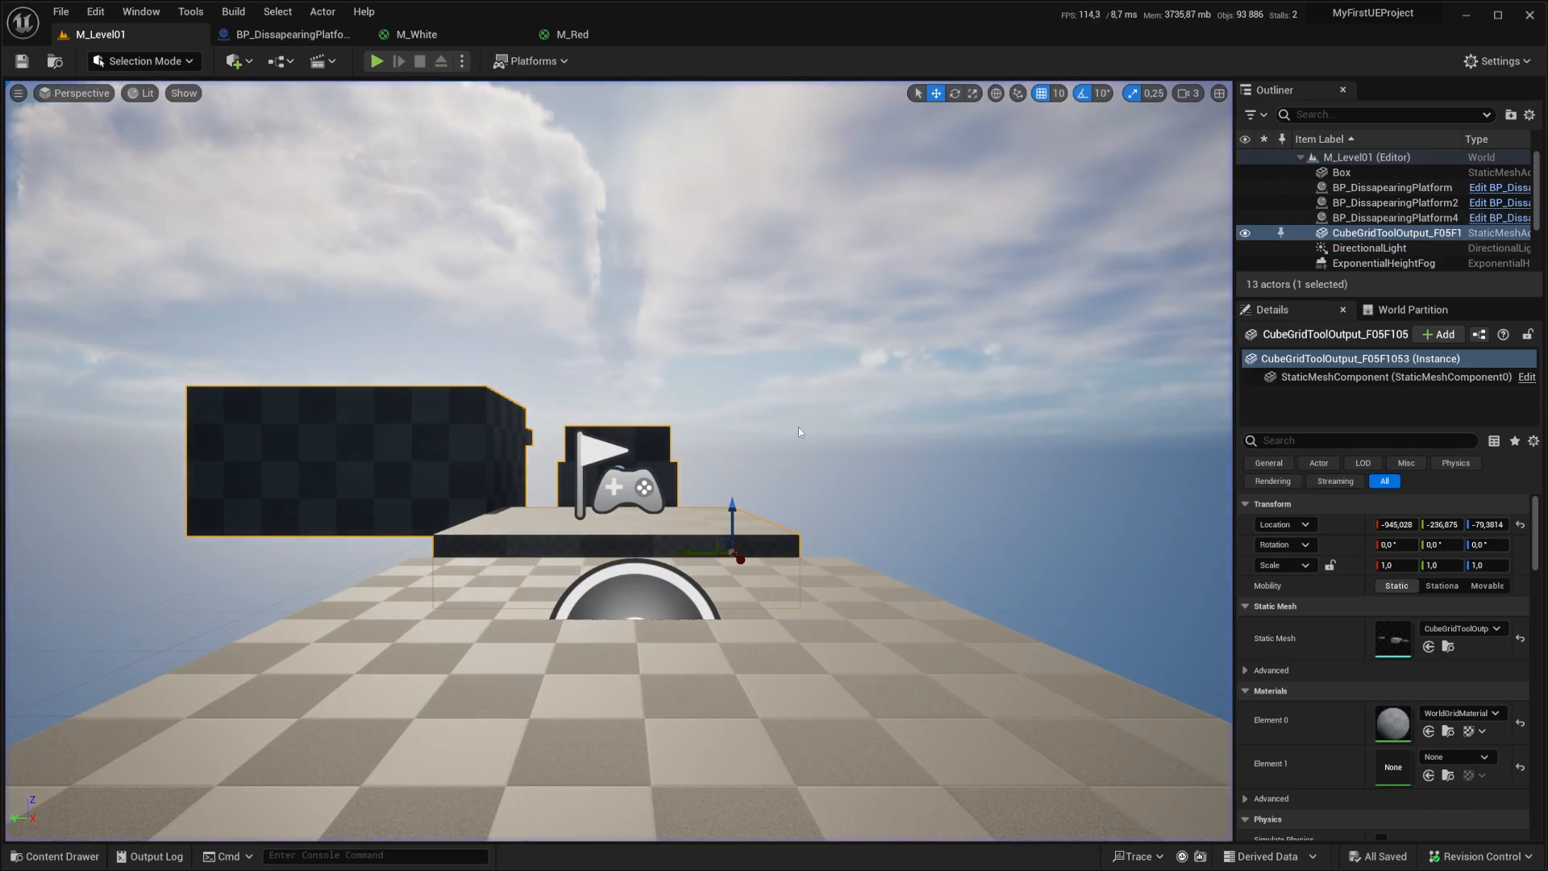
pyautogui.press('w')
pyautogui.moveTo(798, 427); pyautogui.dragTo(750, 520, button='right')
pyautogui.rightClick(625, 484)
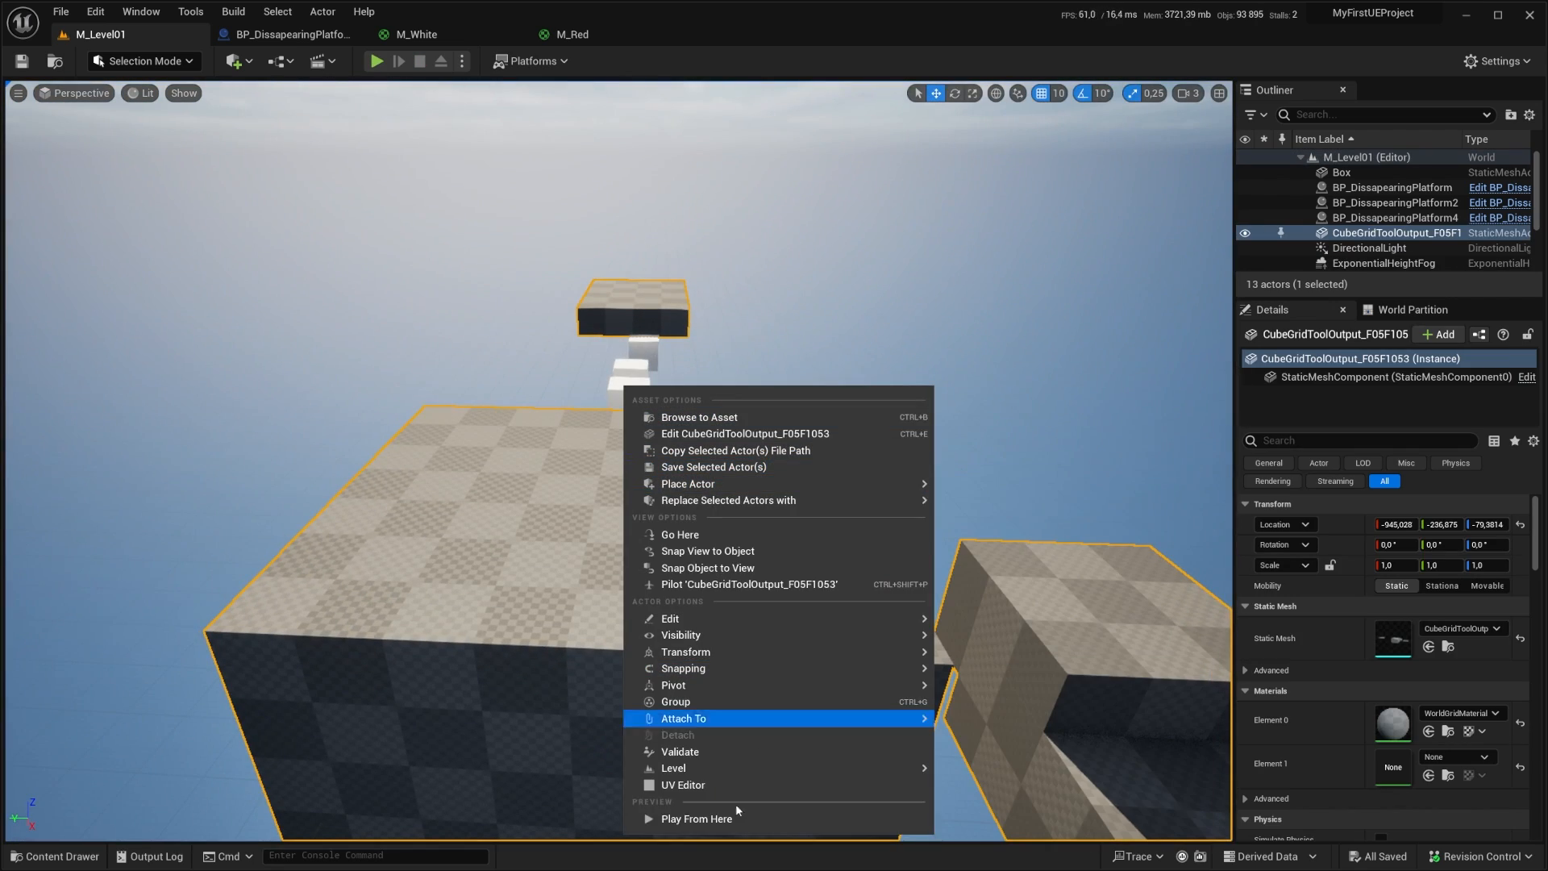
pyautogui.click(703, 790)
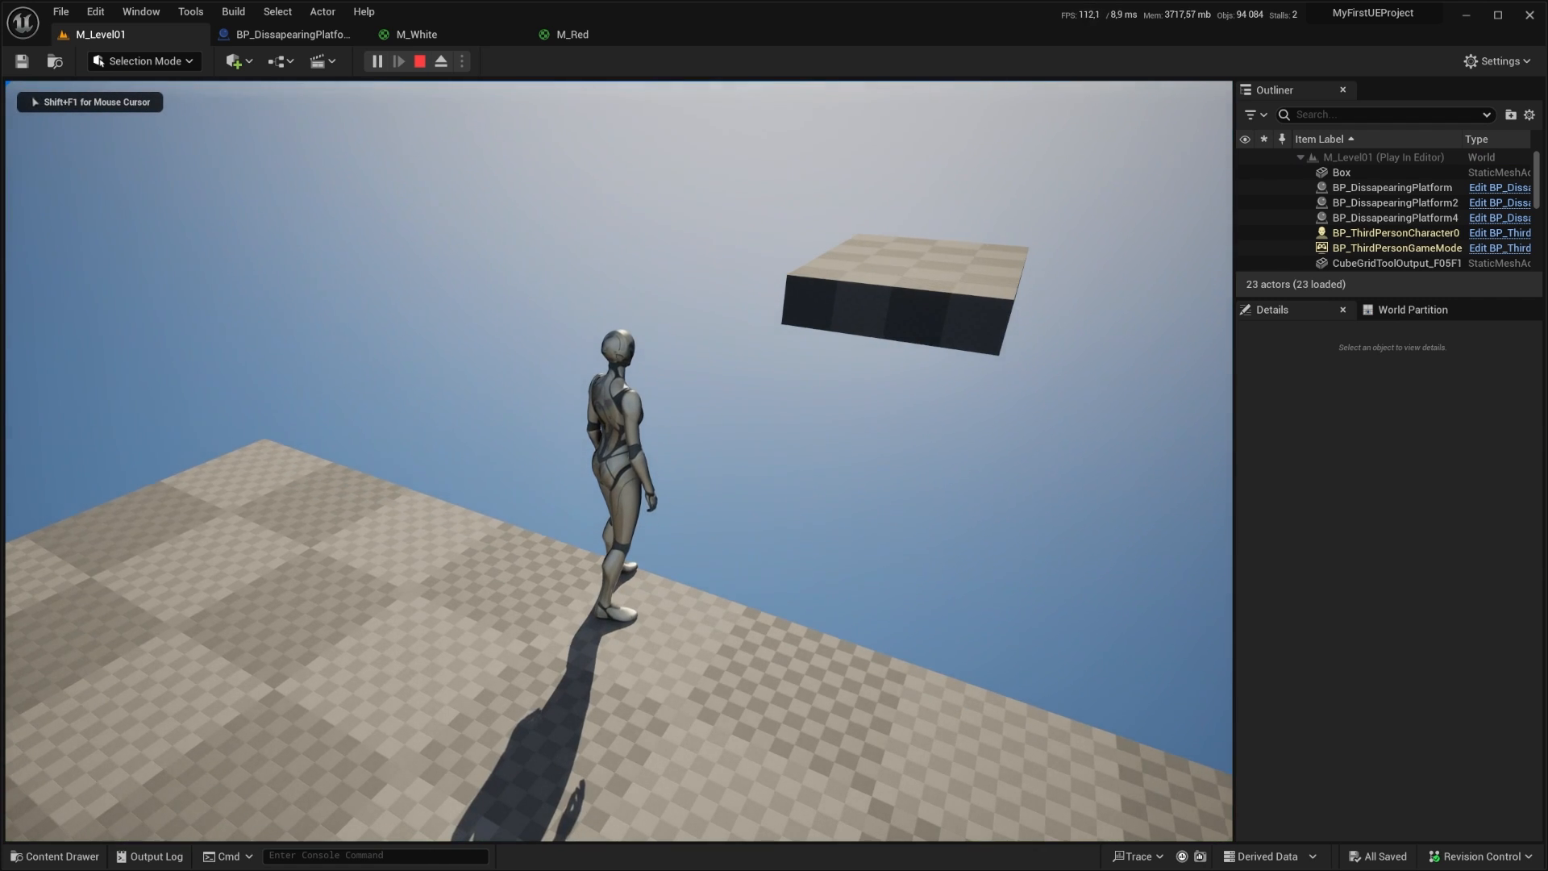
pyautogui.press('Escape')
# Step: Replace the Deactivate Block call after the BeginPlay Delay with Activate Block in BP_DissapearingPlatform, then compile and save
pyautogui.click(266, 34)
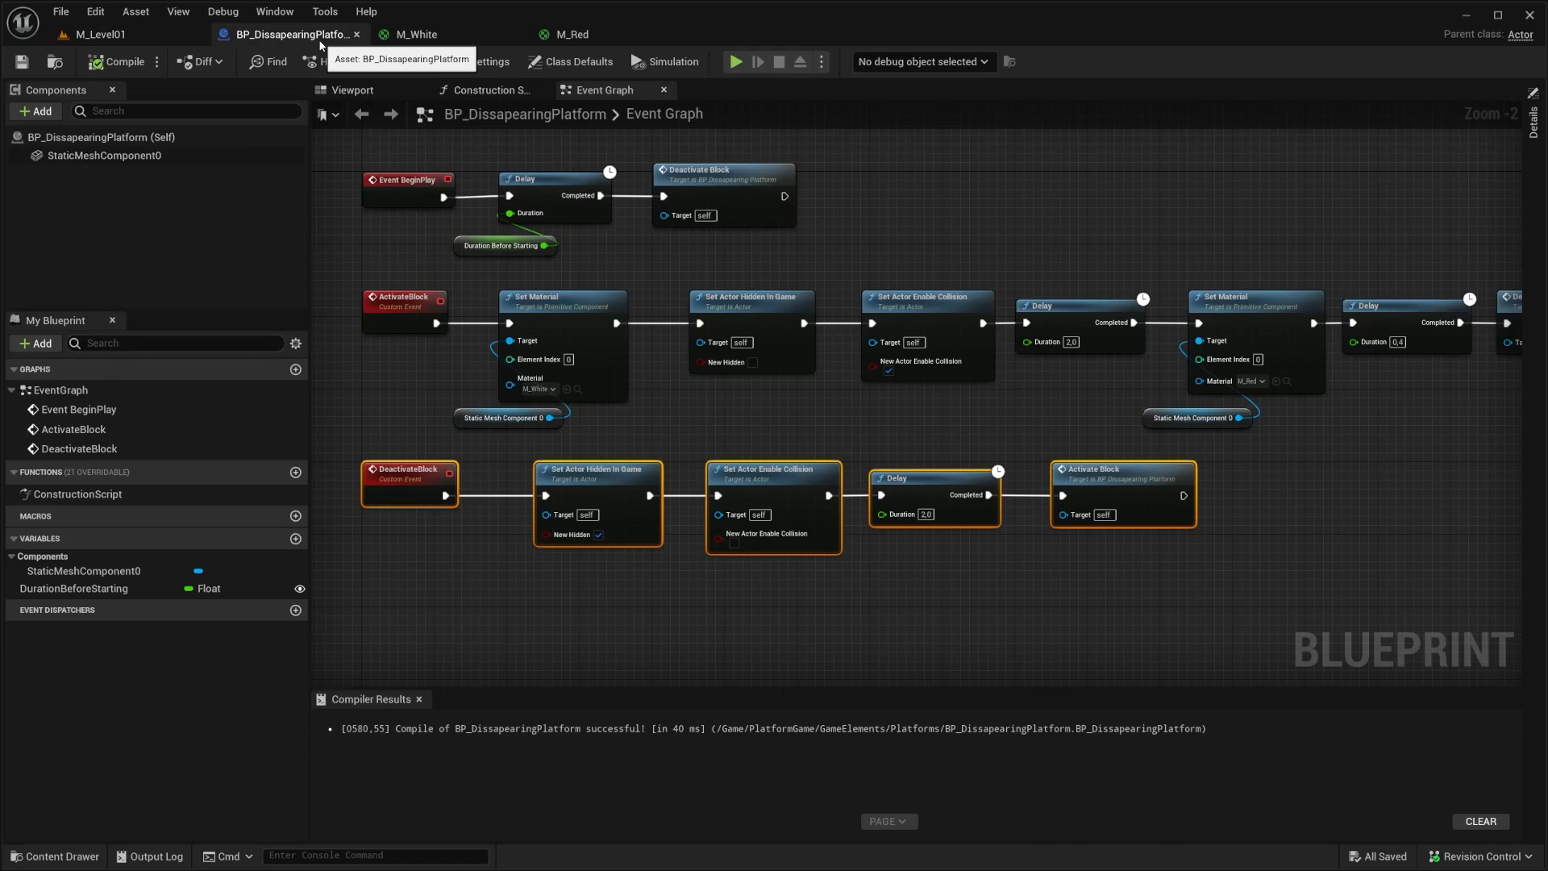
pyautogui.scroll(1, 626, 213)
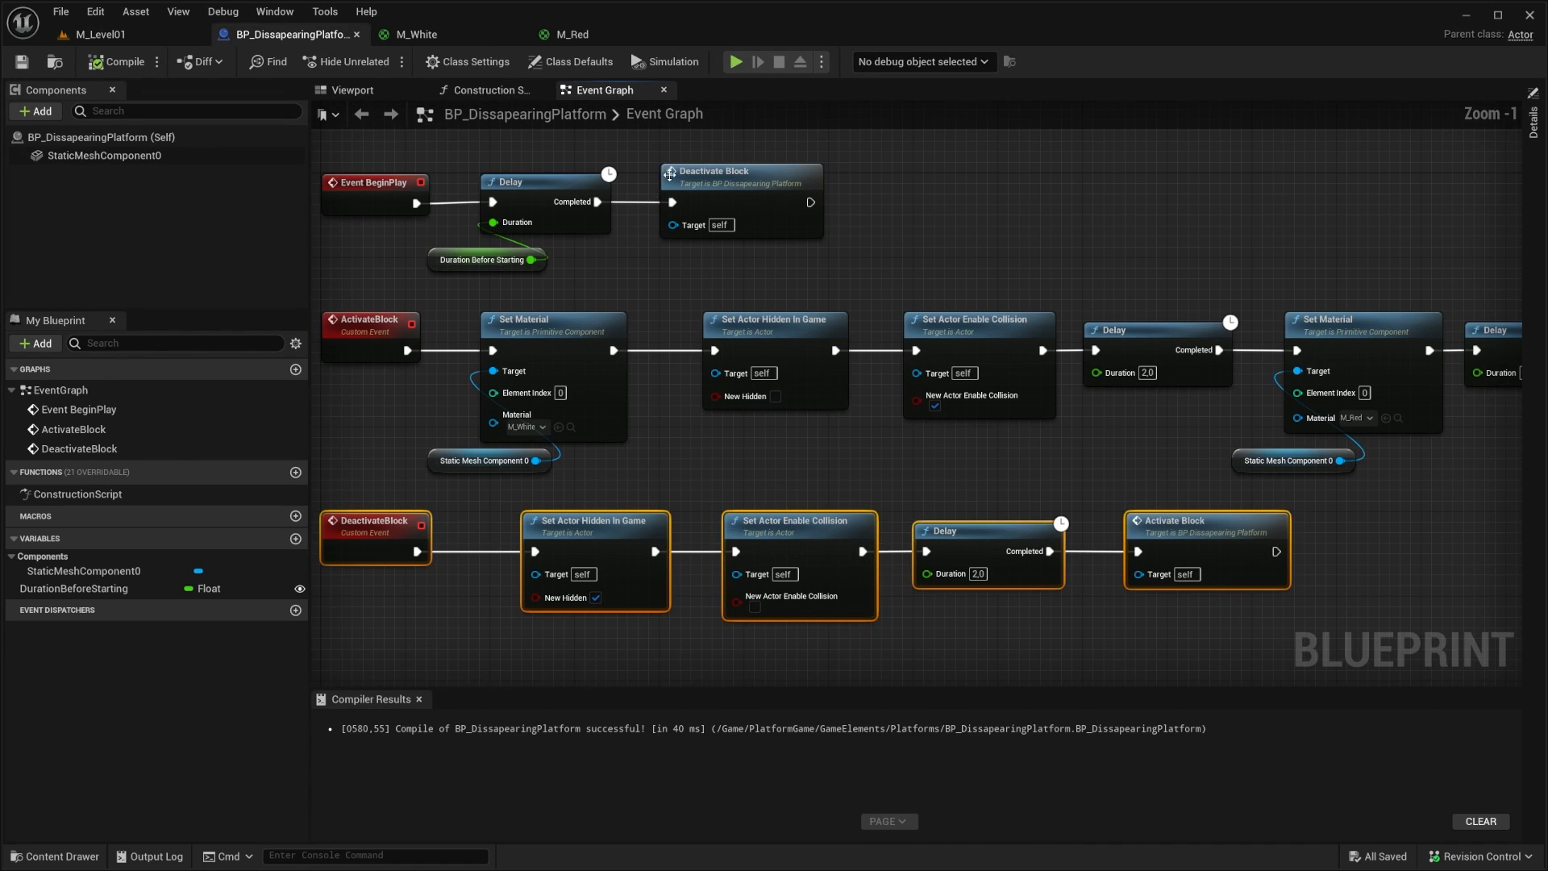
pyautogui.moveTo(657, 153); pyautogui.dragTo(790, 231)
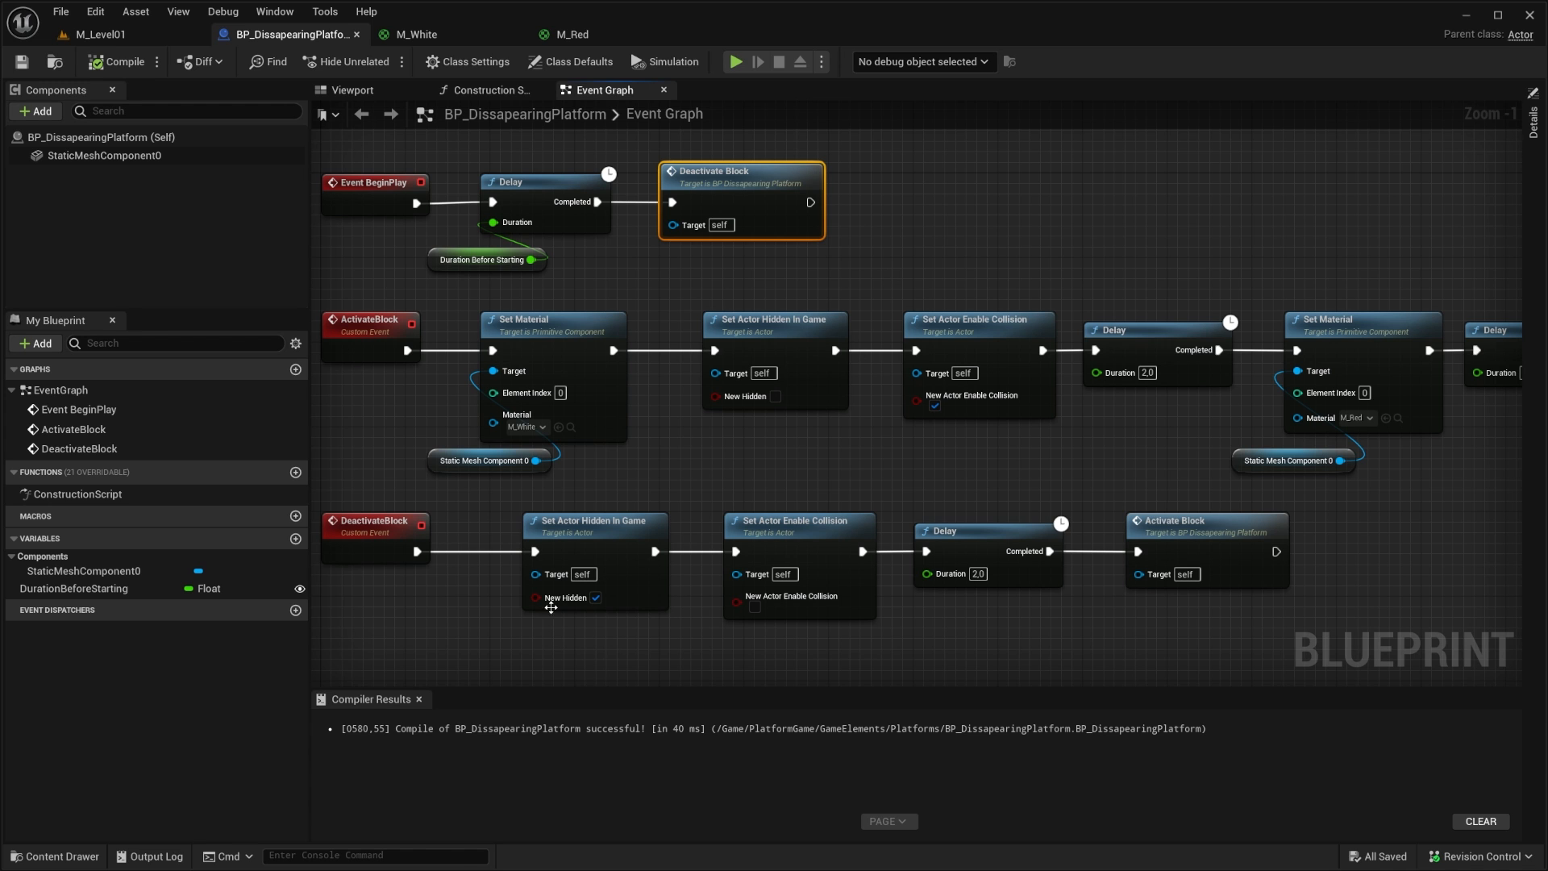
pyautogui.press('Delete')
pyautogui.moveTo(600, 202); pyautogui.dragTo(713, 195)
pyautogui.write('activate')
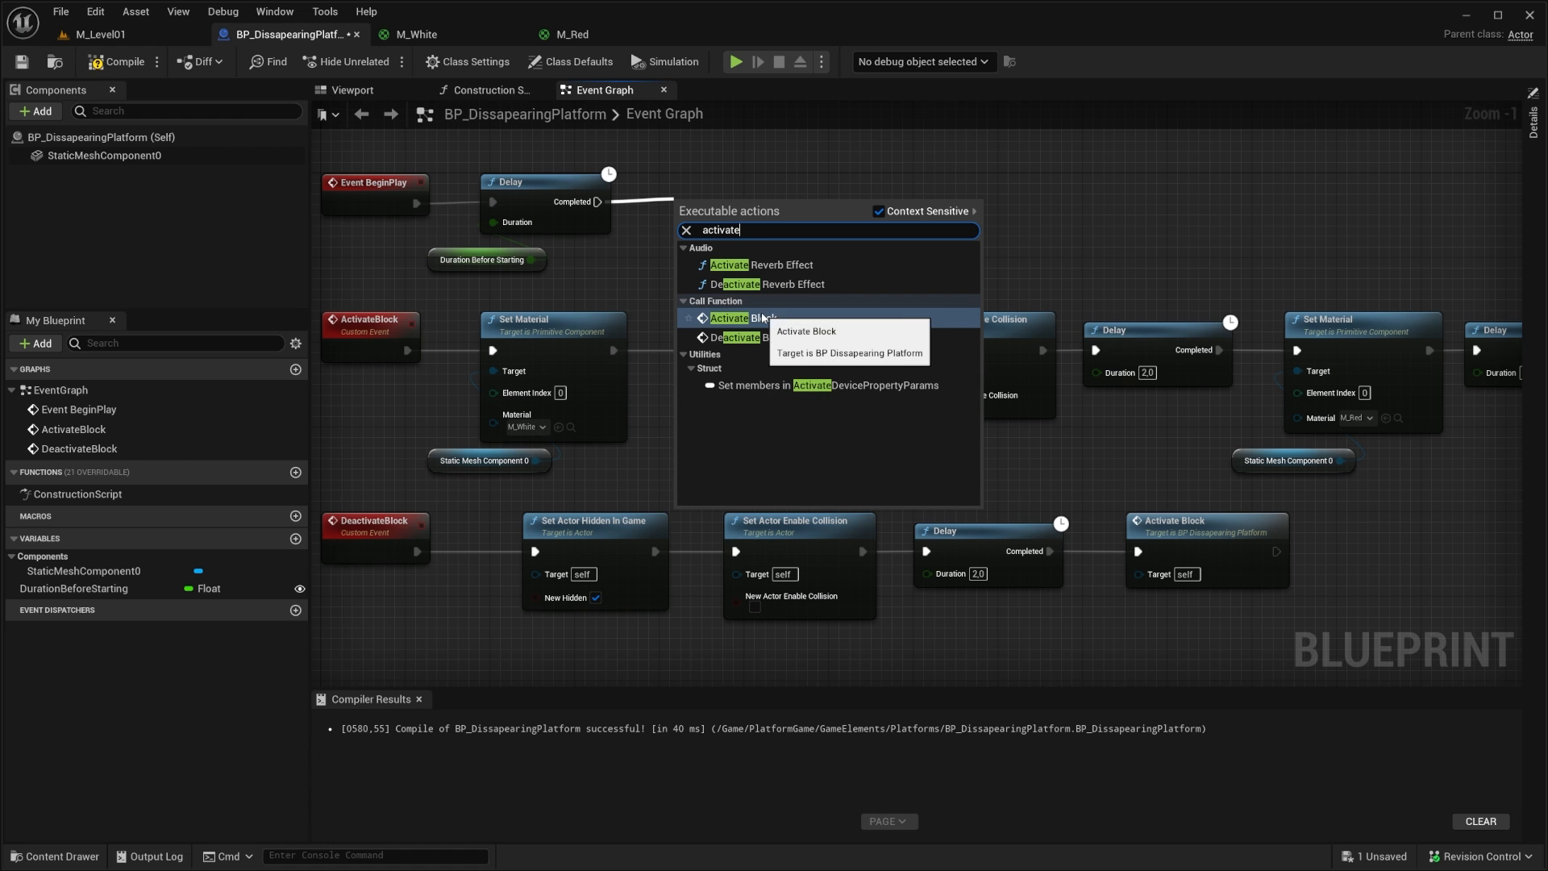
pyautogui.click(766, 317)
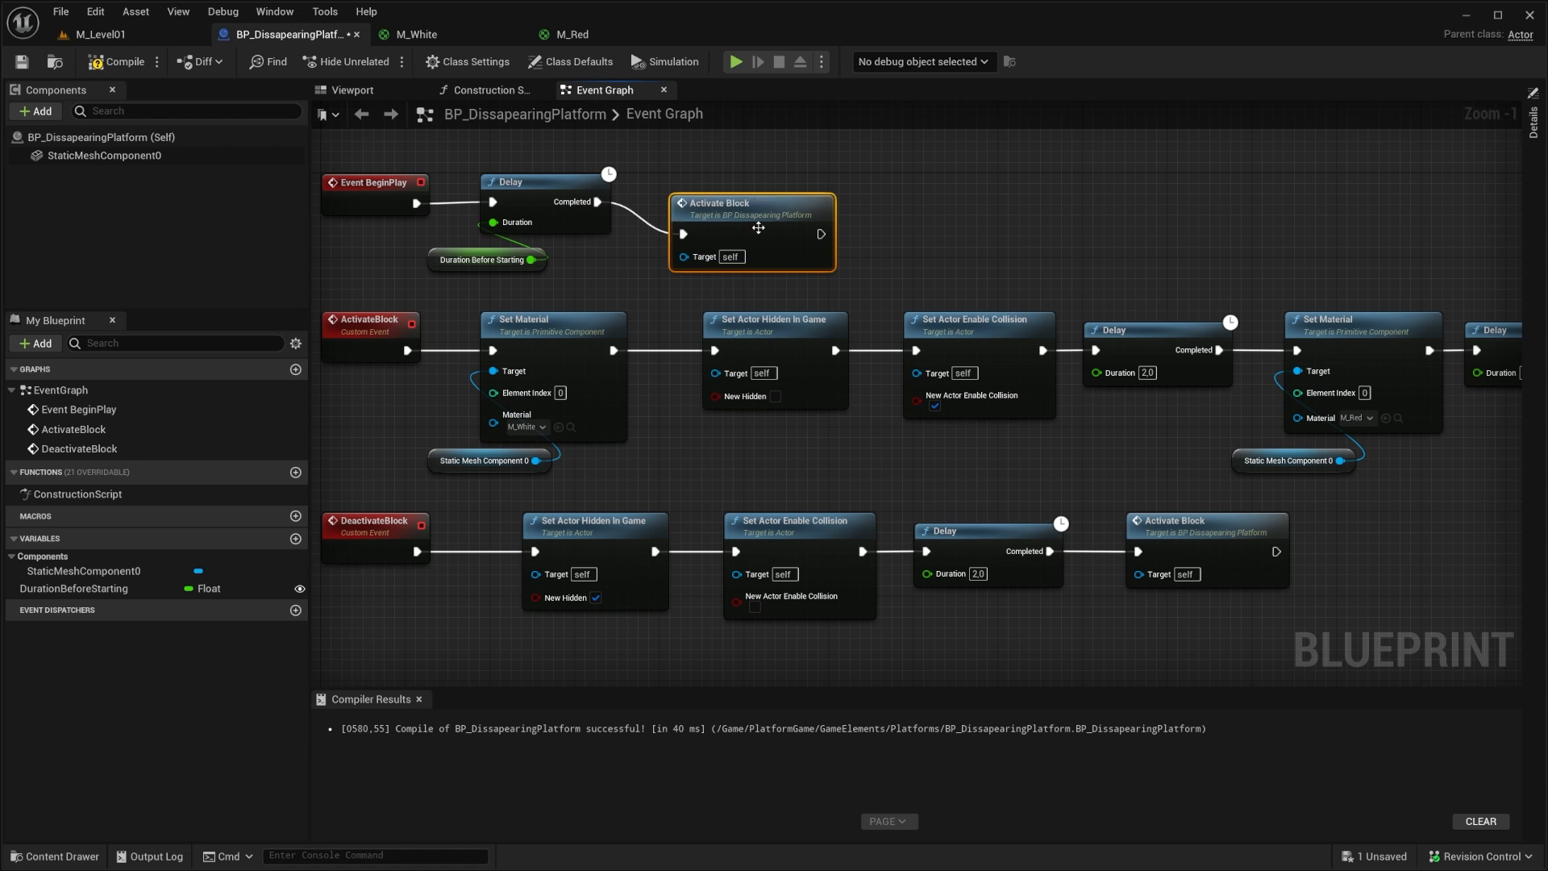
pyautogui.click(116, 61)
pyautogui.click(22, 61)
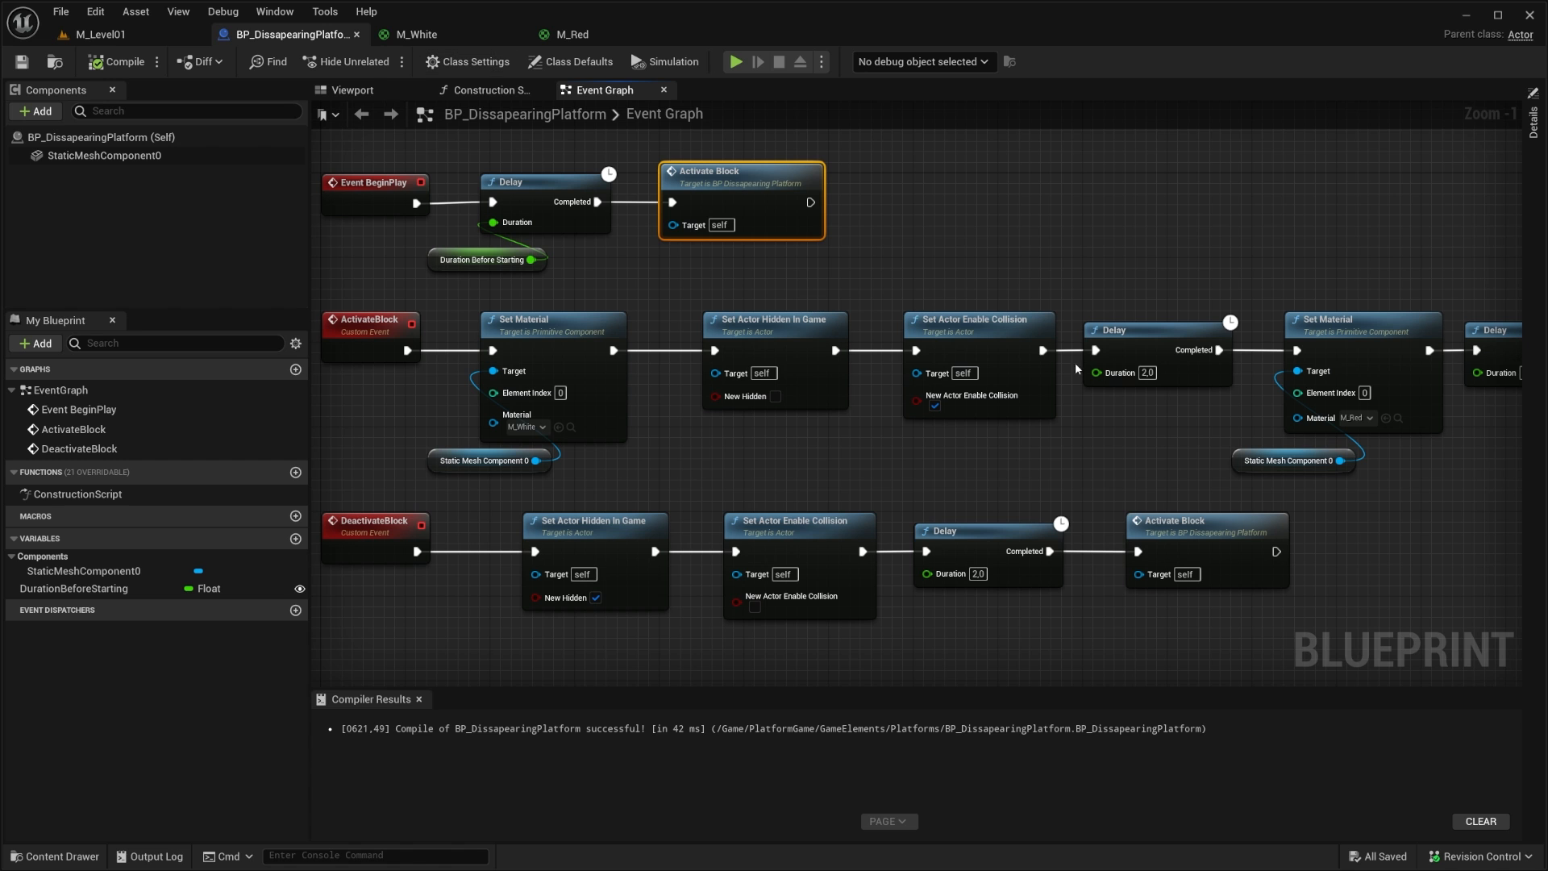
# Step: Undo the replacement of the Deactivate Block call after the BeginPlay Delay
pyautogui.moveTo(348, 476); pyautogui.dragTo(413, 591)
pyautogui.moveTo(703, 466); pyautogui.dragTo(623, 449, button='right')
pyautogui.moveTo(880, 454); pyautogui.dragTo(916, 430, button='right')
pyautogui.moveTo(1262, 194); pyautogui.dragTo(1468, 457)
pyautogui.moveTo(681, 215); pyautogui.dragTo(790, 303, button='right')
pyautogui.hotkey('ctrl', 'z')
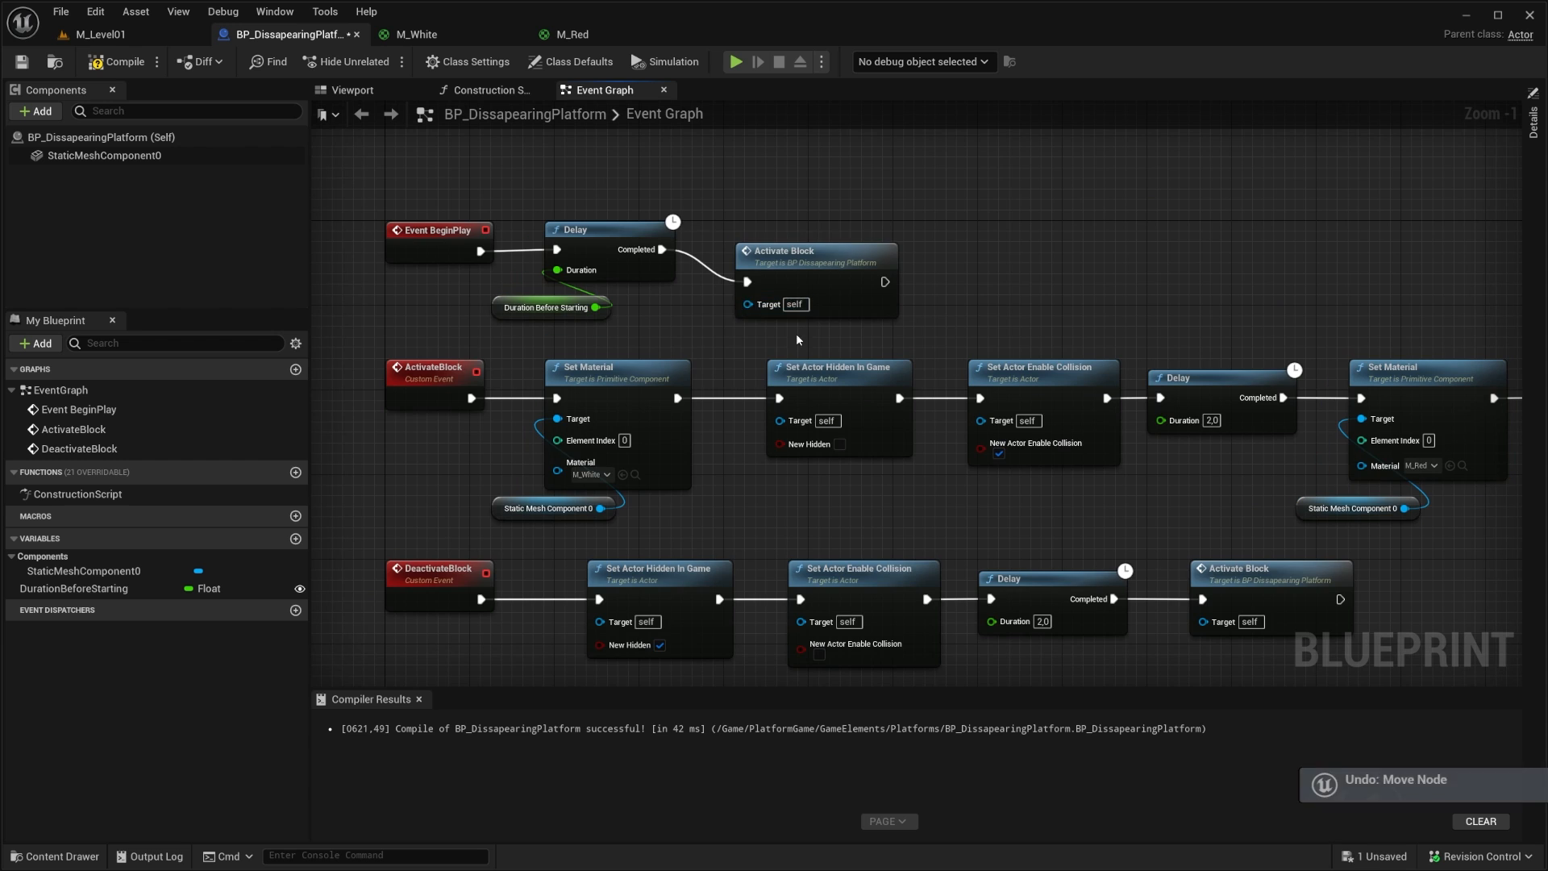
pyautogui.hotkey('ctrl', 'z')
pyautogui.hotkey('ctrl', 'z')
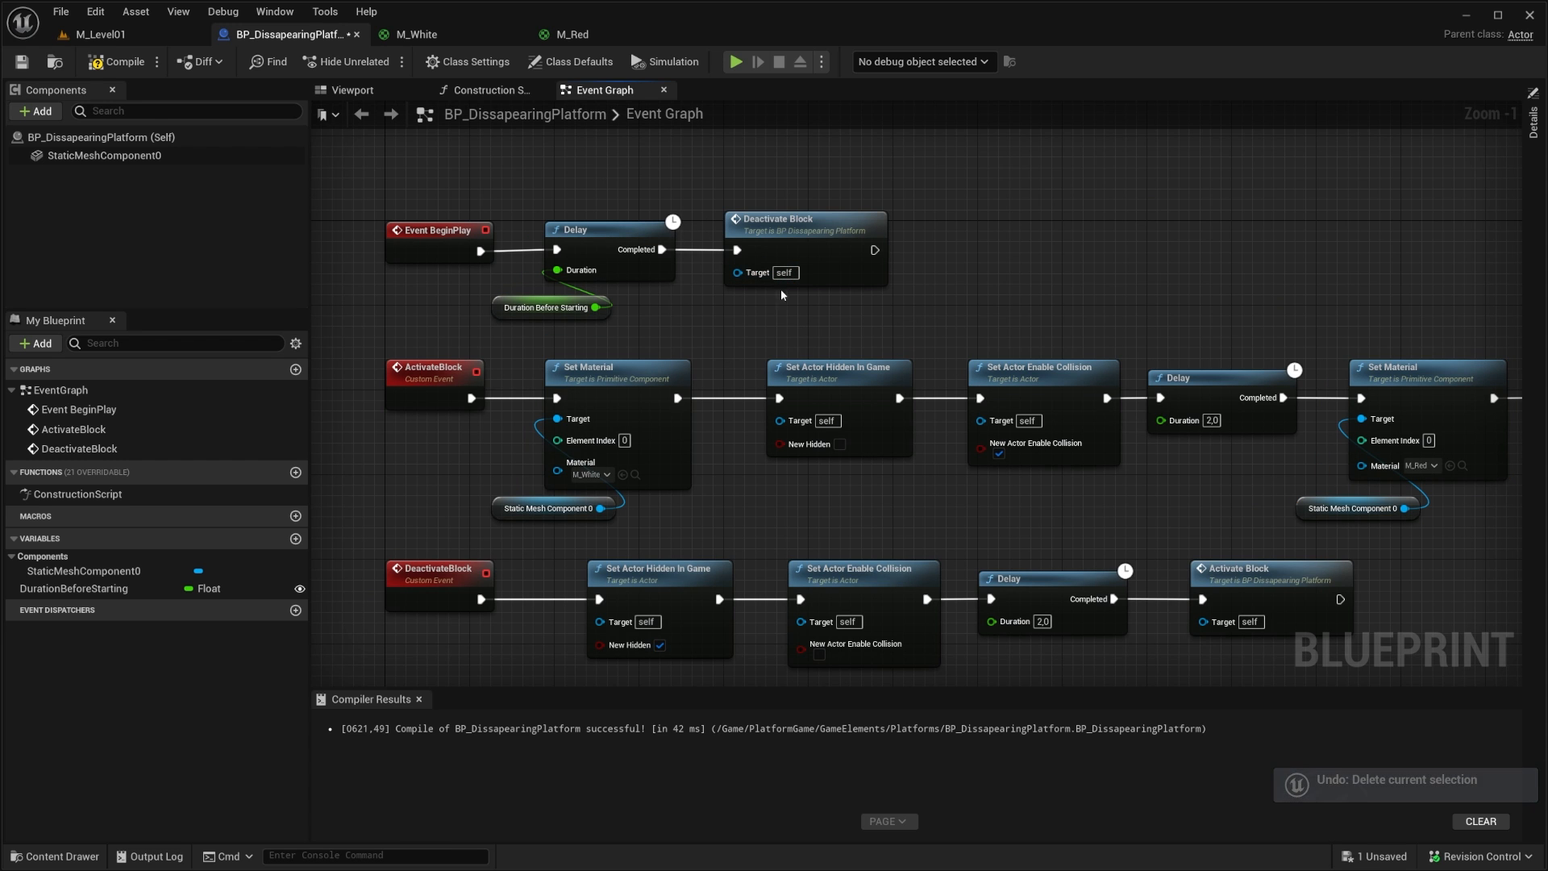
# Step: Move the M_Red Set Material, its mesh component reference and the 0,4 Delay out of the ActivateBlock row, beneath the DeactivateBlock row
pyautogui.moveTo(480, 207); pyautogui.dragTo(742, 316)
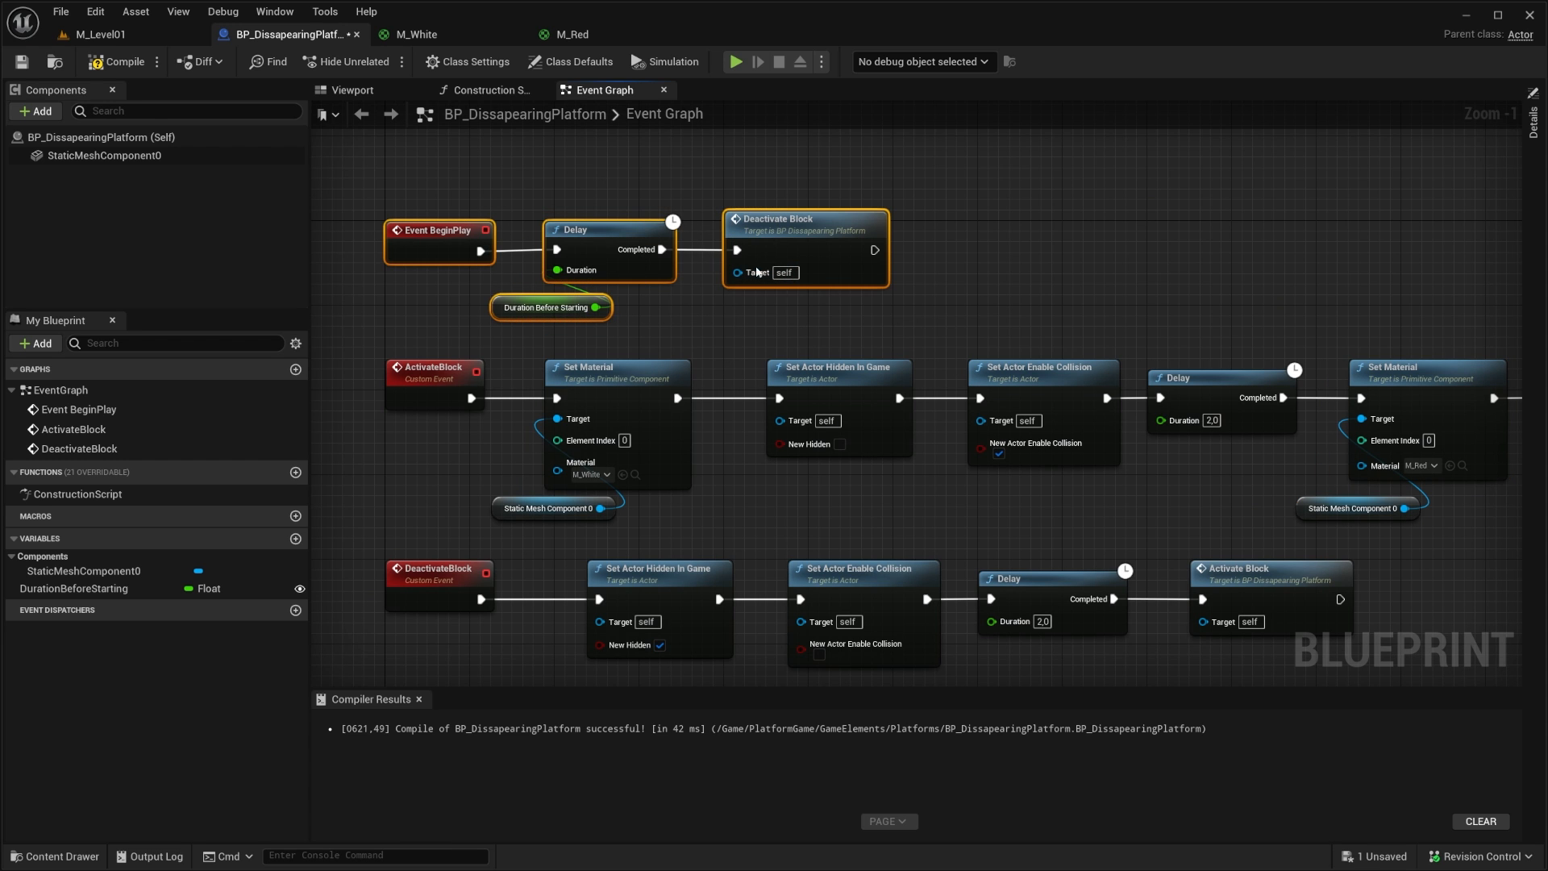
pyautogui.moveTo(756, 288); pyautogui.dragTo(681, 245, button='right')
pyautogui.scroll(-2, 684, 248)
pyautogui.moveTo(1395, 463); pyautogui.dragTo(1280, 438, button='right')
pyautogui.moveTo(1081, 224); pyautogui.dragTo(1344, 403)
pyautogui.moveTo(1061, 230); pyautogui.dragTo(1217, 393)
pyautogui.moveTo(1283, 306); pyautogui.dragTo(621, 575)
# Step: Connect ActivateBlock's 2,0 Delay directly to Deactivate Block, place that call beside it, and break the 0,4 Delay's output link
pyautogui.scroll(2, 1070, 345)
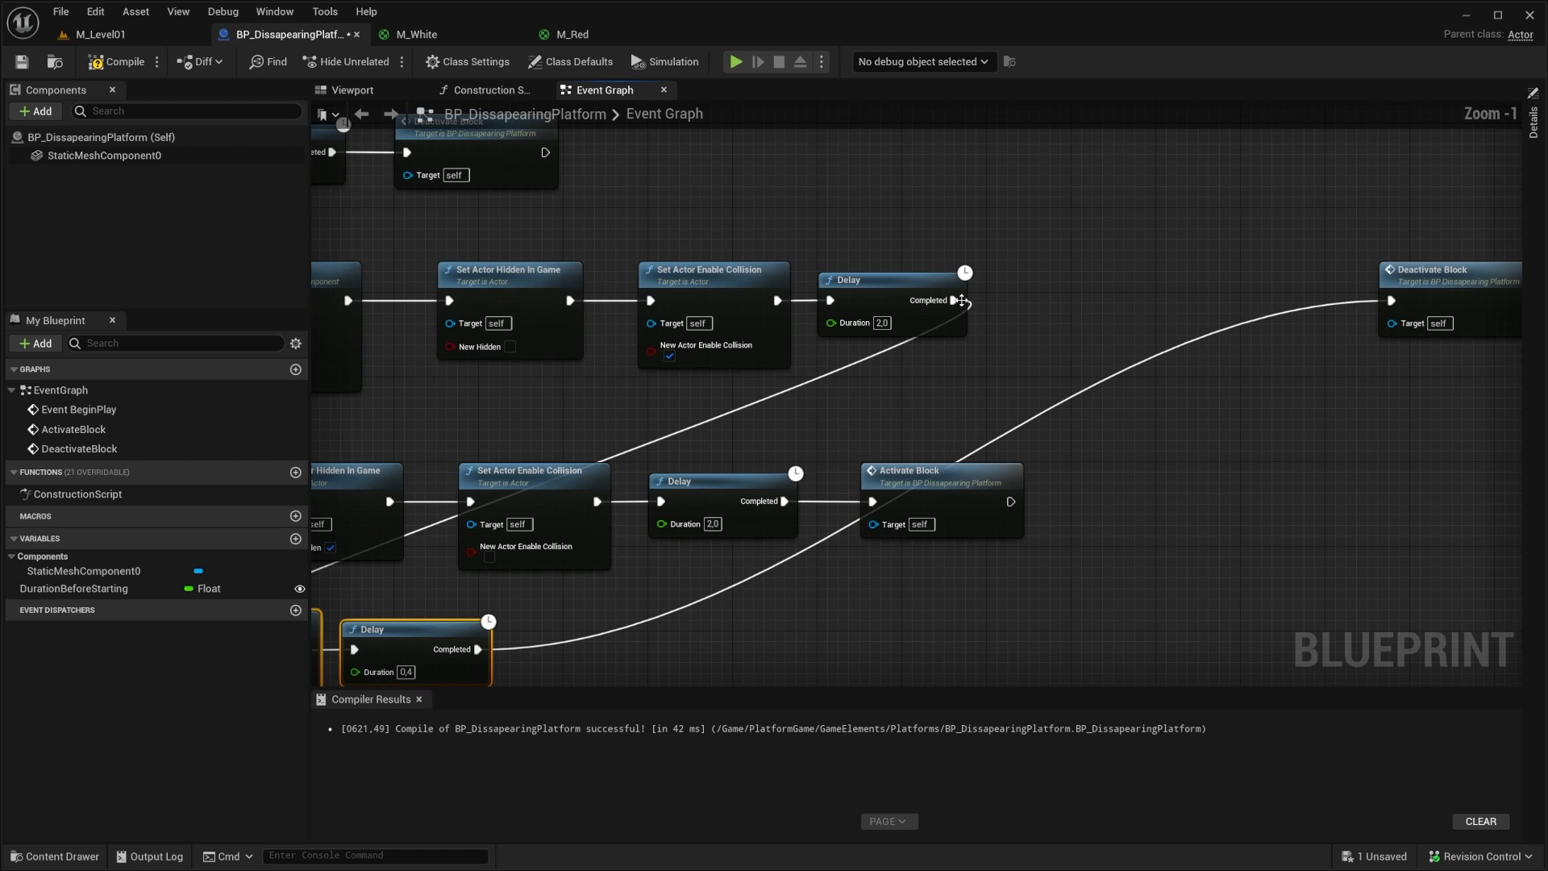
pyautogui.moveTo(954, 300); pyautogui.dragTo(1079, 289)
pyautogui.click(1122, 286)
pyautogui.moveTo(595, 553); pyautogui.dragTo(782, 435, button='right')
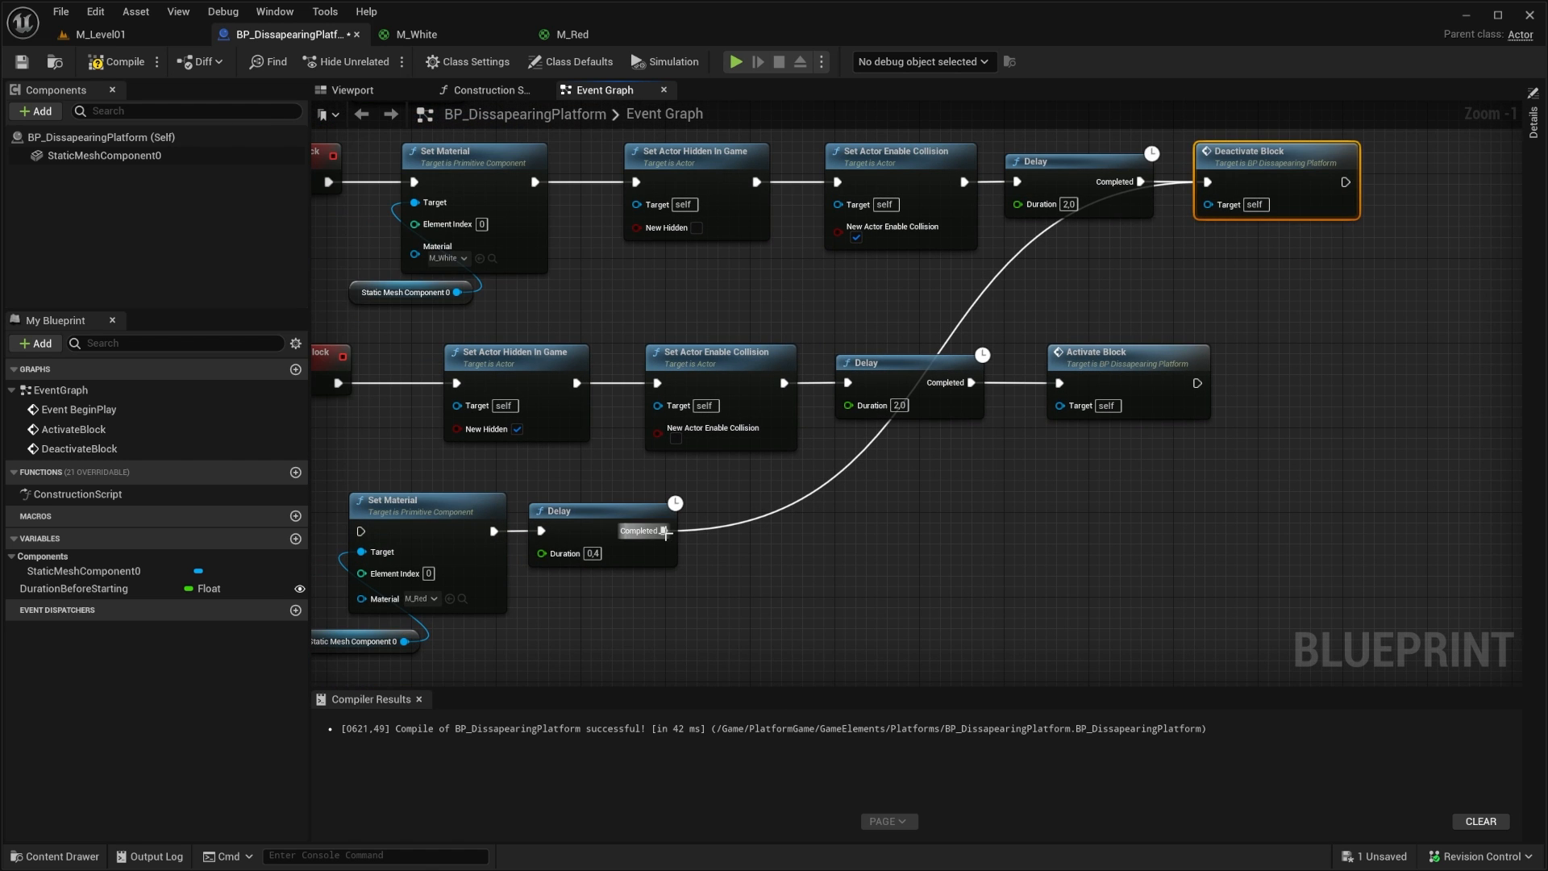
pyautogui.rightClick(663, 530)
pyautogui.click(718, 583)
pyautogui.moveTo(731, 485); pyautogui.dragTo(927, 507, button='right')
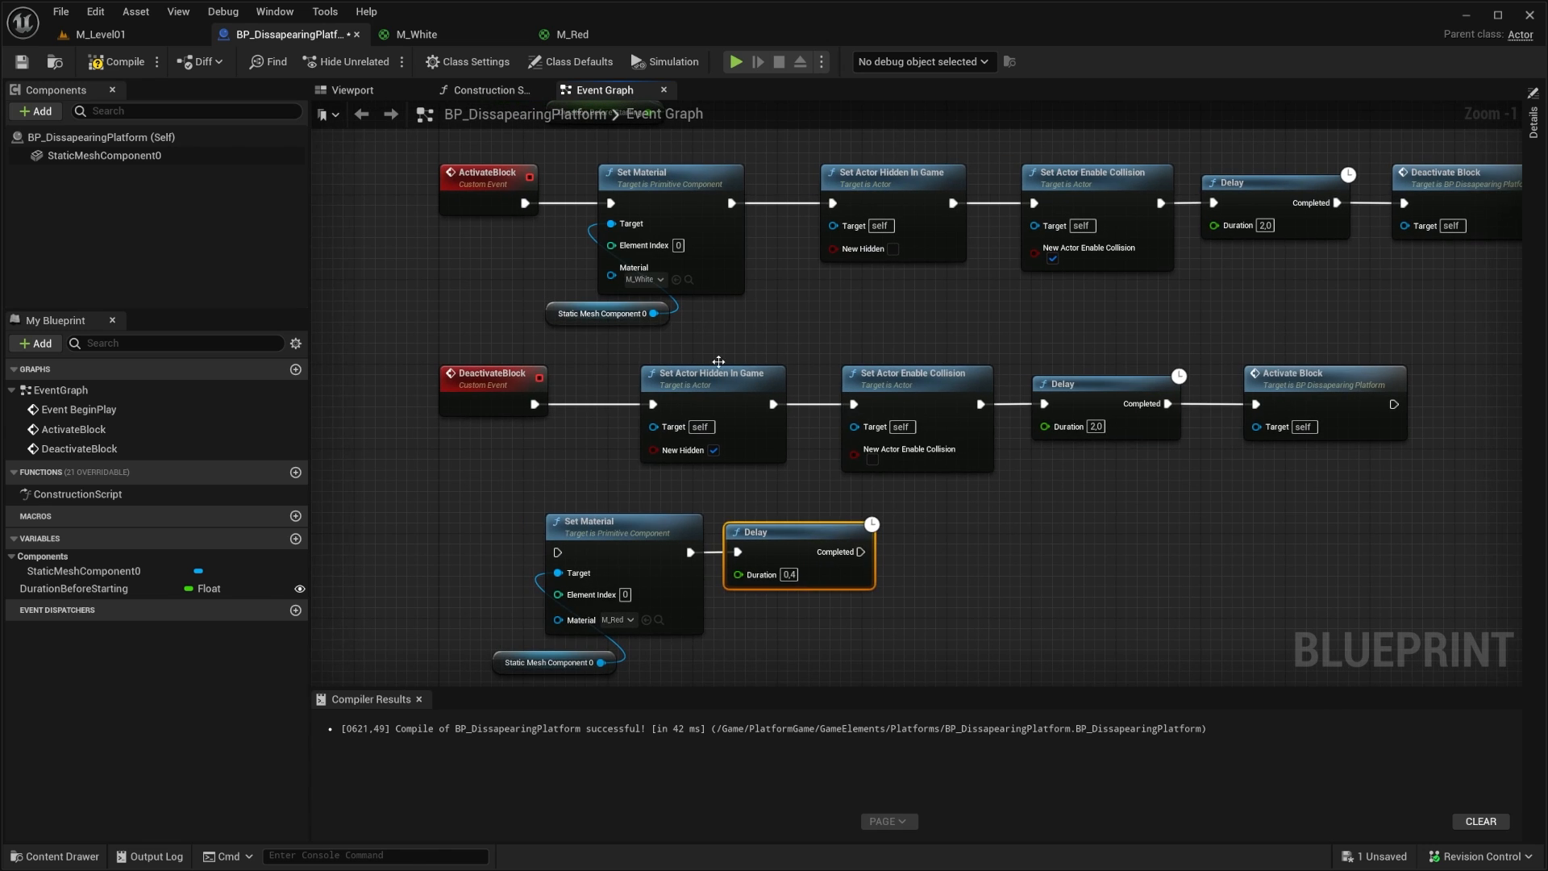
# Step: Shift the nodes following DeactivateBlock along and place the M_Red Set Material group with its 0,4 Delay in the gap
pyautogui.moveTo(723, 333); pyautogui.dragTo(1316, 469)
pyautogui.moveTo(650, 390); pyautogui.dragTo(937, 391)
pyautogui.moveTo(491, 502); pyautogui.dragTo(829, 664)
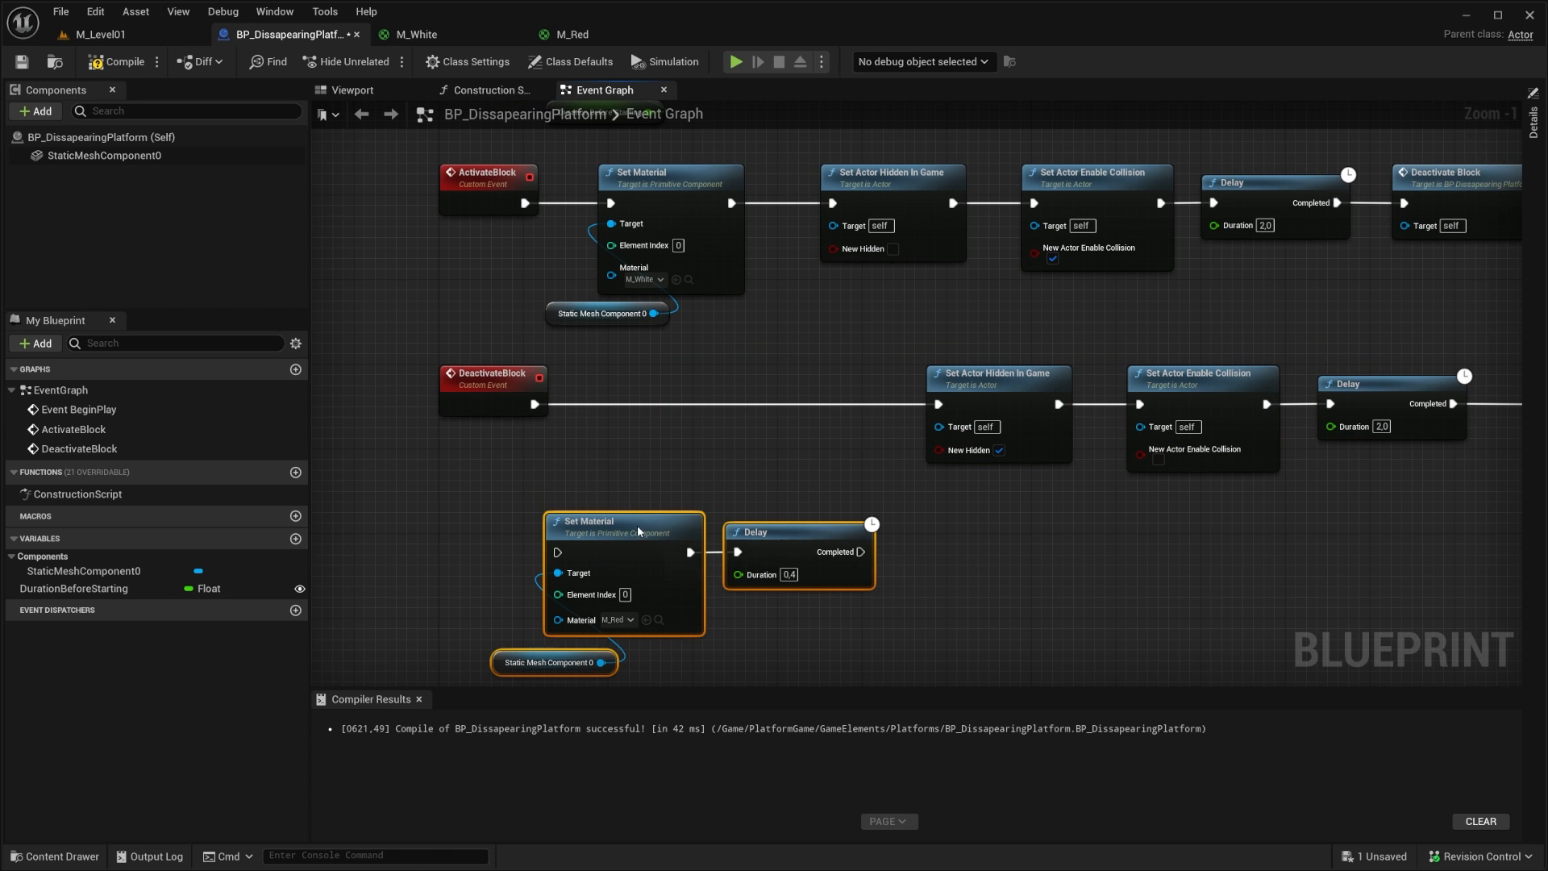
pyautogui.moveTo(637, 525); pyautogui.dragTo(669, 376)
# Step: Wire DeactivateBlock to the M_Red Set Material and the 0,4 Delay to Set Actor Hidden In Game, and even out the node spacing
pyautogui.moveTo(533, 404); pyautogui.dragTo(589, 404)
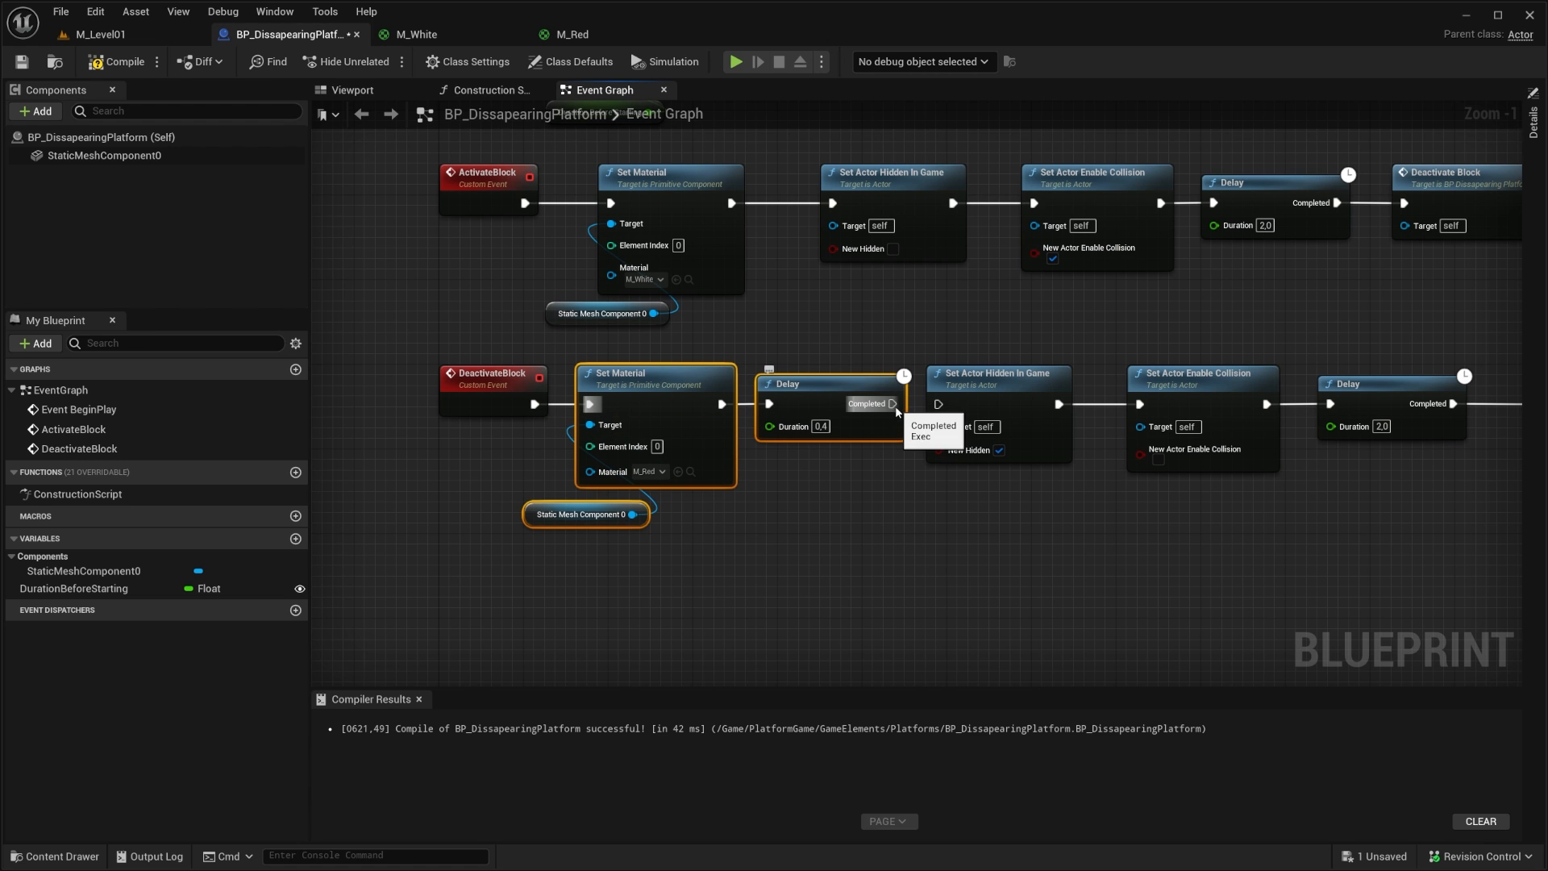
pyautogui.moveTo(893, 404); pyautogui.dragTo(940, 405)
pyautogui.moveTo(1025, 587); pyautogui.dragTo(912, 593, button='right')
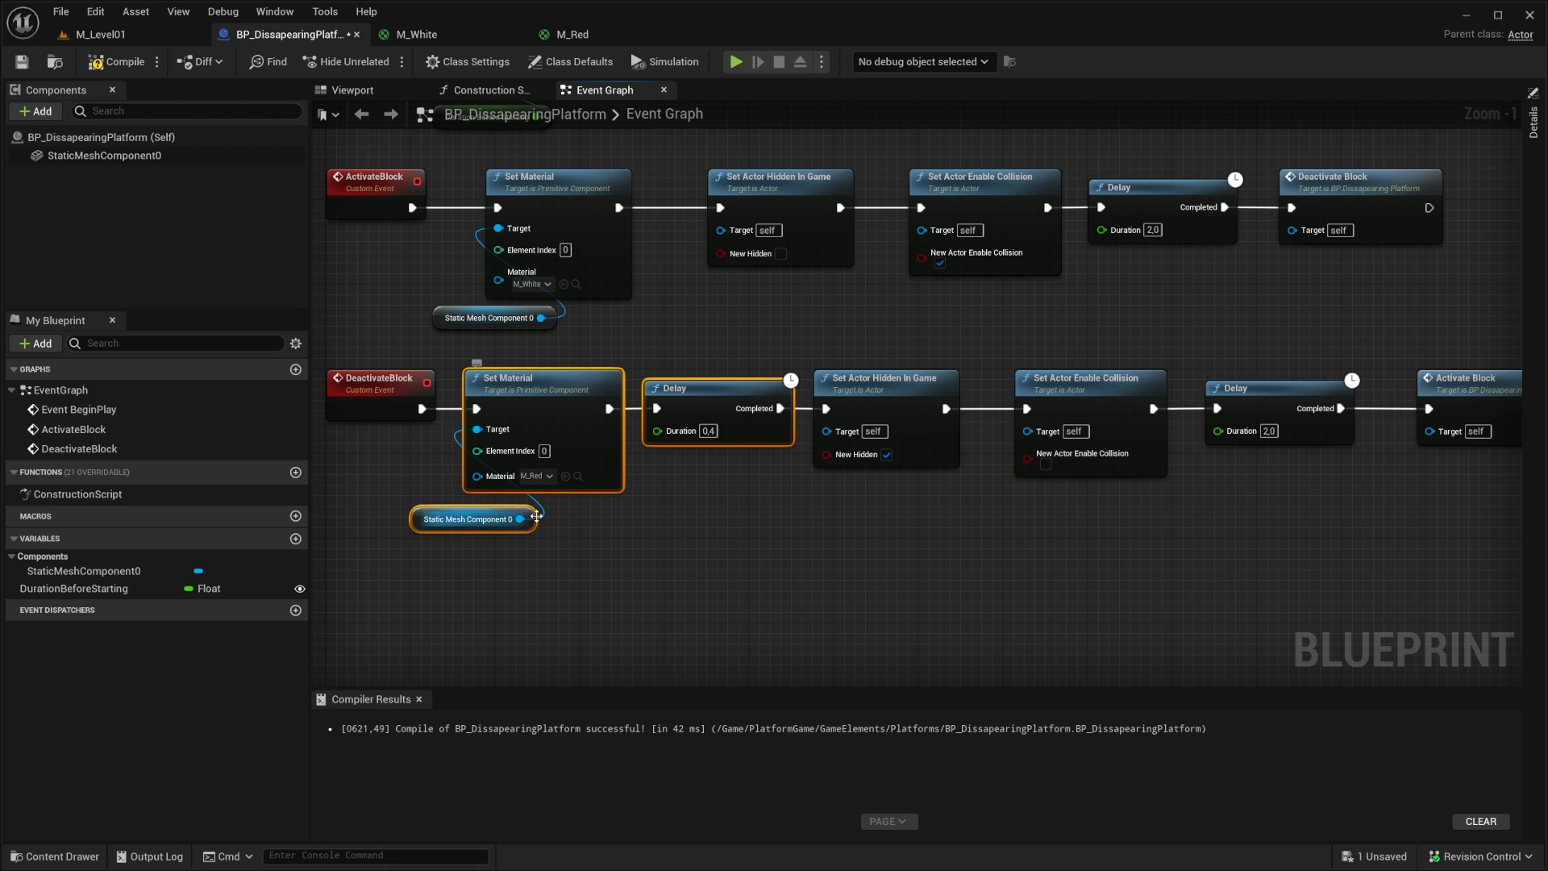
pyautogui.scroll(-1, 681, 491)
pyautogui.click(858, 403)
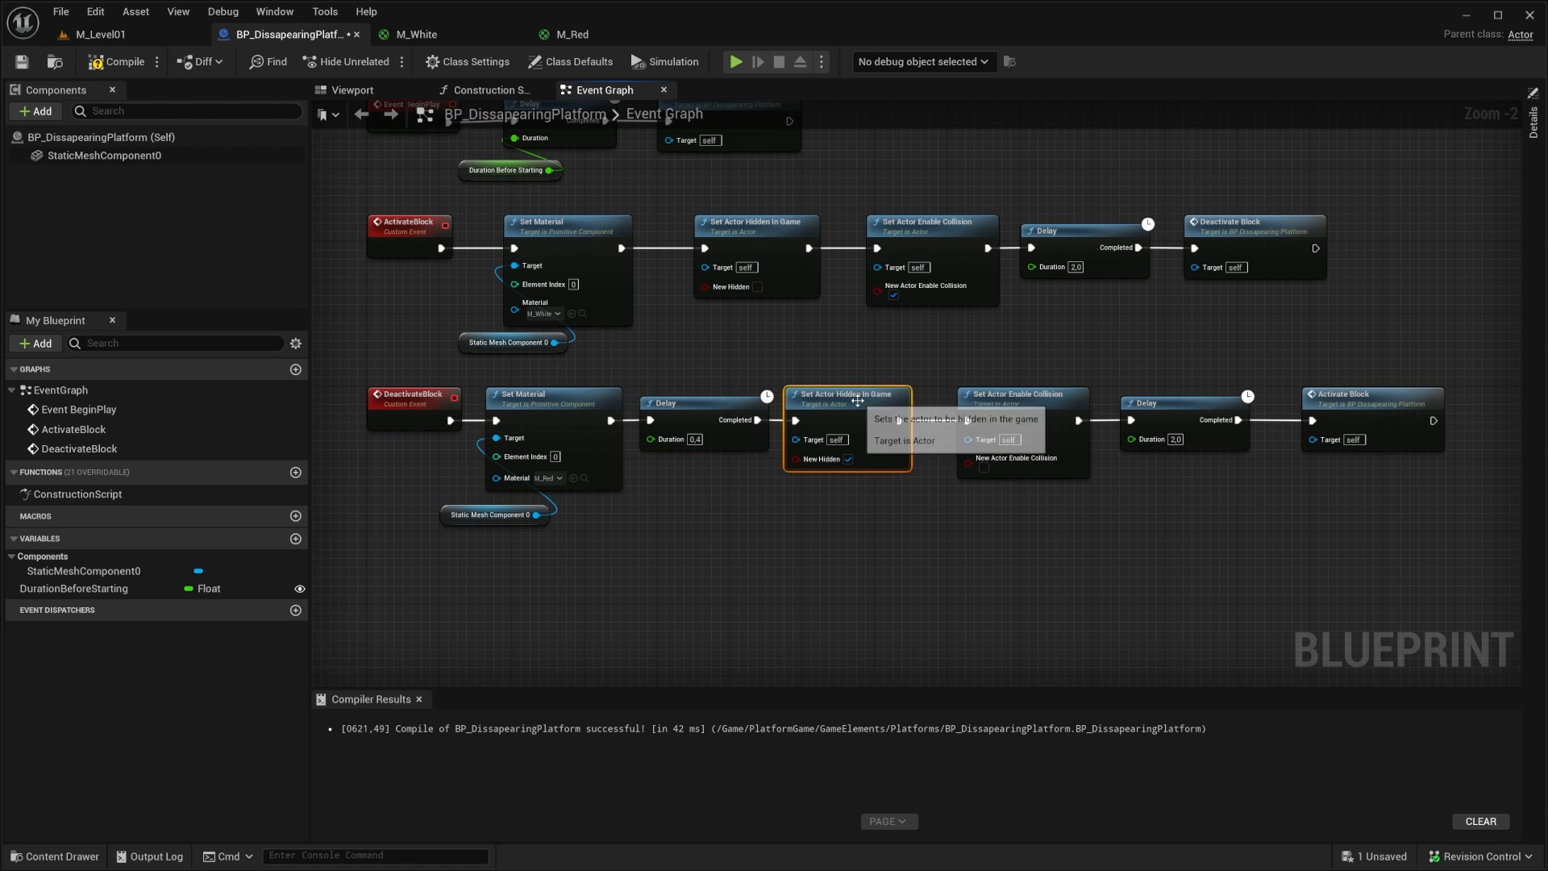
pyautogui.moveTo(862, 403); pyautogui.dragTo(880, 403)
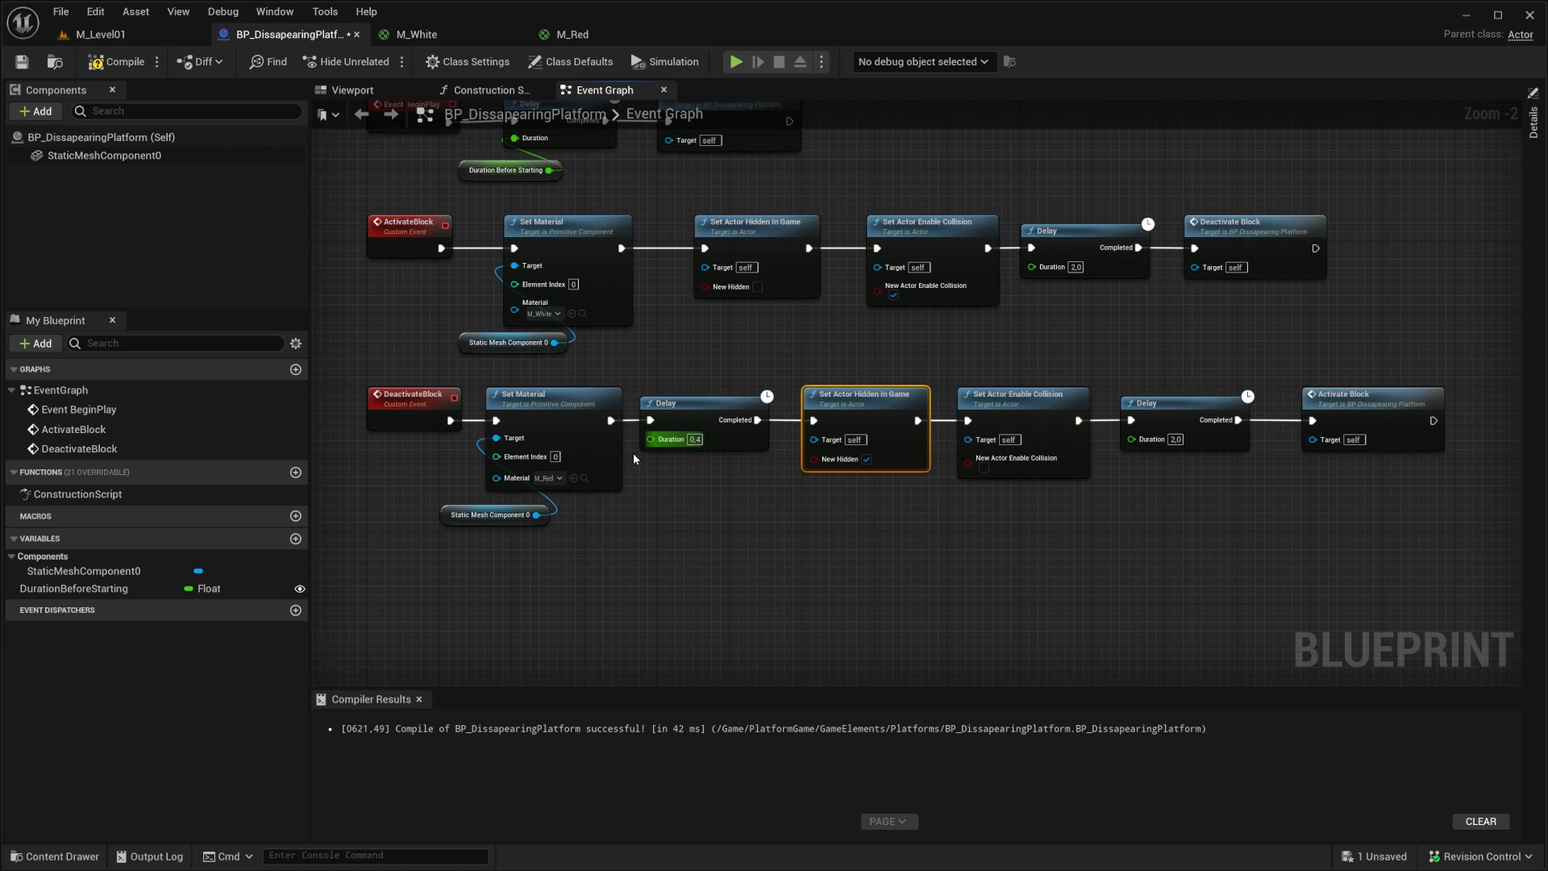
pyautogui.moveTo(853, 347); pyautogui.dragTo(859, 428, button='right')
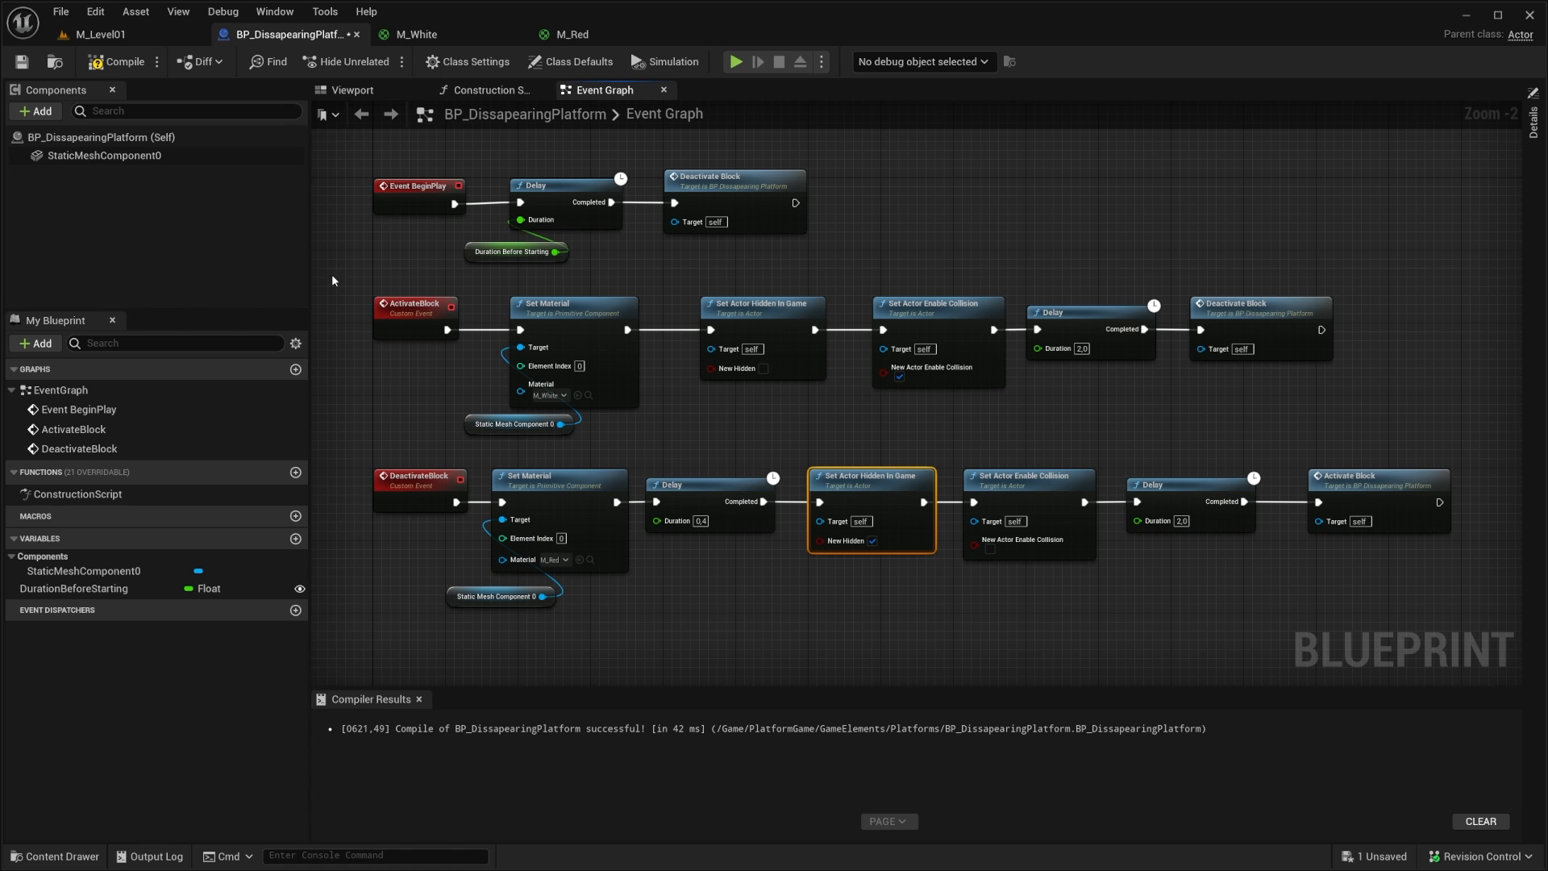
# Step: Move the whole DeactivateBlock row and the whole ActivateBlock row down to leave more space between the three event rows
pyautogui.moveTo(366, 453); pyautogui.dragTo(1371, 637)
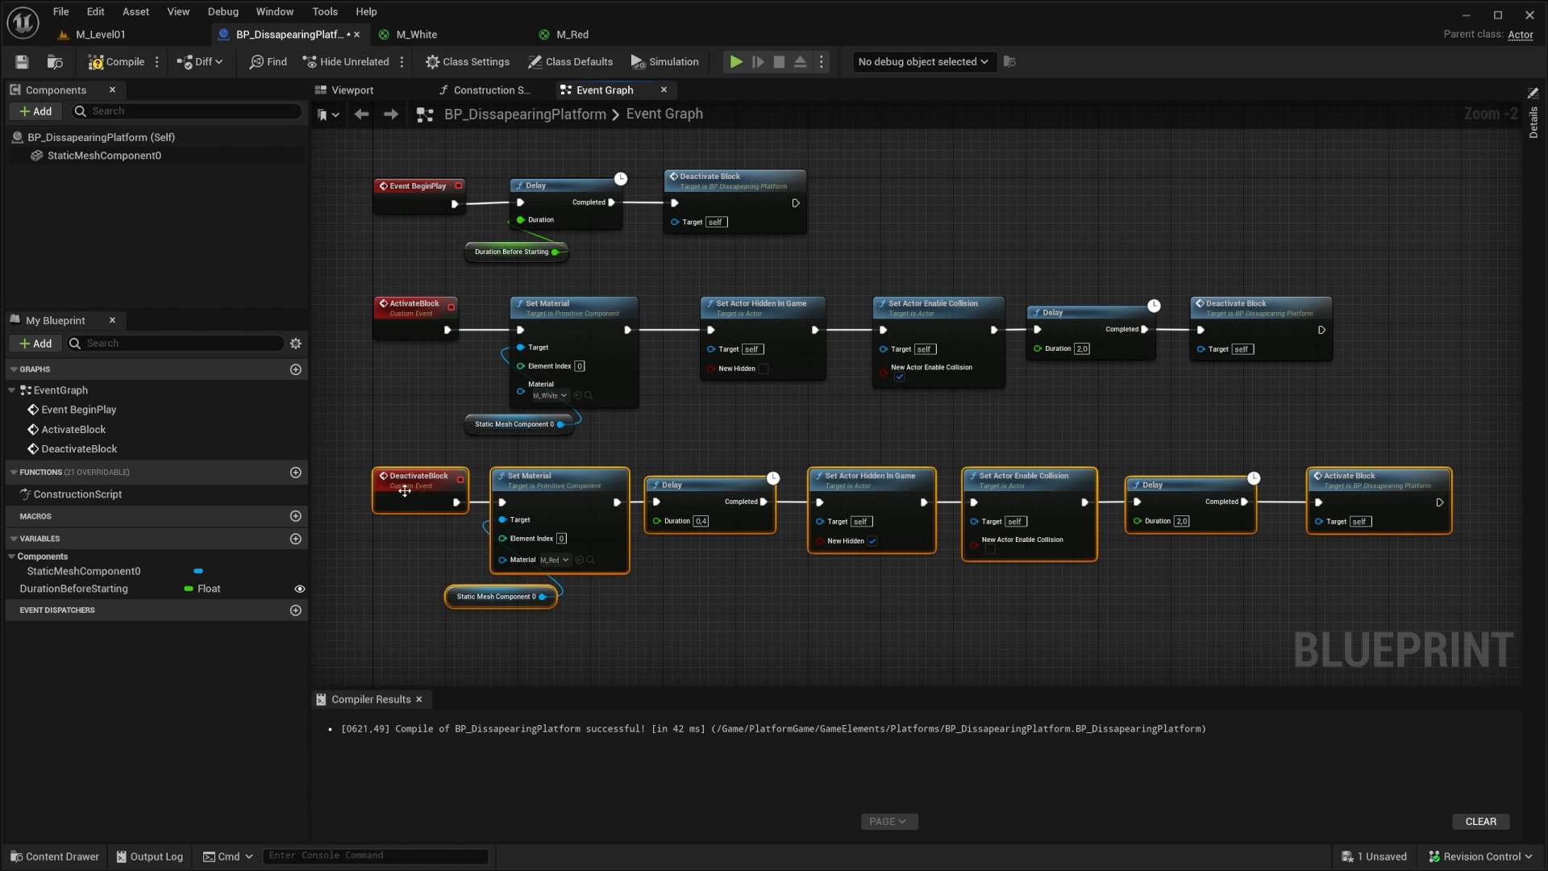
pyautogui.moveTo(403, 487); pyautogui.dragTo(403, 533)
pyautogui.moveTo(333, 295); pyautogui.dragTo(1431, 446)
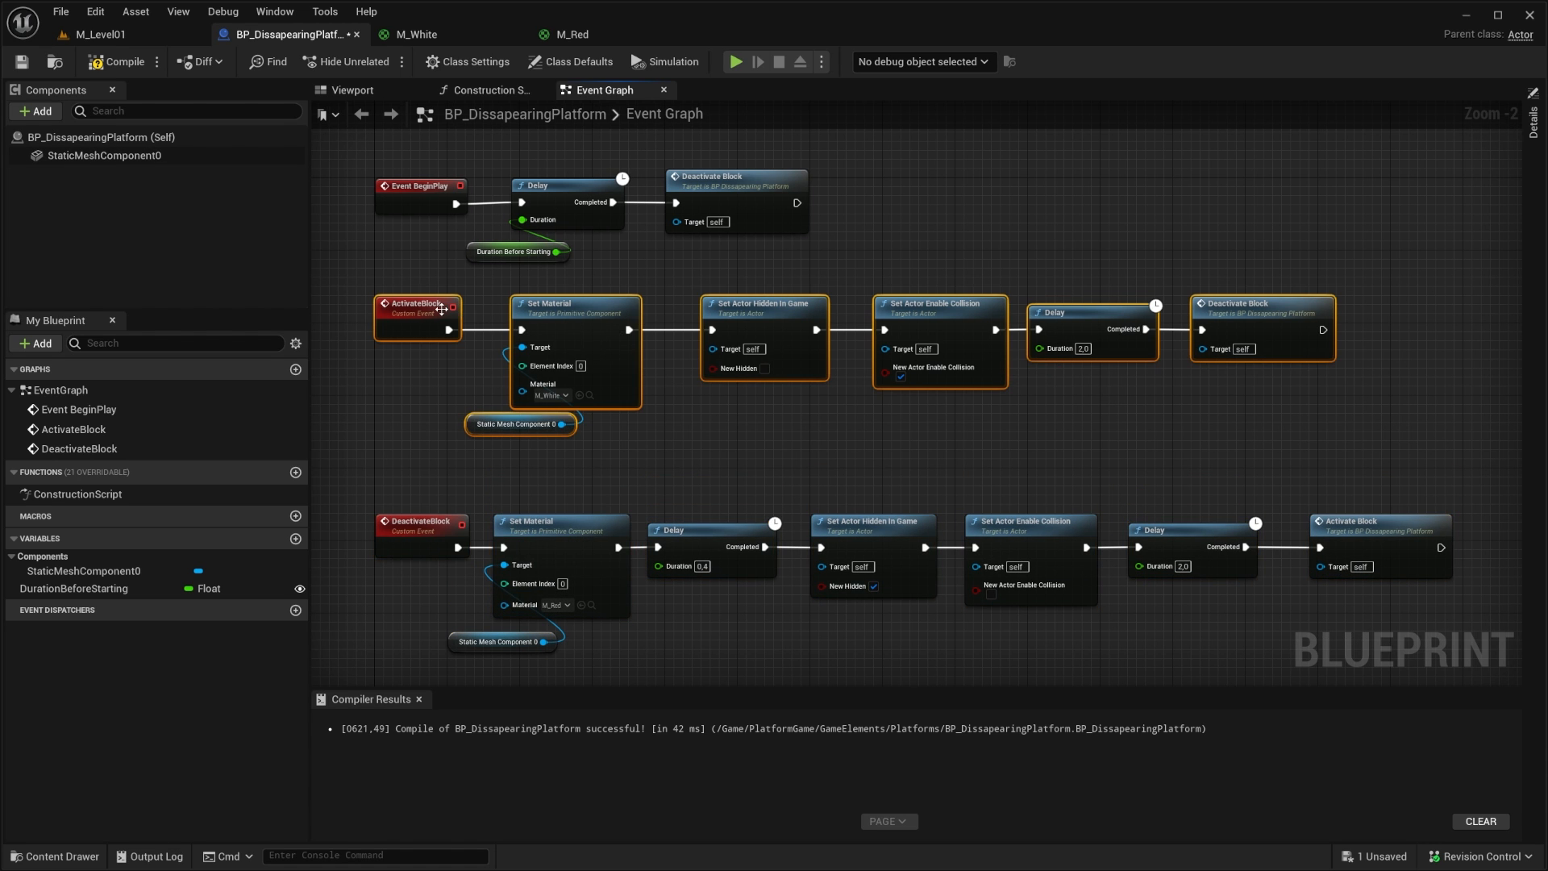
pyautogui.moveTo(441, 310); pyautogui.dragTo(442, 337)
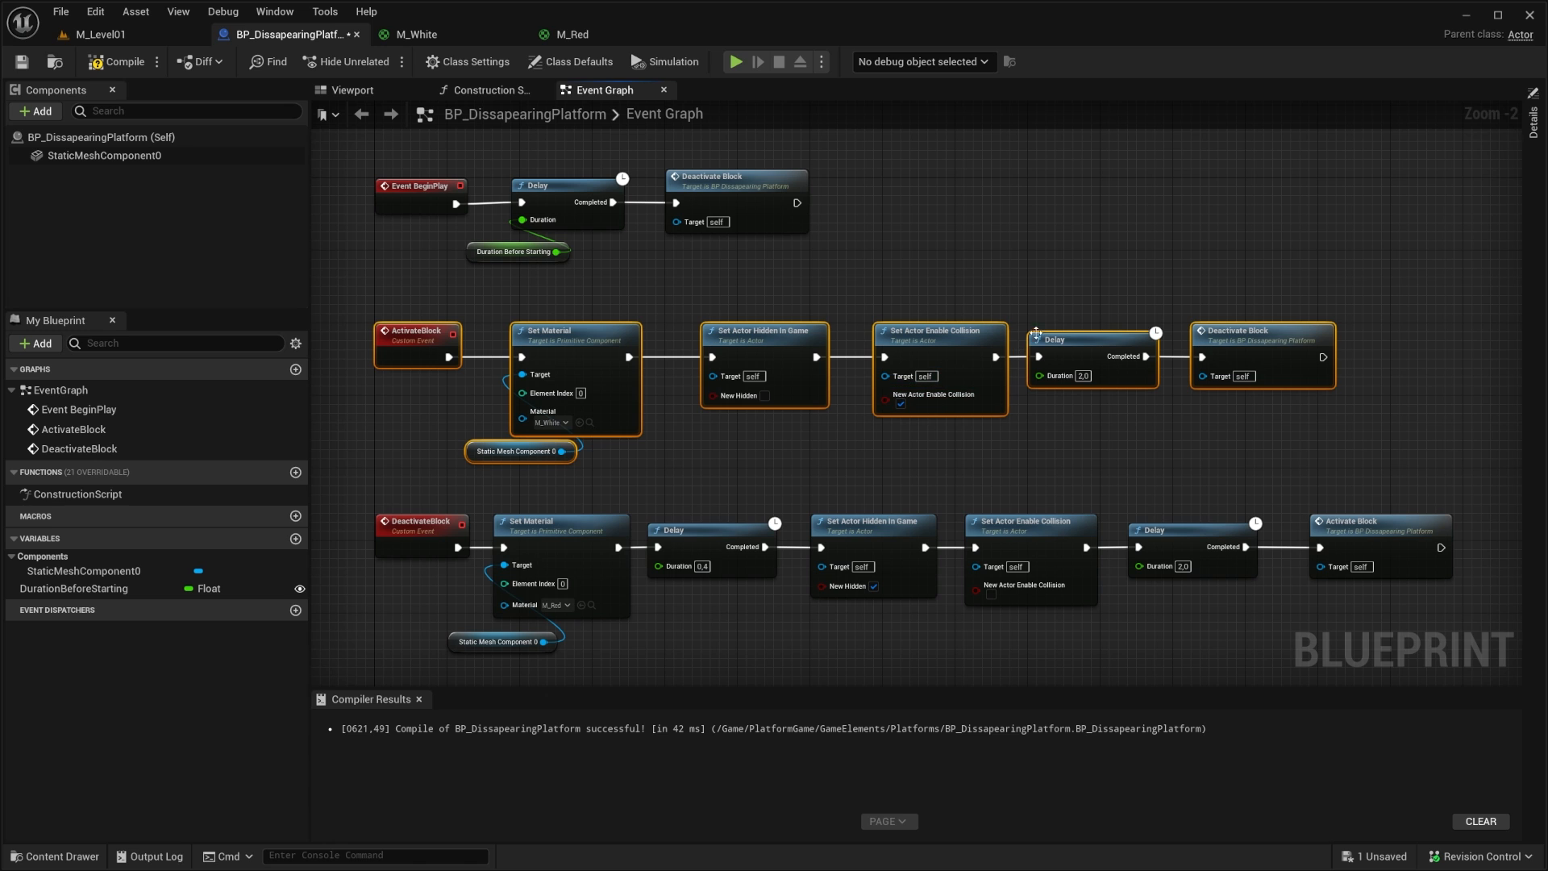
# Step: Add a comment box around all nodes of the ActivateBlock row and shift it slightly together with its nodes
pyautogui.moveTo(337, 332); pyautogui.dragTo(1385, 442)
pyautogui.press('c')
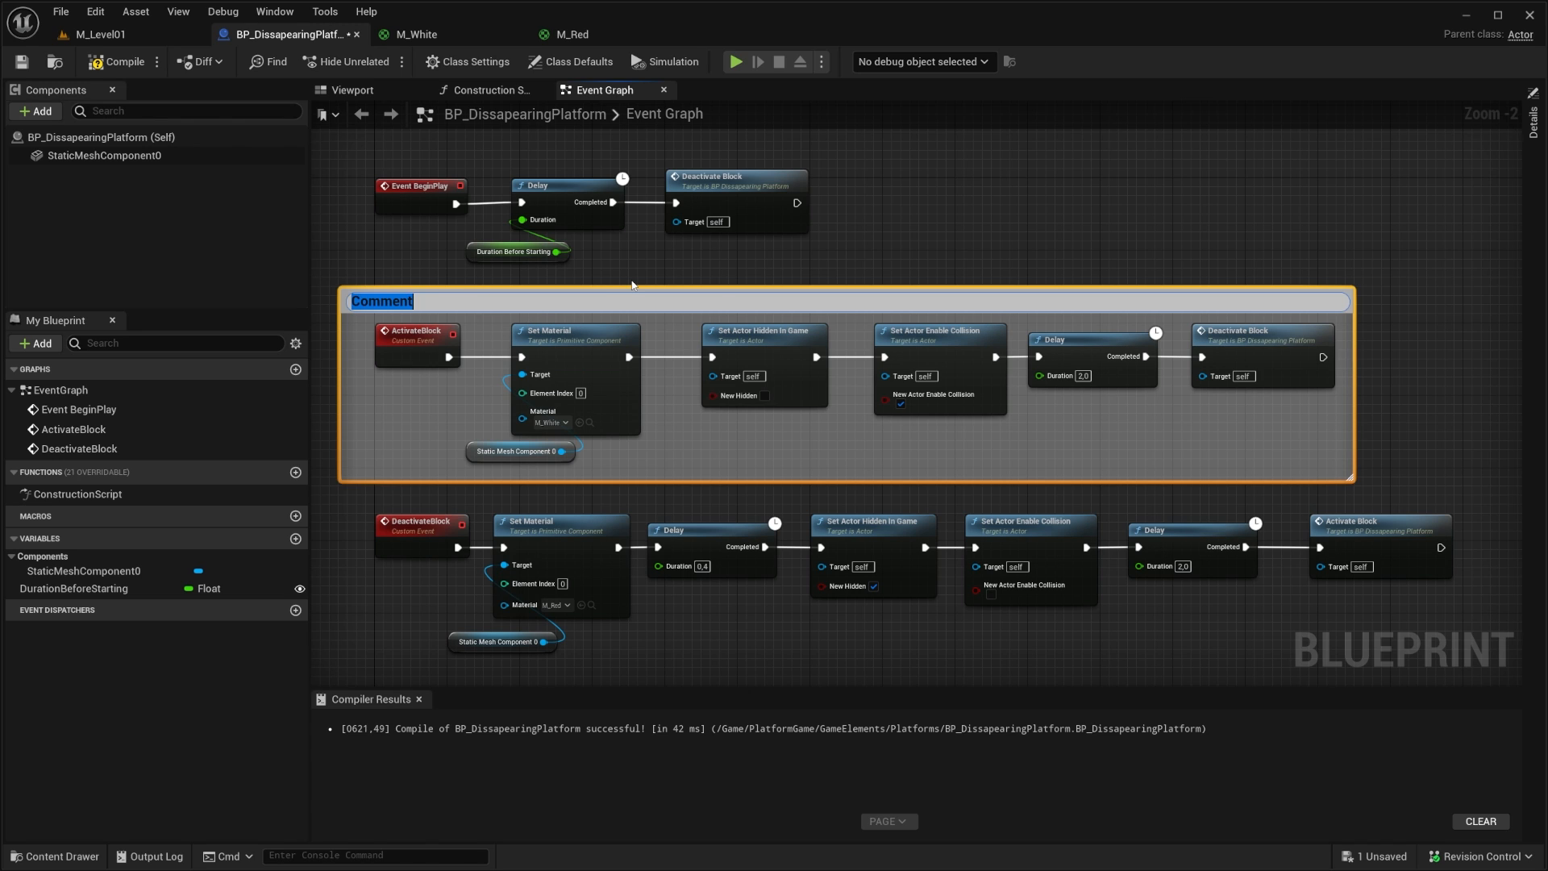
pyautogui.click(748, 268)
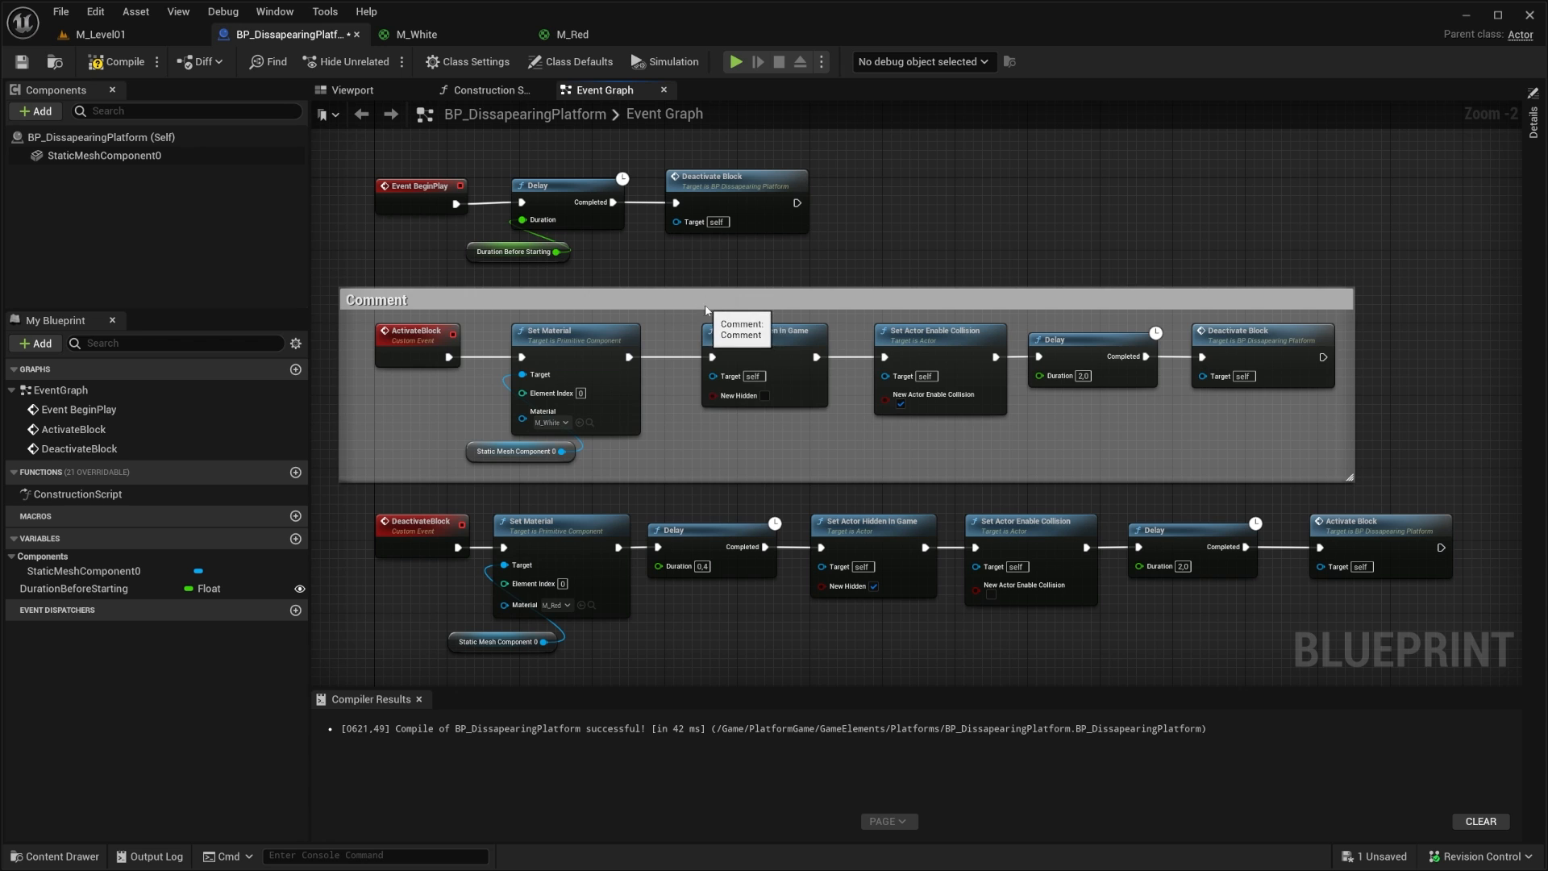
pyautogui.moveTo(707, 303)
pyautogui.mouseDown()
pyautogui.moveTo(751, 304)
pyautogui.moveTo(717, 306)
pyautogui.mouseUp()
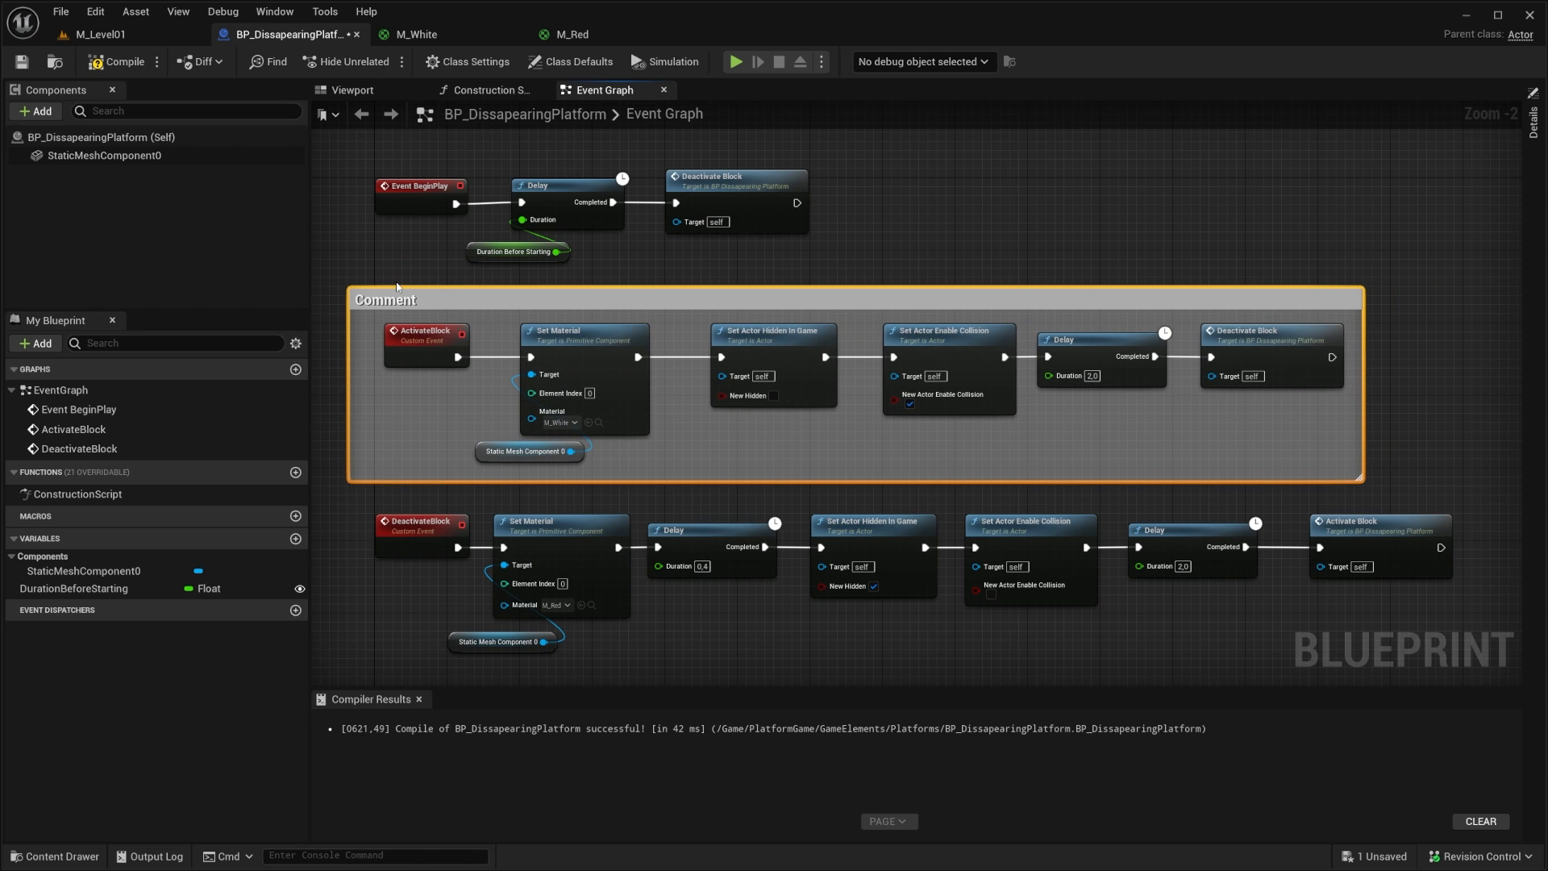
# Step: Title the comment box "Platform activation and deactivation"
pyautogui.doubleClick(412, 301)
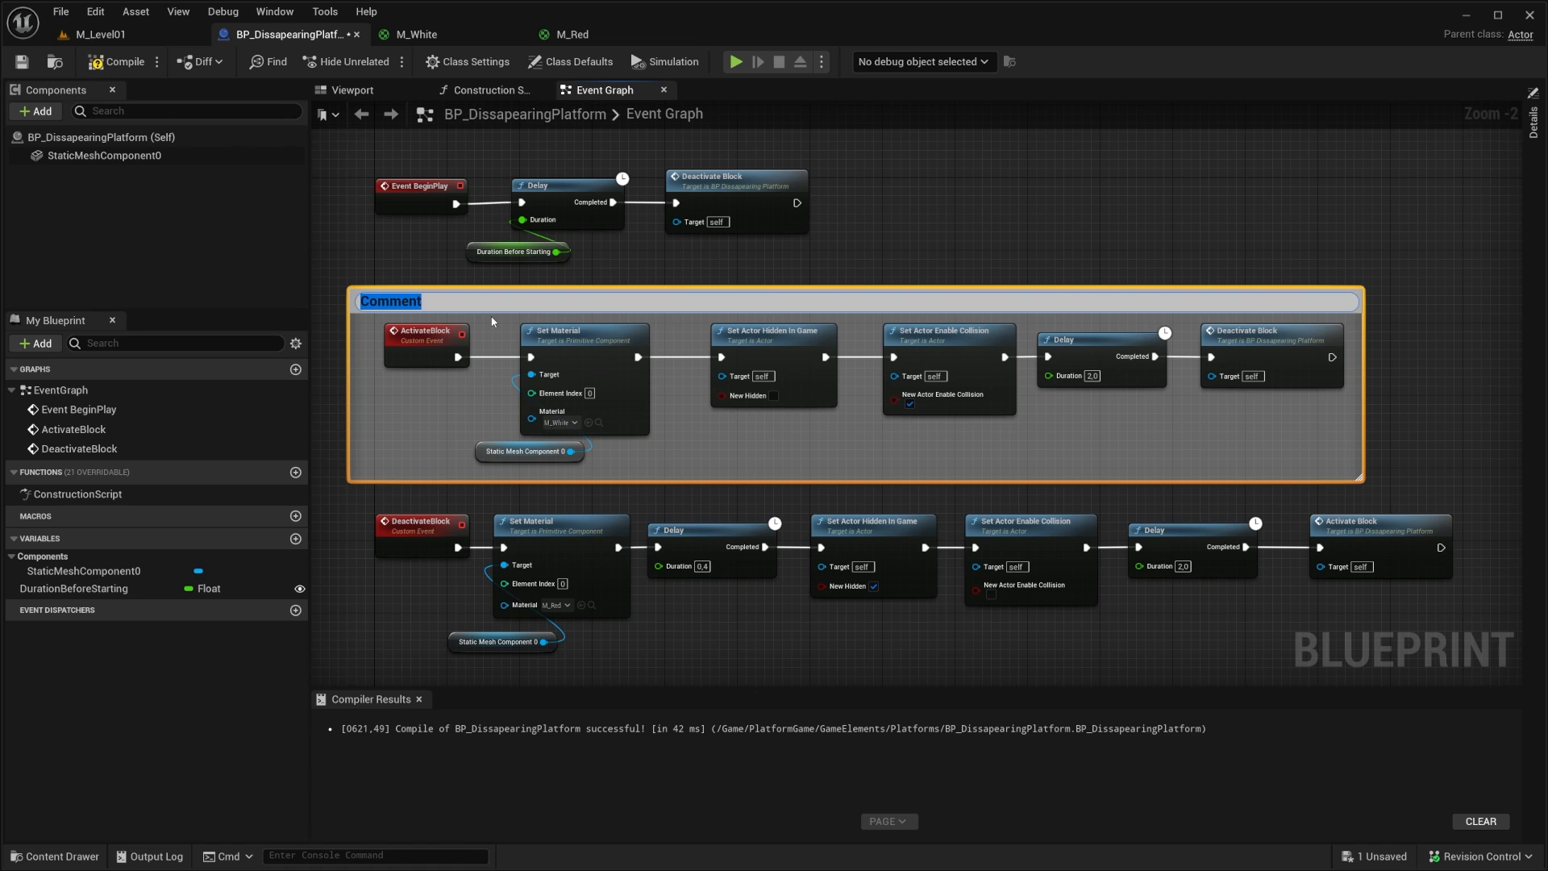
pyautogui.write('Bloack')
pyautogui.press('BackSpace')
pyautogui.press('BackSpace')
pyautogui.press('BackSpace')
pyautogui.press('BackSpace')
pyautogui.write('Platform activatio')
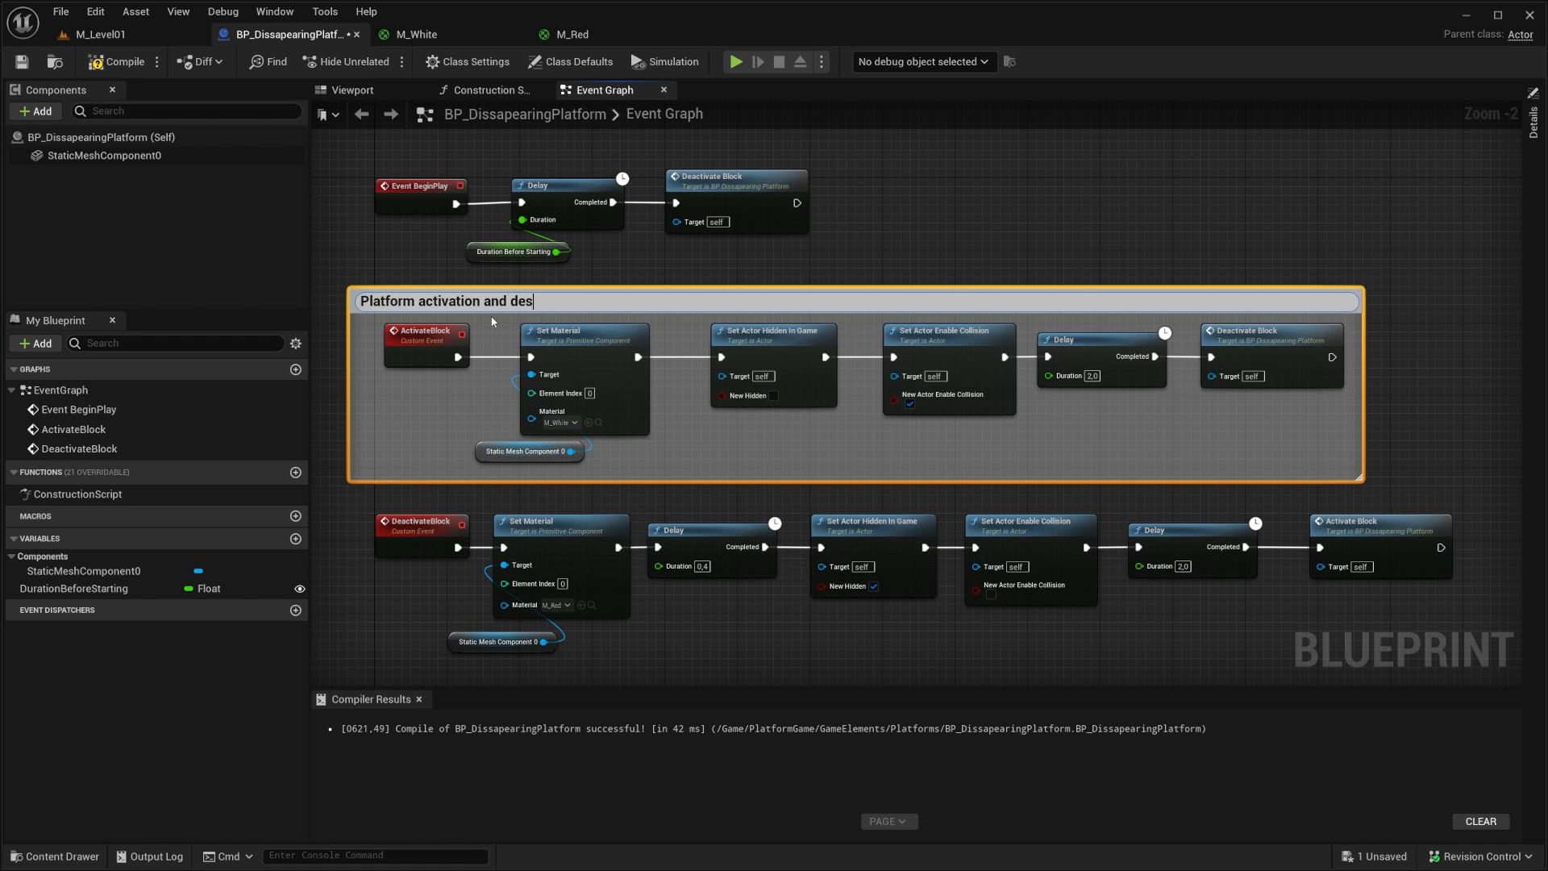
pyautogui.write('n and deactivation')
pyautogui.click(983, 268)
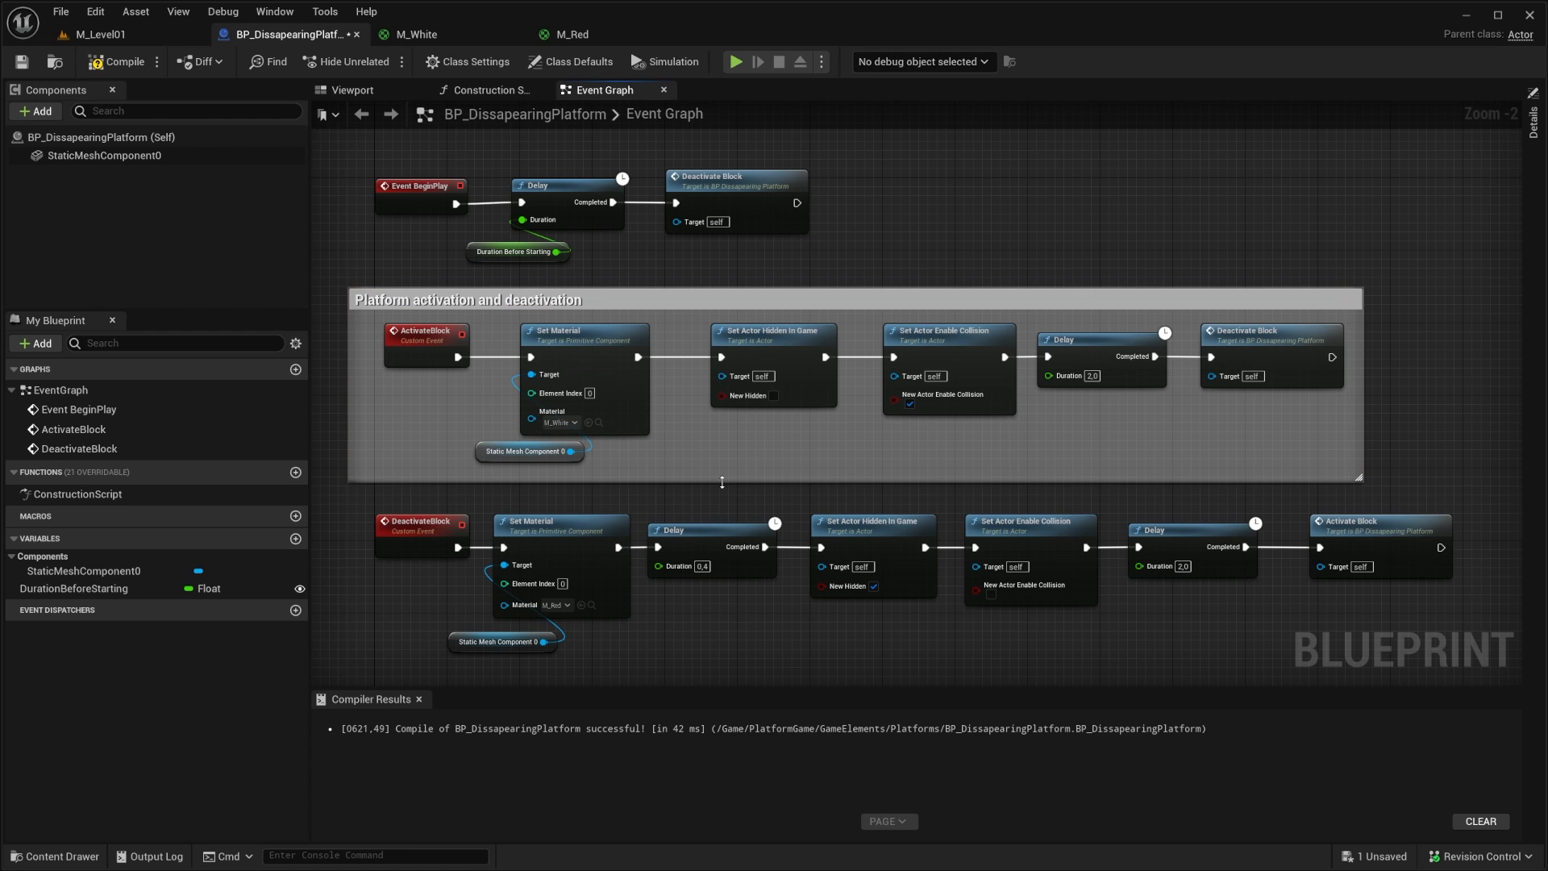
# Step: Enlarge the comment box downward and to the right until it also encloses the entire DeactivateBlock row
pyautogui.moveTo(703, 481); pyautogui.dragTo(702, 695)
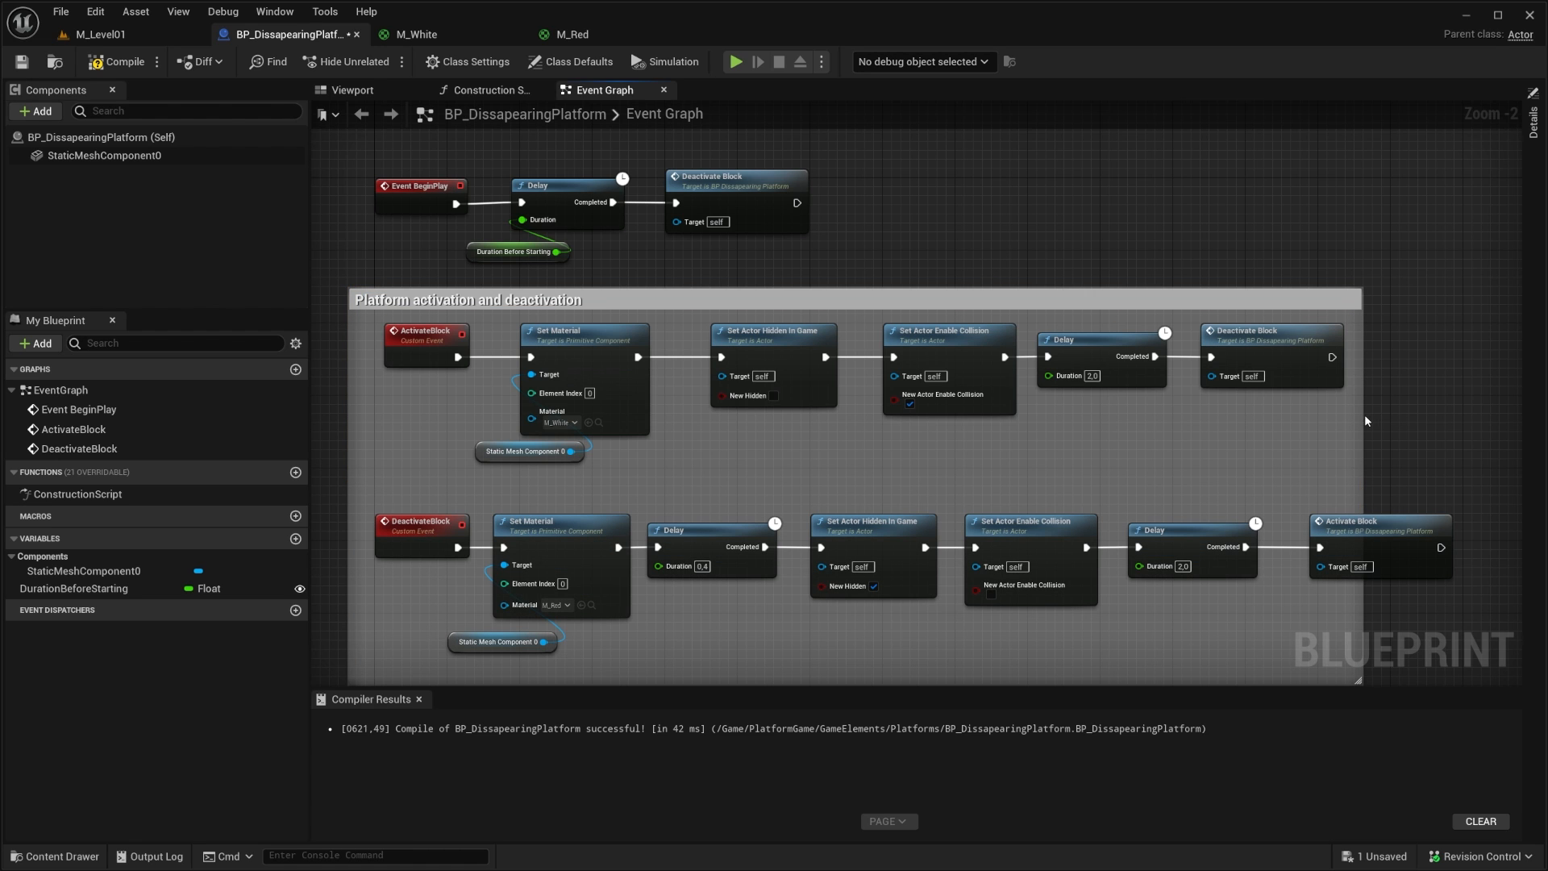
pyautogui.moveTo(1364, 414); pyautogui.dragTo(1500, 414)
pyautogui.moveTo(693, 325); pyautogui.dragTo(738, 313, button='right')
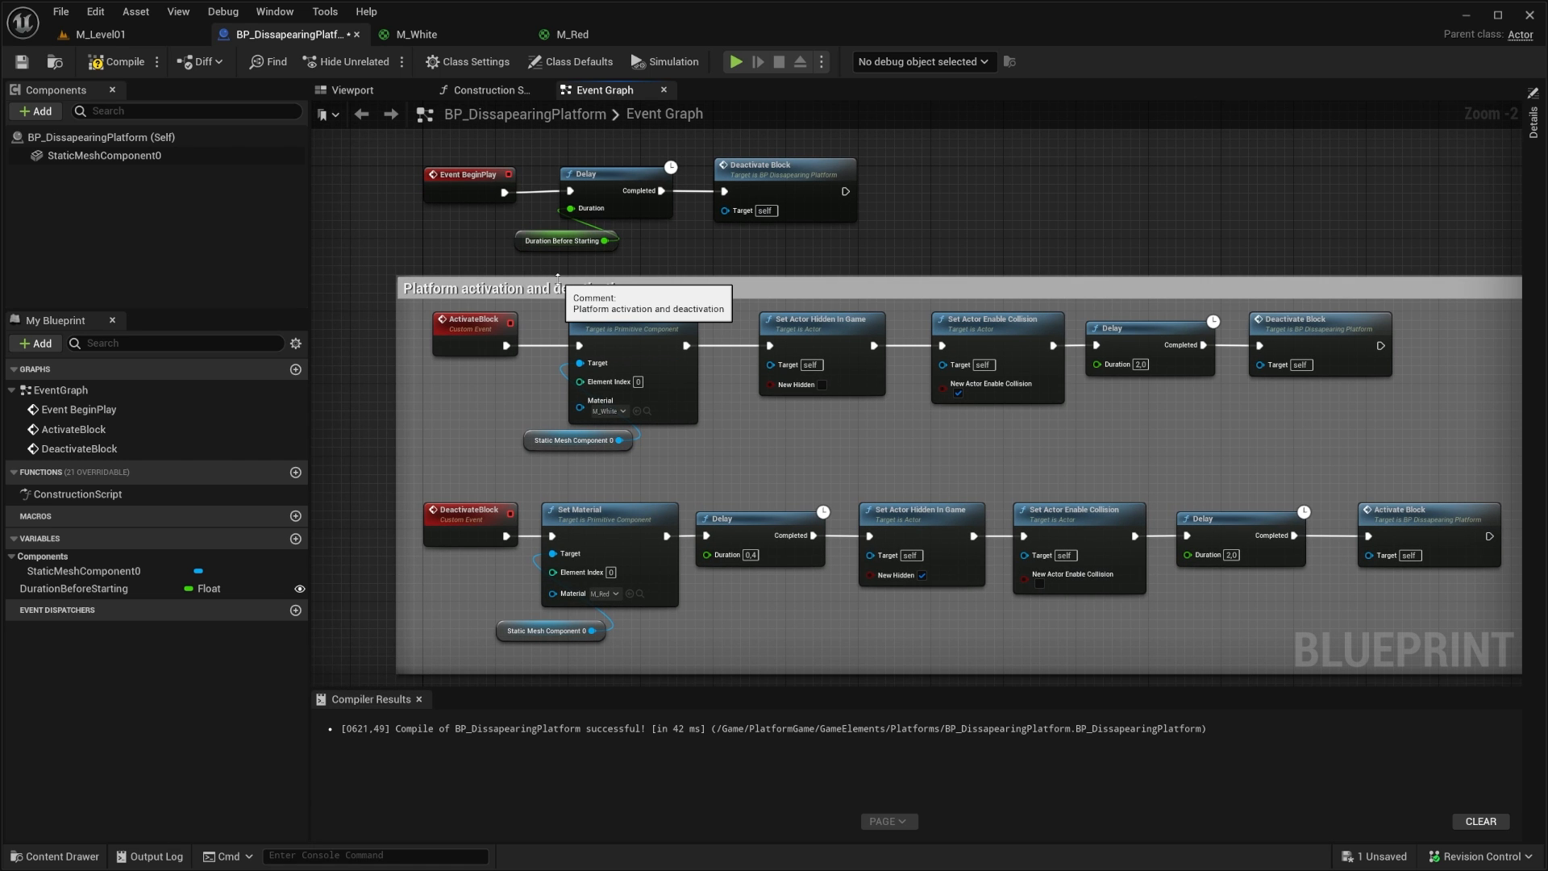
pyautogui.moveTo(429, 351); pyautogui.dragTo(497, 557)
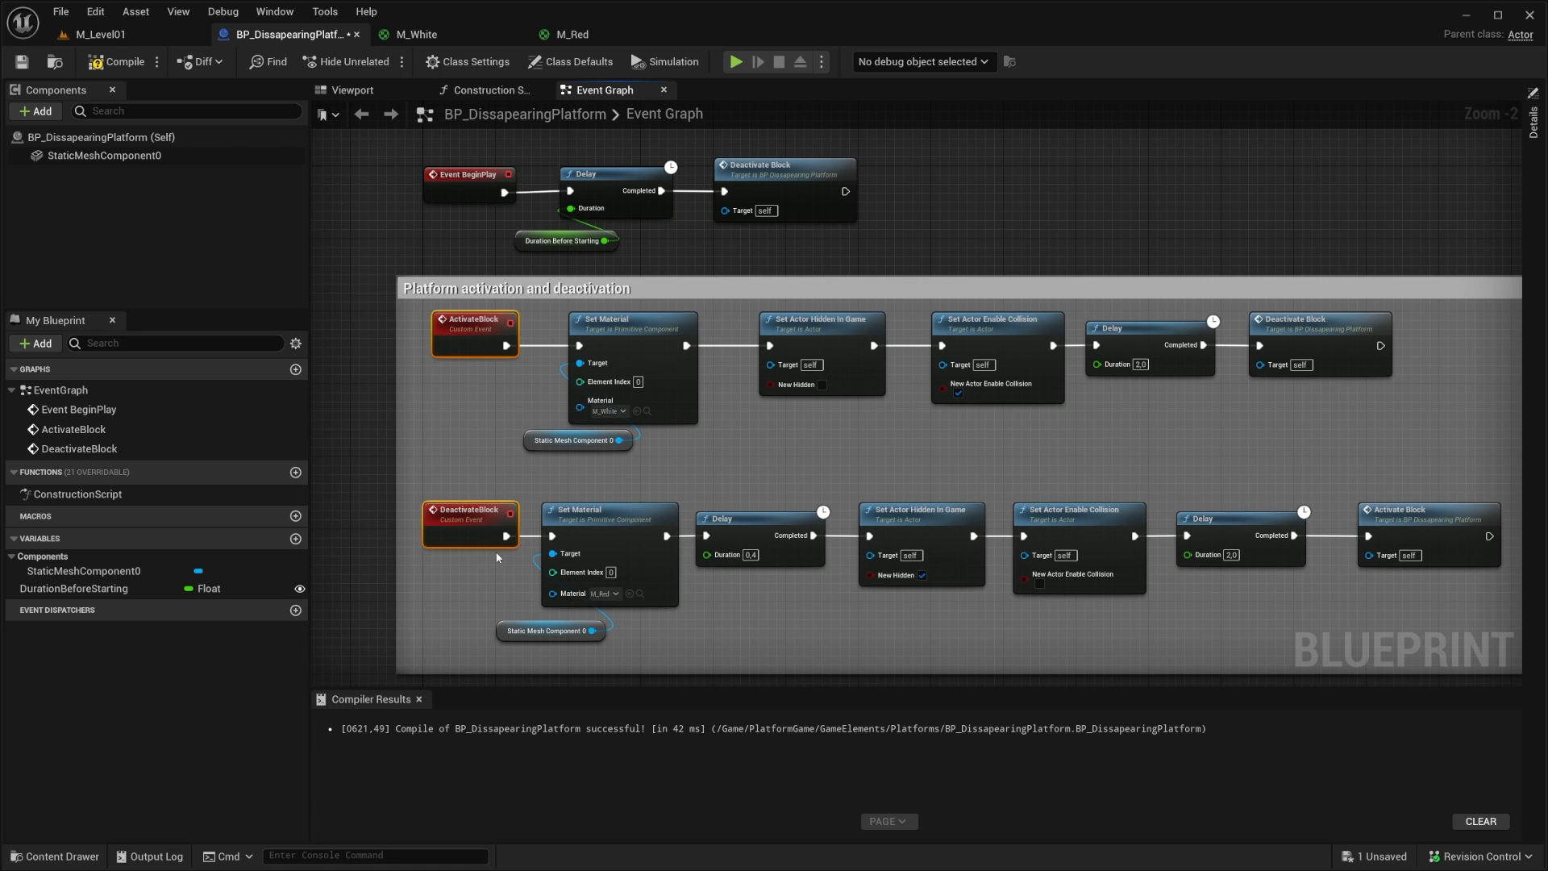
pyautogui.click(487, 287)
pyautogui.moveTo(795, 255); pyautogui.dragTo(759, 255, button='right')
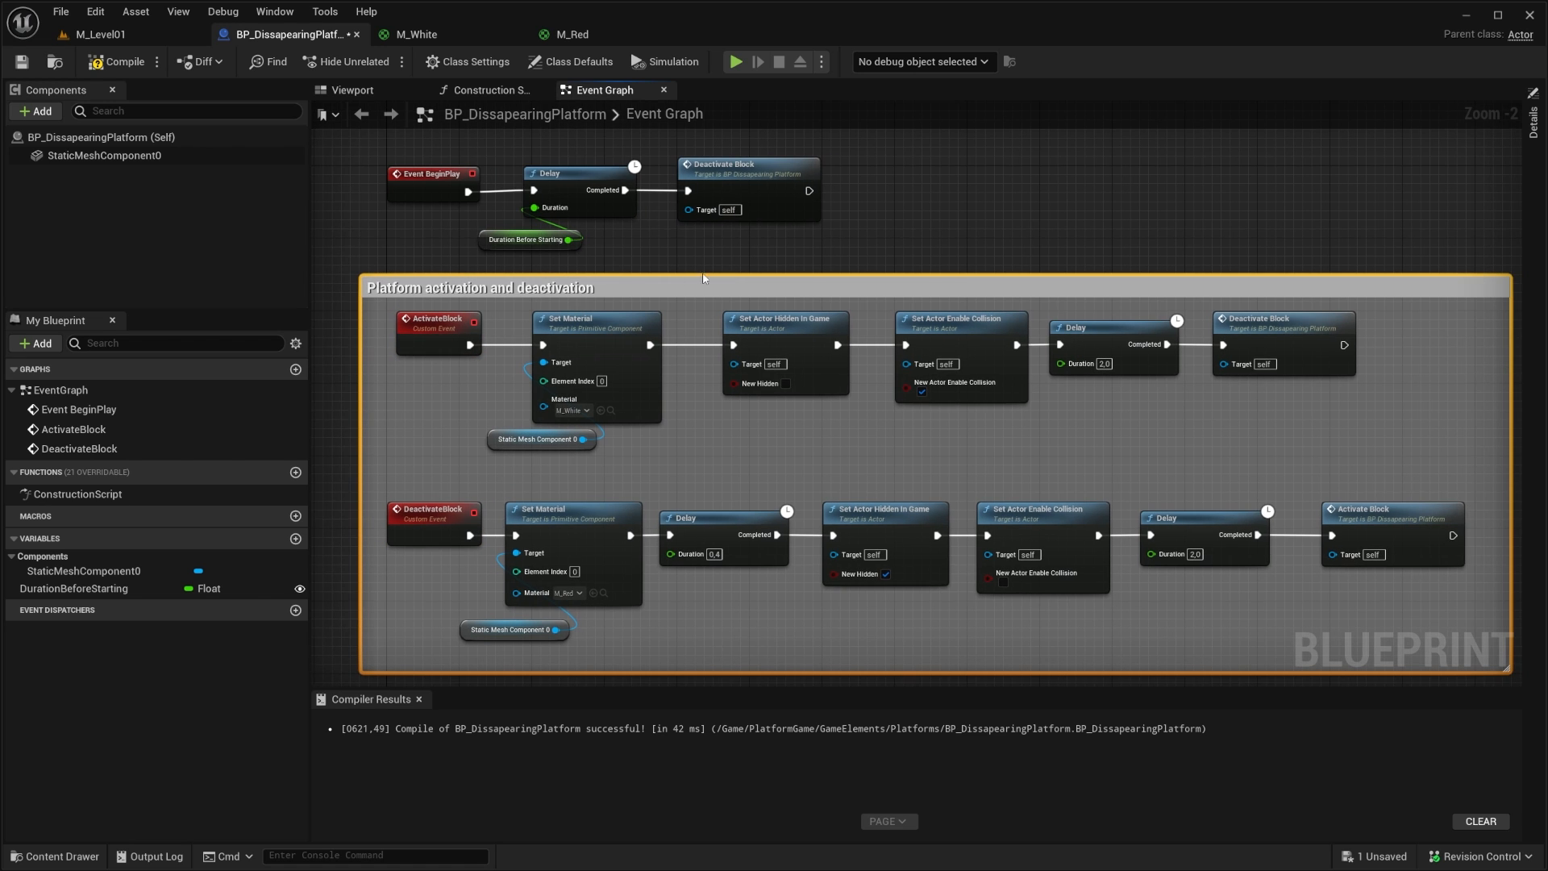
pyautogui.doubleClick(464, 289)
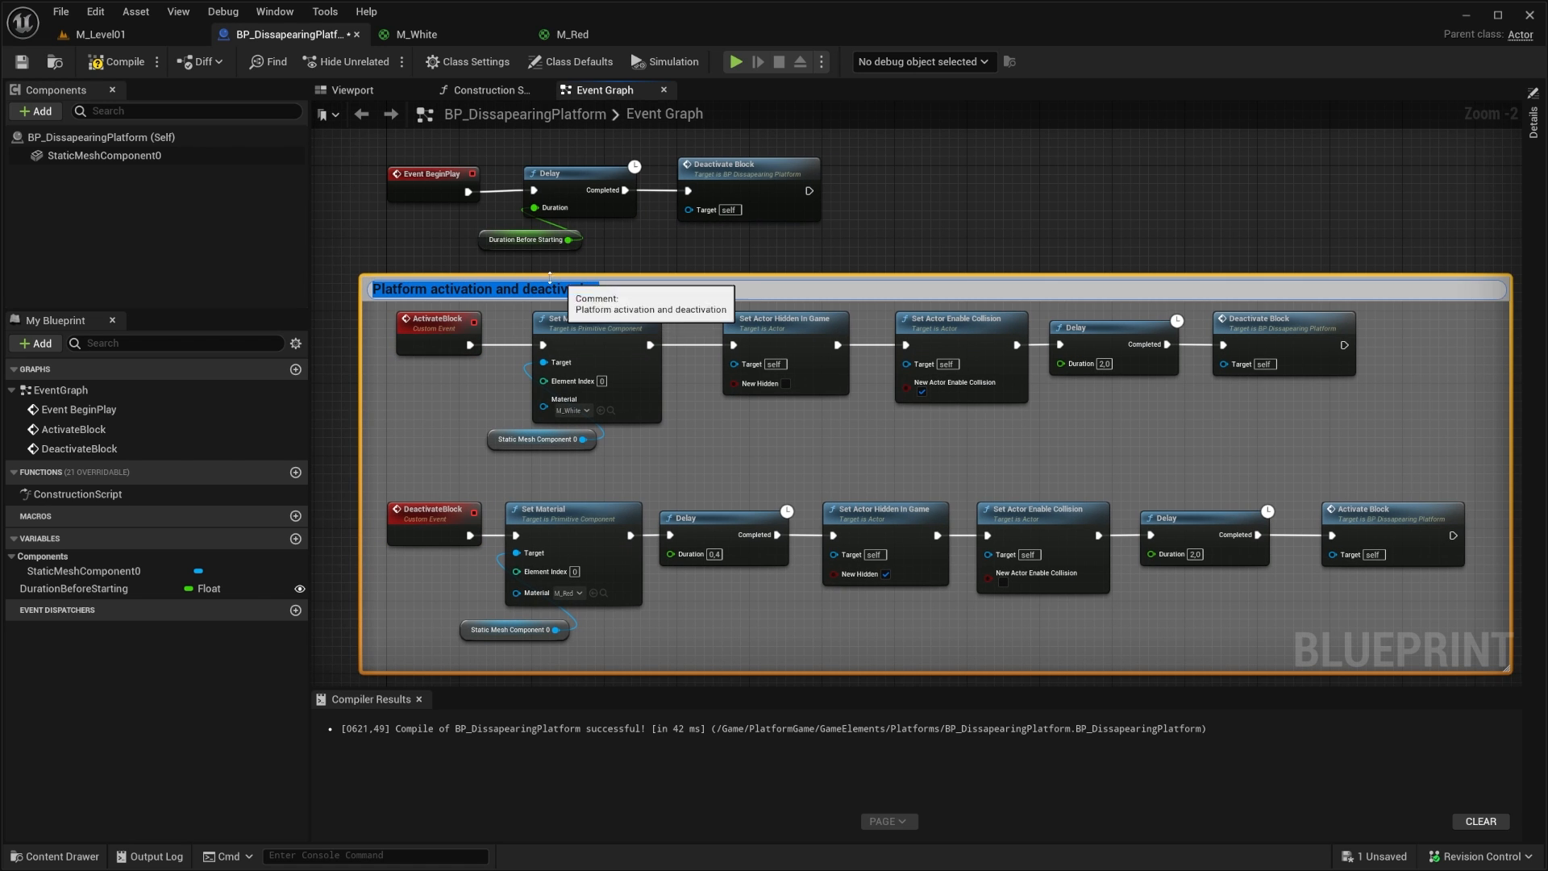
pyautogui.click(436, 326)
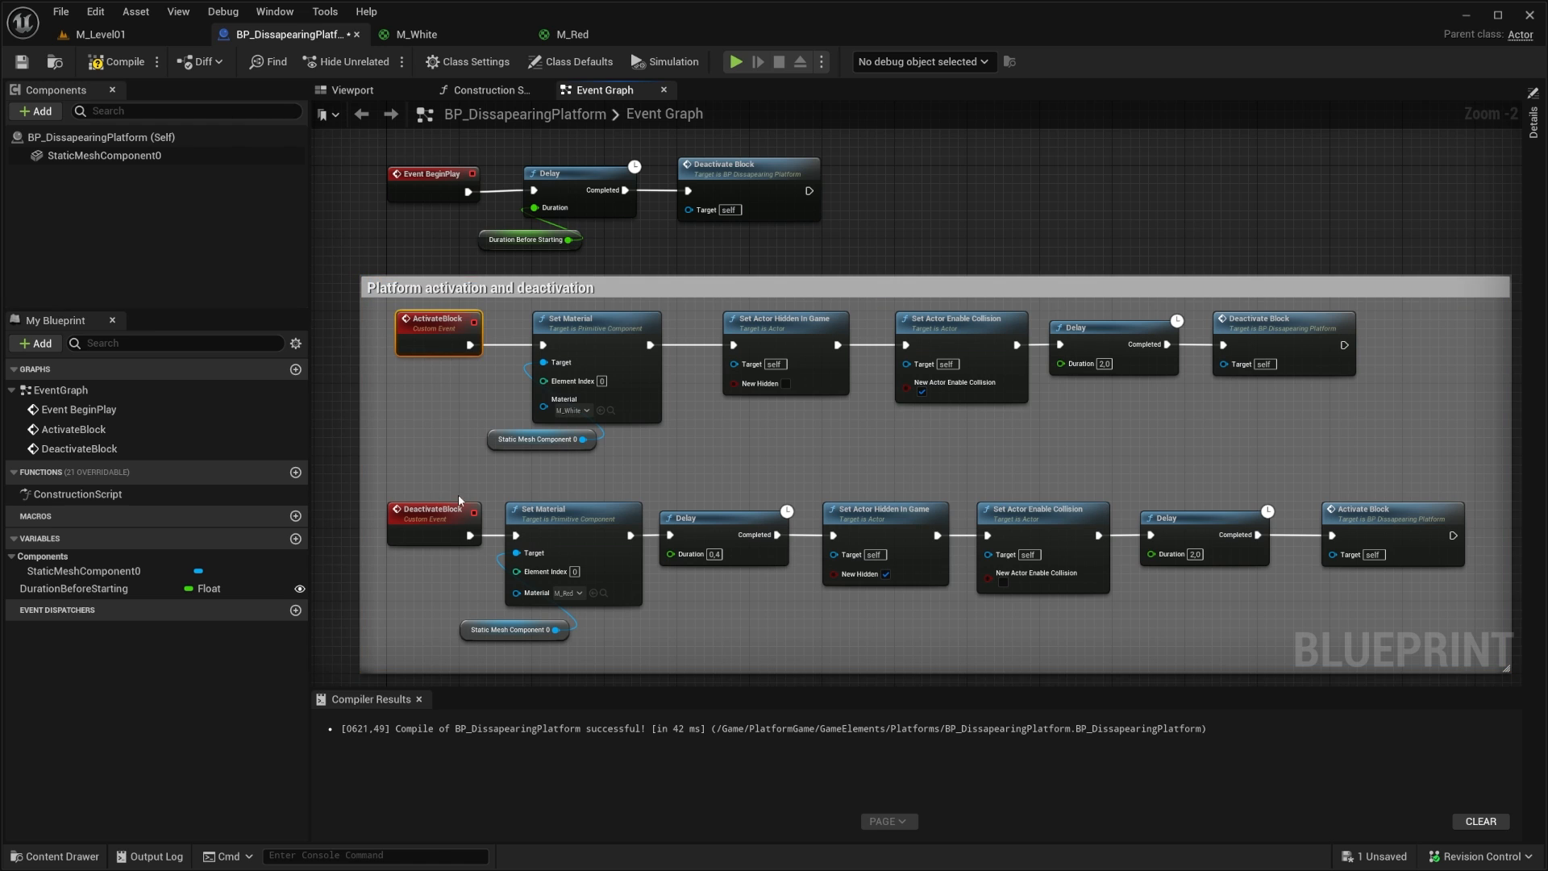
pyautogui.click(443, 512)
# Step: Rename the comment box around the ActivateBlock and DeactivateBlock rows to "Platform behavior"
pyautogui.click(478, 287)
pyautogui.doubleClick(707, 298)
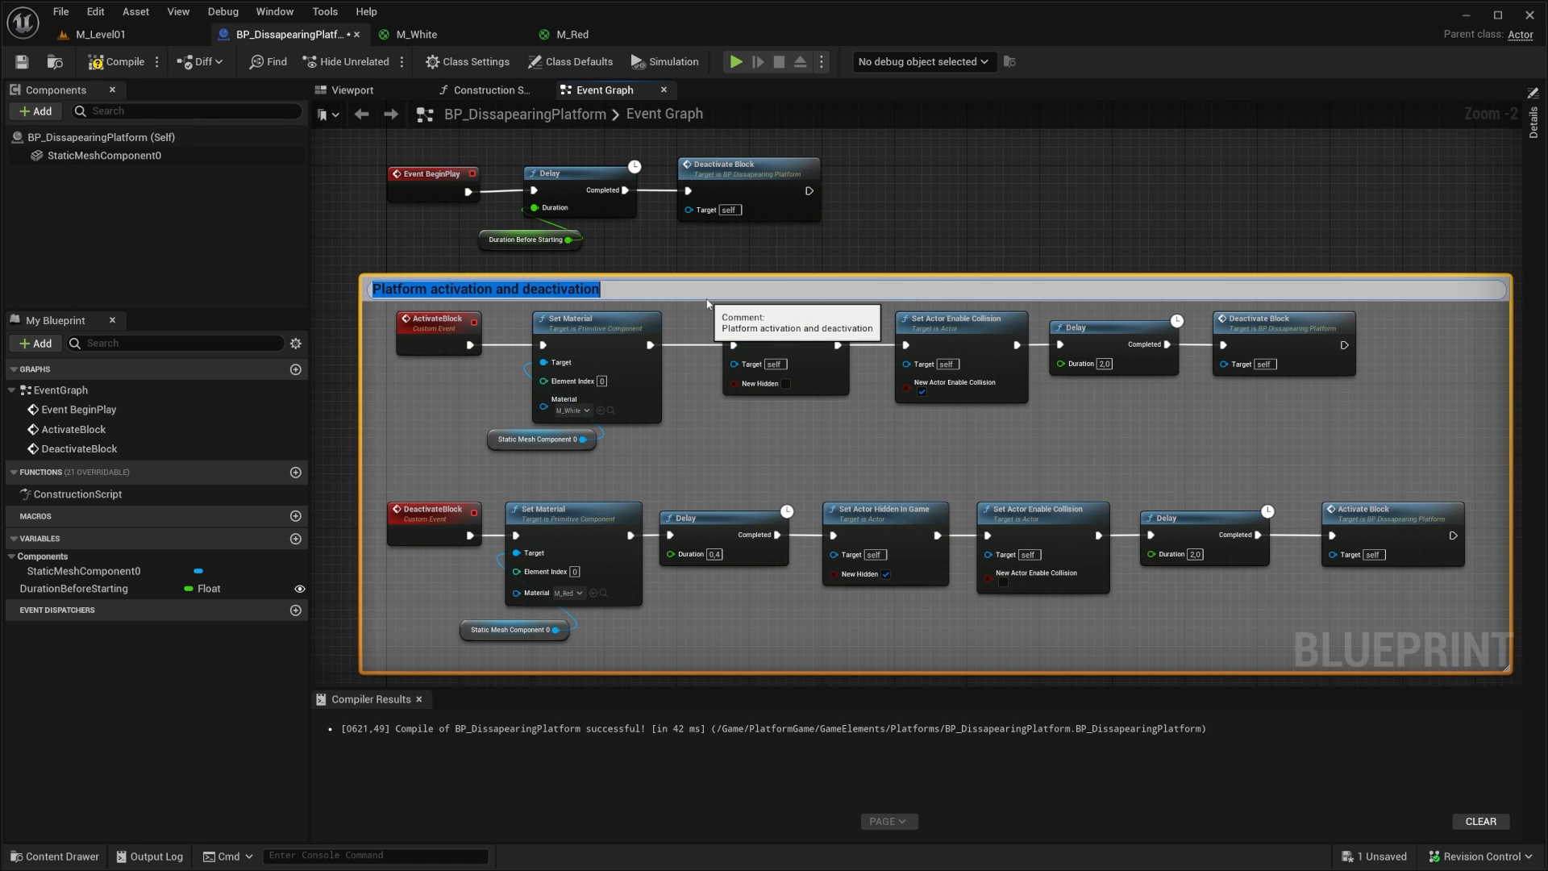
pyautogui.write('Pl')
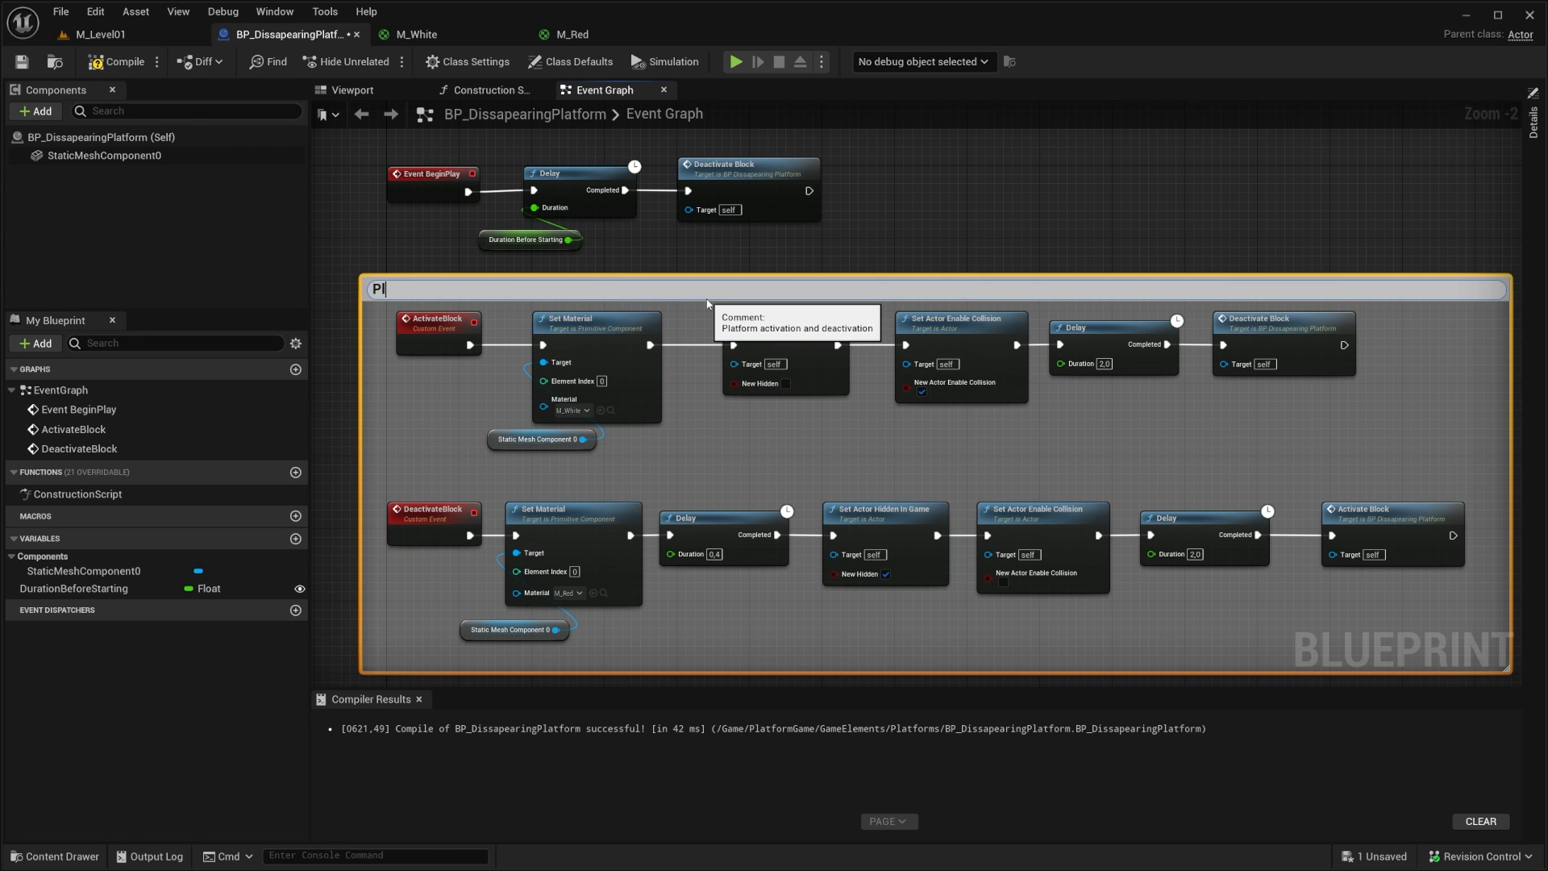
pyautogui.write('atfom')
pyautogui.press('BackSpace')
pyautogui.press('BackSpace')
pyautogui.press('BackSpace')
pyautogui.press('BackSpace')
pyautogui.press('BackSpace')
pyautogui.press('BackSpace')
pyautogui.write('ehavior')
pyautogui.press('Return')
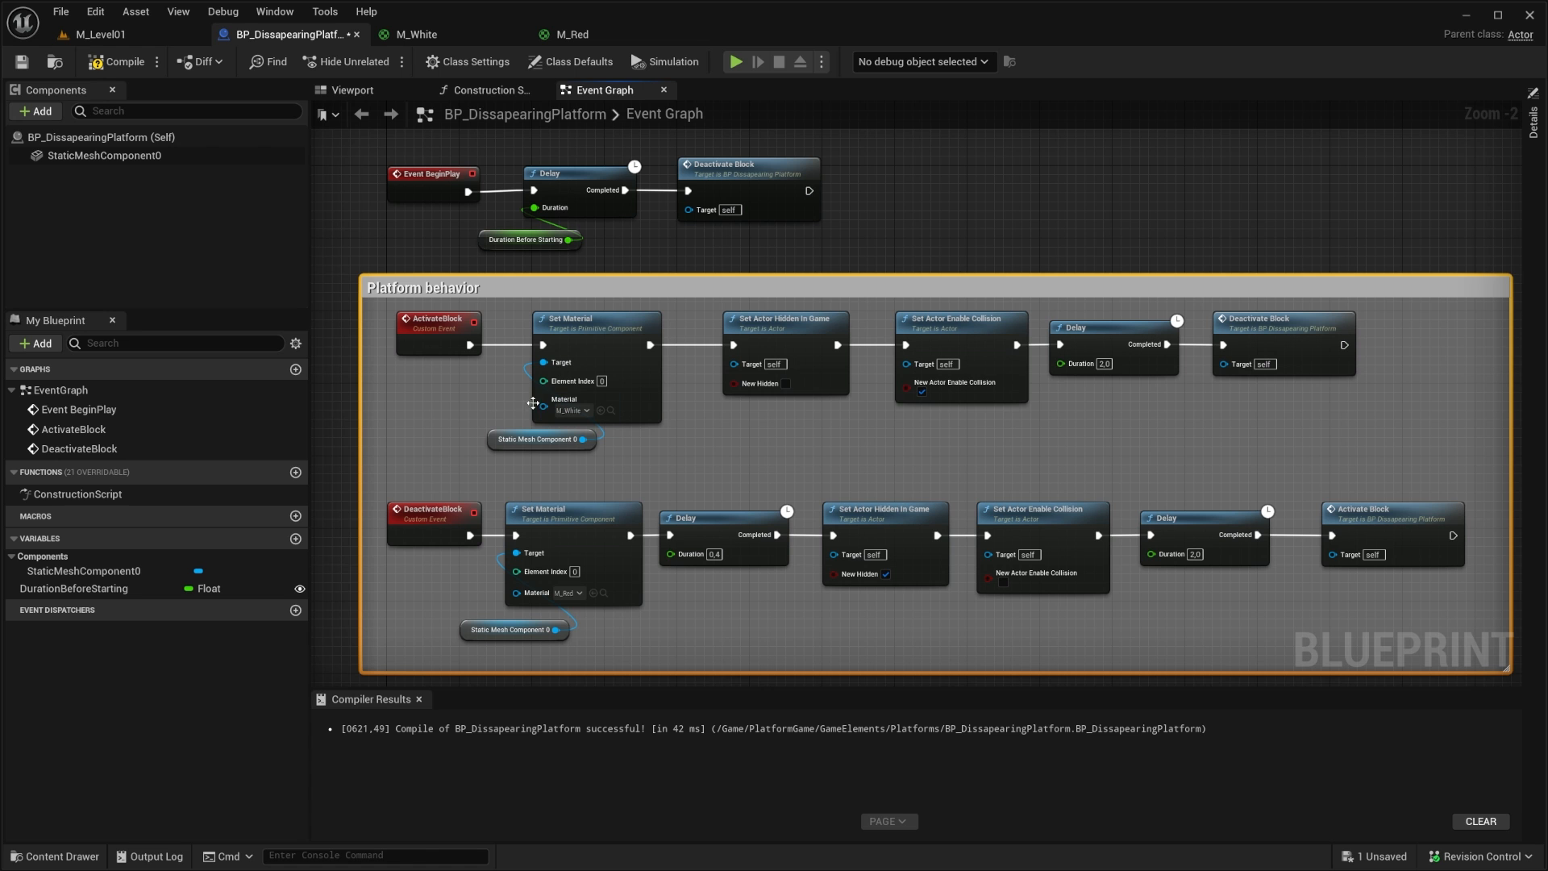
pyautogui.scroll(-8, 660, 287)
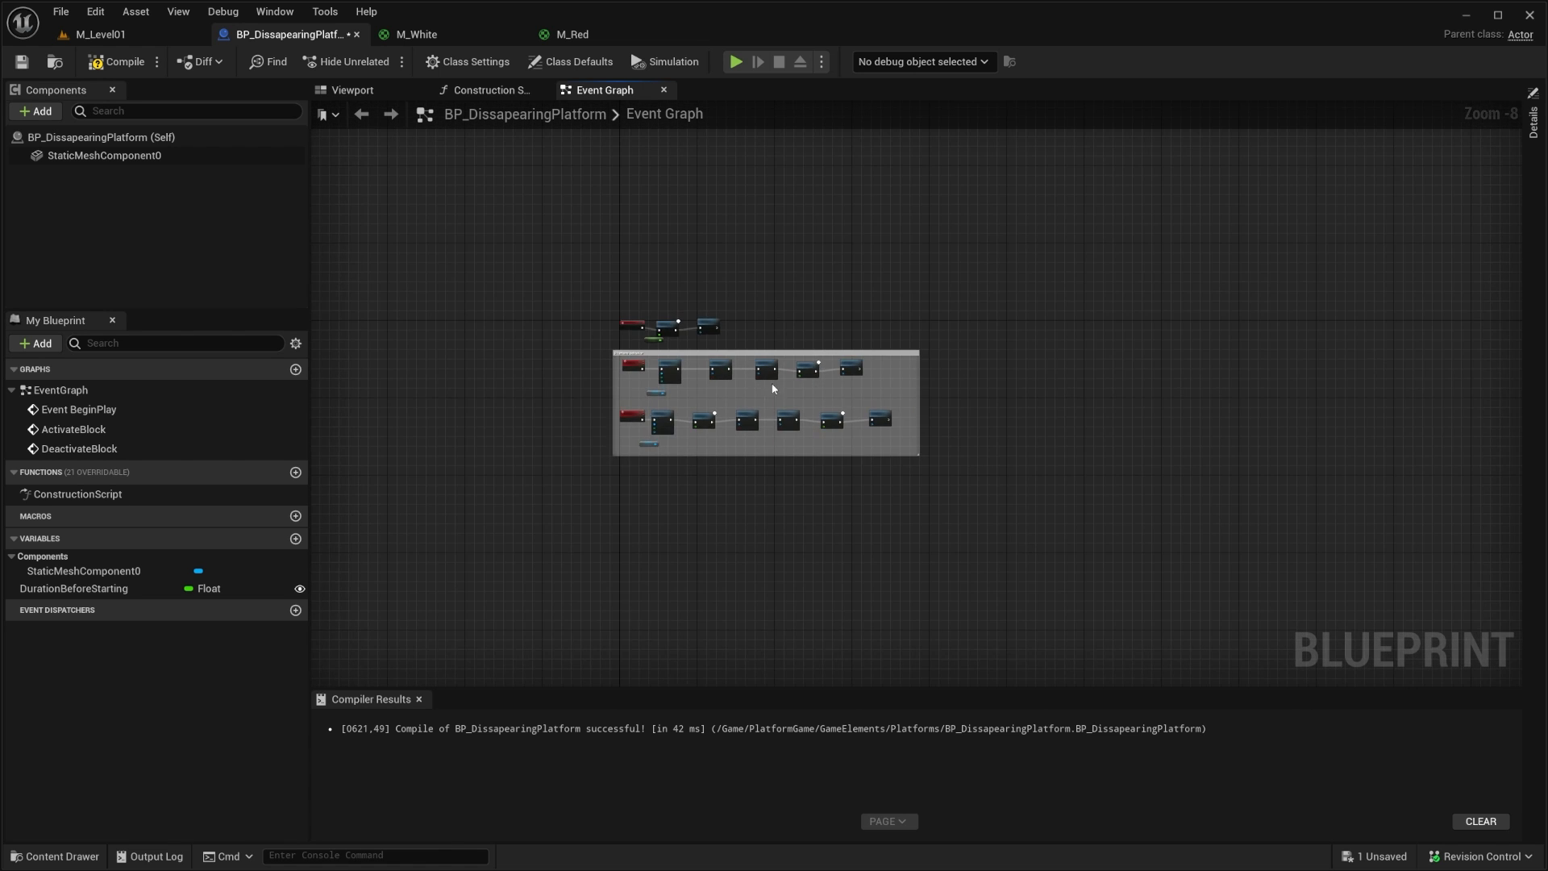
pyautogui.scroll(8, 727, 385)
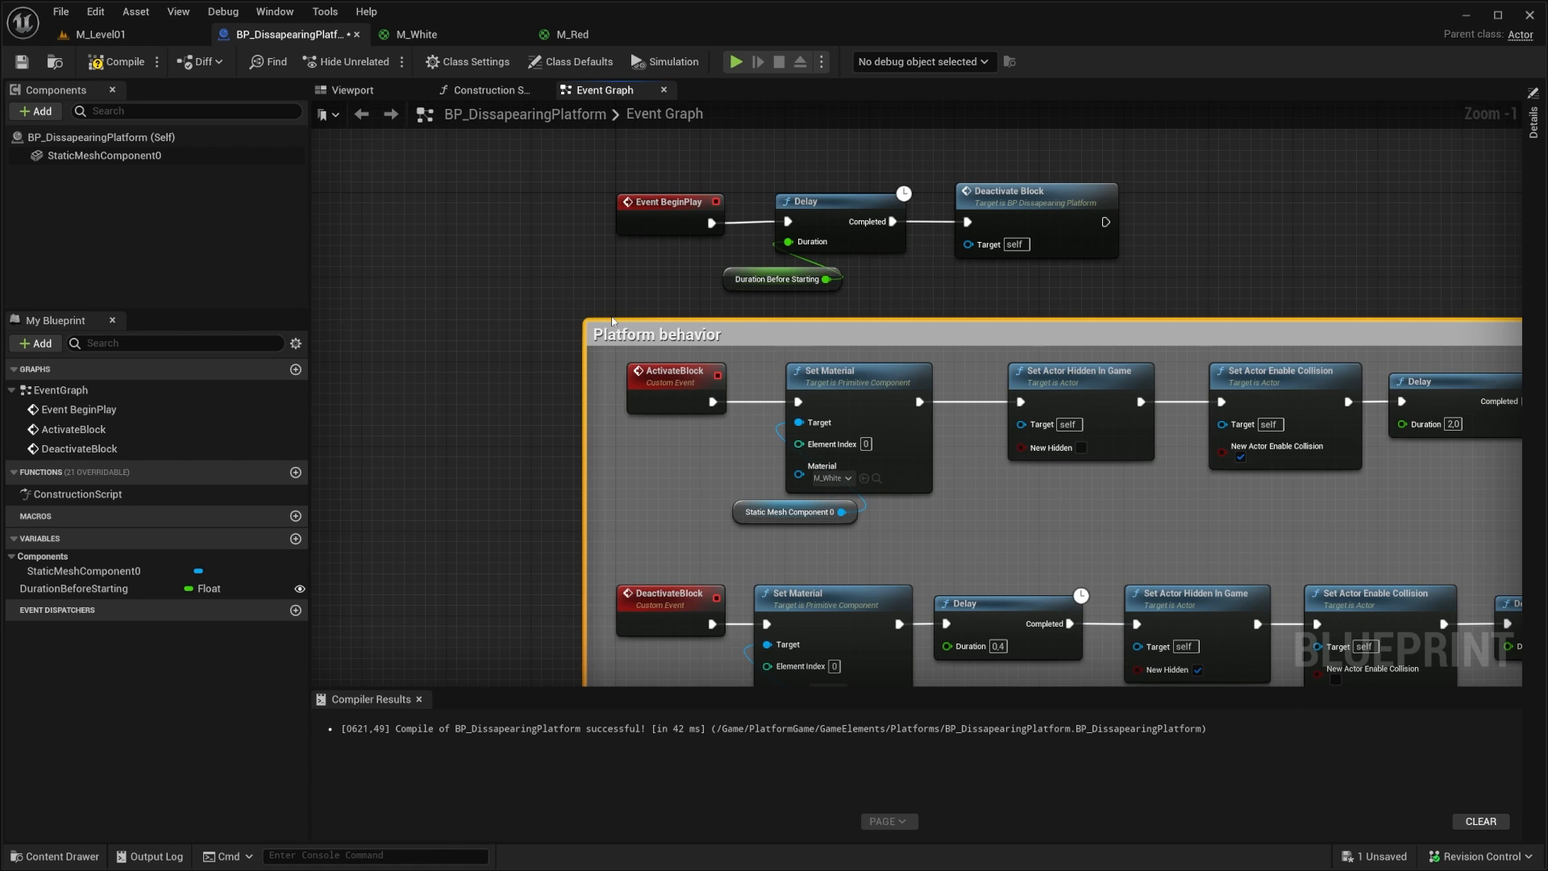
pyautogui.scroll(-3, 666, 304)
pyautogui.scroll(4, 597, 326)
pyautogui.scroll(-4, 593, 322)
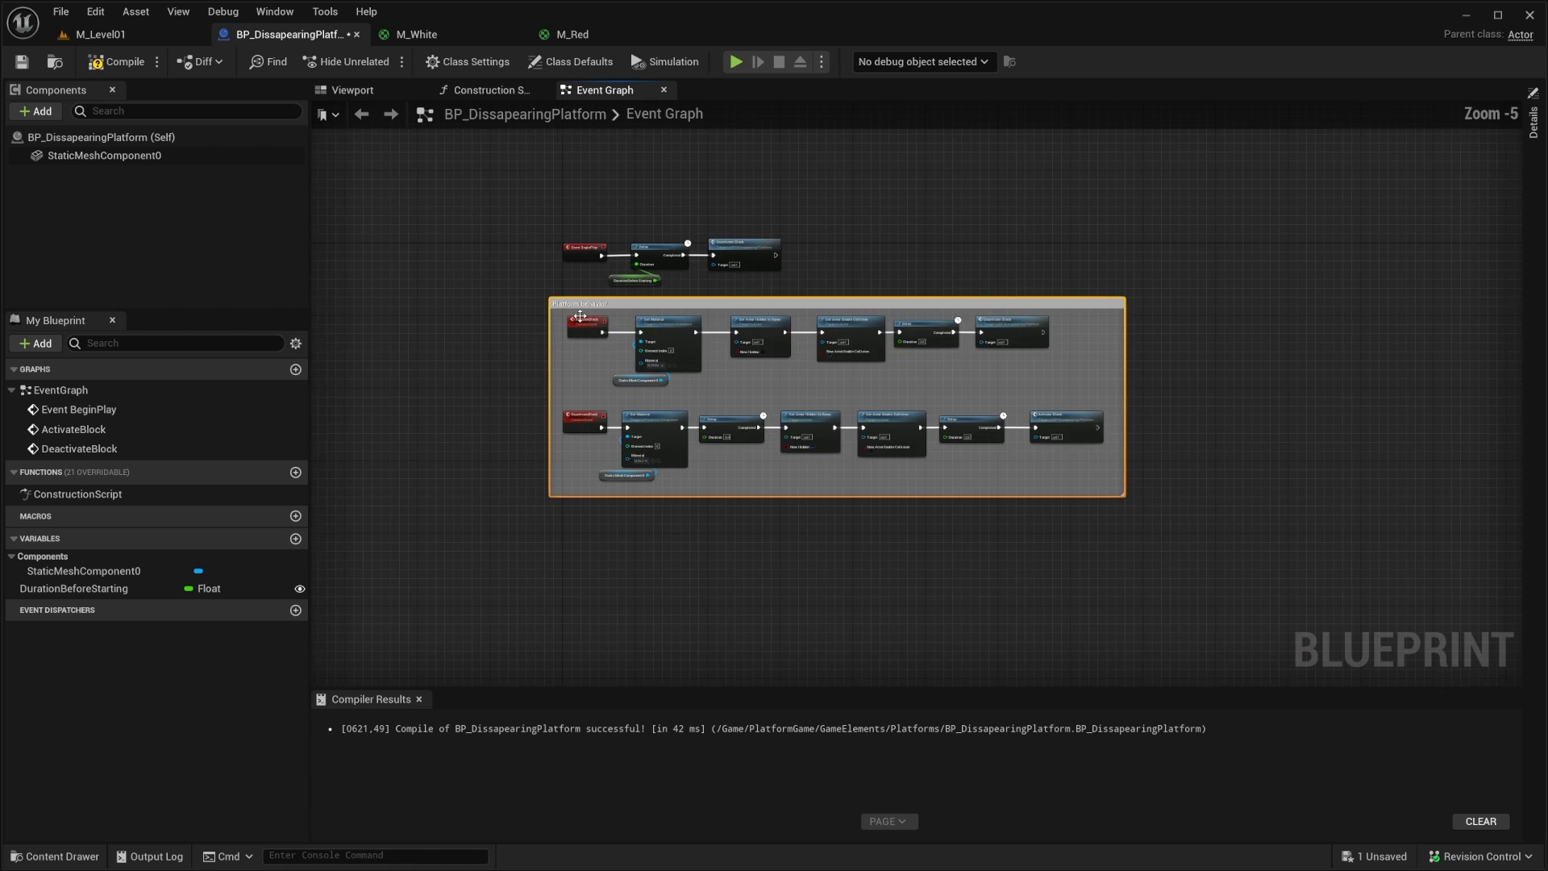
pyautogui.scroll(2, 590, 322)
pyautogui.scroll(-1, 590, 322)
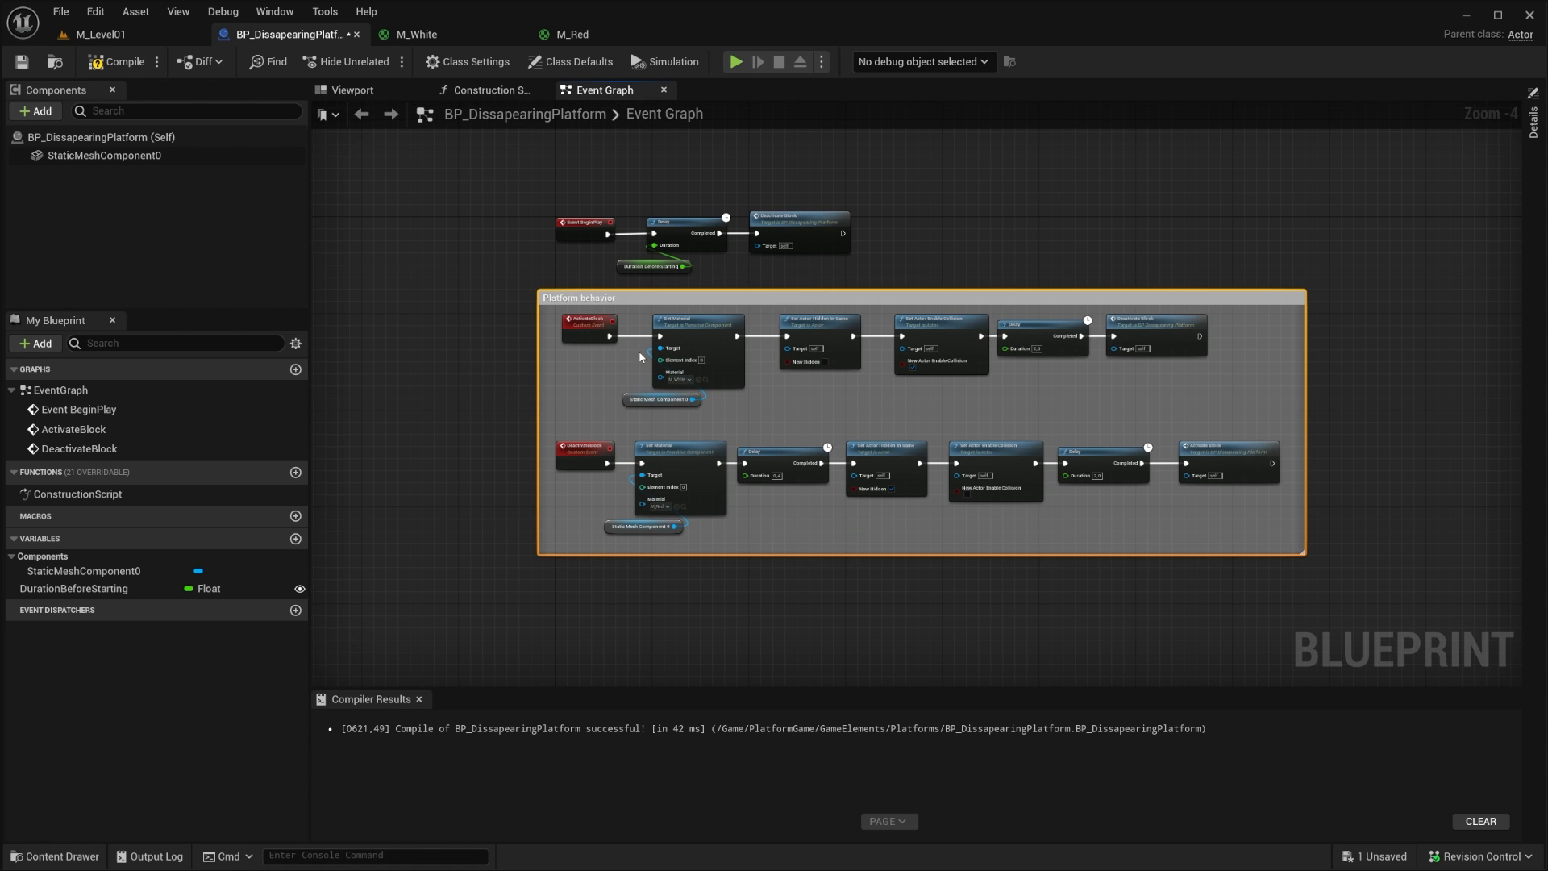
pyautogui.scroll(4, 903, 335)
pyautogui.moveTo(563, 355); pyautogui.dragTo(735, 335, button='right')
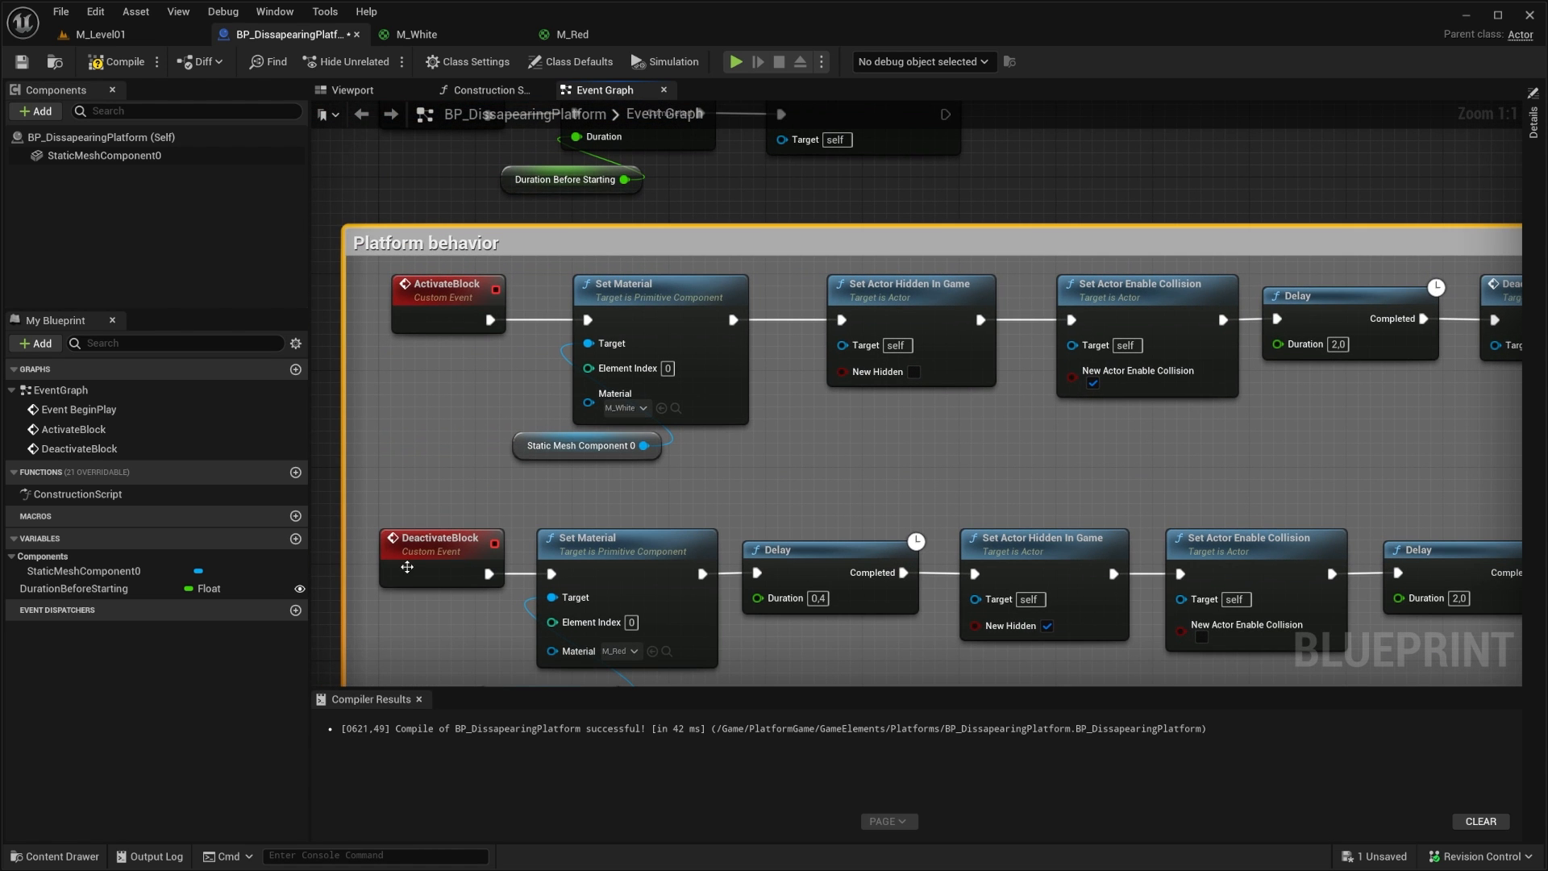
pyautogui.scroll(-3, 568, 466)
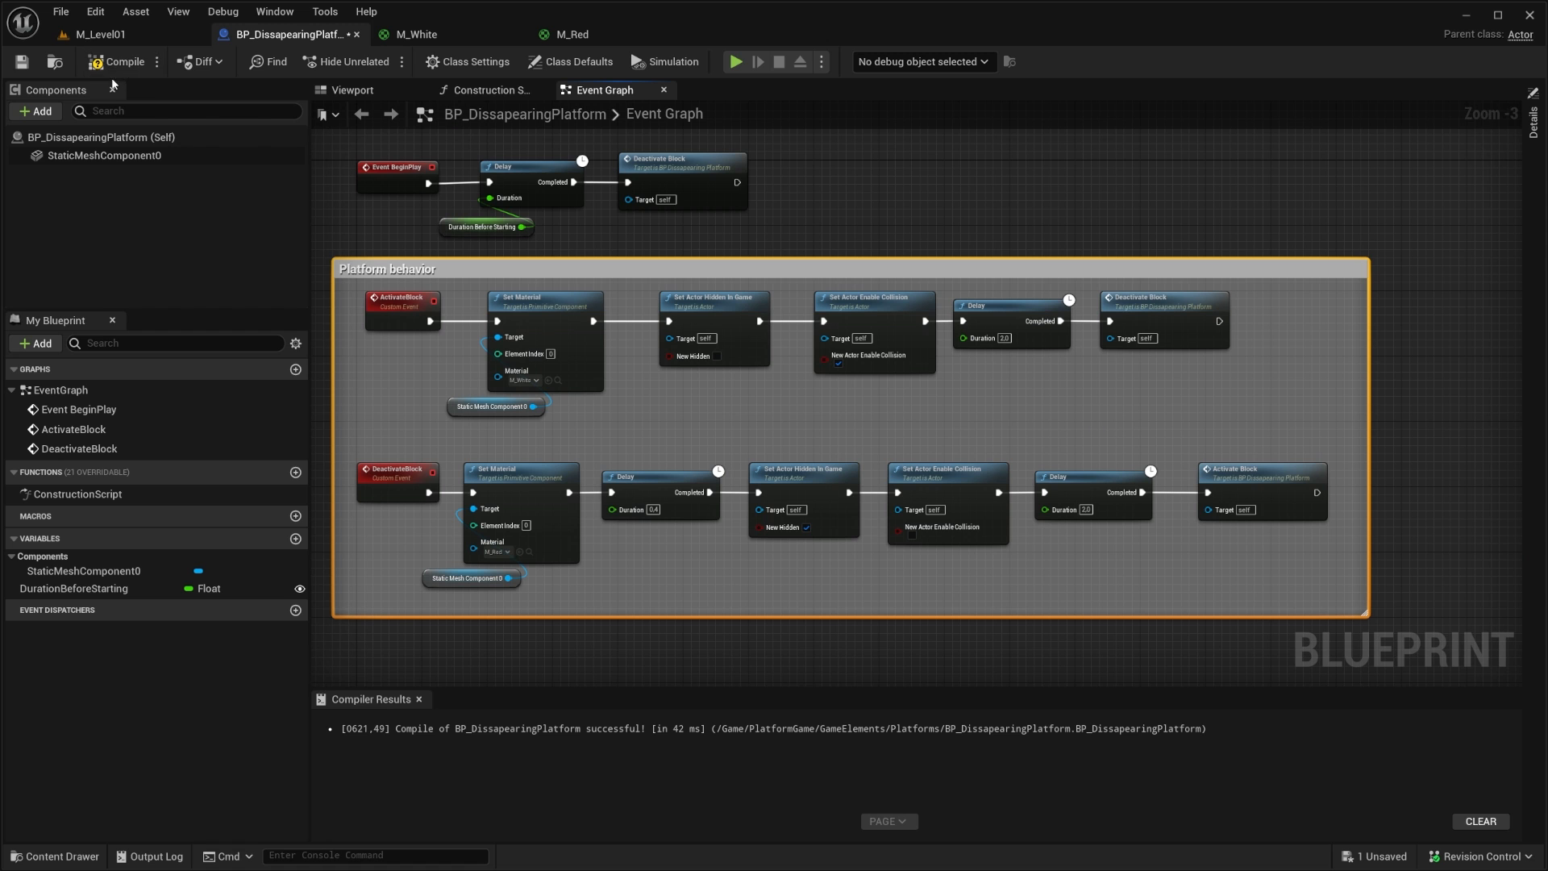
# Step: Play-test M_Level01 from the floor facing the disappearing platforms, and end the play session
pyautogui.click(88, 35)
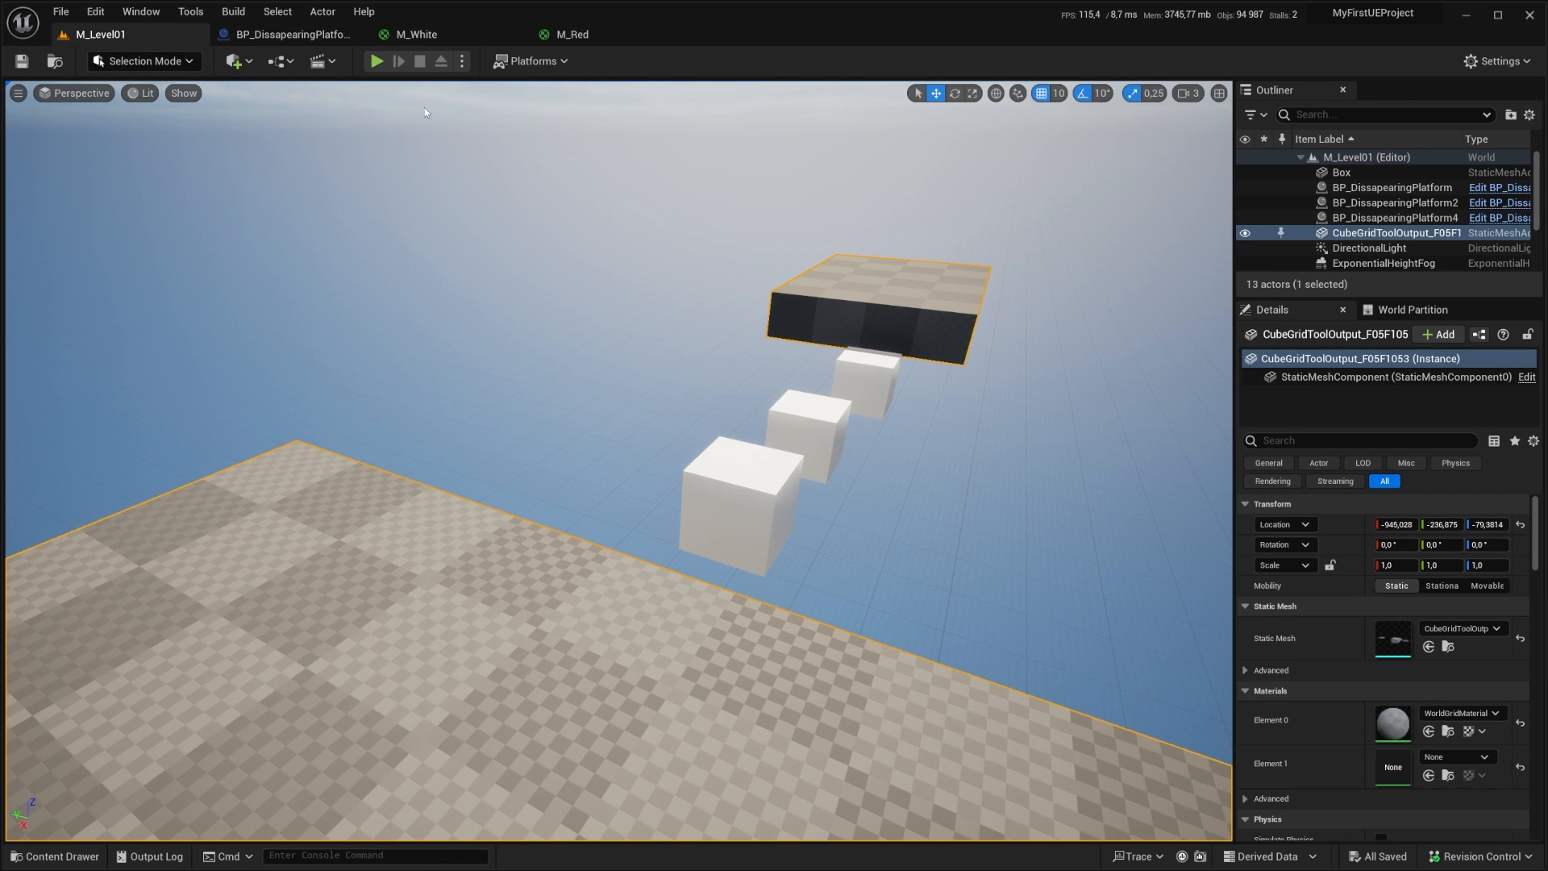
pyautogui.rightClick(651, 591)
pyautogui.click(684, 569)
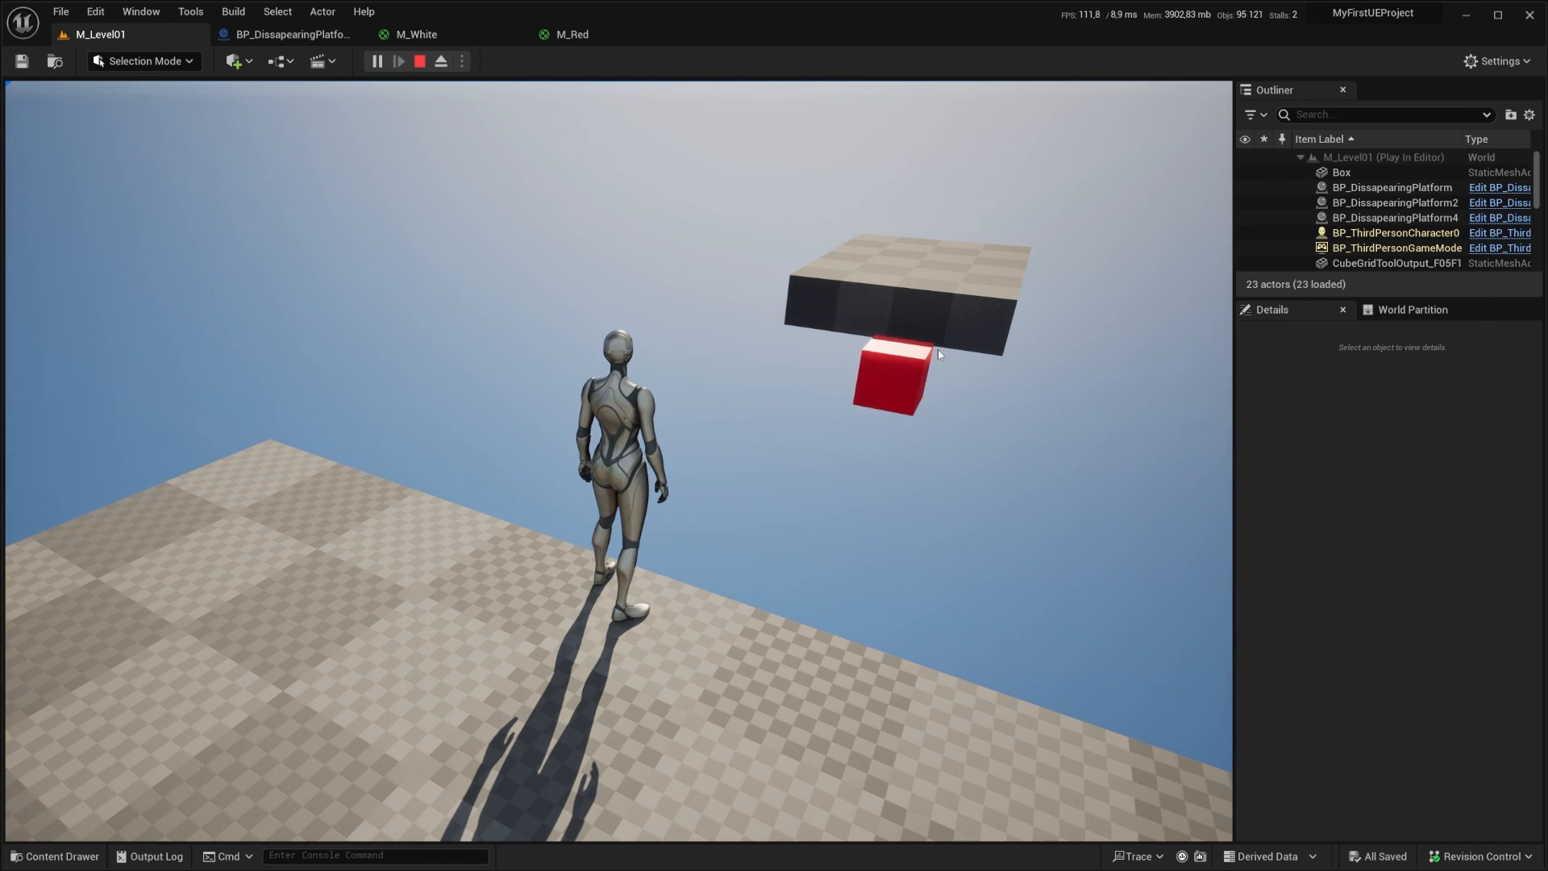
pyautogui.press('Escape')
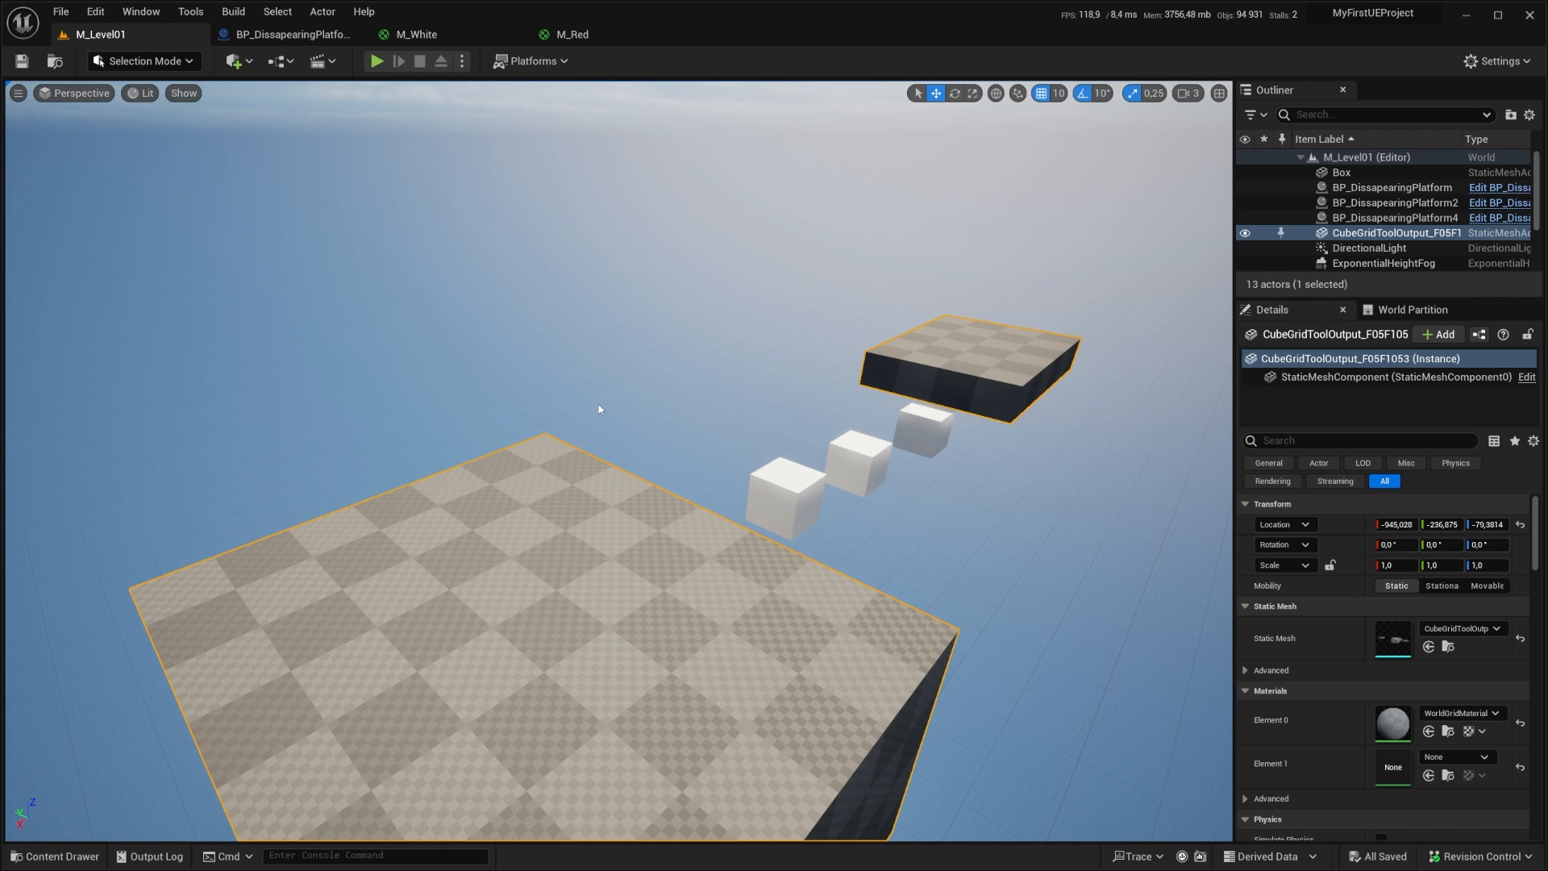
pyautogui.press('s')
pyautogui.moveTo(601, 409); pyautogui.dragTo(600, 409, button='right')
pyautogui.moveTo(751, 456); pyautogui.dragTo(752, 456, button='right')
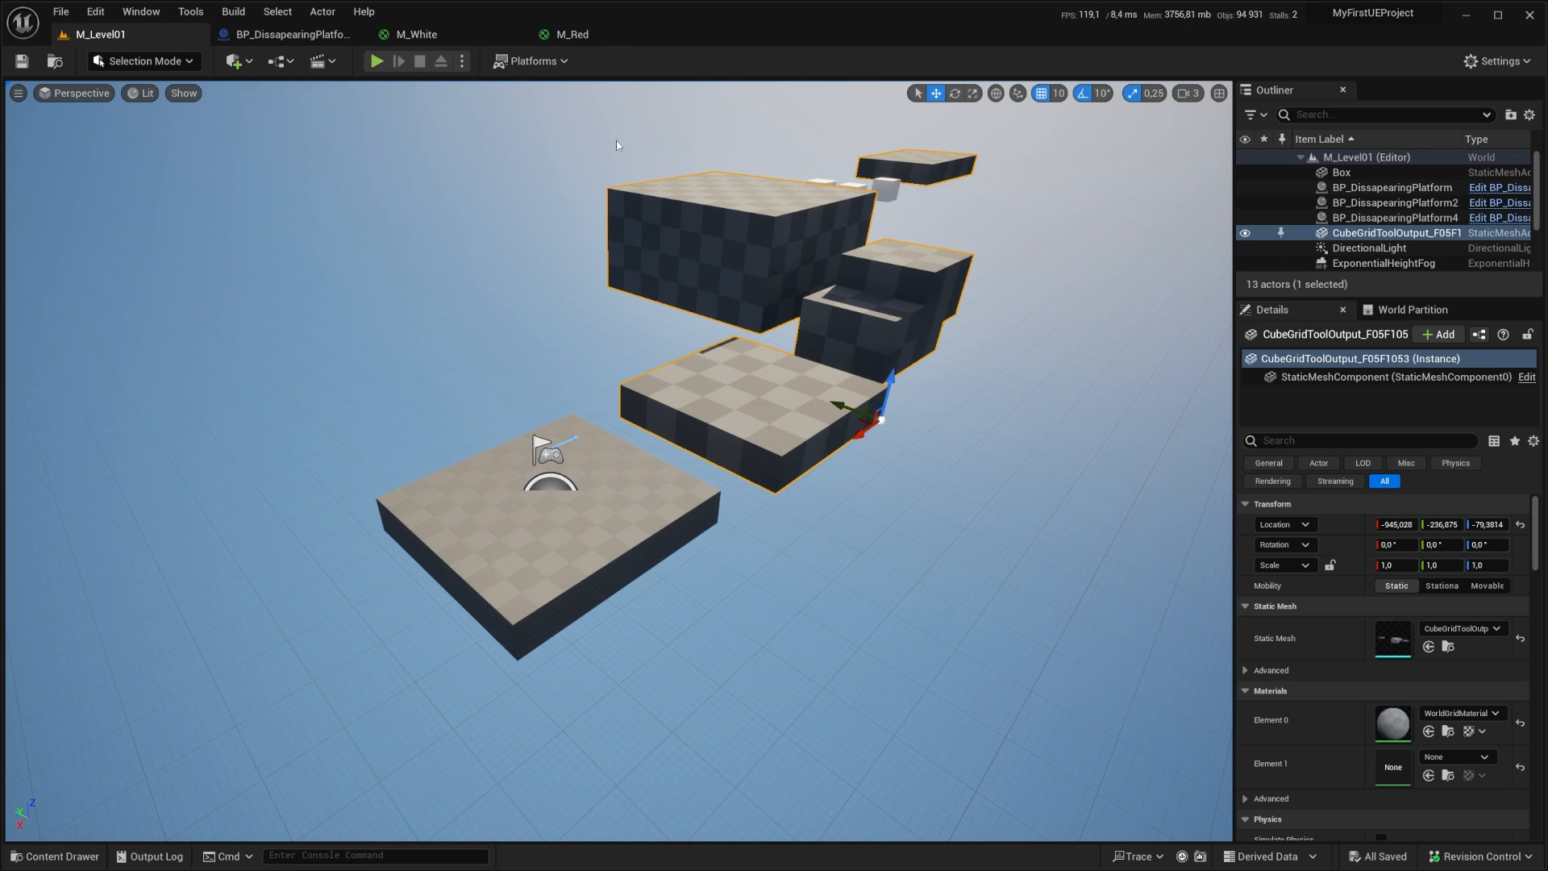
pyautogui.press('w')
pyautogui.moveTo(633, 292); pyautogui.dragTo(632, 291, button='right')
pyautogui.press('e')
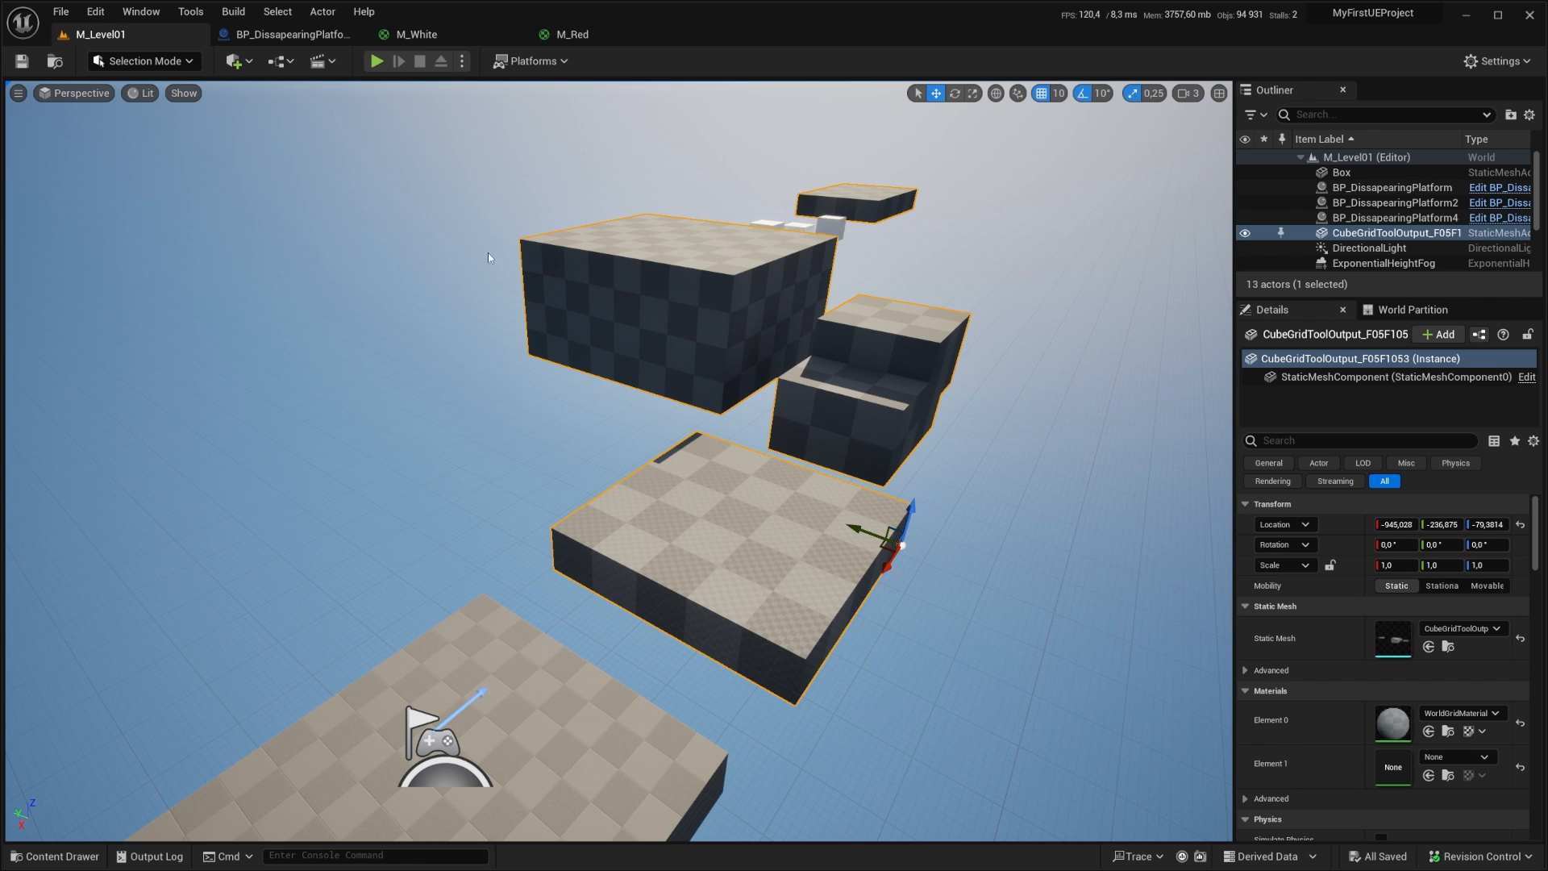
# Step: Open the Quixel content library from the Platforms folder and allow Node.js JavaScript Runtime through the firewall on private networks
pyautogui.click(57, 856)
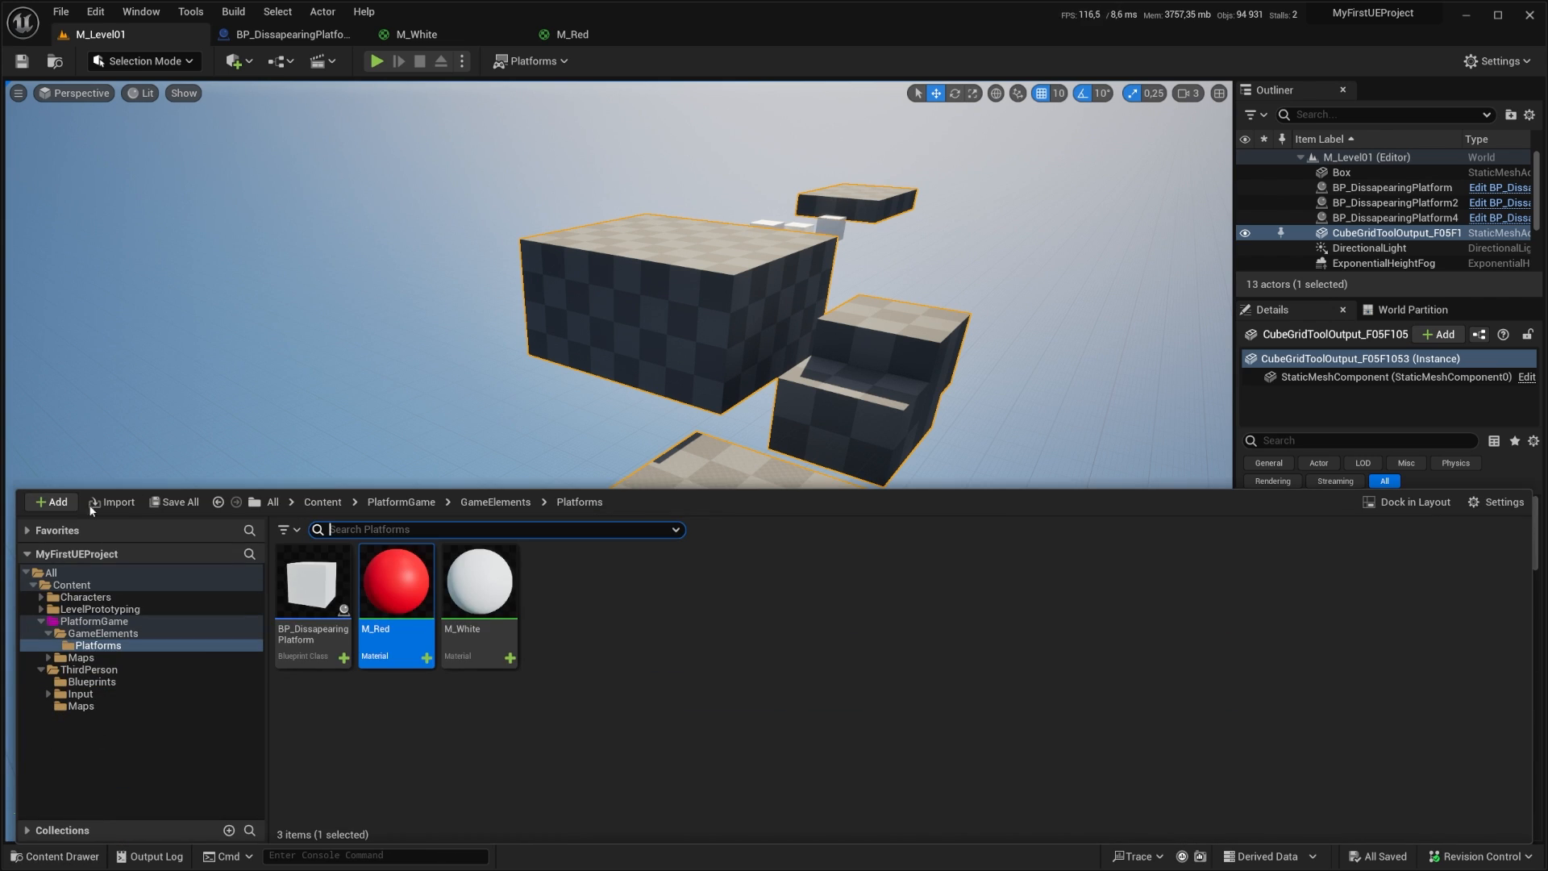
pyautogui.click(58, 506)
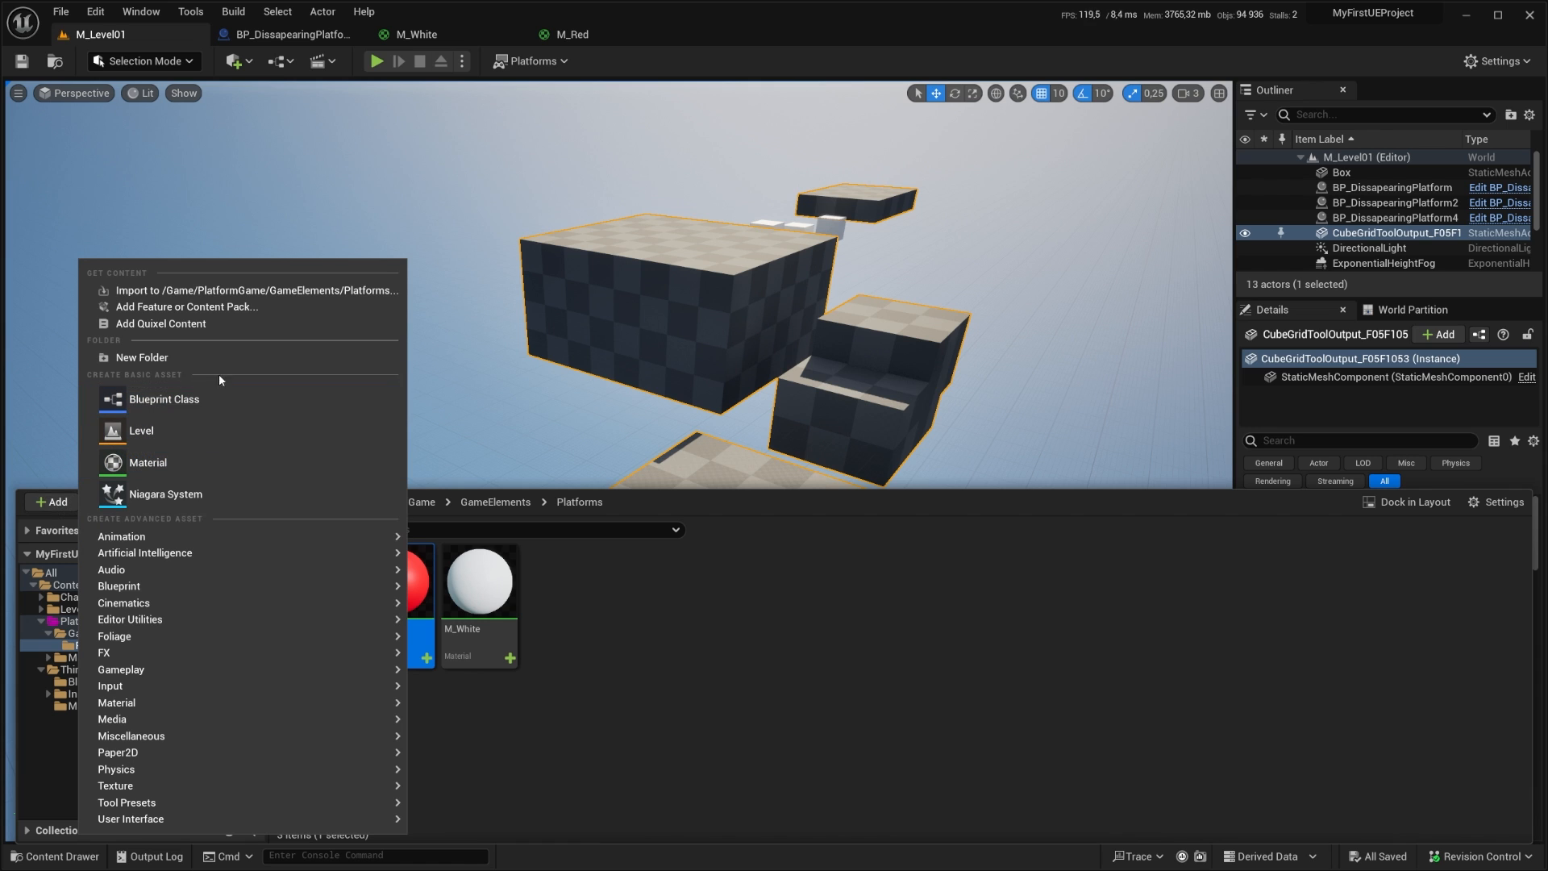
pyautogui.click(171, 326)
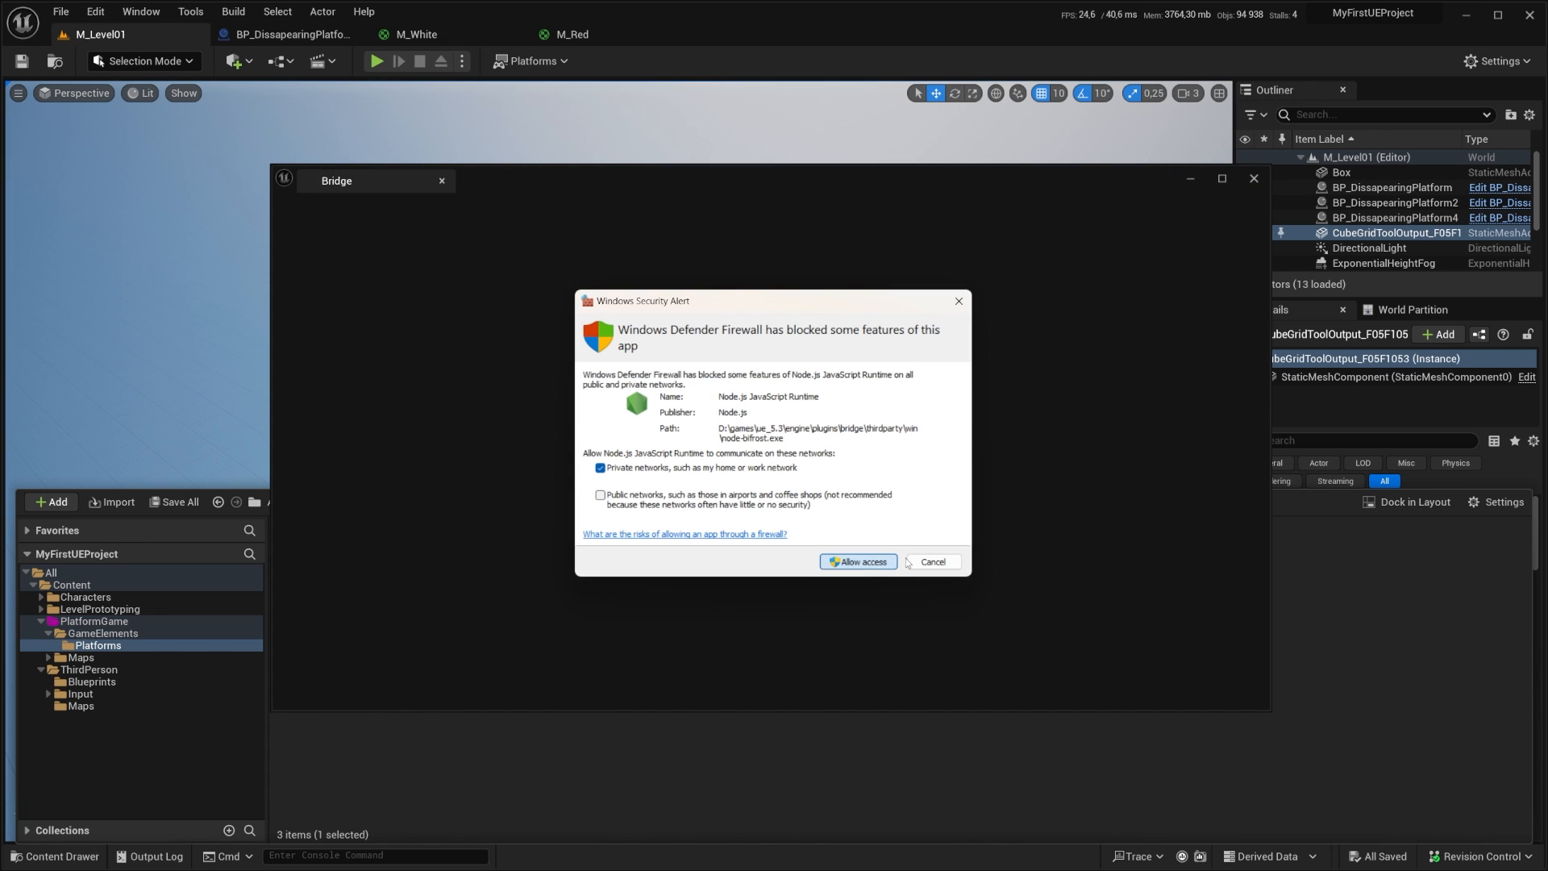
pyautogui.click(859, 562)
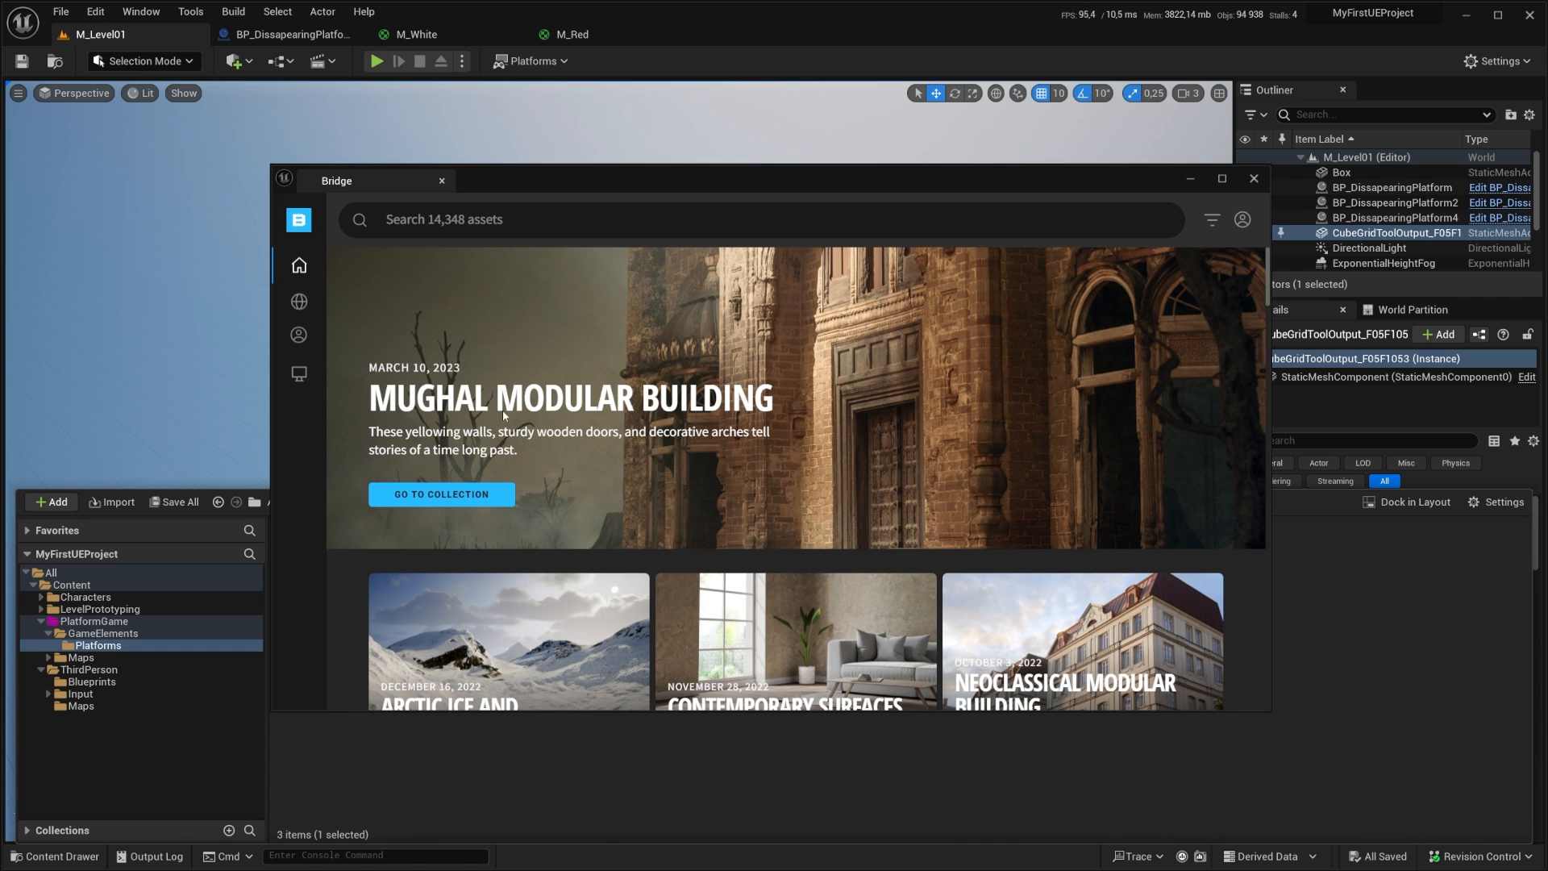
# Step: Sign in to the Bridge account
pyautogui.scroll(-5, 468, 459)
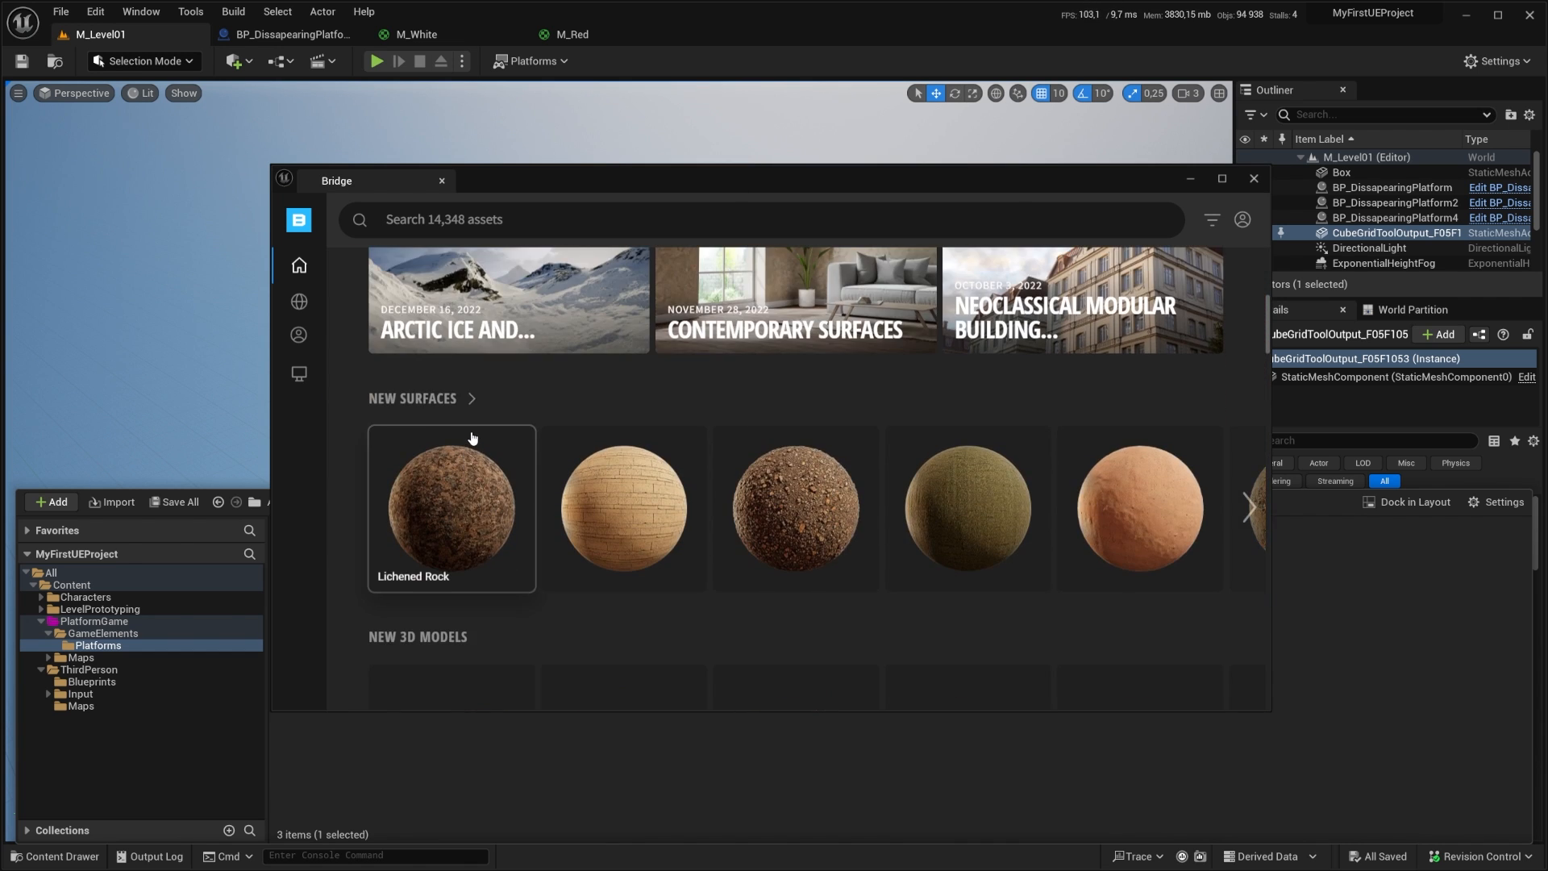
pyautogui.scroll(5, 738, 435)
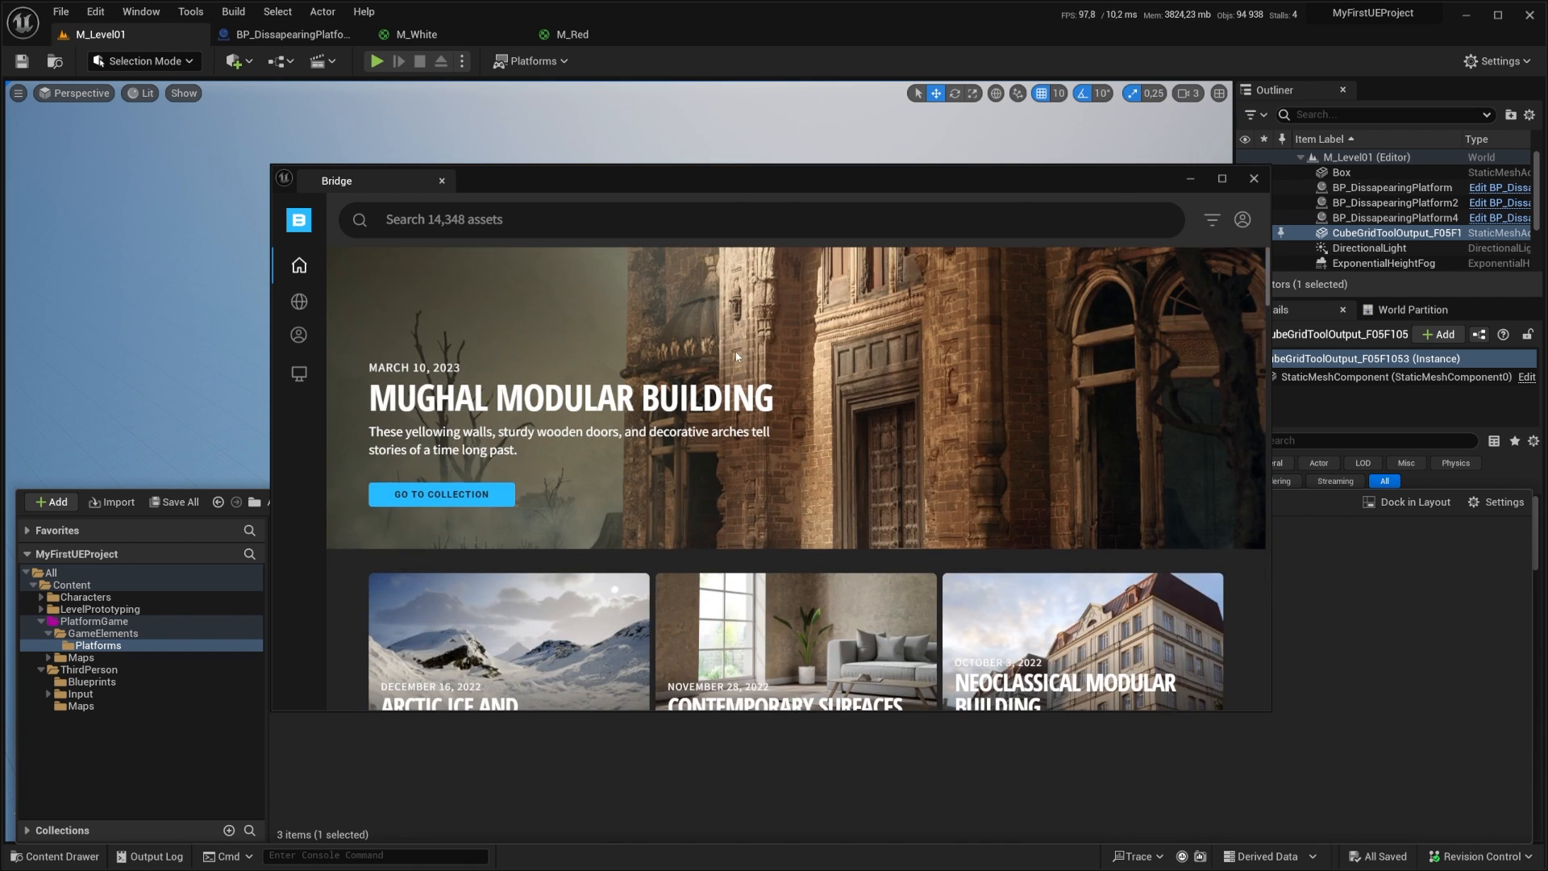
pyautogui.click(1242, 219)
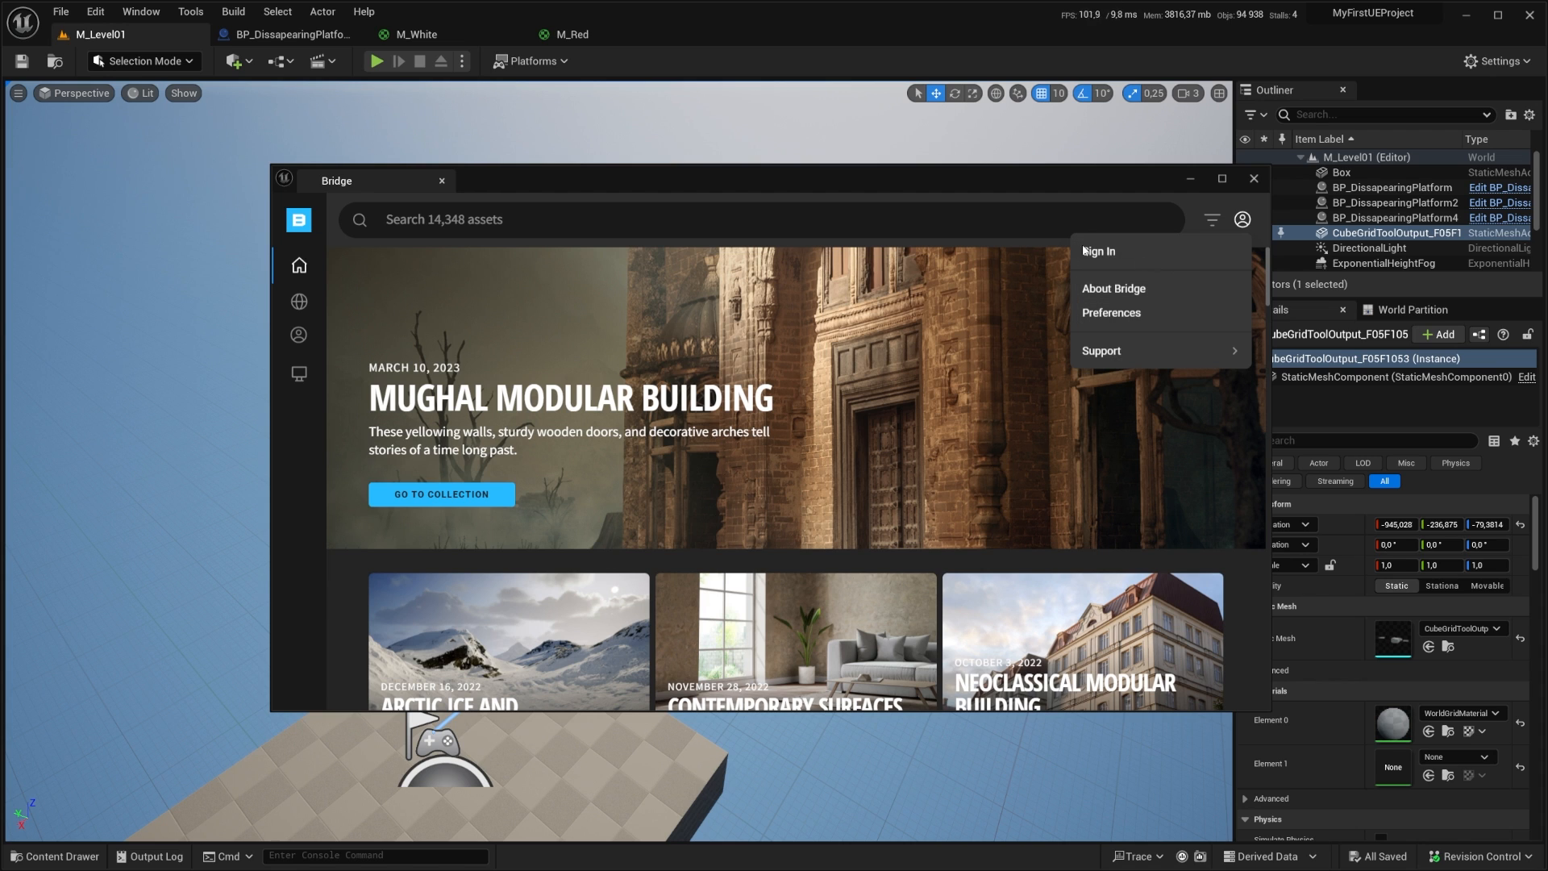
pyautogui.click(1132, 255)
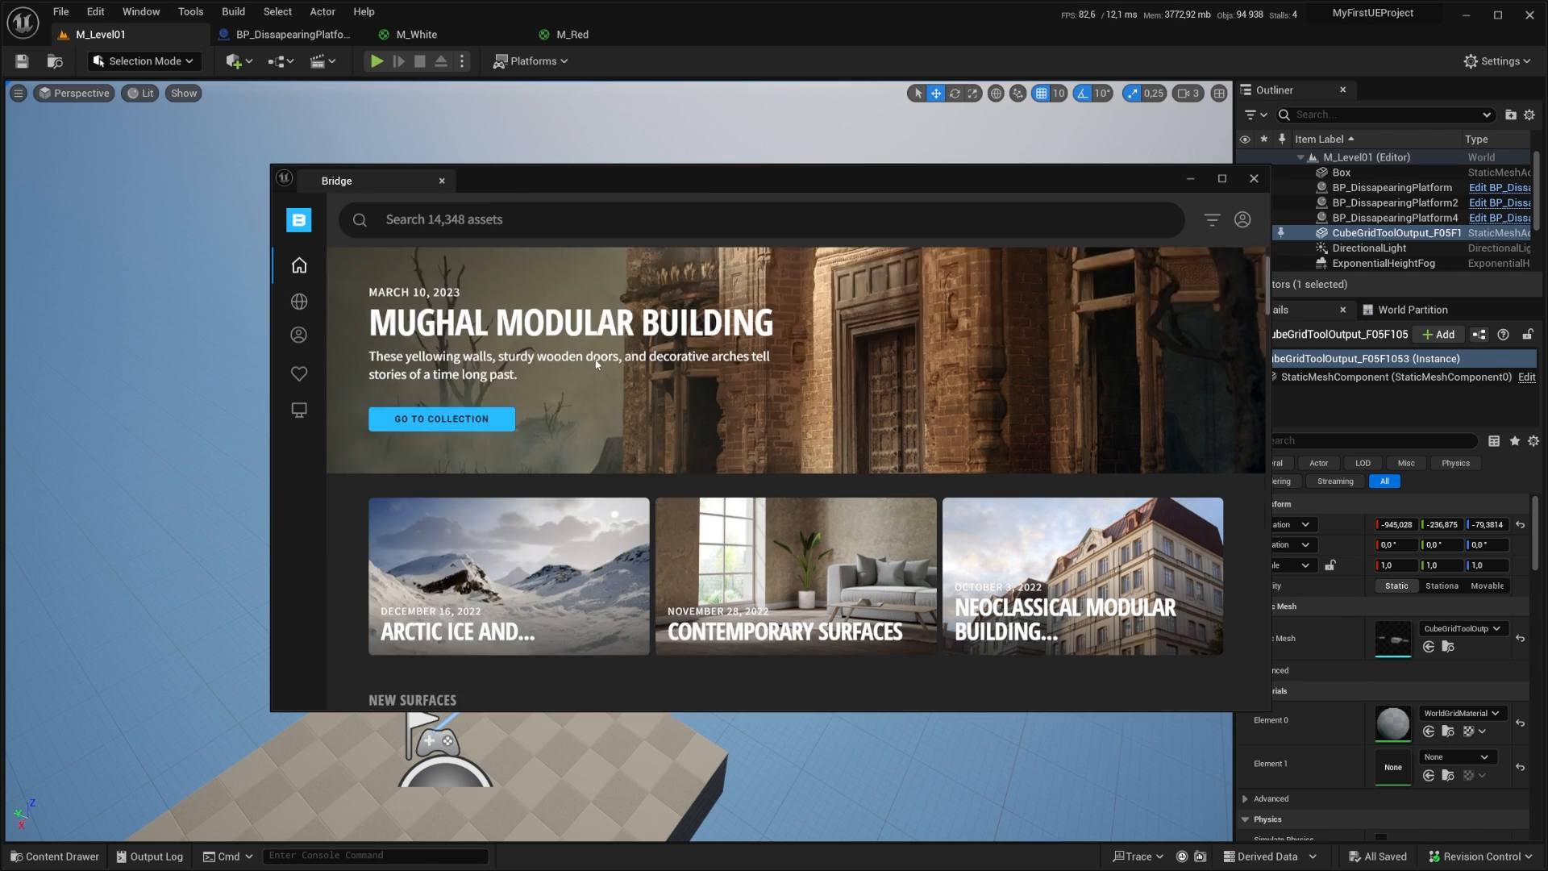
# Step: Browse the Bridge home page's new surfaces, 3D models, 3D plants, latest collections and asset types
pyautogui.scroll(-8, 609, 367)
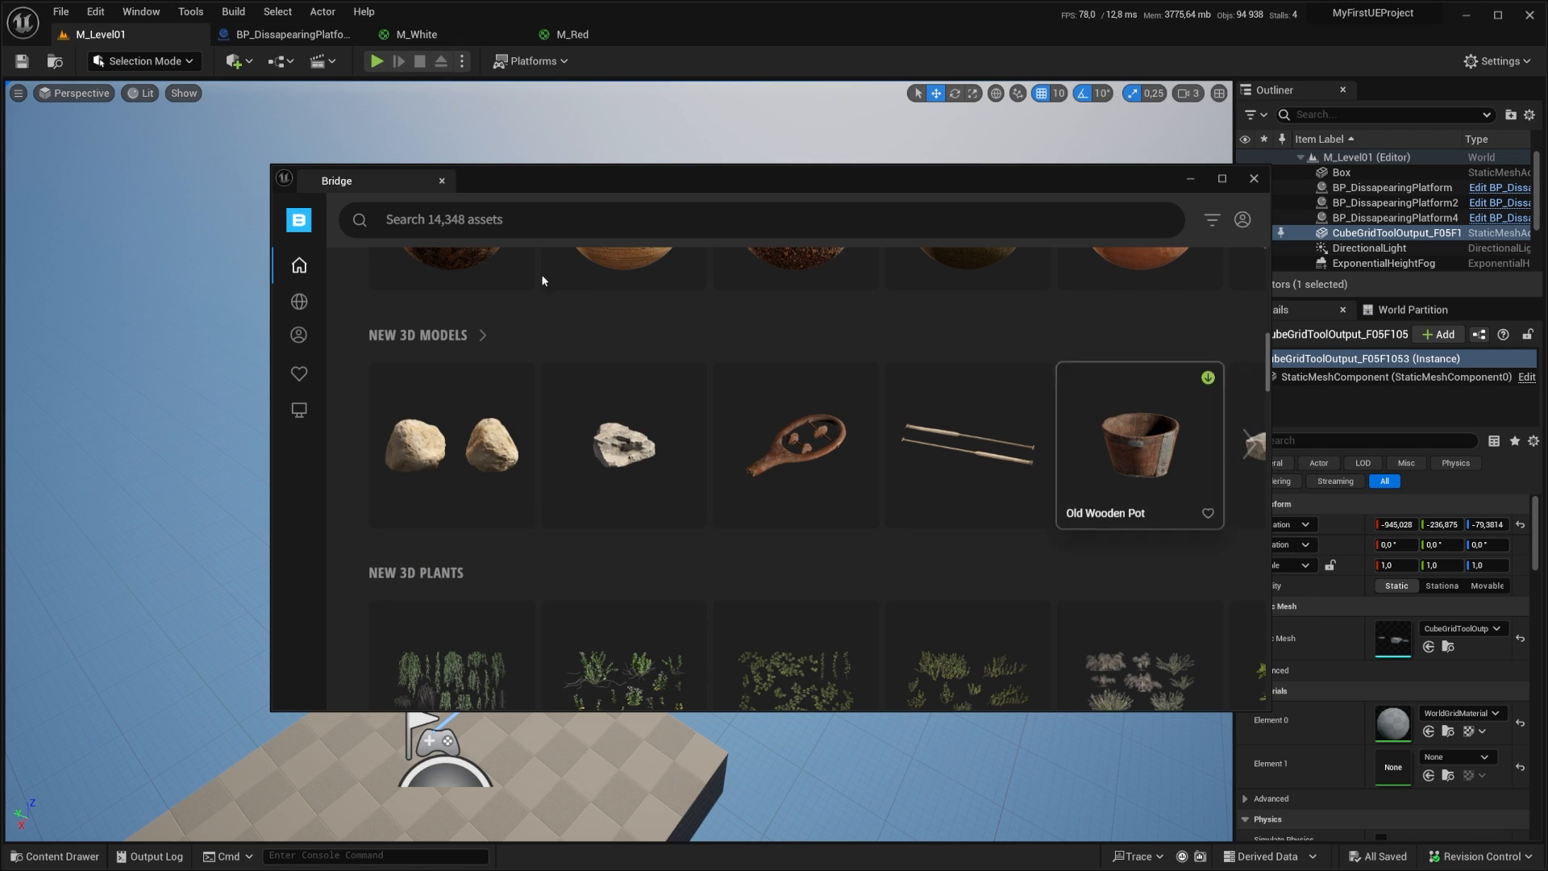
pyautogui.scroll(-4, 846, 451)
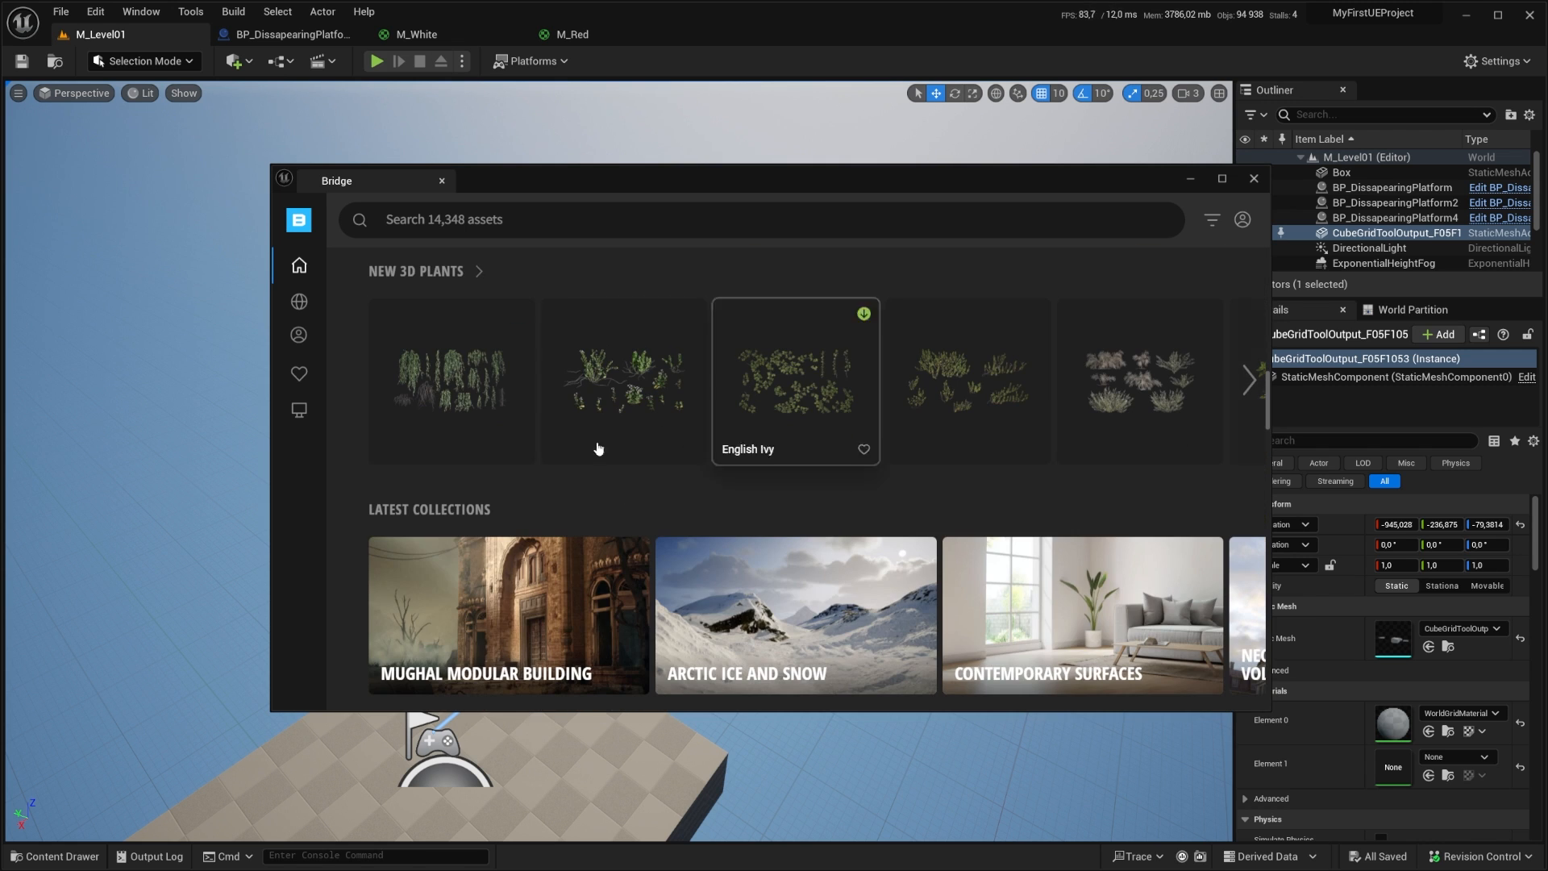
pyautogui.scroll(-1, 556, 427)
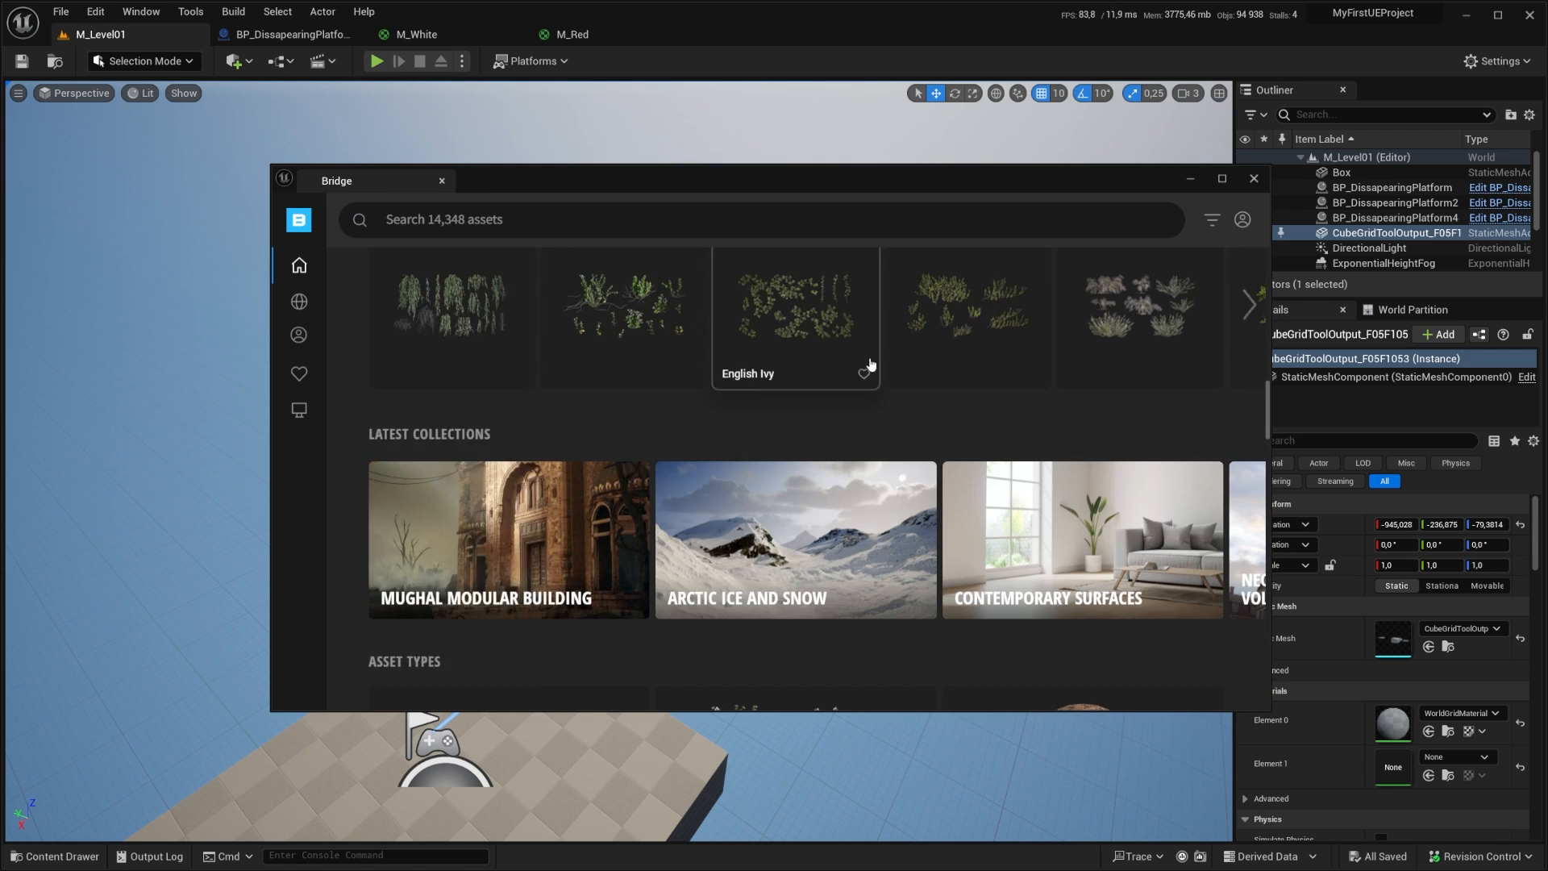
pyautogui.scroll(13, 622, 322)
pyautogui.scroll(-4, 622, 323)
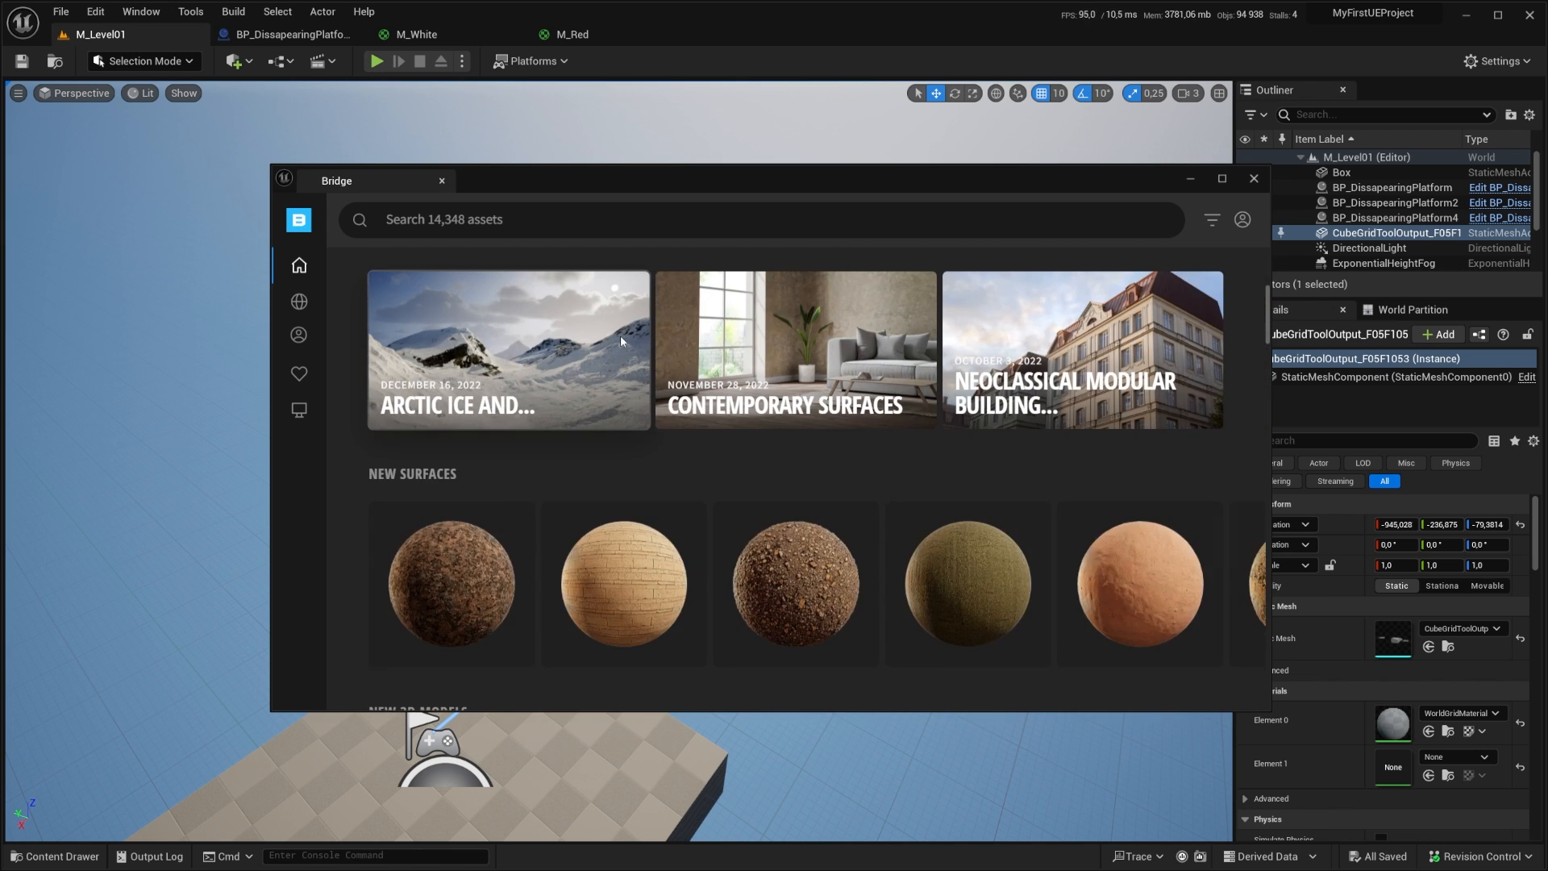
pyautogui.scroll(2, 619, 336)
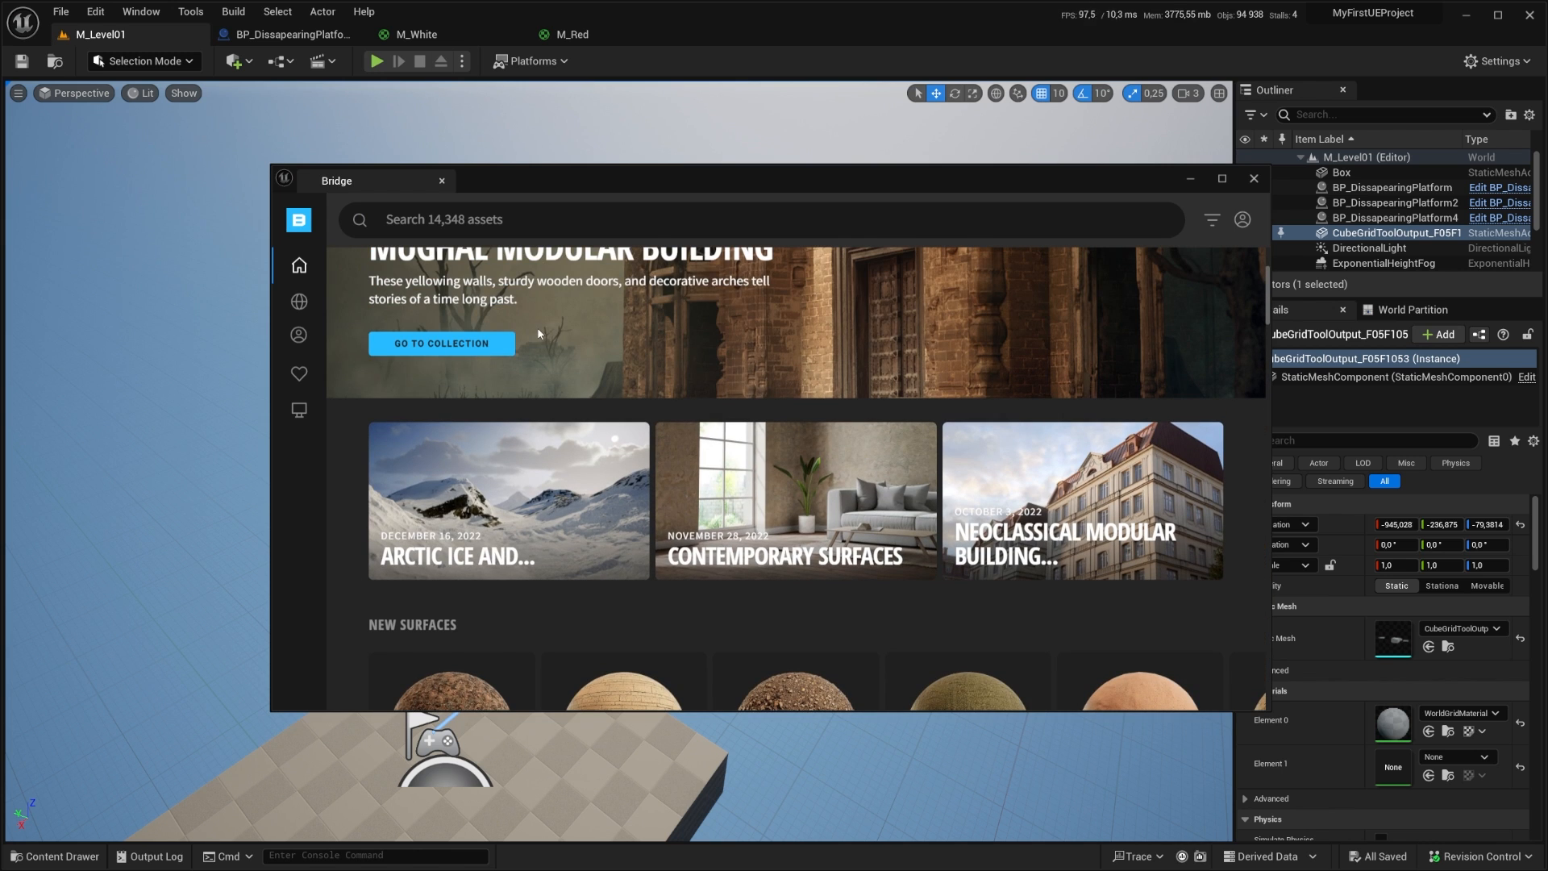
pyautogui.scroll(-5, 685, 463)
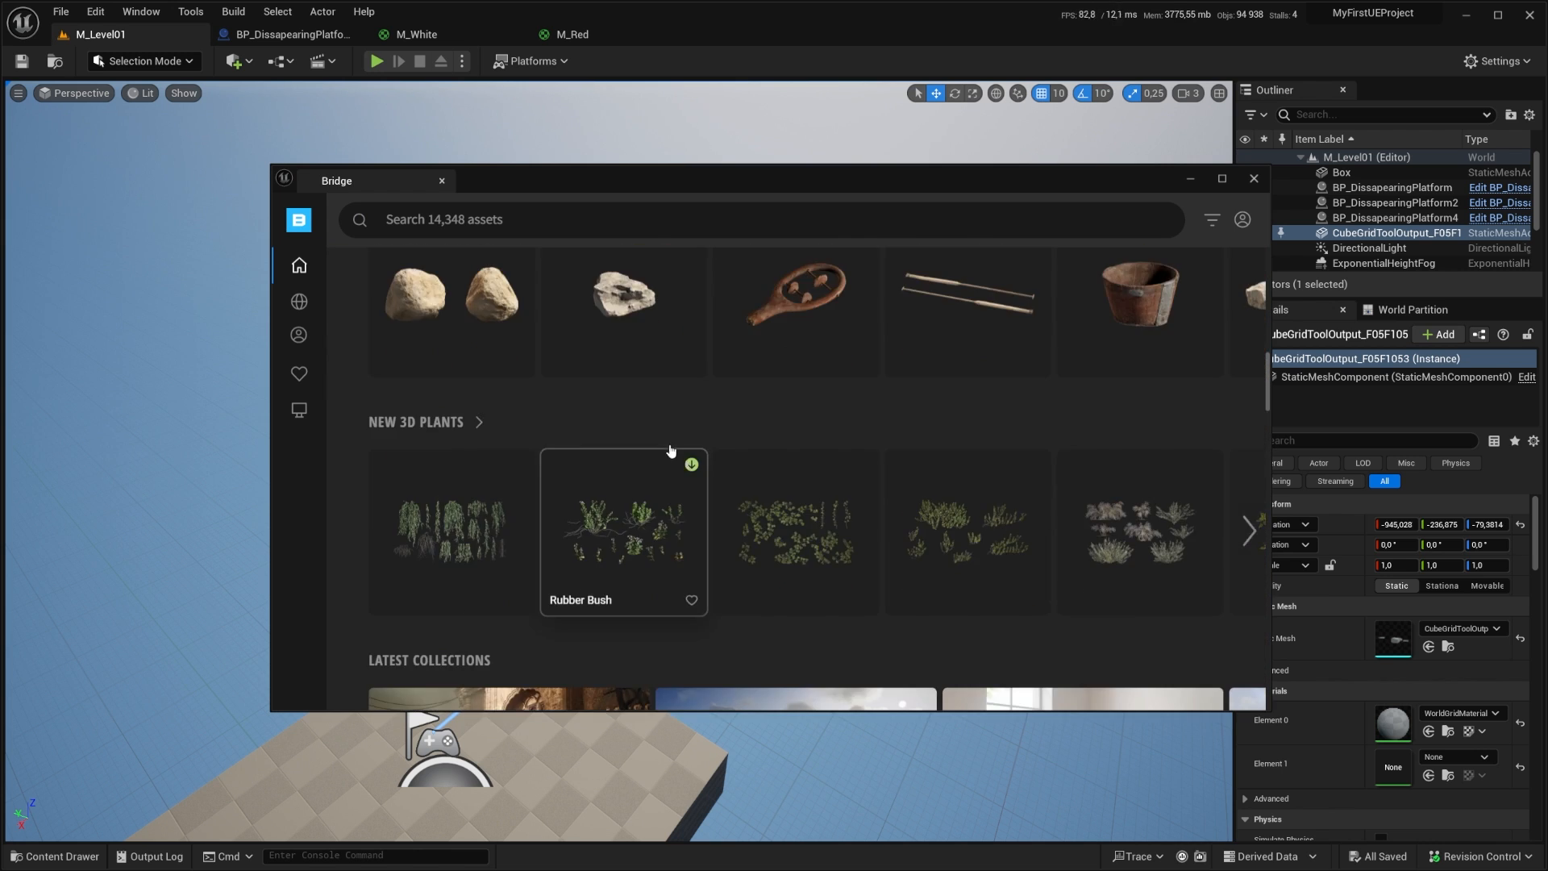
pyautogui.scroll(-3, 670, 450)
pyautogui.scroll(1, 702, 337)
pyautogui.scroll(-4, 702, 339)
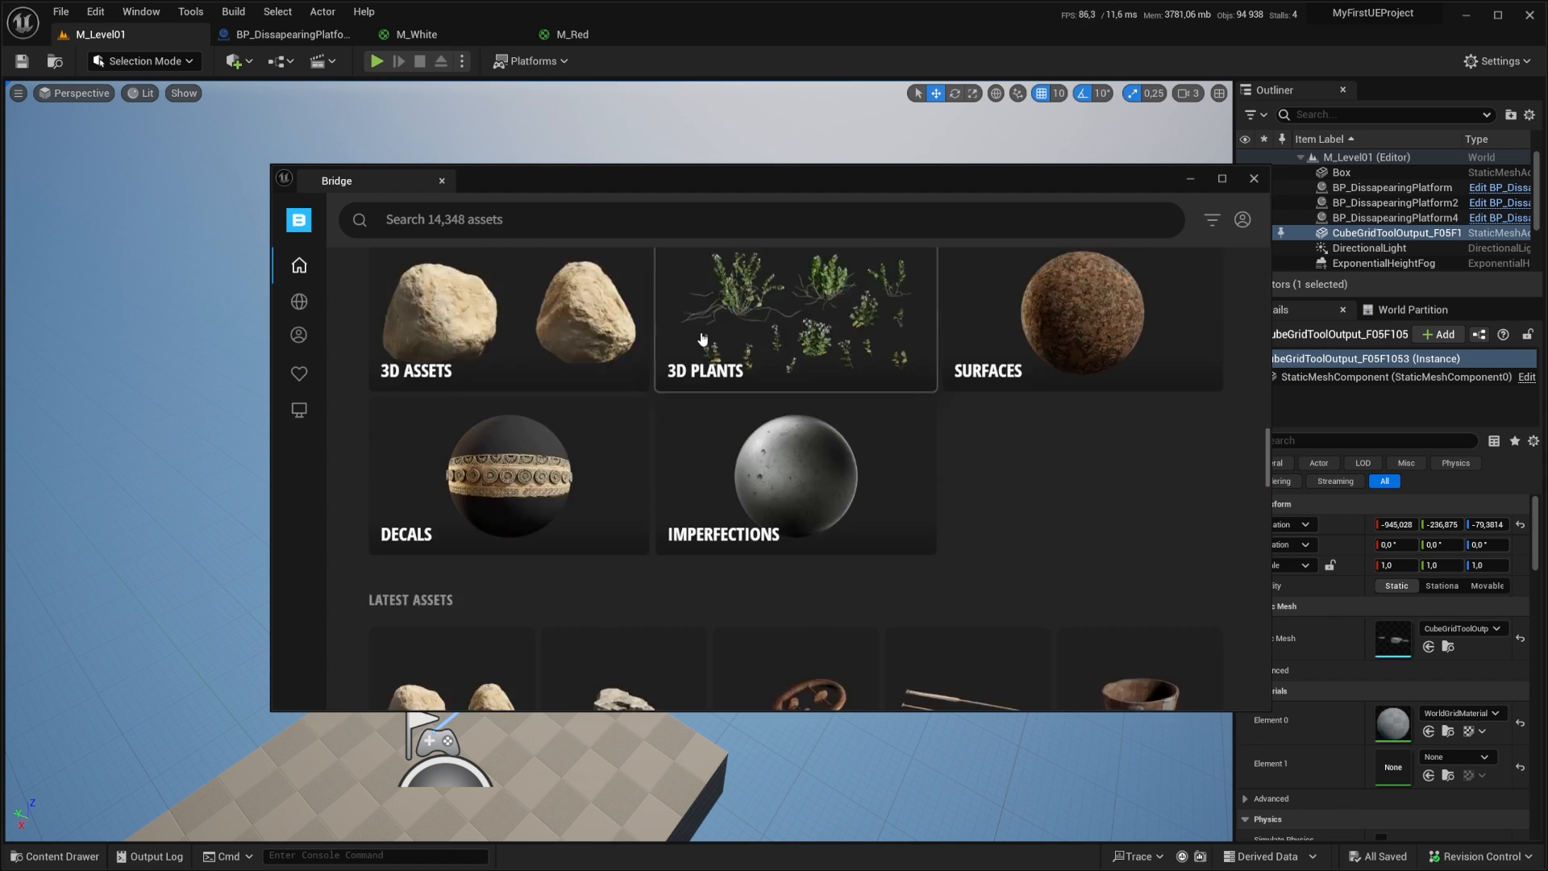
pyautogui.scroll(-6, 774, 452)
pyautogui.scroll(10, 782, 454)
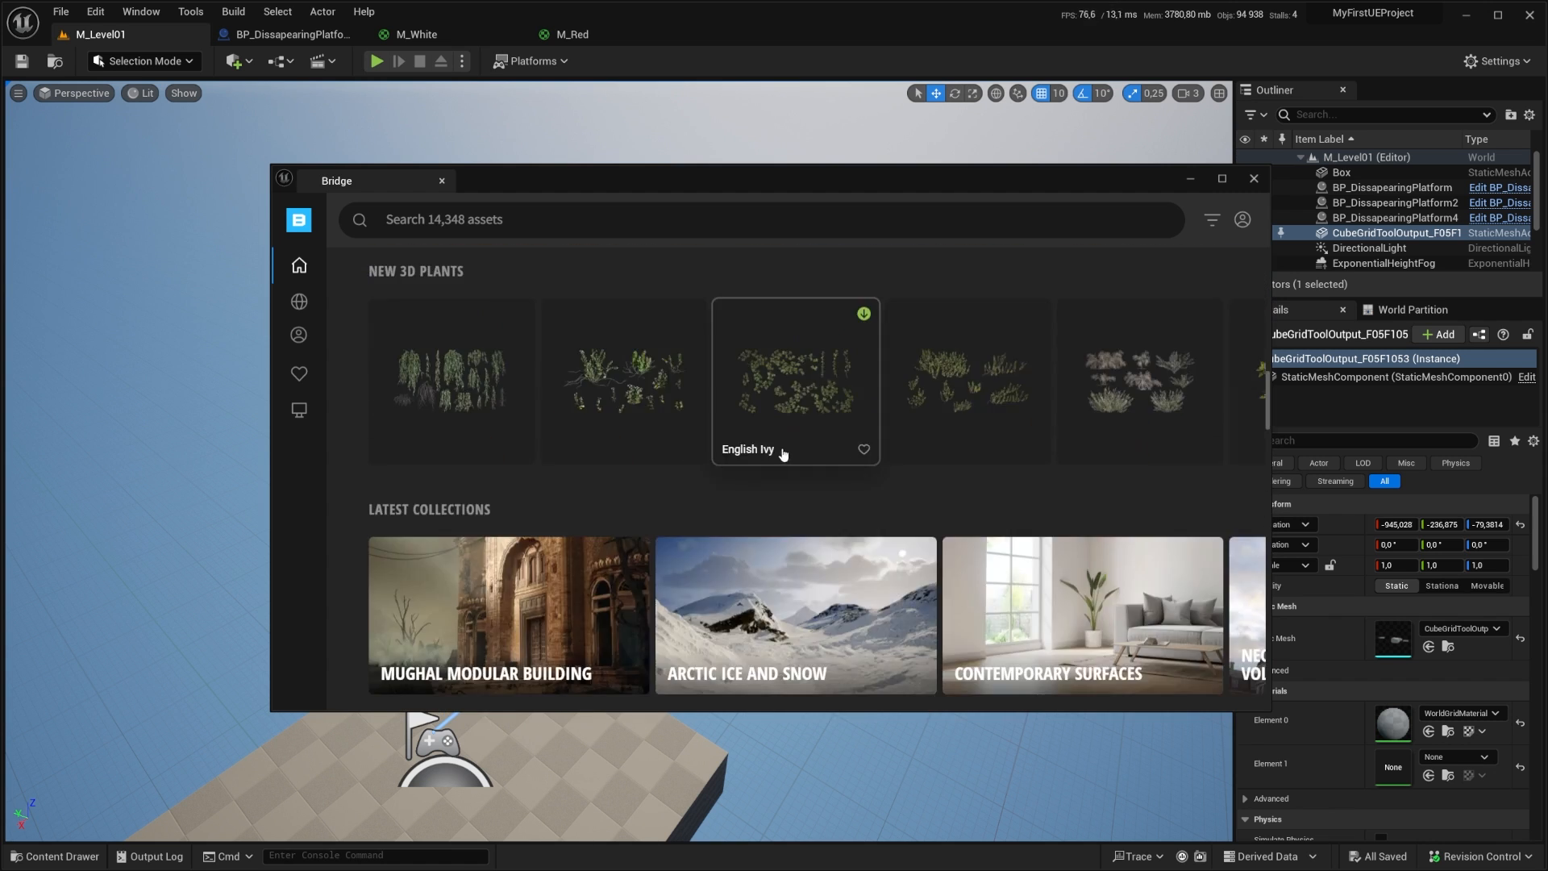
pyautogui.scroll(4, 781, 454)
pyautogui.moveTo(311, 306)
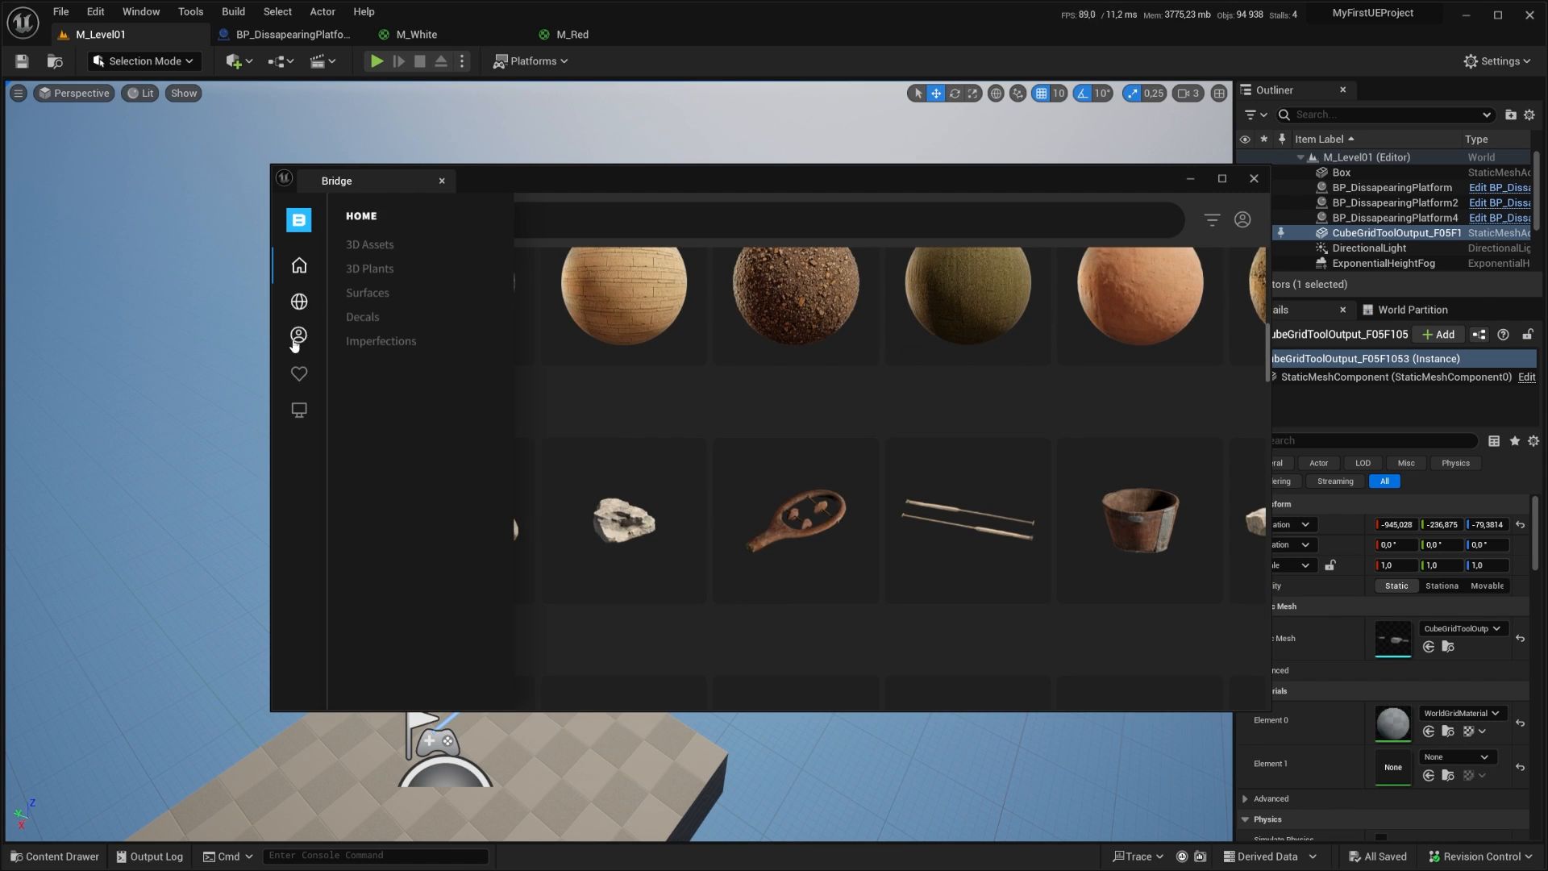
pyautogui.click(298, 269)
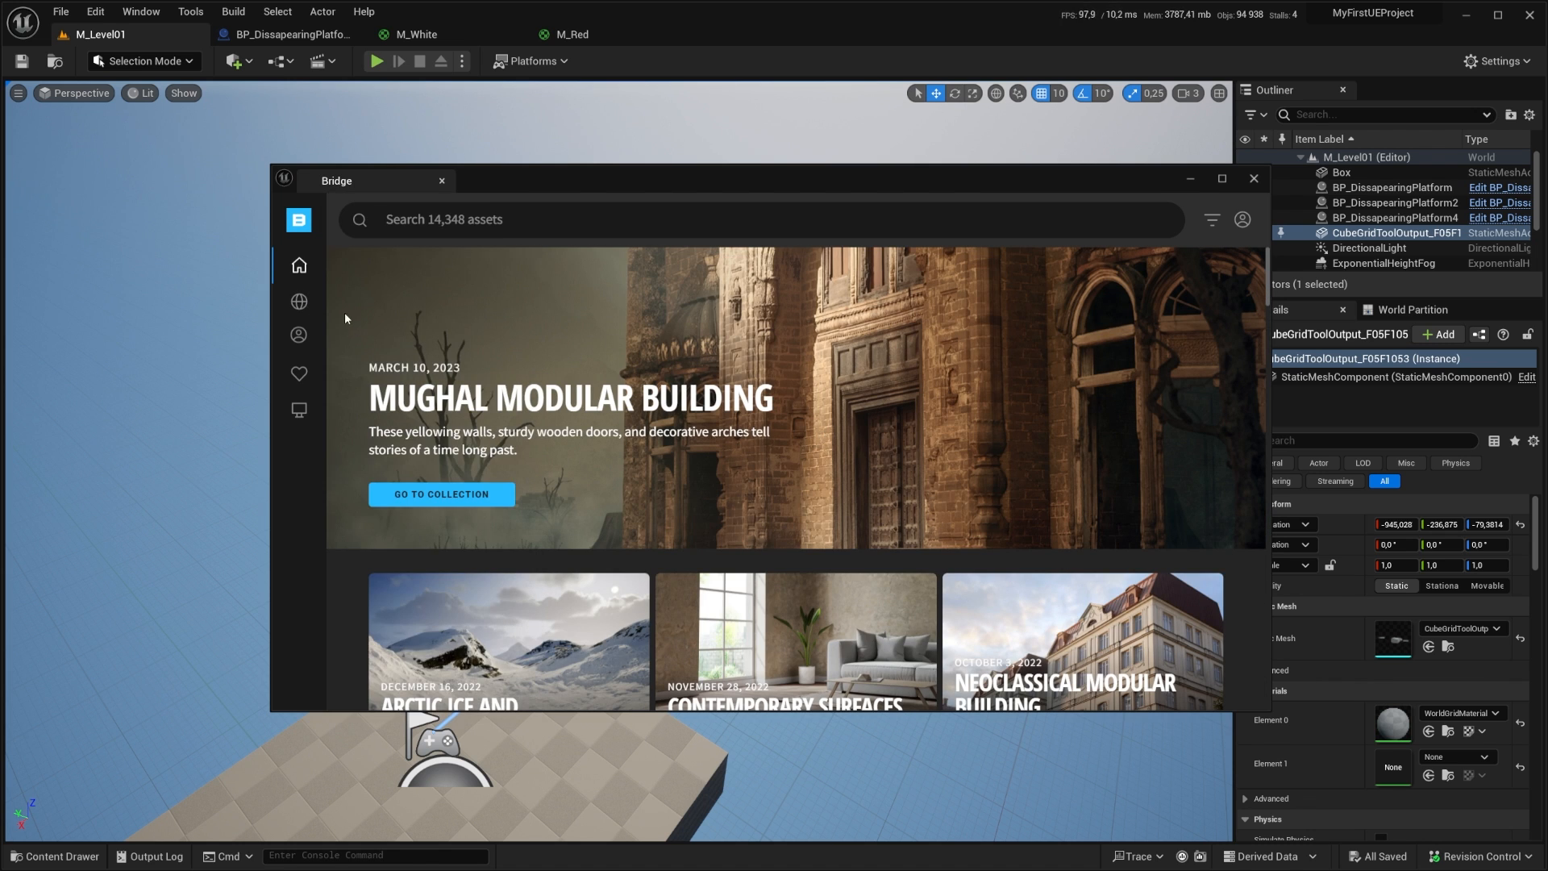
pyautogui.scroll(-3, 557, 363)
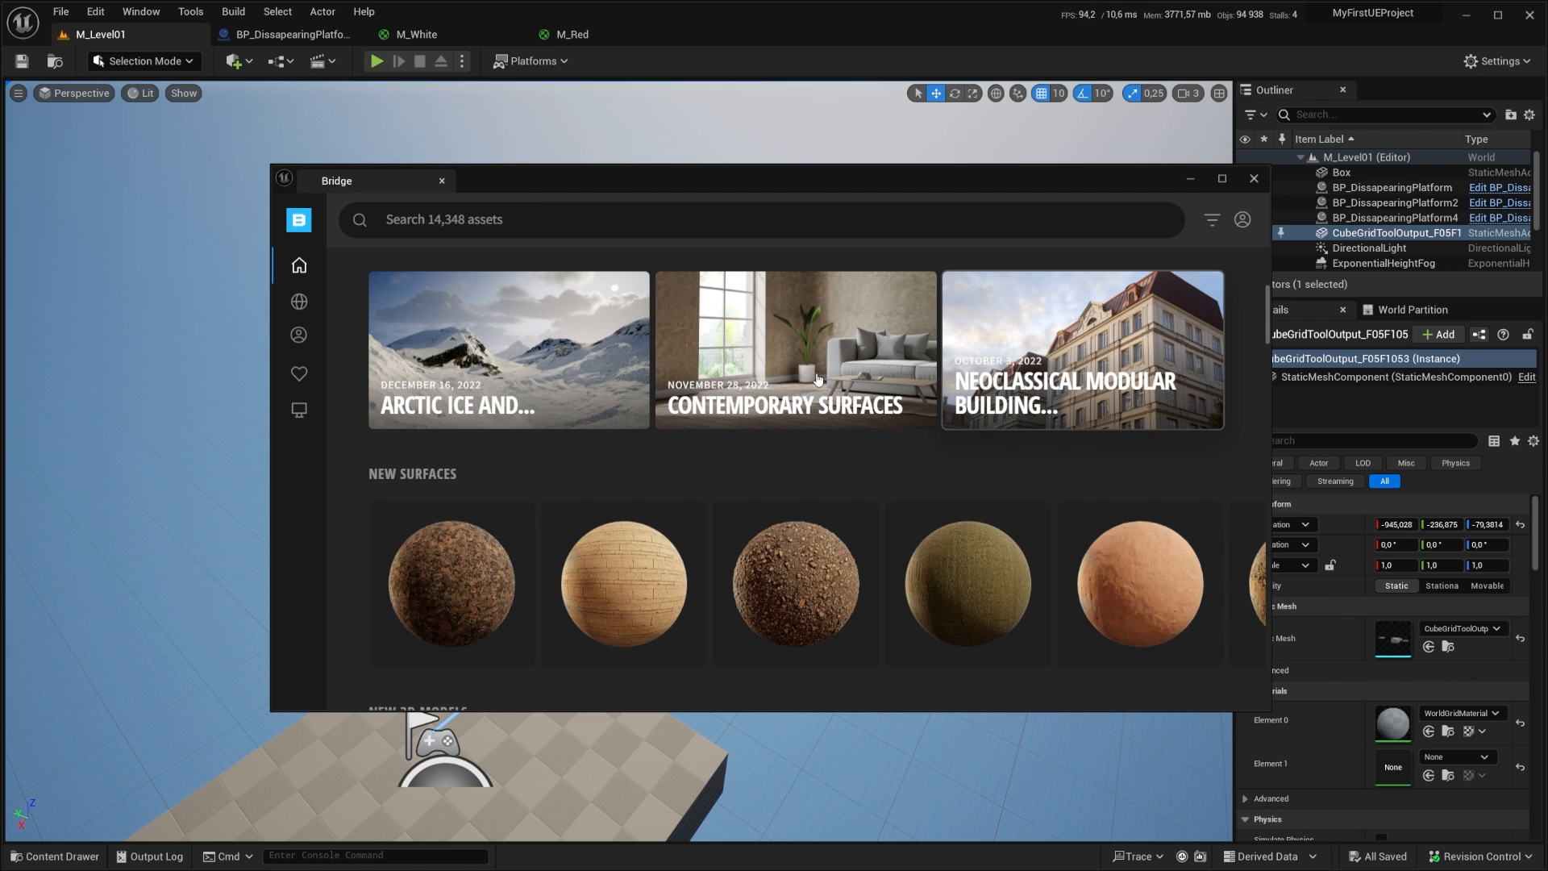
pyautogui.moveTo(307, 300)
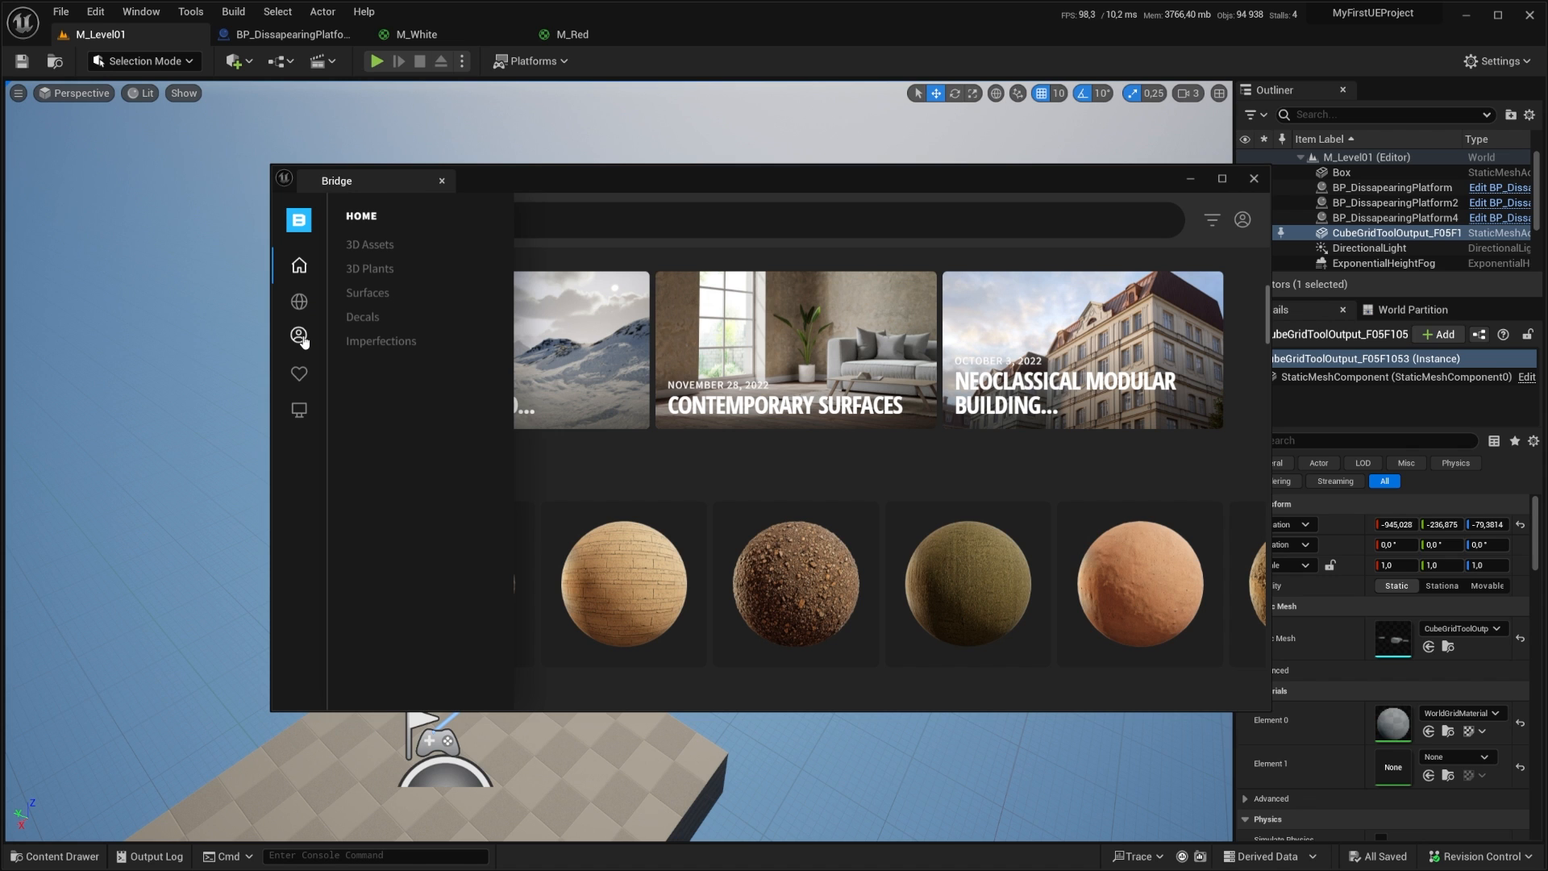
pyautogui.scroll(4, 414, 307)
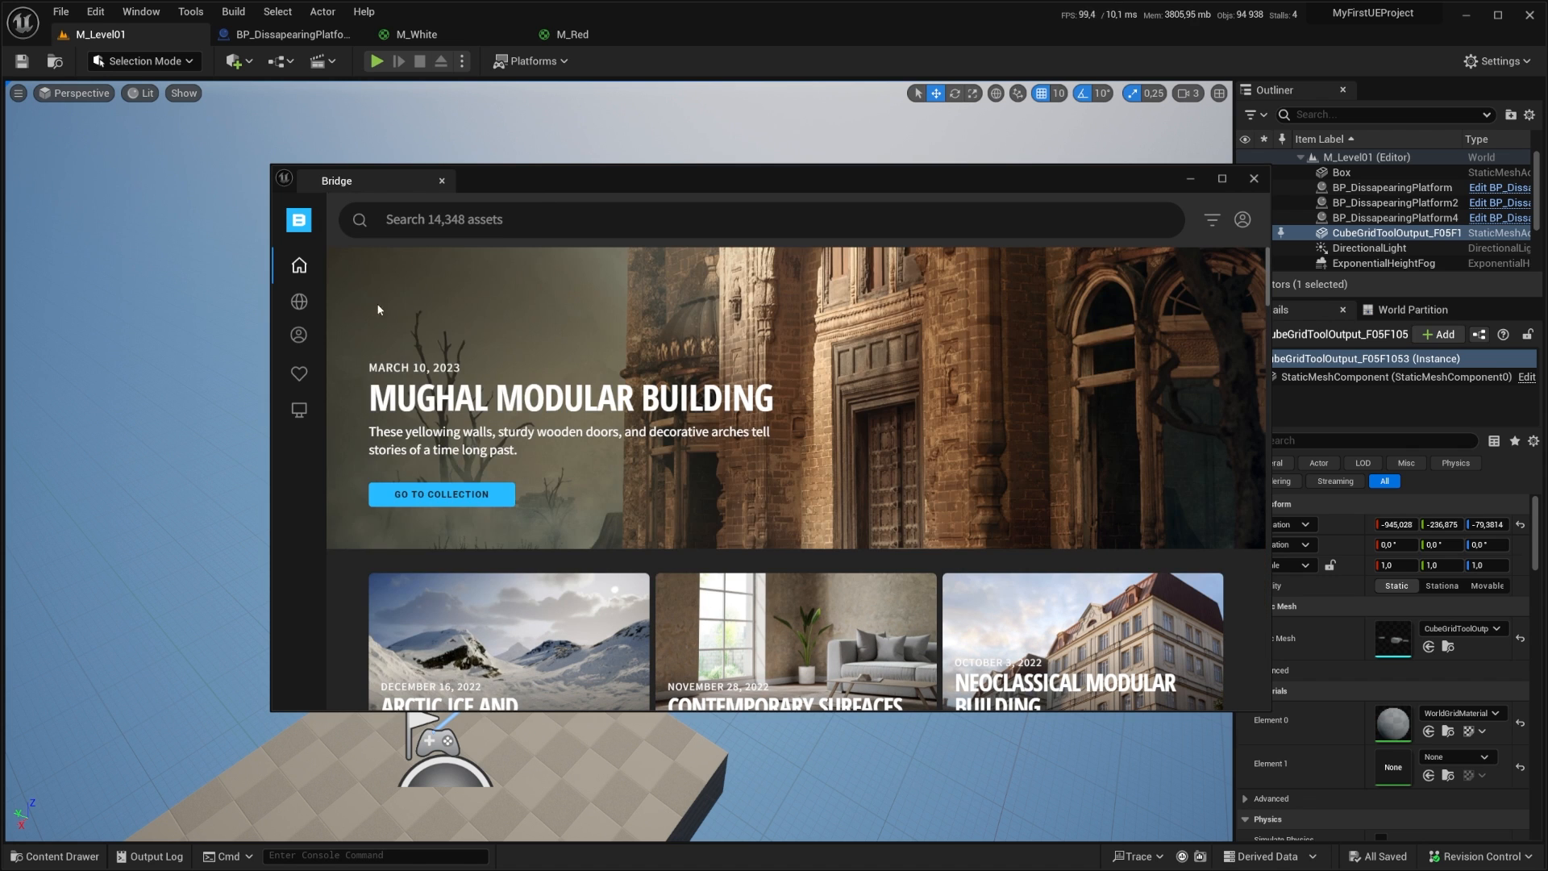
# Step: Open the Limestone Quarry collection within the Natural environment collections
pyautogui.click(303, 307)
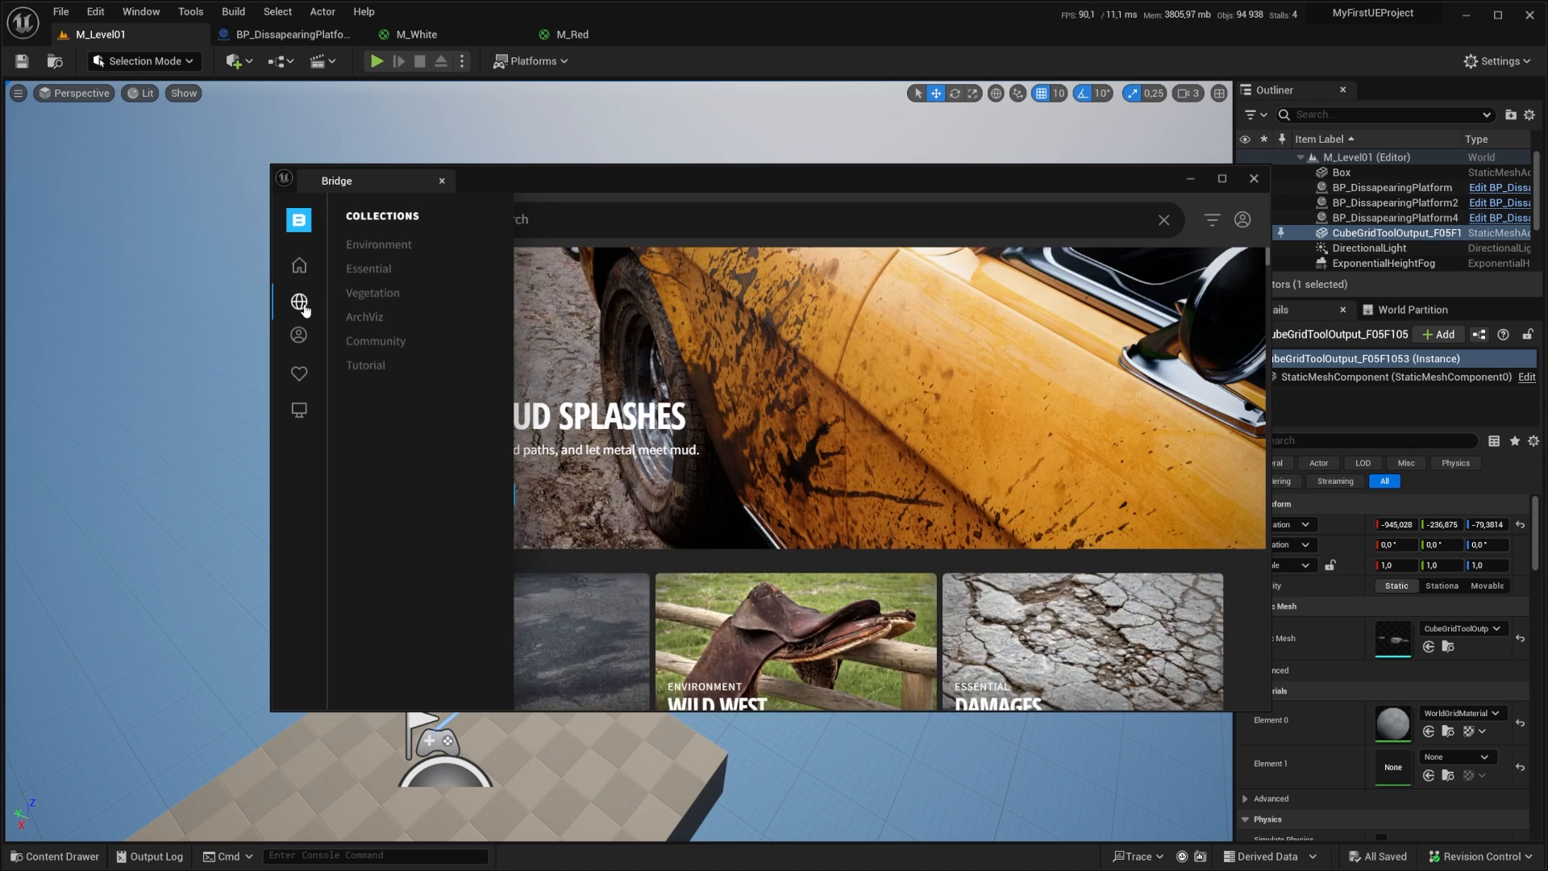
pyautogui.click(394, 245)
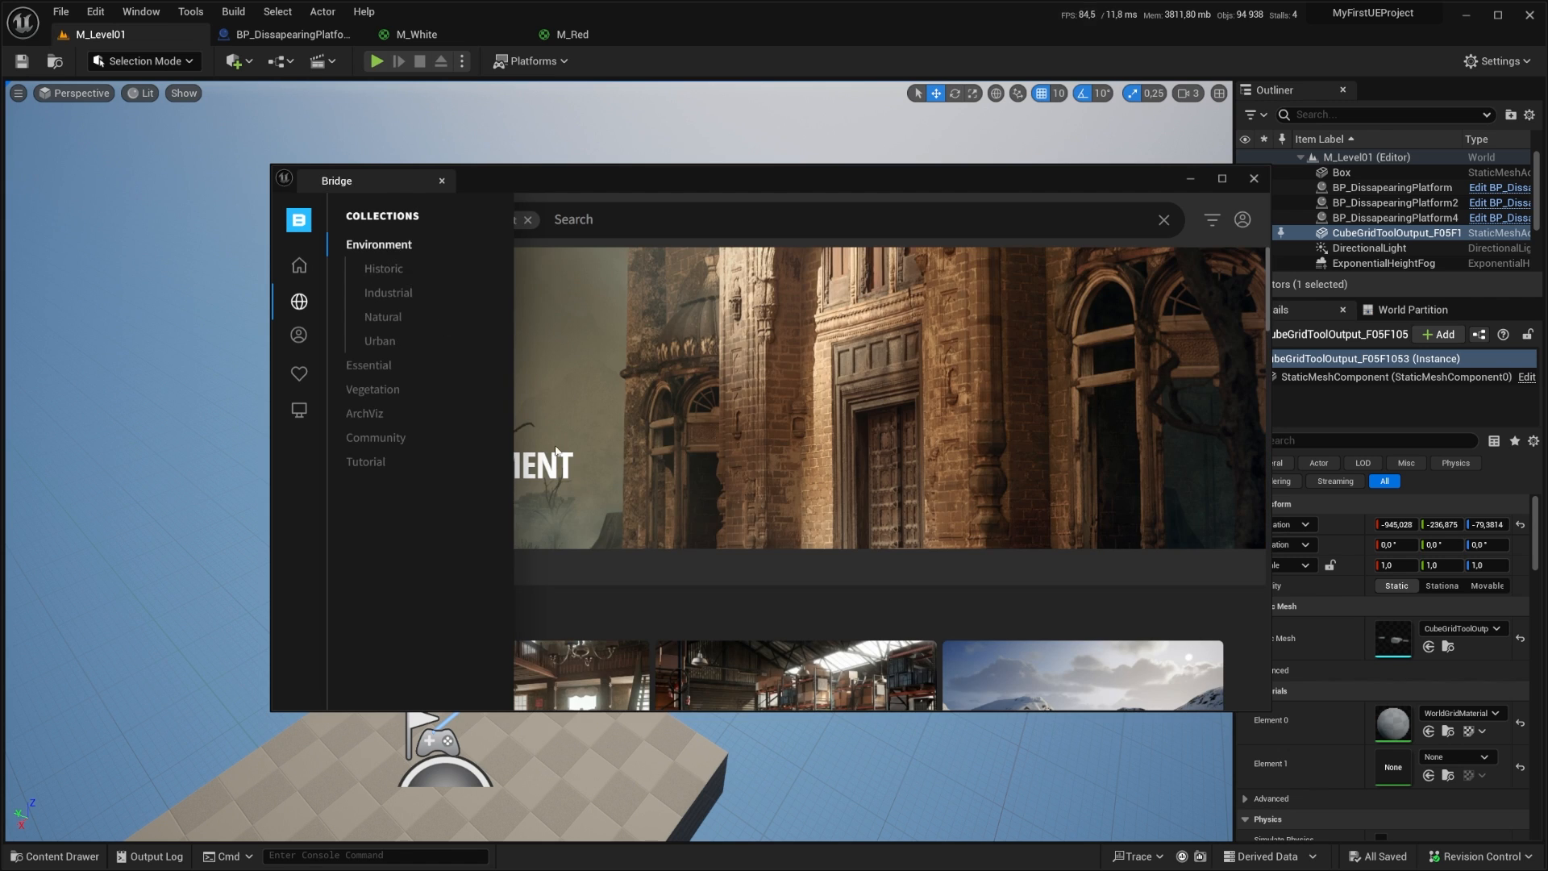
pyautogui.scroll(-5, 601, 429)
pyautogui.scroll(4, 1054, 461)
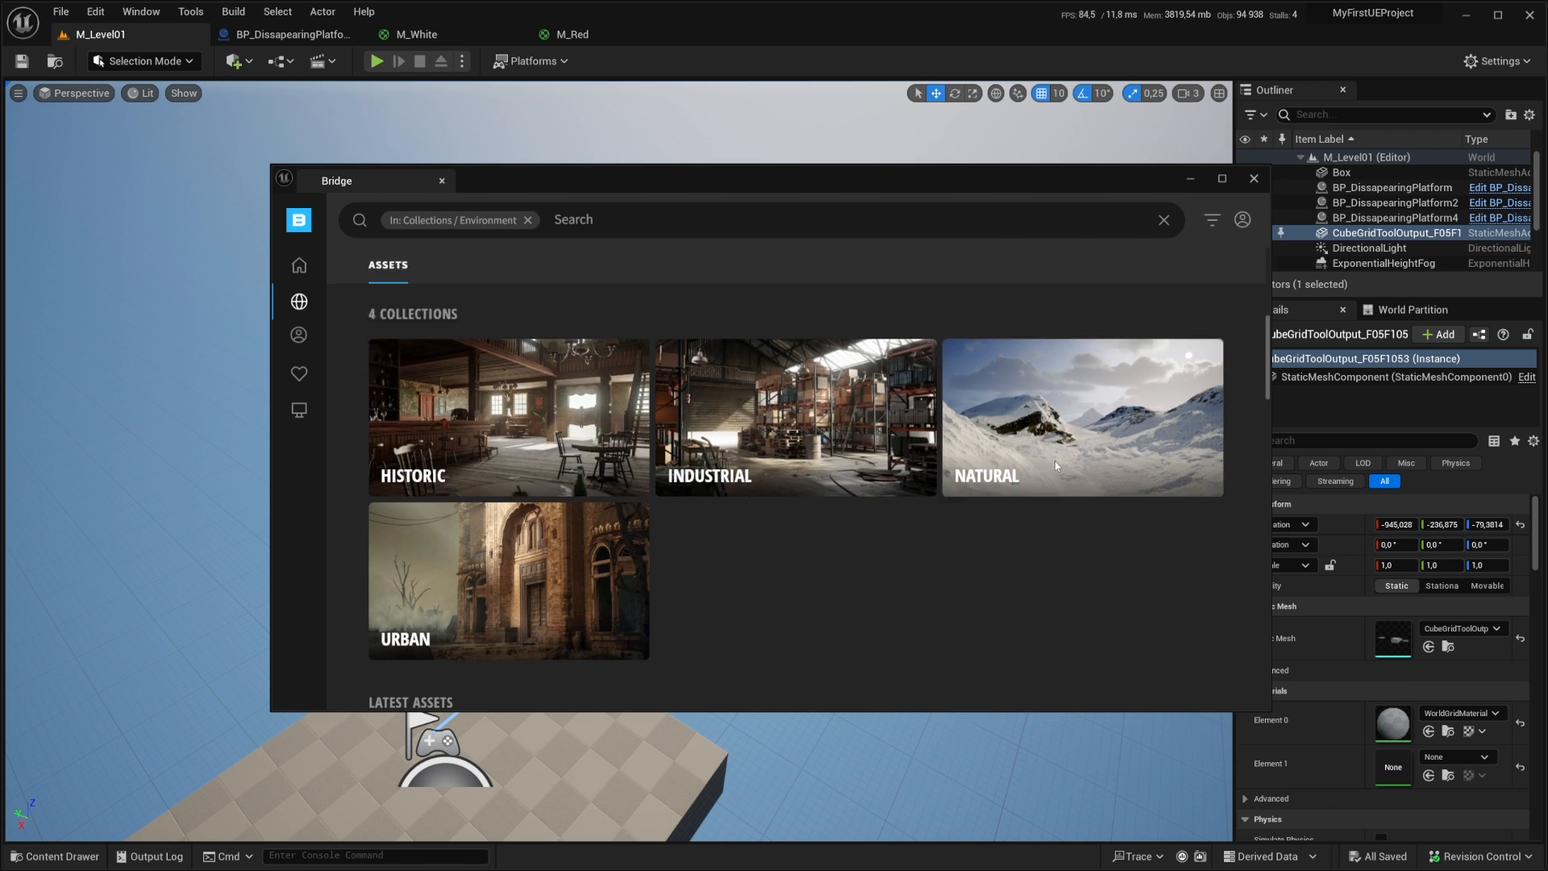
pyautogui.click(1098, 639)
pyautogui.scroll(-3, 949, 521)
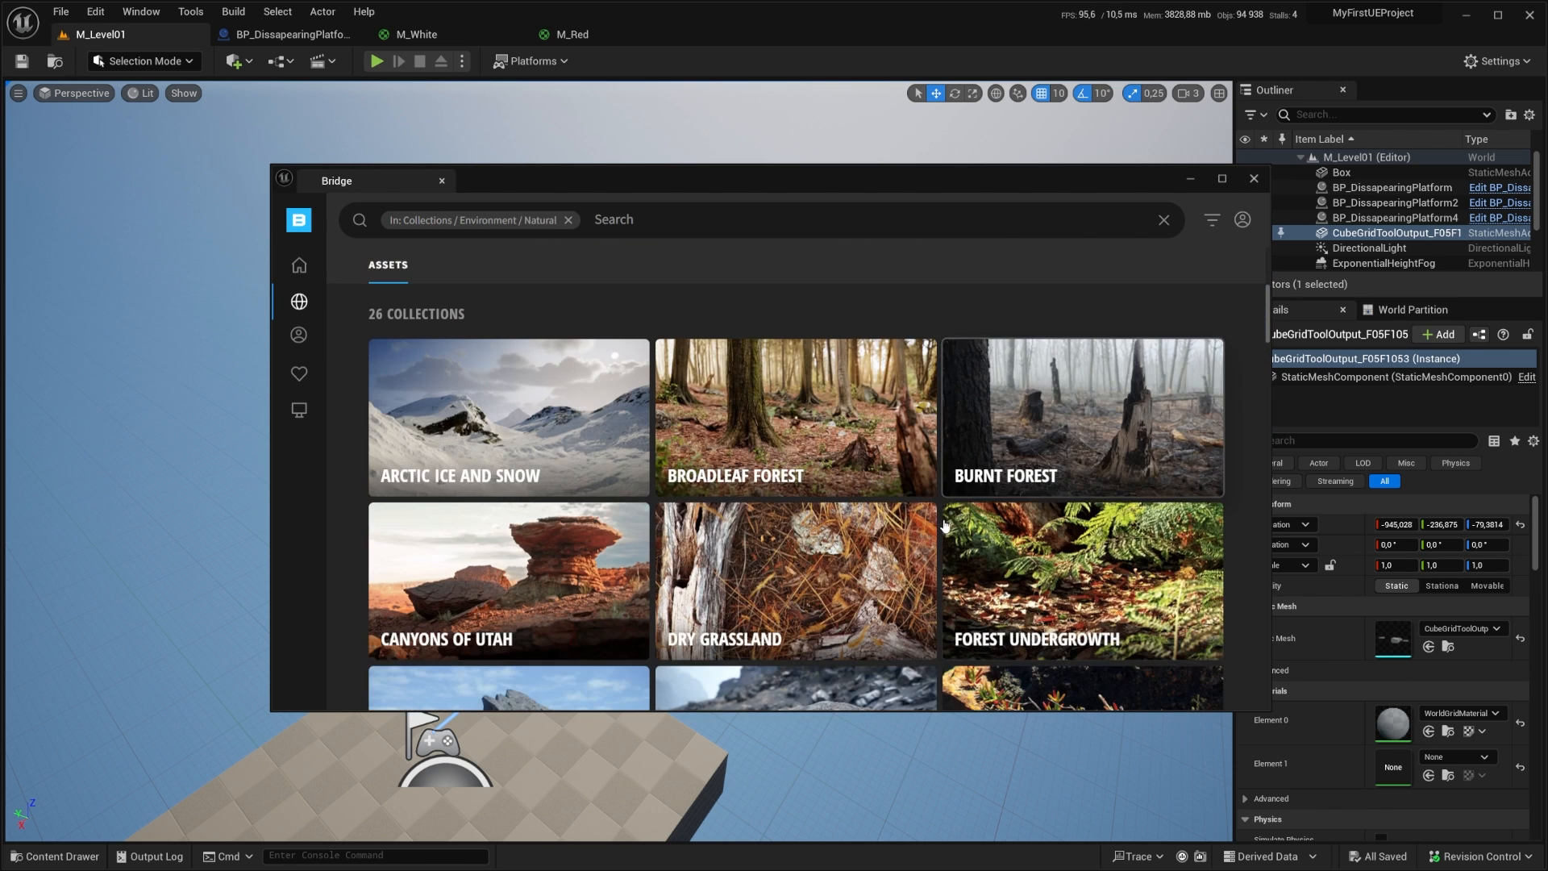
pyautogui.scroll(-5, 756, 481)
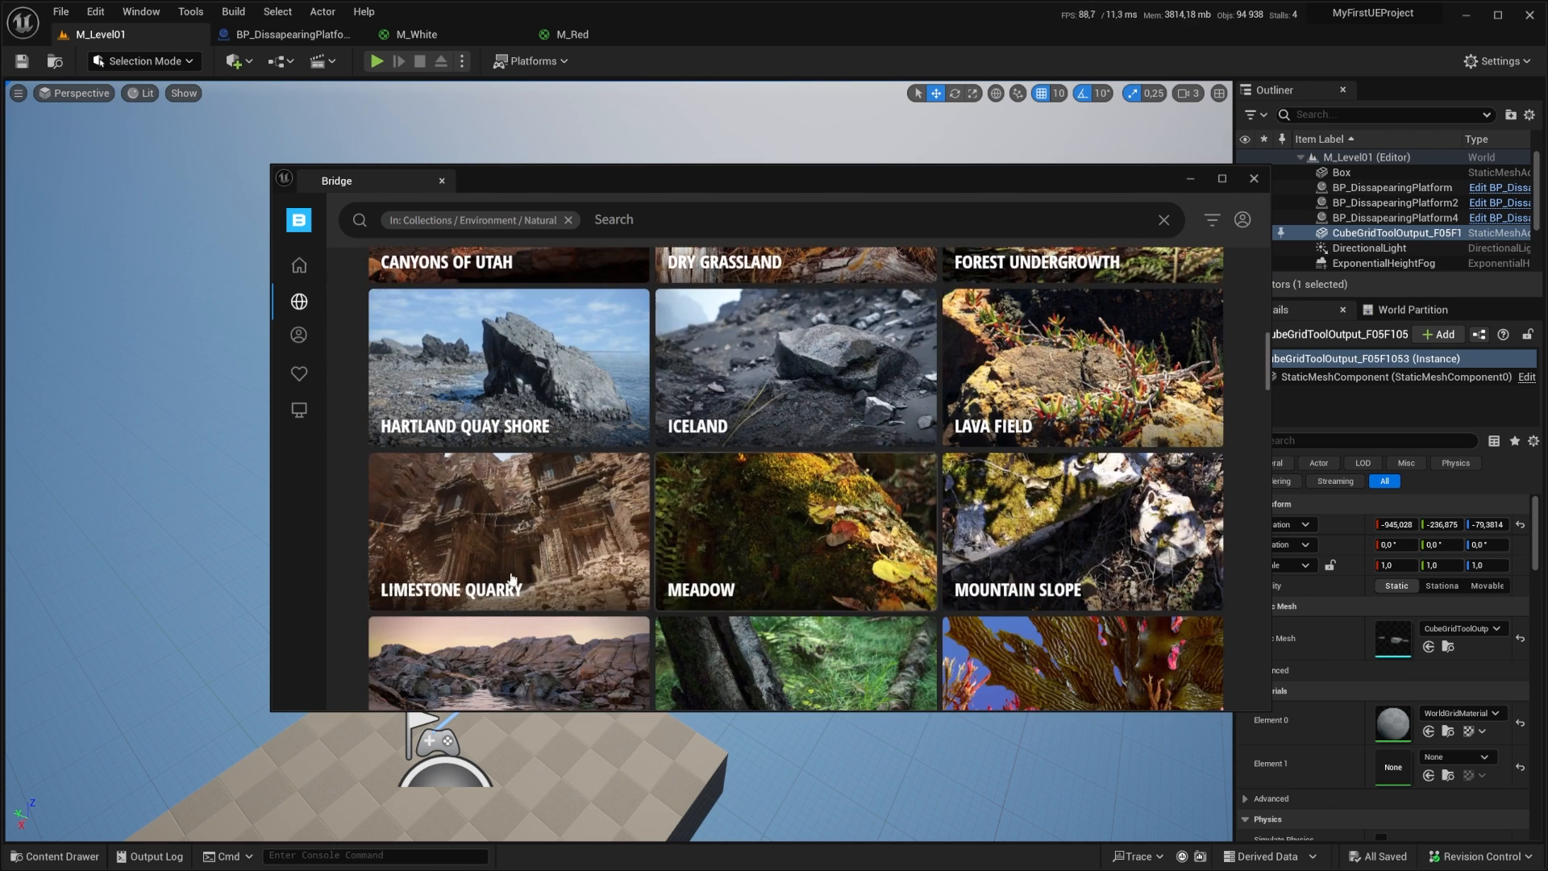
pyautogui.click(479, 539)
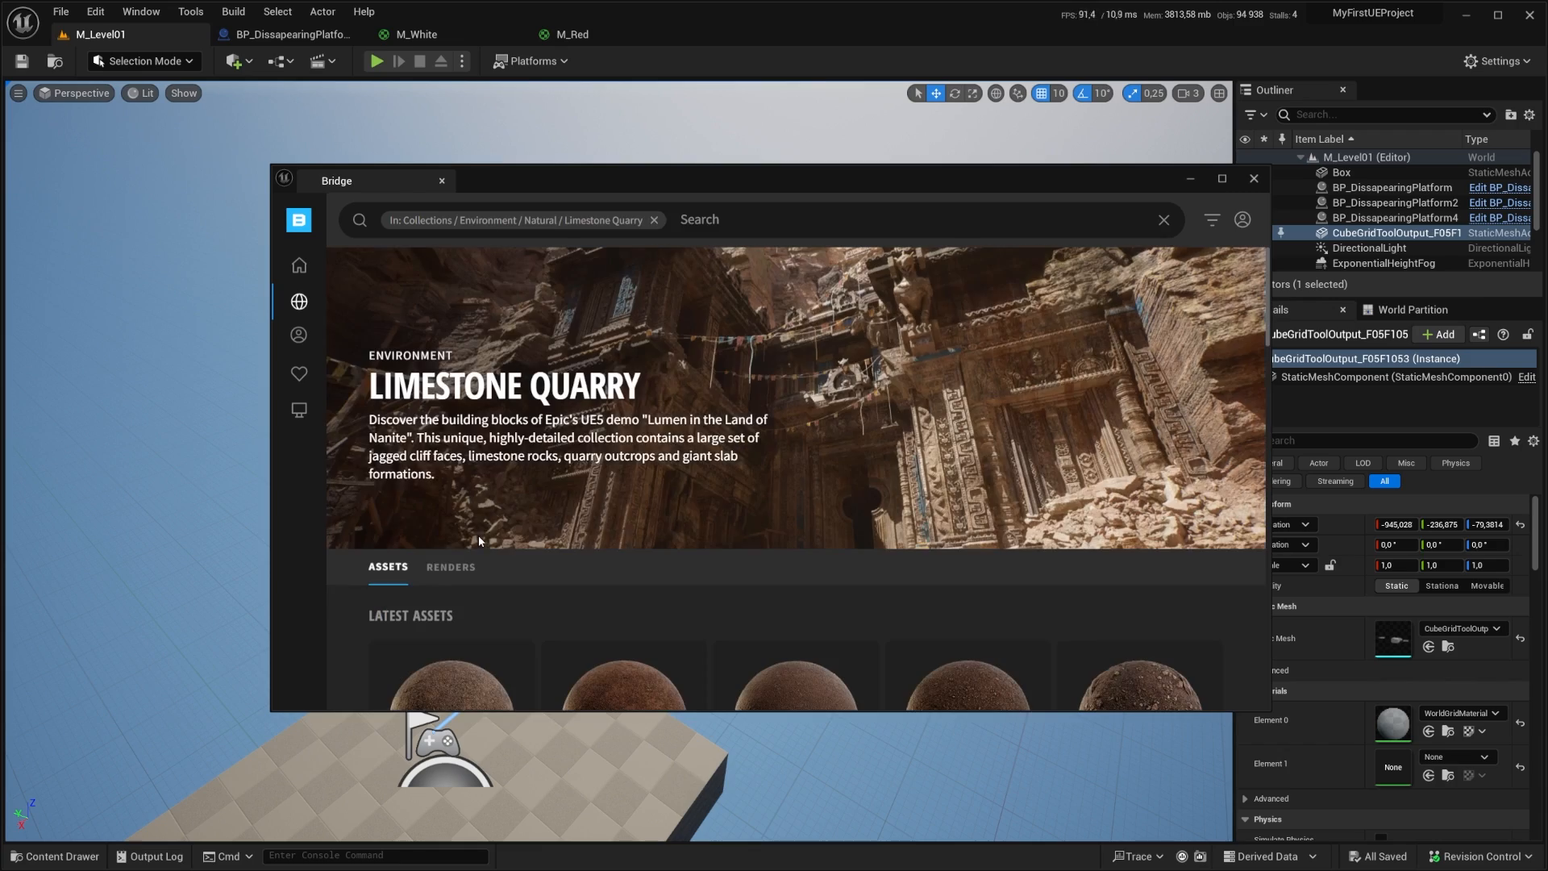
# Step: Dock Bridge alongside the level's editor tabs and browse the surfaces, cliffs, slabs and rocks in the Limestone Quarry collection
pyautogui.moveTo(390, 176); pyautogui.dragTo(296, 42)
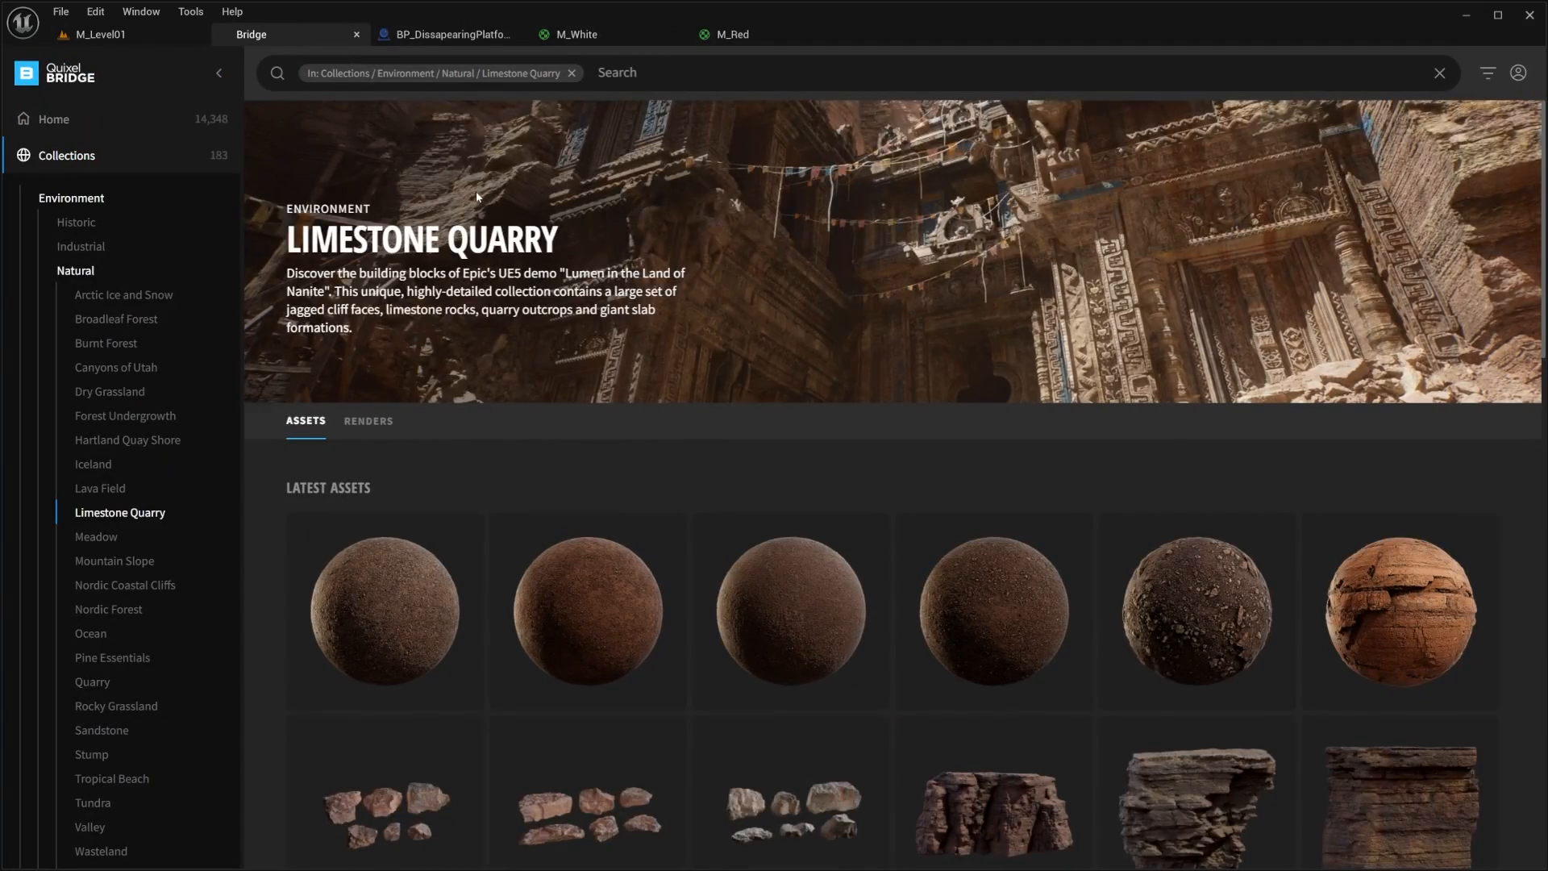
pyautogui.scroll(-3, 476, 210)
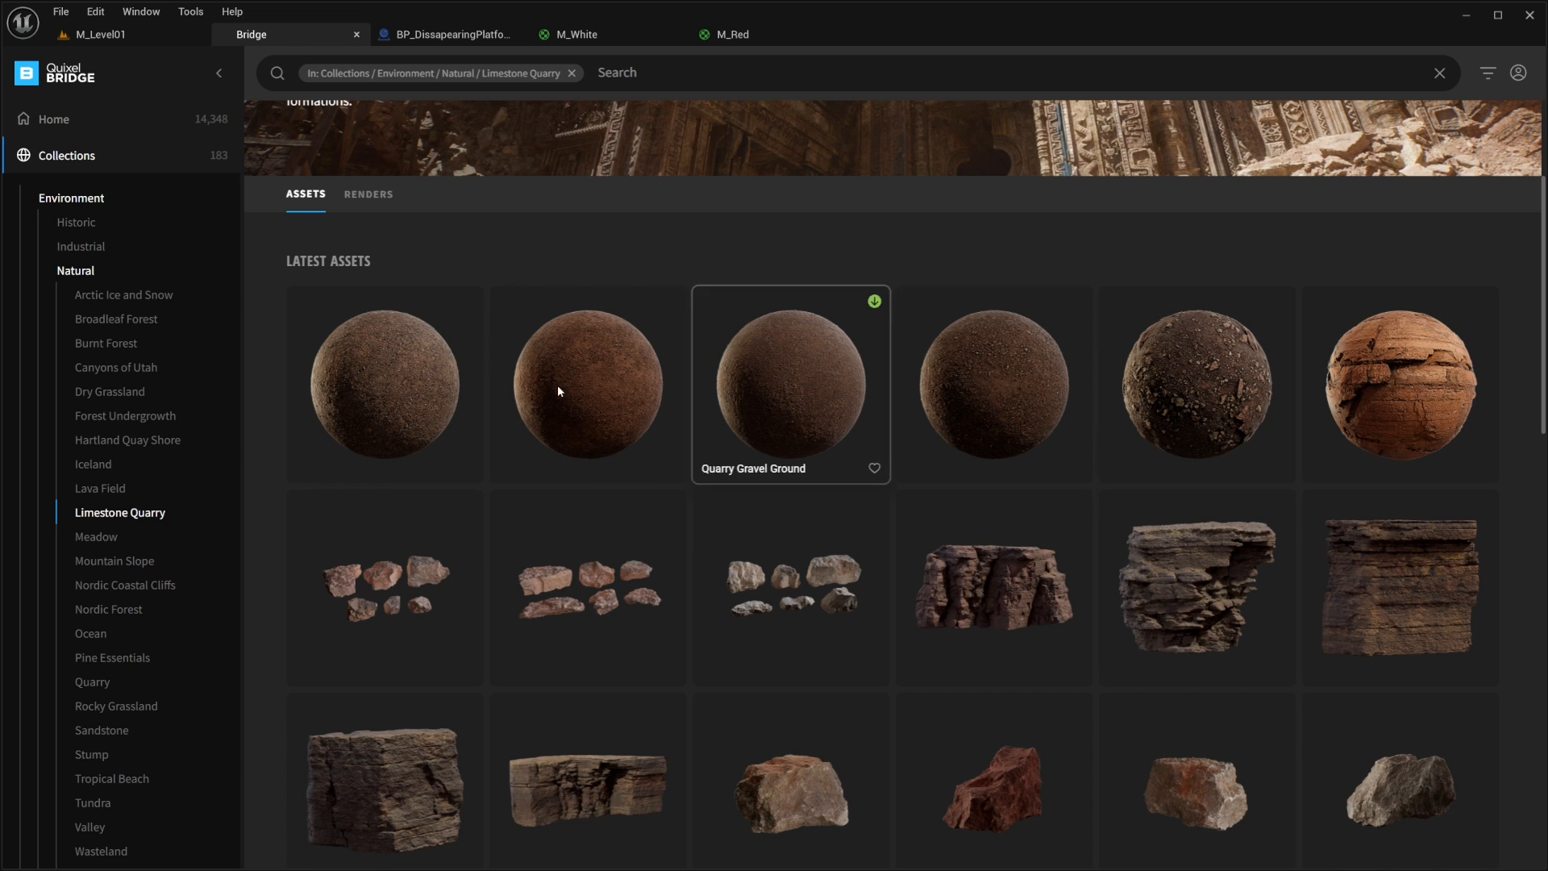
pyautogui.scroll(-2, 1162, 400)
pyautogui.scroll(2, 1162, 398)
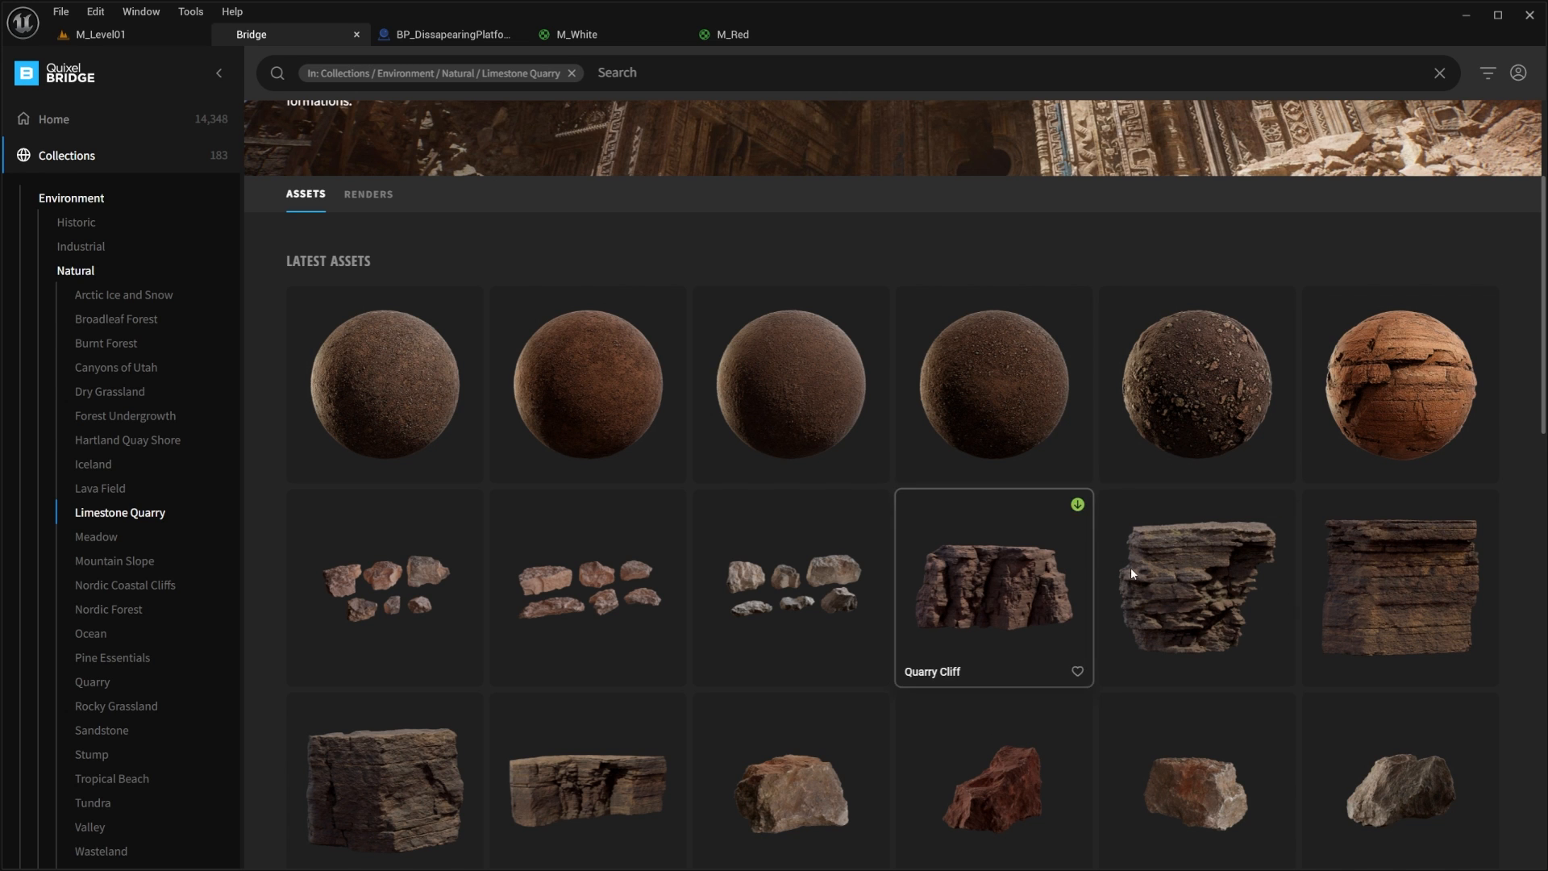
pyautogui.scroll(-1, 1130, 567)
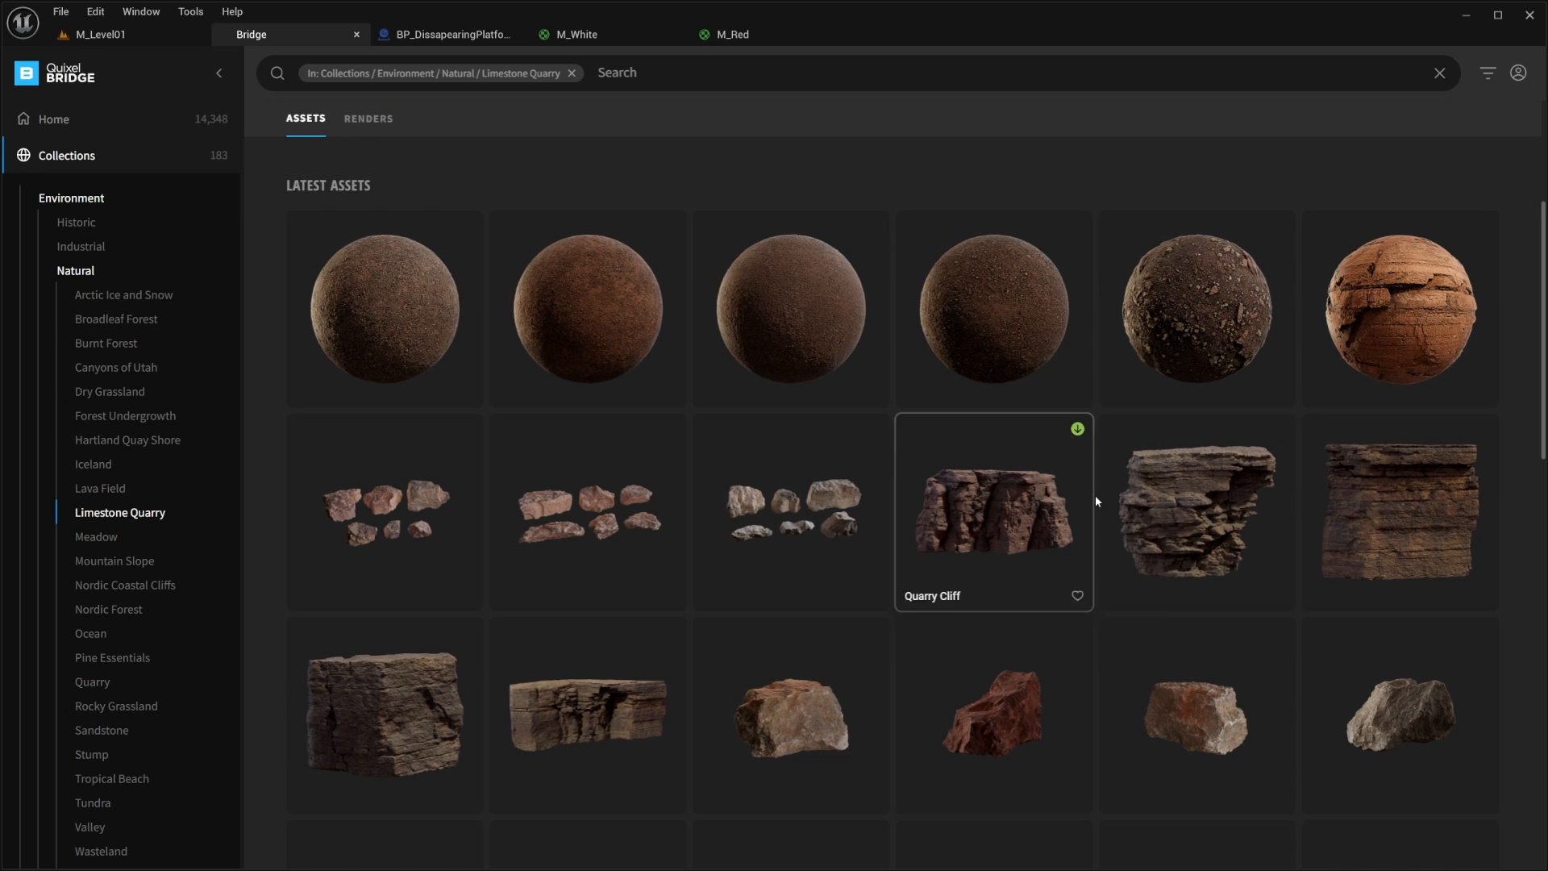
pyautogui.scroll(-15, 1096, 500)
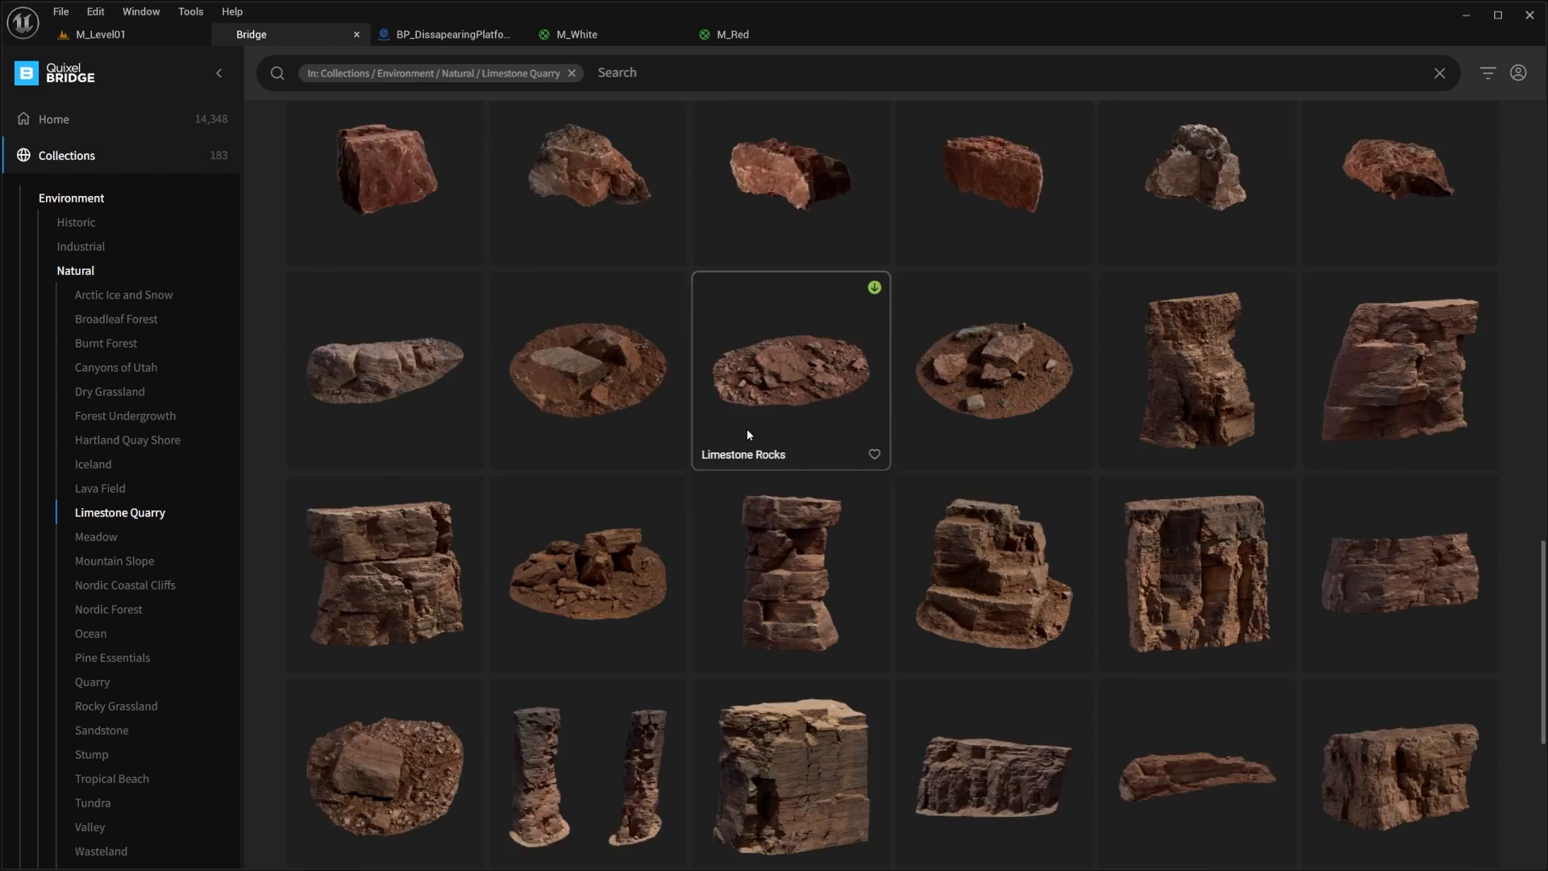
pyautogui.scroll(-6, 744, 434)
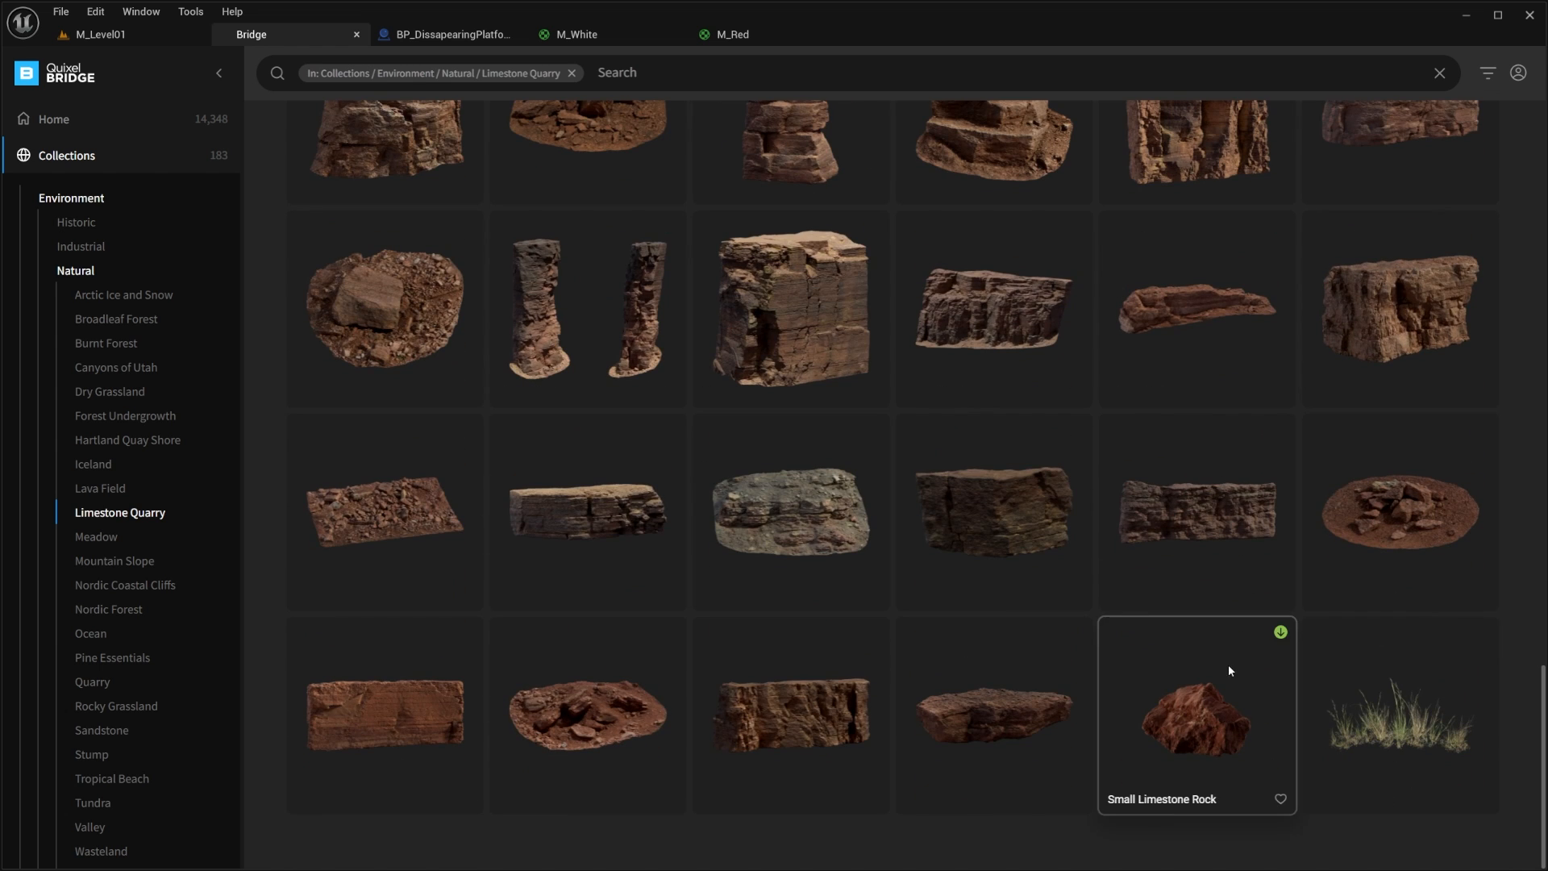
pyautogui.scroll(6, 1227, 664)
pyautogui.scroll(10, 793, 657)
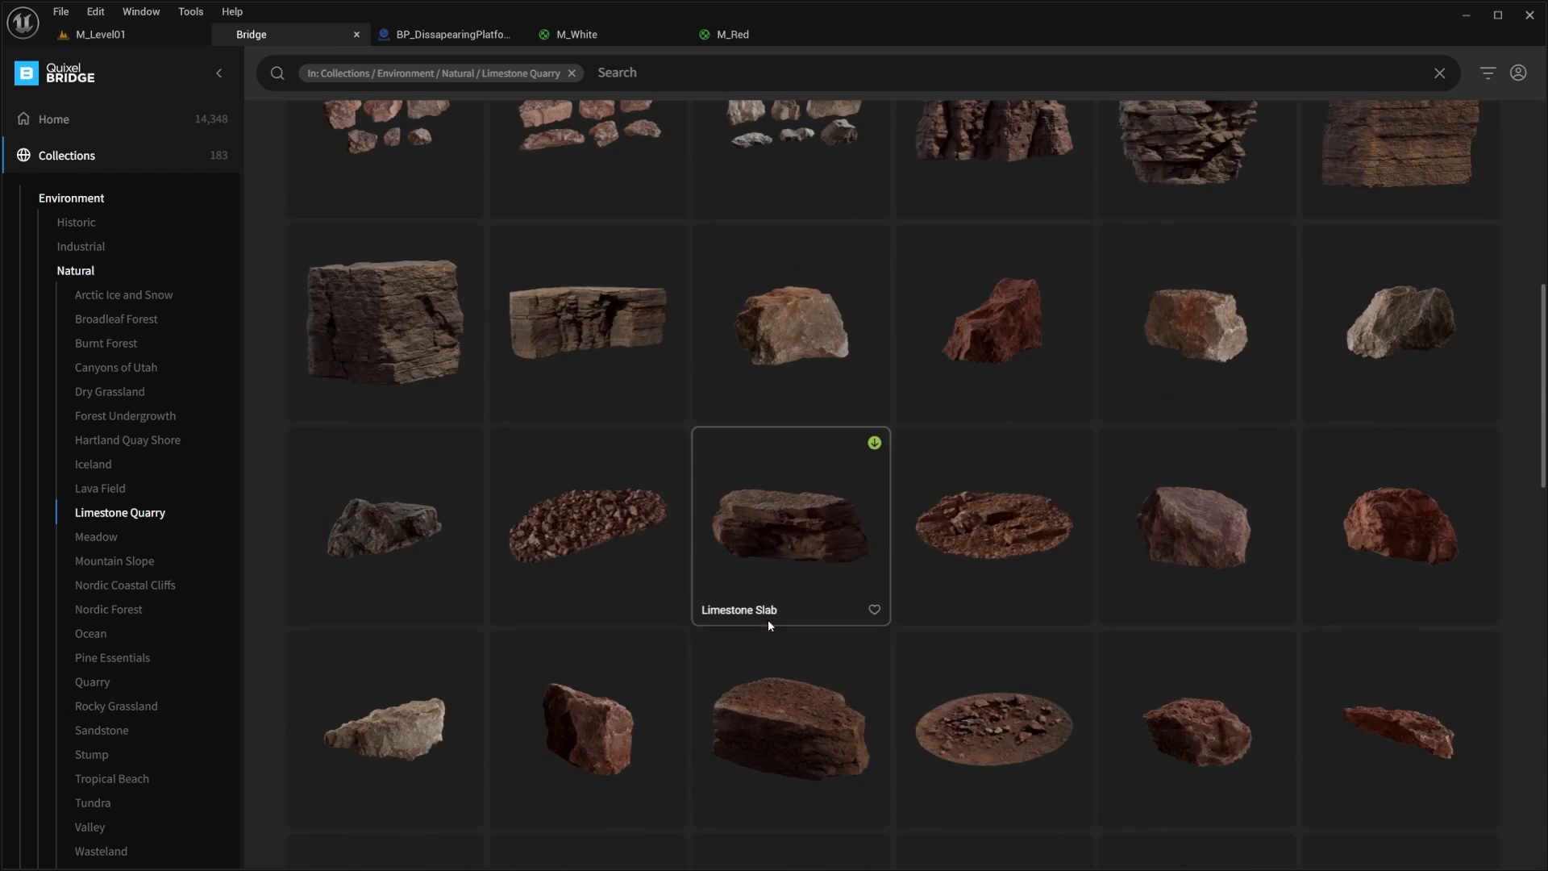
pyautogui.scroll(-5, 838, 637)
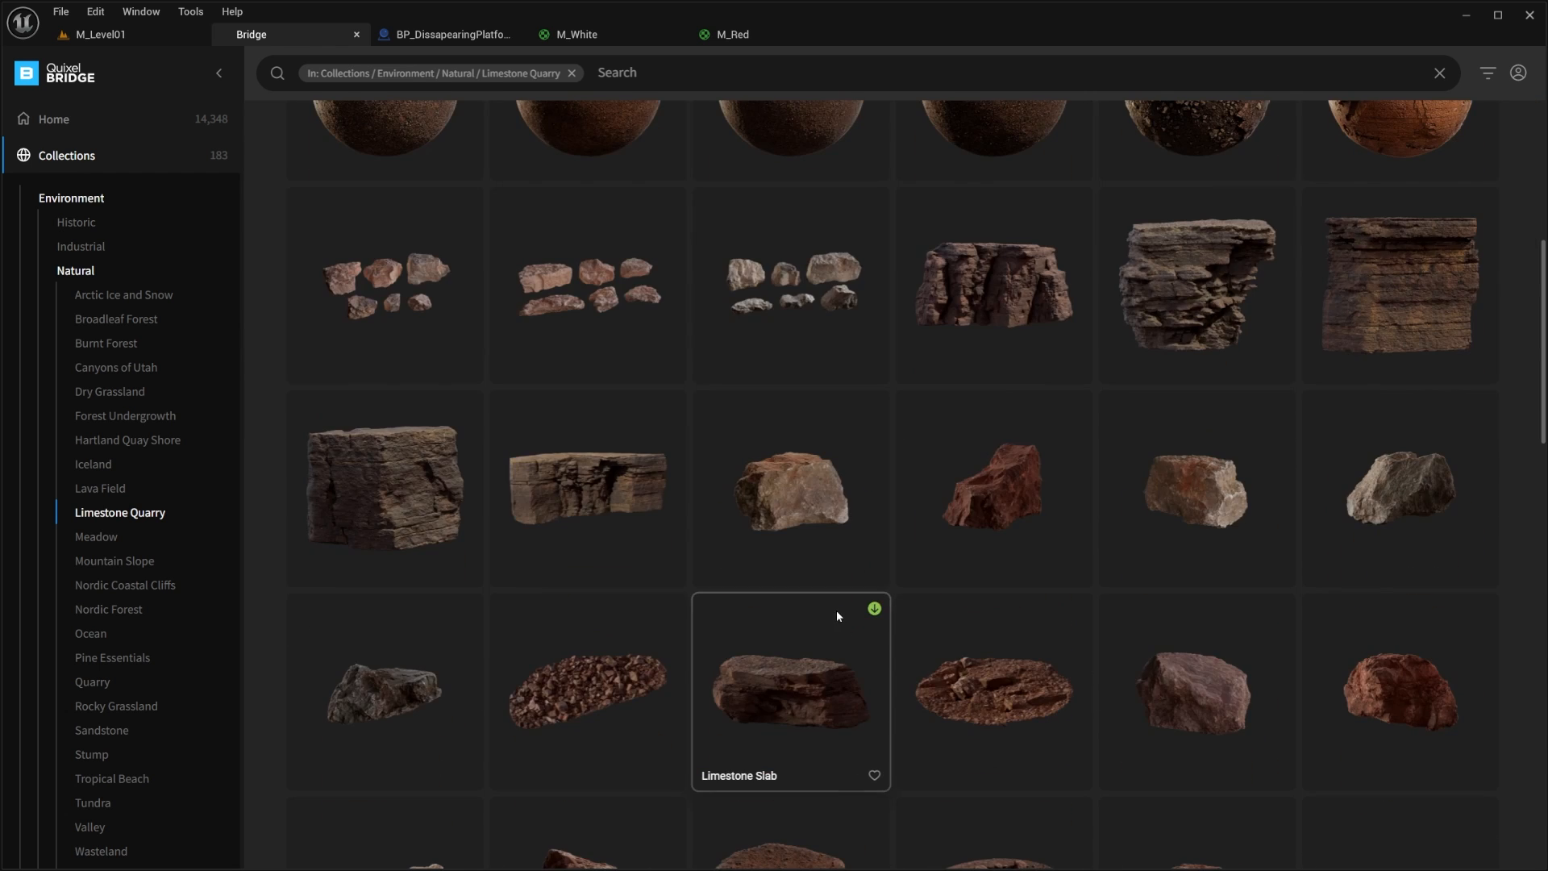
pyautogui.scroll(3, 841, 616)
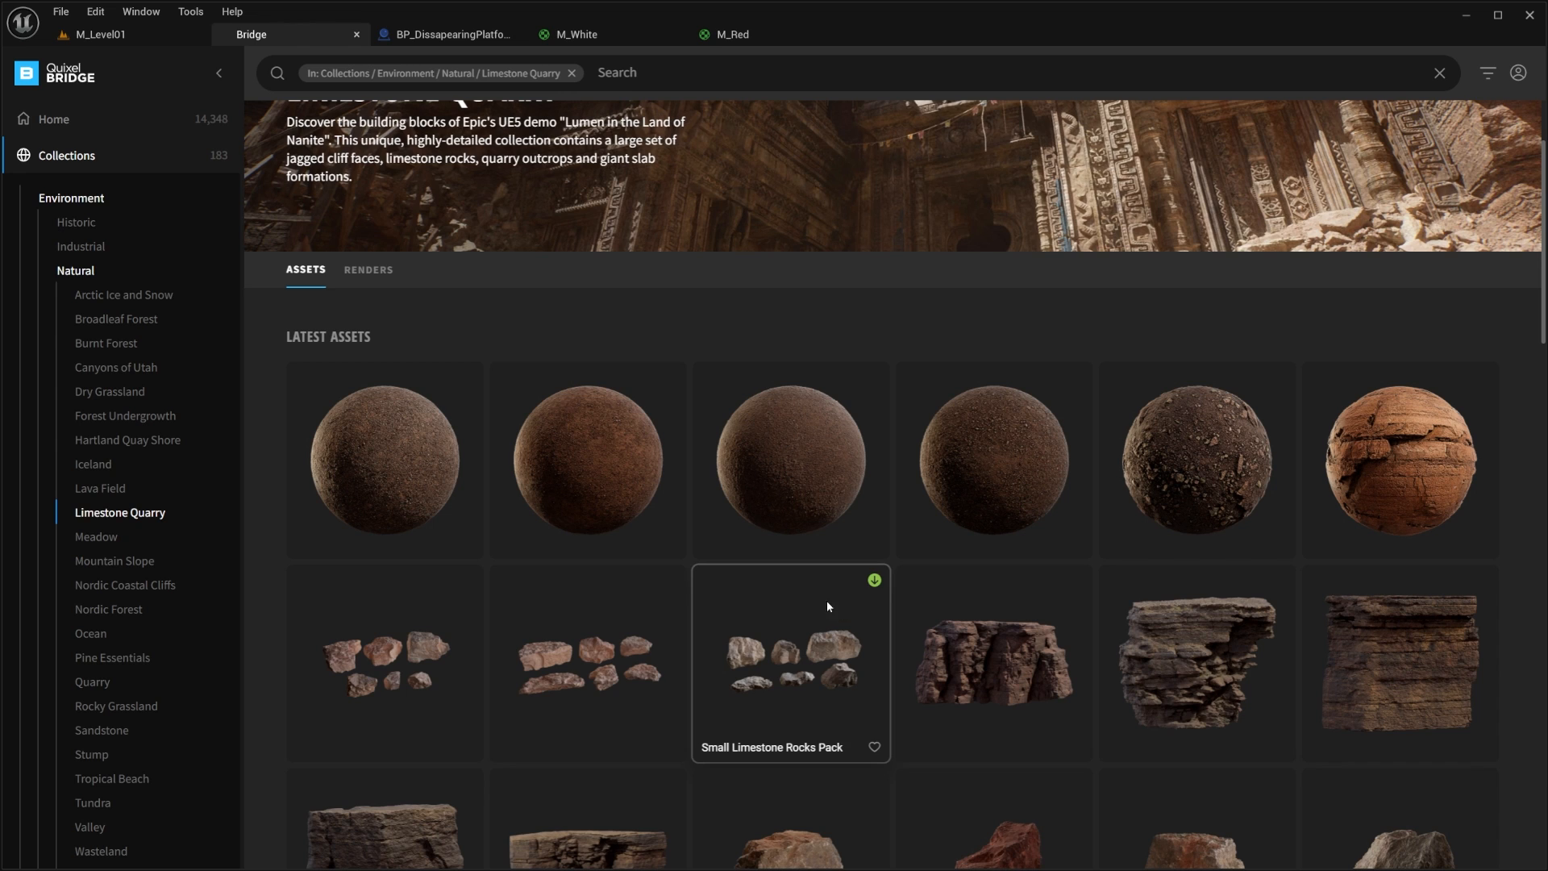
pyautogui.scroll(-4, 871, 637)
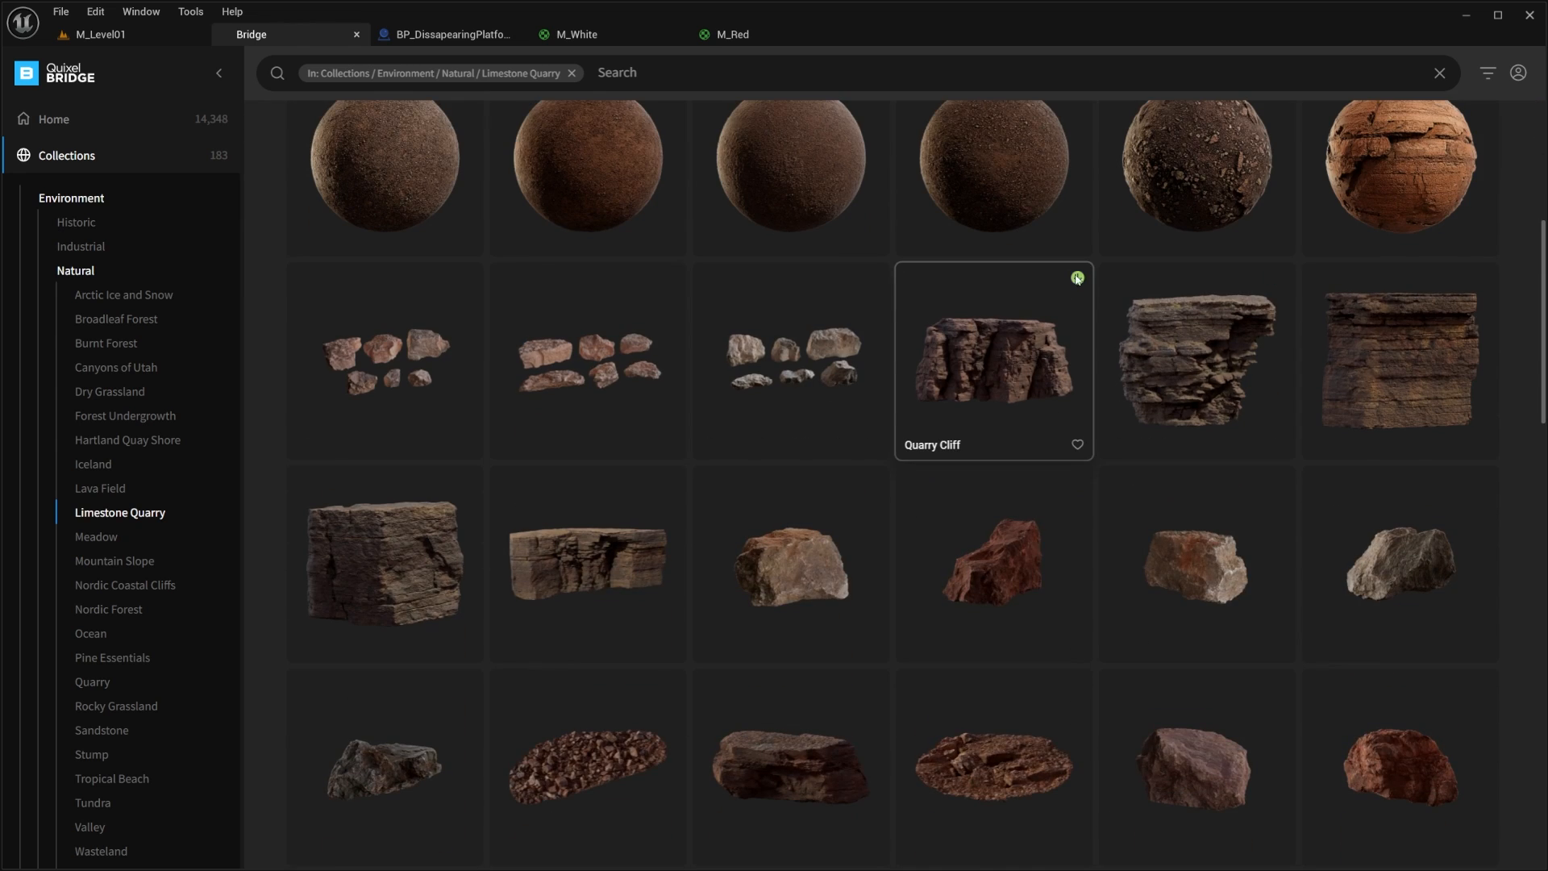
# Step: Download the Quarry Cliff 3D asset at Medium Quality and add it to the project
pyautogui.click(1024, 366)
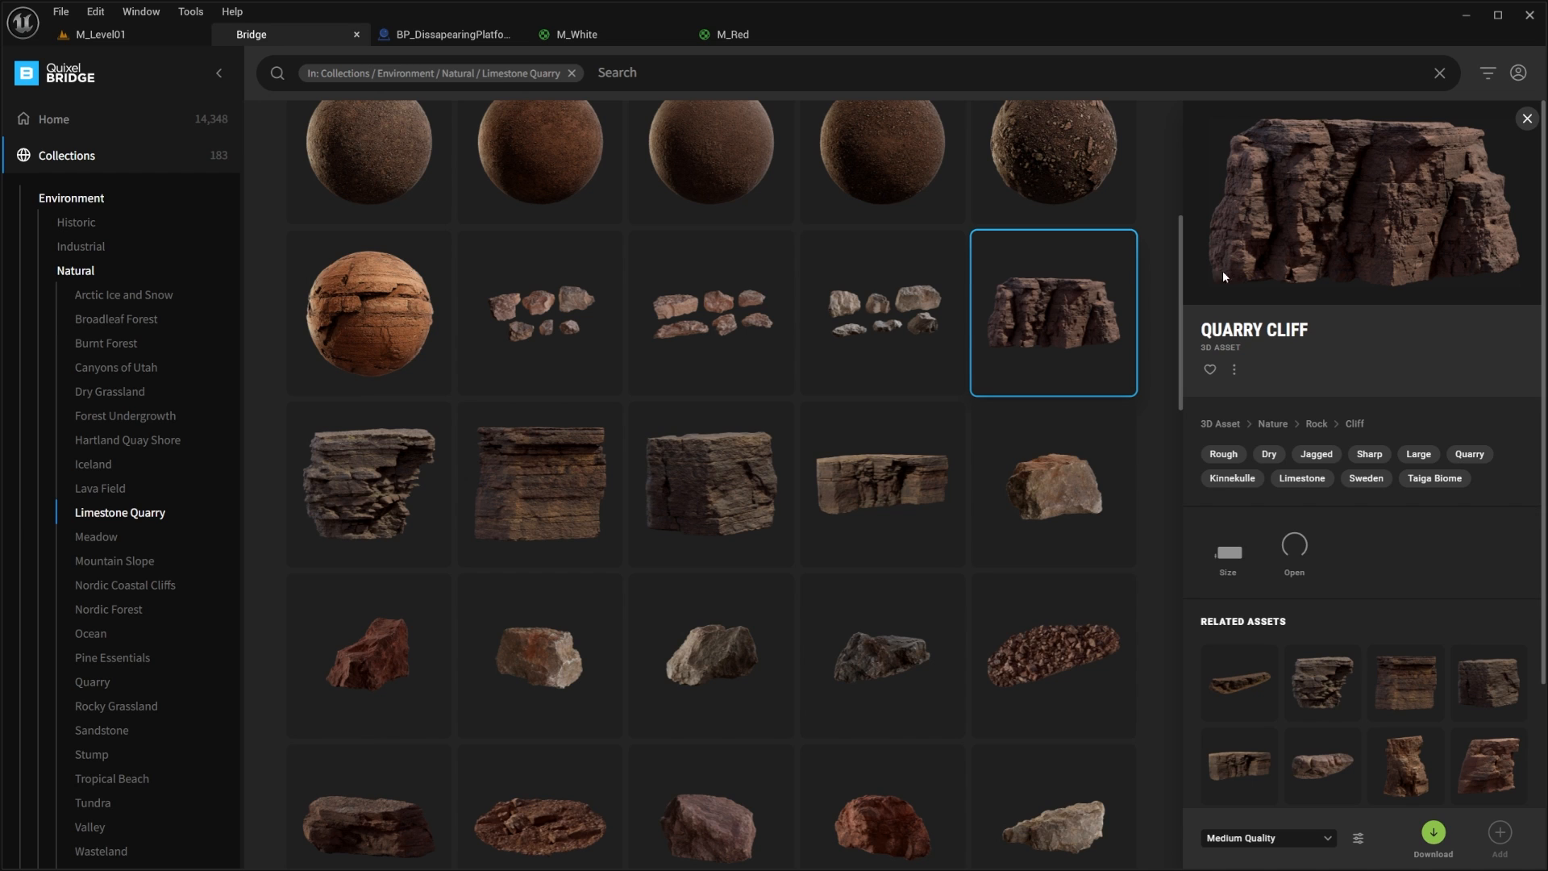
pyautogui.scroll(-2, 1330, 582)
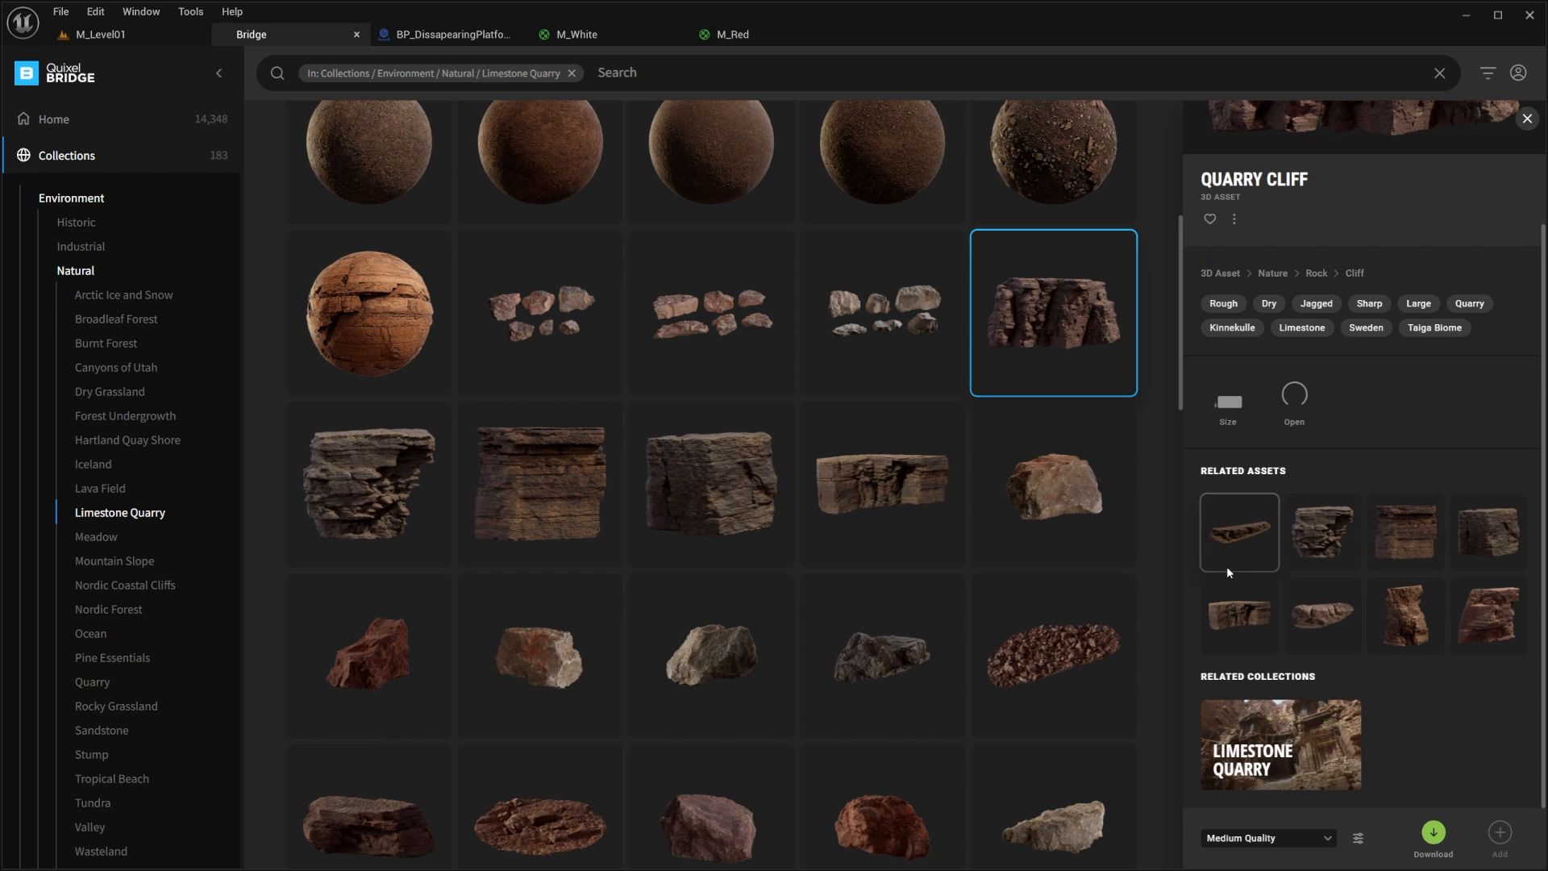
pyautogui.click(1321, 843)
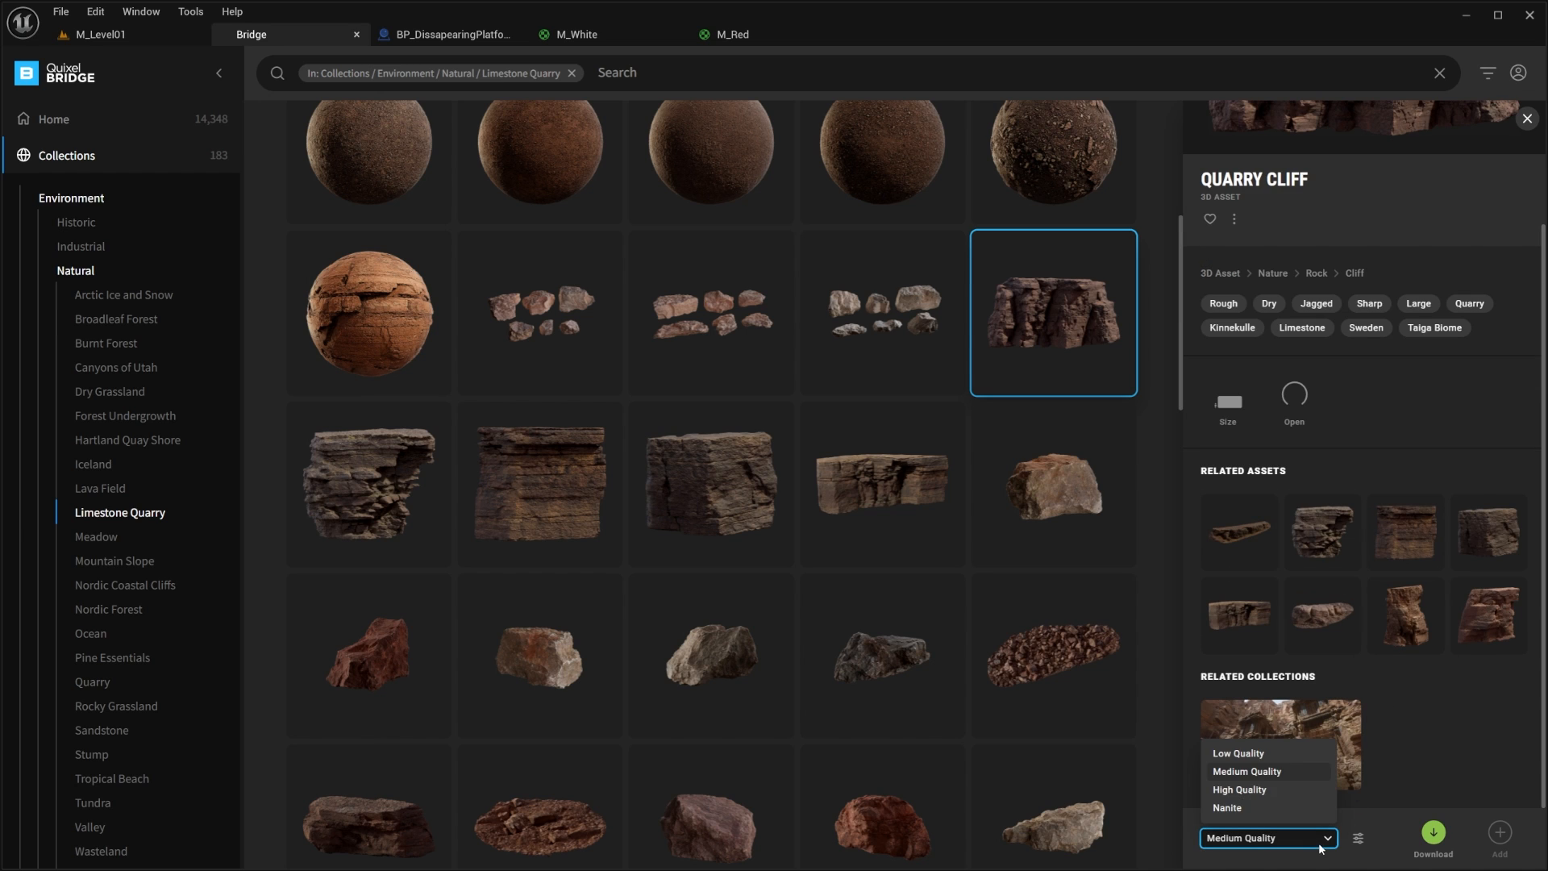
pyautogui.click(1273, 772)
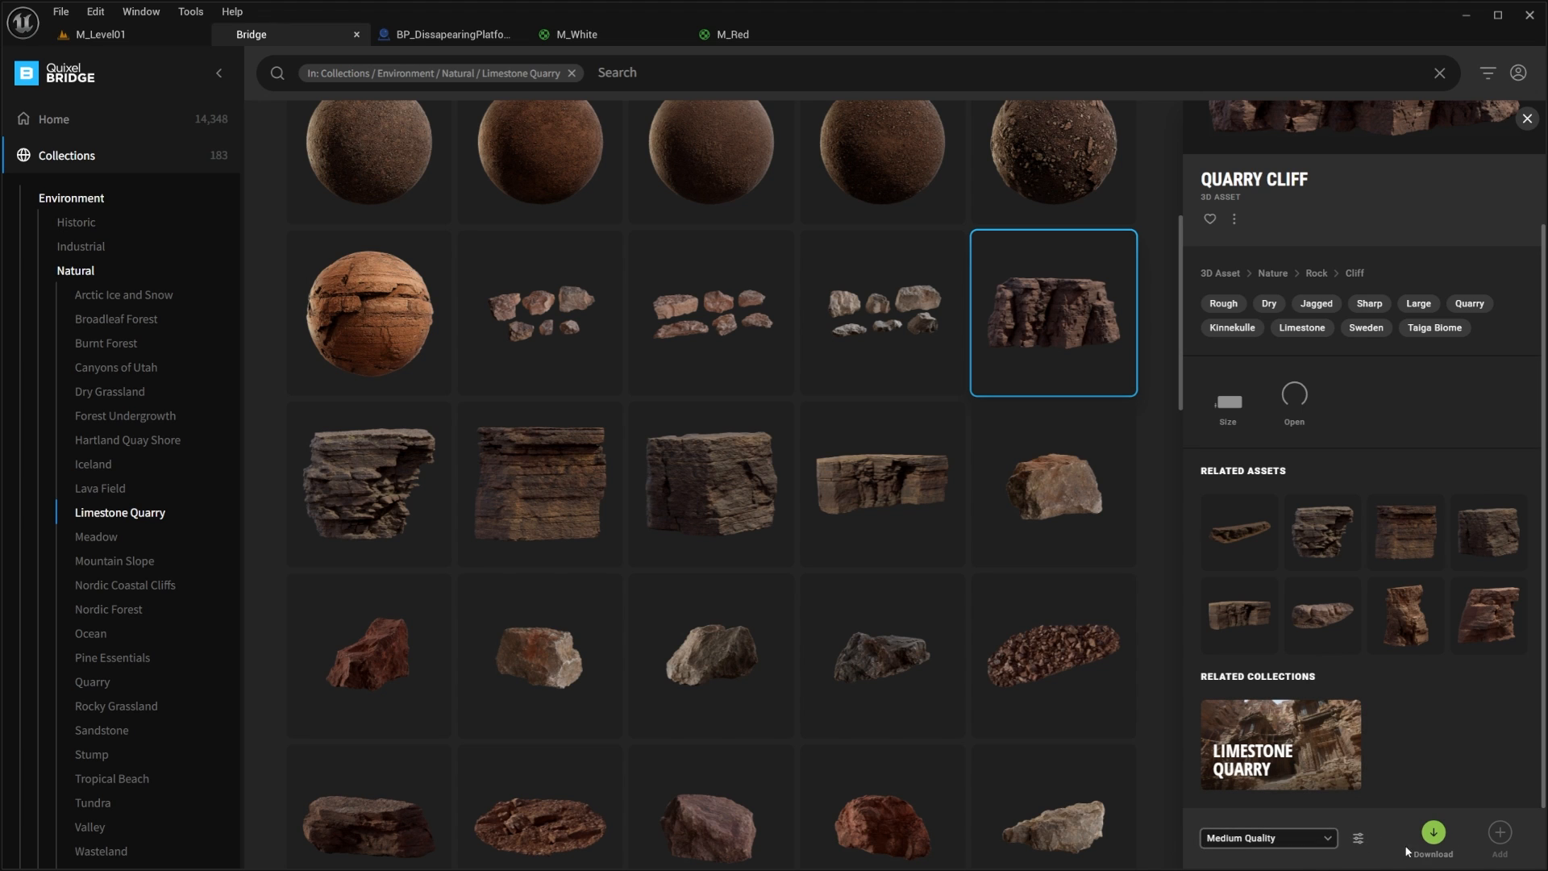
pyautogui.click(1434, 832)
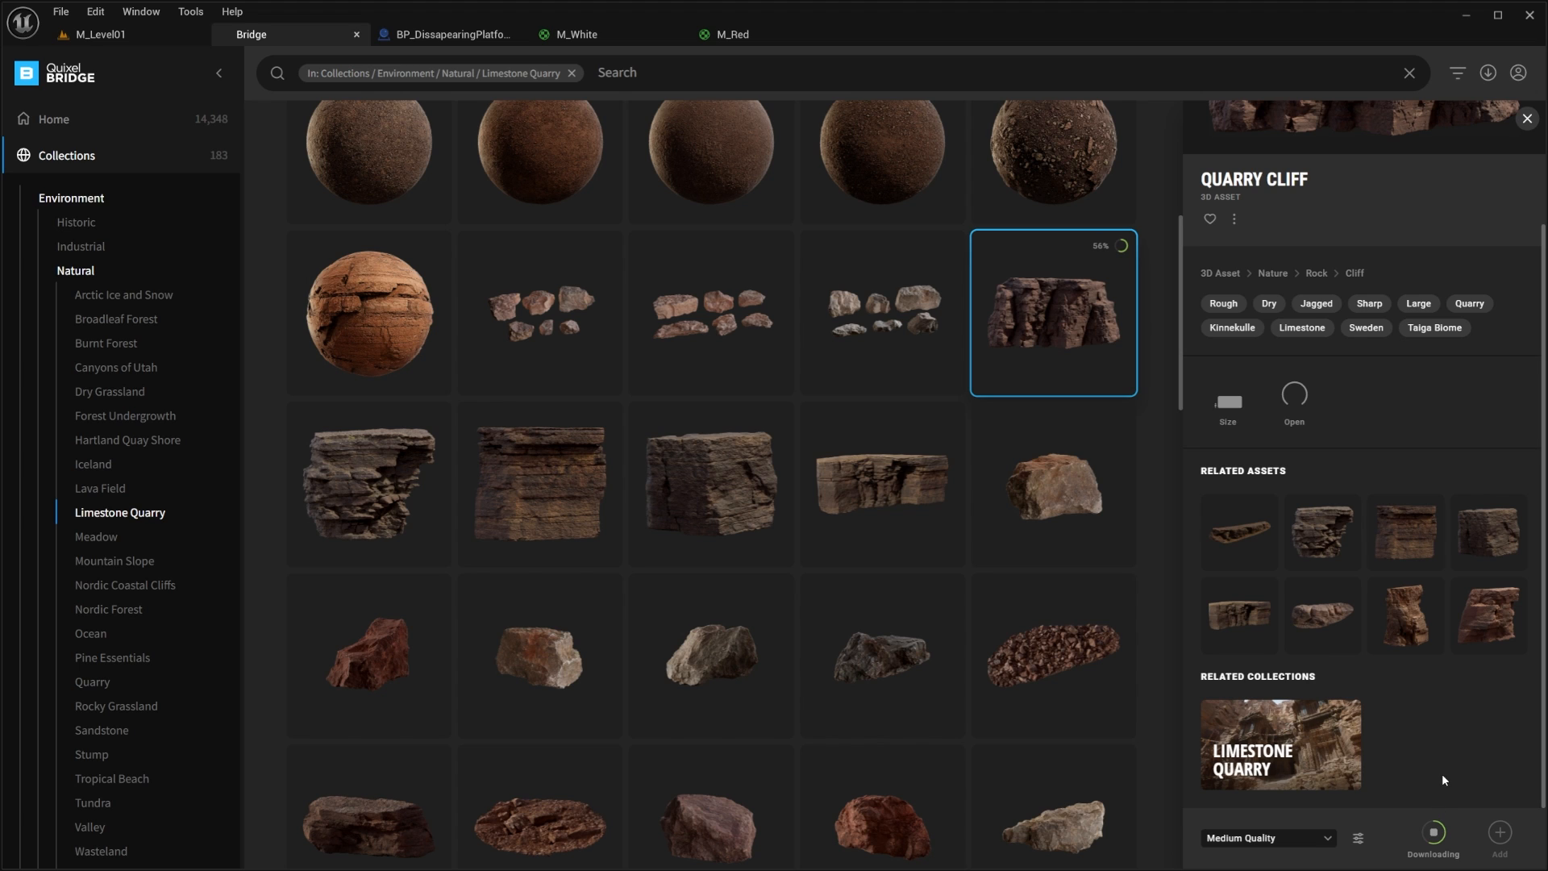
pyautogui.click(1503, 840)
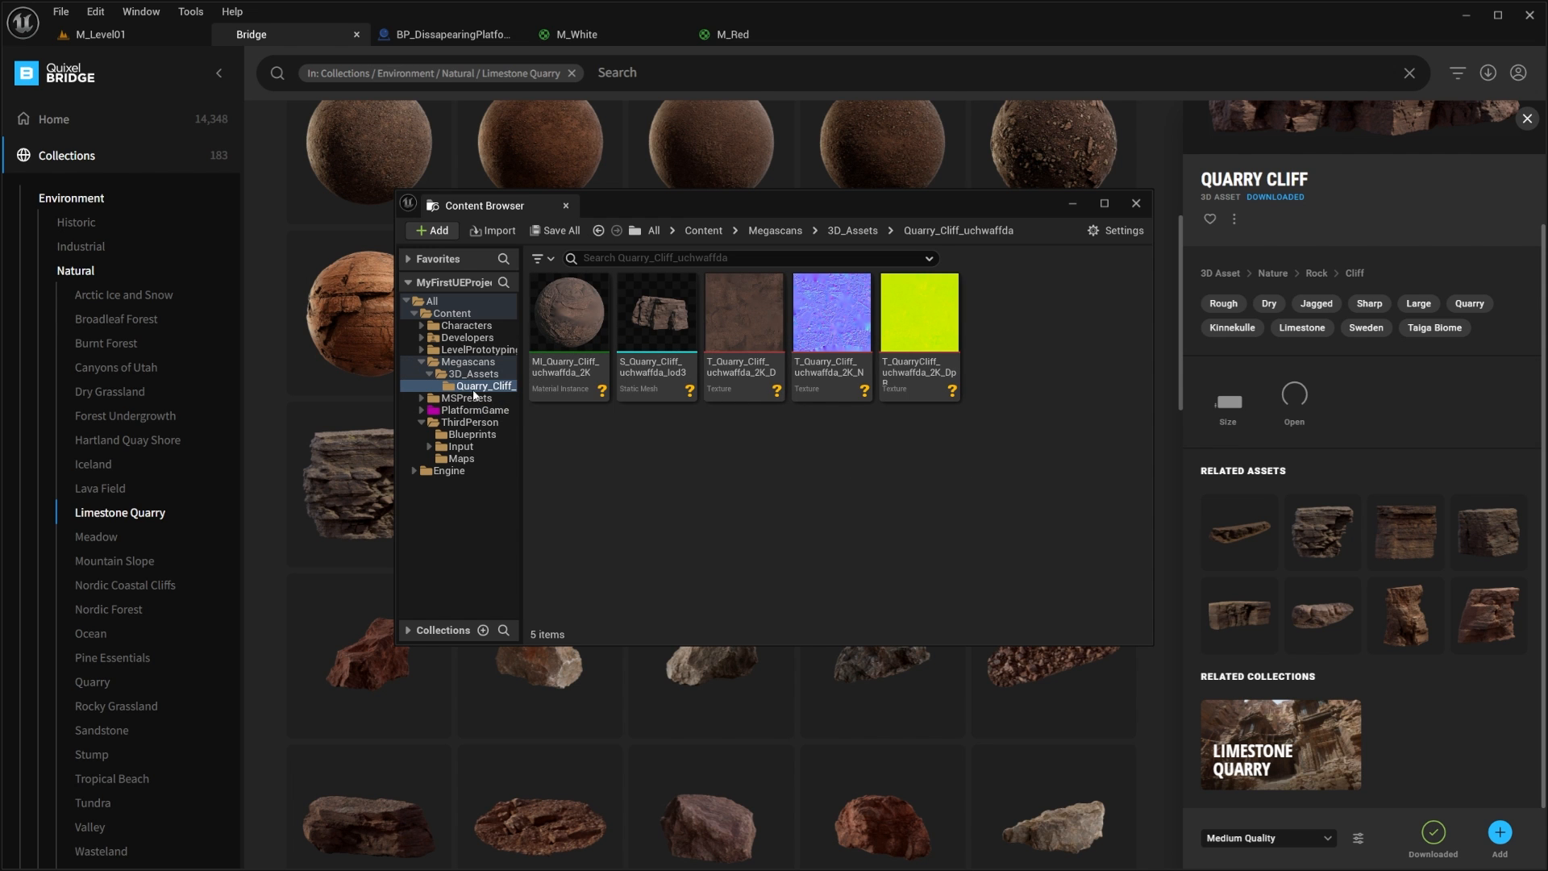
# Step: Return to M_Level01 and place the Quarry Cliff static mesh in the level, with the Content Browser moved clear of the platforms
pyautogui.click(104, 40)
pyautogui.moveTo(710, 204); pyautogui.dragTo(1154, 173)
pyautogui.moveTo(1101, 298); pyautogui.dragTo(353, 393)
# Step: Lower the placed cliff to the height of the platforms and rotate it around its vertical axis
pyautogui.press('s')
pyautogui.moveTo(573, 455); pyautogui.dragTo(669, 445, button='right')
pyautogui.press('a')
pyautogui.moveTo(511, 419); pyautogui.dragTo(463, 359, button='right')
pyautogui.press('s')
pyautogui.press('d')
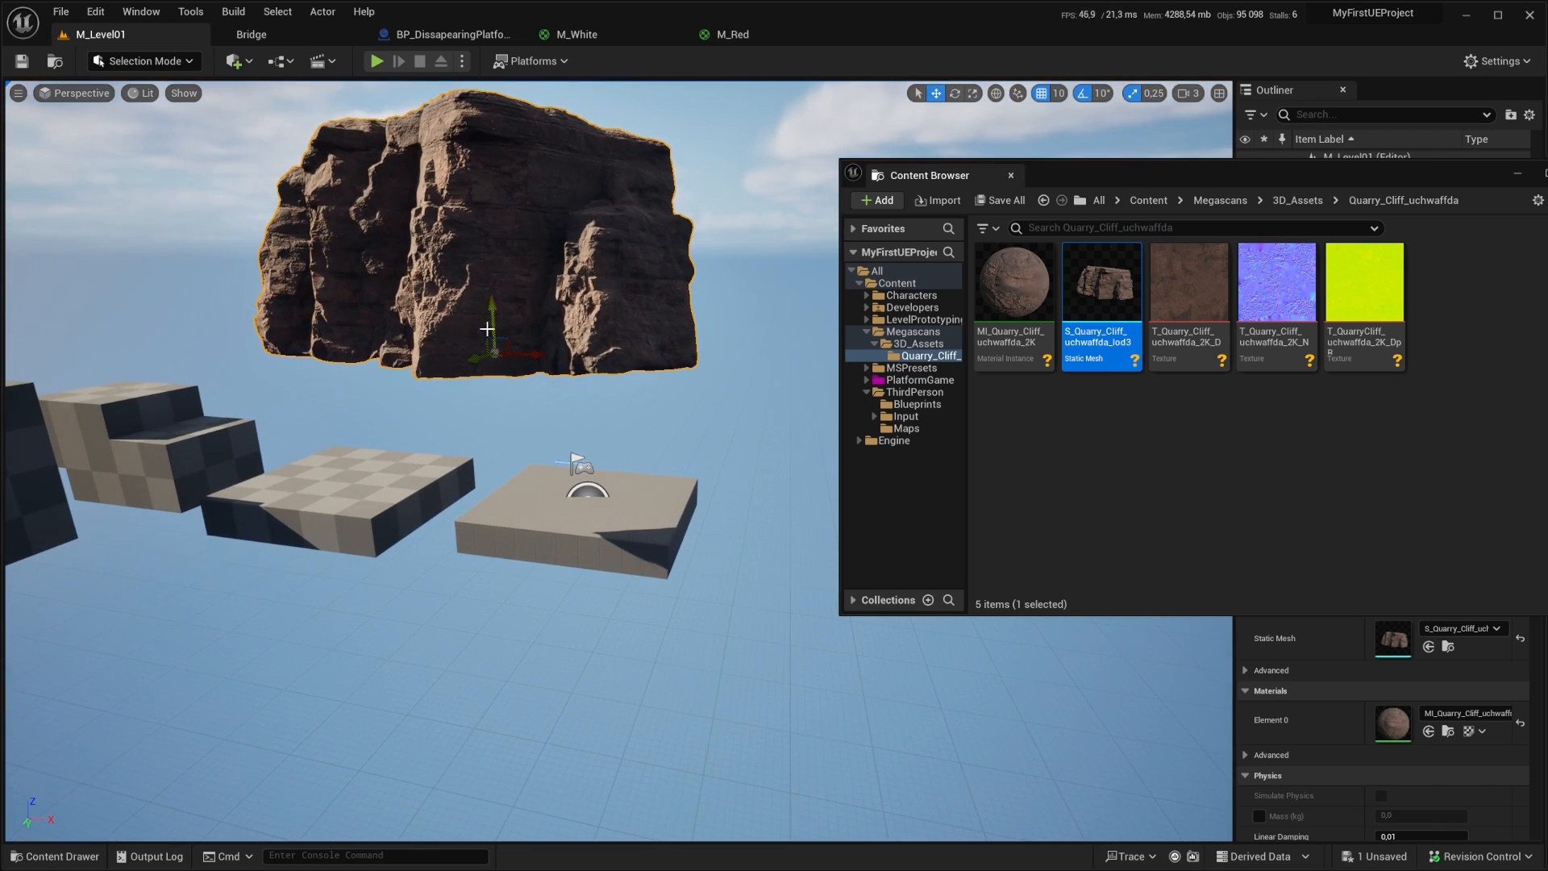
pyautogui.moveTo(486, 302); pyautogui.dragTo(487, 532)
pyautogui.press('e')
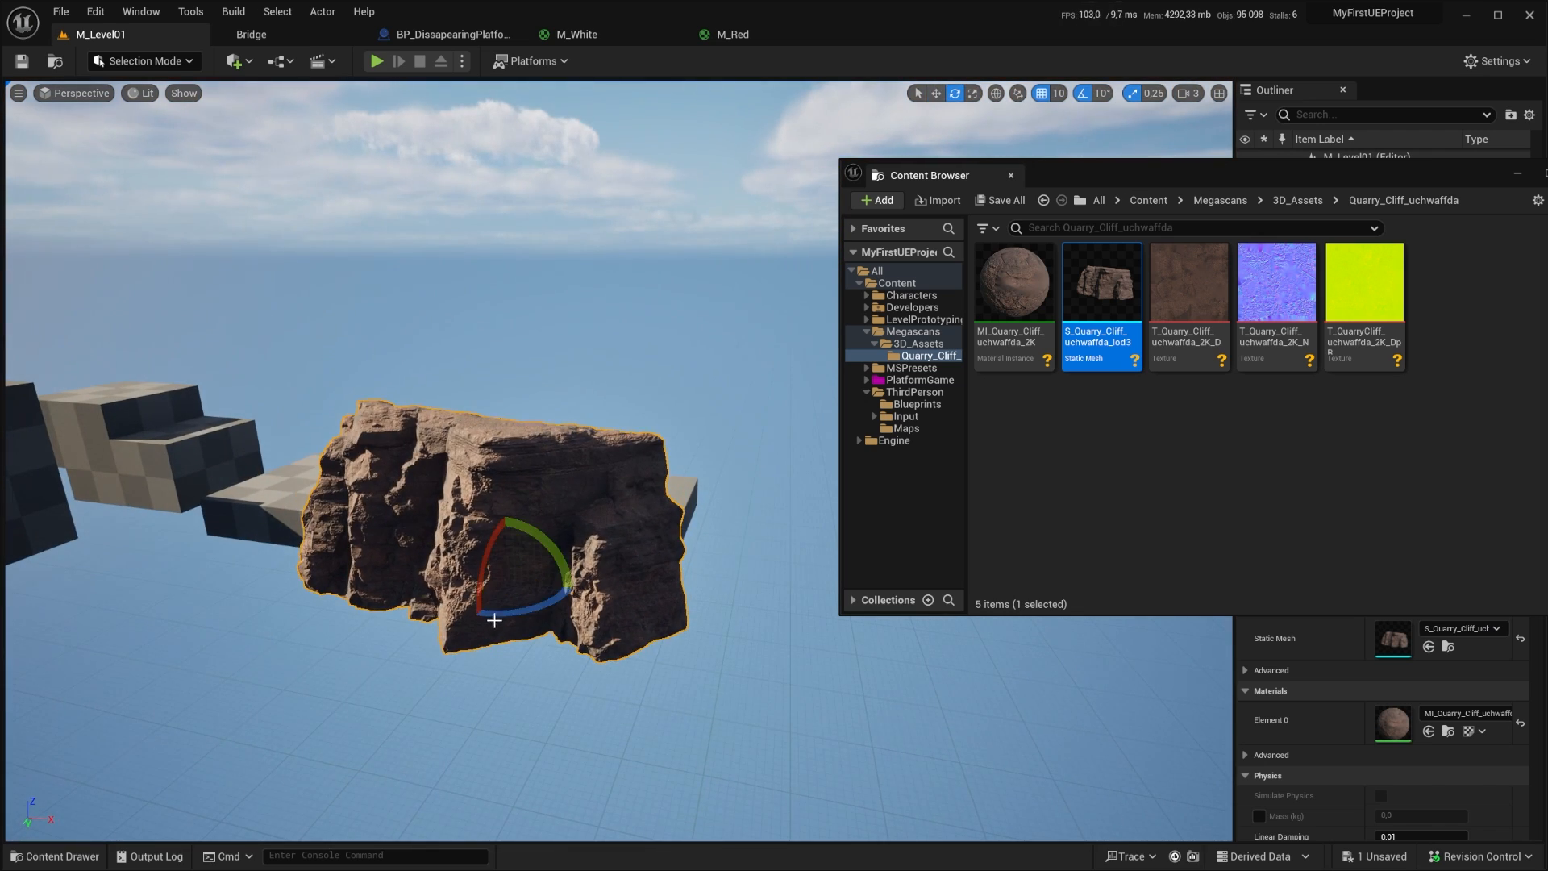
pyautogui.moveTo(577, 593); pyautogui.dragTo(564, 580)
# Step: Move the cliff against the side of the large raised platform
pyautogui.moveTo(528, 613); pyautogui.dragTo(294, 630, button='right')
pyautogui.press('d')
pyautogui.press('w')
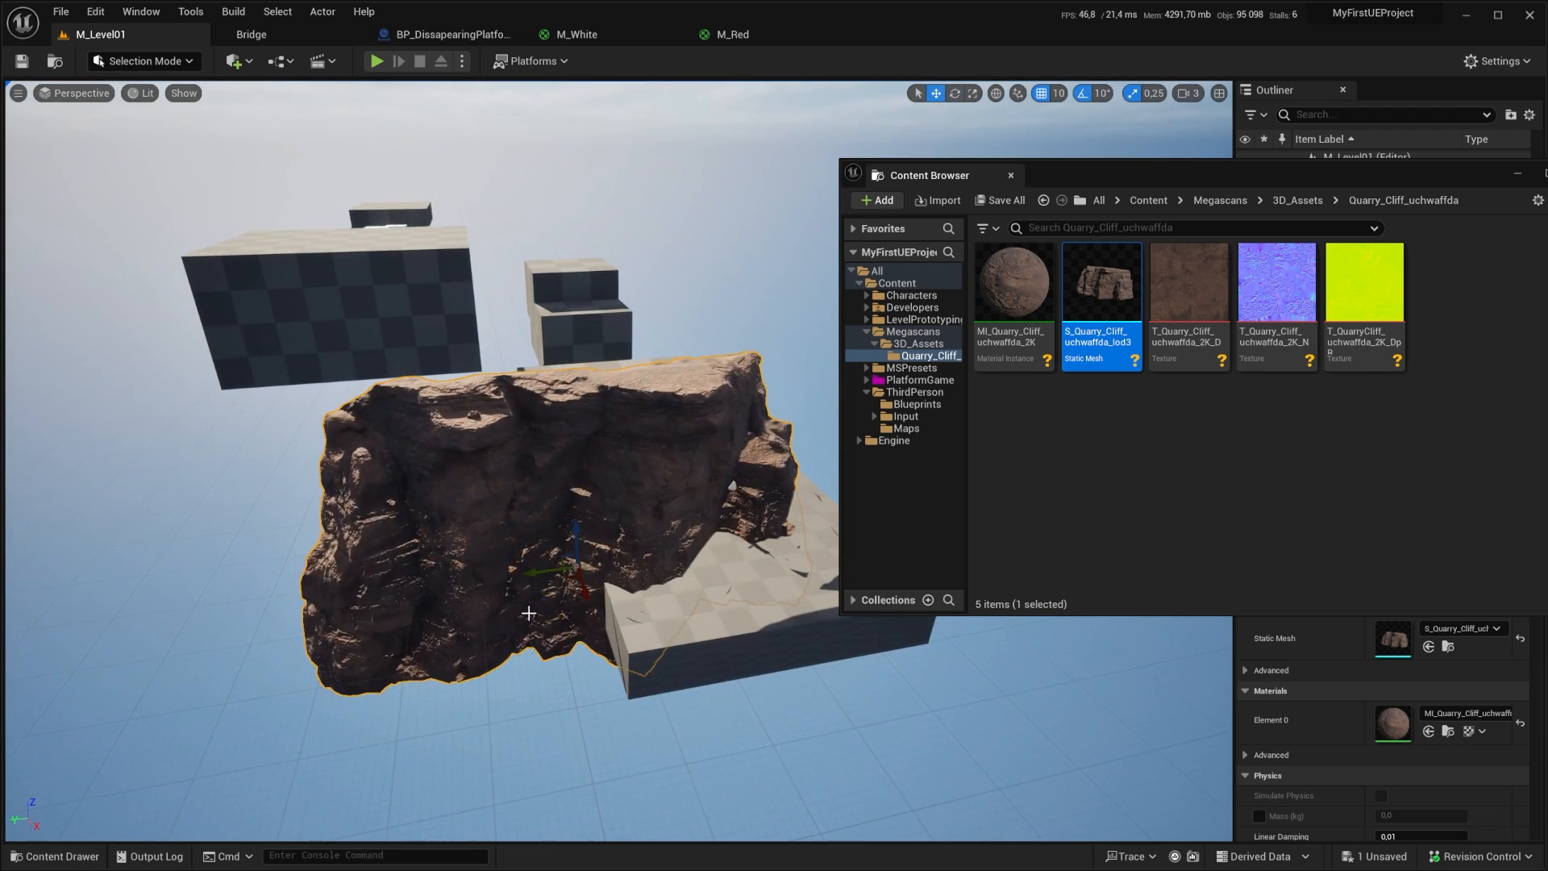
pyautogui.moveTo(563, 582); pyautogui.dragTo(417, 353)
# Step: Place a second Quarry Cliff mesh beside the first one at the large platform
pyautogui.press('d')
pyautogui.moveTo(417, 353); pyautogui.dragTo(585, 484, button='right')
pyautogui.press('w')
pyautogui.press('a')
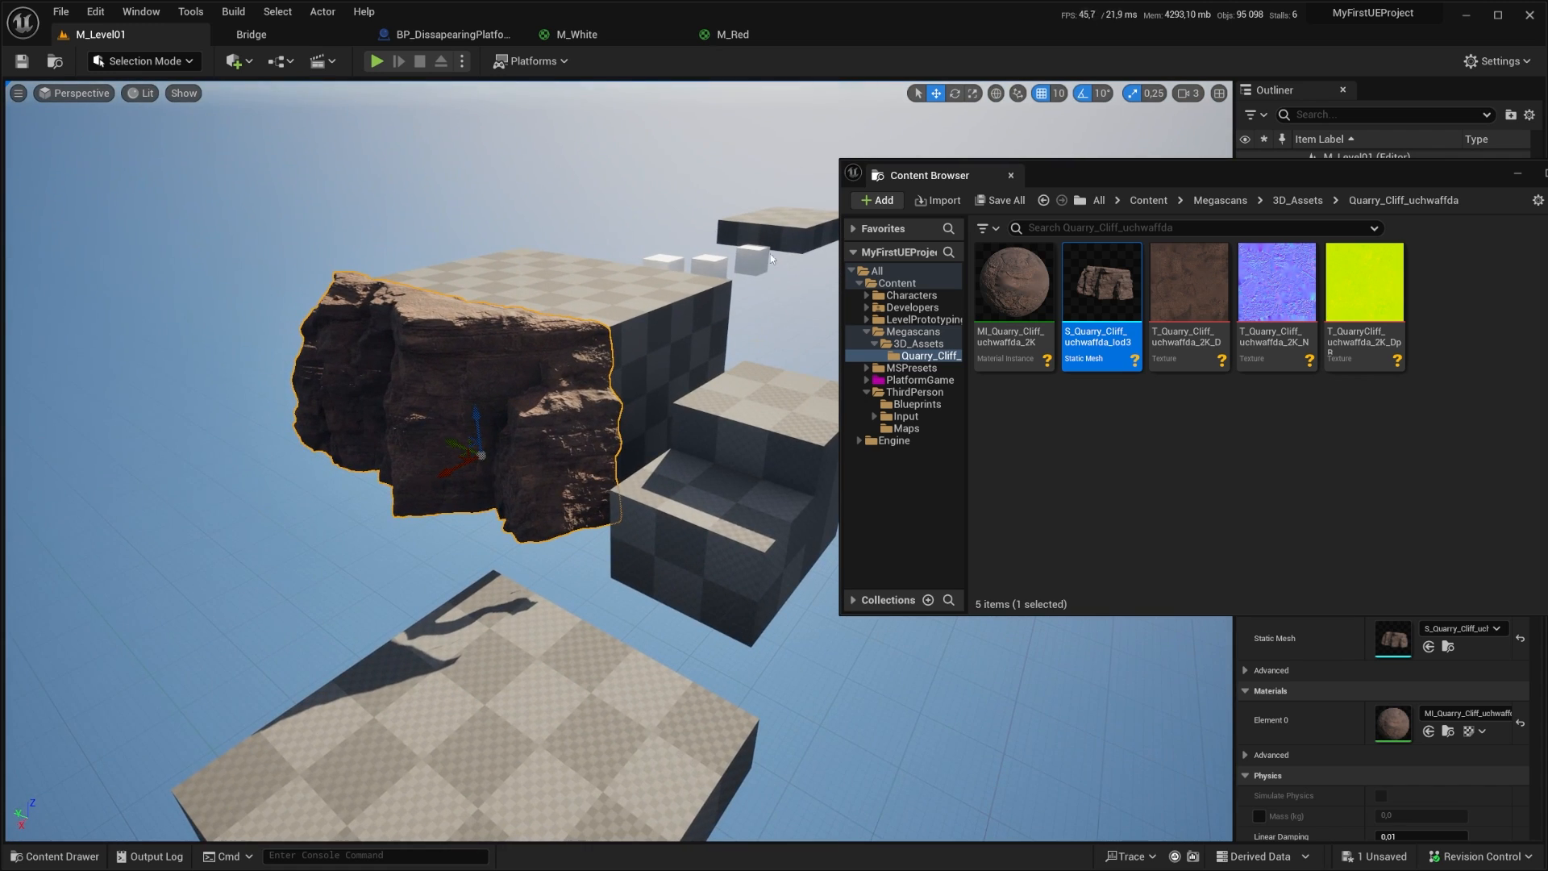
pyautogui.moveTo(1102, 282); pyautogui.dragTo(298, 423)
# Step: Move and rotate the second cliff so it covers the adjacent side of the large platform
pyautogui.press('a')
pyautogui.moveTo(298, 423); pyautogui.dragTo(498, 556, button='right')
pyautogui.press('s')
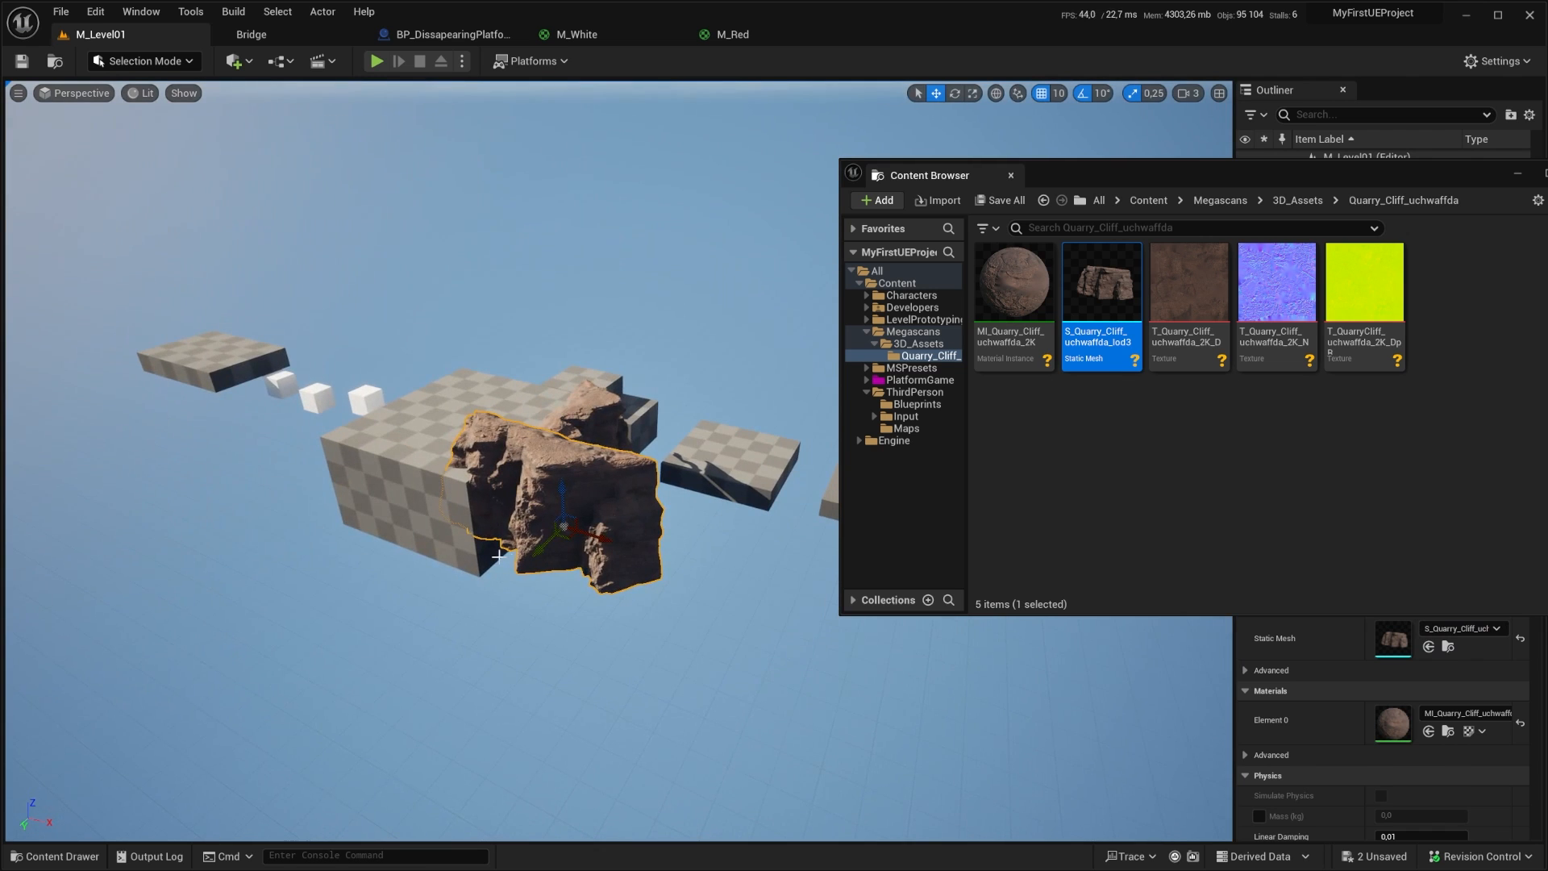
pyautogui.moveTo(569, 538); pyautogui.dragTo(472, 557)
pyautogui.press('e')
pyautogui.press('w')
# Step: Turn off grid snapping and nudge the second cliff into line with the first cliff and the platform's top edge
pyautogui.click(1042, 95)
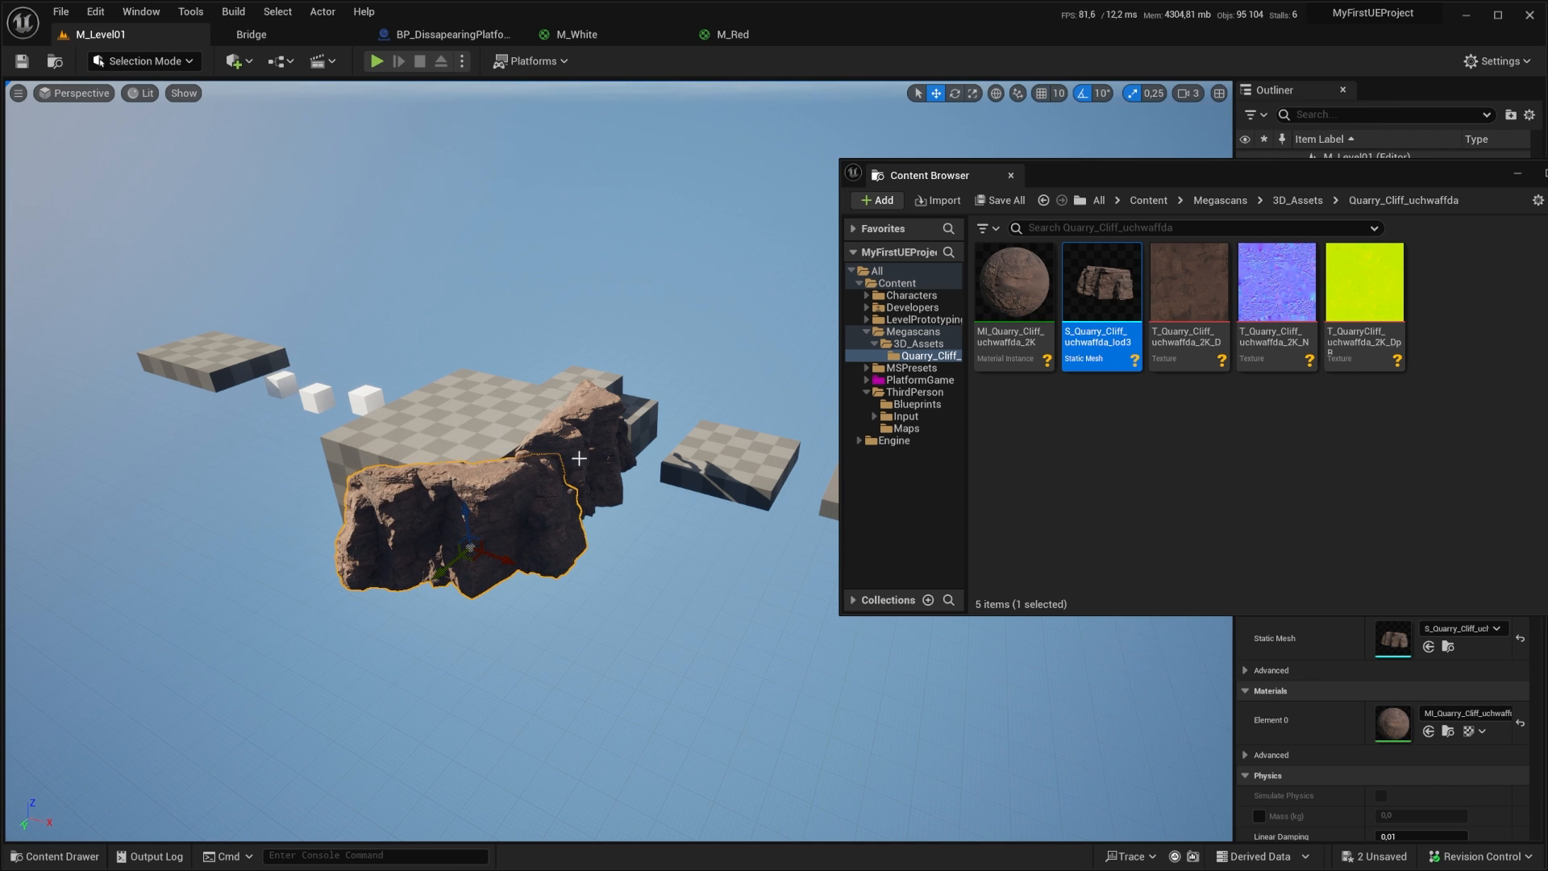
pyautogui.moveTo(581, 452); pyautogui.dragTo(505, 463, button='right')
pyautogui.moveTo(484, 415); pyautogui.dragTo(474, 399)
pyautogui.press('s')
pyautogui.moveTo(474, 399); pyautogui.dragTo(487, 390, button='right')
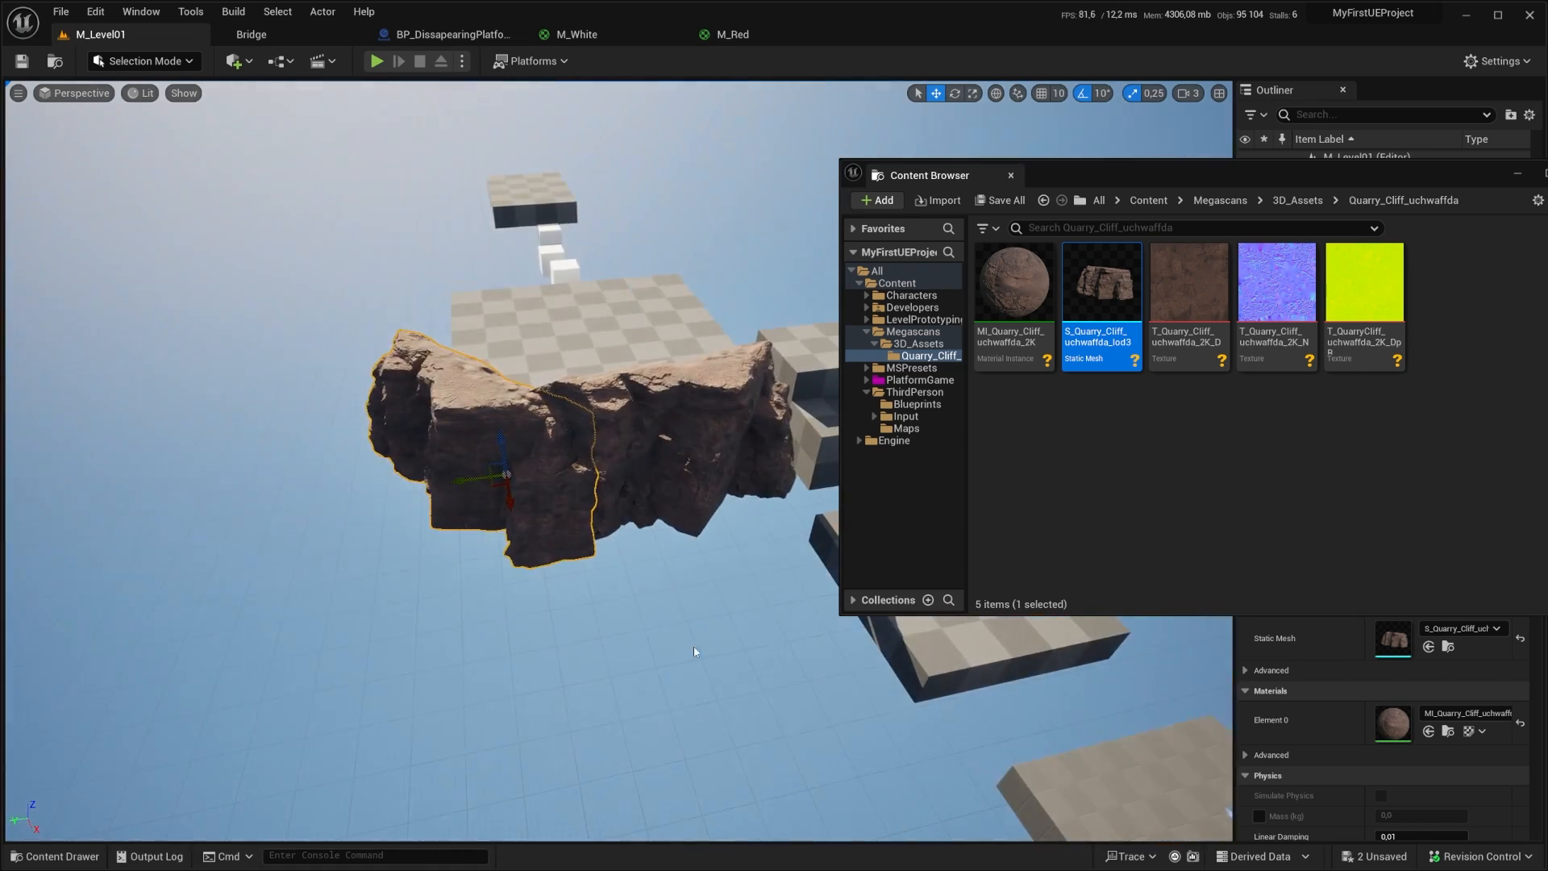
# Step: Fine-tune the second cliff's position from behind so its end tucks into the neighbouring cliff
pyautogui.press('w')
pyautogui.press('d')
pyautogui.moveTo(694, 649); pyautogui.dragTo(532, 633, button='right')
pyautogui.press('q')
pyautogui.moveTo(637, 649); pyautogui.dragTo(646, 605, button='right')
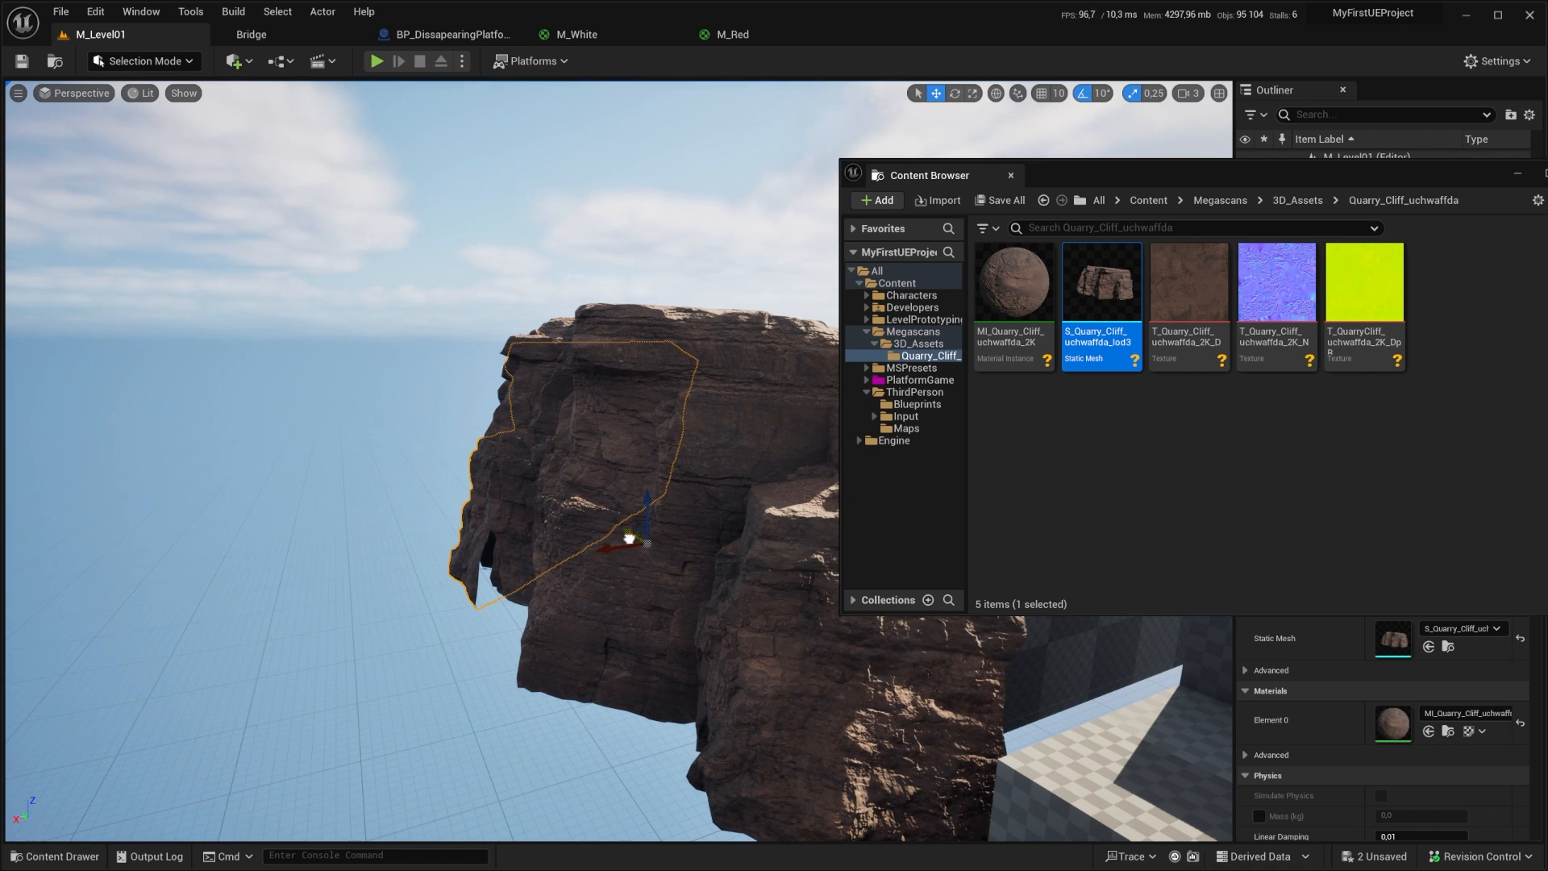
pyautogui.moveTo(626, 540); pyautogui.dragTo(638, 527)
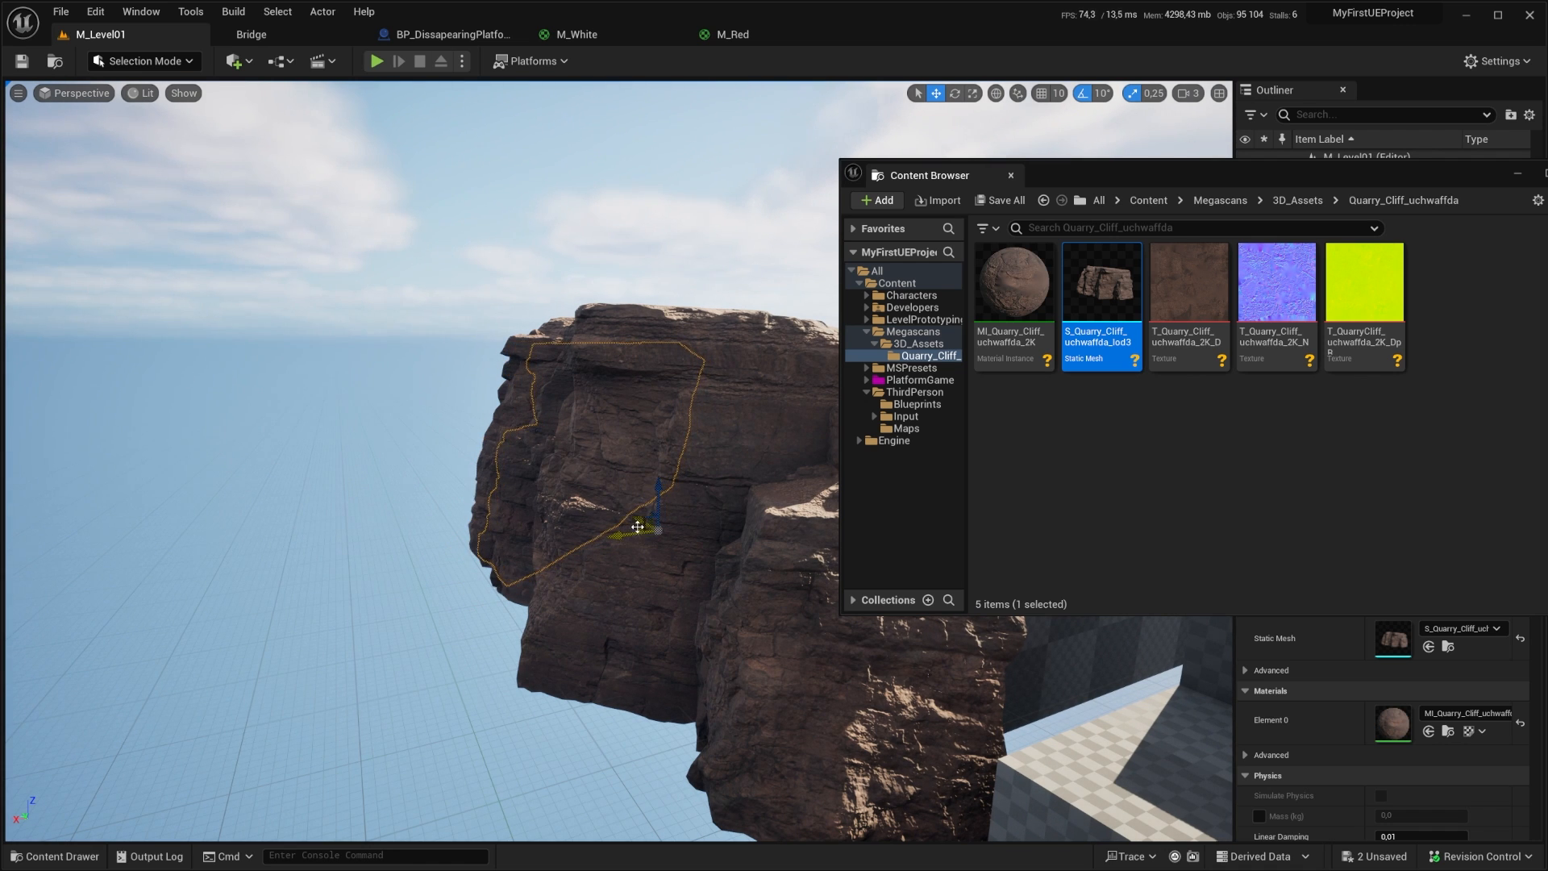
# Step: Check the two joined cliffs from the front, close the Content Browser window and clear the selection
pyautogui.press('s')
pyautogui.moveTo(638, 526); pyautogui.dragTo(630, 674, button='right')
pyautogui.press('a')
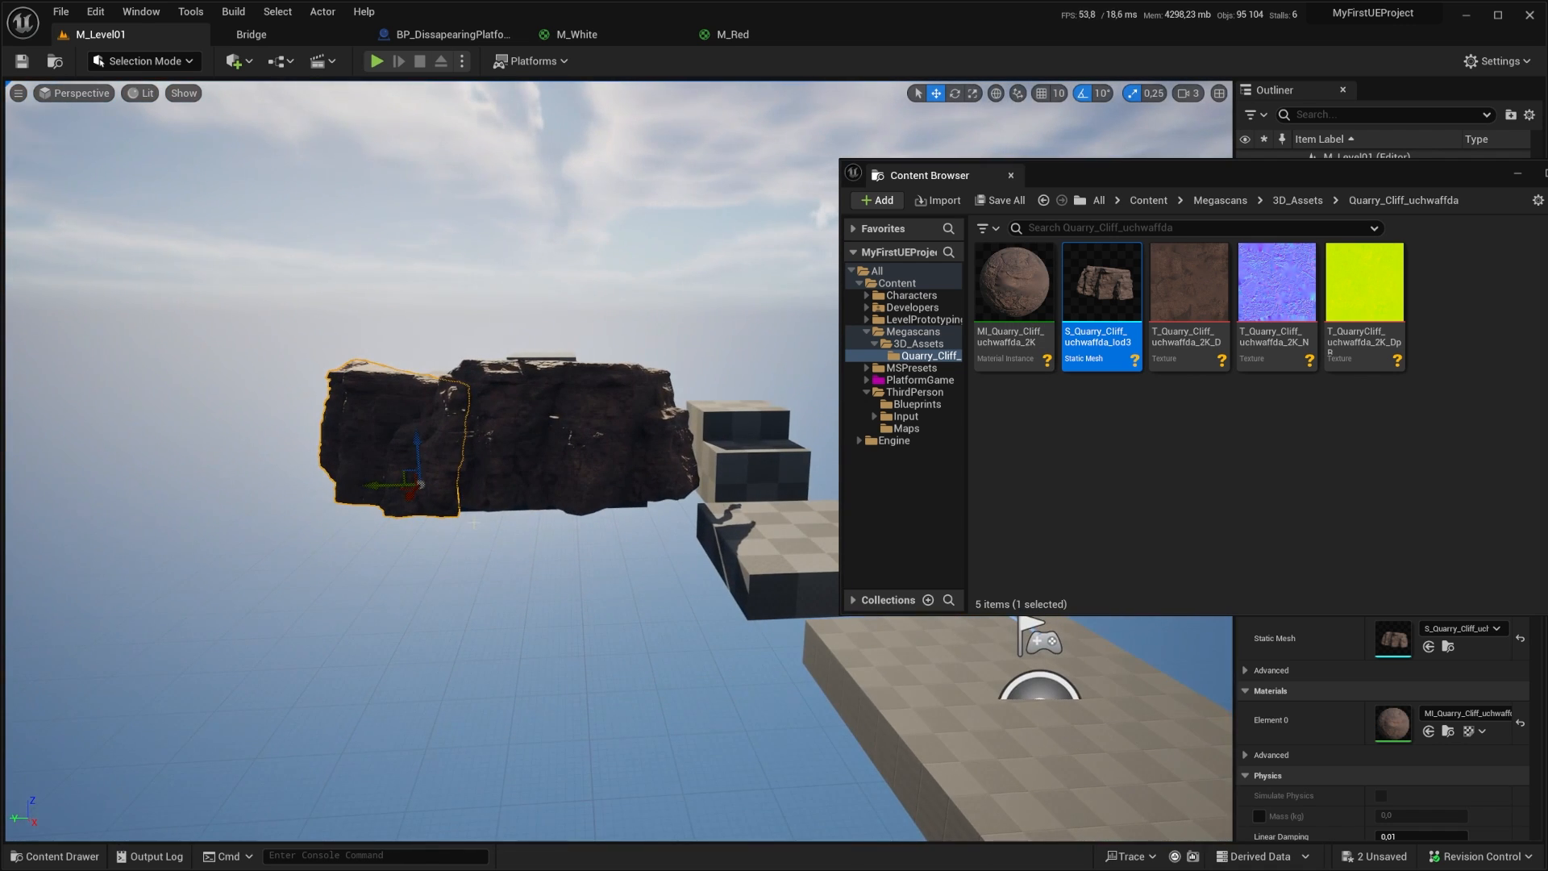
pyautogui.press('a')
pyautogui.moveTo(506, 504); pyautogui.dragTo(617, 484, button='right')
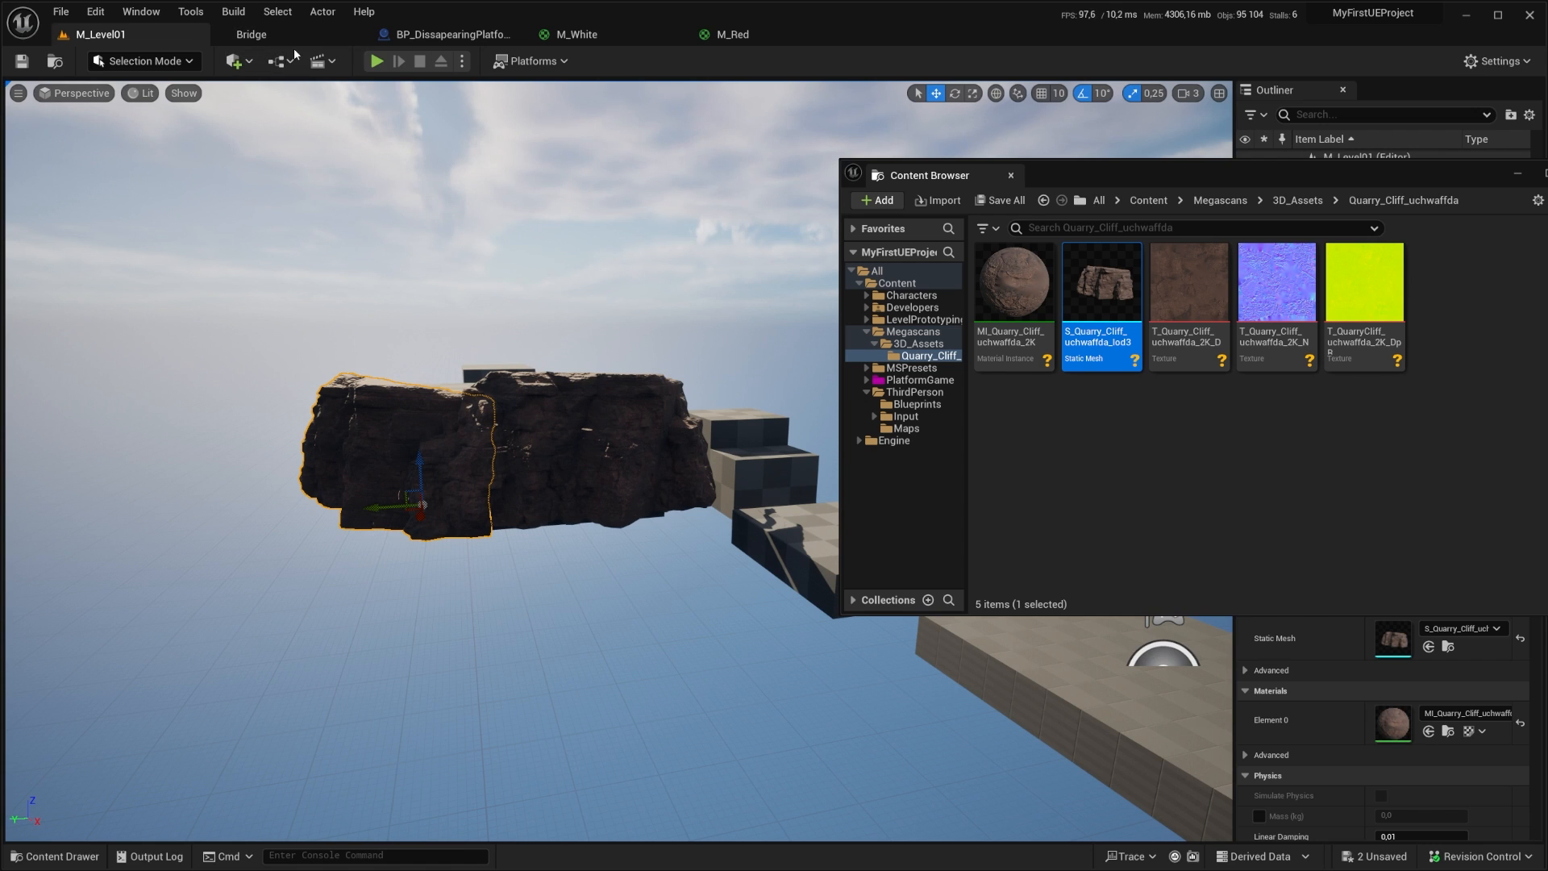
pyautogui.click(242, 34)
pyautogui.click(191, 25)
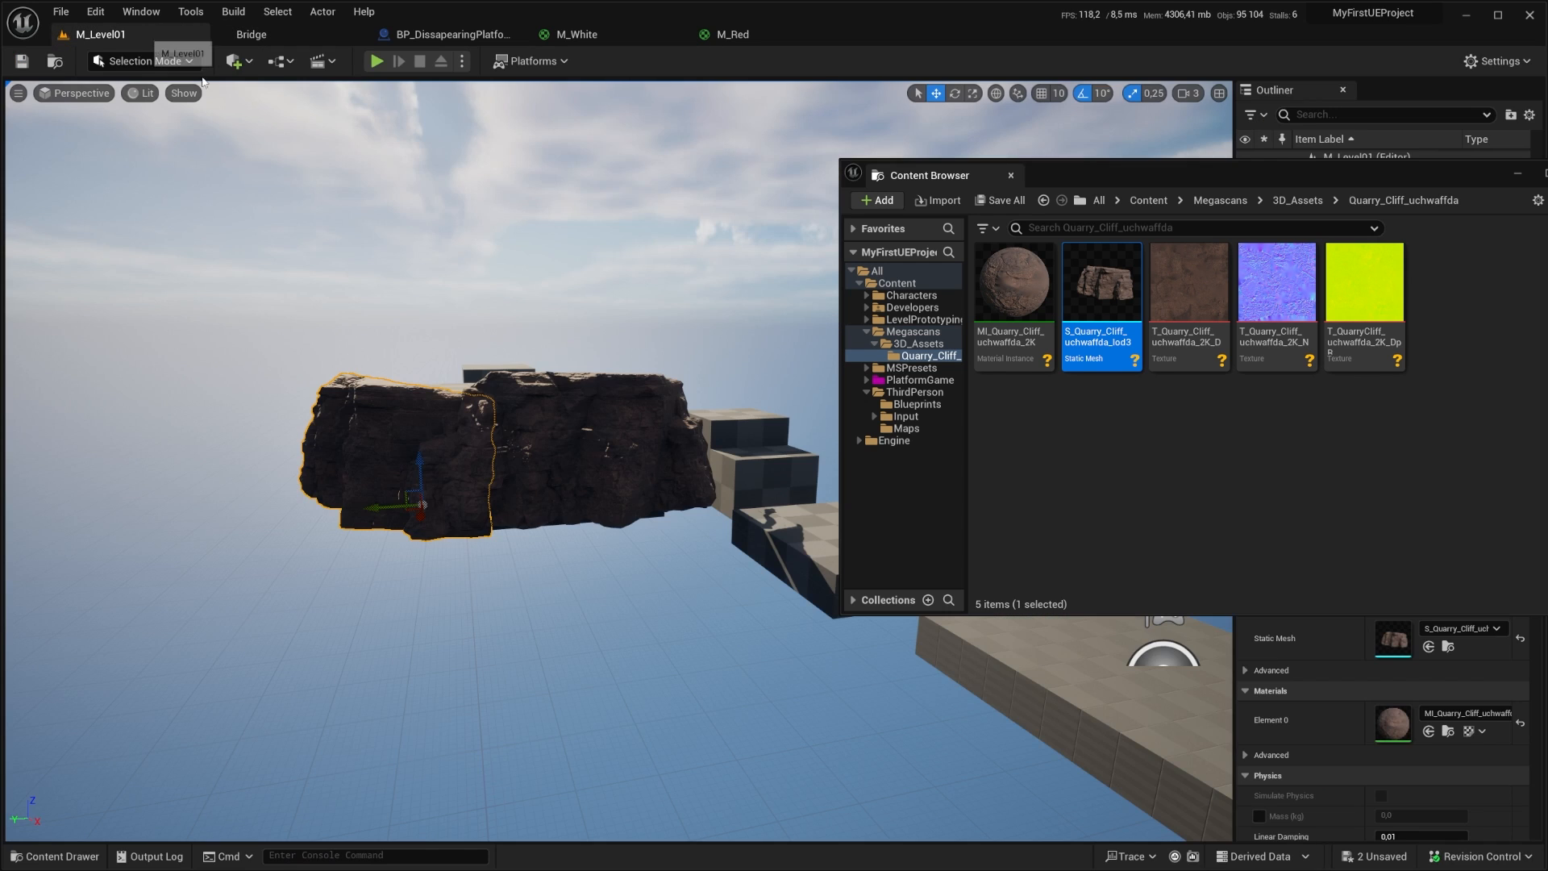
pyautogui.click(1010, 177)
pyautogui.click(816, 401)
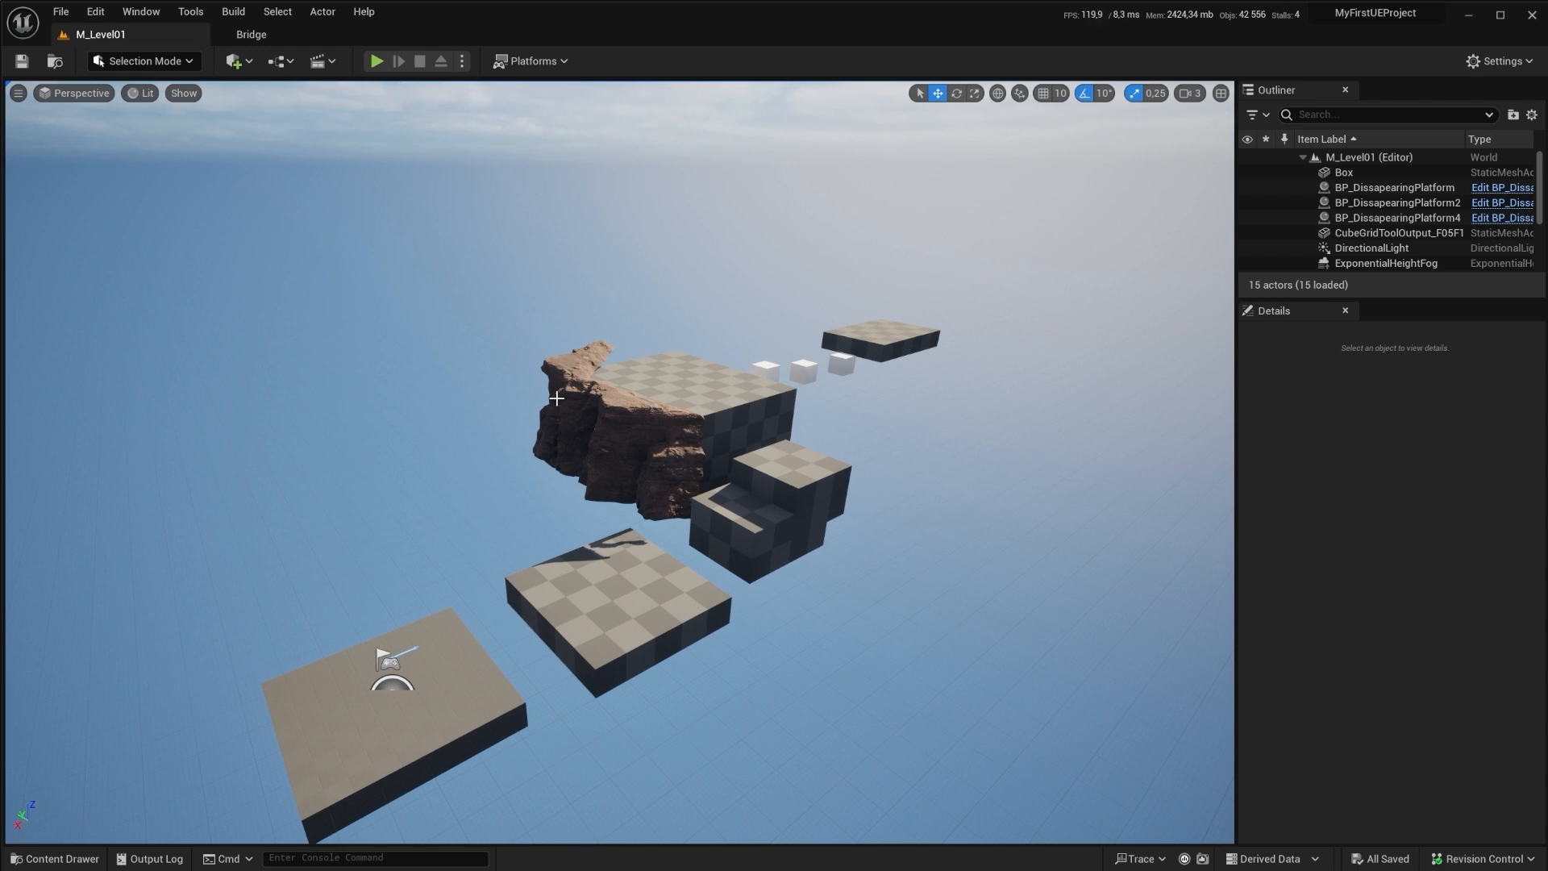
# Step: Examine the cliff-clad large platform and the remaining bare platforms from several sides
pyautogui.press('q')
pyautogui.moveTo(602, 417); pyautogui.dragTo(718, 421, button='right')
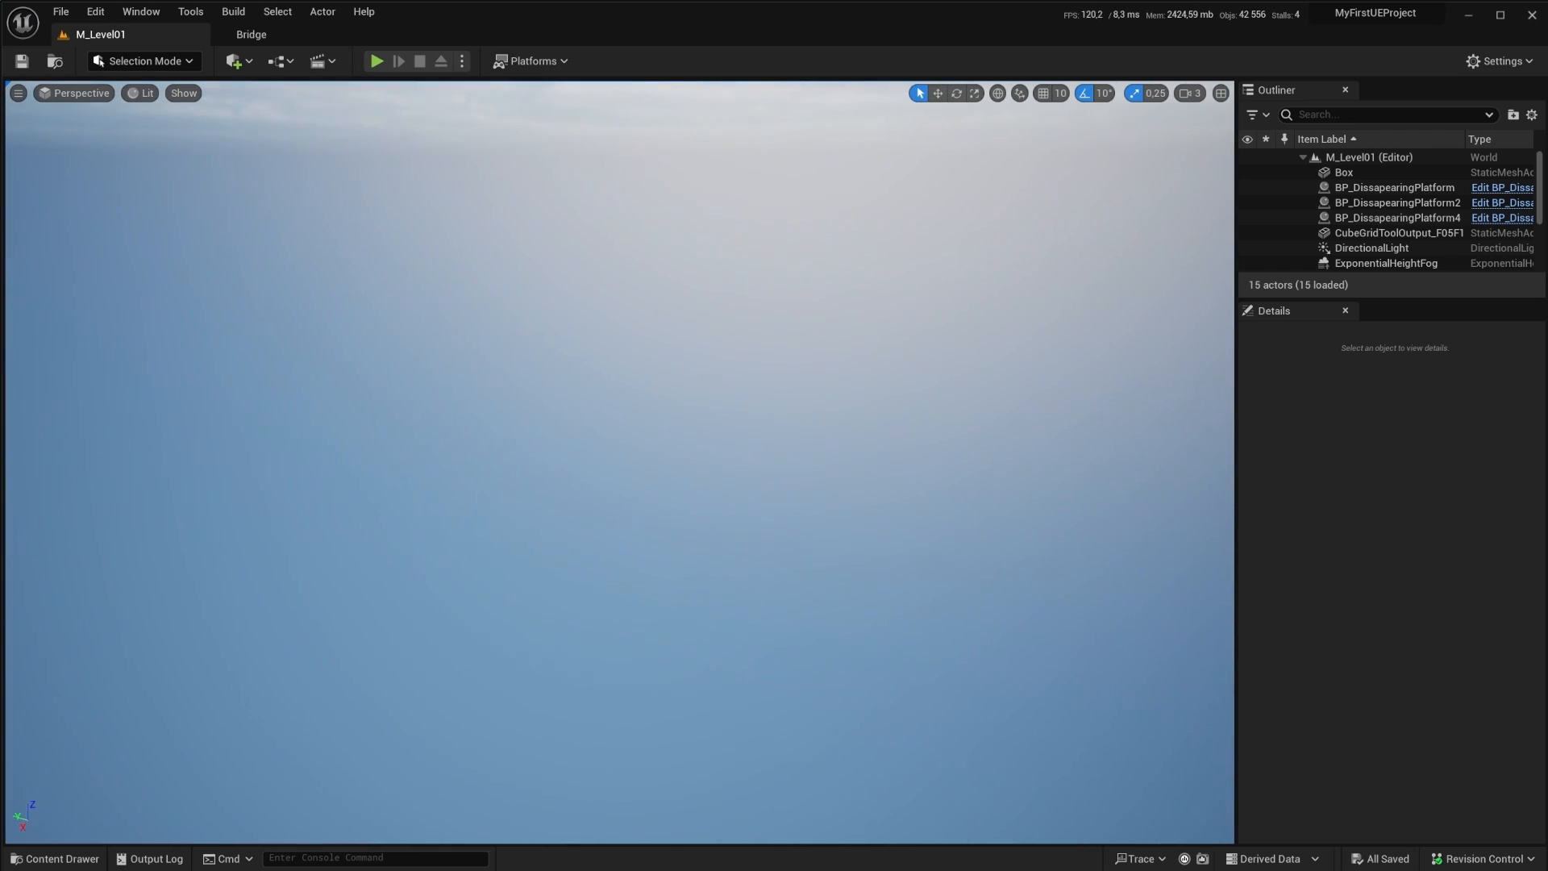
pyautogui.press('s')
pyautogui.moveTo(619, 452); pyautogui.dragTo(592, 467, button='right')
pyautogui.press('w')
pyautogui.press('d')
pyautogui.moveTo(592, 292)
pyautogui.mouseDown(button='right')
pyautogui.moveTo(661, 278)
pyautogui.moveTo(584, 292)
pyautogui.mouseUp(button='right')
pyautogui.press('s')
pyautogui.press('s')
pyautogui.press('a')
pyautogui.moveTo(748, 450); pyautogui.dragTo(875, 448, button='right')
pyautogui.press('w')
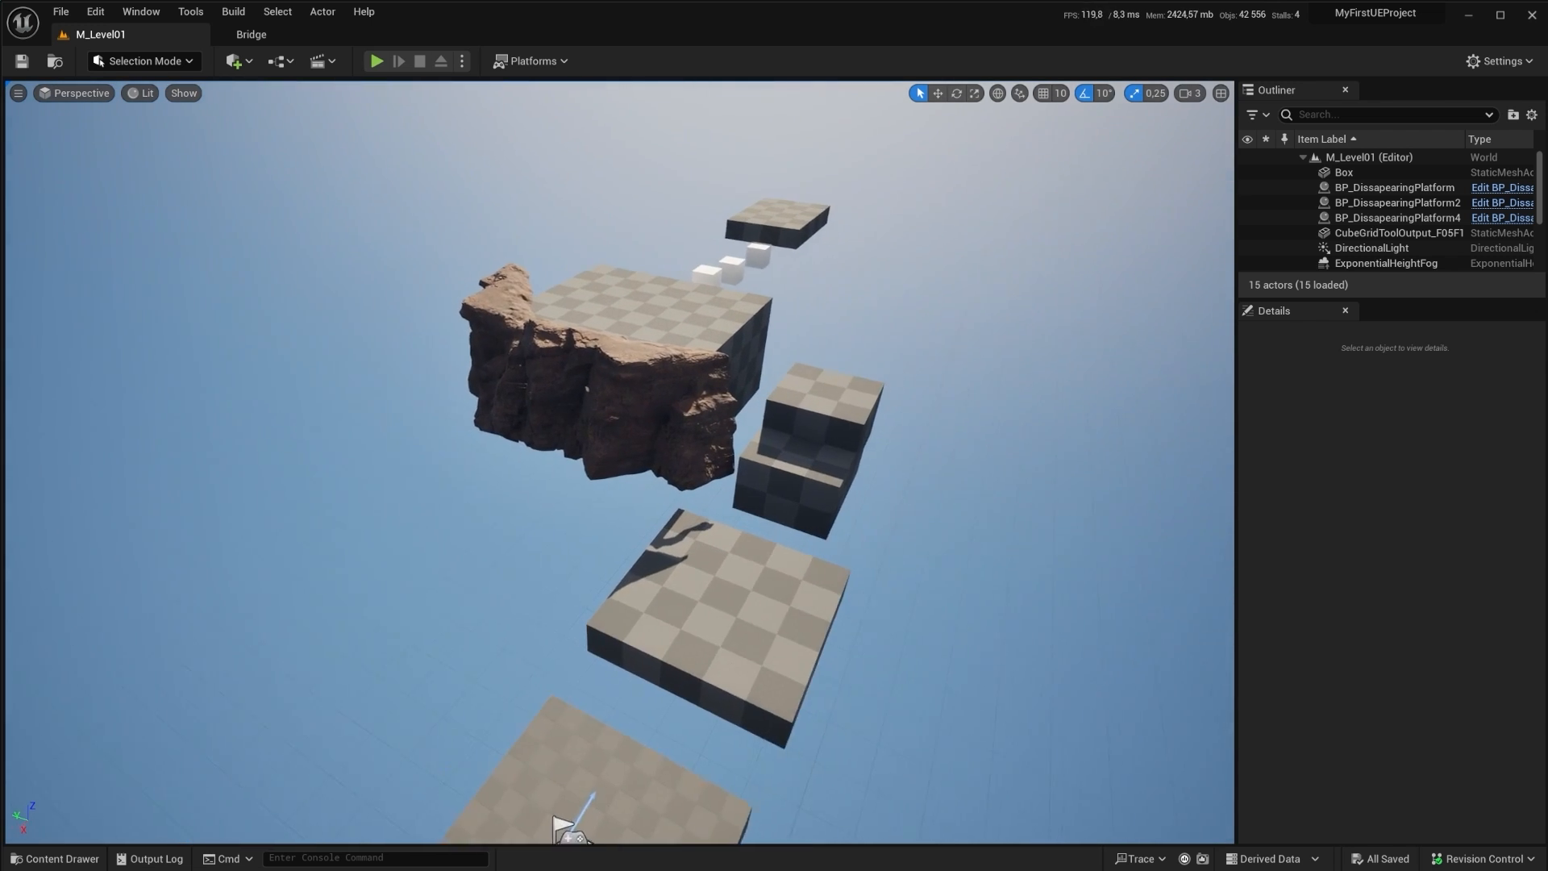
pyautogui.moveTo(846, 347); pyautogui.dragTo(846, 347, button='right')
pyautogui.press('d')
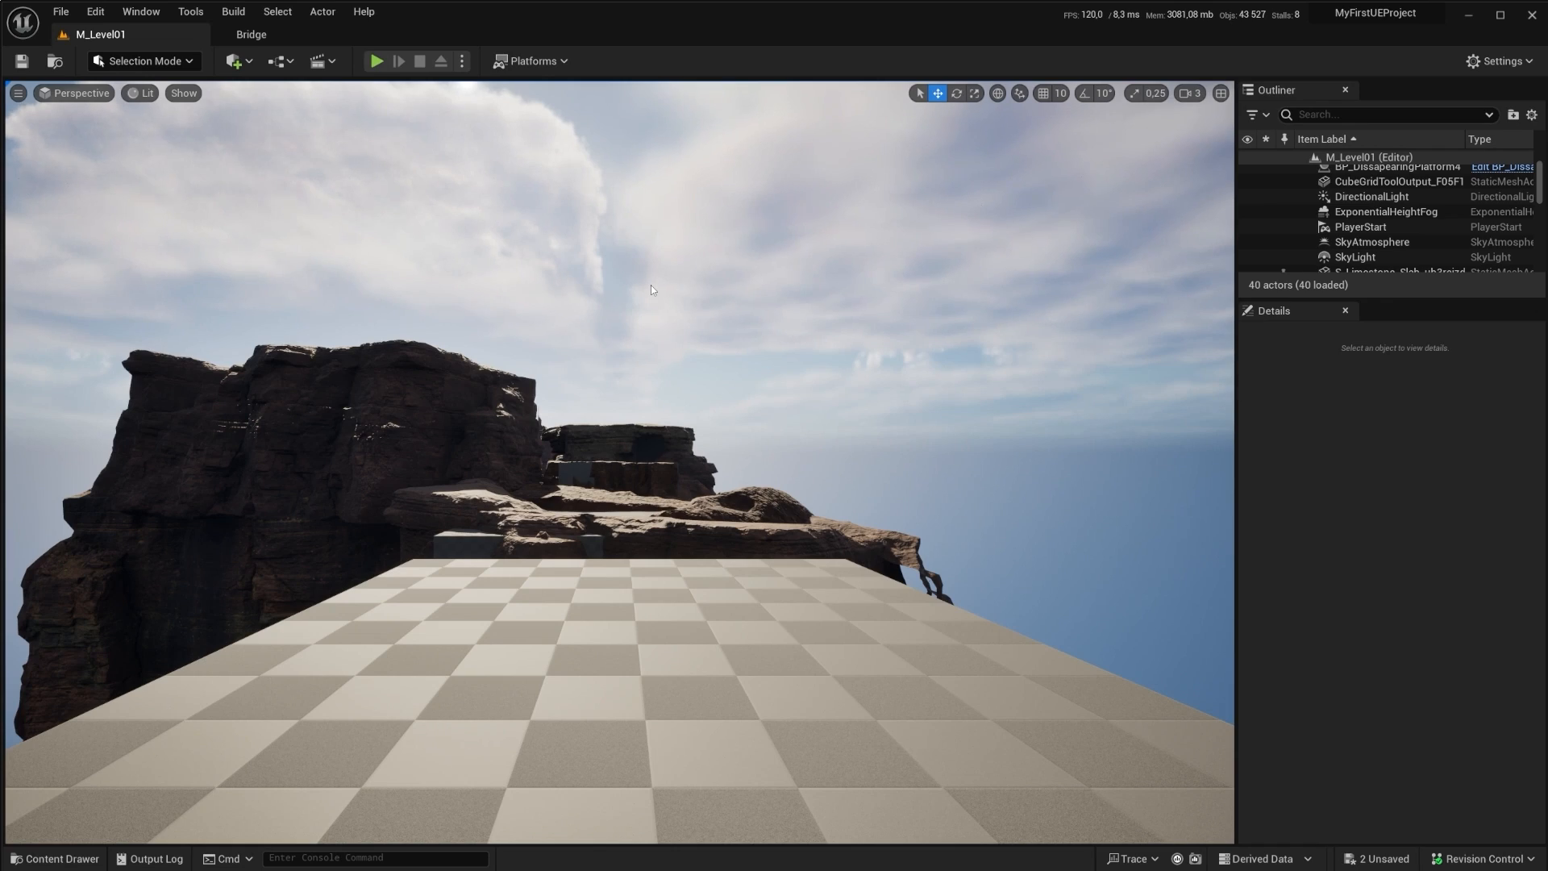
# Step: Play-test the level by running from the starting box and jumping onto the first rock-clad platform, then stop play
pyautogui.moveTo(690, 402); pyautogui.dragTo(559, 528, button='right')
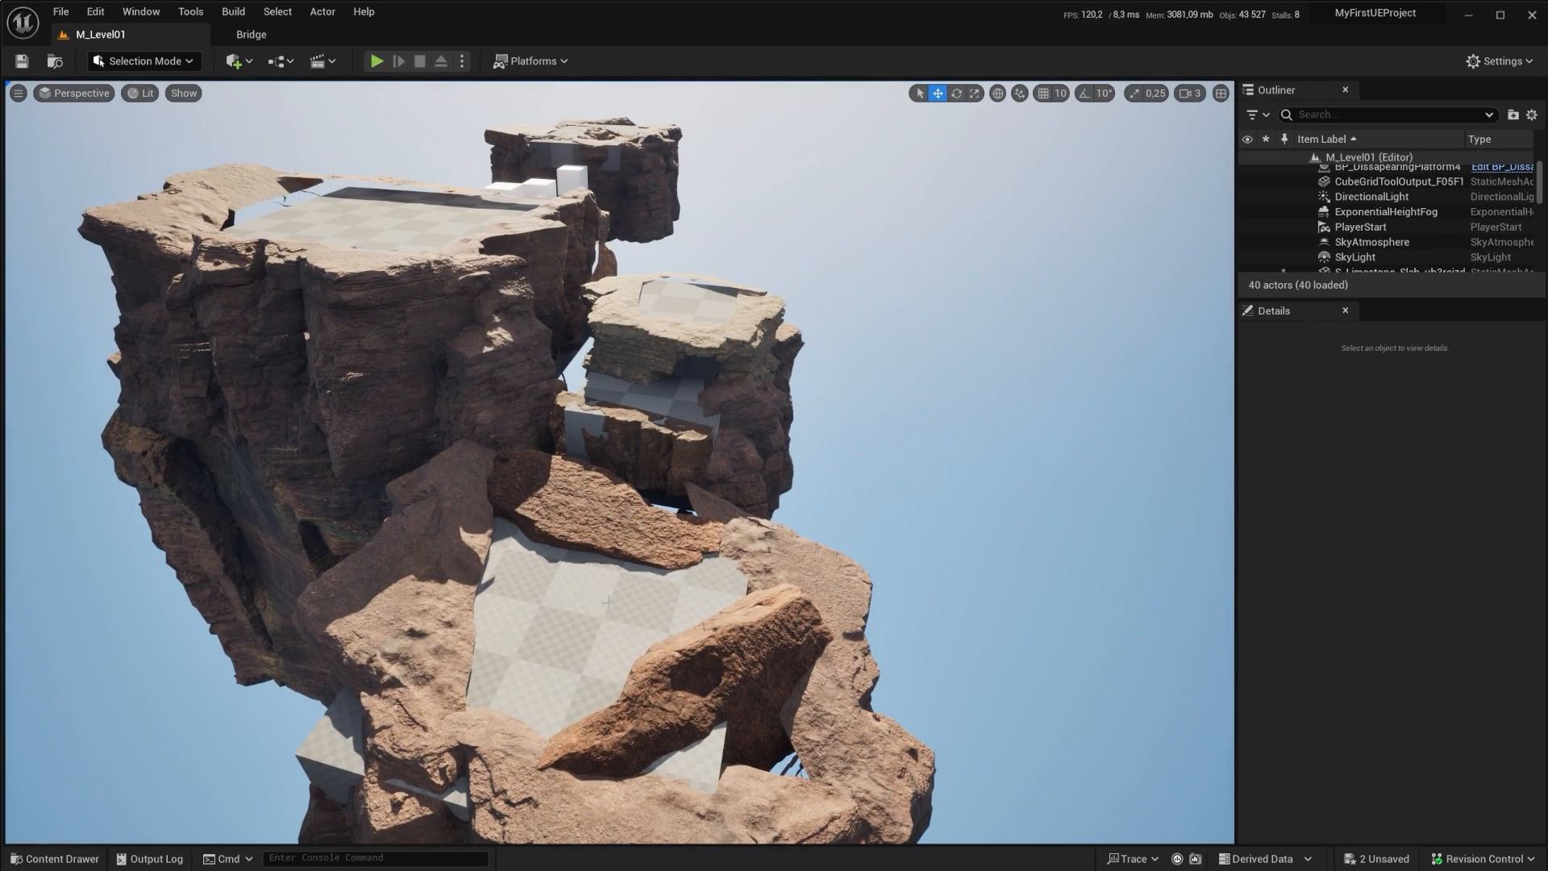
pyautogui.moveTo(679, 629)
pyautogui.mouseDown(button='right')
pyautogui.moveTo(672, 598)
pyautogui.moveTo(669, 625)
pyautogui.moveTo(729, 673)
pyautogui.moveTo(661, 633)
pyautogui.mouseUp(button='right')
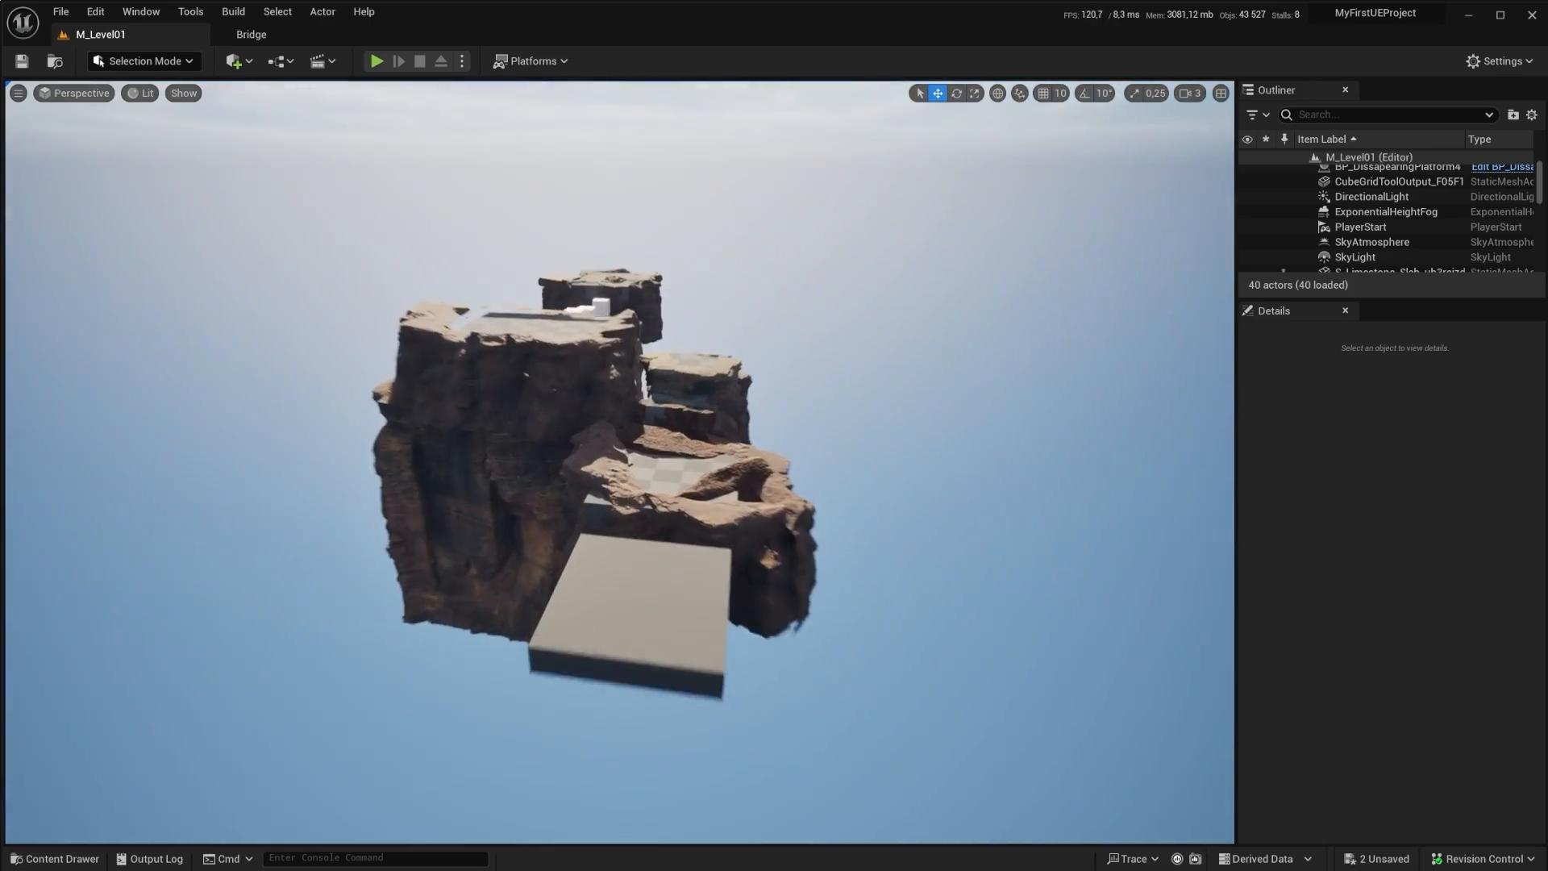
pyautogui.click(377, 61)
pyautogui.press('w')
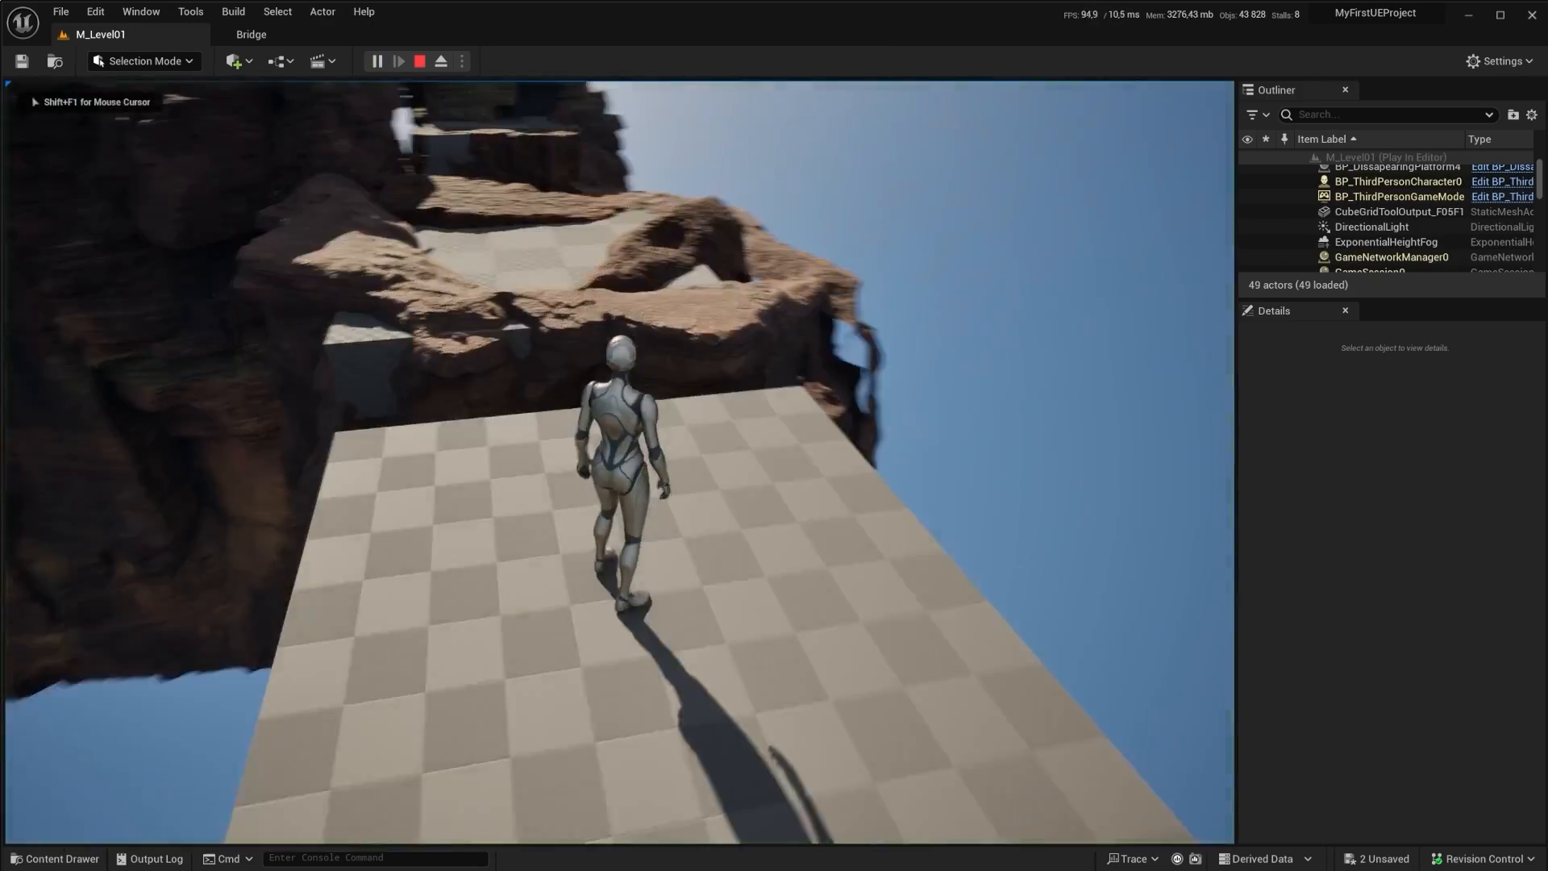
pyautogui.press('space')
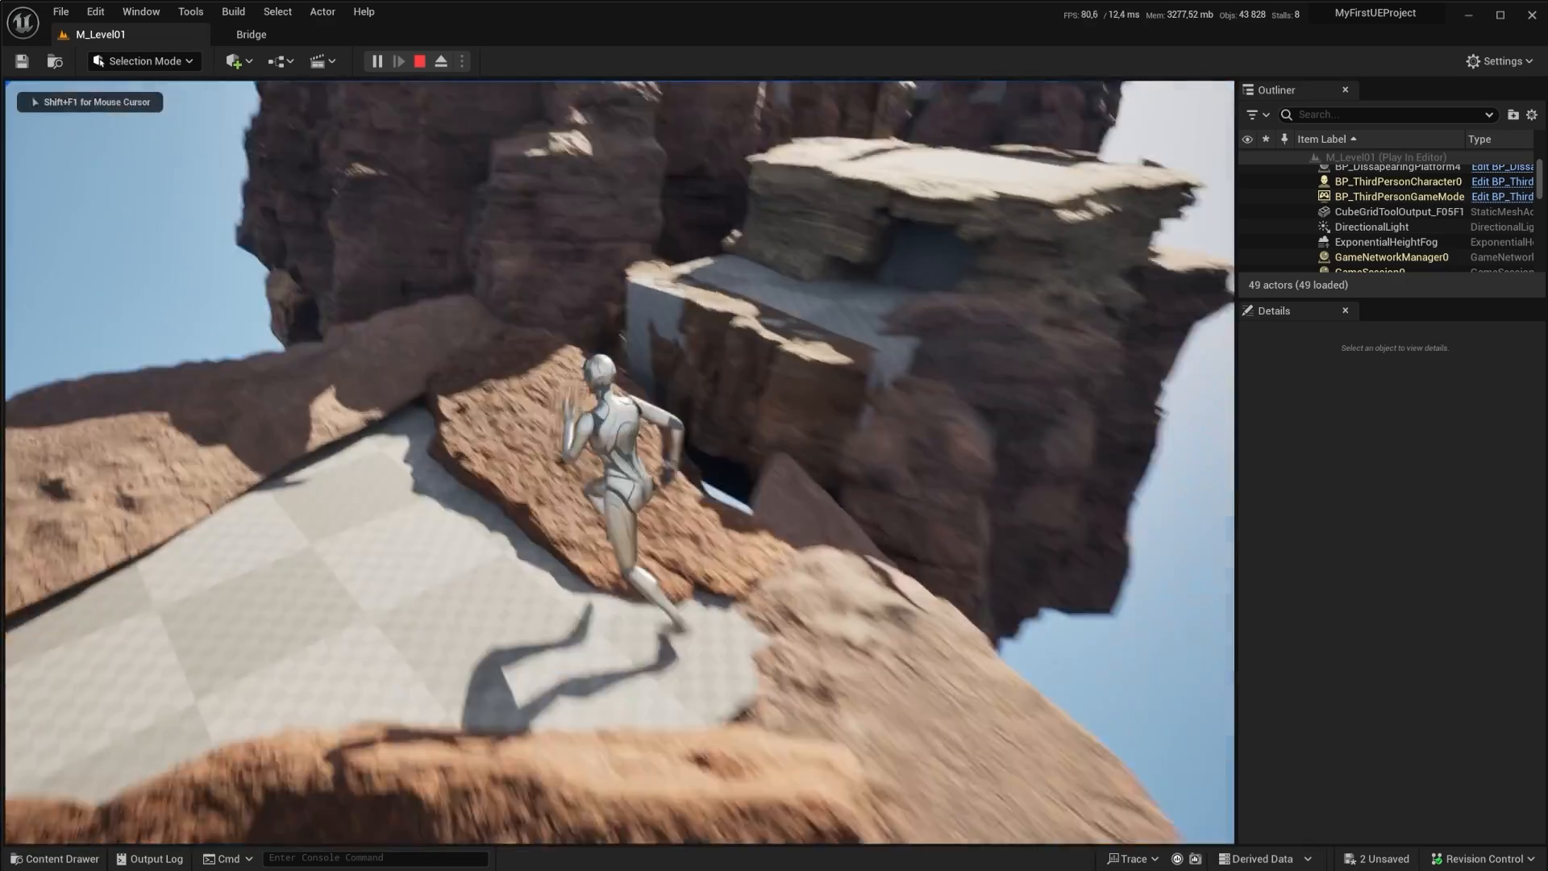
pyautogui.press('Escape')
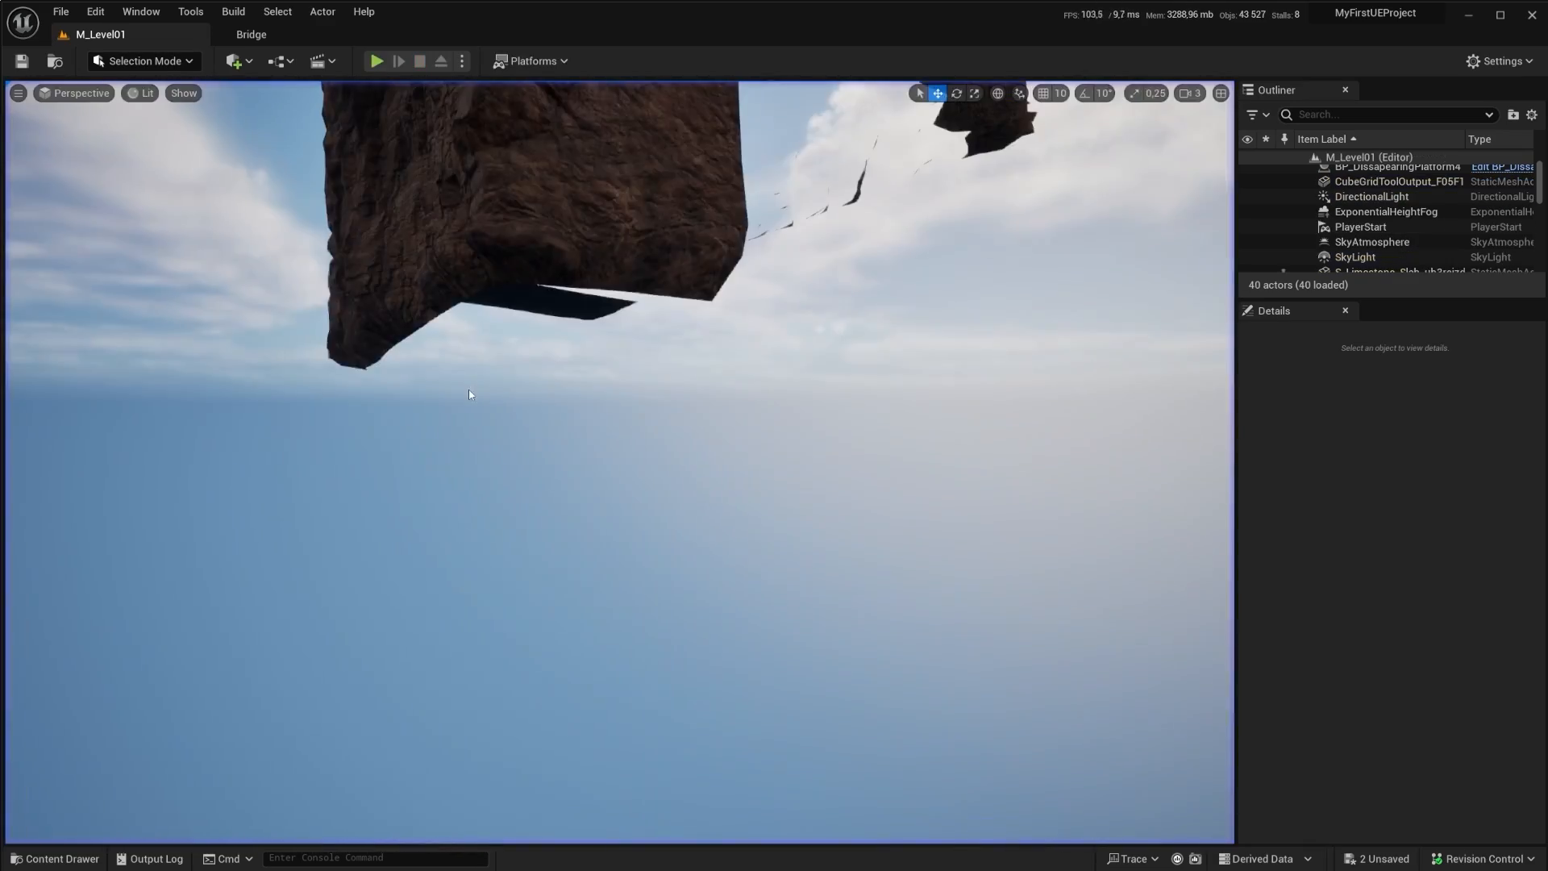
# Step: Switch the editor to Modeling mode to build a new walkable surface for the rock-clad platform
pyautogui.press('s')
pyautogui.moveTo(619, 407); pyautogui.dragTo(548, 403, button='right')
pyautogui.press('w')
pyautogui.press('s')
pyautogui.moveTo(533, 495); pyautogui.dragTo(604, 572, button='right')
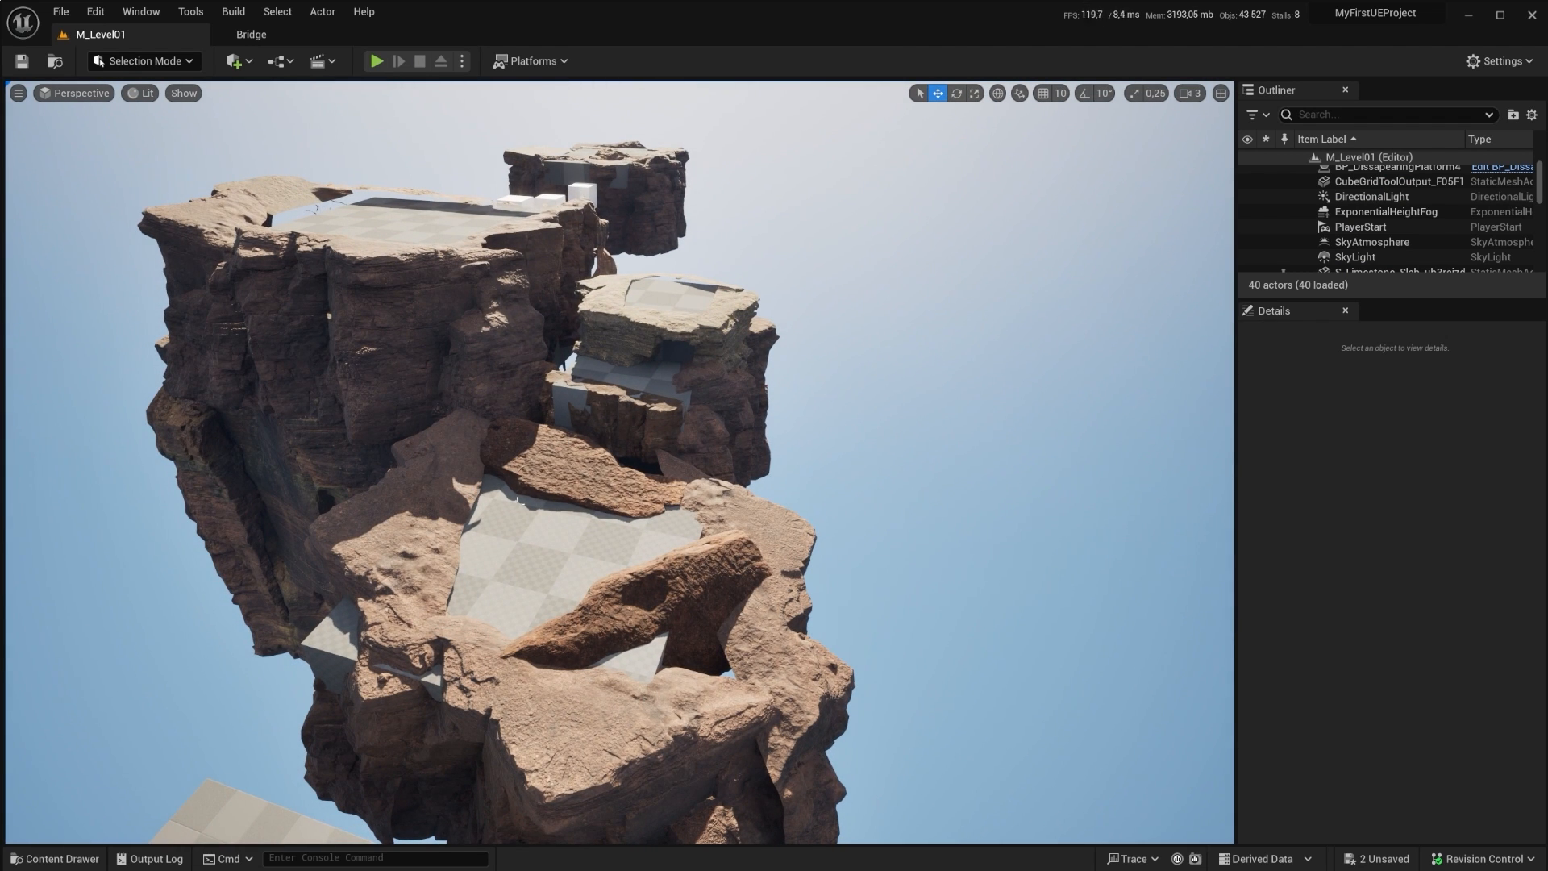
pyautogui.click(143, 61)
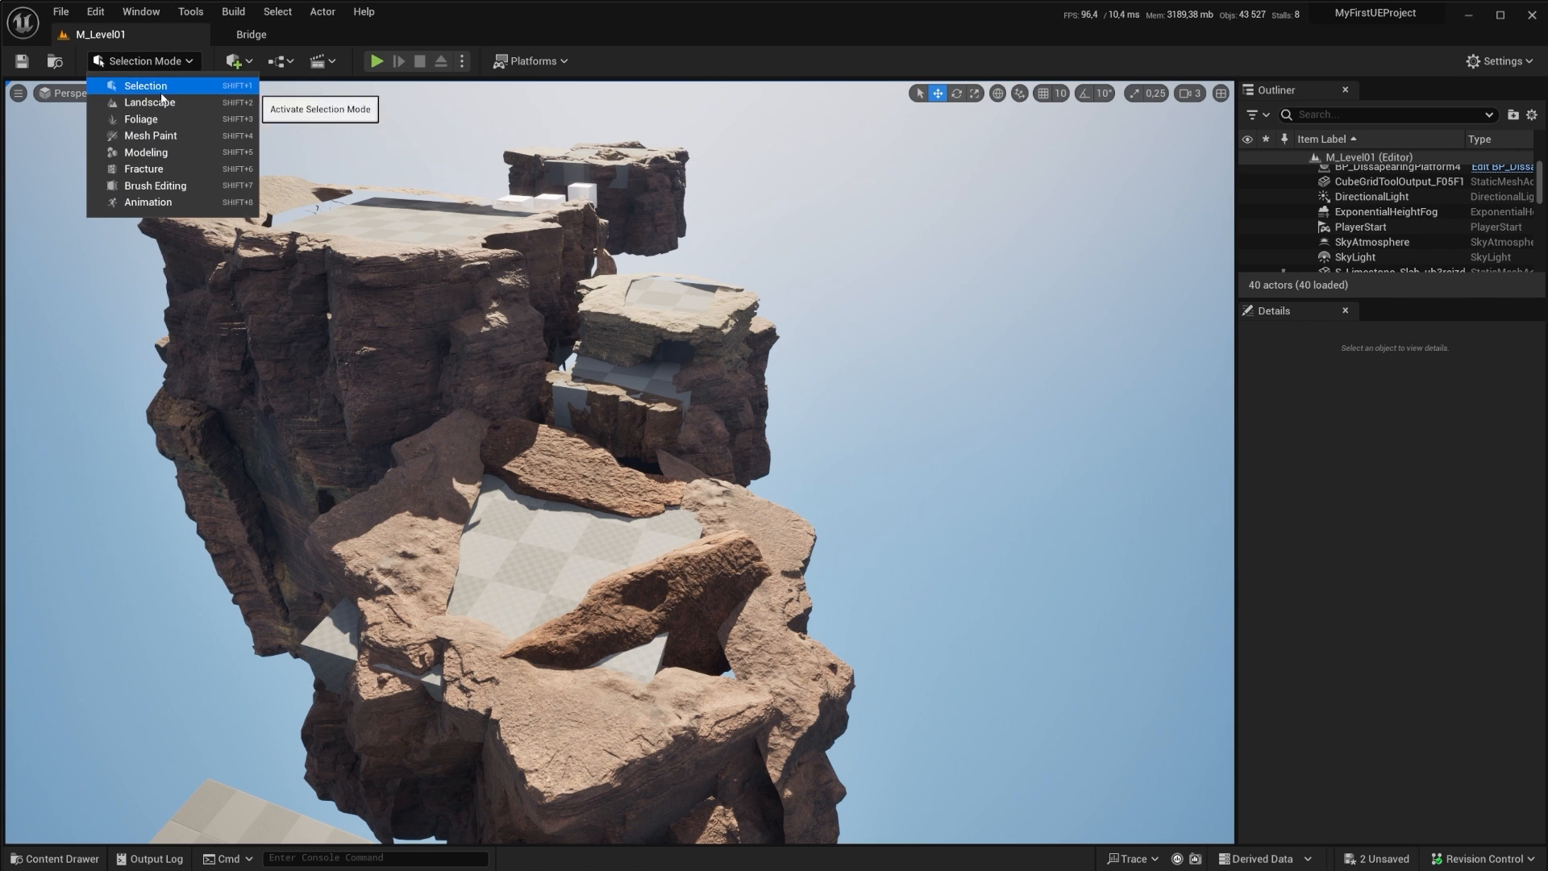
pyautogui.click(137, 152)
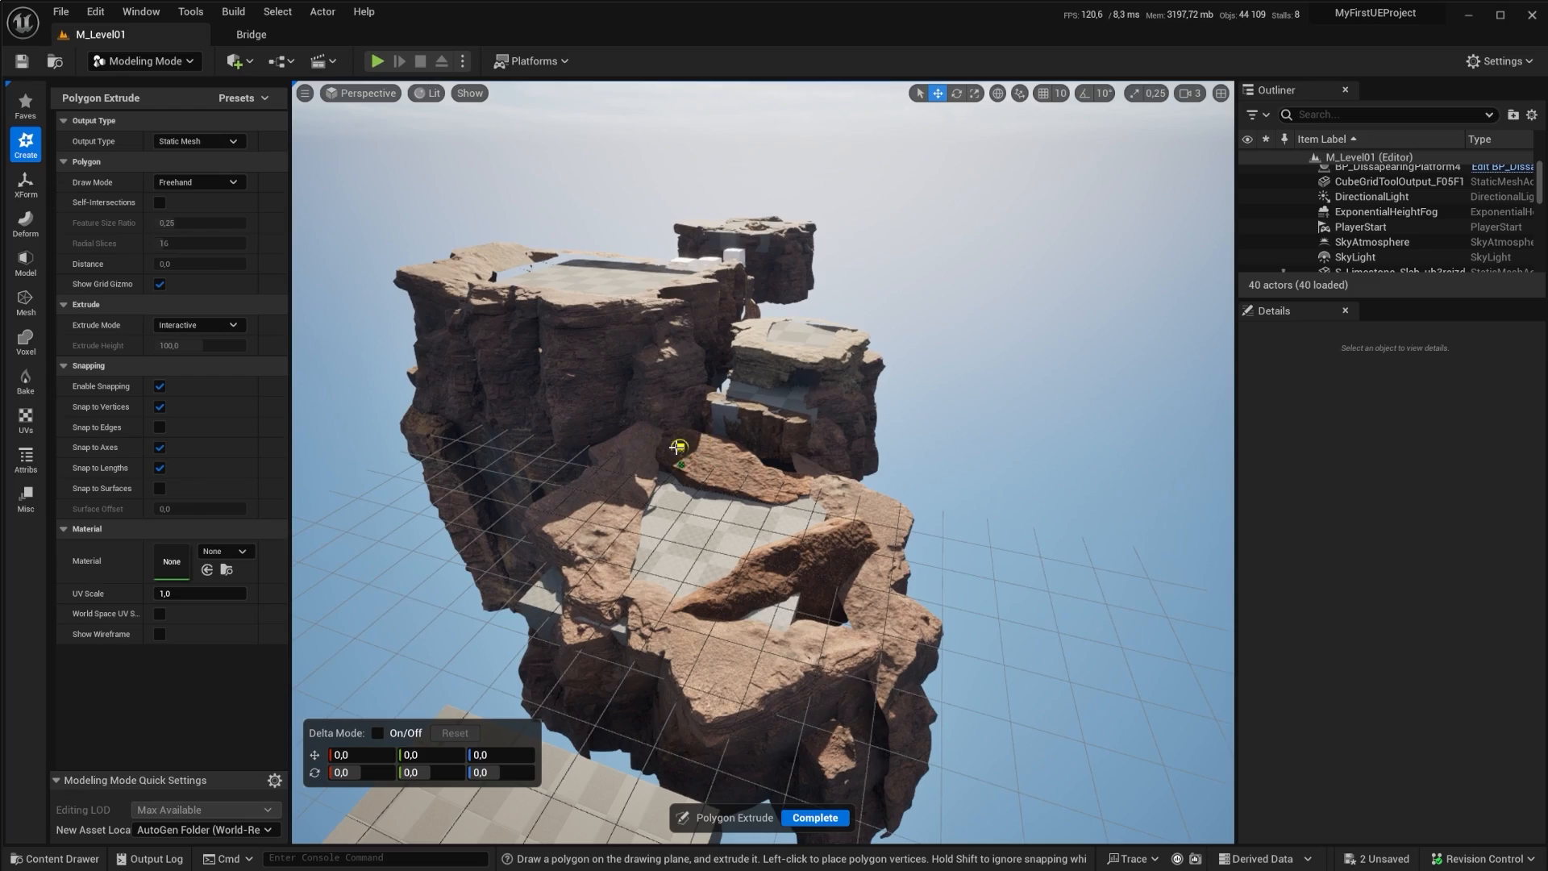
# Step: Outline a freehand polygon around the top of the first rock-clad platform with Polygon Extrude, extrude it into a low slab and complete the tool
pyautogui.moveTo(767, 488); pyautogui.dragTo(619, 377, button='right')
pyautogui.press('w')
pyautogui.press('s')
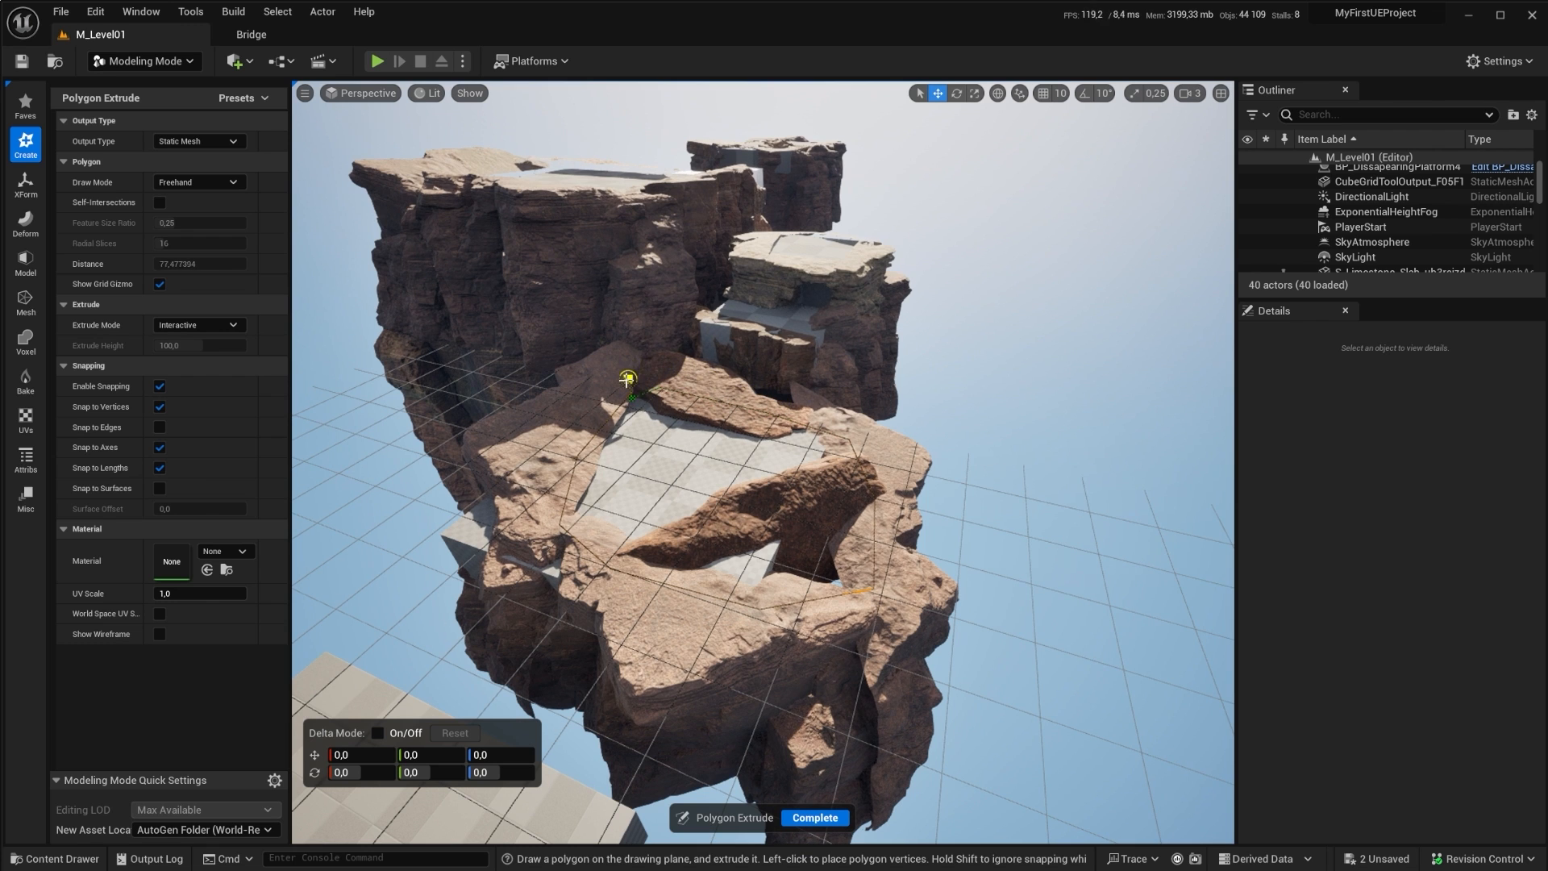
pyautogui.click(629, 389)
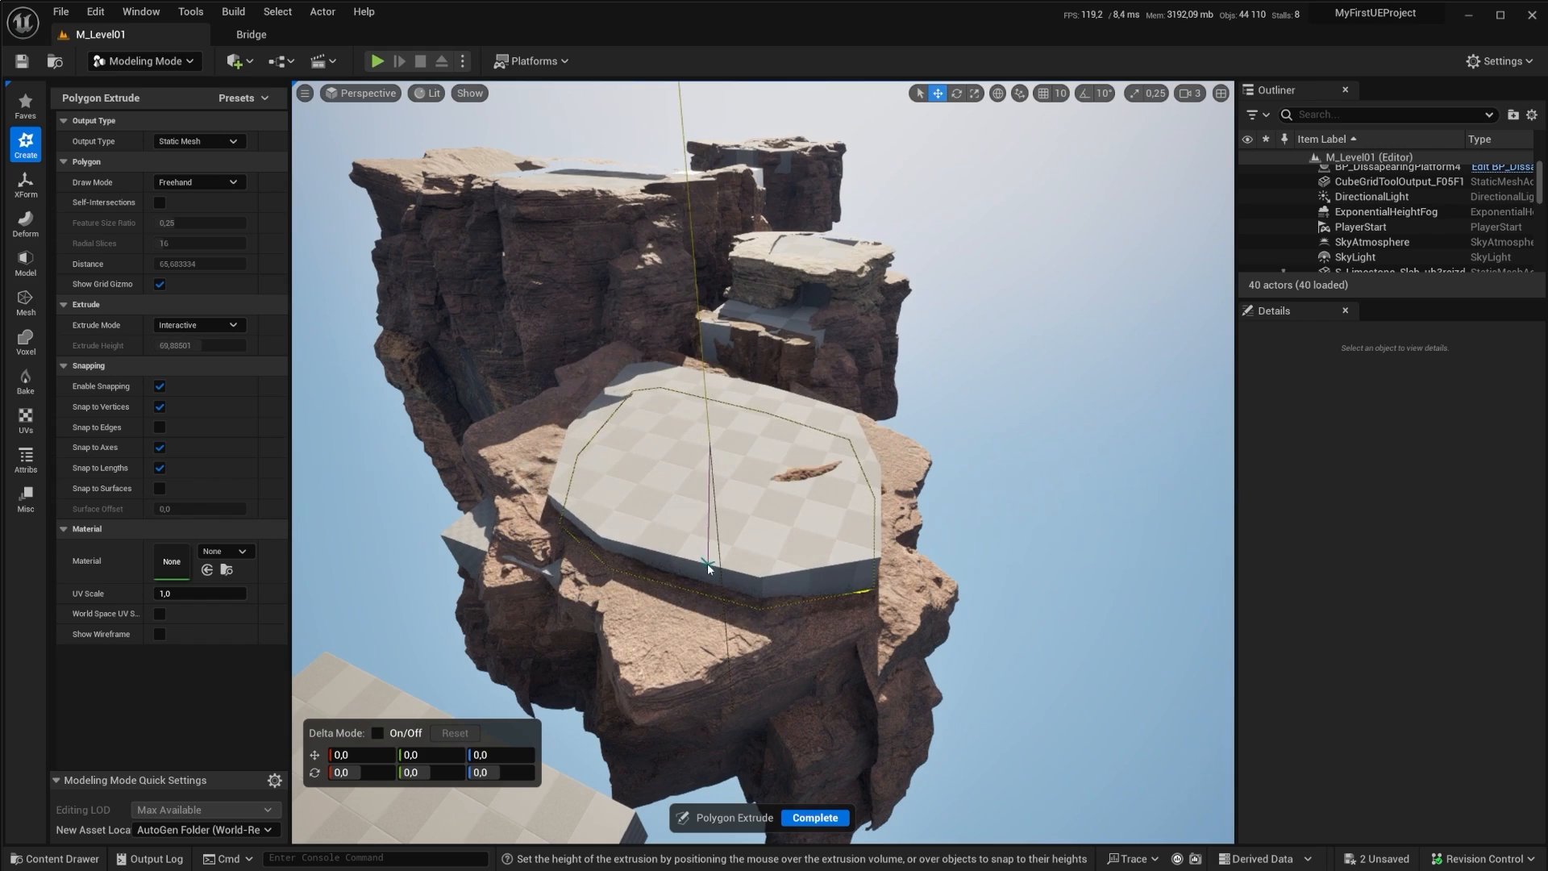
pyautogui.click(704, 554)
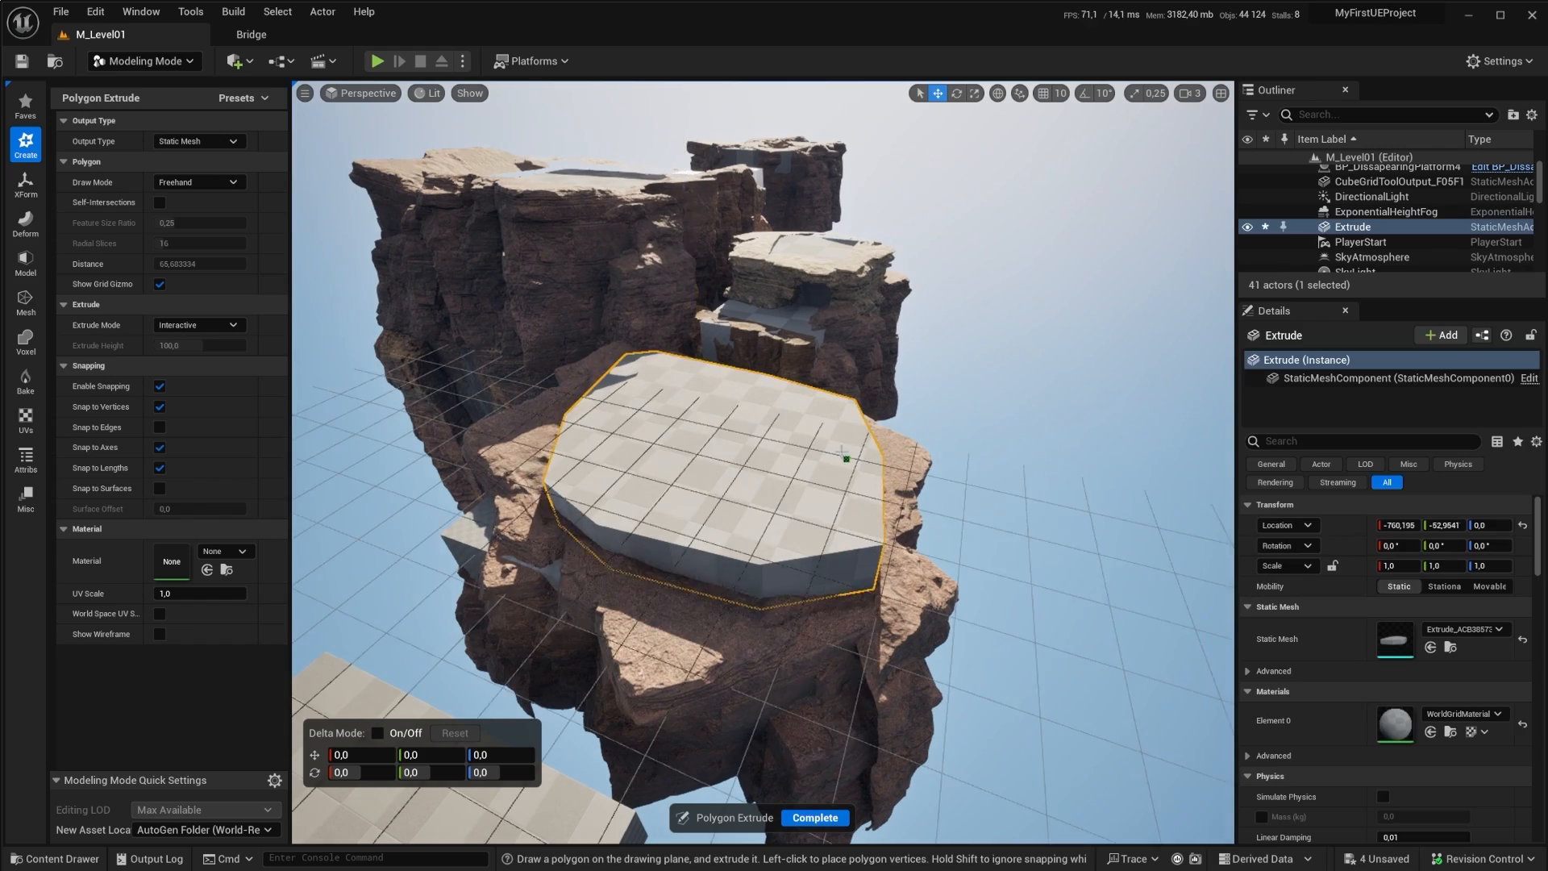
pyautogui.moveTo(703, 555); pyautogui.dragTo(749, 533, button='right')
pyautogui.moveTo(798, 318); pyautogui.dragTo(829, 709, button='right')
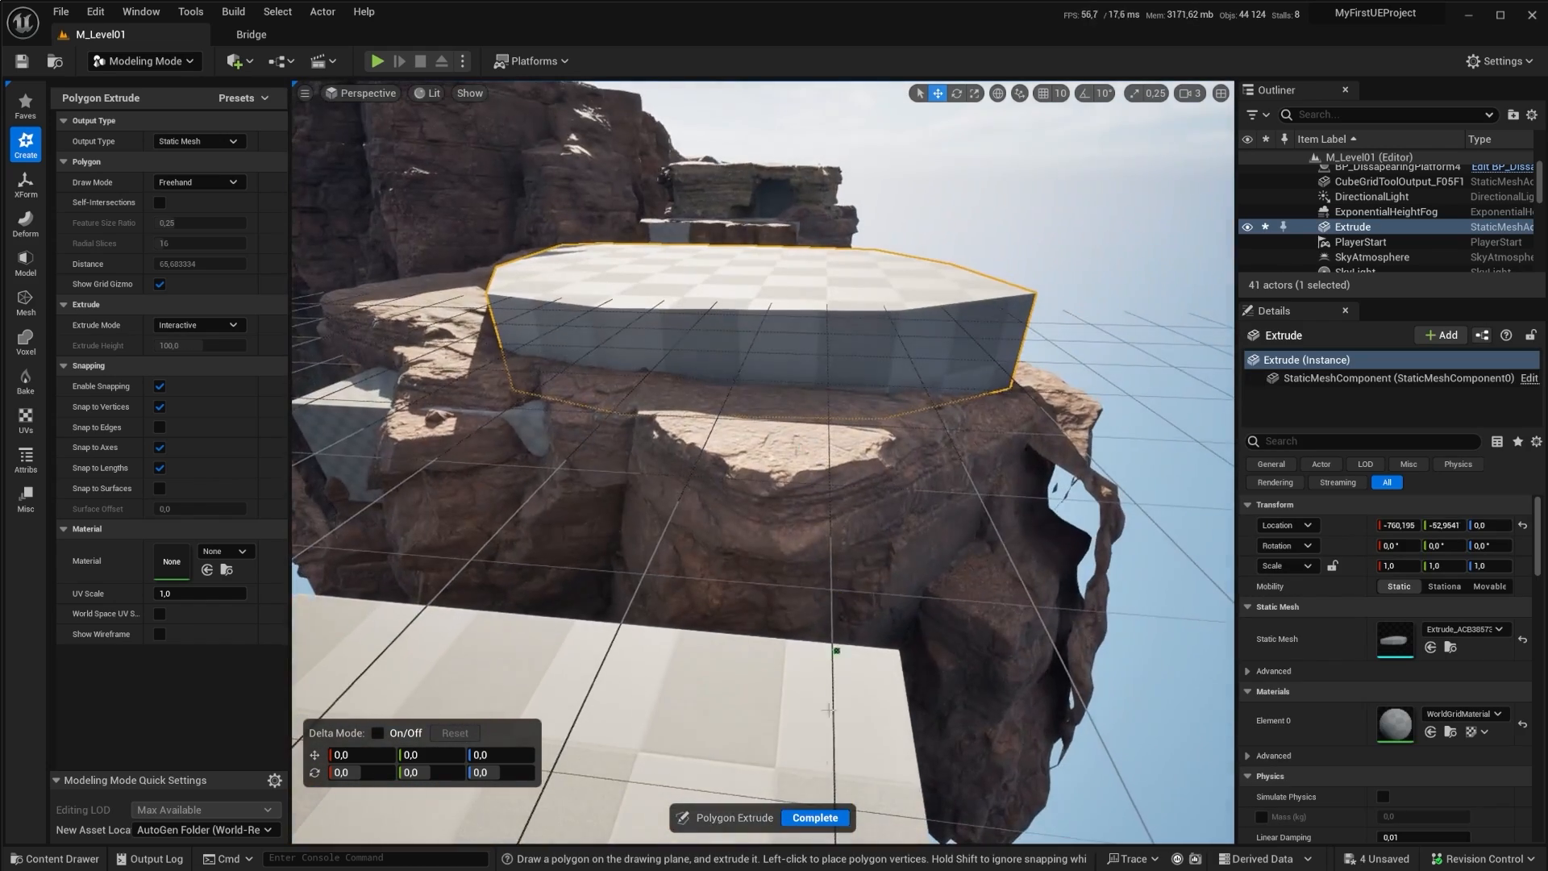
pyautogui.click(813, 817)
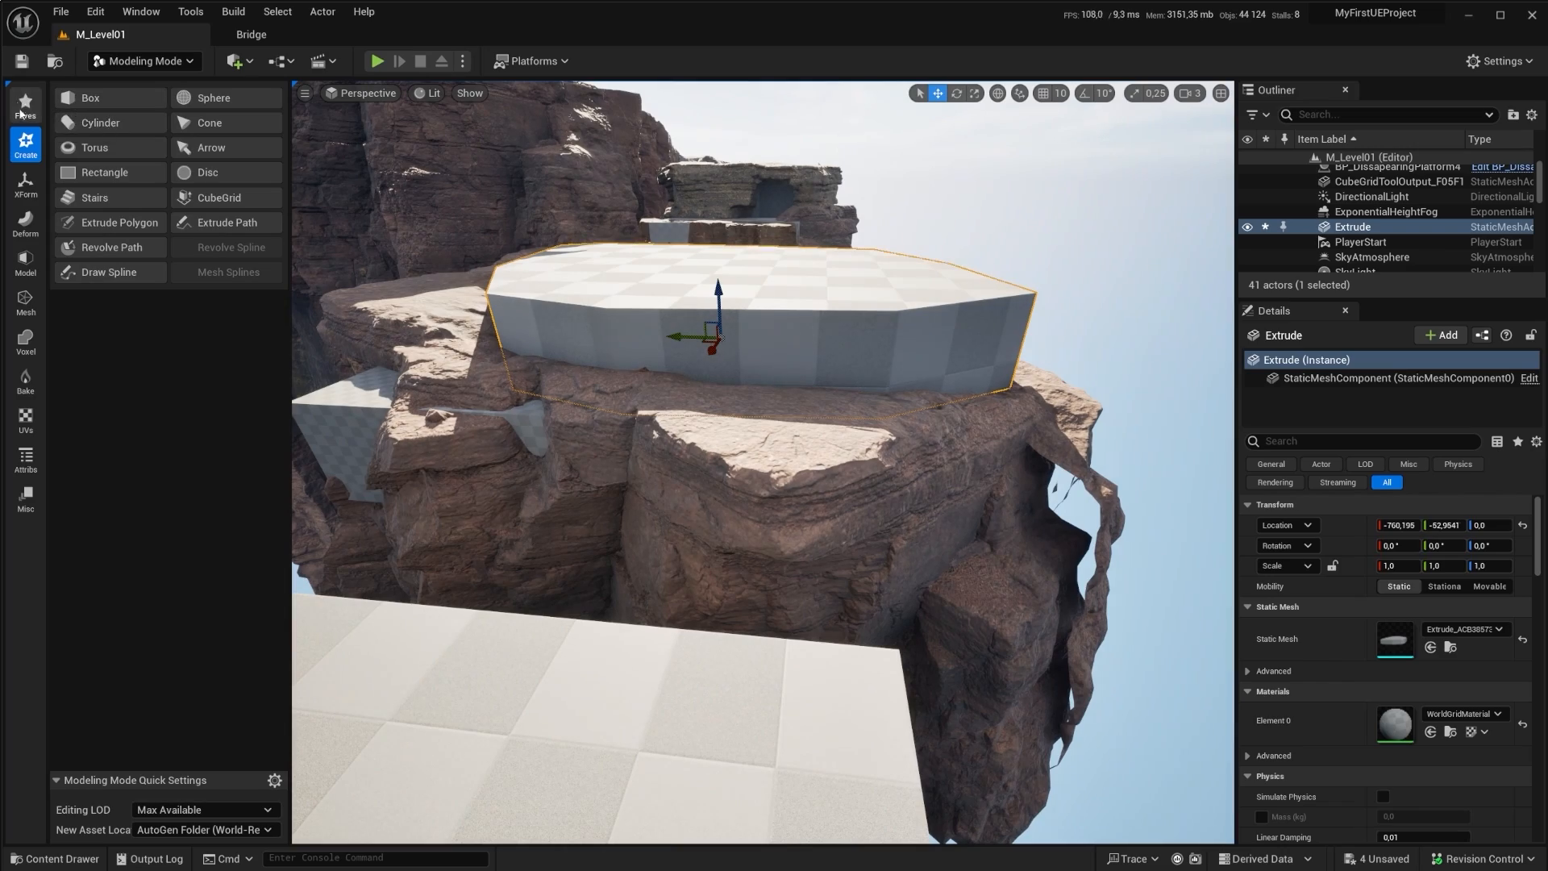
# Step: Return to Selection mode with the starting box and the new slab in view
pyautogui.click(139, 70)
pyautogui.click(136, 86)
pyautogui.moveTo(621, 282); pyautogui.dragTo(451, 355, button='right')
pyautogui.rightClick(780, 283)
pyautogui.moveTo(781, 283); pyautogui.dragTo(596, 432, button='right')
pyautogui.click(651, 453)
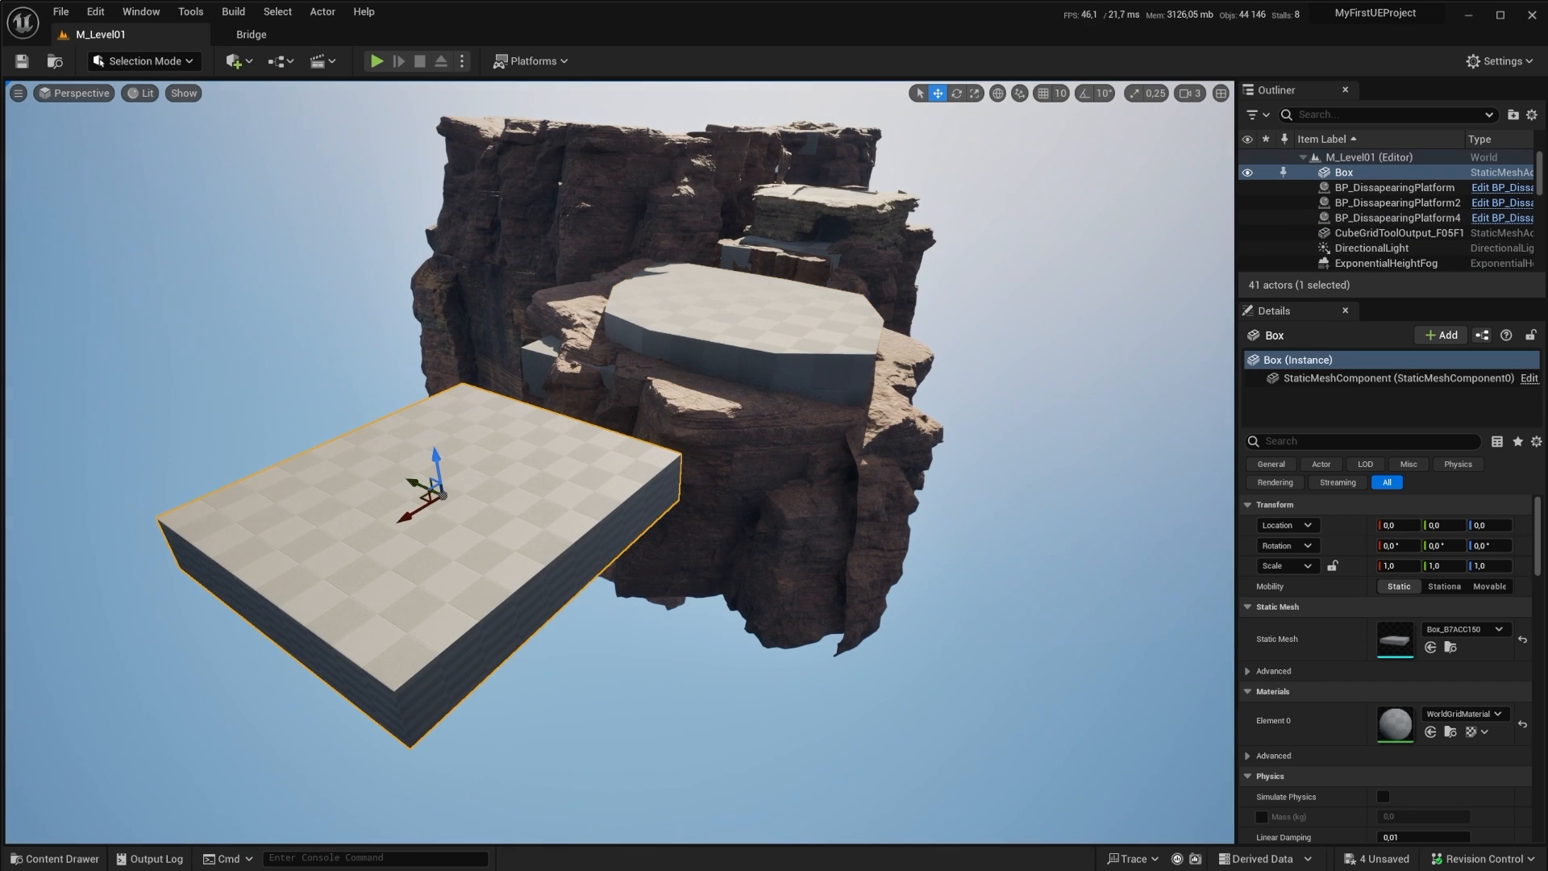
pyautogui.moveTo(418, 481); pyautogui.dragTo(12, 262)
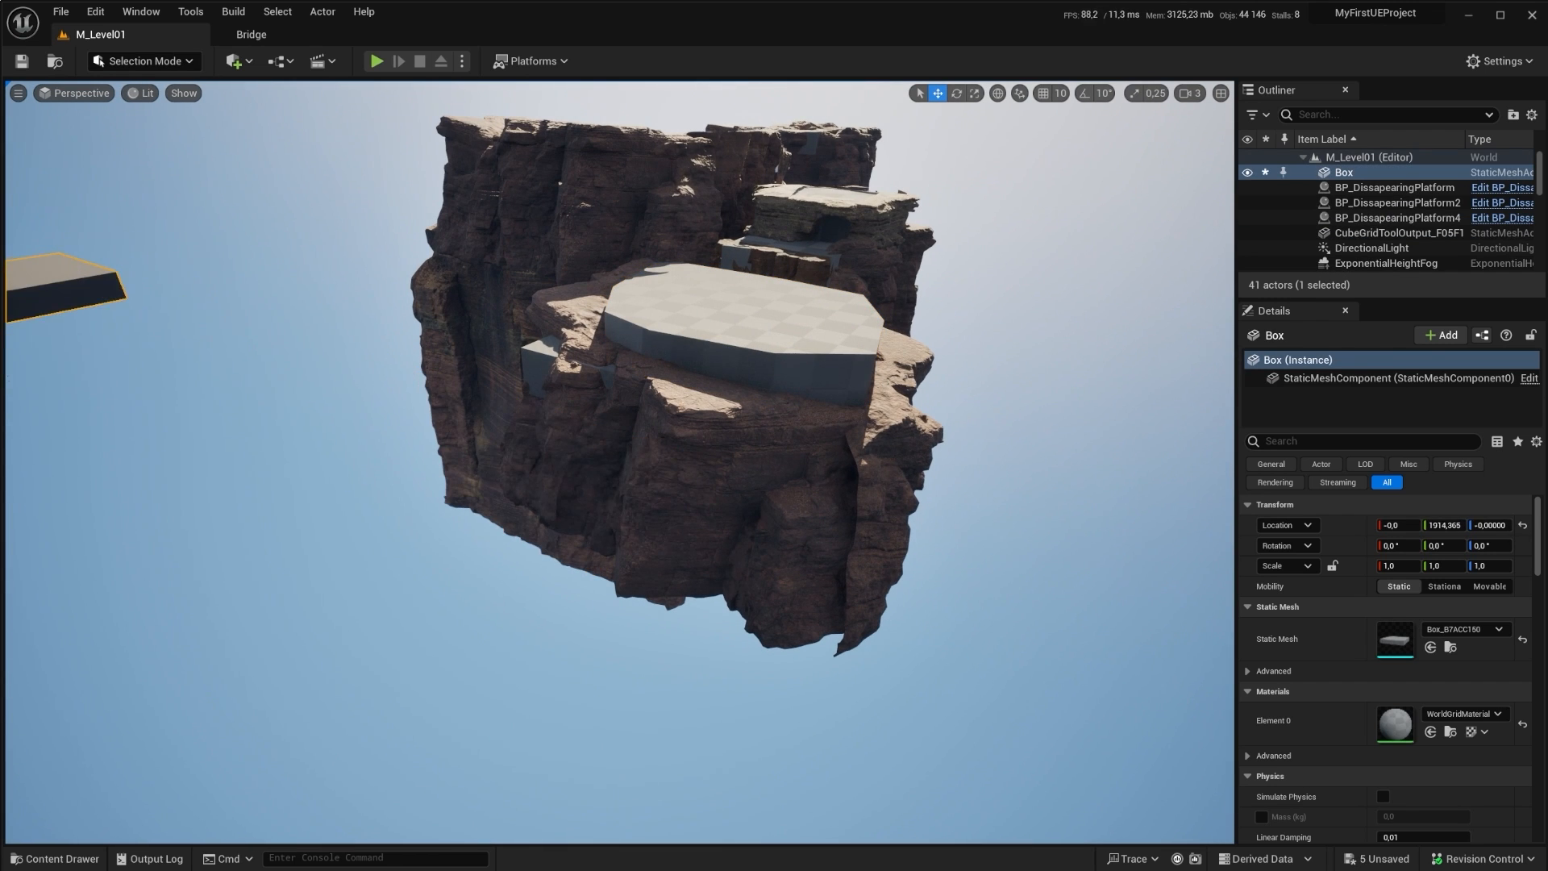
pyautogui.hotkey('ctrl', 'z')
pyautogui.click(603, 361)
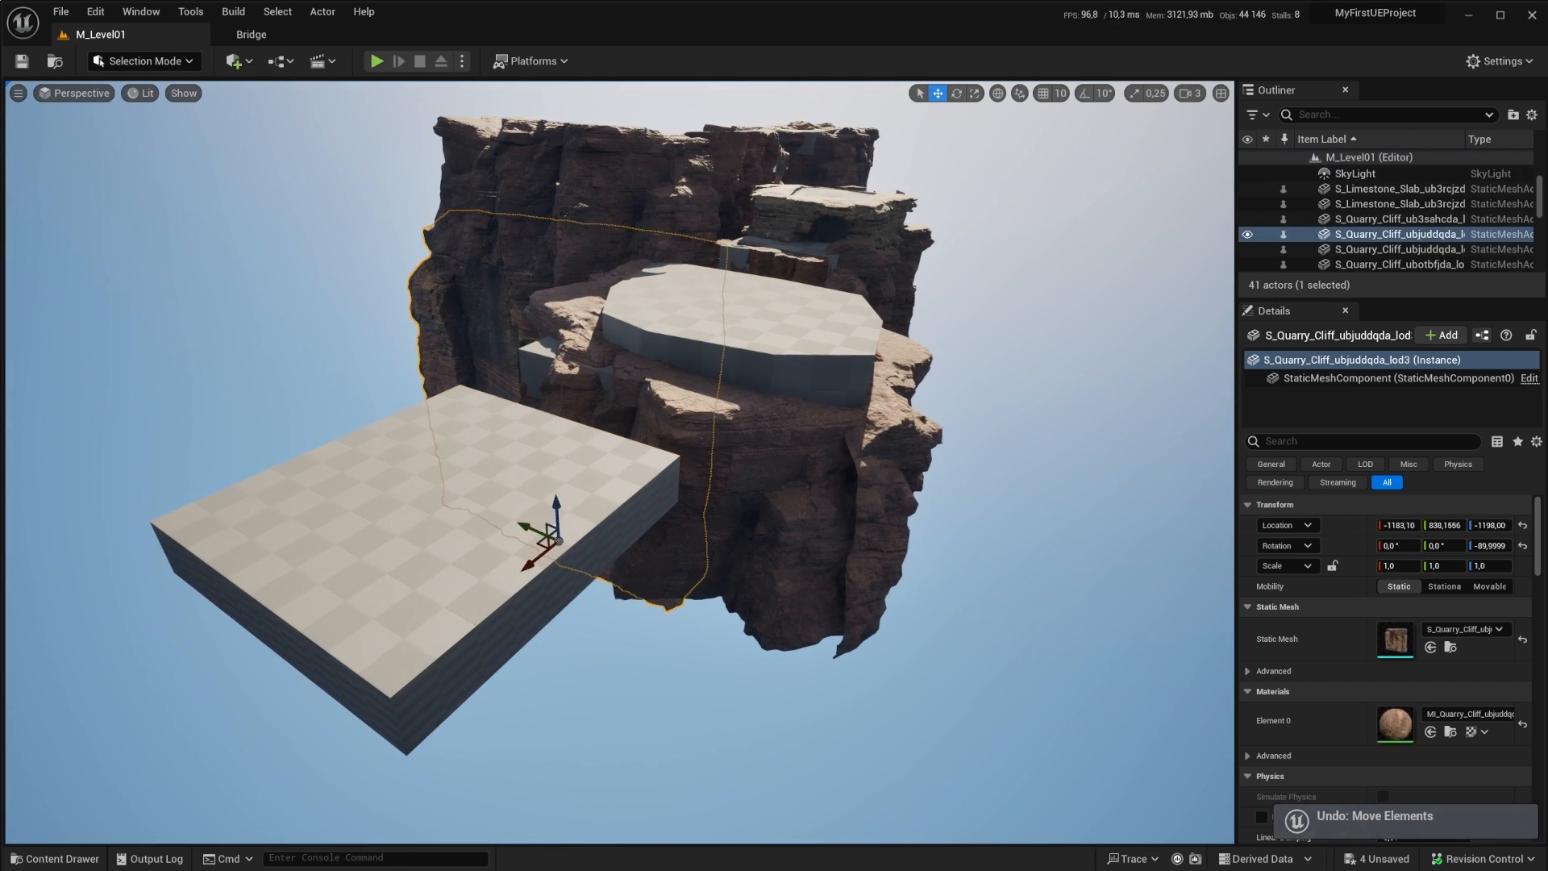
pyautogui.moveTo(603, 361); pyautogui.dragTo(709, 355, button='right')
pyautogui.moveTo(746, 347); pyautogui.dragTo(298, 314)
pyautogui.hotkey('ctrl', 'z')
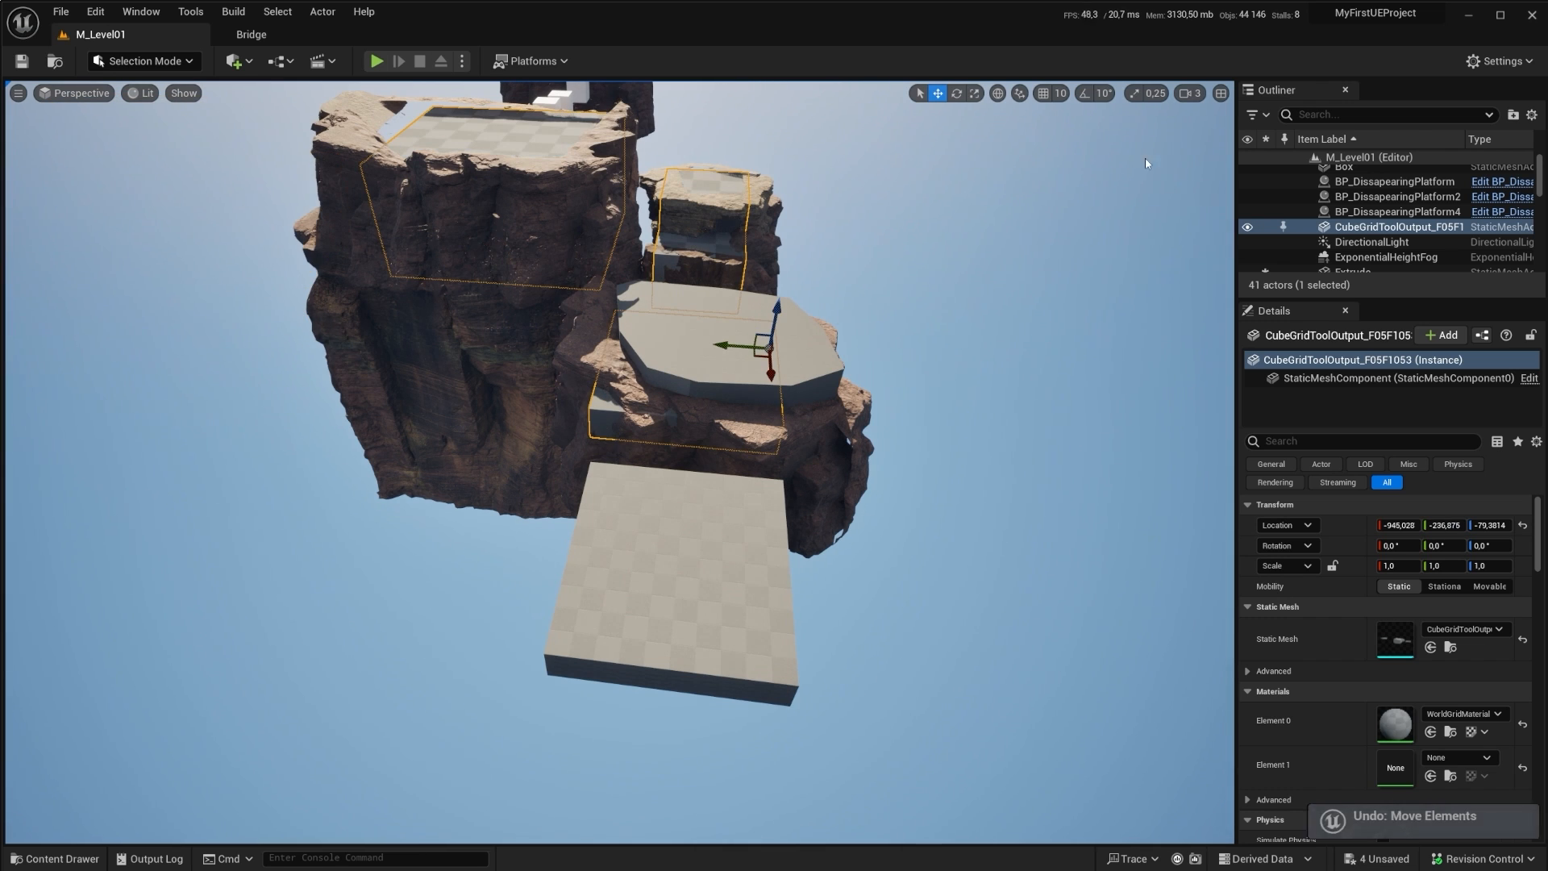
# Step: Turn on grid snapping at 500 and move the original CubeGrid platform mesh 2000 units along Y, clear of the cliffs
pyautogui.click(1061, 94)
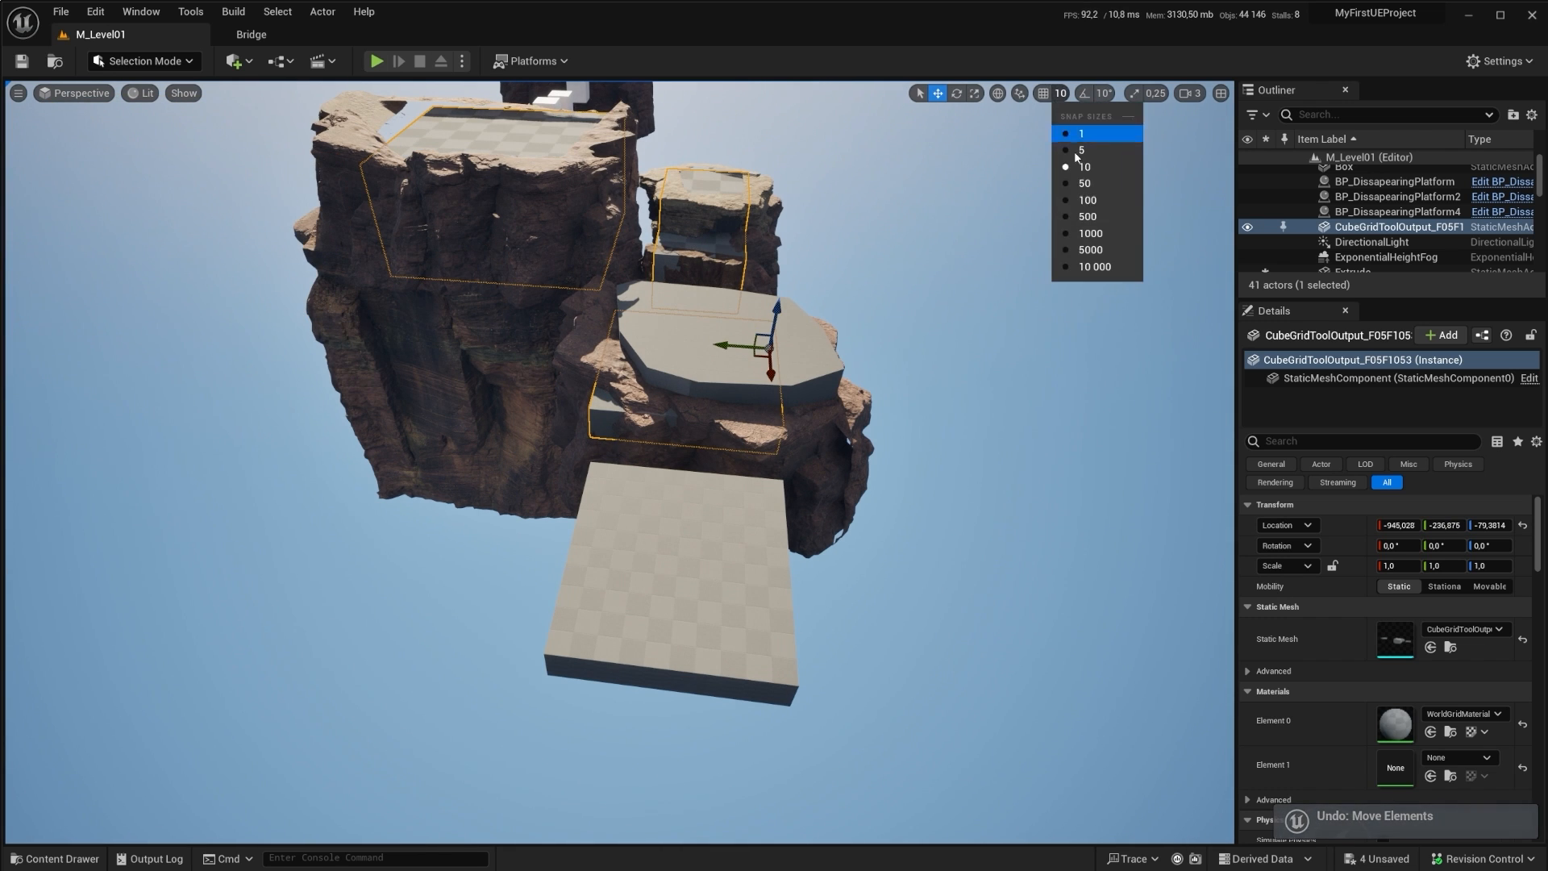
pyautogui.click(1076, 214)
pyautogui.click(1038, 96)
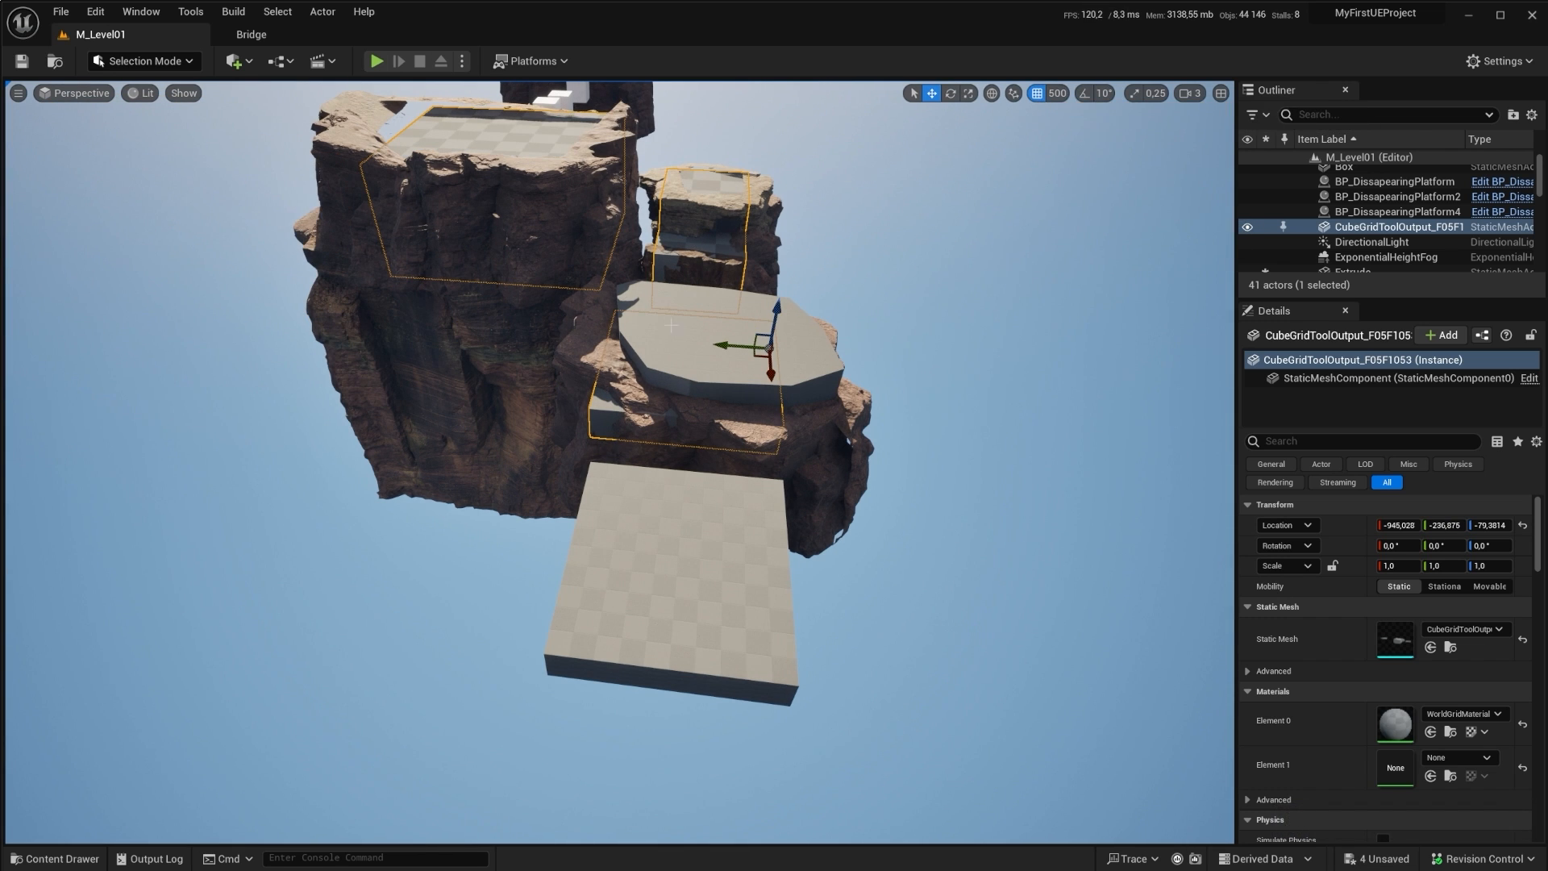
pyautogui.moveTo(726, 345); pyautogui.dragTo(142, 299)
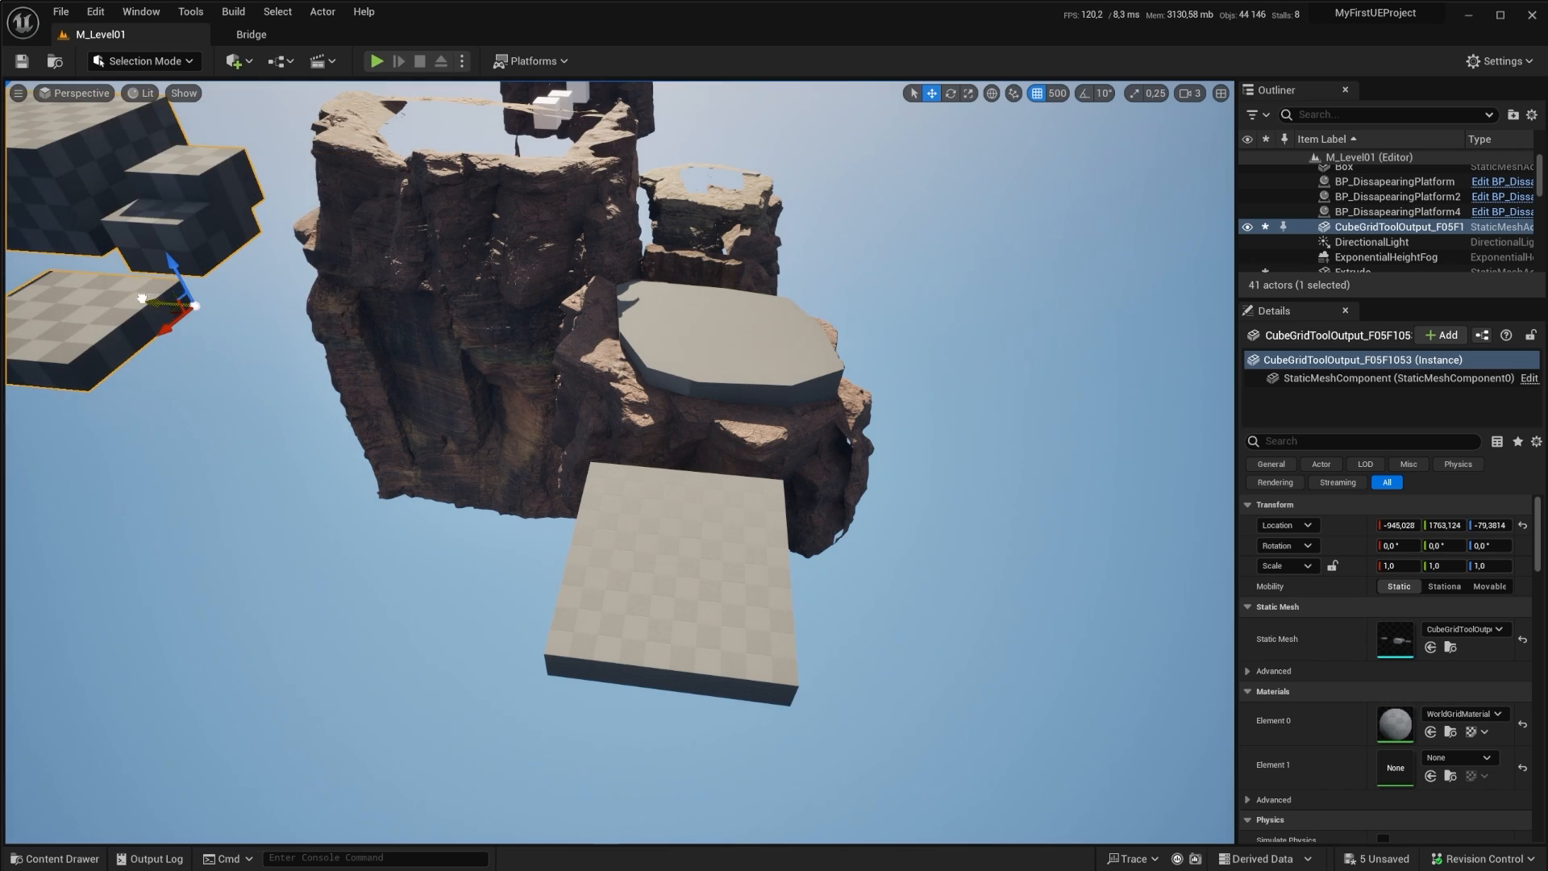
# Step: Turn off grid snapping, lower the extruded slab to about Z -72.7 and tilt it about -4.7° around X to sit among the rocks
pyautogui.click(741, 339)
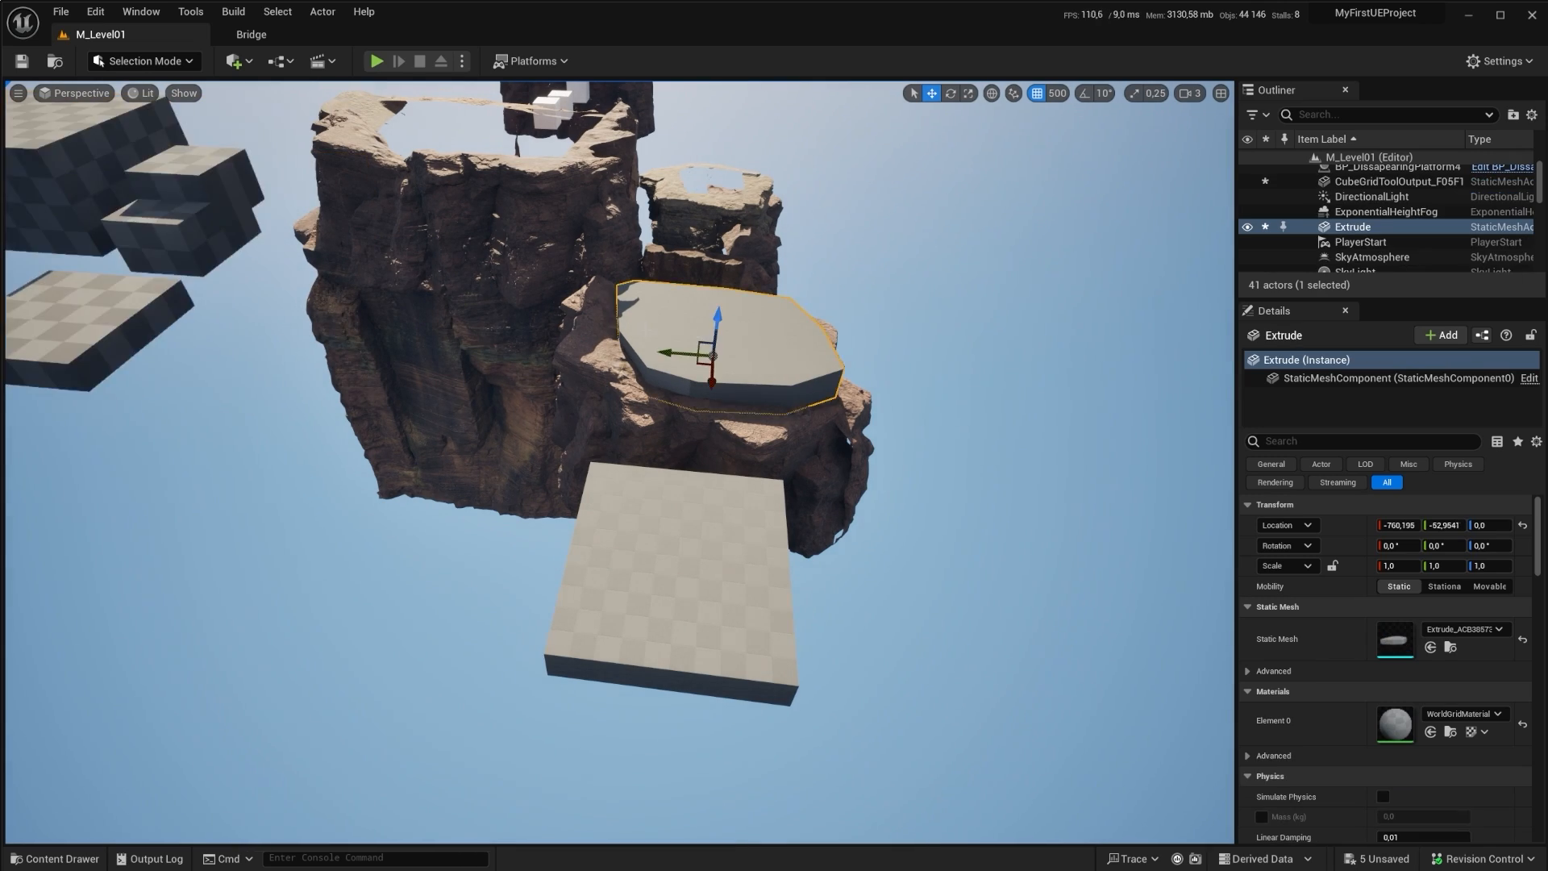
pyautogui.press('f')
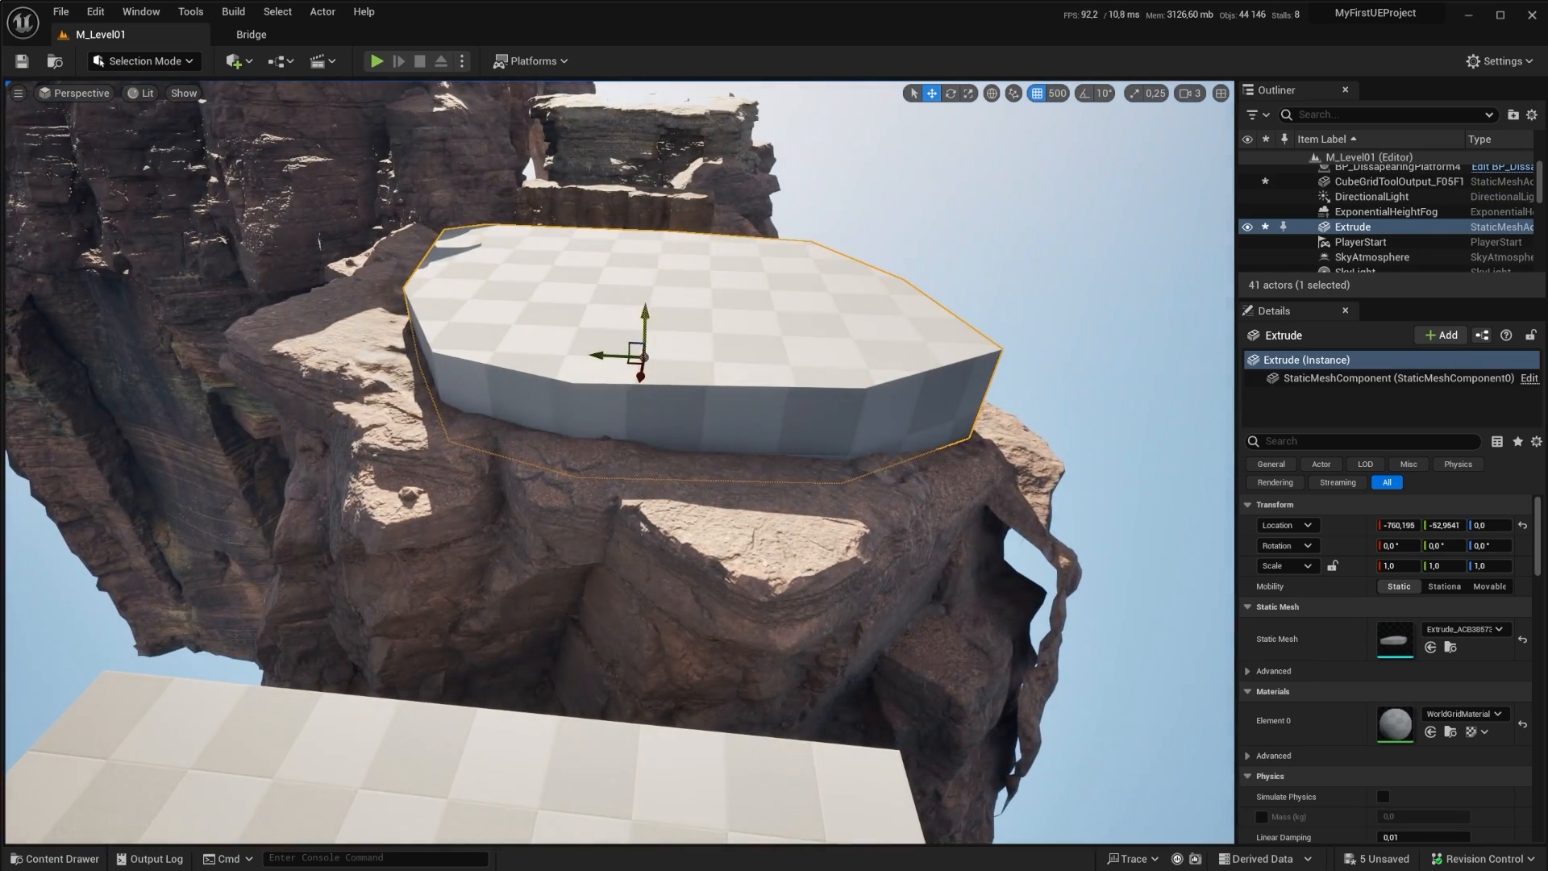
pyautogui.click(1037, 93)
pyautogui.moveTo(646, 316); pyautogui.dragTo(451, 385)
pyautogui.press('e')
pyautogui.press('w')
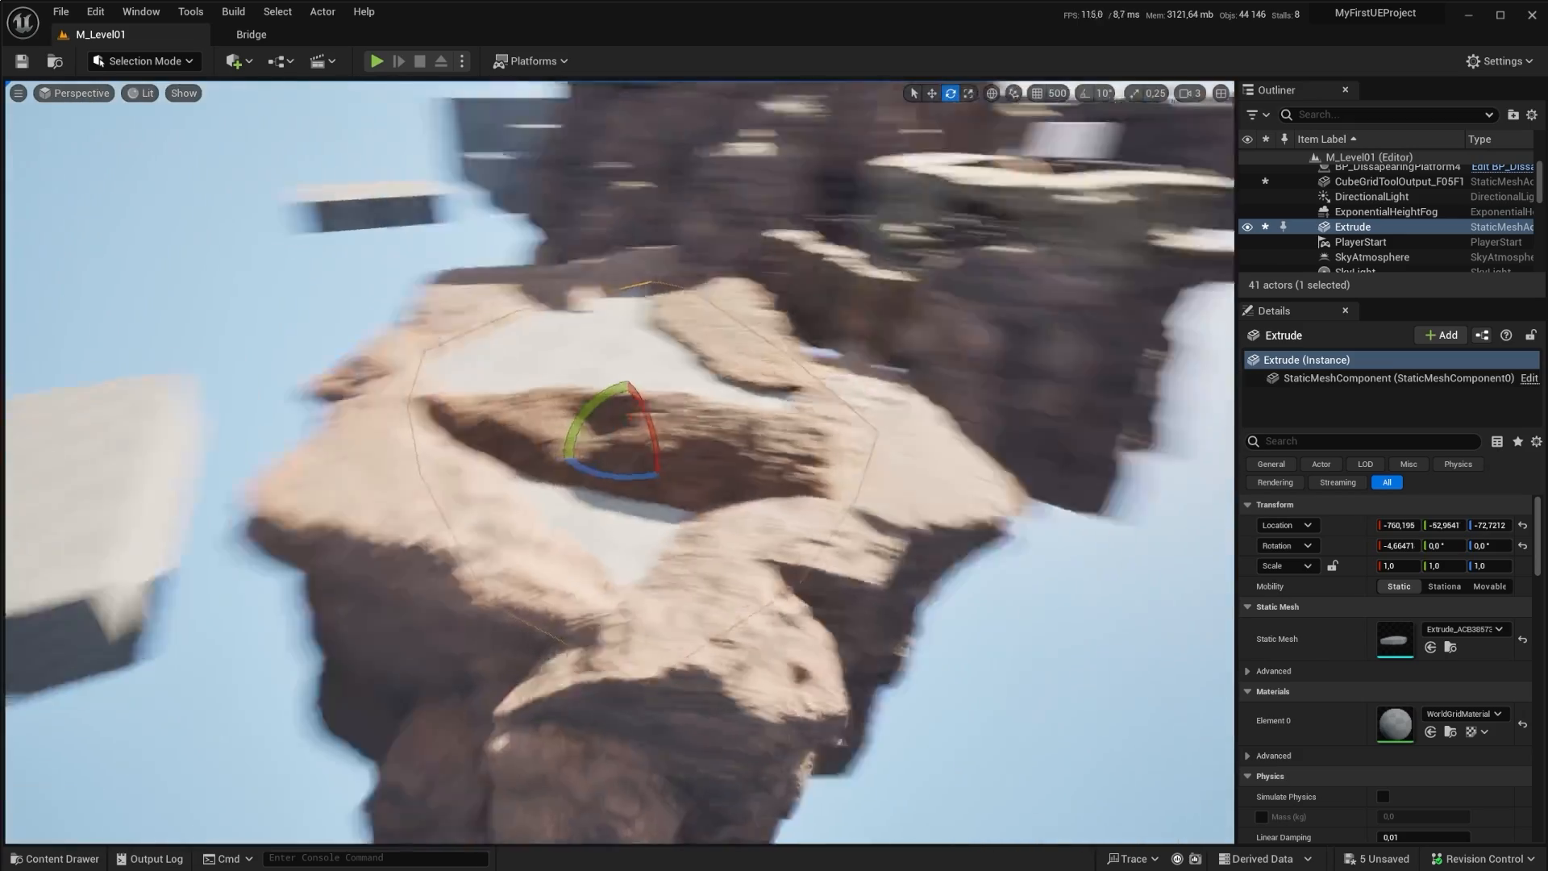
pyautogui.moveTo(613, 403); pyautogui.dragTo(699, 259, button='right')
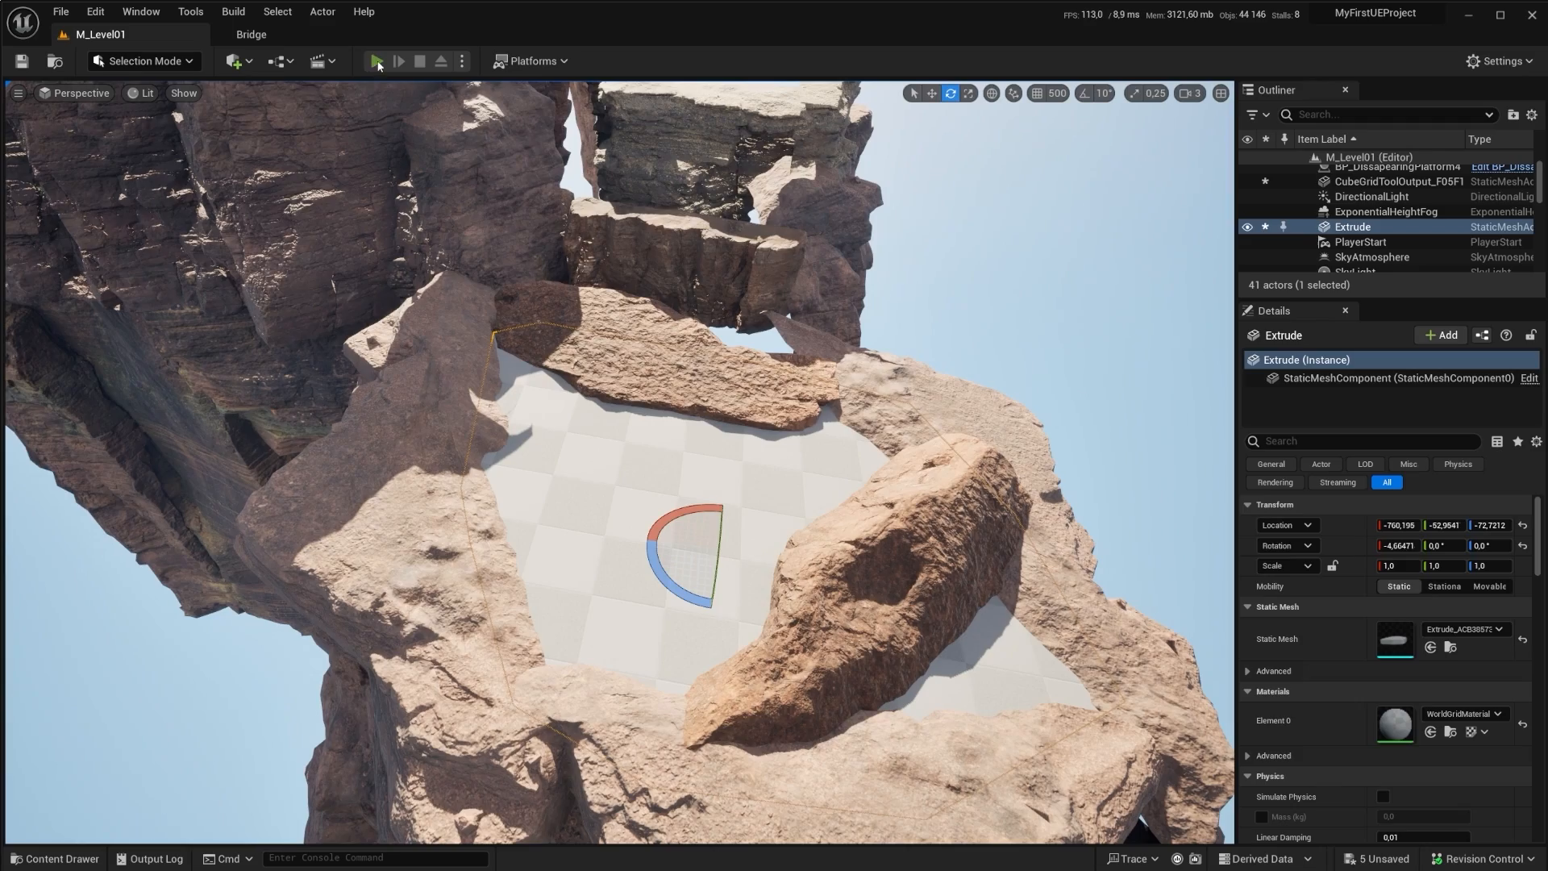
# Step: Play-test the first platform by running and jumping across the new slab and its surrounding rocks, then stop play
pyautogui.click(376, 61)
pyautogui.press('w')
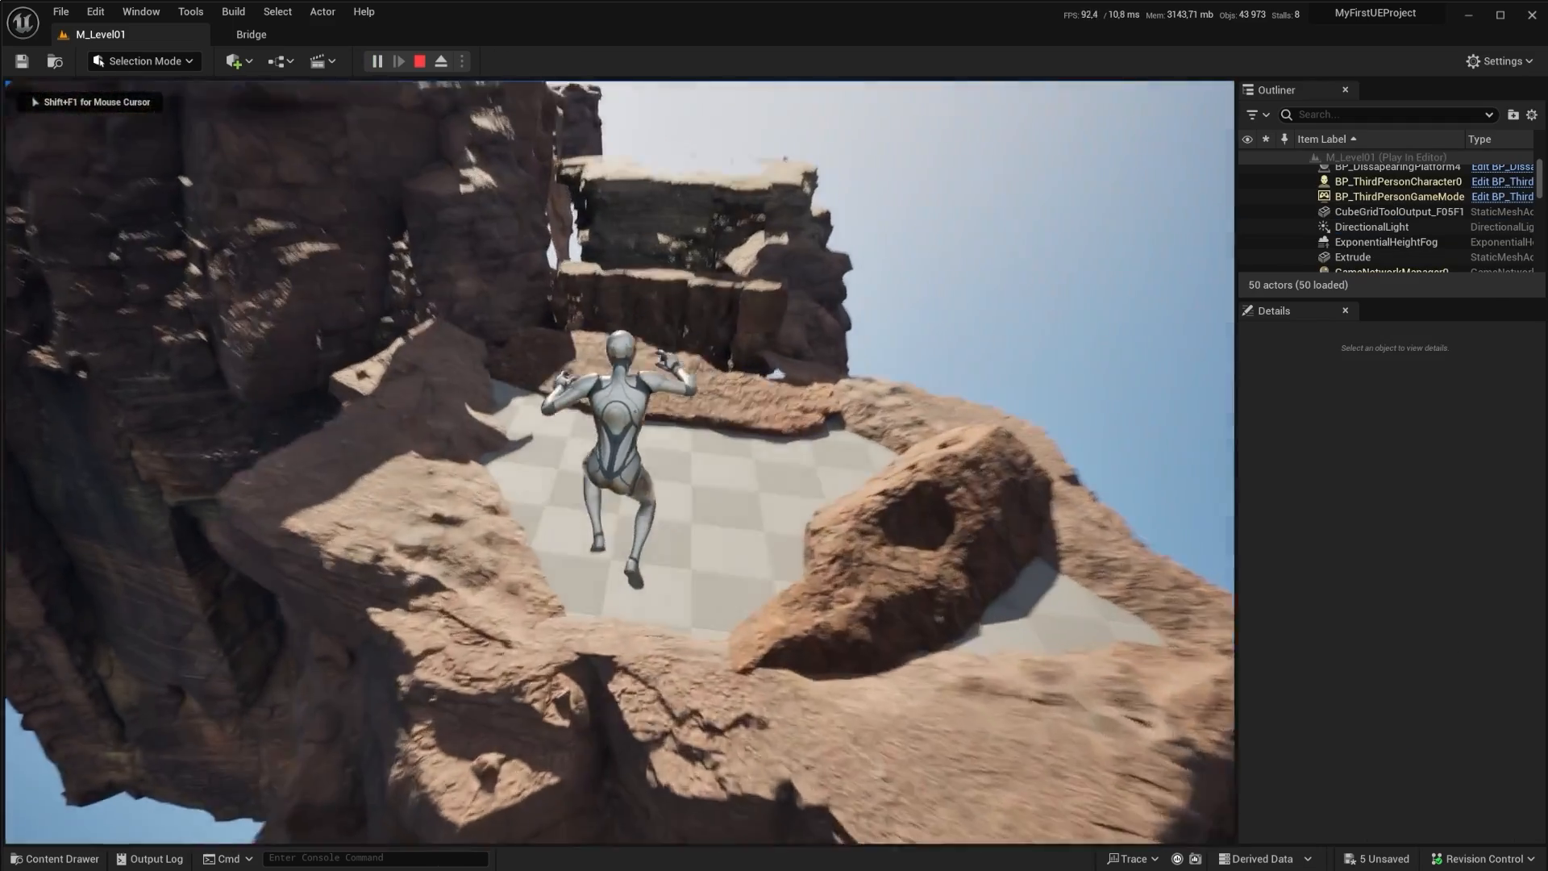
pyautogui.press('d')
pyautogui.press('s')
pyautogui.press('w')
pyautogui.press('space')
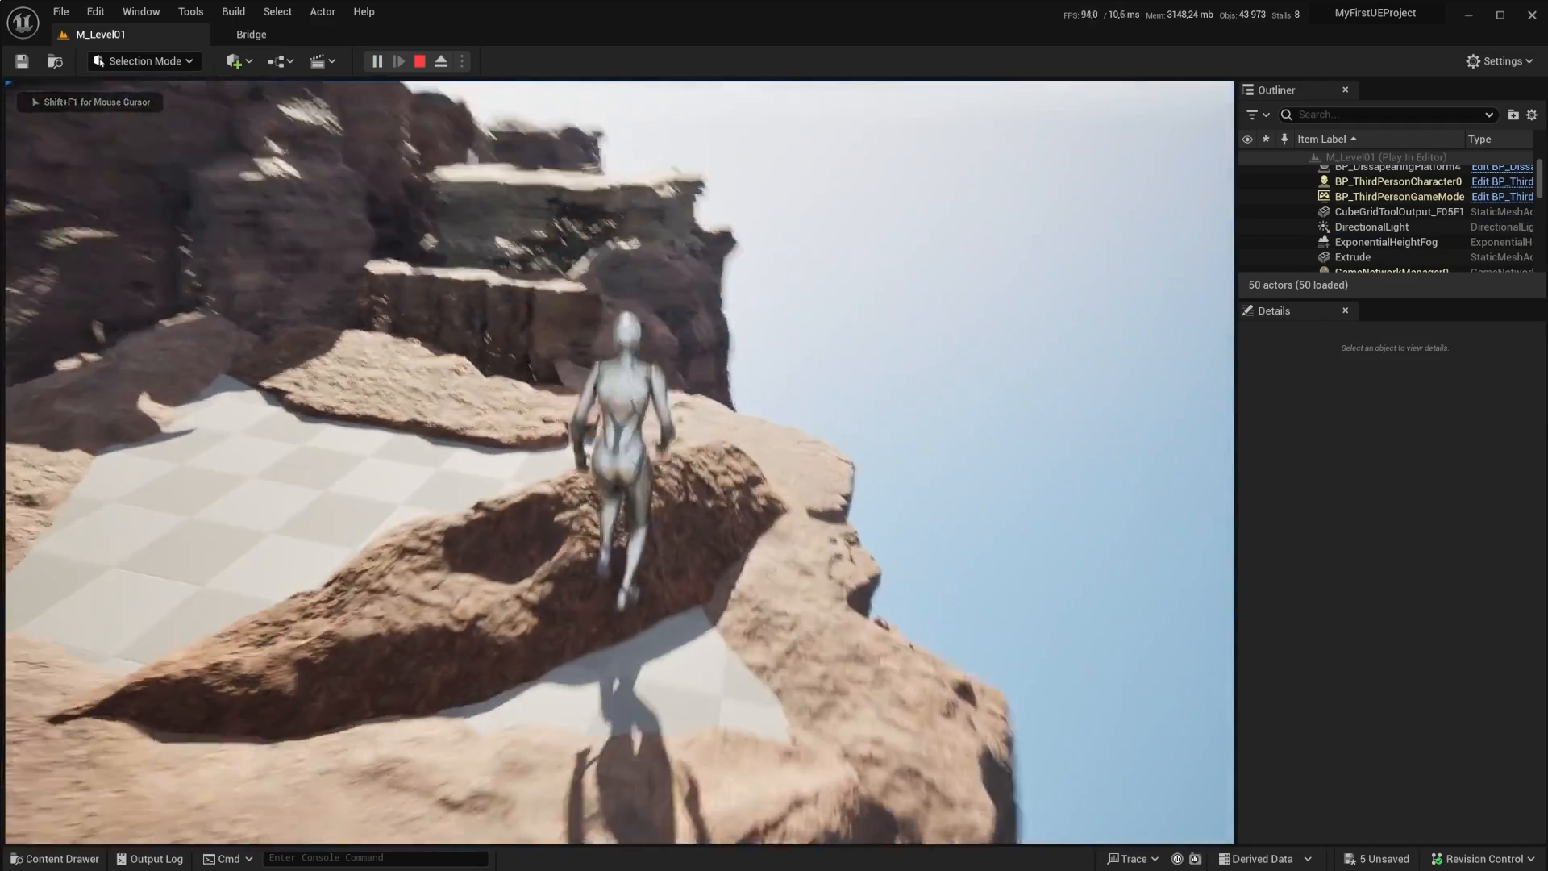
pyautogui.press('Escape')
# Step: Switch to Quixel Bridge and look through the Limestone Quarry surfaces, cliffs and rocks
pyautogui.press('w')
pyautogui.moveTo(619, 462); pyautogui.dragTo(438, 335, button='right')
pyautogui.click(250, 34)
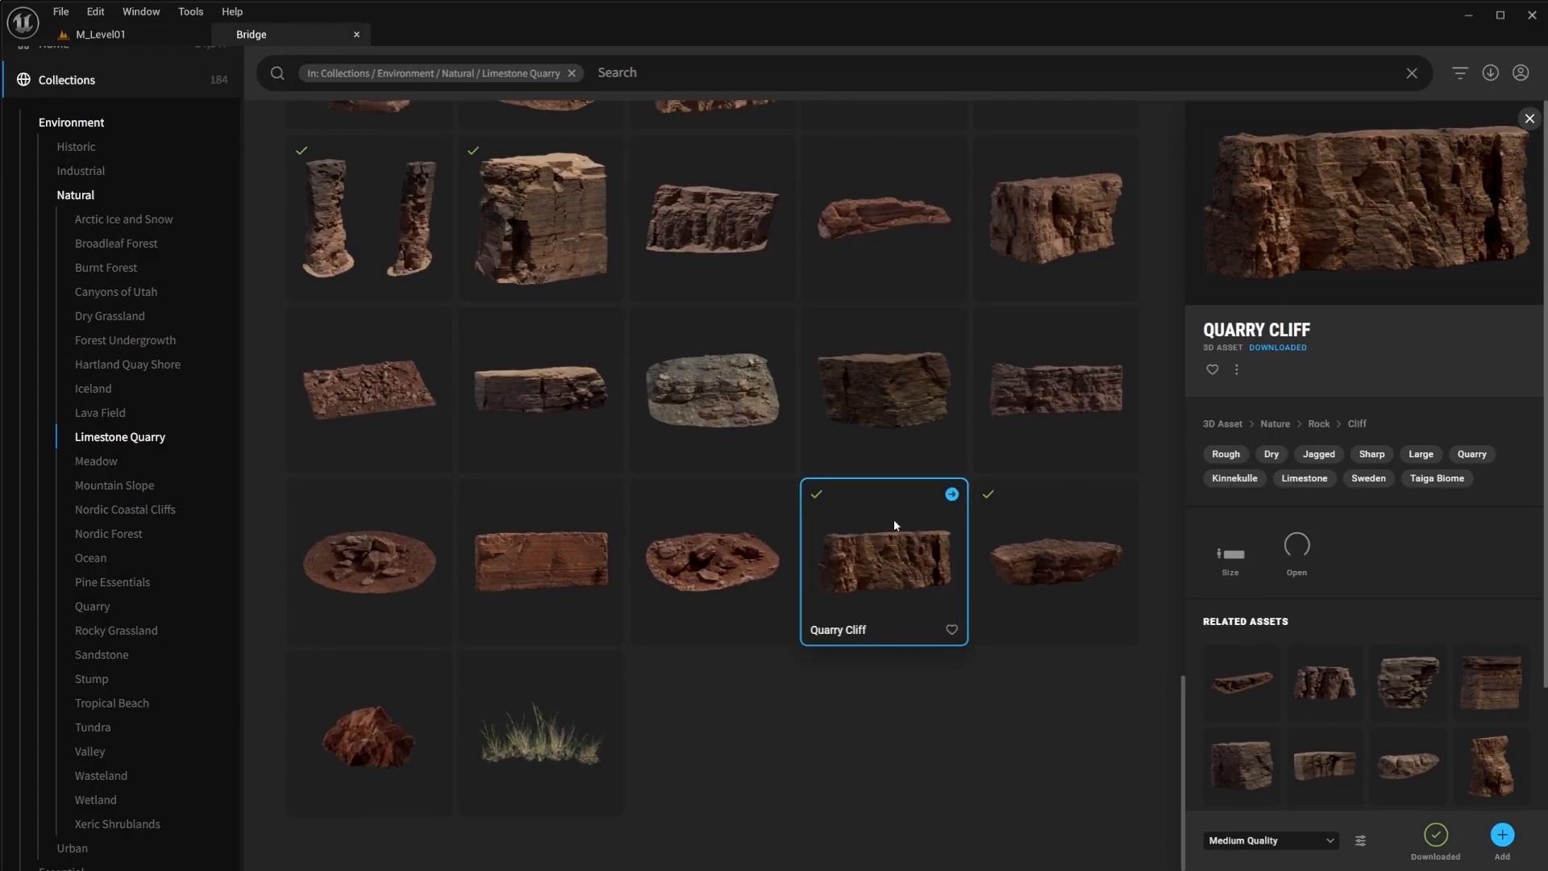
pyautogui.scroll(10, 890, 508)
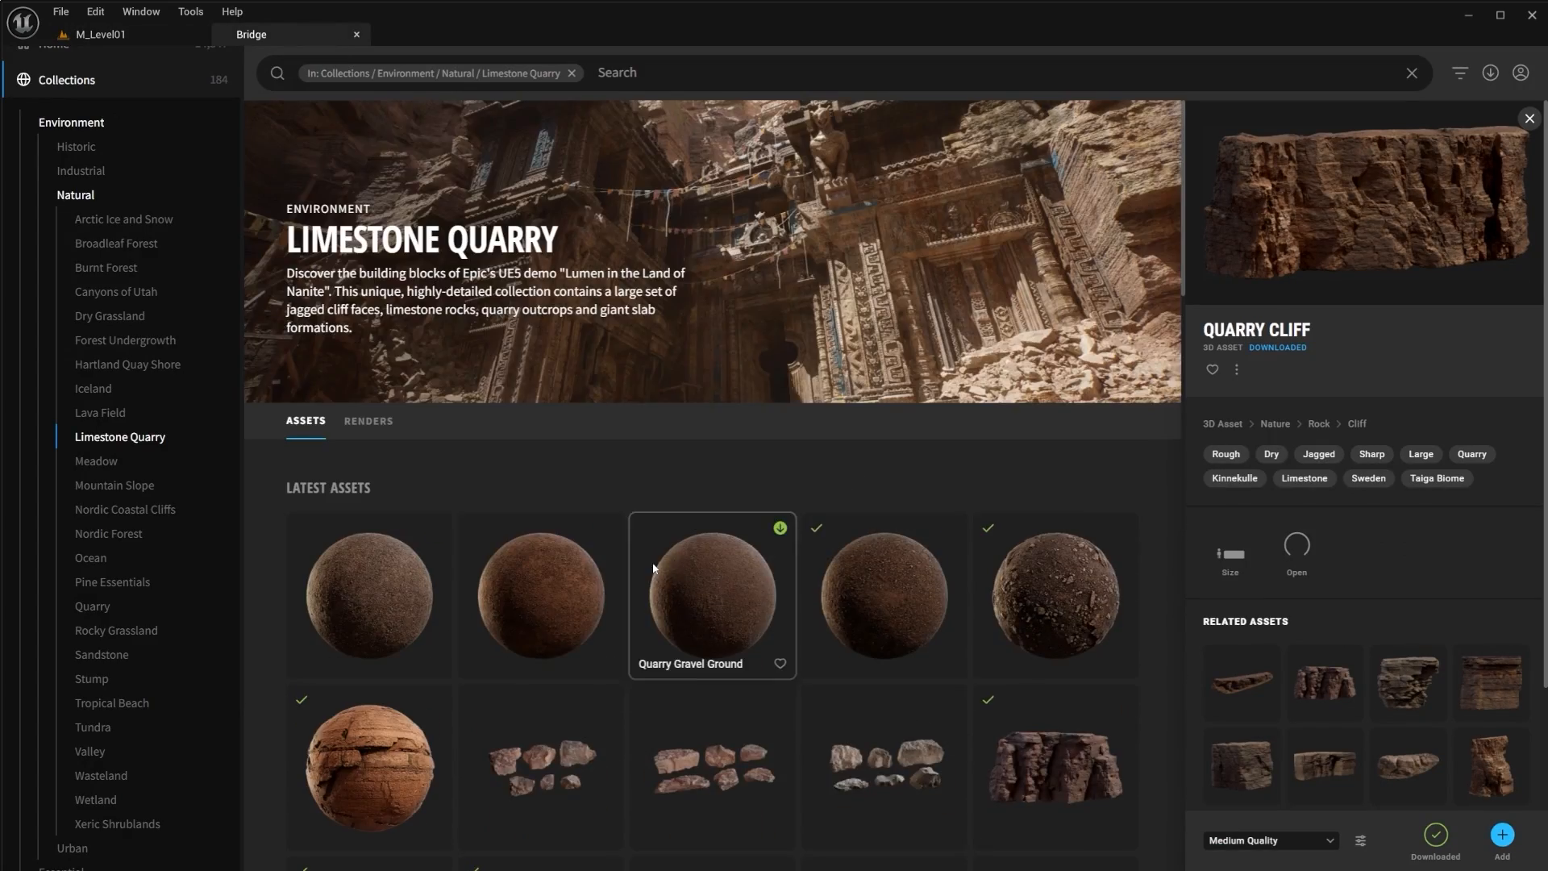
pyautogui.scroll(-5, 892, 375)
pyautogui.scroll(2, 893, 360)
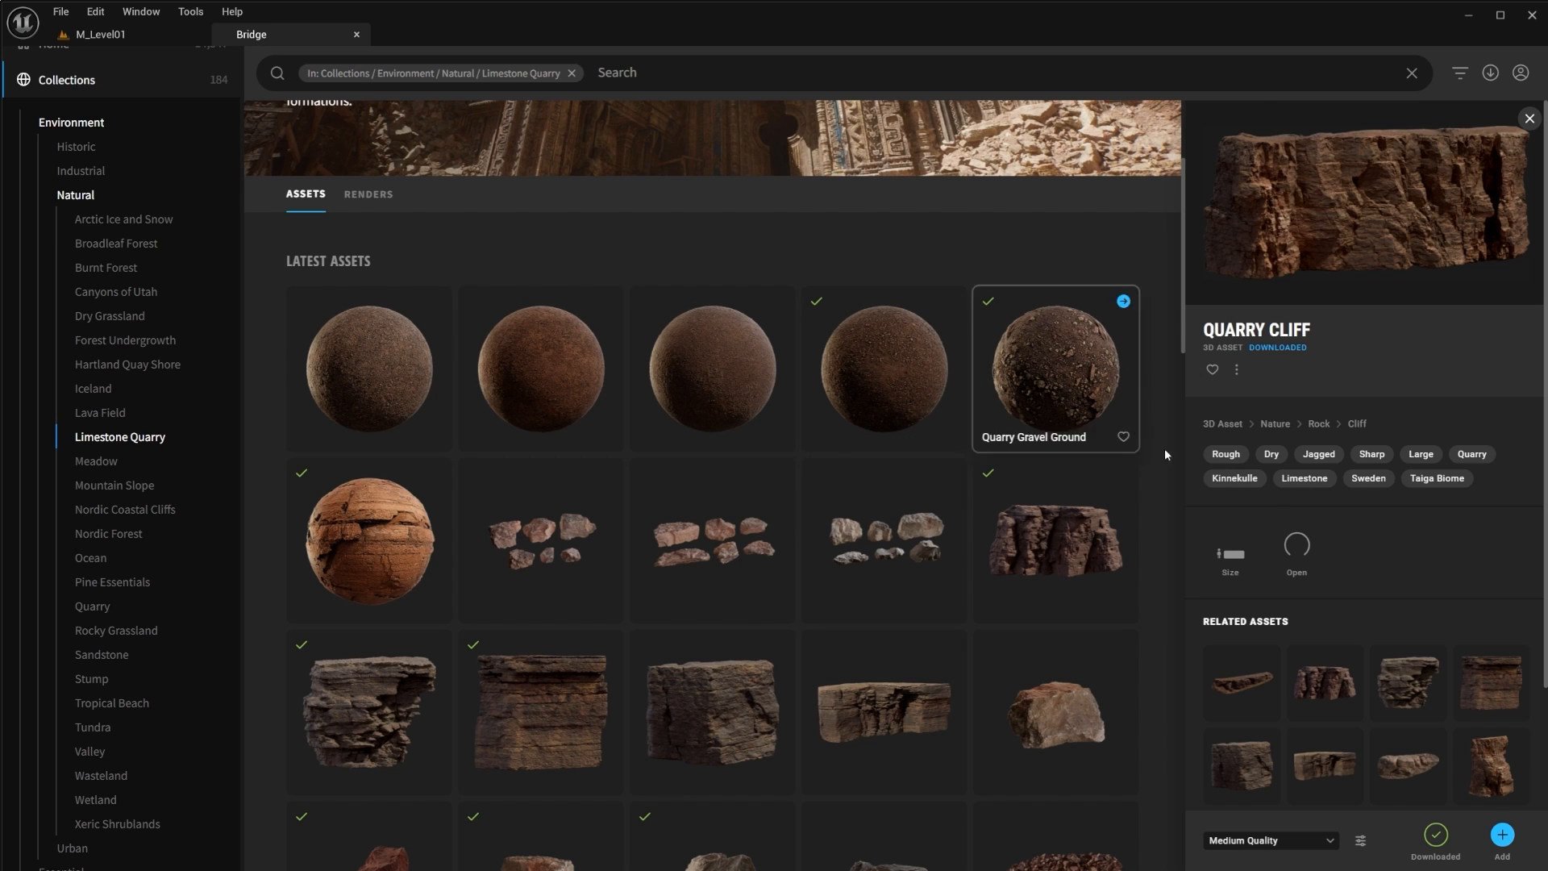
pyautogui.scroll(-2, 1294, 495)
pyautogui.scroll(2, 1319, 525)
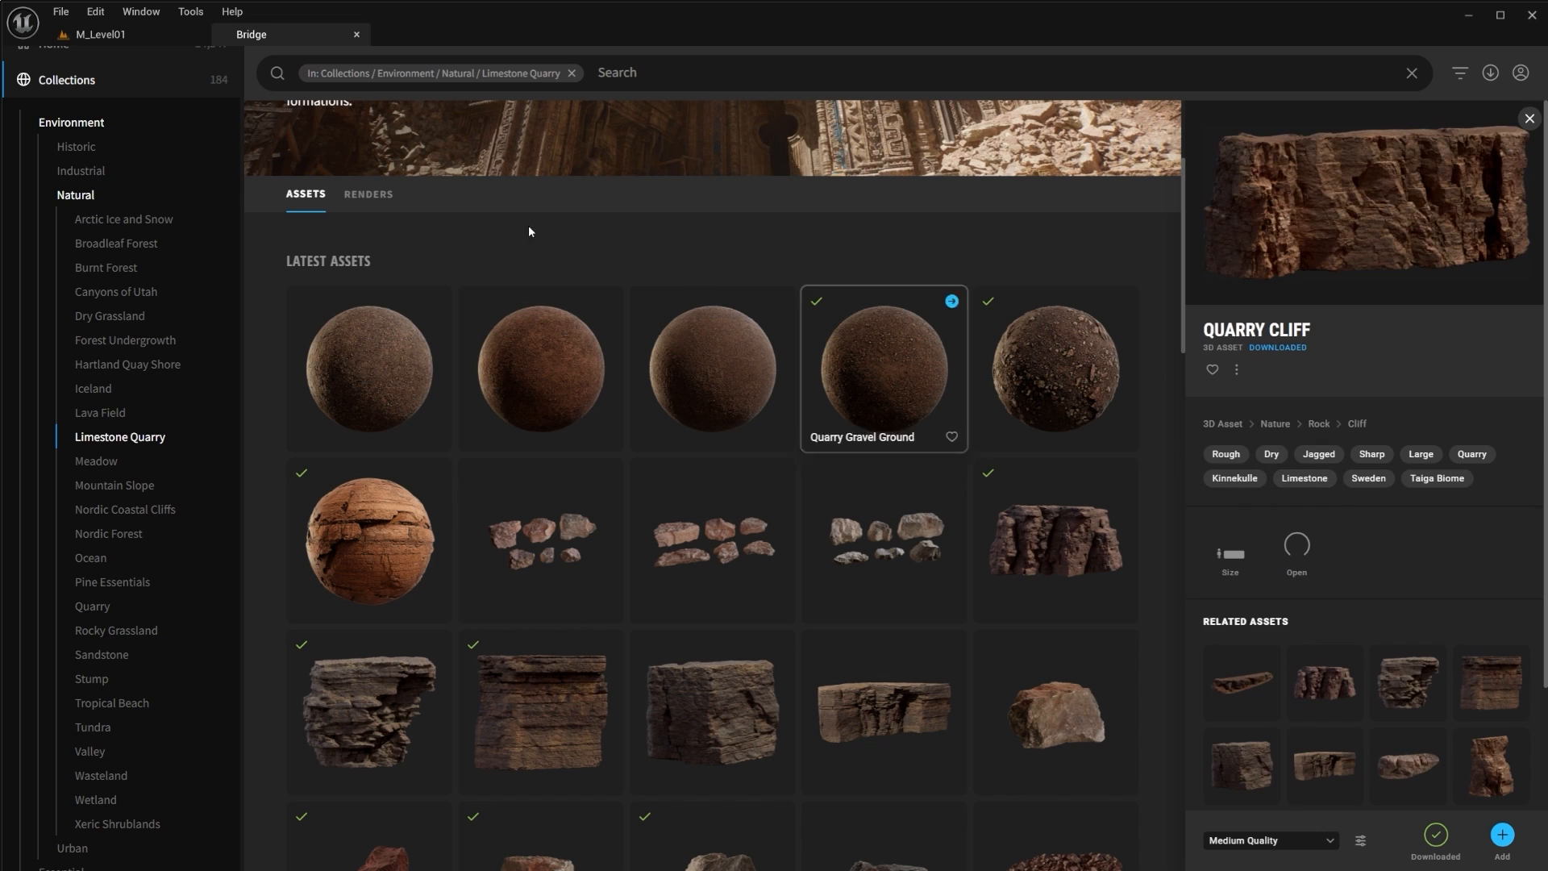
pyautogui.scroll(1, 102, 242)
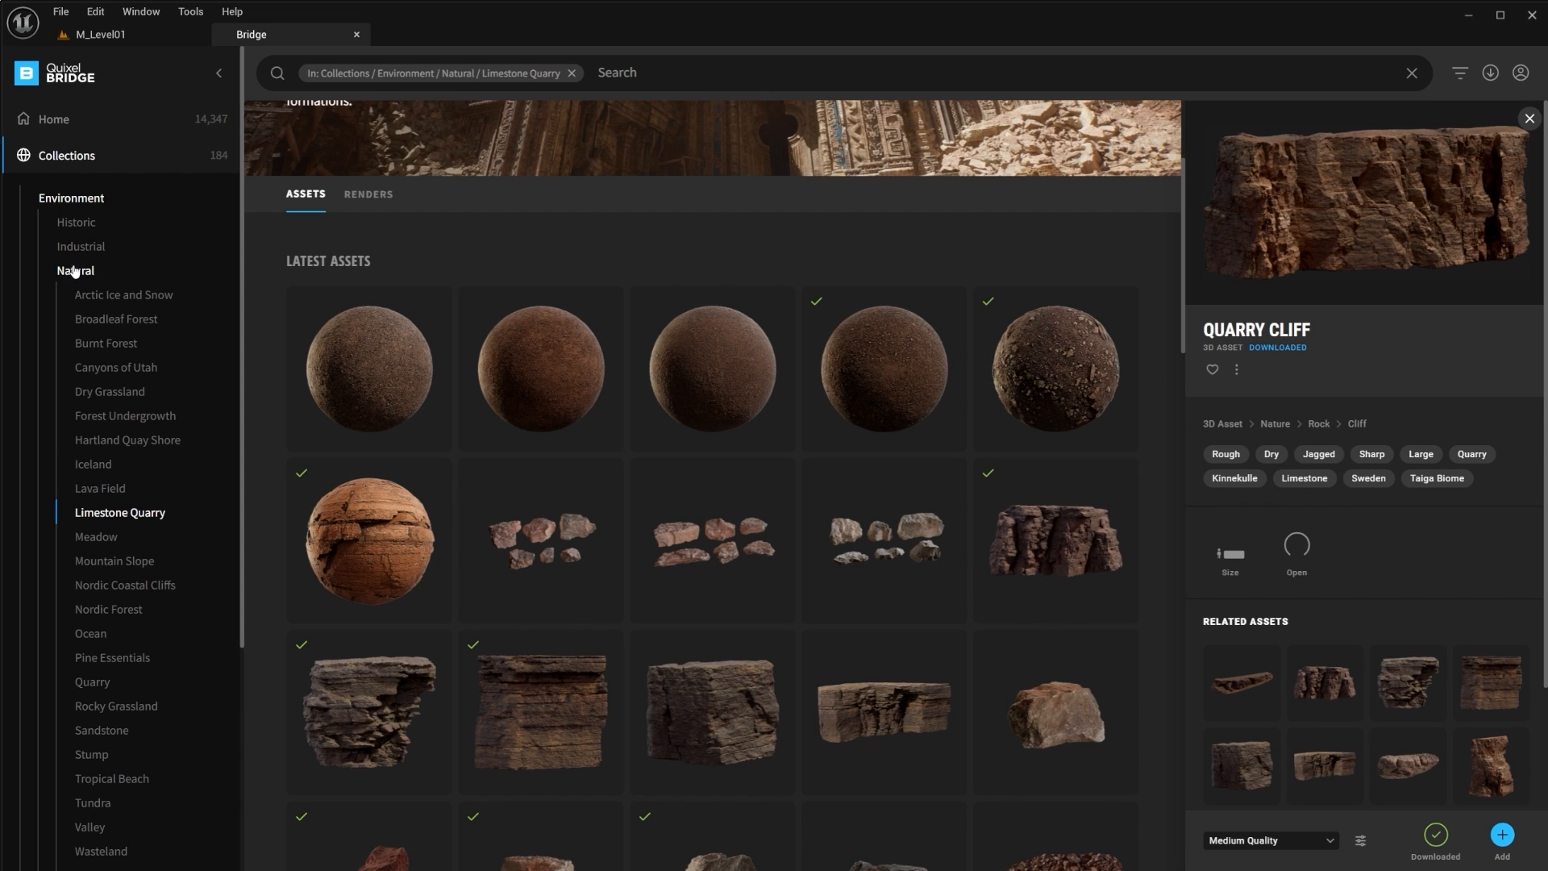
# Step: Review the Natural environment collections and reopen the Limestone Quarry collection
pyautogui.click(74, 271)
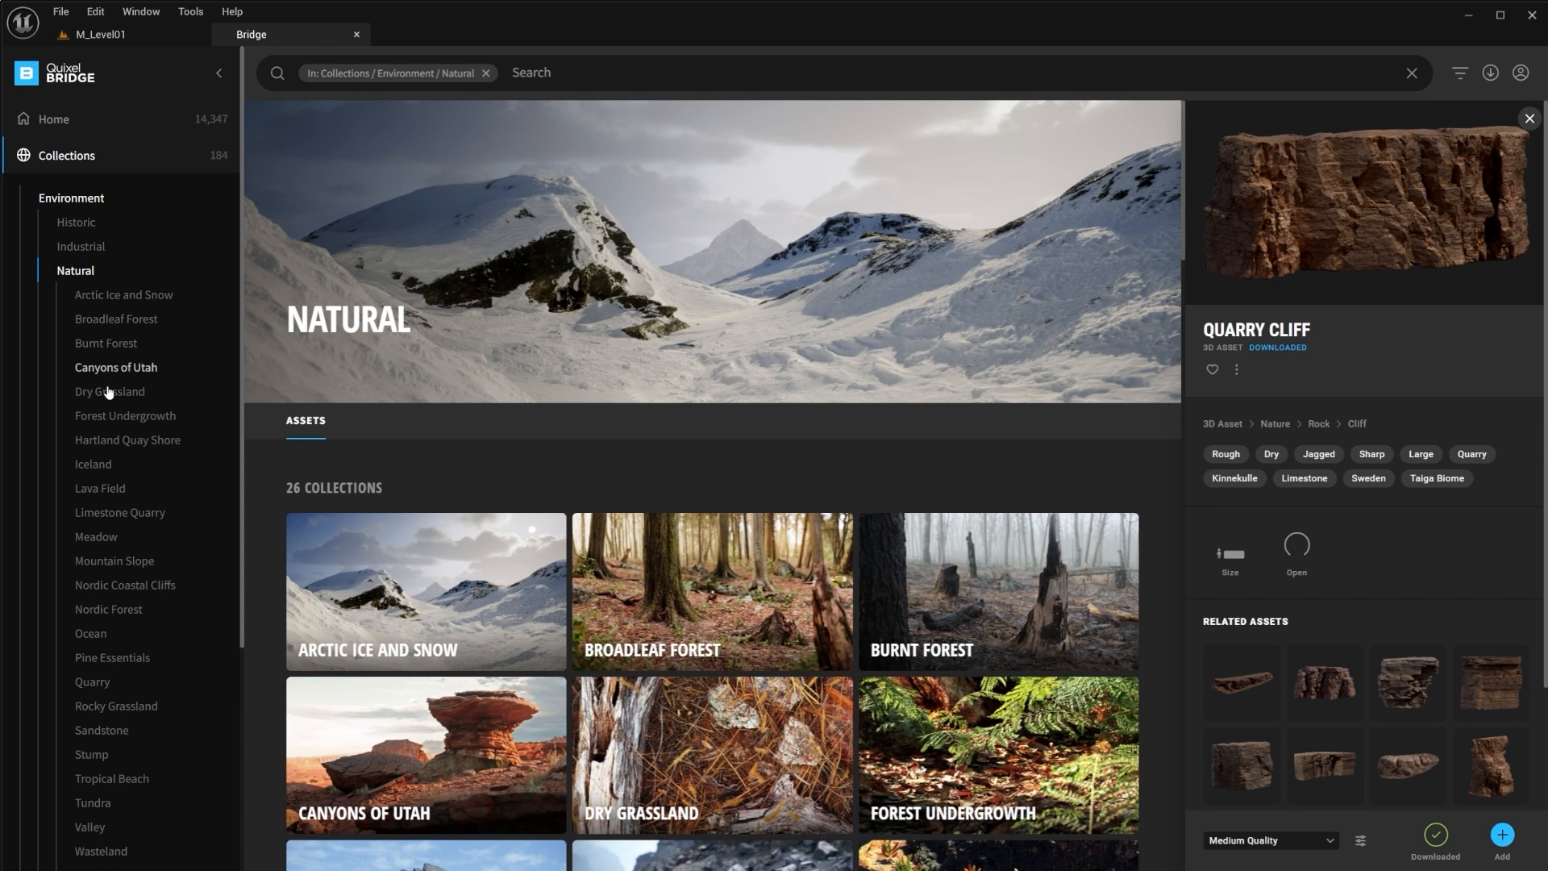
pyautogui.scroll(-4, 110, 395)
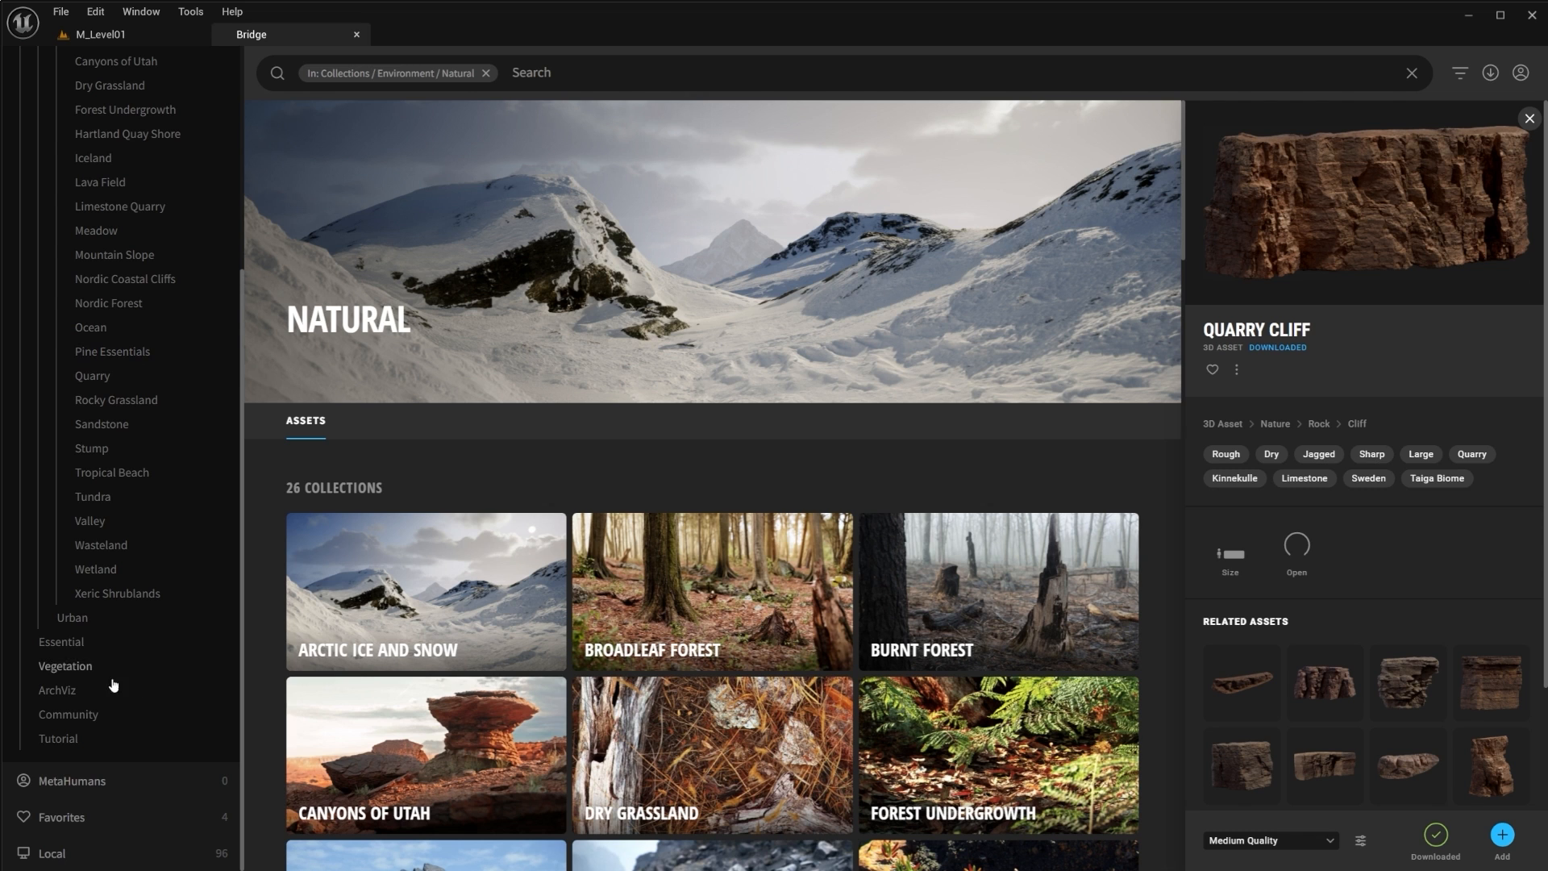
pyautogui.scroll(4, 122, 347)
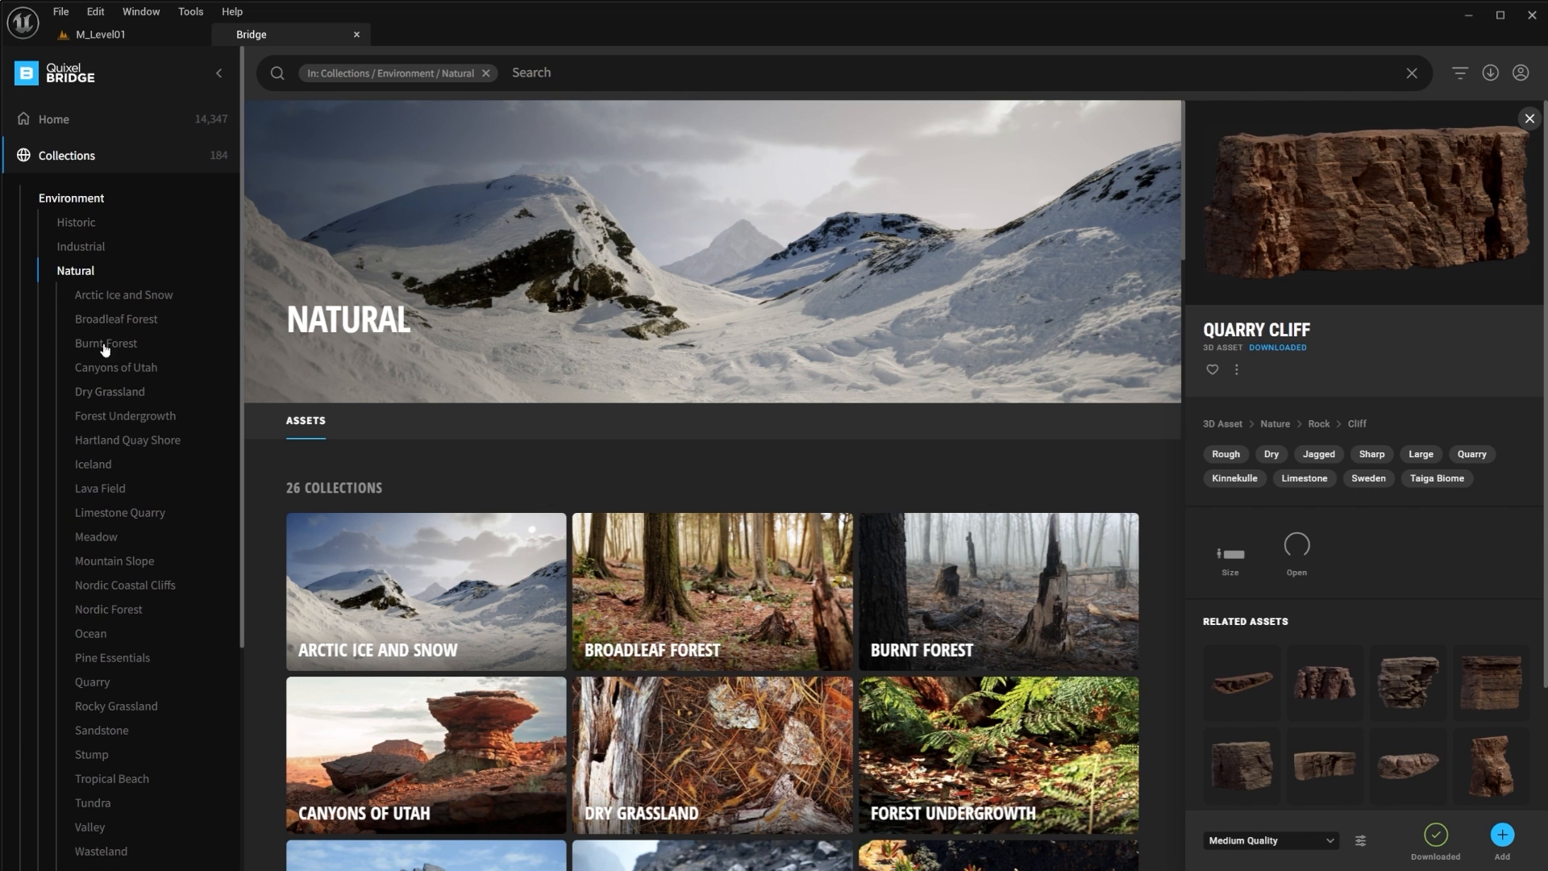
pyautogui.click(99, 514)
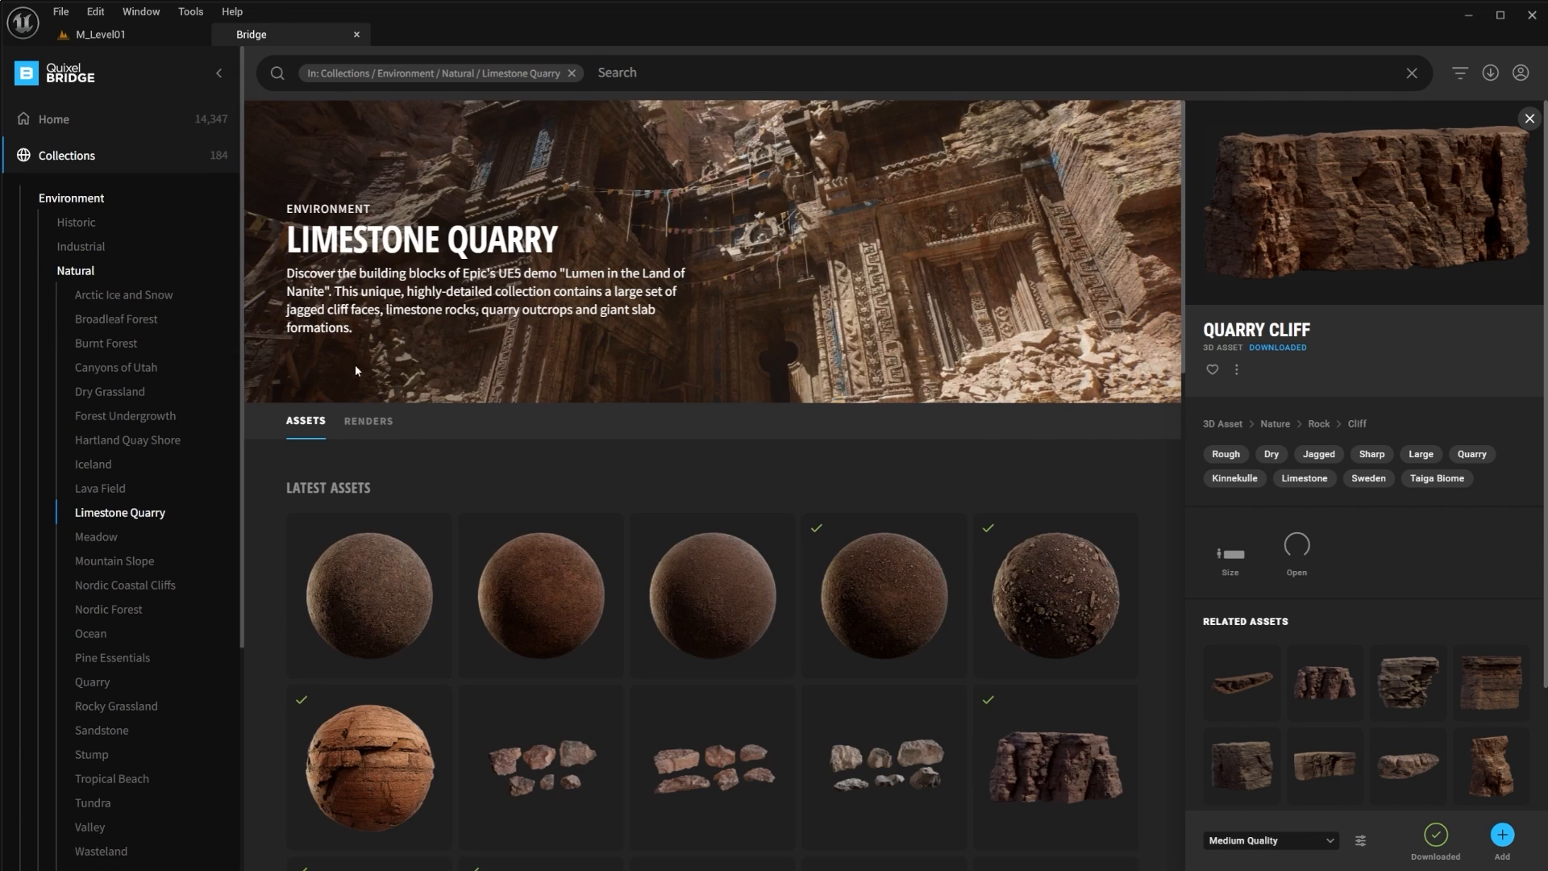
# Step: Pick the fine-grained Quarry Gravel Ground surface from the Limestone Quarry collection and add it to the project
pyautogui.scroll(-5, 379, 487)
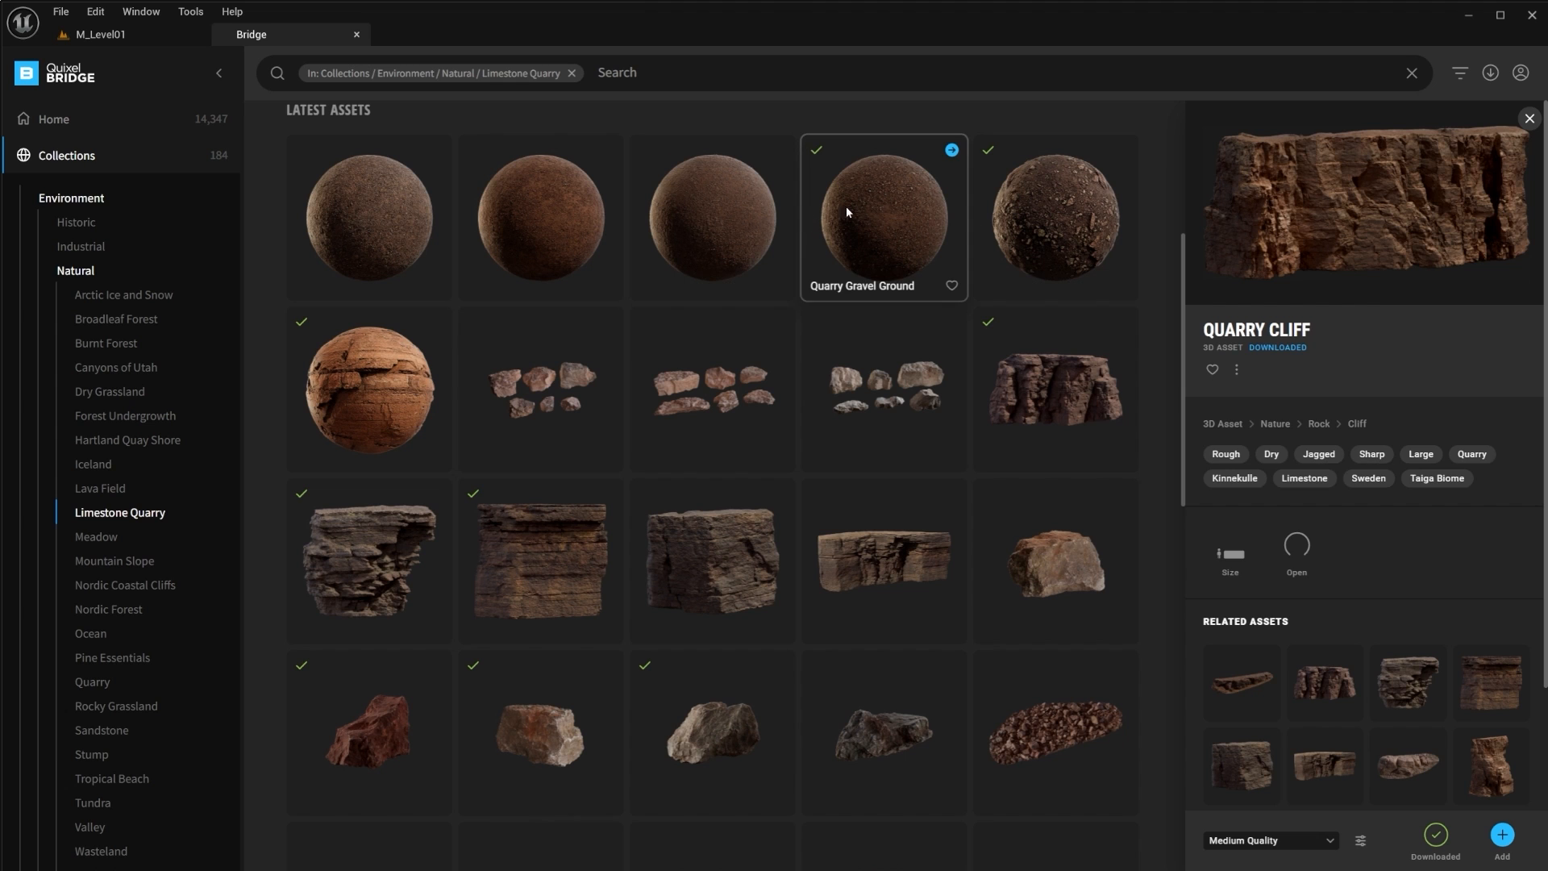
pyautogui.click(873, 206)
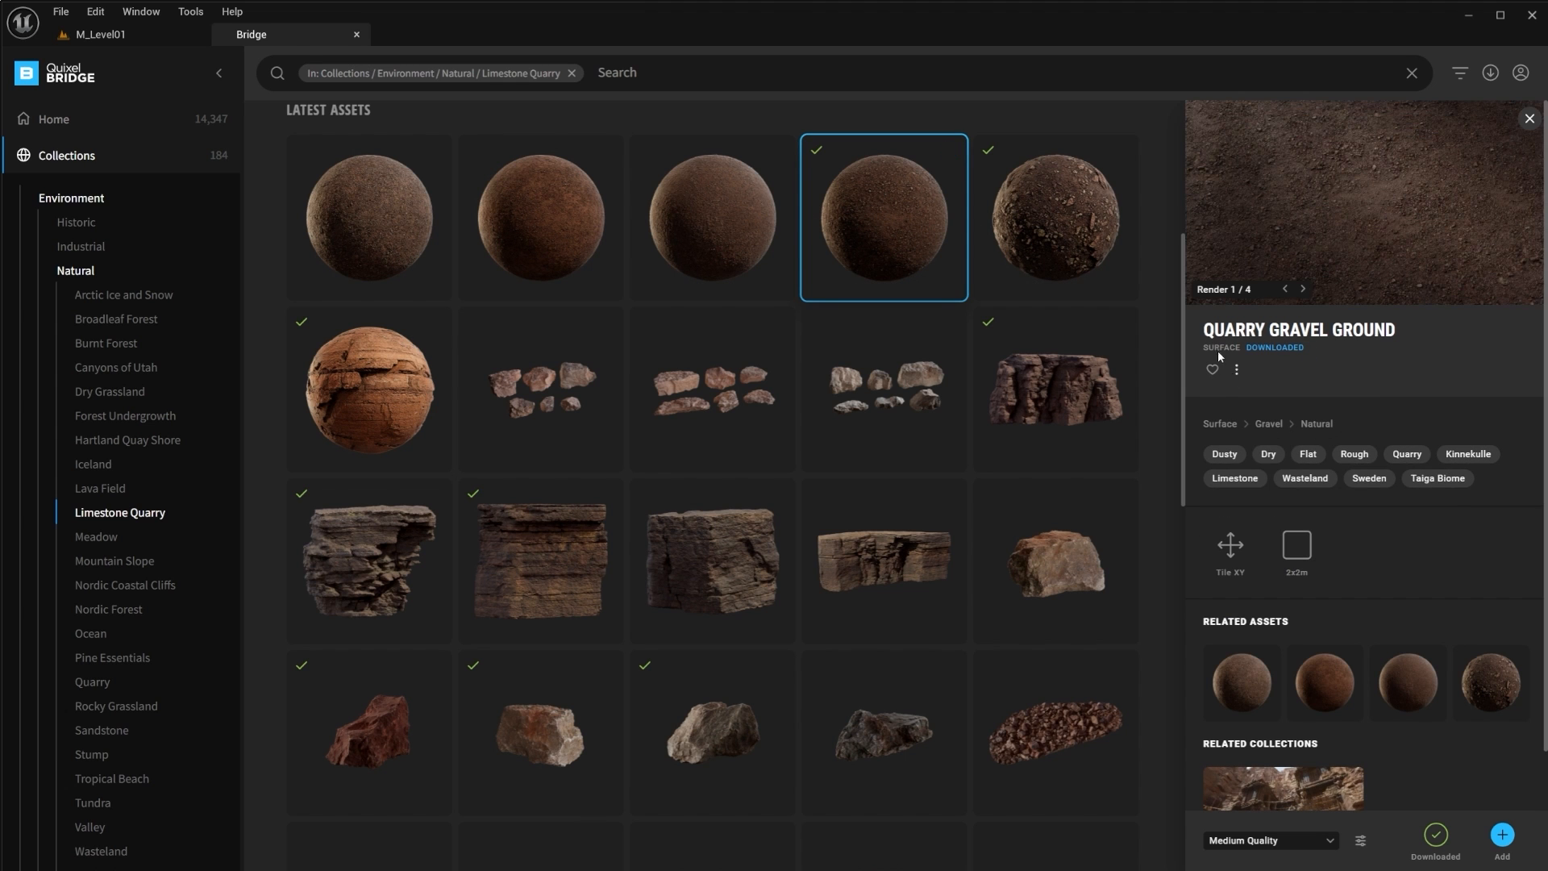
pyautogui.scroll(3, 874, 269)
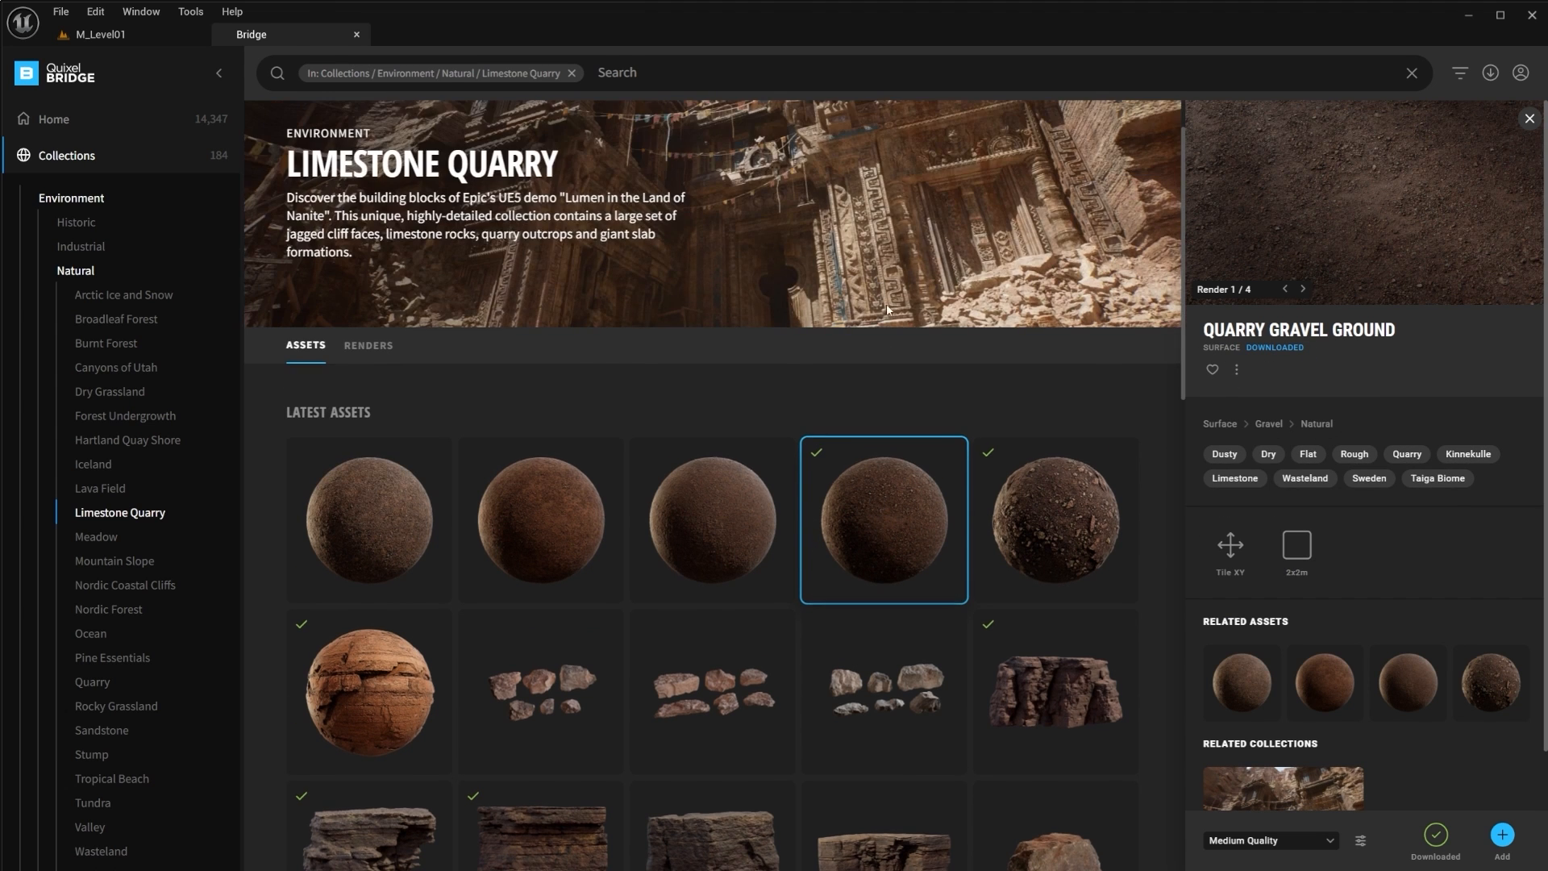
pyautogui.scroll(-2, 726, 339)
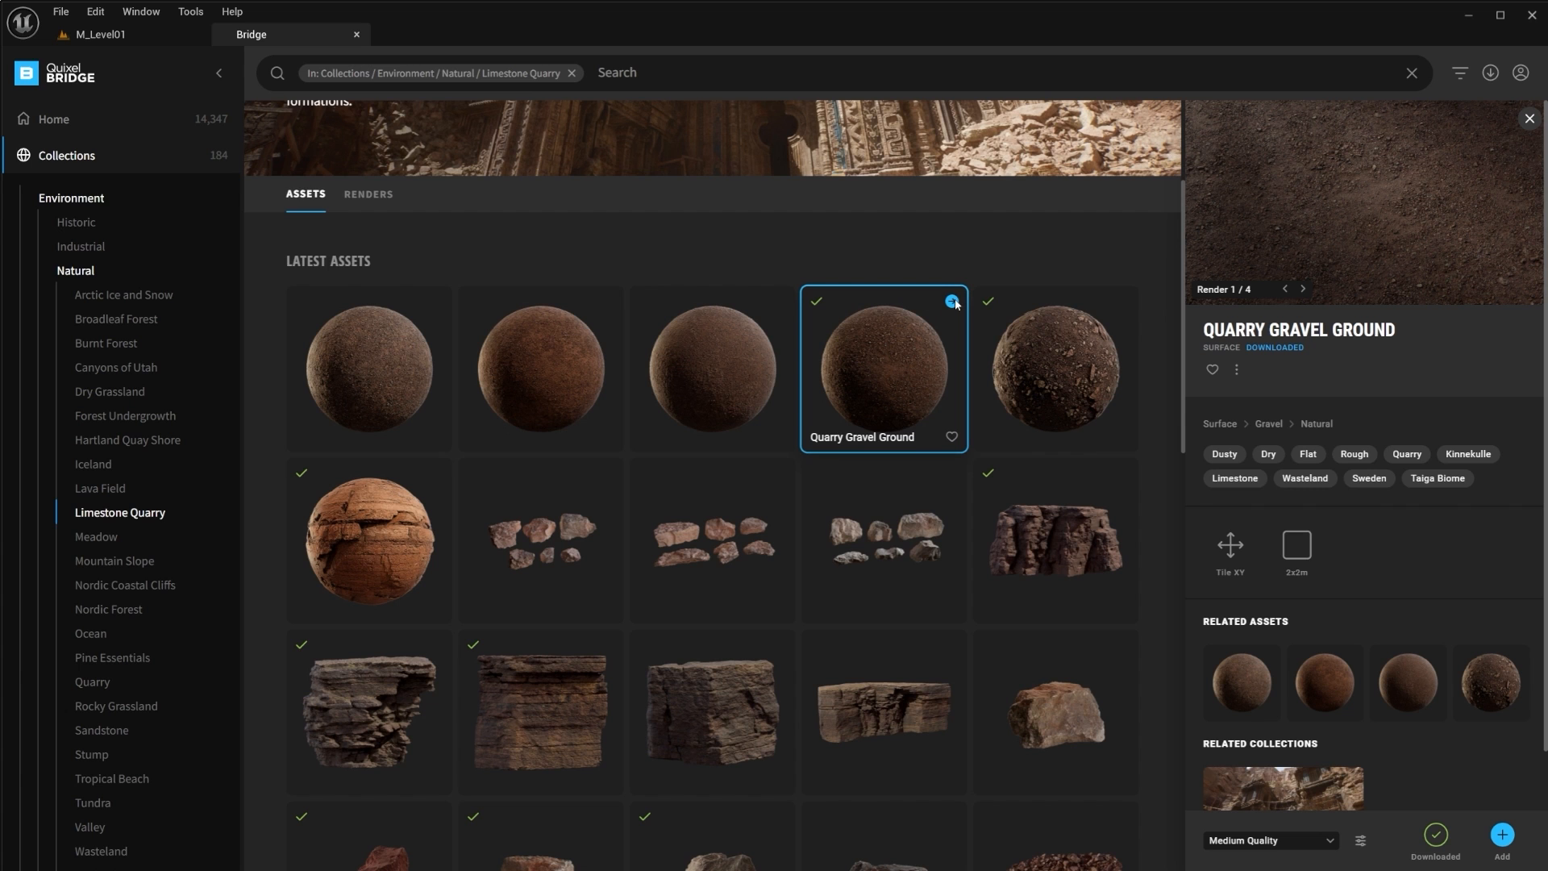
pyautogui.click(951, 301)
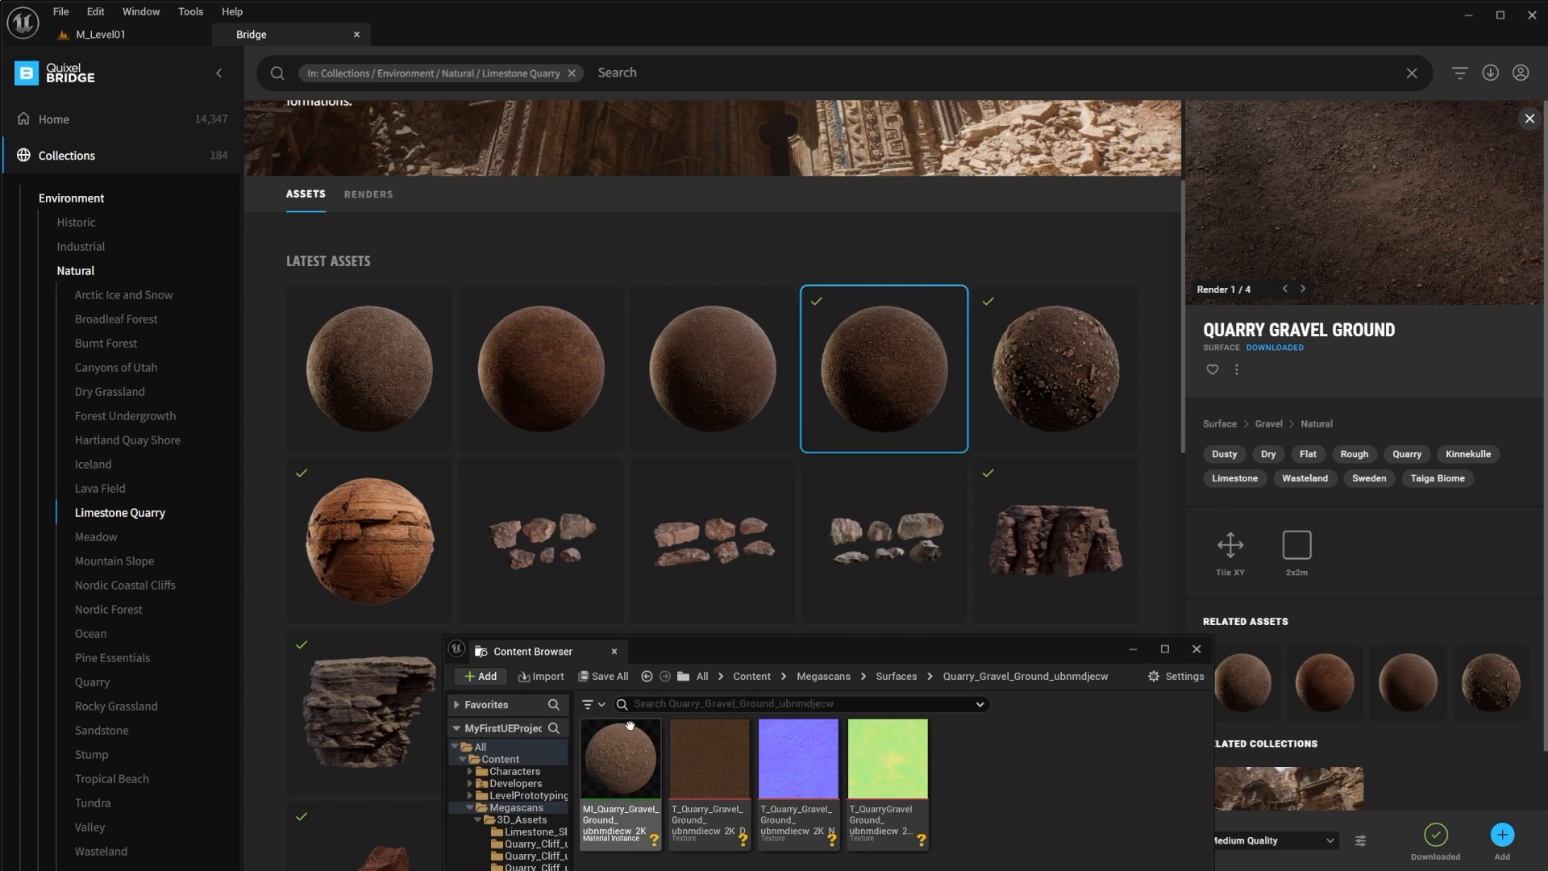
# Step: Apply the MI_Quarry_Gravel_Ground_ubnmdiecw_2K material to the extruded slab in M_Level01
pyautogui.moveTo(609, 651); pyautogui.dragTo(933, 462)
pyautogui.click(127, 36)
pyautogui.moveTo(861, 597); pyautogui.dragTo(453, 372)
pyautogui.scroll(-5, 484, 431)
pyautogui.scroll(4, 484, 431)
pyautogui.moveTo(484, 431); pyautogui.dragTo(433, 275, button='right')
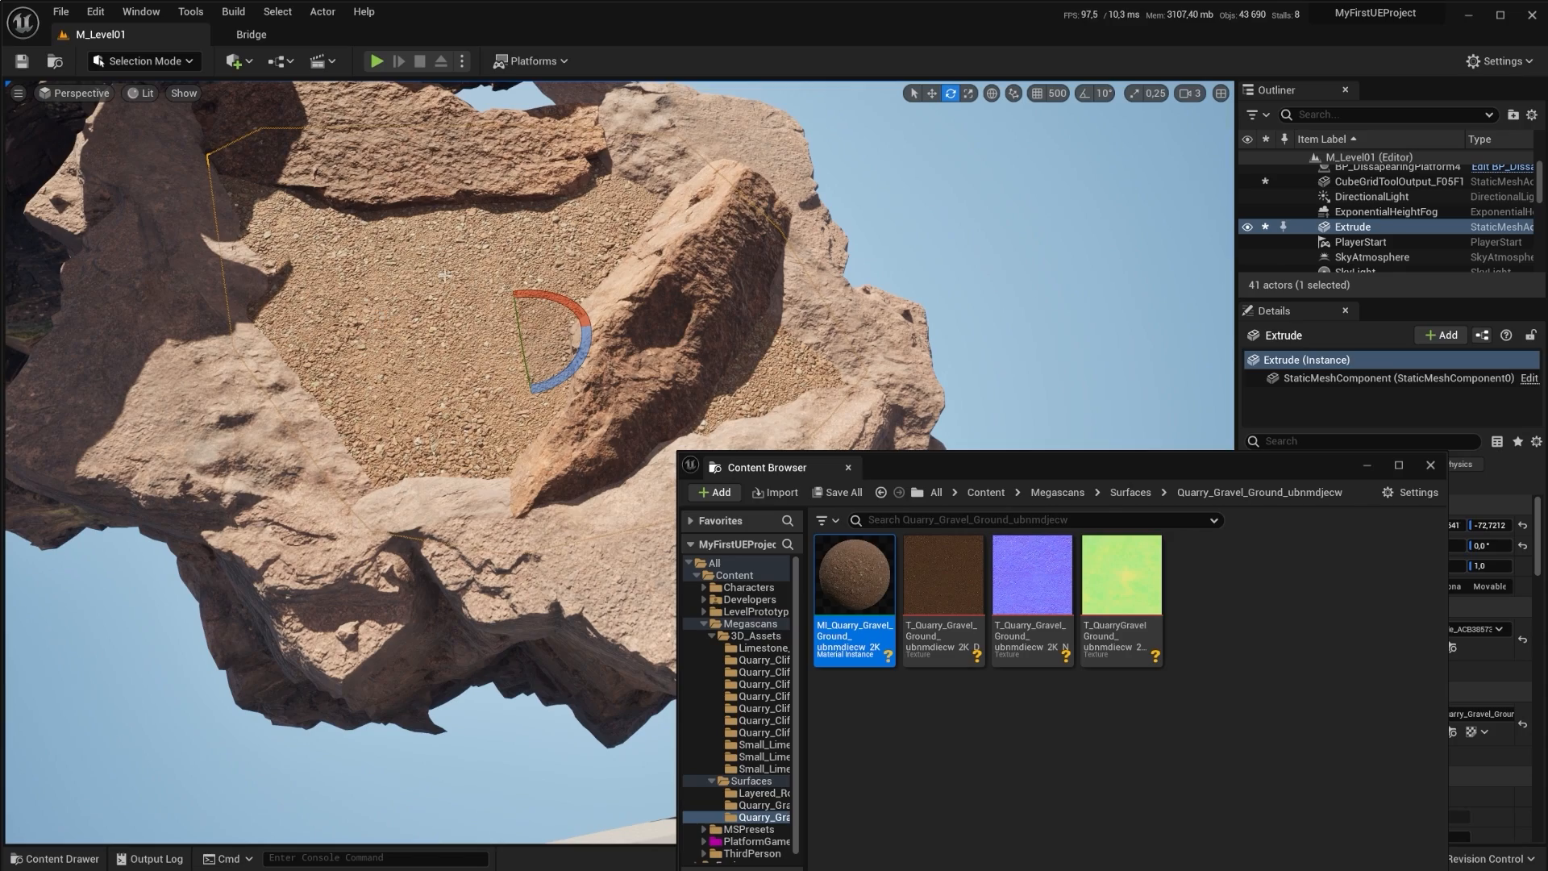
pyautogui.moveTo(442, 291); pyautogui.dragTo(412, 302, button='right')
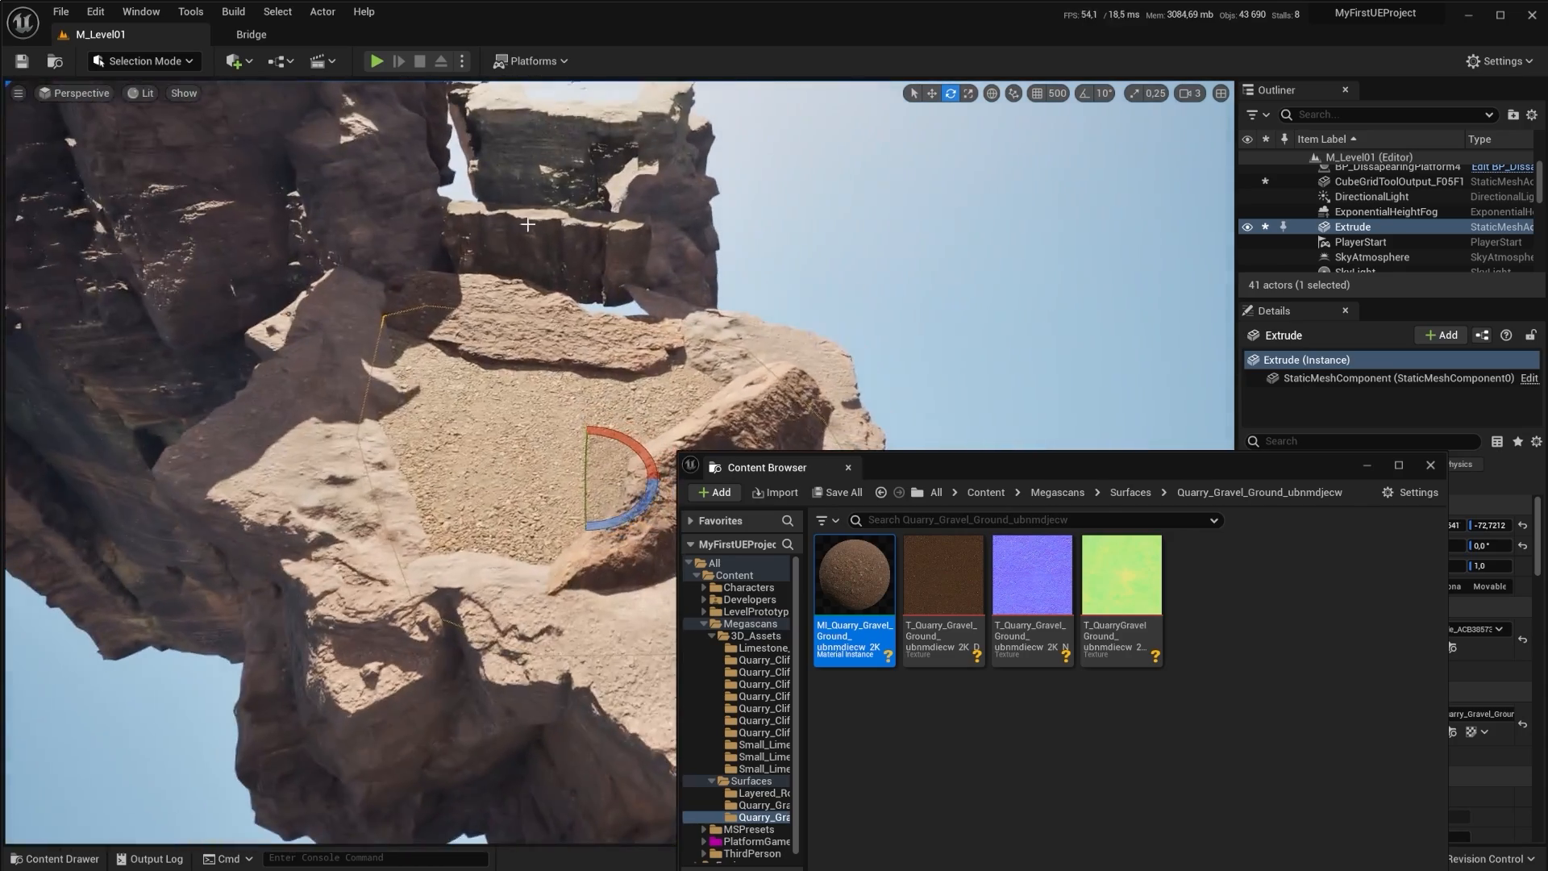
# Step: Add the stonier Quarry Gravel Ground surface (ubnmcc0cw) from Bridge and apply its material to the extruded slab
pyautogui.click(248, 34)
pyautogui.click(1116, 320)
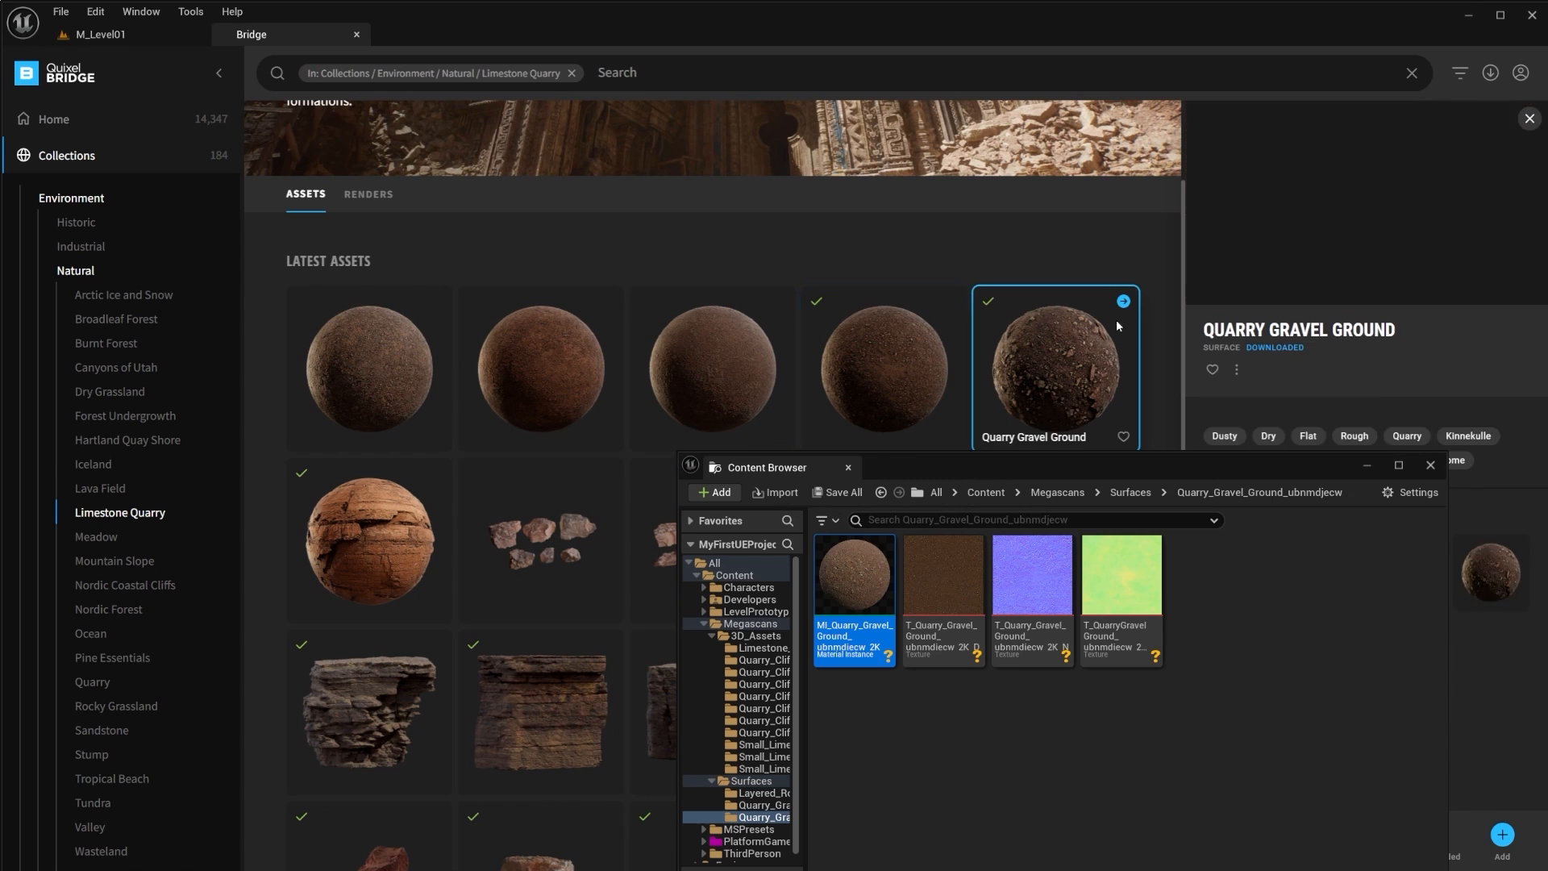
pyautogui.click(1123, 301)
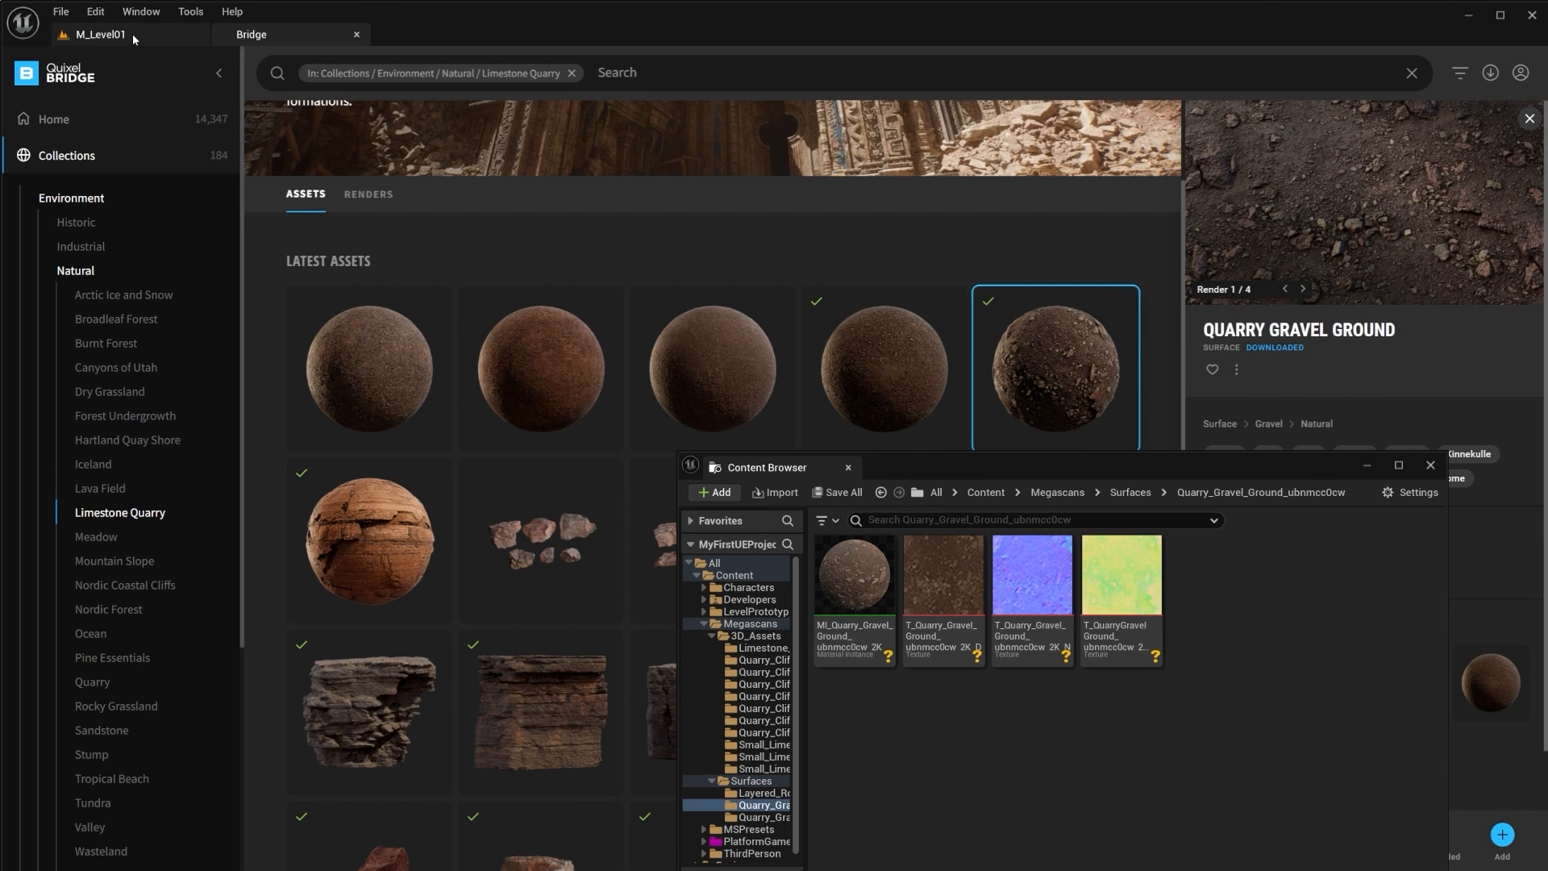
pyautogui.click(100, 34)
pyautogui.moveTo(854, 575); pyautogui.dragTo(572, 484)
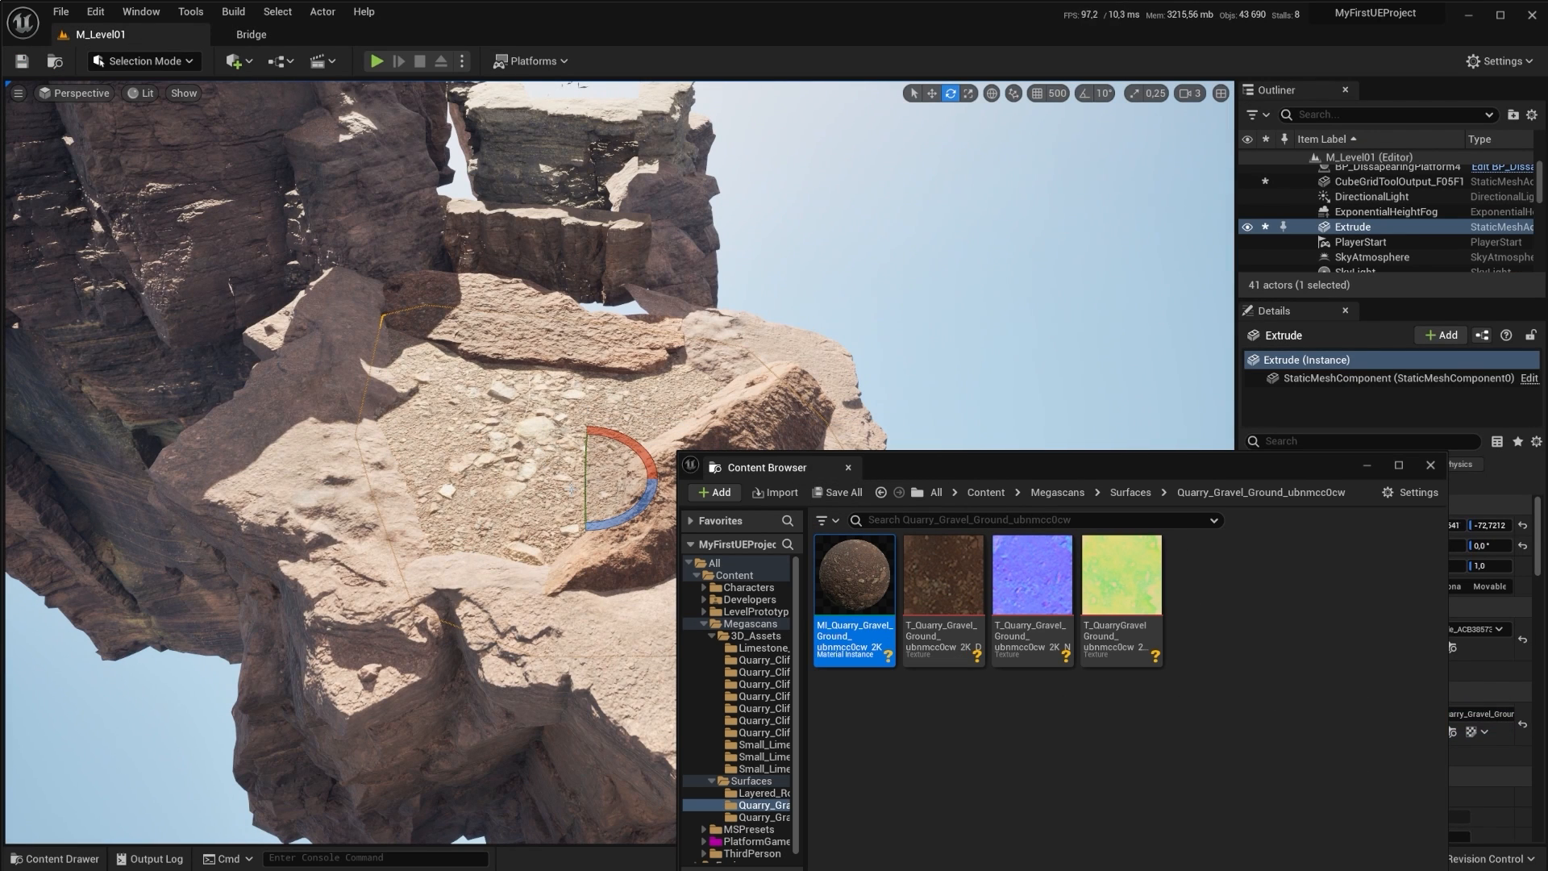
pyautogui.moveTo(624, 511); pyautogui.dragTo(625, 556, button='right')
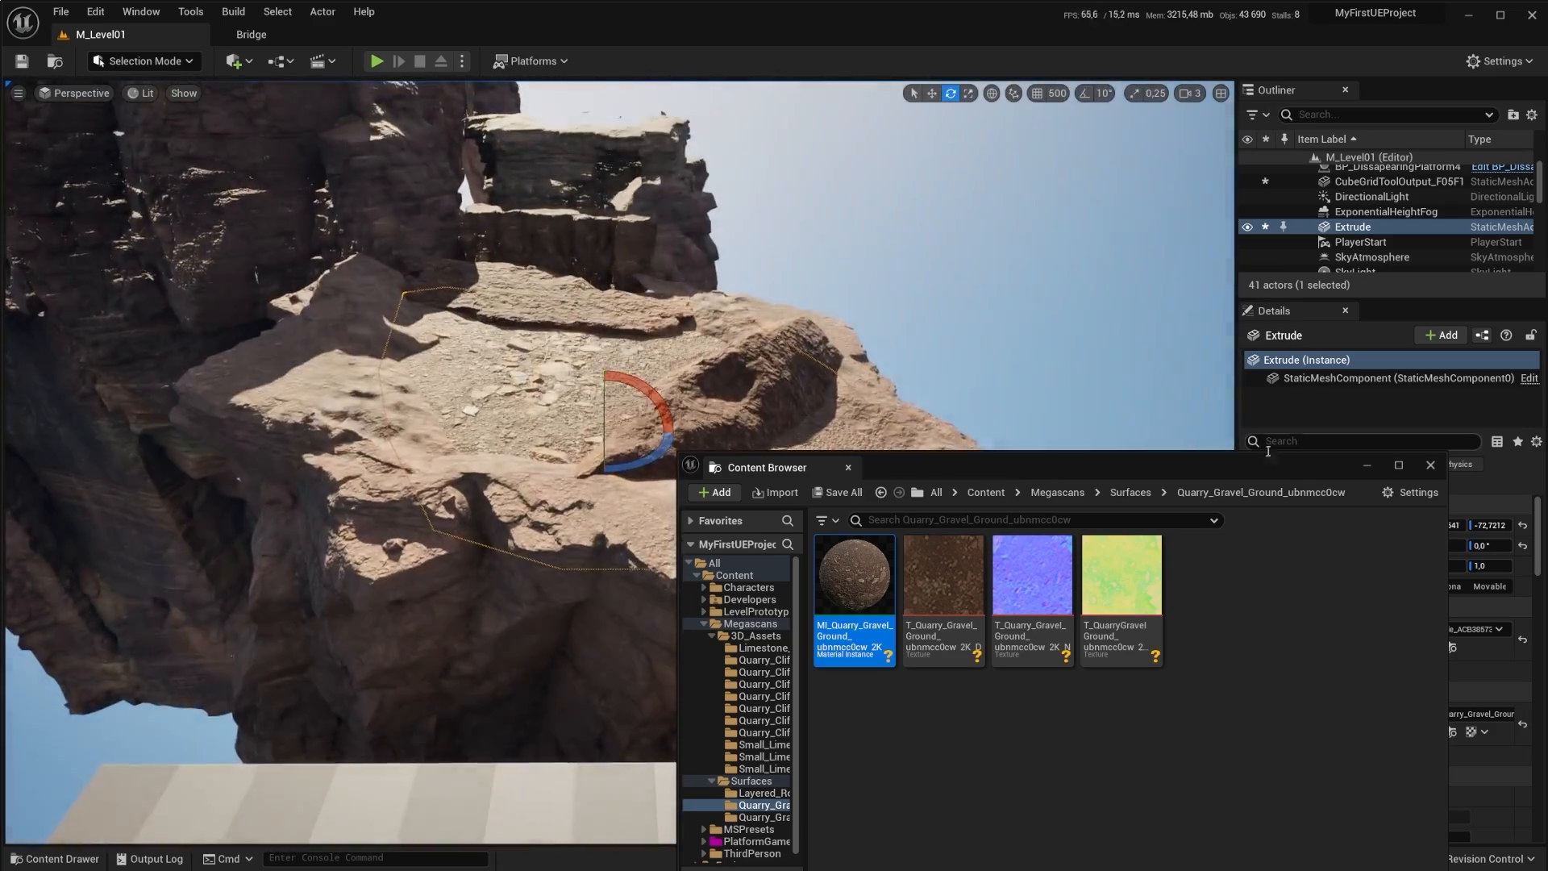
pyautogui.click(850, 467)
# Step: Check the gravel surface among the rocks and play-test the level by running and jumping, then stop play
pyautogui.moveTo(823, 484); pyautogui.dragTo(846, 552, button='right')
pyautogui.moveTo(847, 637); pyautogui.dragTo(803, 648, button='right')
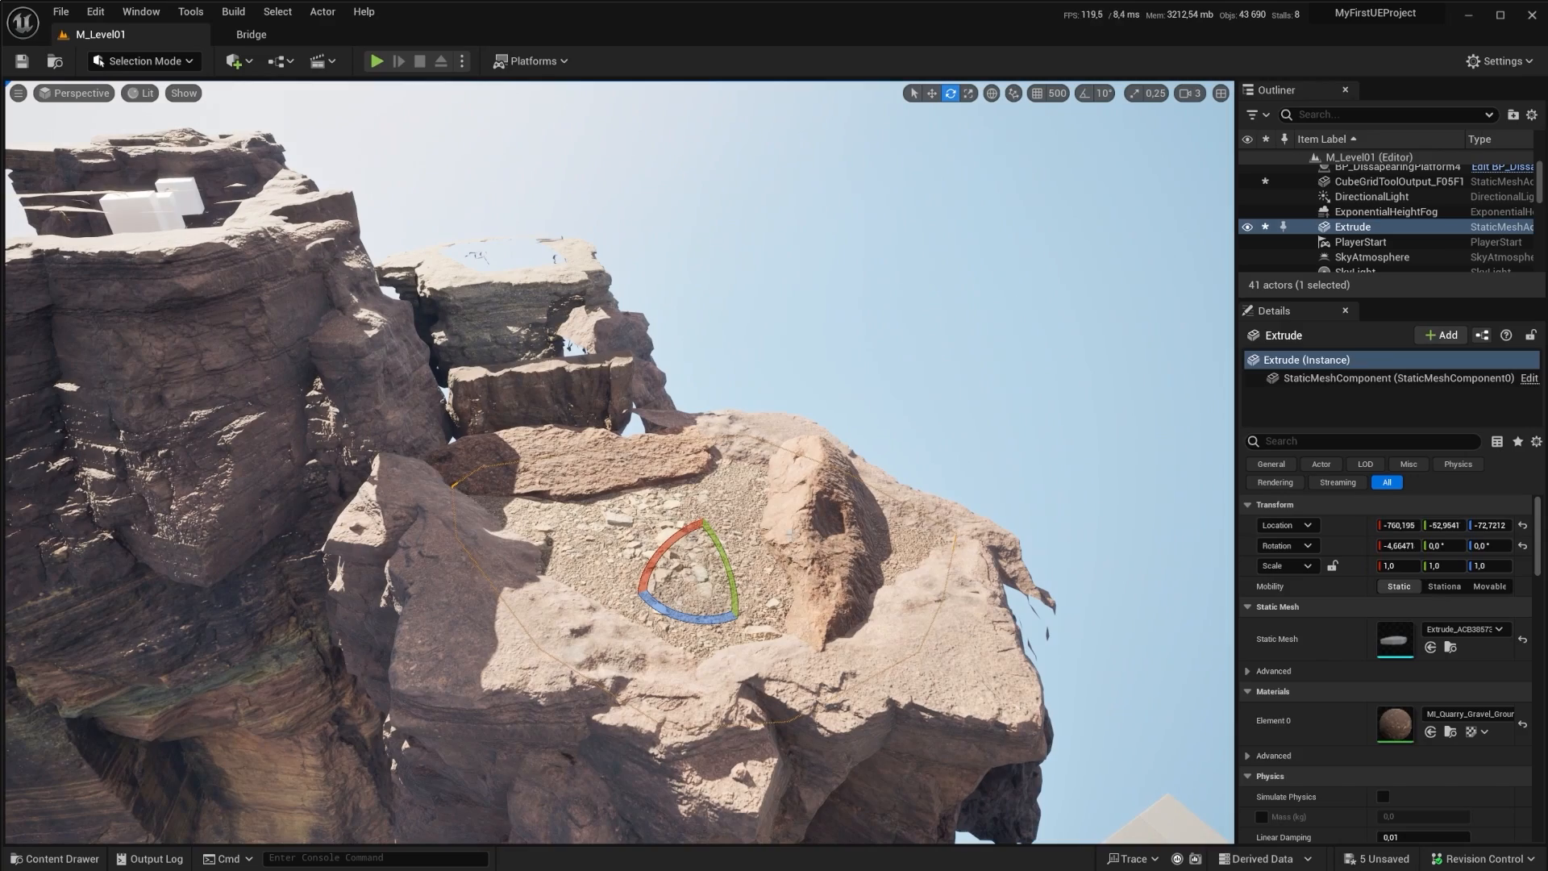
pyautogui.moveTo(667, 433); pyautogui.dragTo(536, 504, button='right')
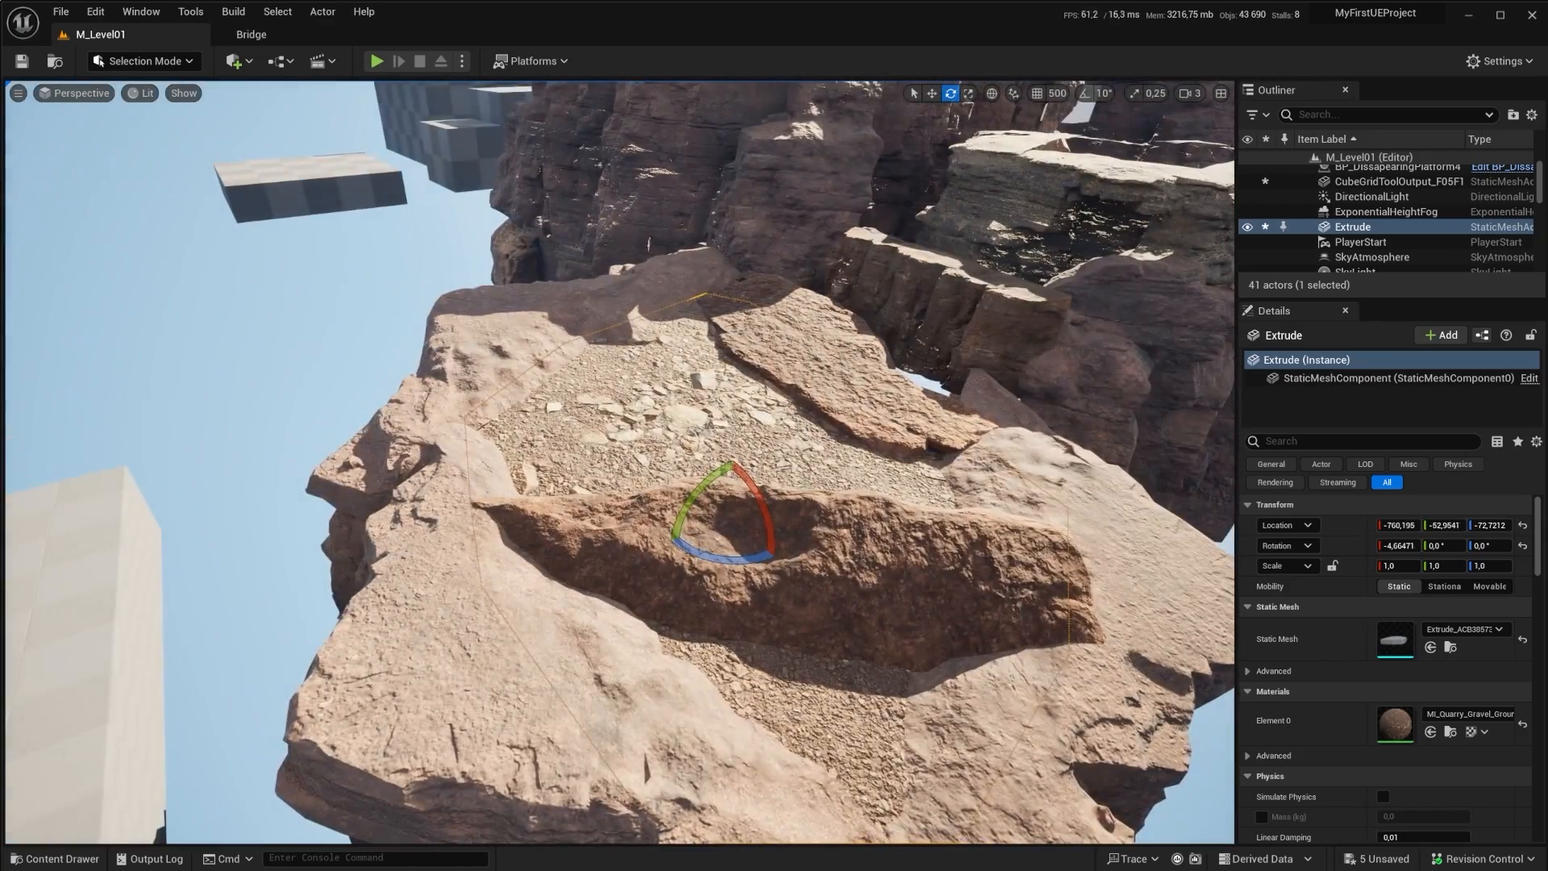
pyautogui.click(376, 62)
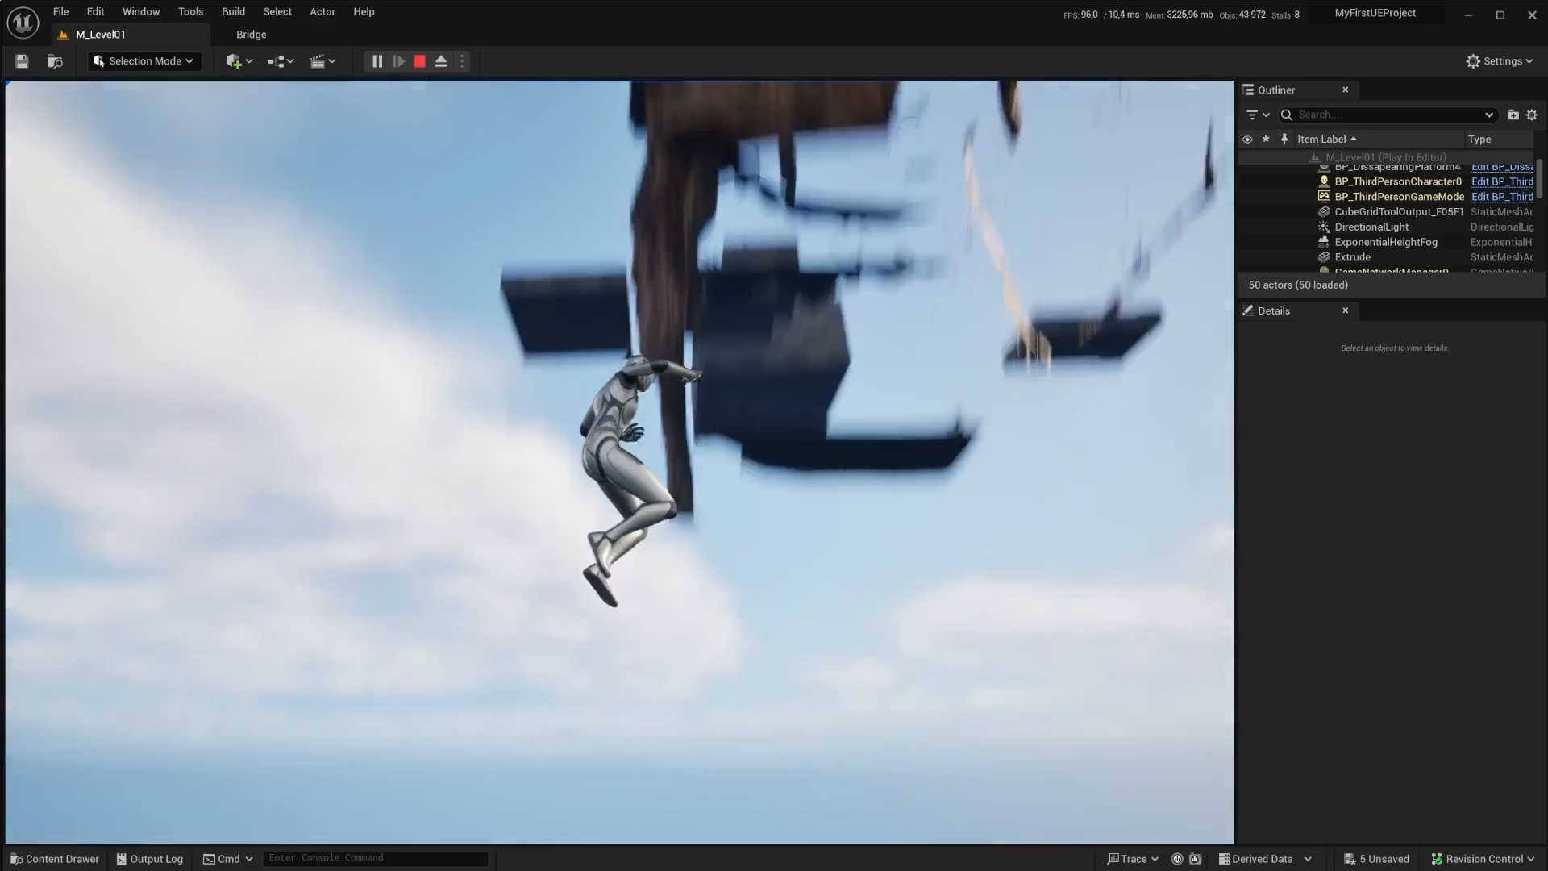
pyautogui.press('Escape')
# Step: Select the S_Limestone_Slab rock lying at the edge of the gravel surface
pyautogui.press('w')
pyautogui.moveTo(335, 318); pyautogui.dragTo(335, 436, button='right')
pyautogui.moveTo(743, 422)
pyautogui.mouseDown(button='right')
pyautogui.moveTo(743, 484)
pyautogui.moveTo(730, 475)
pyautogui.moveTo(743, 422)
pyautogui.mouseUp(button='right')
pyautogui.press('w')
pyautogui.click(637, 469)
pyautogui.press('d')
pyautogui.moveTo(324, 339)
pyautogui.mouseDown(button='right')
pyautogui.moveTo(282, 347)
pyautogui.moveTo(387, 341)
pyautogui.moveTo(399, 359)
pyautogui.moveTo(339, 358)
pyautogui.mouseUp(button='right')
pyautogui.press('d')
pyautogui.moveTo(484, 361); pyautogui.dragTo(484, 362, button='right')
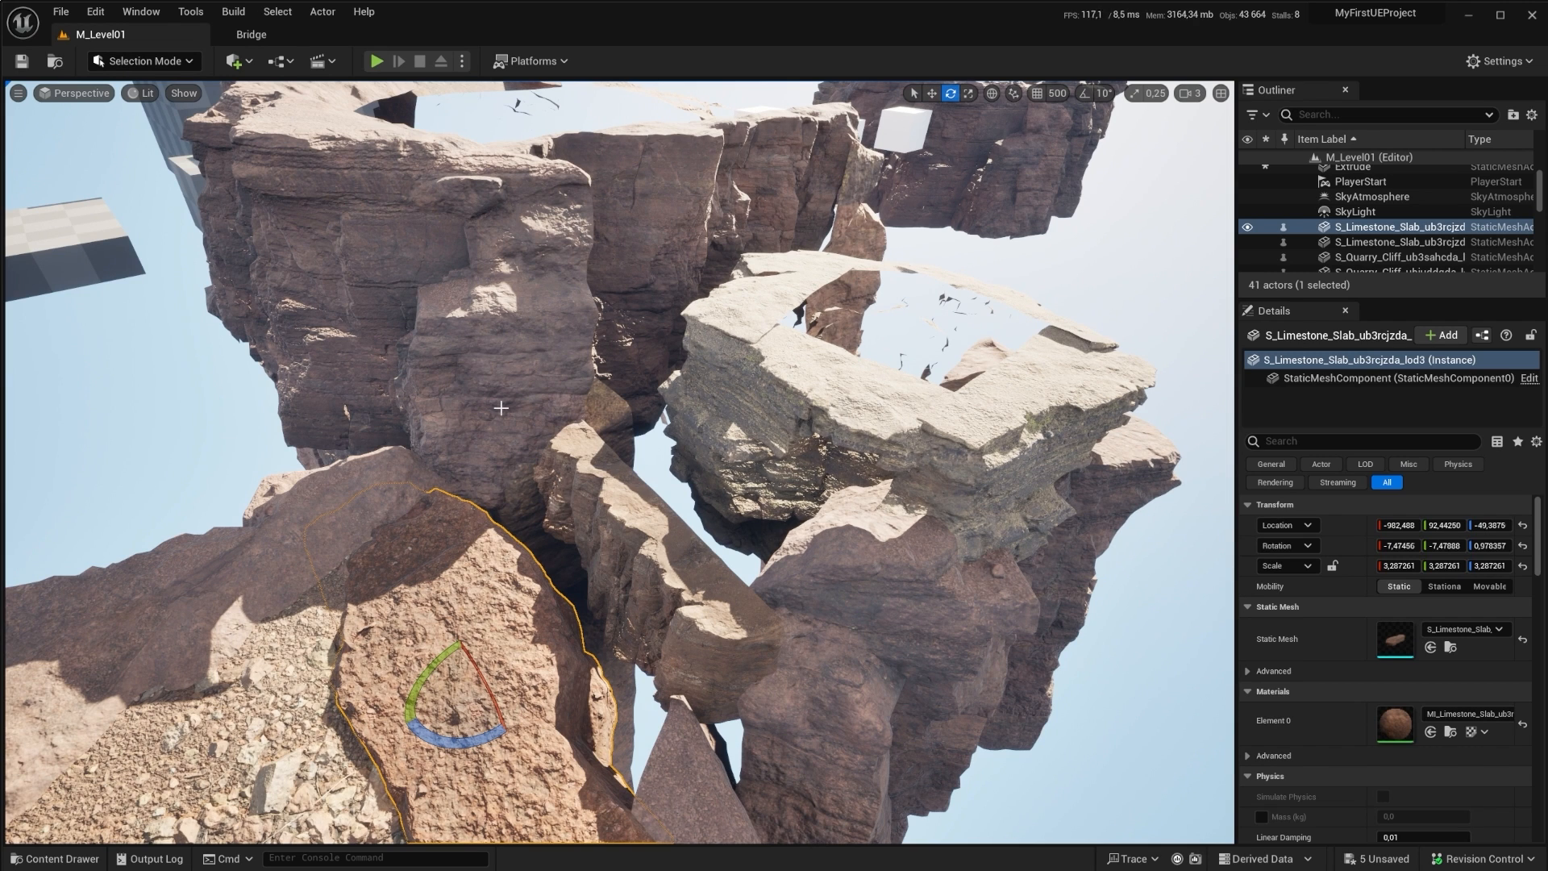
pyautogui.moveTo(609, 560); pyautogui.dragTo(549, 559, button='right')
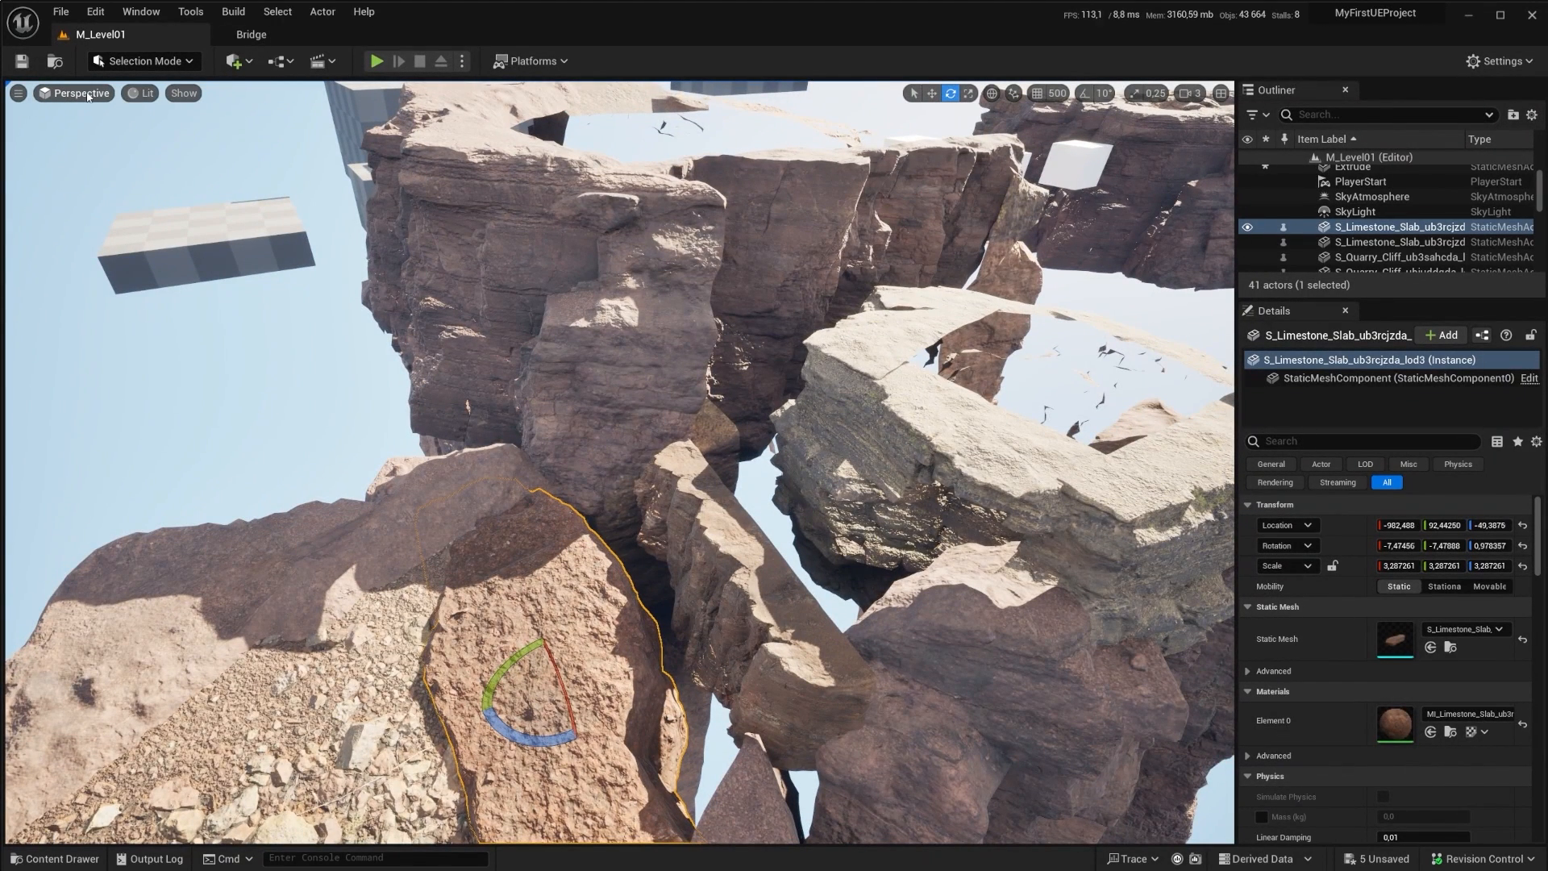
# Step: Display the level in the Unlit view mode and examine the rocks without lighting
pyautogui.click(140, 93)
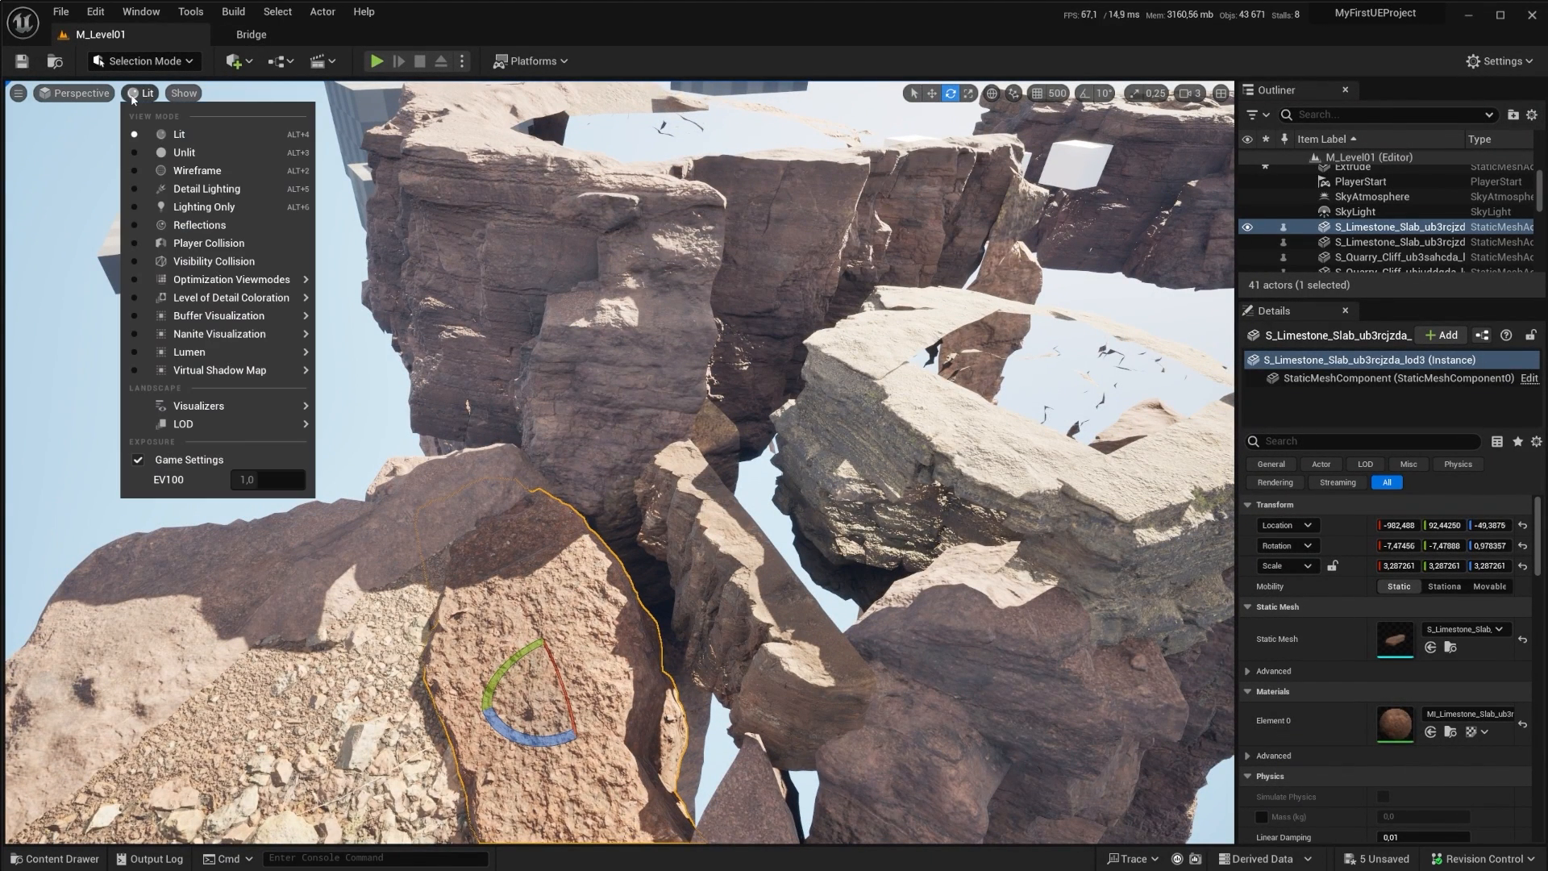
pyautogui.click(178, 157)
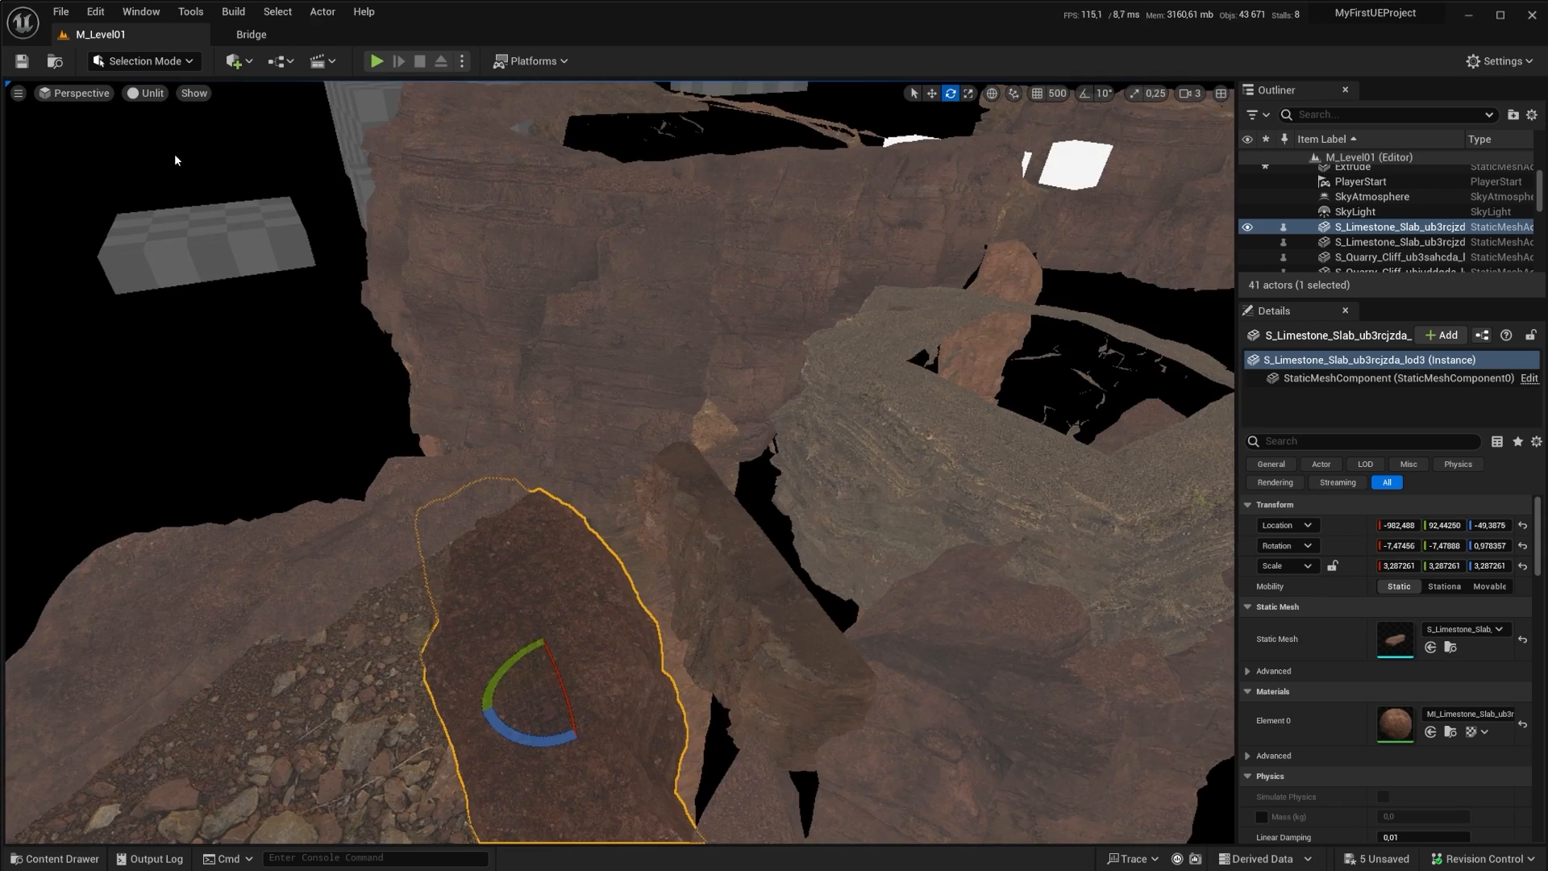
pyautogui.press('s')
pyautogui.moveTo(176, 159); pyautogui.dragTo(241, 161, button='right')
pyautogui.moveTo(403, 193); pyautogui.dragTo(383, 206, button='right')
pyautogui.press('w')
pyautogui.press('q')
pyautogui.moveTo(793, 274); pyautogui.dragTo(715, 166, button='right')
pyautogui.press('d')
# Step: Display the level as Wireframe and in Player Collision mode to examine which meshes have collision
pyautogui.click(153, 94)
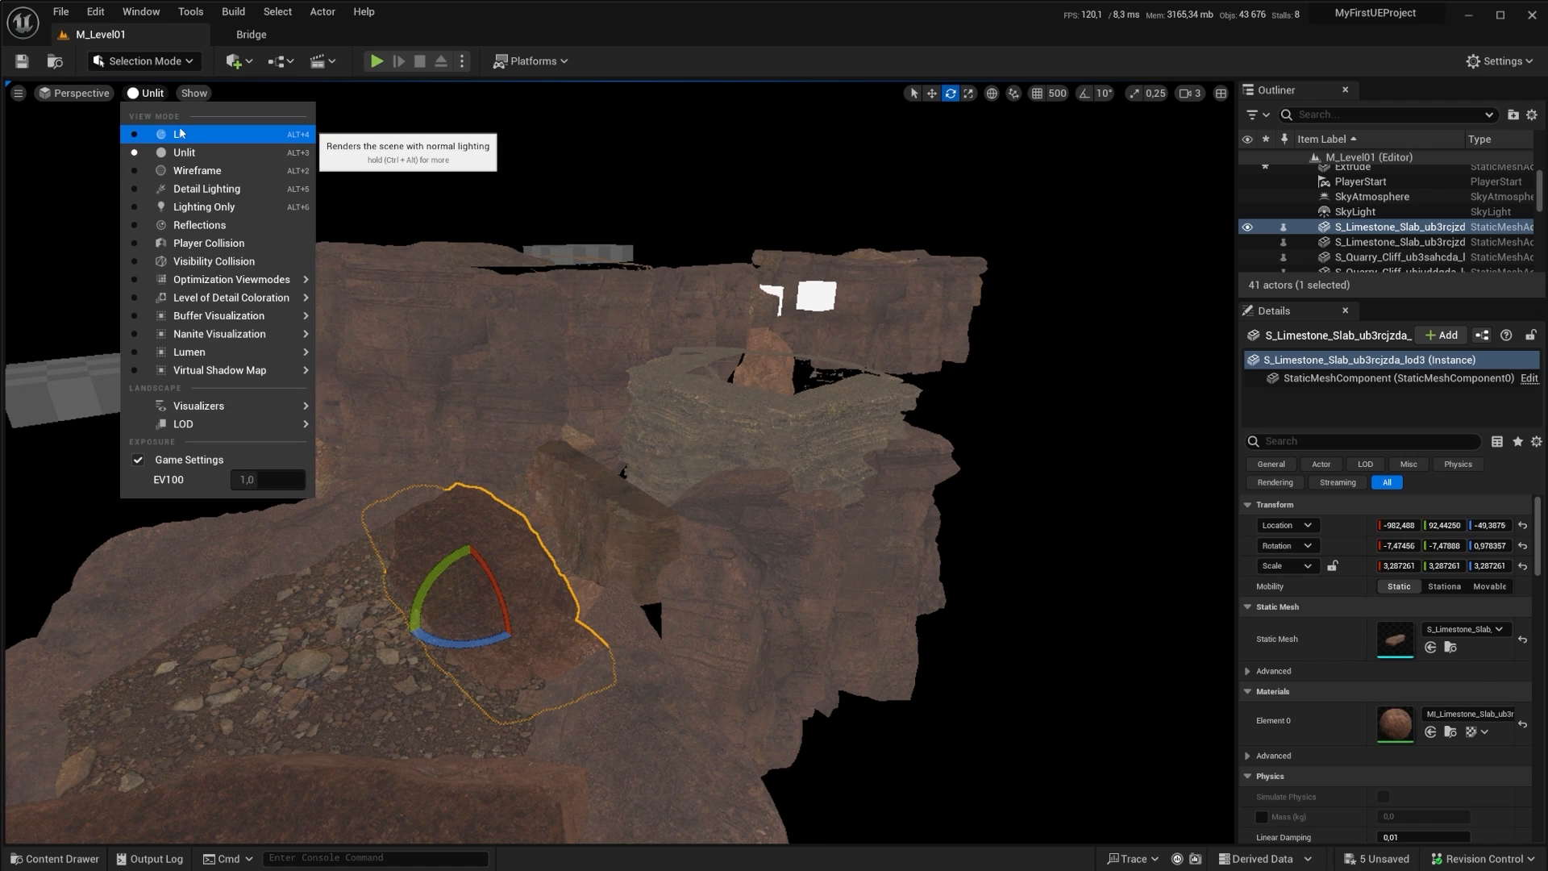
pyautogui.click(183, 170)
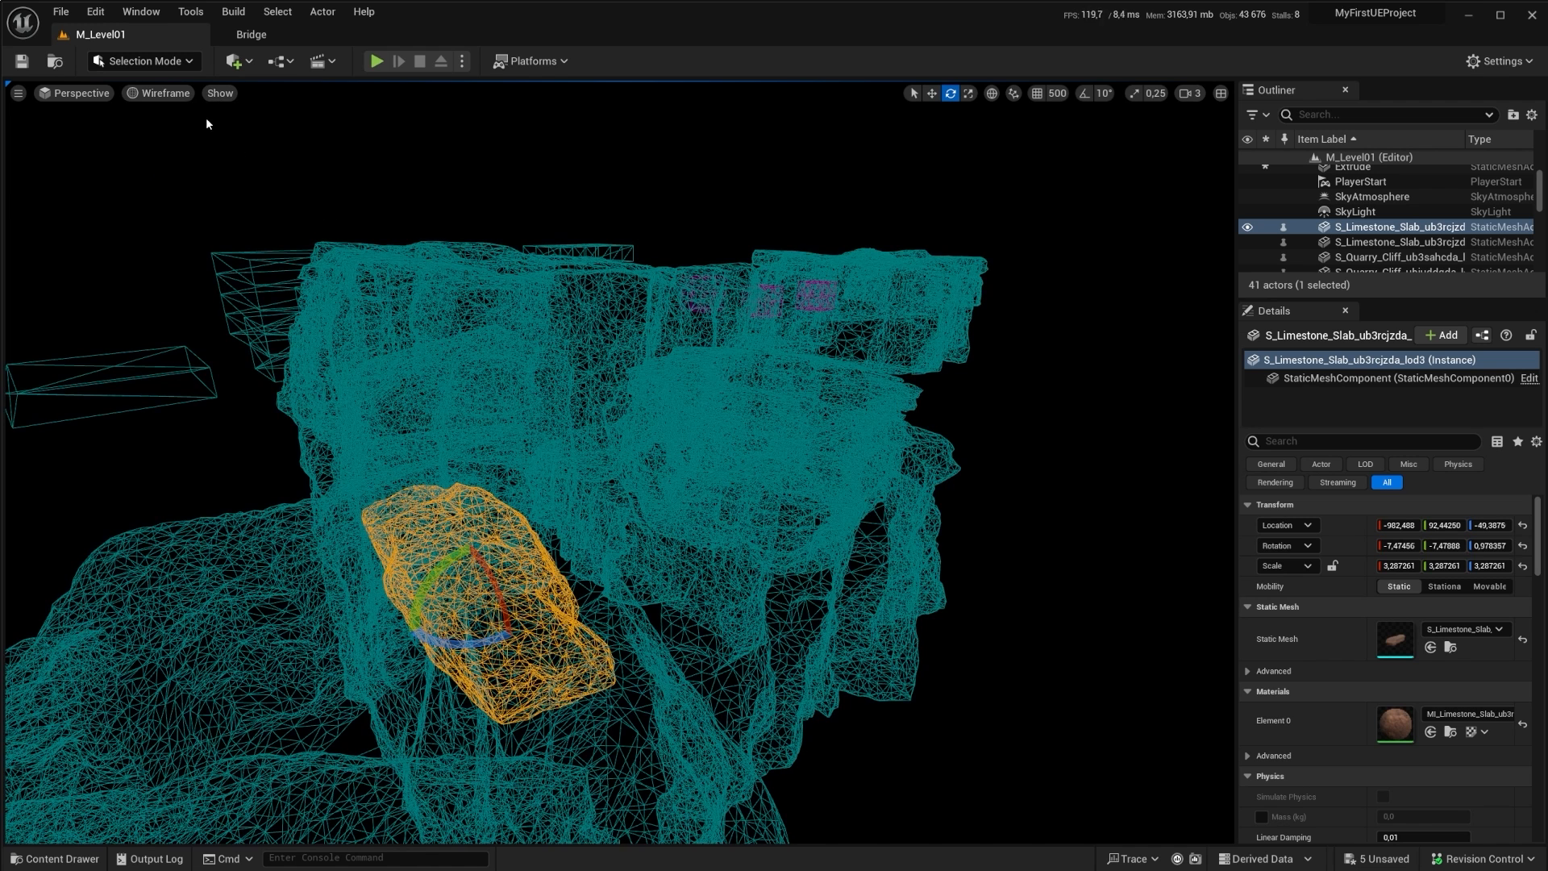
pyautogui.click(161, 92)
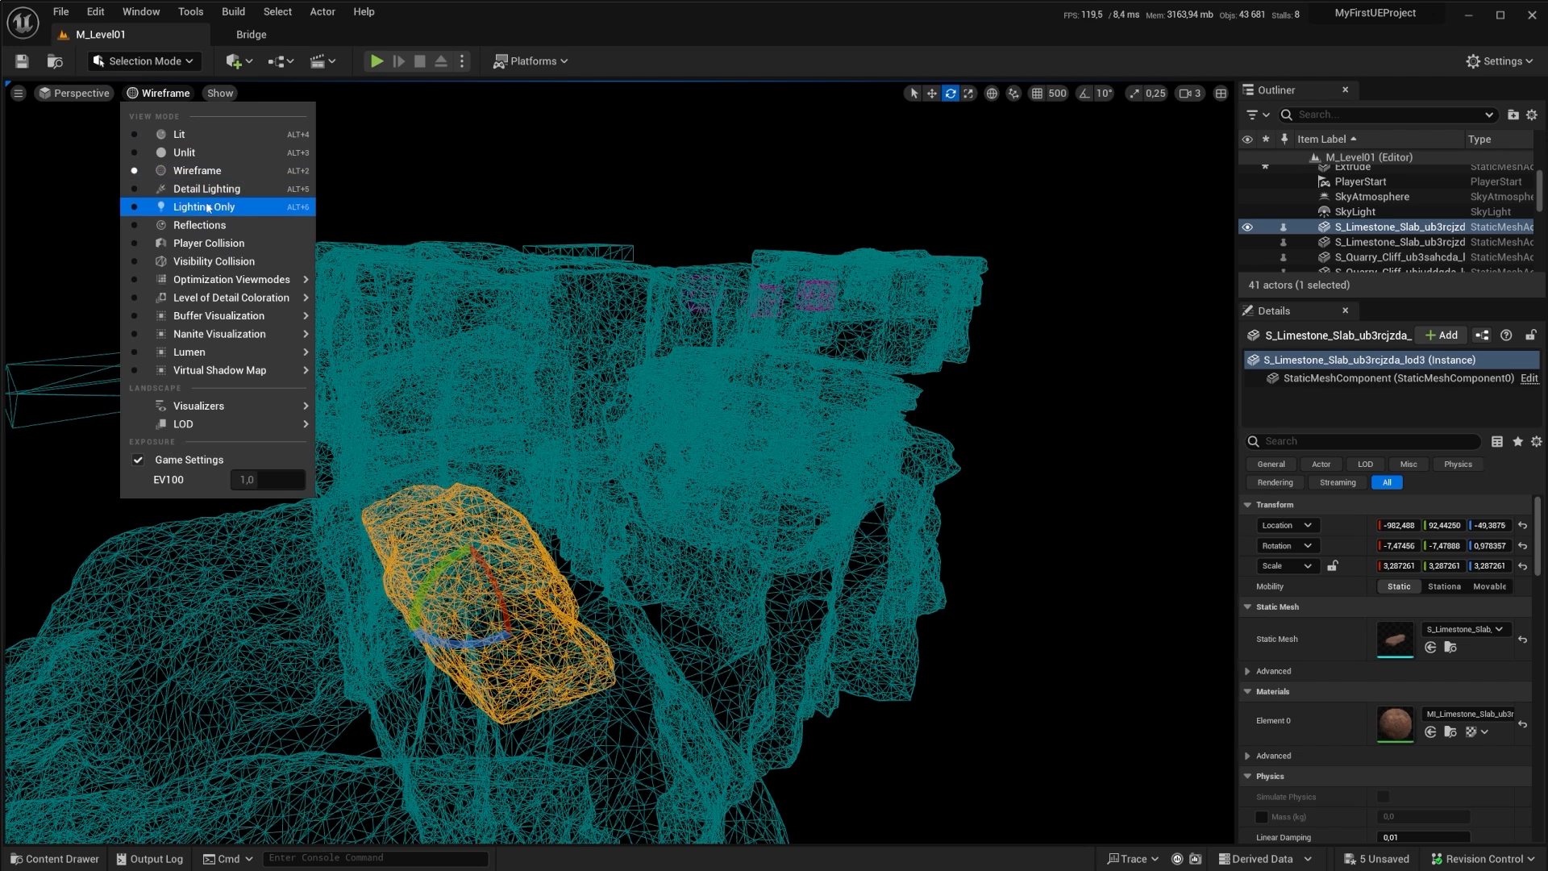
pyautogui.click(207, 243)
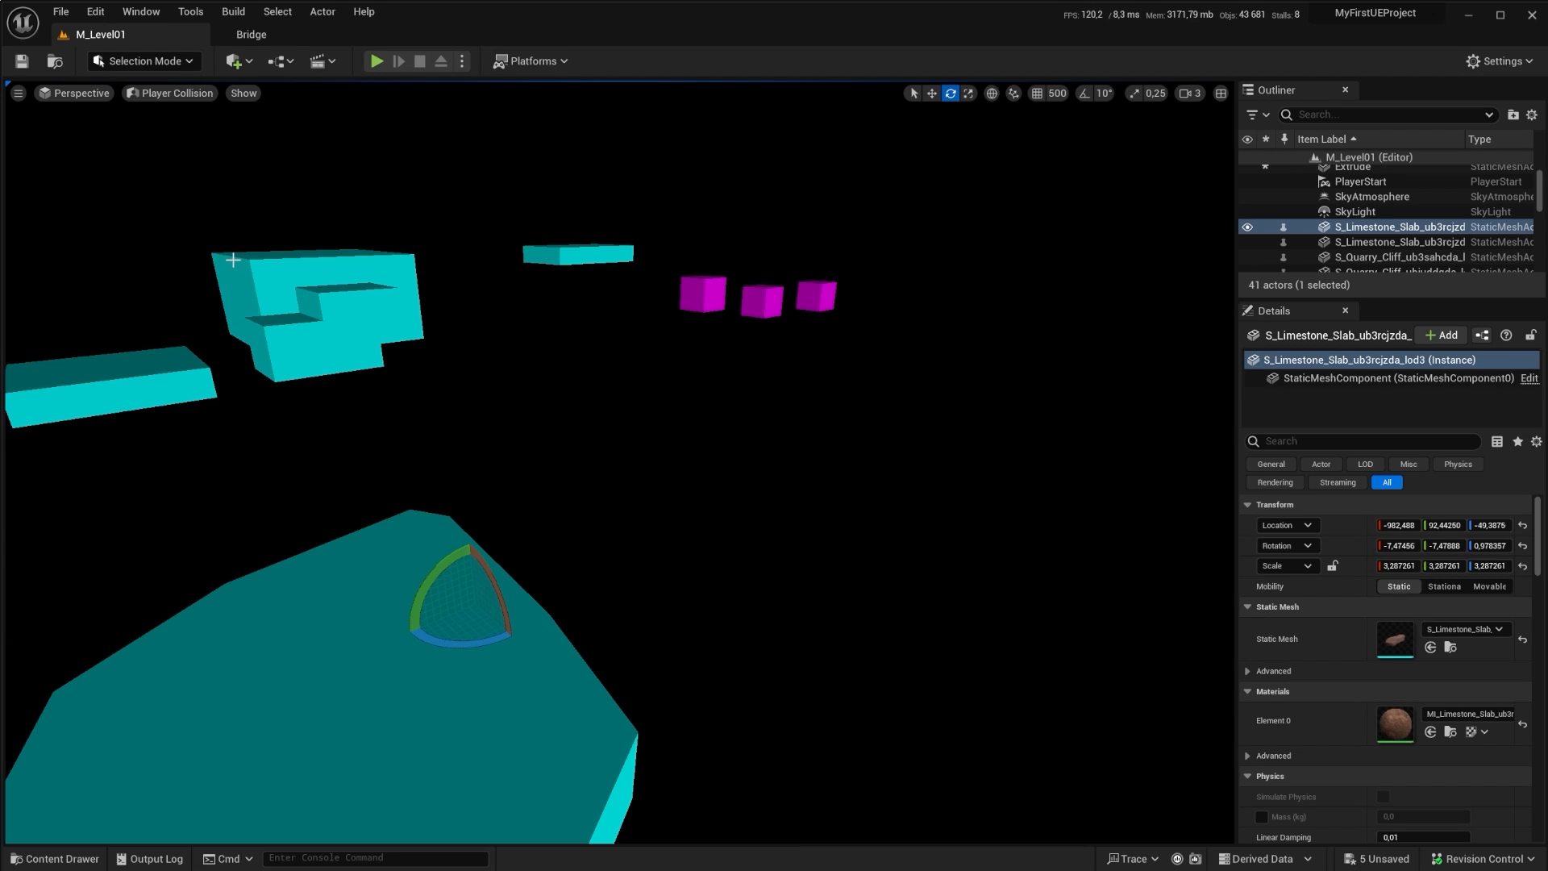
pyautogui.moveTo(232, 260)
pyautogui.mouseDown(button='right')
pyautogui.moveTo(195, 266)
pyautogui.moveTo(229, 271)
pyautogui.mouseUp(button='right')
pyautogui.press('w')
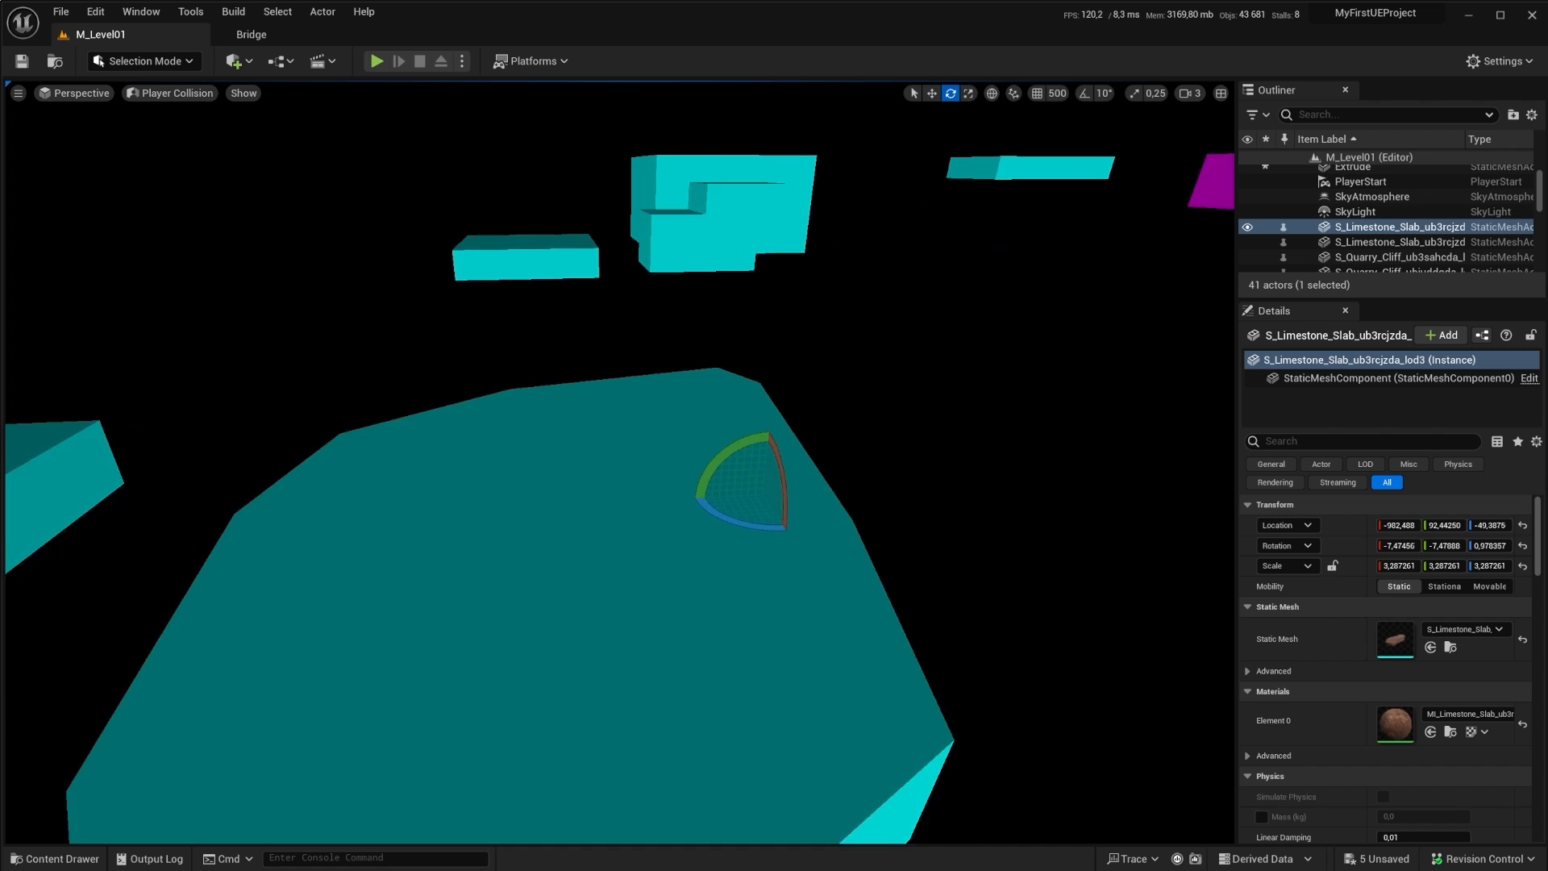
pyautogui.moveTo(436, 453); pyautogui.dragTo(395, 454, button='right')
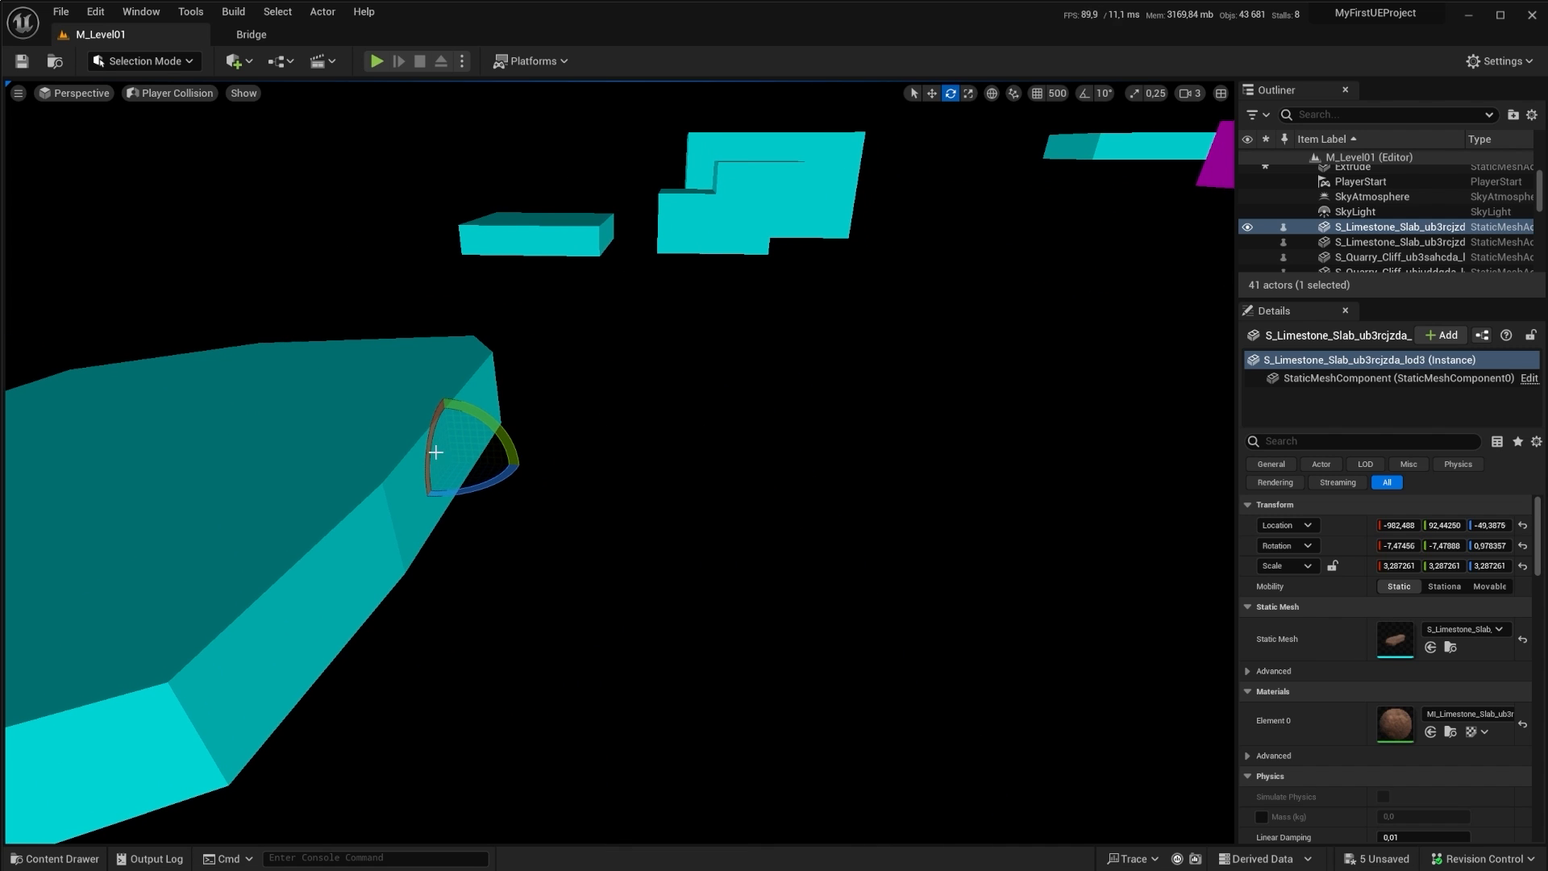
pyautogui.moveTo(589, 470)
pyautogui.mouseDown(button='right')
pyautogui.moveTo(577, 464)
pyautogui.moveTo(589, 470)
pyautogui.mouseUp(button='right')
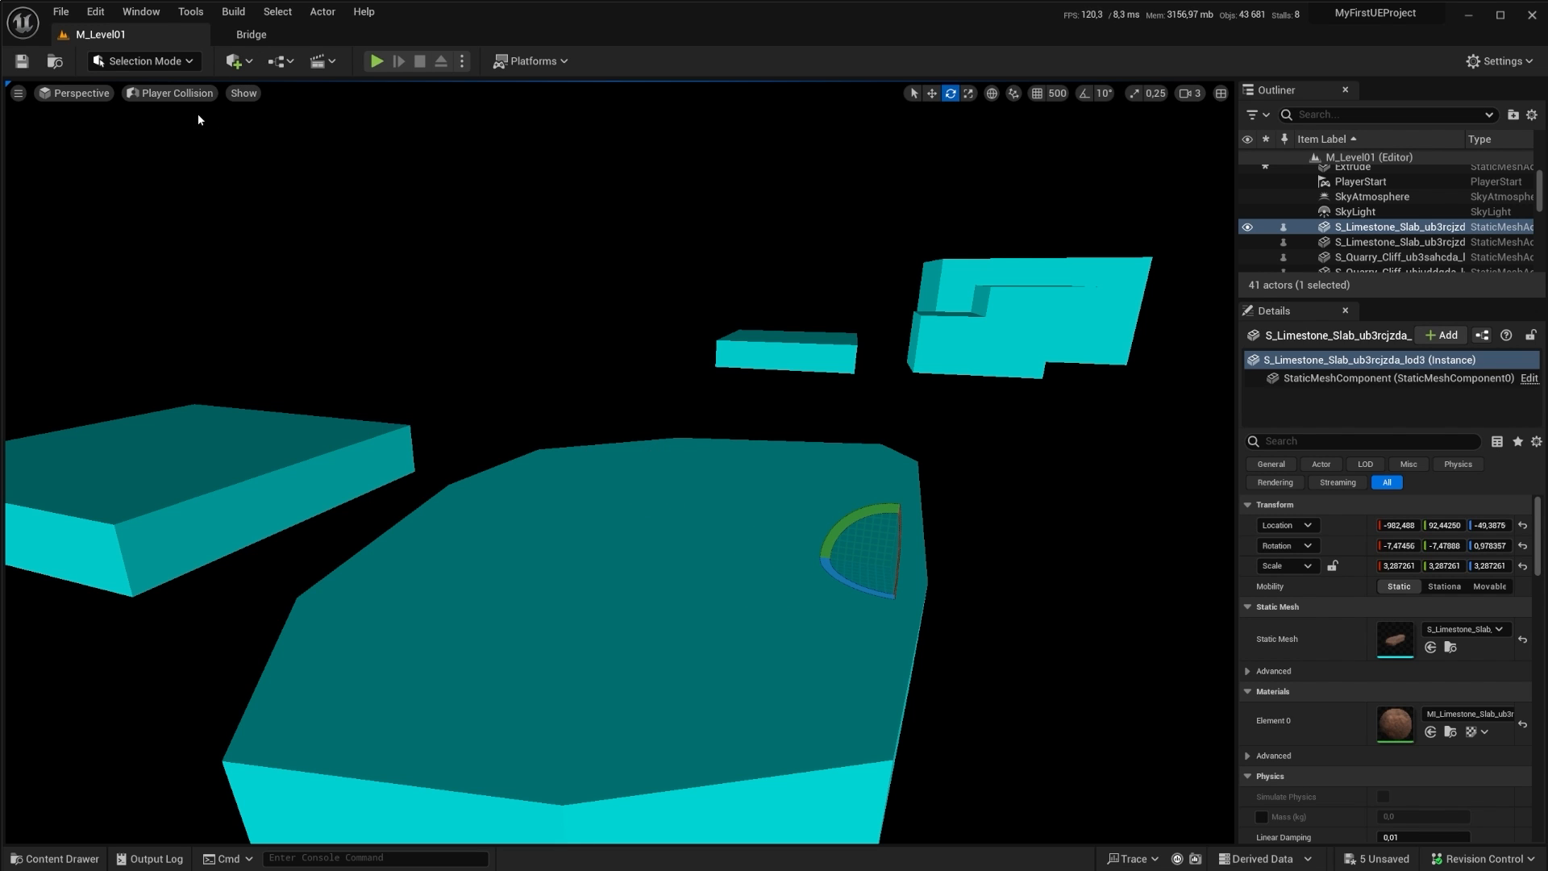
pyautogui.moveTo(435, 529)
pyautogui.mouseDown(button='right')
pyautogui.moveTo(515, 524)
pyautogui.moveTo(435, 529)
pyautogui.mouseUp(button='right')
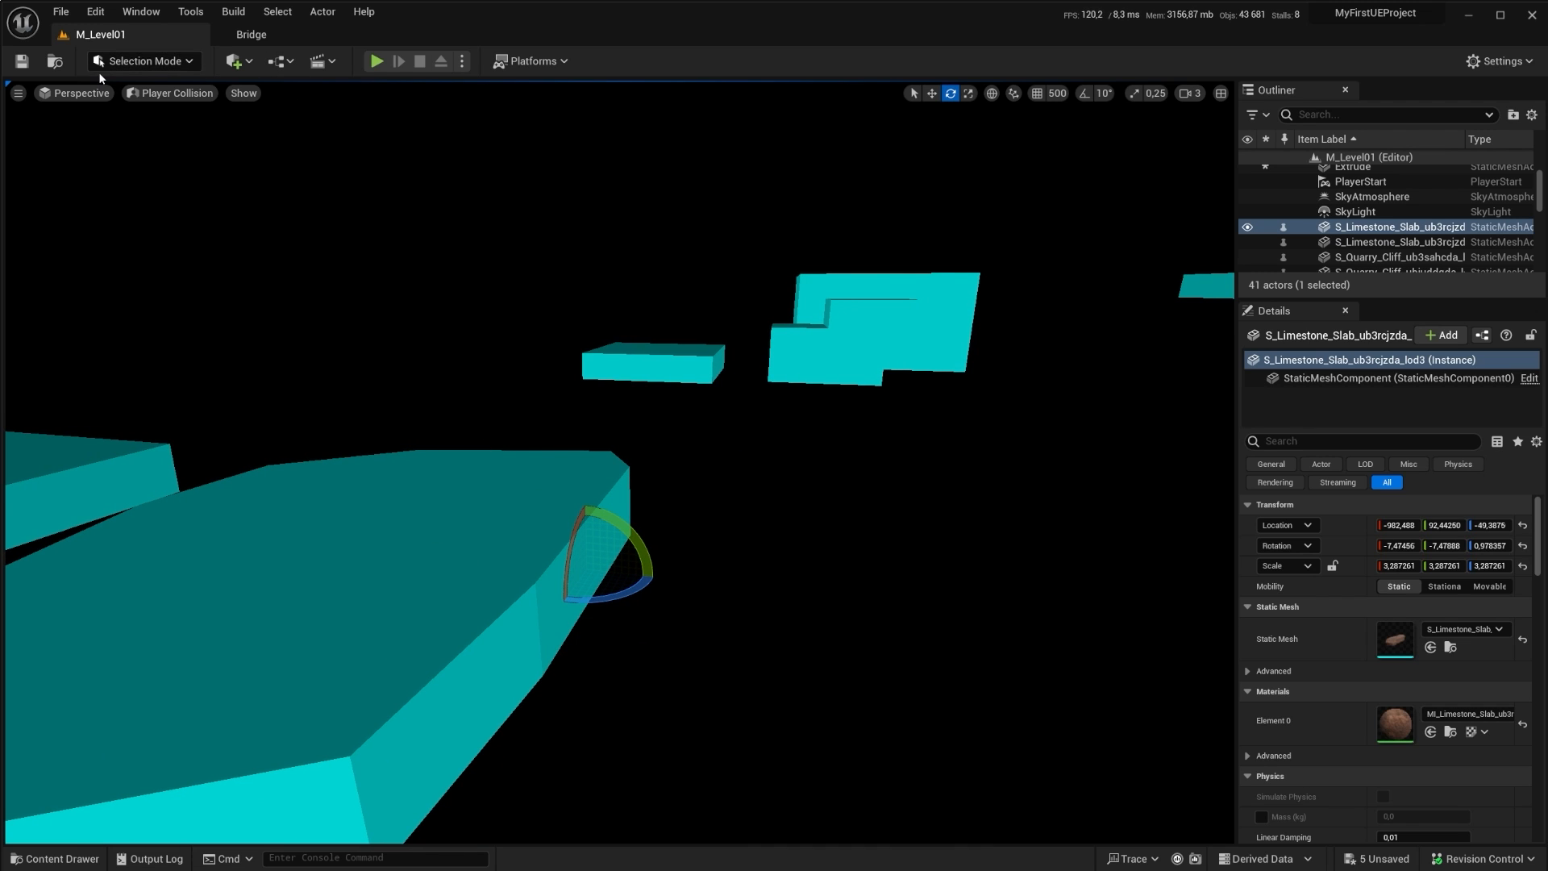
# Step: Return the level viewport to the Lit view mode
pyautogui.click(243, 62)
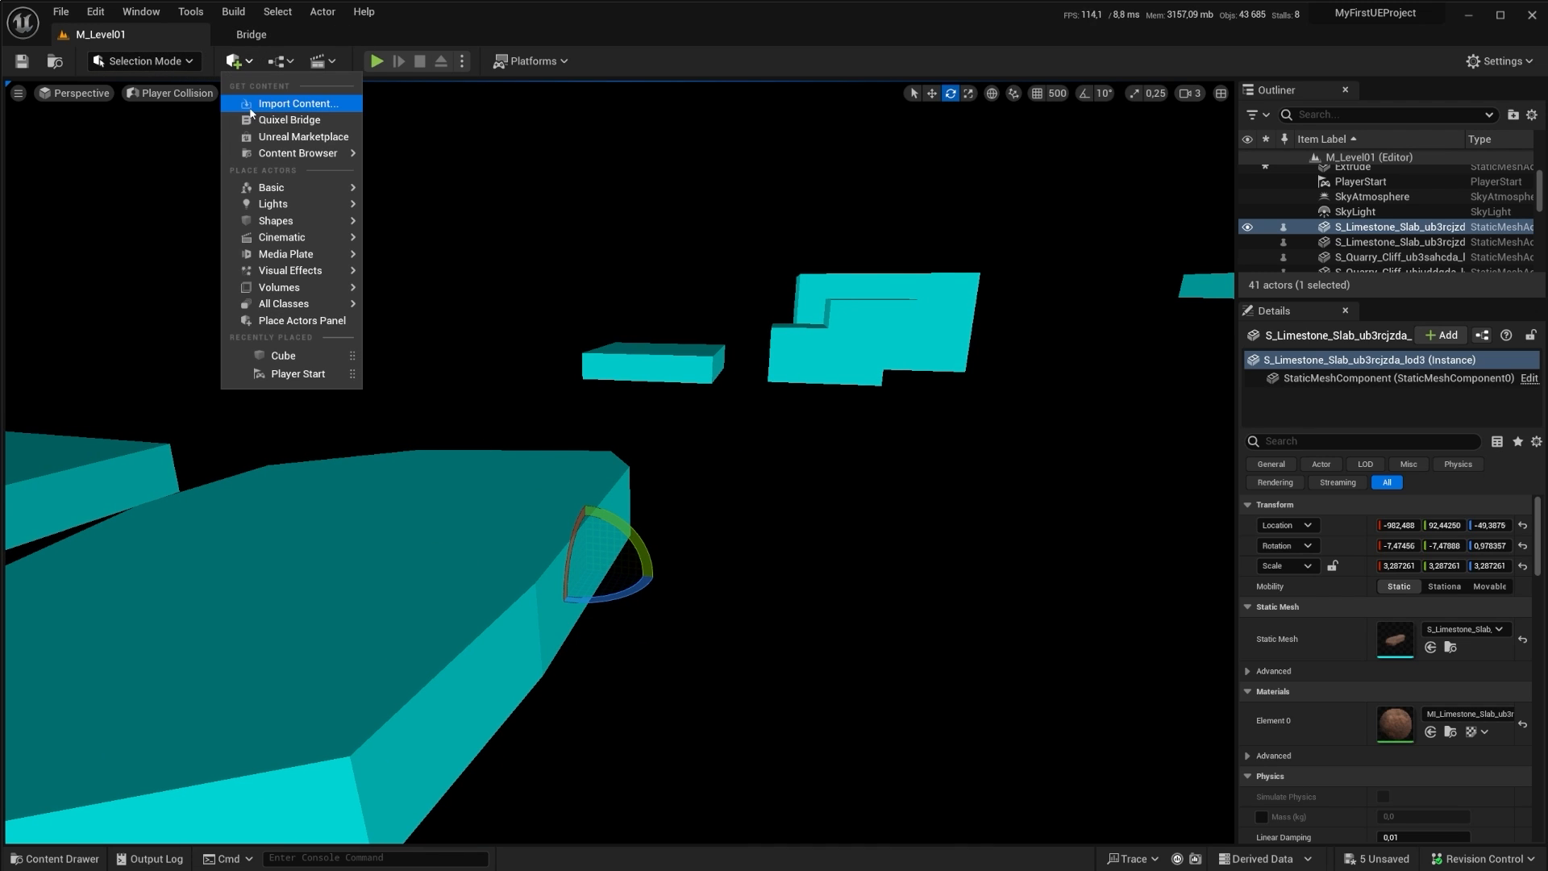
pyautogui.click(155, 99)
pyautogui.click(166, 134)
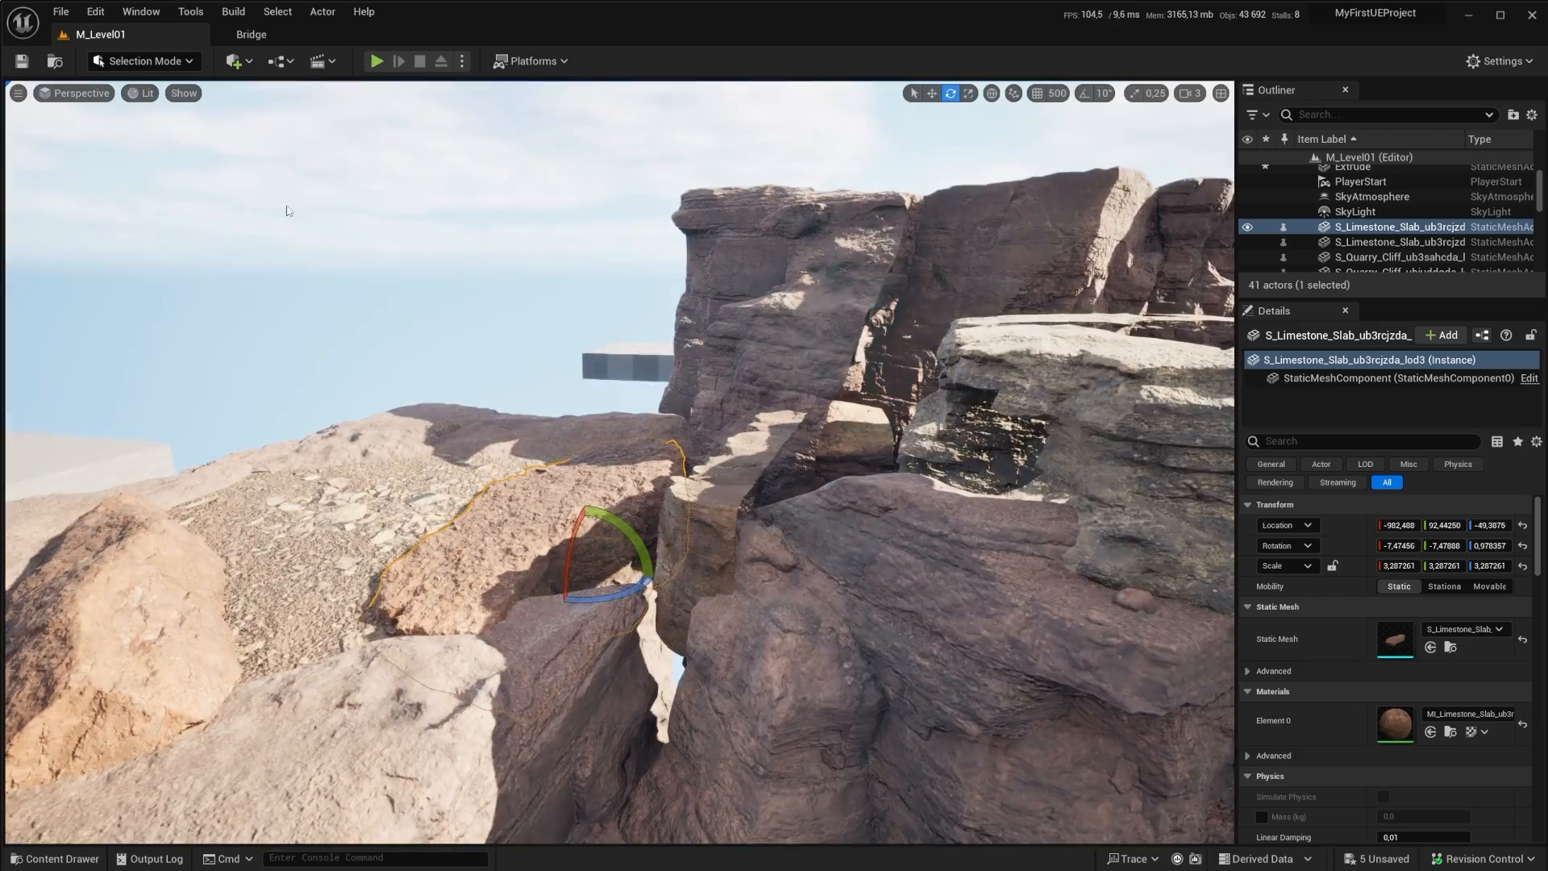
pyautogui.moveTo(166, 134); pyautogui.dragTo(208, 198, button='right')
pyautogui.moveTo(549, 406); pyautogui.dragTo(801, 427, button='right')
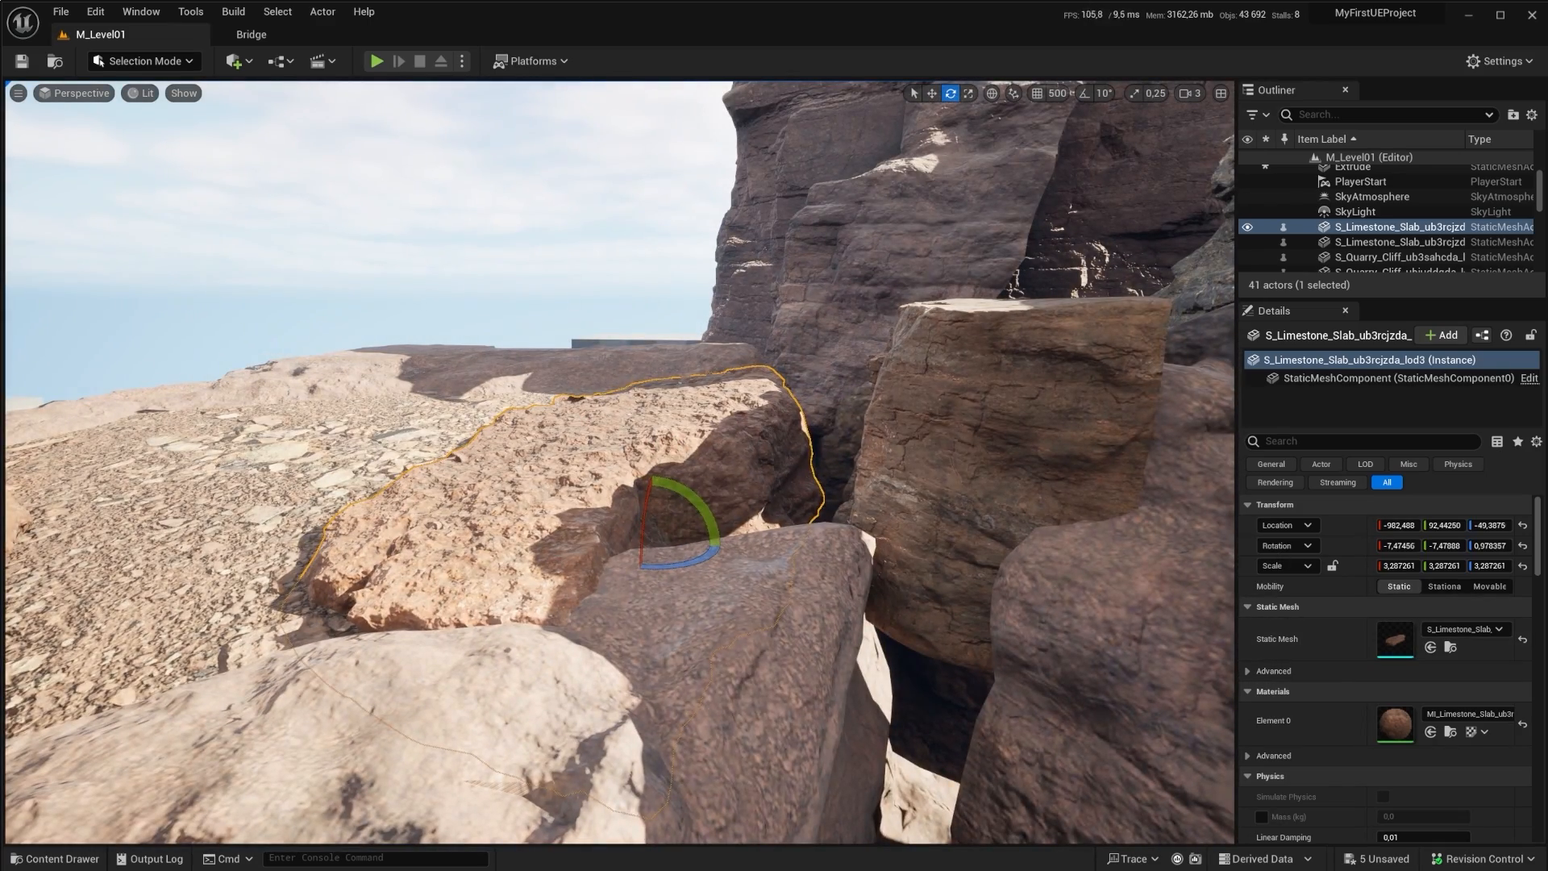
# Step: Open the selected S_Limestone_Slab mesh for editing and dock its editor alongside the level
pyautogui.rightClick(630, 422)
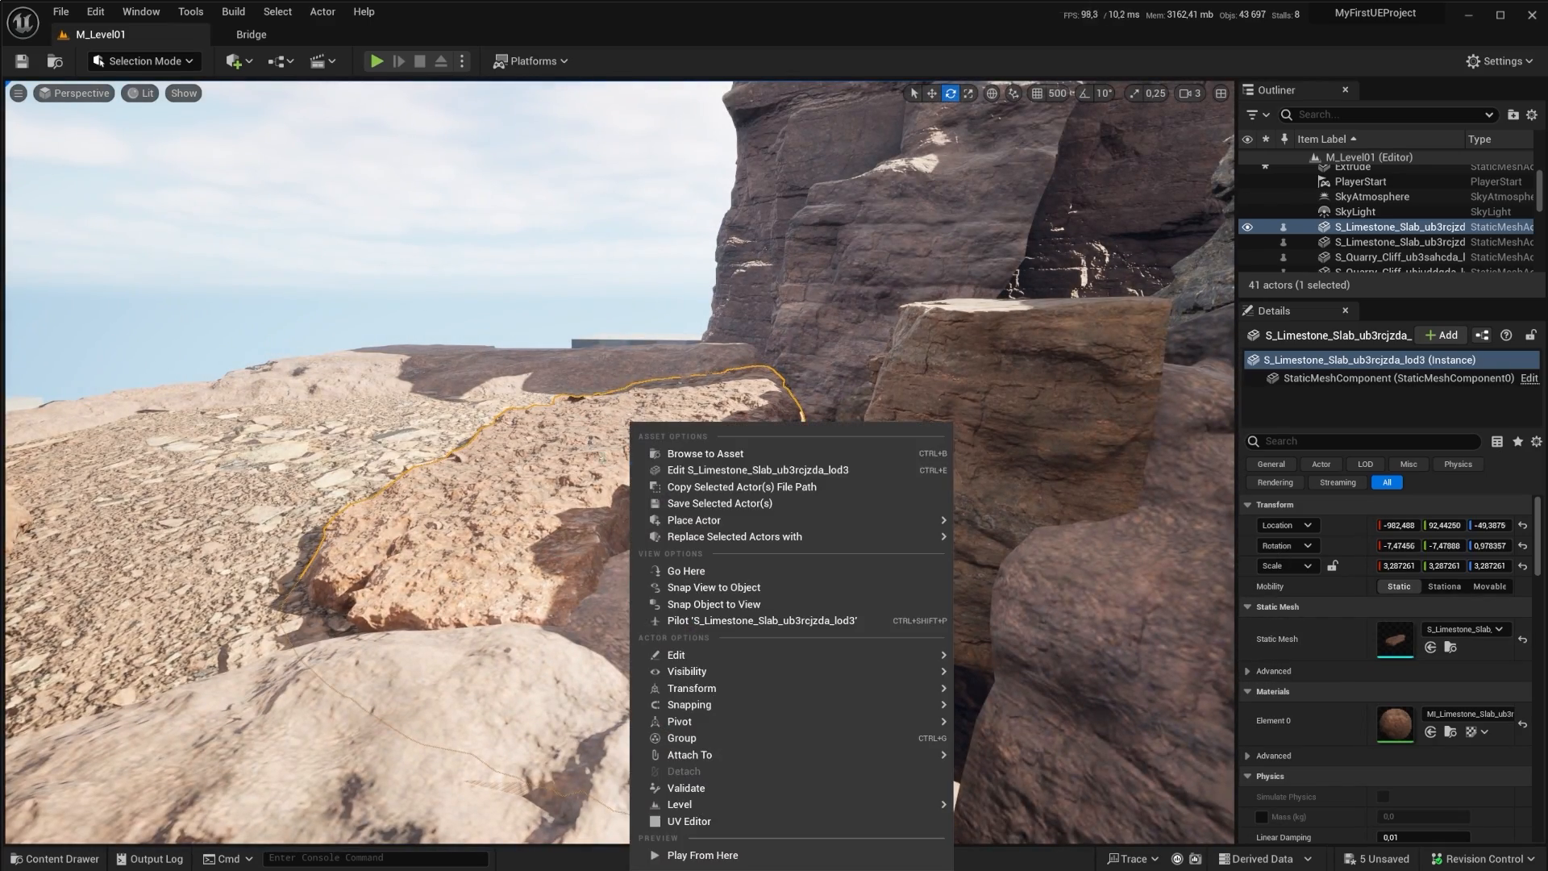
pyautogui.click(711, 475)
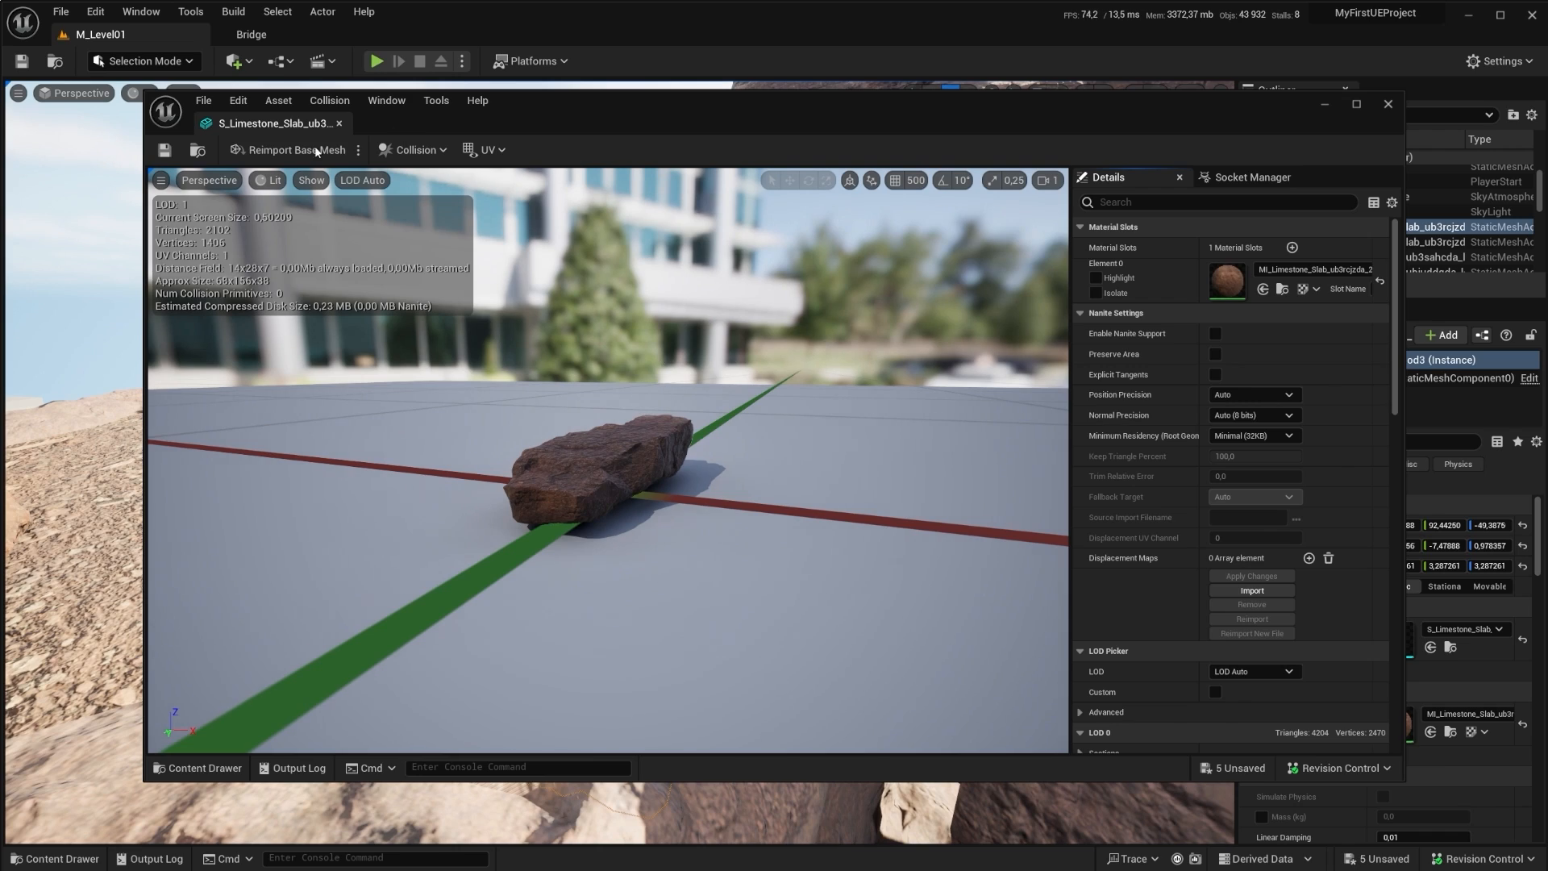
pyautogui.moveTo(274, 122); pyautogui.dragTo(448, 35)
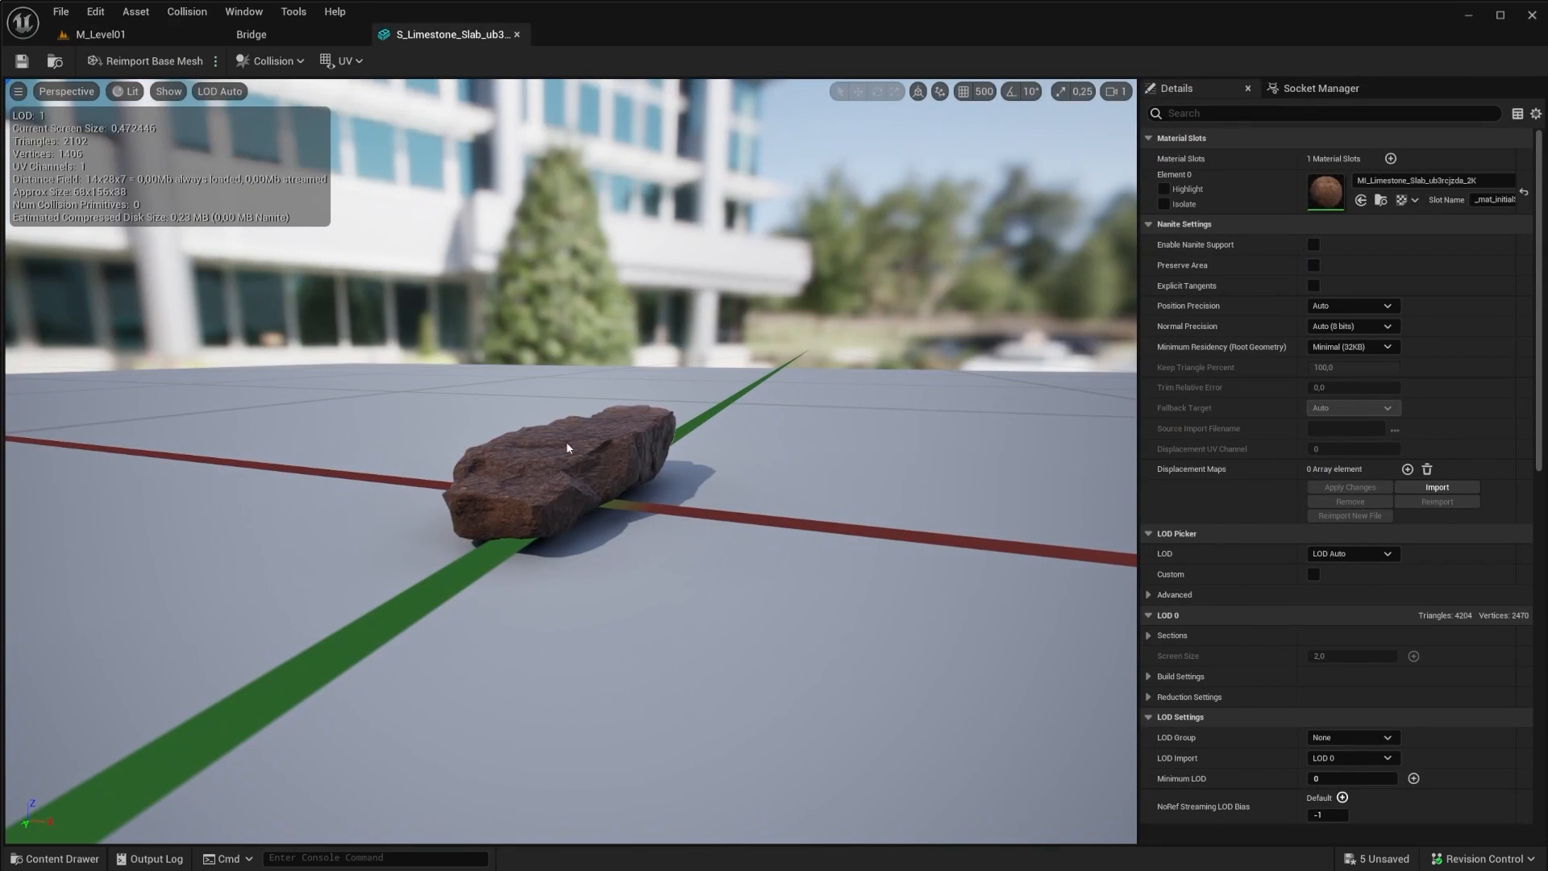
pyautogui.moveTo(607, 265); pyautogui.dragTo(496, 351)
# Step: Review the available collision types and display the limestone slab mesh's simple and complex collision
pyautogui.click(274, 61)
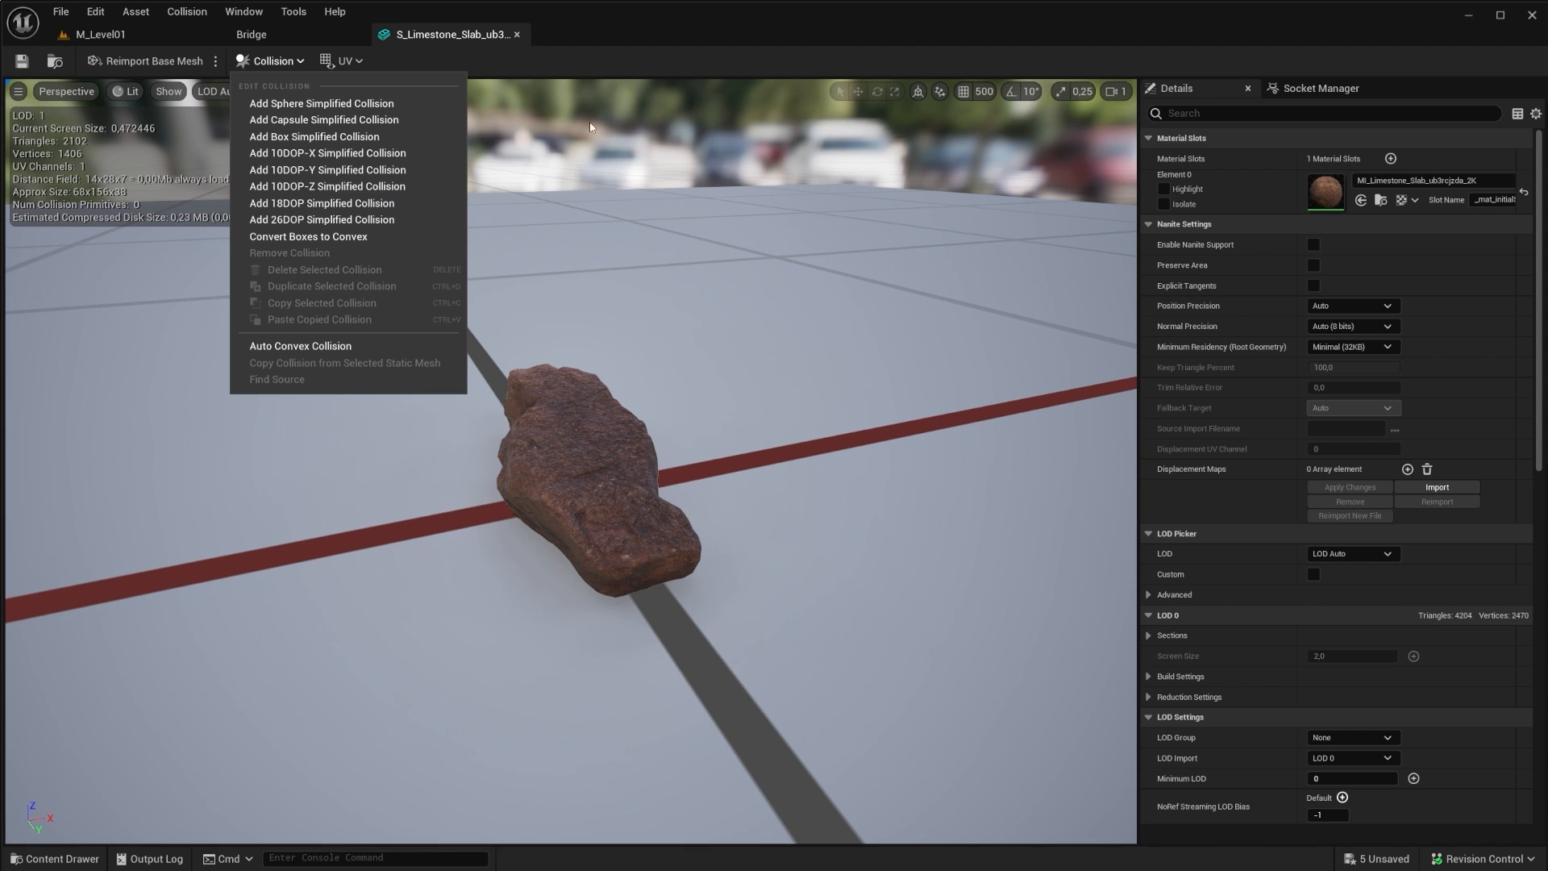
pyautogui.click(540, 67)
pyautogui.click(170, 92)
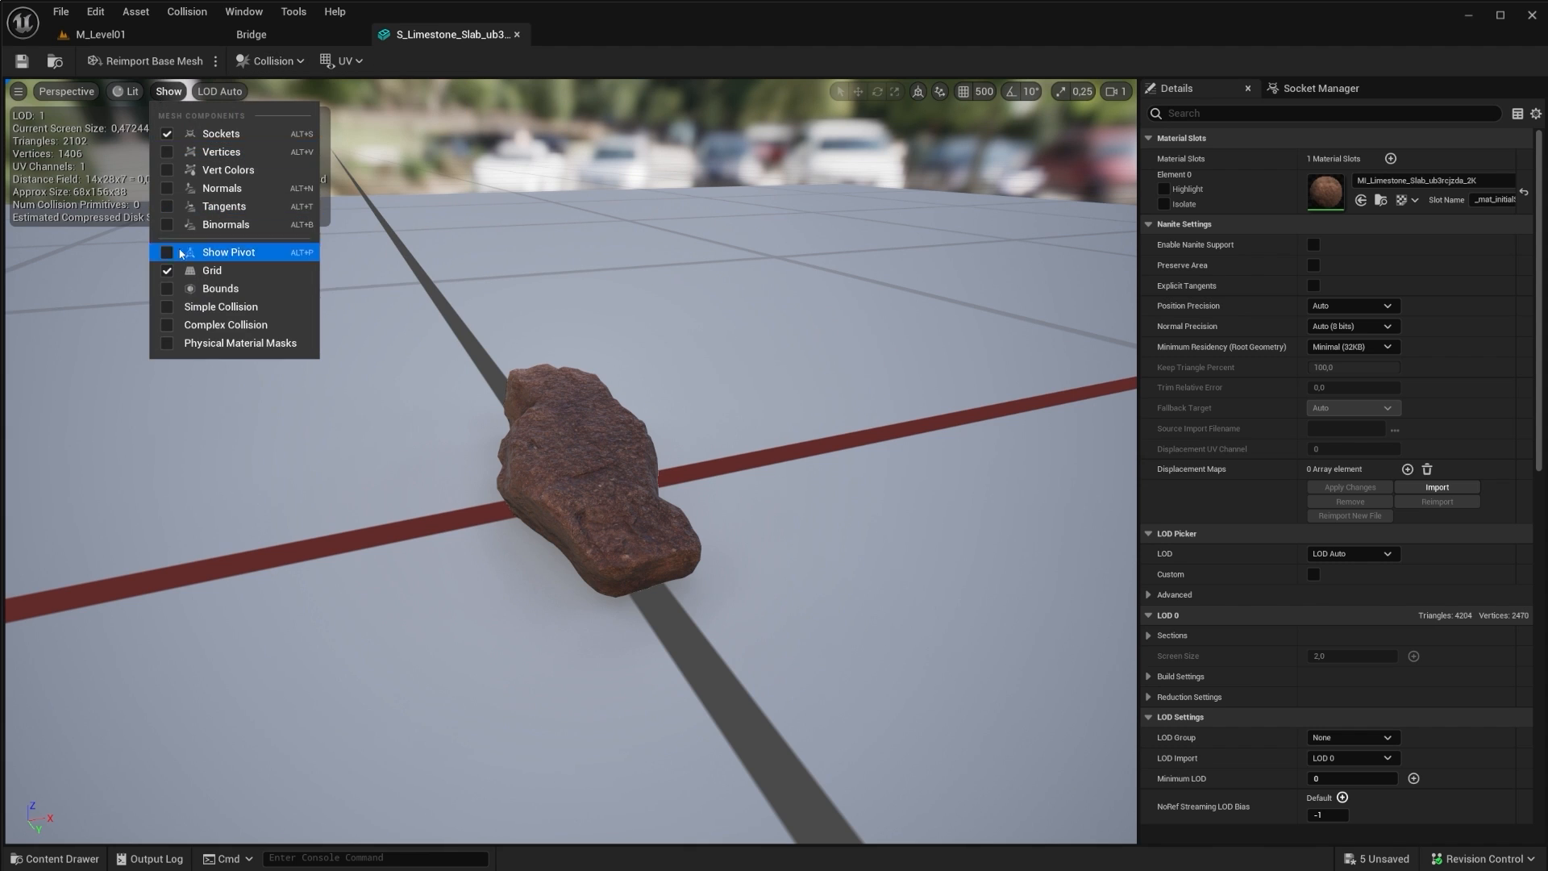
pyautogui.click(170, 325)
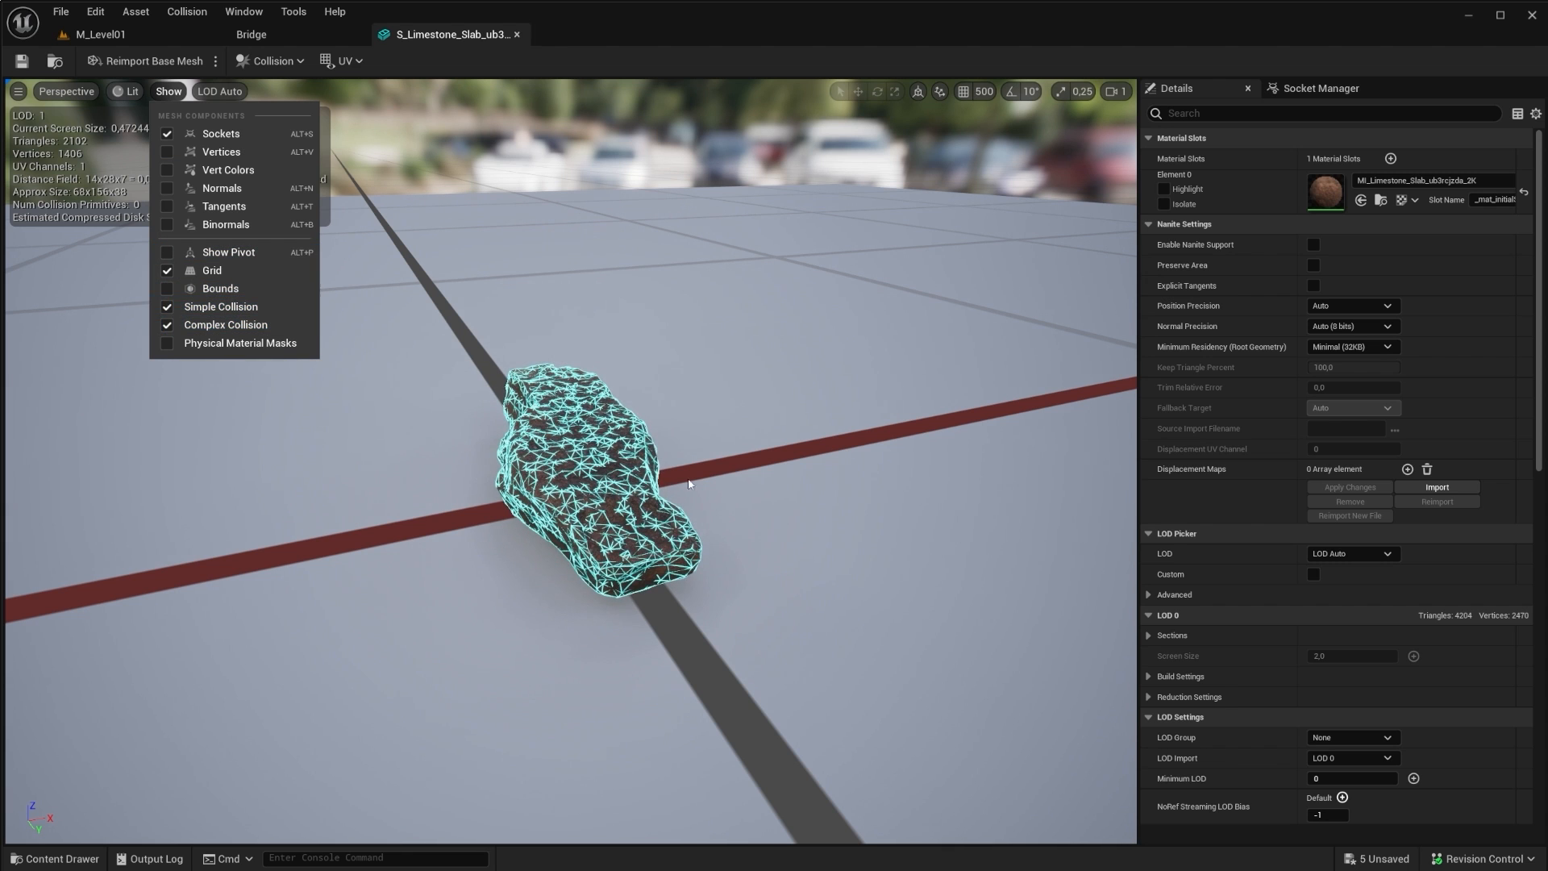
# Step: Inspect the limestone slab's complex collision wireframe up close and turn off the complex collision display
pyautogui.moveTo(634, 477)
pyautogui.mouseDown()
pyautogui.moveTo(637, 451)
pyautogui.moveTo(626, 460)
pyautogui.mouseUp()
pyautogui.scroll(5, 620, 433)
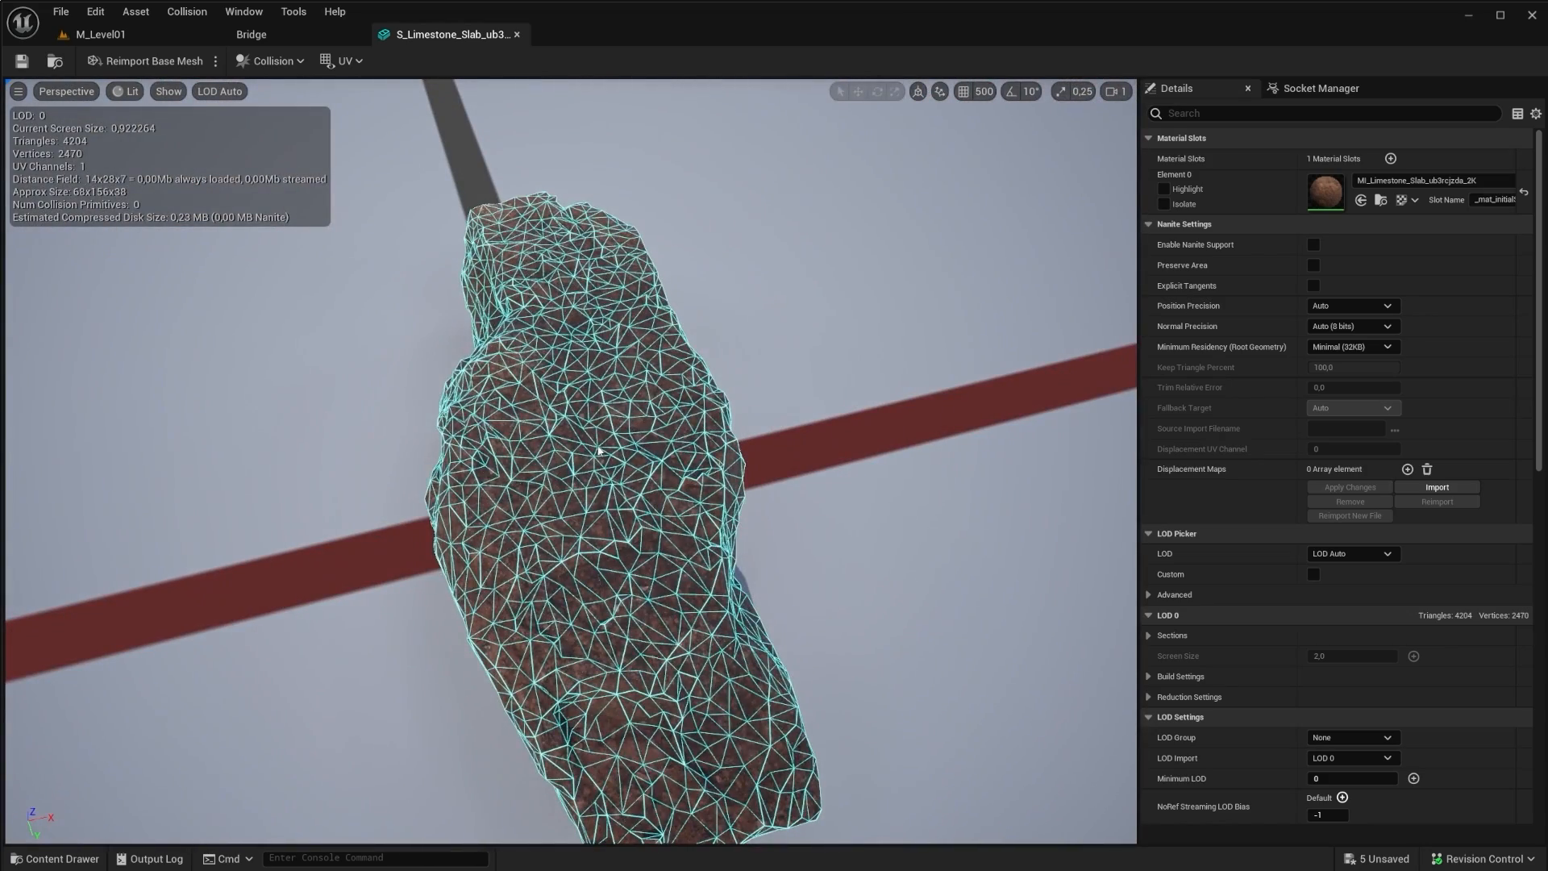
pyautogui.scroll(-5, 613, 446)
pyautogui.scroll(5, 613, 446)
pyautogui.moveTo(613, 445); pyautogui.dragTo(637, 396)
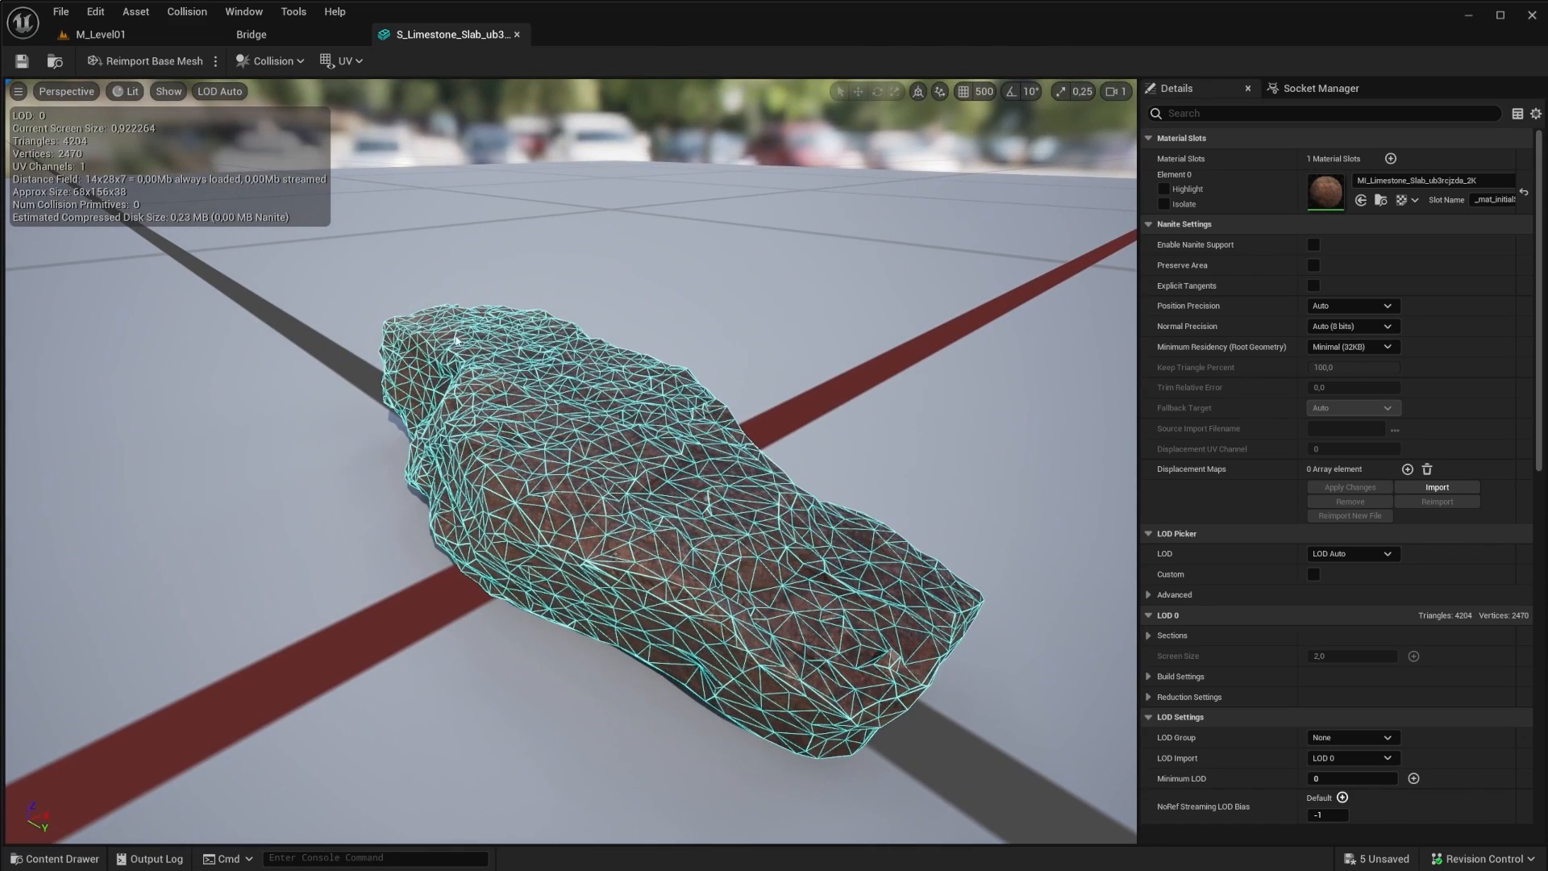
pyautogui.click(169, 91)
pyautogui.click(190, 324)
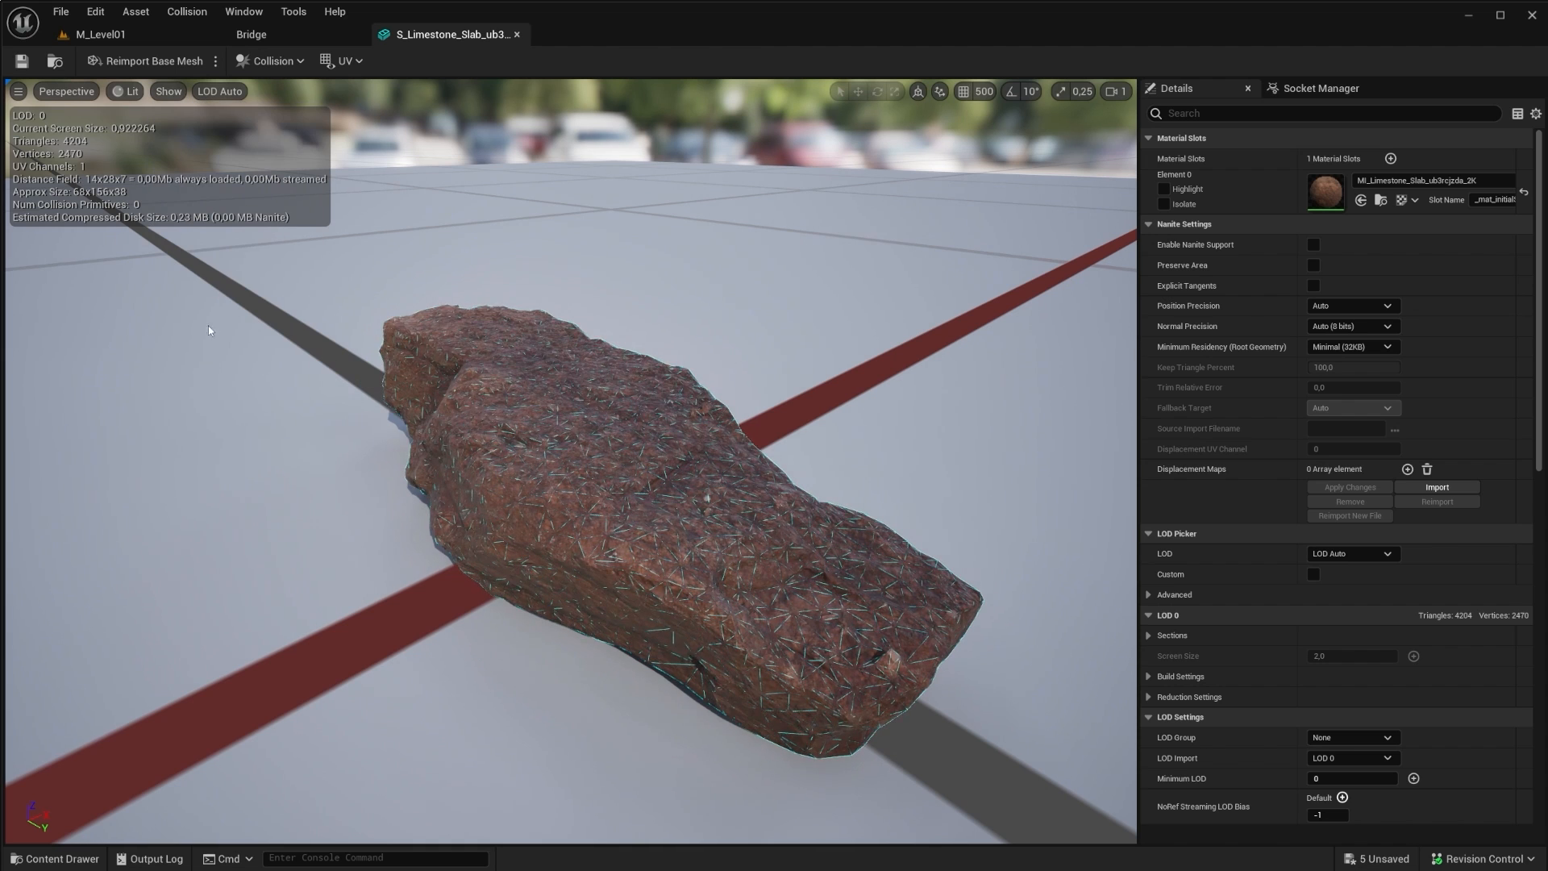
pyautogui.scroll(-3, 613, 355)
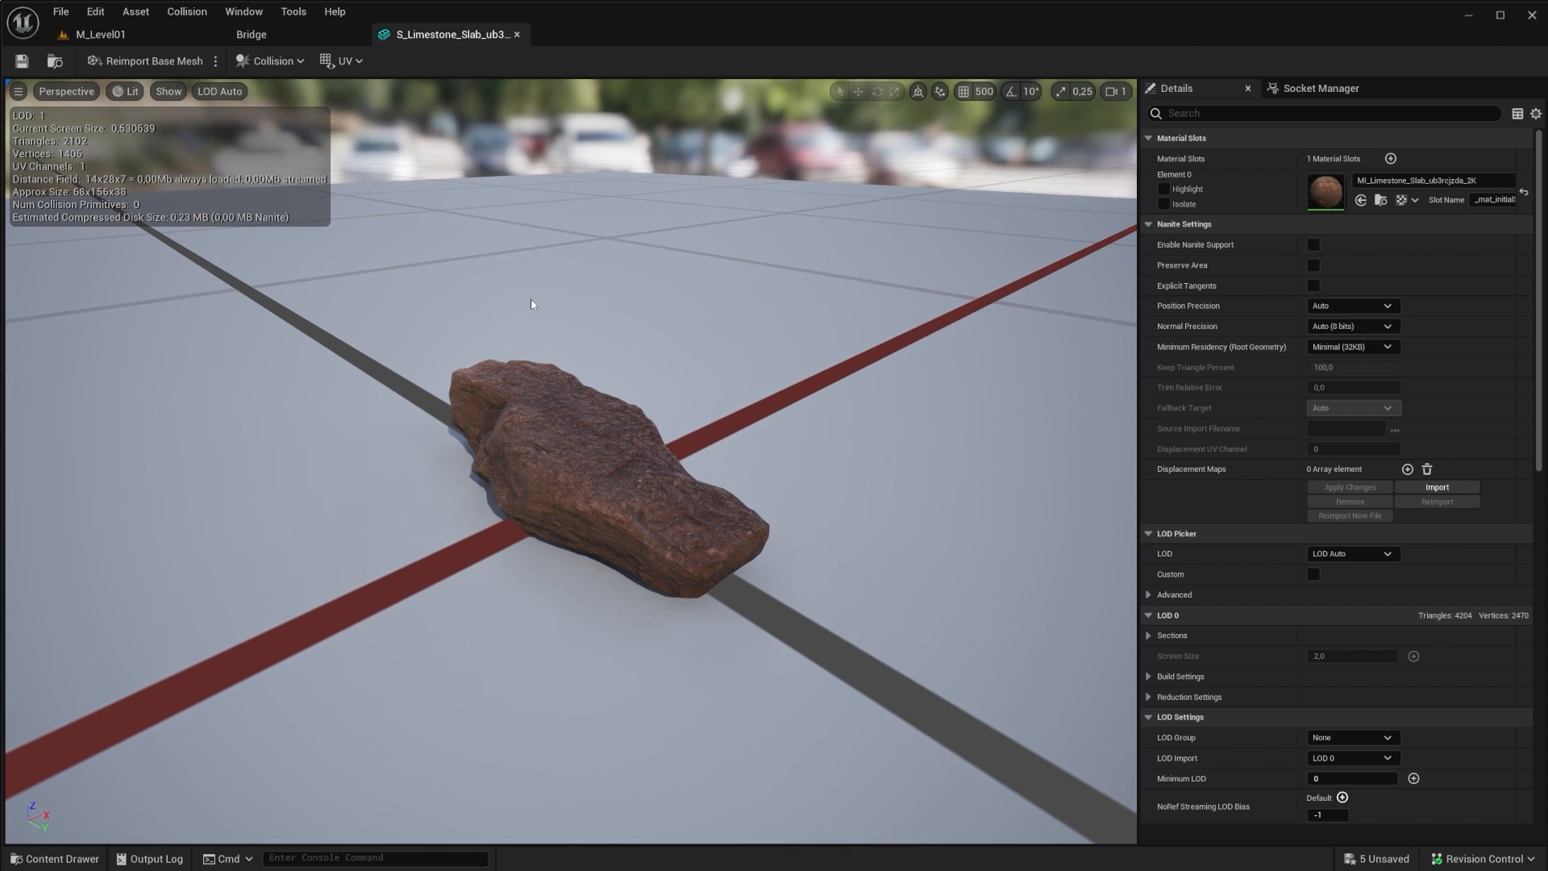
# Step: Try a box simplified collision on the limestone slab, check its fit around the rock, and remove it
pyautogui.click(293, 61)
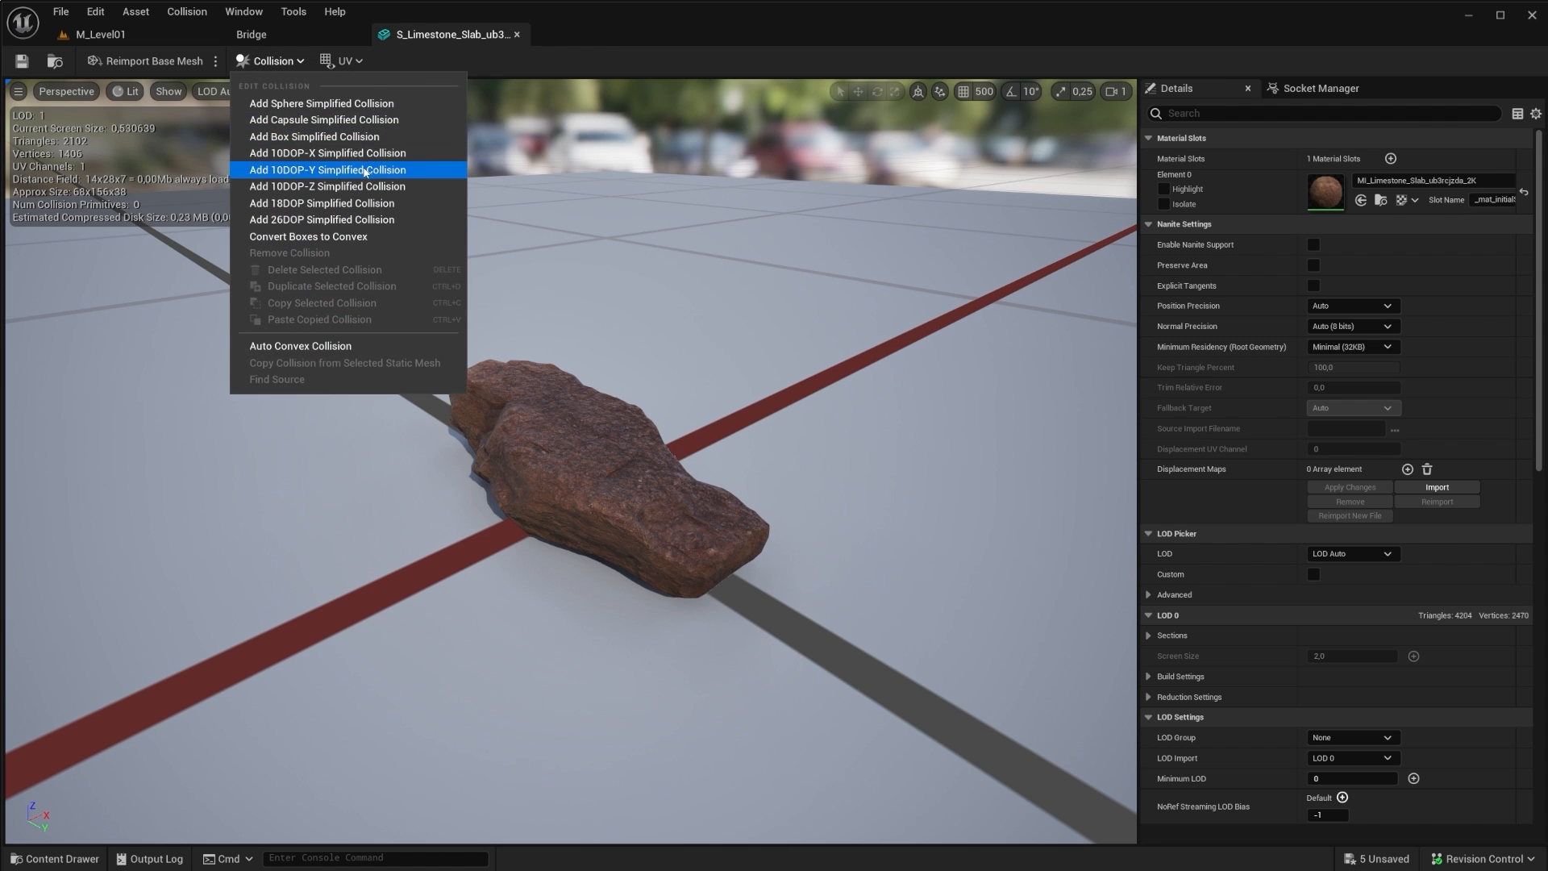
pyautogui.click(305, 140)
pyautogui.moveTo(534, 364); pyautogui.dragTo(669, 286)
pyautogui.moveTo(563, 412); pyautogui.dragTo(602, 382)
pyautogui.click(665, 465)
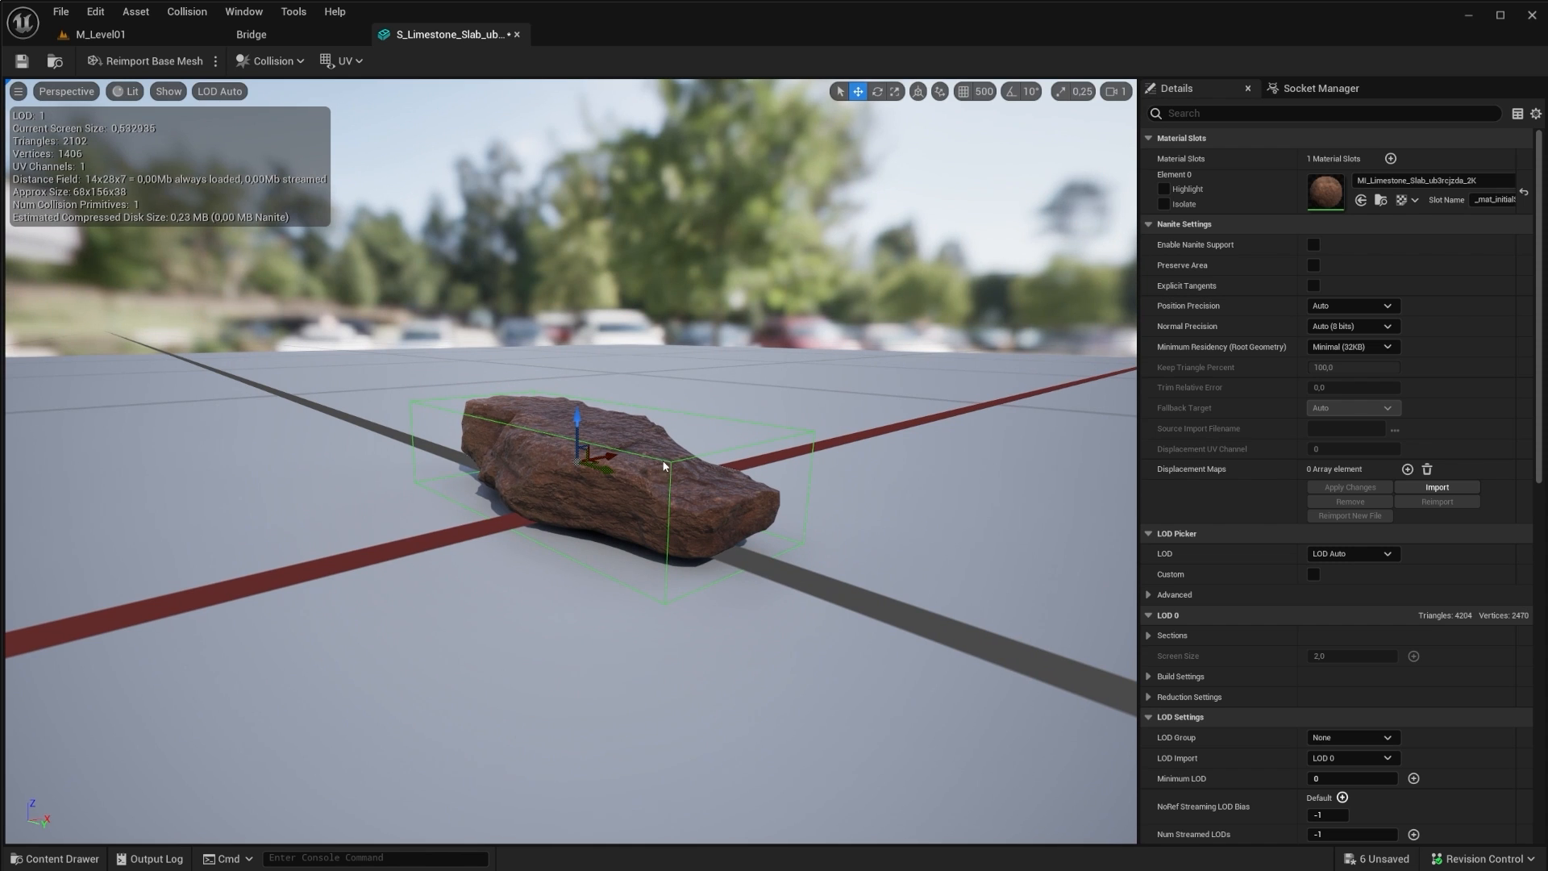
pyautogui.click(270, 61)
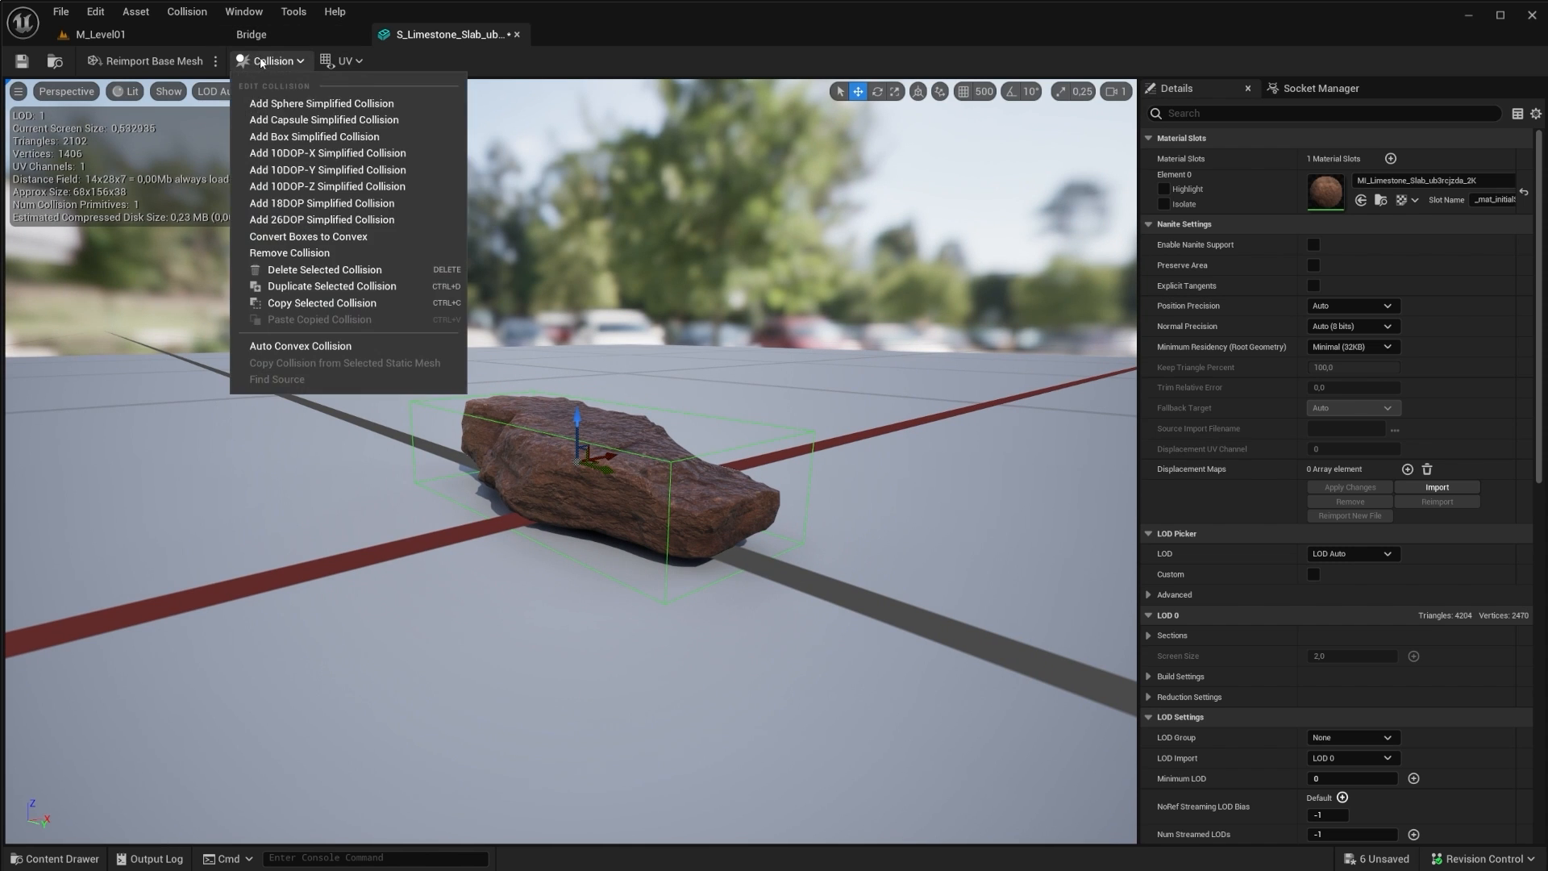
pyautogui.click(300, 253)
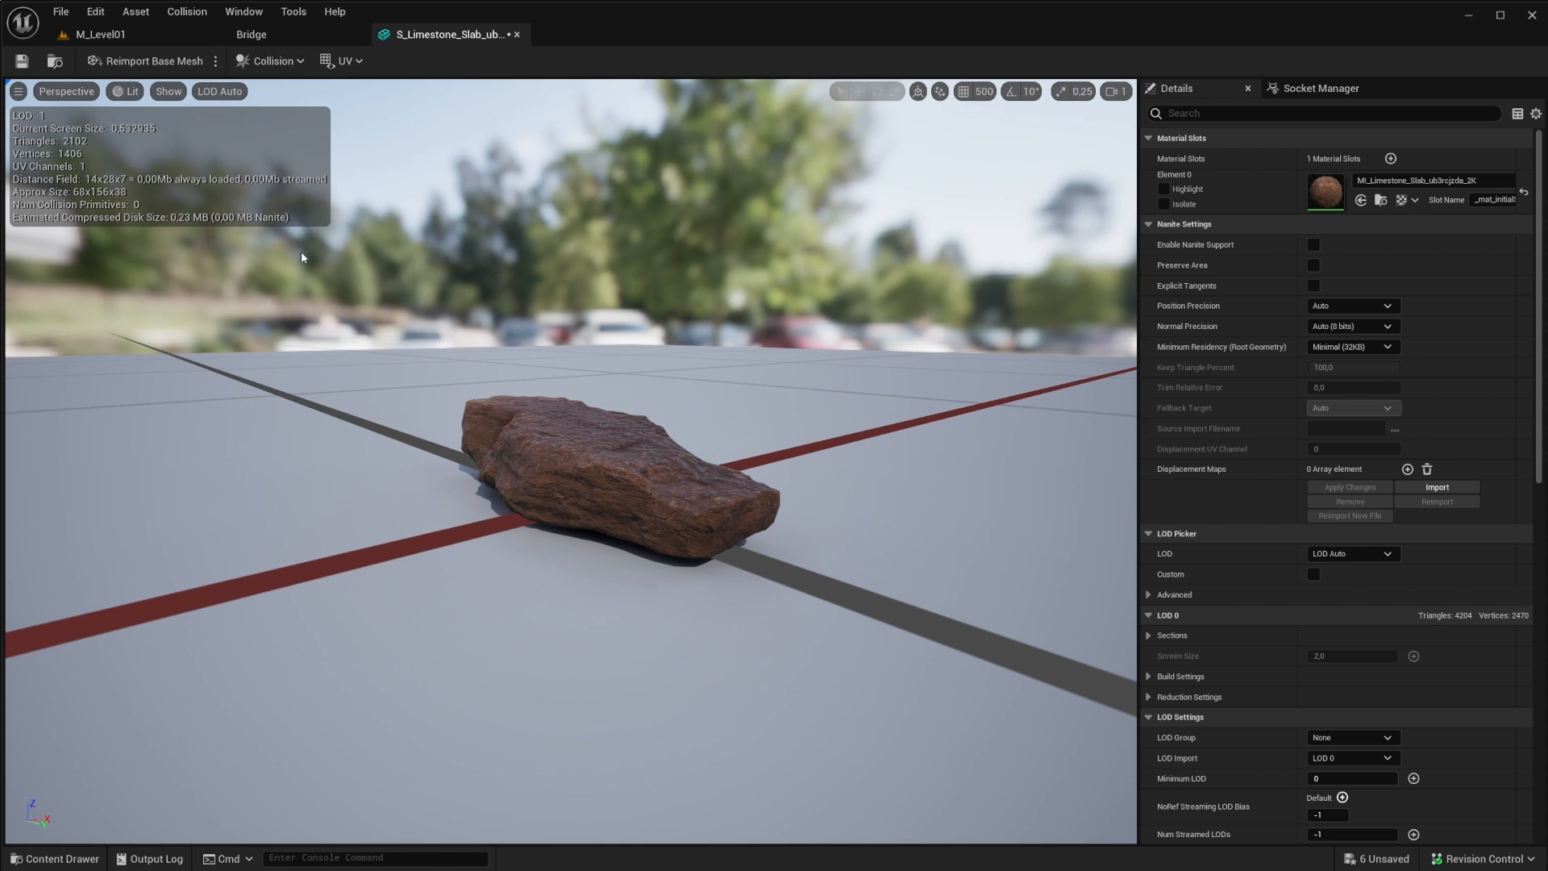
# Step: Try an 18DOP simplified collision on the limestone slab, check its fit, and remove it
pyautogui.click(270, 61)
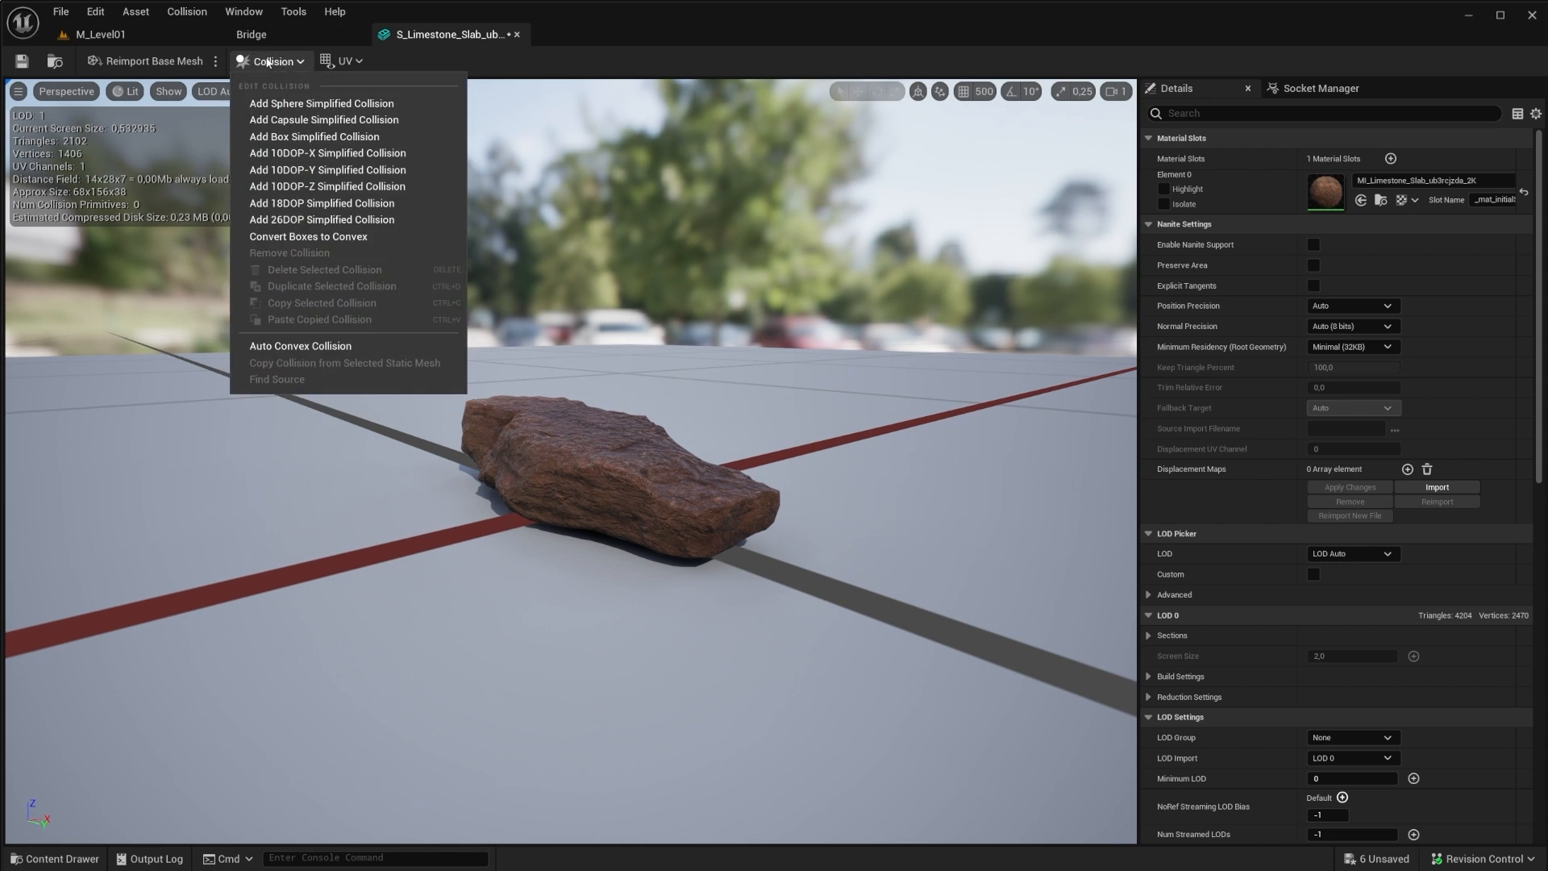
pyautogui.click(305, 203)
pyautogui.moveTo(565, 435)
pyautogui.mouseDown()
pyautogui.moveTo(790, 387)
pyautogui.moveTo(903, 476)
pyautogui.moveTo(585, 456)
pyautogui.mouseUp()
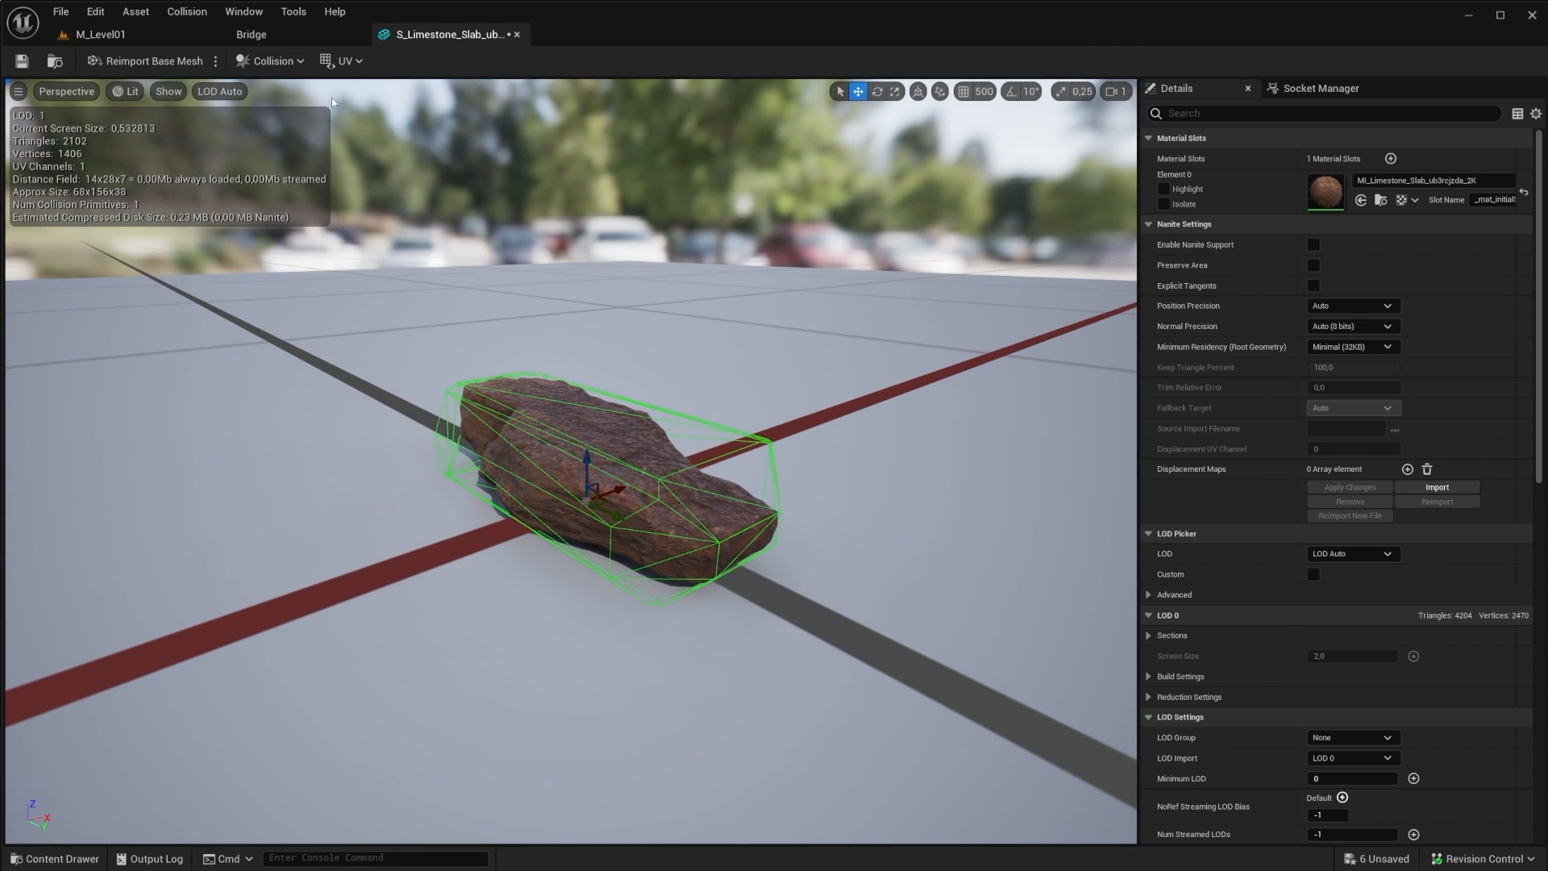
pyautogui.click(270, 60)
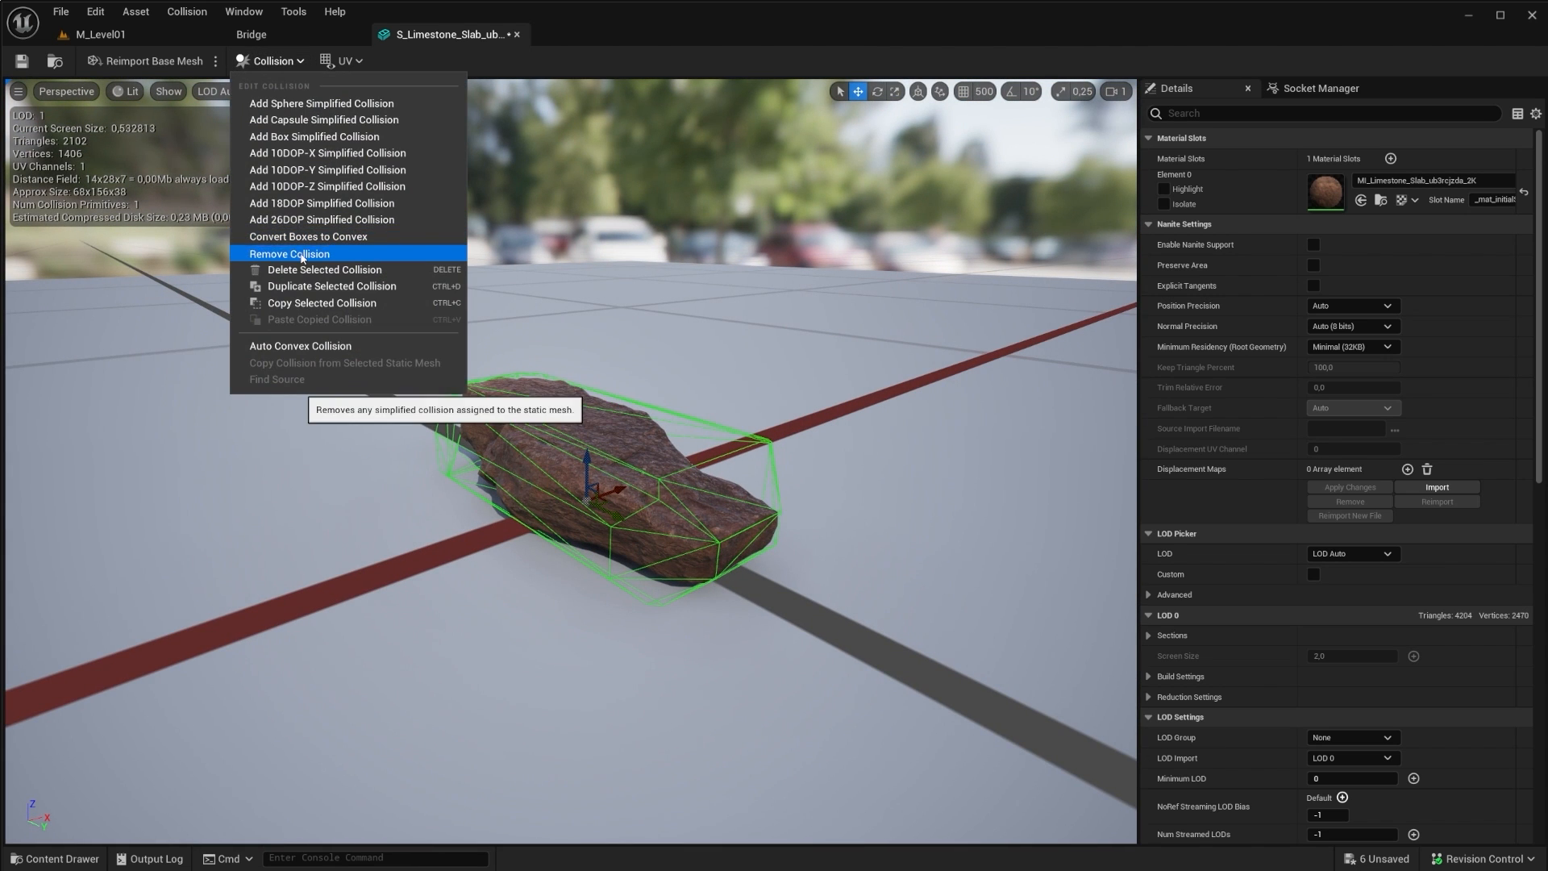
pyautogui.click(302, 255)
# Step: Generate auto convex collision for the limestone slab with Hull Count 4, Max Hull Verts 16 and Hull Precision 100000
pyautogui.click(270, 61)
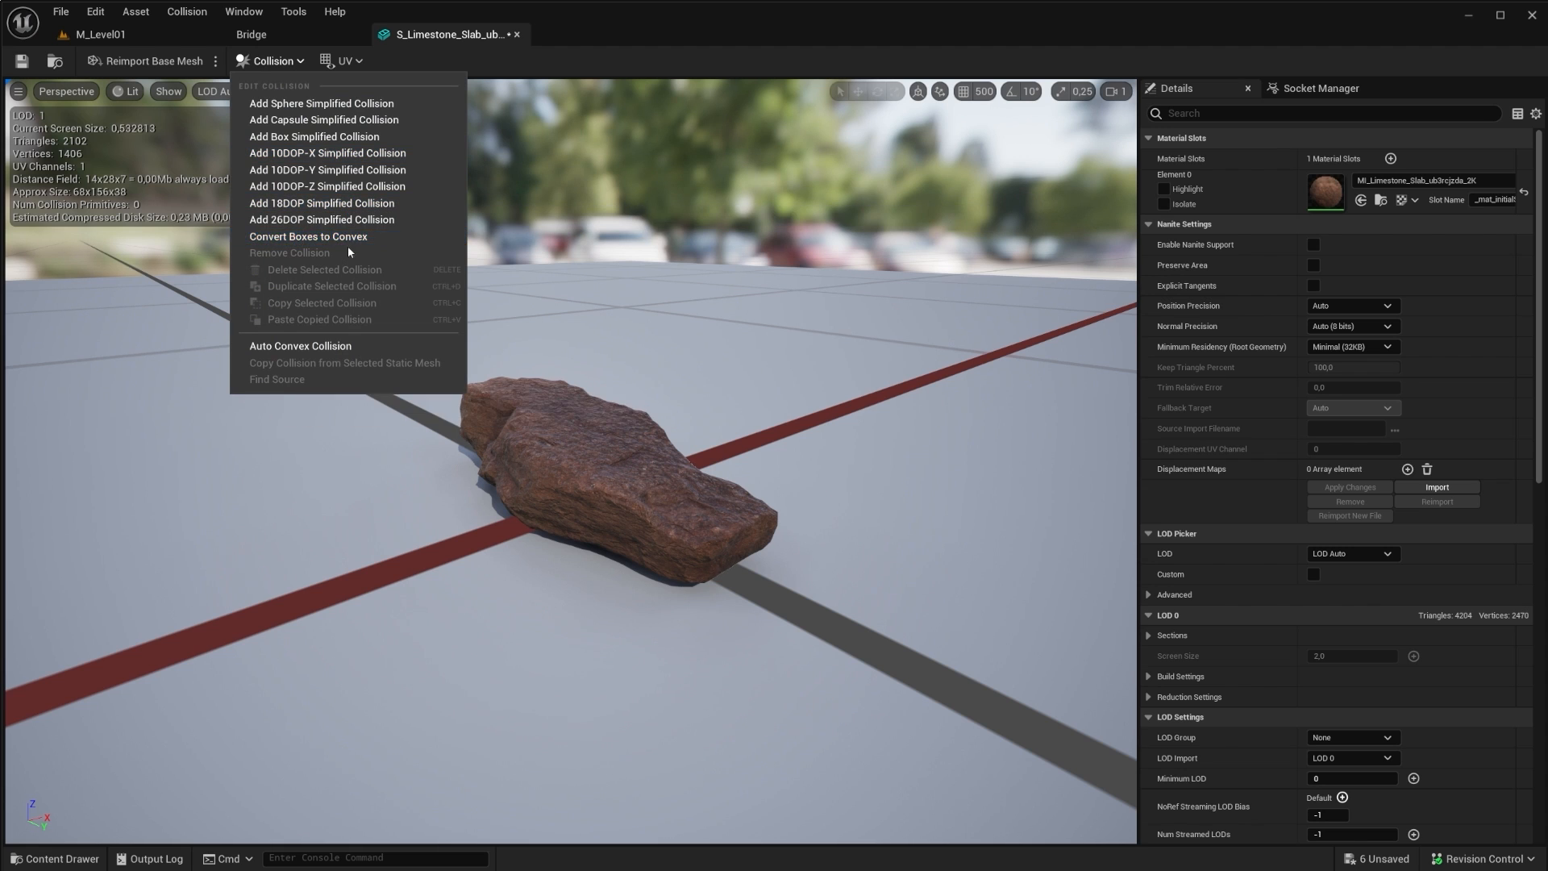
pyautogui.click(291, 354)
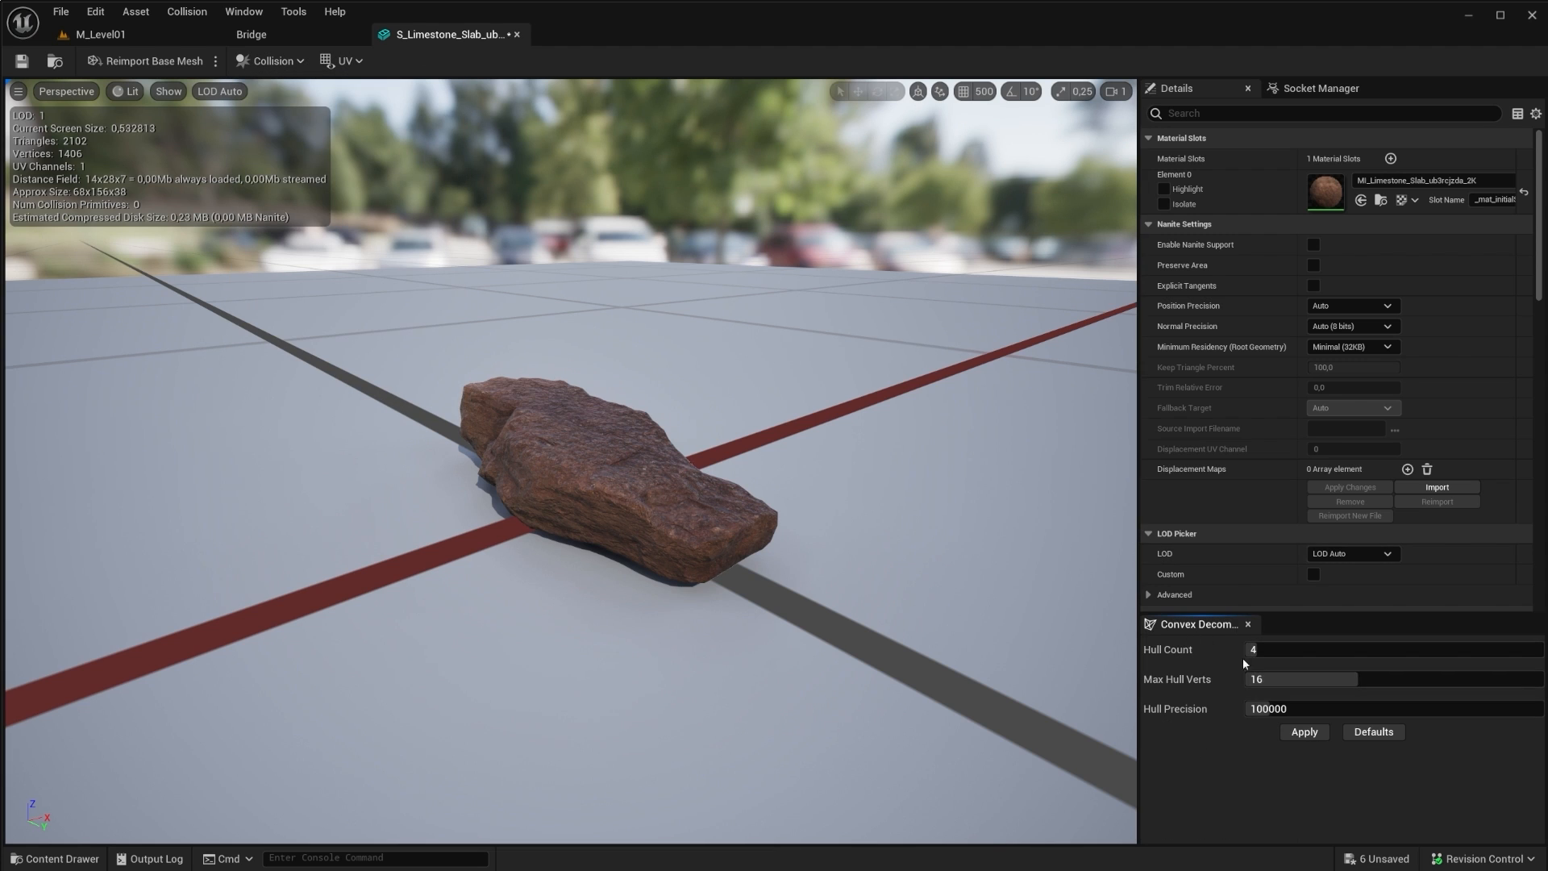
pyautogui.click(1287, 738)
# Step: Examine from several sides how closely the generated convex hulls follow the limestone slab's shape
pyautogui.keyDown('alt'); pyautogui.moveTo(500, 461); pyautogui.dragTo(564, 483); pyautogui.keyUp('alt')
pyautogui.moveTo(456, 423)
pyautogui.keyDown('alt'); pyautogui.mouseDown()
pyautogui.moveTo(483, 435)
pyautogui.moveTo(439, 419)
pyautogui.moveTo(456, 423)
pyautogui.mouseUp(); pyautogui.keyUp('alt')
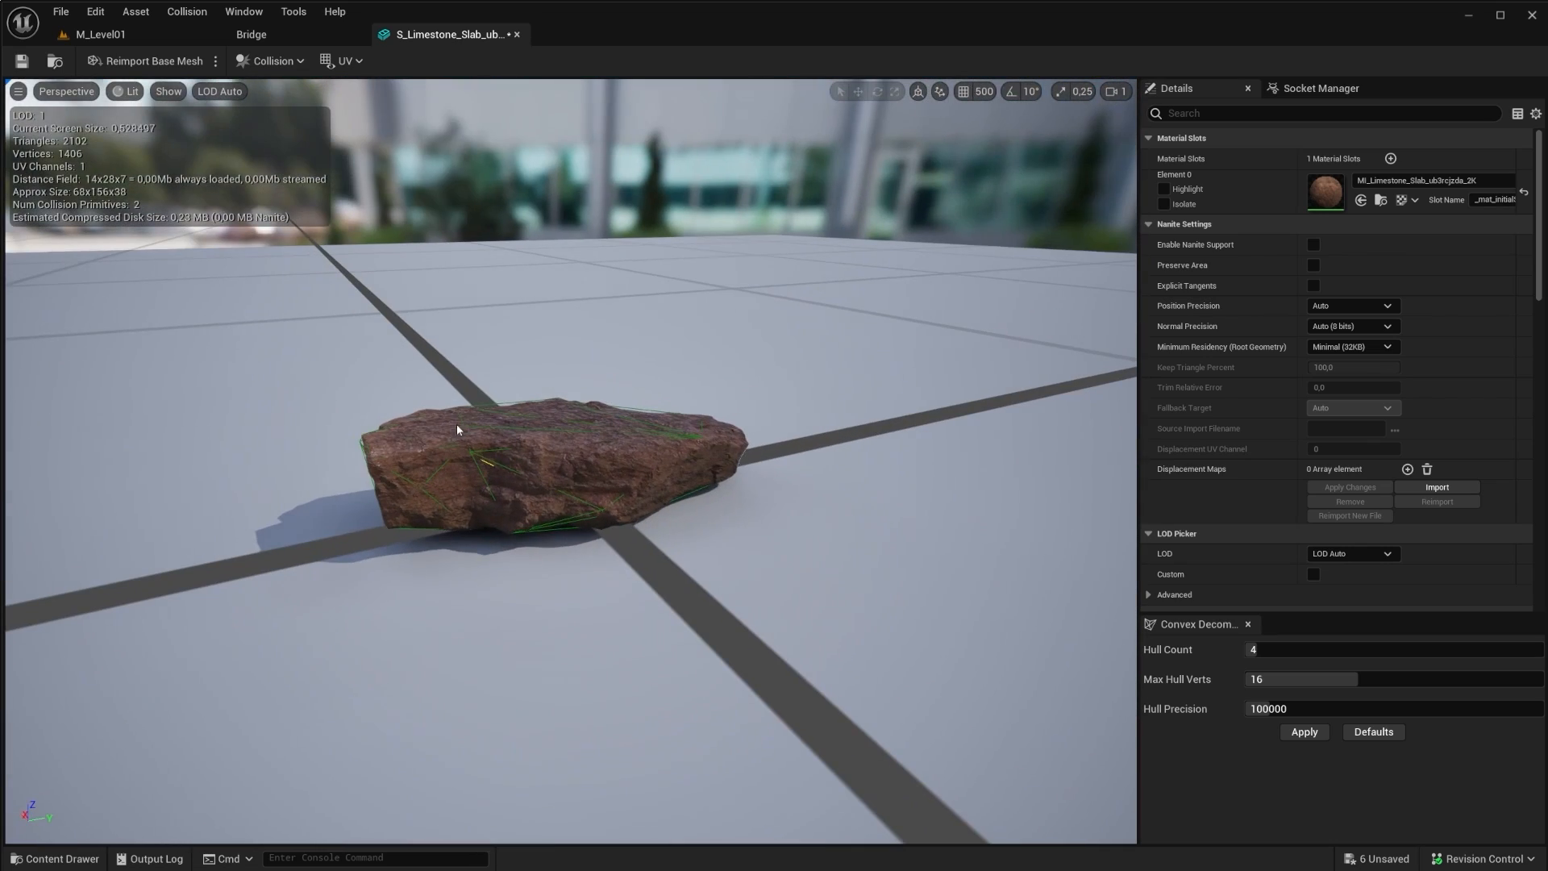
pyautogui.keyDown('alt'); pyautogui.moveTo(568, 358); pyautogui.dragTo(475, 426); pyautogui.keyUp('alt')
pyautogui.click(470, 441)
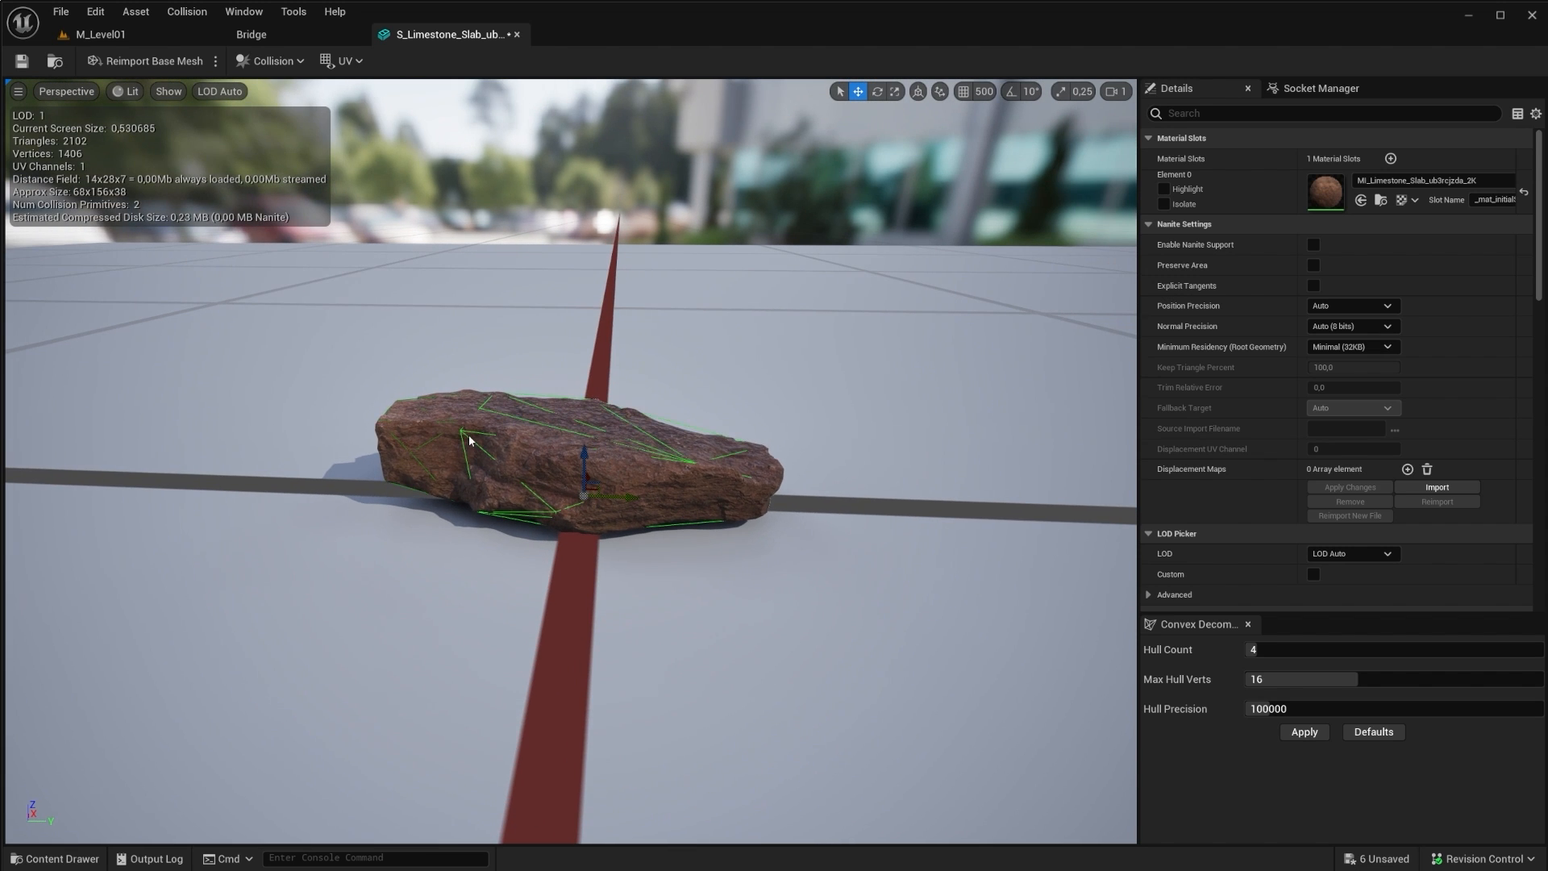
pyautogui.keyDown('alt'); pyautogui.moveTo(728, 459); pyautogui.dragTo(885, 468); pyautogui.keyUp('alt')
pyautogui.keyDown('alt'); pyautogui.moveTo(671, 456); pyautogui.dragTo(858, 448); pyautogui.keyUp('alt')
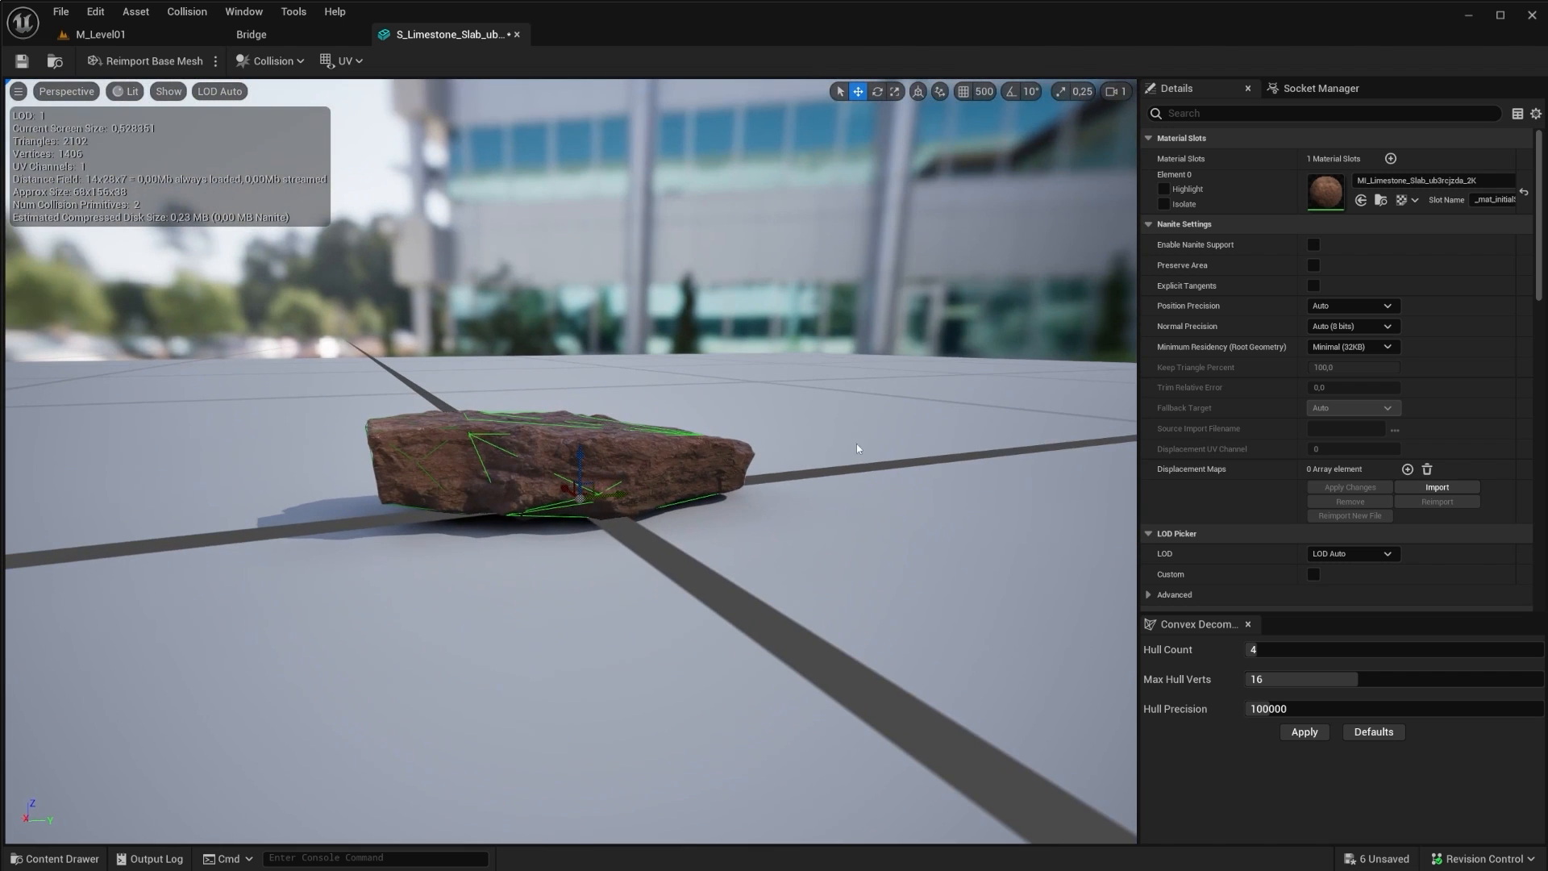
pyautogui.click(432, 463)
pyautogui.keyDown('alt'); pyautogui.moveTo(525, 470); pyautogui.dragTo(404, 392); pyautogui.keyUp('alt')
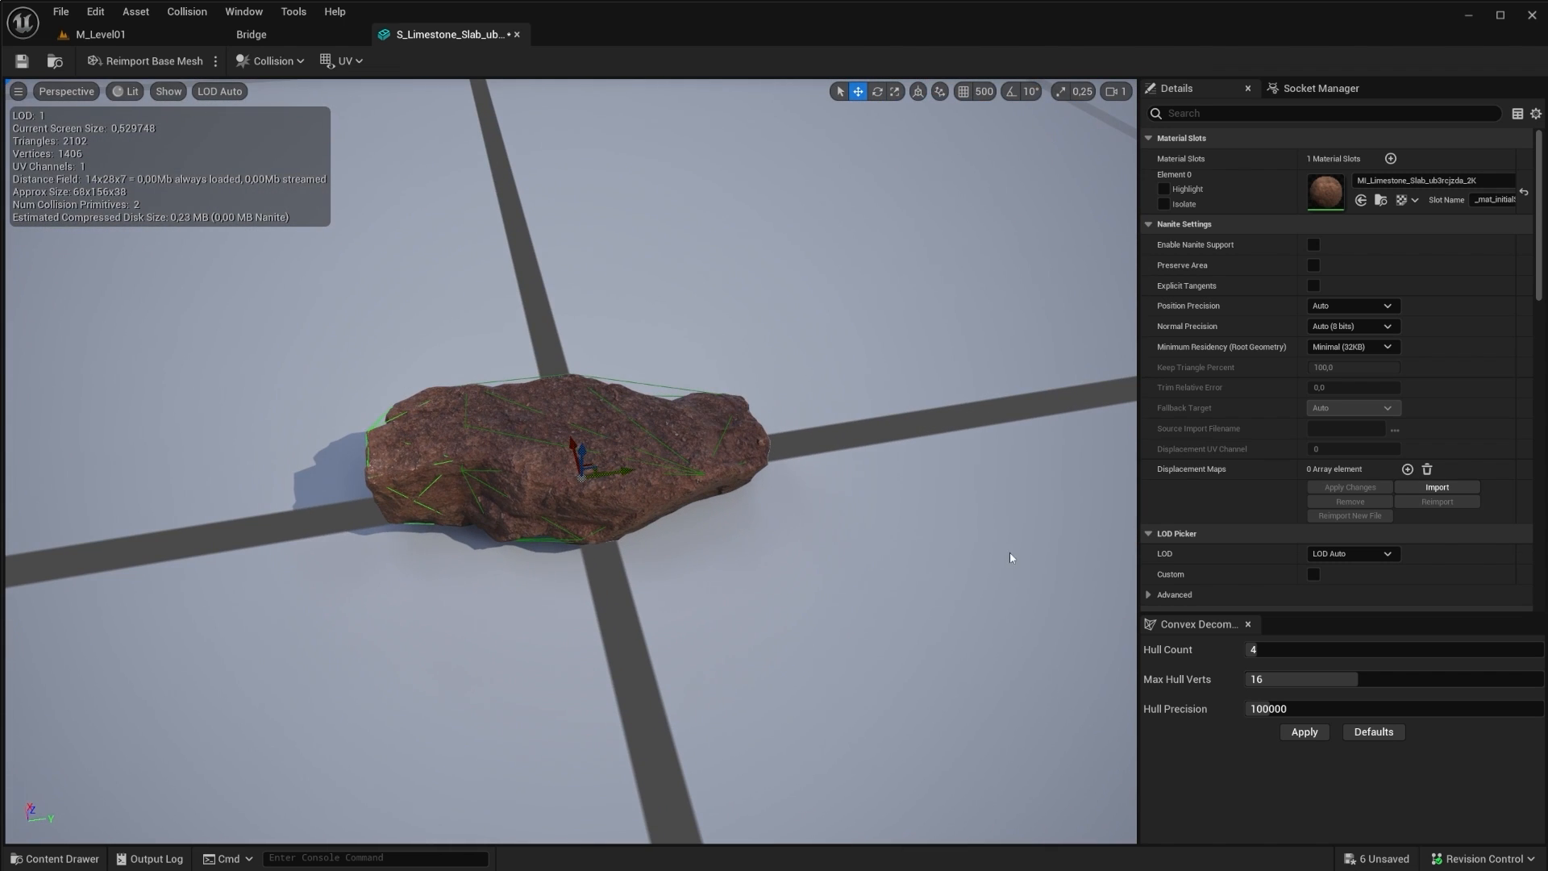
pyautogui.keyDown('alt'); pyautogui.moveTo(1011, 557); pyautogui.dragTo(298, 452); pyautogui.keyUp('alt')
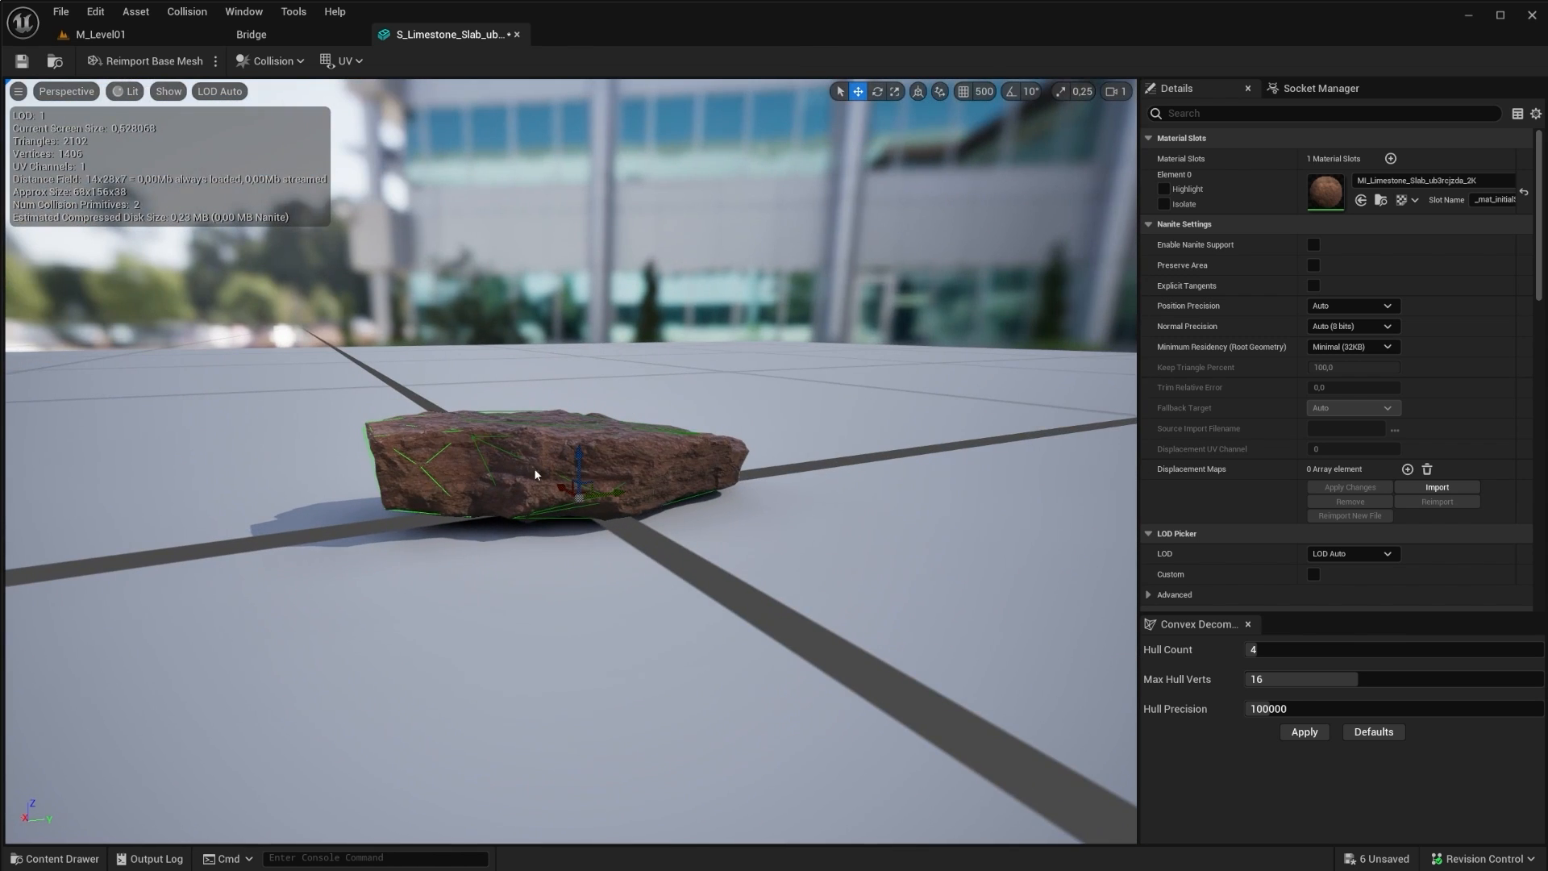
pyautogui.keyDown('alt'); pyautogui.moveTo(534, 469); pyautogui.dragTo(563, 448); pyautogui.keyUp('alt')
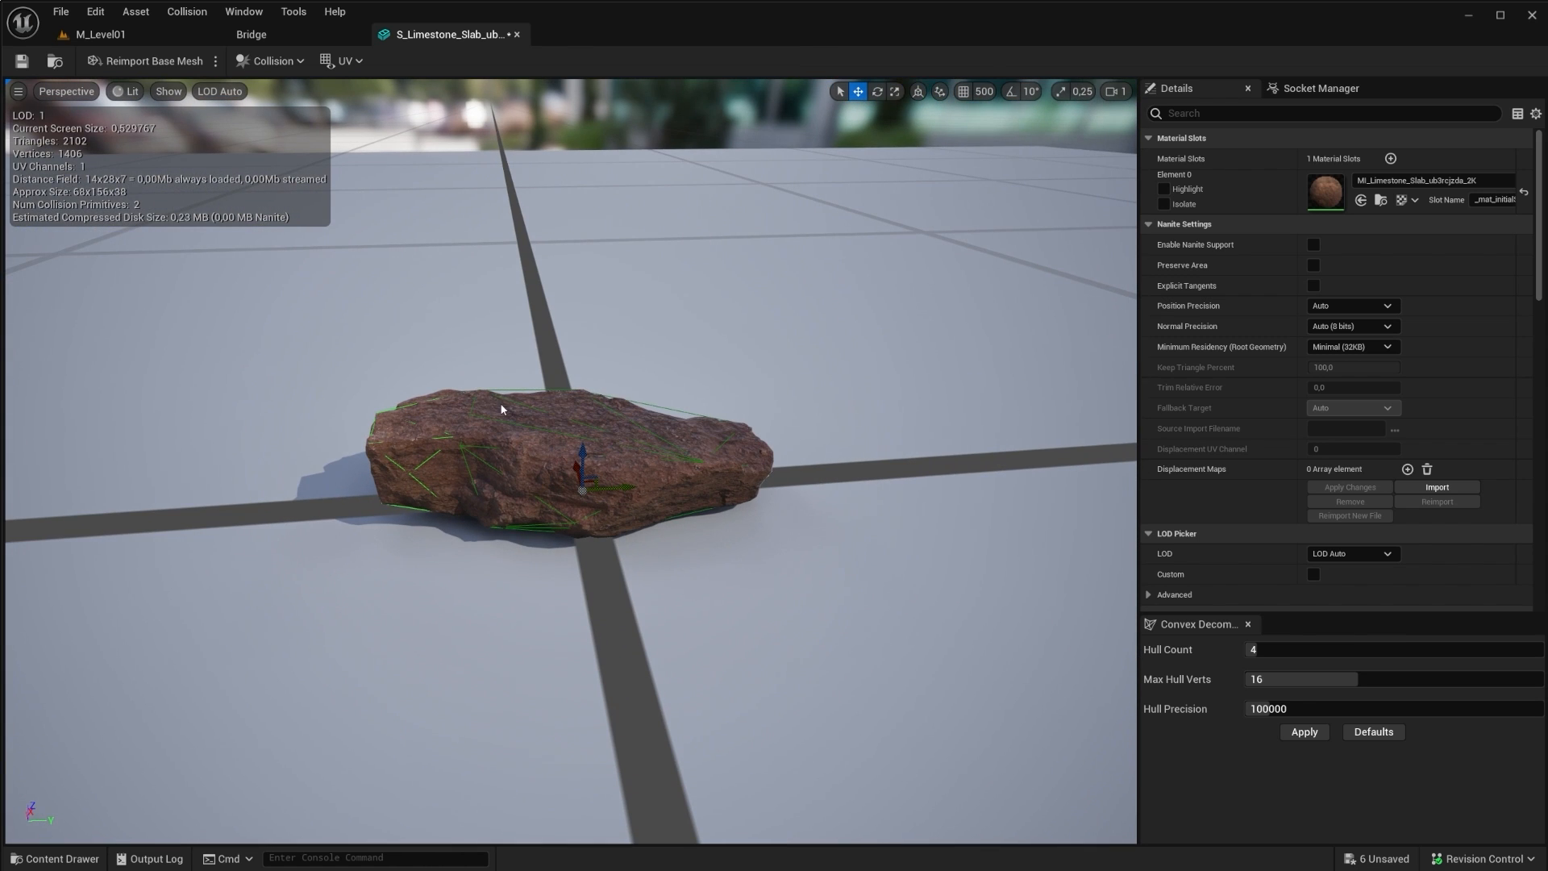
# Step: Save the limestone slab mesh and select the second slab on the rock platform in M_Level01
pyautogui.click(24, 62)
pyautogui.click(100, 34)
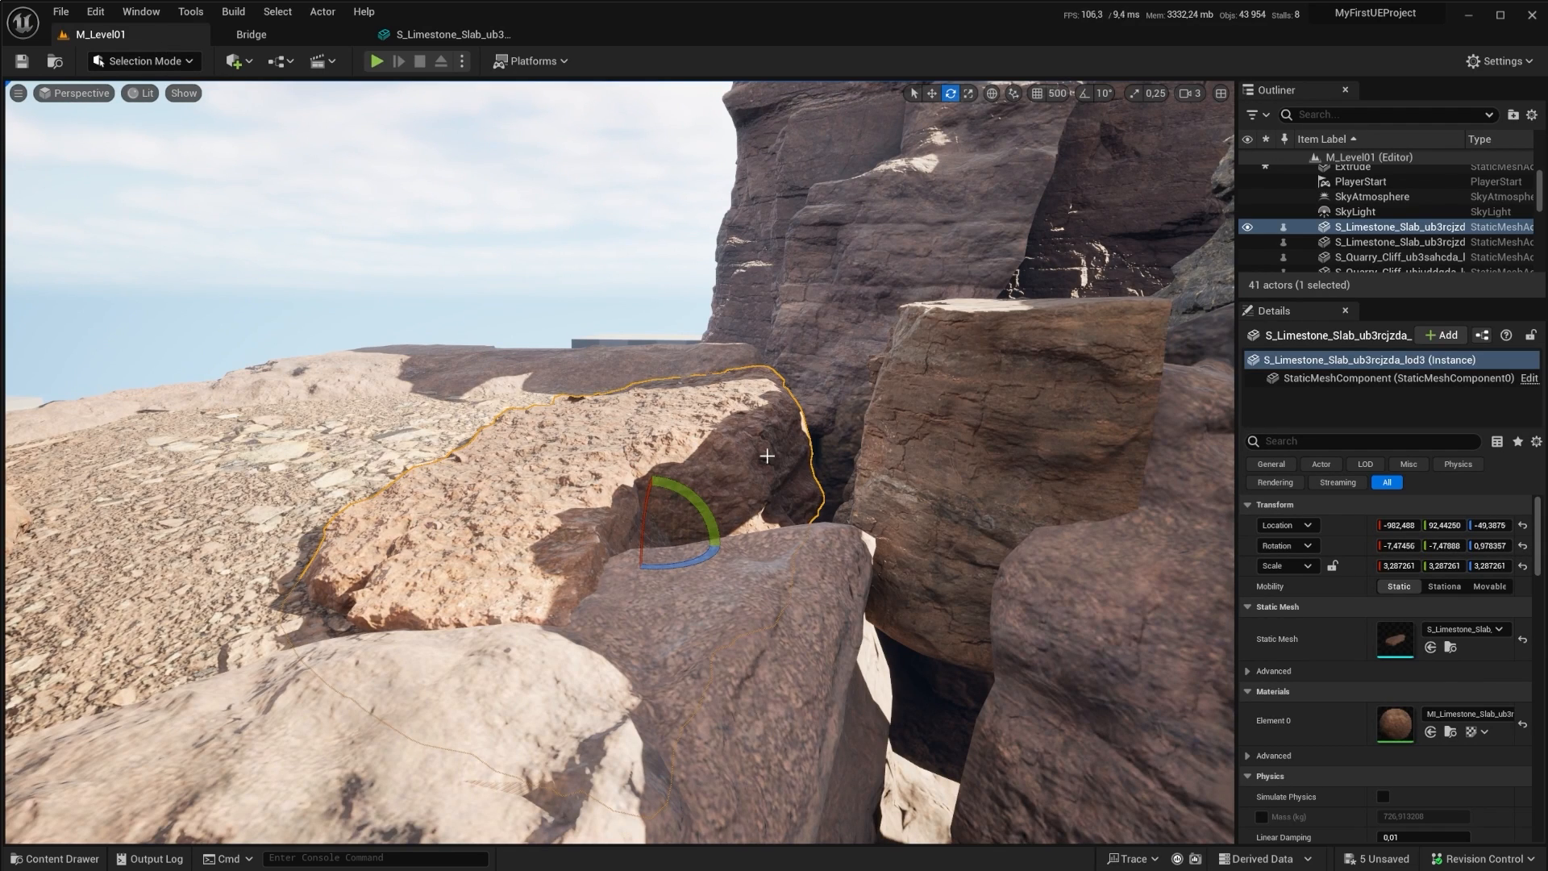
pyautogui.moveTo(594, 514)
pyautogui.mouseDown(button='right')
pyautogui.moveTo(657, 508)
pyautogui.moveTo(601, 548)
pyautogui.moveTo(585, 542)
pyautogui.mouseUp(button='right')
pyautogui.click(487, 394)
pyautogui.moveTo(637, 317); pyautogui.dragTo(635, 315, button='right')
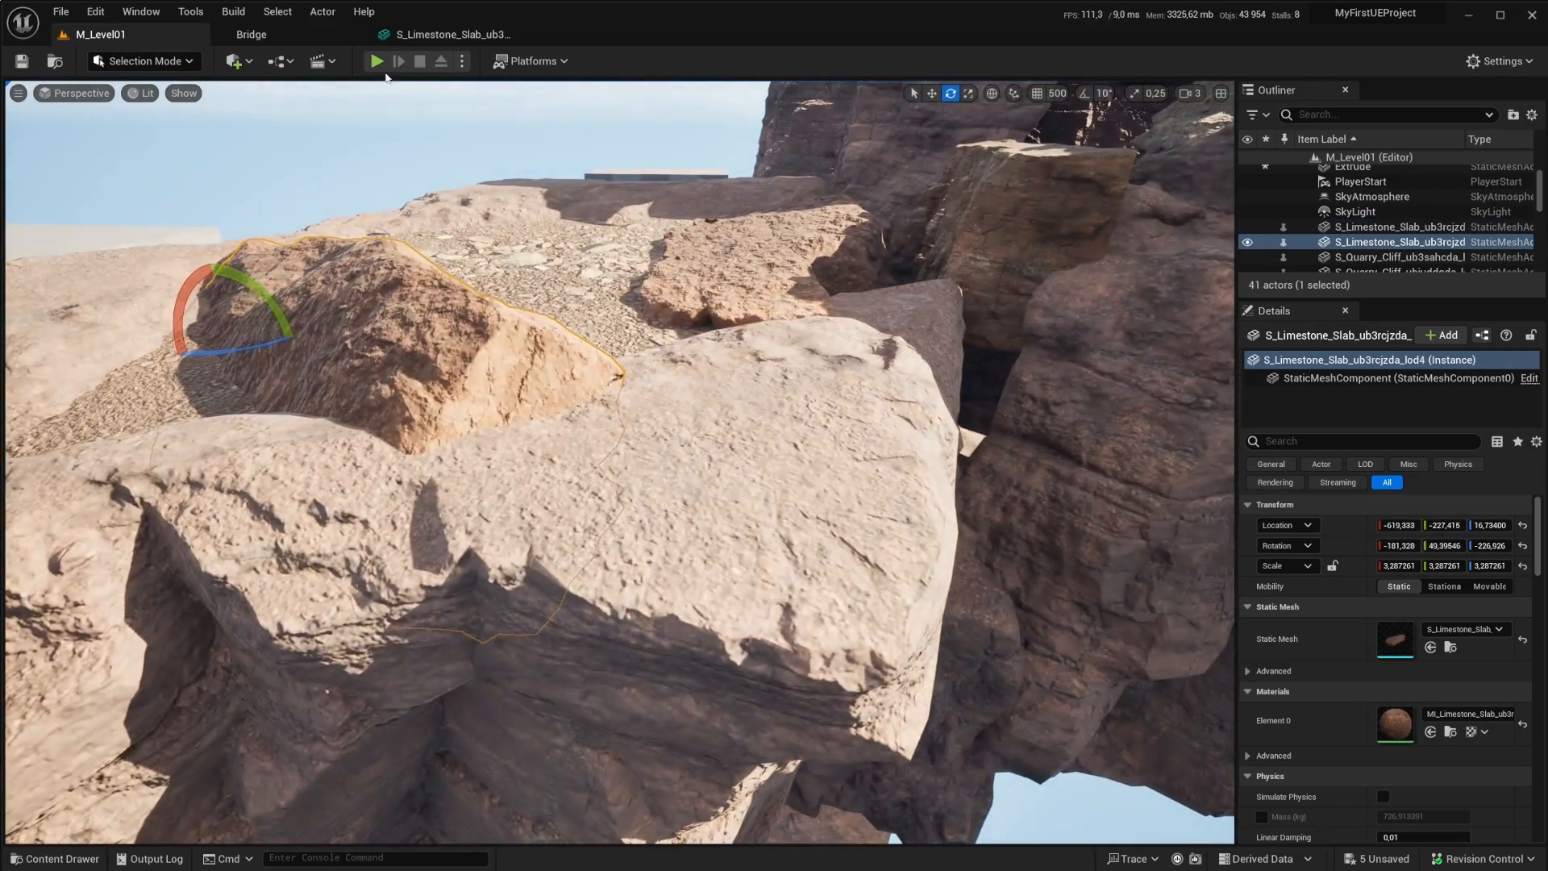
# Step: Display the level in Player Collision mode and examine the collision shapes of the limestone slabs
pyautogui.click(152, 94)
pyautogui.click(387, 263)
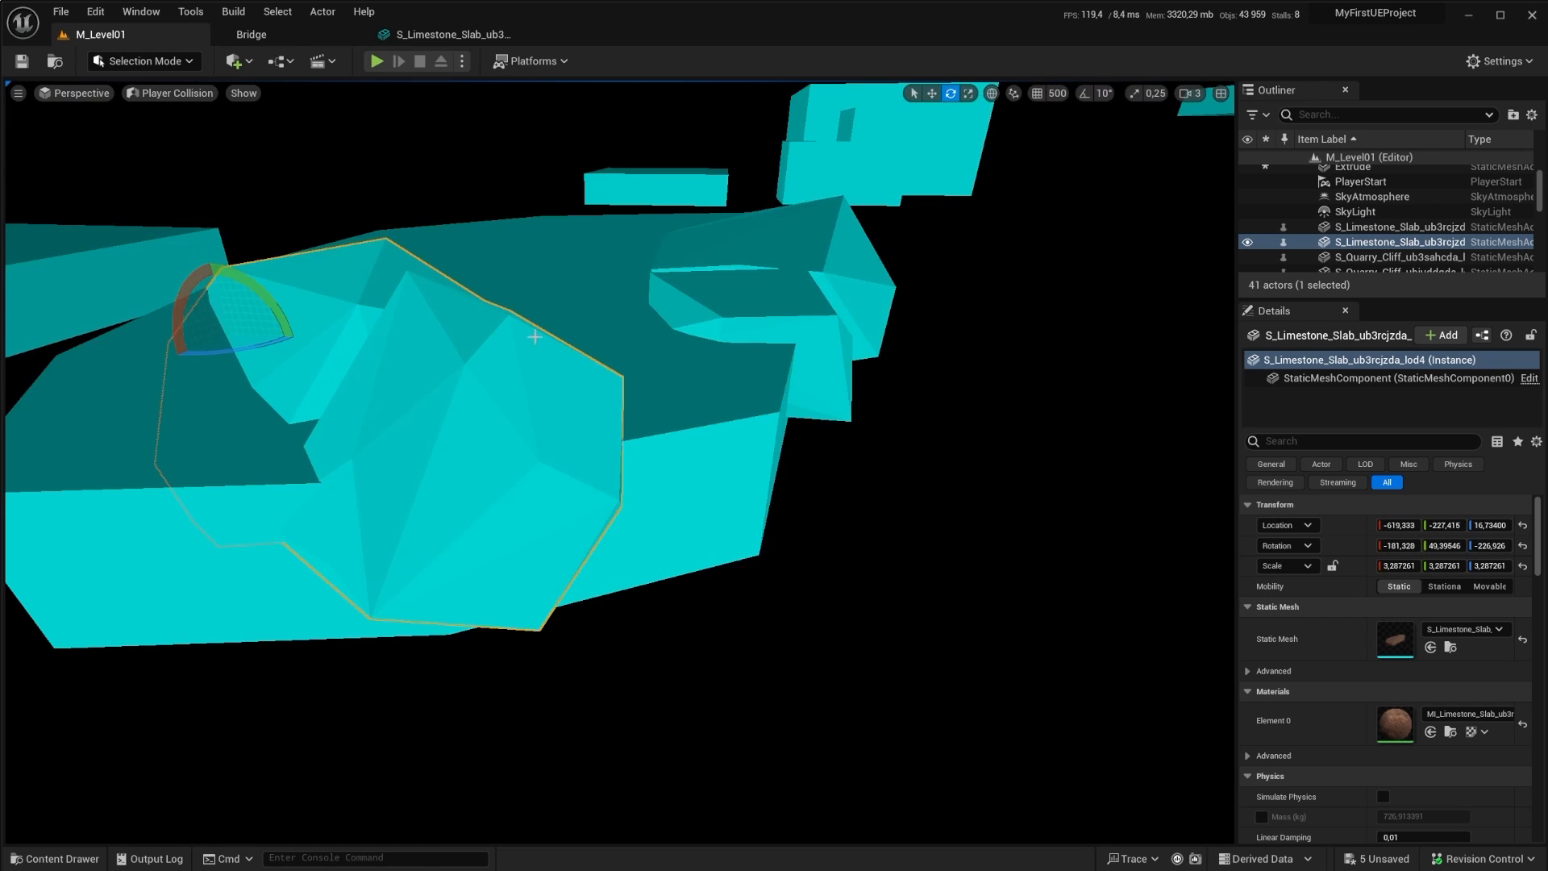
pyautogui.moveTo(534, 336)
pyautogui.mouseDown(button='right')
pyautogui.moveTo(556, 331)
pyautogui.moveTo(515, 354)
pyautogui.moveTo(534, 337)
pyautogui.mouseUp(button='right')
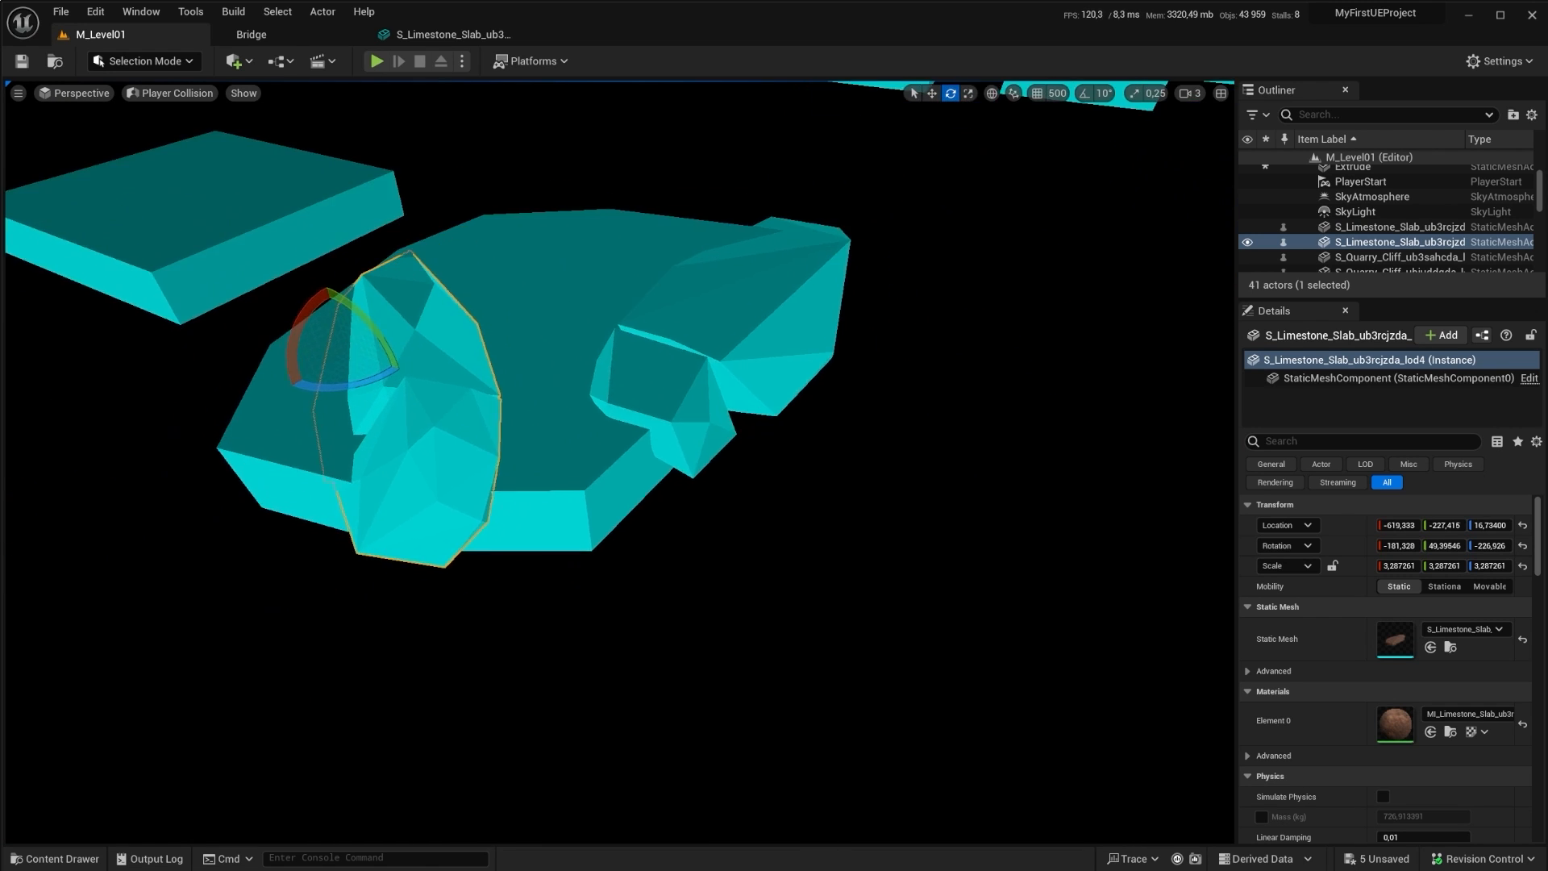
pyautogui.moveTo(806, 298); pyautogui.dragTo(884, 259, button='right')
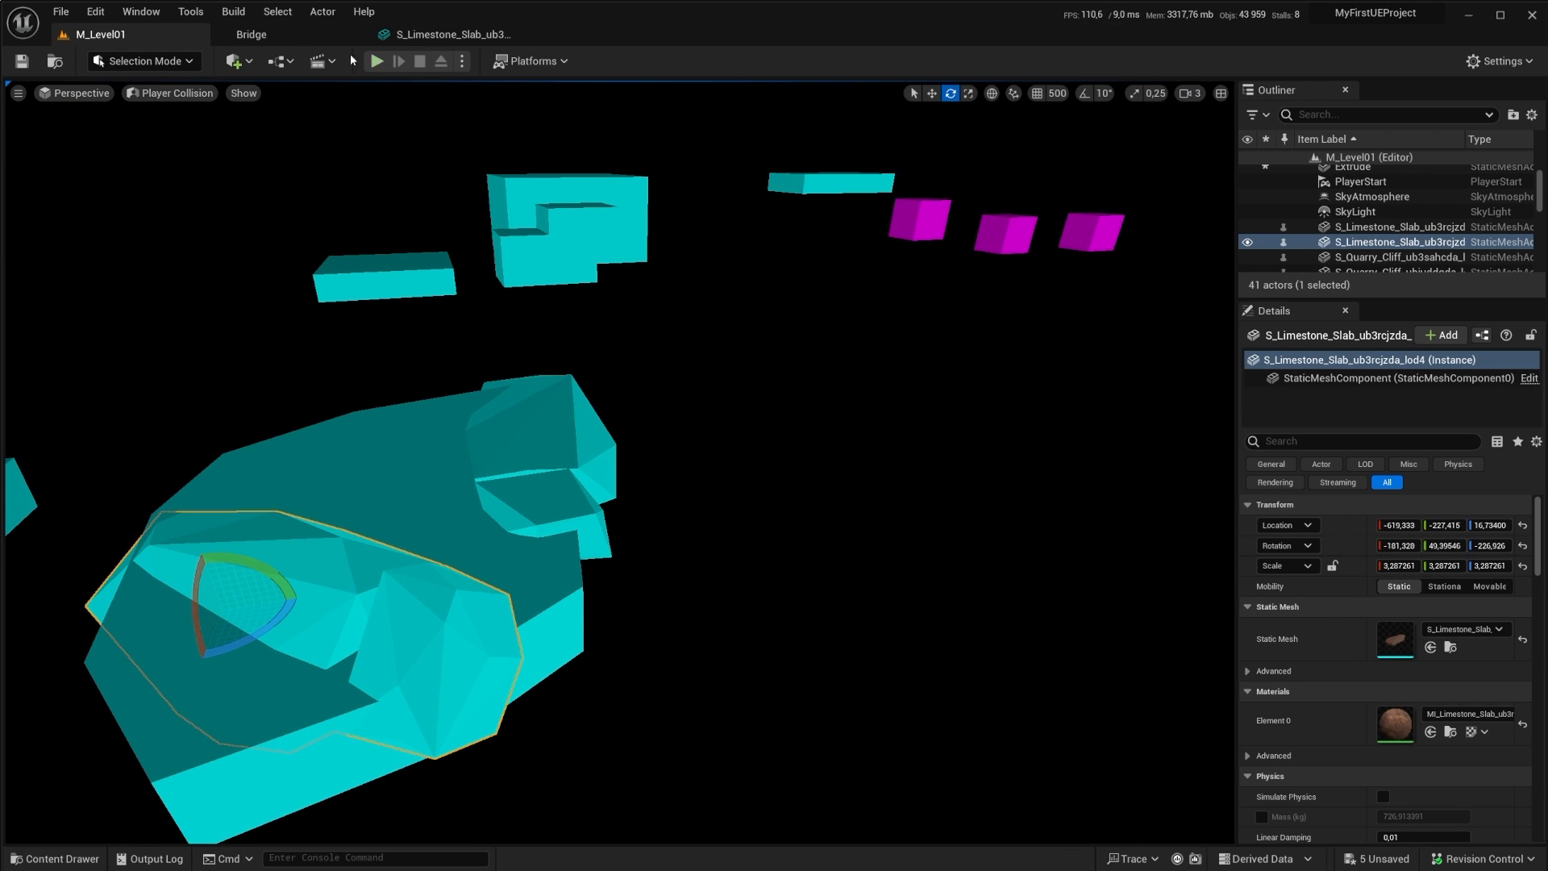
# Step: Clear the slab selection and return the level viewport to the Lit view mode
pyautogui.click(199, 107)
pyautogui.click(195, 95)
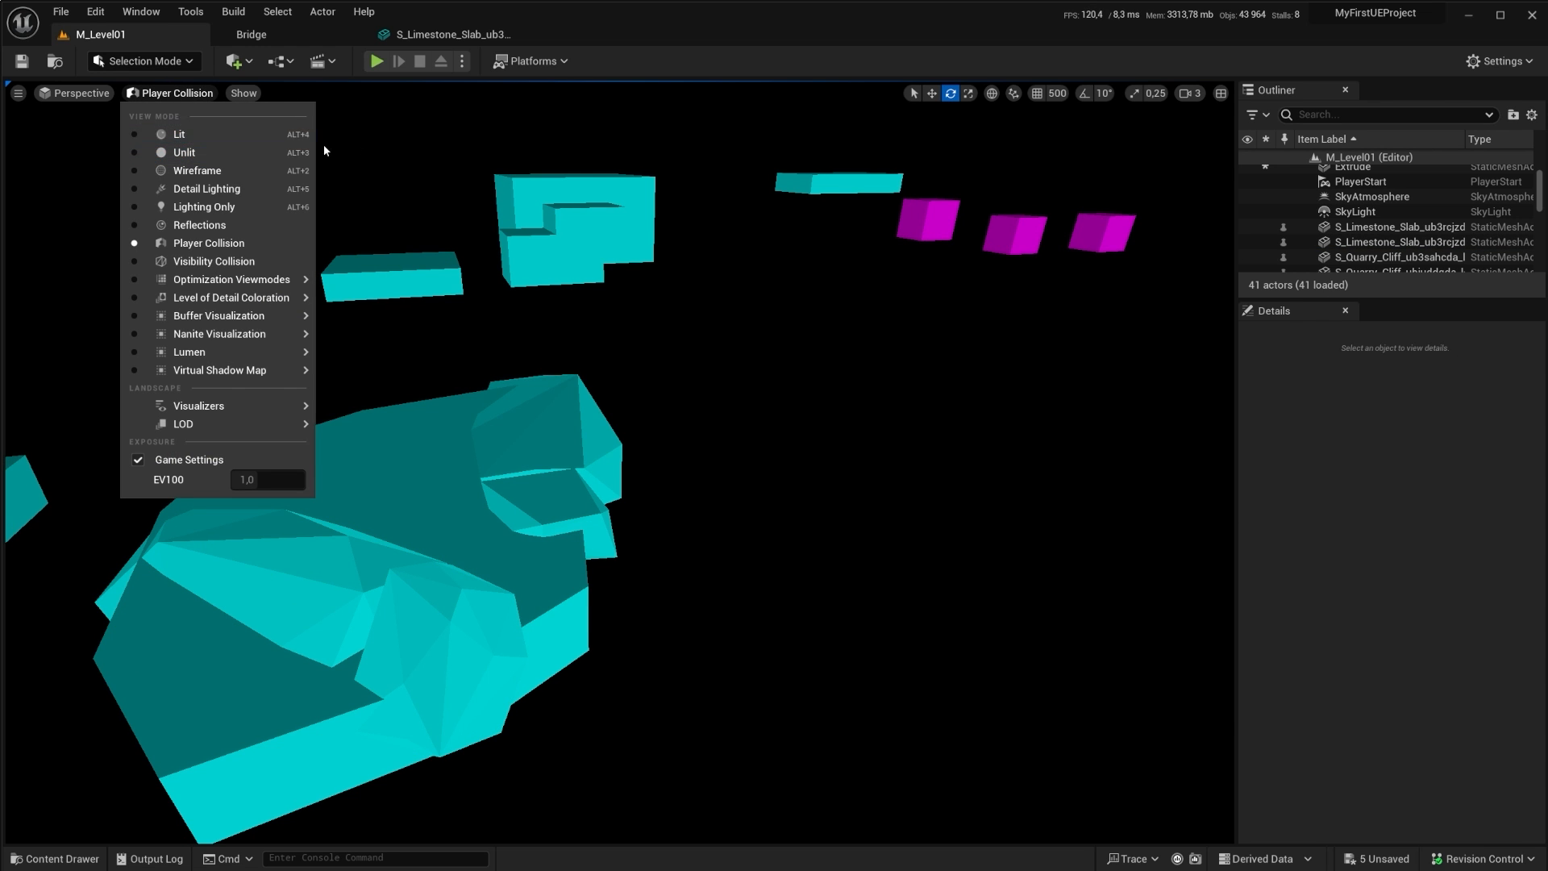
pyautogui.press('Escape')
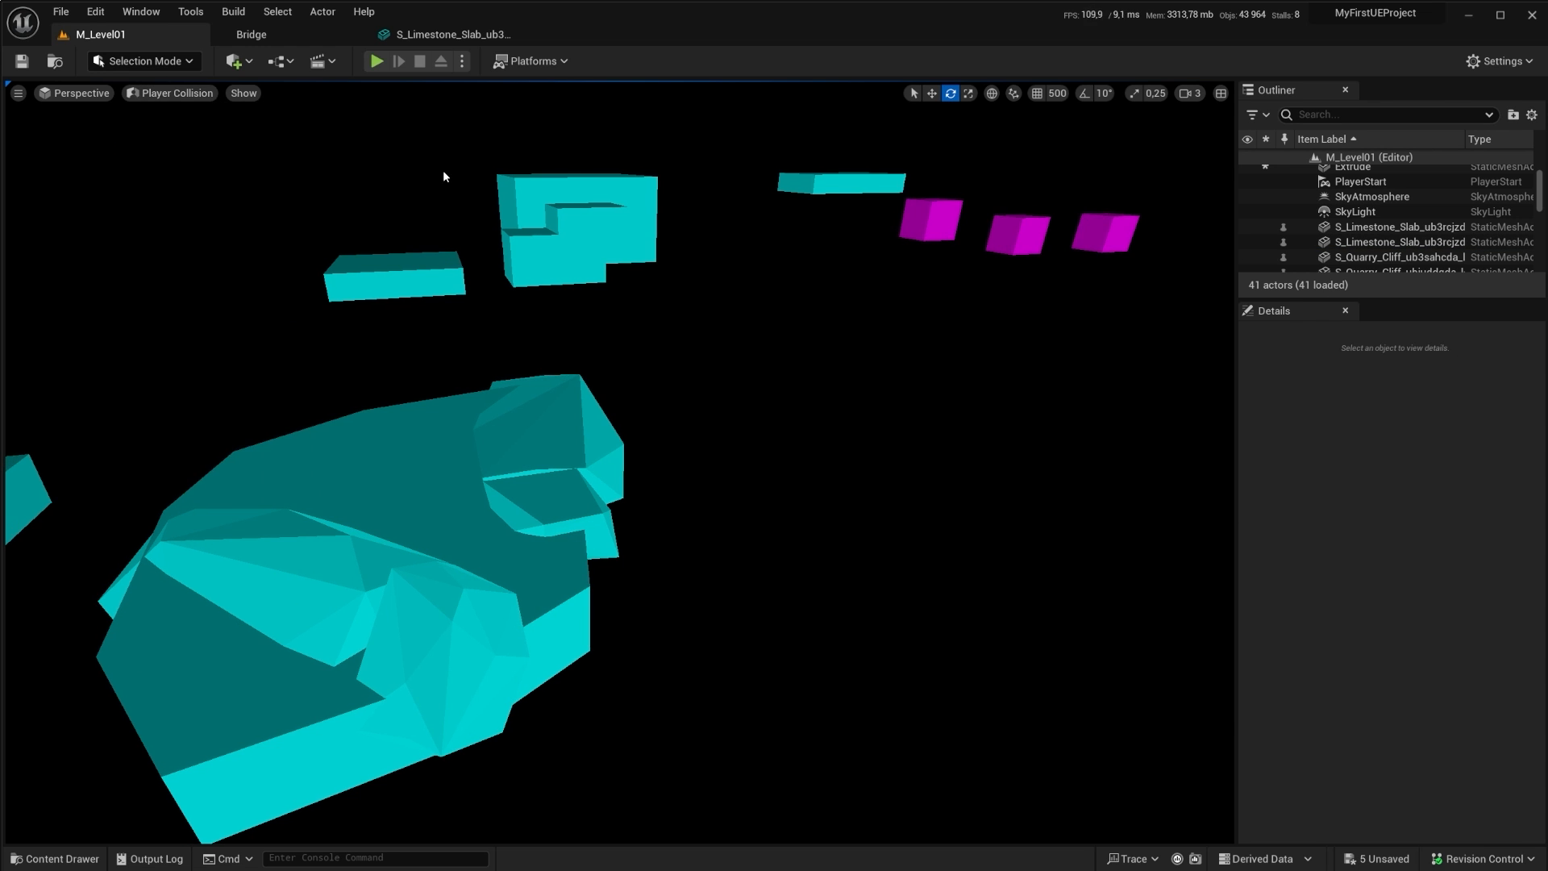
pyautogui.hotkey('alt', '4')
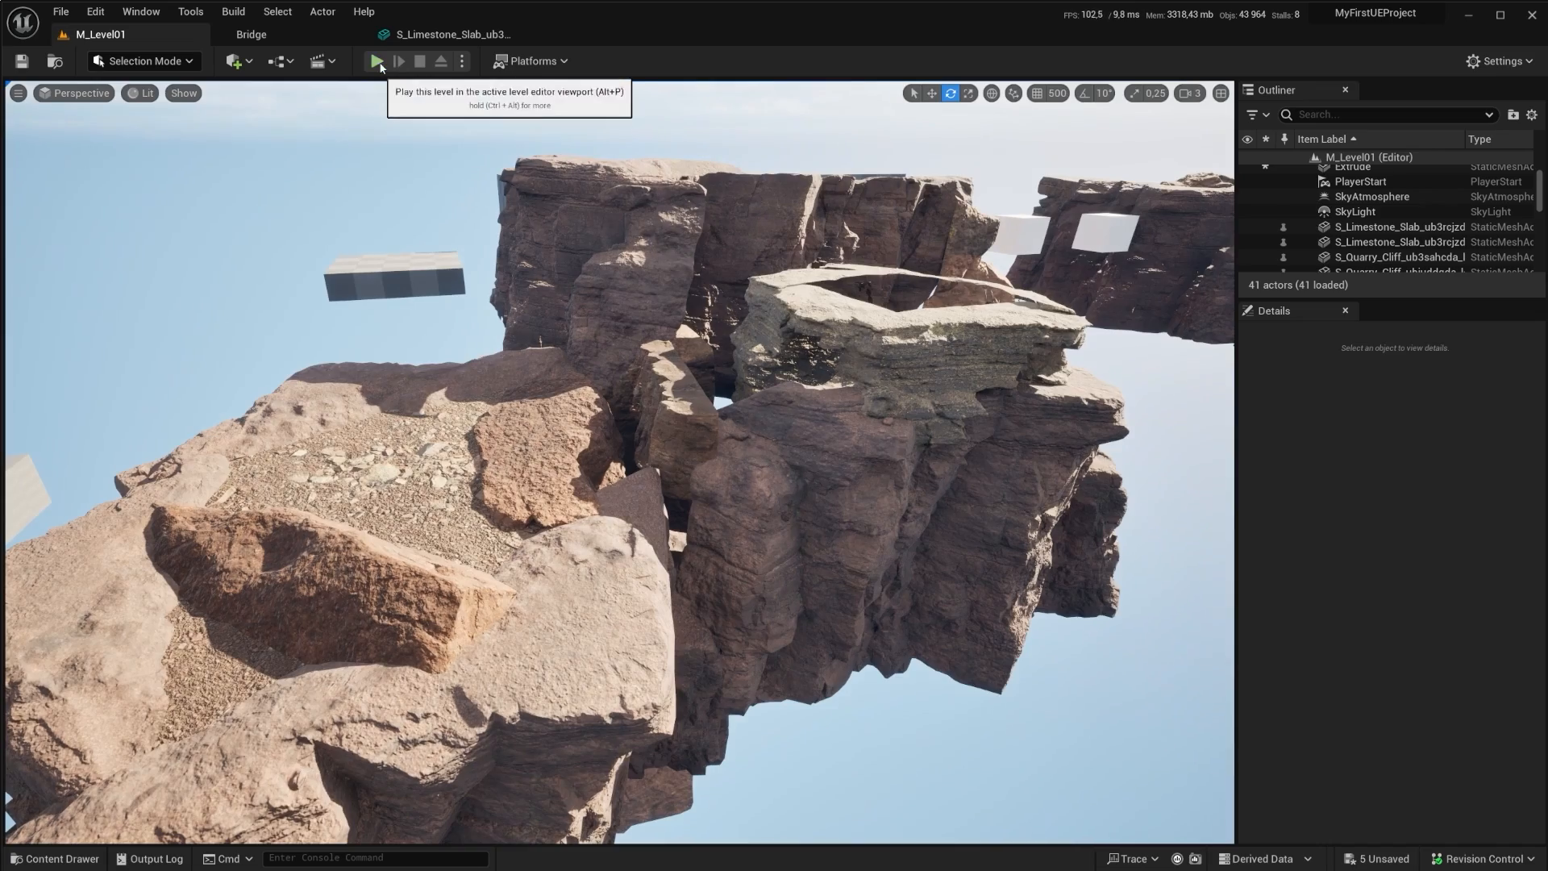
# Step: Play the level, run and jump the character around the limestone slabs to test their collision, and stop playing
pyautogui.click(376, 60)
pyautogui.press('w')
pyautogui.press('space')
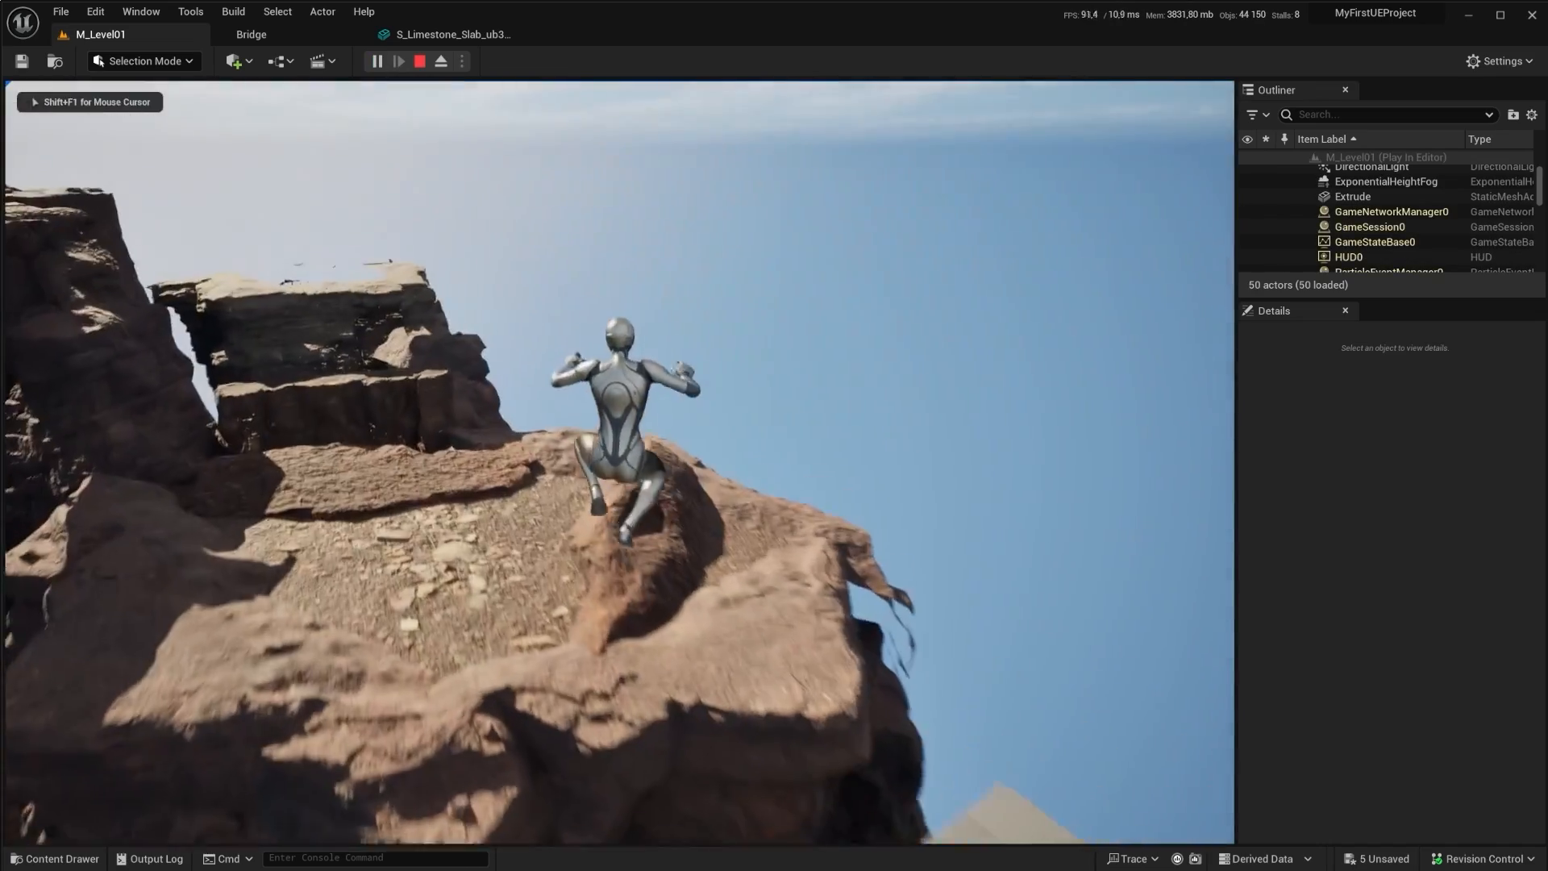
pyautogui.press('space')
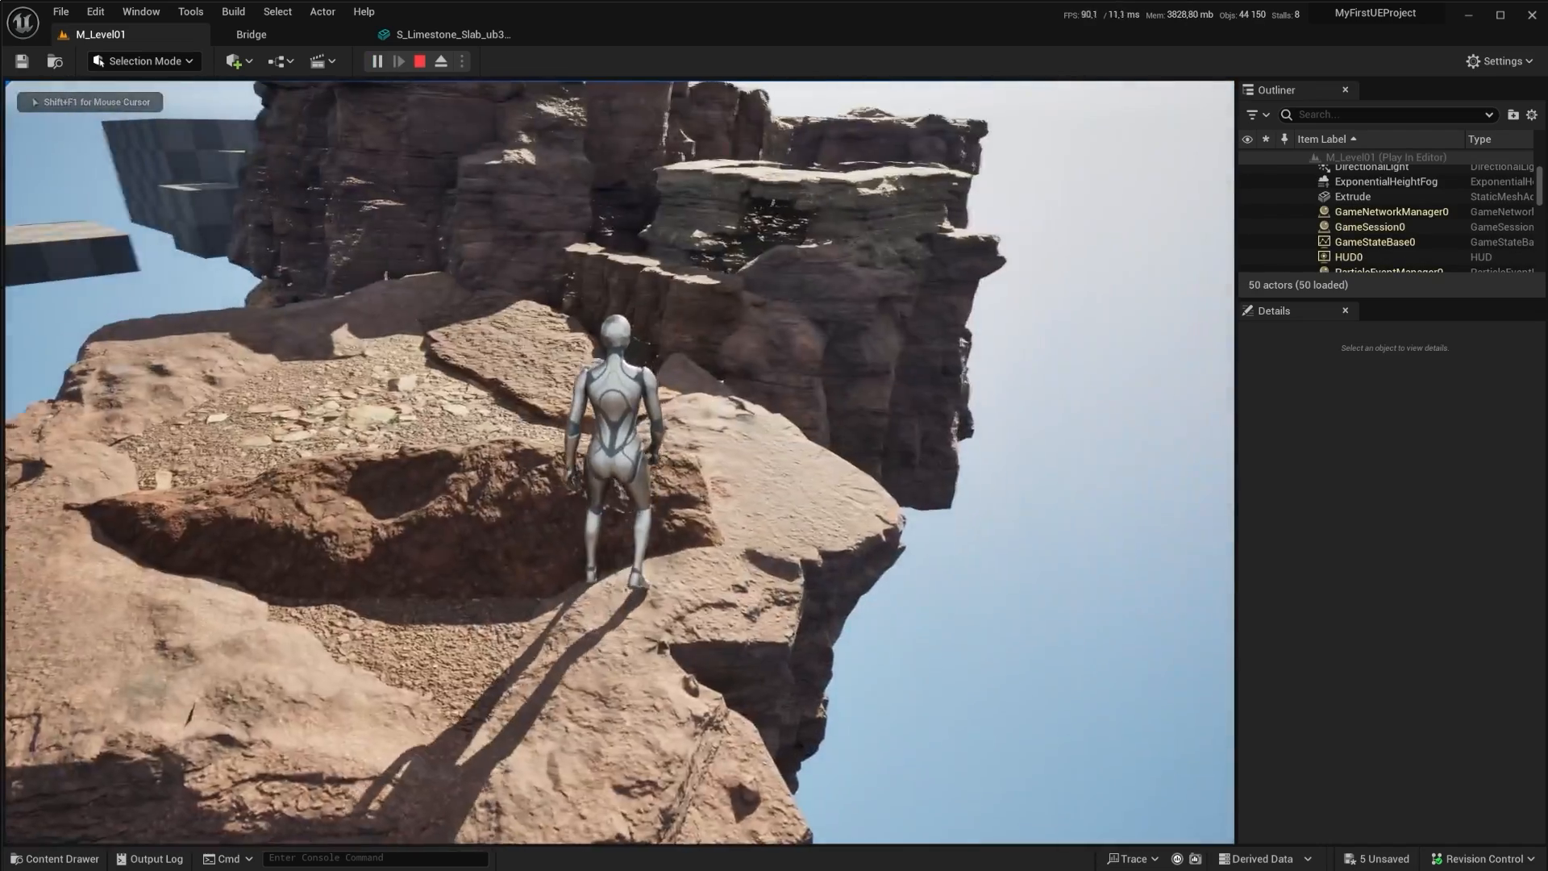
pyautogui.press('space')
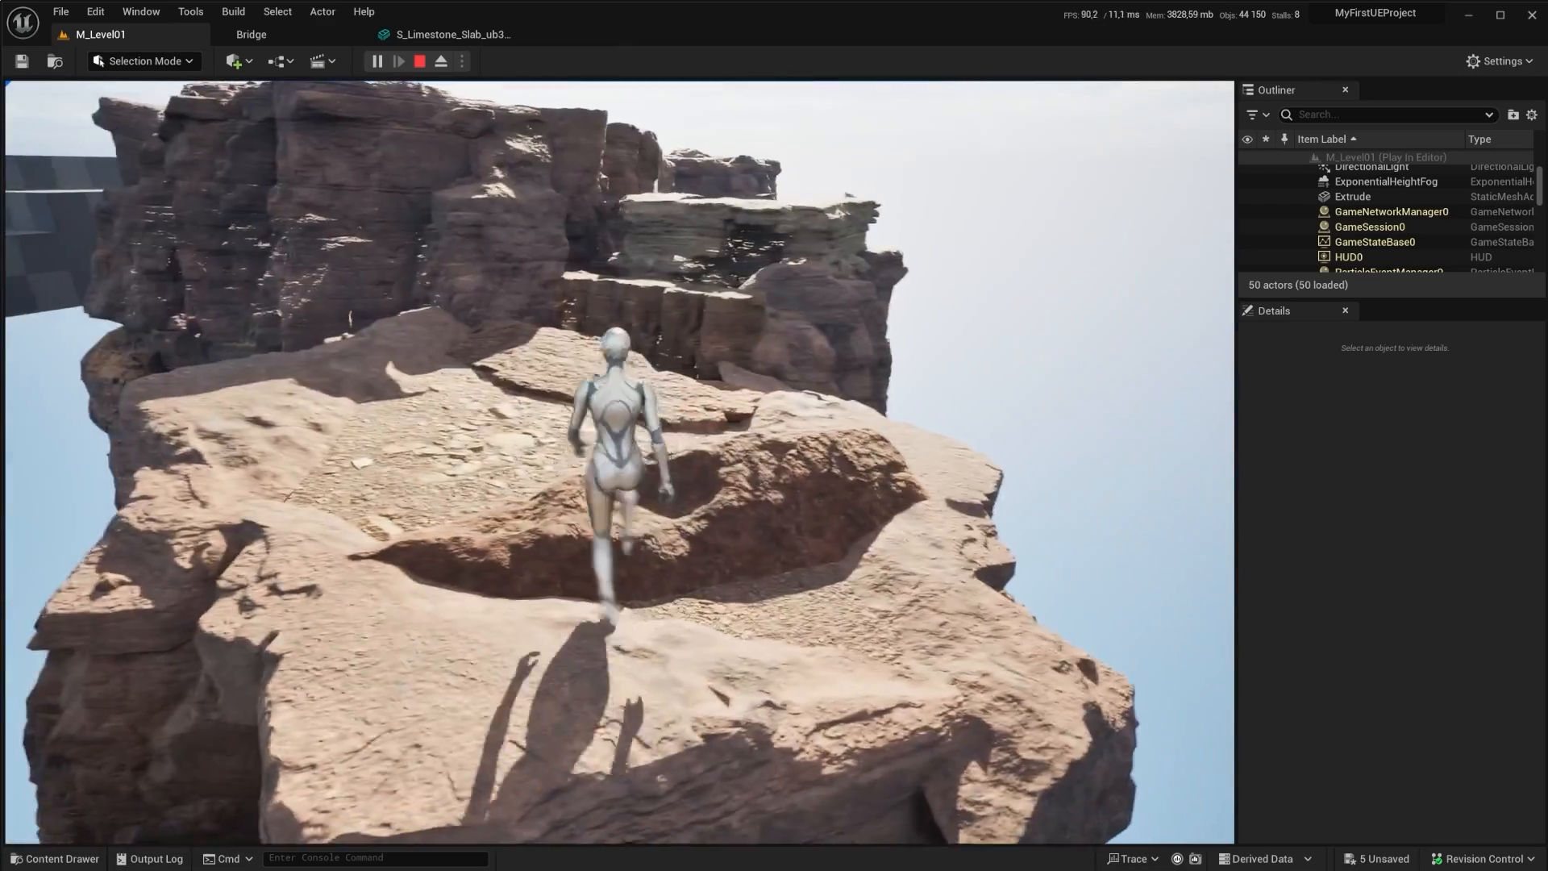
pyautogui.press('space')
pyautogui.press('w')
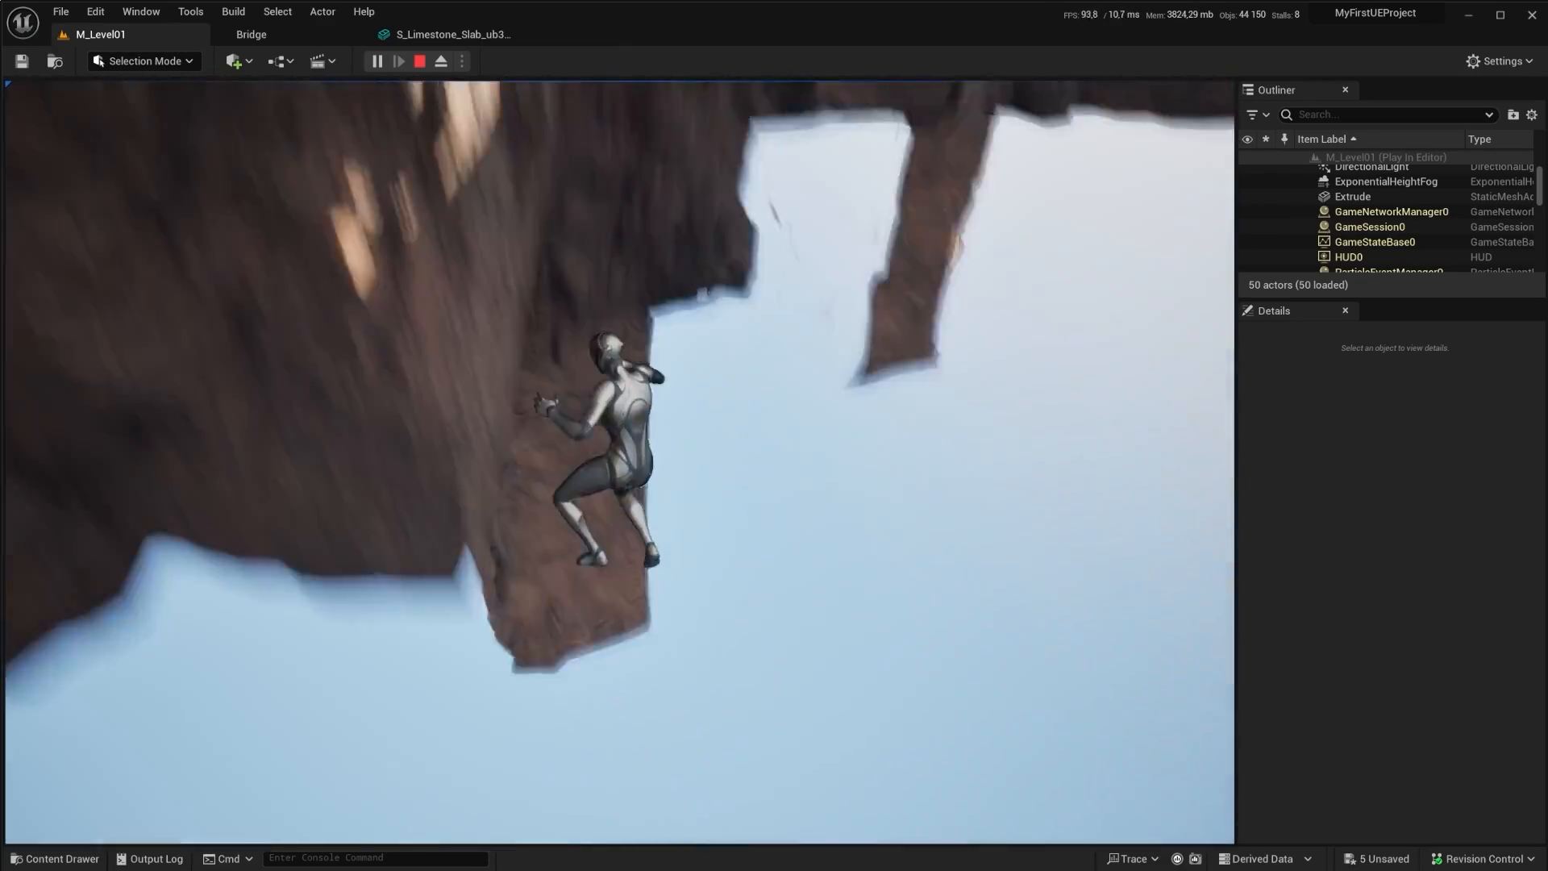
pyautogui.press('Escape')
# Step: Play from a spot on the gravel-textured Extrude surface, walk the character across the rocks, and stop playing
pyautogui.moveTo(565, 713); pyautogui.dragTo(510, 598, button='right')
pyautogui.click(475, 516)
pyautogui.rightClick(520, 520)
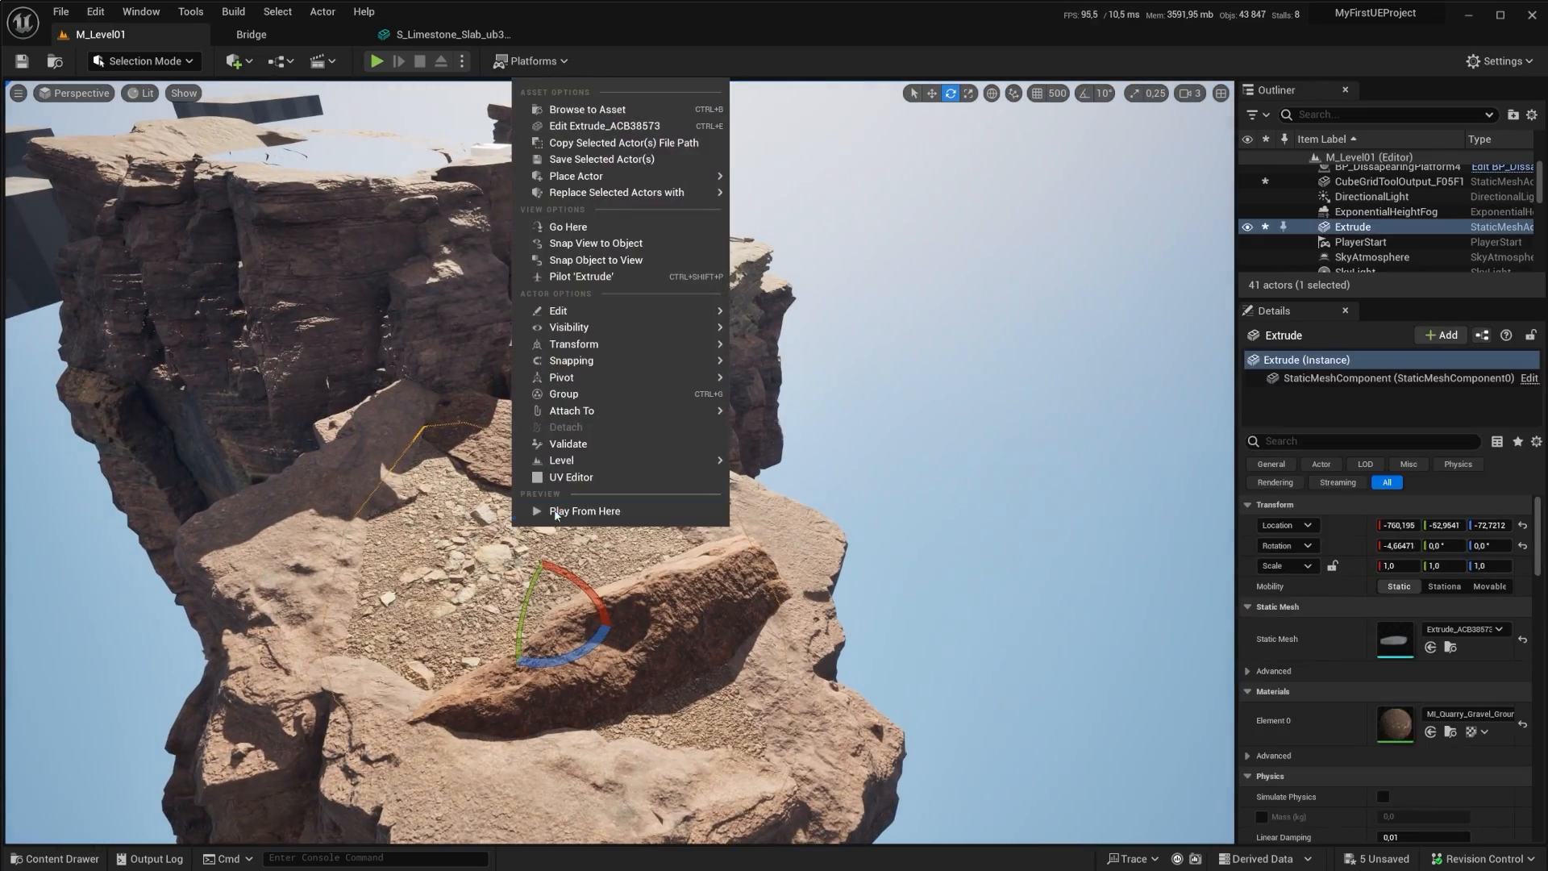
pyautogui.click(584, 508)
pyautogui.click(625, 522)
pyautogui.press('w')
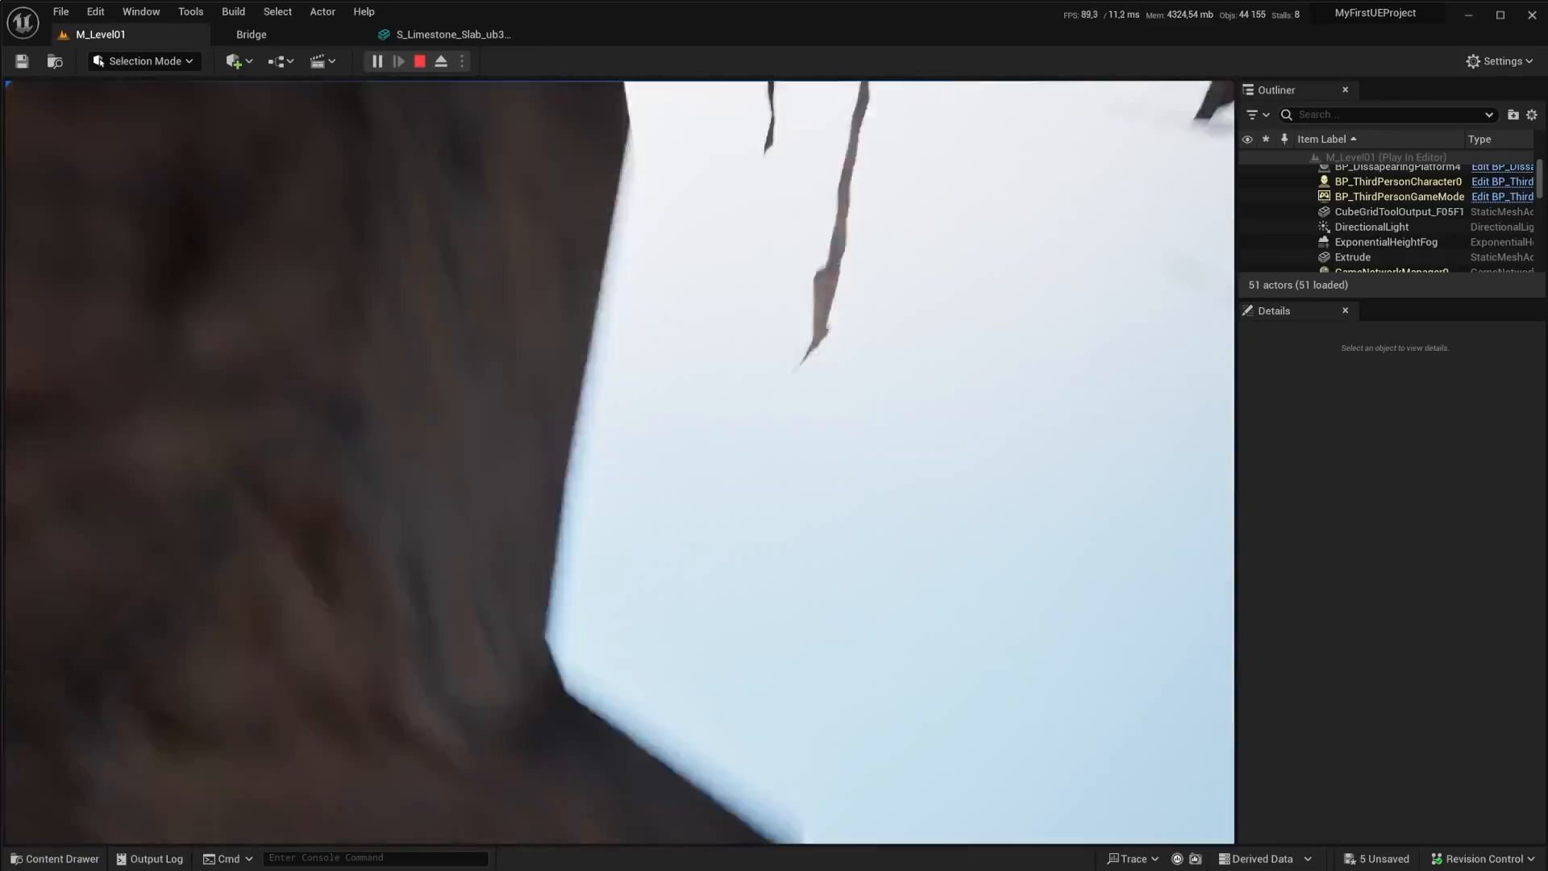
pyautogui.press('Escape')
# Step: Play from a spot on the limestone slab behind the gravel surface, walk the character over the rocks, and stop playing
pyautogui.moveTo(748, 371); pyautogui.dragTo(748, 371, button='right')
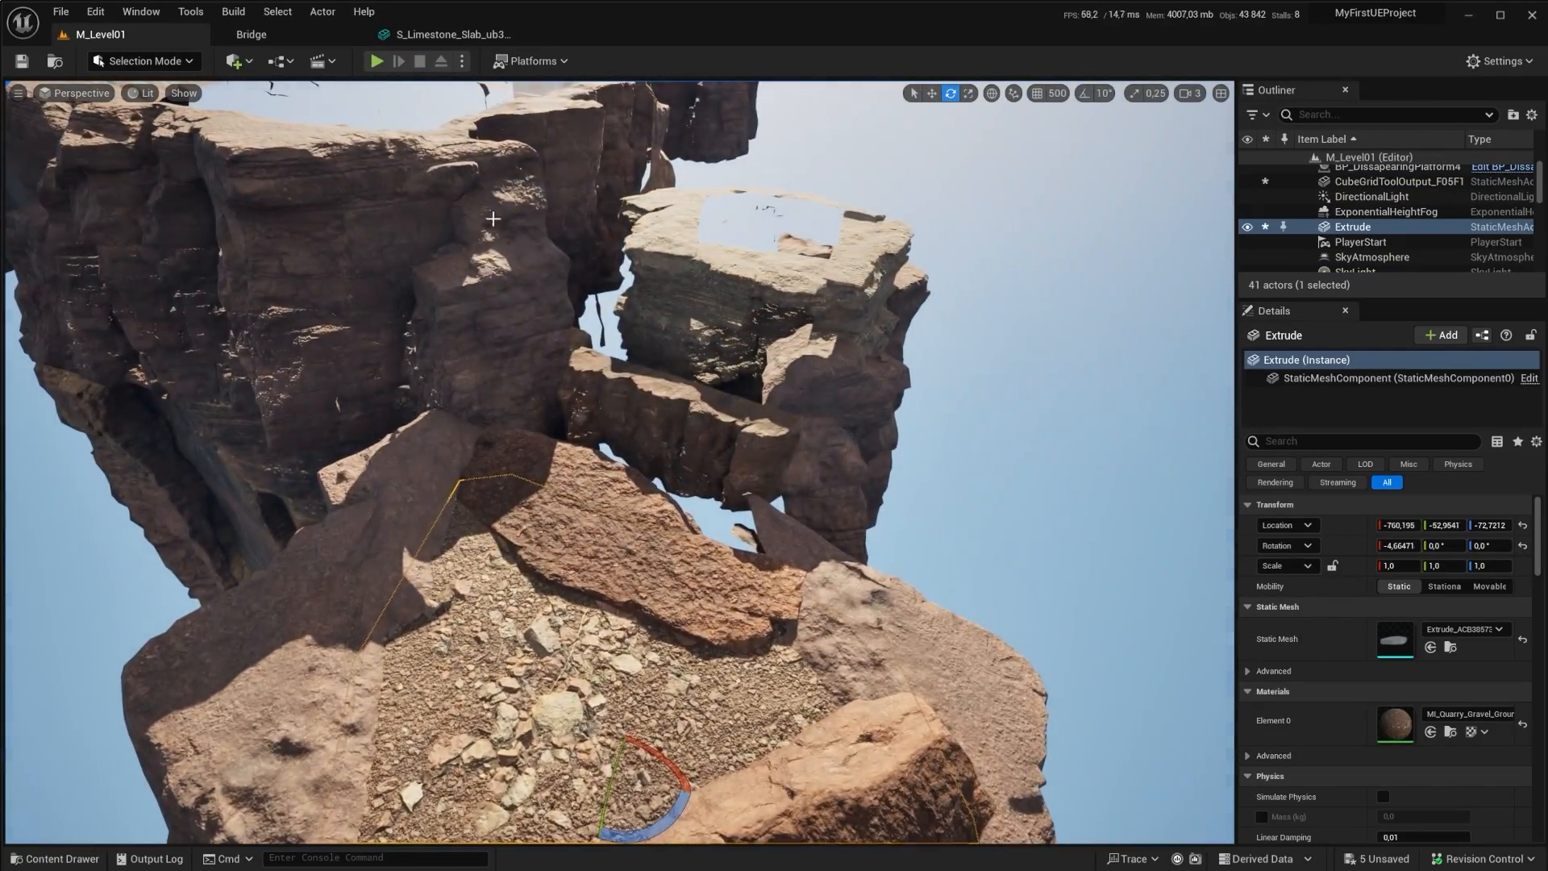
pyautogui.rightClick(504, 524)
pyautogui.click(532, 515)
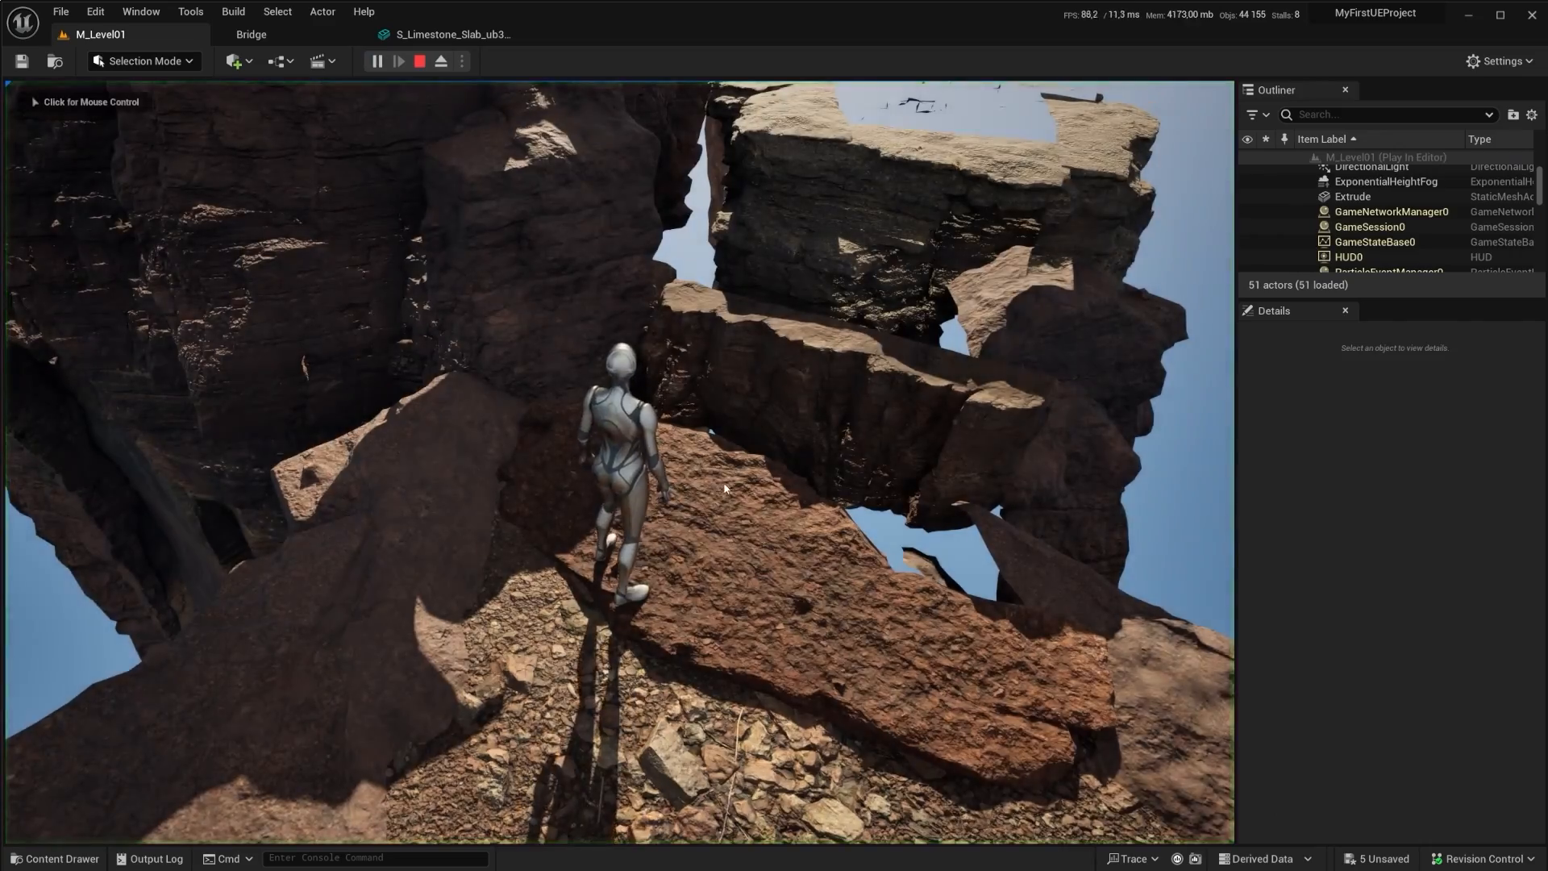
pyautogui.click(425, 512)
pyautogui.press('w')
pyautogui.press('w')
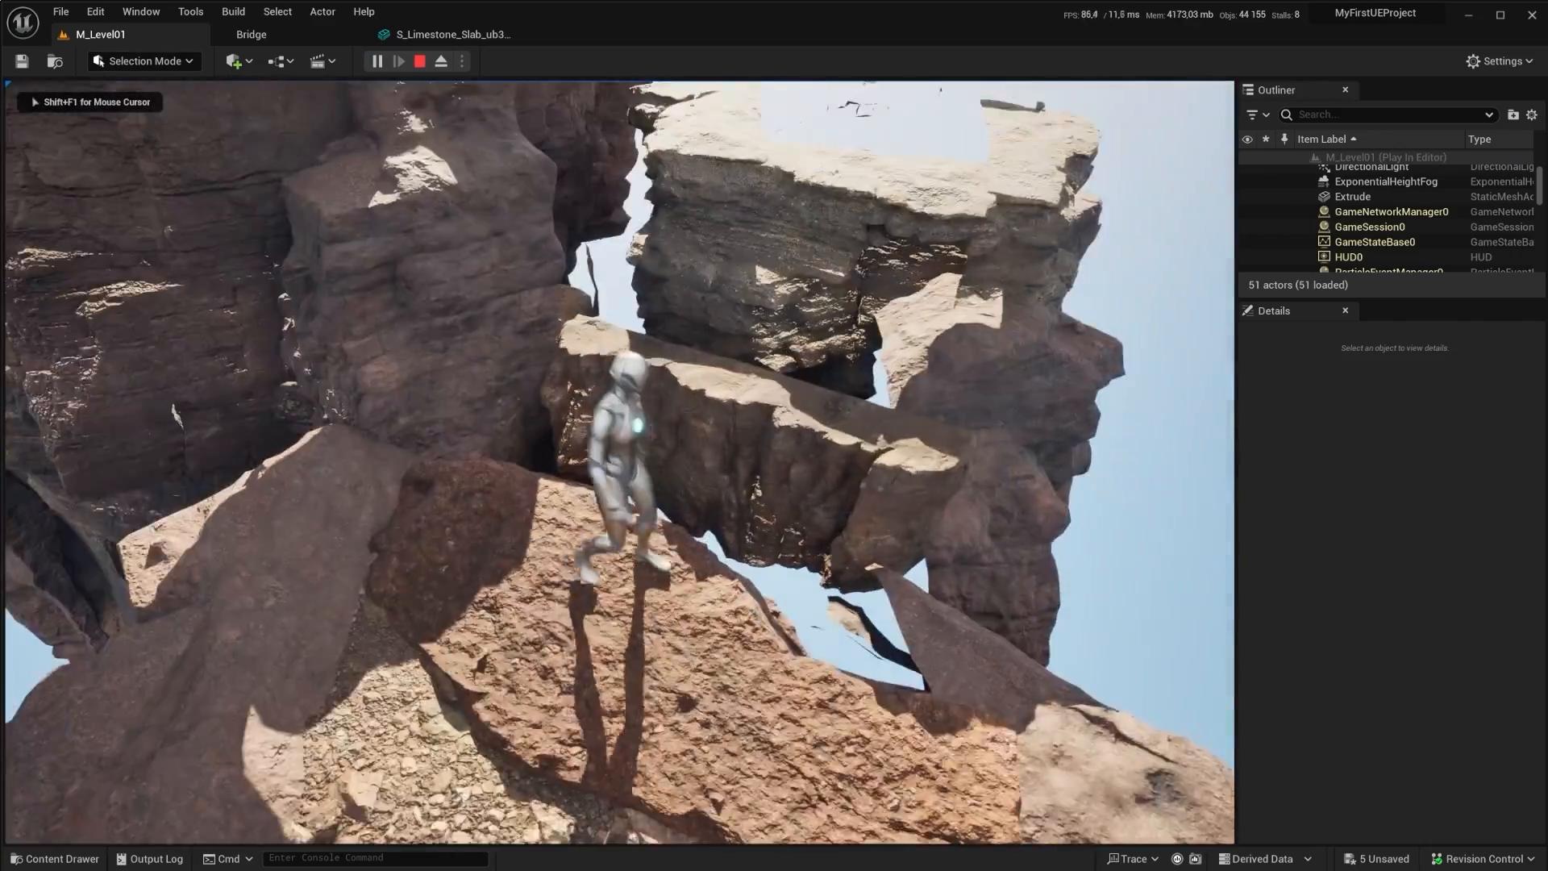
pyautogui.press('w')
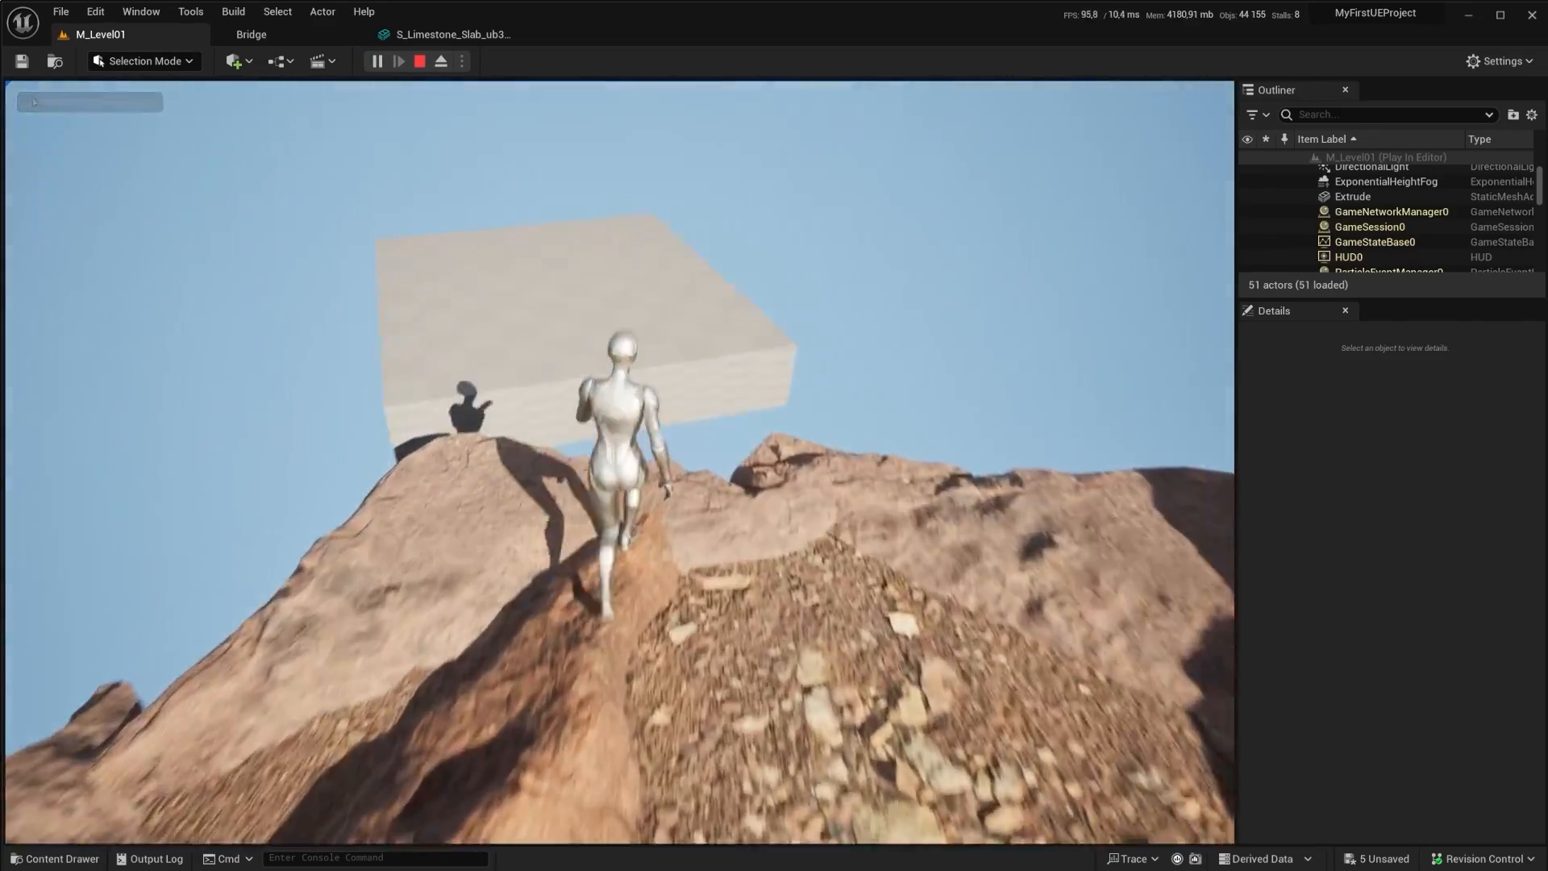
pyautogui.press('Escape')
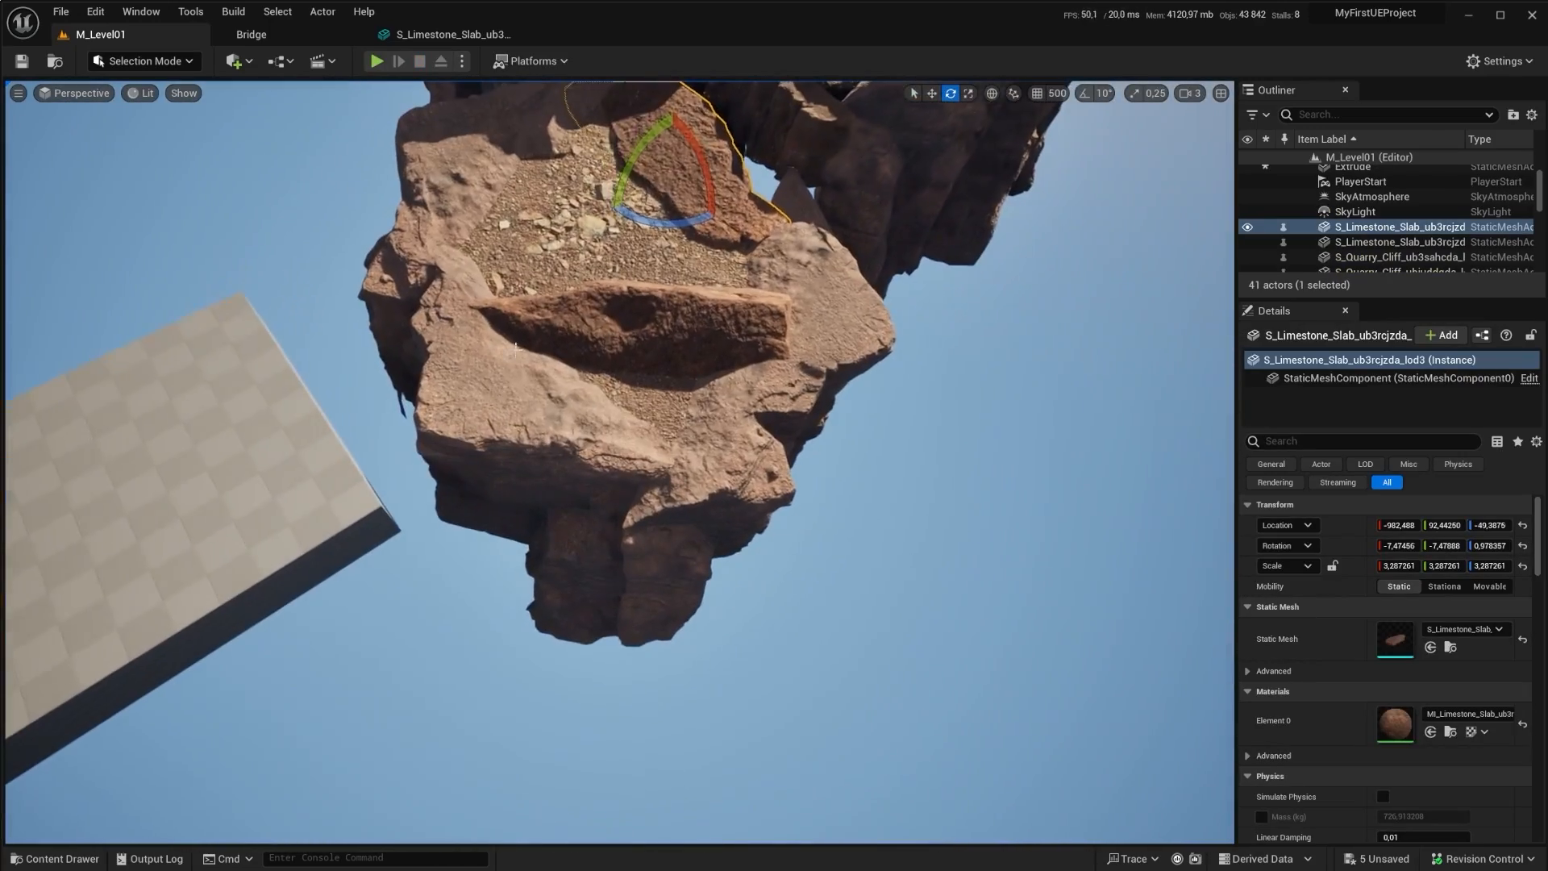
# Step: Open the S_Quarry_Cliff_uchwaffda mesh of the front cliff in the static mesh editor
pyautogui.click(636, 467)
pyautogui.press('f')
pyautogui.rightClick(636, 467)
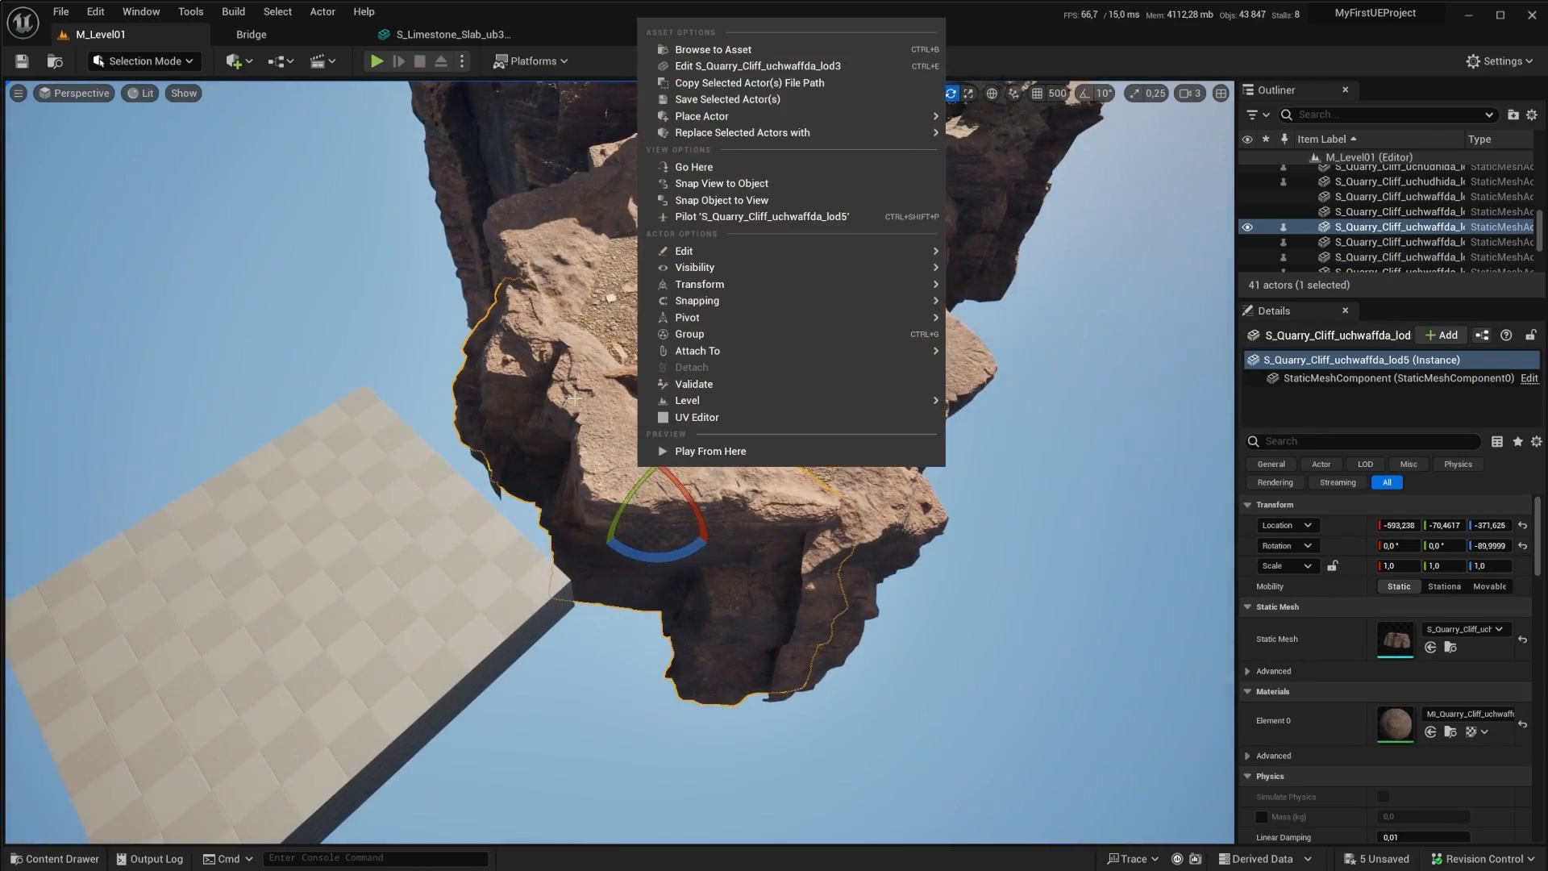
pyautogui.click(609, 444)
pyautogui.hotkey('ctrl', 'e')
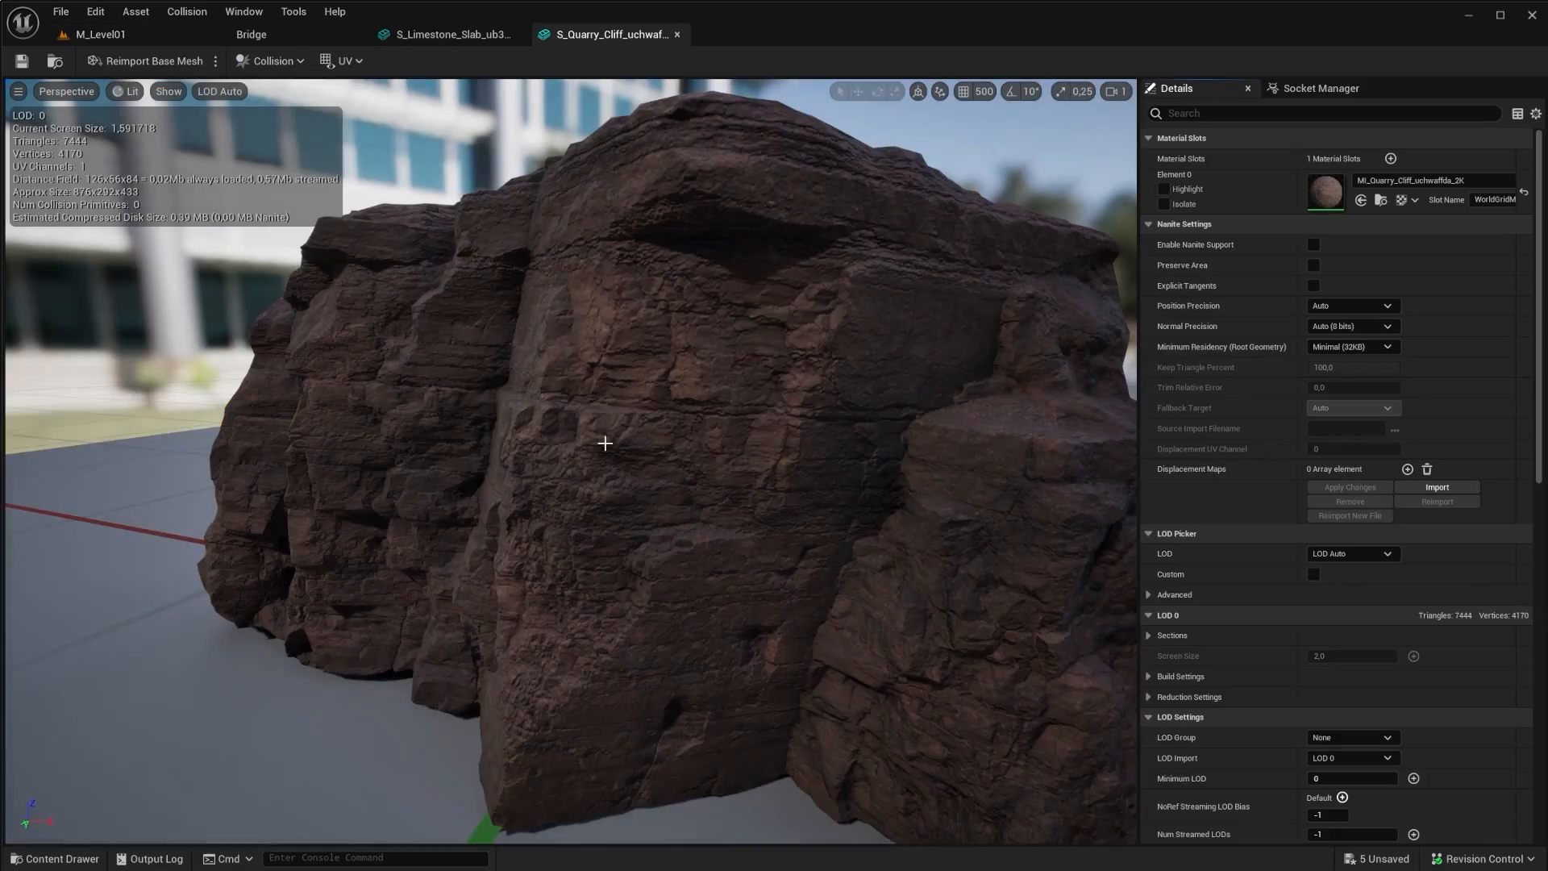
# Step: Add a box simplified collision to the quarry cliff mesh, fit it as a thin slab over the rock's upper part, and save
pyautogui.moveTo(719, 397)
pyautogui.mouseDown(button='right')
pyautogui.moveTo(774, 397)
pyautogui.moveTo(718, 411)
pyautogui.mouseUp(button='right')
pyautogui.moveTo(558, 403)
pyautogui.mouseDown(button='right')
pyautogui.moveTo(558, 378)
pyautogui.moveTo(558, 403)
pyautogui.mouseUp(button='right')
pyautogui.moveTo(379, 380); pyautogui.dragTo(768, 477)
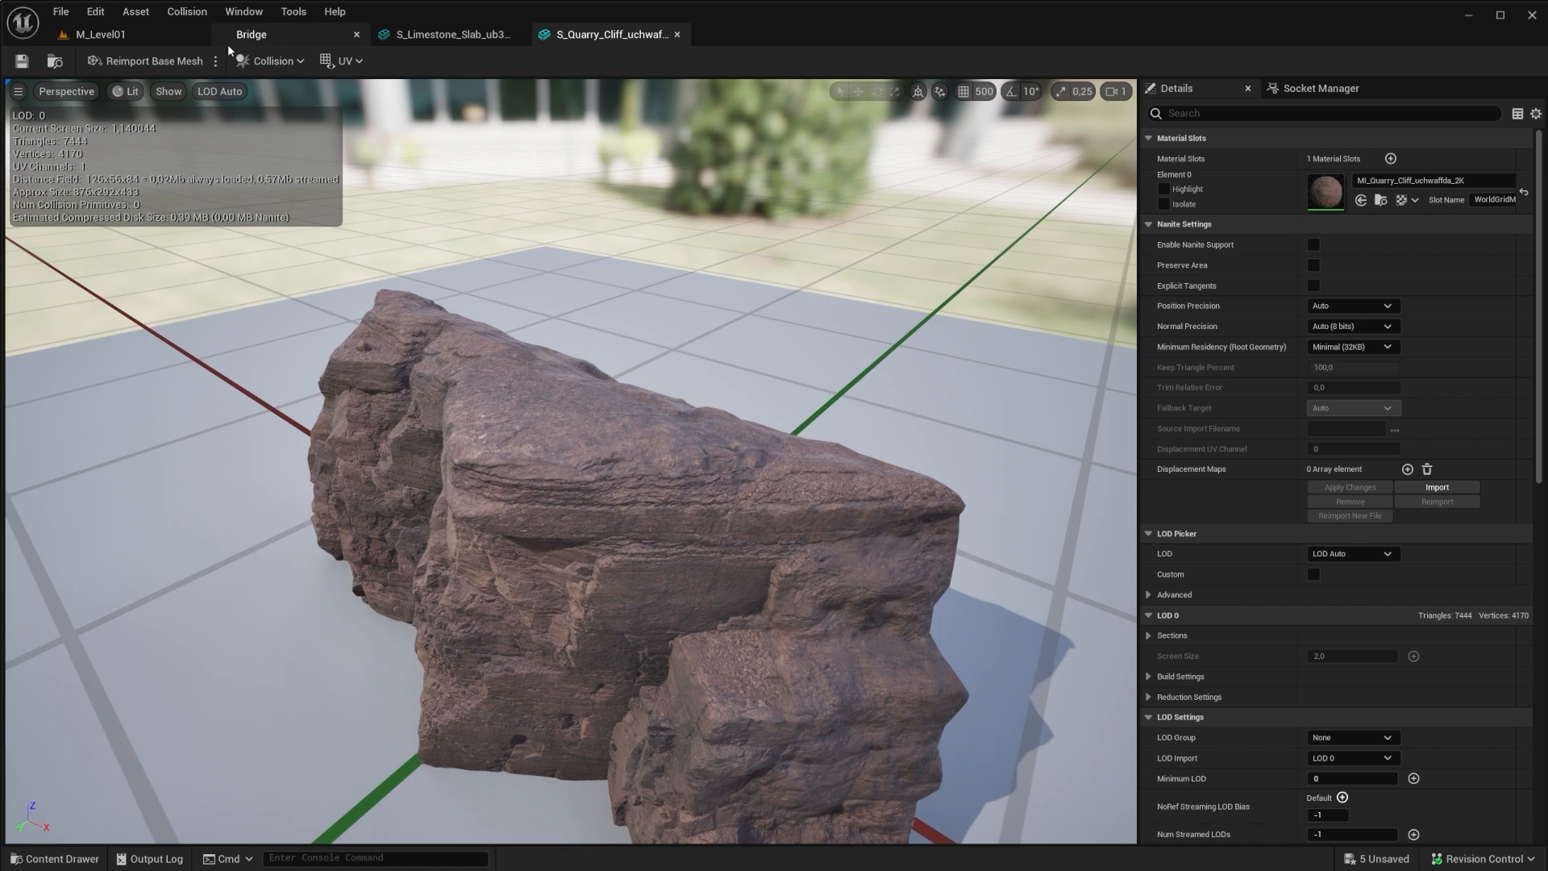
pyautogui.click(285, 60)
pyautogui.click(322, 139)
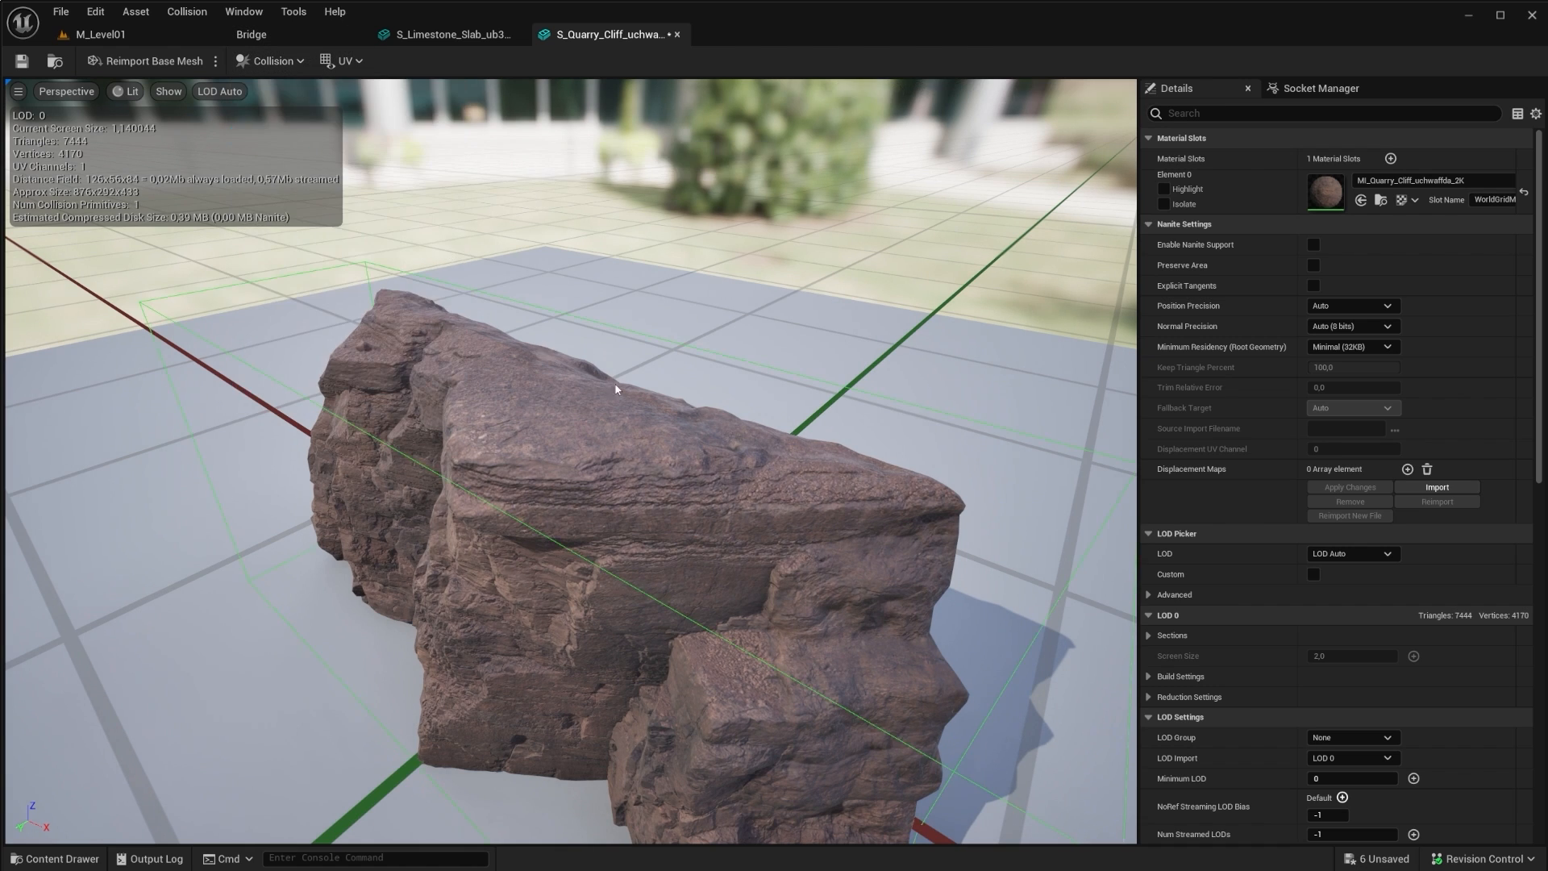
pyautogui.moveTo(483, 403); pyautogui.dragTo(604, 419)
pyautogui.moveTo(676, 528)
pyautogui.mouseDown()
pyautogui.moveTo(629, 596)
pyautogui.moveTo(676, 528)
pyautogui.mouseUp()
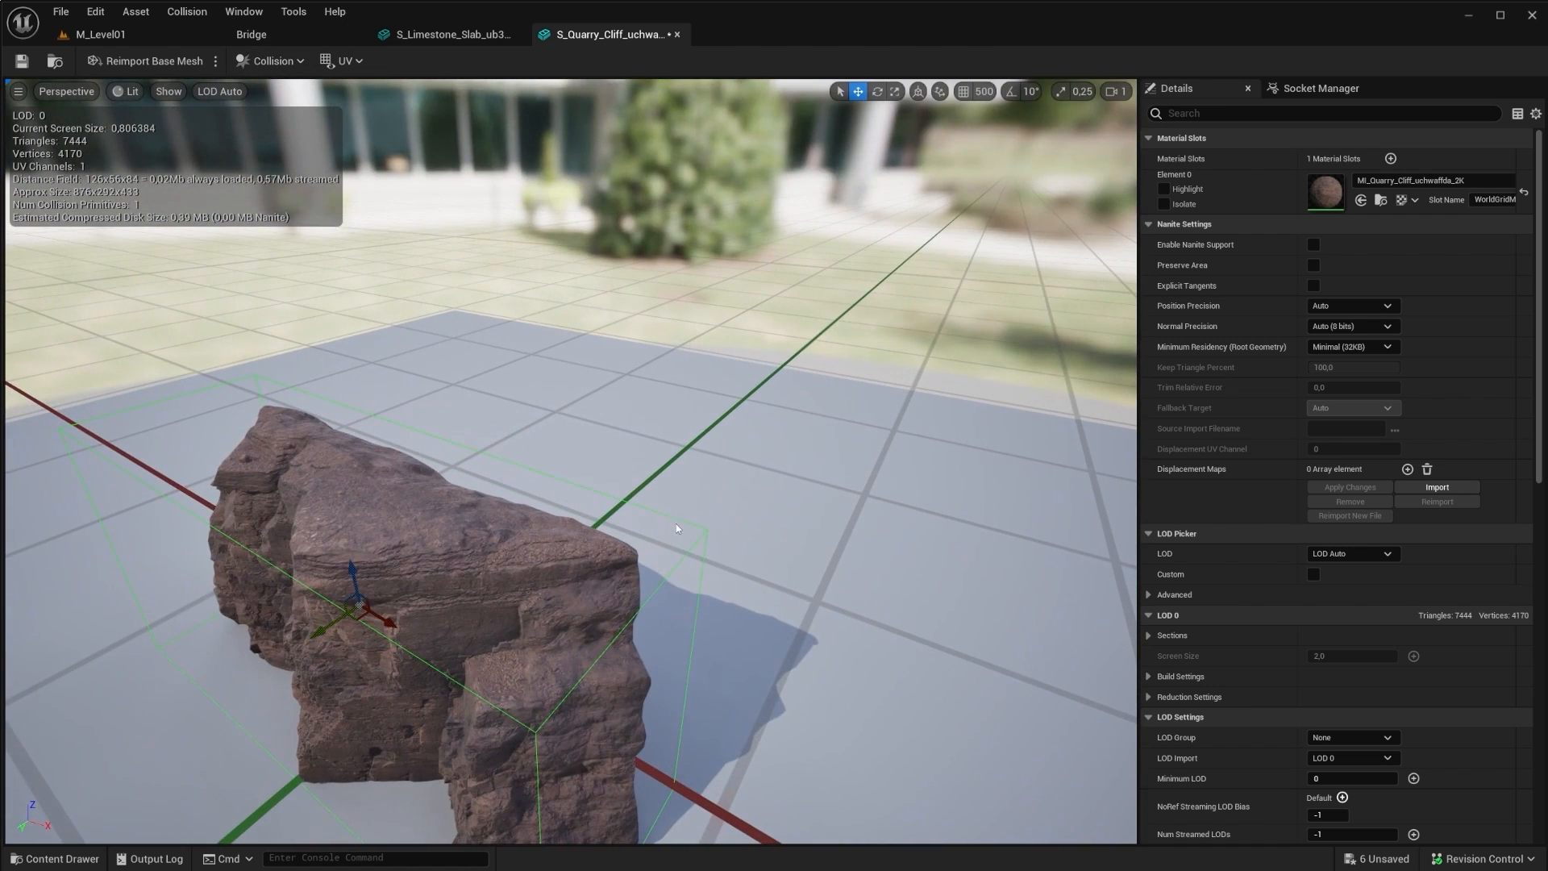
pyautogui.moveTo(353, 572); pyautogui.dragTo(748, 399)
pyautogui.moveTo(539, 369); pyautogui.dragTo(555, 449)
pyautogui.press('e')
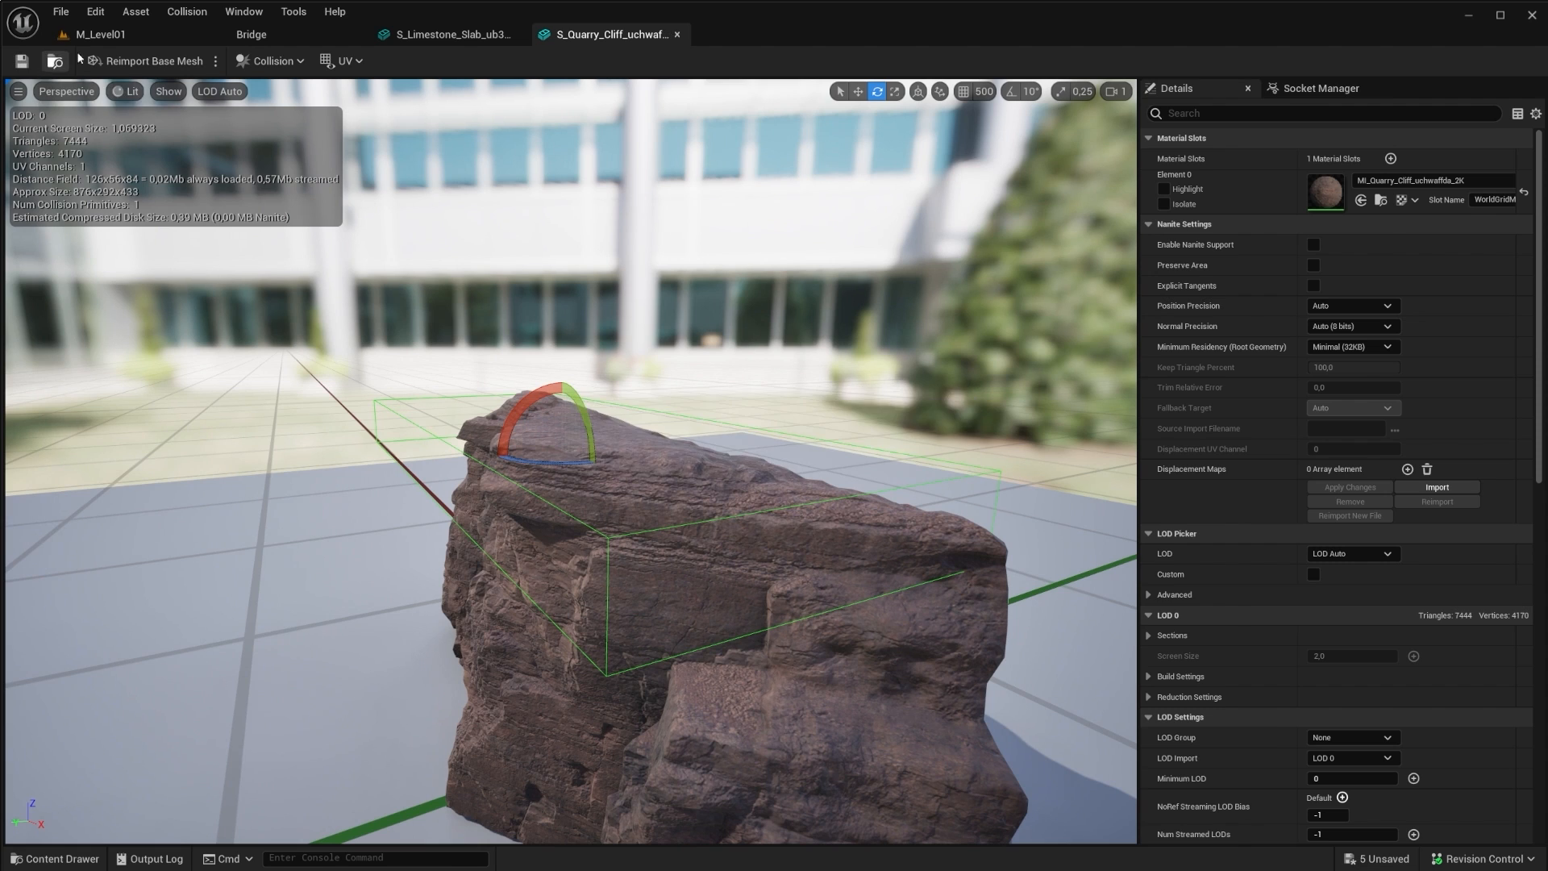
# Step: Go back to M_Level01, display it in Player Collision mode, and examine the box collision shapes of the quarry cliffs
pyautogui.click(153, 39)
pyautogui.press('s')
pyautogui.moveTo(220, 113); pyautogui.dragTo(244, 61, button='right')
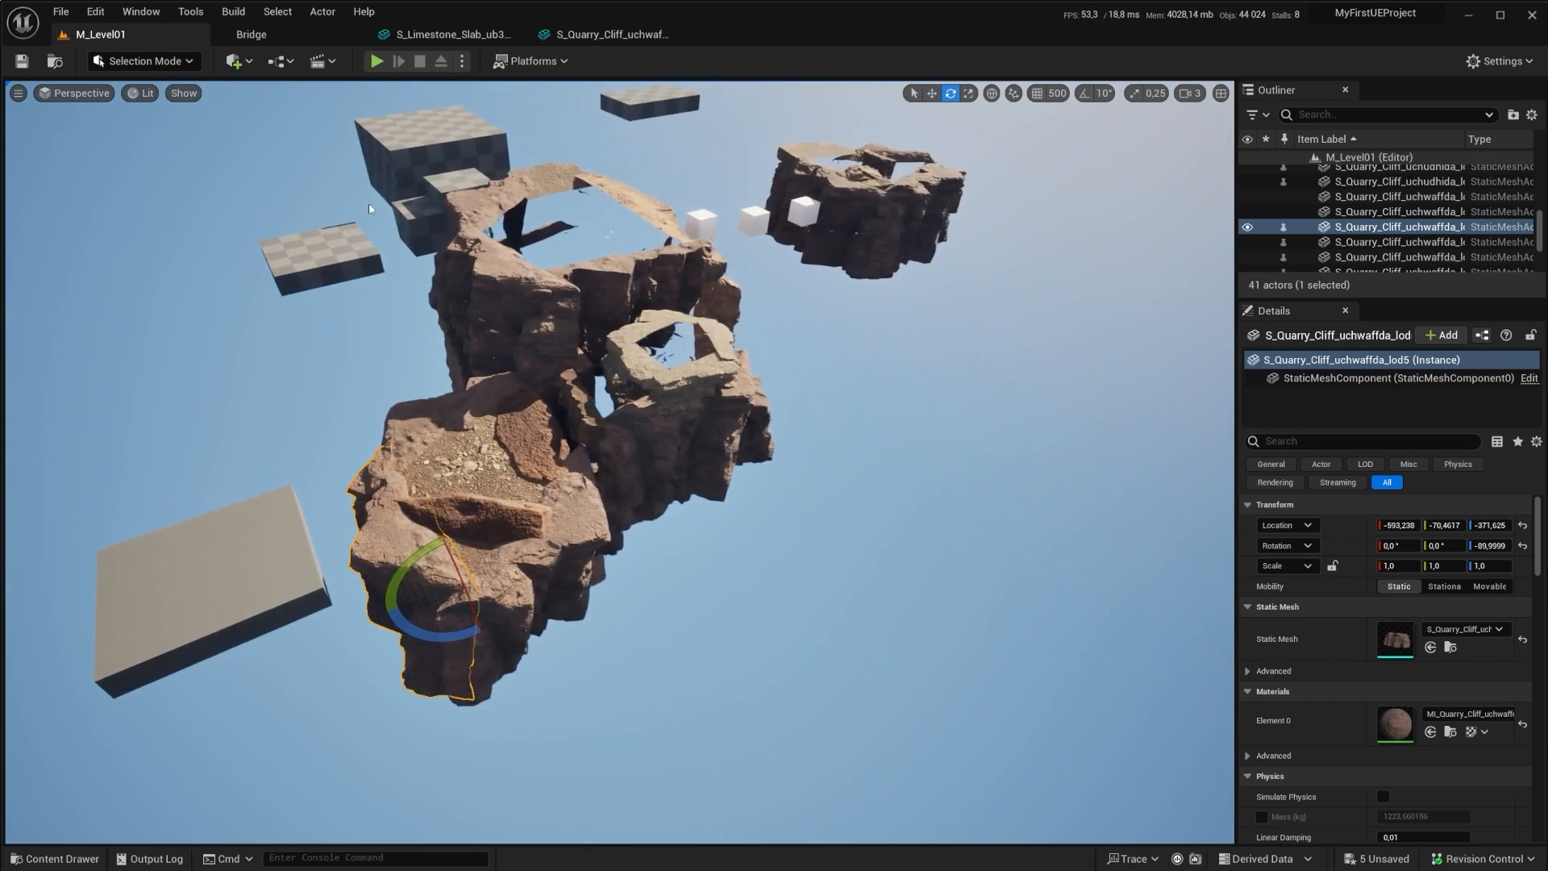
pyautogui.click(245, 61)
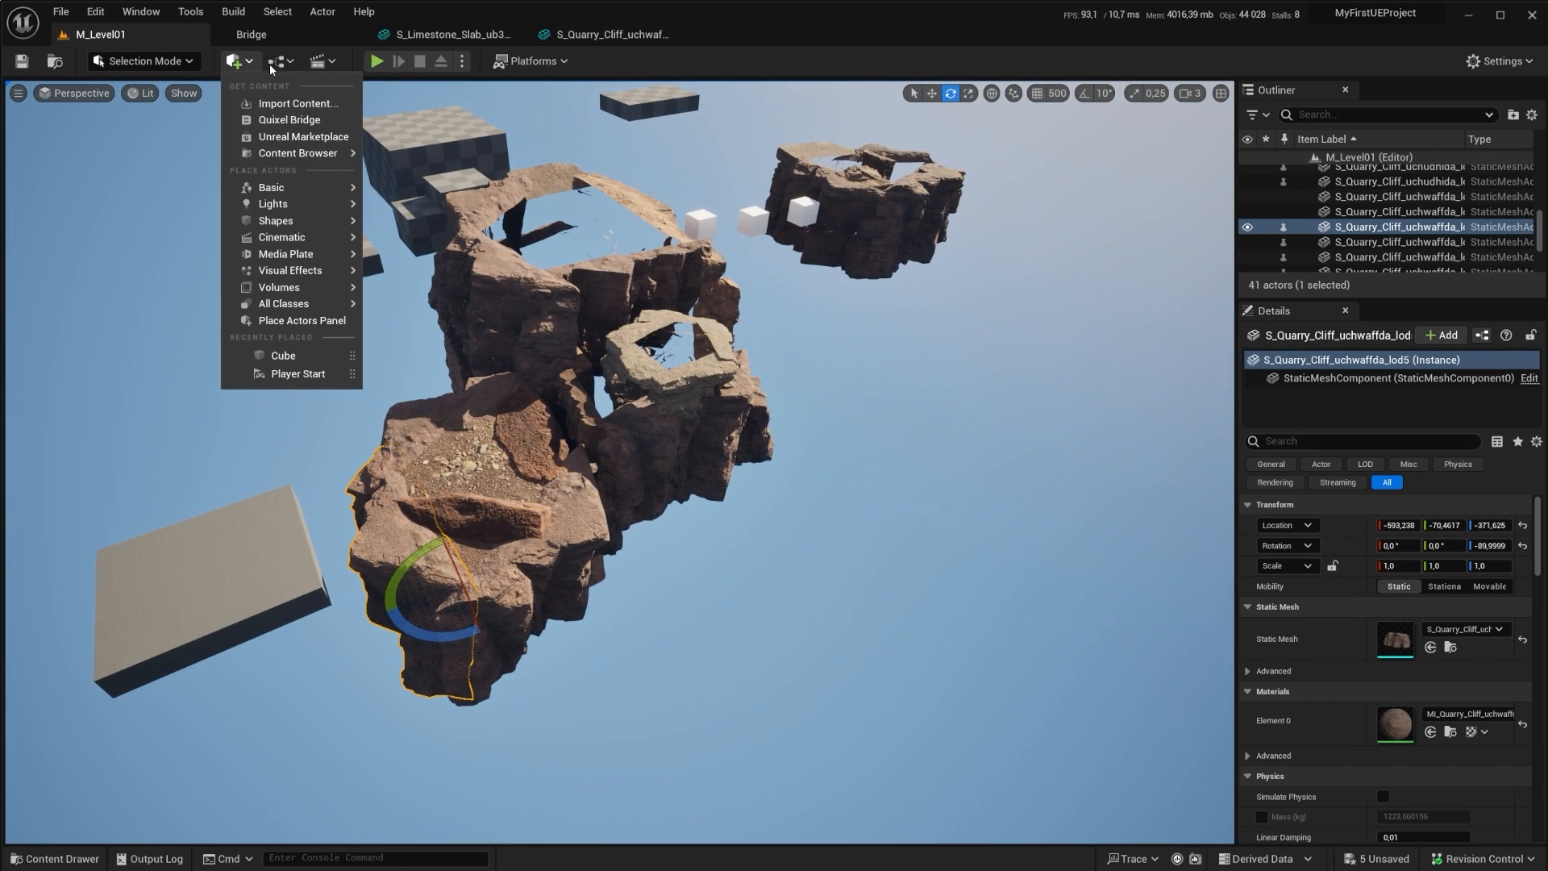
pyautogui.click(192, 95)
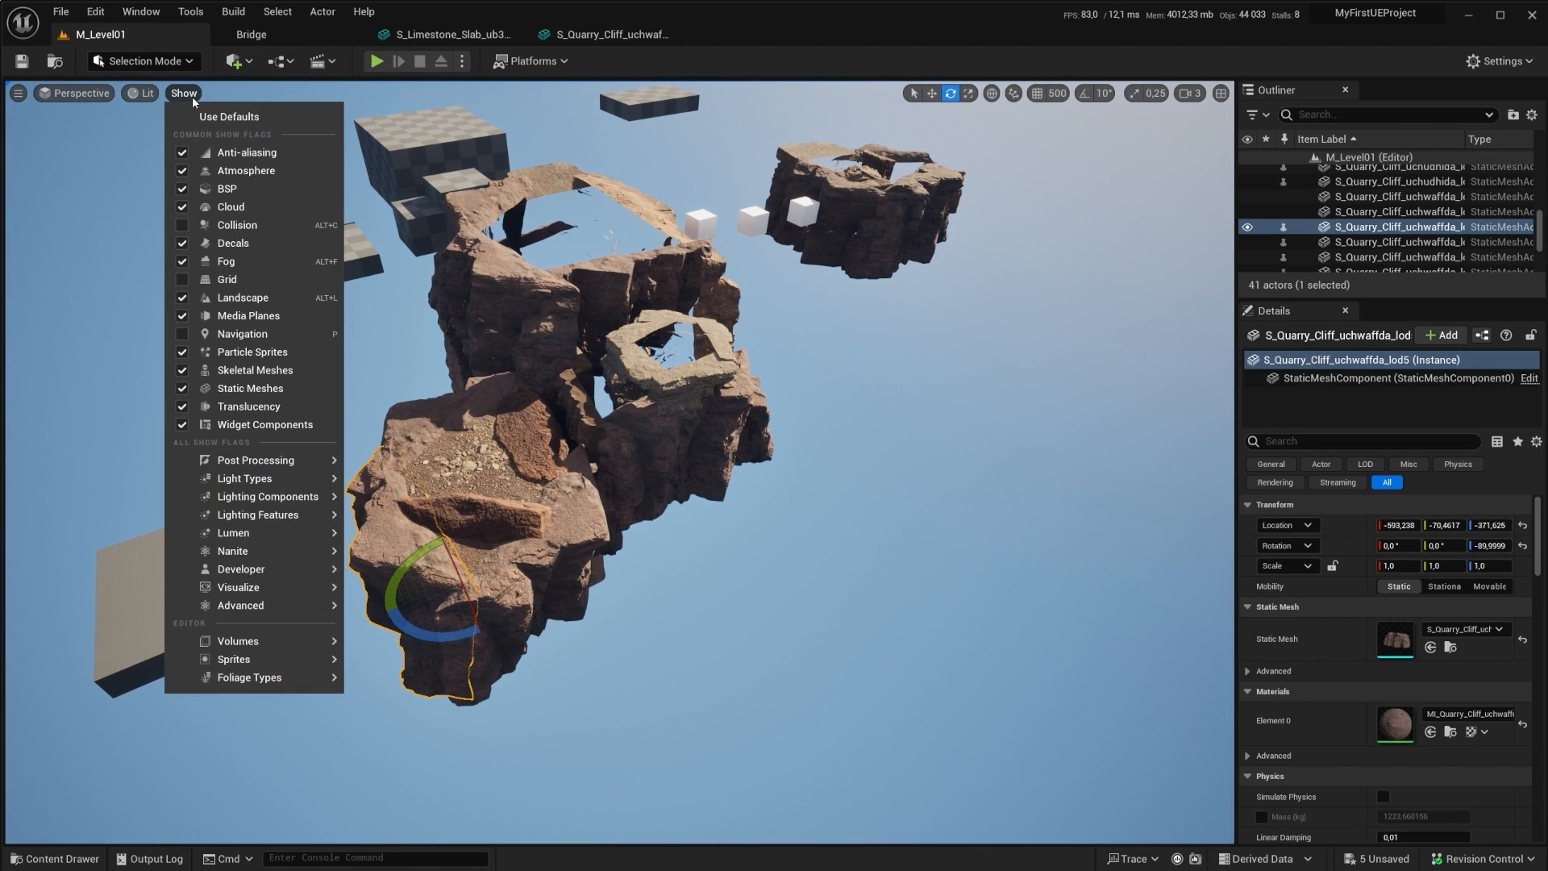
pyautogui.click(145, 95)
pyautogui.click(194, 242)
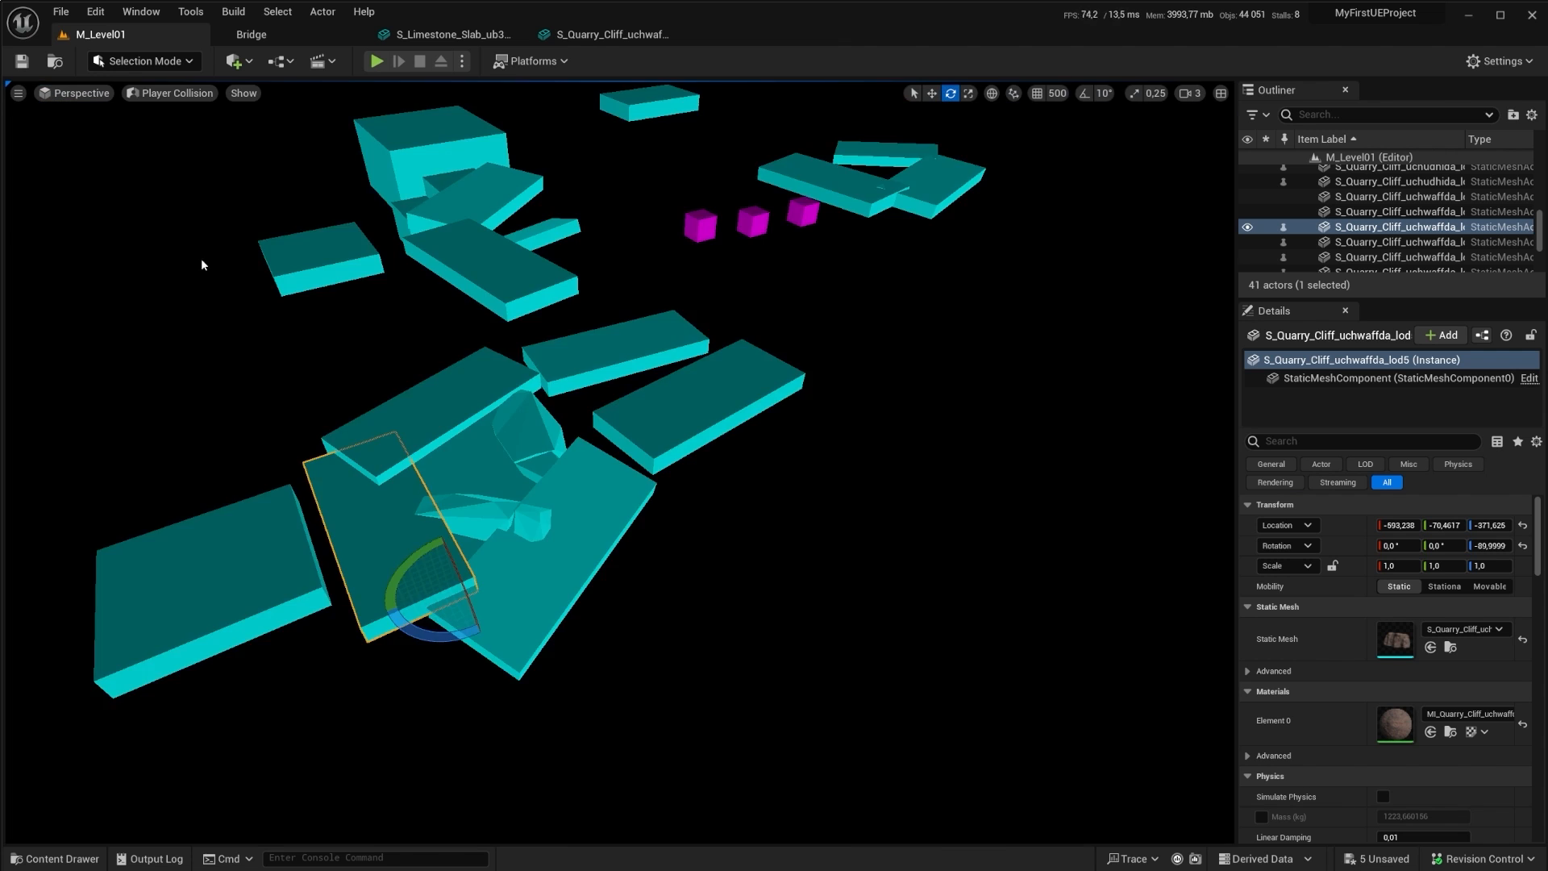
pyautogui.moveTo(456, 403); pyautogui.dragTo(423, 299, button='right')
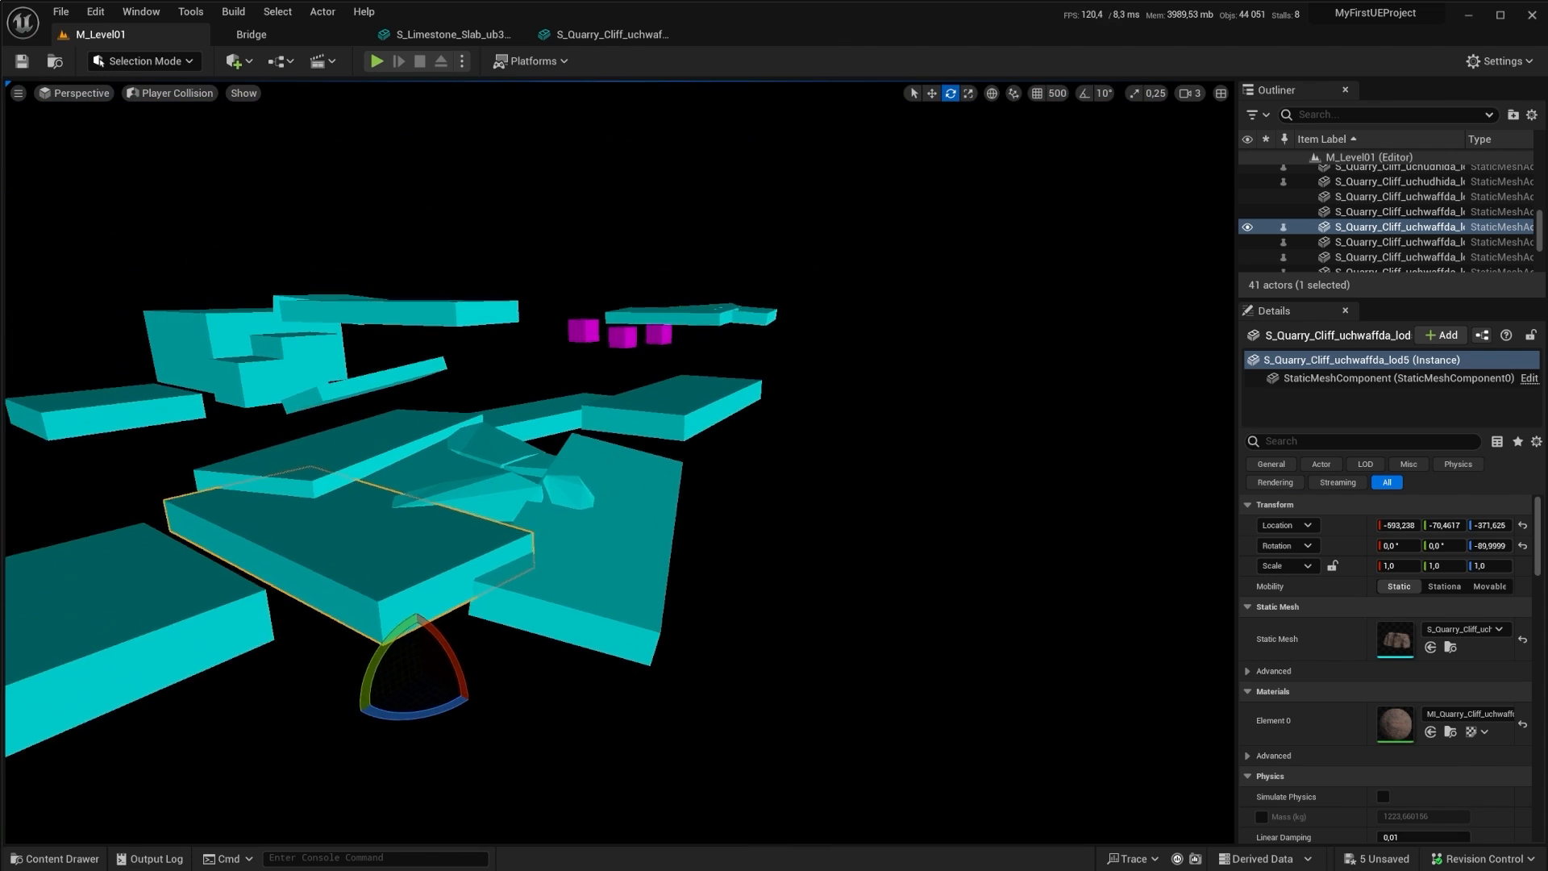
pyautogui.moveTo(532, 511); pyautogui.dragTo(528, 538, button='right')
pyautogui.moveTo(583, 407); pyautogui.dragTo(557, 516, button='right')
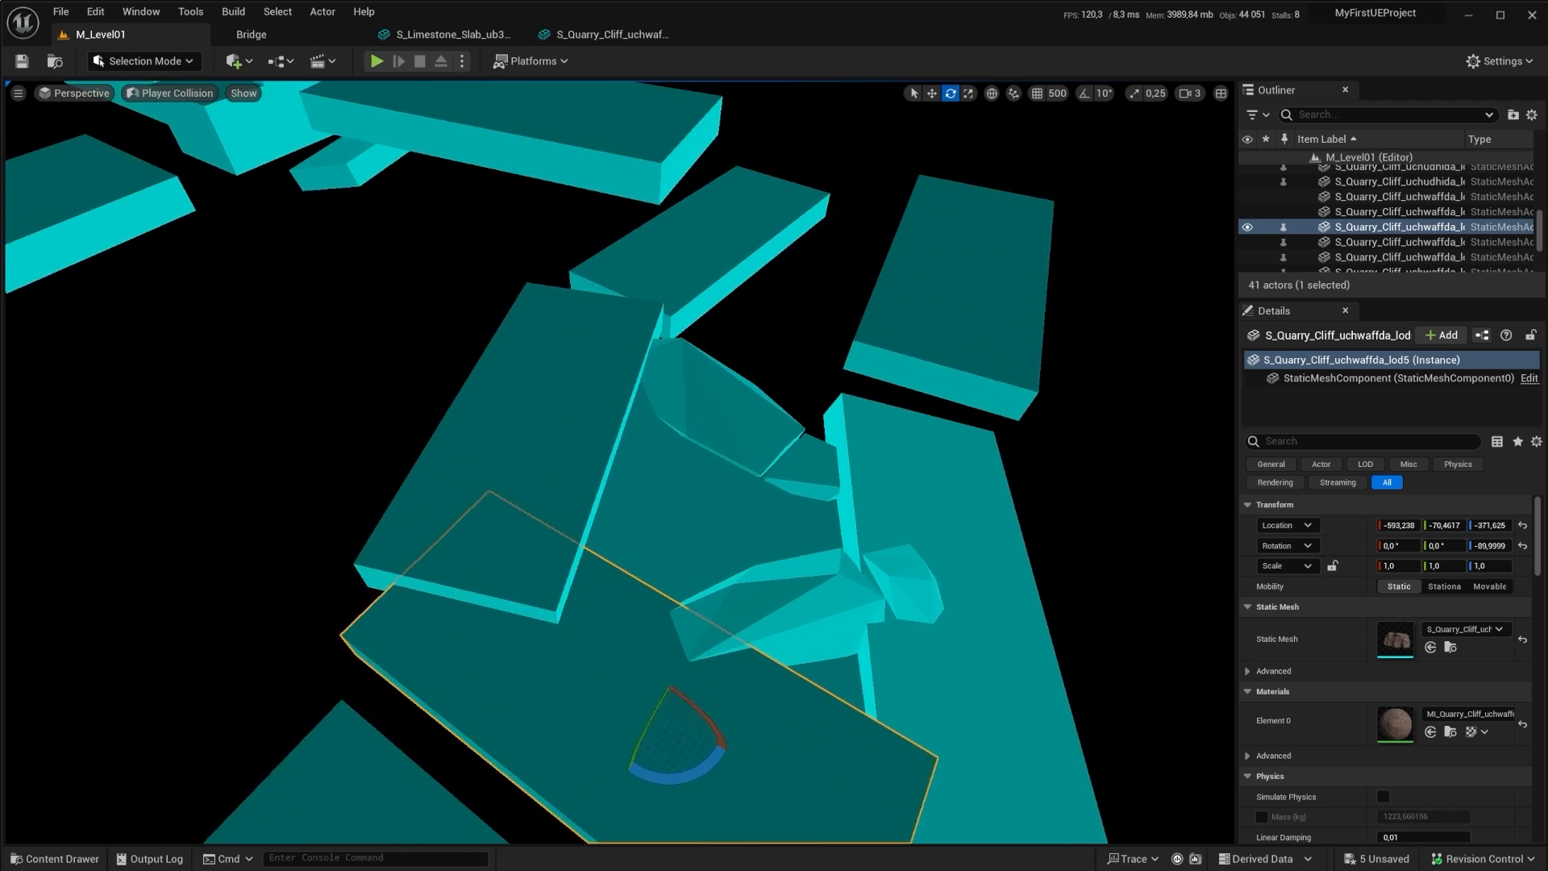
pyautogui.moveTo(524, 451); pyautogui.dragTo(499, 314, button='right')
pyautogui.moveTo(559, 375); pyautogui.dragTo(581, 284, button='right')
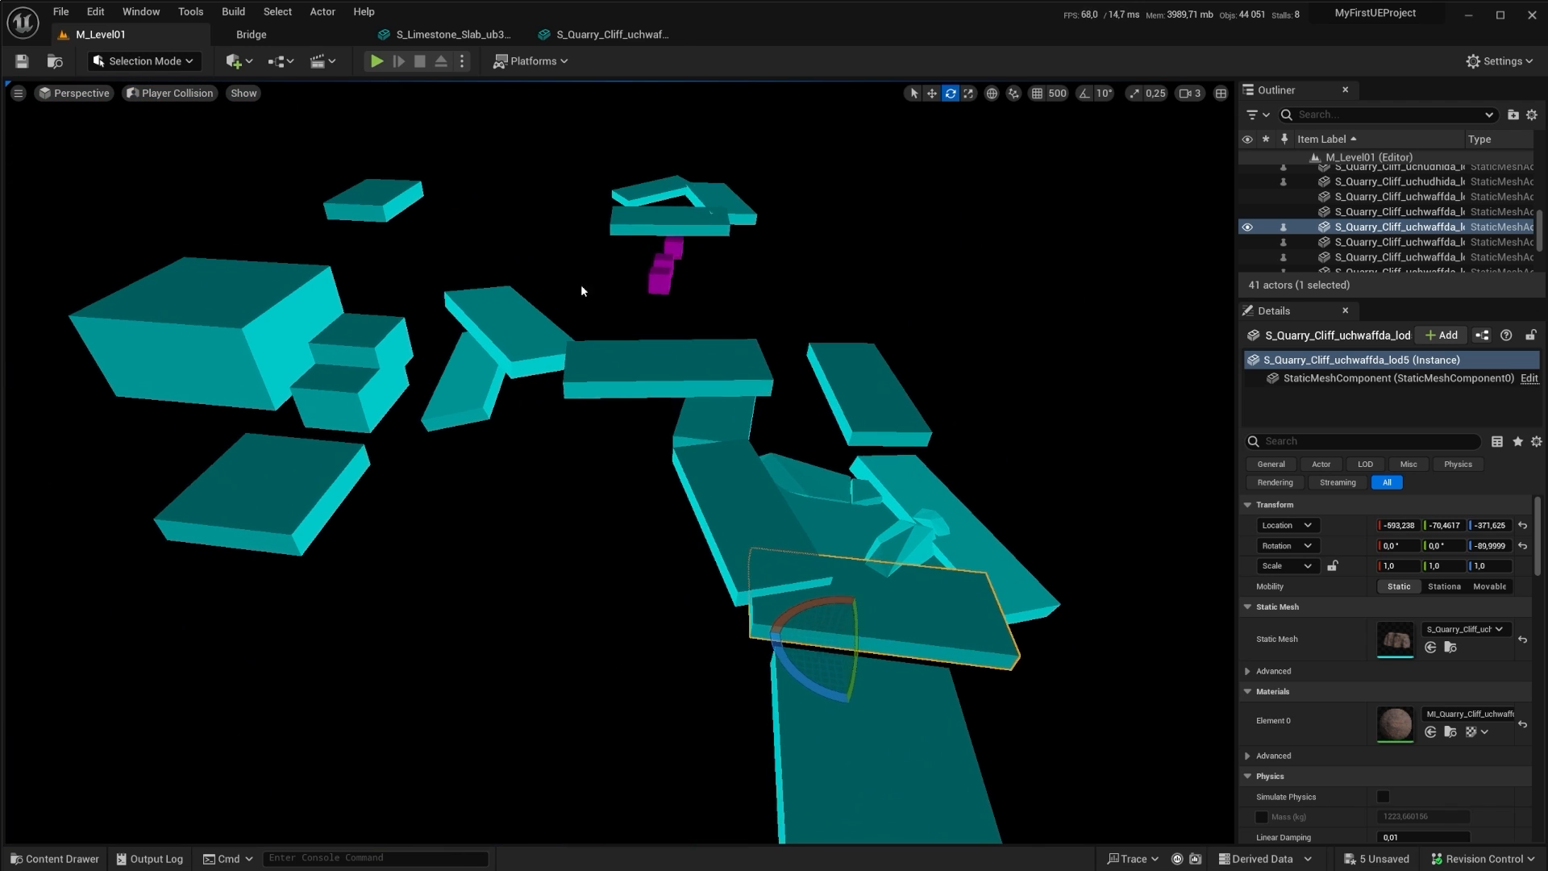
# Step: Return the level viewport to the Lit view mode and view the front cliff next to the start platform
pyautogui.click(170, 95)
pyautogui.click(211, 133)
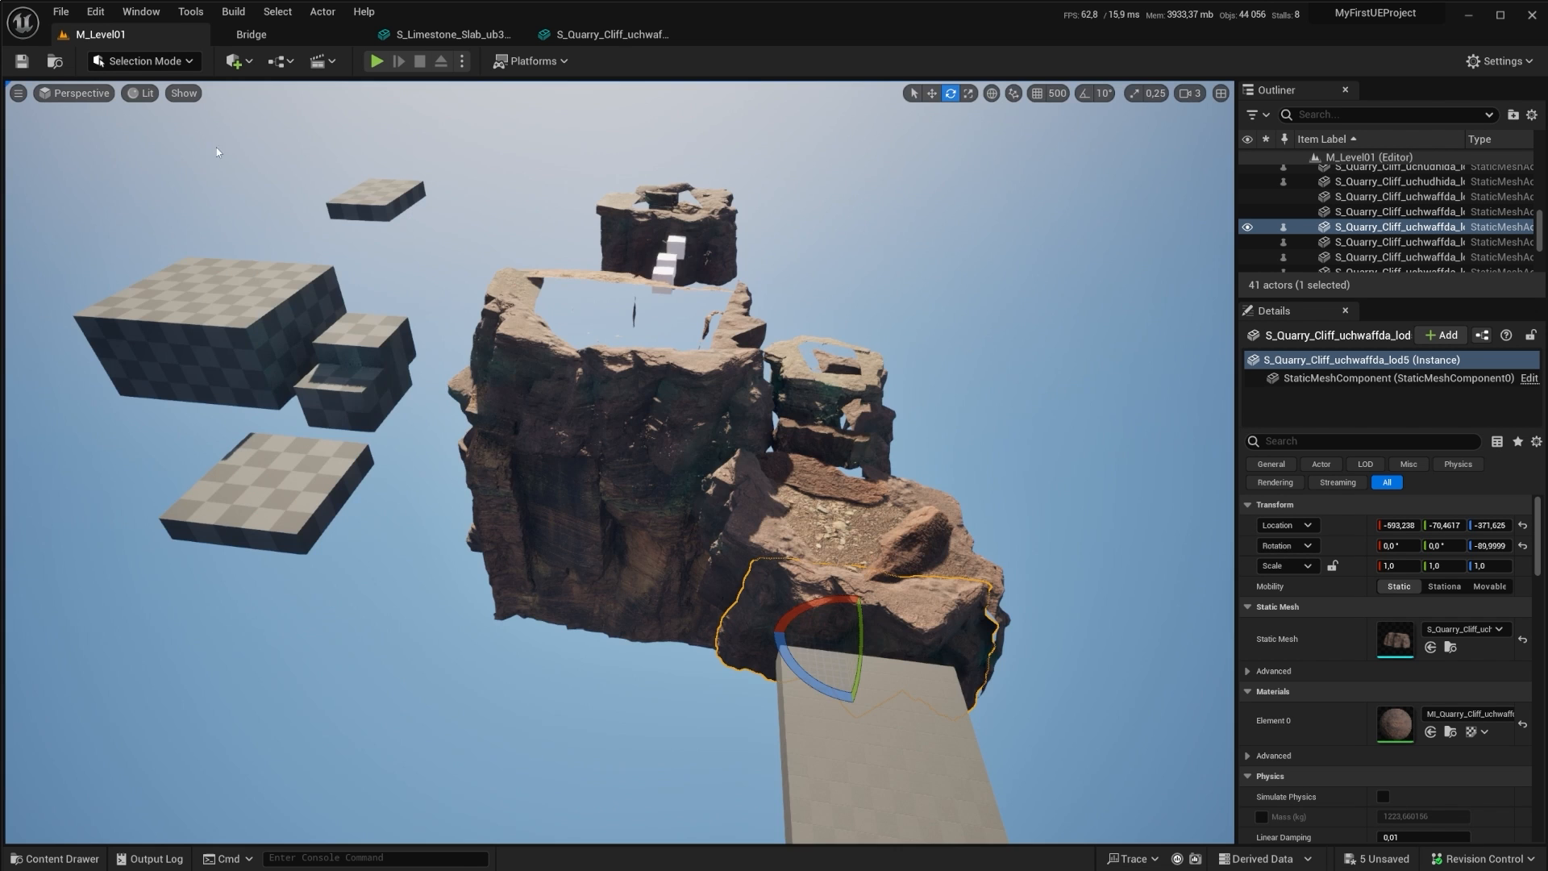
pyautogui.moveTo(828, 484); pyautogui.dragTo(450, 344, button='right')
pyautogui.press('w')
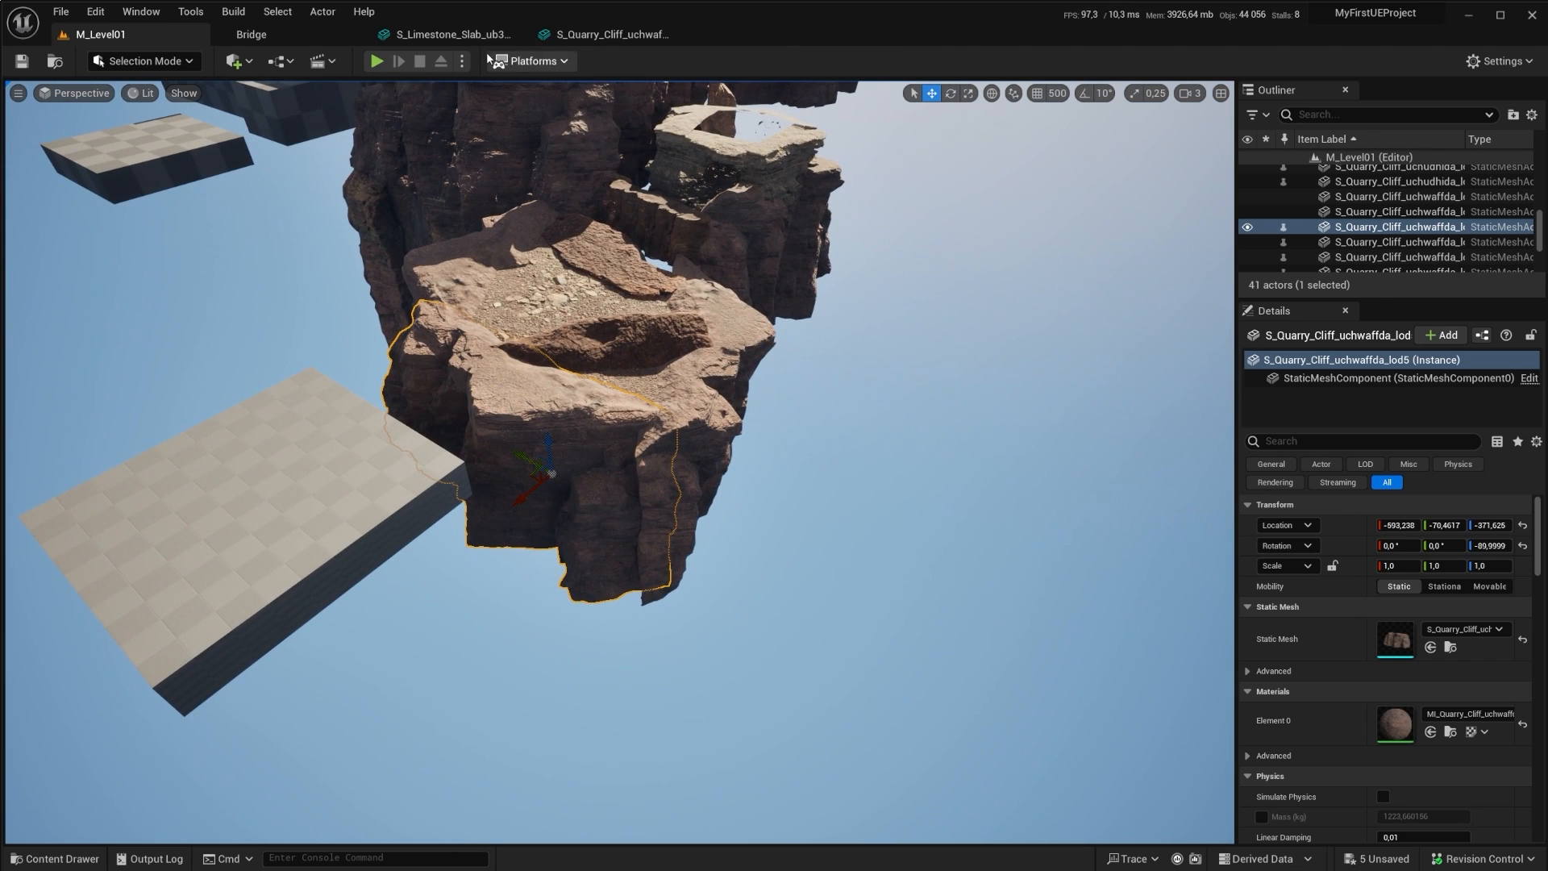
# Step: Replace the quarry cliff mesh's box collision with auto convex collision using hull count 4, 16 max hull verts and precision 100000, and save the mesh
pyautogui.click(608, 34)
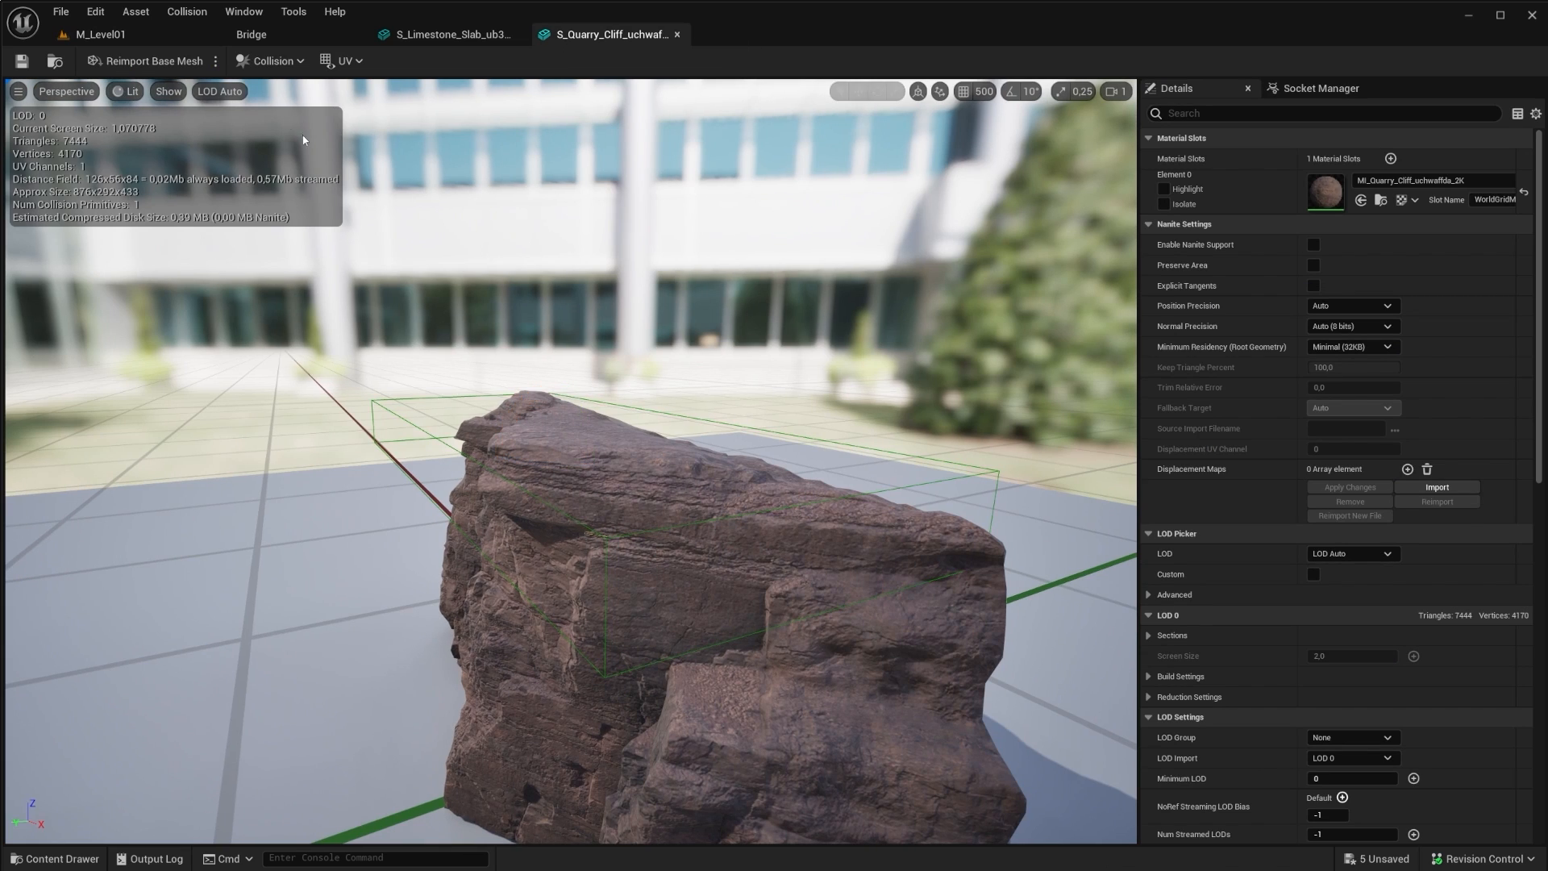
pyautogui.click(598, 526)
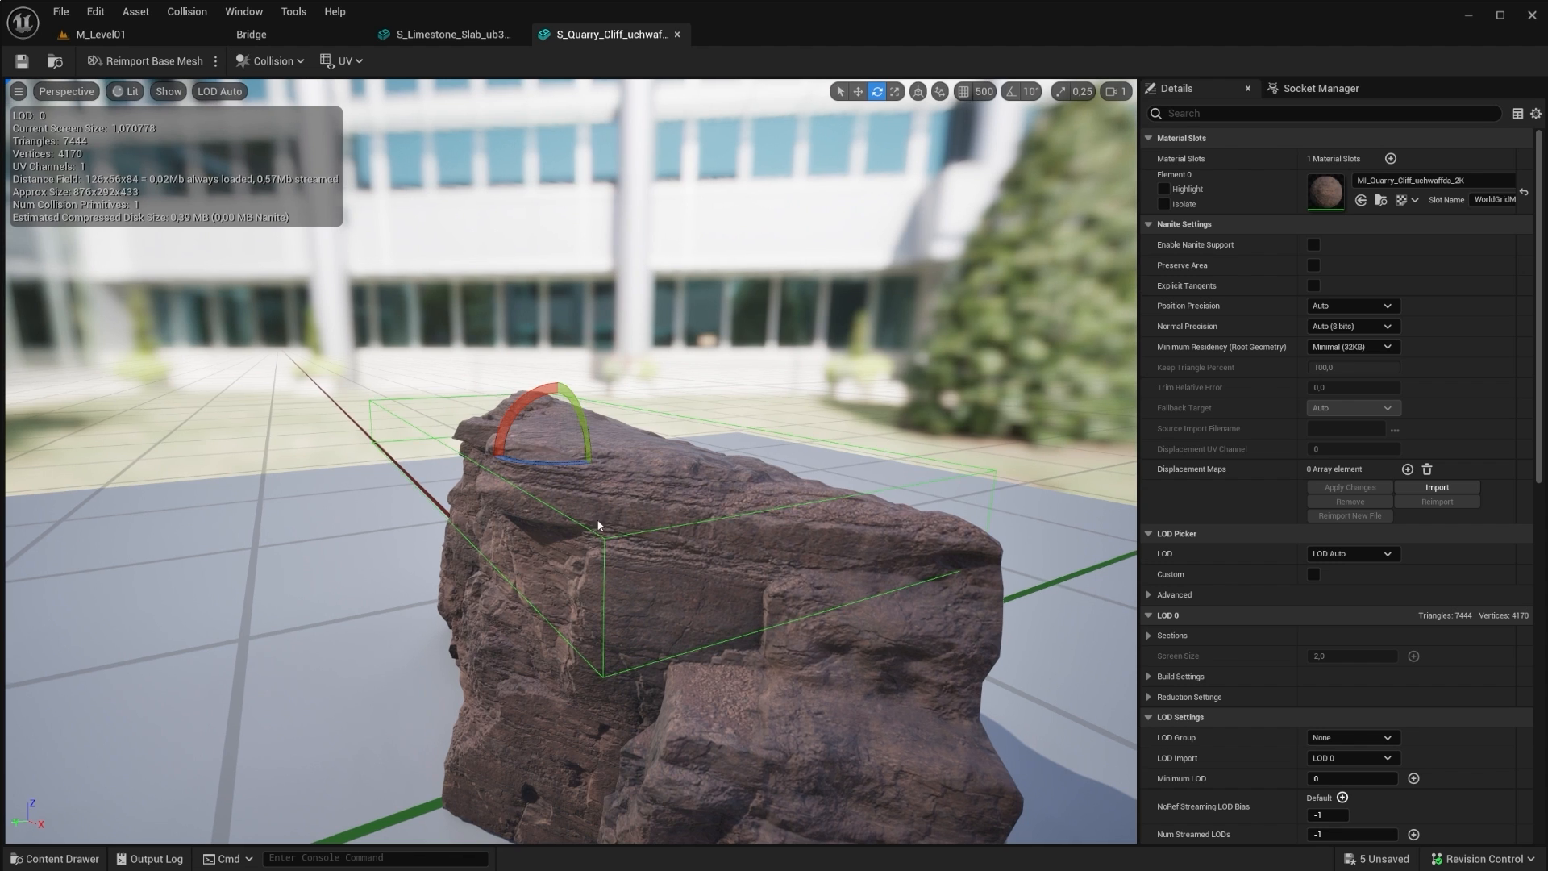
pyautogui.press('Delete')
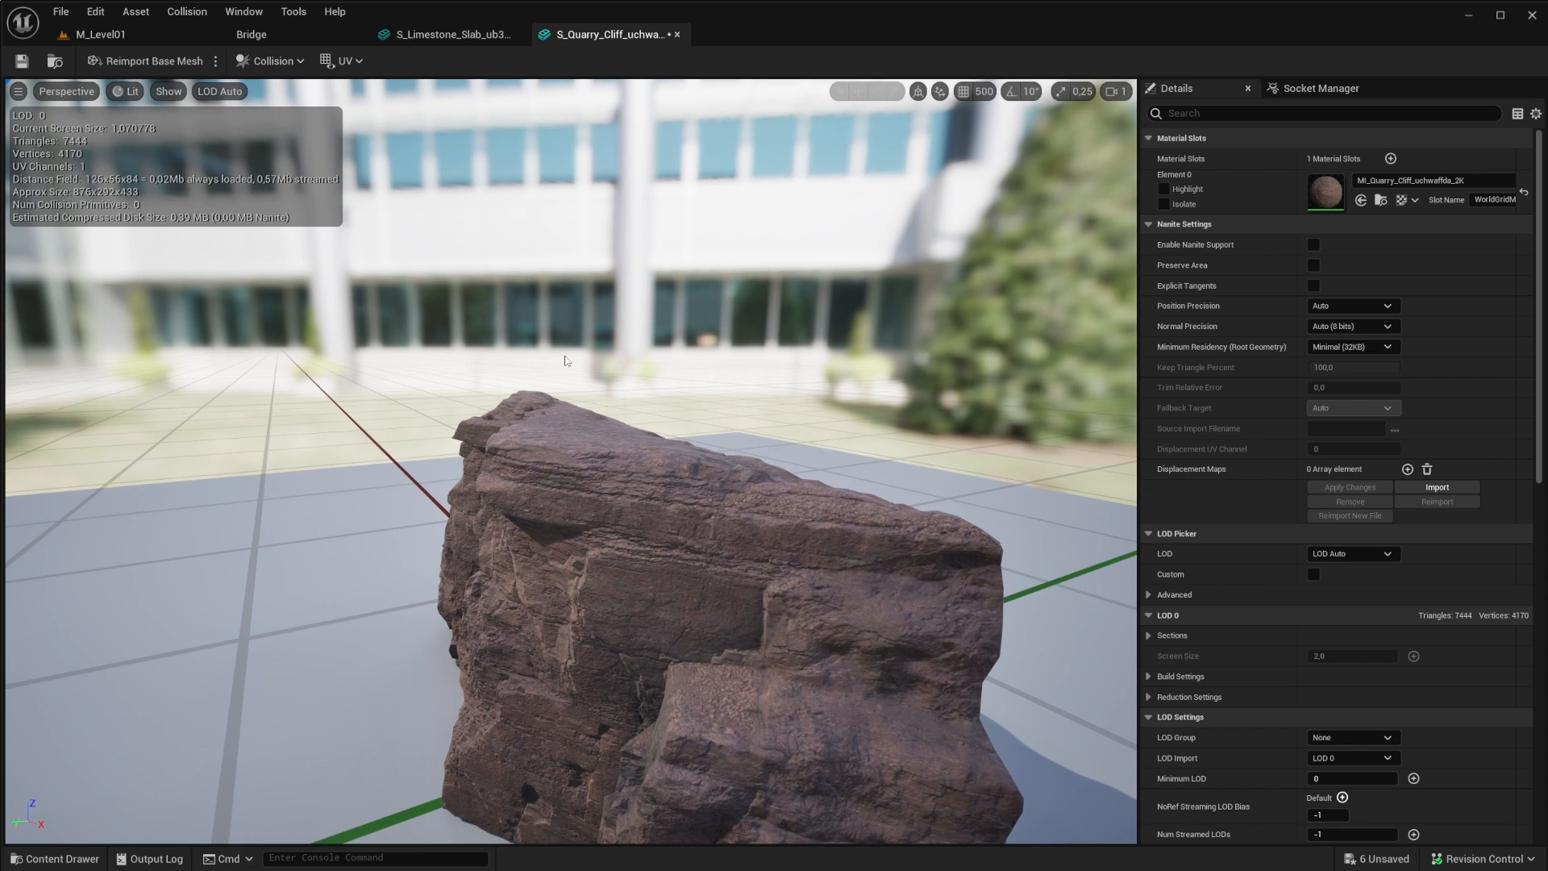
pyautogui.click(287, 64)
pyautogui.click(294, 342)
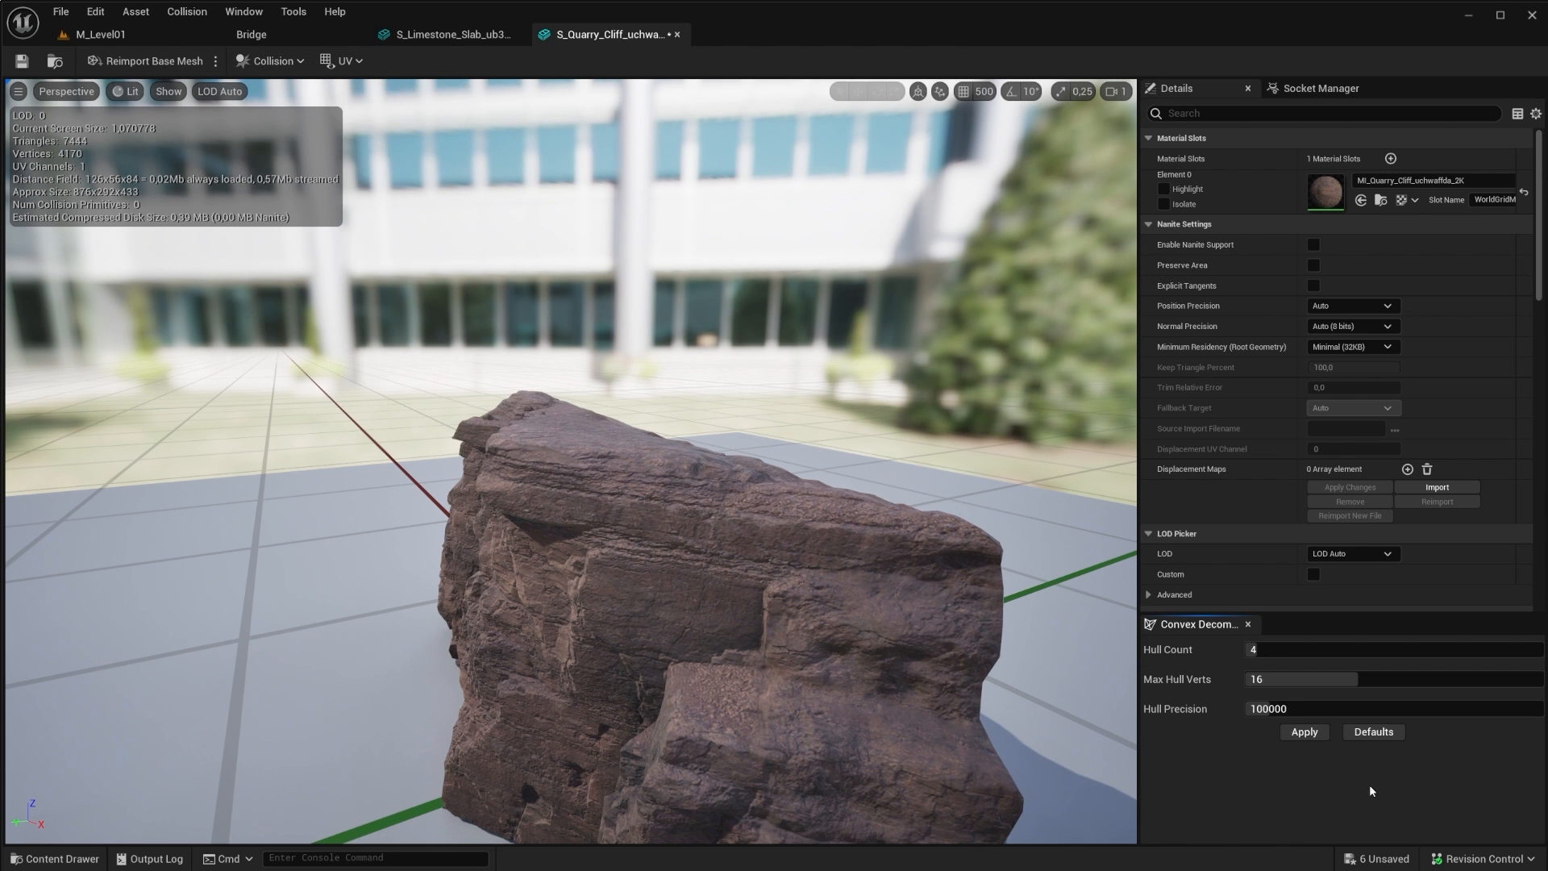
pyautogui.click(1306, 735)
pyautogui.moveTo(854, 503); pyautogui.dragTo(649, 511)
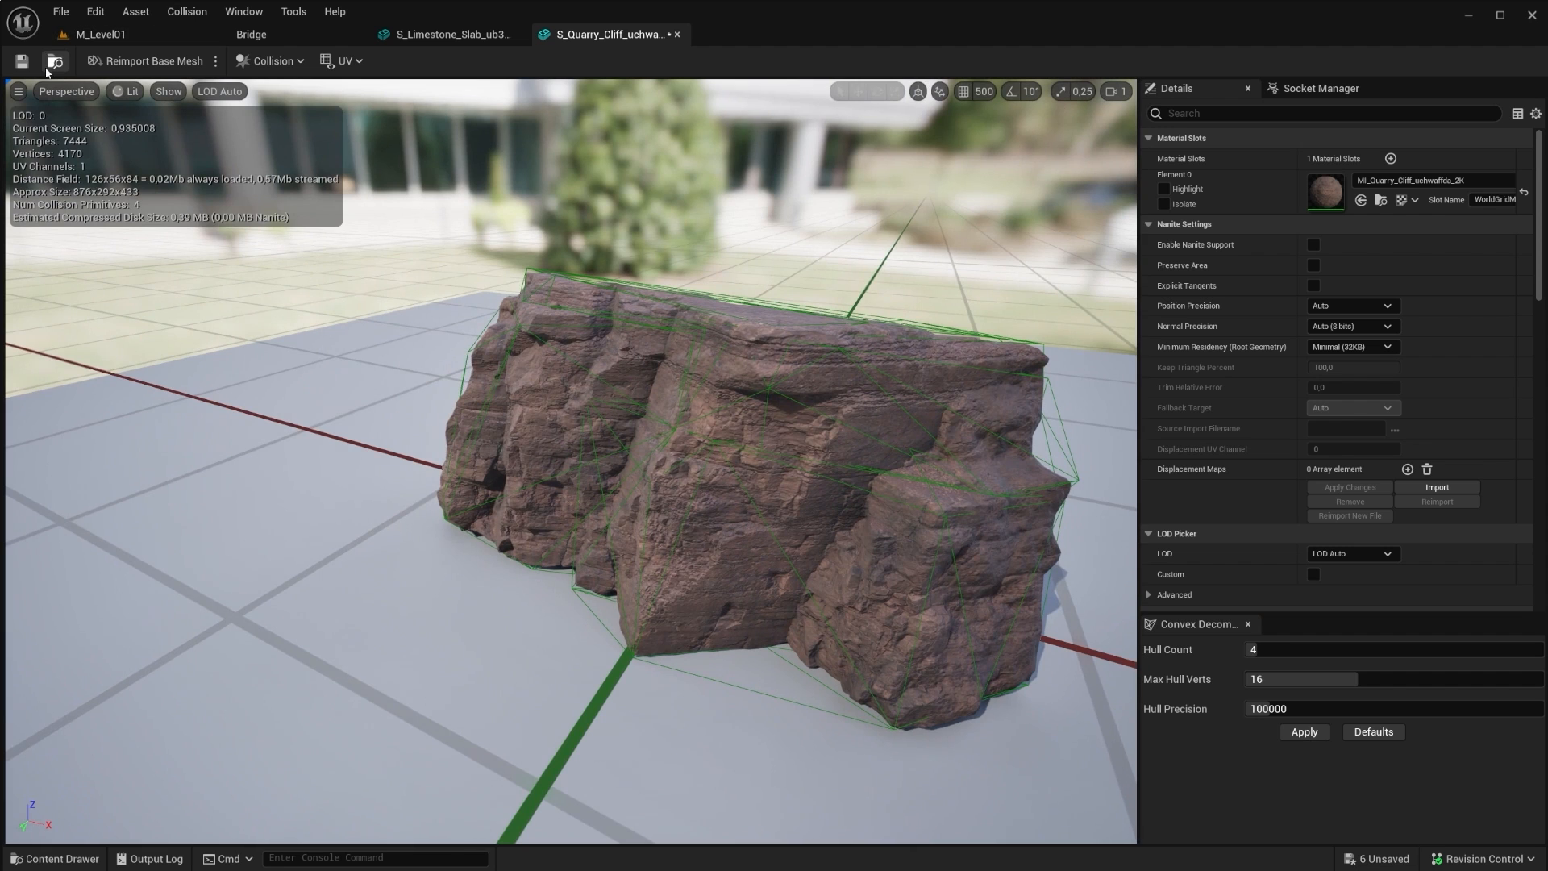
pyautogui.click(22, 60)
pyautogui.click(123, 36)
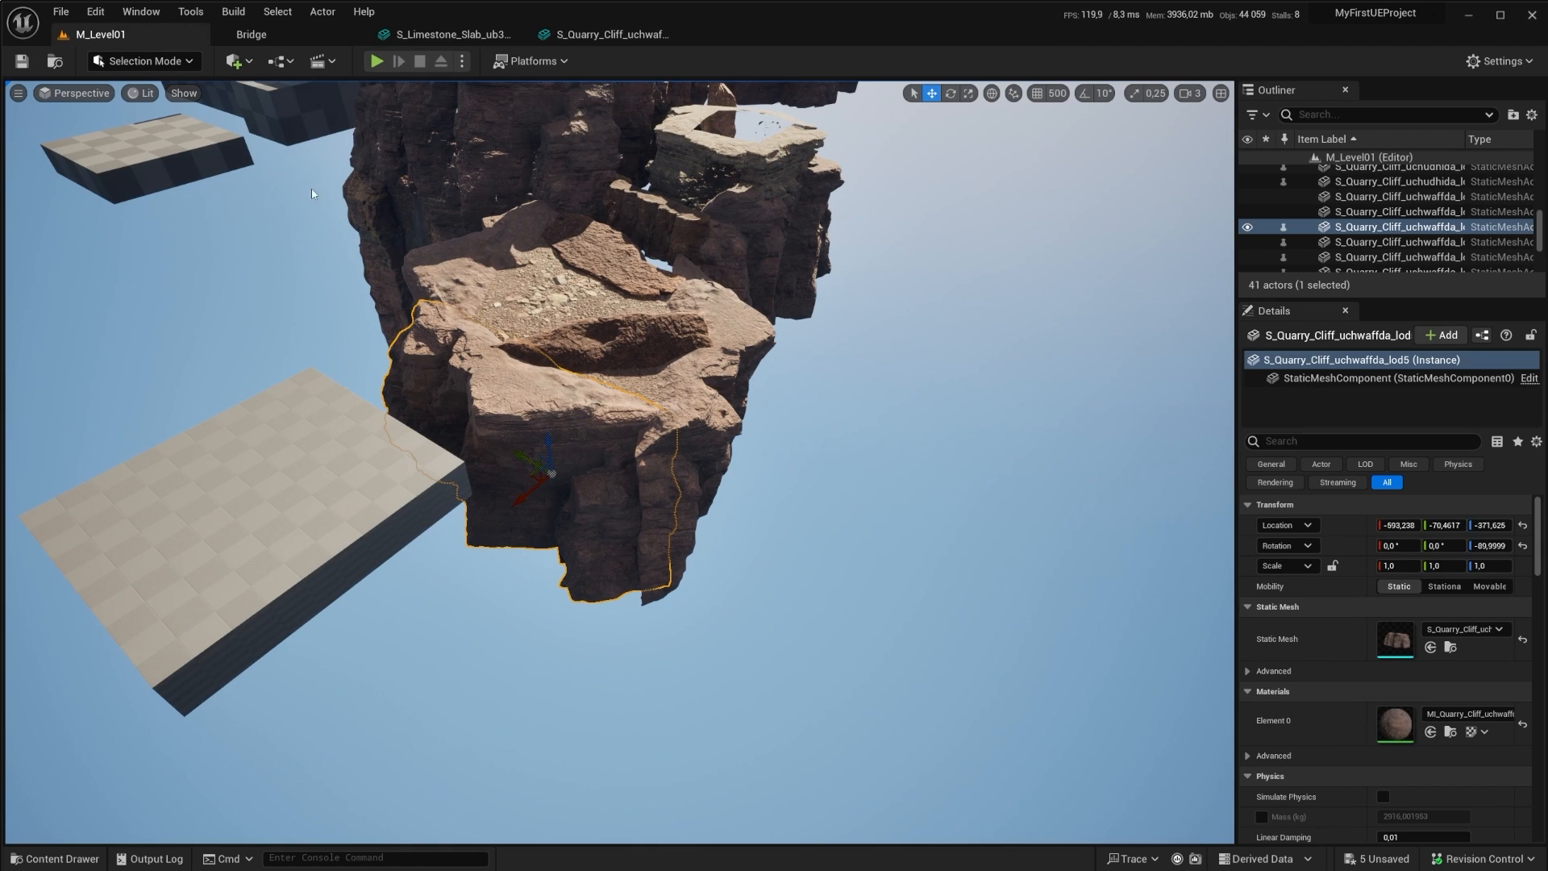
# Step: Display M_Level01 in Player Collision mode and examine the convex collision shapes of the quarry cliffs
pyautogui.click(187, 63)
pyautogui.click(77, 149)
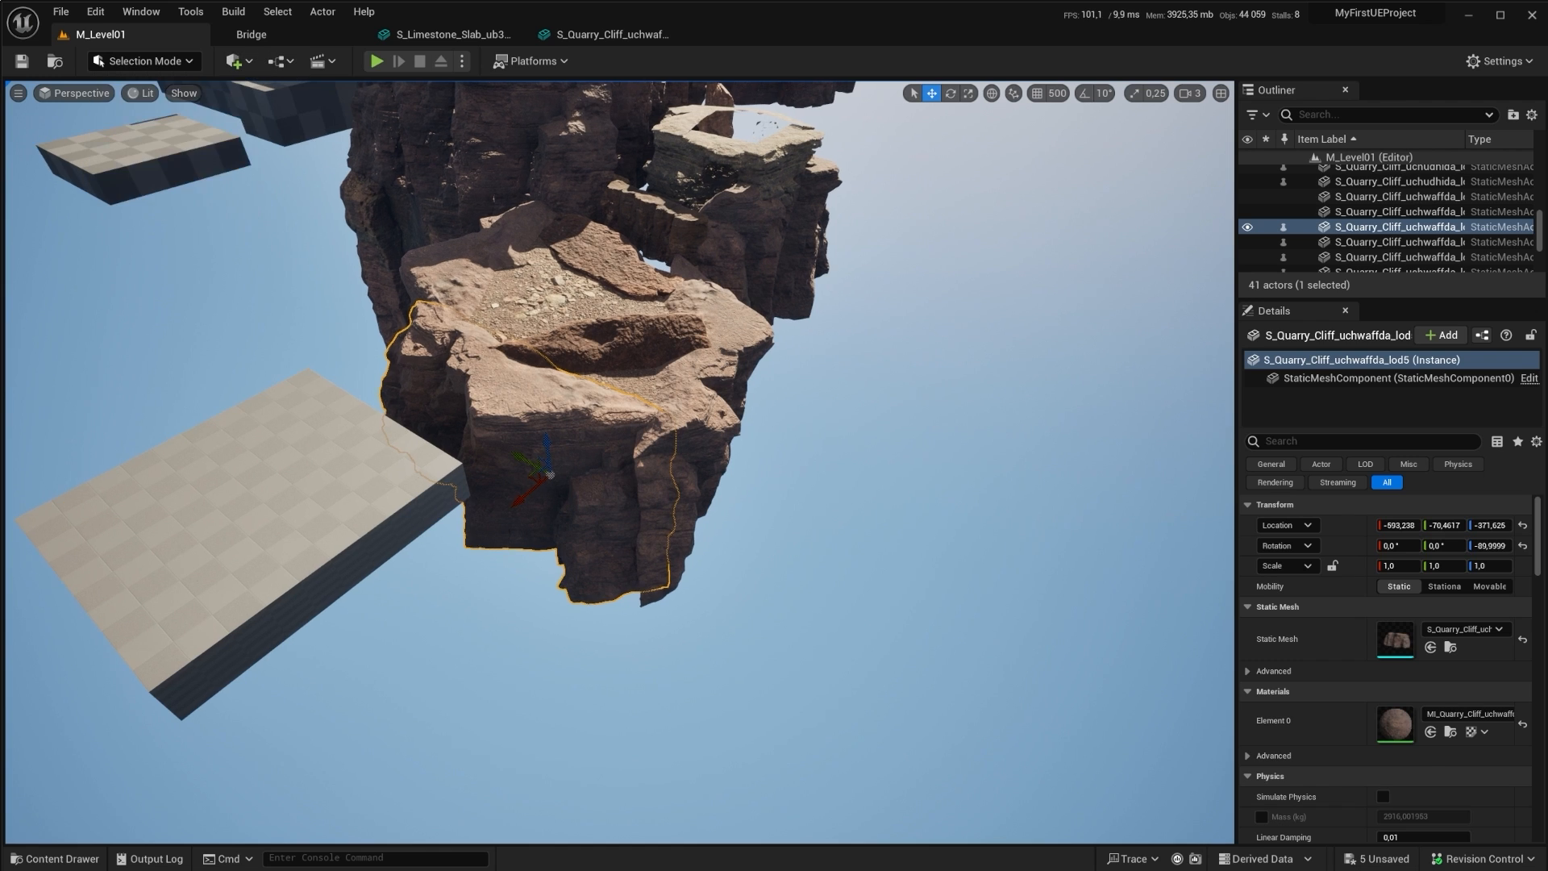
pyautogui.click(142, 93)
pyautogui.moveTo(236, 298)
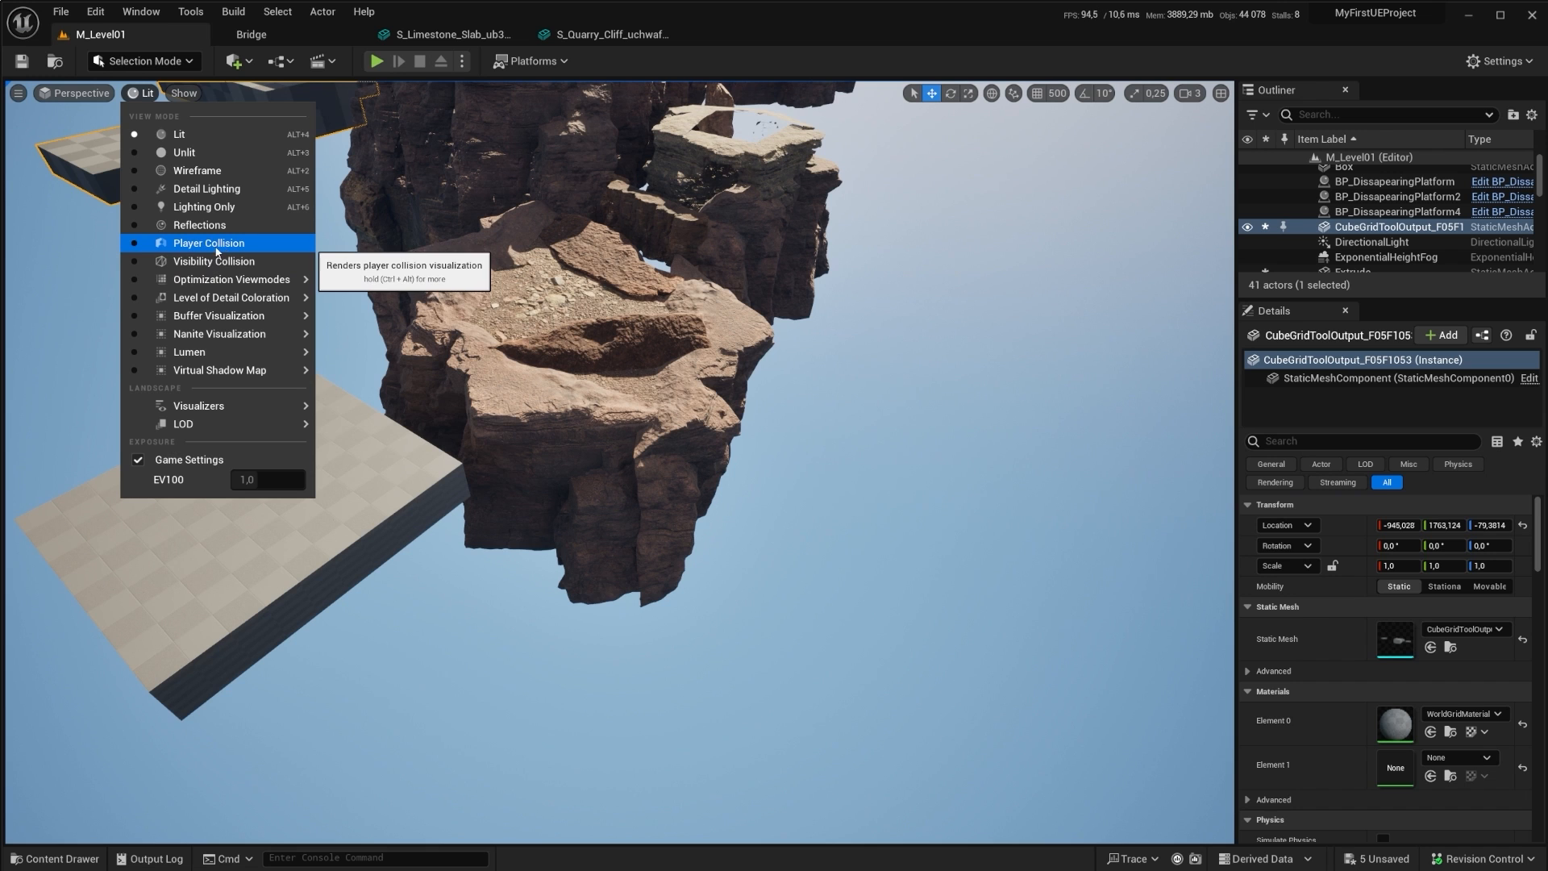
pyautogui.click(245, 254)
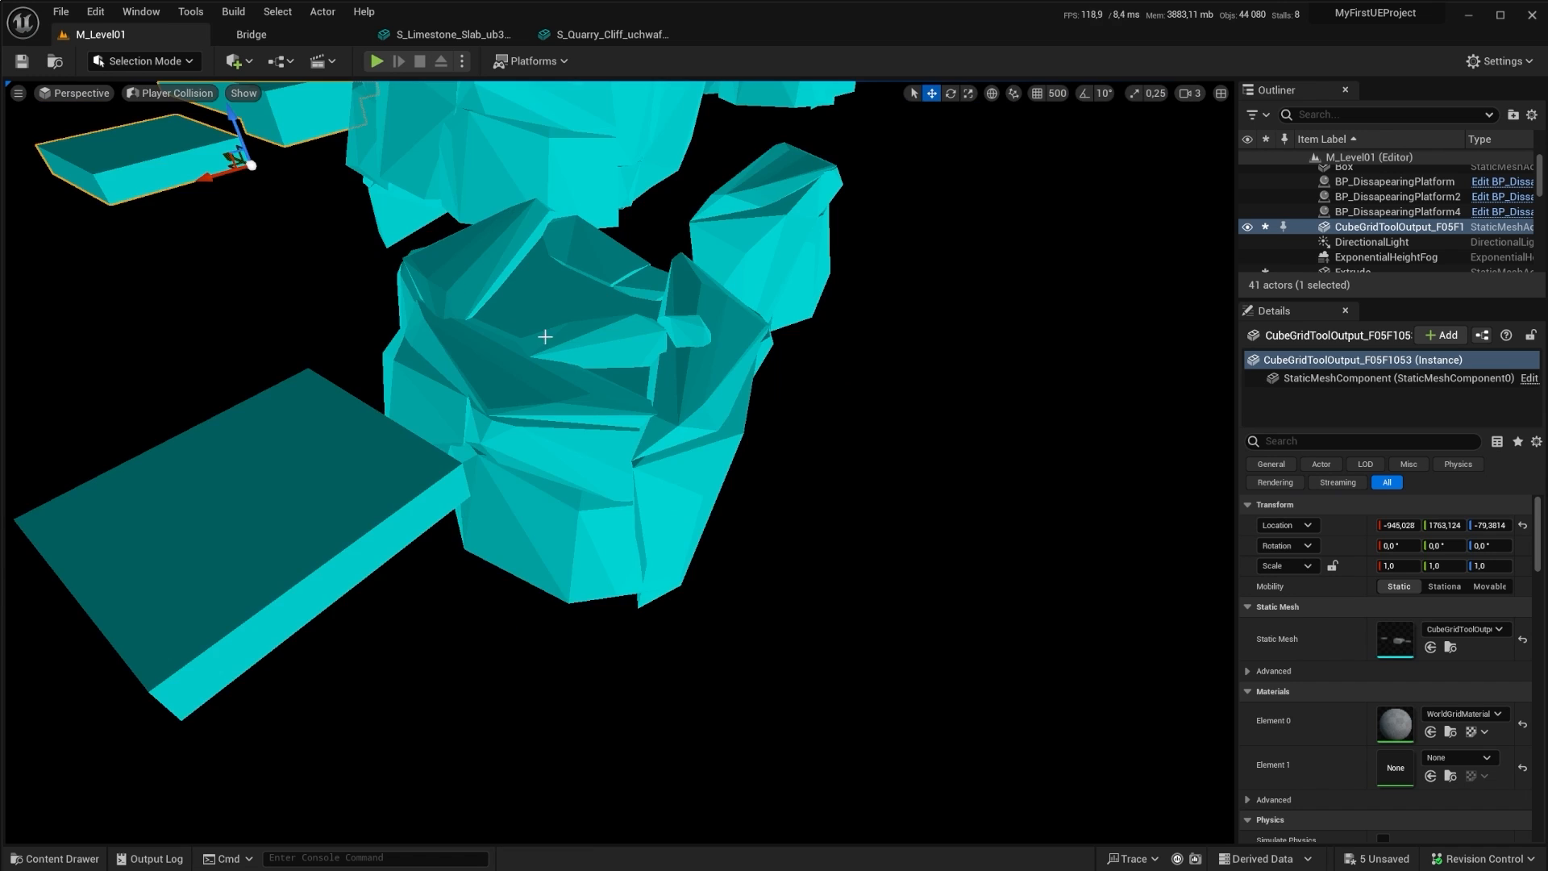
pyautogui.moveTo(545, 336); pyautogui.dragTo(310, 187, button='right')
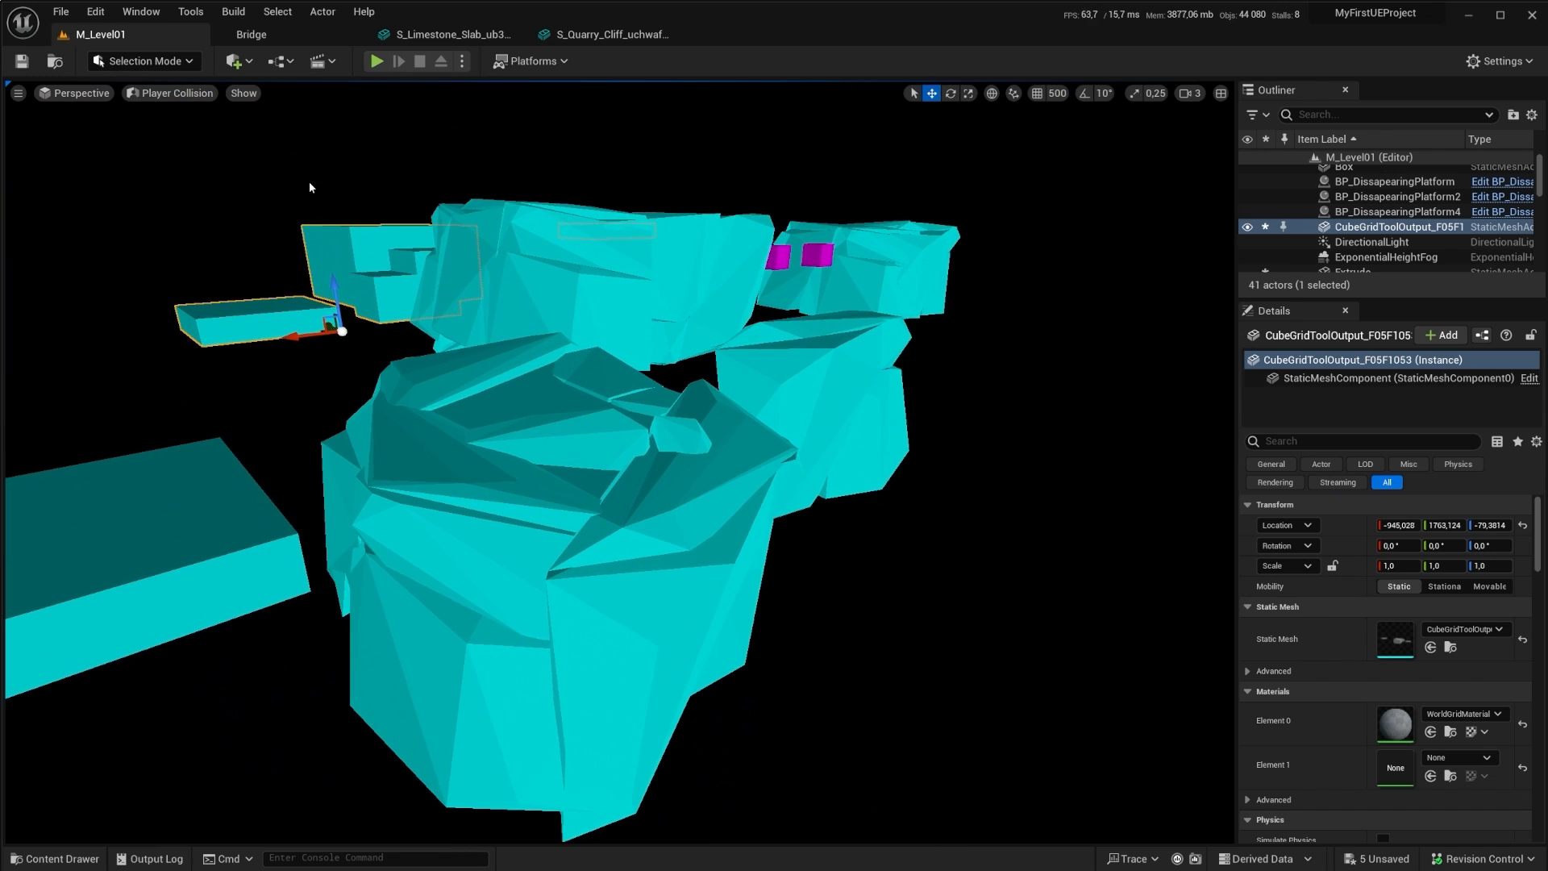
# Step: Switch the level viewport from Player Collision back to the Lit view mode
pyautogui.click(168, 62)
pyautogui.click(191, 65)
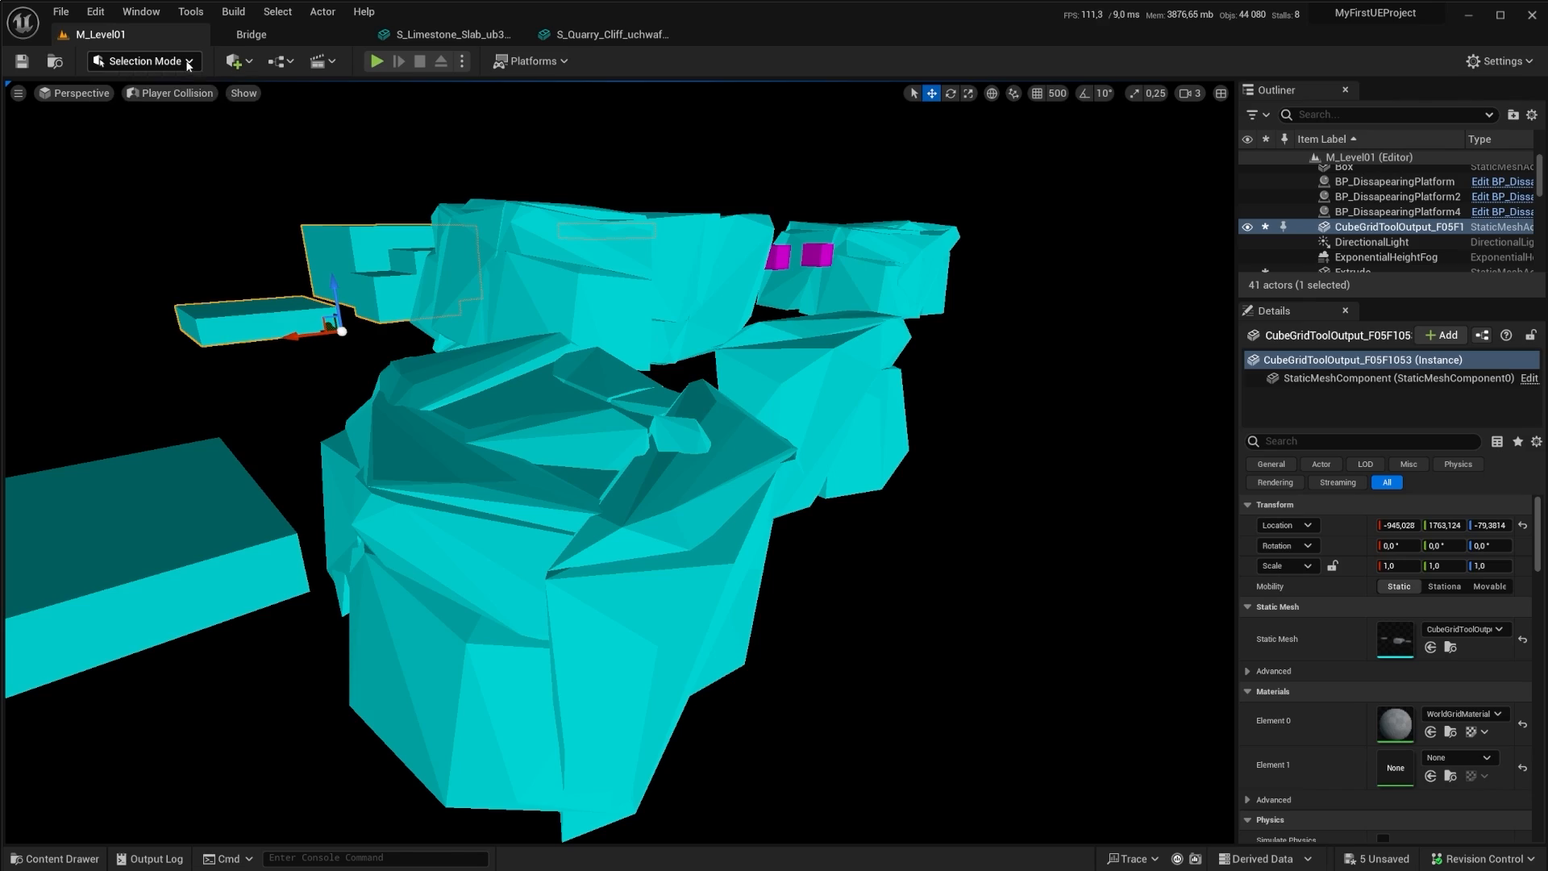
pyautogui.click(208, 94)
pyautogui.click(200, 127)
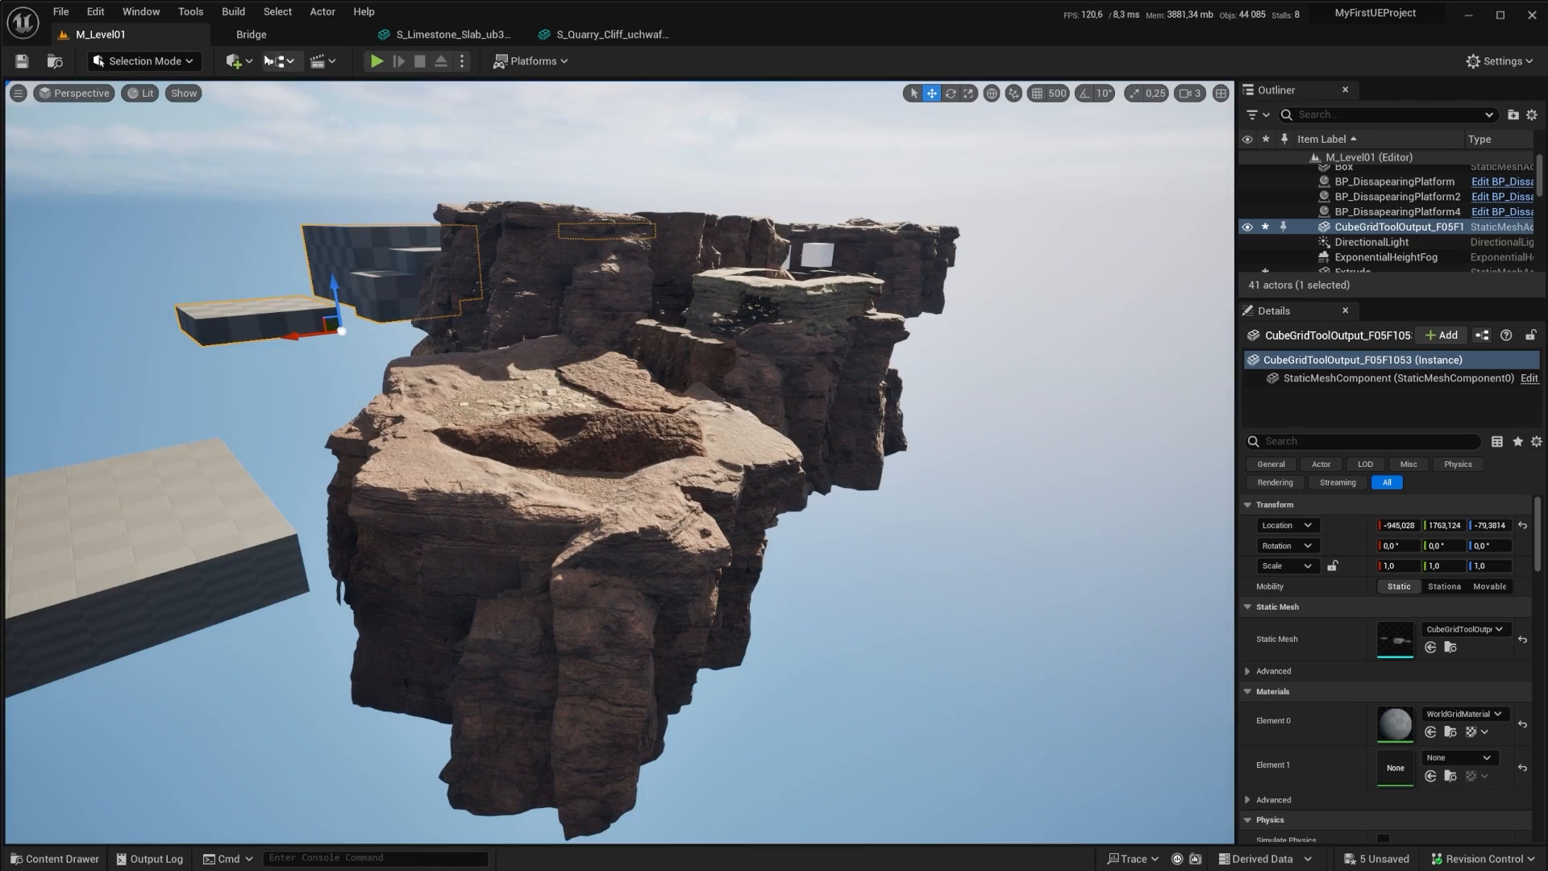
# Step: Play-test the level by running and jumping the character from the start platform across the quarry cliffs, and end the play session
pyautogui.click(376, 61)
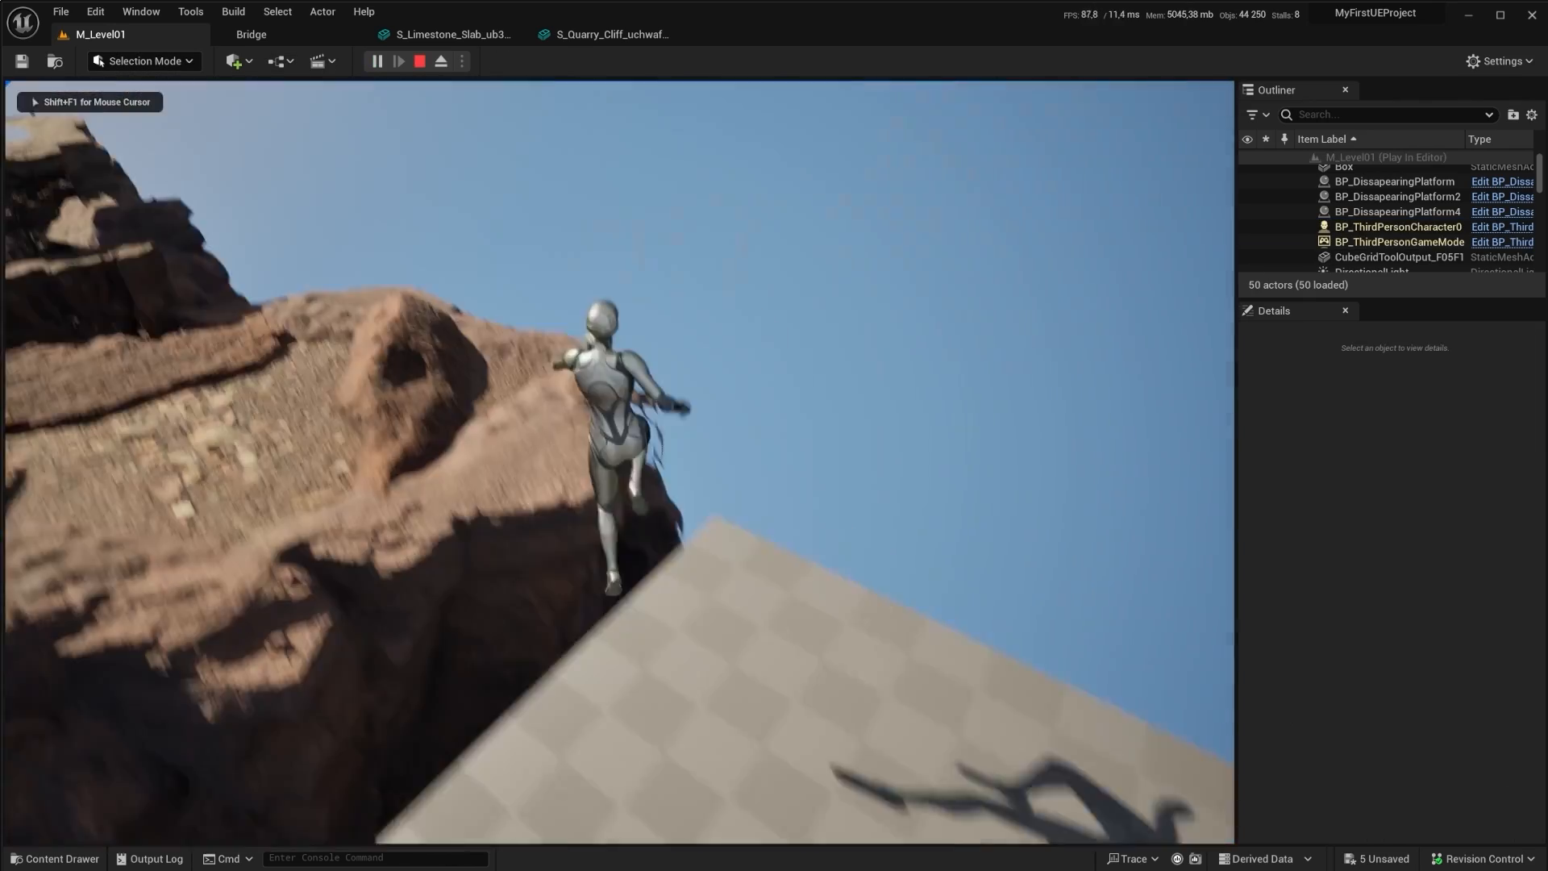
pyautogui.press('w')
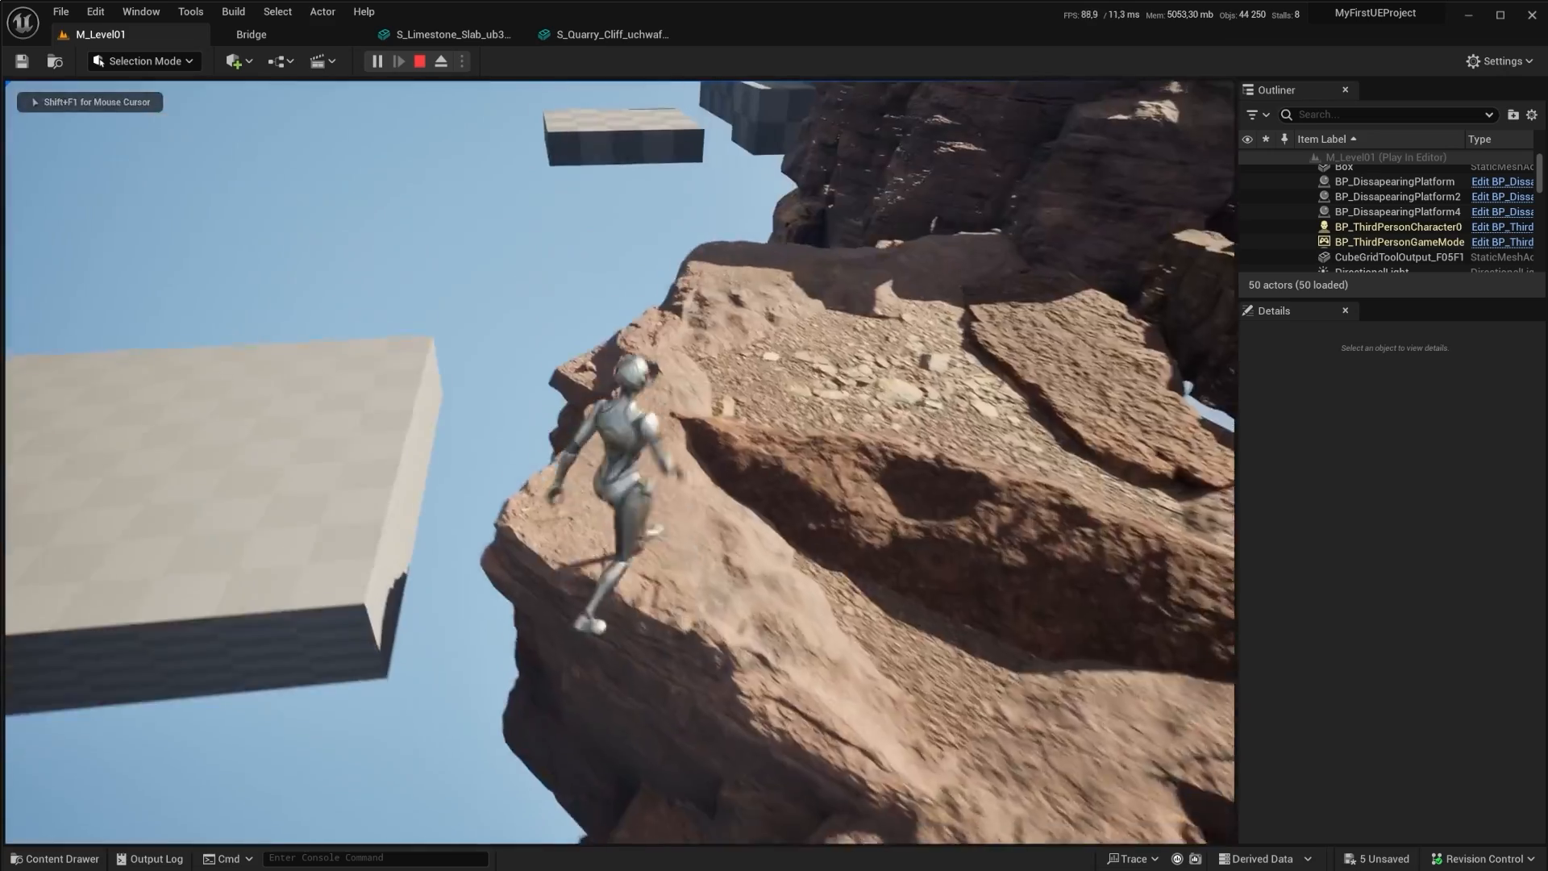
pyautogui.press('w')
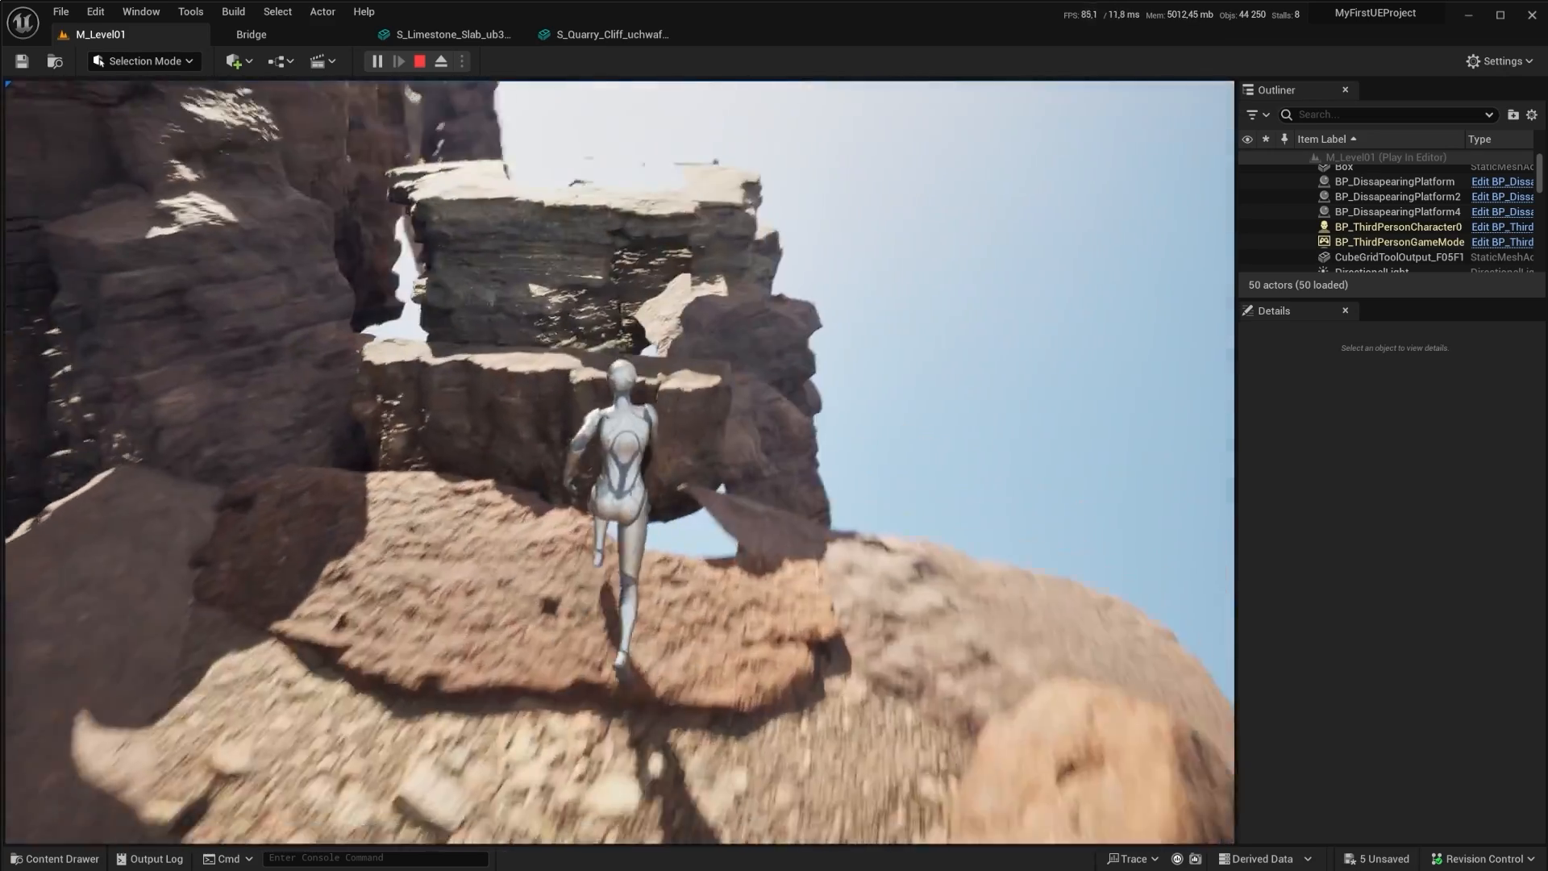
pyautogui.press('w')
pyautogui.press('space')
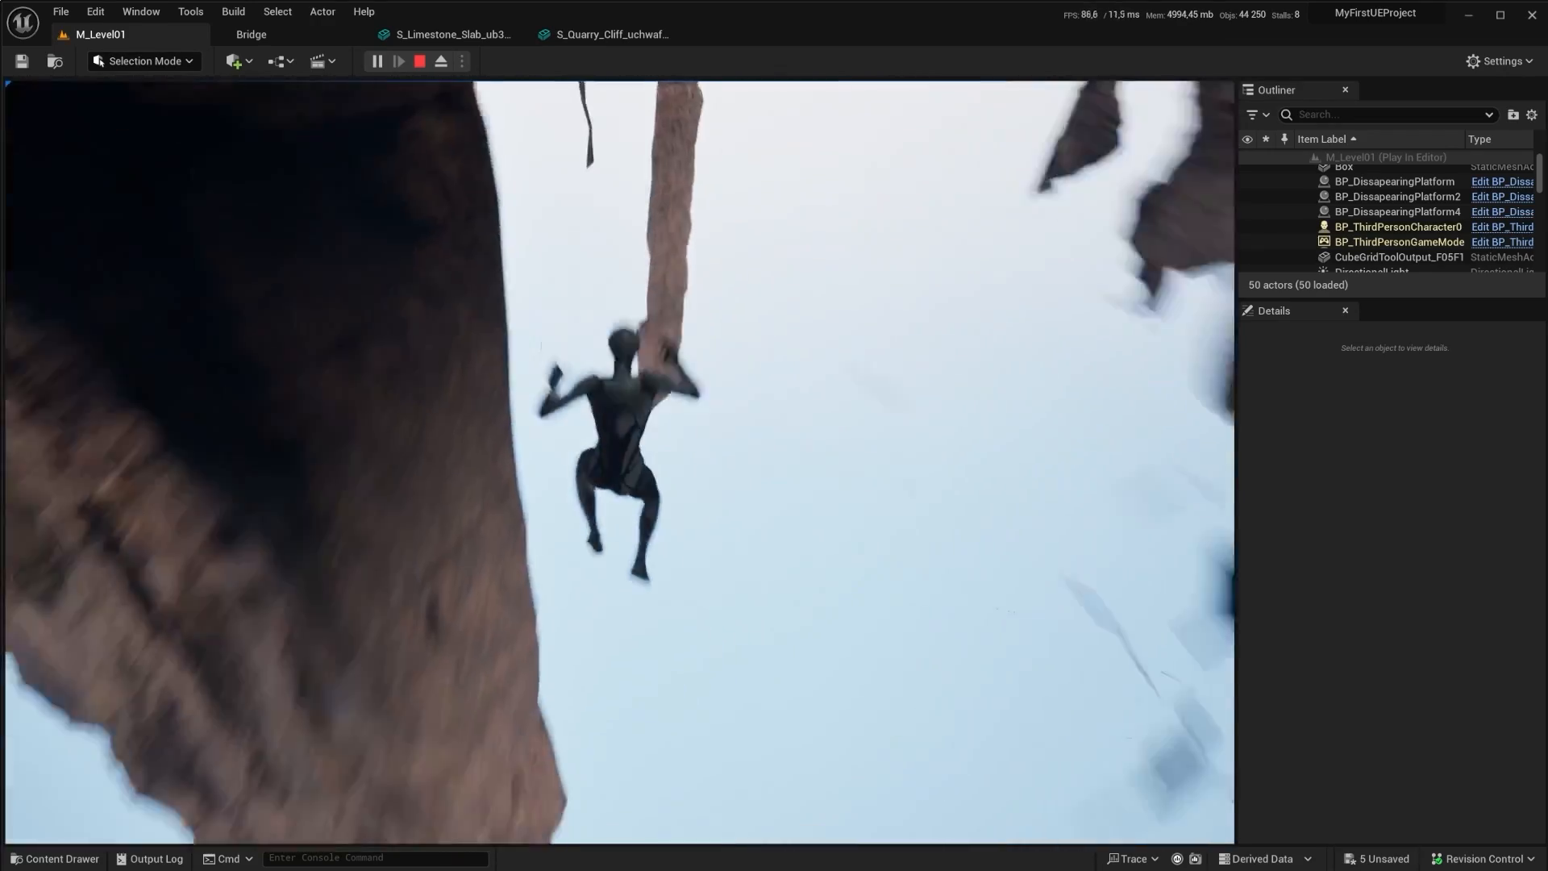
pyautogui.press('Escape')
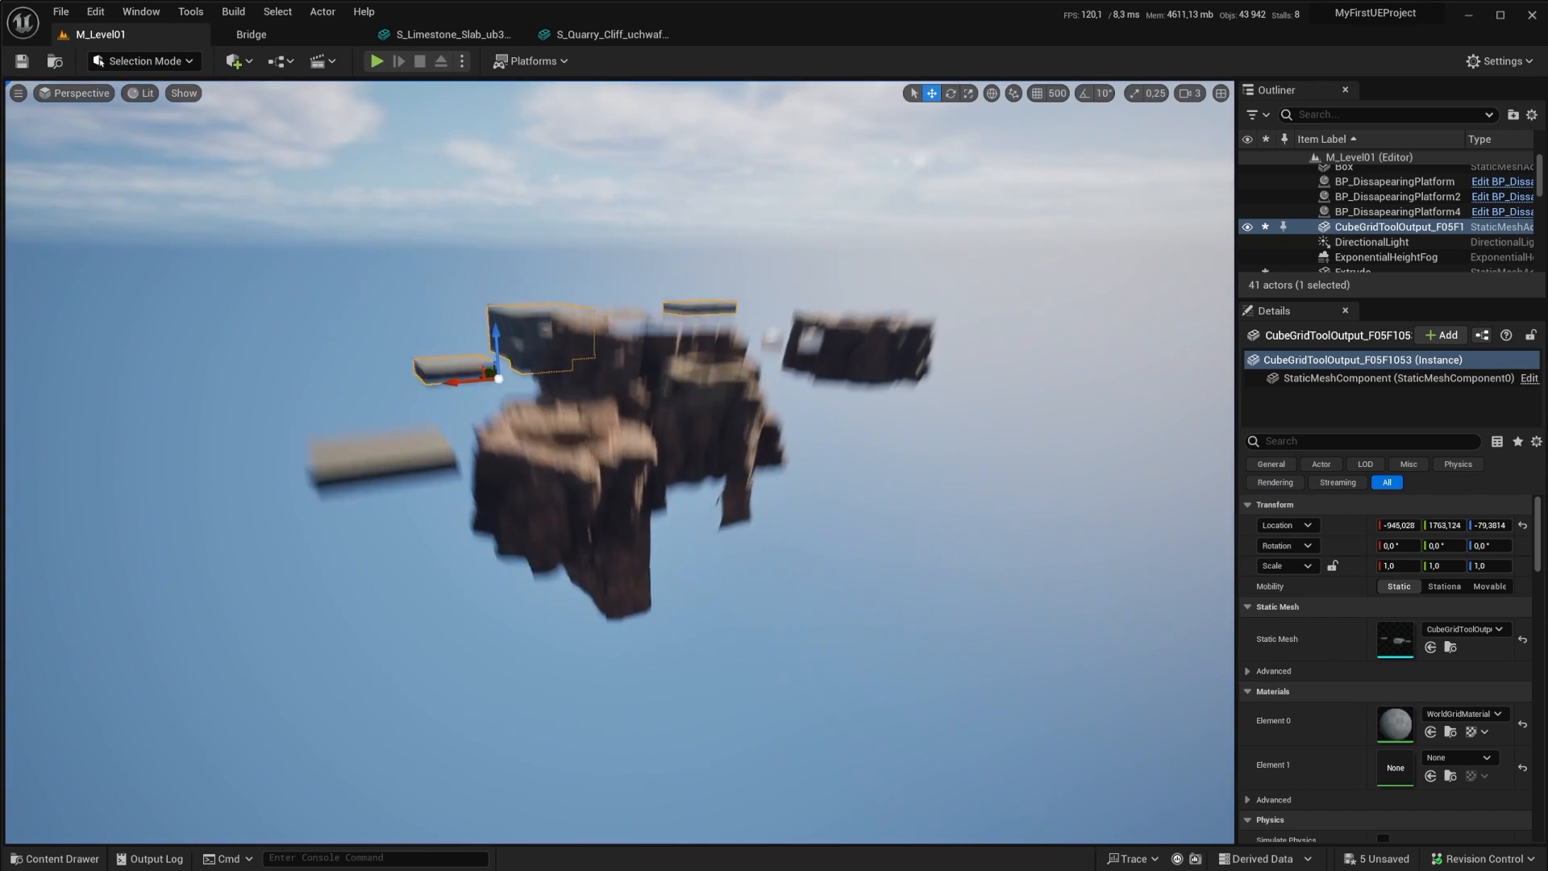
# Step: Turn on 500-unit grid snapping and move the cube-grid blockout back inside the cliffs, to Y -236,875
pyautogui.press('w')
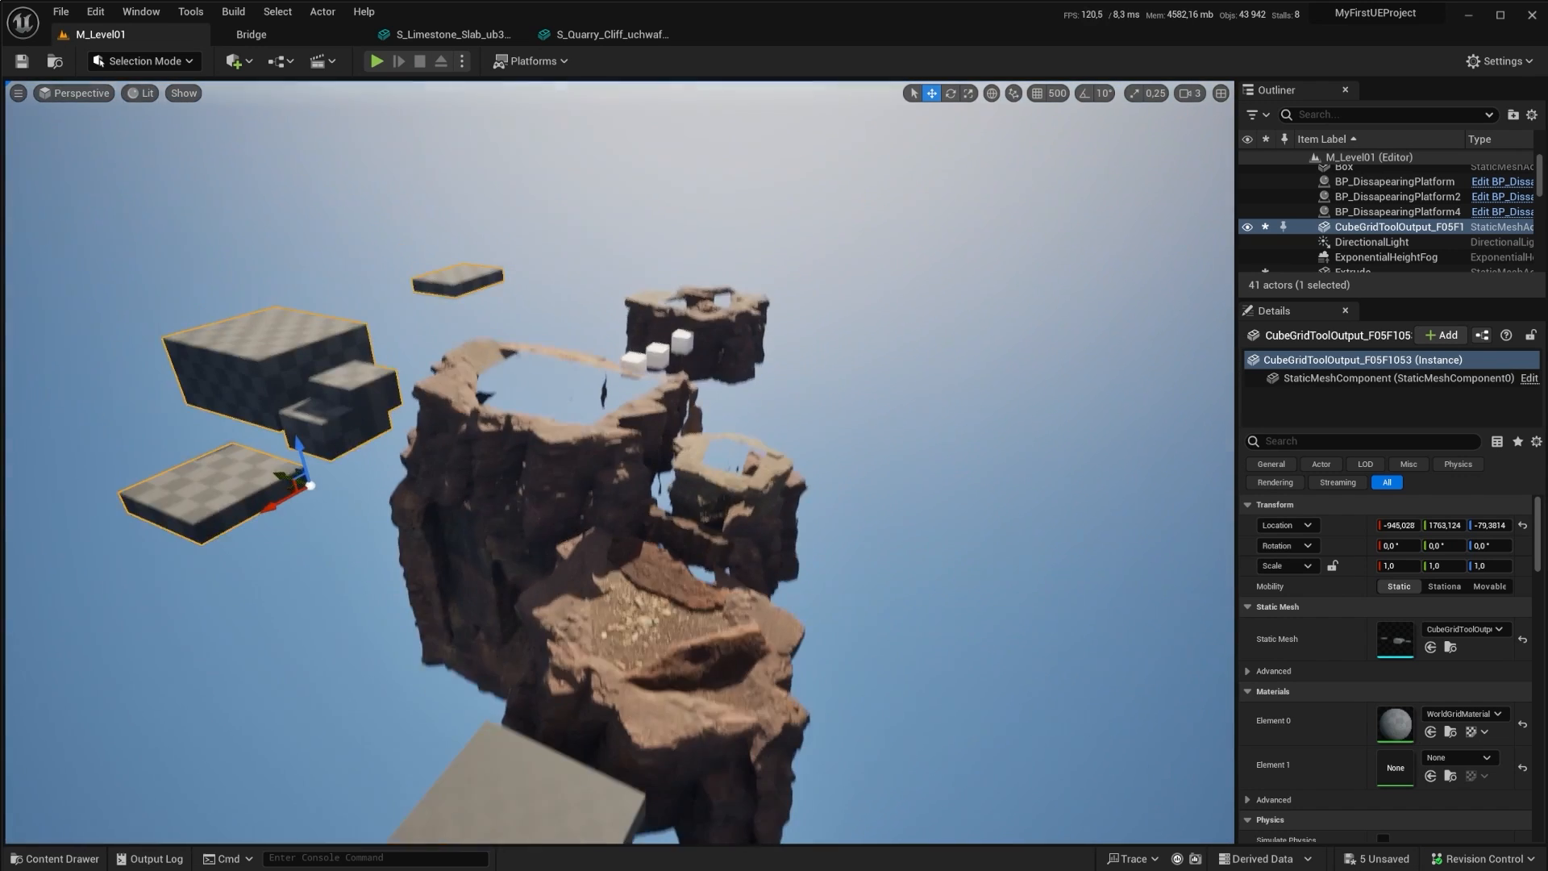
pyautogui.moveTo(631, 490); pyautogui.dragTo(665, 501, button='right')
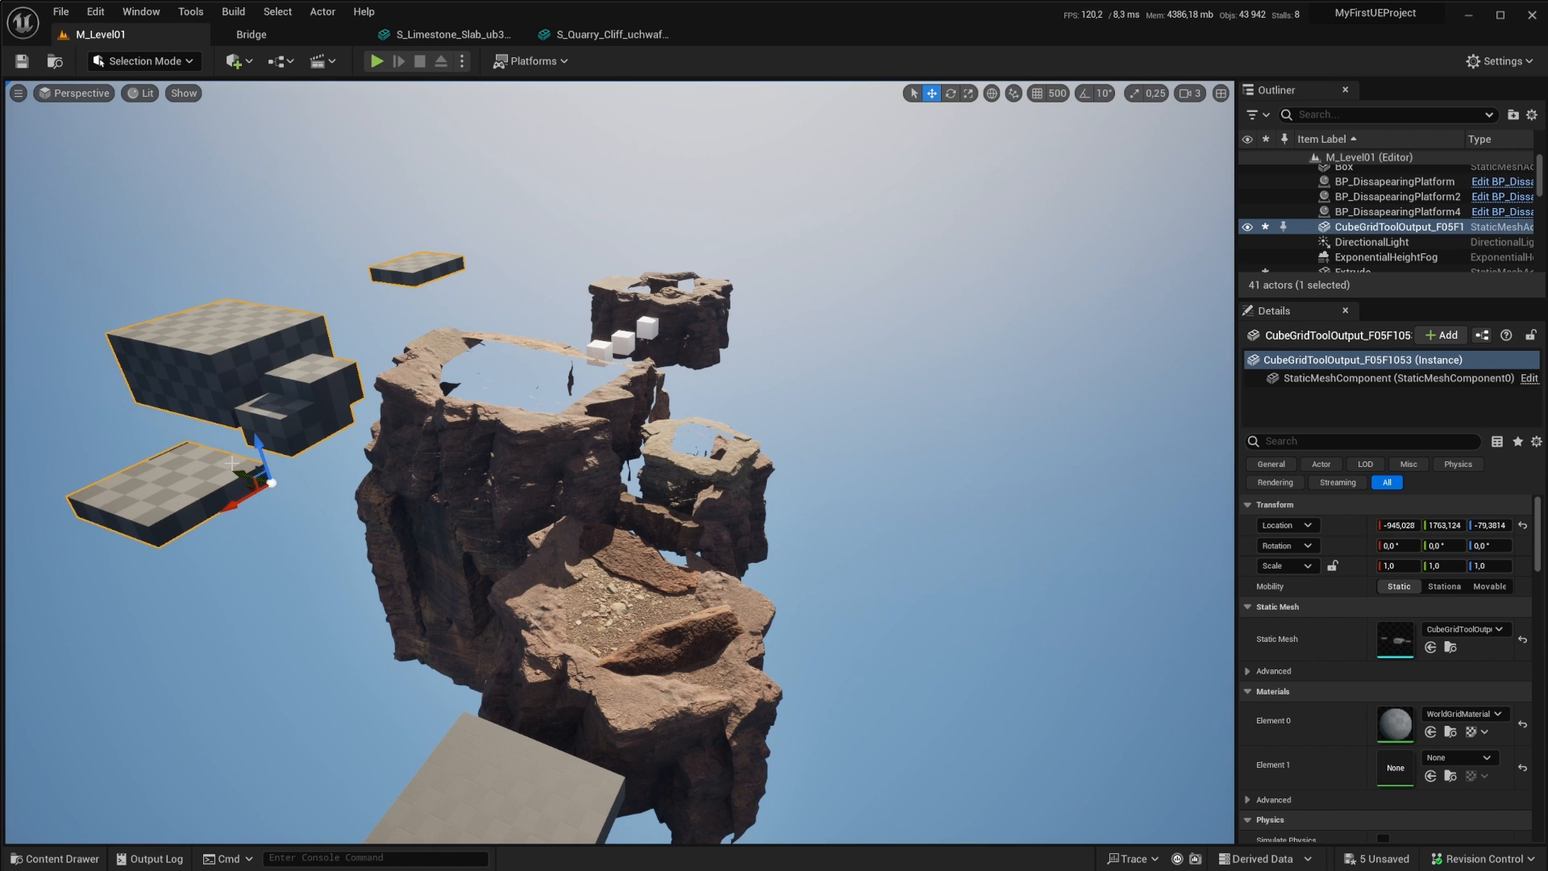
pyautogui.moveTo(241, 470); pyautogui.dragTo(446, 517)
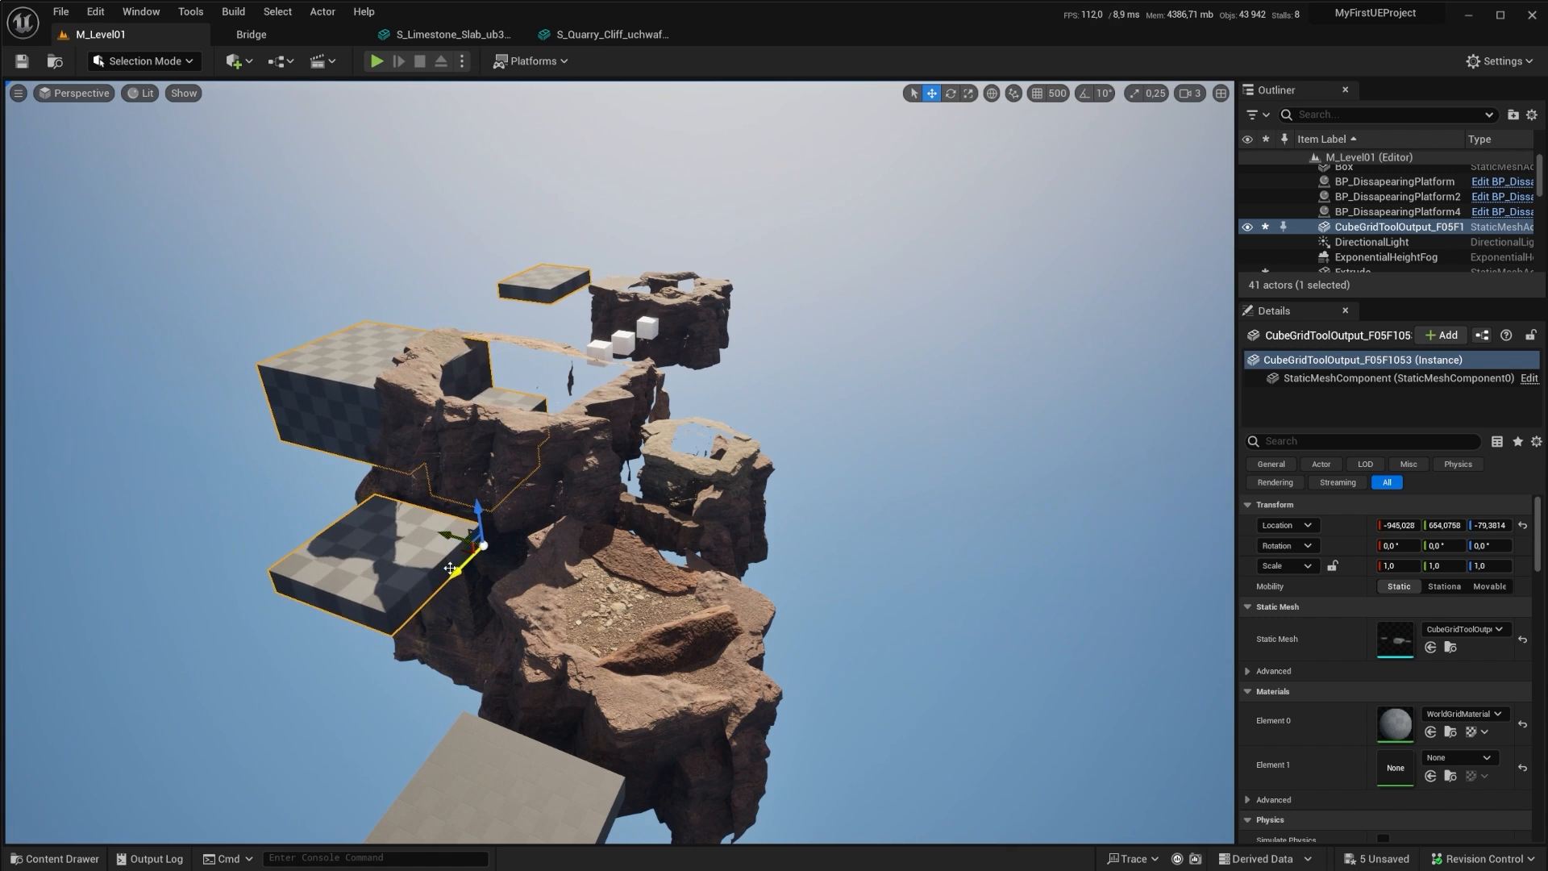
pyautogui.hotkey('ctrl', 'z')
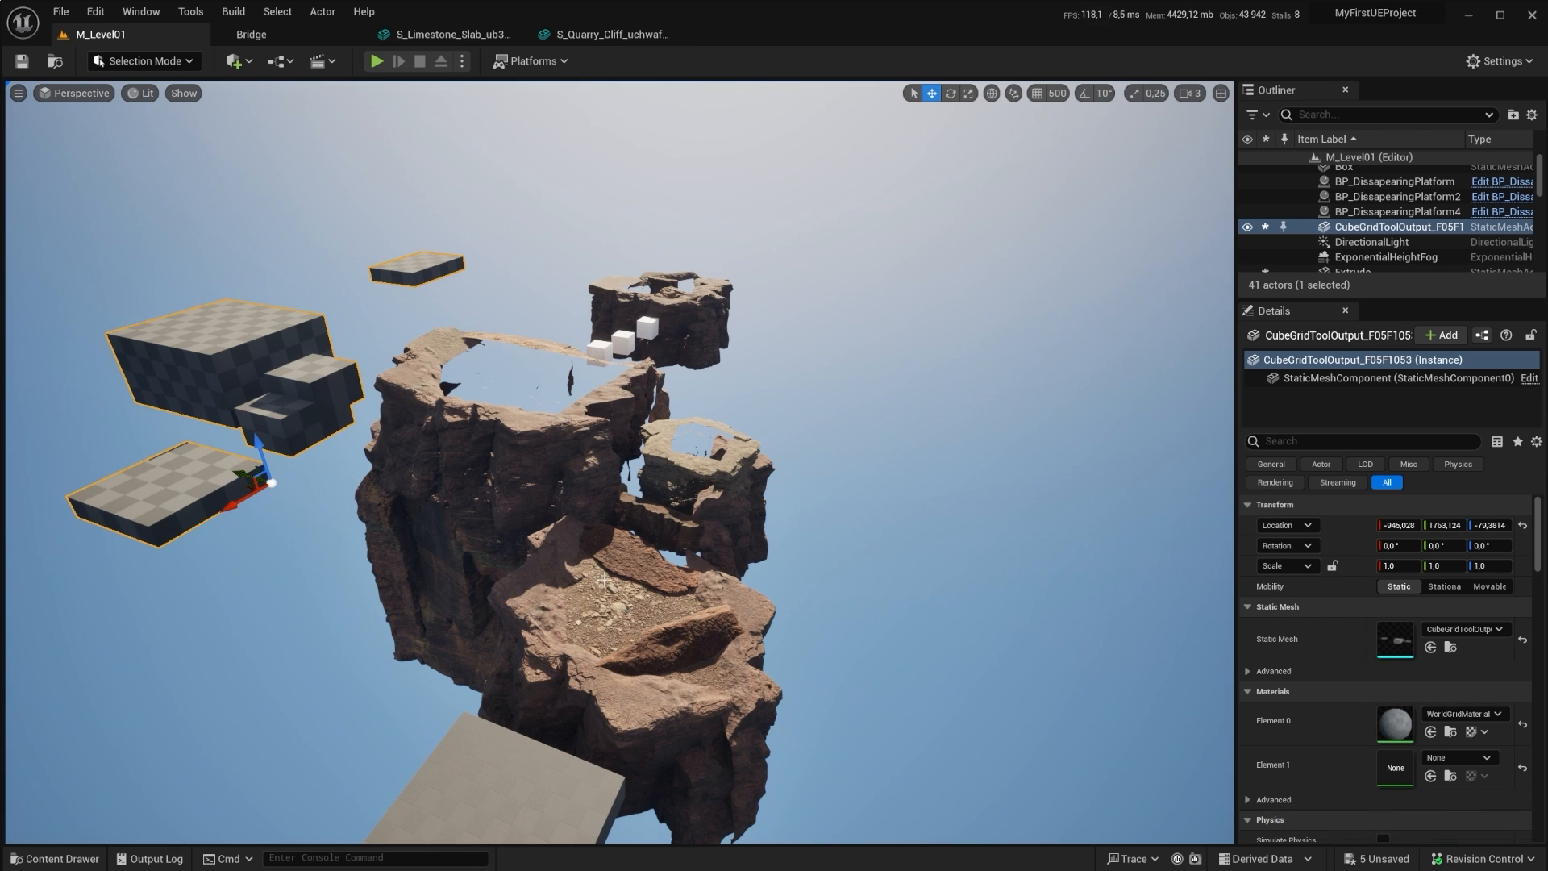
pyautogui.click(1038, 93)
pyautogui.moveTo(236, 470); pyautogui.dragTo(616, 597)
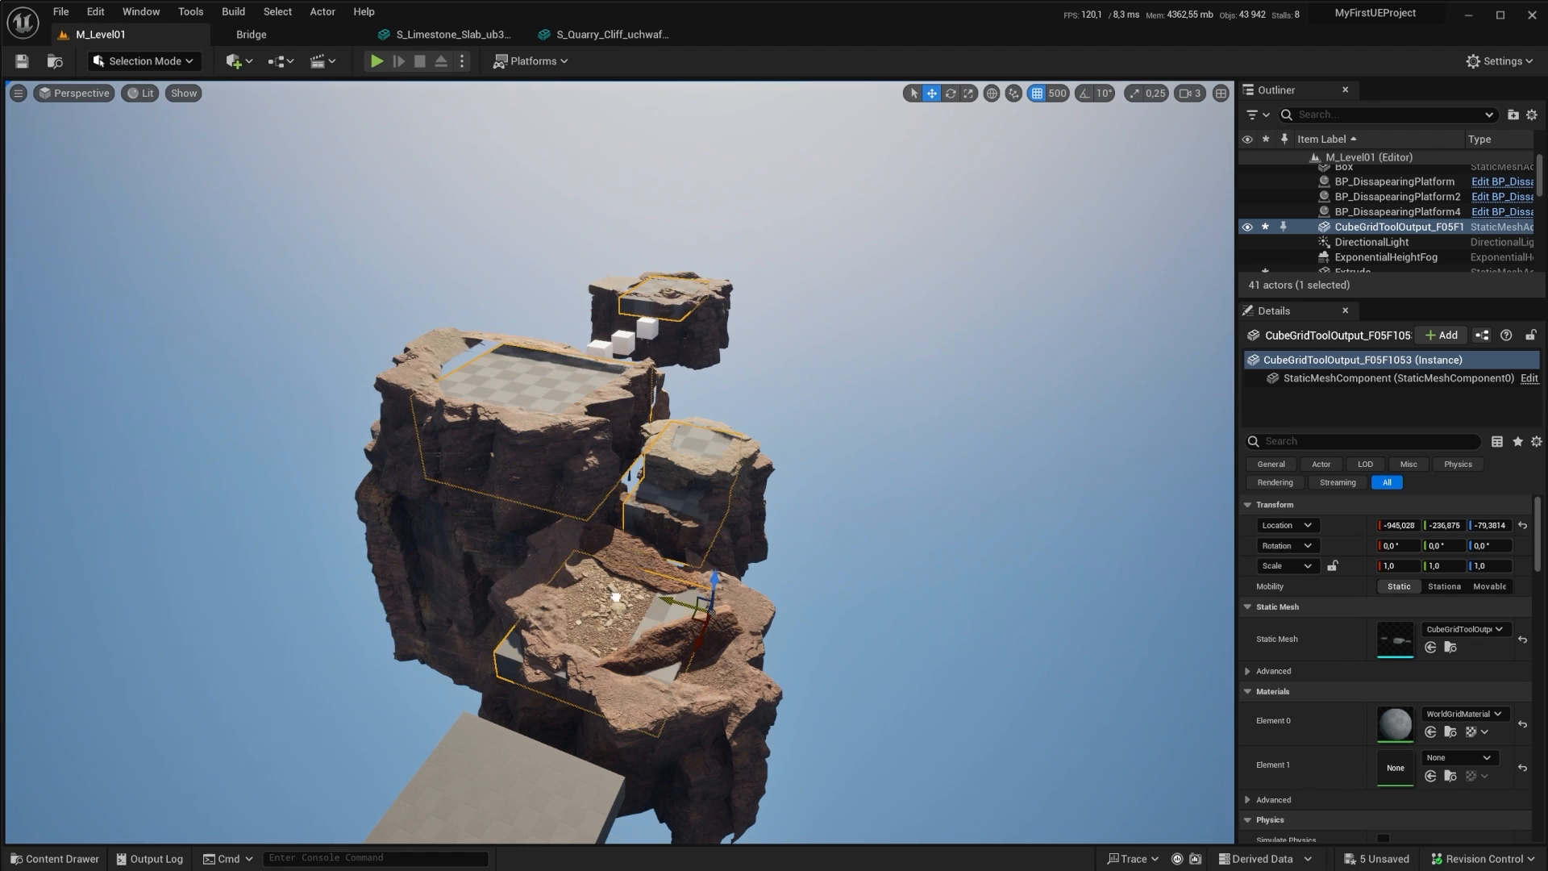
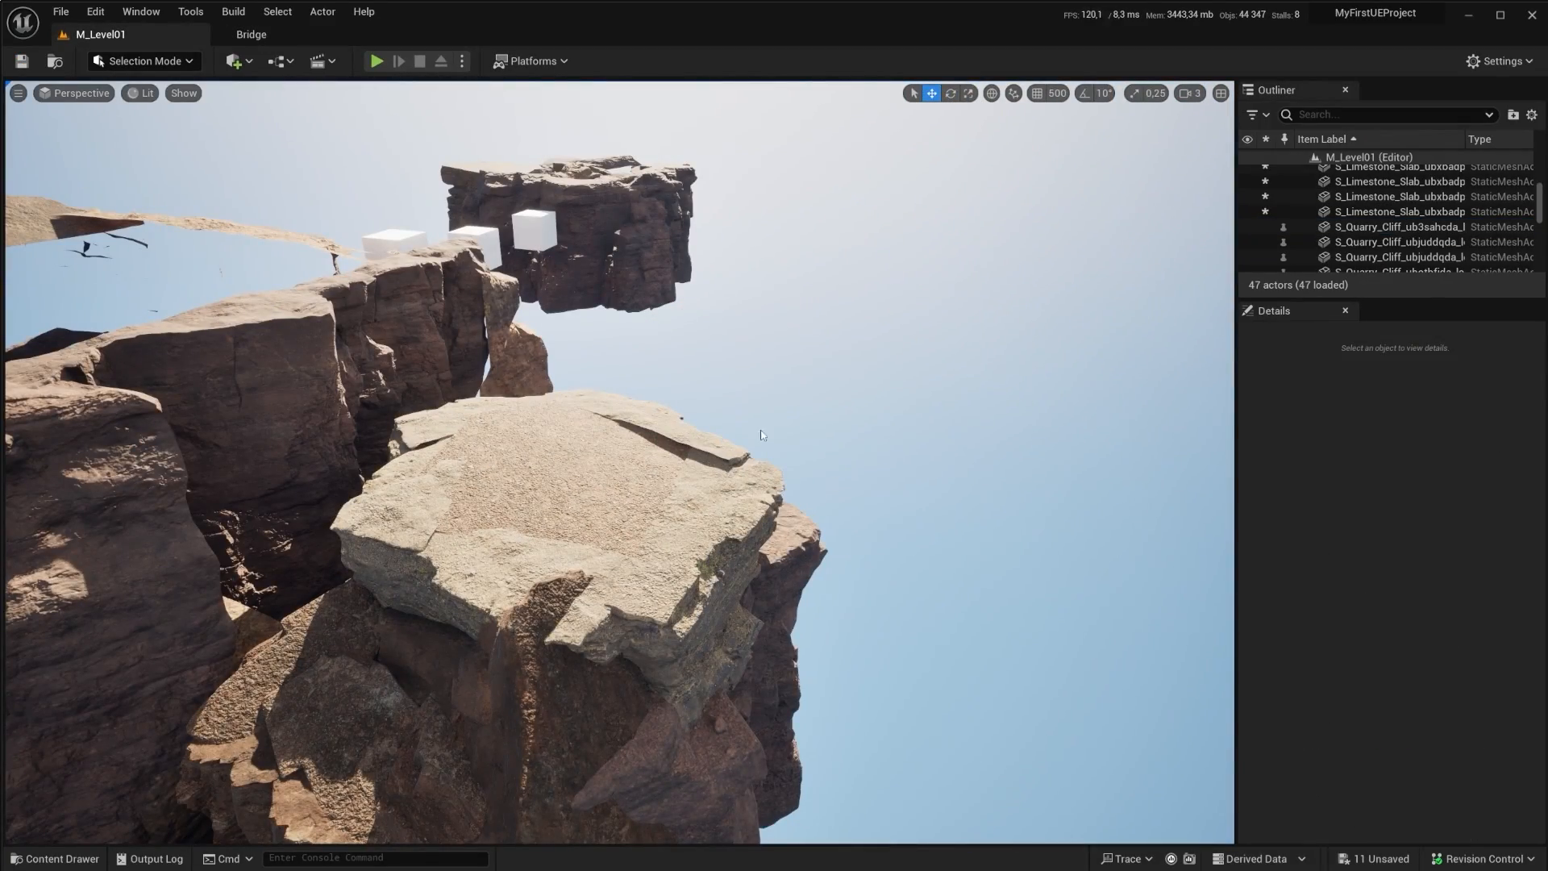
# Step: Browse the Limestone Quarry collection in Bridge, inspect the Quarry Cliff and Limestone Slab assets, and return to M_Level01
pyautogui.moveTo(730, 477); pyautogui.dragTo(384, 498, button='right')
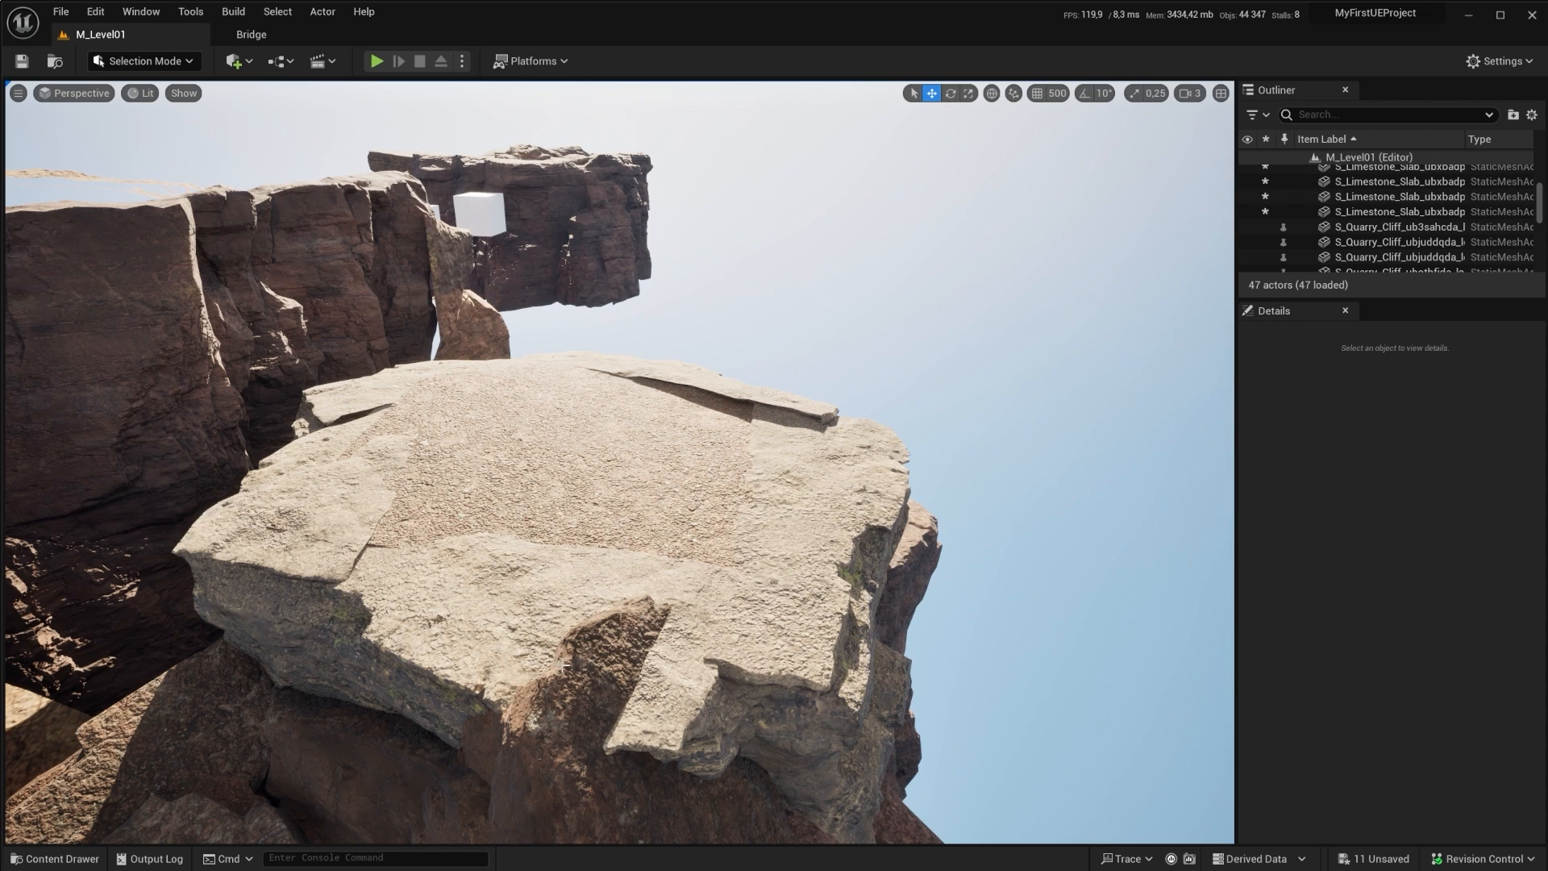
pyautogui.click(288, 32)
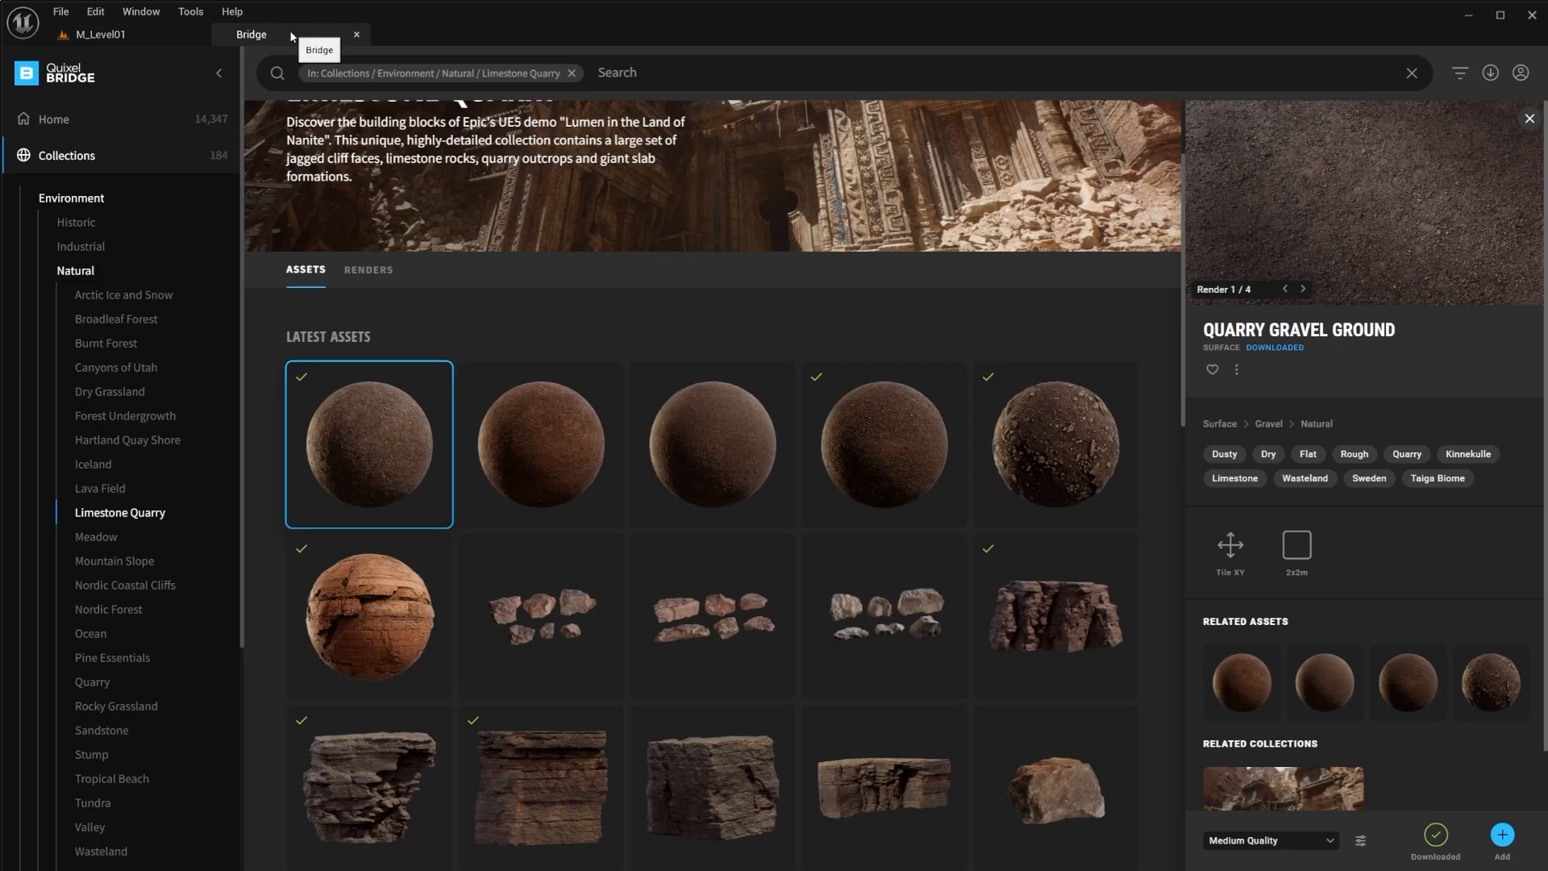
pyautogui.scroll(-5, 473, 584)
pyautogui.click(524, 266)
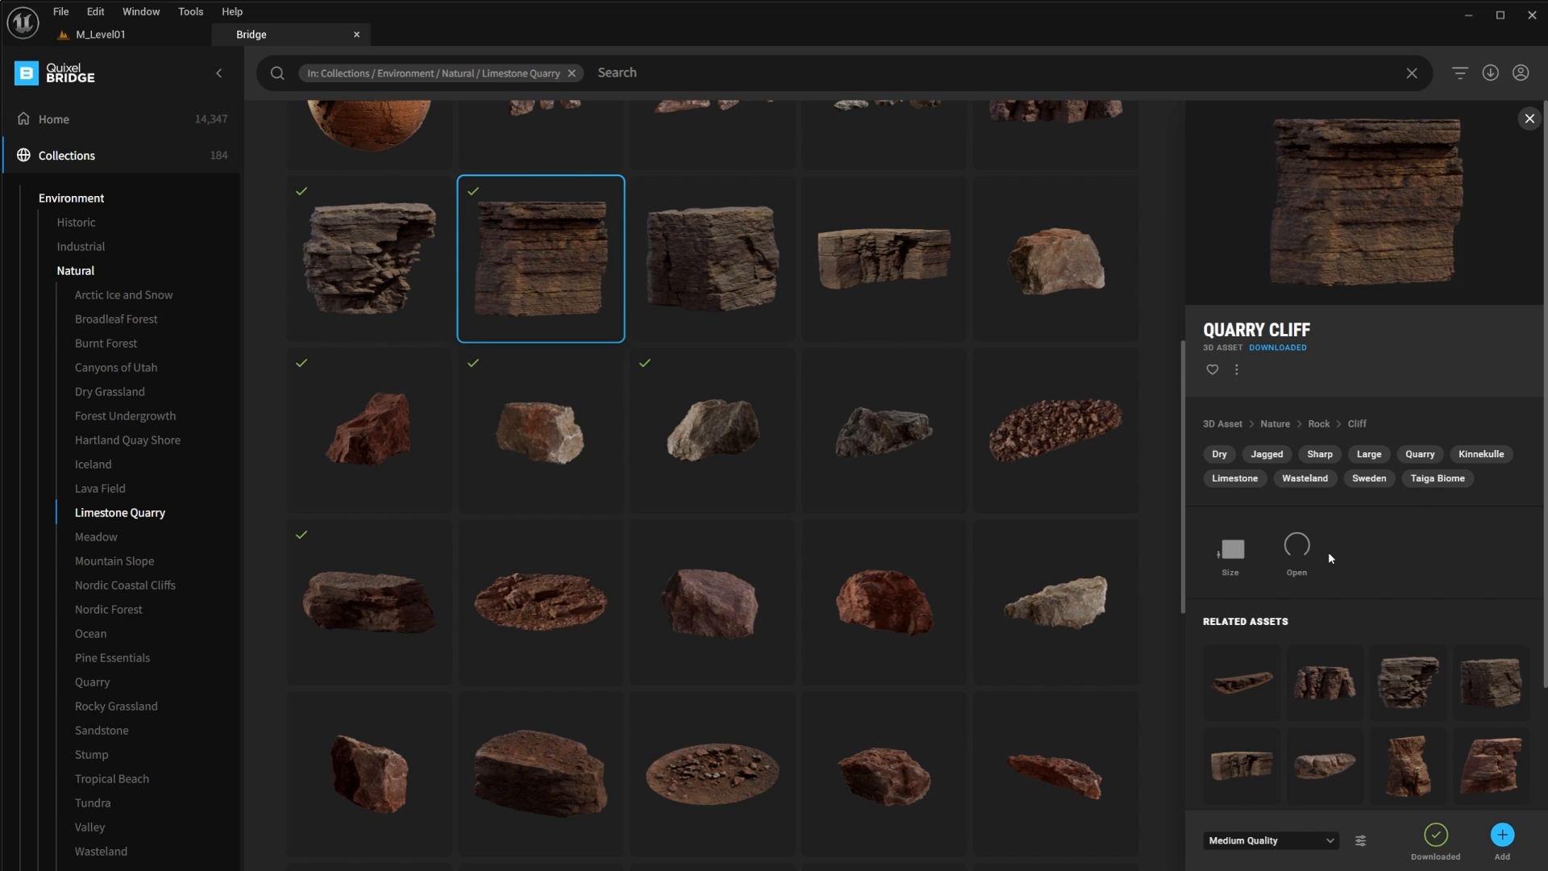
pyautogui.scroll(-3, 992, 536)
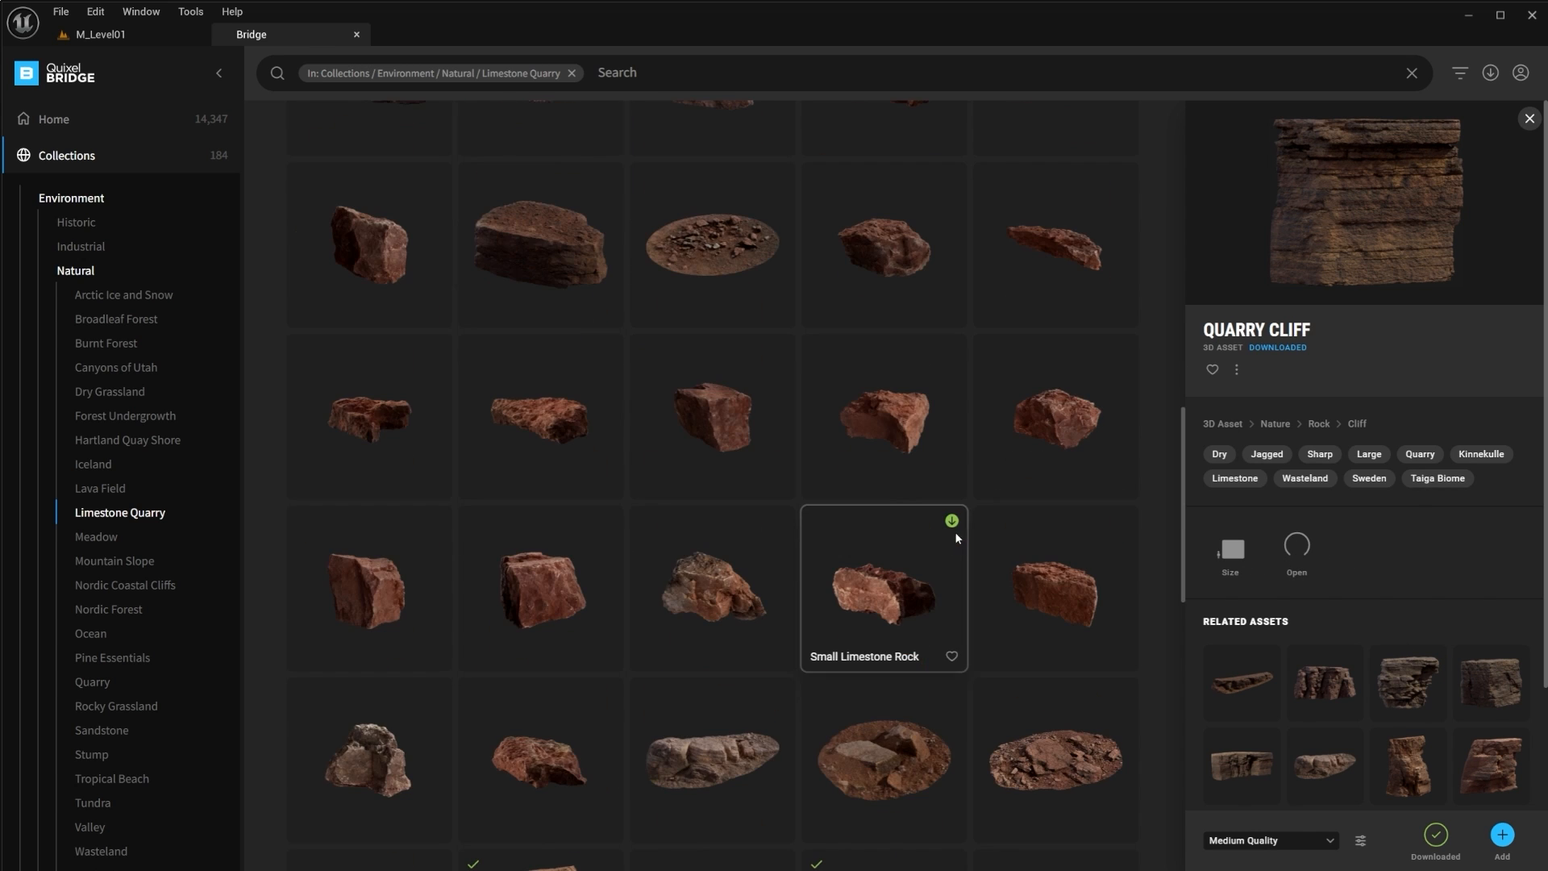
pyautogui.click(514, 264)
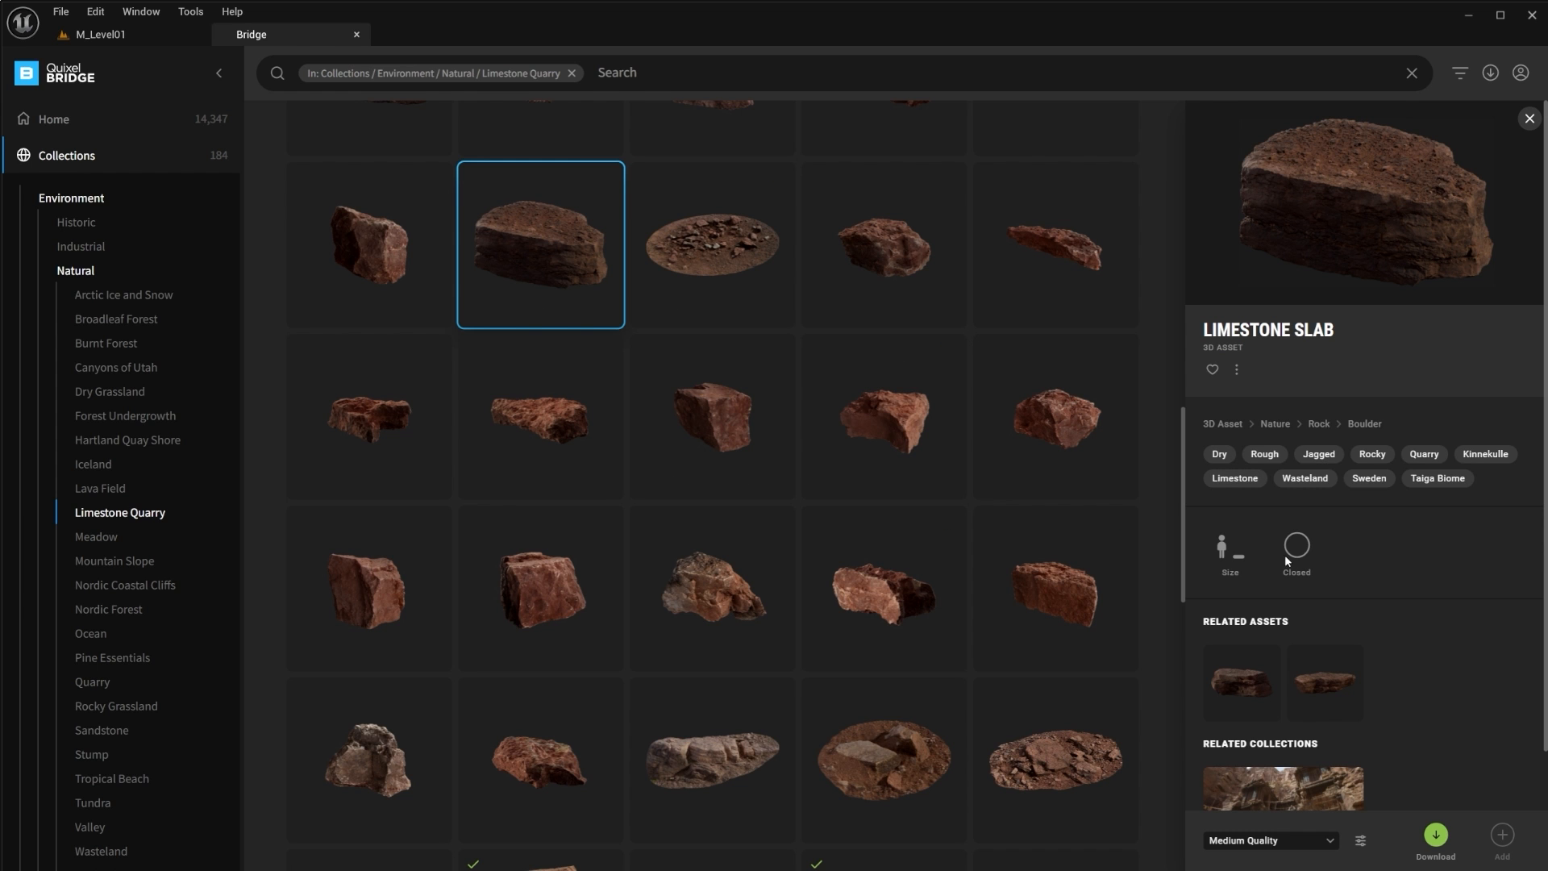
pyautogui.click(129, 34)
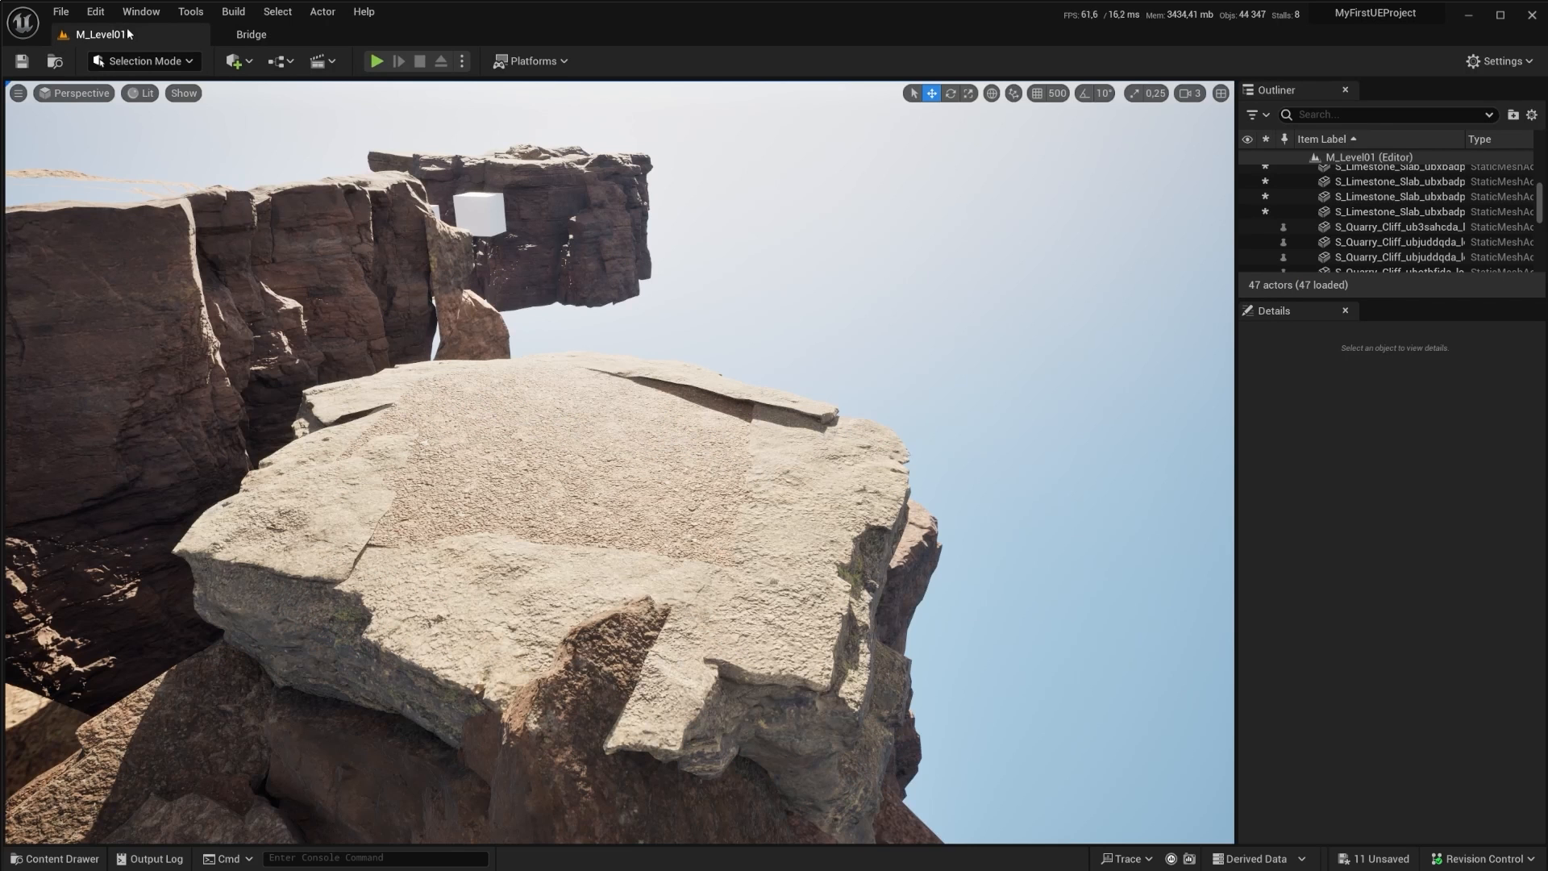
# Step: Show the contents of the Limestone_Slab_ubxbadpda folder and restore the deleted limestone slab on the pale rock platform
pyautogui.click(55, 860)
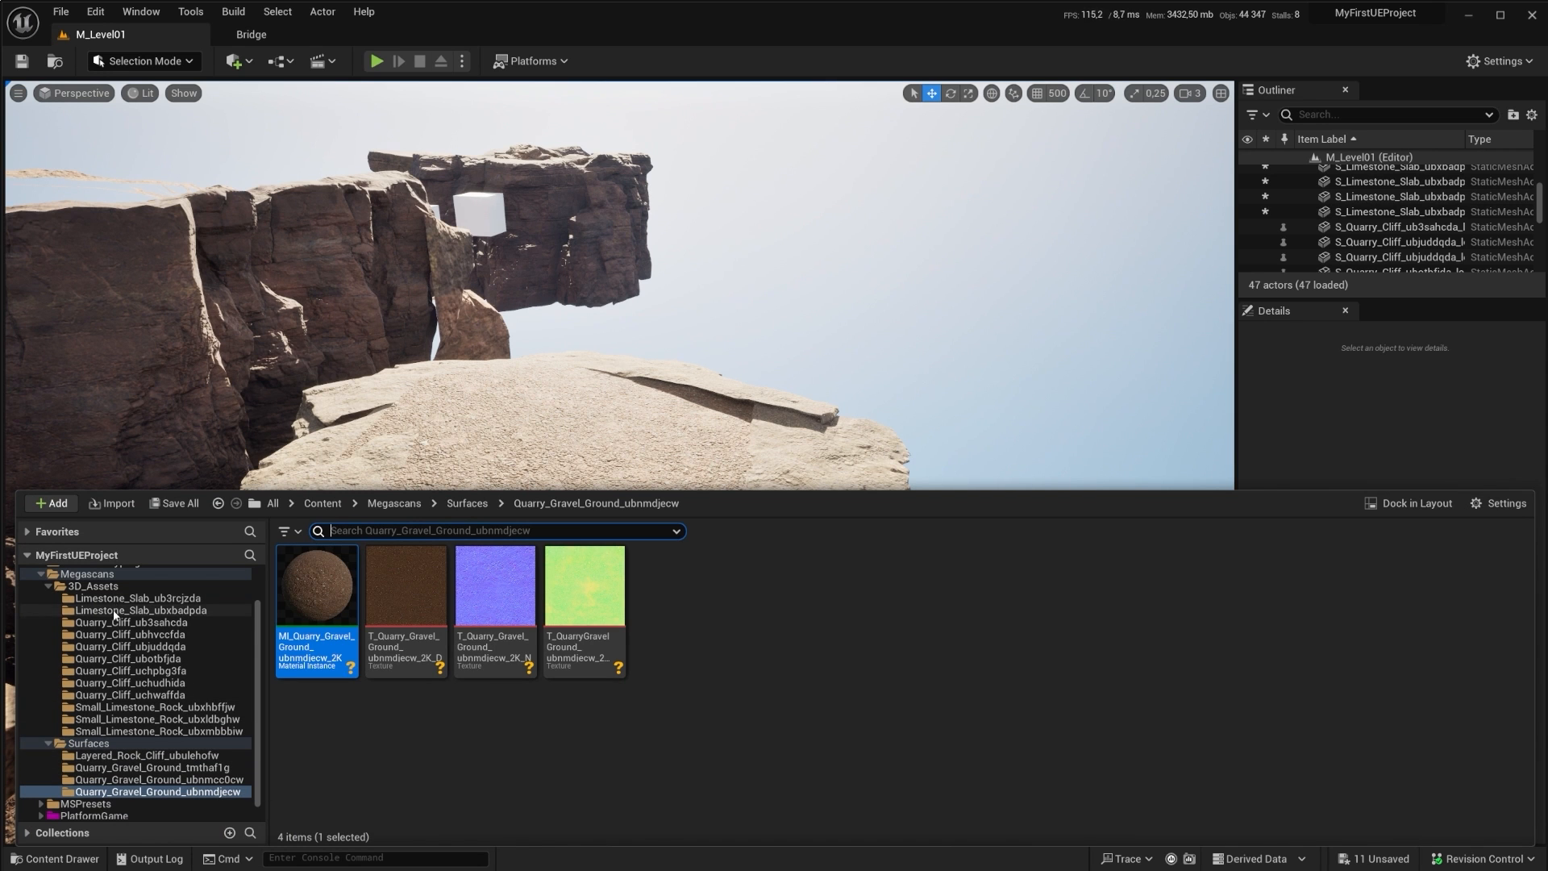
pyautogui.moveTo(113, 614); pyautogui.dragTo(609, 415)
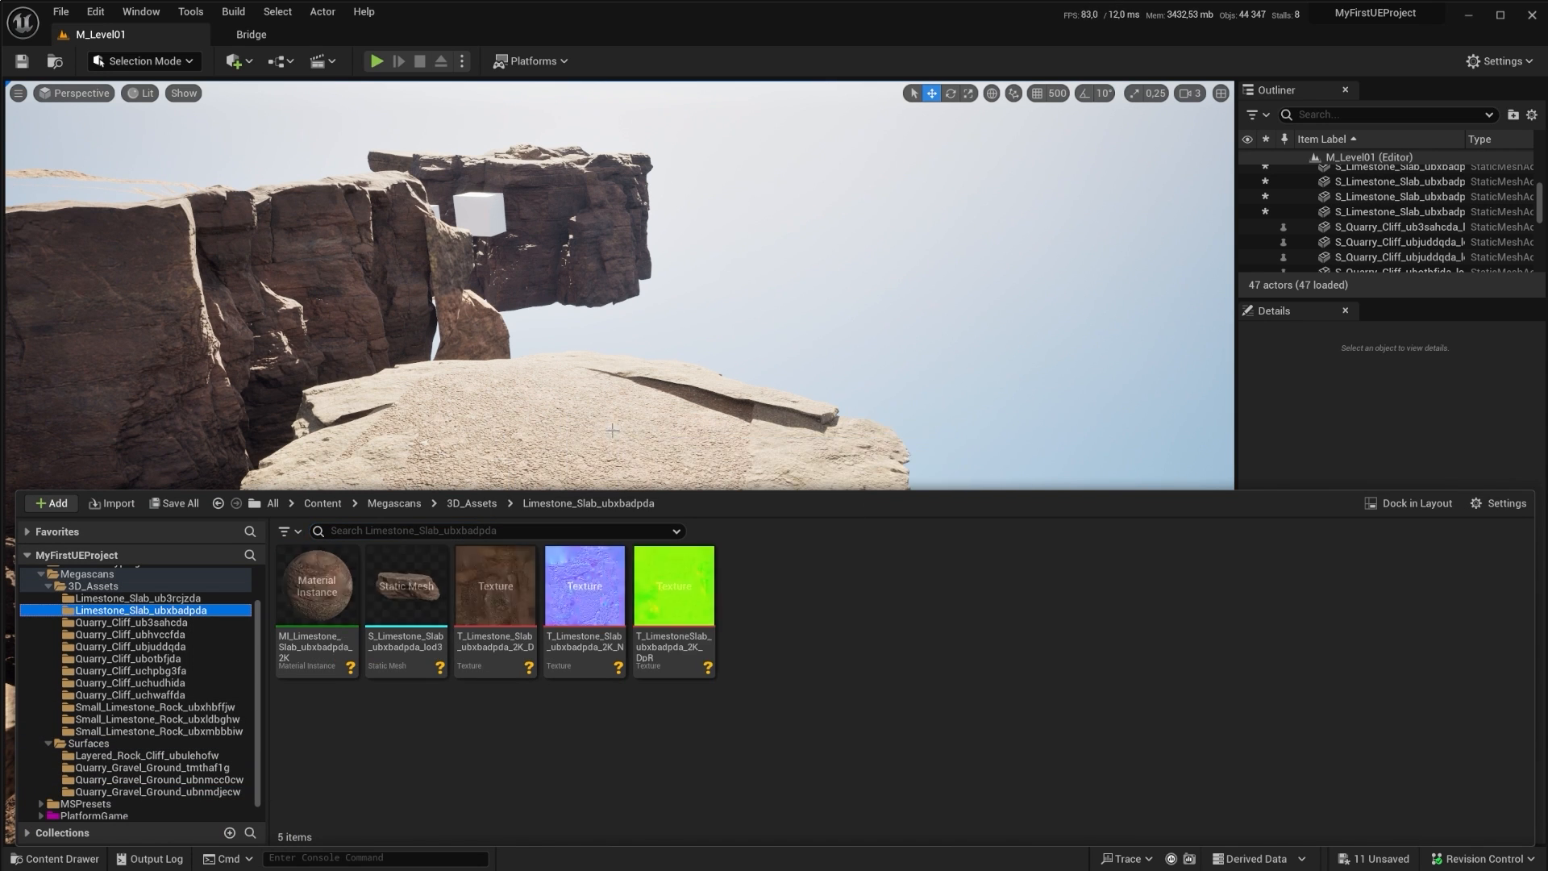
pyautogui.press('s')
pyautogui.moveTo(681, 449); pyautogui.dragTo(651, 504, button='right')
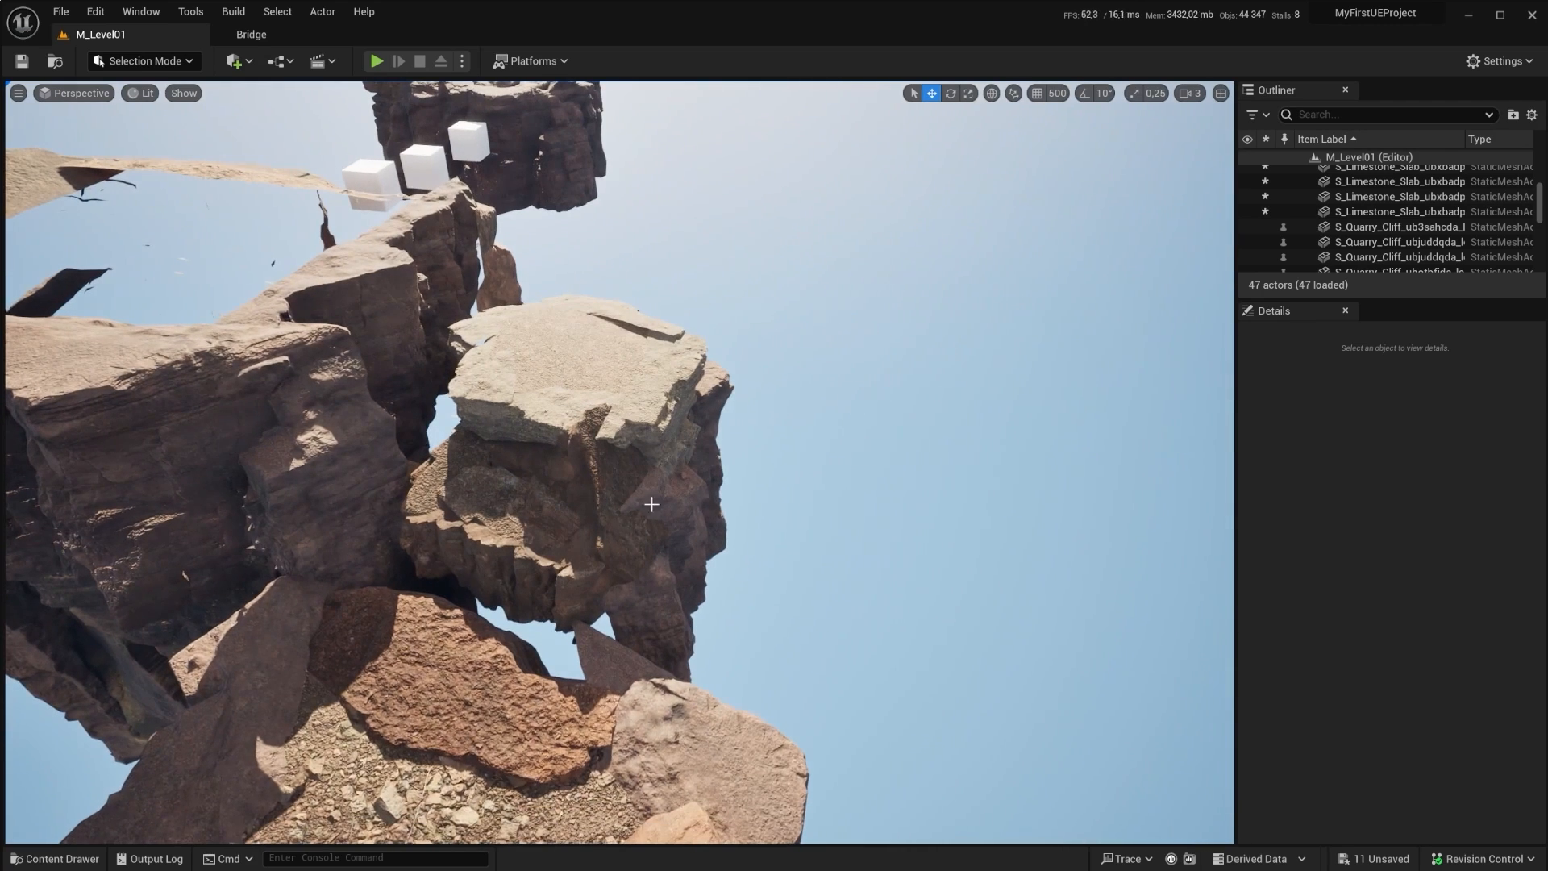
pyautogui.hotkey('ctrl', 'z')
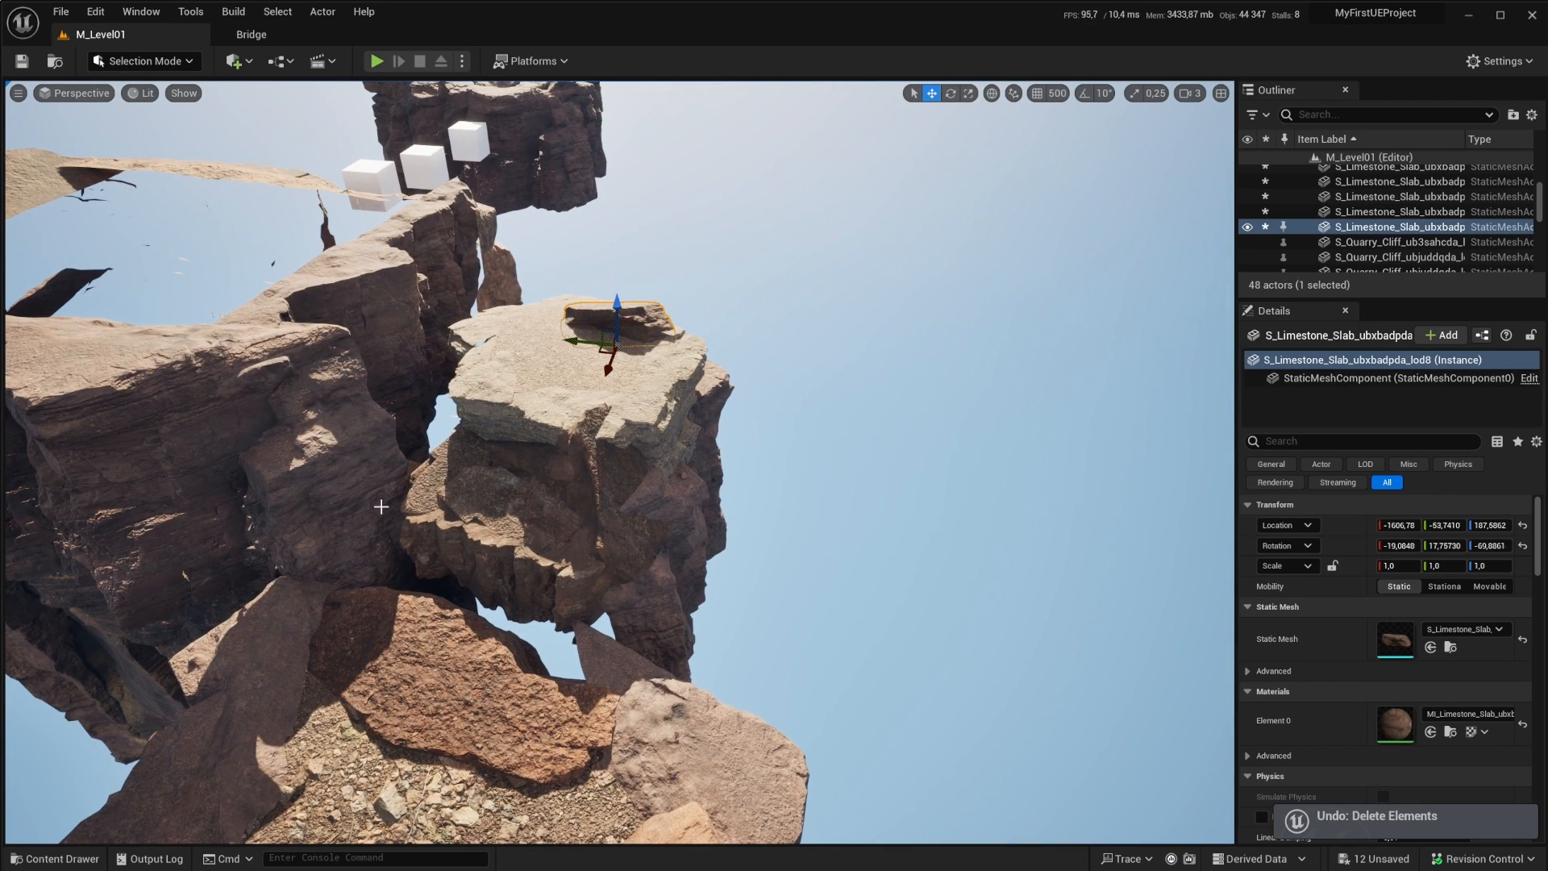
# Step: Place another S_Limestone_Slab_ubxbadpda mesh in the level, in the open air beside the pale rock platform
pyautogui.click(63, 856)
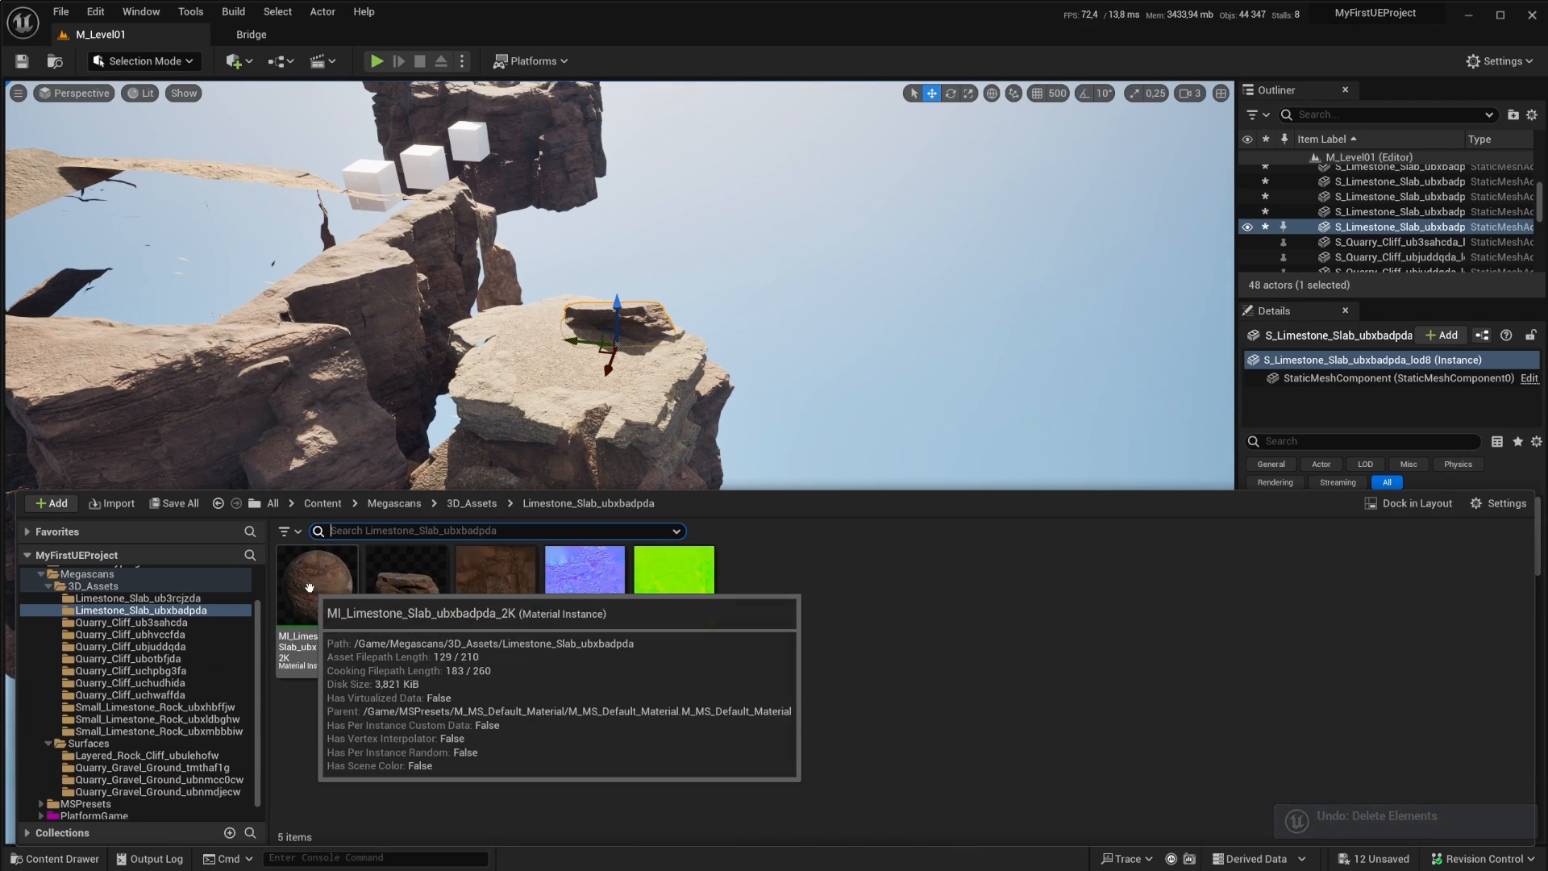
pyautogui.moveTo(408, 591); pyautogui.dragTo(901, 394)
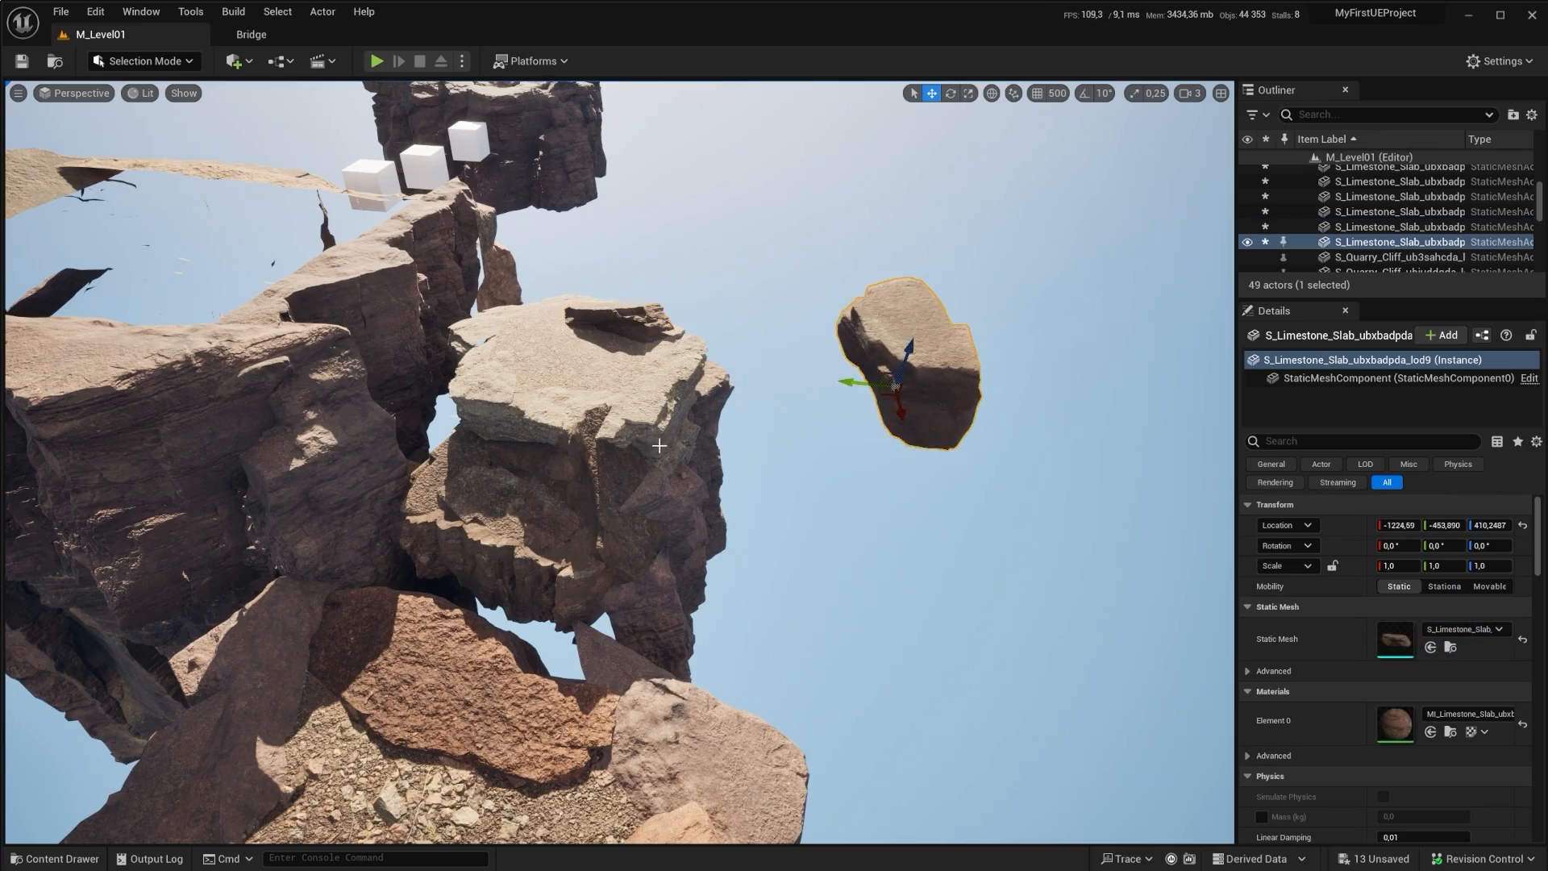
pyautogui.press('w')
pyautogui.moveTo(655, 440); pyautogui.dragTo(693, 435, button='right')
pyautogui.press('d')
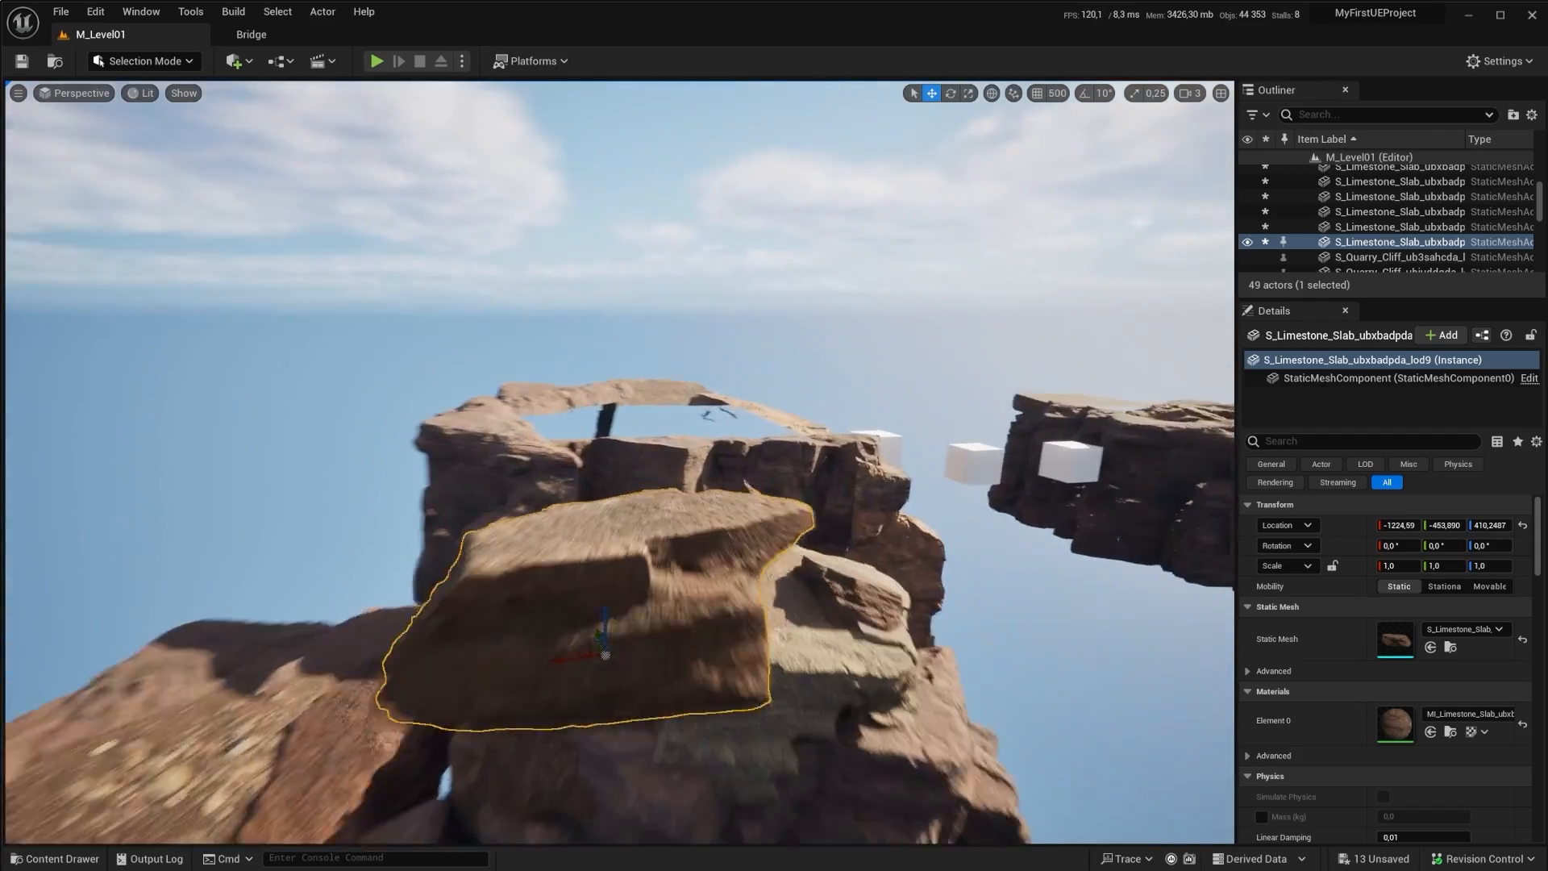
pyautogui.press('q')
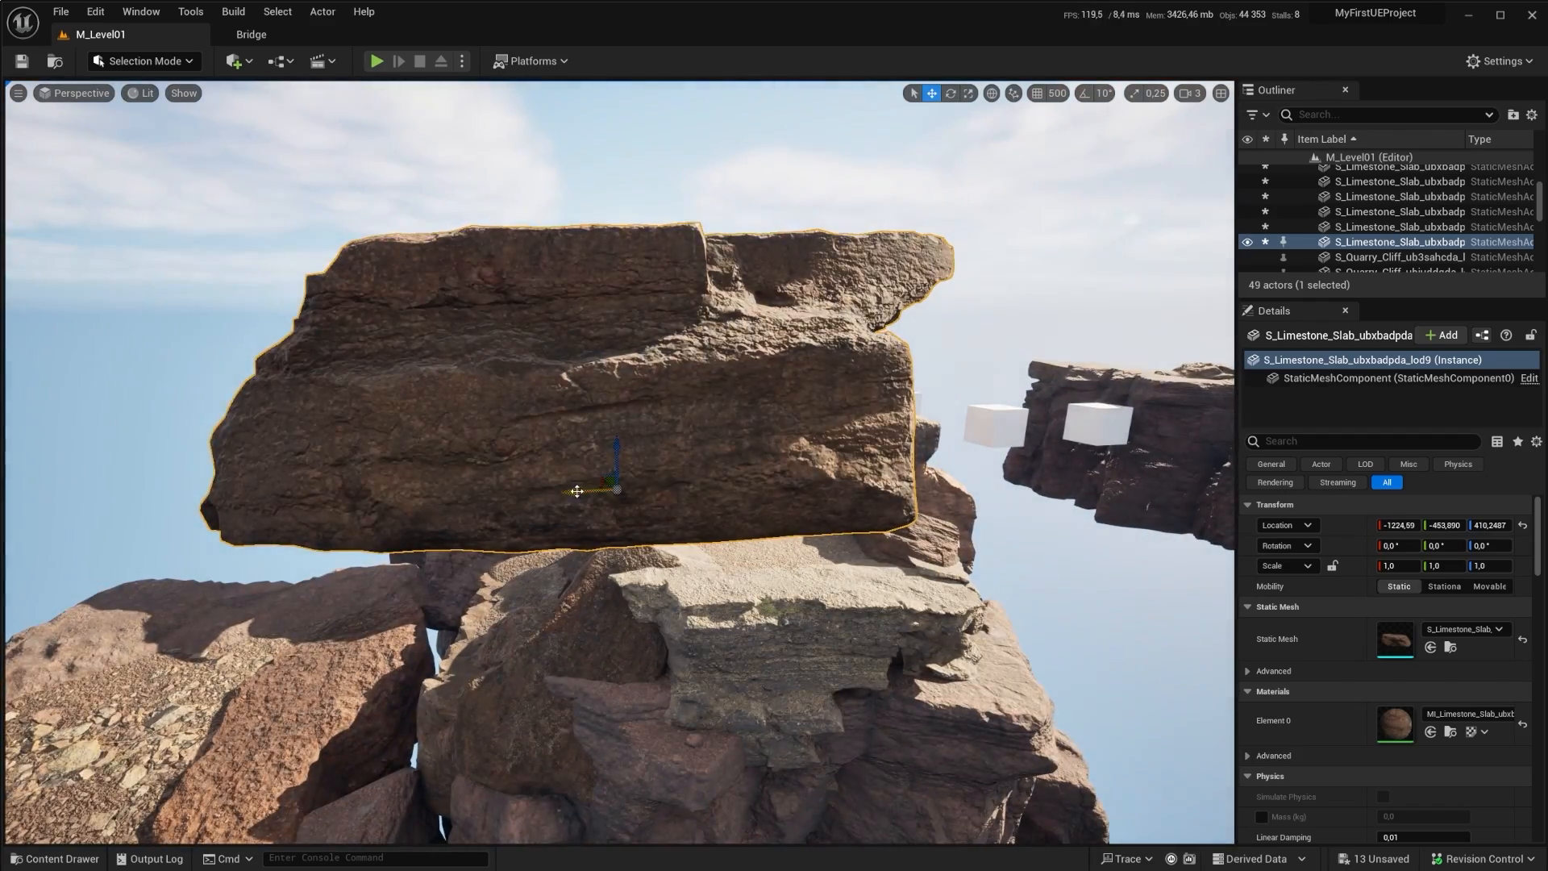
pyautogui.keyDown('alt'); pyautogui.moveTo(577, 491); pyautogui.dragTo(982, 454); pyautogui.keyUp('alt')
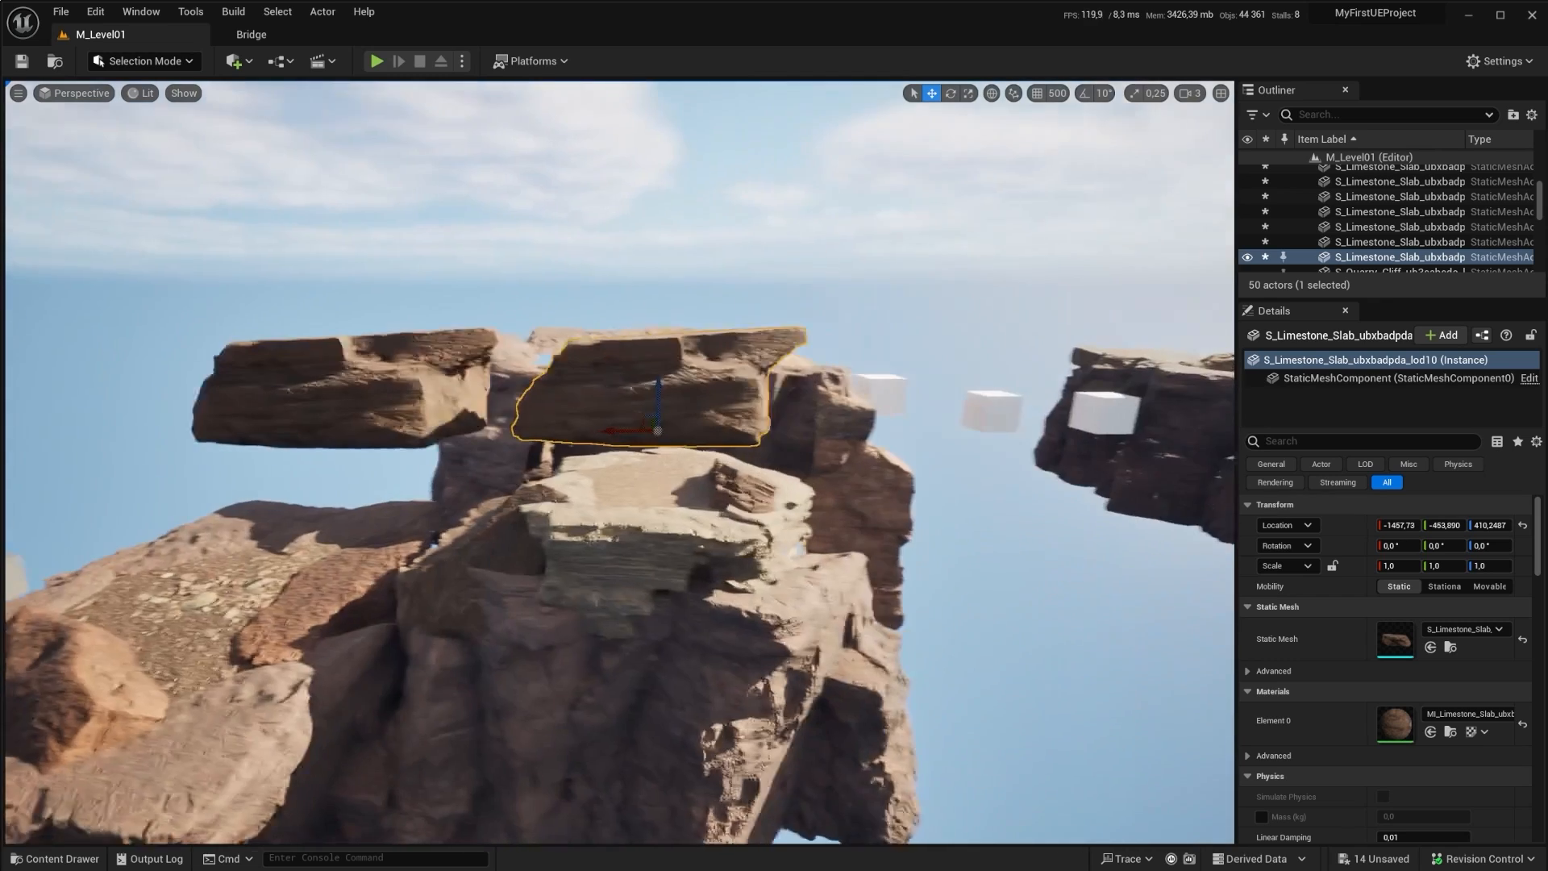
pyautogui.moveTo(750, 373)
pyautogui.mouseDown(button='right')
pyautogui.moveTo(718, 373)
pyautogui.moveTo(750, 372)
pyautogui.mouseUp(button='right')
pyautogui.press('a')
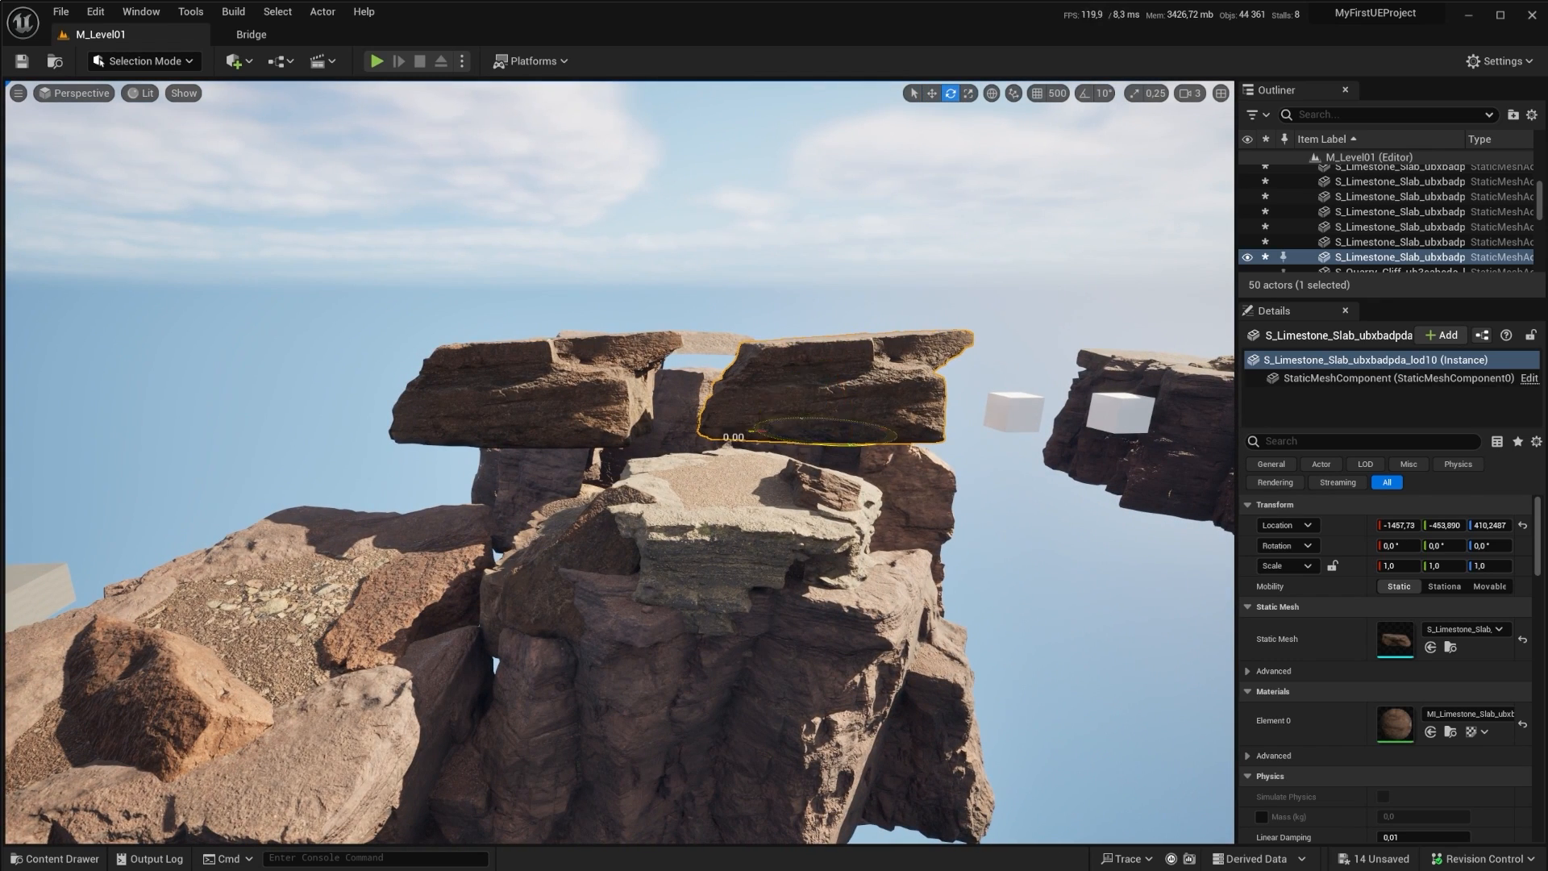
pyautogui.moveTo(795, 437)
pyautogui.mouseDown()
pyautogui.moveTo(726, 437)
pyautogui.moveTo(794, 437)
pyautogui.mouseUp()
pyautogui.moveTo(817, 381); pyautogui.dragTo(754, 401)
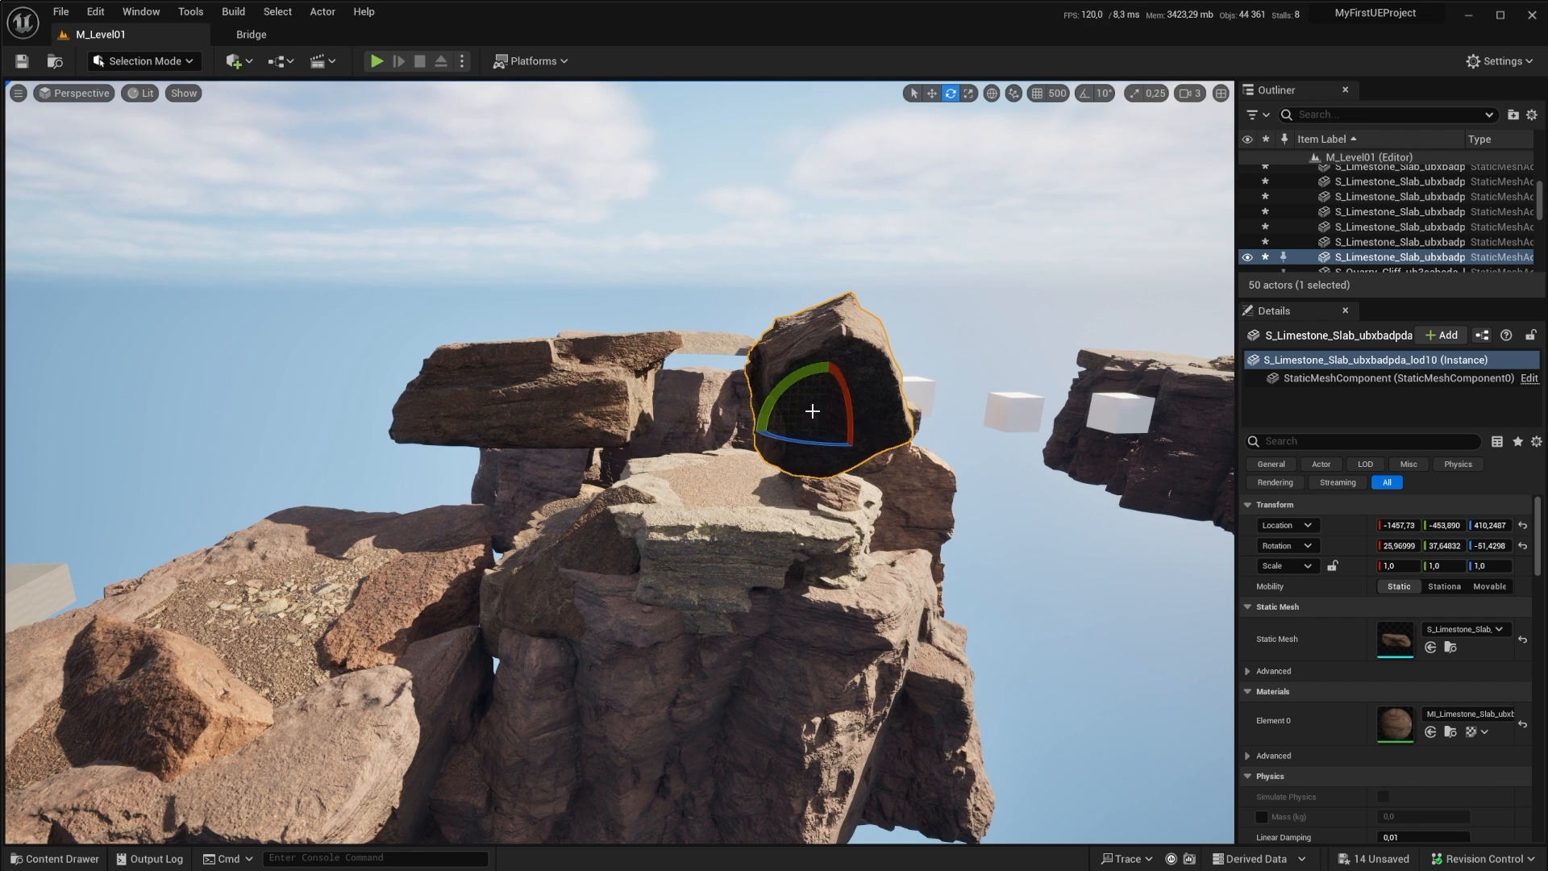
pyautogui.moveTo(795, 442); pyautogui.dragTo(710, 445)
pyautogui.moveTo(833, 385); pyautogui.dragTo(815, 546)
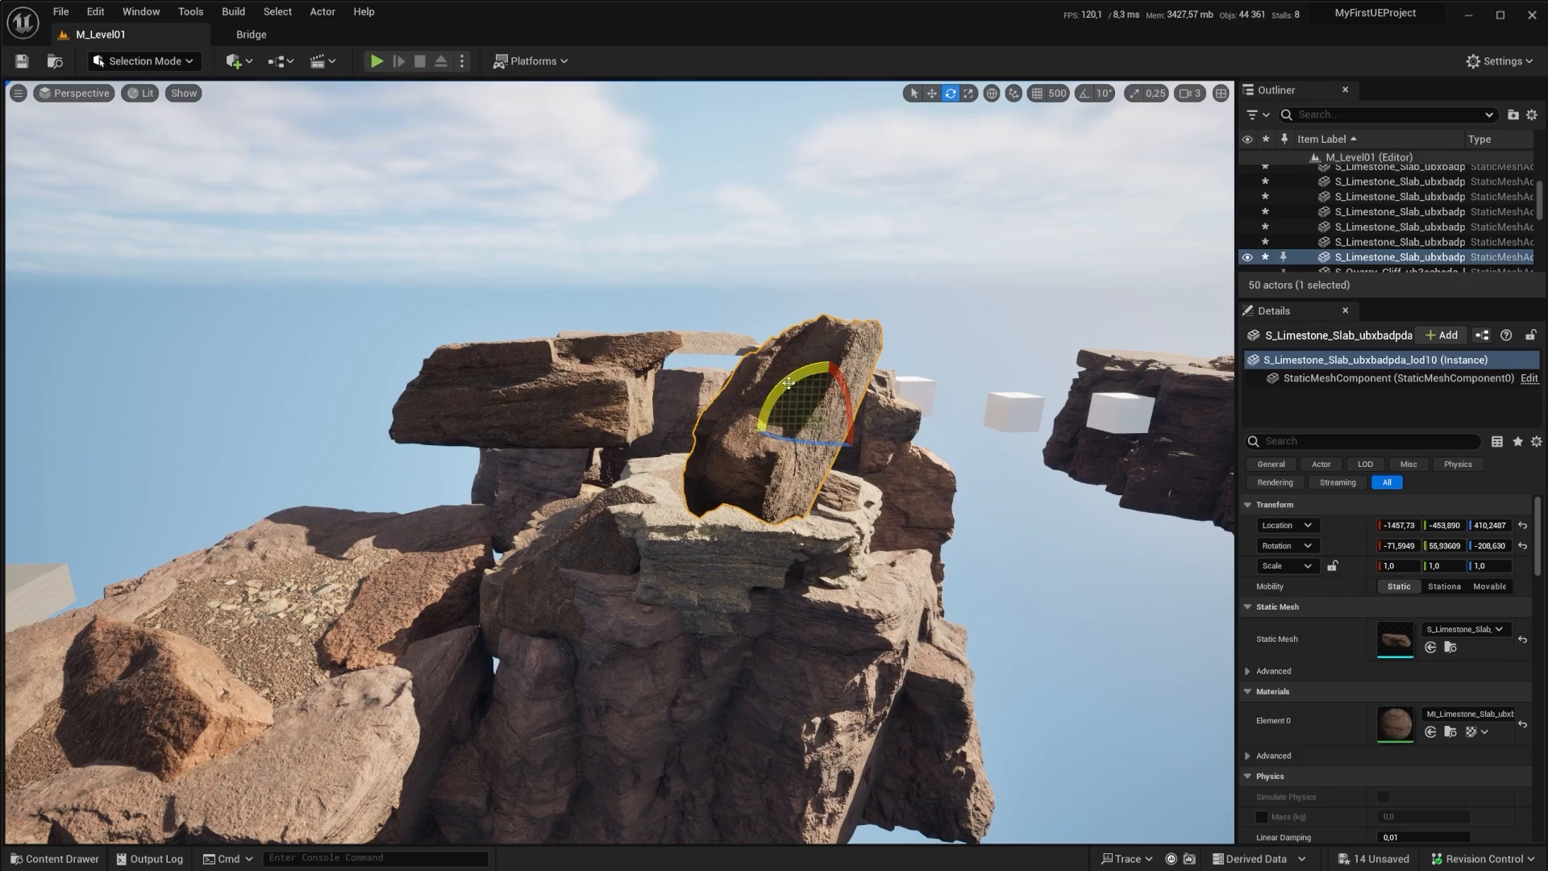
pyautogui.press('Delete')
# Step: Nudge the restored limestone slab slightly across the gravel top of the pale rock platform
pyautogui.moveTo(582, 408); pyautogui.dragTo(582, 407, button='right')
pyautogui.moveTo(740, 408); pyautogui.dragTo(740, 407, button='right')
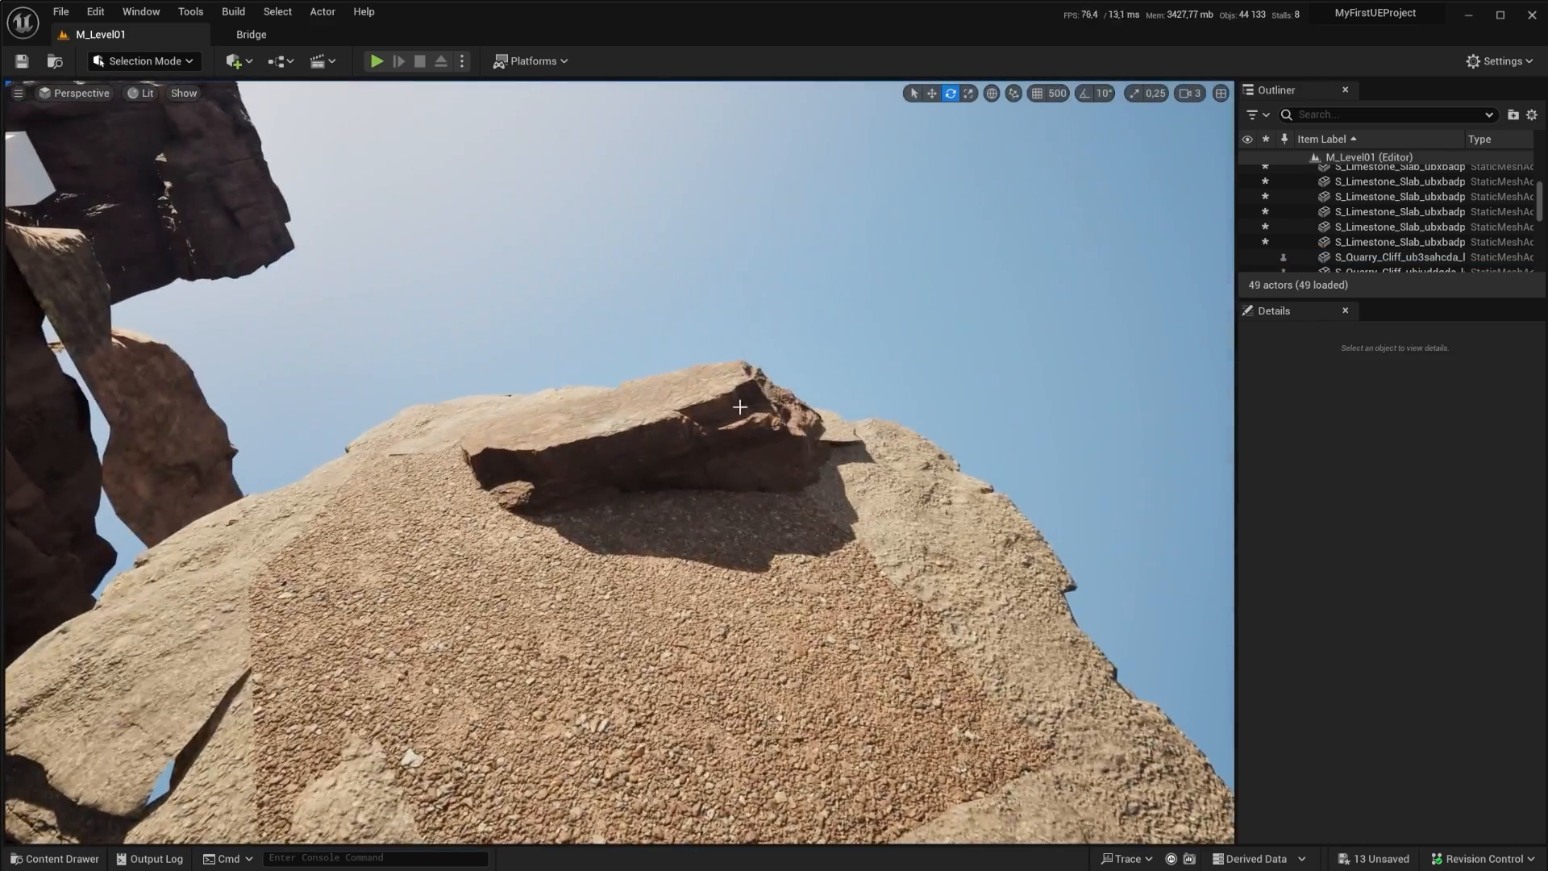
pyautogui.click(661, 491)
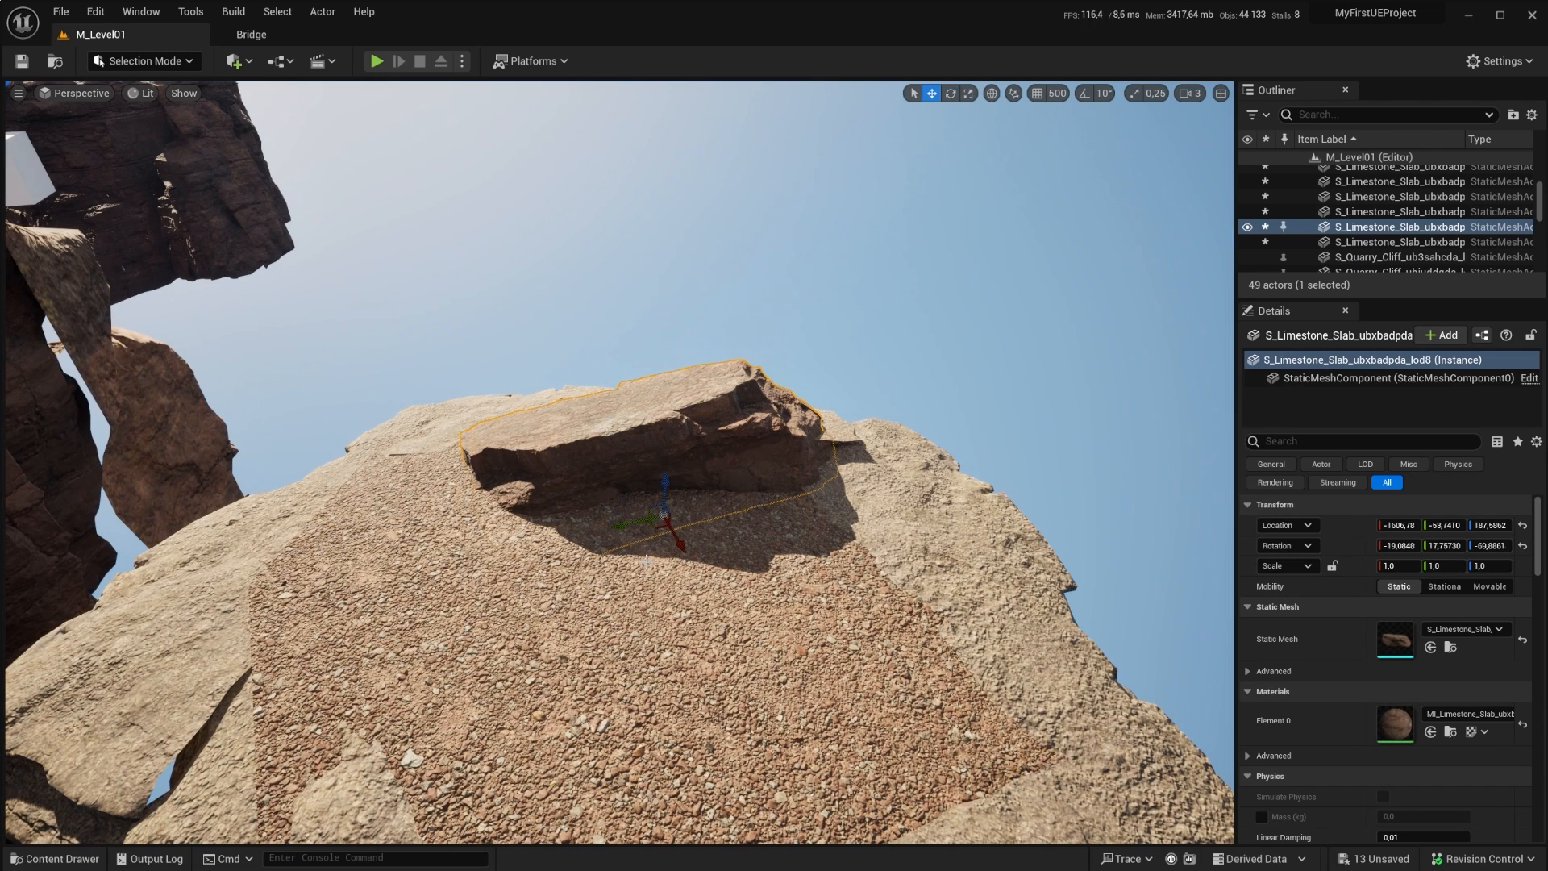
pyautogui.moveTo(657, 530); pyautogui.dragTo(615, 553)
# Step: Move the floating limestone slab onto the pale platform and sink it into the gravel top at about X -1505,91, Y 112,95, Z 167,00
pyautogui.press('s')
pyautogui.moveTo(986, 561); pyautogui.dragTo(895, 639, button='right')
pyautogui.click(893, 638)
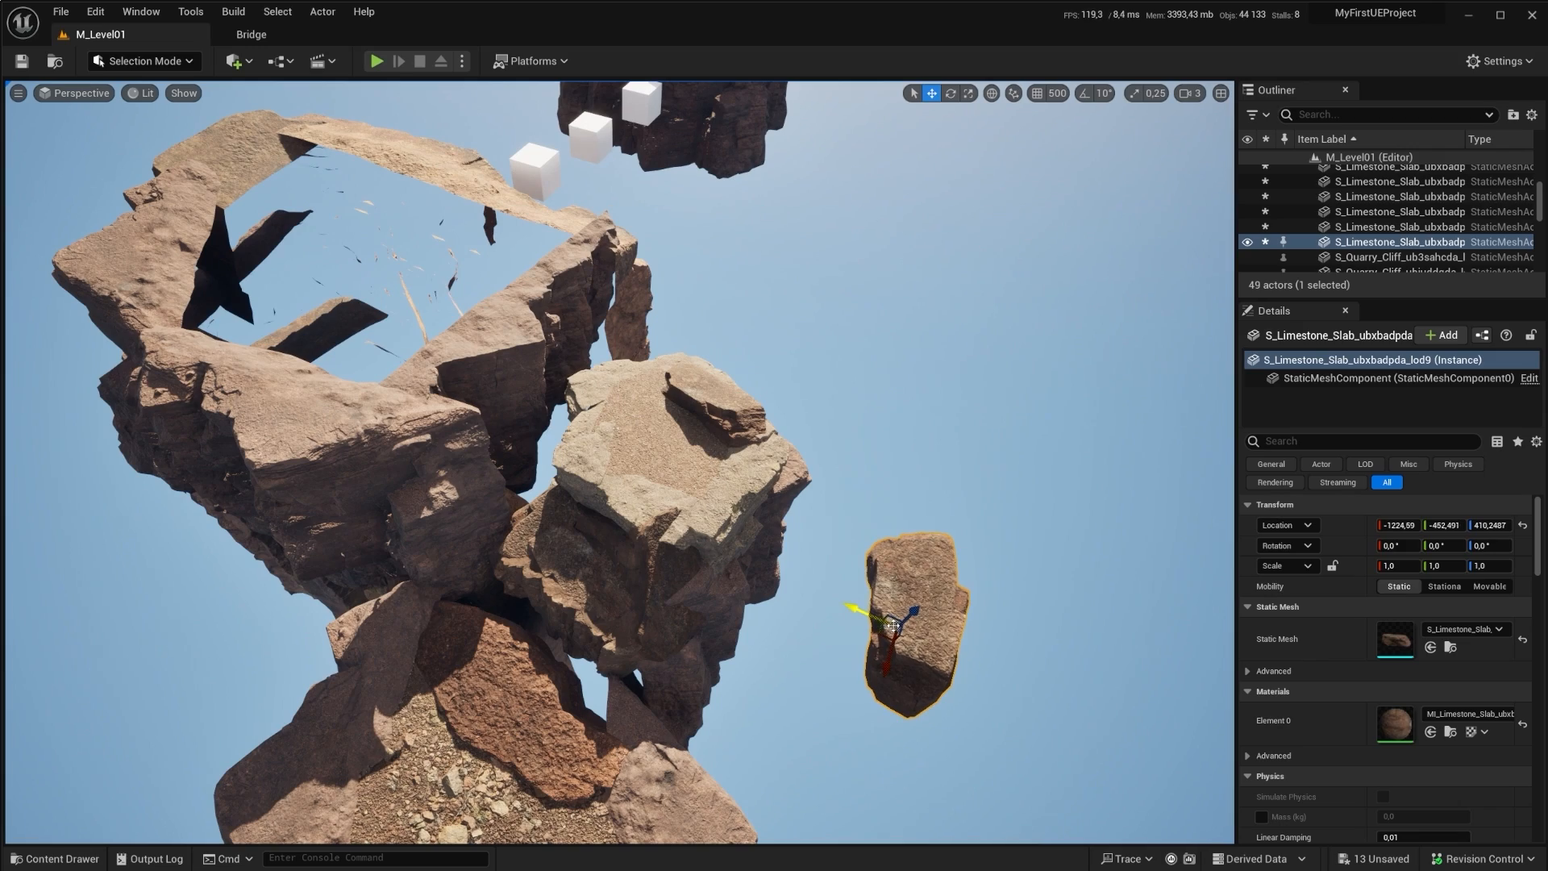
pyautogui.moveTo(895, 632); pyautogui.dragTo(641, 237)
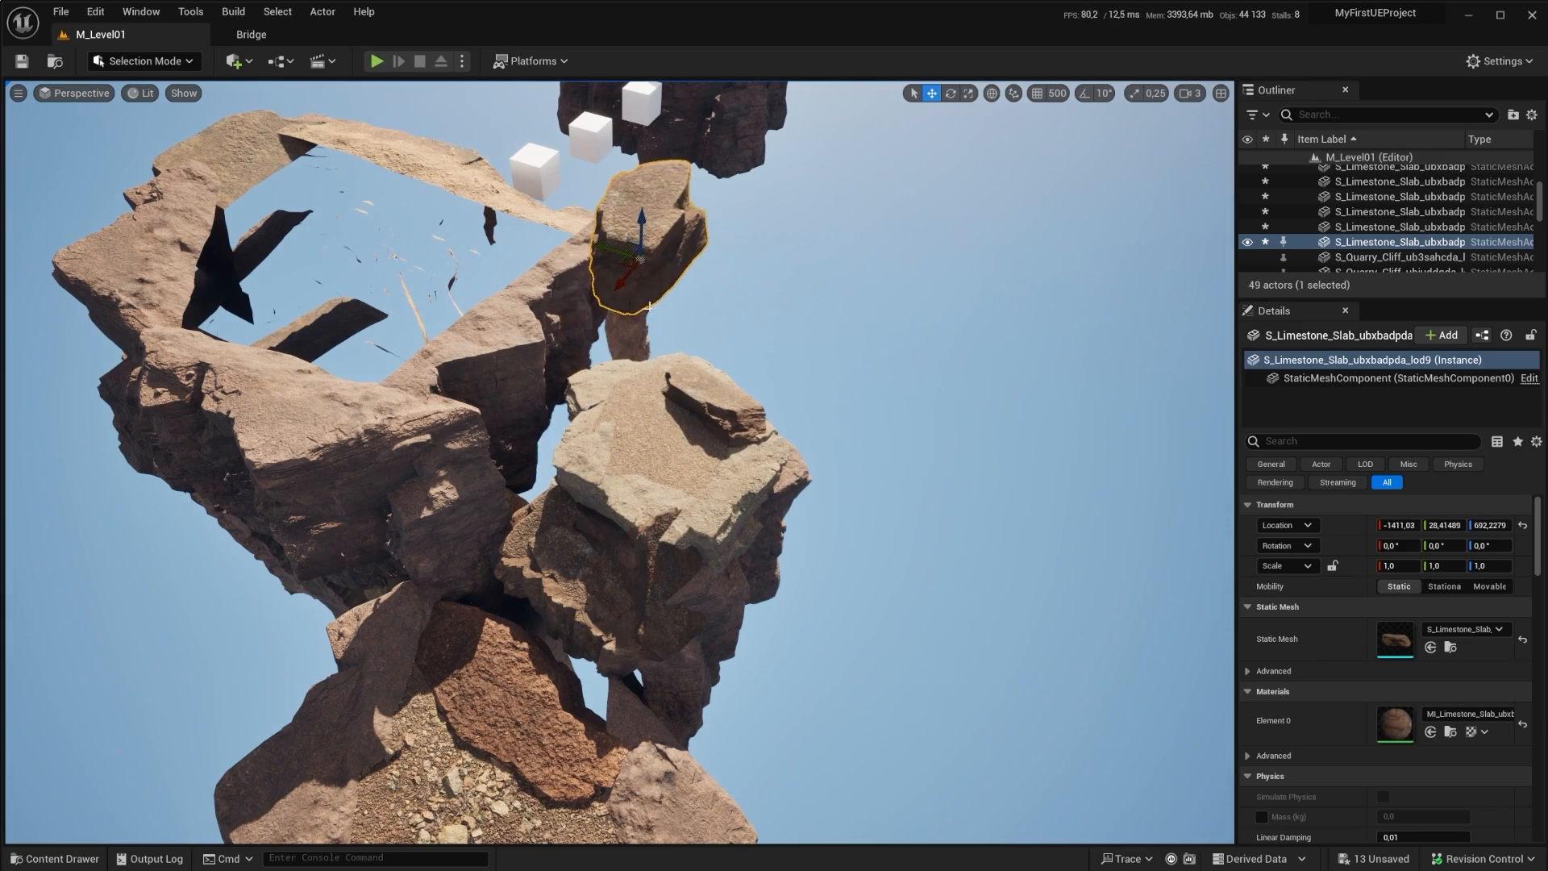
pyautogui.moveTo(641, 238)
pyautogui.mouseDown(button='right')
pyautogui.moveTo(596, 161)
pyautogui.moveTo(599, 92)
pyautogui.mouseUp(button='right')
pyautogui.moveTo(504, 178); pyautogui.dragTo(526, 590)
pyautogui.moveTo(526, 590); pyautogui.dragTo(737, 600, button='right')
pyautogui.moveTo(650, 500); pyautogui.dragTo(729, 316)
pyautogui.moveTo(558, 251); pyautogui.dragTo(363, 221, button='right')
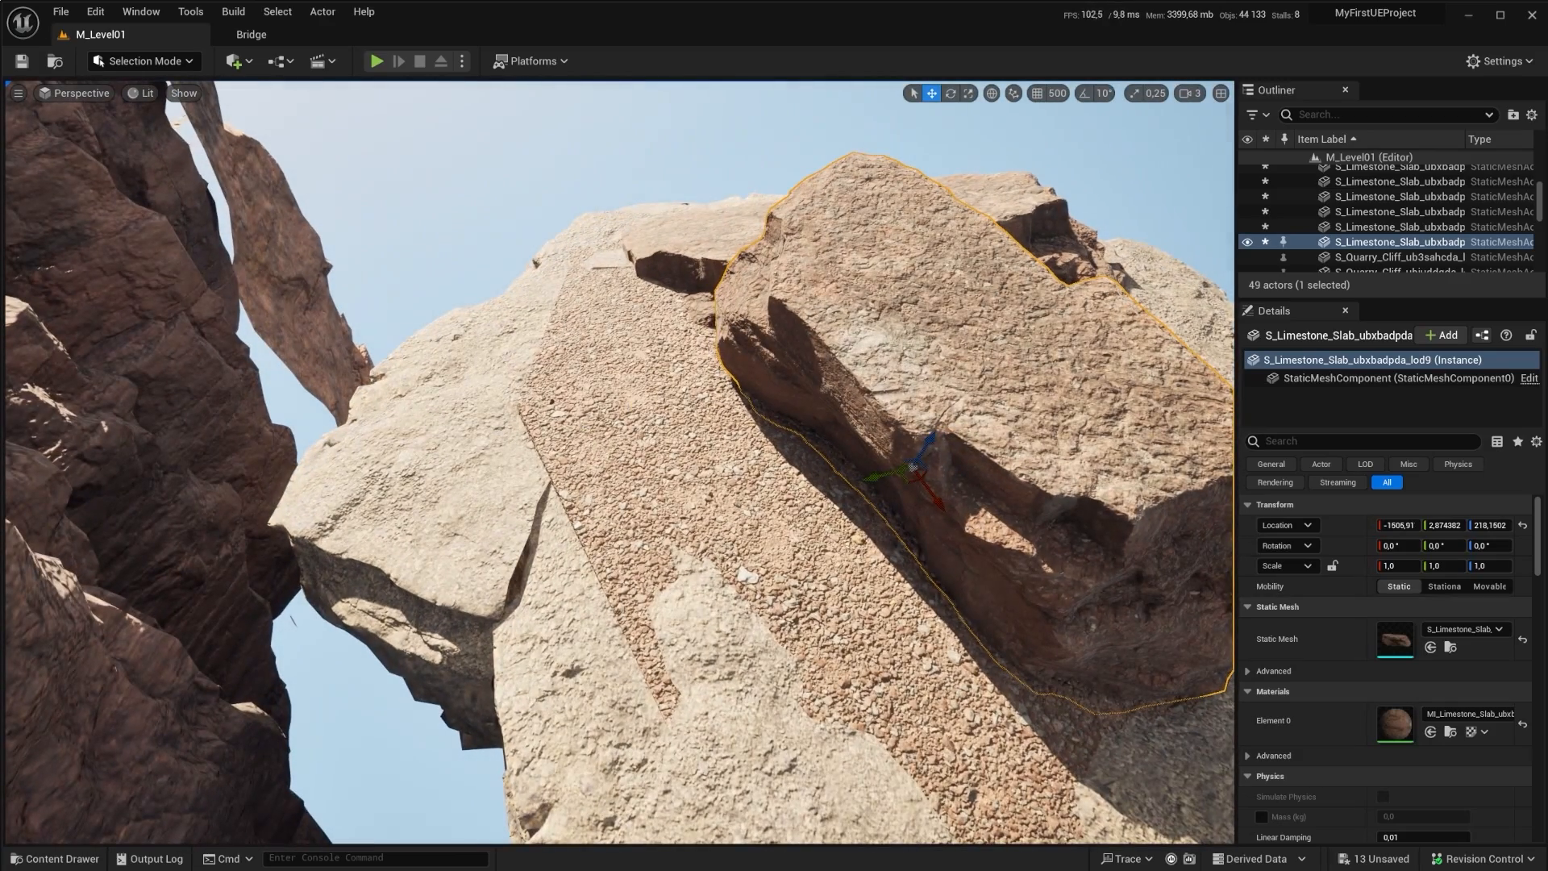
pyautogui.moveTo(880, 482); pyautogui.dragTo(651, 573)
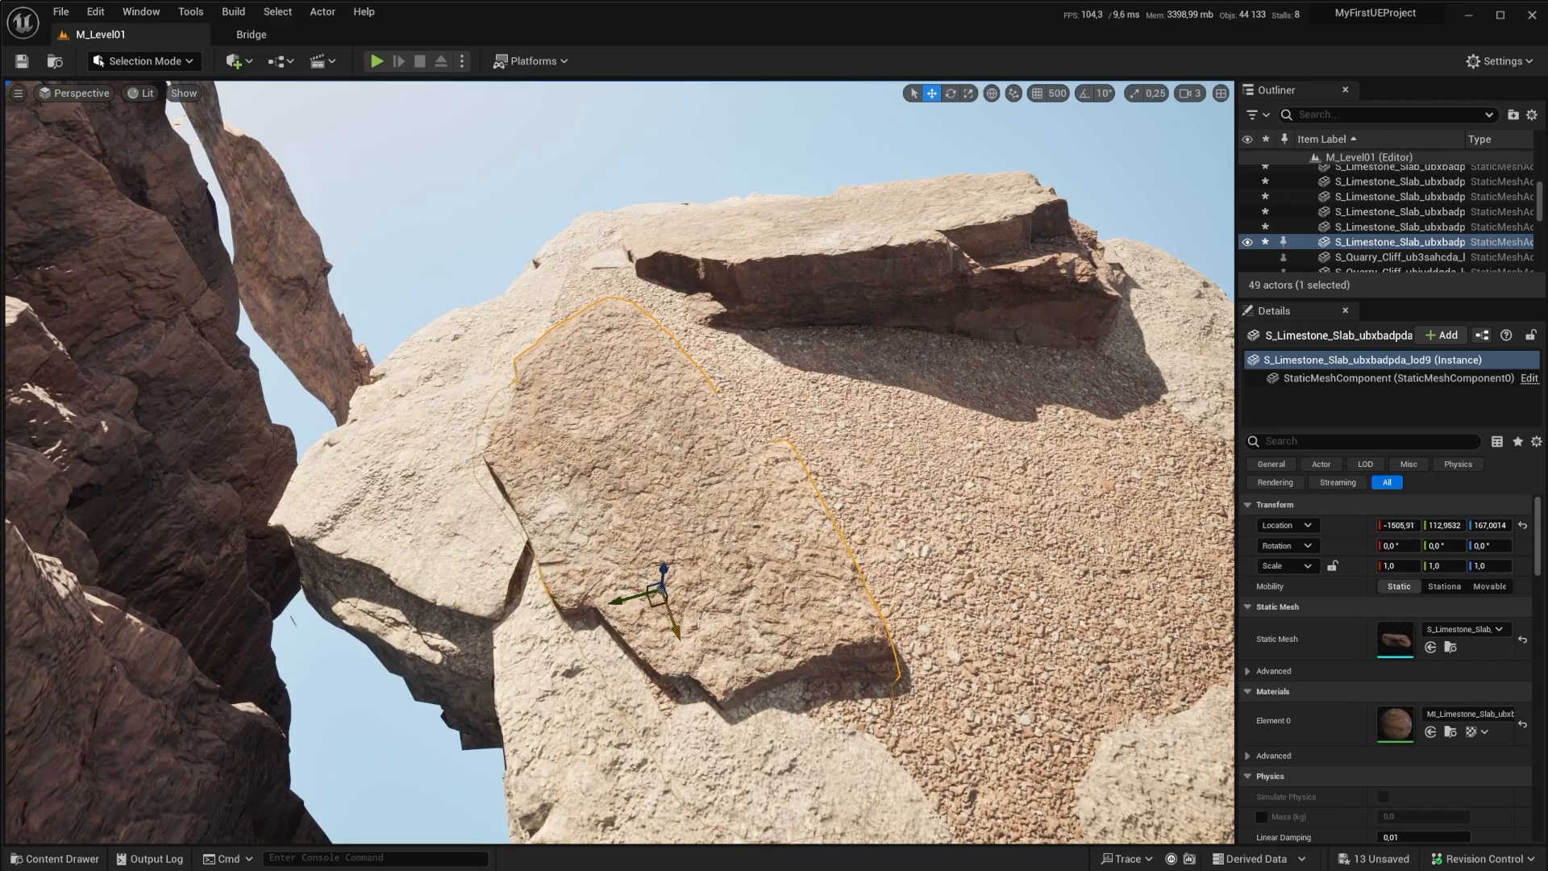
# Step: Duplicate the limestone slab on the pale rock platform, tilt the copy and sink it in at about X -1459,89, Y 73,80, Z 176,13
pyautogui.moveTo(657, 650); pyautogui.dragTo(584, 548)
pyautogui.moveTo(585, 548)
pyautogui.mouseDown(button='right')
pyautogui.moveTo(693, 524)
pyautogui.moveTo(564, 528)
pyautogui.moveTo(574, 520)
pyautogui.mouseUp(button='right')
pyautogui.keyDown('alt'); pyautogui.moveTo(715, 464); pyautogui.dragTo(794, 649); pyautogui.keyUp('alt')
pyautogui.press('e')
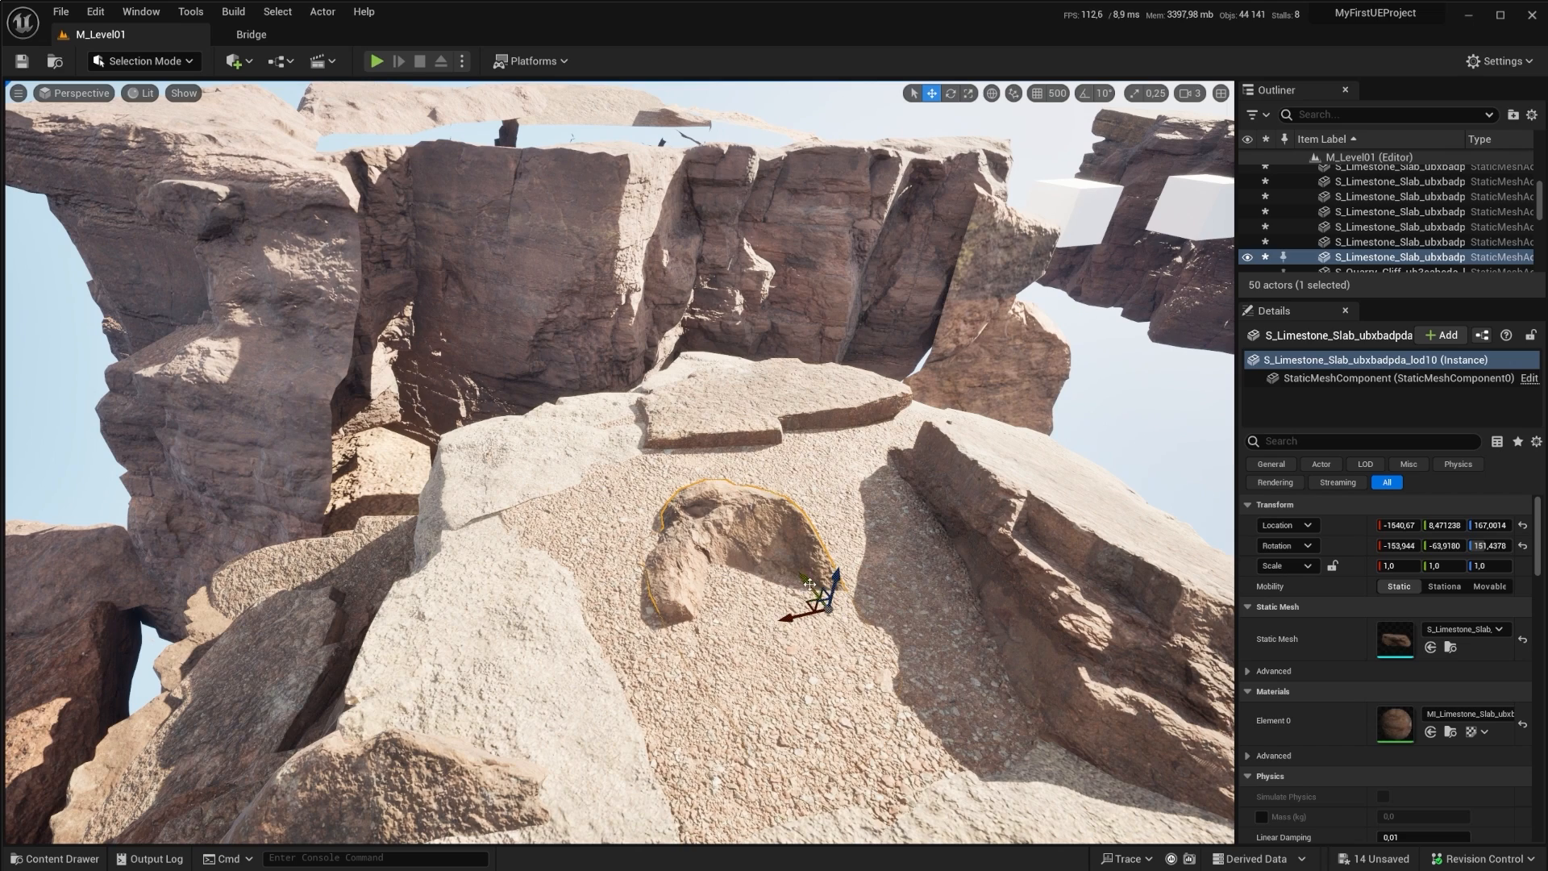
pyautogui.moveTo(806, 603); pyautogui.dragTo(640, 540)
pyautogui.moveTo(642, 540); pyautogui.dragTo(628, 586, button='right')
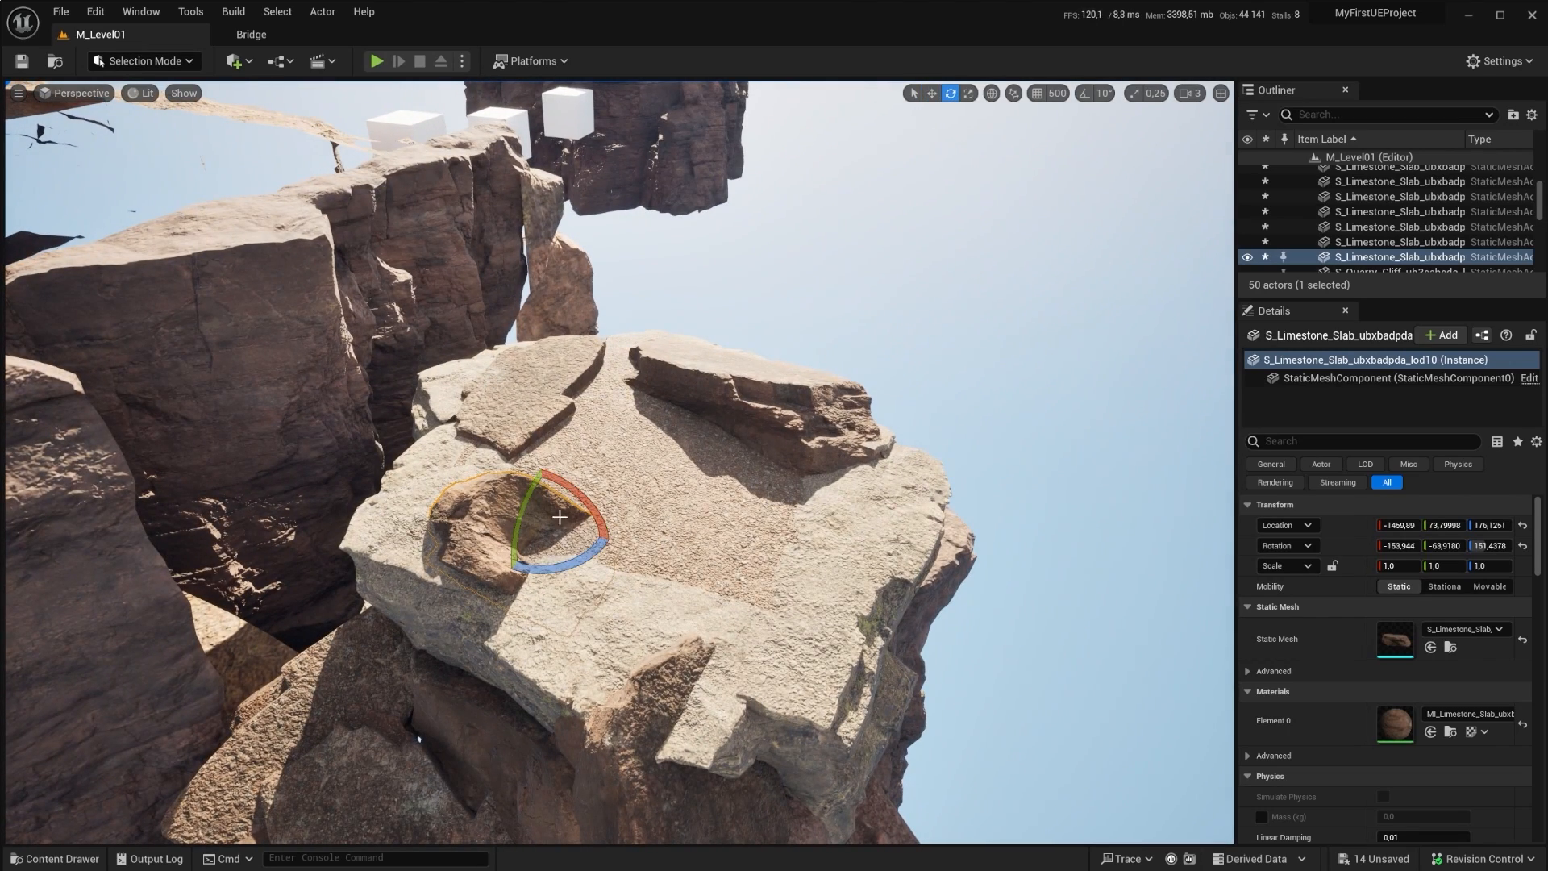
# Step: Duplicate the tilted slab across the pale platform to Y -109,787, rotate the copy and raise it to Z 202,81
pyautogui.keyDown('alt'); pyautogui.moveTo(513, 513); pyautogui.dragTo(699, 550); pyautogui.keyUp('alt')
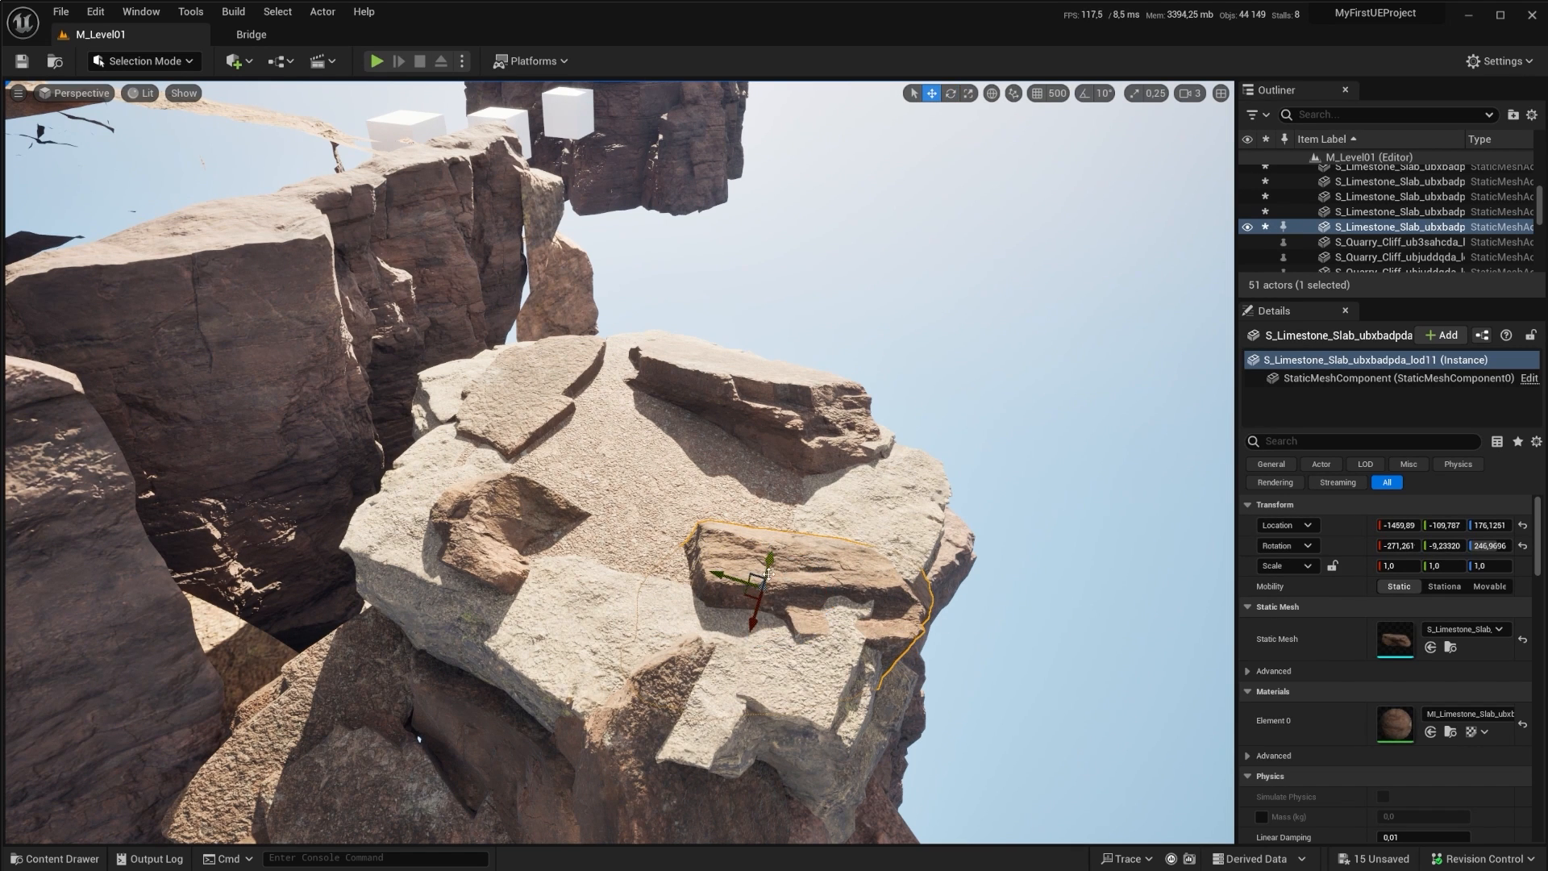
pyautogui.moveTo(767, 573); pyautogui.dragTo(762, 546)
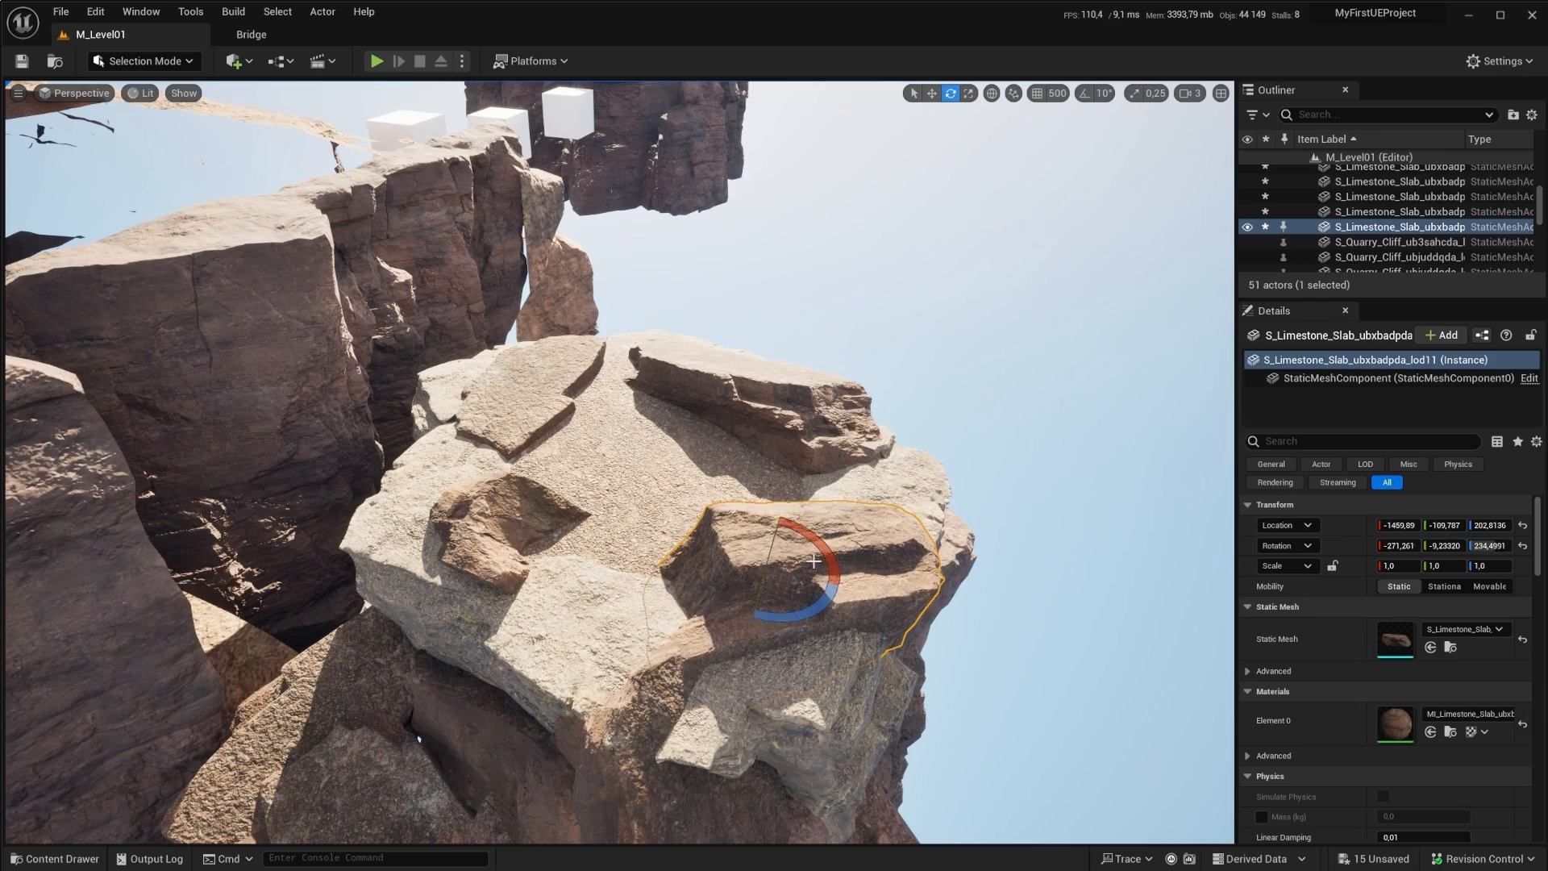
pyautogui.moveTo(797, 532); pyautogui.dragTo(821, 487, button='right')
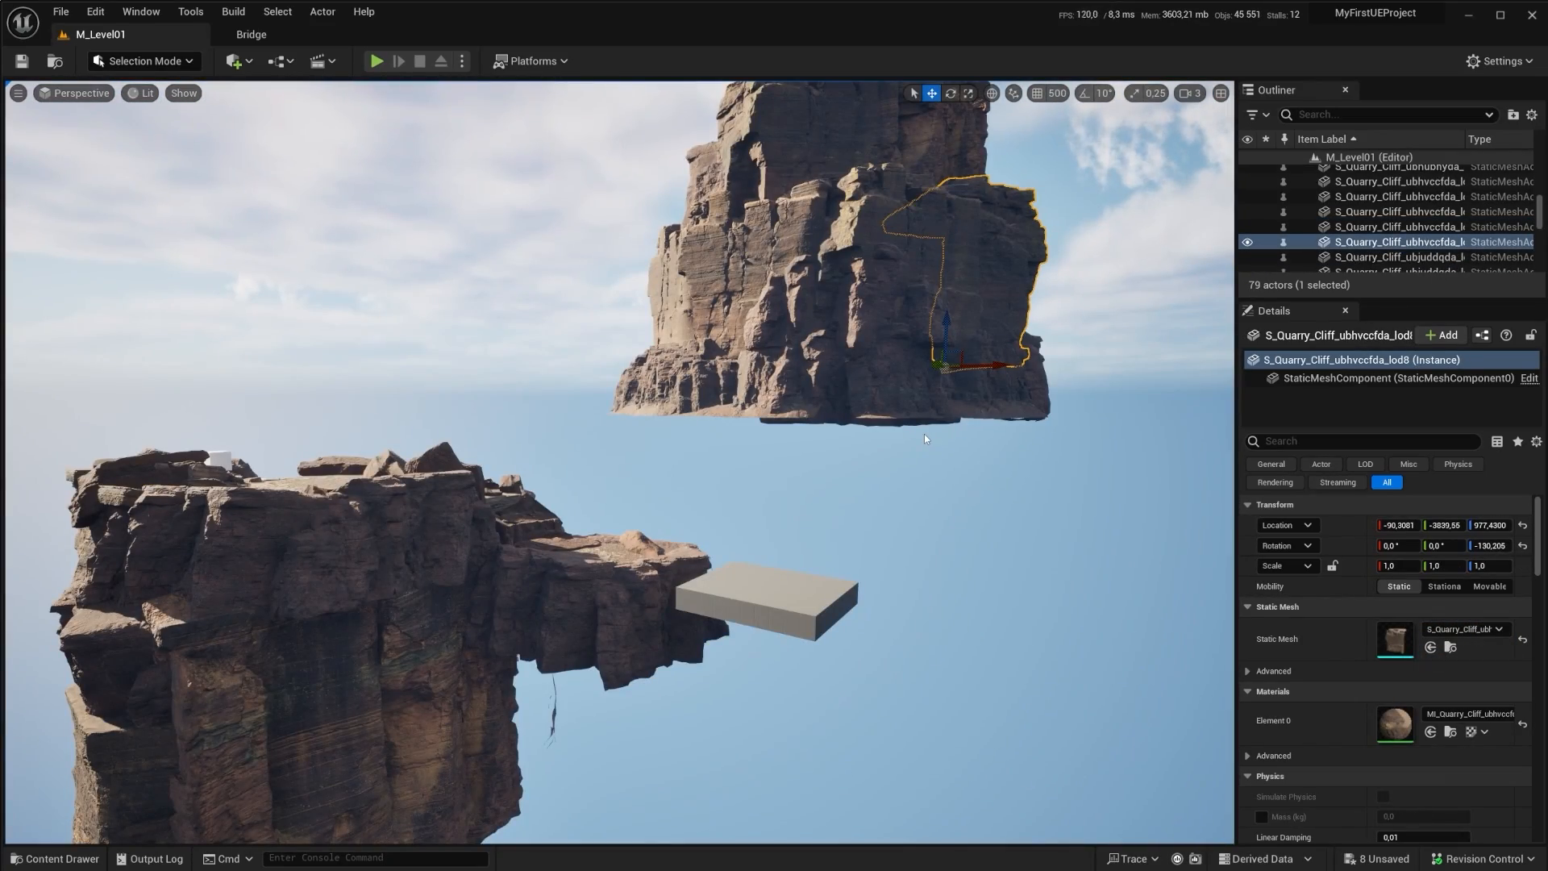
# Step: Show the hidden CubeGridToolOutput blockout to compare it with the dressed cliff platforms, and hide it again
pyautogui.moveTo(925, 417); pyautogui.dragTo(798, 483, button='right')
pyautogui.press('w')
pyautogui.press('w')
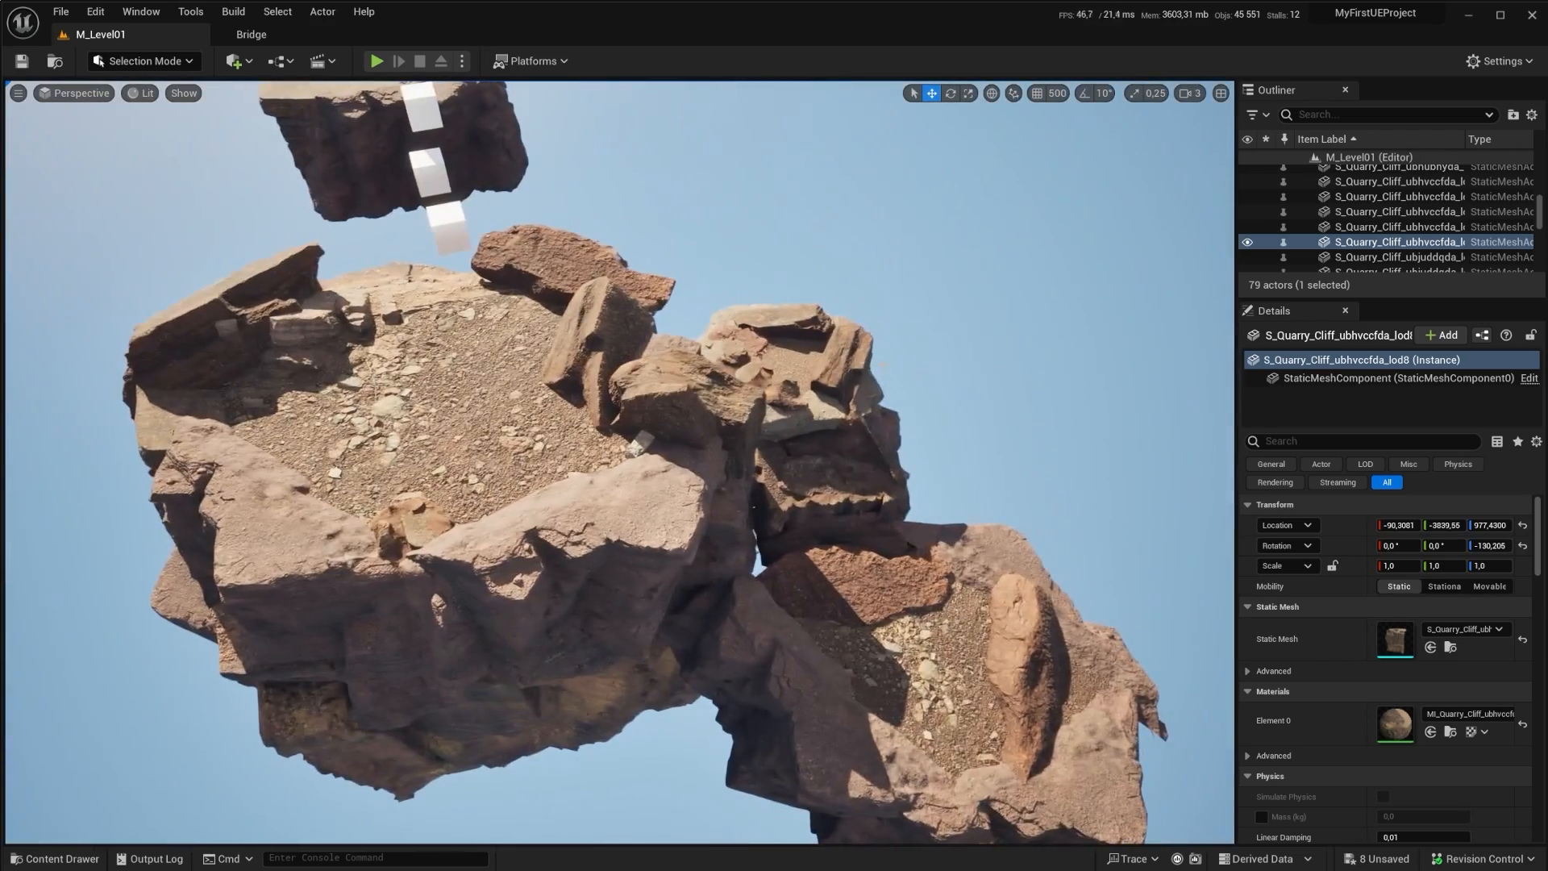
pyautogui.scroll(15, 1374, 209)
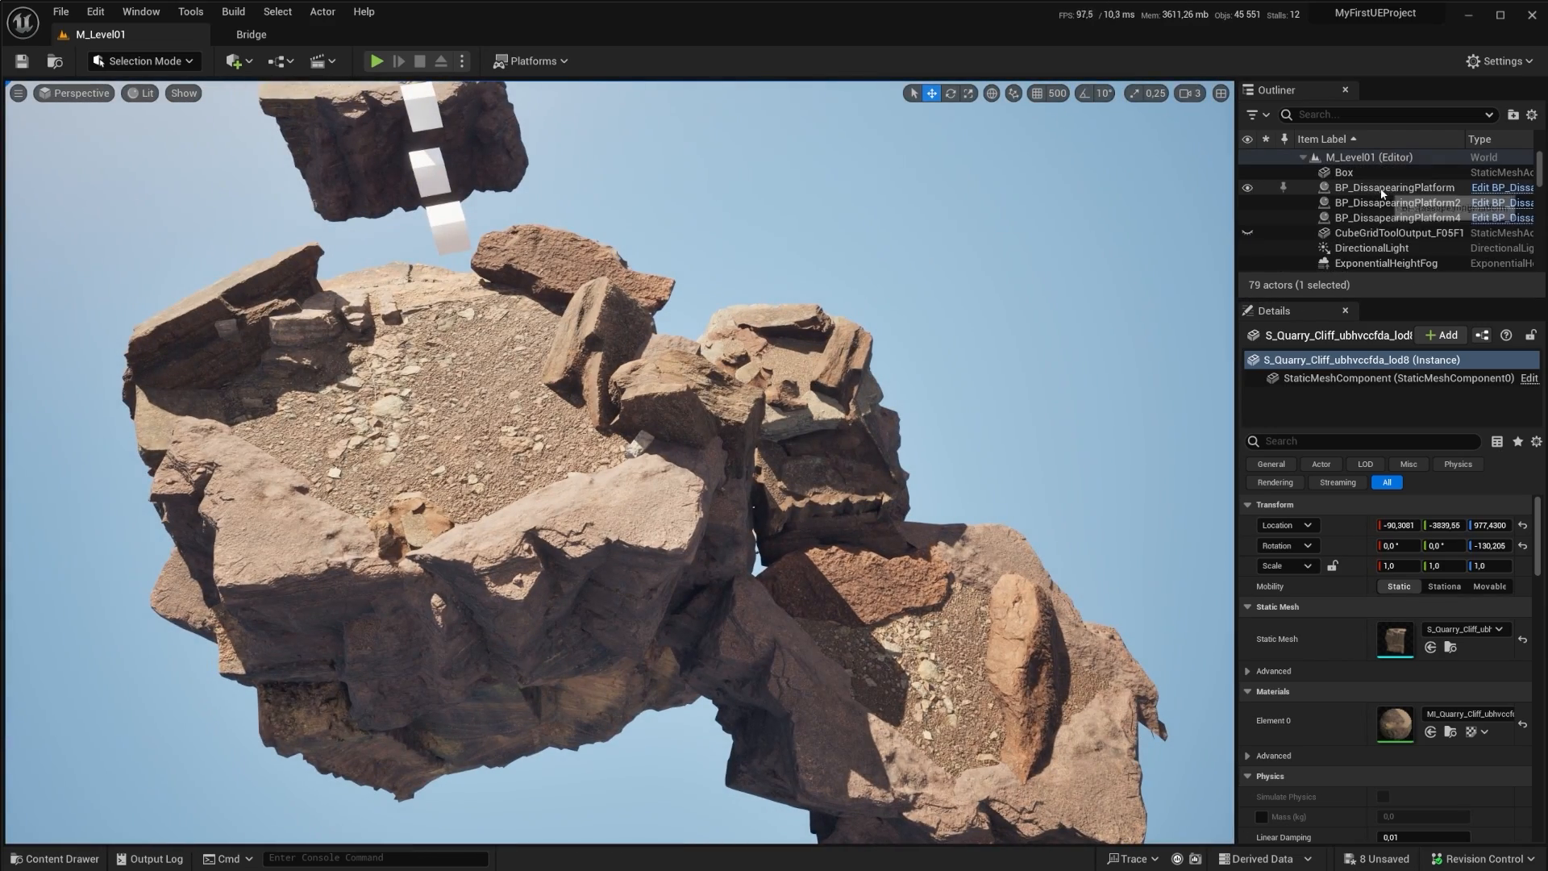
pyautogui.click(1250, 233)
pyautogui.moveTo(968, 347); pyautogui.dragTo(1040, 395, button='right')
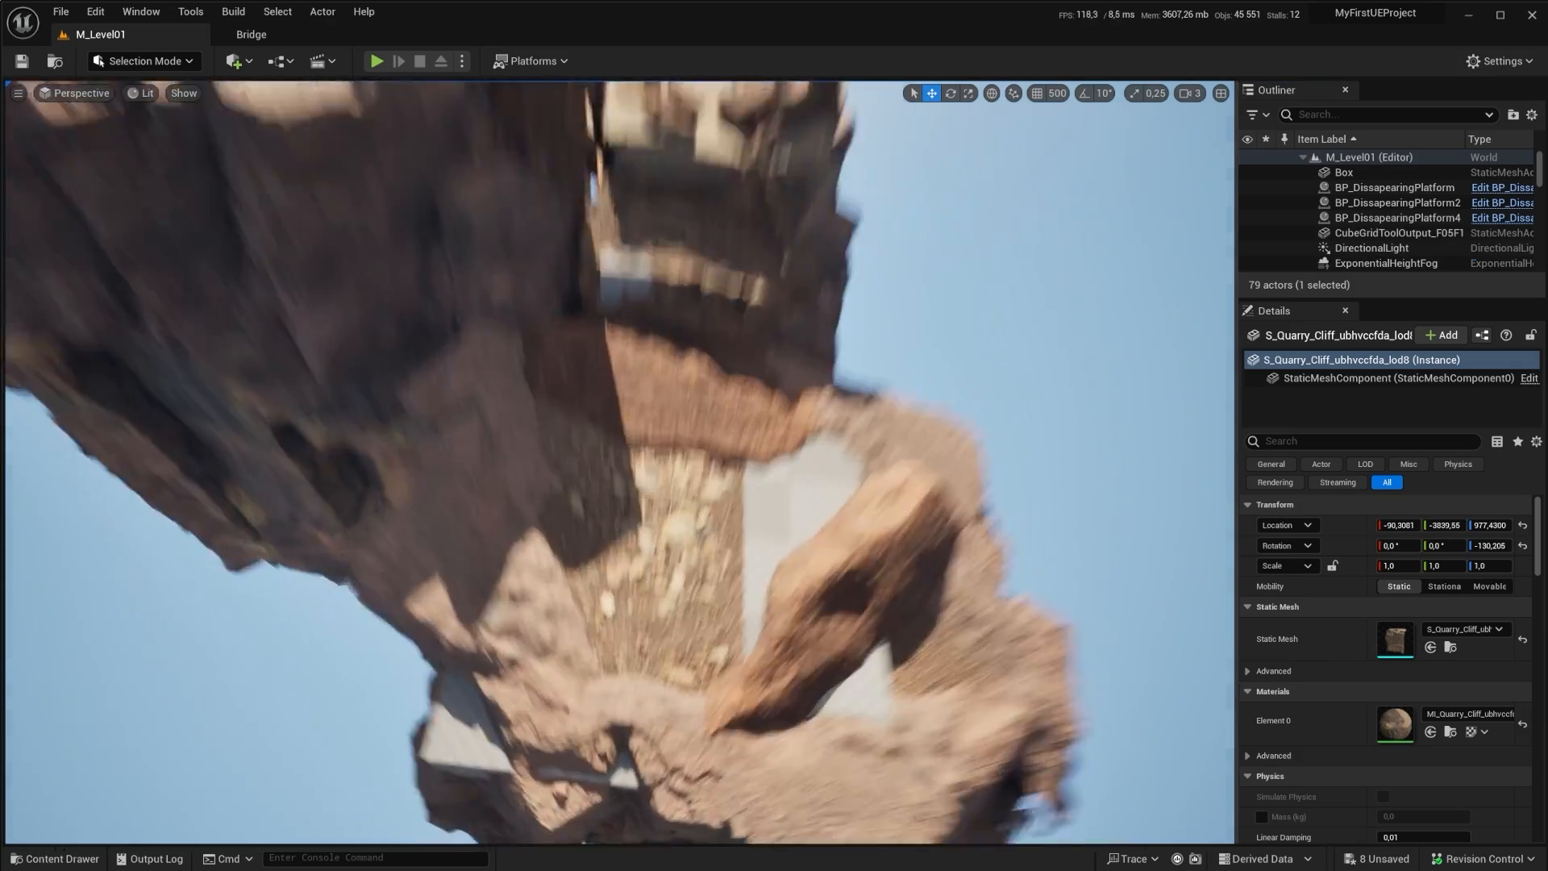
pyautogui.moveTo(862, 356)
pyautogui.mouseDown(button='right')
pyautogui.moveTo(862, 388)
pyautogui.moveTo(875, 347)
pyautogui.mouseUp(button='right')
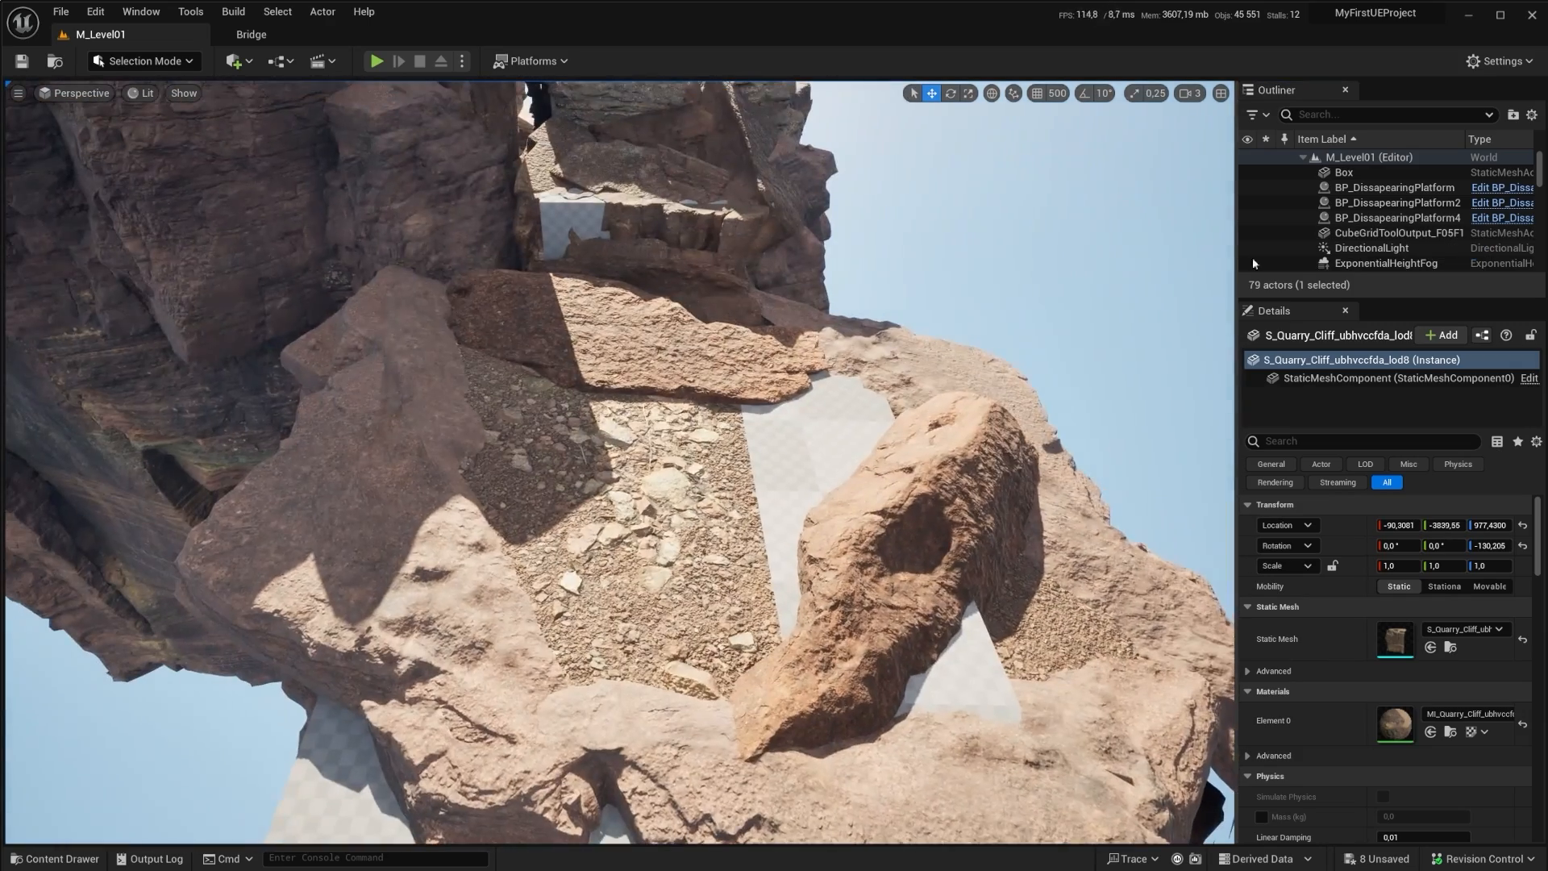
pyautogui.click(1247, 233)
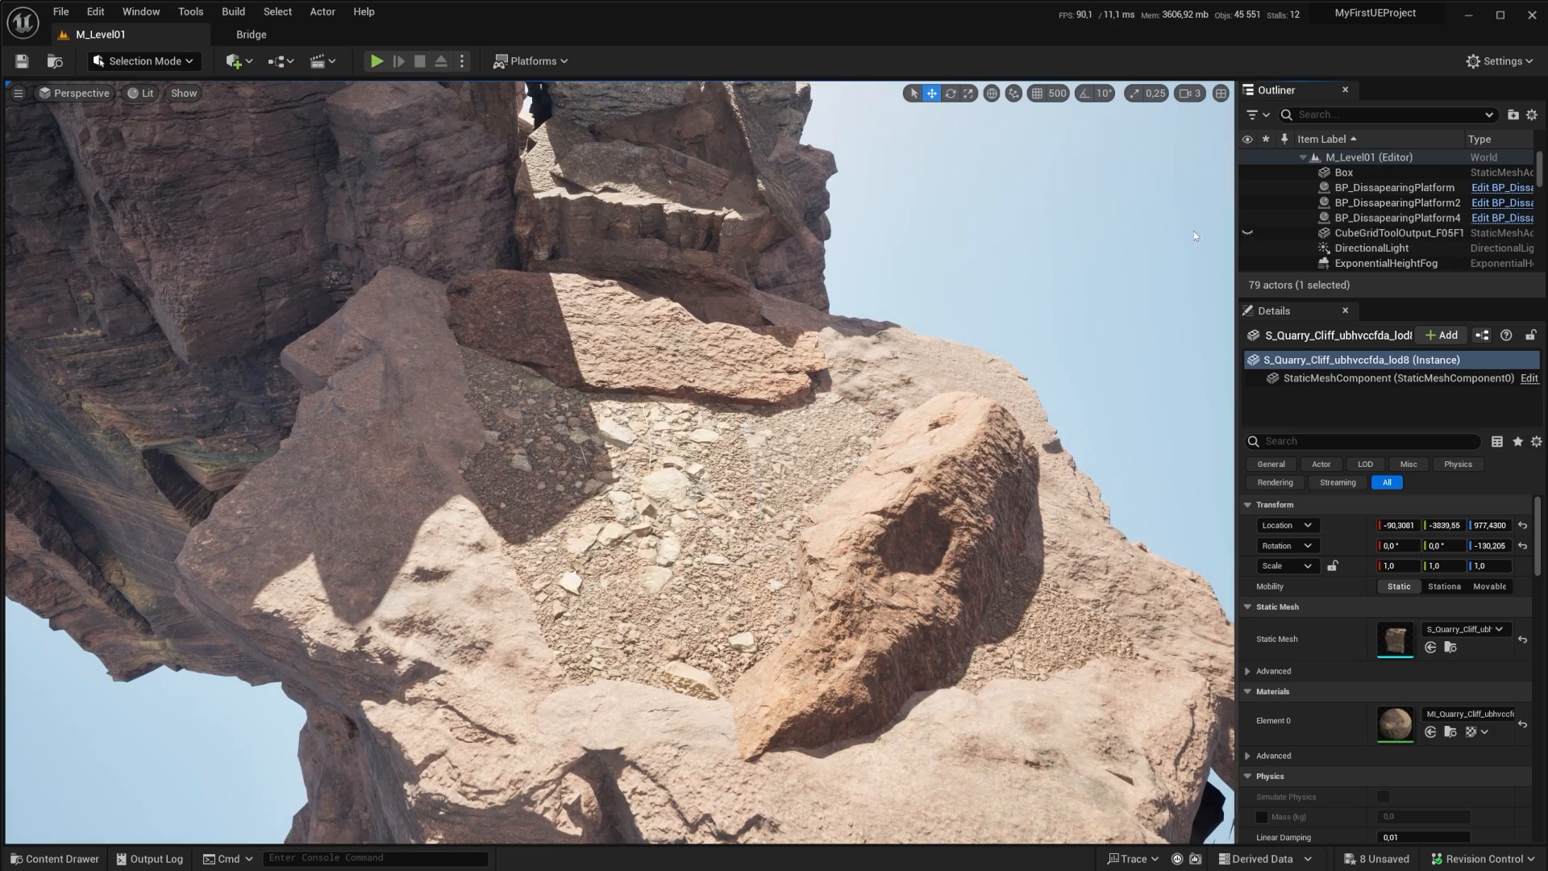
# Step: Play-test the level from the checkered box platform beside the cliffs, and stop the session
pyautogui.press('s')
pyautogui.moveTo(840, 257); pyautogui.dragTo(667, 349, button='right')
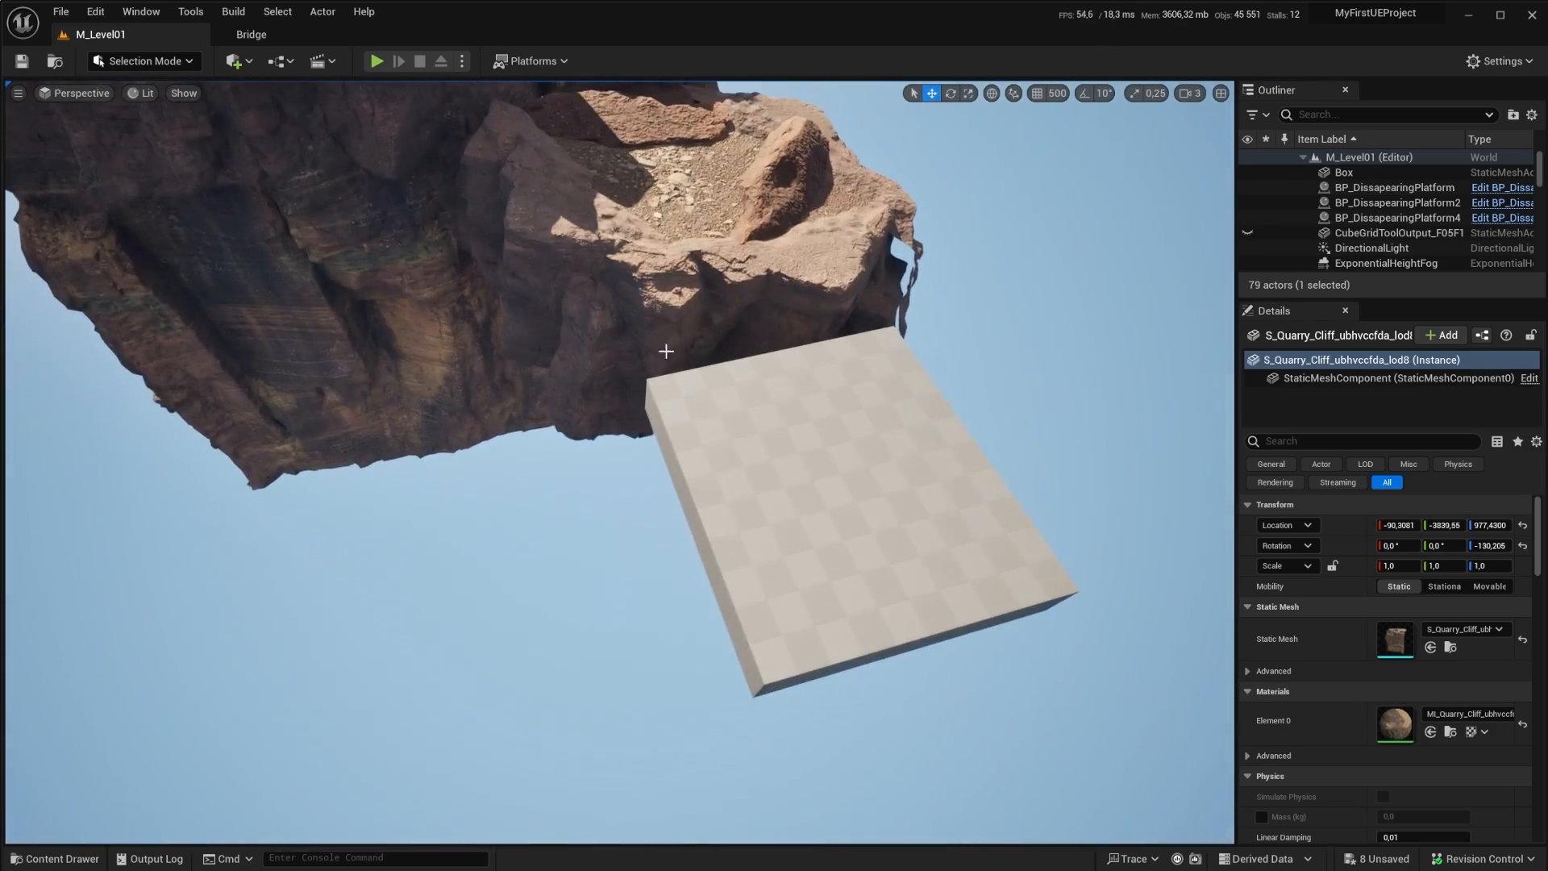
pyautogui.rightClick(726, 408)
pyautogui.click(848, 838)
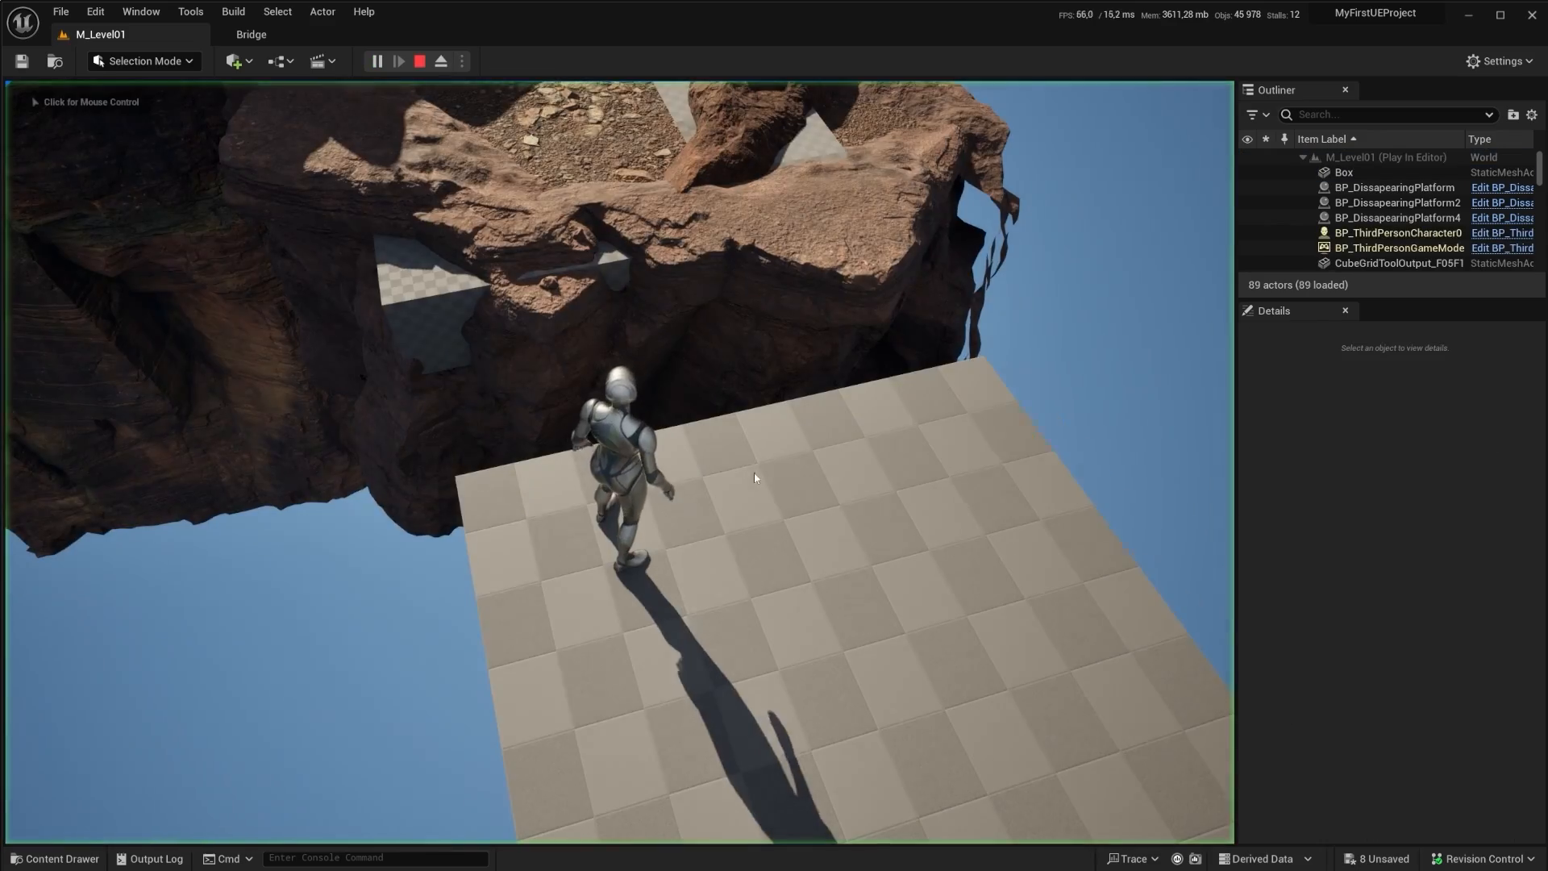
pyautogui.press('Escape')
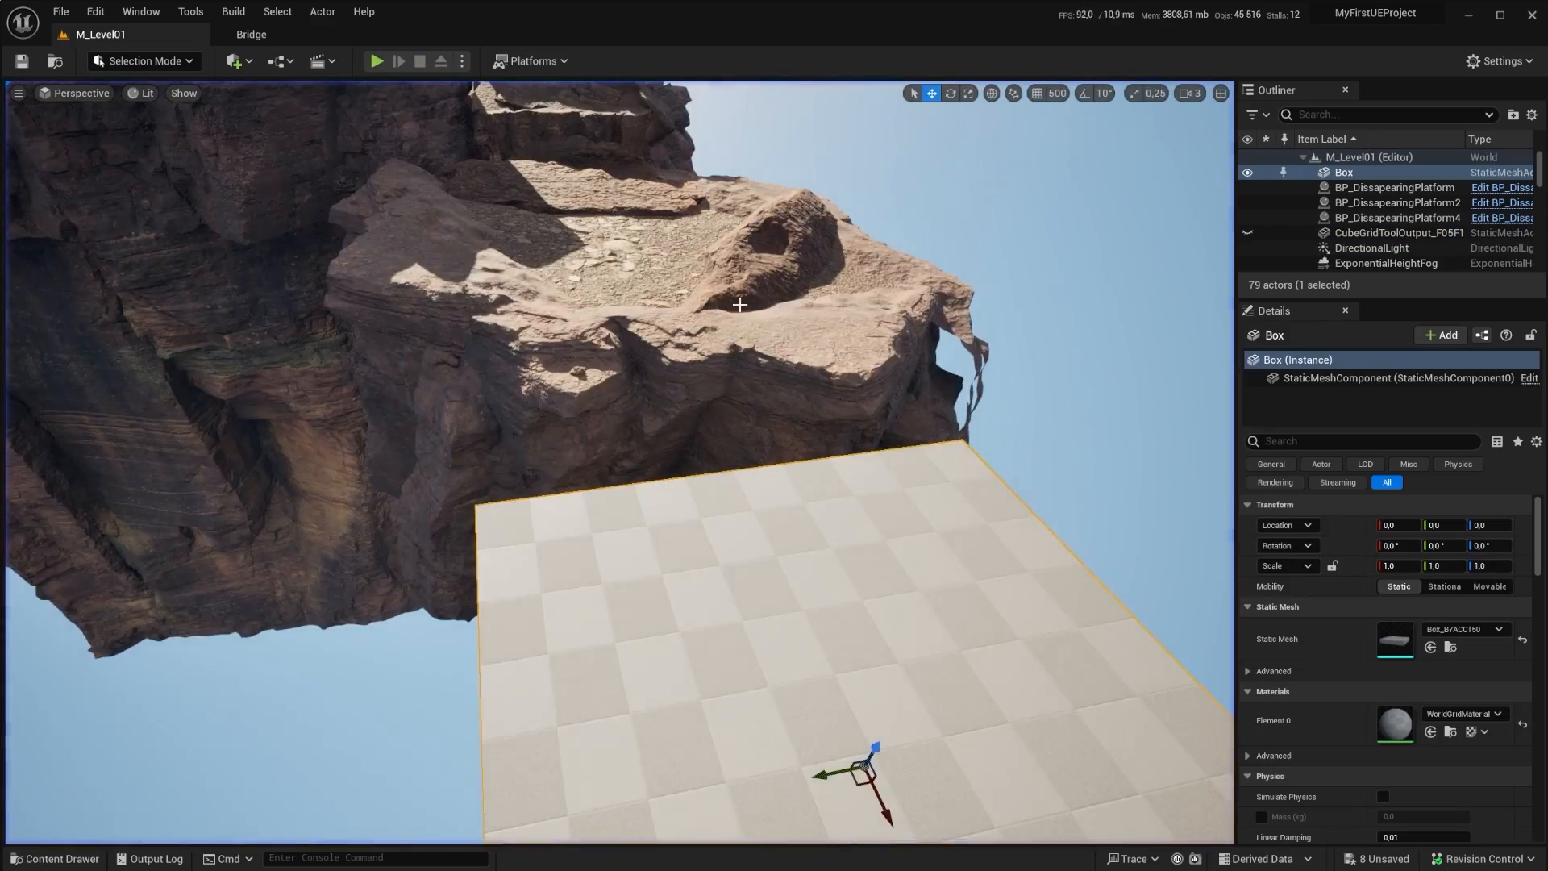
# Step: Examine the box platform, the dressed cliff route and the distant floating rock tower from several angles
pyautogui.press('s')
pyautogui.moveTo(620, 462); pyautogui.dragTo(564, 464, button='right')
pyautogui.moveTo(909, 275); pyautogui.dragTo(878, 282, button='right')
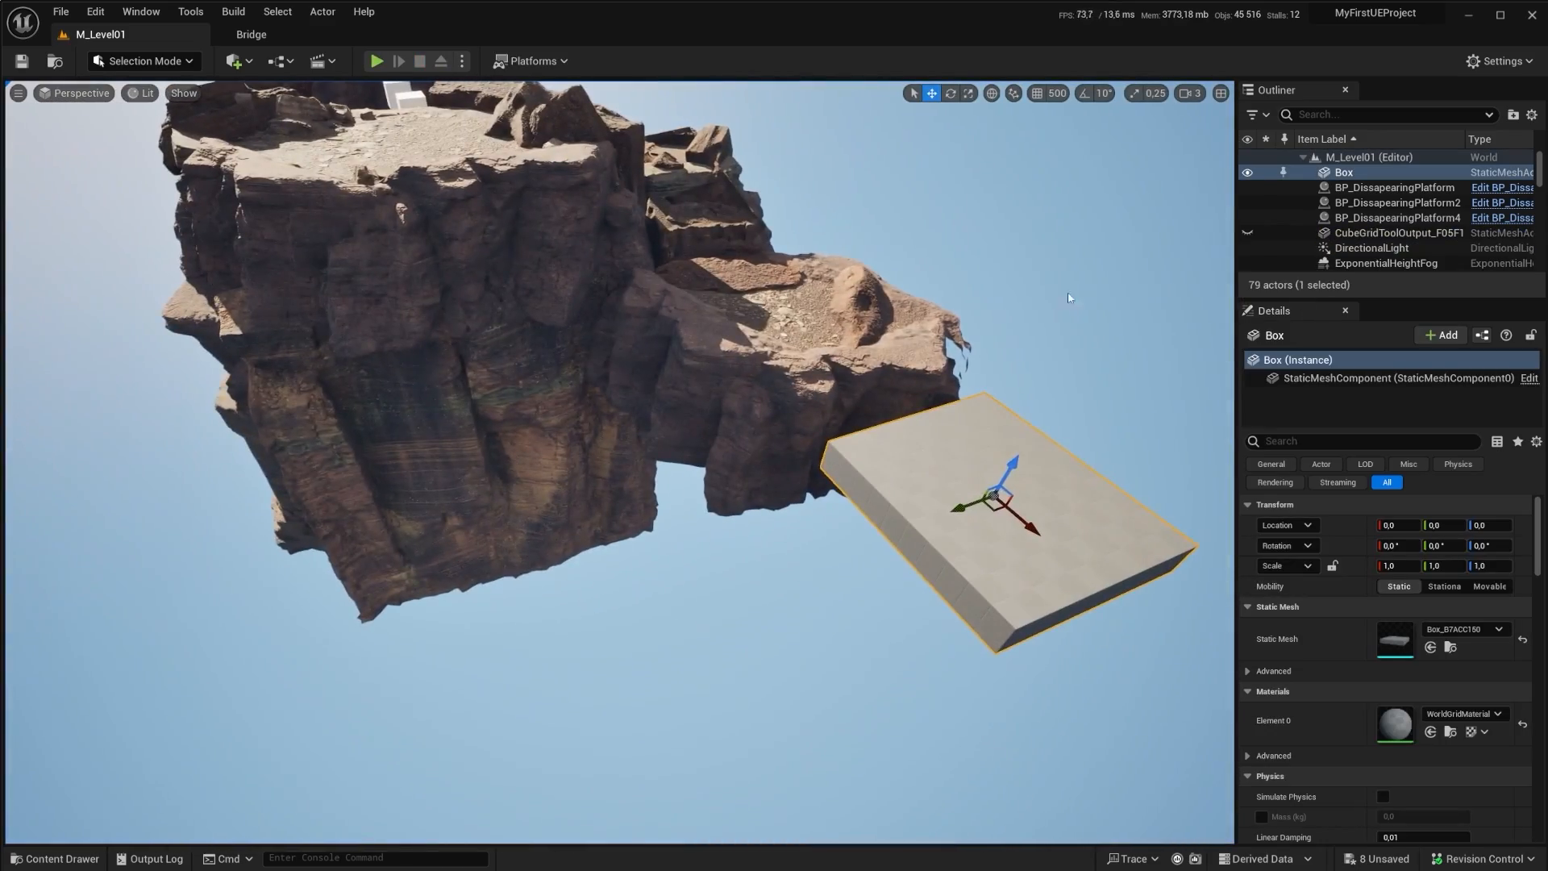
pyautogui.press('w')
pyautogui.moveTo(725, 371); pyautogui.dragTo(665, 511, button='right')
pyautogui.press('s')
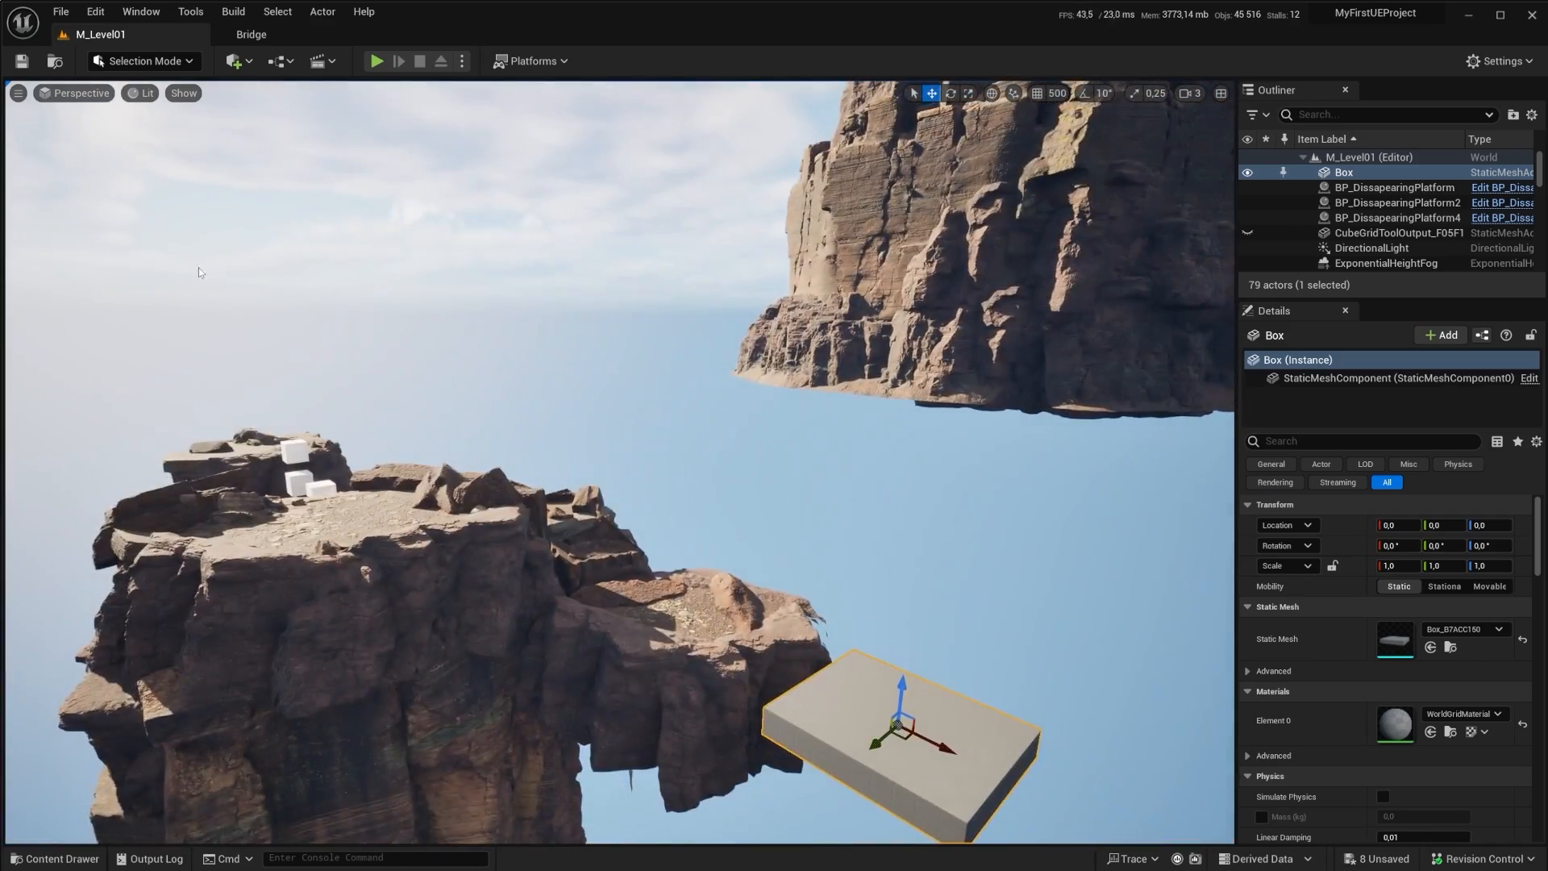
pyautogui.moveTo(200, 272); pyautogui.dragTo(77, 272, button='right')
pyautogui.moveTo(491, 314); pyautogui.dragTo(991, 359, button='right')
pyautogui.press('s')
pyautogui.press('w')
pyautogui.press('e')
# Step: Inspect the individual Quarry Cliff meshes that make up the distant floating rock tower from different sides
pyautogui.click(706, 455)
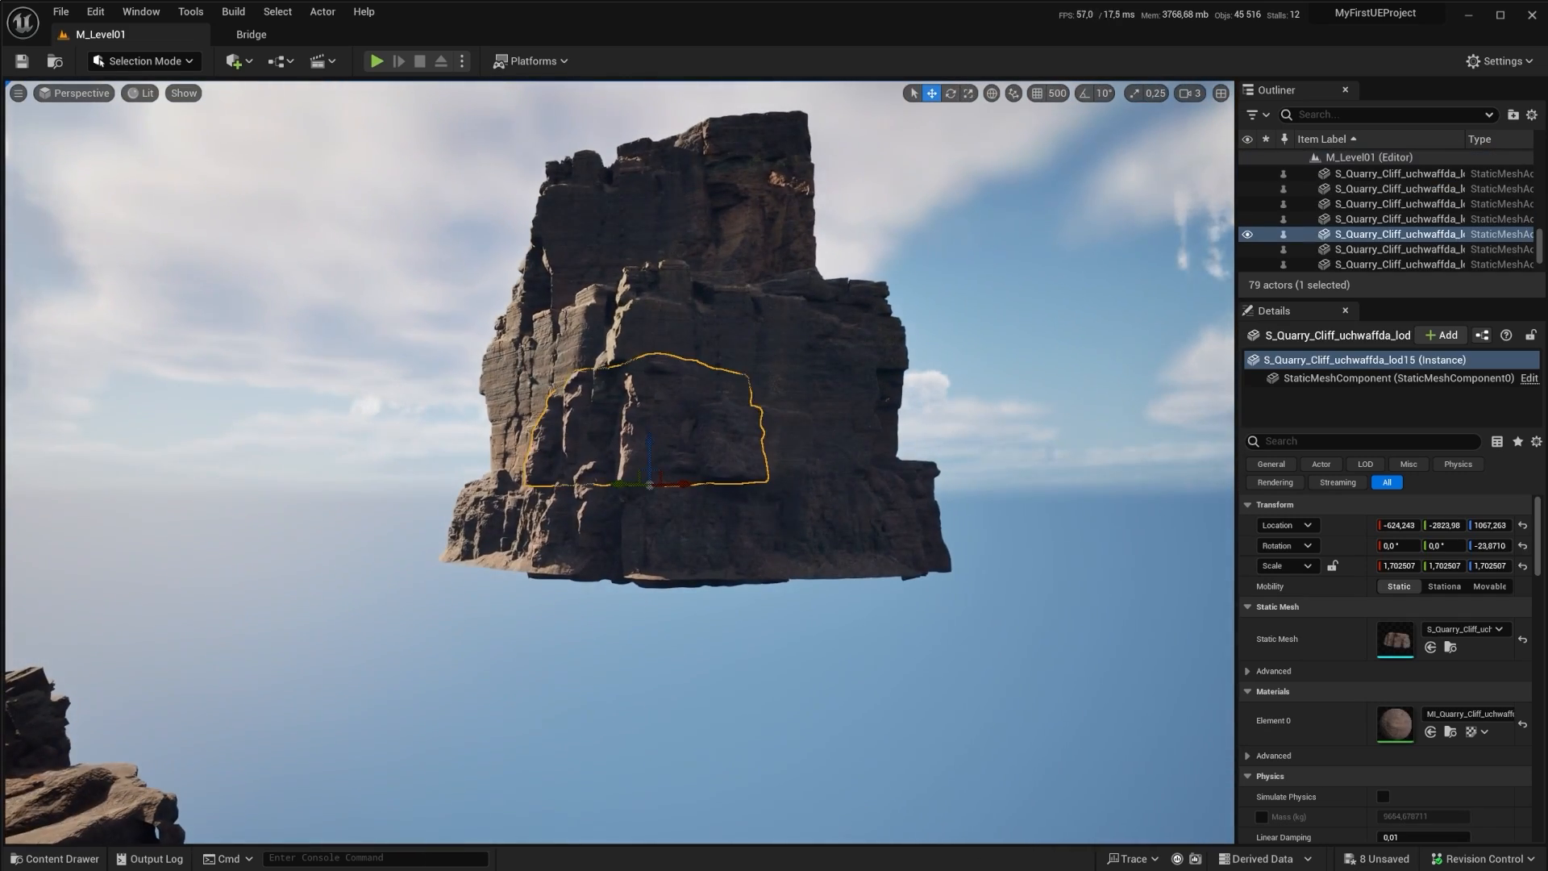
pyautogui.moveTo(761, 512); pyautogui.dragTo(919, 519, button='right')
pyautogui.press('a')
pyautogui.click(760, 515)
pyautogui.click(557, 503)
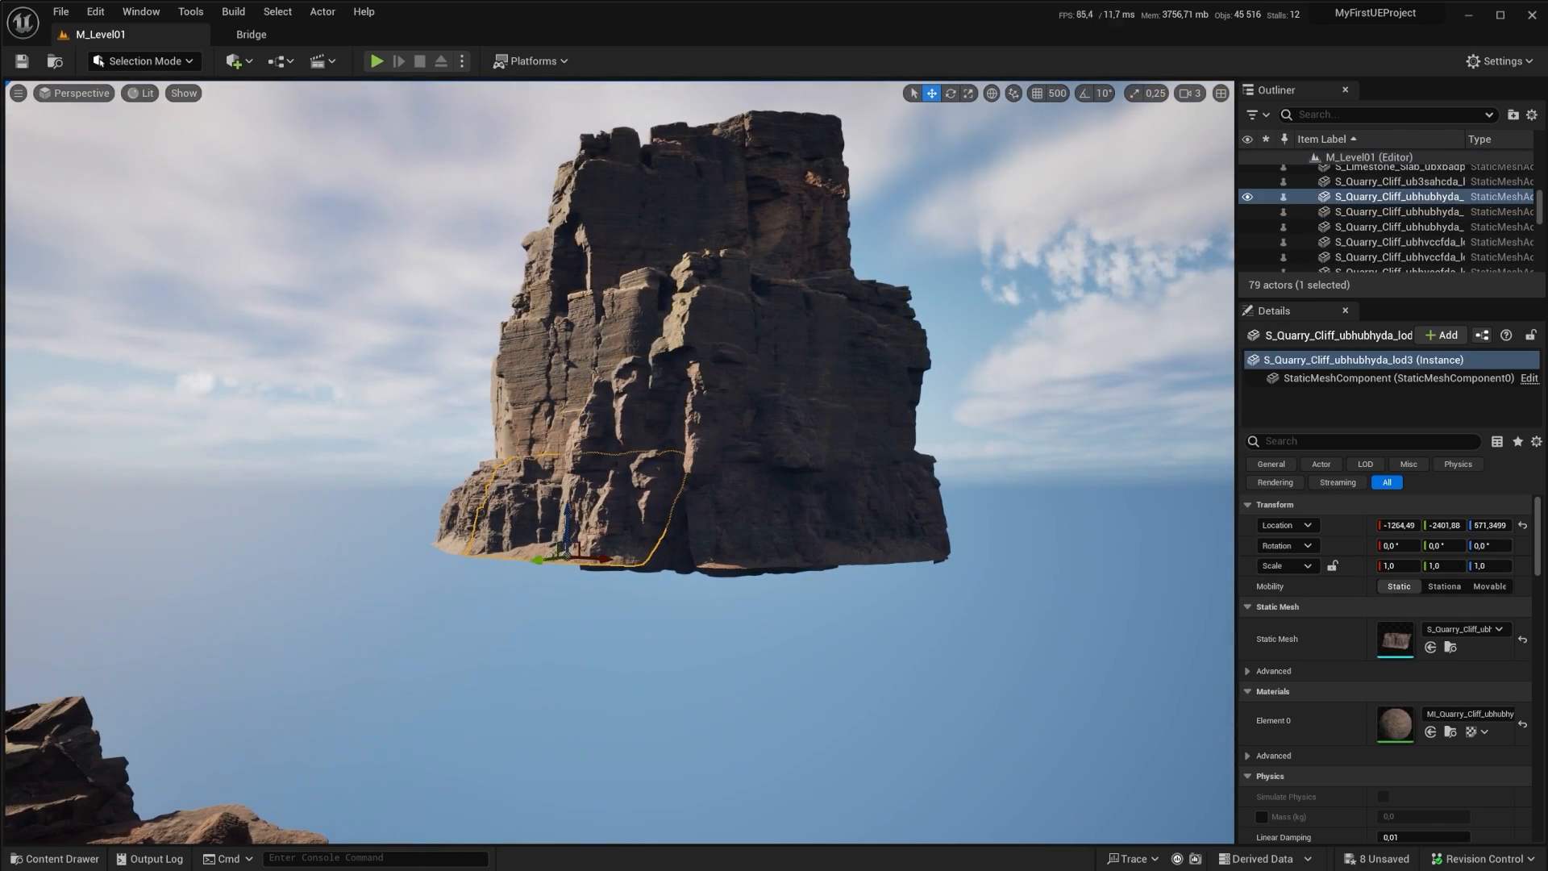
pyautogui.click(538, 297)
pyautogui.moveTo(537, 282); pyautogui.dragTo(652, 282, button='right')
pyautogui.press('a')
pyautogui.moveTo(688, 344); pyautogui.dragTo(363, 348, button='right')
pyautogui.press('d')
pyautogui.click(680, 480)
pyautogui.press('d')
pyautogui.moveTo(679, 480); pyautogui.dragTo(767, 421, button='right')
pyautogui.press('a')
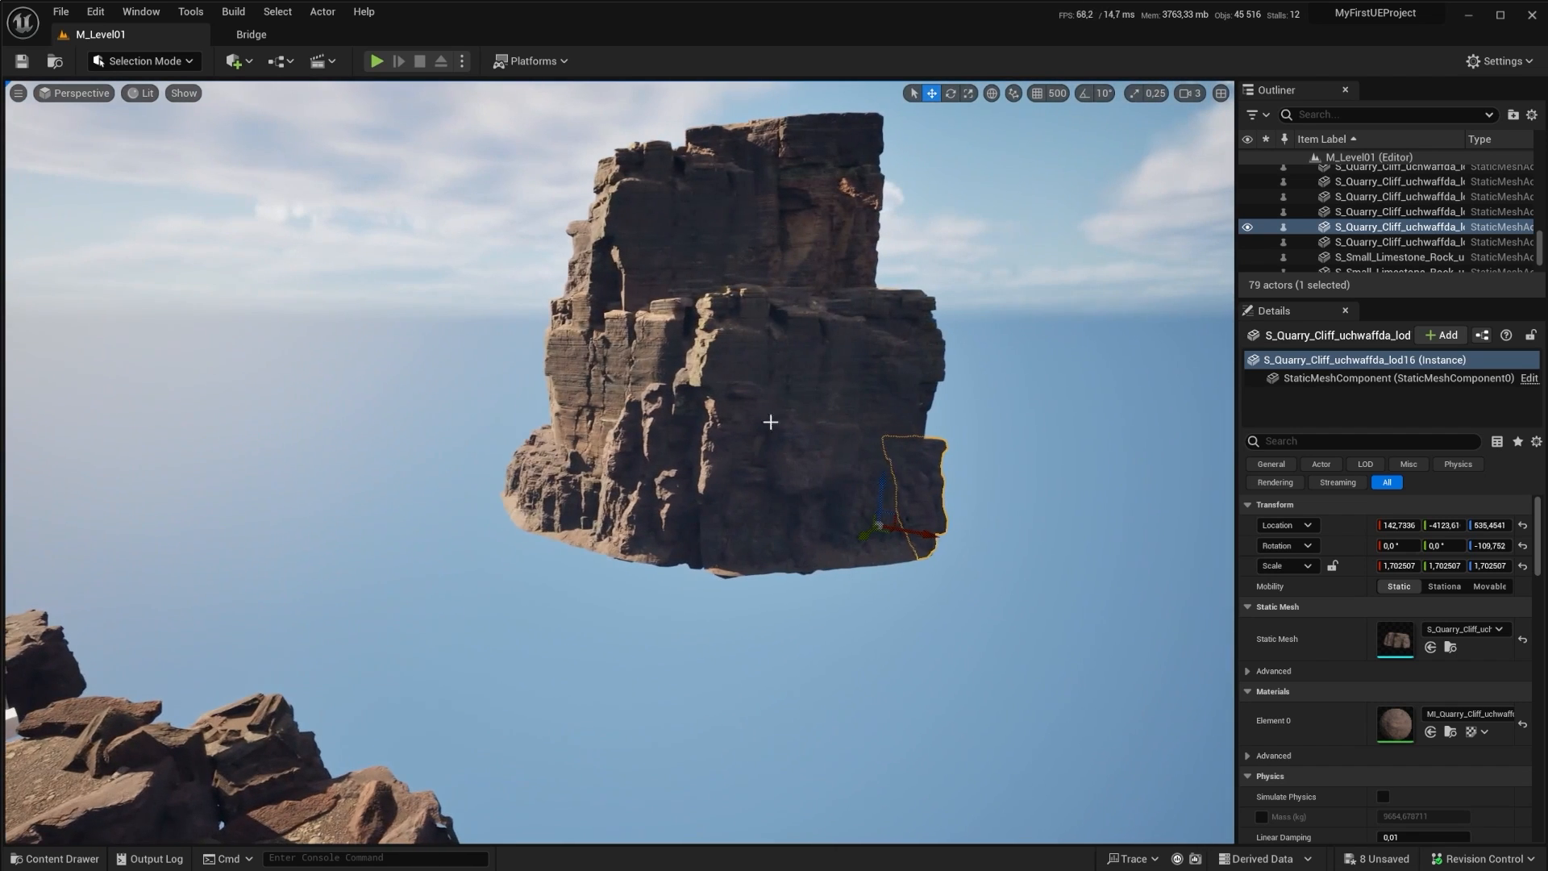
pyautogui.click(787, 467)
pyautogui.click(769, 522)
pyautogui.press('d')
pyautogui.moveTo(612, 453); pyautogui.dragTo(757, 353, button='right')
pyautogui.moveTo(750, 415); pyautogui.dragTo(746, 483, button='right')
pyautogui.press('d')
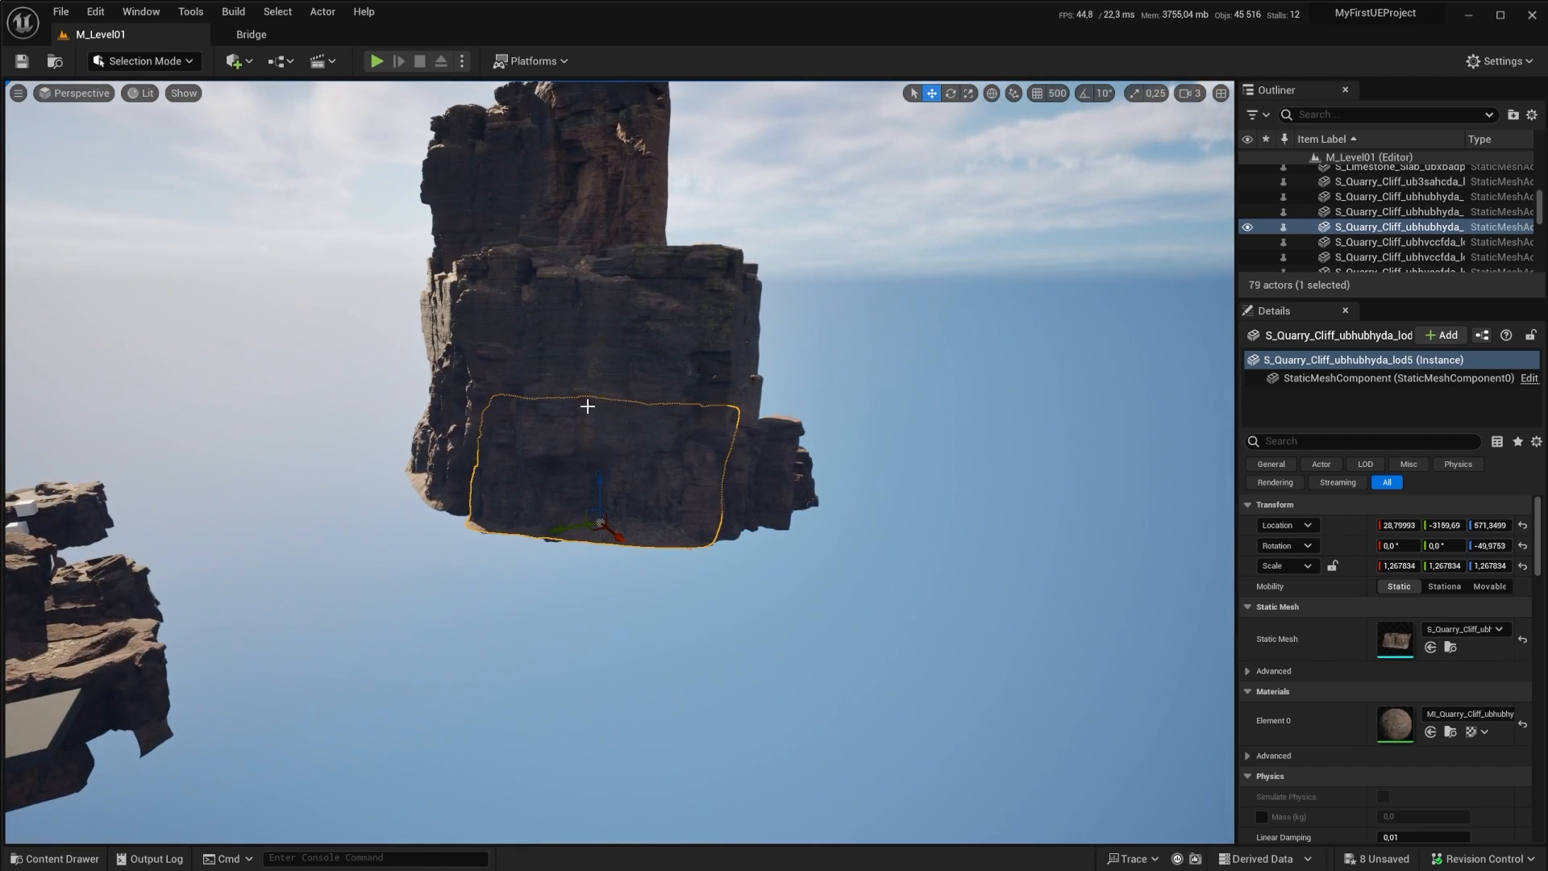
# Step: Select the four adjoining Quarry Cliff meshes on the shaded lower part of the rock tower and show their actor options
pyautogui.click(746, 461)
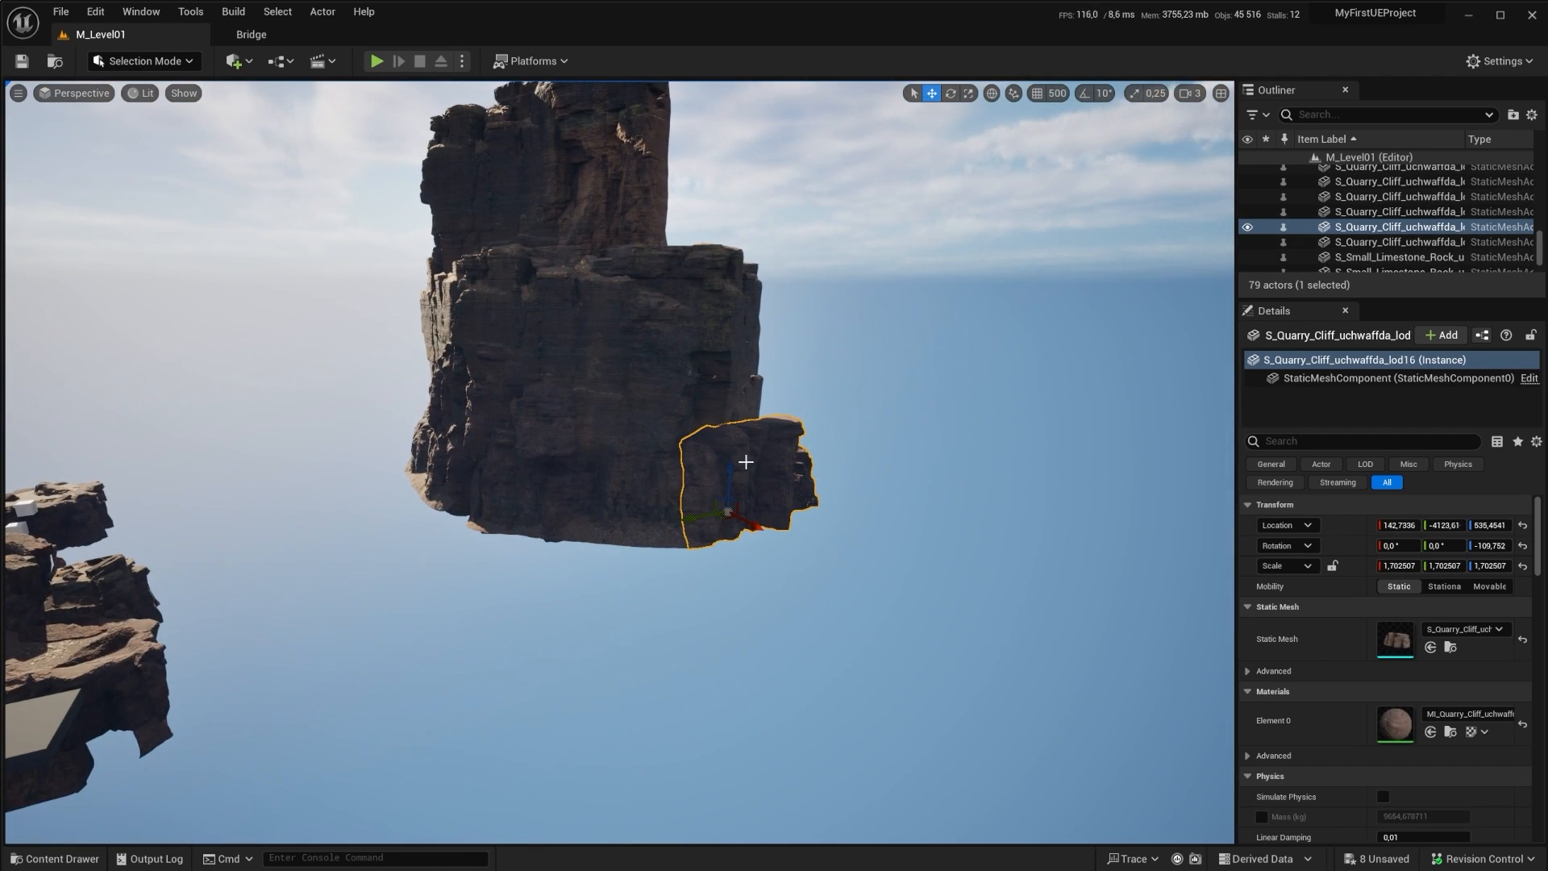
pyautogui.keyDown('ctrl'); pyautogui.click(662, 479); pyautogui.keyUp('ctrl')
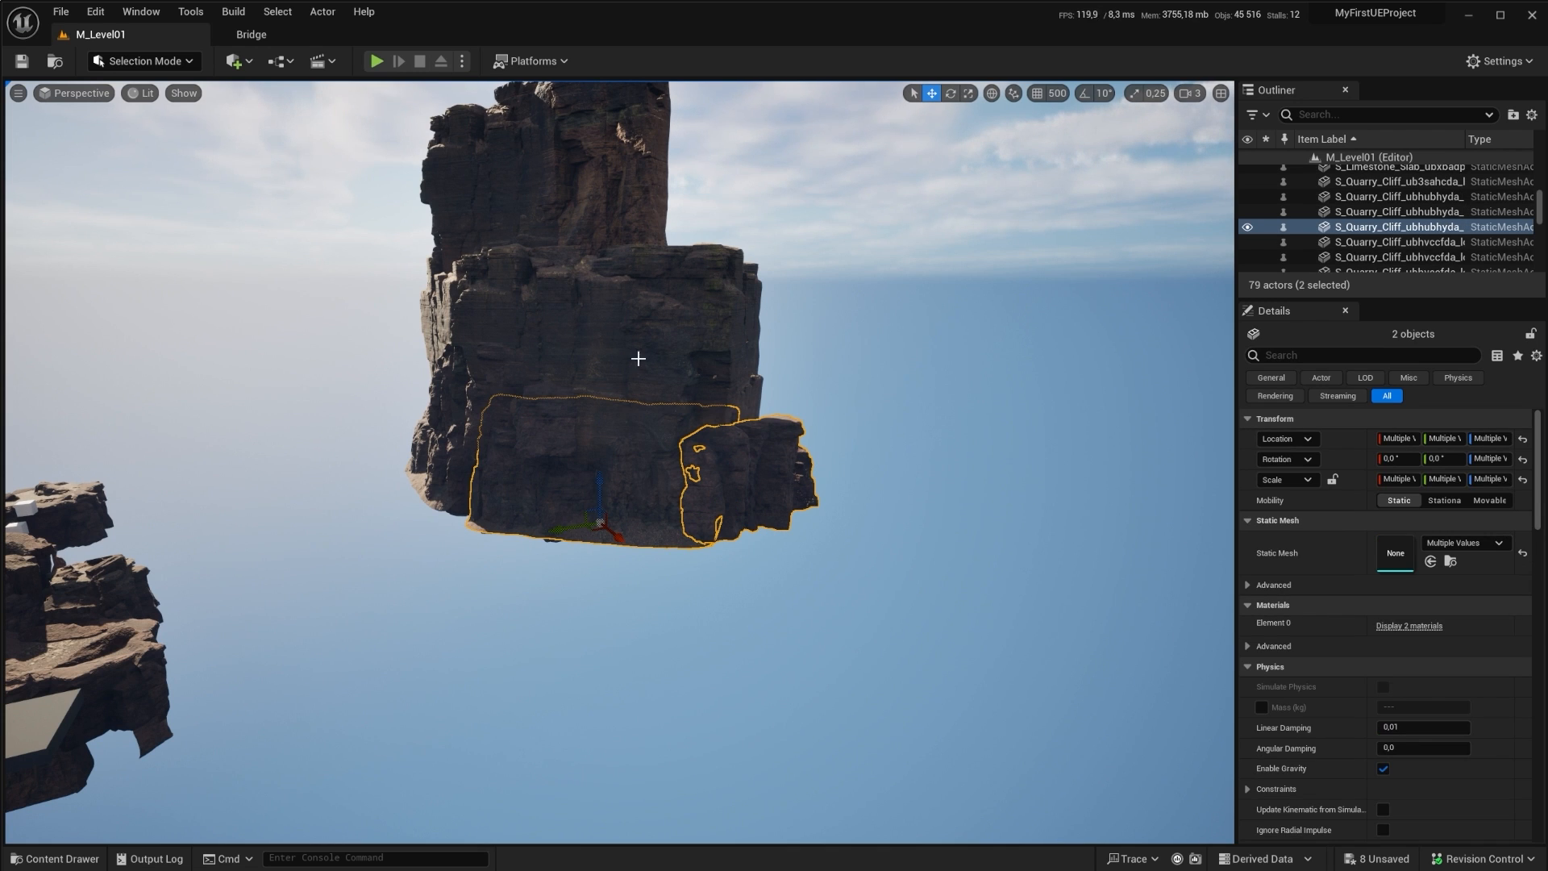
pyautogui.keyDown('ctrl'); pyautogui.click(570, 343); pyautogui.keyUp('ctrl')
pyautogui.rightClick(685, 295)
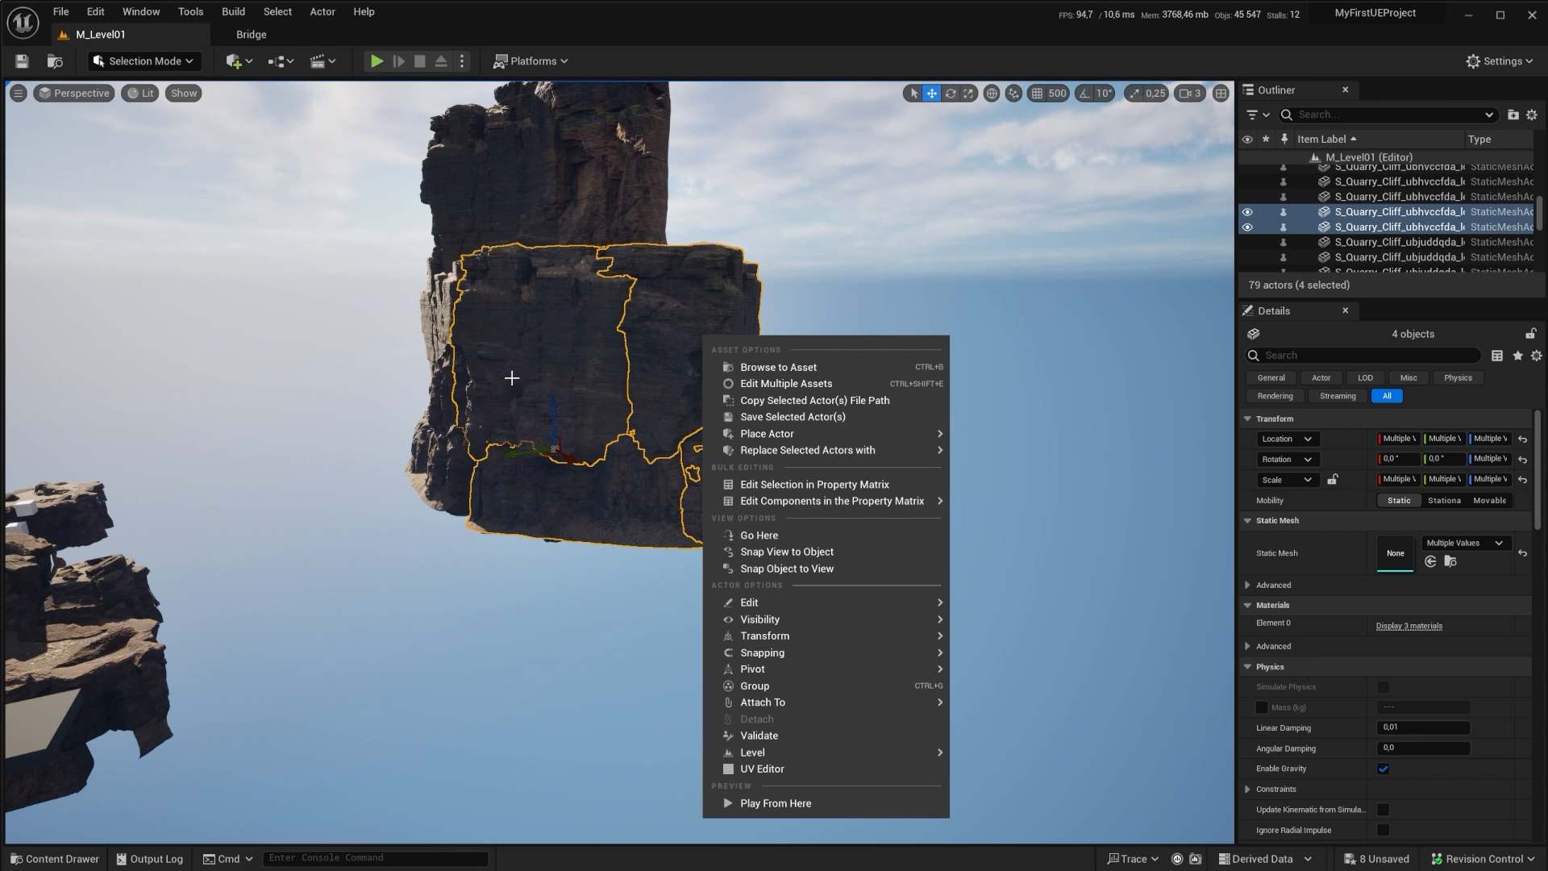
pyautogui.moveTo(590, 403)
pyautogui.mouseDown(button='right')
pyautogui.moveTo(637, 400)
pyautogui.moveTo(615, 400)
pyautogui.mouseUp(button='right')
pyautogui.scroll(-3, 611, 387)
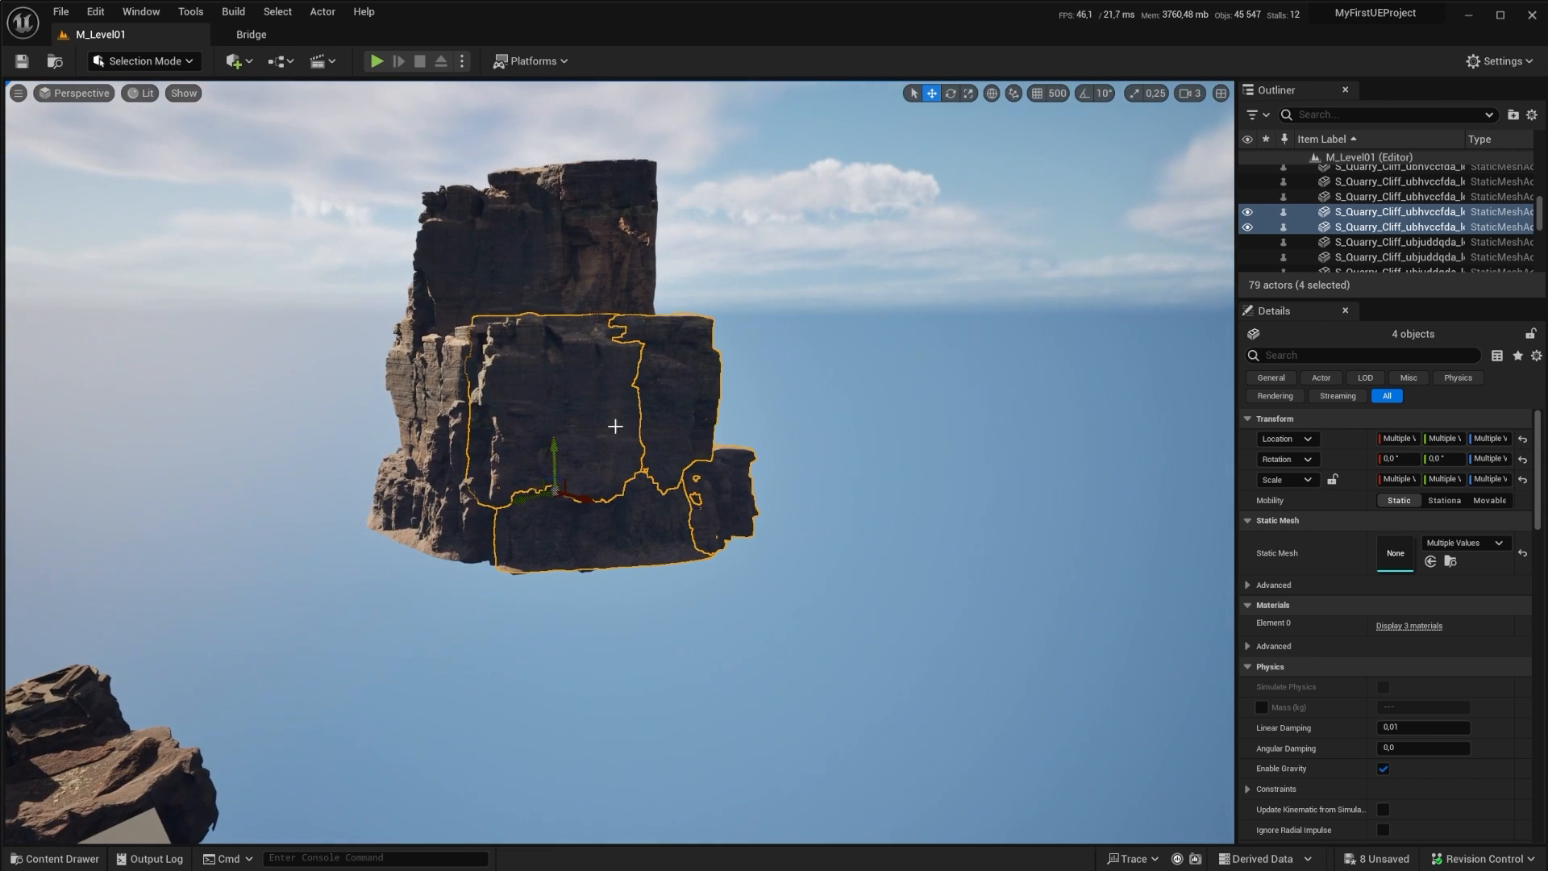
pyautogui.moveTo(591, 373); pyautogui.dragTo(627, 251, button='right')
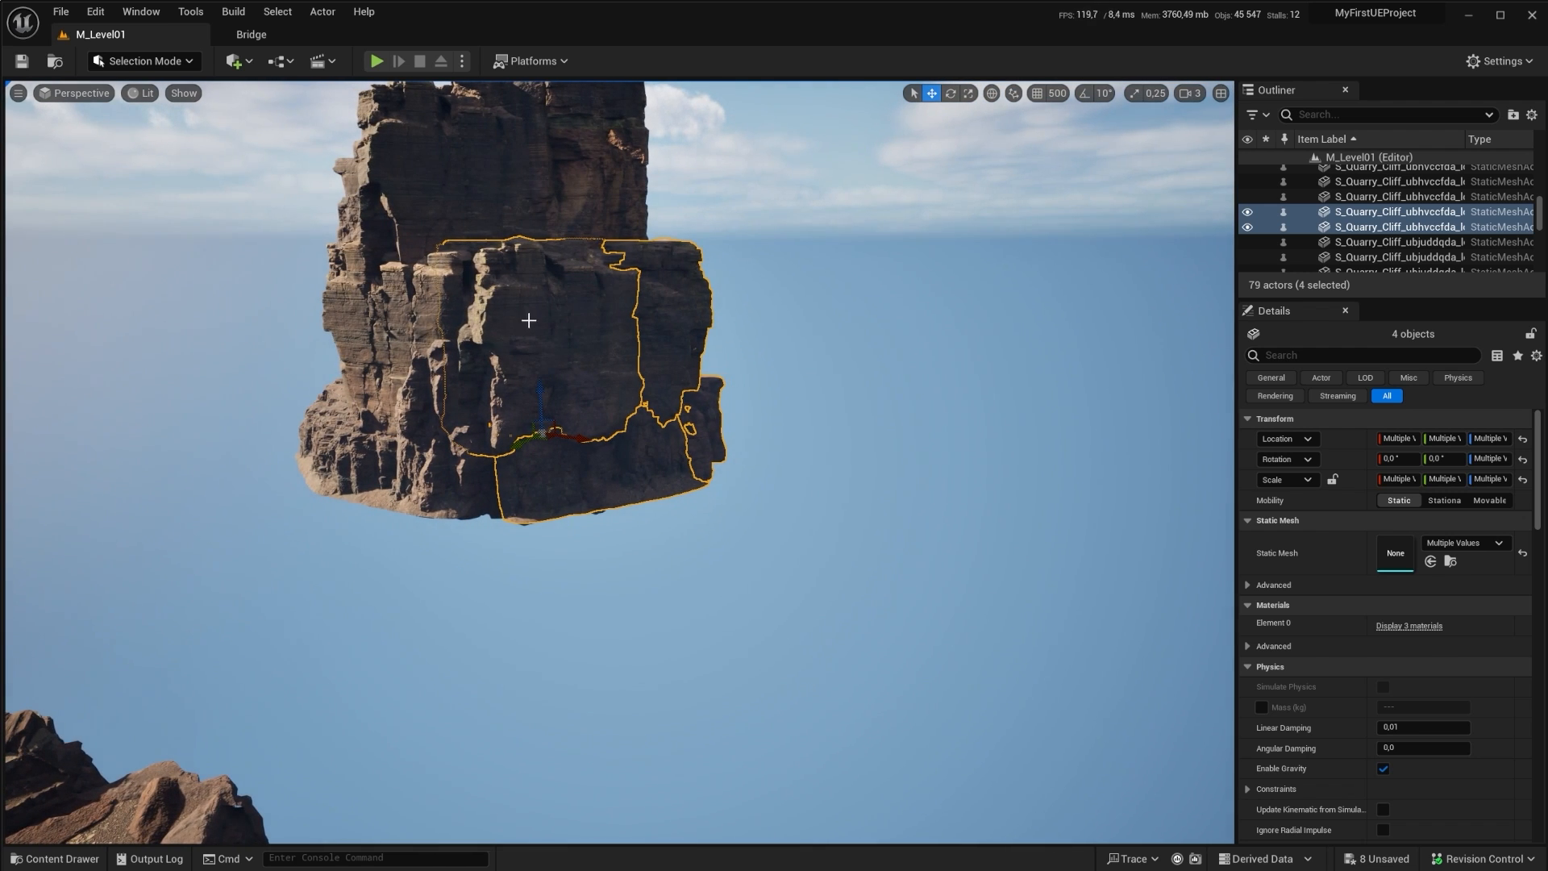
pyautogui.moveTo(527, 320); pyautogui.dragTo(536, 346, button='right')
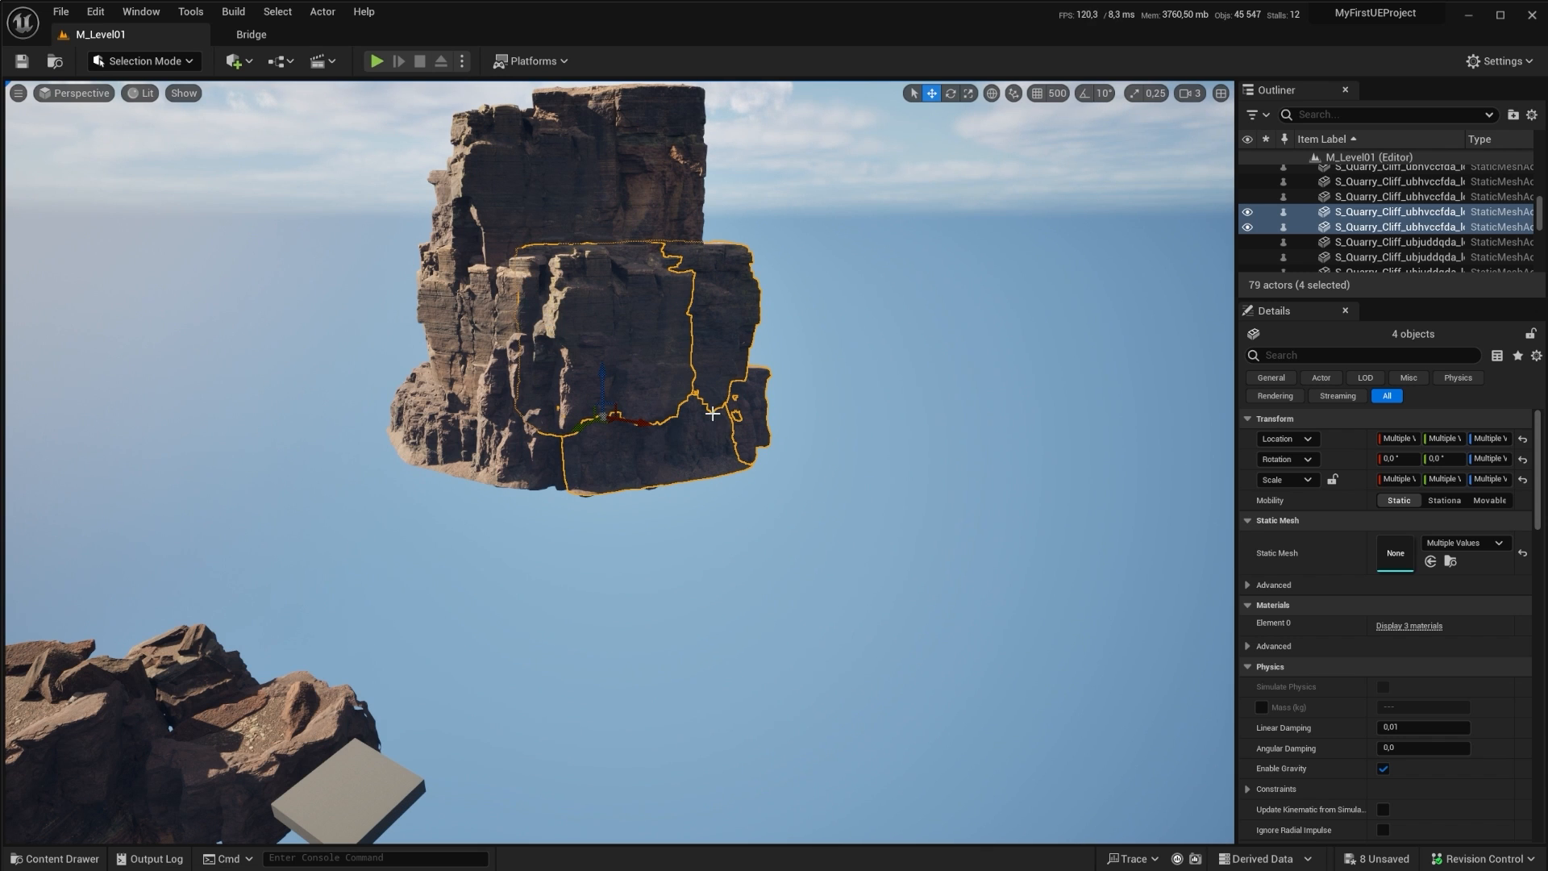
# Step: Try copying the four reselected cliff meshes out beside the rock tower and rotating one original piece, and undo both changes
pyautogui.click(633, 382)
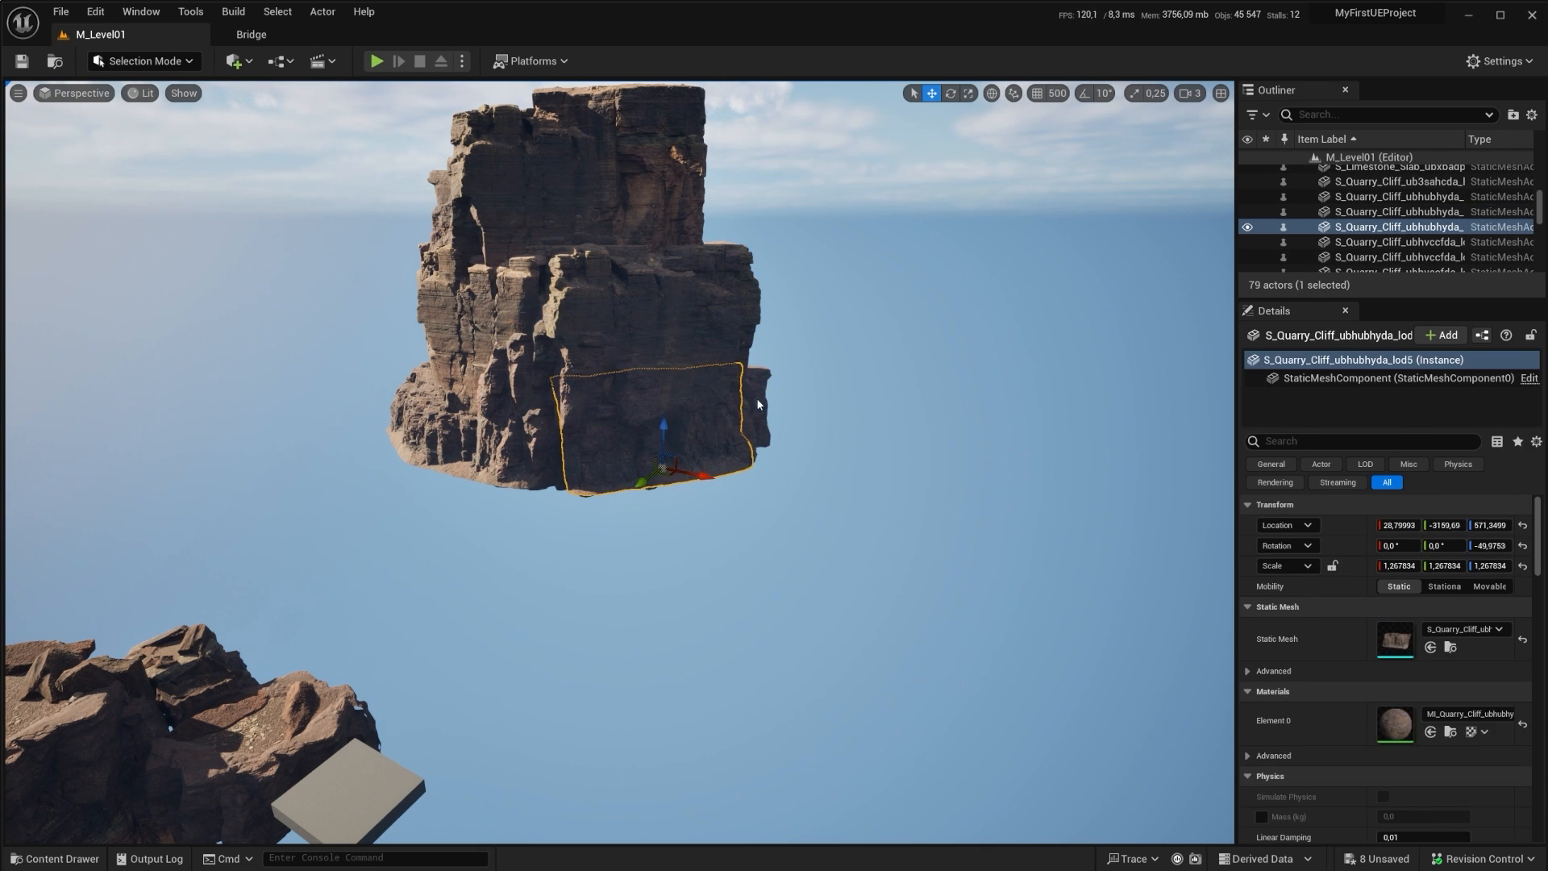
pyautogui.keyDown('ctrl'); pyautogui.click(729, 379); pyautogui.keyUp('ctrl')
pyautogui.keyDown('ctrl'); pyautogui.click(685, 318); pyautogui.keyUp('ctrl')
pyautogui.keyDown('ctrl'); pyautogui.click(619, 305); pyautogui.keyUp('ctrl')
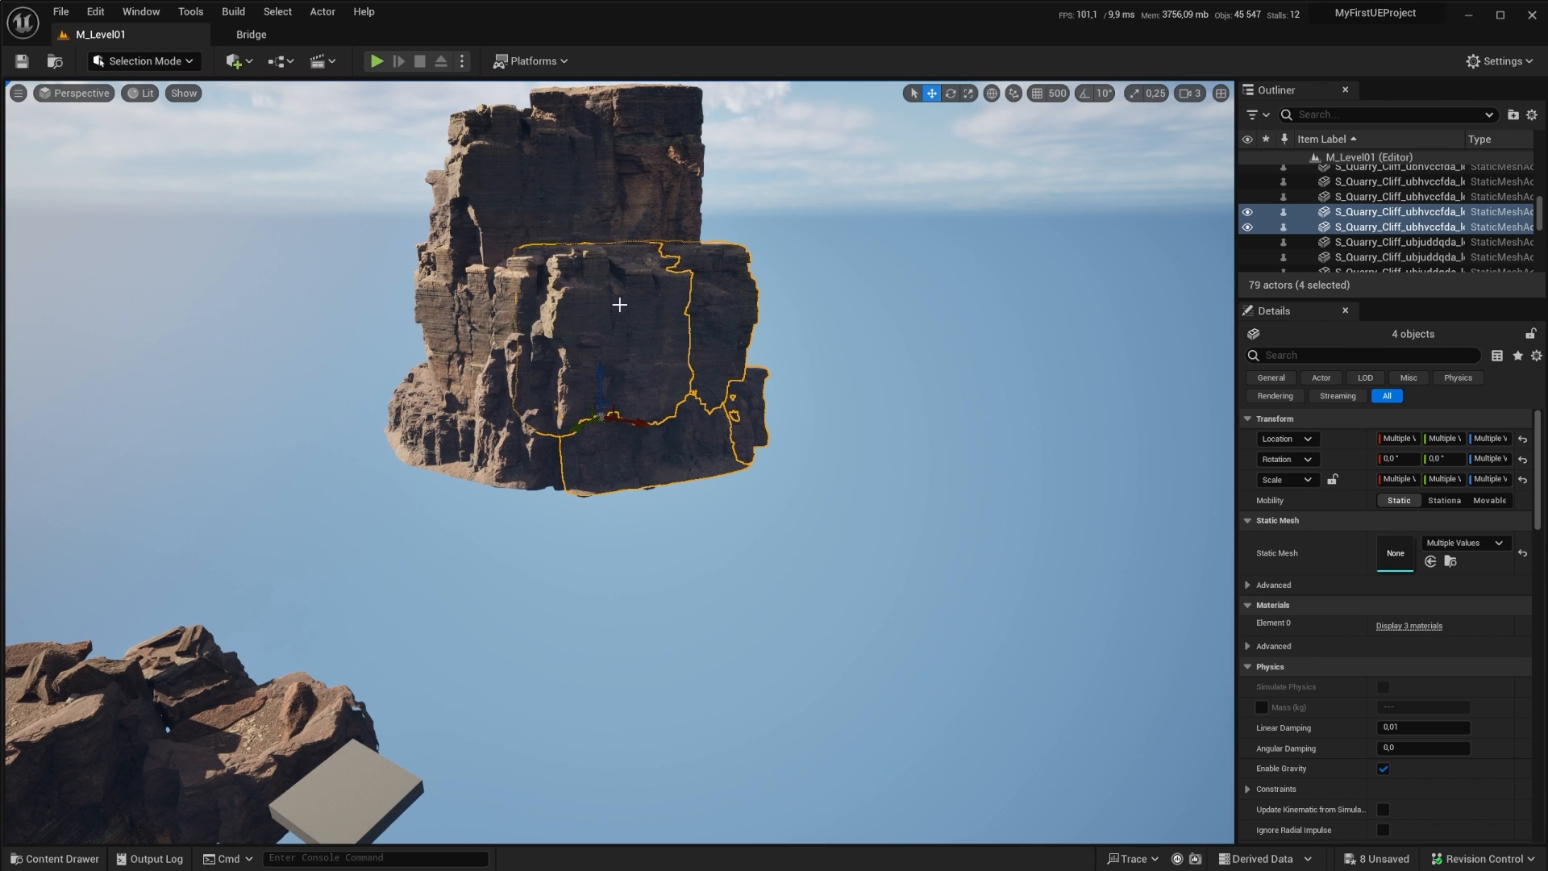
pyautogui.keyDown('alt'); pyautogui.moveTo(635, 420); pyautogui.dragTo(1033, 495); pyautogui.keyUp('alt')
pyautogui.click(639, 408)
pyautogui.press('e')
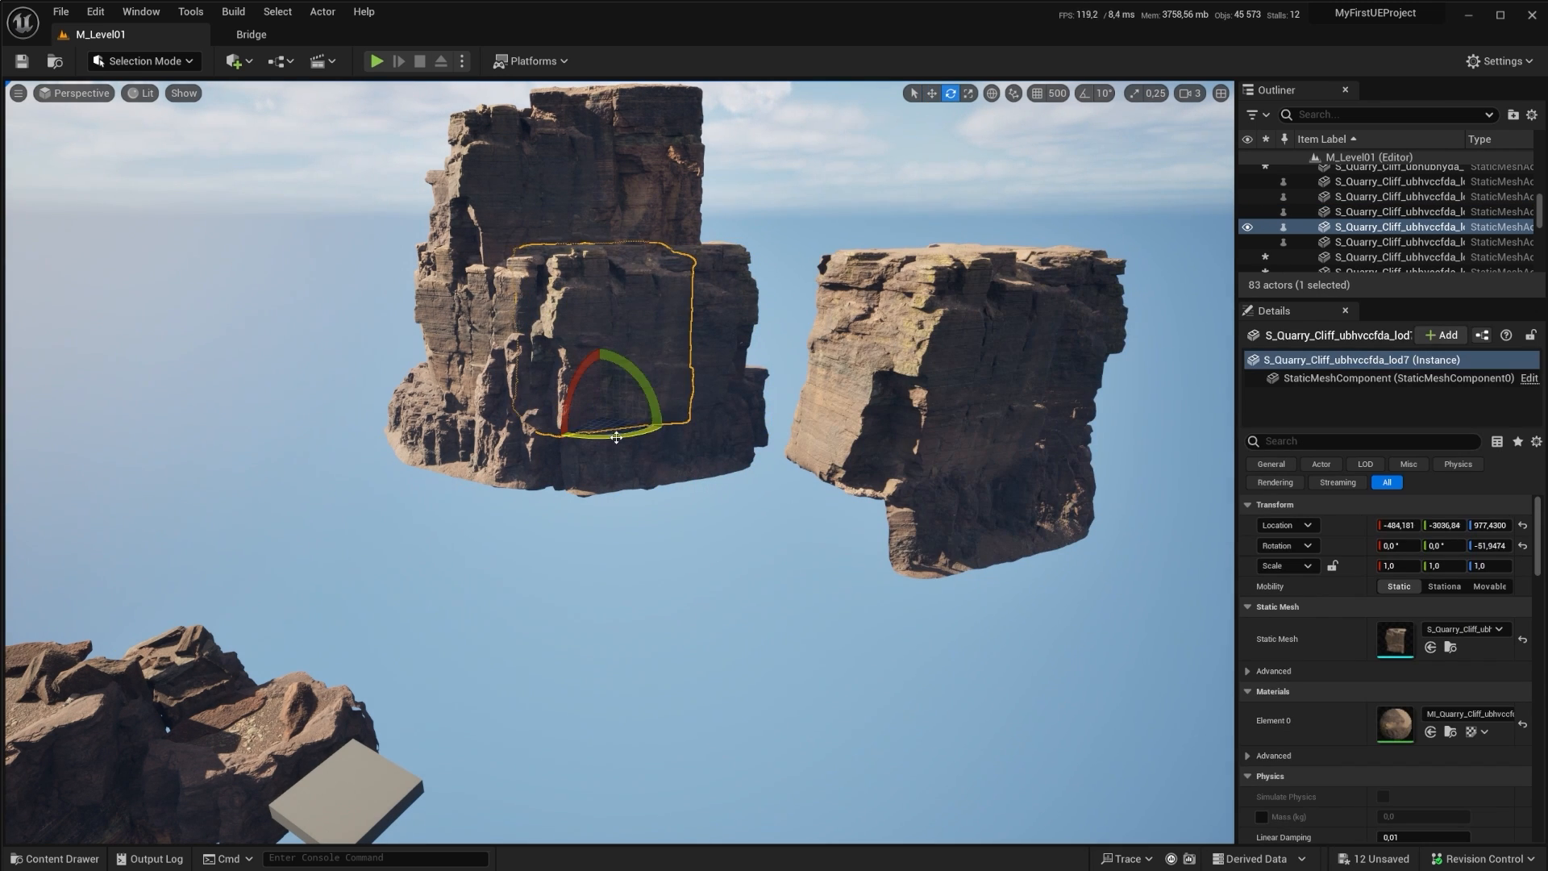
pyautogui.moveTo(629, 366); pyautogui.dragTo(712, 275)
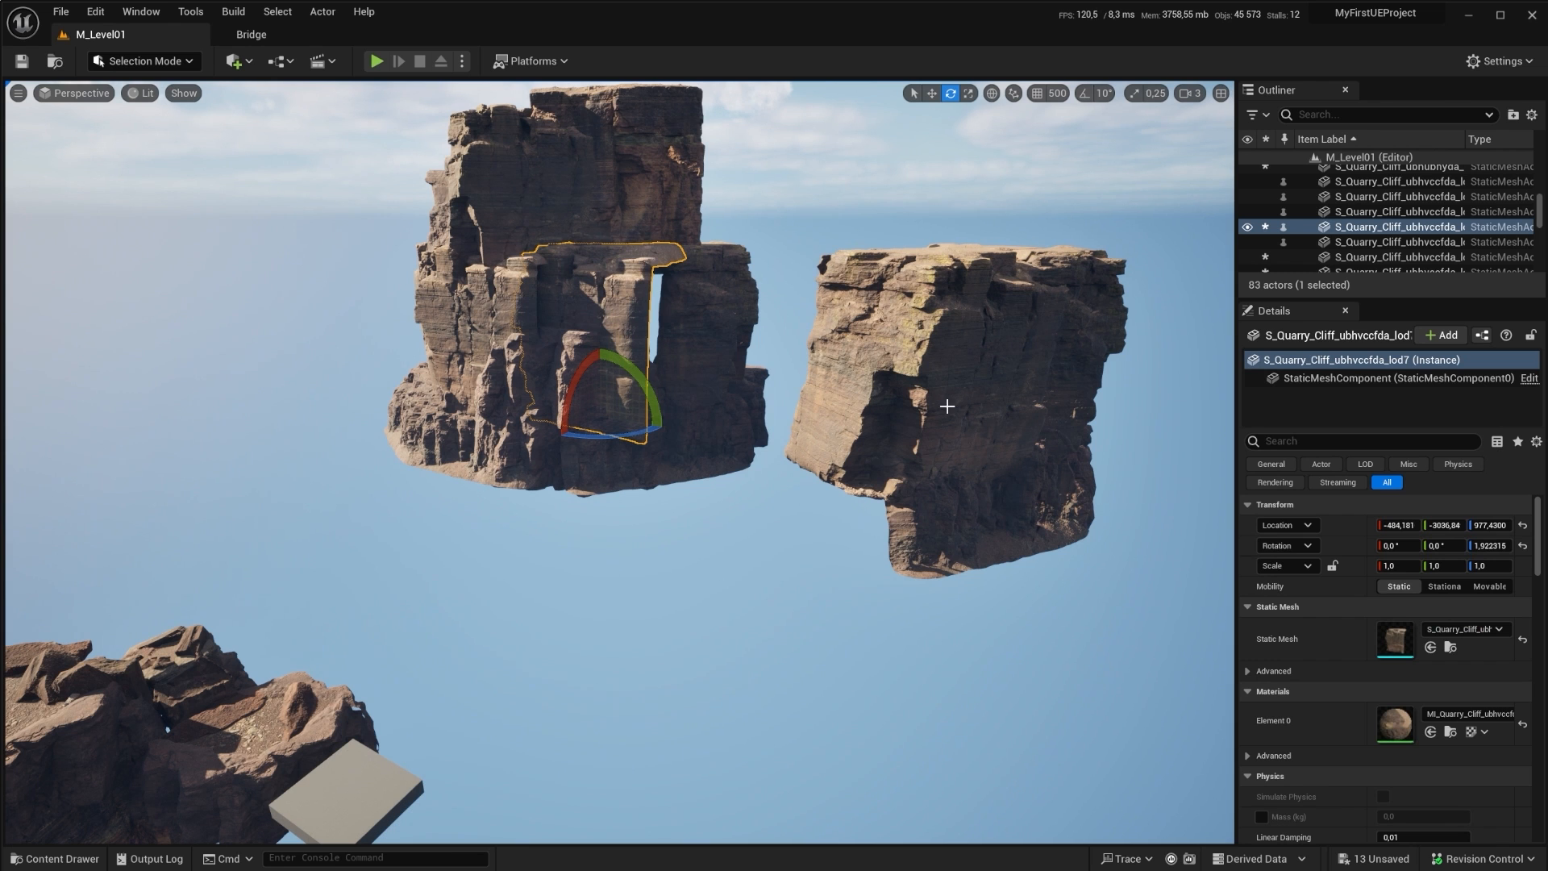
pyautogui.hotkey('ctrl', 'z')
pyautogui.hotkey('ctrl', 'z')
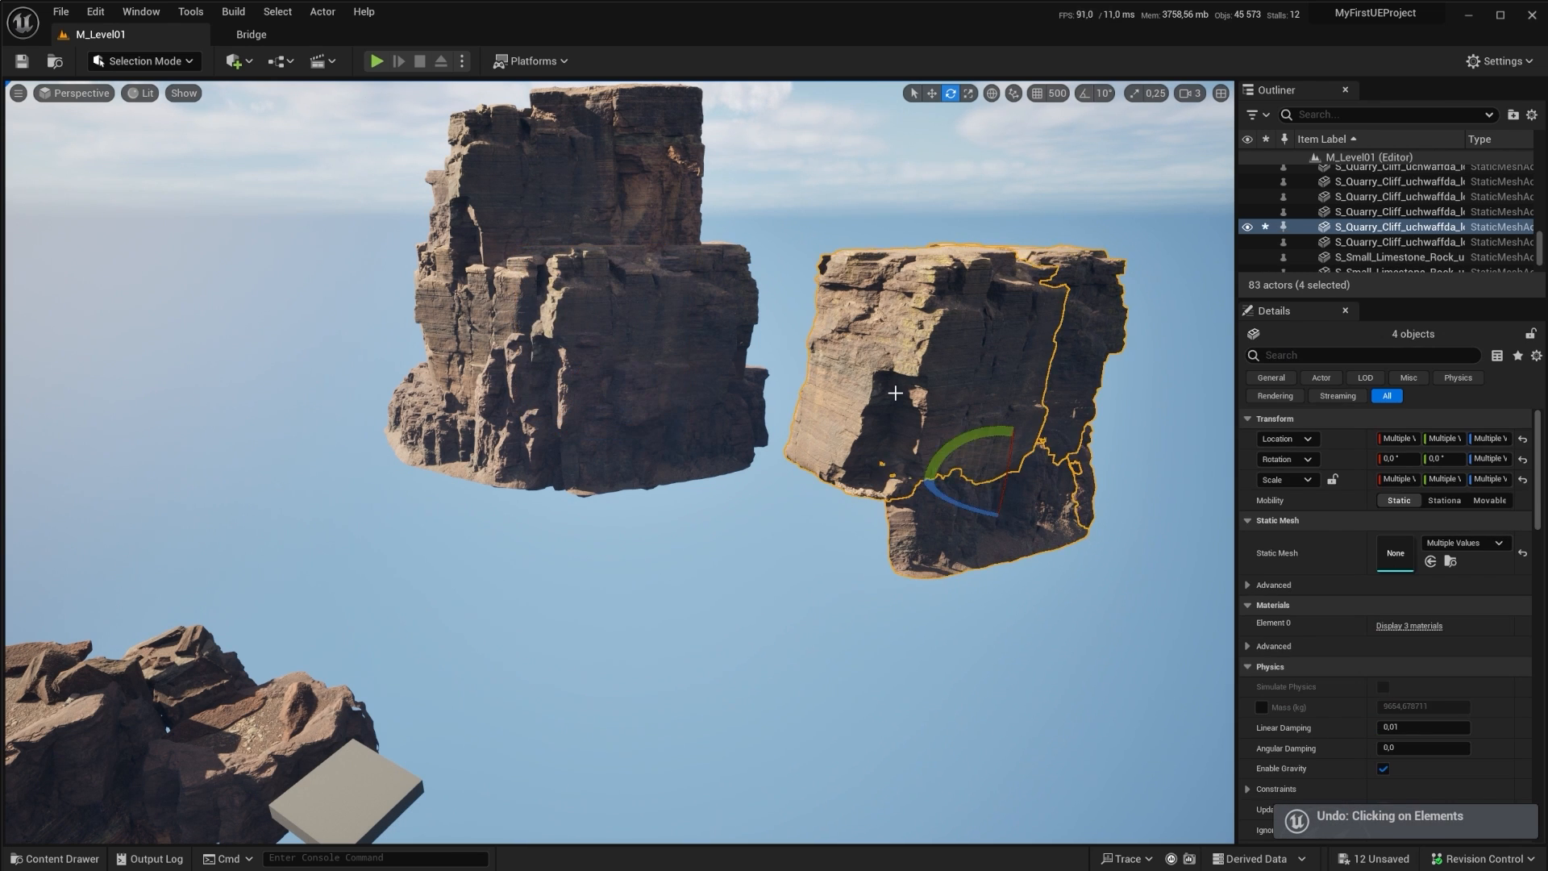
pyautogui.hotkey('ctrl', 'z')
# Step: Try moving the four selected cliff meshes sideways from the rock tower, and undo the move
pyautogui.press('w')
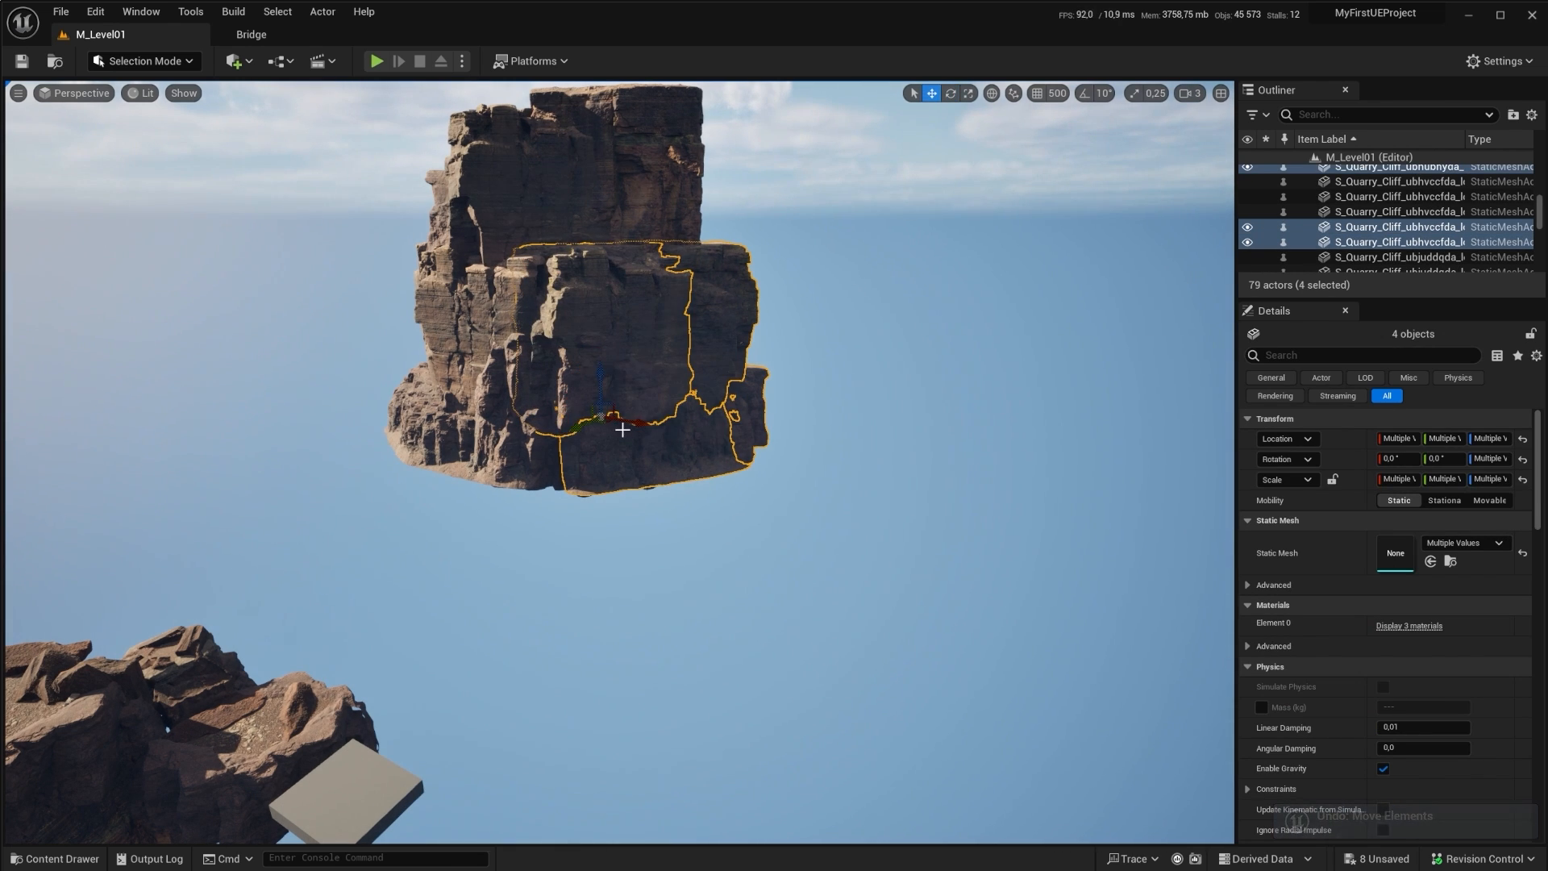
pyautogui.moveTo(587, 453); pyautogui.dragTo(752, 460)
pyautogui.hotkey('ctrl', 'z')
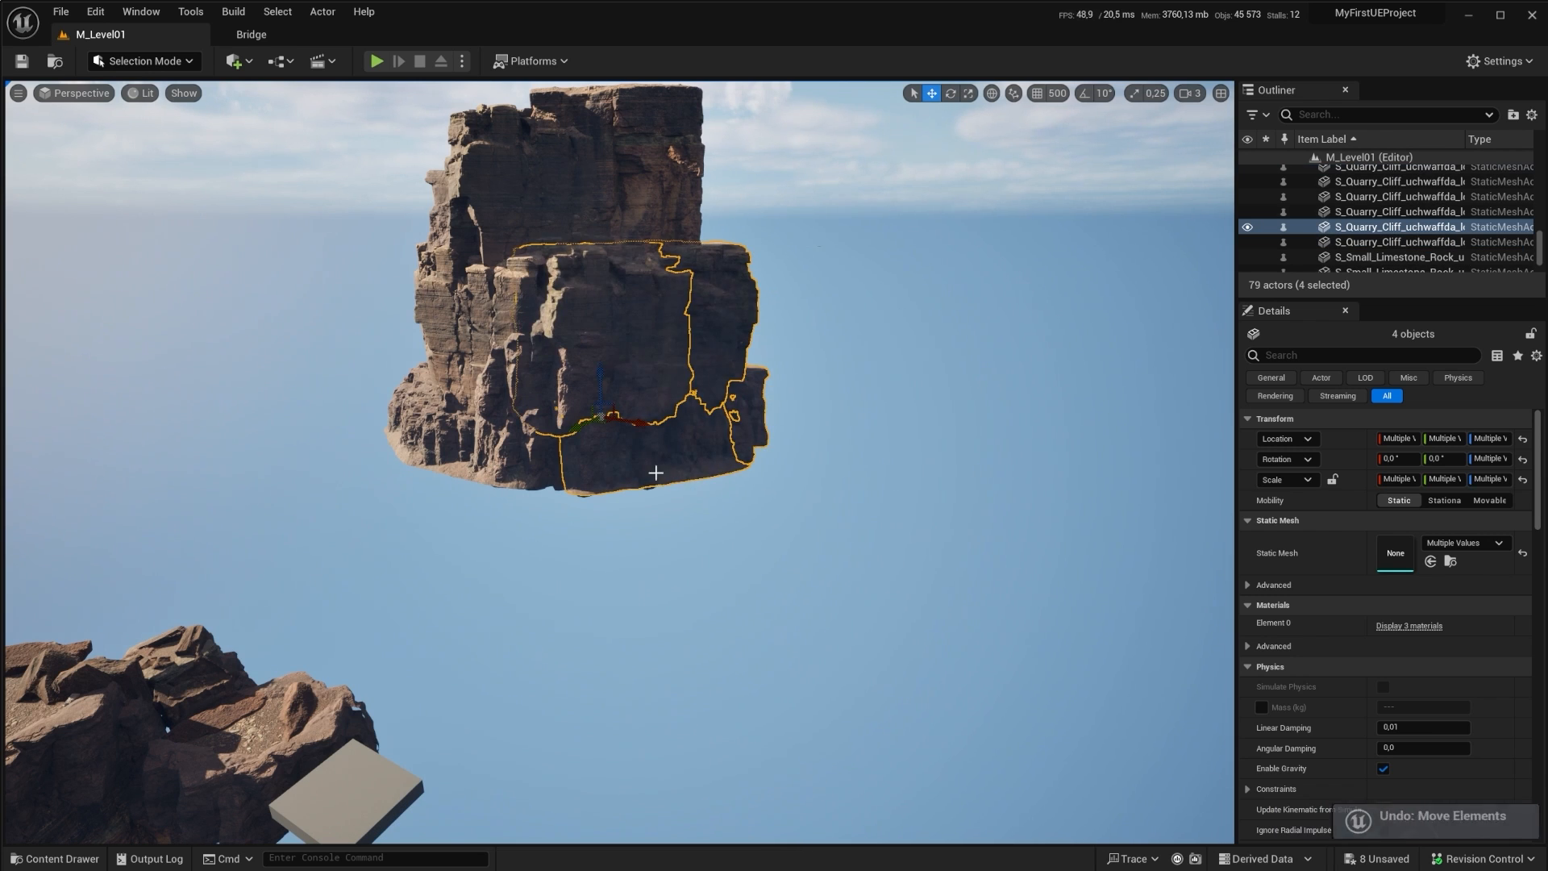
# Step: Switch the viewport to the Top orthographic view and display the level in Wireframe mode
pyautogui.moveTo(738, 468); pyautogui.dragTo(683, 420, button='right')
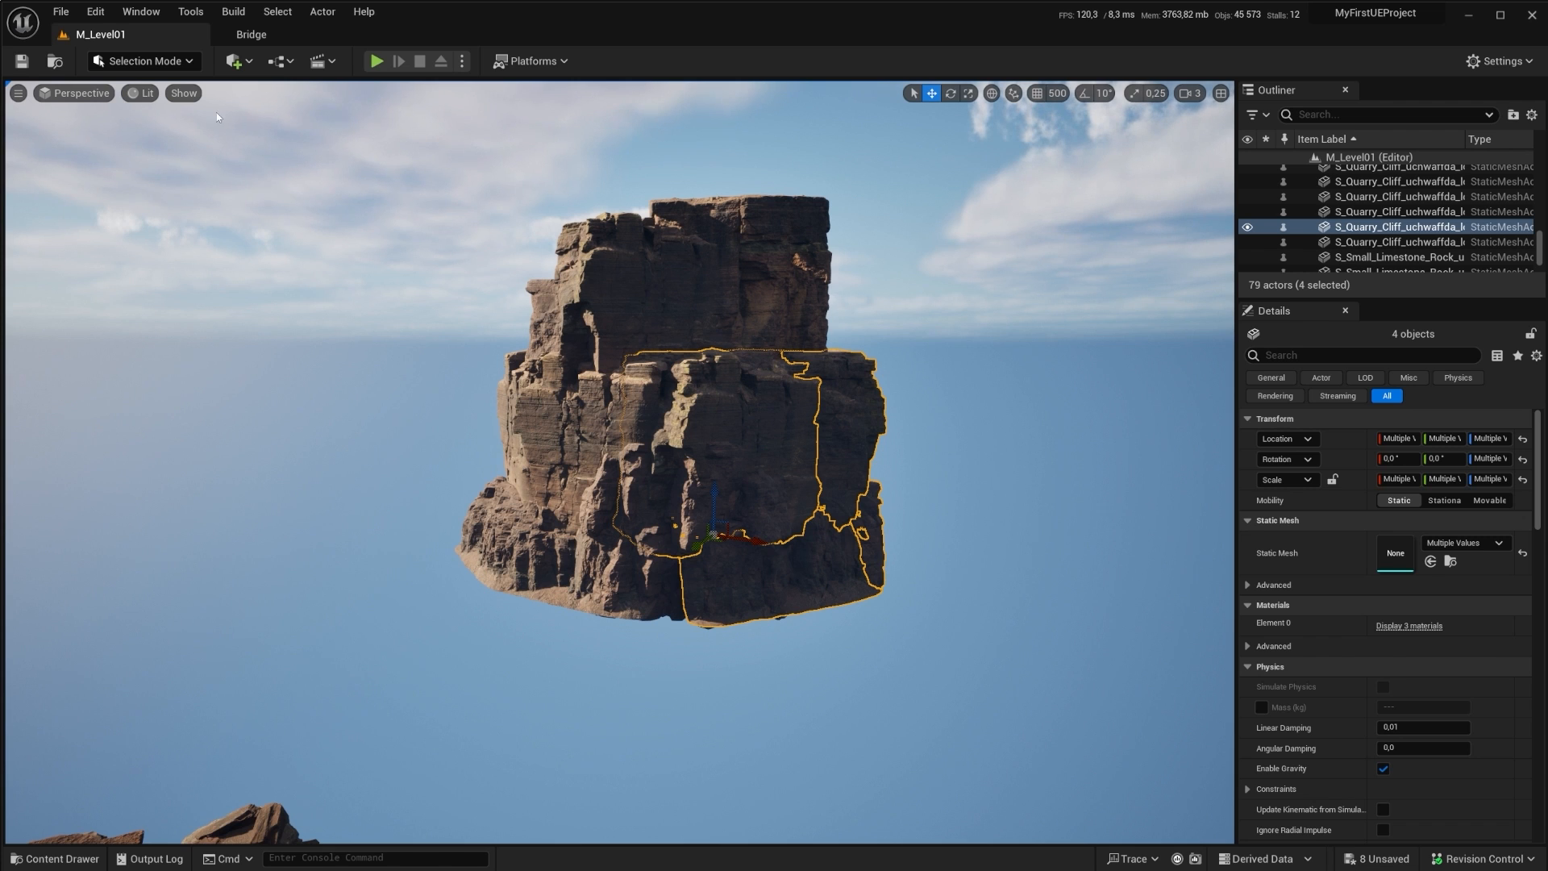
pyautogui.click(143, 93)
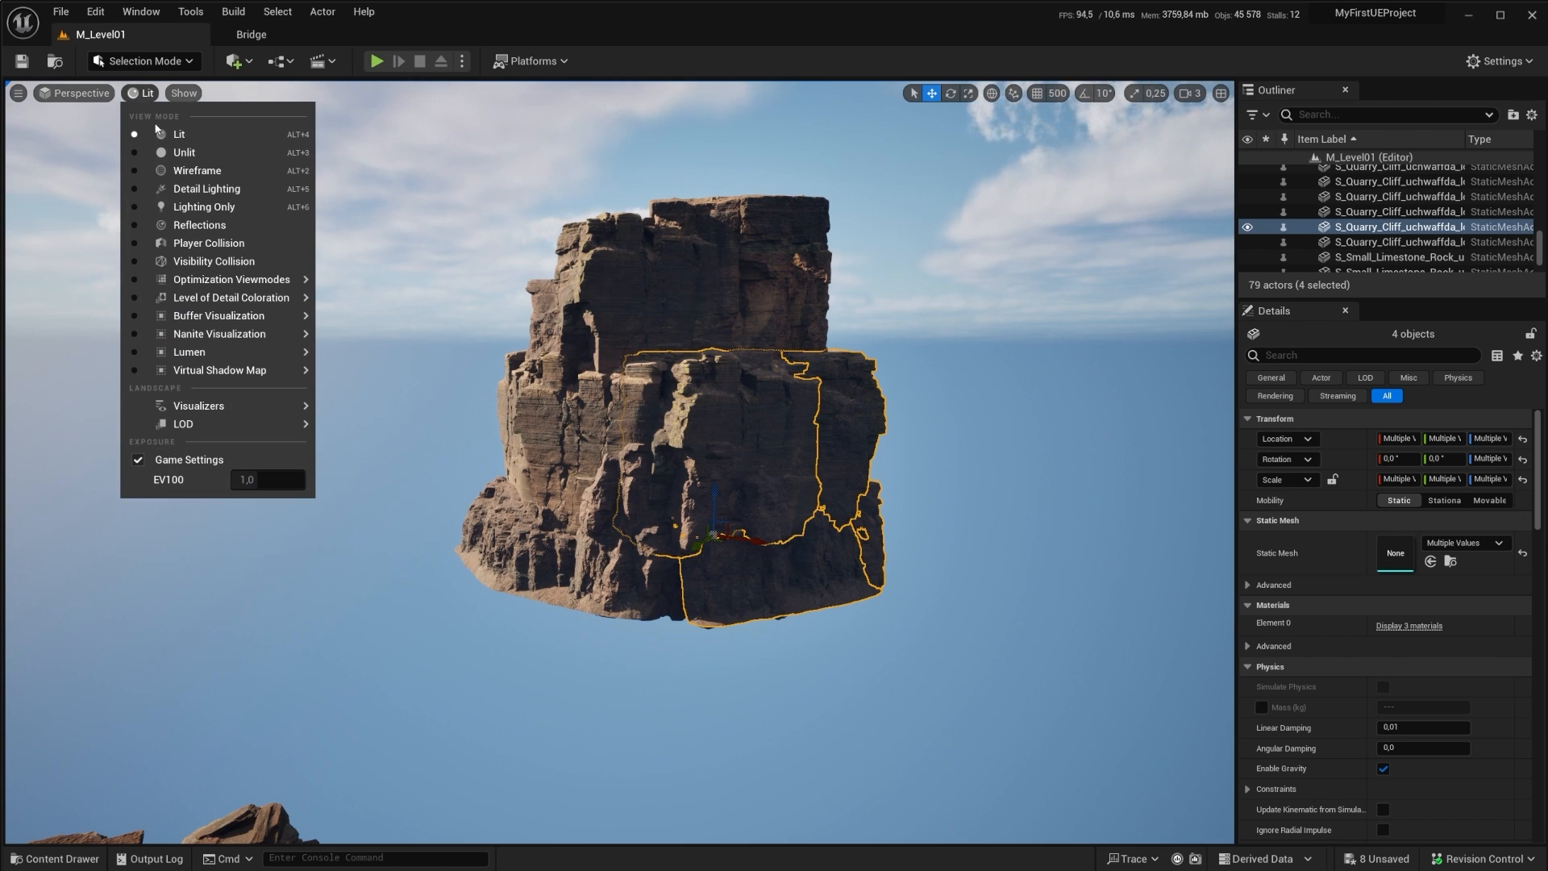
pyautogui.click(73, 94)
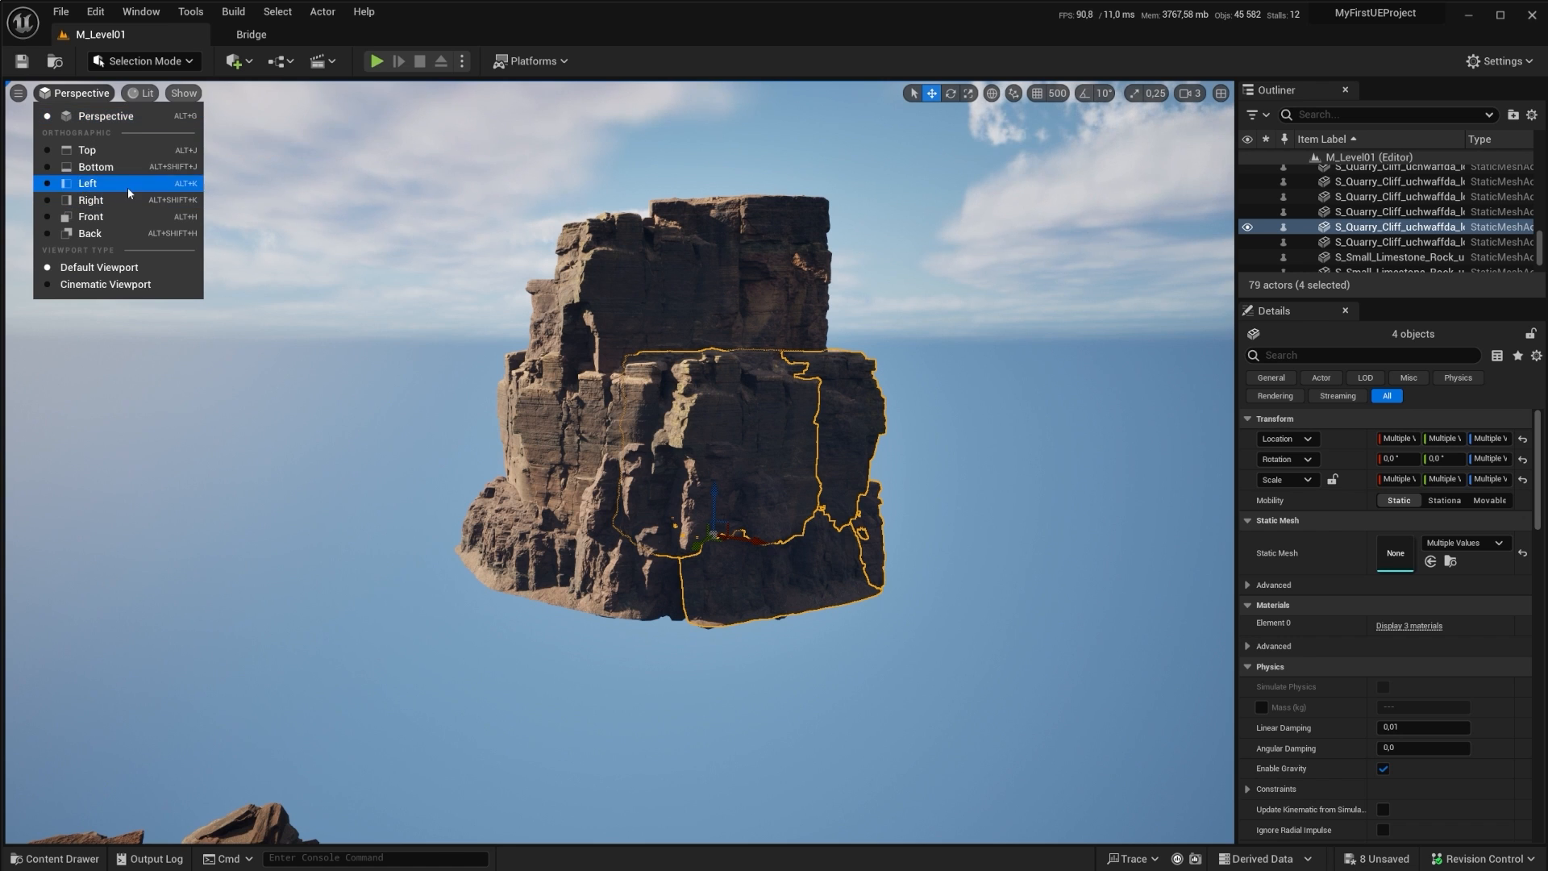
pyautogui.click(104, 158)
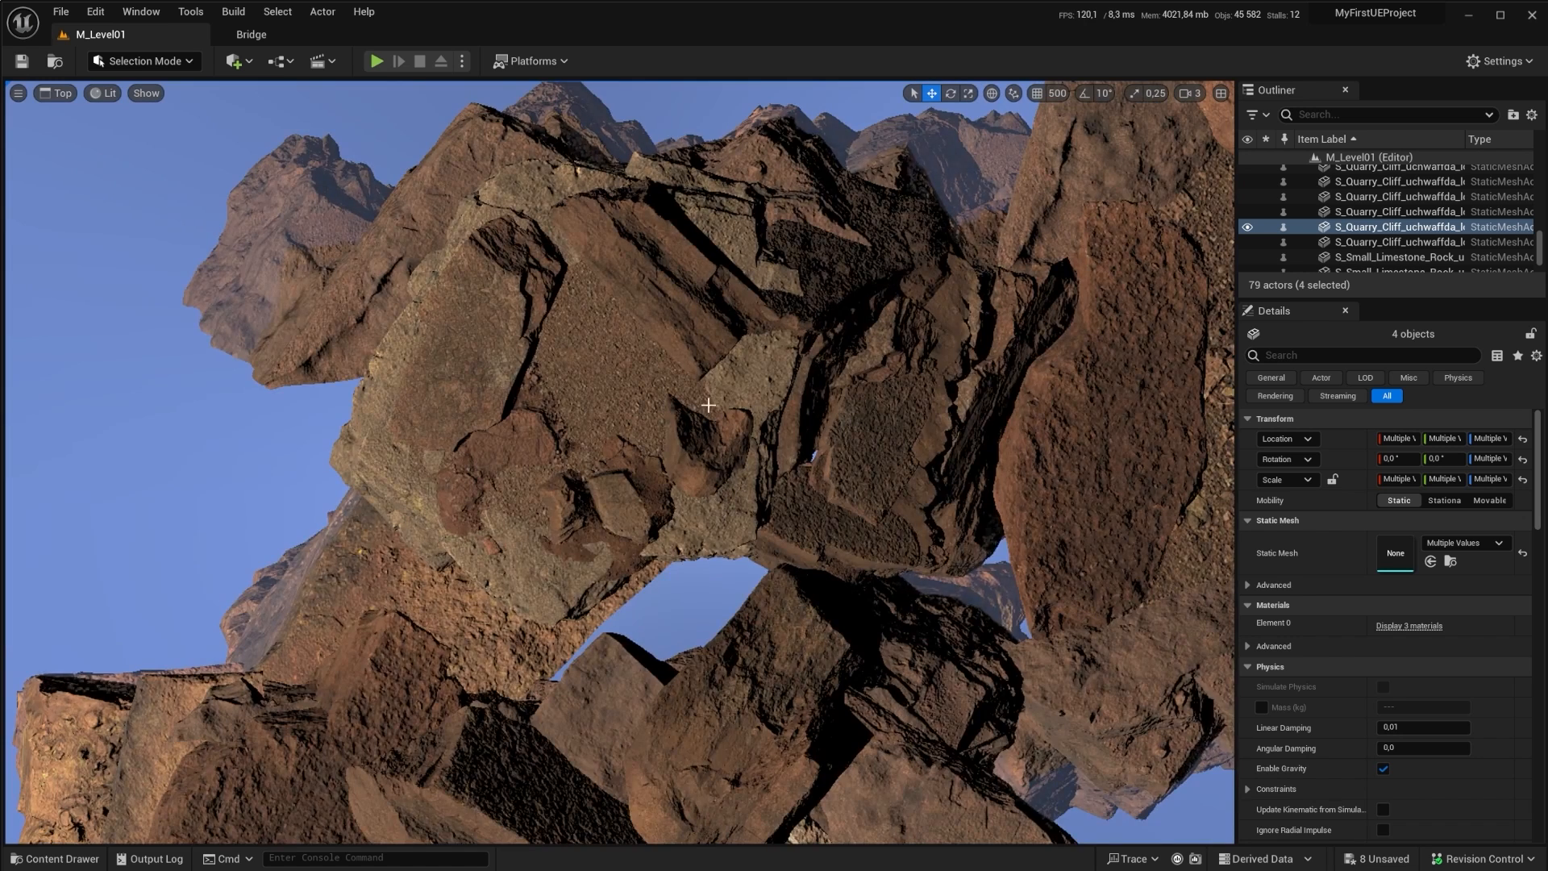
pyautogui.scroll(-3, 728, 472)
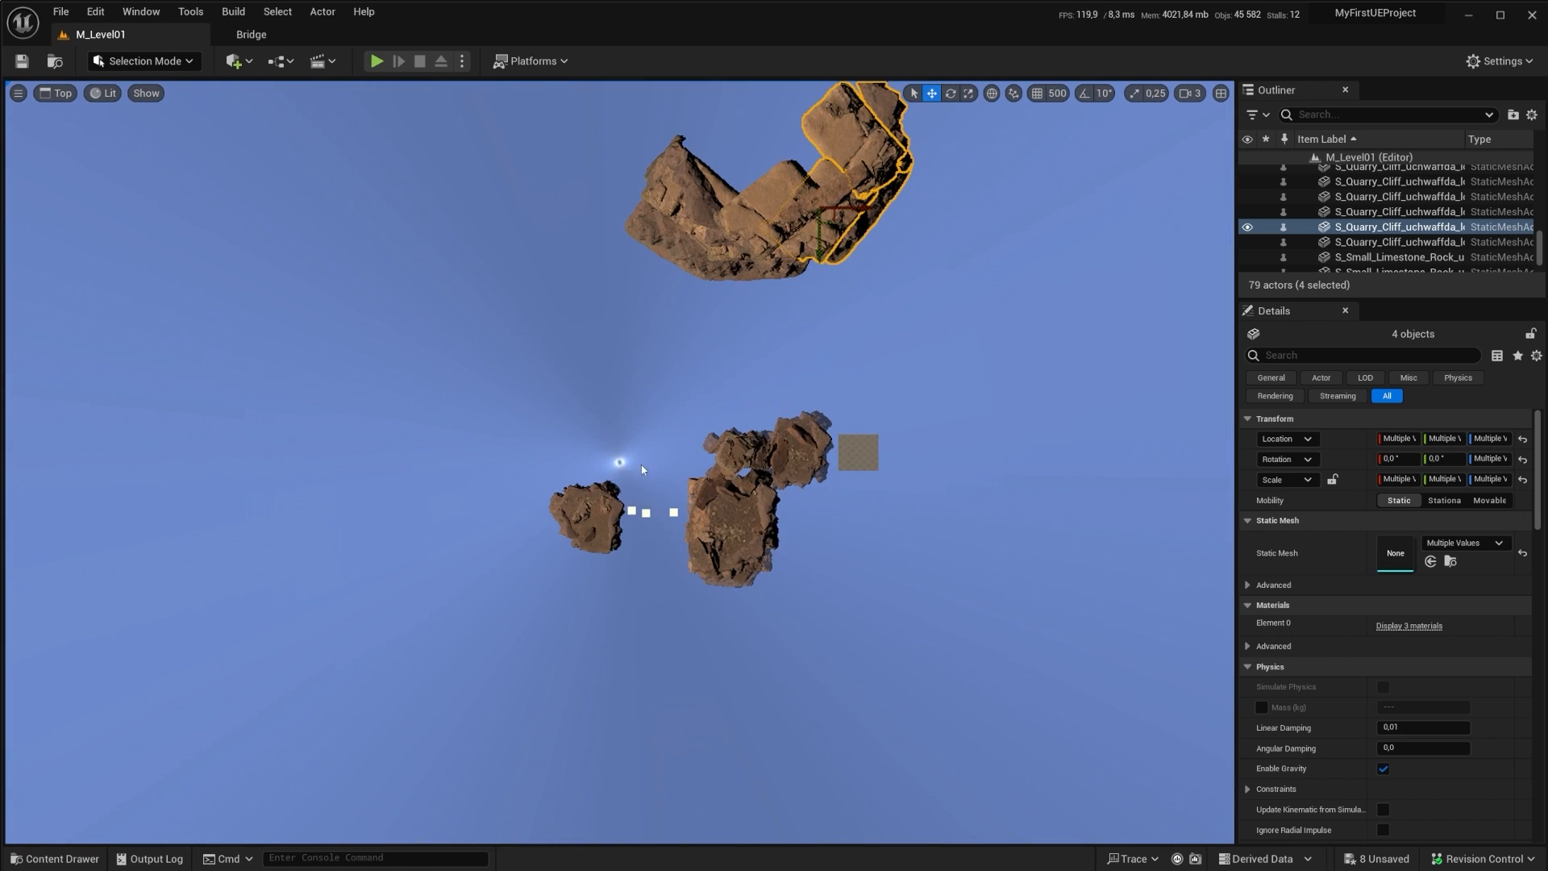
pyautogui.scroll(2, 641, 464)
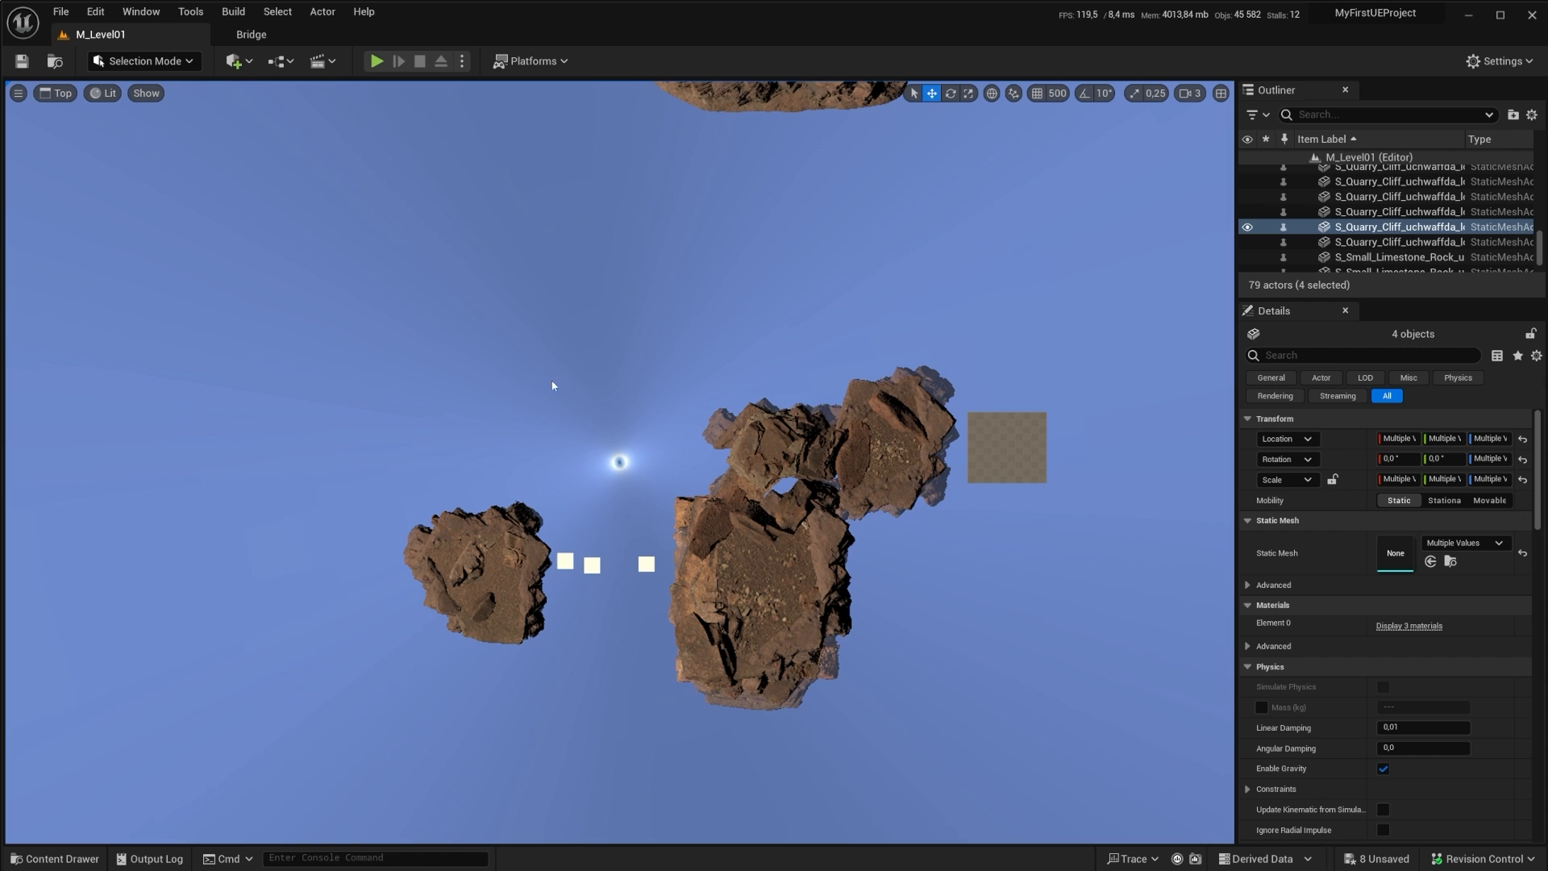
pyautogui.click(111, 94)
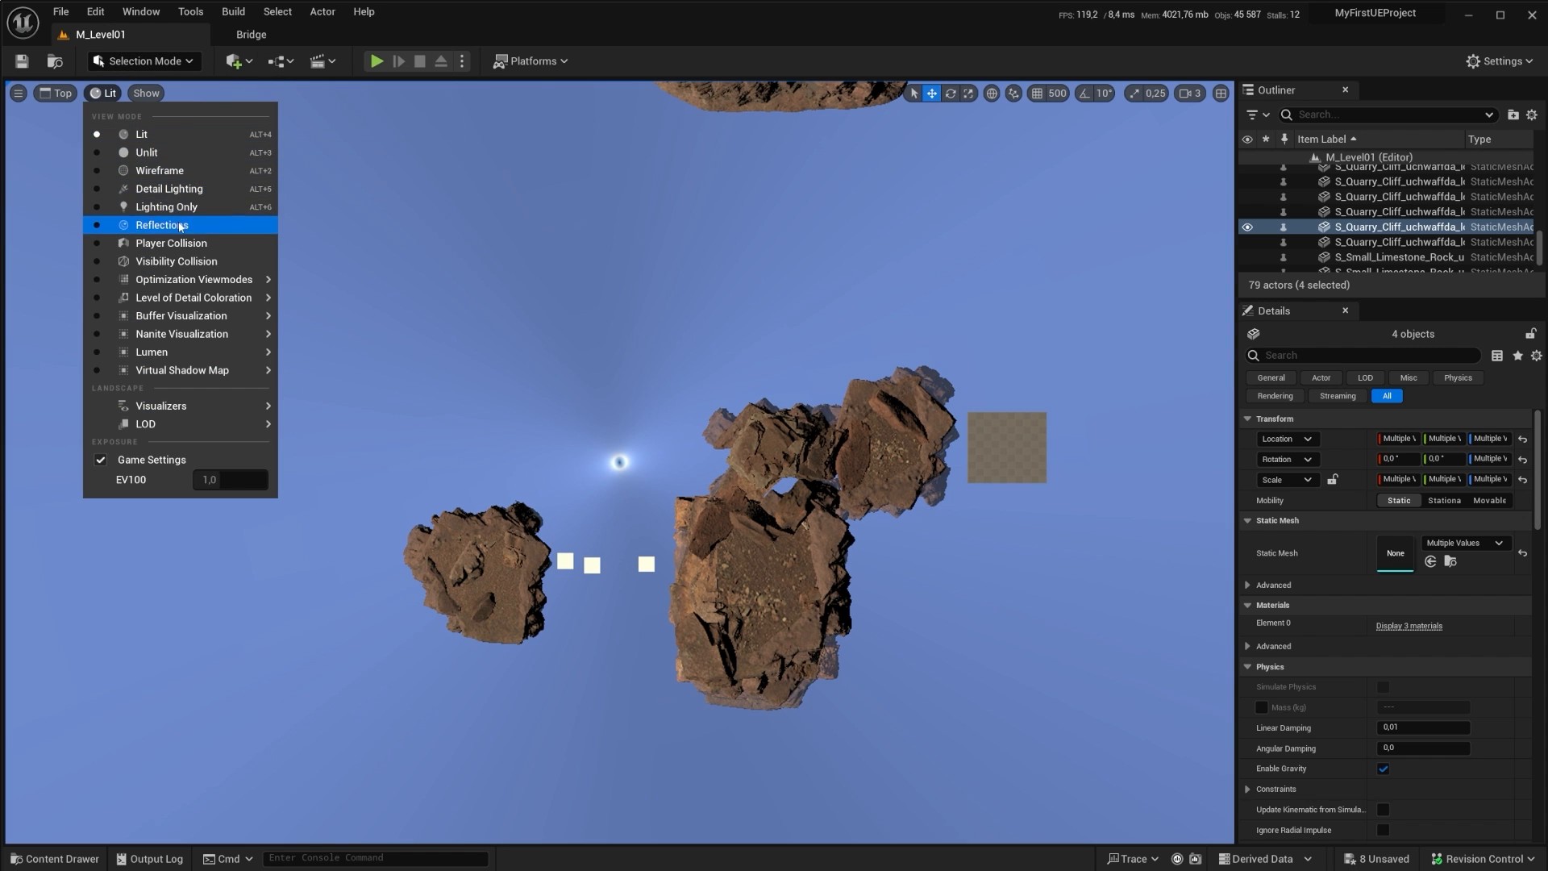
pyautogui.click(165, 170)
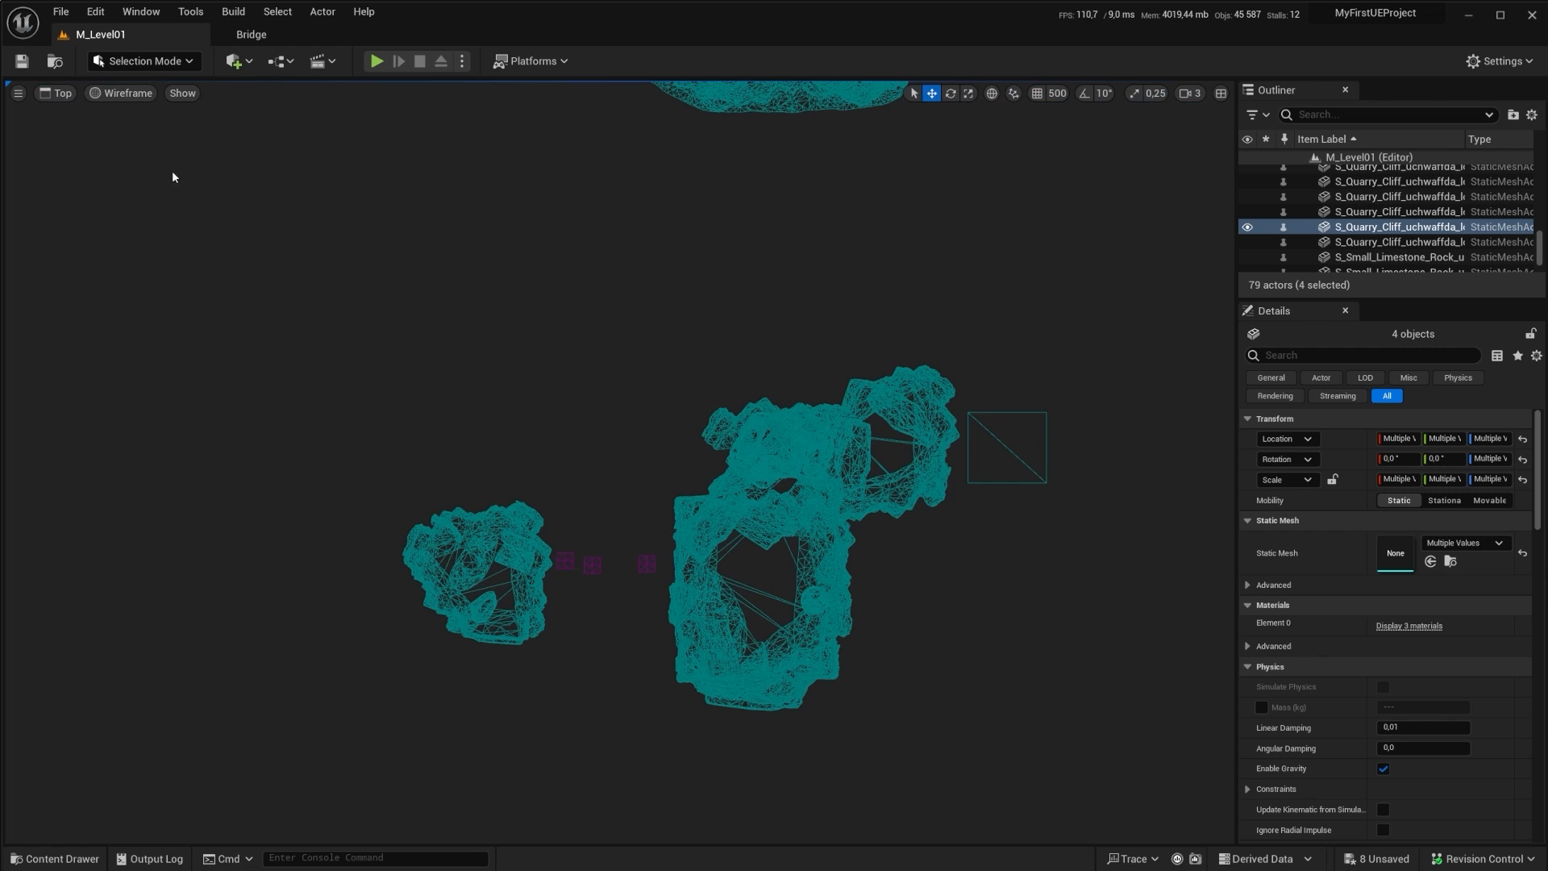
# Step: Select all 13 Quarry Cliff meshes of the rock tower together by enclosing the whole tower in the top wireframe view
pyautogui.moveTo(657, 357); pyautogui.dragTo(657, 357)
pyautogui.moveTo(446, 432); pyautogui.dragTo(273, 638, button='right')
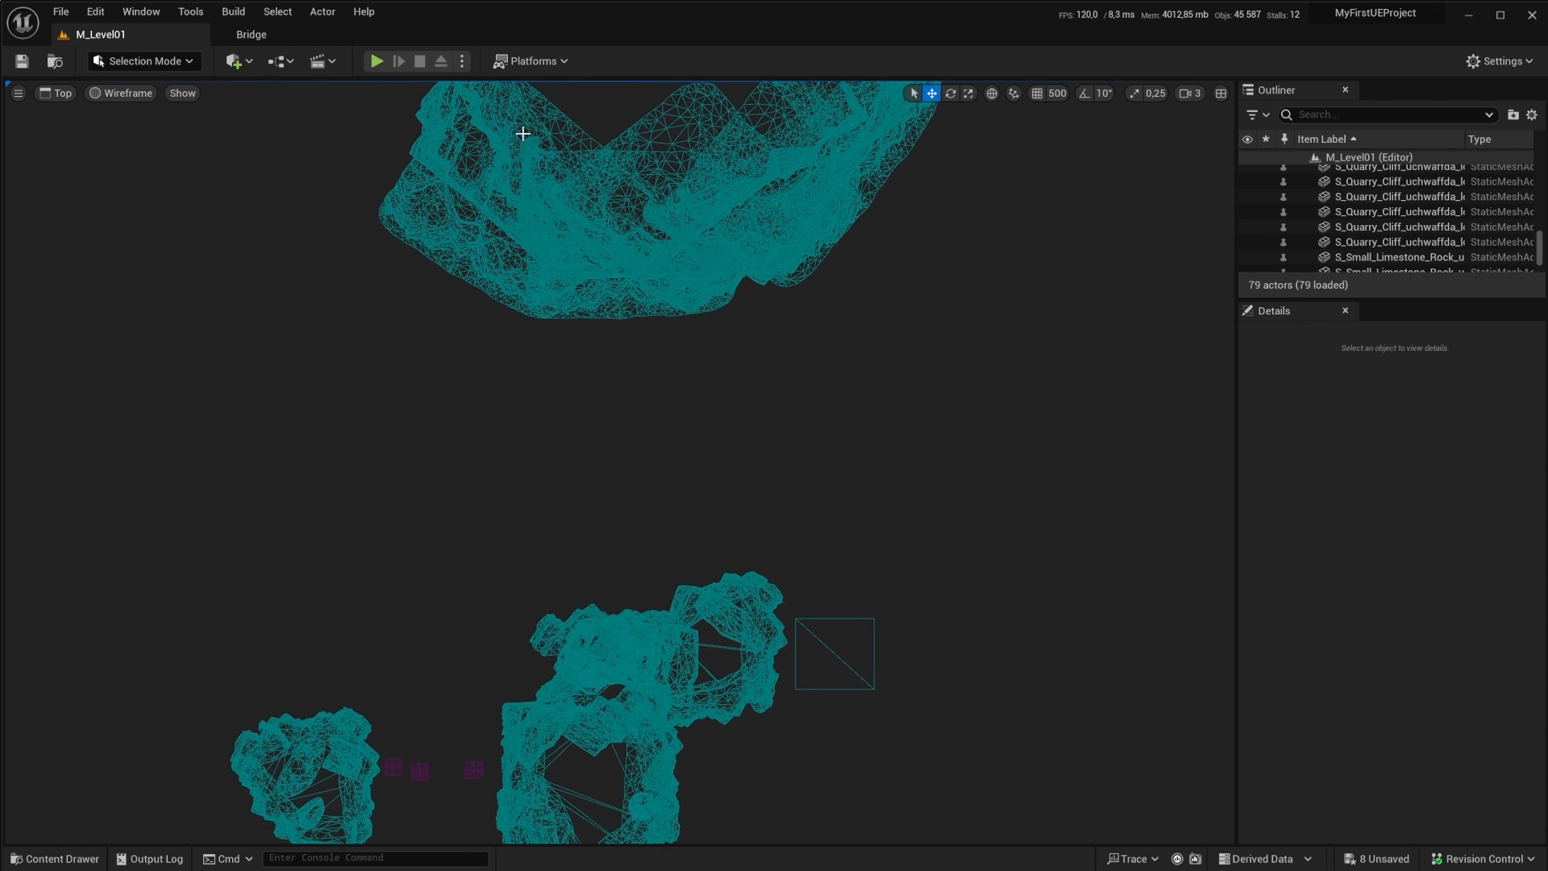
pyautogui.moveTo(665, 397); pyautogui.dragTo(687, 439, button='right')
pyautogui.scroll(-3, 703, 462)
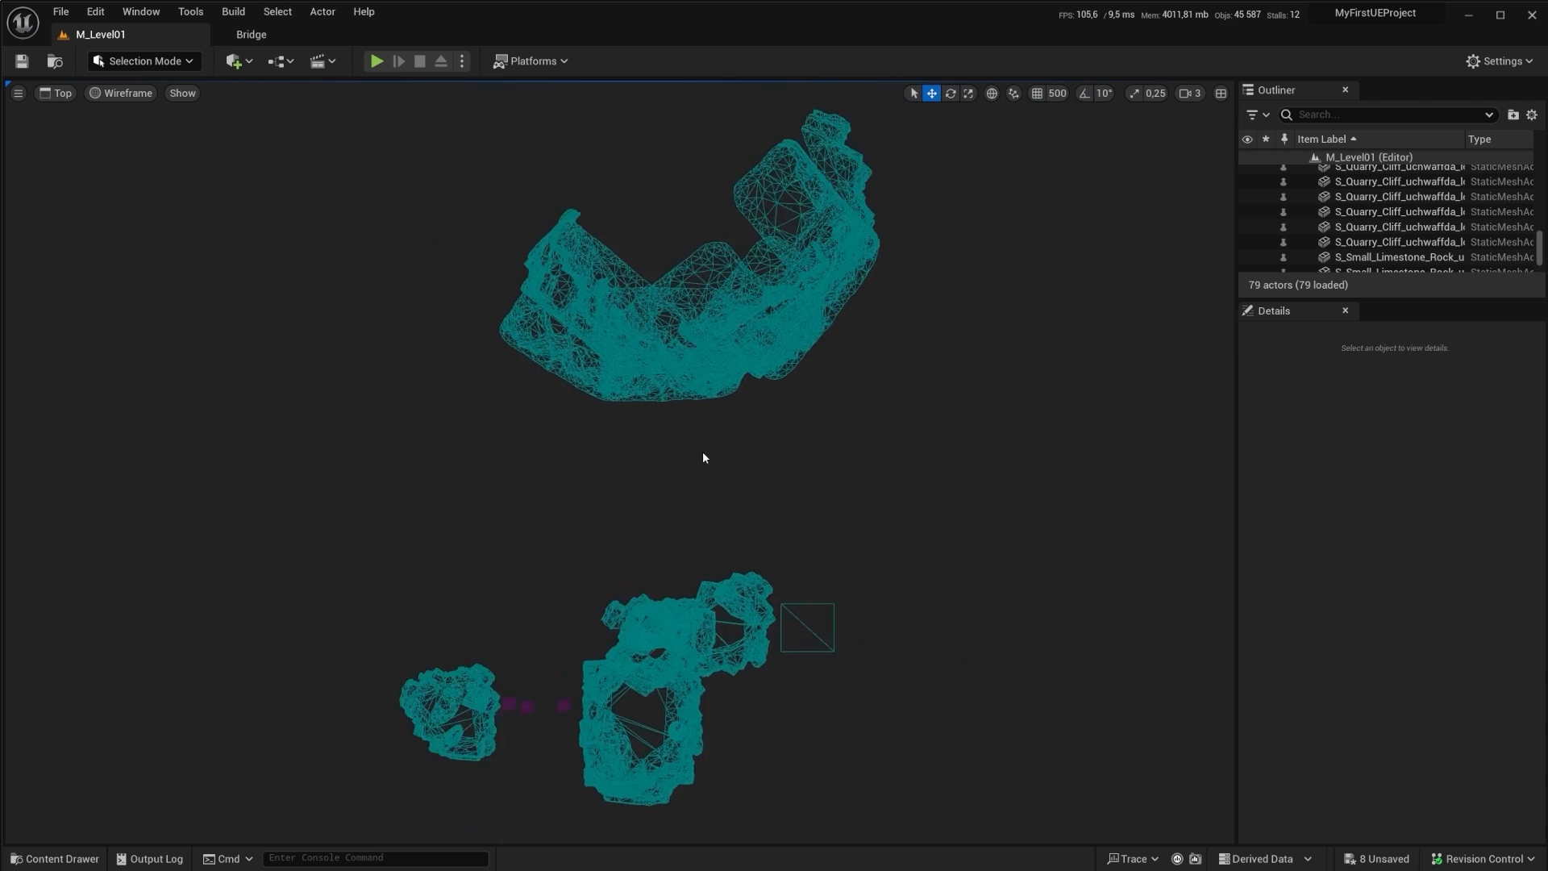
pyautogui.scroll(5, 702, 452)
pyautogui.scroll(-3, 703, 450)
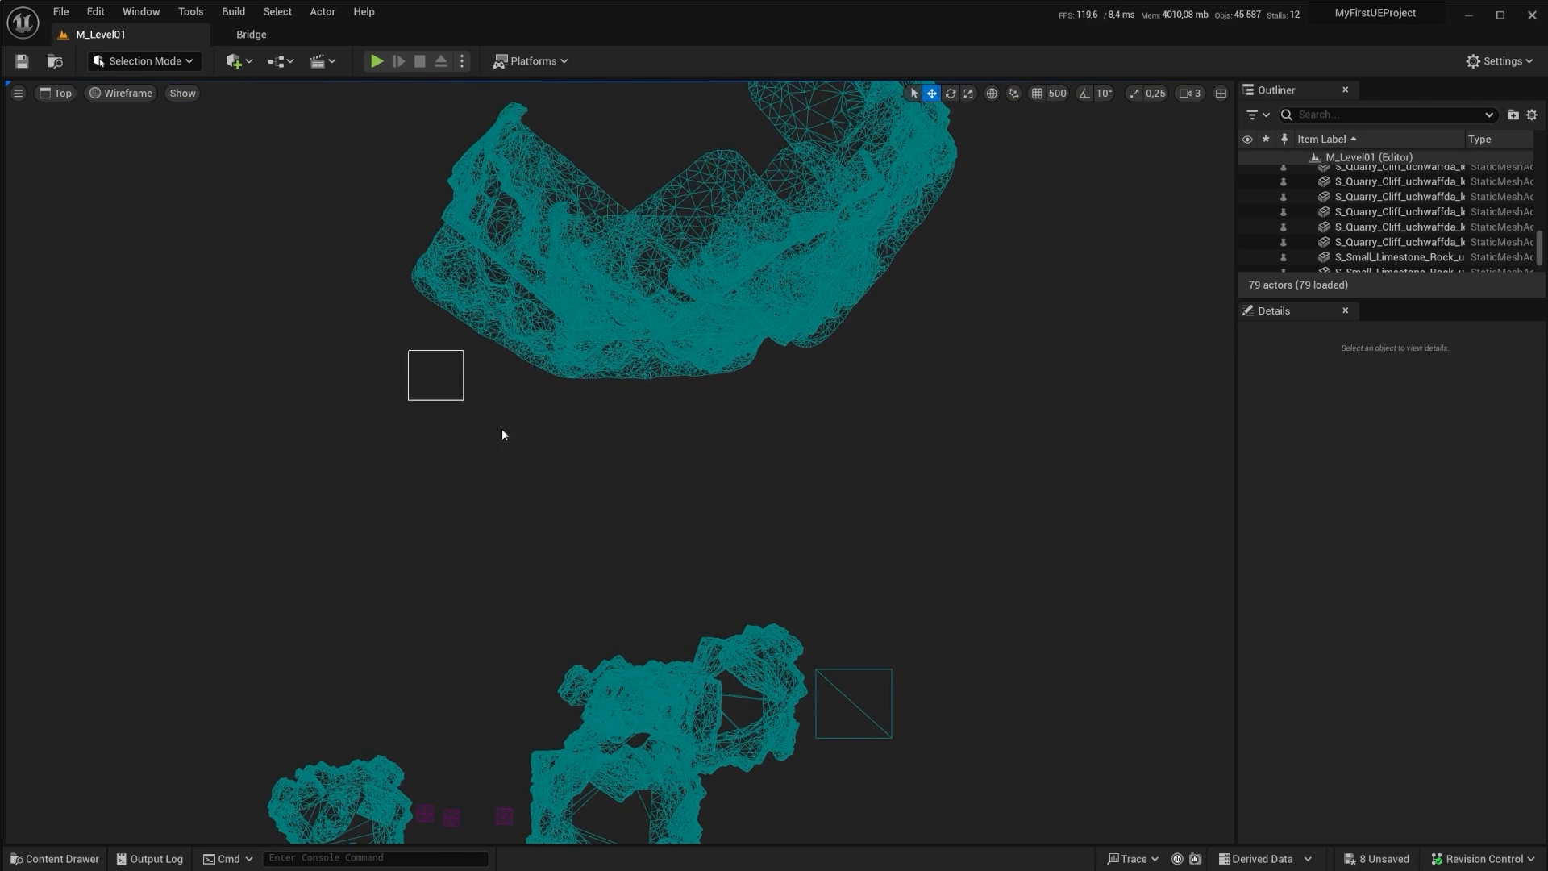
pyautogui.moveTo(501, 429); pyautogui.dragTo(629, 467)
pyautogui.moveTo(867, 445); pyautogui.dragTo(848, 632, button='right')
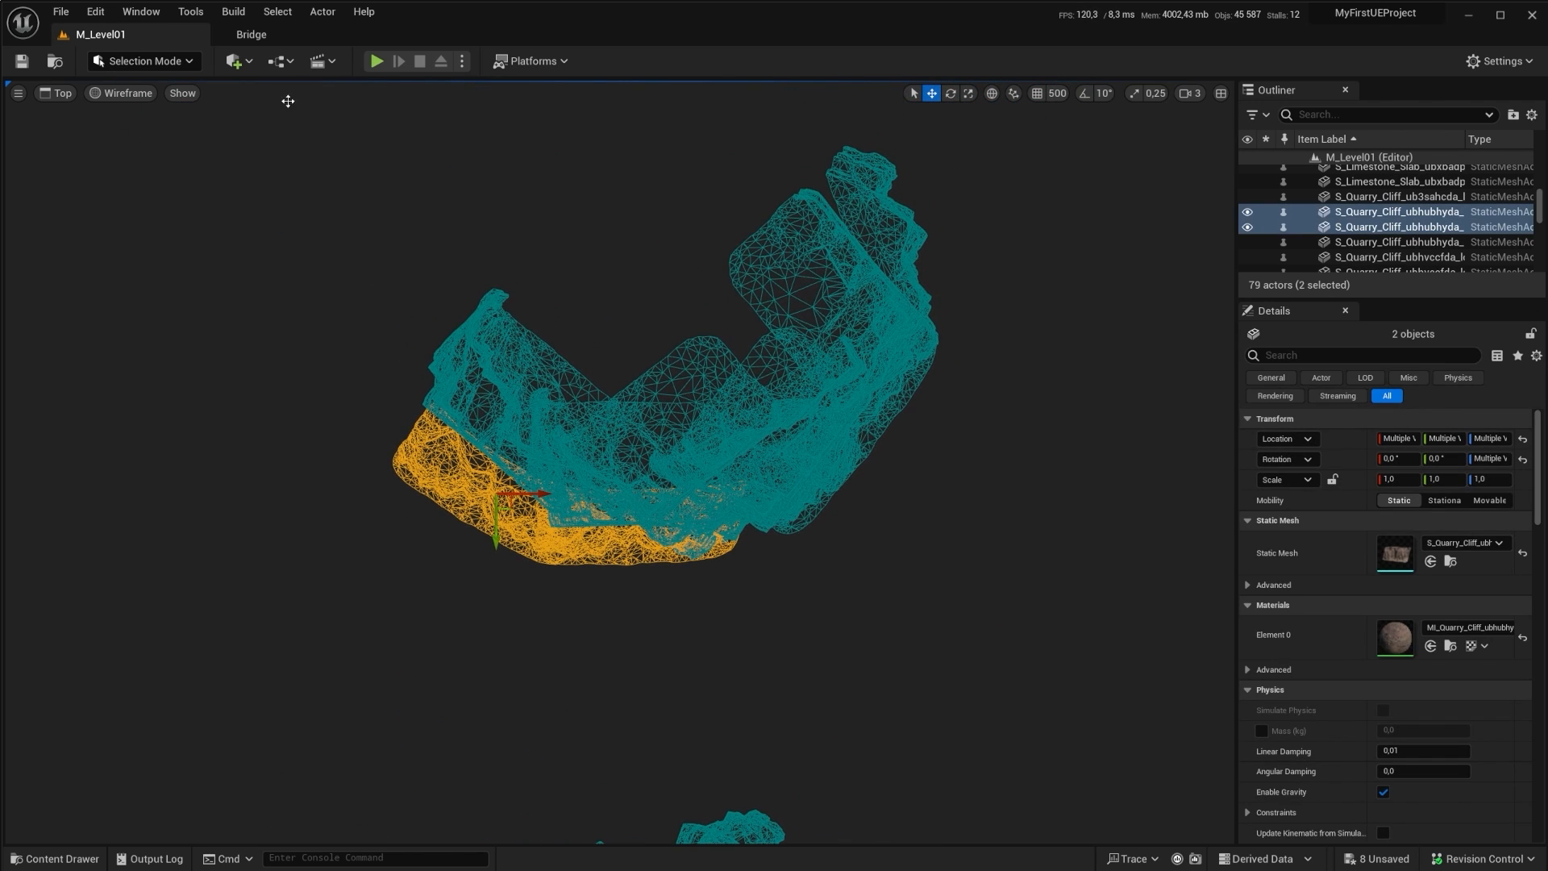
pyautogui.moveTo(288, 101); pyautogui.dragTo(1023, 632)
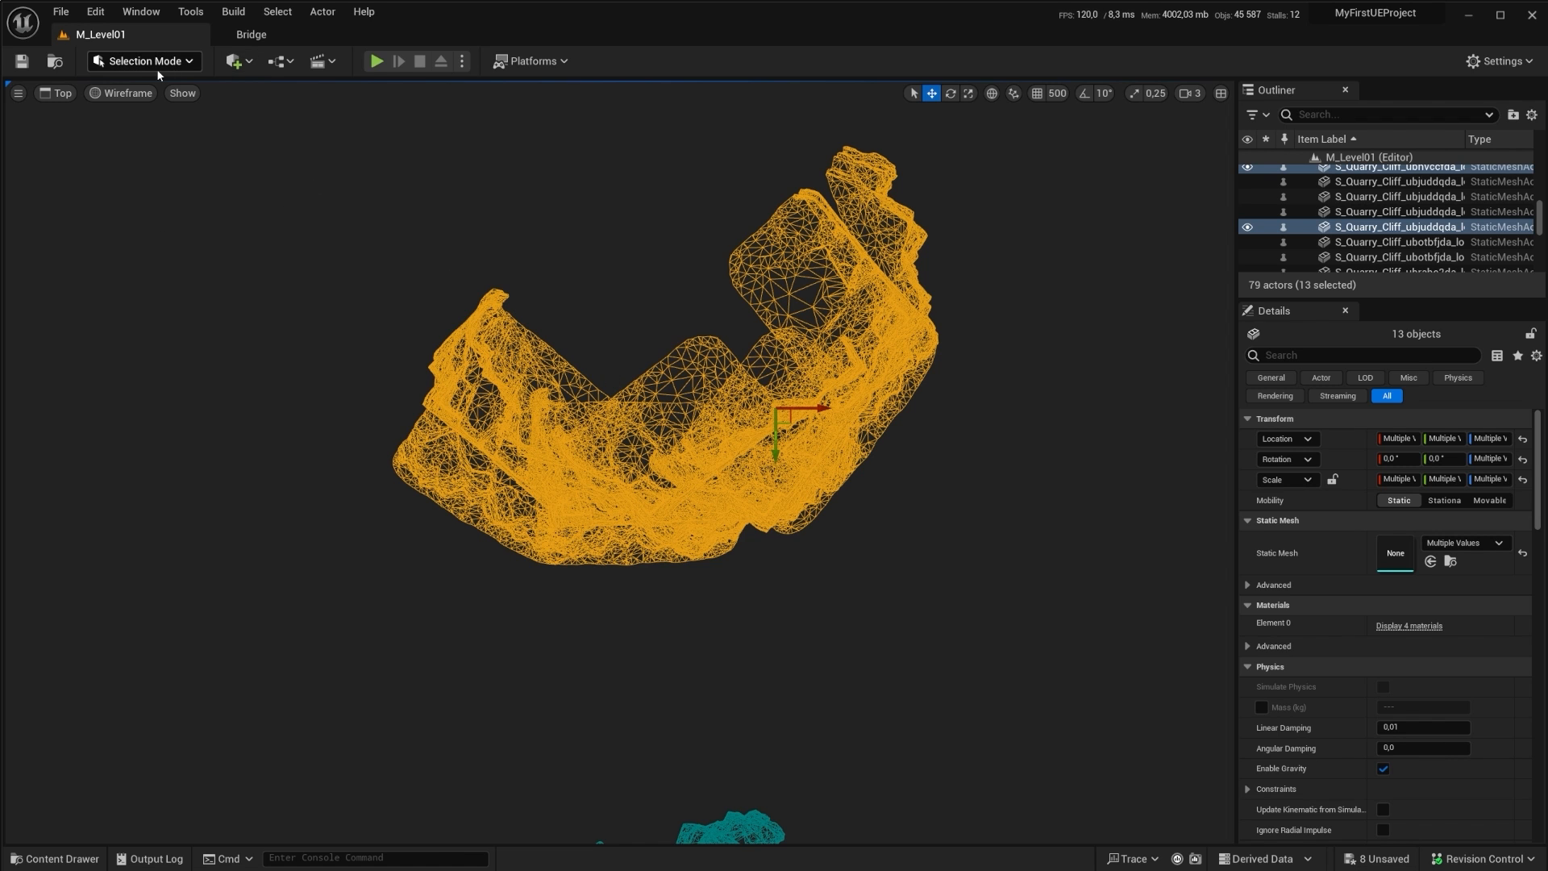
# Step: Return the viewport to the Perspective view with the whole rock tower still selected
pyautogui.click(121, 93)
pyautogui.click(61, 105)
pyautogui.click(56, 95)
pyautogui.click(152, 111)
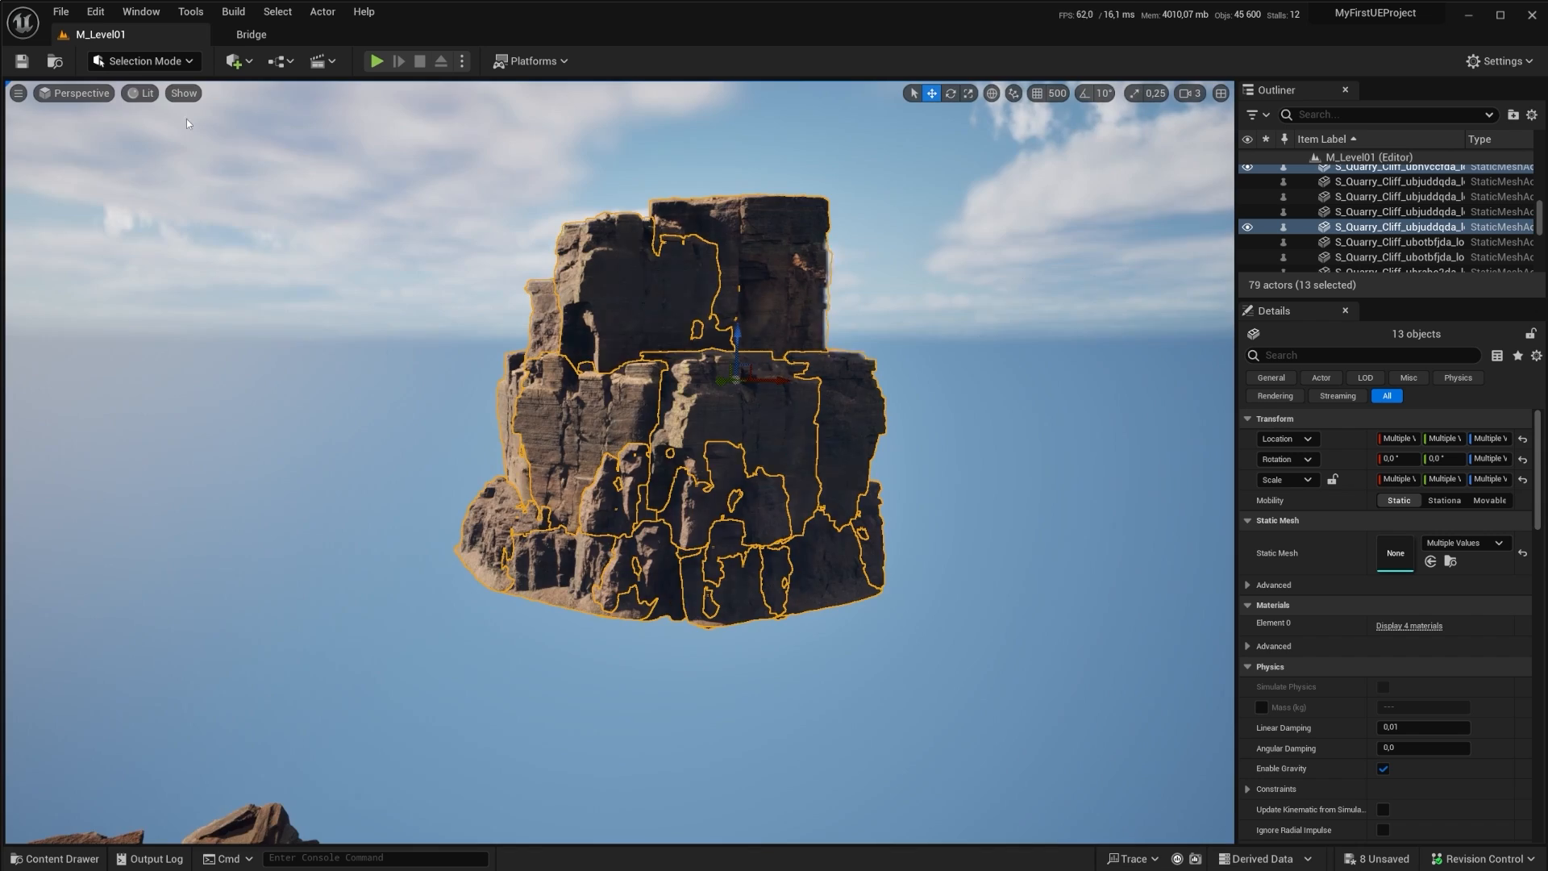
pyautogui.moveTo(795, 449); pyautogui.dragTo(794, 485, button='right')
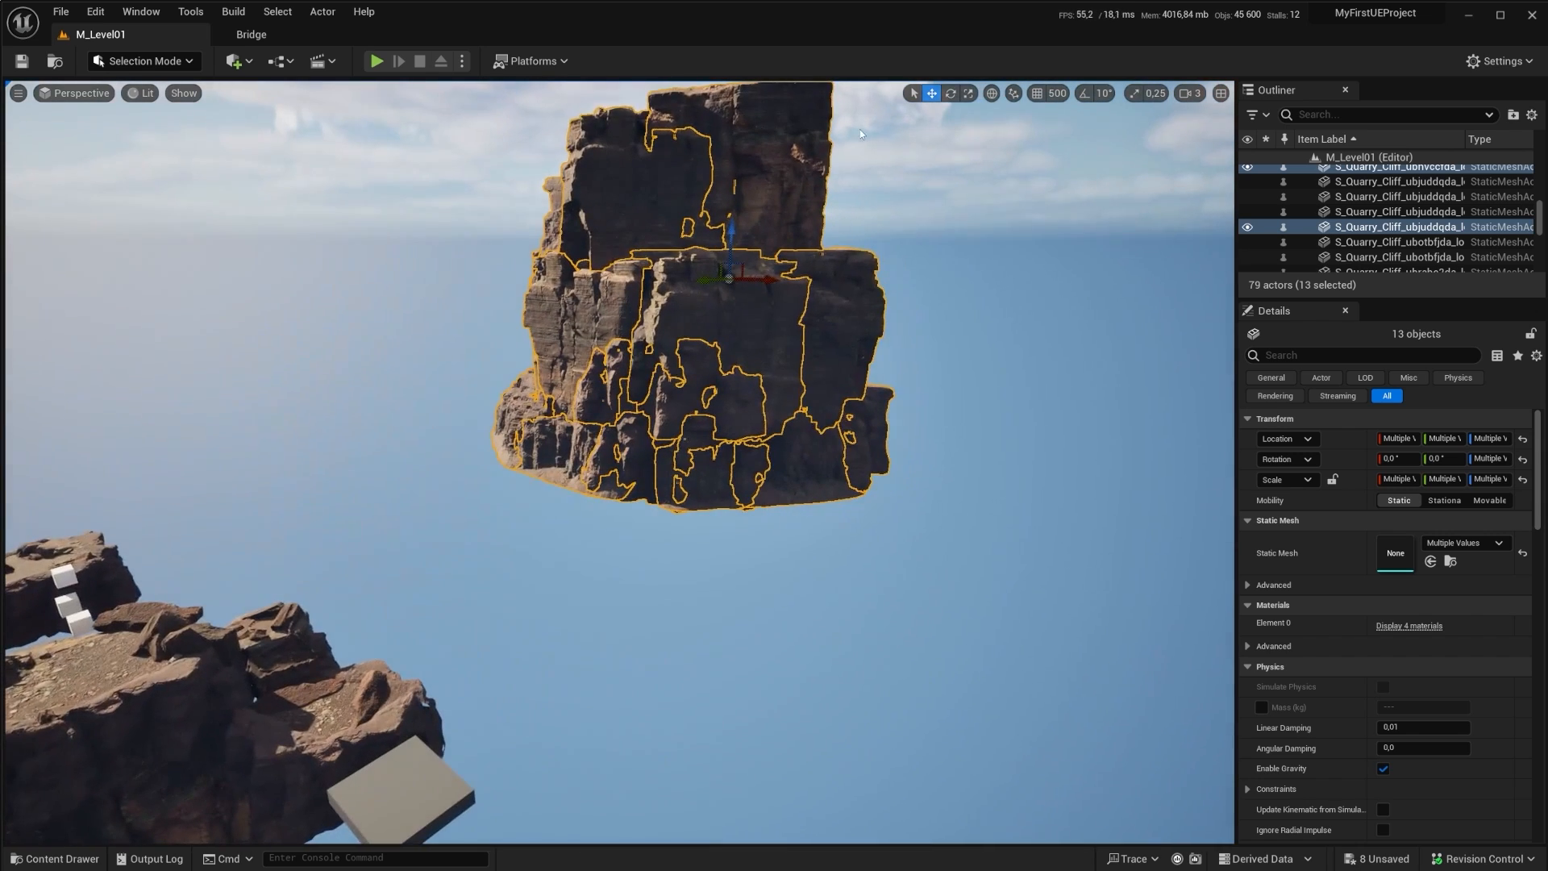
# Step: Look through the tower's separate cliff meshes in the level's actor list and examine the selected tower from different angles
pyautogui.moveTo(1540, 224); pyautogui.dragTo(1527, 256)
pyautogui.moveTo(951, 387); pyautogui.dragTo(979, 363, button='right')
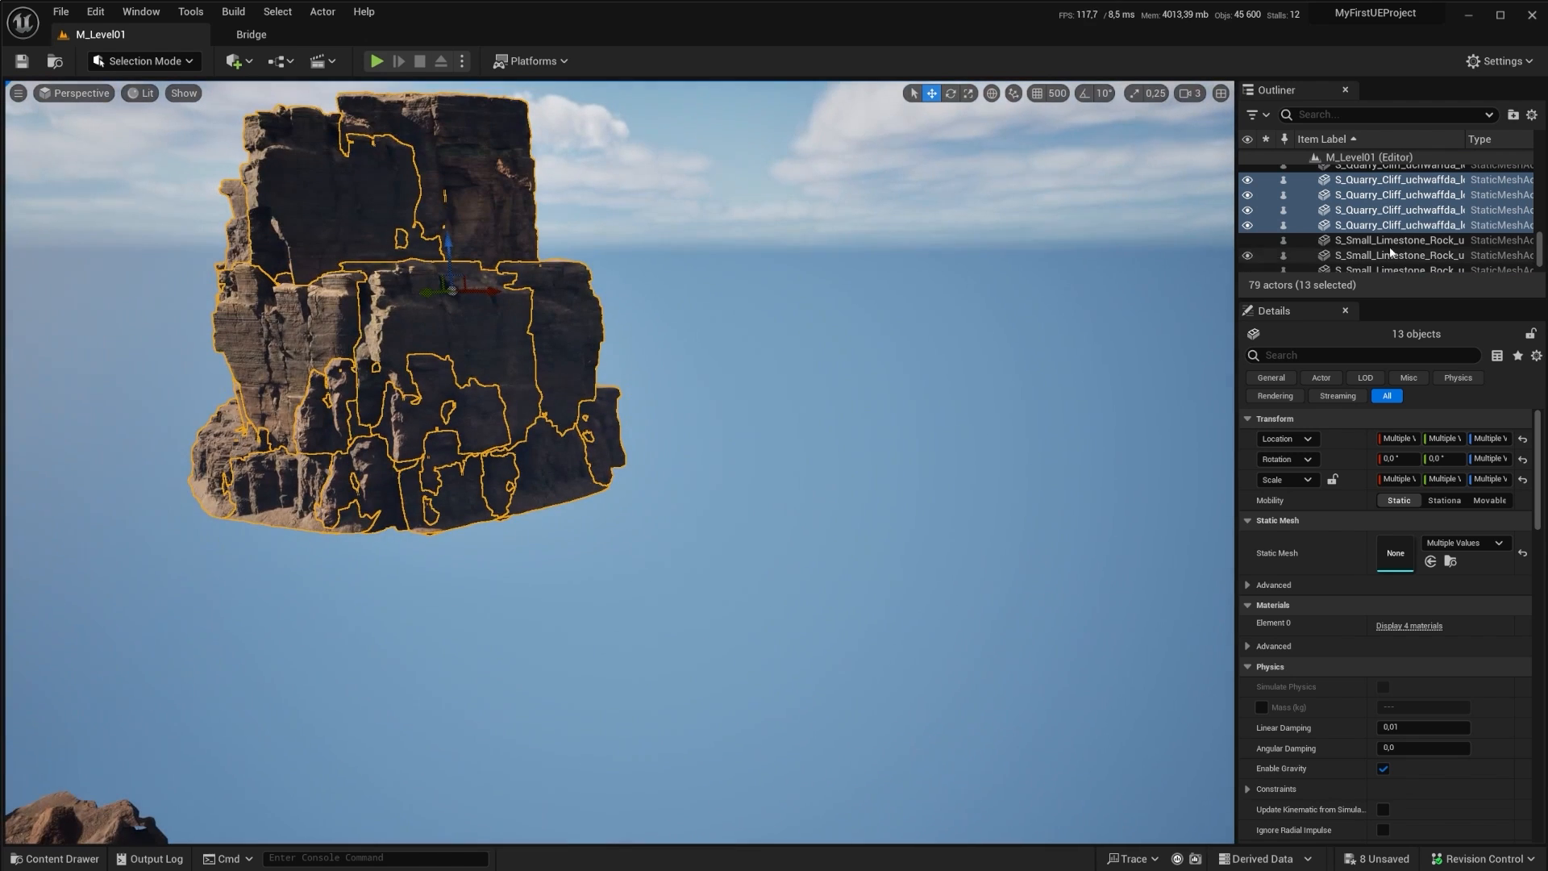
pyautogui.scroll(12, 1468, 220)
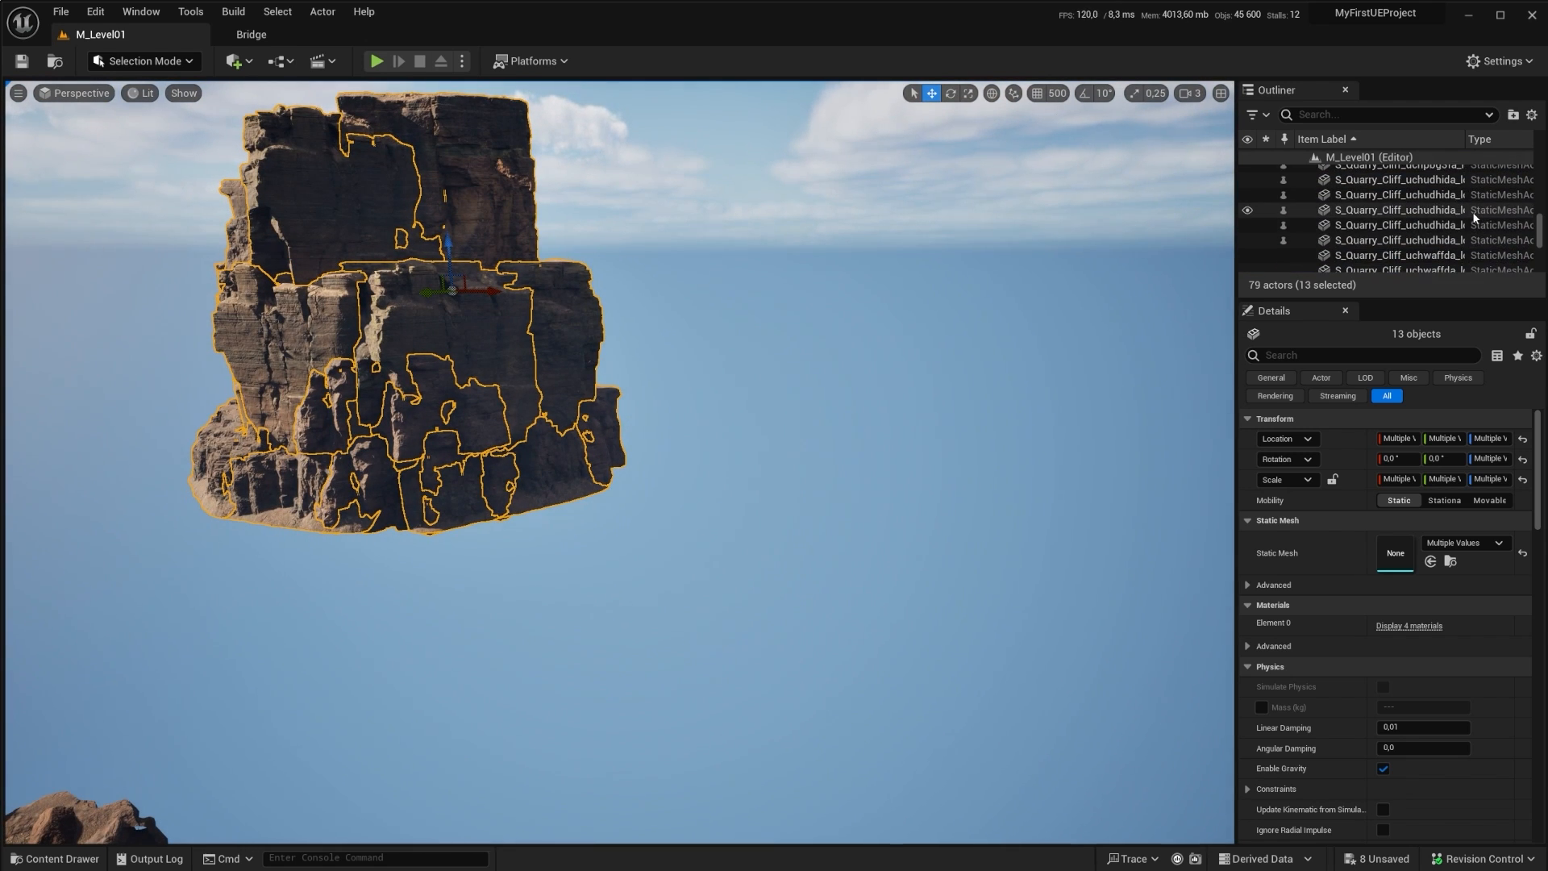
pyautogui.scroll(-1, 858, 298)
pyautogui.scroll(-2, 939, 322)
pyautogui.scroll(1, 895, 325)
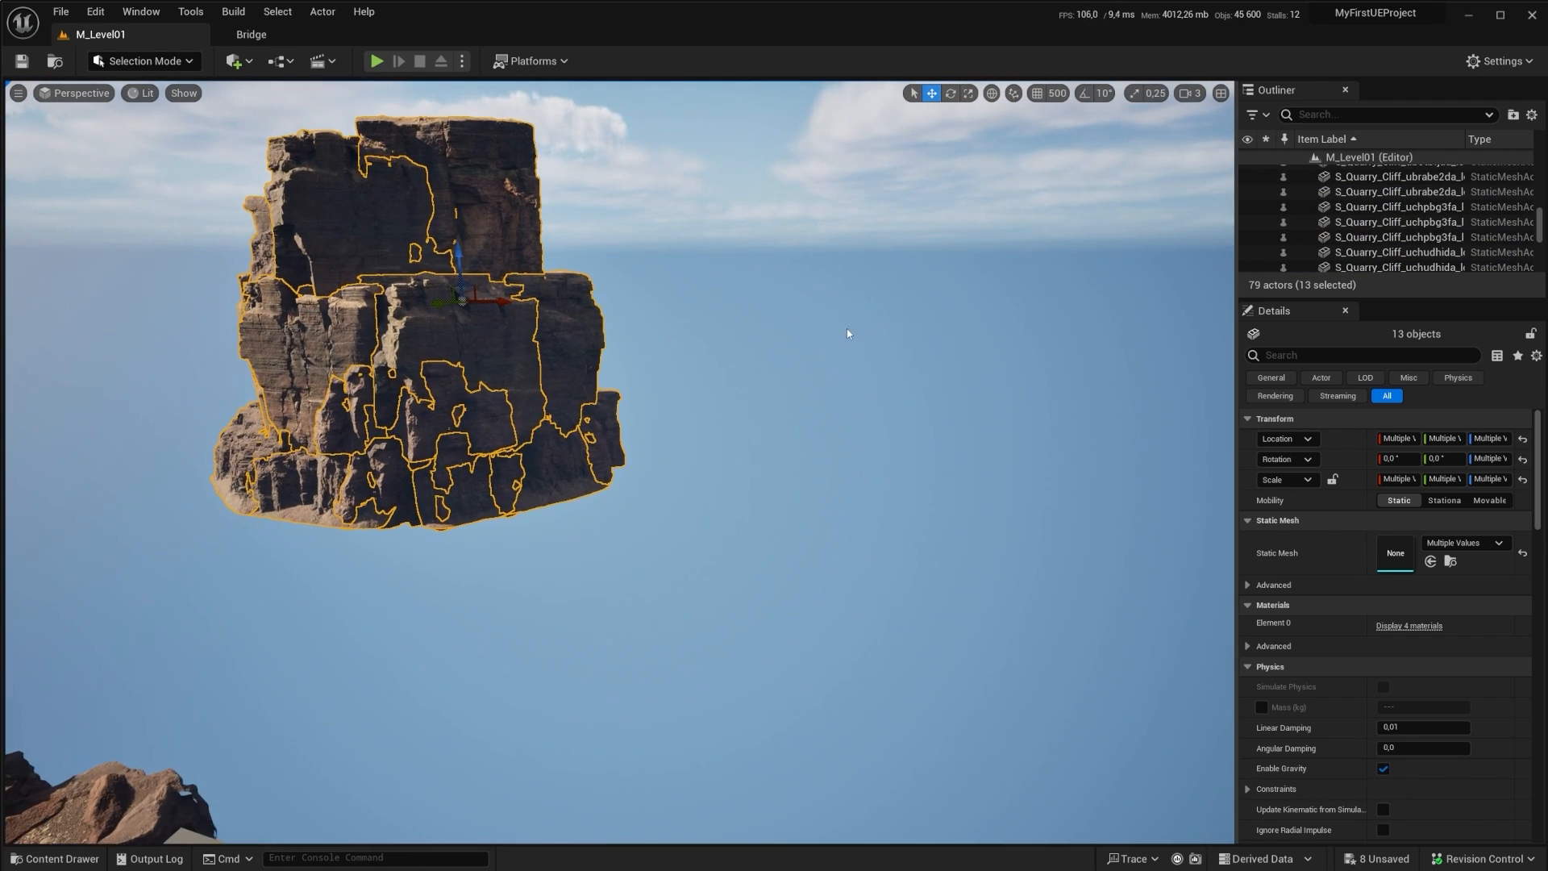
pyautogui.moveTo(816, 337)
pyautogui.mouseDown(button='right')
pyautogui.moveTo(709, 355)
pyautogui.moveTo(818, 338)
pyautogui.mouseUp(button='right')
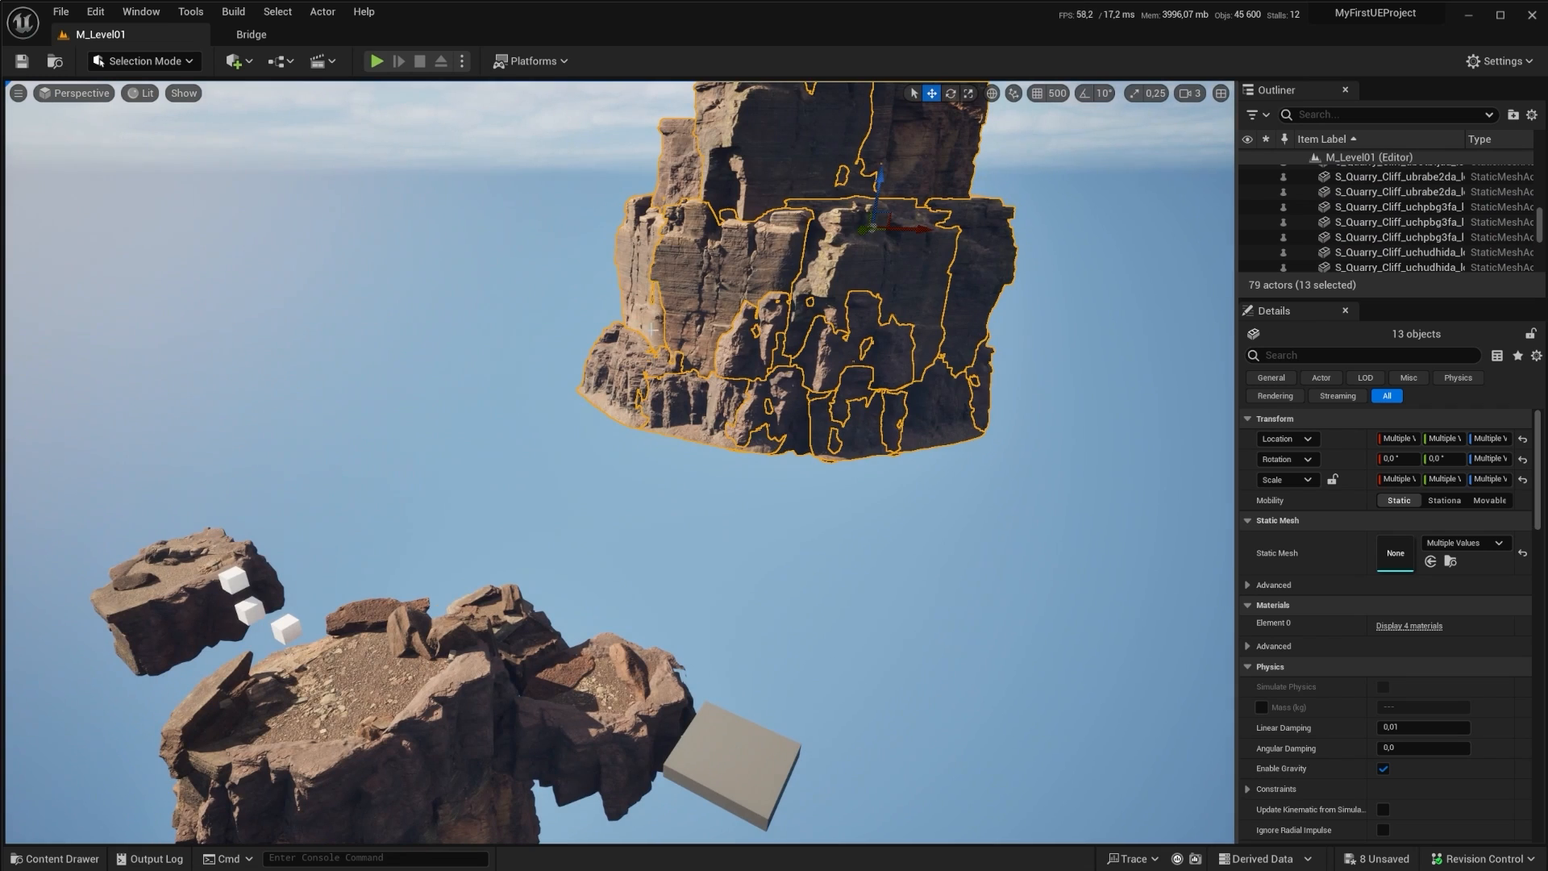
pyautogui.moveTo(651, 329)
pyautogui.mouseDown(button='right')
pyautogui.moveTo(672, 342)
pyautogui.moveTo(664, 314)
pyautogui.mouseUp(button='right')
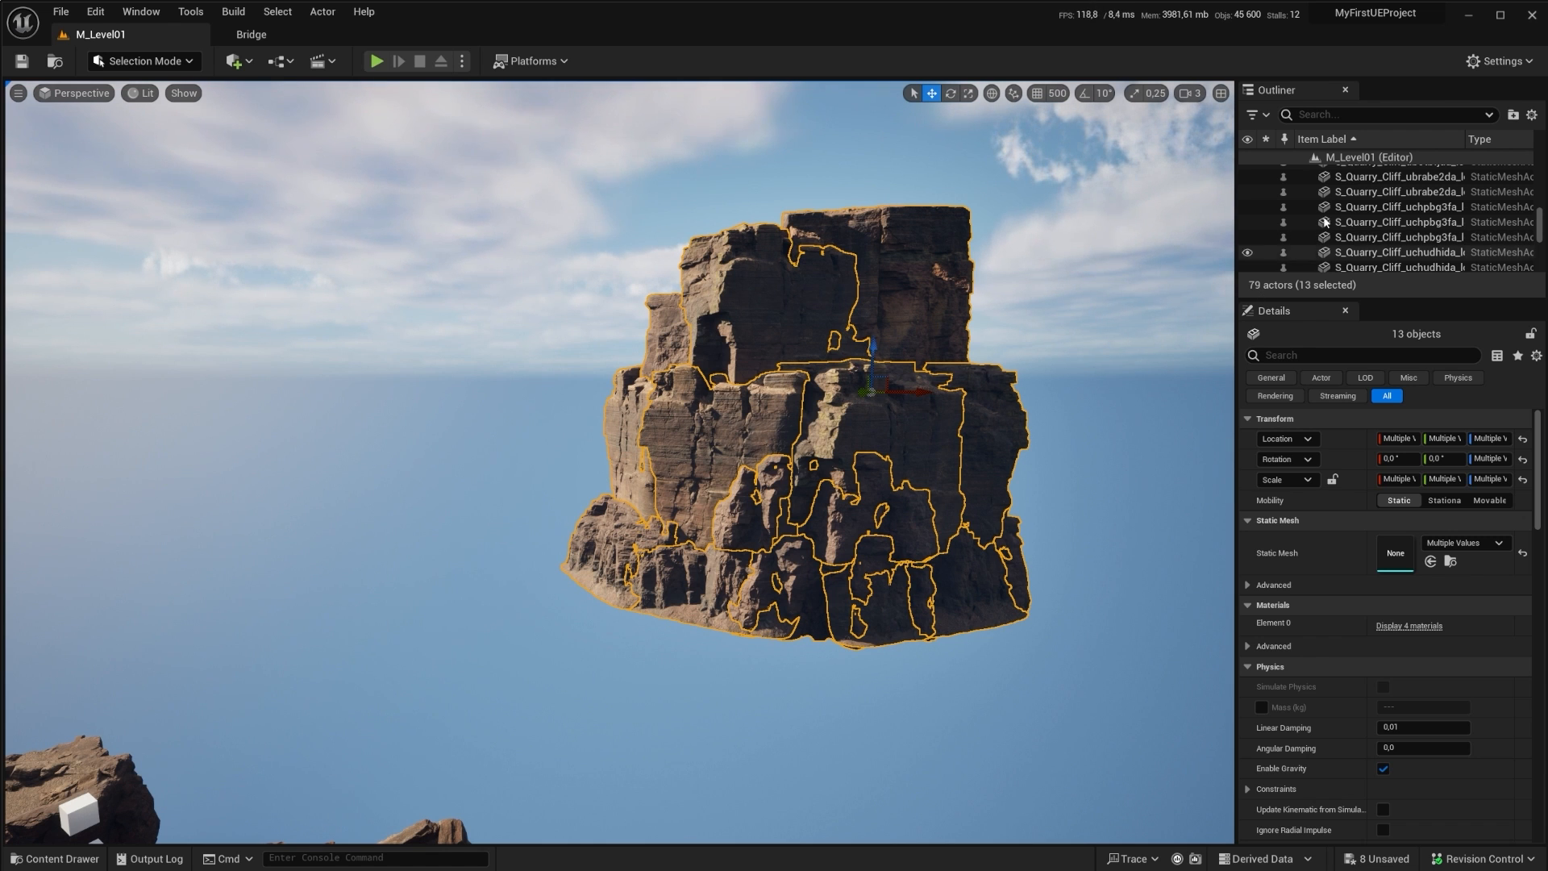
pyautogui.moveTo(780, 333); pyautogui.dragTo(675, 414, button='right')
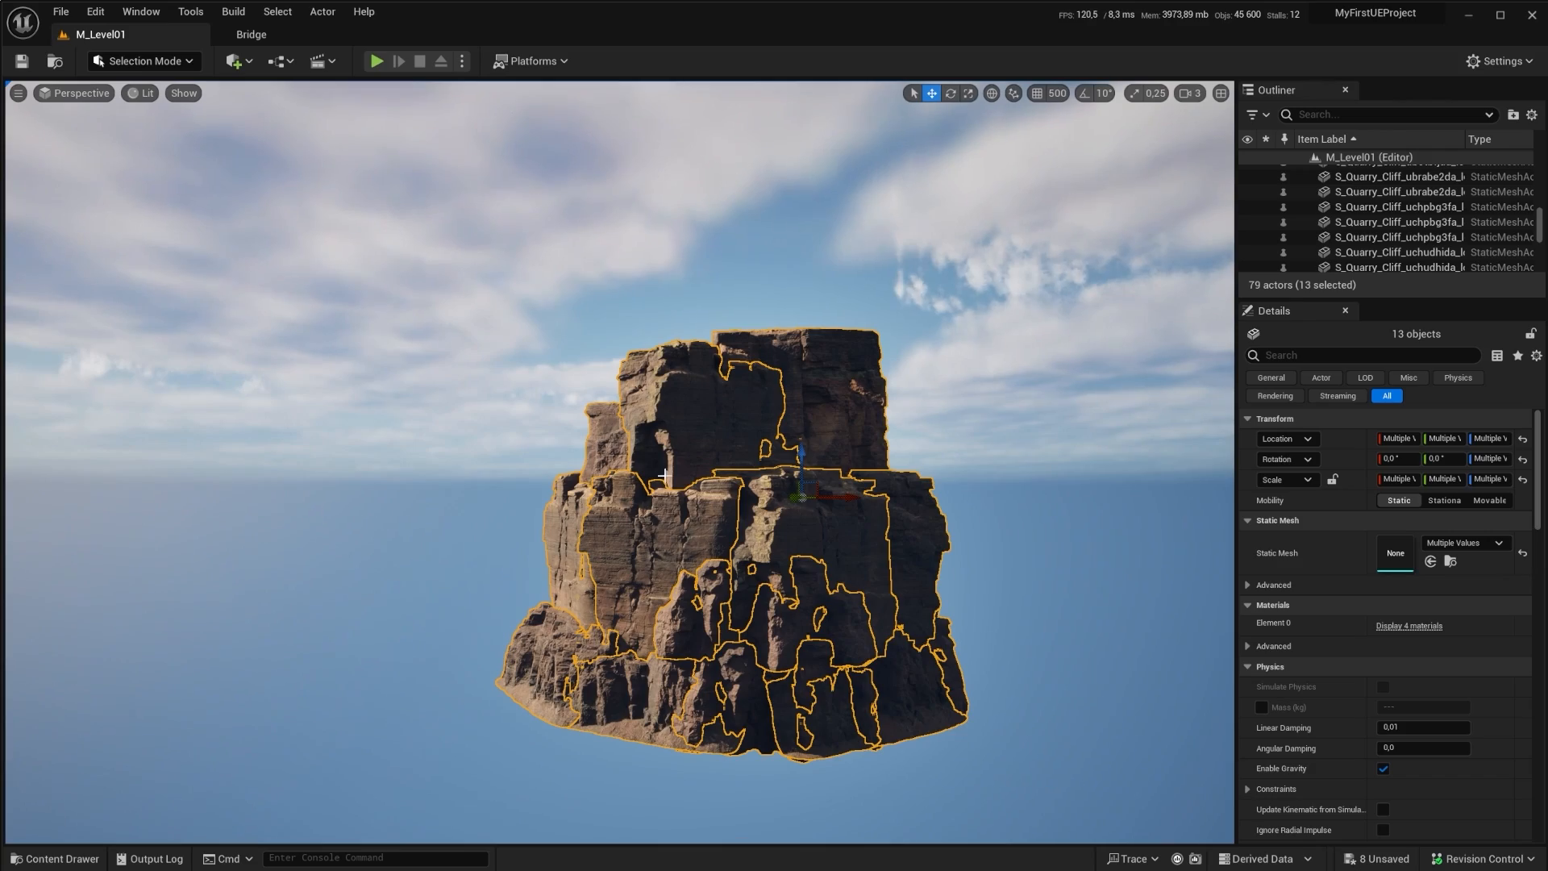
pyautogui.press('a')
pyautogui.moveTo(800, 536)
pyautogui.mouseDown(button='right')
pyautogui.moveTo(895, 576)
pyautogui.moveTo(1040, 581)
pyautogui.moveTo(1060, 606)
pyautogui.moveTo(1161, 614)
pyautogui.moveTo(1201, 685)
pyautogui.moveTo(1193, 637)
pyautogui.moveTo(802, 455)
pyautogui.mouseUp(button='right')
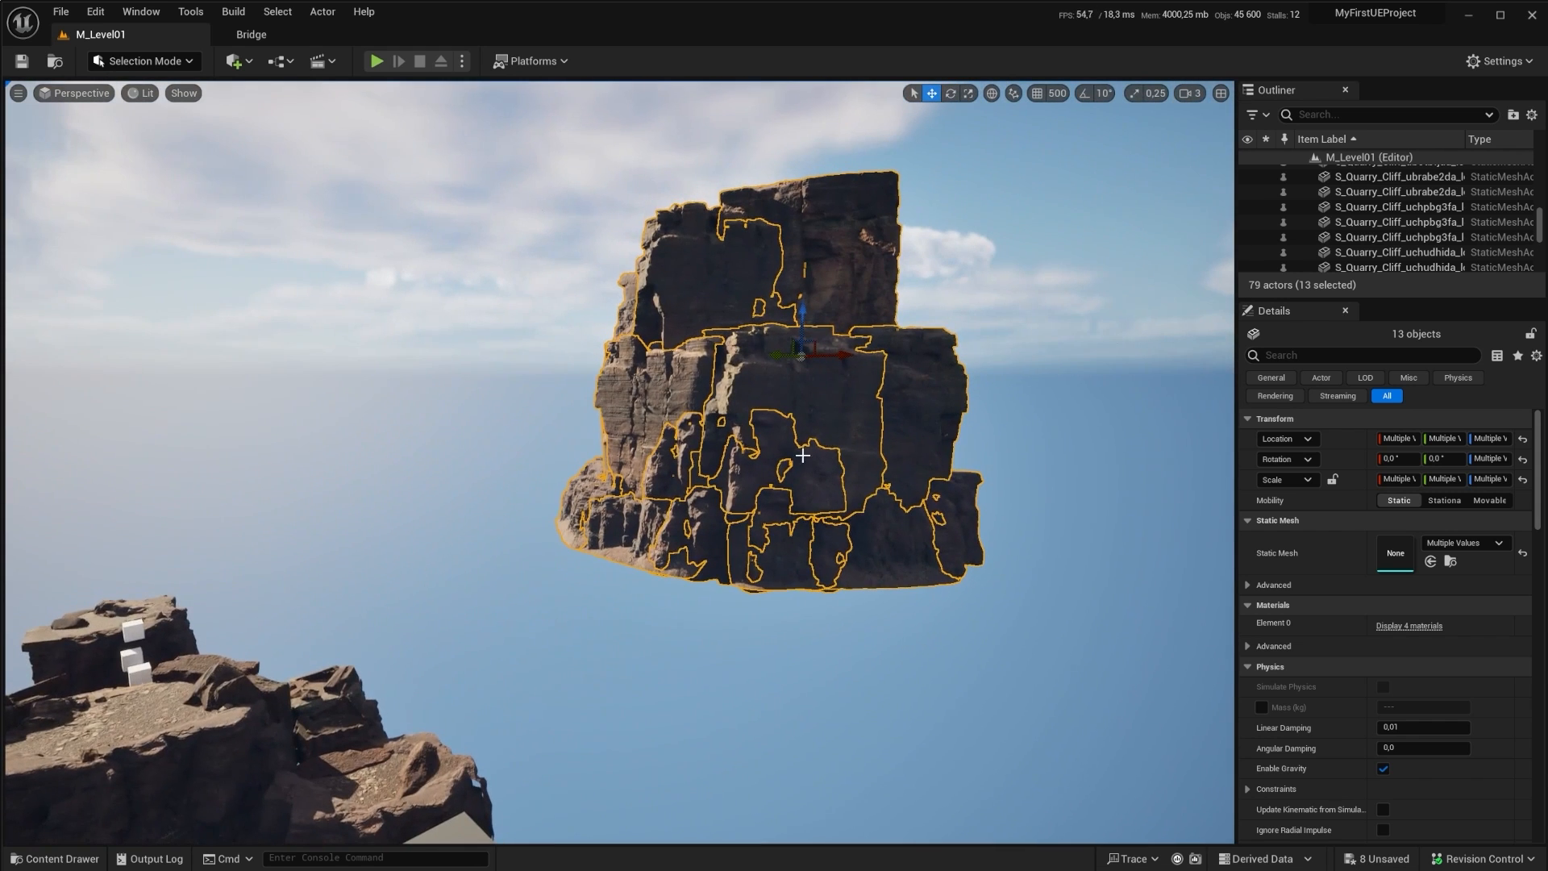
# Step: Create a packed level actor from the 13 selected cliff meshes, using the Center Min Z pivot type
pyautogui.rightClick(755, 377)
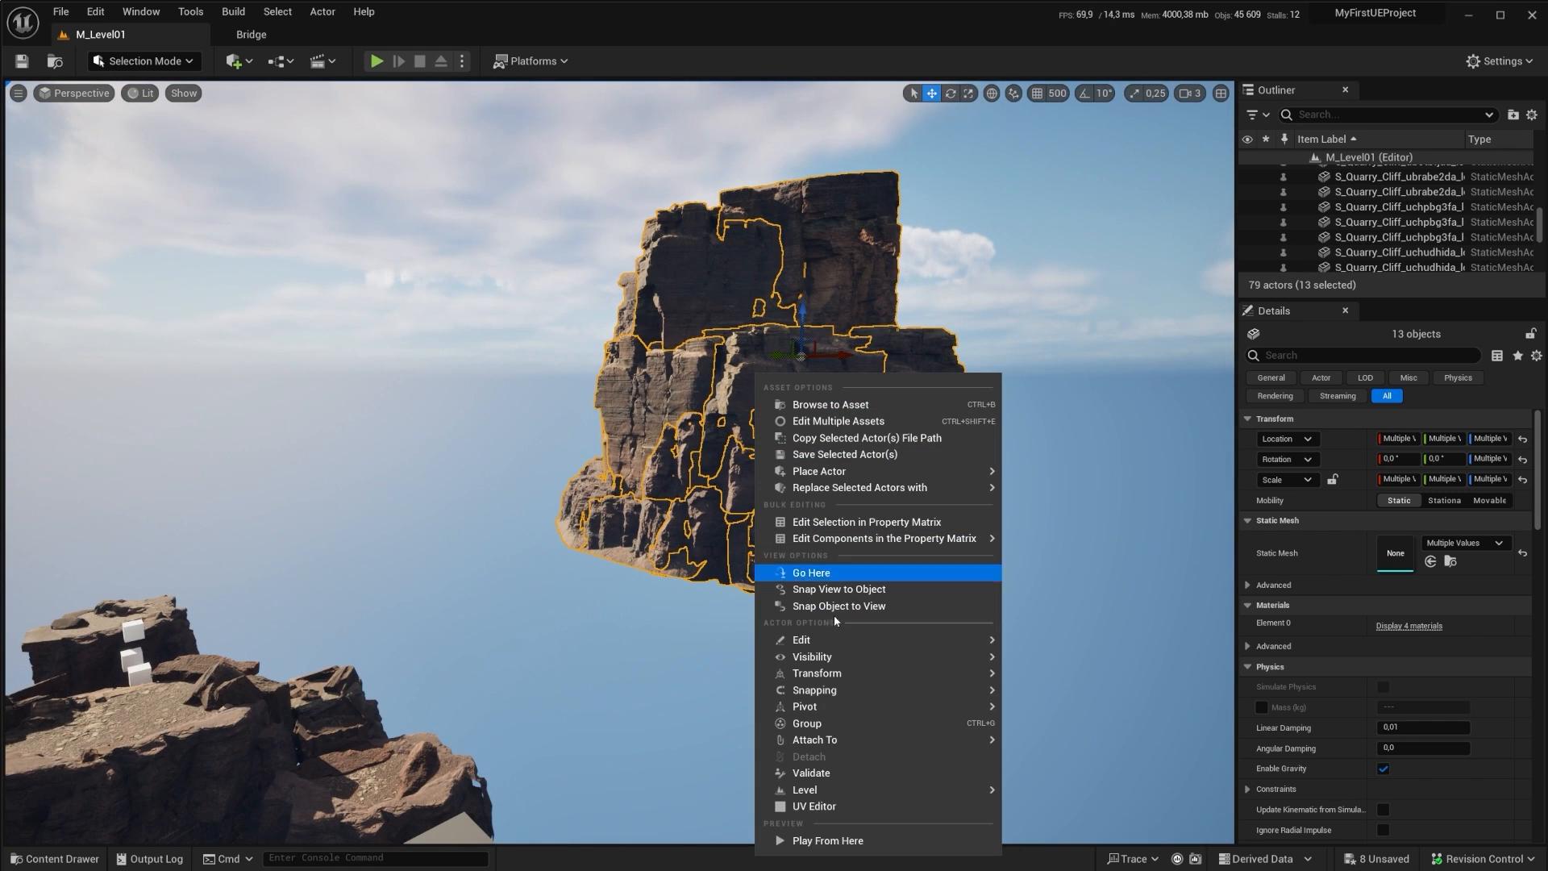
pyautogui.moveTo(834, 798)
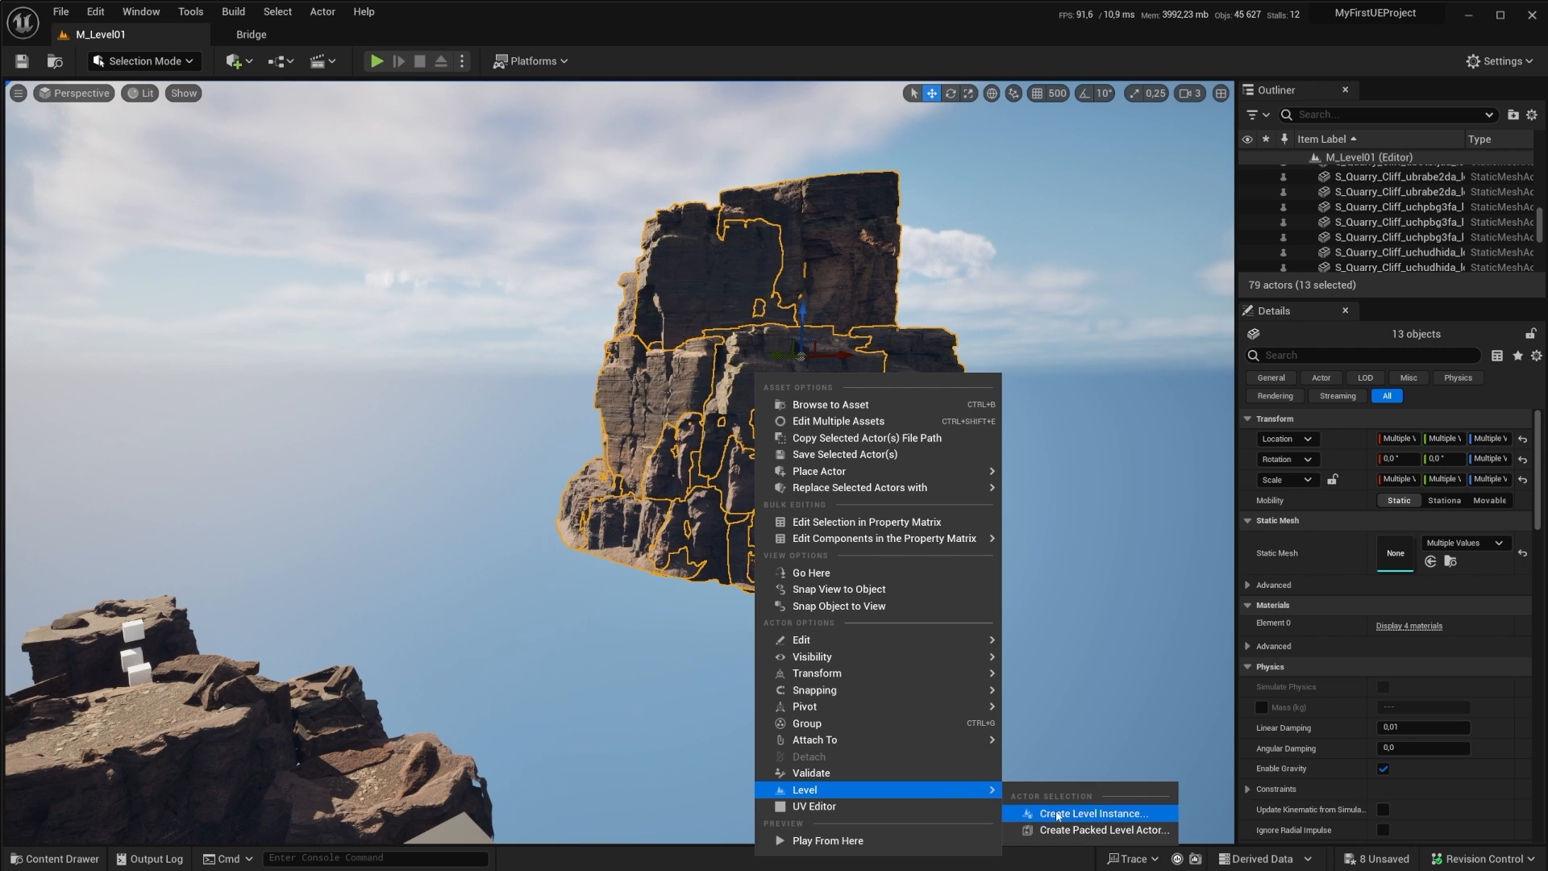
pyautogui.click(1096, 830)
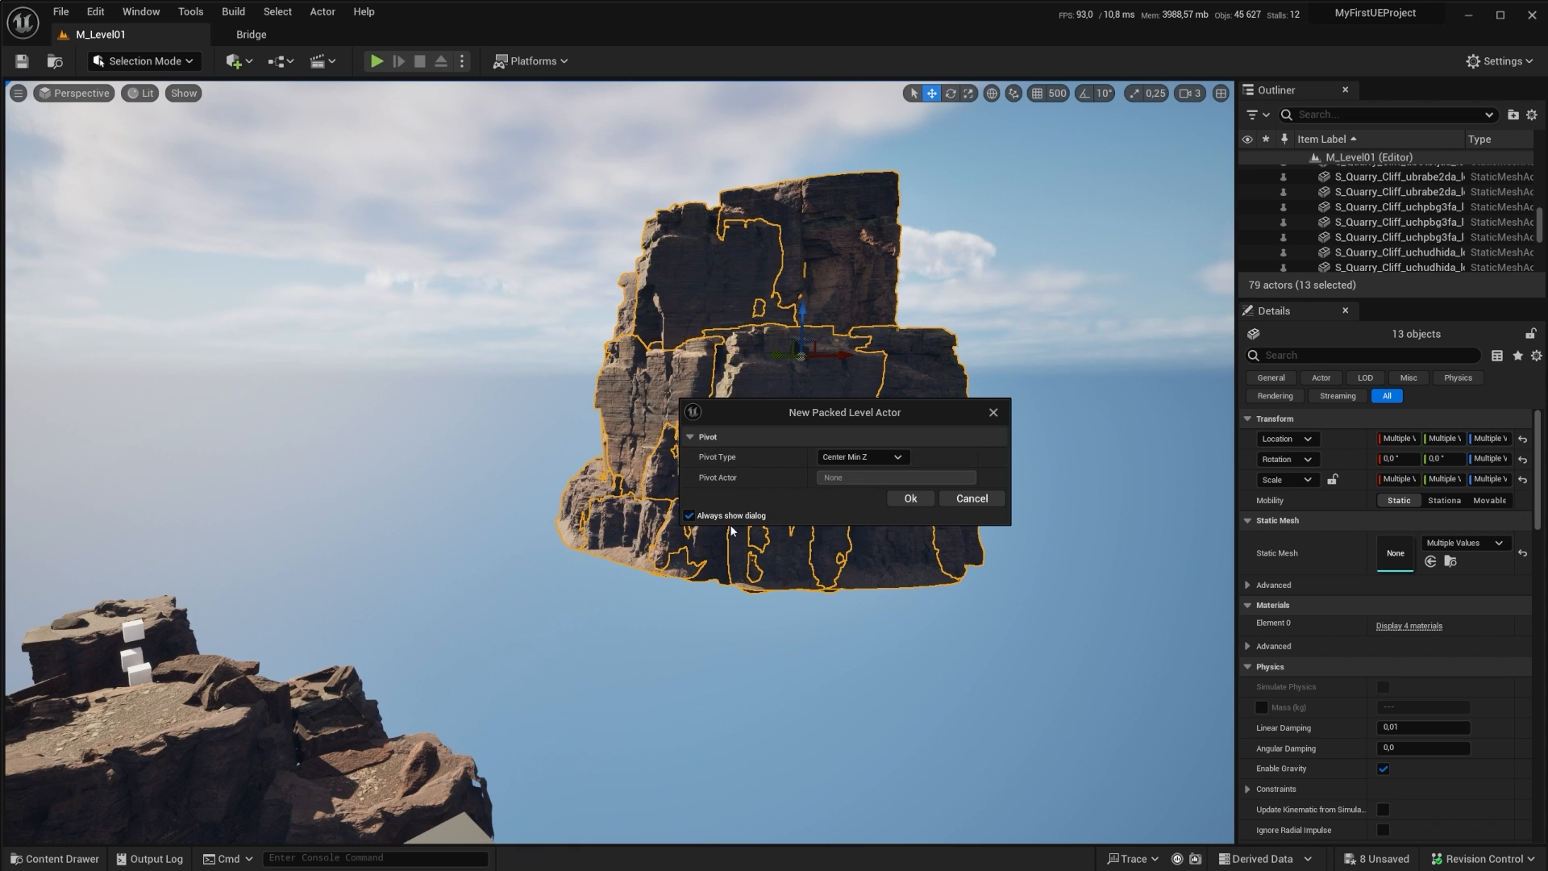
pyautogui.click(911, 498)
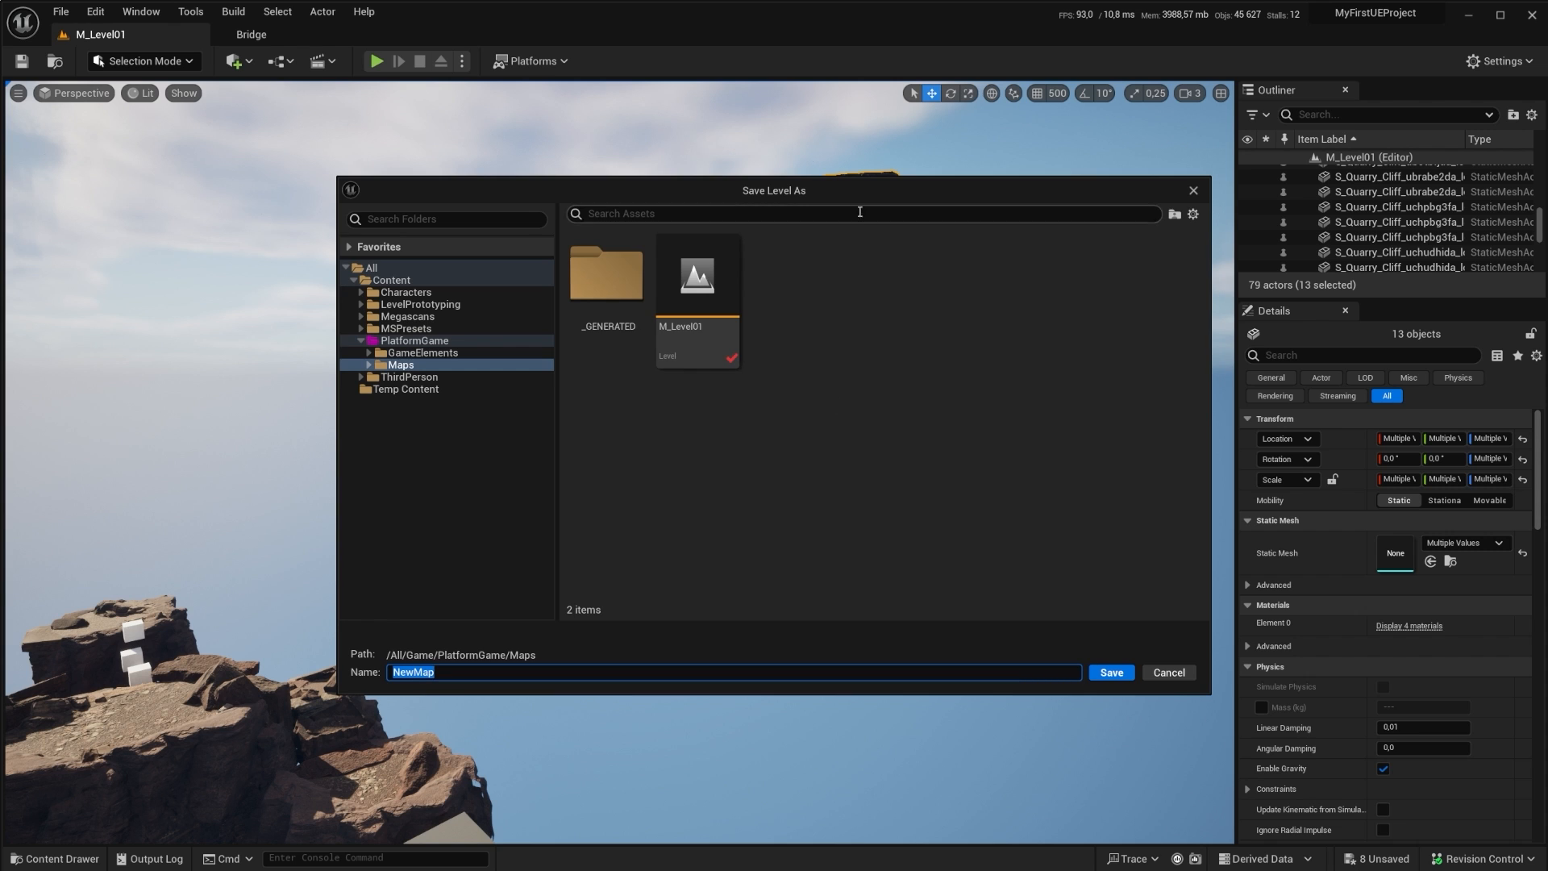
# Step: Save the packed tower's level as PA_Mountain01 and its blueprint as BPP_PA_Mountain01 in the PlatformGame/Maps folder
pyautogui.moveTo(869, 203); pyautogui.dragTo(1072, 383)
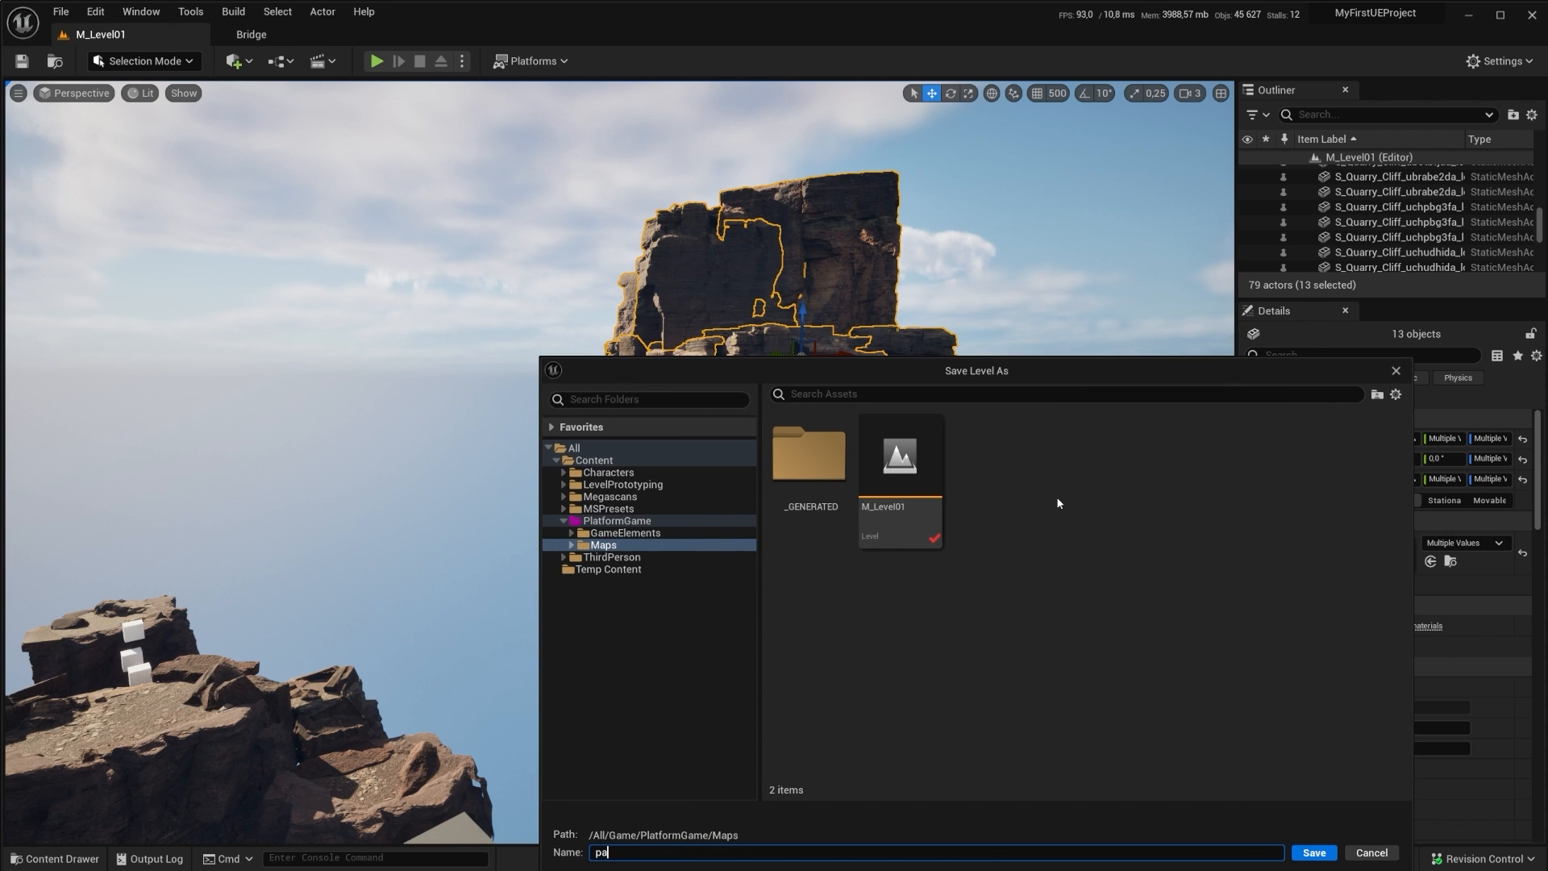
pyautogui.write('pa')
pyautogui.press('BackSpace')
pyautogui.press('BackSpace')
pyautogui.write('p')
pyautogui.press('BackSpace')
pyautogui.write('PA')
pyautogui.click(1322, 850)
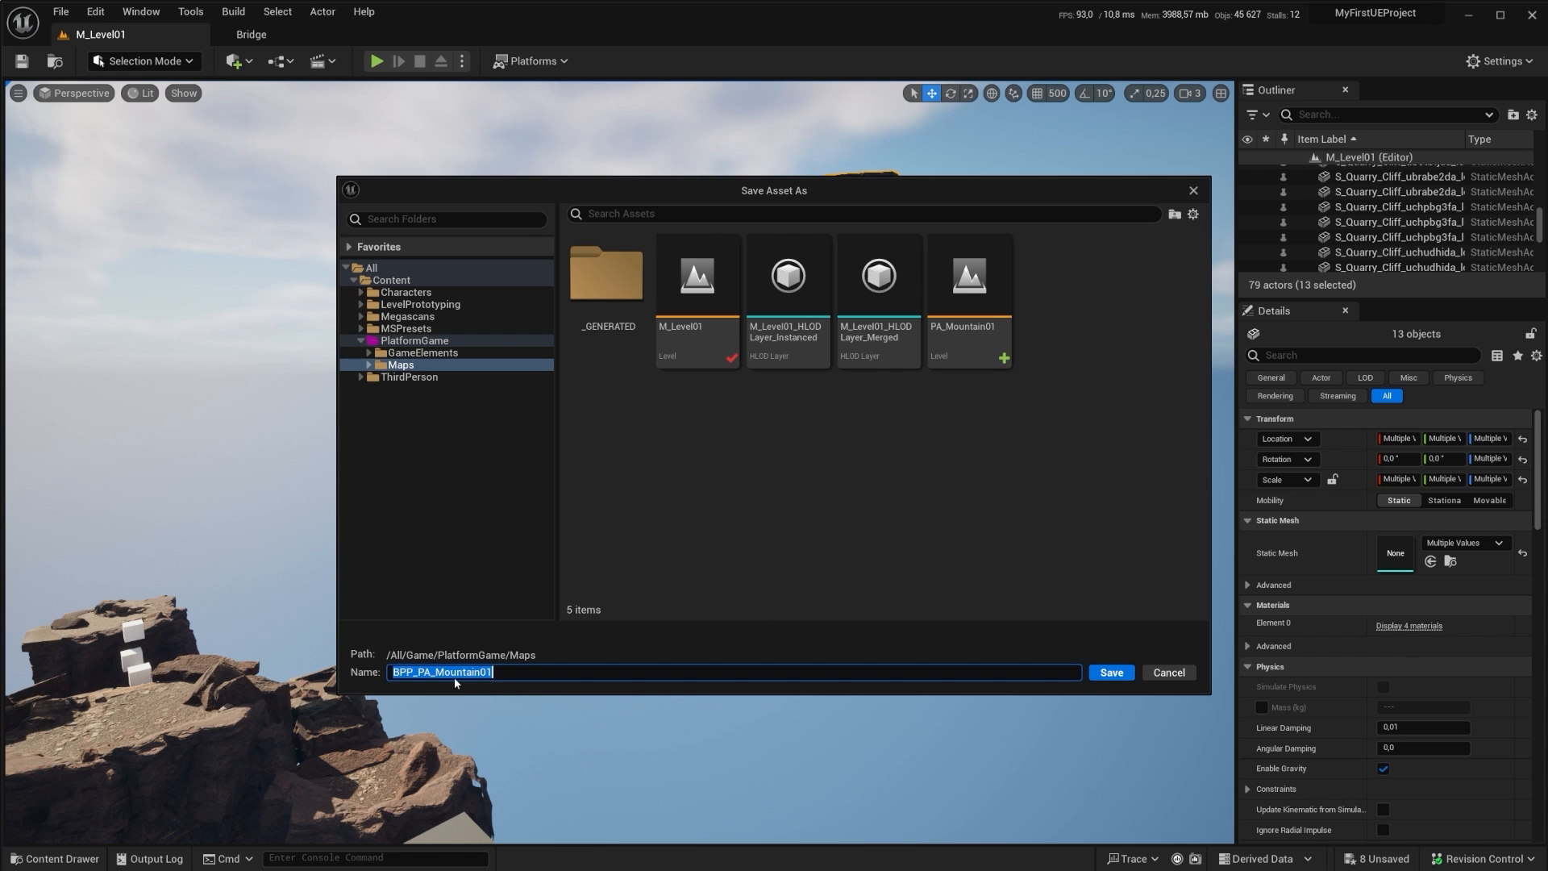
pyautogui.click(1109, 673)
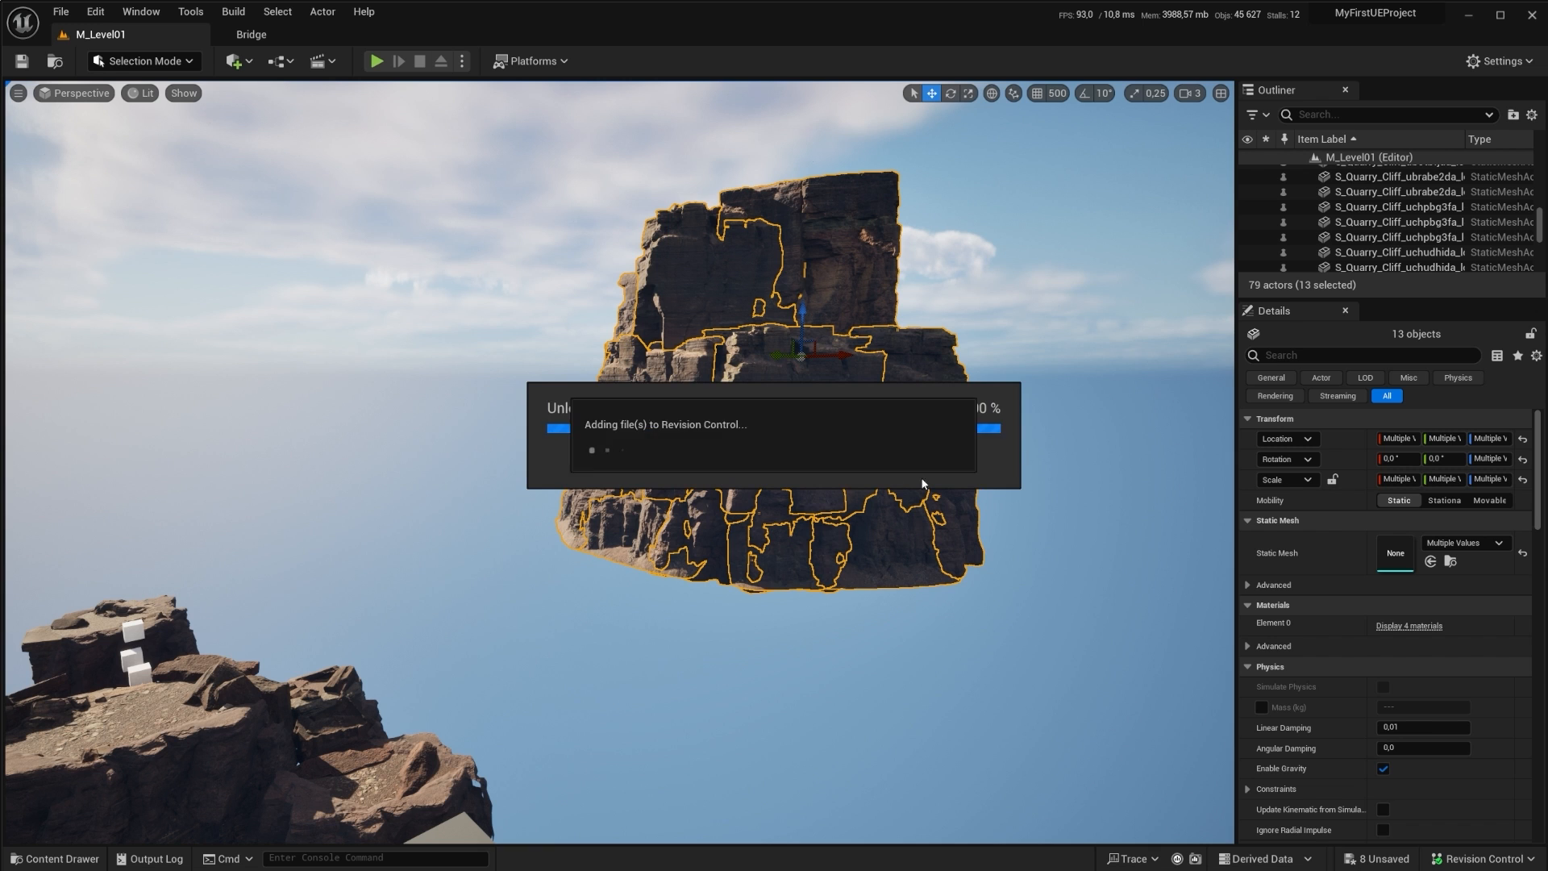
# Step: Reselect the packed mountain as one actor and move it down behind the grey platform, to about X -3344, Y -3748, Z -951
pyautogui.click(764, 339)
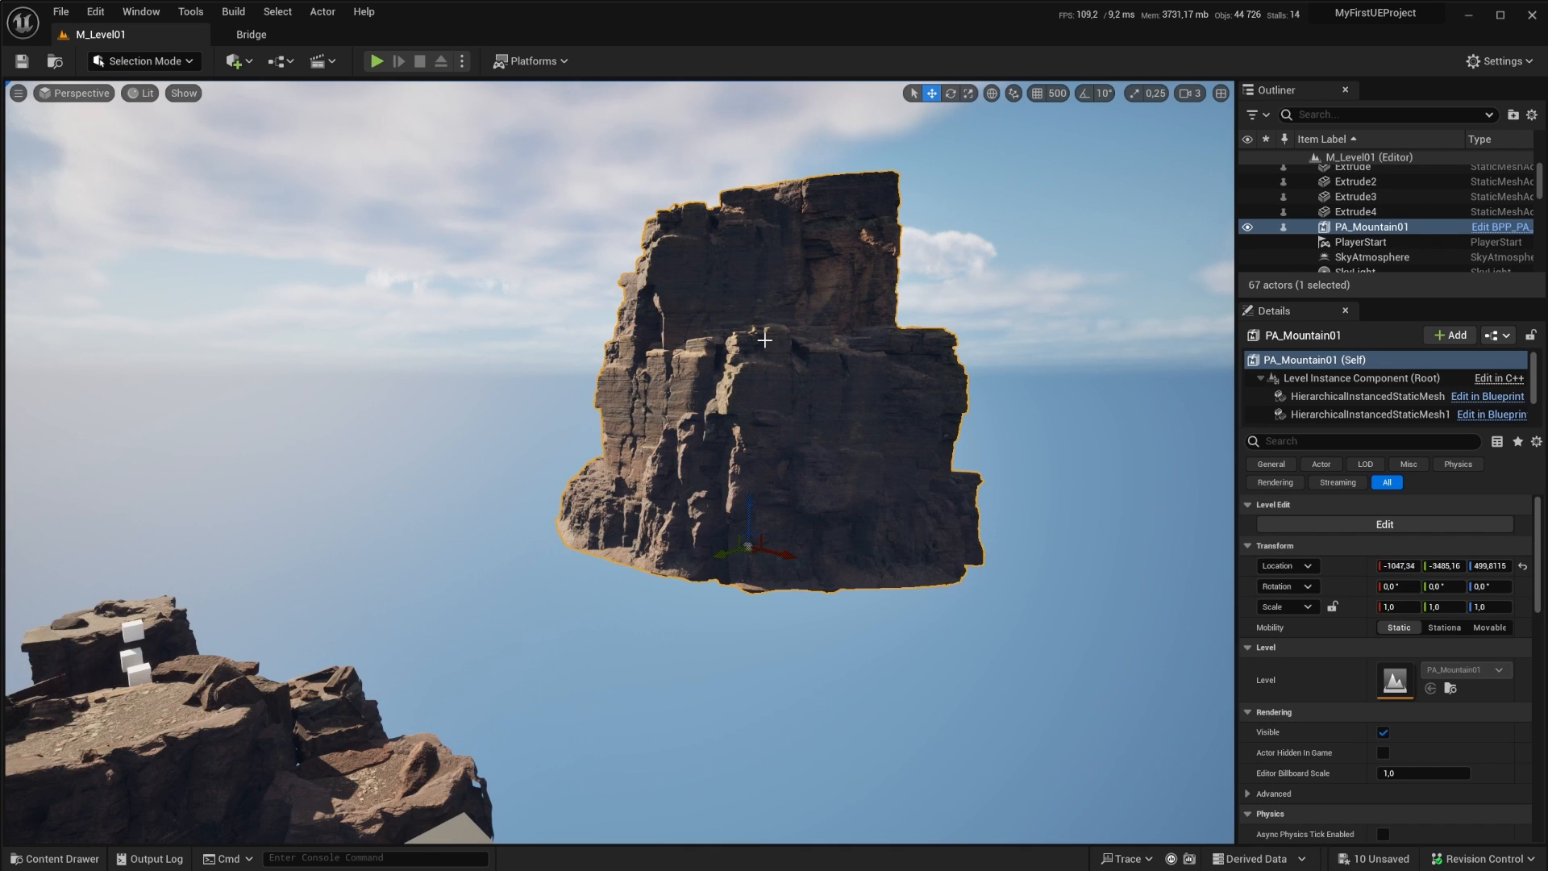
pyautogui.click(310, 713)
pyautogui.click(805, 395)
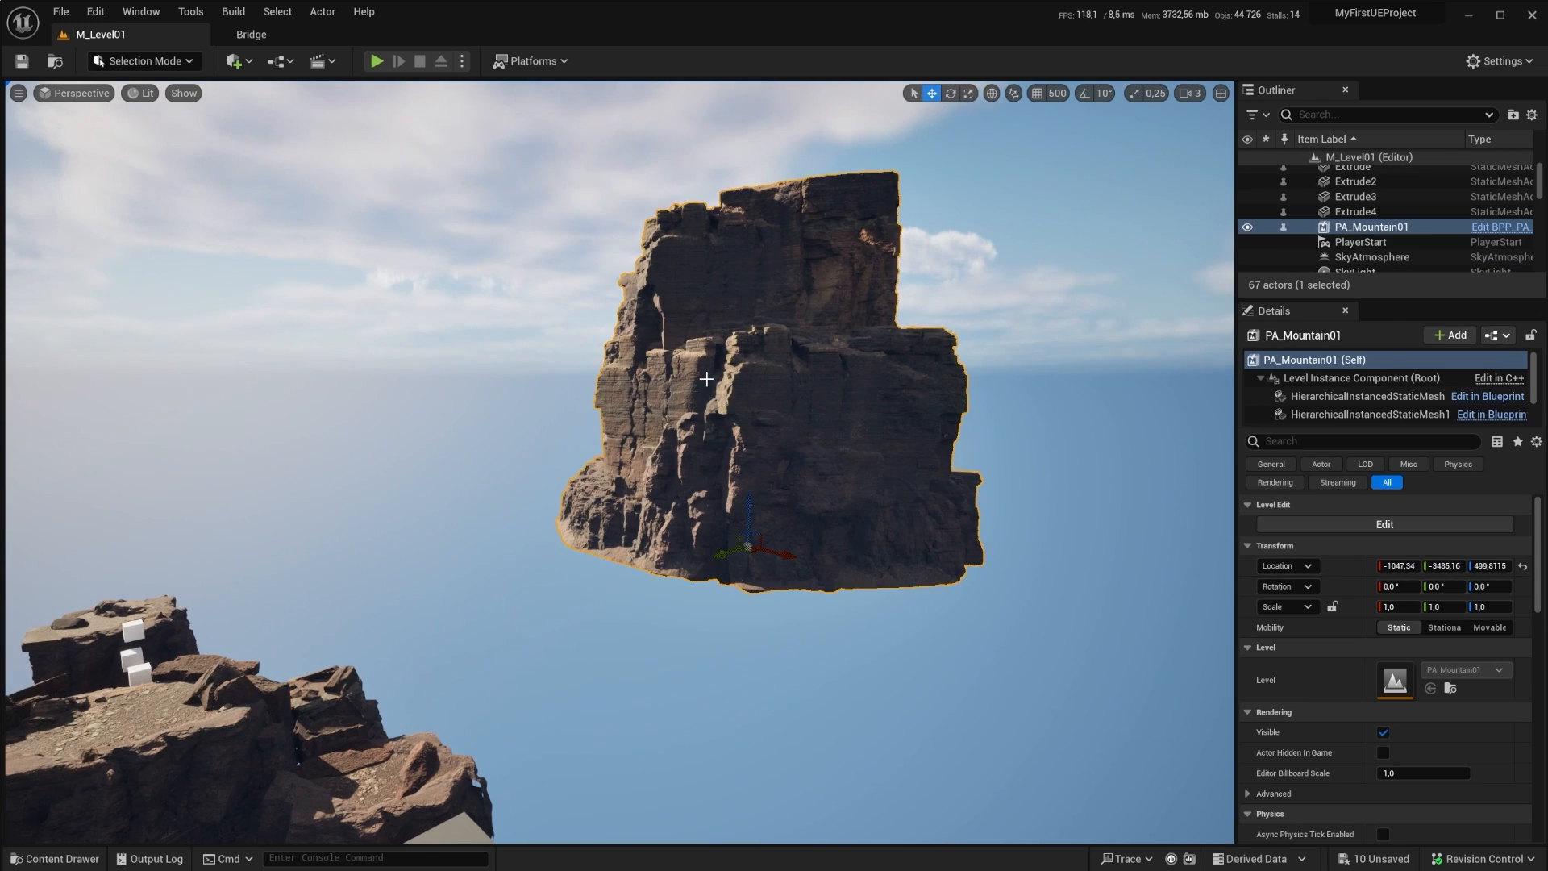
pyautogui.moveTo(708, 379)
pyautogui.mouseDown(button='right')
pyautogui.moveTo(721, 475)
pyautogui.moveTo(709, 395)
pyautogui.mouseUp(button='right')
pyautogui.press('s')
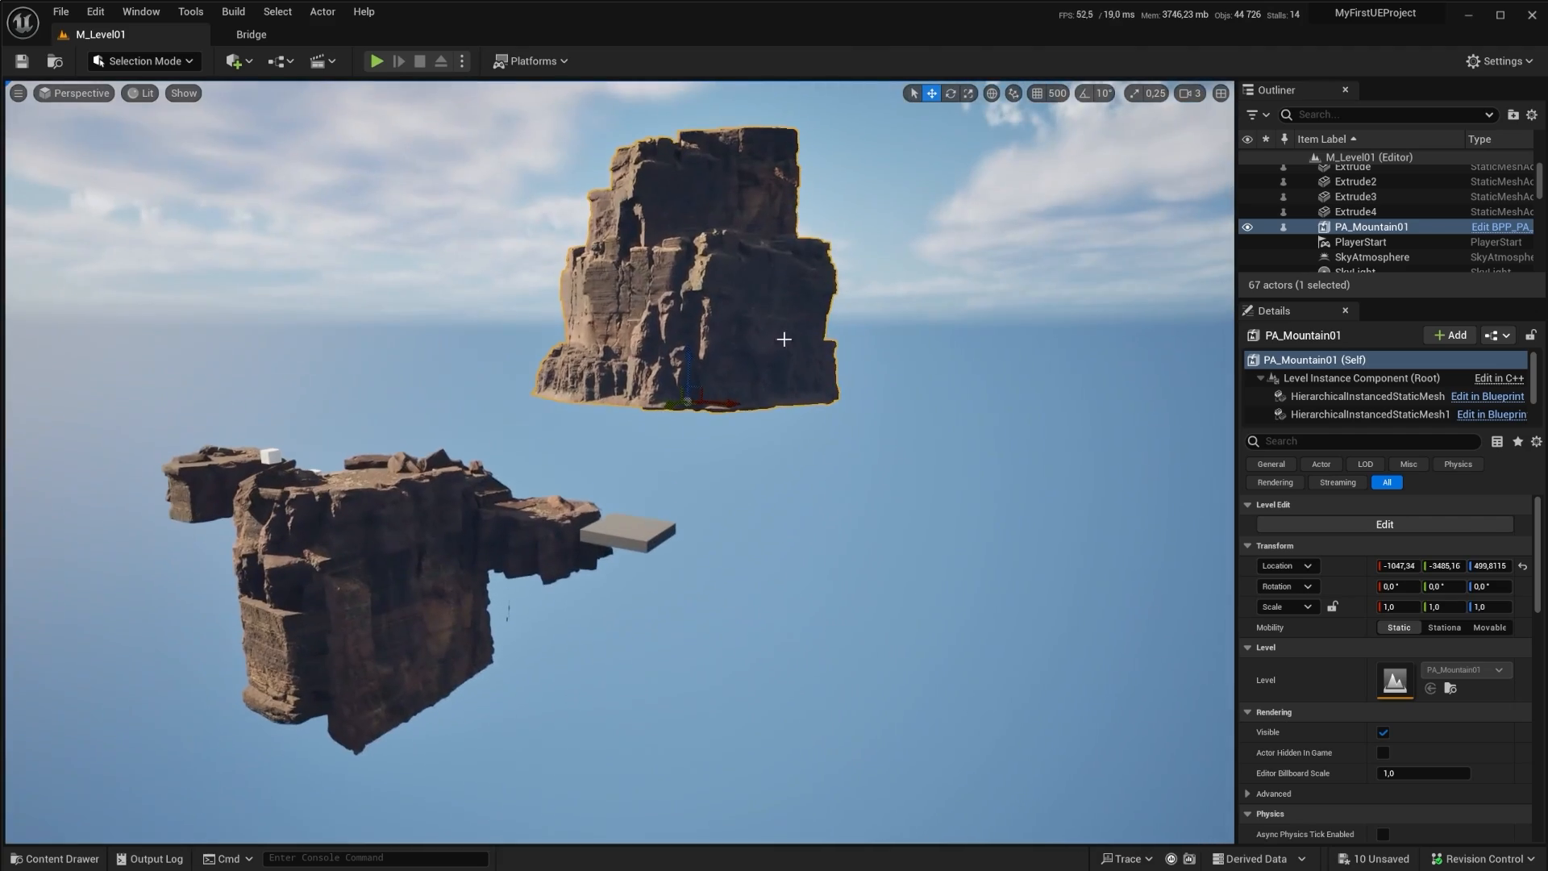
pyautogui.moveTo(695, 352); pyautogui.dragTo(698, 482)
pyautogui.press('w')
pyautogui.moveTo(744, 603)
pyautogui.mouseDown(button='right')
pyautogui.moveTo(712, 609)
pyautogui.moveTo(744, 604)
pyautogui.moveTo(743, 633)
pyautogui.moveTo(744, 604)
pyautogui.mouseUp(button='right')
pyautogui.press('w')
pyautogui.press('s')
pyautogui.press('d')
pyautogui.moveTo(725, 462); pyautogui.dragTo(506, 421)
pyautogui.press('a')
pyautogui.moveTo(506, 421)
pyautogui.mouseDown(button='right')
pyautogui.moveTo(483, 399)
pyautogui.moveTo(512, 409)
pyautogui.mouseUp(button='right')
# Step: Try scaling the packed mountain up uniformly to about 1.6, and undo the scaling
pyautogui.press('space')
pyautogui.press('space')
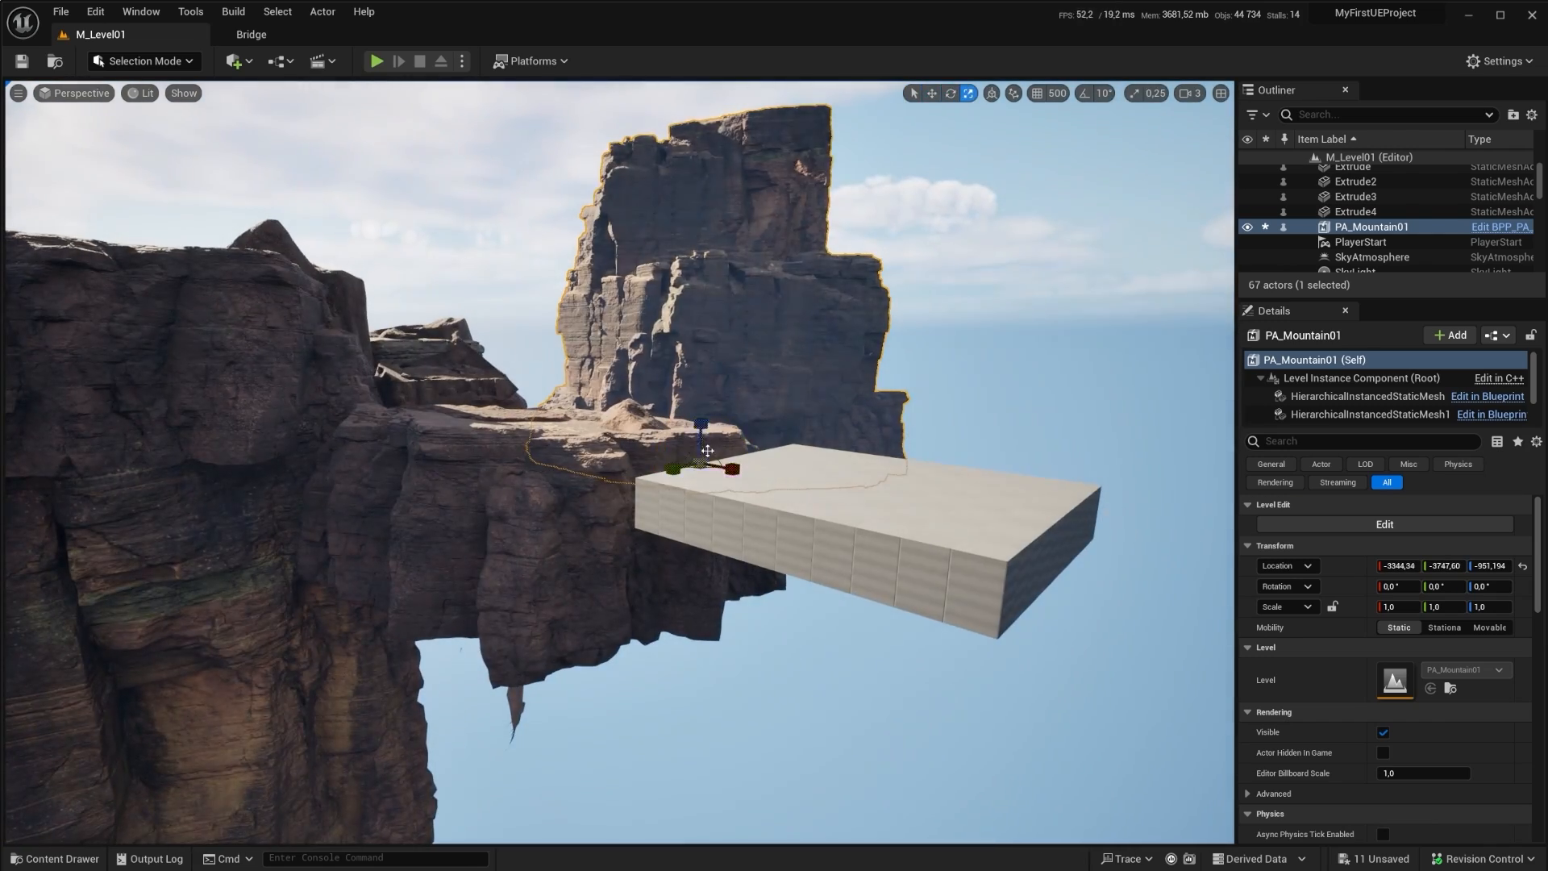
pyautogui.moveTo(702, 466)
pyautogui.mouseDown()
pyautogui.moveTo(640, 469)
pyautogui.moveTo(758, 451)
pyautogui.moveTo(729, 458)
pyautogui.mouseUp()
pyautogui.hotkey('ctrl', 'z')
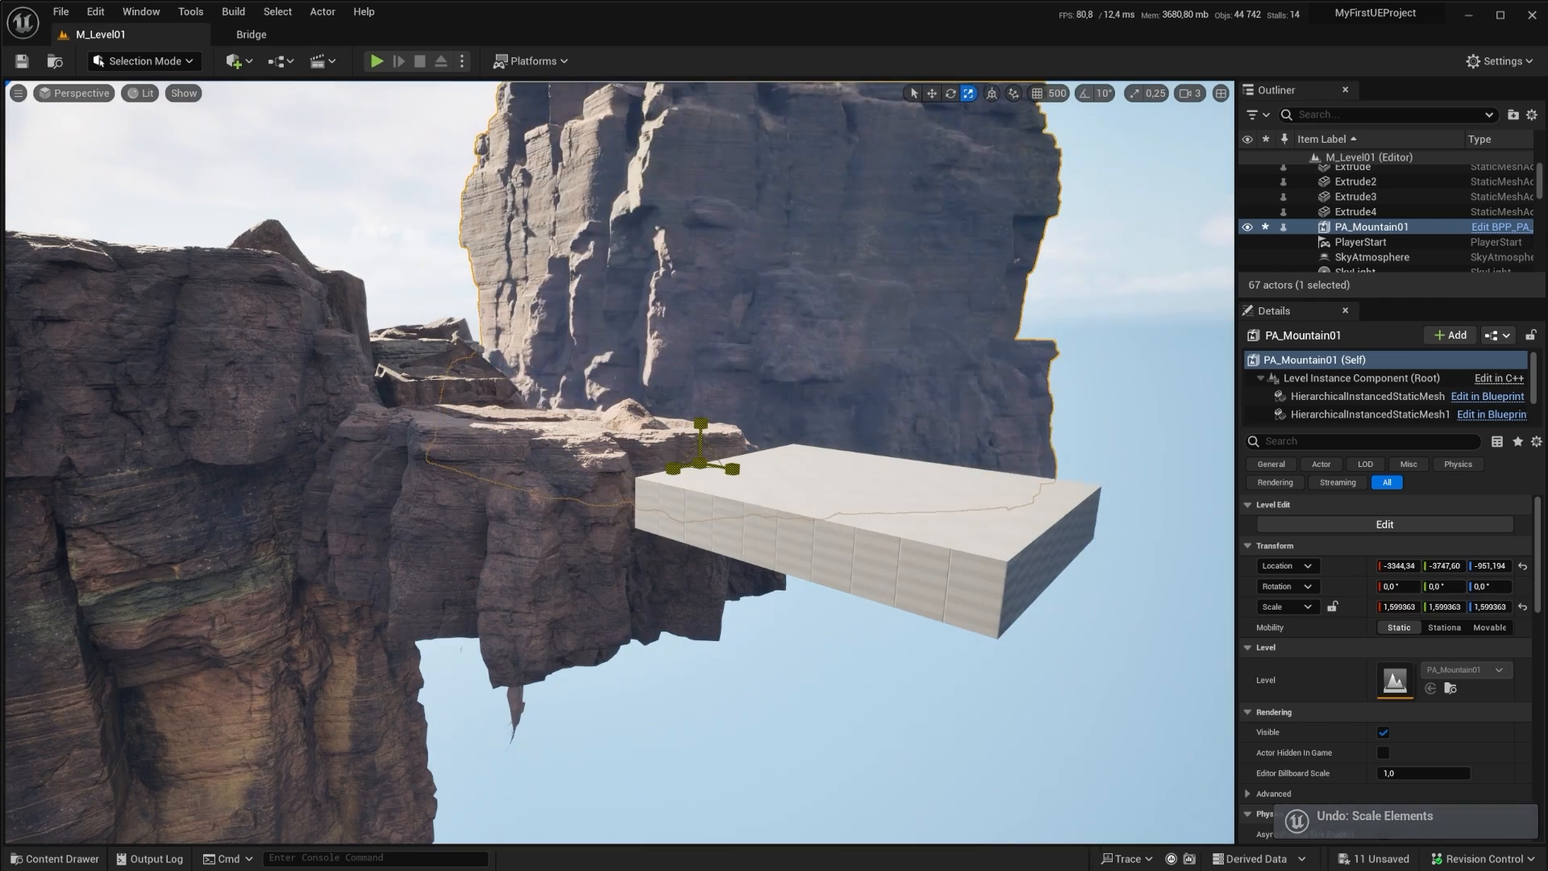
pyautogui.hotkey('ctrl', 'z')
pyautogui.moveTo(655, 509); pyautogui.dragTo(581, 506, button='right')
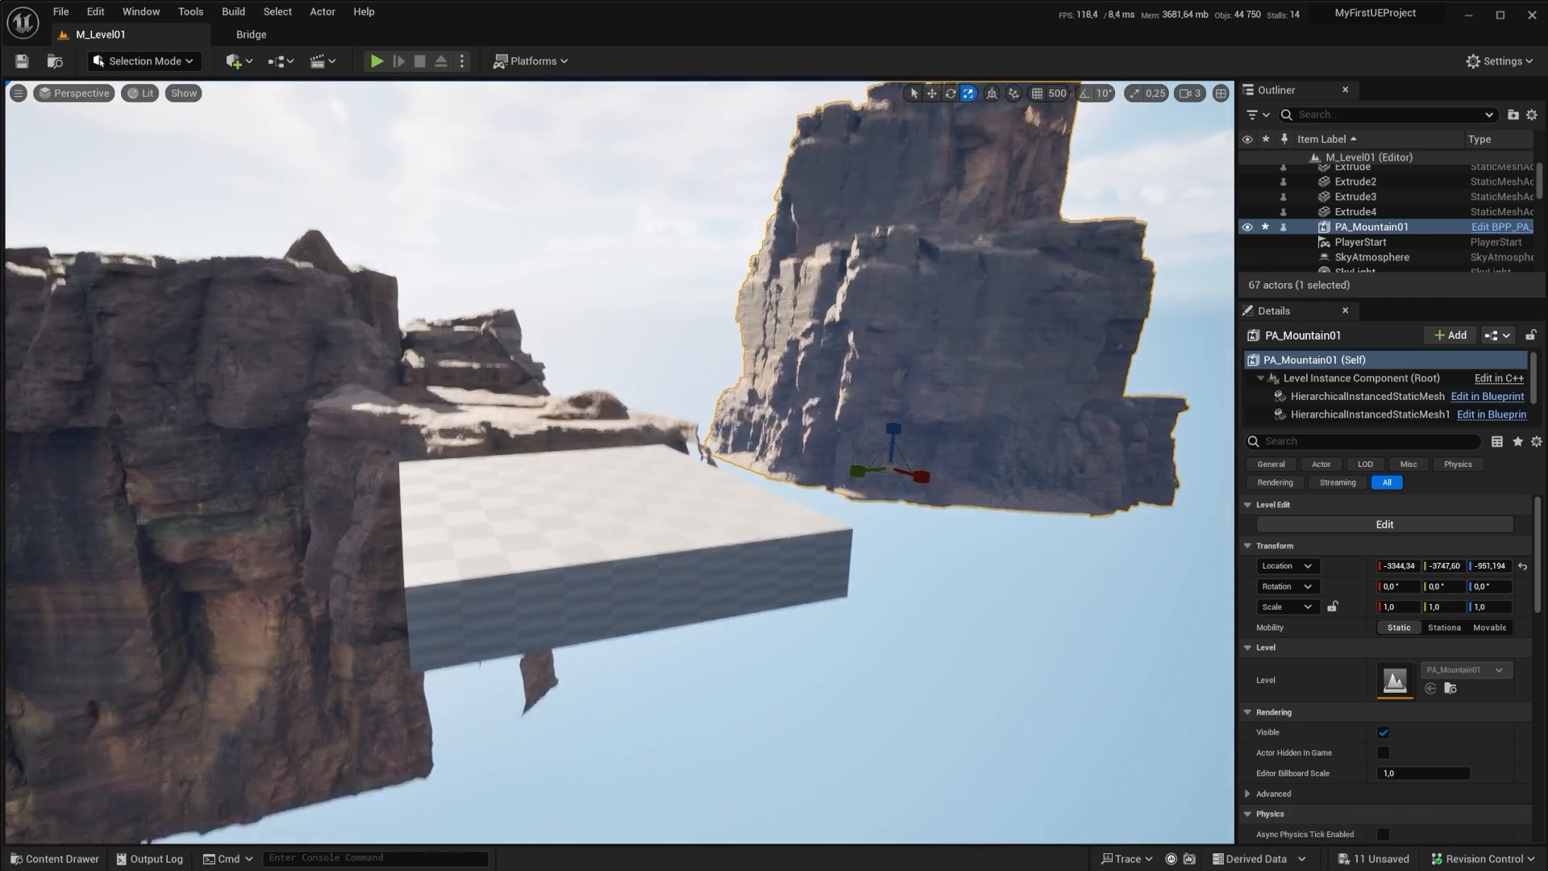
# Step: Move the packed mountain farther back to about X -8192, Y -2696, rotate it to about -33° around Z, and play-test the view
pyautogui.click(376, 62)
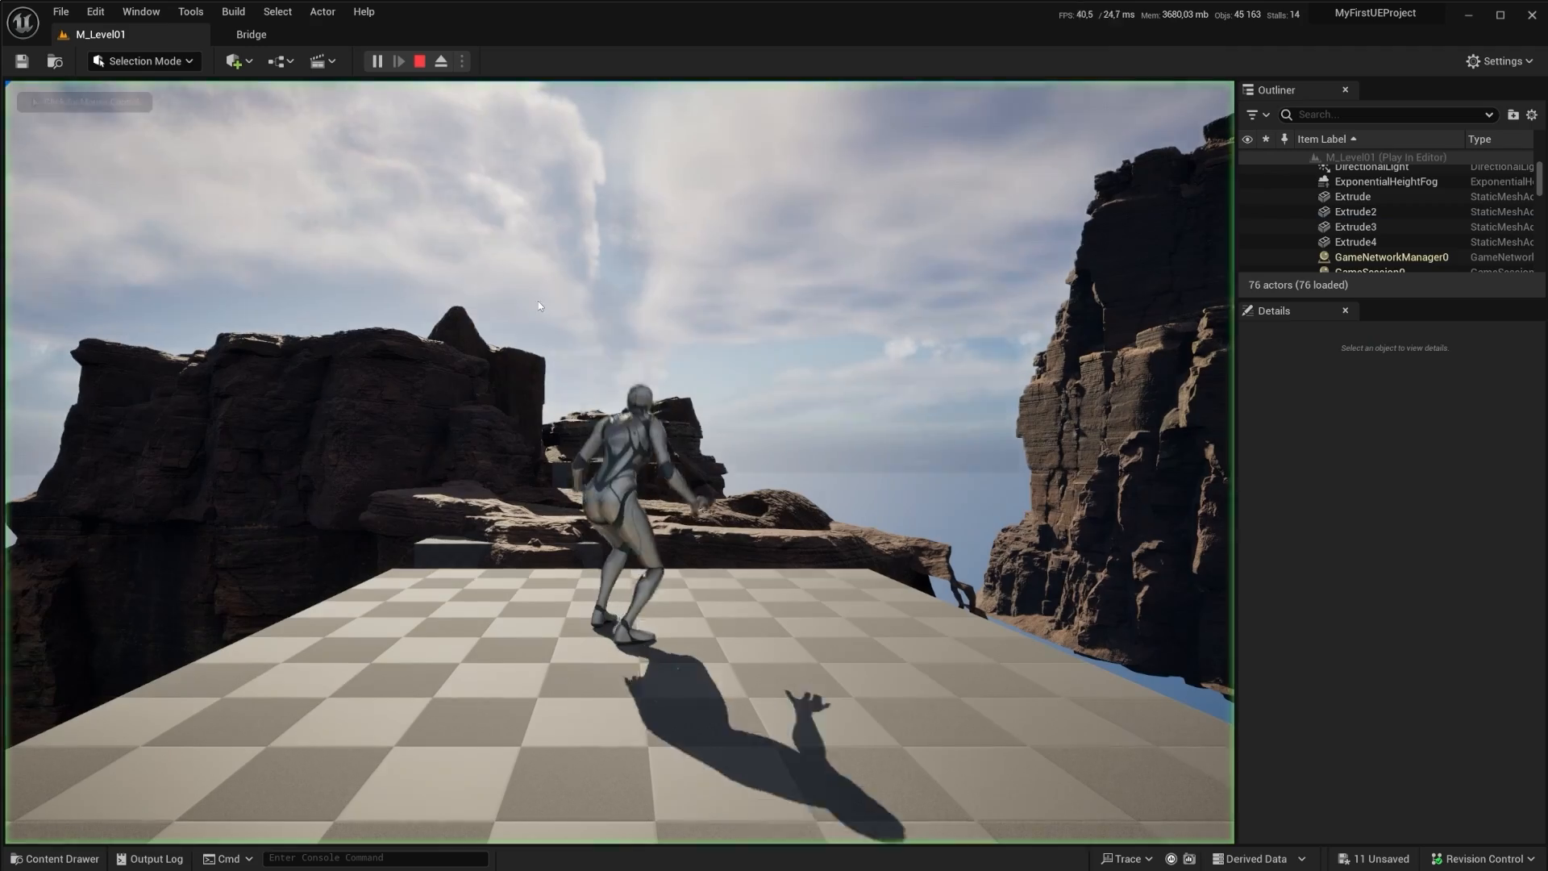
pyautogui.click(419, 62)
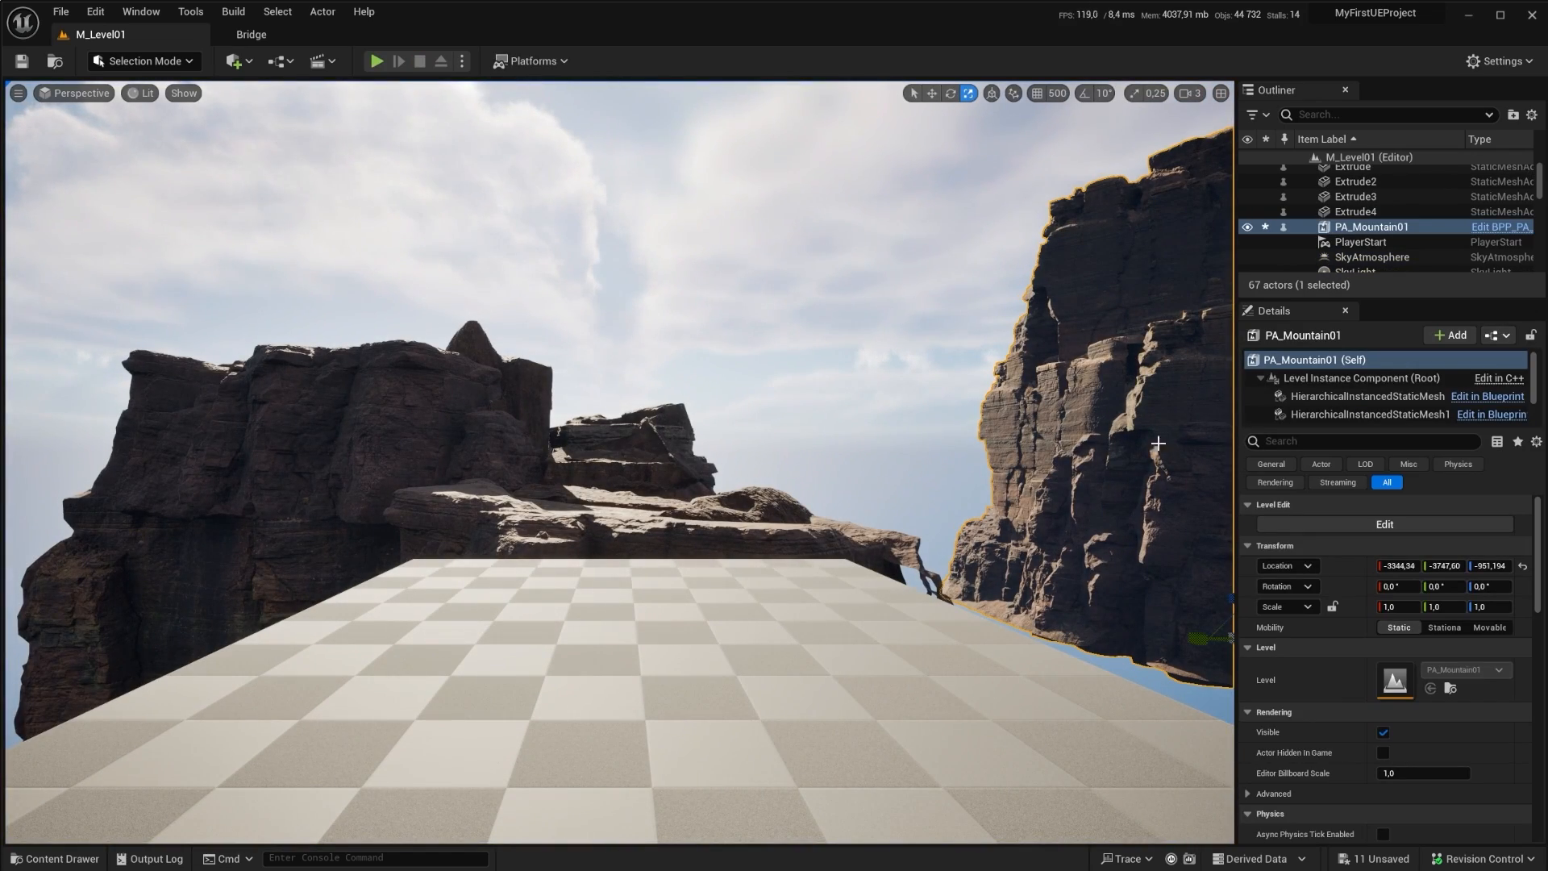
pyautogui.moveTo(836, 449); pyautogui.dragTo(899, 492, button='right')
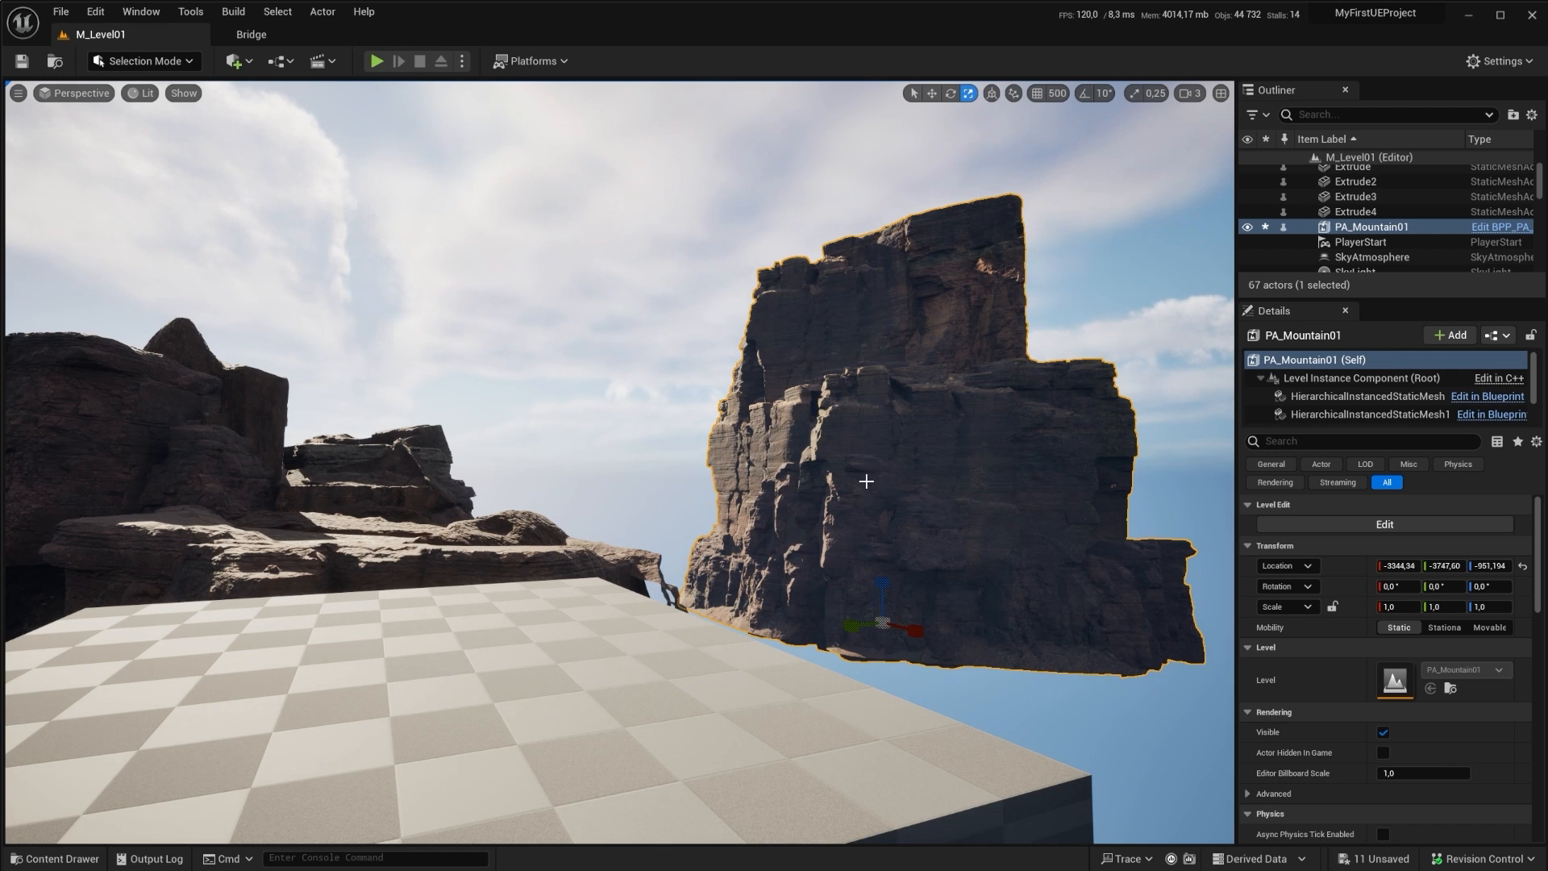
pyautogui.press('w')
pyautogui.moveTo(884, 627); pyautogui.dragTo(526, 408)
pyautogui.press('e')
pyautogui.click(378, 61)
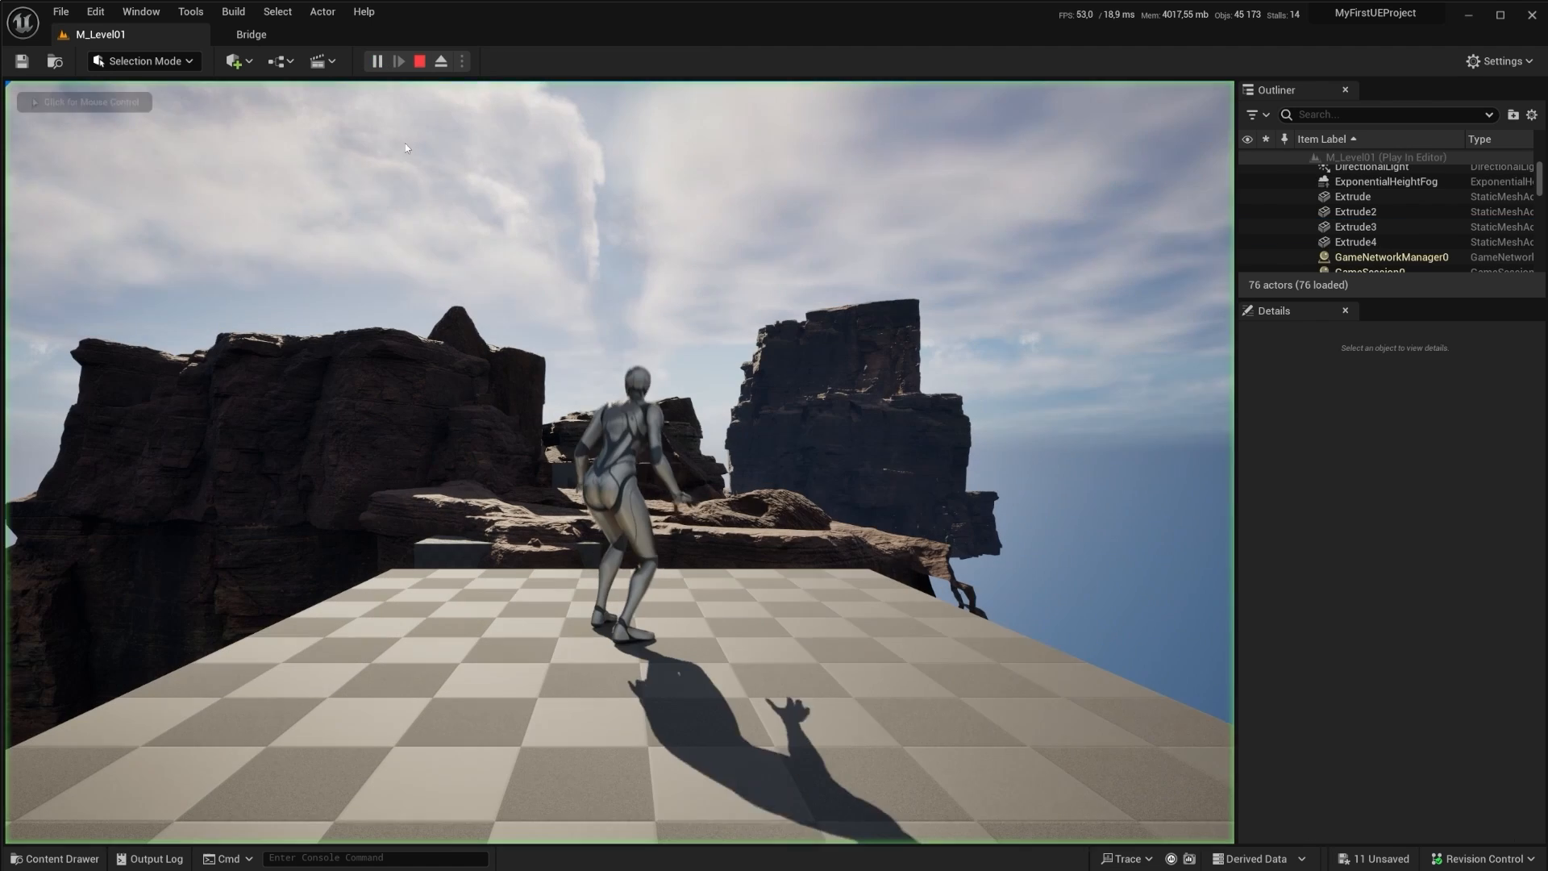
pyautogui.press('Escape')
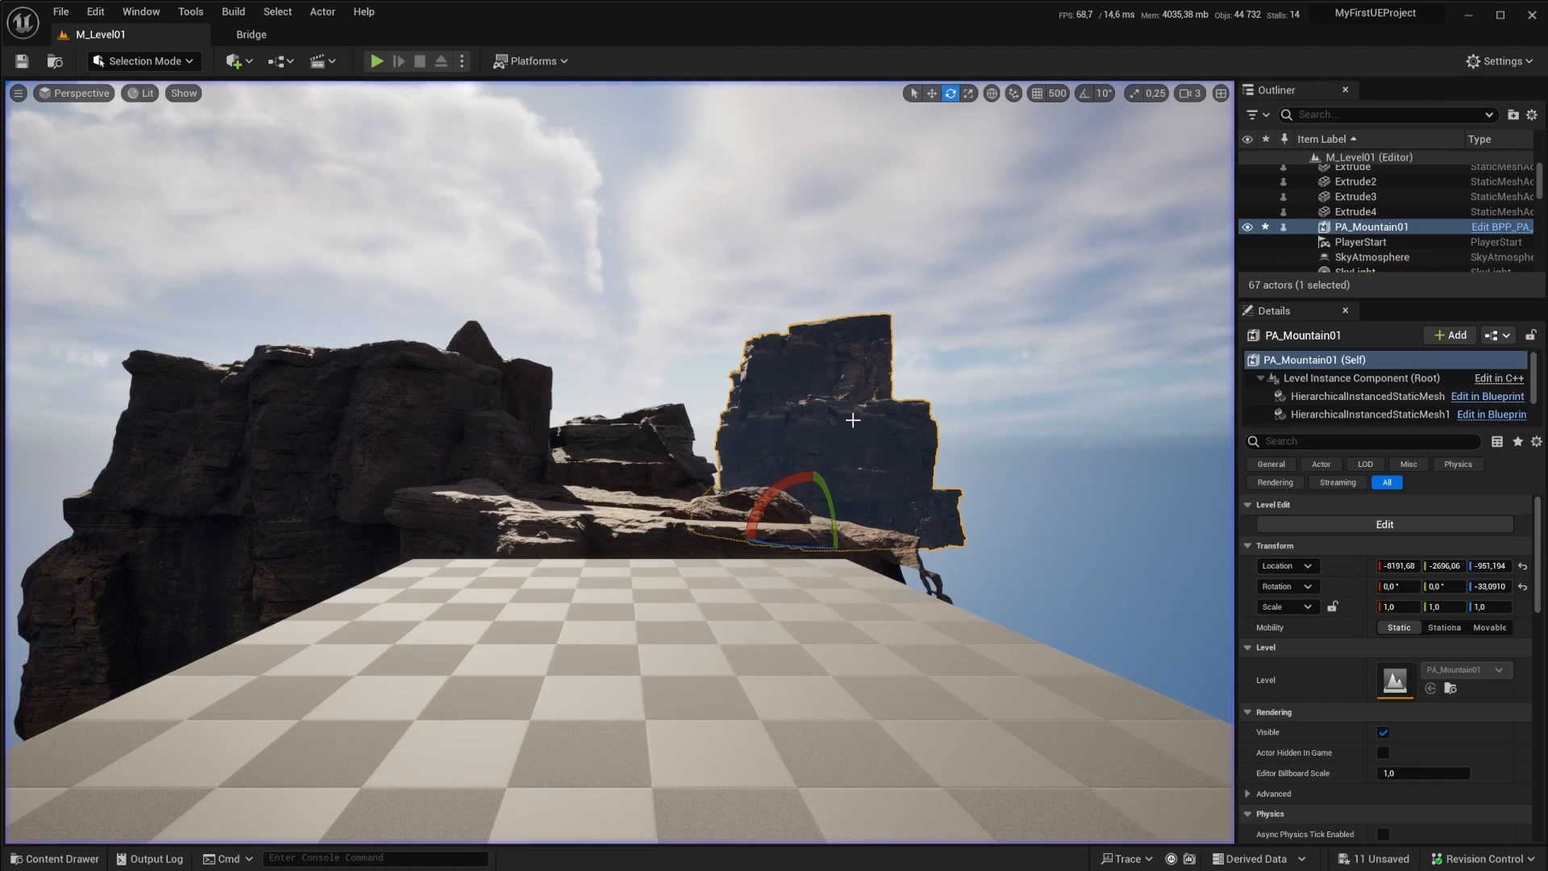
# Step: Scale the packed mountain uniformly to about 1.94, undoing the excess scaling
pyautogui.press('r')
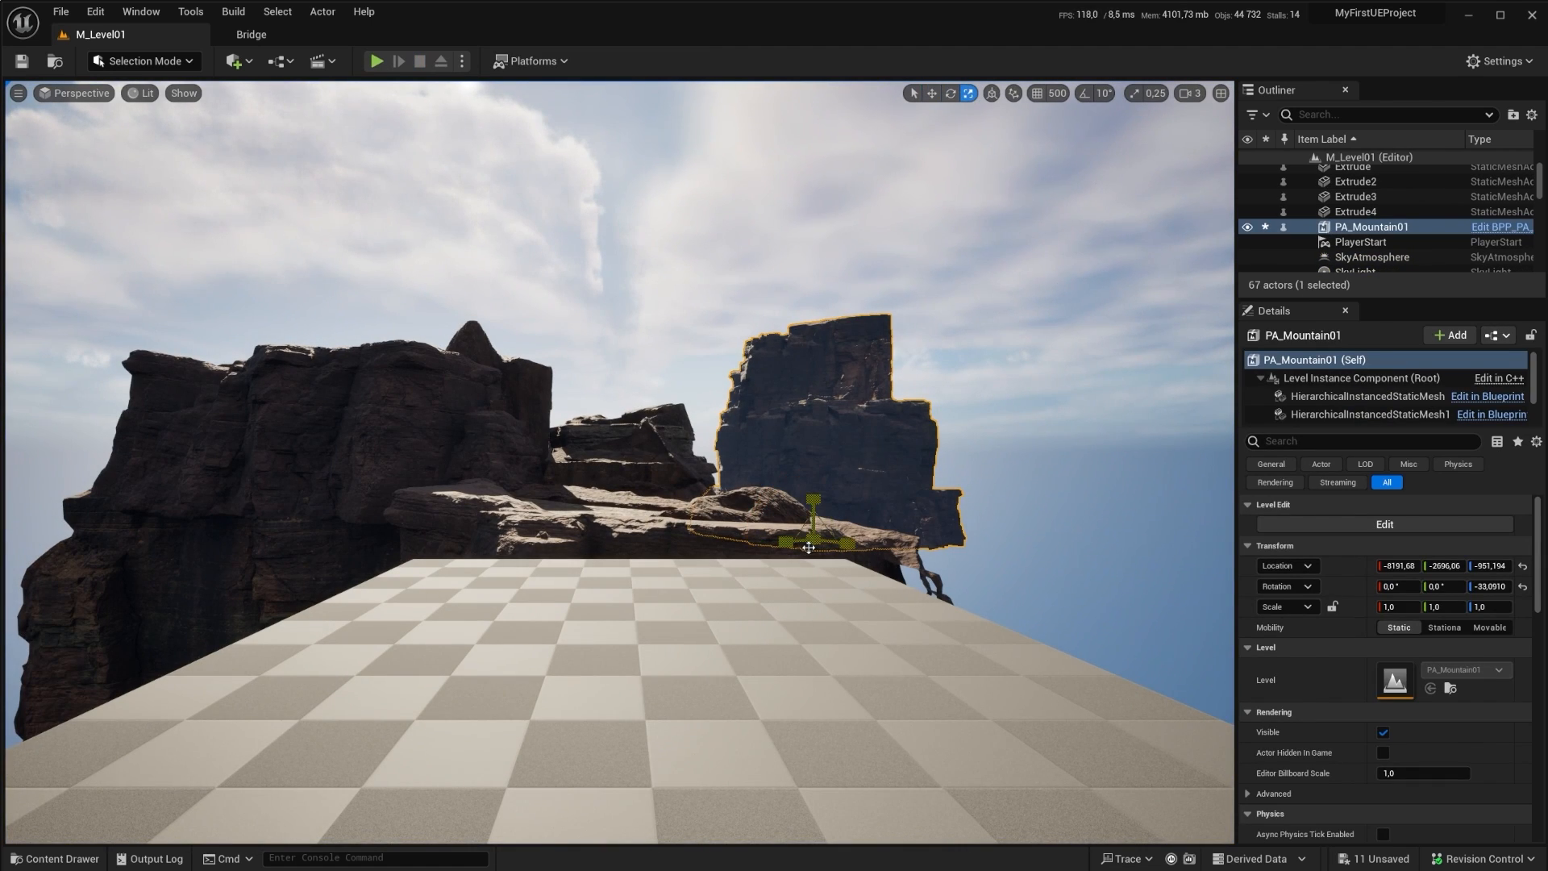
pyautogui.moveTo(810, 541)
pyautogui.mouseDown()
pyautogui.moveTo(794, 544)
pyautogui.moveTo(816, 538)
pyautogui.mouseUp()
pyautogui.hotkey('ctrl', 'z')
pyautogui.hotkey('ctrl', 'z')
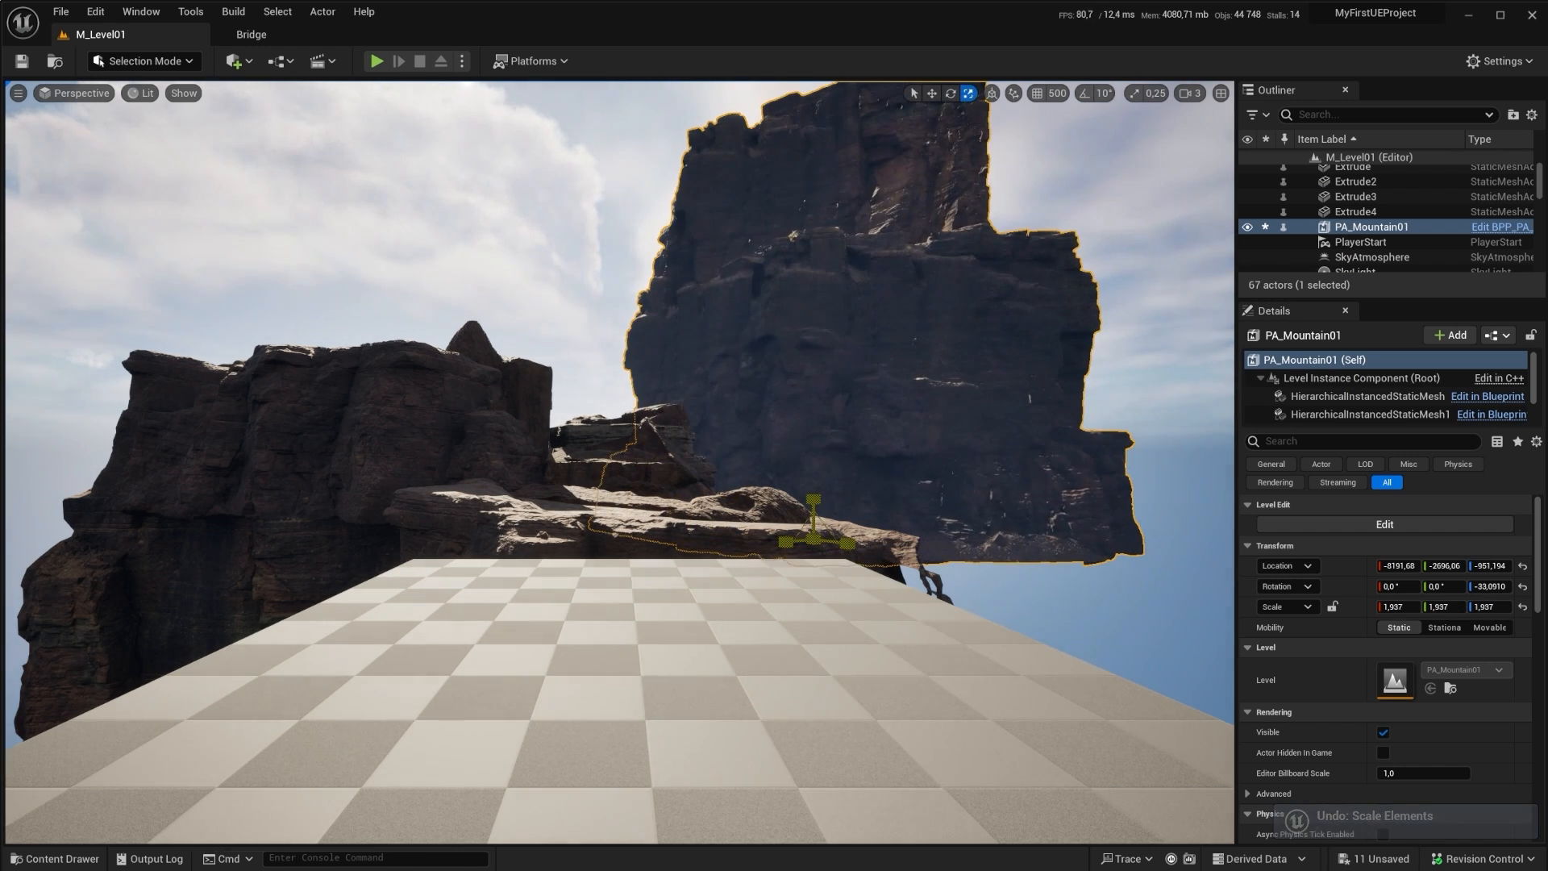
# Step: Move the enlarged mountain to about X -11555, Y -4600, Z -2303 and play-test the level to check the background
pyautogui.moveTo(816, 494); pyautogui.dragTo(853, 582)
pyautogui.press('w')
pyautogui.moveTo(568, 306); pyautogui.dragTo(756, 378, button='right')
pyautogui.press('a')
pyautogui.press('d')
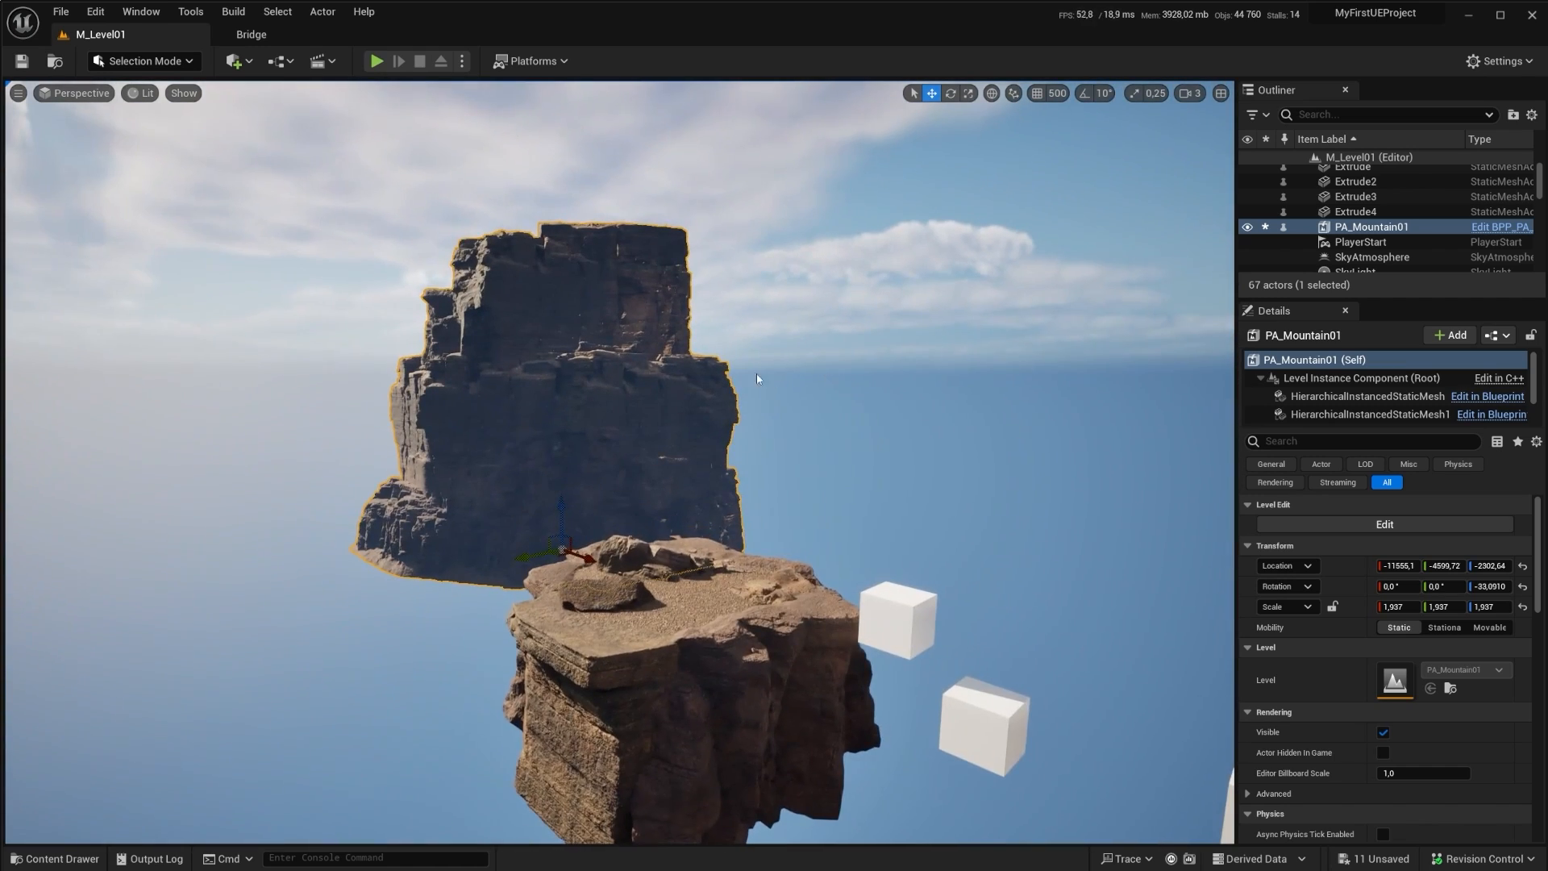
pyautogui.press('d')
pyautogui.moveTo(725, 442)
pyautogui.mouseDown(button='right')
pyautogui.moveTo(770, 456)
pyautogui.moveTo(751, 448)
pyautogui.mouseUp(button='right')
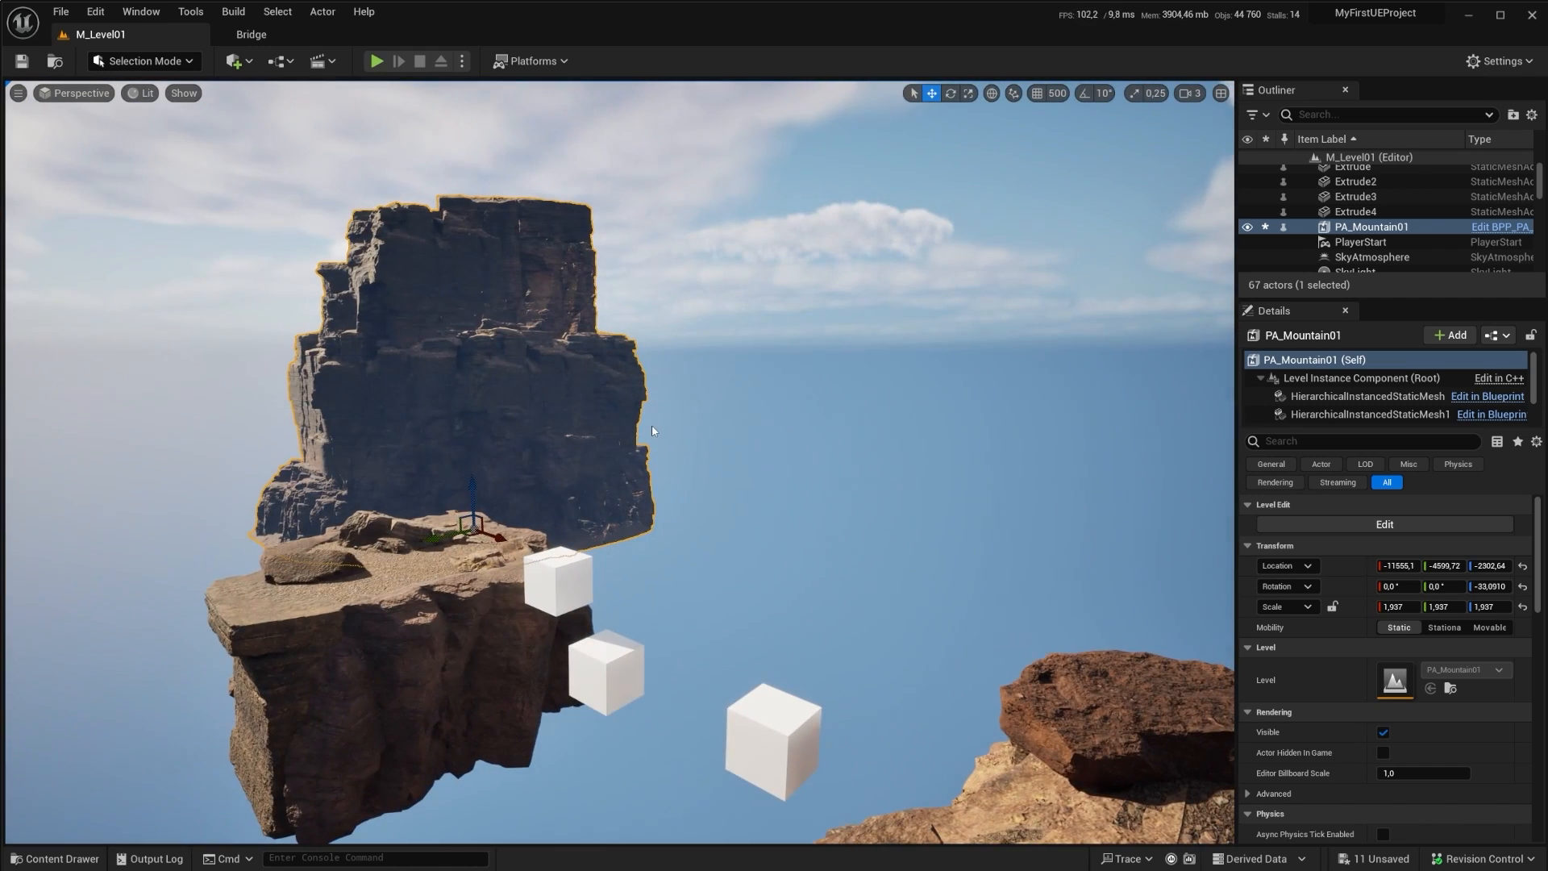
pyautogui.click(377, 61)
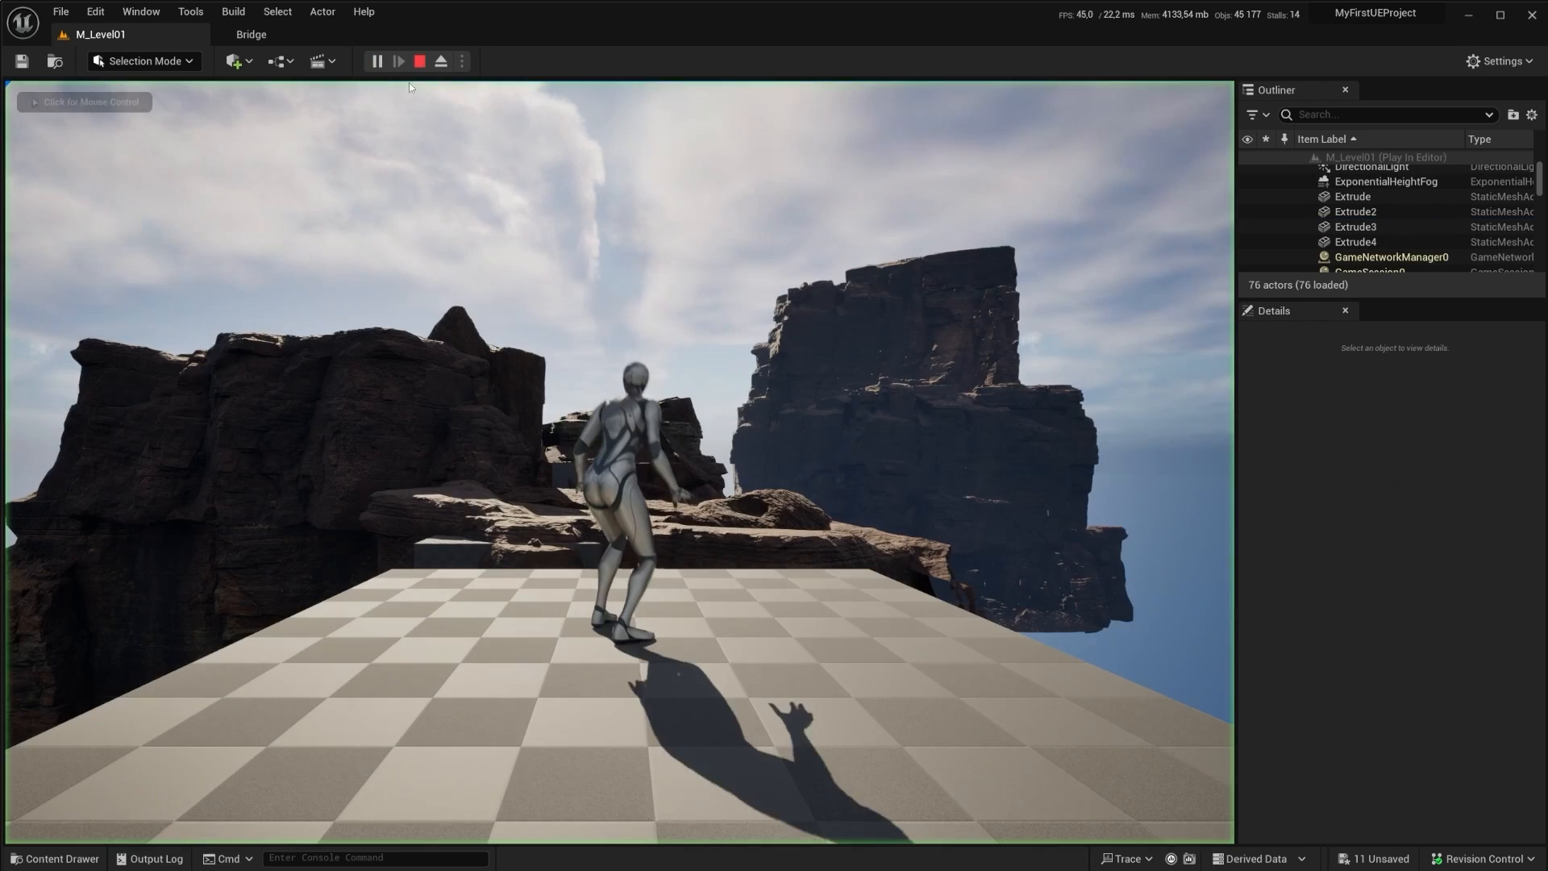
pyautogui.press('Escape')
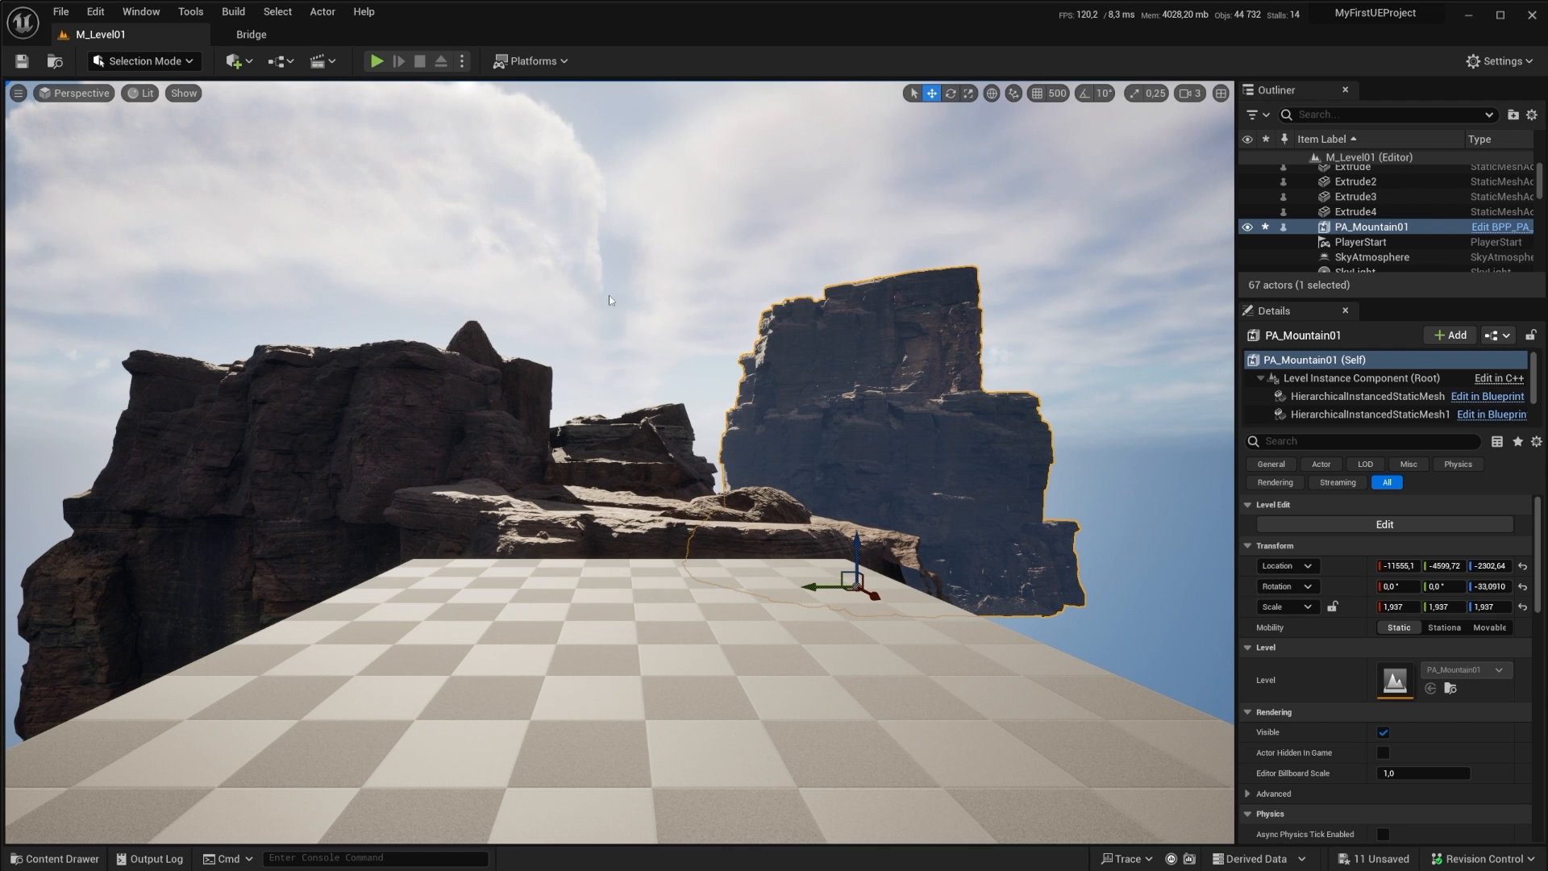
# Step: Store the current viewport camera as Bookmark 1 and test it by recalling the bookmark from another view
pyautogui.click(19, 94)
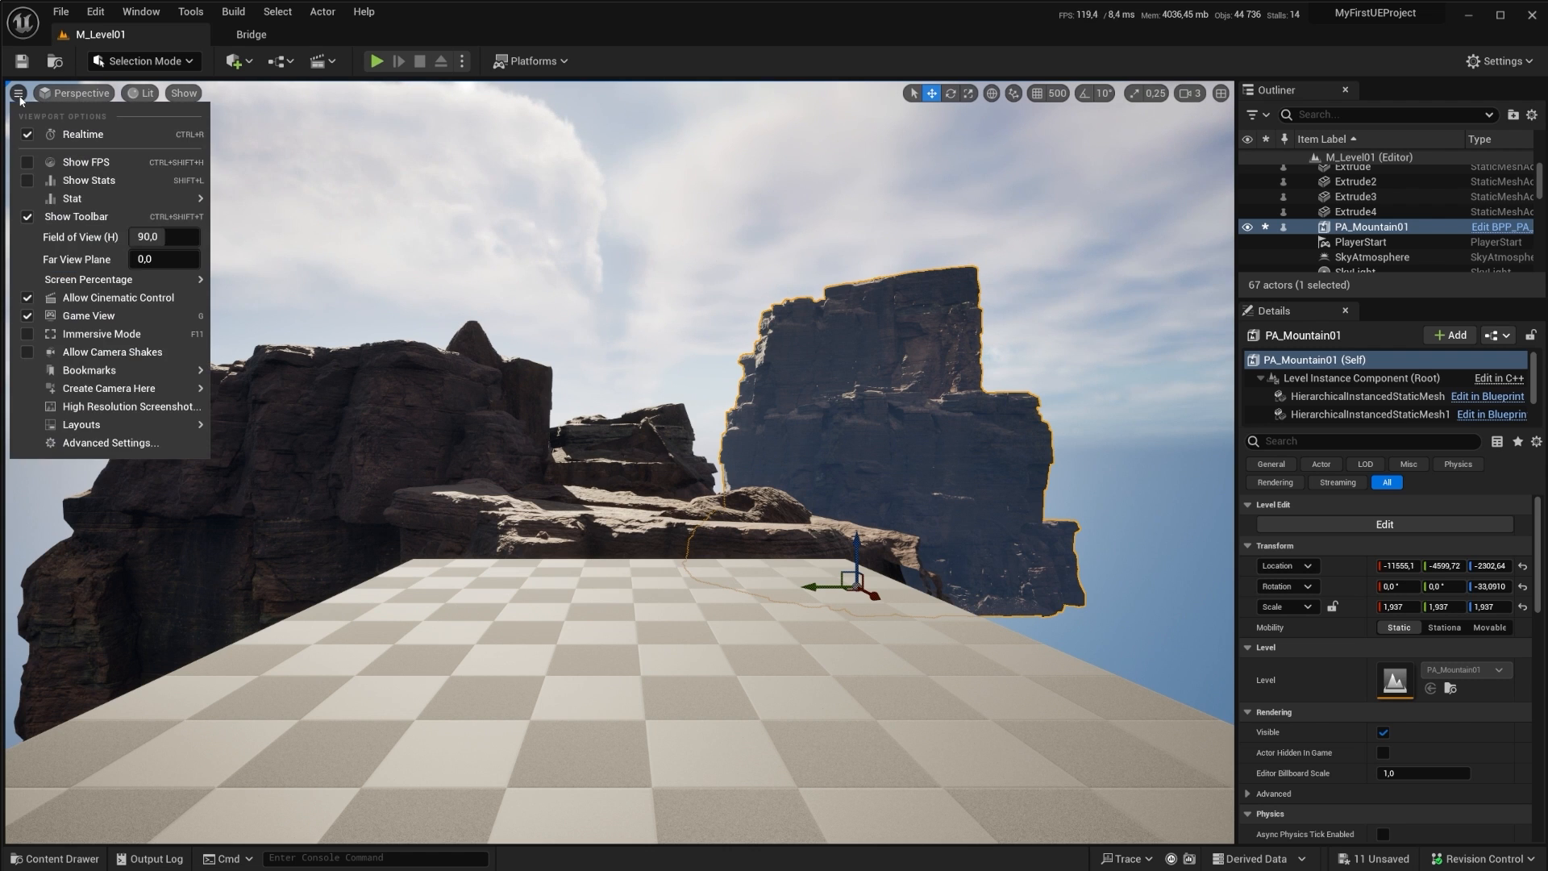
pyautogui.moveTo(82, 371)
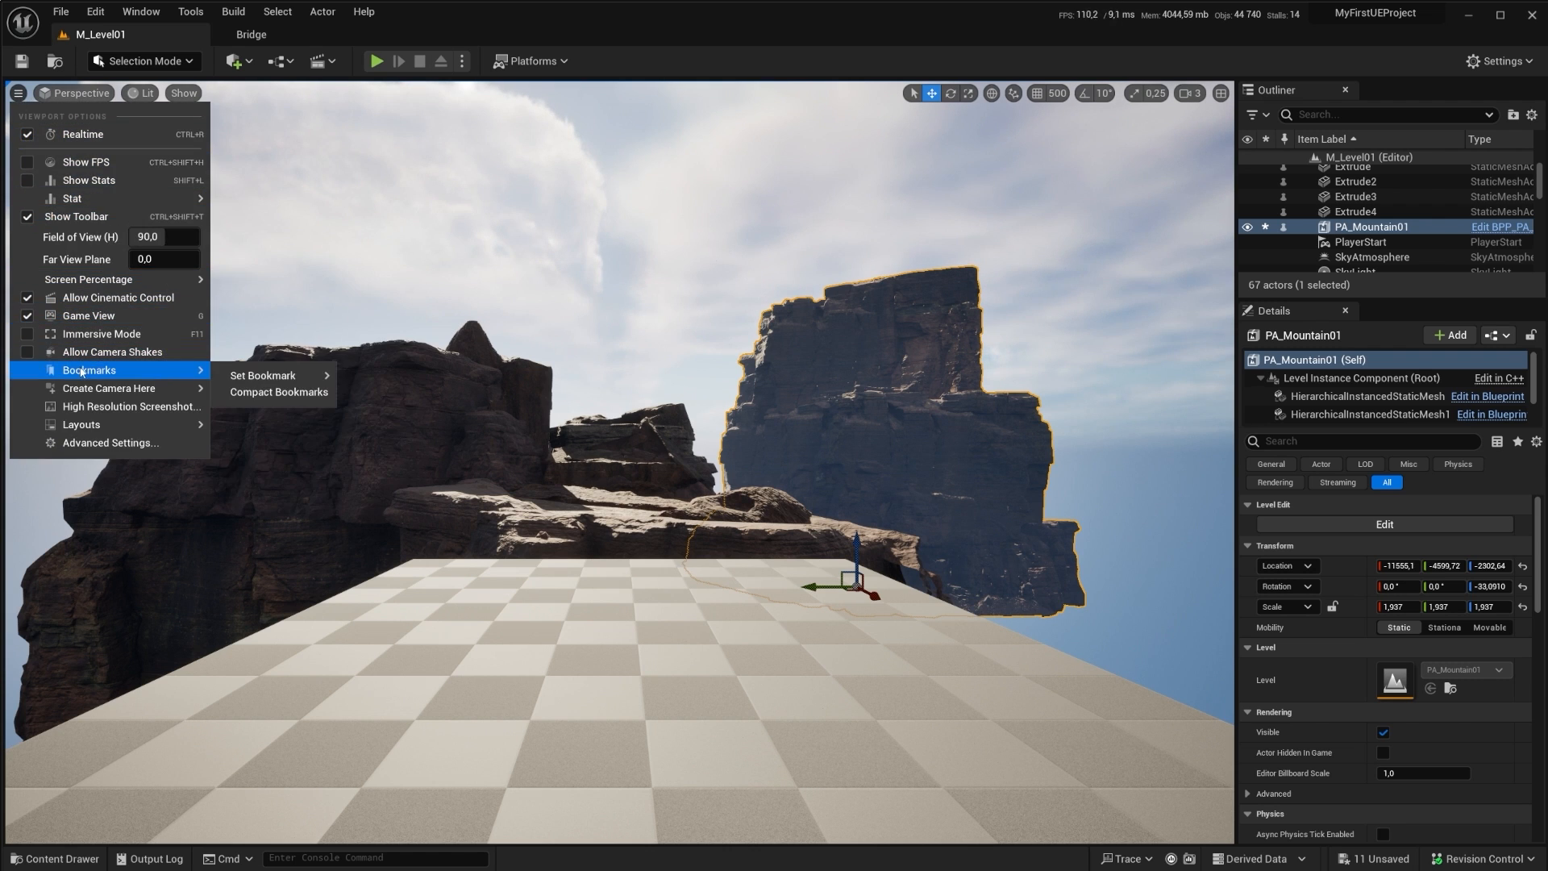
pyautogui.moveTo(255, 380)
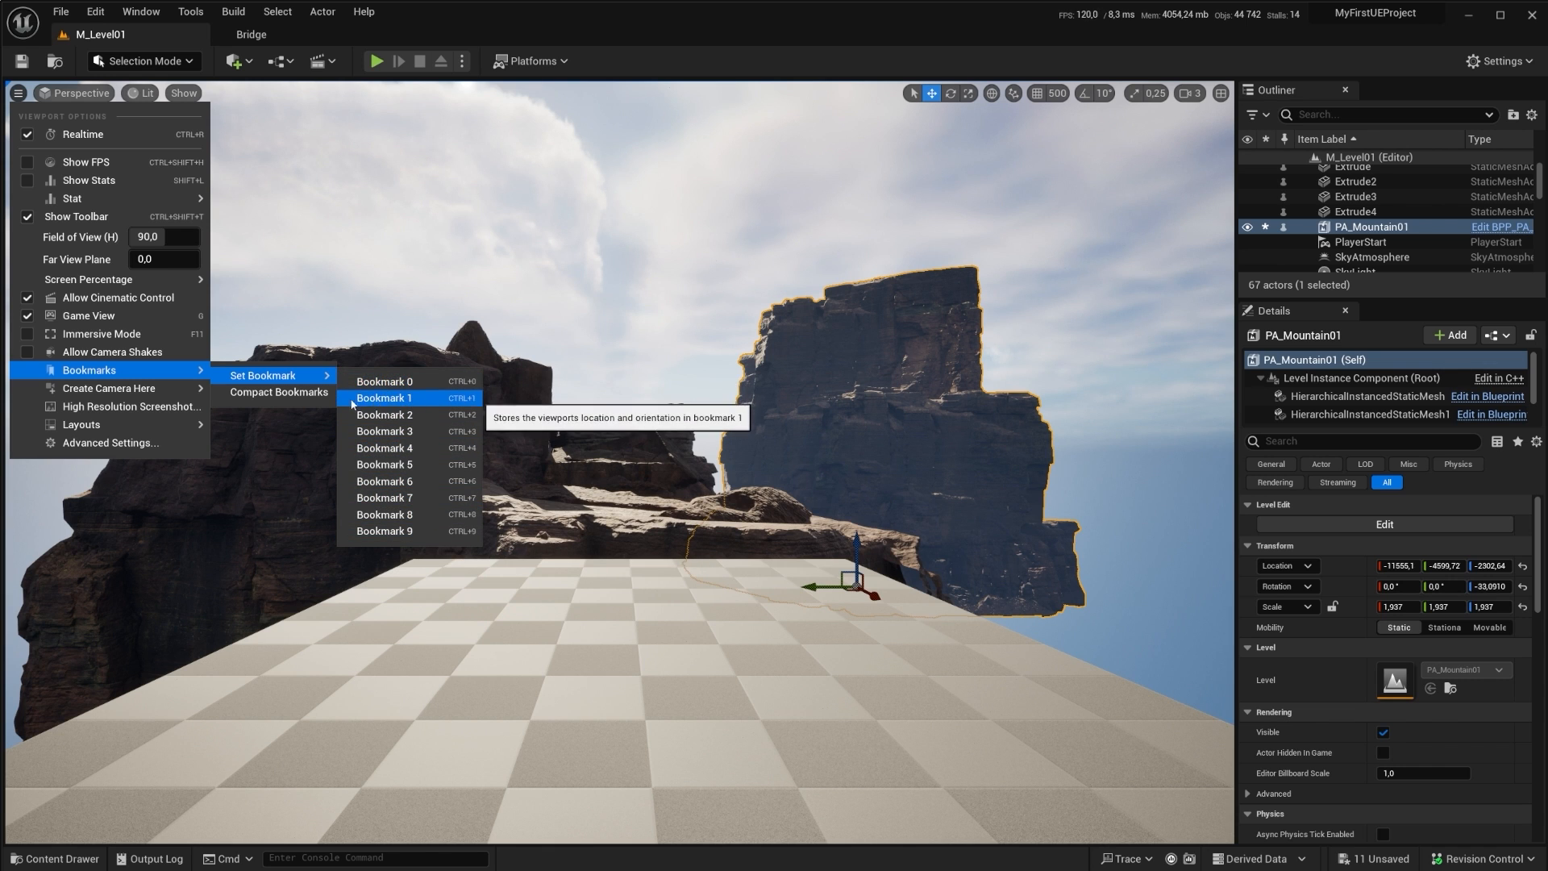
pyautogui.click(391, 398)
pyautogui.moveTo(674, 428)
pyautogui.mouseDown(button='right')
pyautogui.moveTo(645, 429)
pyautogui.moveTo(726, 440)
pyautogui.moveTo(677, 432)
pyautogui.mouseUp(button='right')
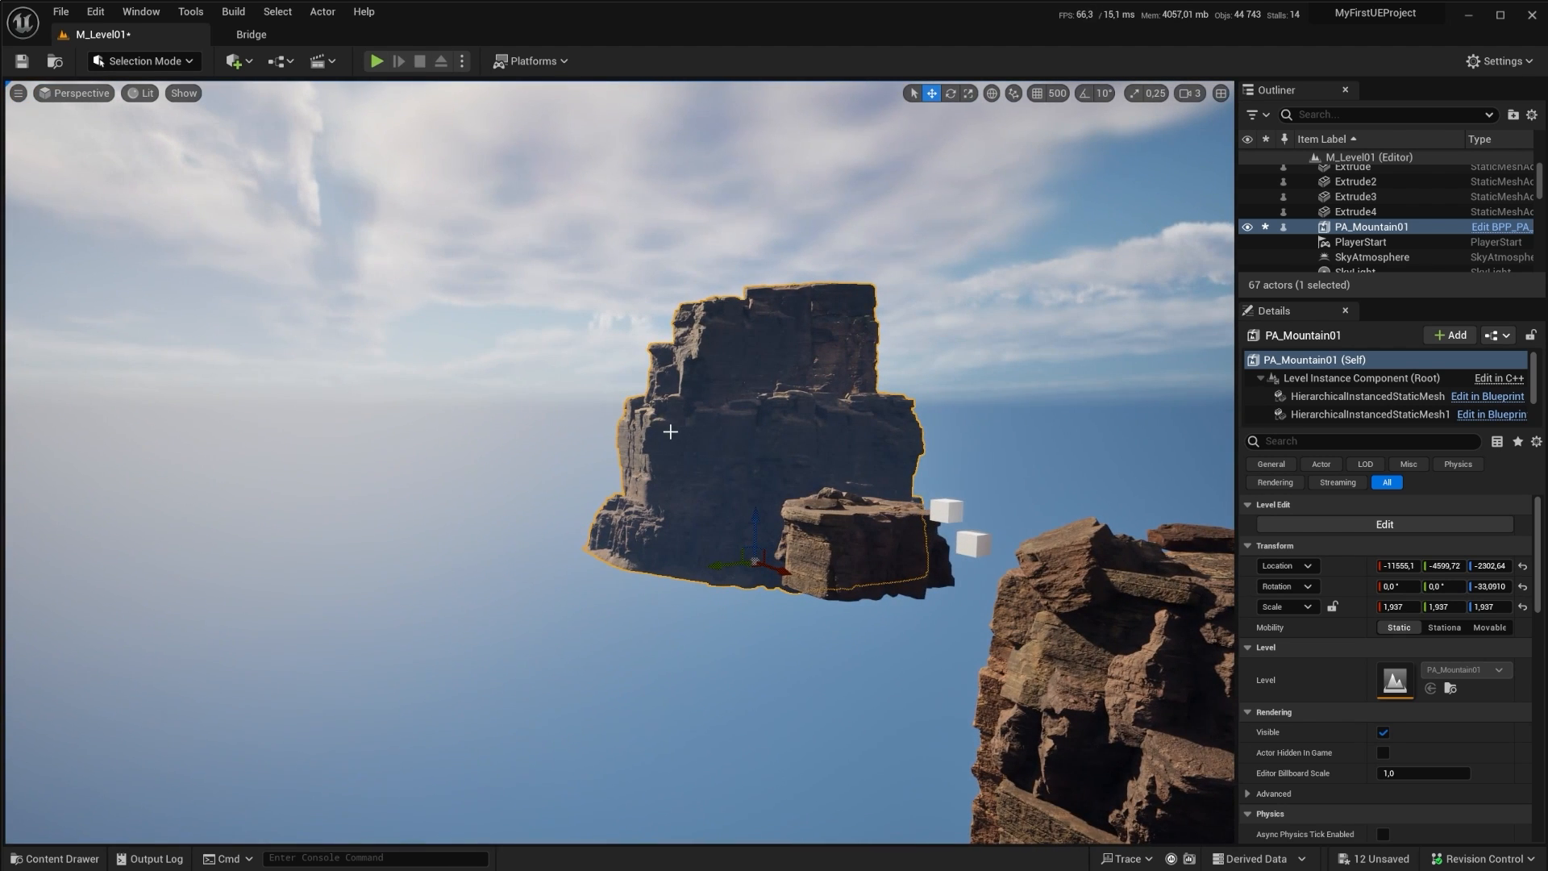
pyautogui.press('1')
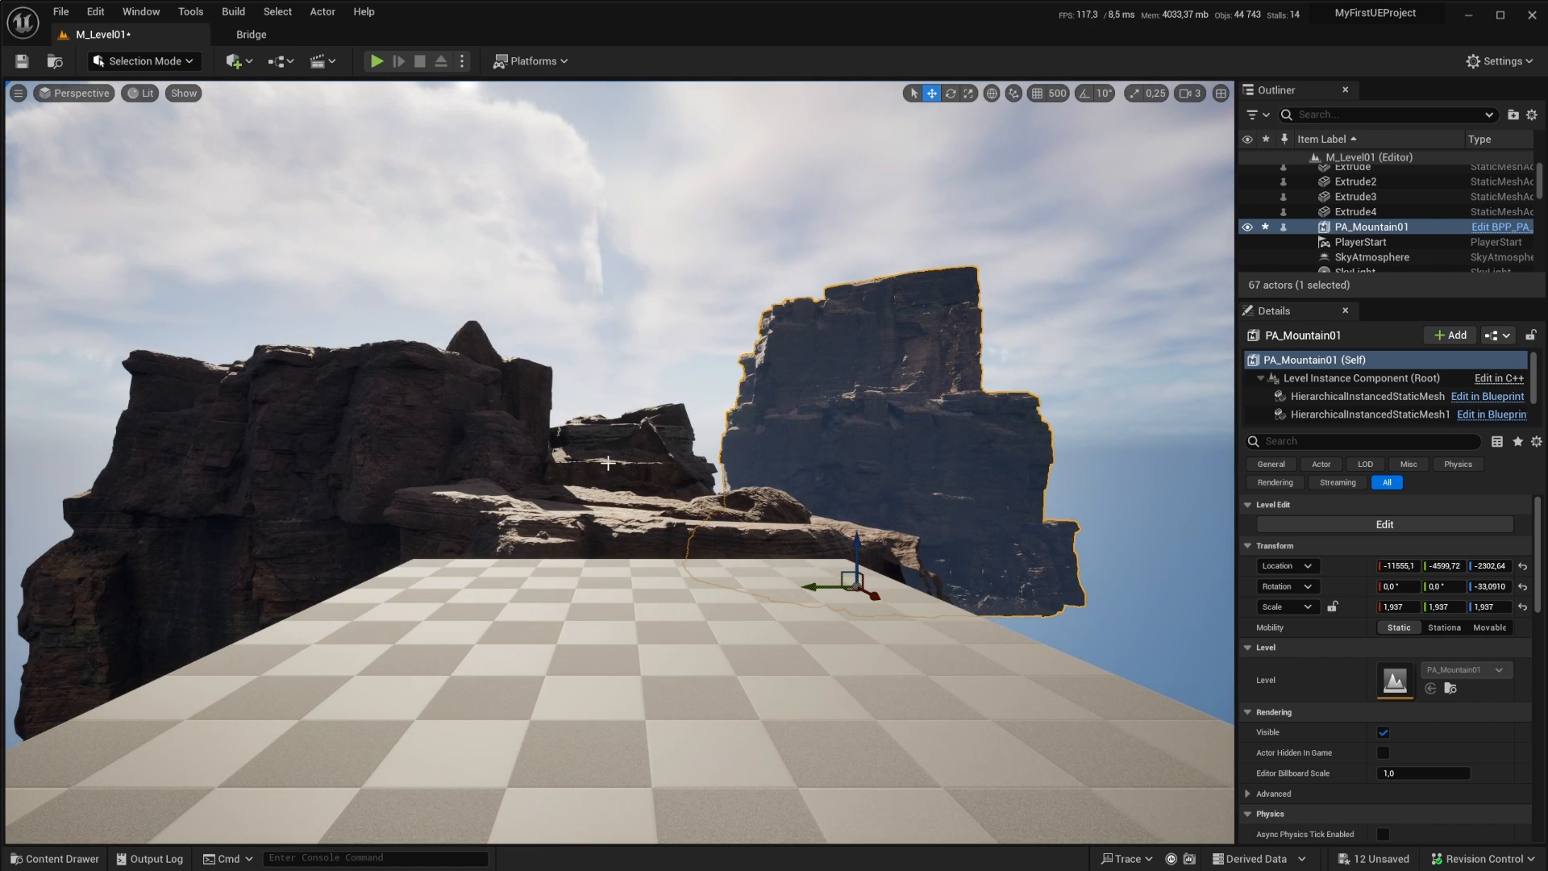
# Step: Duplicate the packed mountain behind the cliffs at about X -11555, Y 7072, Z -892 and rotate the copy to about -95° around Z
pyautogui.press('d')
pyautogui.moveTo(628, 458); pyautogui.dragTo(627, 458, button='right')
pyautogui.press('a')
pyautogui.moveTo(844, 543); pyautogui.dragTo(844, 543, button='right')
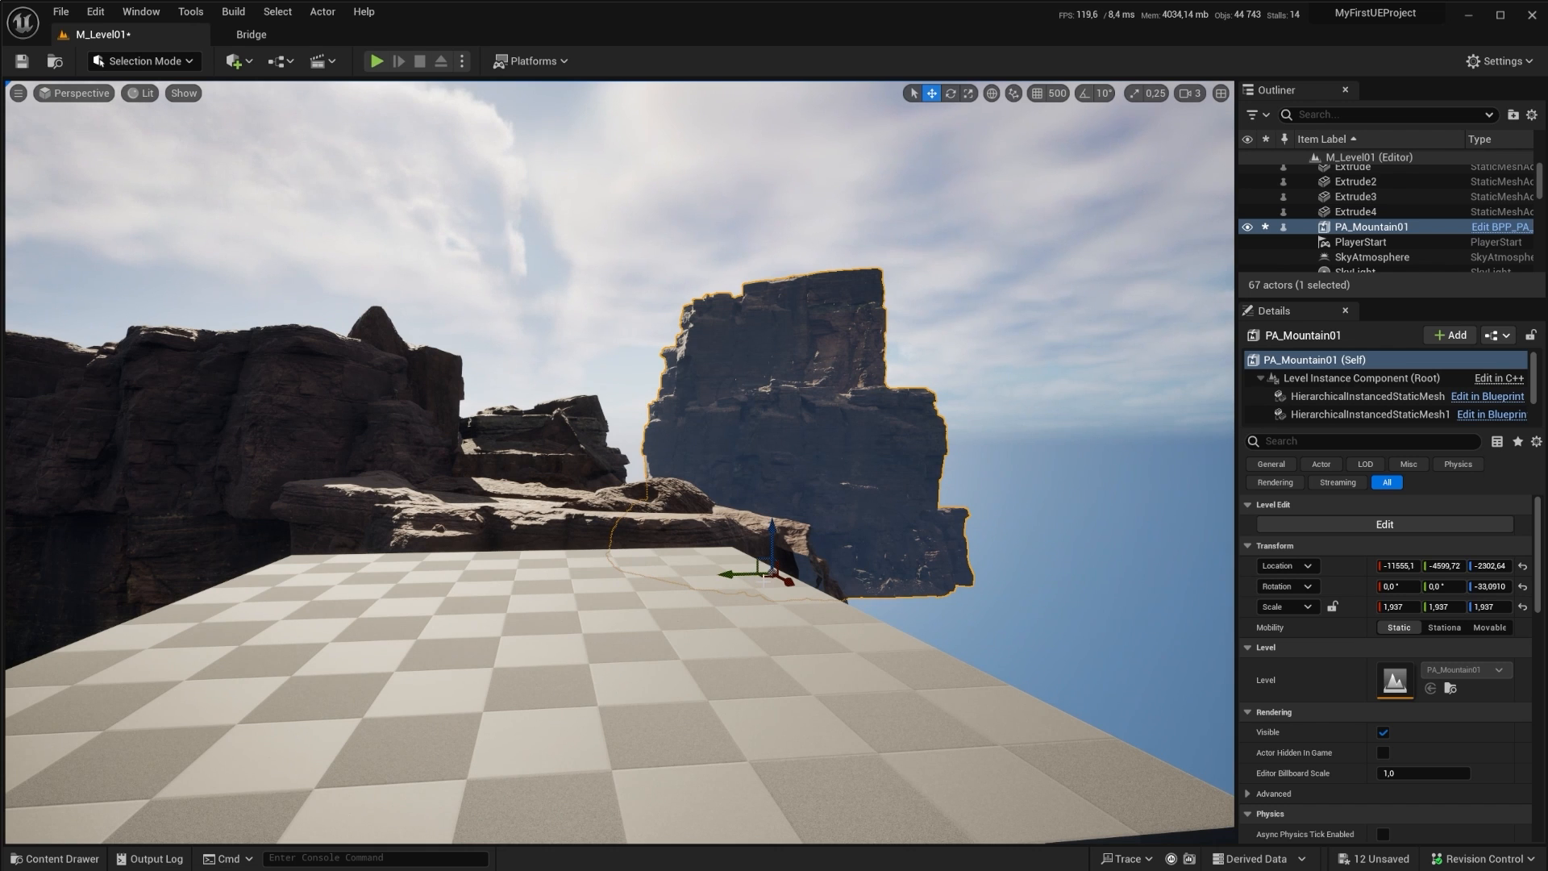
pyautogui.keyDown('alt'); pyautogui.moveTo(764, 574); pyautogui.dragTo(126, 495); pyautogui.keyUp('alt')
pyautogui.press('e')
pyautogui.press('w')
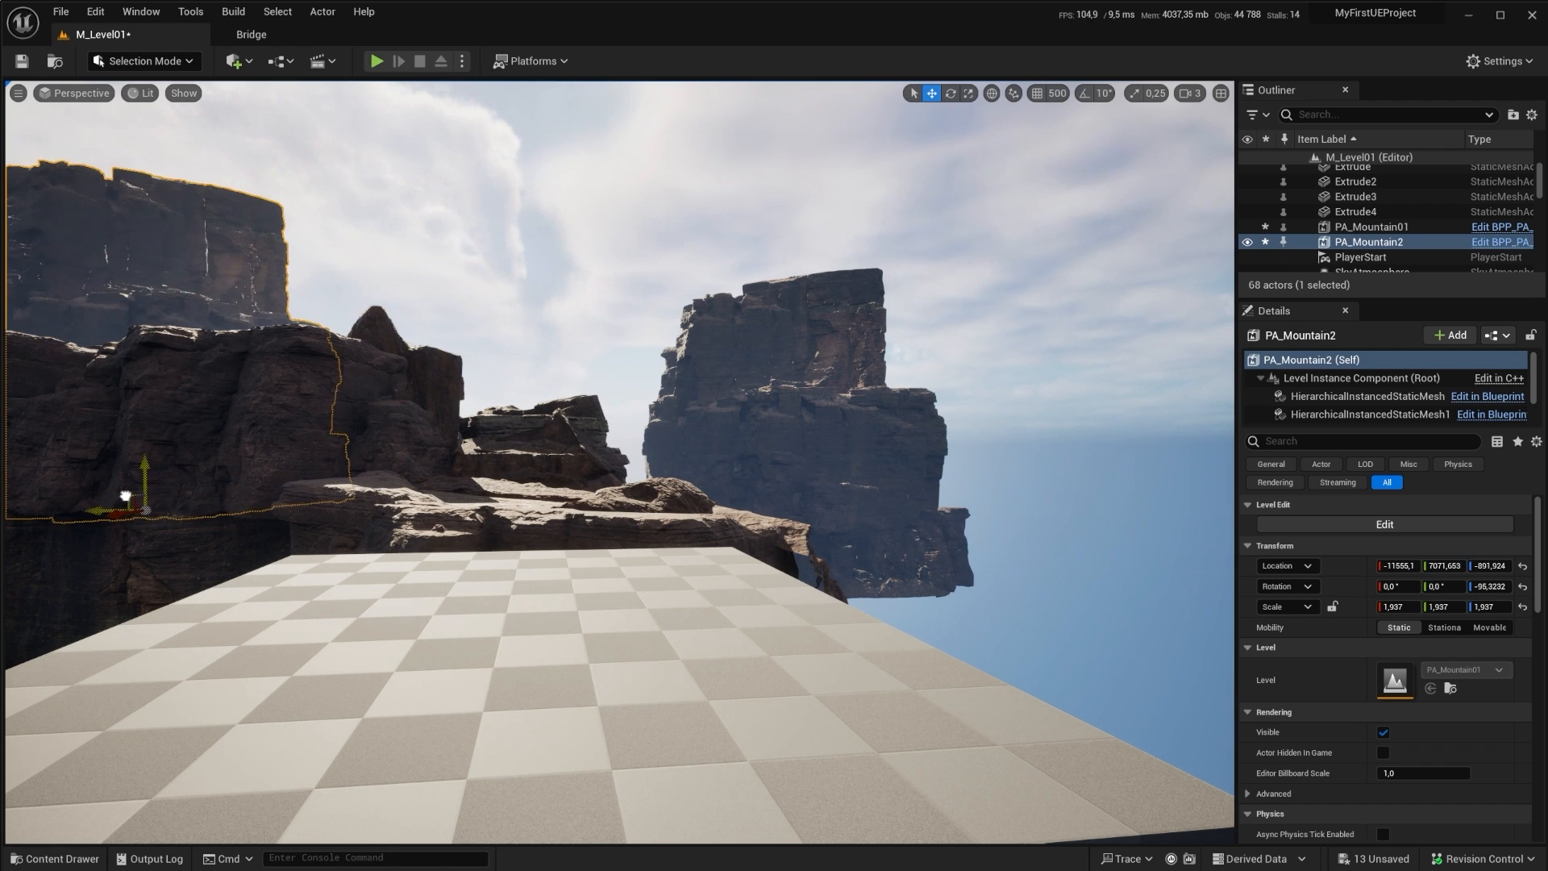
# Step: Scale the second mountain uniformly to about 3.82 and move it farther out to about X -12422, Y 17292
pyautogui.press('f')
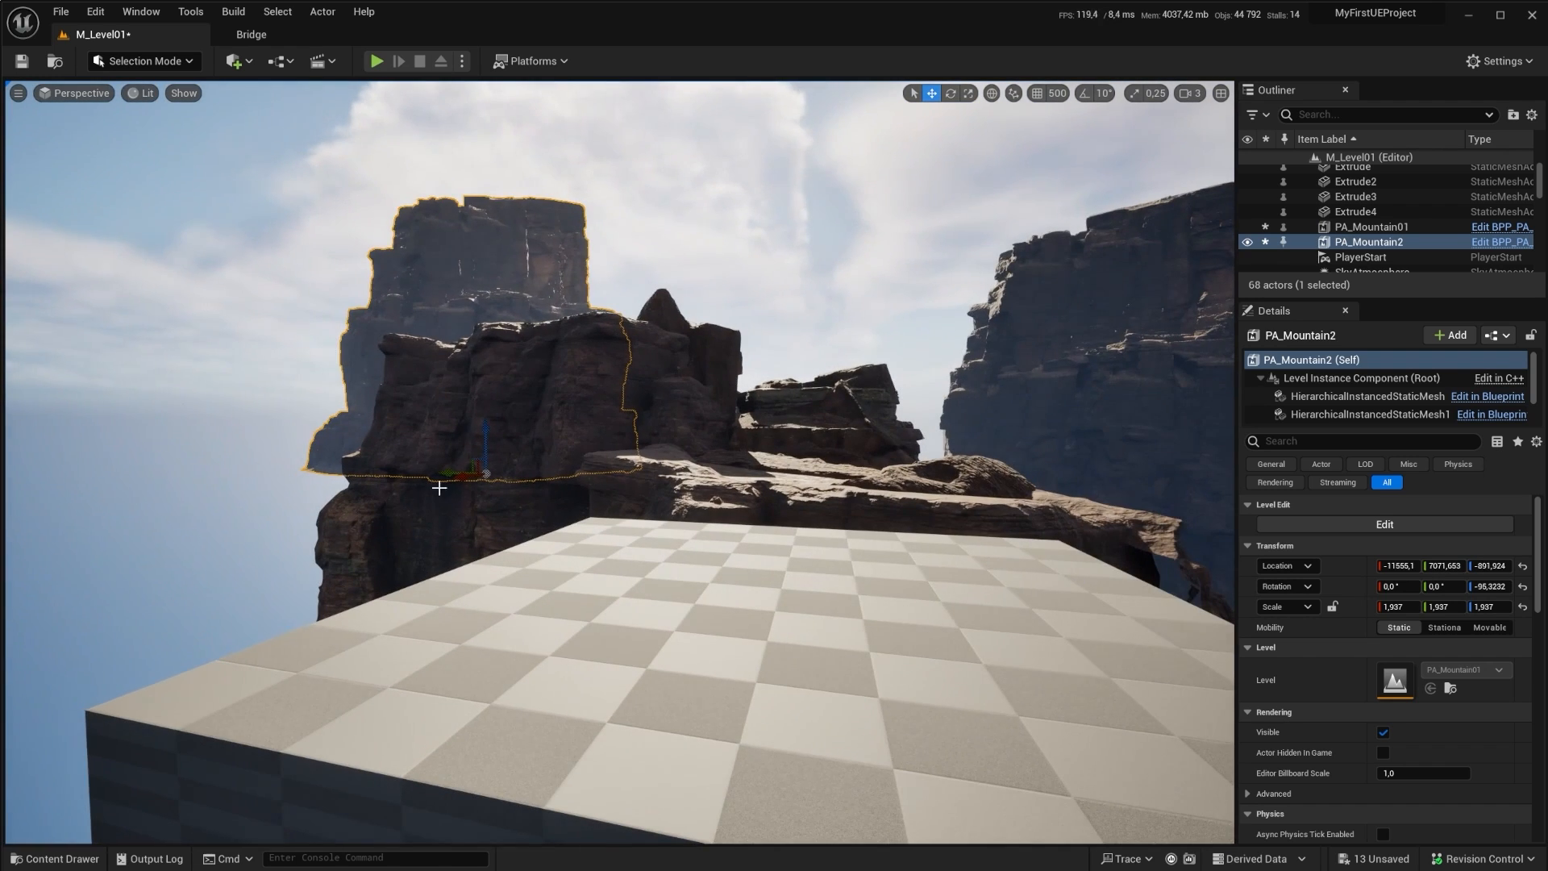
pyautogui.moveTo(472, 462); pyautogui.dragTo(218, 544)
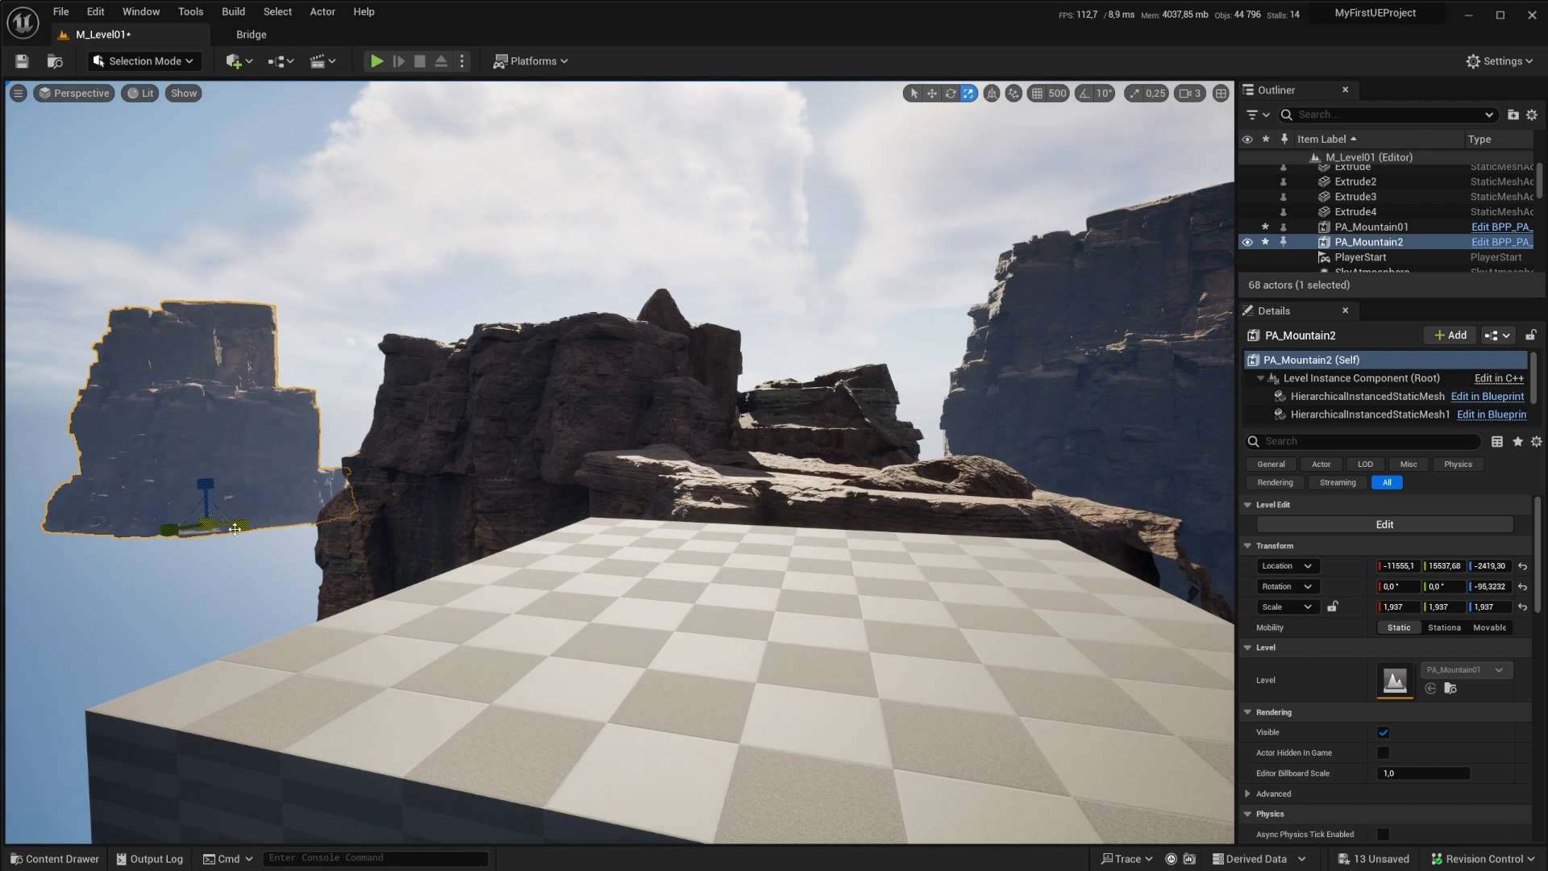
pyautogui.press('e')
pyautogui.press('r')
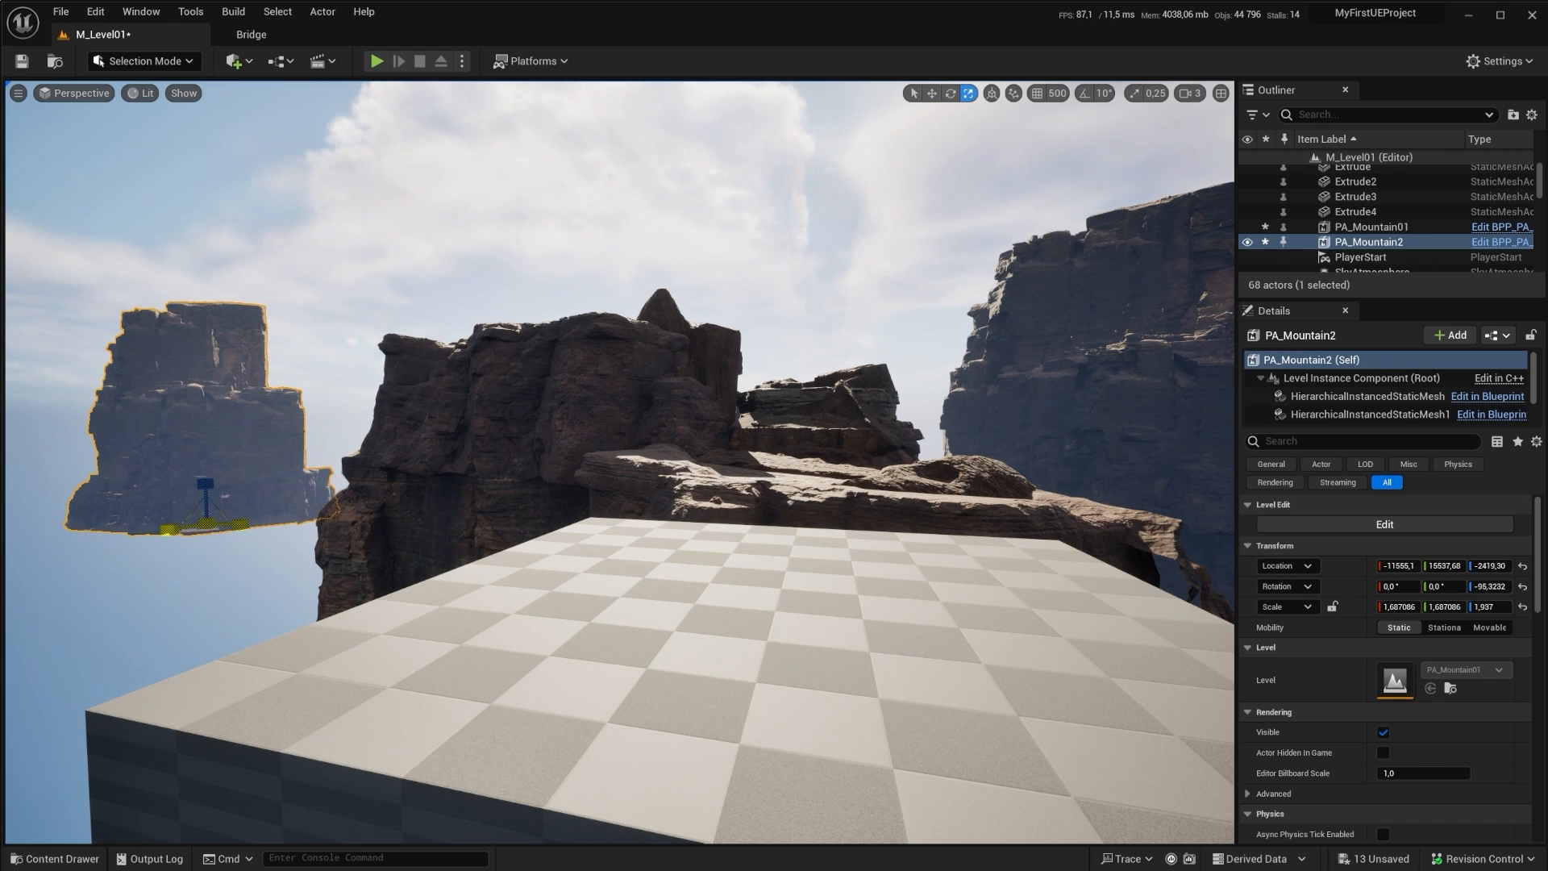
pyautogui.moveTo(207, 524); pyautogui.dragTo(171, 560)
pyautogui.press('w')
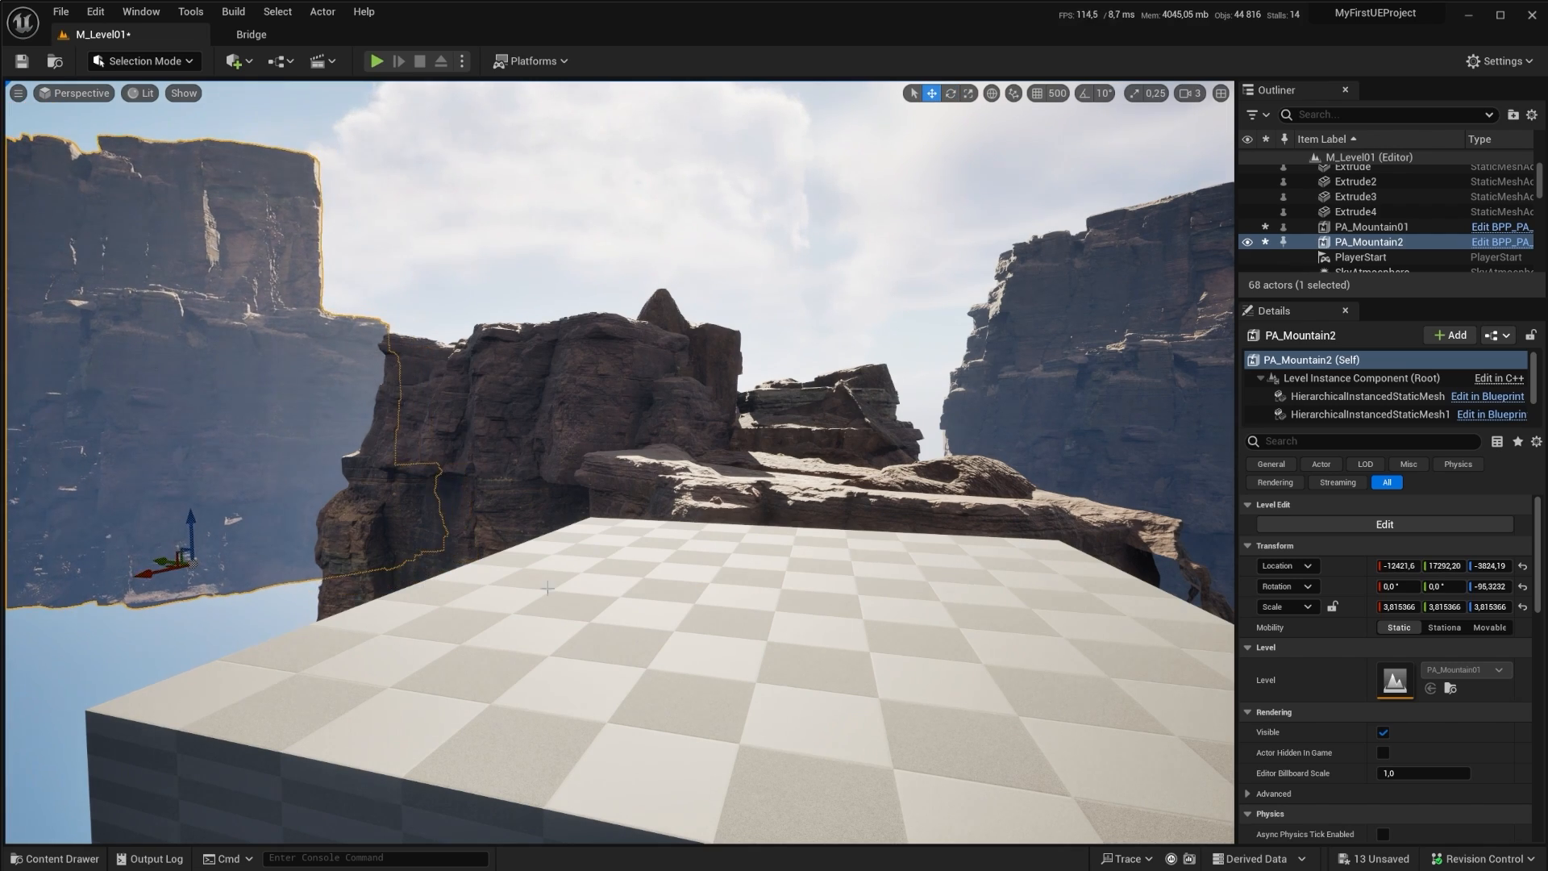
pyautogui.moveTo(171, 559); pyautogui.dragTo(135, 497, button='right')
# Step: Duplicate the second mountain, place the copy at about X 16508, Y 17999, and rotate it to about -125° around Z
pyautogui.moveTo(767, 627)
pyautogui.mouseDown(button='right')
pyautogui.moveTo(451, 617)
pyautogui.moveTo(726, 608)
pyautogui.moveTo(766, 627)
pyautogui.mouseUp(button='right')
pyautogui.keyDown('alt'); pyautogui.moveTo(788, 566); pyautogui.dragTo(41, 607); pyautogui.keyUp('alt')
pyautogui.moveTo(40, 608); pyautogui.dragTo(462, 582, button='right')
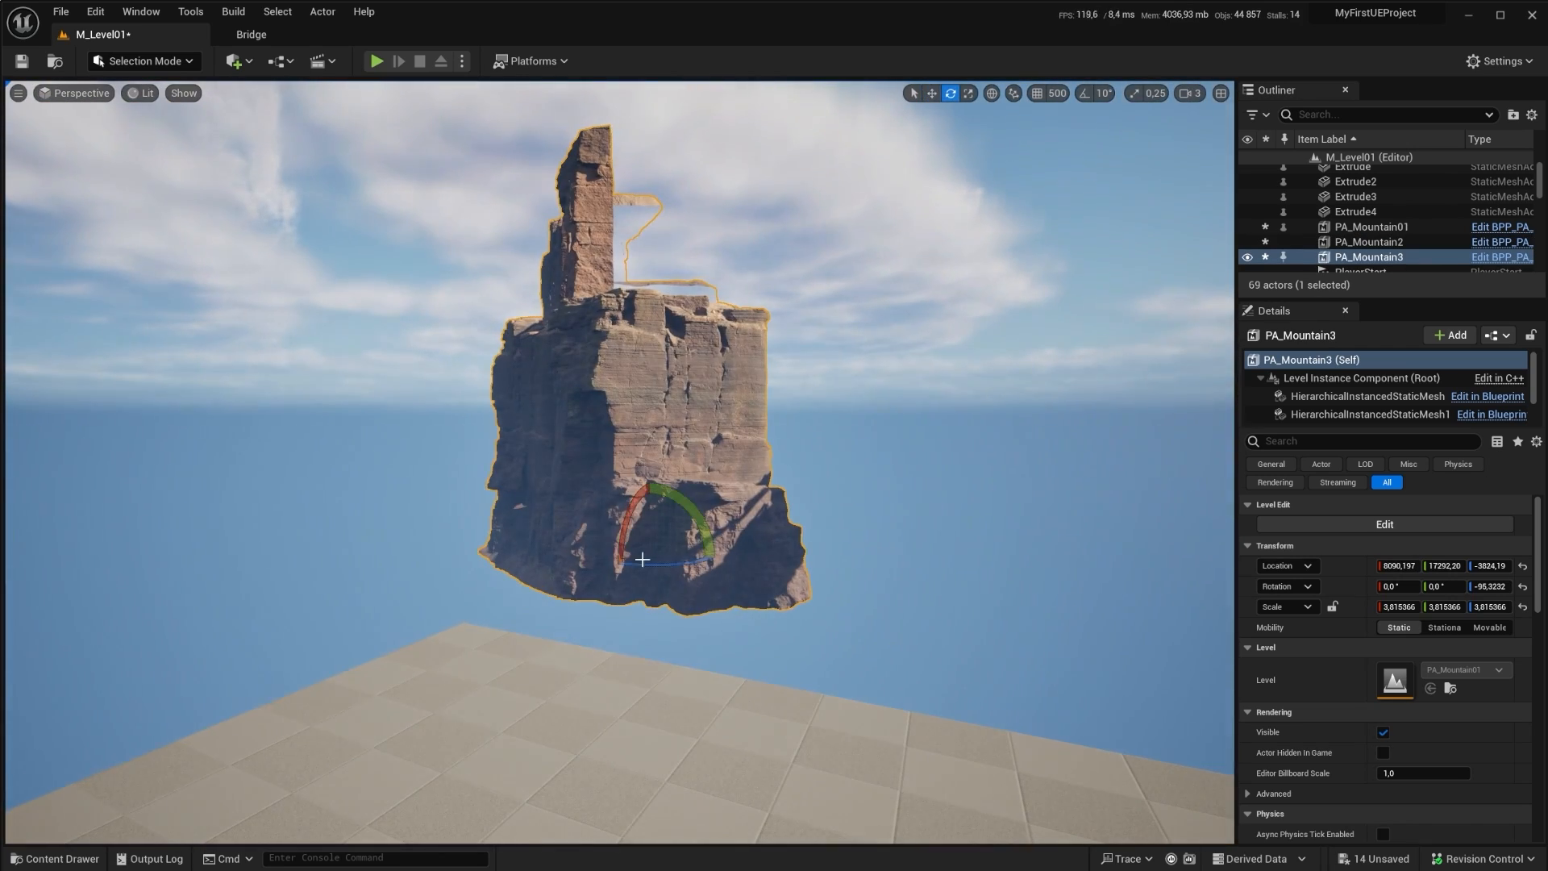
pyautogui.moveTo(642, 562); pyautogui.dragTo(459, 525)
pyautogui.press('w')
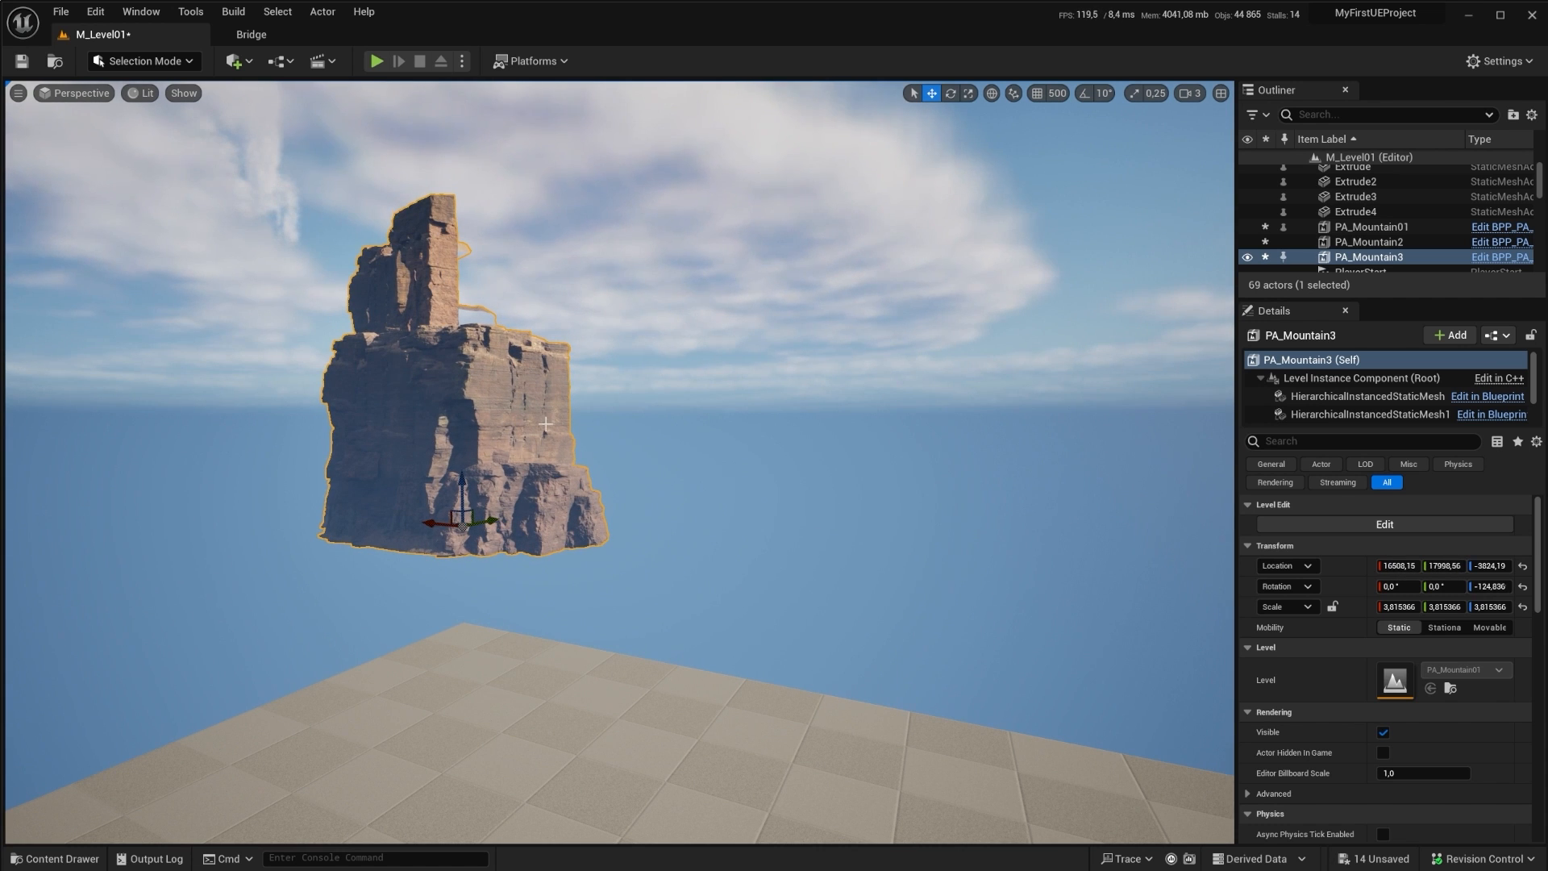
# Step: Open the third mountain's packed level for editing to fix its open, unfinished side
pyautogui.moveTo(565, 459); pyautogui.dragTo(540, 522, button='right')
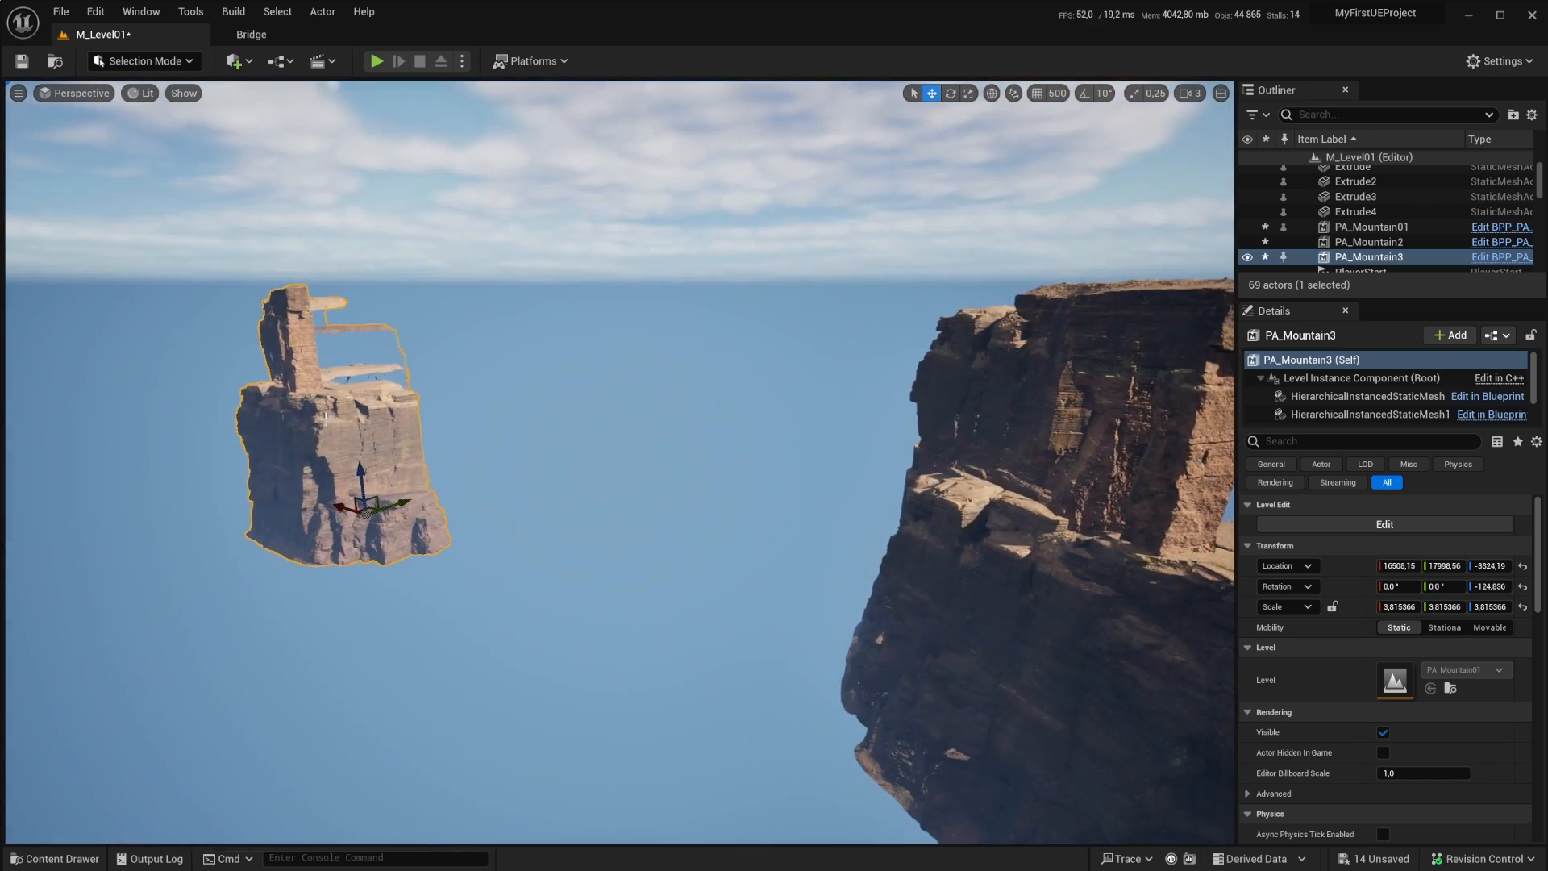
pyautogui.moveTo(510, 438)
pyautogui.mouseDown(button='right')
pyautogui.moveTo(532, 436)
pyautogui.moveTo(518, 421)
pyautogui.mouseUp(button='right')
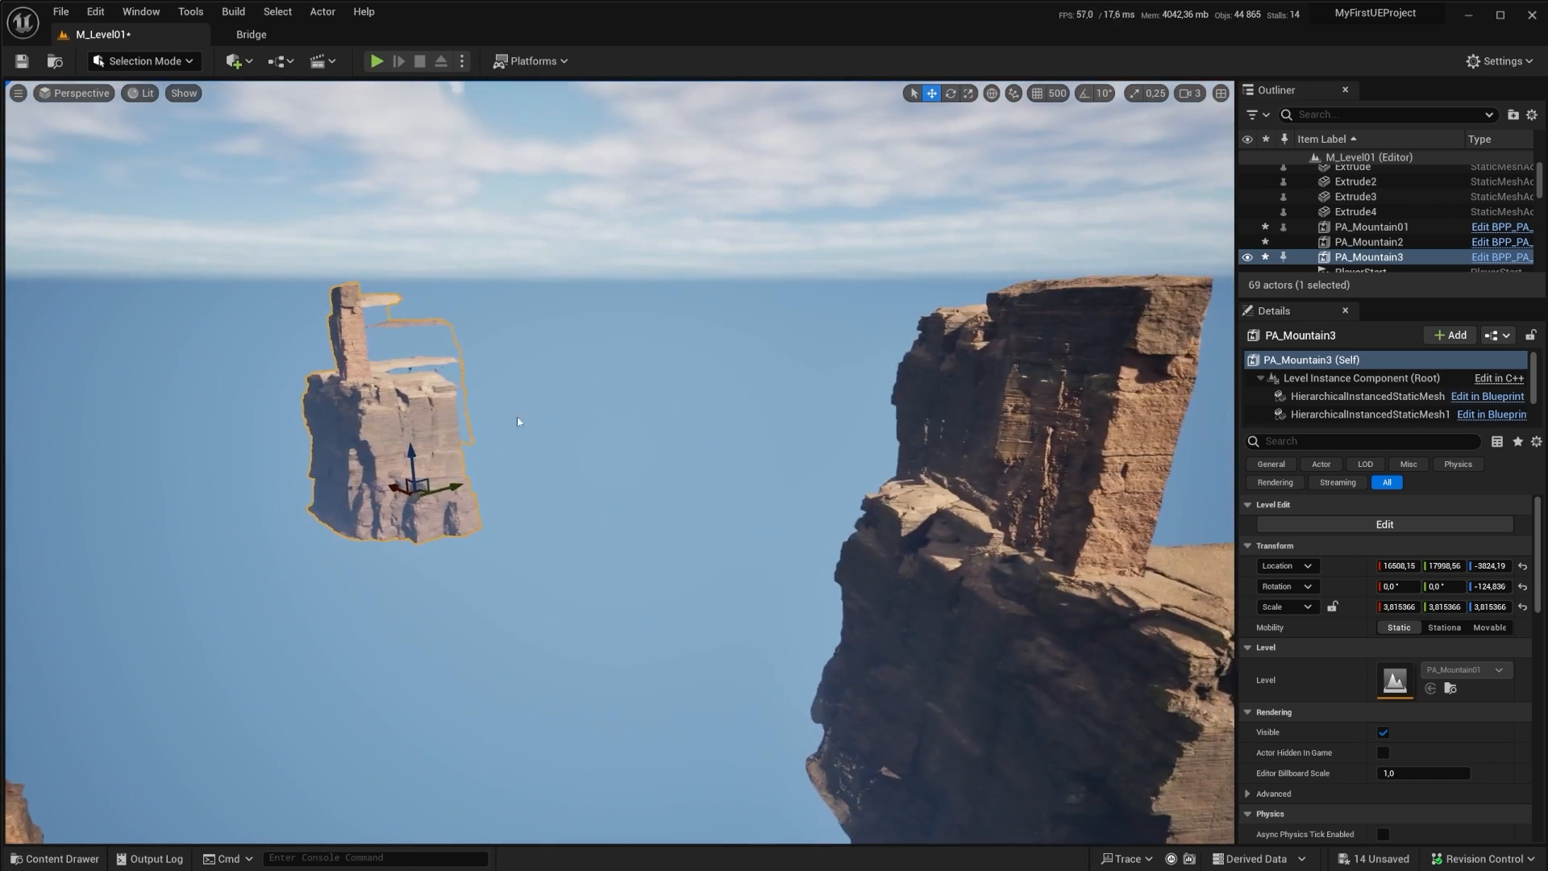
pyautogui.rightClick(394, 406)
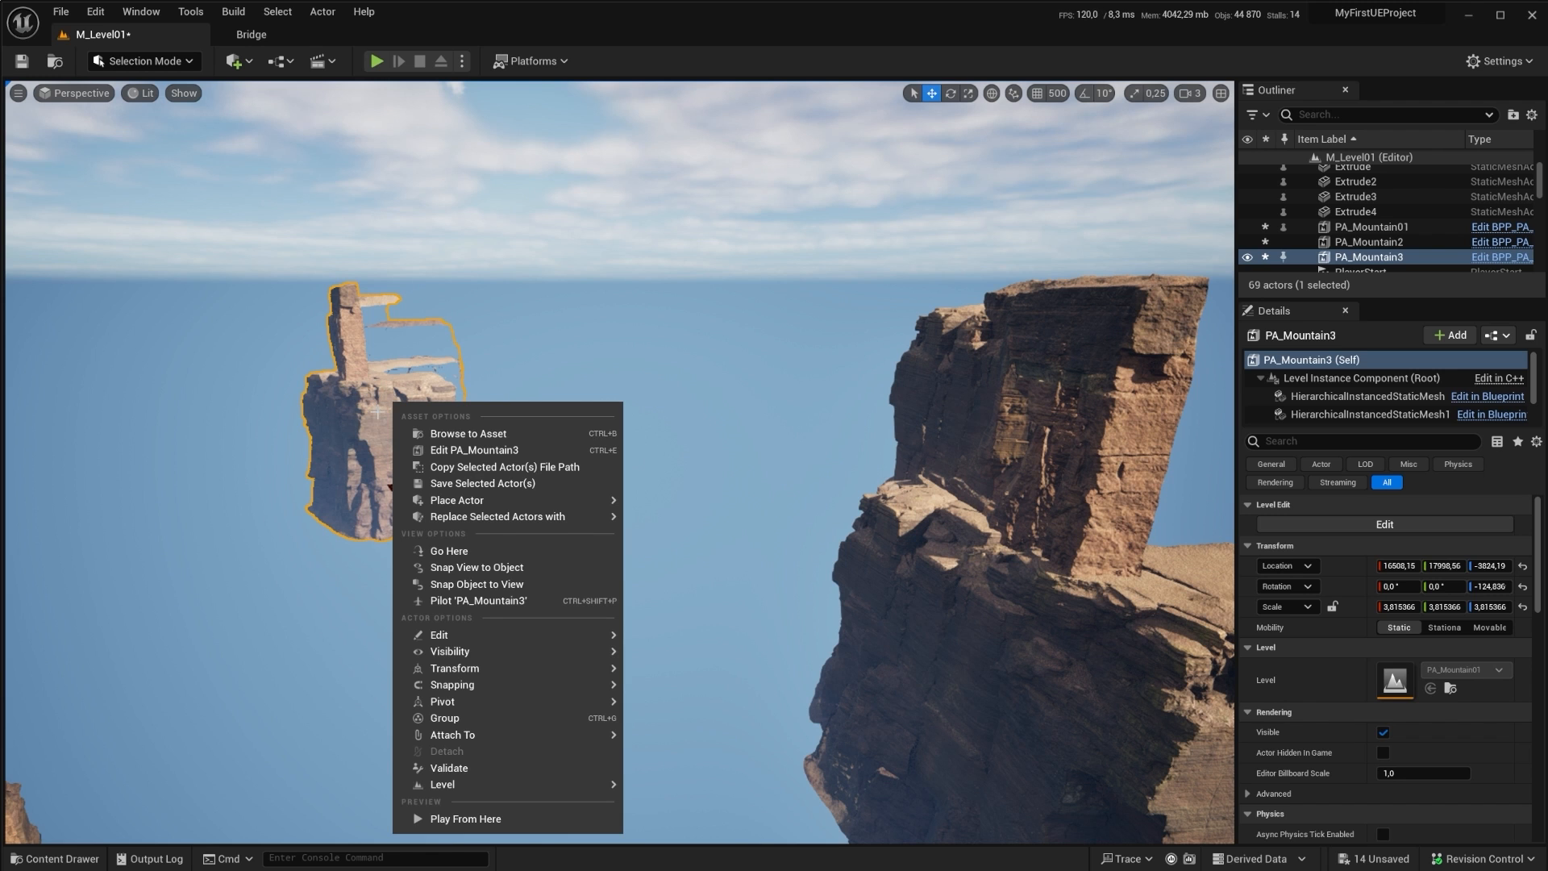
pyautogui.click(496, 454)
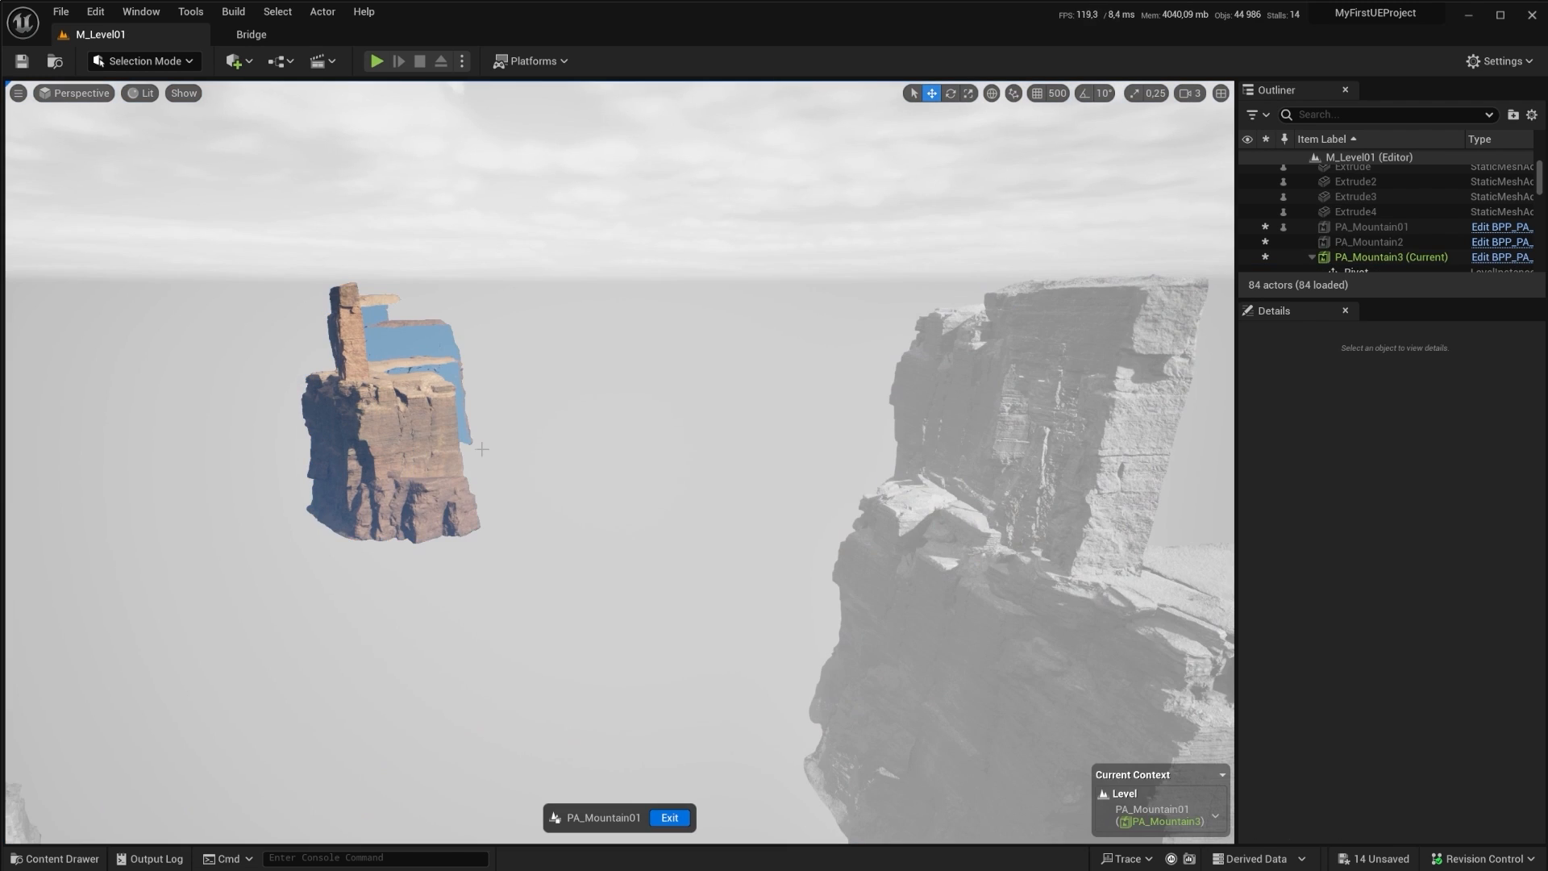
# Step: Duplicate the upper front quarry cliff mesh upward to about X 13313, Y 16253, Z 1744, covering the gap in the tower's upper part
pyautogui.moveTo(481, 449); pyautogui.dragTo(679, 515, button='right')
pyautogui.click(722, 519)
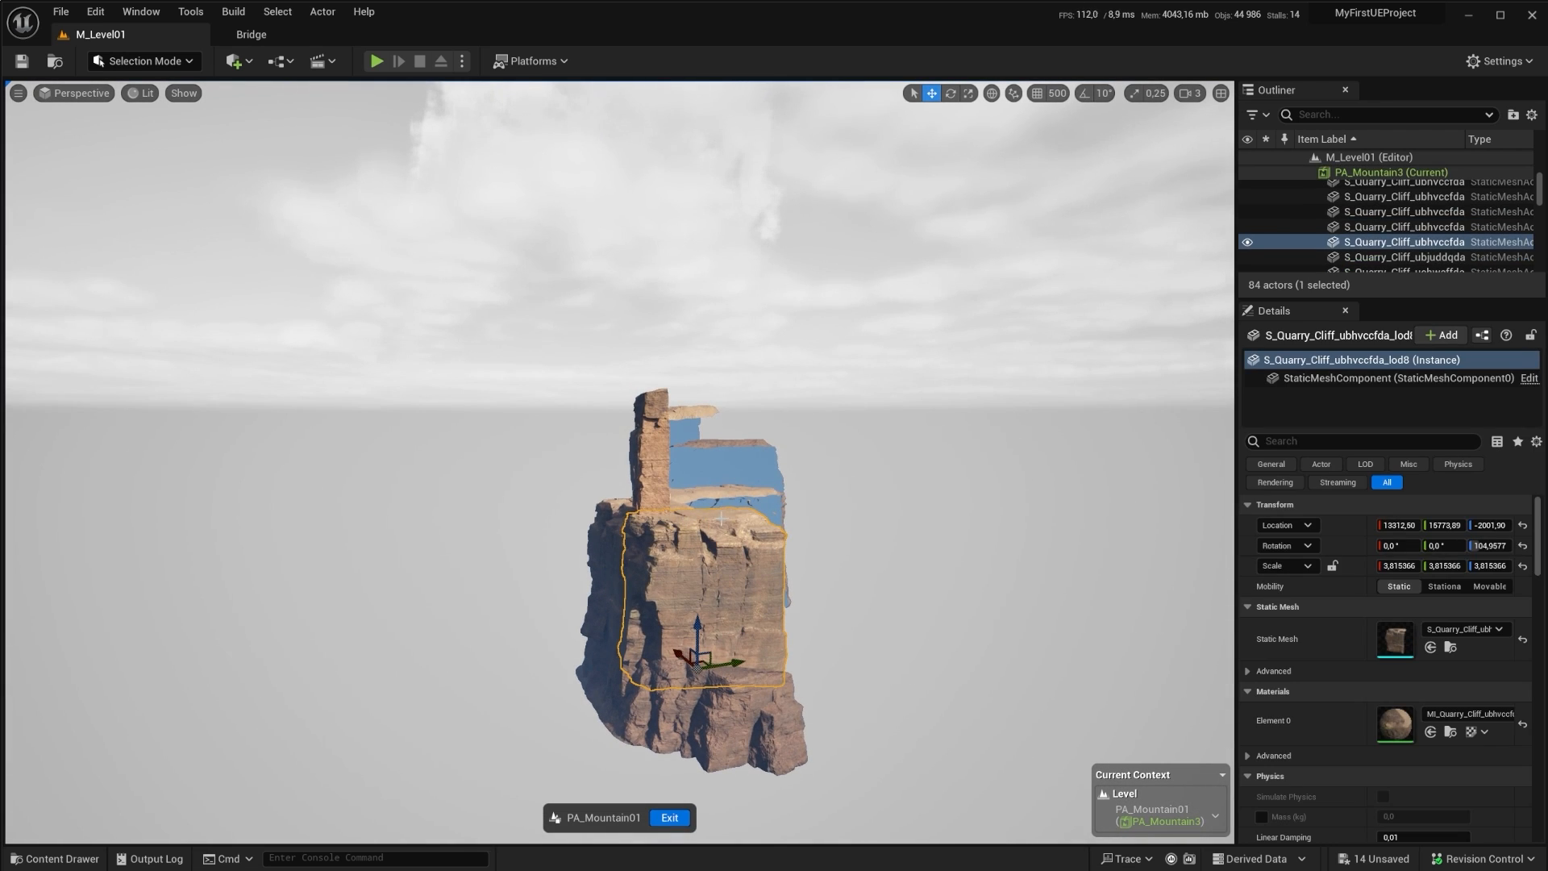
pyautogui.press('f')
pyautogui.moveTo(699, 508); pyautogui.dragTo(806, 512, button='right')
pyautogui.moveTo(578, 496); pyautogui.dragTo(557, 564, button='right')
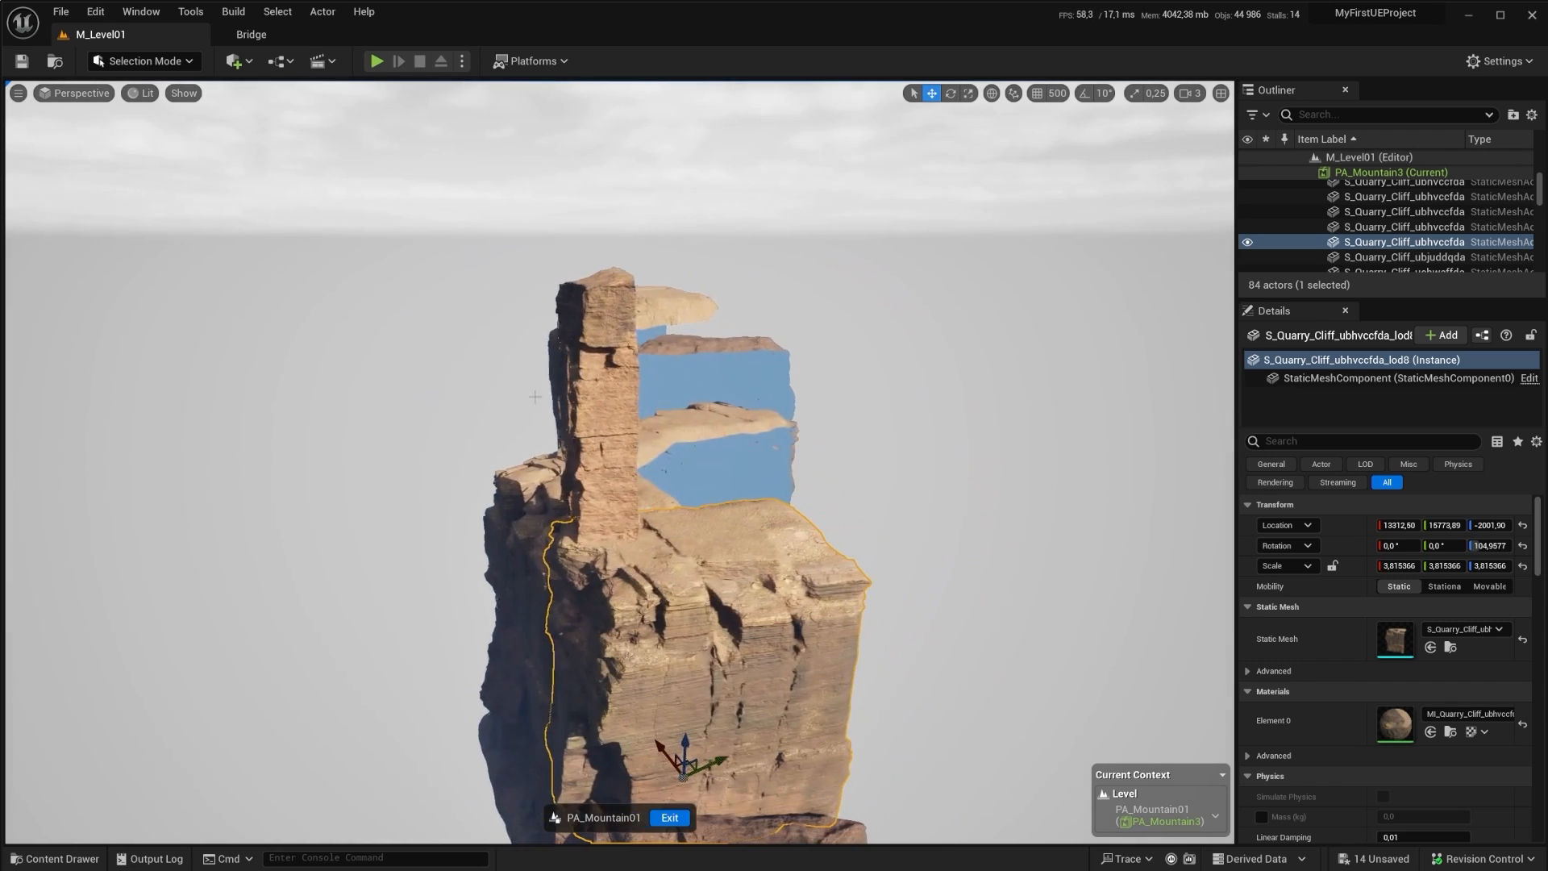
pyautogui.moveTo(676, 513); pyautogui.dragTo(687, 529, button='right')
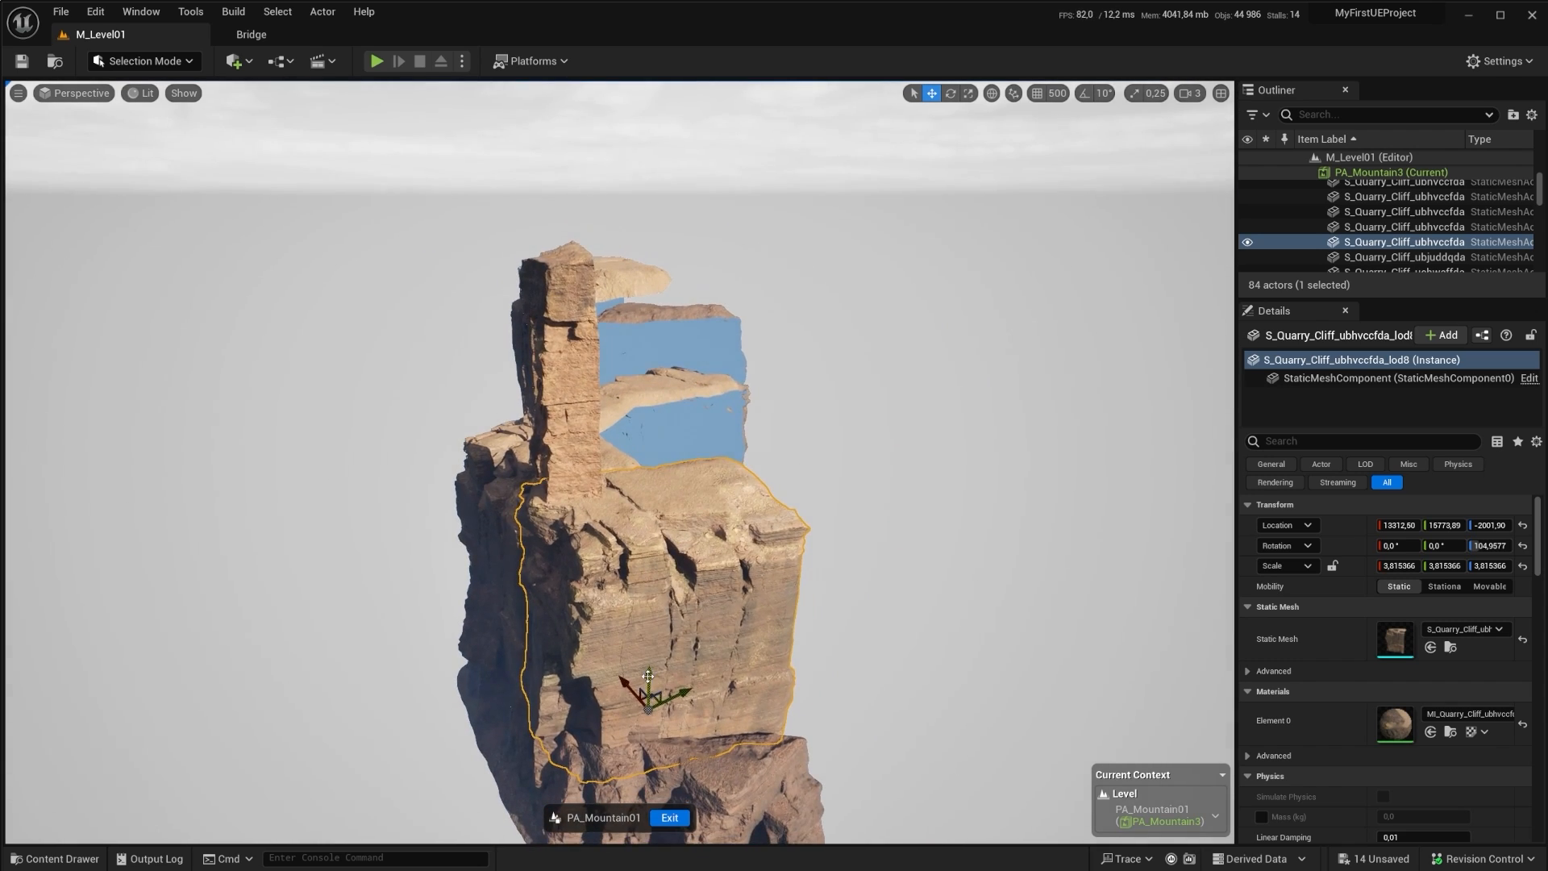
pyautogui.keyDown('alt'); pyautogui.moveTo(649, 677); pyautogui.dragTo(680, 545); pyautogui.keyUp('alt')
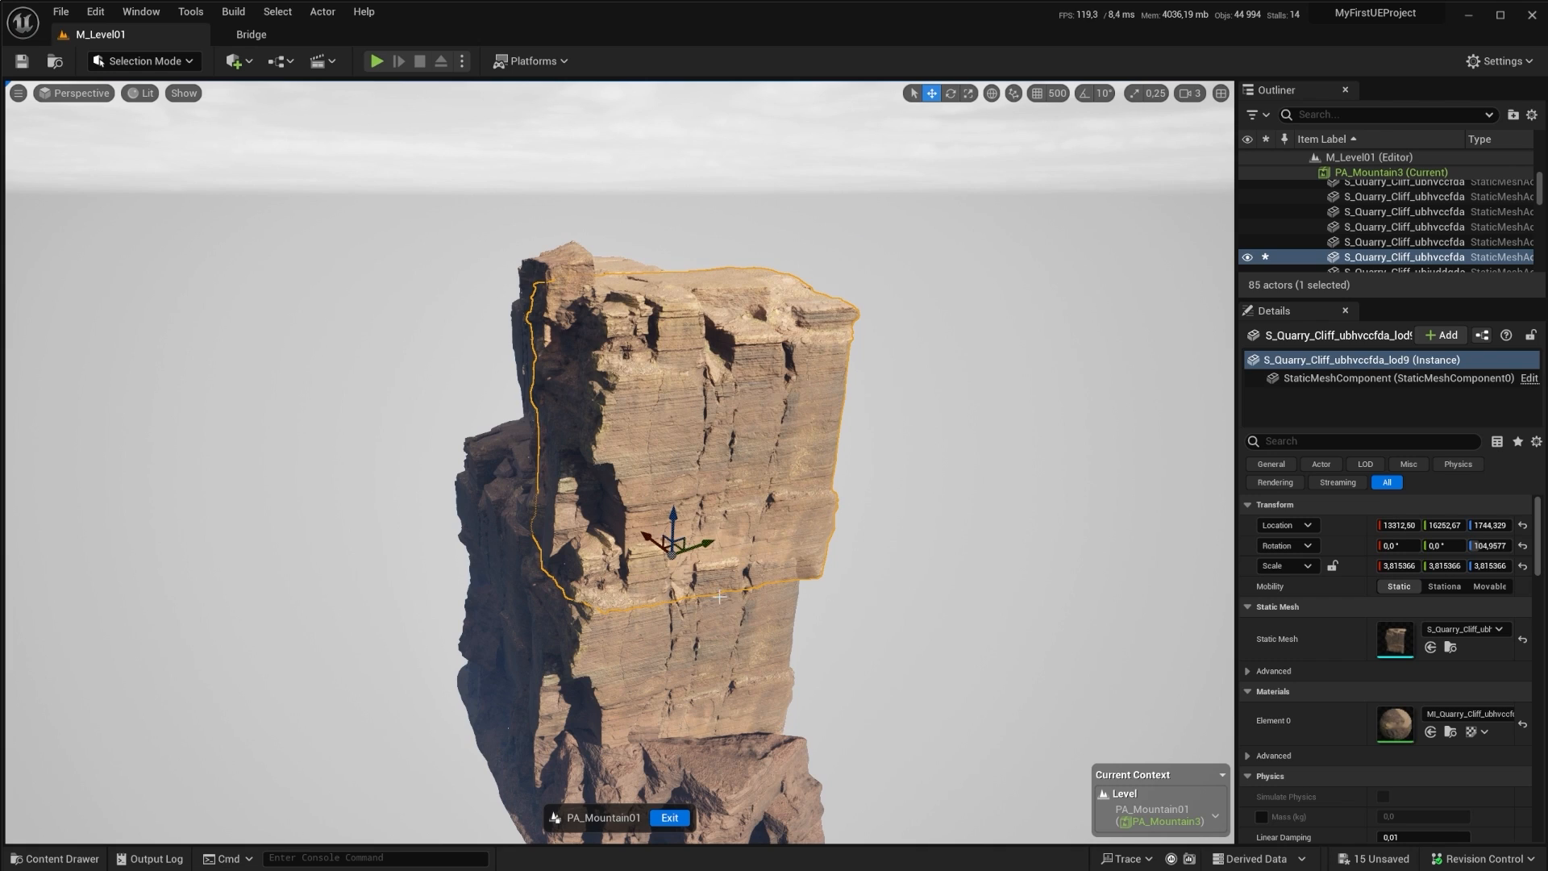
pyautogui.press('f')
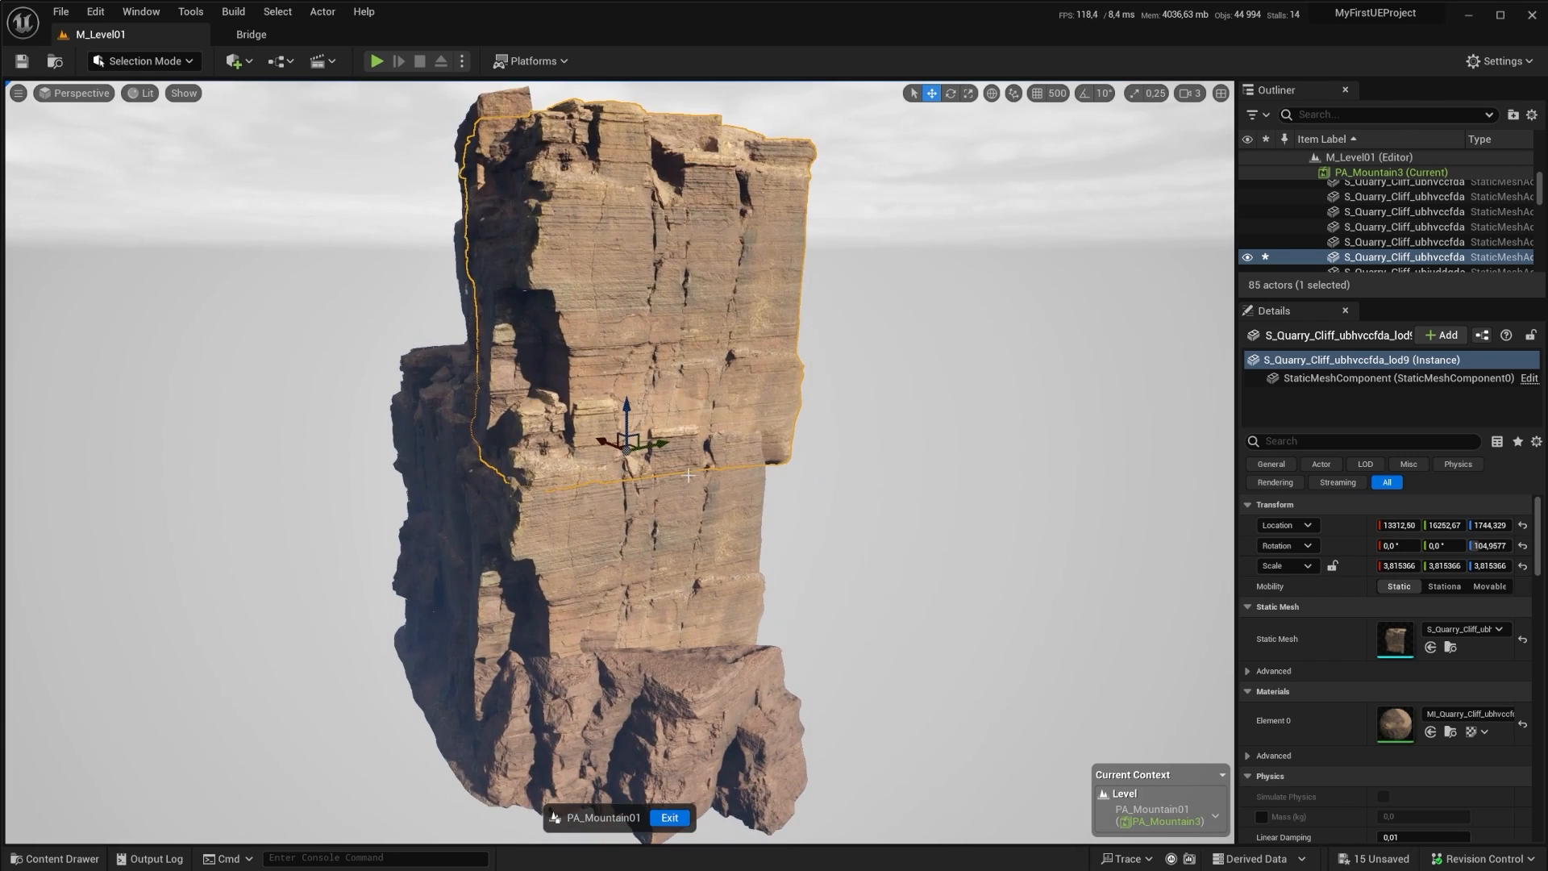
pyautogui.press('a')
pyautogui.moveTo(815, 436); pyautogui.dragTo(920, 436, button='right')
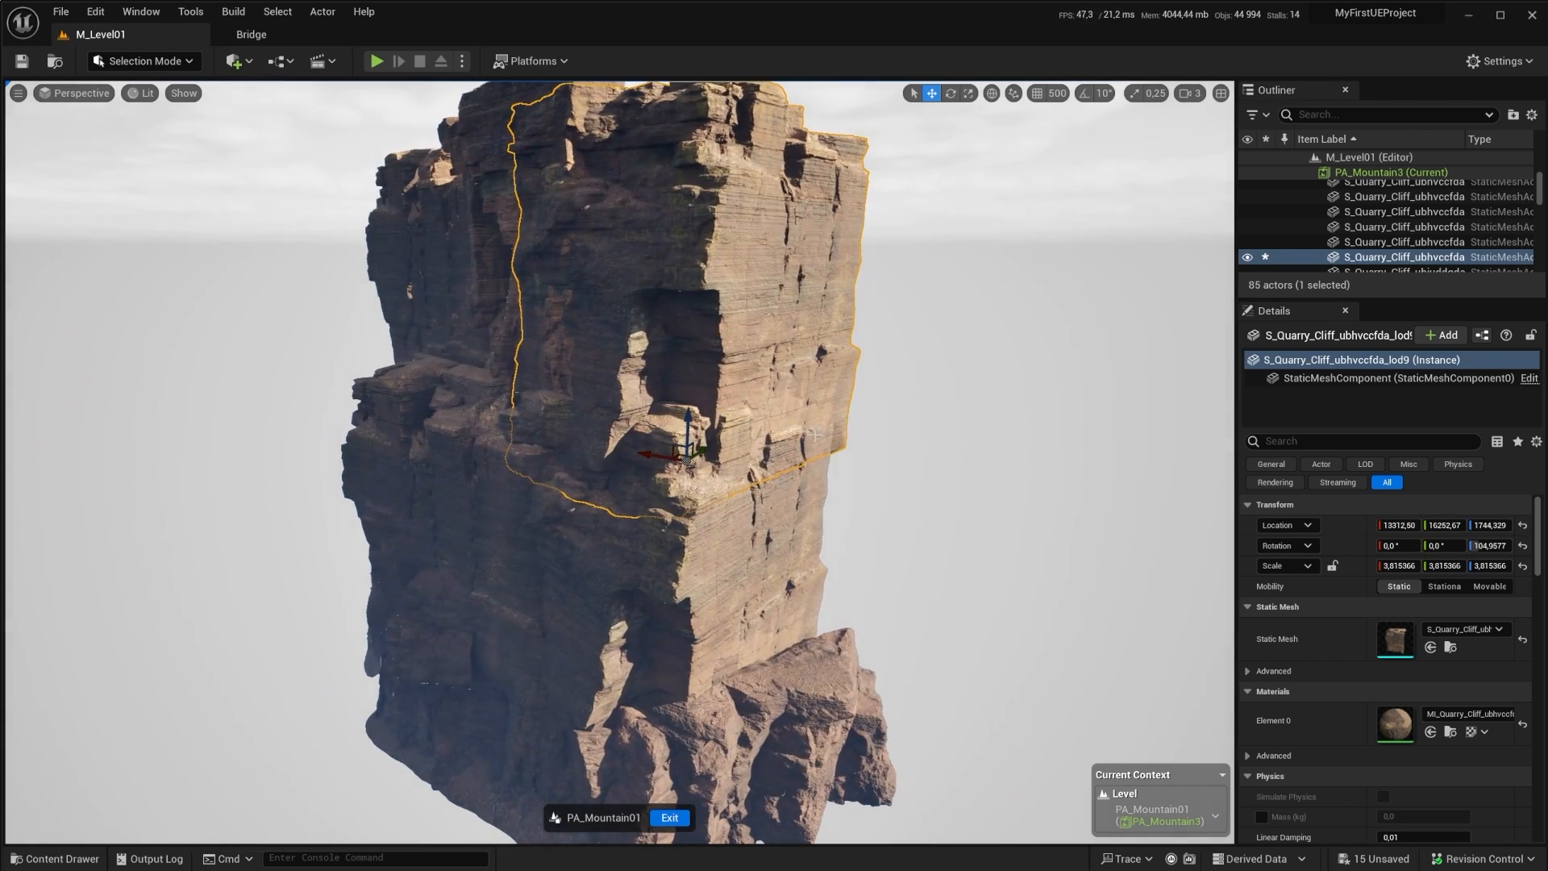
pyautogui.press('s')
pyautogui.press('d')
pyautogui.moveTo(848, 564); pyautogui.dragTo(784, 553, button='right')
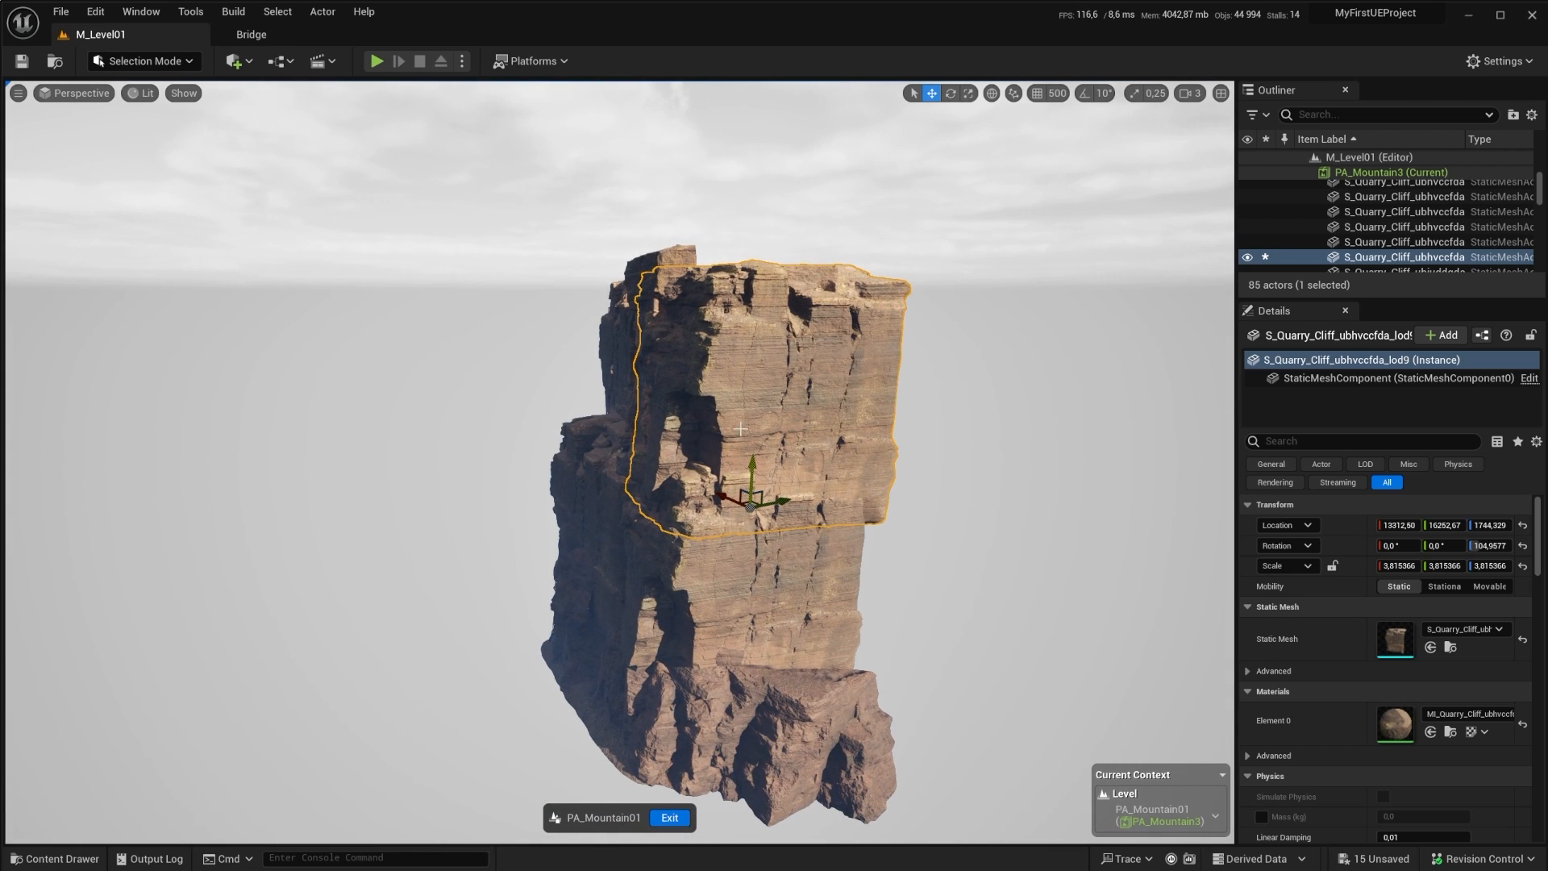
# Step: Commit the edits to the third mountain's packed level after checking the extended cliff from several angles
pyautogui.press('d')
pyautogui.moveTo(705, 451); pyautogui.dragTo(637, 458, button='right')
pyautogui.press('w')
pyautogui.rightClick(705, 451)
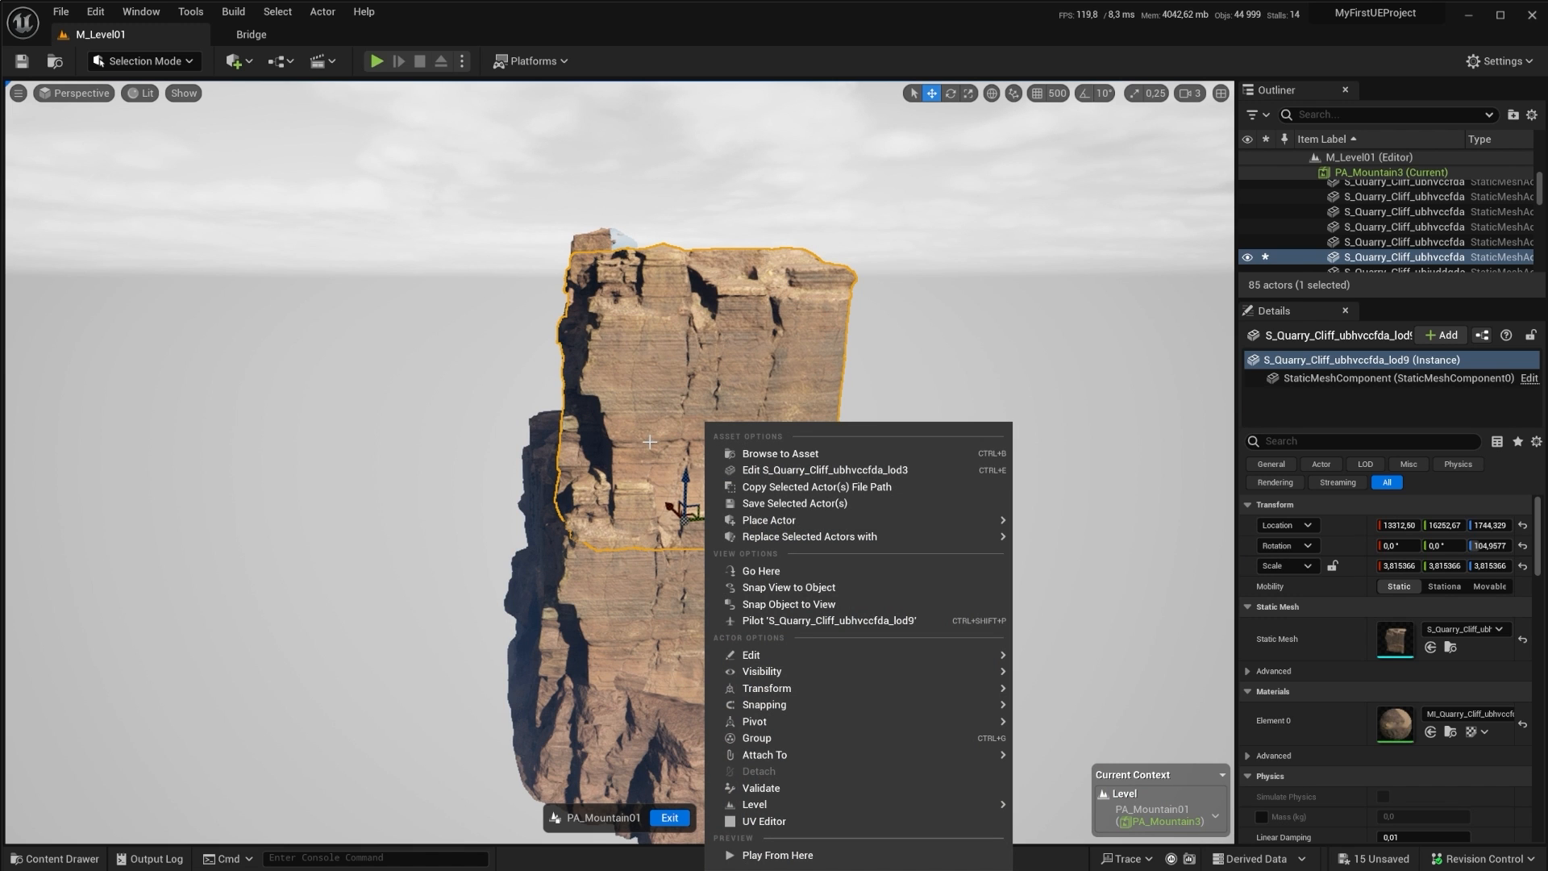
pyautogui.click(620, 442)
pyautogui.press('a')
pyautogui.moveTo(717, 583); pyautogui.dragTo(821, 583, button='right')
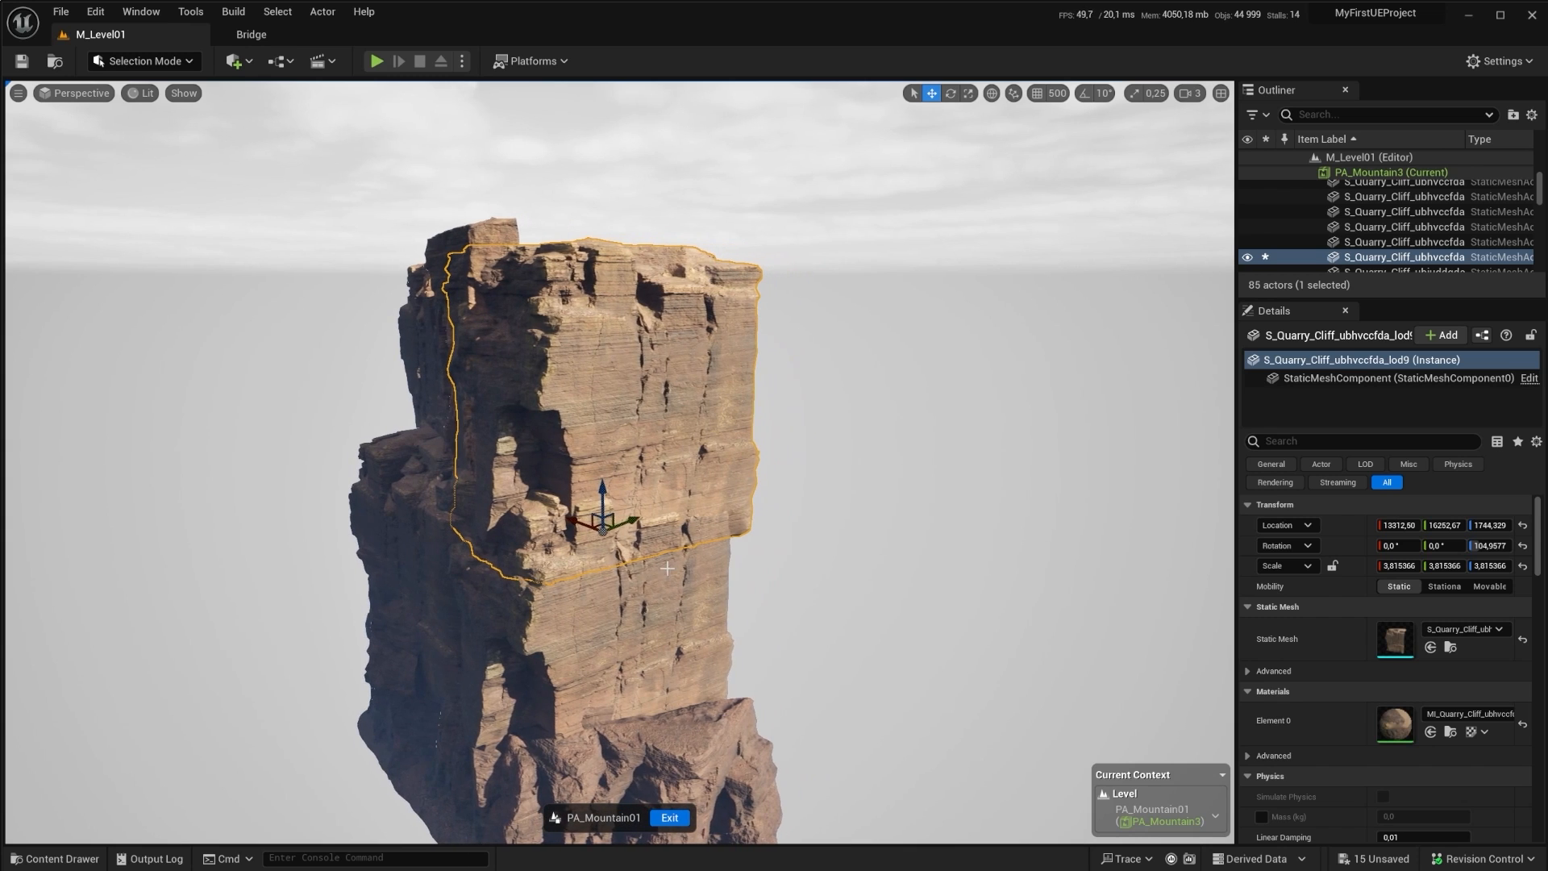
pyautogui.press('d')
pyautogui.moveTo(624, 492); pyautogui.dragTo(591, 503, button='right')
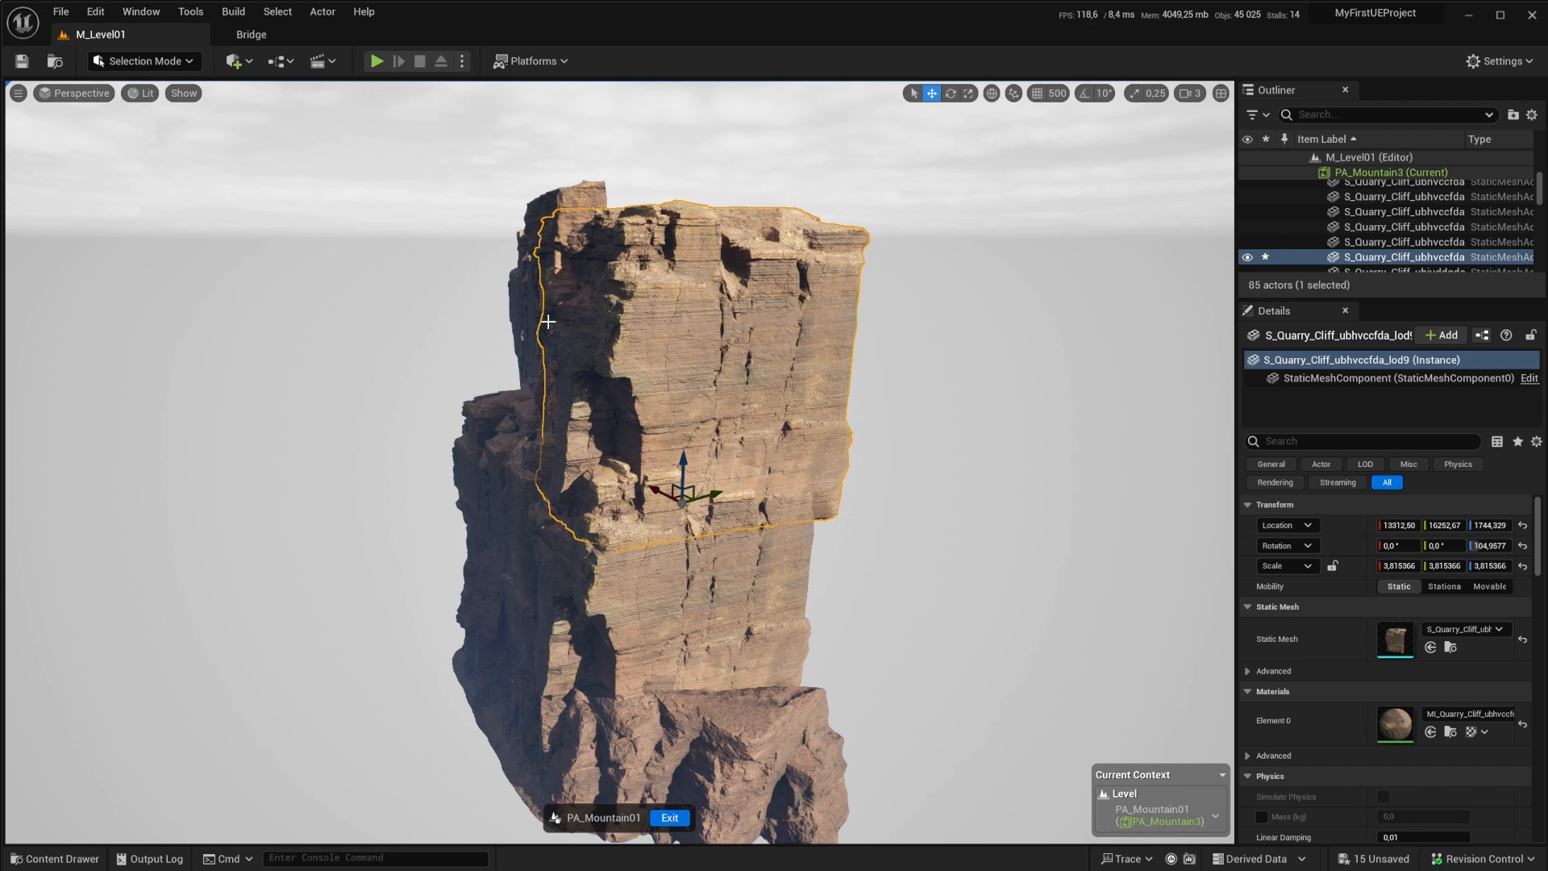
pyautogui.rightClick(660, 392)
pyautogui.moveTo(771, 780)
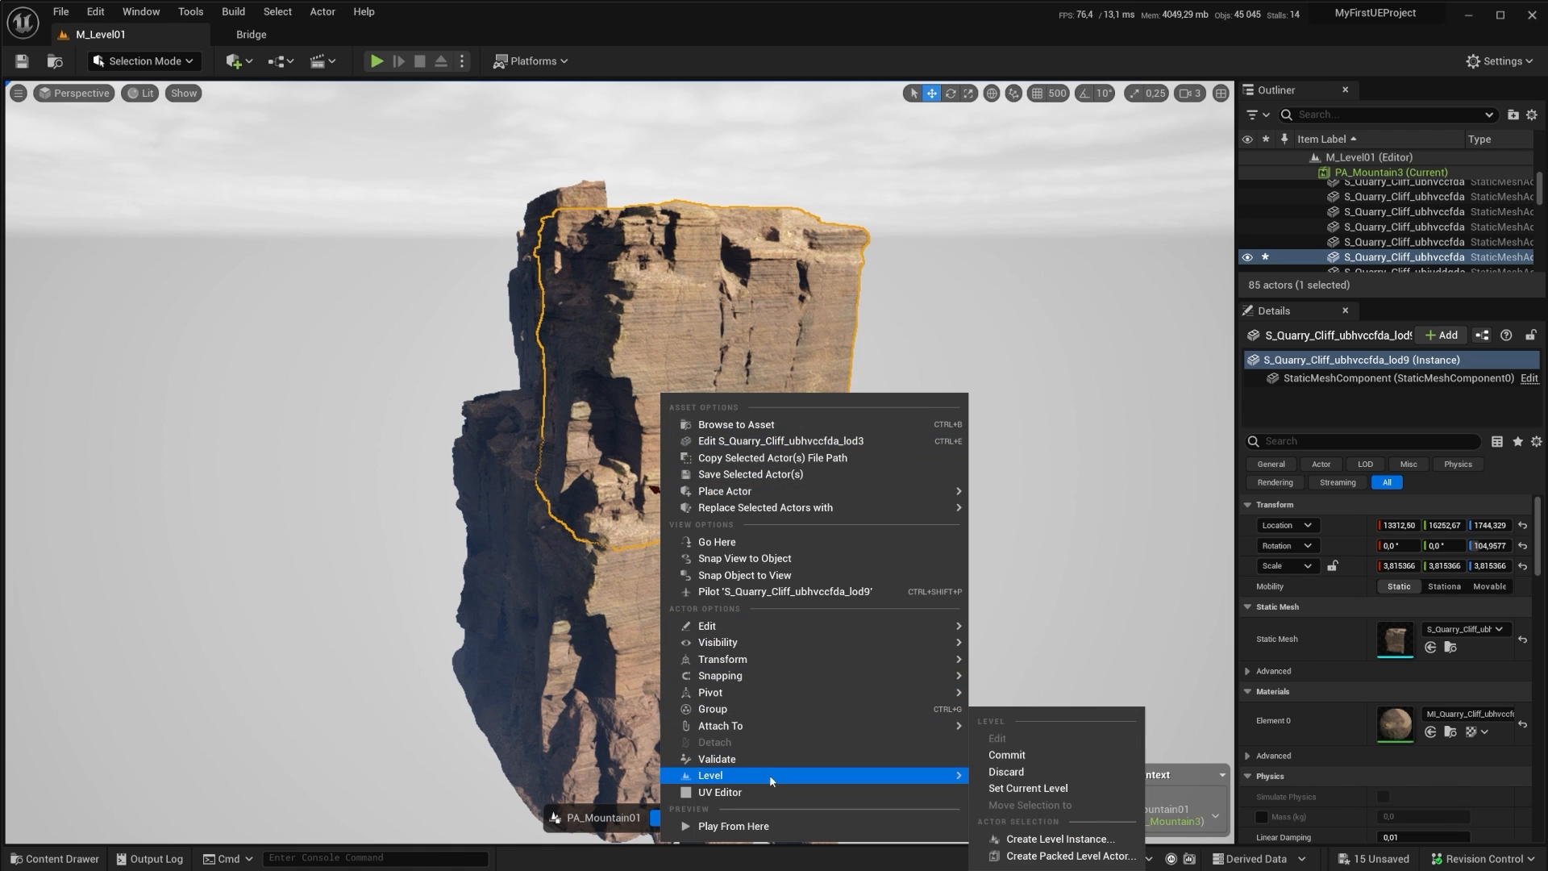
pyautogui.click(1029, 752)
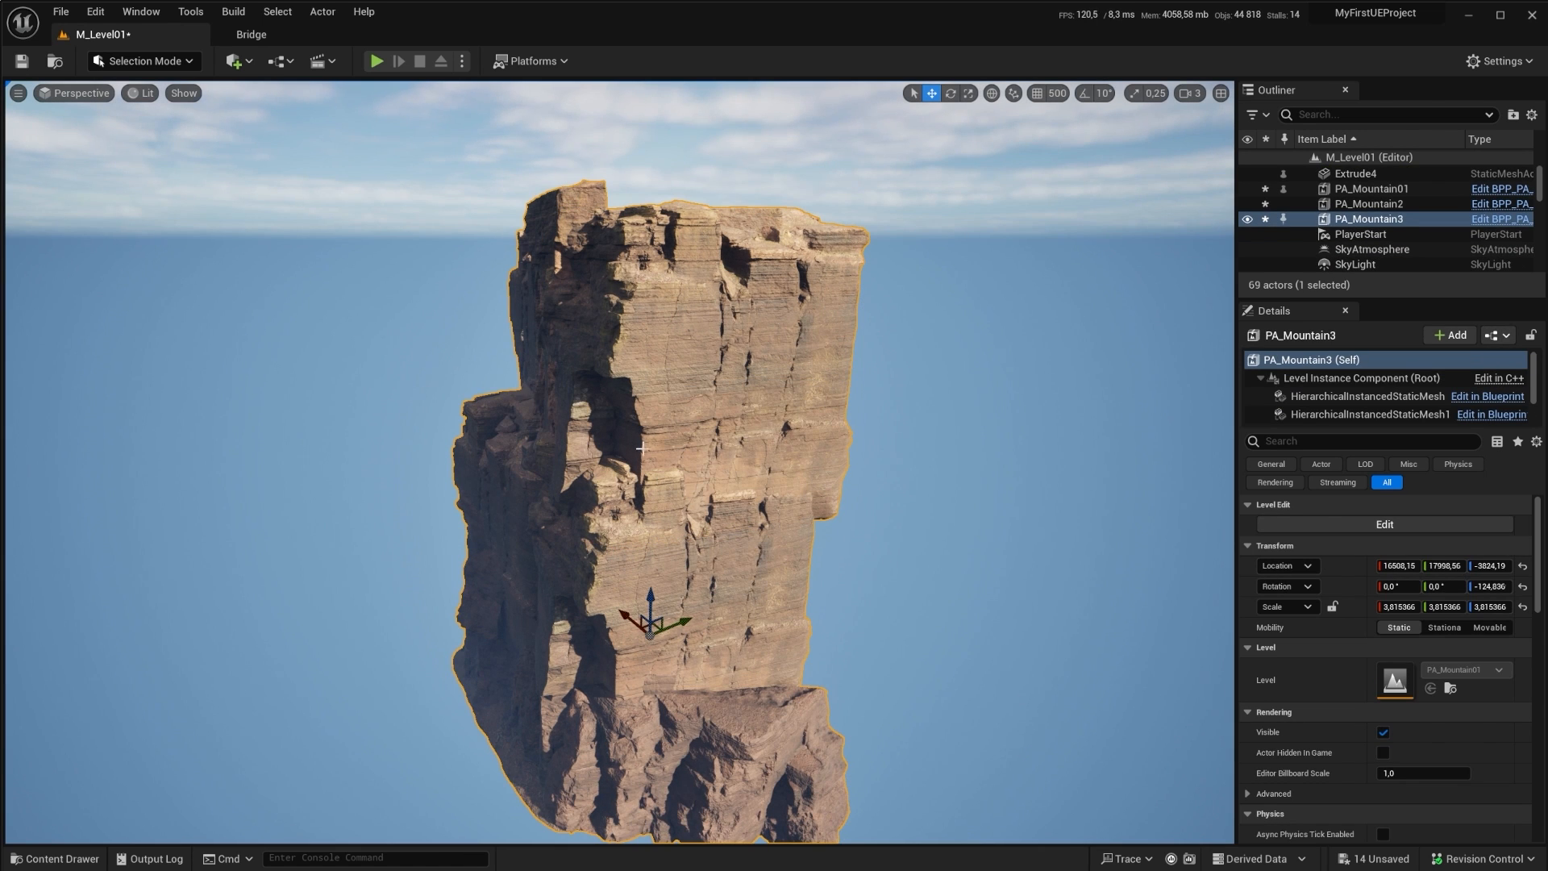
# Step: Lower the third mountain to about Z -6674
pyautogui.moveTo(582, 442); pyautogui.dragTo(870, 424, button='right')
pyautogui.scroll(3, 718, 452)
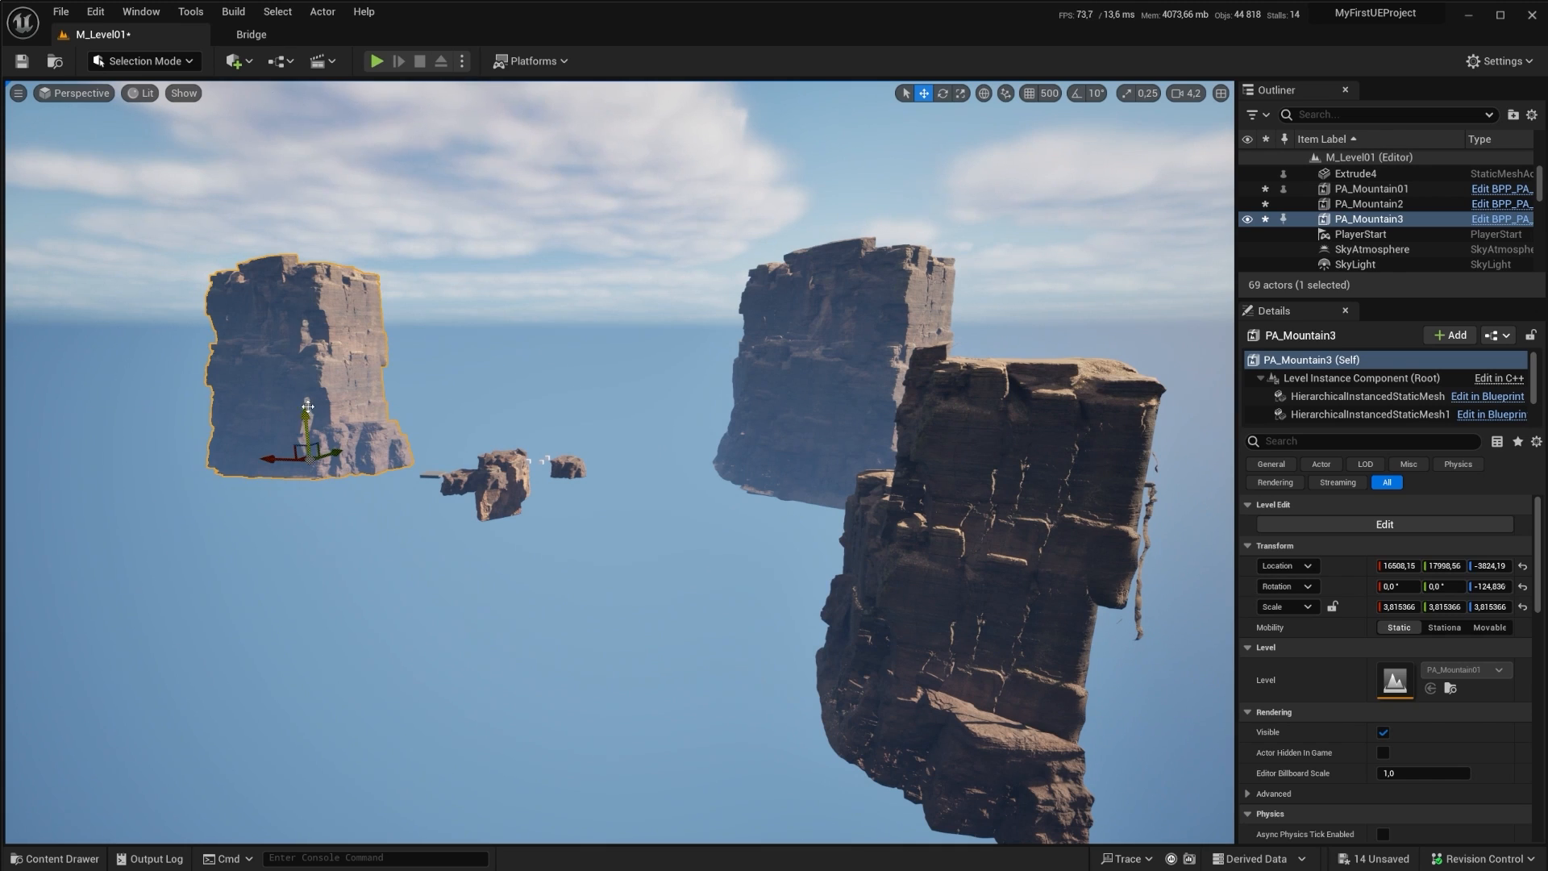
pyautogui.moveTo(307, 407); pyautogui.dragTo(304, 458)
# Step: Play-test the level from the starting platform to judge the background mountains, and end the test
pyautogui.moveTo(446, 508); pyautogui.dragTo(564, 536, button='right')
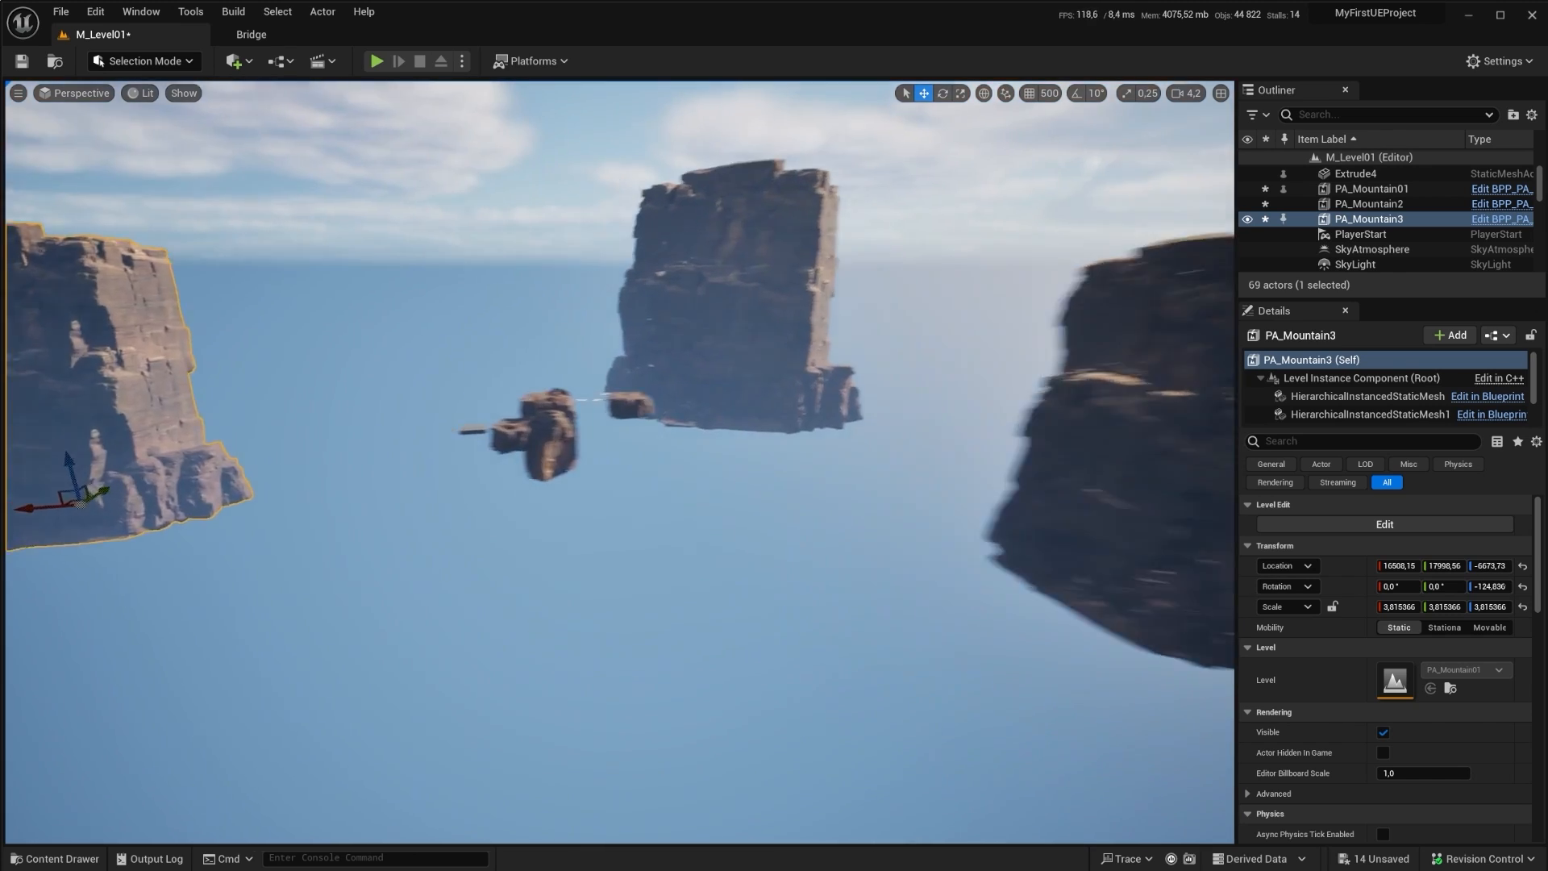
pyautogui.moveTo(459, 439); pyautogui.dragTo(540, 448, button='right')
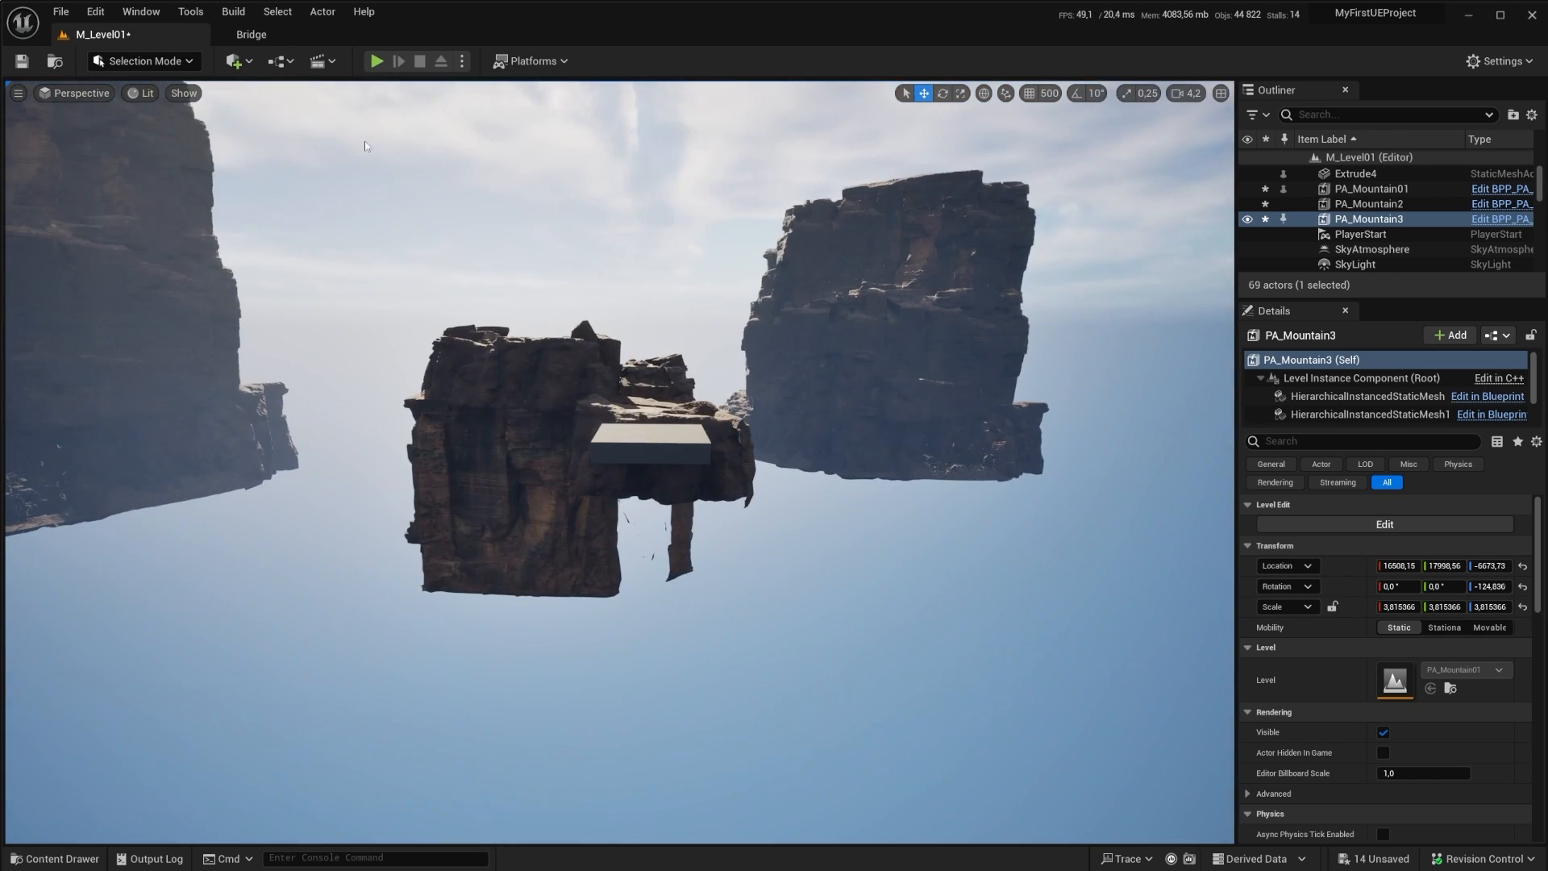
pyautogui.click(376, 62)
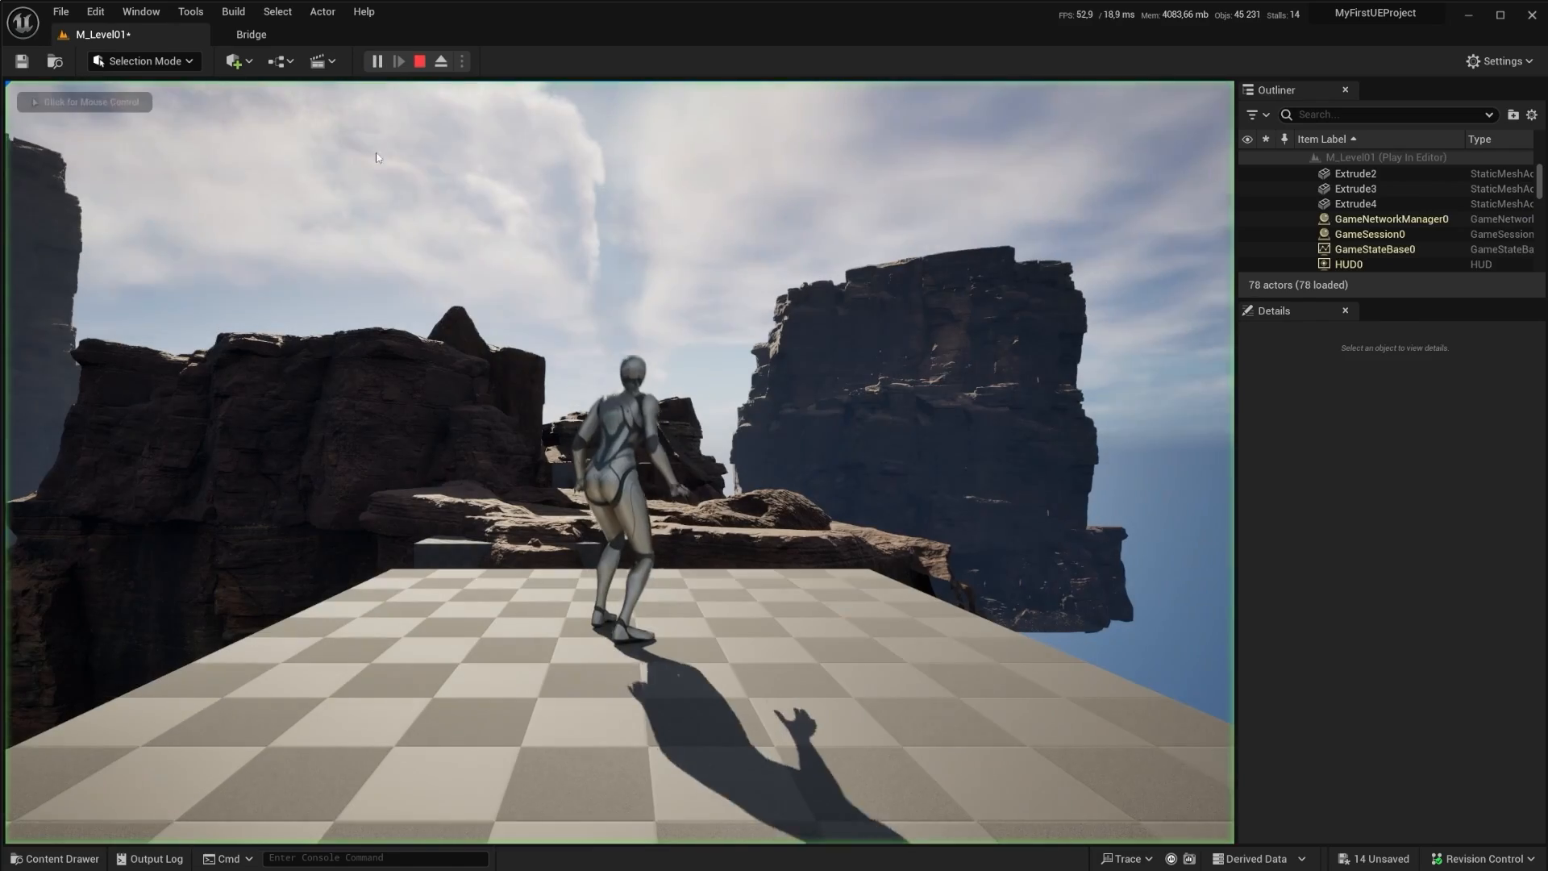
pyautogui.click(573, 295)
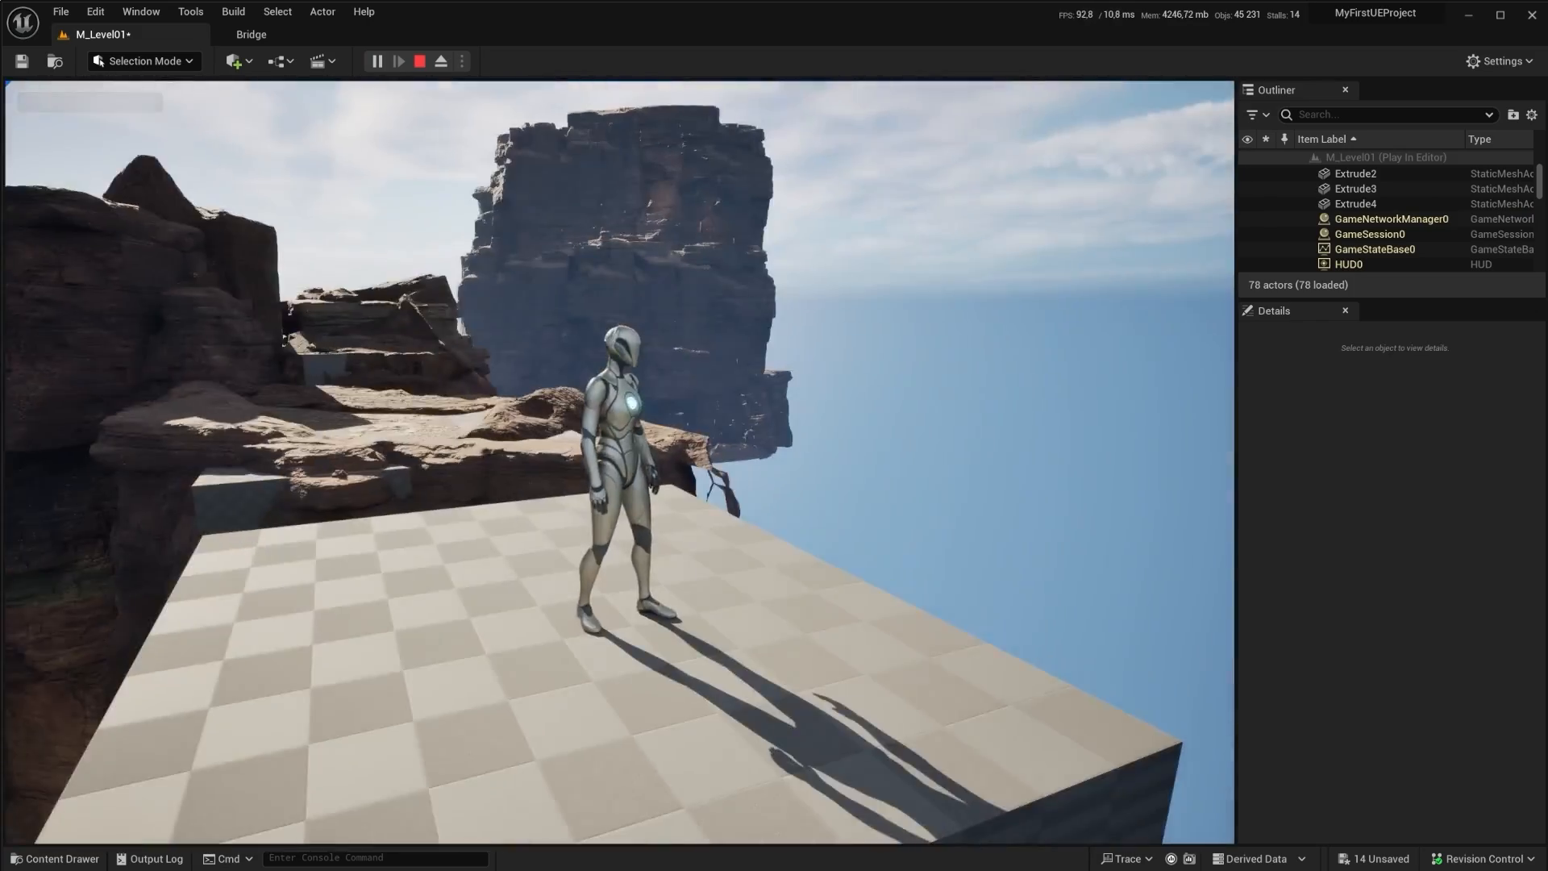
pyautogui.press('w')
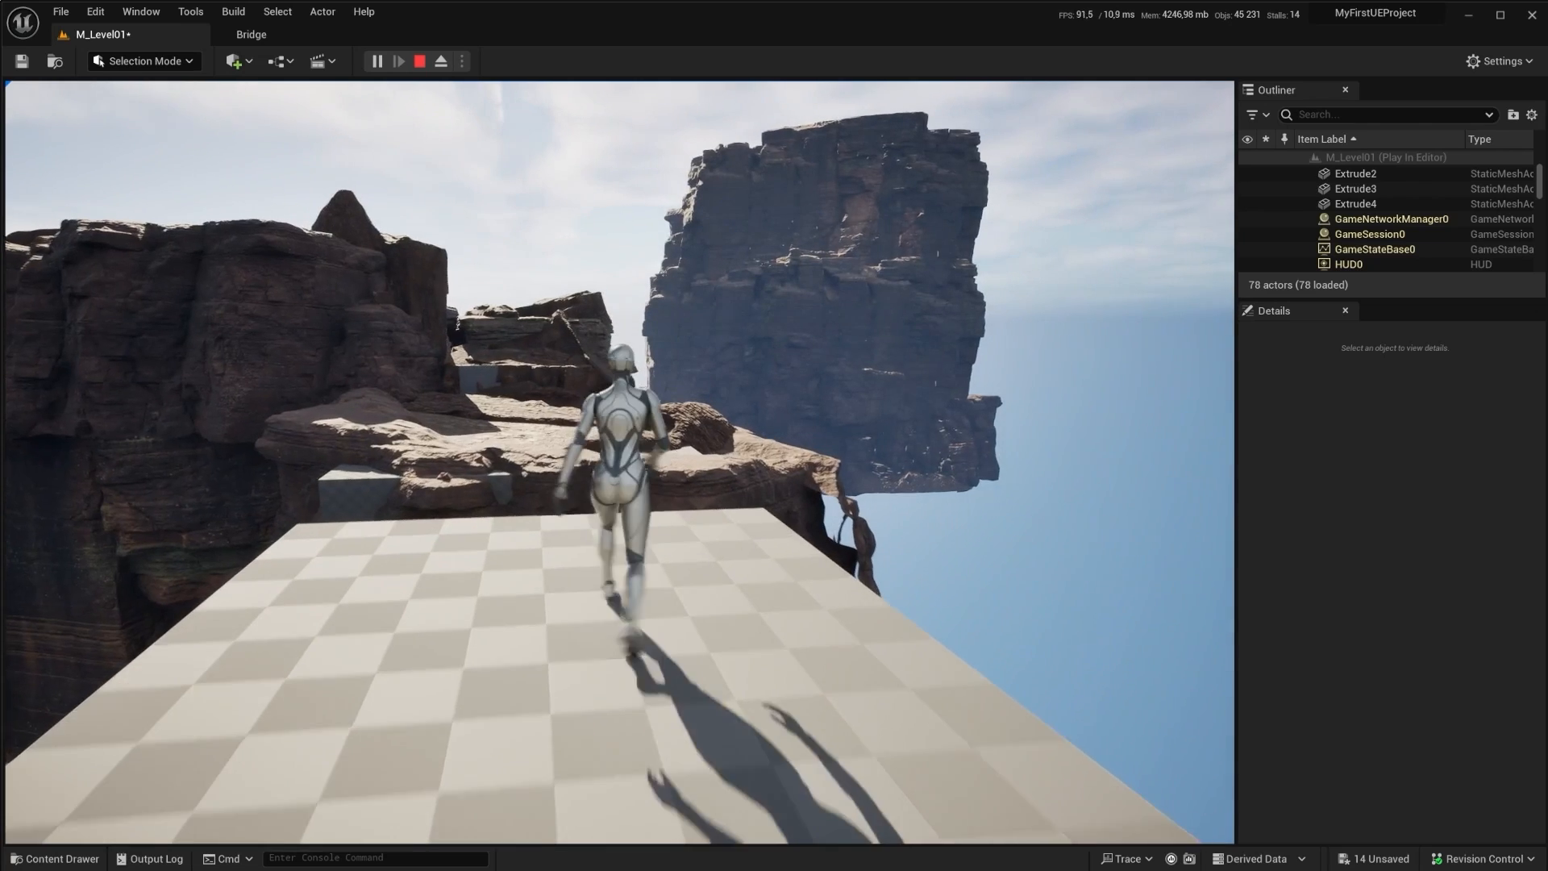
pyautogui.press('Escape')
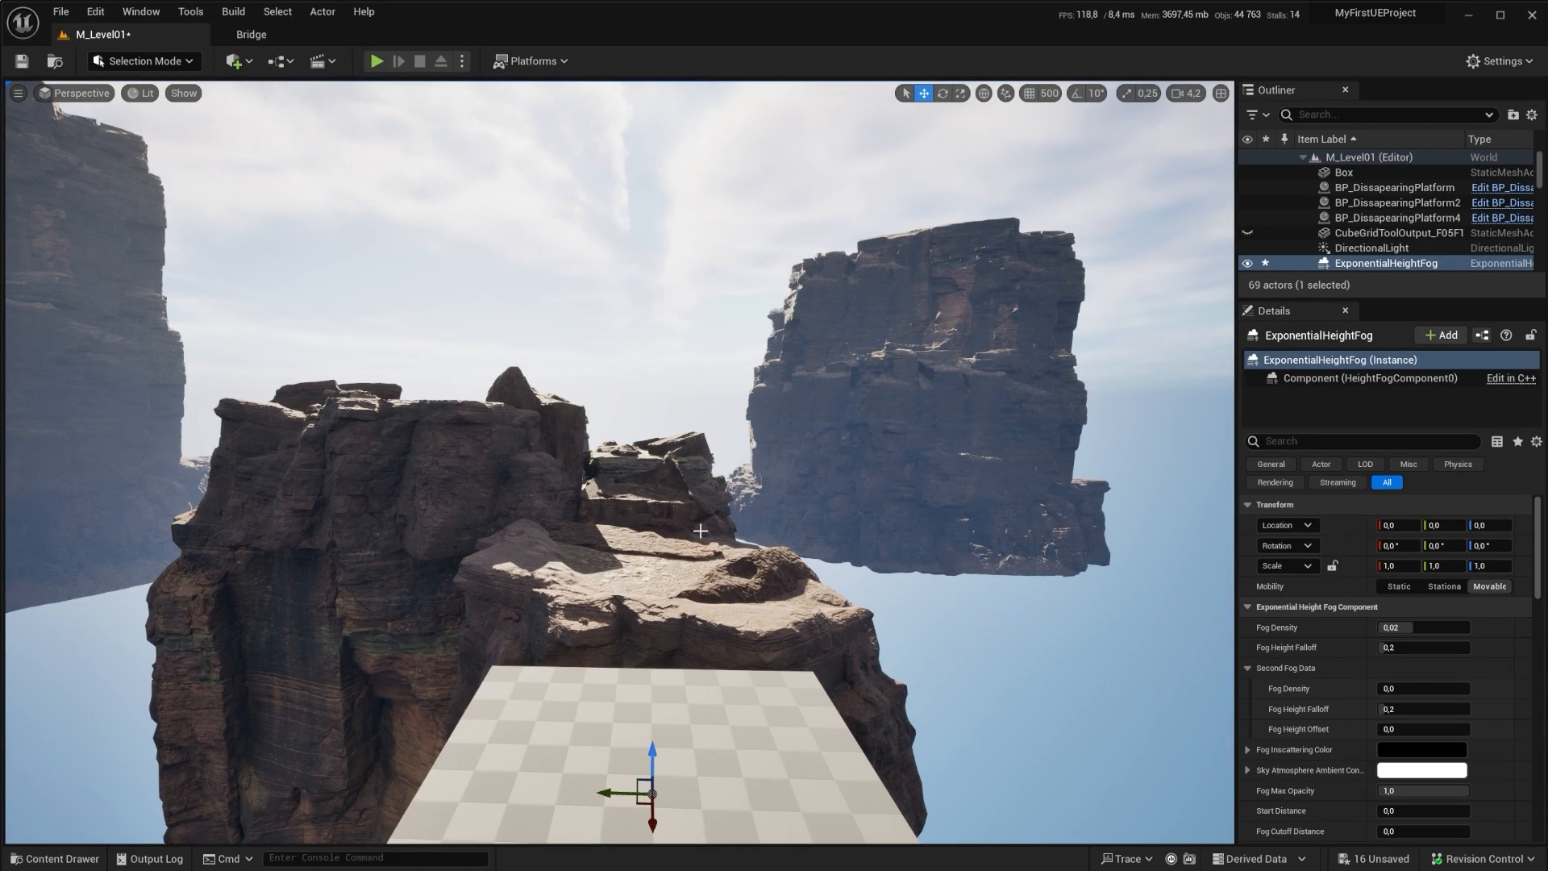
# Step: Find the ExponentialHeightFog actor by filtering for "heig", and set its Fog Height Falloff to about 1.21 and Fog Density to about 0.042
pyautogui.moveTo(637, 470); pyautogui.dragTo(627, 510, button='right')
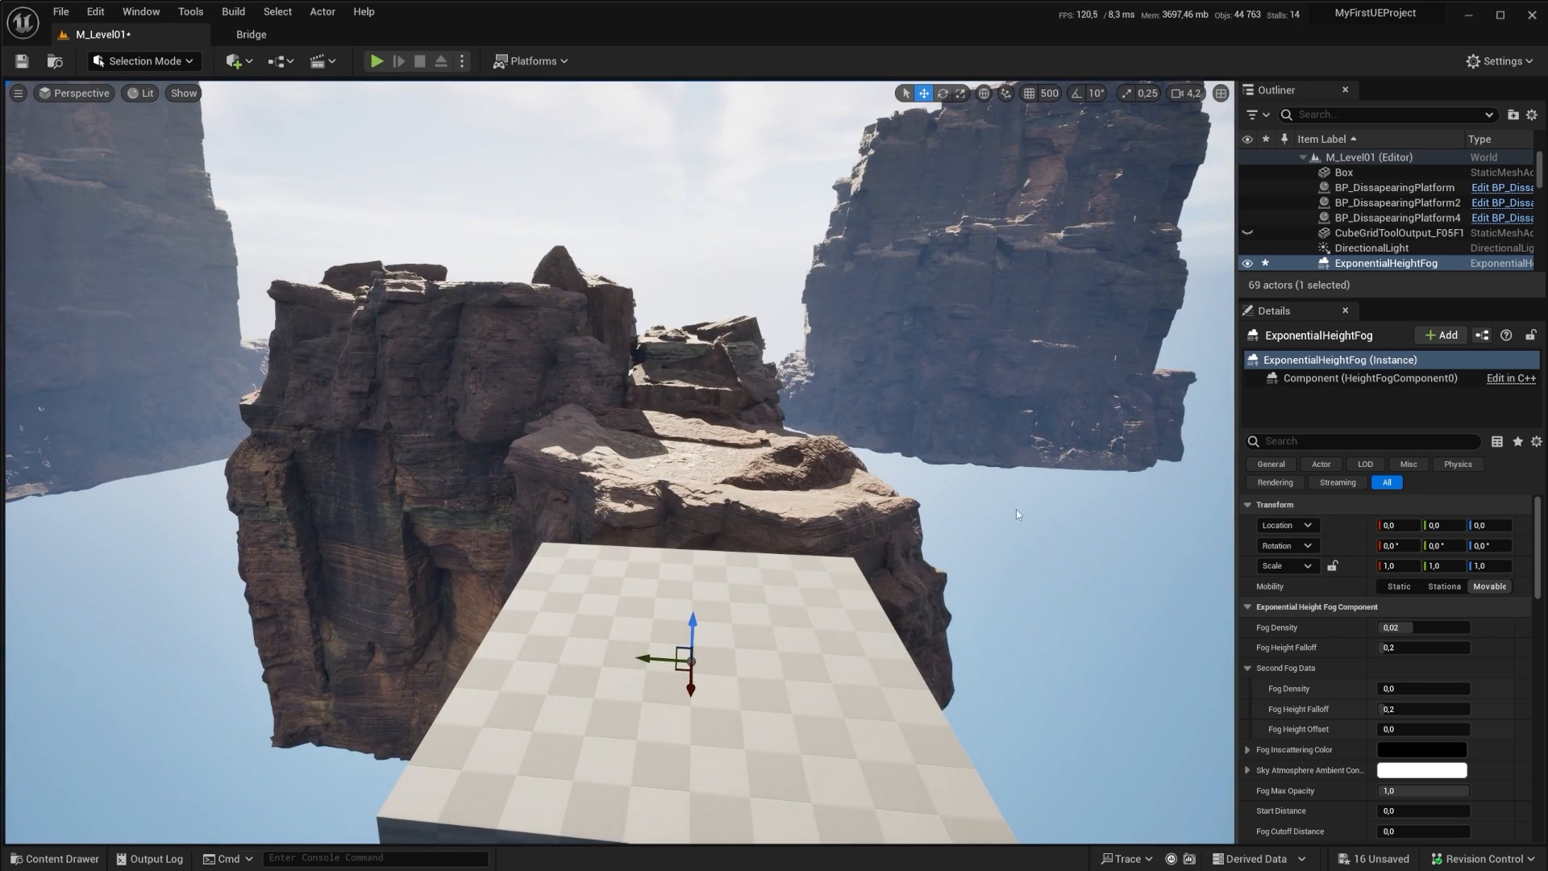
pyautogui.moveTo(178, 429); pyautogui.dragTo(65, 439, button='right')
pyautogui.scroll(-3, 1446, 194)
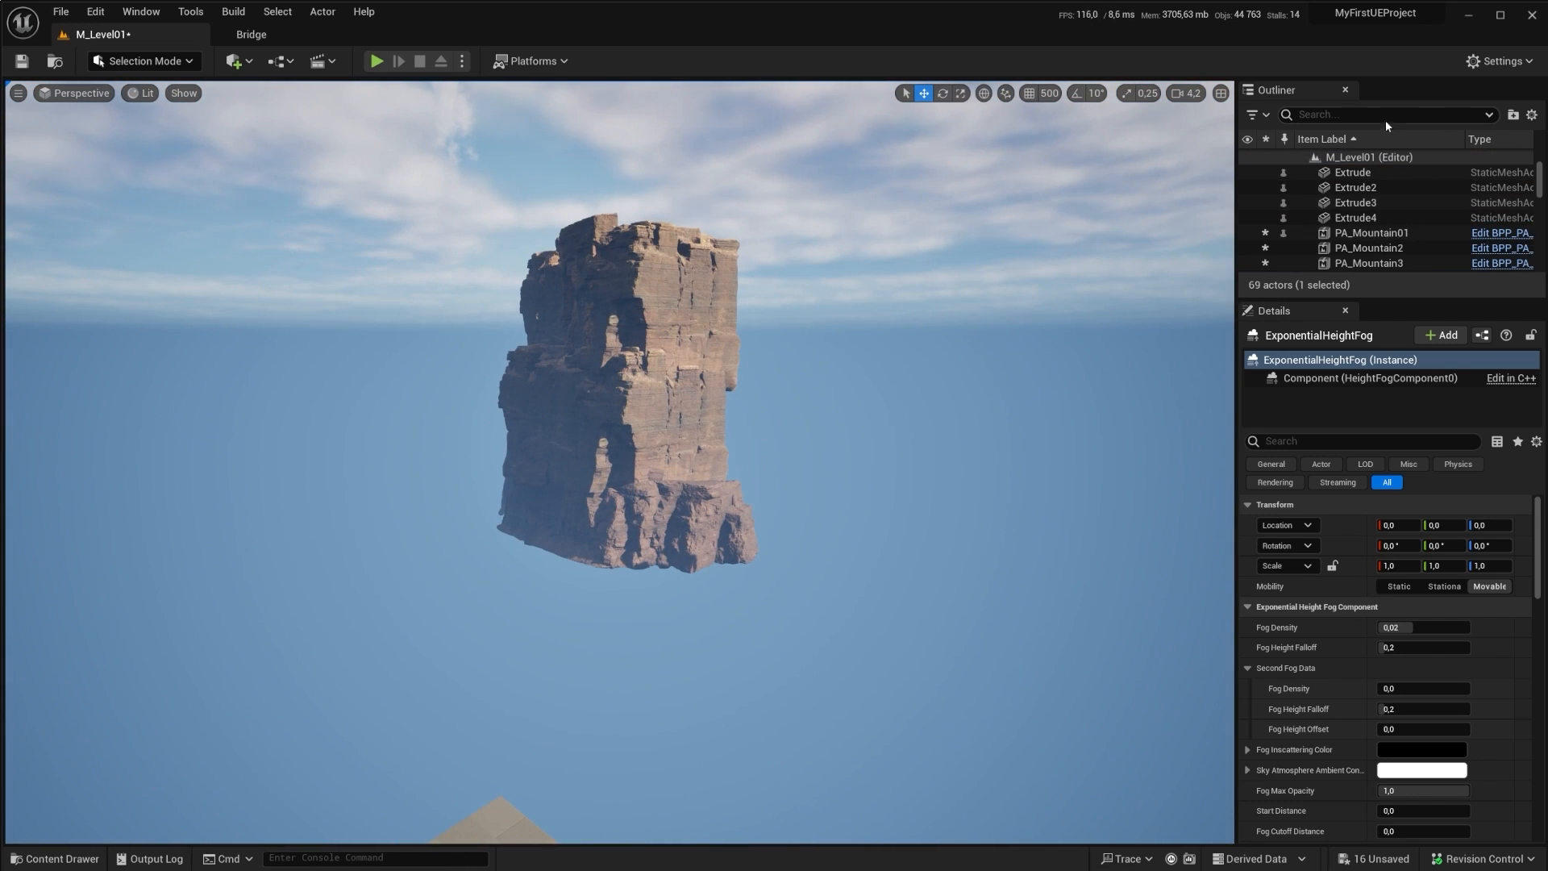
pyautogui.write('heig')
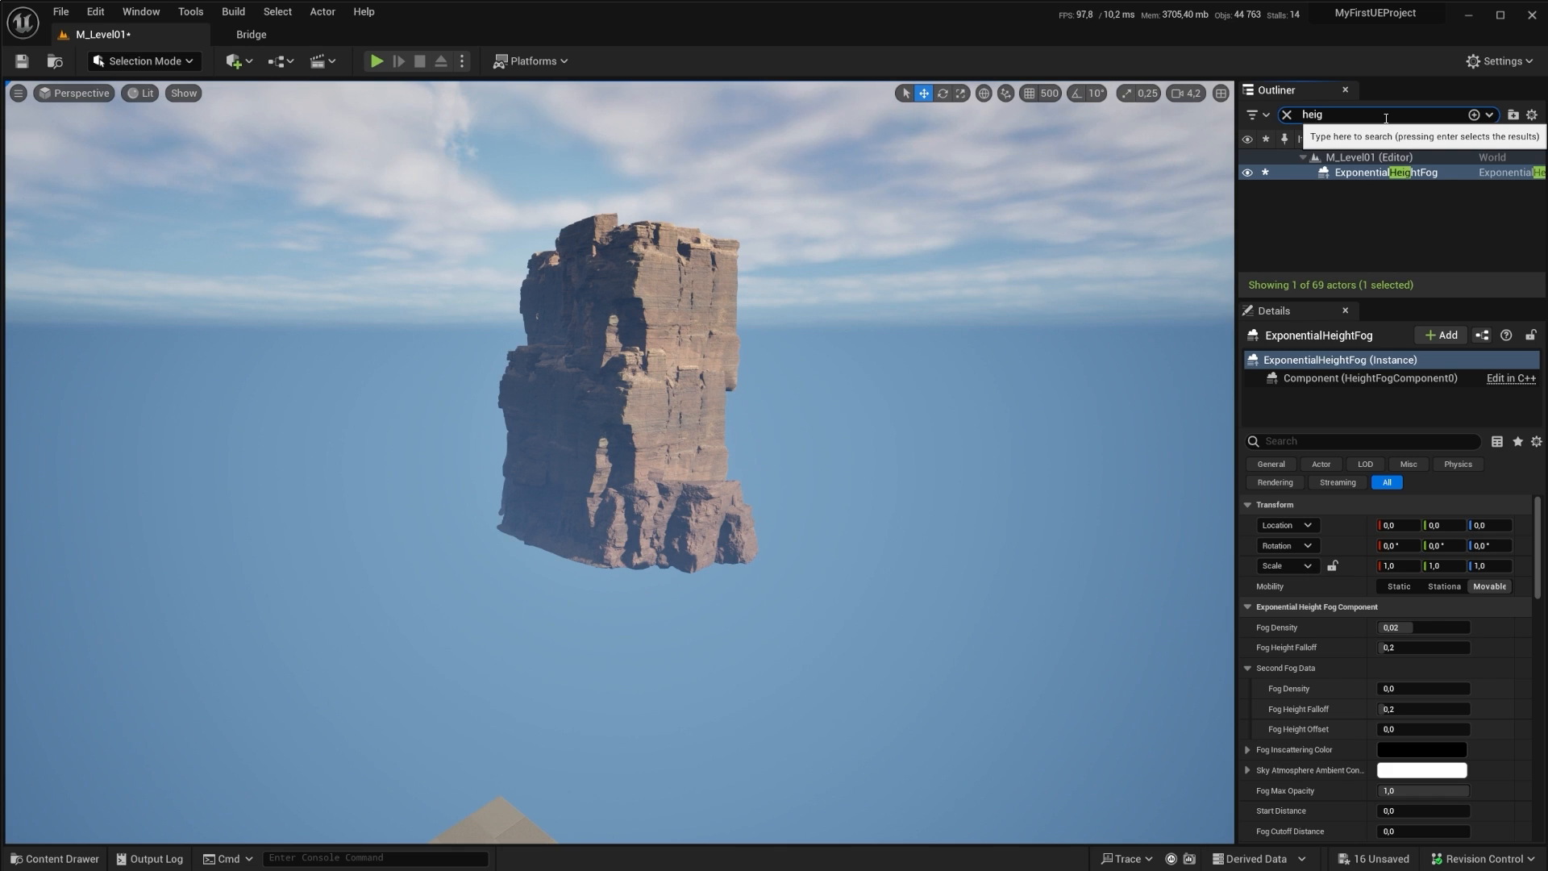
pyautogui.click(1282, 171)
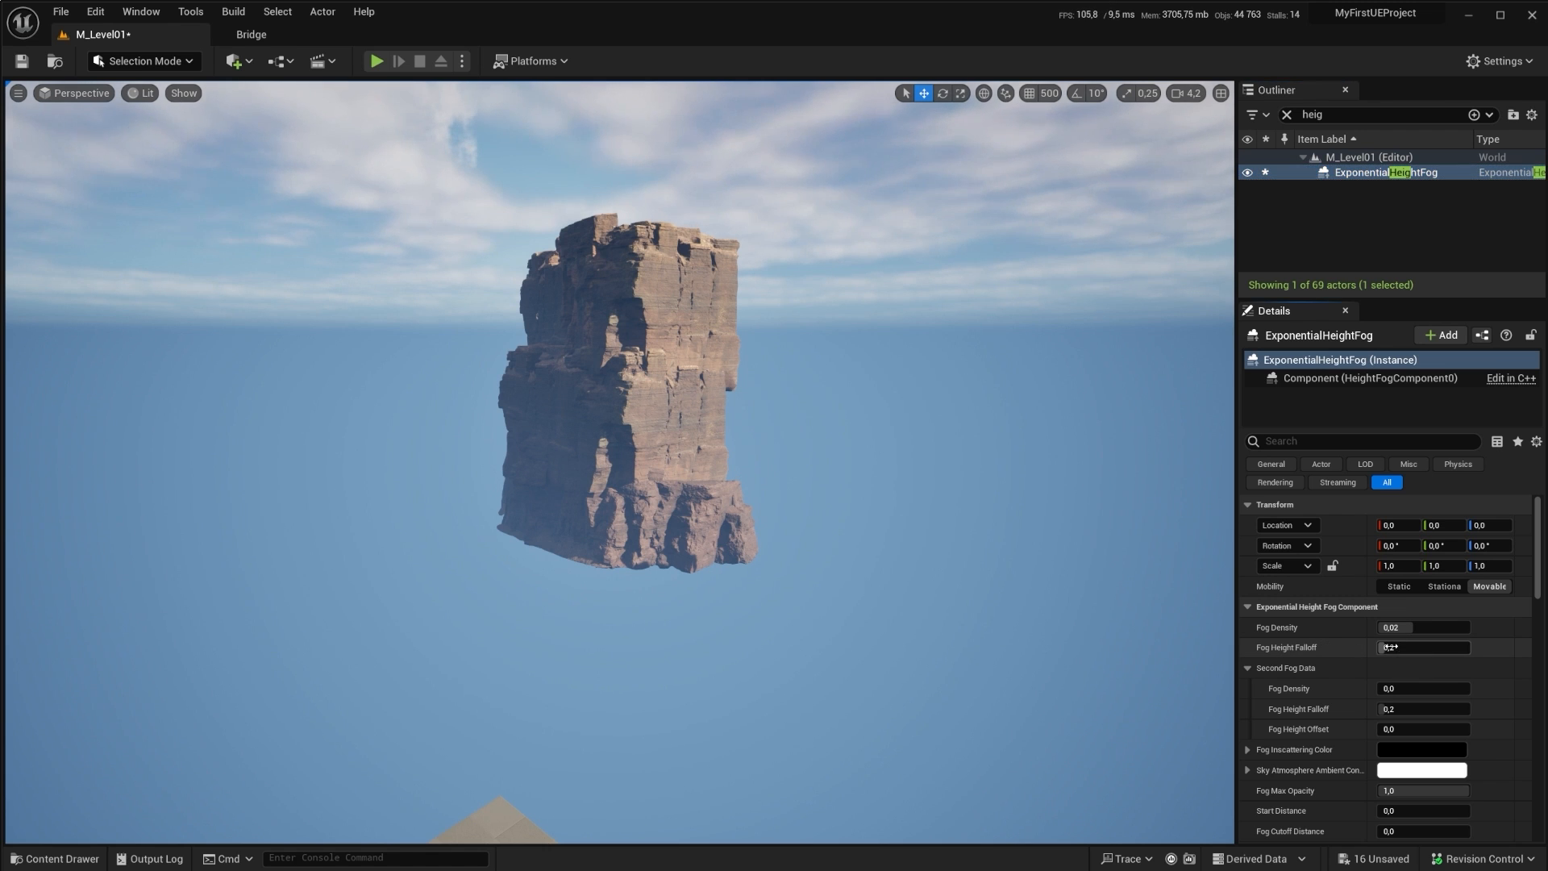
pyautogui.moveTo(1388, 647); pyautogui.dragTo(1433, 647)
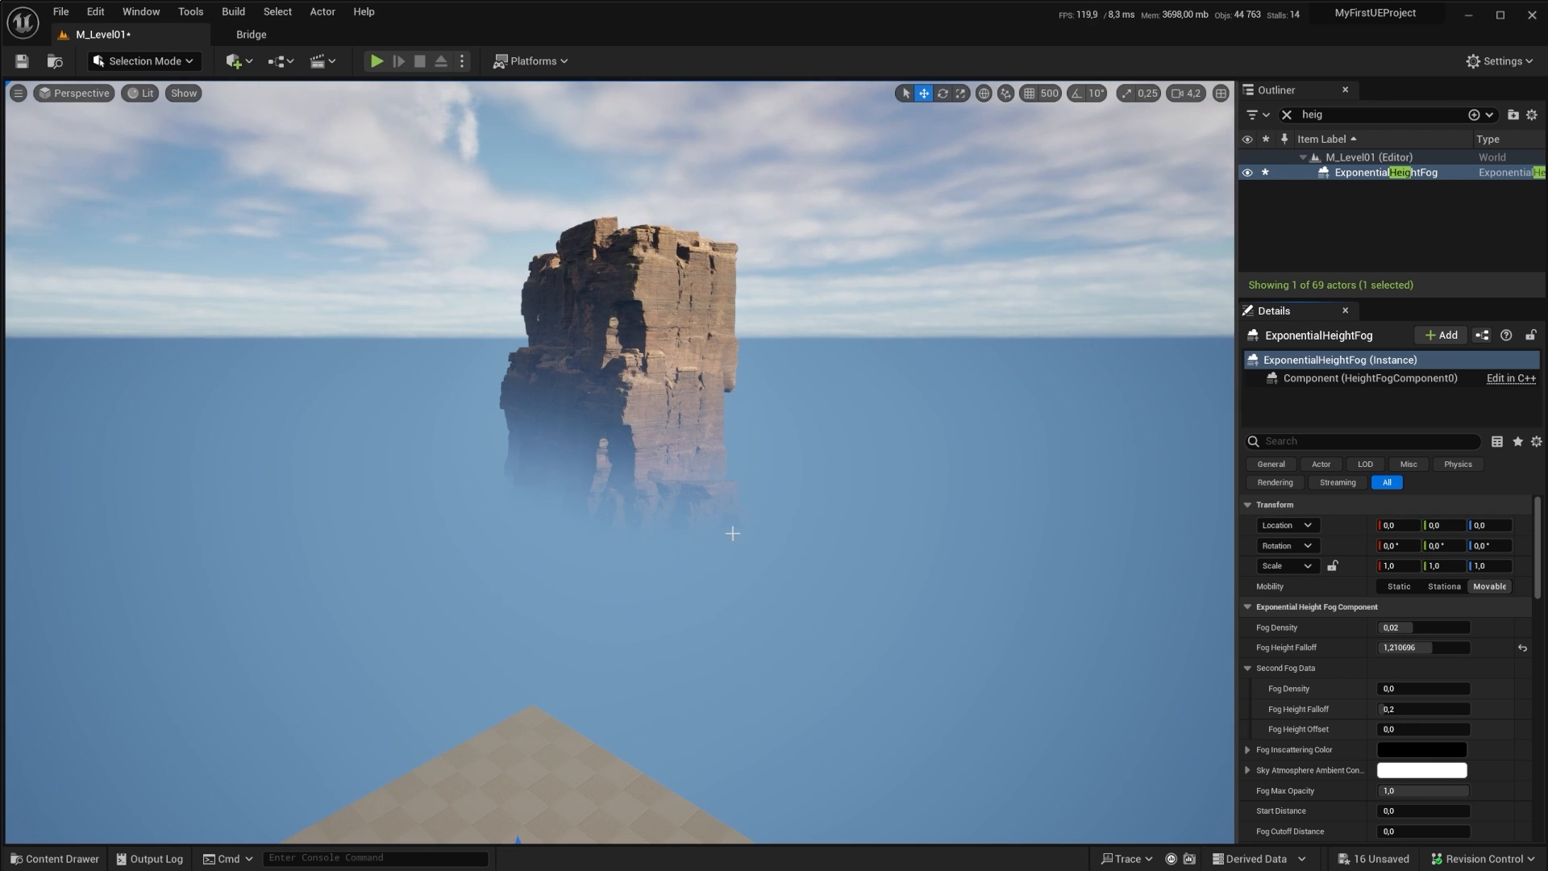
pyautogui.moveTo(1410, 627)
pyautogui.mouseDown()
pyautogui.moveTo(1451, 628)
pyautogui.moveTo(1430, 628)
pyautogui.mouseUp()
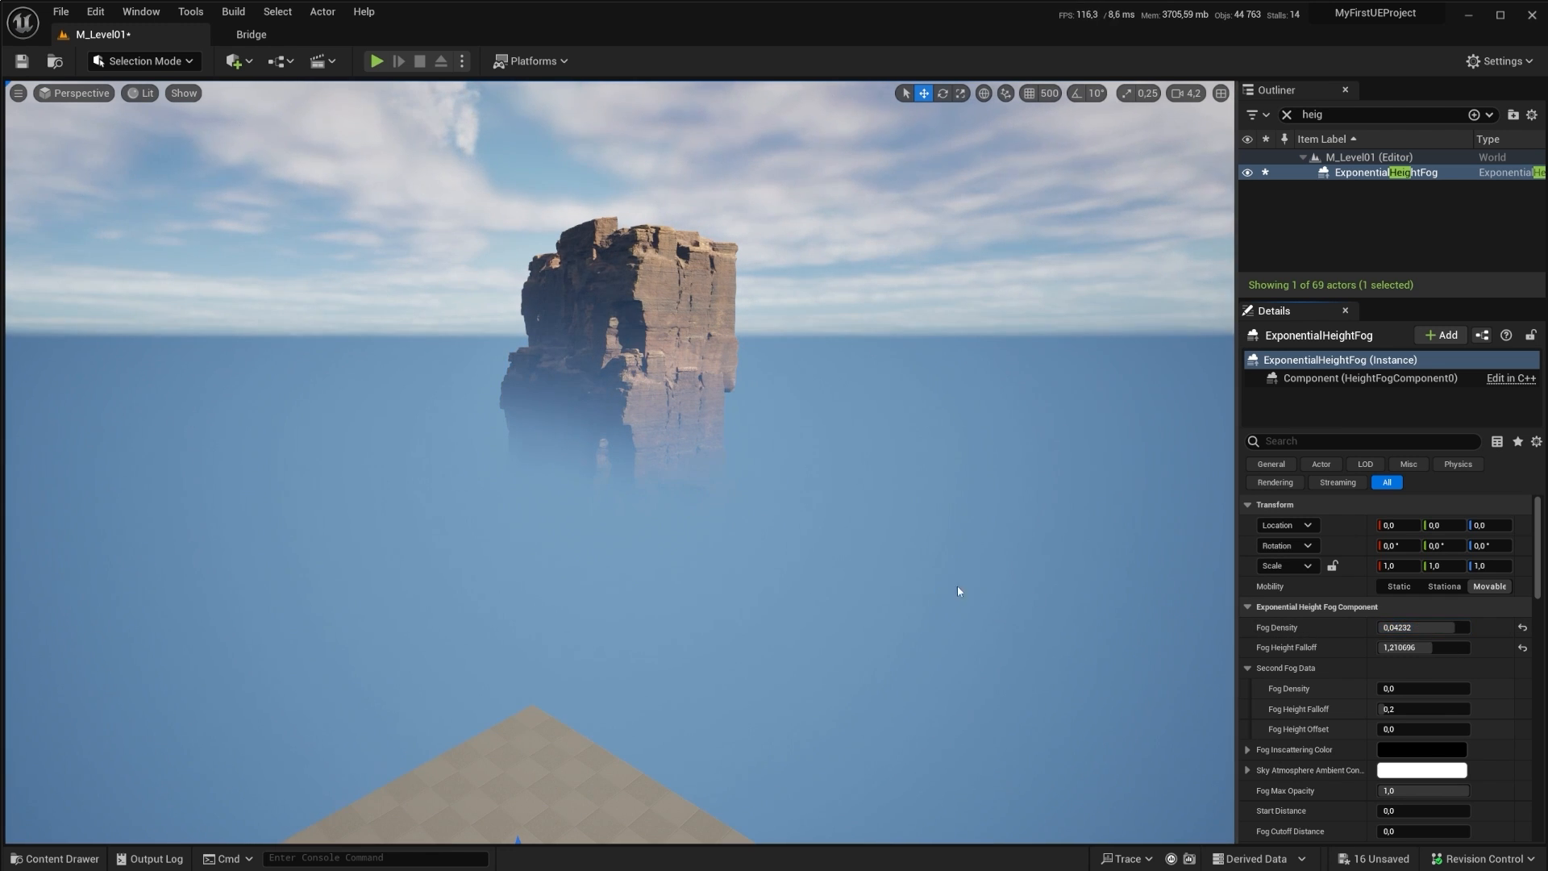
# Step: Lower the first mountain to about Z -3951 and check the scenery in game view
pyautogui.moveTo(957, 590); pyautogui.dragTo(898, 442, button='right')
pyautogui.click(844, 507)
pyautogui.moveTo(812, 497); pyautogui.dragTo(809, 574)
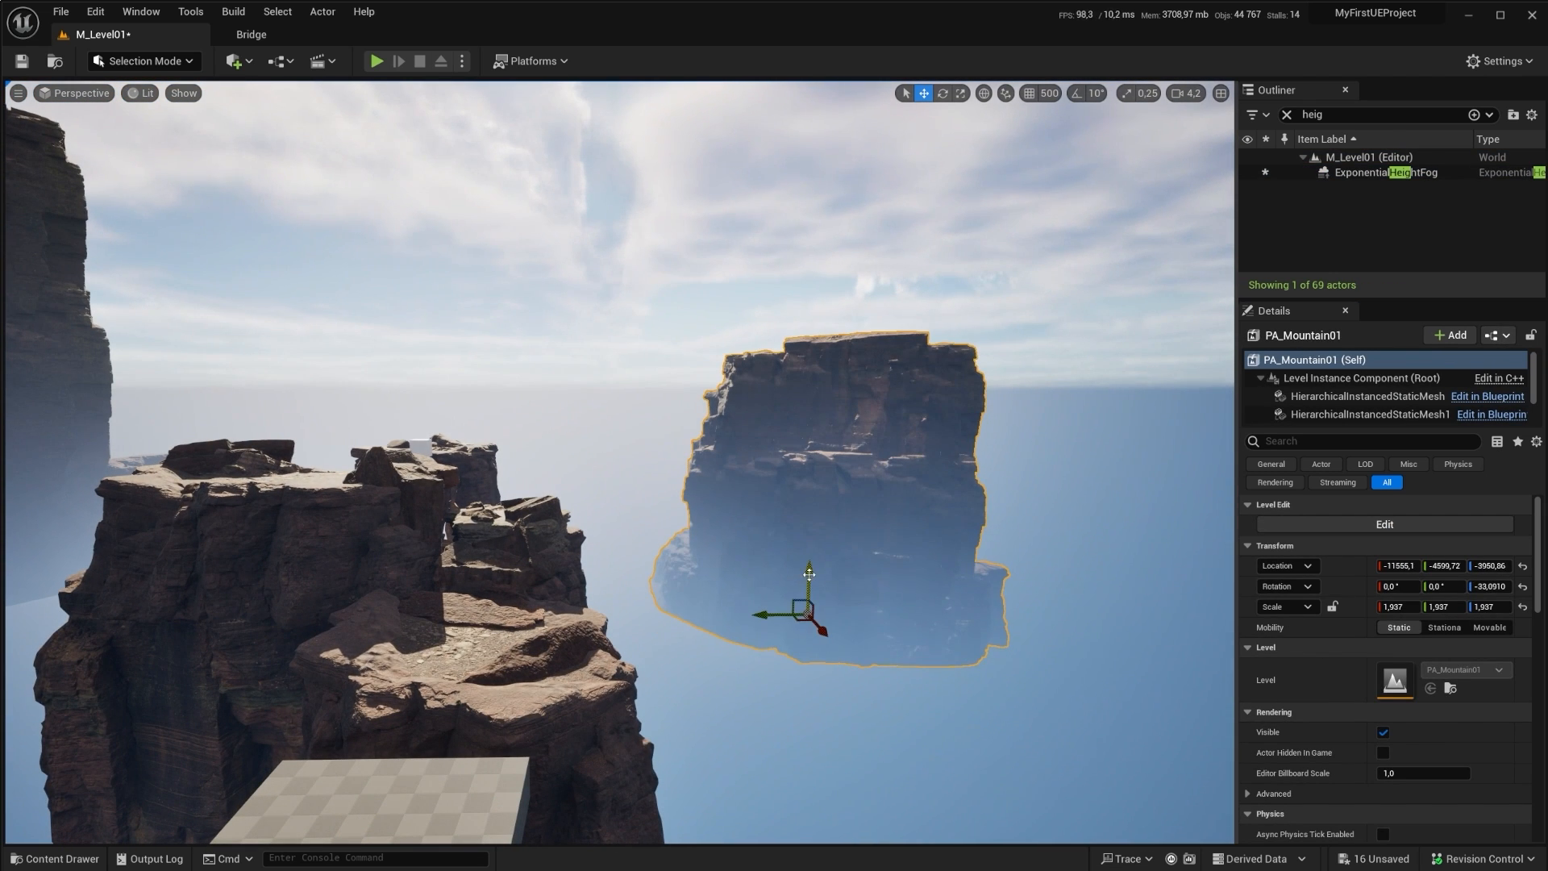
pyautogui.press('g')
pyautogui.moveTo(786, 607); pyautogui.dragTo(812, 525, button='right')
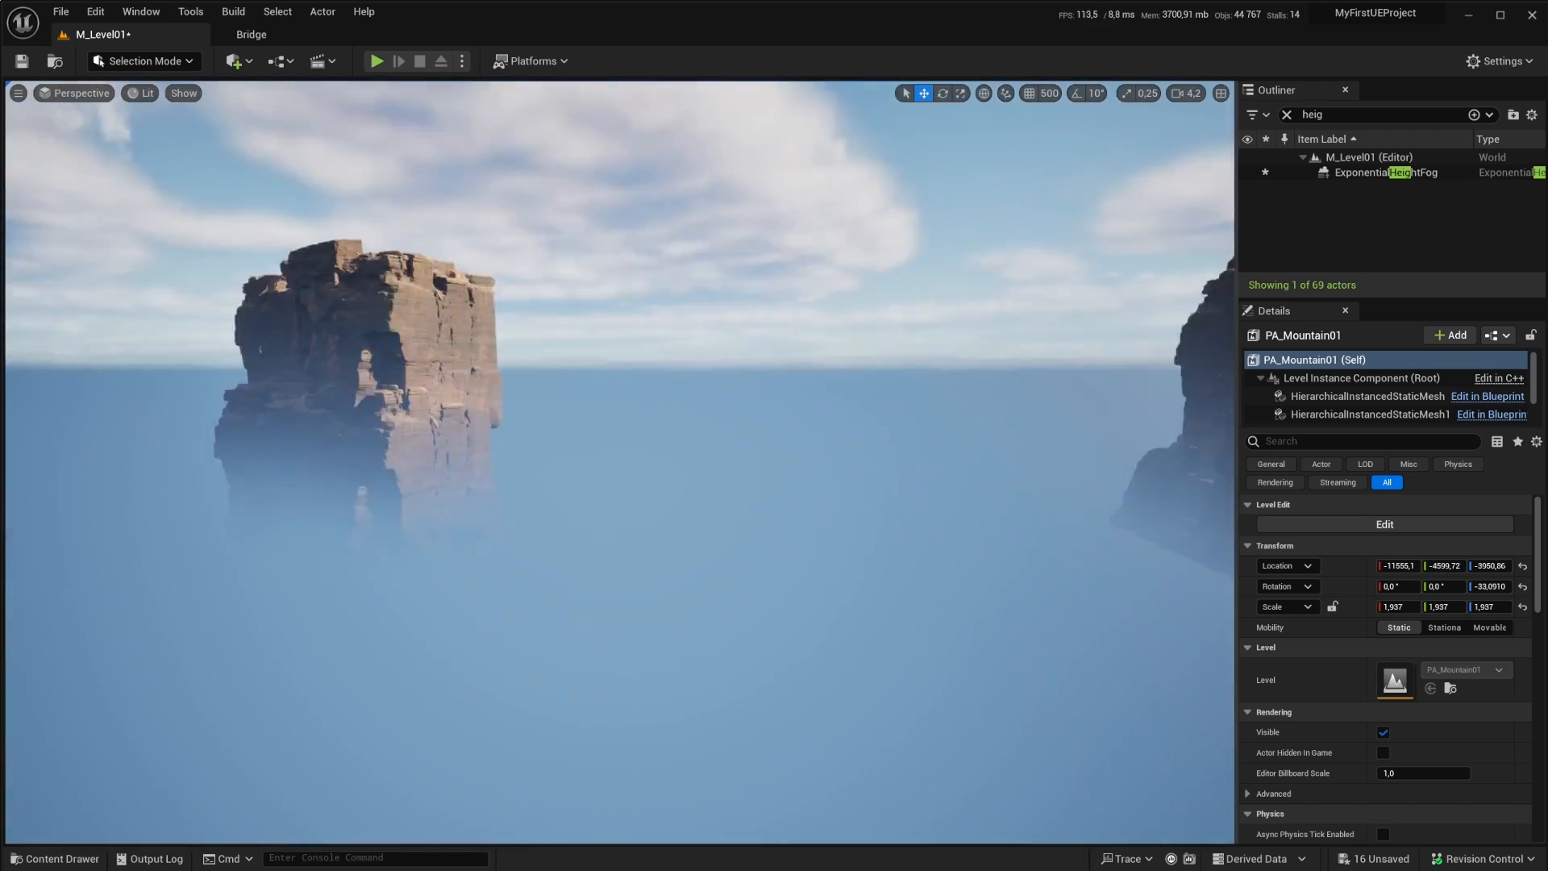
pyautogui.moveTo(812, 525); pyautogui.dragTo(330, 530, button='right')
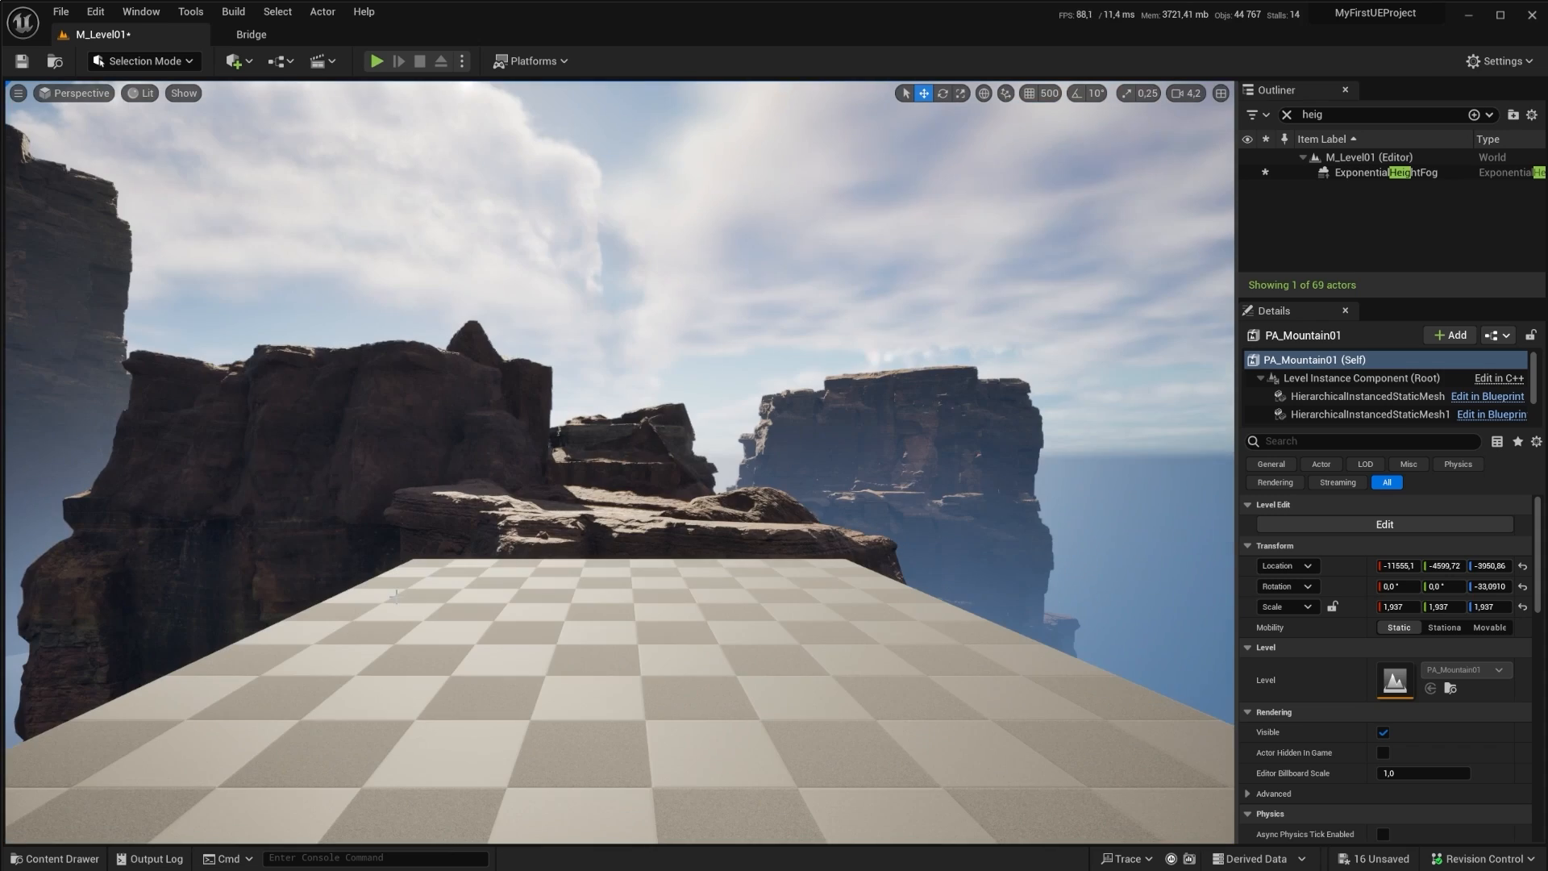
# Step: Sink the first mountain deeper into the fog, first to about Z -4973 and then further down, and deselect it
pyautogui.press('w')
pyautogui.moveTo(992, 557)
pyautogui.mouseDown(button='right')
pyautogui.moveTo(1052, 557)
pyautogui.moveTo(1020, 565)
pyautogui.moveTo(1036, 584)
pyautogui.moveTo(982, 573)
pyautogui.mouseUp(button='right')
pyautogui.press('s')
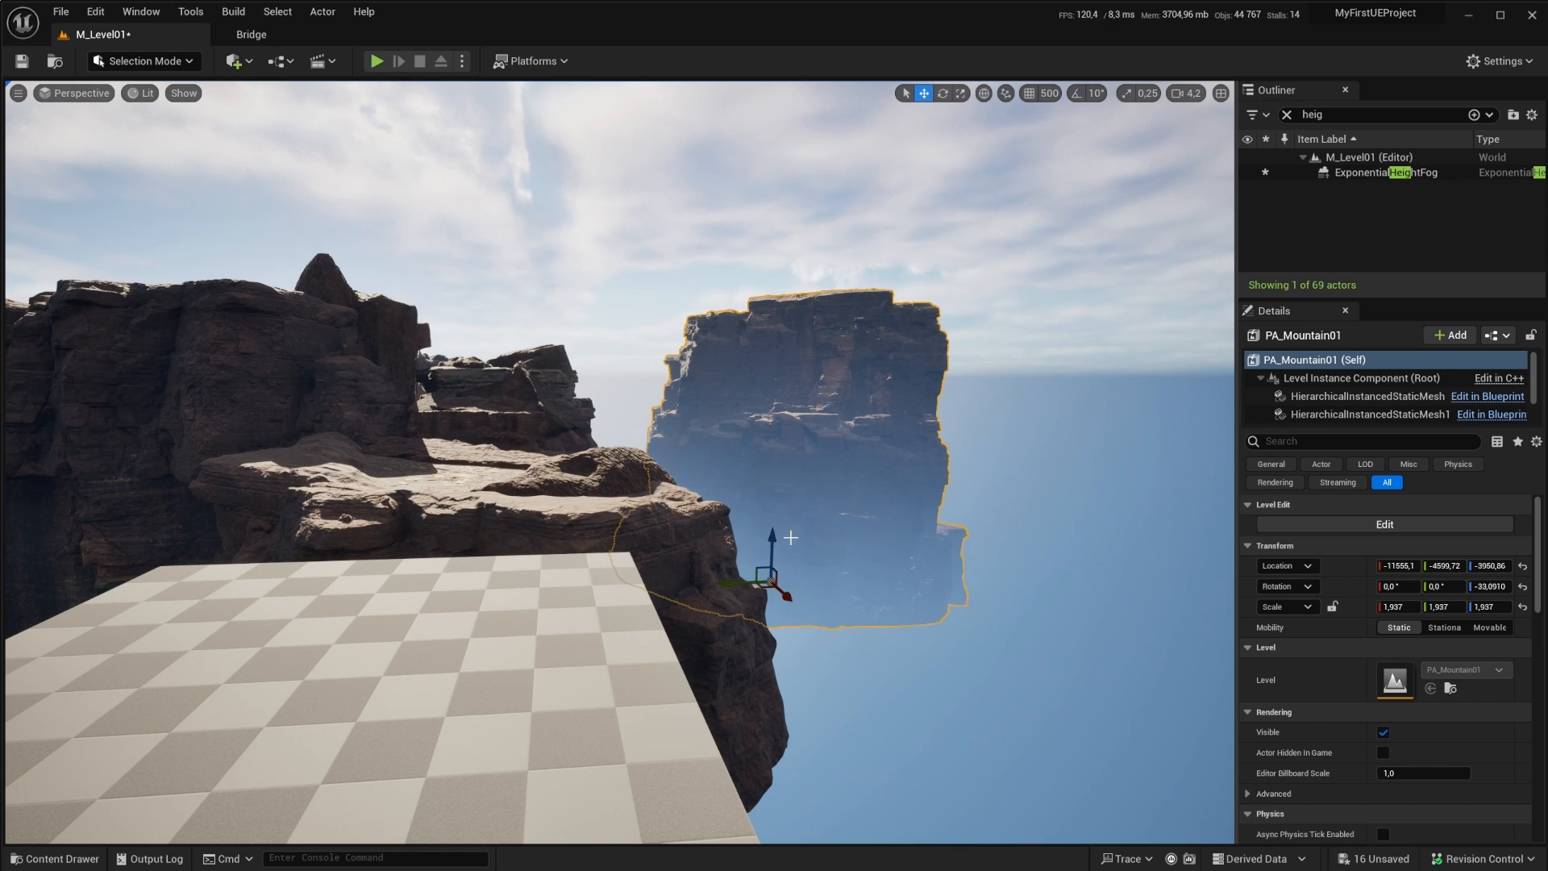
pyautogui.moveTo(772, 548); pyautogui.dragTo(778, 592)
pyautogui.press('Delete')
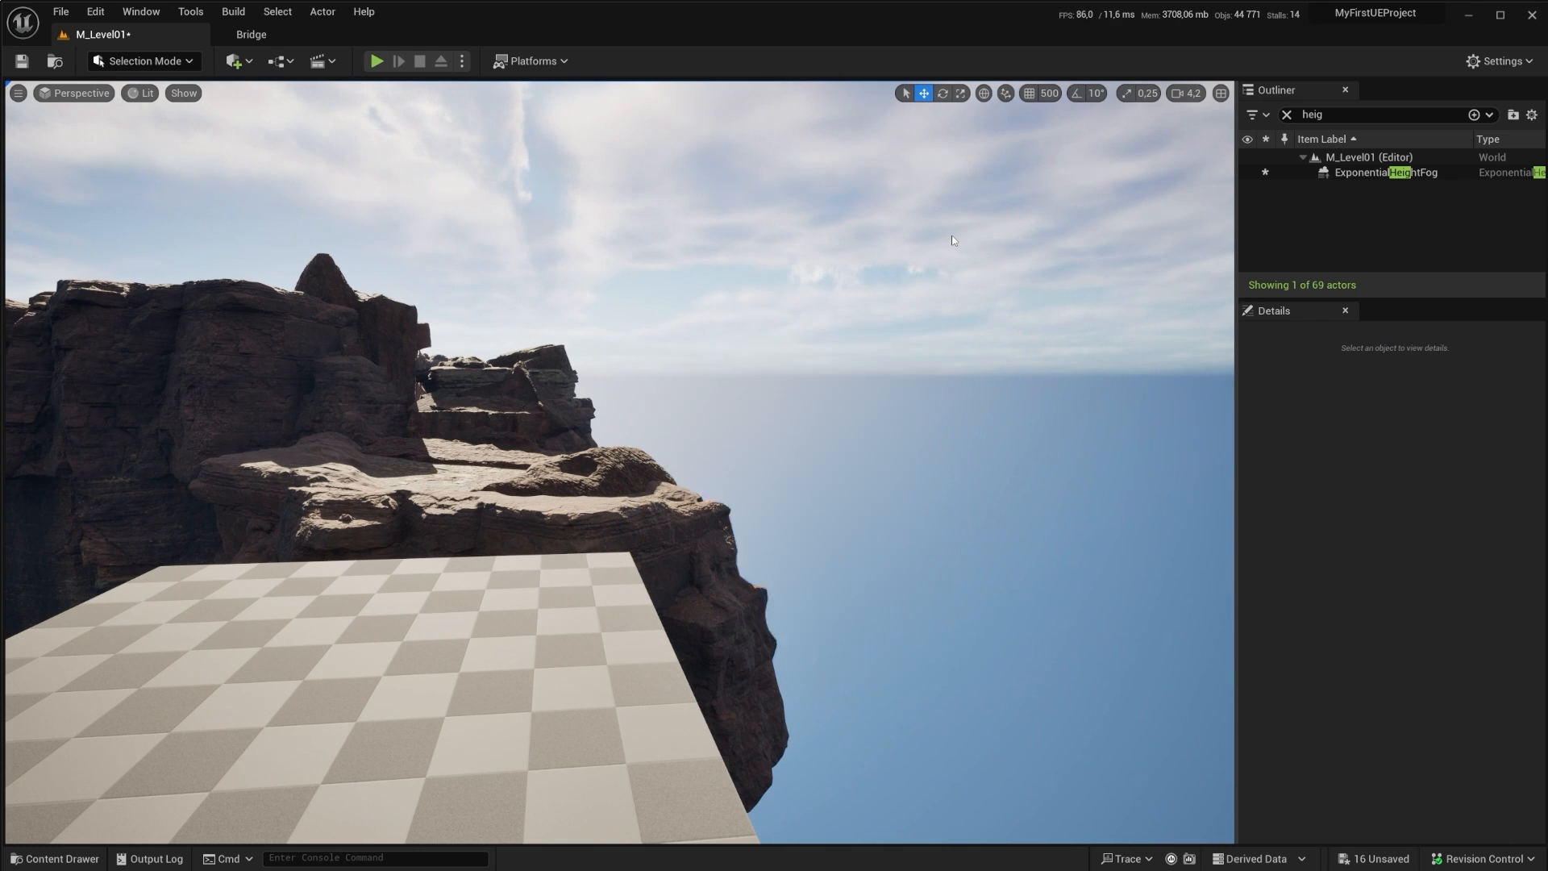
pyautogui.hotkey('ctrl', 'z')
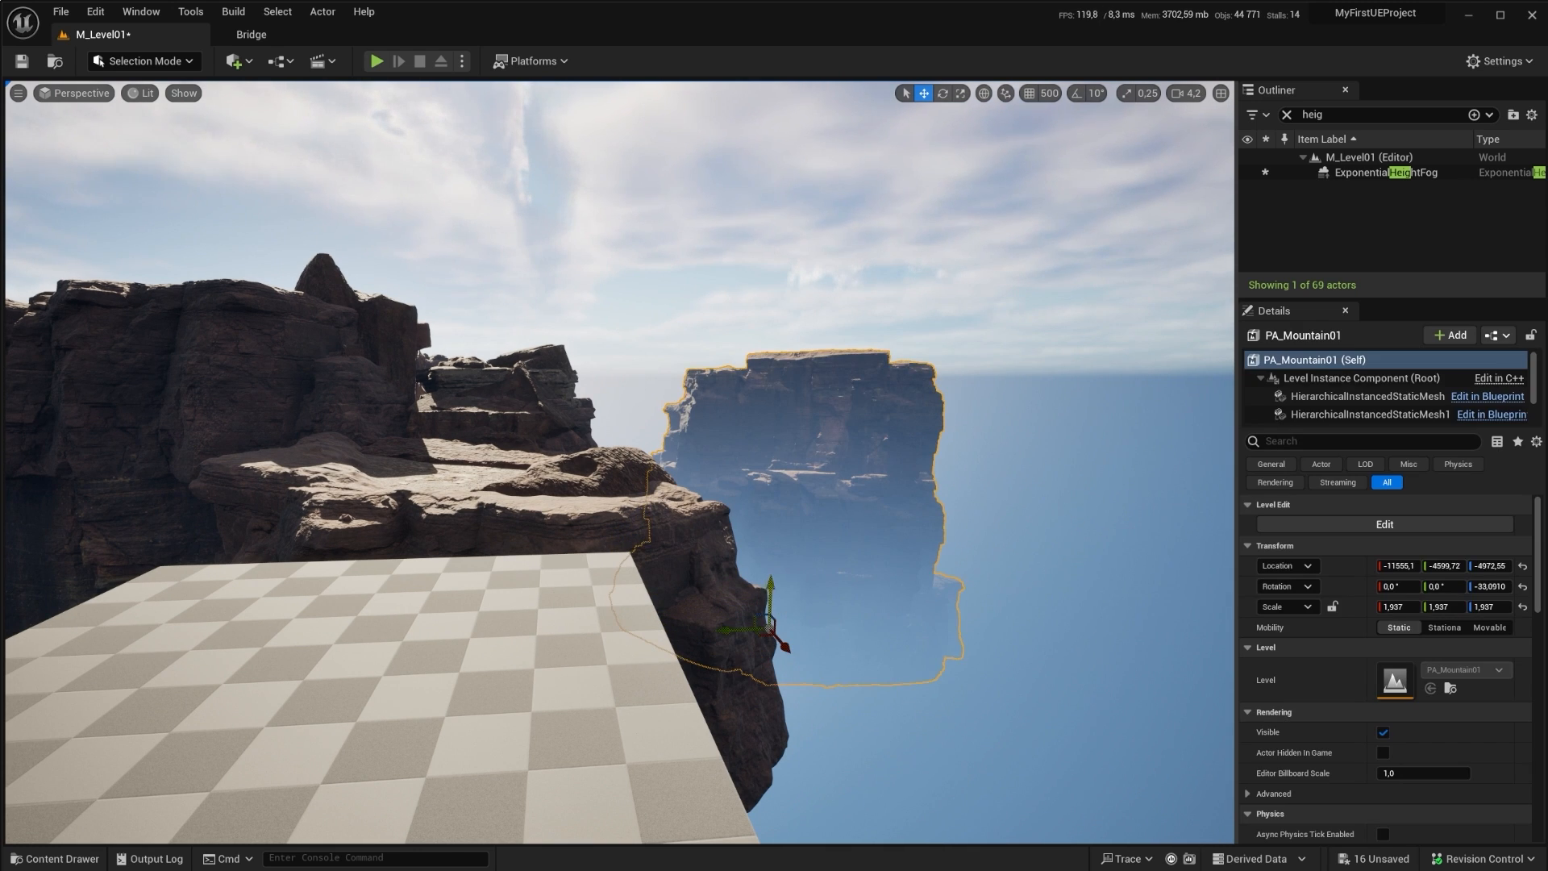
pyautogui.moveTo(770, 587); pyautogui.dragTo(770, 635)
pyautogui.press('Escape')
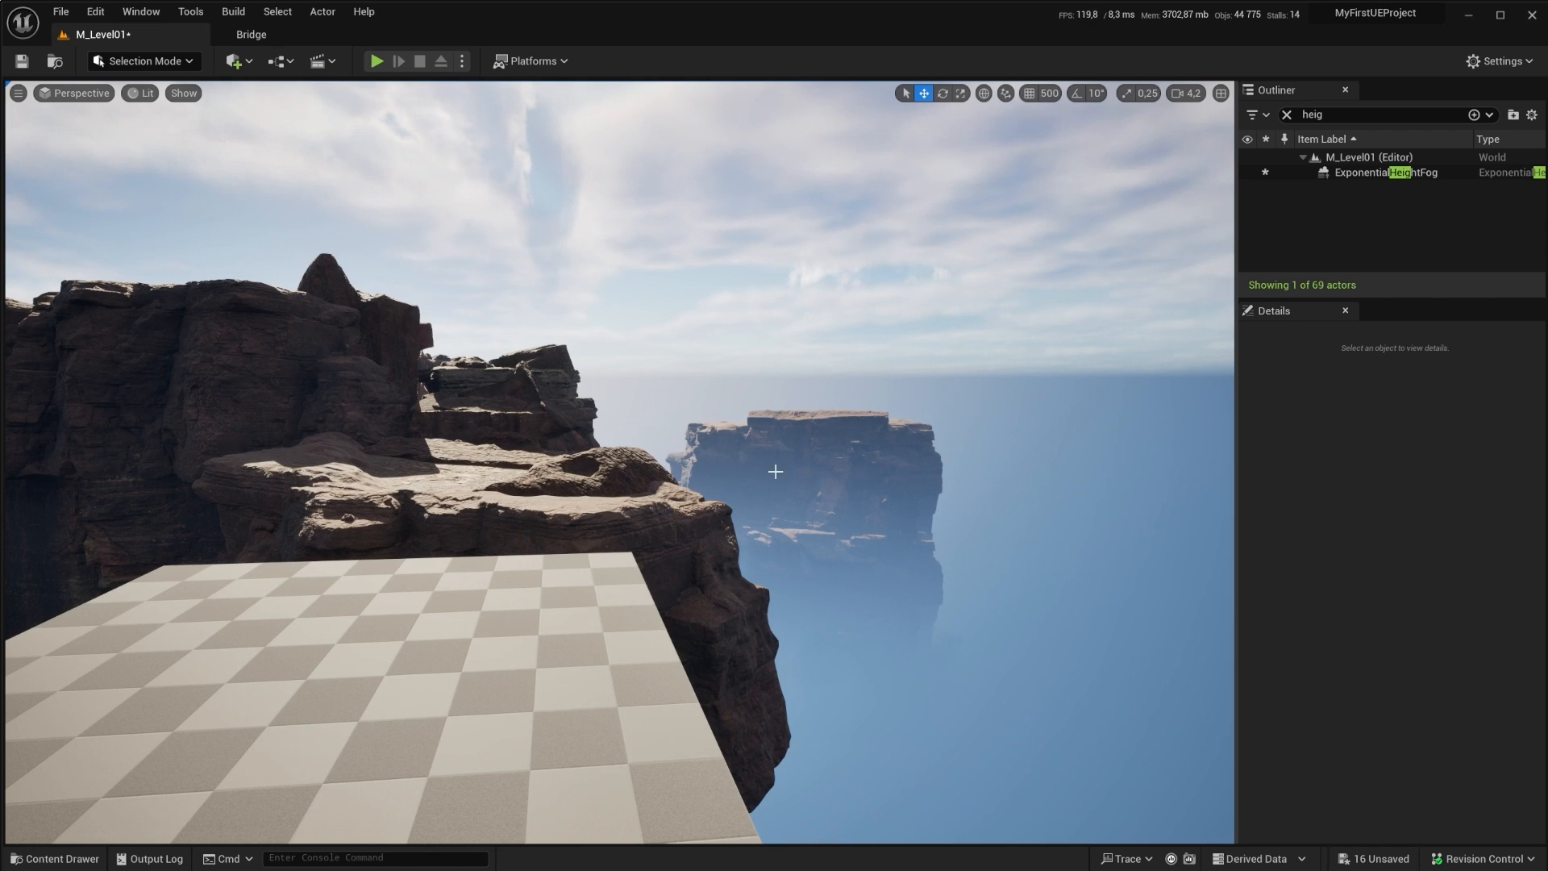
# Step: Lower the second mountain to about Z -7091 so its base sinks into the fog, and deselect it
pyautogui.moveTo(774, 470); pyautogui.dragTo(959, 470, button='right')
pyautogui.click(390, 397)
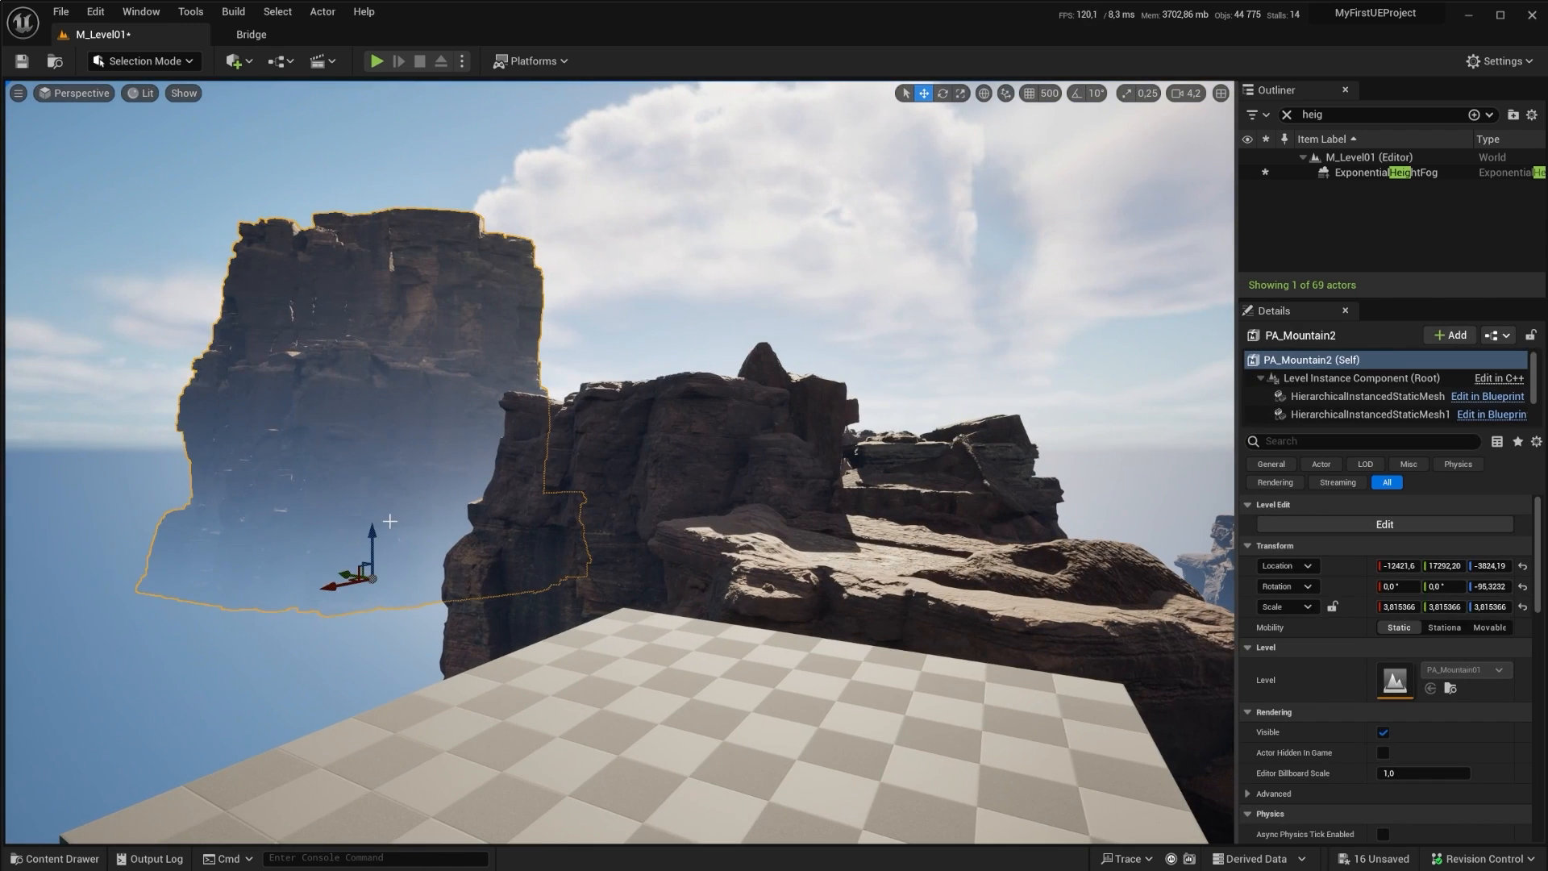
pyautogui.moveTo(370, 531); pyautogui.dragTo(351, 627)
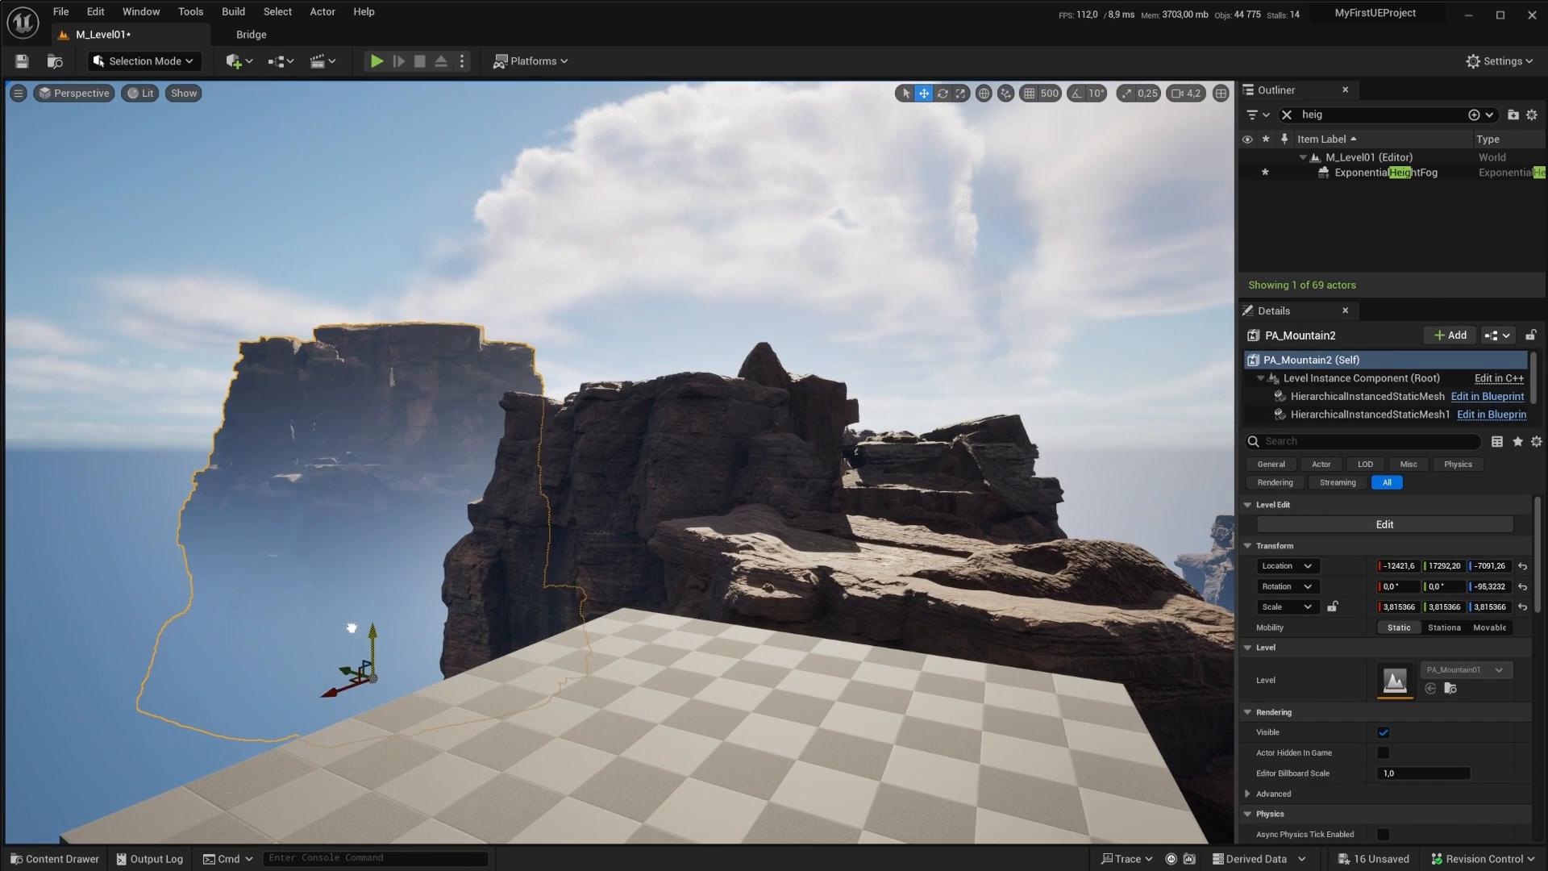
pyautogui.press('Escape')
# Step: Save the level and play-test it to view the mountains in the fog
pyautogui.moveTo(774, 468); pyautogui.dragTo(895, 475, button='right')
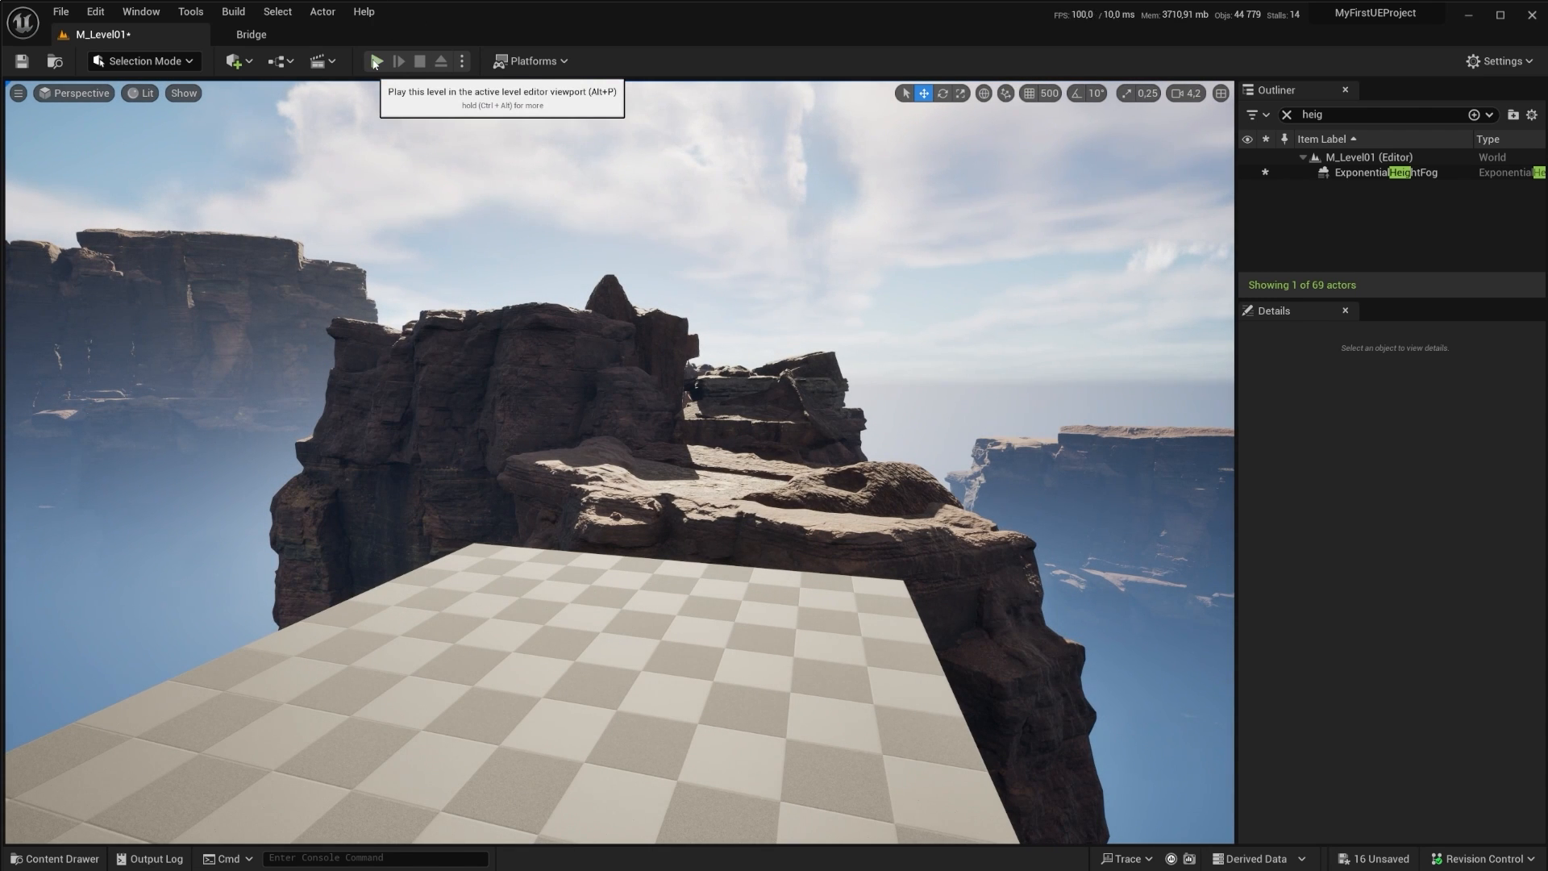
pyautogui.hotkey('ctrl', 's')
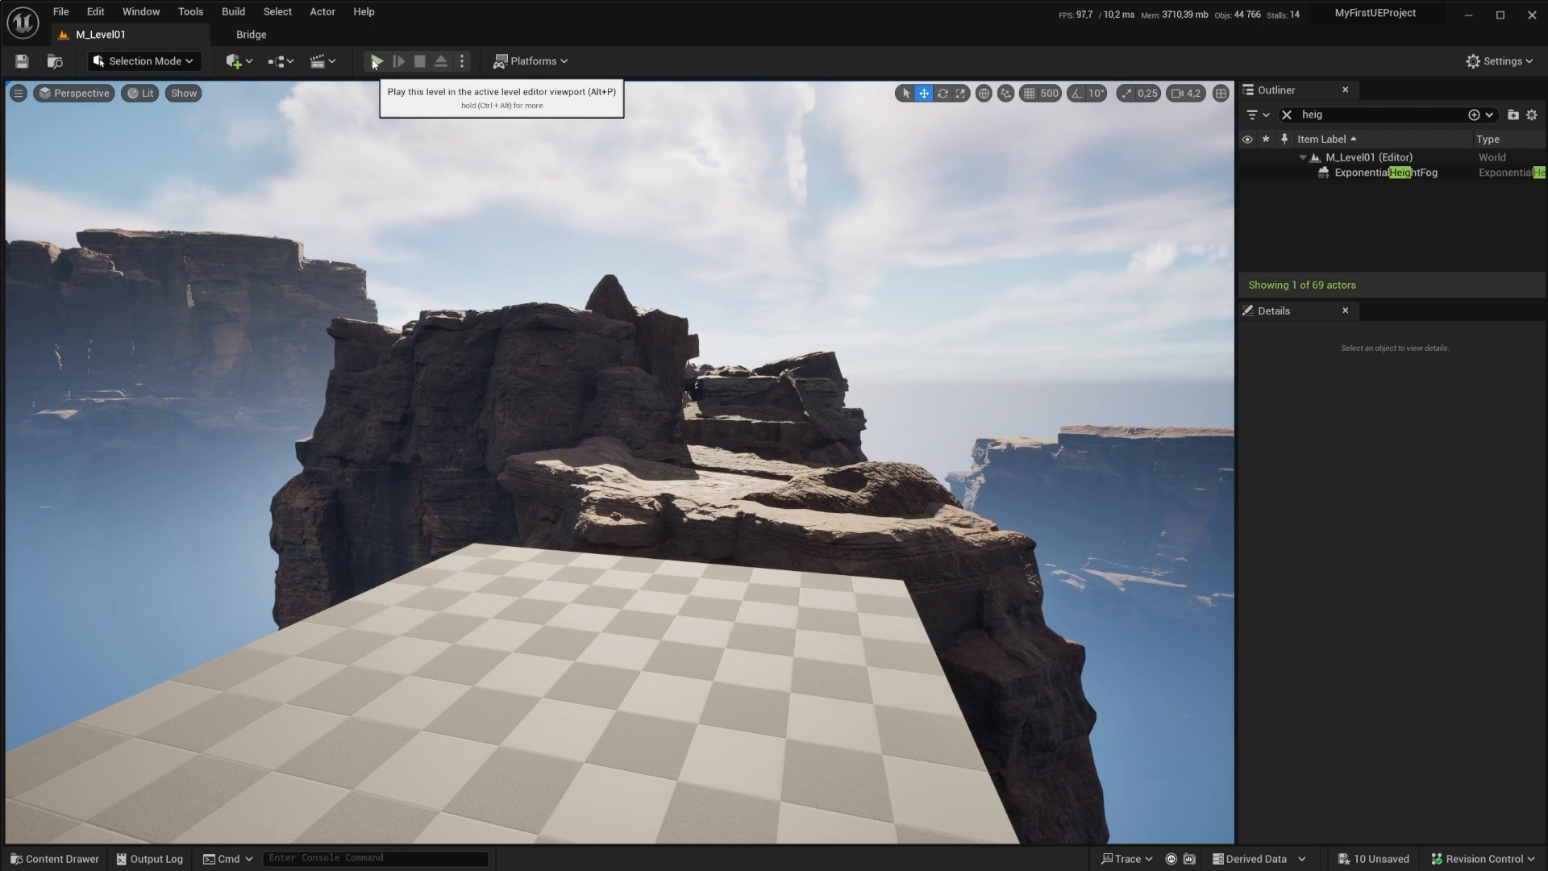
pyautogui.click(375, 62)
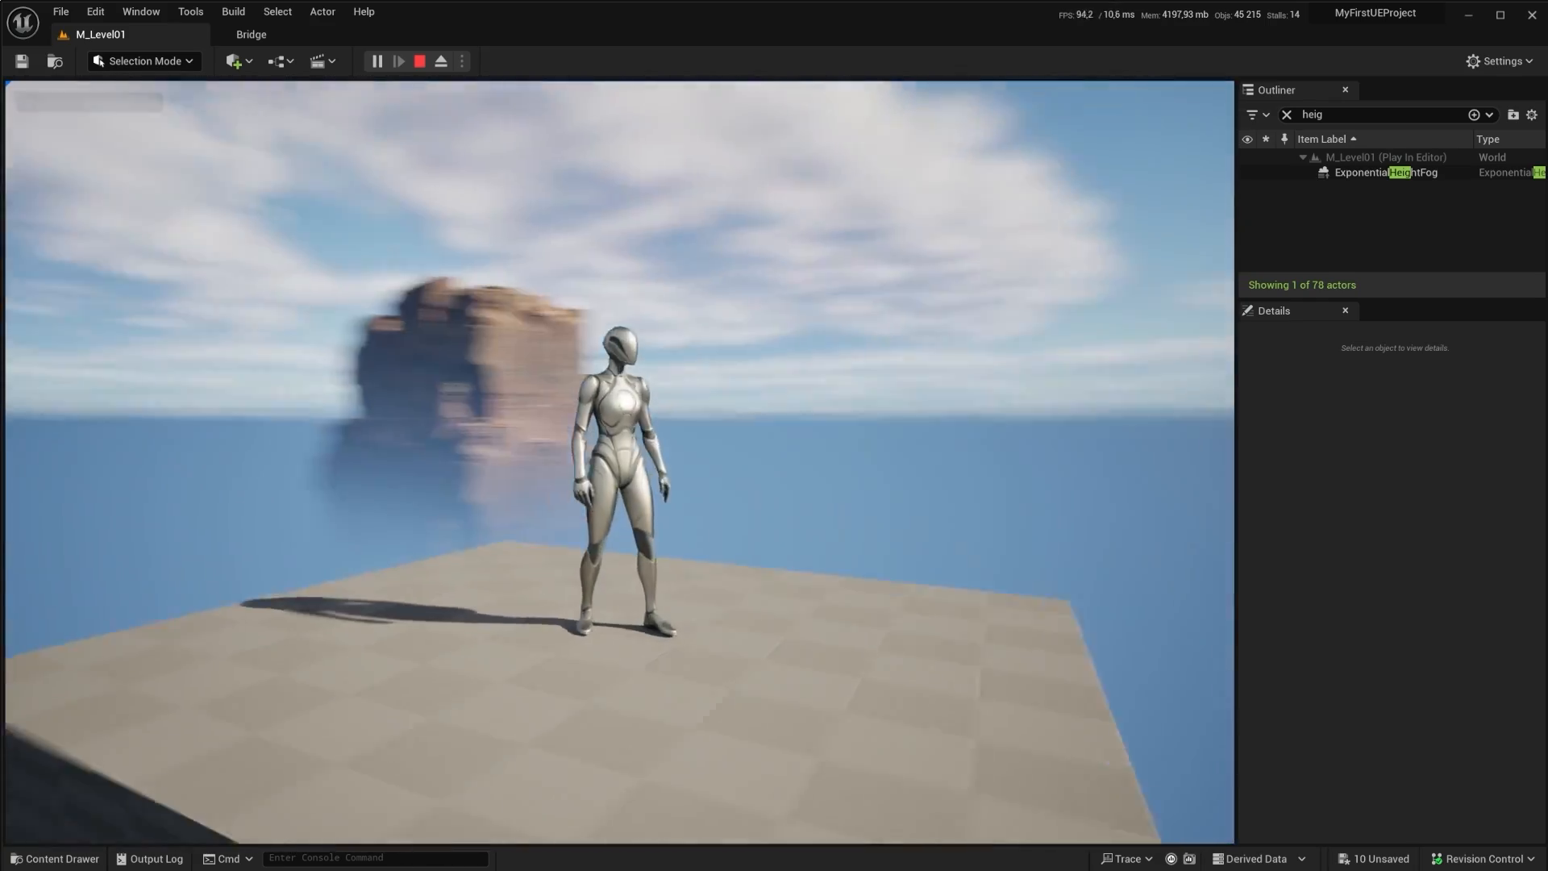
pyautogui.press('Escape')
# Step: Select the third mountain and switch the viewport to the orthographic Top view, framing all the mountains around the platforms
pyautogui.click(451, 367)
pyautogui.moveTo(590, 421); pyautogui.dragTo(516, 435, button='right')
pyautogui.press('w')
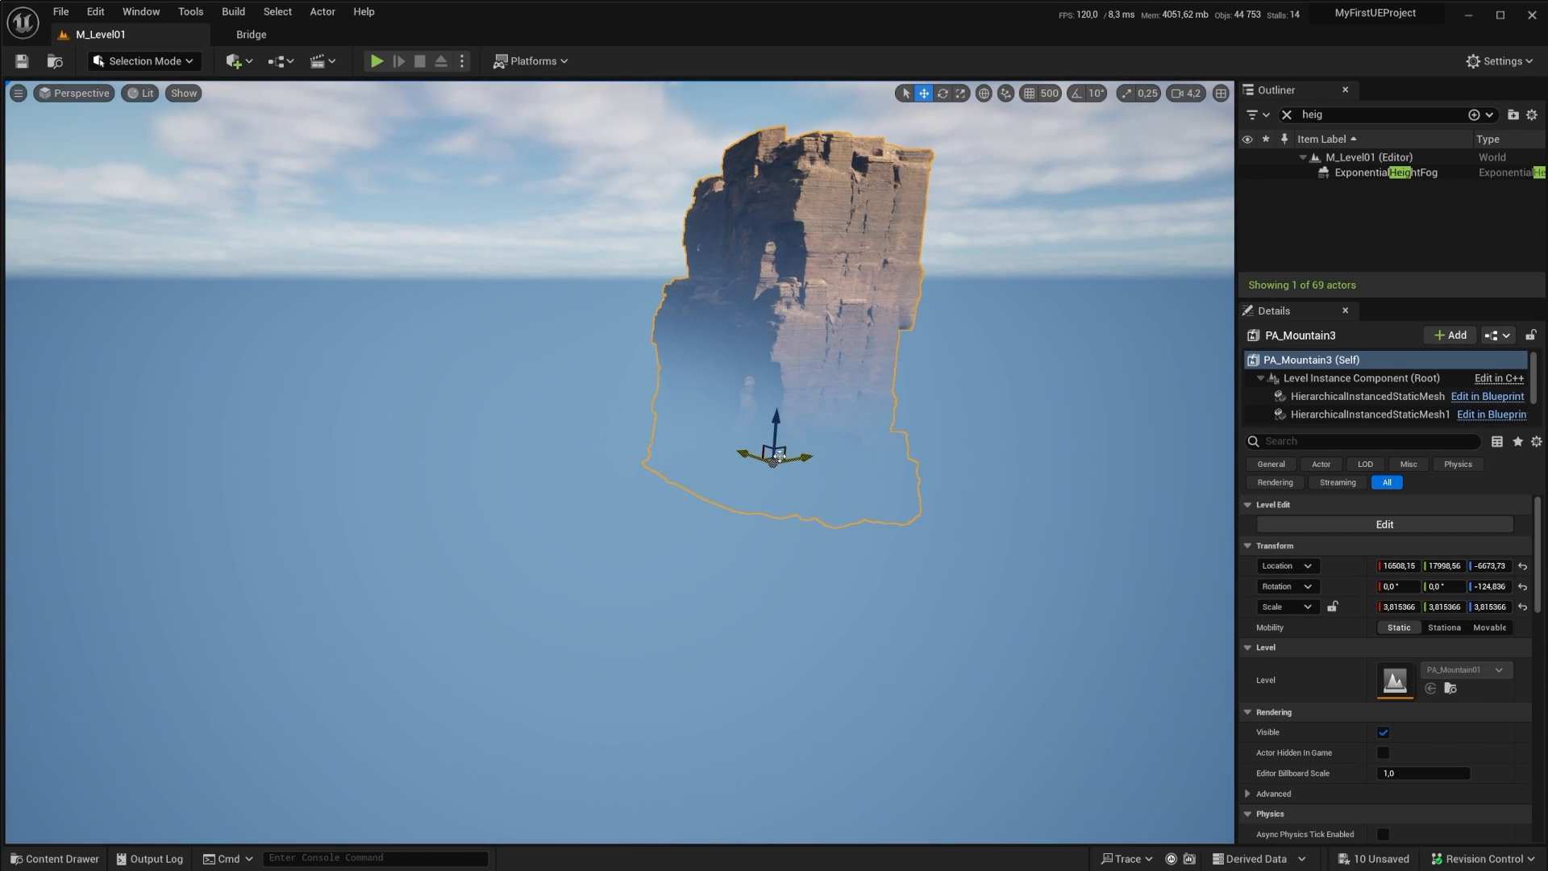
pyautogui.moveTo(779, 457); pyautogui.dragTo(693, 460, button='right')
pyautogui.click(146, 92)
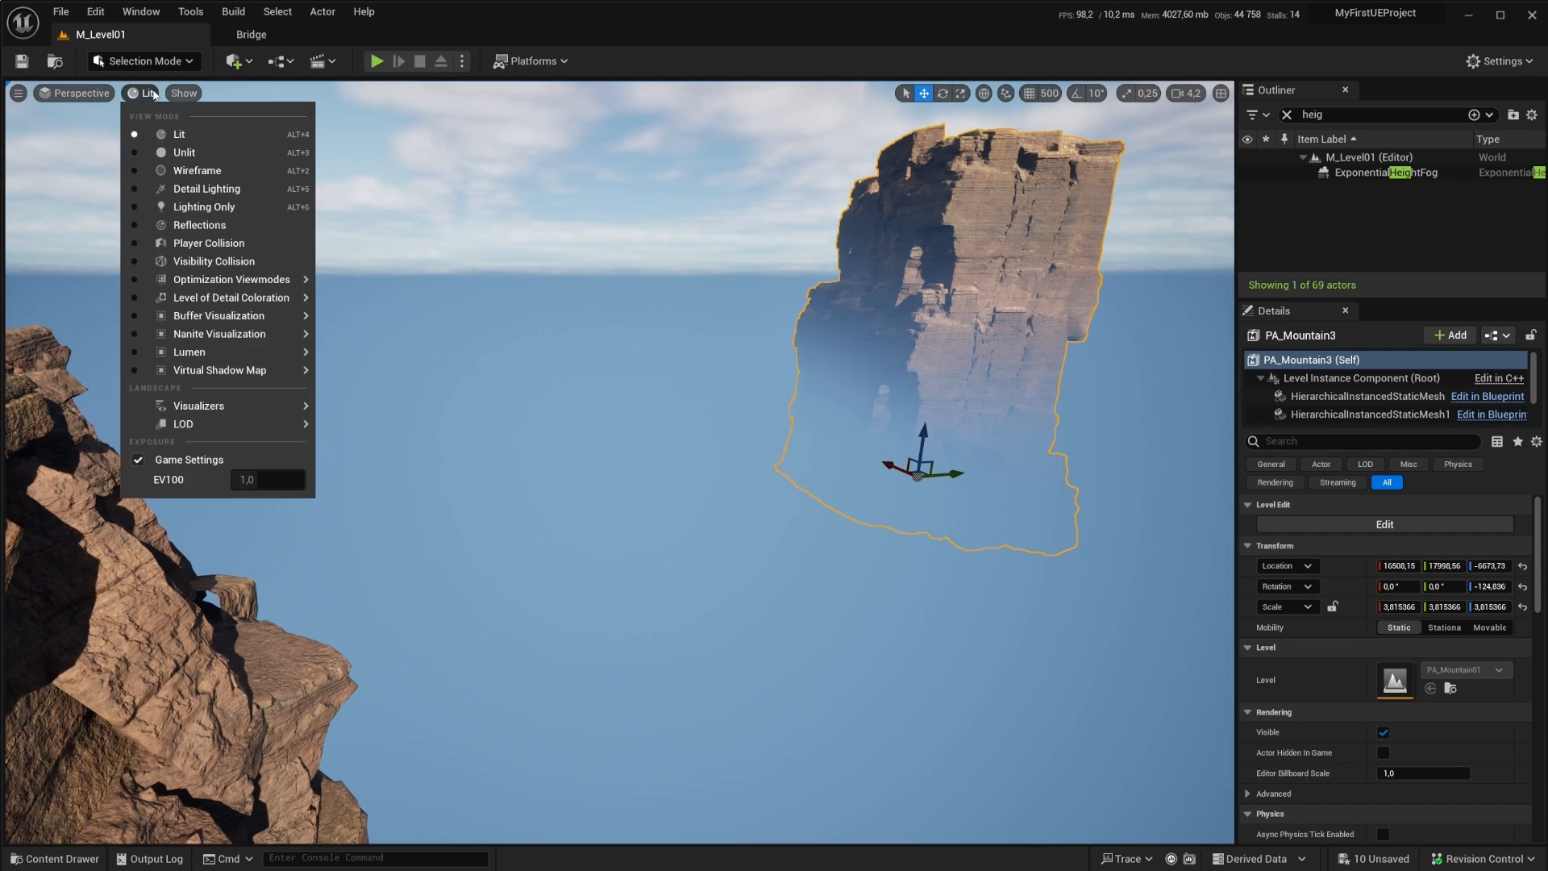
pyautogui.click(85, 92)
pyautogui.click(95, 100)
pyautogui.click(94, 100)
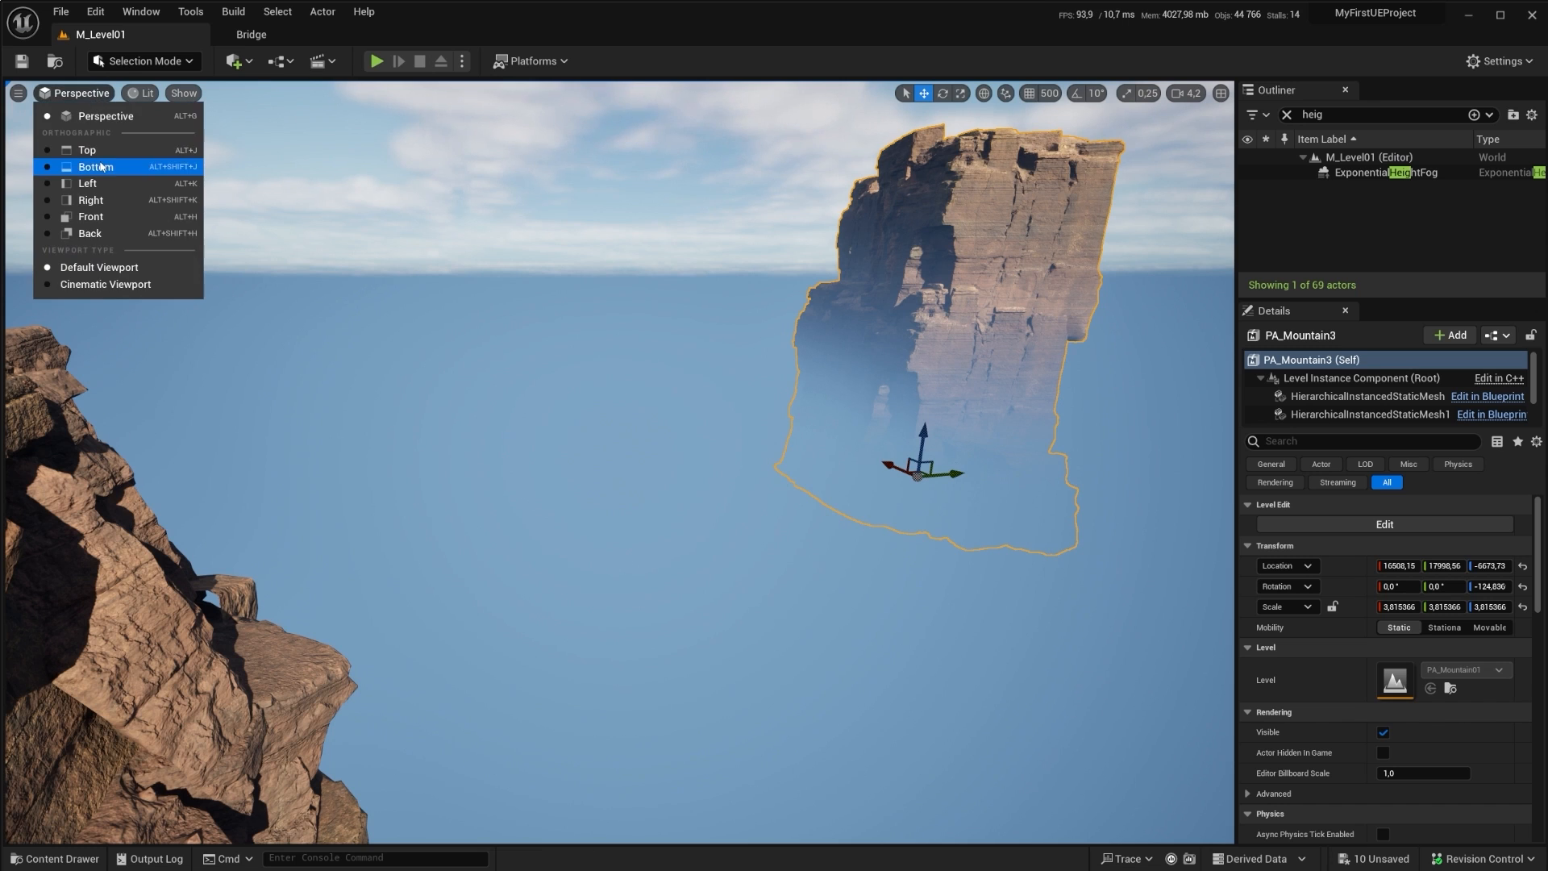
pyautogui.click(98, 153)
pyautogui.moveTo(646, 507); pyautogui.dragTo(443, 84, button='right')
pyautogui.scroll(-20, 592, 529)
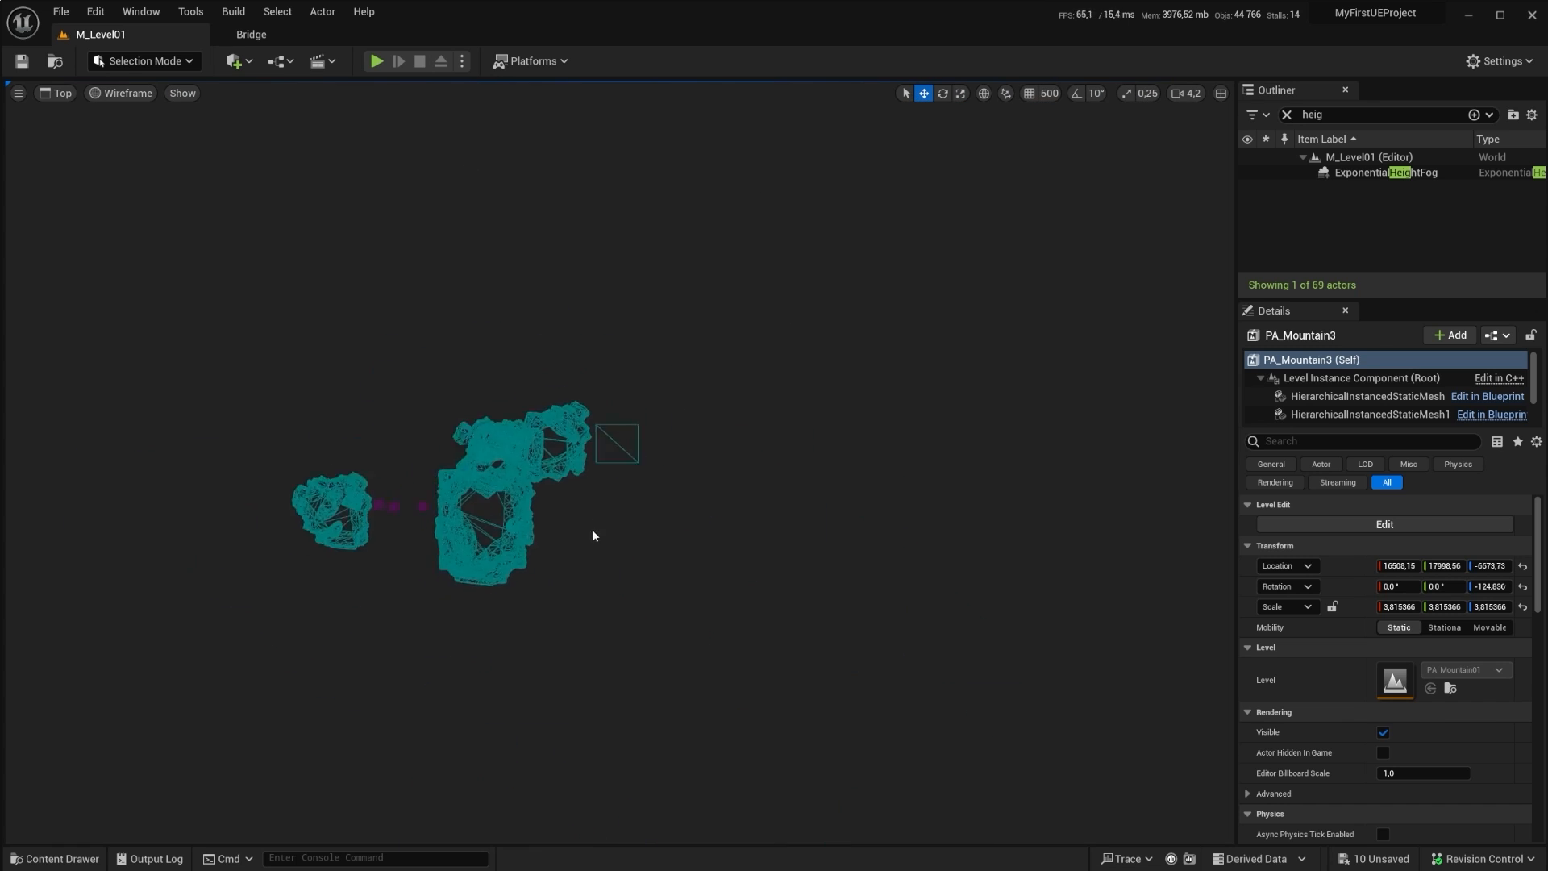
pyautogui.moveTo(643, 597); pyautogui.dragTo(622, 511, button='right')
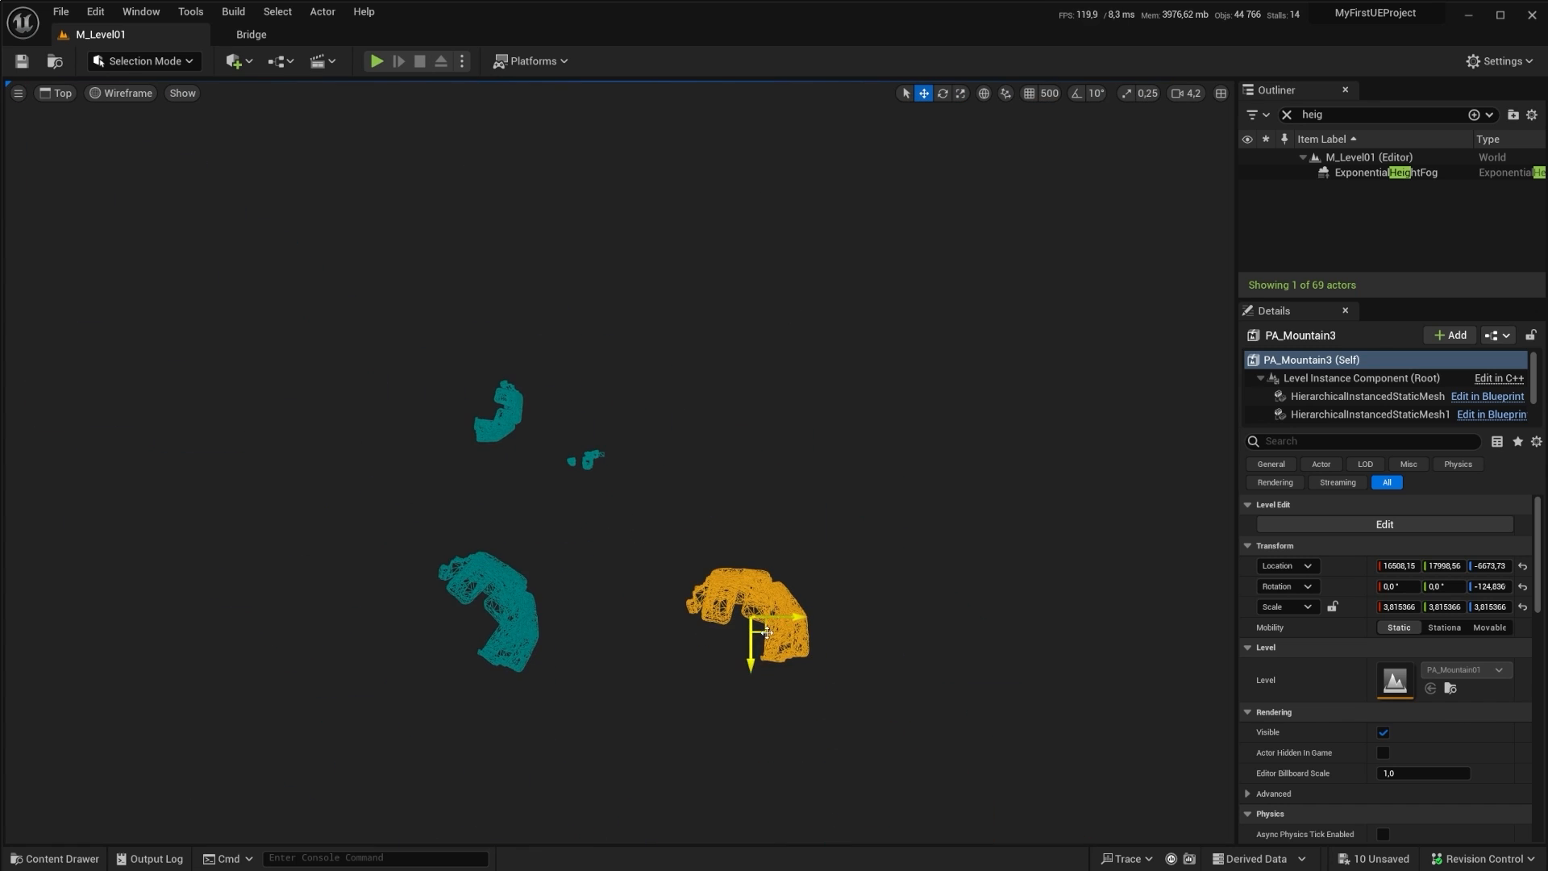
# Step: Duplicate the third mountain to the opposite side of the platforms, at about X 4582, Y -10075, and rotate it to about 32.6° around Z
pyautogui.keyDown('alt'); pyautogui.moveTo(766, 633); pyautogui.dragTo(667, 357); pyautogui.keyUp('alt')
pyautogui.press('e')
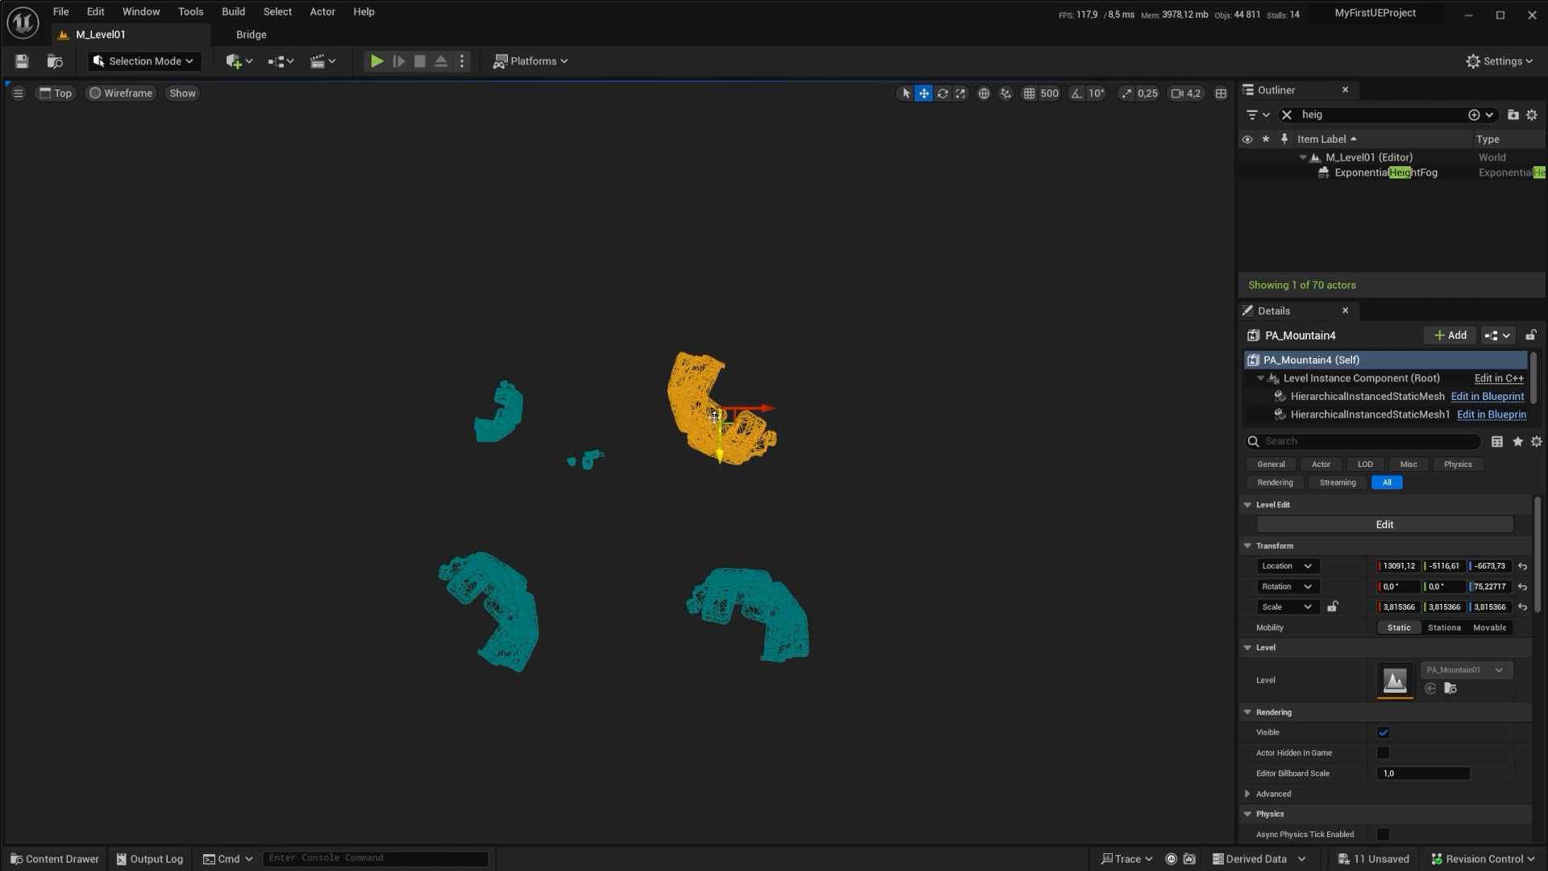
pyautogui.moveTo(728, 418); pyautogui.dragTo(698, 315)
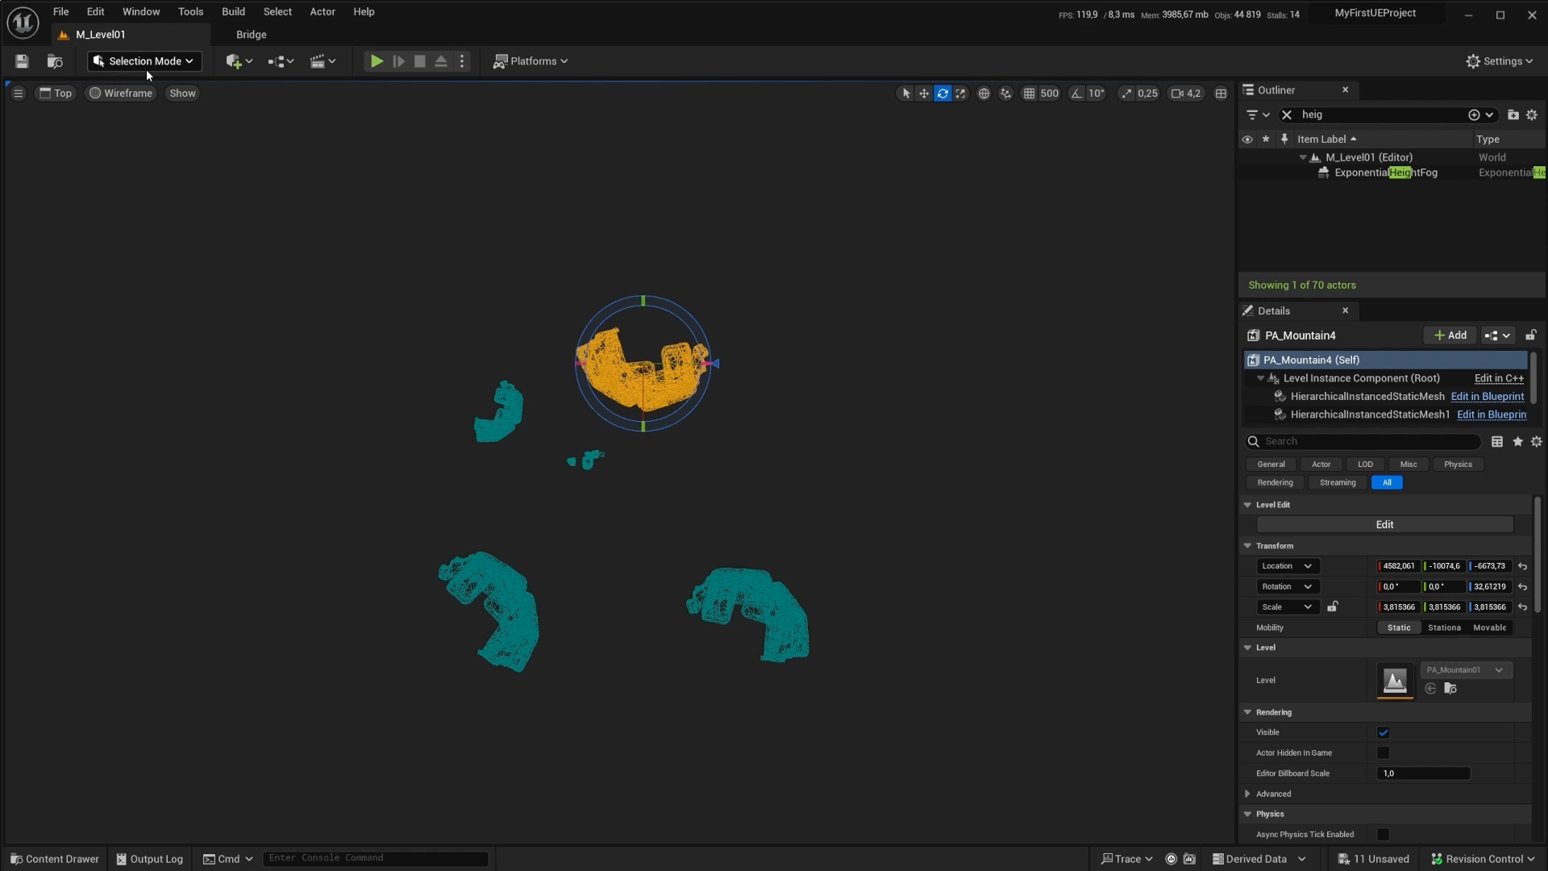
# Step: Set the Top view to Lit shading, then return to the Perspective view and fly around the rock platforms
pyautogui.click(119, 93)
pyautogui.click(129, 135)
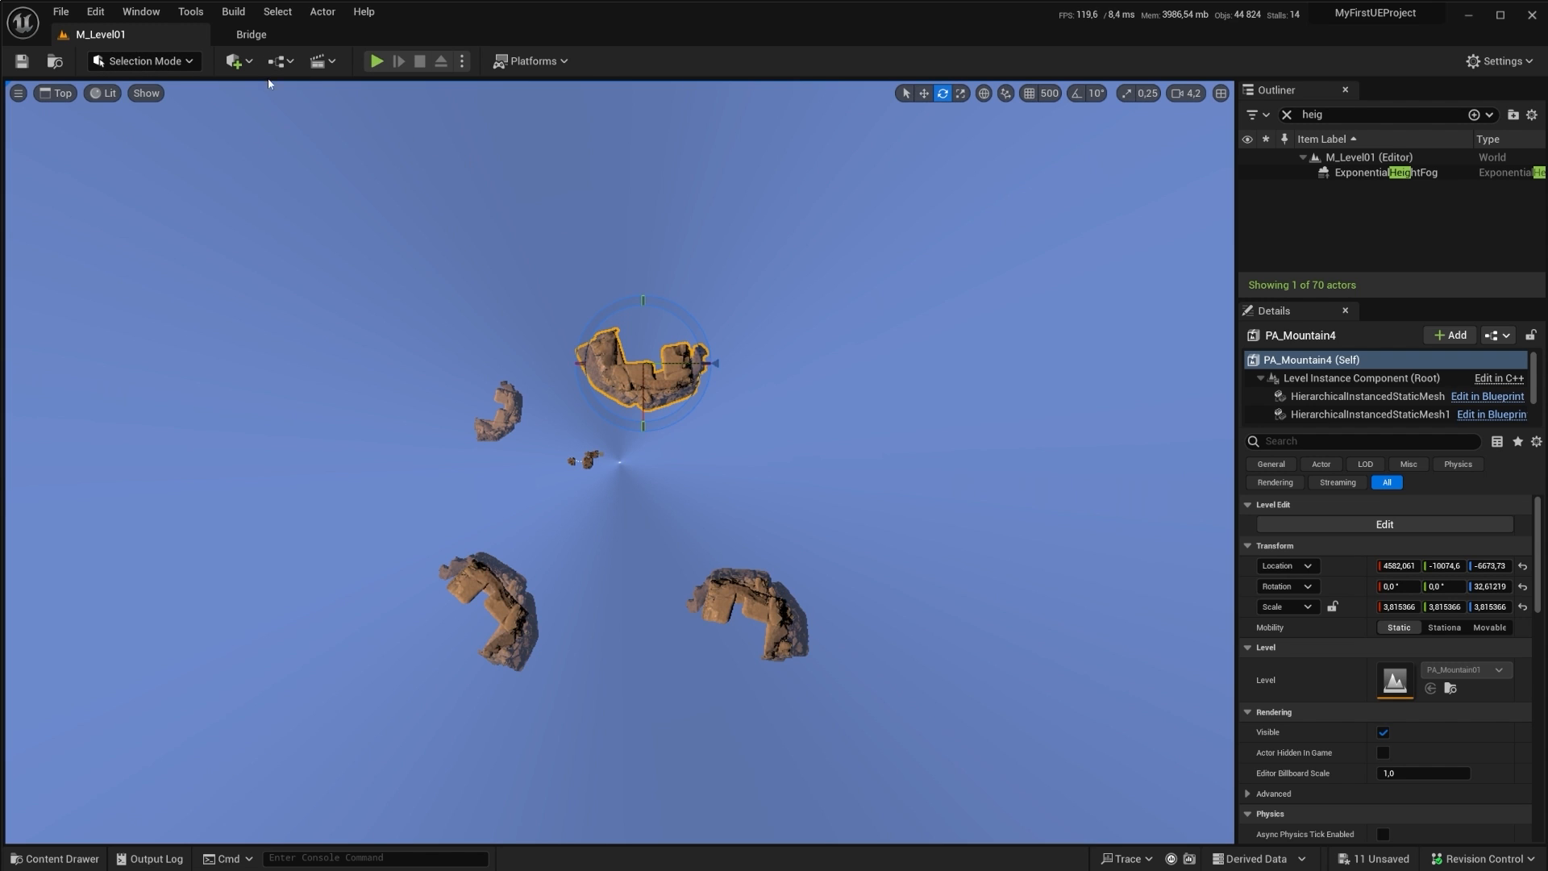
pyautogui.click(109, 94)
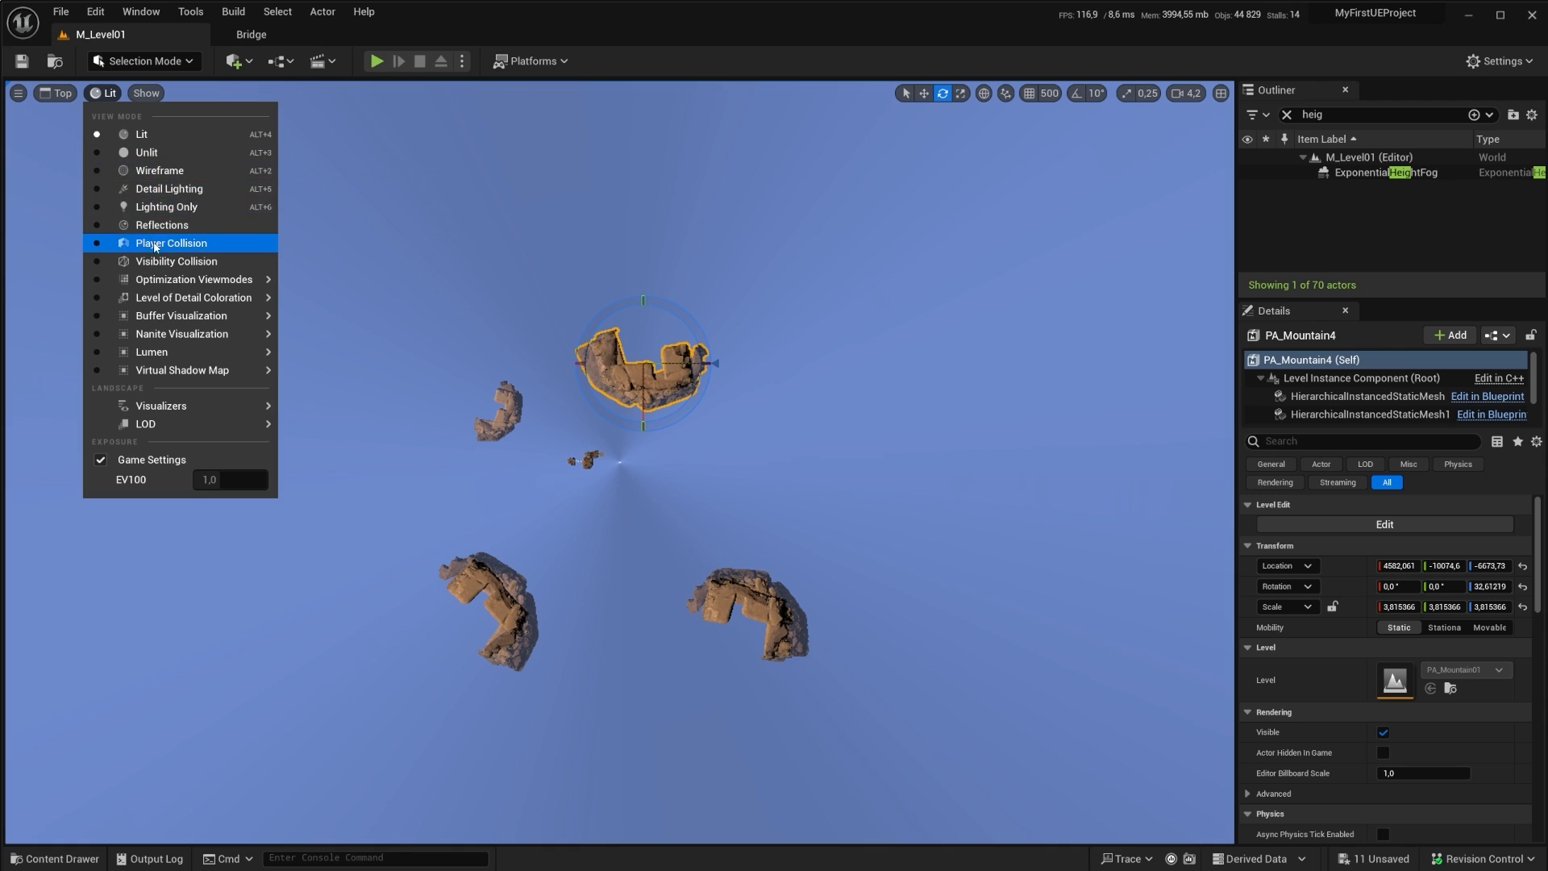
pyautogui.click(59, 97)
pyautogui.click(83, 124)
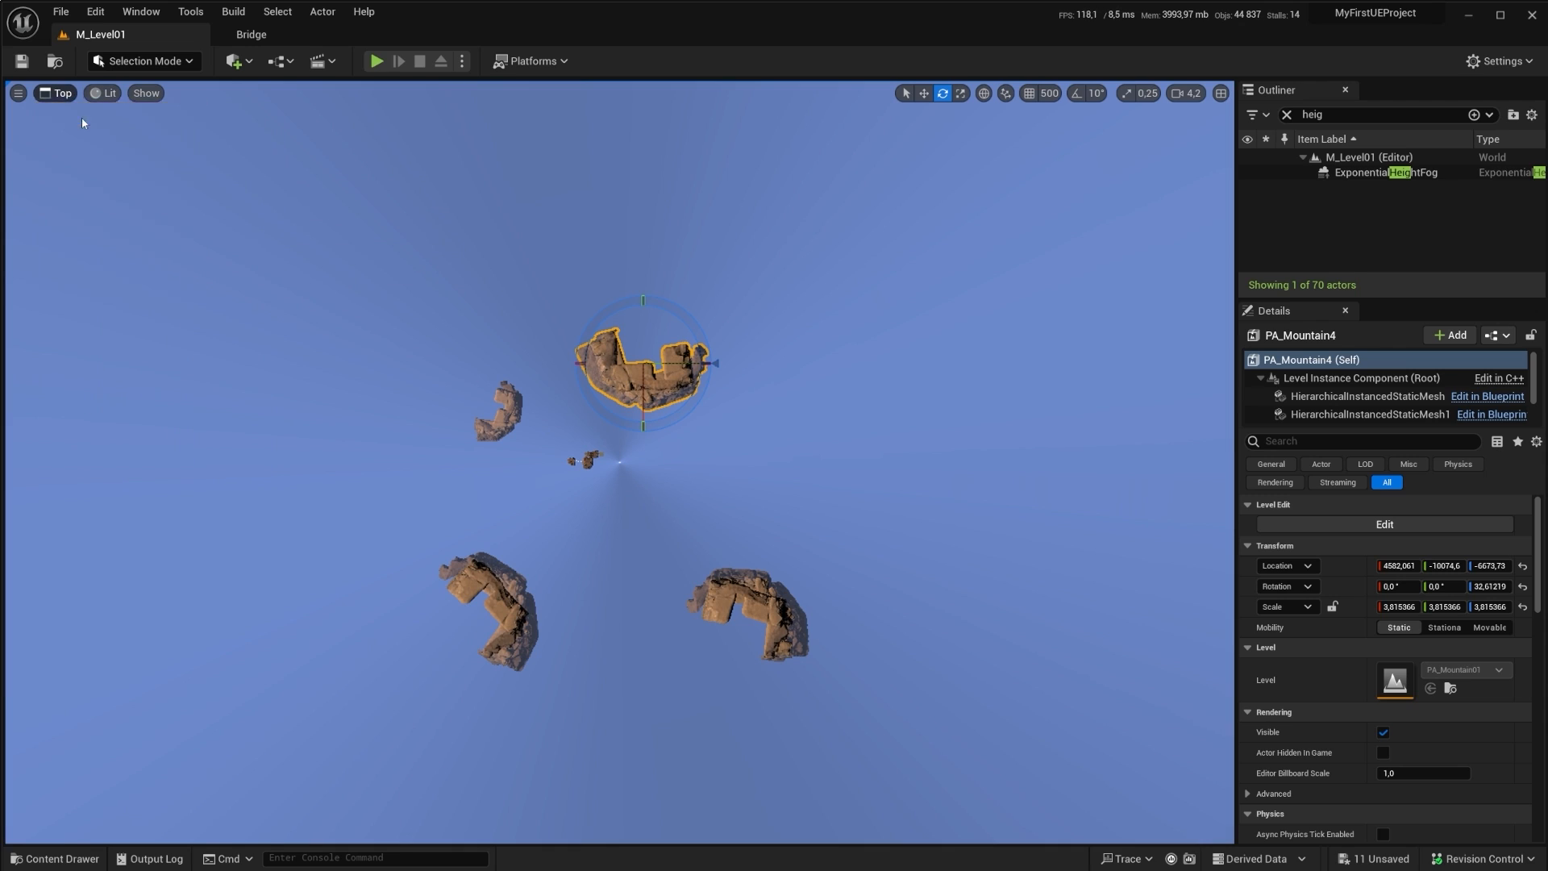
pyautogui.press('s')
pyautogui.moveTo(689, 391); pyautogui.dragTo(1012, 382, button='right')
pyautogui.press('a')
pyautogui.press('w')
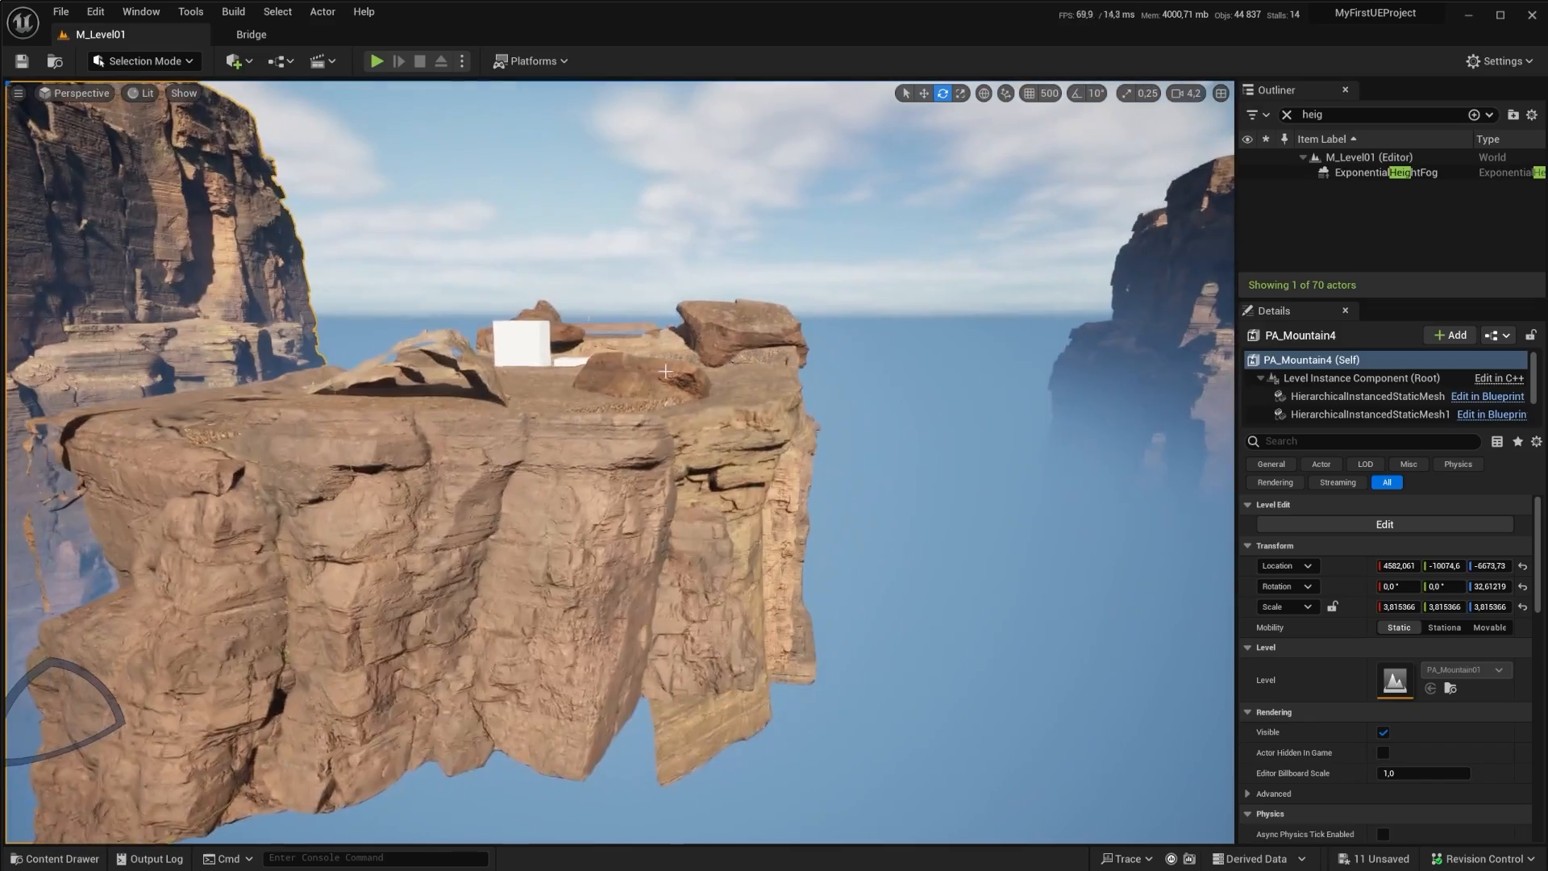
# Step: Play-test the level to check the new background mountain, then end play and view the scene from the starting platform
pyautogui.click(375, 62)
pyautogui.click(448, 315)
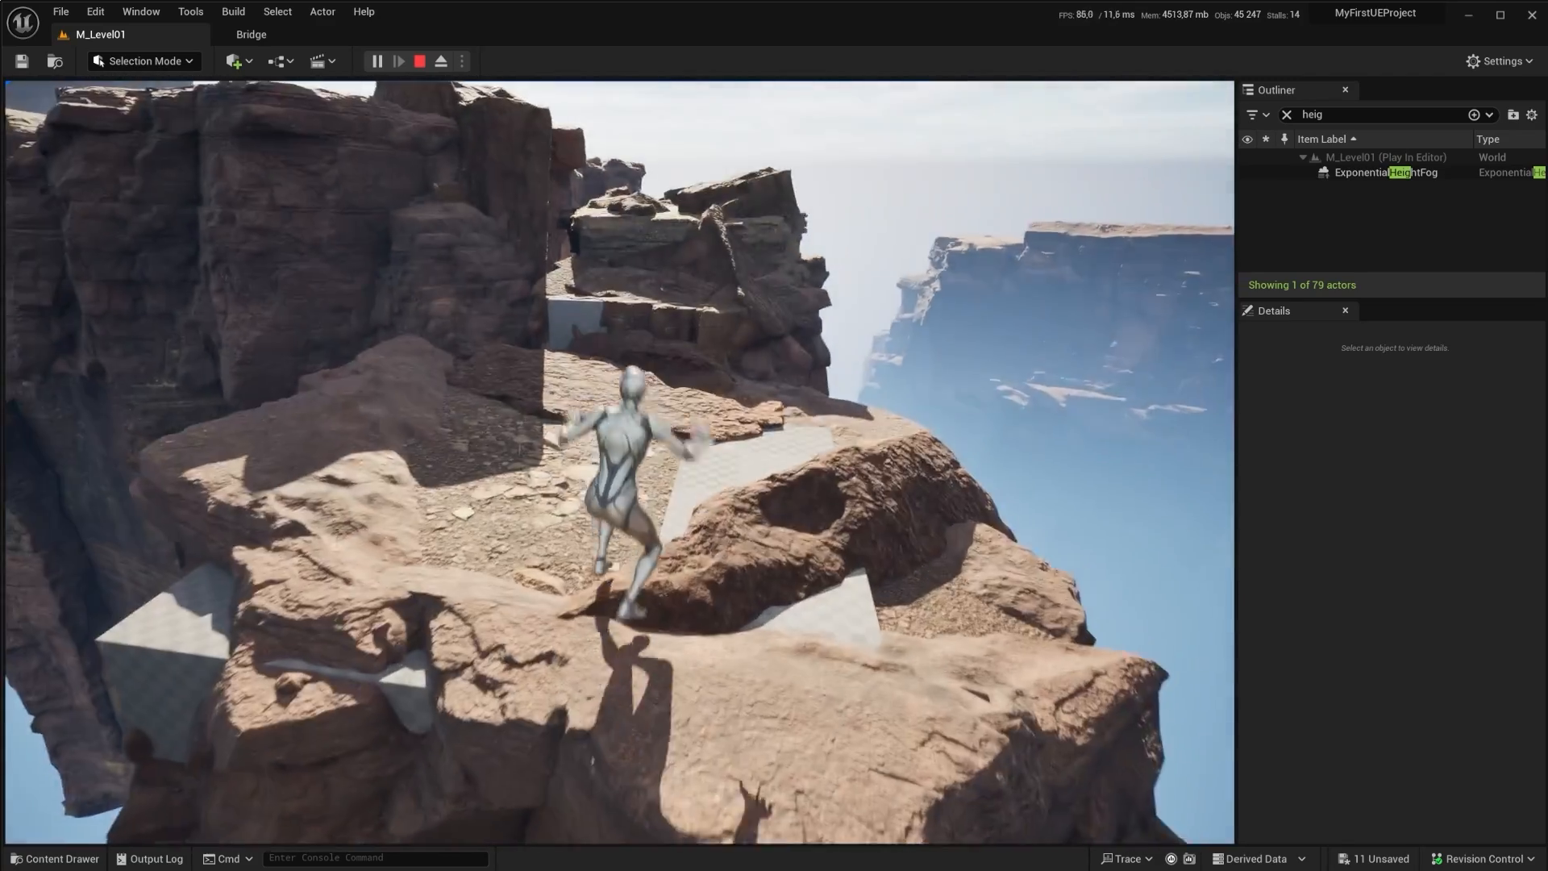
pyautogui.press('Escape')
pyautogui.press('s')
pyautogui.moveTo(619, 461); pyautogui.dragTo(670, 462, button='right')
pyautogui.press('w')
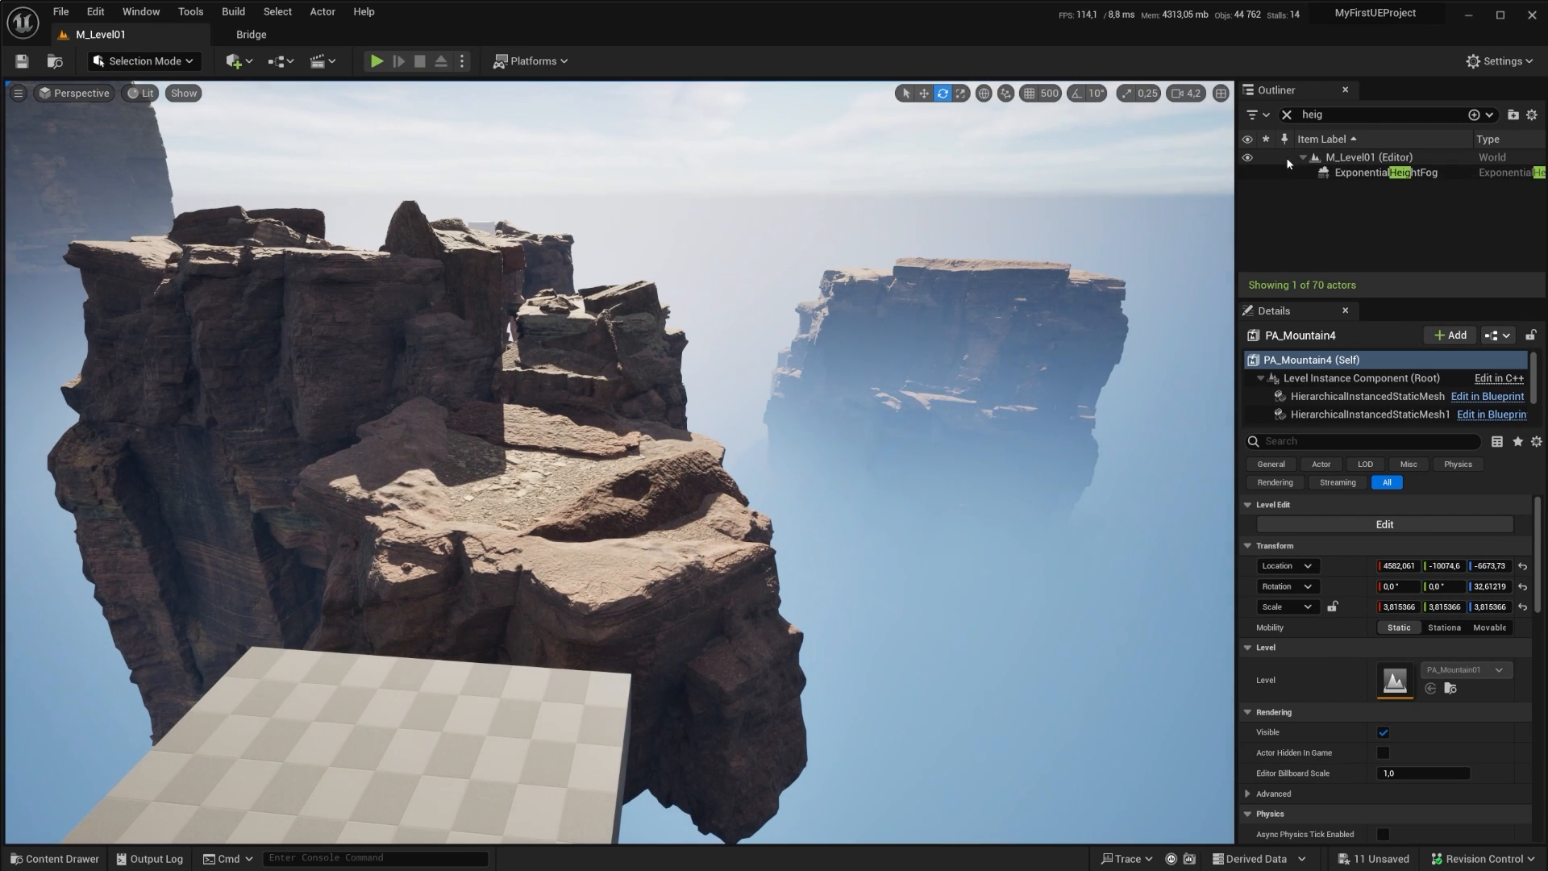
# Step: Filter the Outliner for "grid", select the hidden CubeGridToolOutput blockout mesh and make it visible
pyautogui.click(1286, 115)
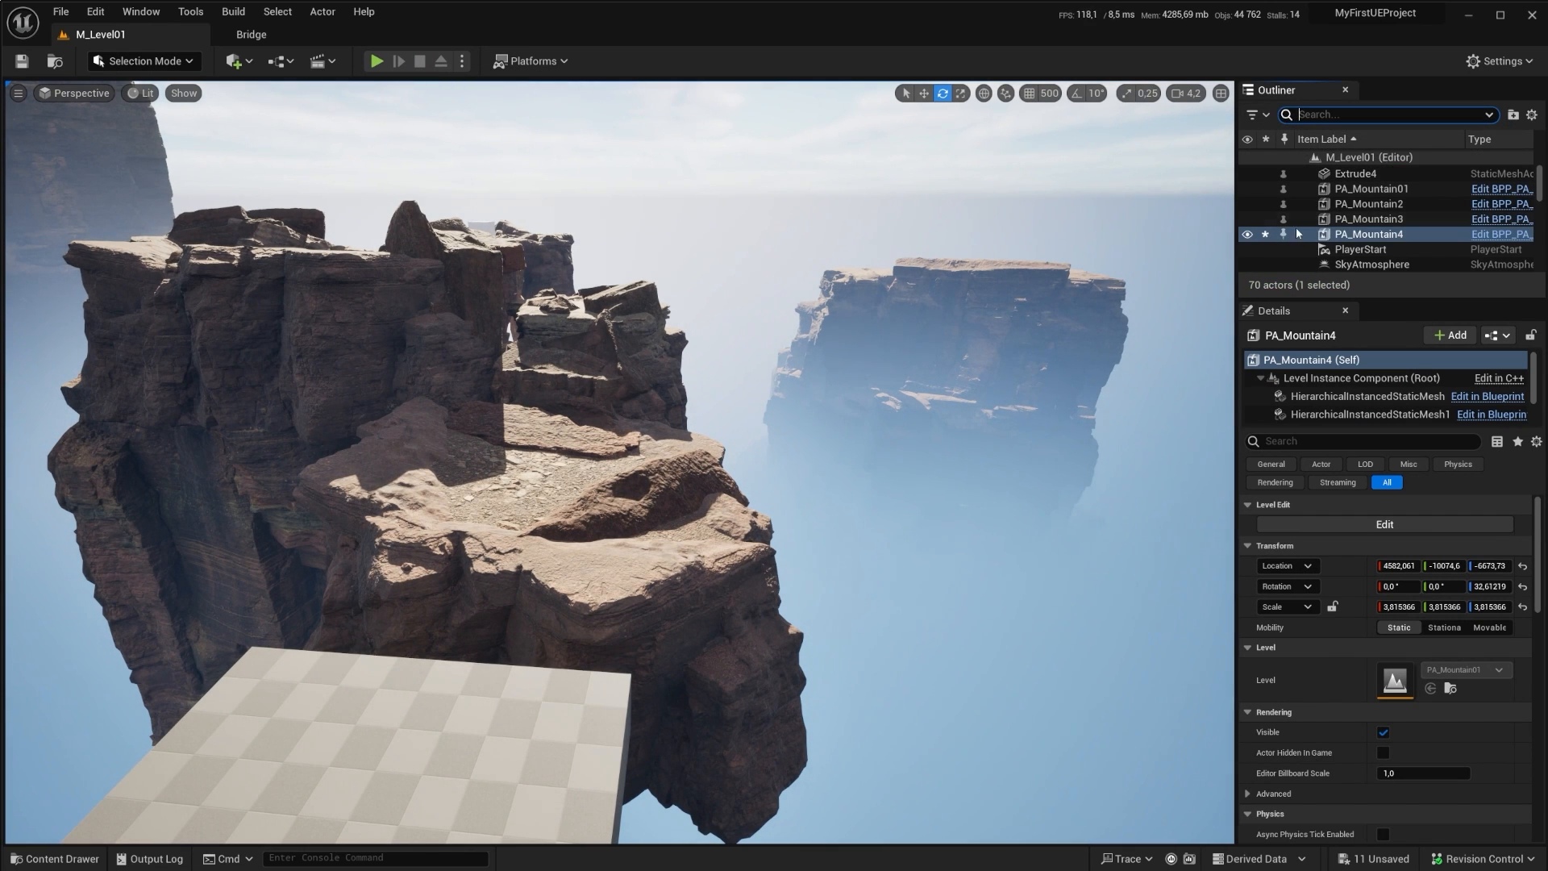
pyautogui.press('f')
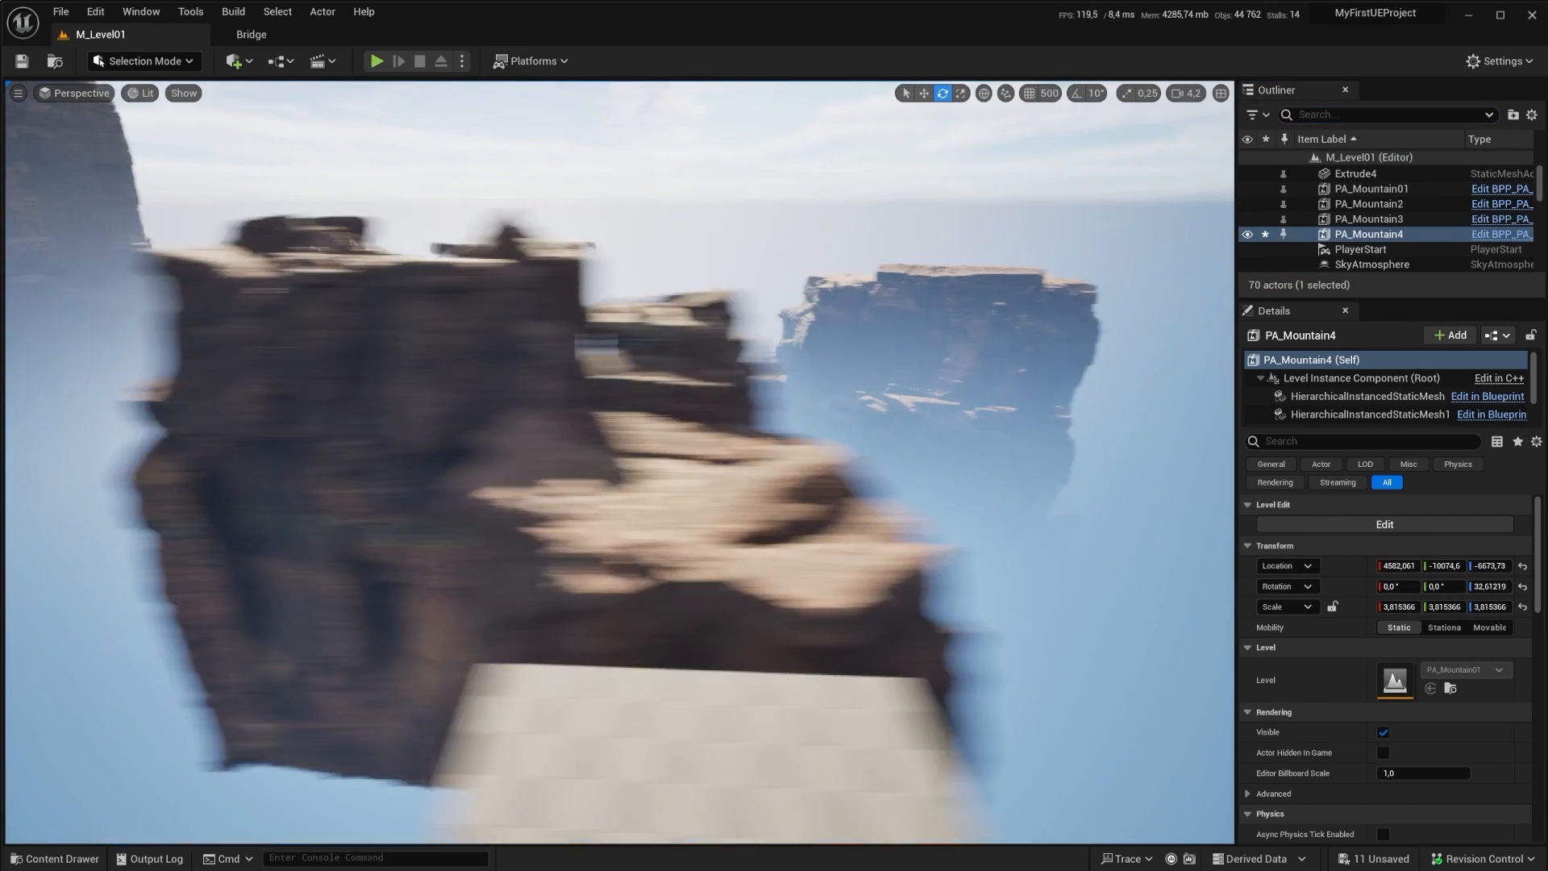
pyautogui.scroll(-1, 1409, 231)
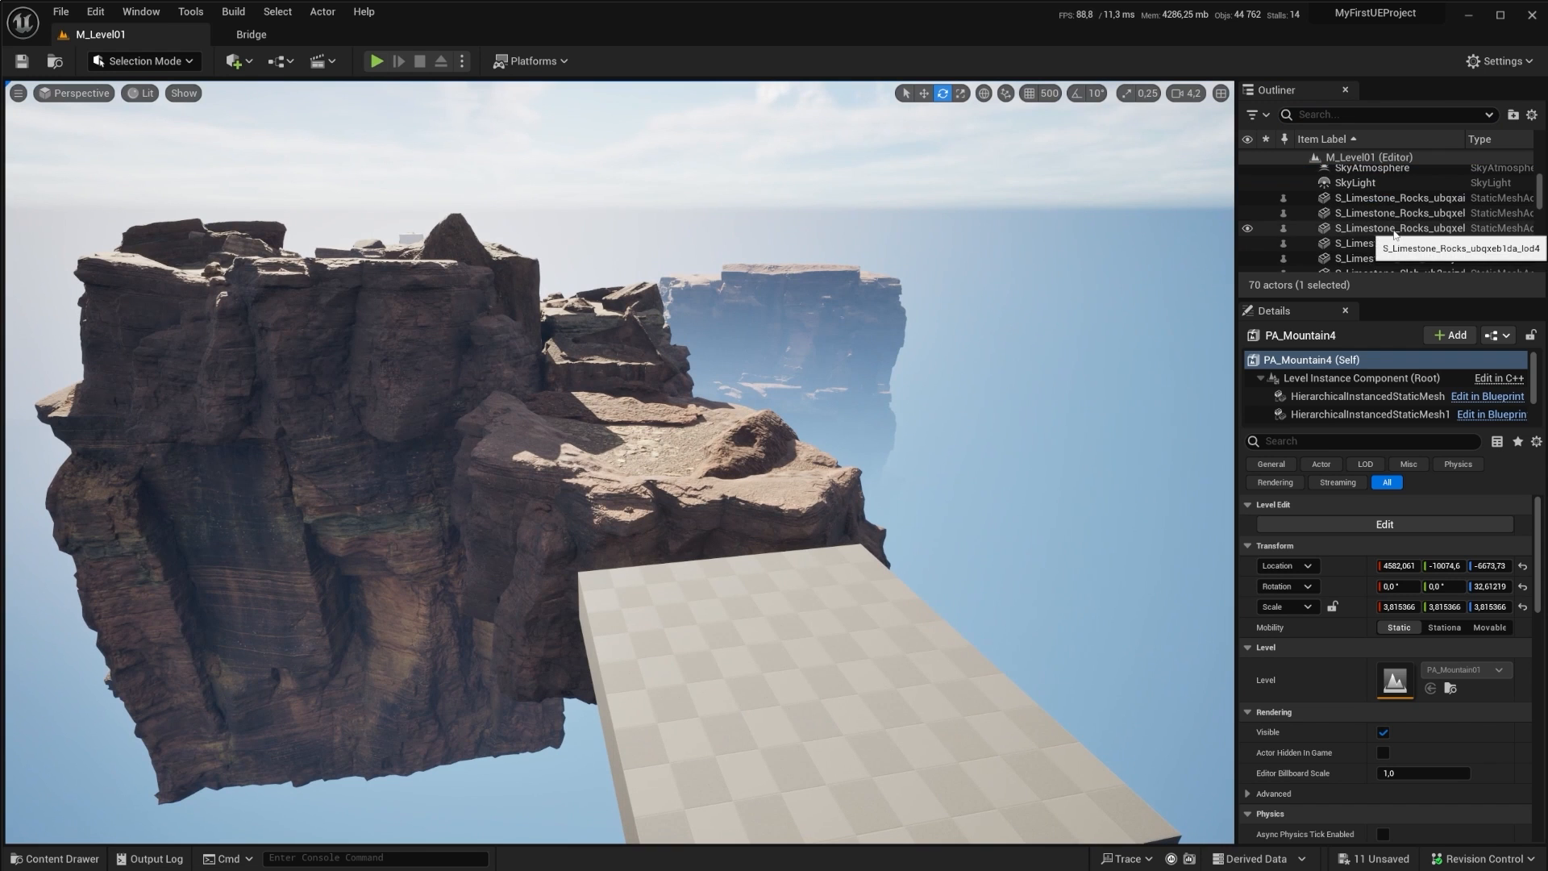
pyautogui.scroll(2, 1377, 195)
pyautogui.click(1368, 120)
pyautogui.write('grid')
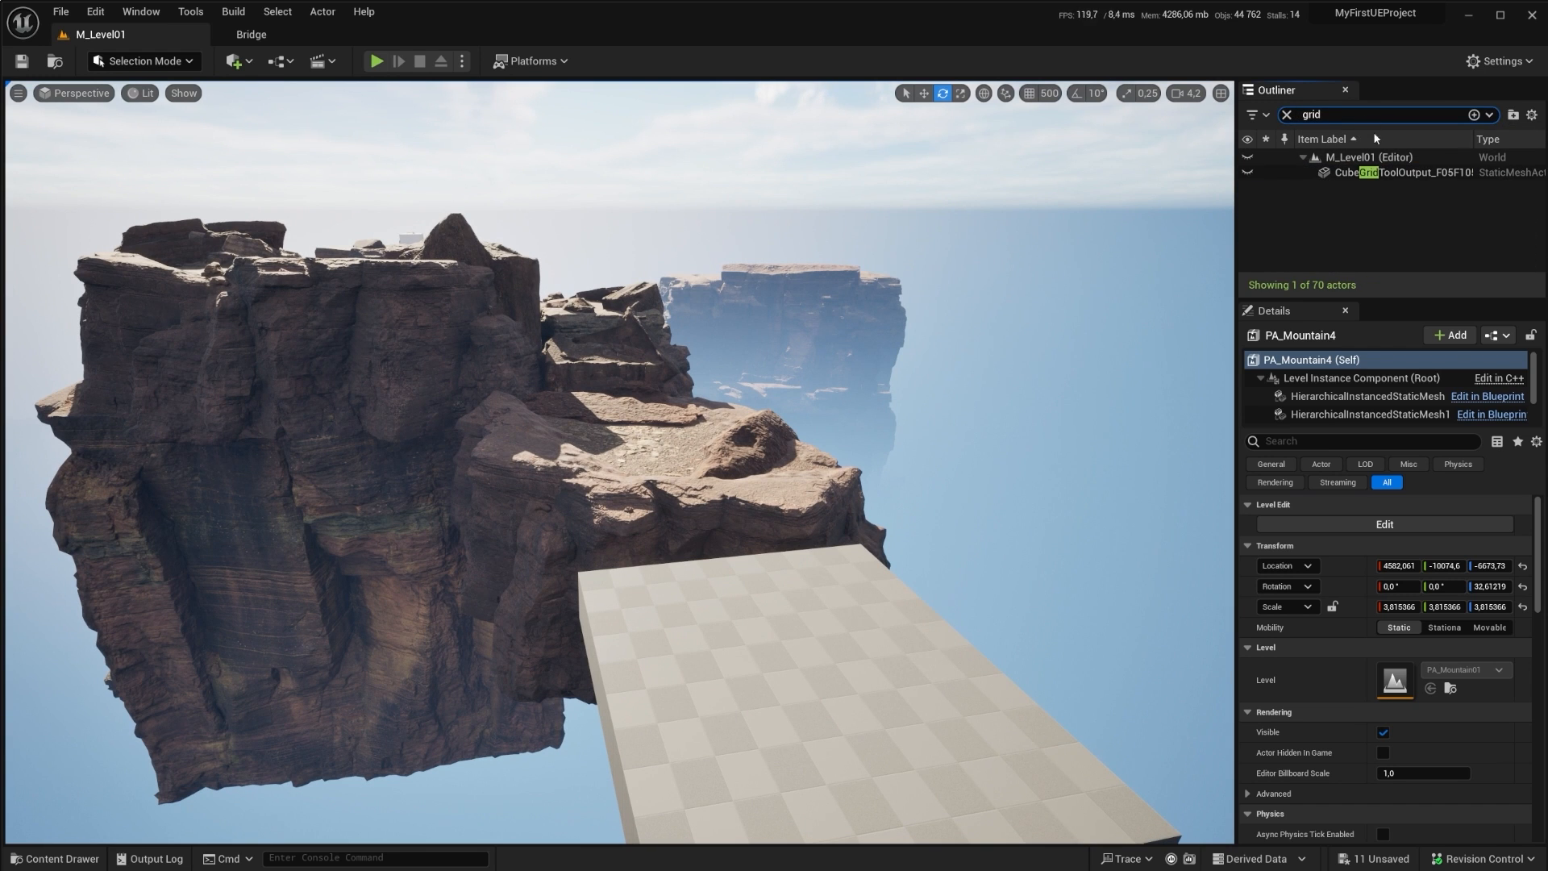
pyautogui.click(1403, 172)
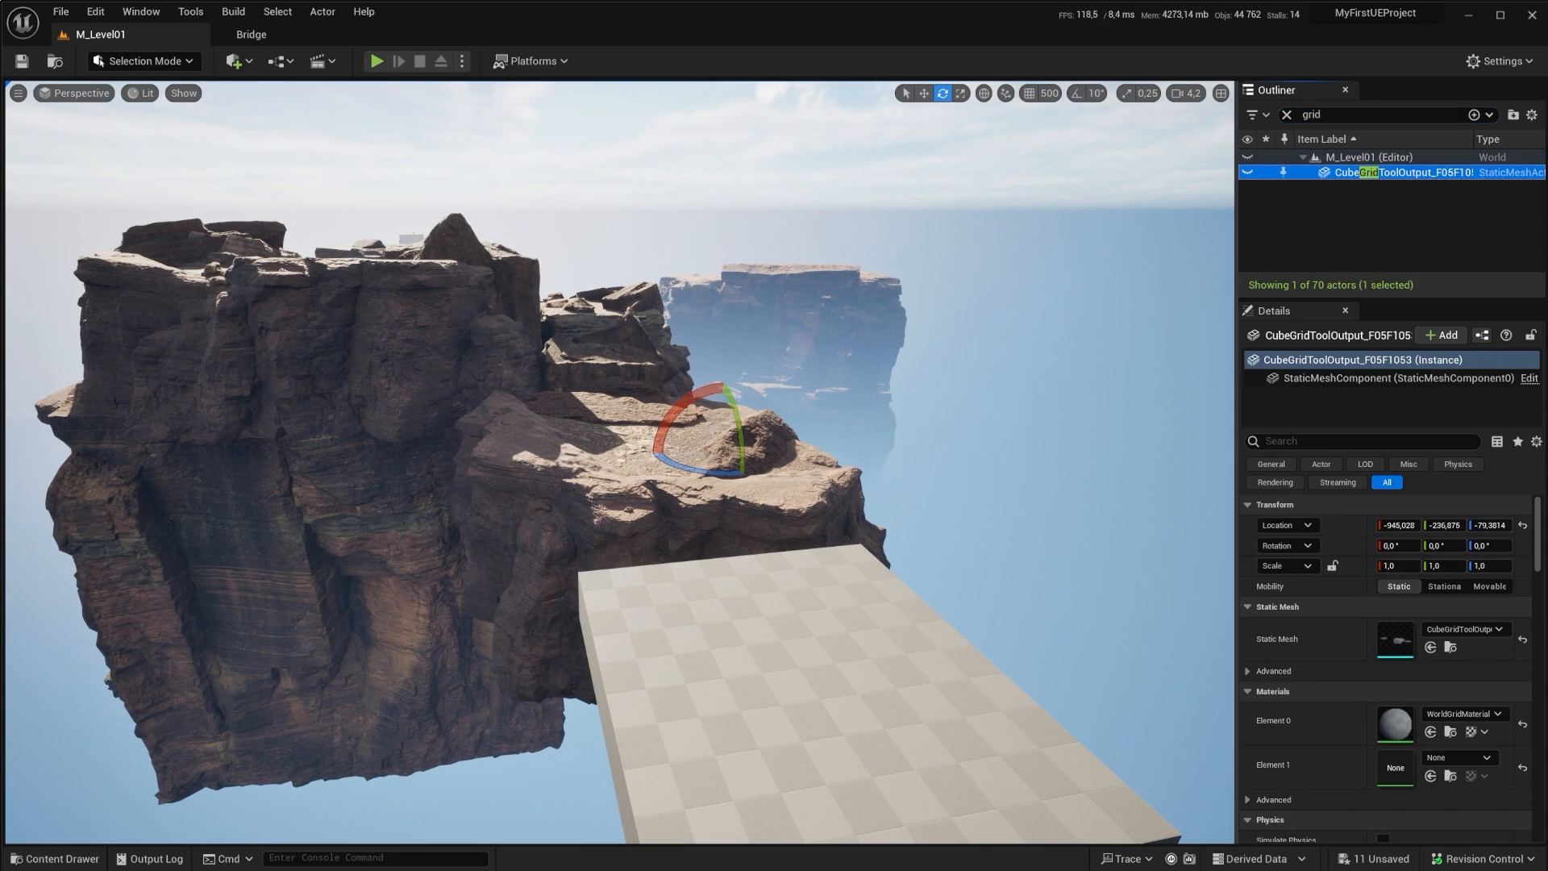
pyautogui.press('f')
pyautogui.click(1247, 172)
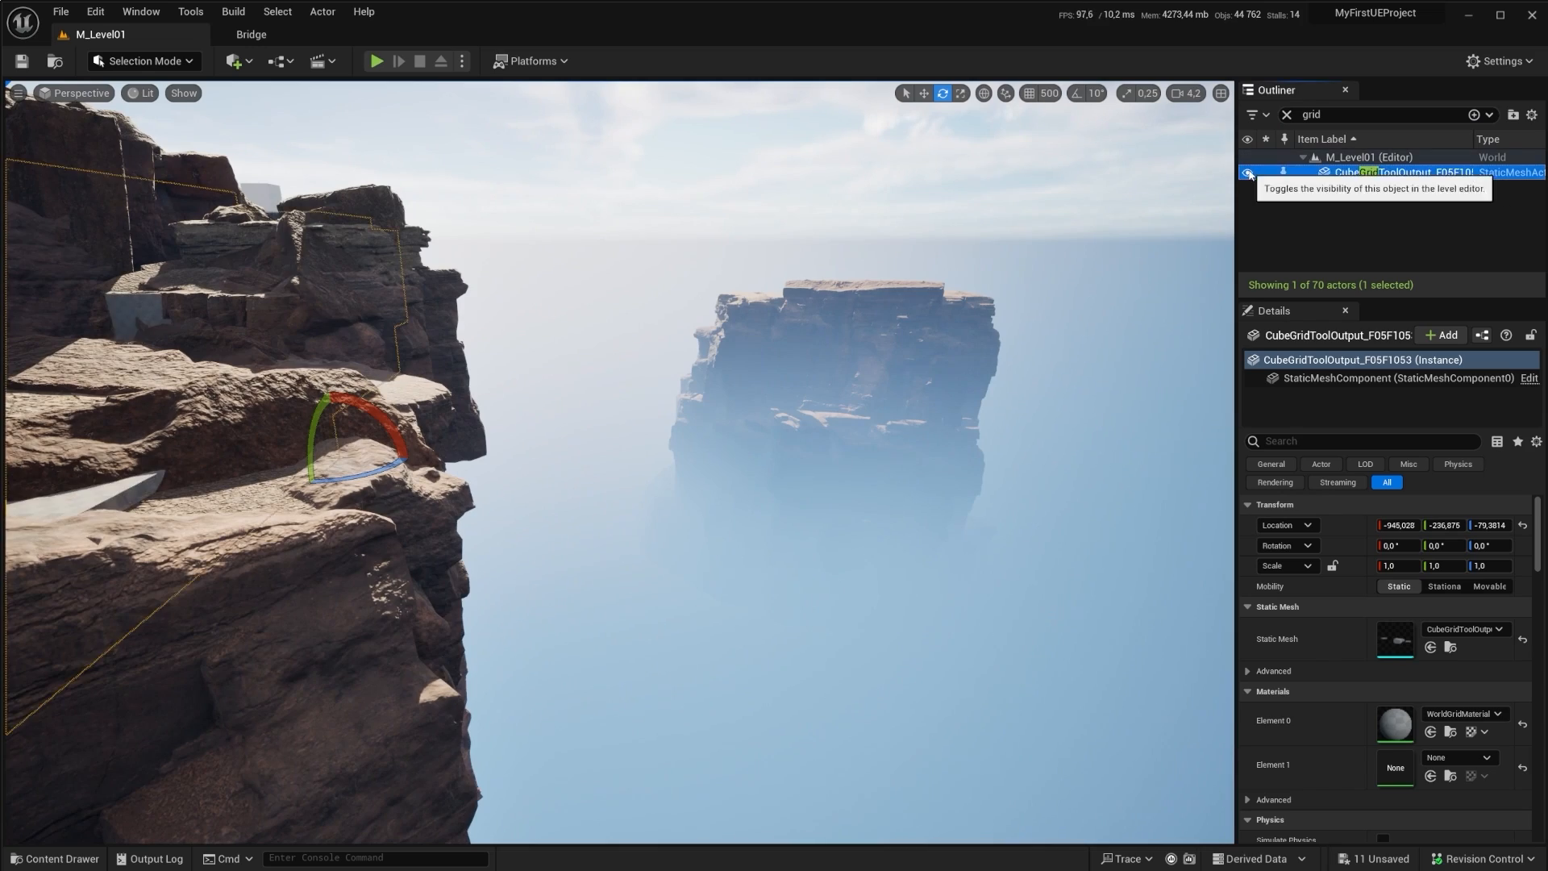
# Step: Check where the selected CubeGridToolOutput blockout mesh lies within the rock platforms and delete it from the level
pyautogui.press('a')
pyautogui.moveTo(1129, 226); pyautogui.dragTo(1133, 266, button='right')
pyautogui.press('w')
pyautogui.moveTo(753, 353); pyautogui.dragTo(753, 353, button='right')
pyautogui.press('s')
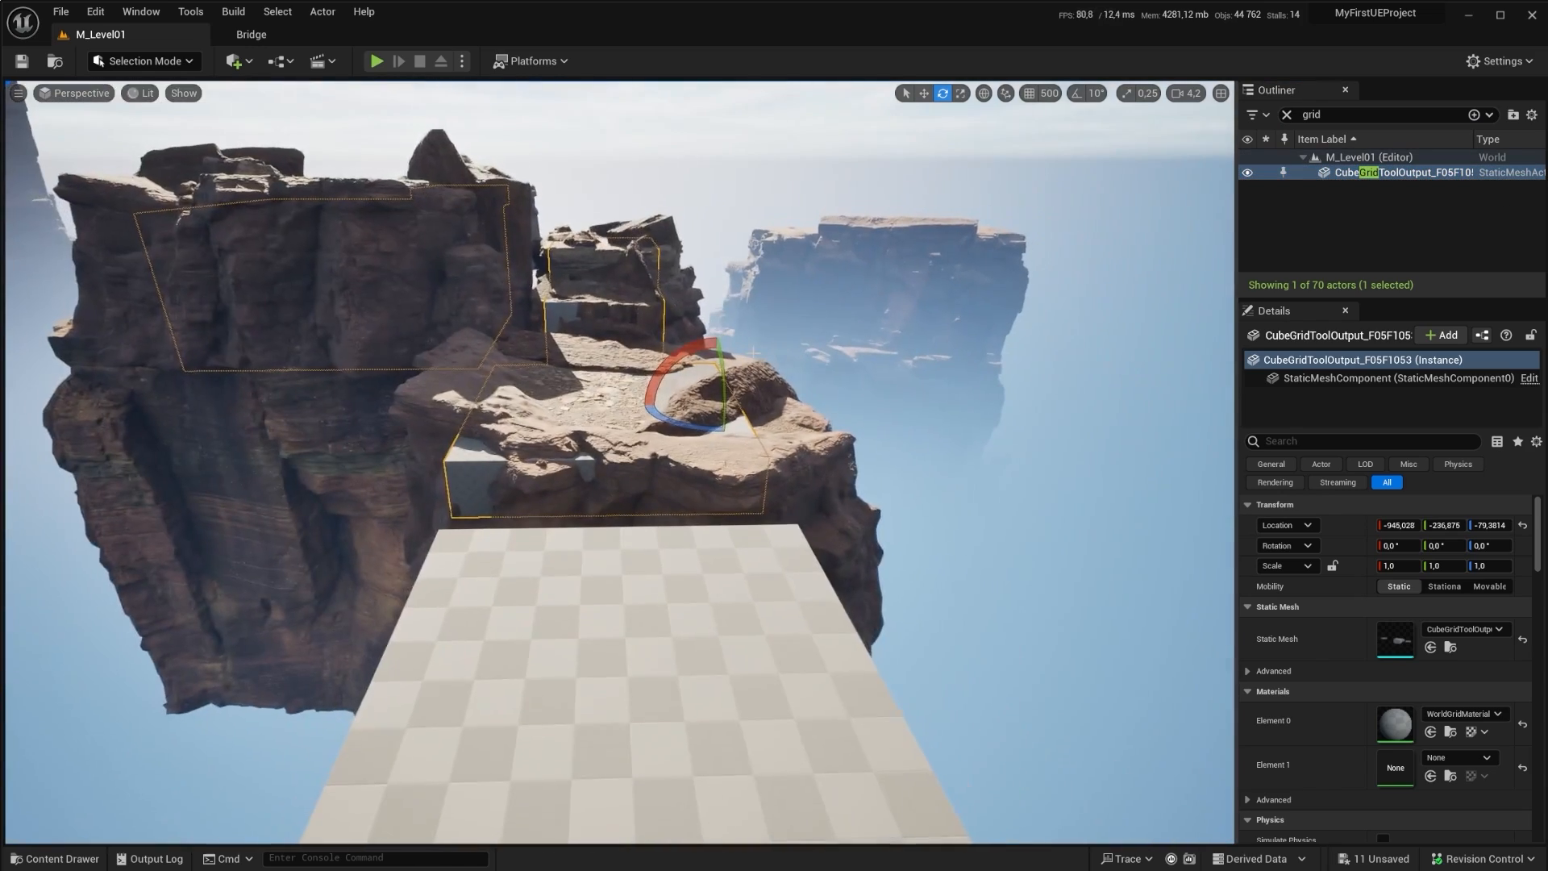
pyautogui.press('Delete')
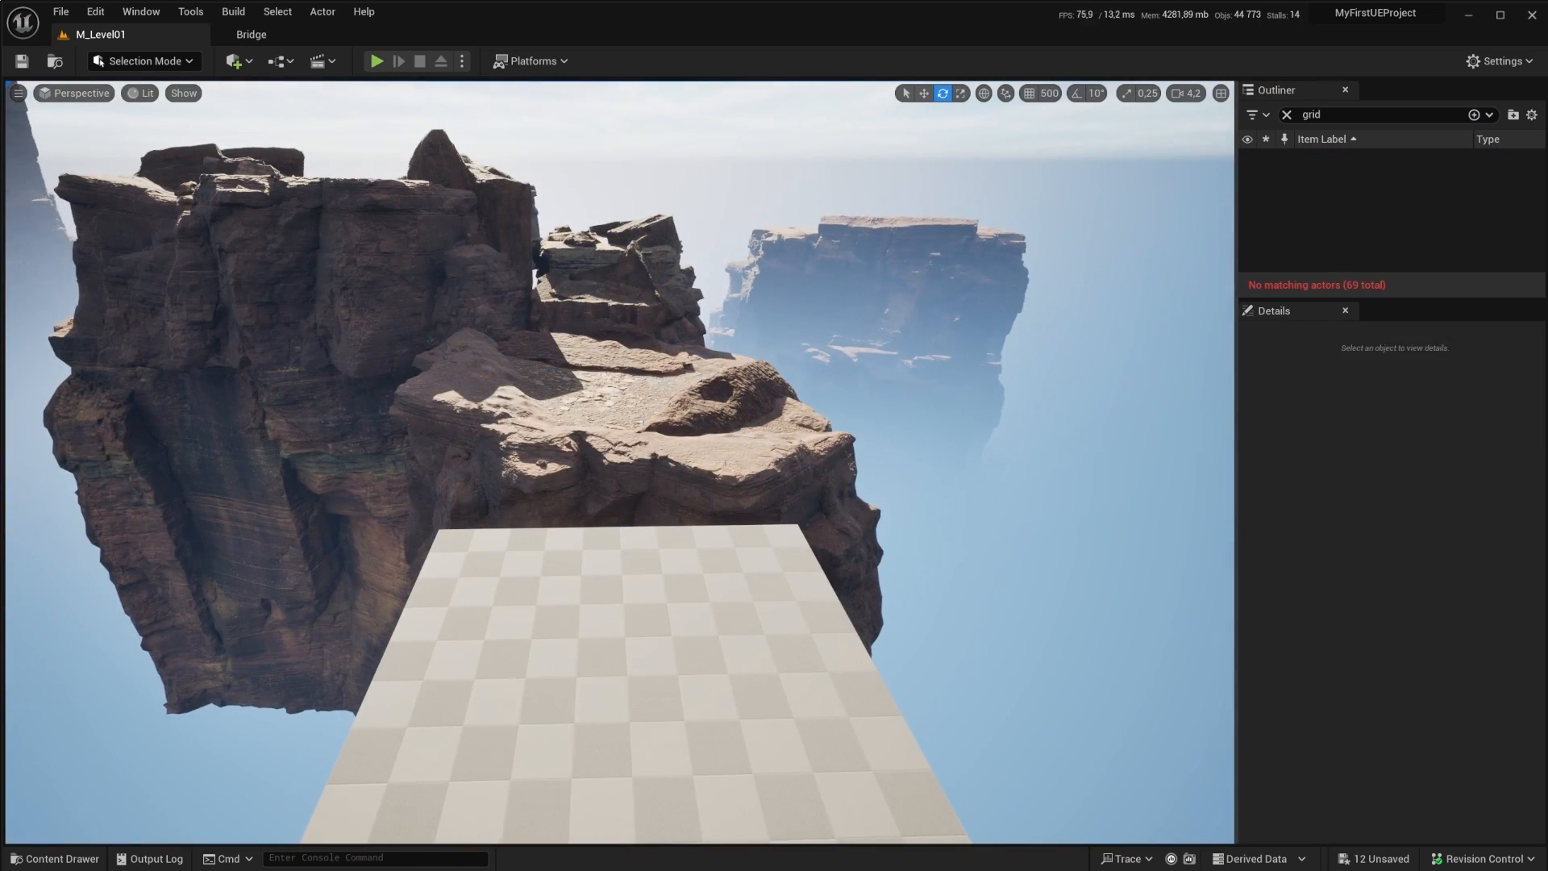
# Step: Play-test the level by running and jumping across the rock platforms and floating cubes, then end play
pyautogui.click(377, 61)
pyautogui.press('w')
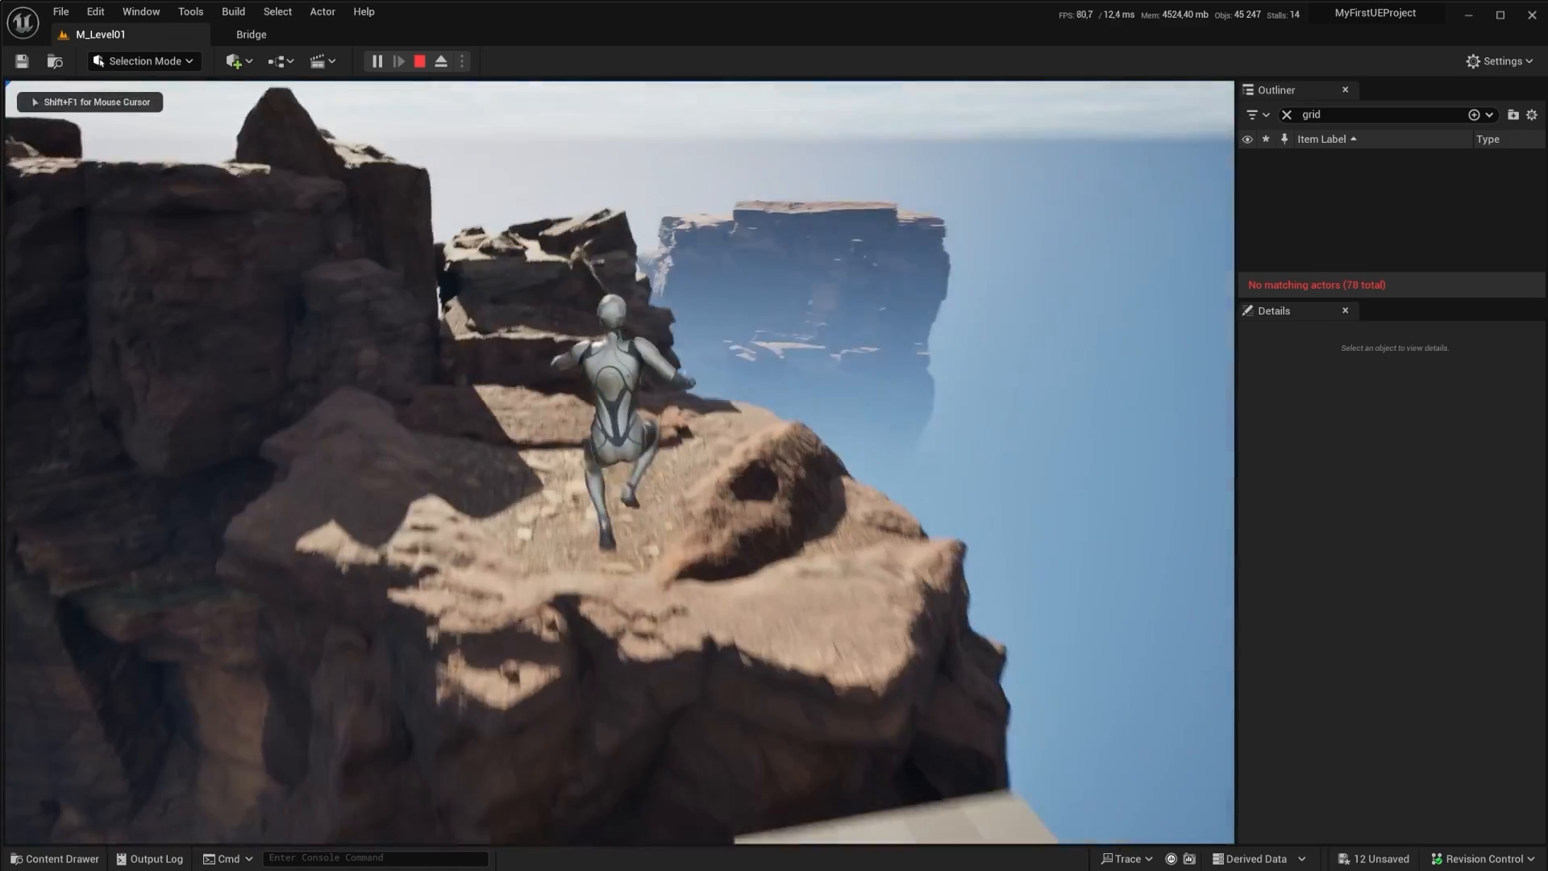
pyautogui.press('space')
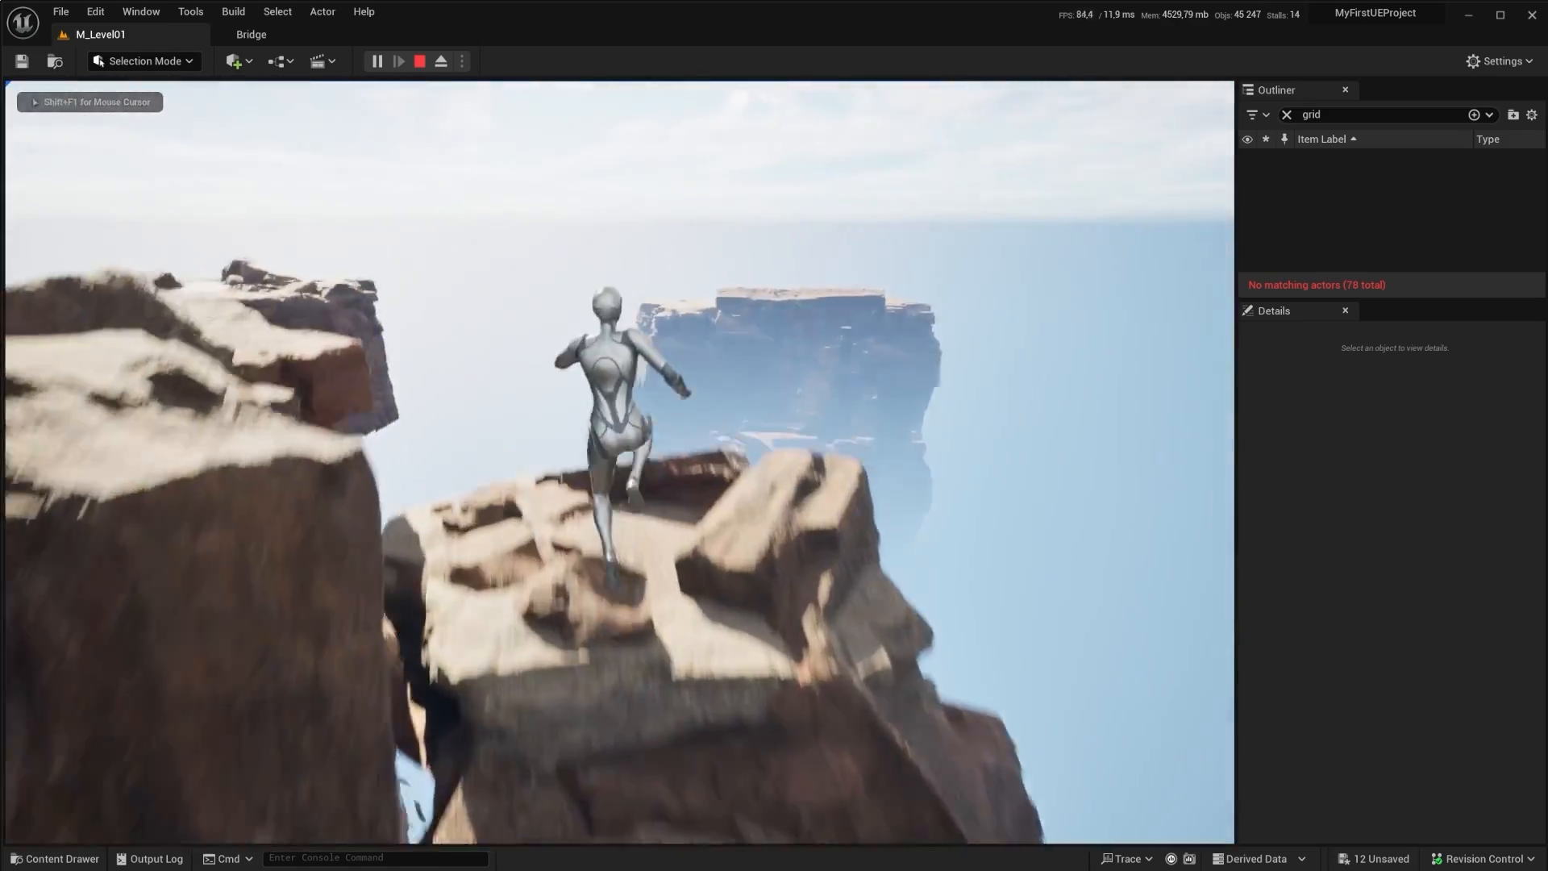
pyautogui.press('space')
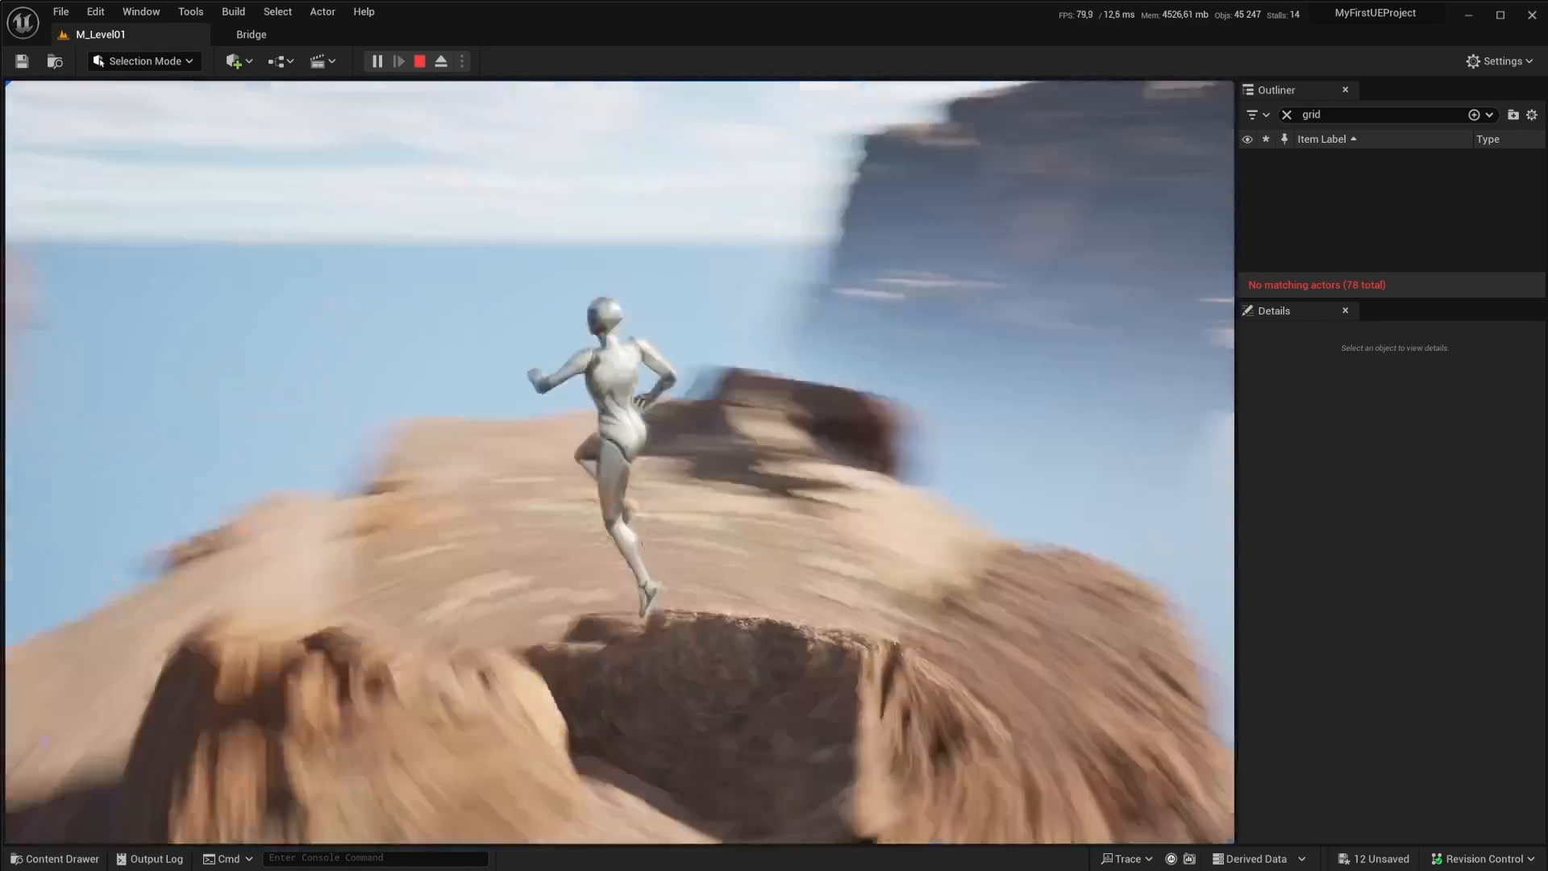
pyautogui.press('w')
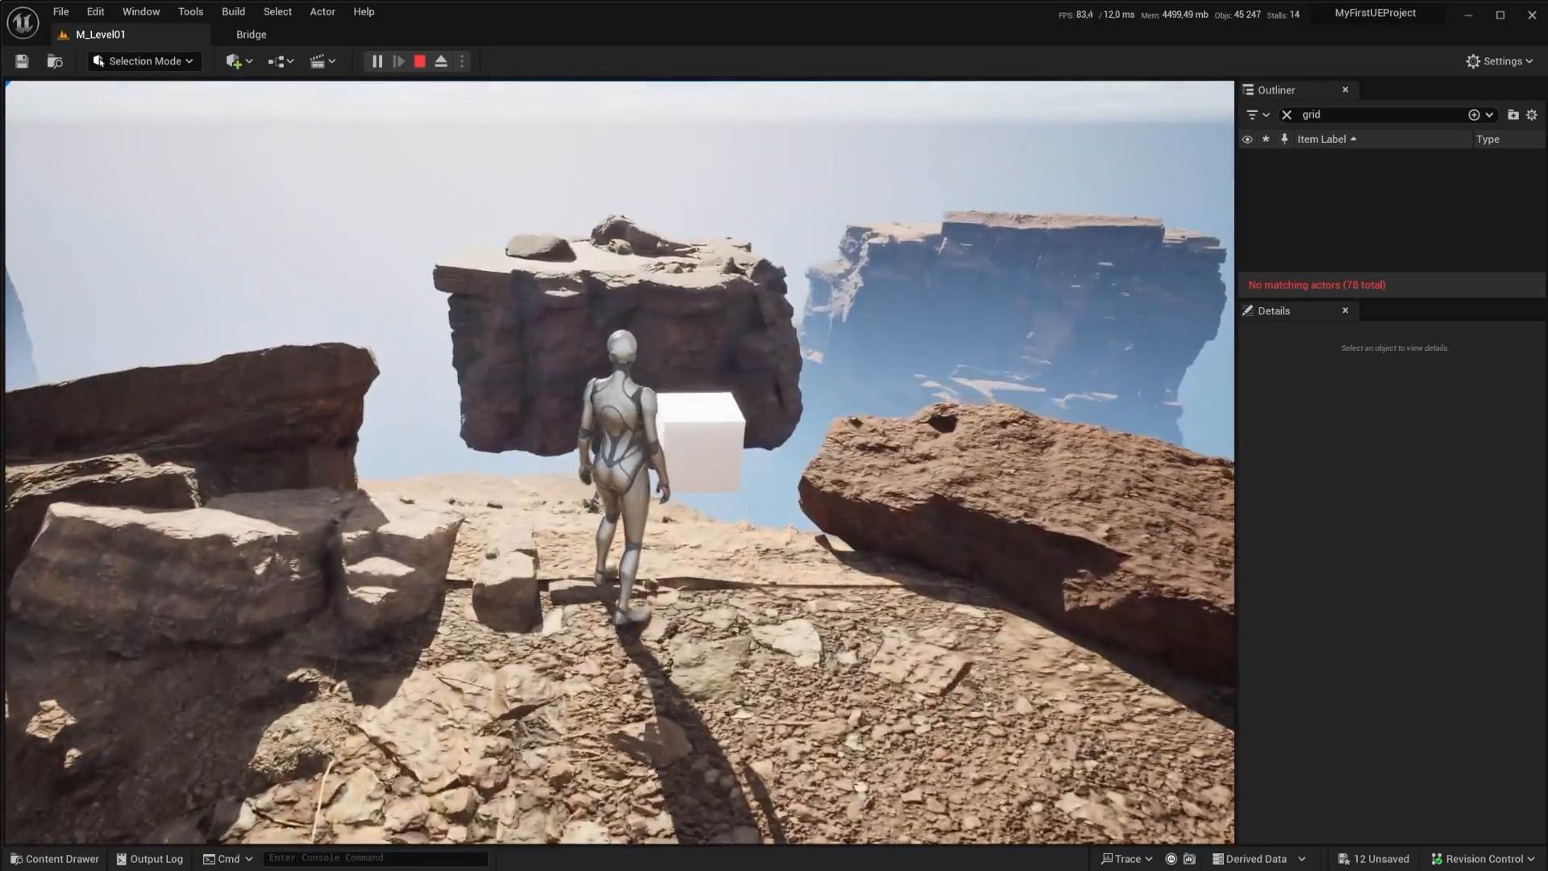
pyautogui.press('w')
pyautogui.press('space')
pyautogui.press('space')
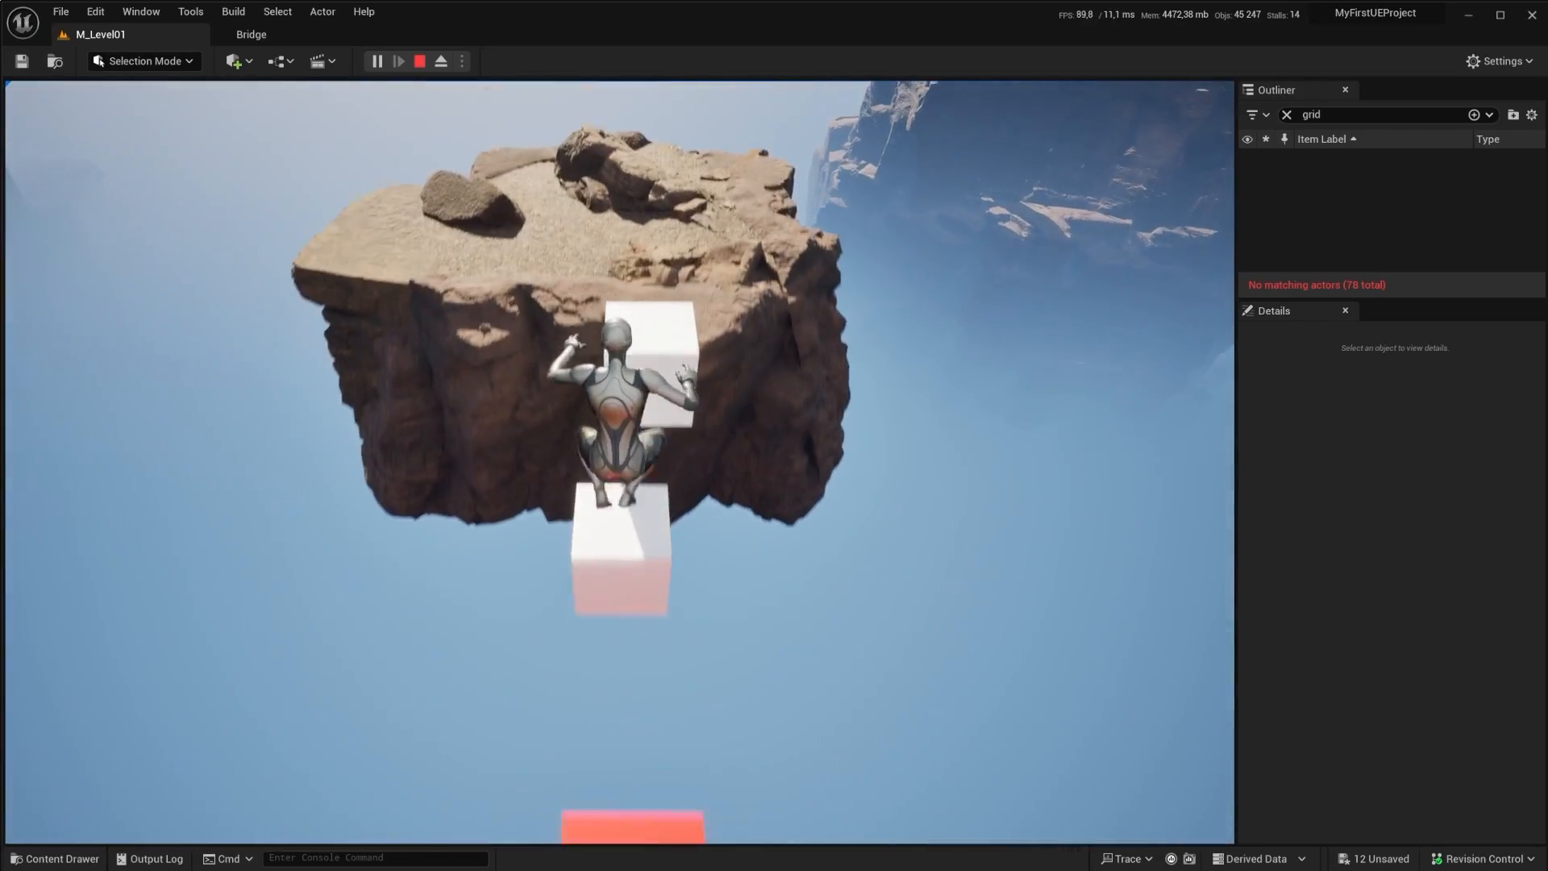
pyautogui.press('Escape')
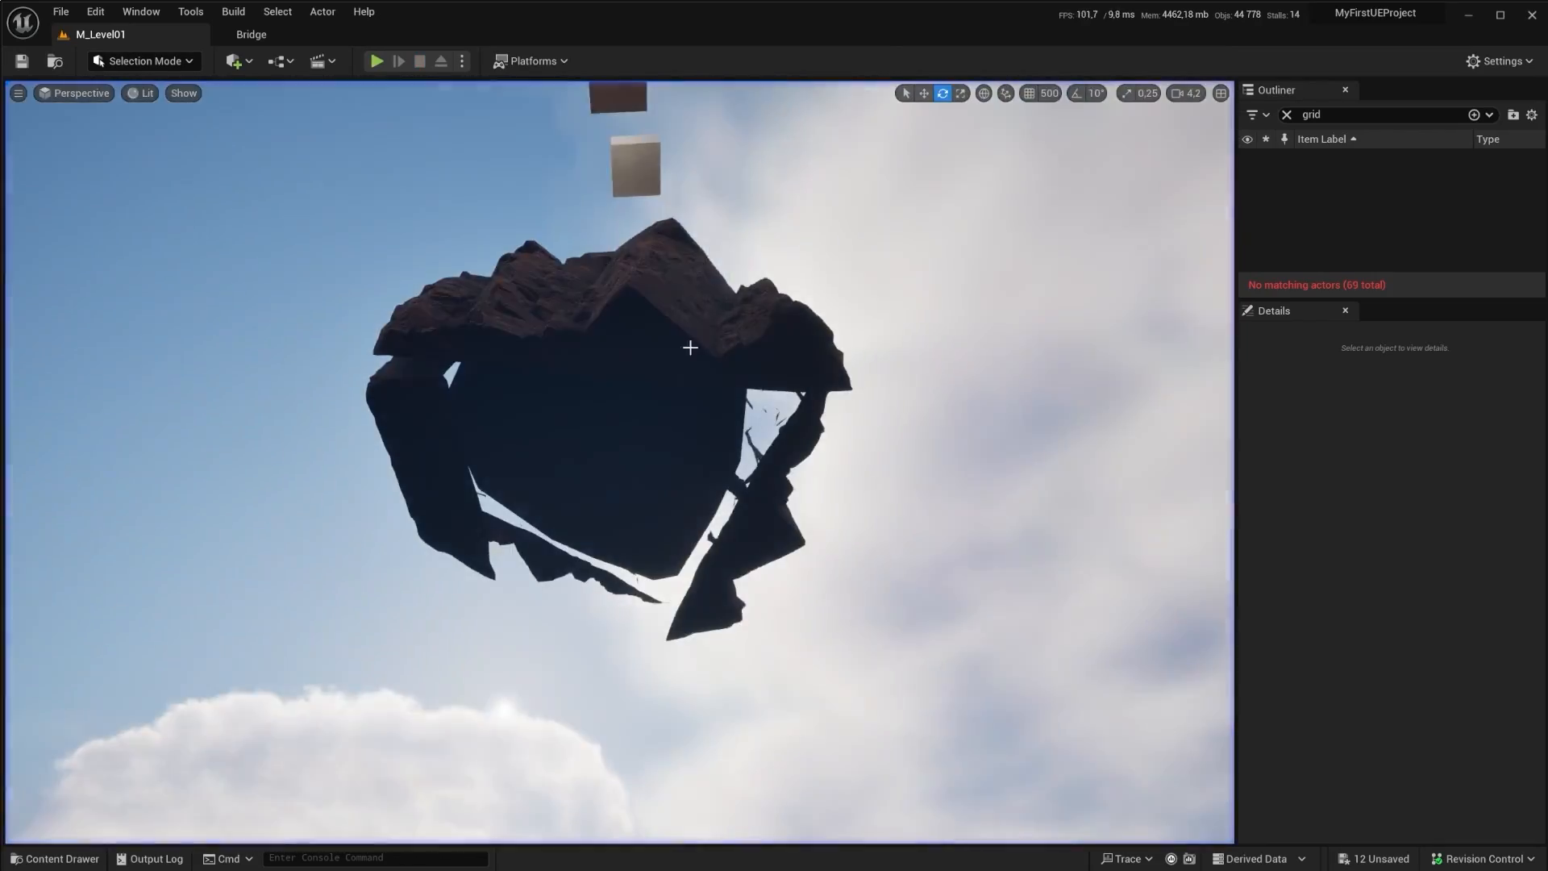
# Step: View the rock platforms and background mountains from above and start another play-test
pyautogui.moveTo(690, 347); pyautogui.dragTo(347, 520, button='right')
pyautogui.moveTo(725, 419); pyautogui.dragTo(713, 442, button='right')
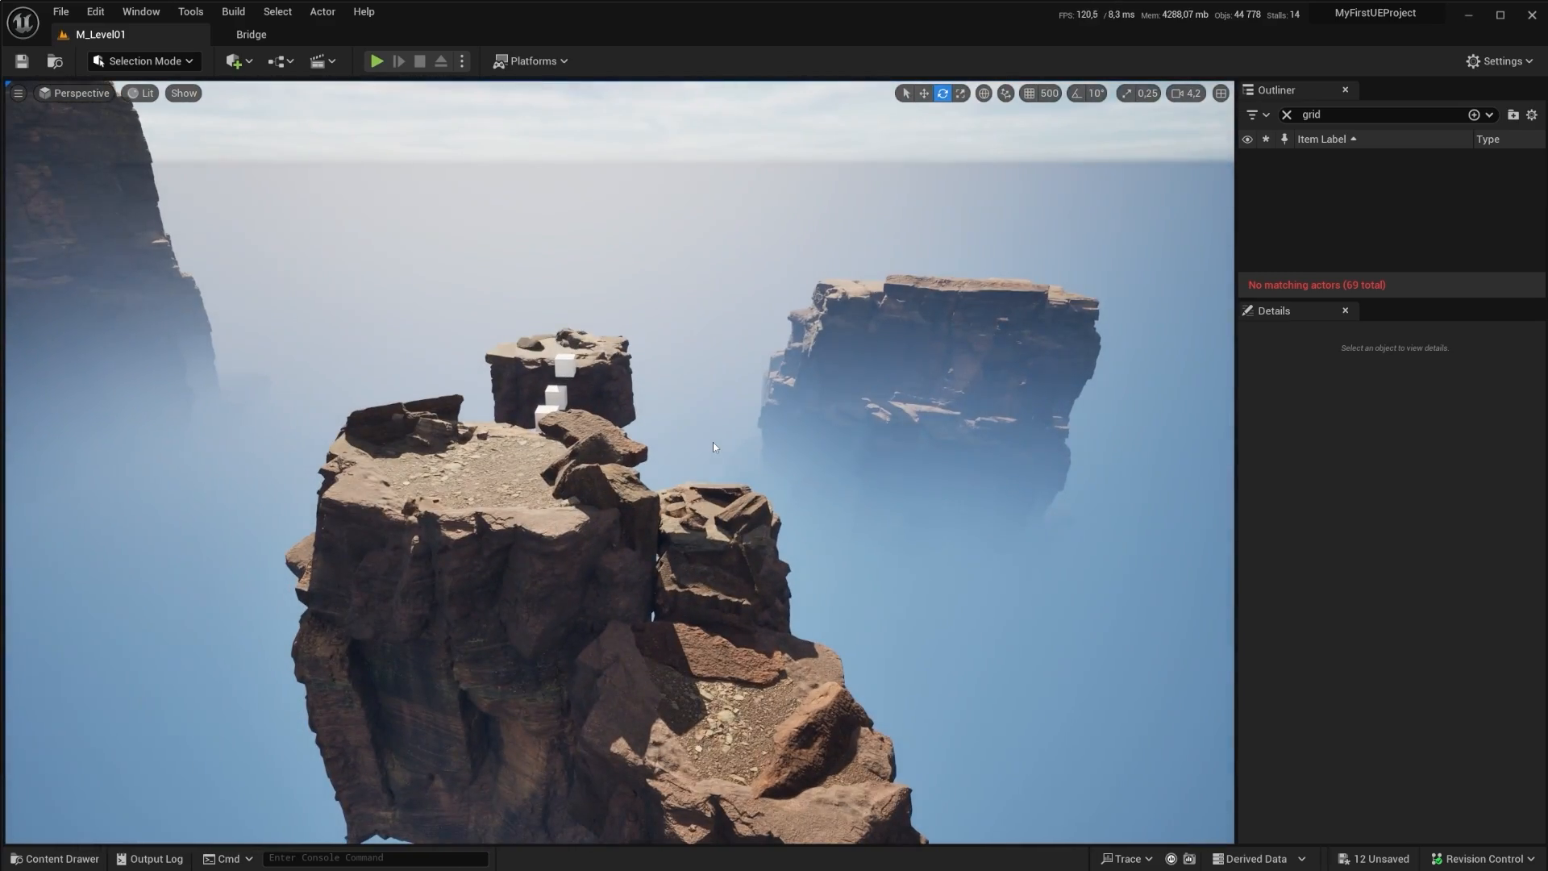
pyautogui.hotkey('alt', 'p')
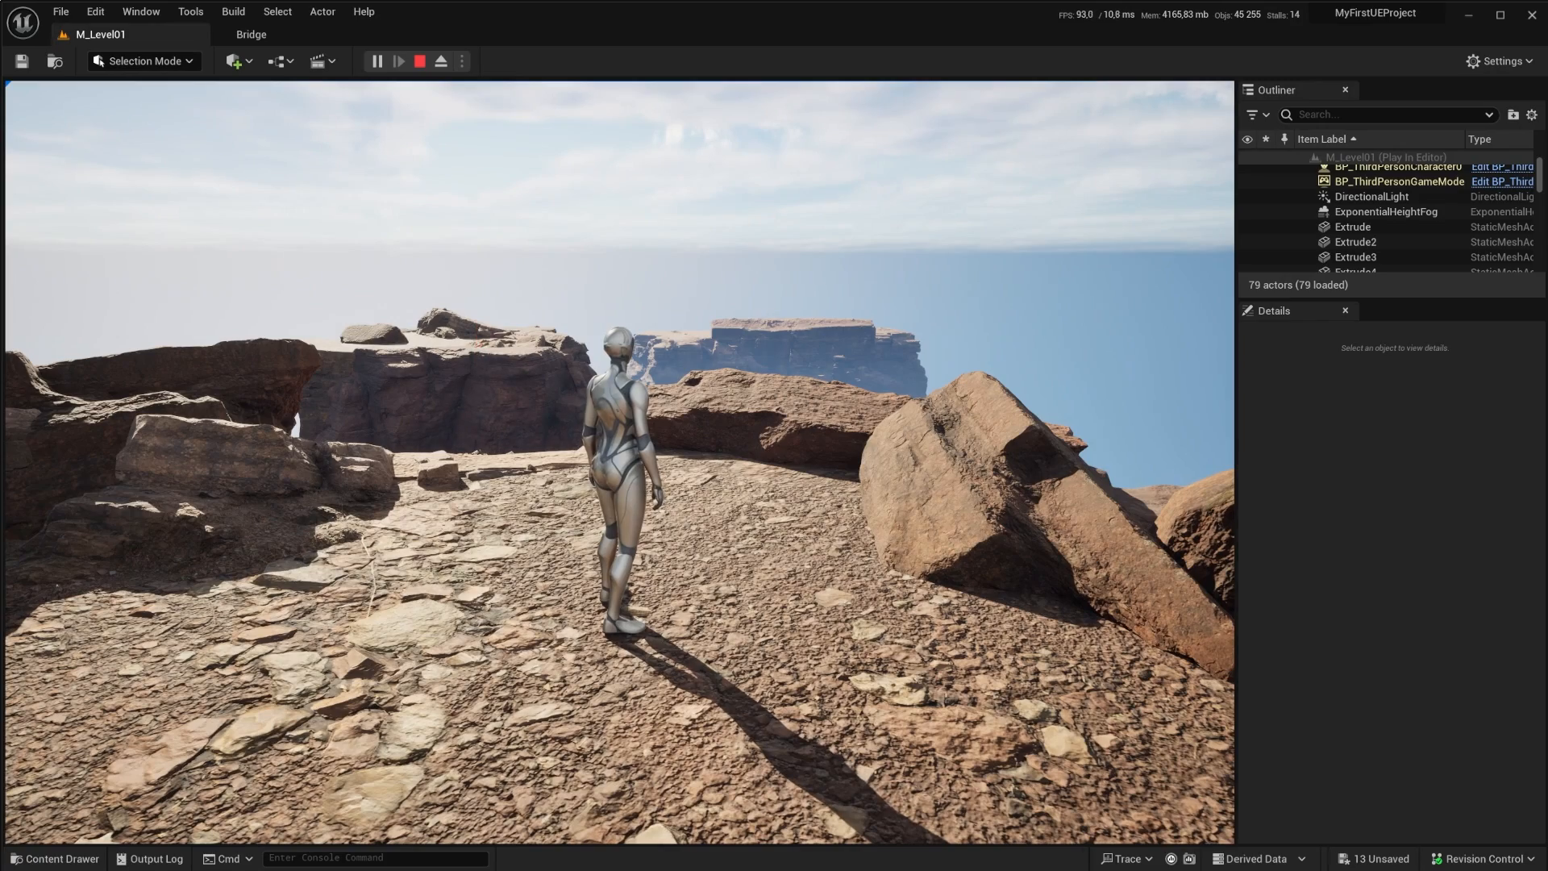